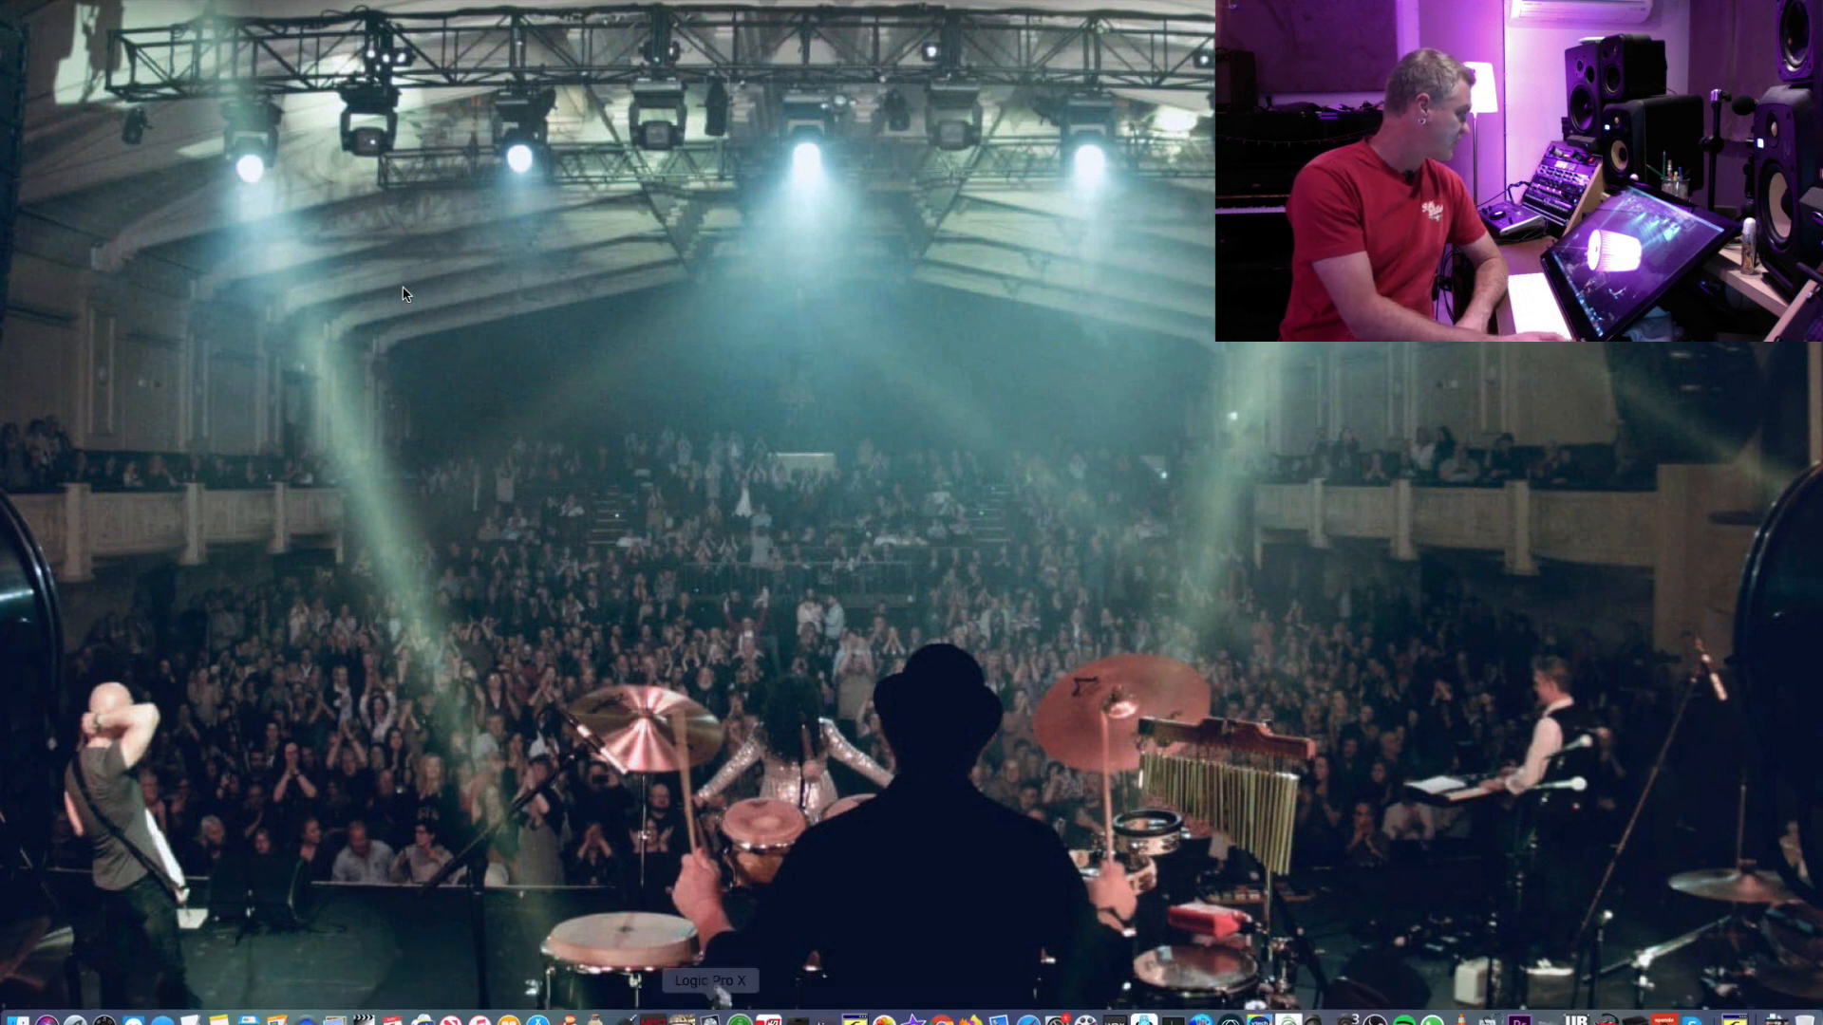
- In Logic Pro X, create a new empty project with one audio track
{"action": "left_click", "coordinate": [131, 1]}
{"action": "left_click", "coordinate": [152, 13]}
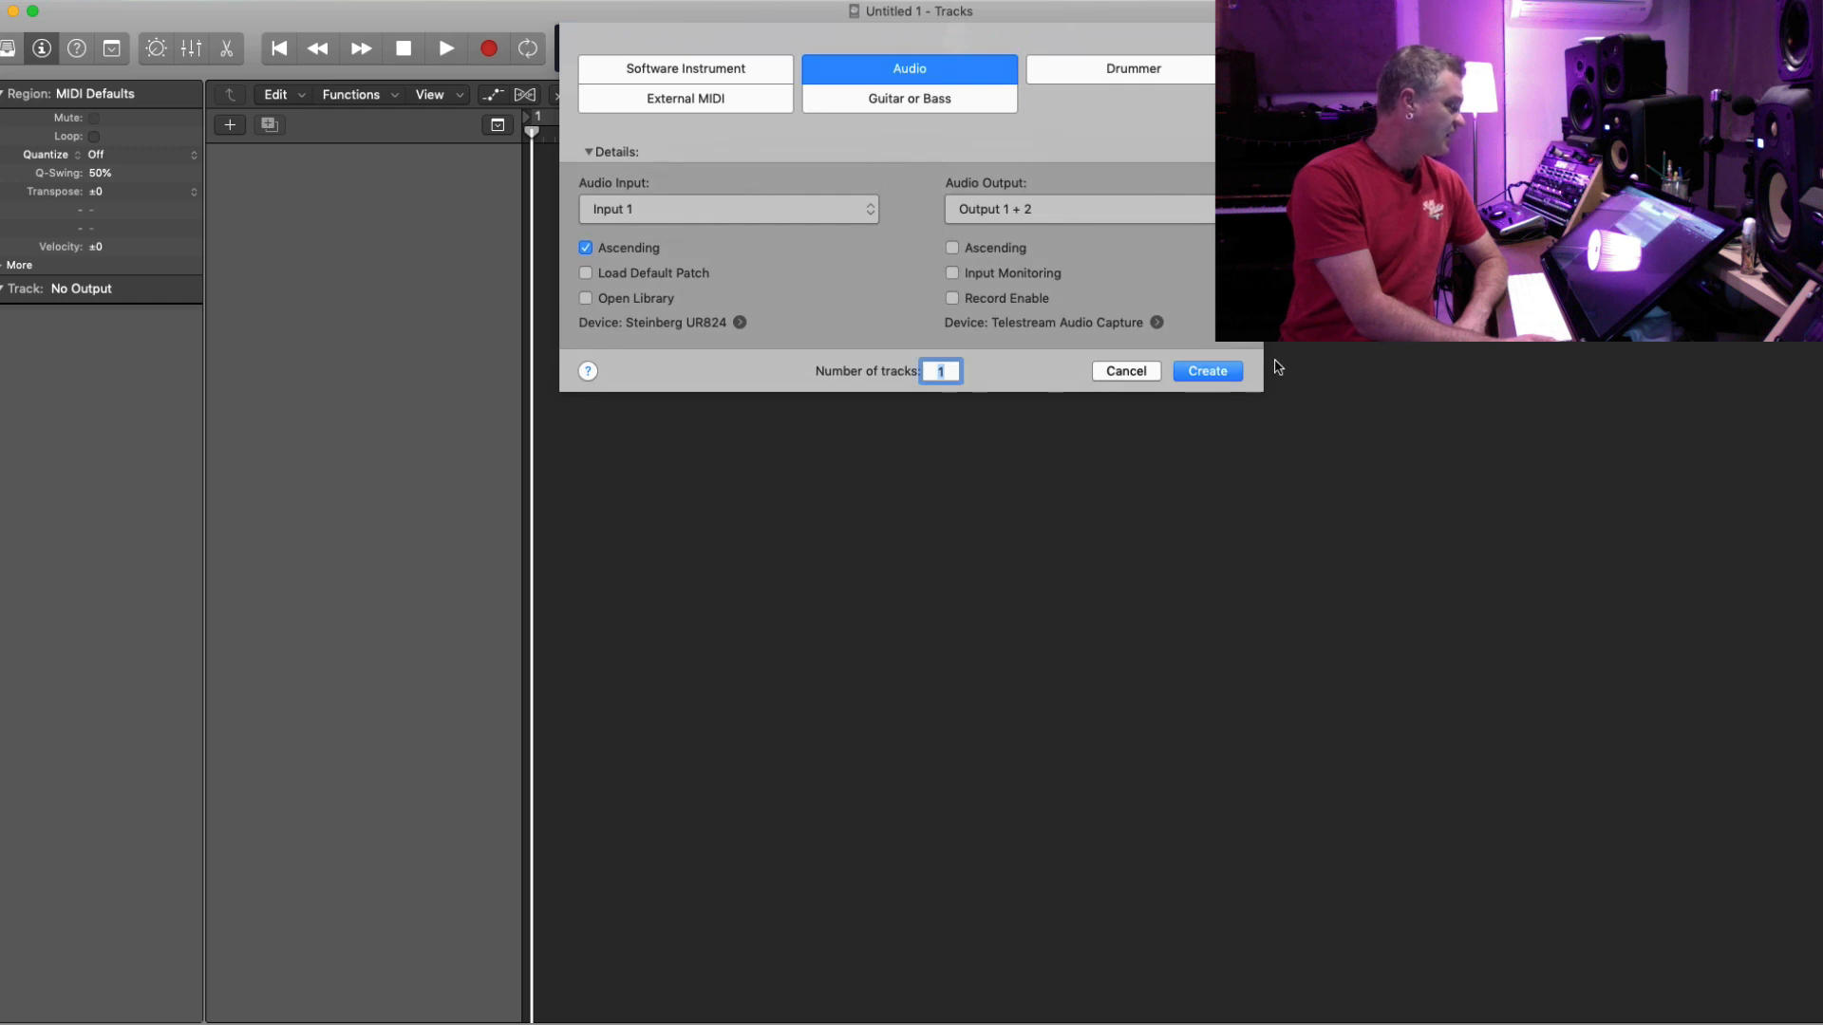
{"action": "left_click", "coordinate": [1208, 372]}
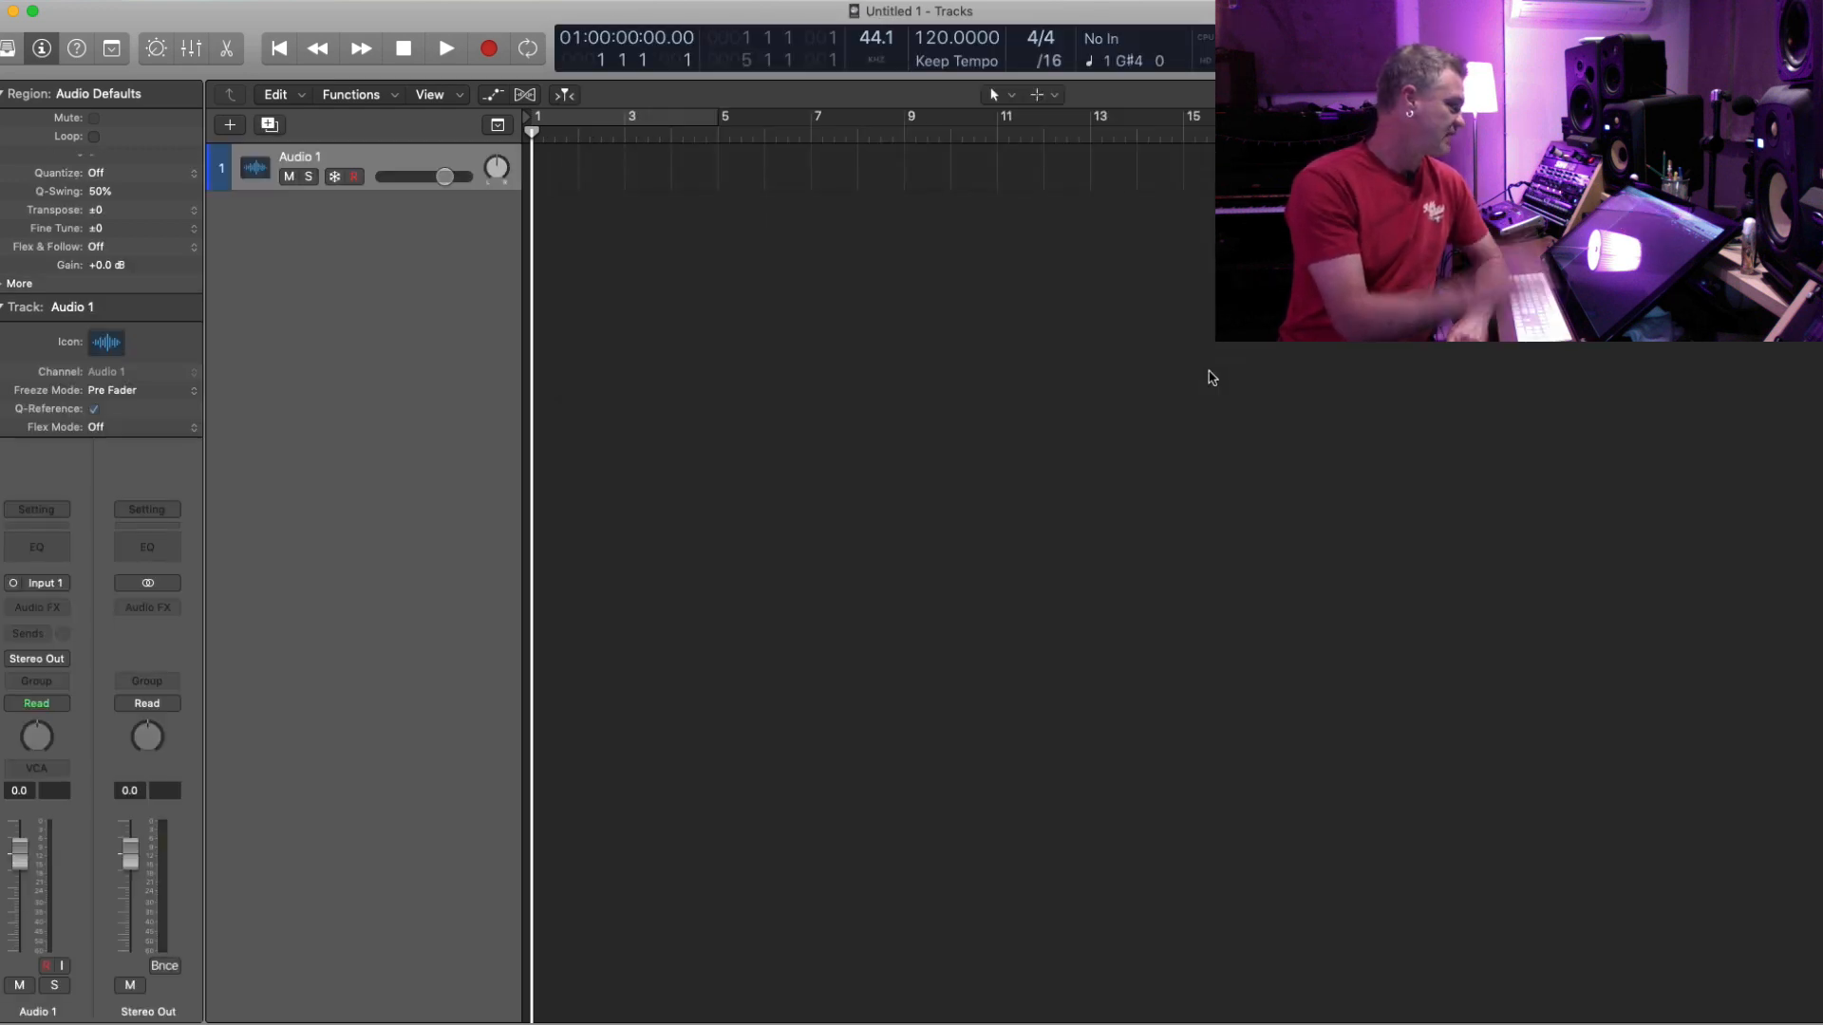
{"action": "left_click_drag", "start_coordinate": [542, 164], "coordinate": [1753, 990]}
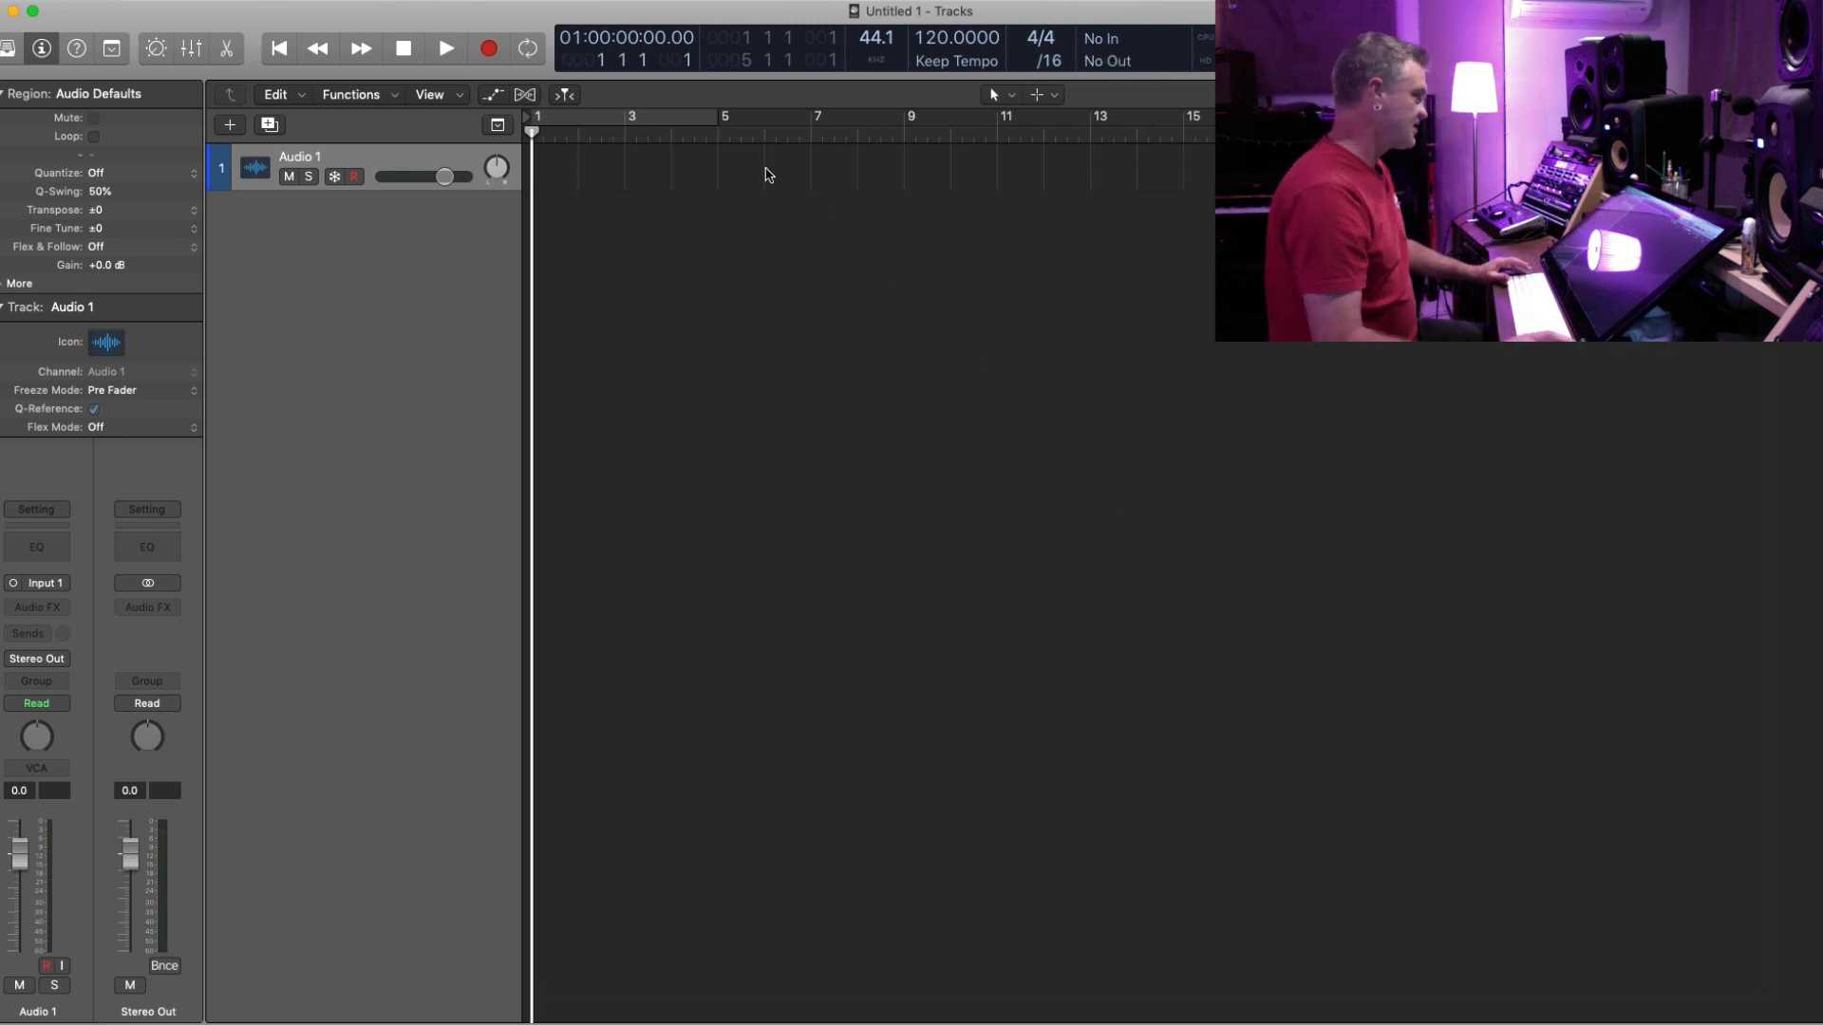
{"action": "left_click_drag", "start_coordinate": [544, 162], "coordinate": [1809, 987]}
{"action": "left_click_drag", "start_coordinate": [575, 159], "coordinate": [1282, 328]}
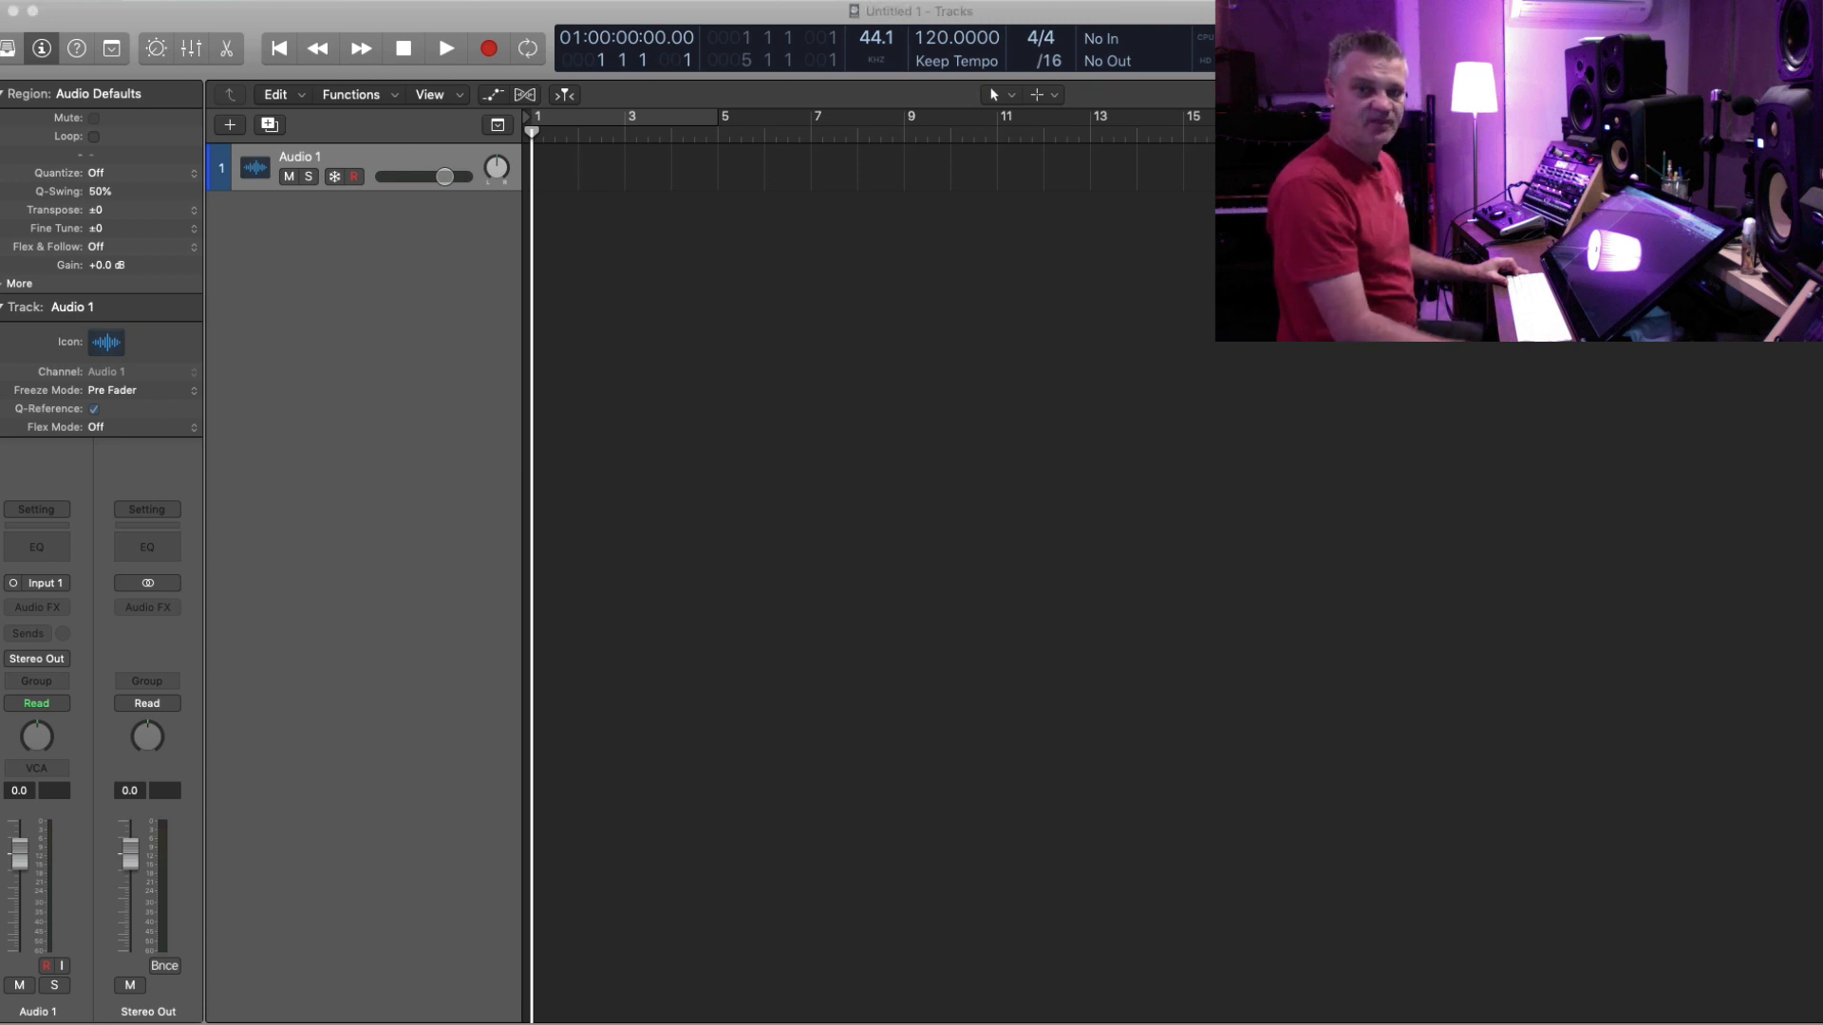
- Import the multitrack audio files at bar 2 onto new tracks, changing the project sample rate to 48 kHz
{"action": "left_click_drag", "start_coordinate": [1721, 512], "coordinate": [582, 225]}
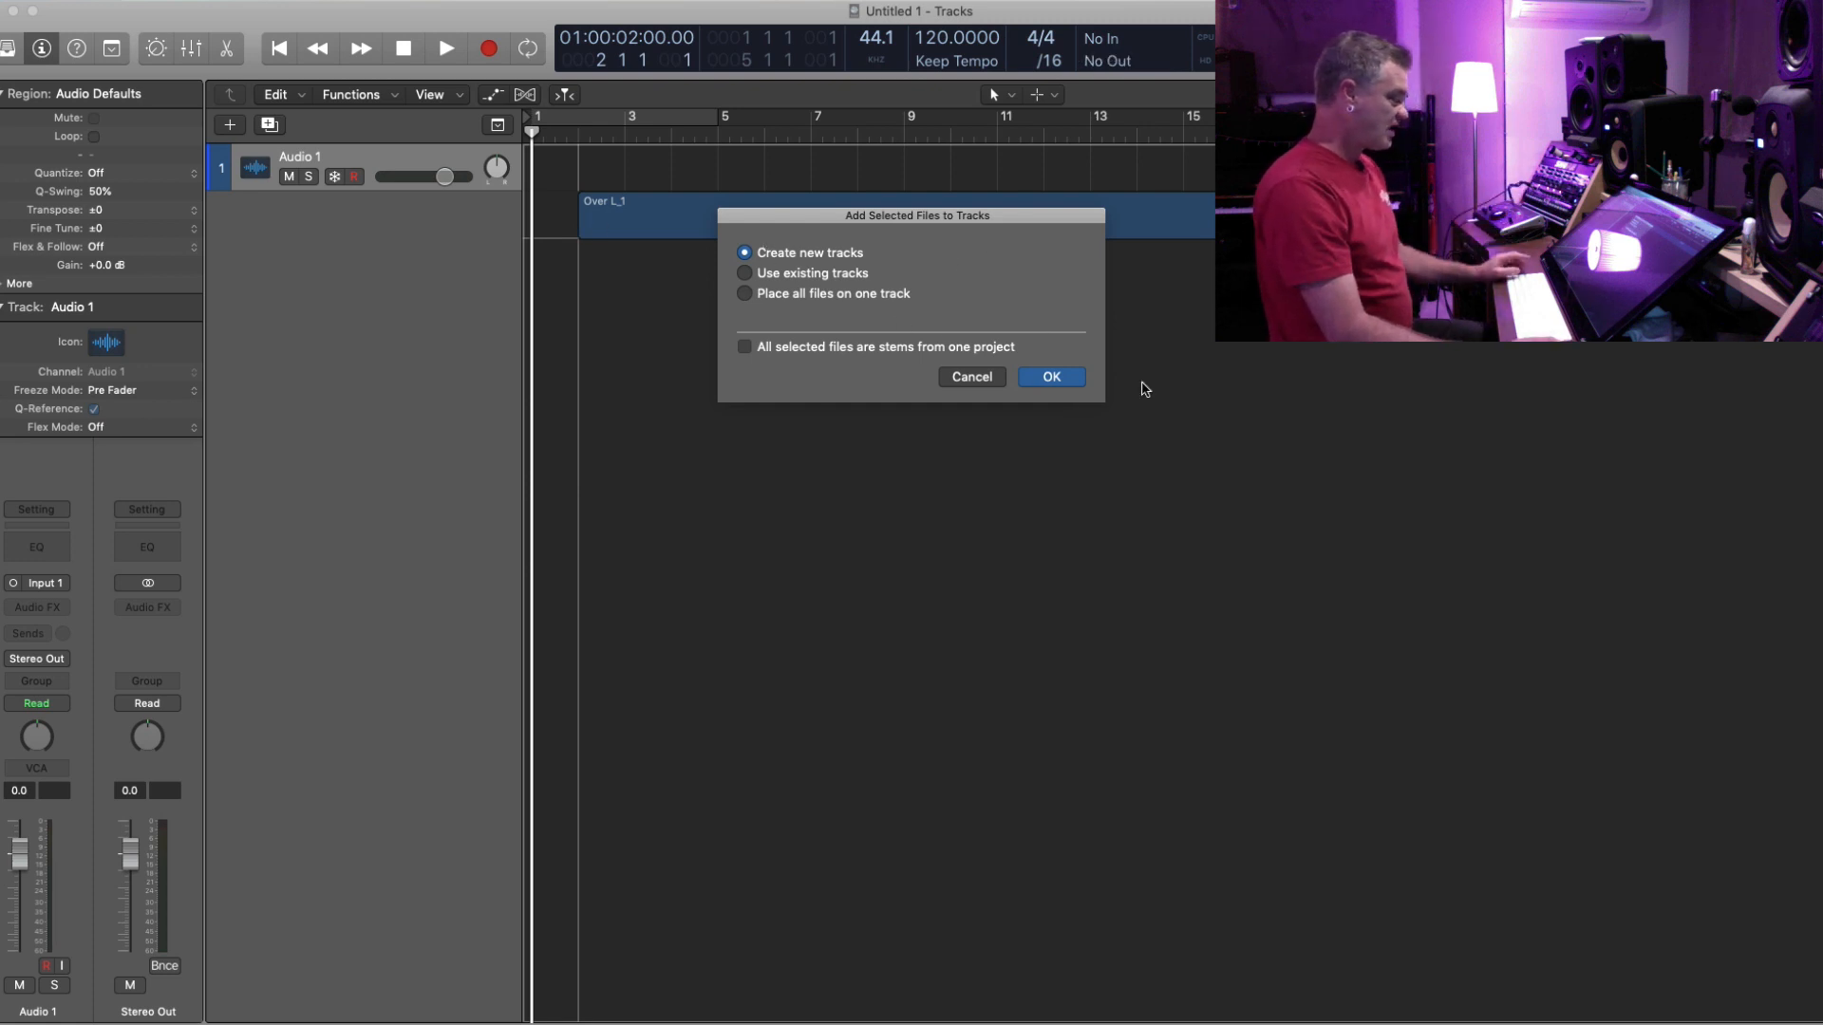
{"action": "left_click", "coordinate": [1054, 379]}
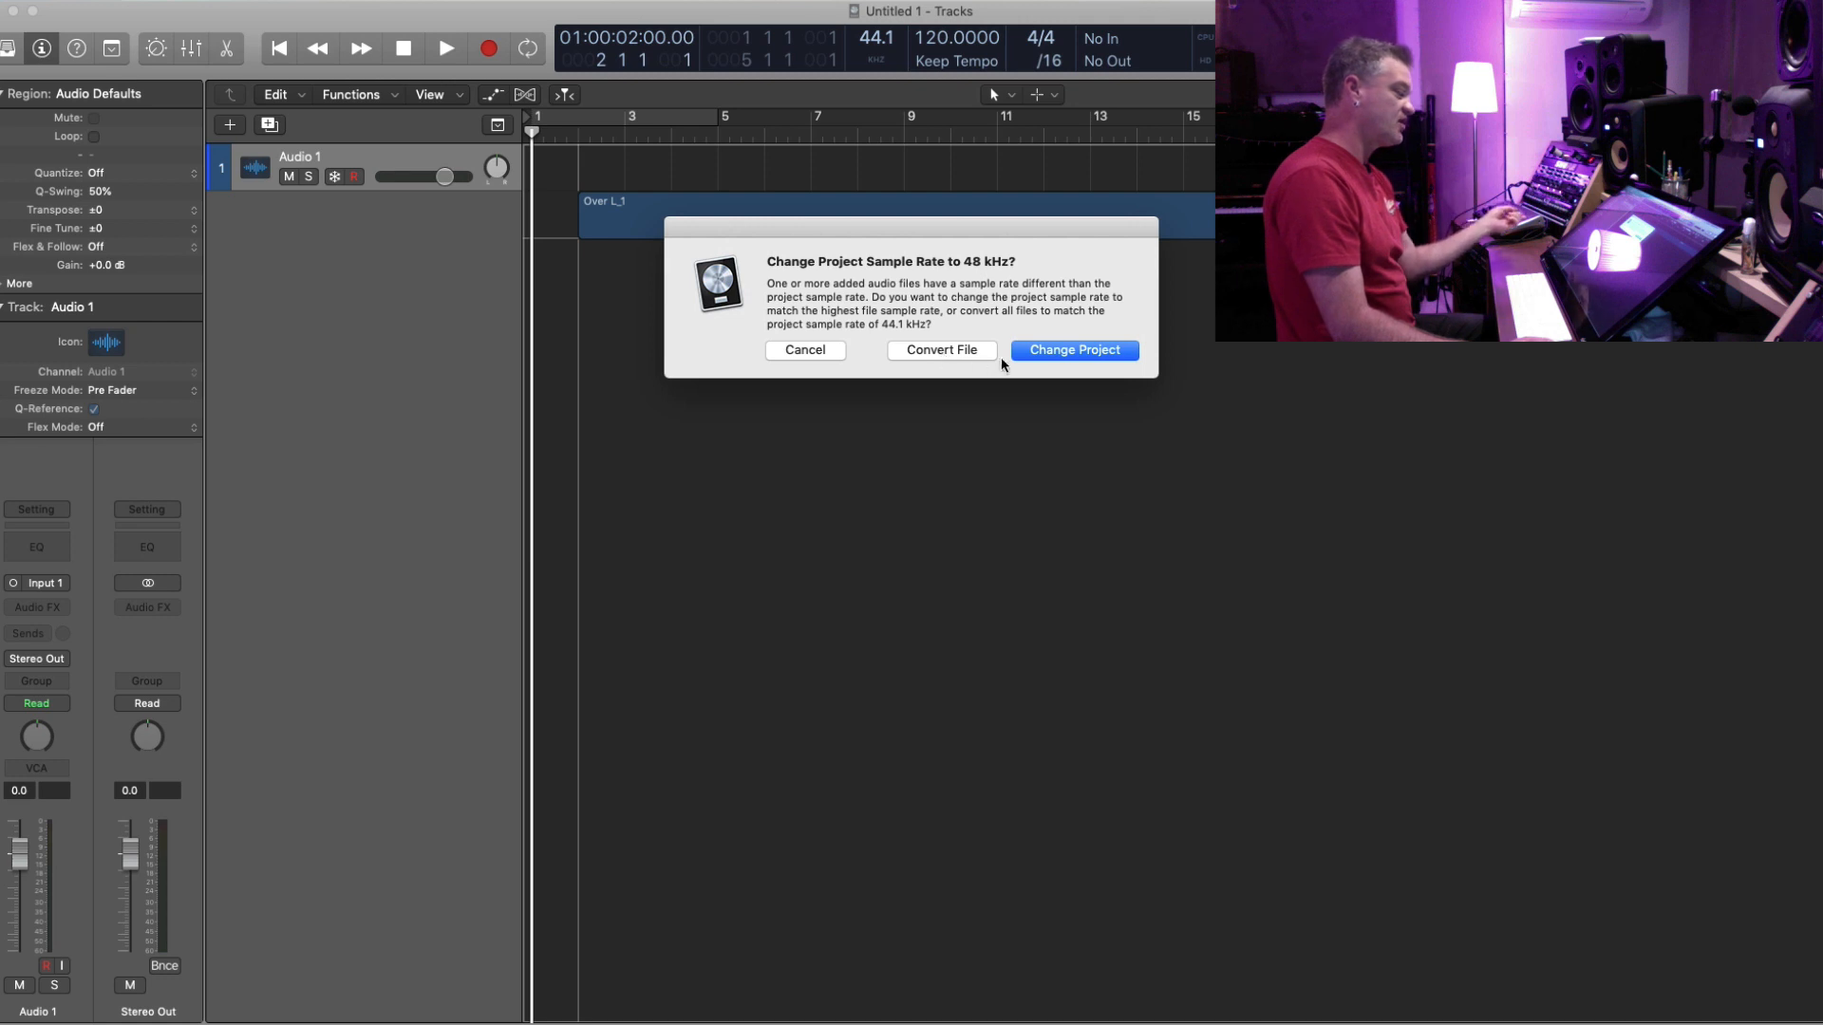
{"action": "left_click", "coordinate": [1084, 355]}
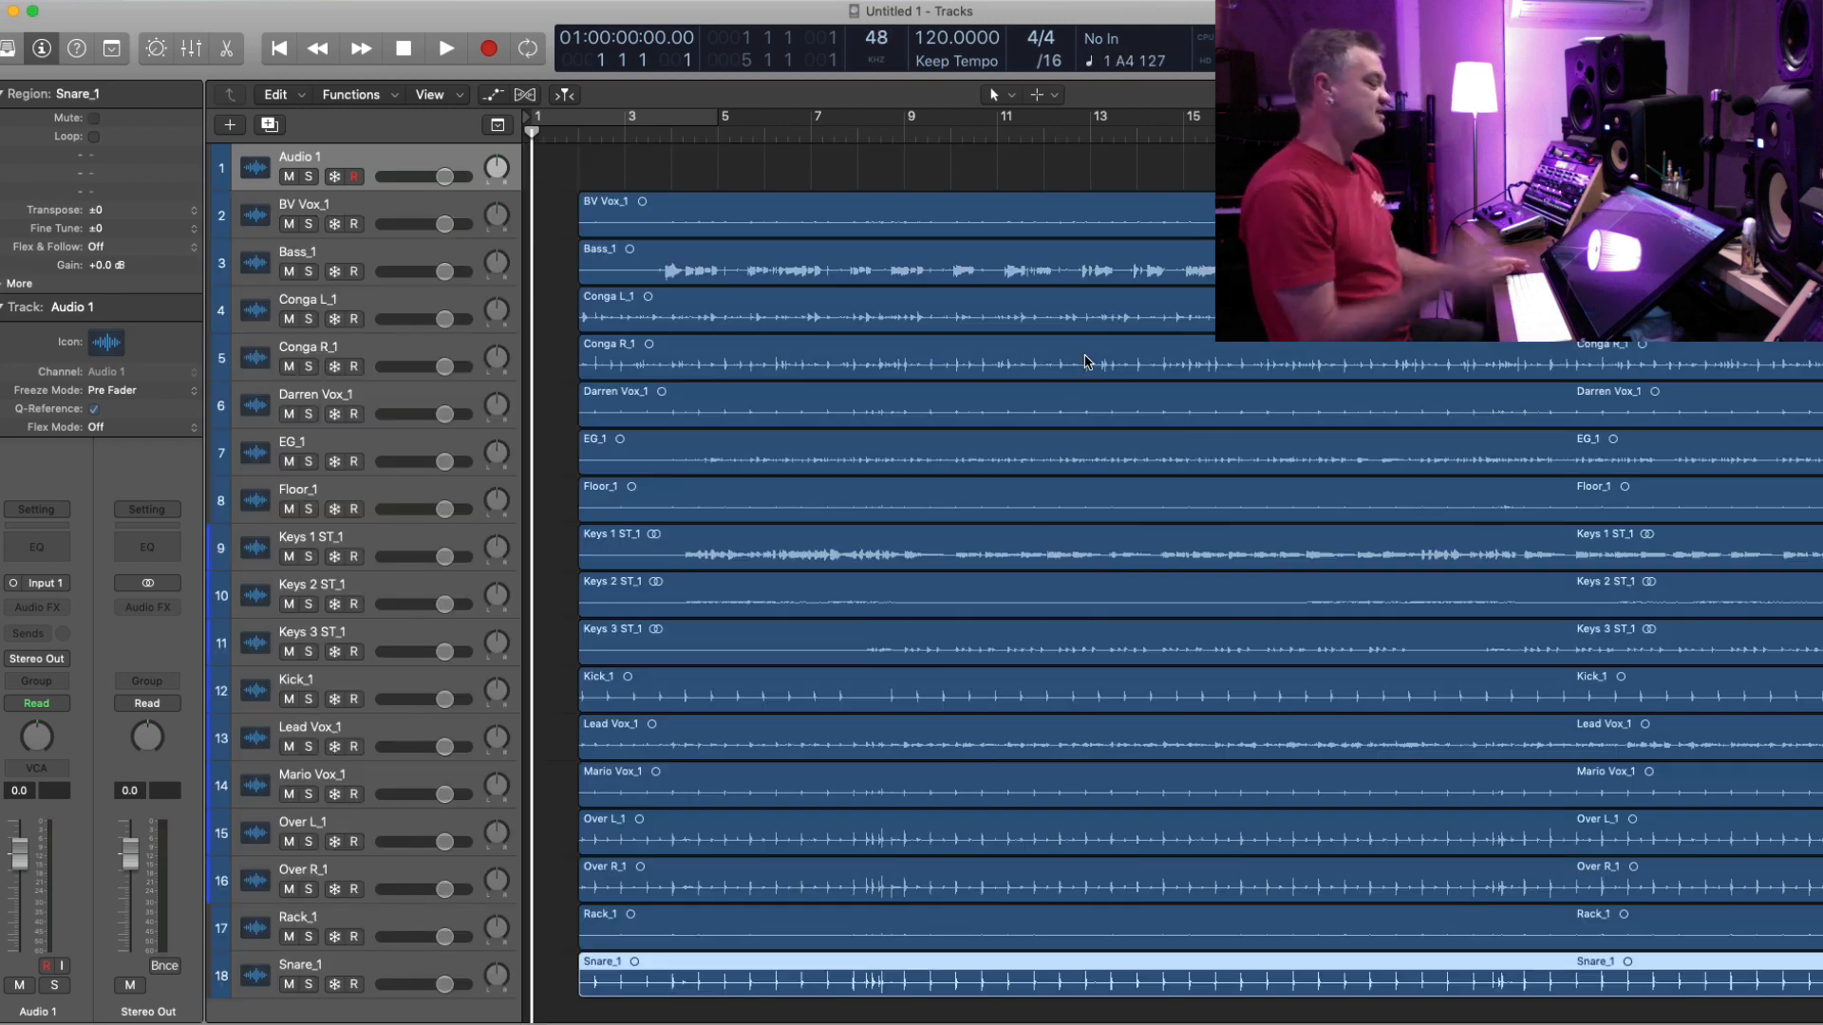
- Move the Kick_1, Snare_1, Rack_1, Floor_1, Over L_1 and Over R_1 tracks, in that order, directly below Audio 1
{"action": "left_click", "coordinate": [604, 171]}
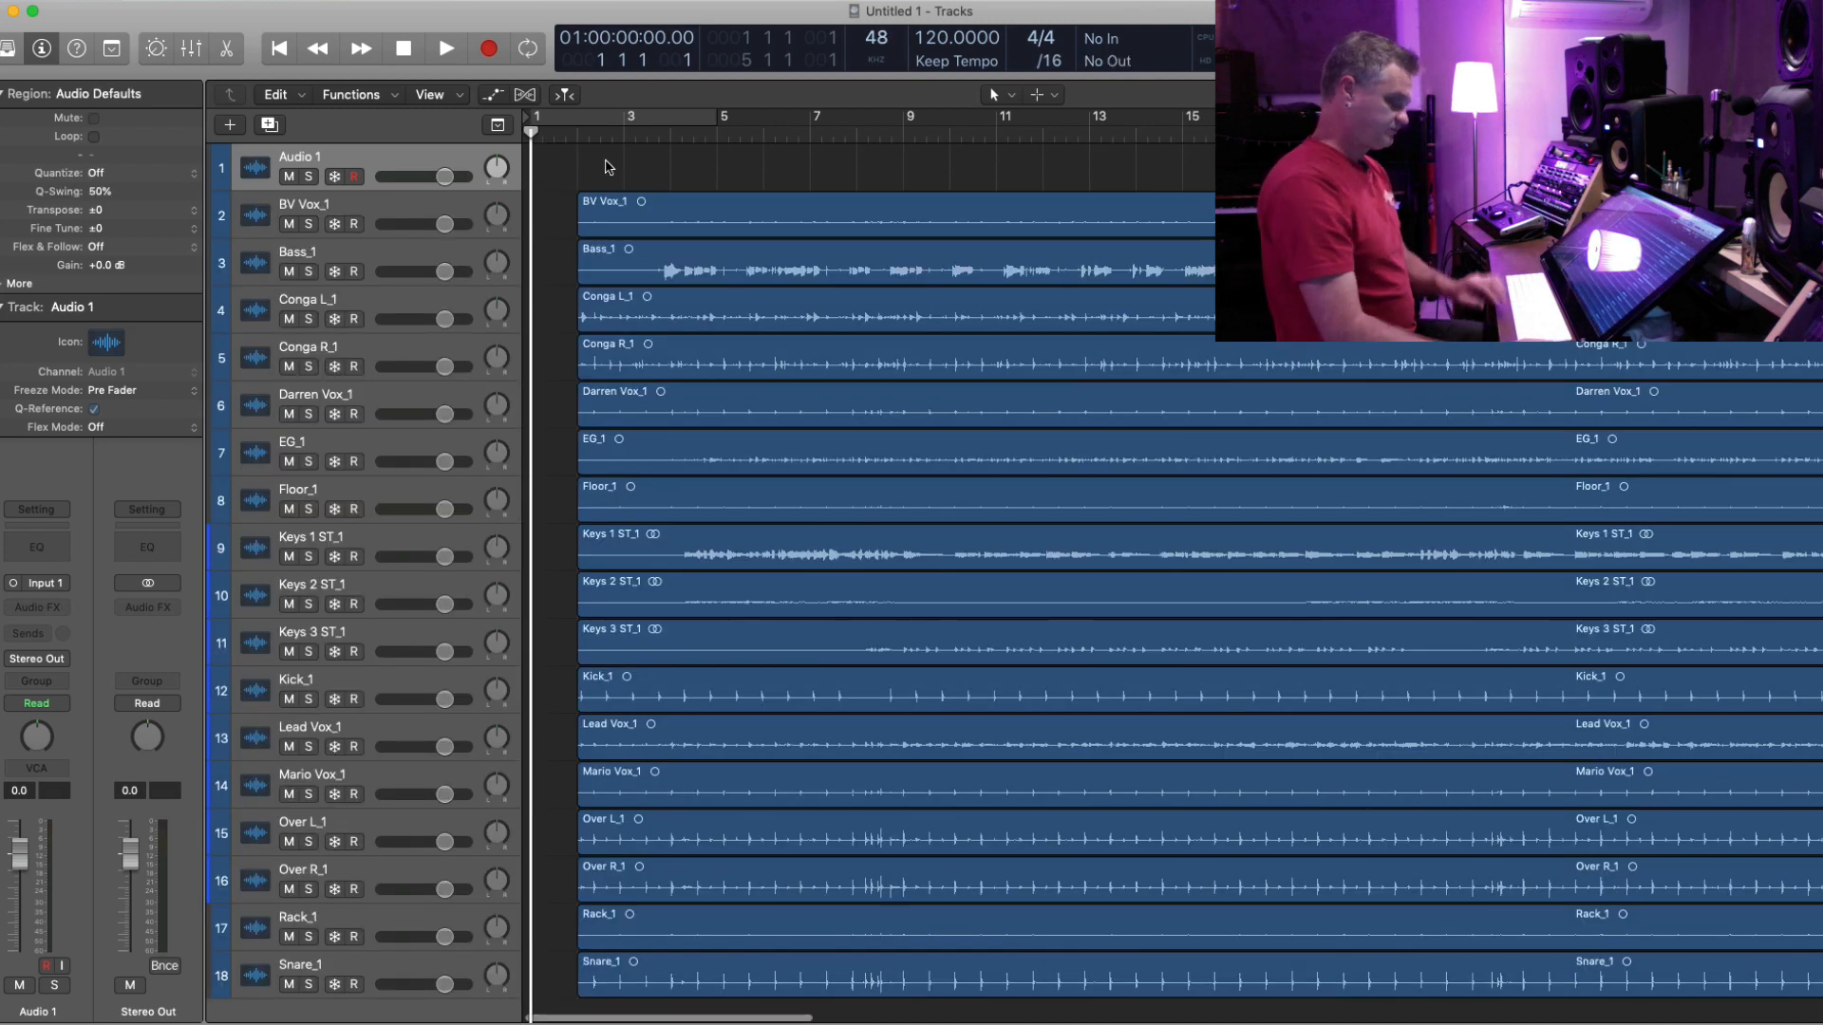
{"action": "key", "text": "z"}
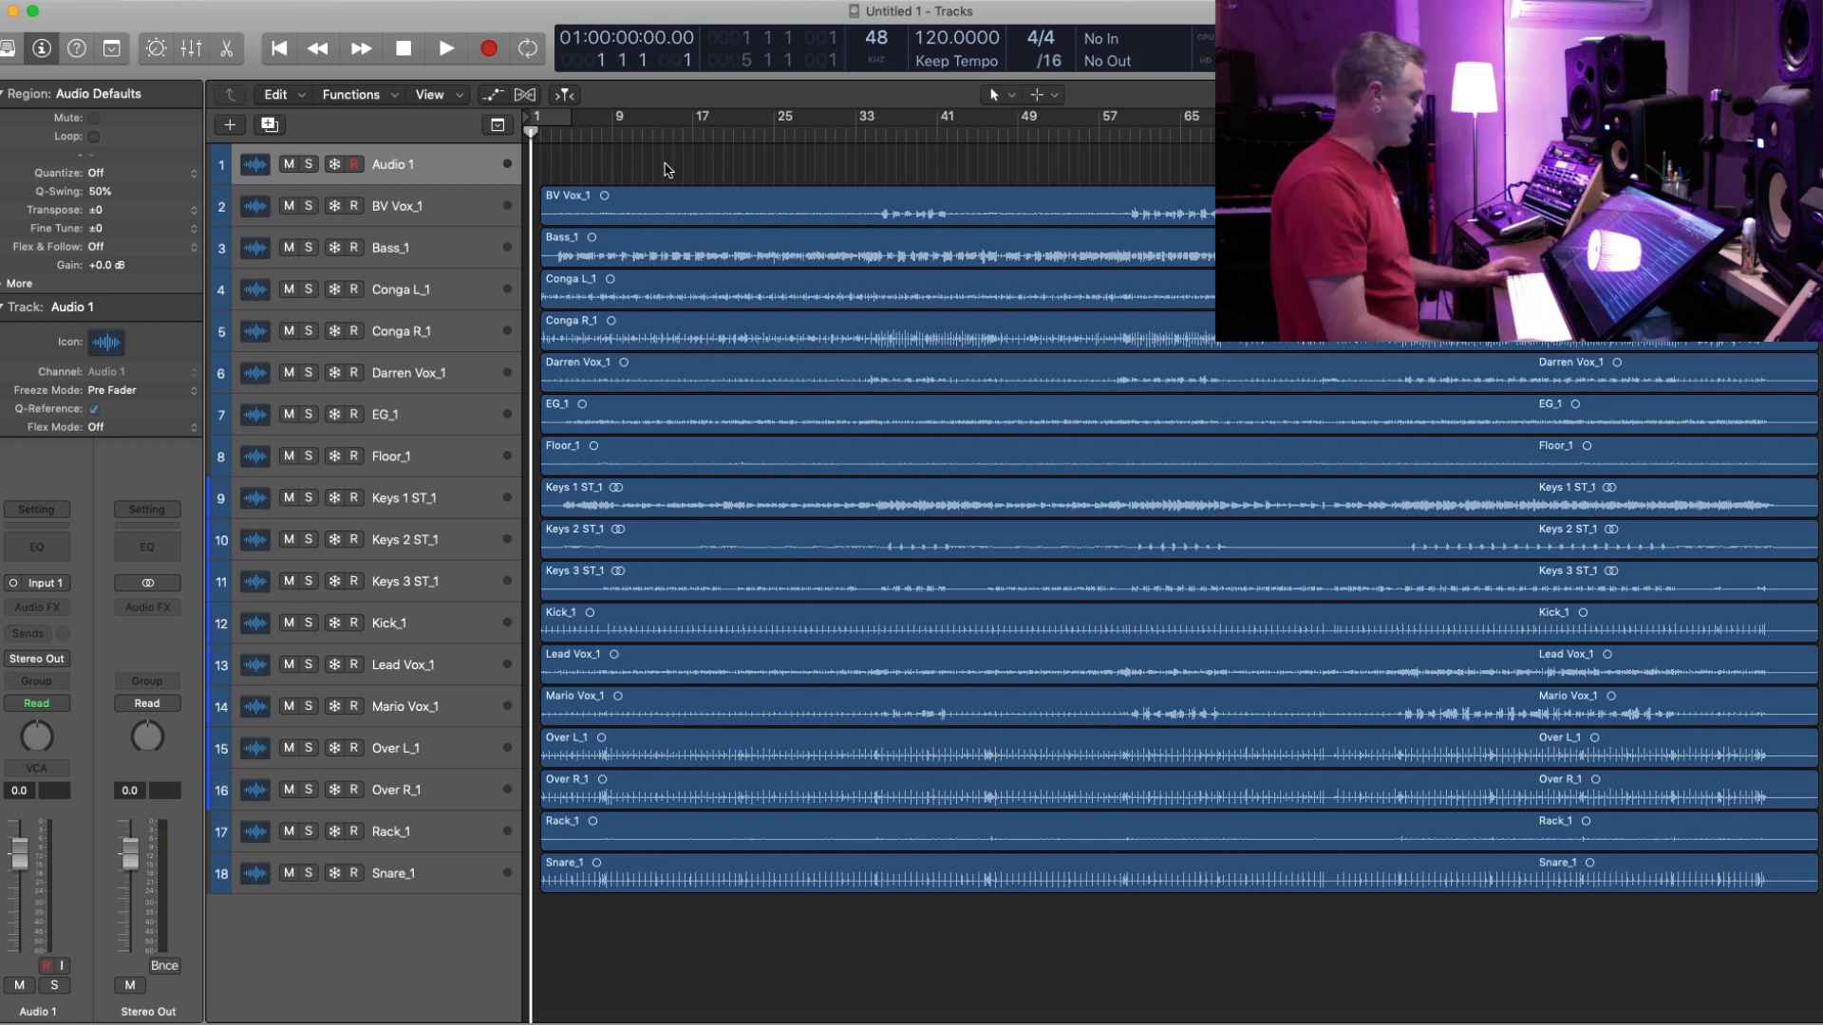
{"action": "left_click_drag", "start_coordinate": [410, 622], "coordinate": [408, 209]}
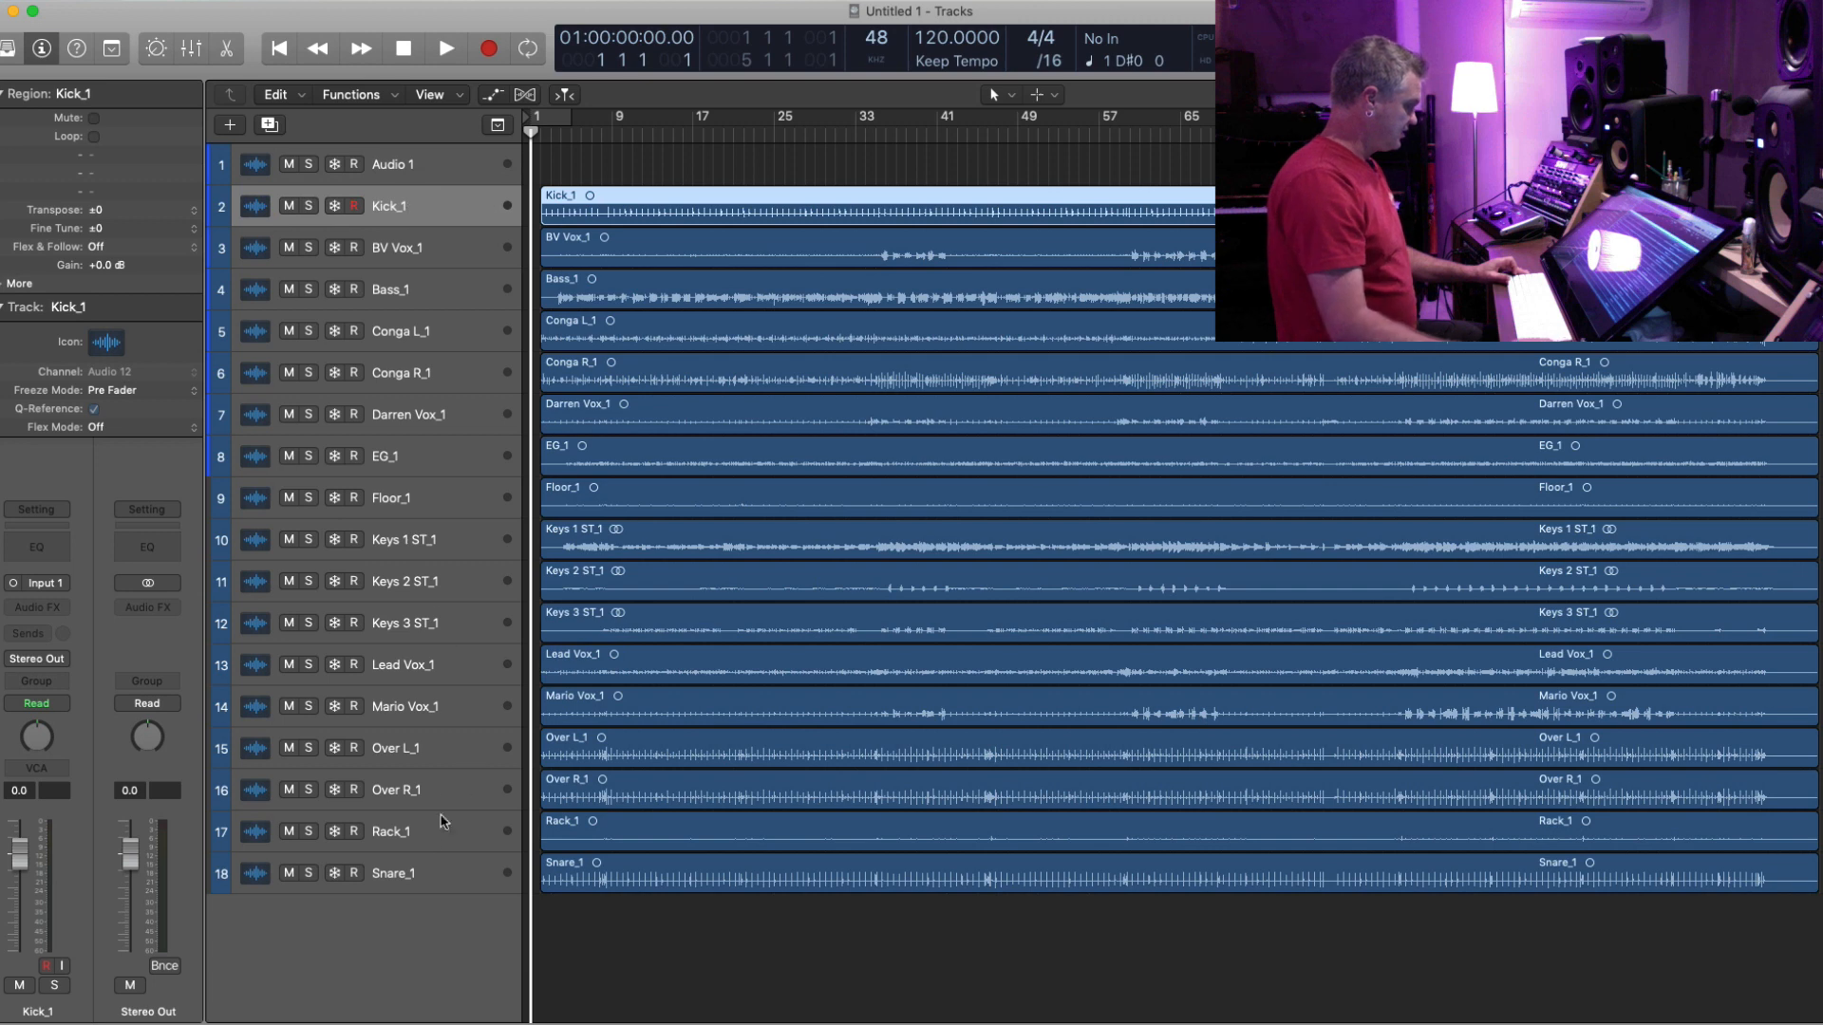
{"action": "left_click_drag", "start_coordinate": [423, 874], "coordinate": [413, 247]}
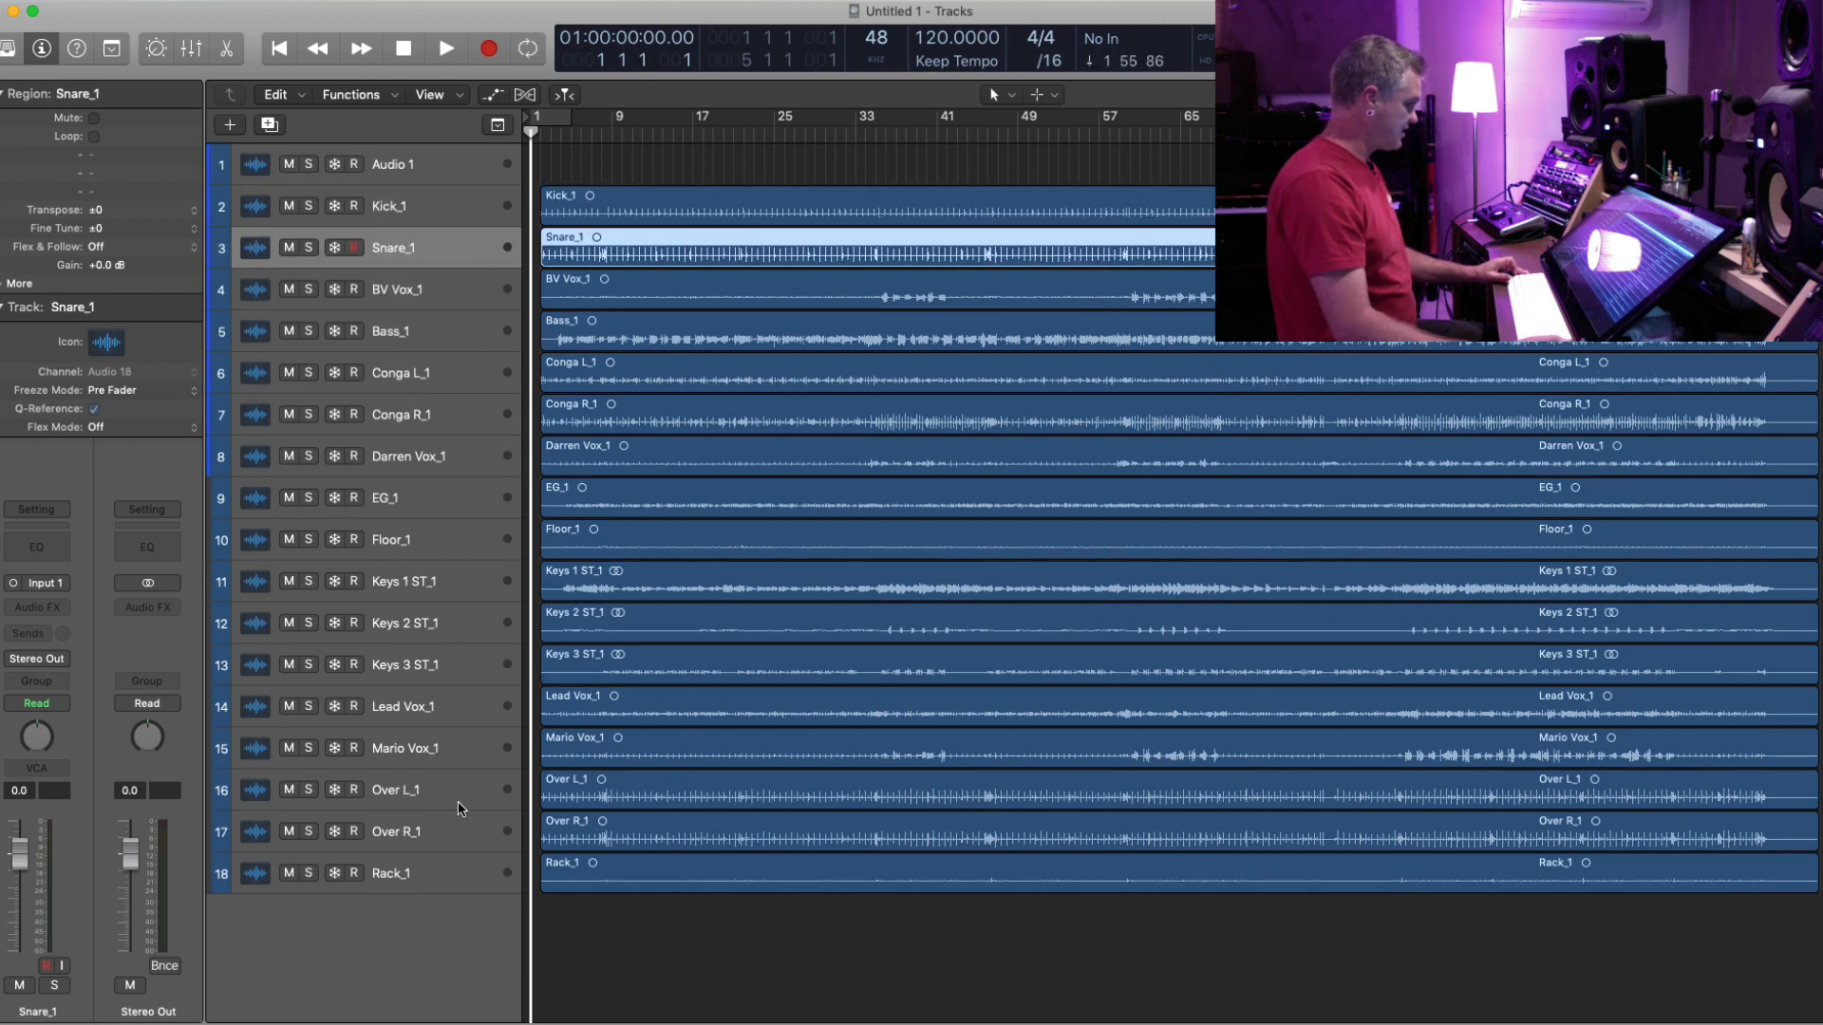
{"action": "left_click_drag", "start_coordinate": [410, 881], "coordinate": [413, 288]}
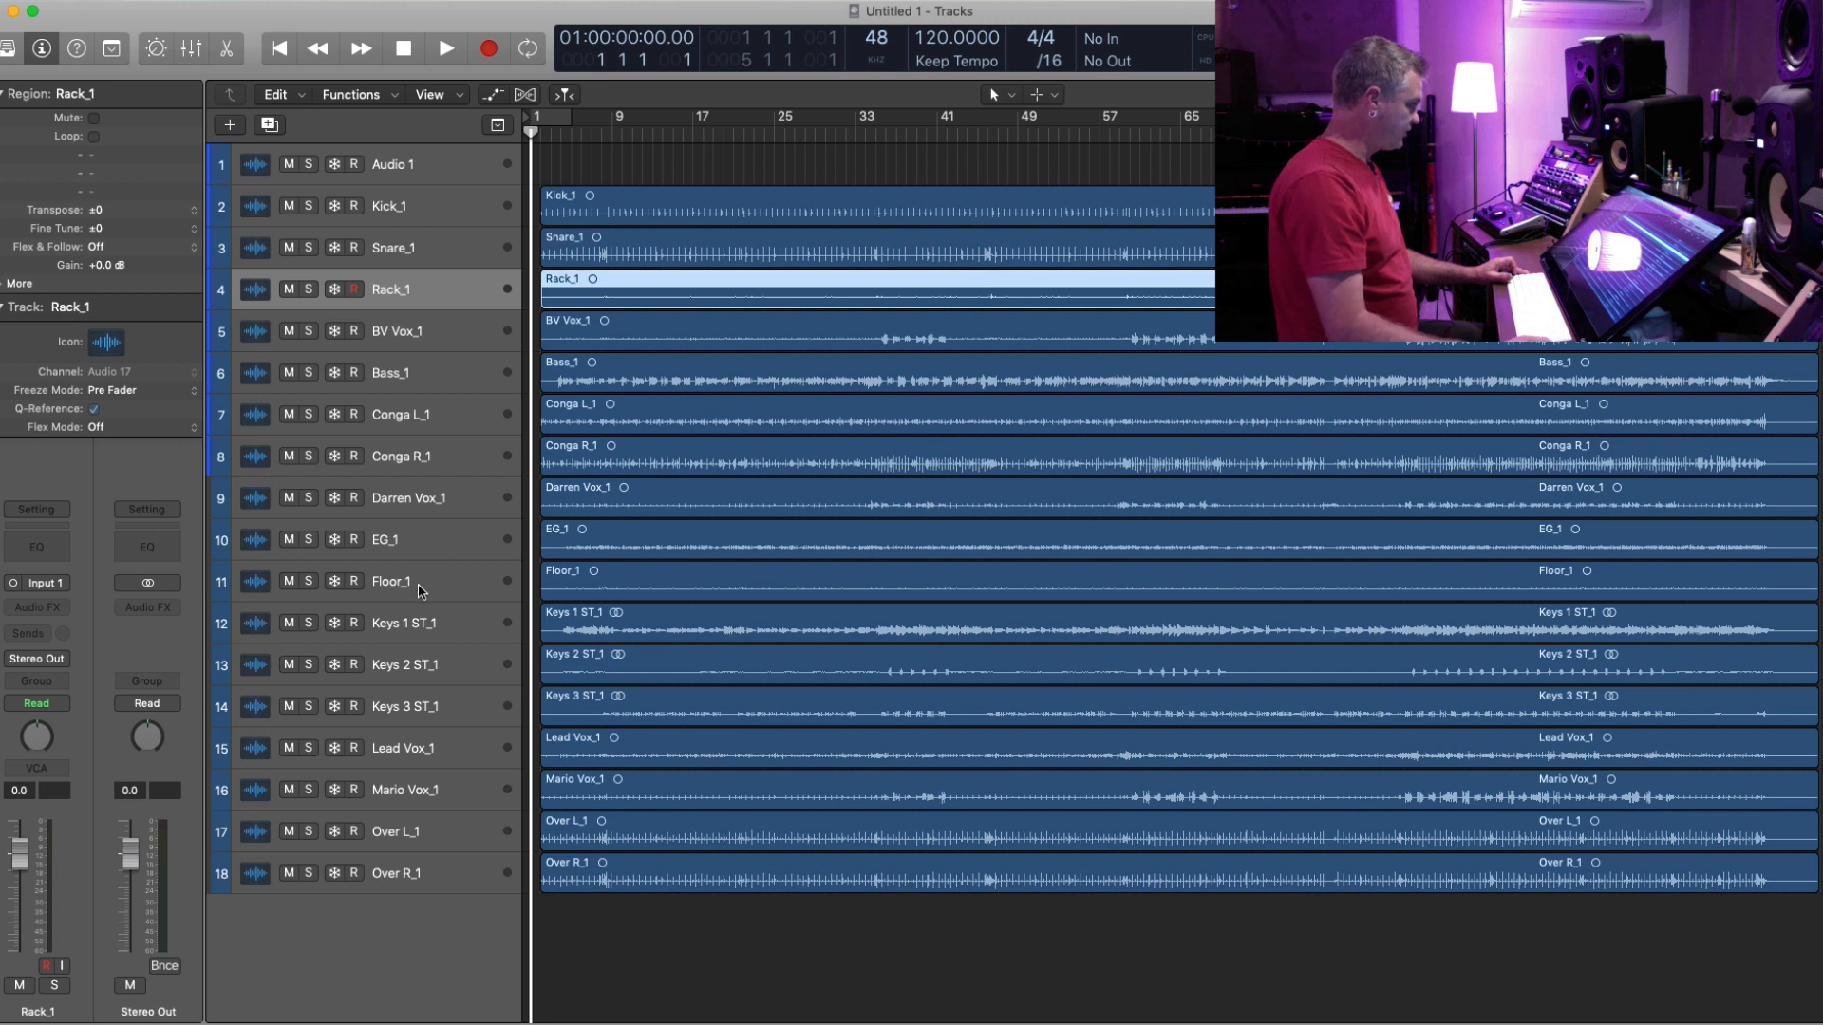
{"action": "left_click_drag", "start_coordinate": [417, 584], "coordinate": [416, 330]}
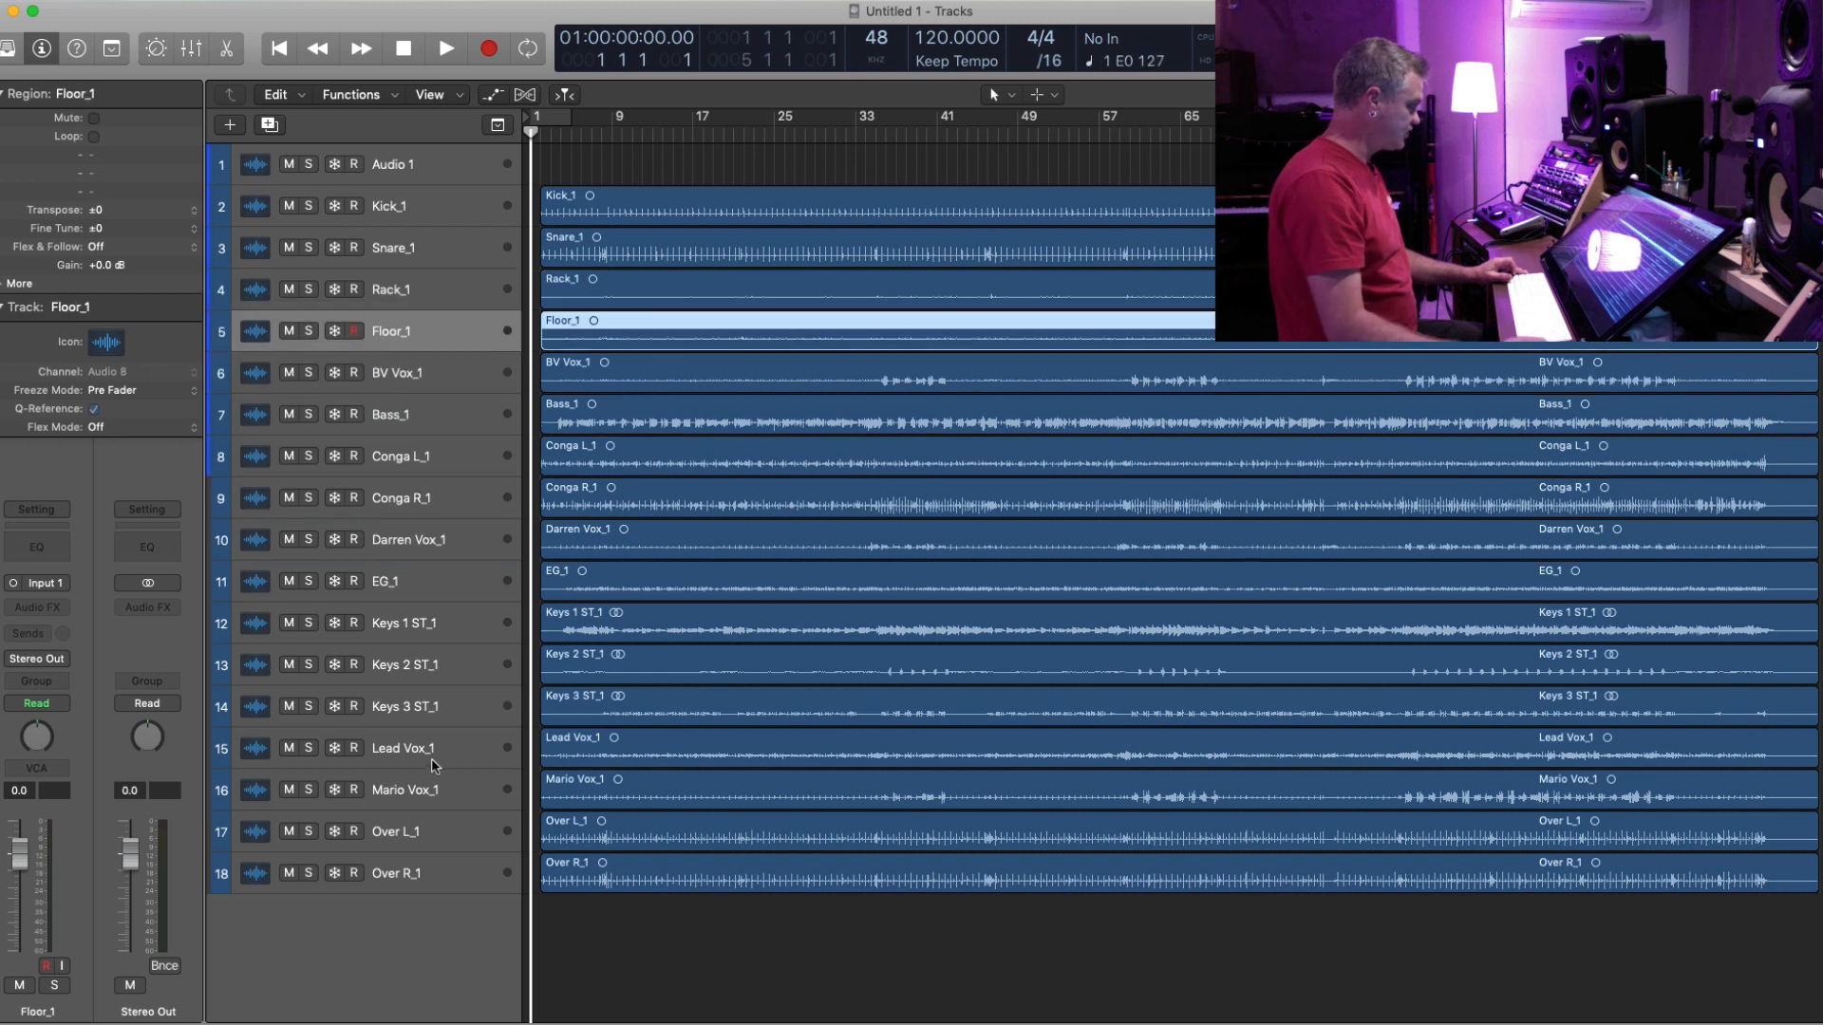
{"action": "left_click", "coordinate": [430, 834]}
{"action": "left_click", "coordinate": [432, 874], "text": "shift"}
{"action": "left_click_drag", "start_coordinate": [399, 844], "coordinate": [394, 370]}
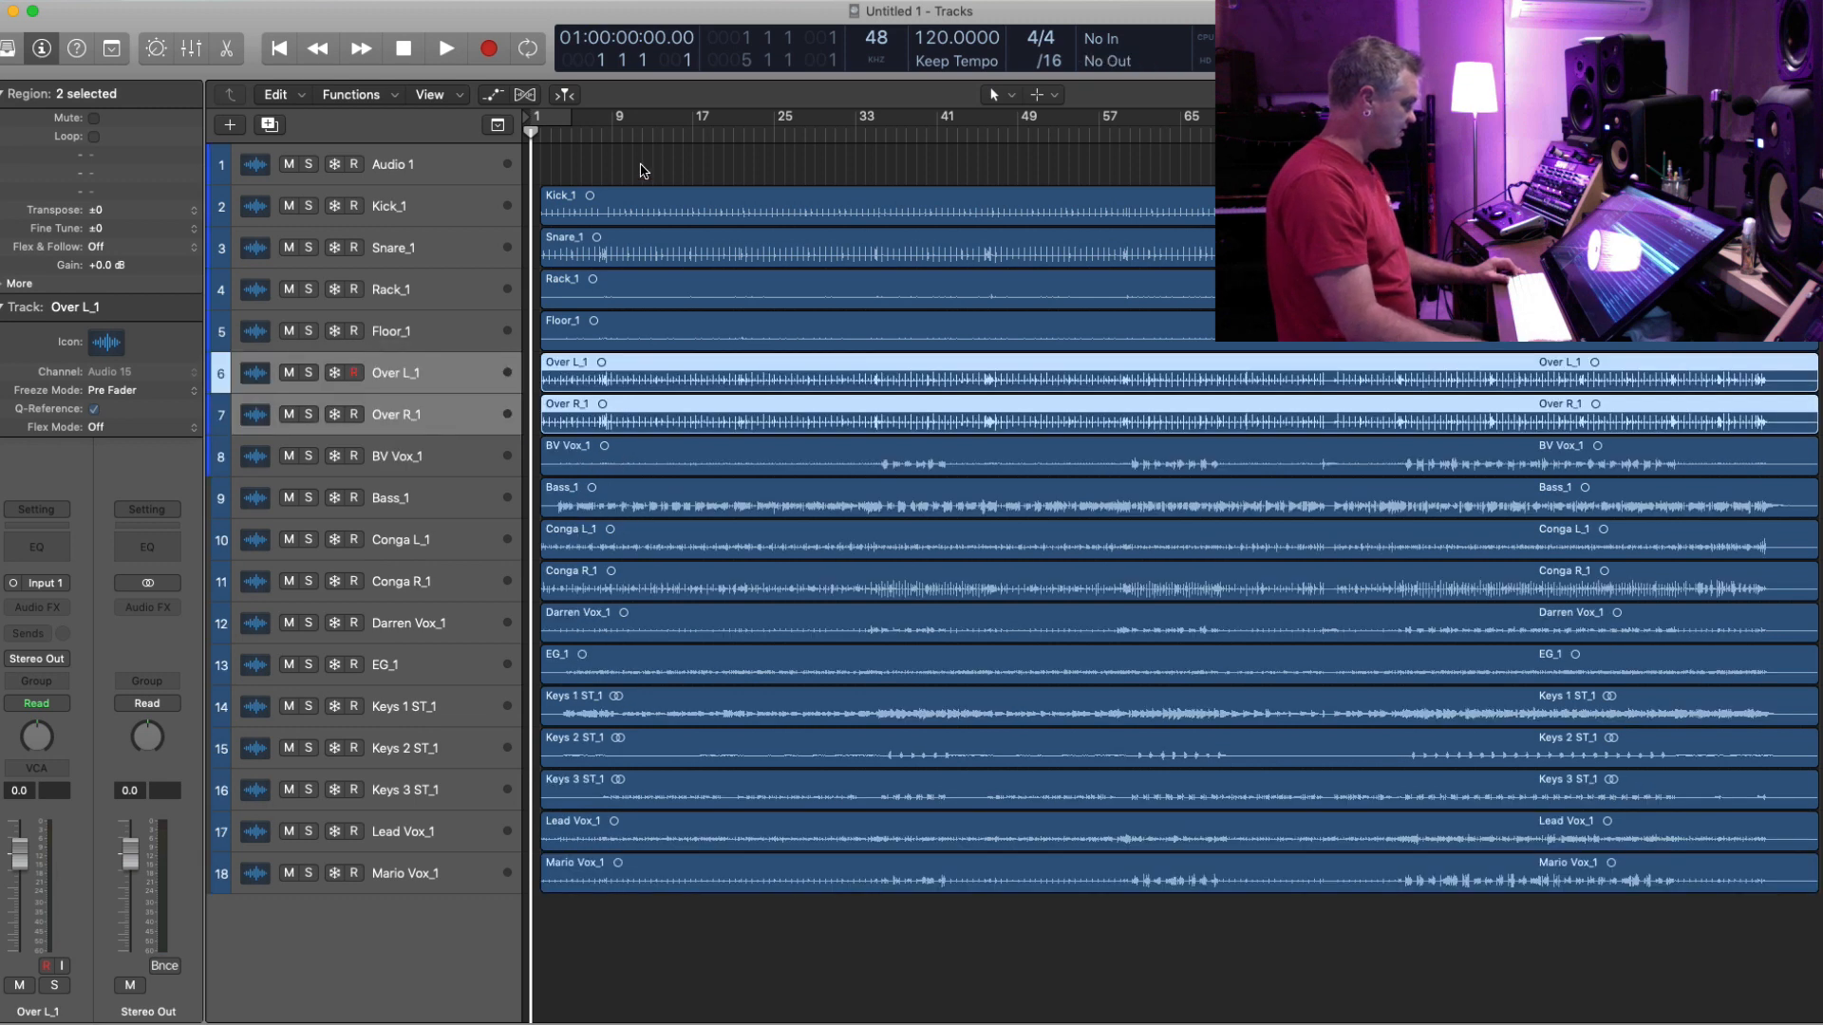
- Color the six drum regions from Kick_1 to Over R_1 bright green
{"action": "left_click_drag", "start_coordinate": [643, 167], "coordinate": [691, 432]}
{"action": "key", "text": "alt+c"}
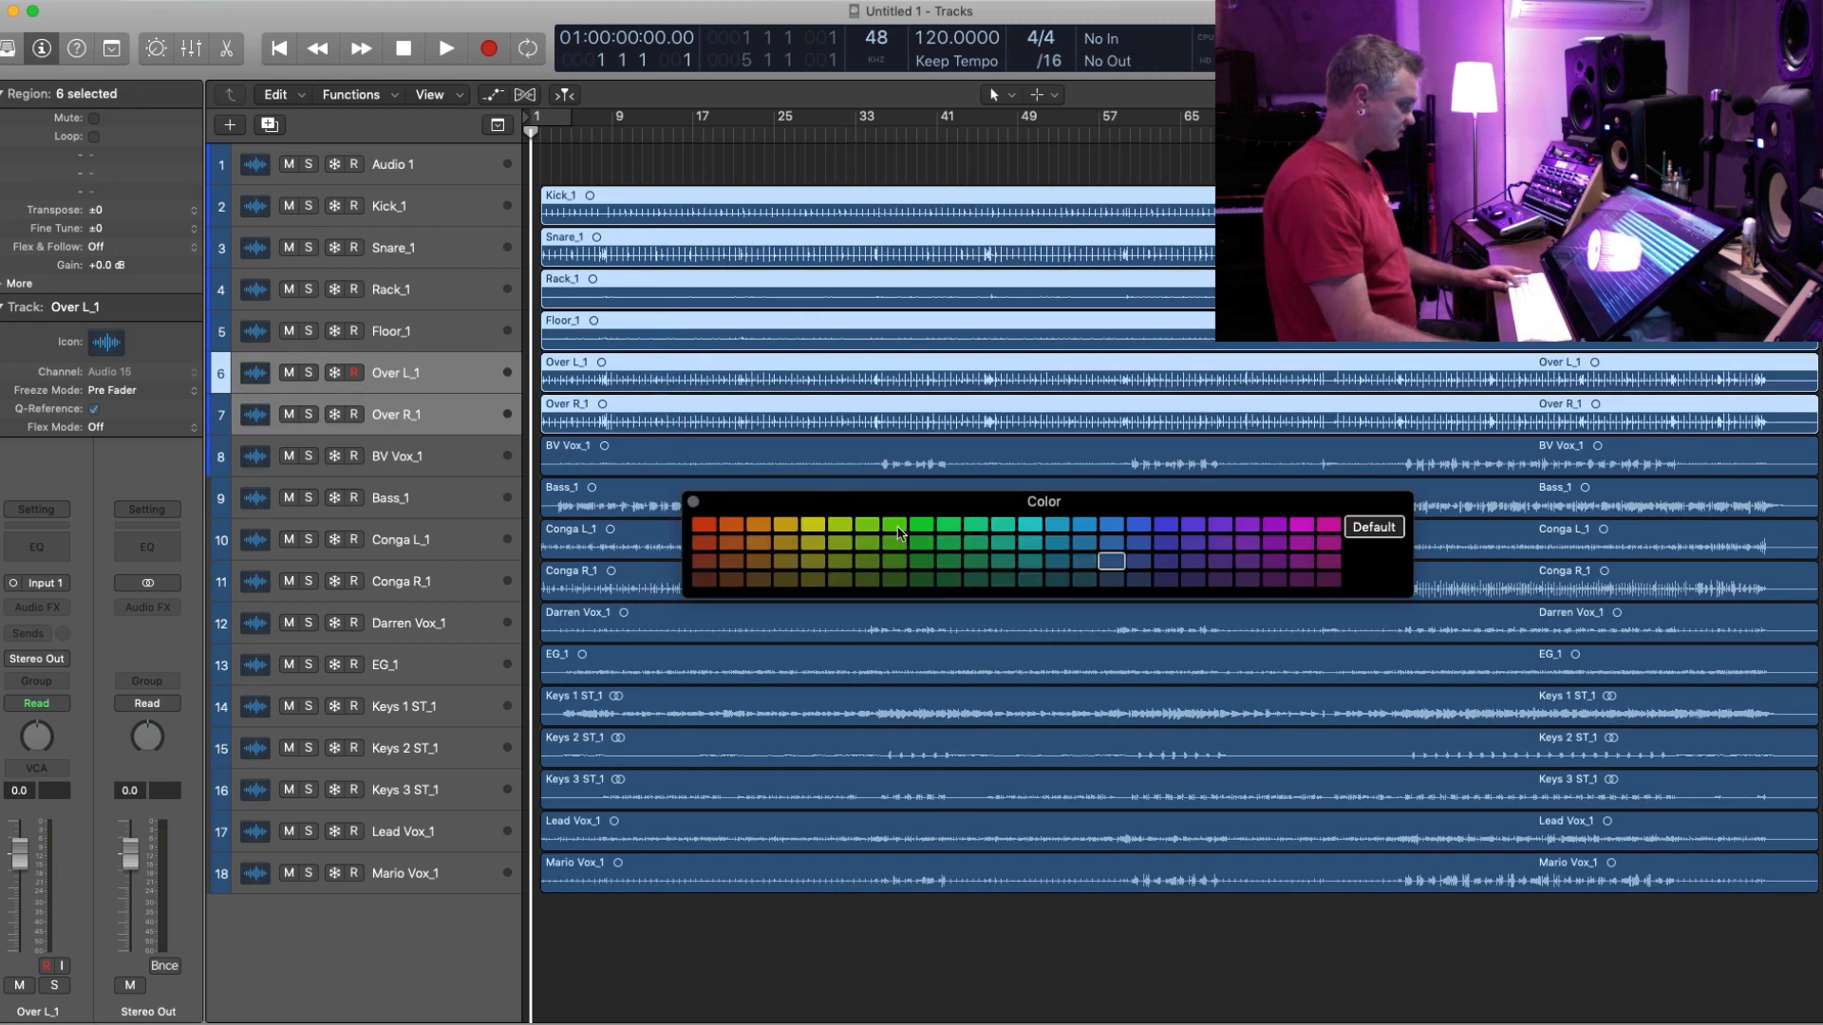
{"action": "left_click", "coordinate": [918, 529]}
{"action": "key", "text": "alt+c"}
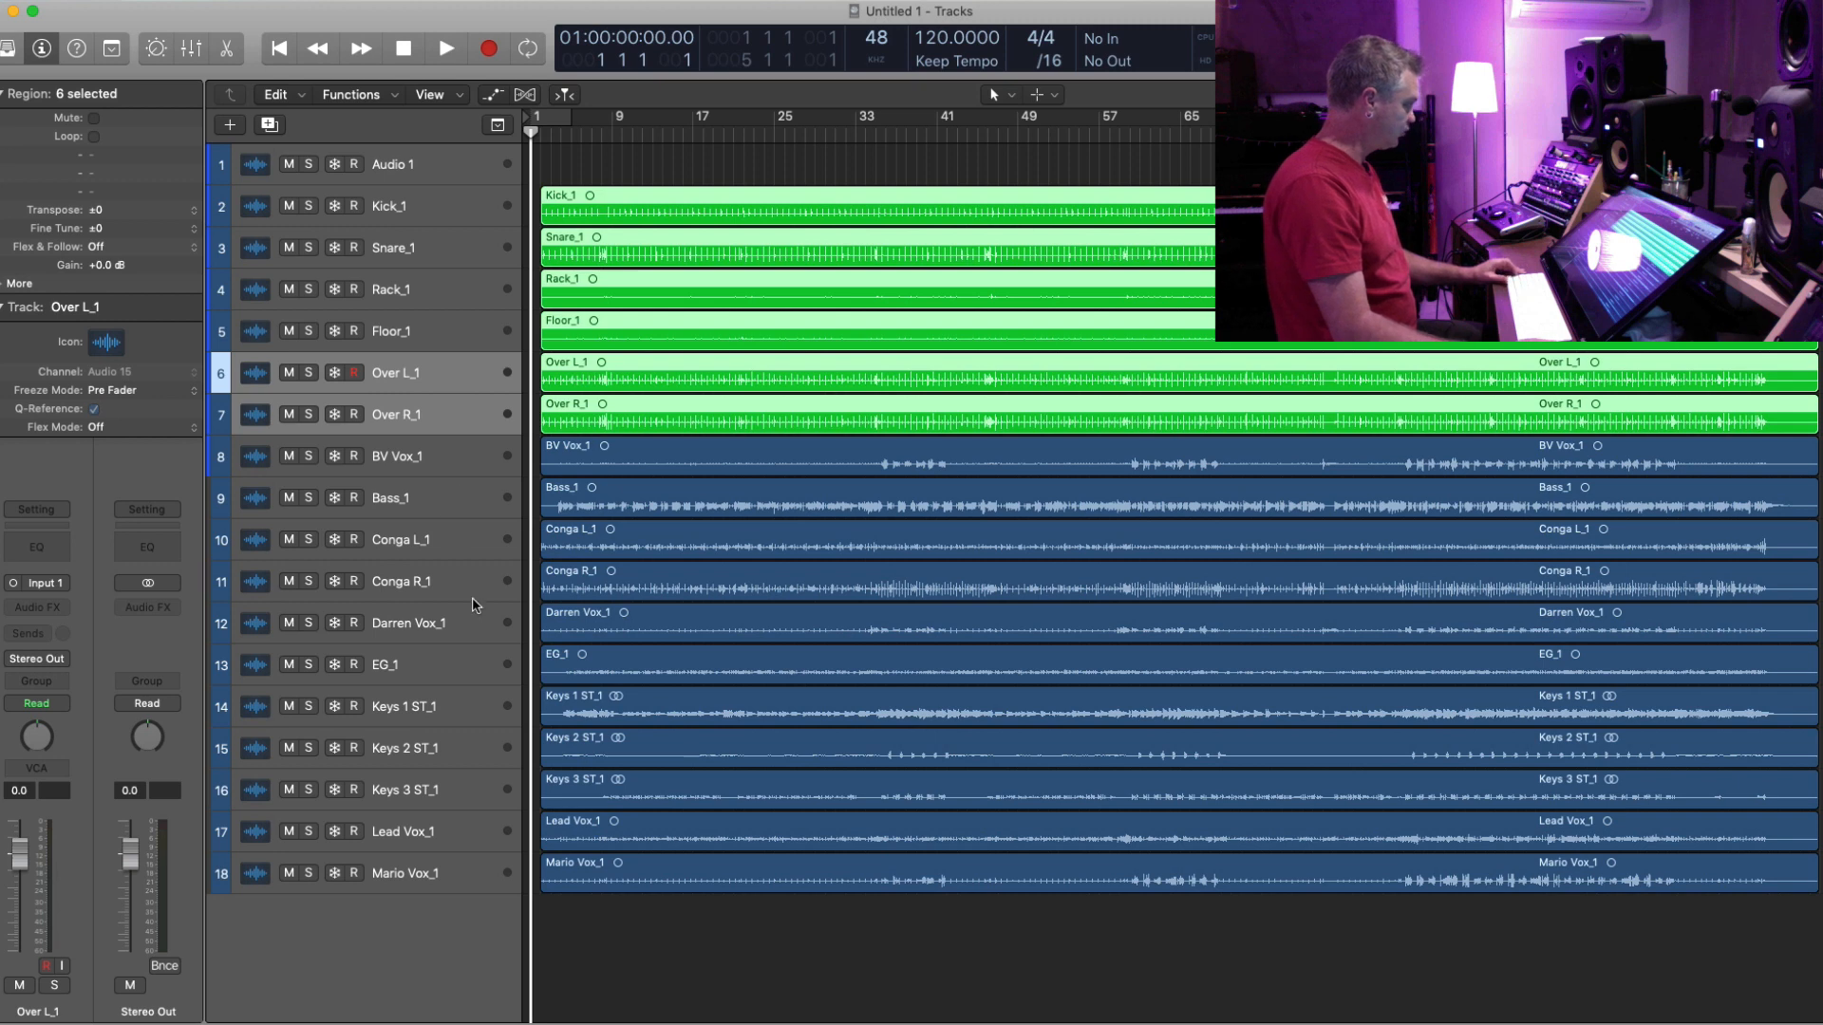
- Move the Conga L_1 and Conga R_1 tracks directly below Over R_1 and color their regions purple
{"action": "left_click", "coordinate": [431, 544]}
{"action": "left_click", "coordinate": [422, 572], "text": "shift"}
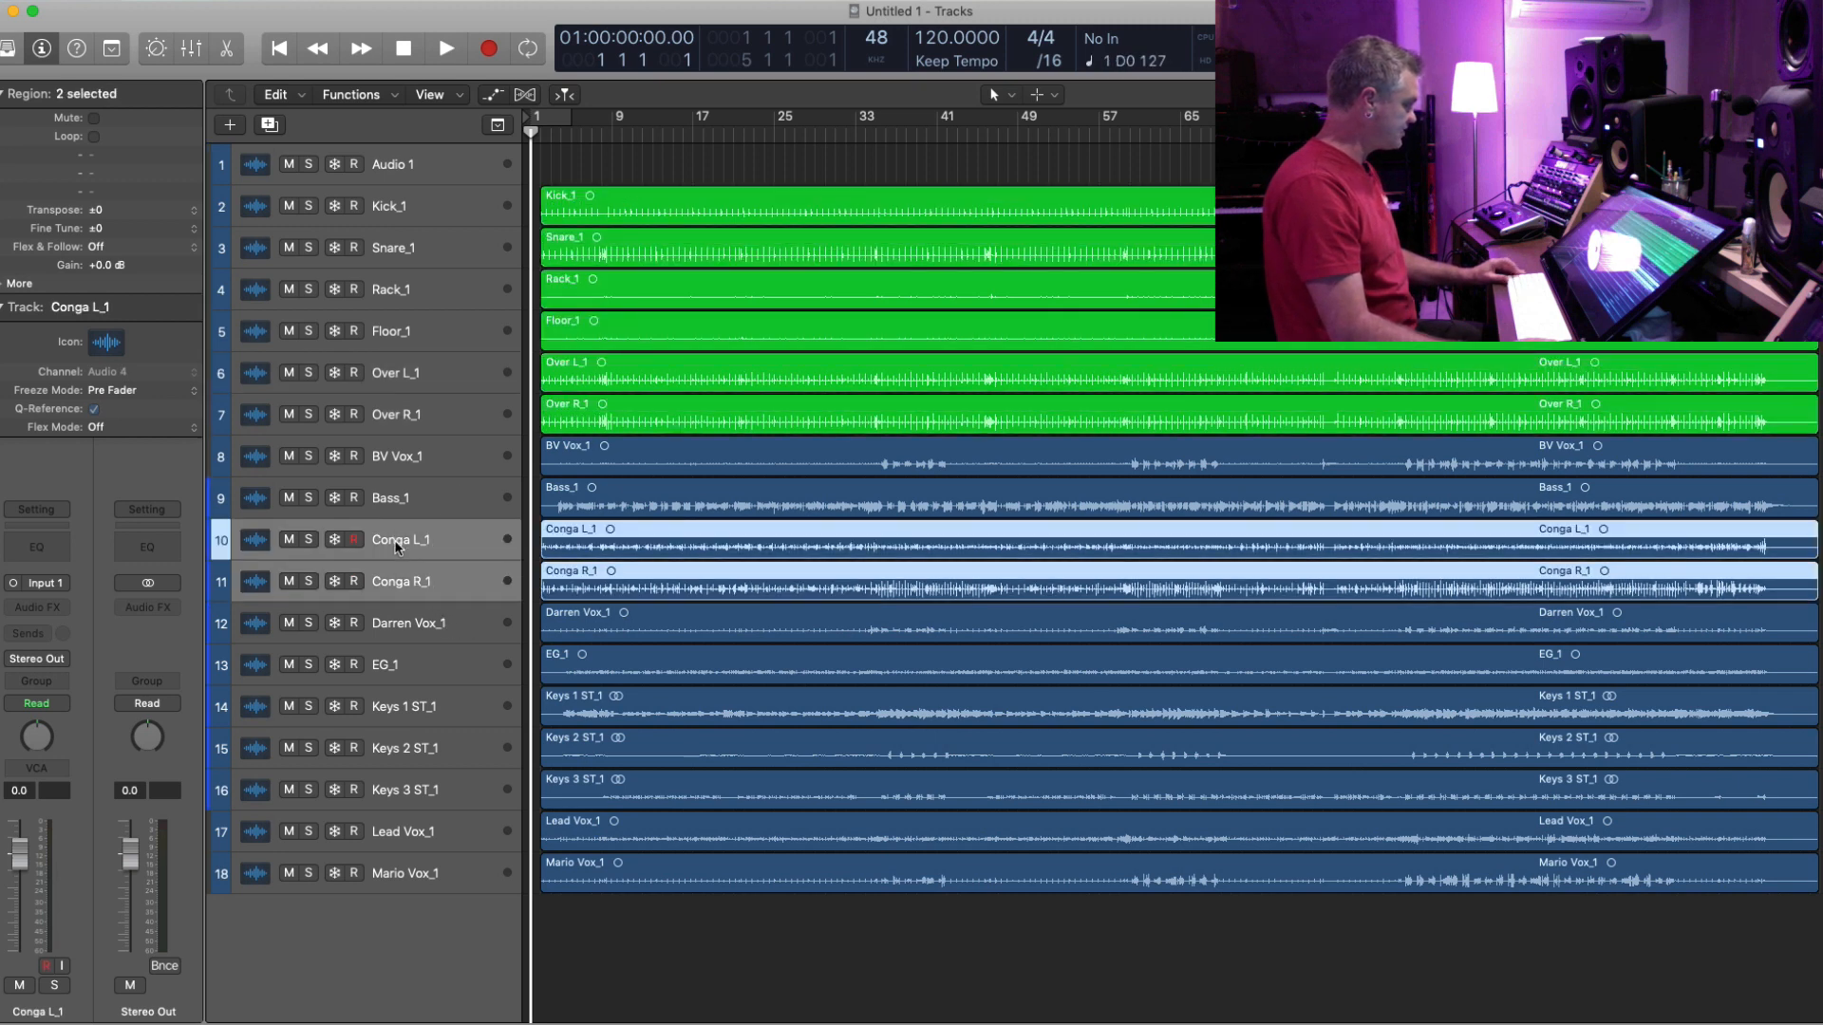
{"action": "left_click_drag", "start_coordinate": [397, 547], "coordinate": [399, 458]}
{"action": "key", "text": "alt+c"}
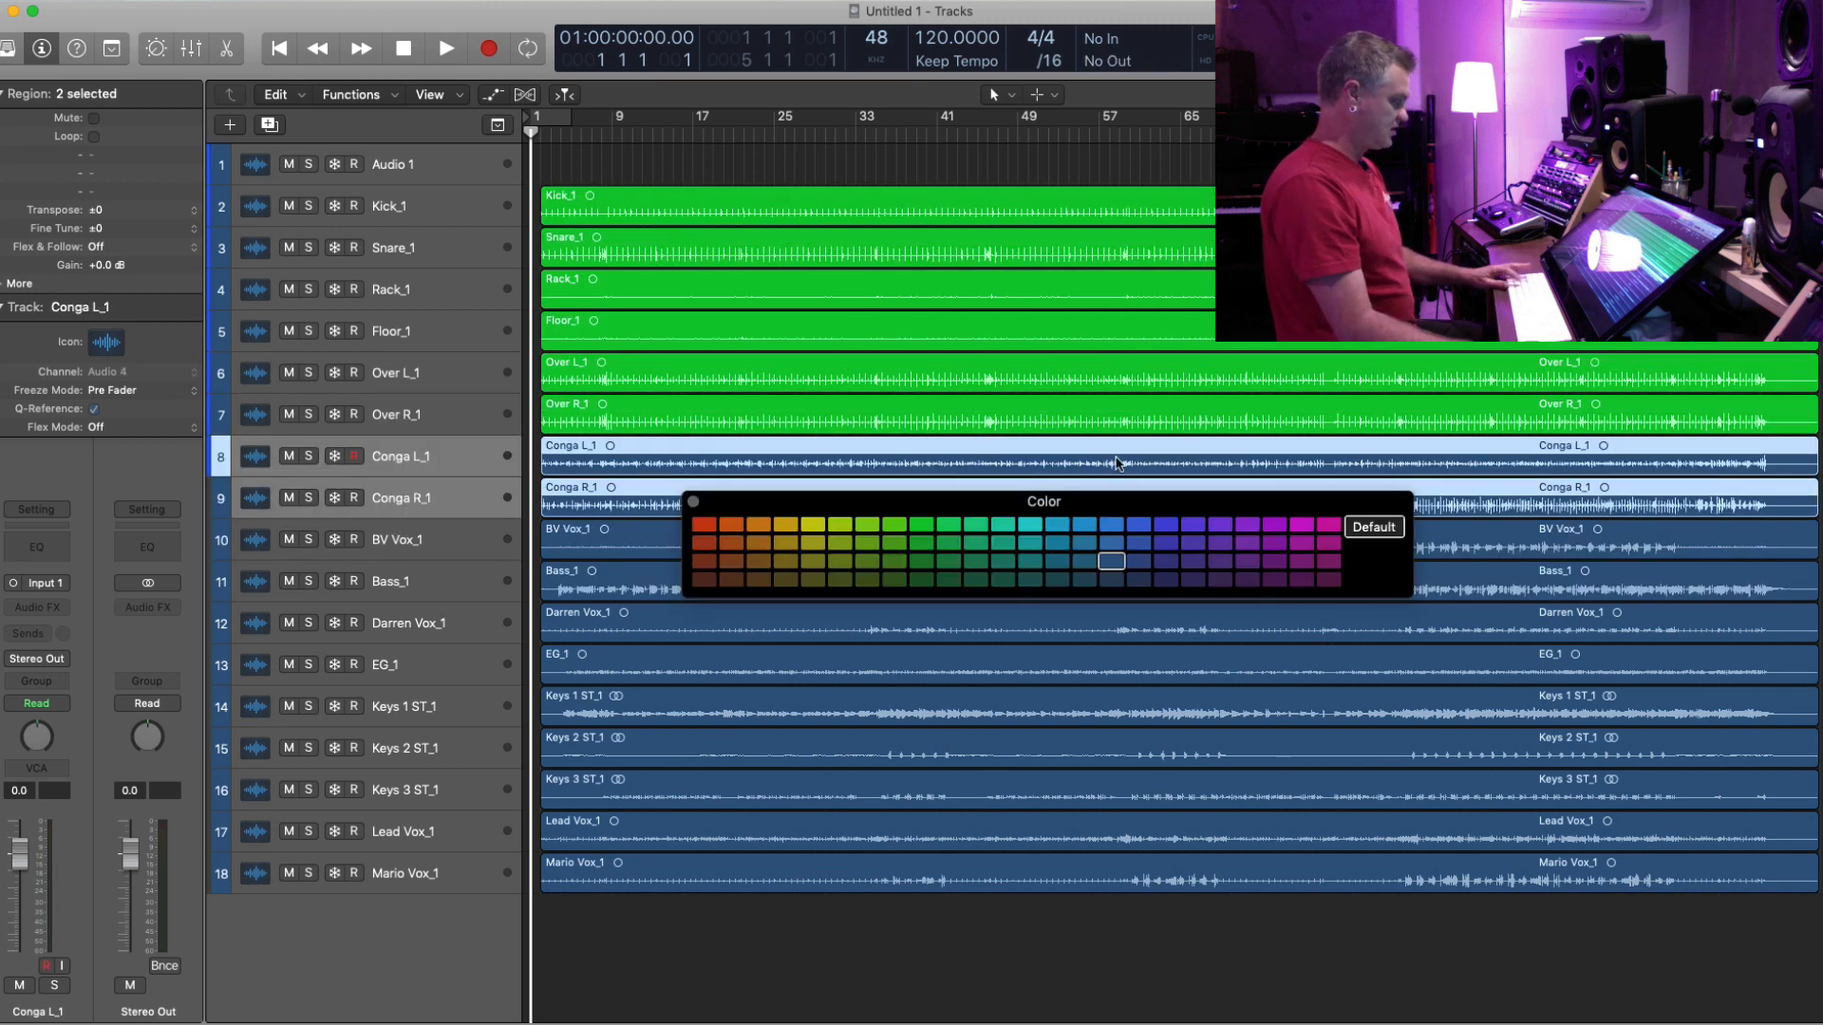
{"action": "left_click", "coordinate": [1261, 547]}
{"action": "key", "text": "alt+c"}
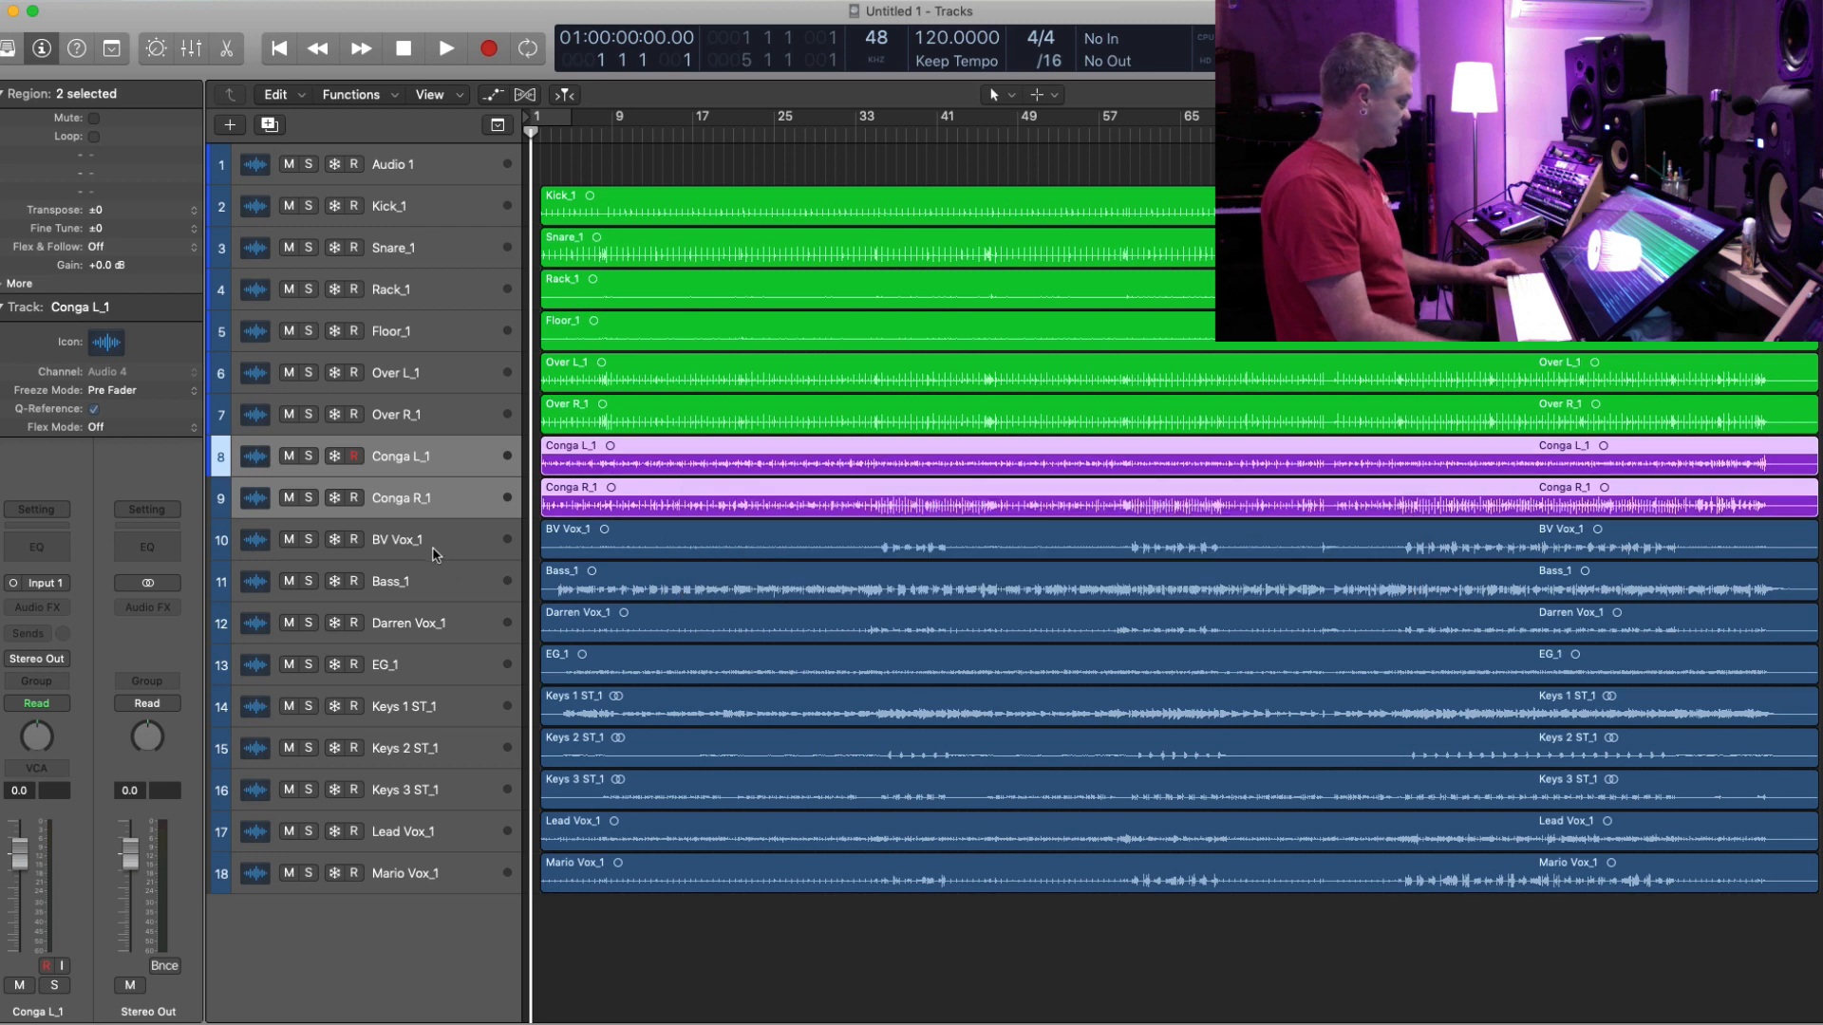
- Move Bass_1, EG_1 and the three Keys tracks, in that order, directly below Conga R_1
{"action": "left_click_drag", "start_coordinate": [417, 588], "coordinate": [419, 544]}
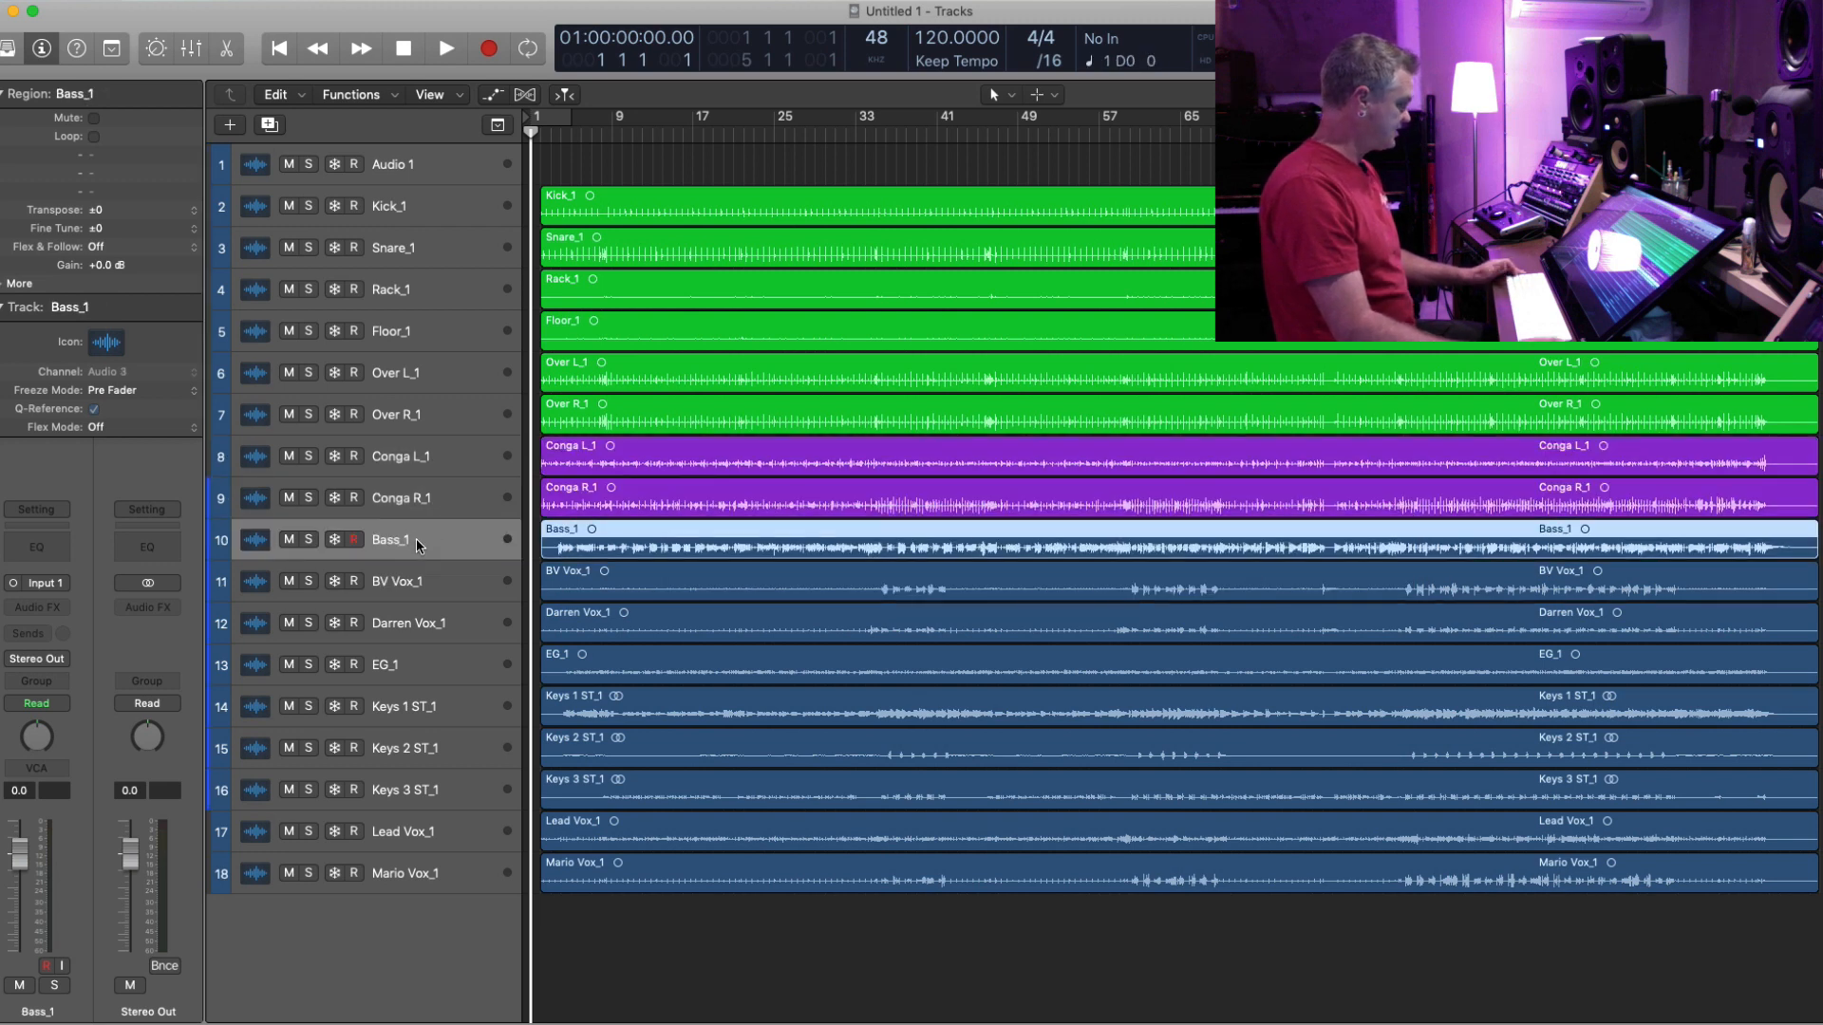
{"action": "left_click_drag", "start_coordinate": [401, 670], "coordinate": [406, 576]}
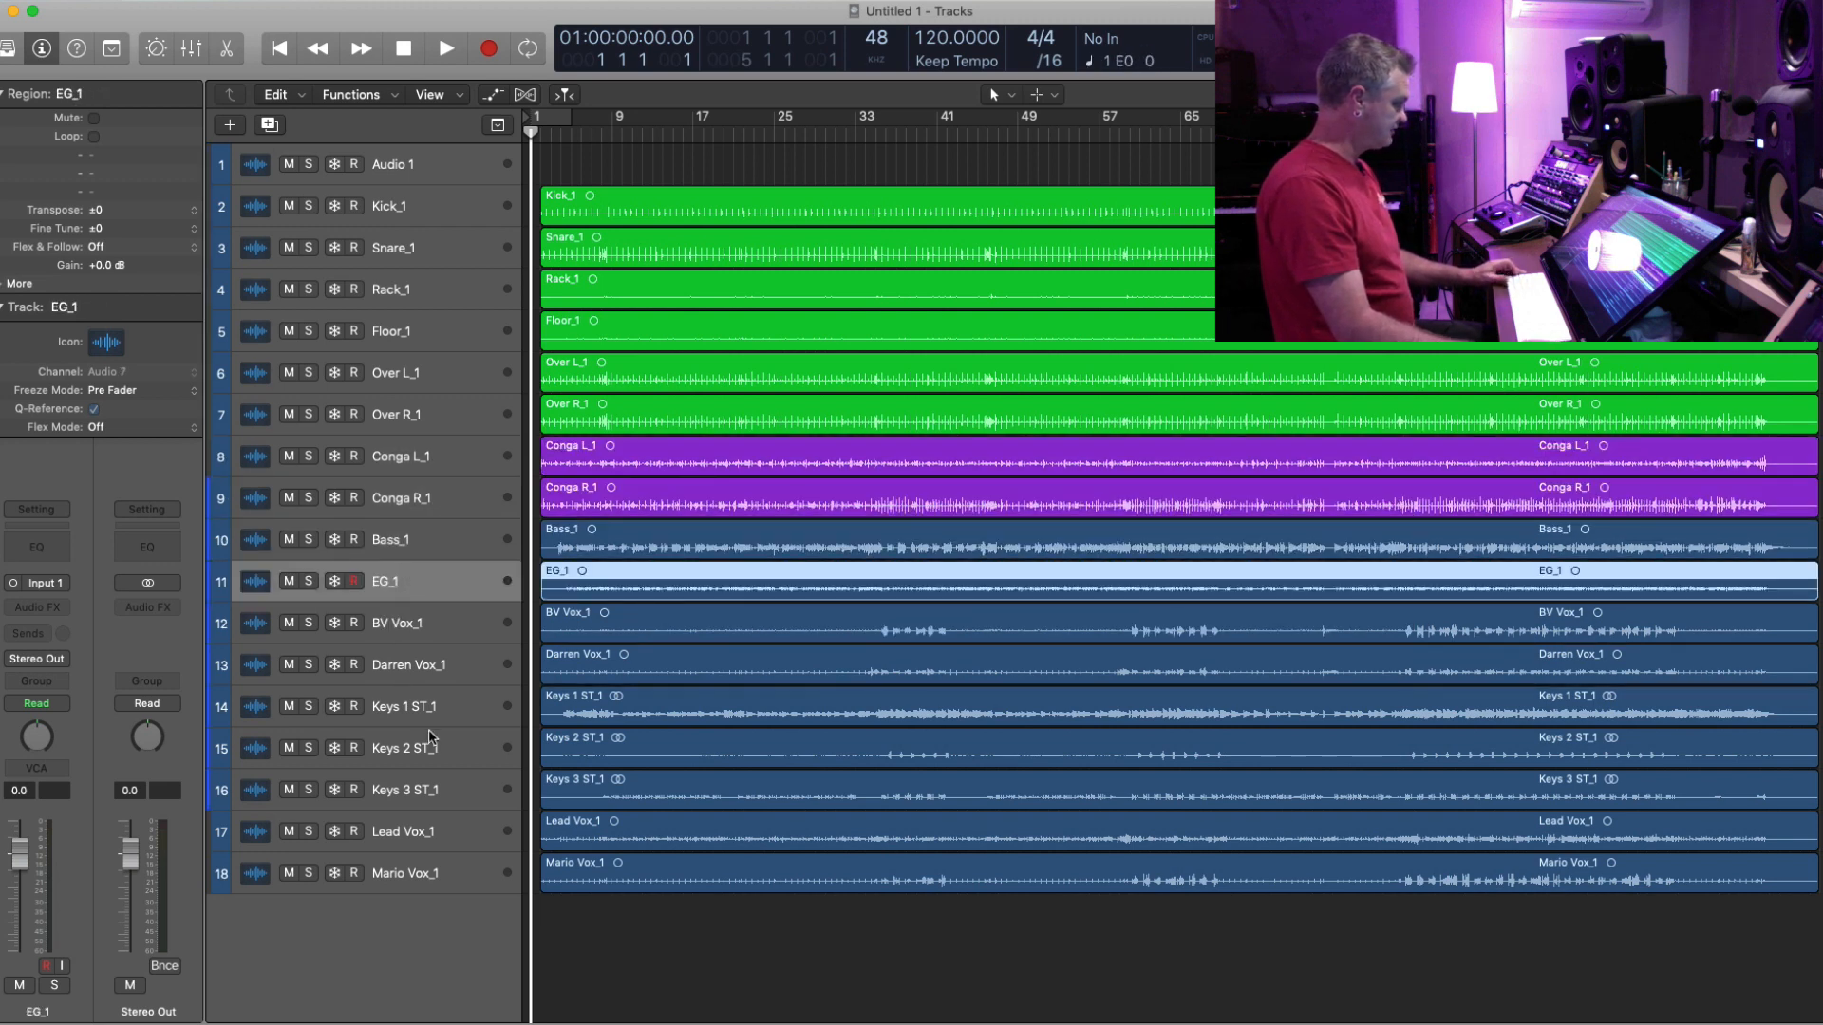
{"action": "left_click", "coordinate": [414, 710]}
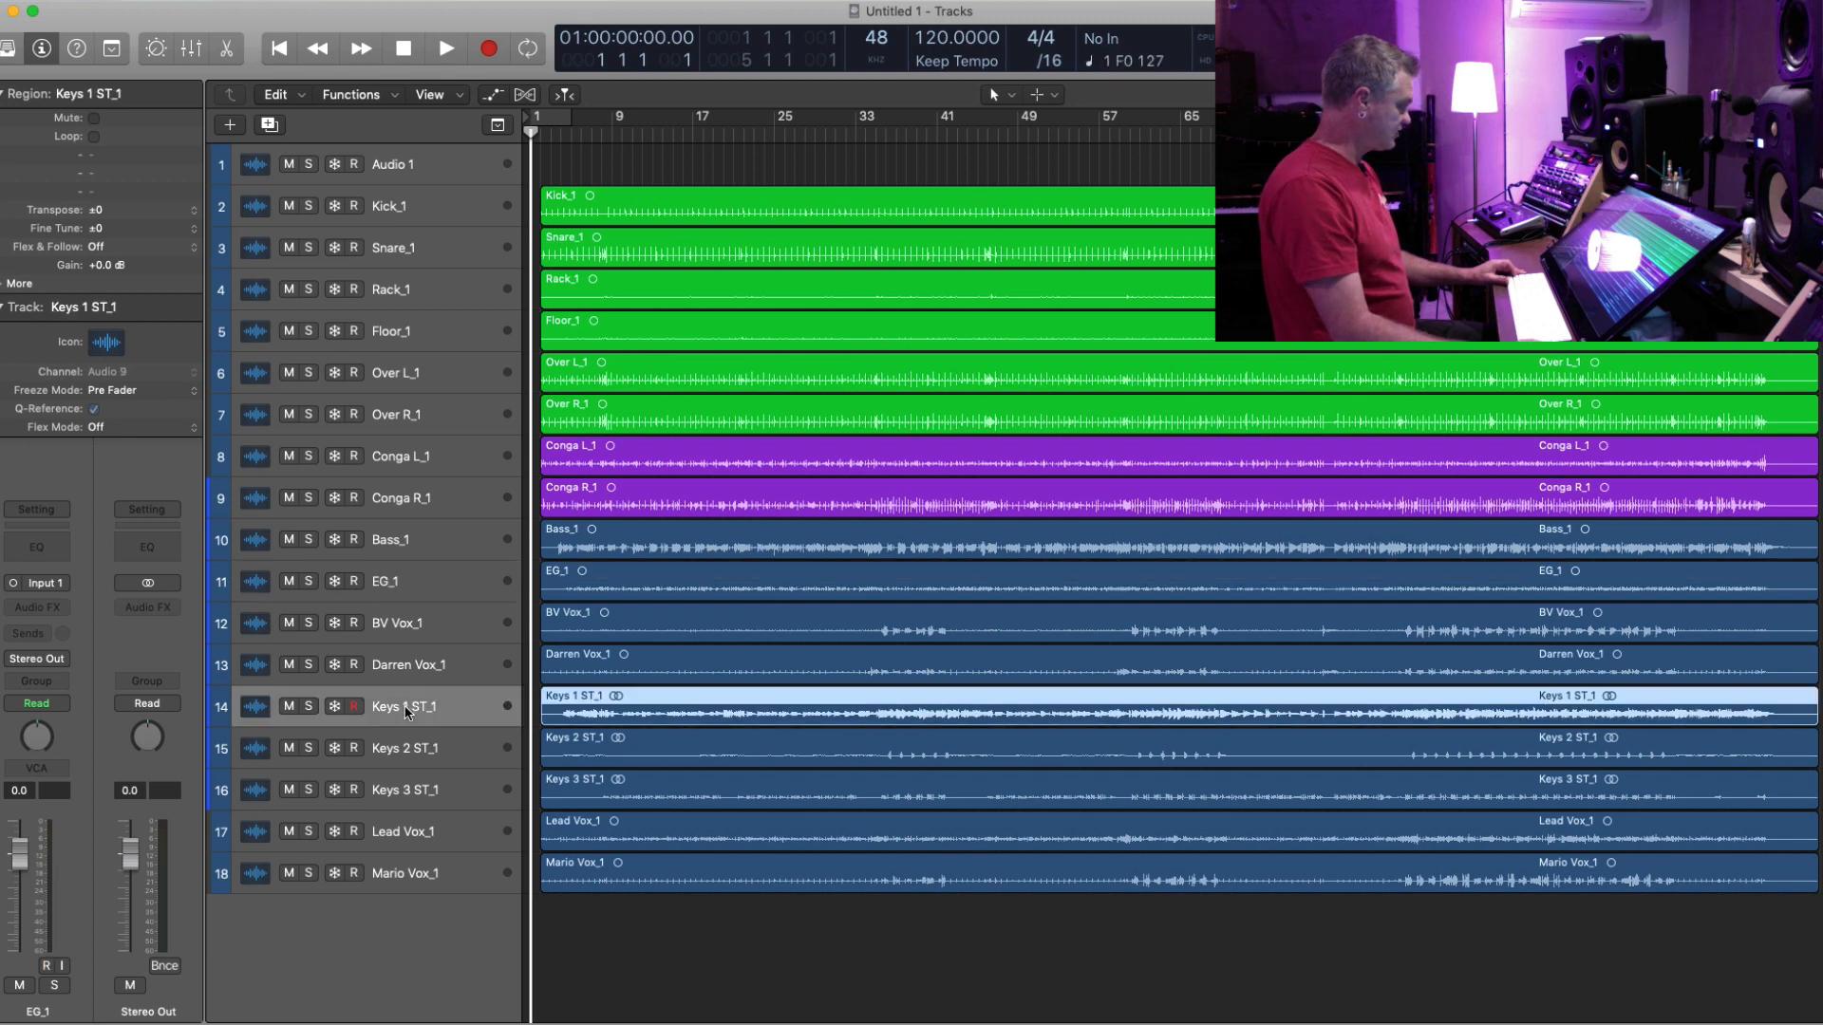
{"action": "left_click", "coordinate": [414, 785], "text": "shift"}
{"action": "left_click_drag", "start_coordinate": [392, 712], "coordinate": [391, 615]}
{"action": "left_click", "coordinate": [424, 583]}
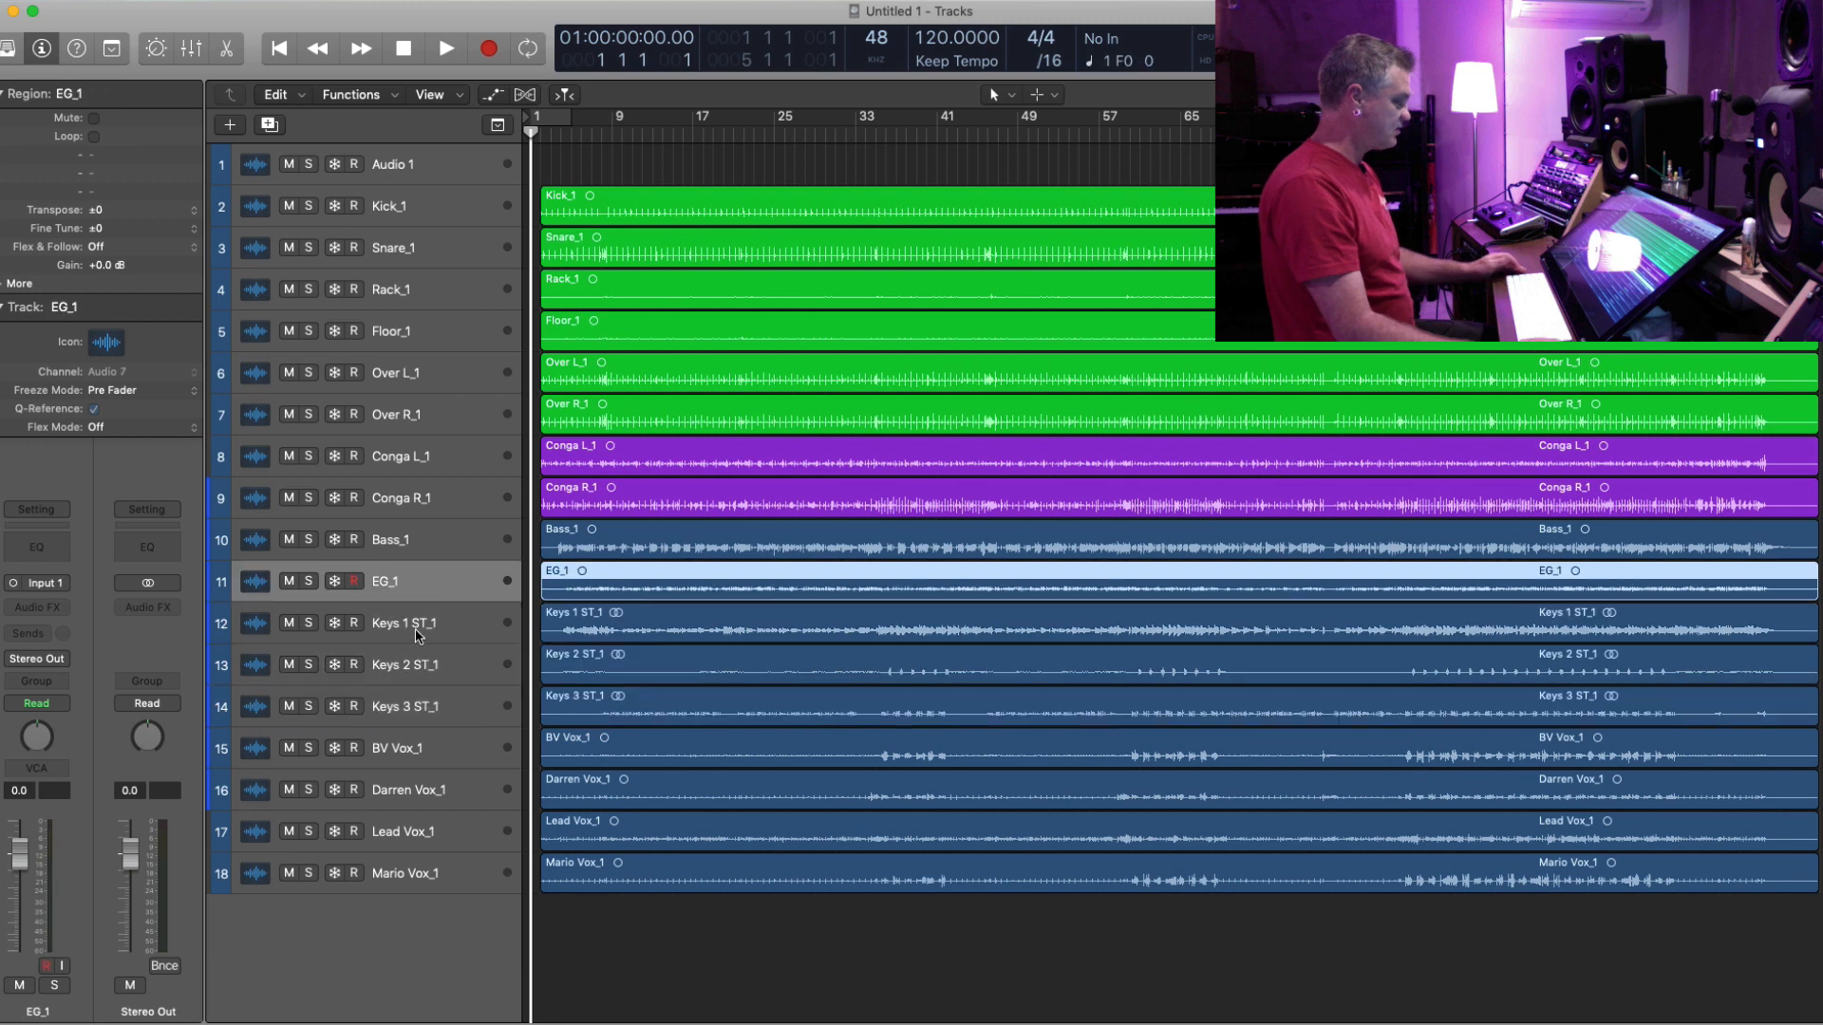
- Color the regions of the Keys 1, Keys 2 and Keys 3 tracks magenta
{"action": "left_click", "coordinate": [413, 629]}
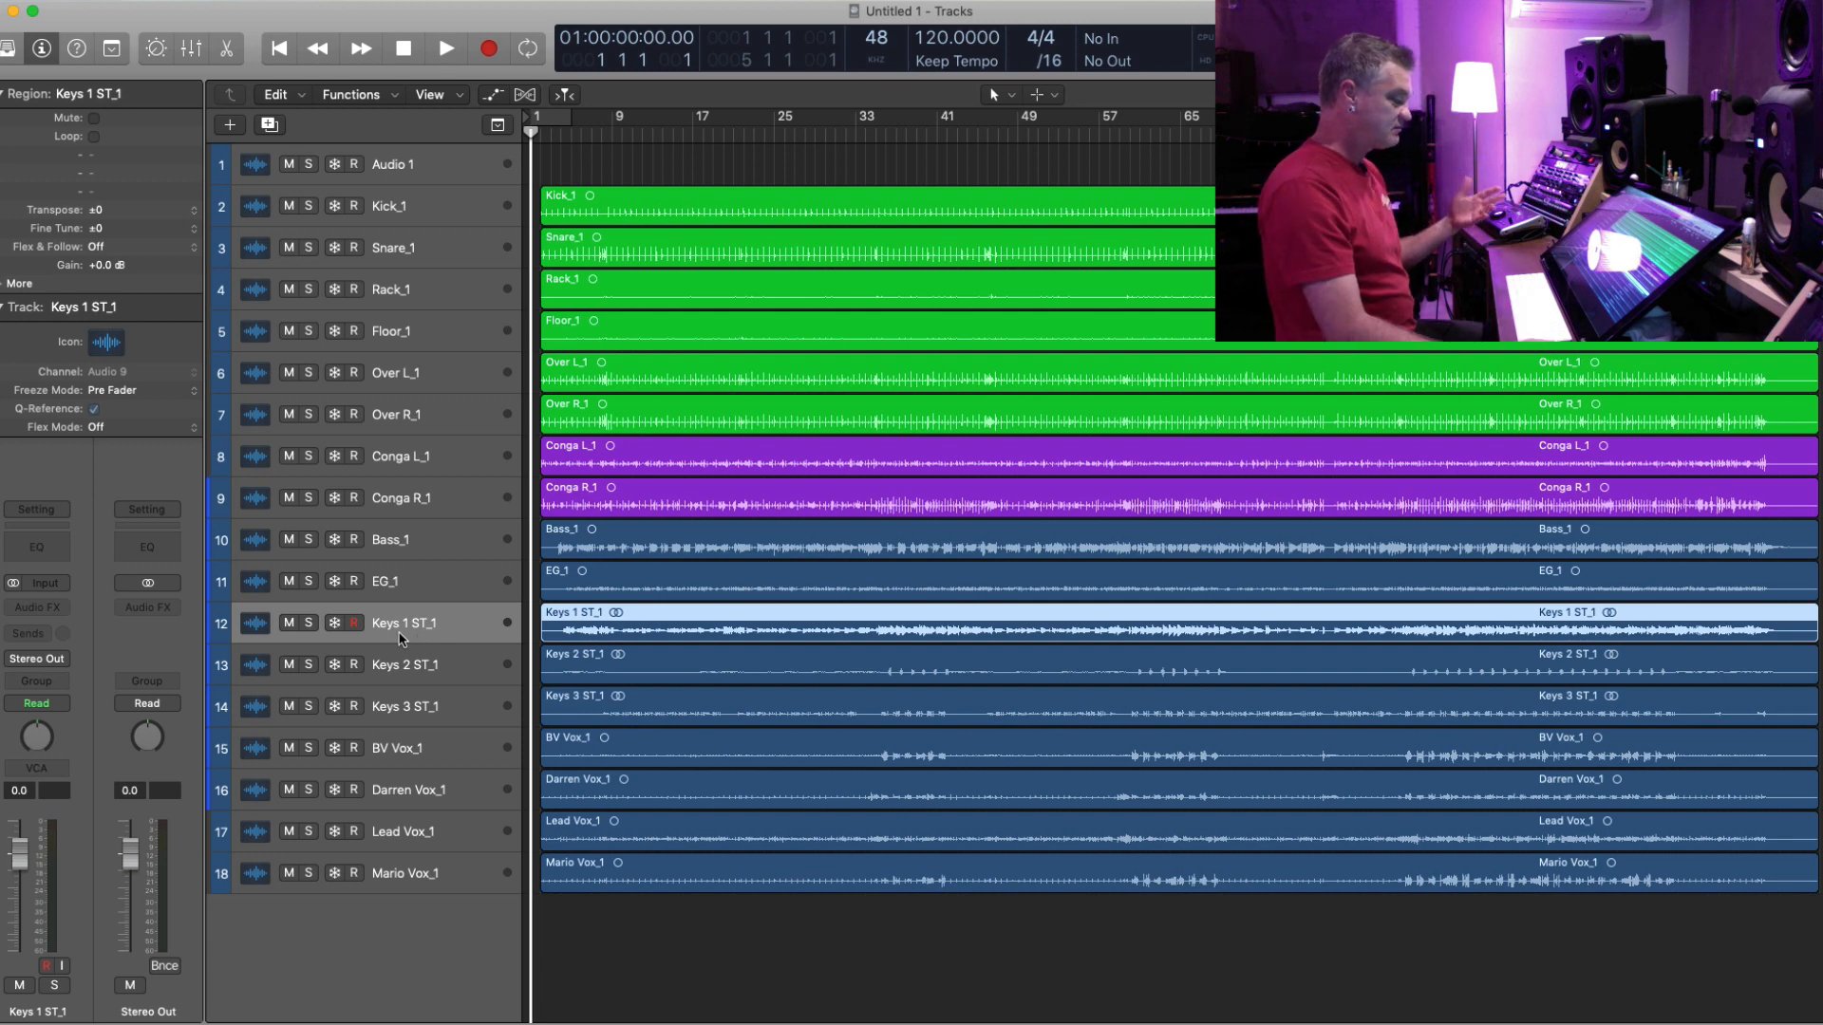
{"action": "left_click", "coordinate": [423, 704]}
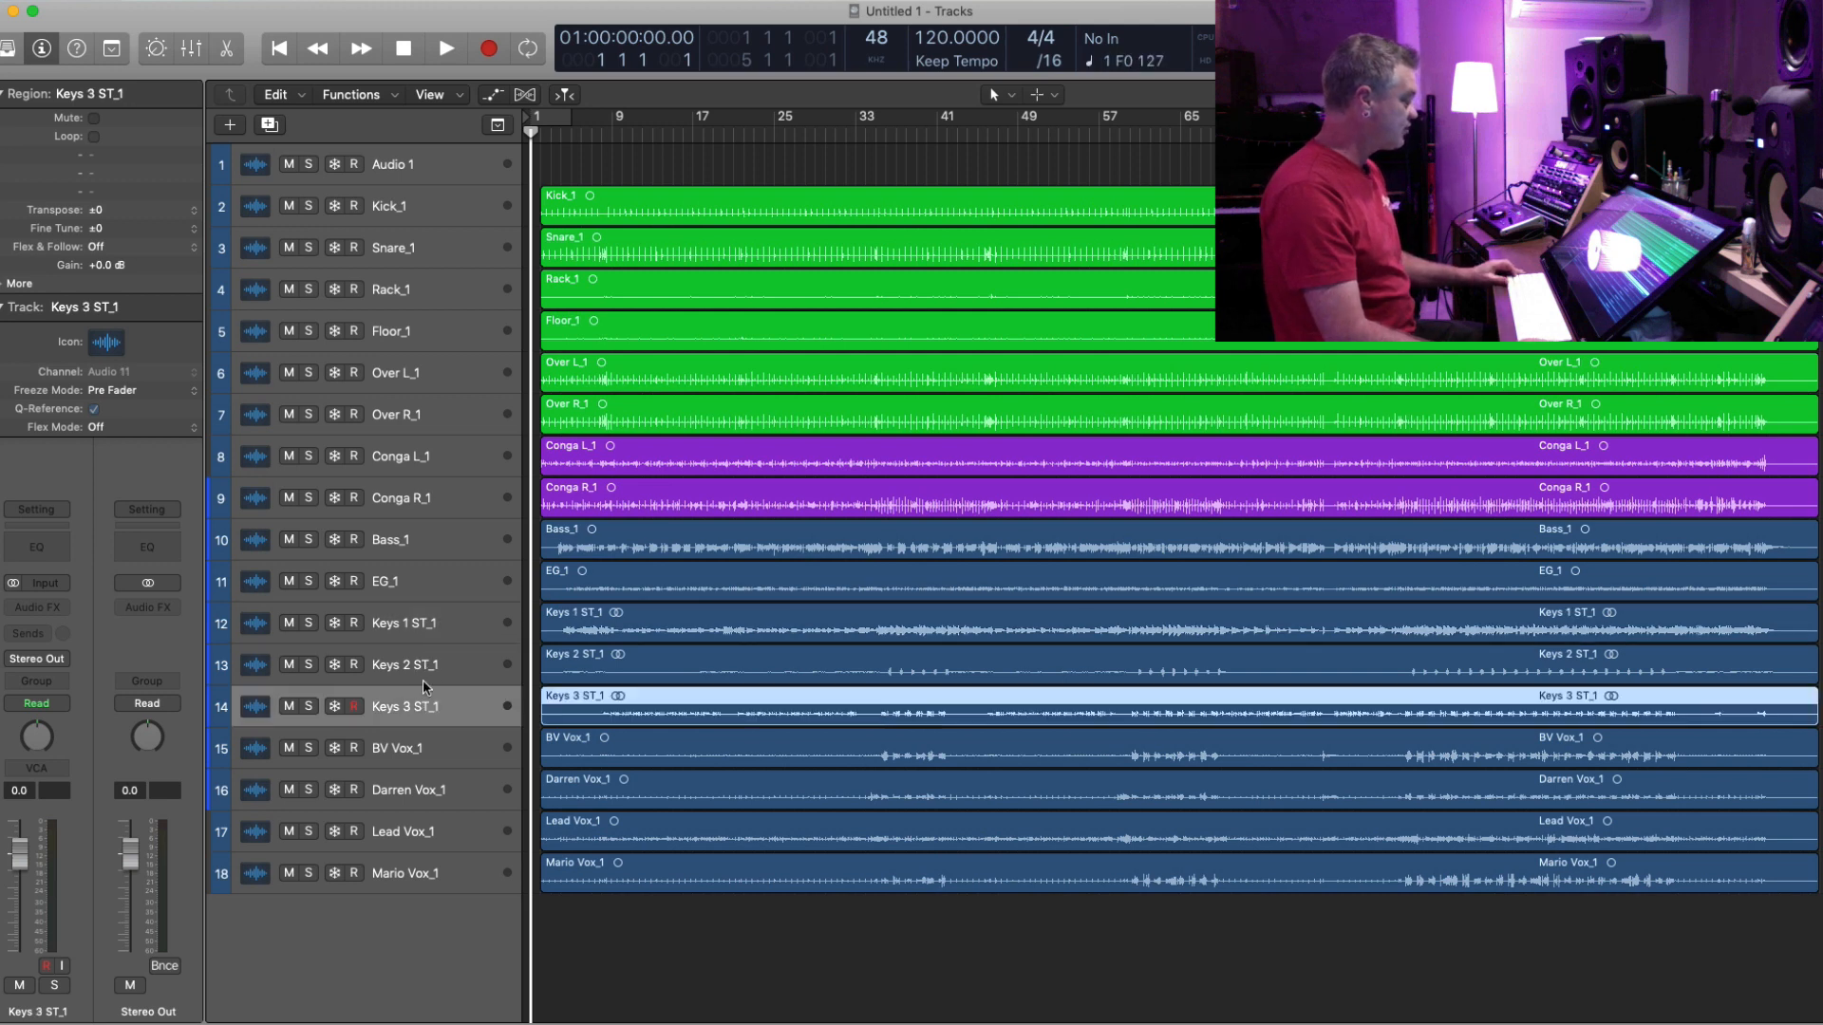
{"action": "left_click", "coordinate": [423, 680]}
{"action": "left_click", "coordinate": [406, 619]}
{"action": "left_click", "coordinate": [411, 699], "text": "shift"}
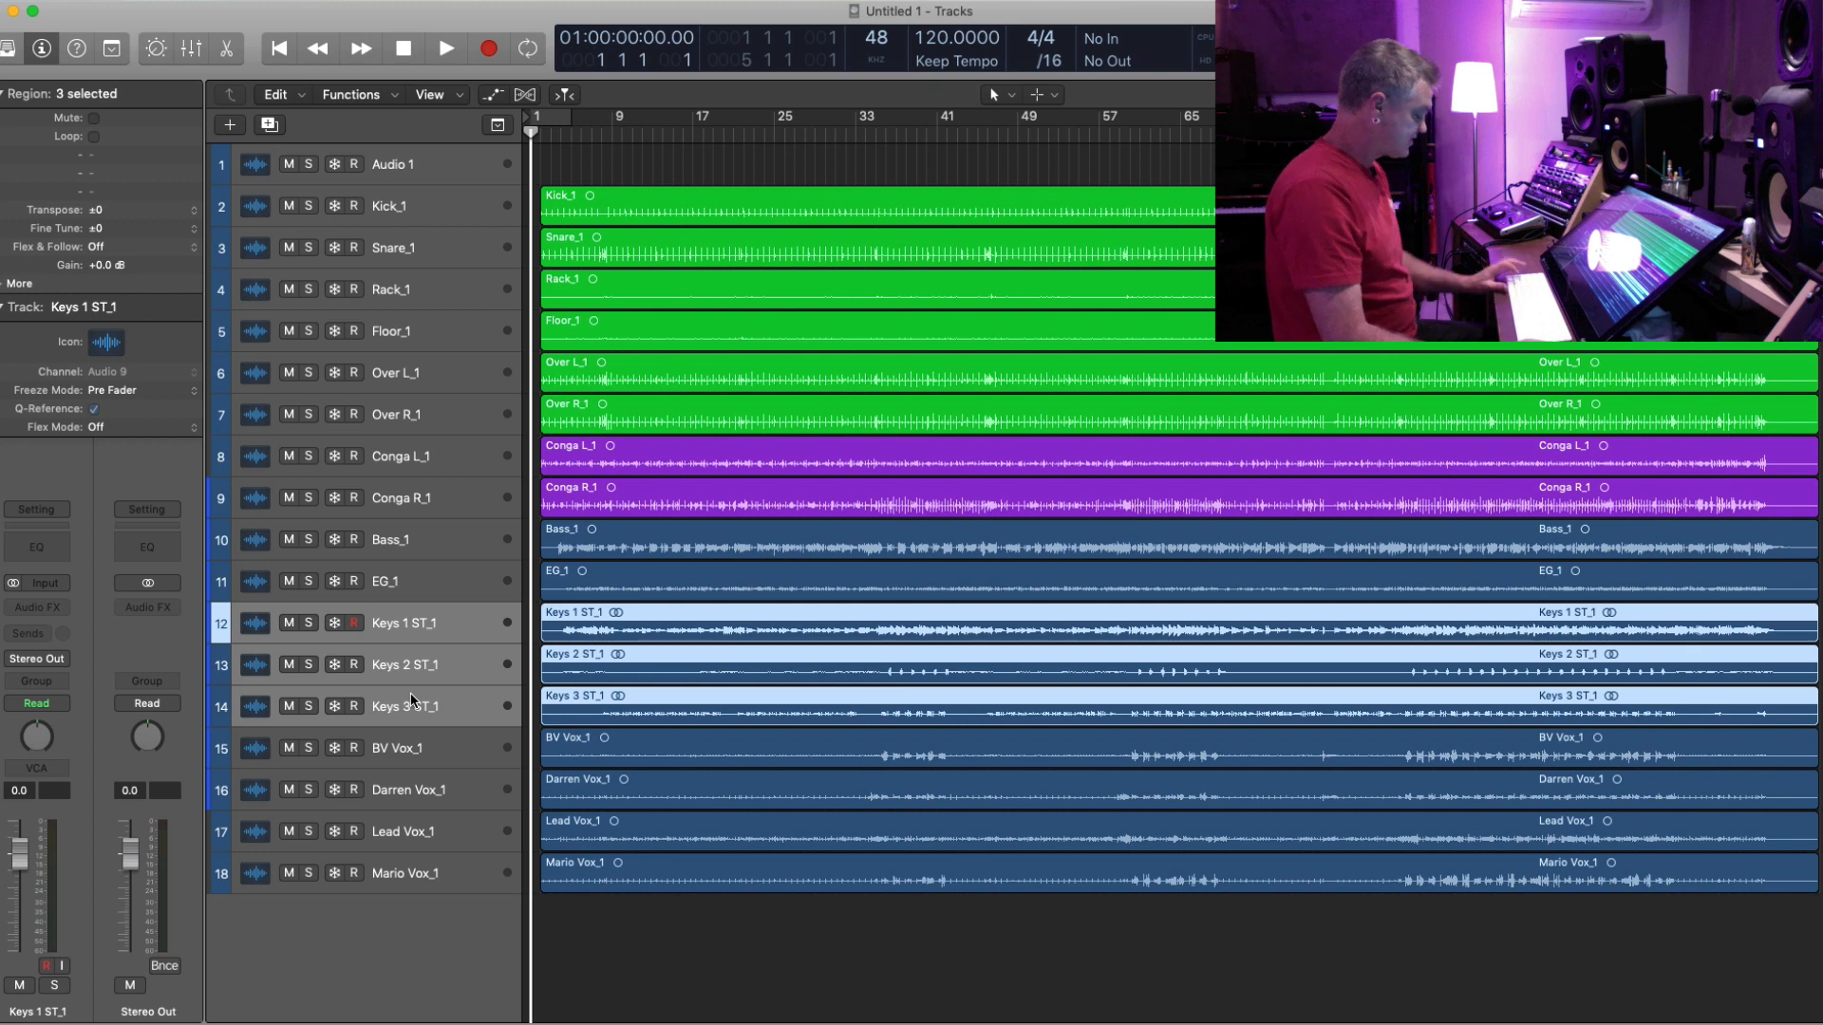
{"action": "key", "text": "alt+c"}
{"action": "left_click", "coordinate": [1298, 549]}
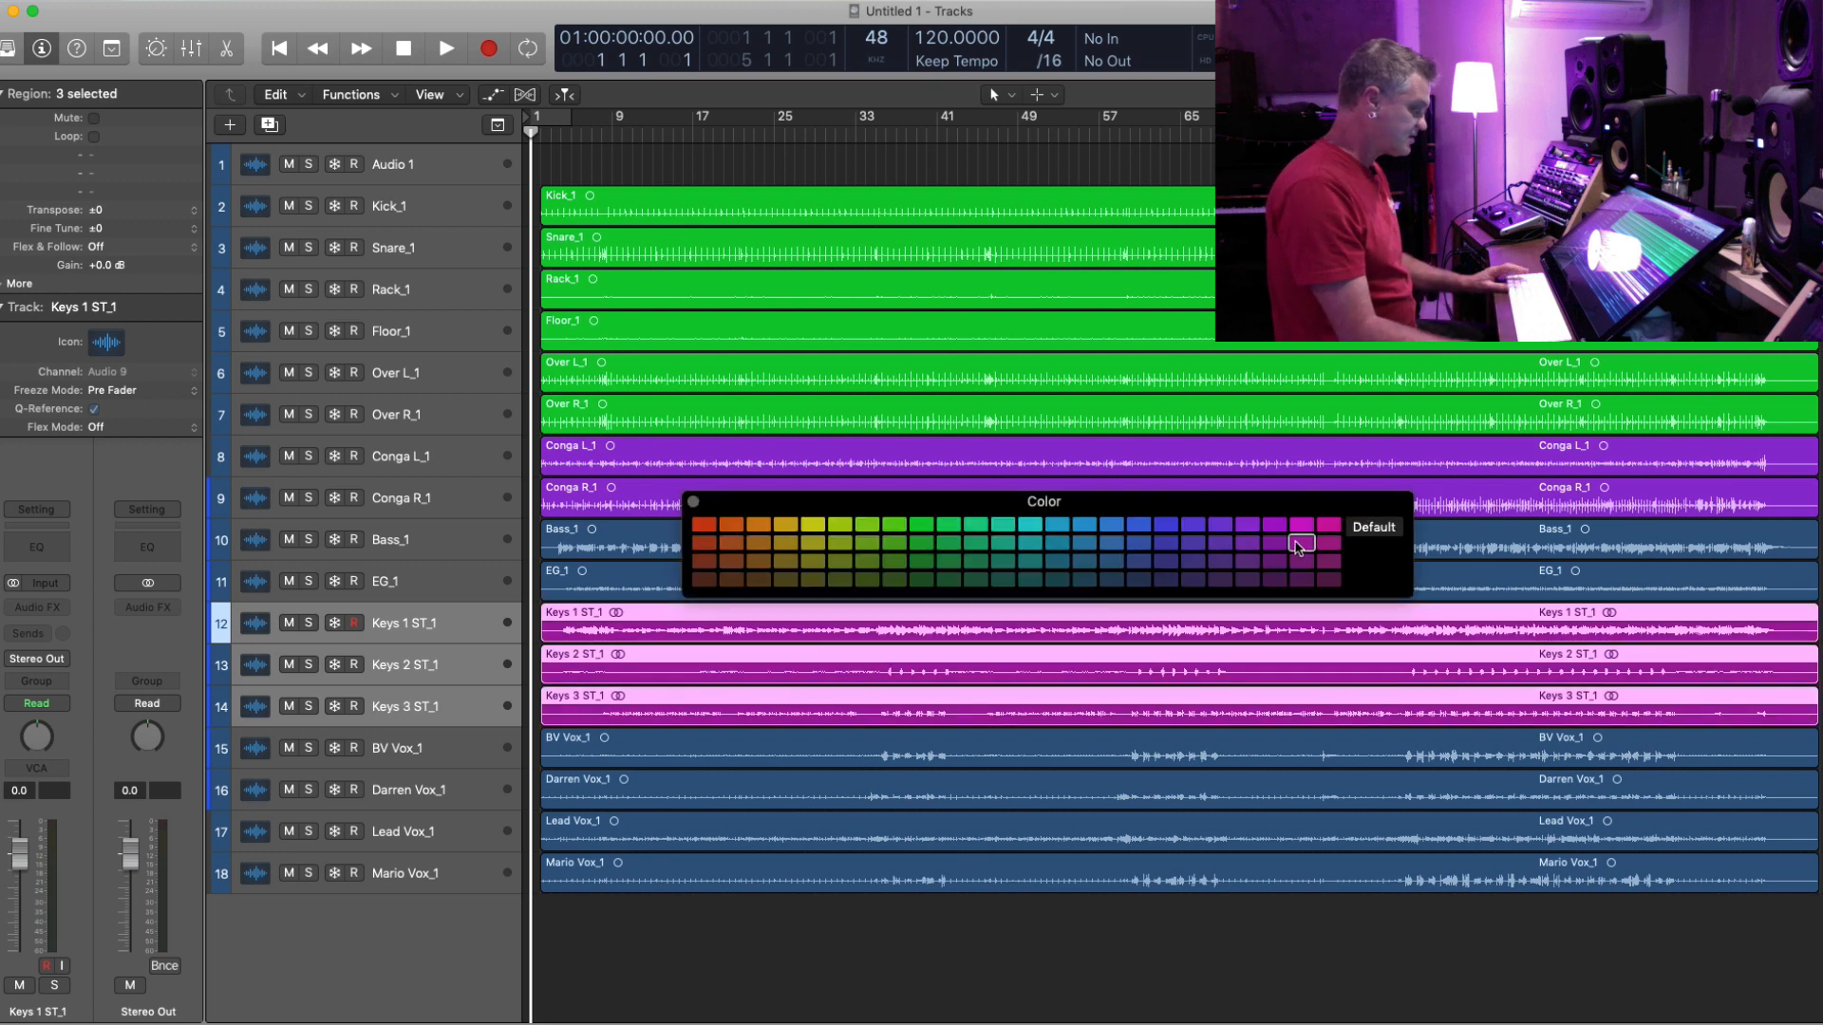
{"action": "key", "text": "alt+c"}
- Move Lead Vox_1 to the end of the track list and the vocal track just above it up one place
{"action": "left_click", "coordinate": [418, 756]}
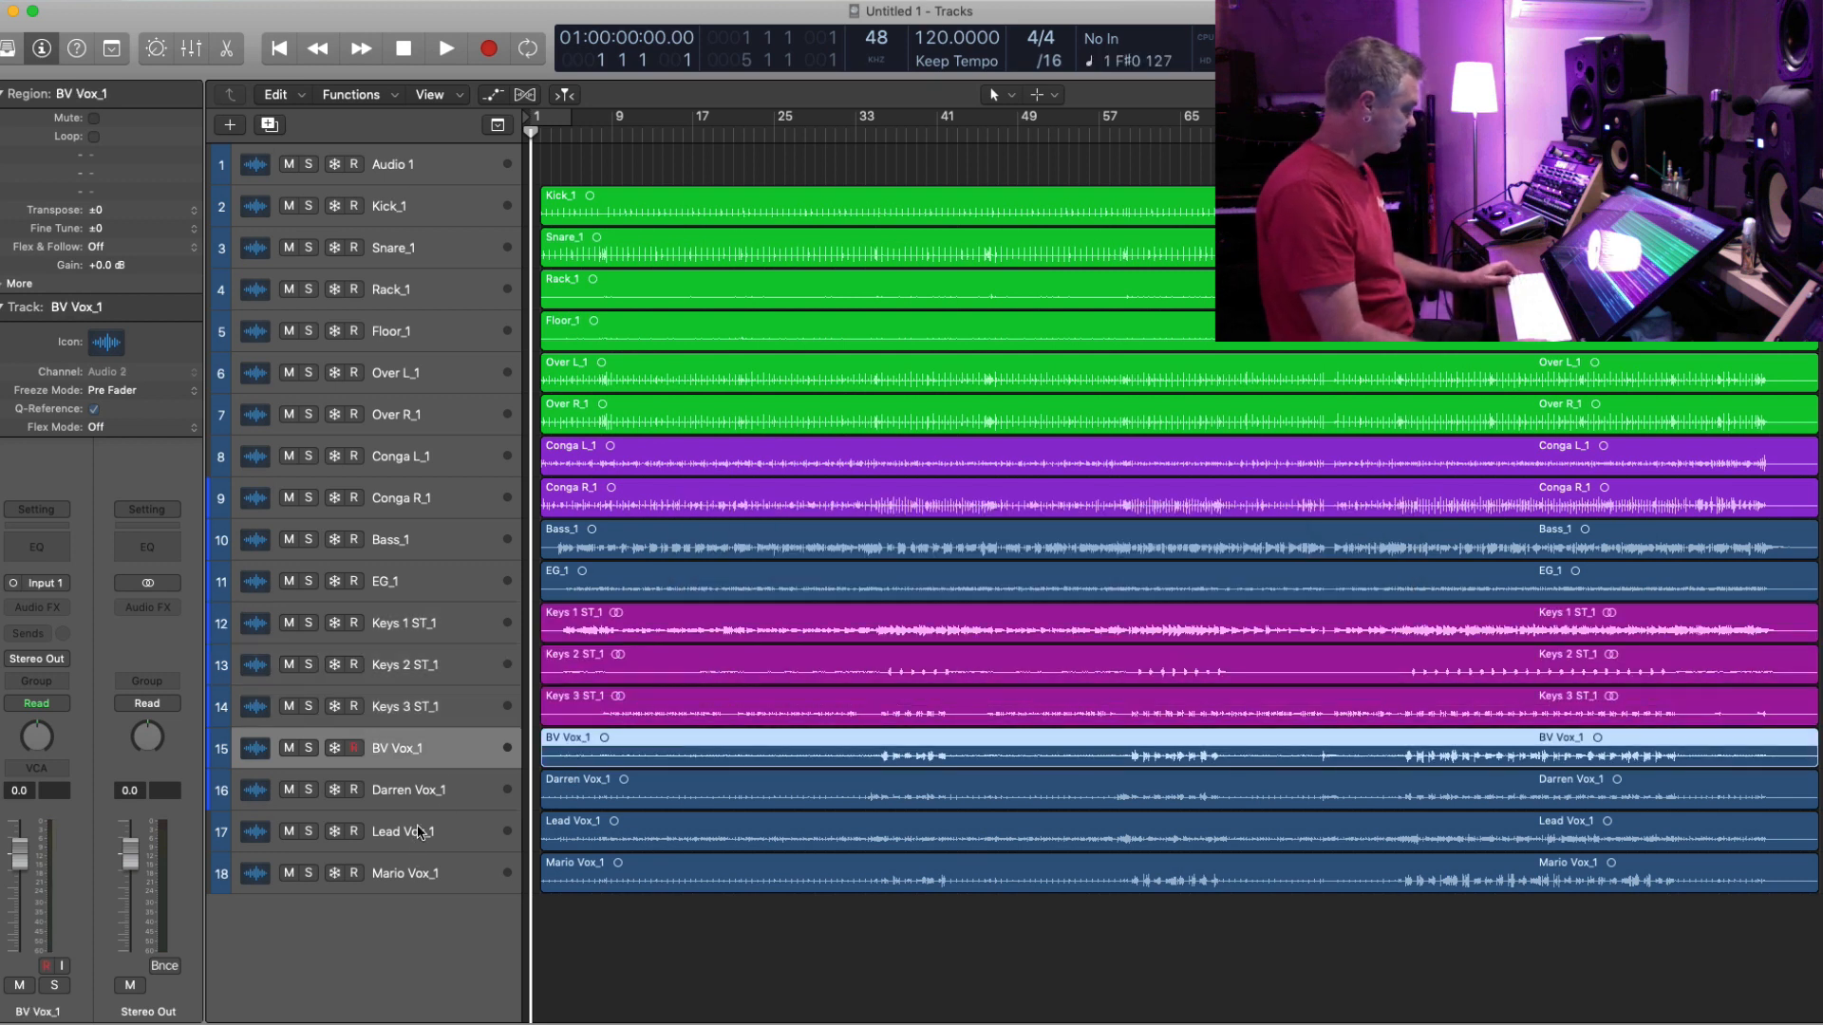
{"action": "left_click_drag", "start_coordinate": [418, 832], "coordinate": [432, 911]}
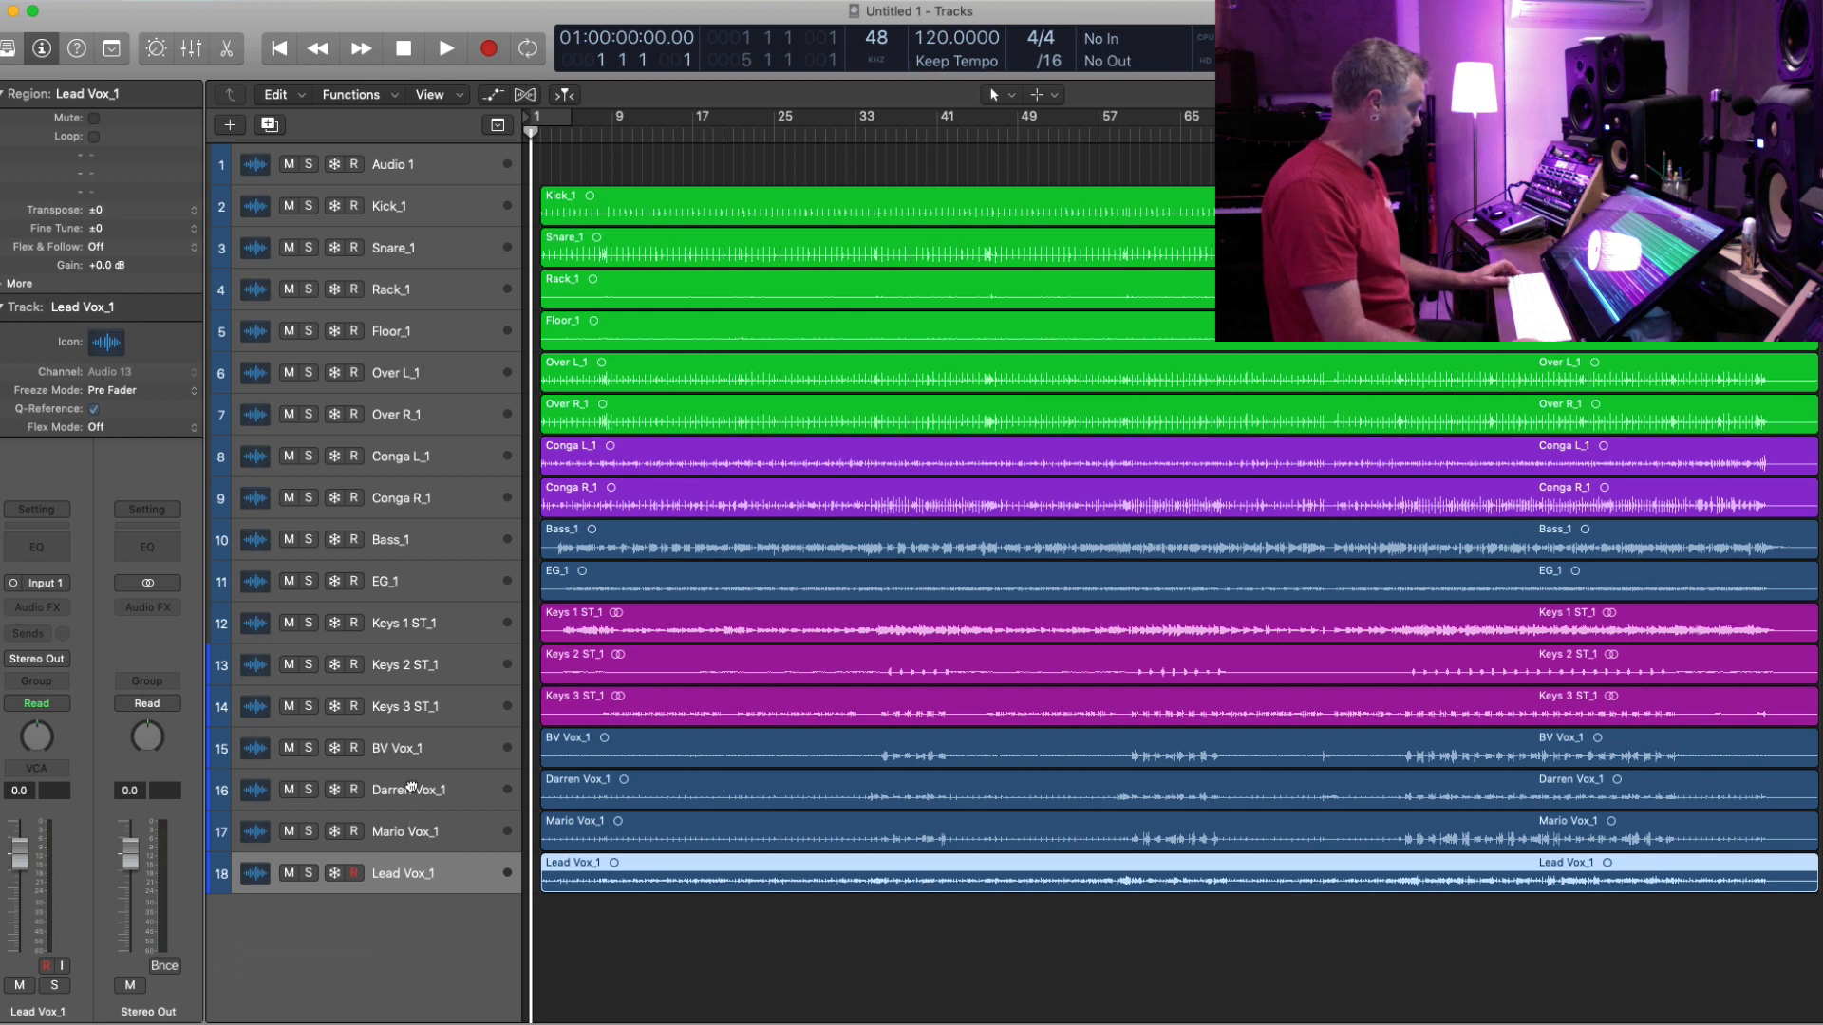
{"action": "left_click_drag", "start_coordinate": [415, 831], "coordinate": [406, 784]}
- Color the regions of BV Vox_1 and the two vocal tracks below it dark olive green, and Lead Vox_1 bright red
{"action": "left_click", "coordinate": [414, 755]}
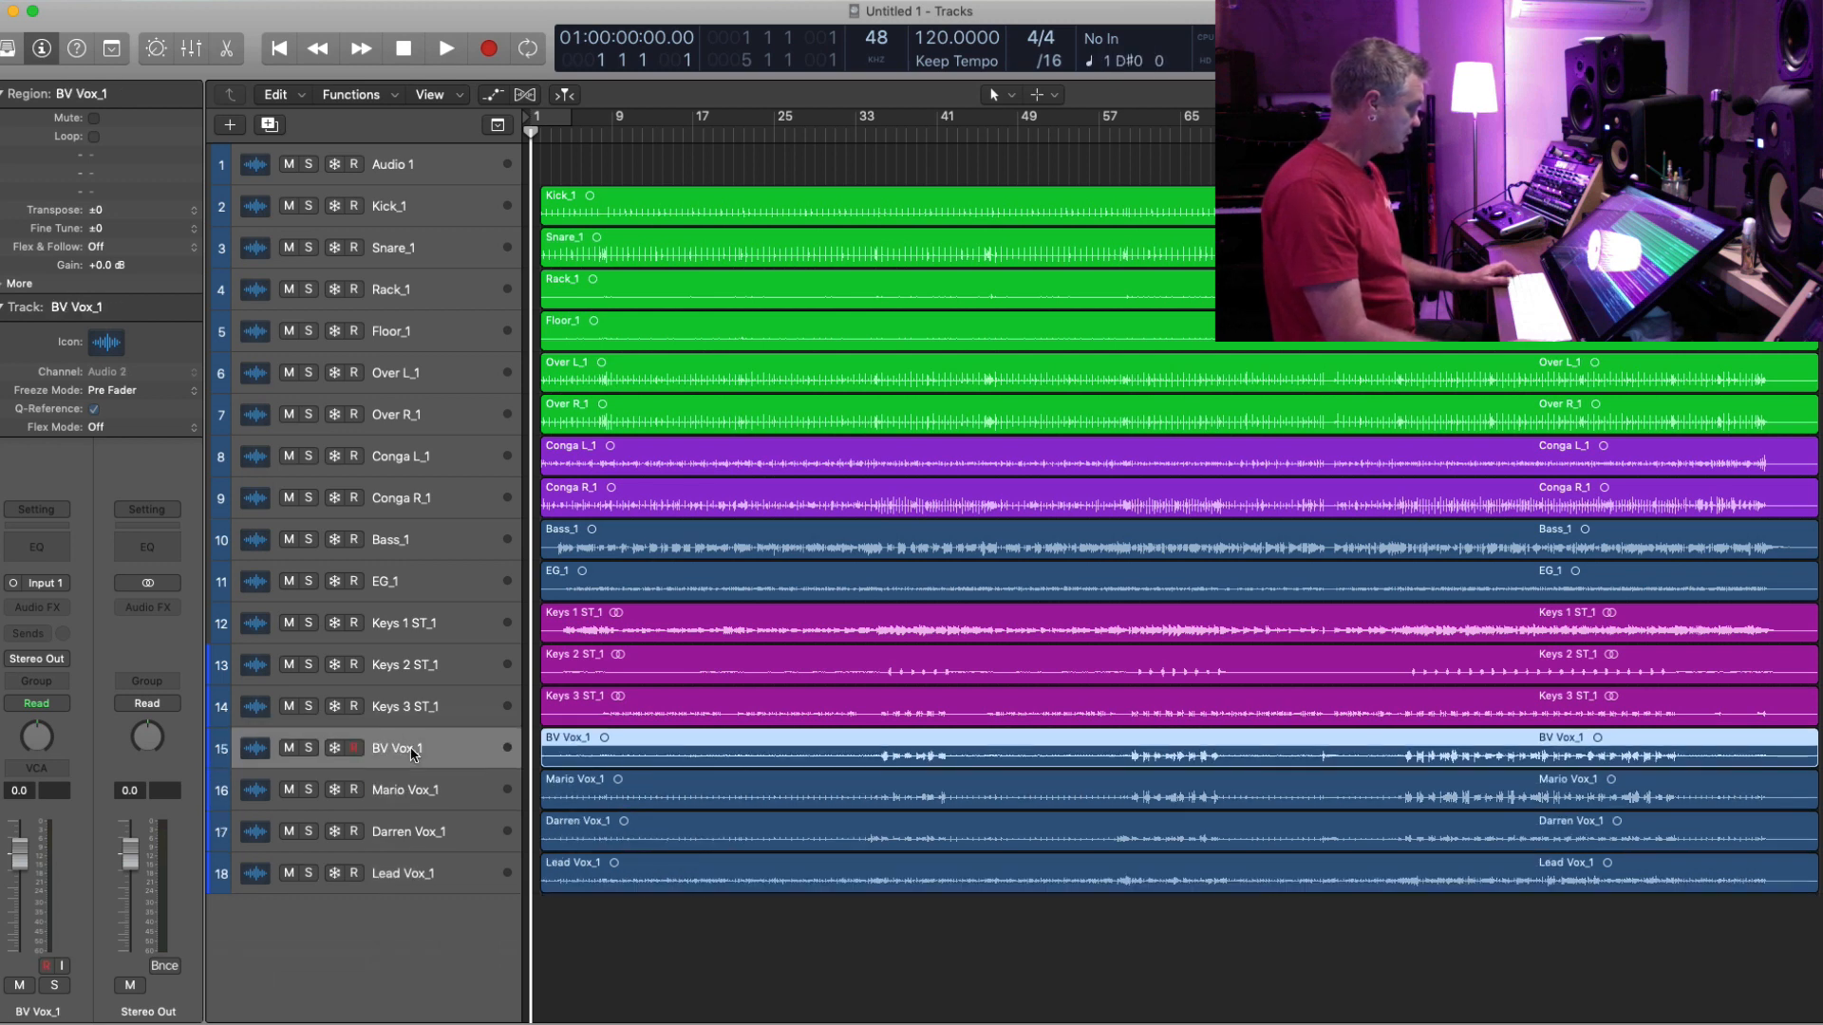
{"action": "left_click", "coordinate": [418, 793]}
{"action": "left_click", "coordinate": [411, 833]}
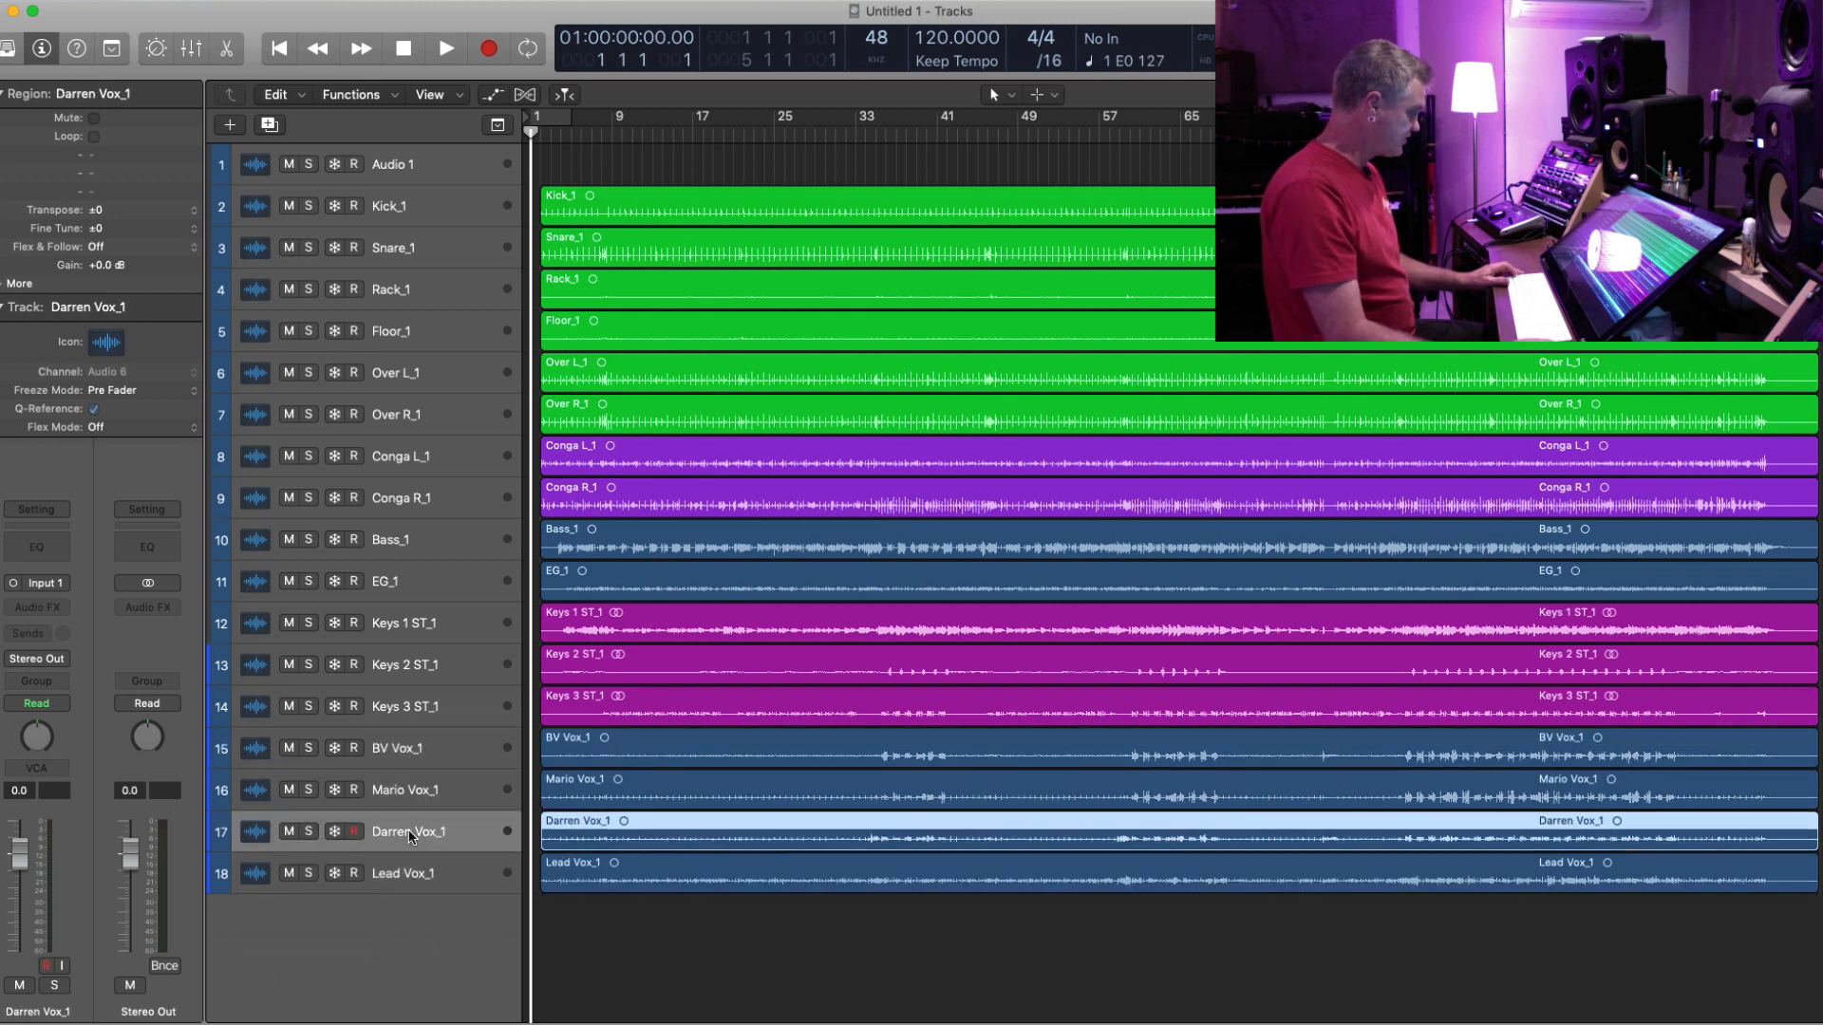
{"action": "left_click", "coordinate": [413, 796]}
{"action": "left_click", "coordinate": [409, 835]}
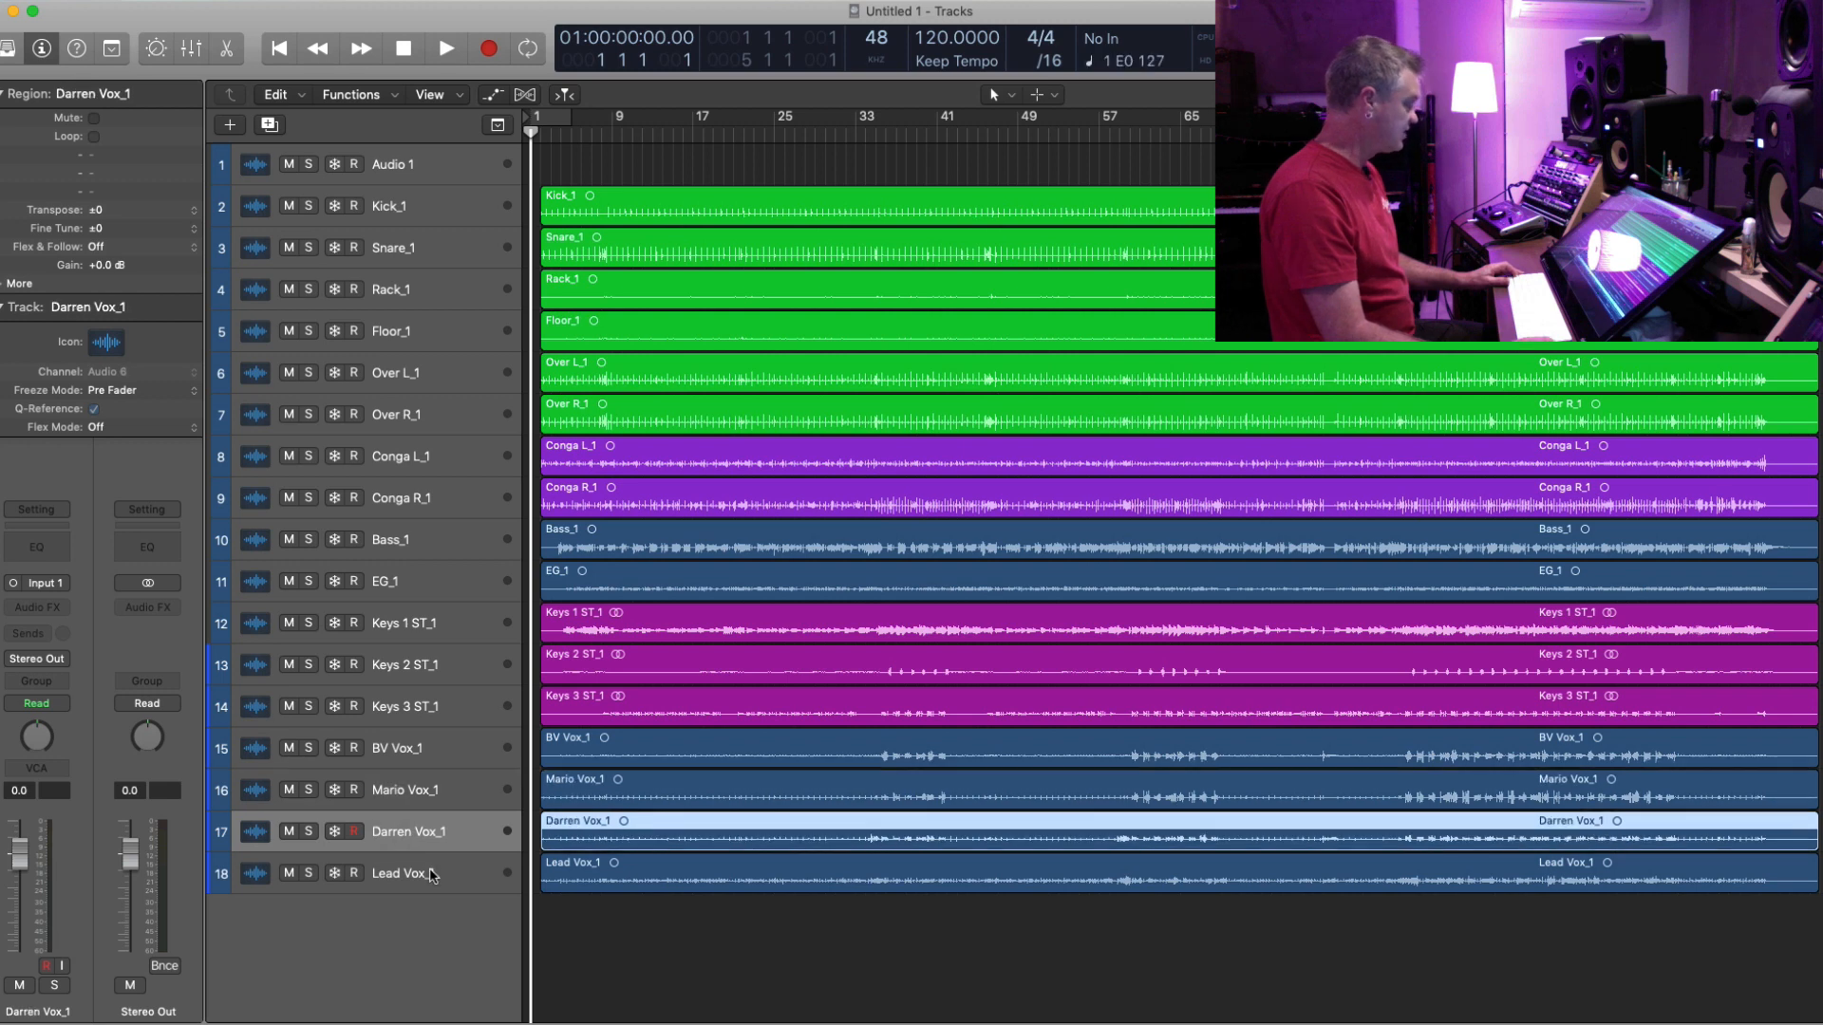
{"action": "left_click", "coordinate": [418, 755]}
{"action": "left_click", "coordinate": [413, 834], "text": "shift"}
{"action": "key", "text": "alt+c"}
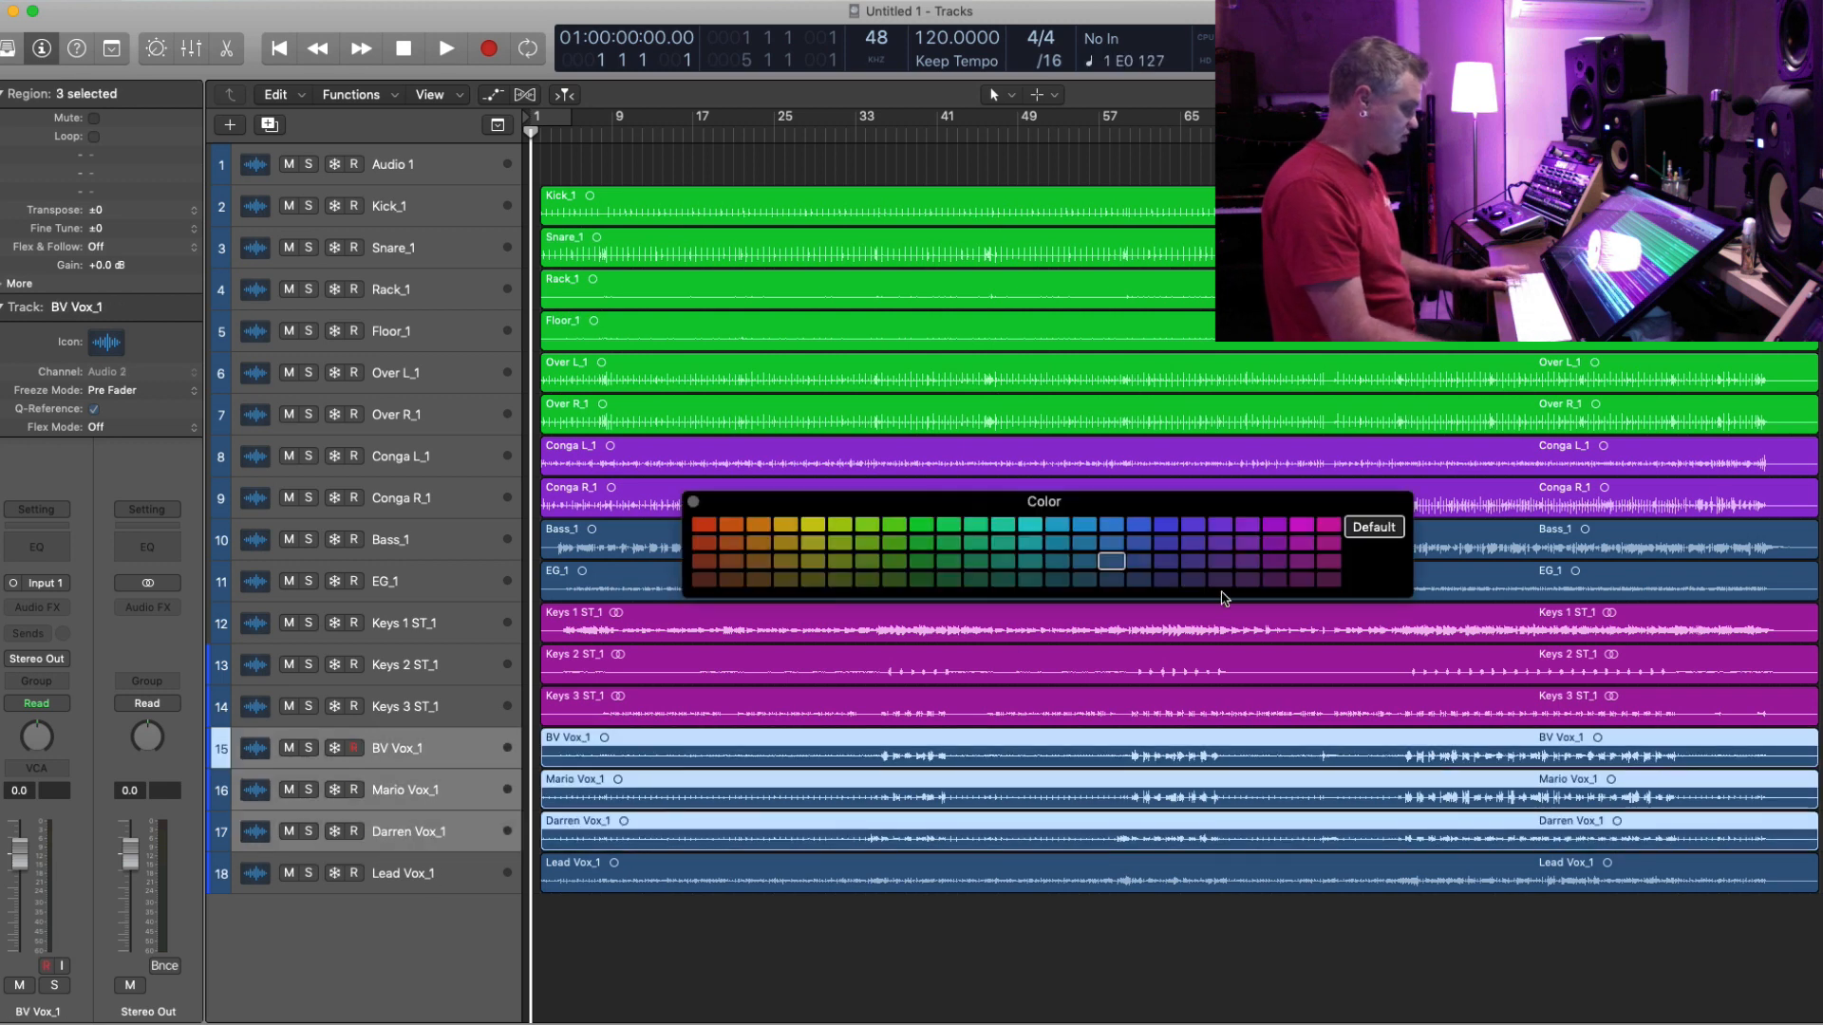
{"action": "left_click", "coordinate": [876, 582]}
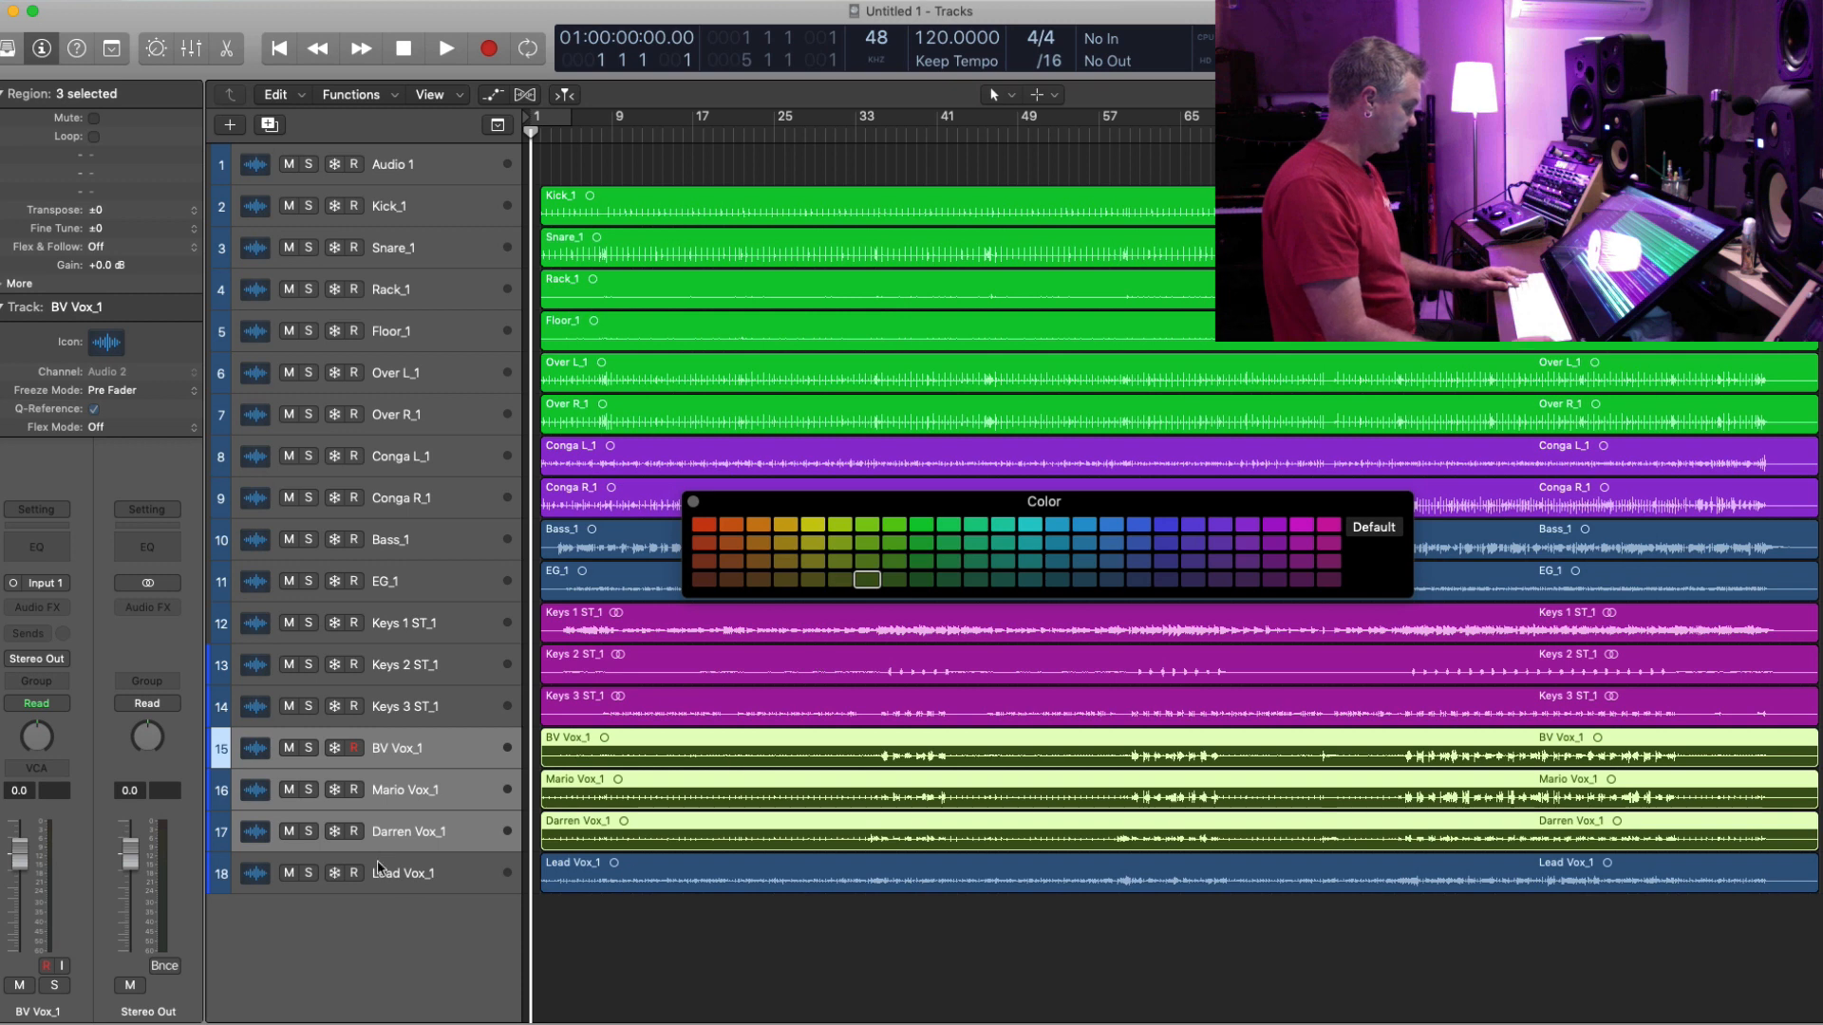
{"action": "left_click", "coordinate": [399, 871]}
{"action": "left_click", "coordinate": [703, 524]}
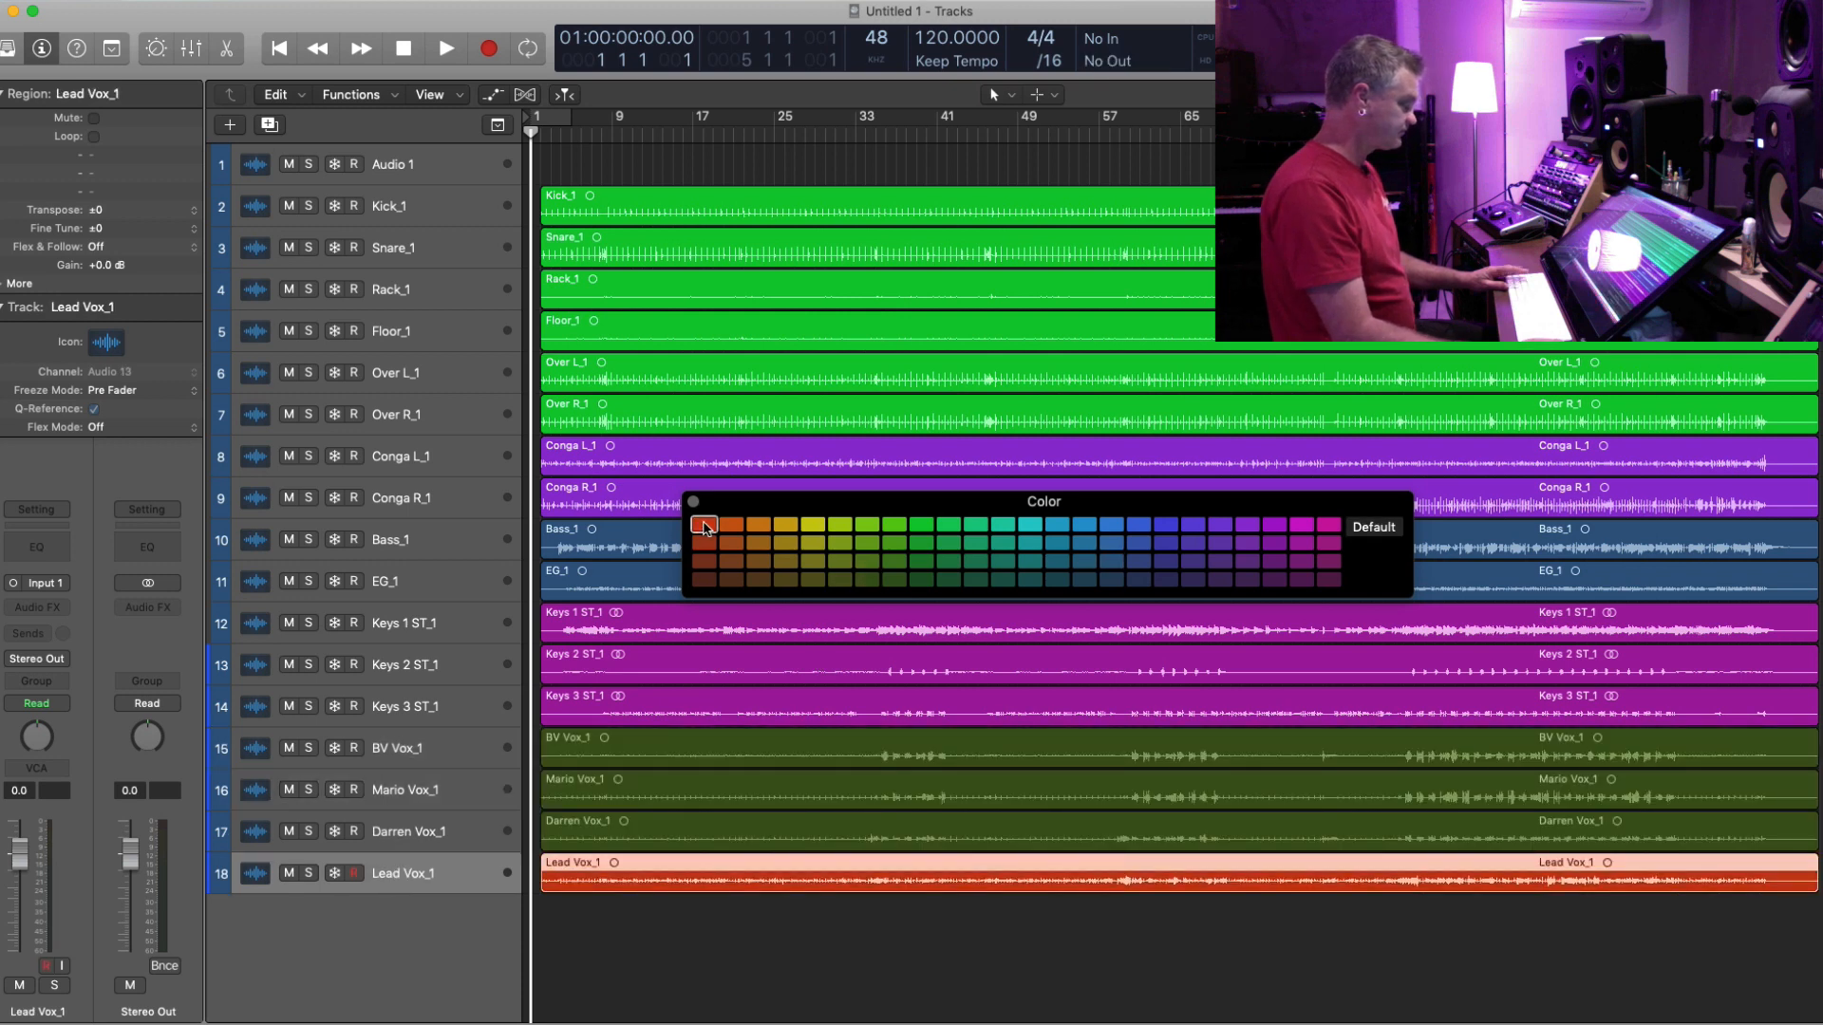
- Close the color palette, select the Kick_1 track and play the full mix from bar 2
{"action": "key", "text": "alt+c"}
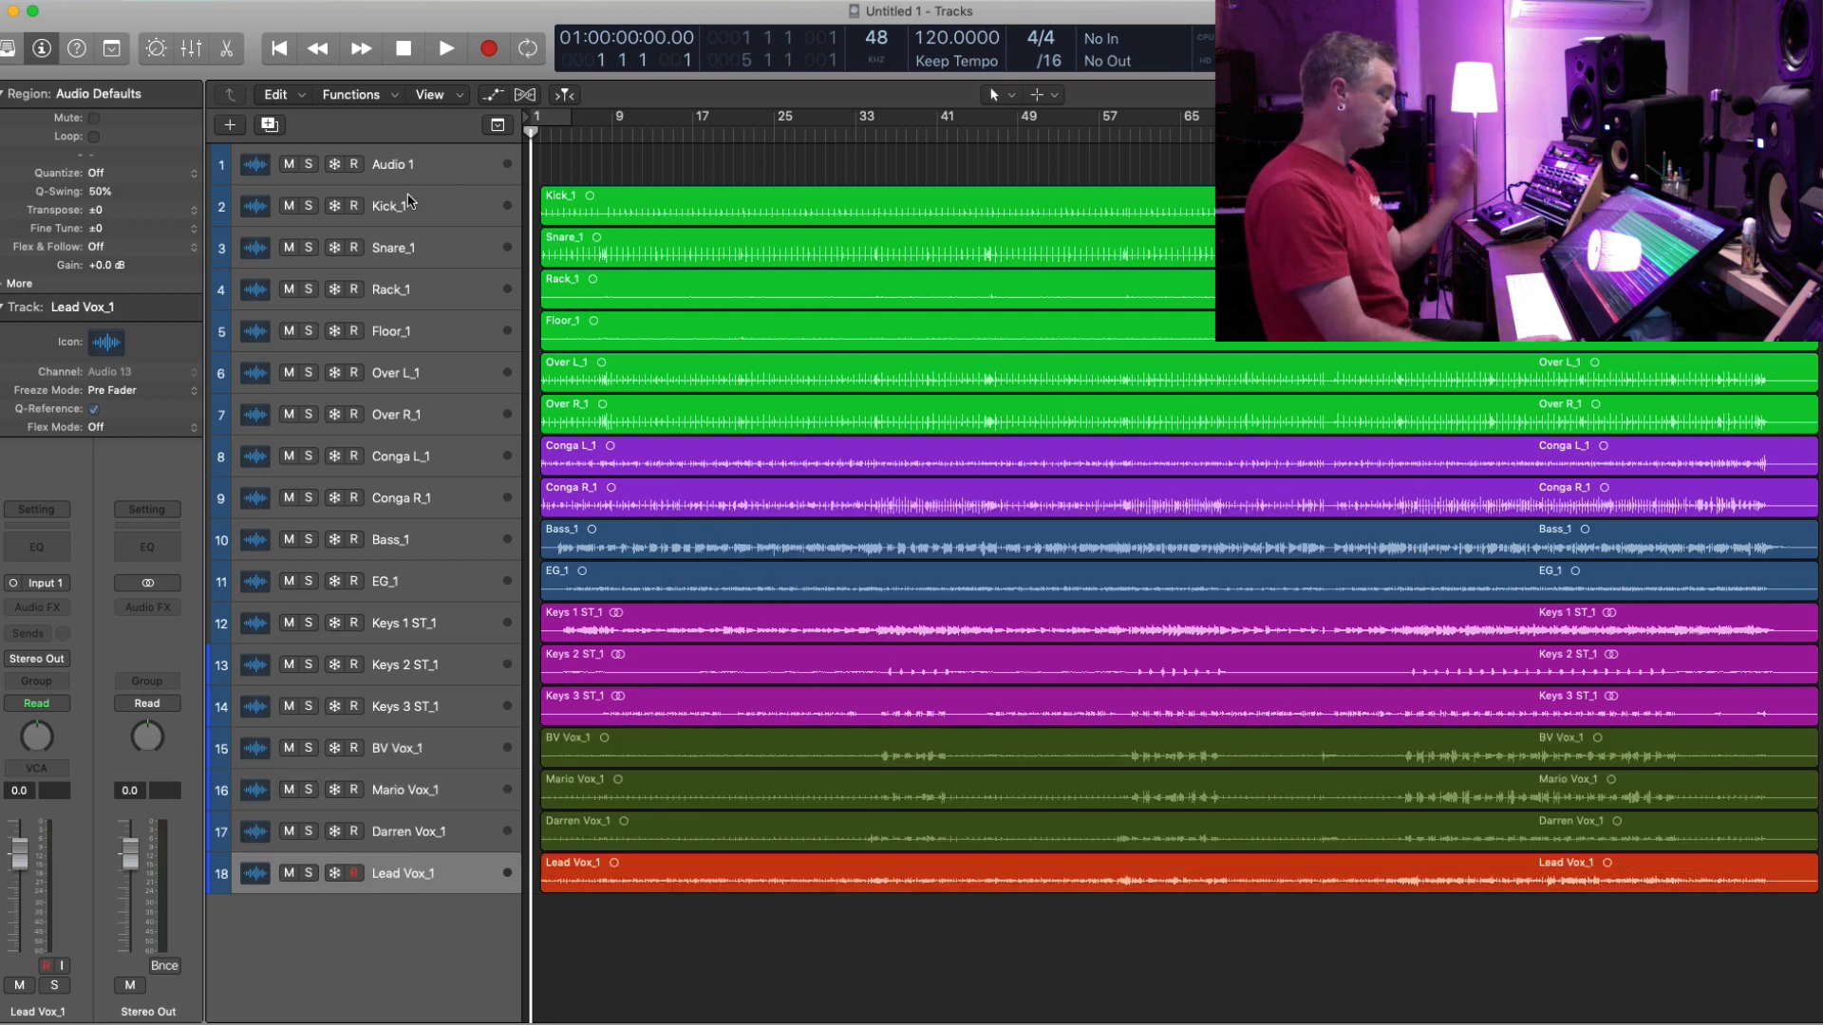
{"action": "left_click", "coordinate": [408, 202]}
{"action": "key", "text": "super+Right"}
{"action": "key", "text": "super+Right"}
{"action": "key", "text": "super+Right"}
{"action": "key", "text": "period"}
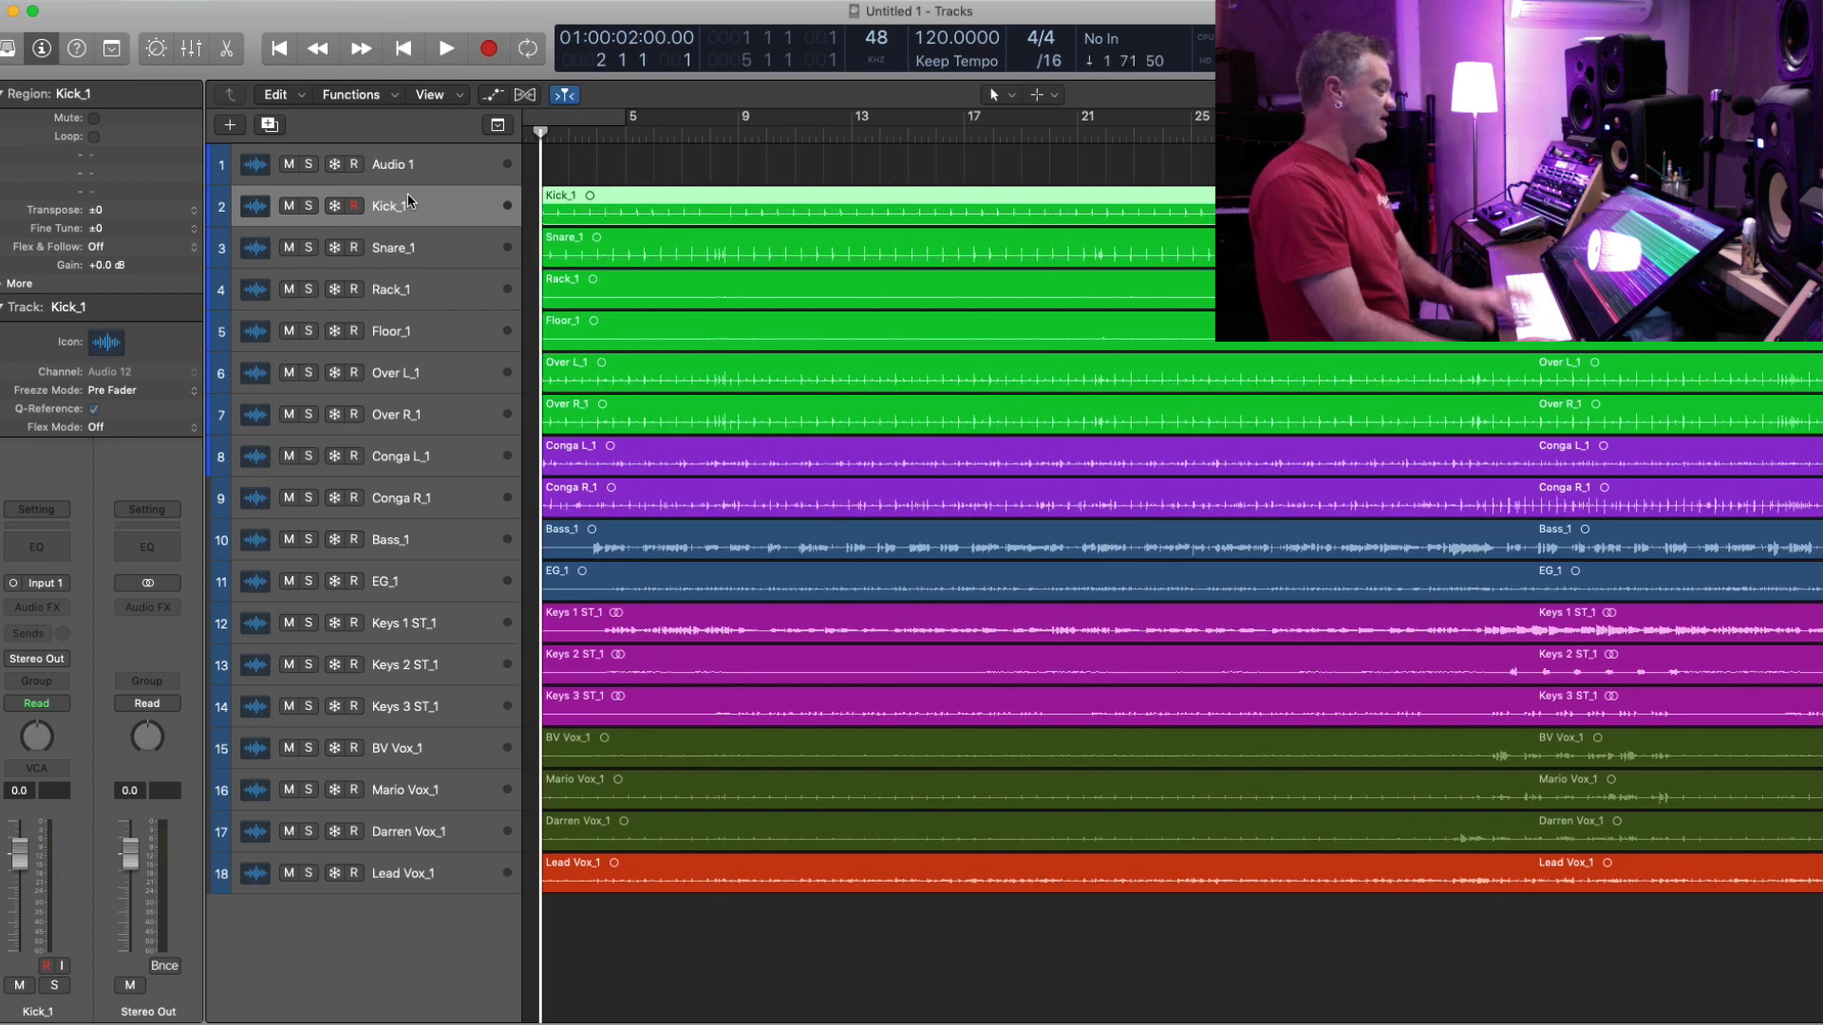
{"action": "key", "text": "space"}
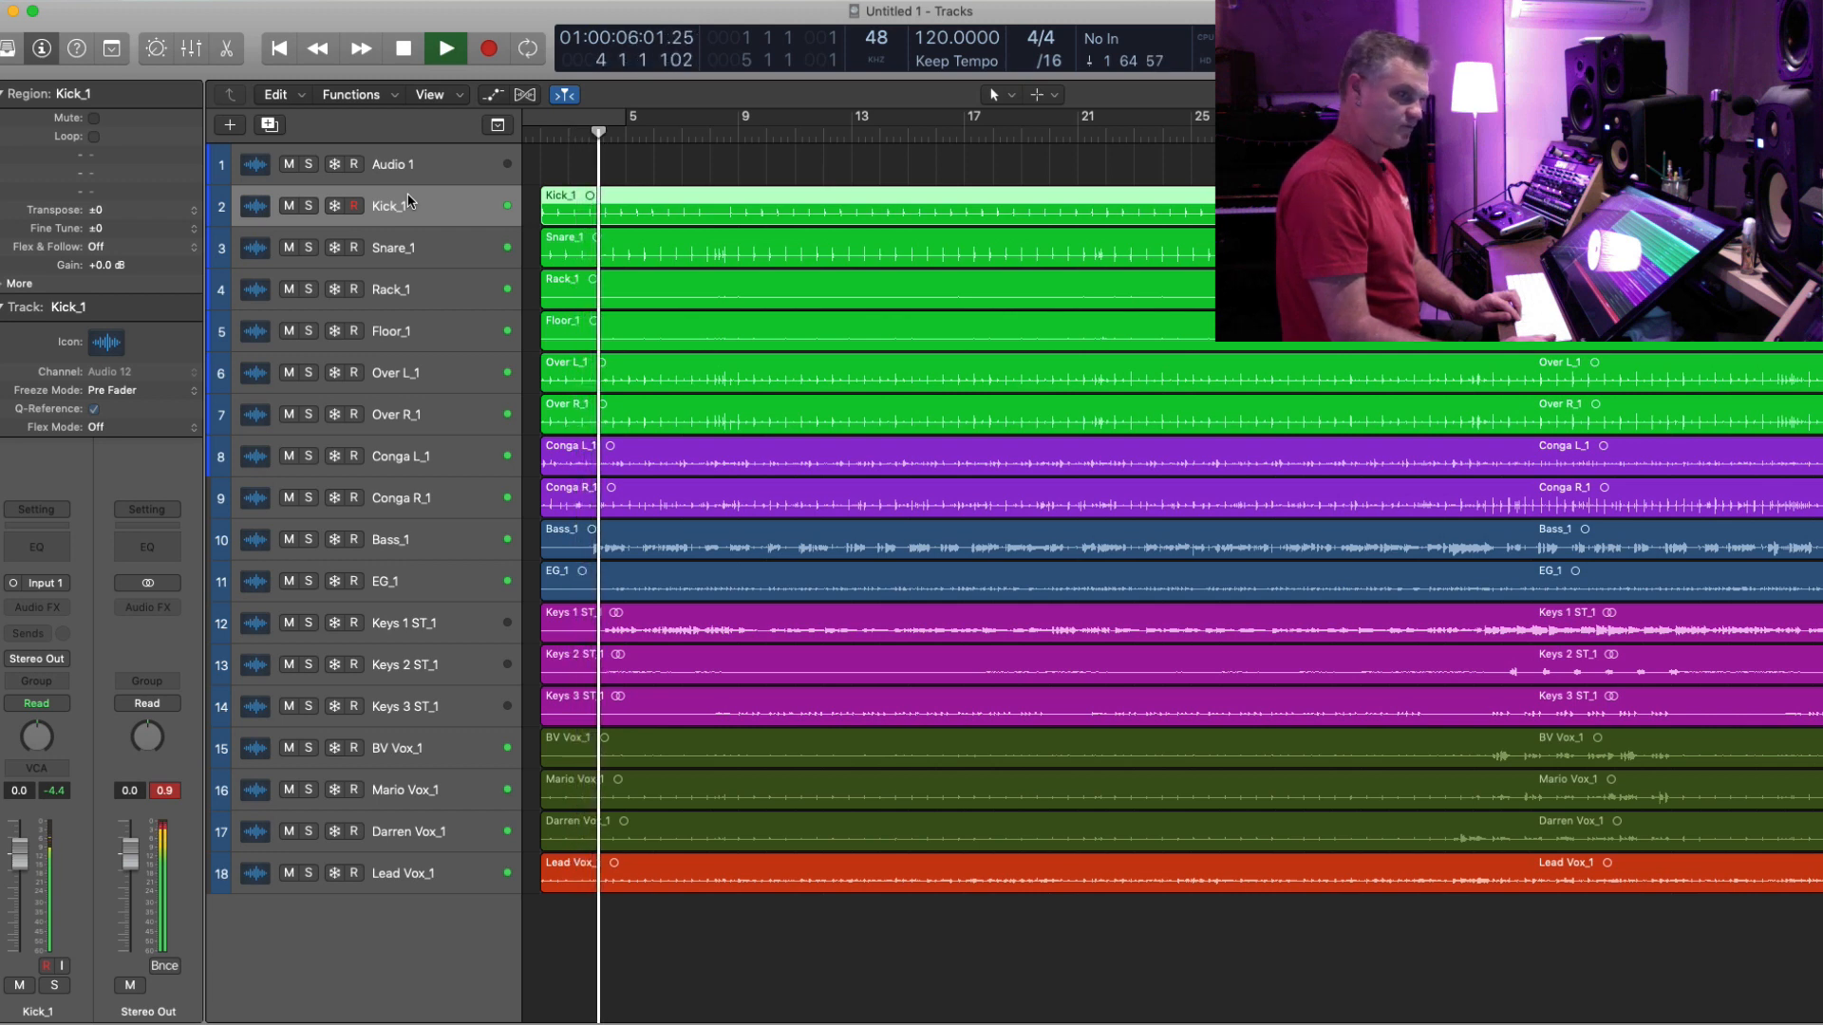
{"action": "key", "text": "super+Left"}
{"action": "key", "text": "super+Left"}
{"action": "key", "text": "super+Left"}
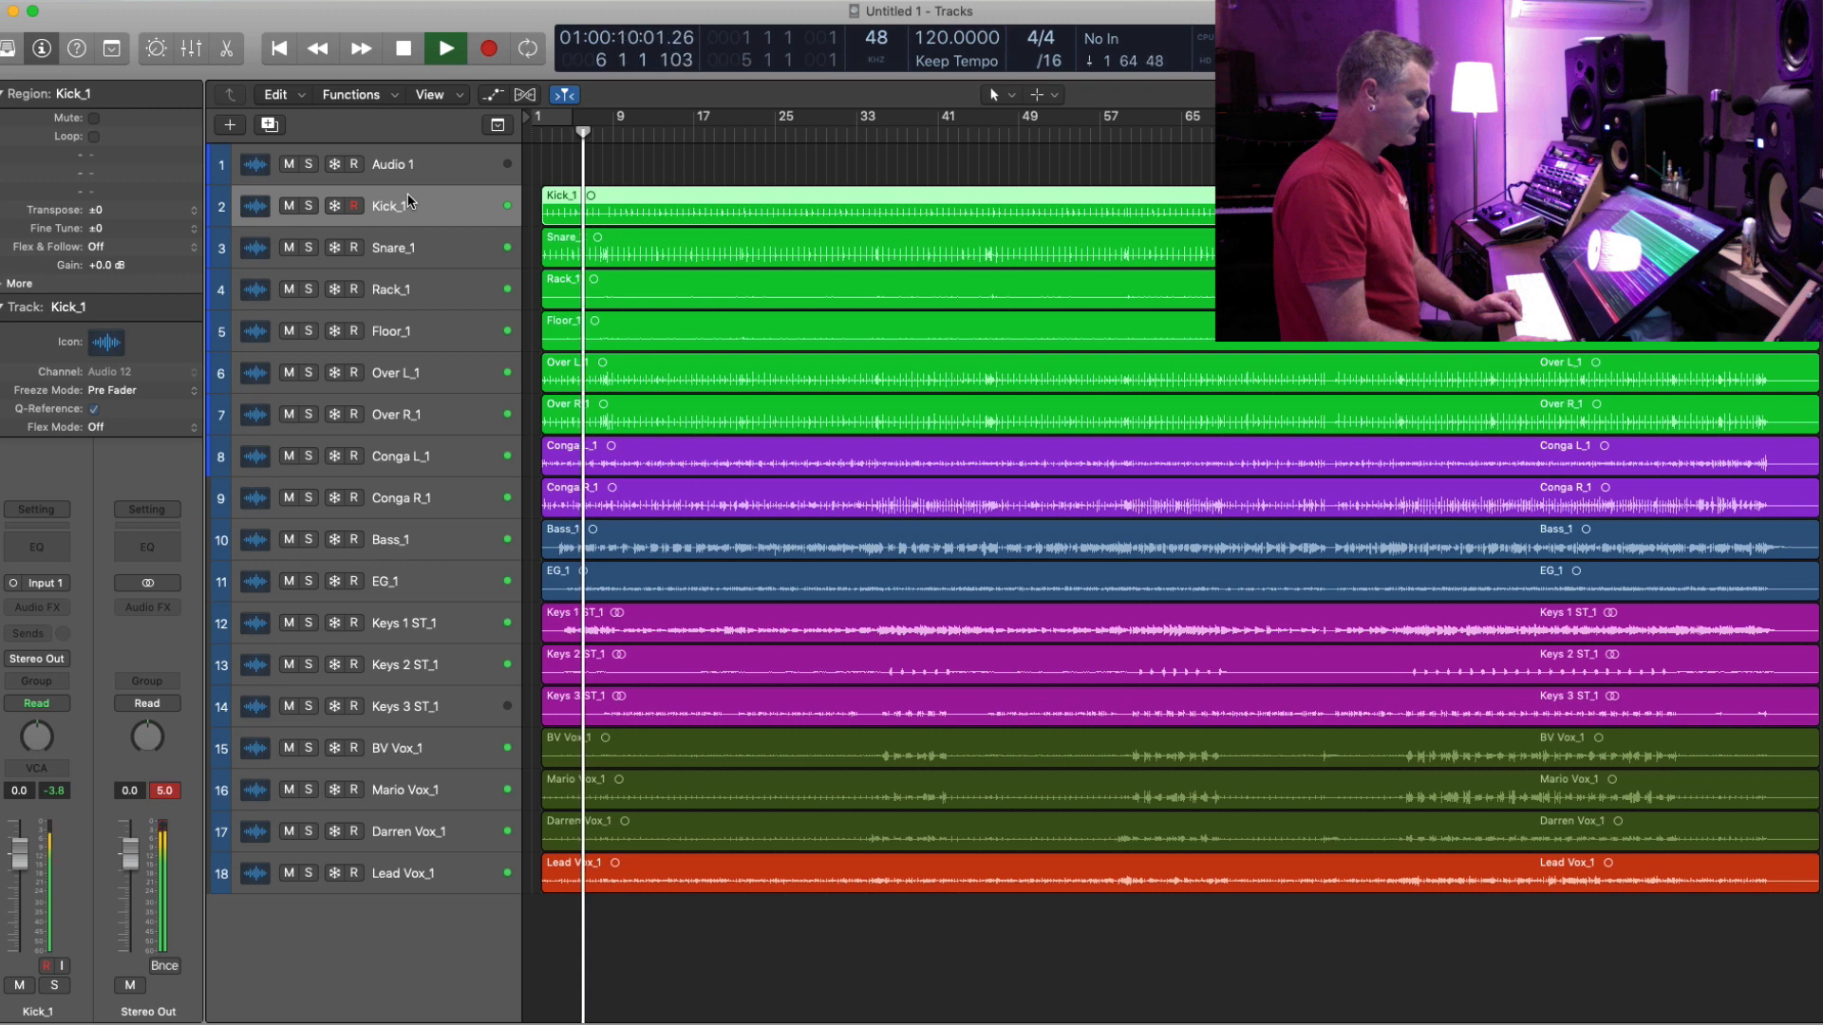
{"action": "key", "text": "space"}
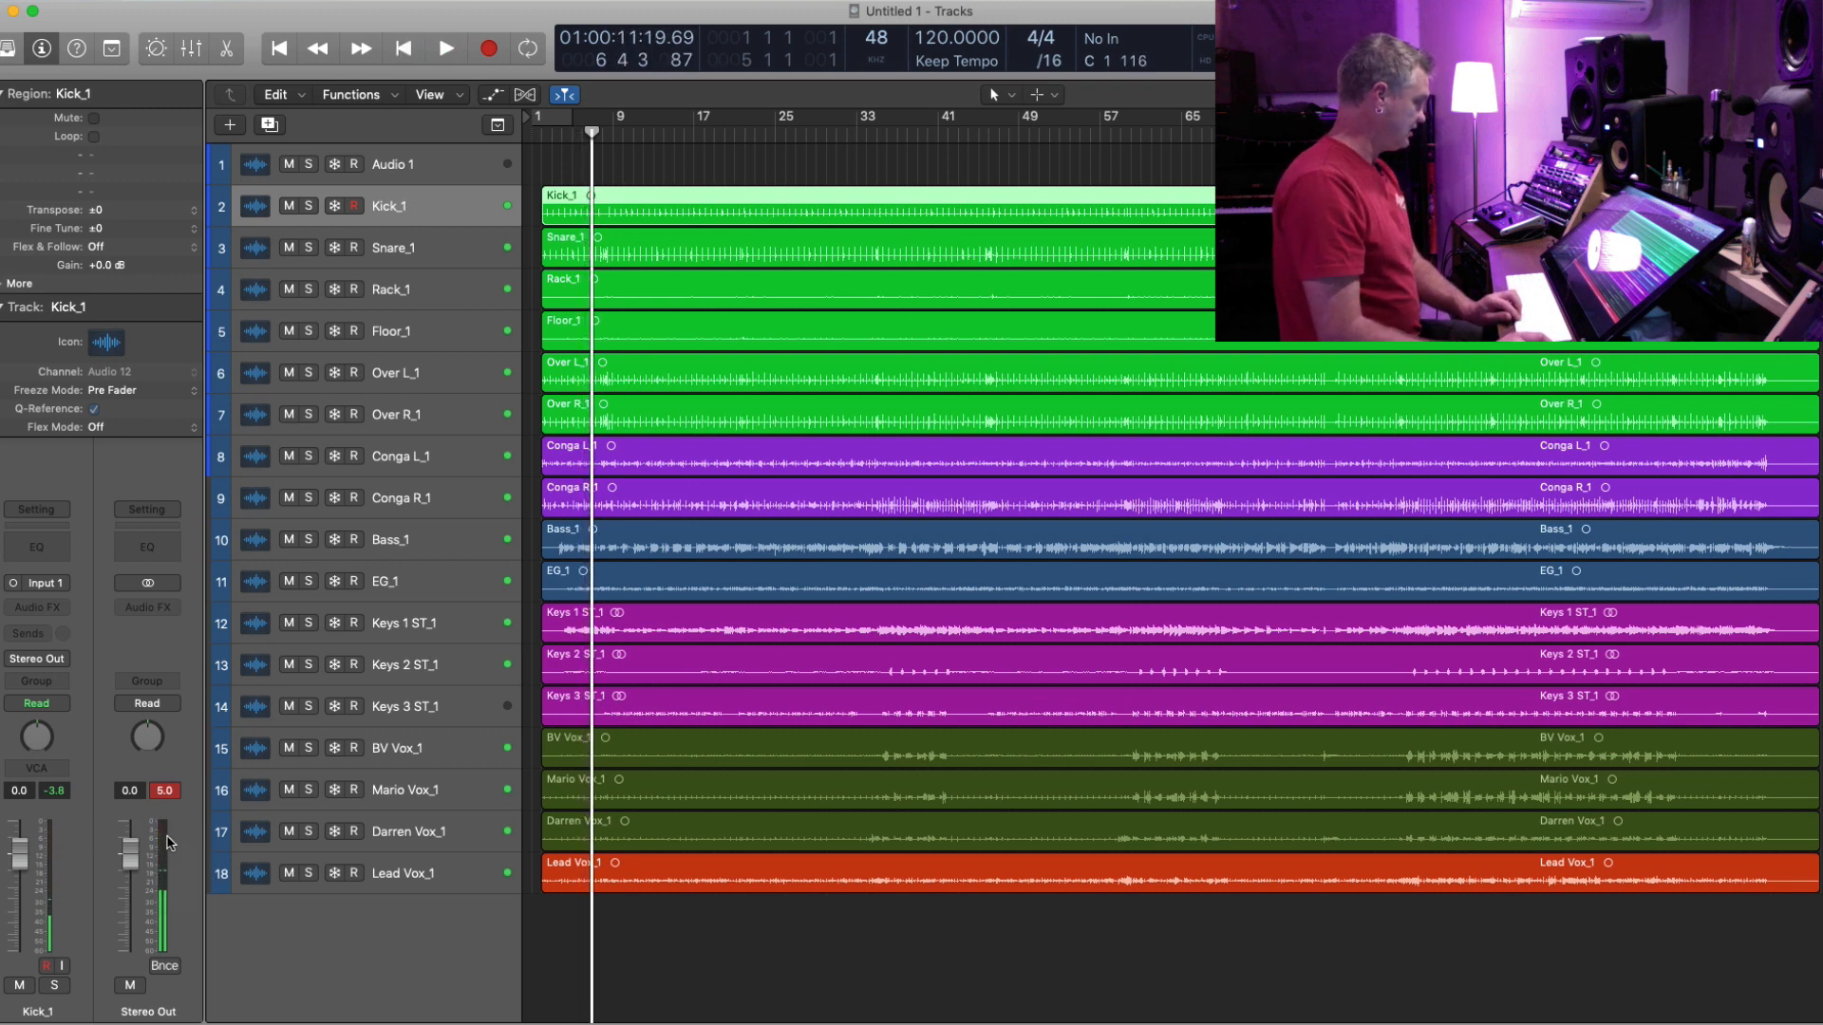
- Clear the Stereo Out peak reading and insert a stereo Limiter on the Stereo Out channel
{"action": "left_click", "coordinate": [167, 794]}
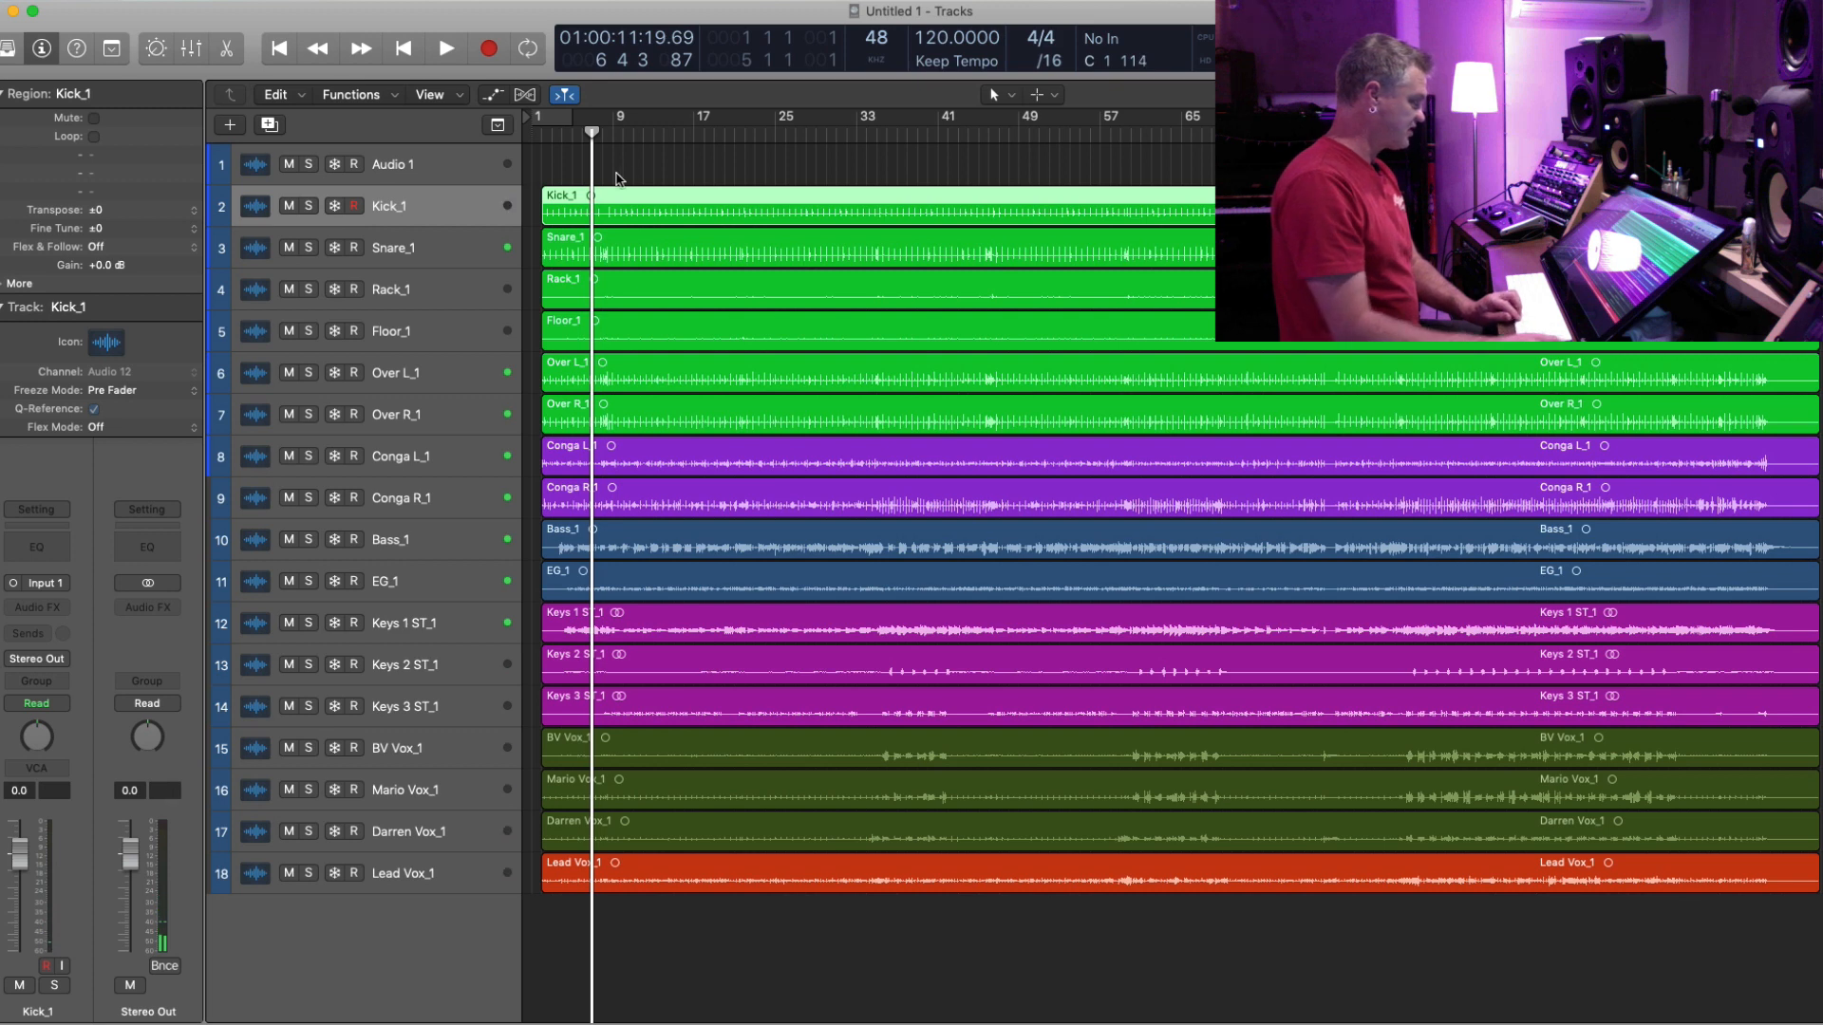
{"action": "left_click_drag", "start_coordinate": [641, 170], "coordinate": [684, 983]}
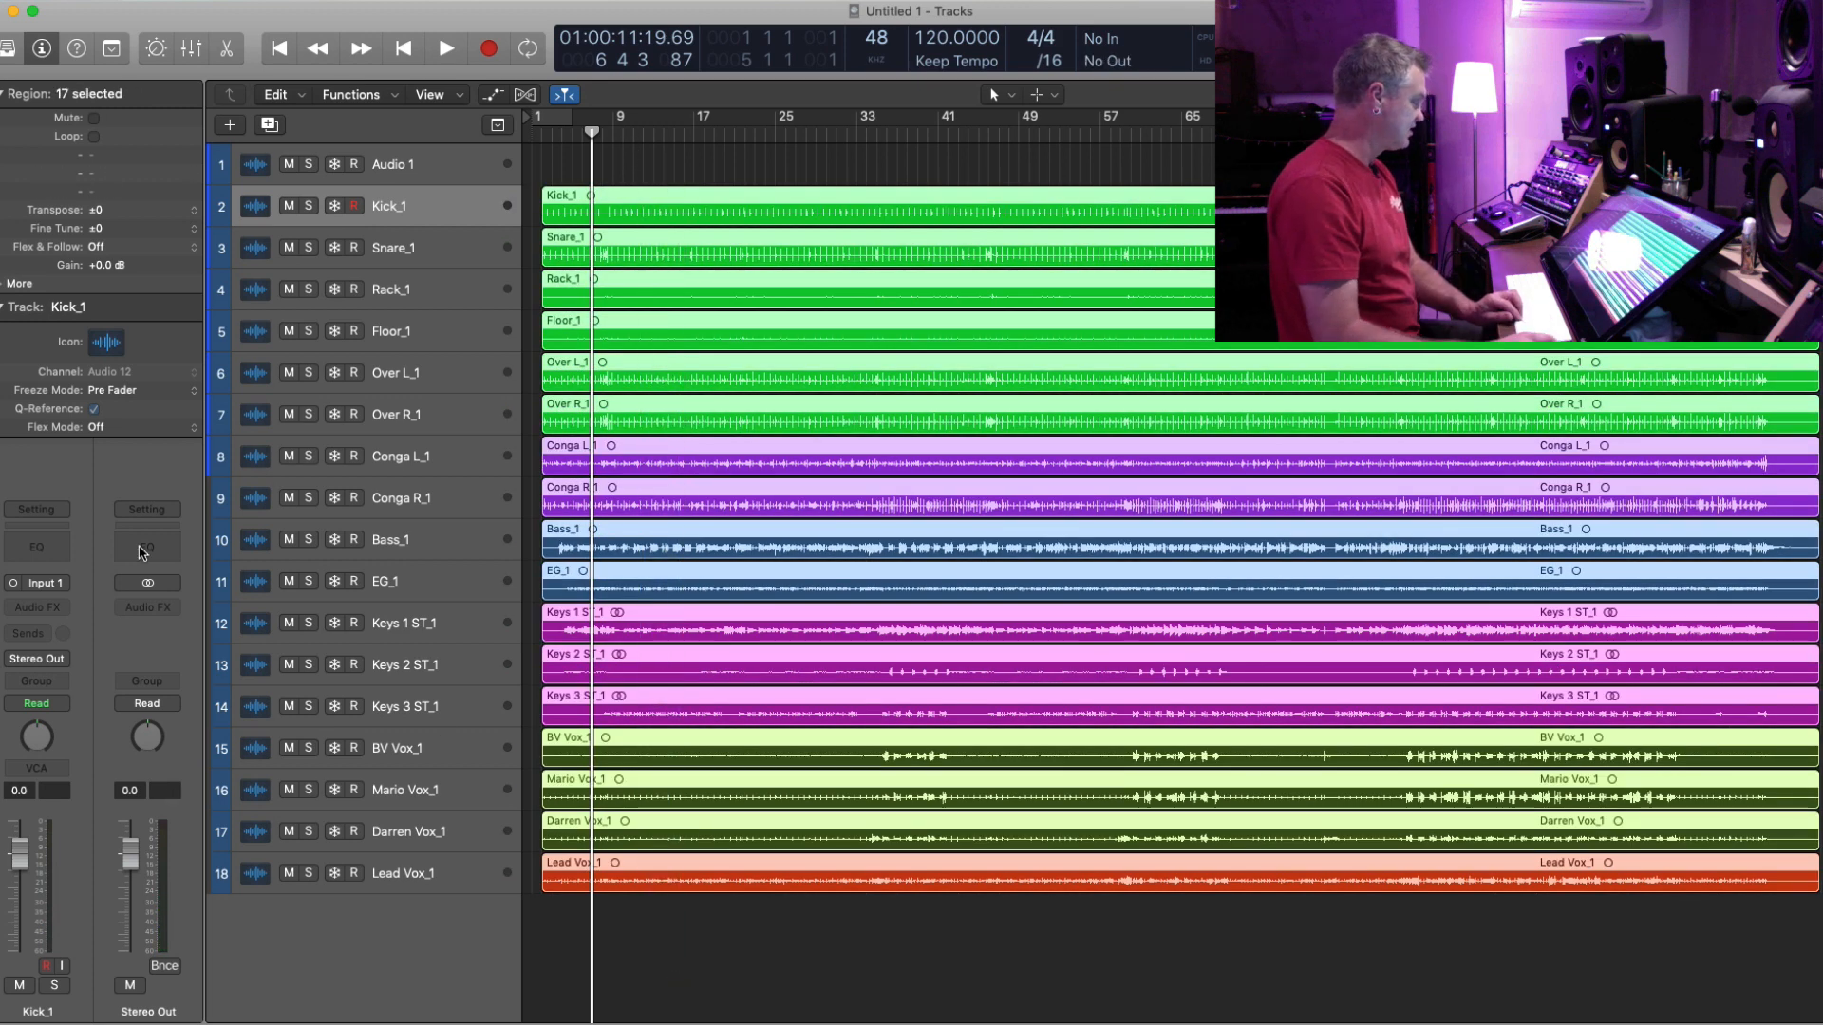
{"action": "left_click", "coordinate": [169, 612]}
{"action": "mouse_move", "coordinate": [180, 672]}
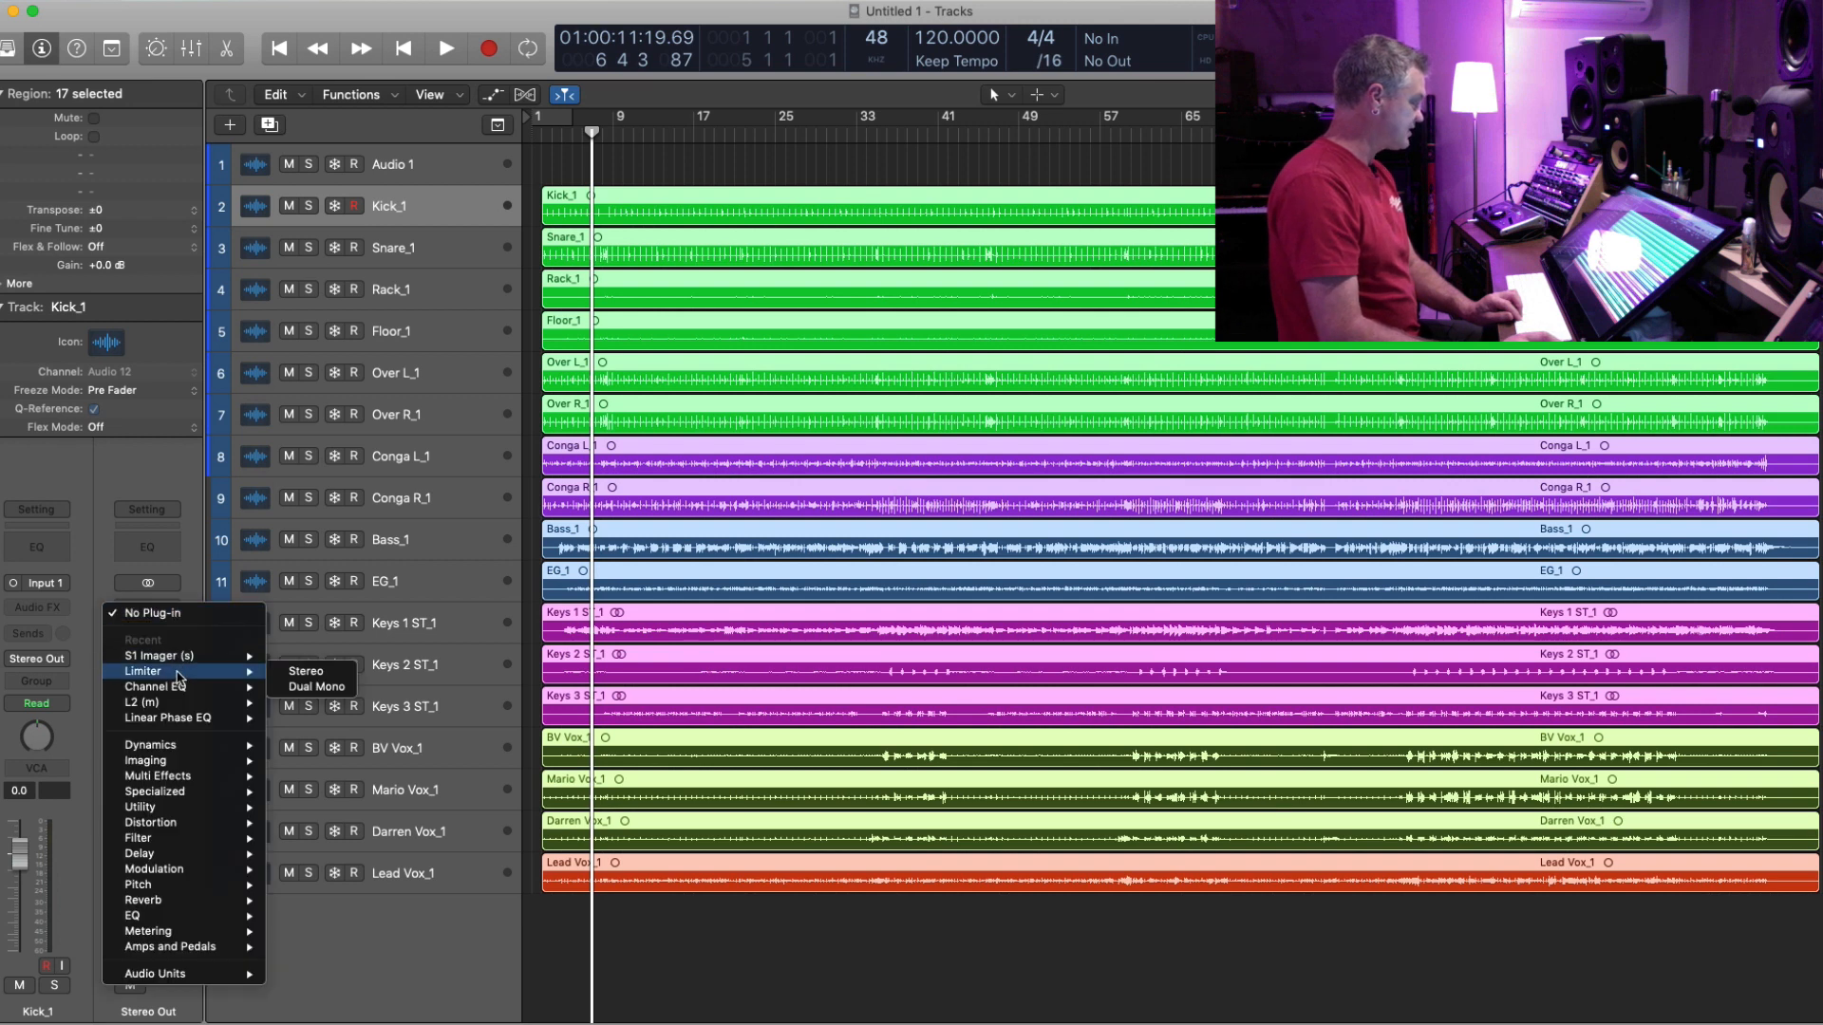
{"action": "left_click", "coordinate": [316, 674]}
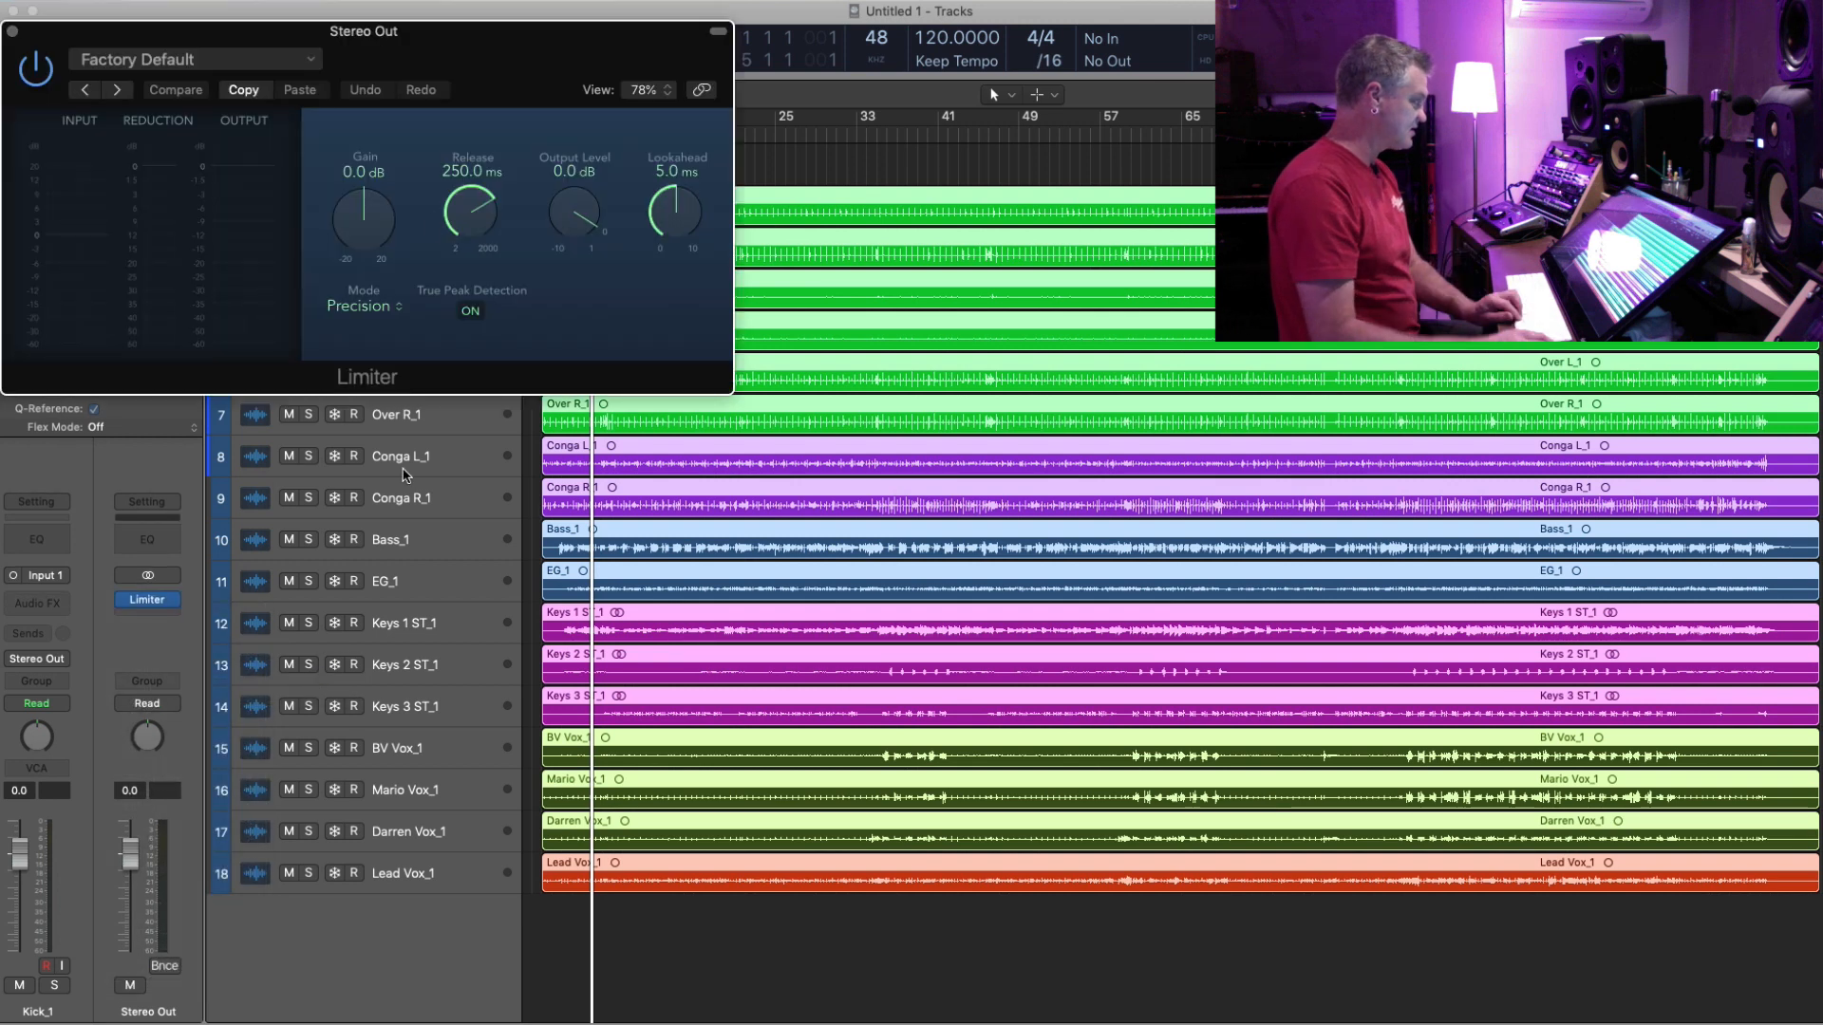
- Set the Stereo Out Limiter's output level to -1.0 dB and its gain to -5.0 dB while checking playback
{"action": "left_click_drag", "start_coordinate": [343, 226], "coordinate": [359, 230]}
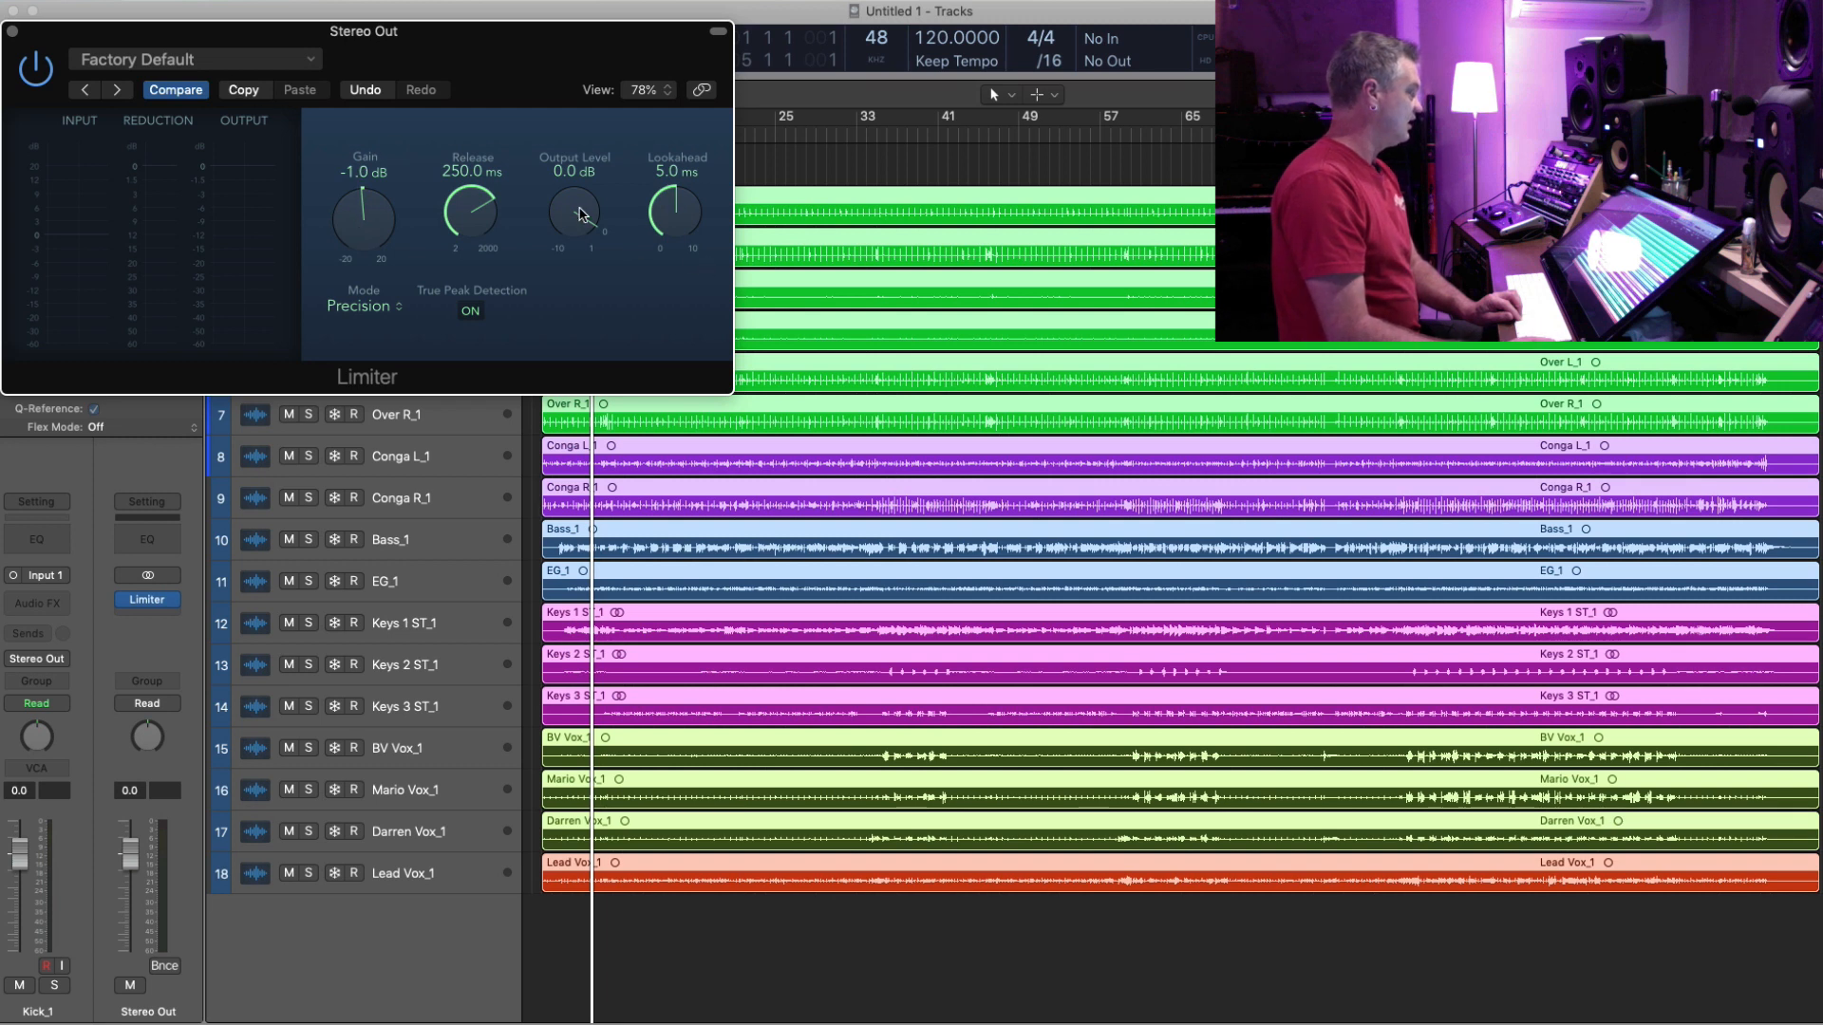
{"action": "left_click_drag", "start_coordinate": [582, 215], "coordinate": [569, 219]}
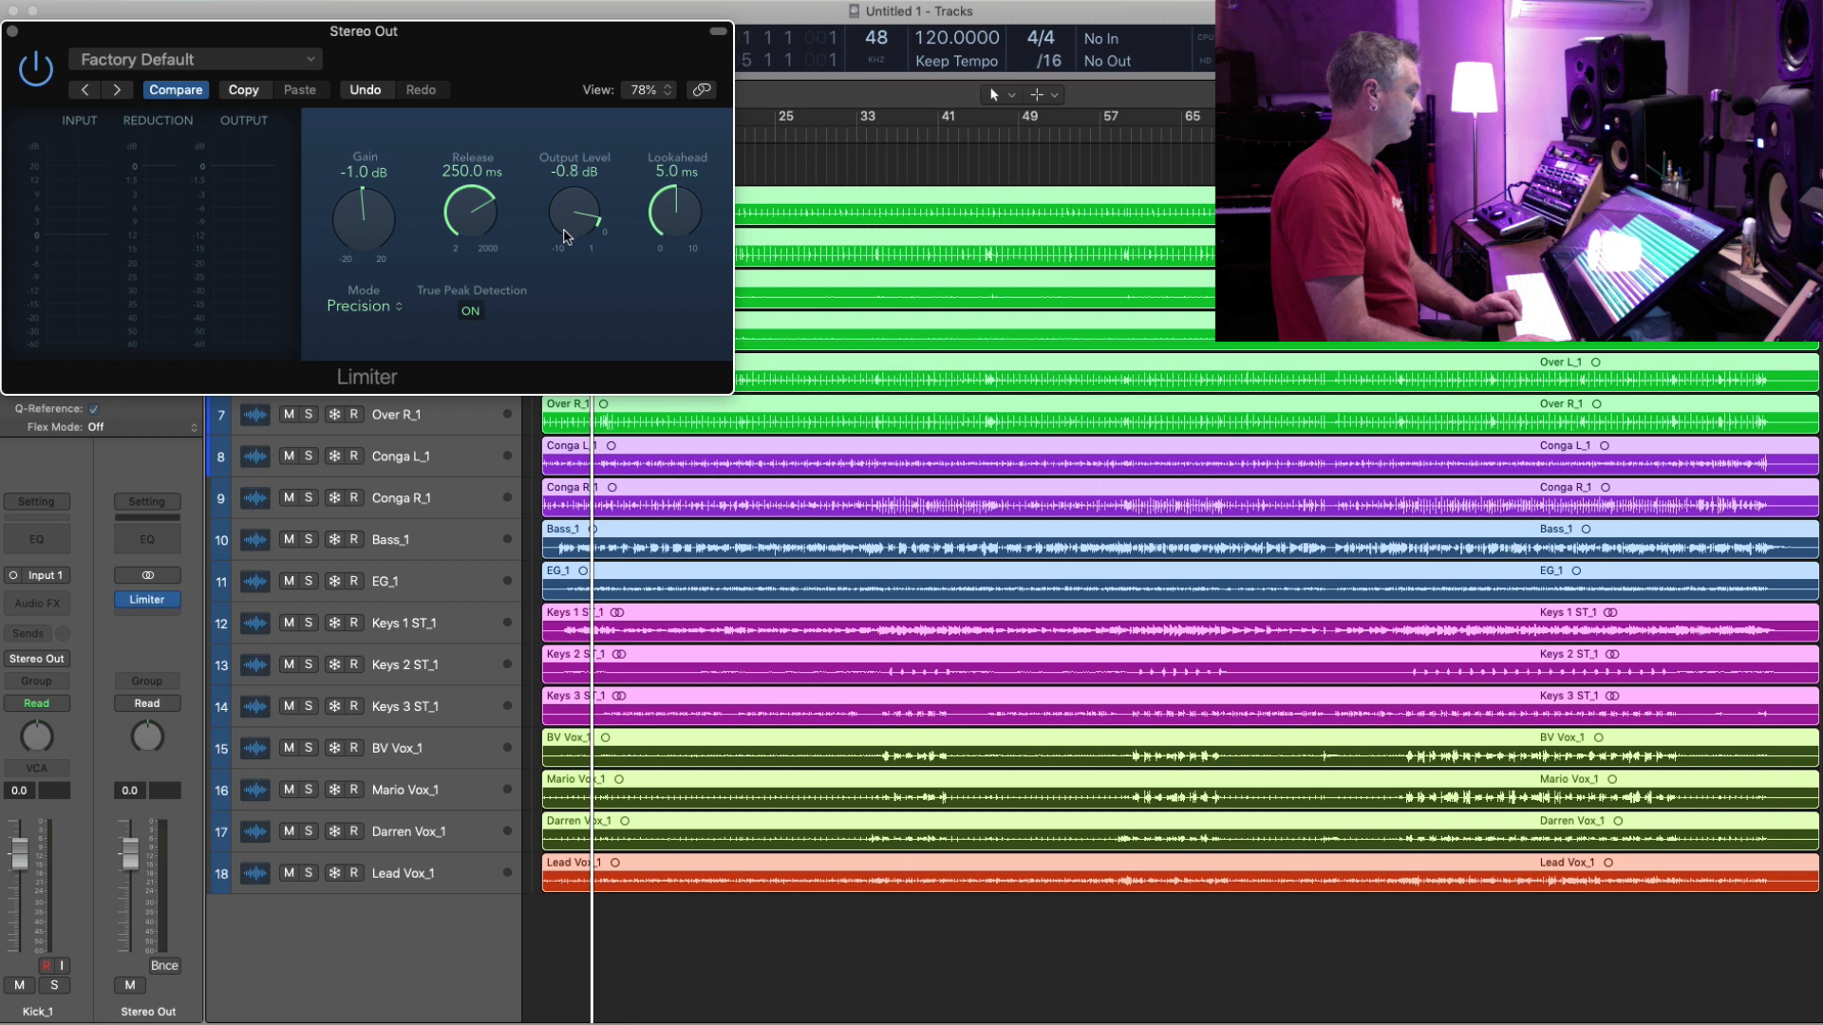
{"action": "left_click", "coordinate": [369, 230], "text": "alt"}
{"action": "key", "text": "space"}
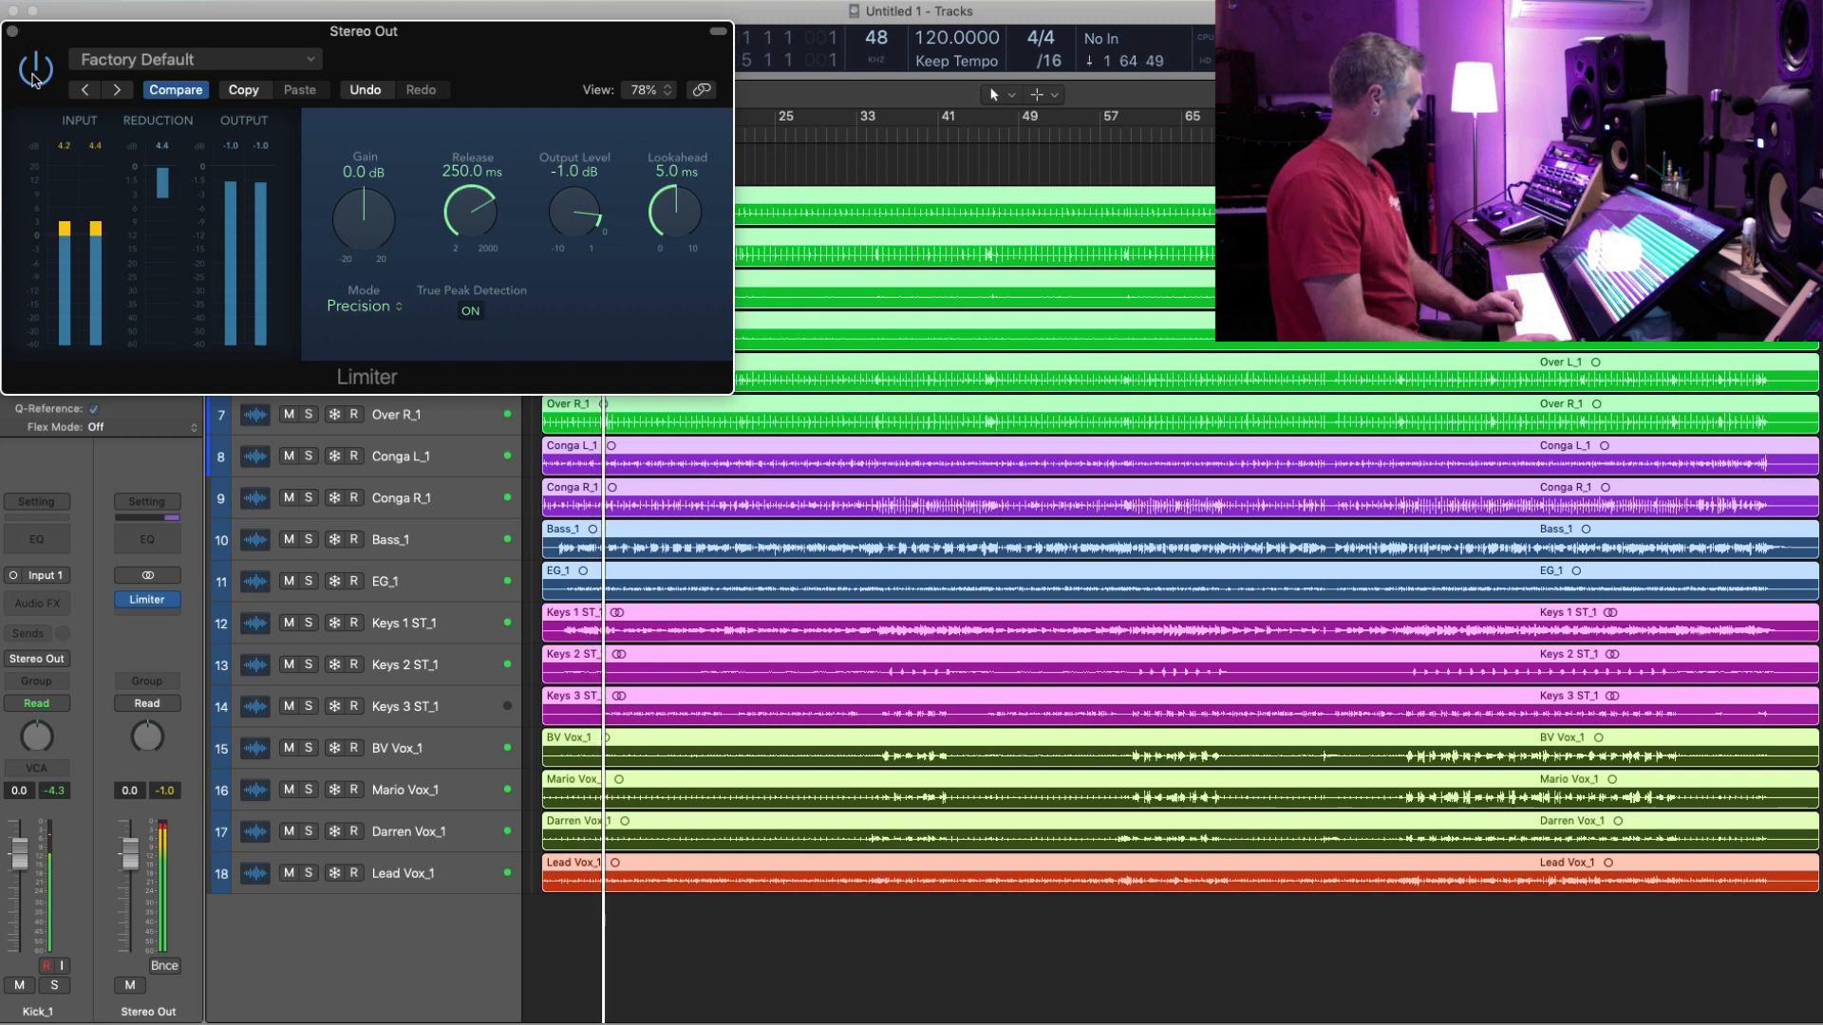
{"action": "left_click_drag", "start_coordinate": [364, 220], "coordinate": [367, 259]}
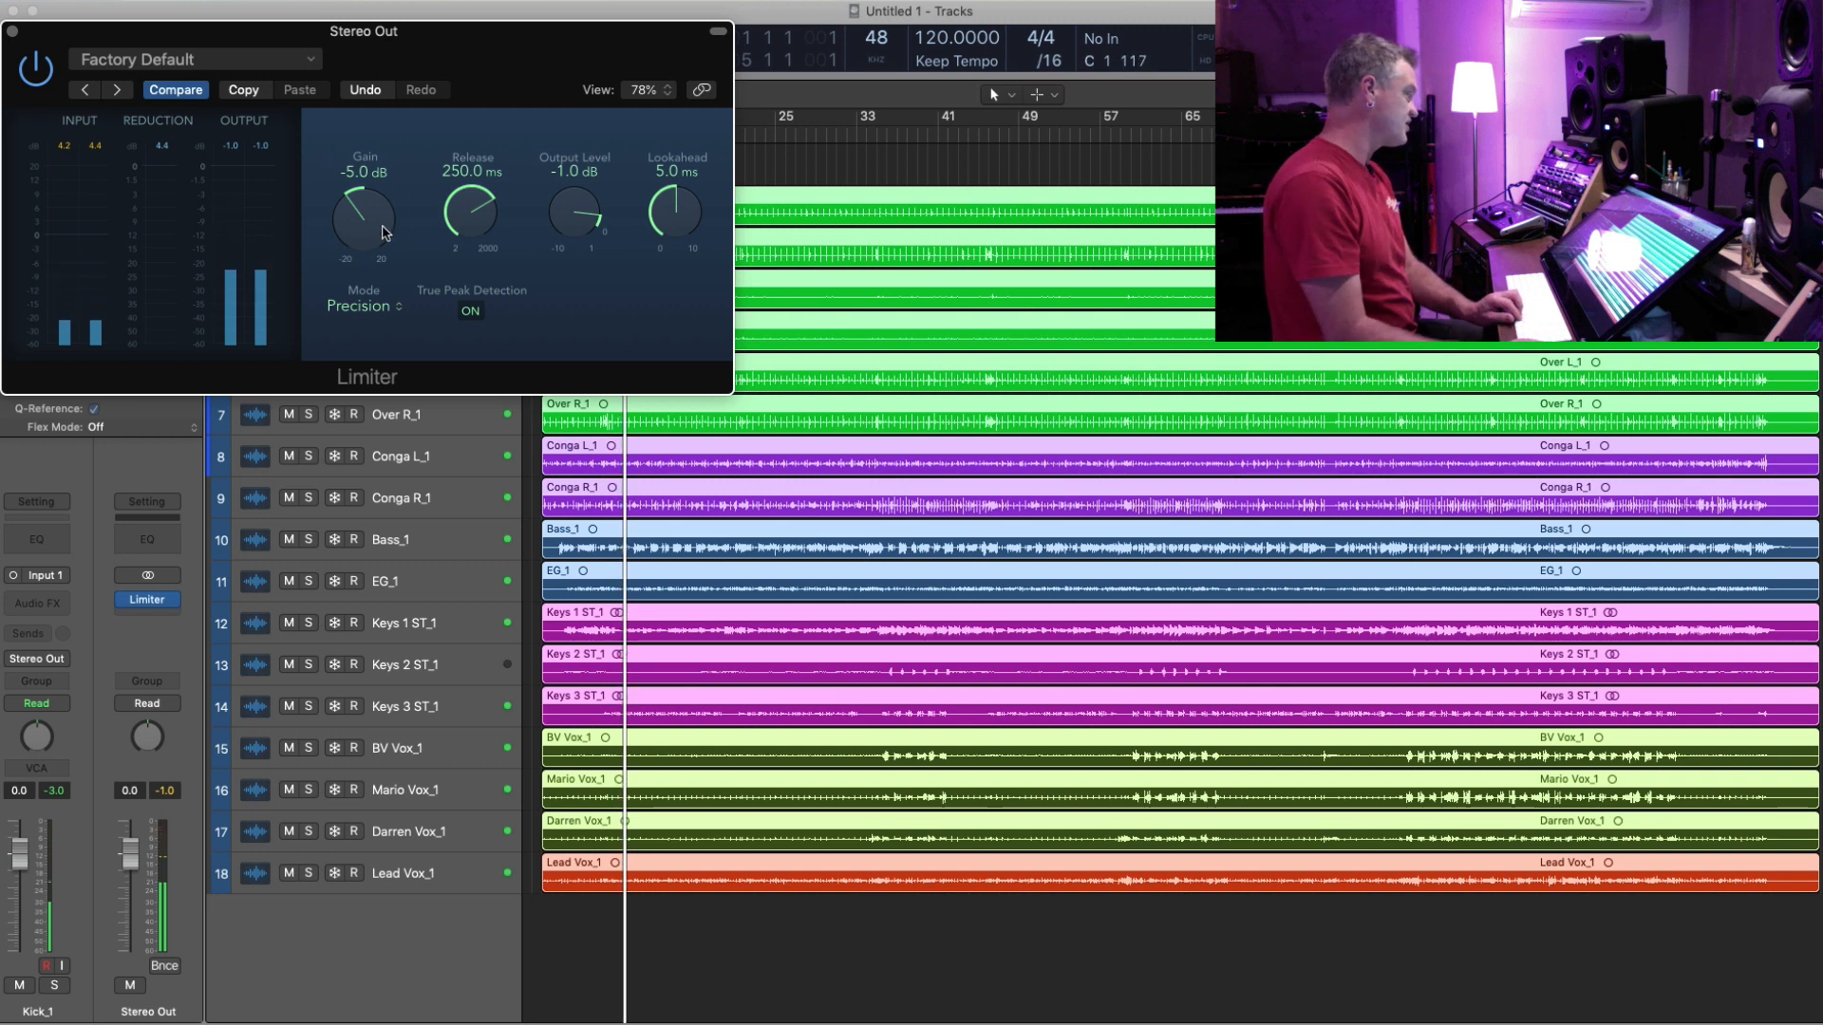
{"action": "left_click", "coordinate": [12, 33]}
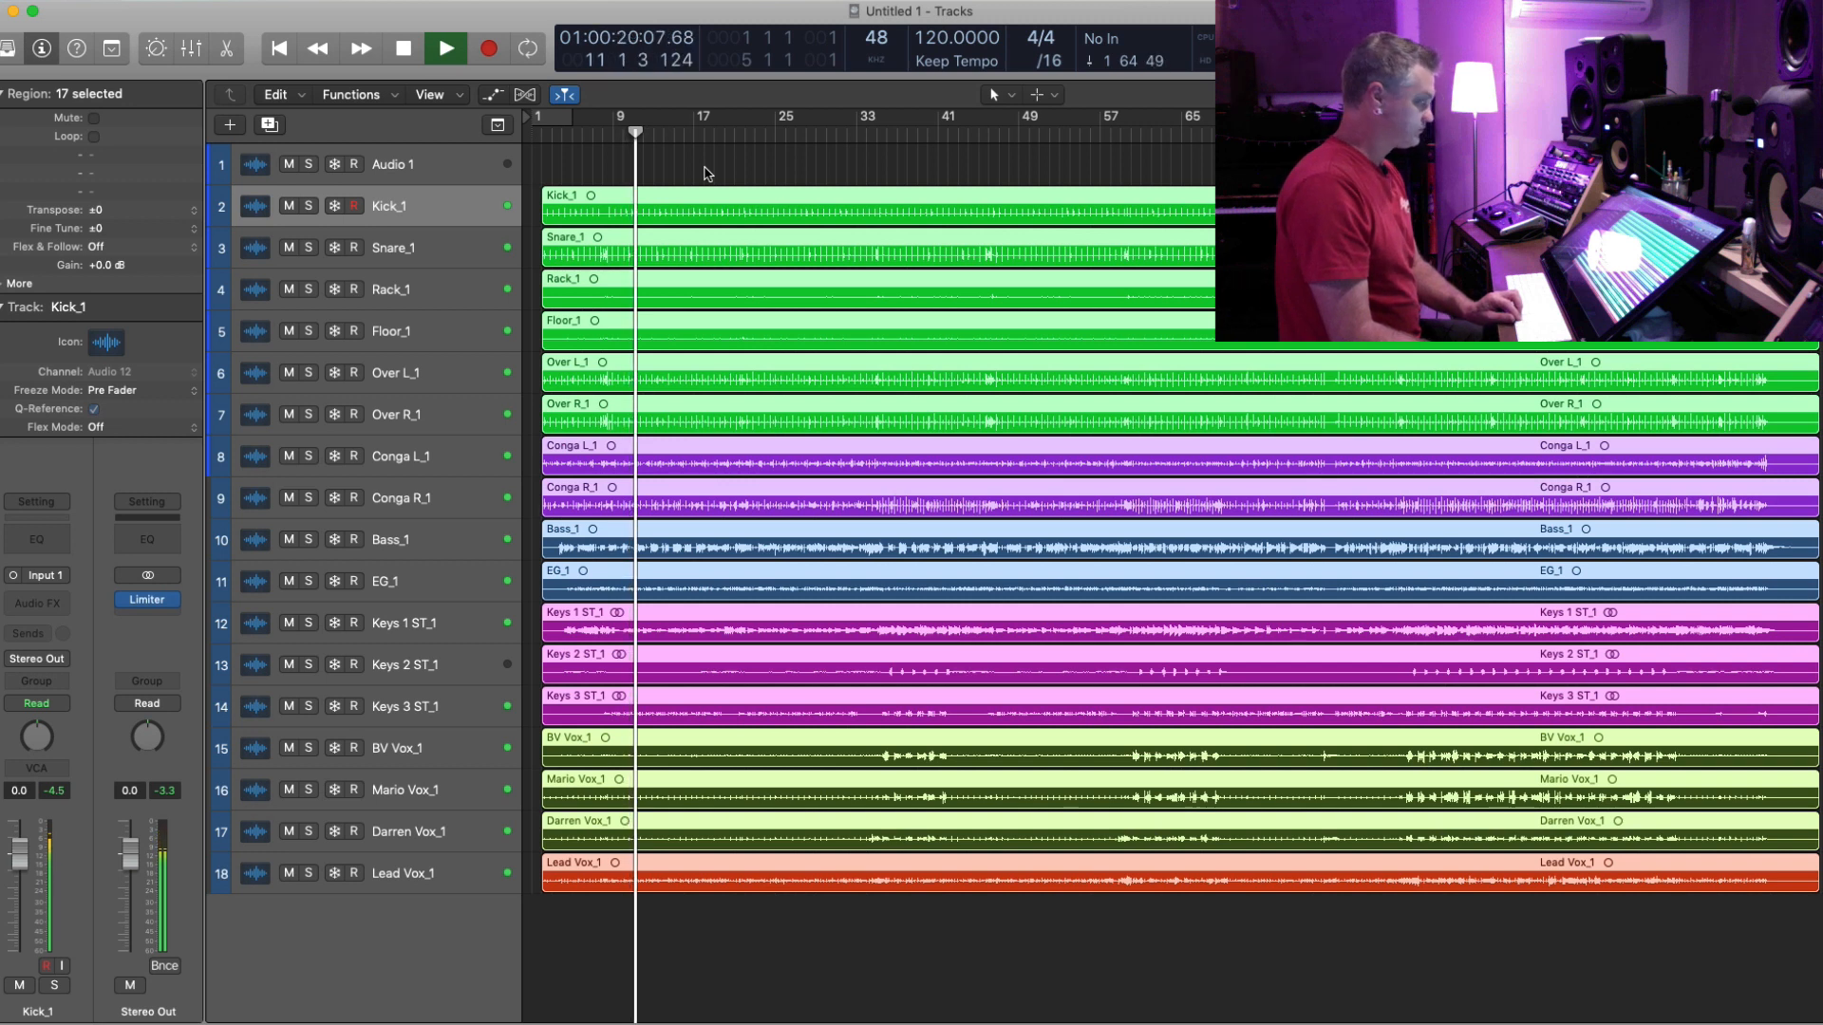
- Listen to the full mix through the Limiter and clear the region selection
{"action": "key", "text": "space"}
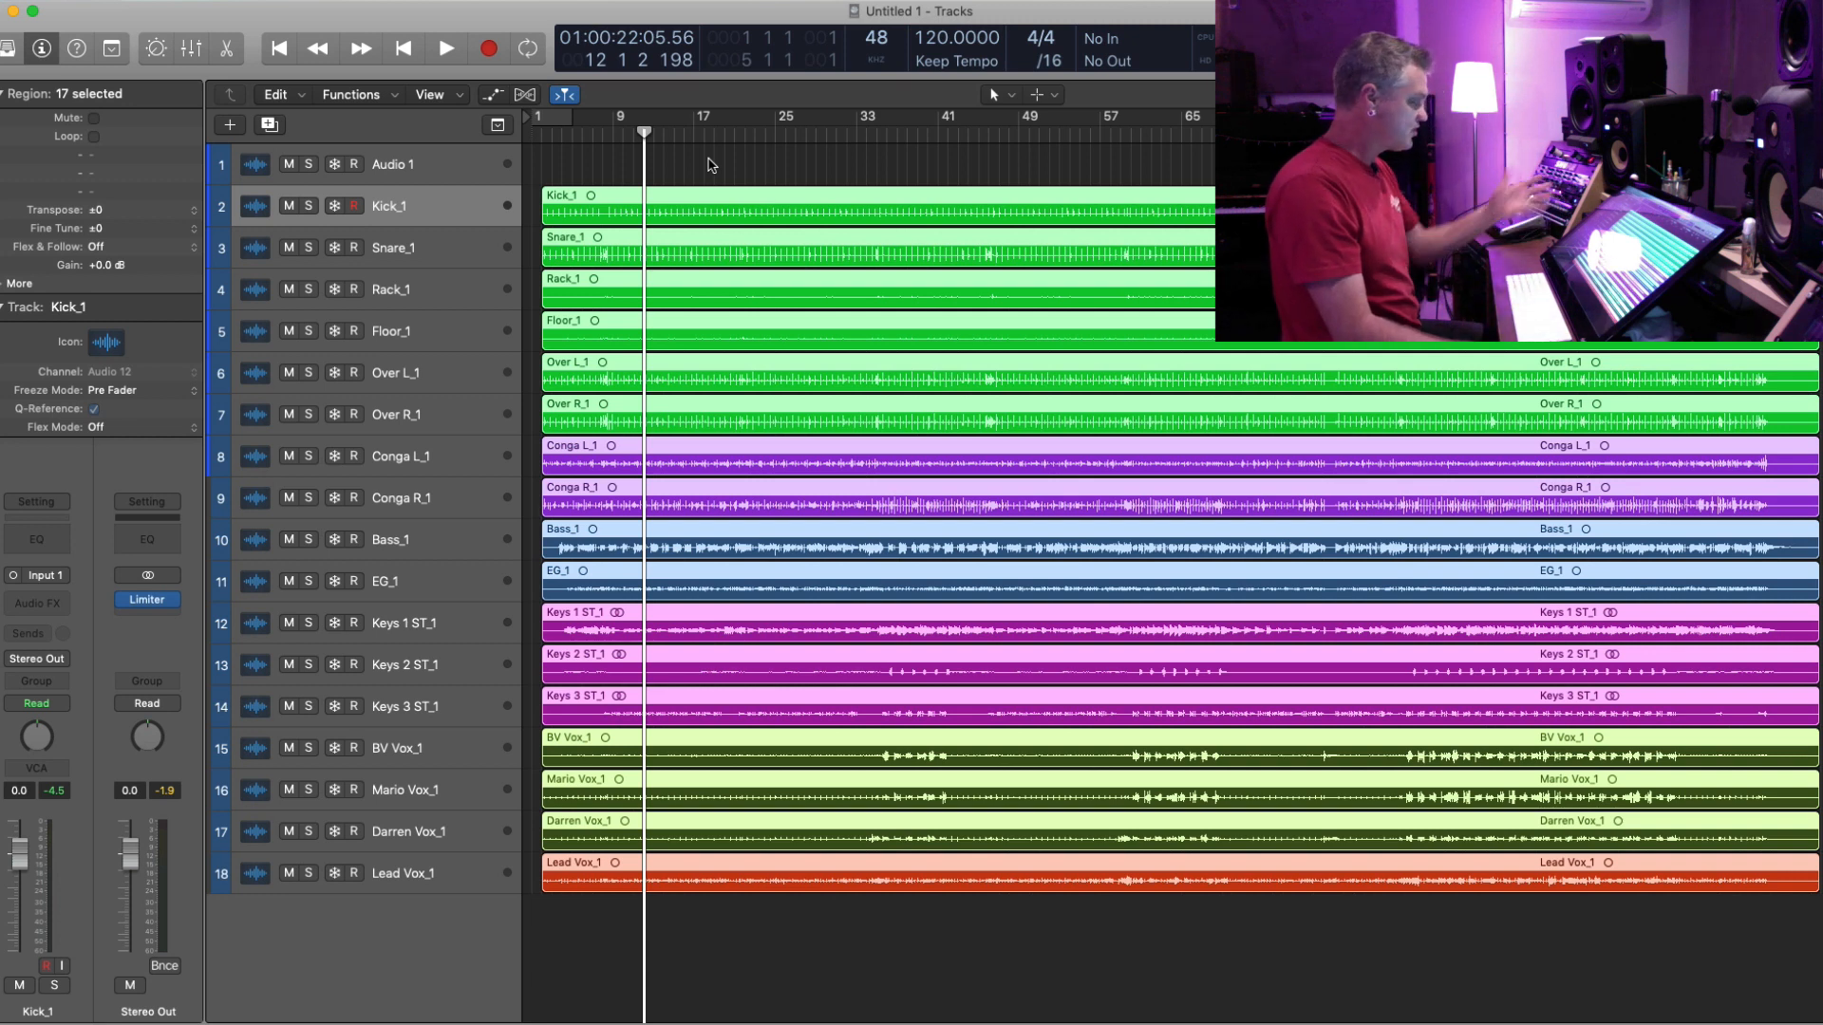
{"action": "key", "text": "space"}
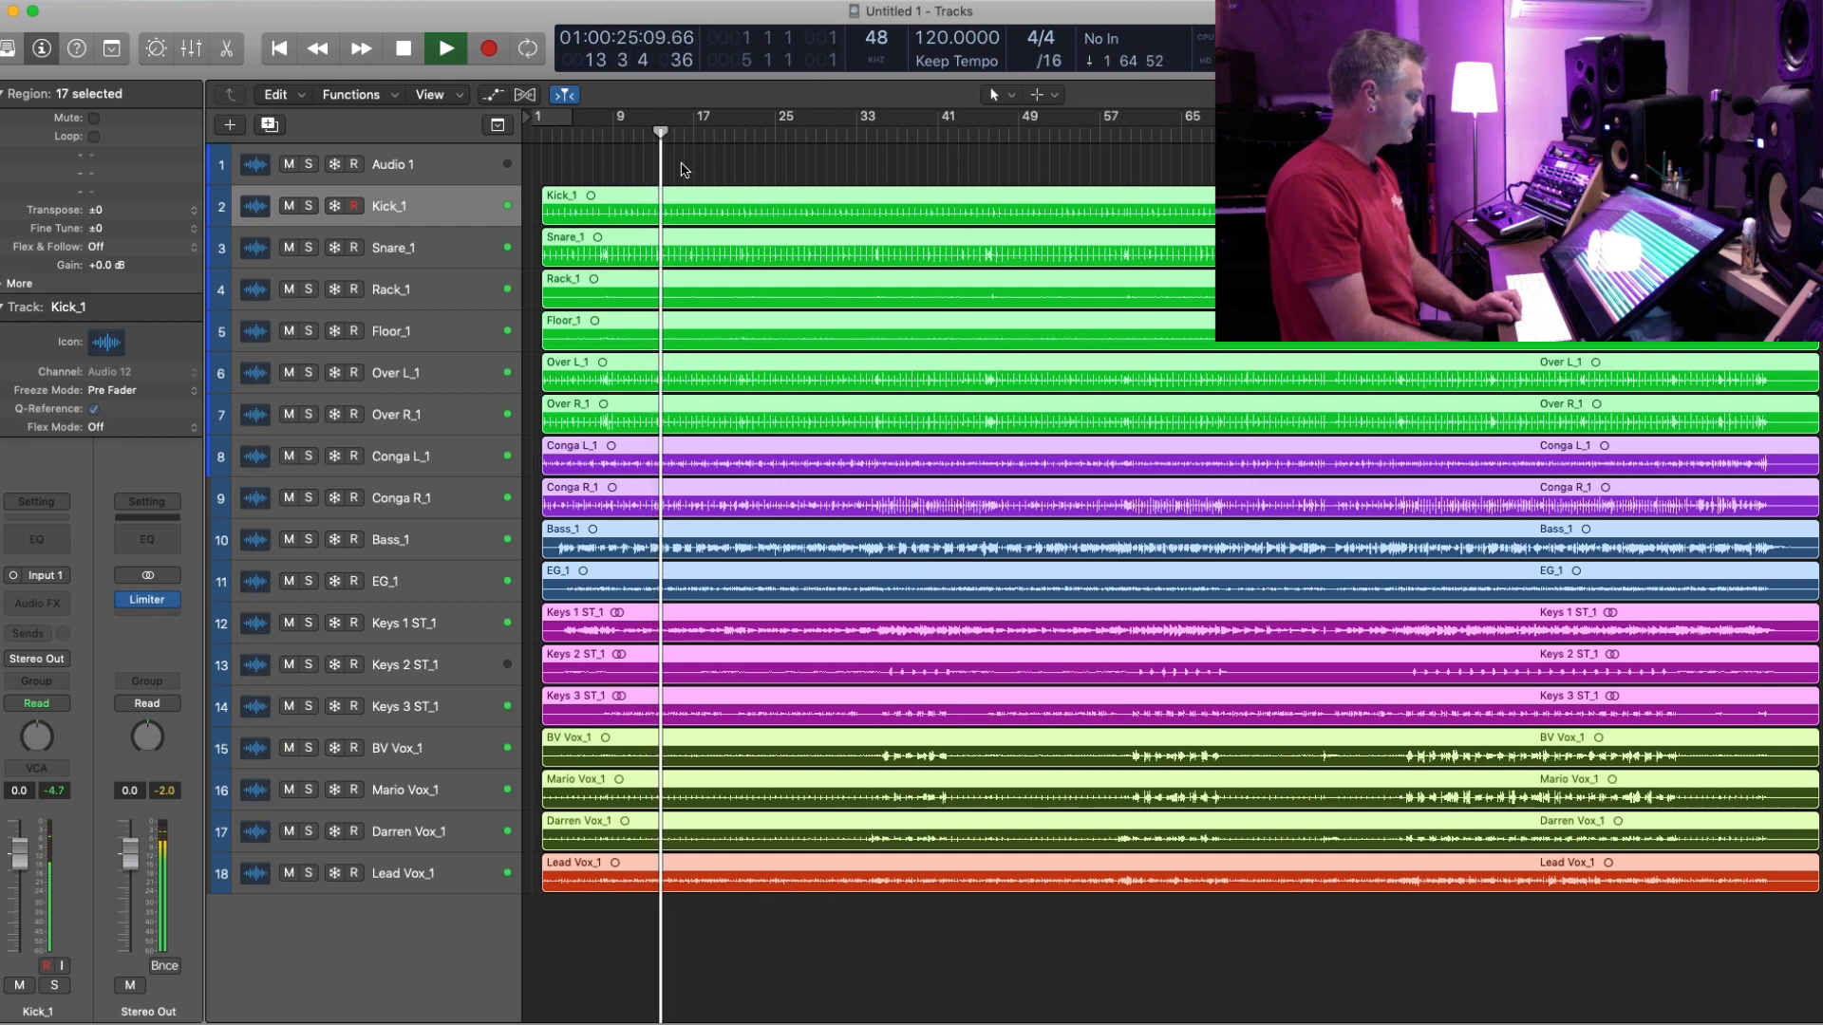
{"action": "key", "text": "space"}
{"action": "left_click", "coordinate": [616, 163]}
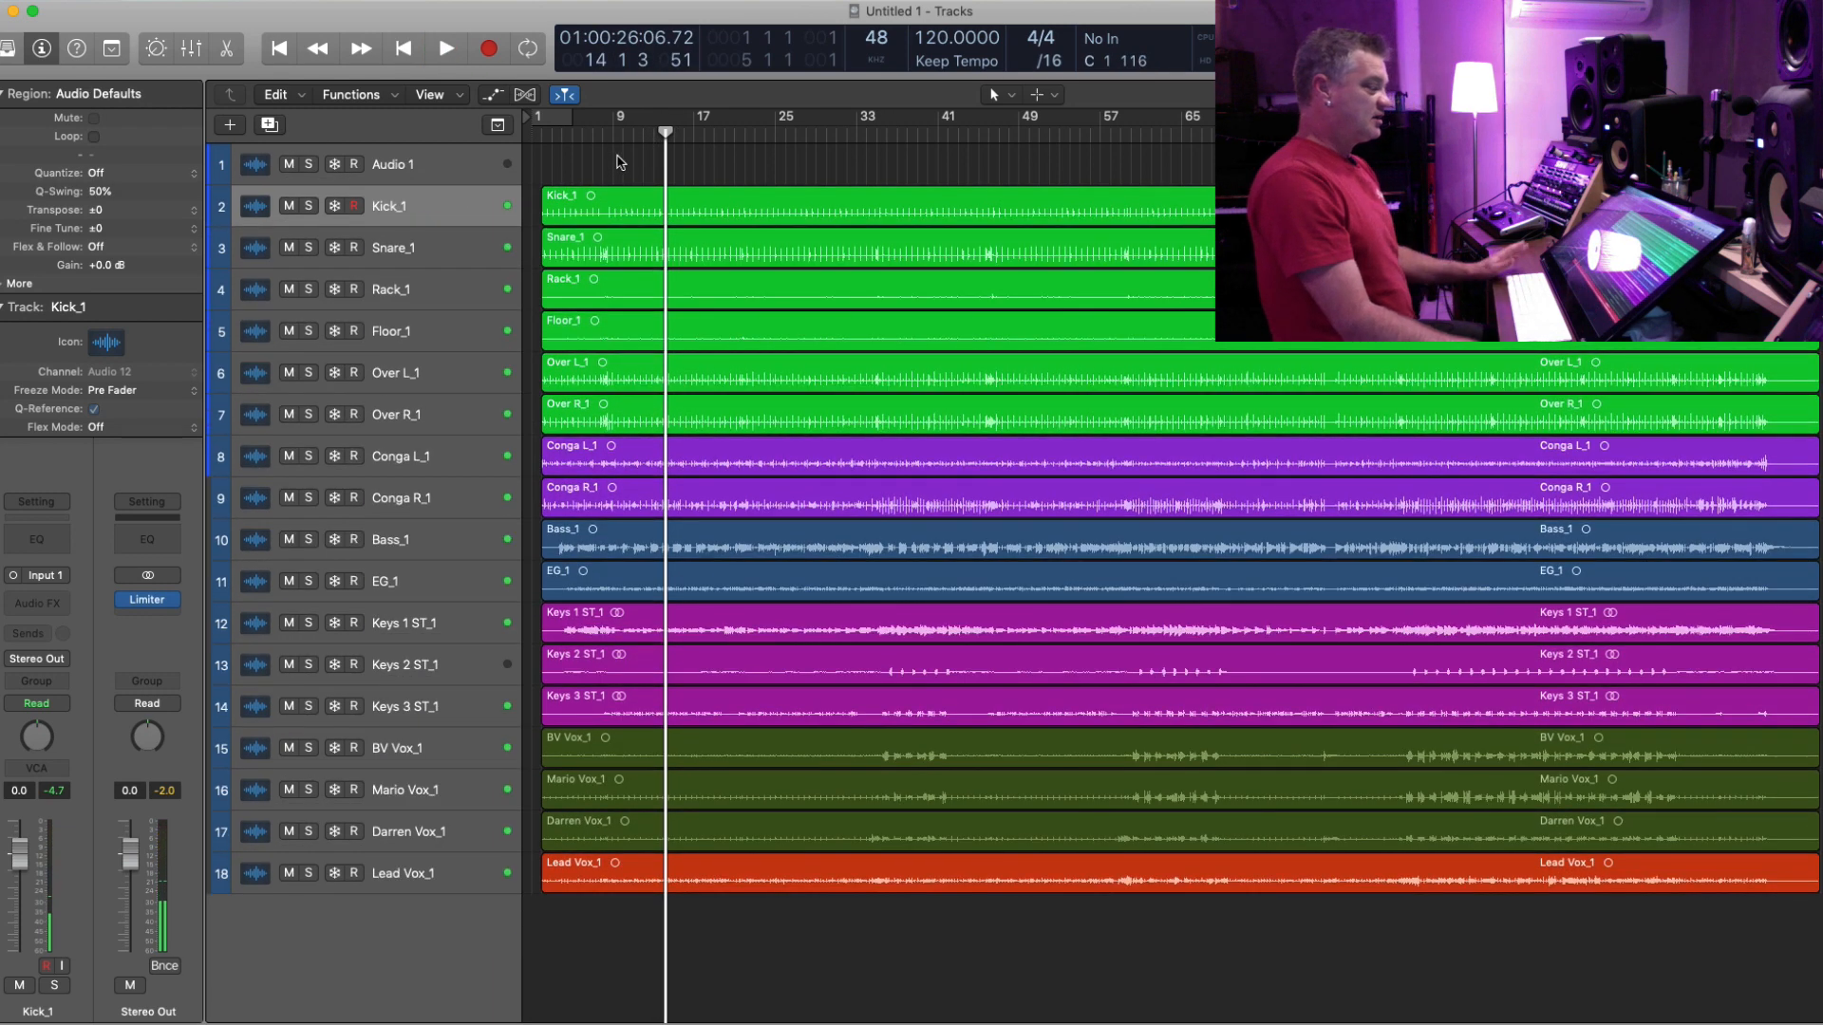
- Solo the six drum tracks from Kick_1 to Over R_1 and start playback
{"action": "left_click_drag", "start_coordinate": [618, 162], "coordinate": [639, 429]}
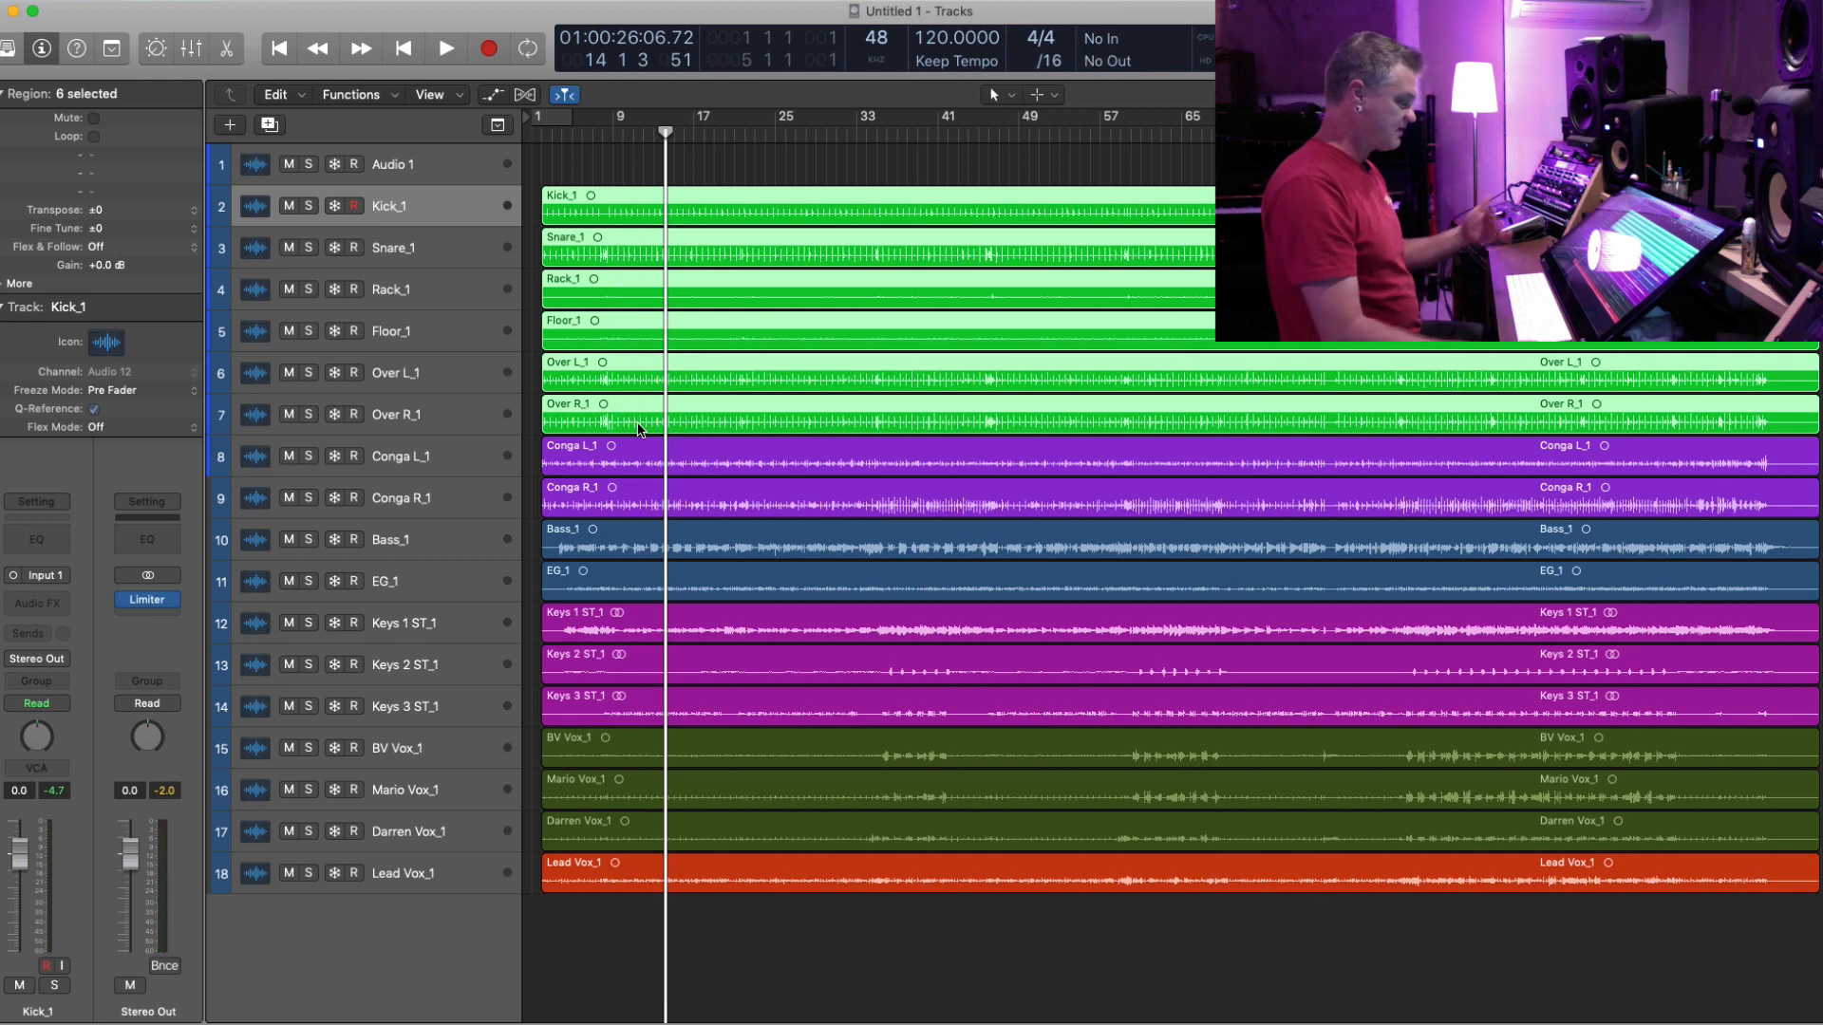
{"action": "left_click", "coordinate": [417, 204]}
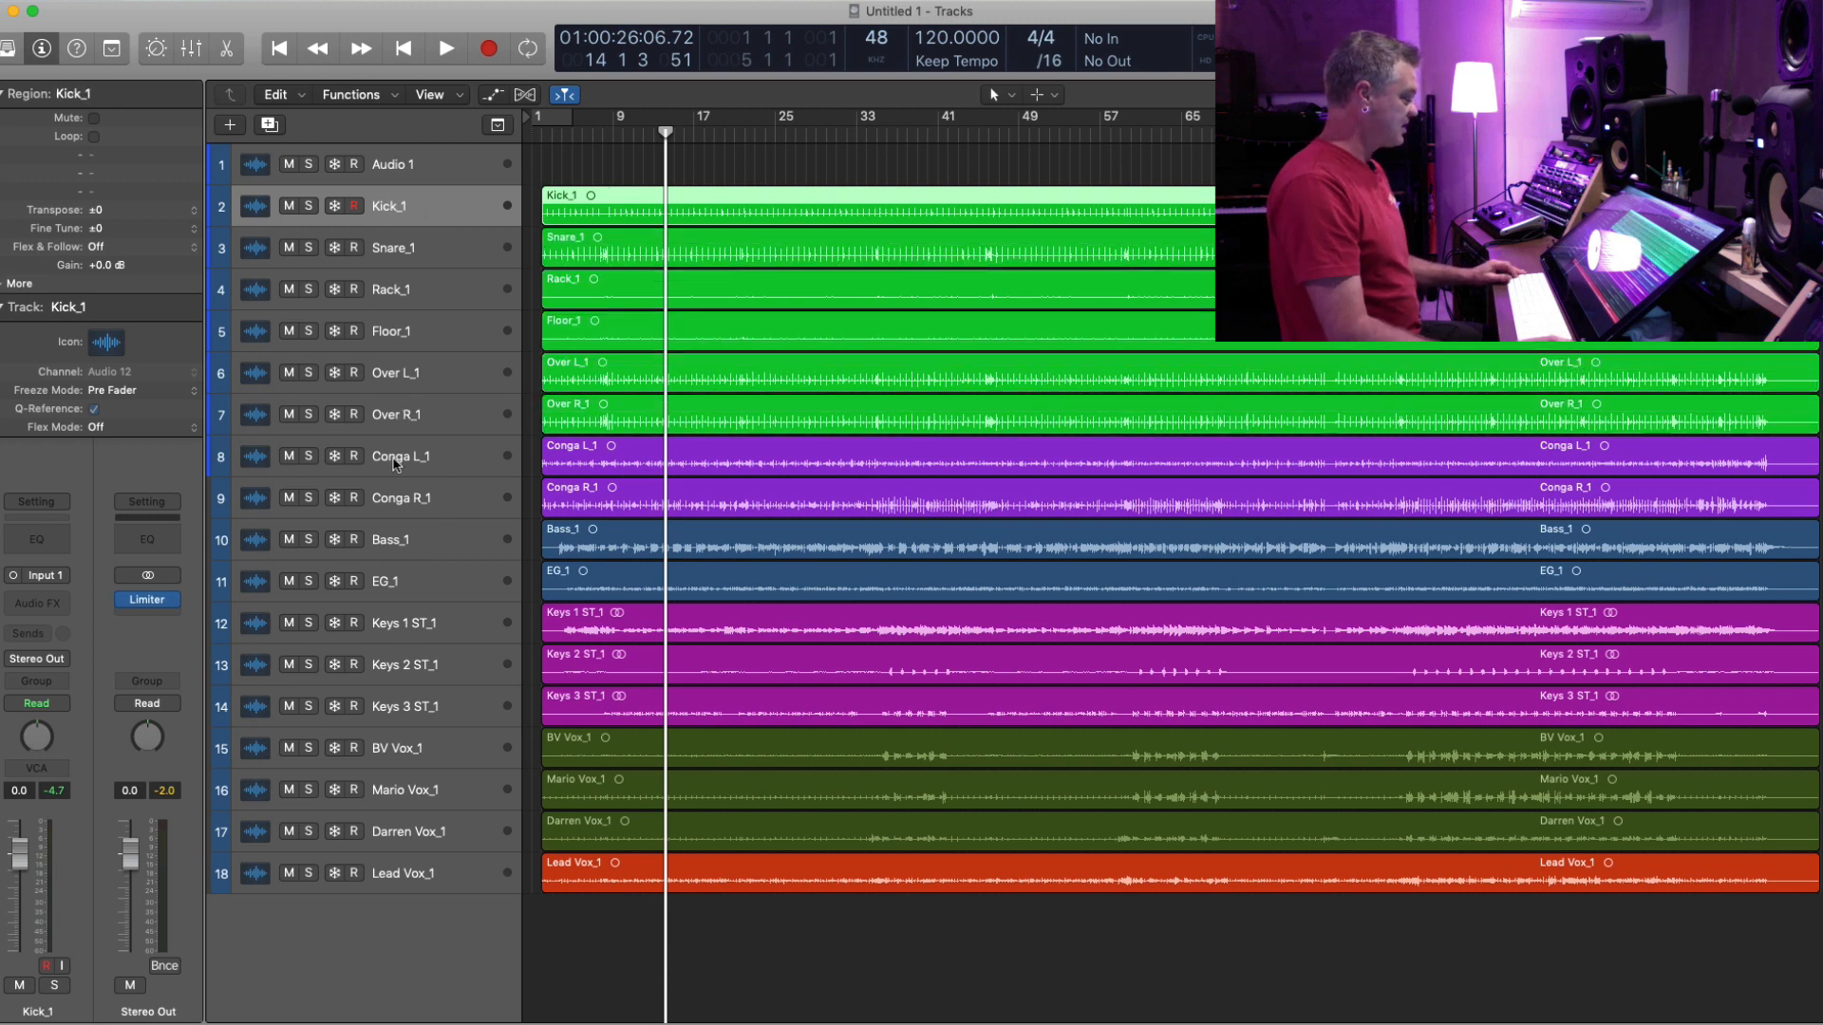
{"action": "left_click", "coordinate": [400, 414], "text": "shift"}
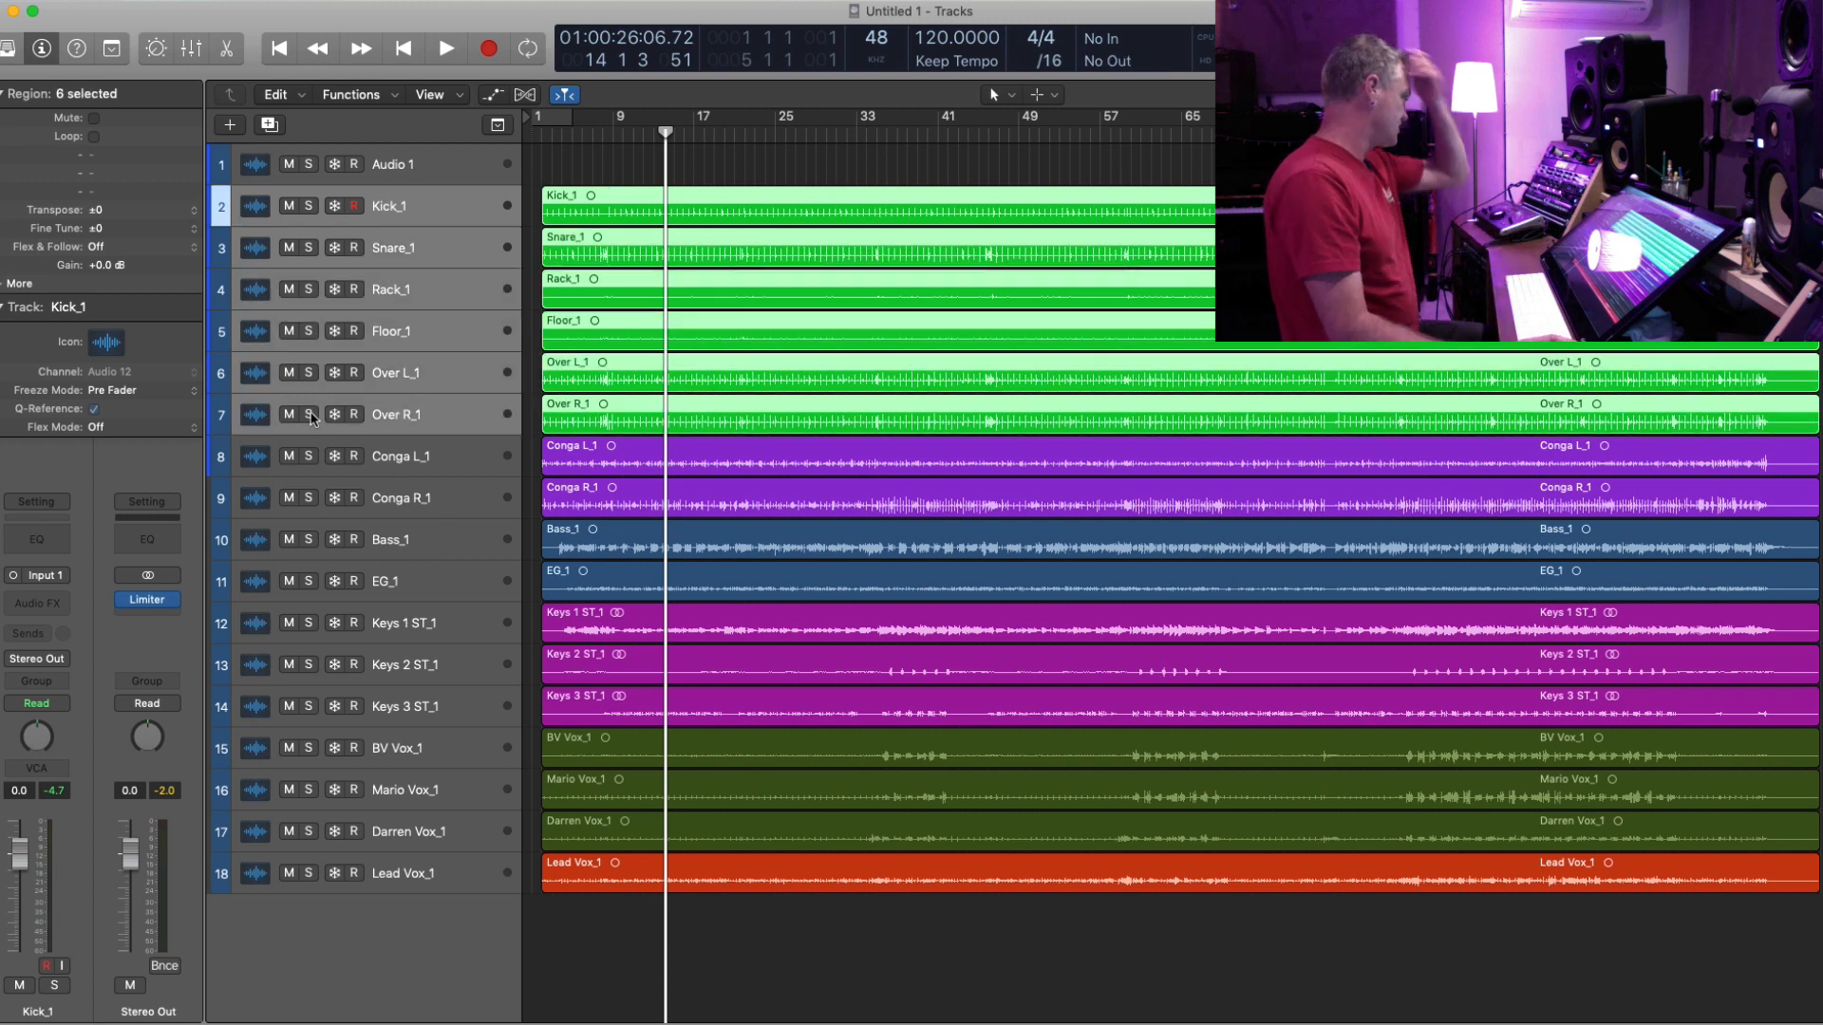
{"action": "left_click", "coordinate": [310, 416]}
{"action": "key", "text": "space"}
{"action": "key", "text": "super+Down"}
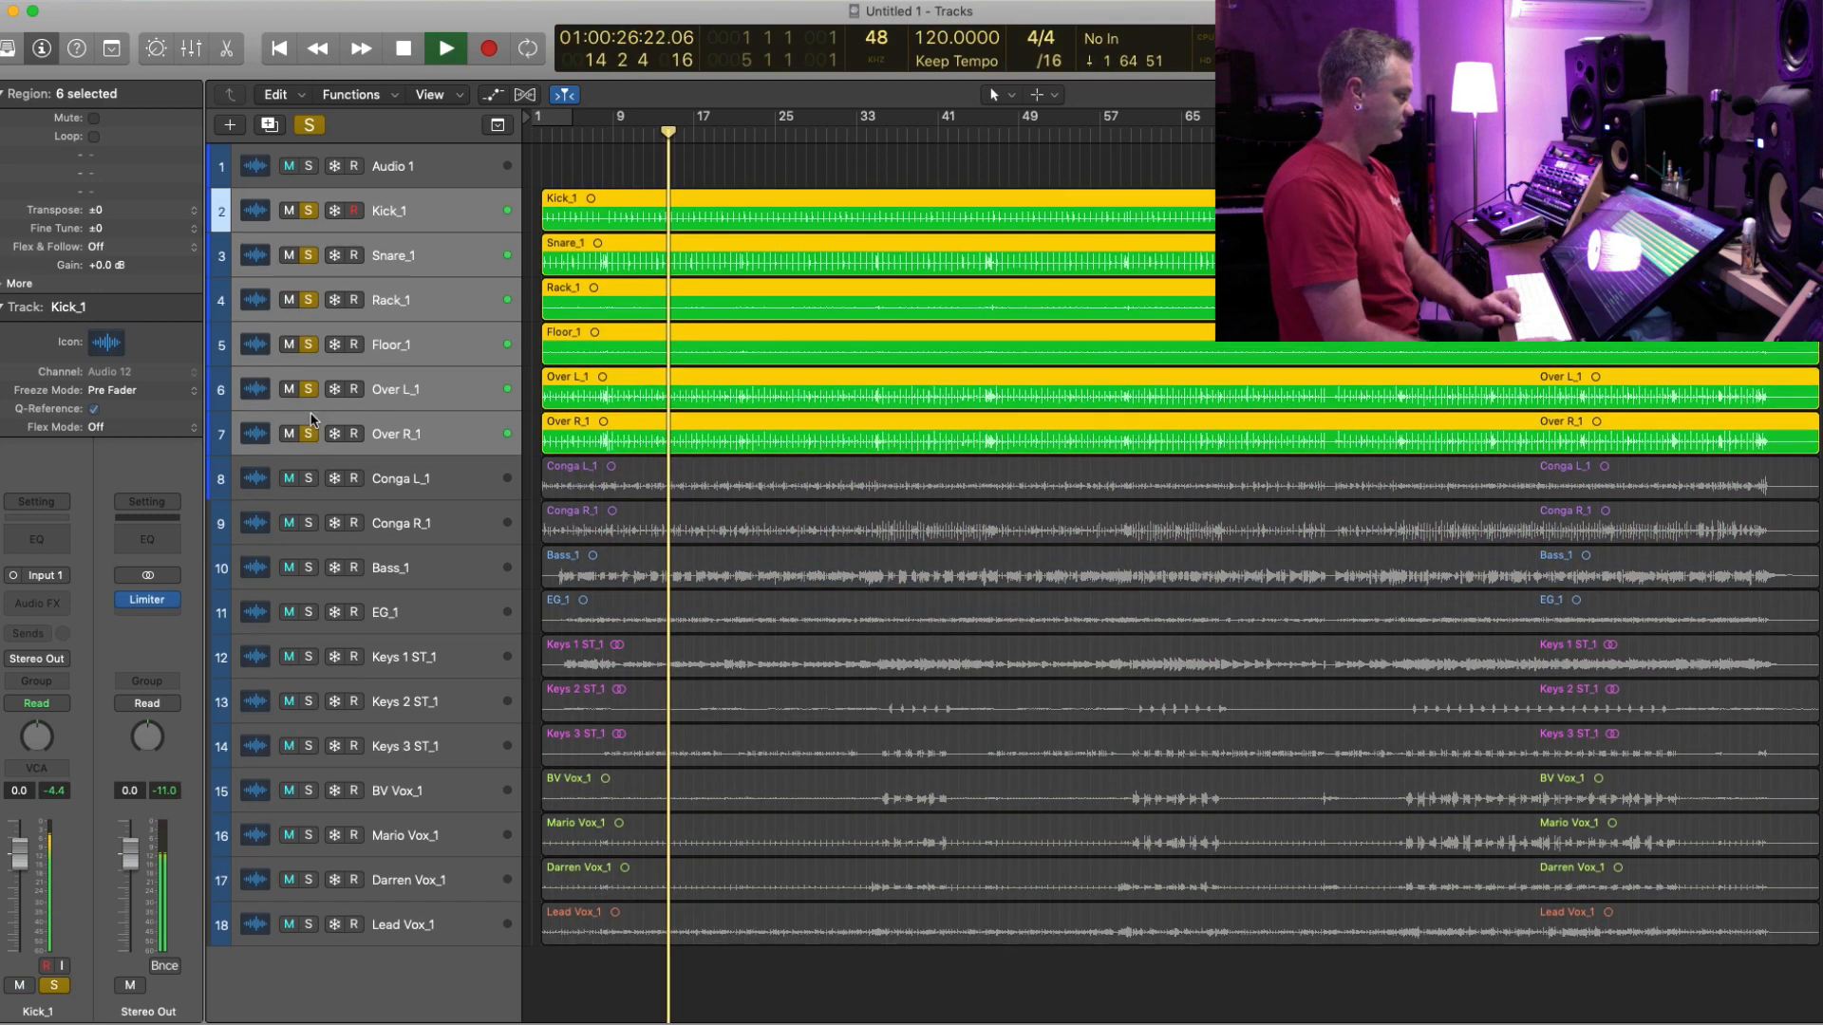
{"action": "key", "text": "super+Down"}
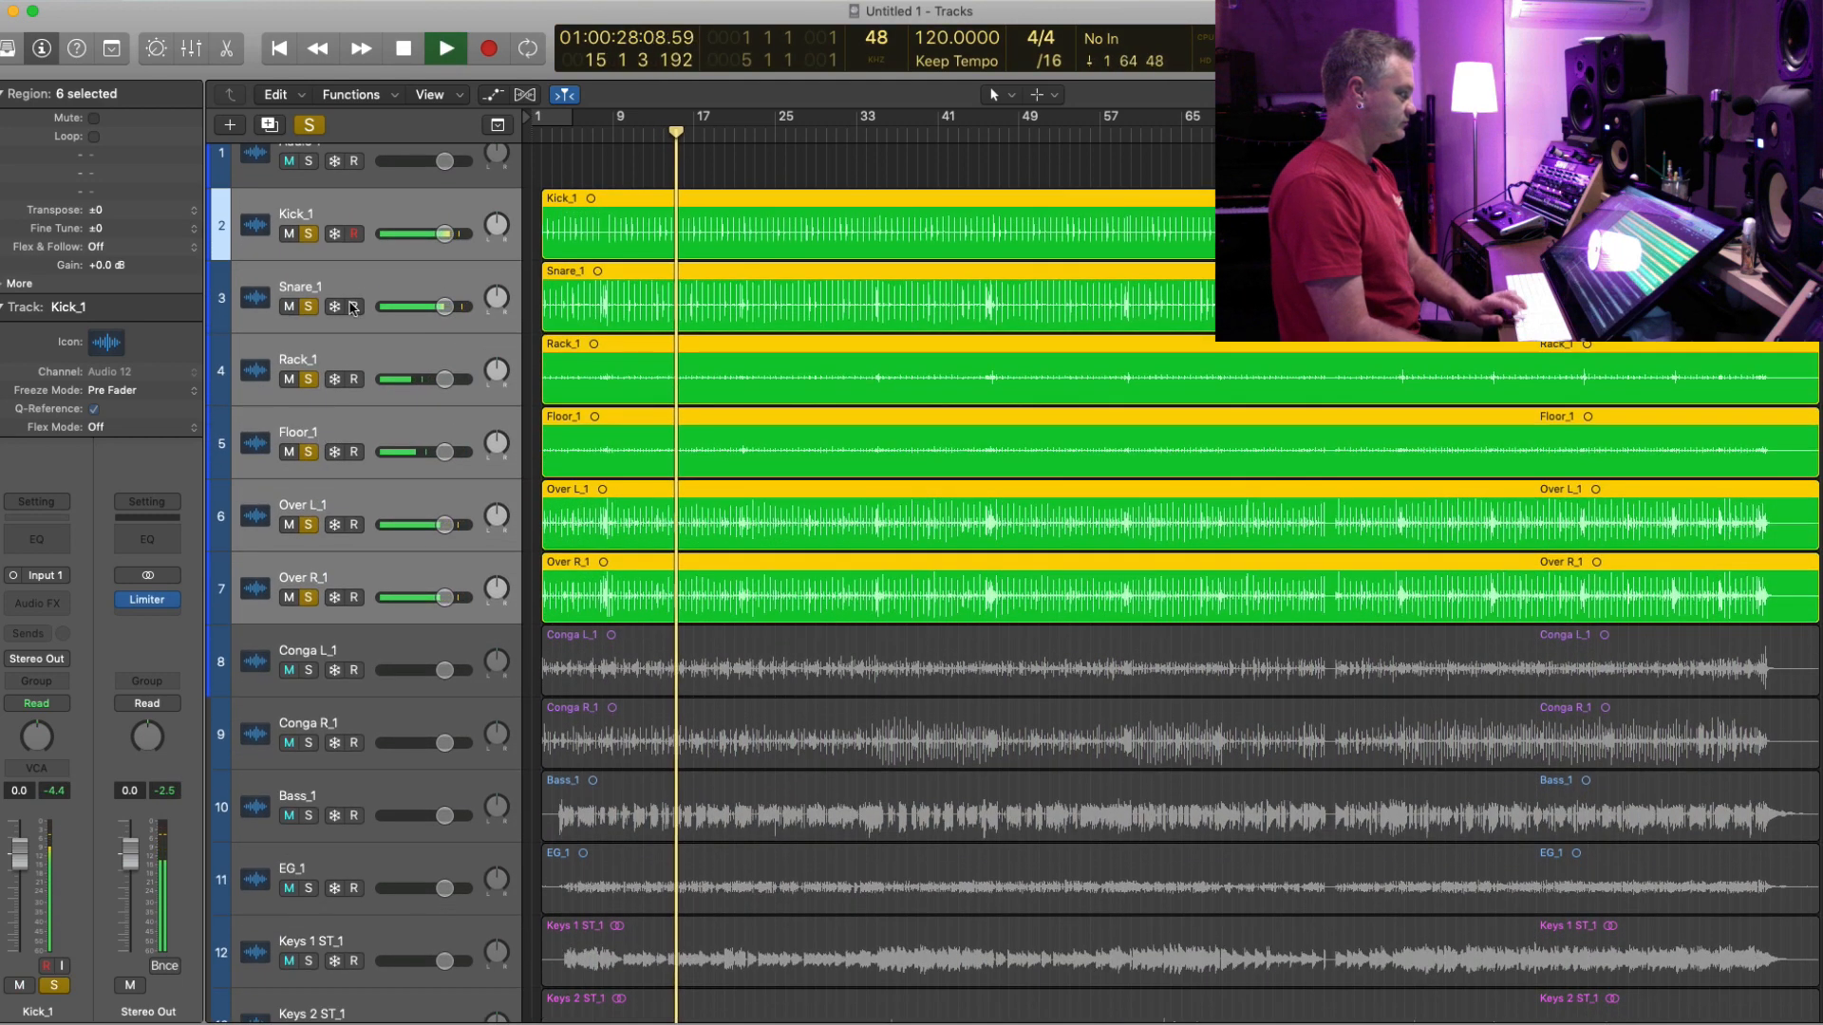
- Listen to the Kick_1 region on its own from its start
{"action": "left_click", "coordinate": [425, 204]}
{"action": "key", "text": "super+Right"}
{"action": "key", "text": "super+Right"}
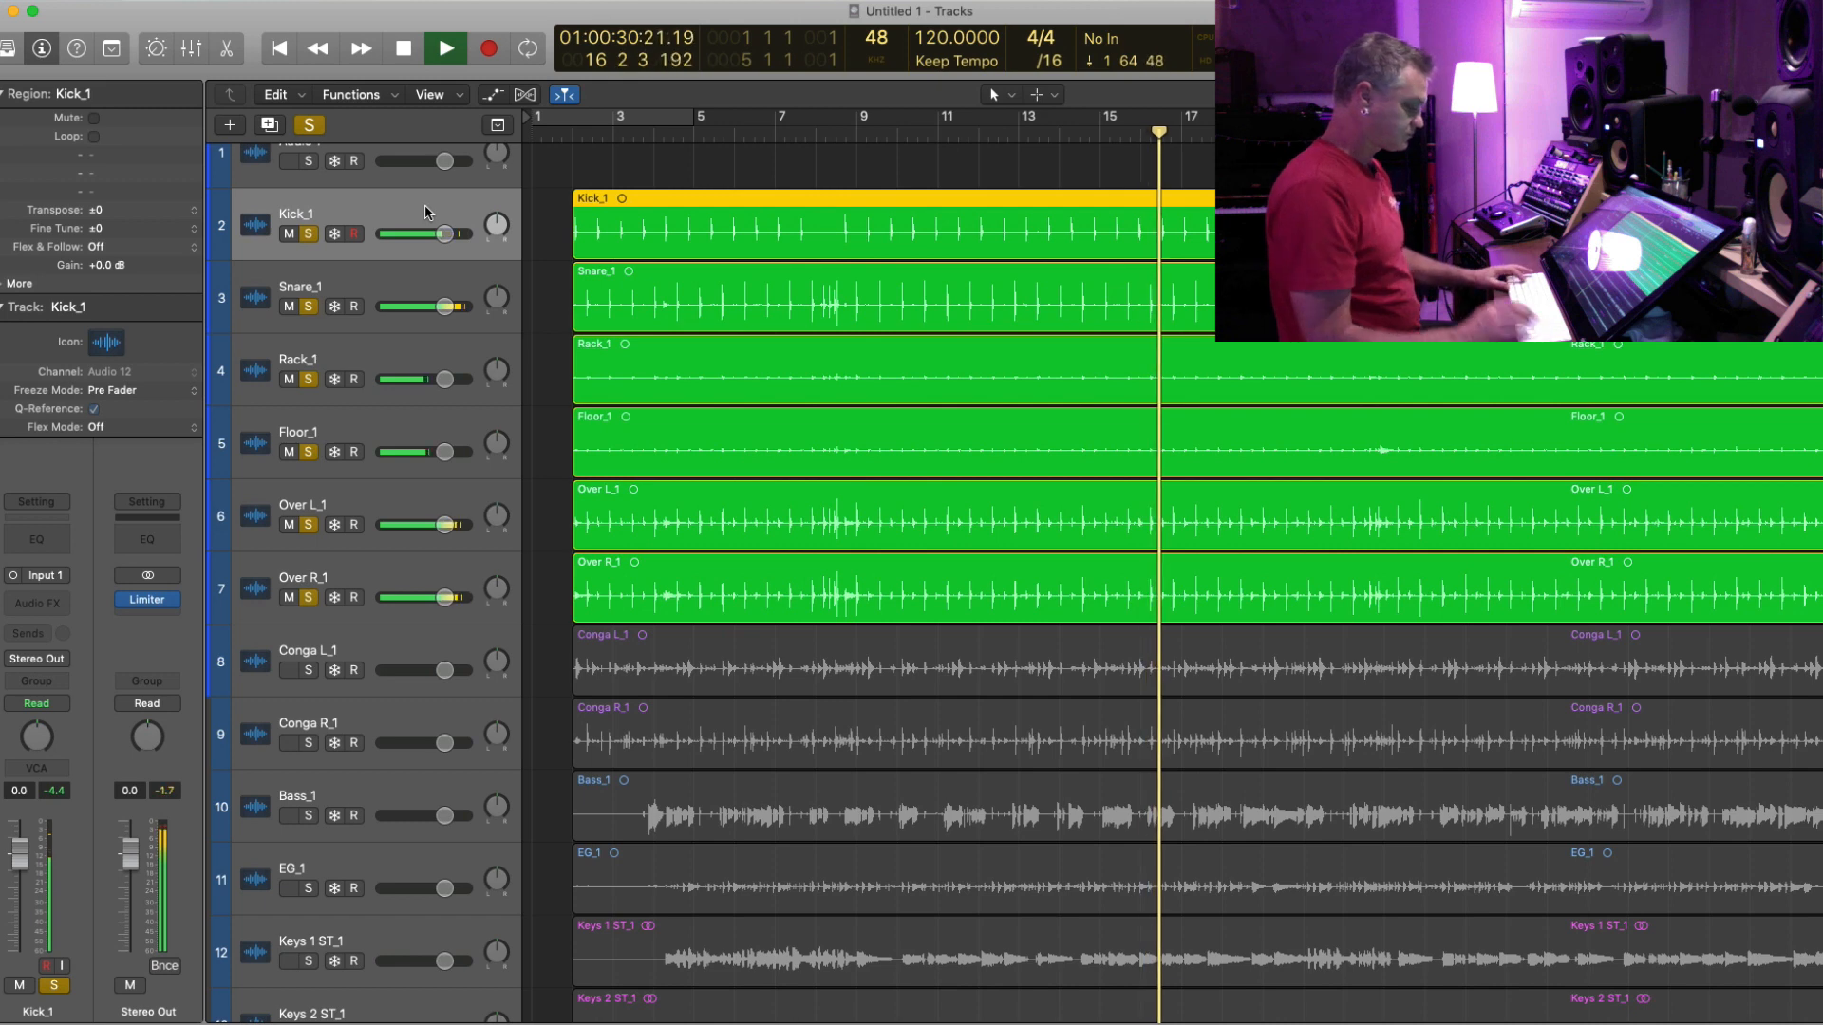
{"action": "key", "text": "shift+space"}
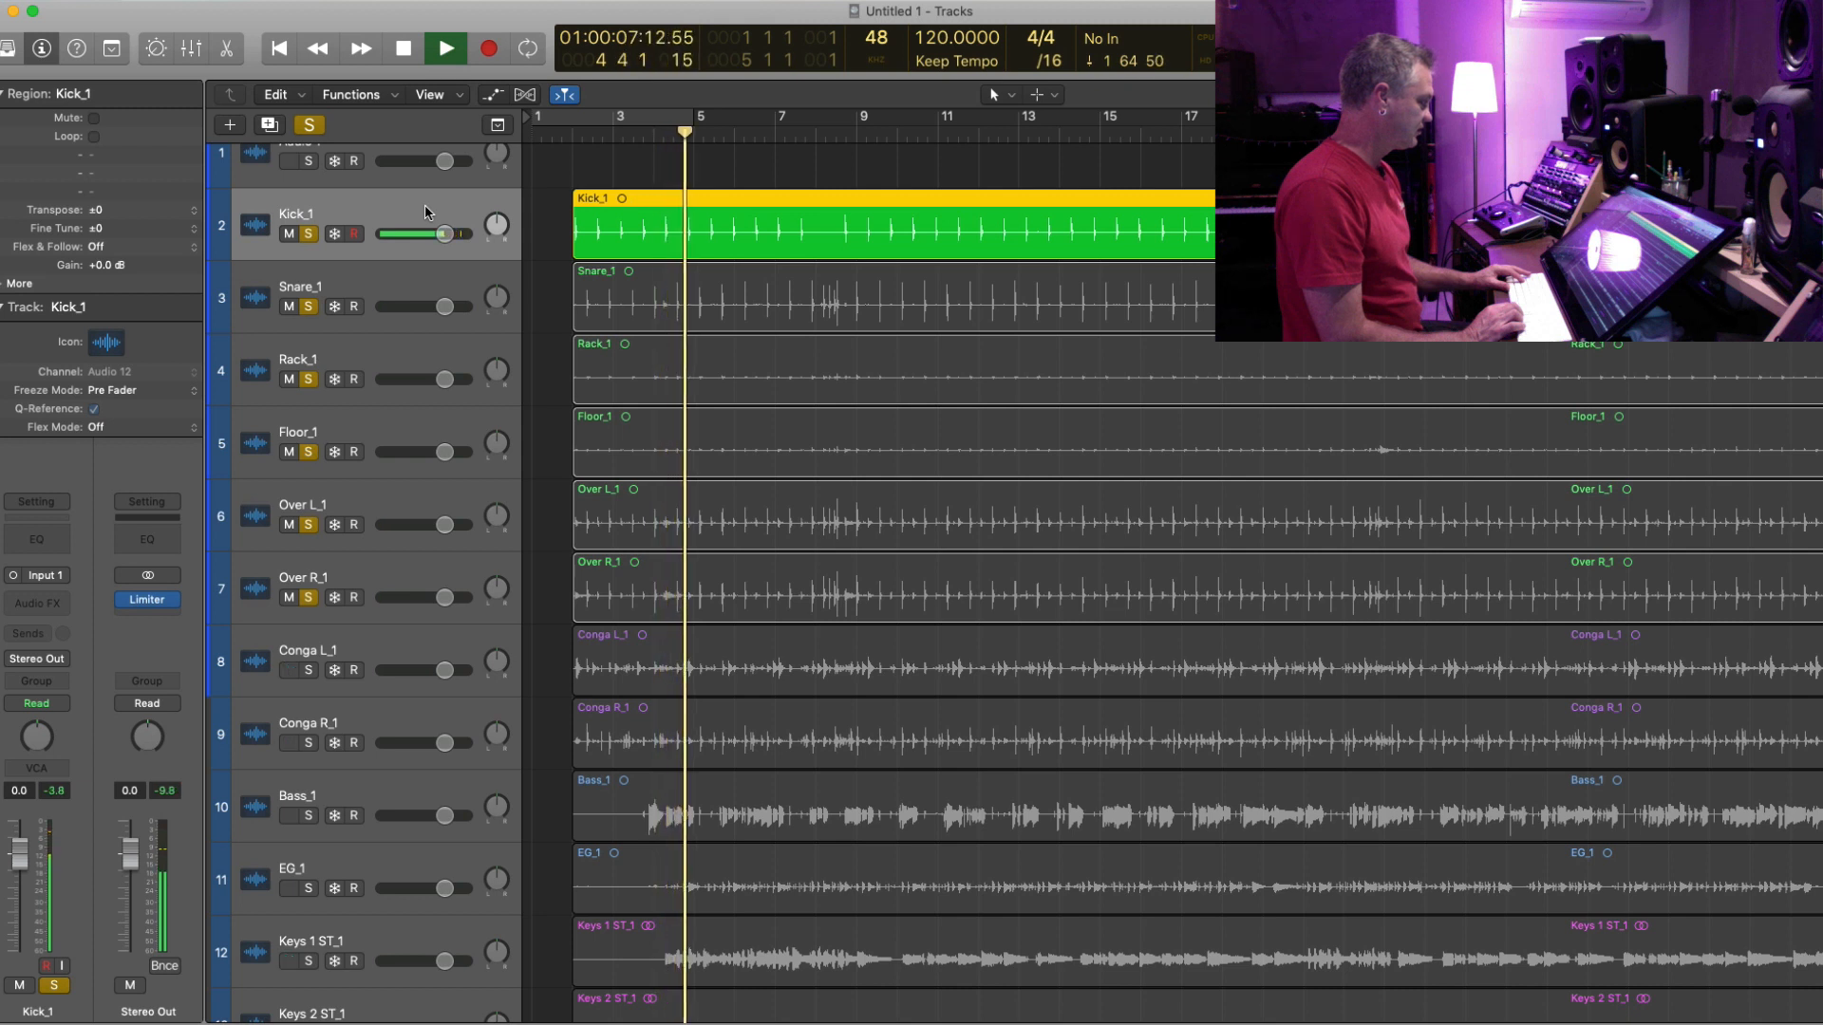
{"action": "key", "text": "space"}
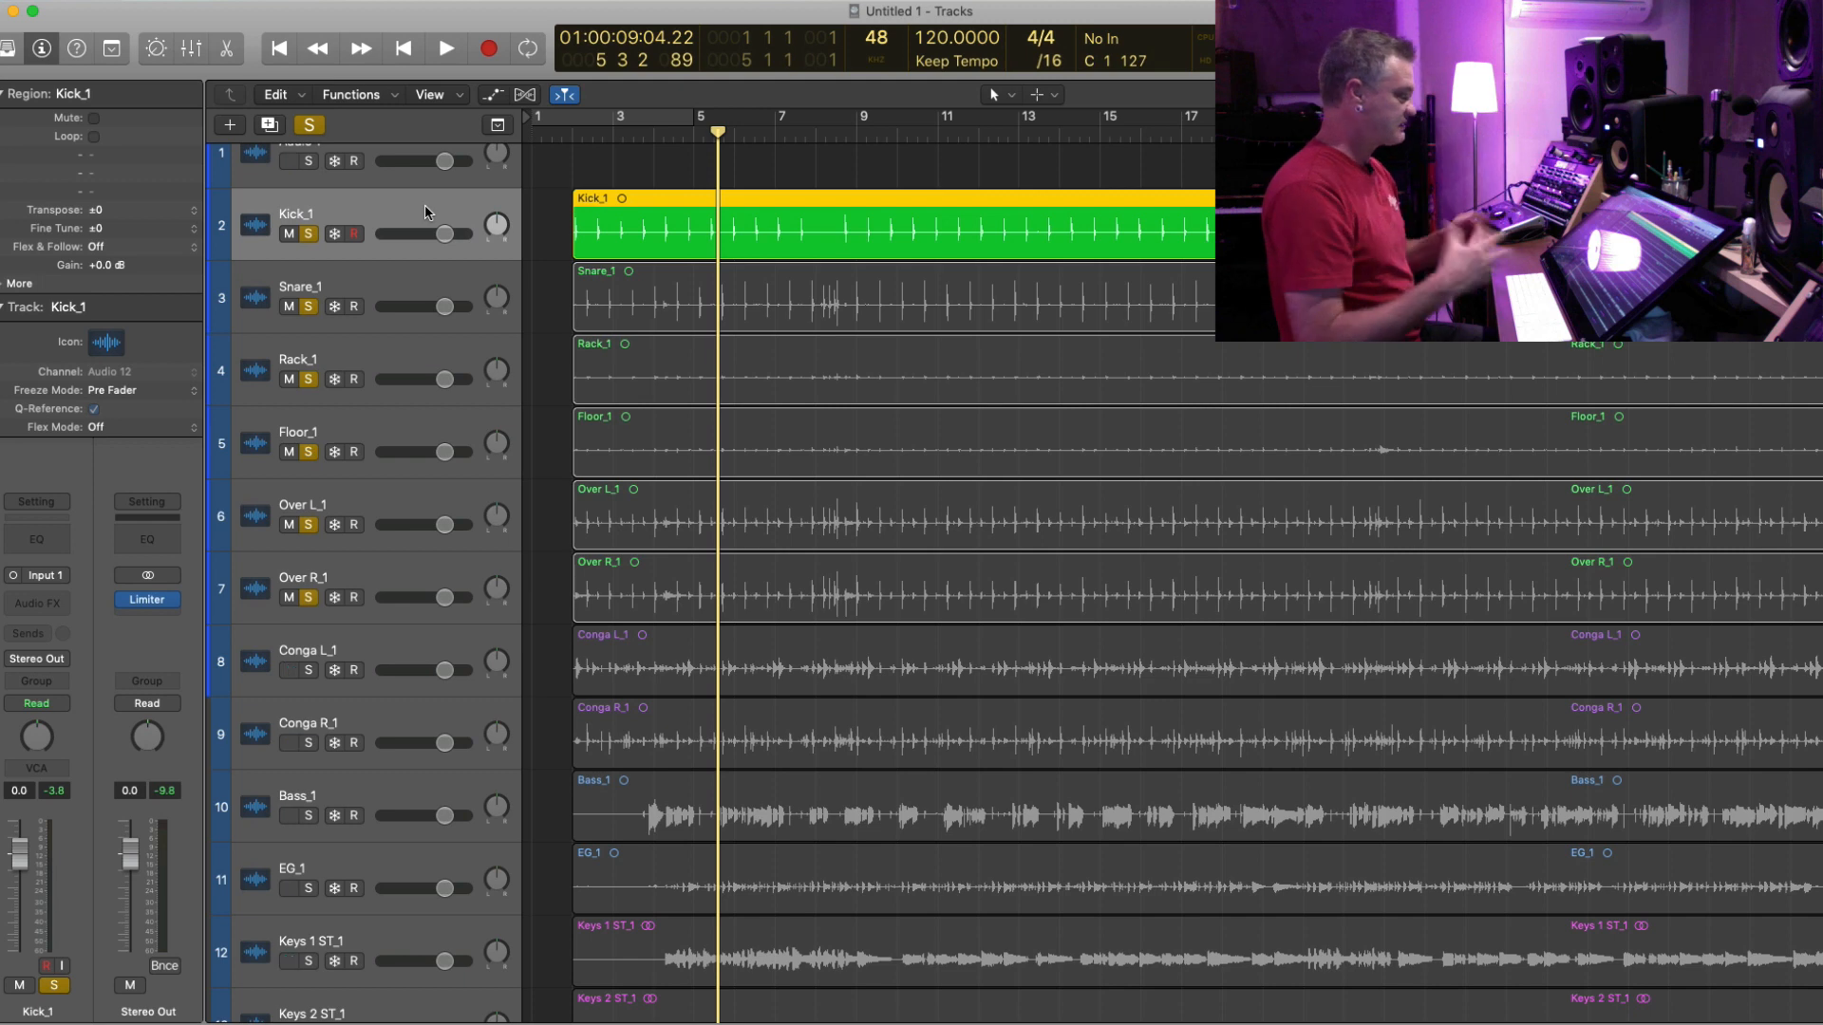
{"action": "key", "text": "space"}
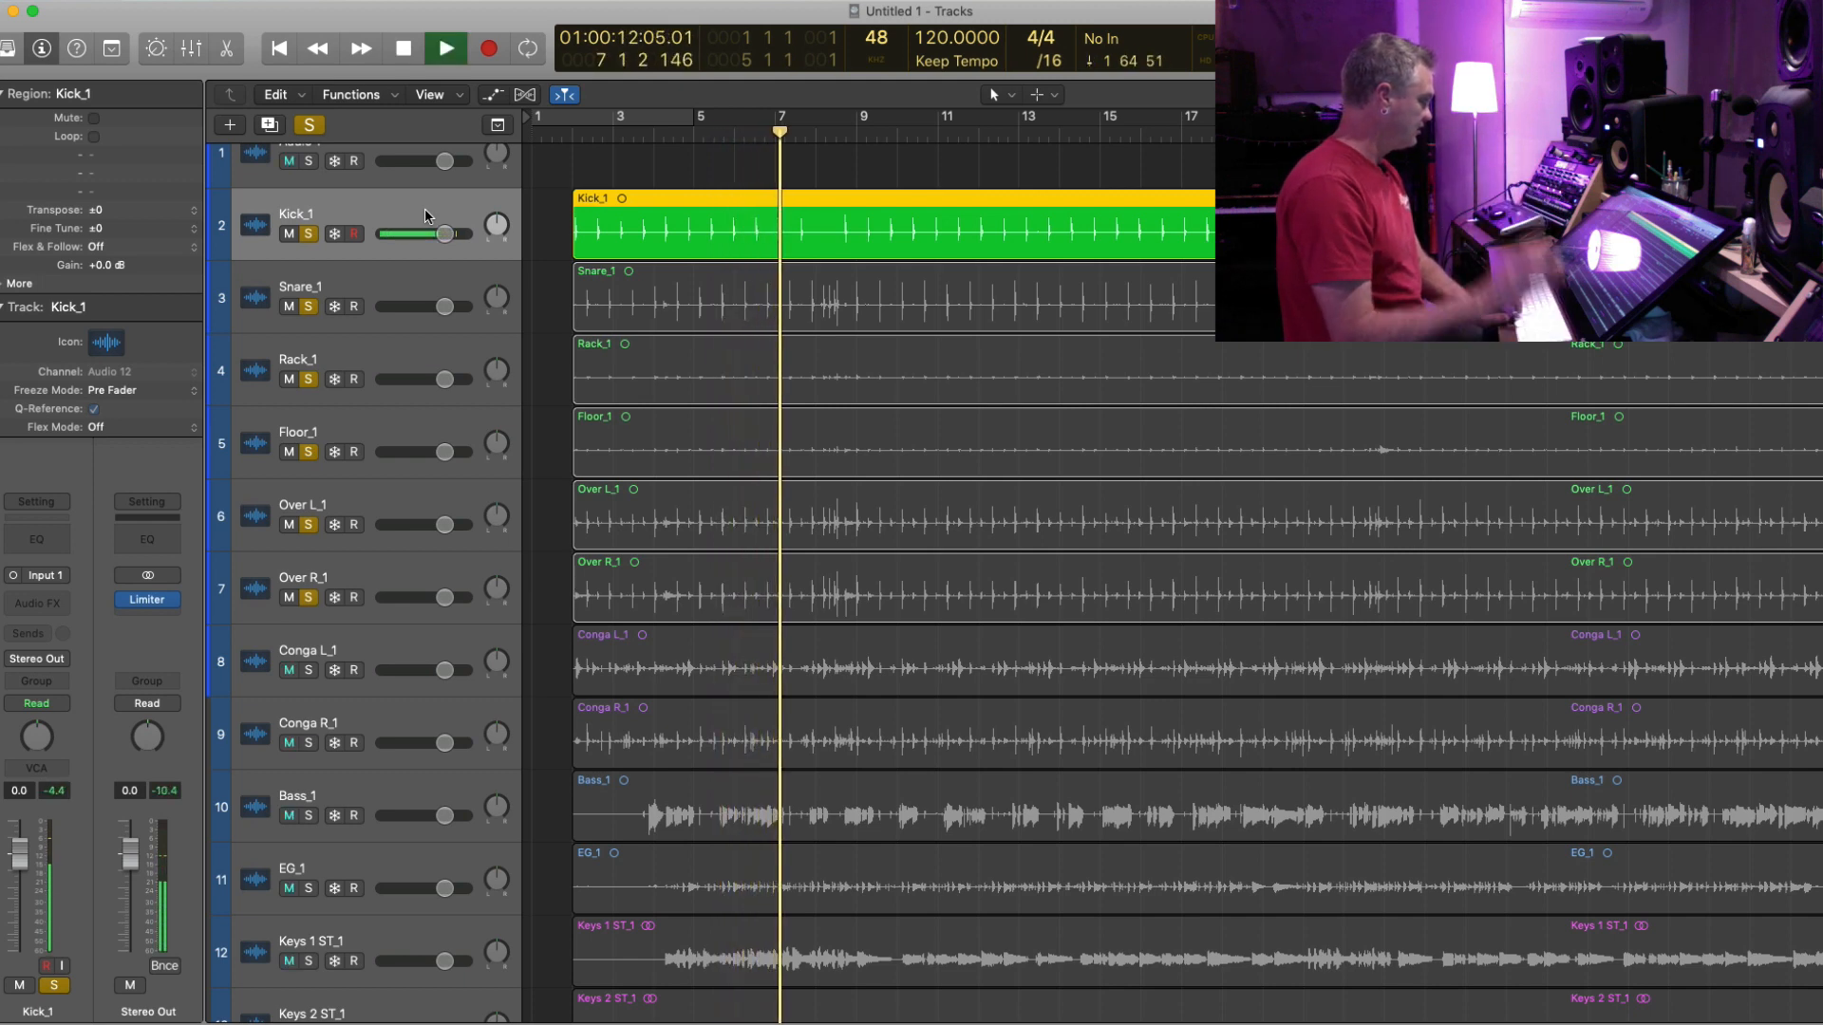
{"action": "key", "text": "space"}
- Load the Kick channel strip setting from the HSCC folder onto the Kick_1 track
{"action": "key", "text": "super+Right"}
{"action": "key", "text": "super+Right"}
{"action": "key", "text": "super+Right"}
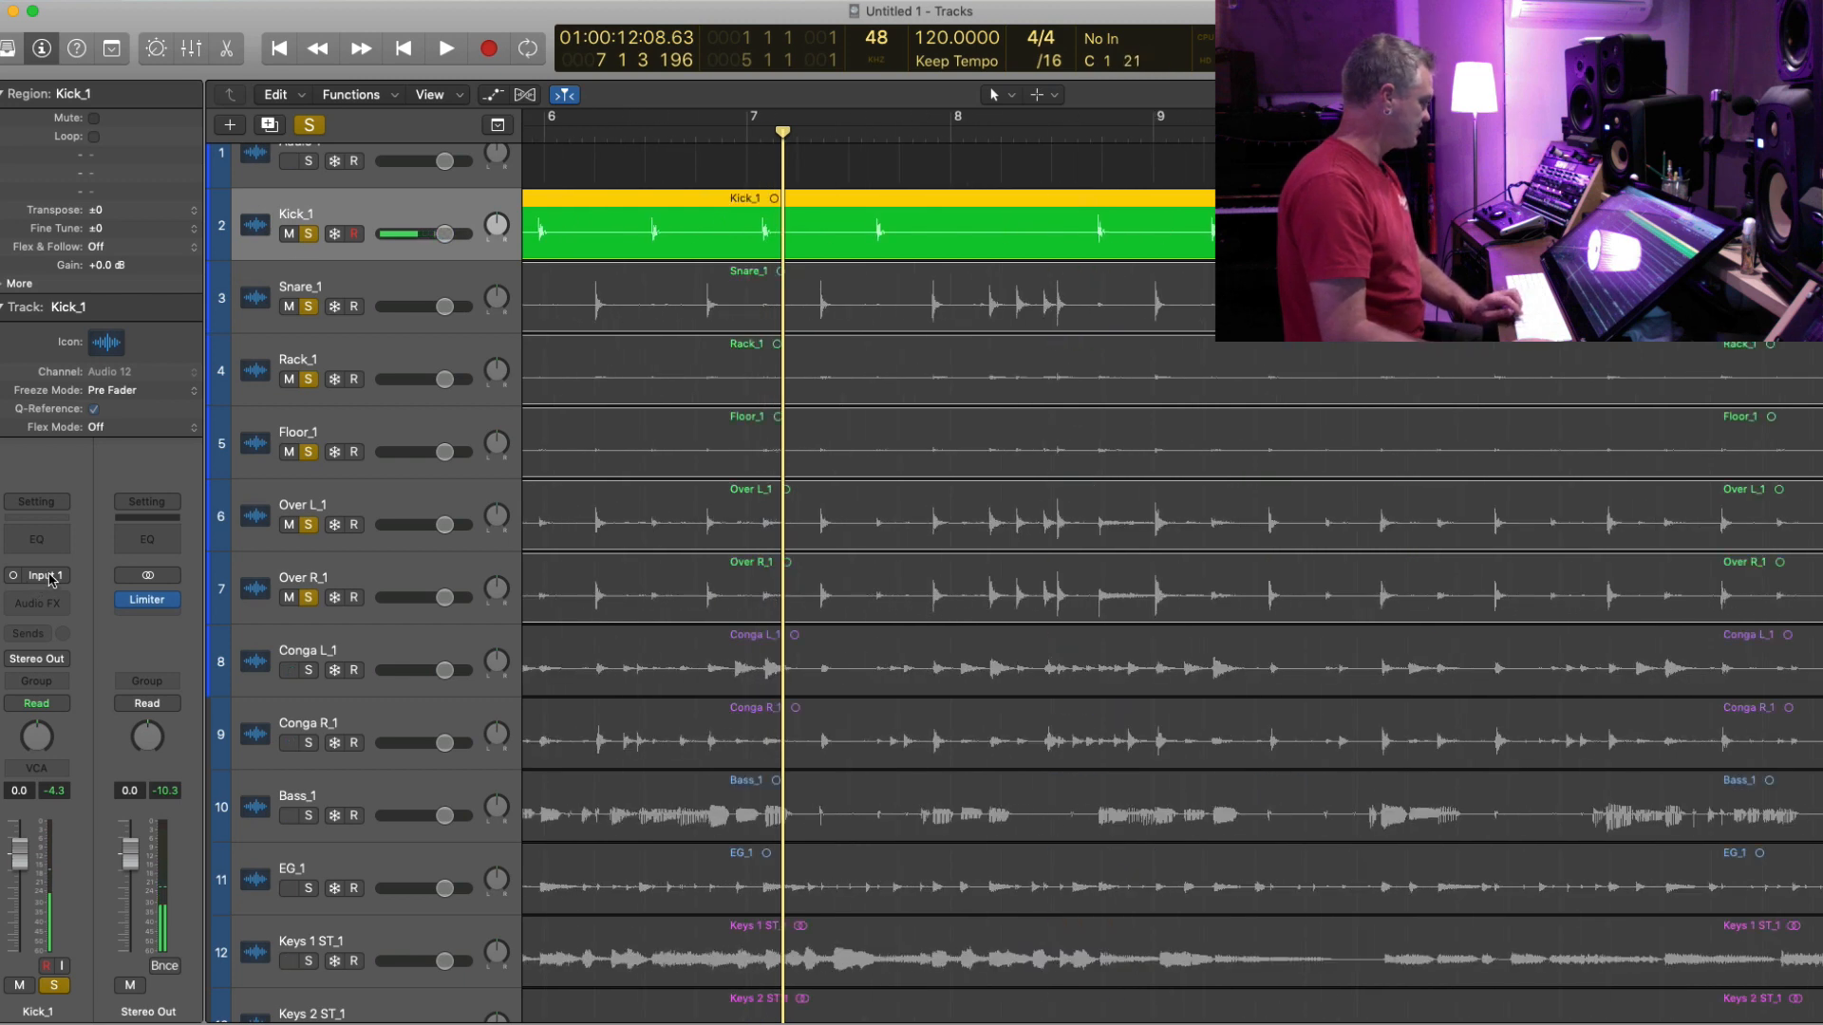
{"action": "left_click", "coordinate": [64, 506]}
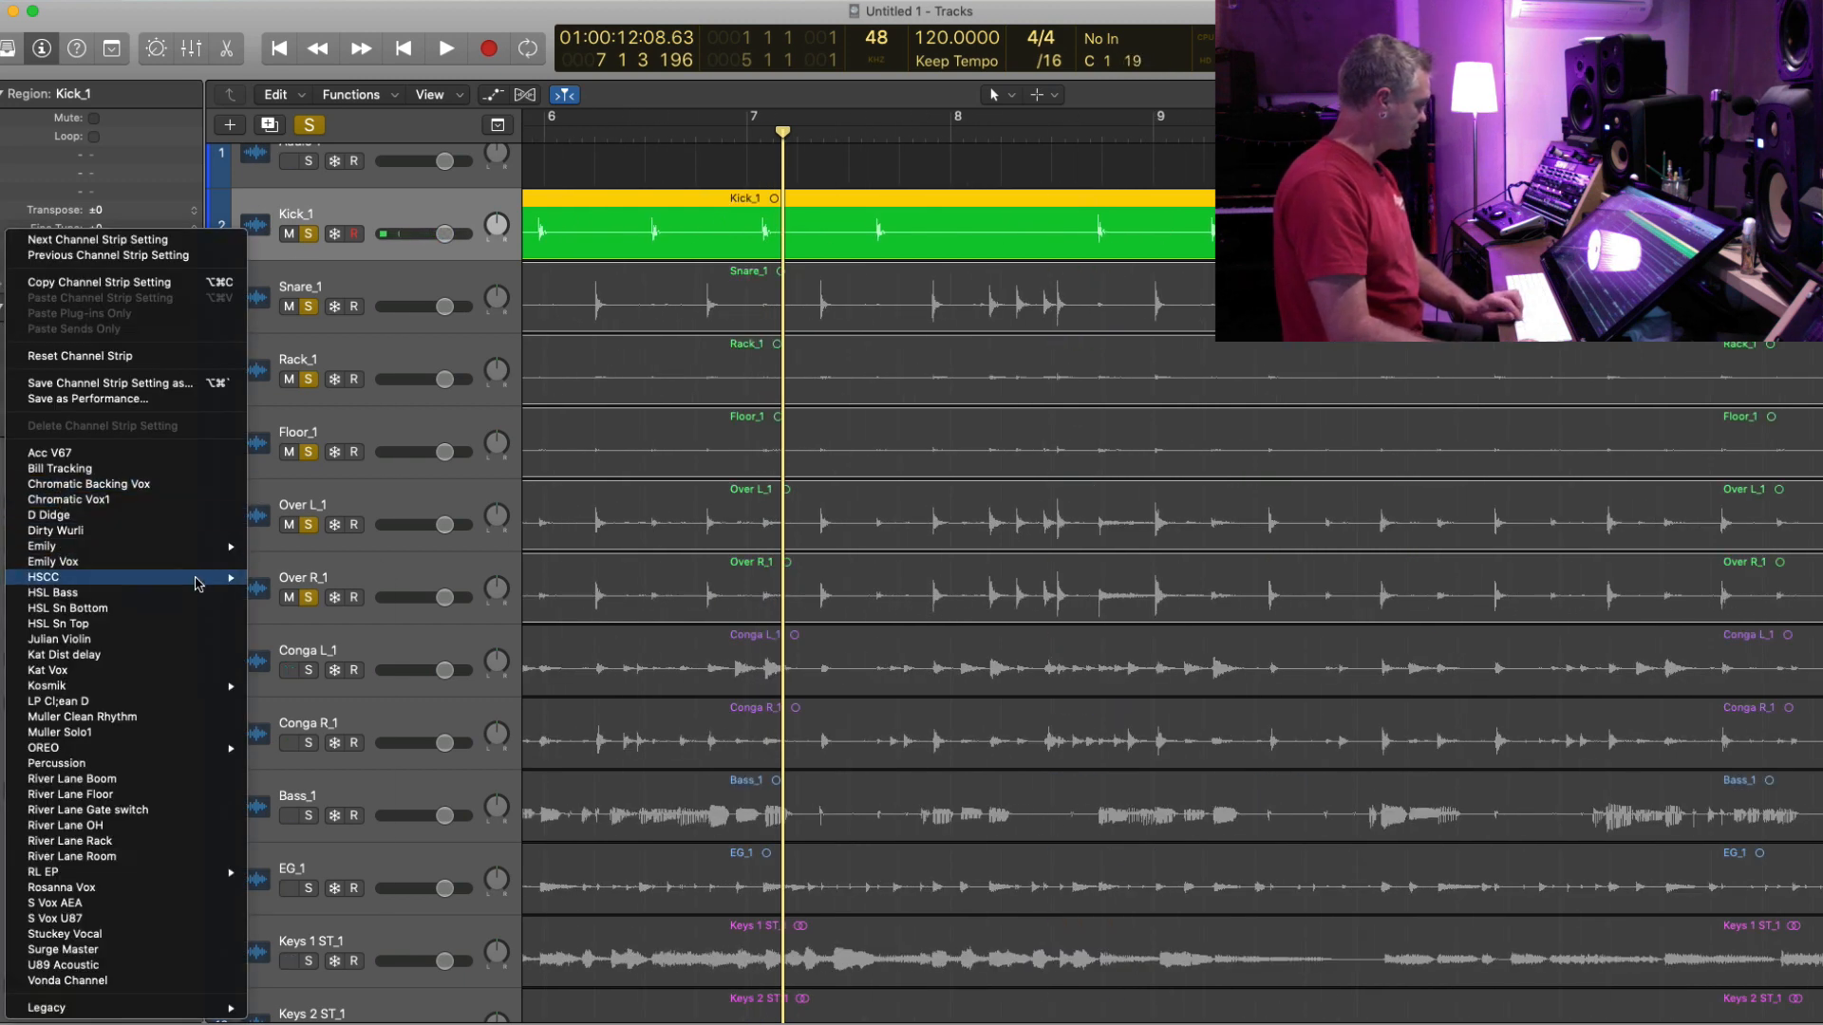
{"action": "mouse_move", "coordinate": [219, 577]}
{"action": "left_click", "coordinate": [330, 671]}
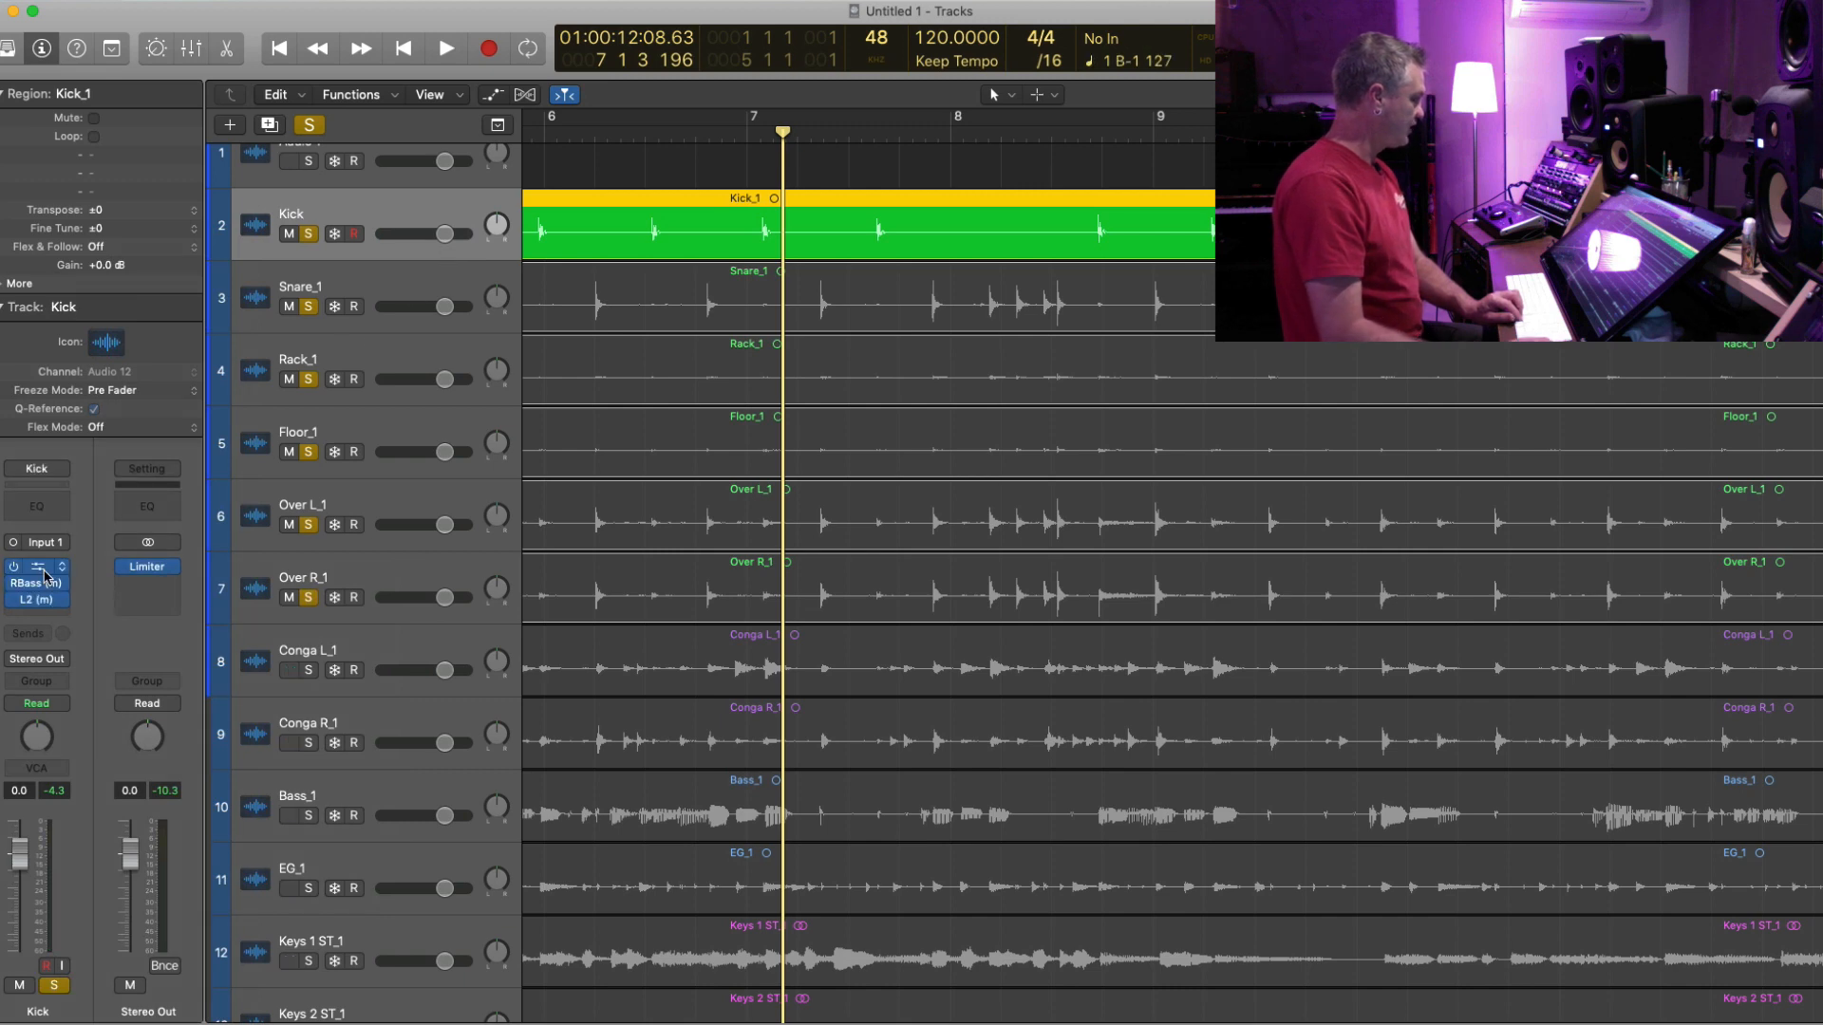
- Examine the kick channel's Trigger 2 plug-in and the list of saved channel strip settings
{"action": "left_click", "coordinate": [38, 569]}
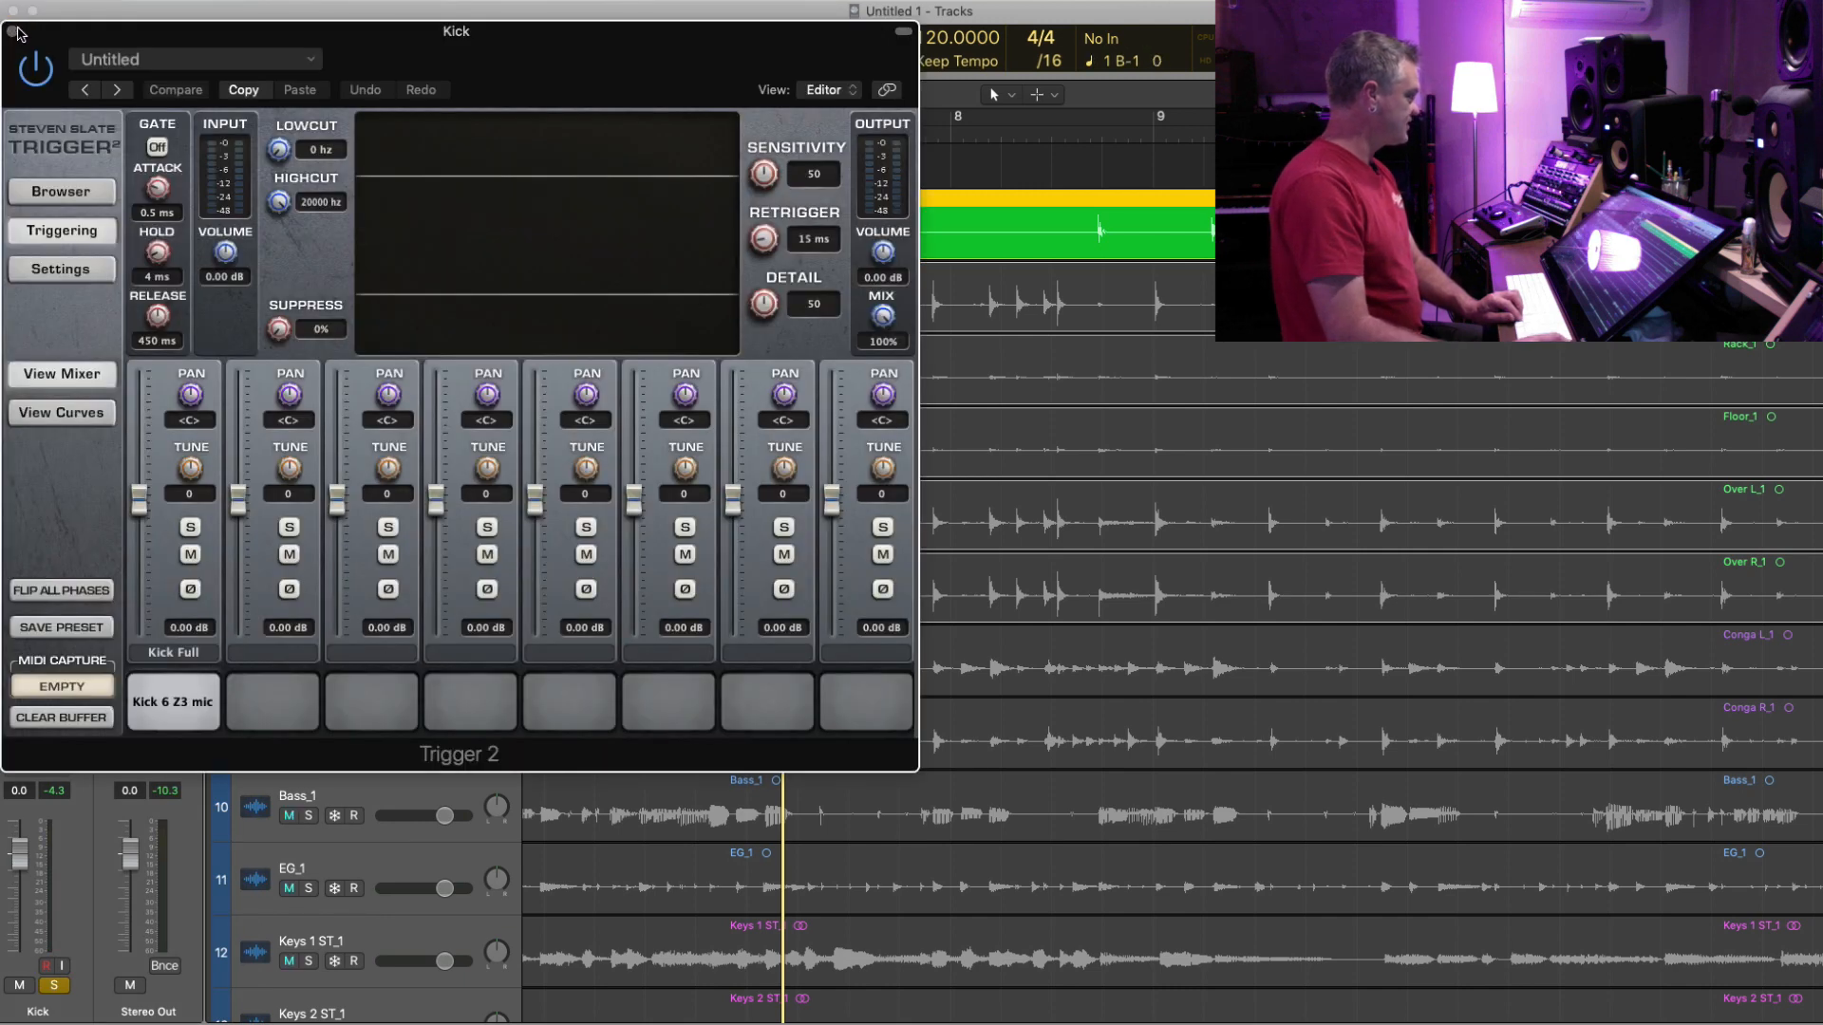
{"action": "left_click", "coordinate": [15, 31]}
{"action": "left_click", "coordinate": [54, 473]}
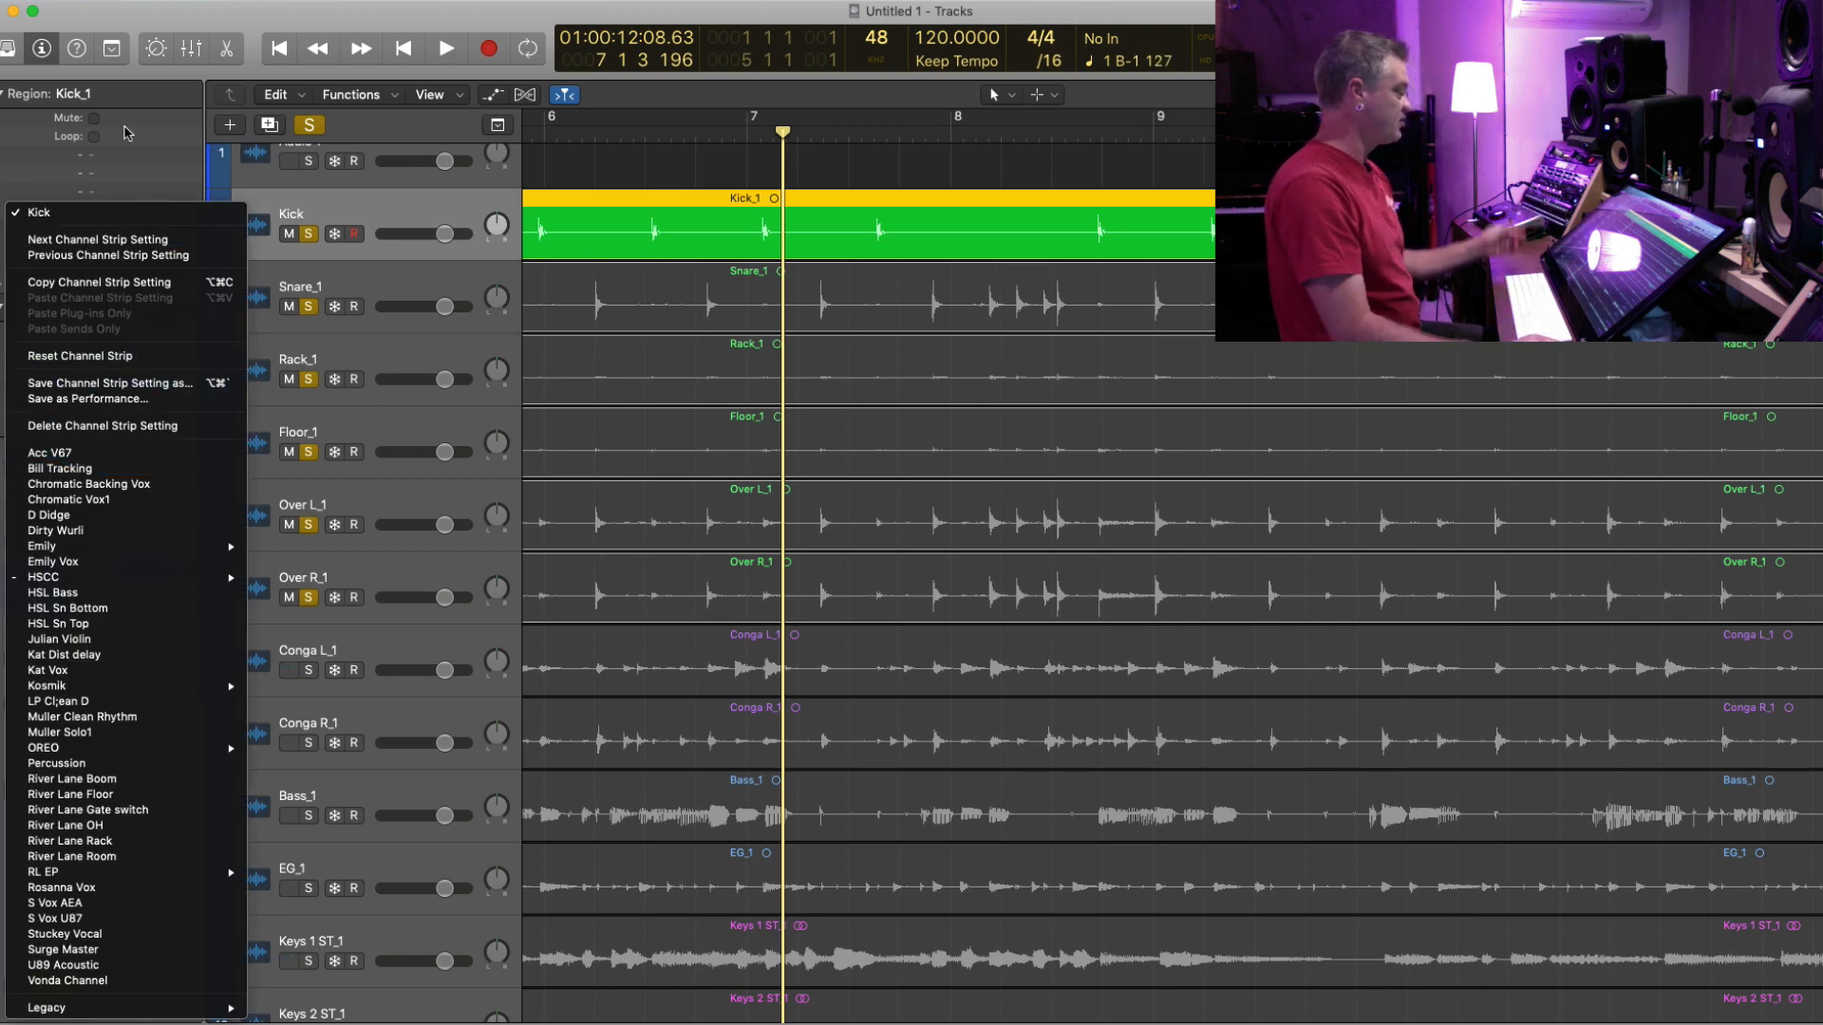
{"action": "left_click", "coordinate": [126, 133]}
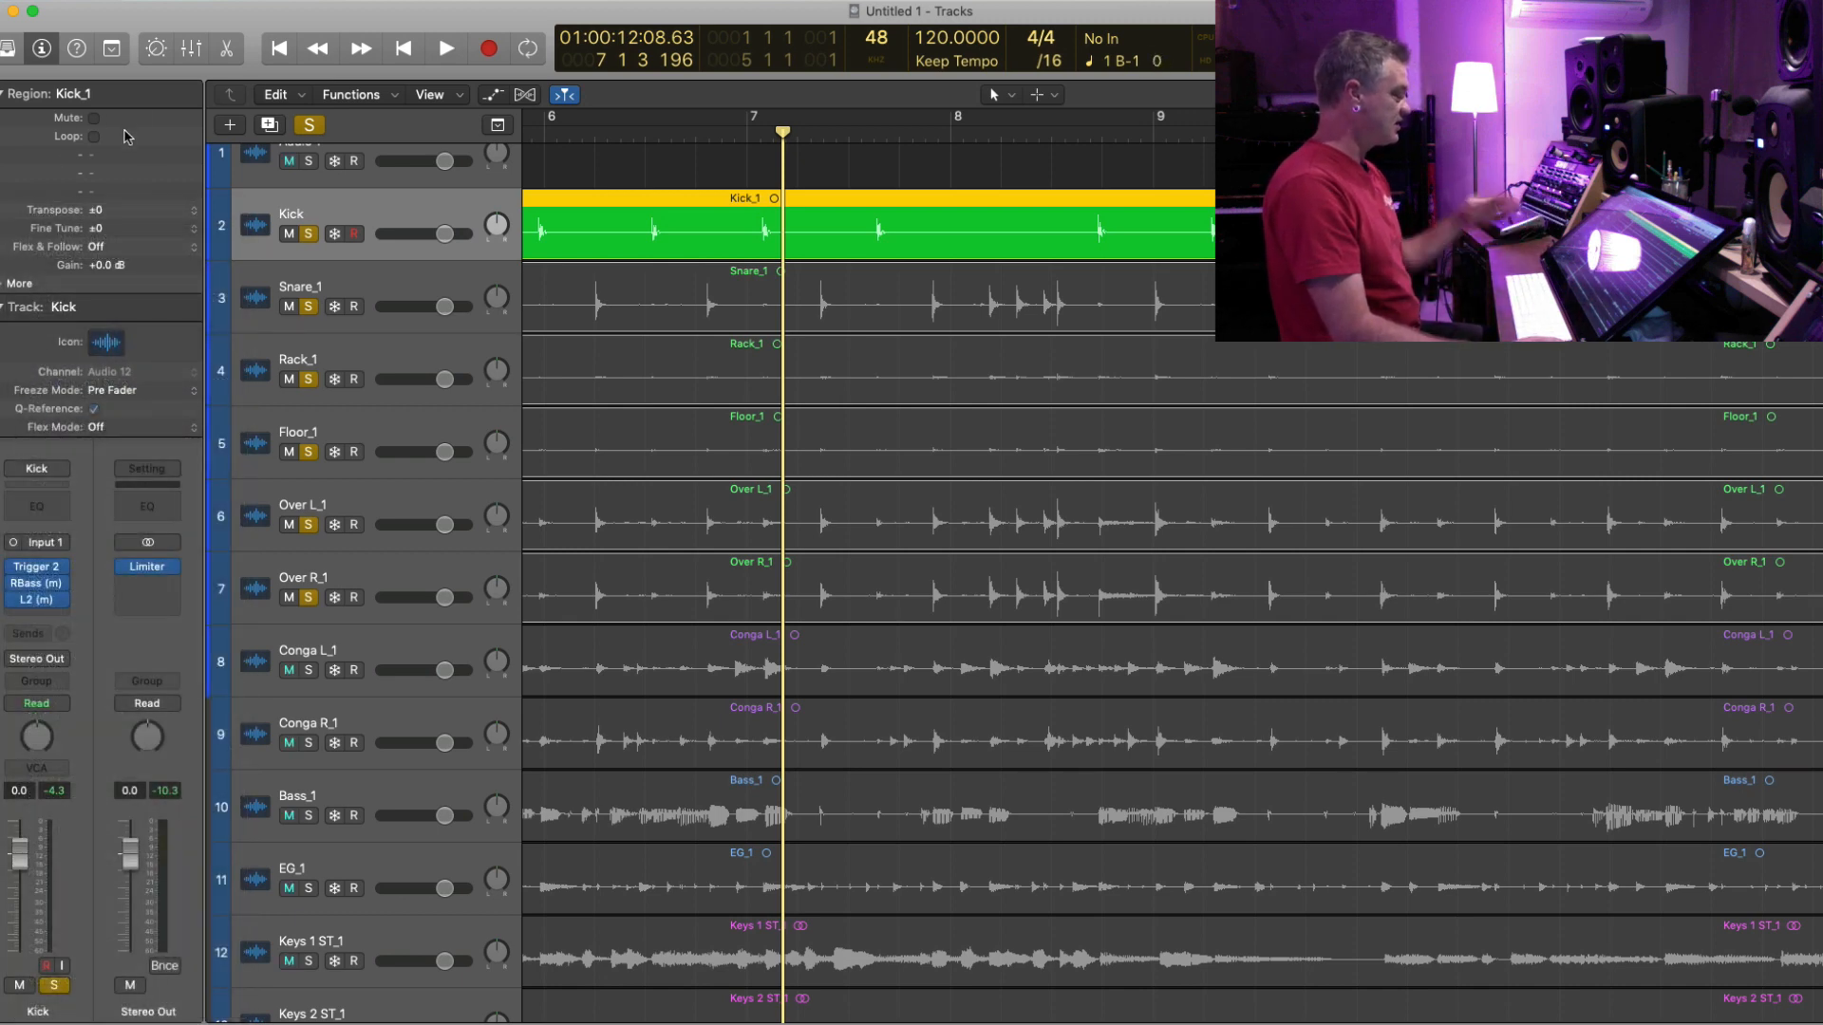
- Set the detail to 43 in the kick track's Trigger 2 plug-in during playback
{"action": "left_click", "coordinate": [41, 570]}
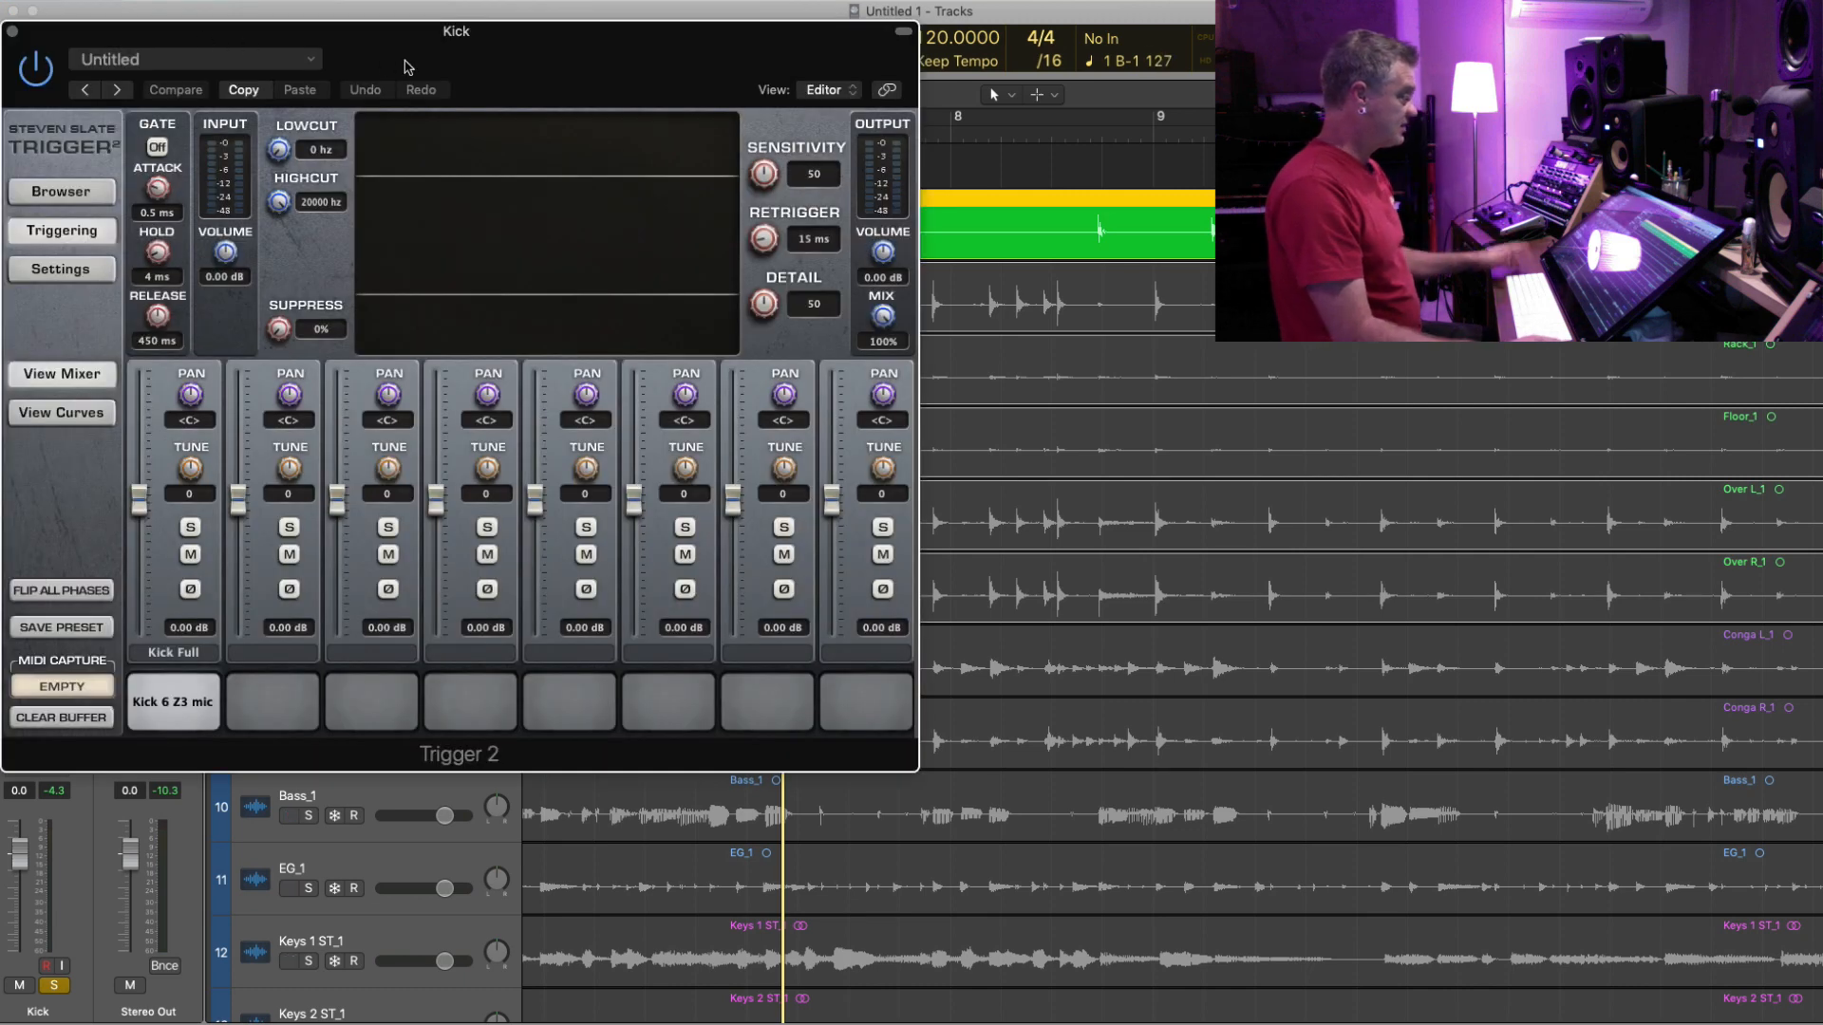
{"action": "key", "text": "space"}
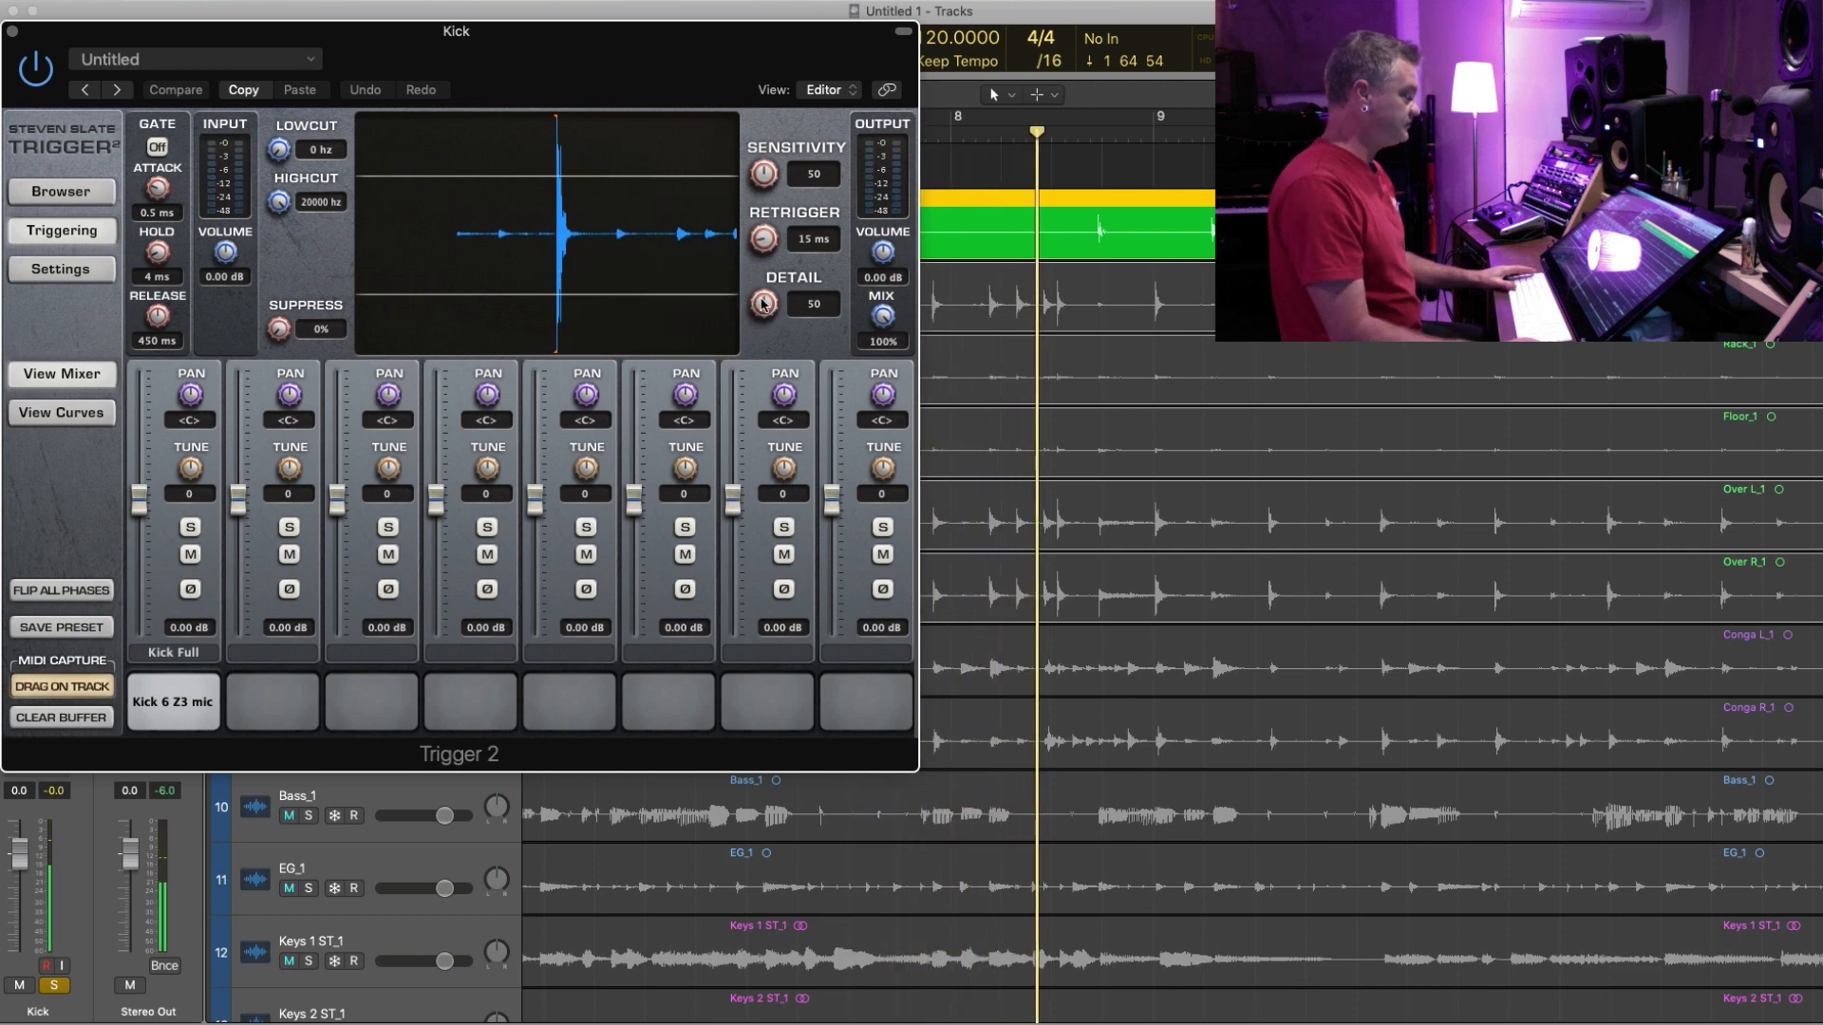
{"action": "left_click_drag", "start_coordinate": [764, 301], "coordinate": [761, 321]}
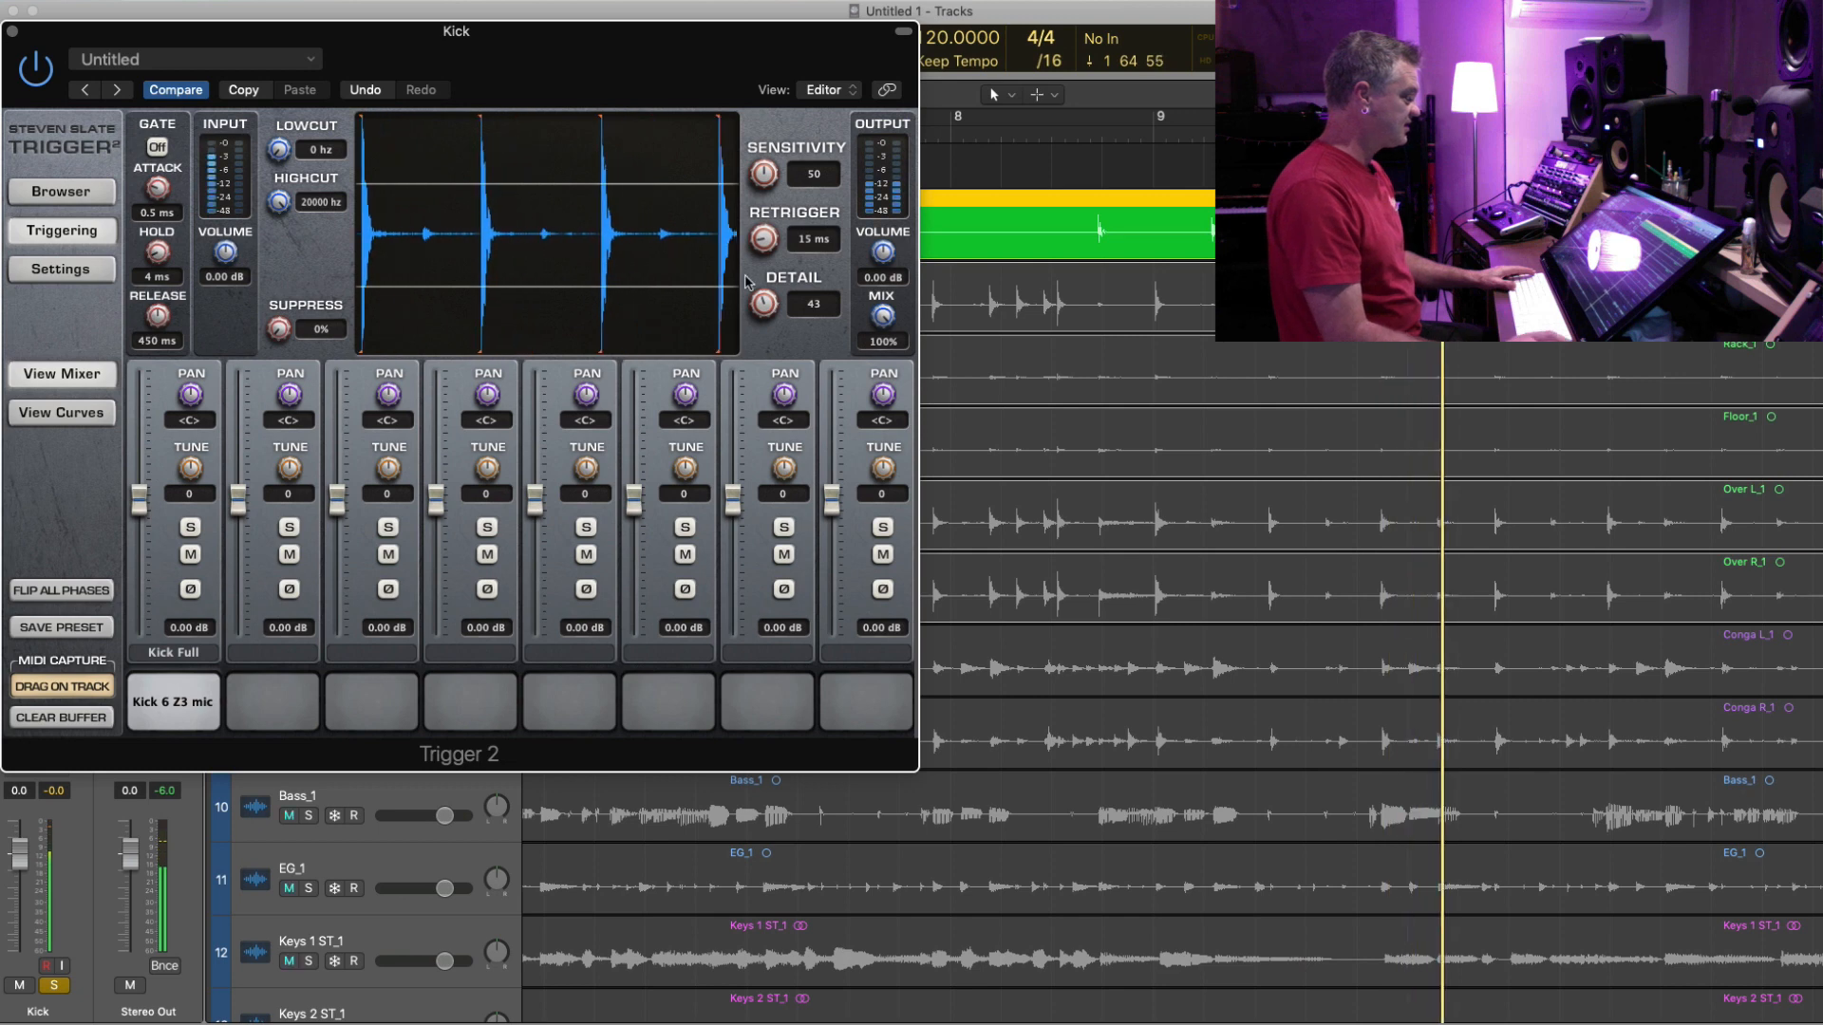
- Browse the Trigger2 Kicks samples in Trigger 2 down to Kick 6 Z3 in the Kick06 folder and close the plug-in
{"action": "mouse_move", "coordinate": [883, 318]}
{"action": "left_mouse_down"}
{"action": "mouse_move", "coordinate": [888, 627]}
{"action": "mouse_move", "coordinate": [879, 301]}
{"action": "left_mouse_up"}
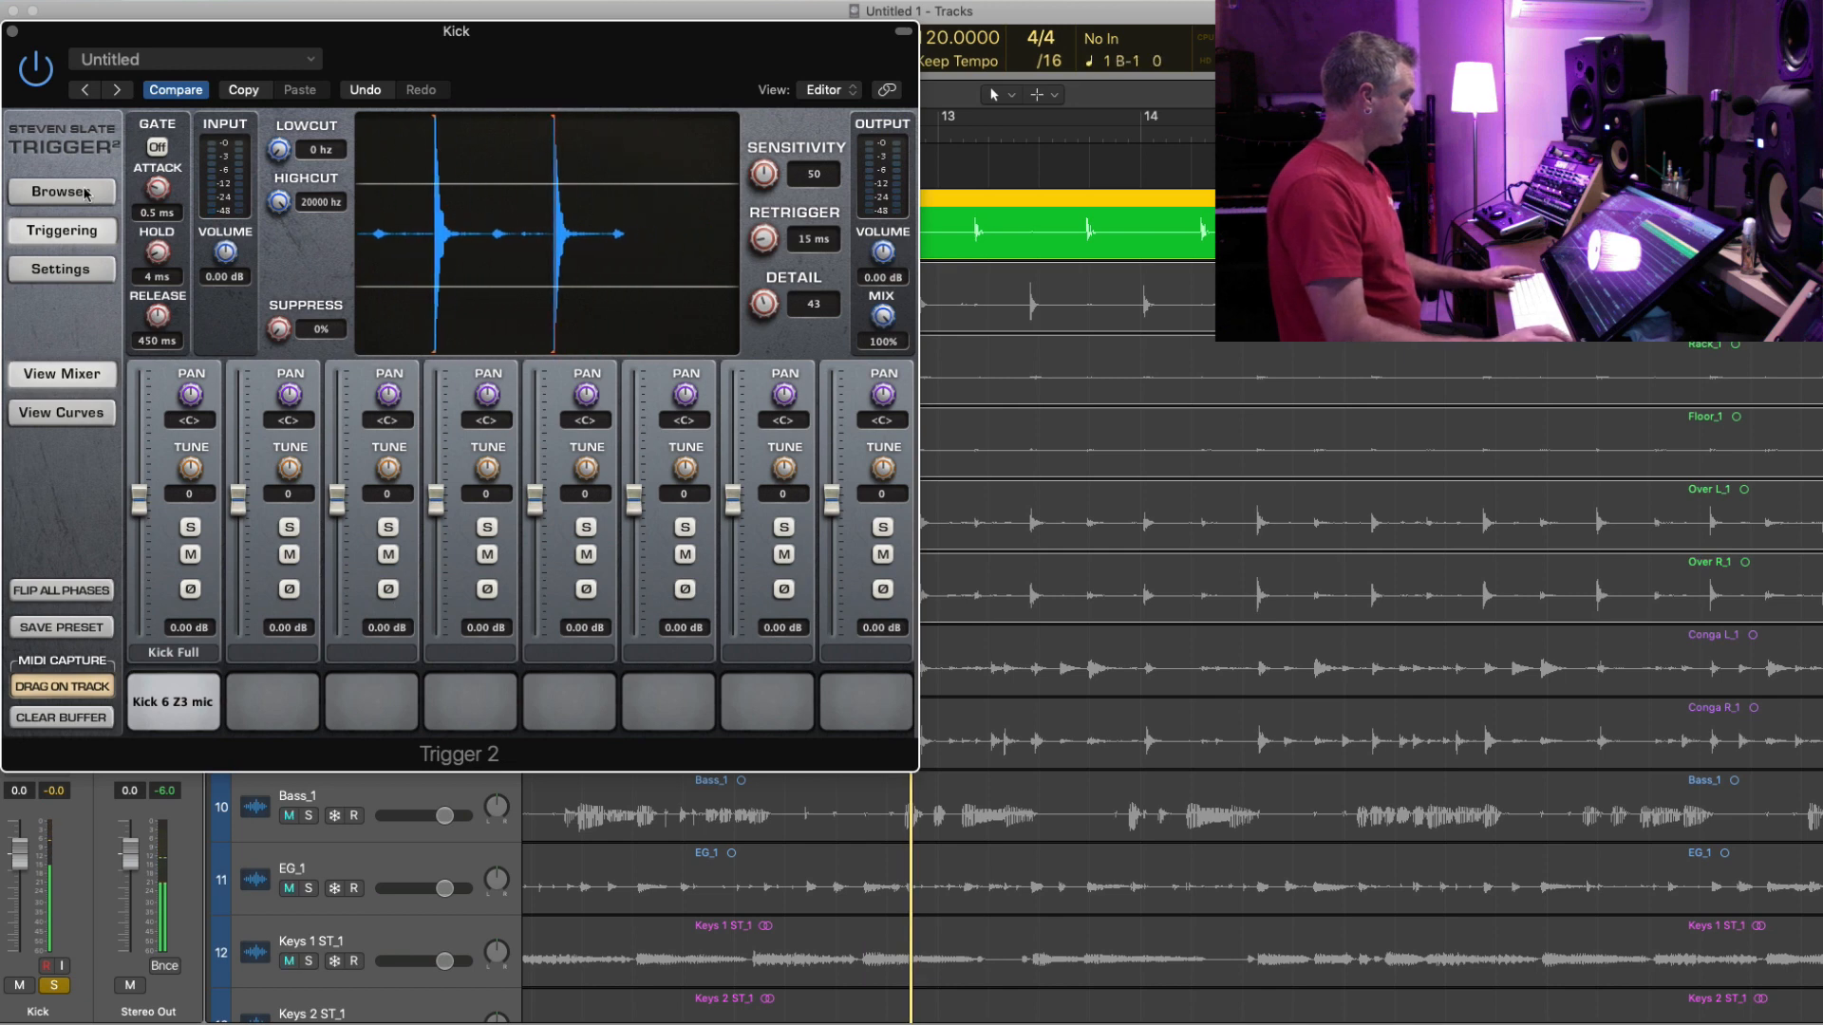
{"action": "left_click", "coordinate": [196, 721]}
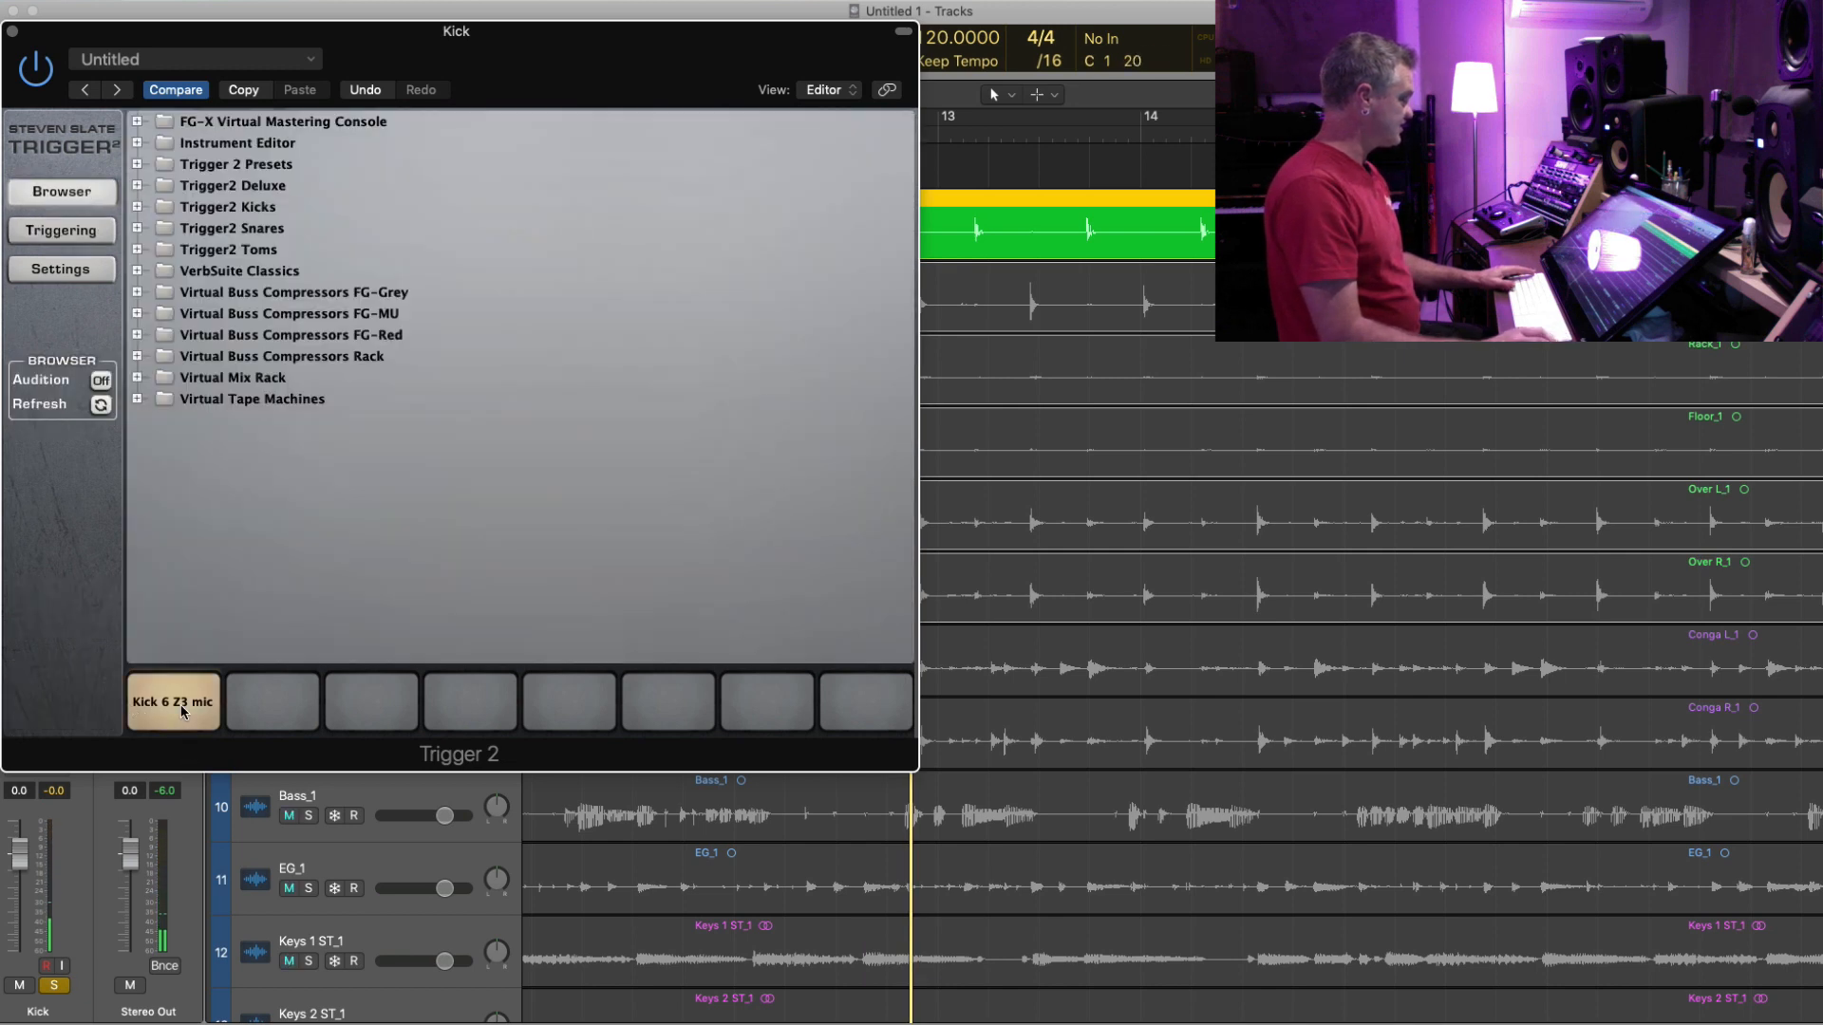
{"action": "left_click", "coordinate": [138, 207]}
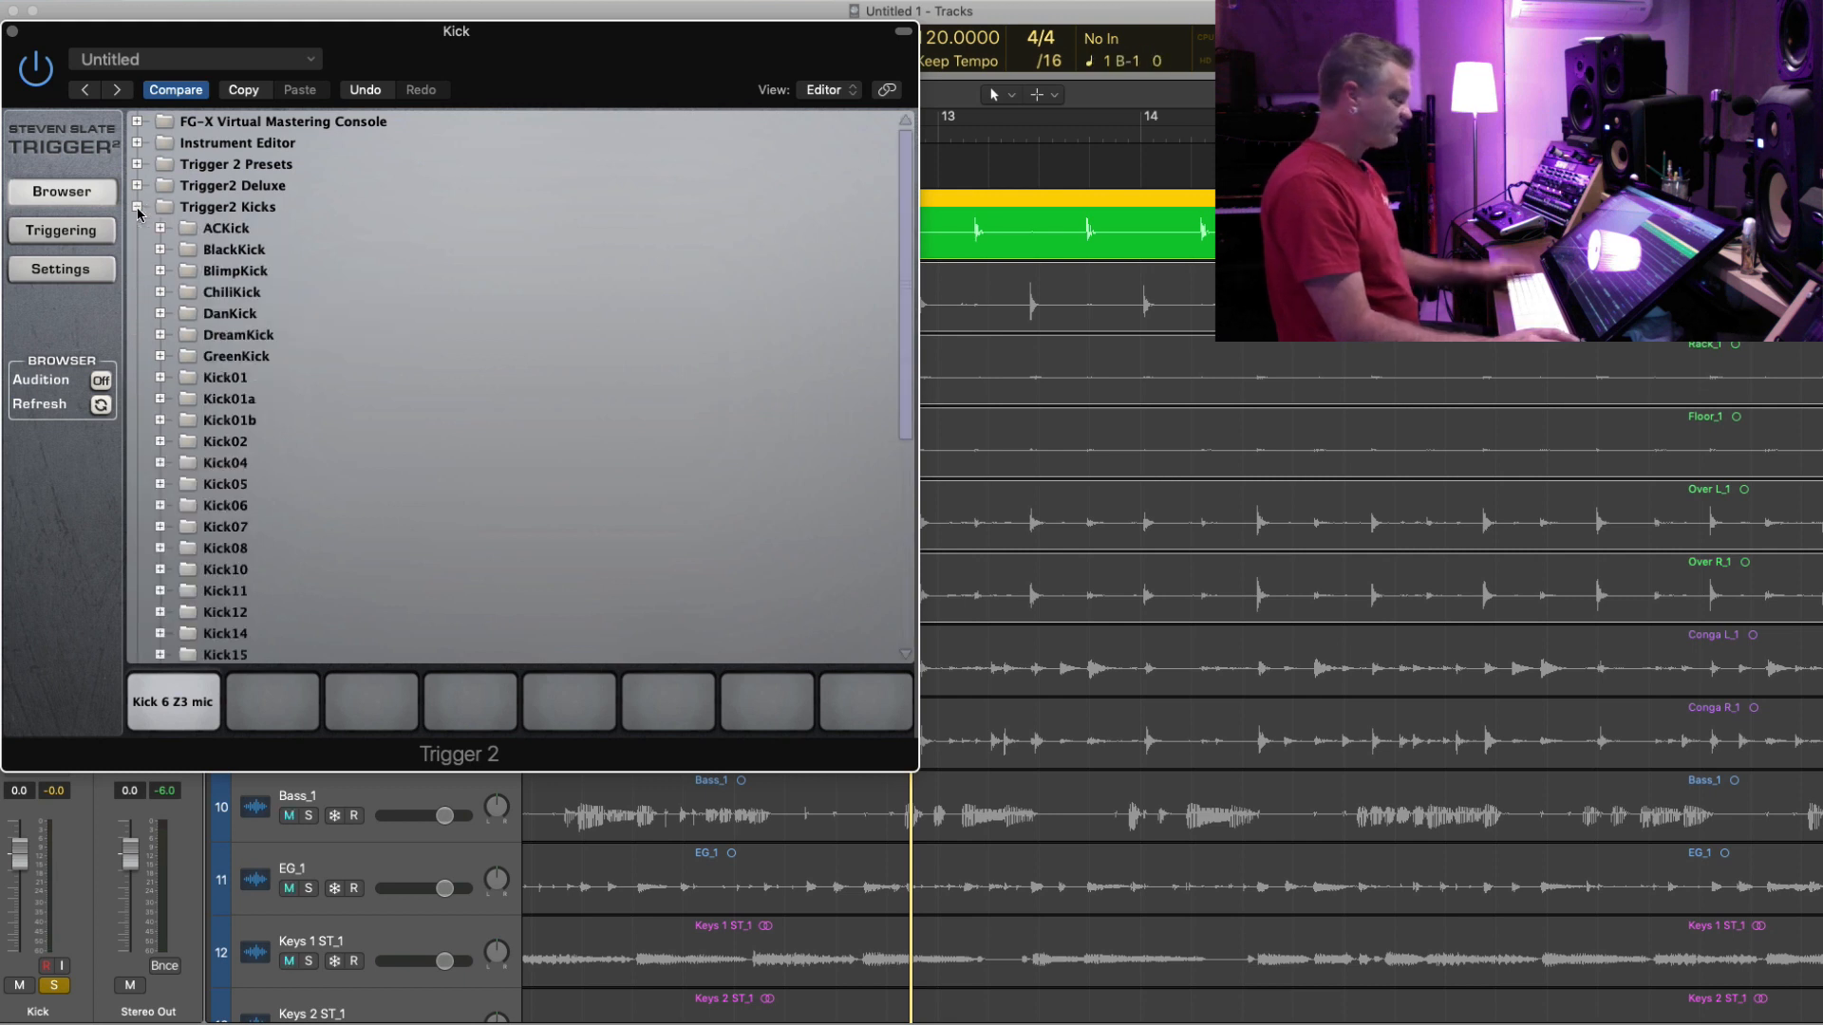
{"action": "left_click", "coordinate": [160, 506]}
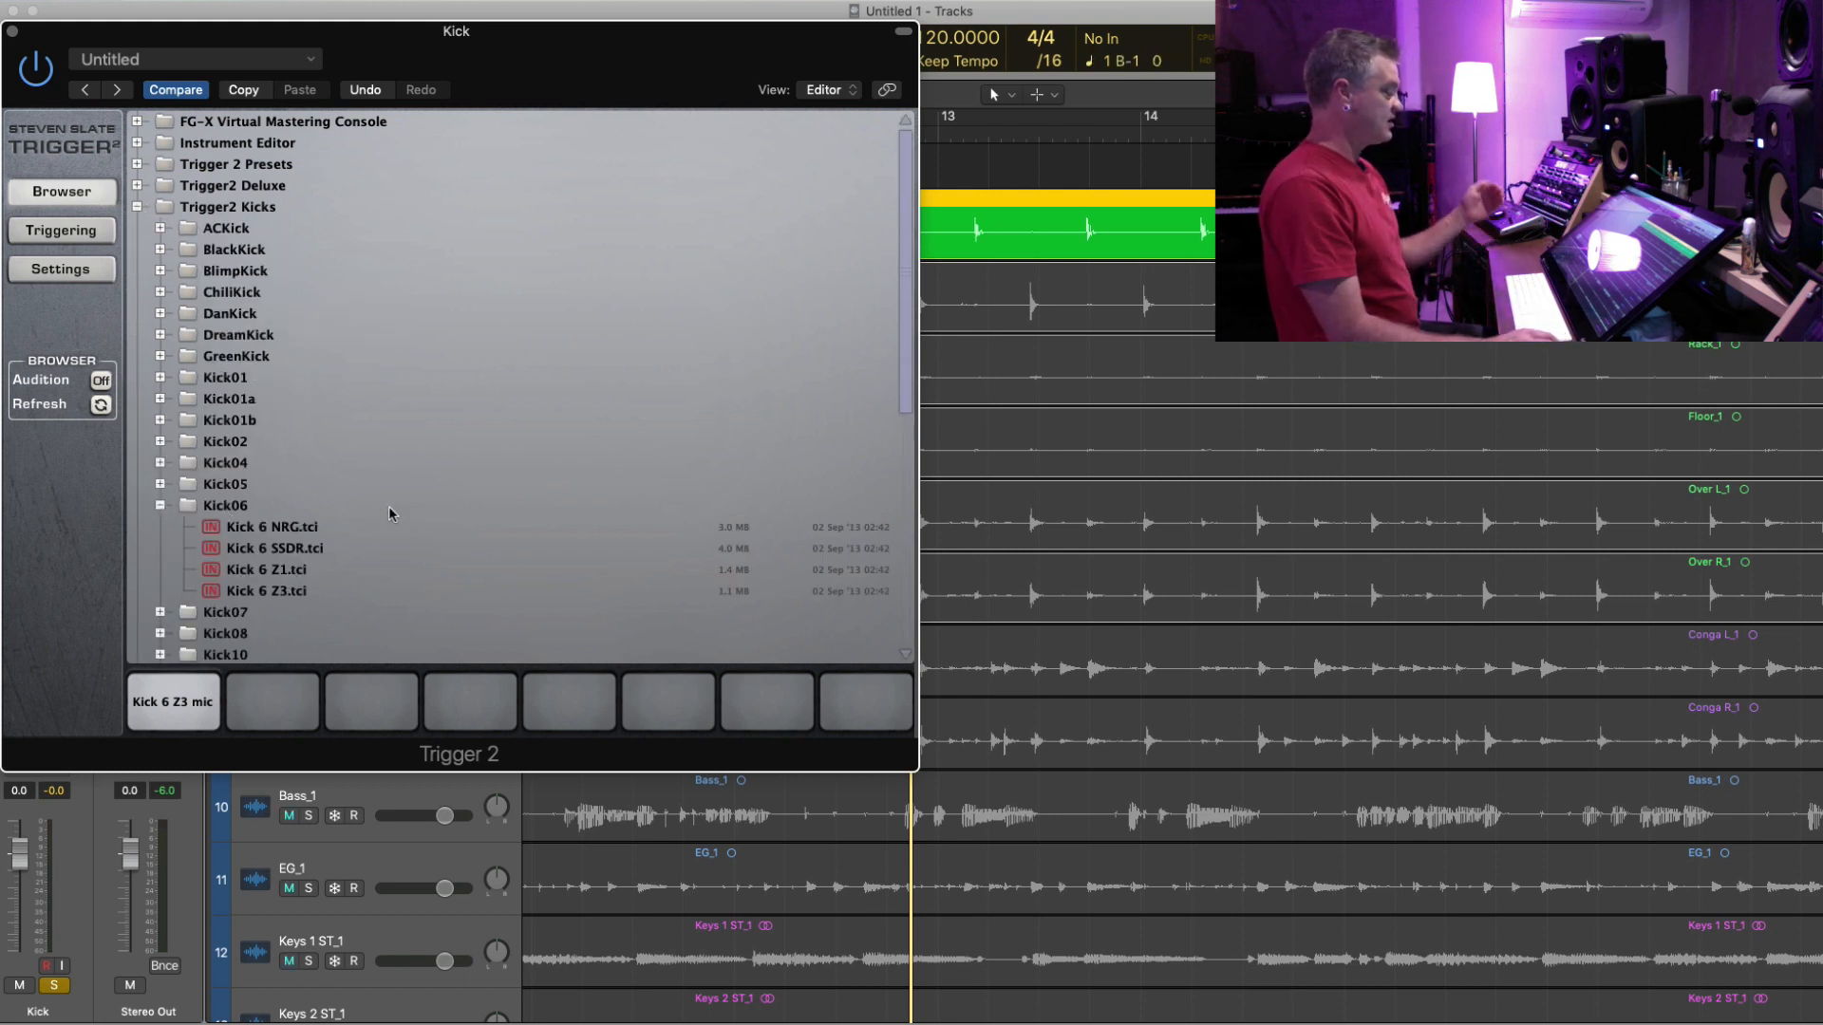
{"action": "left_click", "coordinate": [215, 592]}
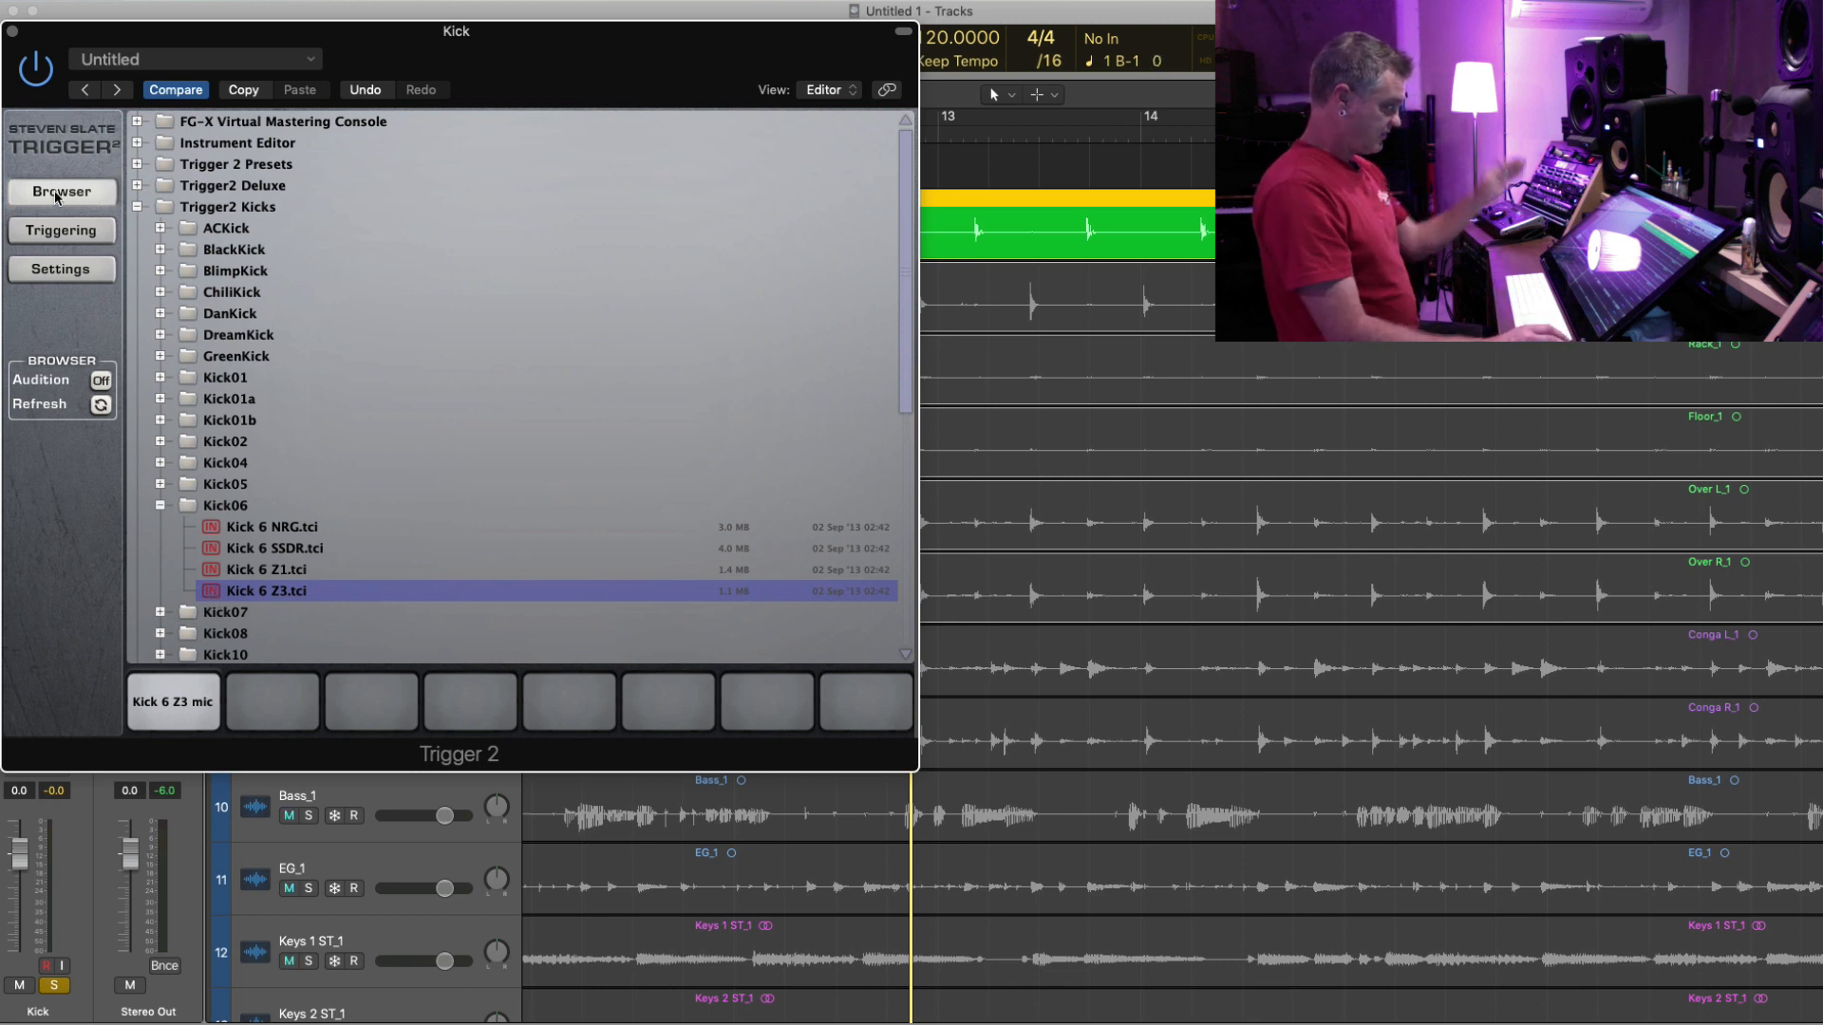
{"action": "left_click", "coordinate": [138, 206]}
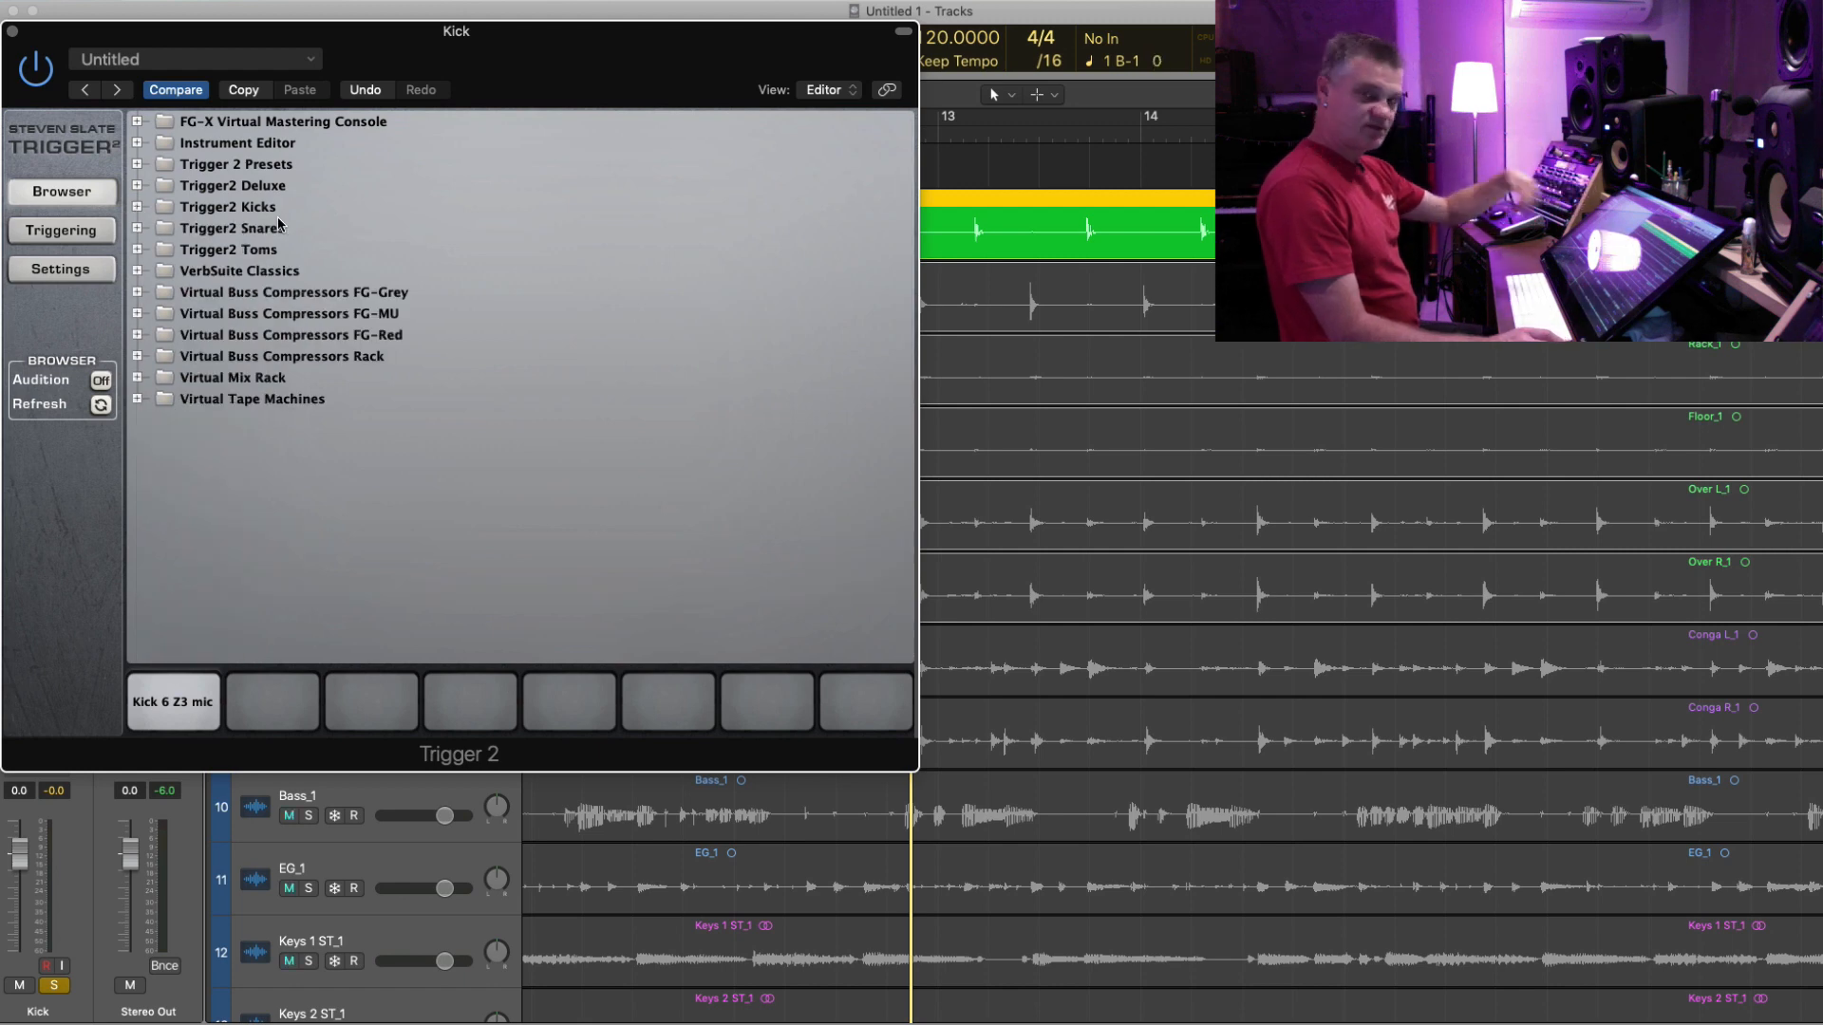
{"action": "left_click", "coordinate": [13, 32]}
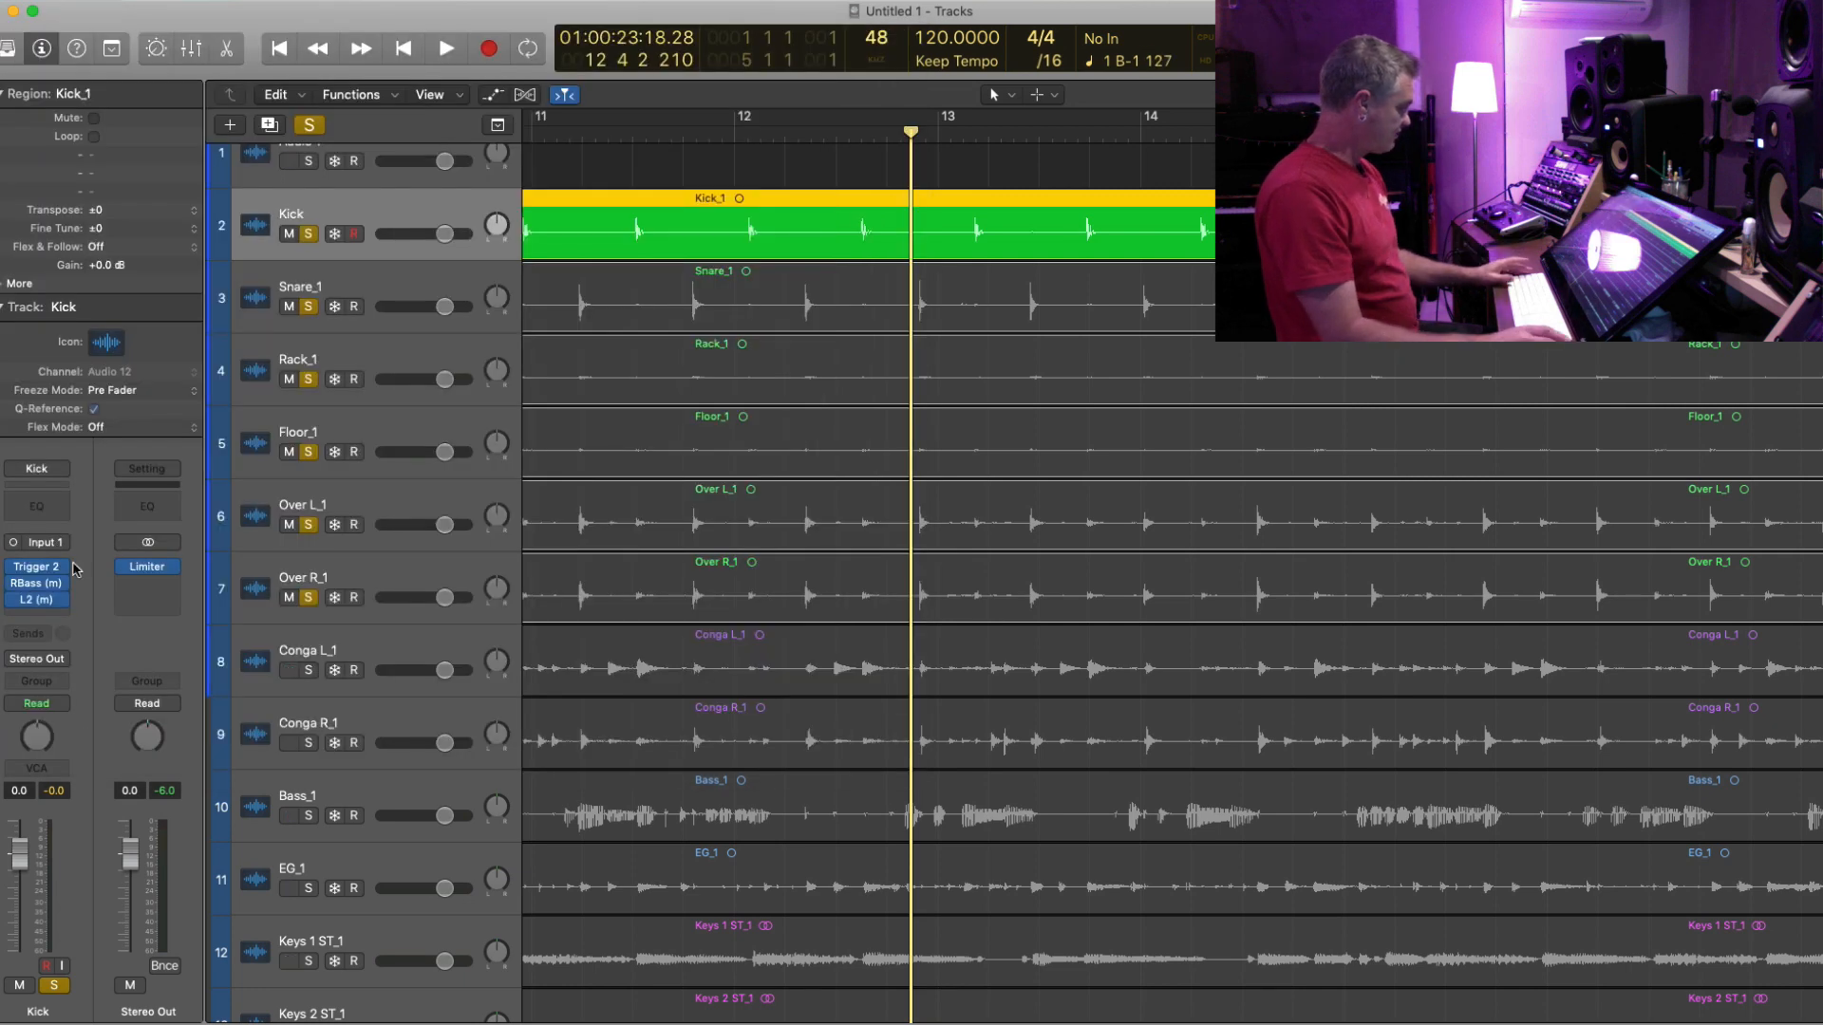
- Examine the settings of the RBass and L2 plug-ins on the Kick channel, closing each one
{"action": "left_click", "coordinate": [29, 585]}
{"action": "left_click", "coordinate": [58, 588]}
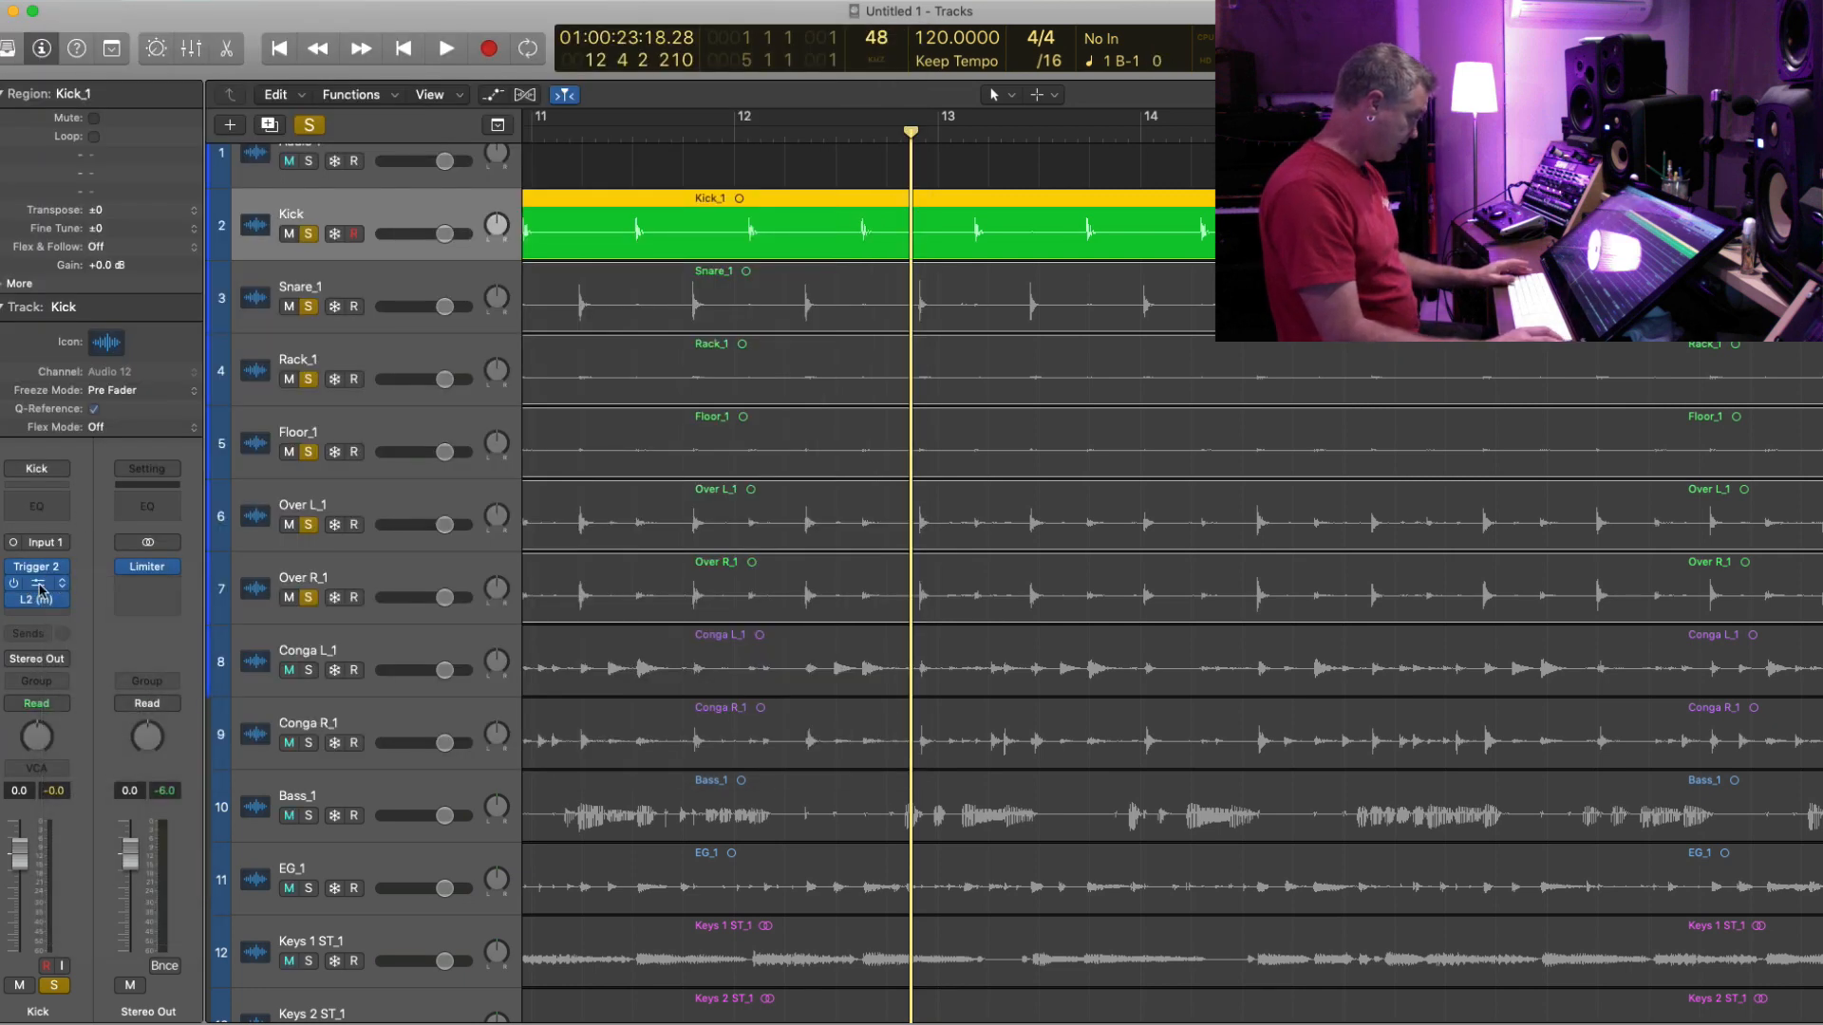
{"action": "left_click", "coordinate": [38, 586]}
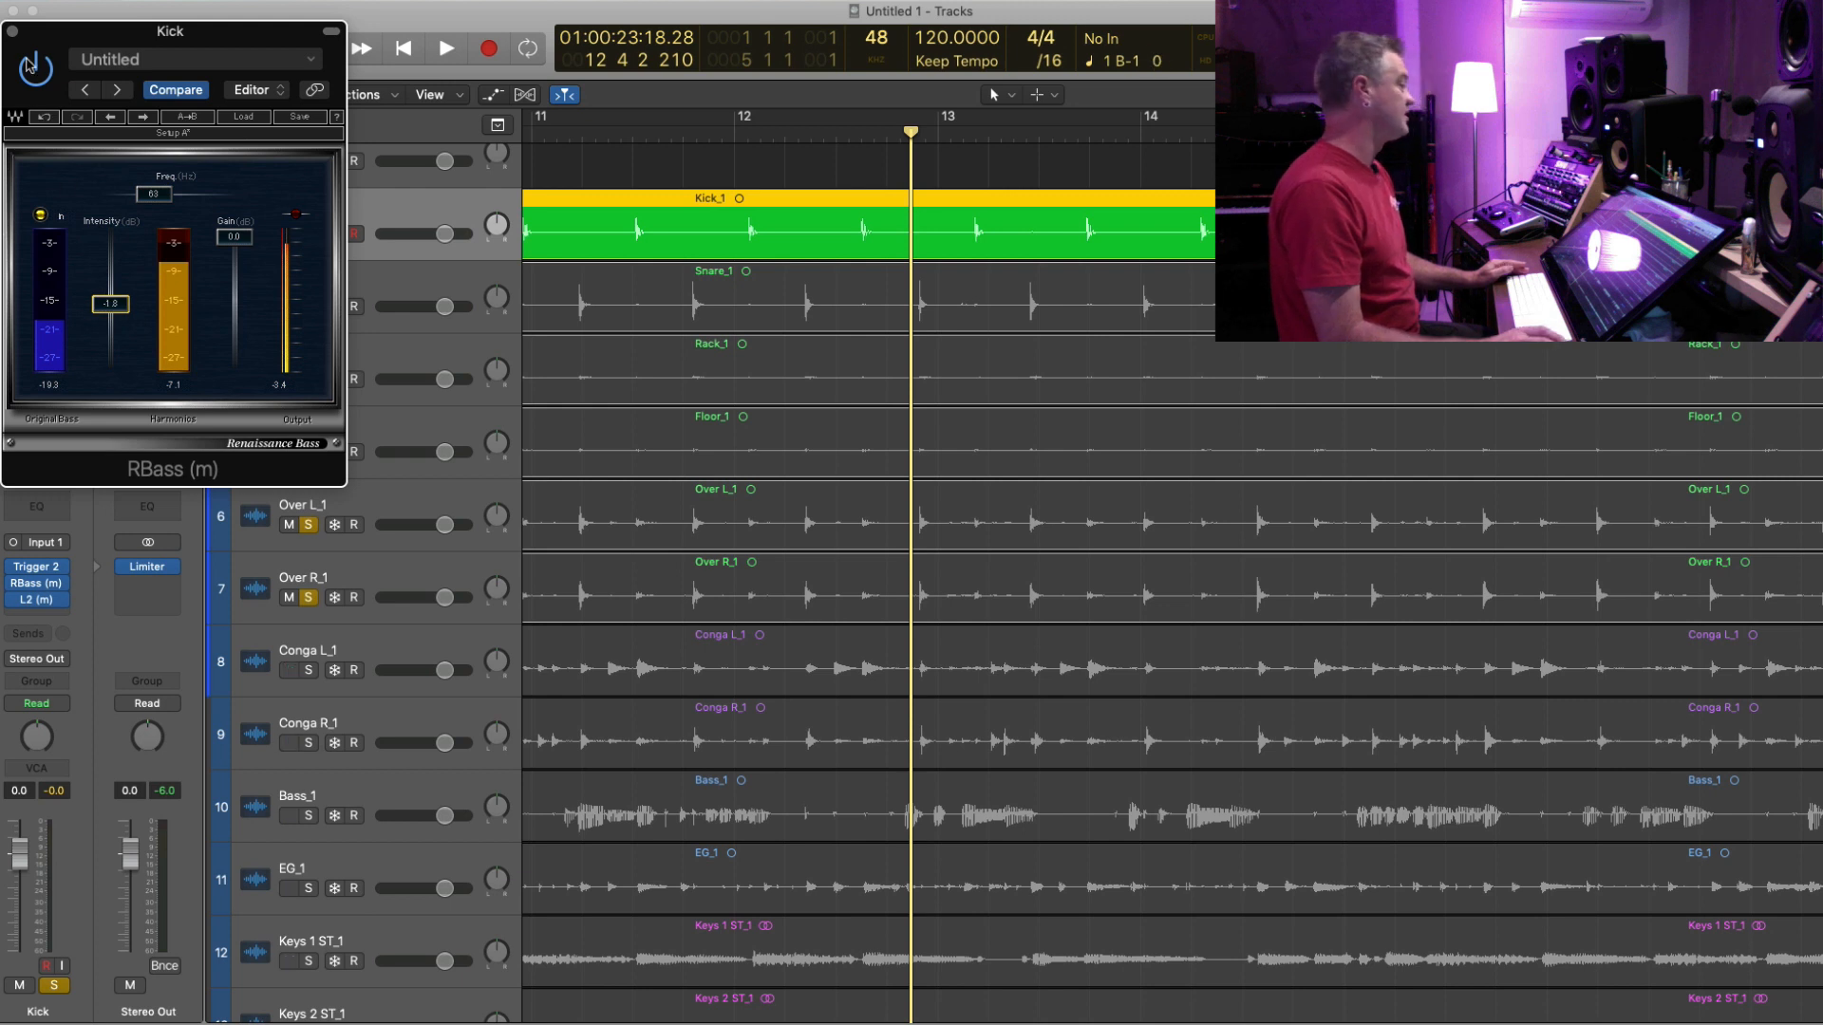
{"action": "left_click", "coordinate": [12, 32]}
{"action": "left_click", "coordinate": [40, 602]}
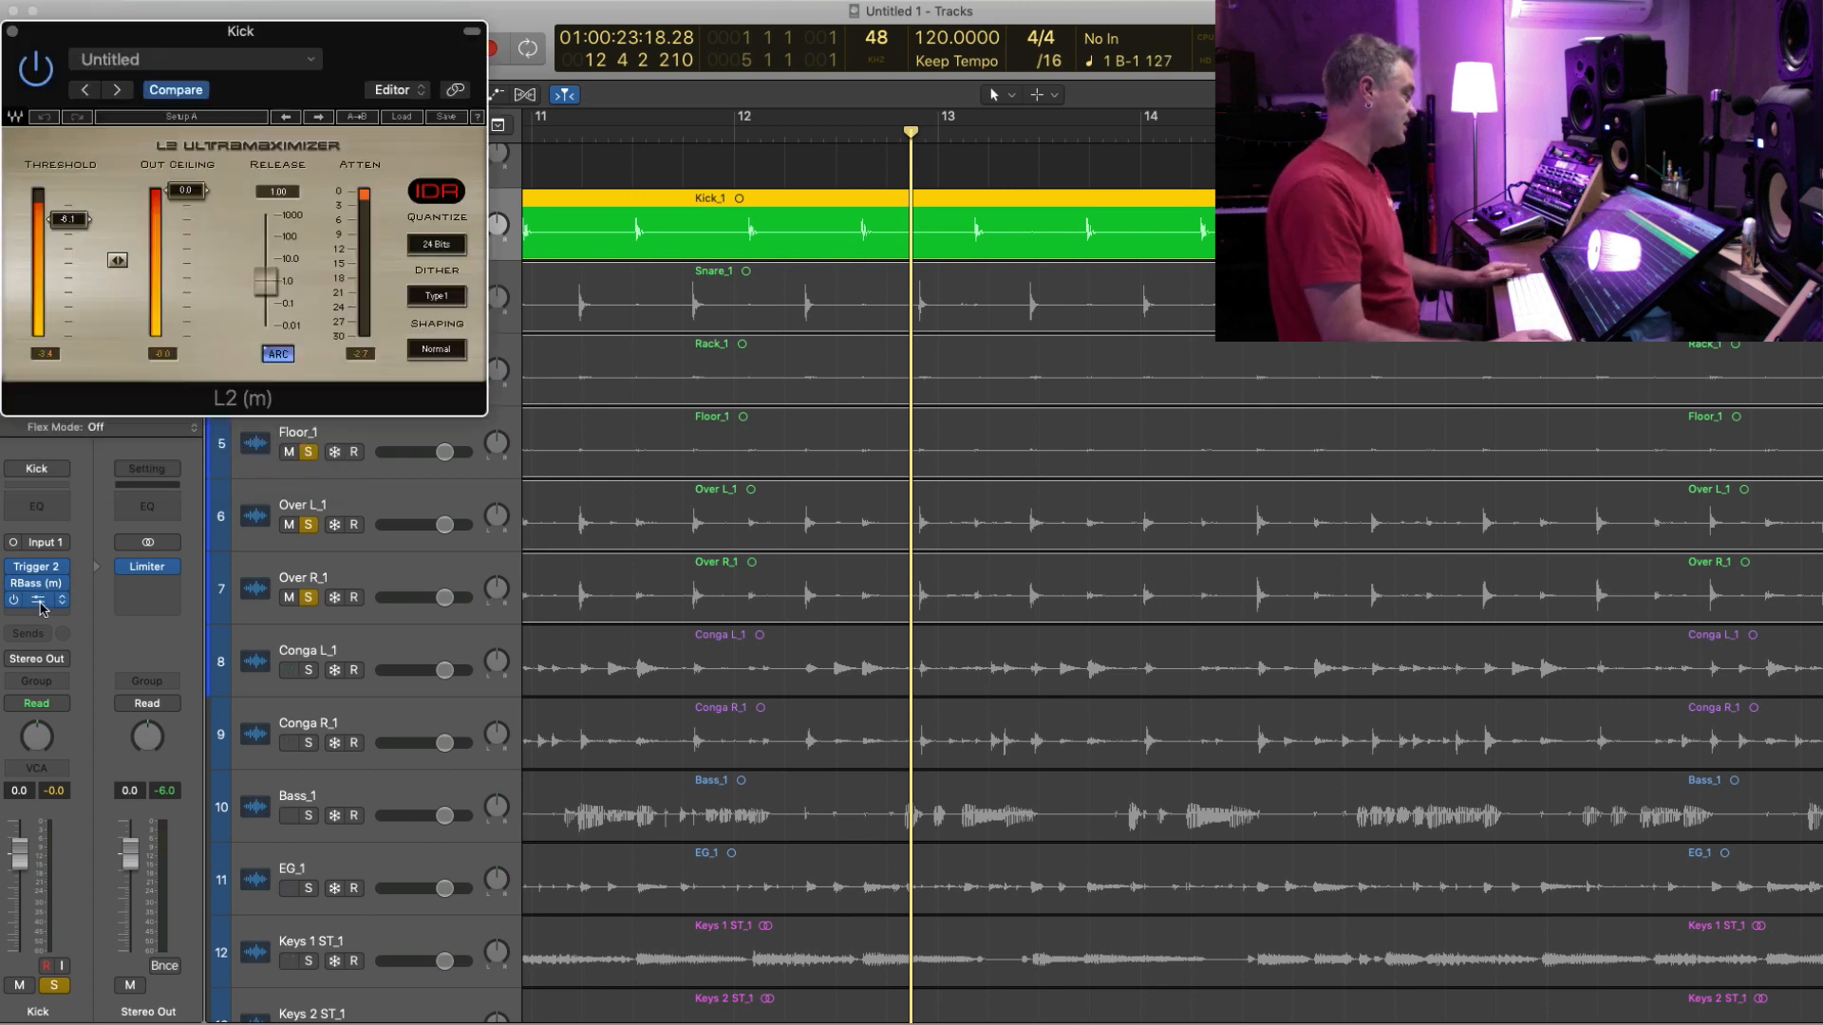
{"action": "left_click", "coordinate": [13, 32]}
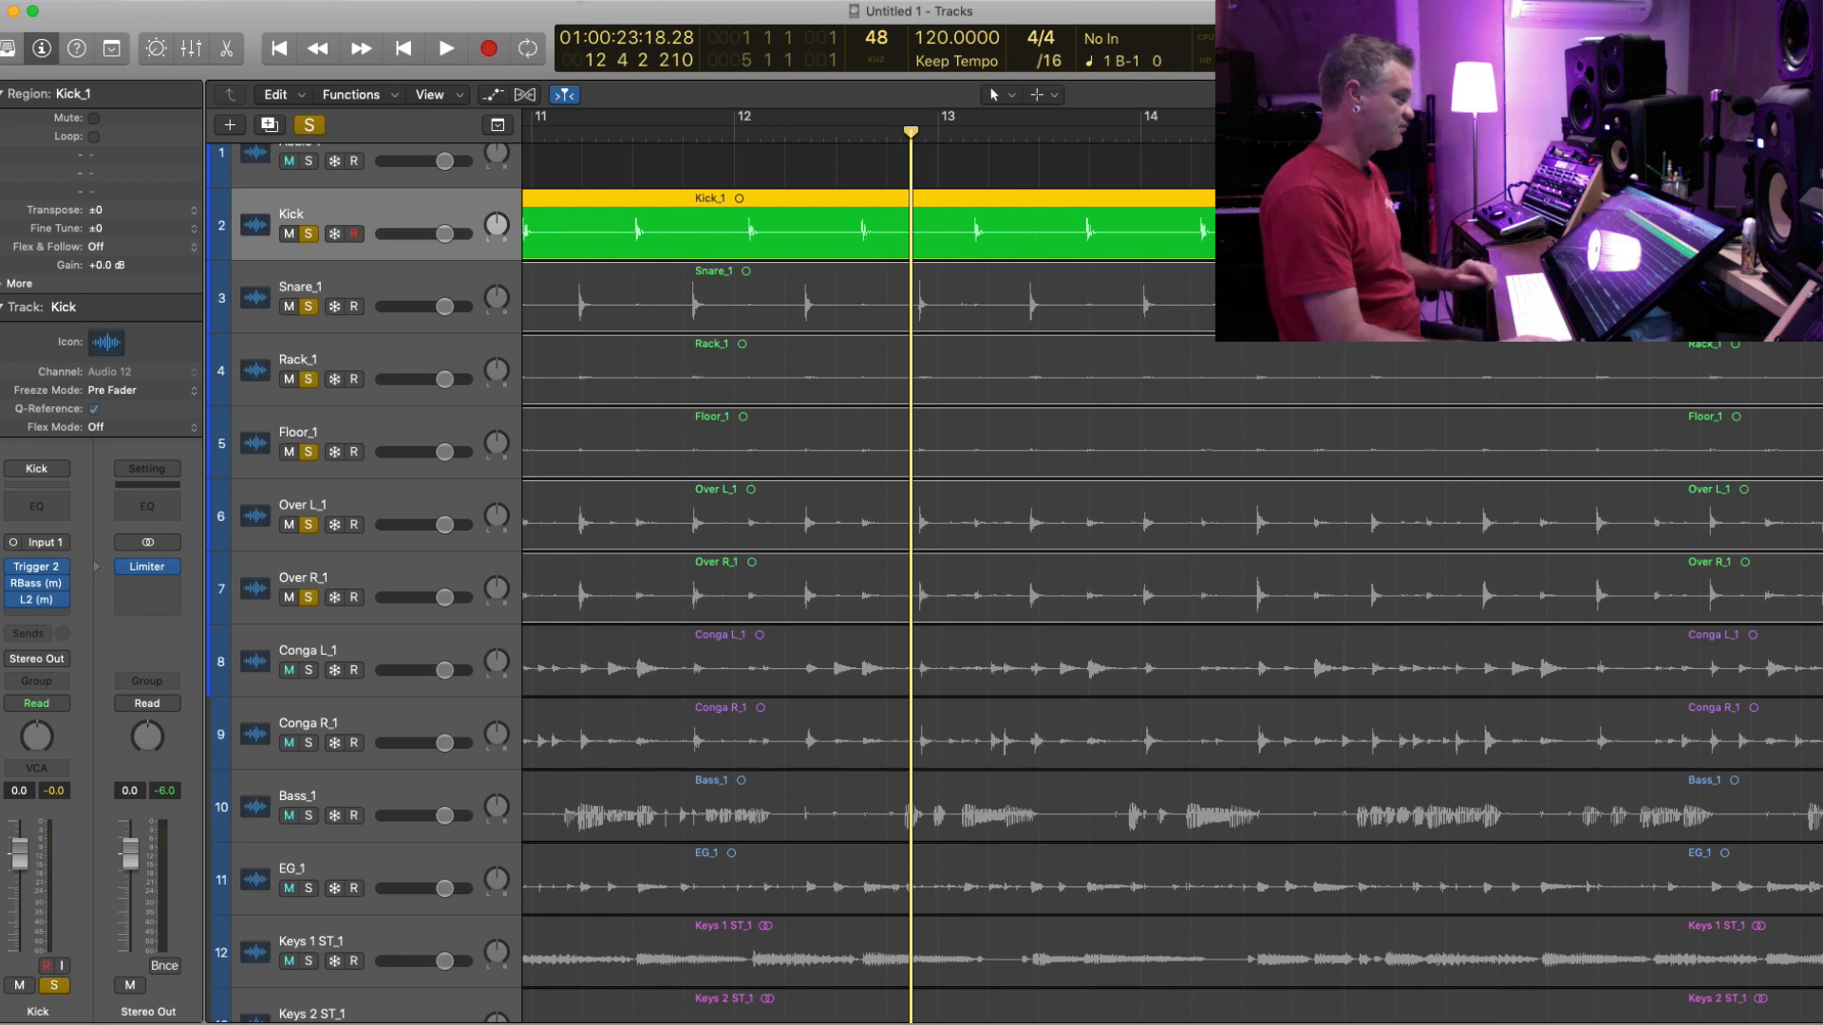
- Play the soloed drum tracks together and lower the Kick track's volume to -4.2 dB
{"action": "left_click", "coordinate": [822, 163]}
{"action": "key", "text": "super+Left"}
{"action": "key", "text": "super+Left"}
{"action": "key", "text": "super+Left"}
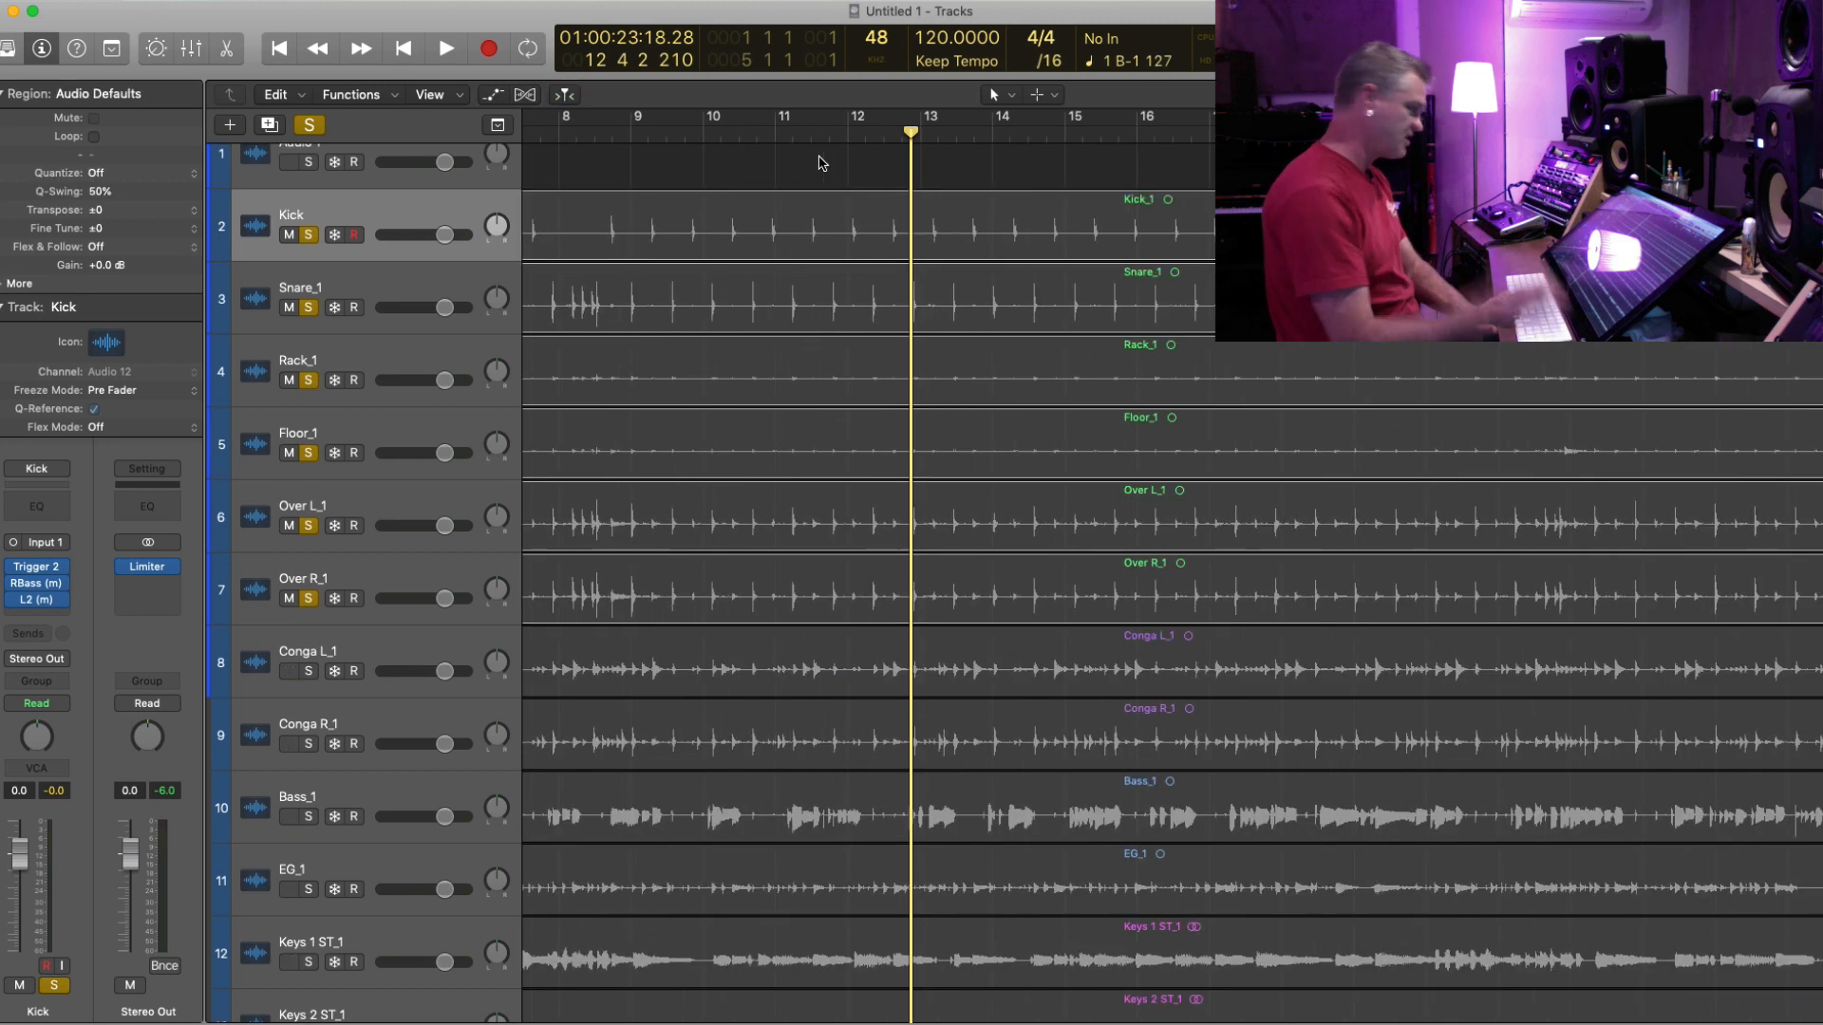
{"action": "key", "text": "super+Left"}
{"action": "key", "text": "super+Left"}
{"action": "key", "text": "super+Left"}
{"action": "key", "text": "super+Up"}
{"action": "key", "text": "ctrl+m"}
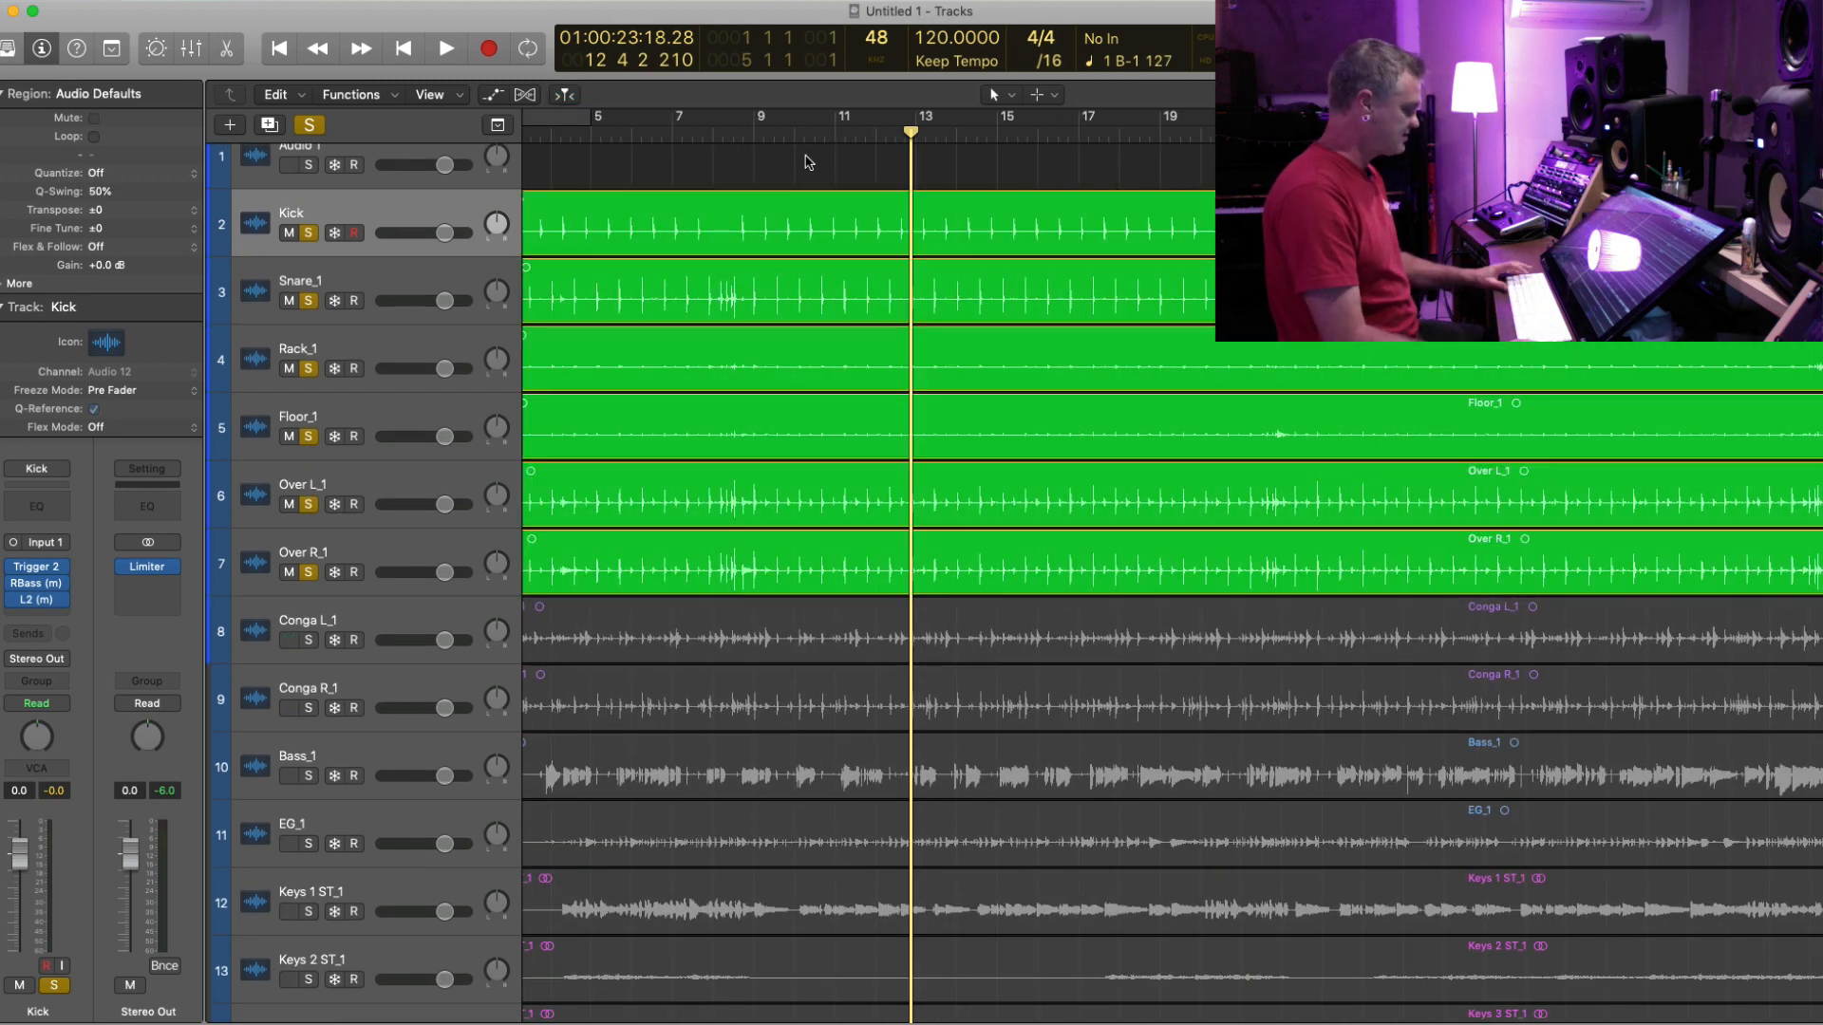
{"action": "key", "text": "space"}
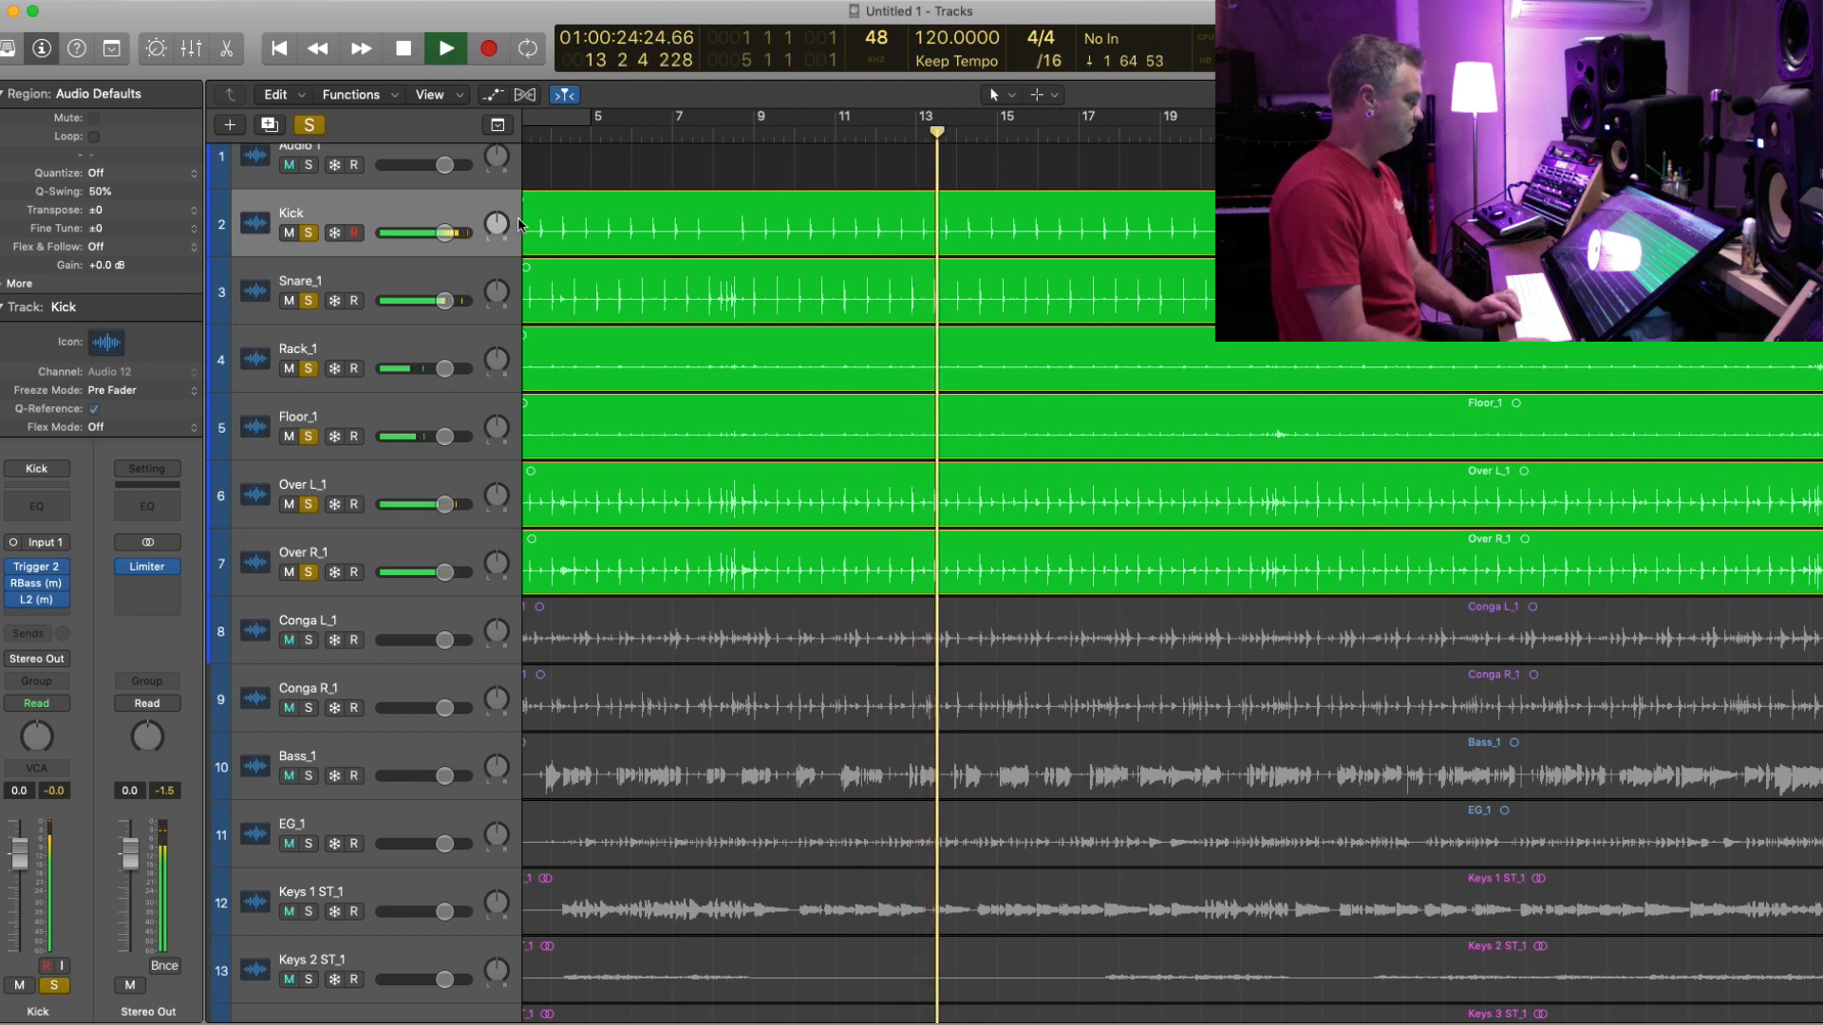
{"action": "key", "text": "space"}
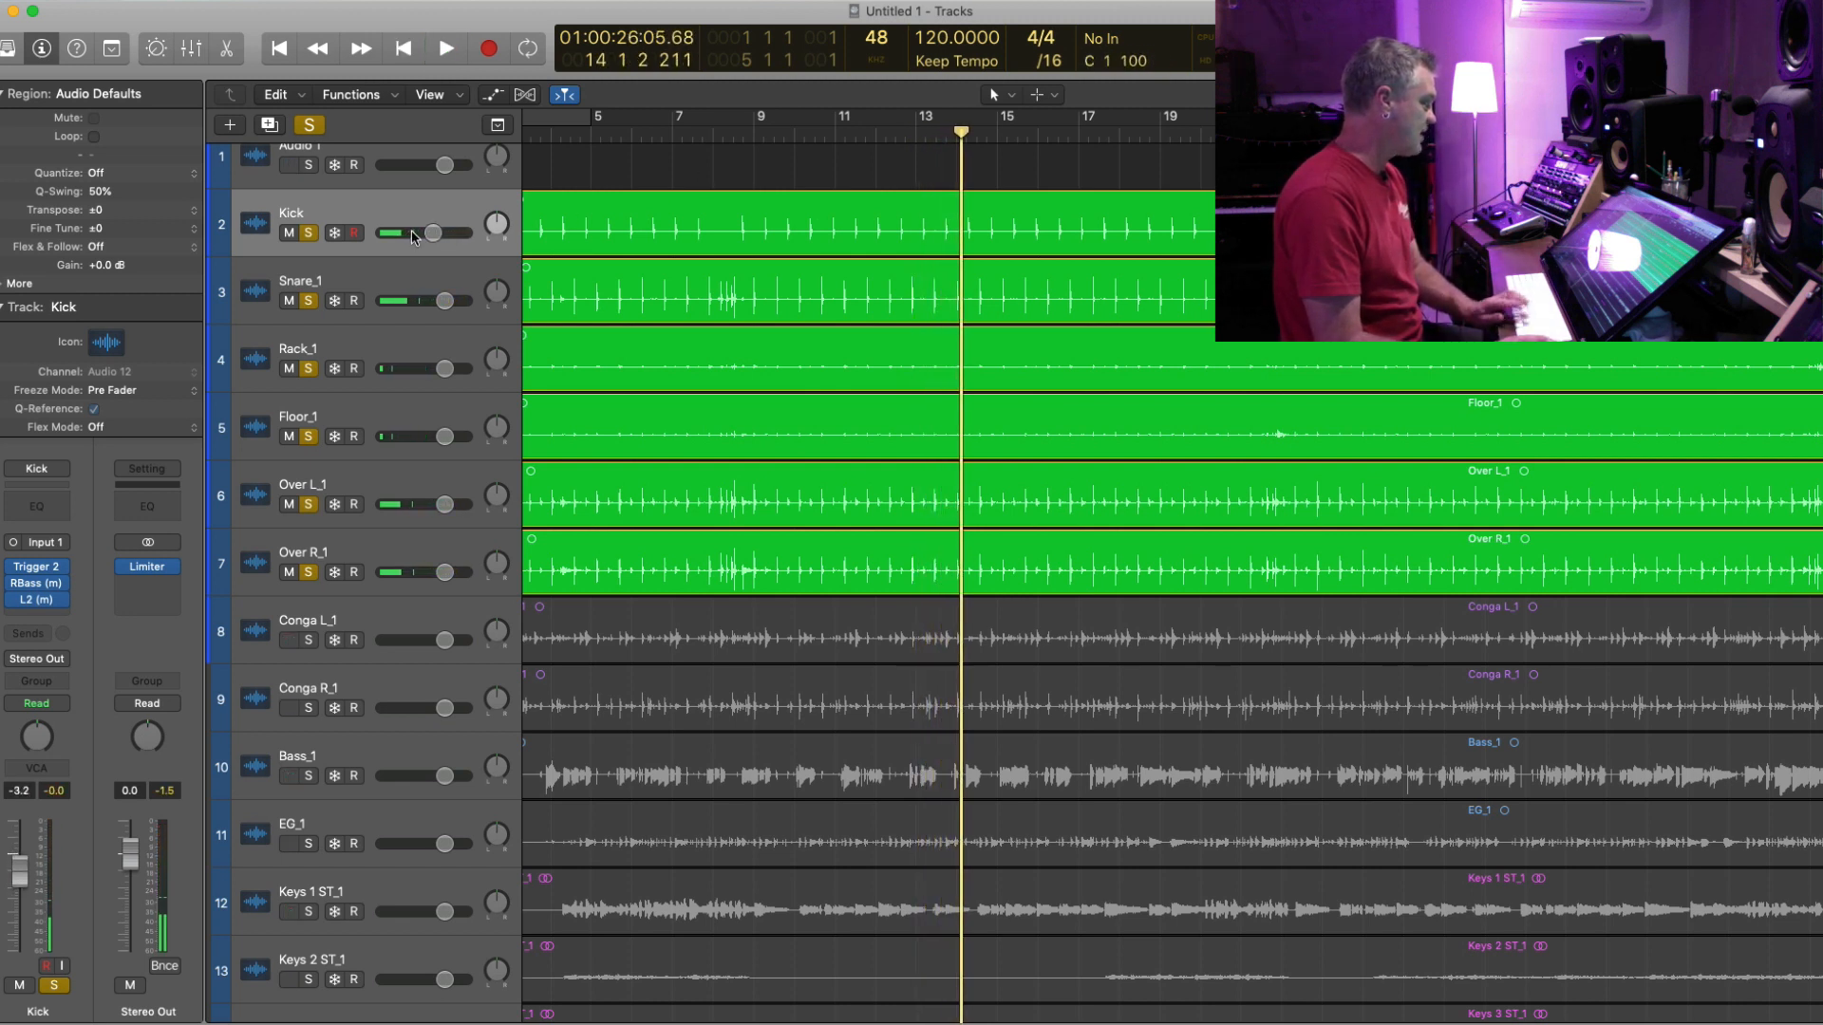
{"action": "key", "text": "space"}
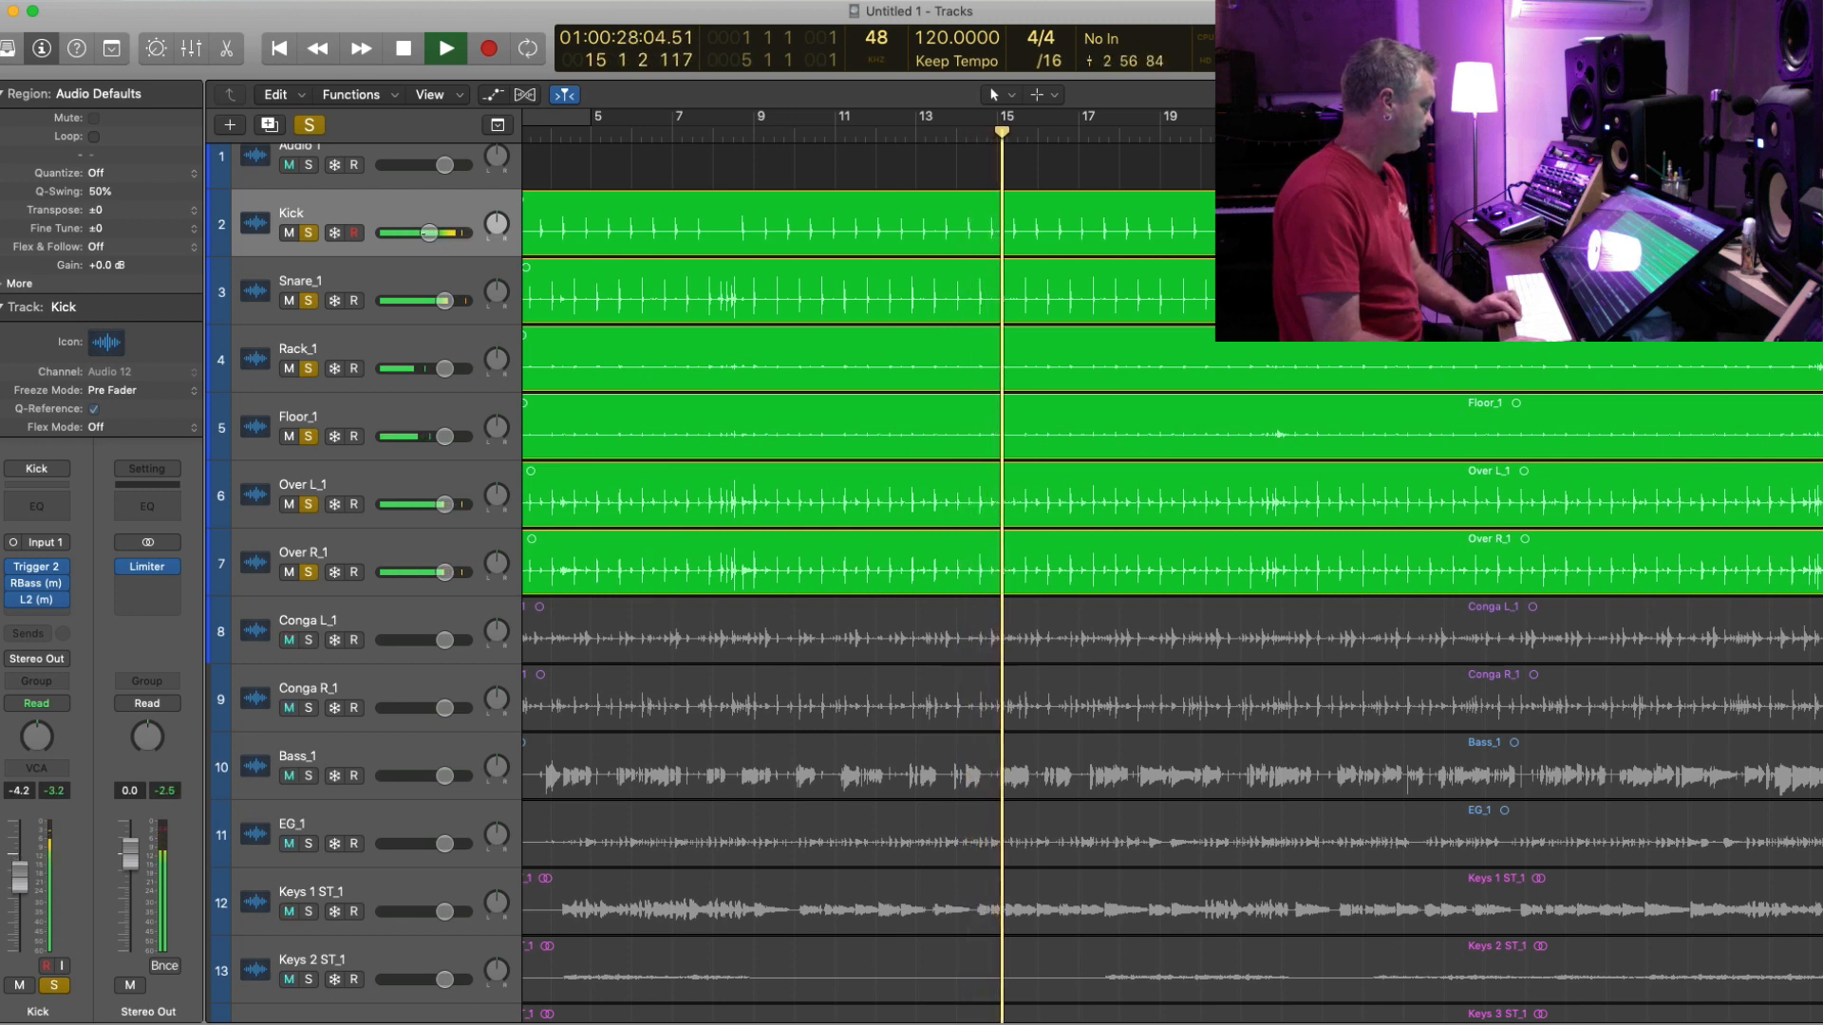
- Select the Snare_1 track and listen to it among the drums from the start of its region
{"action": "left_click", "coordinate": [412, 273]}
{"action": "key", "text": "shift+Return"}
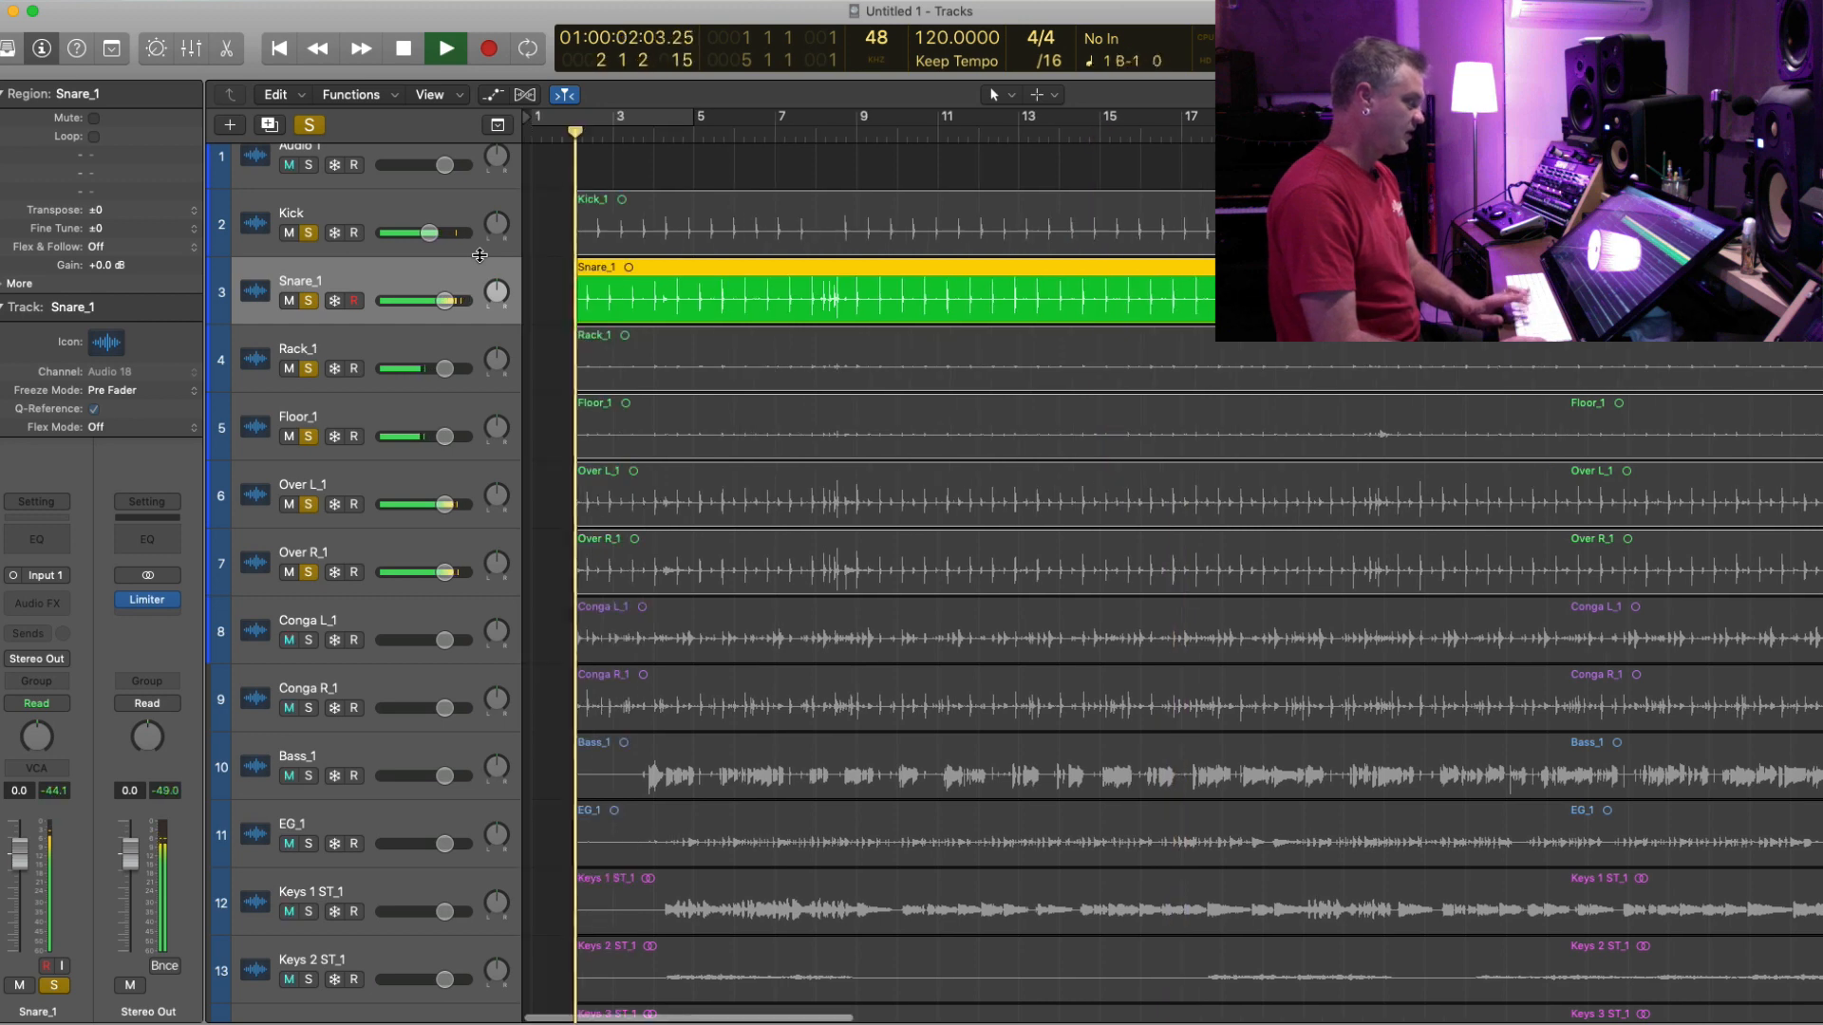
{"action": "key", "text": "space"}
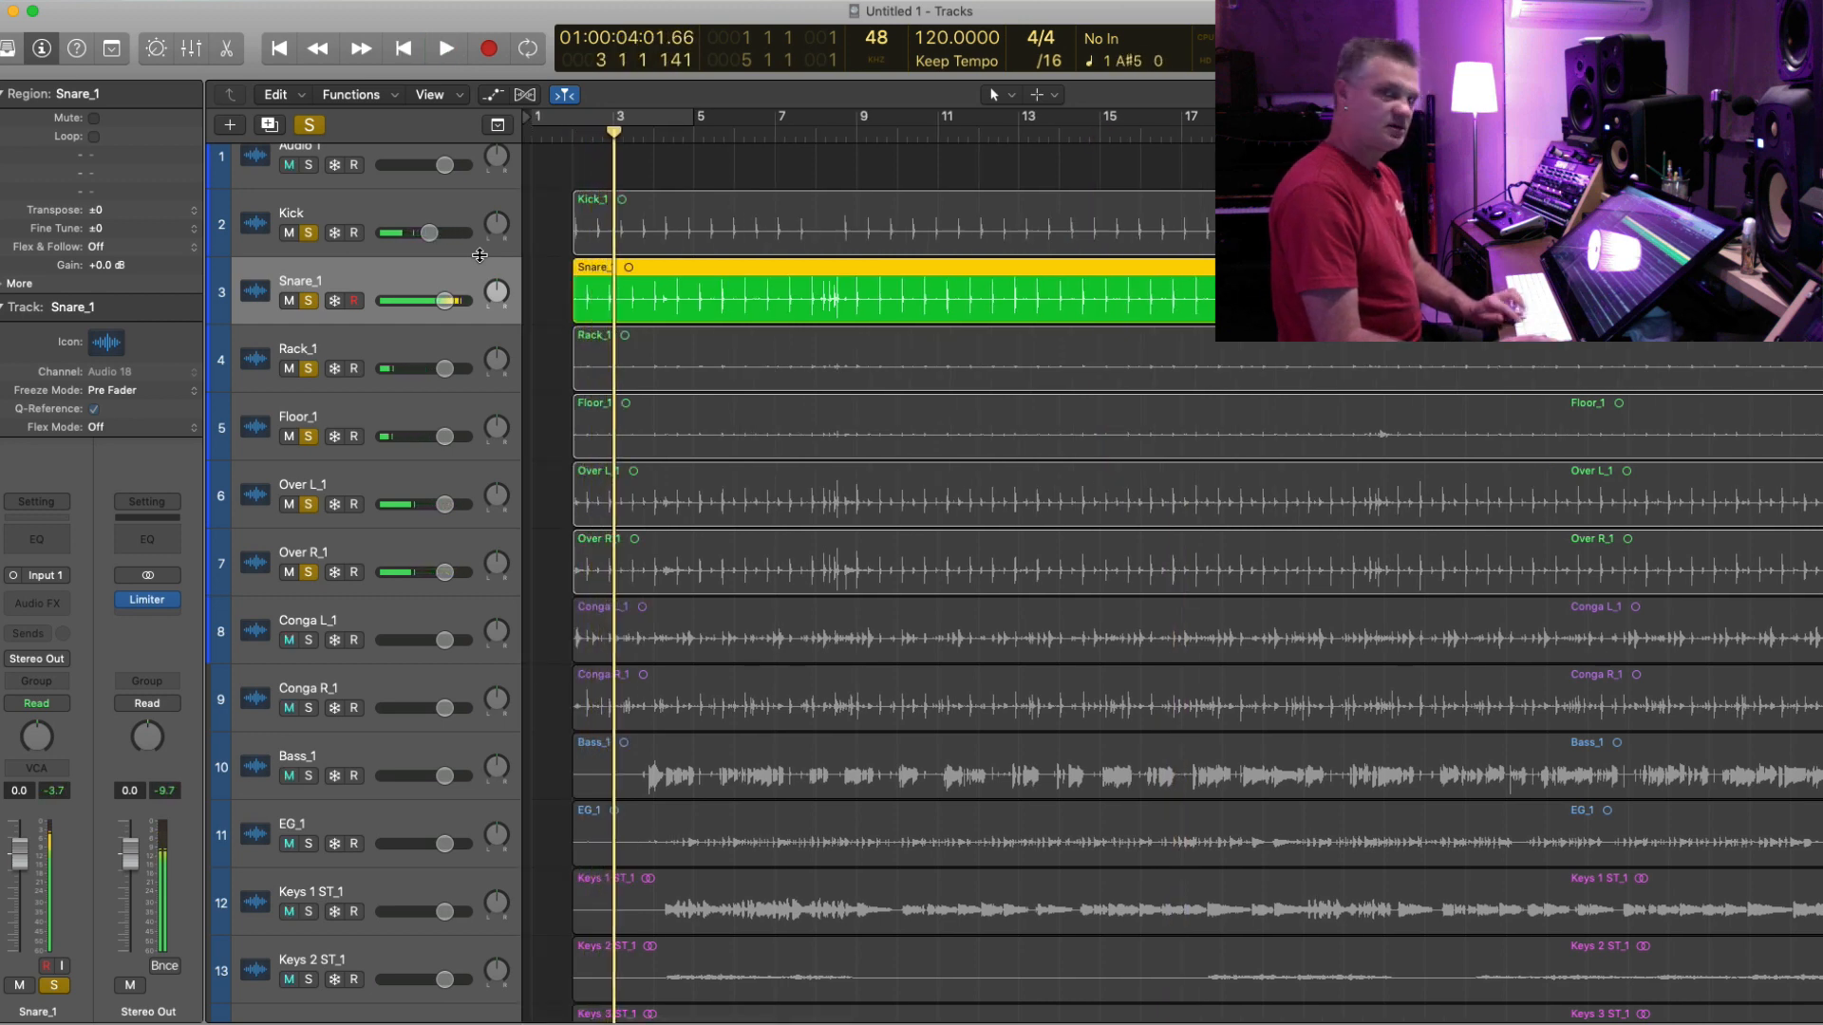
{"action": "key", "text": "super+Right"}
{"action": "key", "text": "super+Right"}
{"action": "key", "text": "space"}
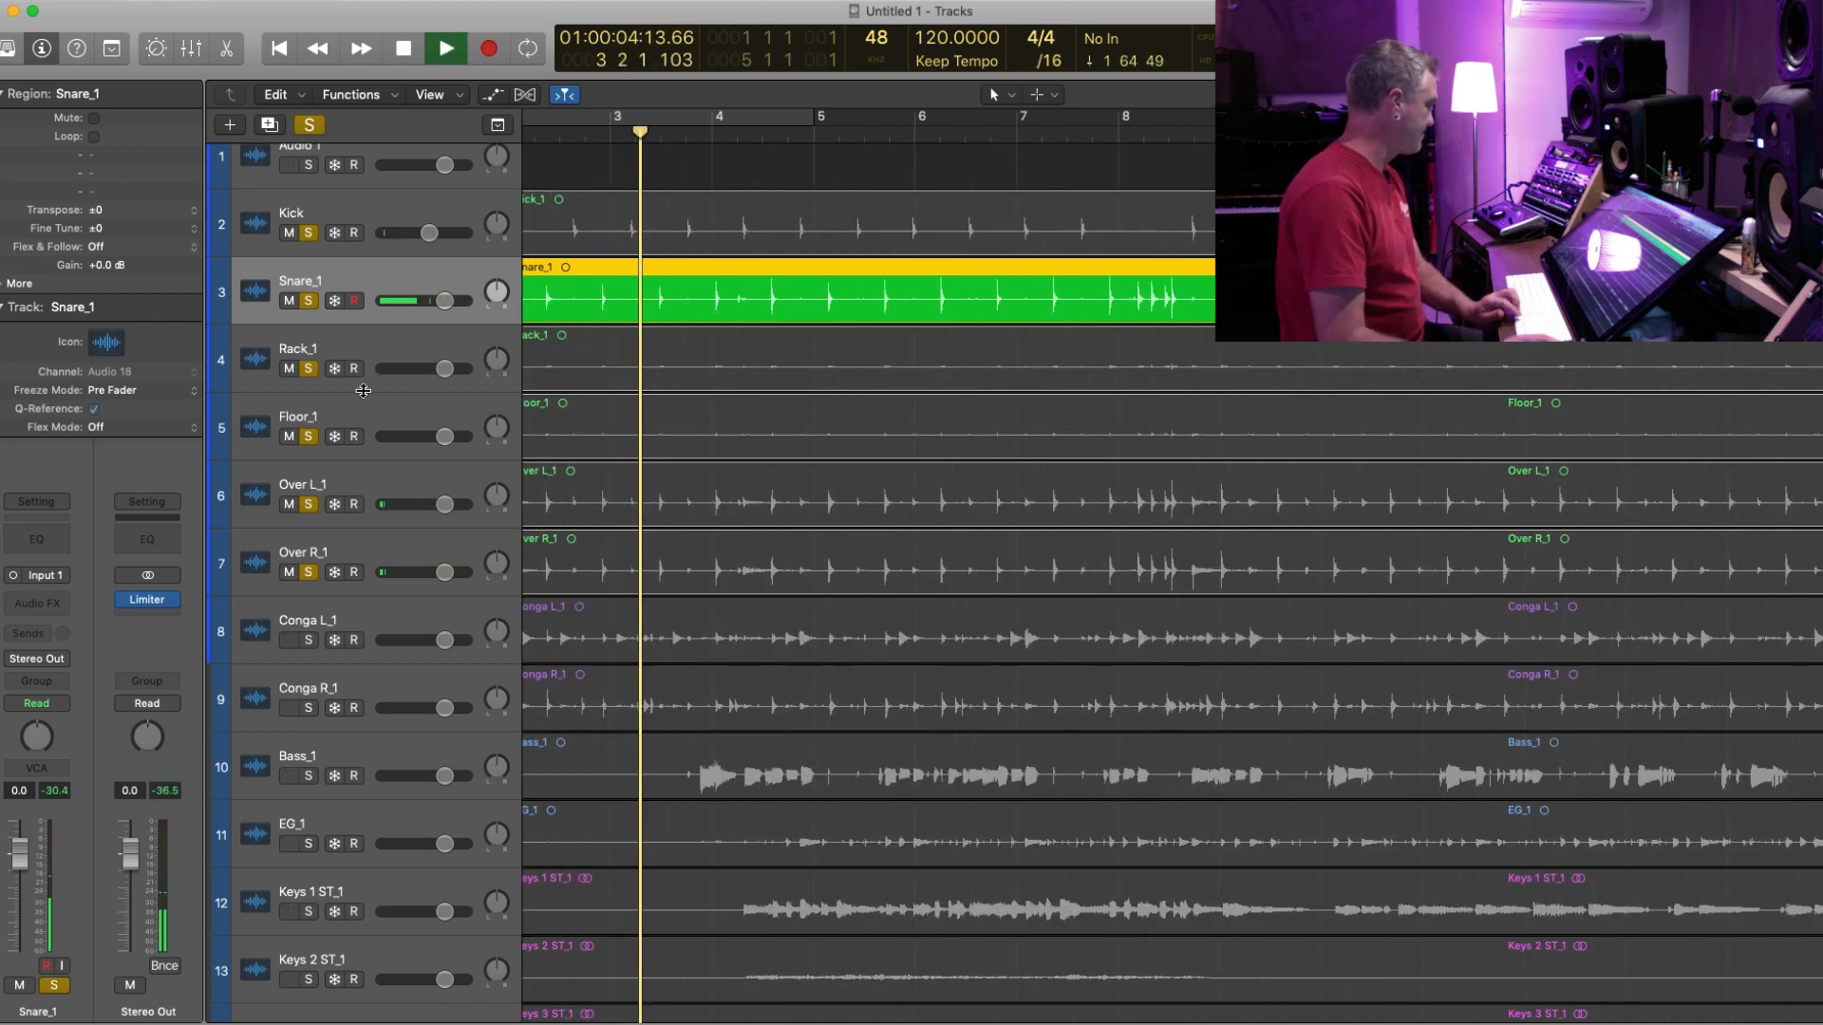
{"action": "key", "text": "space"}
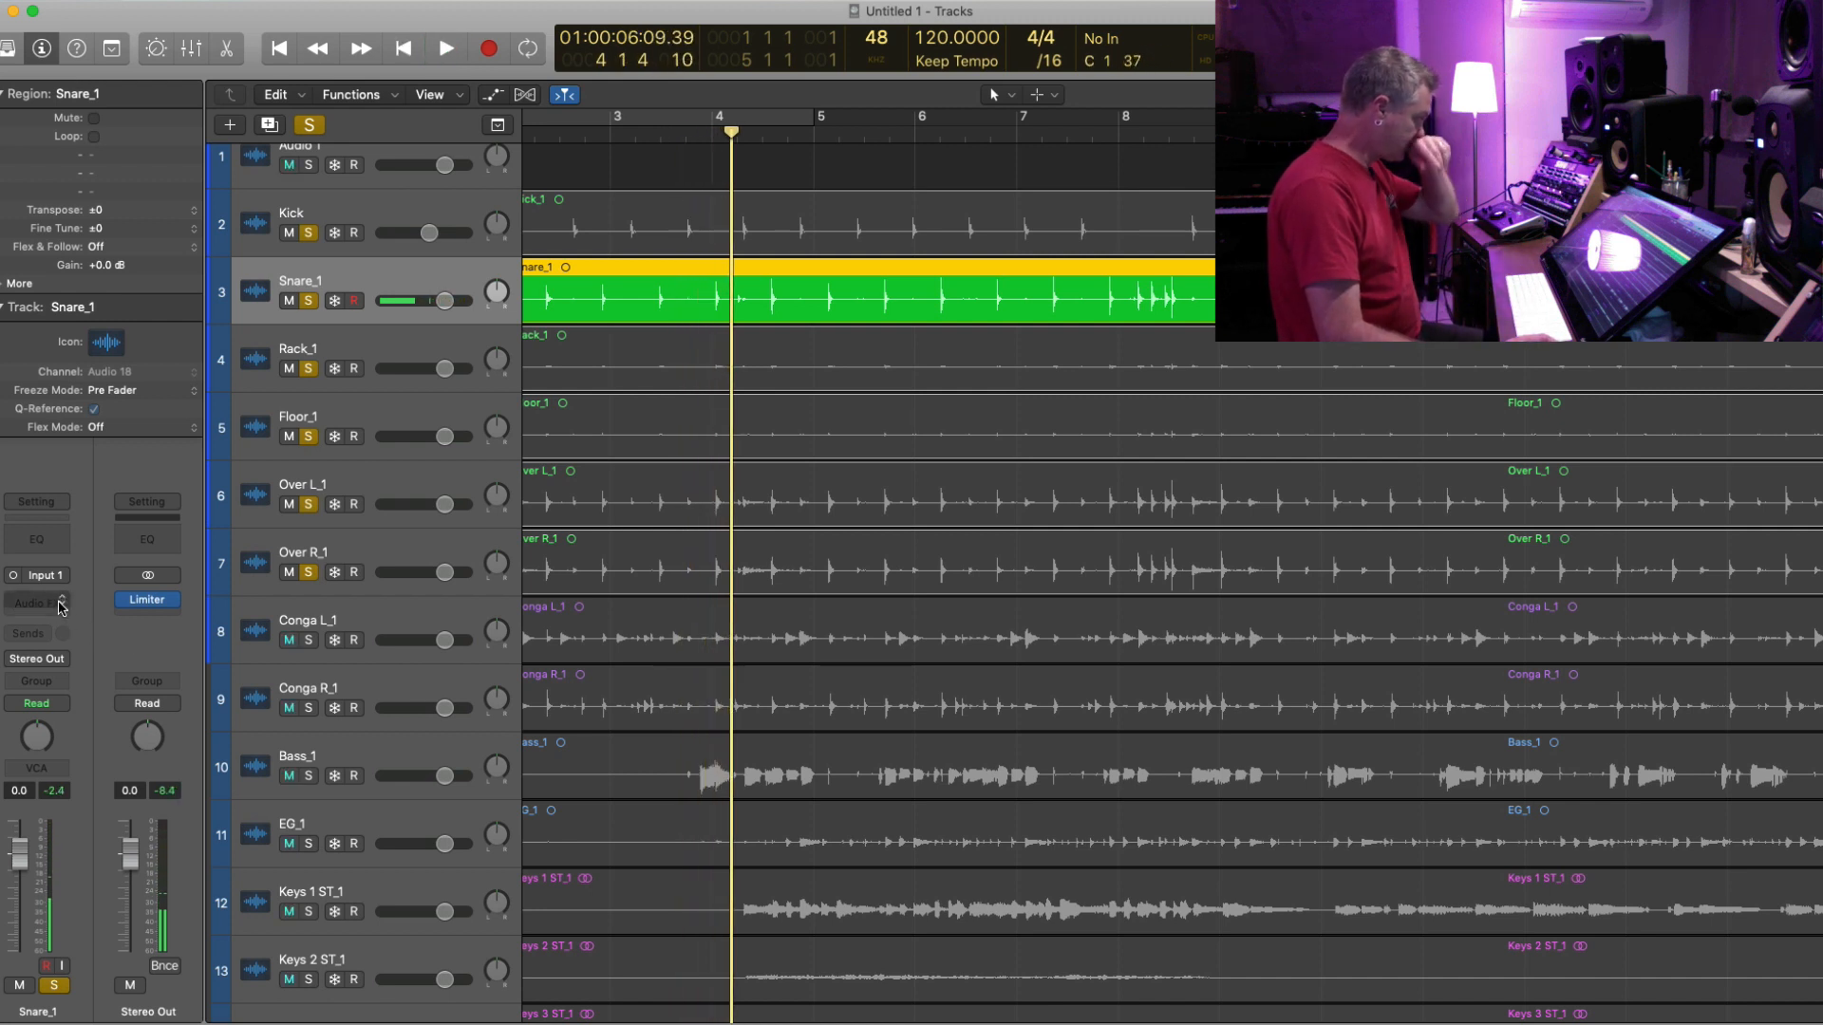
- Put a Linear Phase EQ on Snare_1 in place of a Channel EQ and move its window below the snare region
{"action": "left_click", "coordinate": [43, 546]}
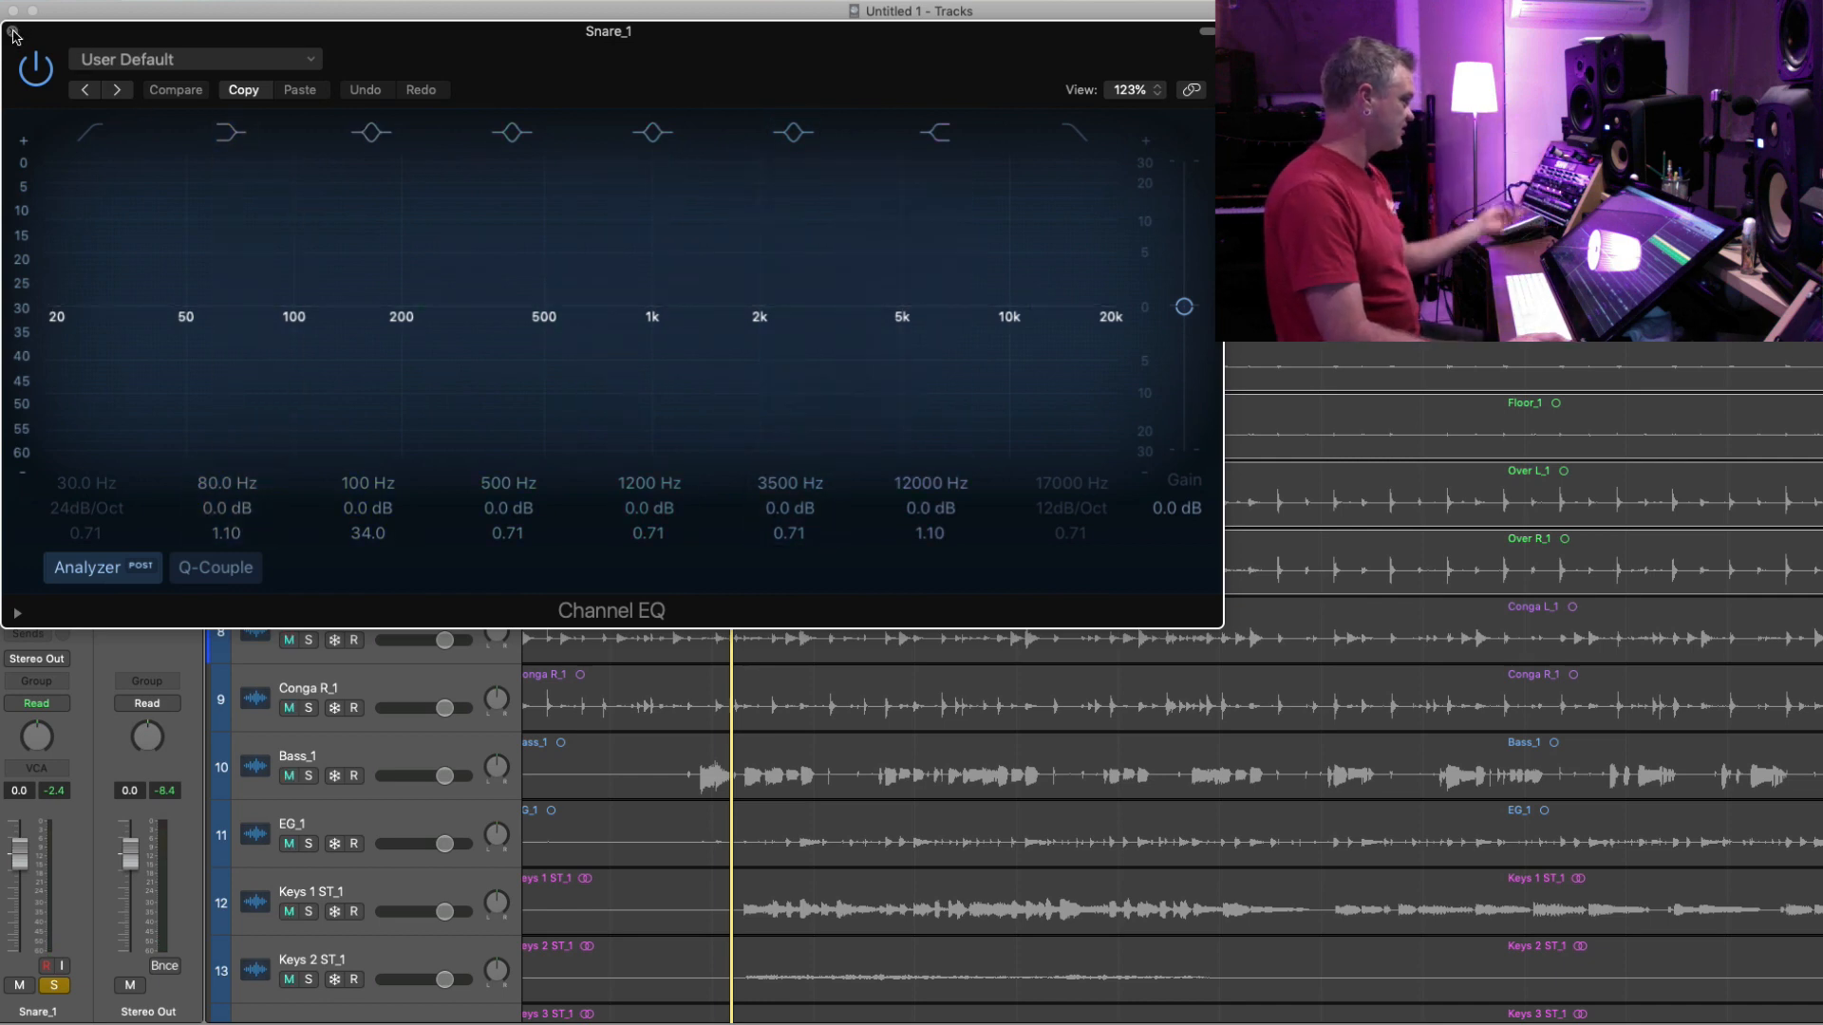
{"action": "left_click", "coordinate": [13, 33]}
{"action": "left_click", "coordinate": [63, 600]}
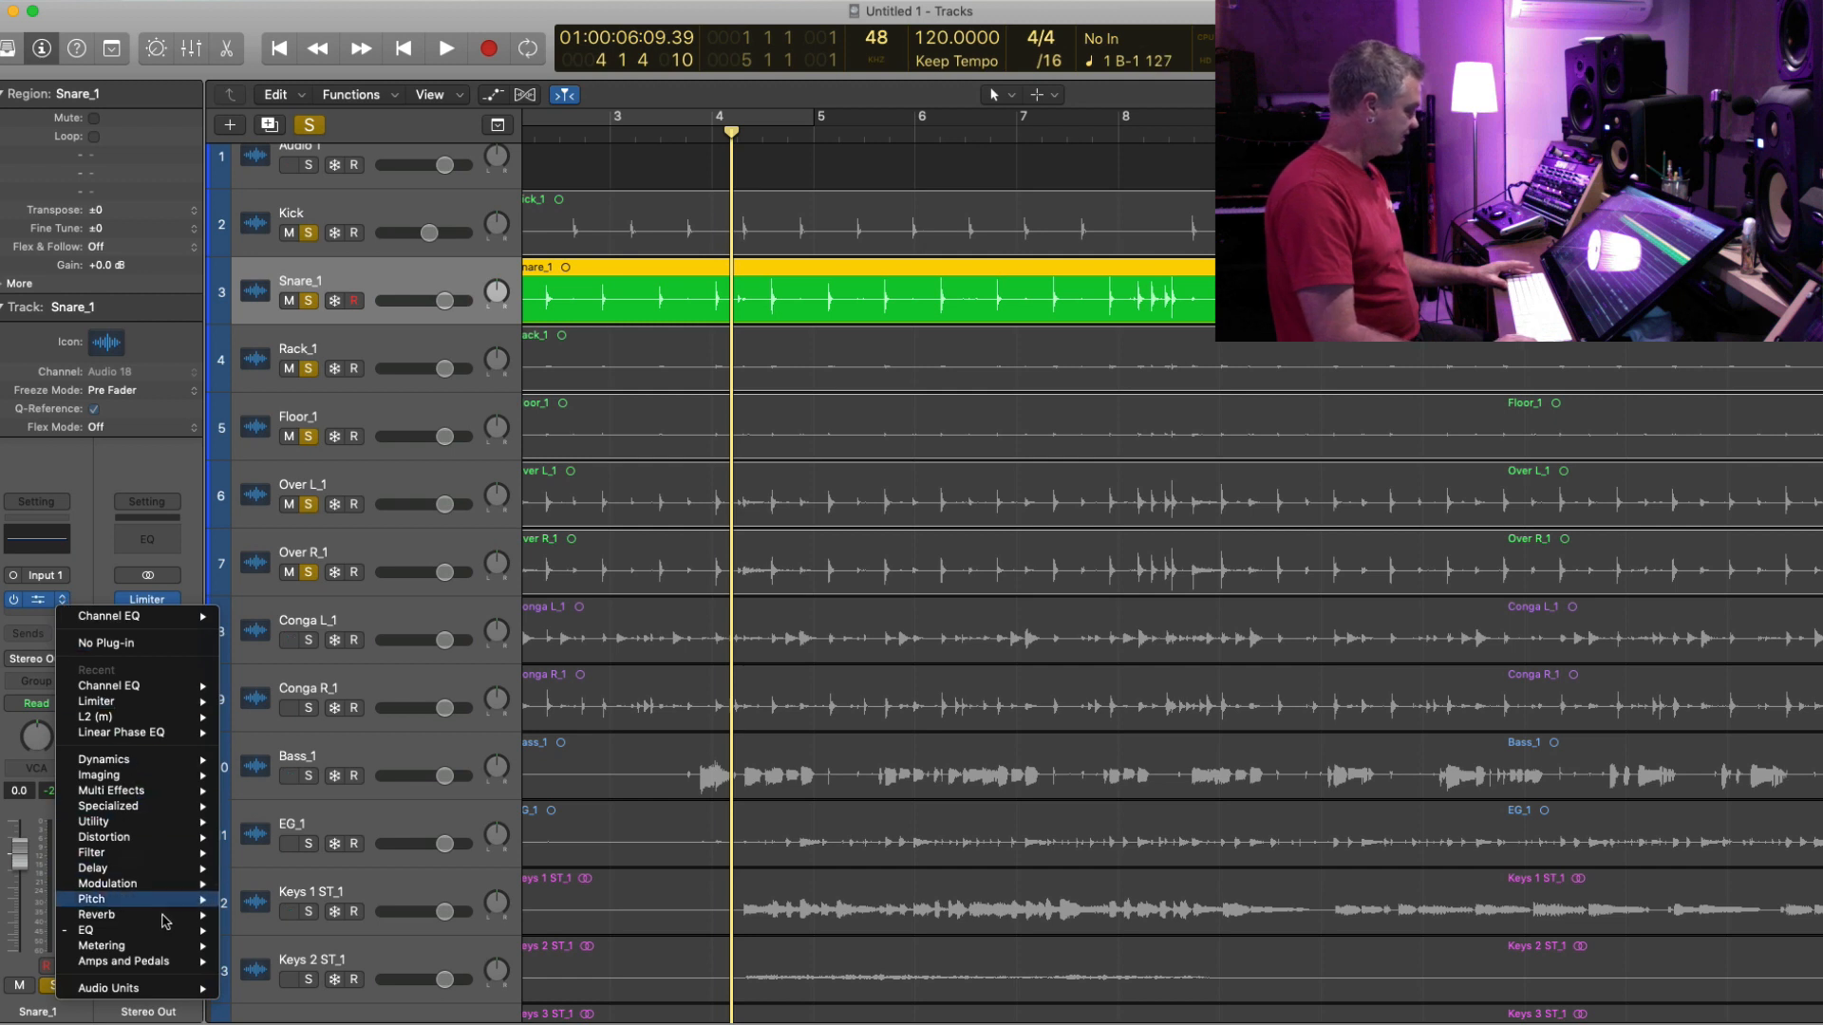
{"action": "mouse_move", "coordinate": [133, 931]}
{"action": "mouse_move", "coordinate": [325, 947]}
{"action": "left_click", "coordinate": [444, 947]}
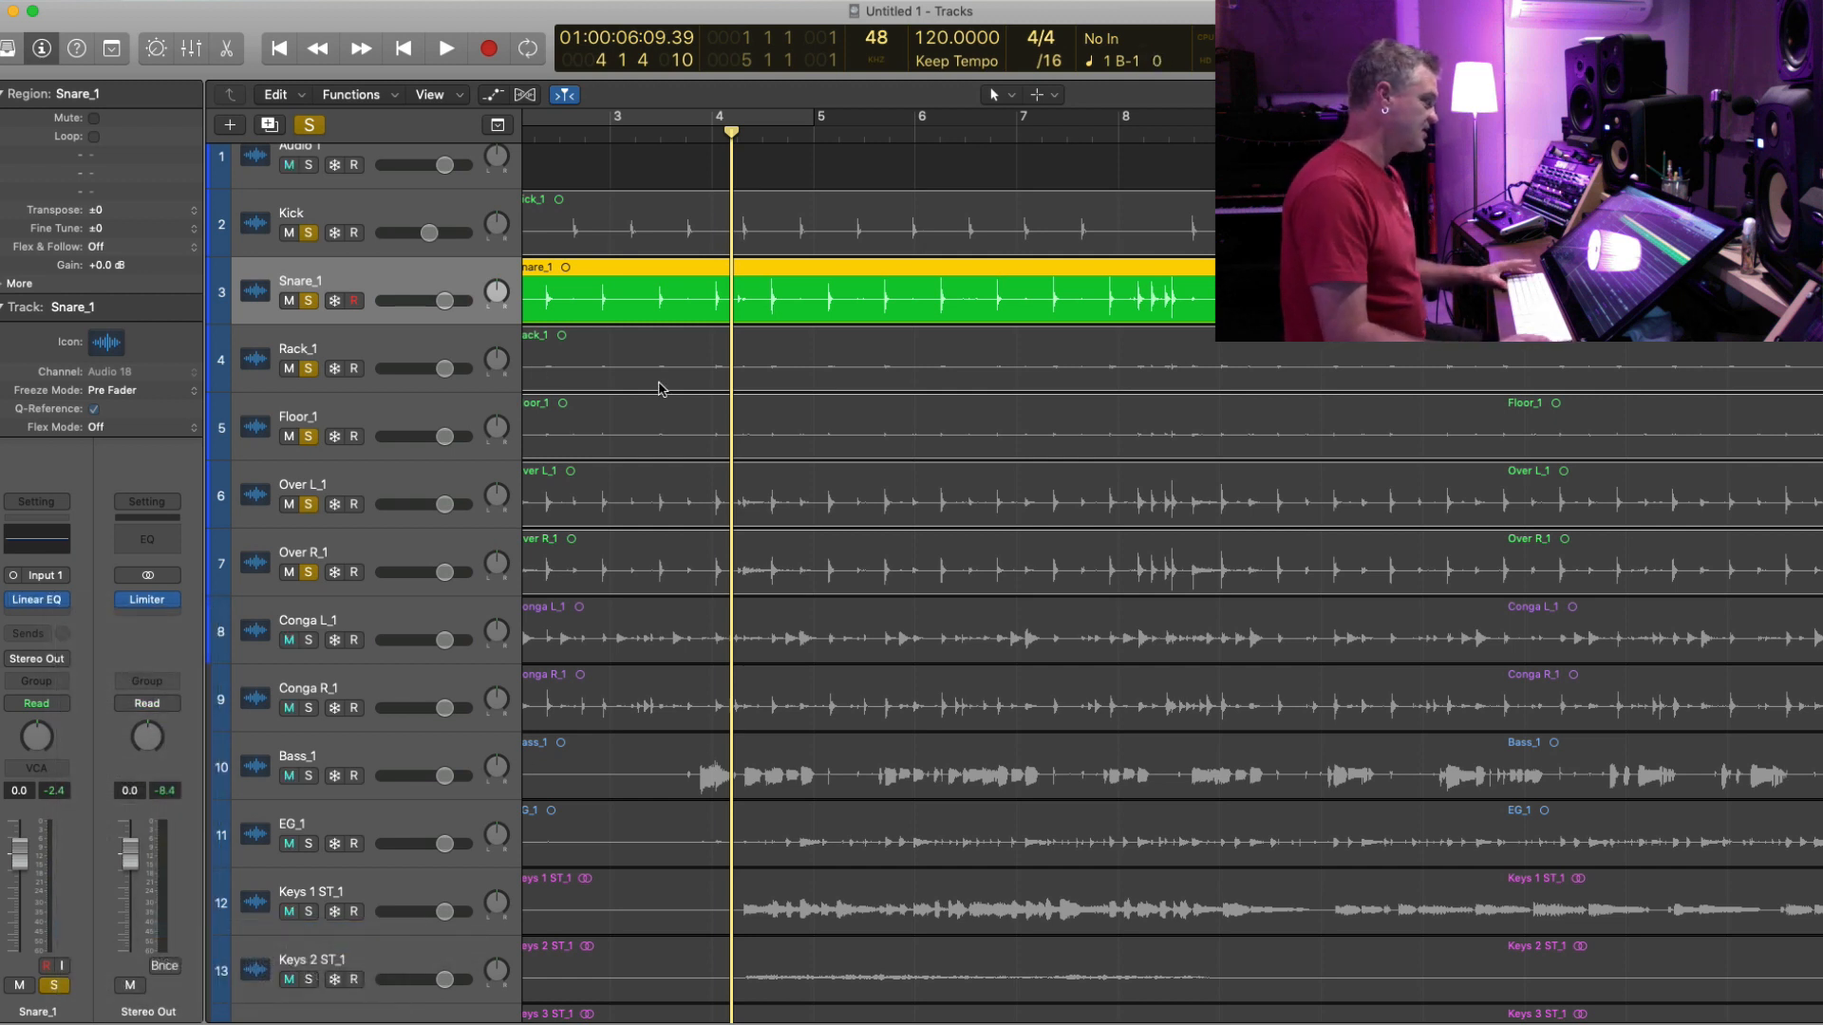
{"action": "left_click", "coordinate": [40, 606]}
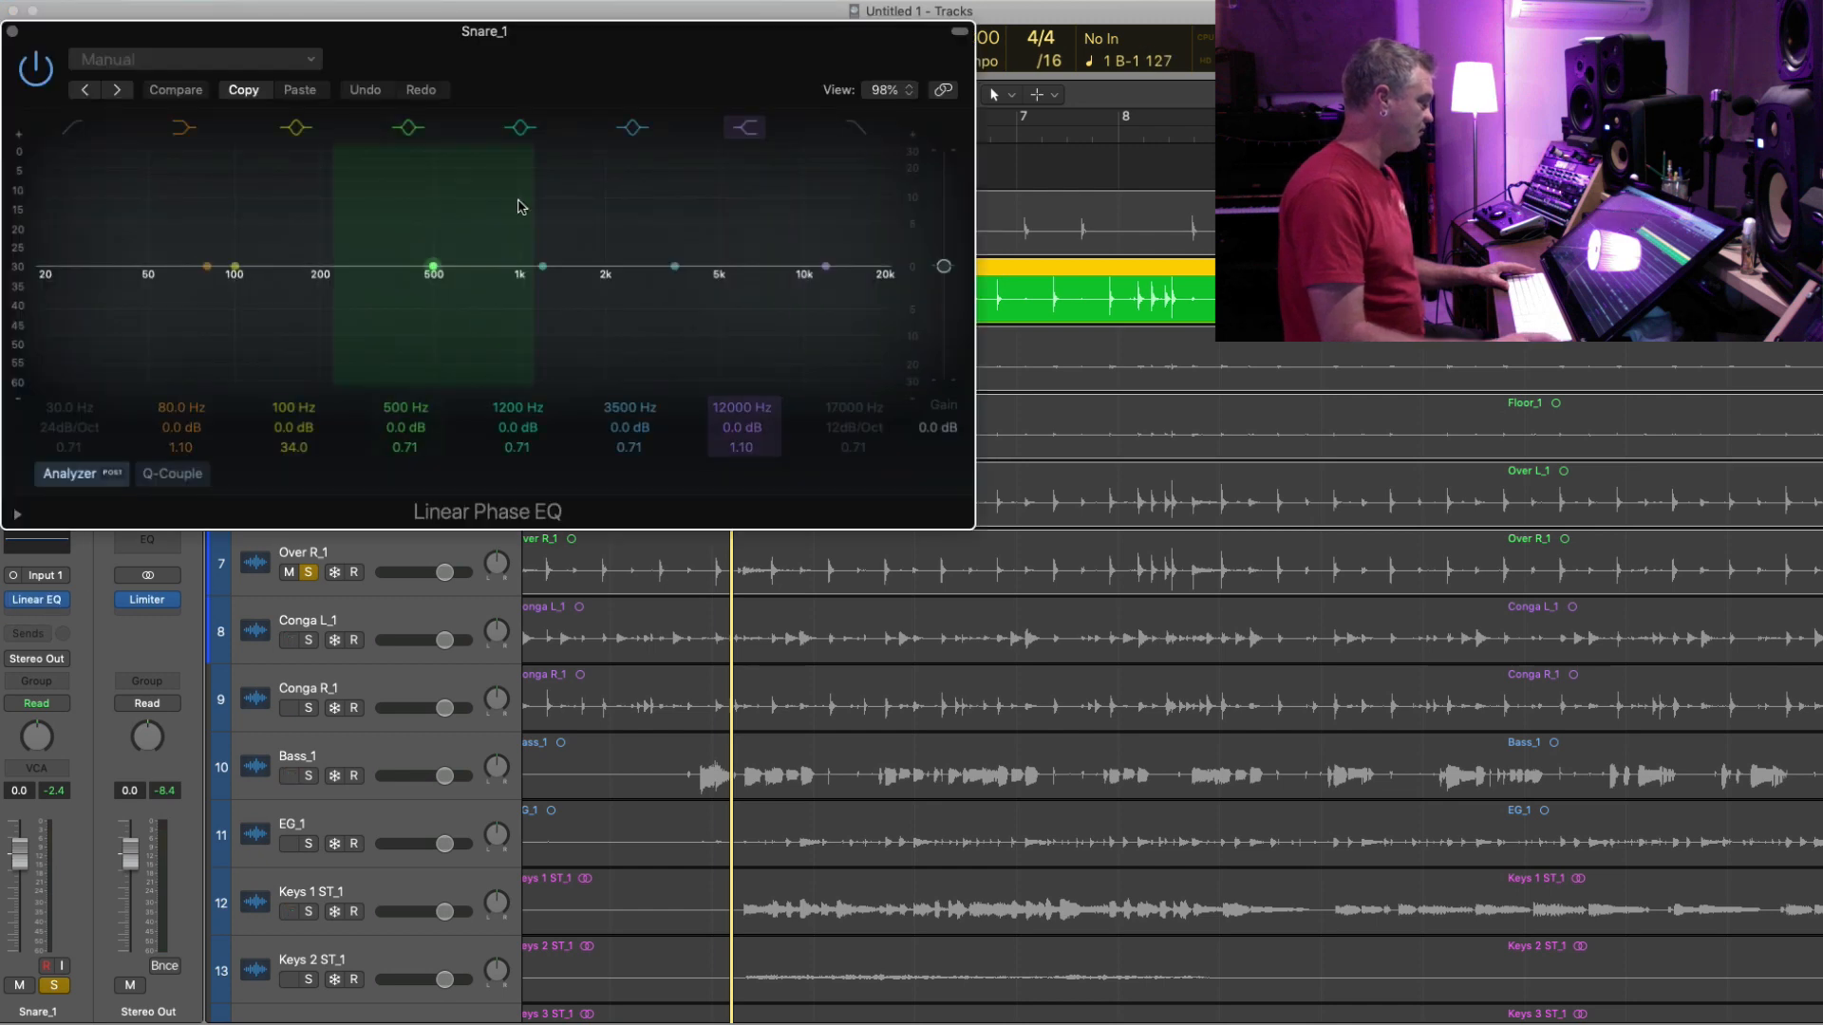
{"action": "left_click_drag", "start_coordinate": [215, 31], "coordinate": [267, 344]}
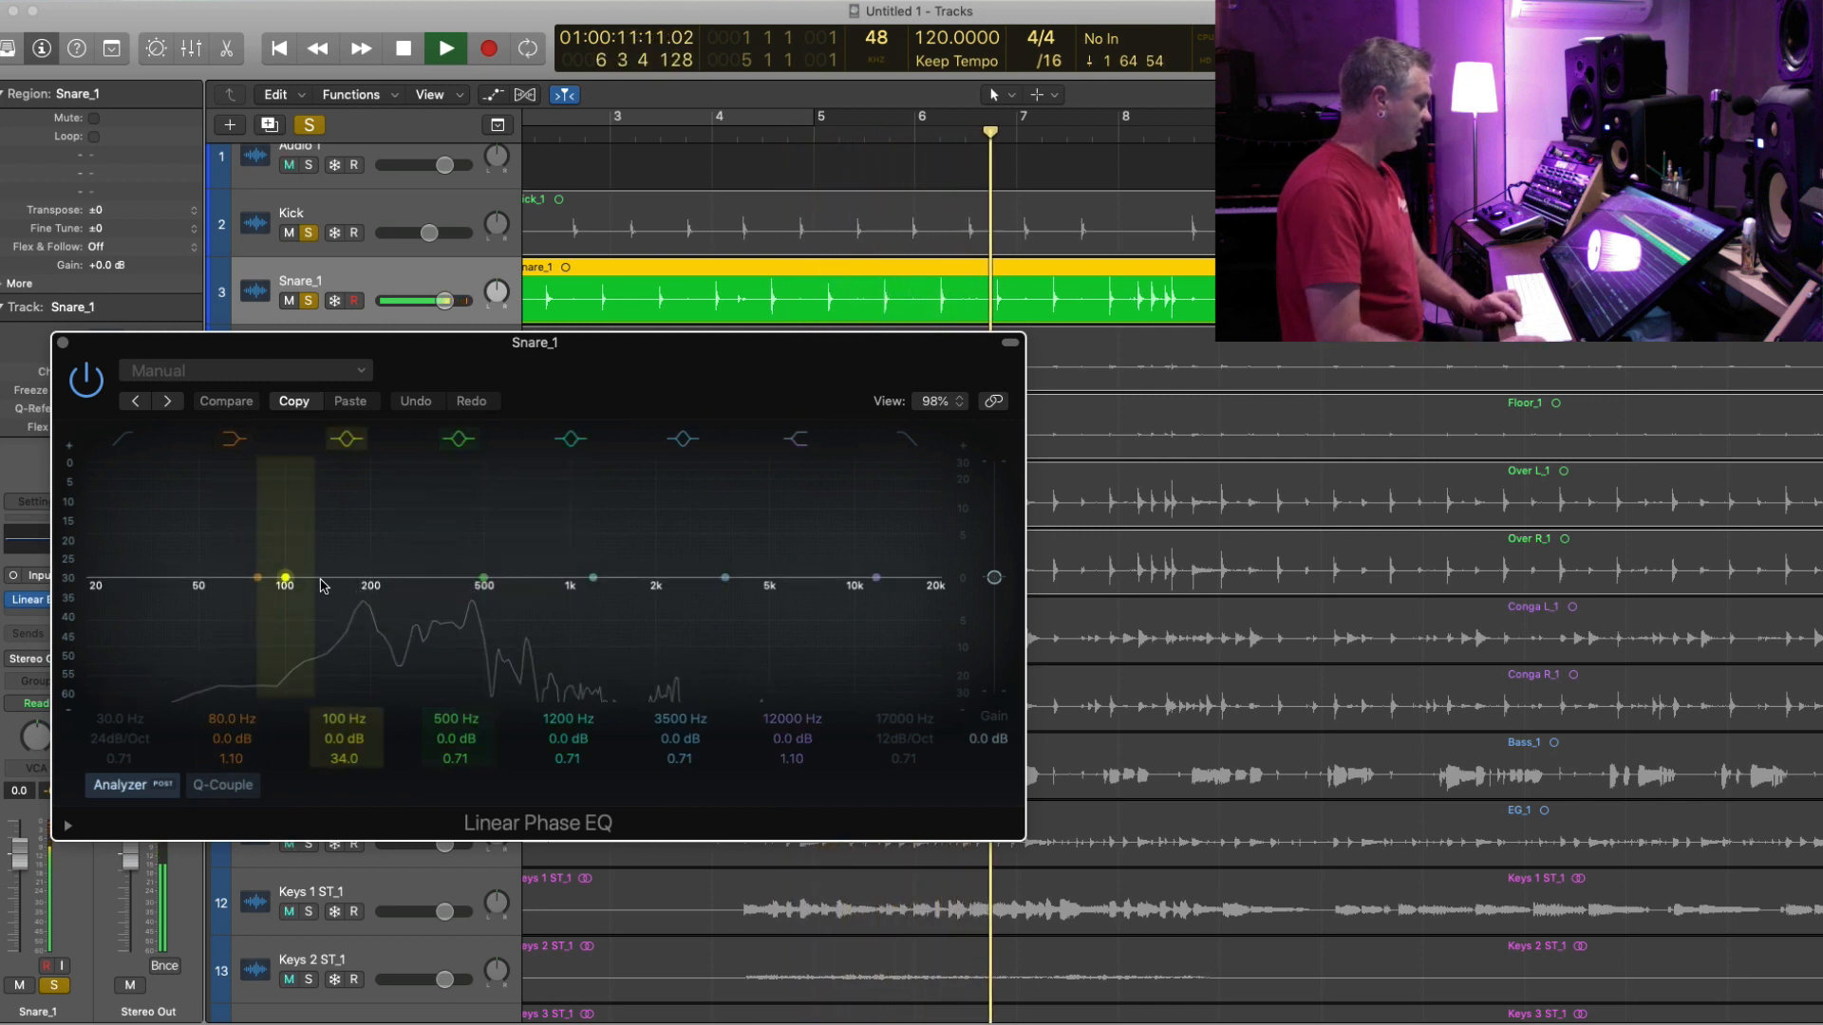
- Boost the snare EQ's third band by 2.9 dB at 192 Hz with a Q of 5.60, checking it during playback
{"action": "key", "text": "space"}
{"action": "left_click_drag", "start_coordinate": [292, 594], "coordinate": [359, 542]}
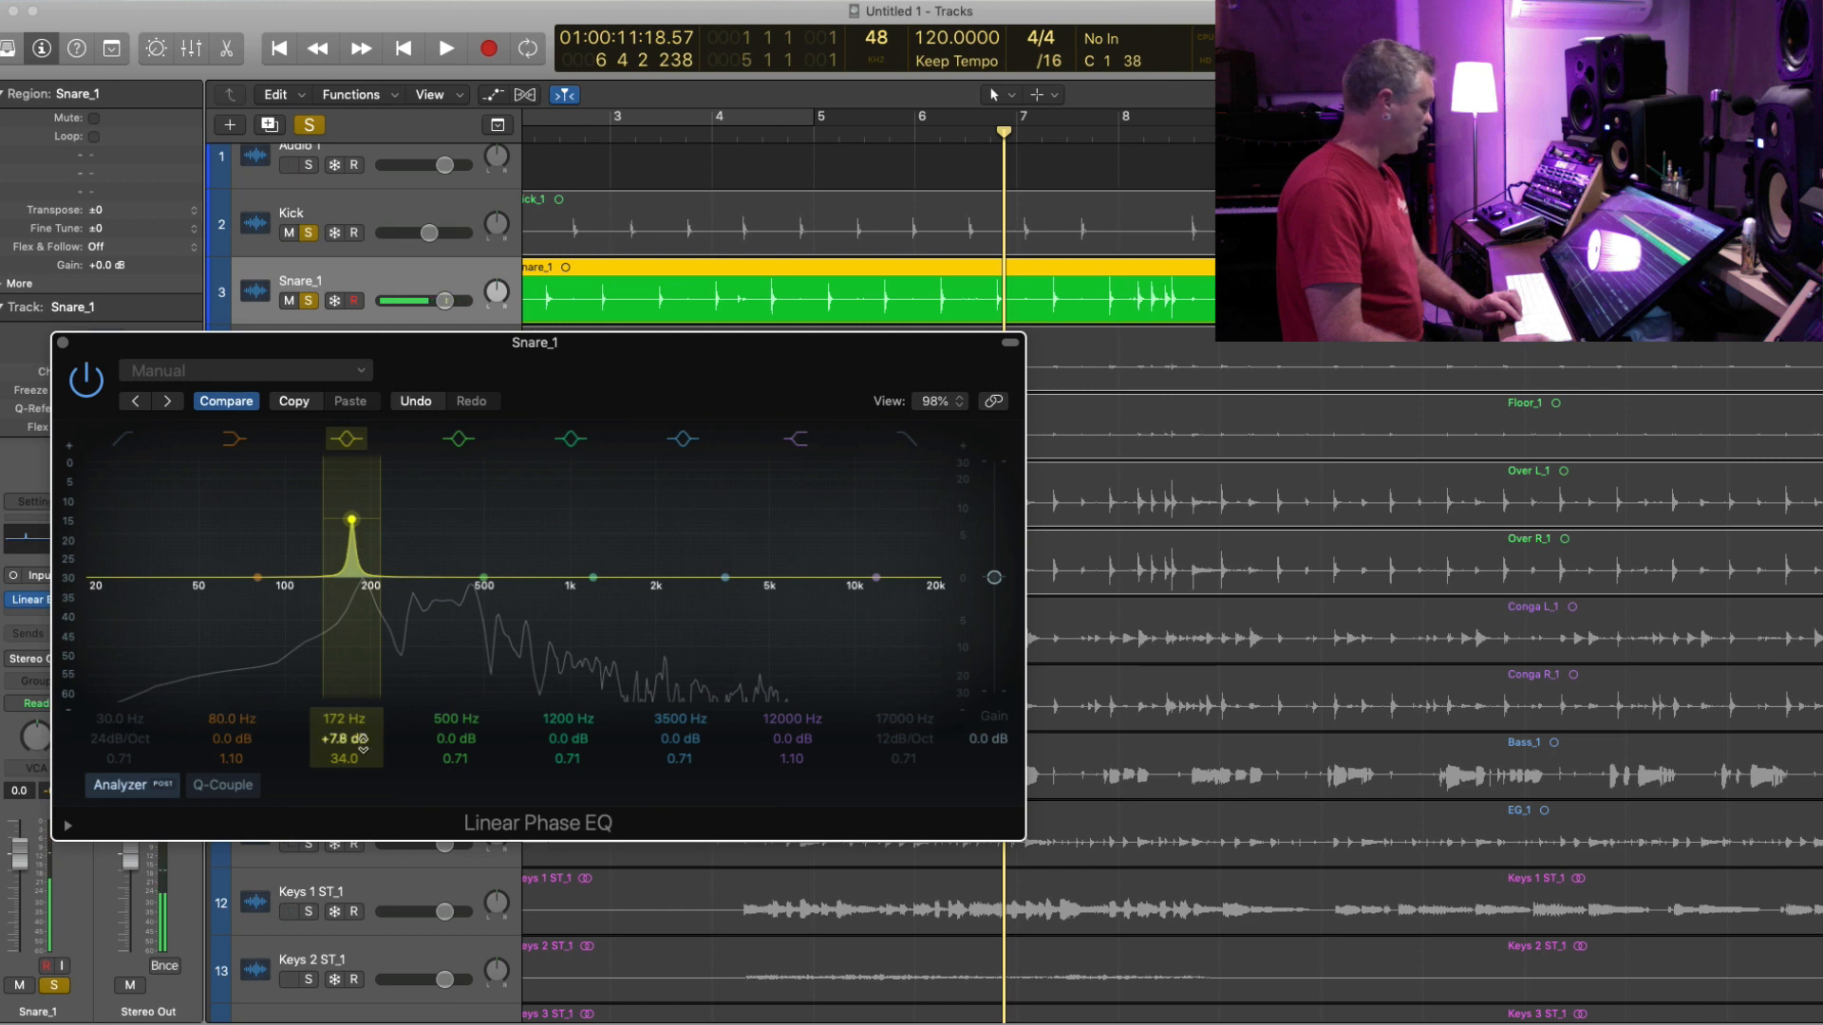
{"action": "left_click_drag", "start_coordinate": [339, 757], "coordinate": [339, 788]}
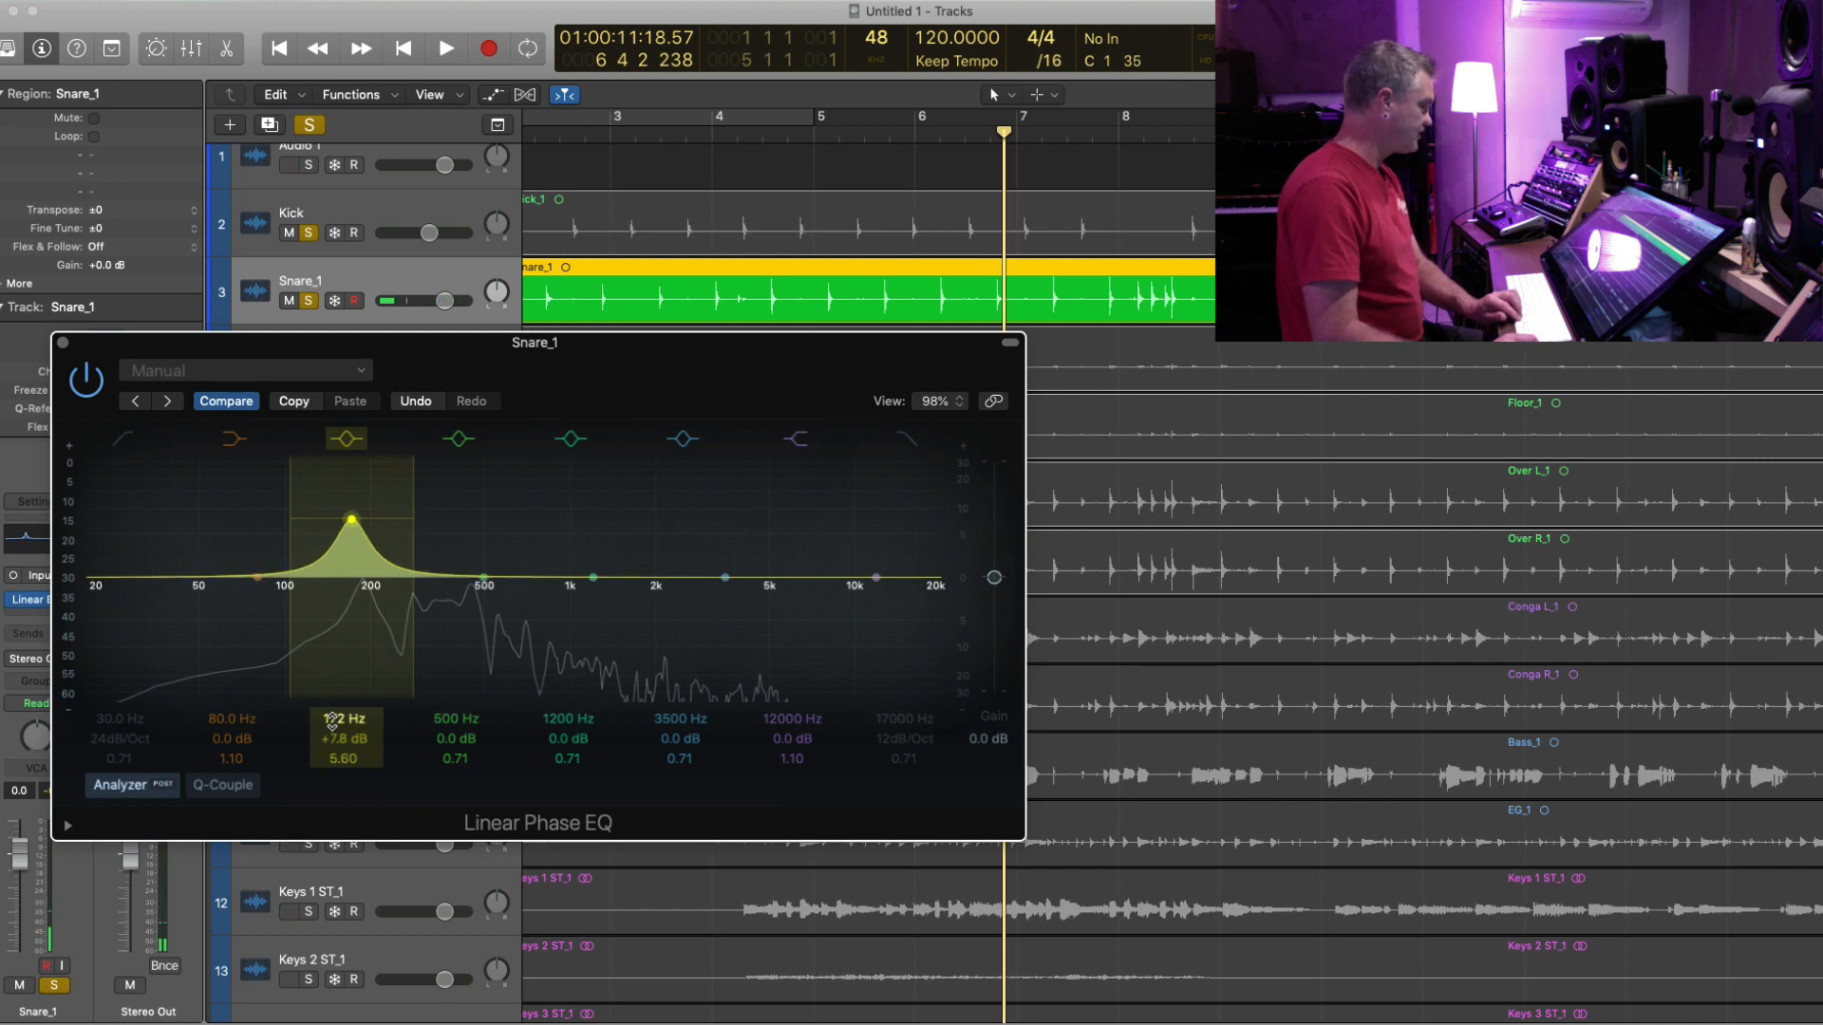
{"action": "key", "text": "space"}
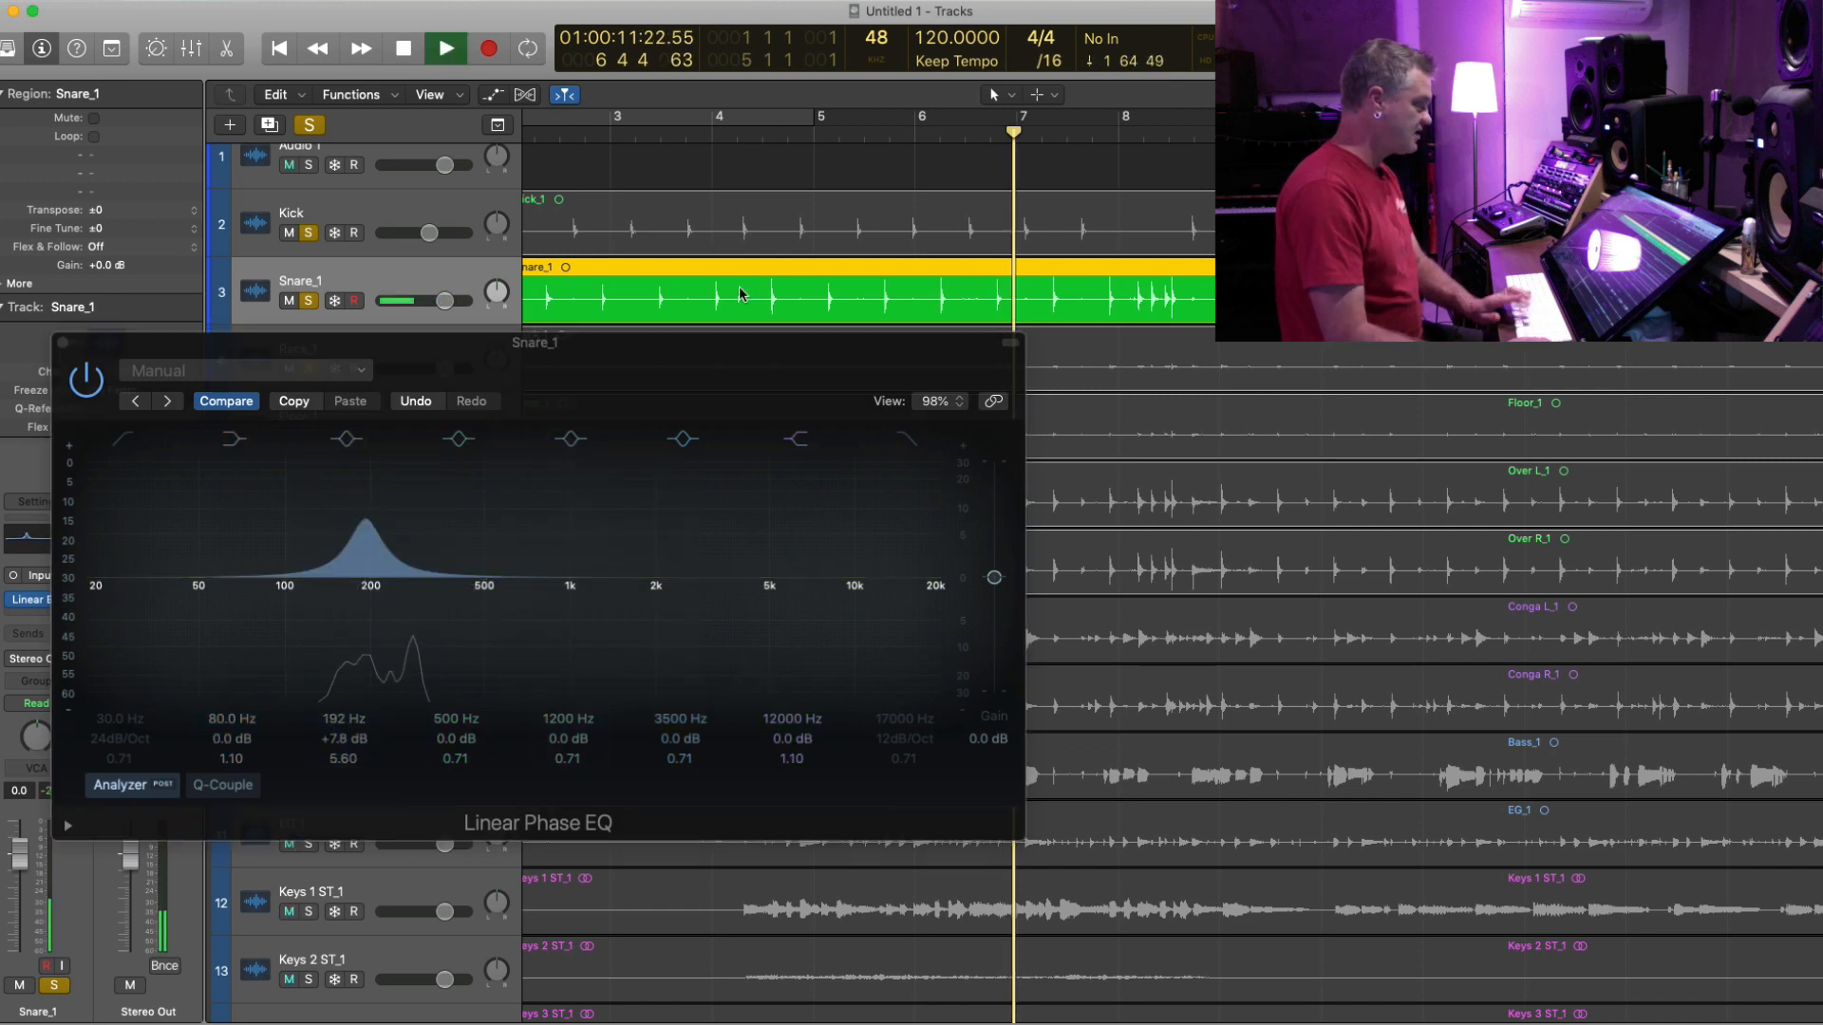
{"action": "mouse_move", "coordinate": [339, 719]}
{"action": "left_mouse_down"}
{"action": "mouse_move", "coordinate": [339, 700]}
{"action": "mouse_move", "coordinate": [342, 779]}
{"action": "mouse_move", "coordinate": [329, 733]}
{"action": "left_mouse_up"}
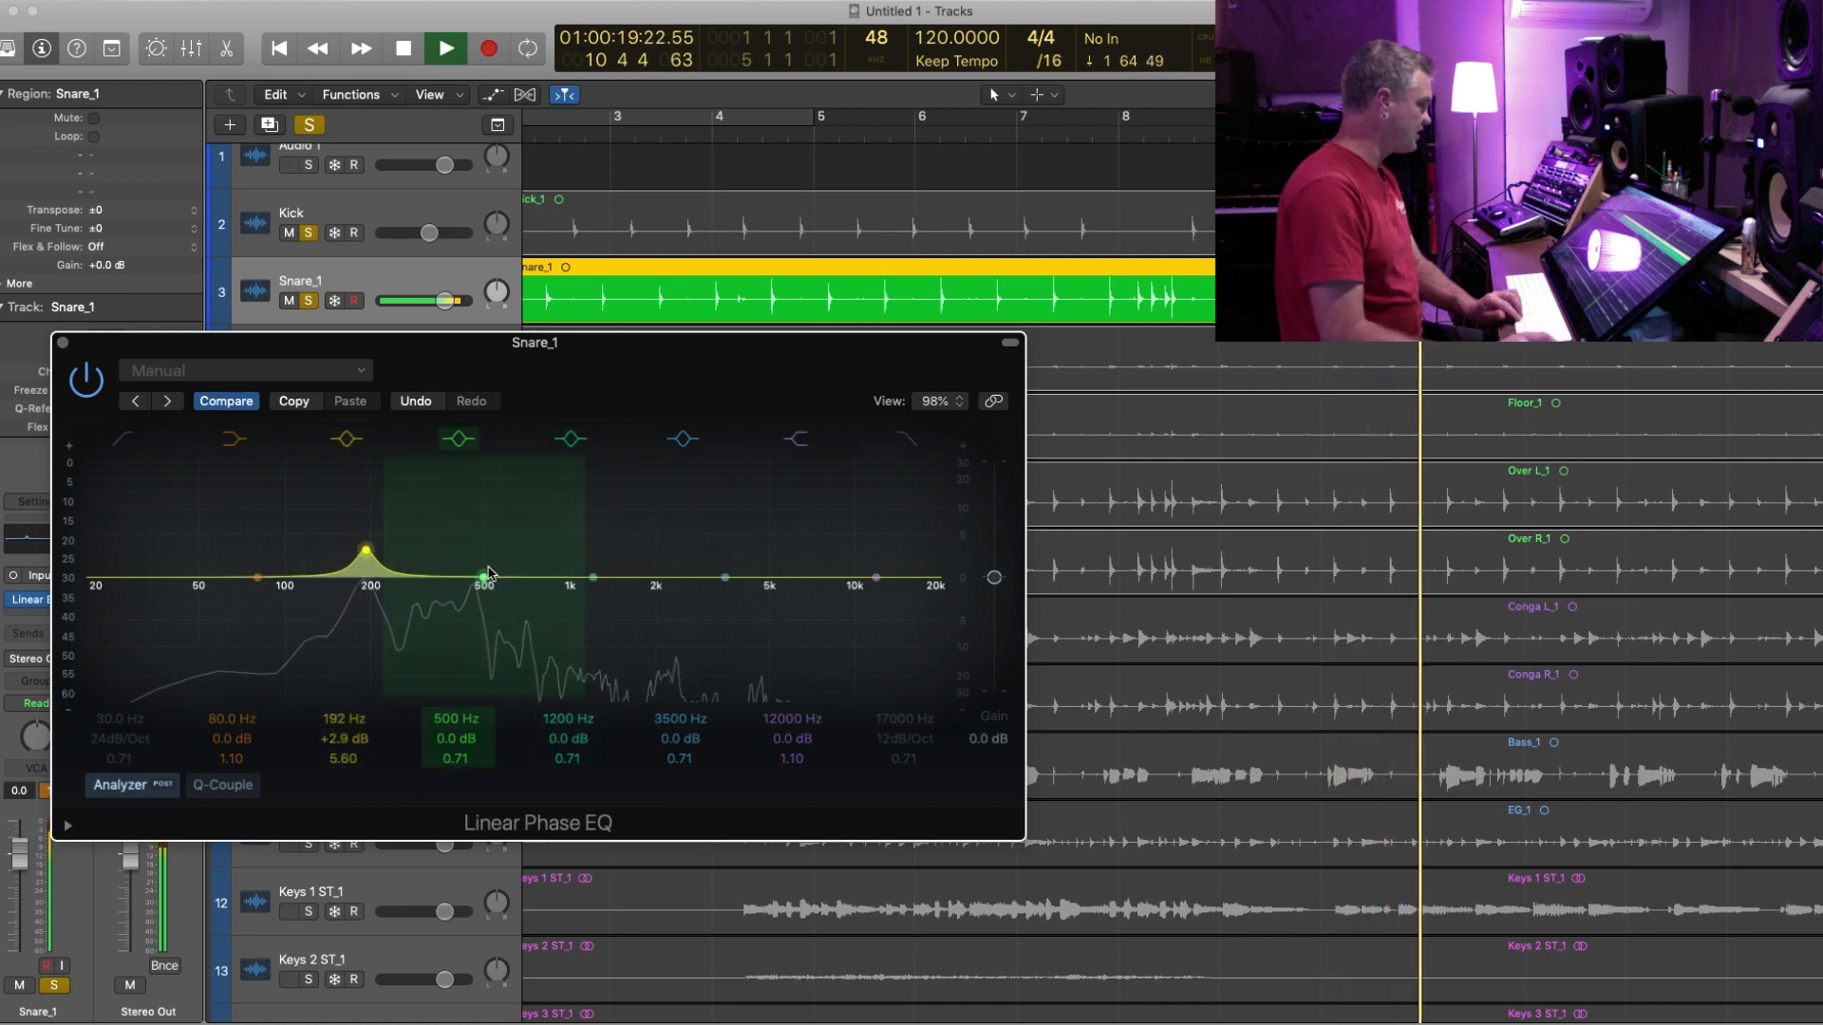
- Cut the snare EQ's 500 Hz band by 5.5 dB, moved to 455 Hz with a Q of 11.0, and listen
{"action": "key", "text": "space"}
{"action": "left_click_drag", "start_coordinate": [481, 578], "coordinate": [472, 558]}
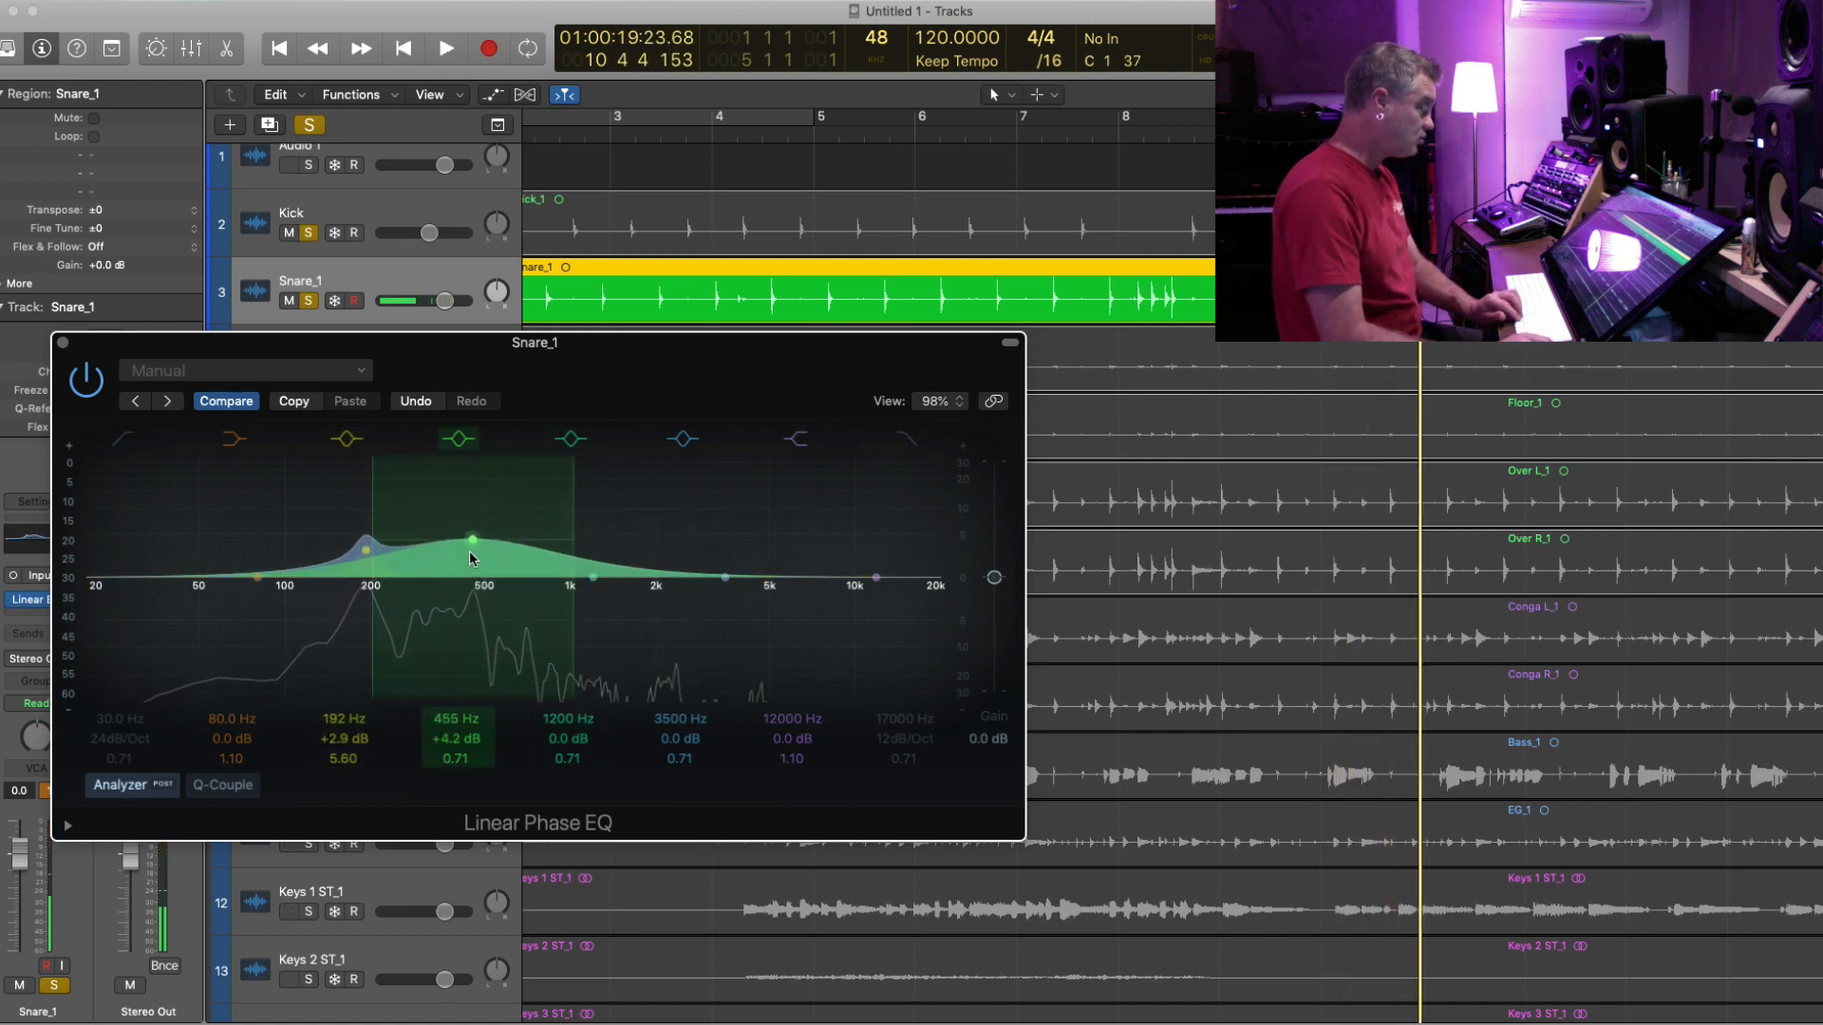
{"action": "mouse_move", "coordinate": [451, 753]}
{"action": "left_mouse_down"}
{"action": "mouse_move", "coordinate": [453, 701]}
{"action": "mouse_move", "coordinate": [453, 771]}
{"action": "left_mouse_up"}
{"action": "key", "text": "space"}
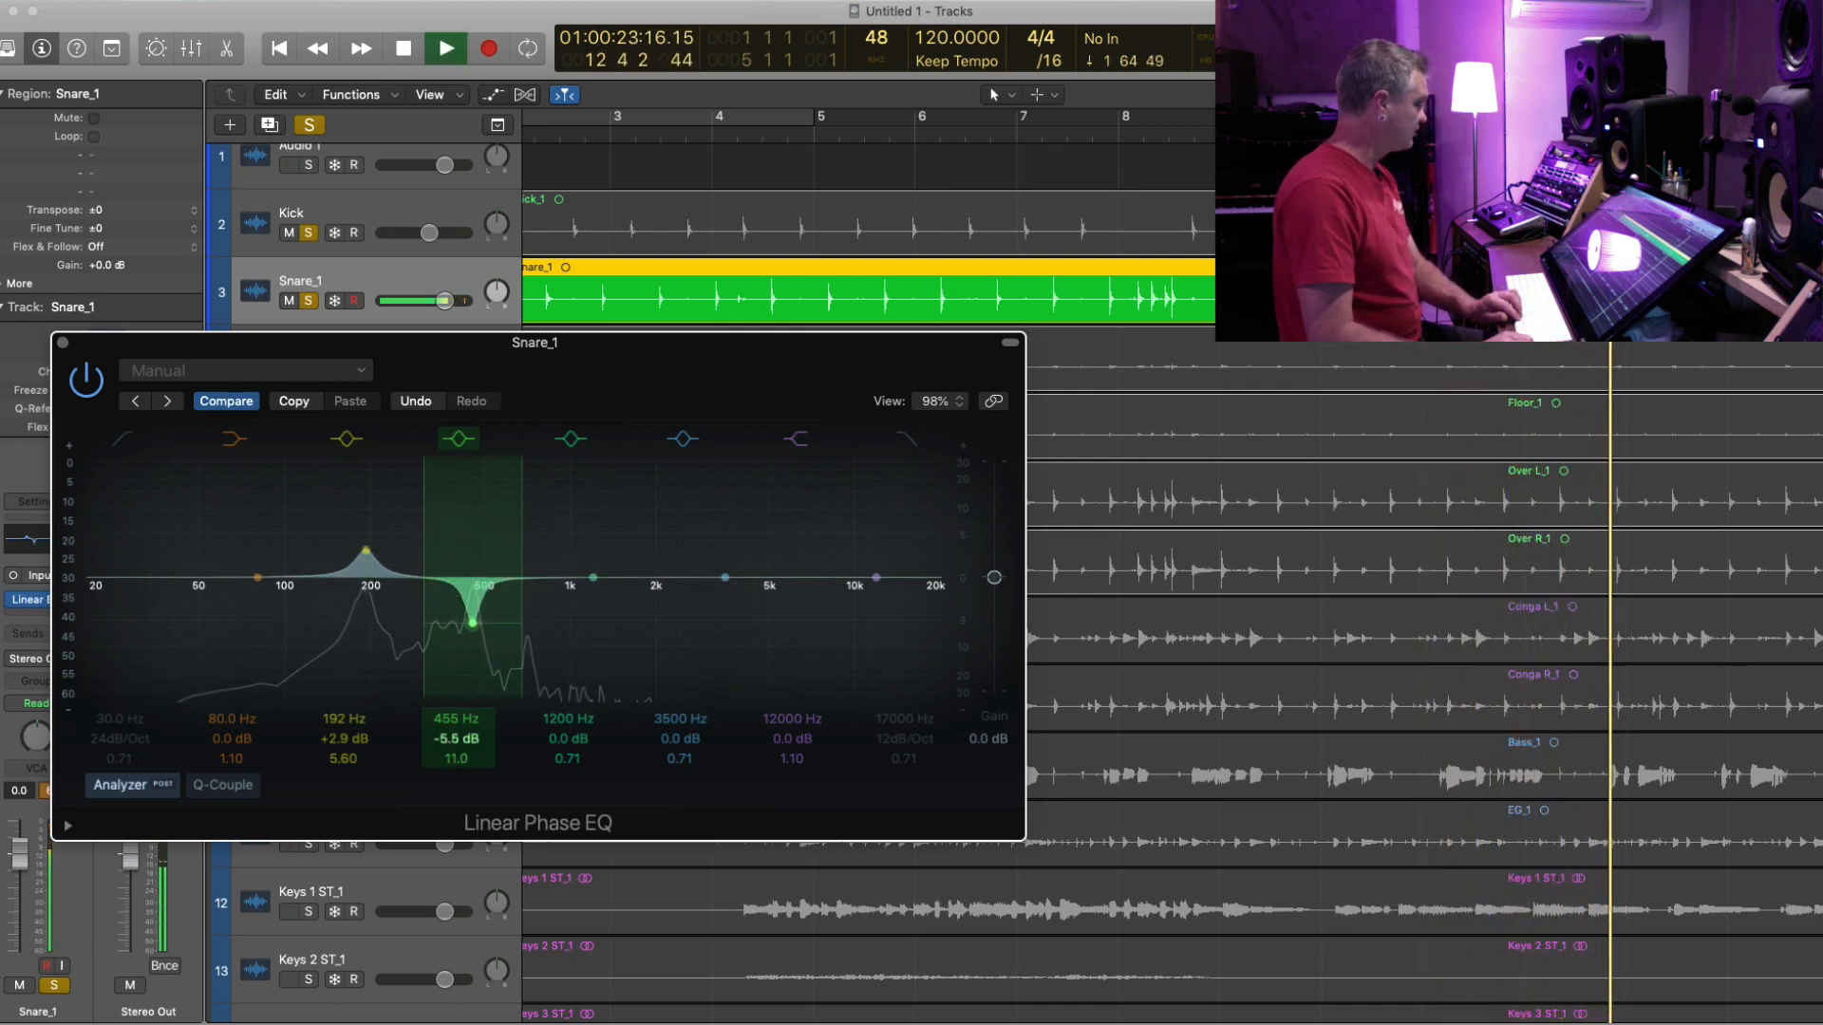
{"action": "key", "text": "space"}
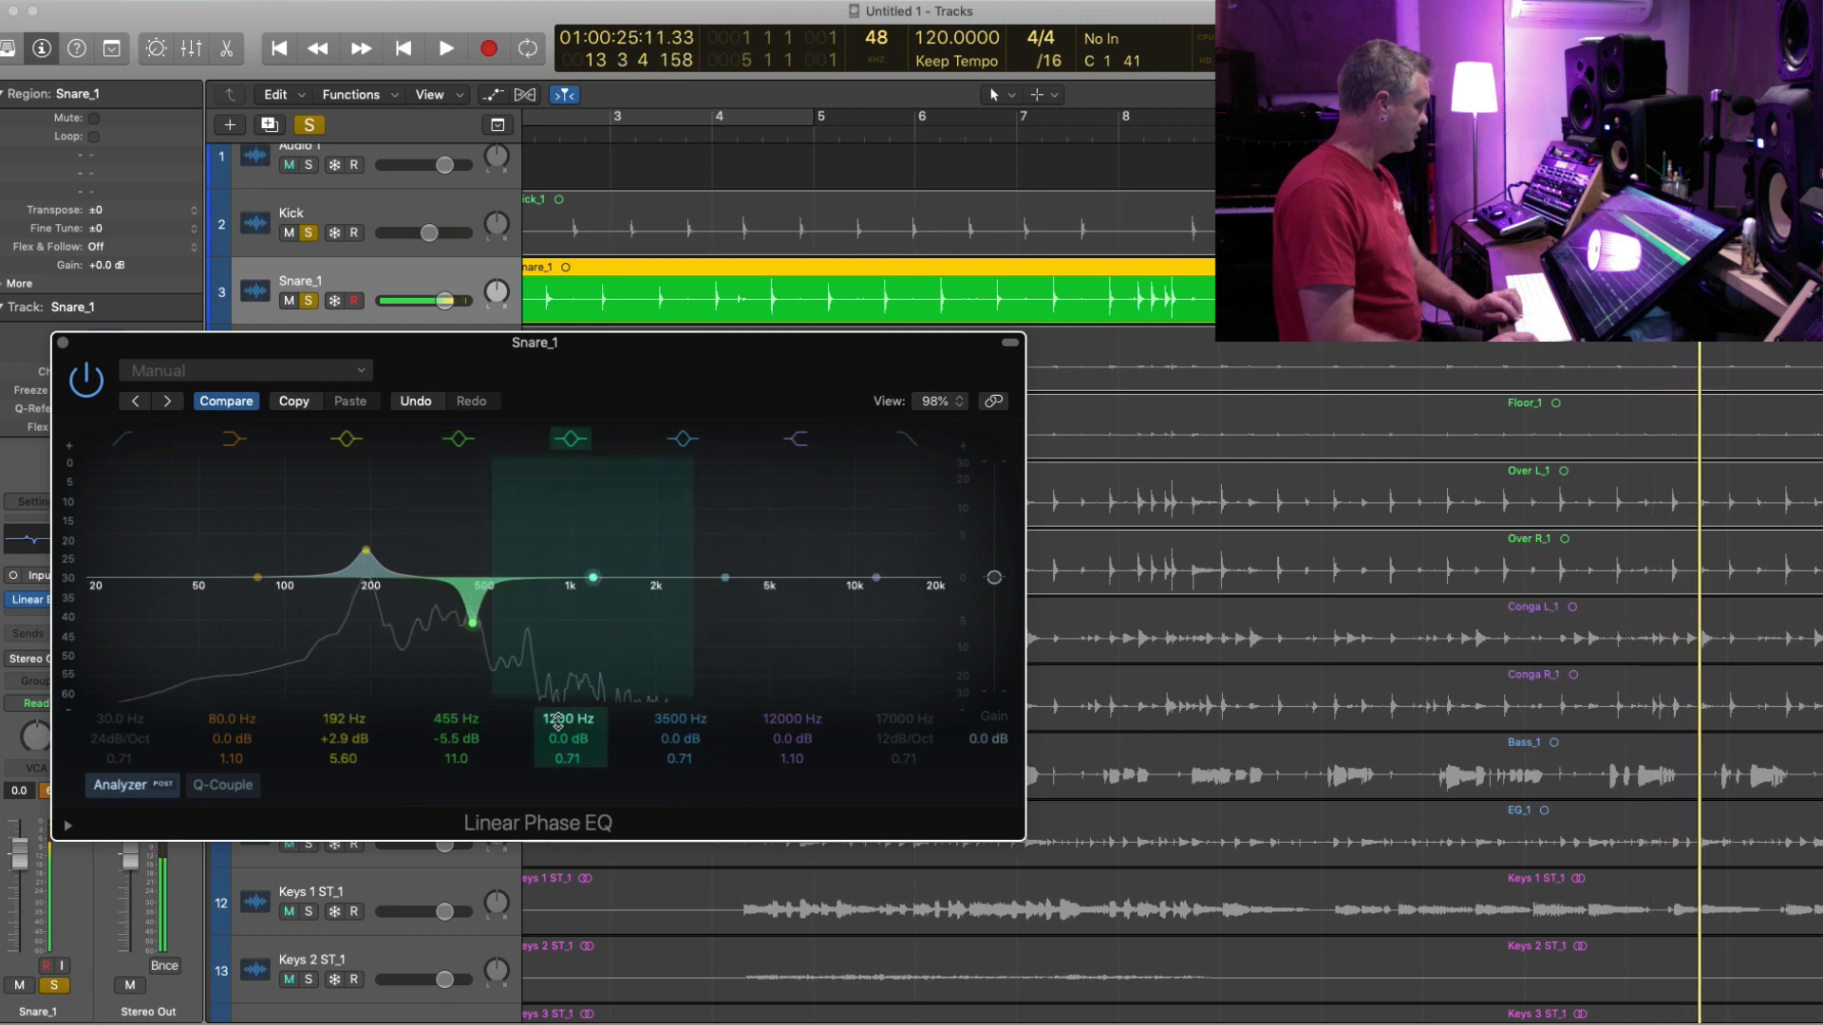
- Sweep the snare EQ's 1200 Hz band for resonance during playback and set it to 295 Hz, -5.7 dB, Q 12.0
{"action": "left_click_drag", "start_coordinate": [566, 757], "coordinate": [567, 722]}
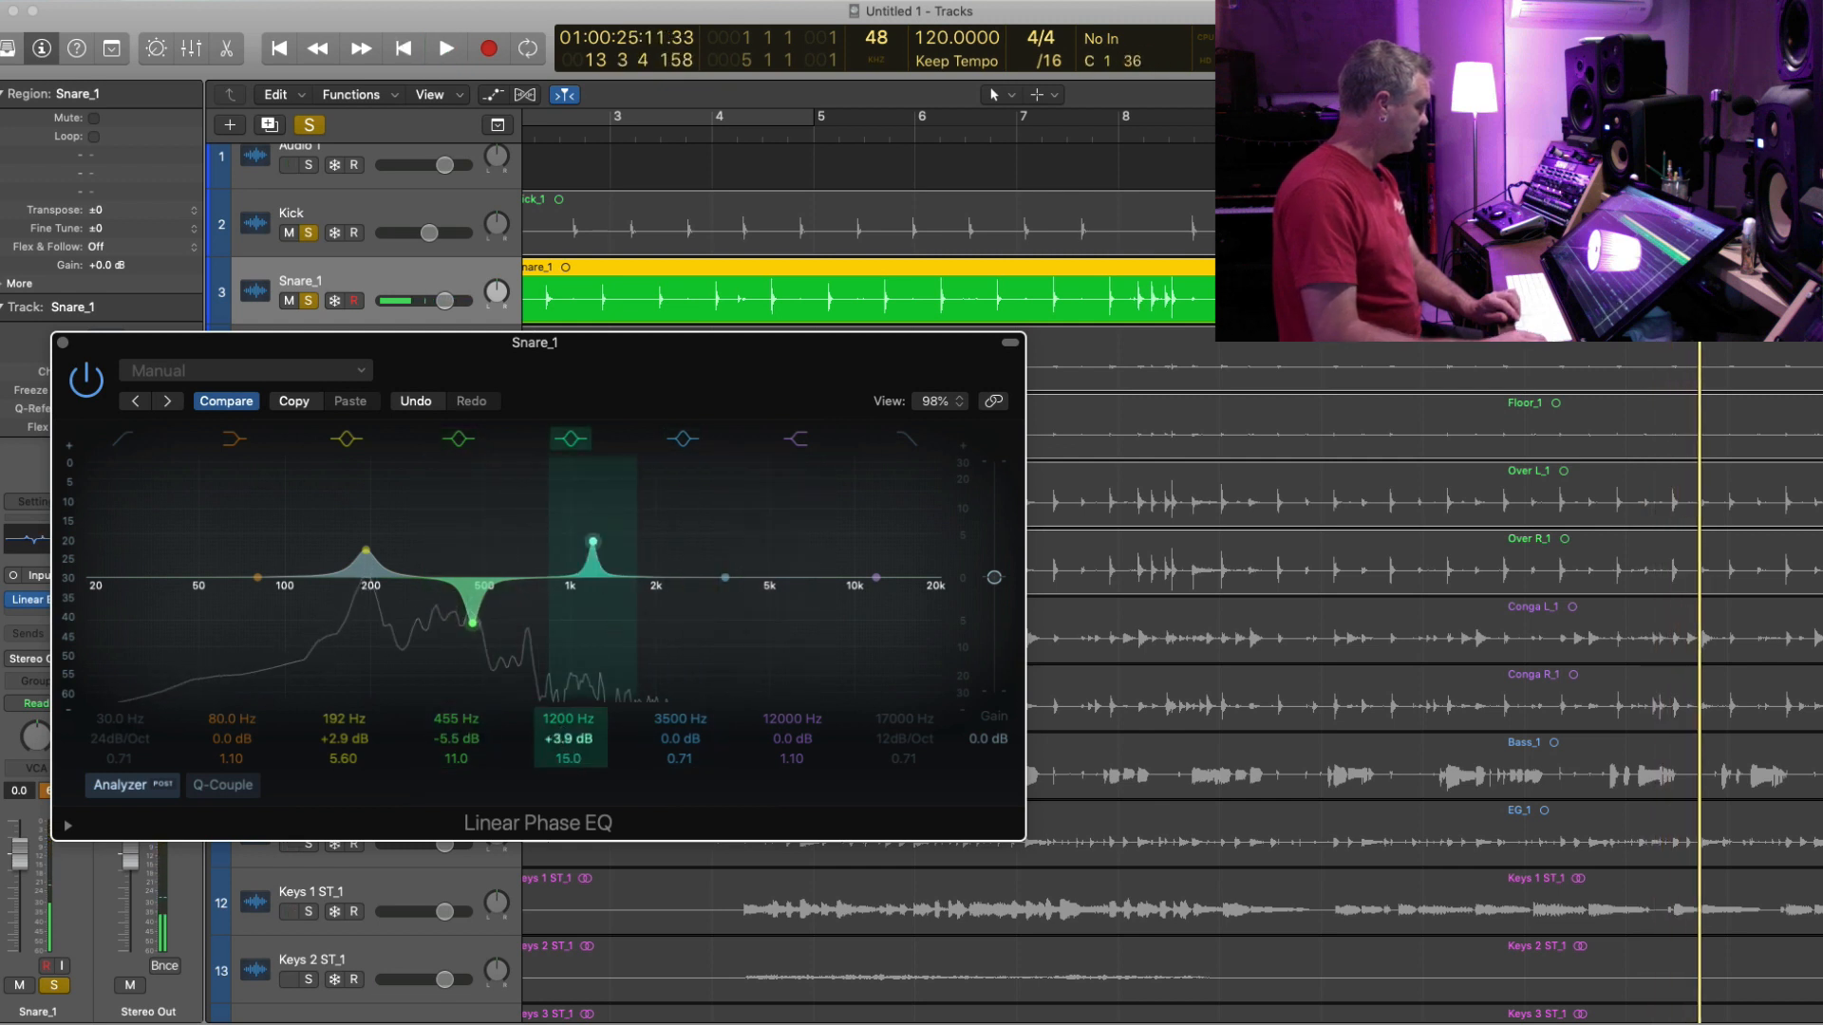
{"action": "key", "text": "space"}
{"action": "left_click_drag", "start_coordinate": [593, 541], "coordinate": [417, 532]}
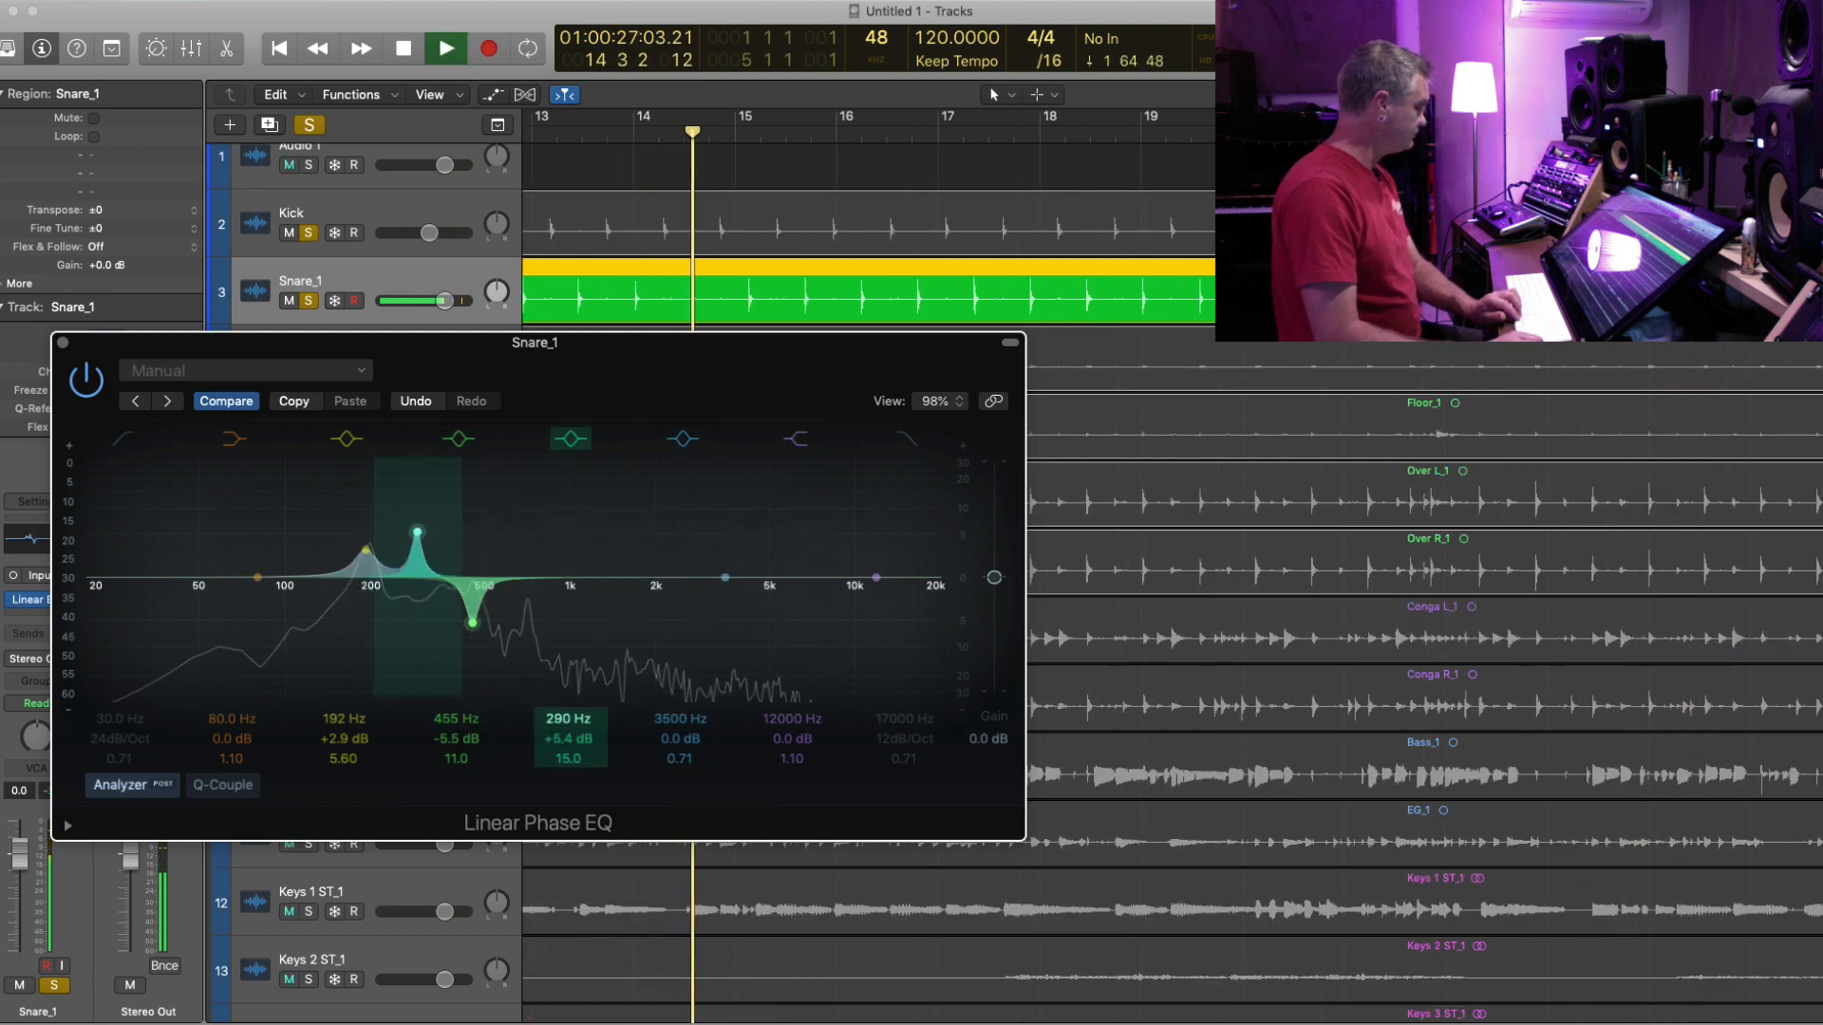
{"action": "left_click_drag", "start_coordinate": [568, 758], "coordinate": [560, 710]}
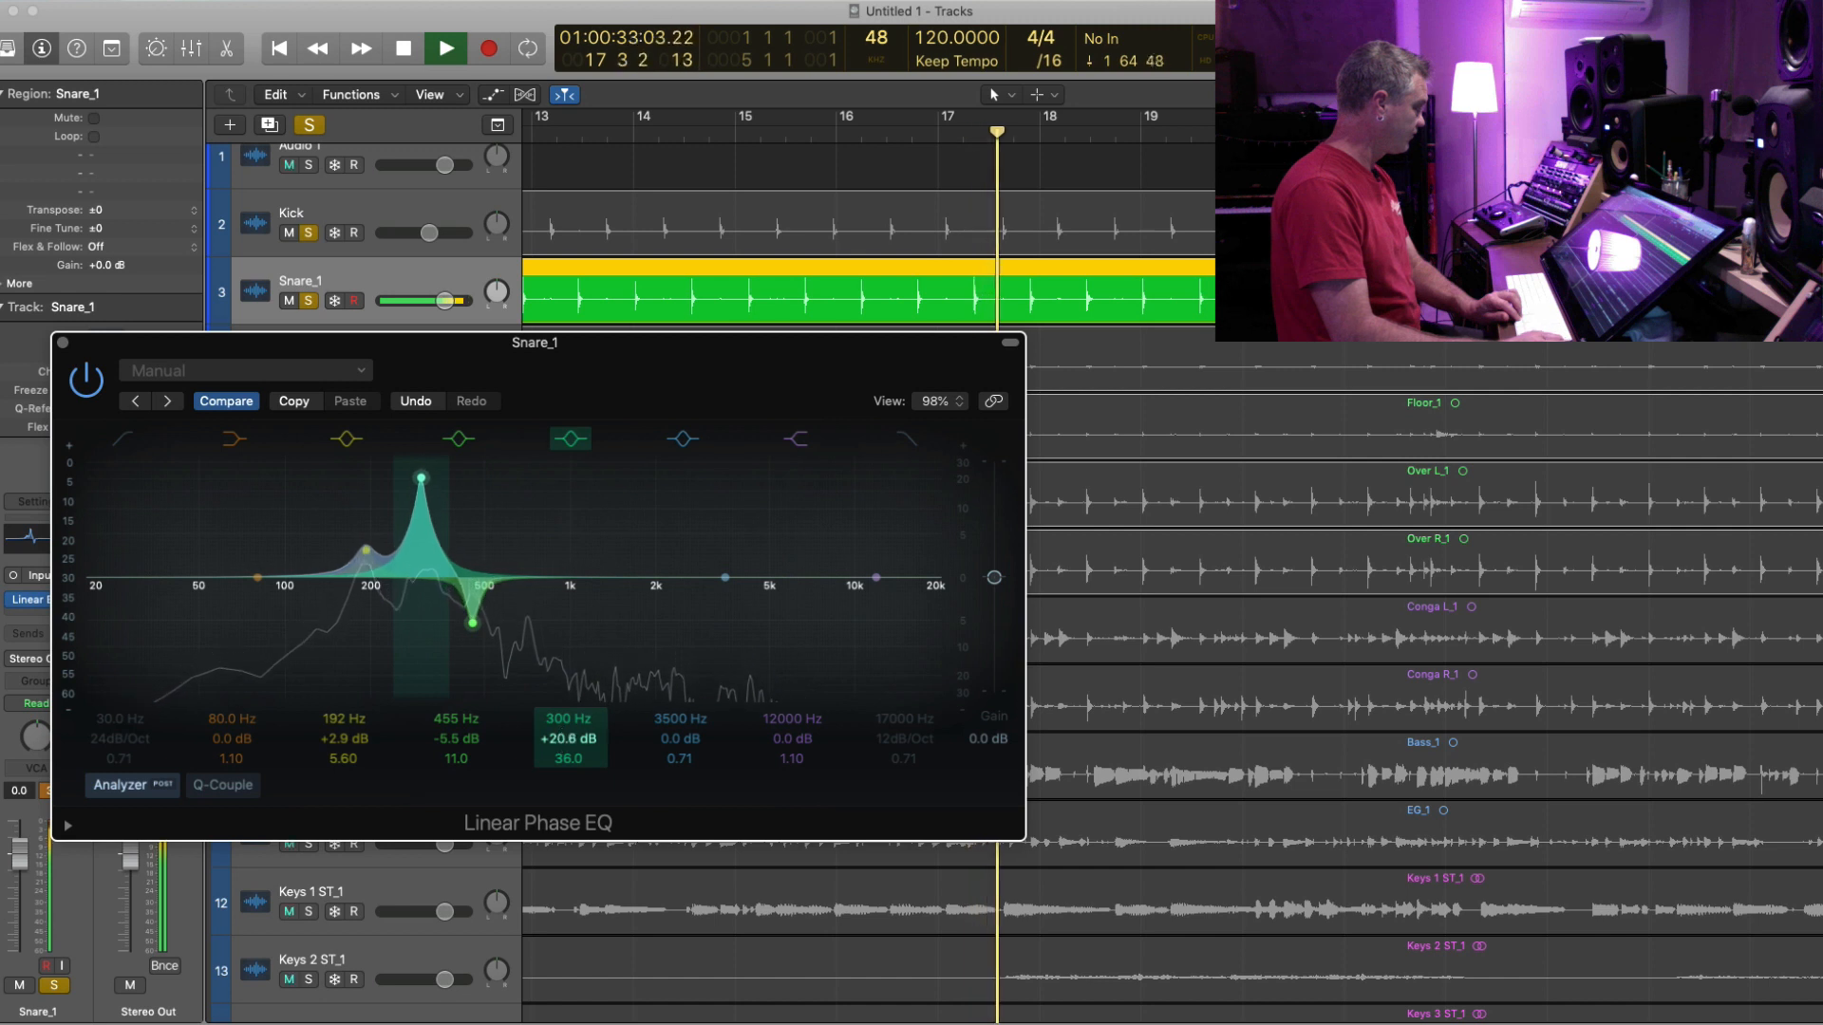
{"action": "left_click_drag", "start_coordinate": [569, 738], "coordinate": [569, 888]}
{"action": "left_click_drag", "start_coordinate": [569, 759], "coordinate": [568, 803]}
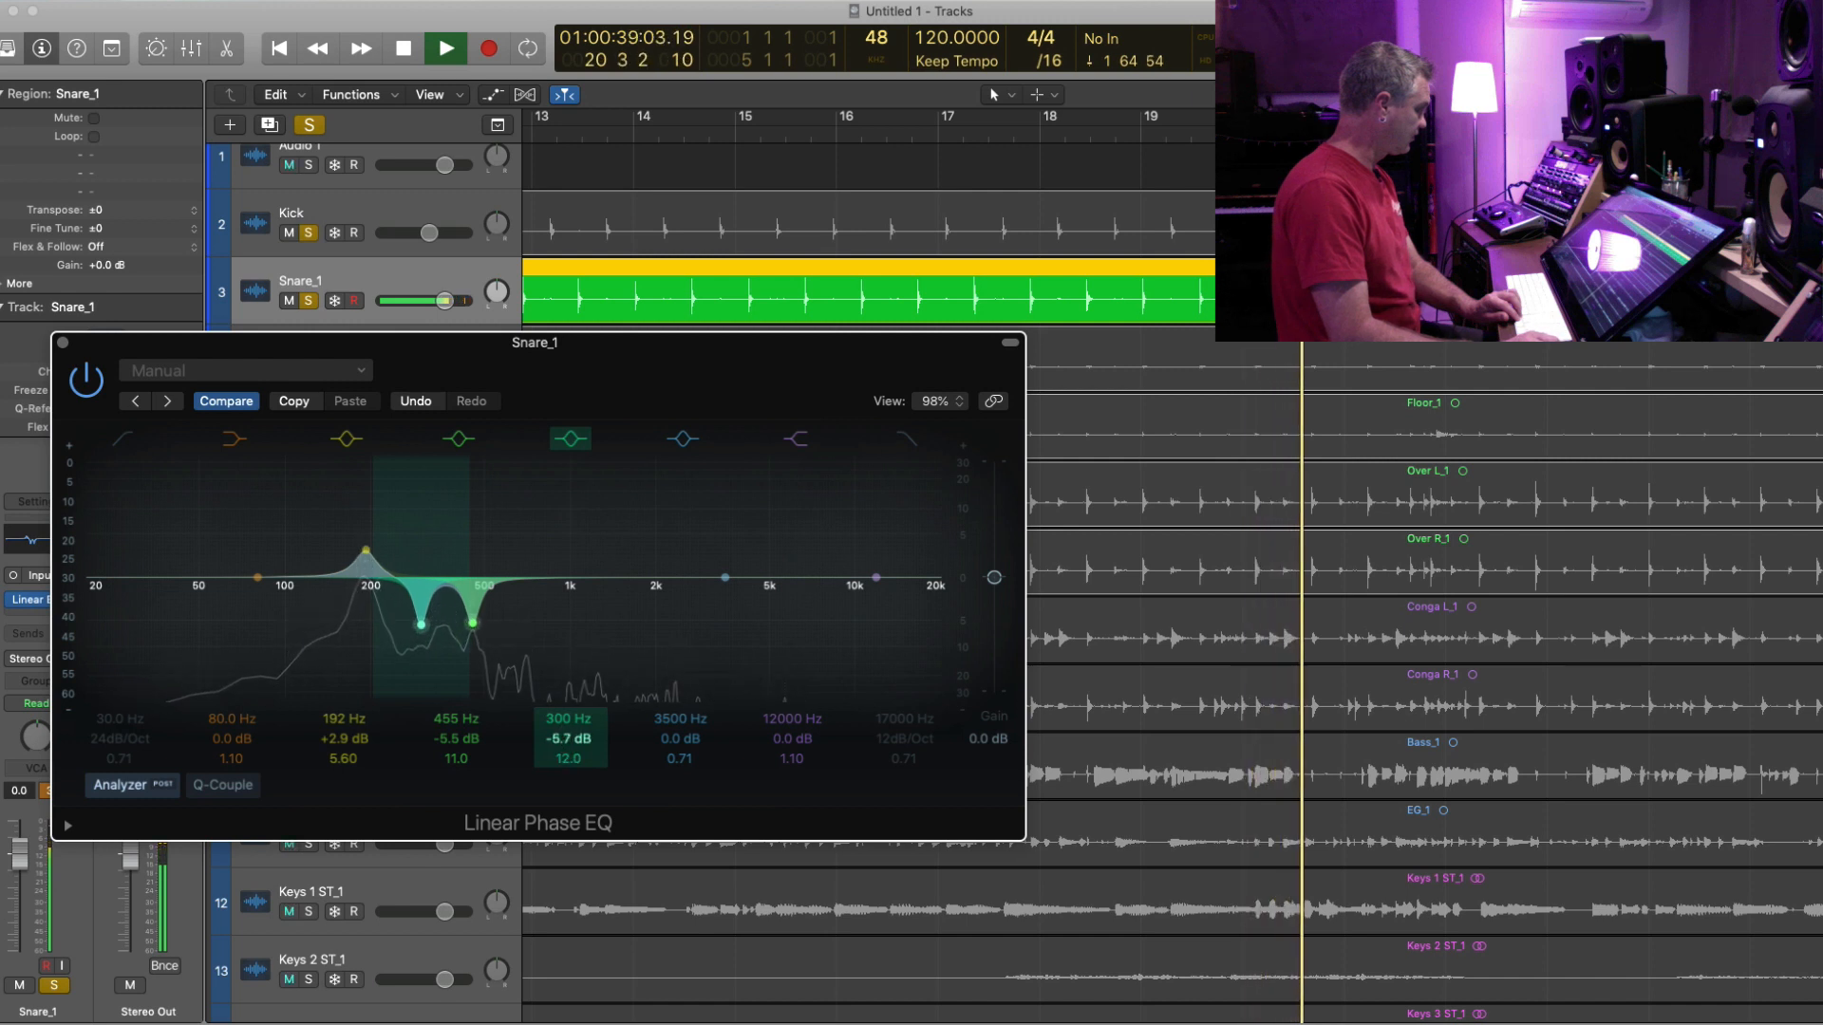
{"action": "left_click_drag", "start_coordinate": [560, 719], "coordinate": [561, 725]}
{"action": "key", "text": "space"}
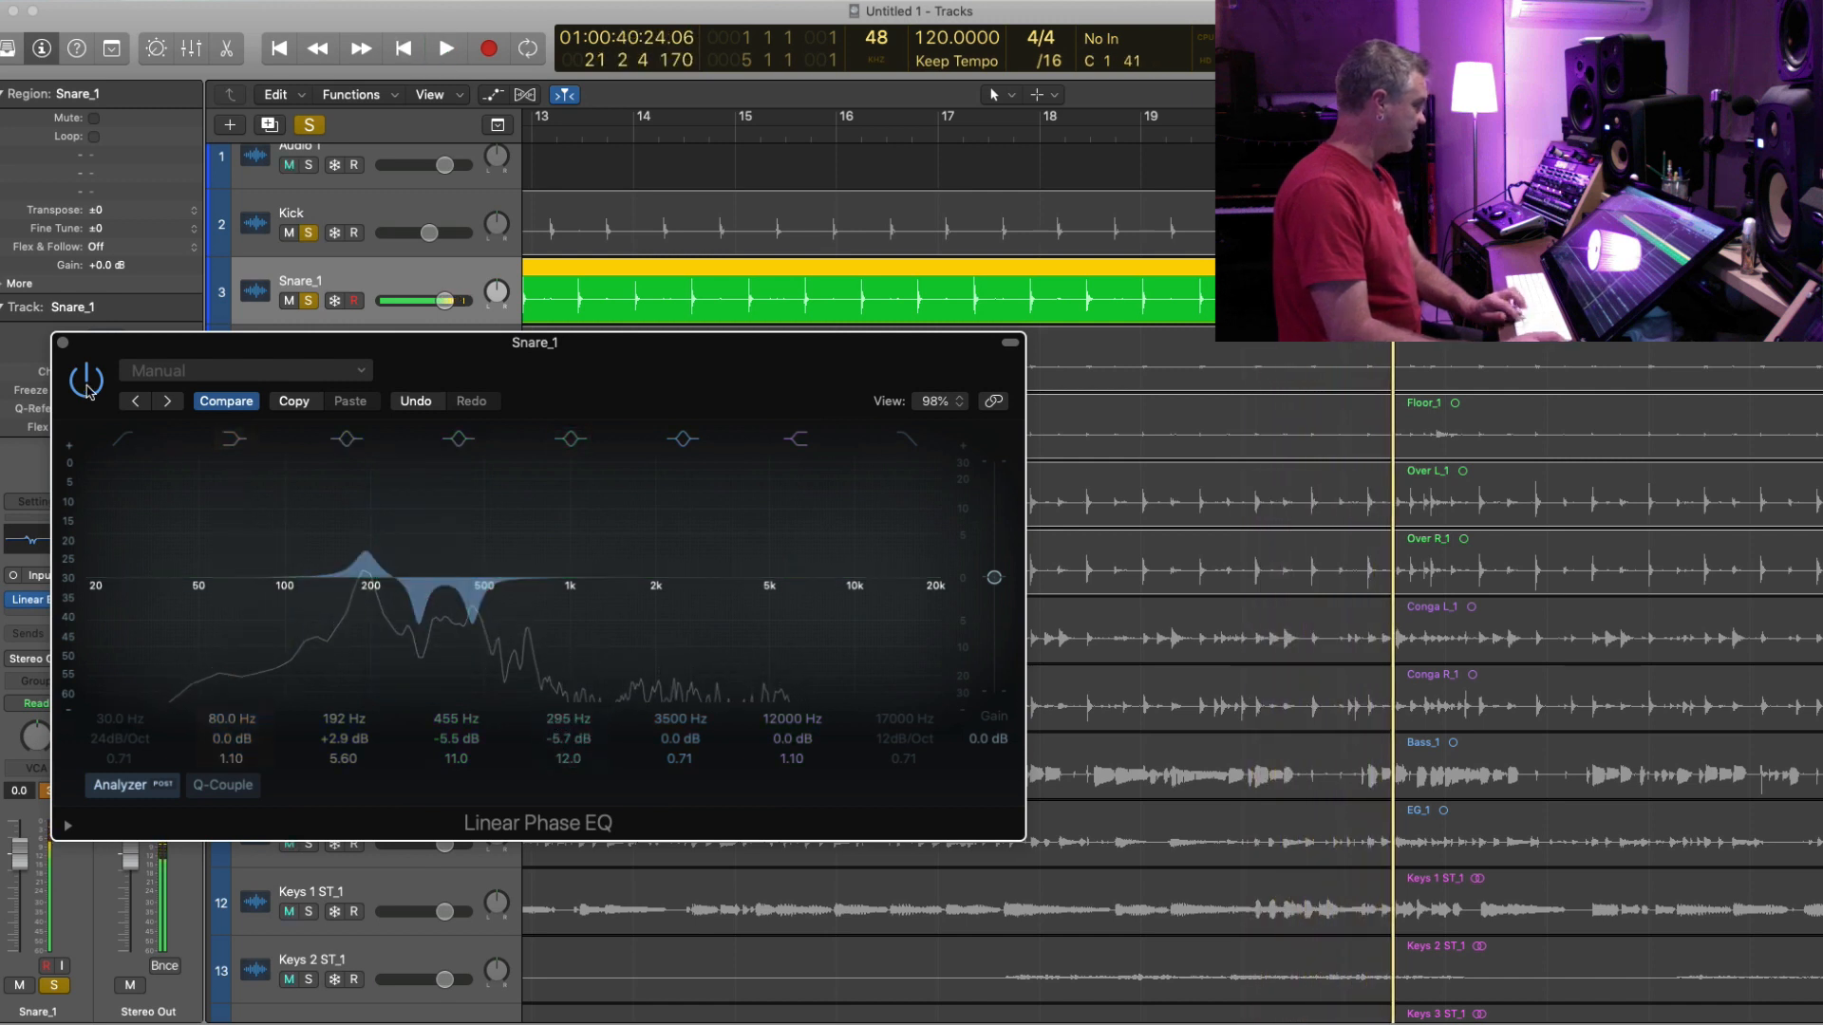
- Compare the snare sound with its Linear Phase EQ bypassed and enabled during playback
{"action": "key", "text": "space"}
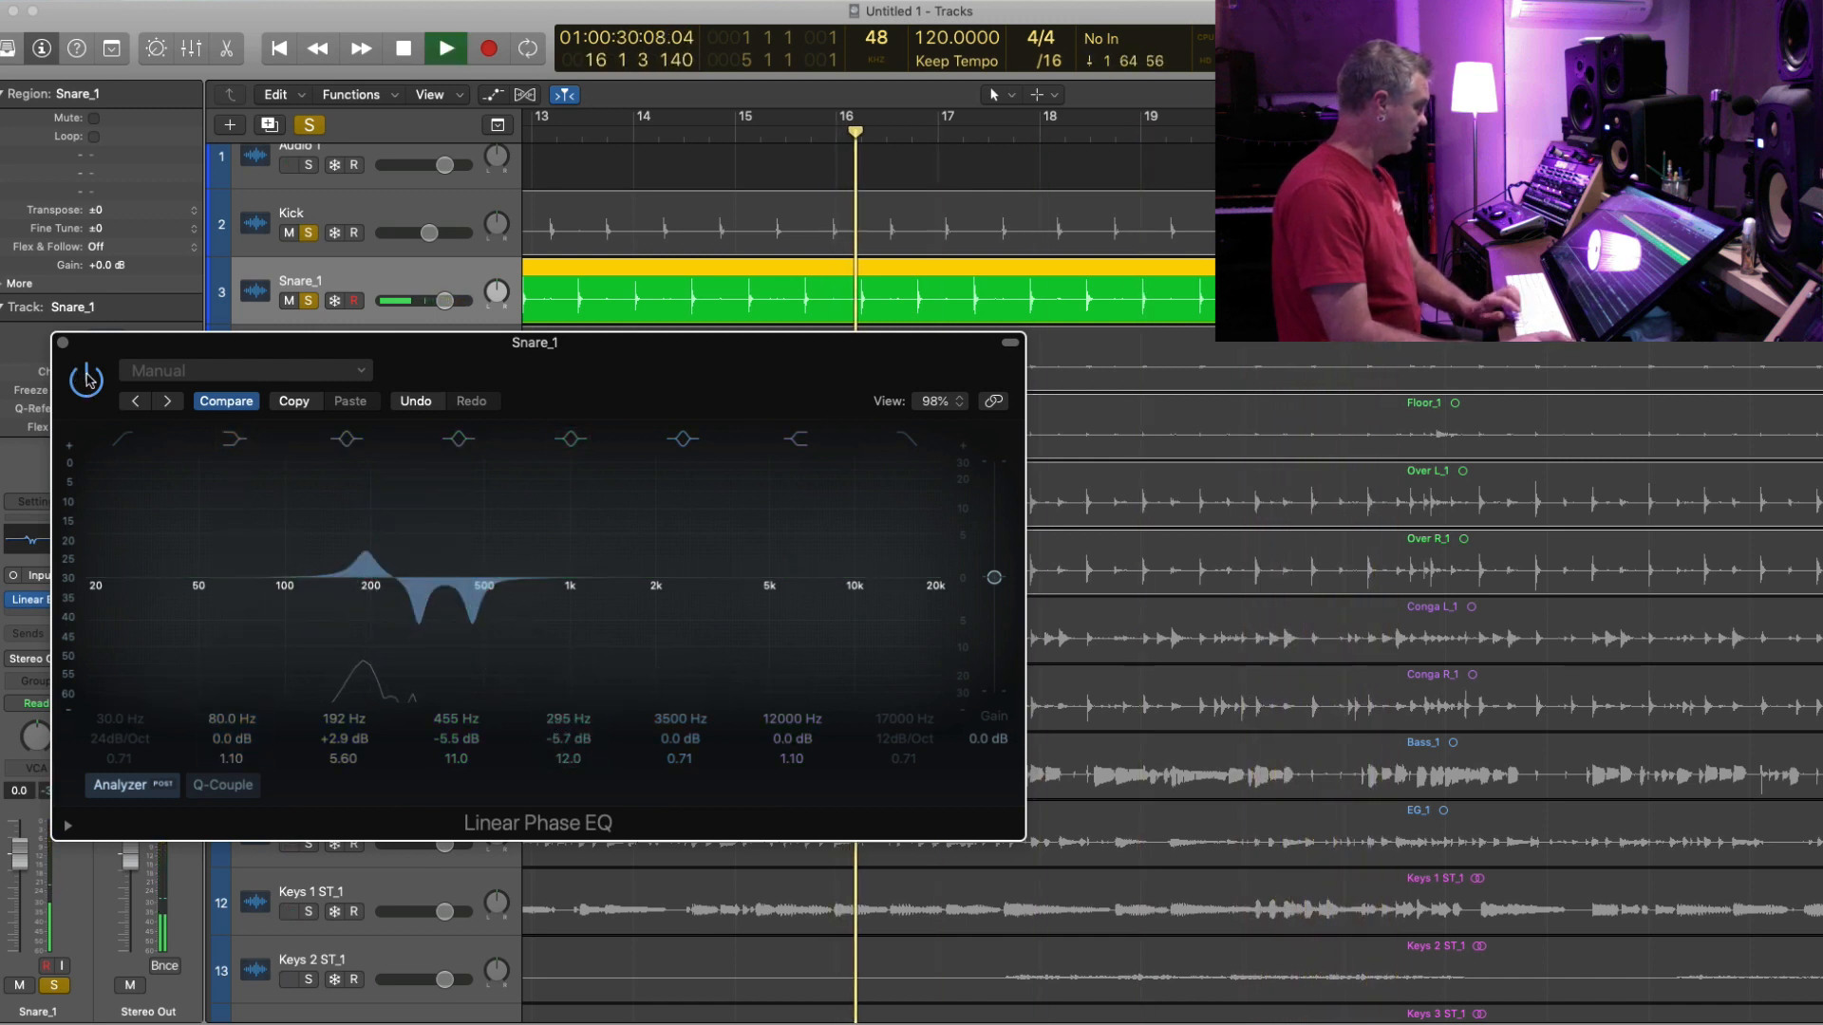
{"action": "left_click", "coordinate": [86, 378]}
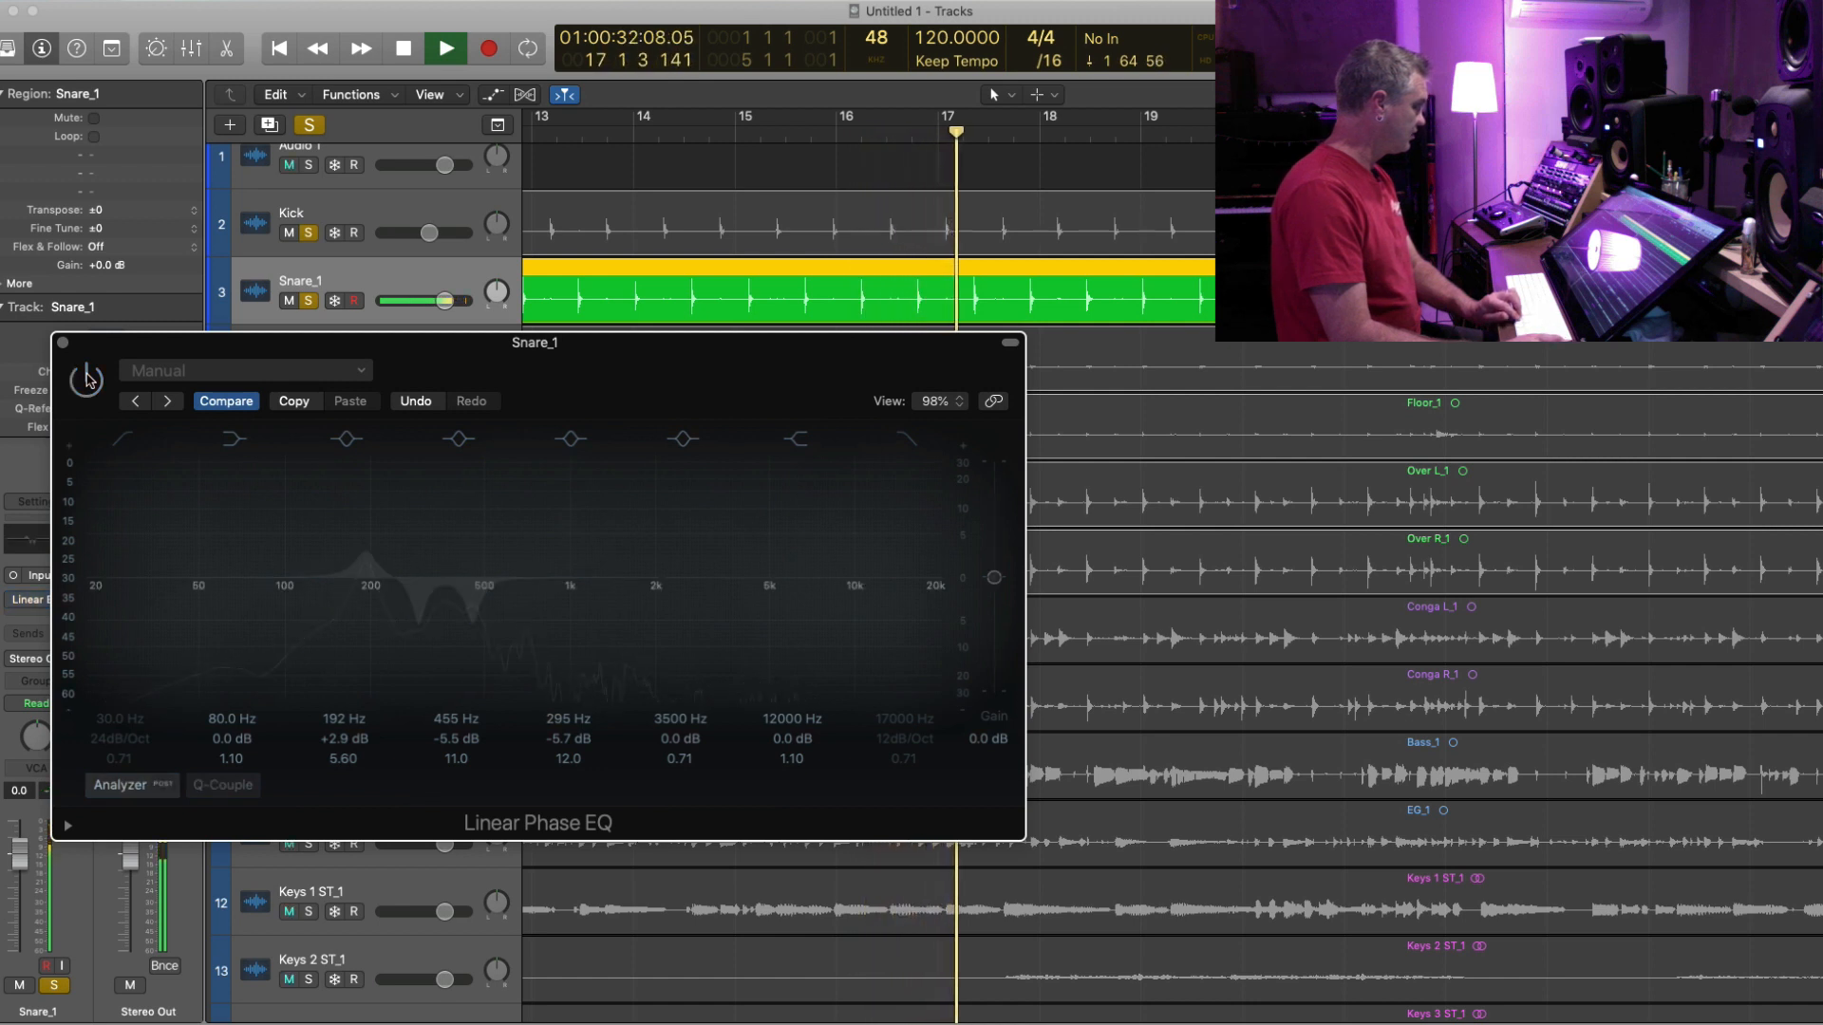
{"action": "left_click", "coordinate": [86, 378]}
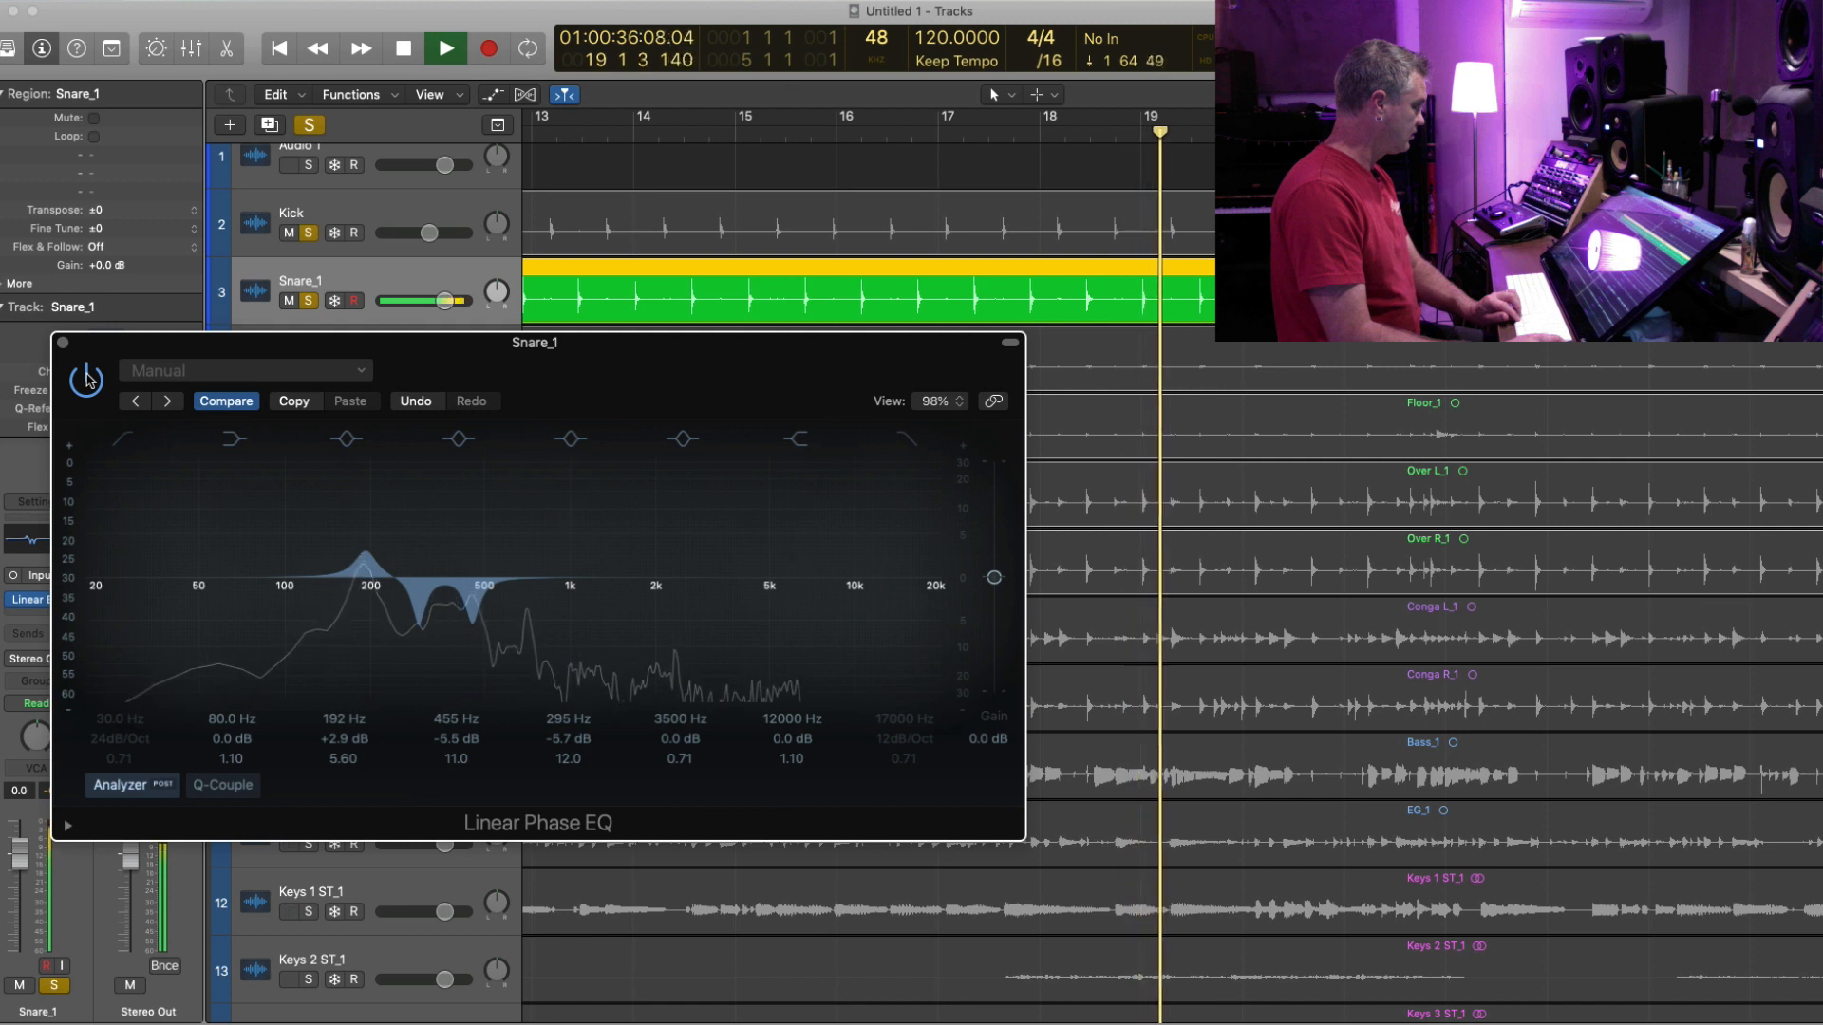
{"action": "key", "text": "space"}
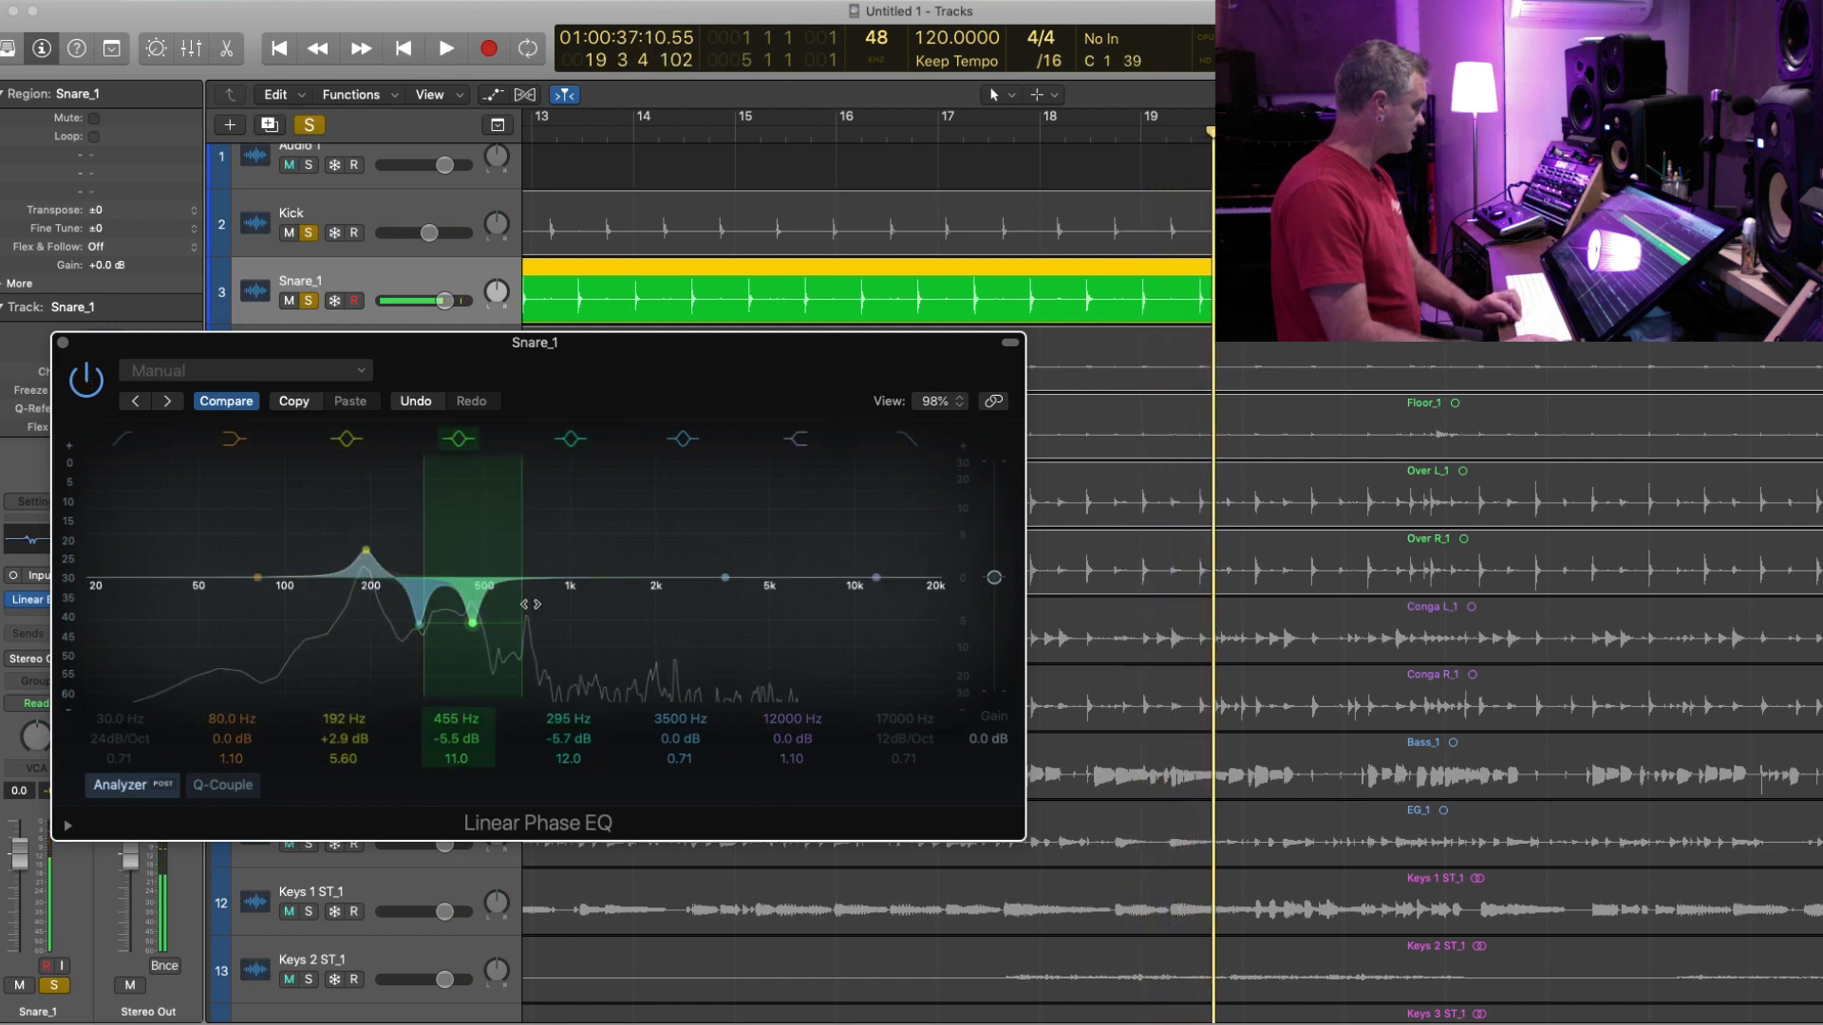
- Move the snare EQ's 3500 Hz band to 710 Hz and cut it by 2.7 dB with a Q of 26.0, checking by ear
{"action": "left_click_drag", "start_coordinate": [725, 578], "coordinate": [528, 583]}
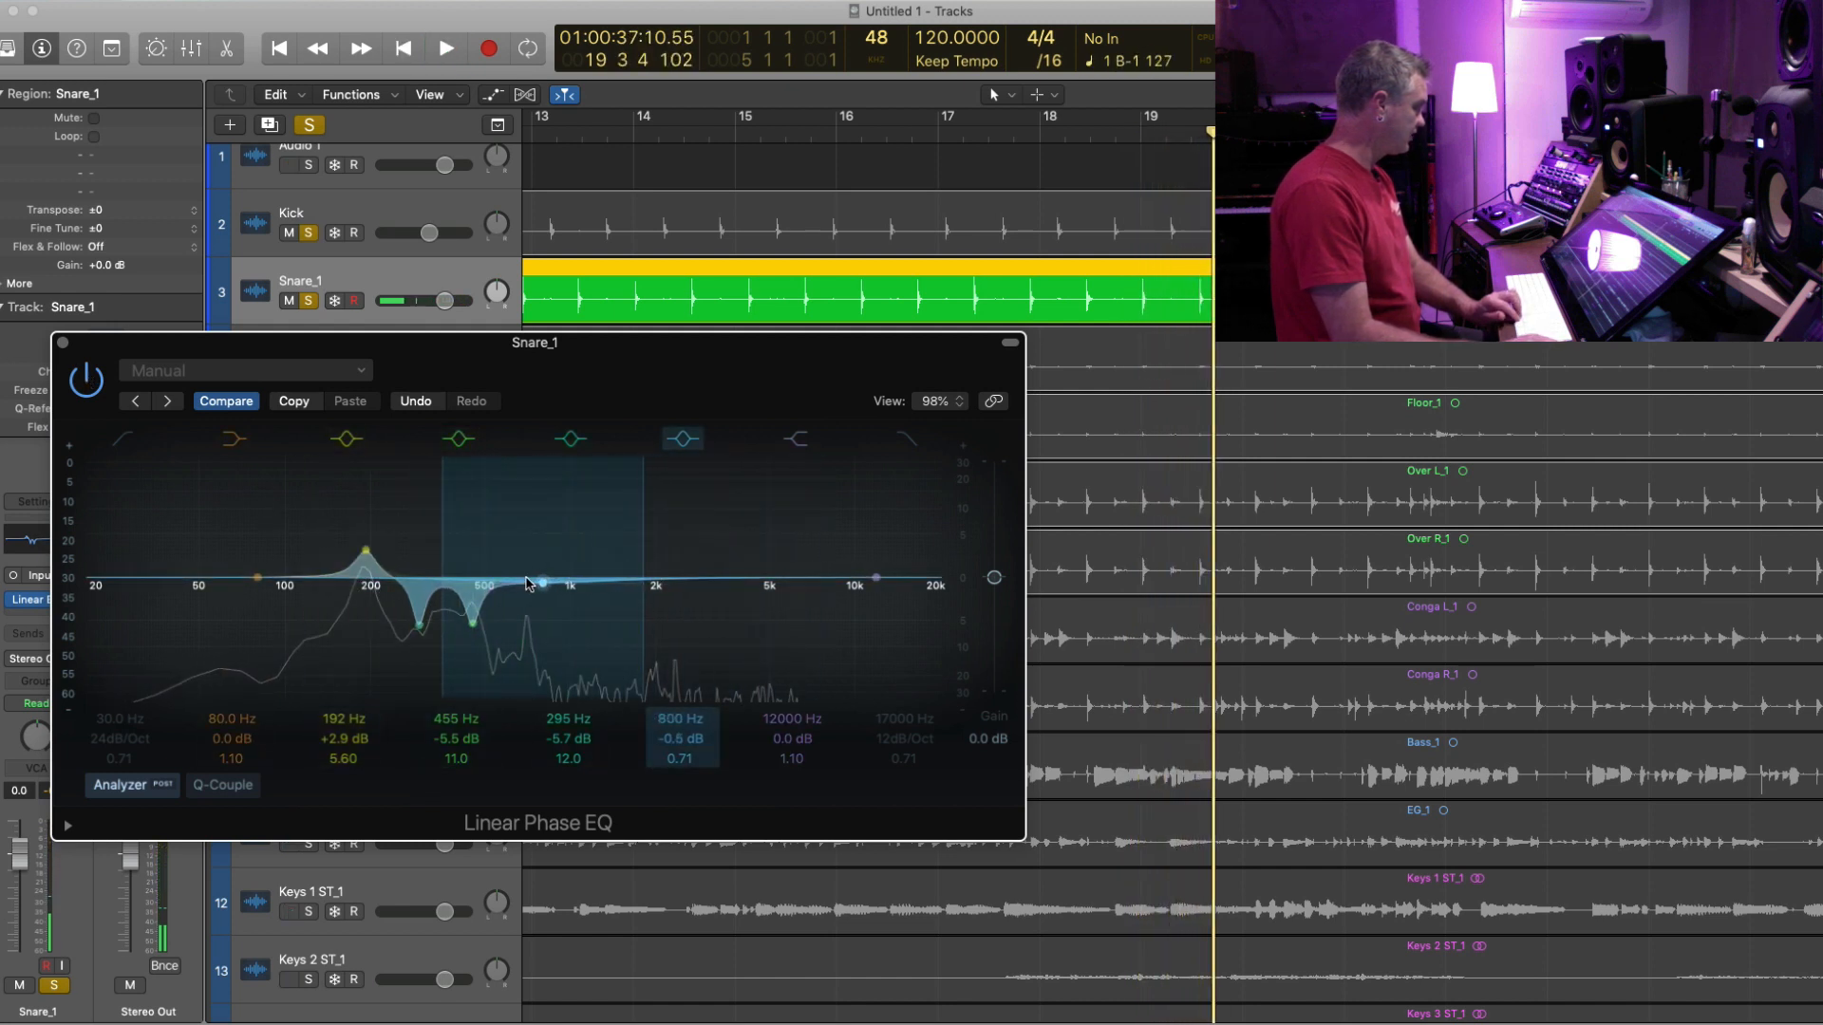
{"action": "mouse_move", "coordinate": [680, 759]}
{"action": "left_mouse_down"}
{"action": "mouse_move", "coordinate": [676, 684]}
{"action": "mouse_move", "coordinate": [676, 740]}
{"action": "left_mouse_up"}
{"action": "key", "text": "space"}
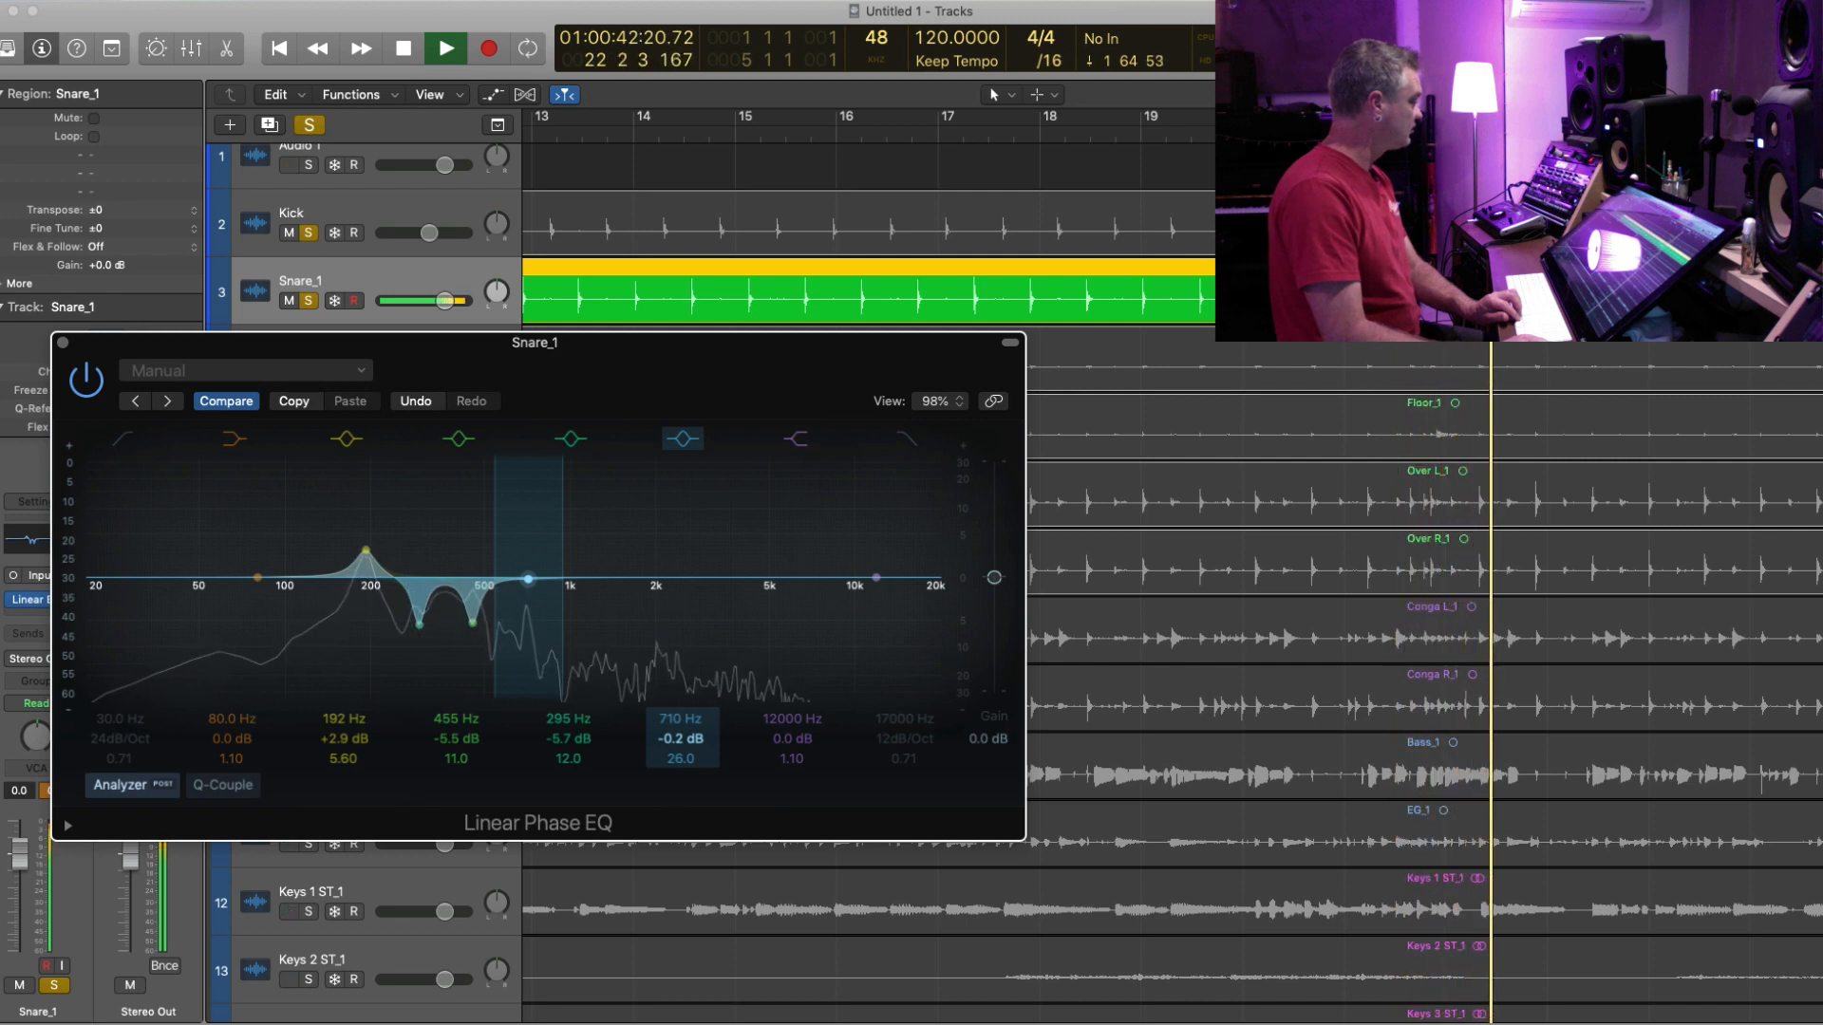
{"action": "key", "text": "space"}
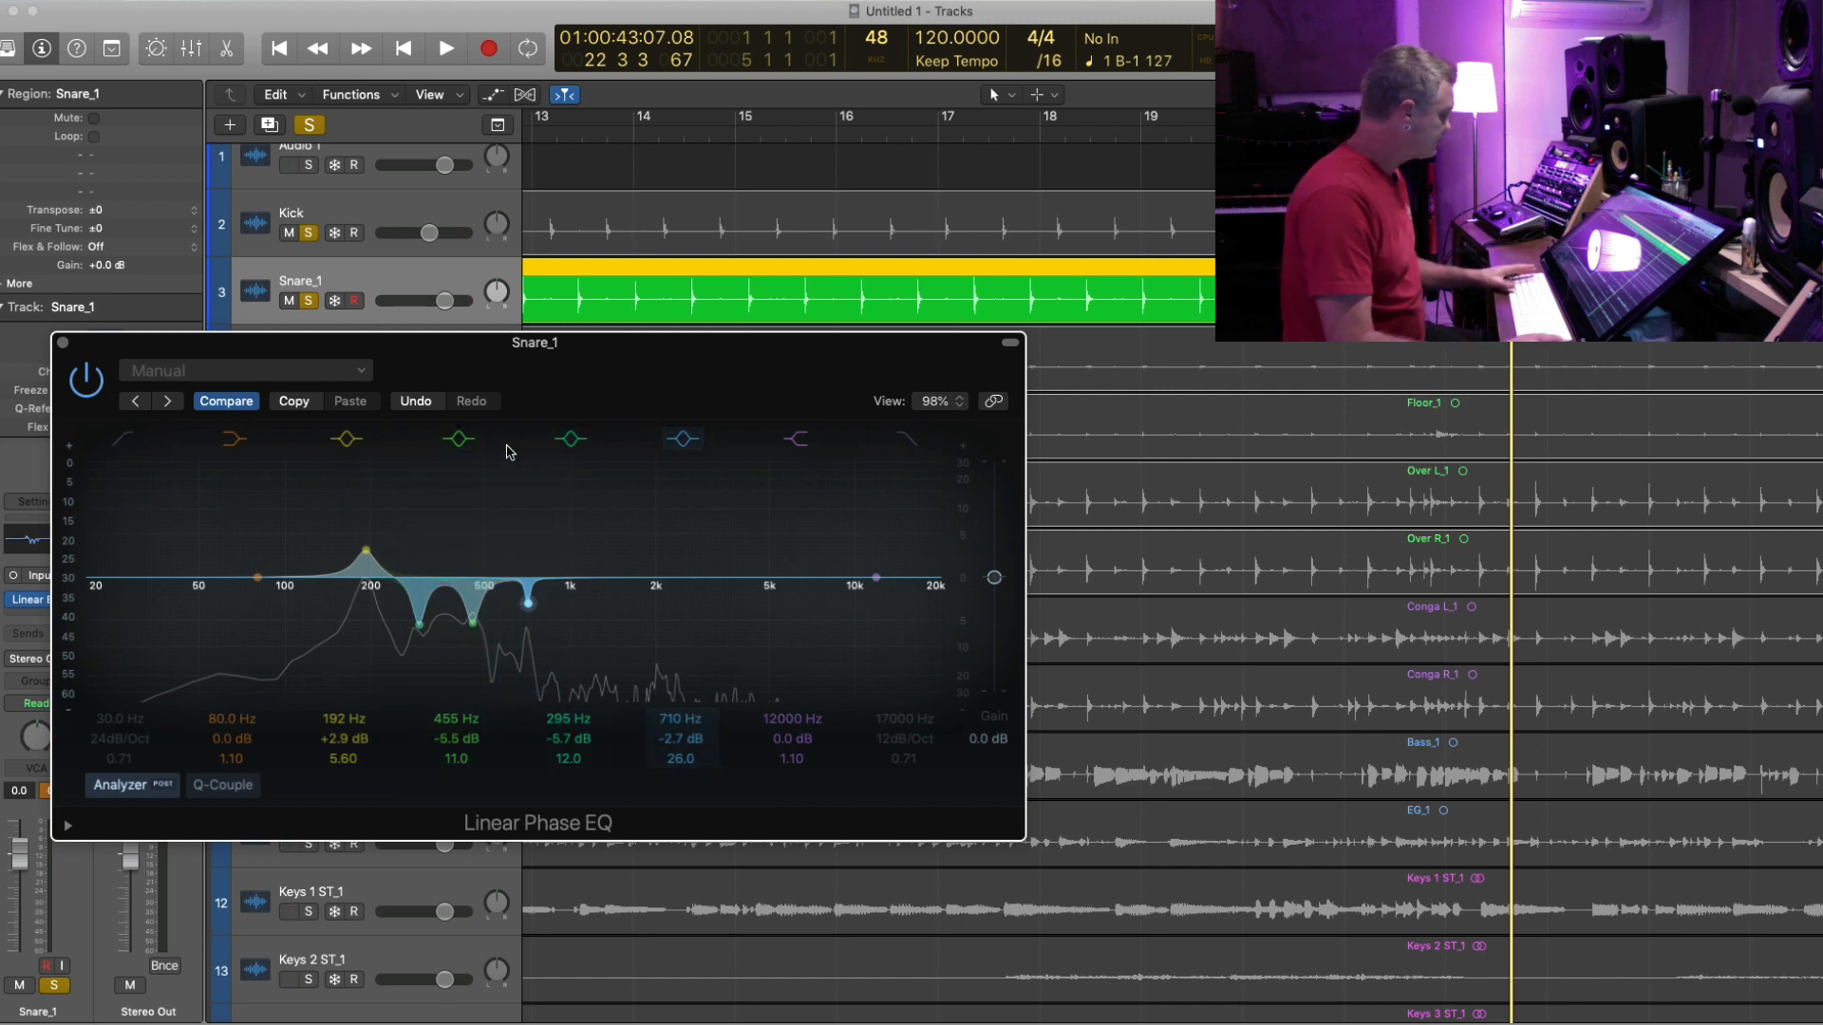
{"action": "key", "text": "space"}
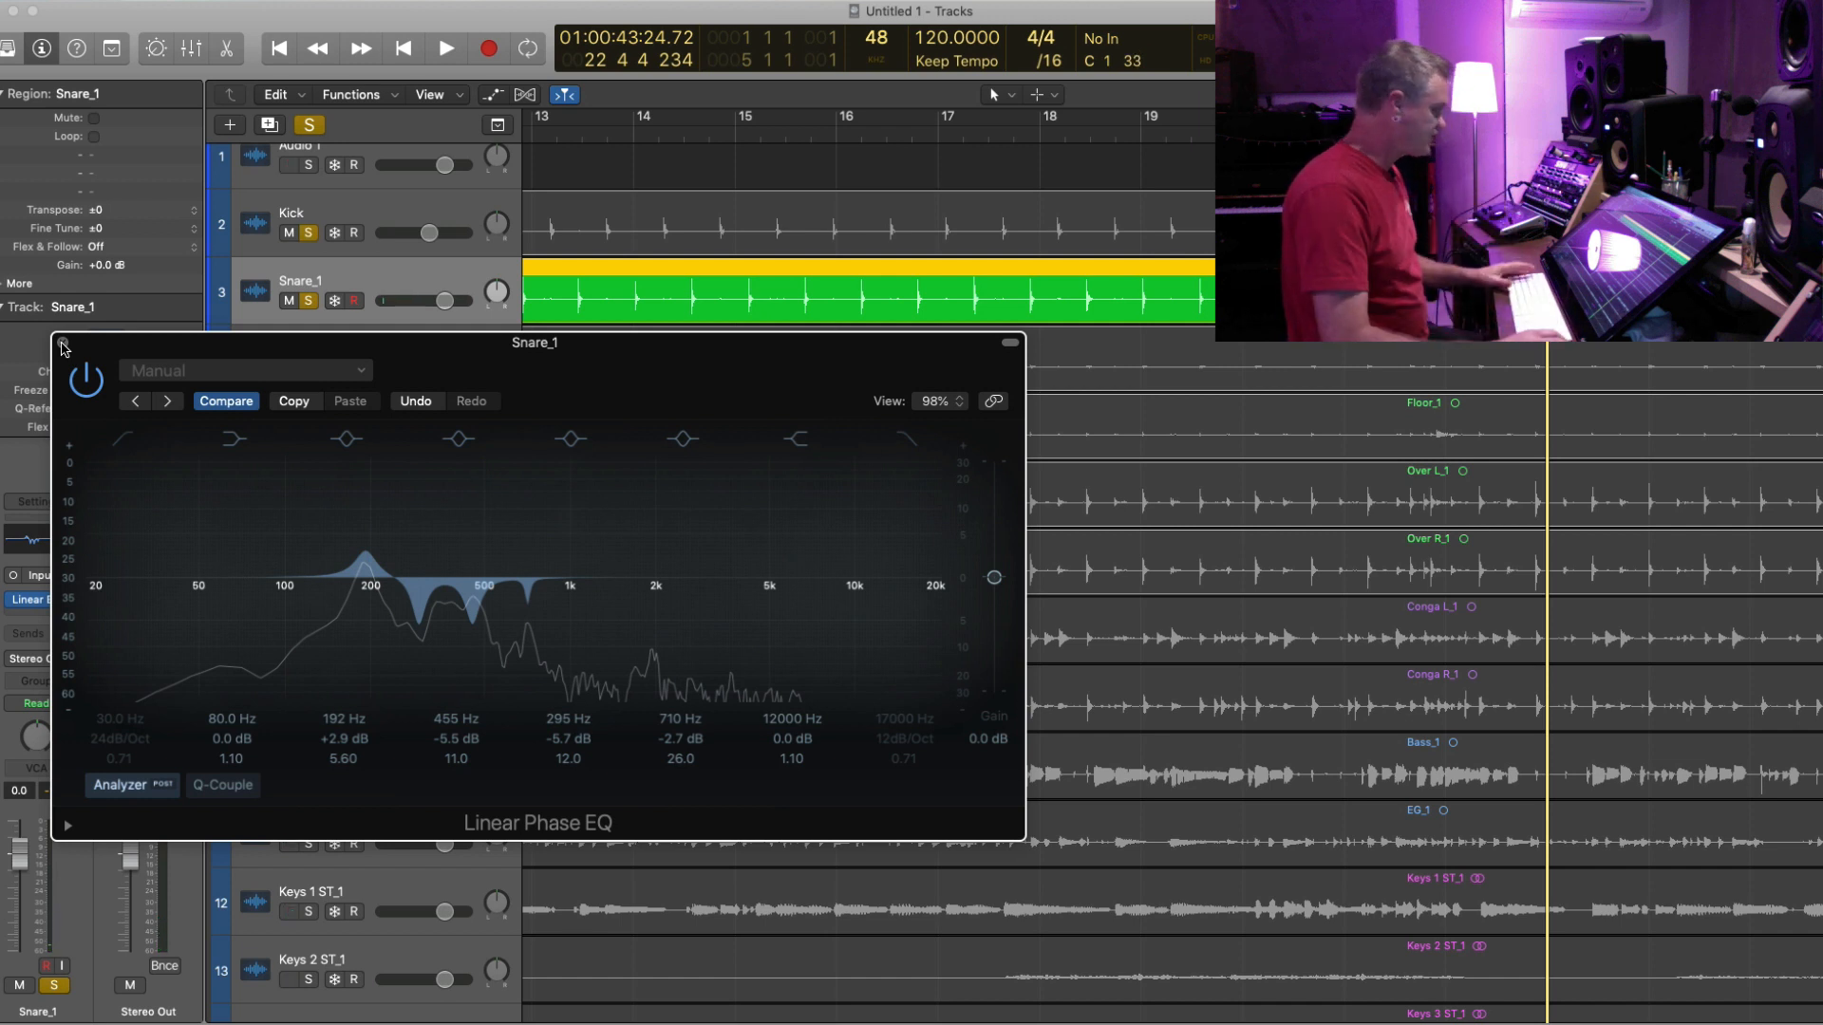
- Close the snare EQ window and replay the equalized snare from bar 15
{"action": "left_click", "coordinate": [63, 343]}
{"action": "key", "text": "comma"}
{"action": "key", "text": "comma"}
{"action": "key", "text": "comma"}
{"action": "key", "text": "comma"}
{"action": "key", "text": "comma"}
{"action": "key", "text": "comma"}
{"action": "key", "text": "comma"}
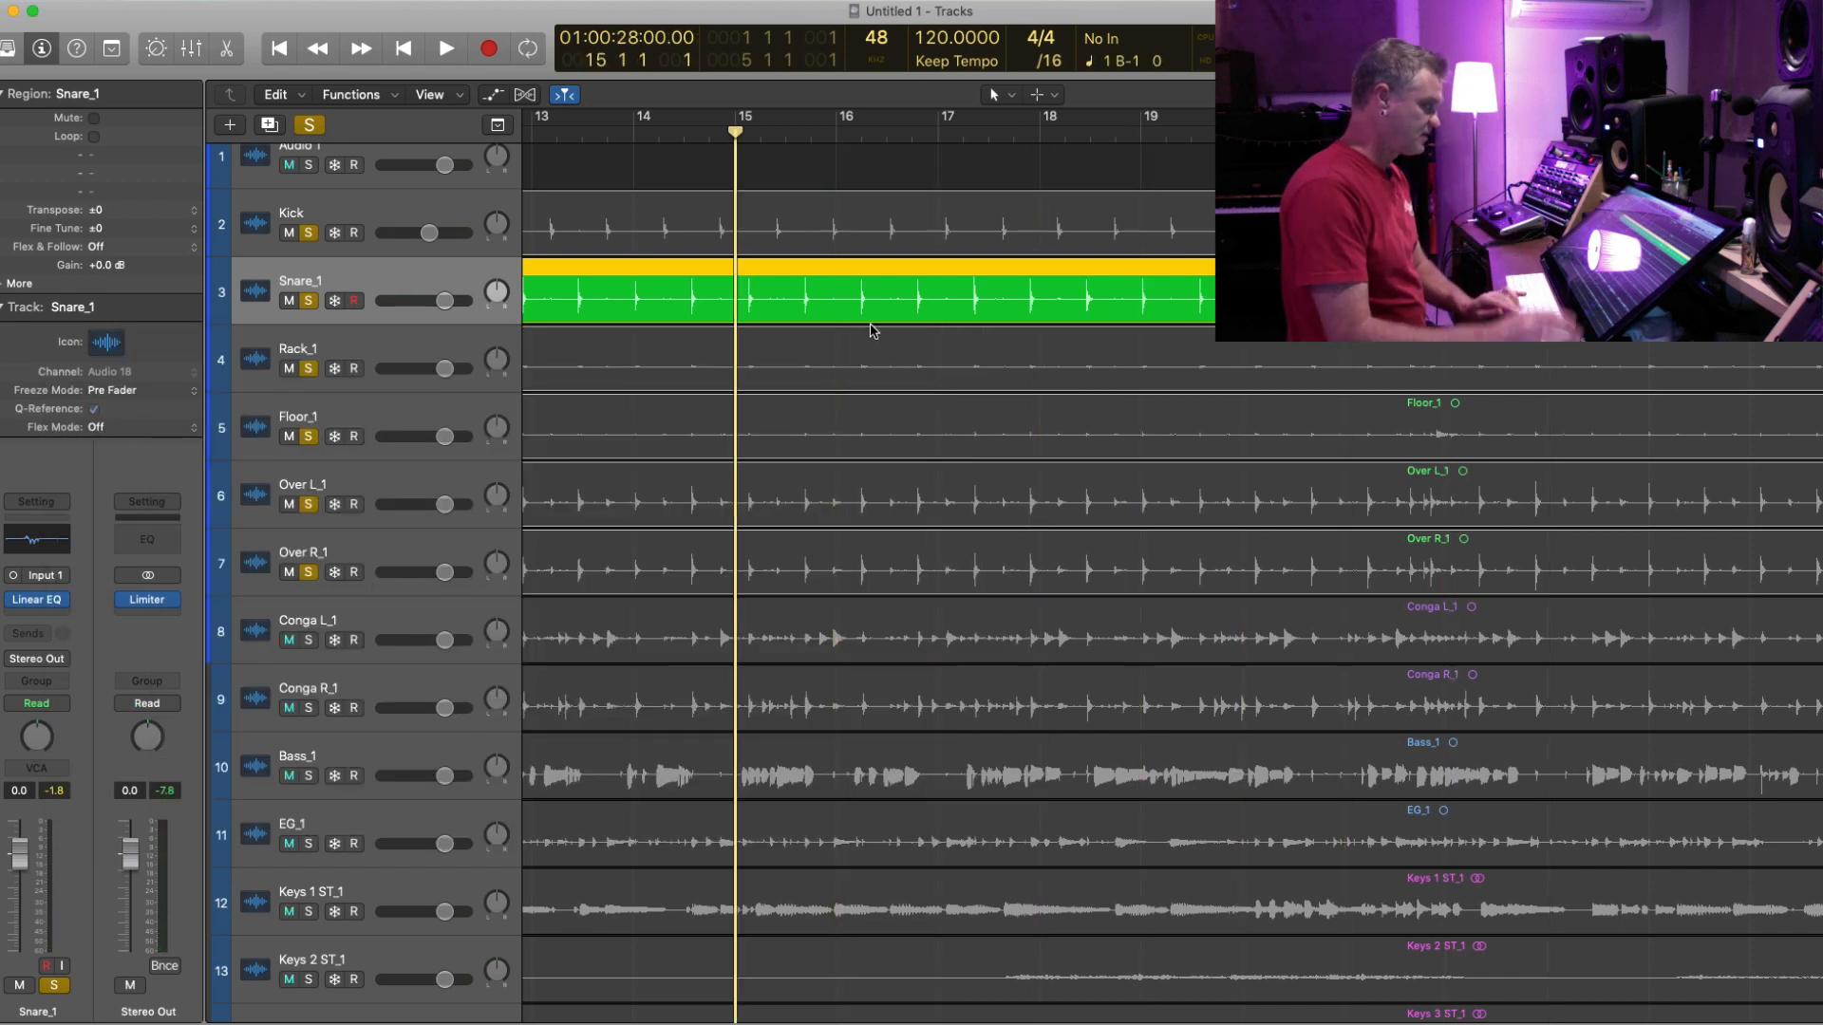
{"action": "key", "text": "space"}
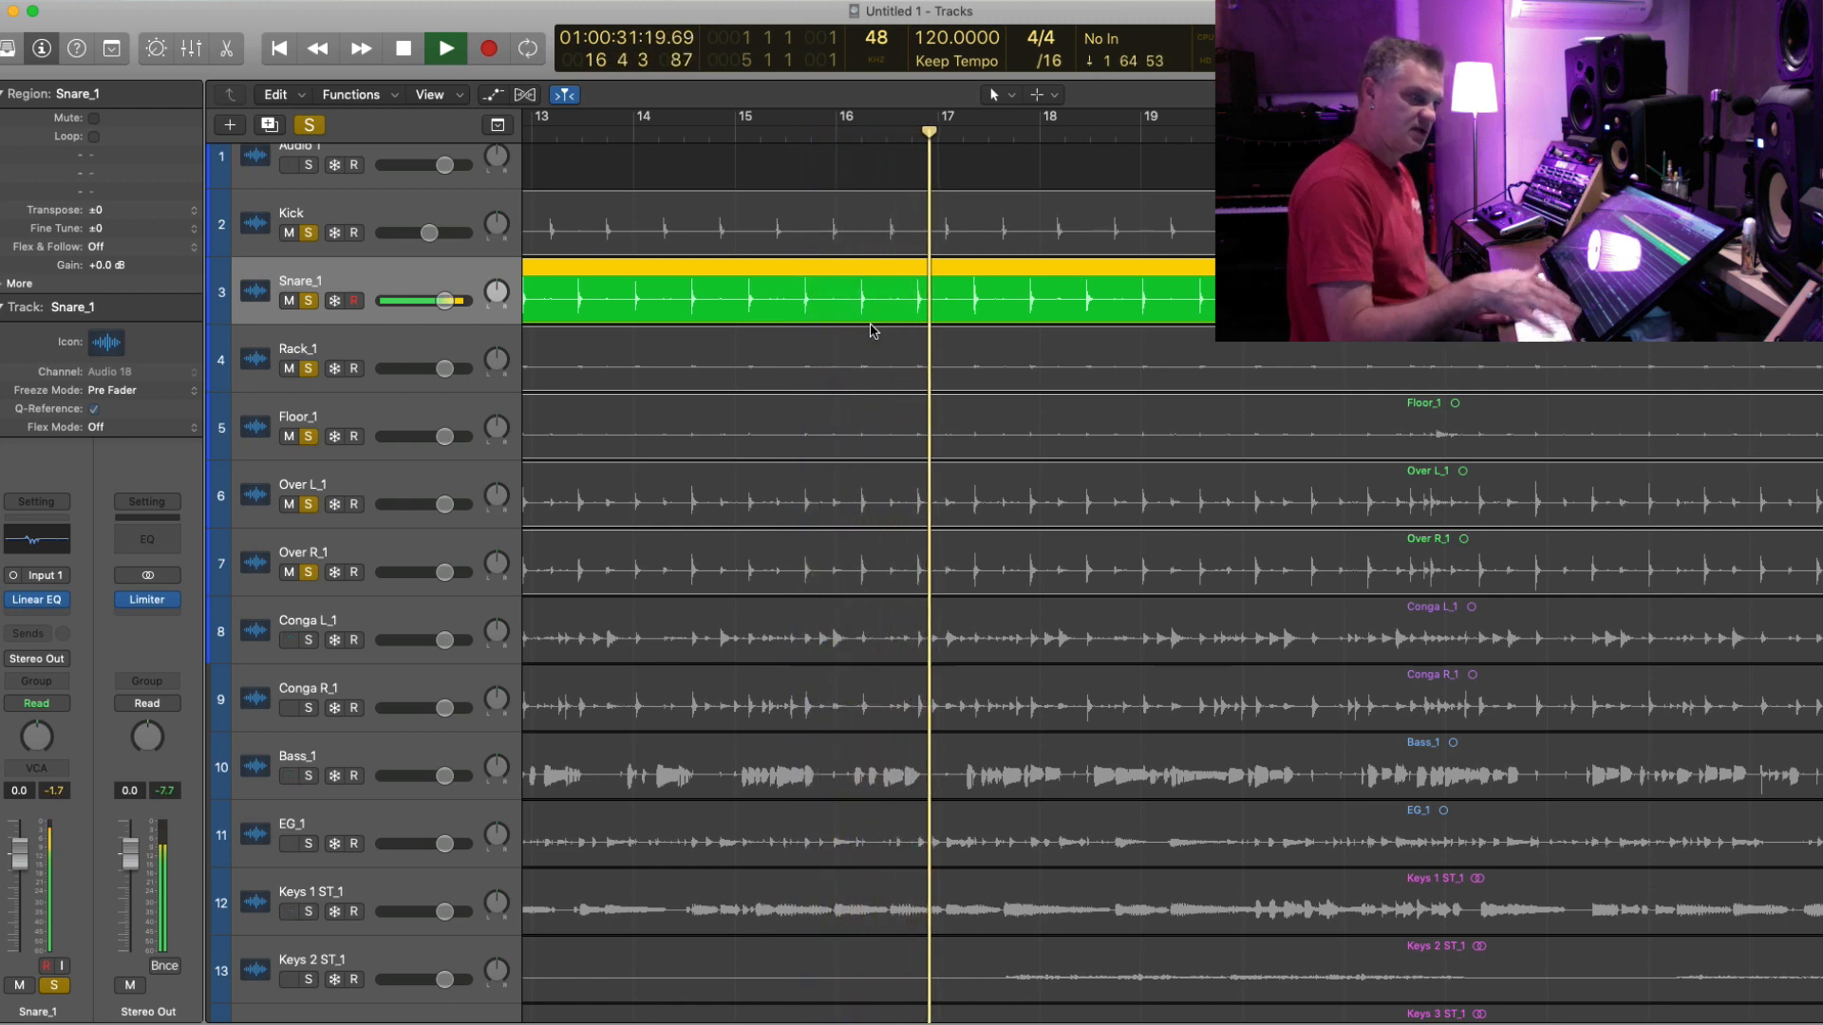
{"action": "key", "text": "super+Left"}
{"action": "key", "text": "super+Left"}
{"action": "key", "text": "super+Left"}
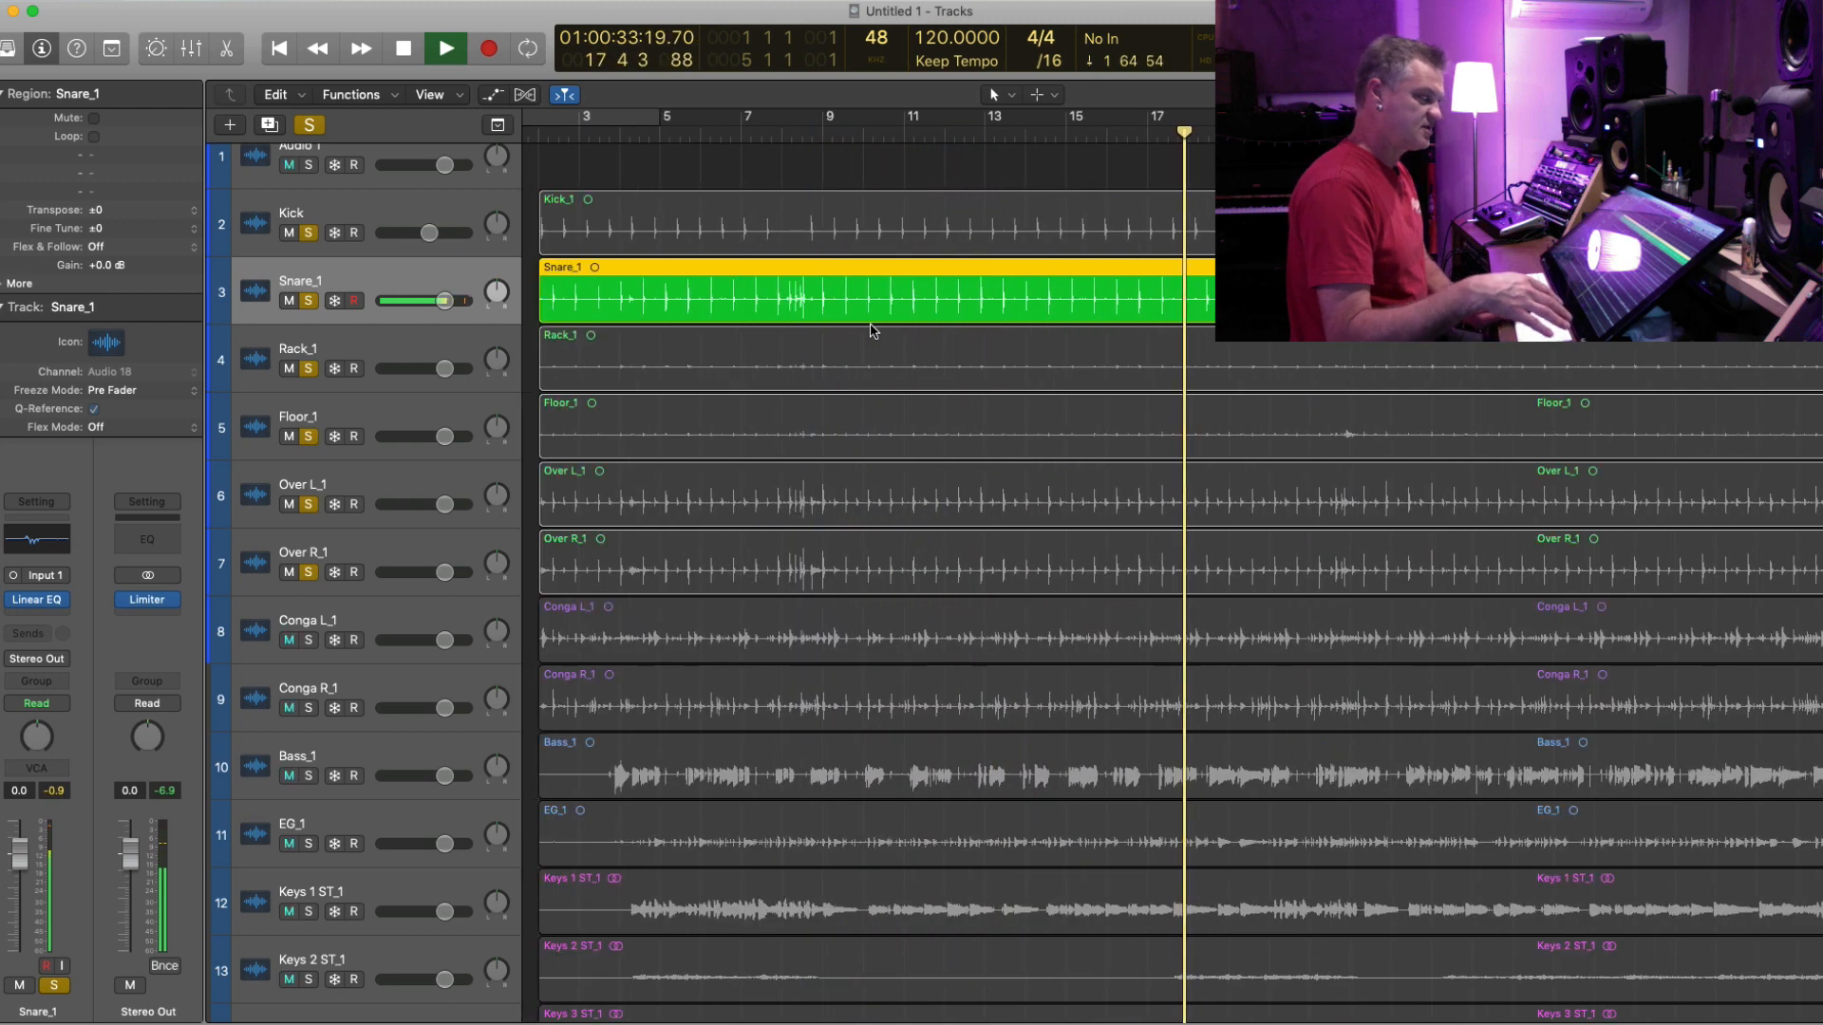
{"action": "key", "text": "super+Left"}
{"action": "key", "text": "super+Left"}
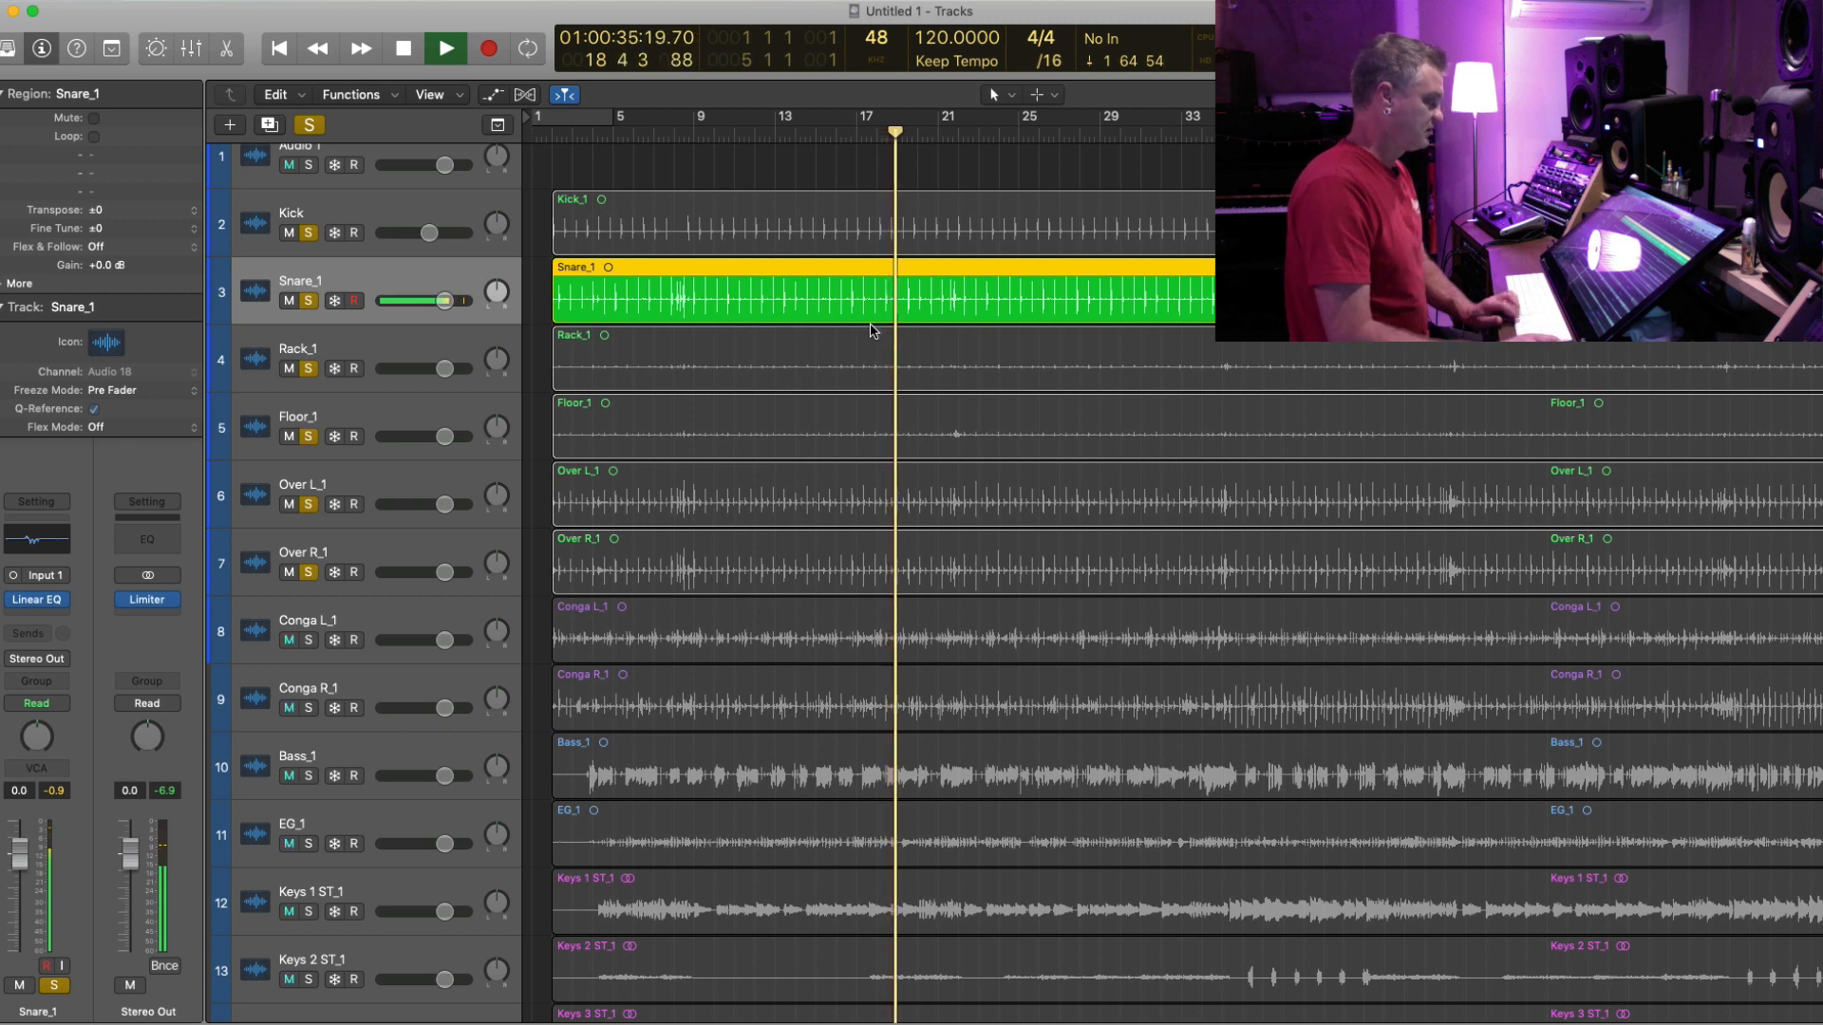
{"action": "key", "text": "space"}
- Select the Rack_1 region for solo listening in place of the snare and start playback just before bar 9
{"action": "key", "text": "comma"}
{"action": "key", "text": "comma"}
{"action": "key", "text": "comma"}
{"action": "key", "text": "comma"}
{"action": "left_click", "coordinate": [307, 301]}
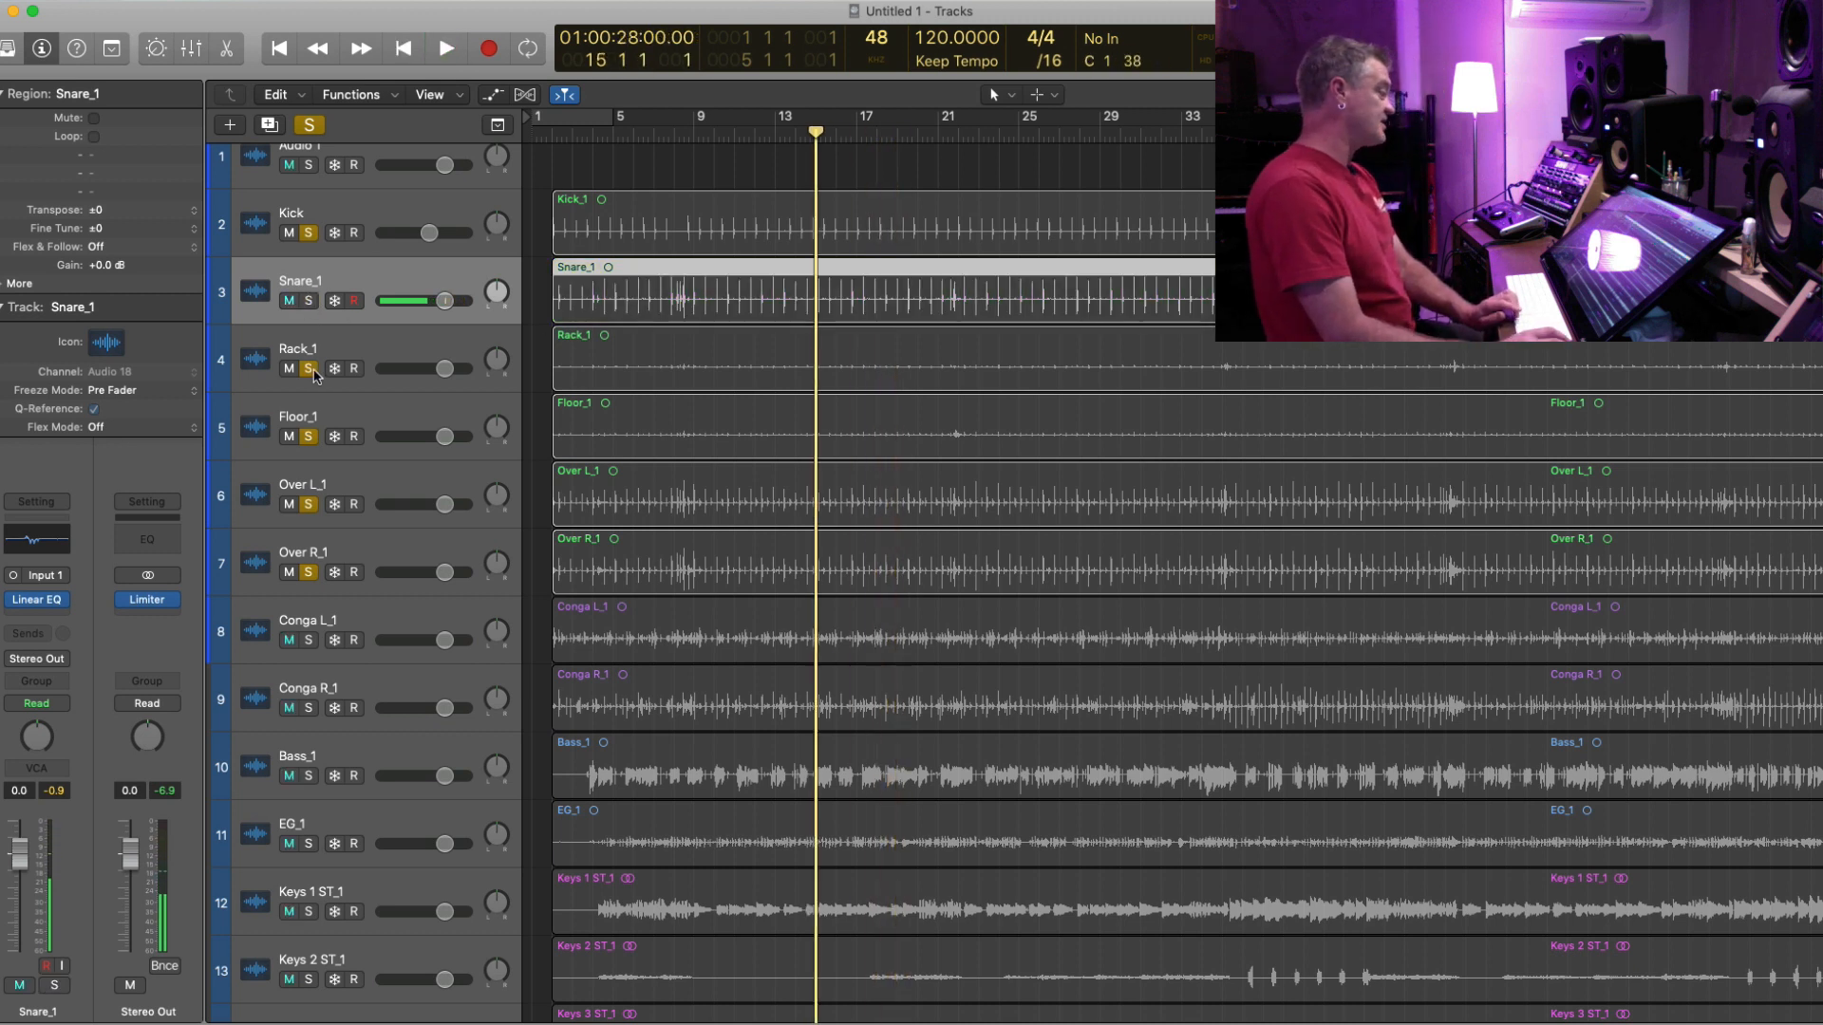
{"action": "left_click", "coordinate": [734, 387]}
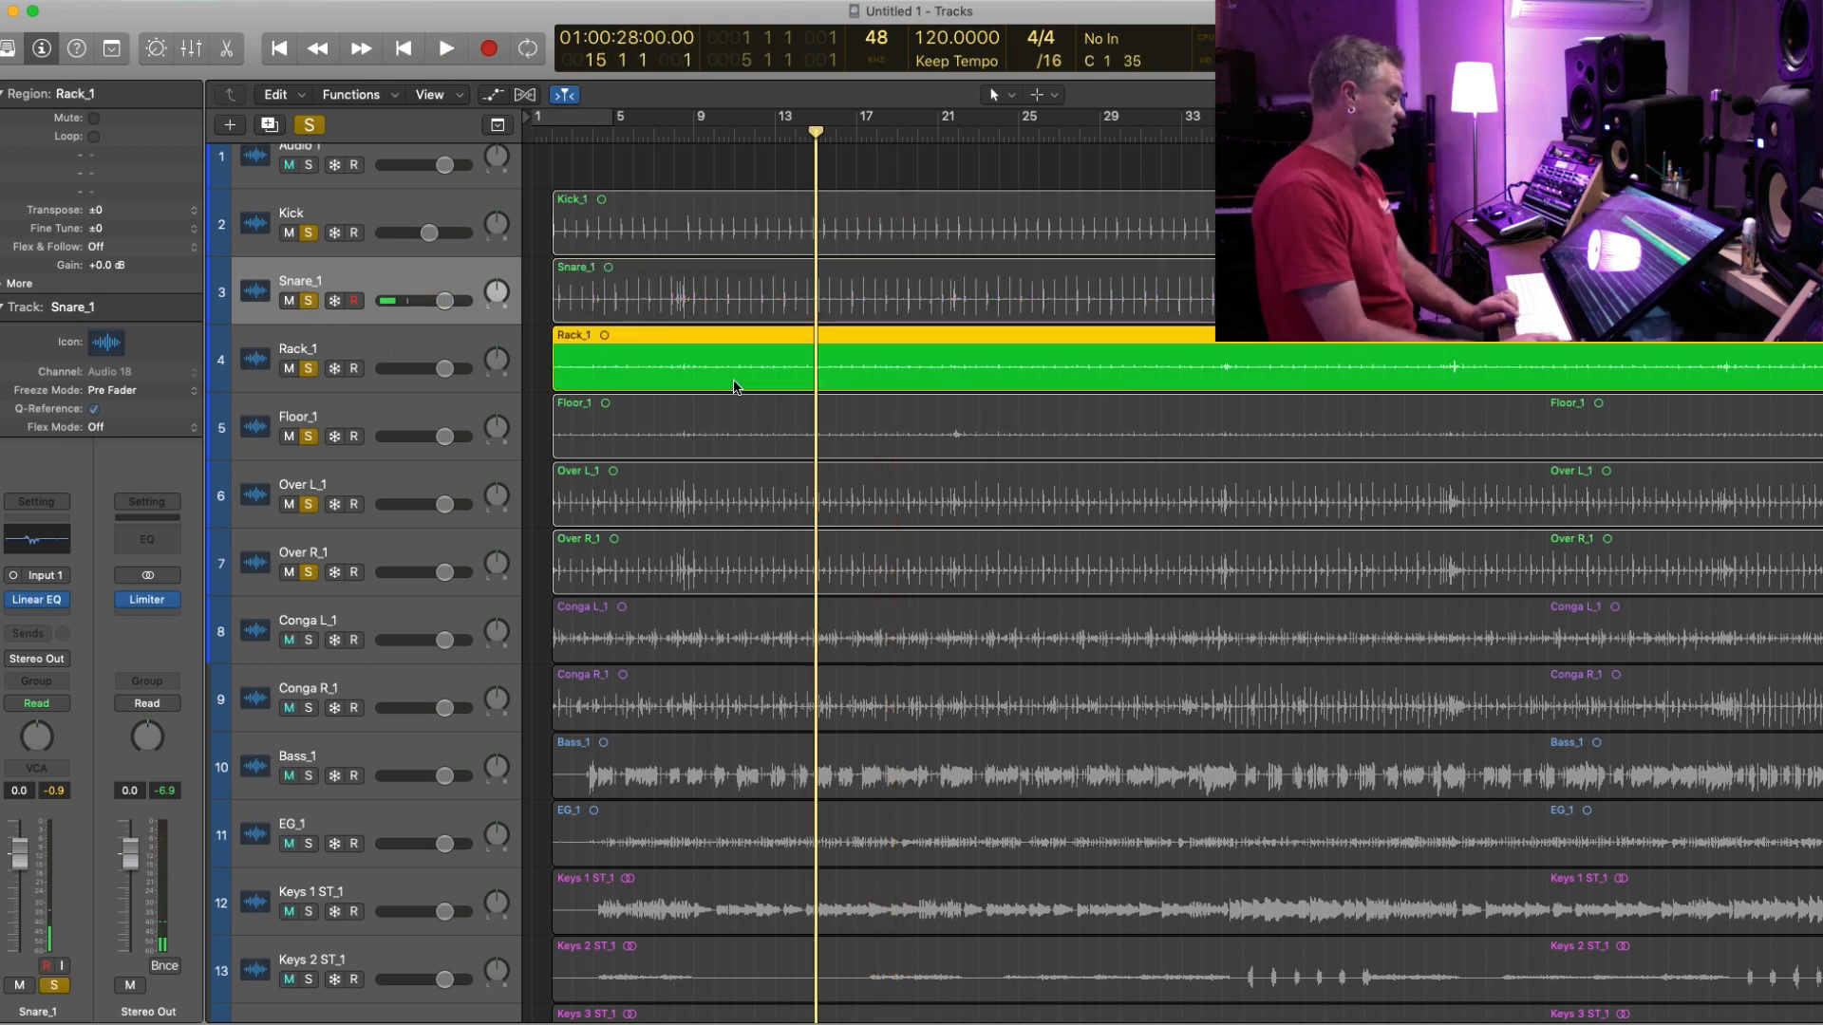
{"action": "key", "text": "comma"}
{"action": "key", "text": "comma"}
{"action": "key", "text": "comma"}
{"action": "key", "text": "comma"}
{"action": "key", "text": "comma"}
{"action": "key", "text": "comma"}
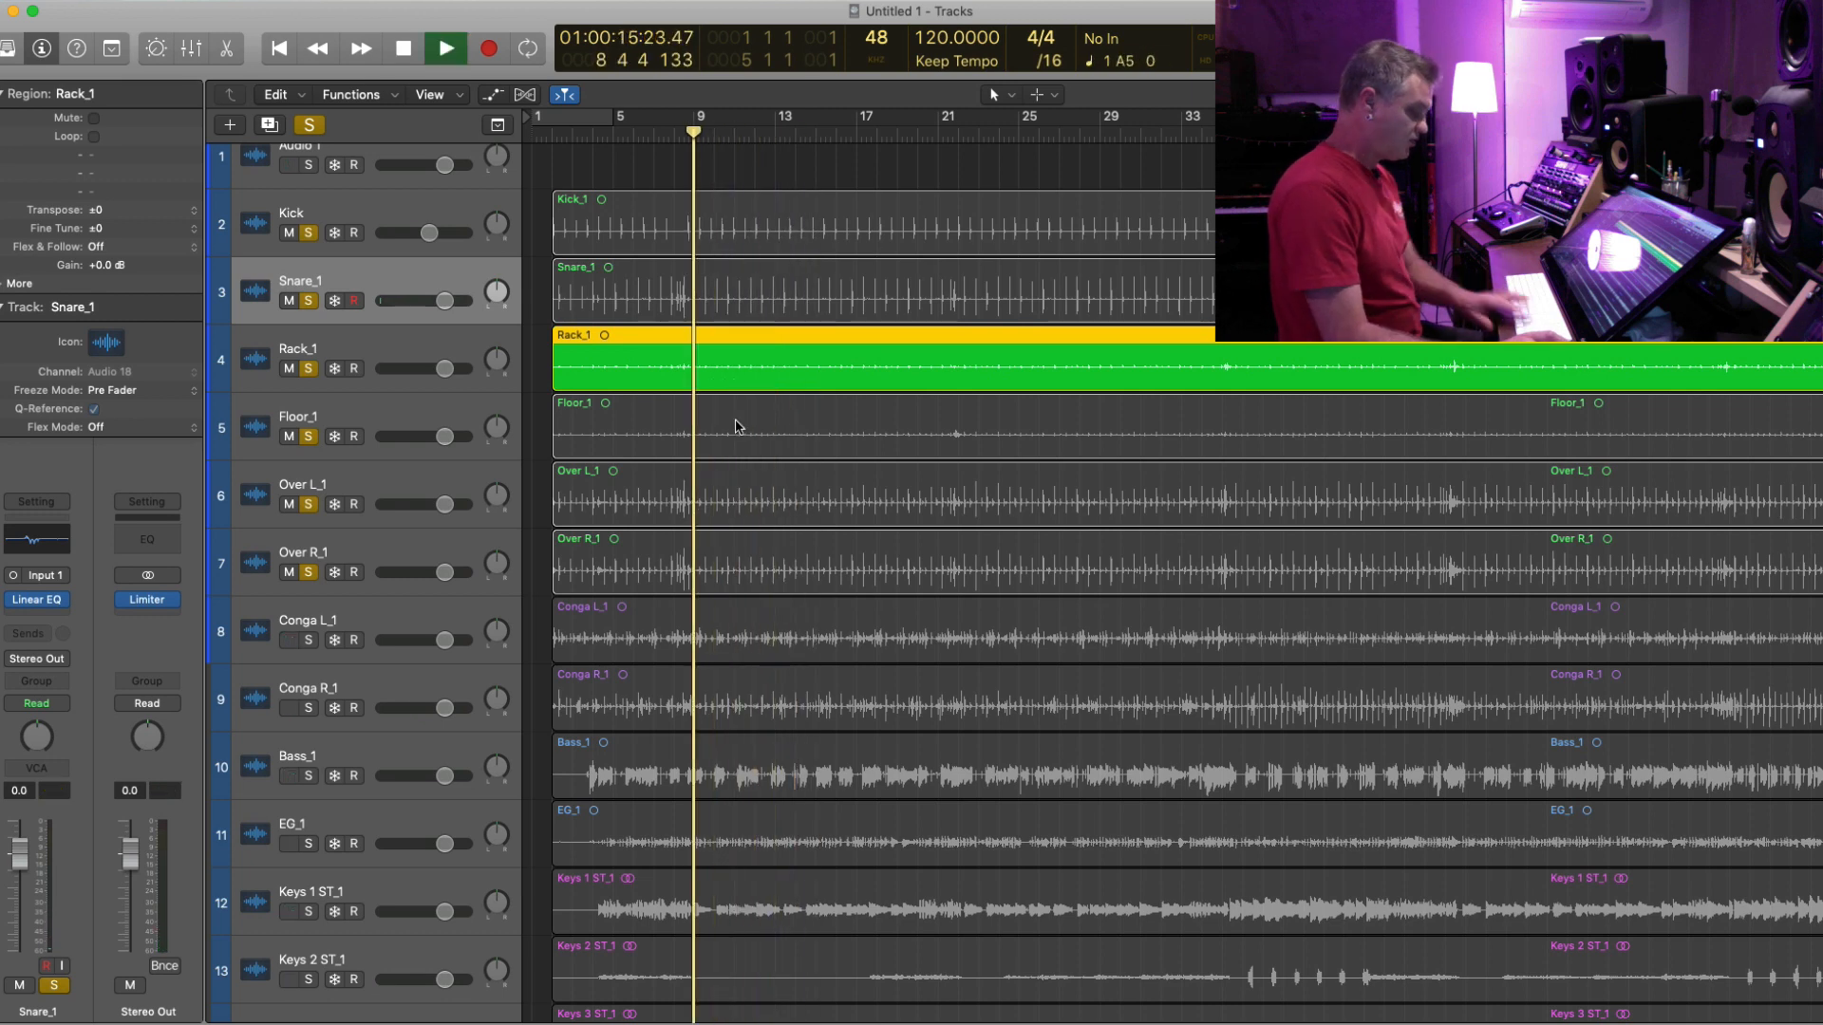
- Examine the Rack_1 waveform from bar 9 to beyond bar 35 for tom hits while listening
{"action": "key", "text": "super+Right"}
{"action": "key", "text": "super+Right"}
{"action": "key", "text": "super+Right"}
{"action": "key", "text": "super+Right"}
{"action": "key", "text": "super+Down"}
{"action": "key", "text": "super+Down"}
{"action": "key", "text": "super+Down"}
{"action": "key", "text": "super+Down"}
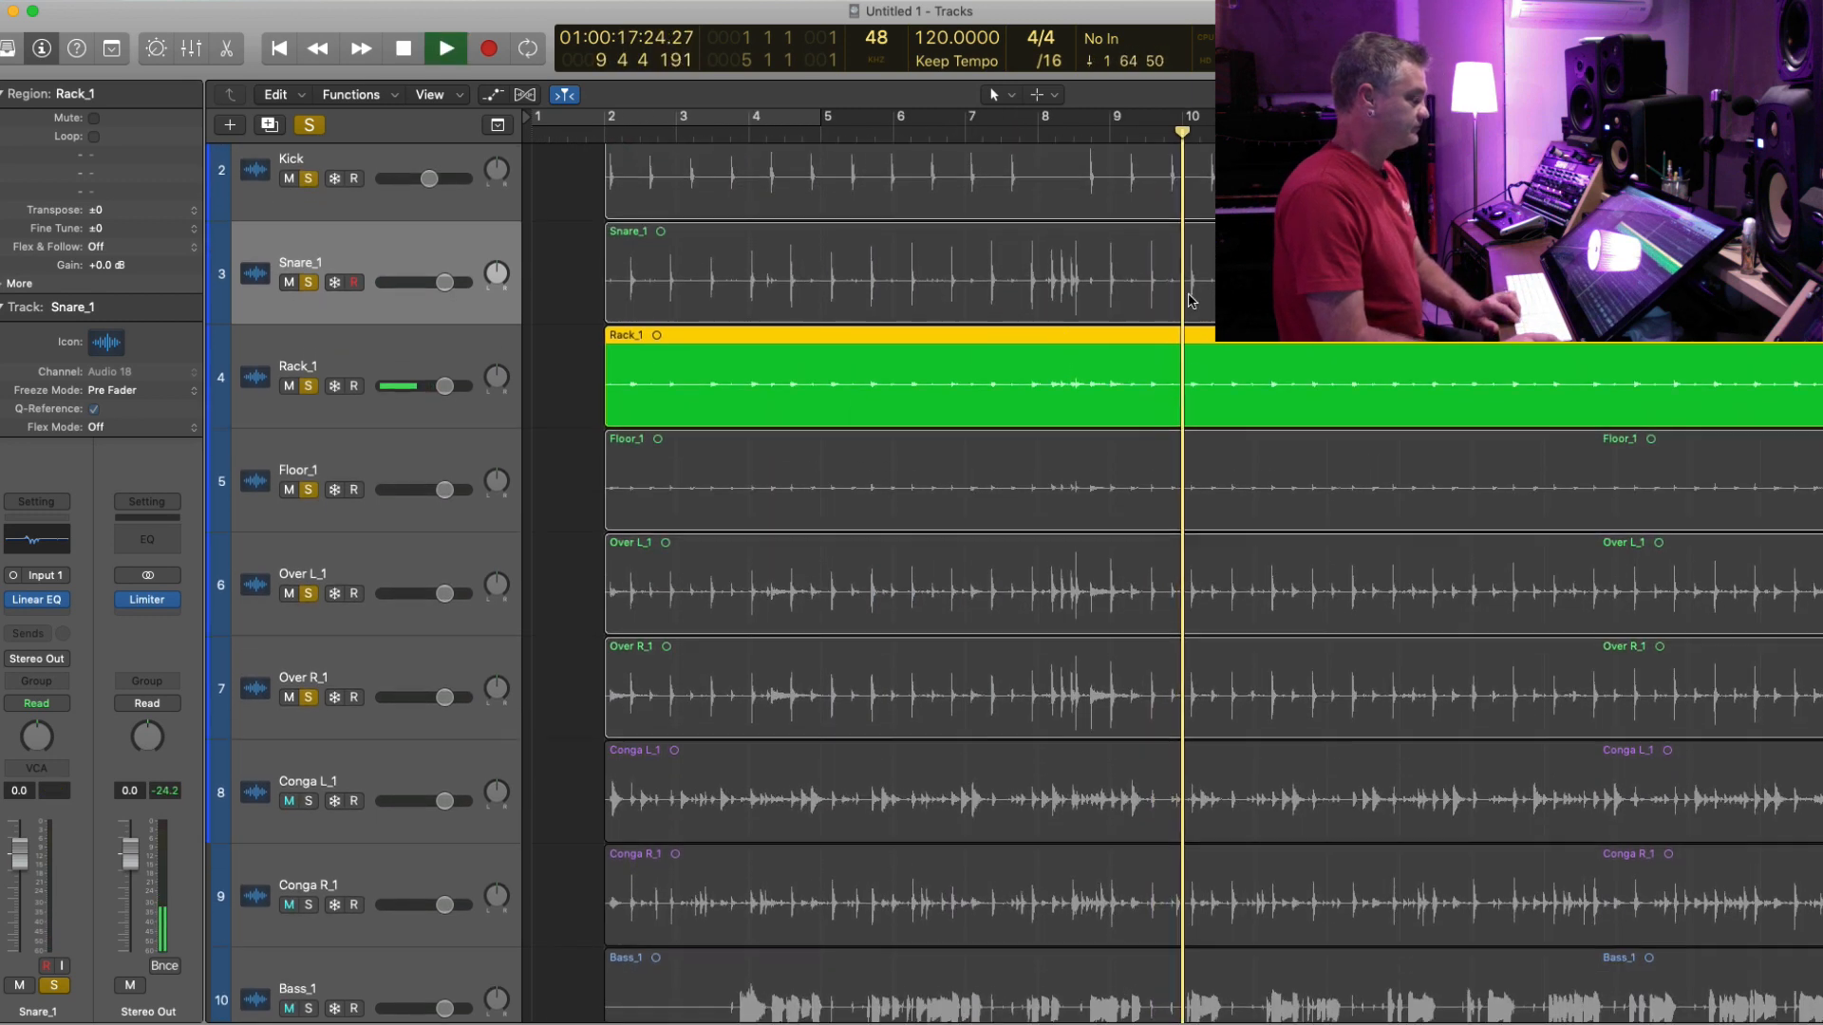
{"action": "key", "text": "super+Left"}
{"action": "key", "text": "super+Left"}
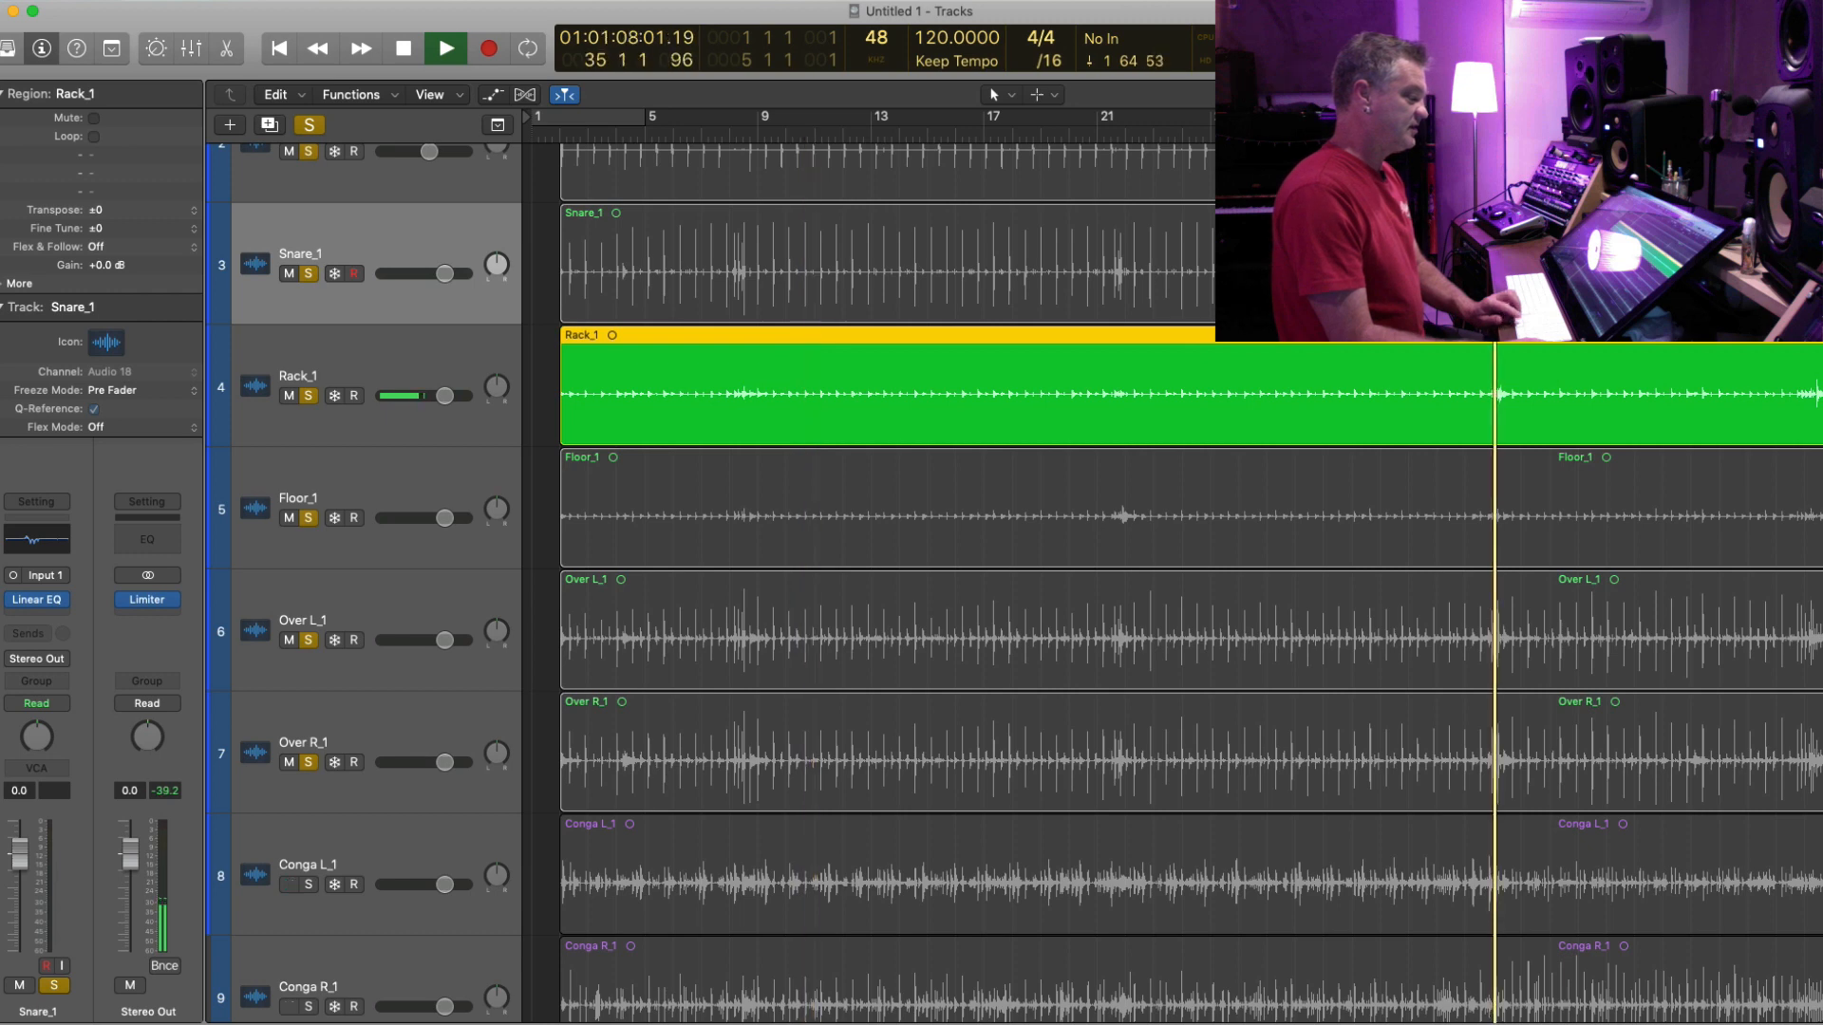
{"action": "key", "text": "super+Right"}
{"action": "key", "text": "super+Right"}
{"action": "key", "text": "super+Down"}
{"action": "key", "text": "super+Down"}
{"action": "key", "text": "super+Down"}
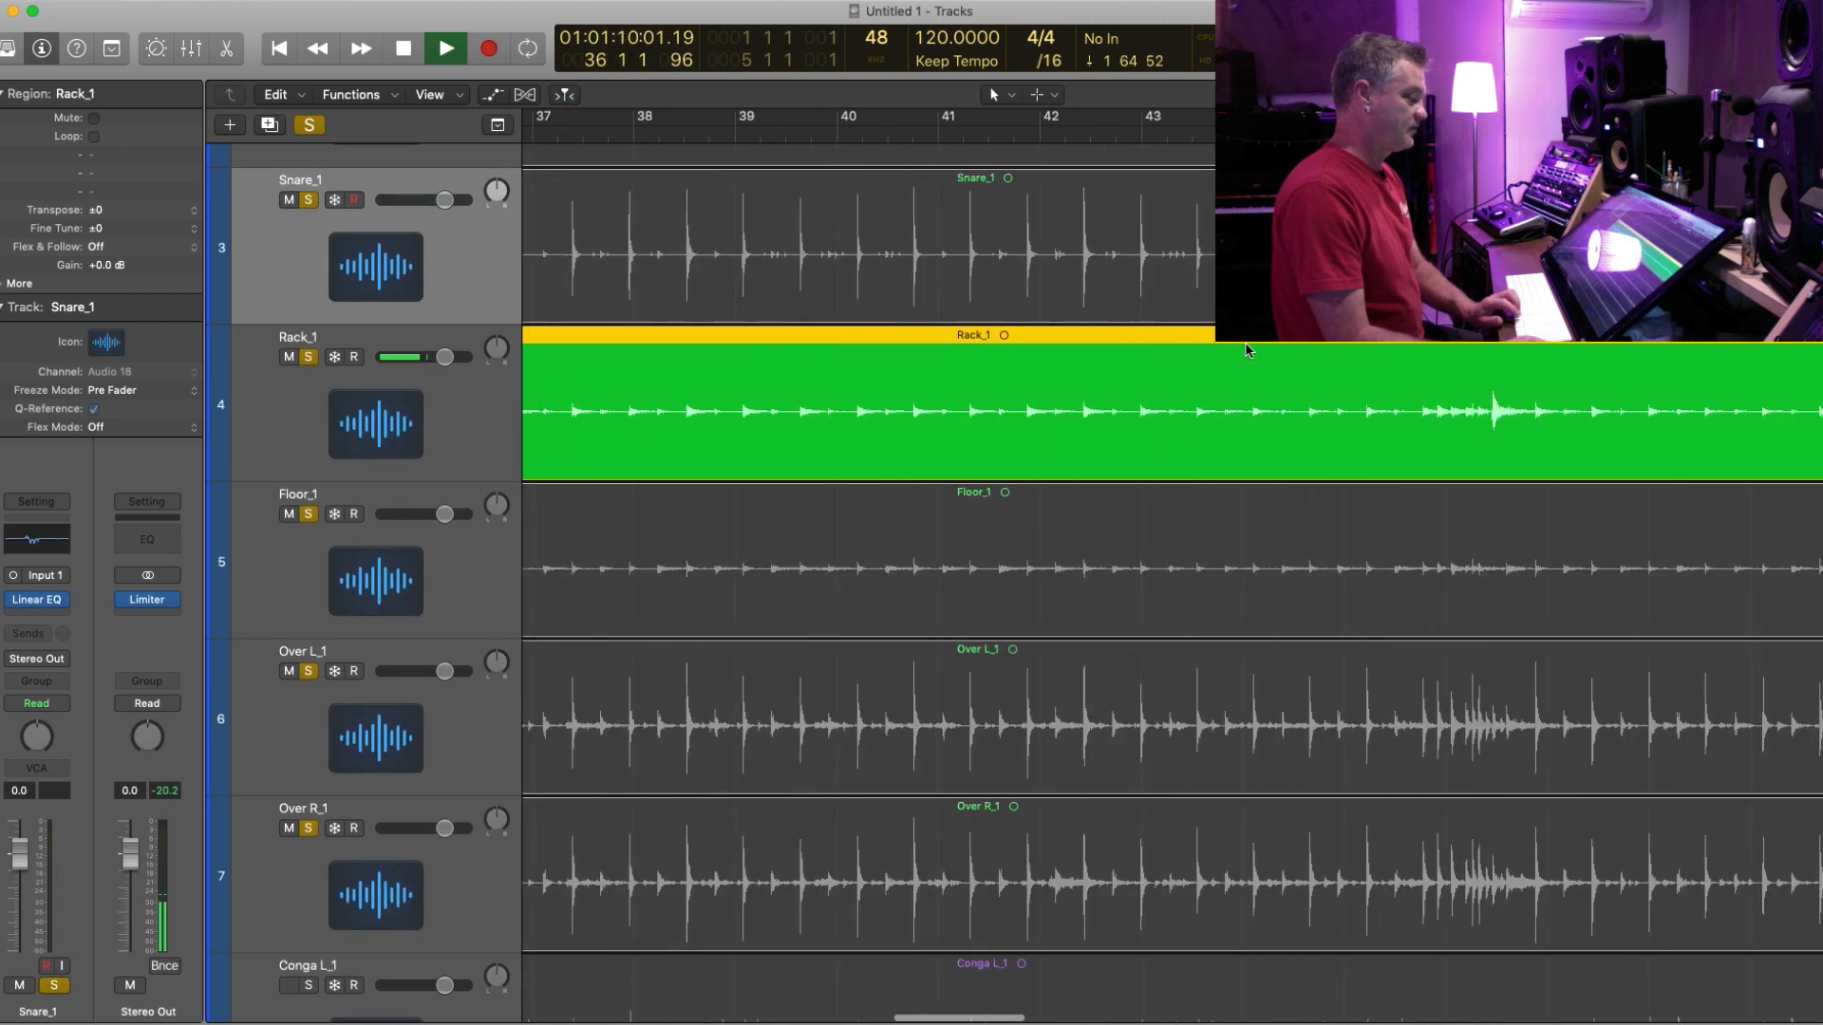
- Listen to the Rack_1 tom fill around bar 46 and replay it from bar 45
{"action": "scroll", "coordinate": [1246, 351], "scroll_direction": "right", "scroll_amount": 4}
{"action": "key", "text": "space"}
{"action": "key", "text": "space"}
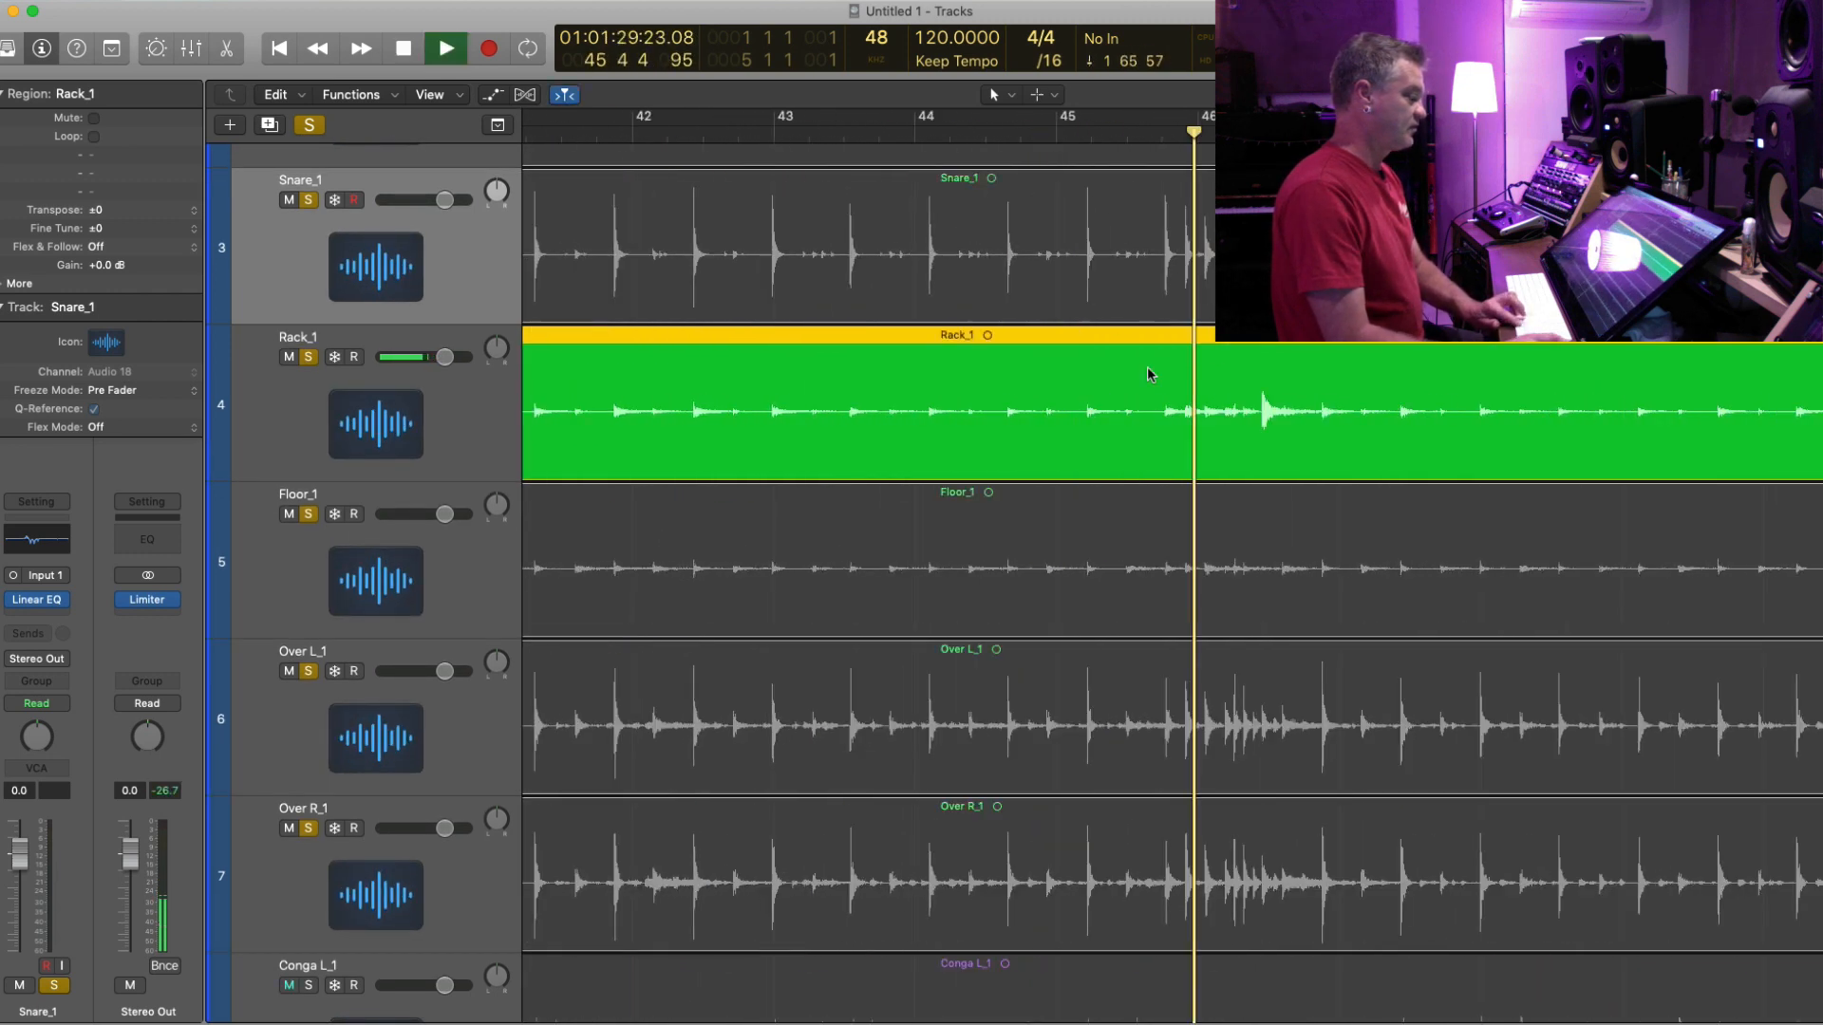
{"action": "key", "text": "super+Right"}
{"action": "key", "text": "super+Down"}
{"action": "key", "text": "super+Left"}
{"action": "key", "text": "super+Left"}
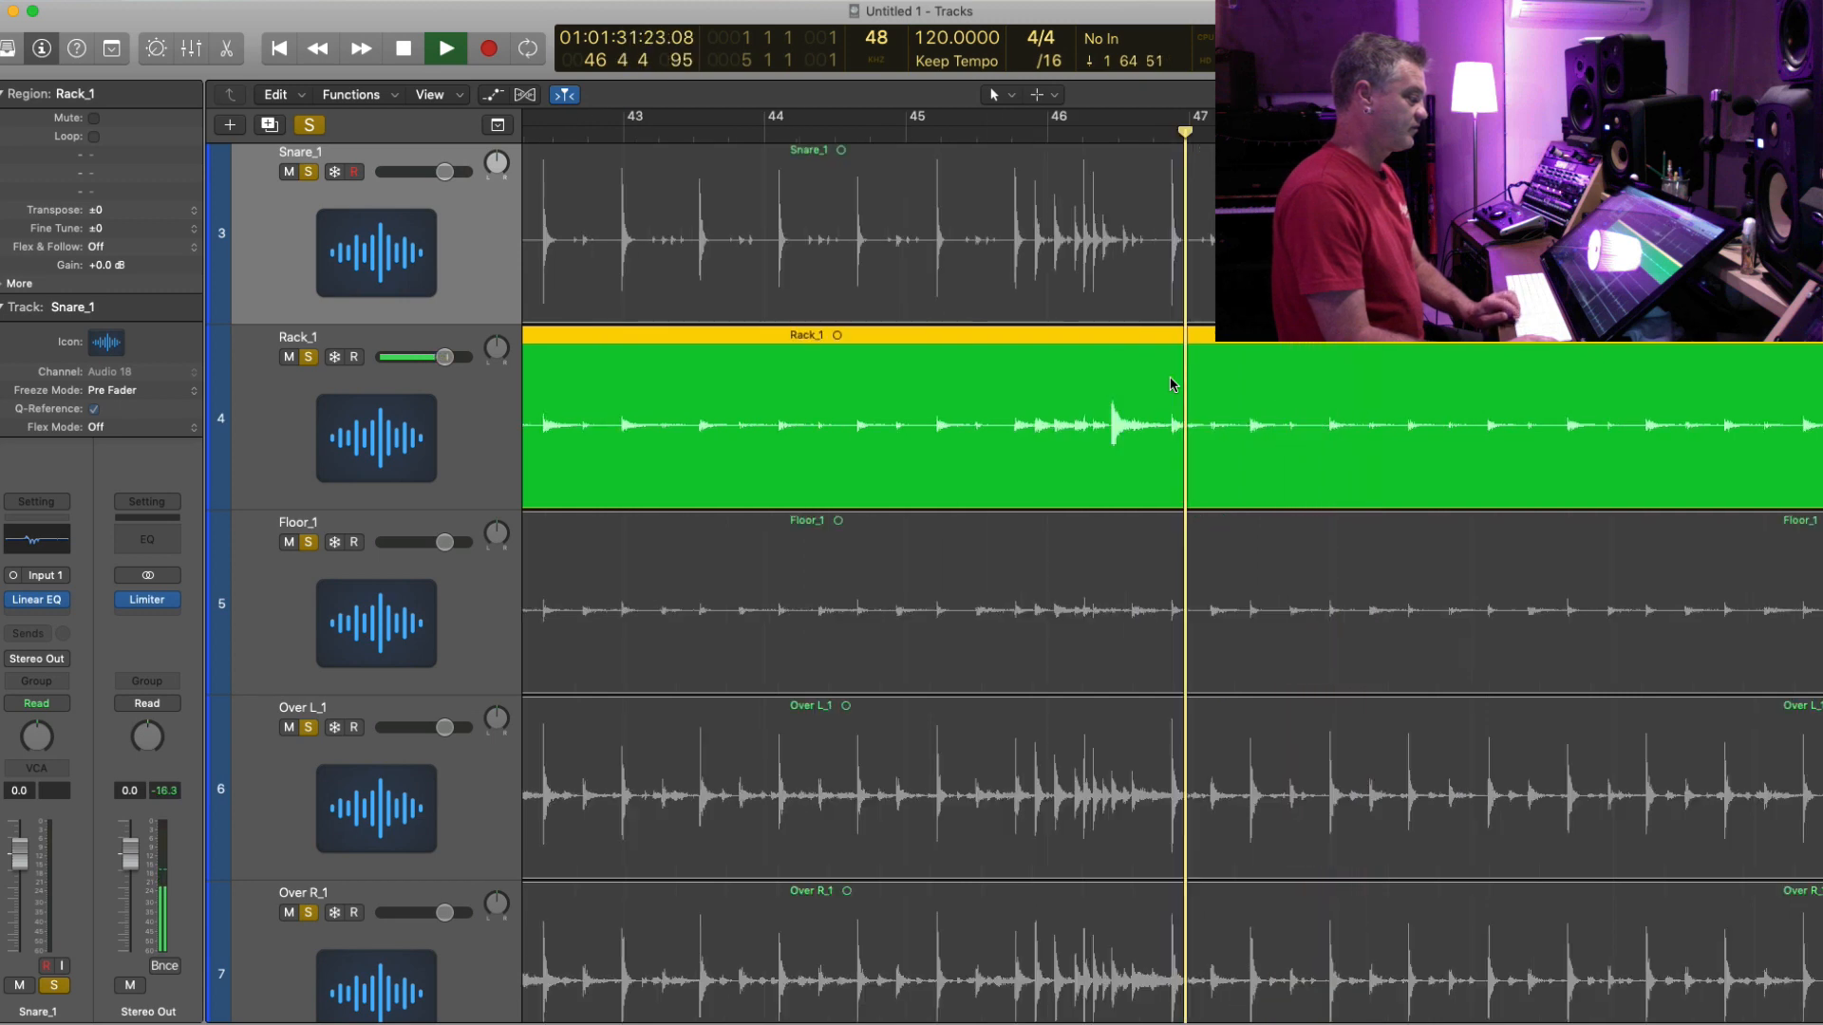
{"action": "key", "text": "space"}
{"action": "key", "text": "super+Left"}
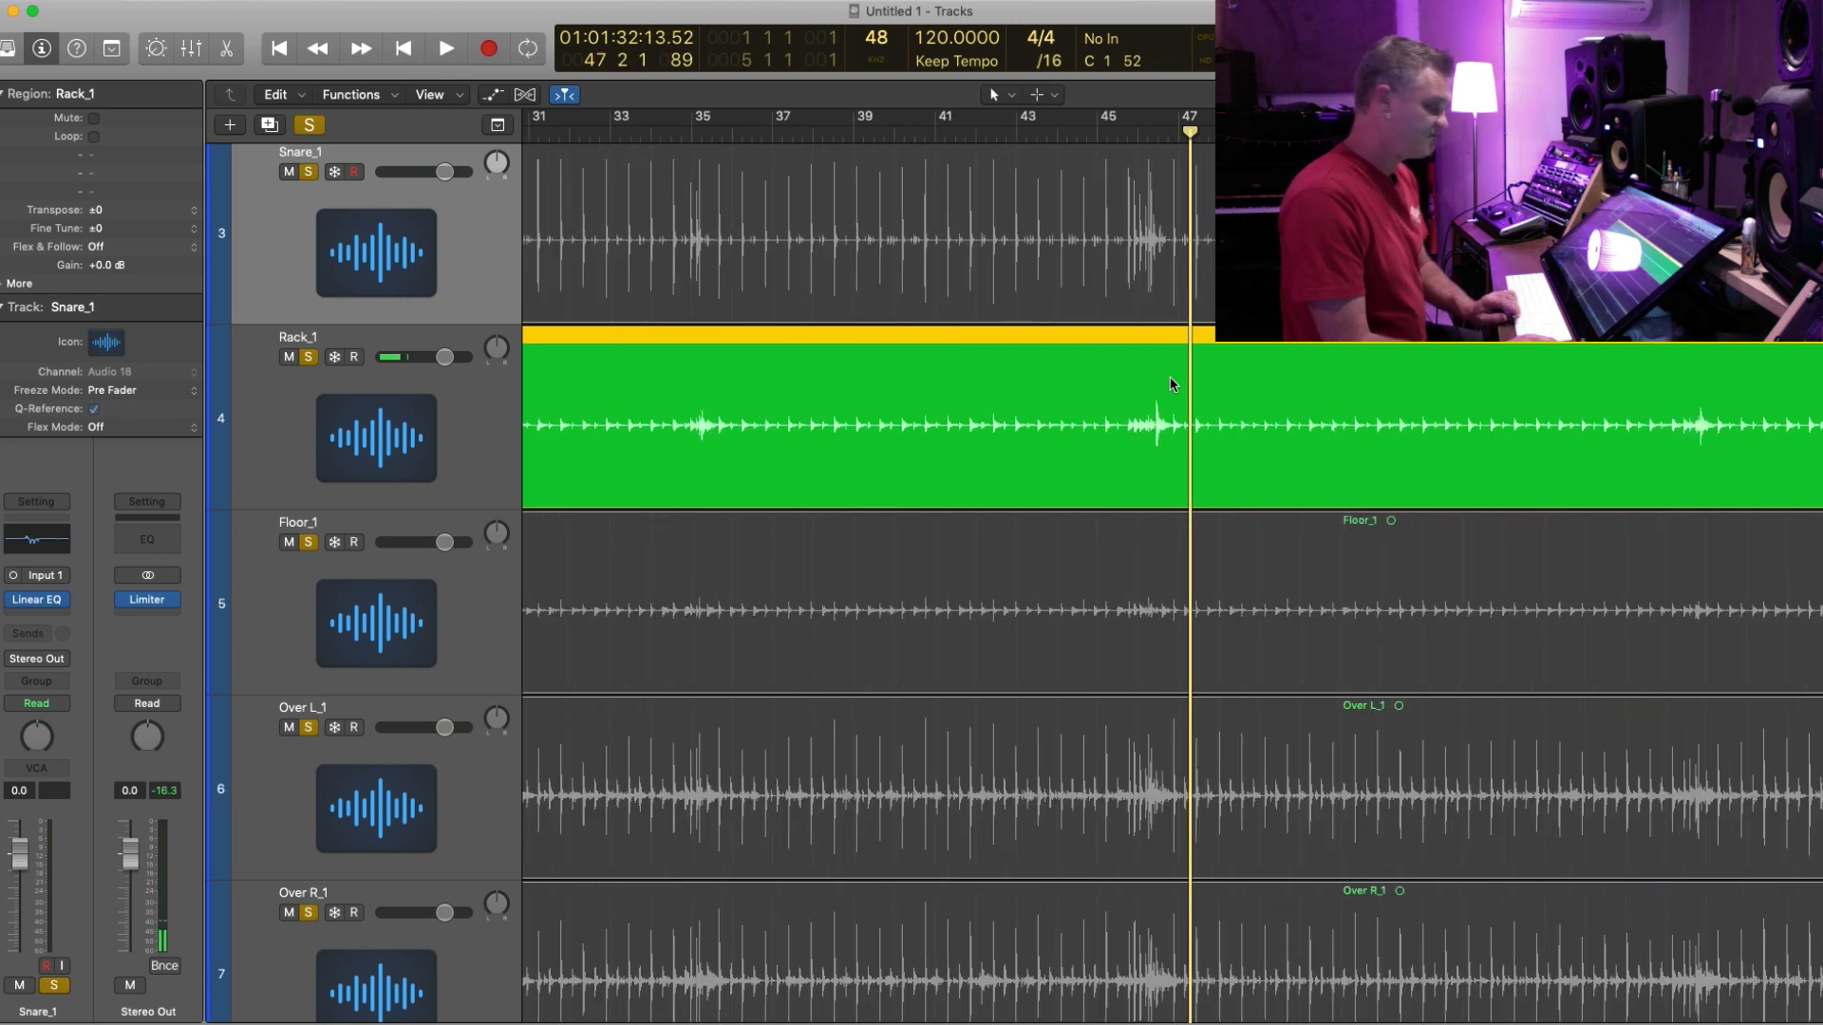
{"action": "key", "text": "space"}
{"action": "left_click", "coordinate": [1142, 127]}
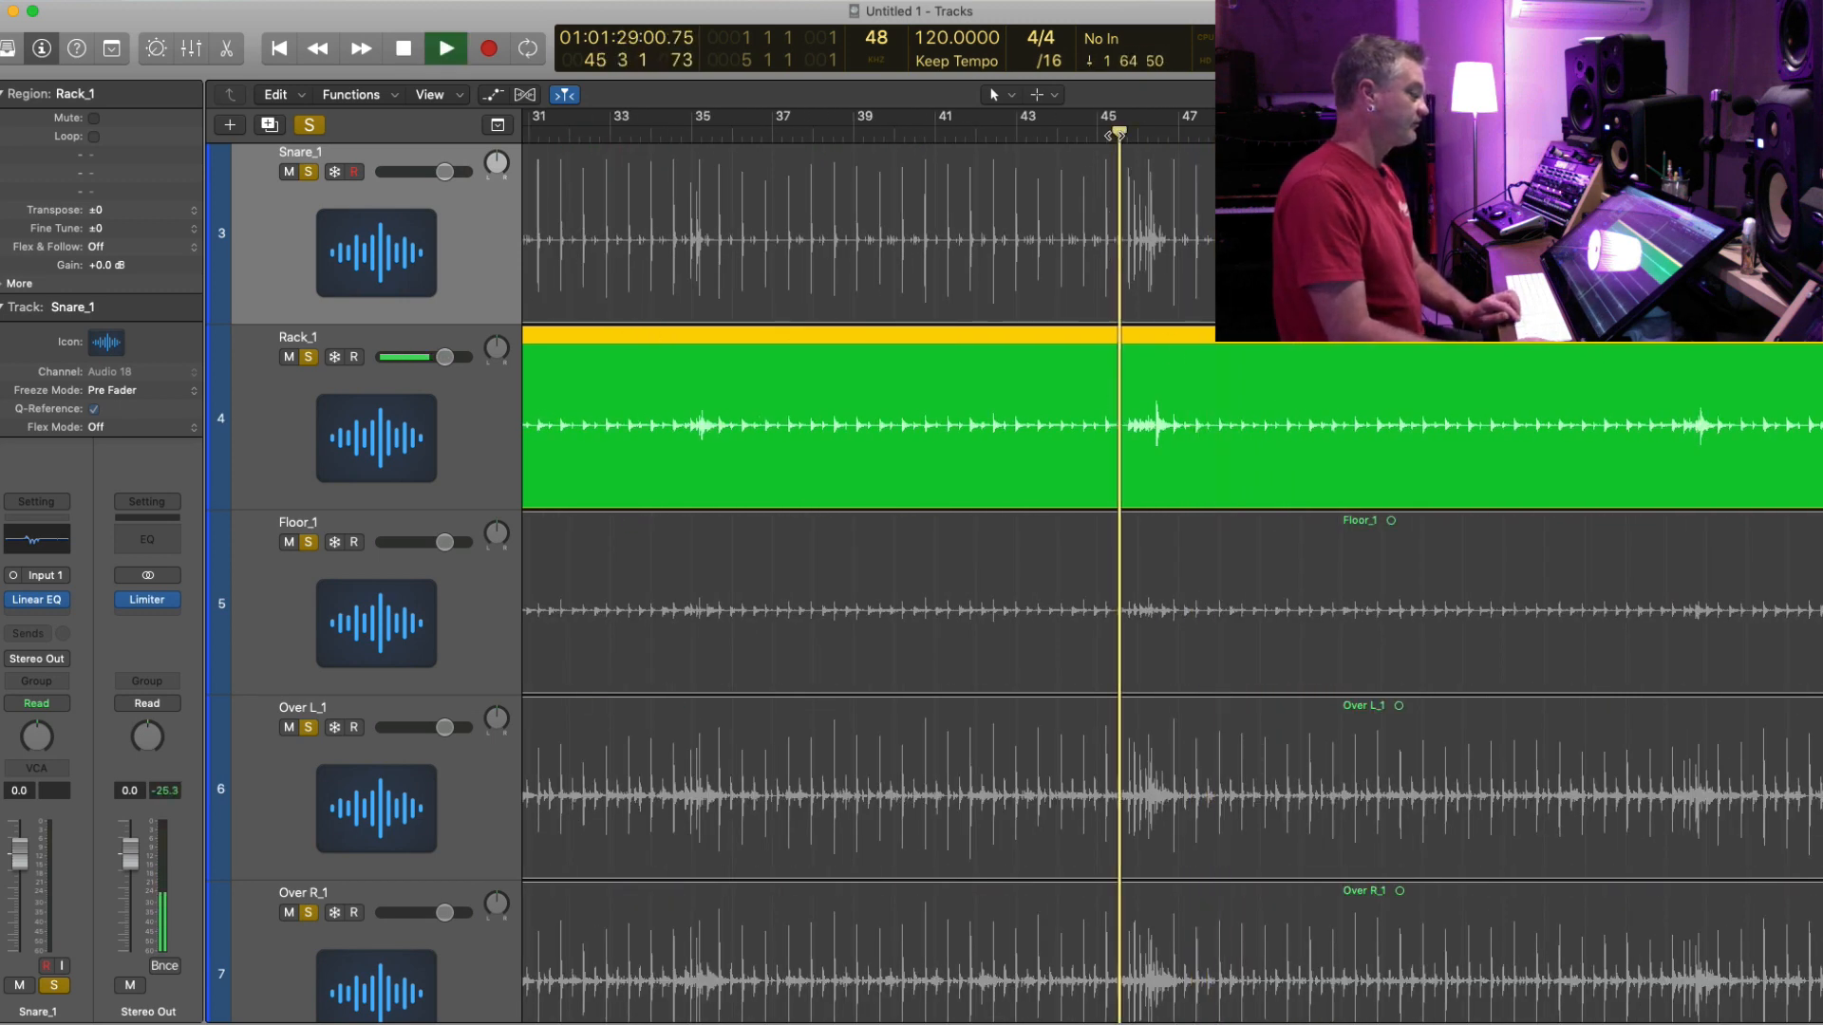
- Select the Rack_1 track, insert a mono Linear Phase EQ on it and resume playback
{"action": "left_click", "coordinate": [290, 391]}
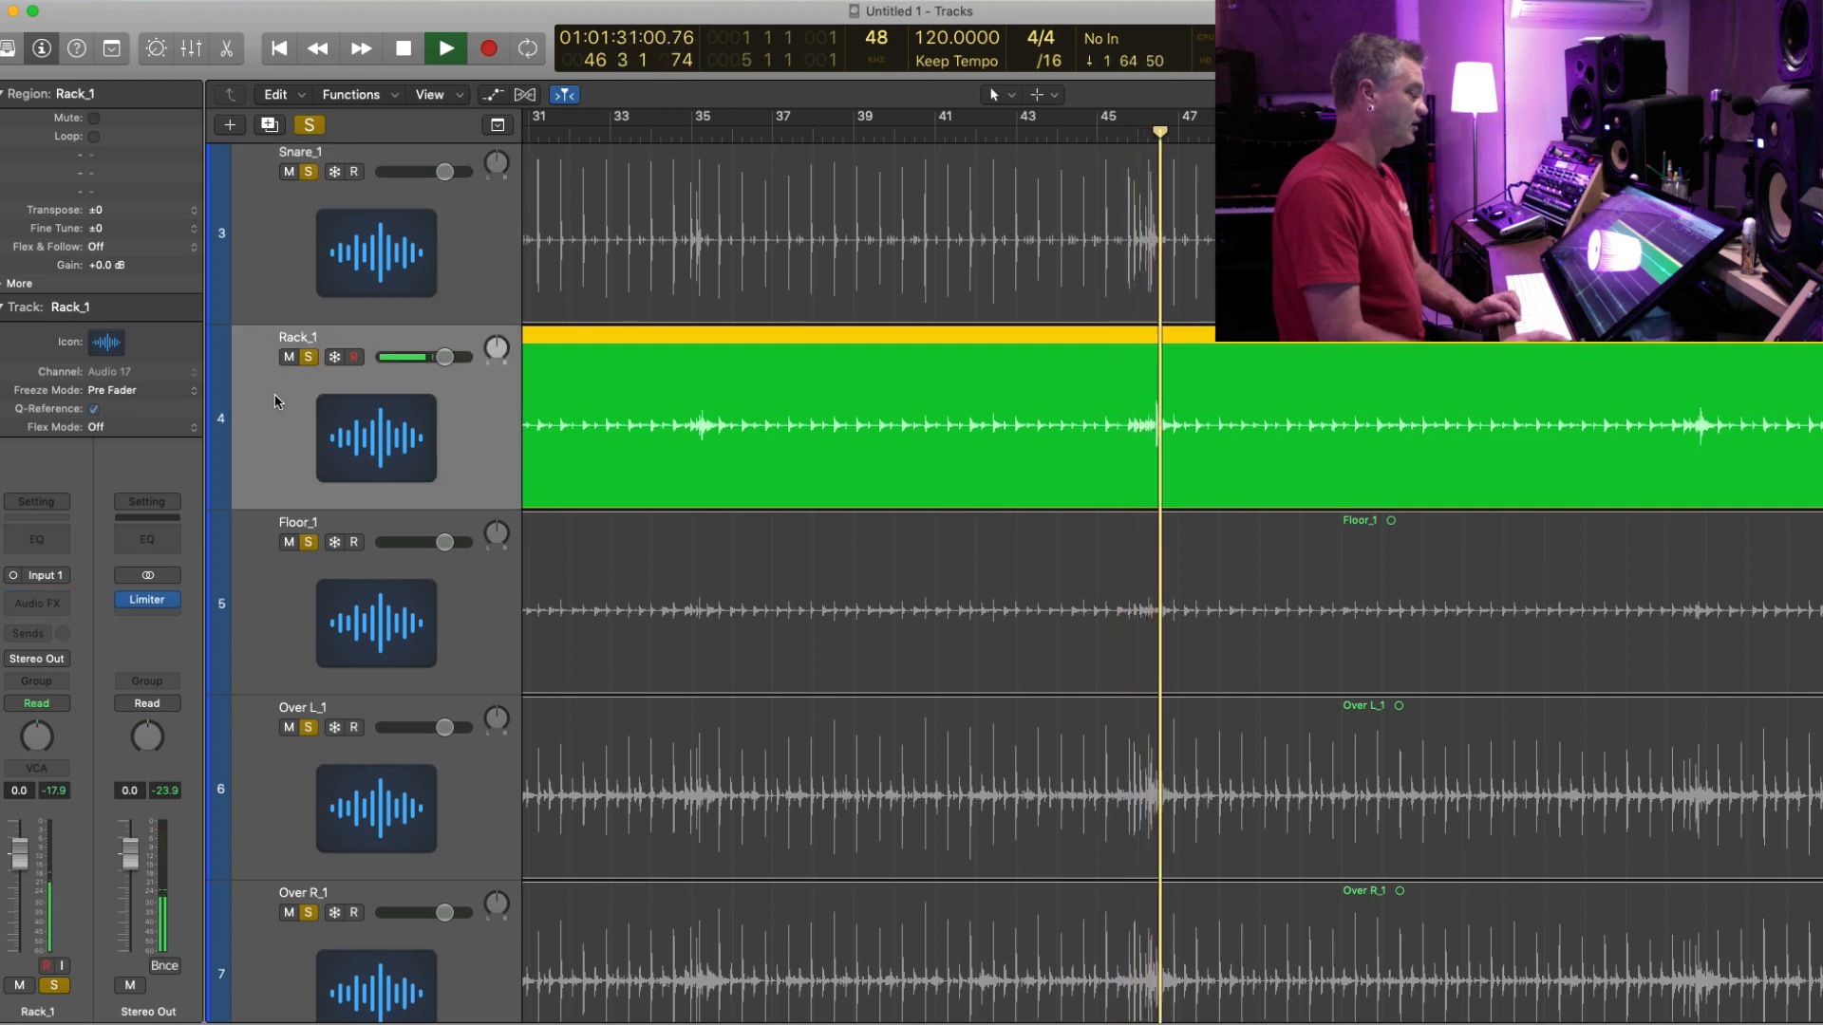
{"action": "key", "text": "space"}
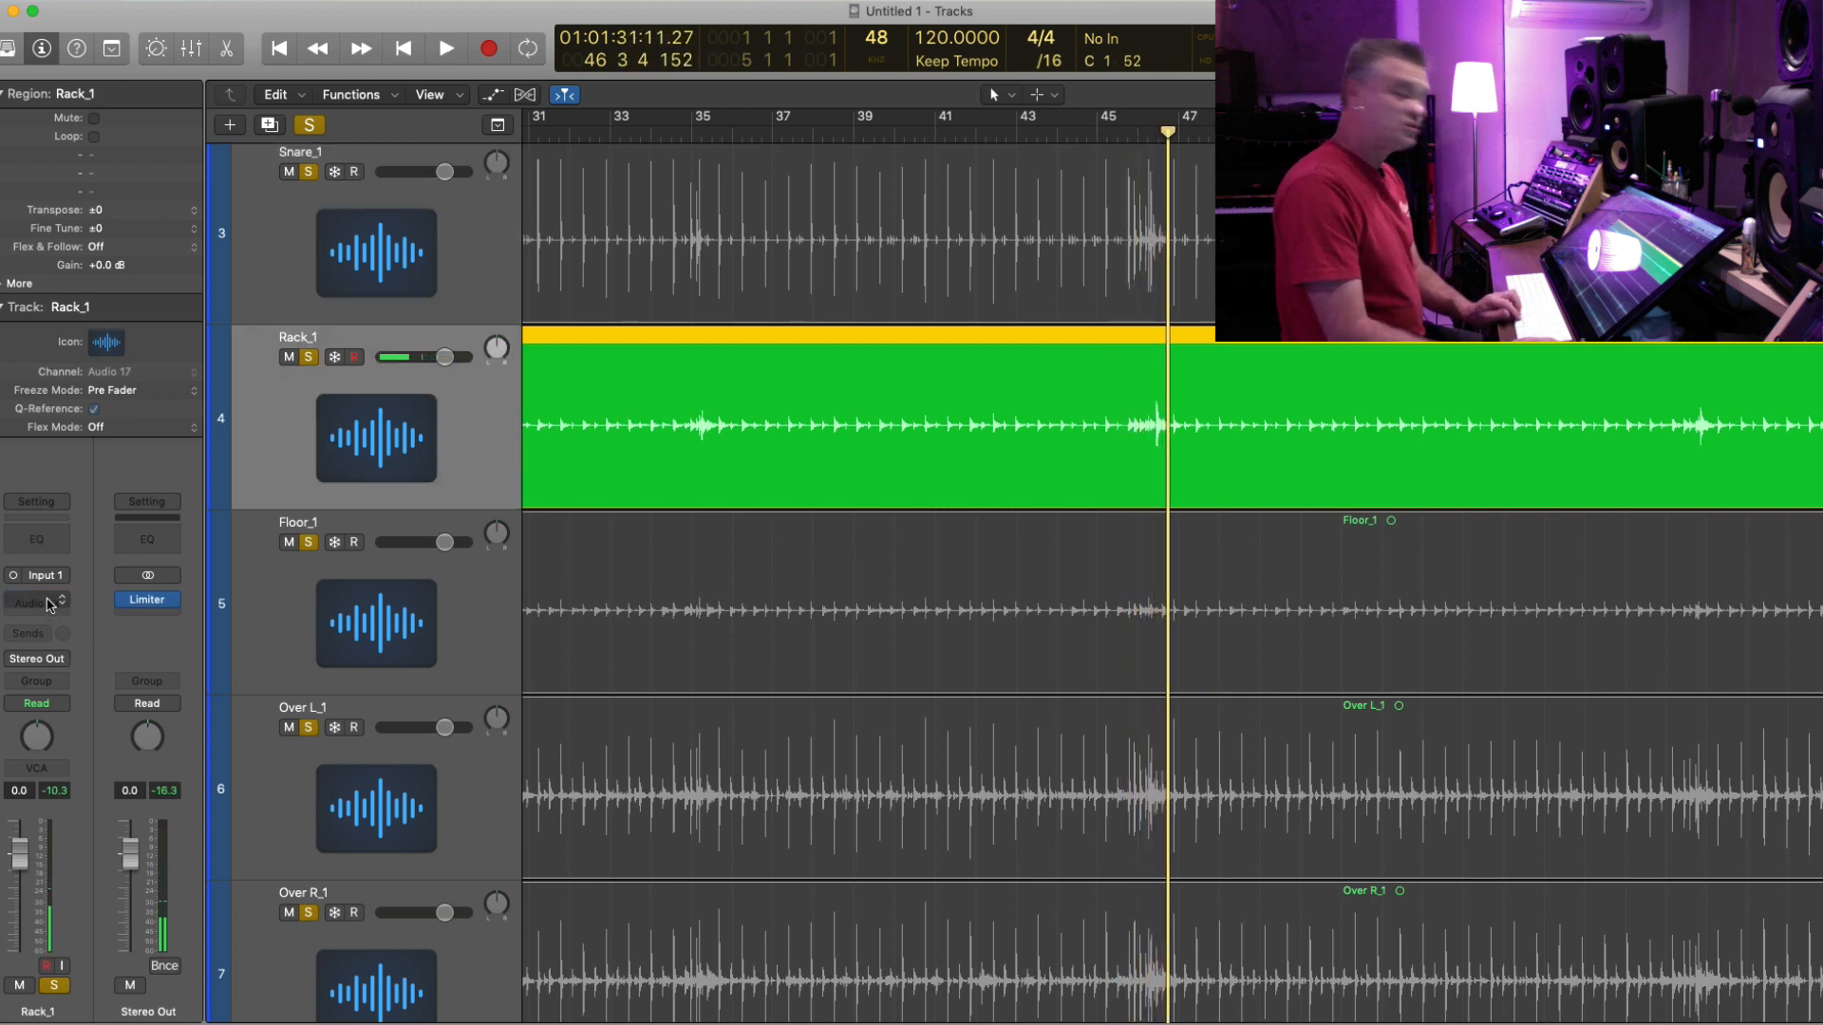
{"action": "left_click", "coordinate": [56, 604]}
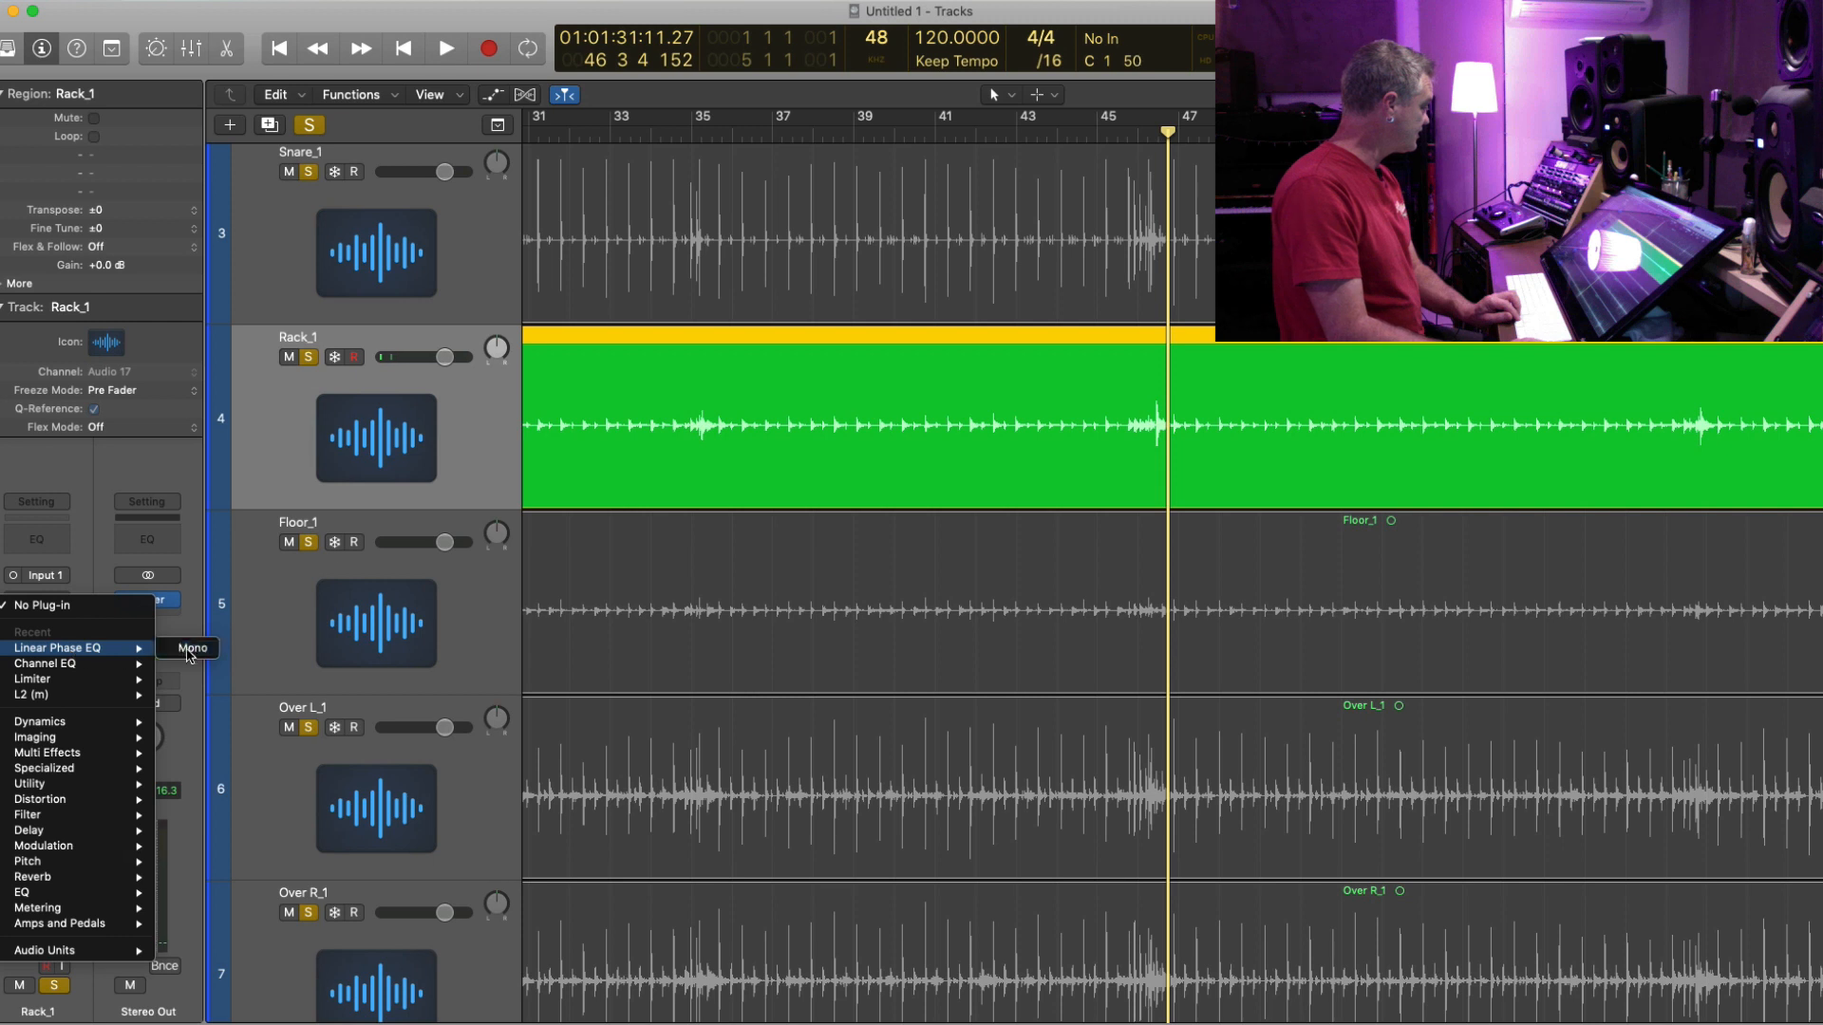
{"action": "left_click", "coordinate": [191, 652]}
{"action": "key", "text": "space"}
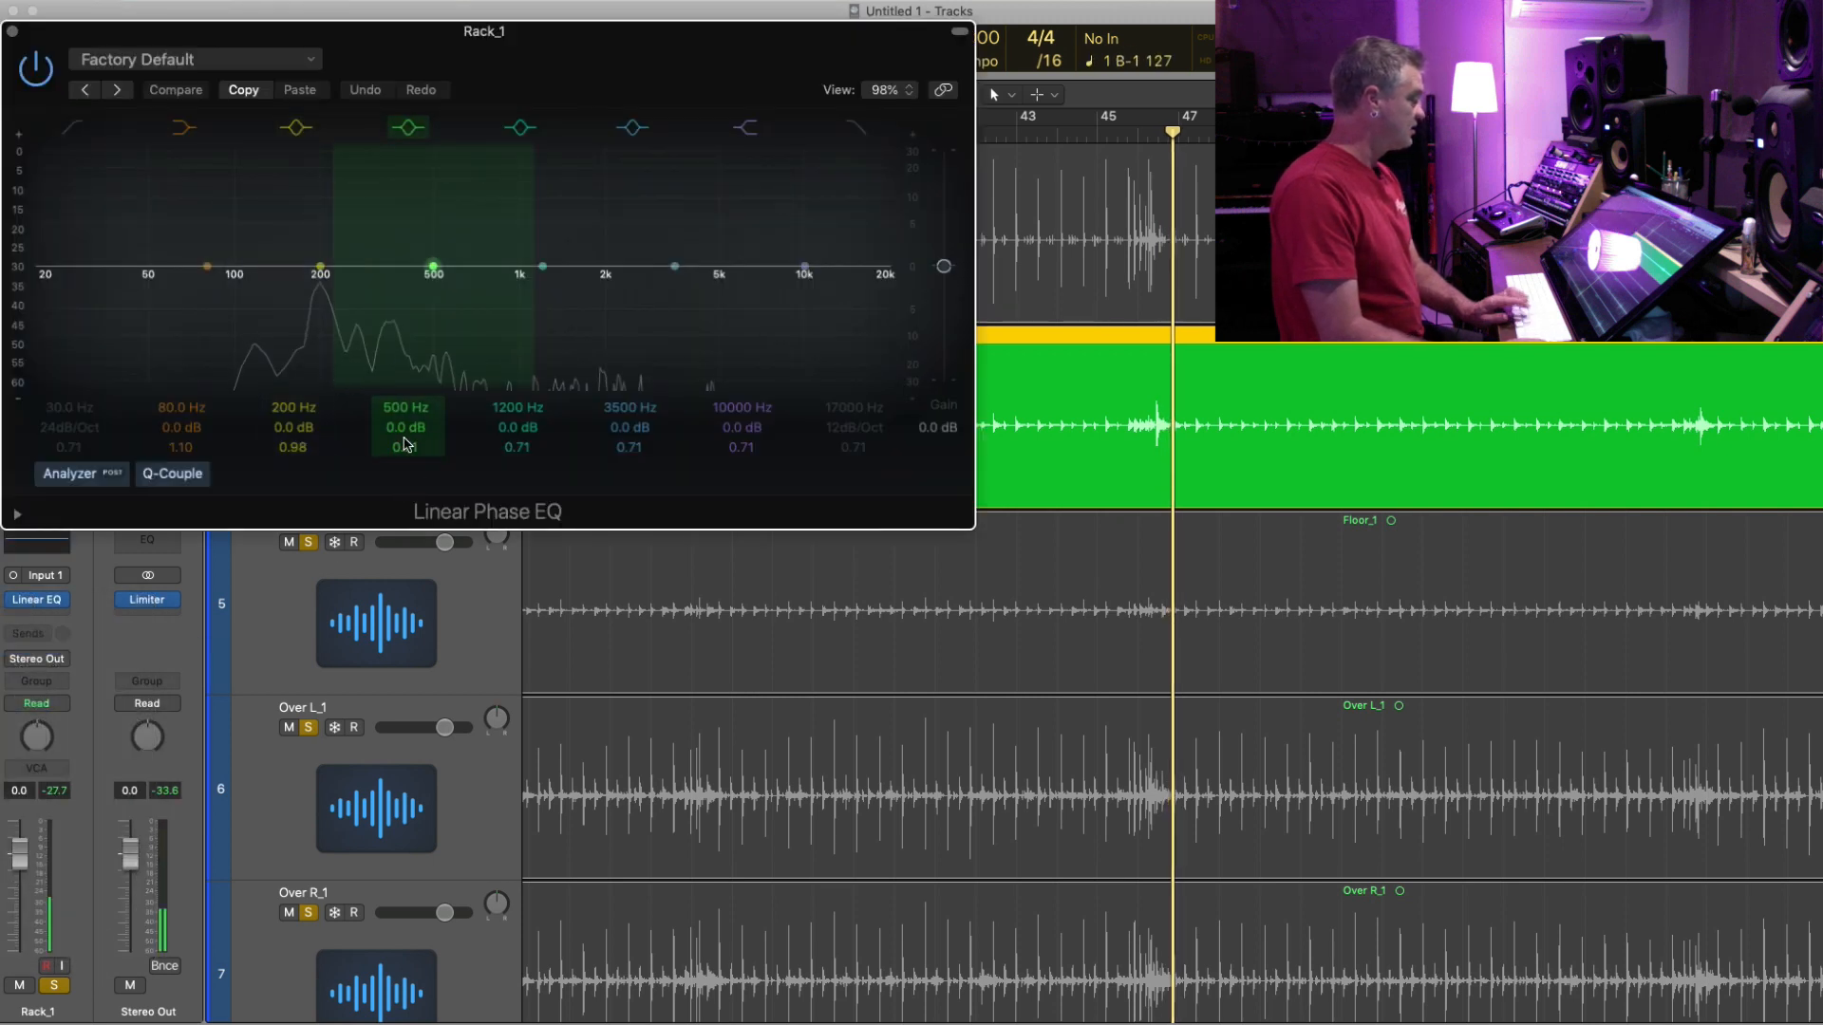
- Notch the Rack_1 EQ at 196 Hz by 18.7 dB with Q 12.0 and at 335 Hz by 20.1 dB with Q 14.0
{"action": "left_click_drag", "start_coordinate": [405, 447], "coordinate": [405, 522]}
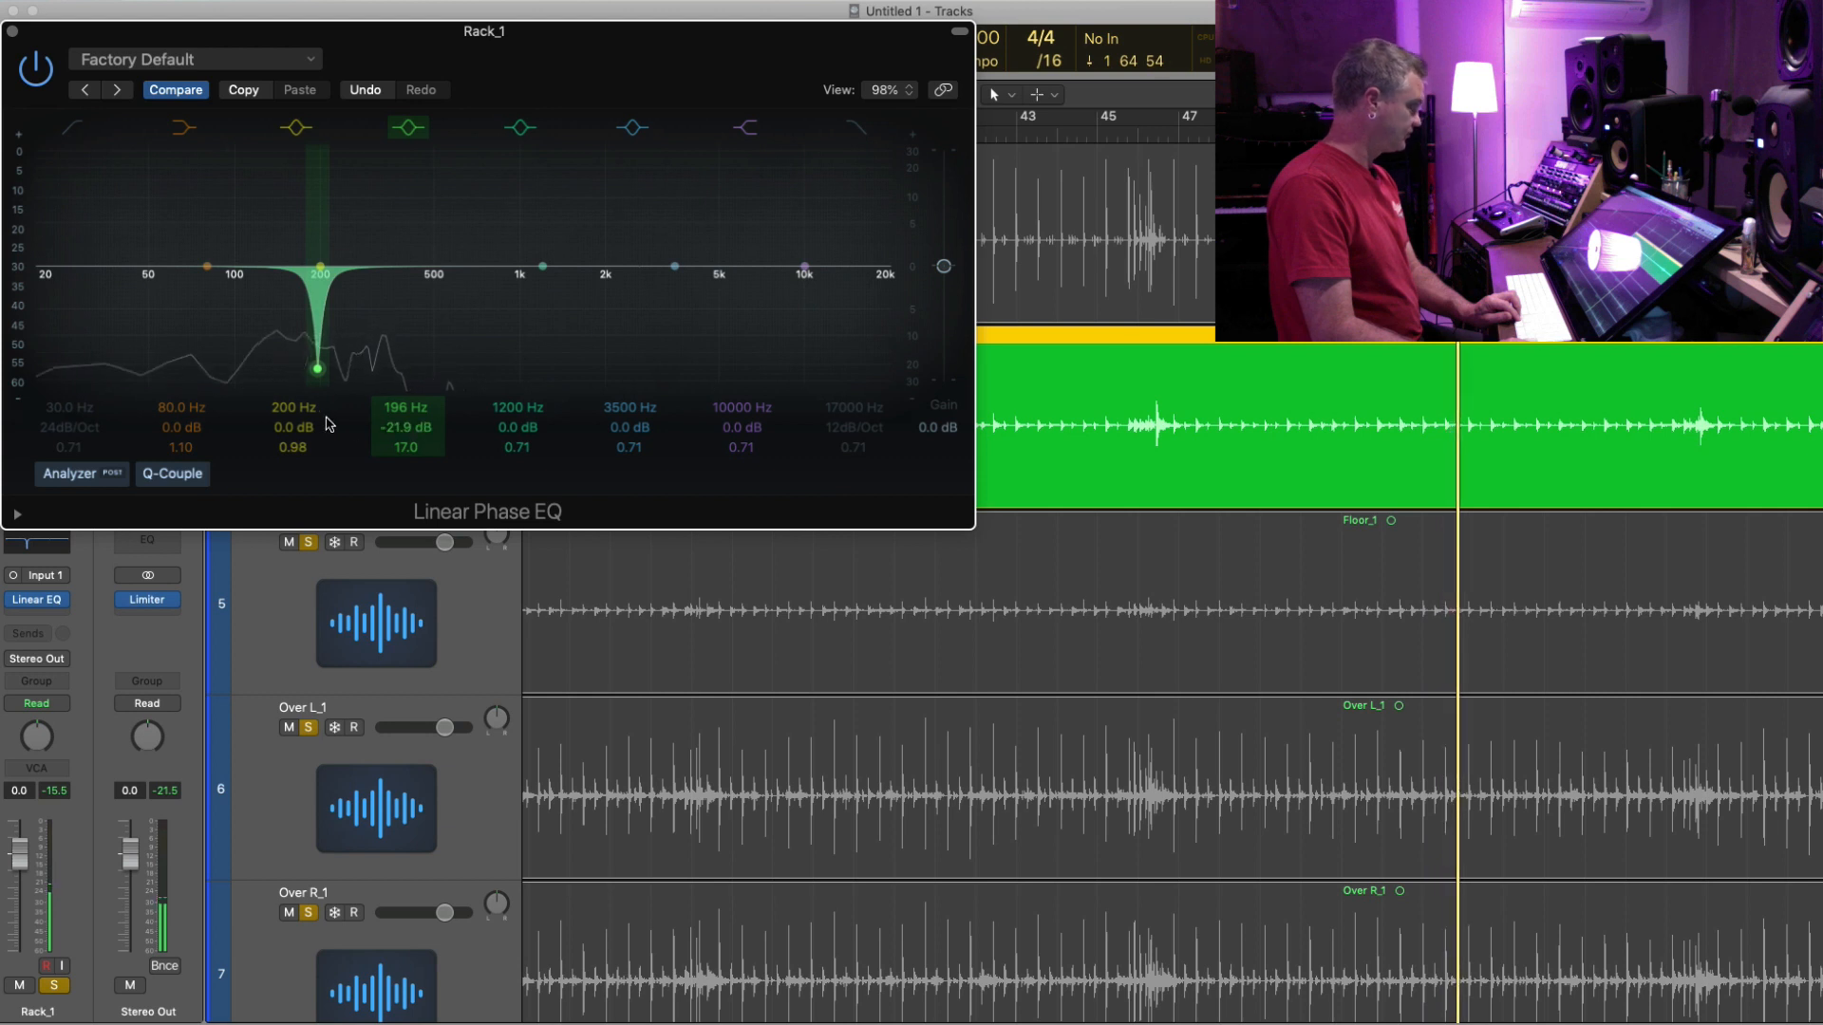
{"action": "left_click_drag", "start_coordinate": [286, 408], "coordinate": [286, 364]}
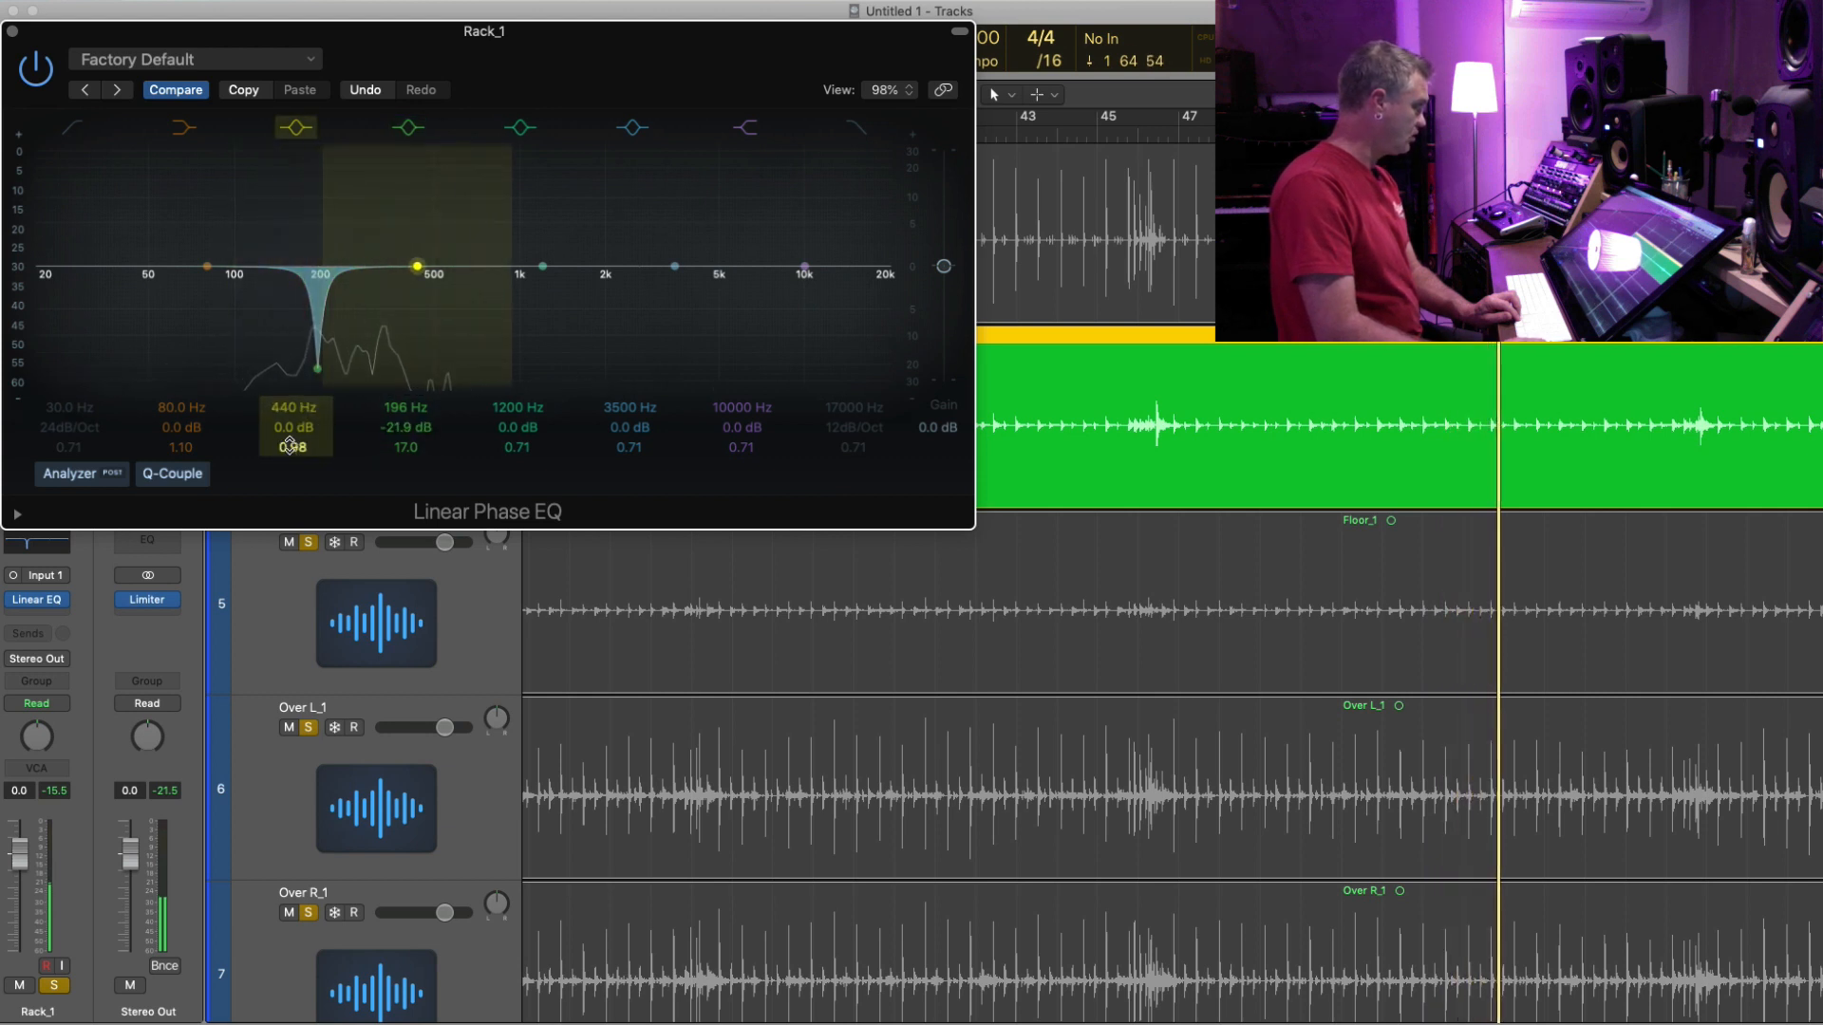
{"action": "mouse_move", "coordinate": [290, 446]}
{"action": "left_mouse_down"}
{"action": "mouse_move", "coordinate": [289, 399]}
{"action": "mouse_move", "coordinate": [294, 466]}
{"action": "left_mouse_up"}
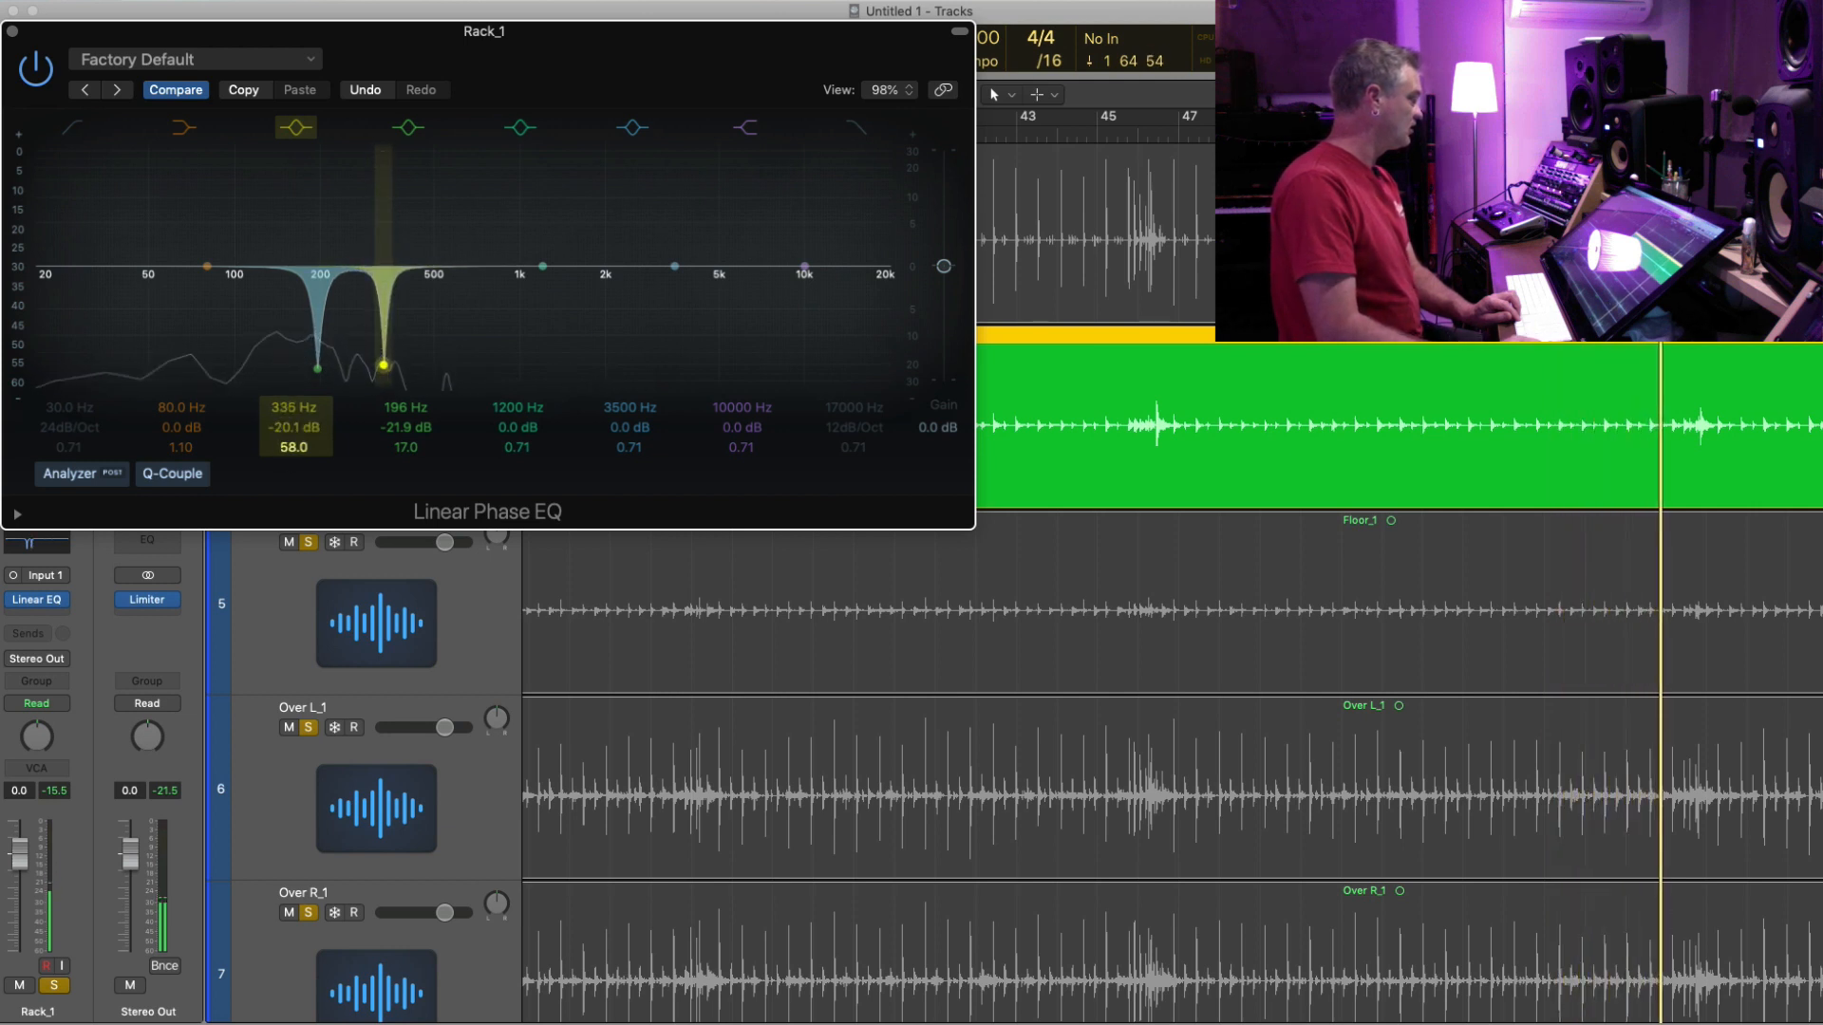
{"action": "left_click_drag", "start_coordinate": [291, 445], "coordinate": [288, 432]}
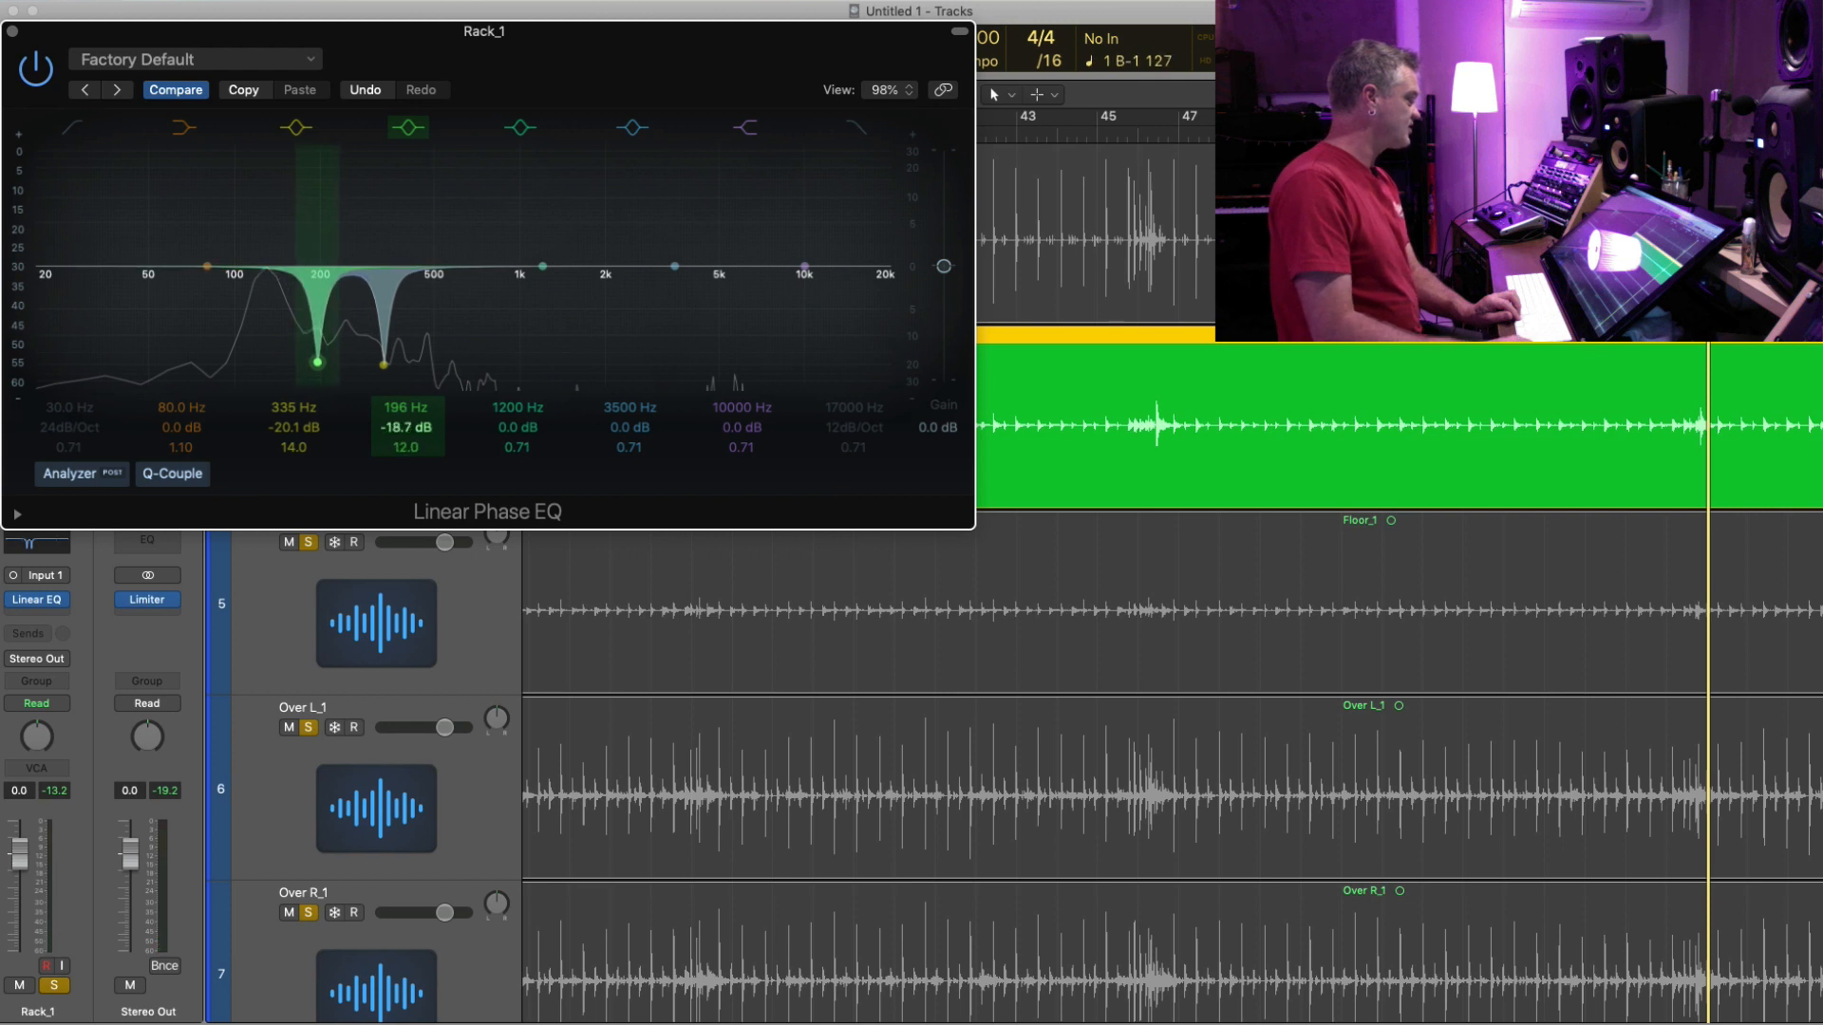
- Set the Rack_1 EQ's 196 Hz notch to -18.0 dB and compare the EQ bypassed and active while playing from bar 45
{"action": "left_click_drag", "start_coordinate": [407, 427], "coordinate": [407, 421]}
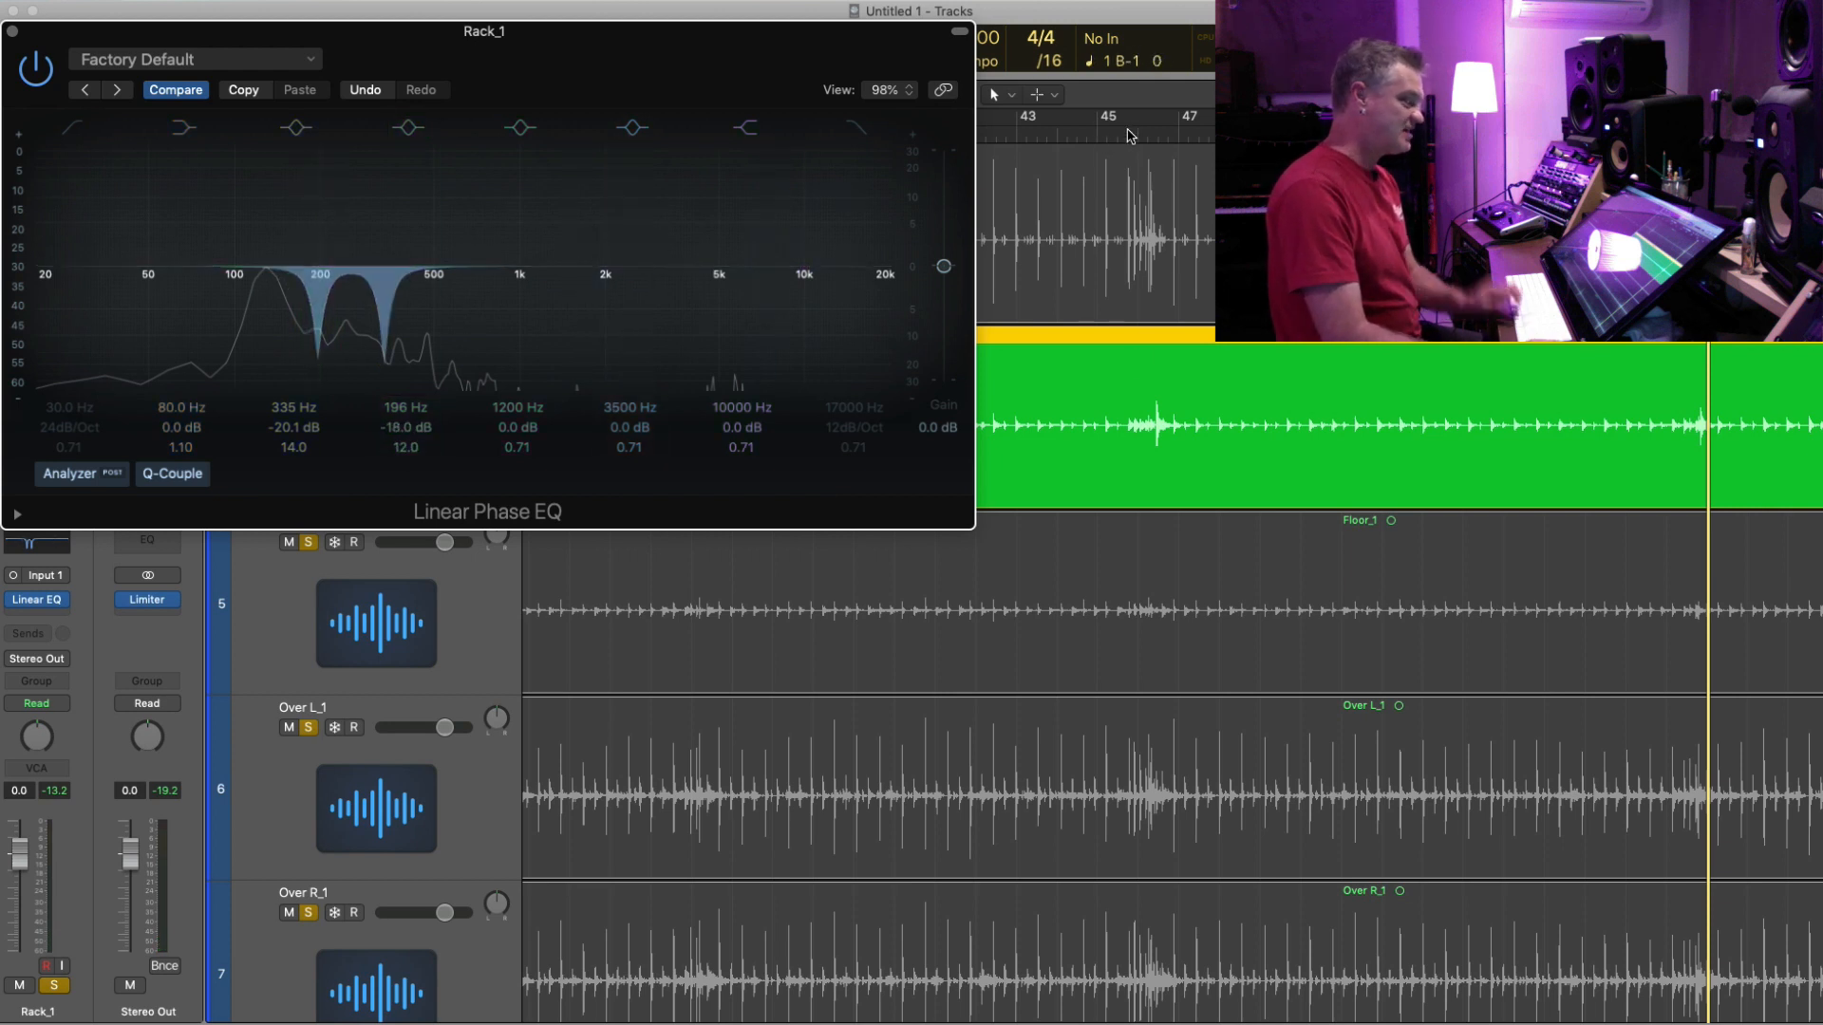
{"action": "left_click", "coordinate": [1104, 134]}
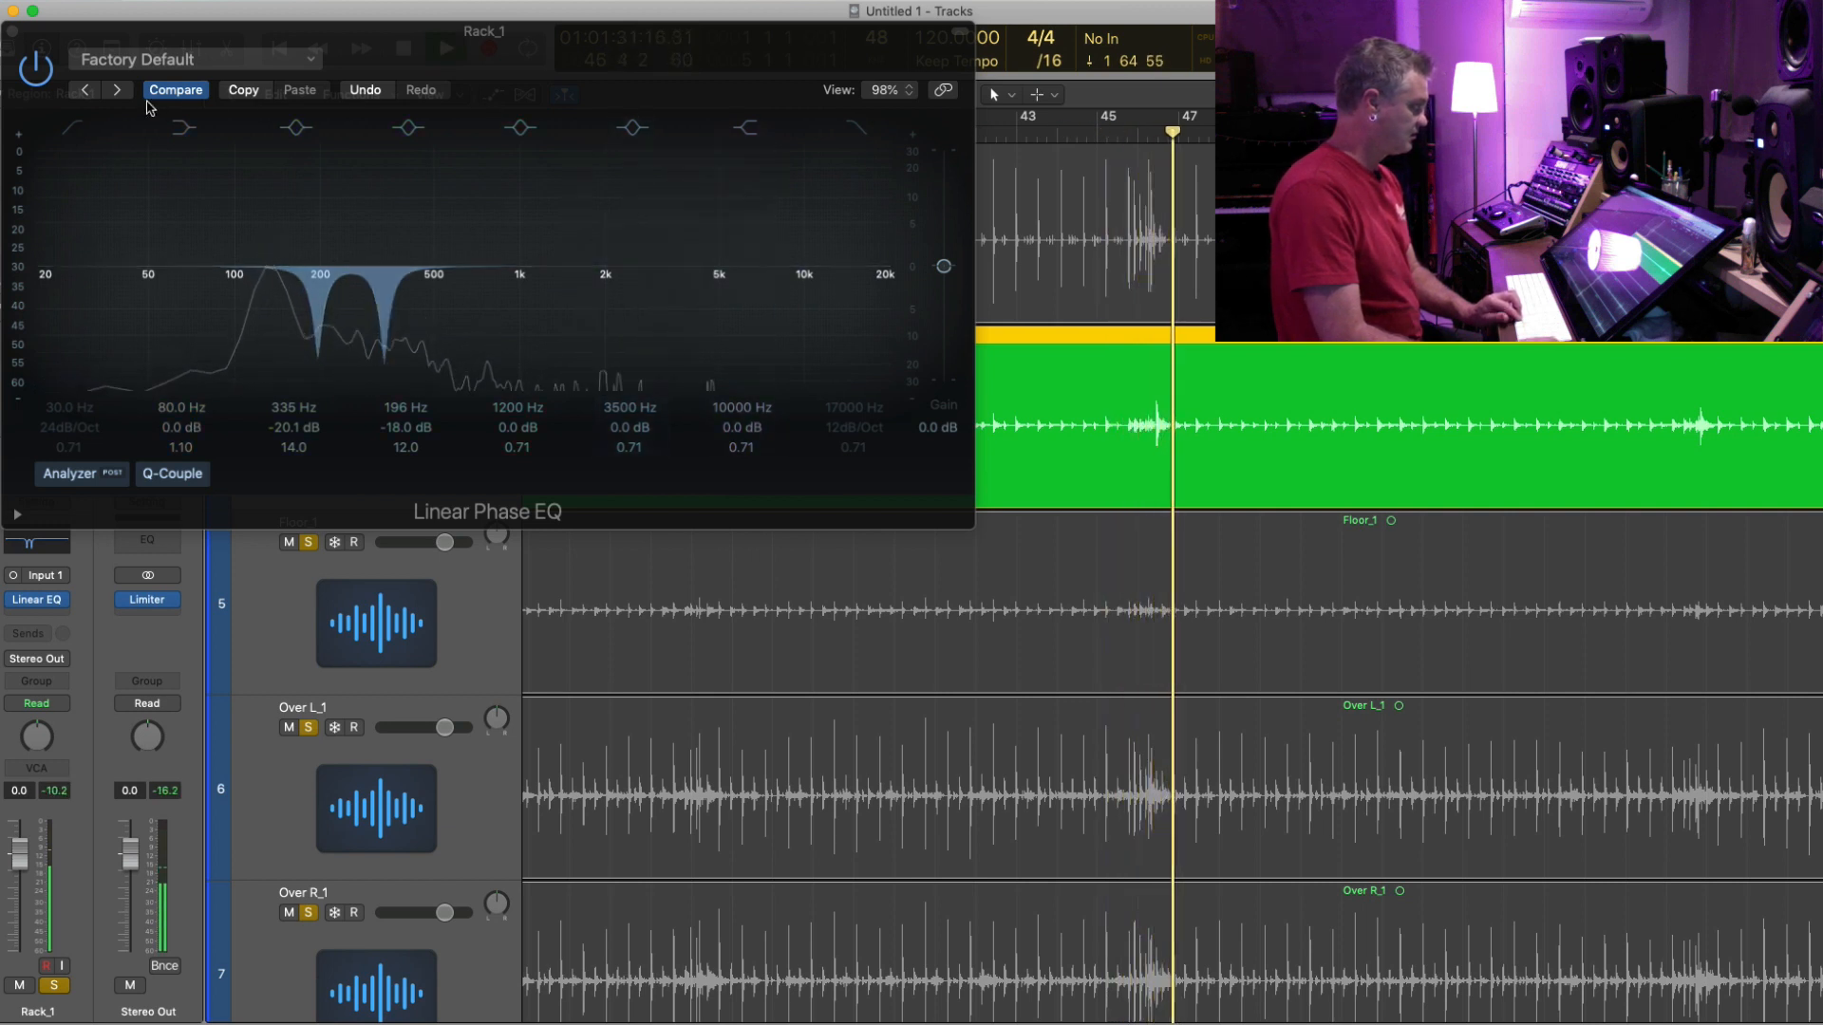
{"action": "left_click", "coordinate": [35, 68]}
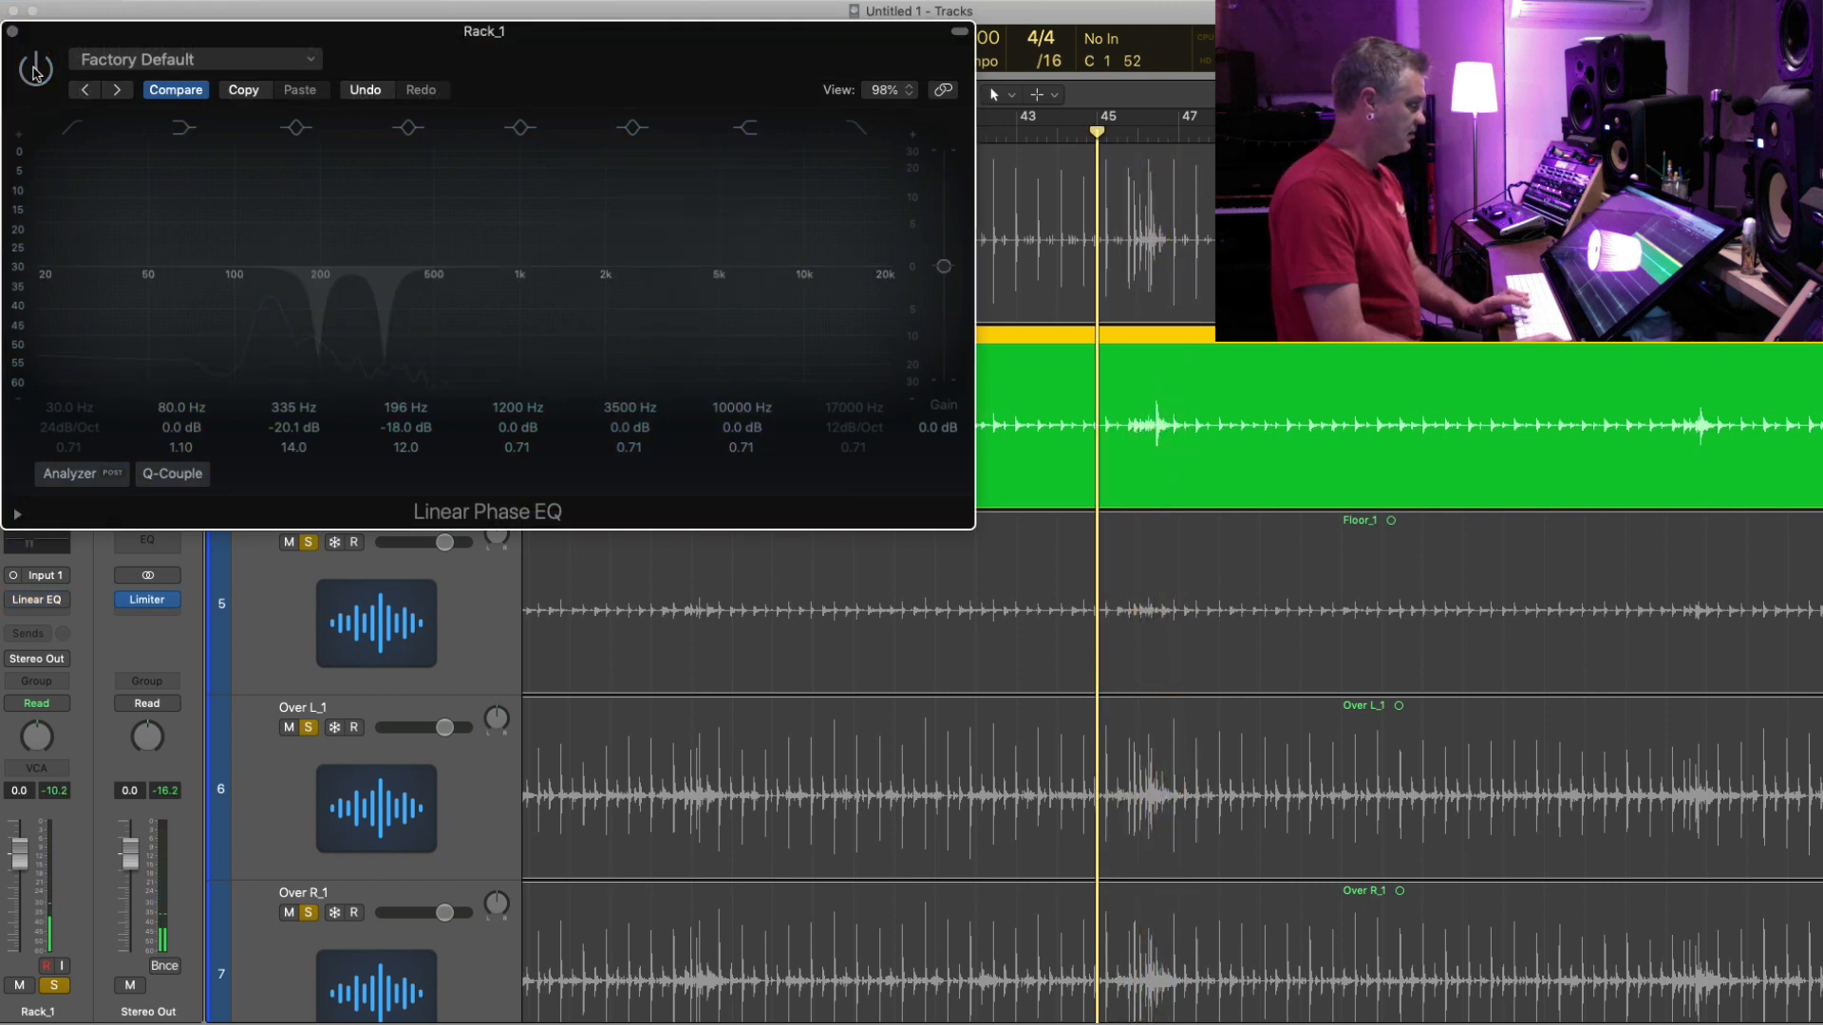
{"action": "left_click", "coordinate": [36, 70]}
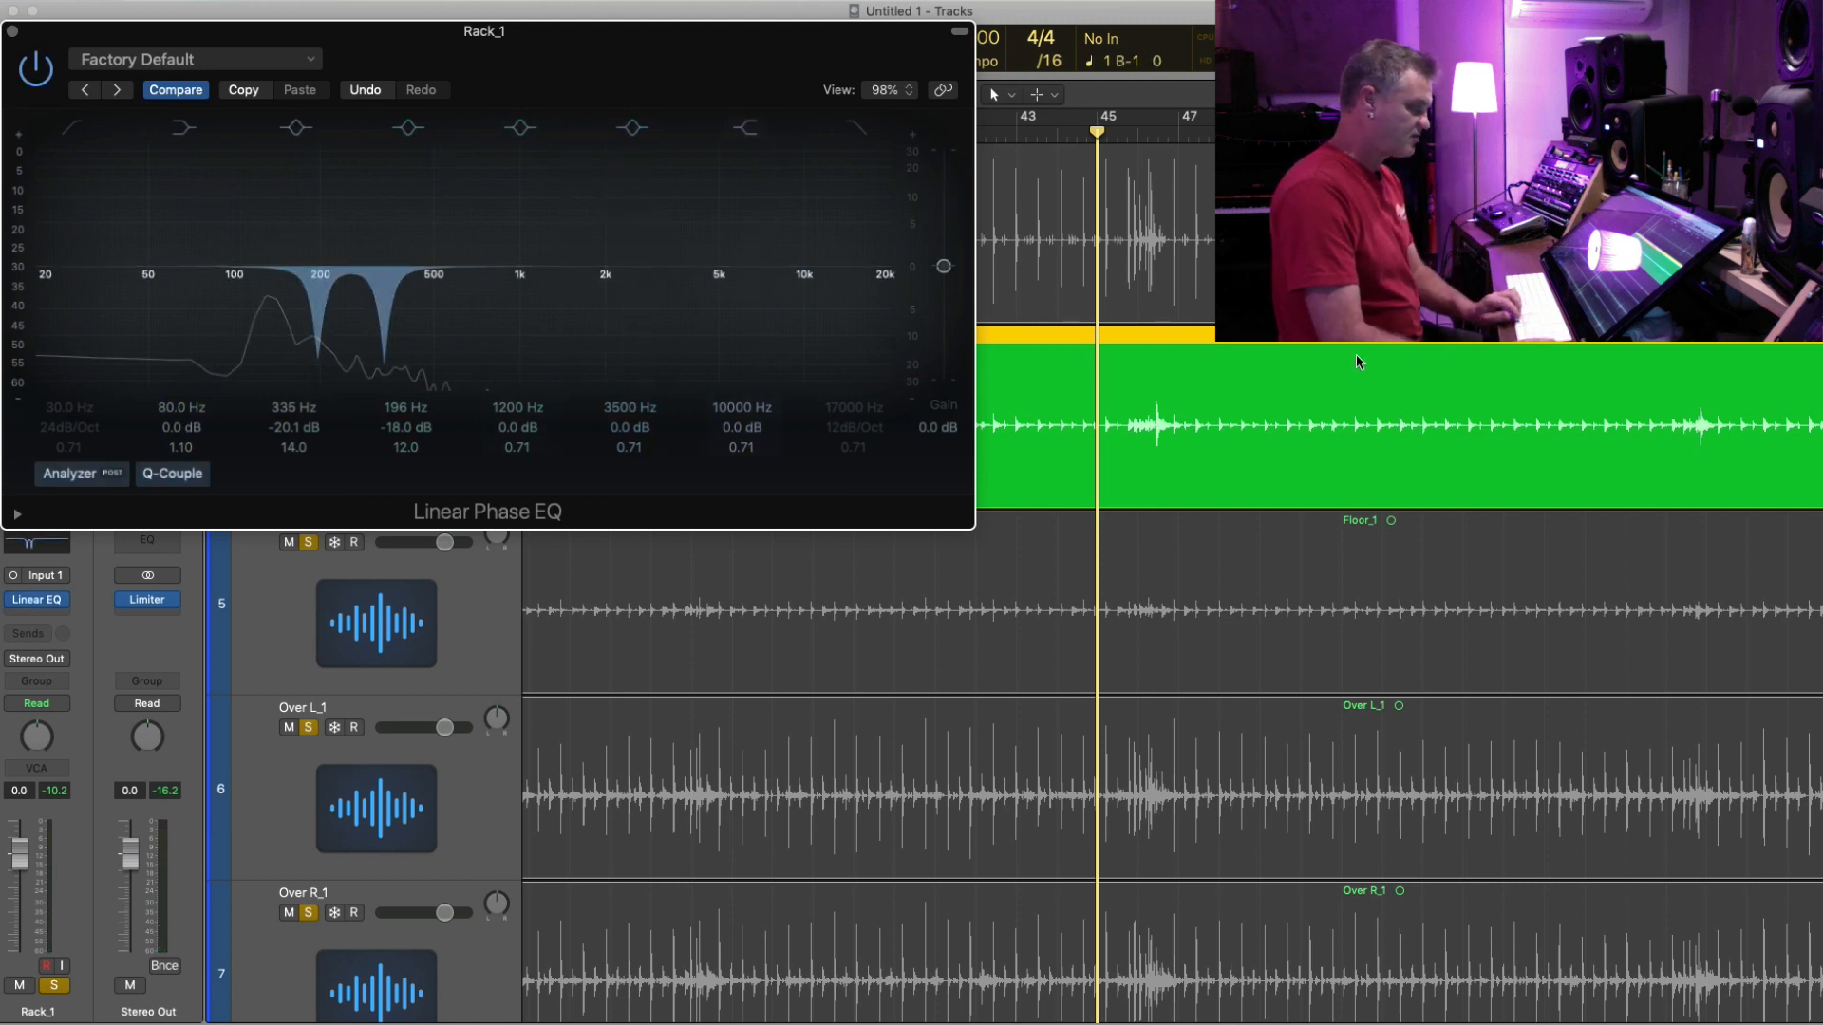
- Boost the high shelf of the Rack_1 EQ by 2.5 dB at 2350 Hz and close the EQ
{"action": "left_click_drag", "start_coordinate": [764, 319], "coordinate": [585, 307]}
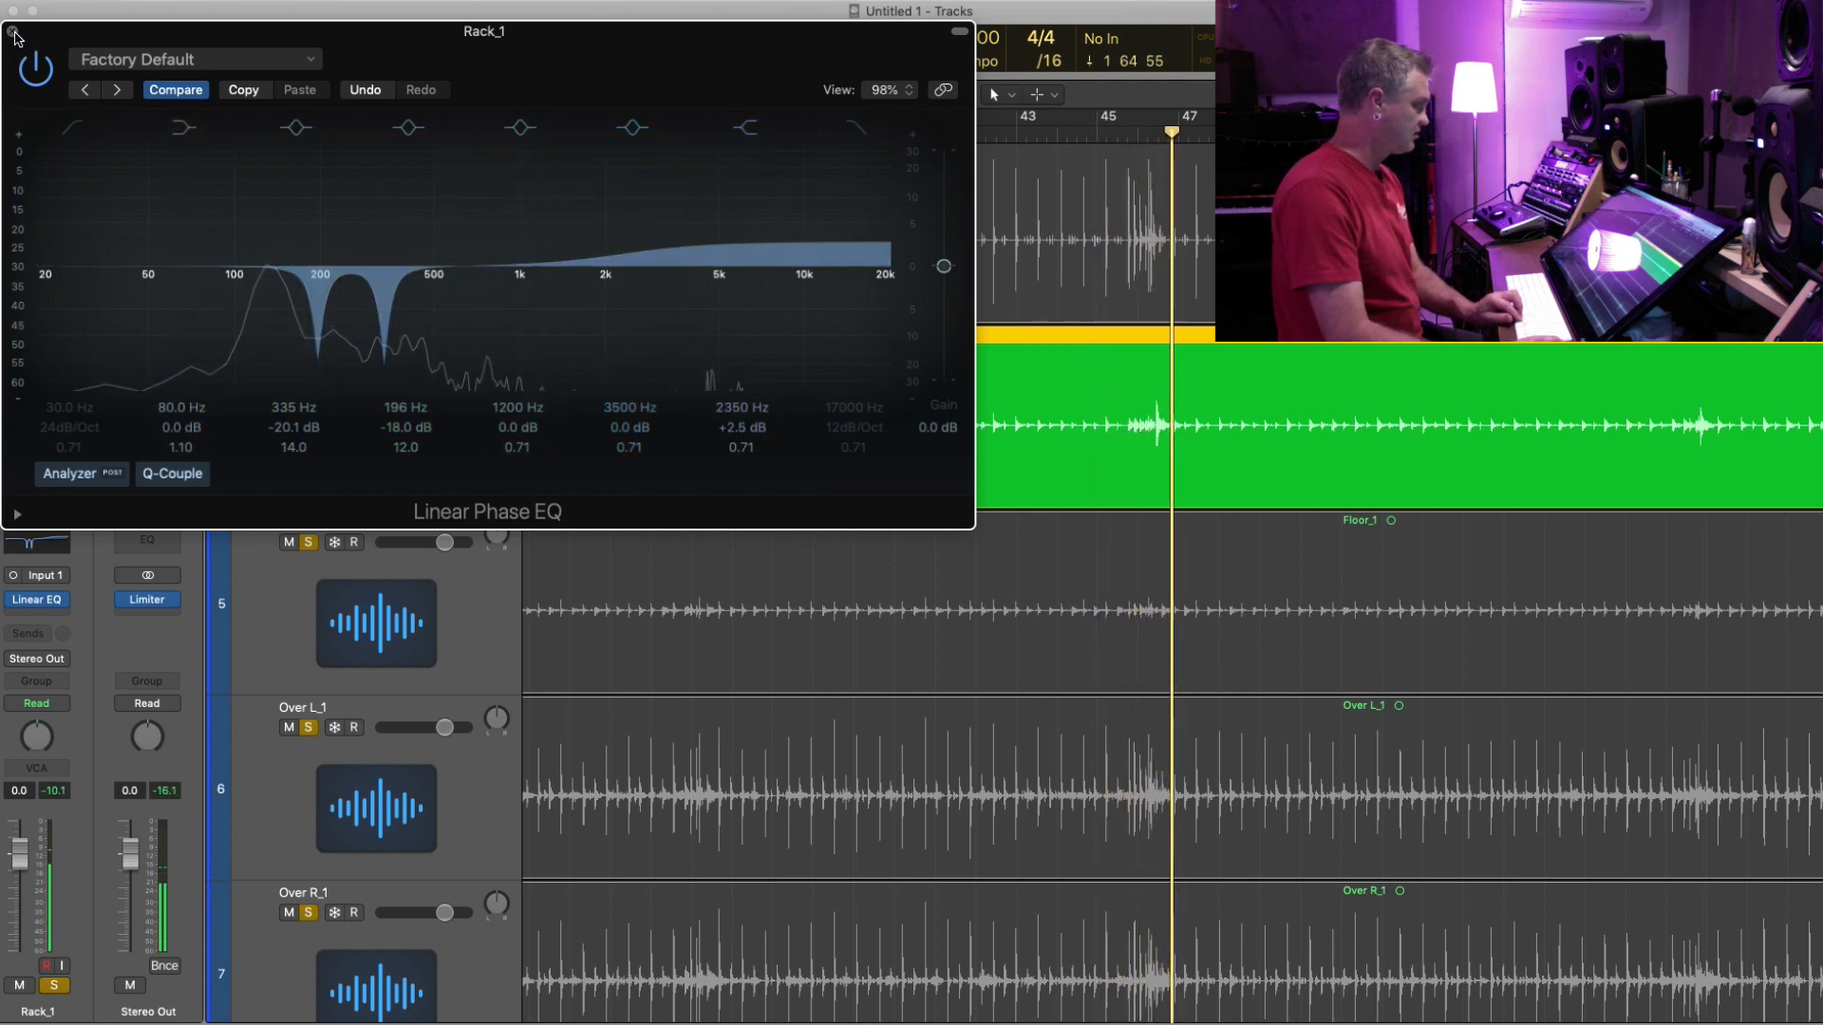
{"action": "left_click", "coordinate": [12, 33]}
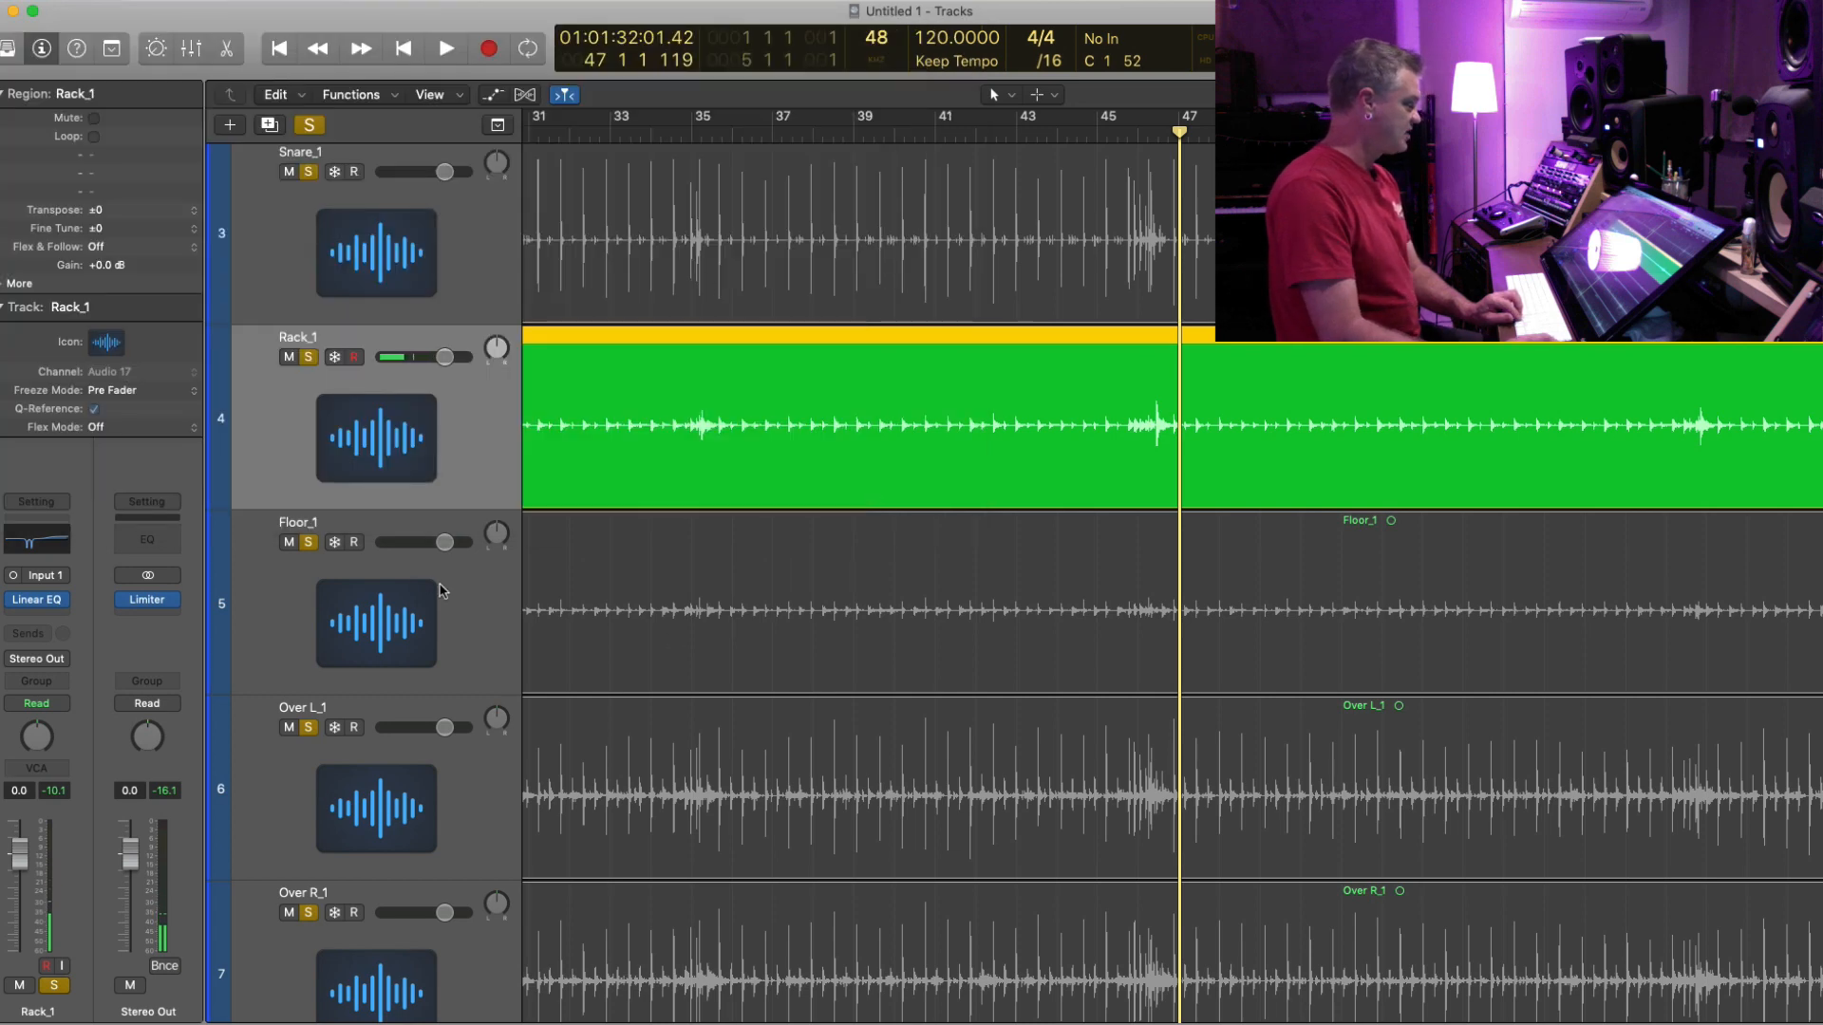
- Select the Floor_1 track, start playback from about bar 40 and insert a mono Linear Phase EQ on it
{"action": "left_click", "coordinate": [440, 591]}
{"action": "key", "text": "comma"}
{"action": "key", "text": "comma"}
{"action": "key", "text": "comma"}
{"action": "key", "text": "comma"}
{"action": "key", "text": "comma"}
{"action": "key", "text": "comma"}
{"action": "key", "text": "comma"}
{"action": "key", "text": "space"}
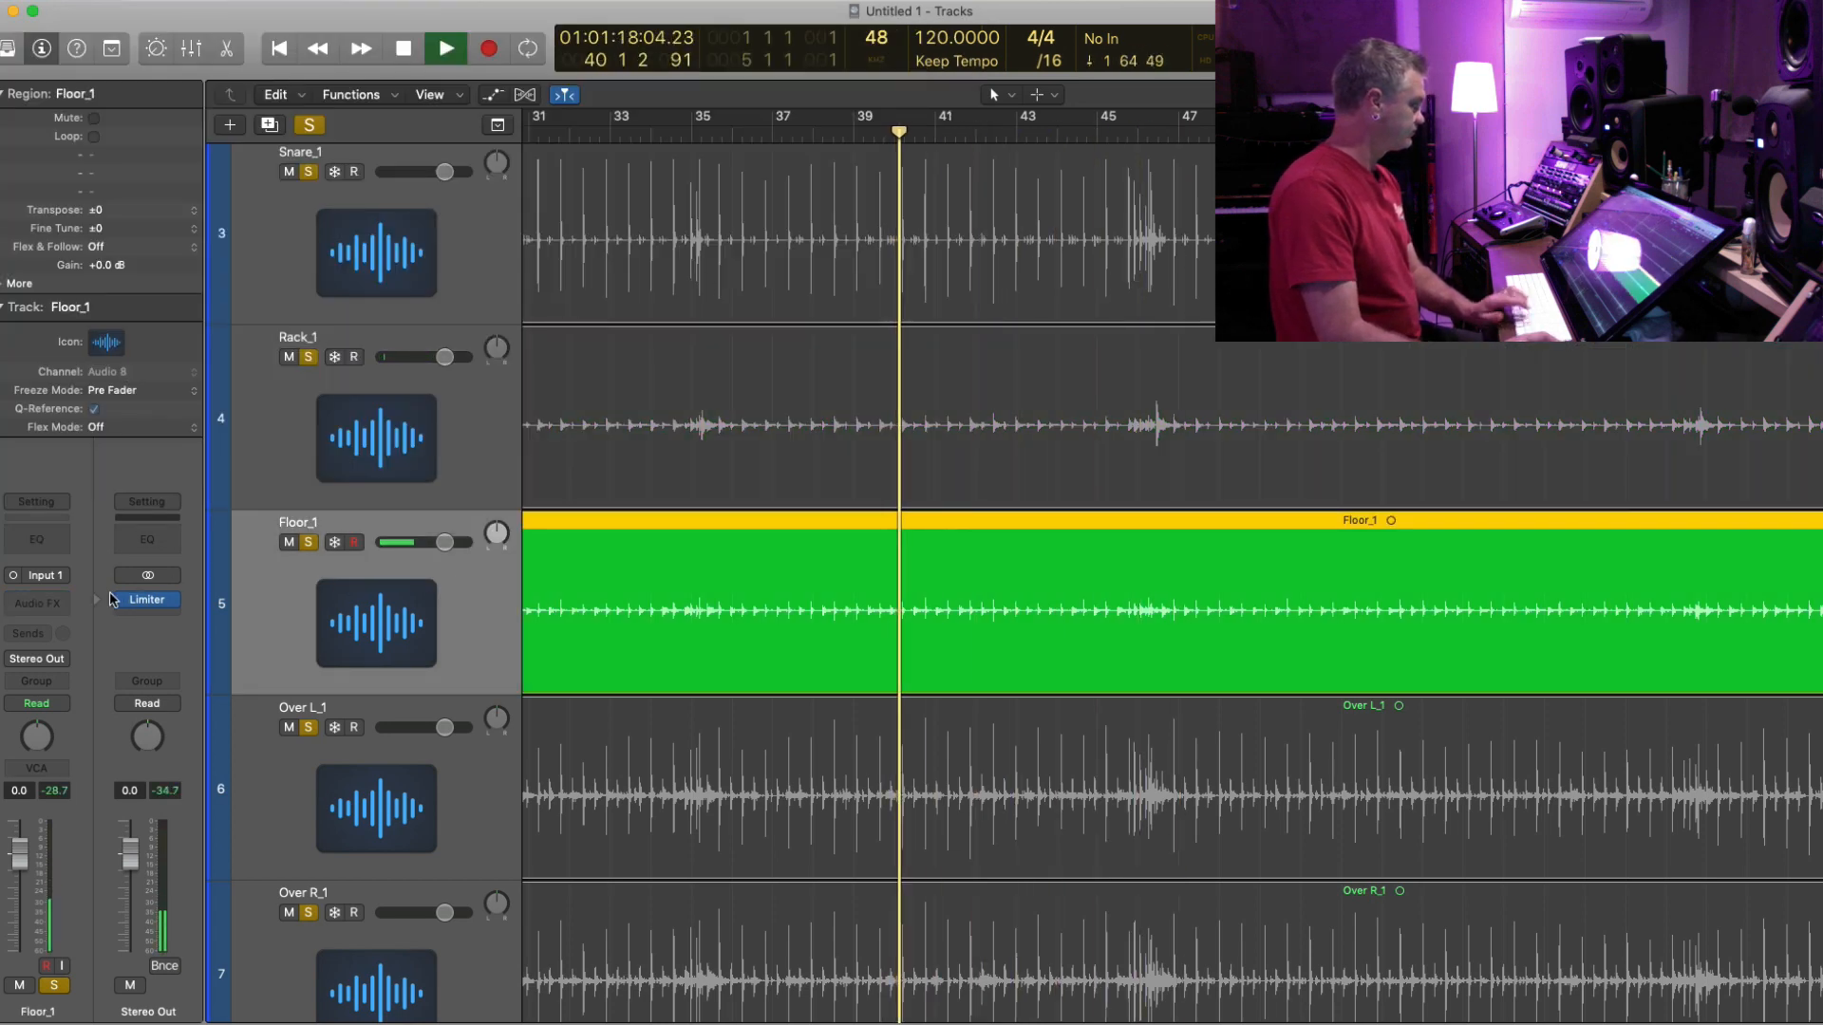
{"action": "left_click", "coordinate": [38, 603]}
{"action": "mouse_move", "coordinate": [133, 647]}
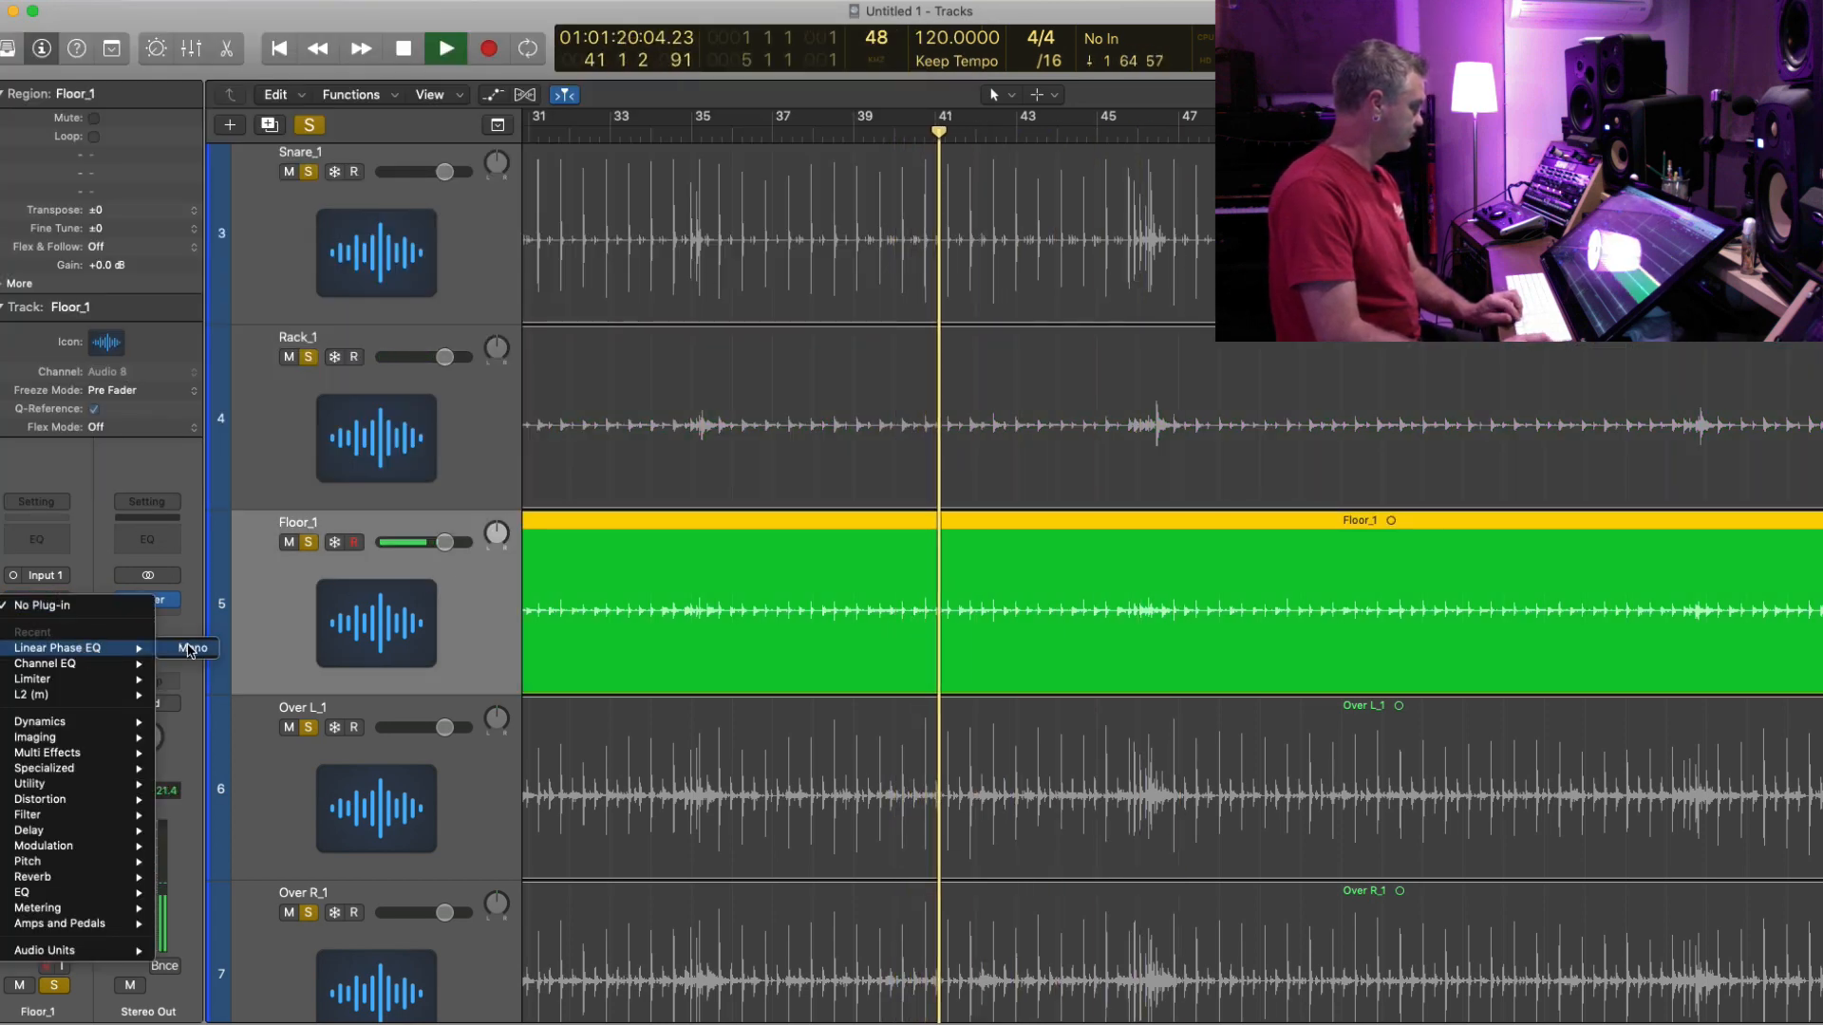
{"action": "left_click", "coordinate": [189, 650]}
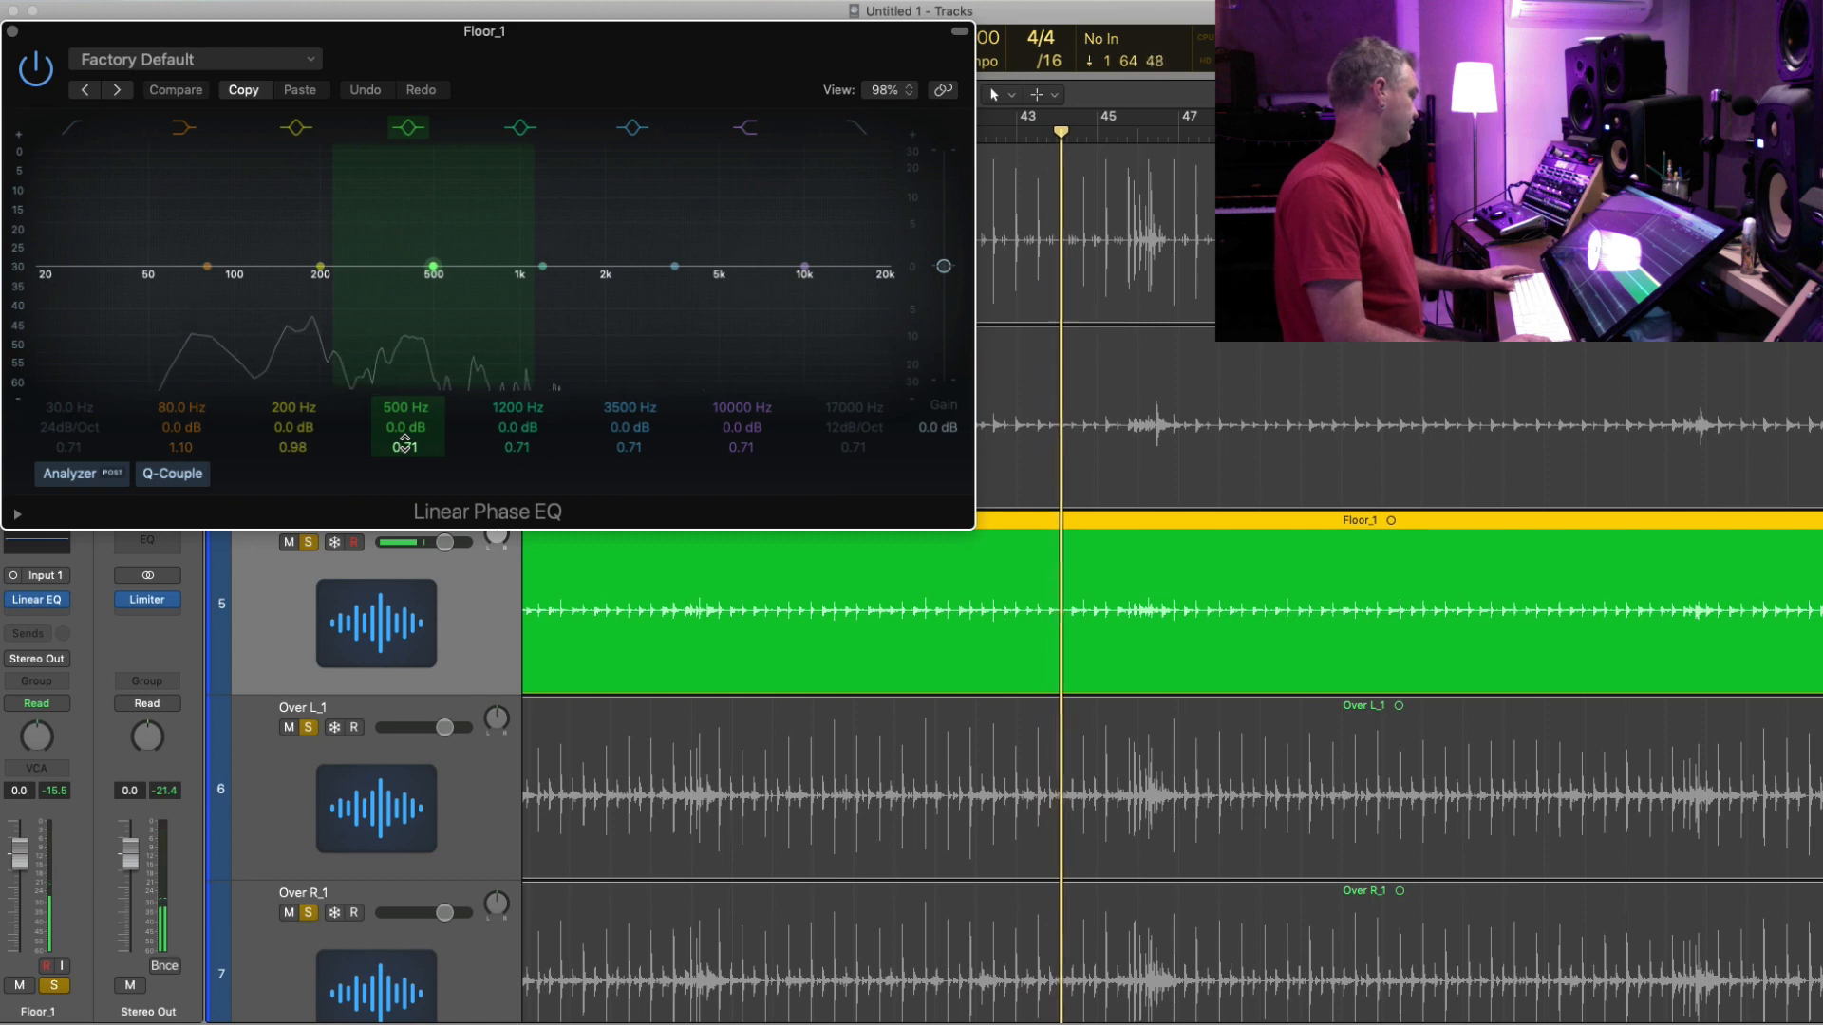
- Look through the Floor_1 waveform for an earlier tom fill and listen to the one just before bar 22
{"action": "key", "text": "super+Left"}
{"action": "key", "text": "super+Left"}
{"action": "key", "text": "super+Left"}
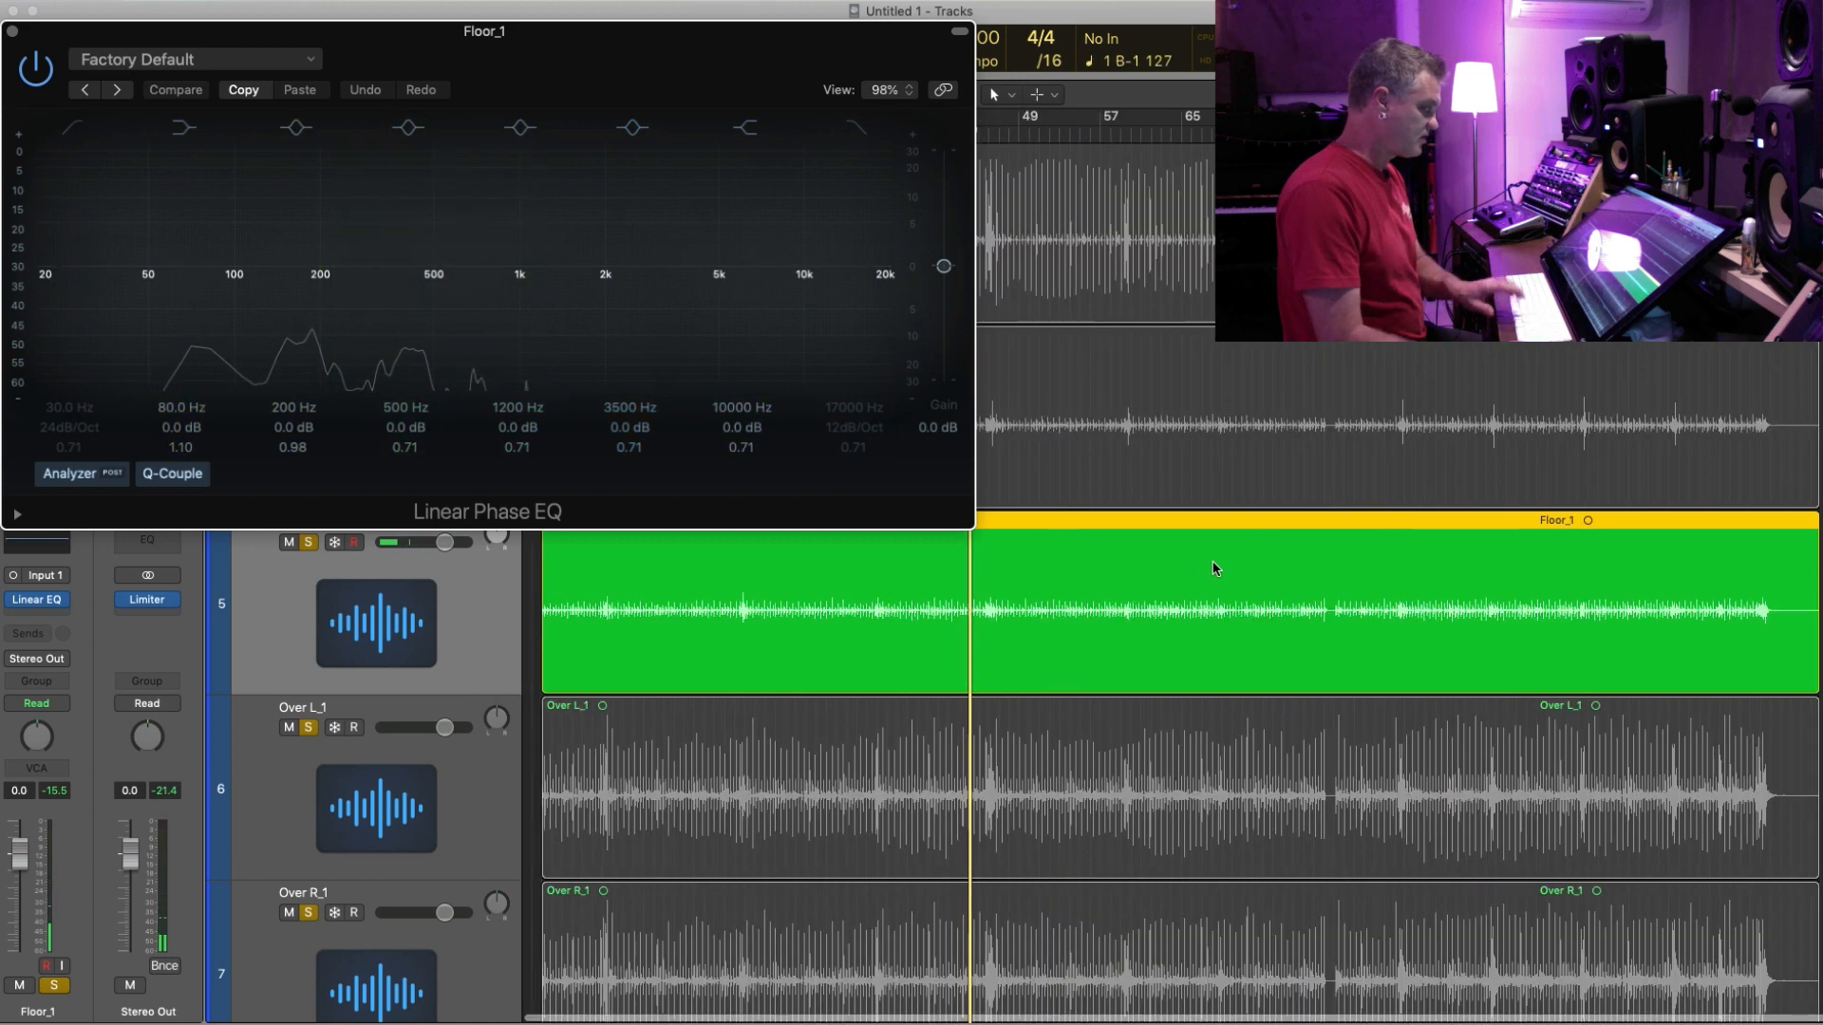
{"action": "key", "text": "comma"}
{"action": "key", "text": "comma"}
{"action": "key", "text": "comma"}
{"action": "key", "text": "comma"}
{"action": "key", "text": "comma"}
{"action": "key", "text": "comma"}
{"action": "key", "text": "comma"}
{"action": "key", "text": "comma"}
{"action": "key", "text": "comma"}
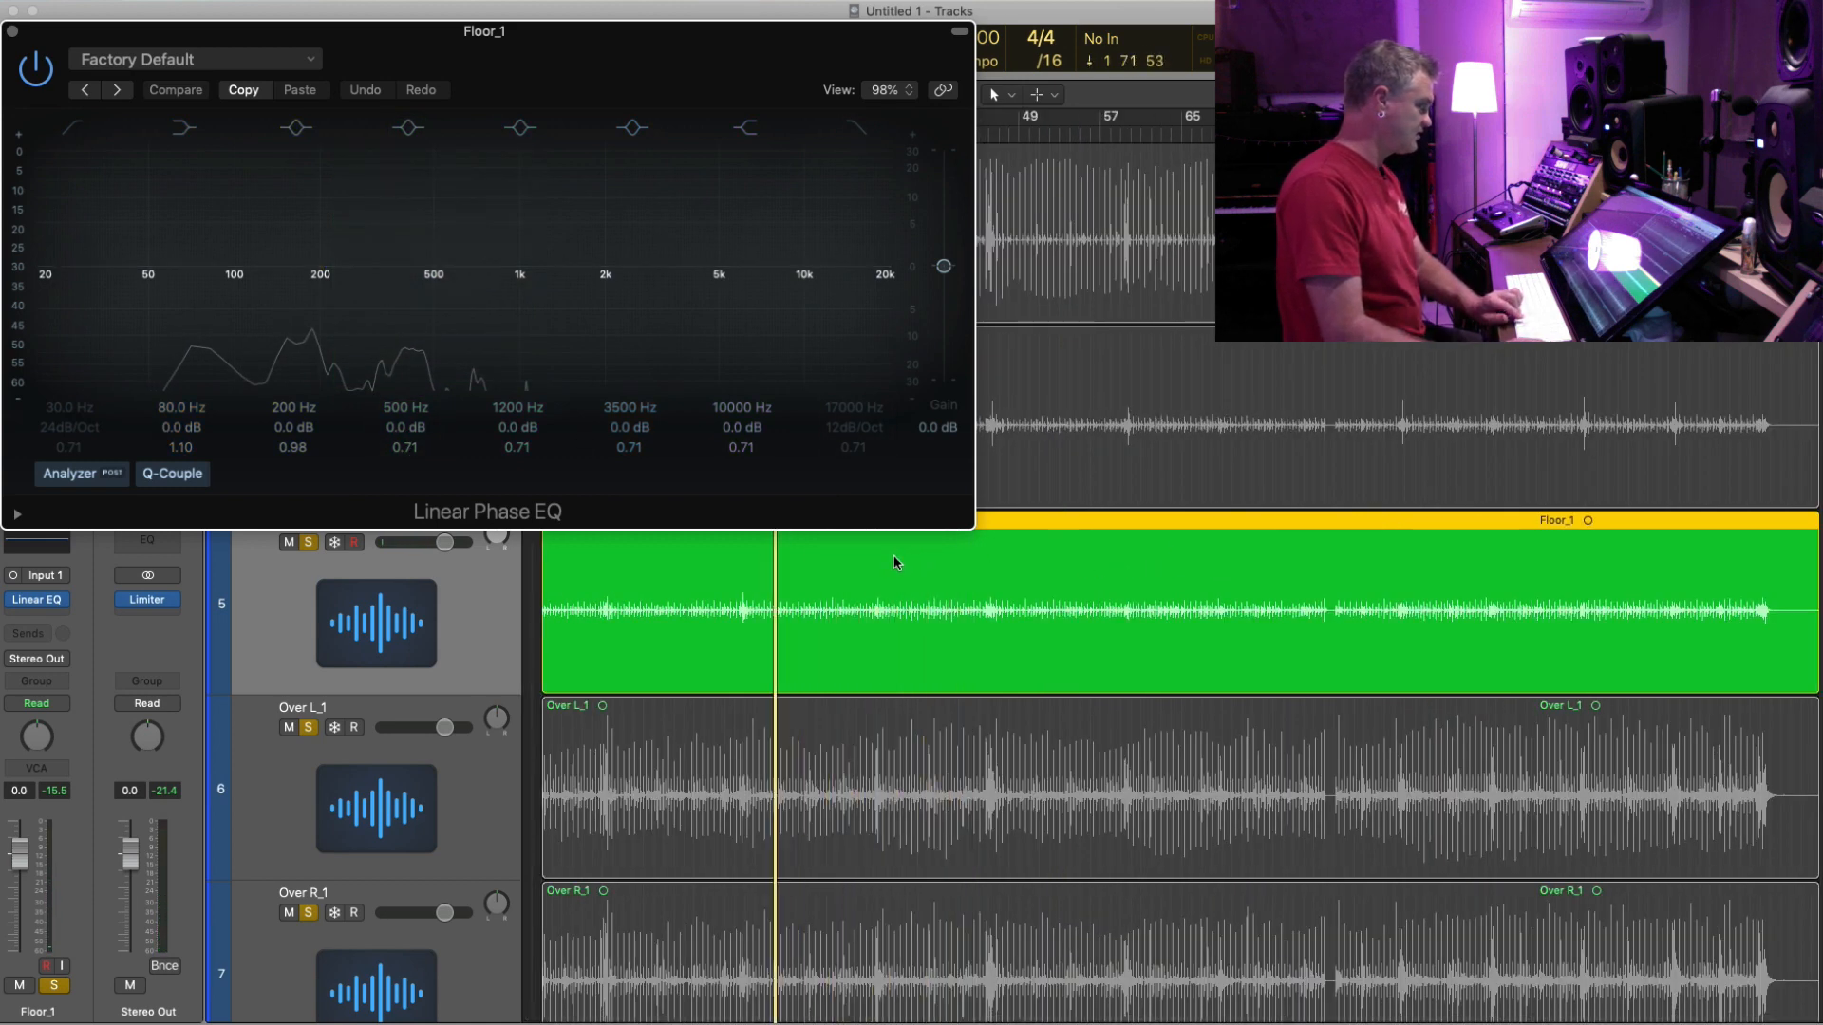
{"action": "key", "text": "super+Right"}
{"action": "key", "text": "super+Right"}
{"action": "key", "text": "super+Right"}
{"action": "key", "text": "super+Right"}
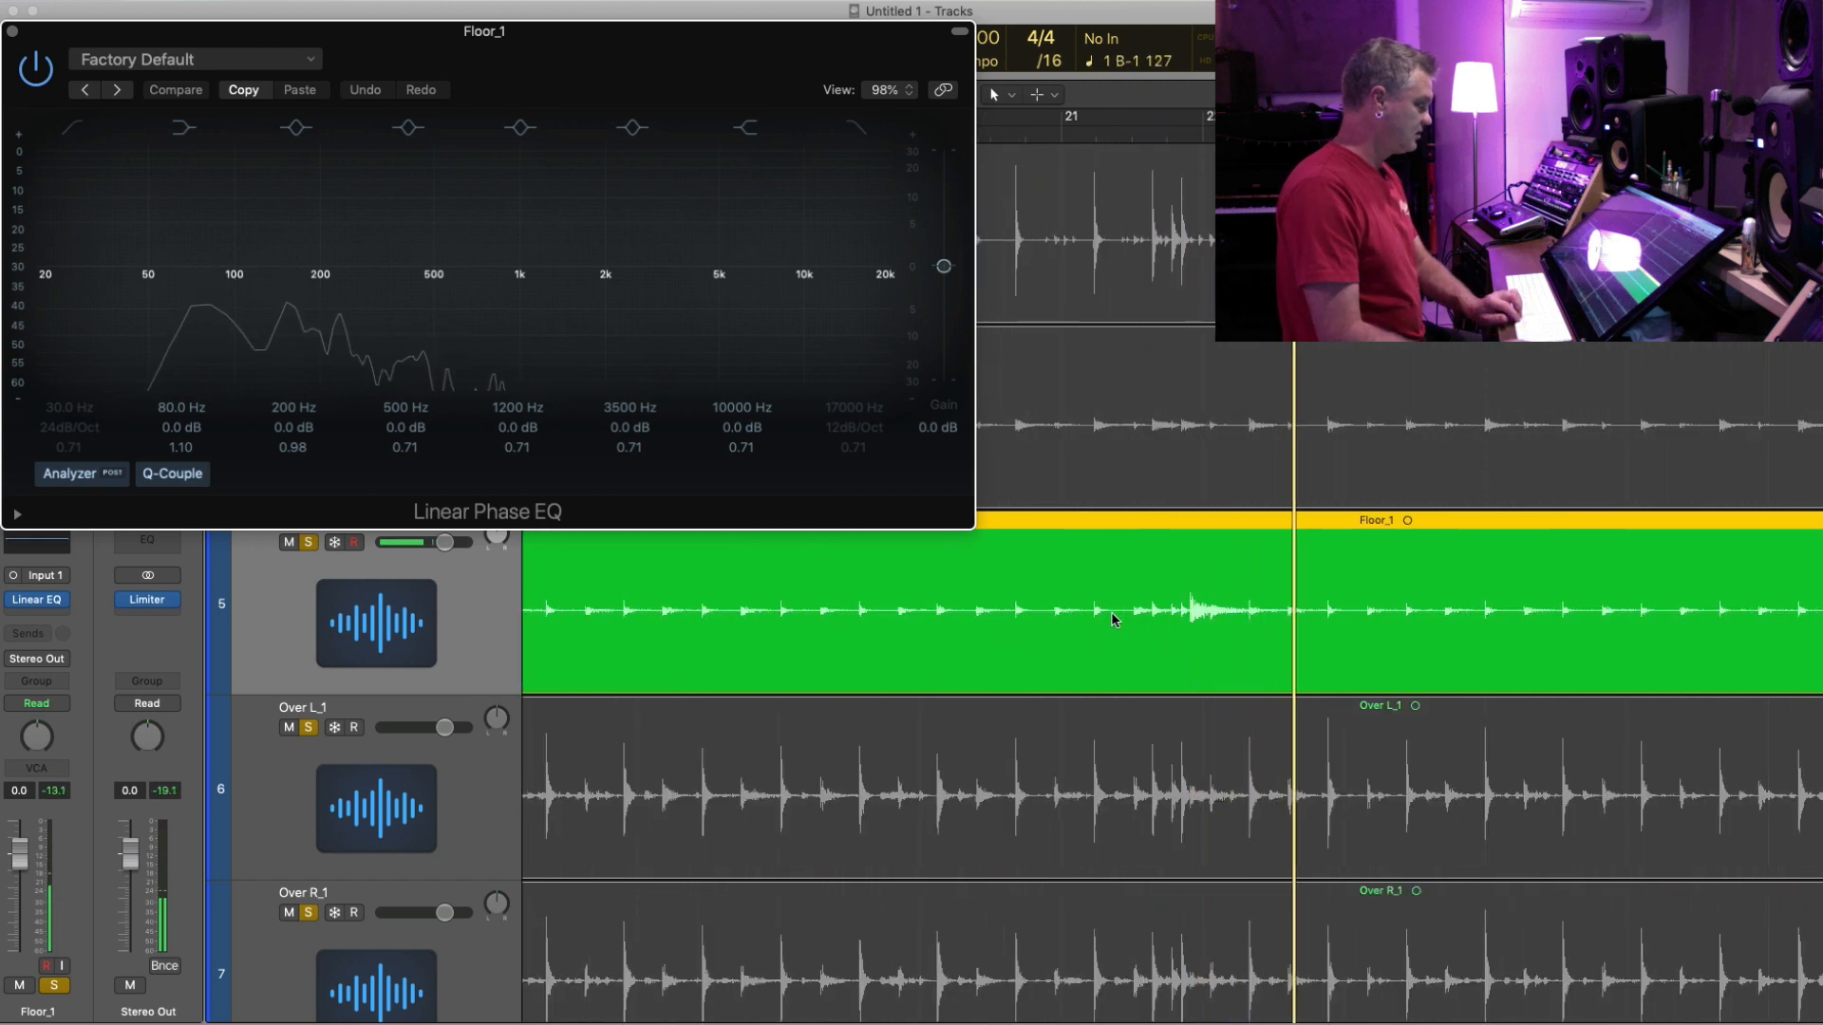
- Cut the Floor_1 EQ at 360 Hz by 6.1 dB with Q 2.20 and close the EQ
{"action": "left_click_drag", "start_coordinate": [433, 267], "coordinate": [390, 284]}
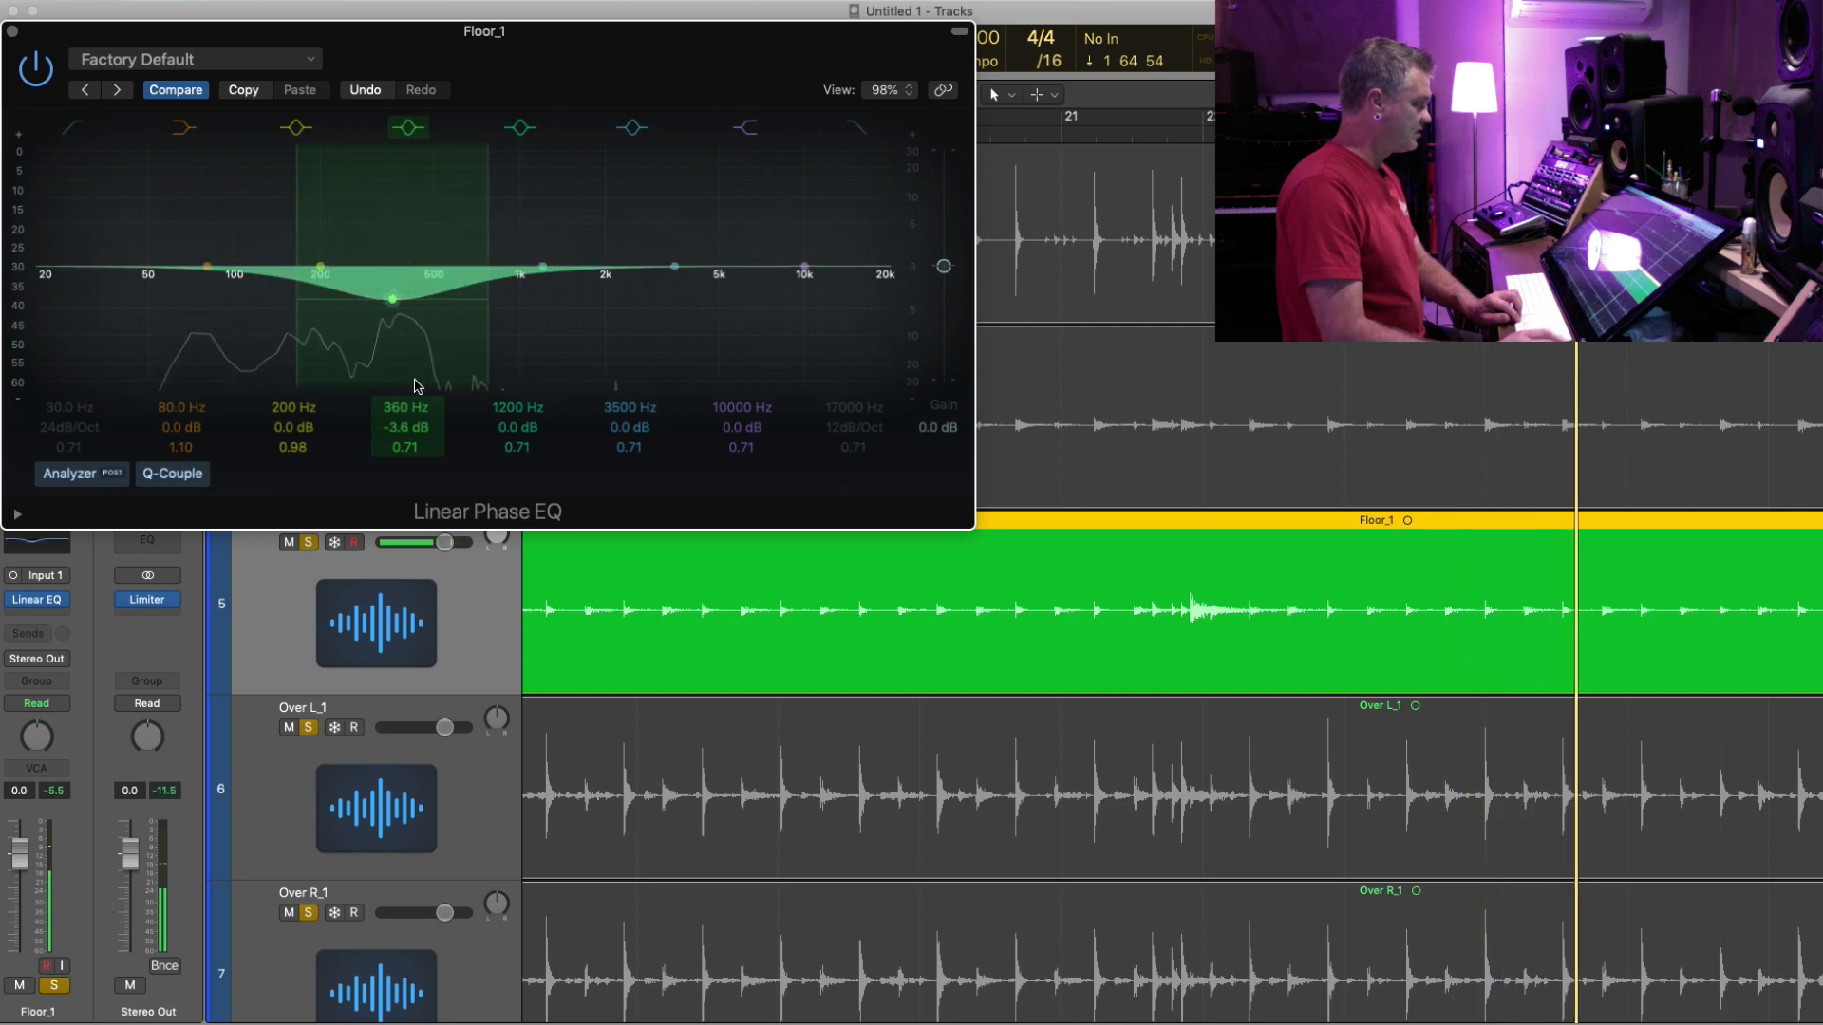
{"action": "left_click_drag", "start_coordinate": [407, 448], "coordinate": [399, 352]}
{"action": "left_click_drag", "start_coordinate": [392, 181], "coordinate": [393, 313]}
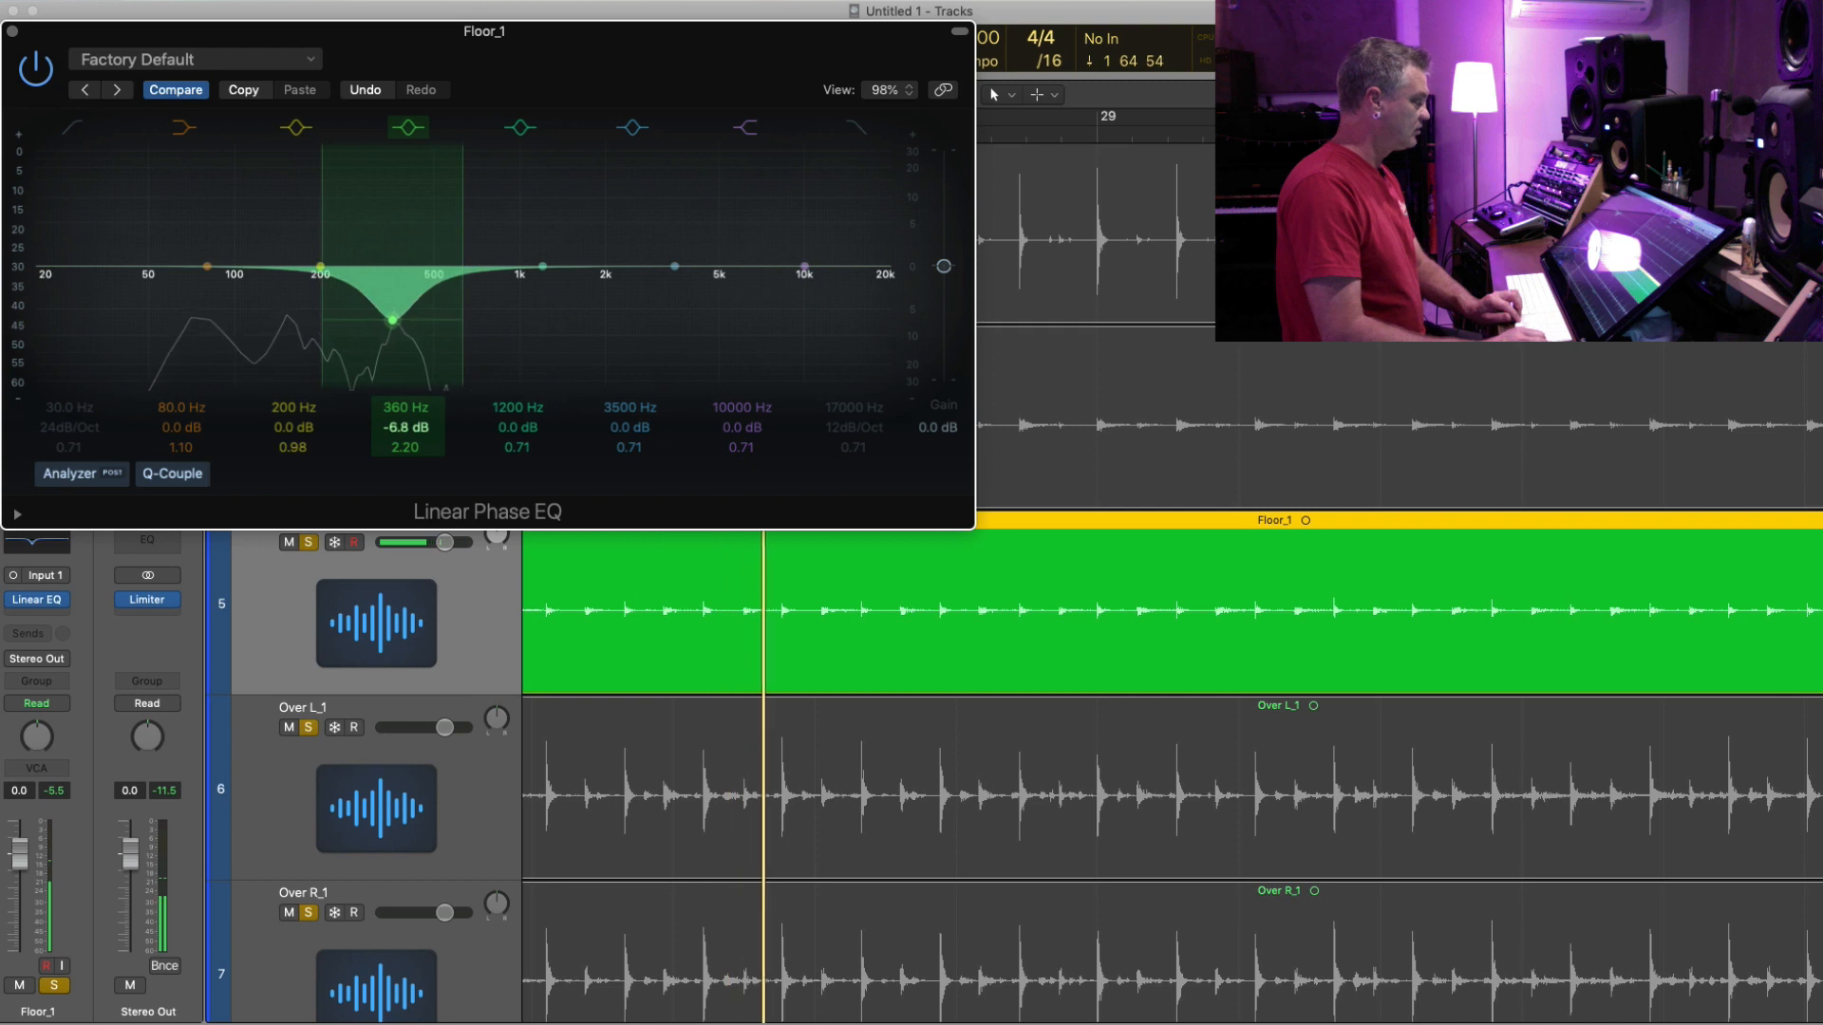
{"action": "left_click_drag", "start_coordinate": [399, 430], "coordinate": [399, 426]}
{"action": "key", "text": "Return"}
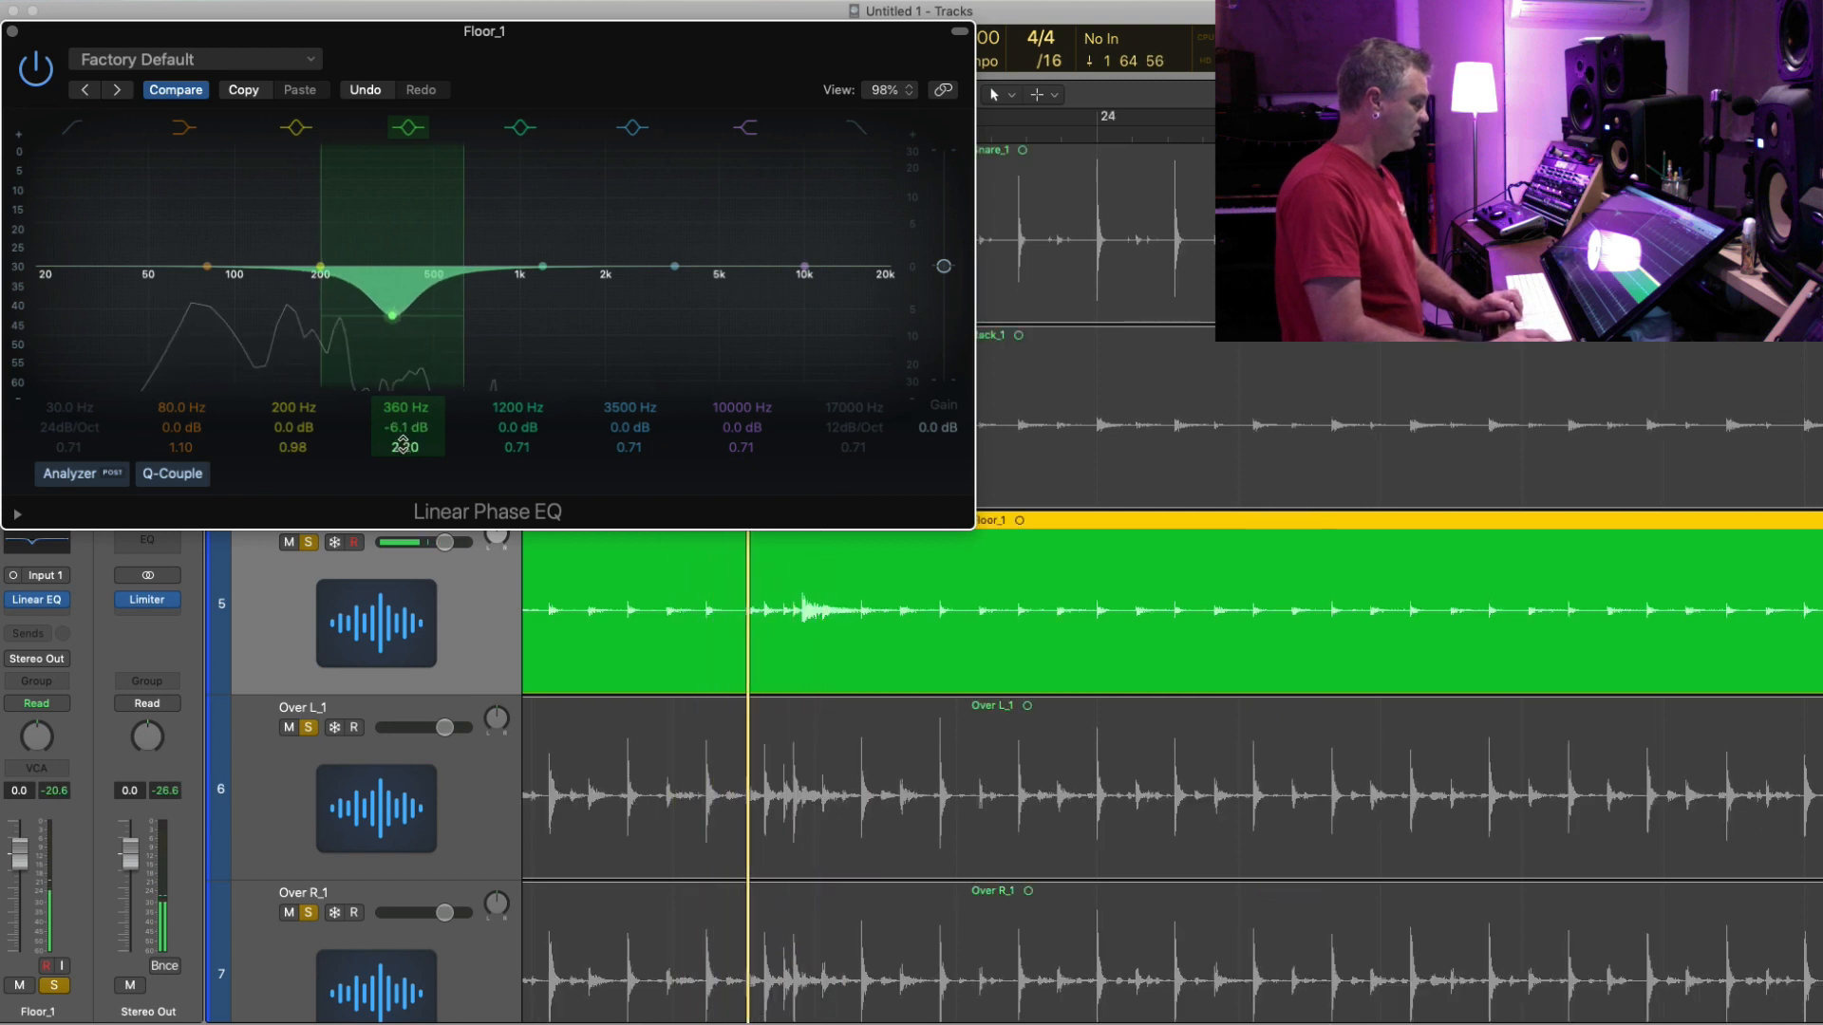
{"action": "left_click", "coordinate": [398, 427]}
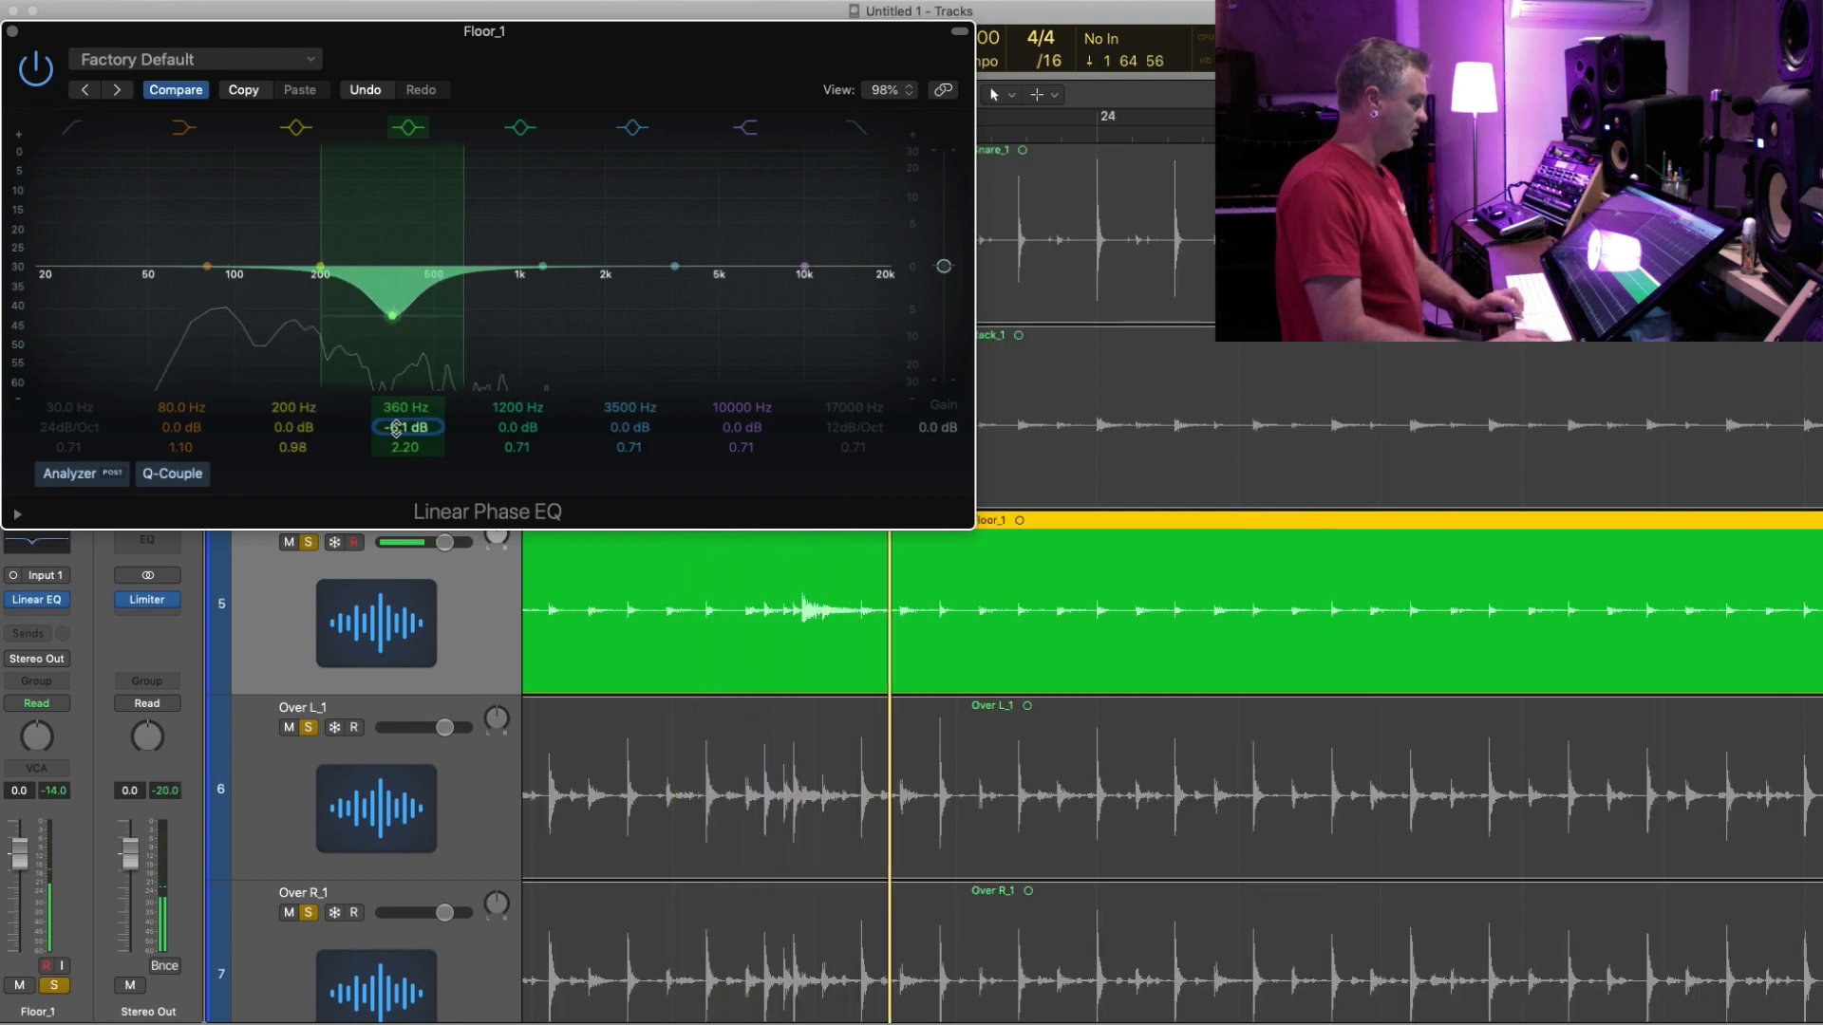
{"action": "left_click", "coordinate": [13, 35]}
- Add the Rack_1 region to the Floor_1 selection and listen to both toms through the fill before bar 22
{"action": "left_click", "coordinate": [923, 413], "text": "shift"}
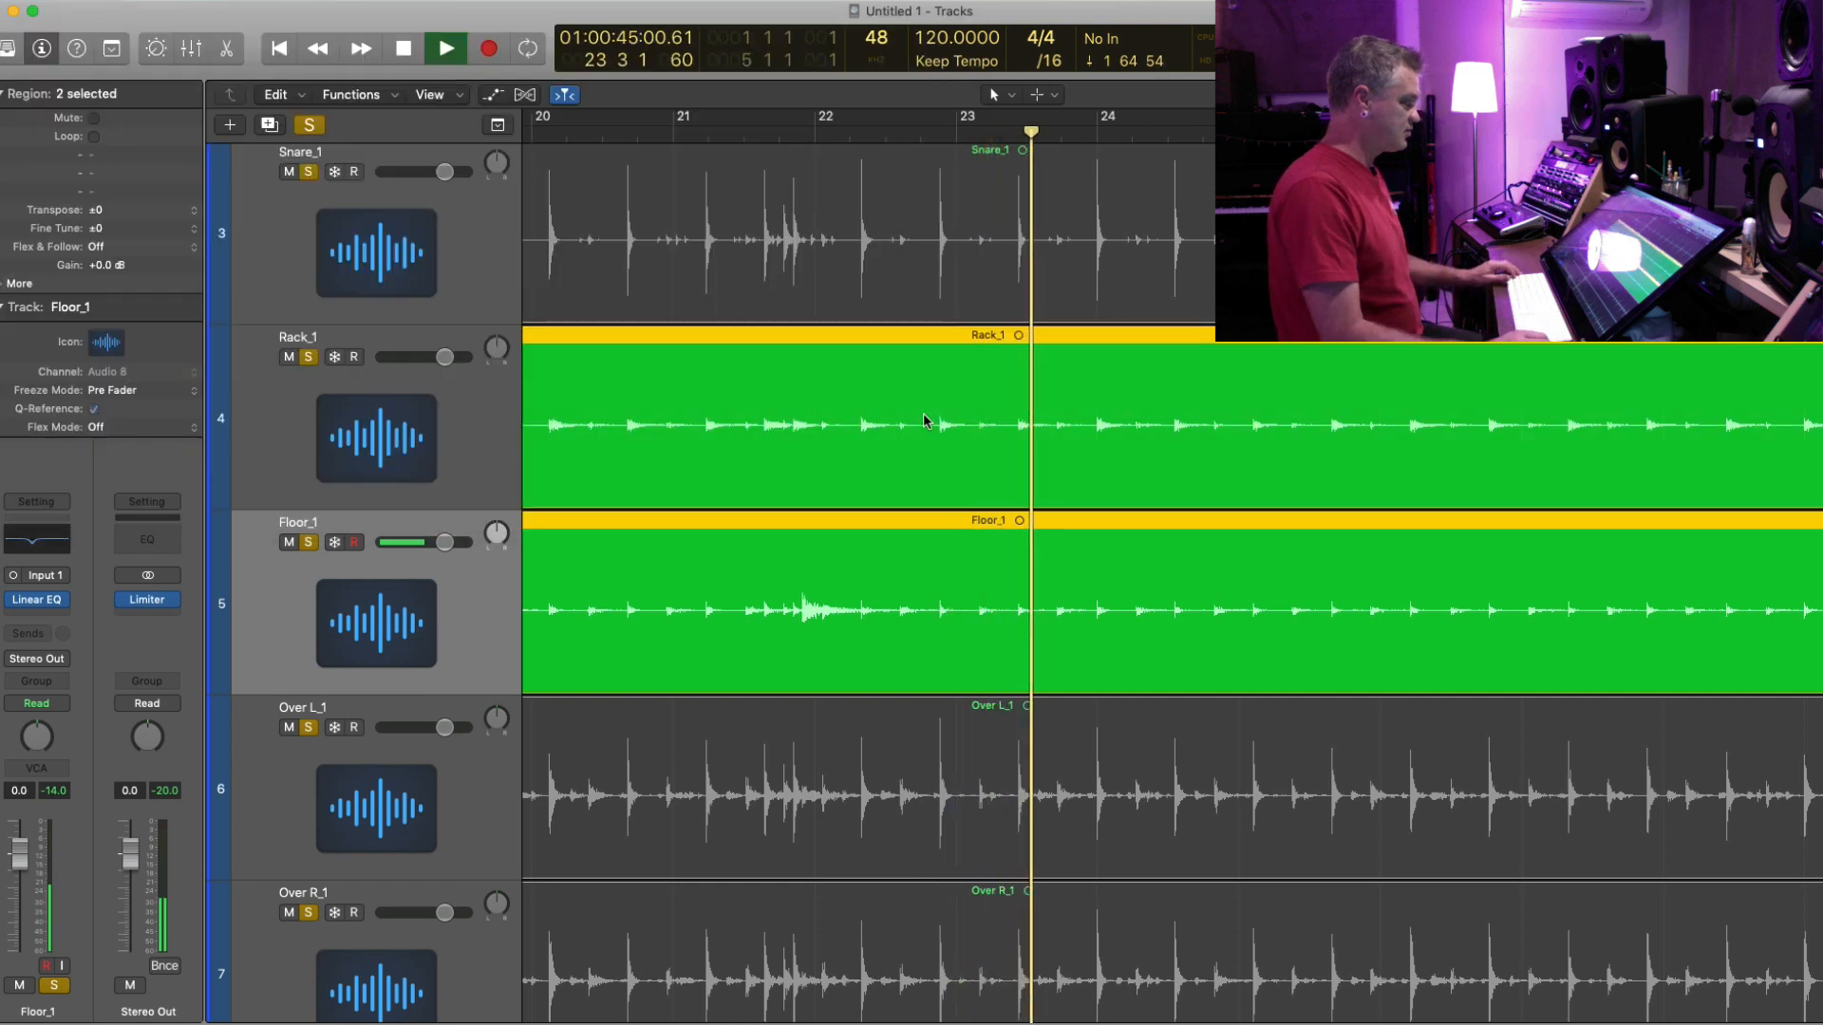
{"action": "key", "text": "space"}
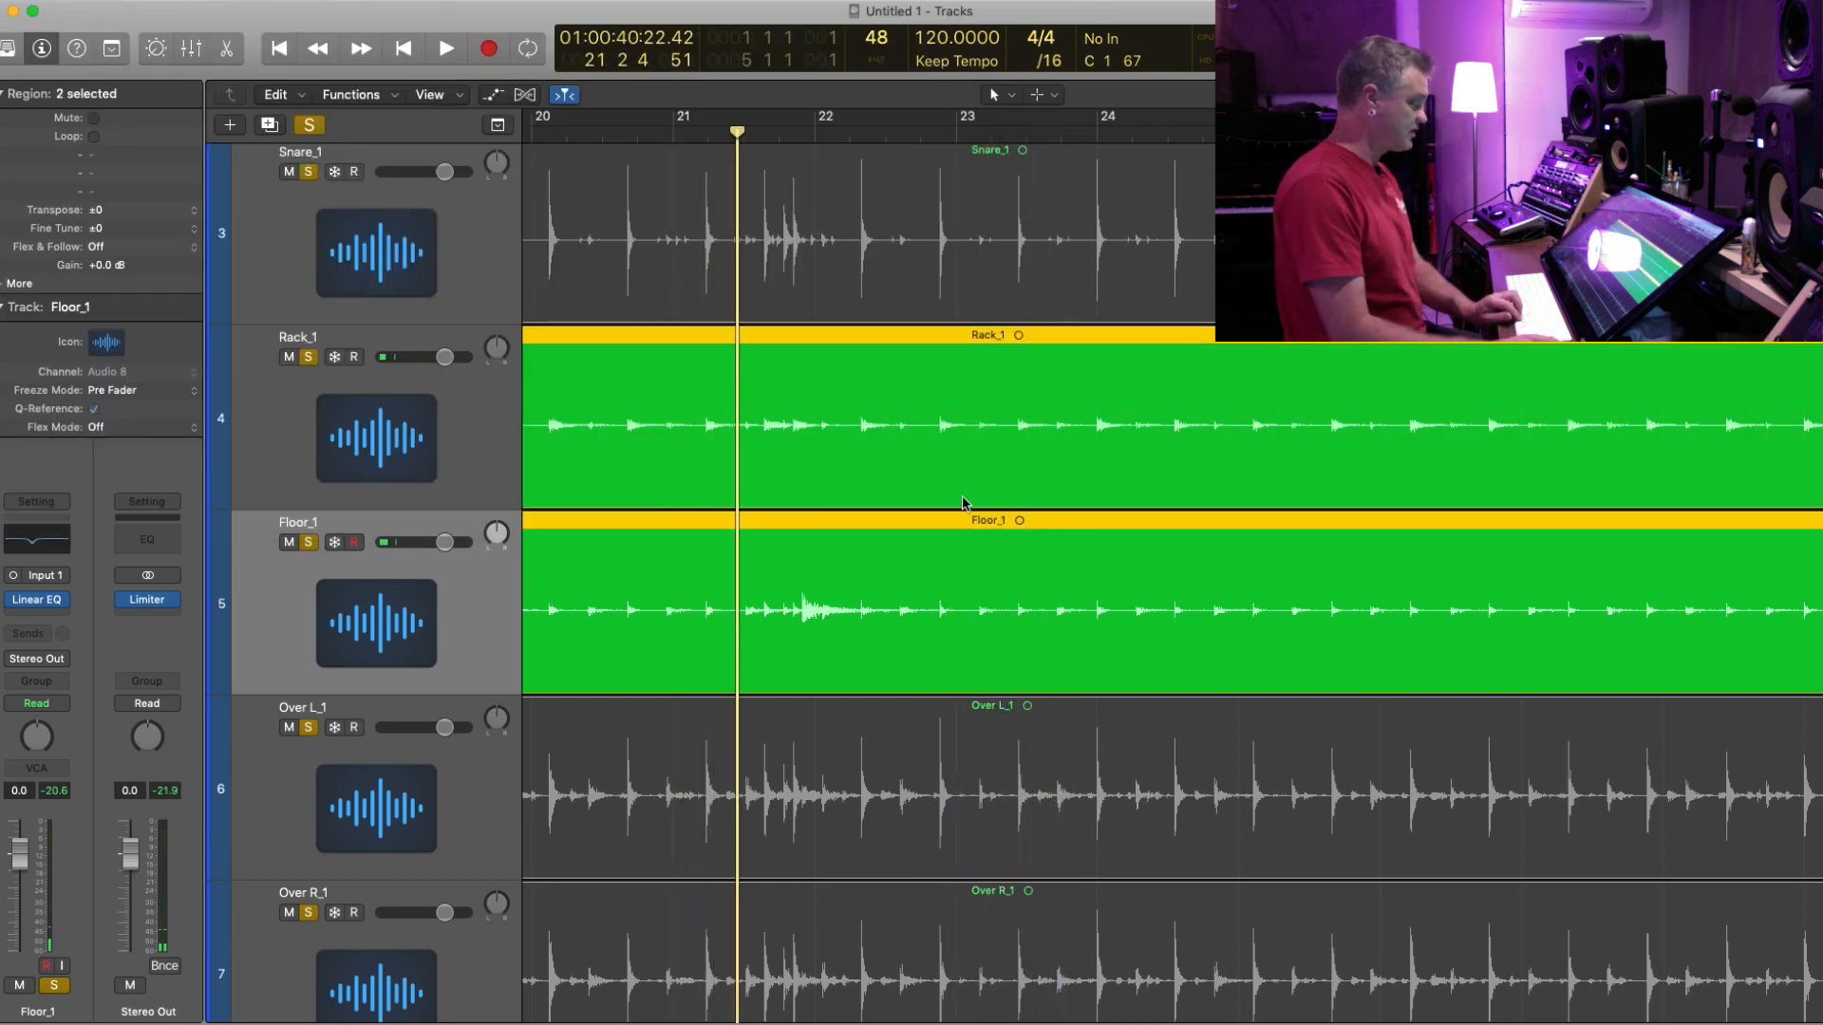
{"action": "key", "text": "space"}
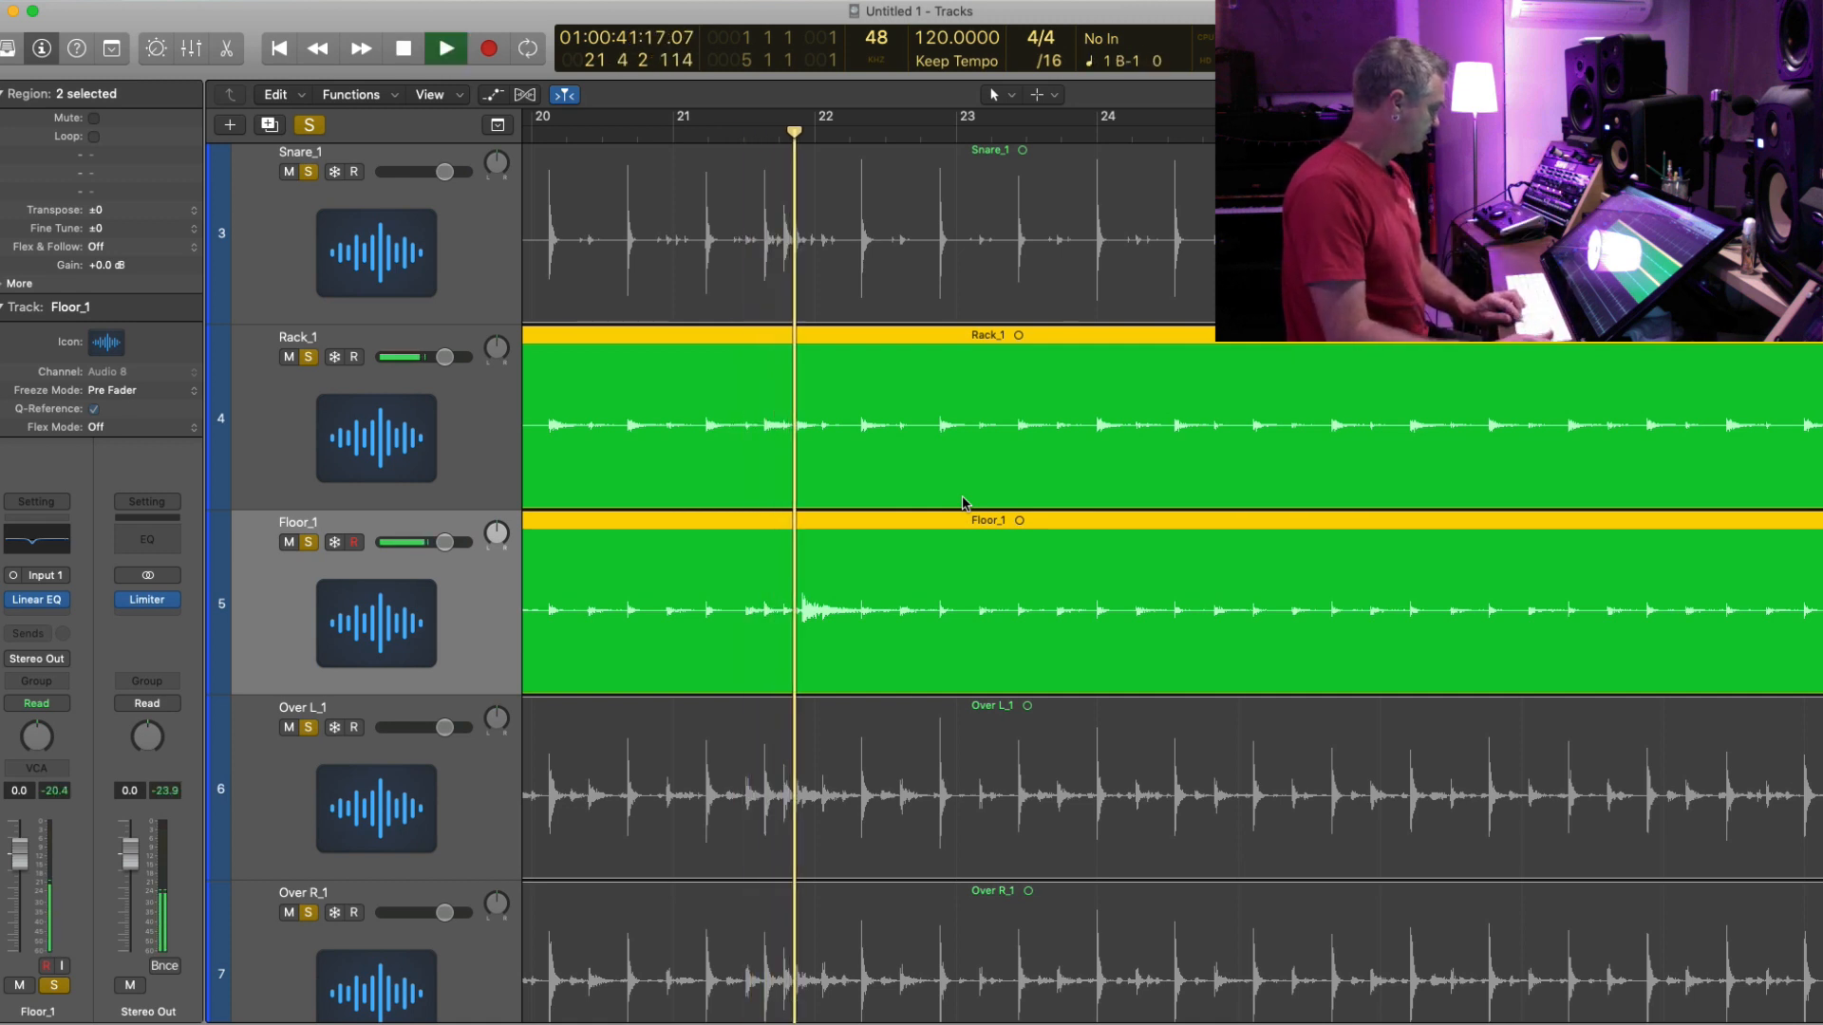
{"action": "key", "text": "space"}
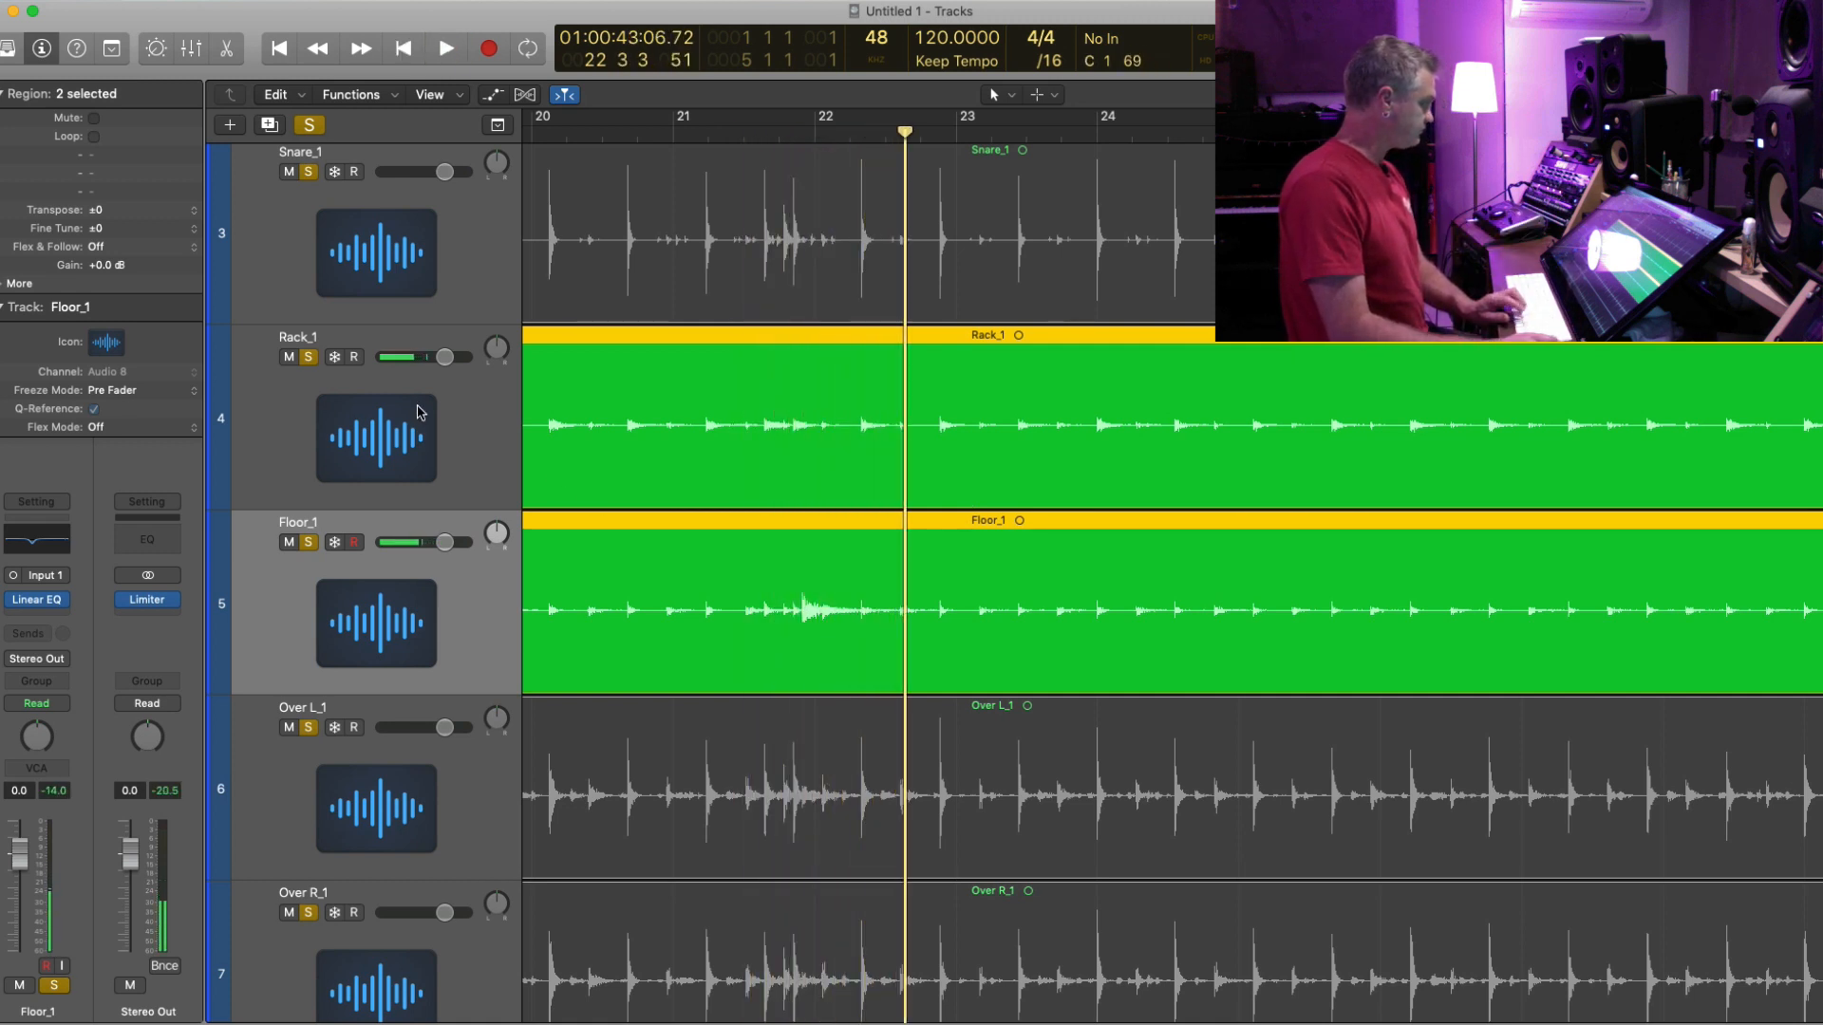
- Pan Rack_1 right to +36 and Floor_1 to the left, and lower the Floor_1 volume slightly while listening
{"action": "left_click", "coordinate": [493, 344]}
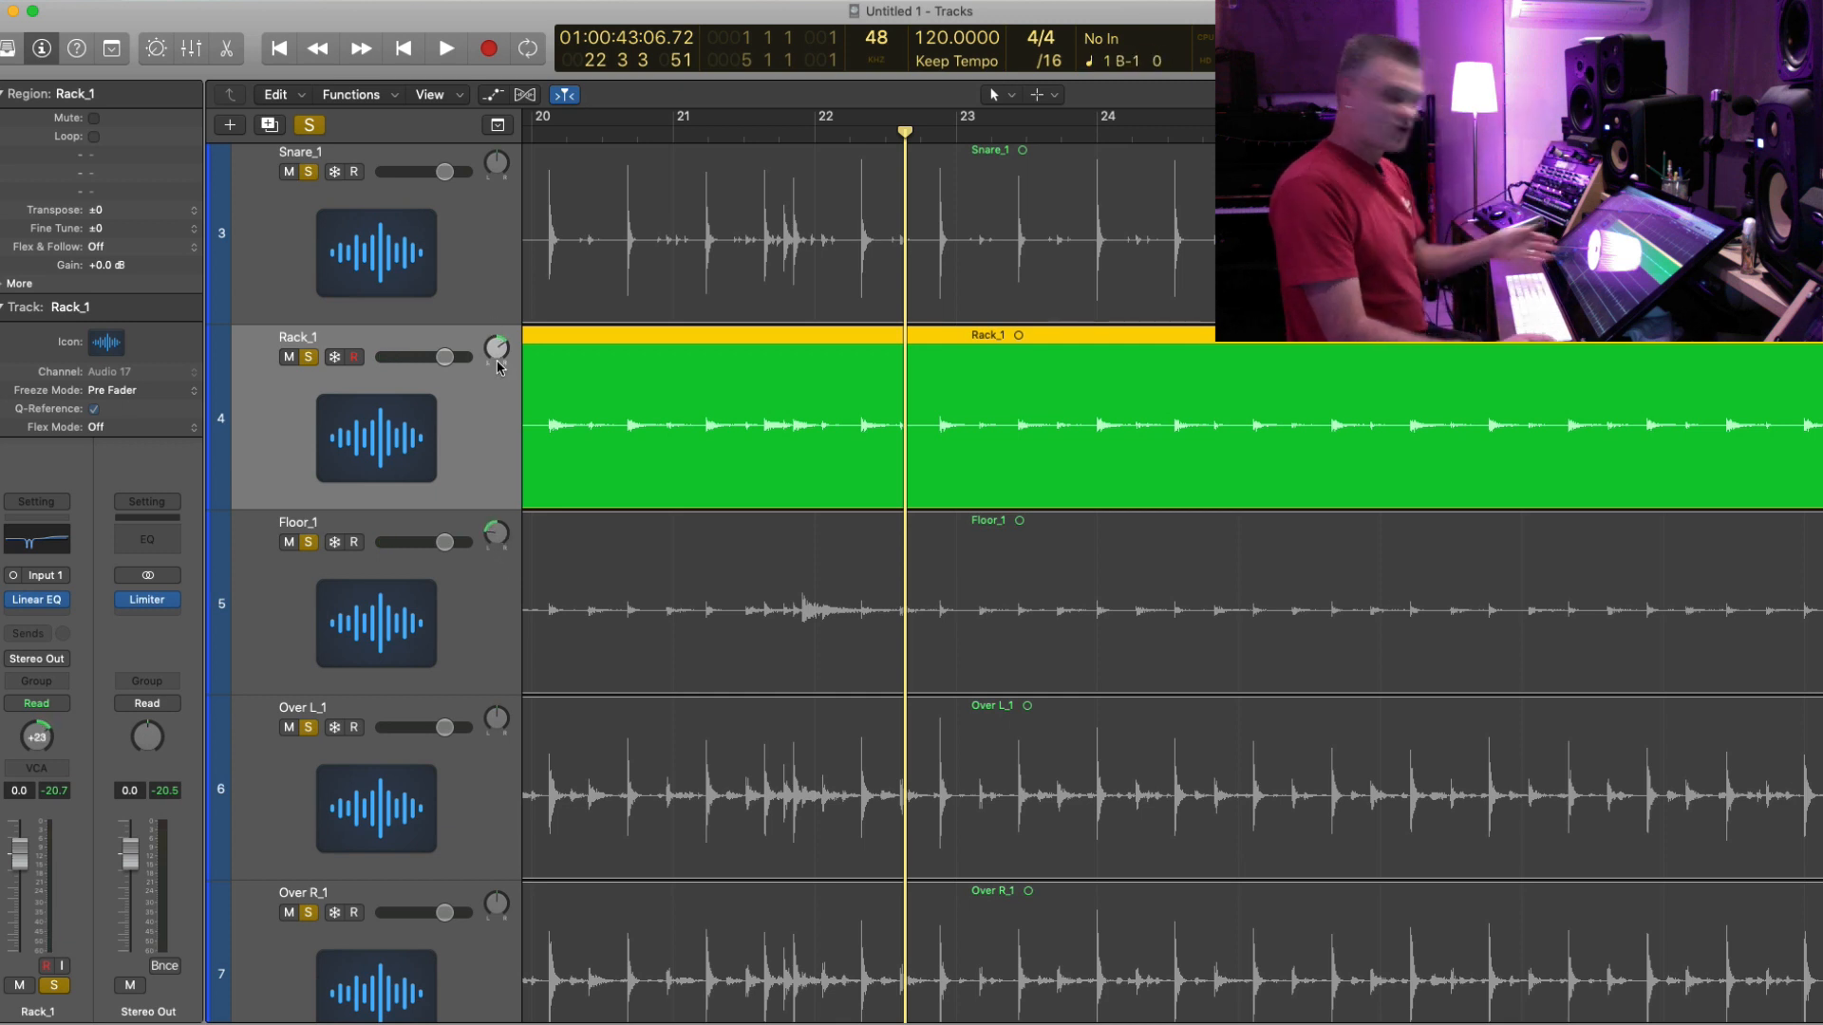
{"action": "left_click", "coordinate": [829, 592], "text": "shift"}
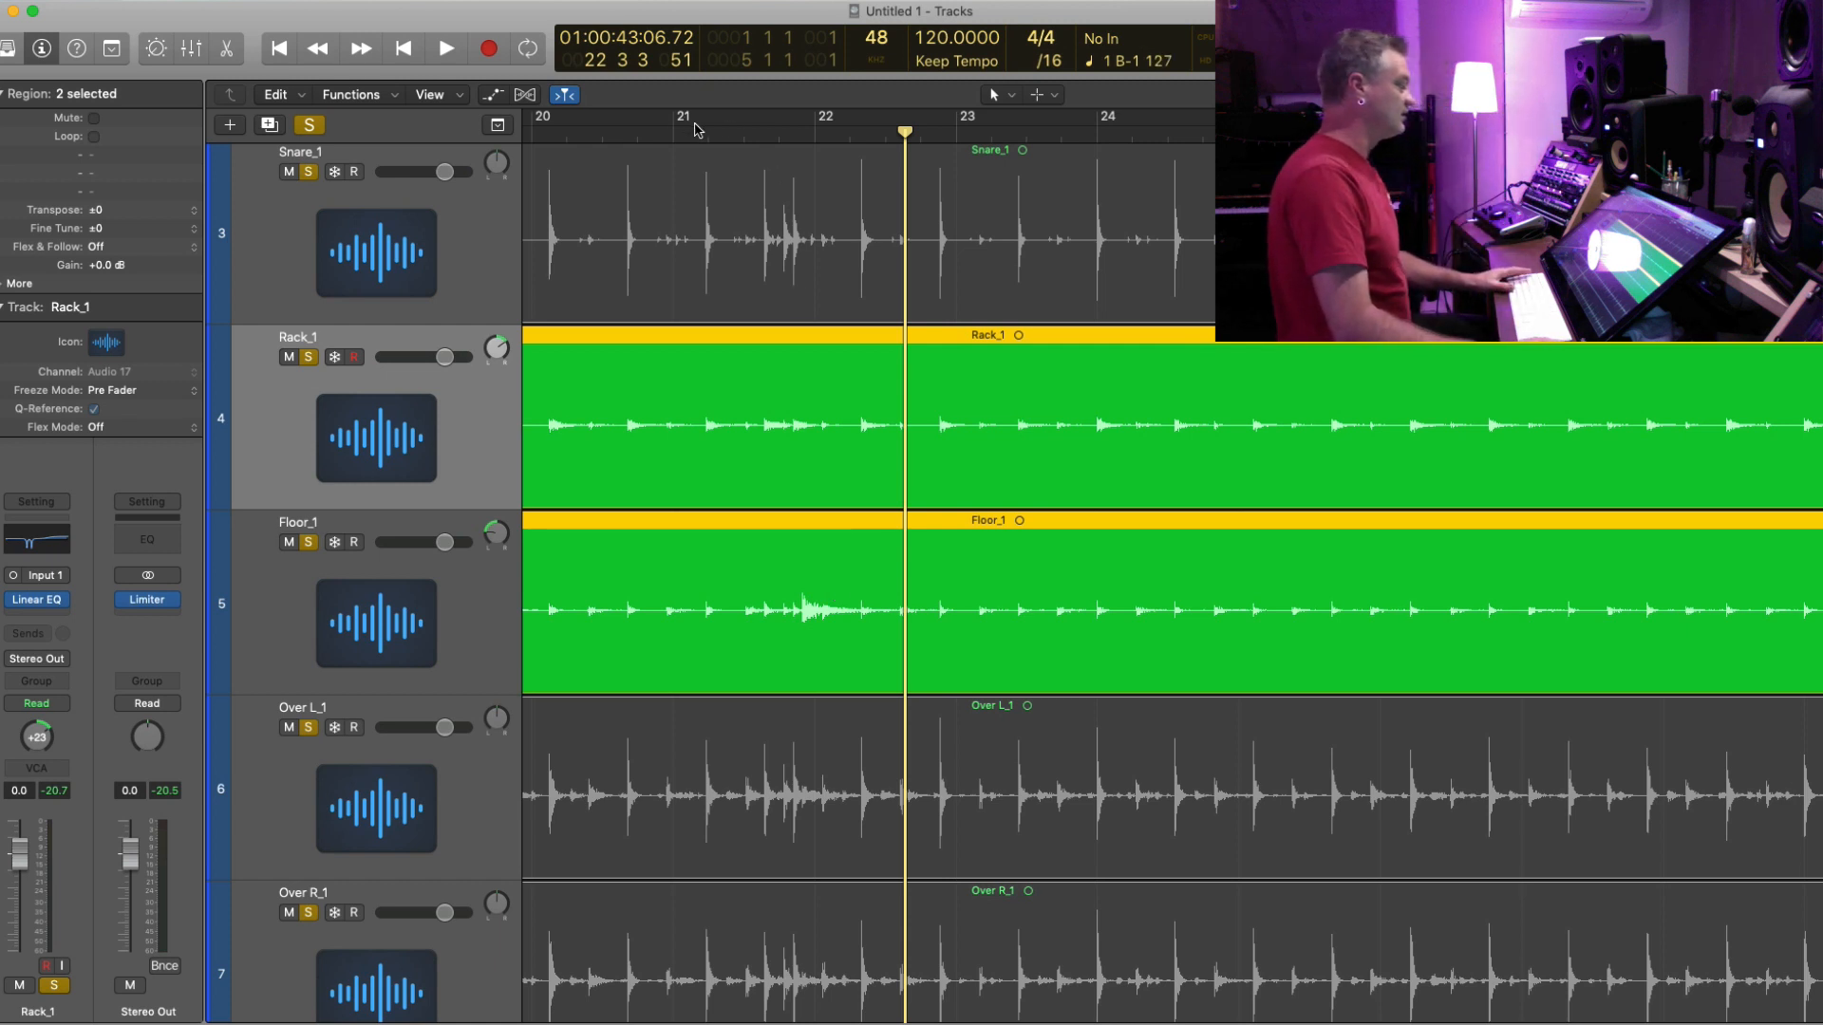
{"action": "key", "text": "space"}
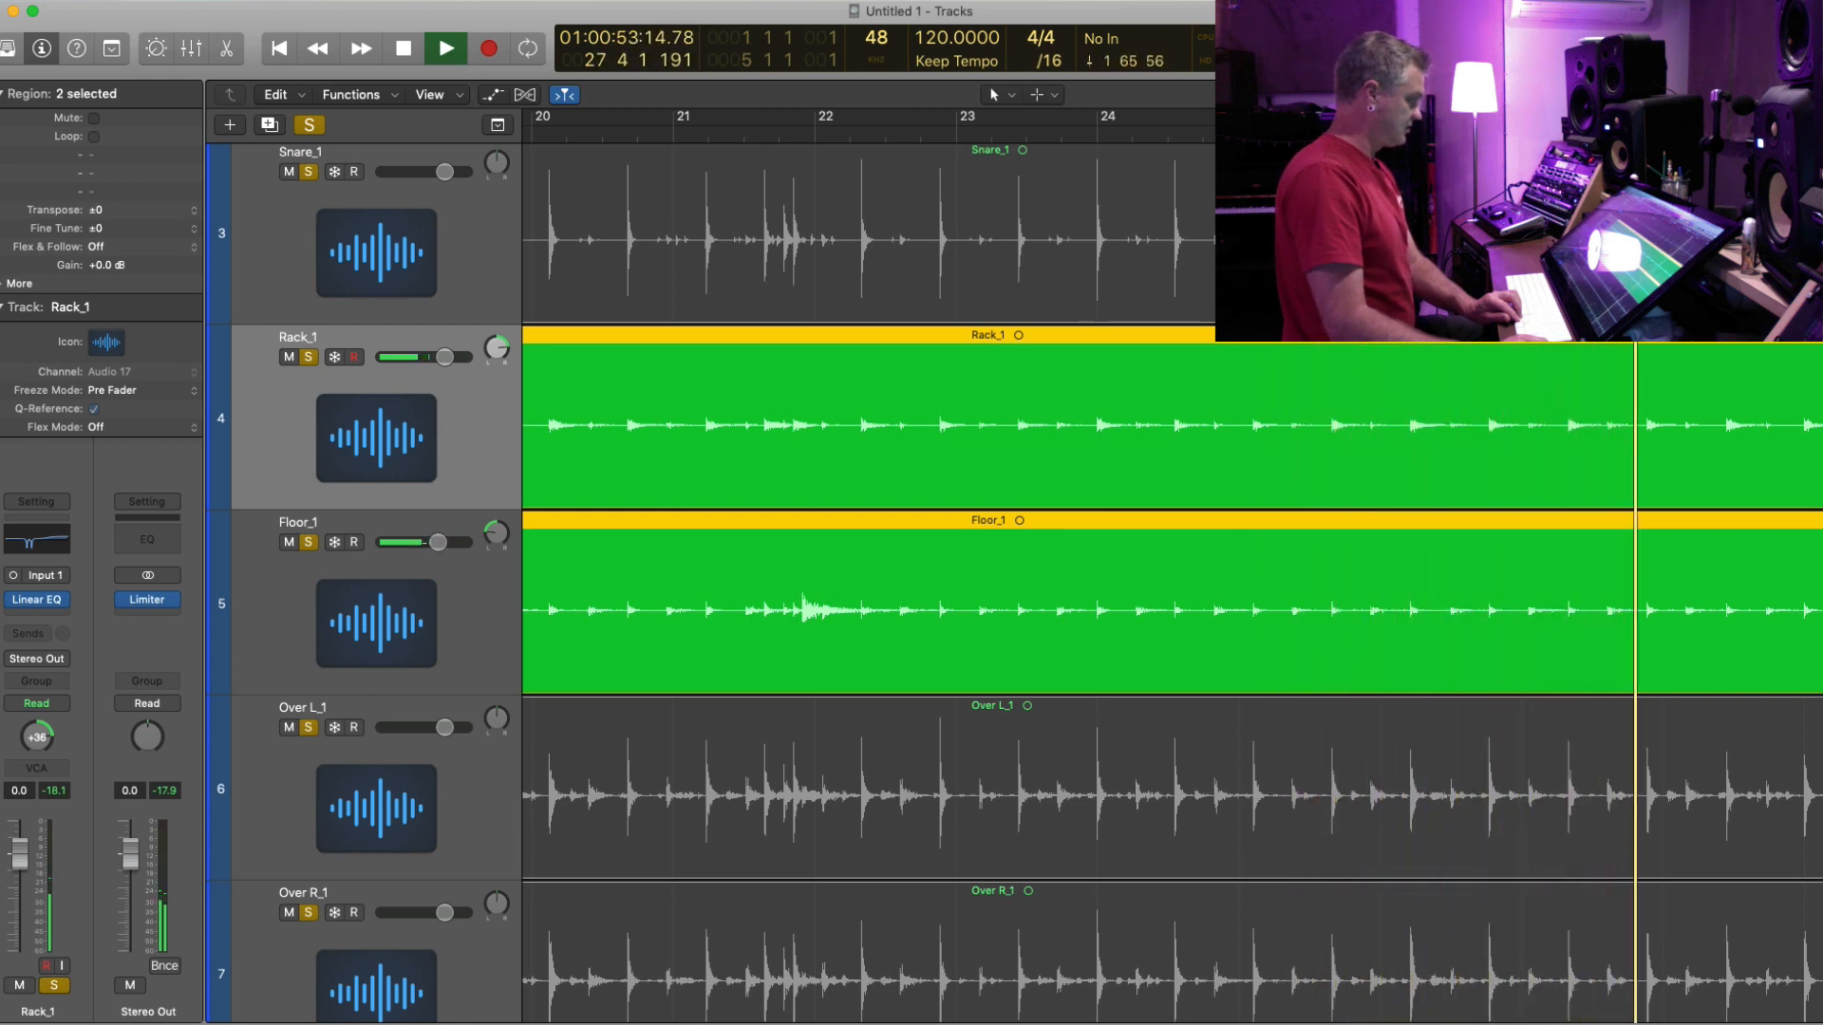
{"action": "key", "text": "space"}
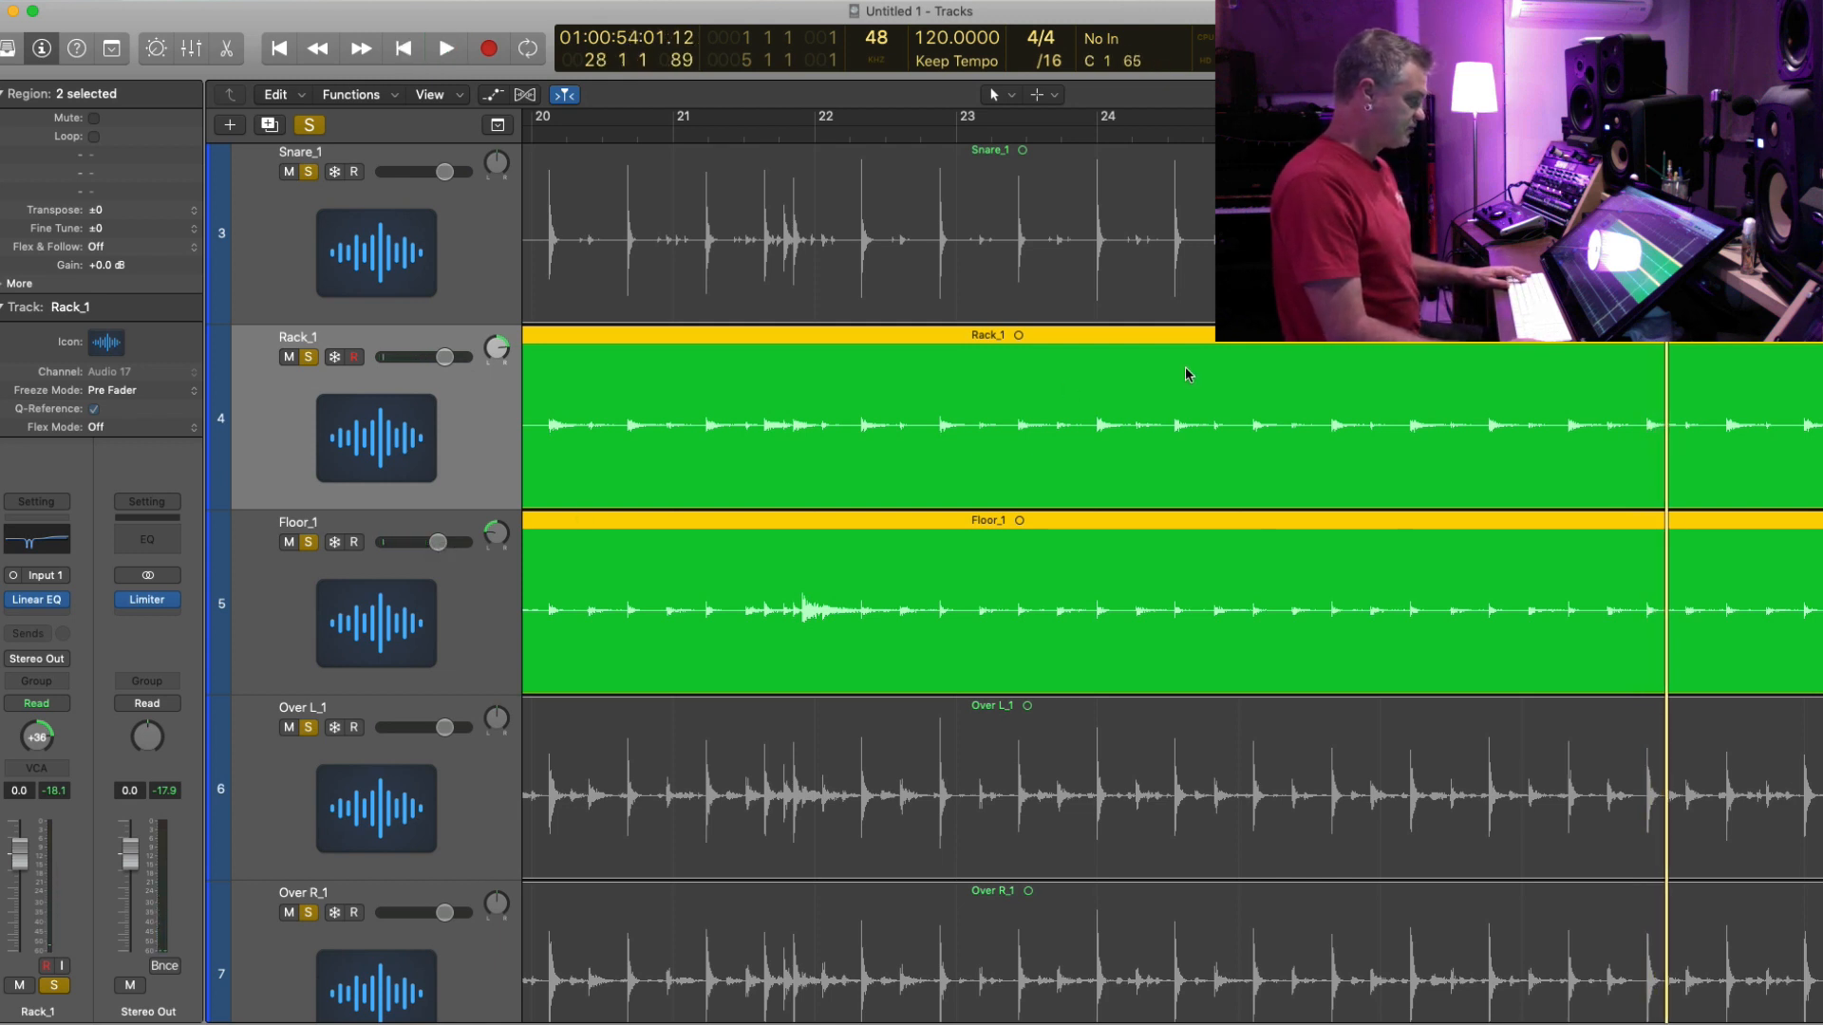
- Select the Over L_1 and Over R_1 overhead regions and examine their waveforms
{"action": "key", "text": "super+a"}
{"action": "scroll", "coordinate": [1185, 368], "scroll_direction": "down", "scroll_amount": 5}
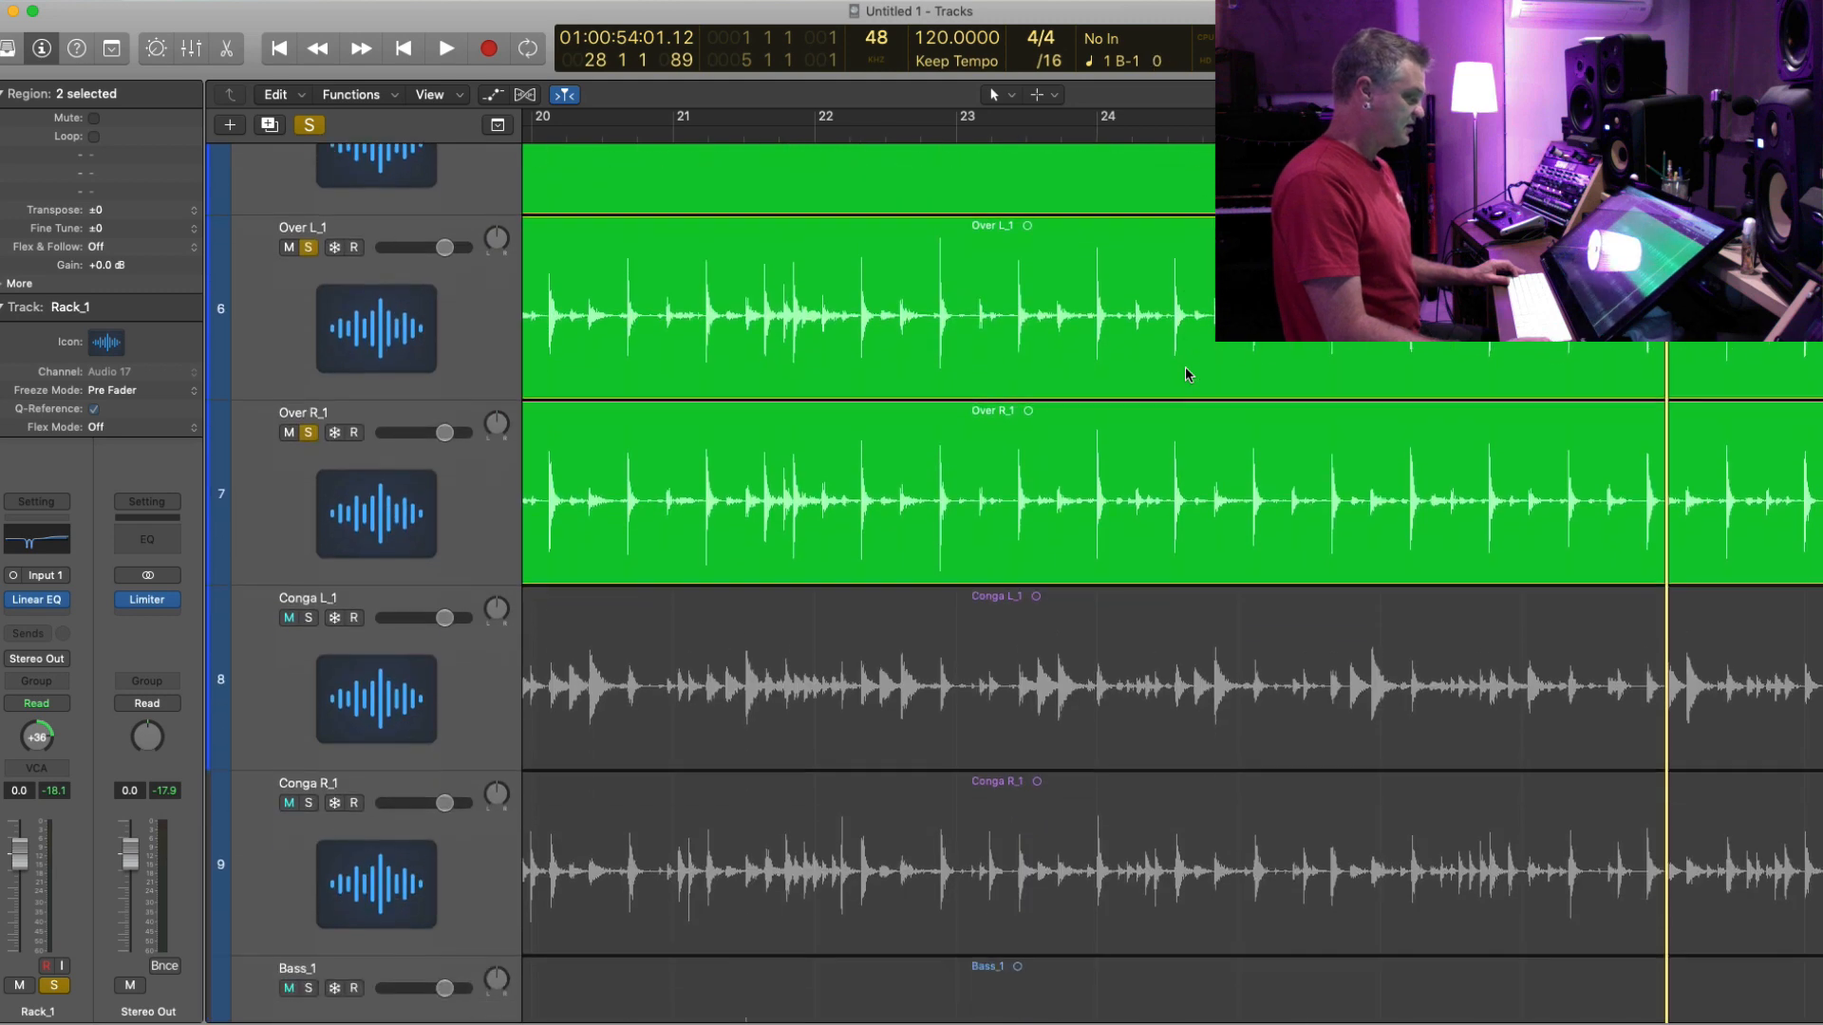
{"action": "scroll", "coordinate": [1182, 398], "scroll_direction": "down", "scroll_amount": 1}
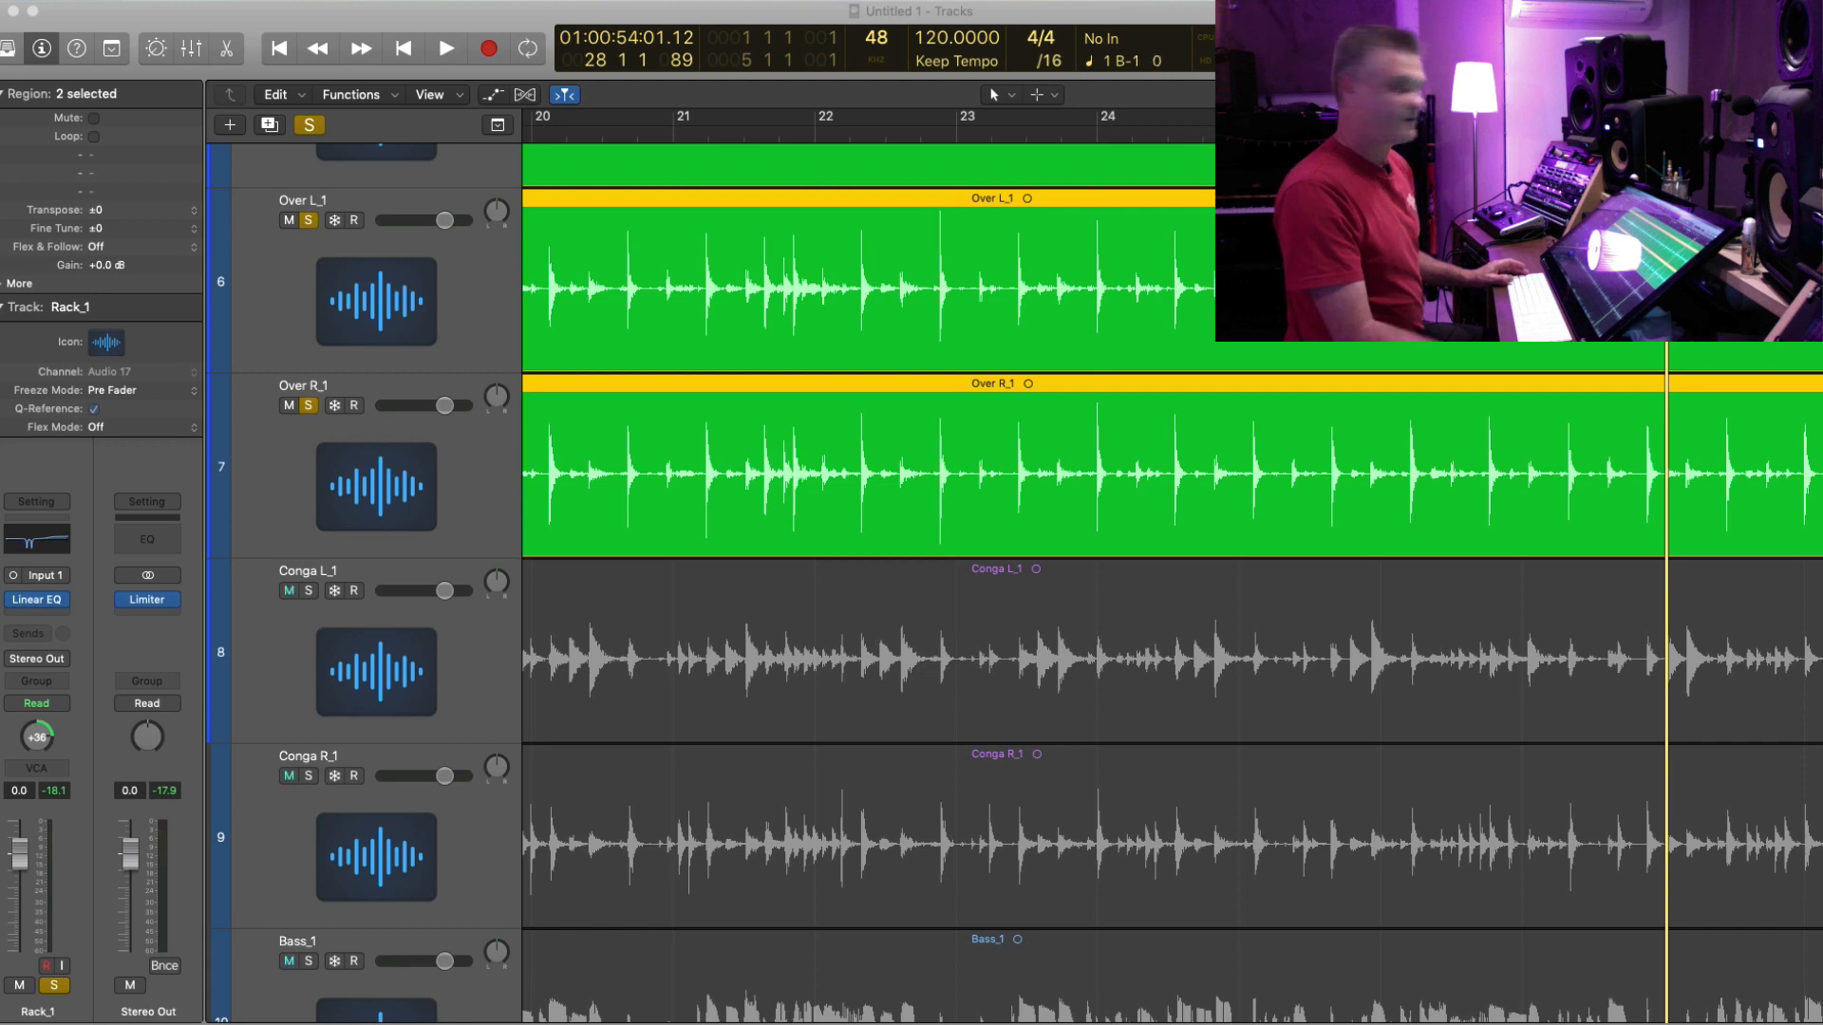
{"action": "scroll", "coordinate": [691, 218], "scroll_direction": "up", "scroll_amount": 1}
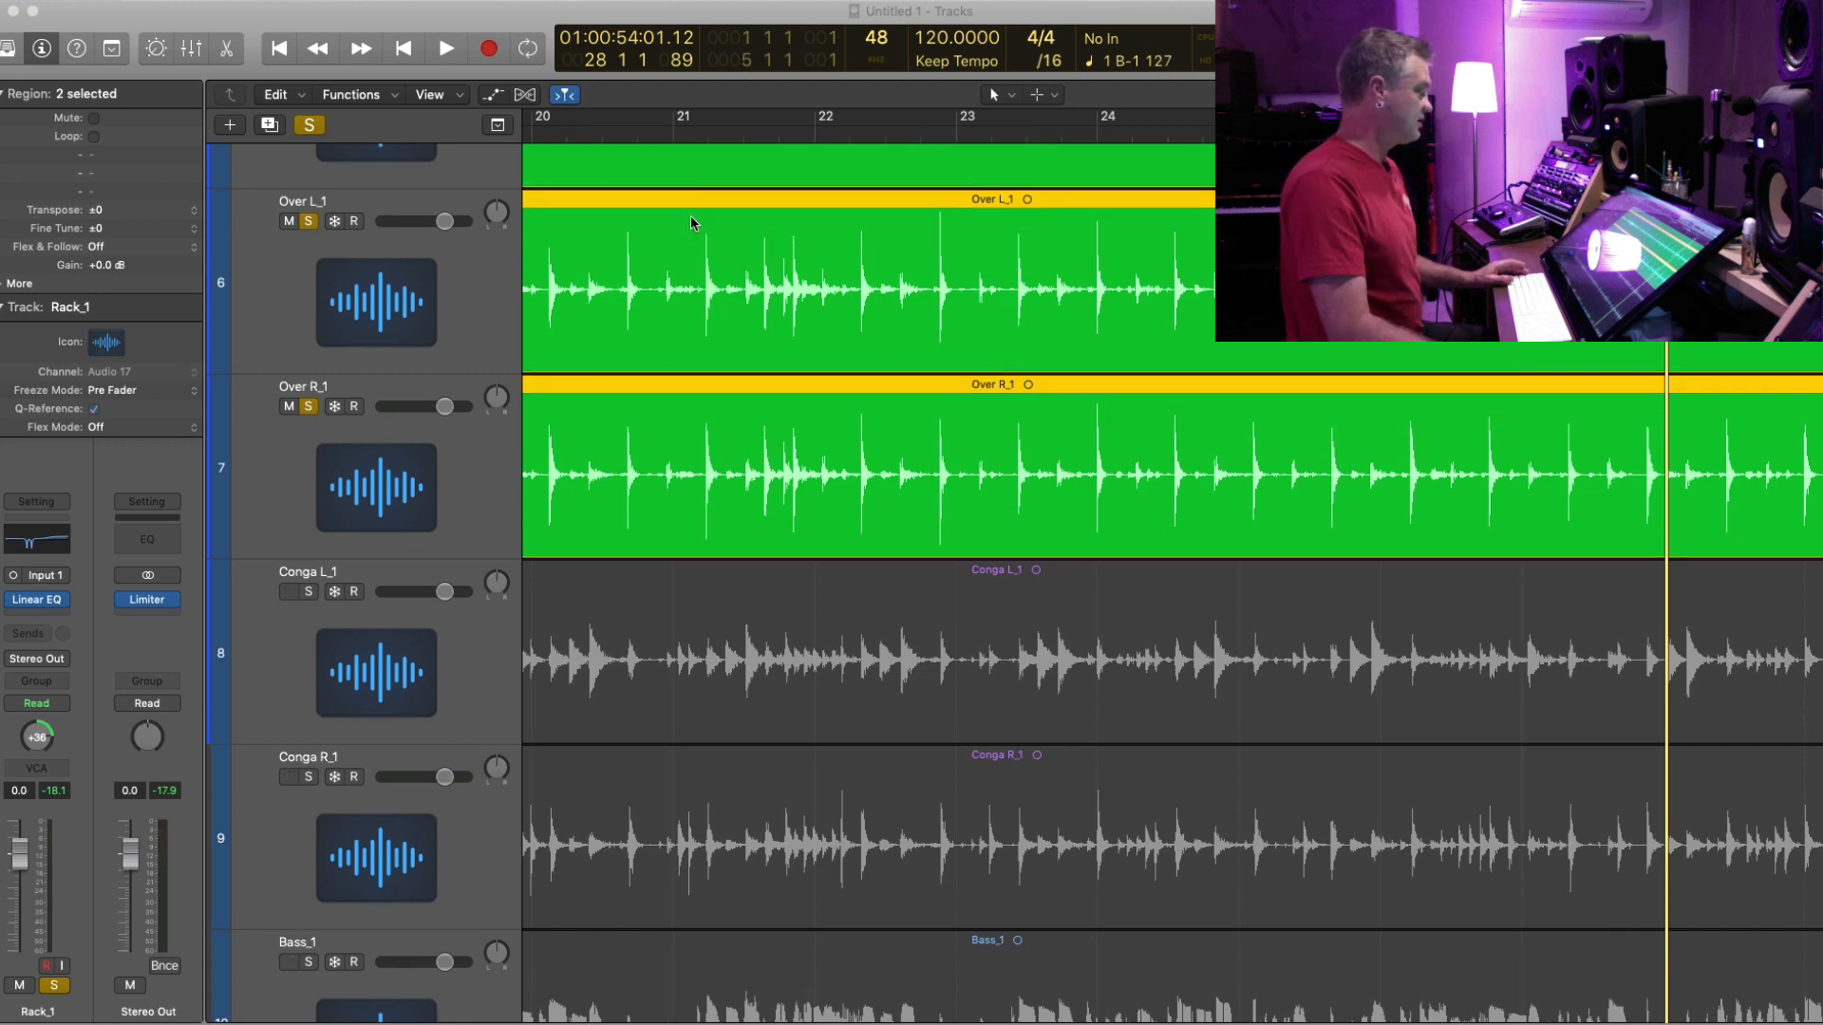
- Clear the region selection and import the AINT NOBODY cover movie with its audio track extracted, using a 30 fps project frame rate
{"action": "scroll", "coordinate": [691, 217], "scroll_direction": "up", "scroll_amount": 10}
{"action": "left_click", "coordinate": [925, 227]}
{"action": "key", "text": "super+Left"}
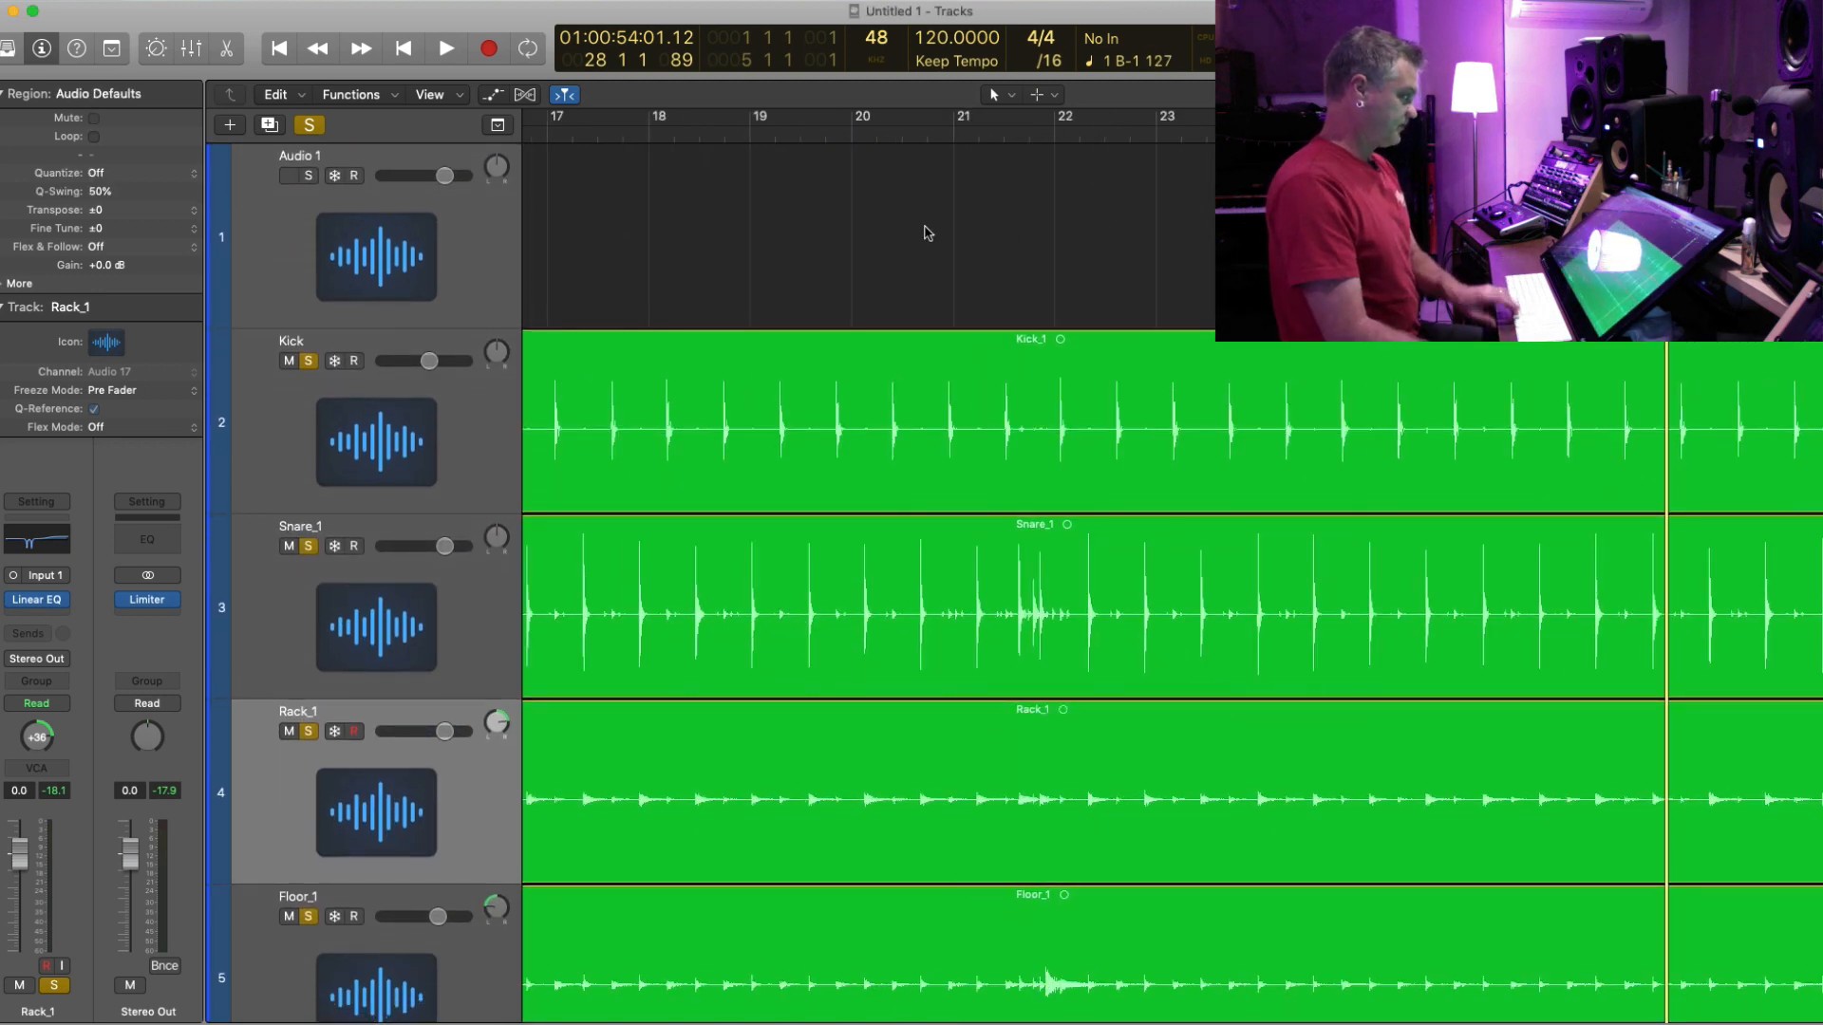
{"action": "key", "text": "super+Left"}
{"action": "key", "text": "super+Up"}
{"action": "key", "text": "super+Up"}
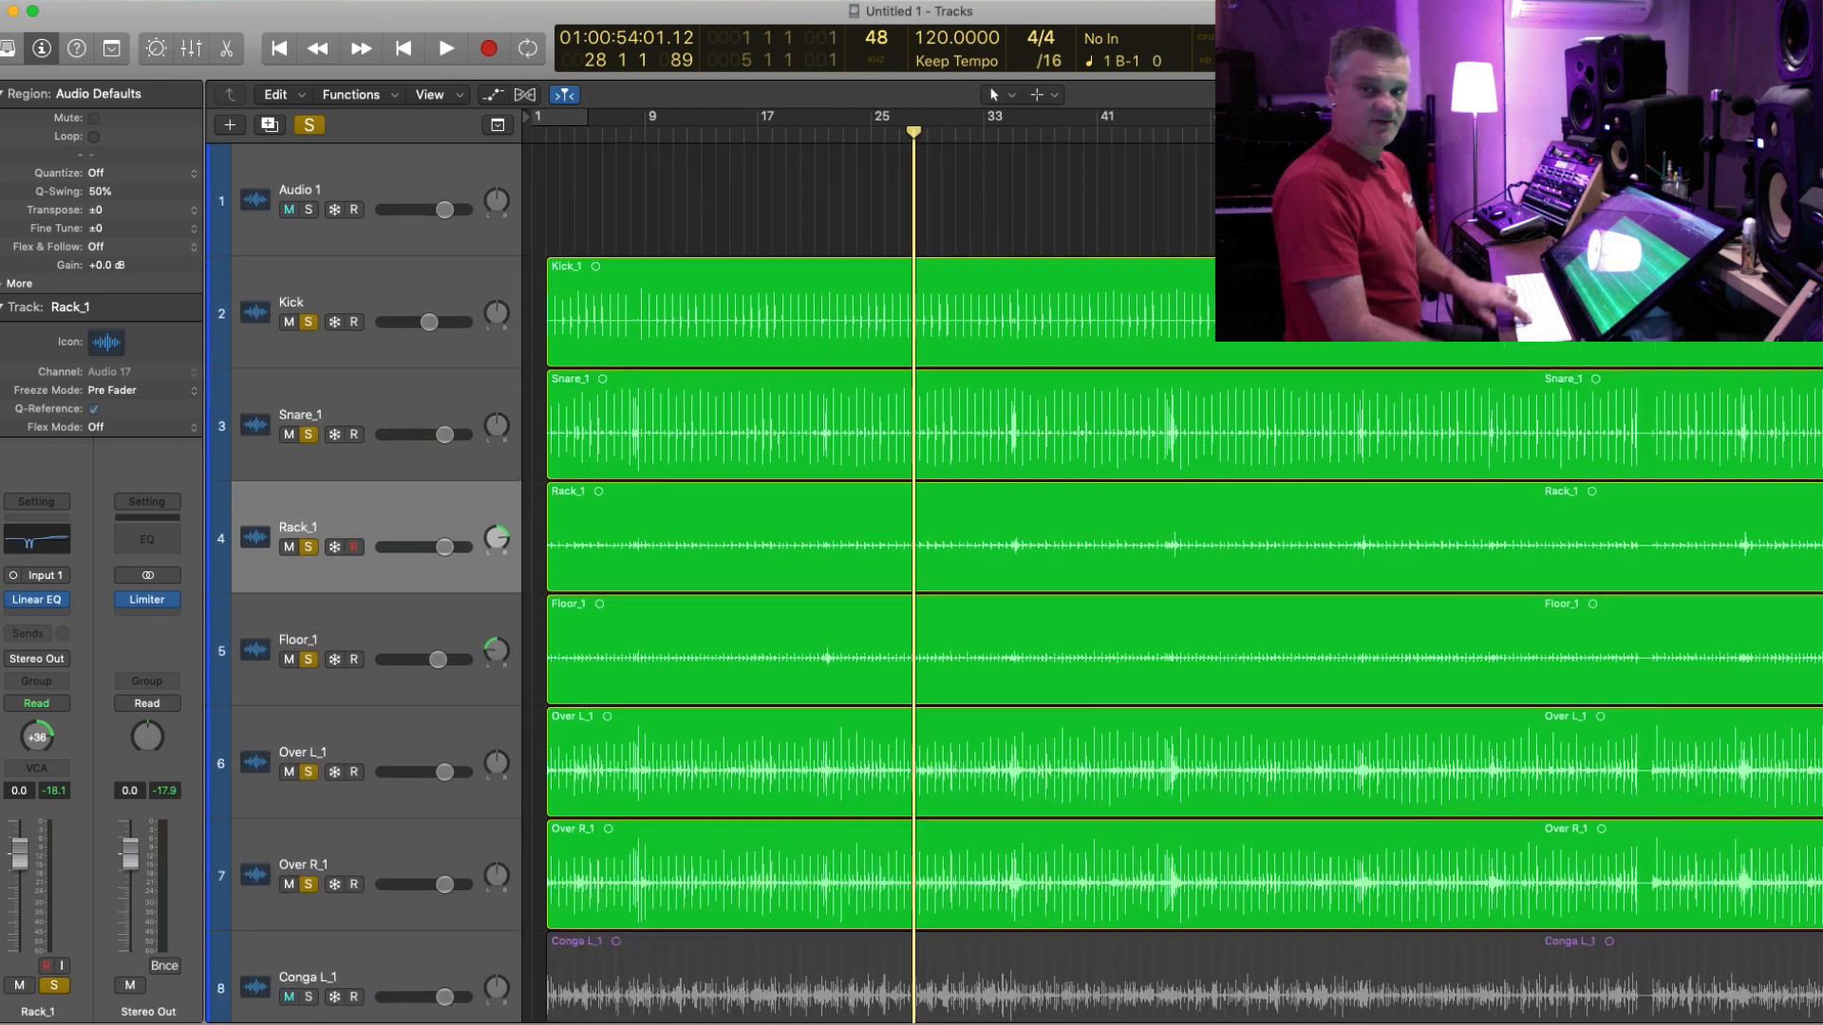
{"action": "key", "text": "super+Up"}
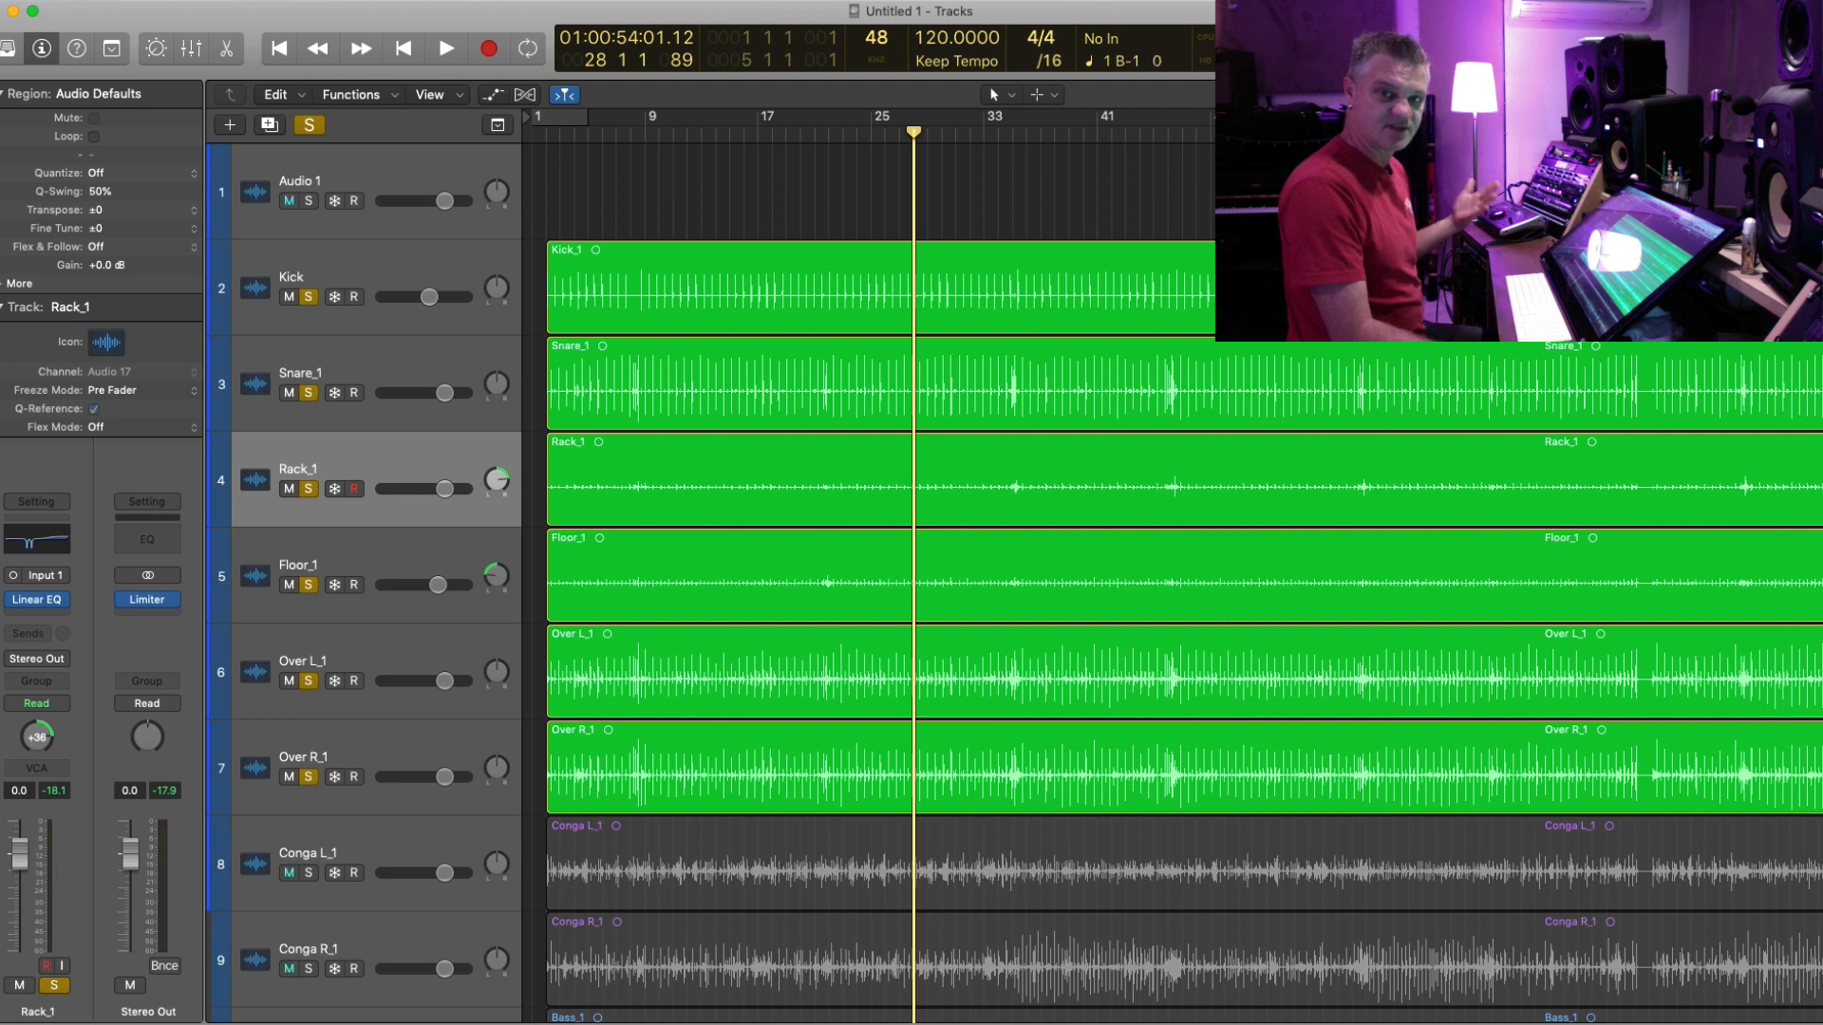
{"action": "left_click_drag", "start_coordinate": [1598, 525], "coordinate": [544, 196]}
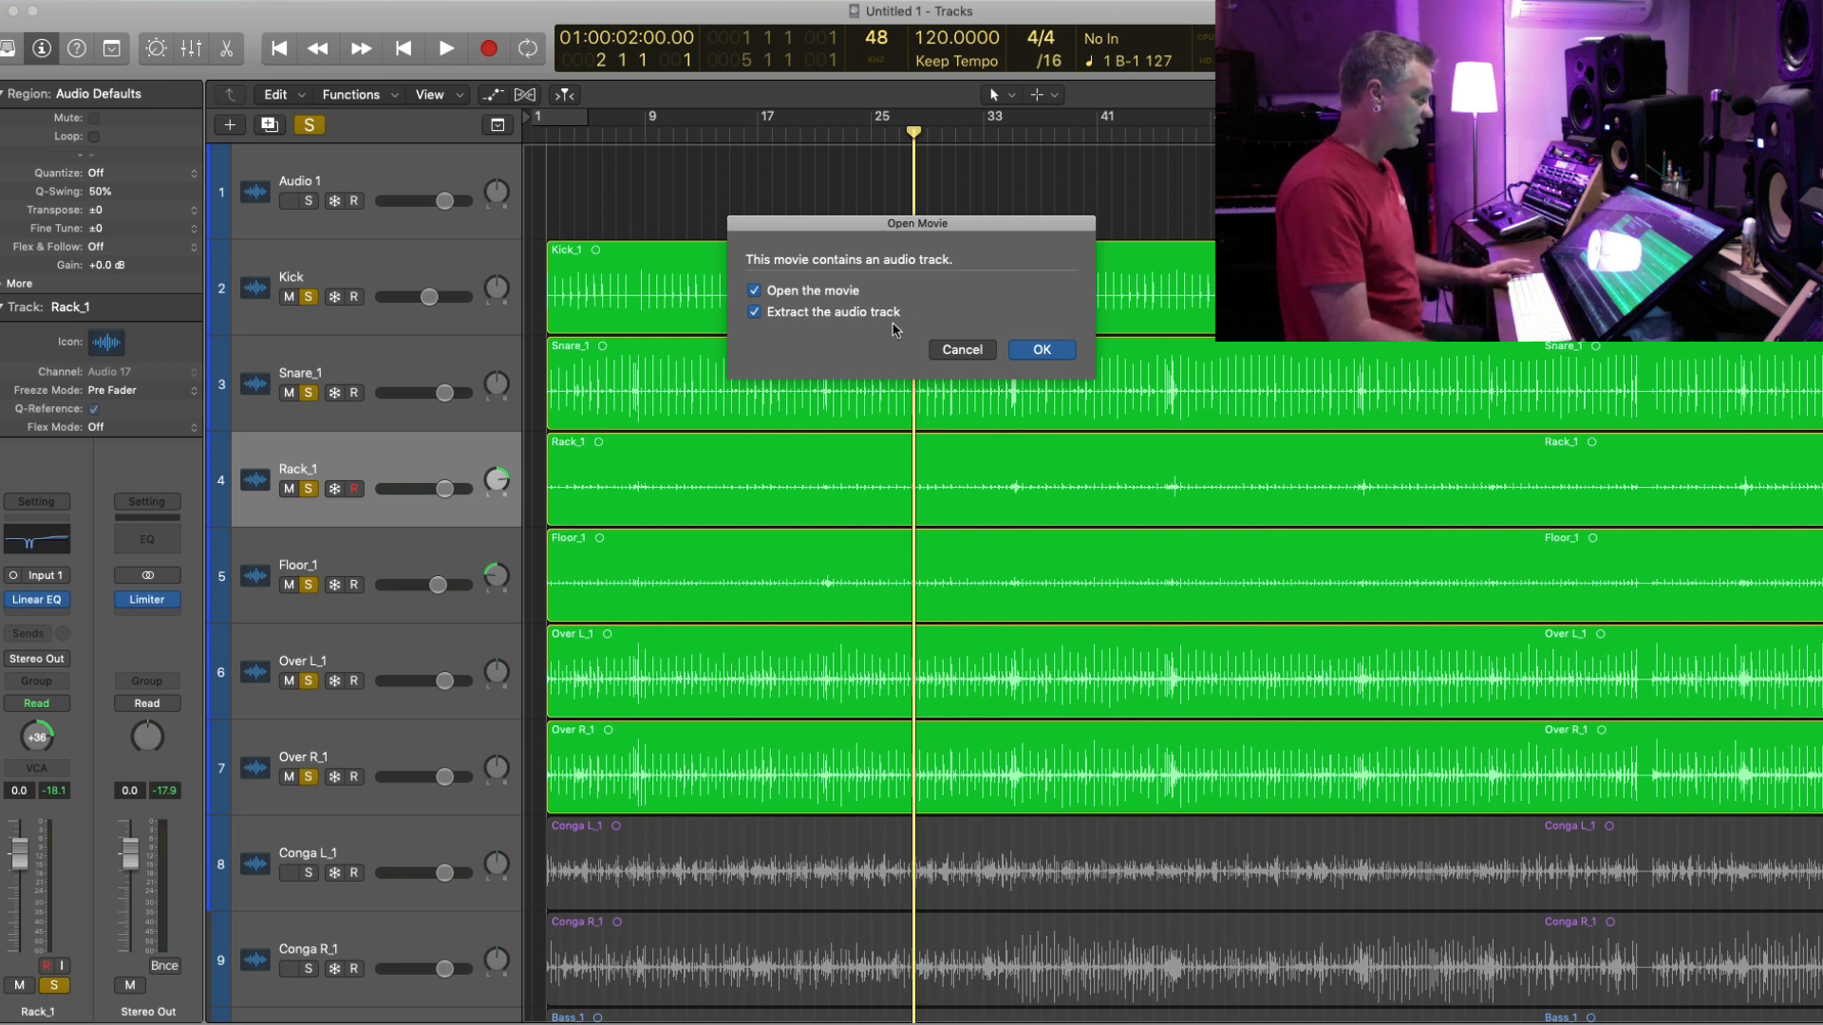
{"action": "left_click", "coordinate": [1065, 349]}
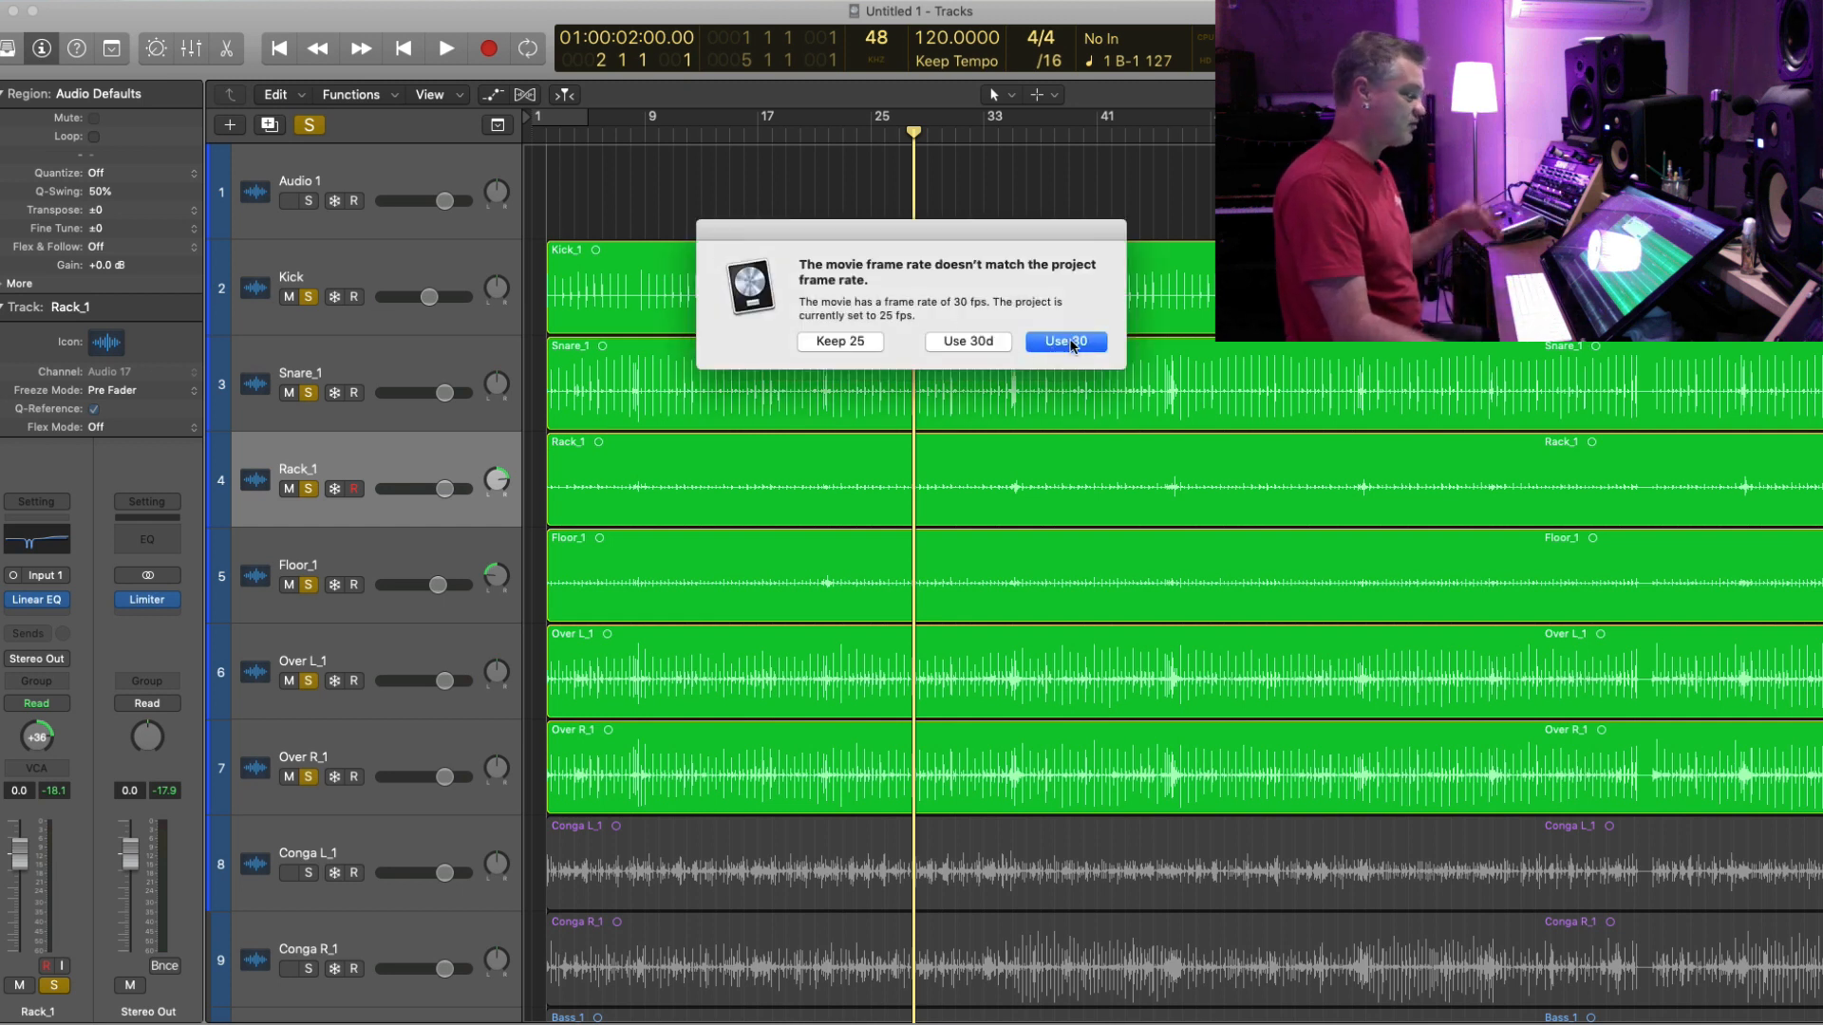
{"action": "left_click", "coordinate": [1071, 344]}
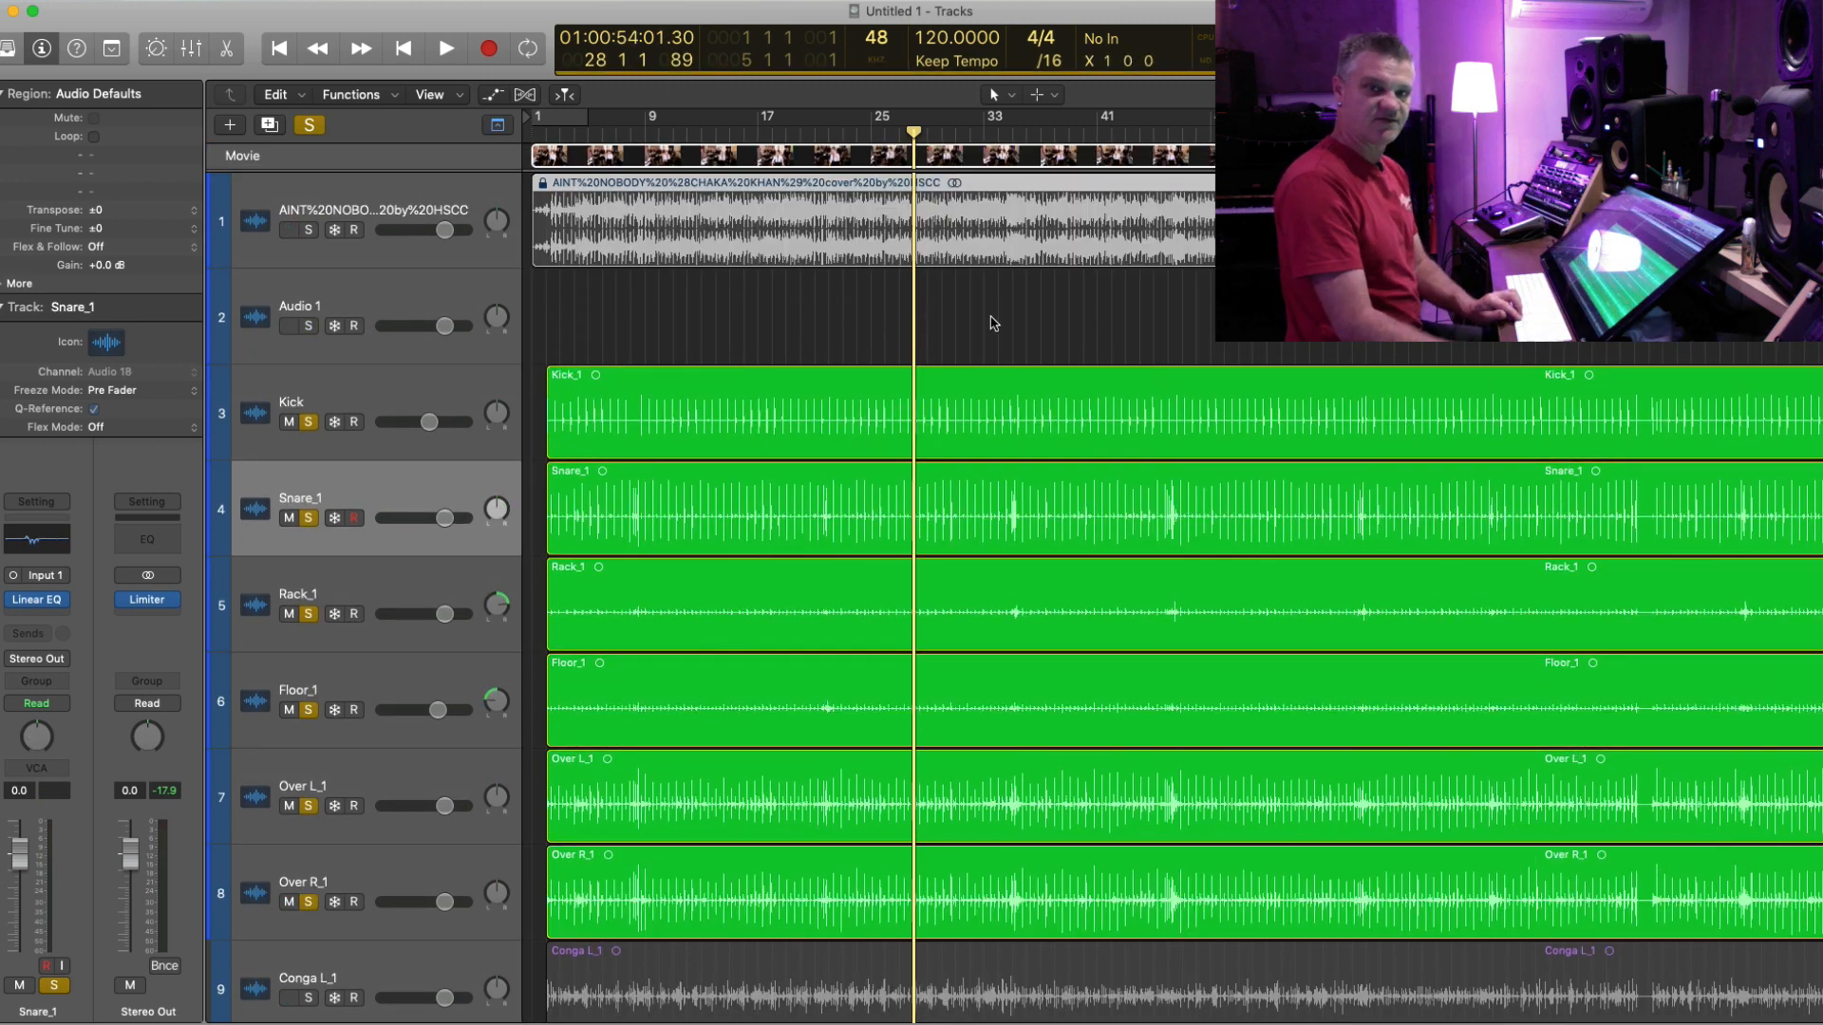
- Select the extracted movie audio region and compare its opening waveform with the start of the drum regions at bar 2
{"action": "left_click", "coordinate": [778, 225]}
{"action": "key", "text": "super+Right"}
{"action": "key", "text": "super+Right"}
{"action": "key", "text": "super+Right"}
{"action": "key", "text": "super+Right"}
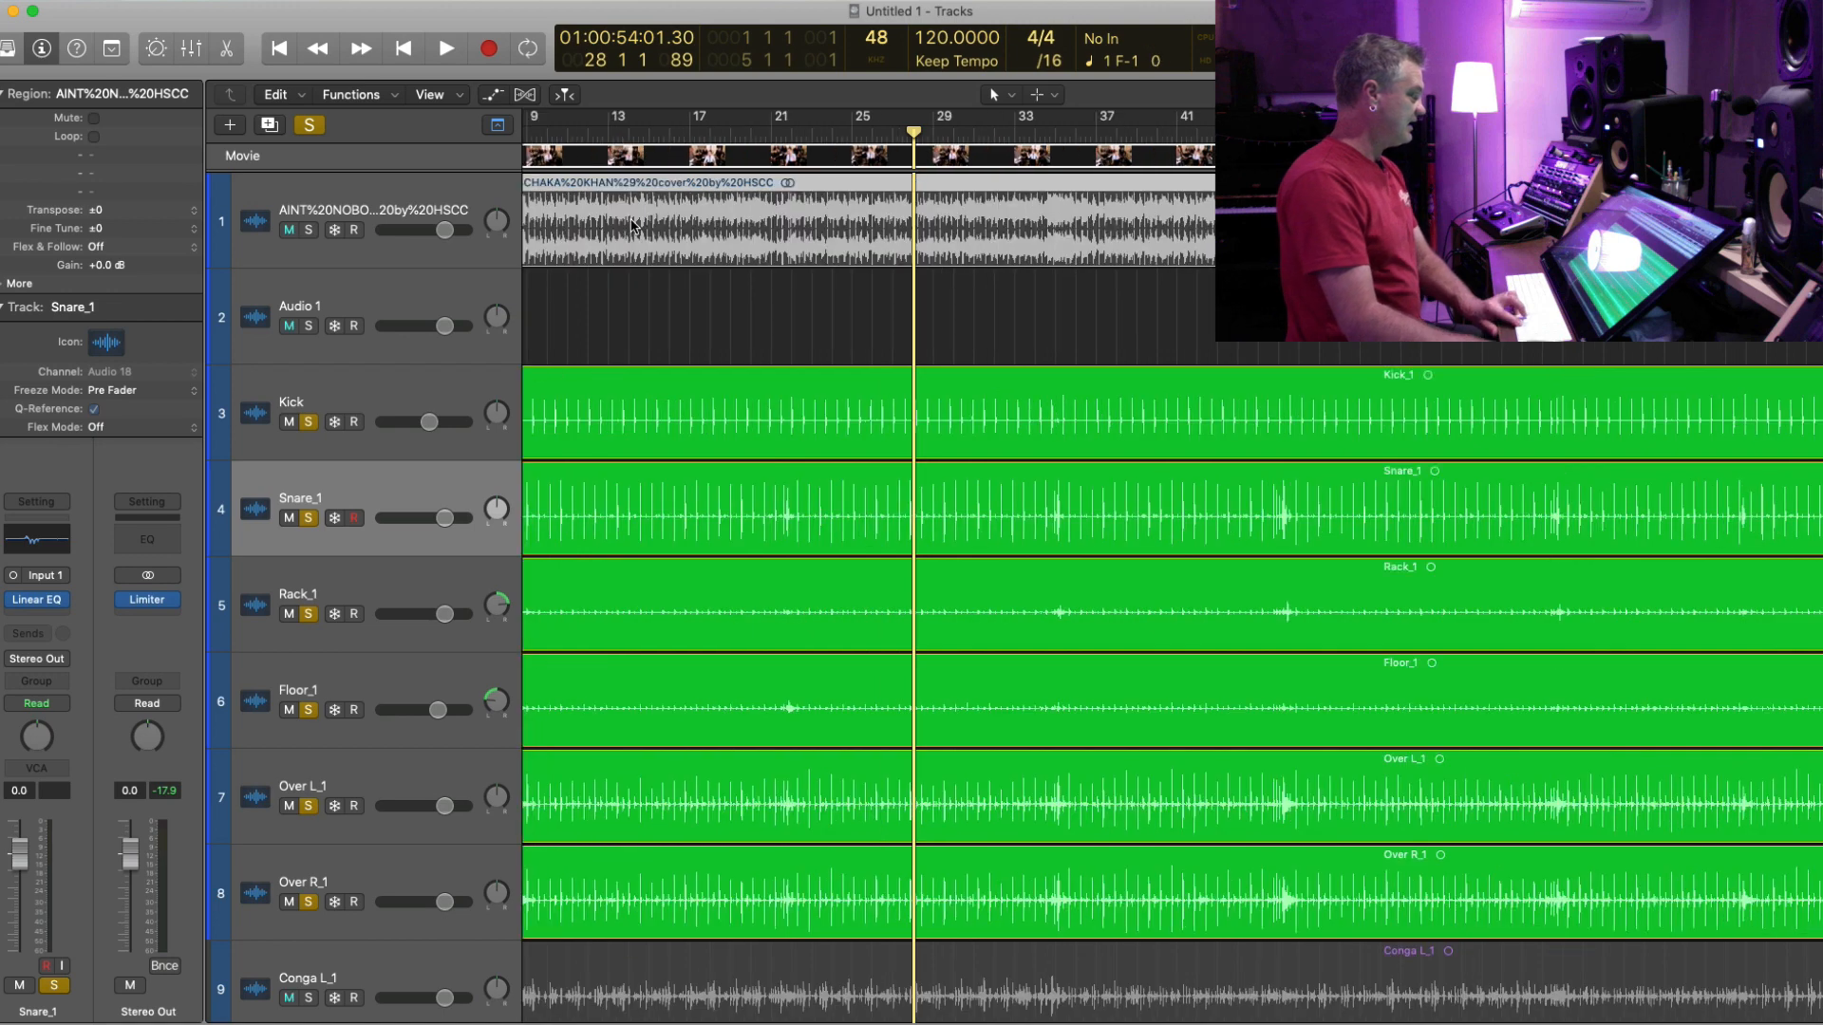
{"action": "scroll", "coordinate": [799, 267], "scroll_direction": "left", "scroll_amount": 10}
{"action": "left_click_drag", "start_coordinate": [775, 317], "coordinate": [766, 204]}
{"action": "key", "text": "super+Right"}
{"action": "key", "text": "super+Right"}
{"action": "key", "text": "super+Right"}
{"action": "key", "text": "super+Right"}
{"action": "key", "text": "super+Left"}
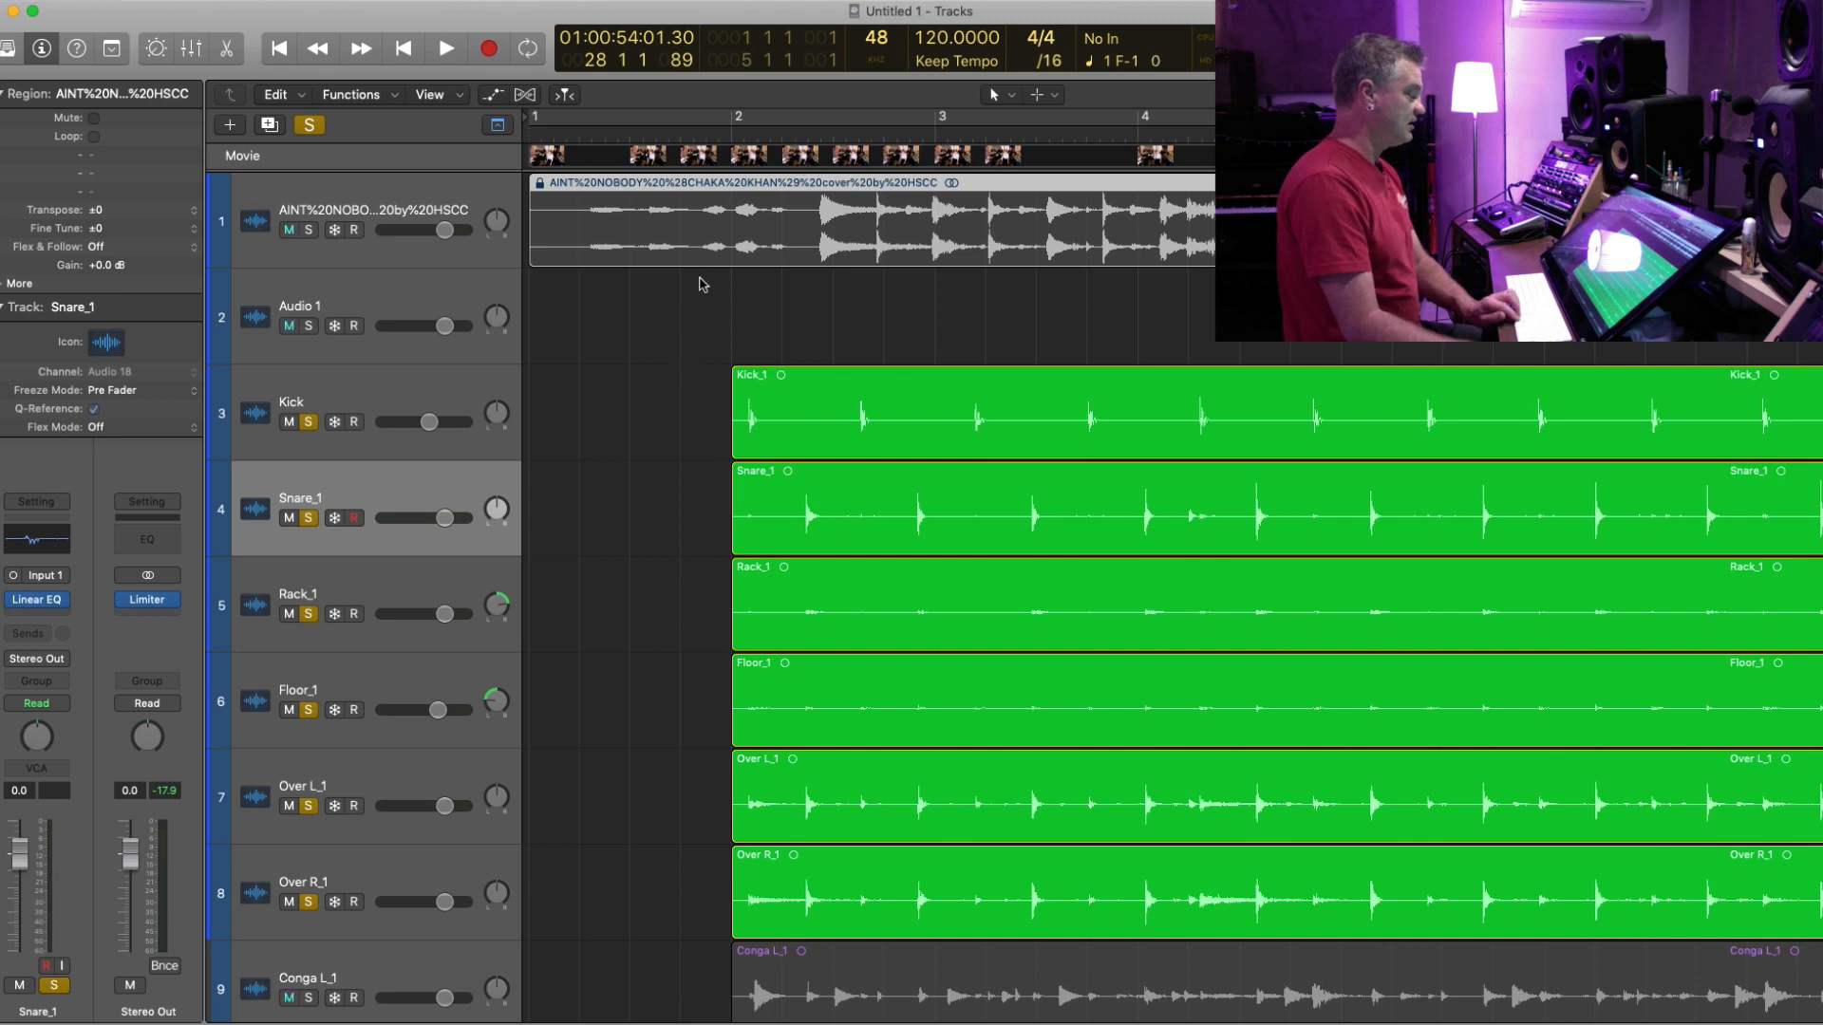
- Toggle the mute of the movie audio region and play the soloed drums from about bar 2
{"action": "key", "text": "ctrl+m"}
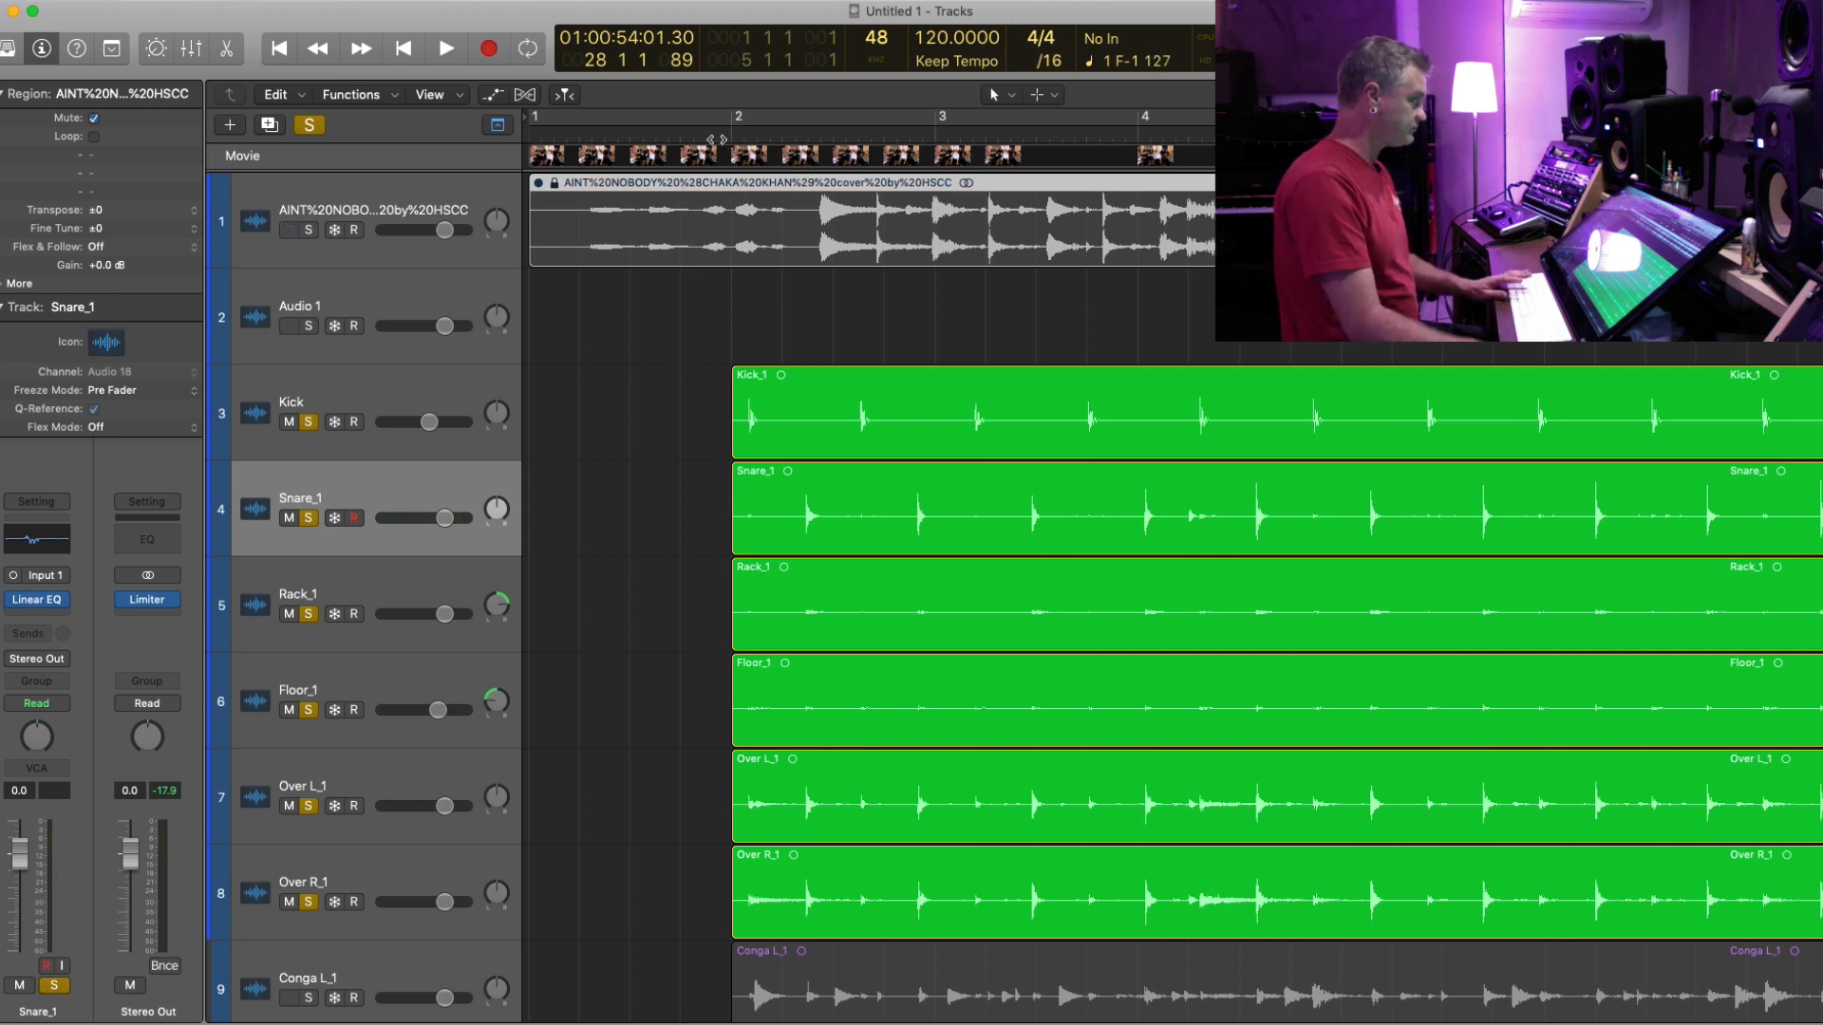
{"action": "key", "text": "ctrl+m"}
{"action": "left_click", "coordinate": [712, 140]}
{"action": "key", "text": "space"}
{"action": "scroll", "coordinate": [716, 439], "scroll_direction": "down", "scroll_amount": 1}
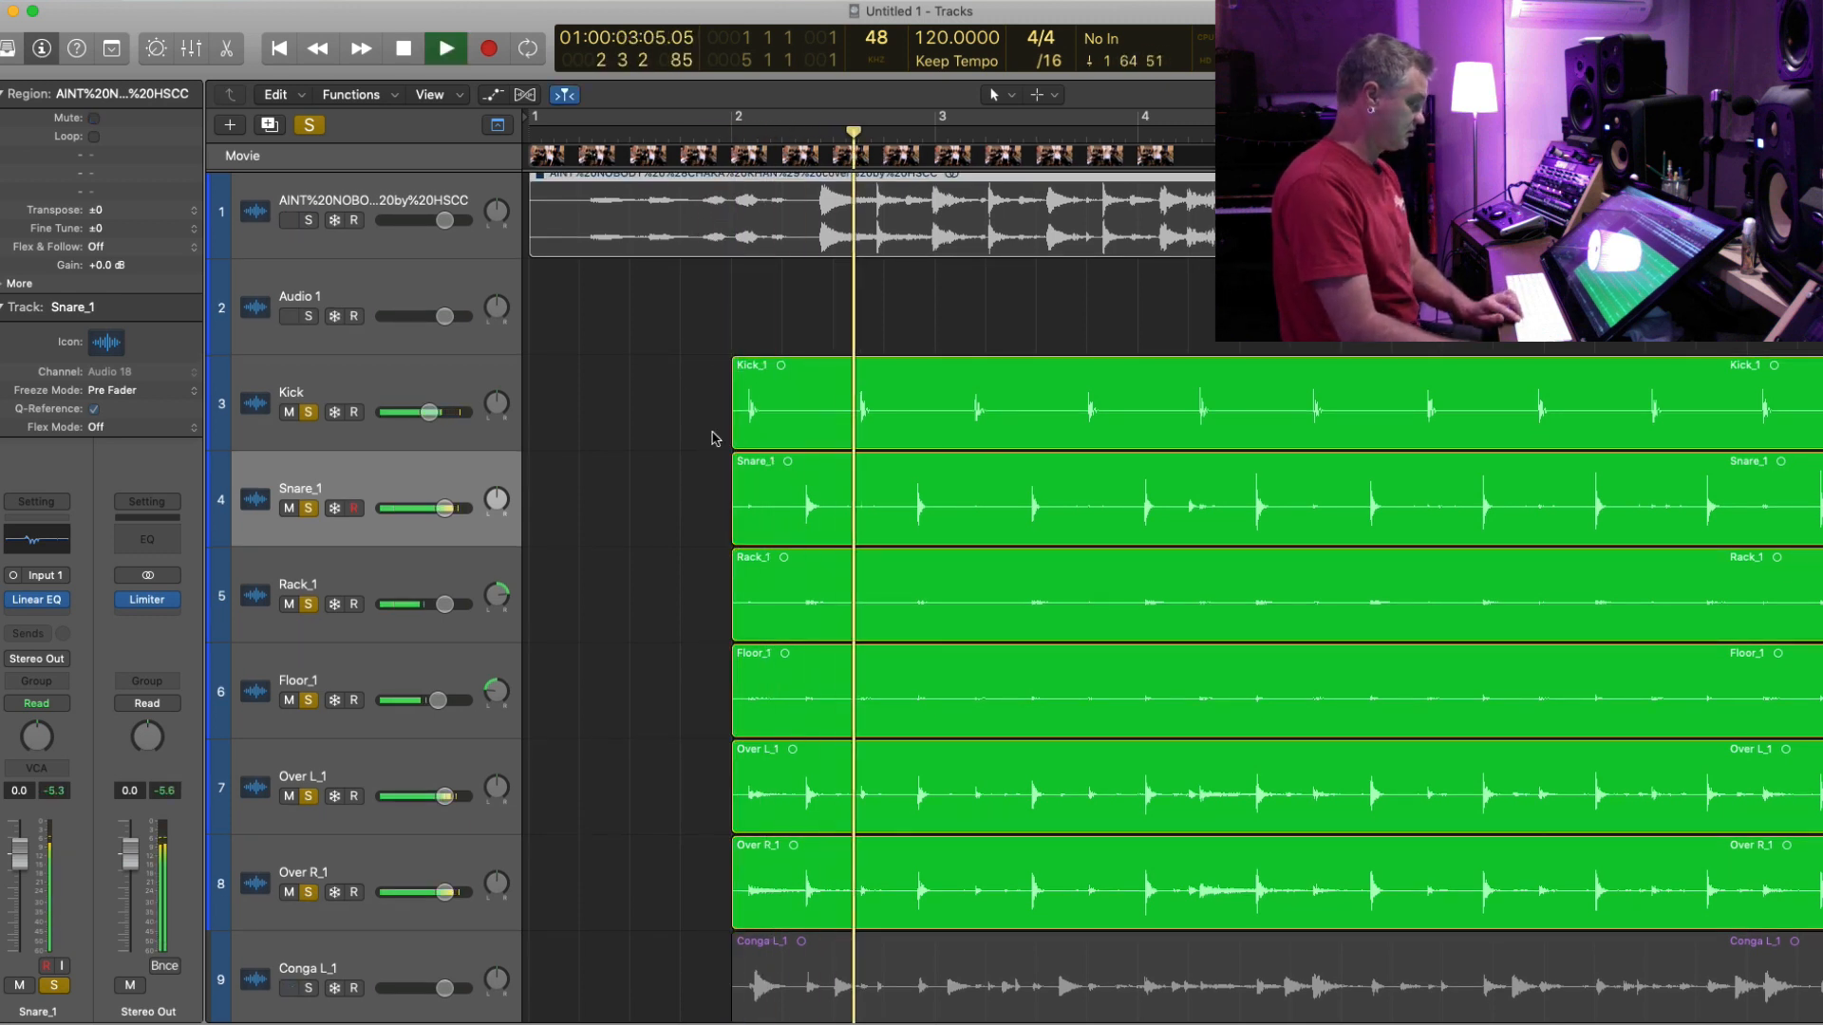
- Solo the movie audio track and listen to its opening from the start of bar 2
{"action": "key", "text": "super+Up"}
{"action": "key", "text": "super+Up"}
{"action": "key", "text": "super+Up"}
{"action": "key", "text": "super+Up"}
{"action": "key", "text": "super+Up"}
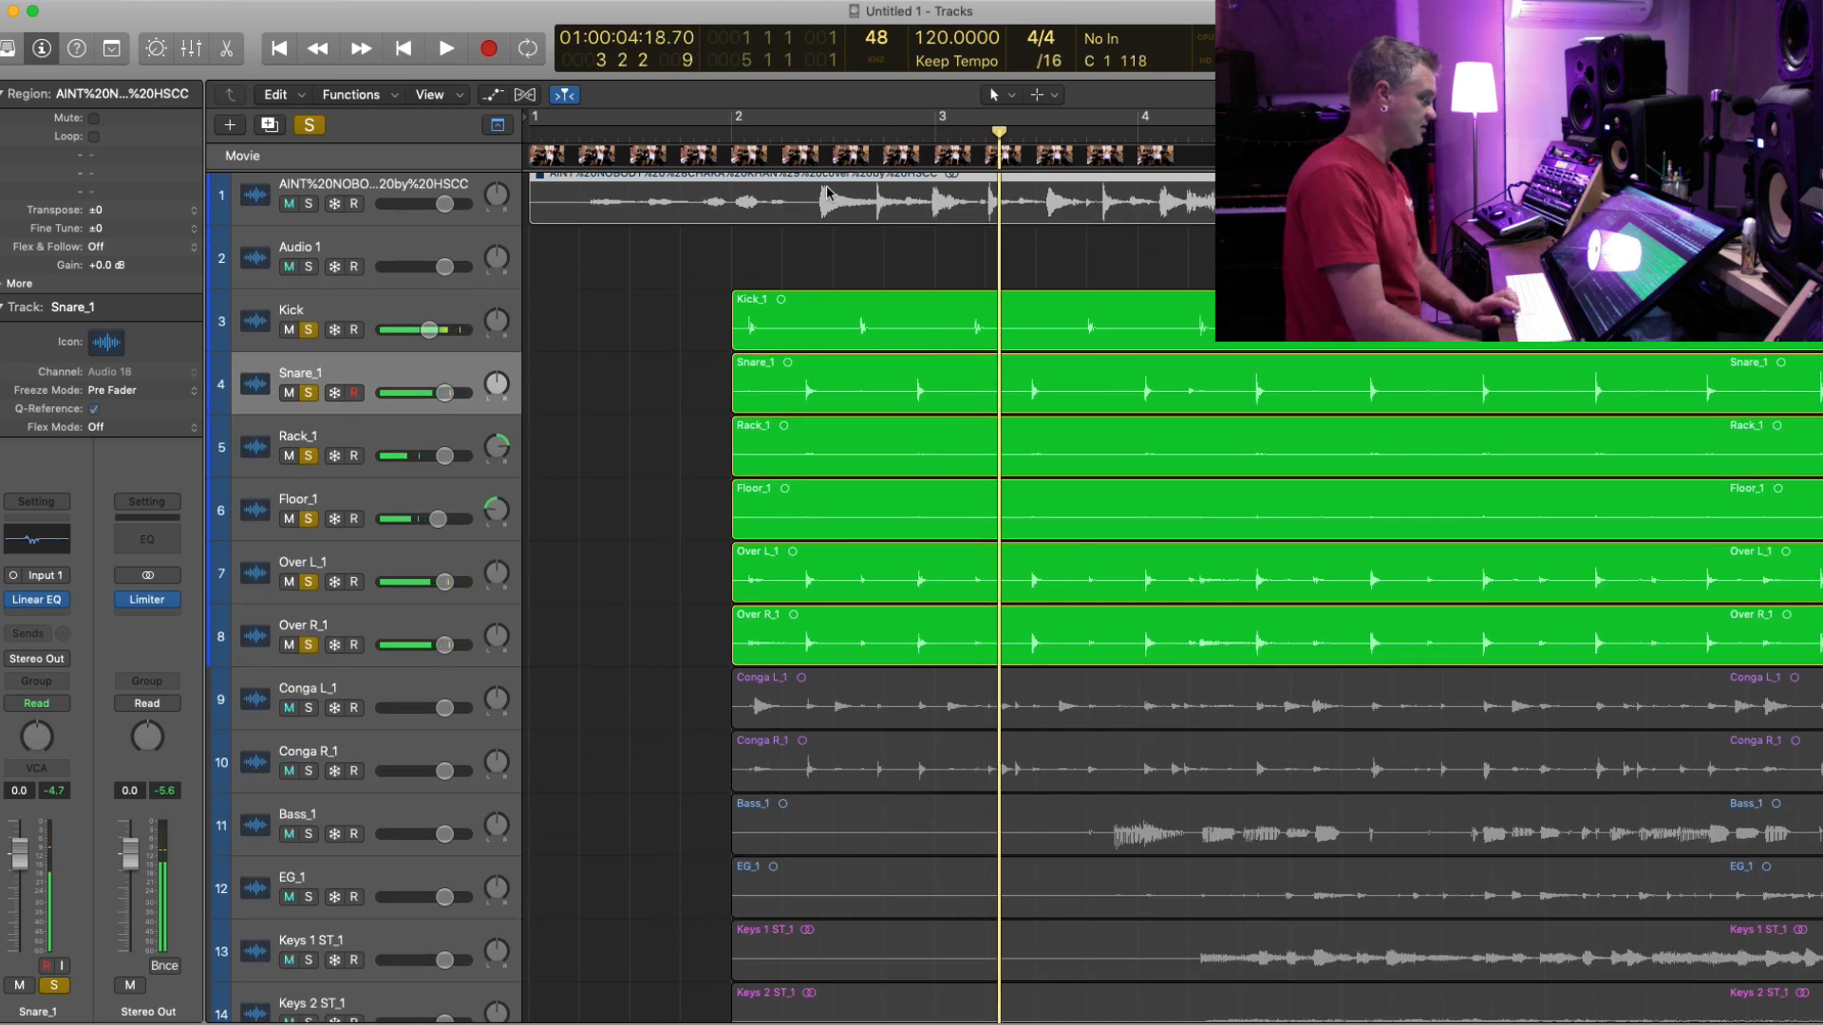
{"action": "left_click", "coordinate": [310, 204]}
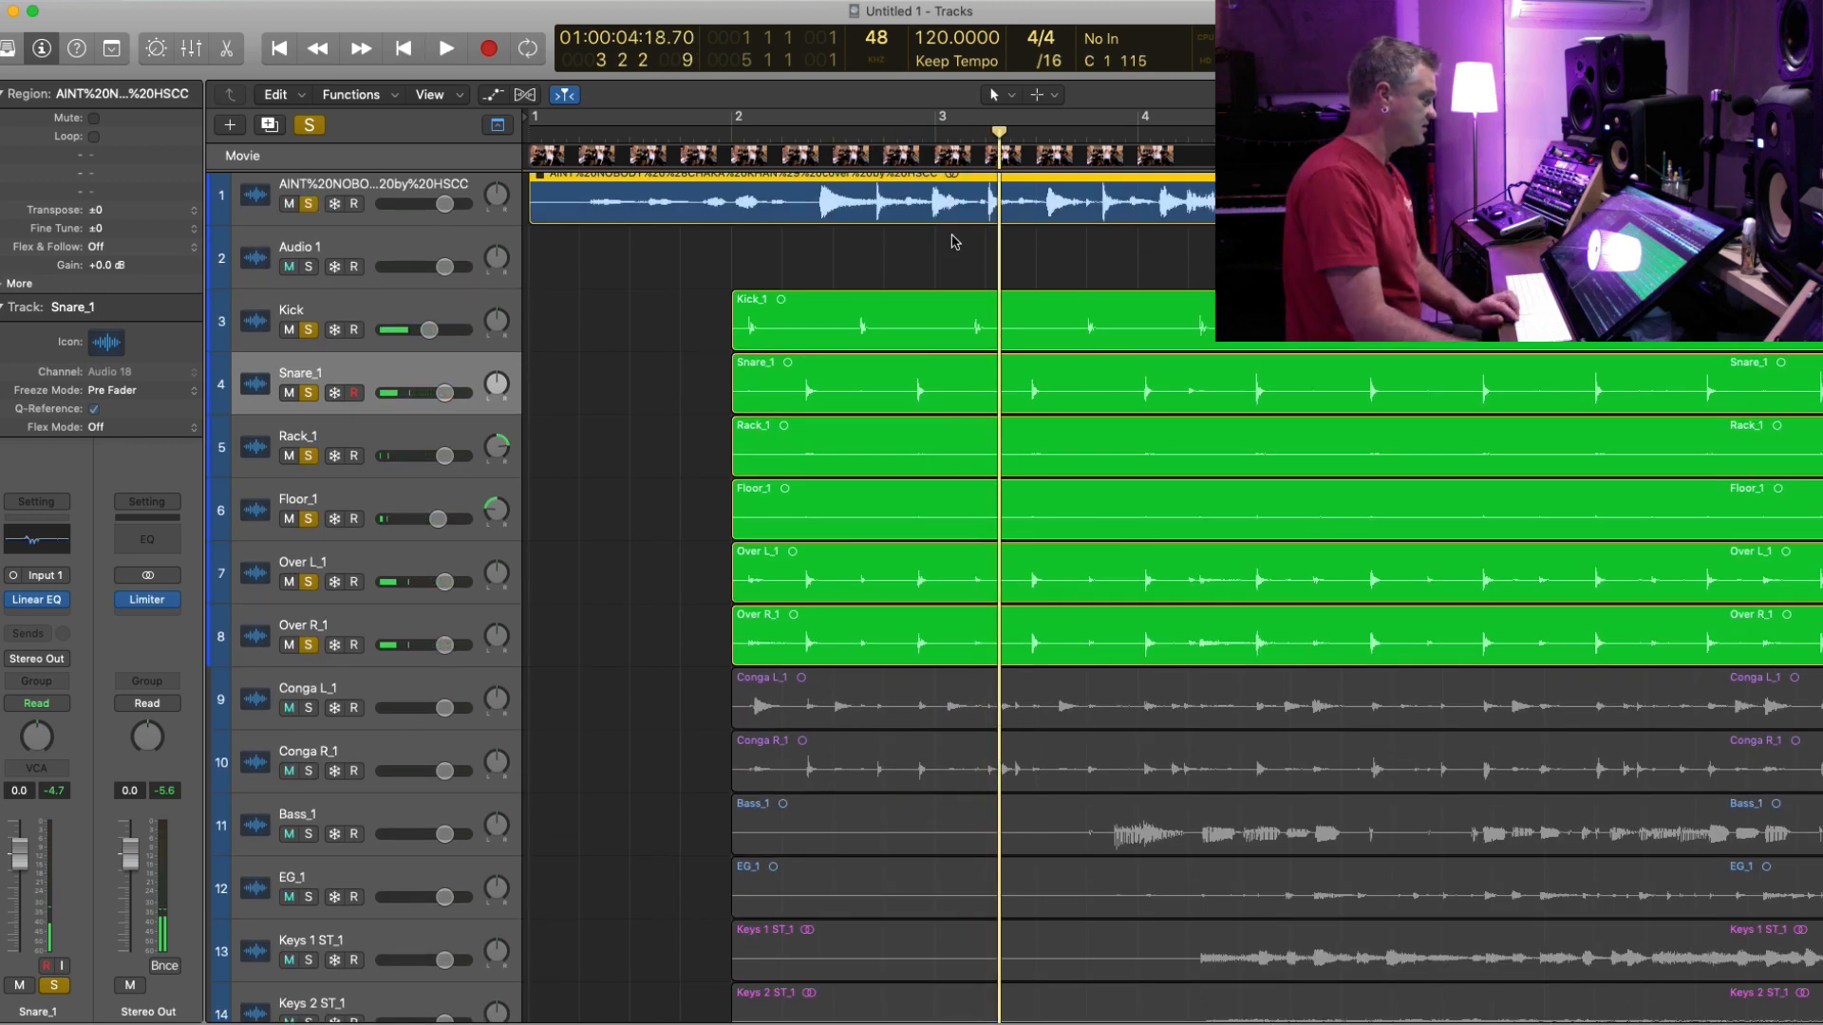
{"action": "key", "text": "ctrl+m"}
{"action": "key", "text": "comma"}
{"action": "key", "text": "comma"}
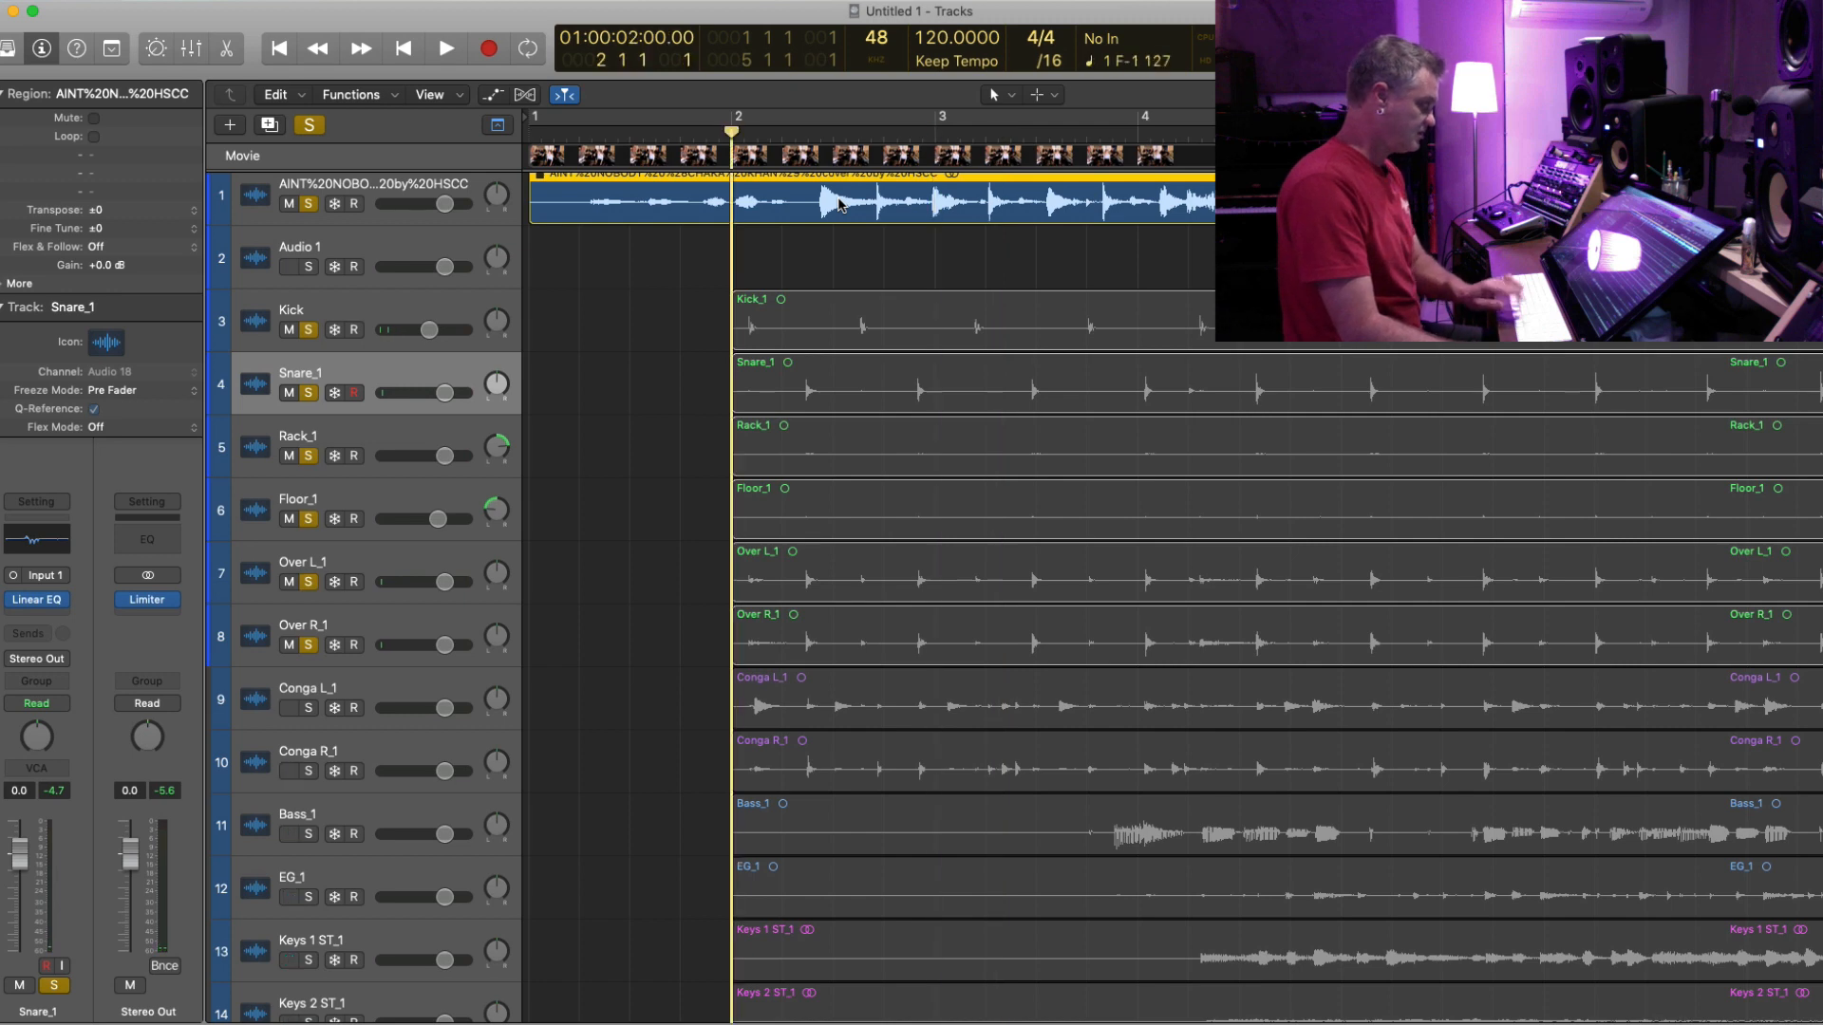
{"action": "key", "text": "space"}
{"action": "key", "text": "space"}
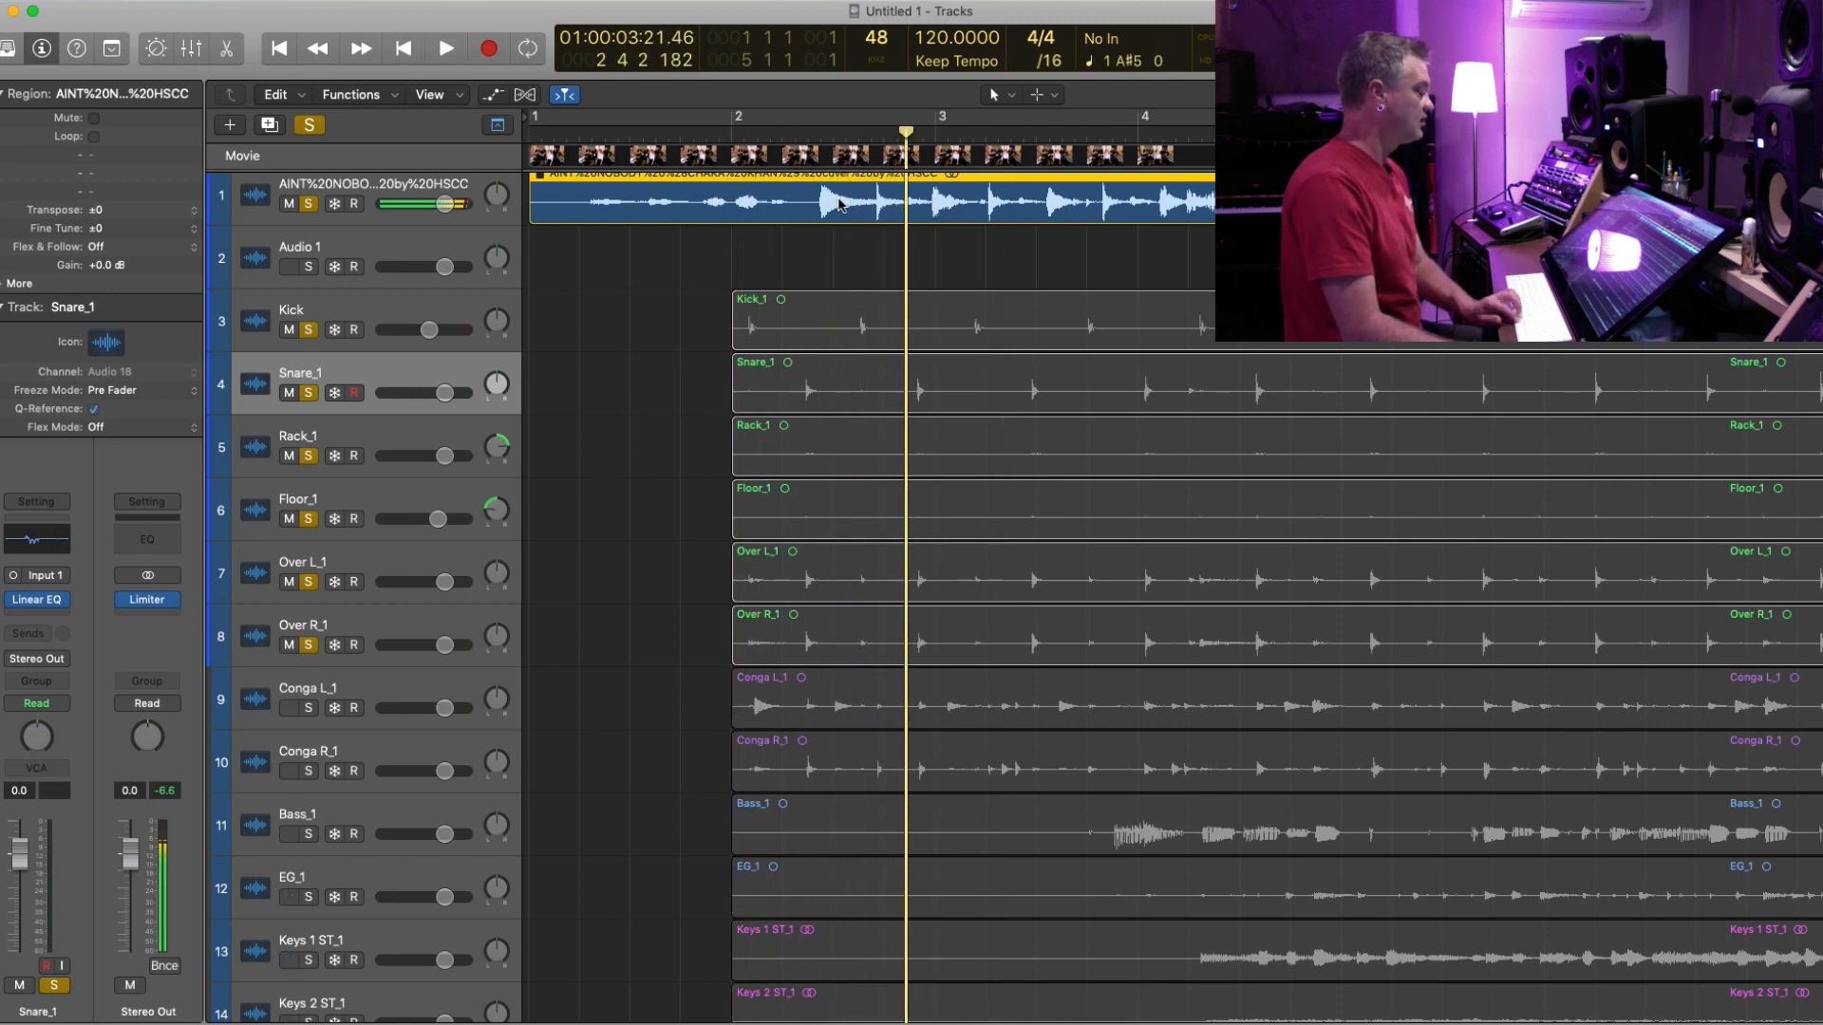
- Shift the movie earlier on the timeline so its first loud hit falls at the start of bar 2
{"action": "key", "text": "super+Down"}
{"action": "key", "text": "super+Down"}
{"action": "key", "text": "super+Down"}
{"action": "key", "text": "super+Down"}
{"action": "key", "text": "super+Right"}
{"action": "key", "text": "super+Right"}
{"action": "key", "text": "super+Right"}
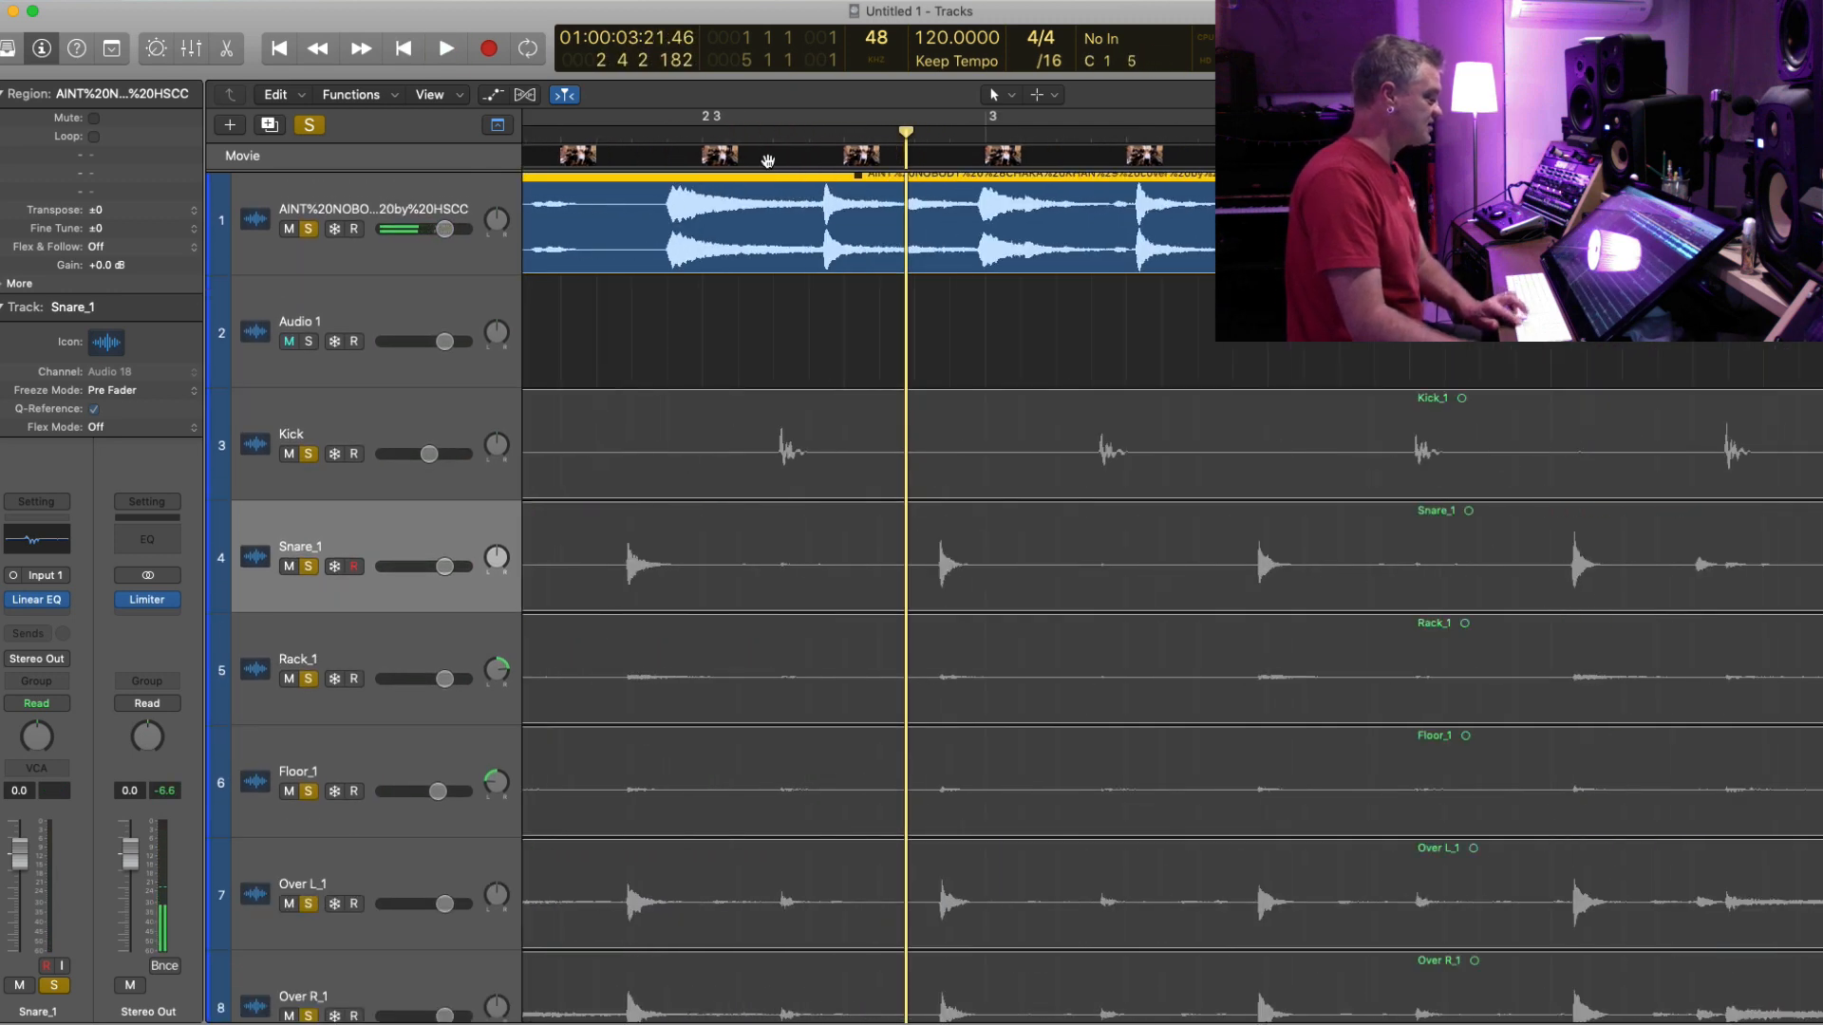
{"action": "scroll", "coordinate": [748, 162], "scroll_direction": "left", "scroll_amount": 2}
{"action": "scroll", "coordinate": [747, 161], "scroll_direction": "left", "scroll_amount": 5}
{"action": "left_click", "coordinate": [926, 157]}
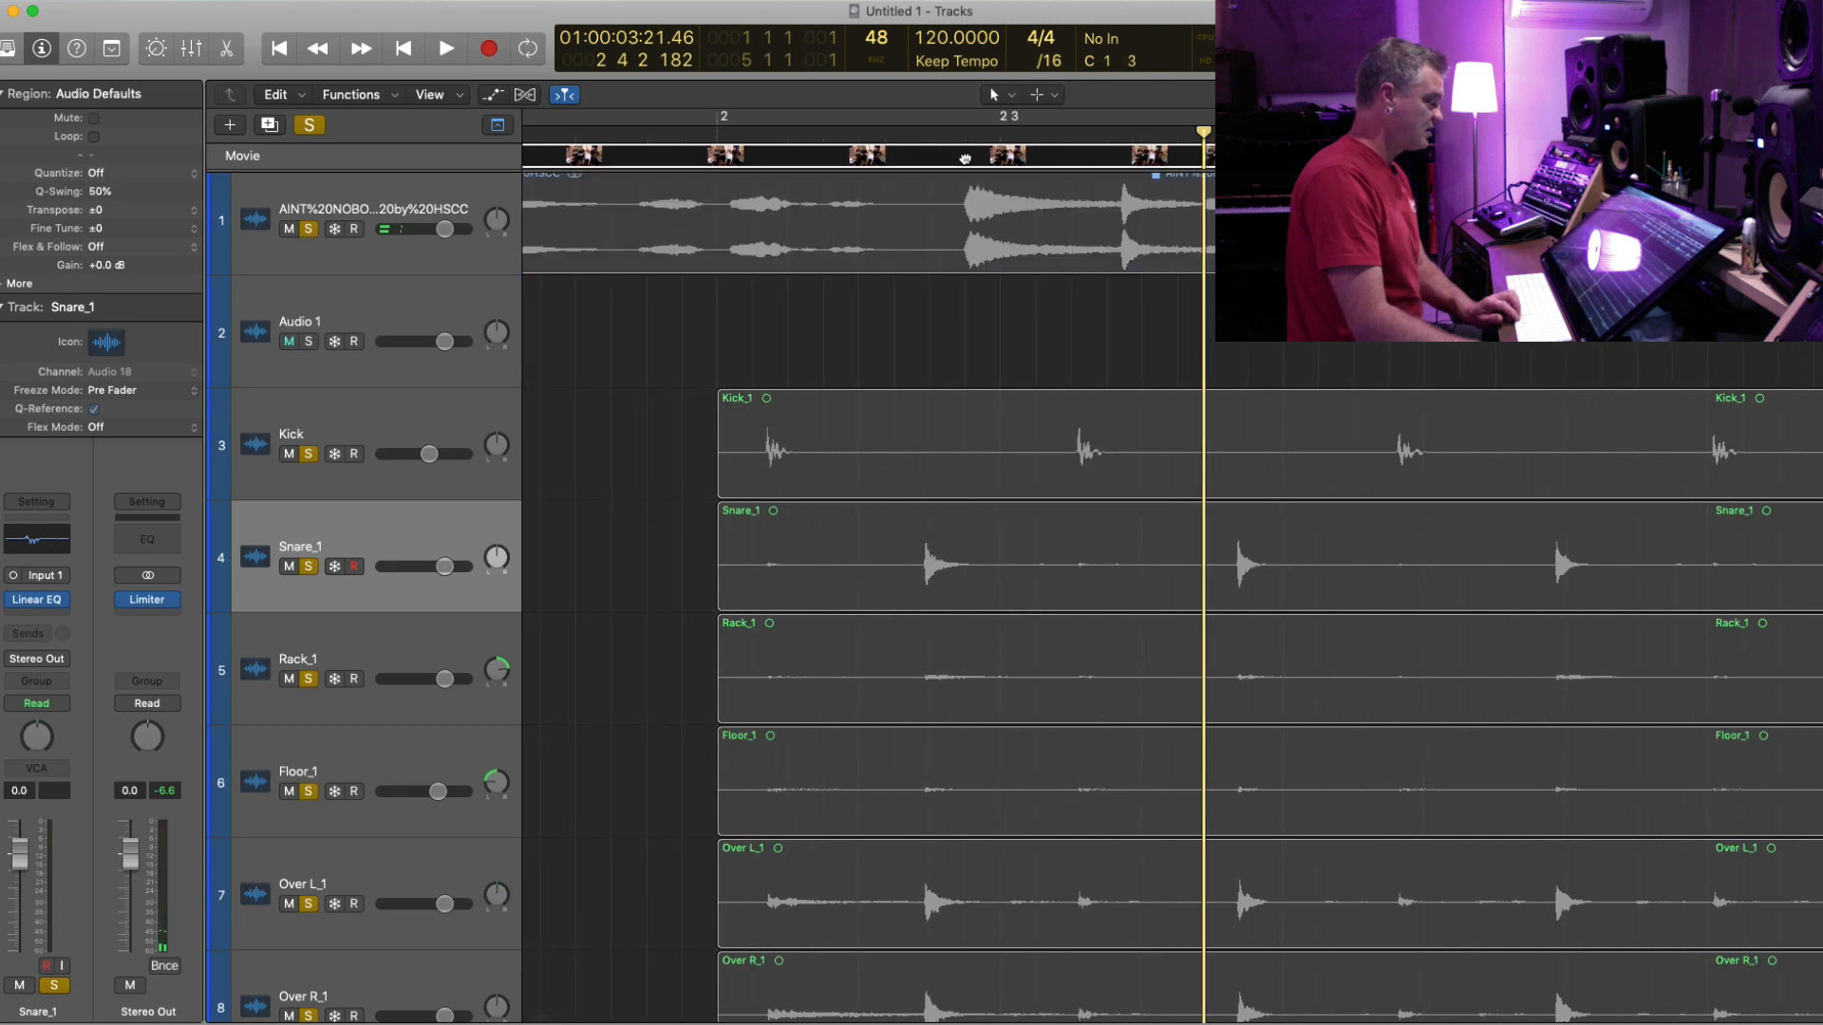
{"action": "left_click_drag", "start_coordinate": [927, 156], "coordinate": [734, 153]}
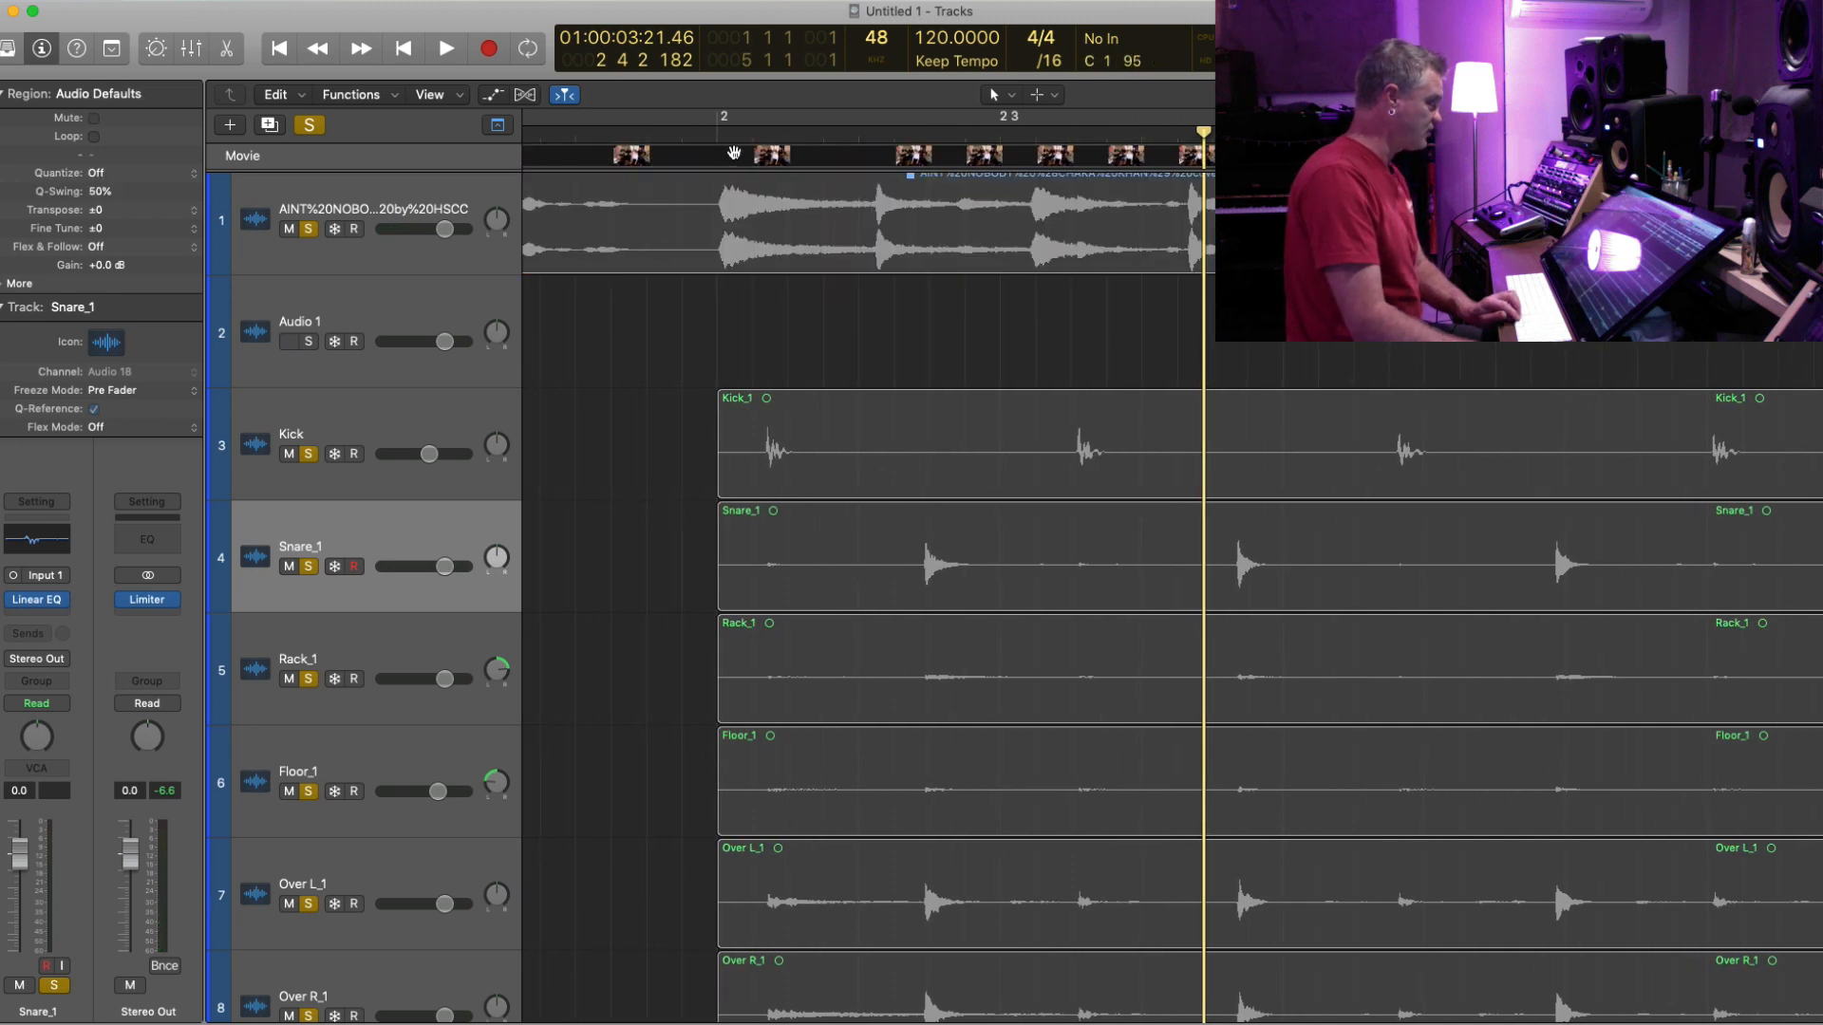
- Nudge the movie slightly later so its first loud hit lines up with the first Kick transient
{"action": "key", "text": "super+Right"}
{"action": "scroll", "coordinate": [734, 153], "scroll_direction": "left", "scroll_amount": 5}
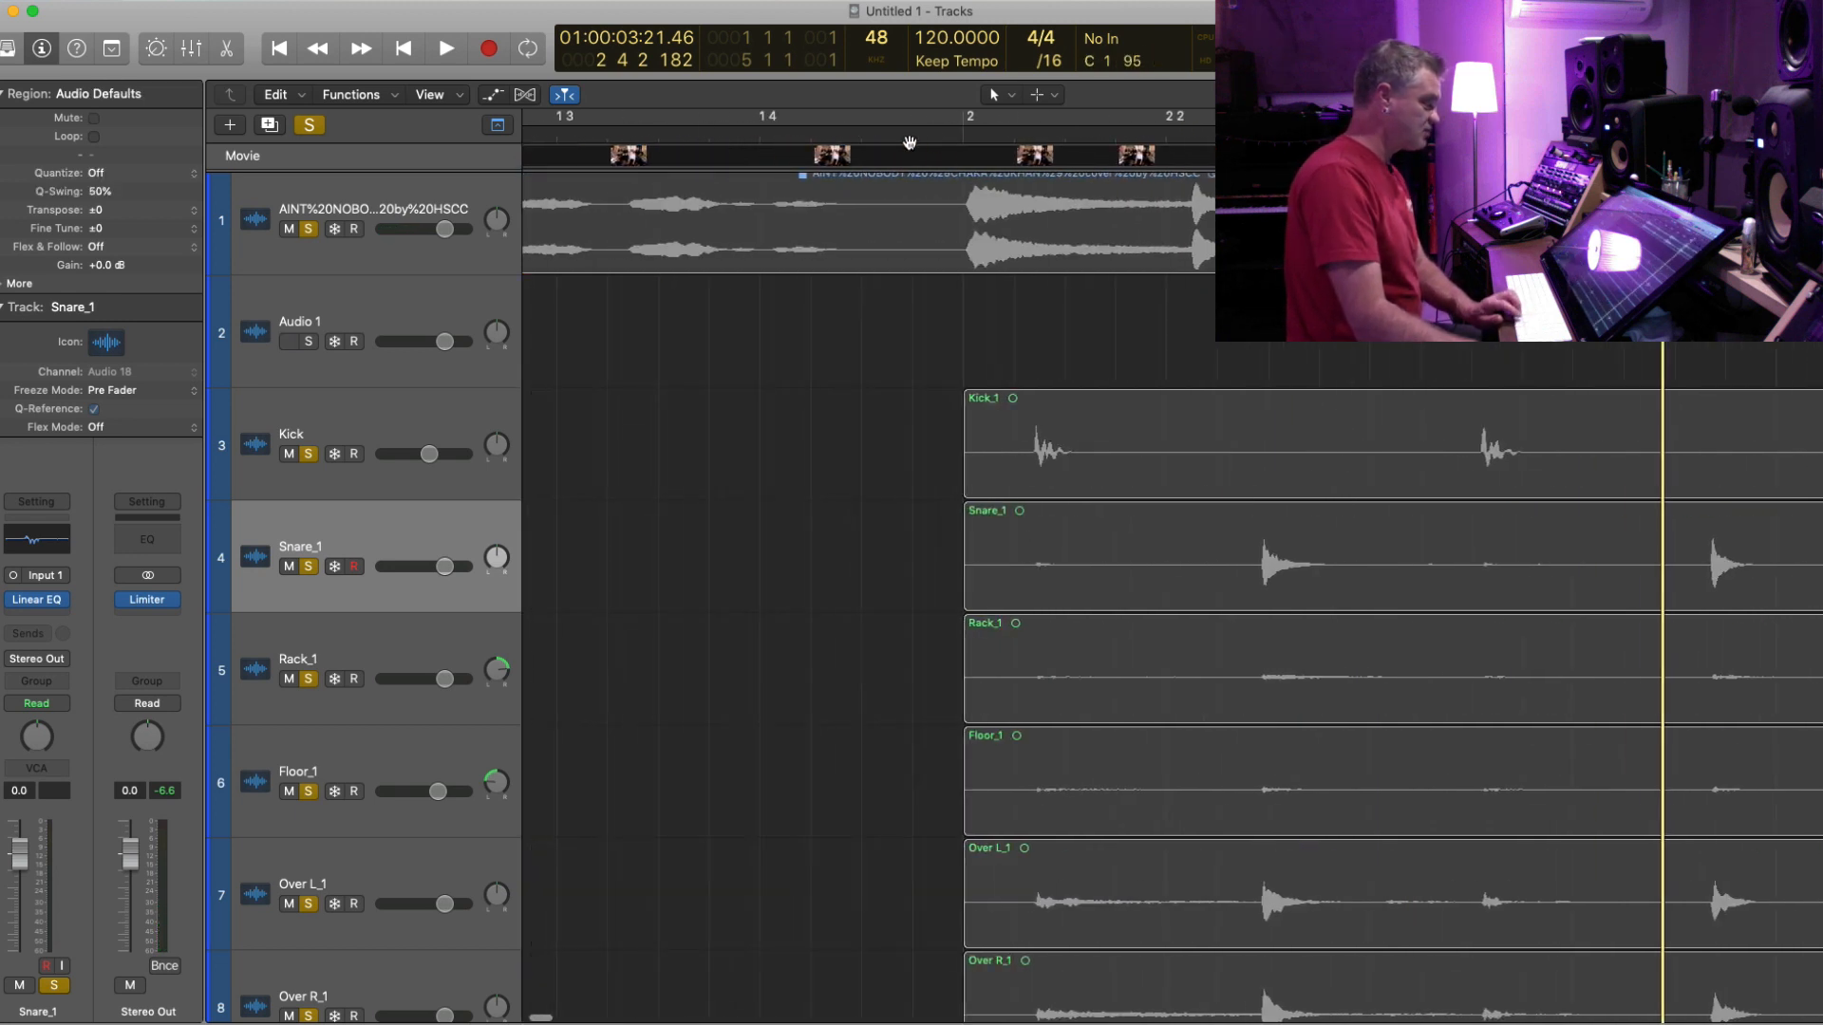
{"action": "left_click_drag", "start_coordinate": [988, 135], "coordinate": [1117, 155]}
{"action": "key", "text": "super+Left"}
{"action": "key", "text": "super+Left"}
{"action": "key", "text": "super+Left"}
{"action": "key", "text": "super+Left"}
{"action": "key", "text": "super+Left"}
{"action": "key", "text": "super+Left"}
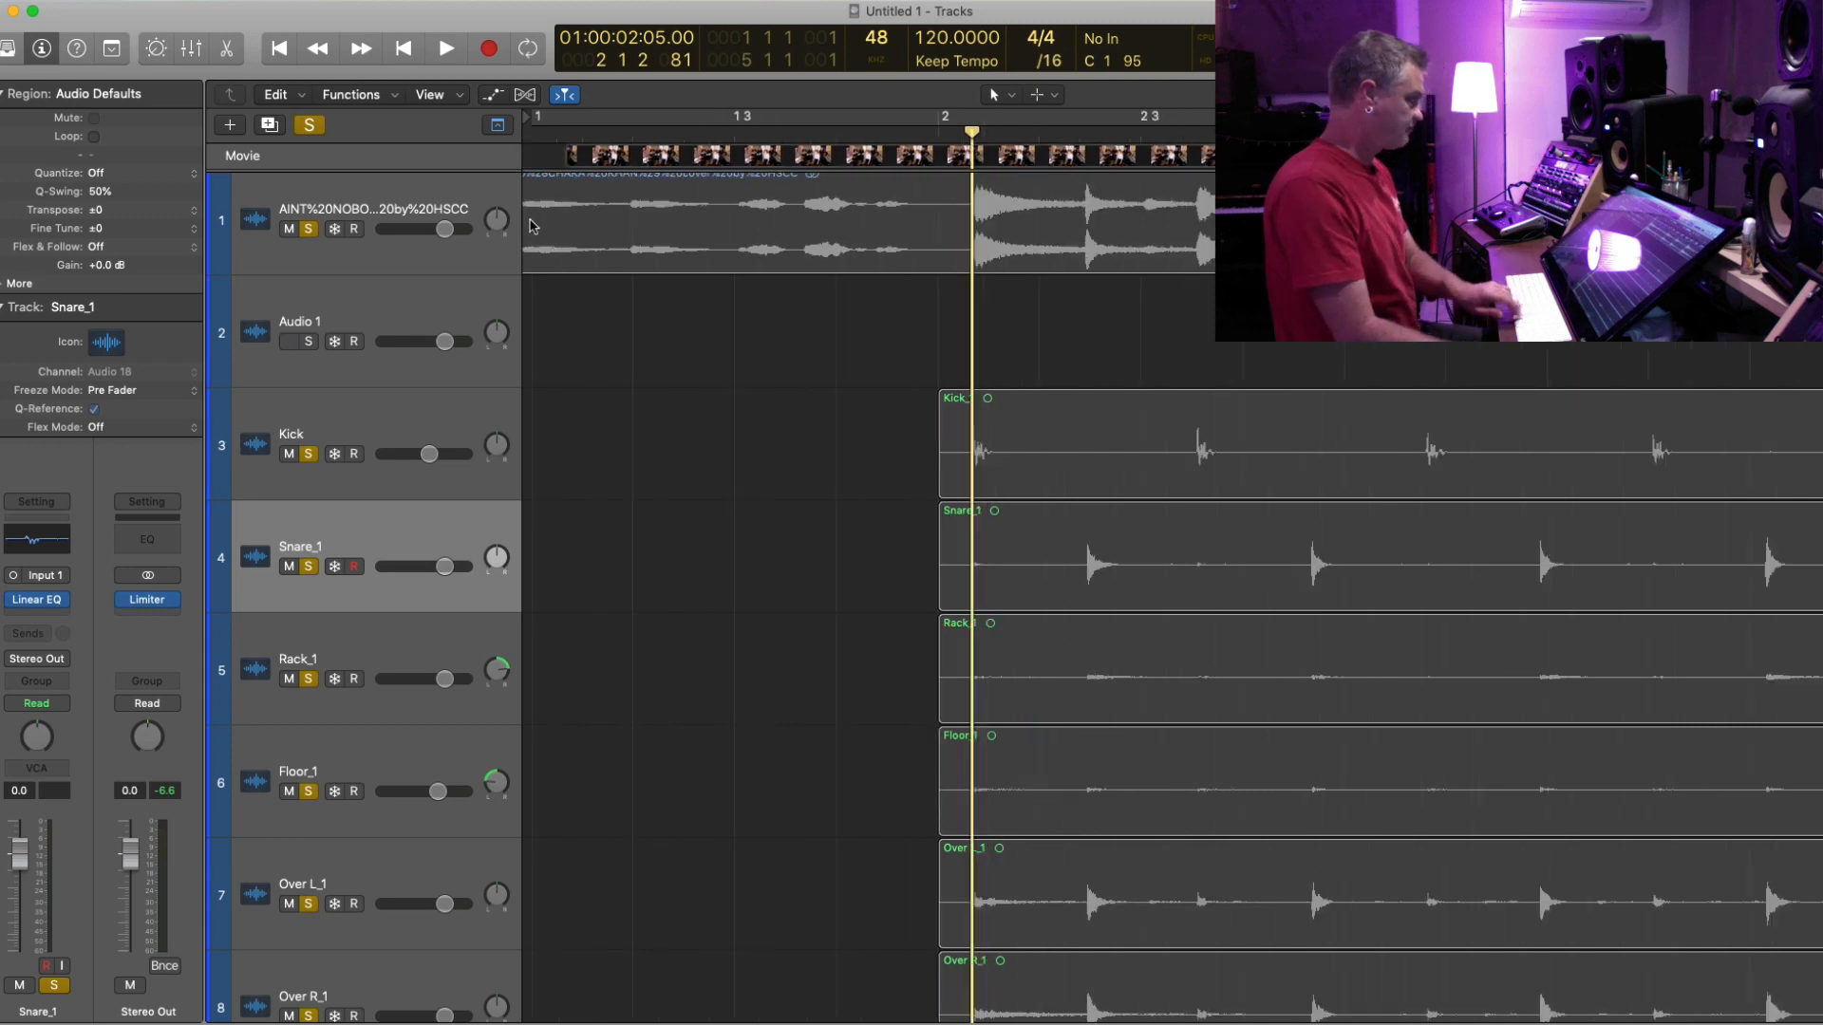
- Turn off solo on the movie audio track and mute it
{"action": "left_click", "coordinate": [308, 229]}
{"action": "left_click", "coordinate": [288, 229]}
{"action": "key", "text": "super+Left"}
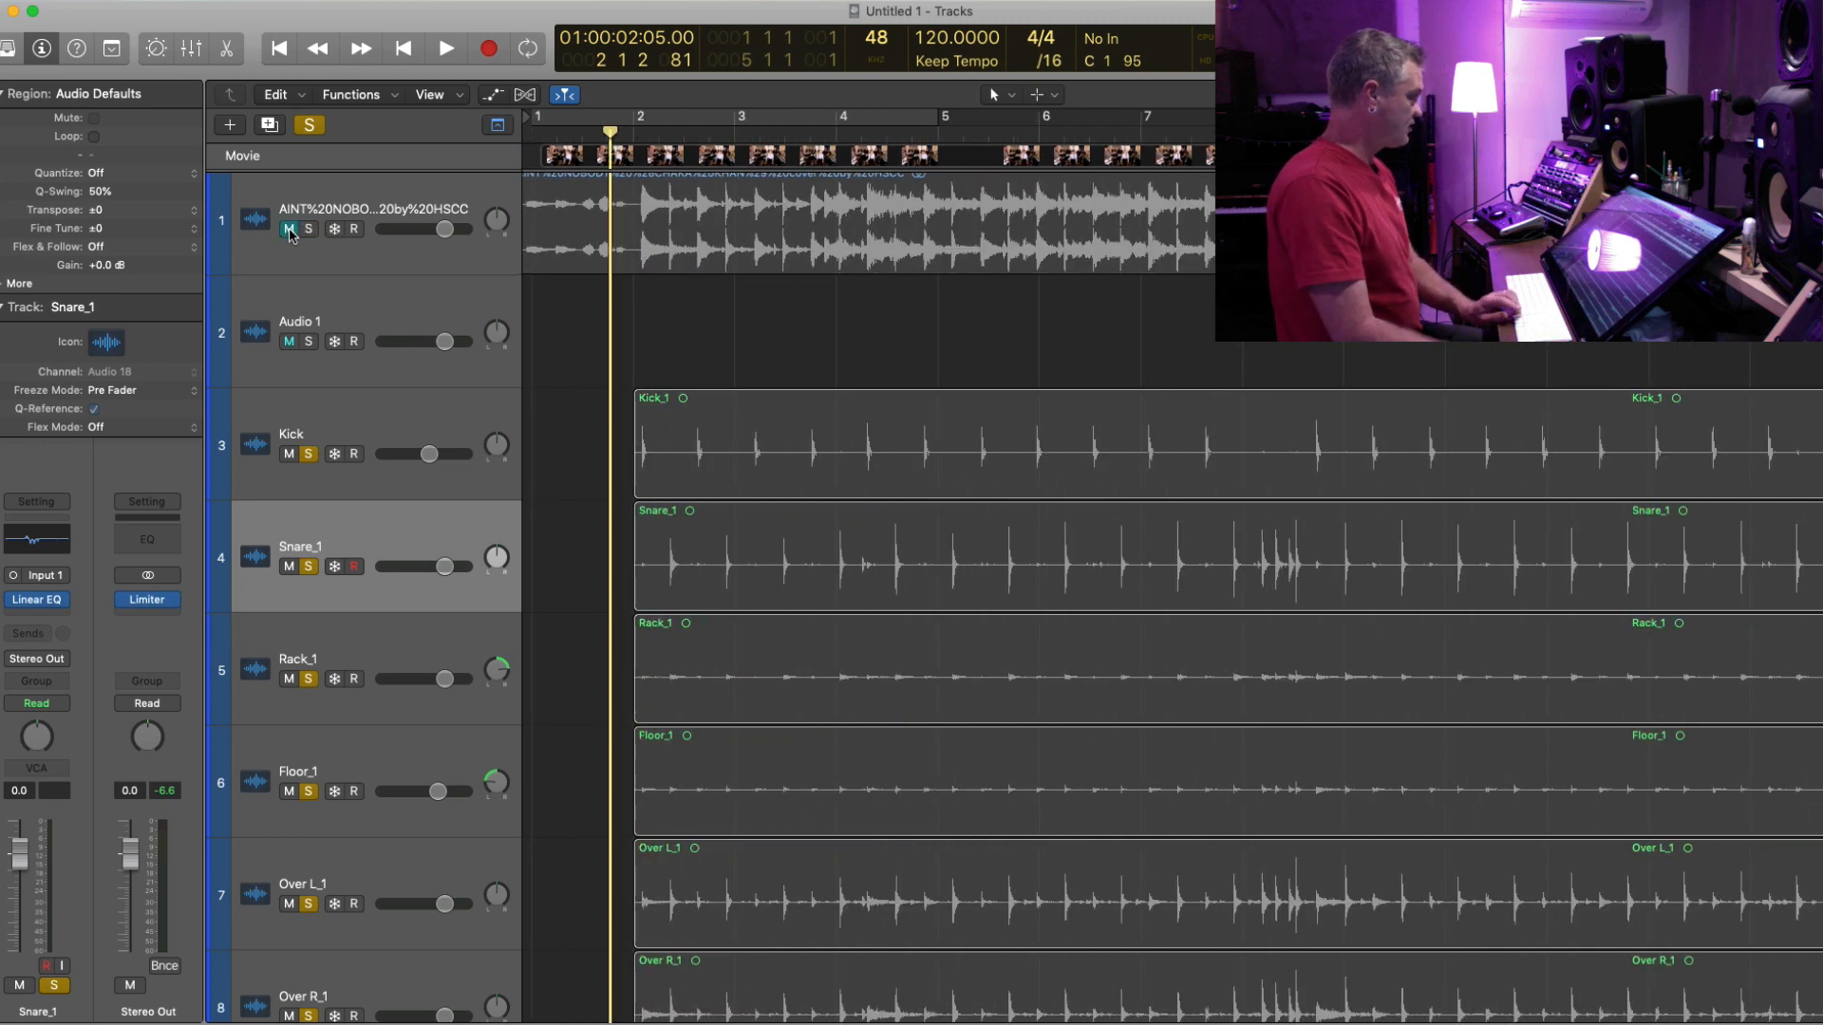
{"action": "key", "text": "super+Up"}
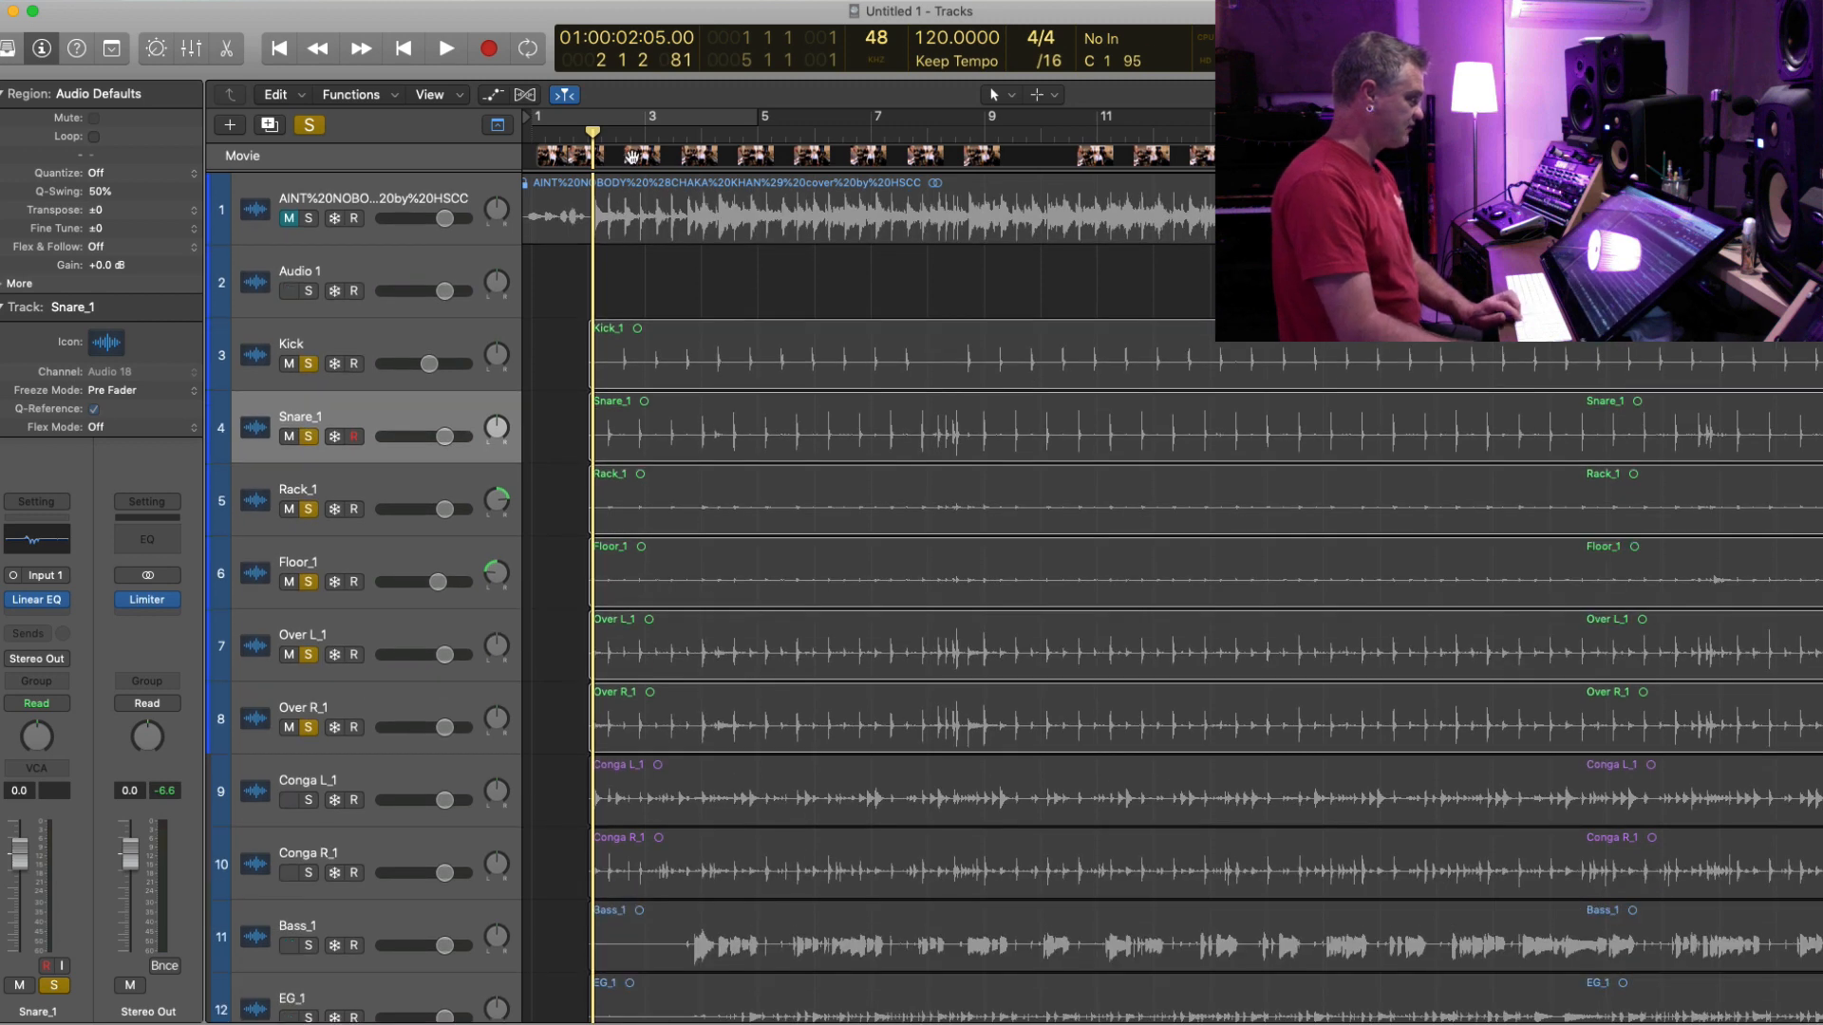
- Open the movie in a floating window and check its sync against the selected Kick, Snare_1, Rack_1 and Floor_1 regions during playback
{"action": "left_click", "coordinate": [632, 156]}
{"action": "double_click", "coordinate": [98, 171]}
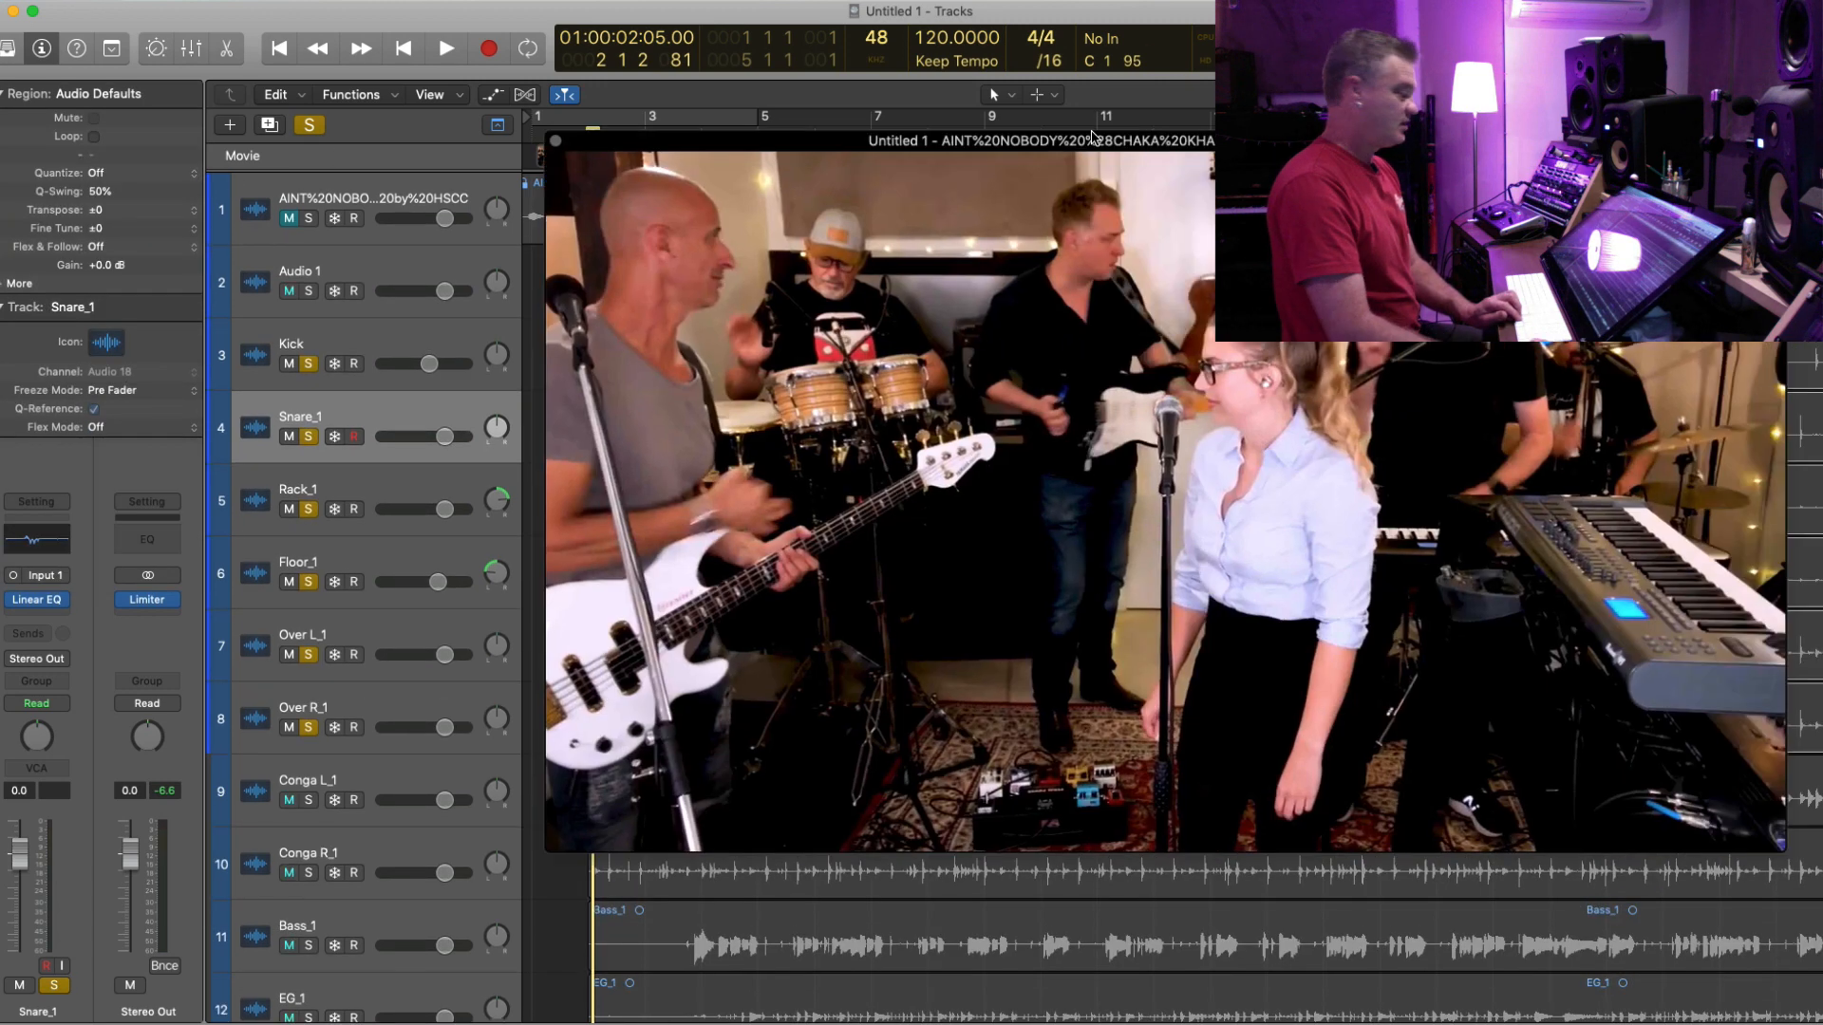
{"action": "left_click_drag", "start_coordinate": [1194, 155], "coordinate": [722, 23]}
{"action": "left_click_drag", "start_coordinate": [1422, 332], "coordinate": [1394, 574]}
{"action": "key", "text": "space"}
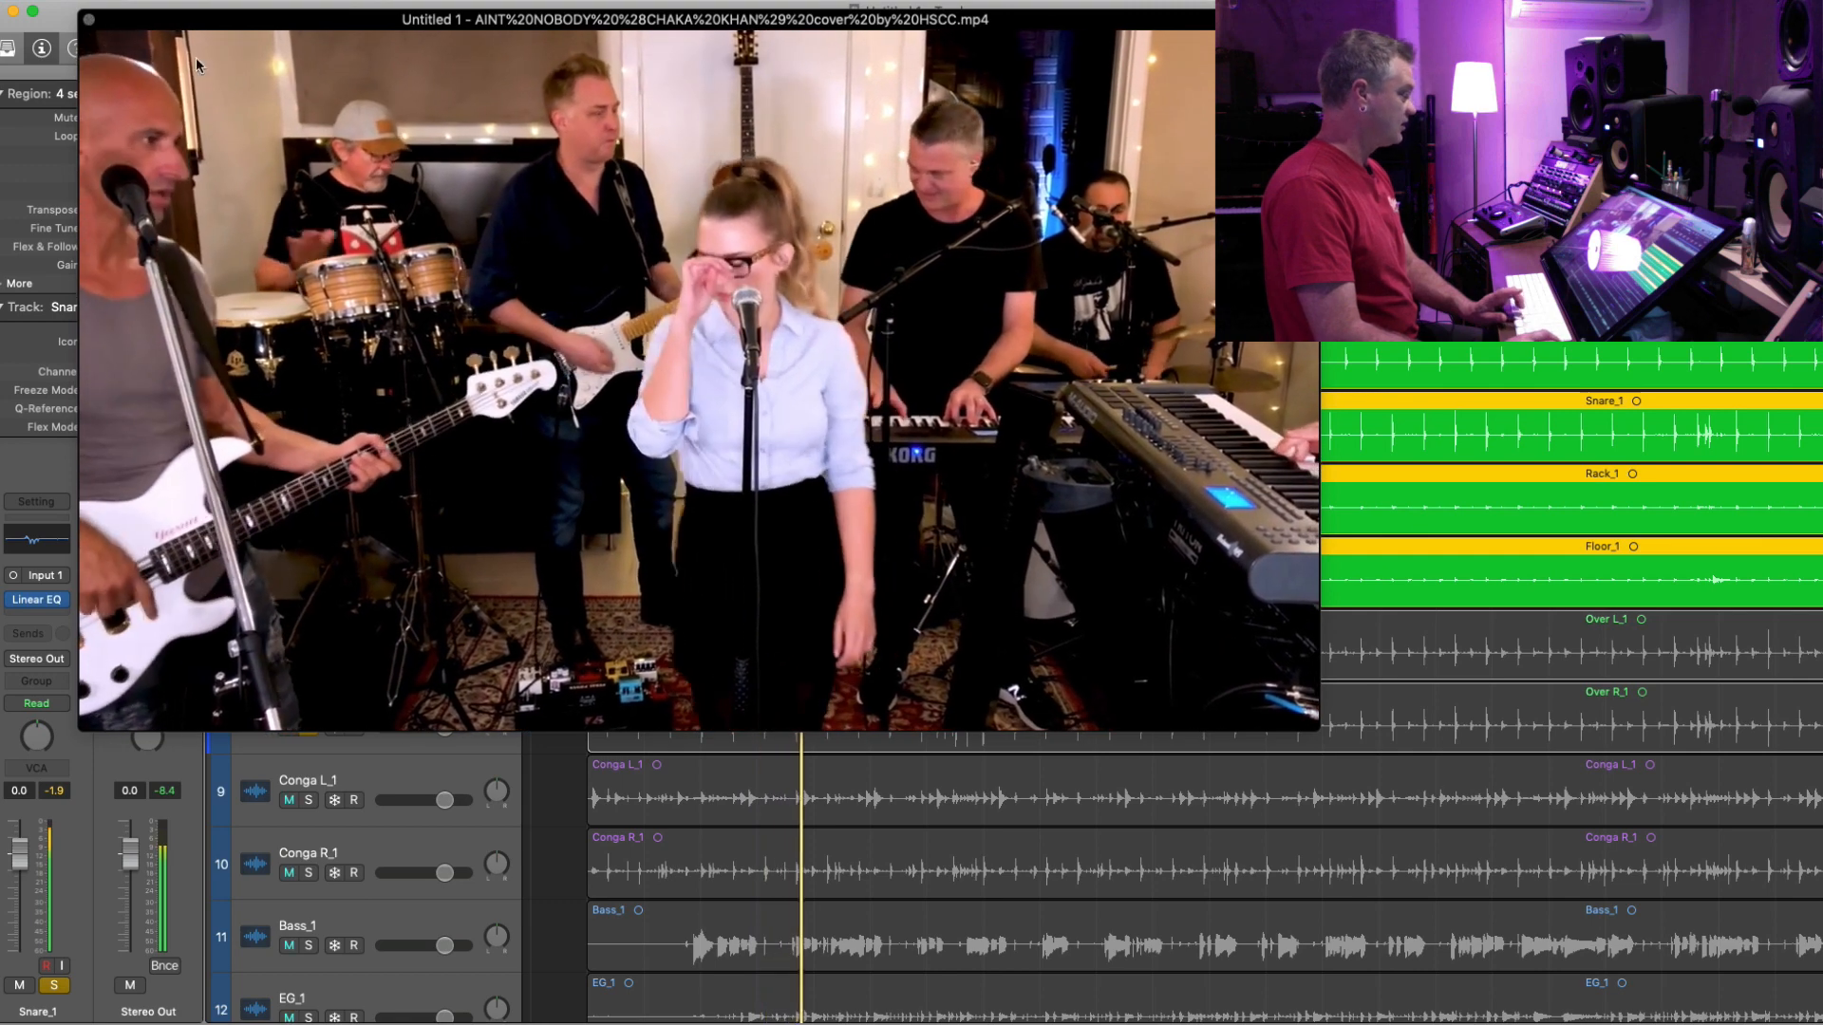
{"action": "left_click", "coordinate": [88, 20]}
{"action": "key", "text": "space"}
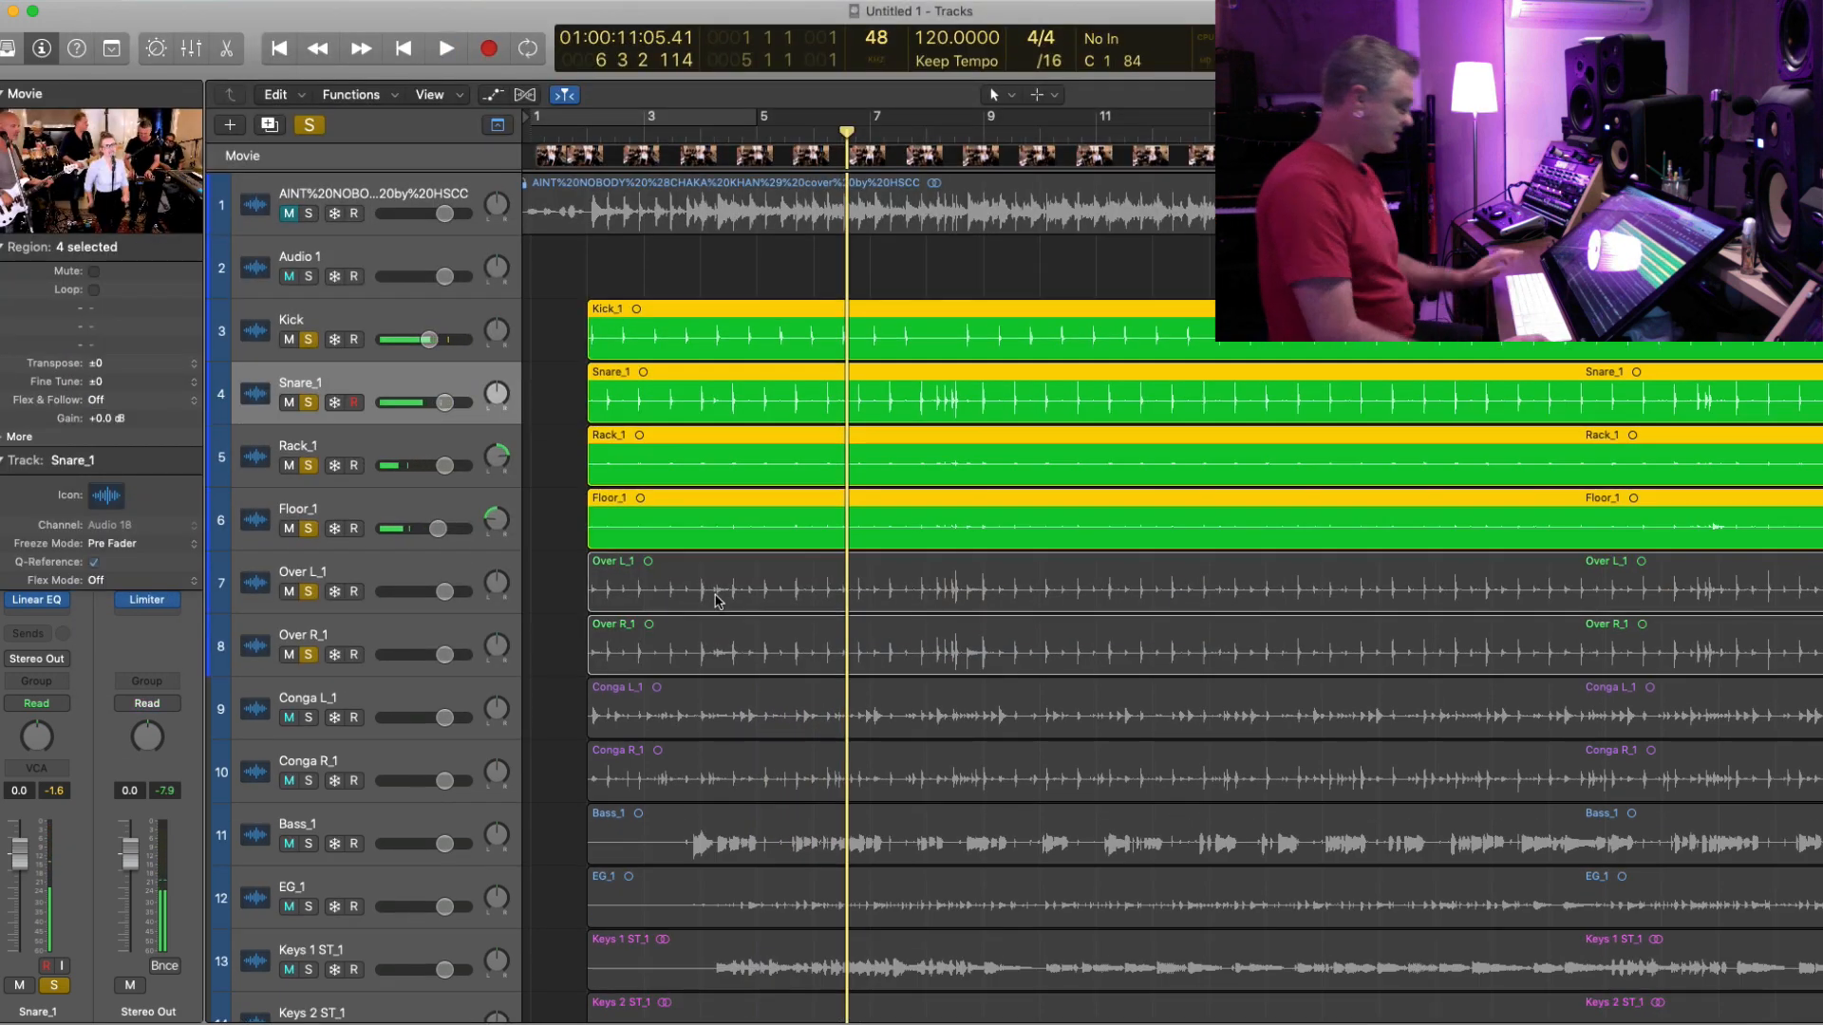
- Select the Over L_1 and Over R_1 regions and tracks, and return the playhead to bar 2
{"action": "left_click", "coordinate": [716, 600]}
{"action": "left_click", "coordinate": [755, 650], "text": "shift"}
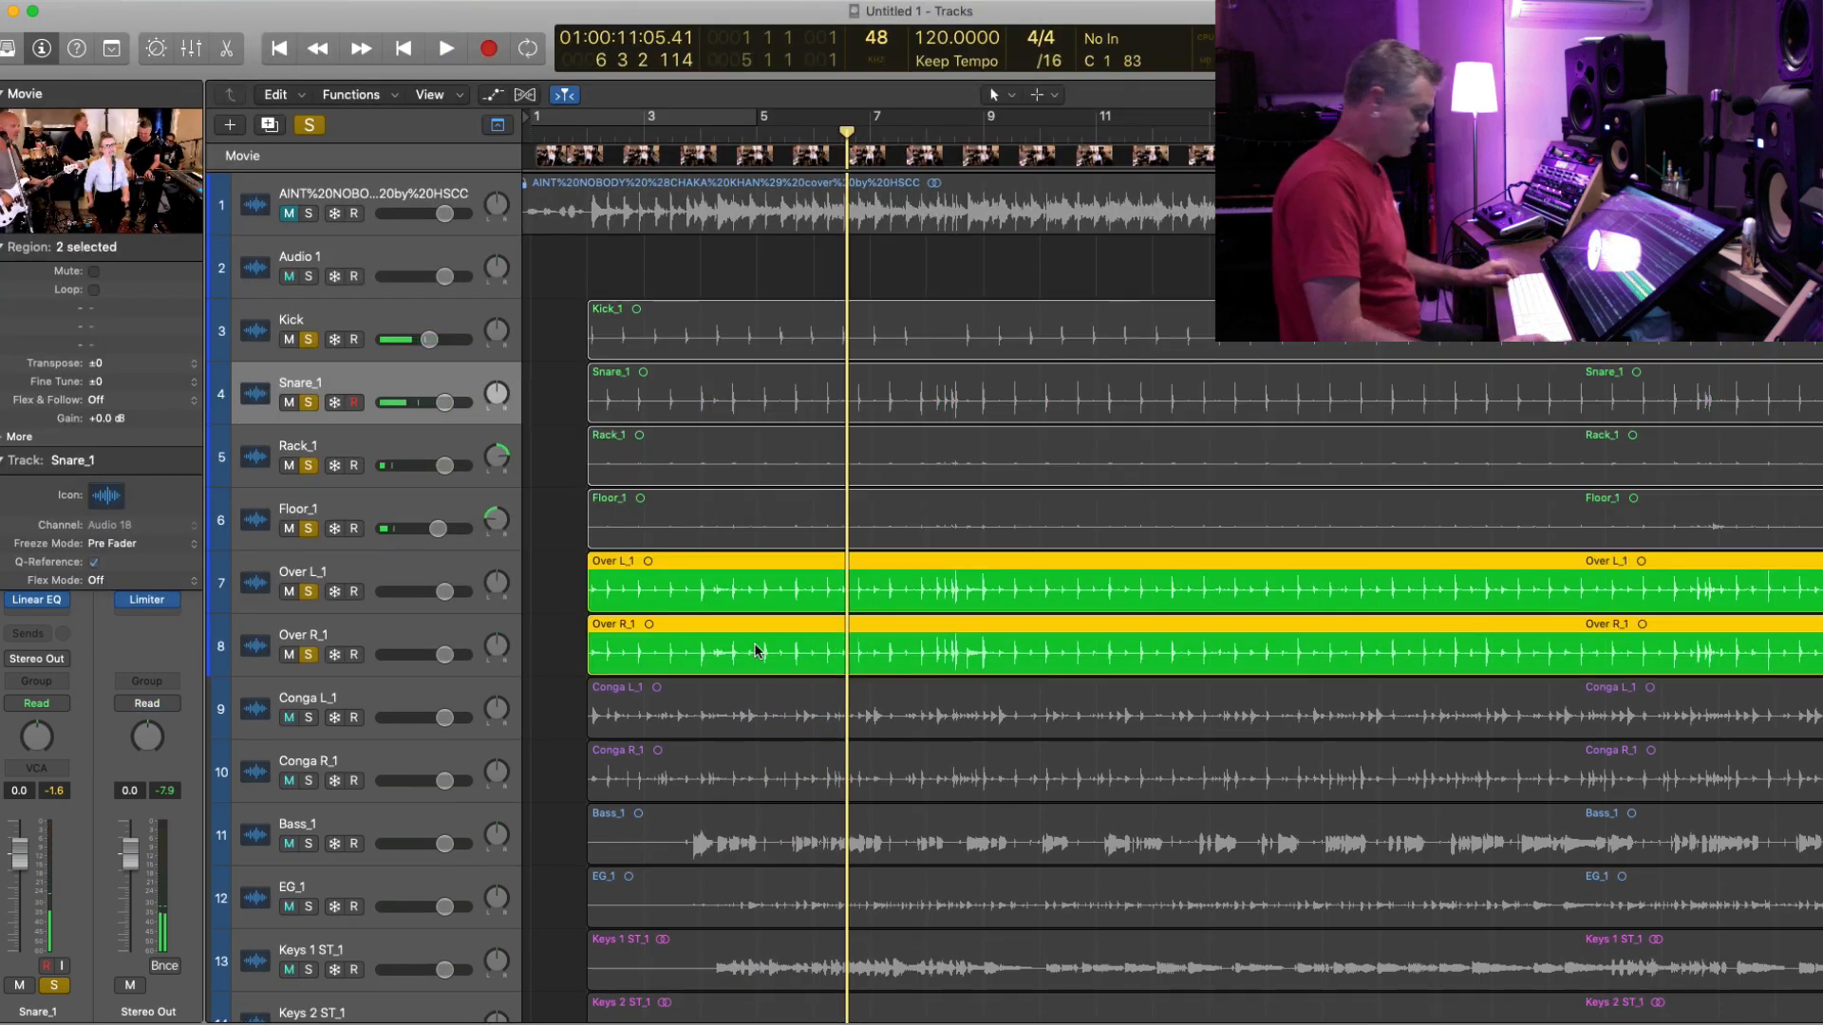
{"action": "key", "text": "comma"}
{"action": "key", "text": "comma"}
{"action": "key", "text": "comma"}
{"action": "key", "text": "comma"}
{"action": "key", "text": "comma"}
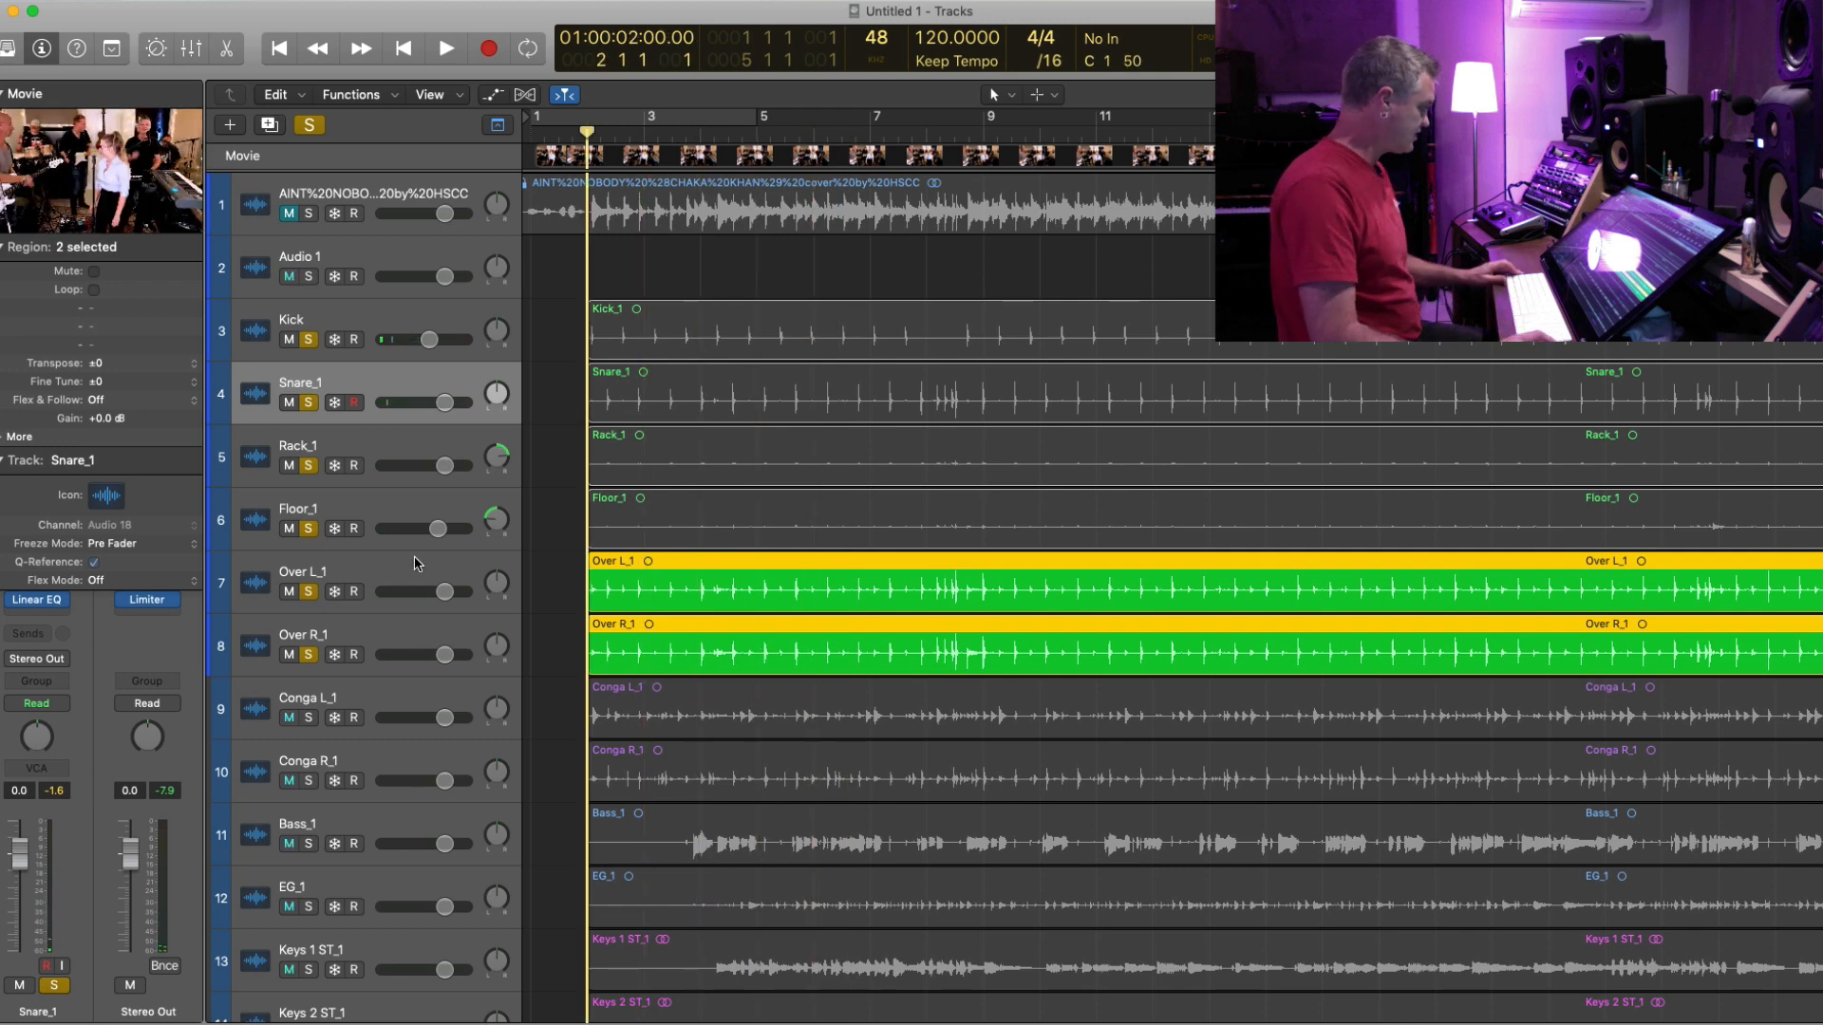
{"action": "left_click", "coordinate": [415, 563]}
{"action": "left_click", "coordinate": [399, 617], "text": "shift"}
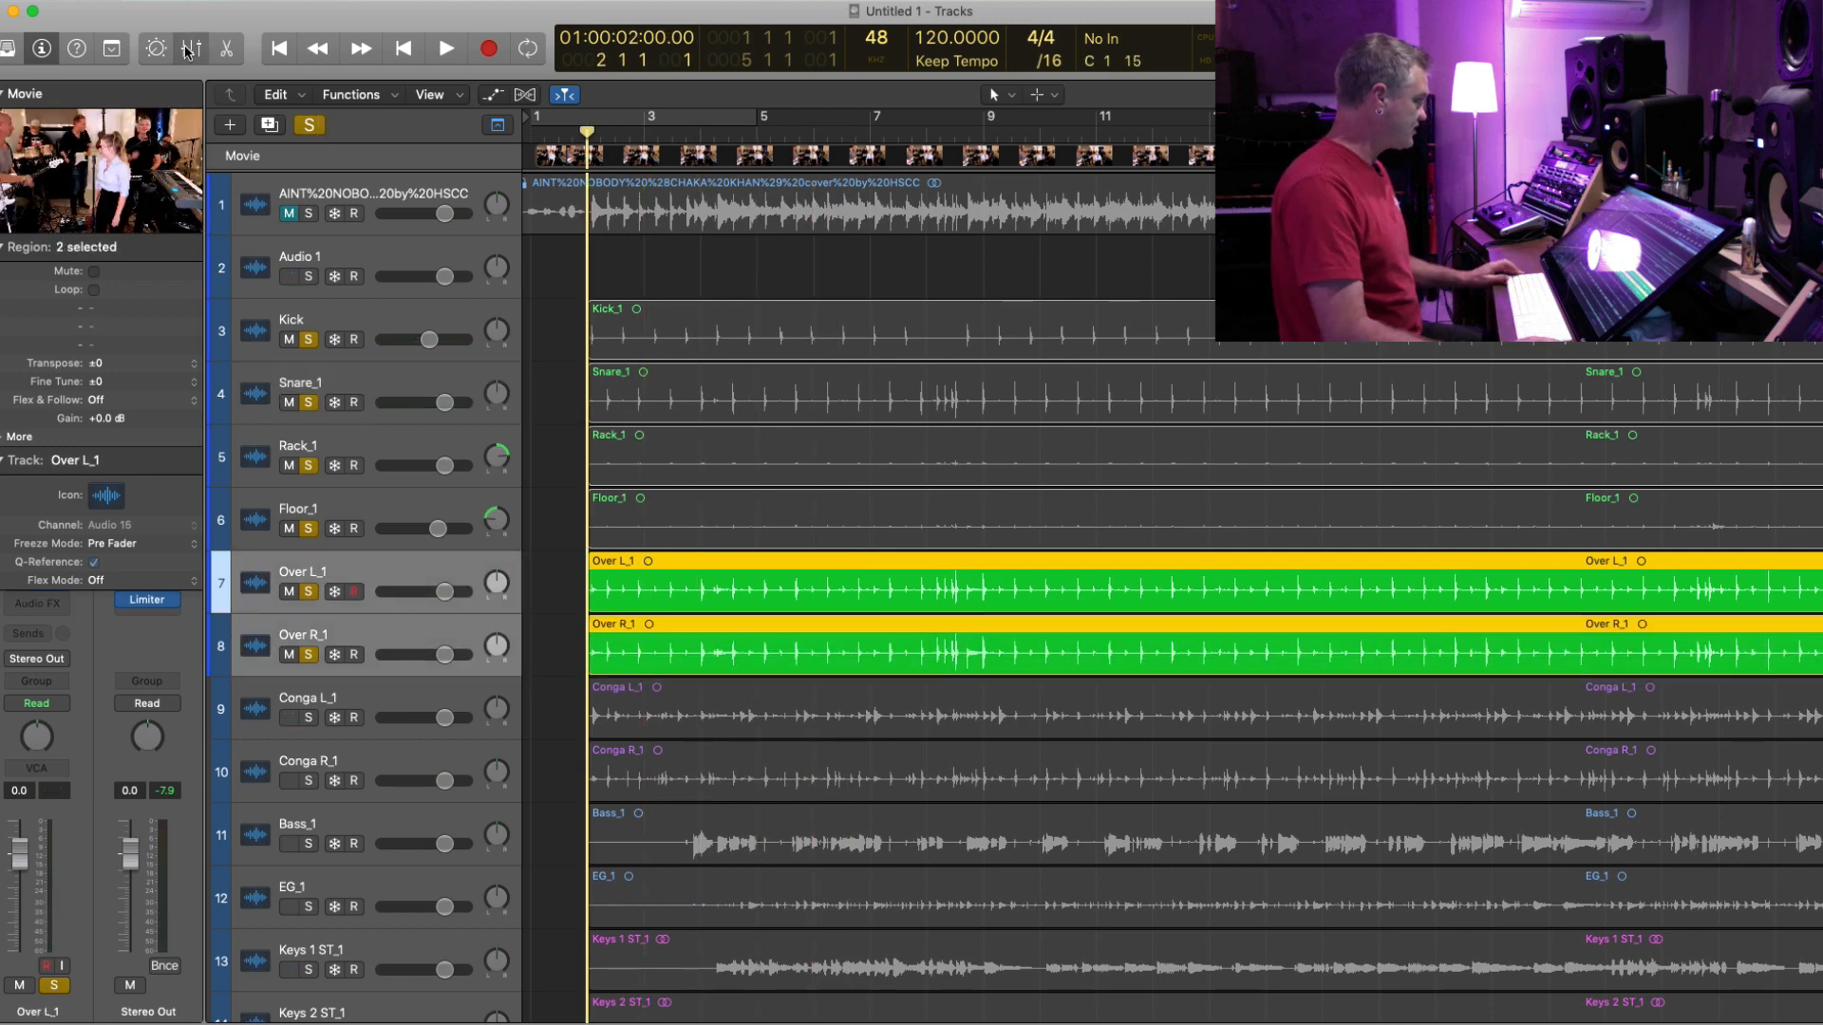
- In the Mixer, assign both overhead tracks to a new Group 1 named Overs, with Solo included in its linked settings
{"action": "left_click", "coordinate": [189, 52]}
{"action": "left_click", "coordinate": [189, 51]}
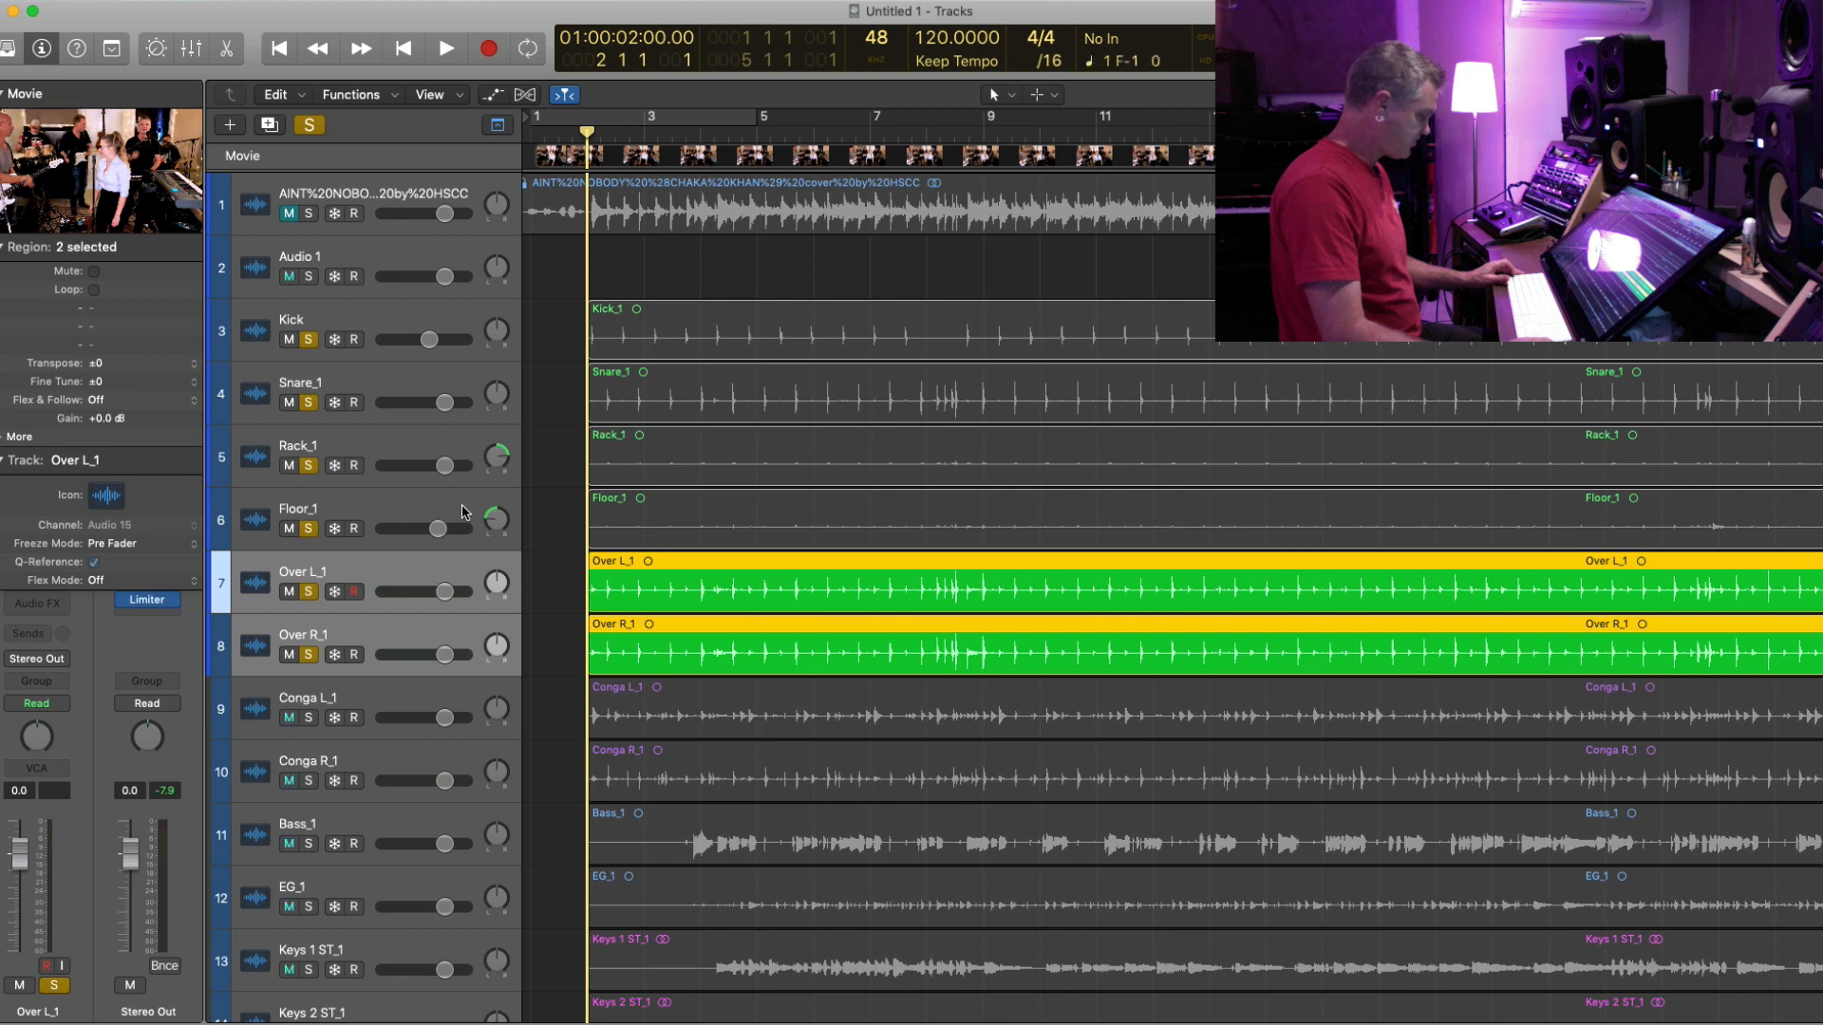
{"action": "left_click", "coordinate": [200, 54]}
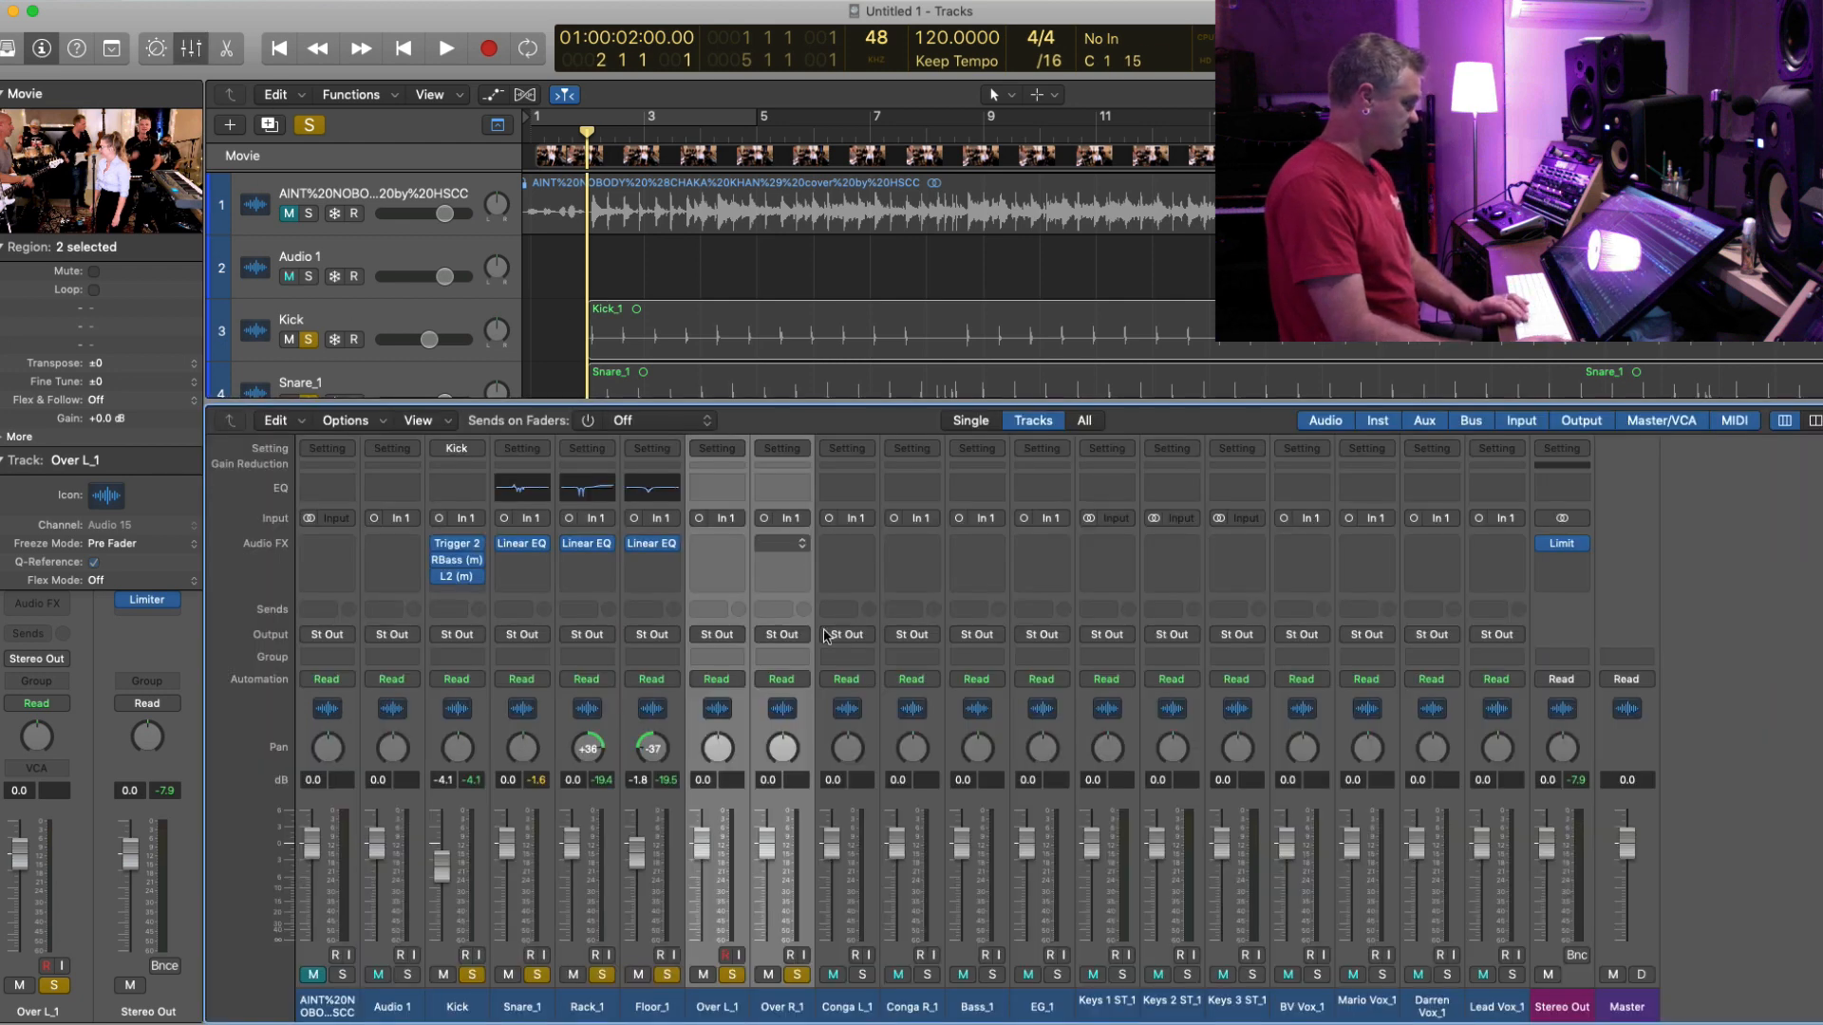
{"action": "left_click", "coordinate": [719, 657]}
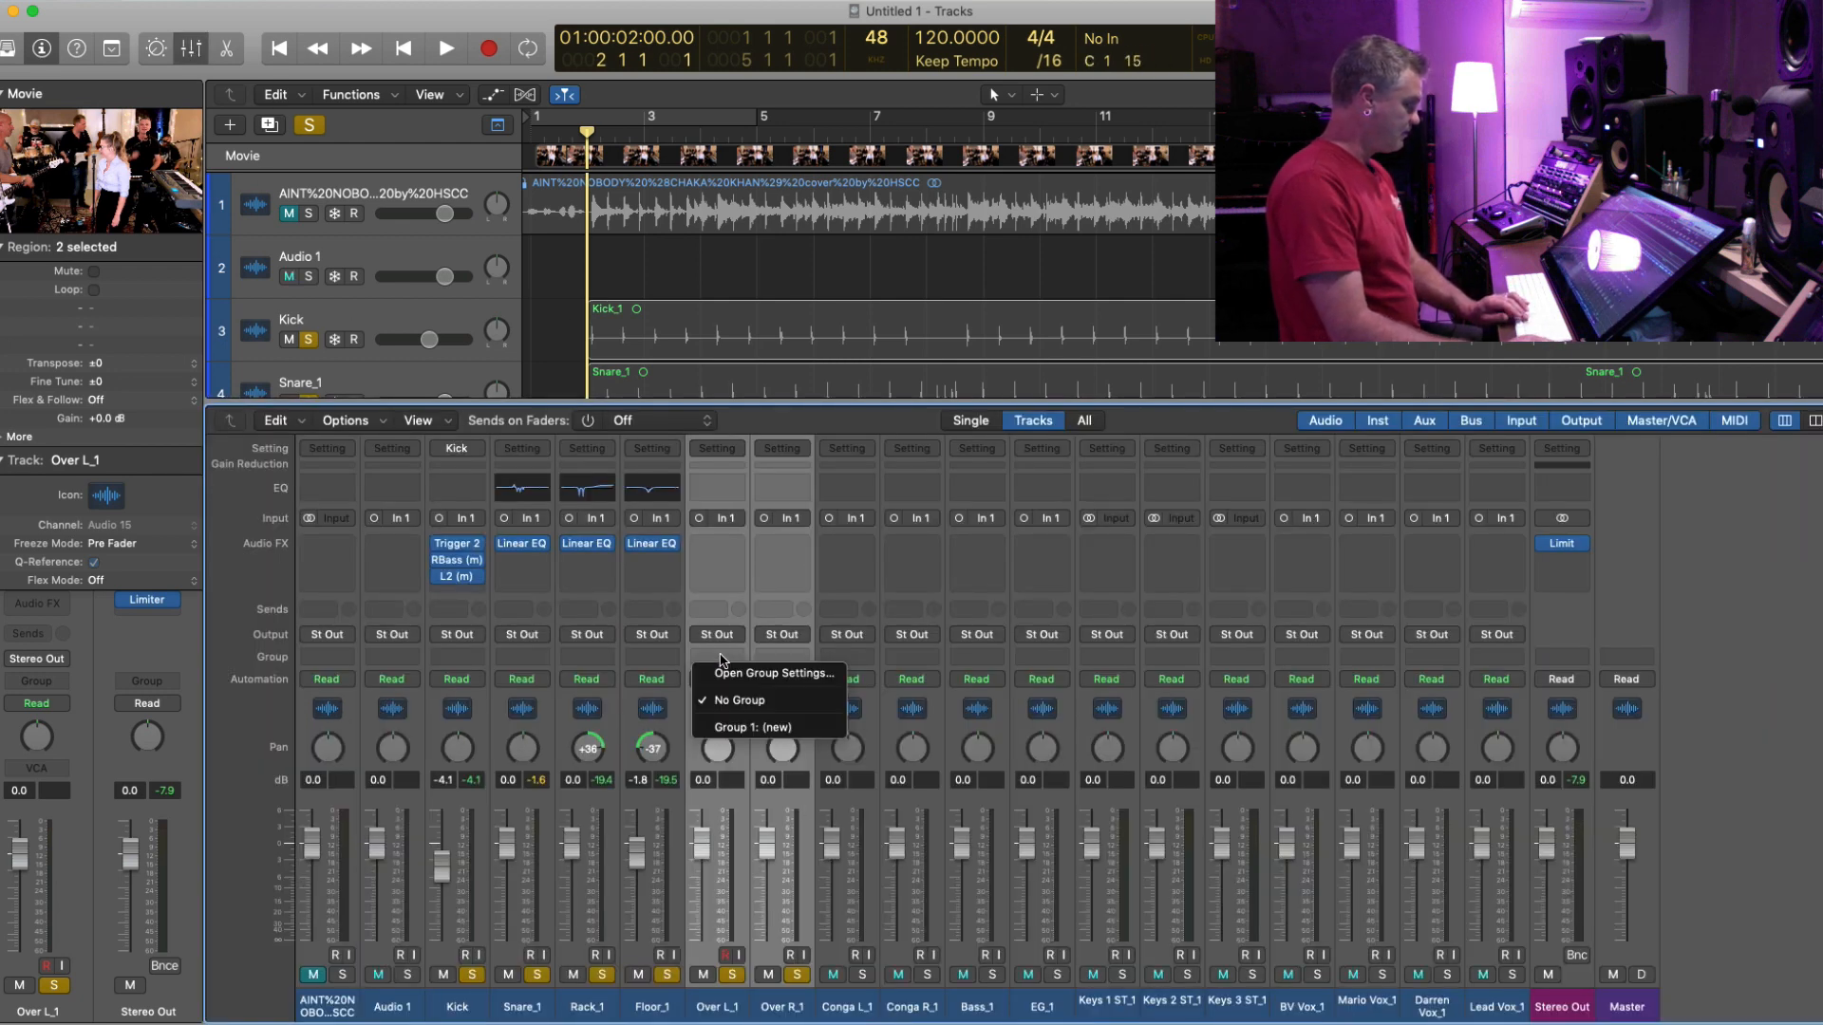
{"action": "left_click", "coordinate": [750, 727]}
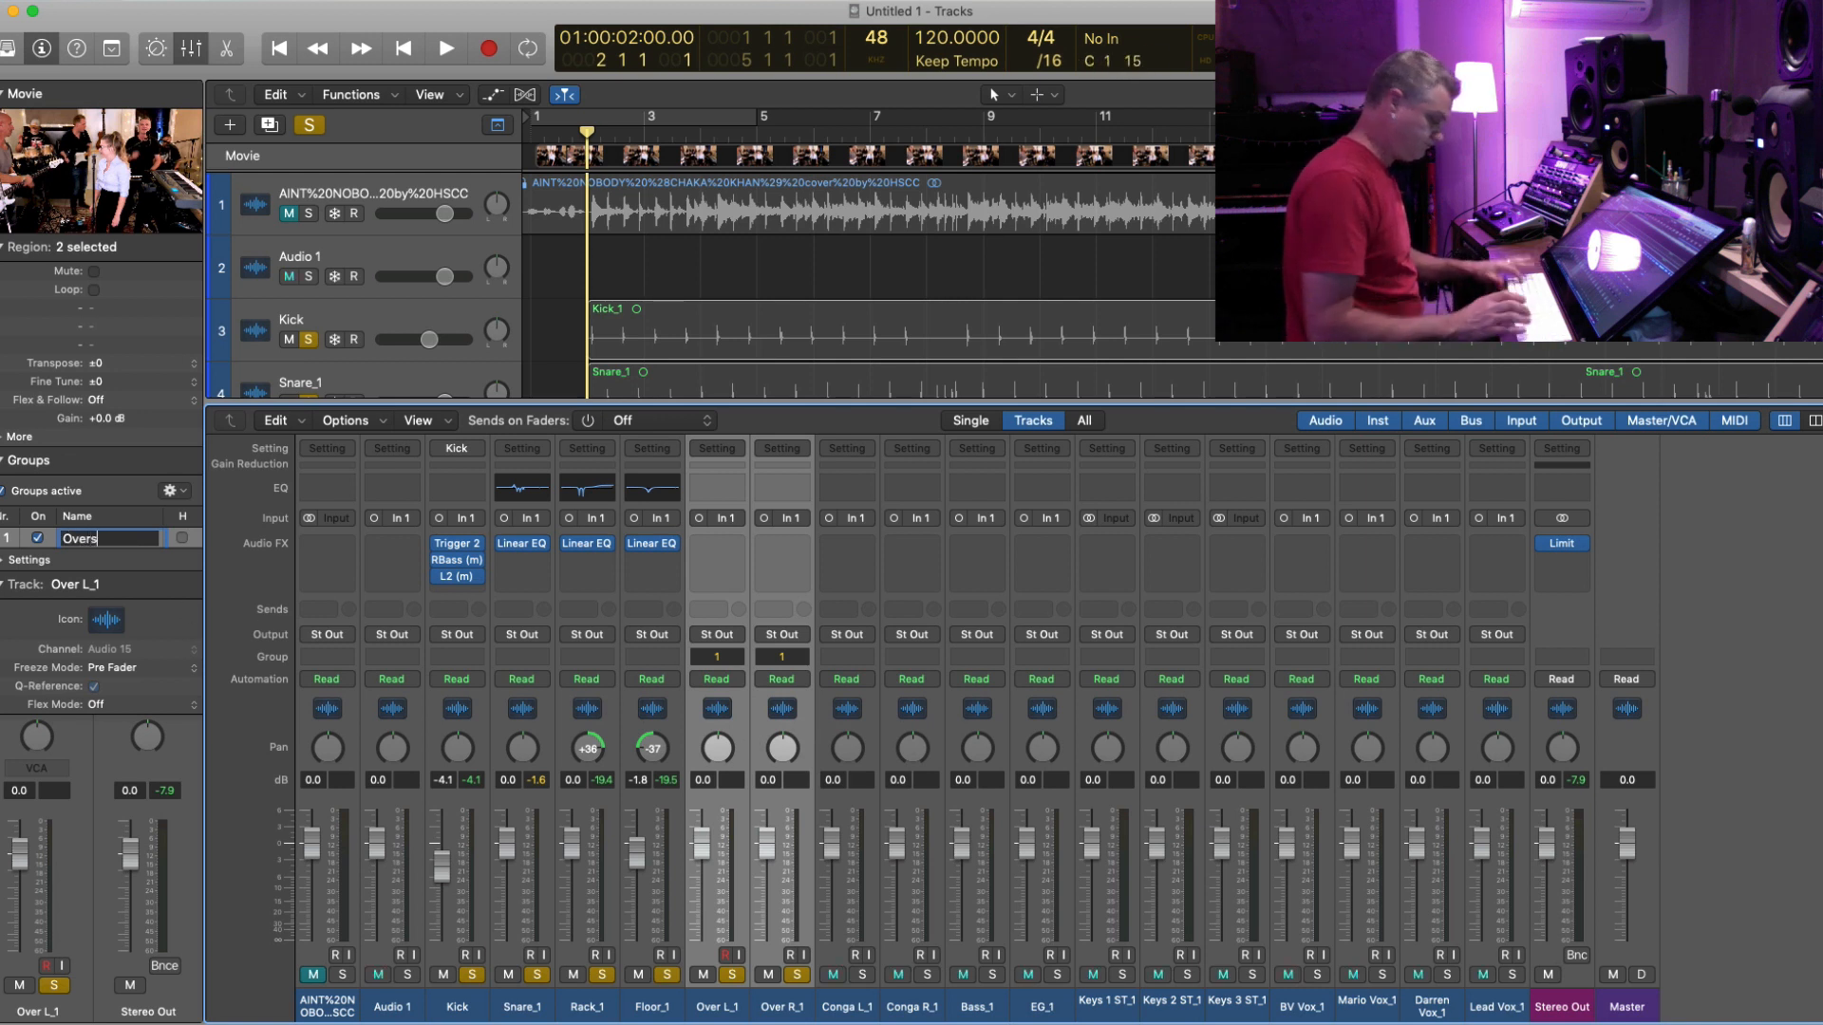
{"action": "left_click", "coordinate": [3, 560]}
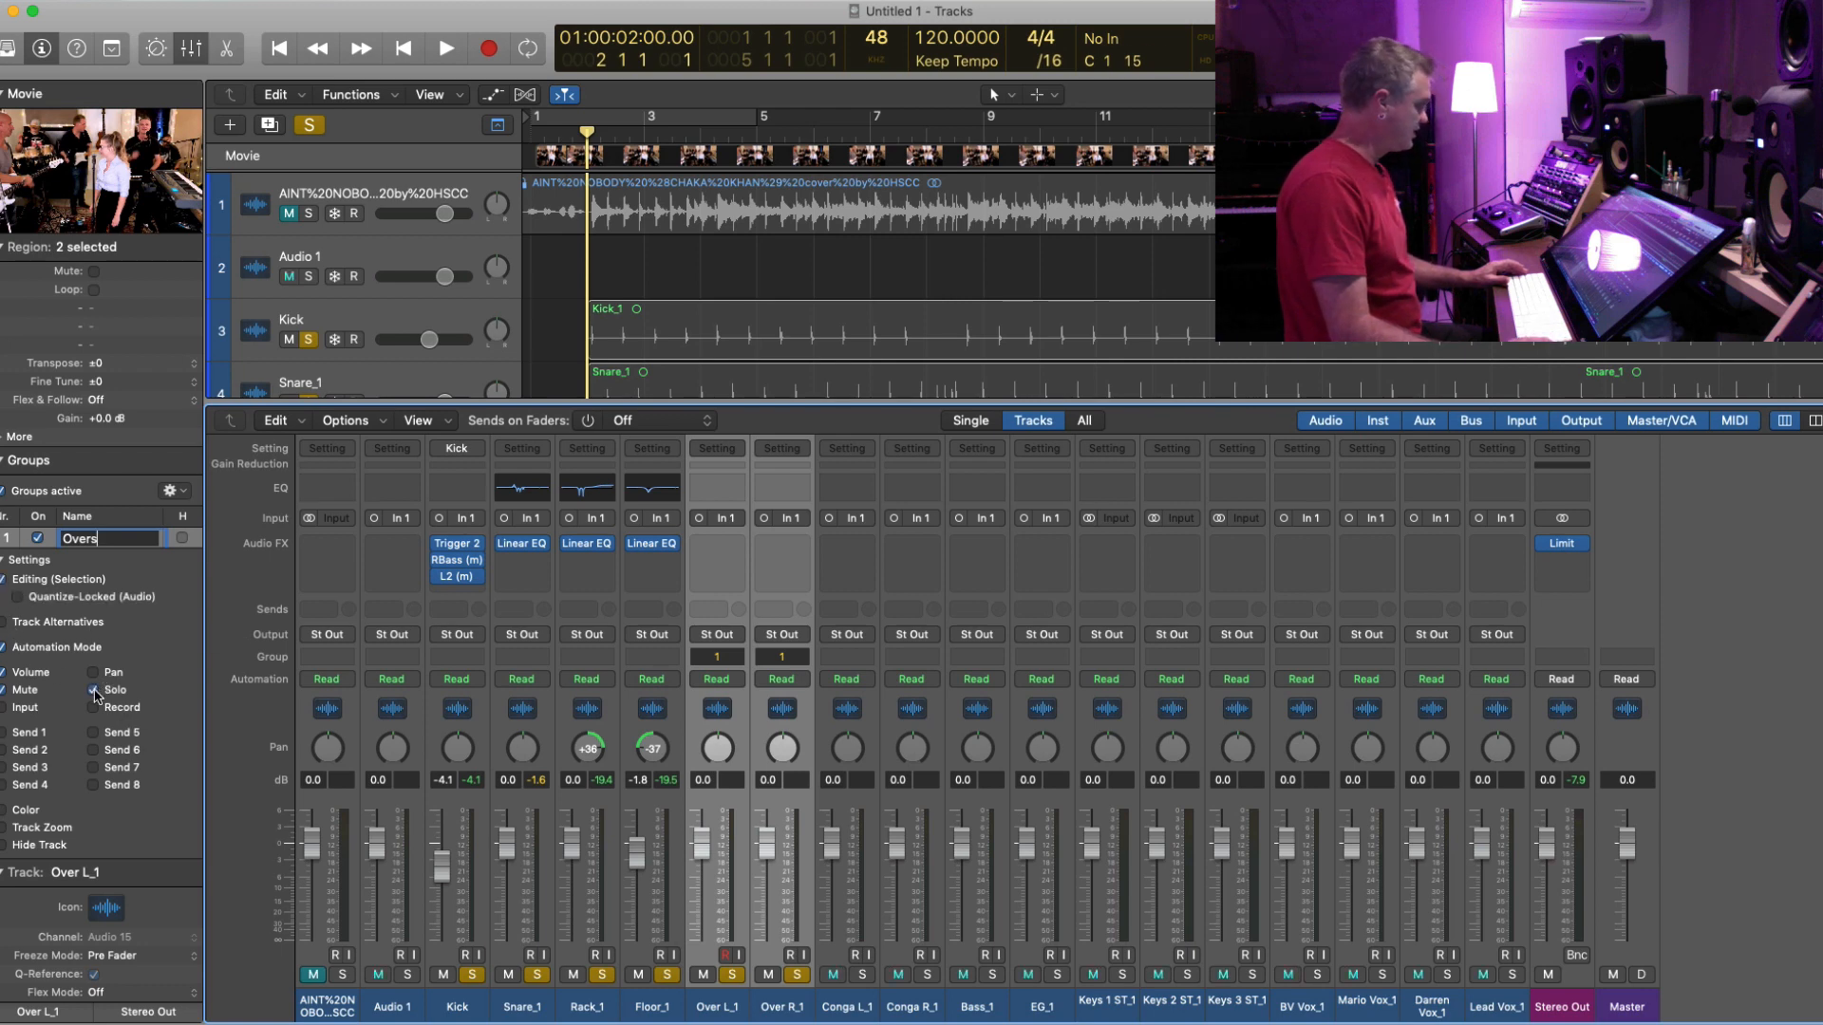
{"action": "left_click", "coordinate": [831, 1002]}
- Test the Overs group by moving the Over R_1 volume fader, then reset it to 0.0 dB
{"action": "left_click", "coordinate": [784, 1005]}
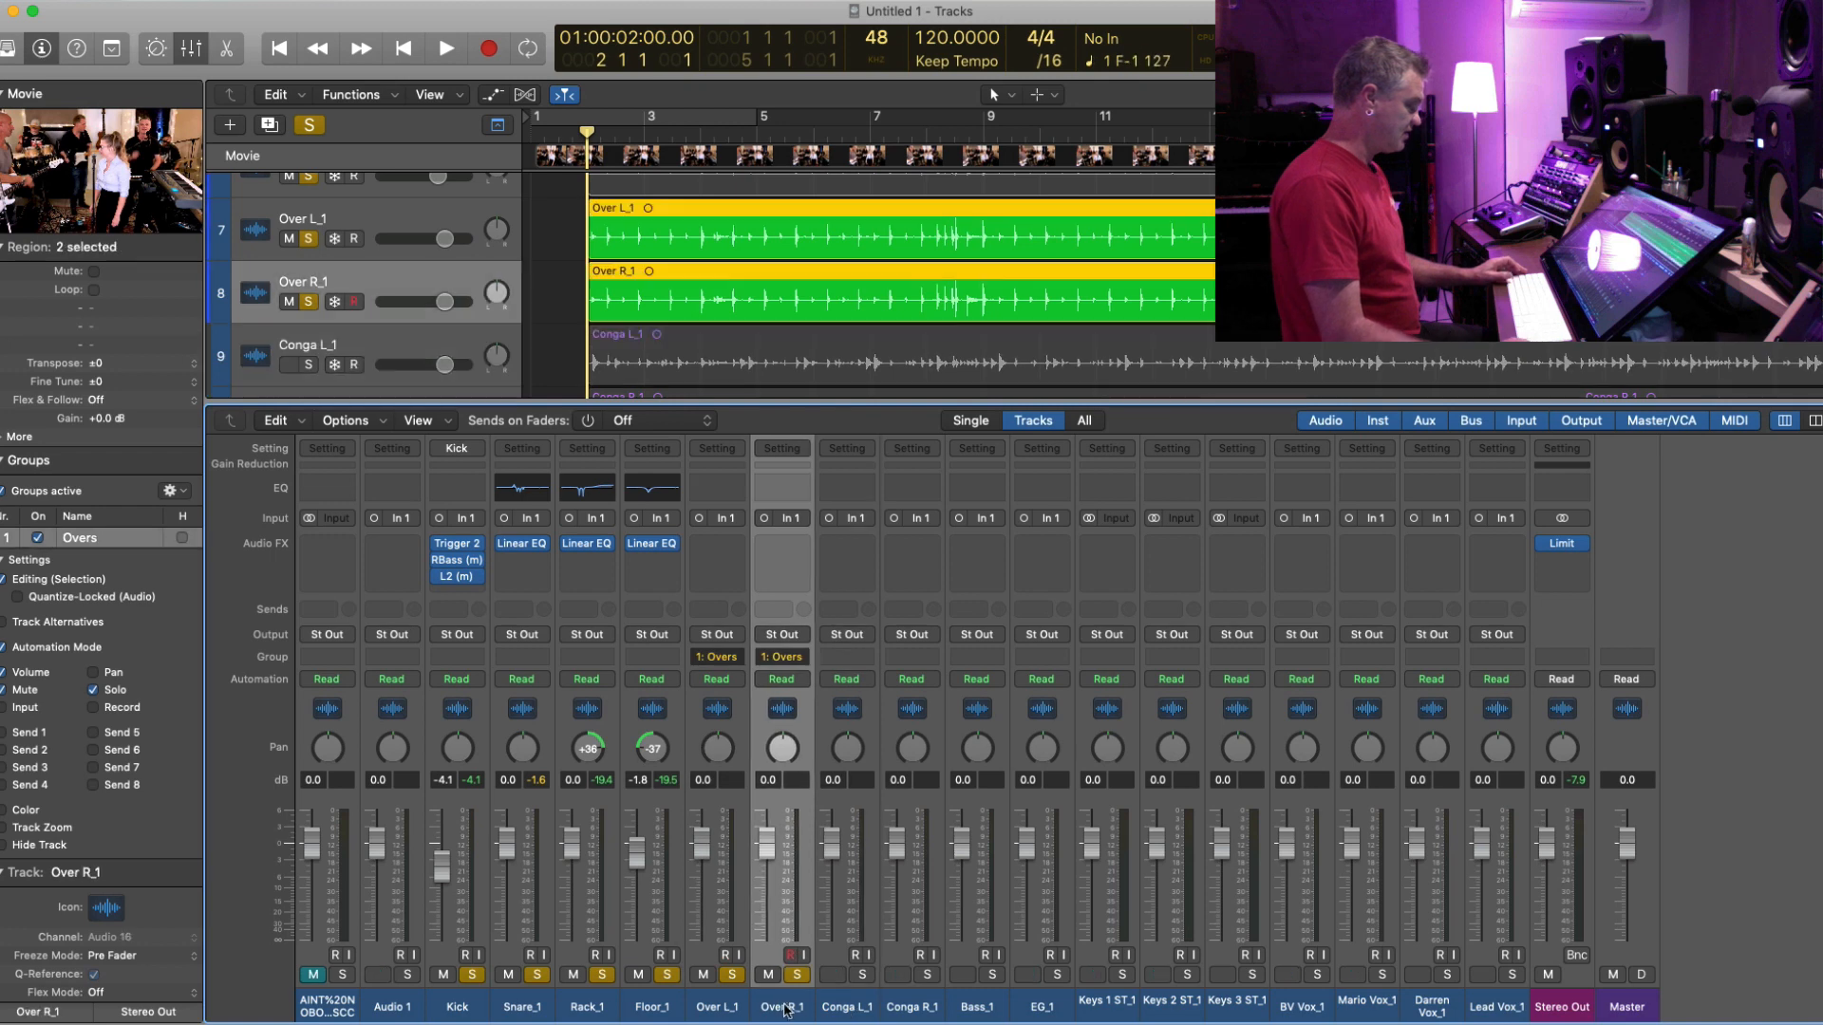
{"action": "left_click", "coordinate": [837, 1005]}
{"action": "mouse_move", "coordinate": [765, 848]}
{"action": "left_mouse_down"}
{"action": "mouse_move", "coordinate": [766, 907]}
{"action": "mouse_move", "coordinate": [767, 844]}
{"action": "left_mouse_up"}
{"action": "left_click", "coordinate": [770, 845], "text": "alt"}
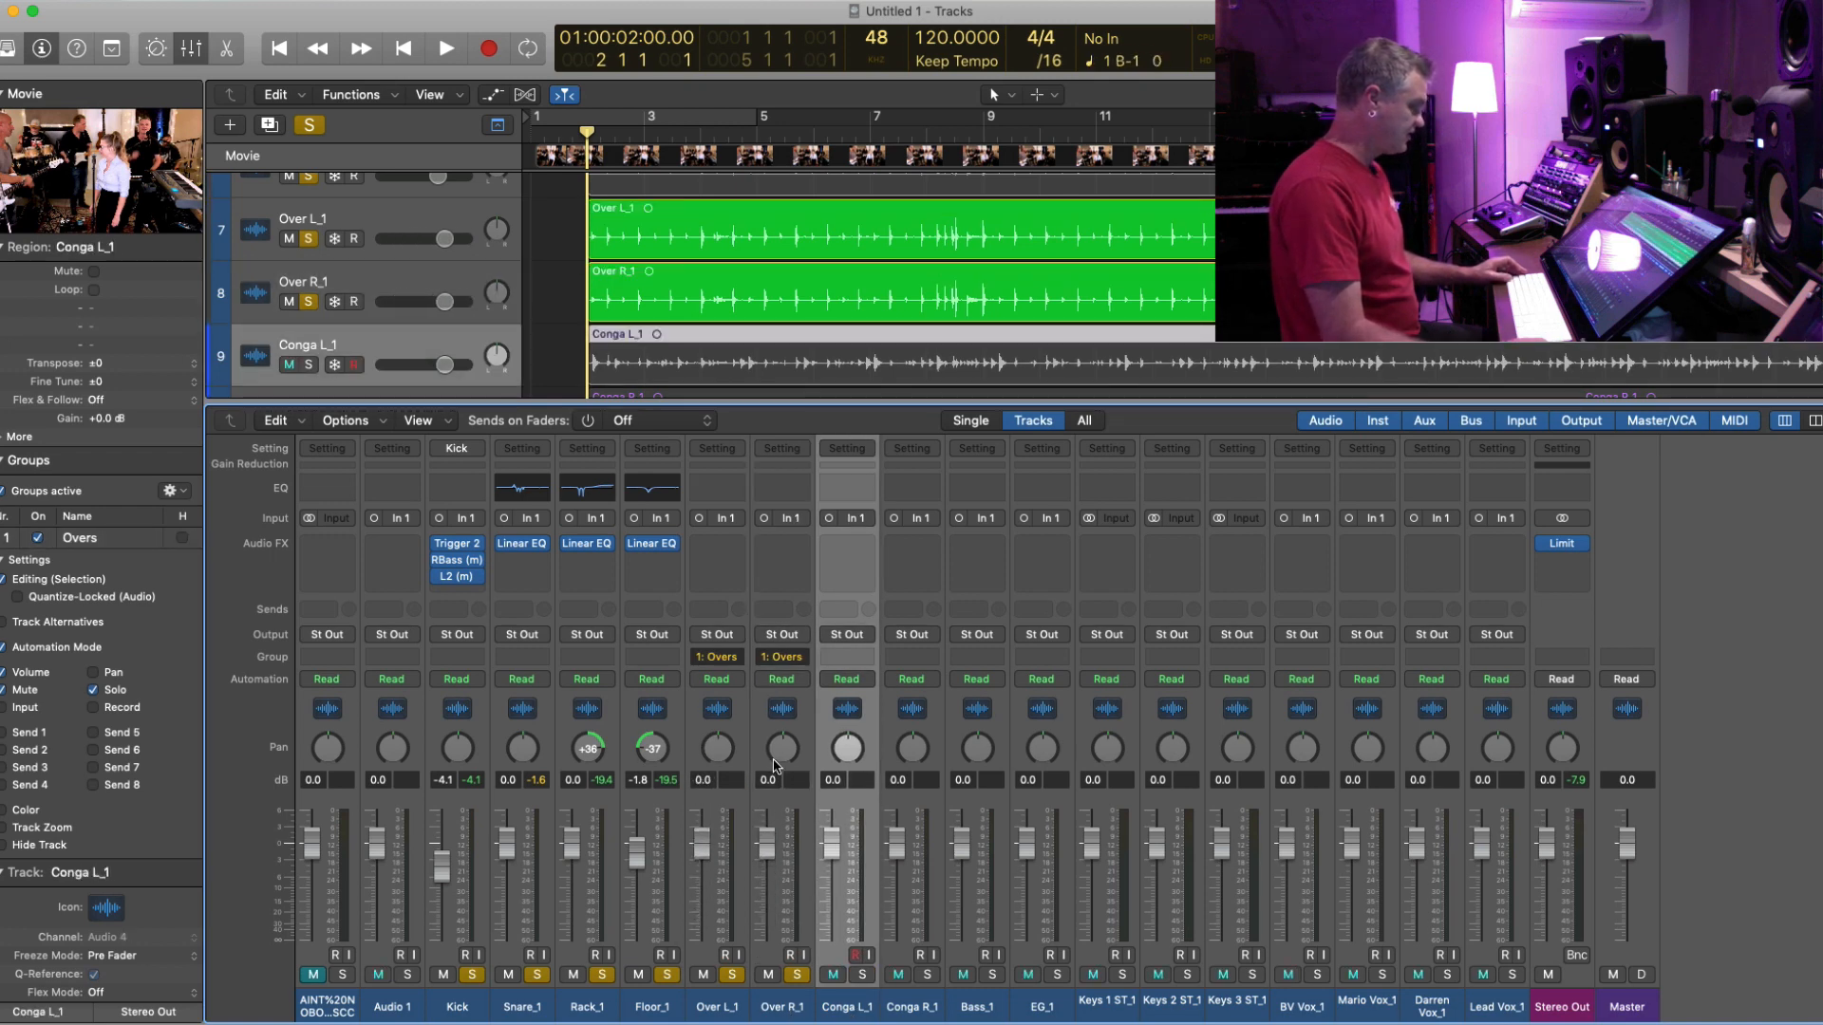
- Pan Over R_1 to +63 and Over L_1 to -64
{"action": "left_click_drag", "start_coordinate": [778, 756], "coordinate": [777, 617]}
{"action": "left_click_drag", "start_coordinate": [718, 748], "coordinate": [719, 897]}
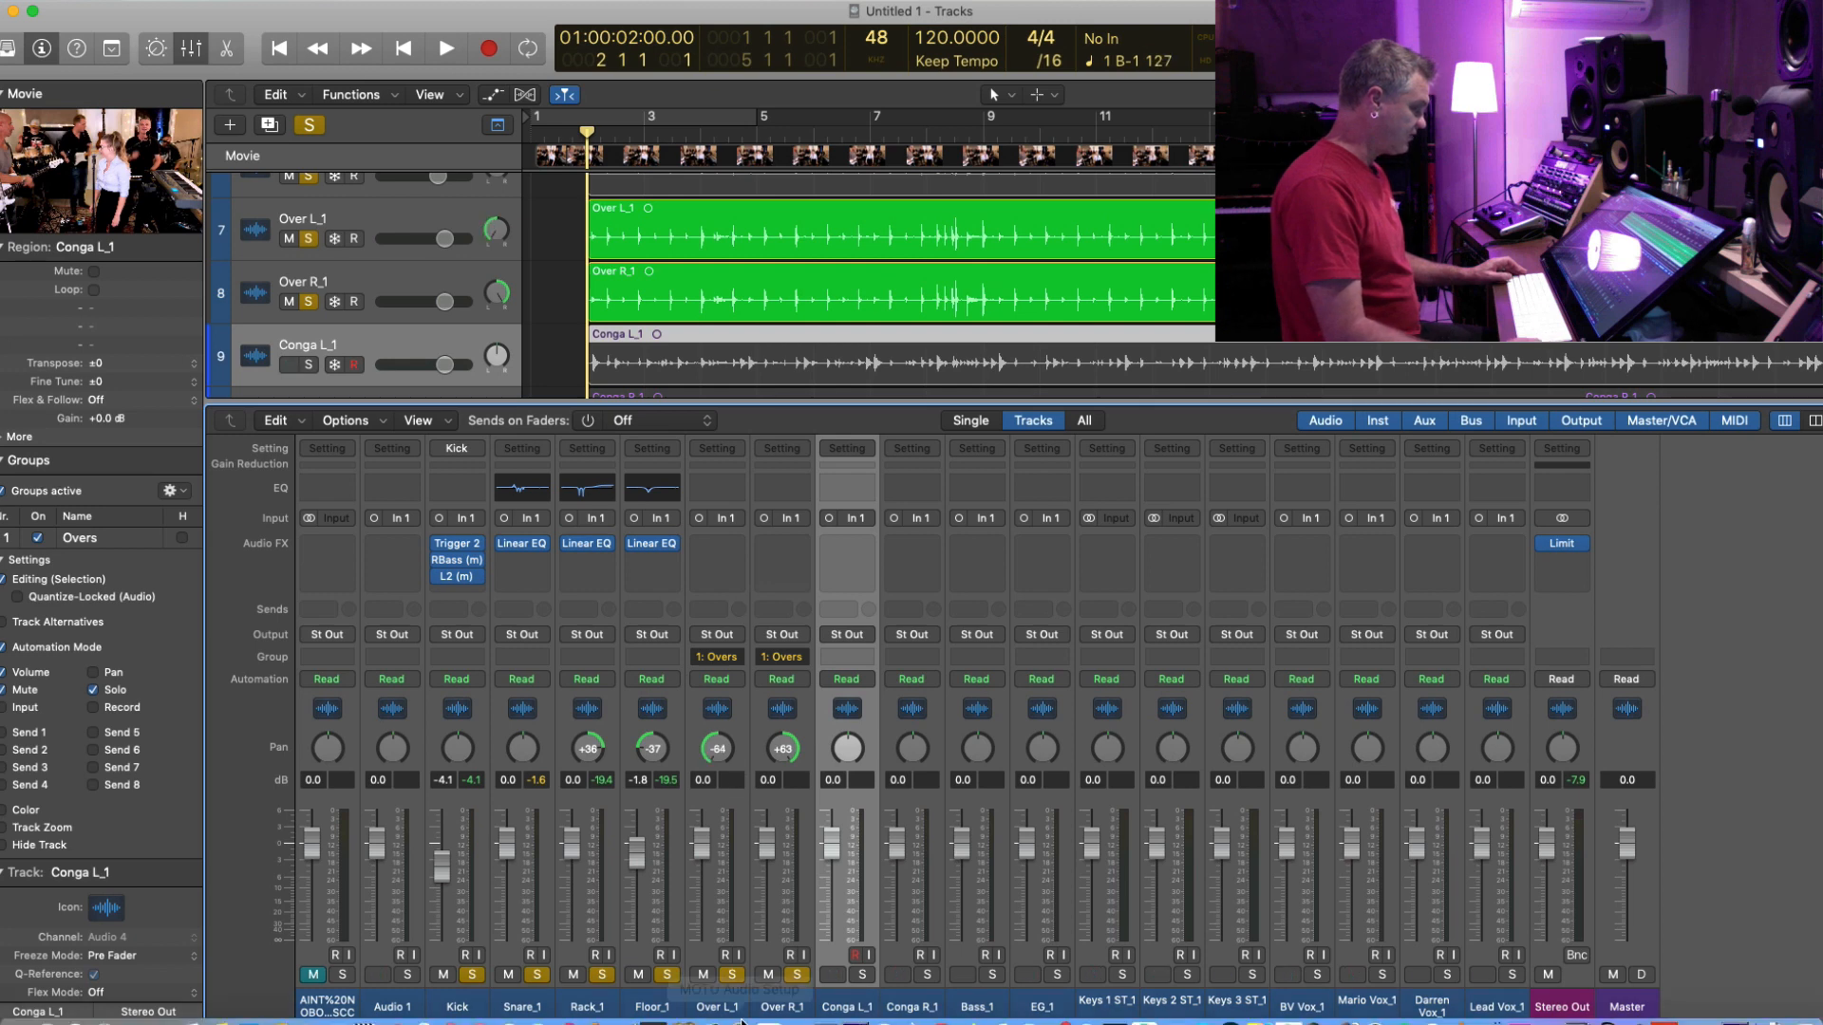
{"action": "left_click", "coordinate": [724, 1008]}
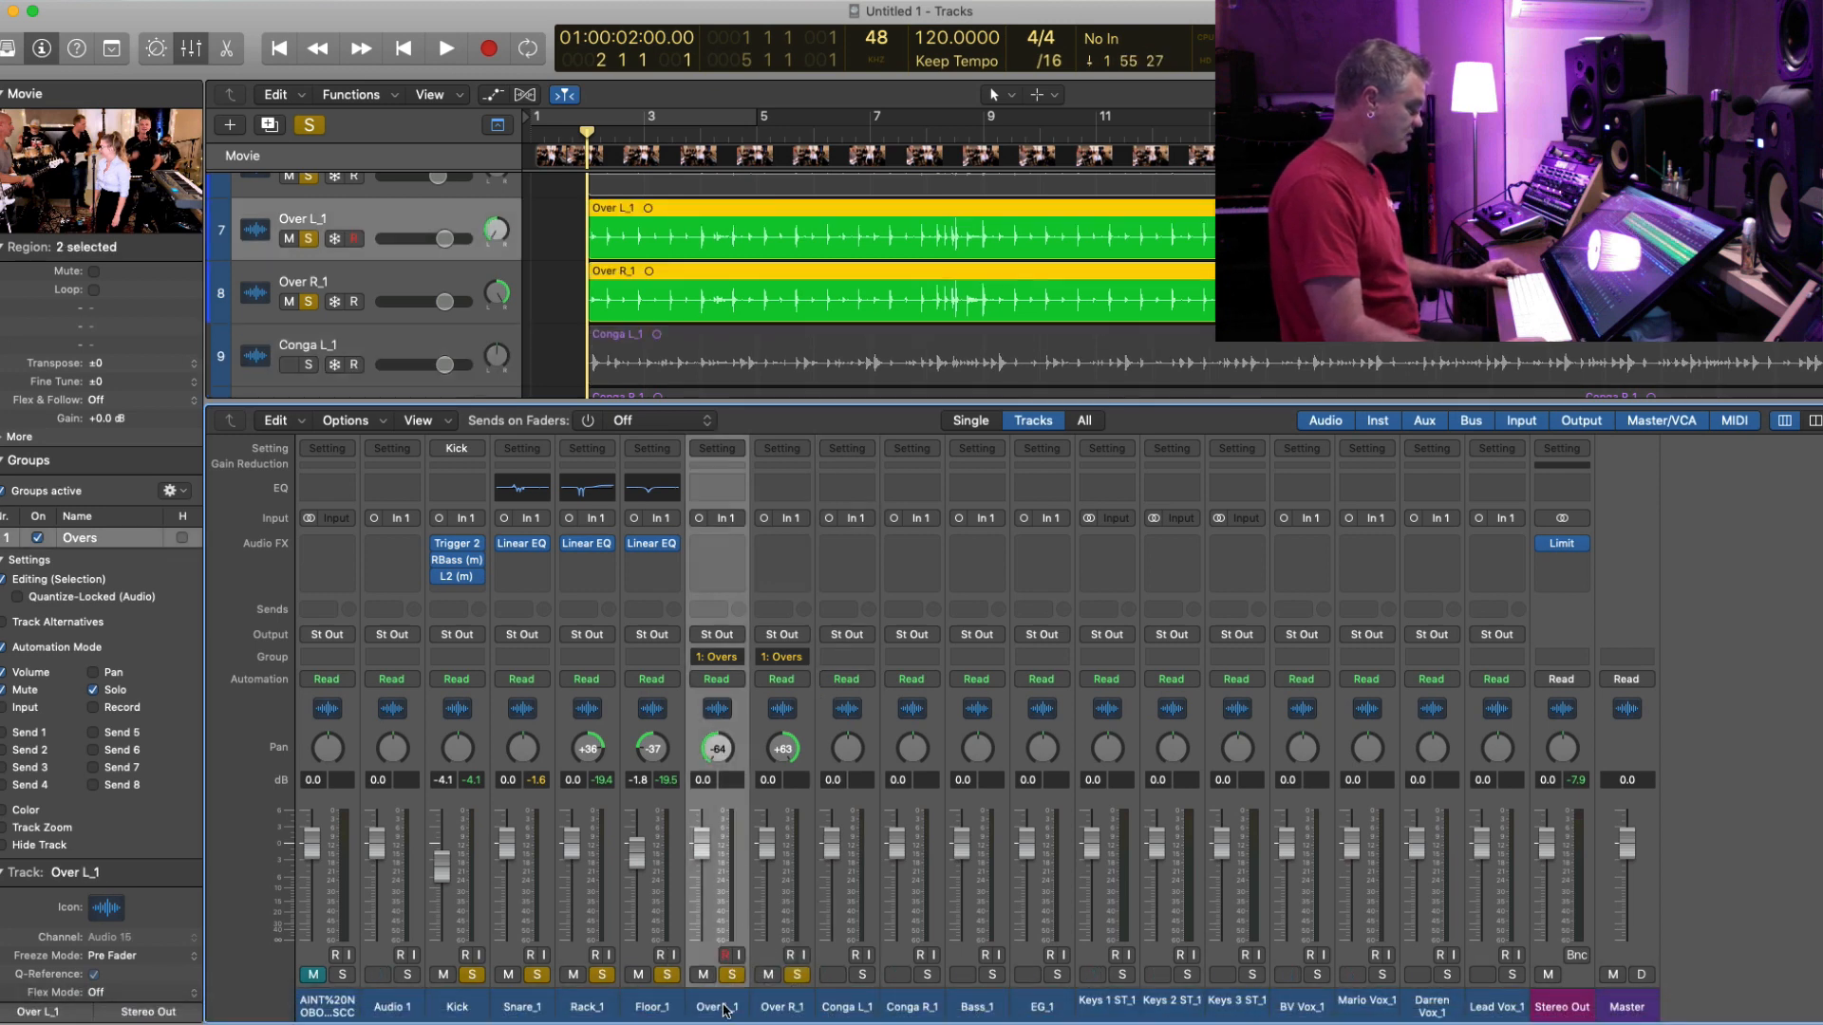
{"action": "left_click", "coordinate": [782, 1006]}
{"action": "left_click", "coordinate": [708, 1013]}
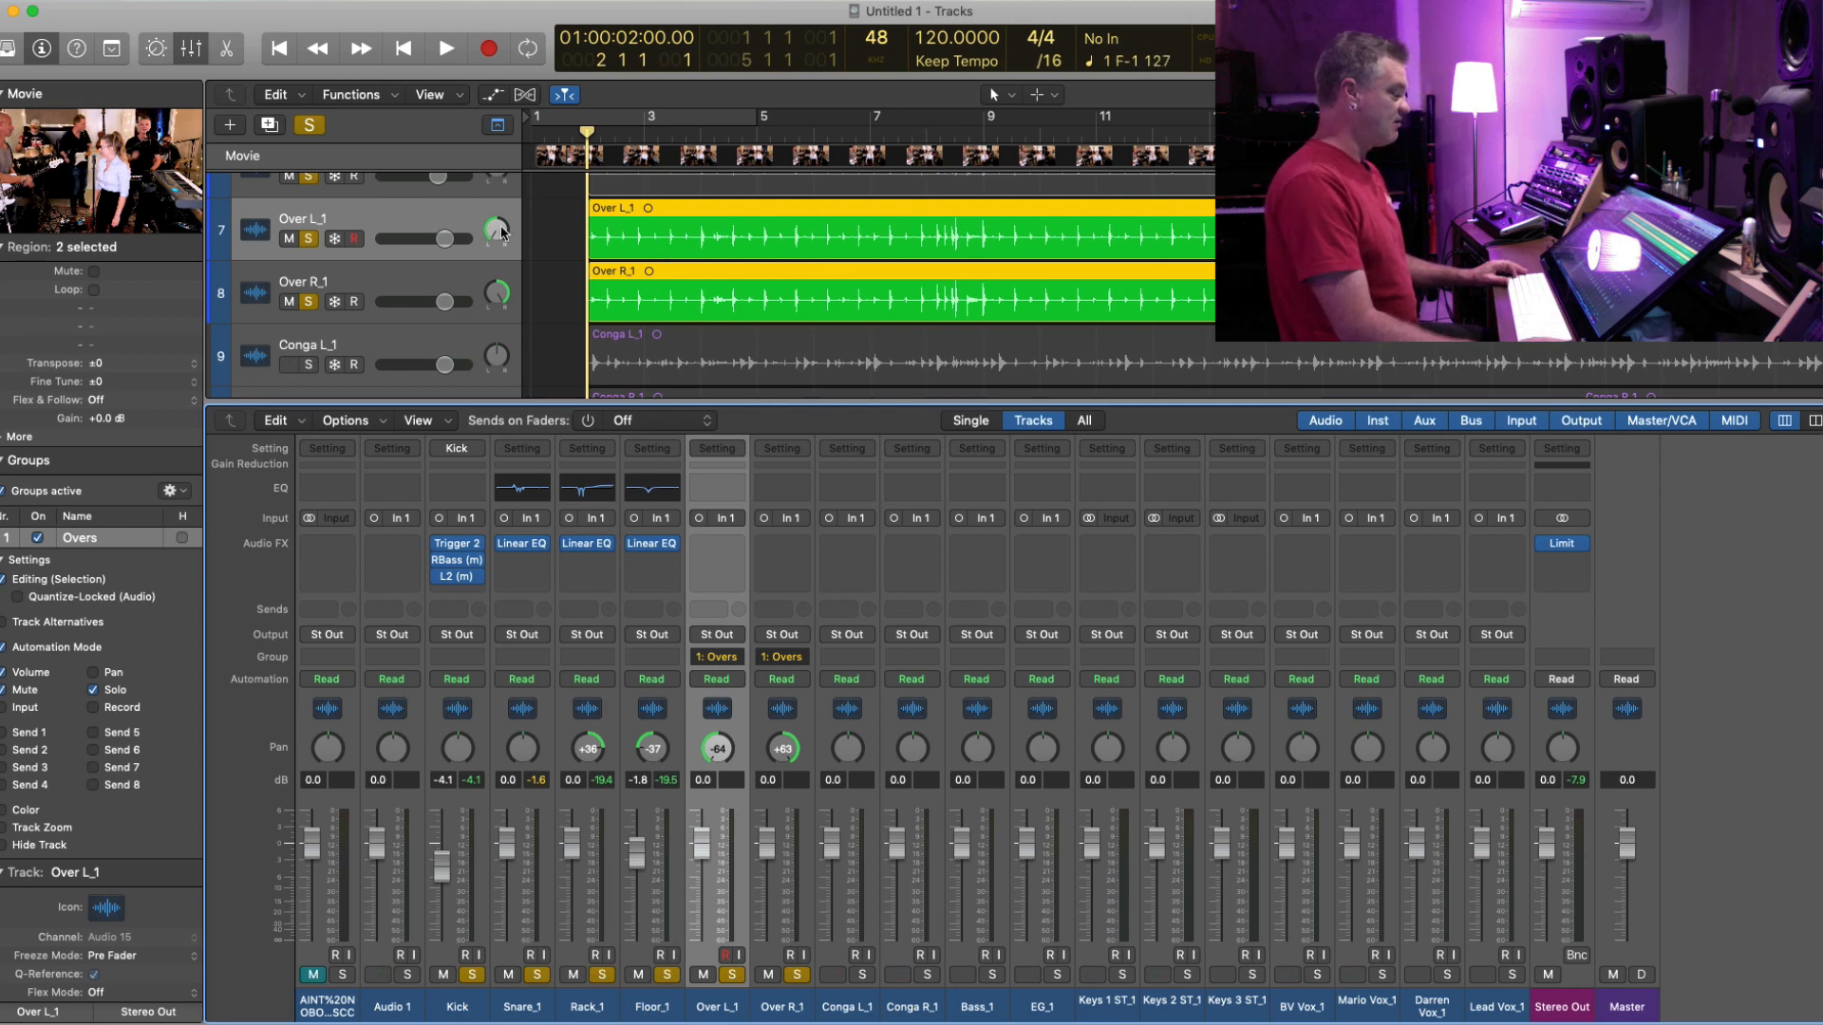
- Select both overhead tracks together and listen to their panning from bar 2
{"action": "left_click", "coordinate": [425, 271], "text": "shift"}
{"action": "key", "text": "space"}
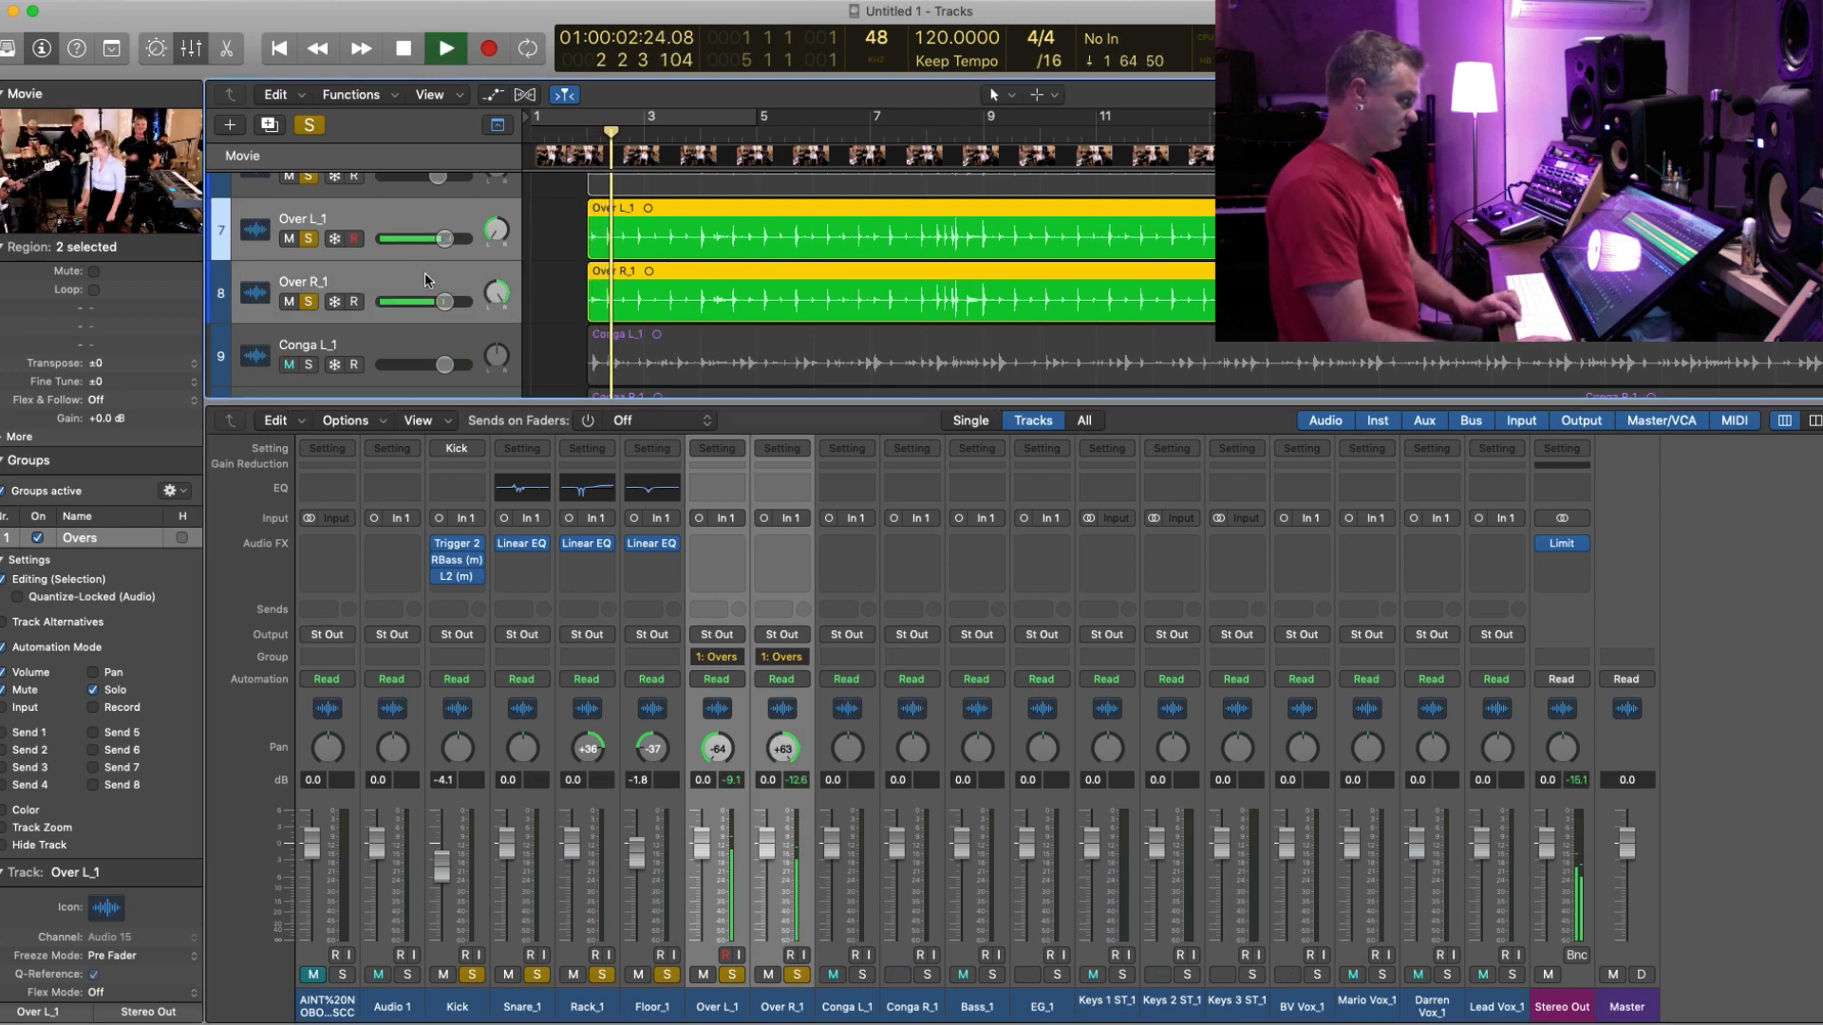
{"action": "key", "text": "space"}
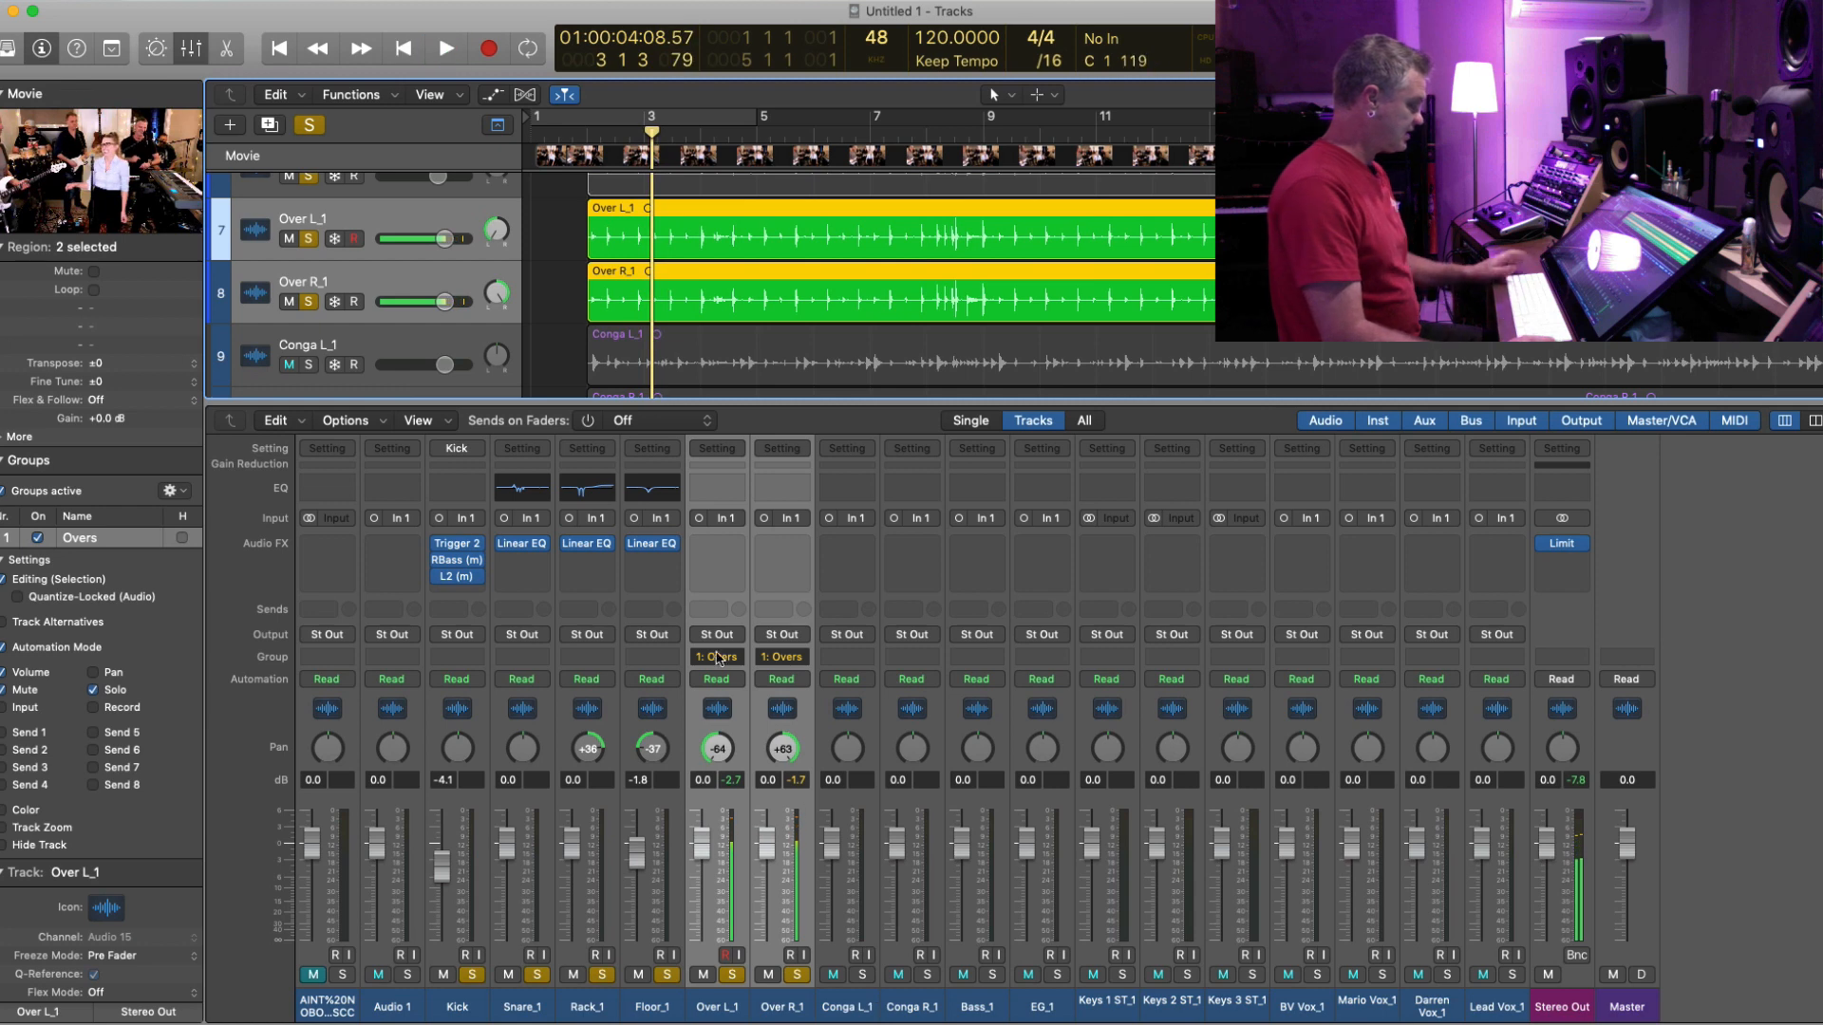
- Route the output of both overhead tracks to Bus 1, and collapse the Groups and Track inspector sections
{"action": "left_click", "coordinate": [717, 634]}
{"action": "mouse_move", "coordinate": [737, 721]}
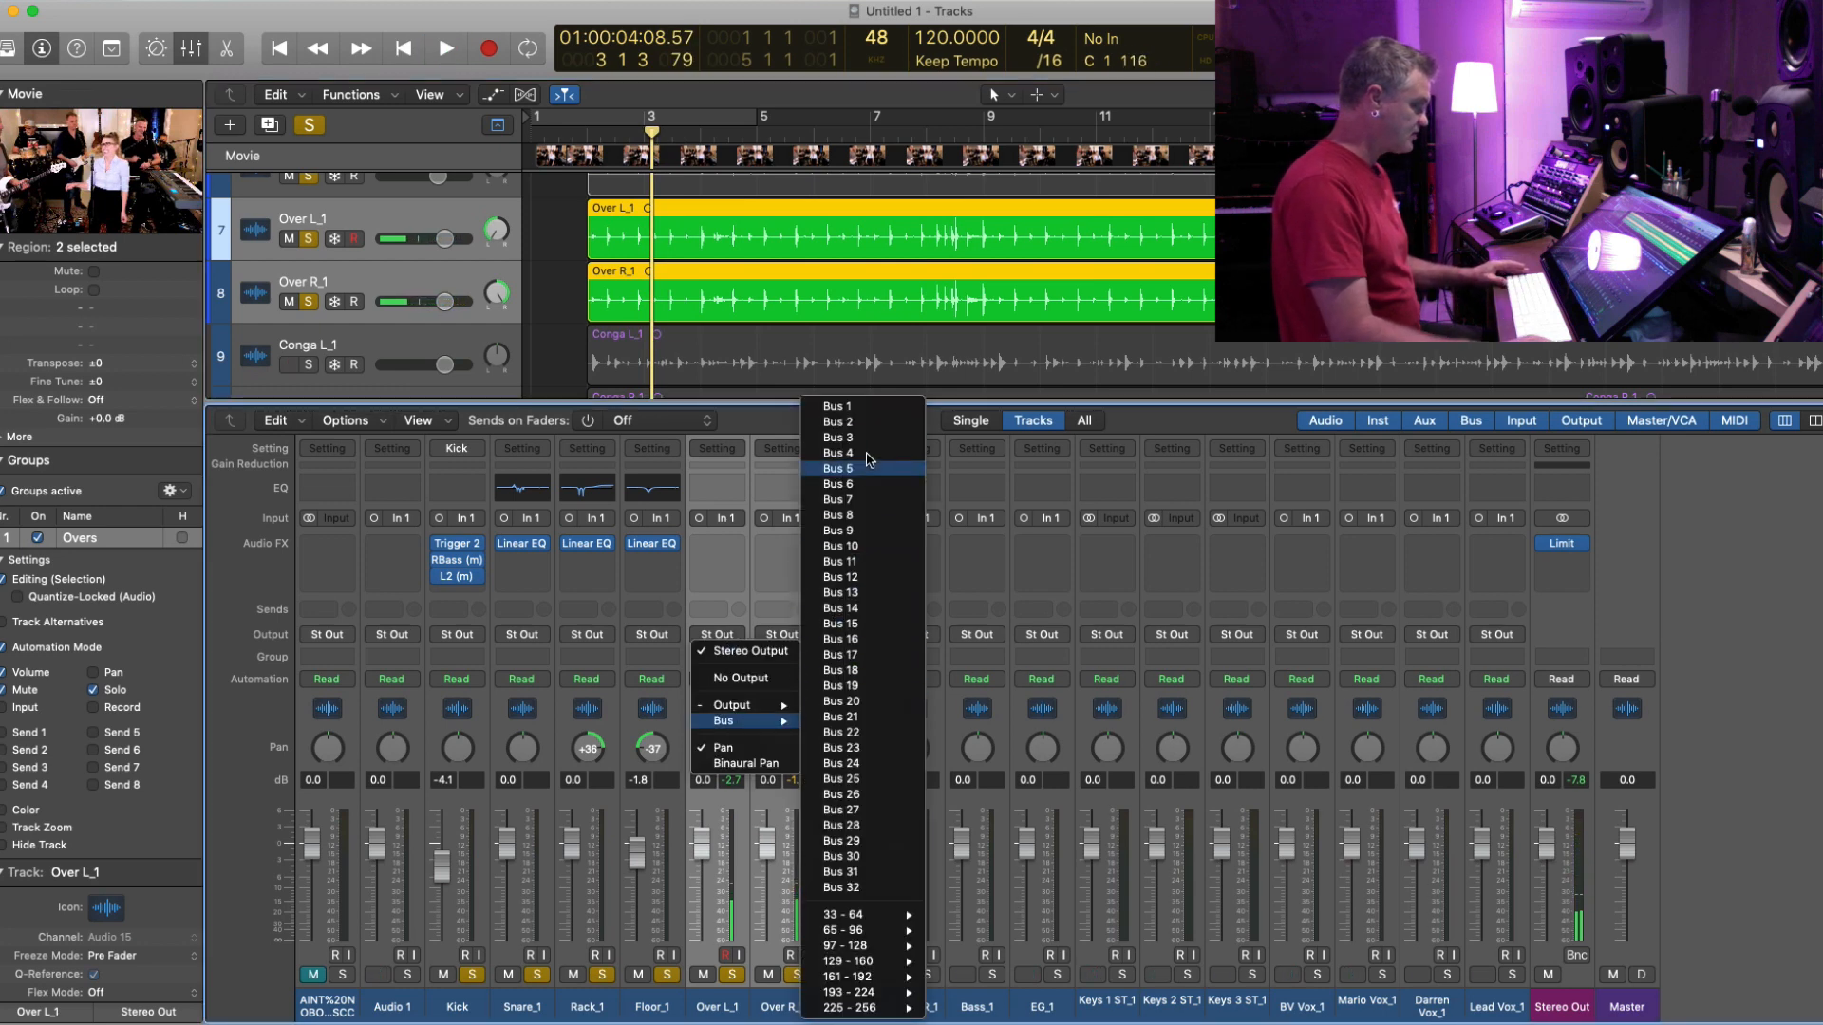
{"action": "left_click", "coordinate": [872, 411]}
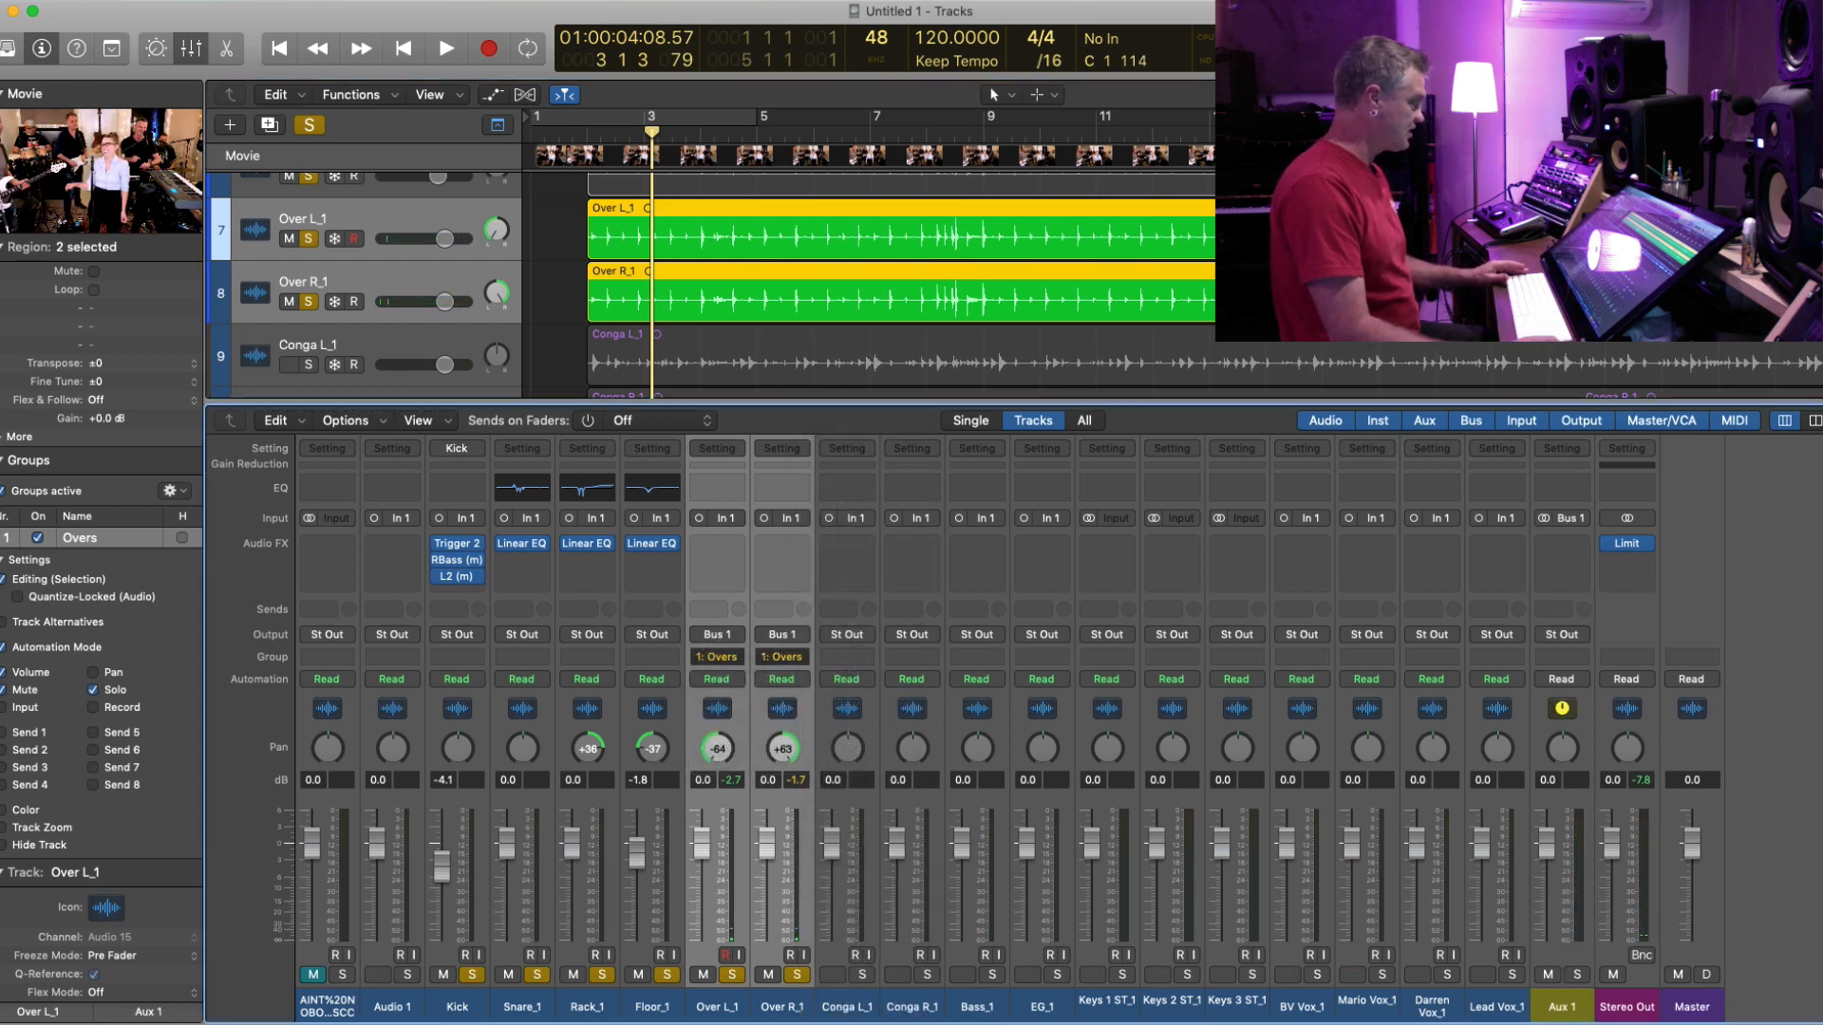
{"action": "left_click", "coordinate": [3, 461]}
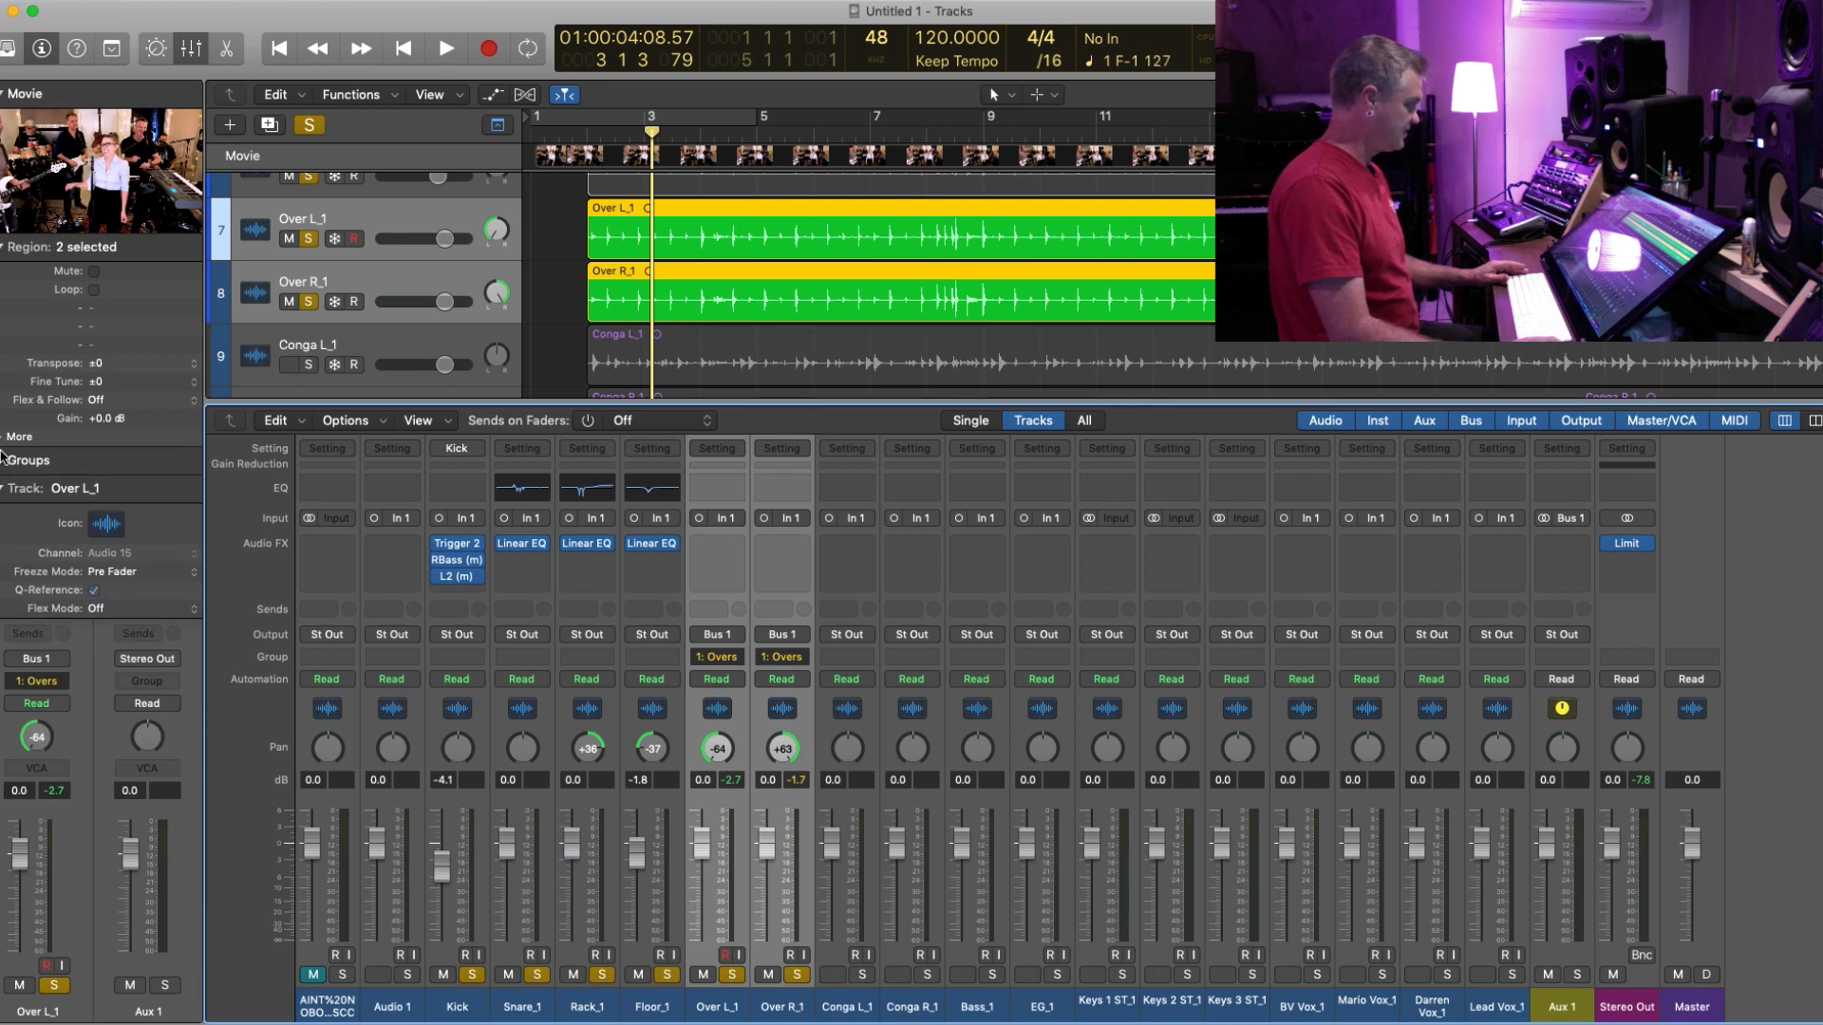
{"action": "left_click", "coordinate": [3, 489]}
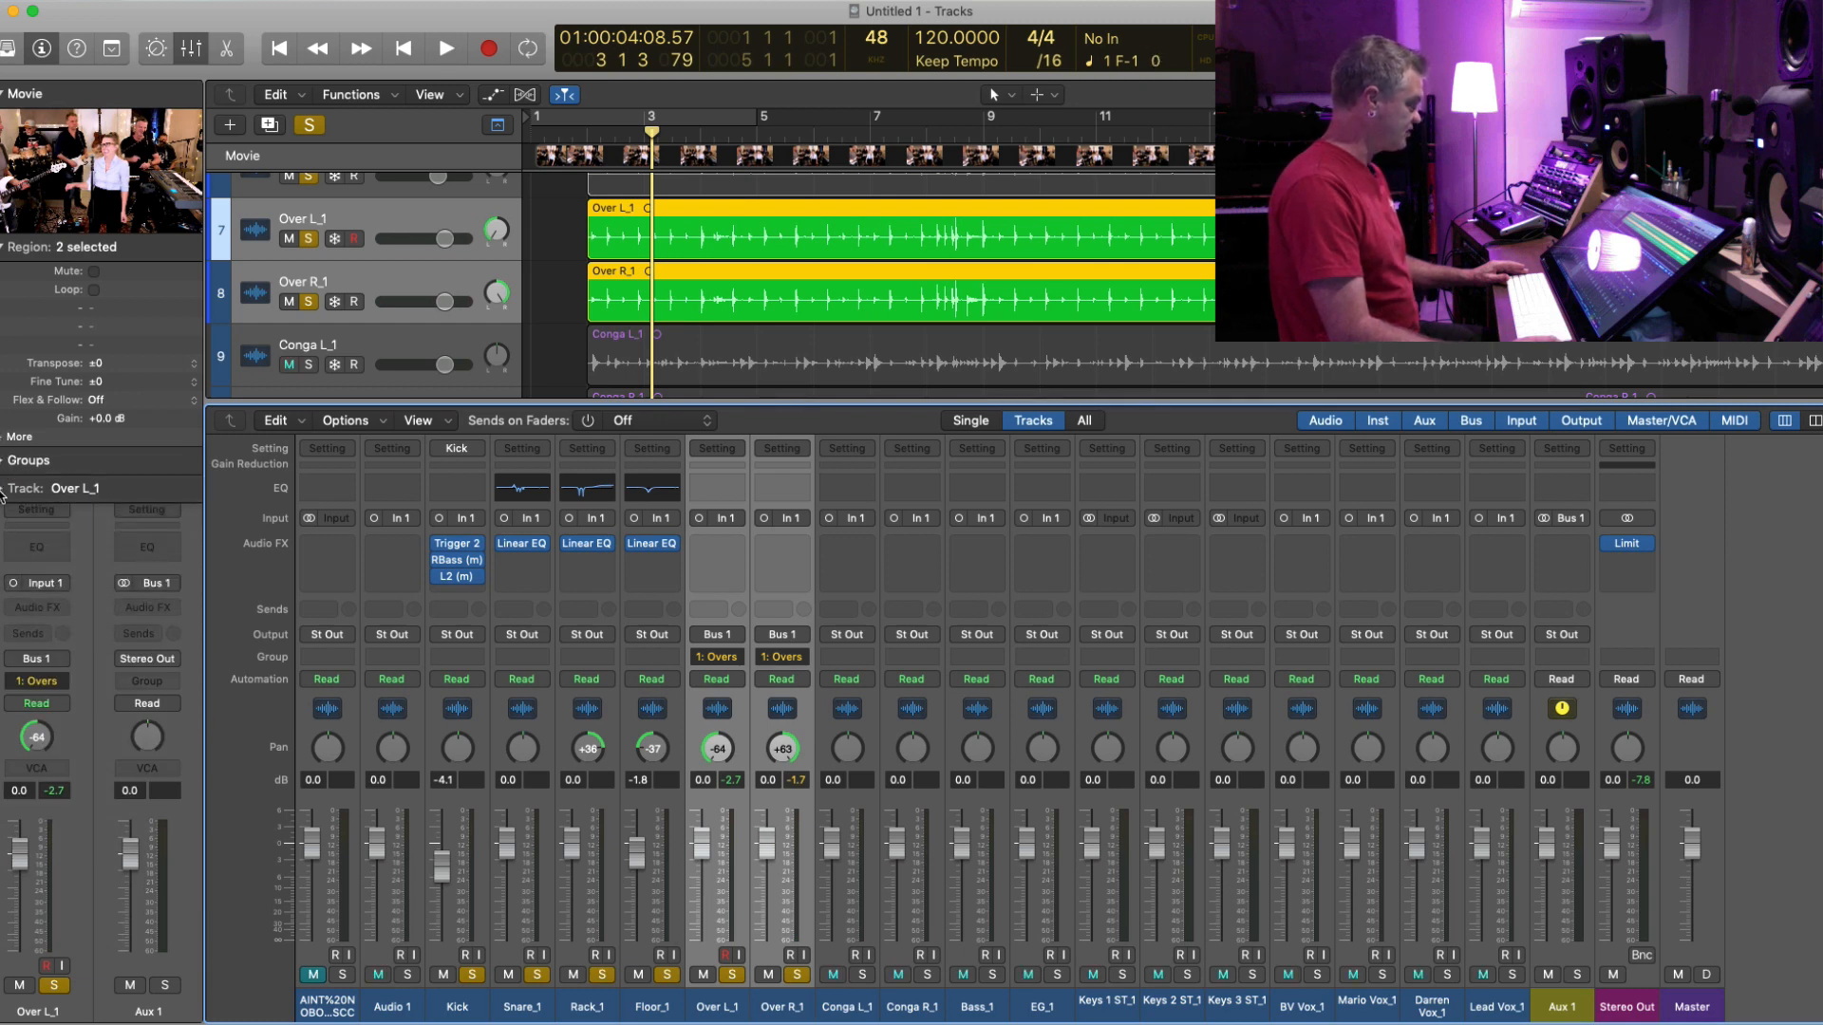
- Rename the Aux 1 channel strip as Overs
{"action": "double_click", "coordinate": [156, 1014]}
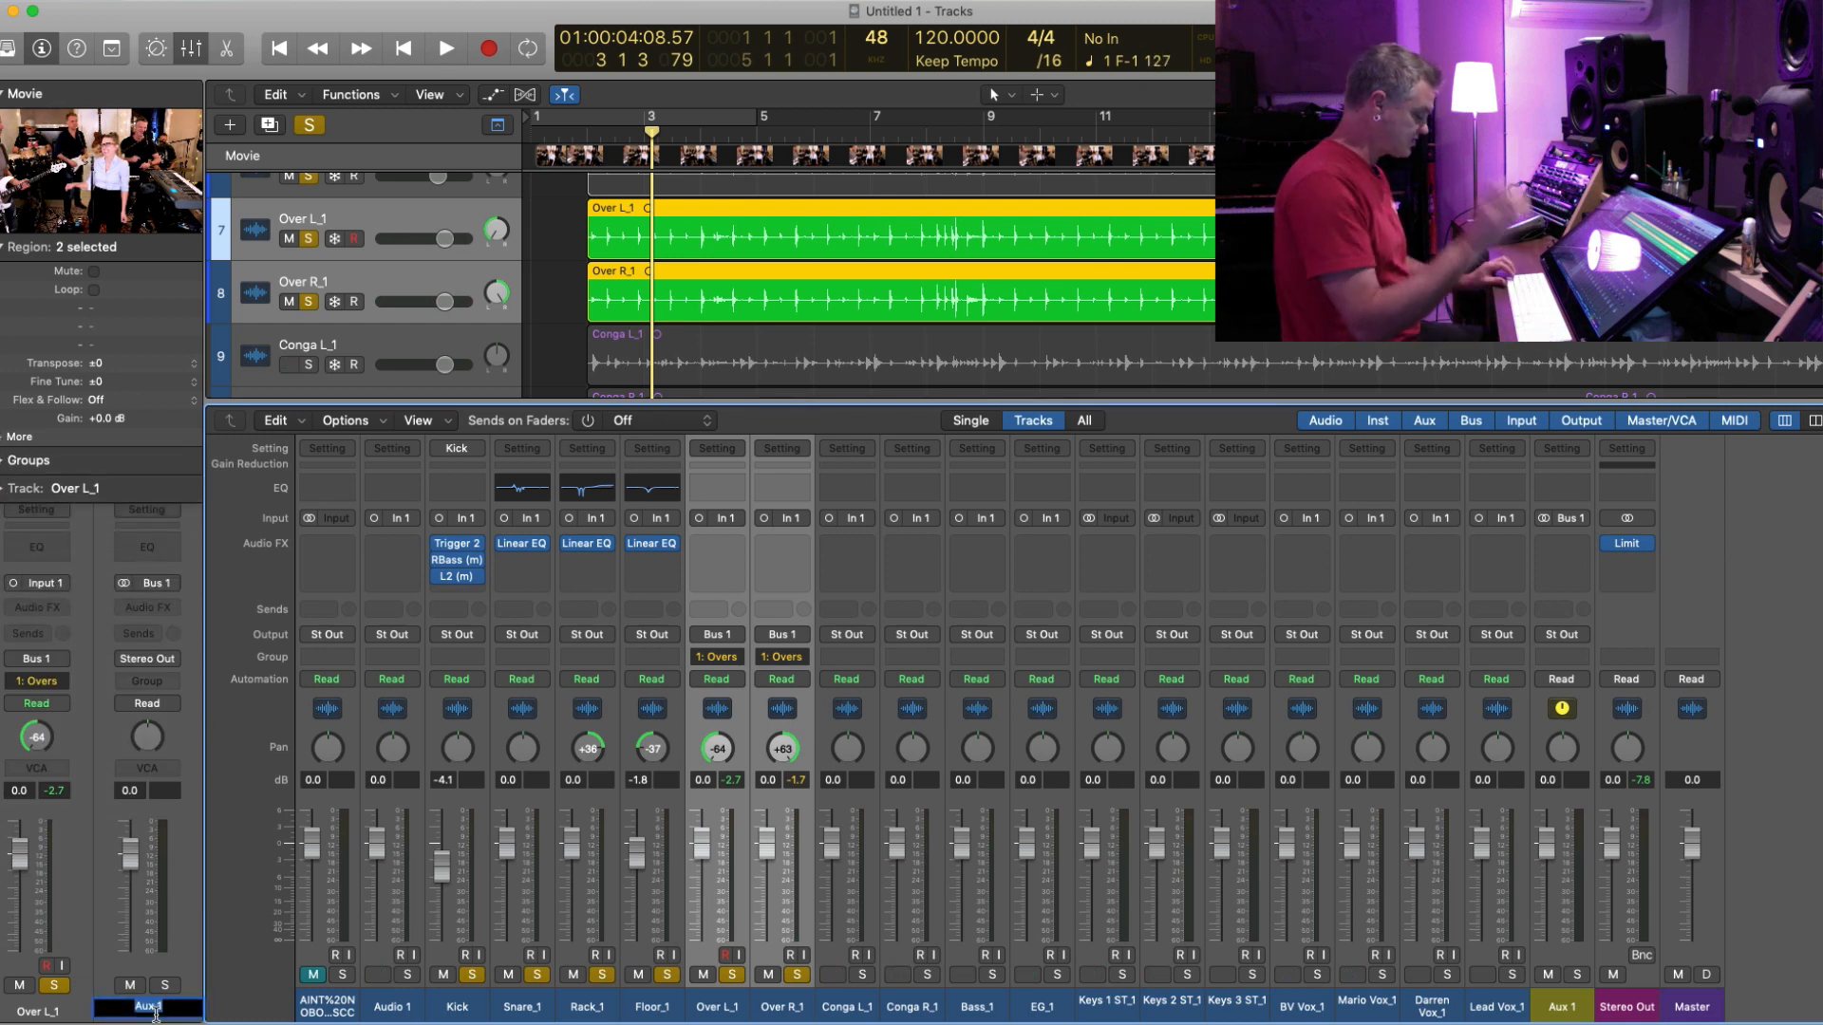
{"action": "type", "text": "Overts"}
{"action": "key", "text": "Return"}
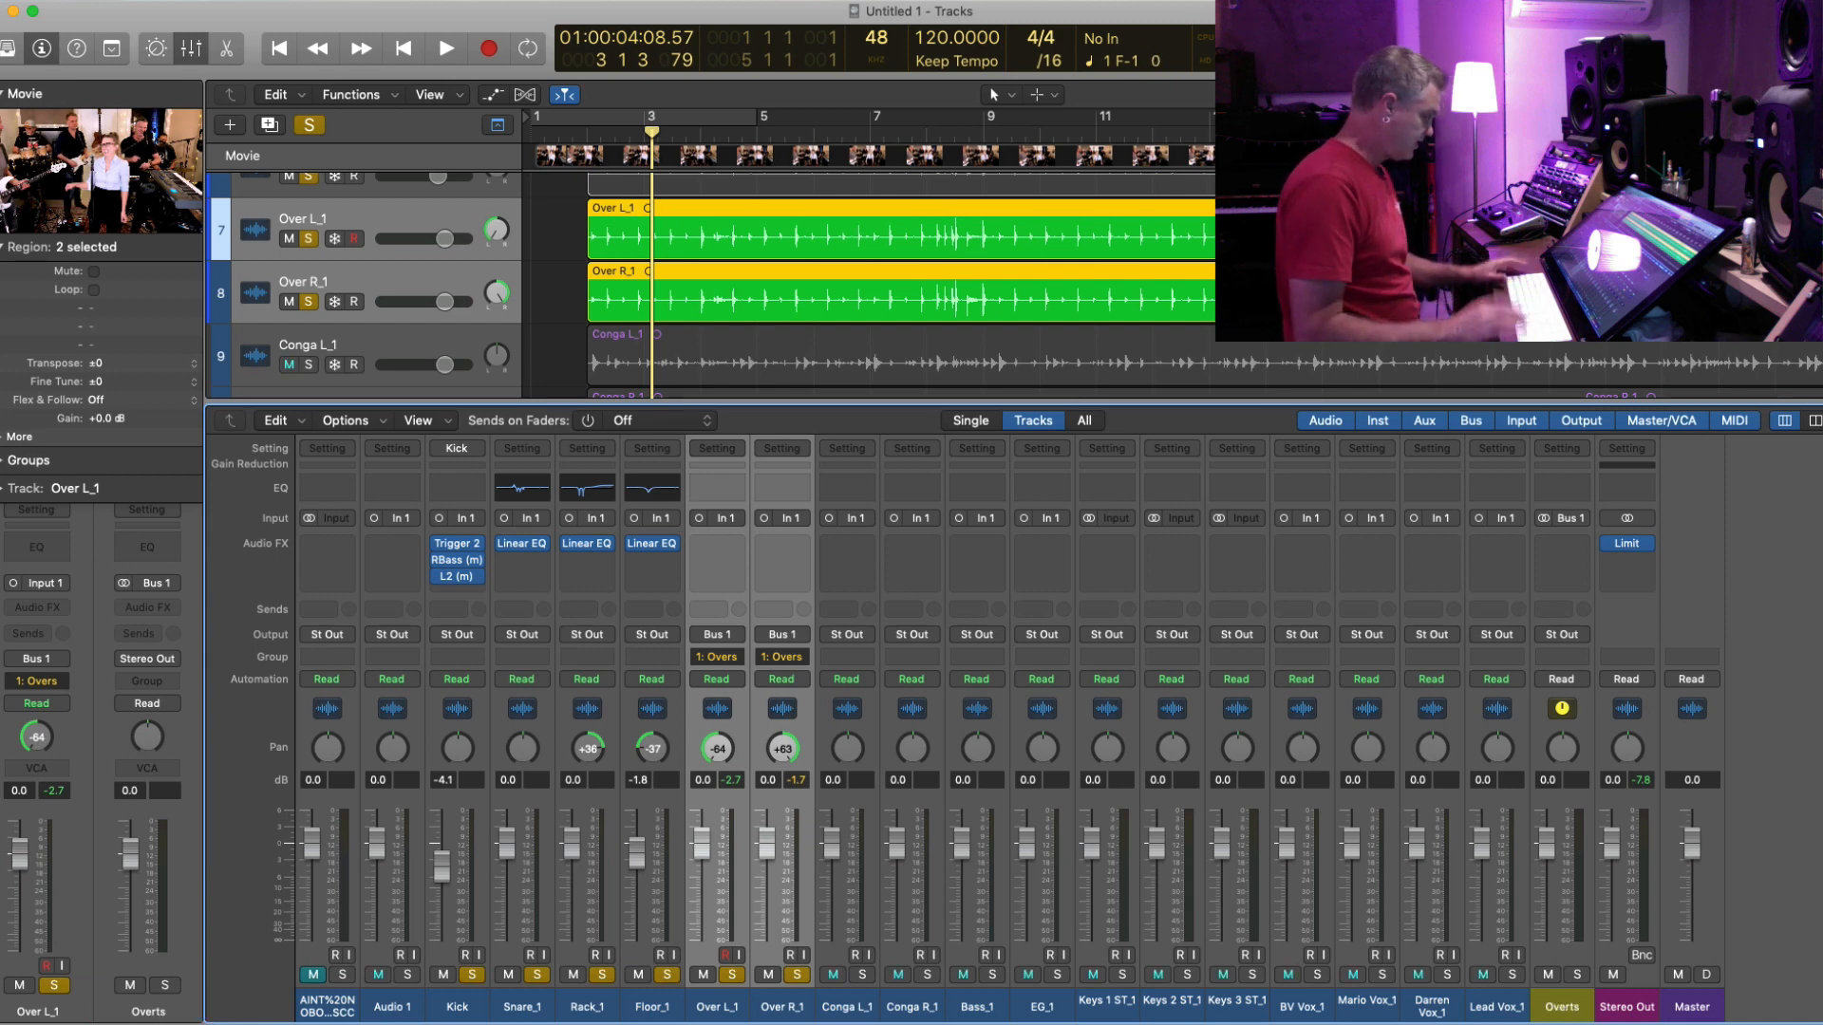
{"action": "double_click", "coordinate": [157, 1014]}
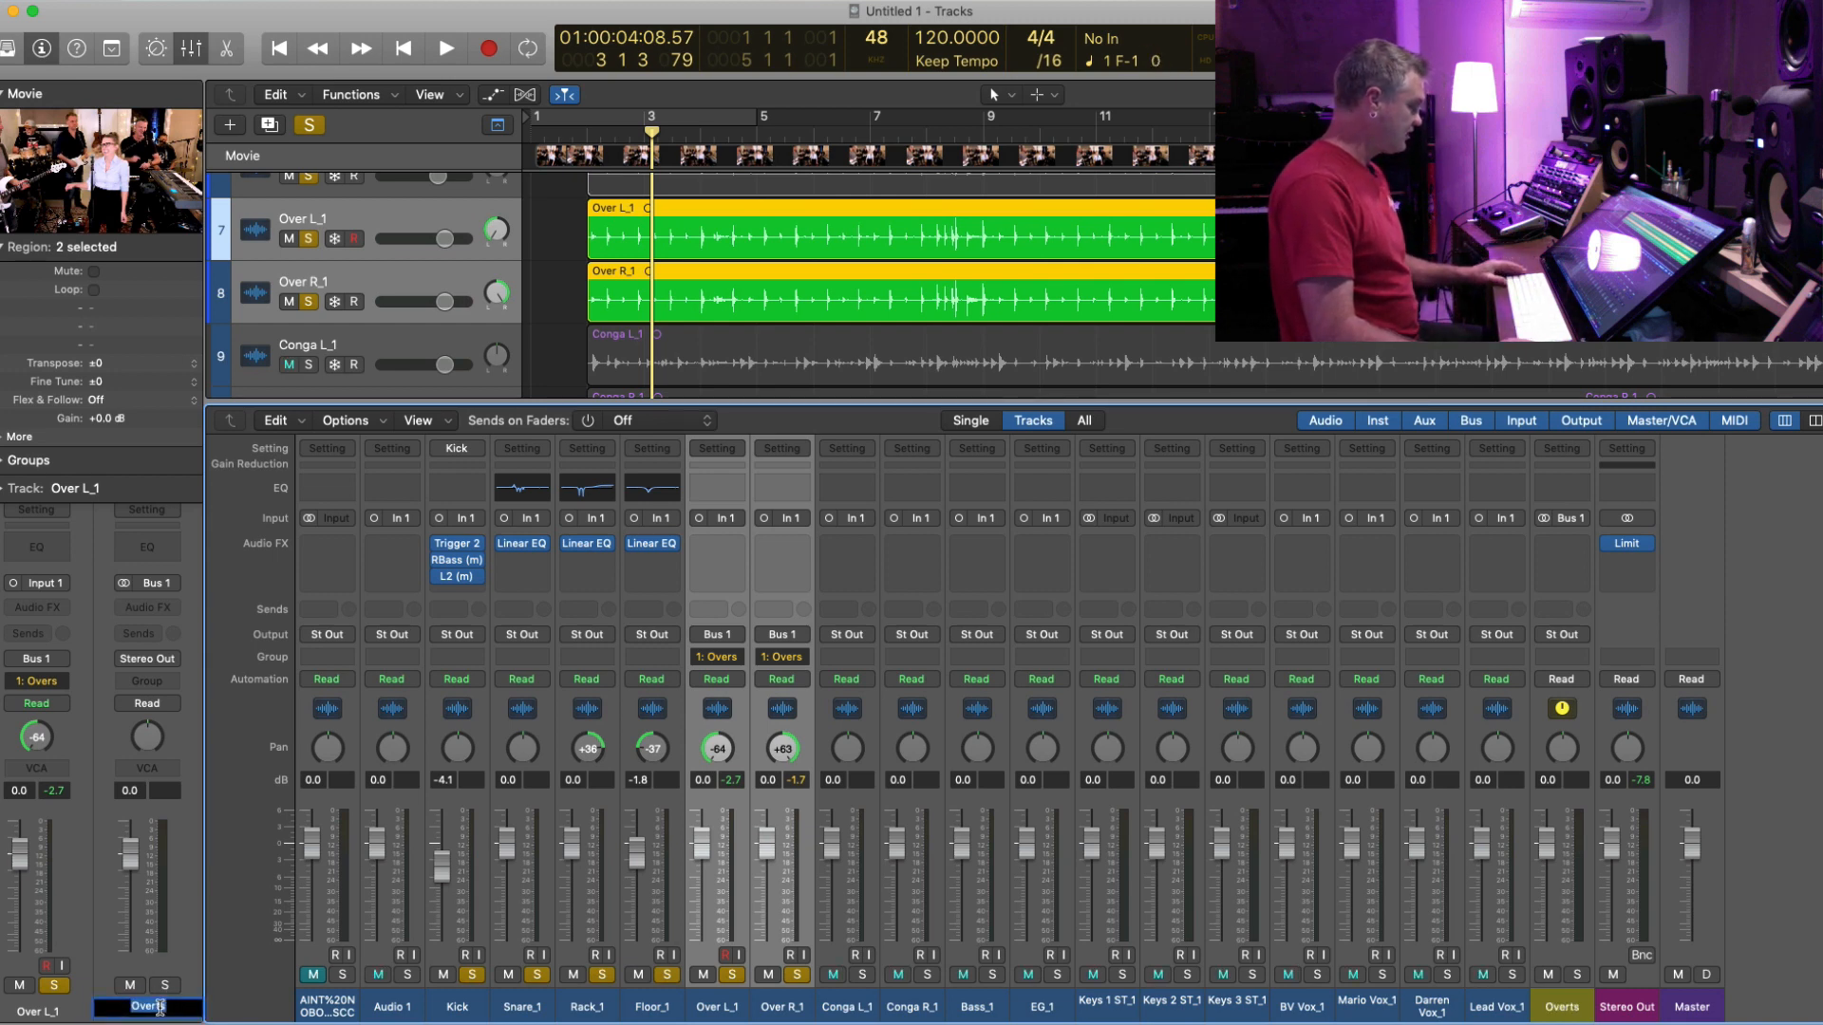
{"action": "key", "text": "BackSpace"}
{"action": "key", "text": "Return"}
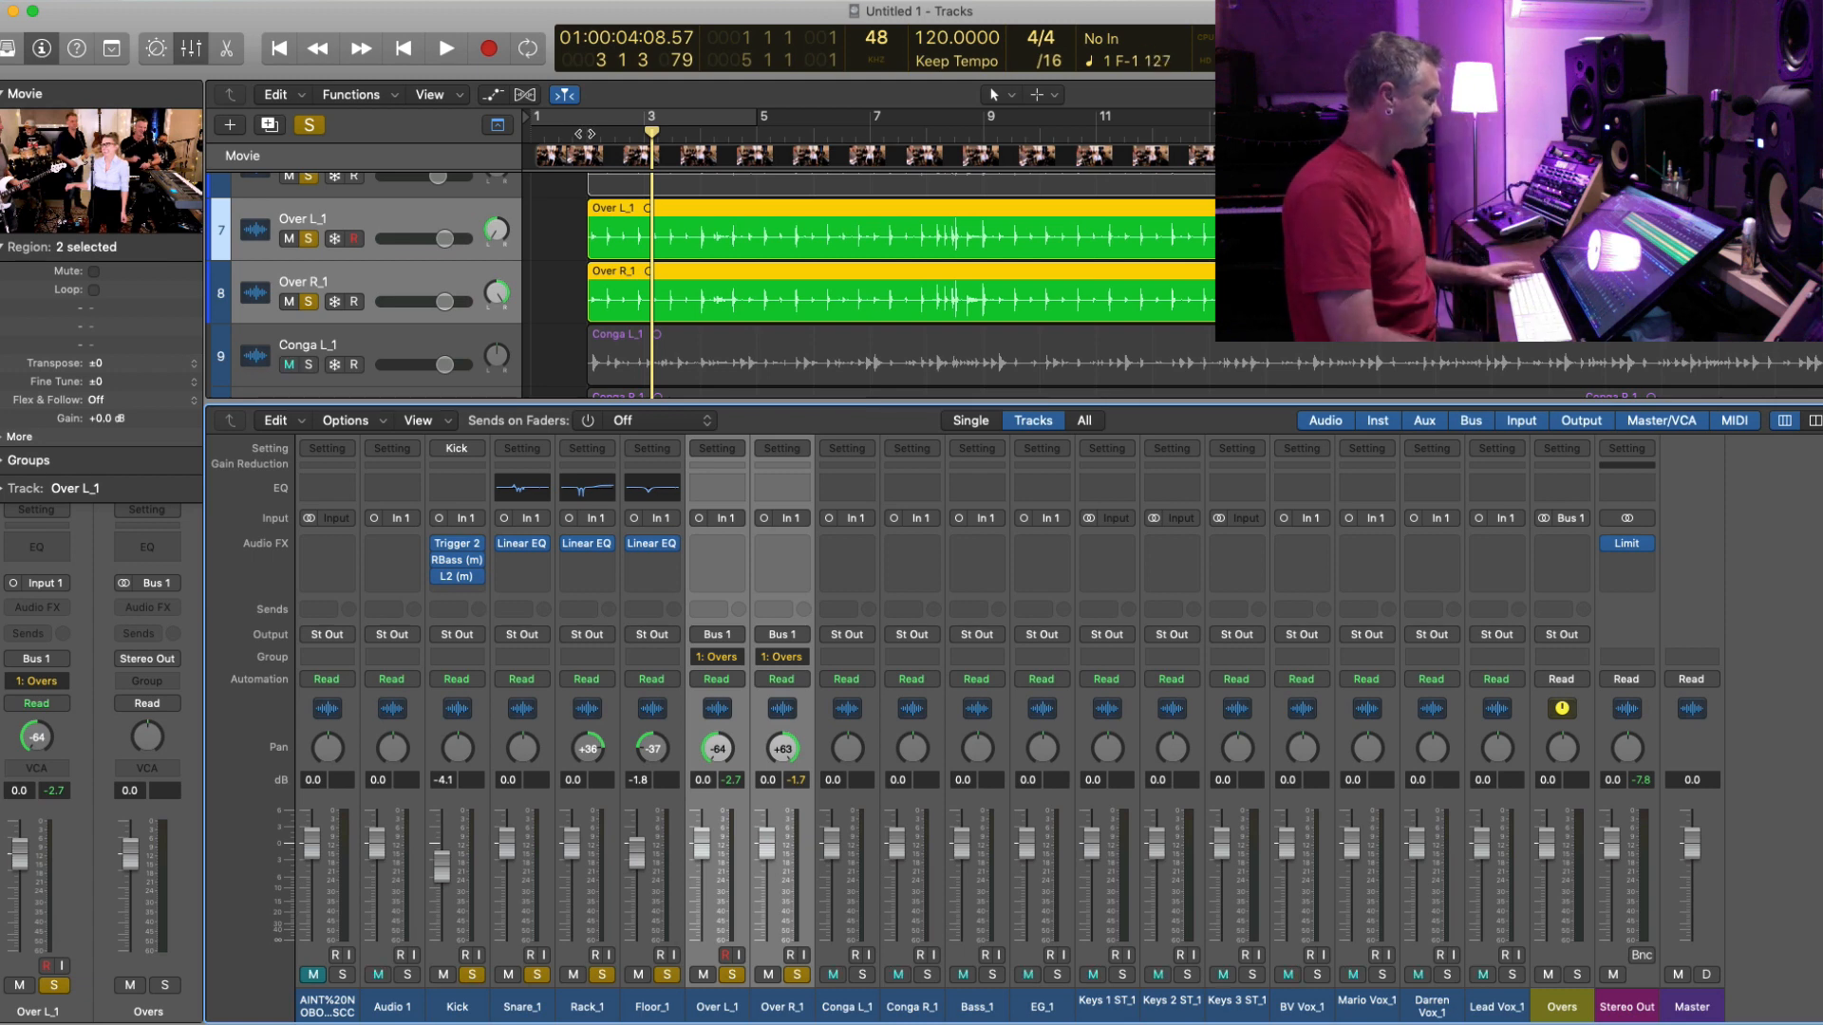
- Play the soloed drums with the bussed overheads from just before bar 2 and listen until bar 5
{"action": "left_click", "coordinate": [584, 134]}
{"action": "key", "text": "space"}
{"action": "key", "text": "super+Right"}
{"action": "key", "text": "super+Right"}
{"action": "key", "text": "super+Right"}
{"action": "key", "text": "super+Right"}
{"action": "key", "text": "super+Right"}
{"action": "key", "text": "super+Right"}
{"action": "key", "text": "super+Right"}
{"action": "key", "text": "super+Down"}
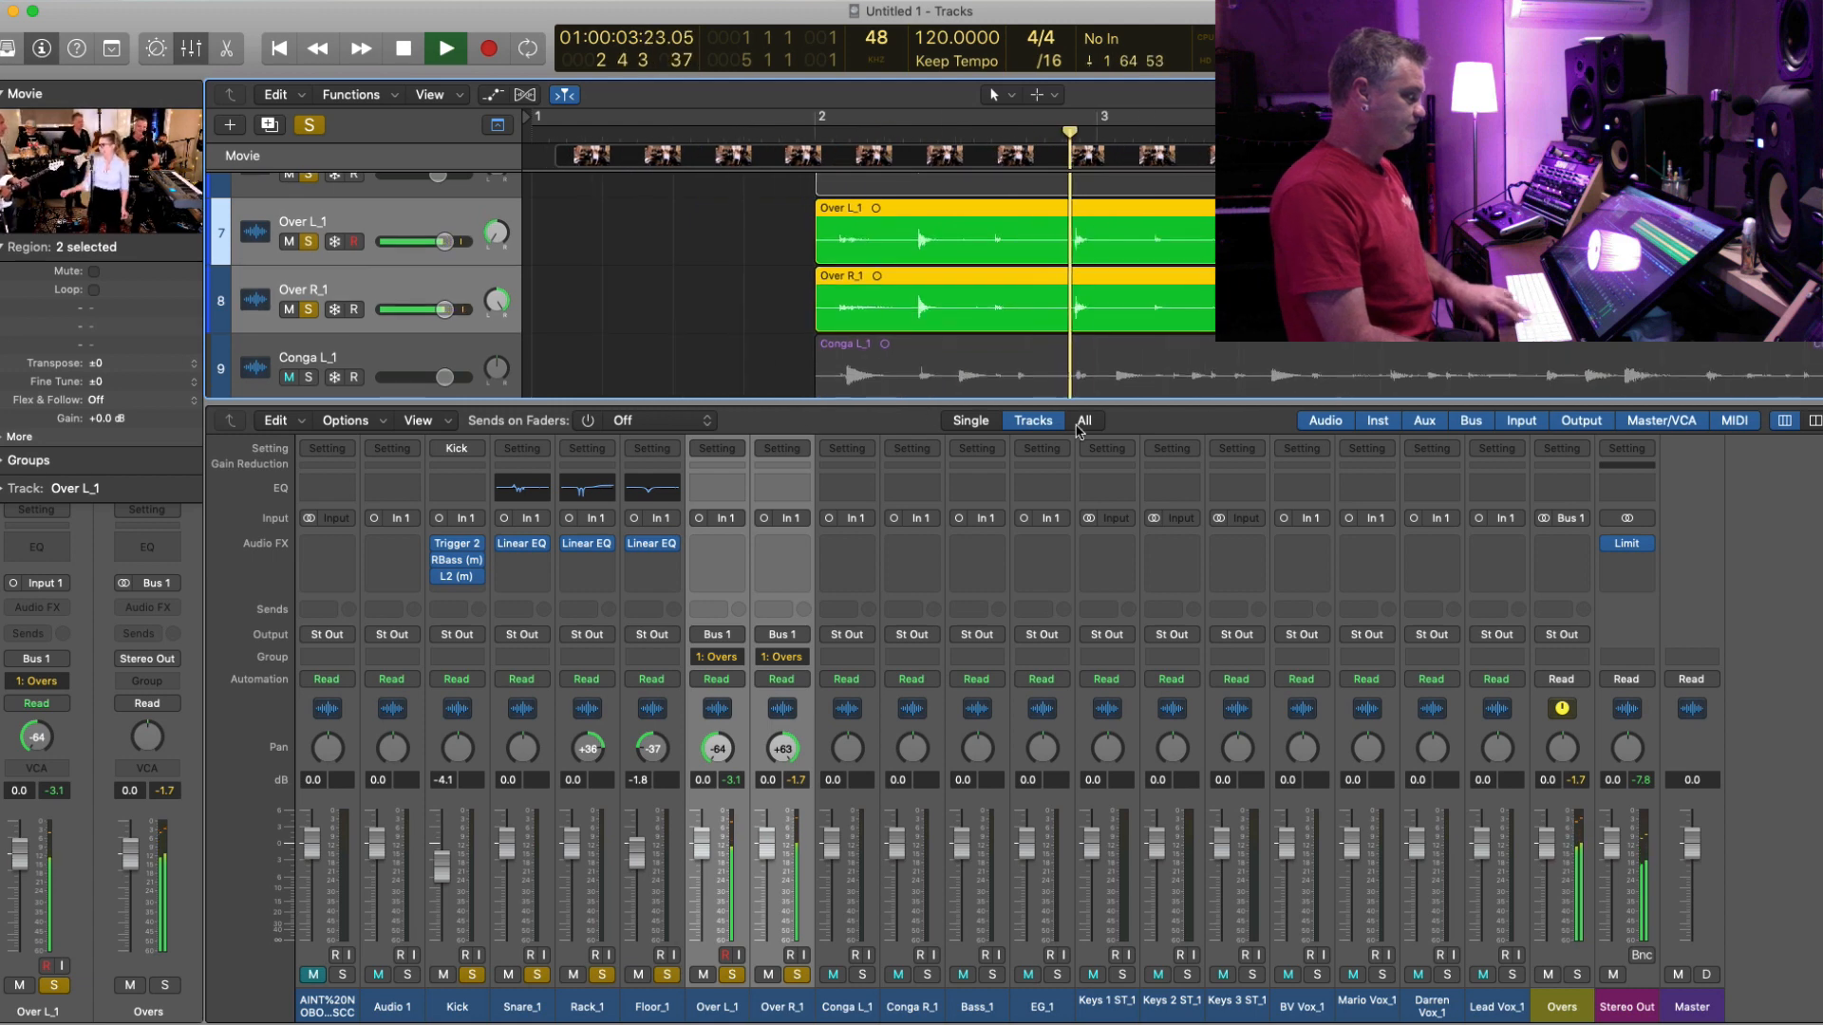
{"action": "key", "text": "super+Left"}
{"action": "key", "text": "super+Left"}
{"action": "key", "text": "super+Left"}
{"action": "key", "text": "super+Down"}
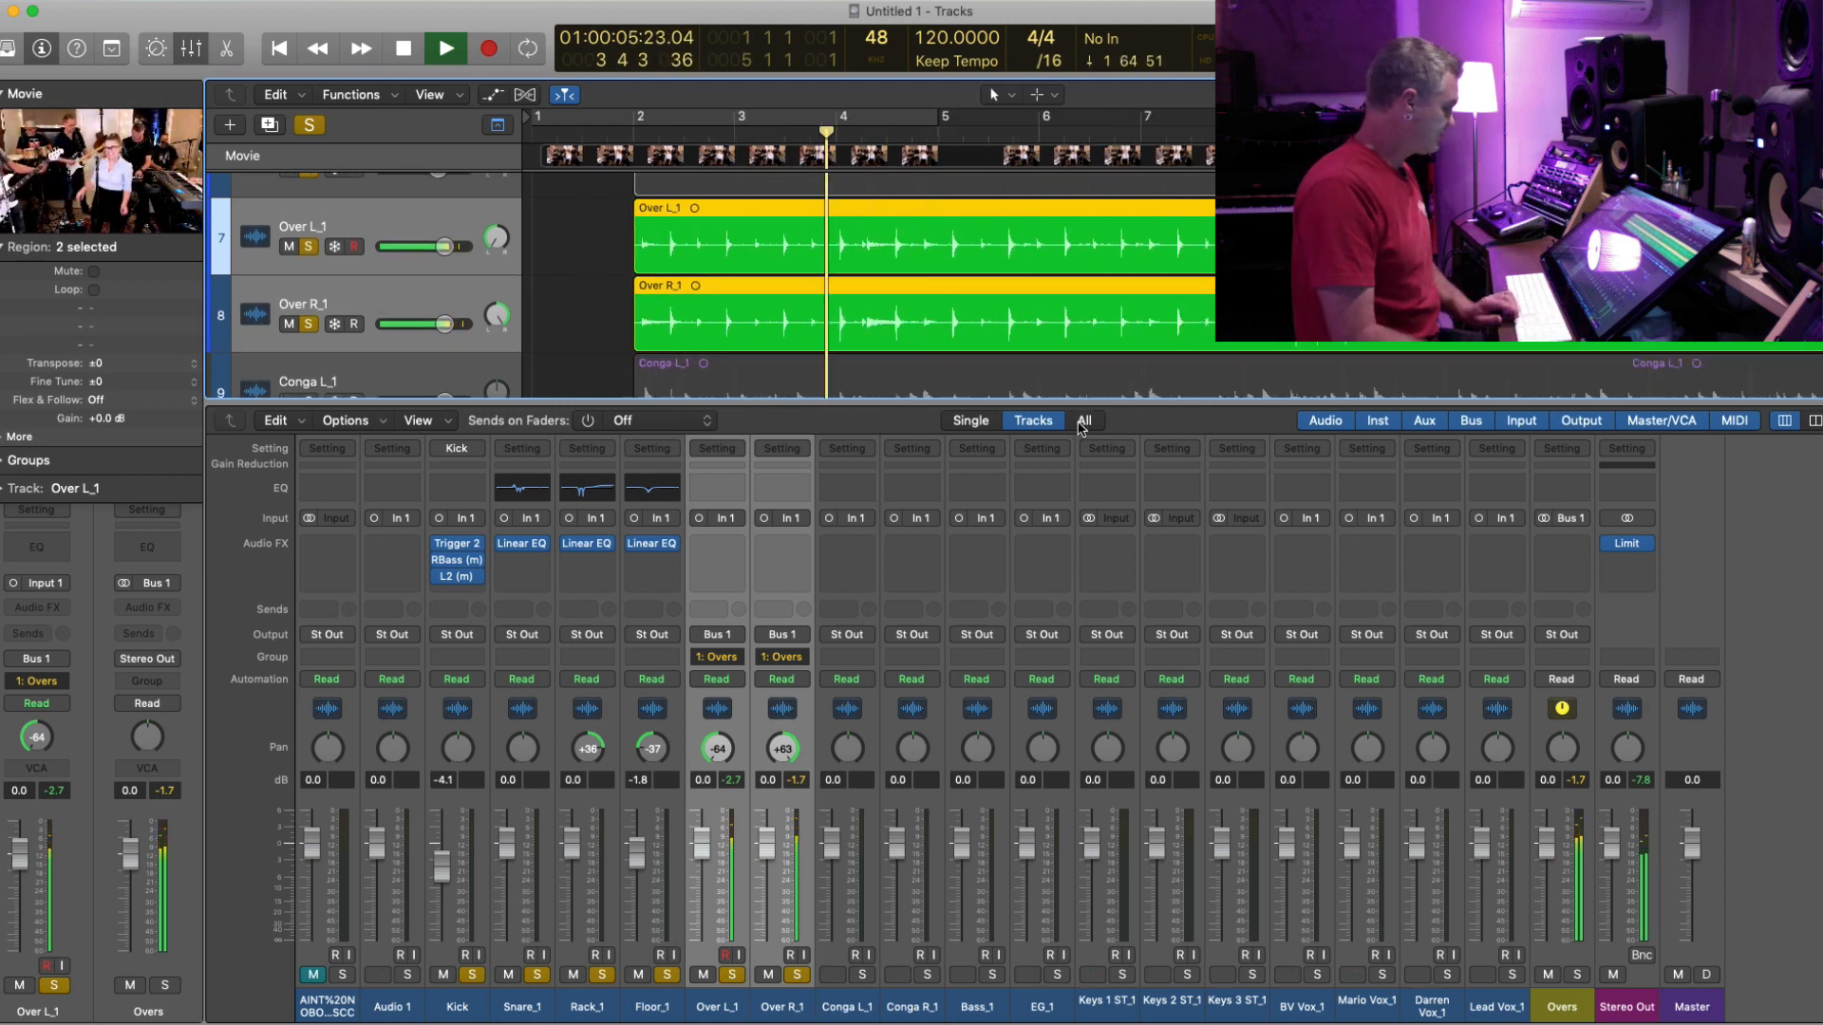
{"action": "key", "text": "super+Up"}
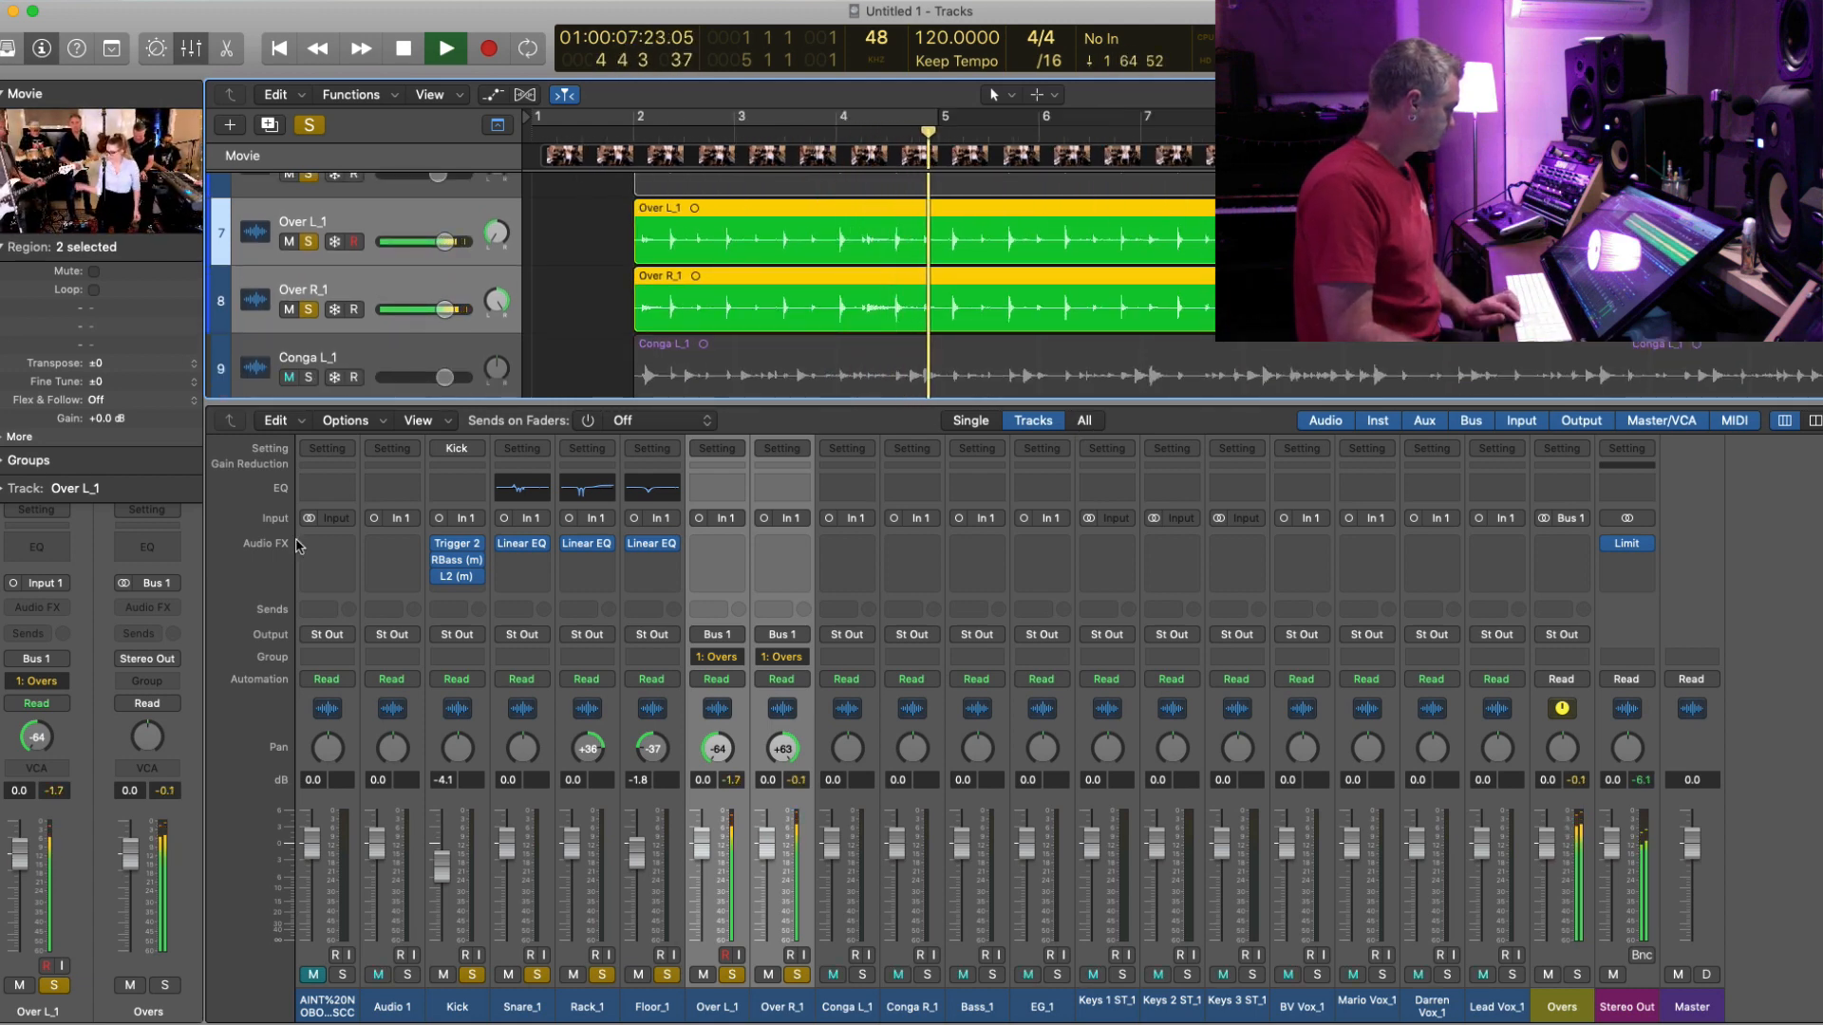
{"action": "key", "text": "space"}
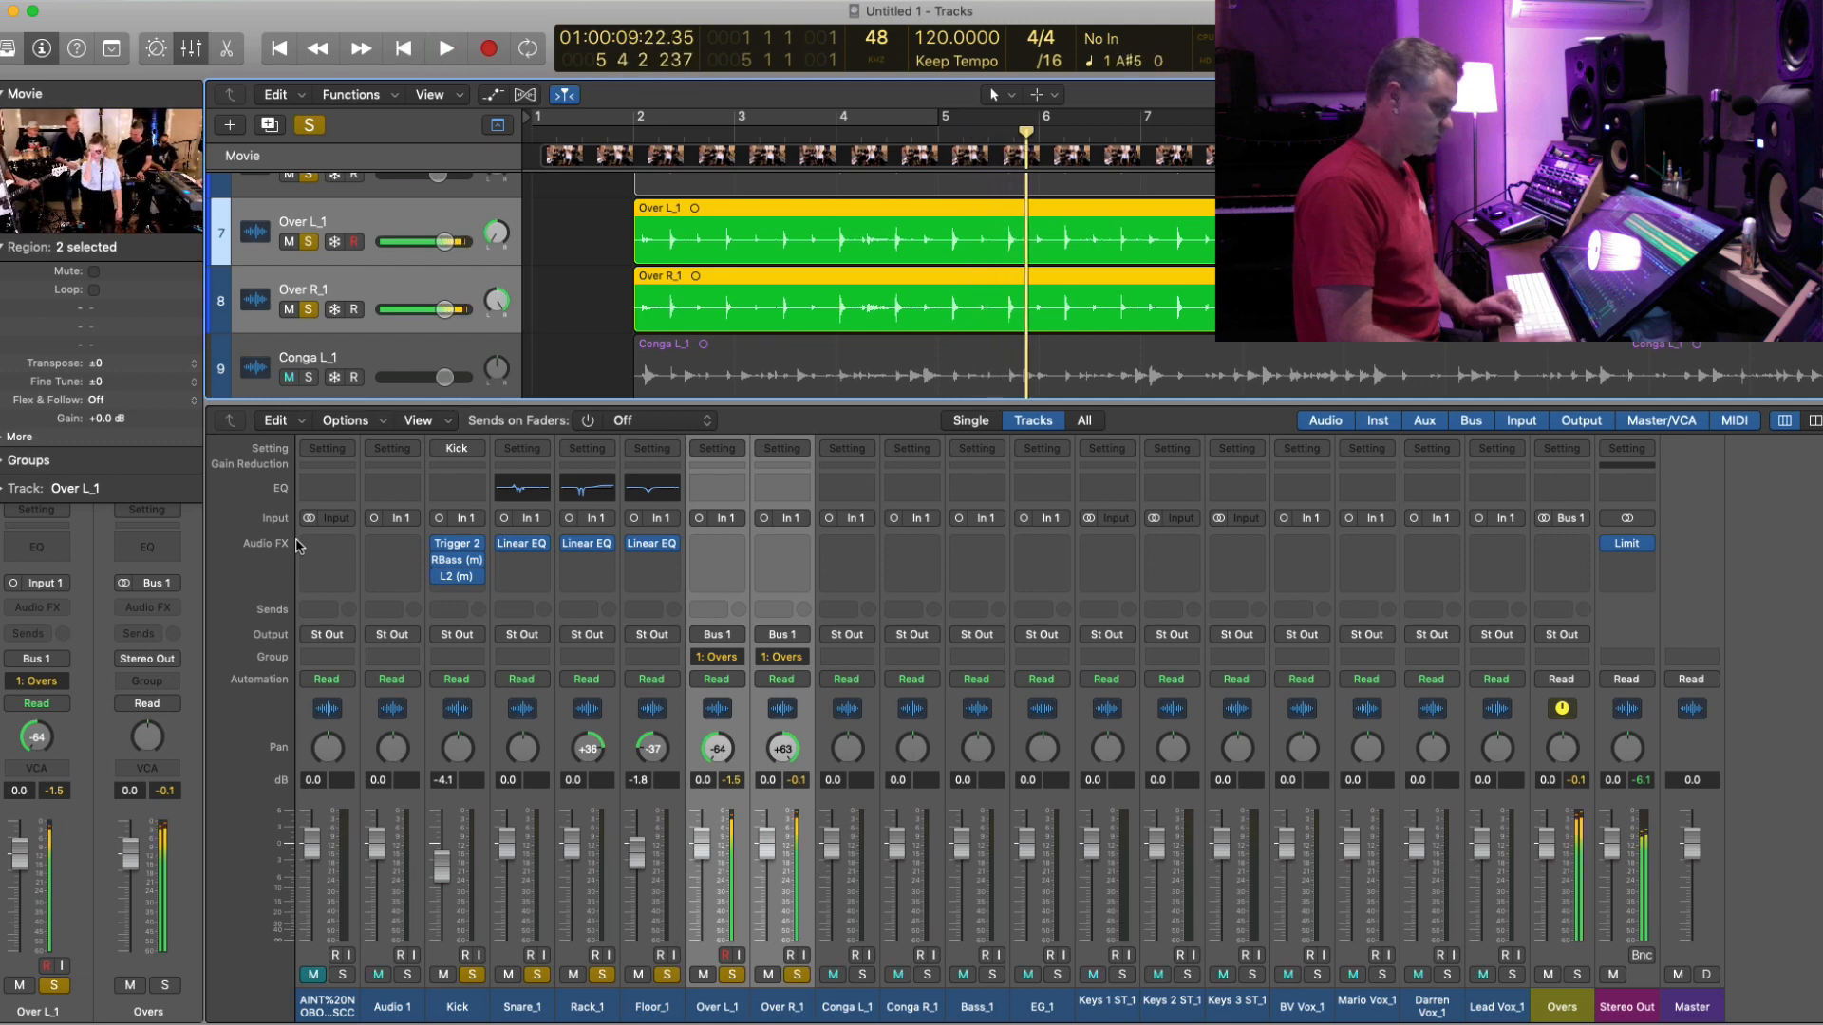
- Play from bar 8 and watch the movie in its own large window, closing that window after viewing
{"action": "key", "text": "period"}
{"action": "key", "text": "period"}
{"action": "key", "text": "period"}
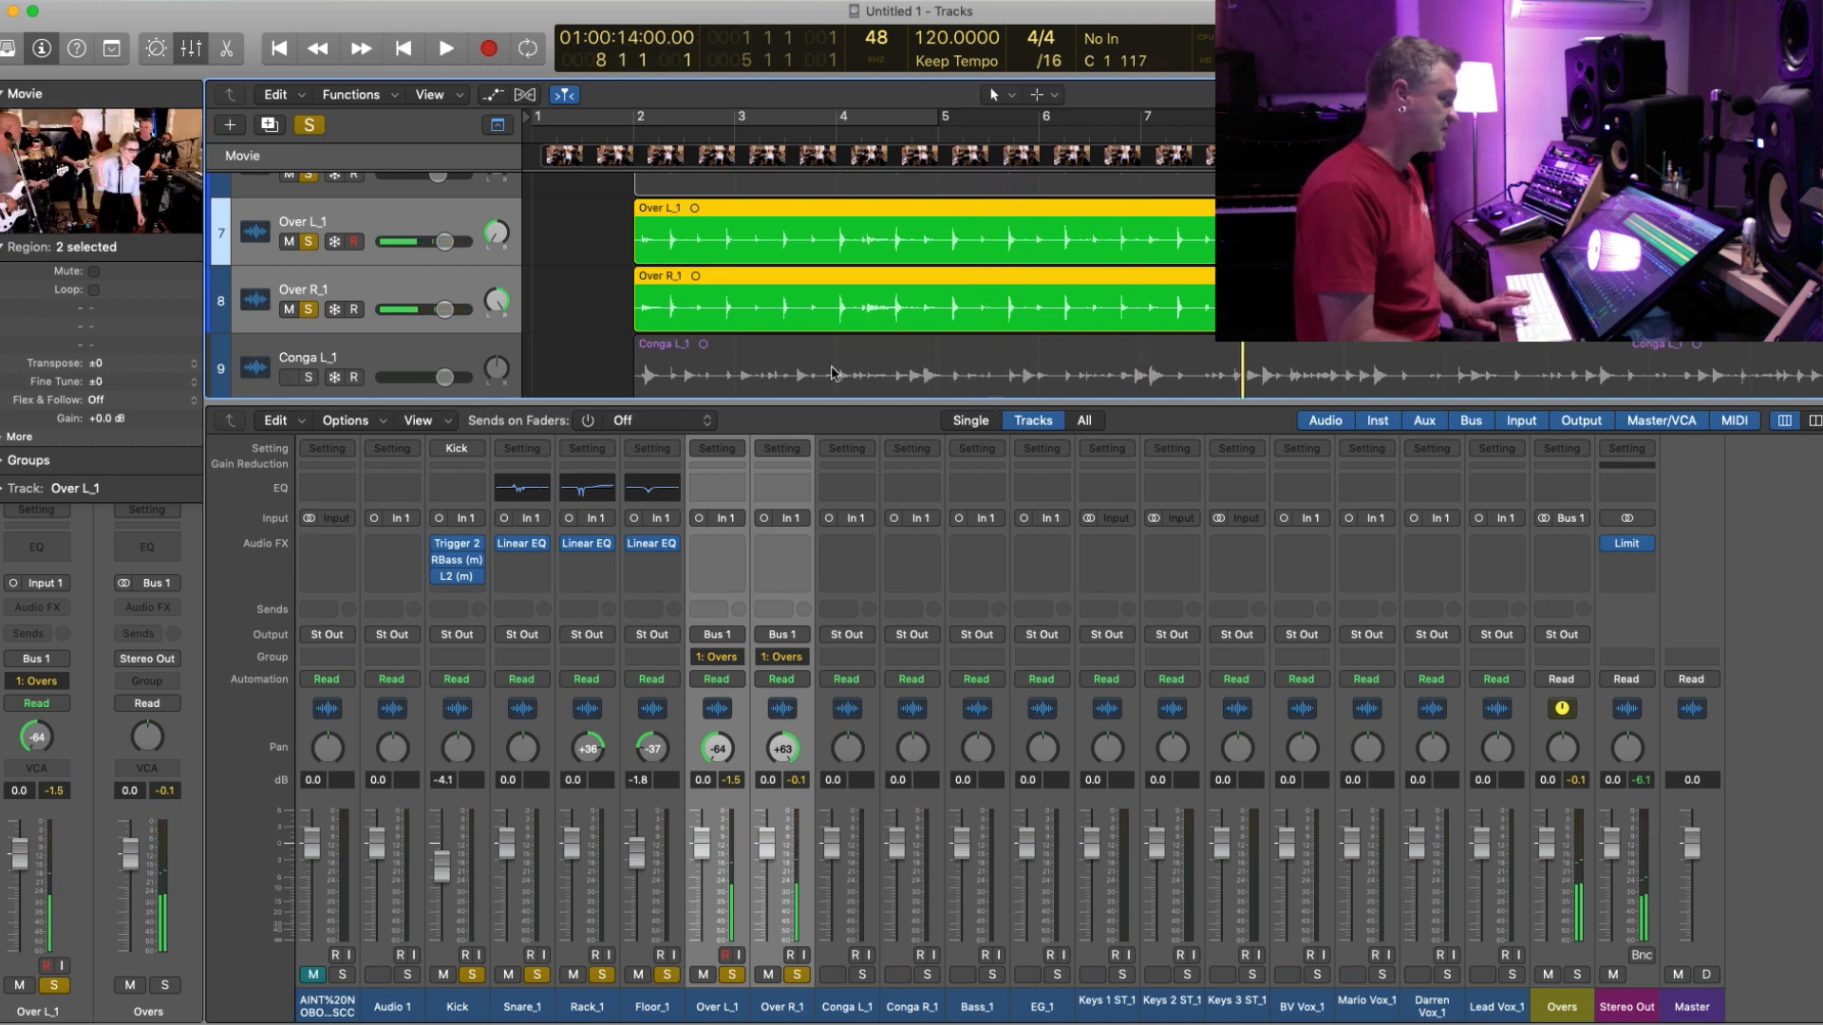
{"action": "key", "text": "space"}
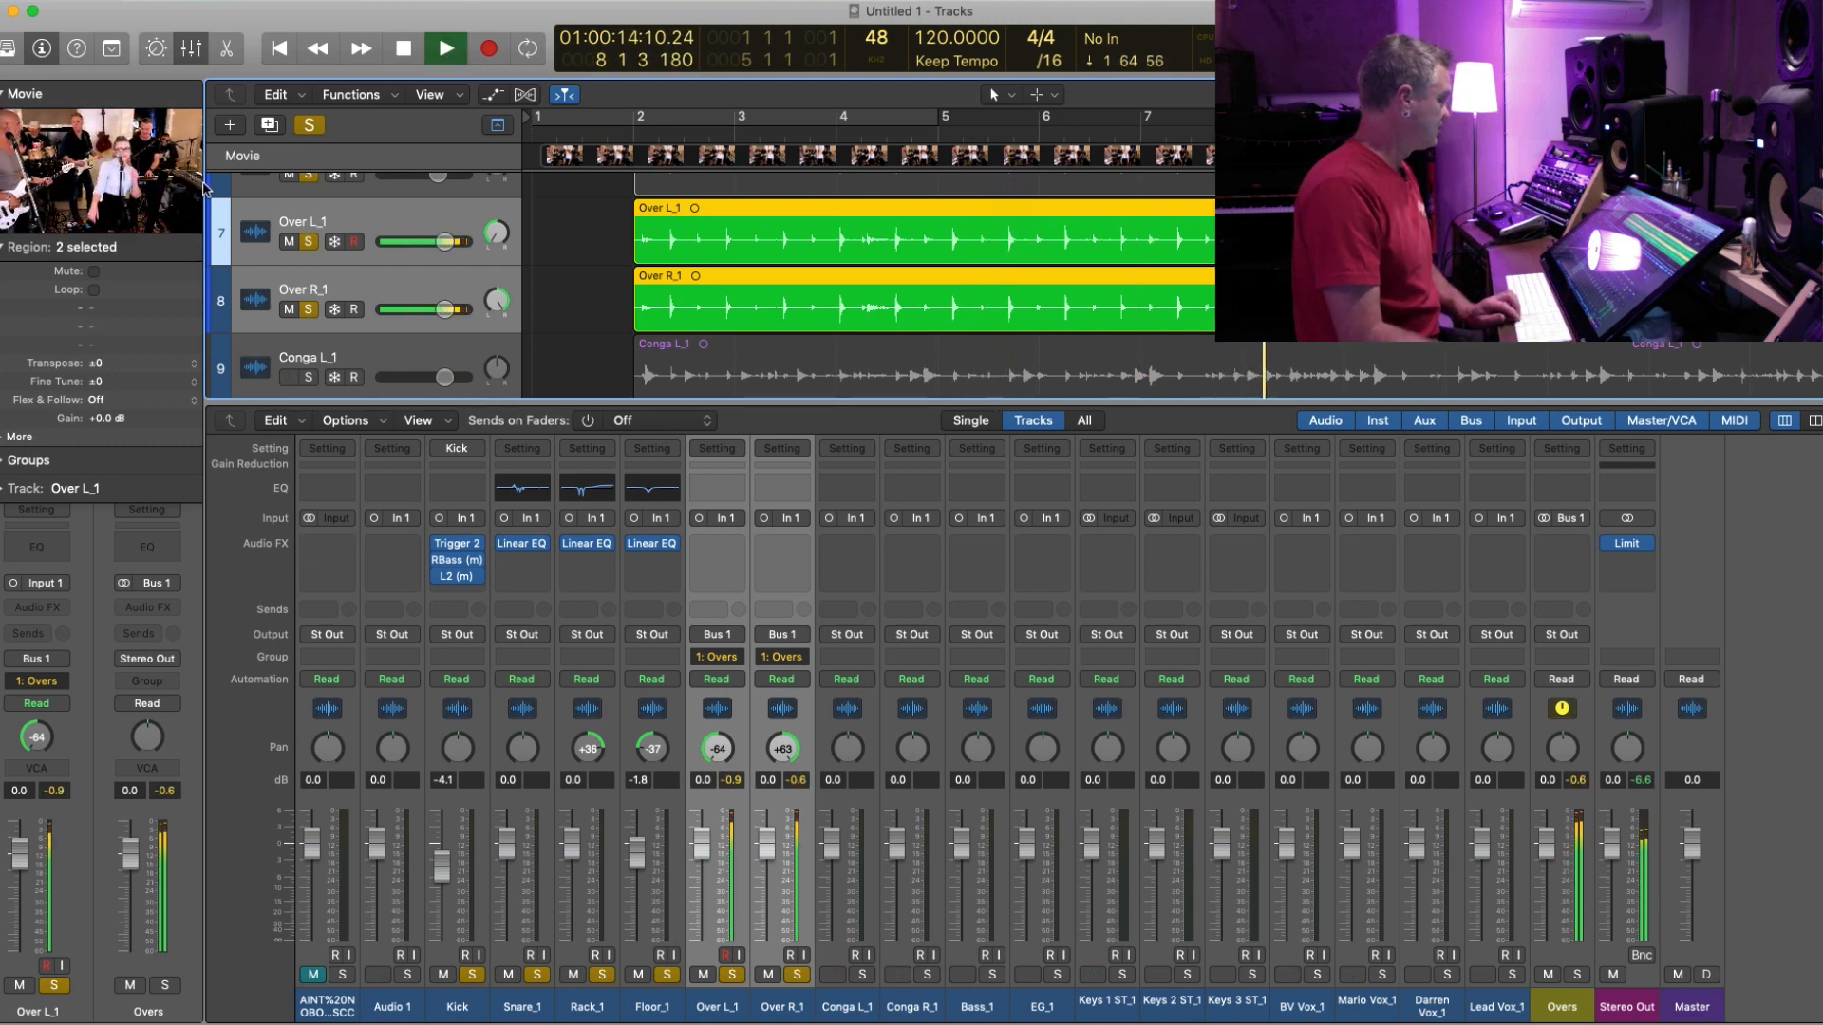
{"action": "left_click", "coordinate": [199, 185]}
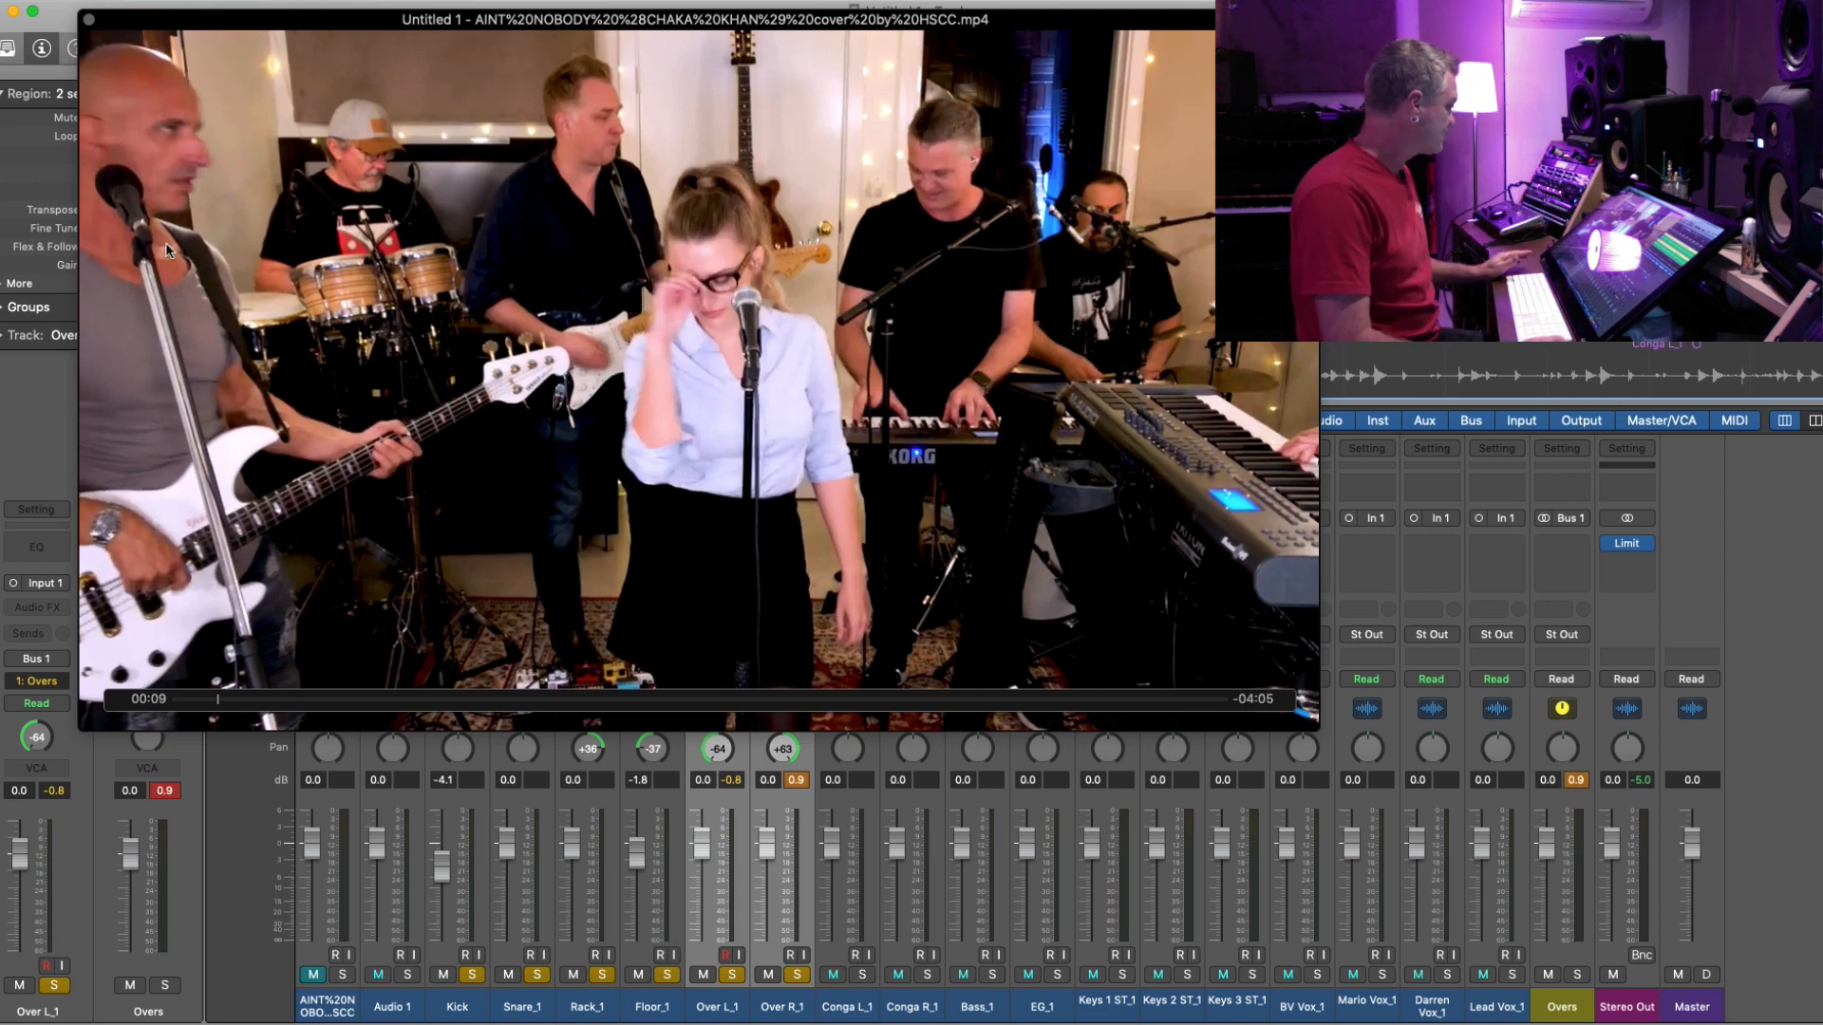
{"action": "left_click", "coordinate": [88, 19]}
- Play the drums up to about bar 10 and listen to the overheads through the Overs bus
{"action": "key", "text": "space"}
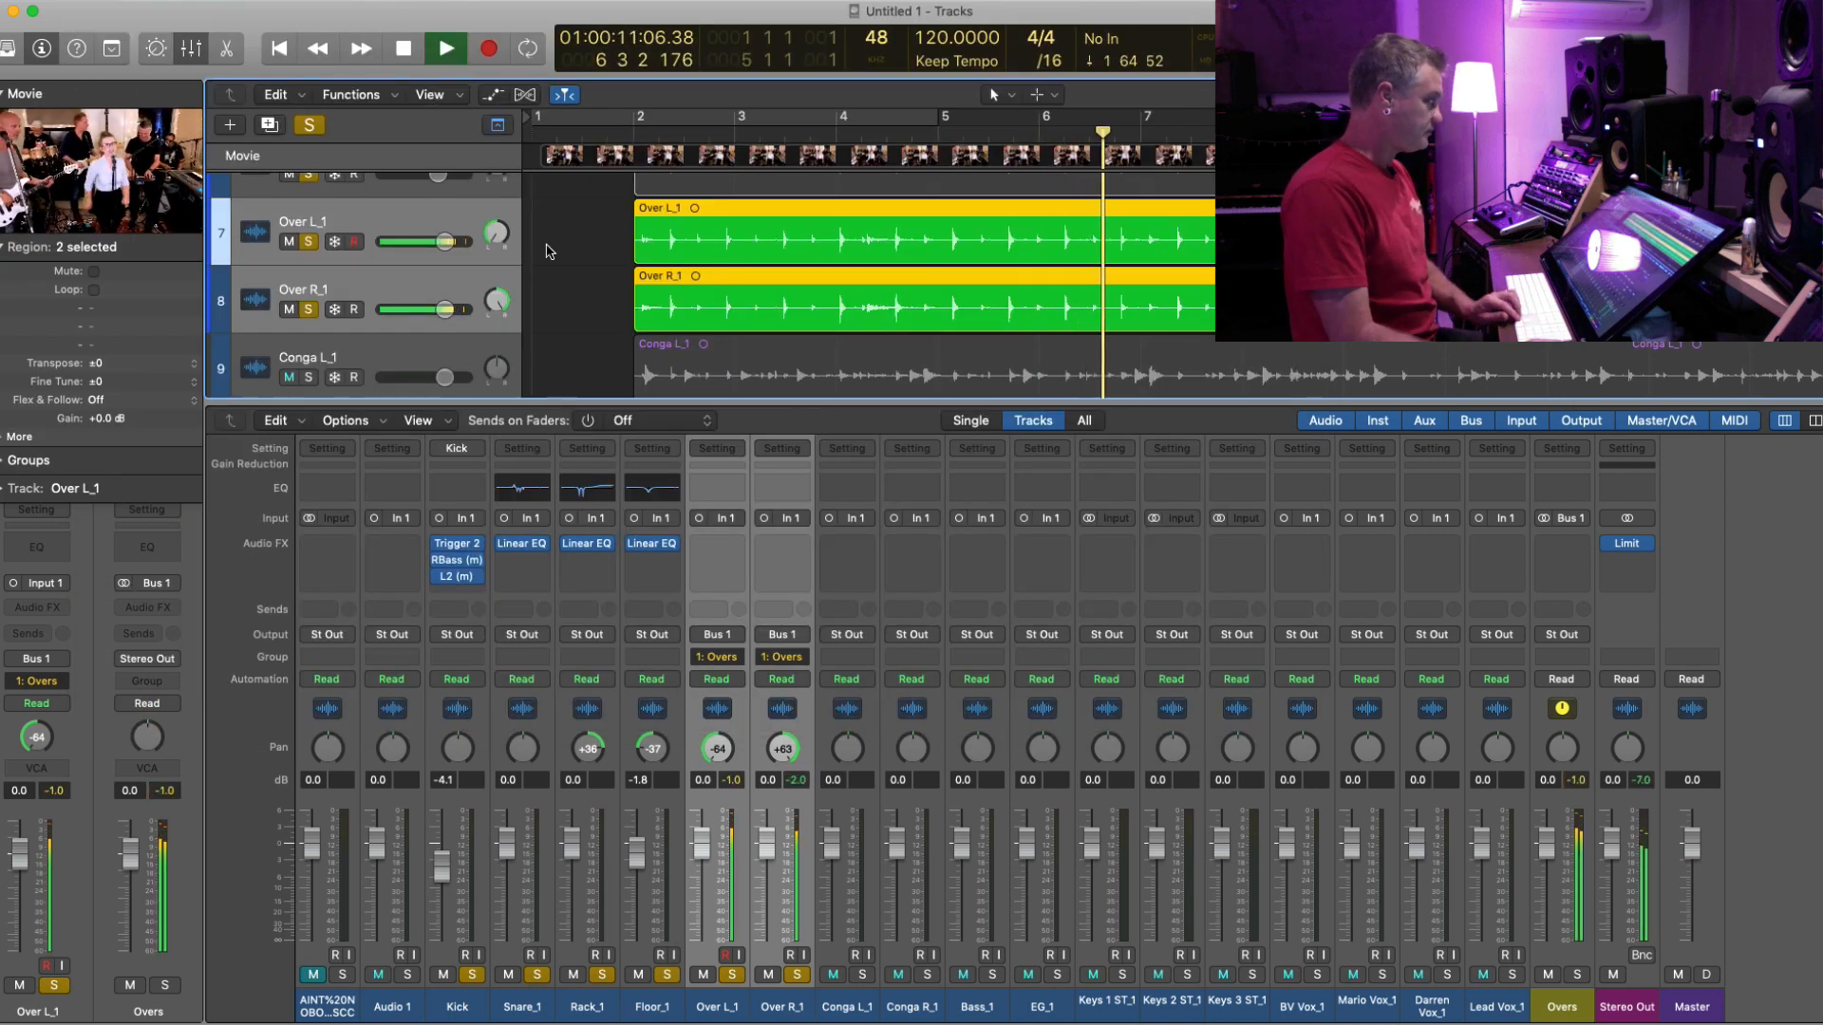
{"action": "key", "text": "super+Left"}
{"action": "key", "text": "super+Left"}
{"action": "key", "text": "super+Left"}
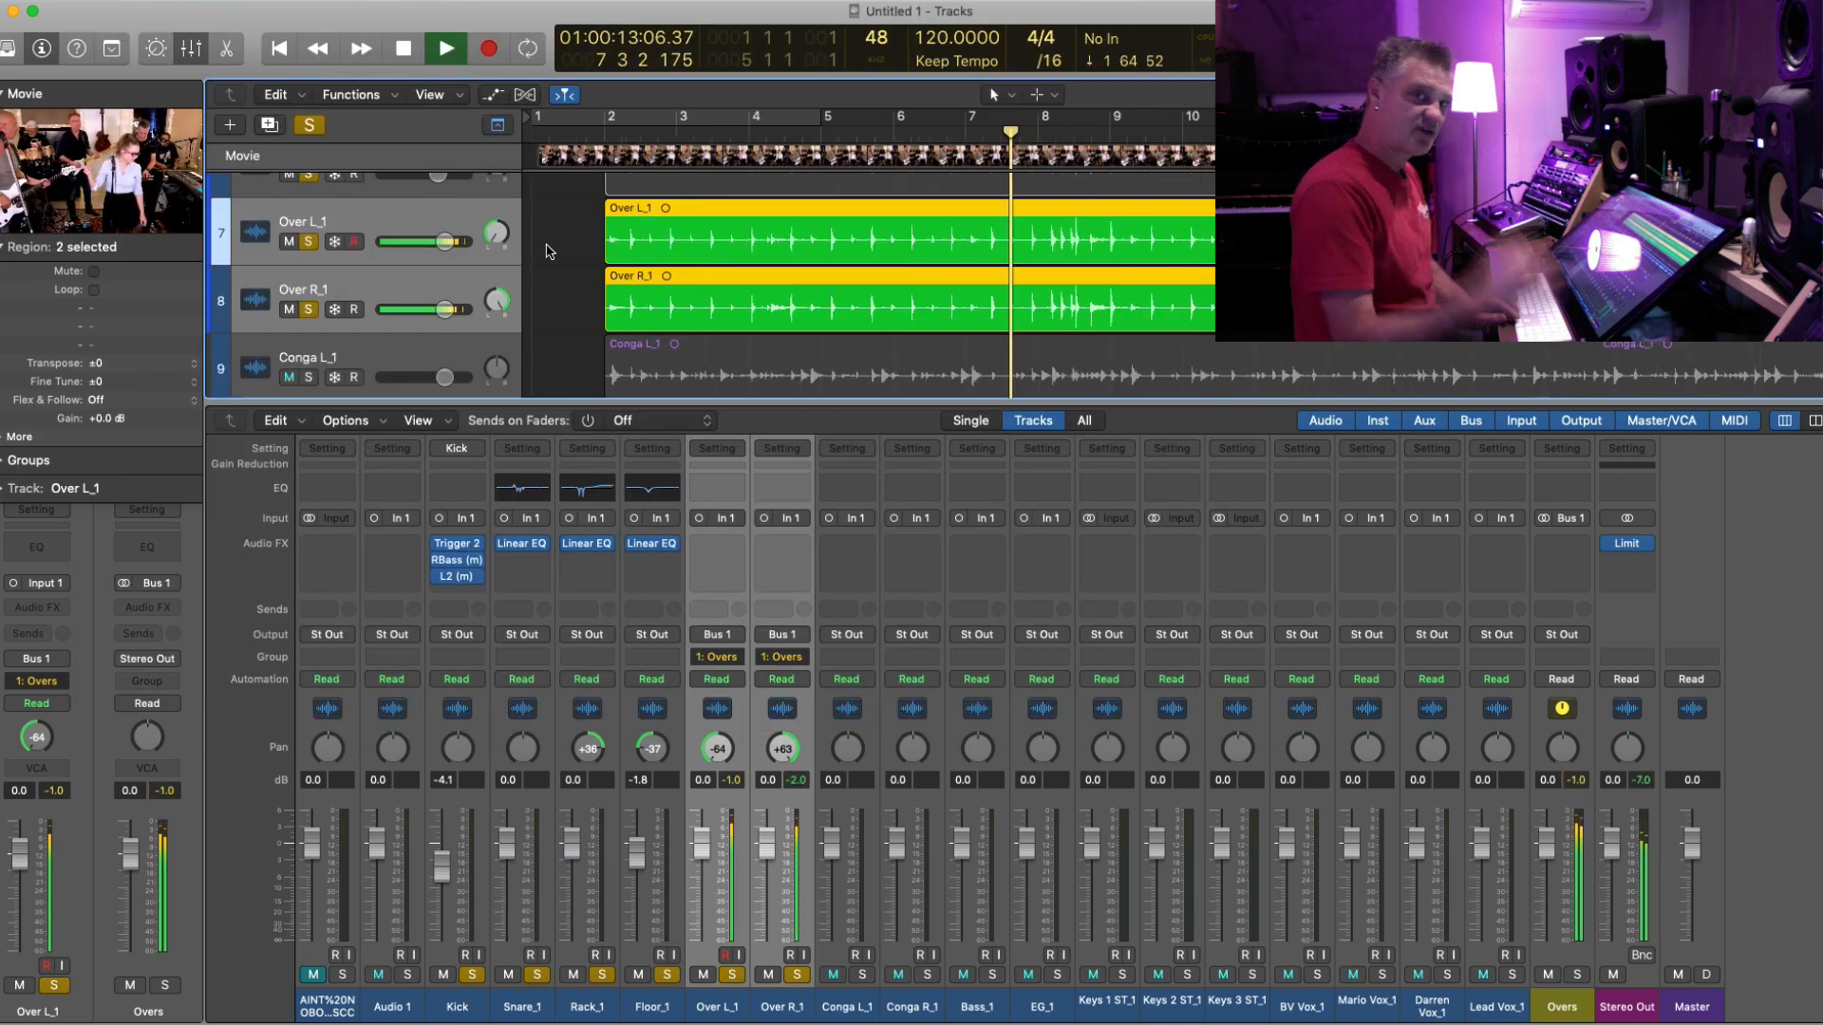
{"action": "key", "text": "super+Down"}
{"action": "key", "text": "super+Down"}
{"action": "key", "text": "super+Right"}
{"action": "key", "text": "super+Right"}
{"action": "key", "text": "super+Right"}
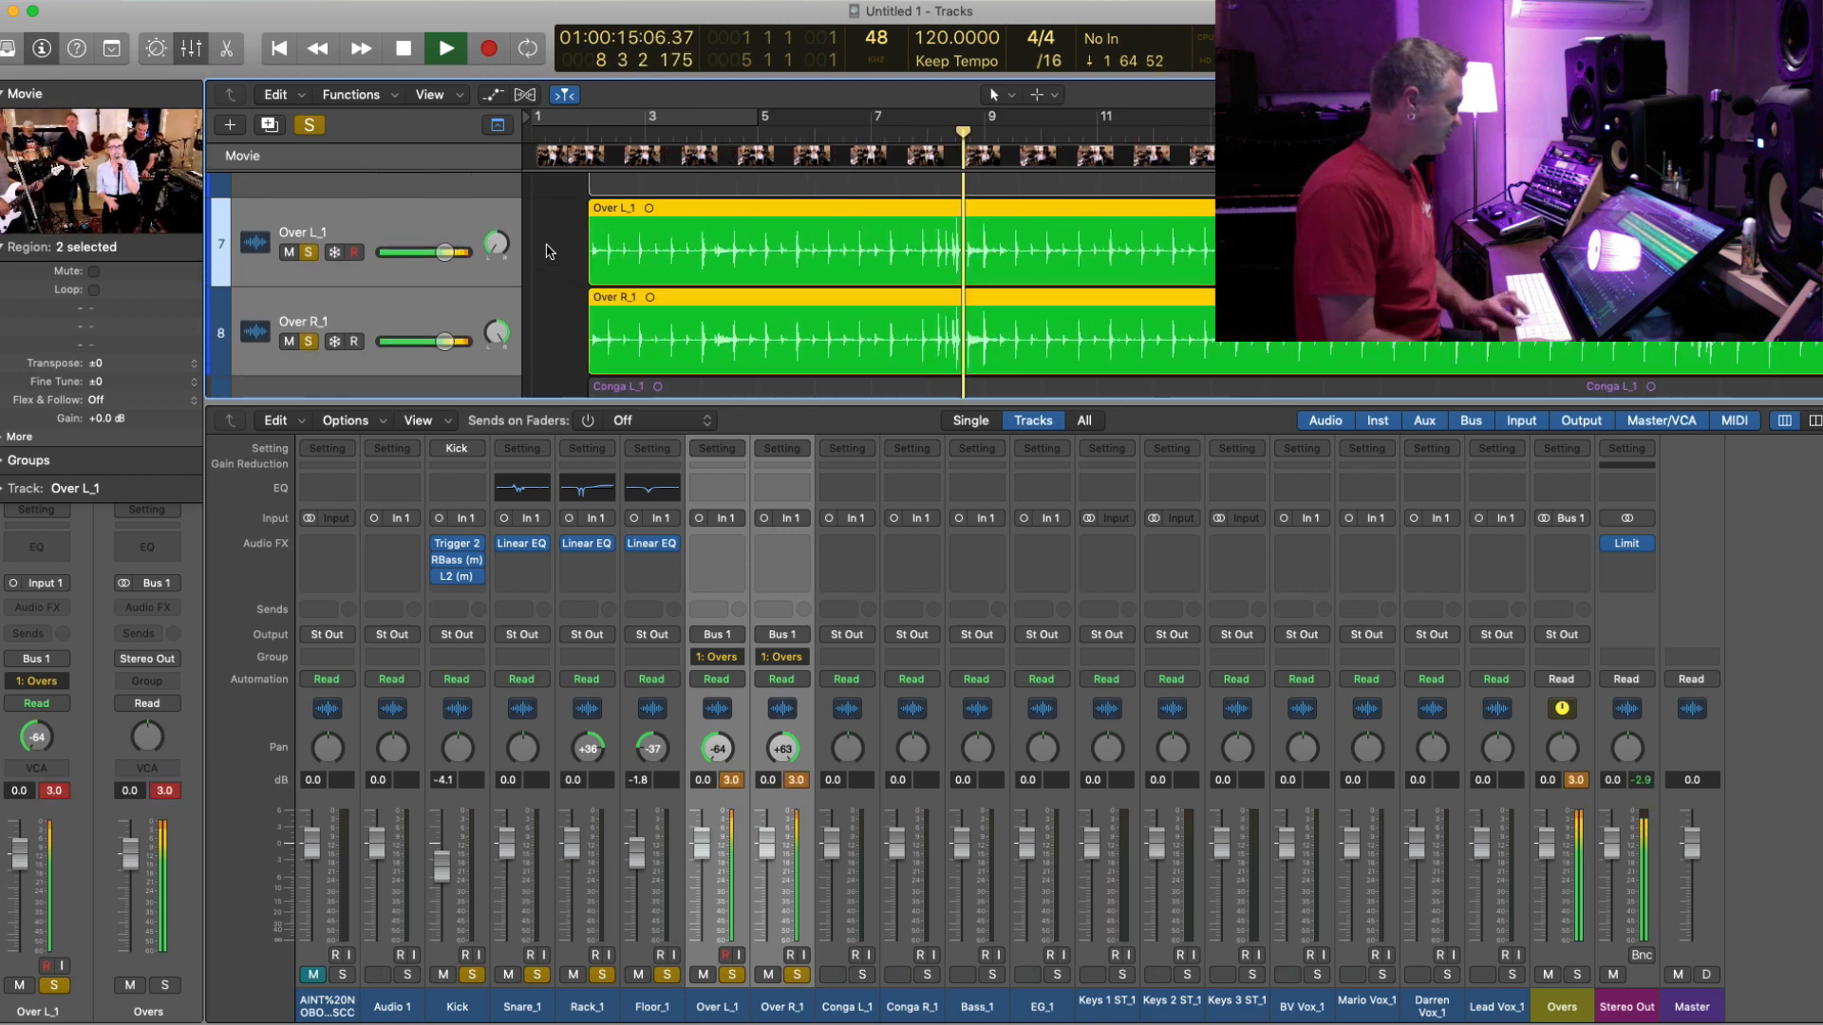
{"action": "key", "text": "super+Up"}
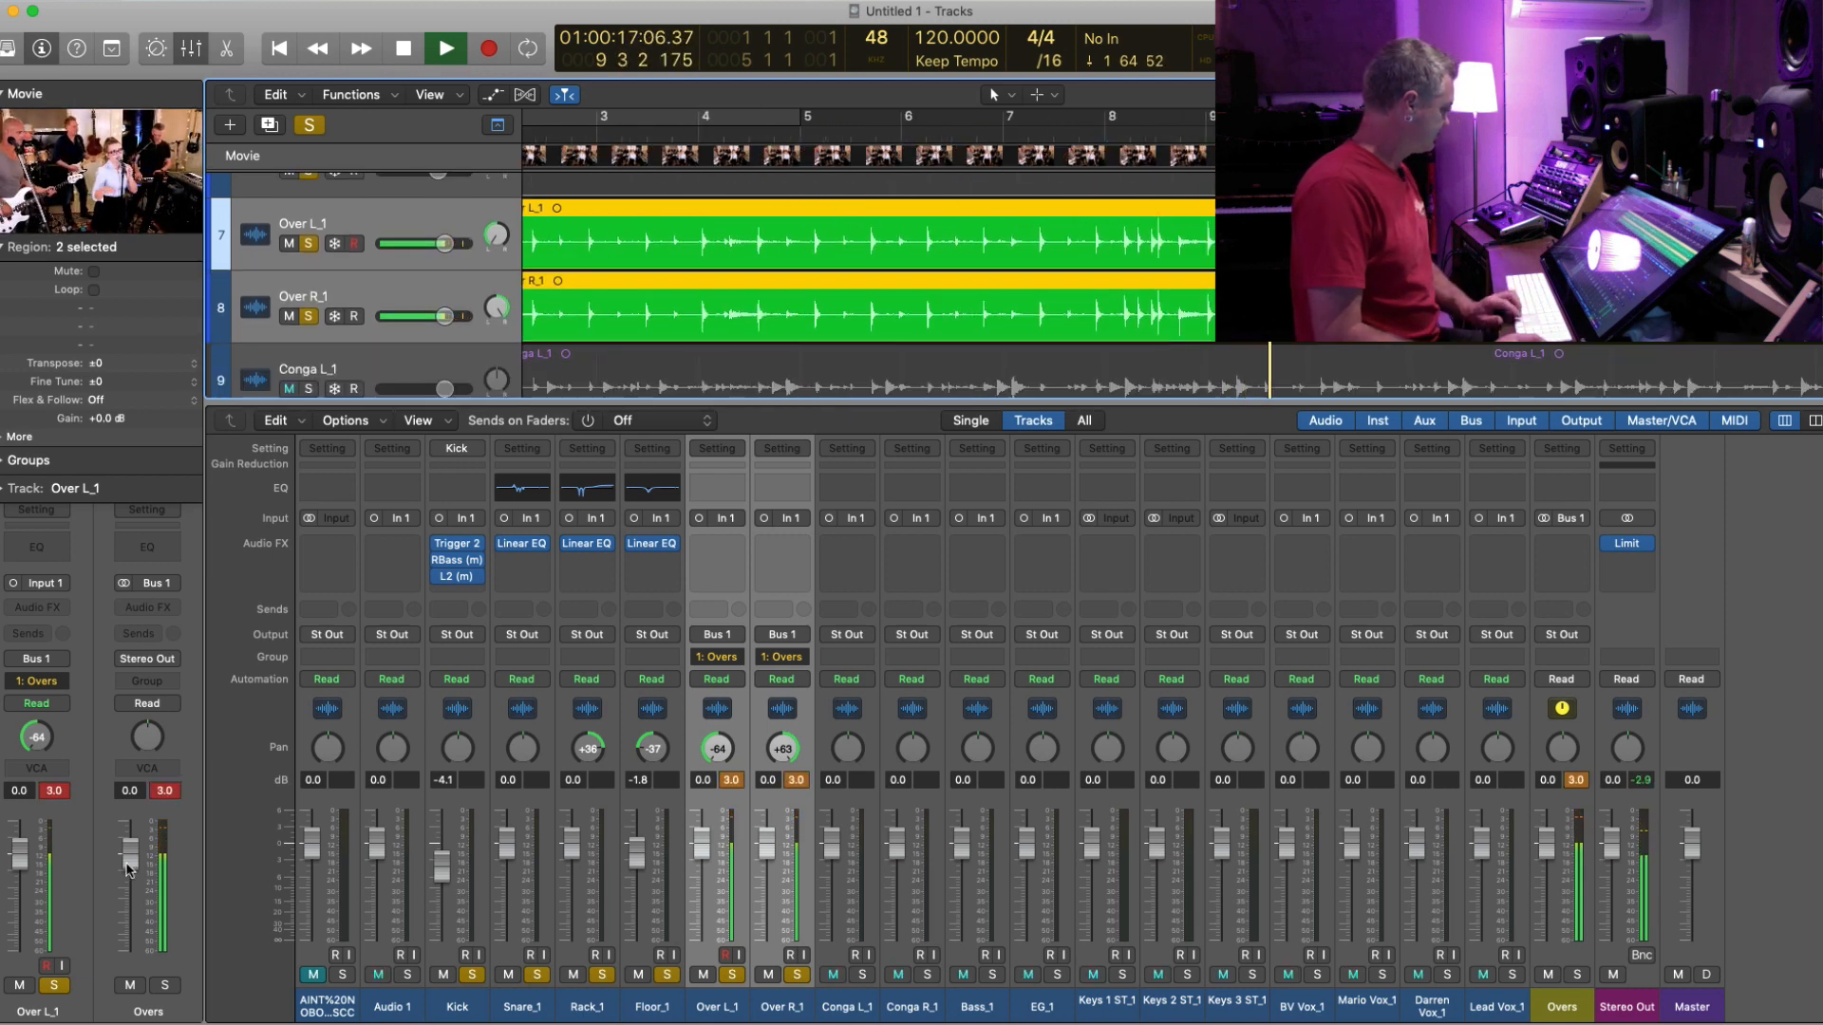
{"action": "key", "text": "space"}
- Add a Channel EQ to the Overs aux and replace it with the Slate Digital Virtual Mix Rack
{"action": "left_click", "coordinate": [174, 543]}
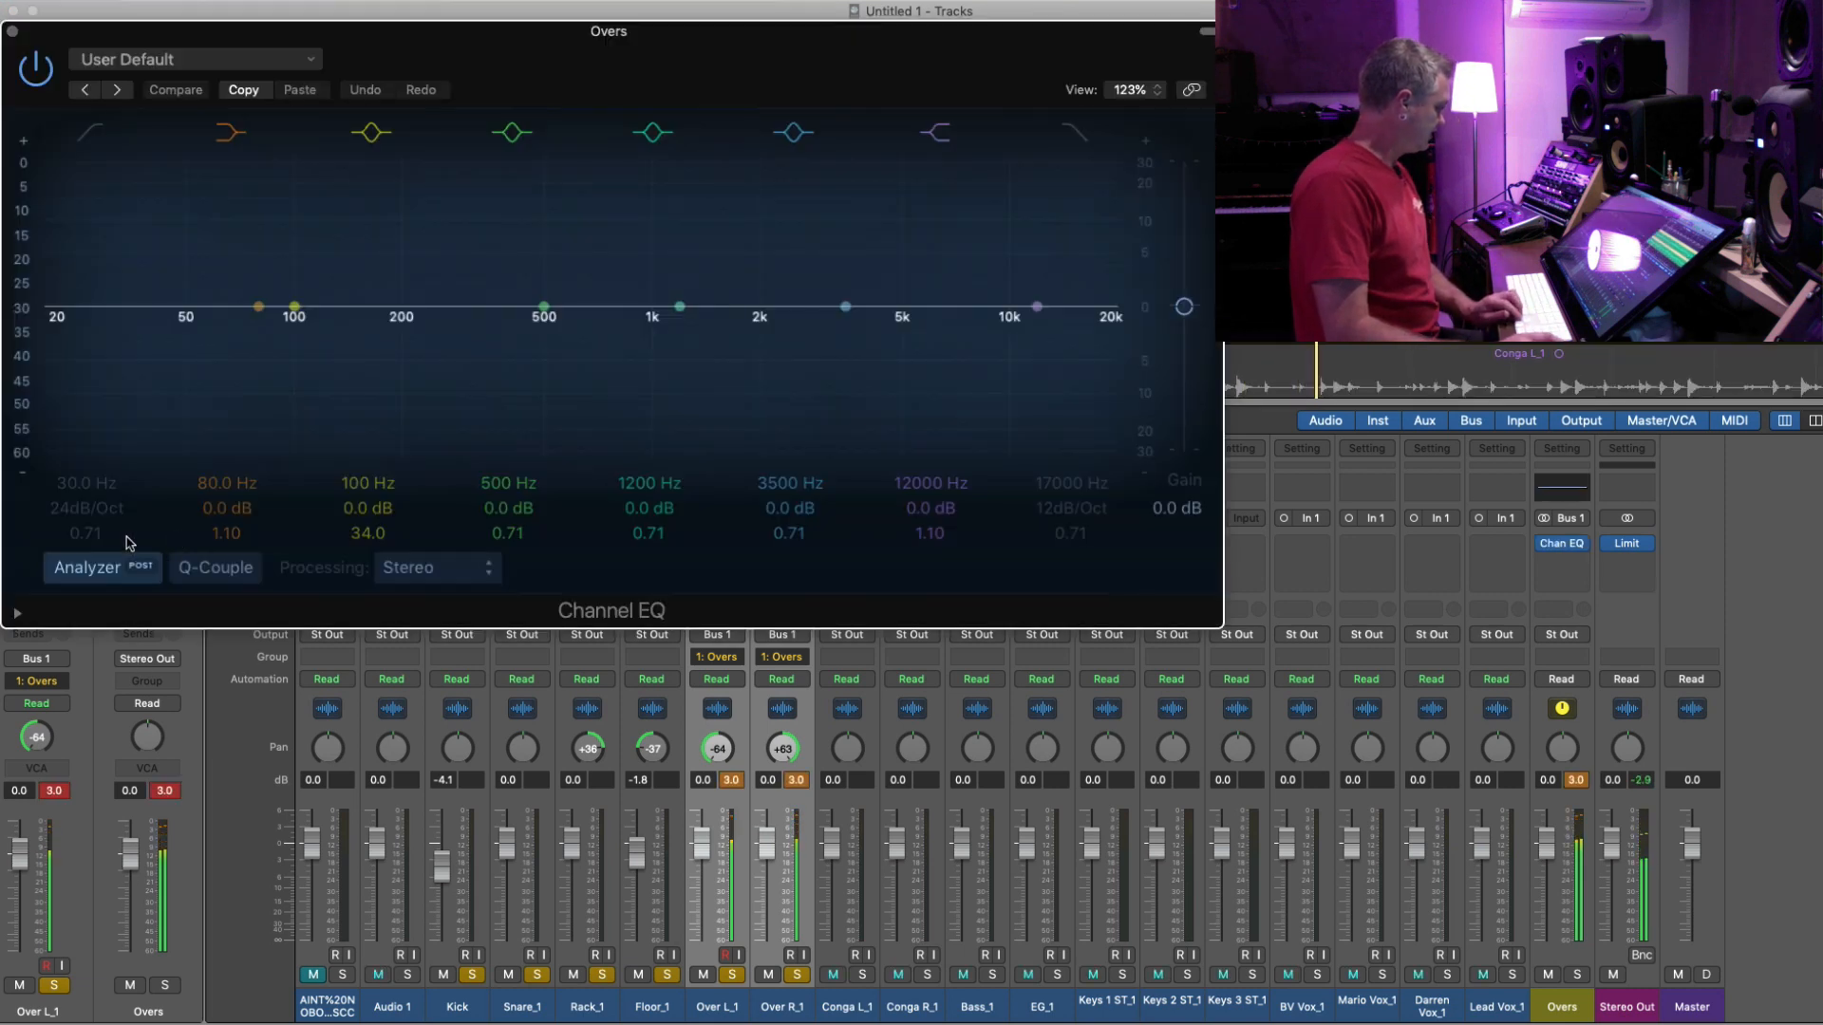
{"action": "left_click", "coordinate": [17, 29]}
{"action": "left_click", "coordinate": [174, 600]}
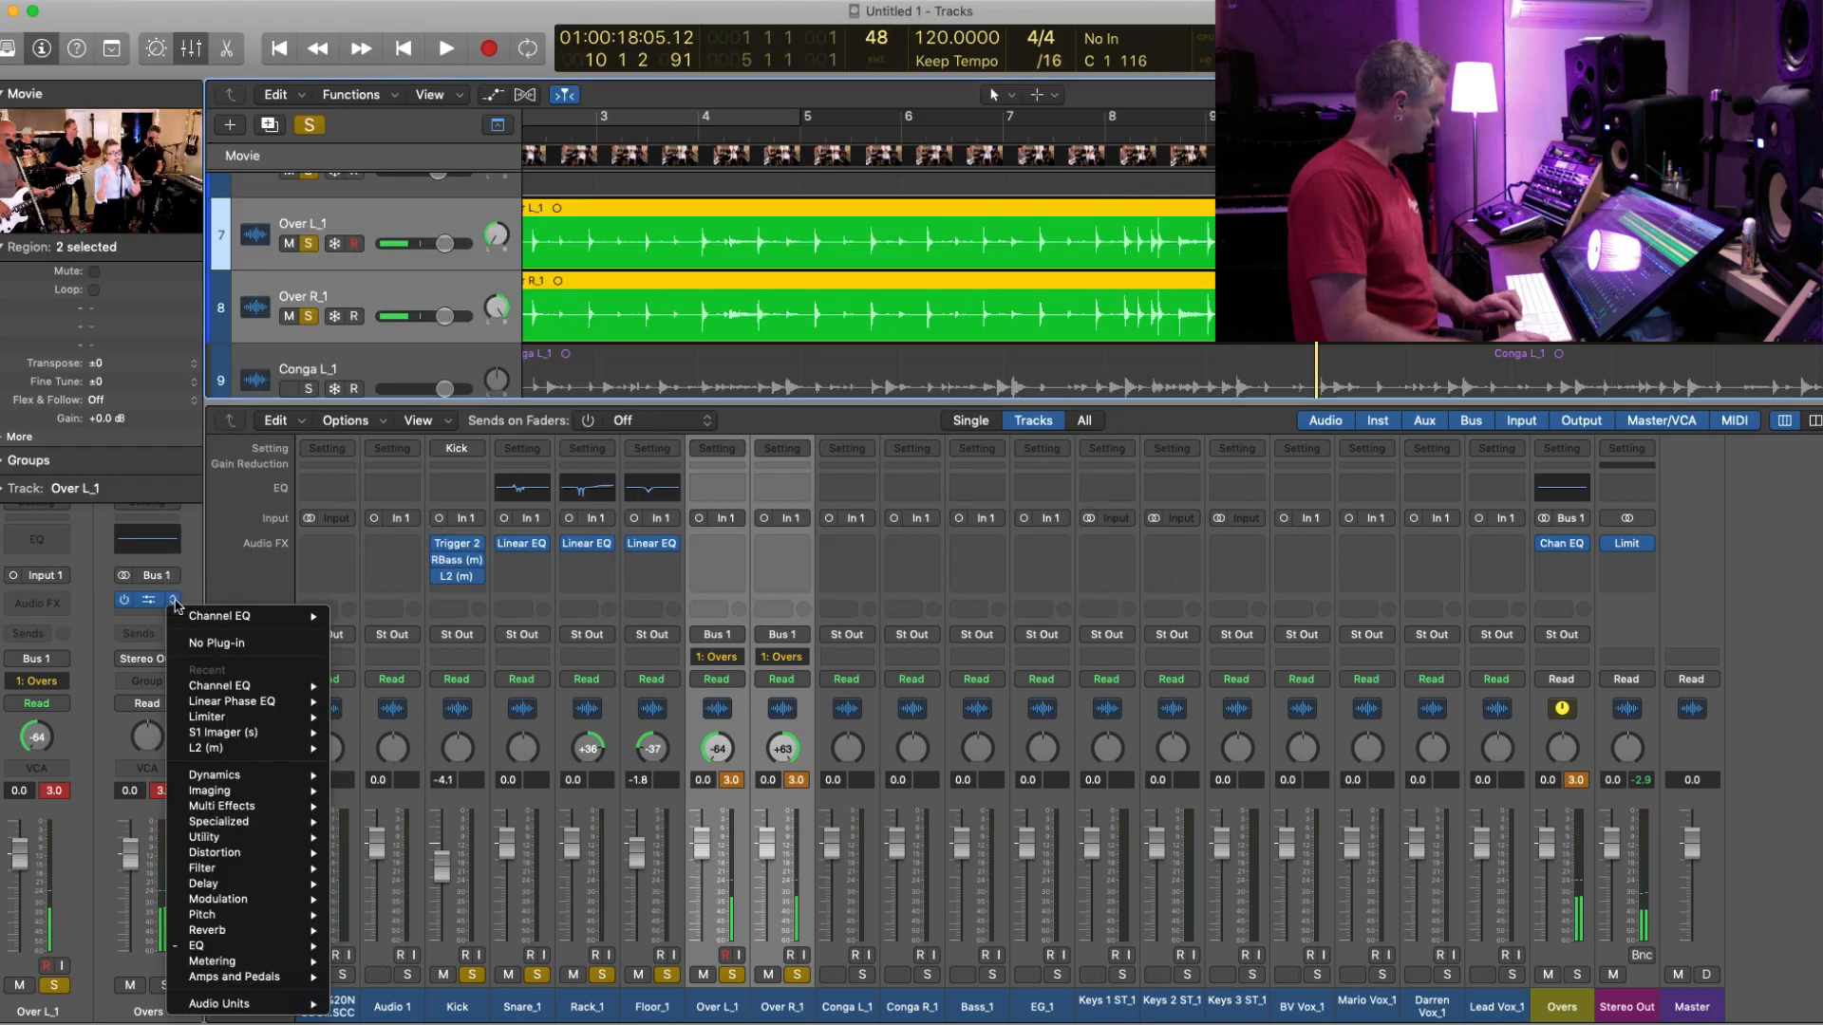
{"action": "mouse_move", "coordinate": [274, 1004]}
{"action": "mouse_move", "coordinate": [492, 990]}
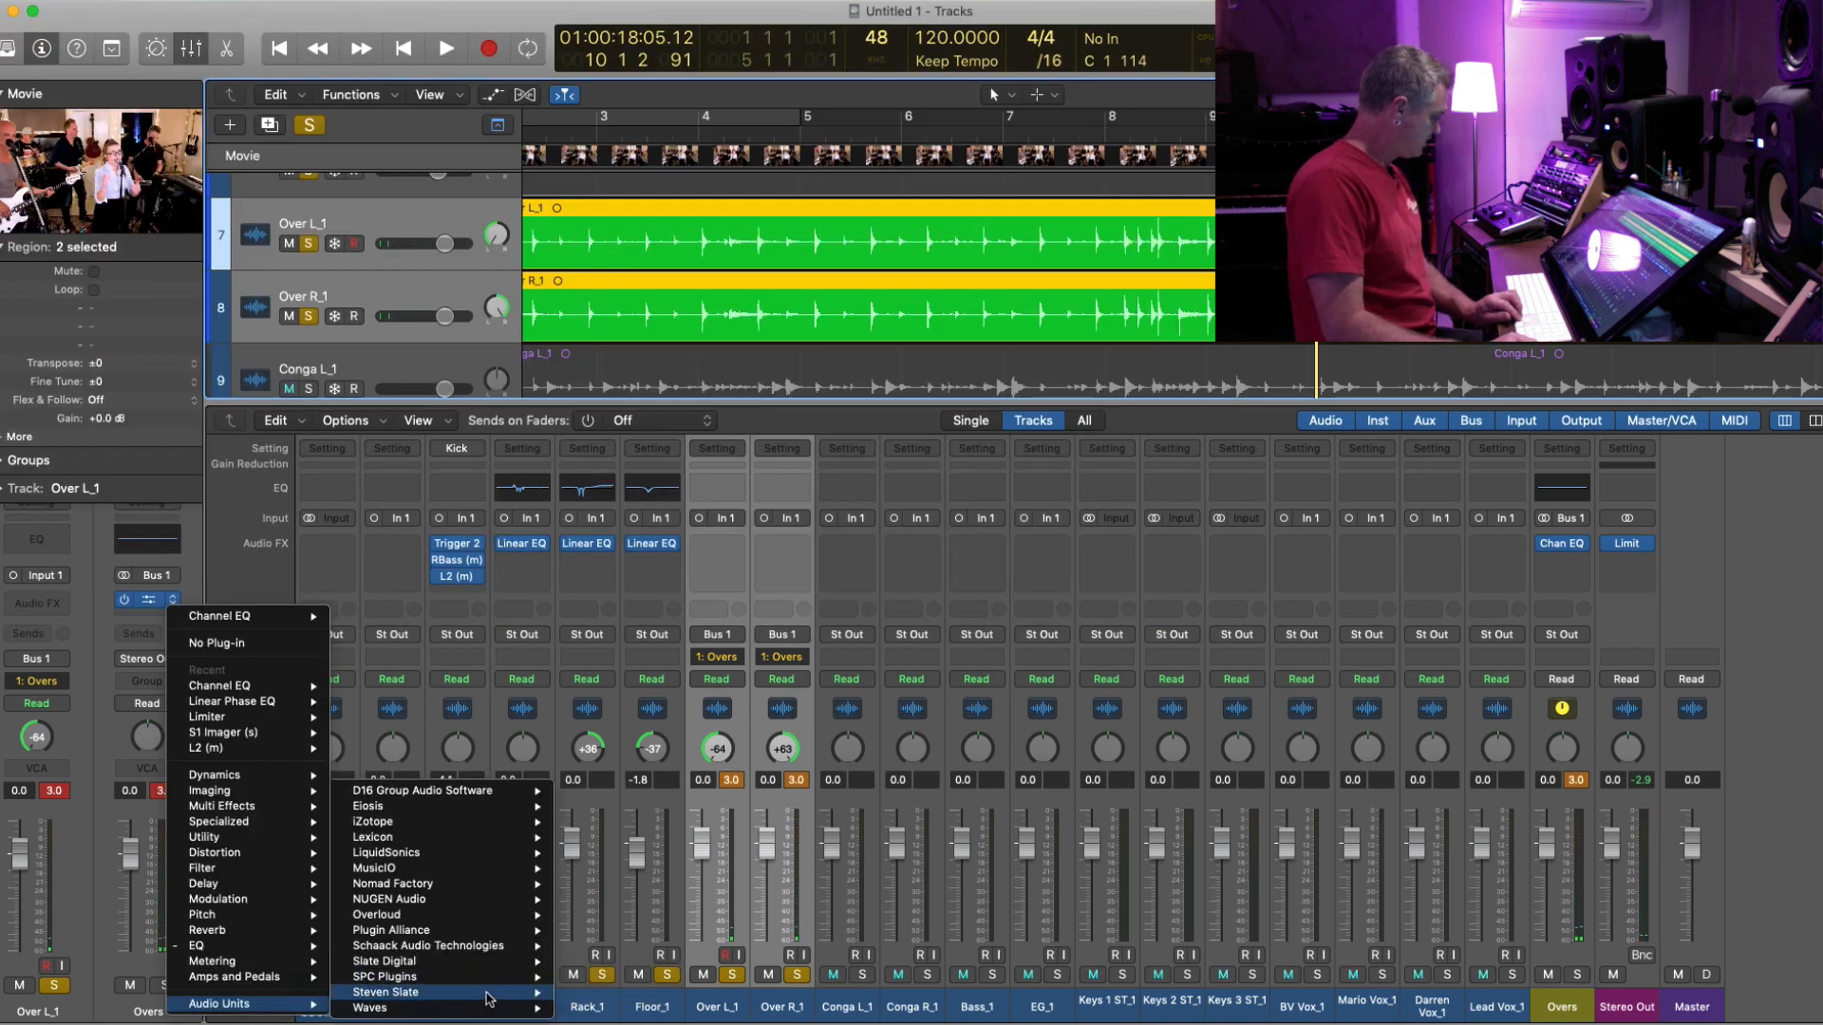
{"action": "mouse_move", "coordinate": [556, 959]}
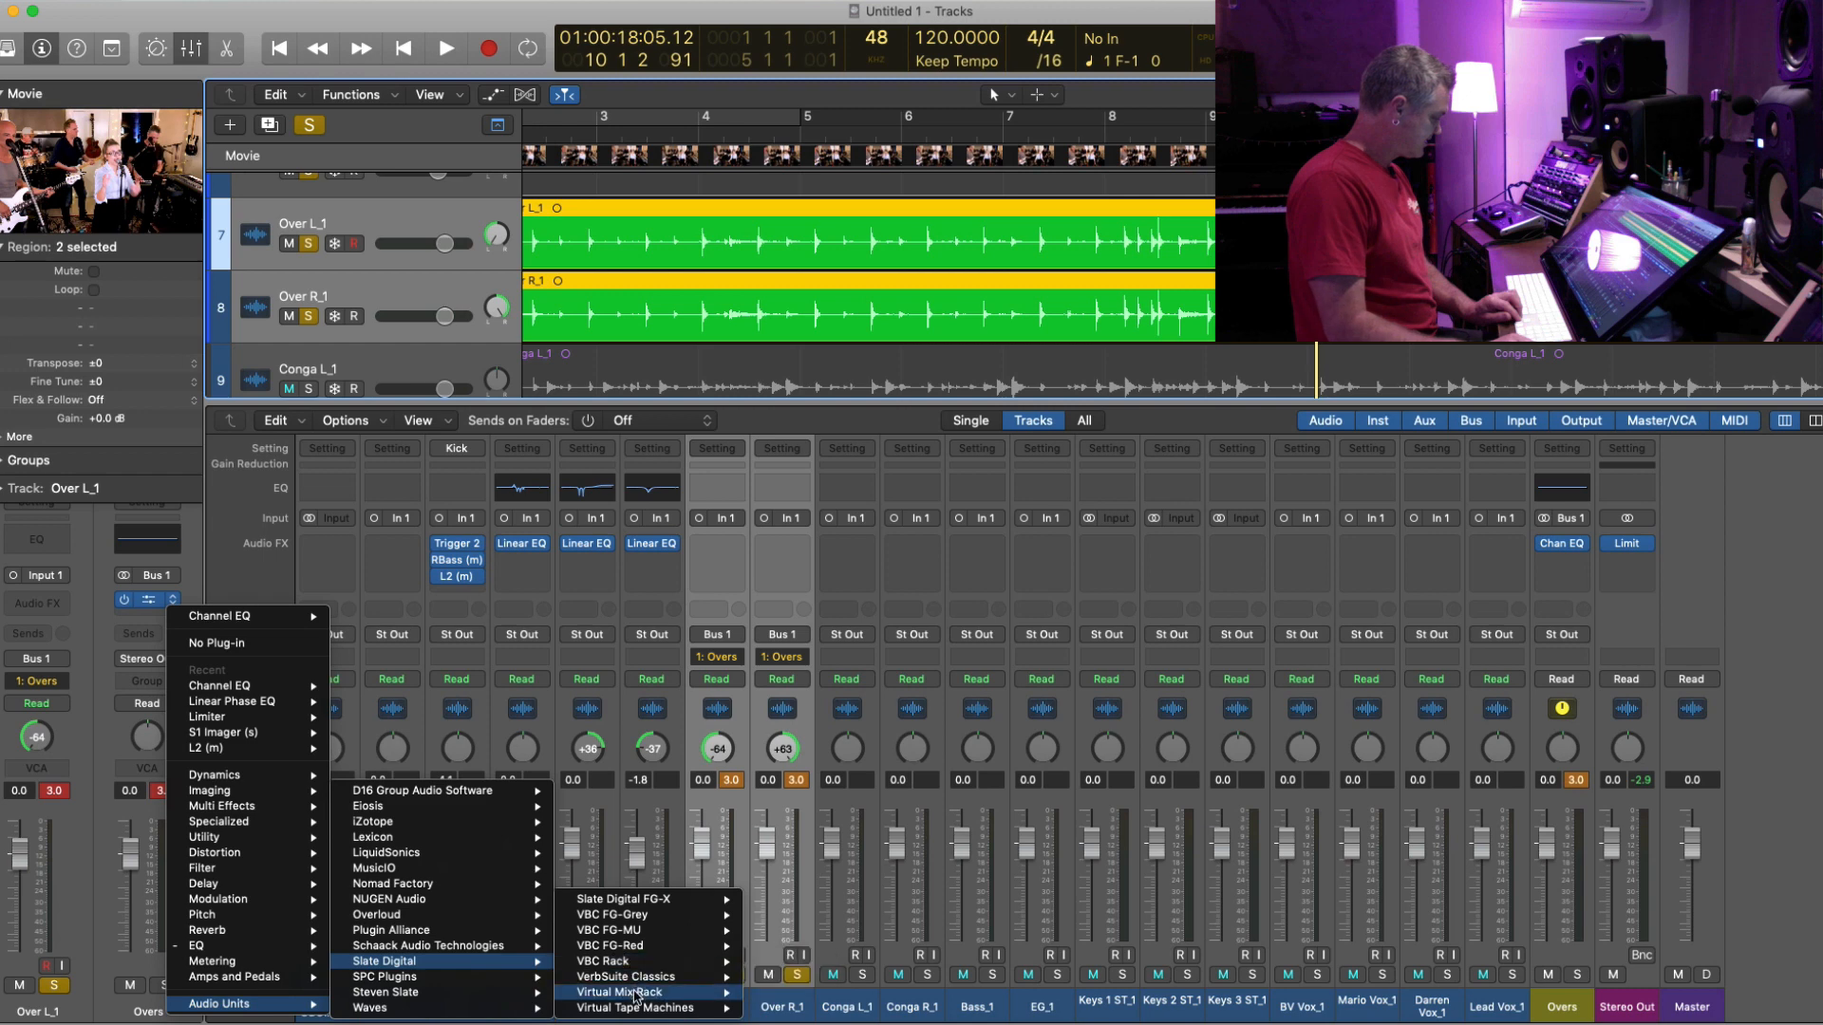
{"action": "mouse_move", "coordinate": [712, 994]}
{"action": "left_click", "coordinate": [794, 994]}
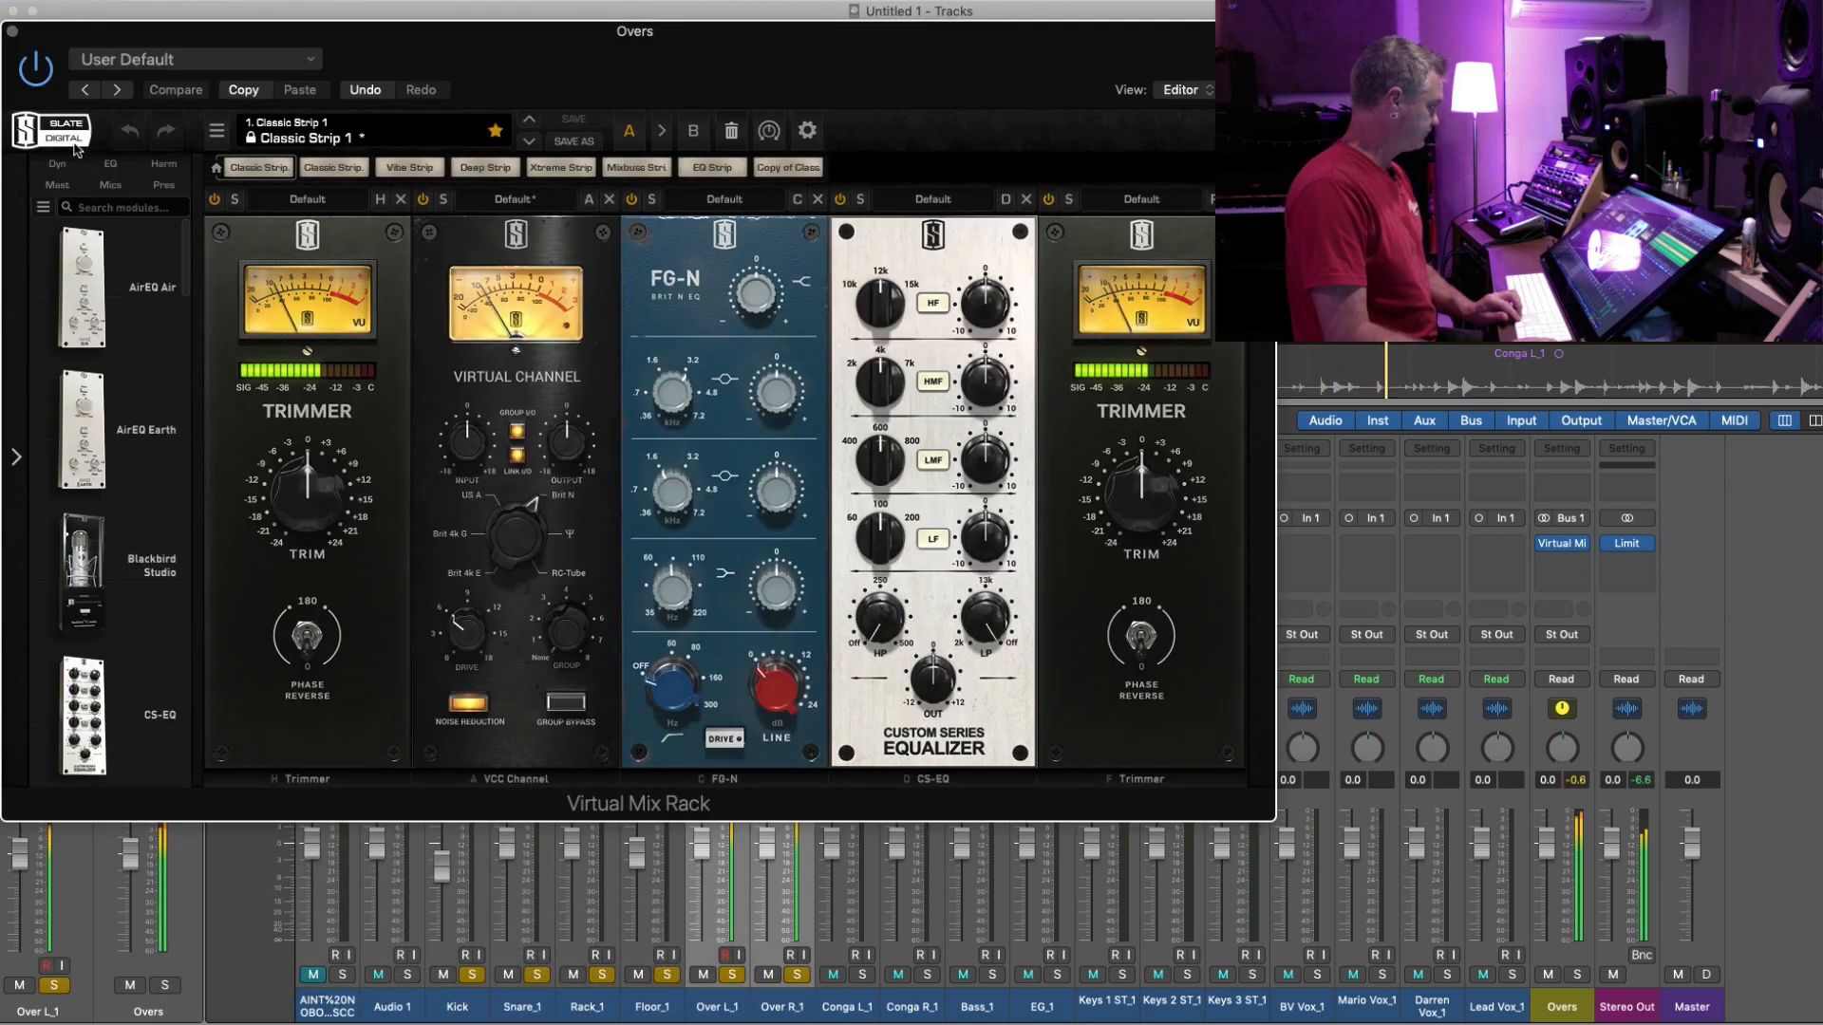
- Add The Monster module to the rack after the CS-EQ and turn on its Punch setting
{"action": "scroll", "coordinate": [130, 520], "scroll_direction": "down", "scroll_amount": 4}
{"action": "scroll", "coordinate": [130, 520], "scroll_direction": "down", "scroll_amount": 10}
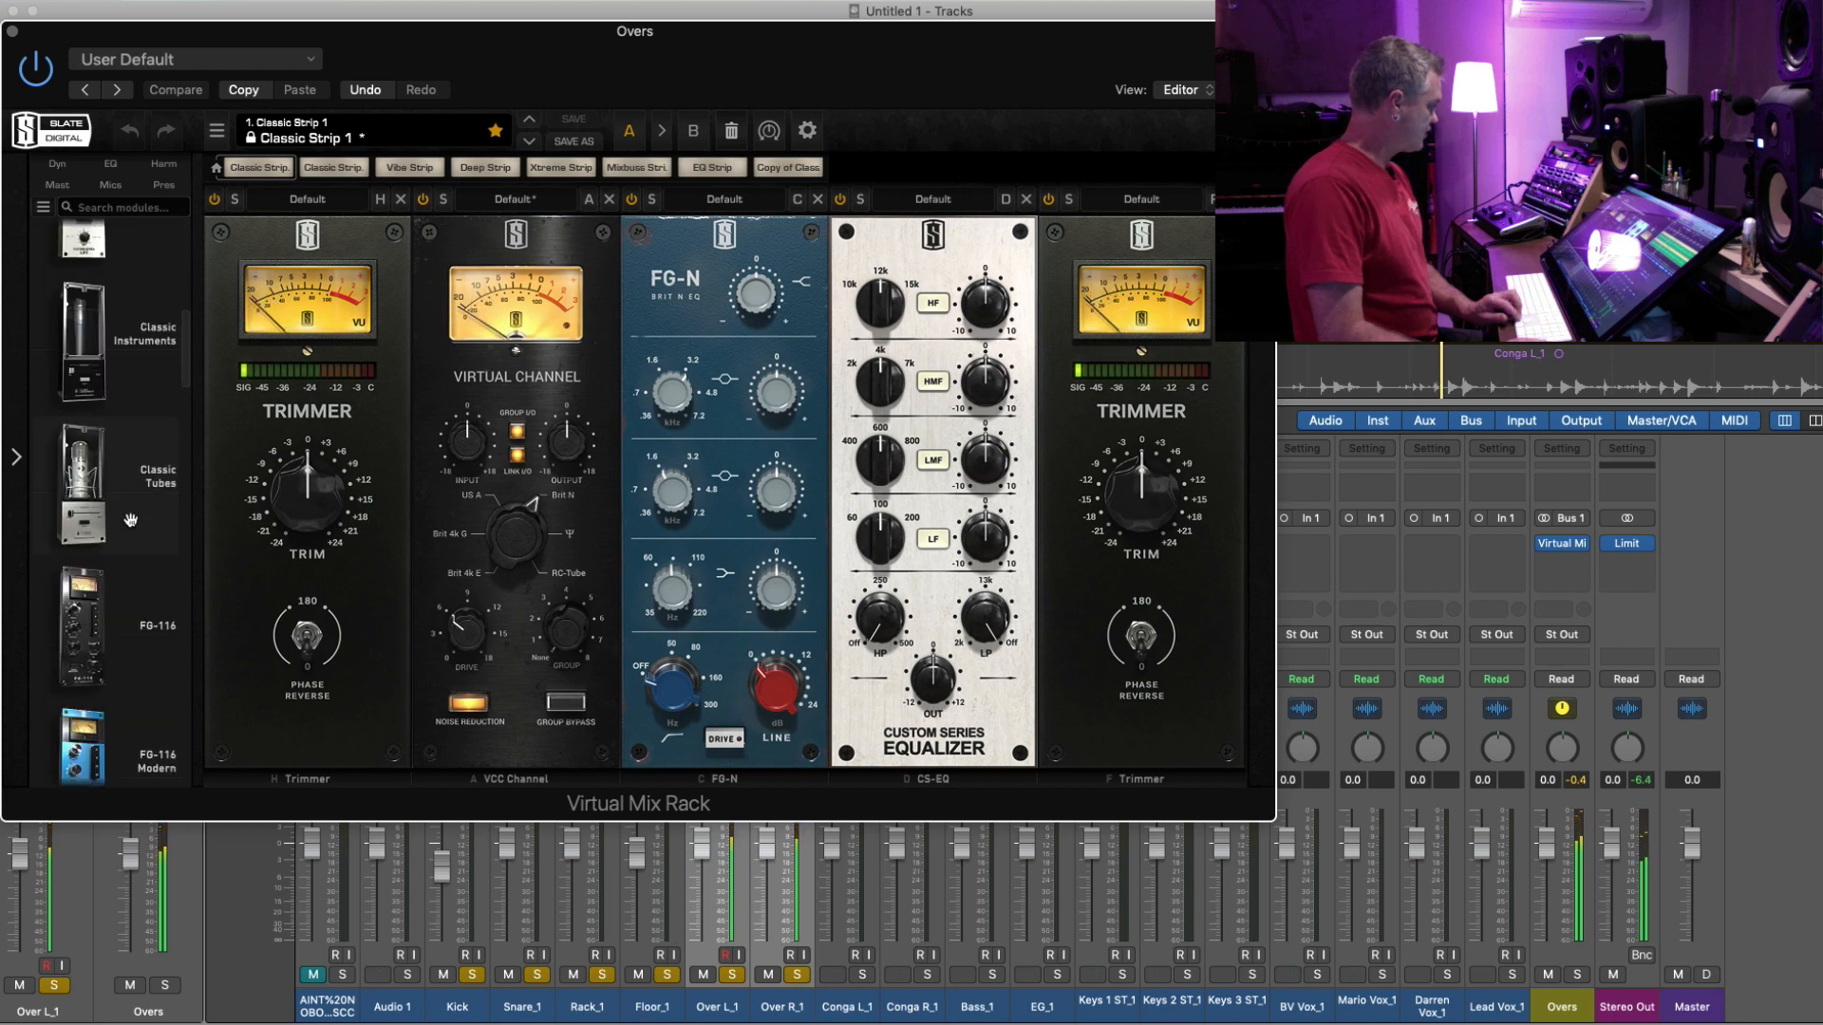
{"action": "scroll", "coordinate": [131, 521], "scroll_direction": "down", "scroll_amount": 8}
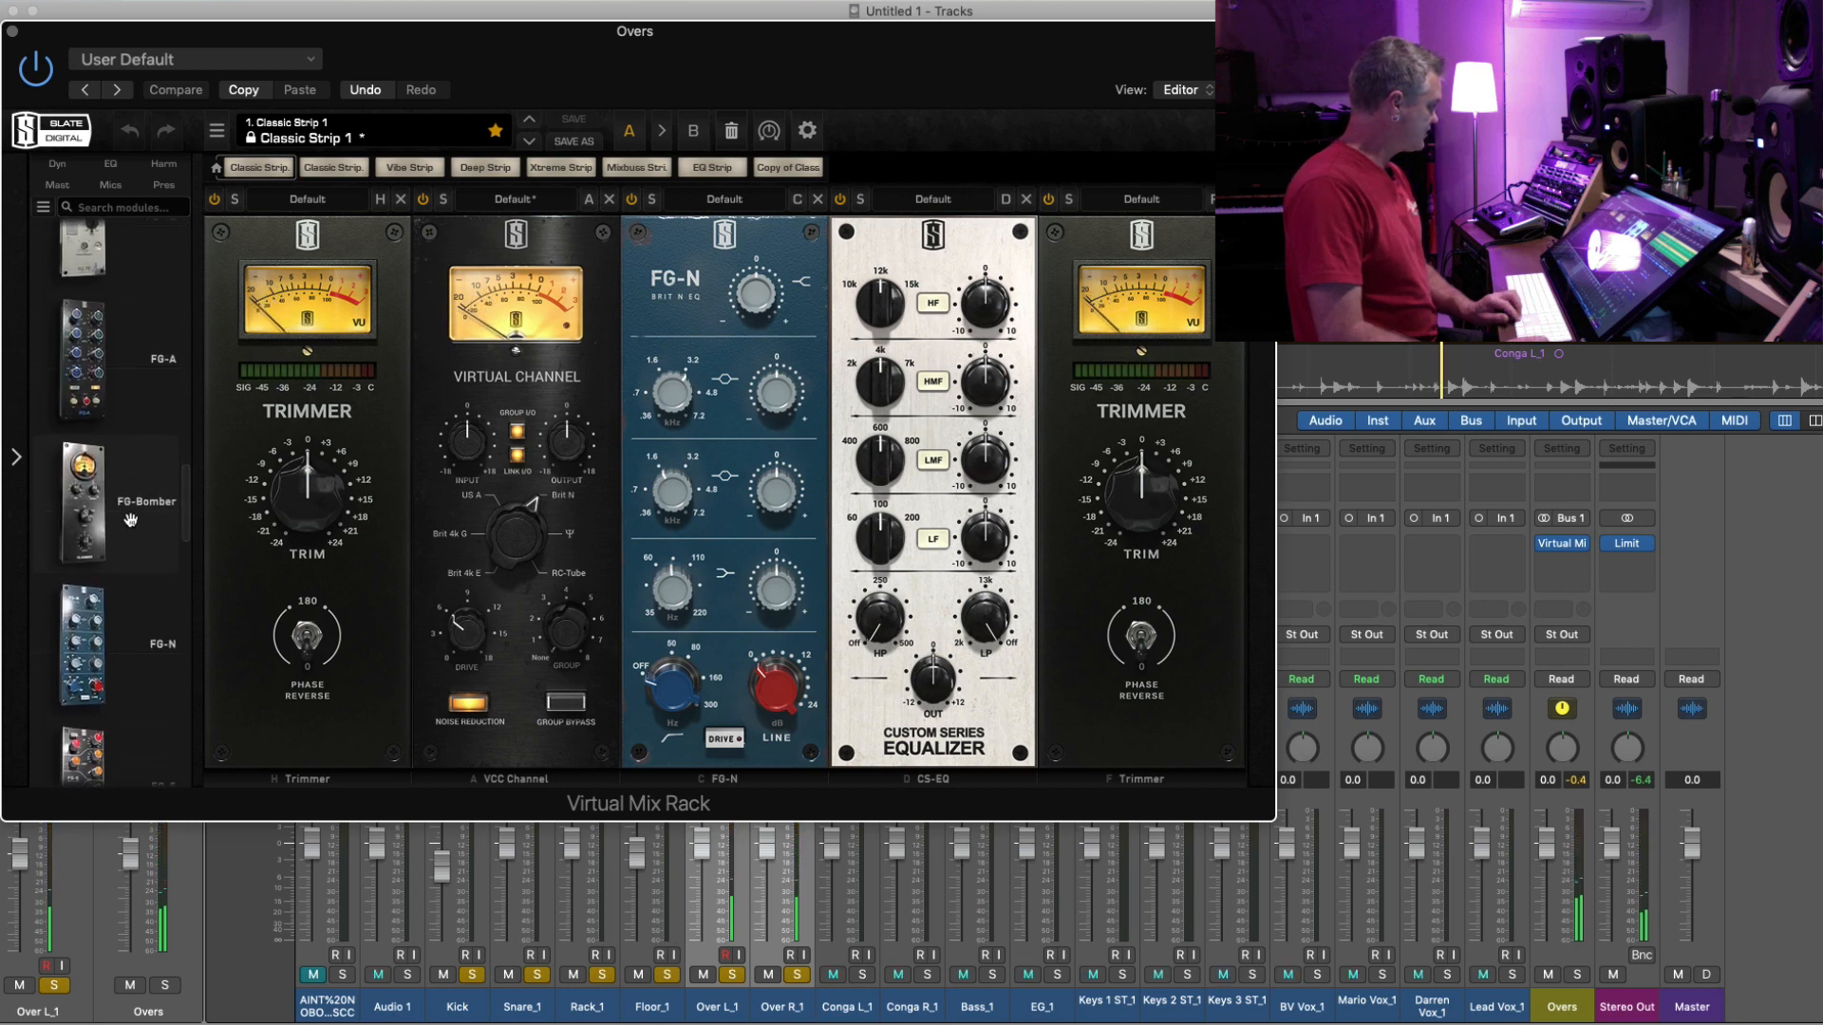
{"action": "scroll", "coordinate": [111, 521], "scroll_direction": "down", "scroll_amount": 8}
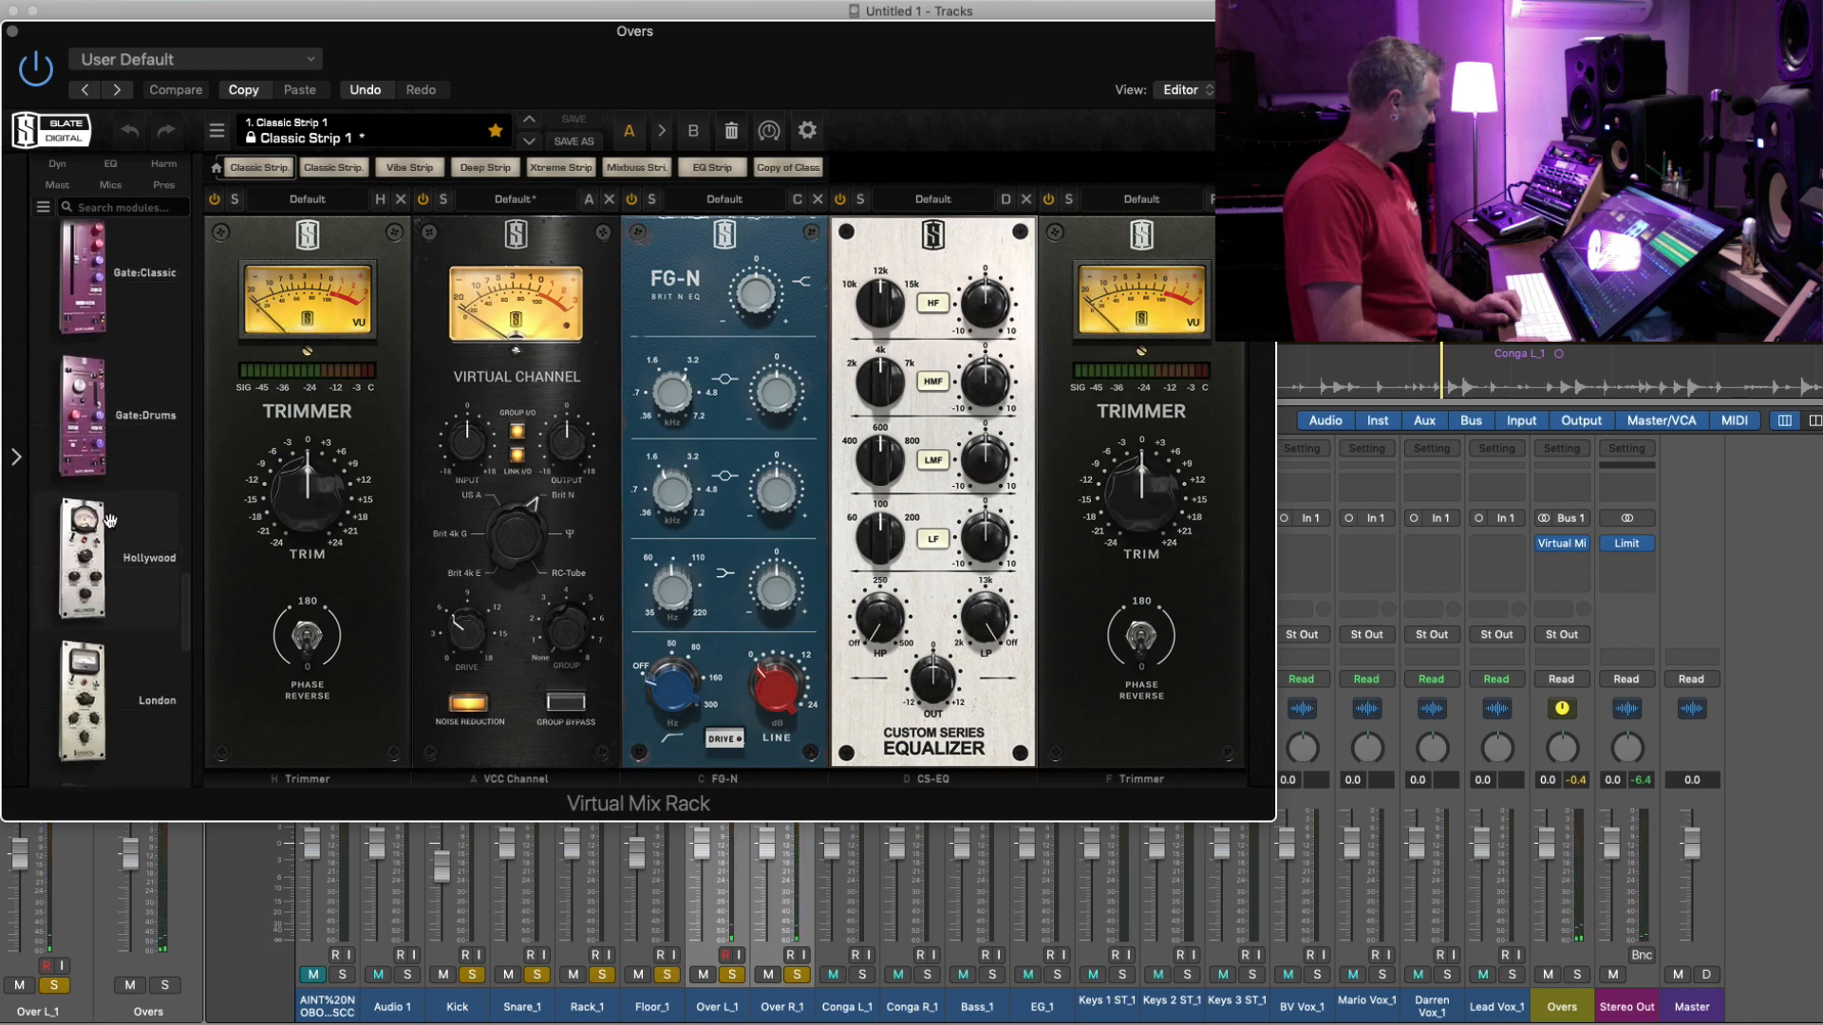
{"action": "scroll", "coordinate": [110, 520], "scroll_direction": "down", "scroll_amount": 5}
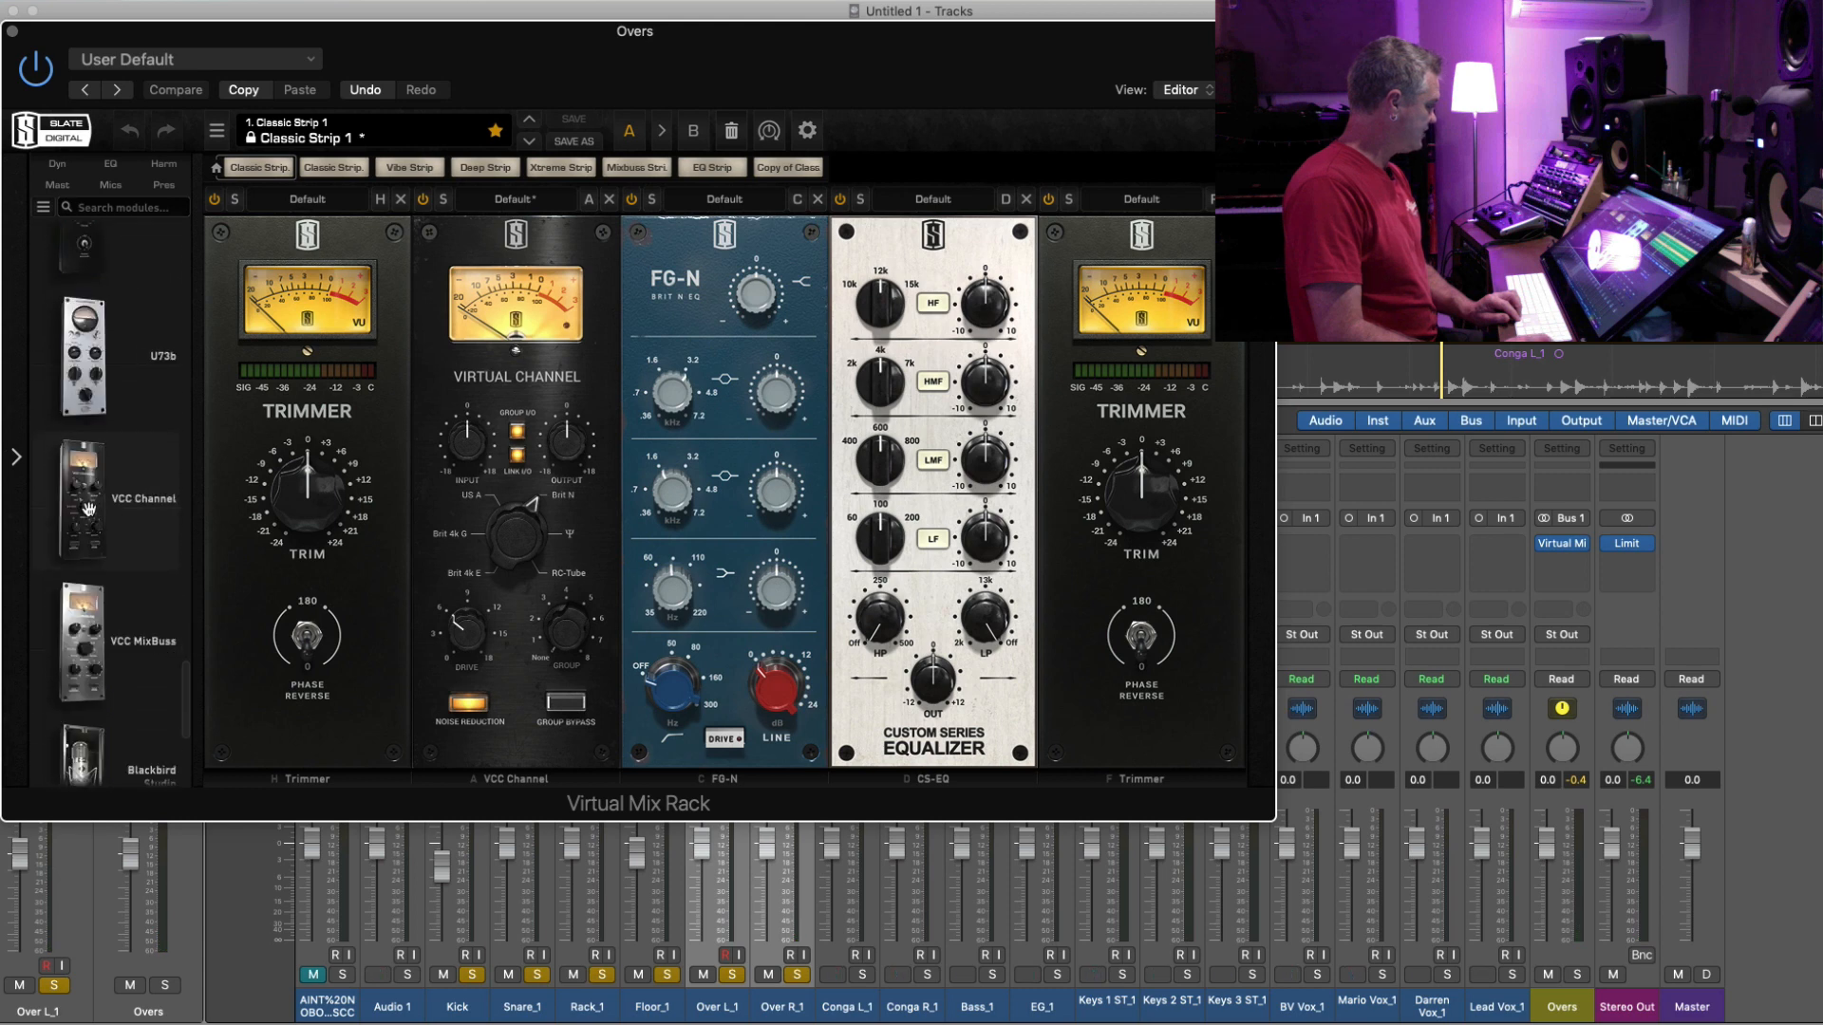
{"action": "scroll", "coordinate": [94, 415], "scroll_direction": "up", "scroll_amount": 5}
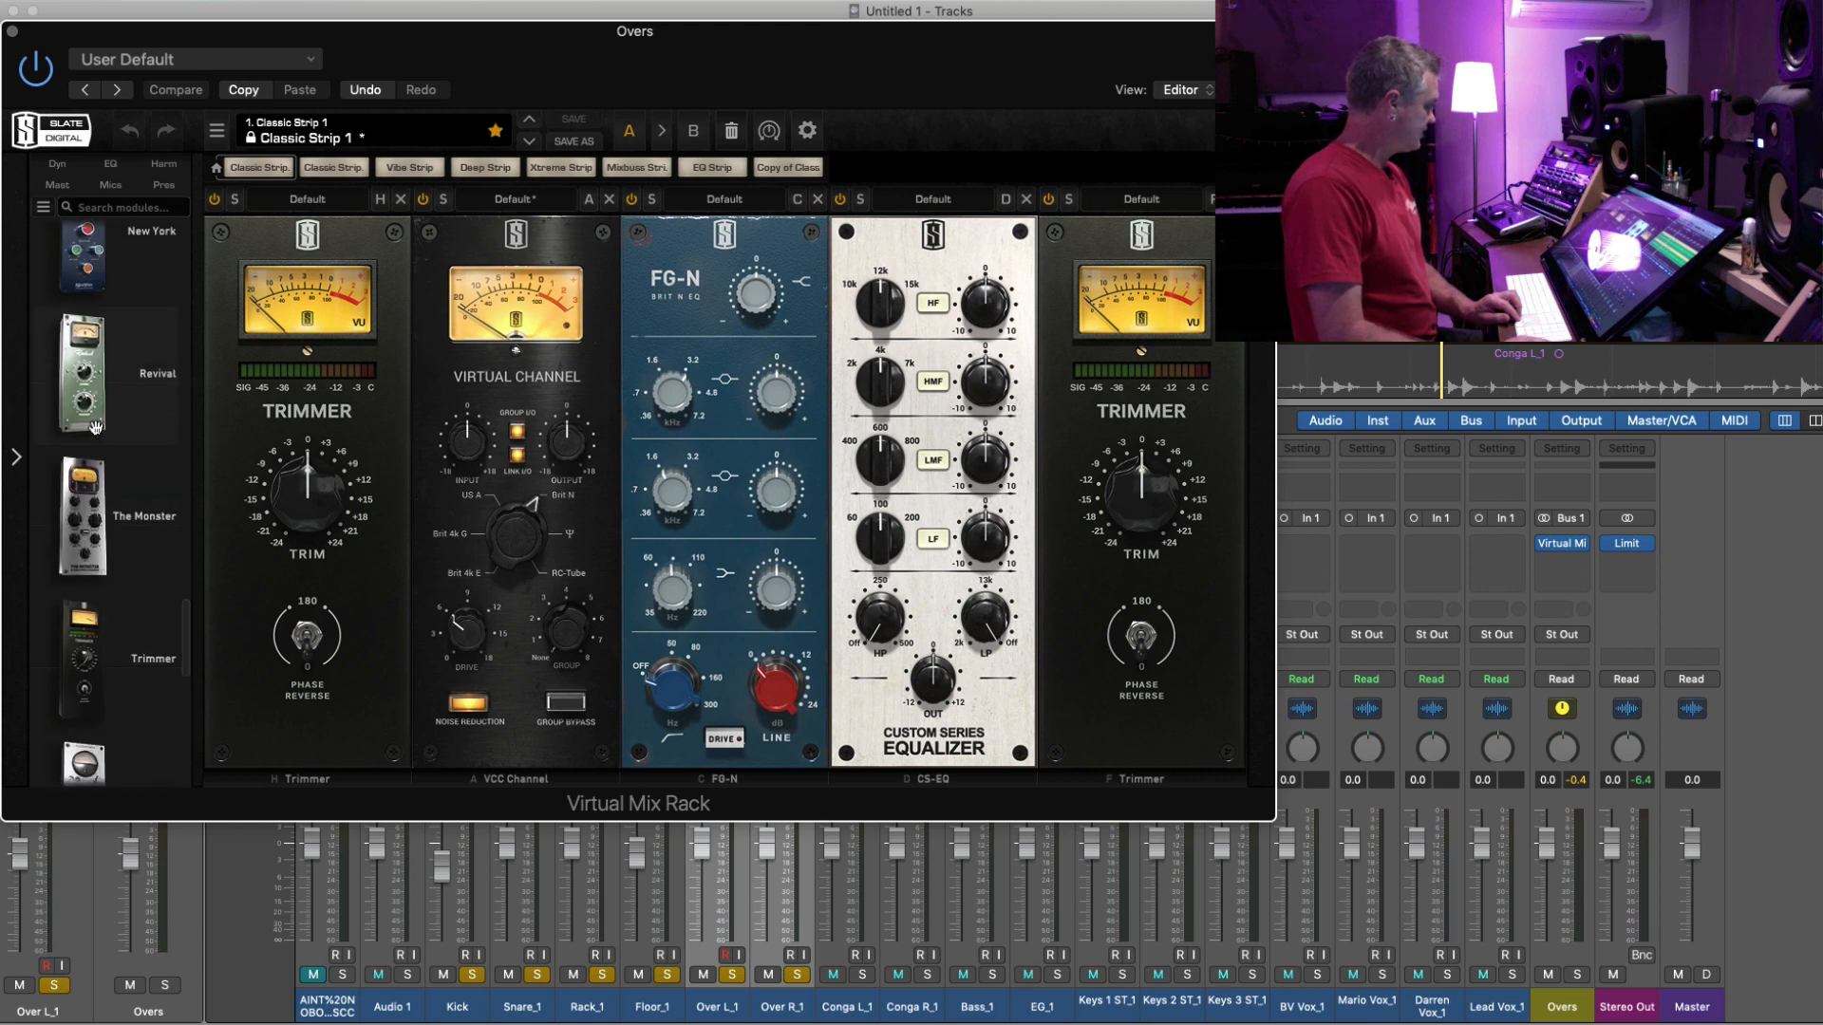
{"action": "left_click_drag", "start_coordinate": [71, 528], "coordinate": [1076, 538]}
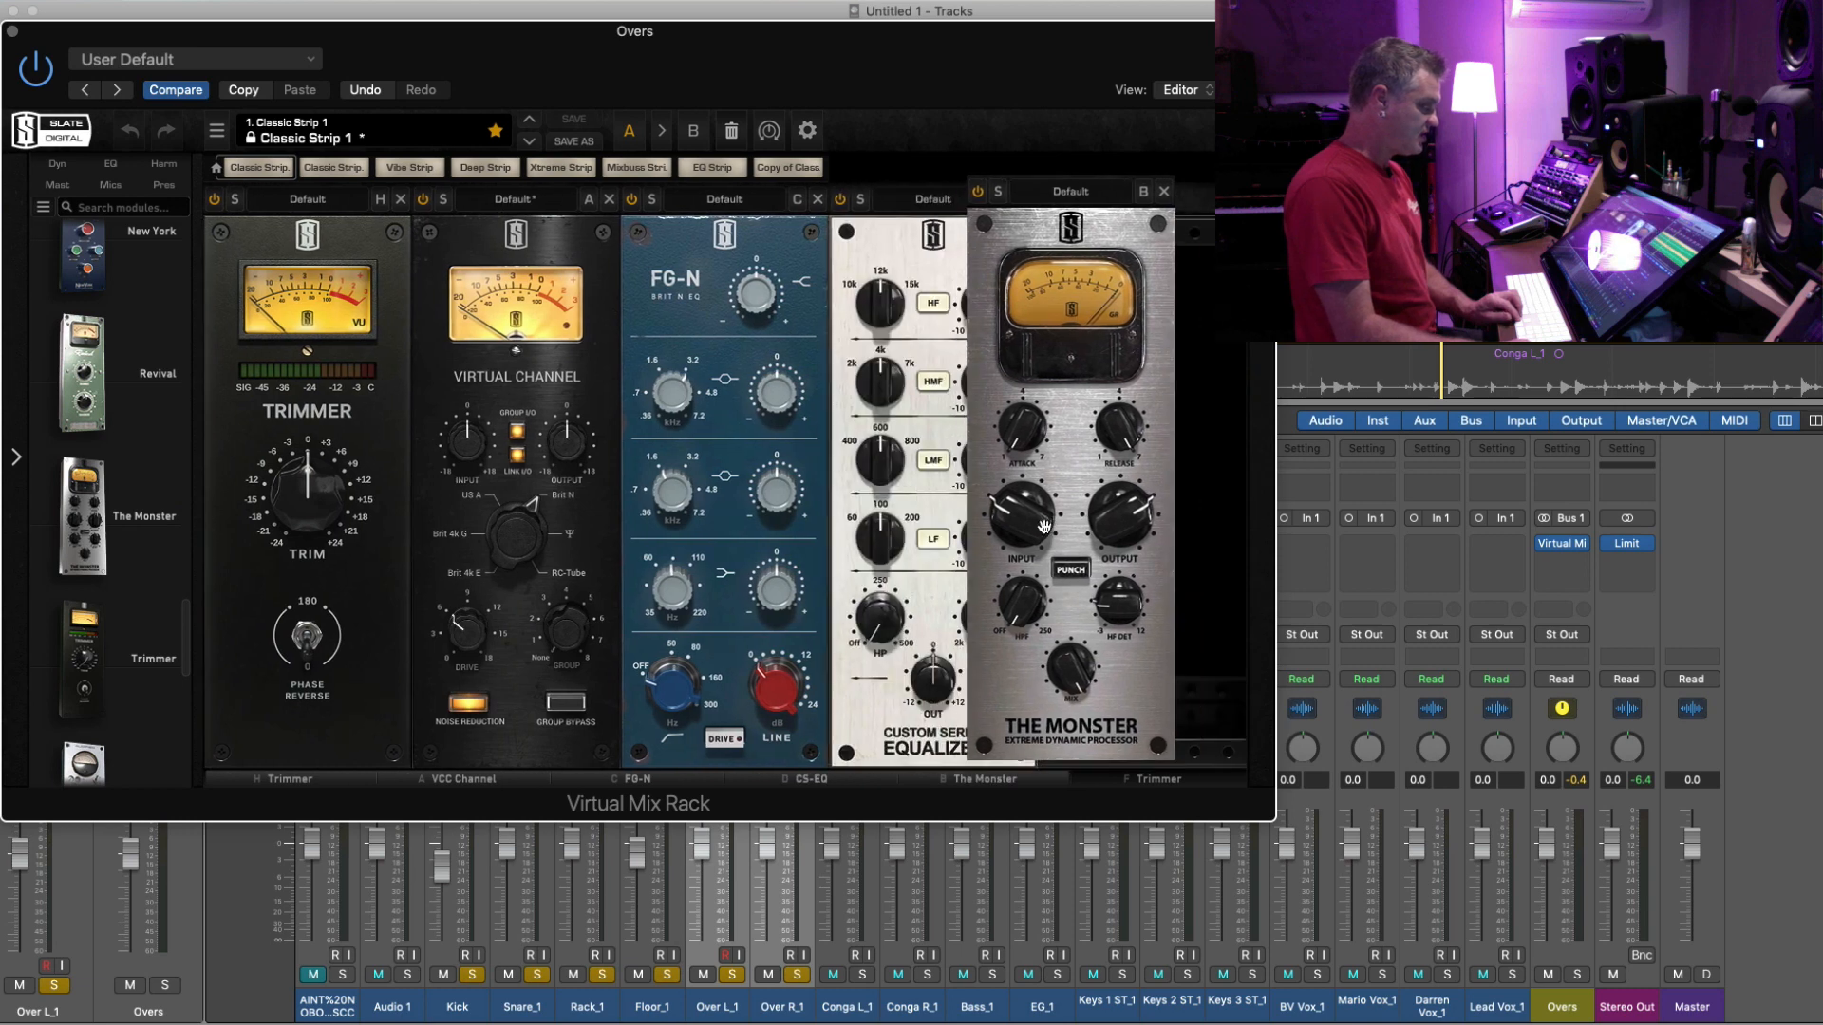
{"action": "left_click", "coordinate": [1146, 574]}
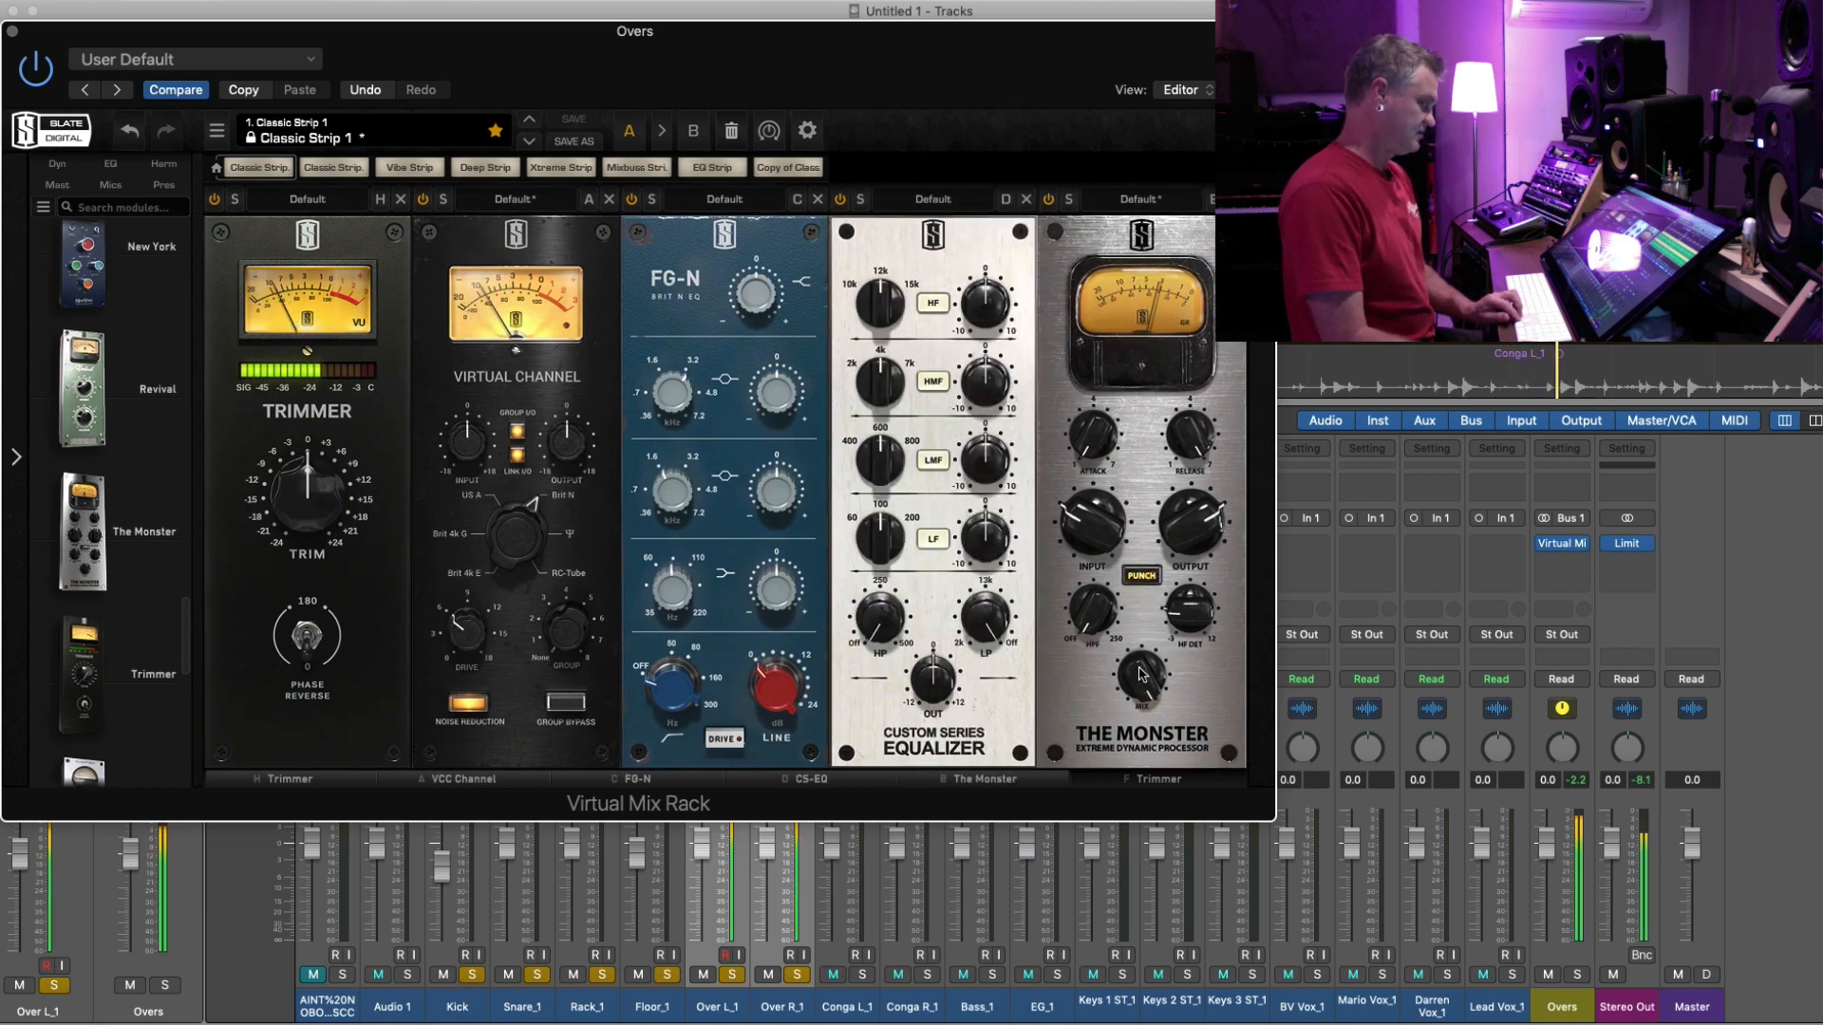
- Try The Monster's mix at 0%, reset it and lower it to a partial blend, and check the CS-EQ's HF gain
{"action": "left_click_drag", "start_coordinate": [1150, 685], "coordinate": [1136, 997]}
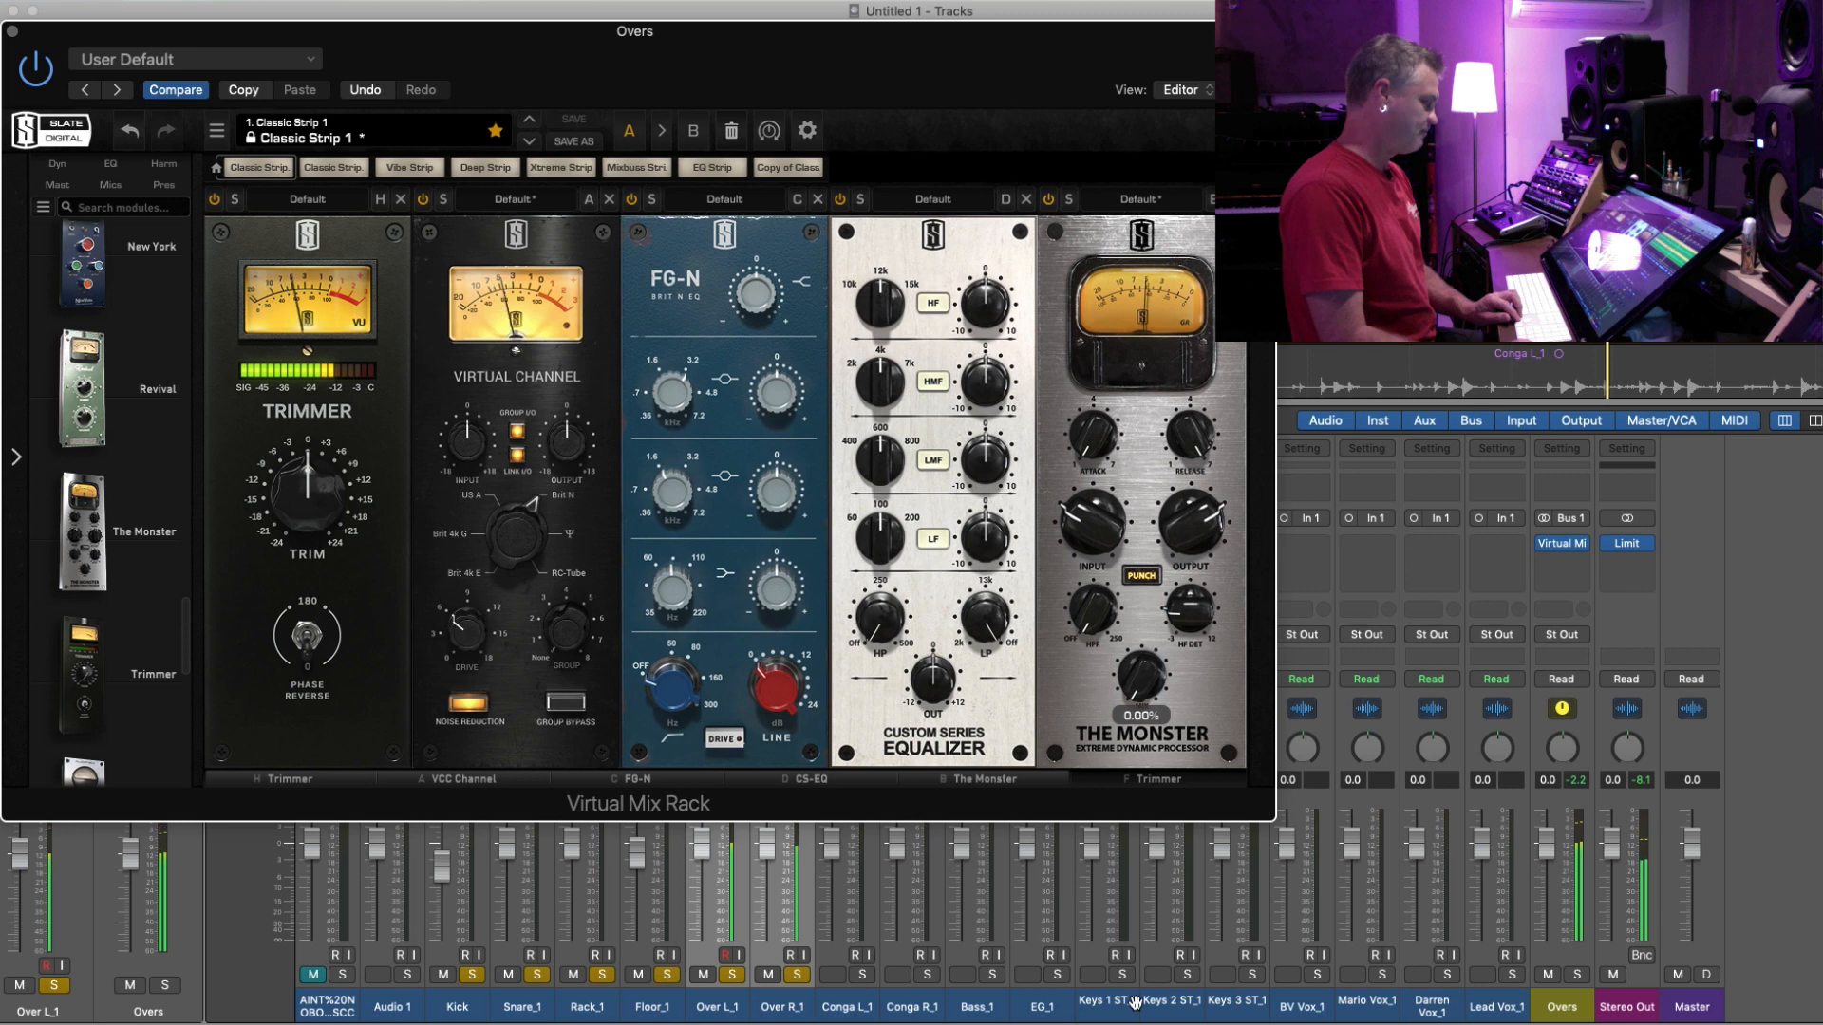
{"action": "double_click", "coordinate": [1137, 675]}
{"action": "left_click_drag", "start_coordinate": [1136, 675], "coordinate": [1128, 753]}
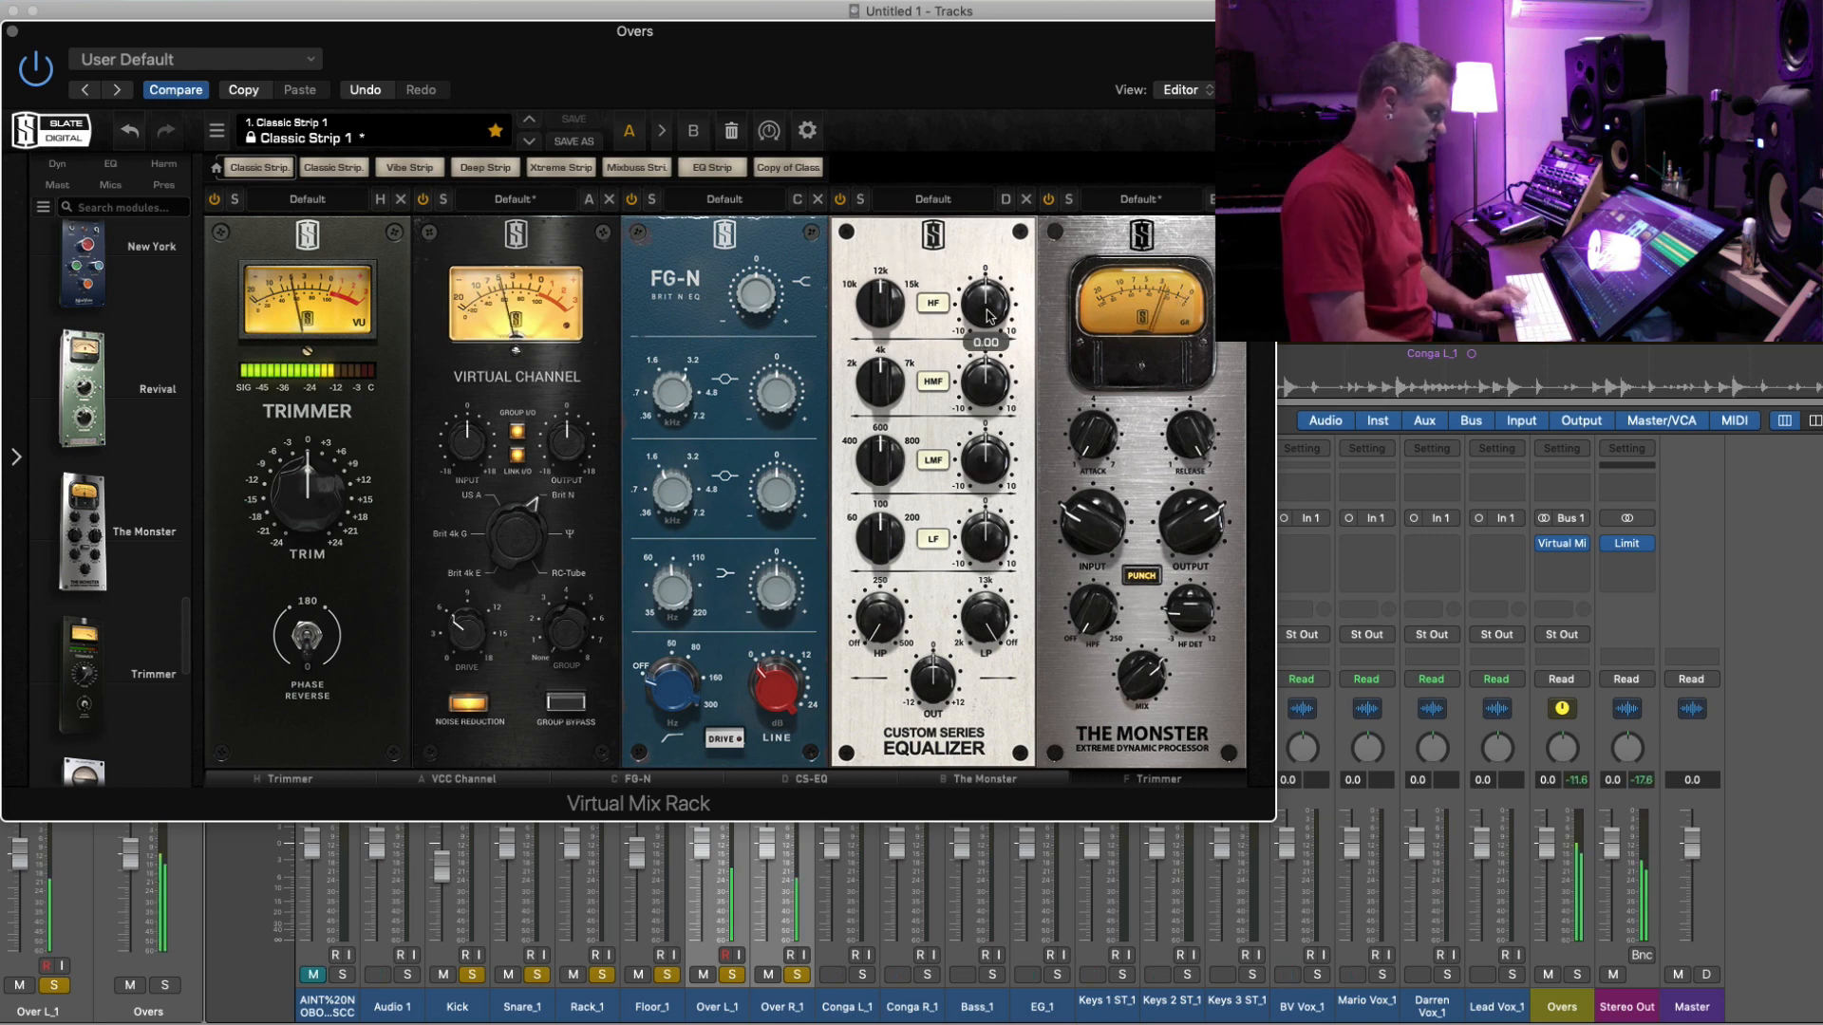
{"action": "mouse_move", "coordinate": [987, 313]}
{"action": "left_mouse_down"}
{"action": "mouse_move", "coordinate": [985, 221]}
{"action": "mouse_move", "coordinate": [986, 313]}
{"action": "left_mouse_up"}
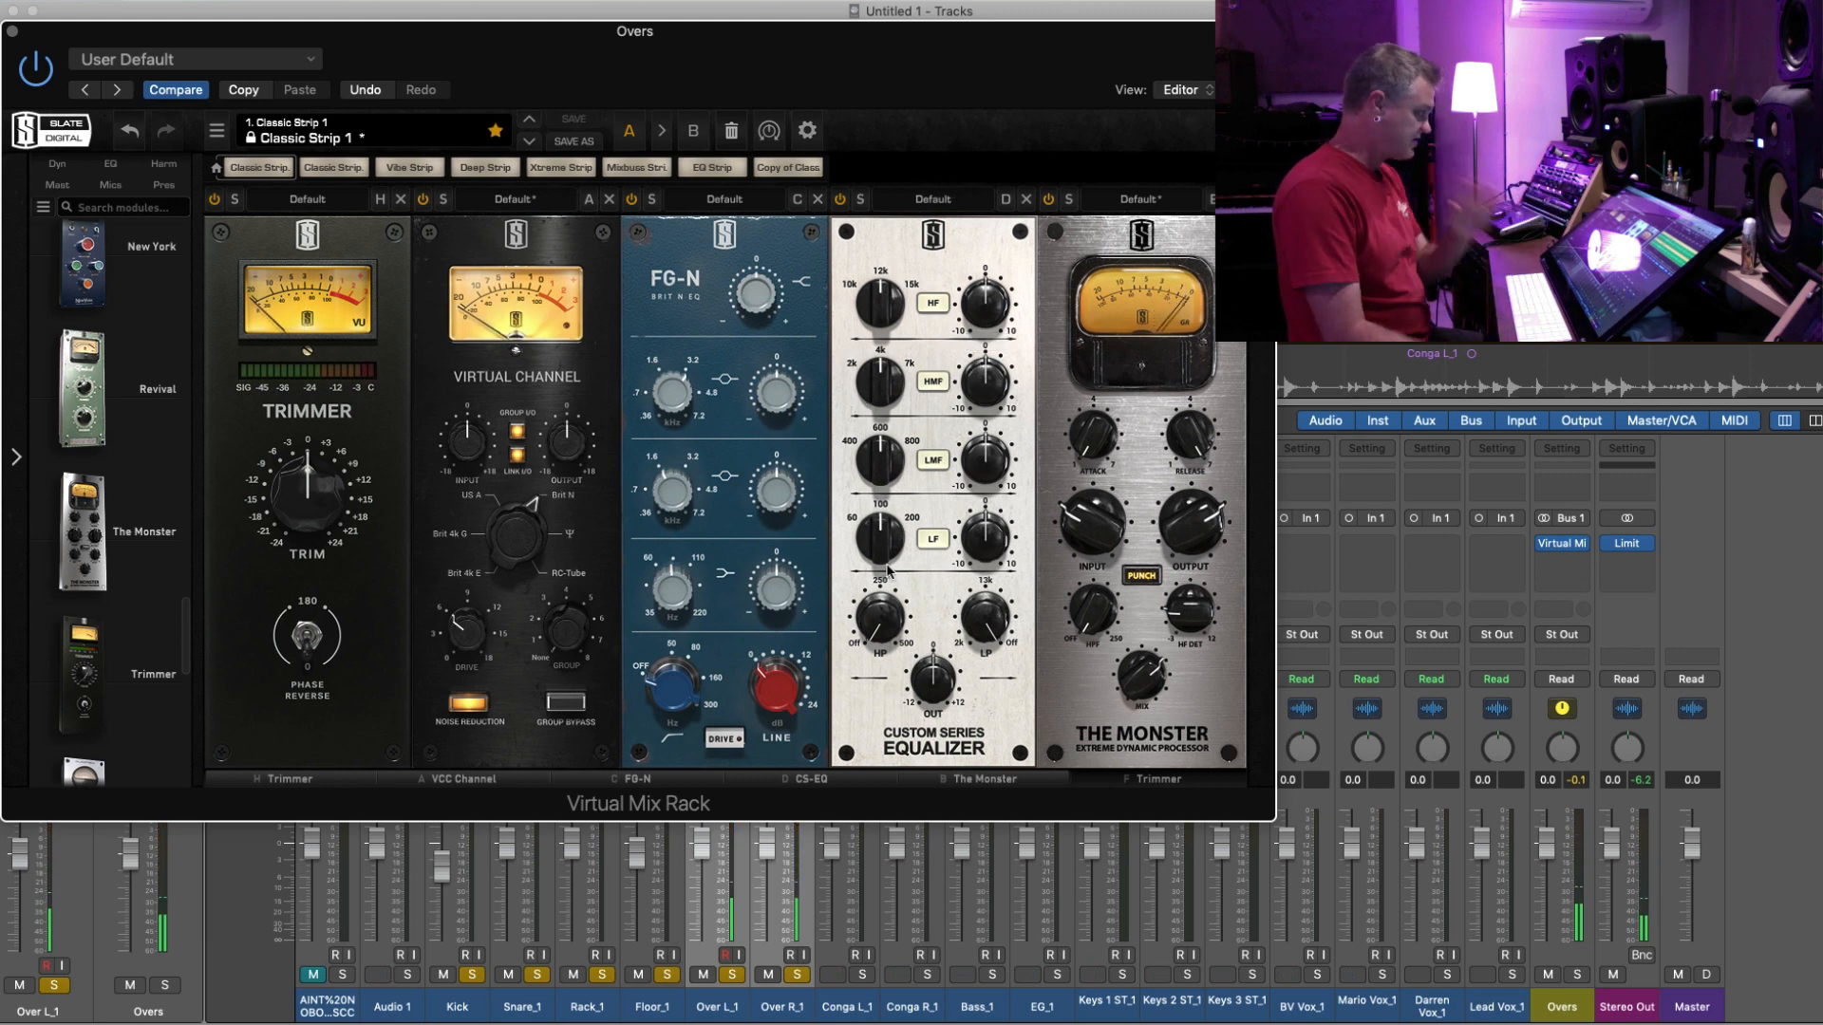
{"action": "mouse_move", "coordinate": [888, 569]}
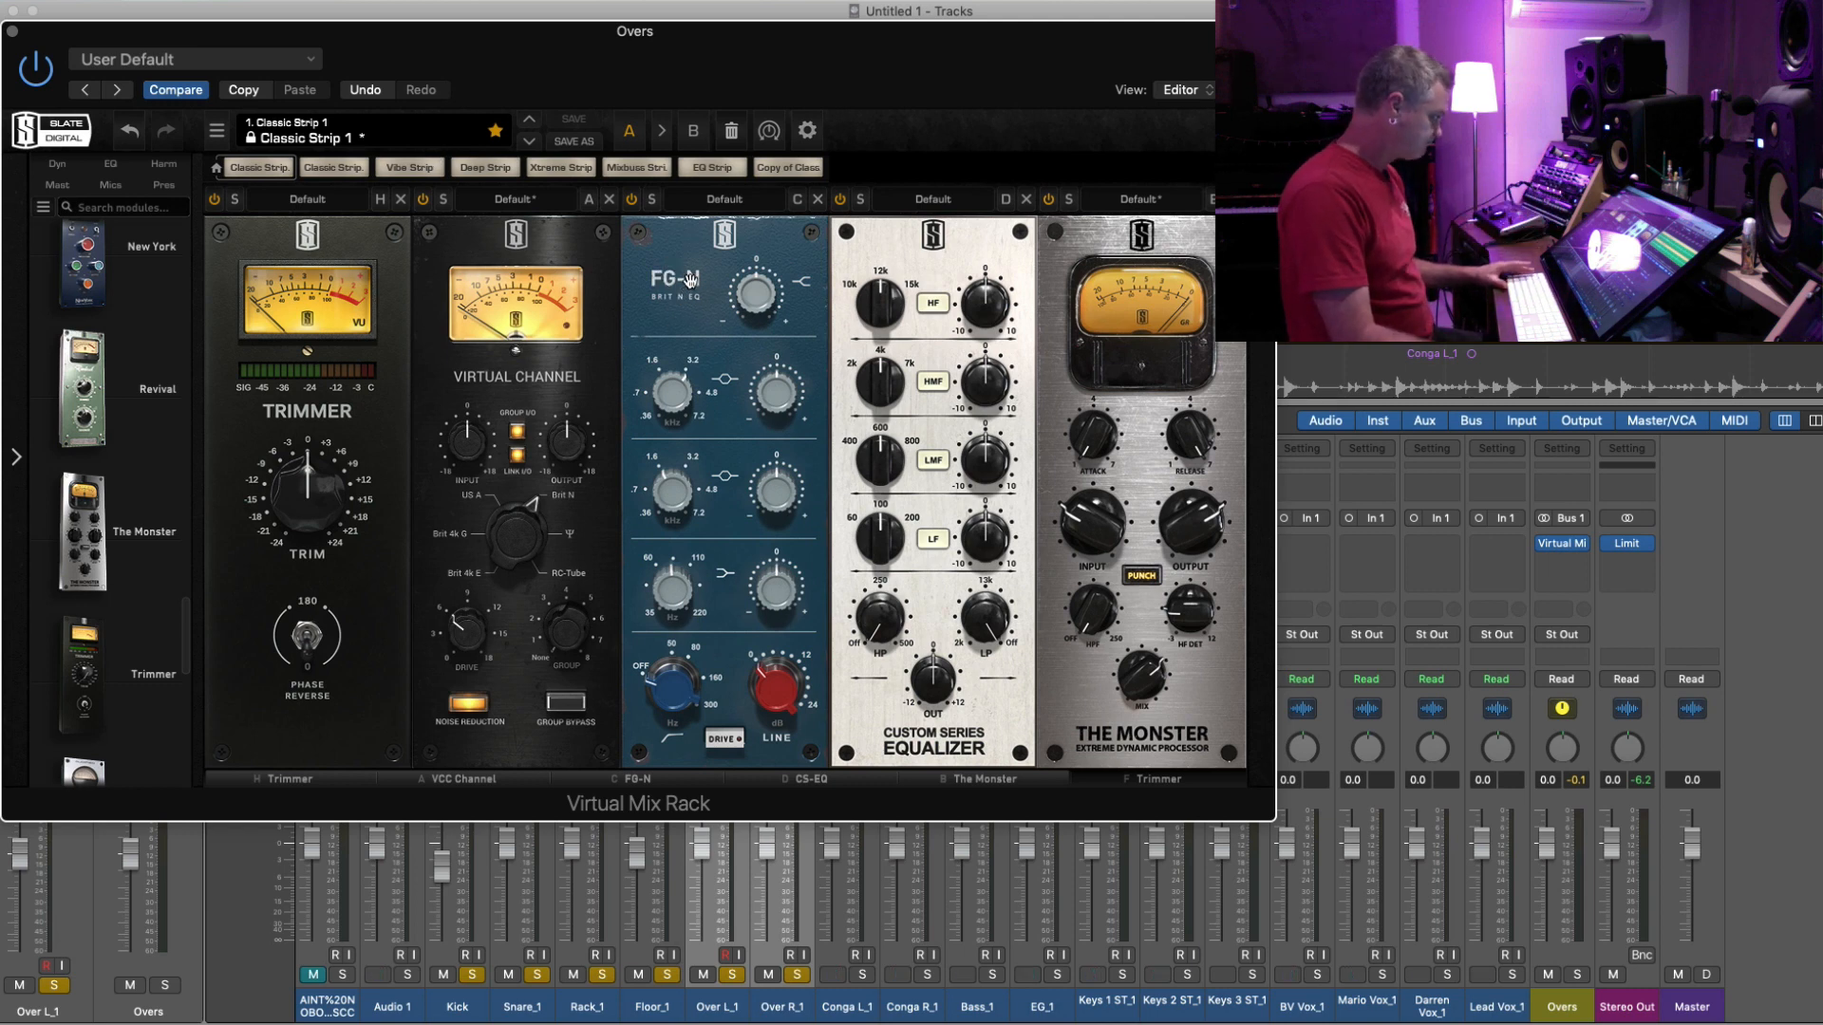
- Add the FG-S equalizer module to the rack between the VCC Channel and the FG-N
{"action": "scroll", "coordinate": [87, 534], "scroll_direction": "down", "scroll_amount": 15}
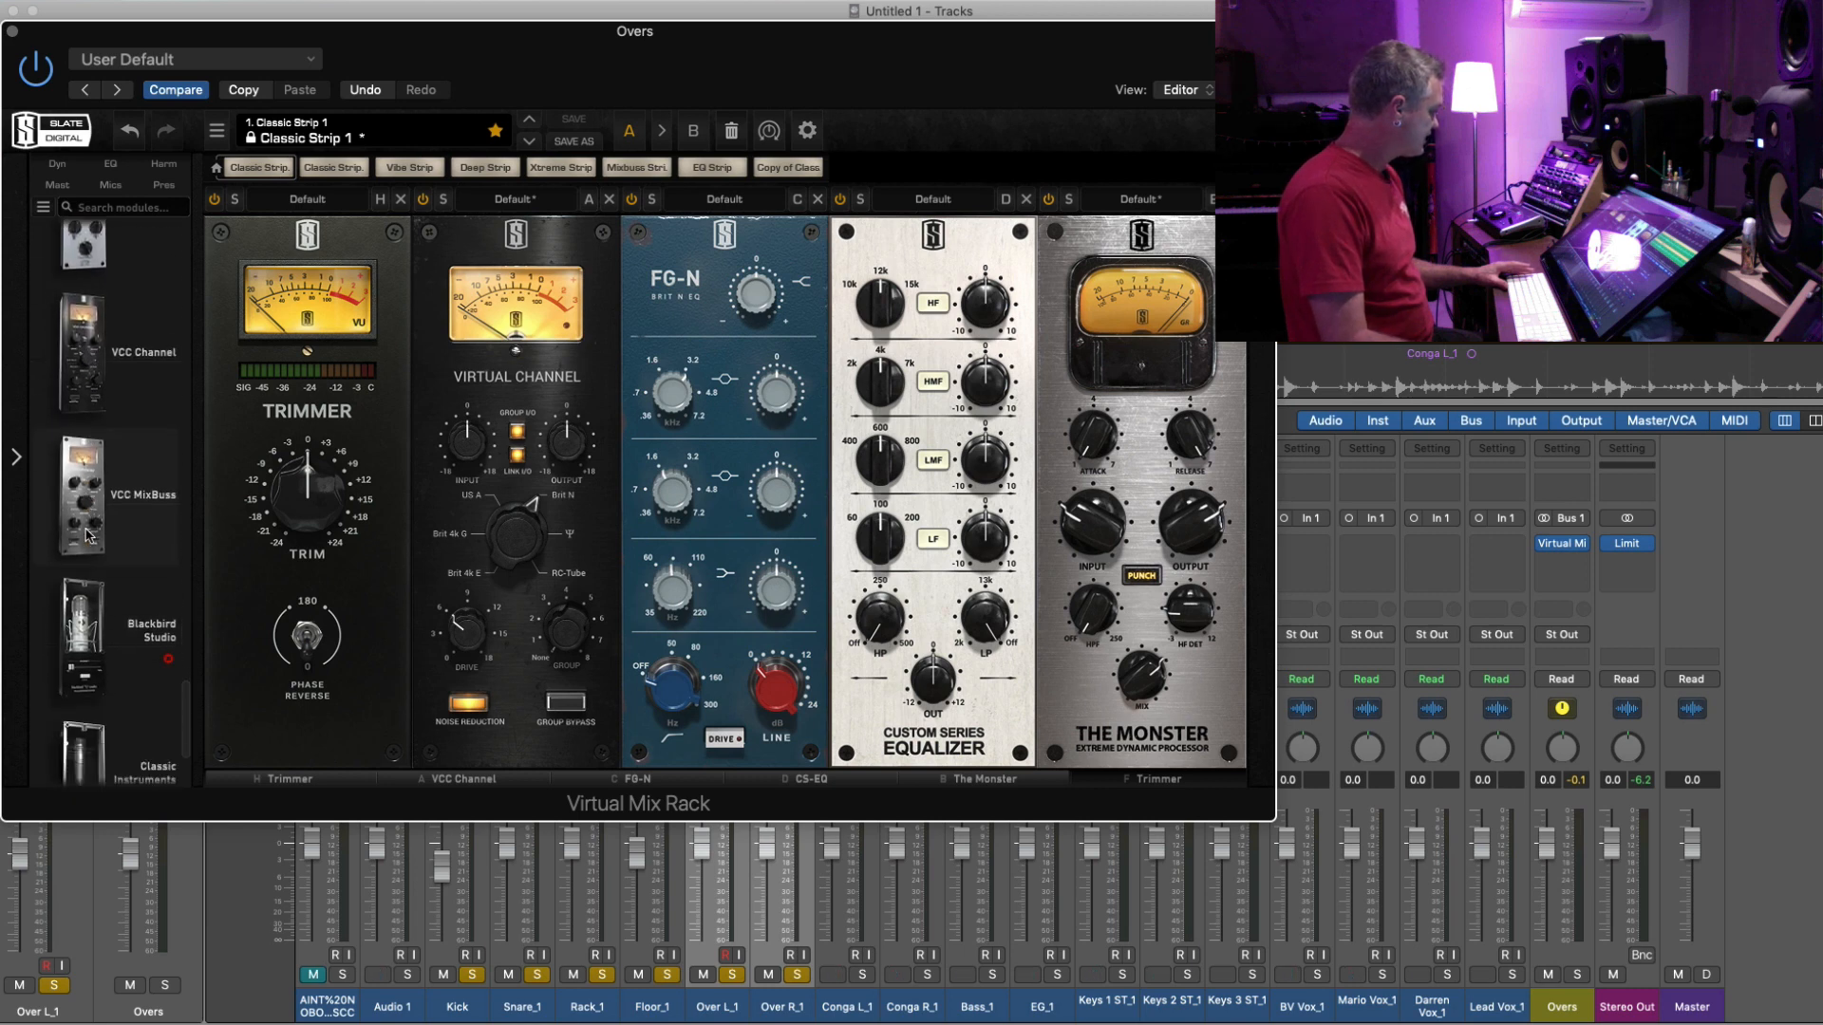
{"action": "scroll", "coordinate": [87, 534], "scroll_direction": "down", "scroll_amount": 15}
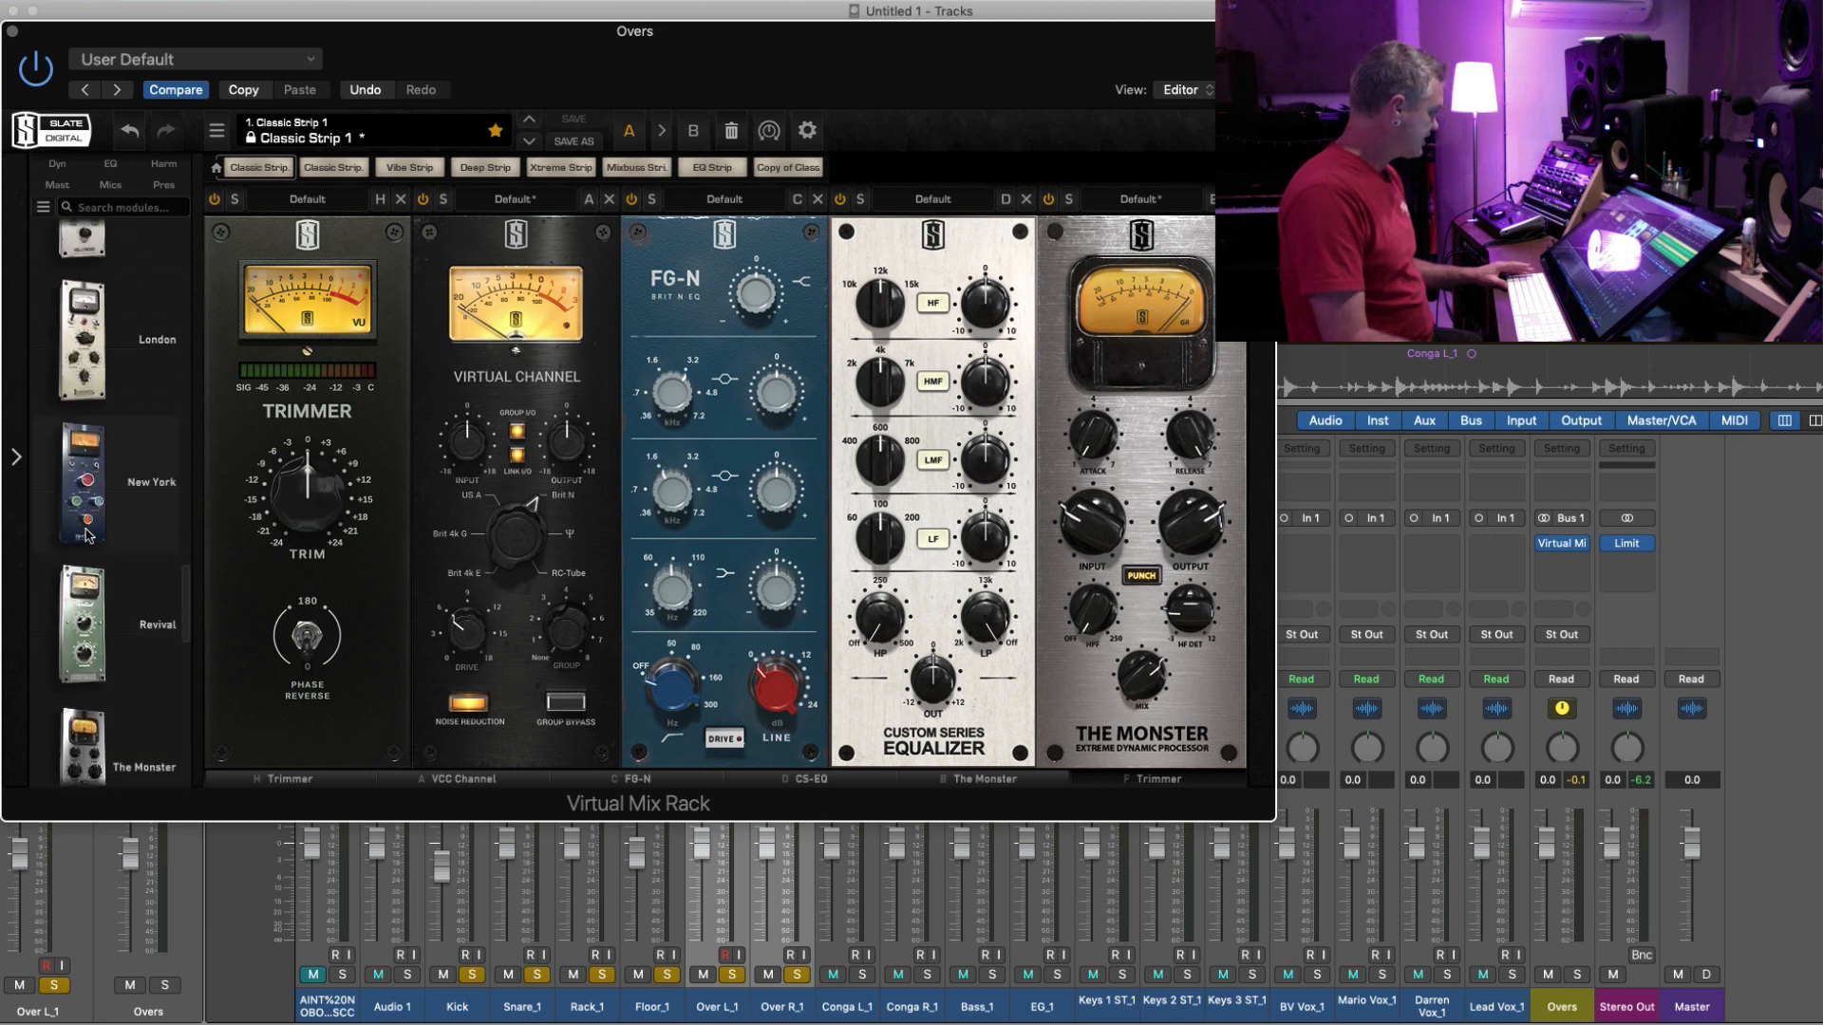
{"action": "scroll", "coordinate": [87, 534], "scroll_direction": "down", "scroll_amount": 2}
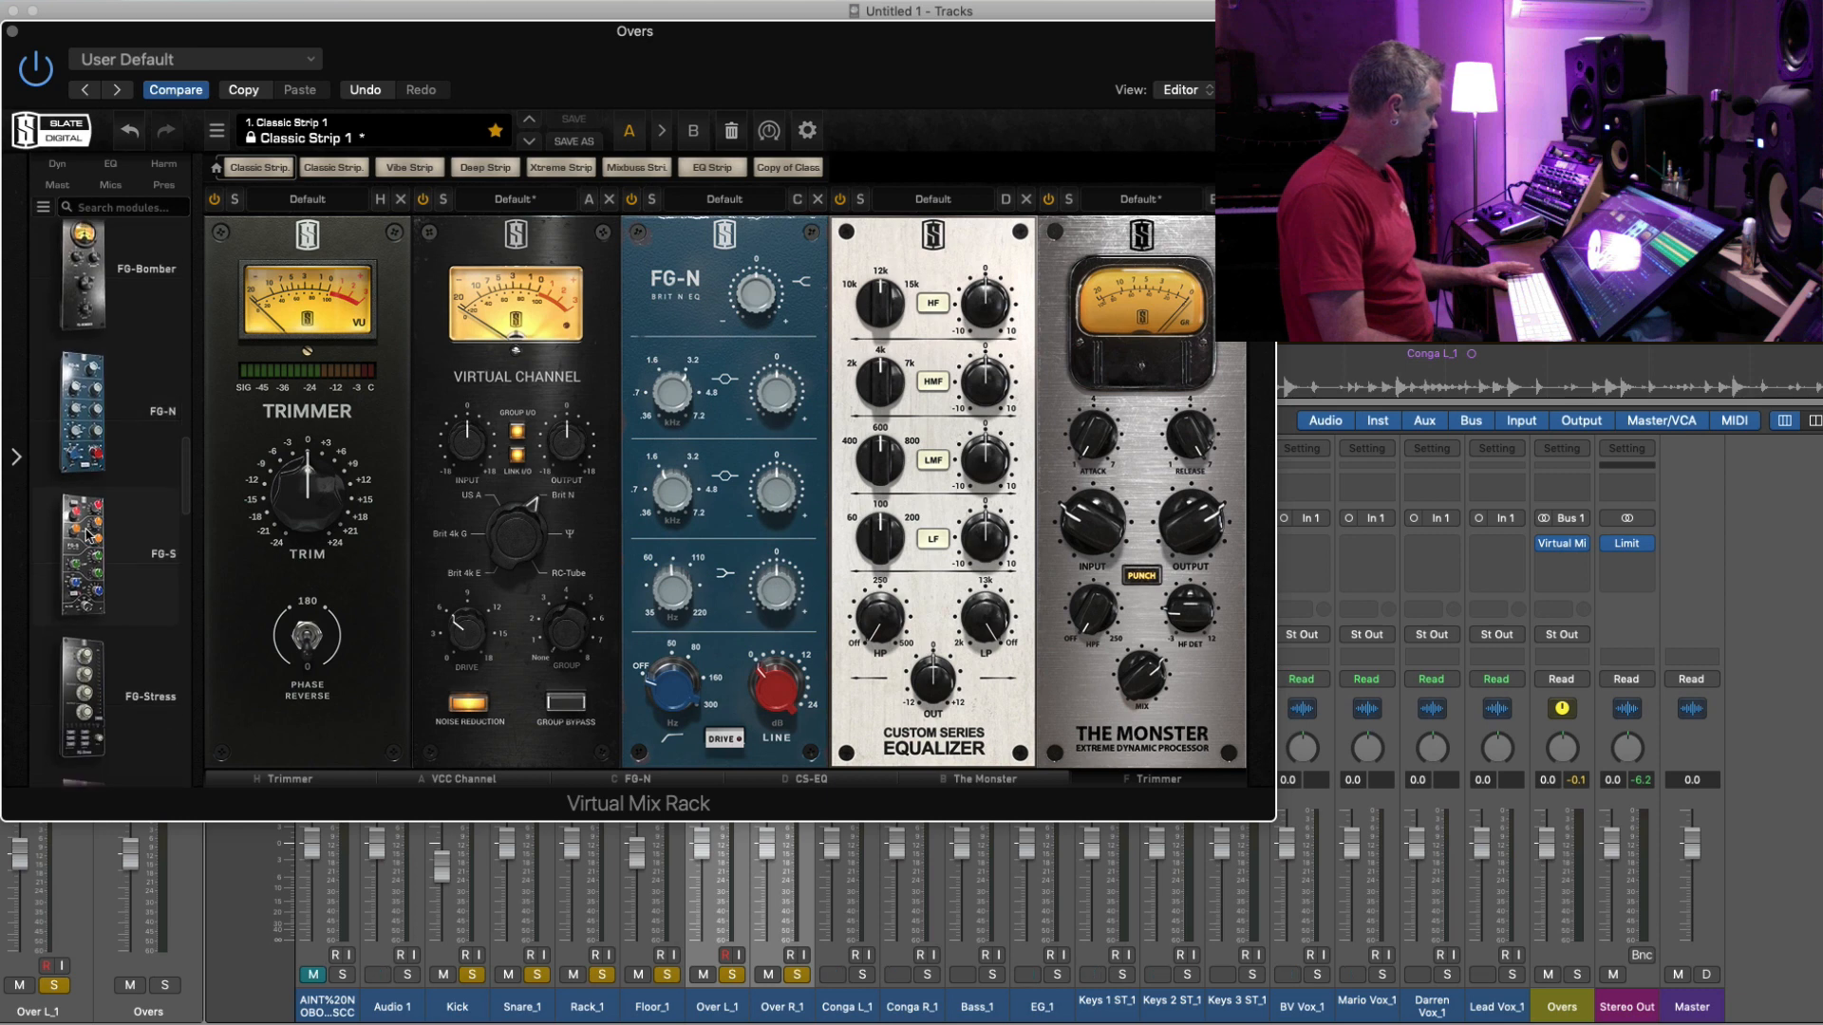
{"action": "left_click_drag", "start_coordinate": [95, 555], "coordinate": [694, 529]}
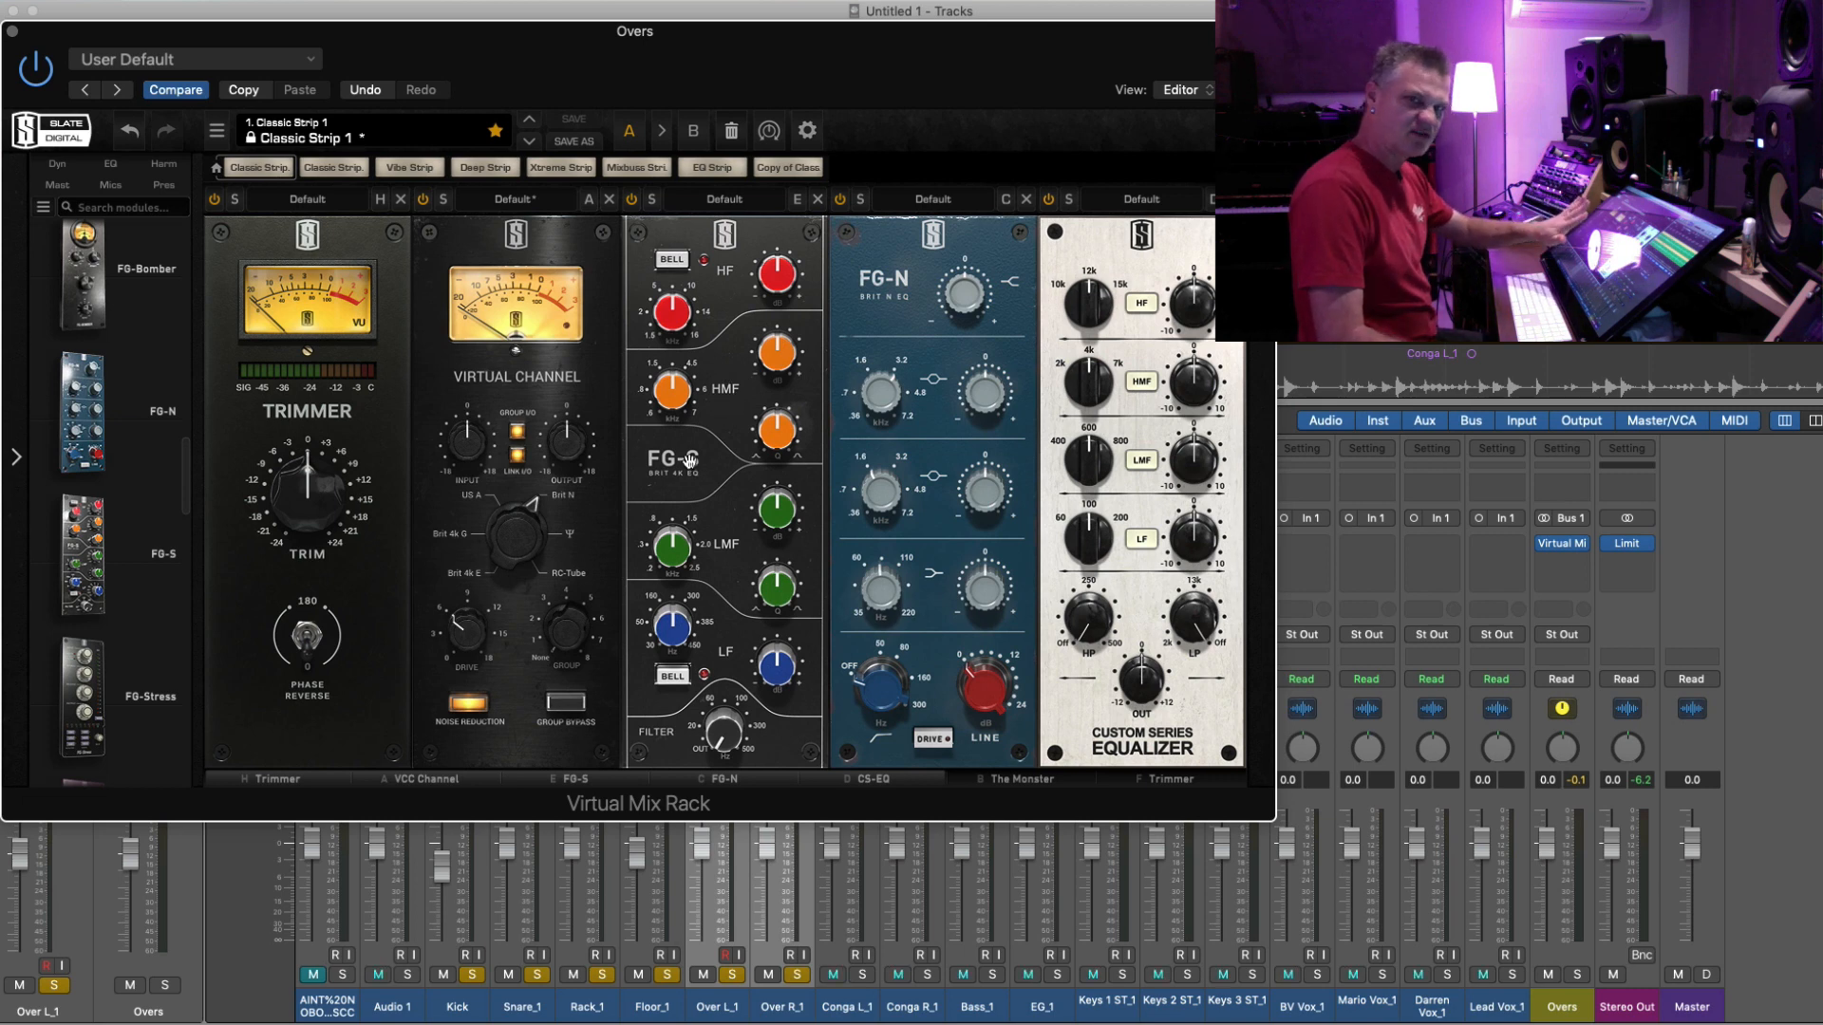
- Remove the FG-S module from the rack and boost the FG-N's high-mid gain to about +2.85 dB during playback
{"action": "left_click", "coordinate": [816, 201]}
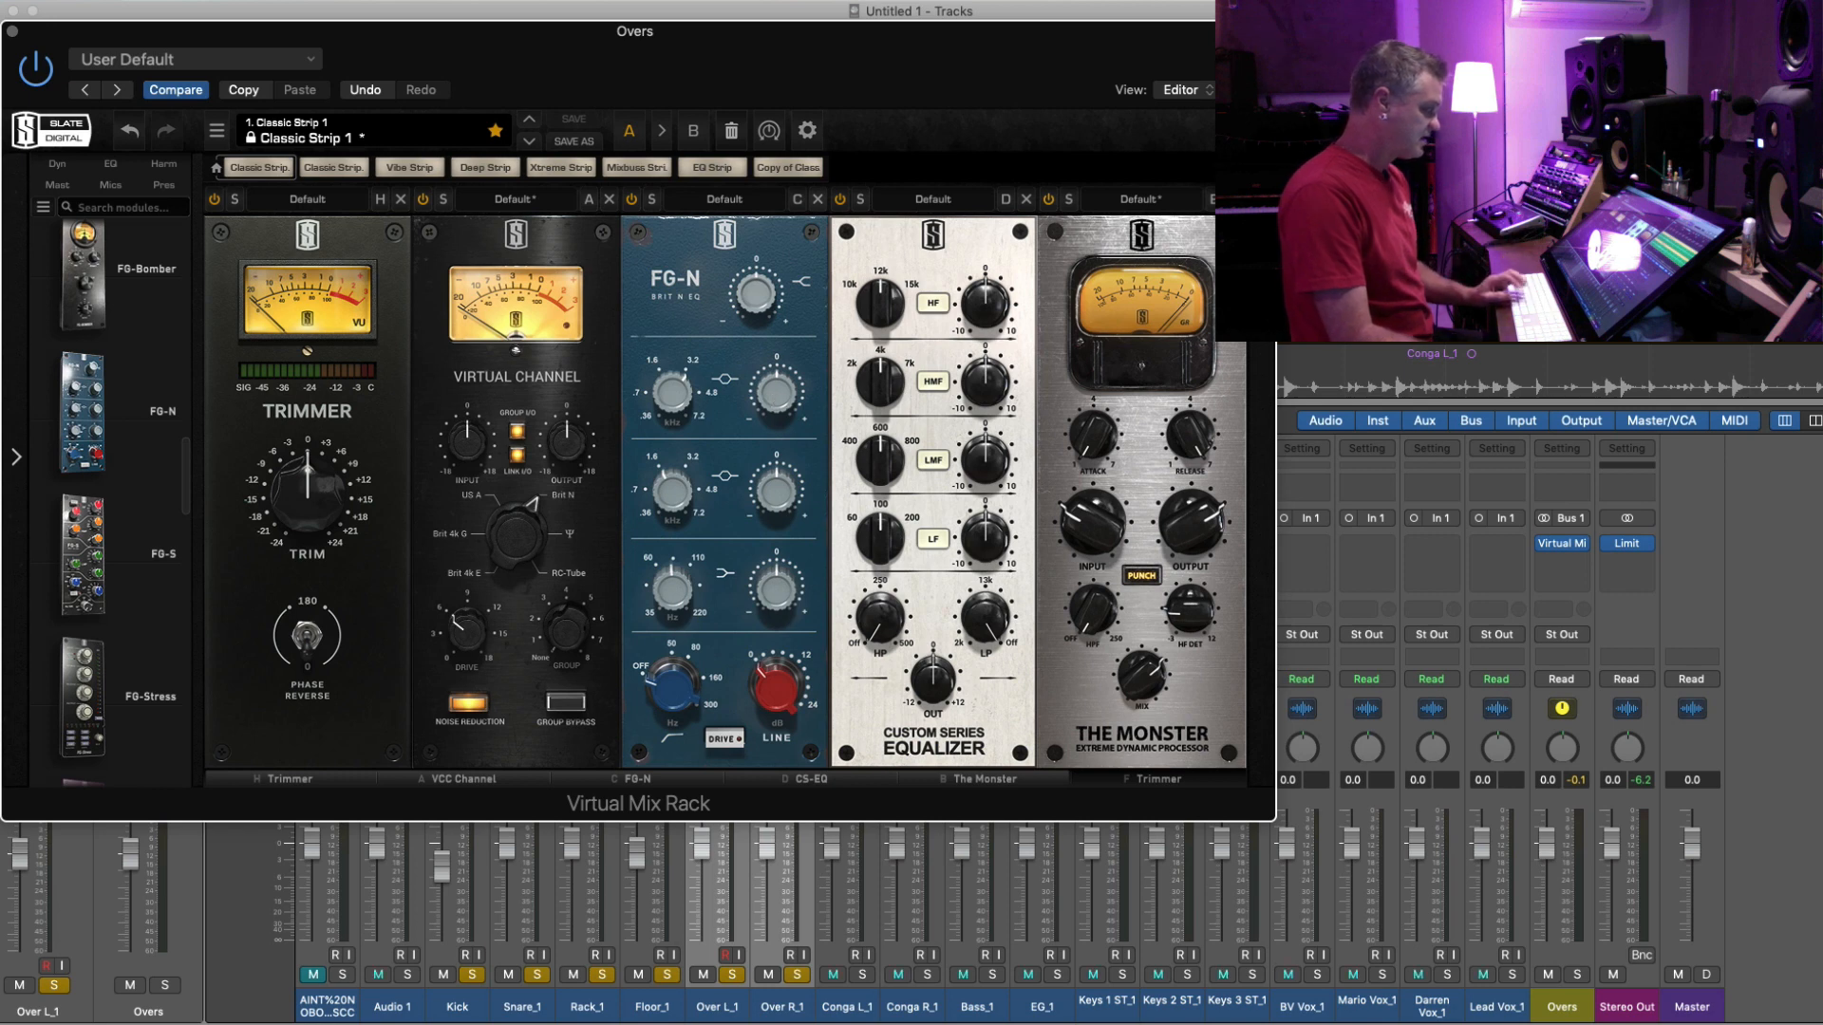
{"action": "key", "text": "super+w"}
{"action": "key", "text": "space"}
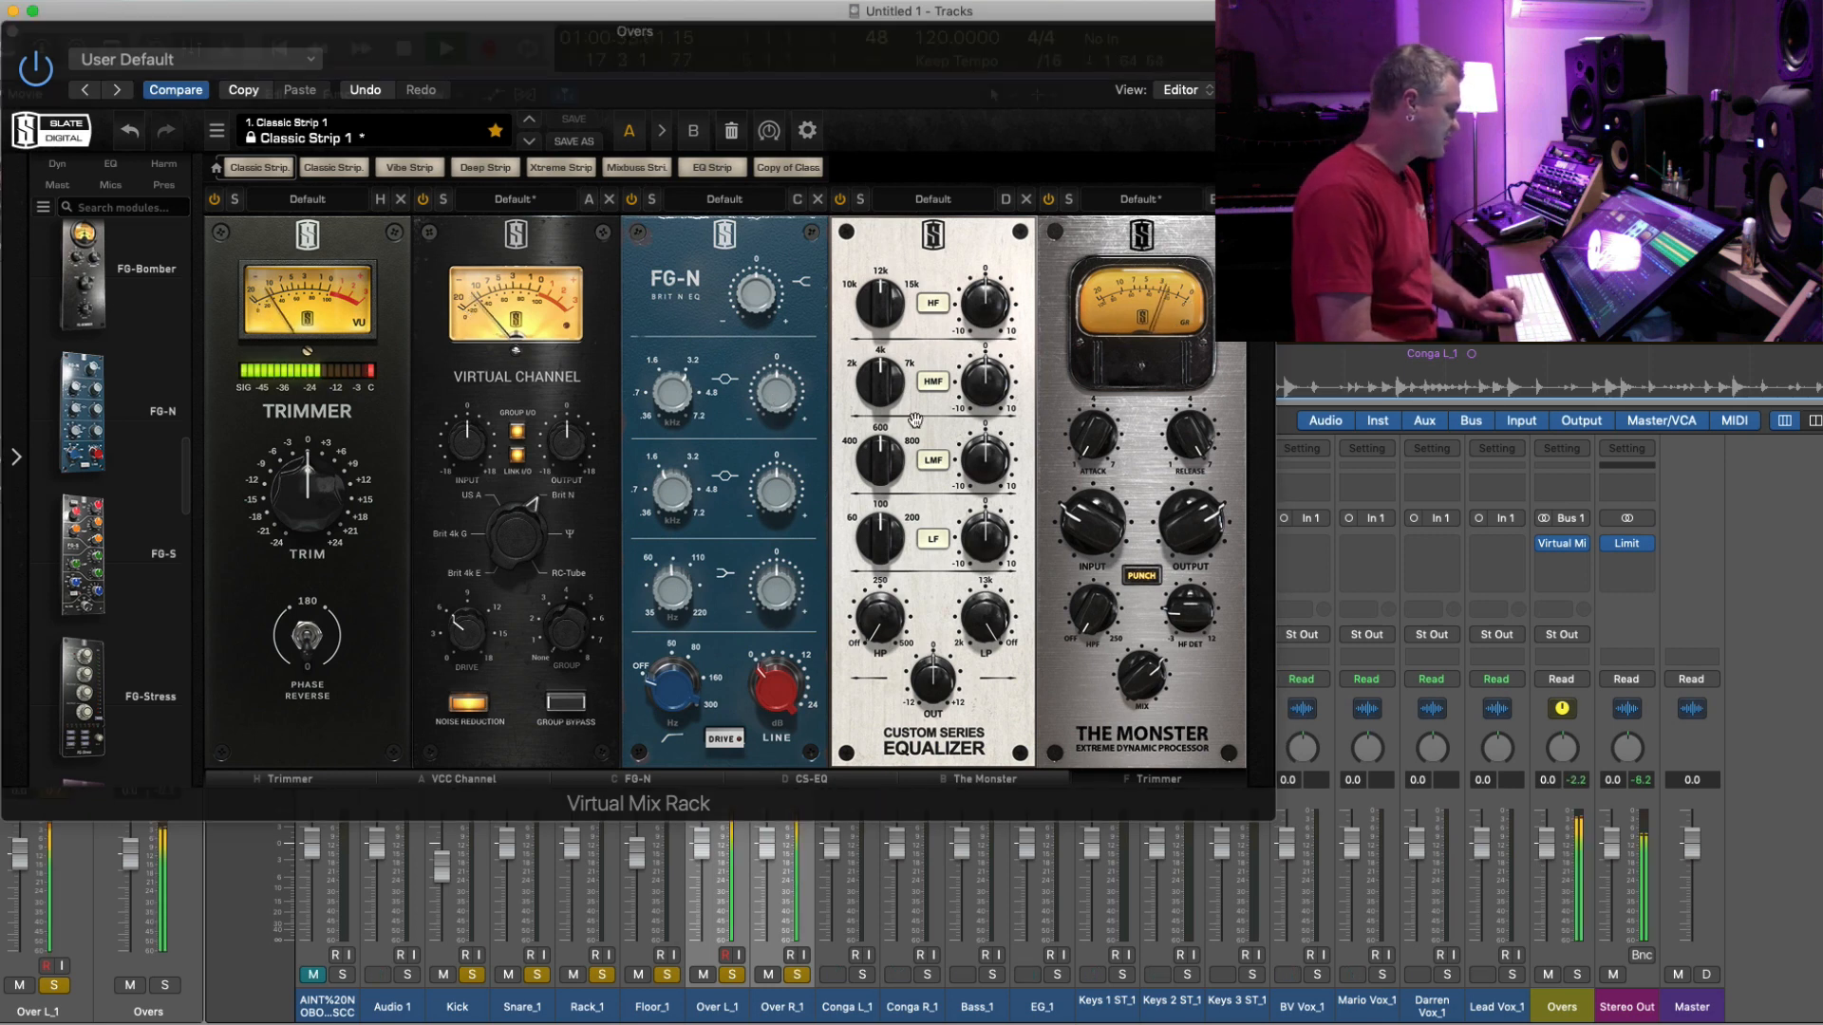
{"action": "mouse_move", "coordinate": [781, 397]}
{"action": "left_mouse_down"}
{"action": "mouse_move", "coordinate": [783, 383]}
{"action": "mouse_move", "coordinate": [771, 430]}
{"action": "mouse_move", "coordinate": [768, 385]}
{"action": "left_mouse_up"}
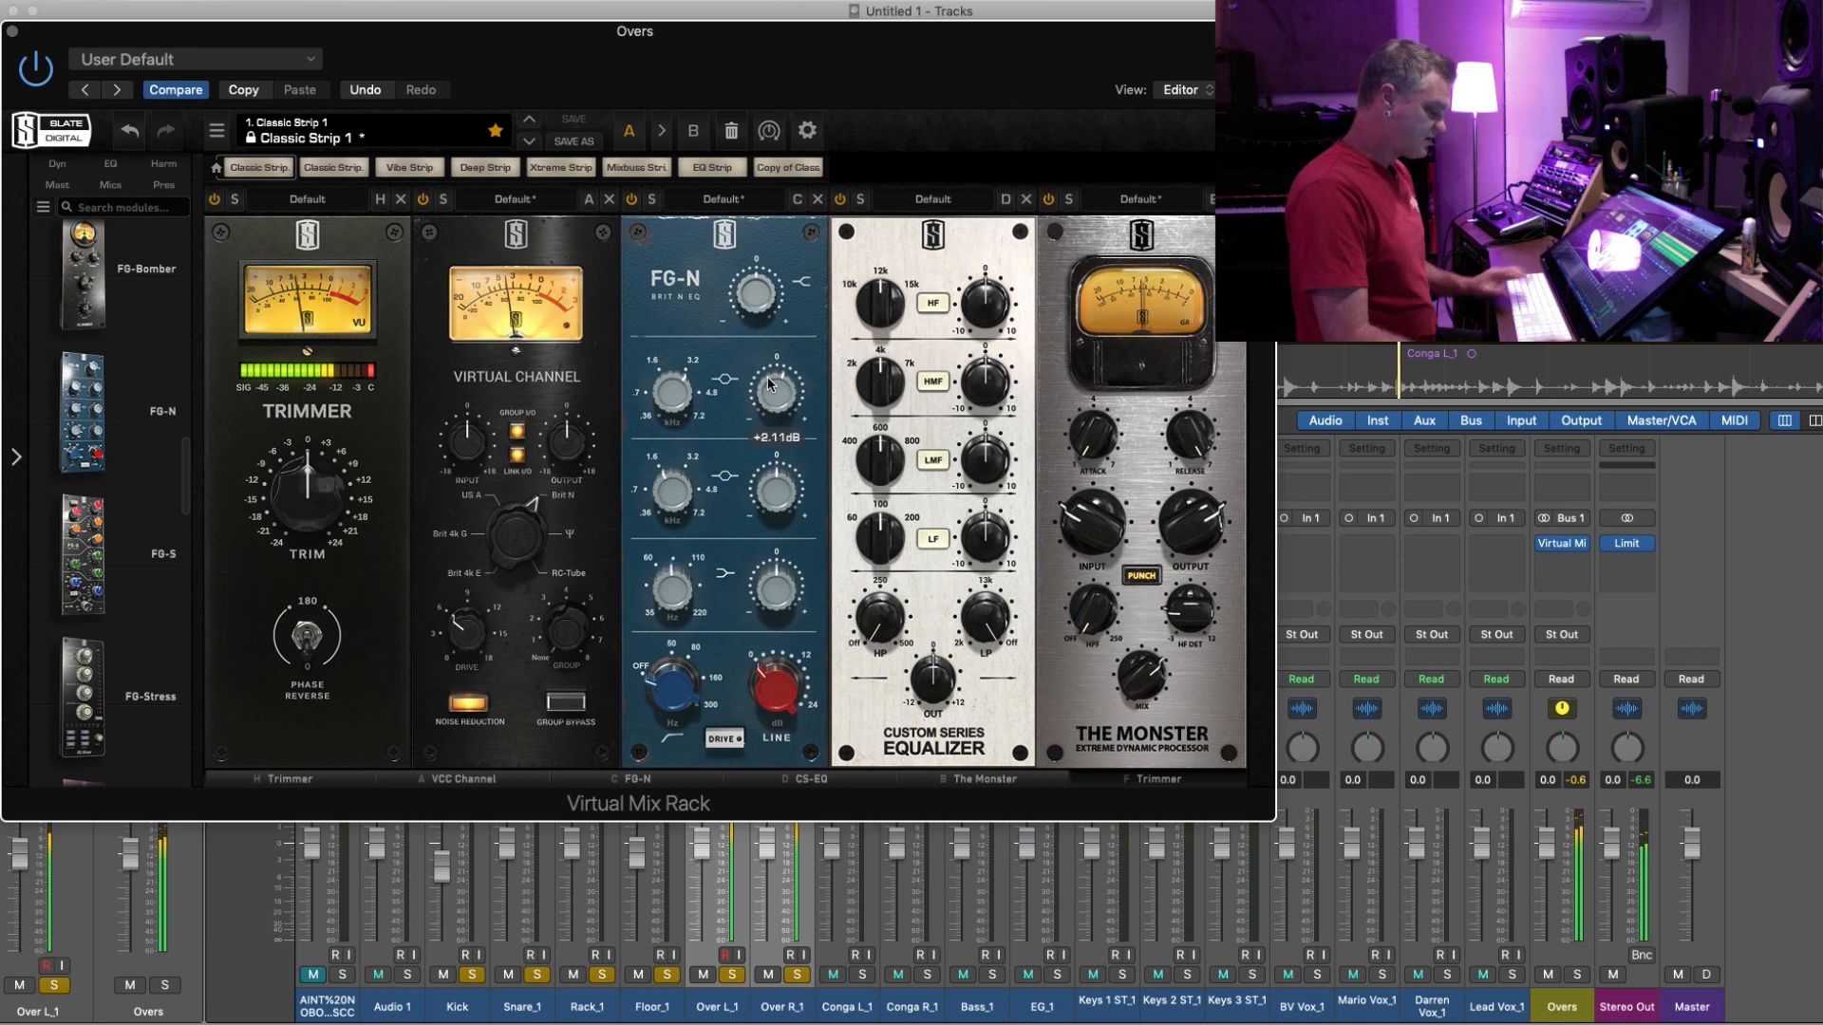
{"action": "left_click_drag", "start_coordinate": [769, 384], "coordinate": [771, 397]}
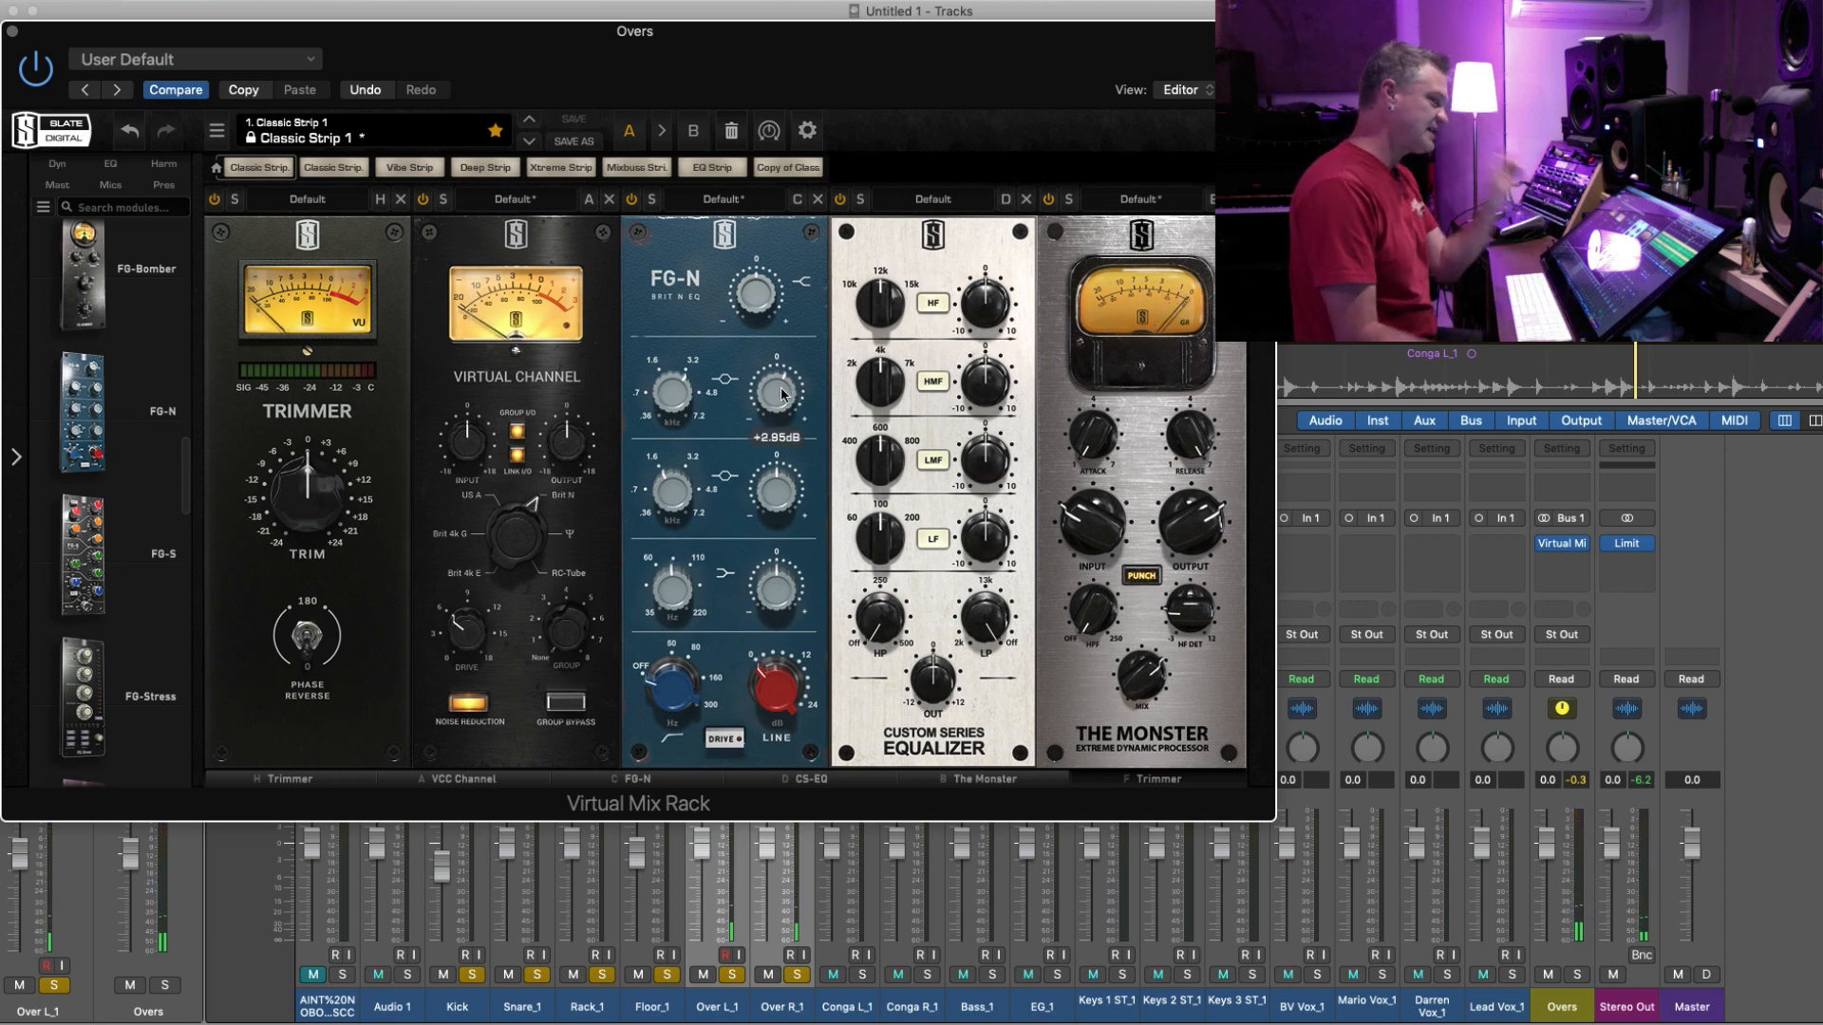
- Set the CS-EQ's high-pass filter to about 84.5 Hz and boost the FG-N's low-band gain to about +2.44 dB on the Overs bus
{"action": "left_click_drag", "start_coordinate": [777, 595], "coordinate": [777, 566]}
{"action": "left_click_drag", "start_coordinate": [885, 632], "coordinate": [887, 614]}
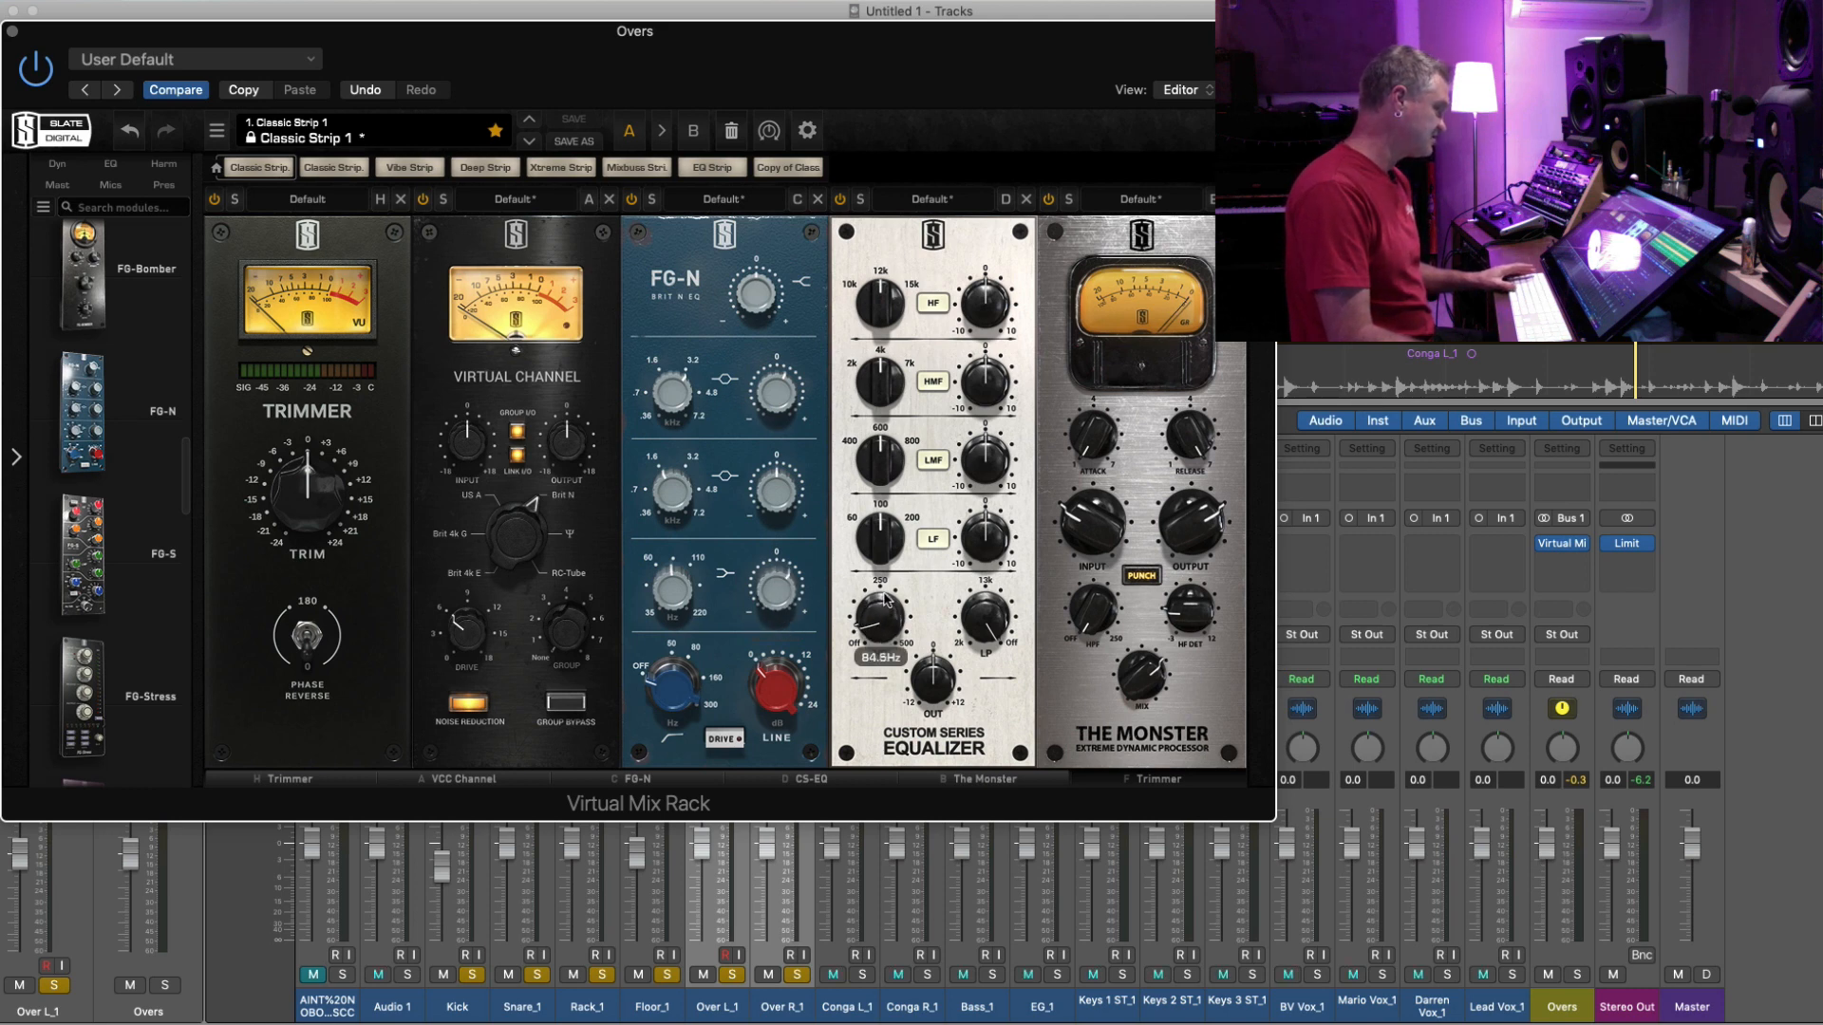
{"action": "left_click_drag", "start_coordinate": [884, 598], "coordinate": [772, 604]}
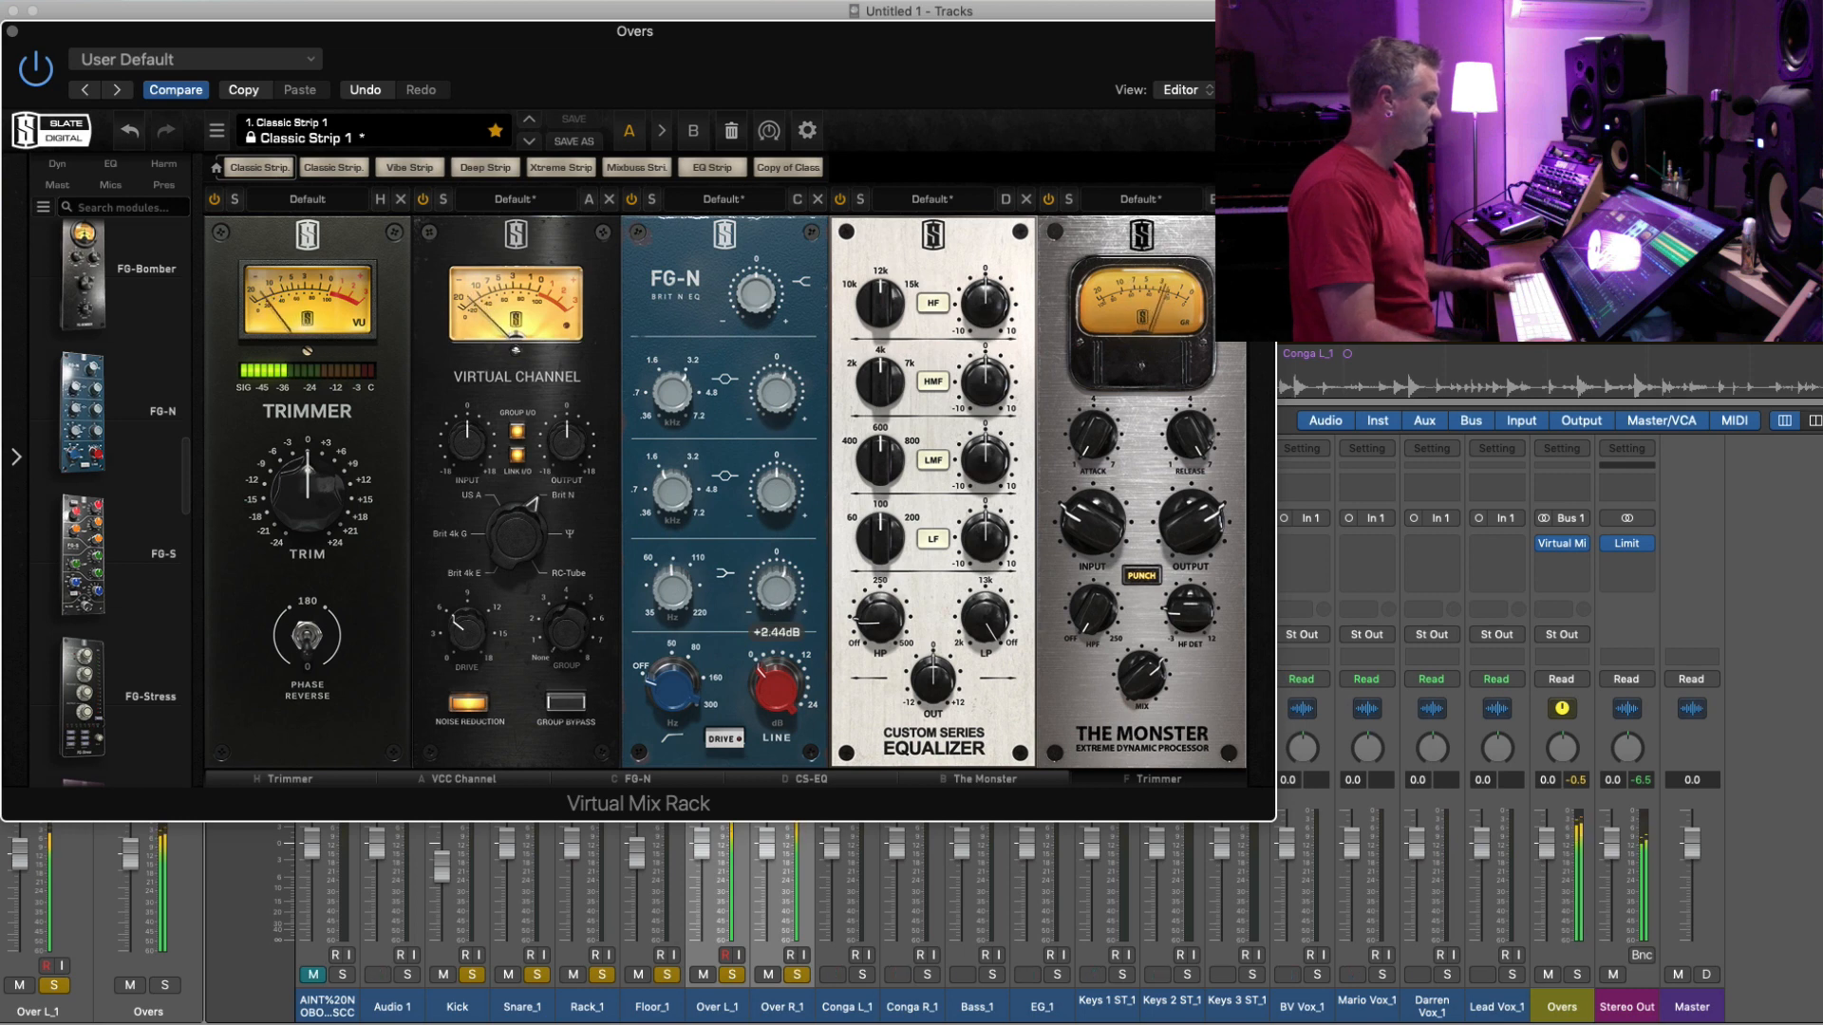
{"action": "left_click", "coordinate": [13, 31]}
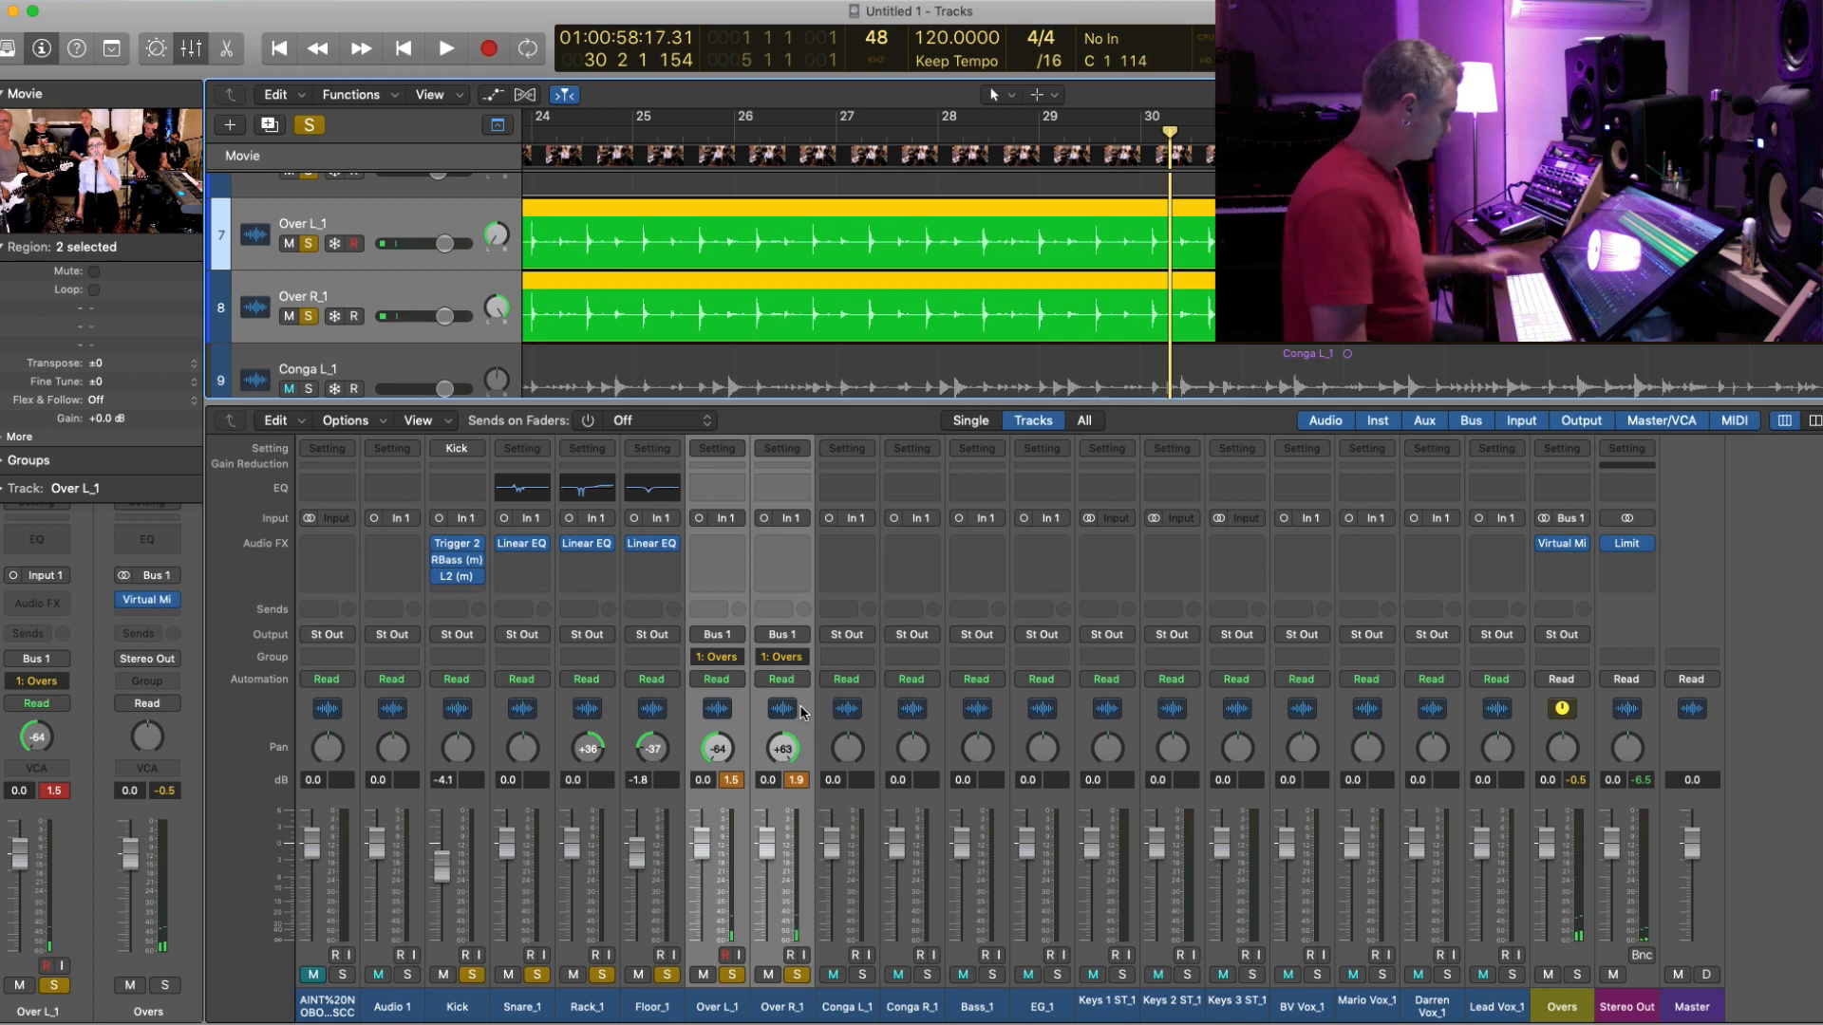
- Go from the drum tracks to the conga tracks and solo both Conga L_1 and Conga R_1
{"action": "left_click", "coordinate": [455, 1007]}
{"action": "left_click", "coordinate": [773, 1007], "text": "shift"}
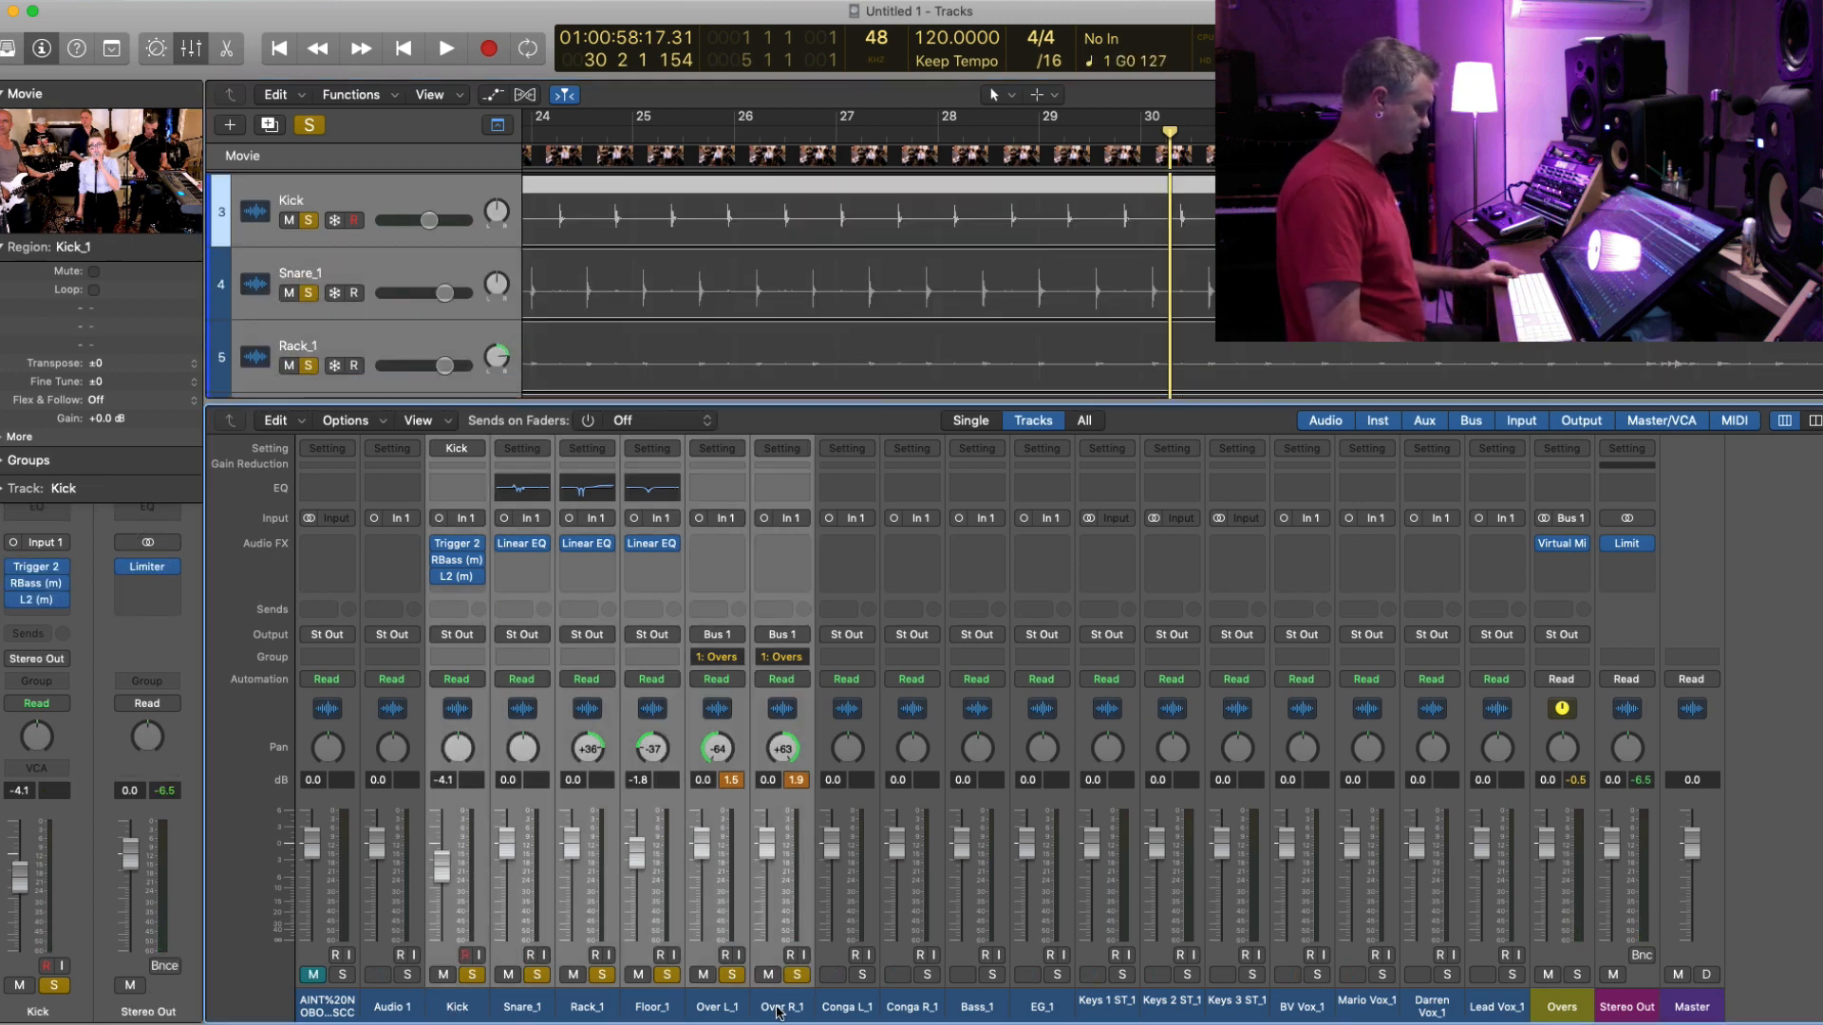
{"action": "left_click", "coordinate": [854, 1007]}
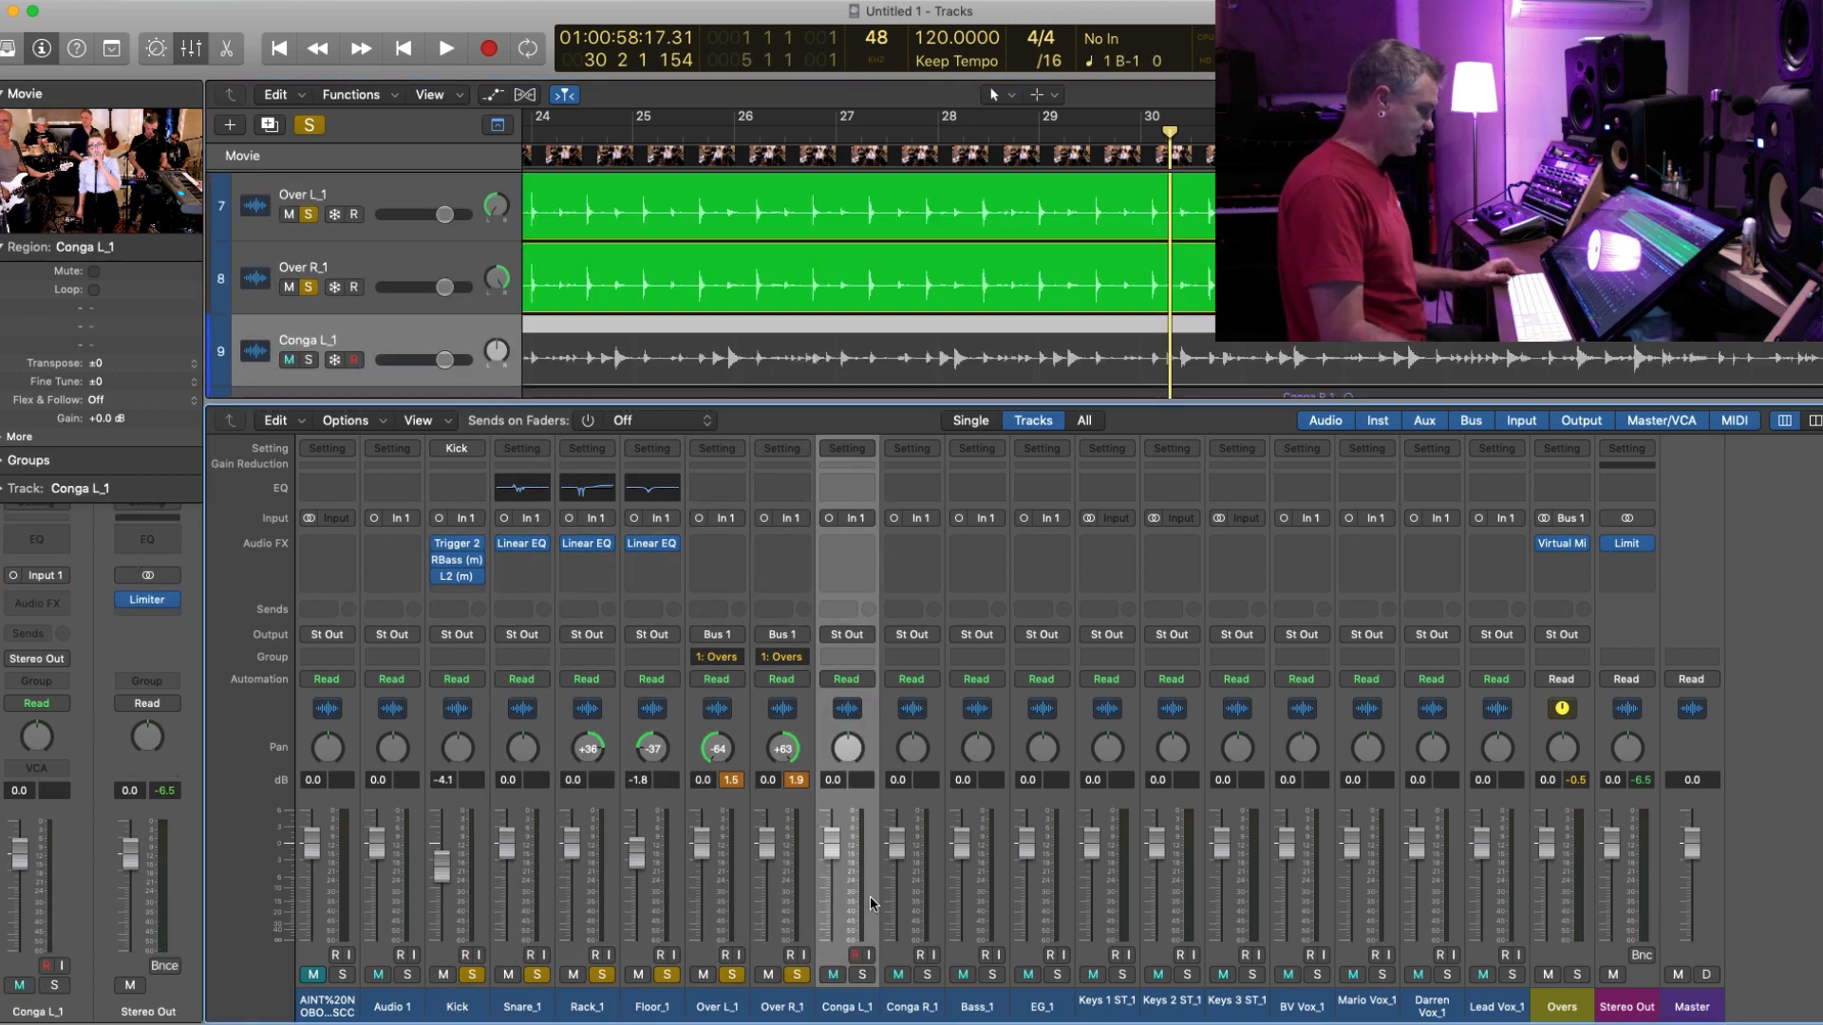
{"action": "left_click", "coordinate": [861, 975]}
{"action": "left_click", "coordinate": [926, 975]}
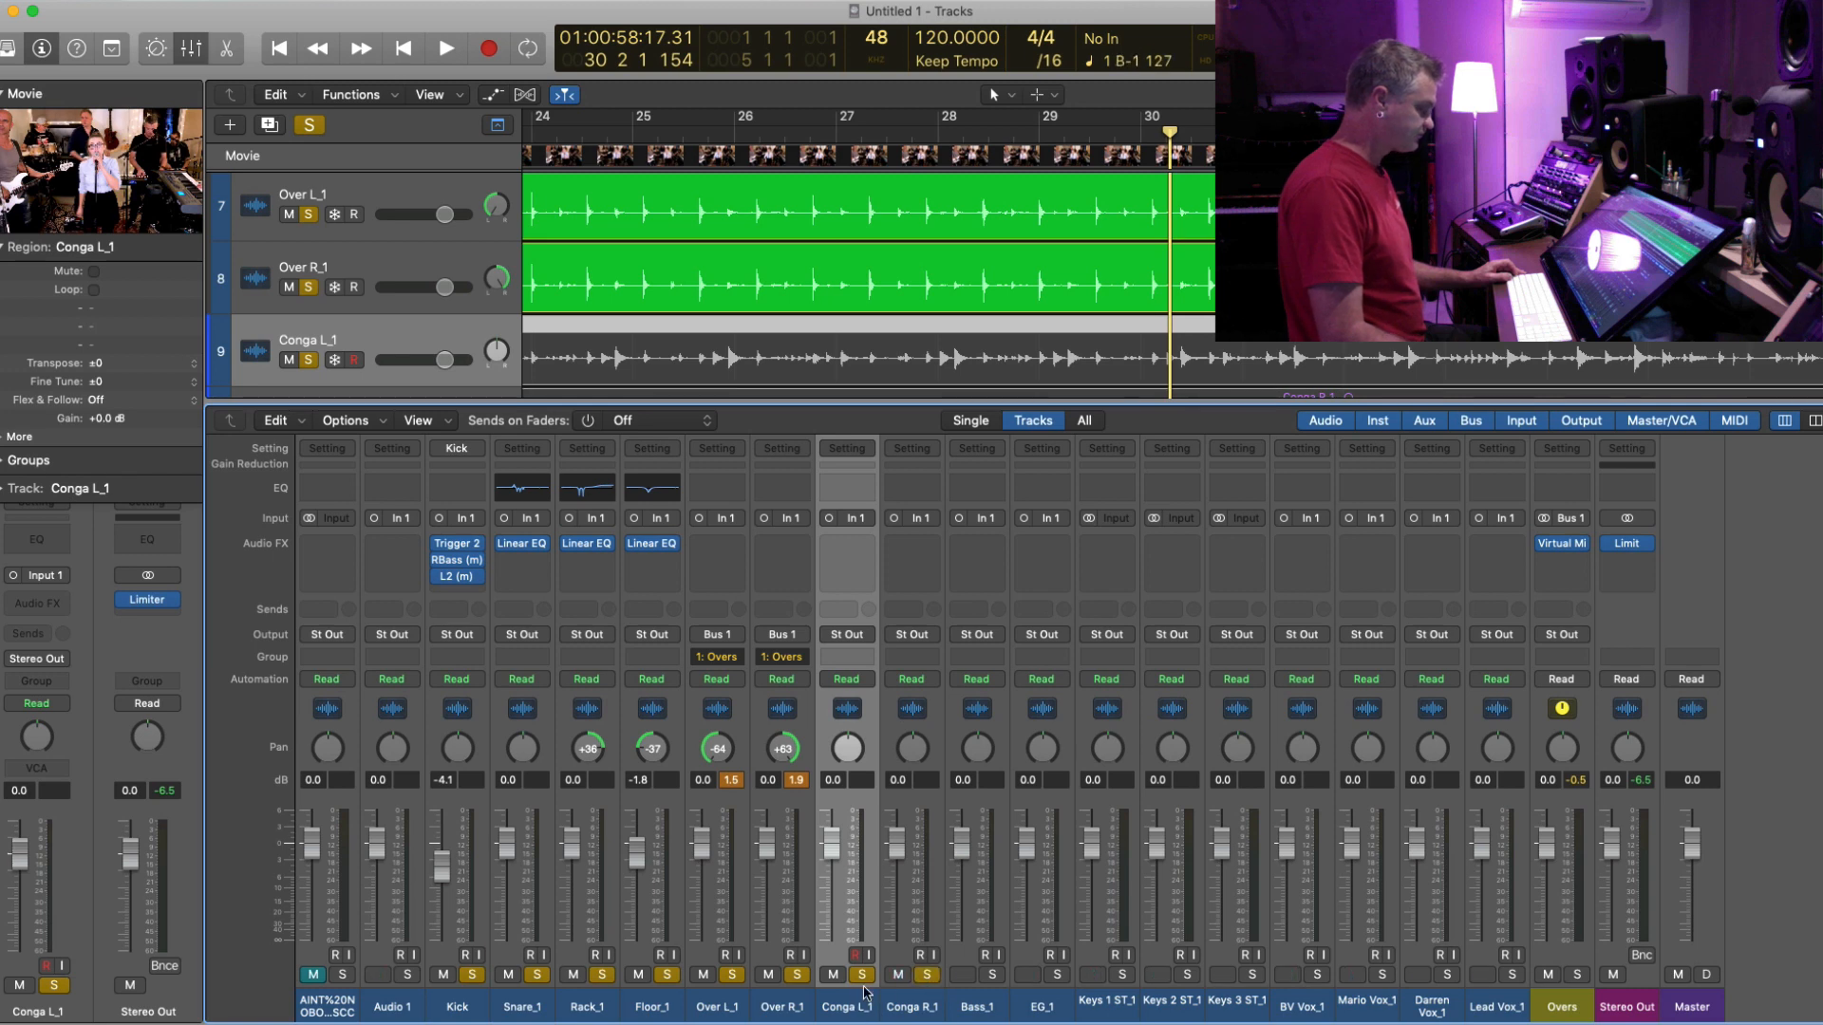
- Pan Conga L_1 to -64 and Conga R_1 to +63
{"action": "left_click", "coordinate": [926, 1009]}
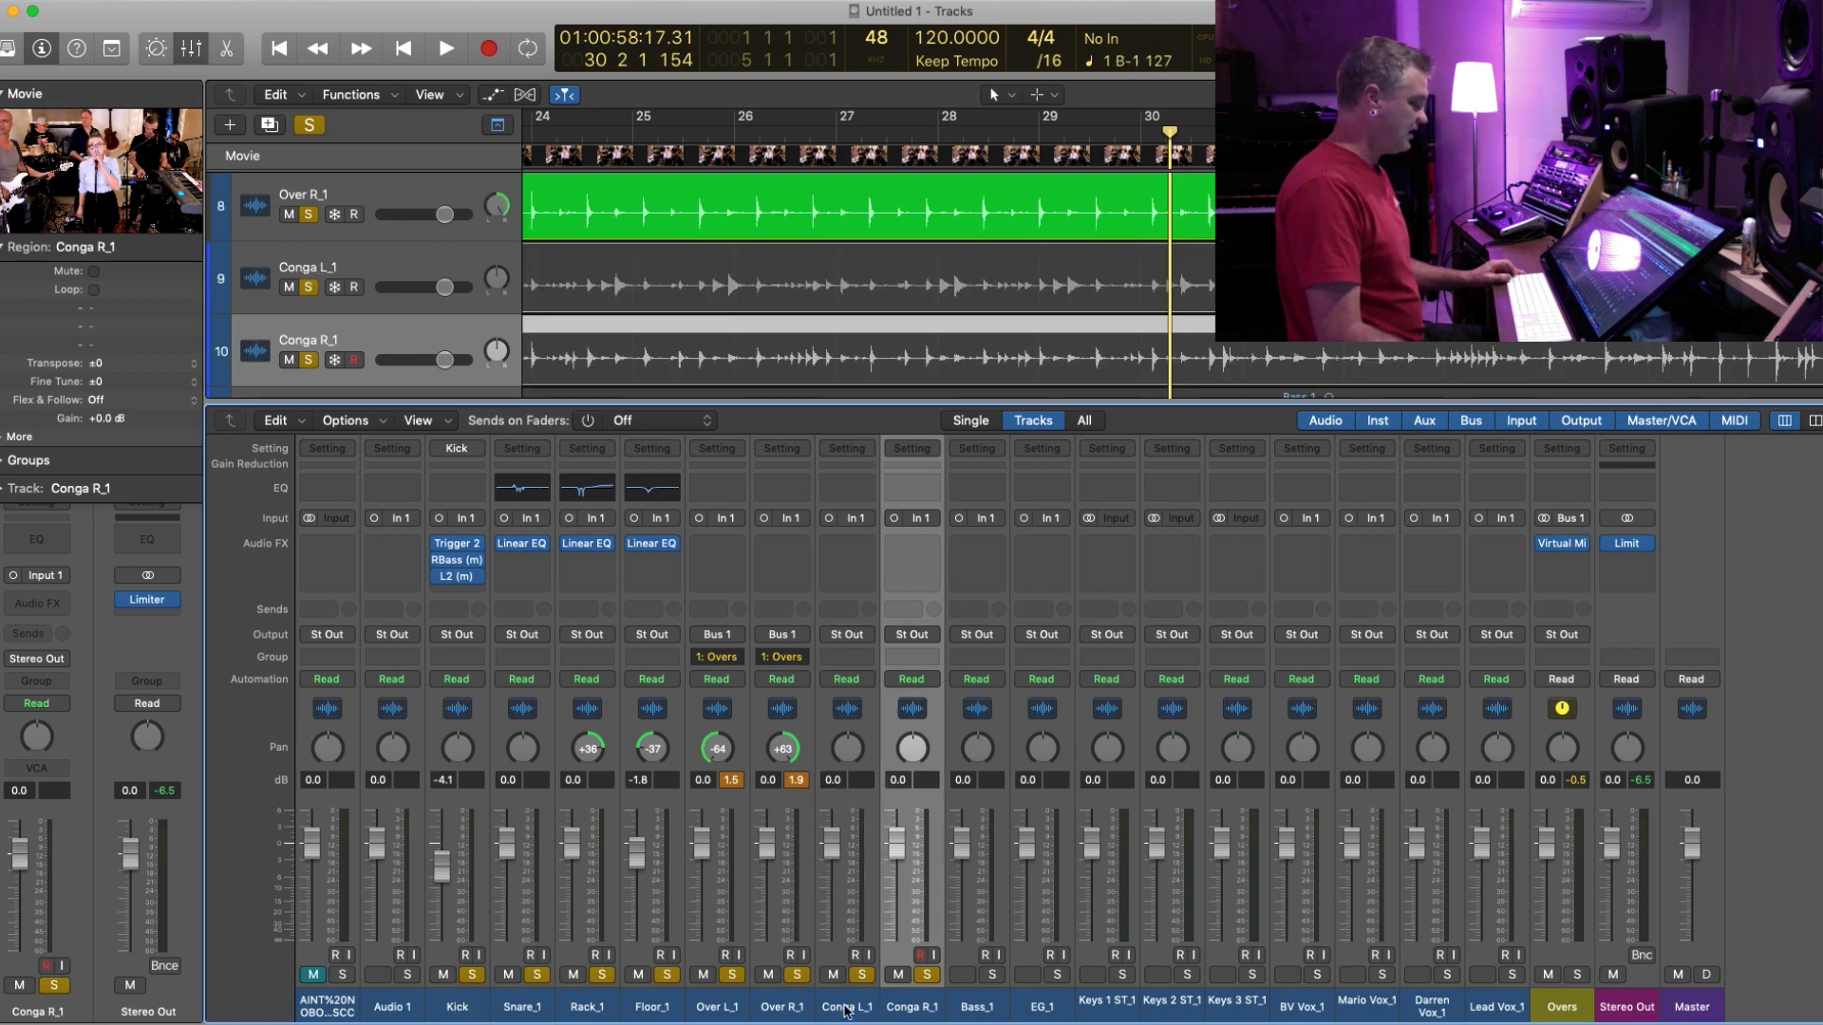
{"action": "left_click", "coordinate": [848, 1008]}
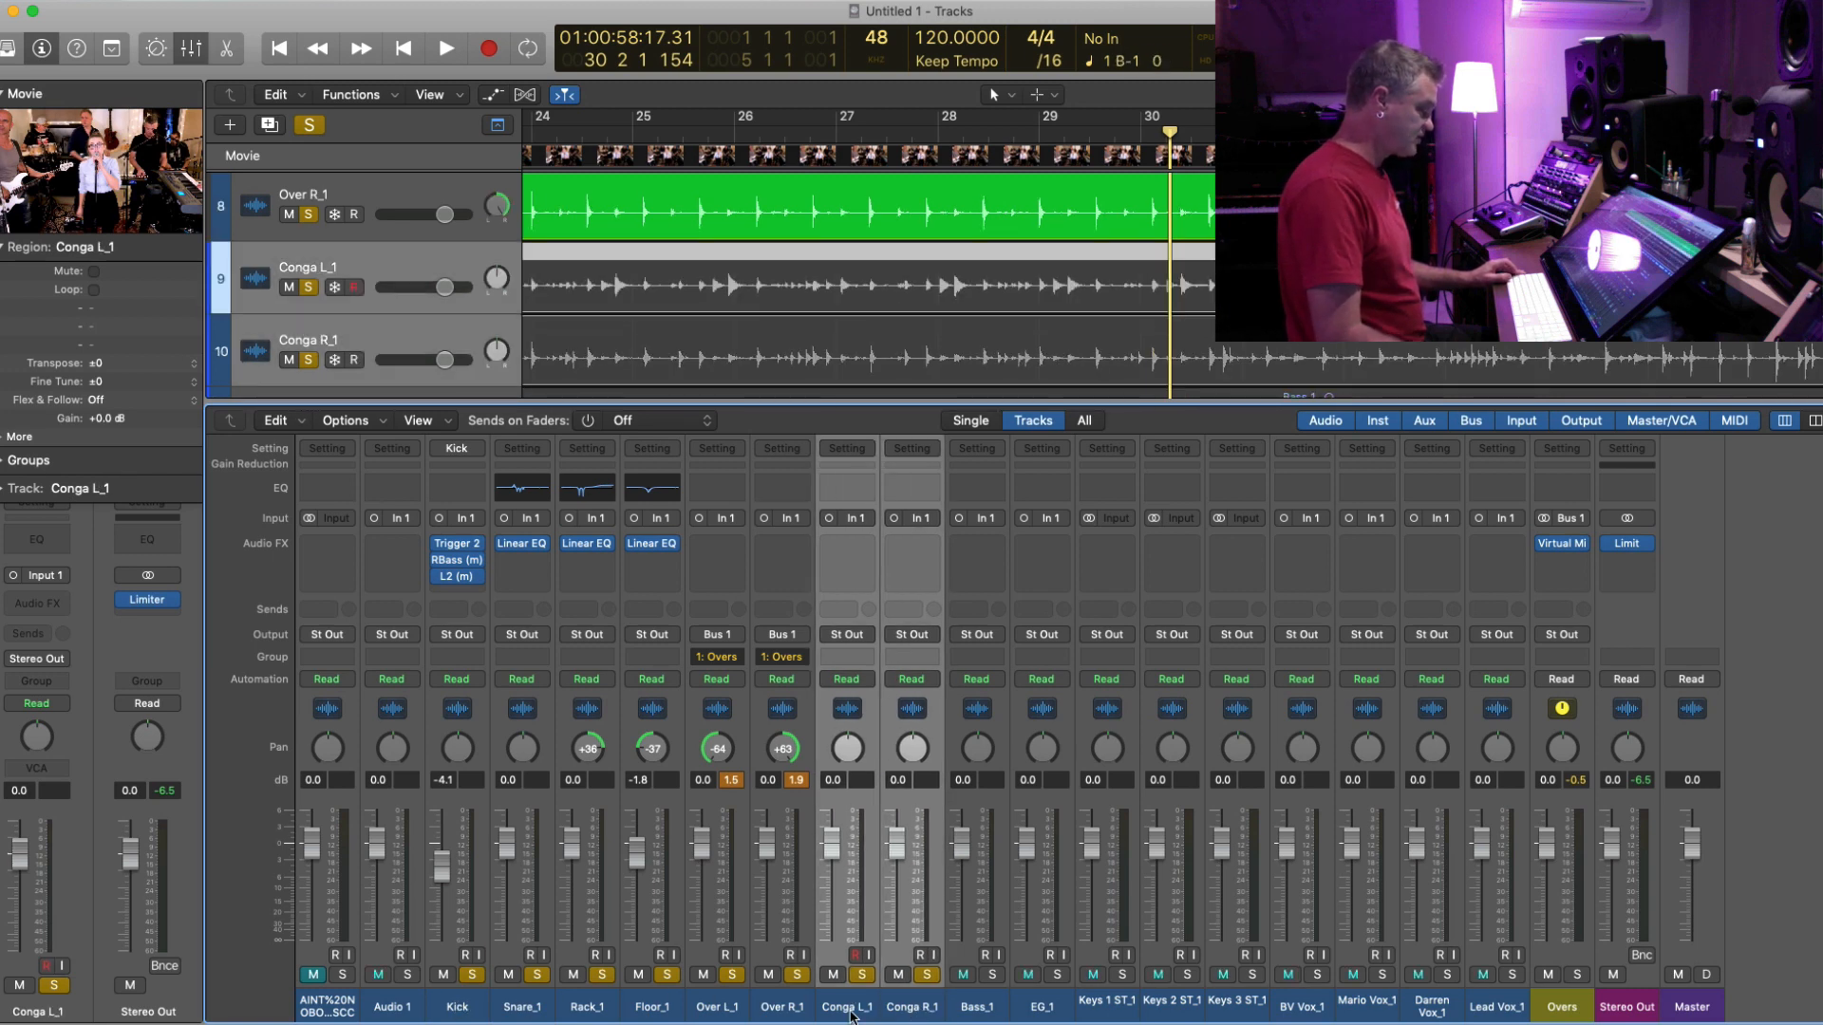
{"action": "left_click", "coordinate": [852, 1016]}
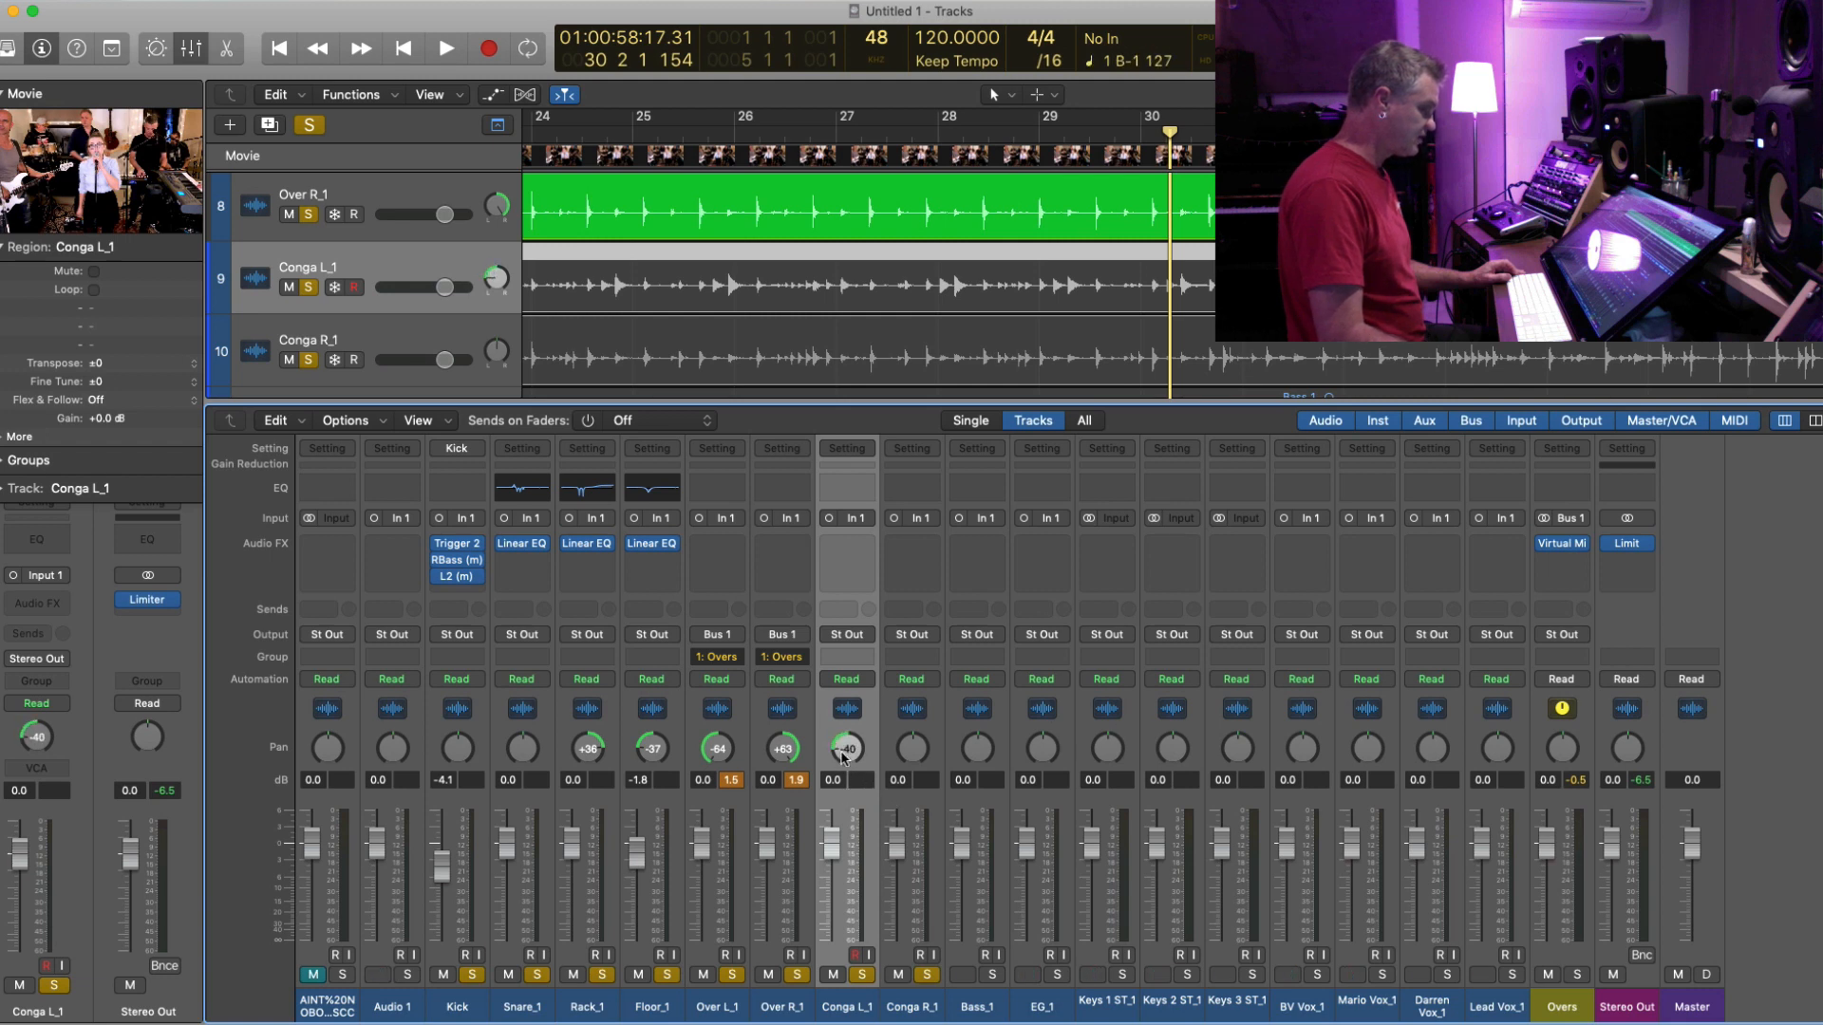
{"action": "left_click_drag", "start_coordinate": [915, 757], "coordinate": [908, 416]}
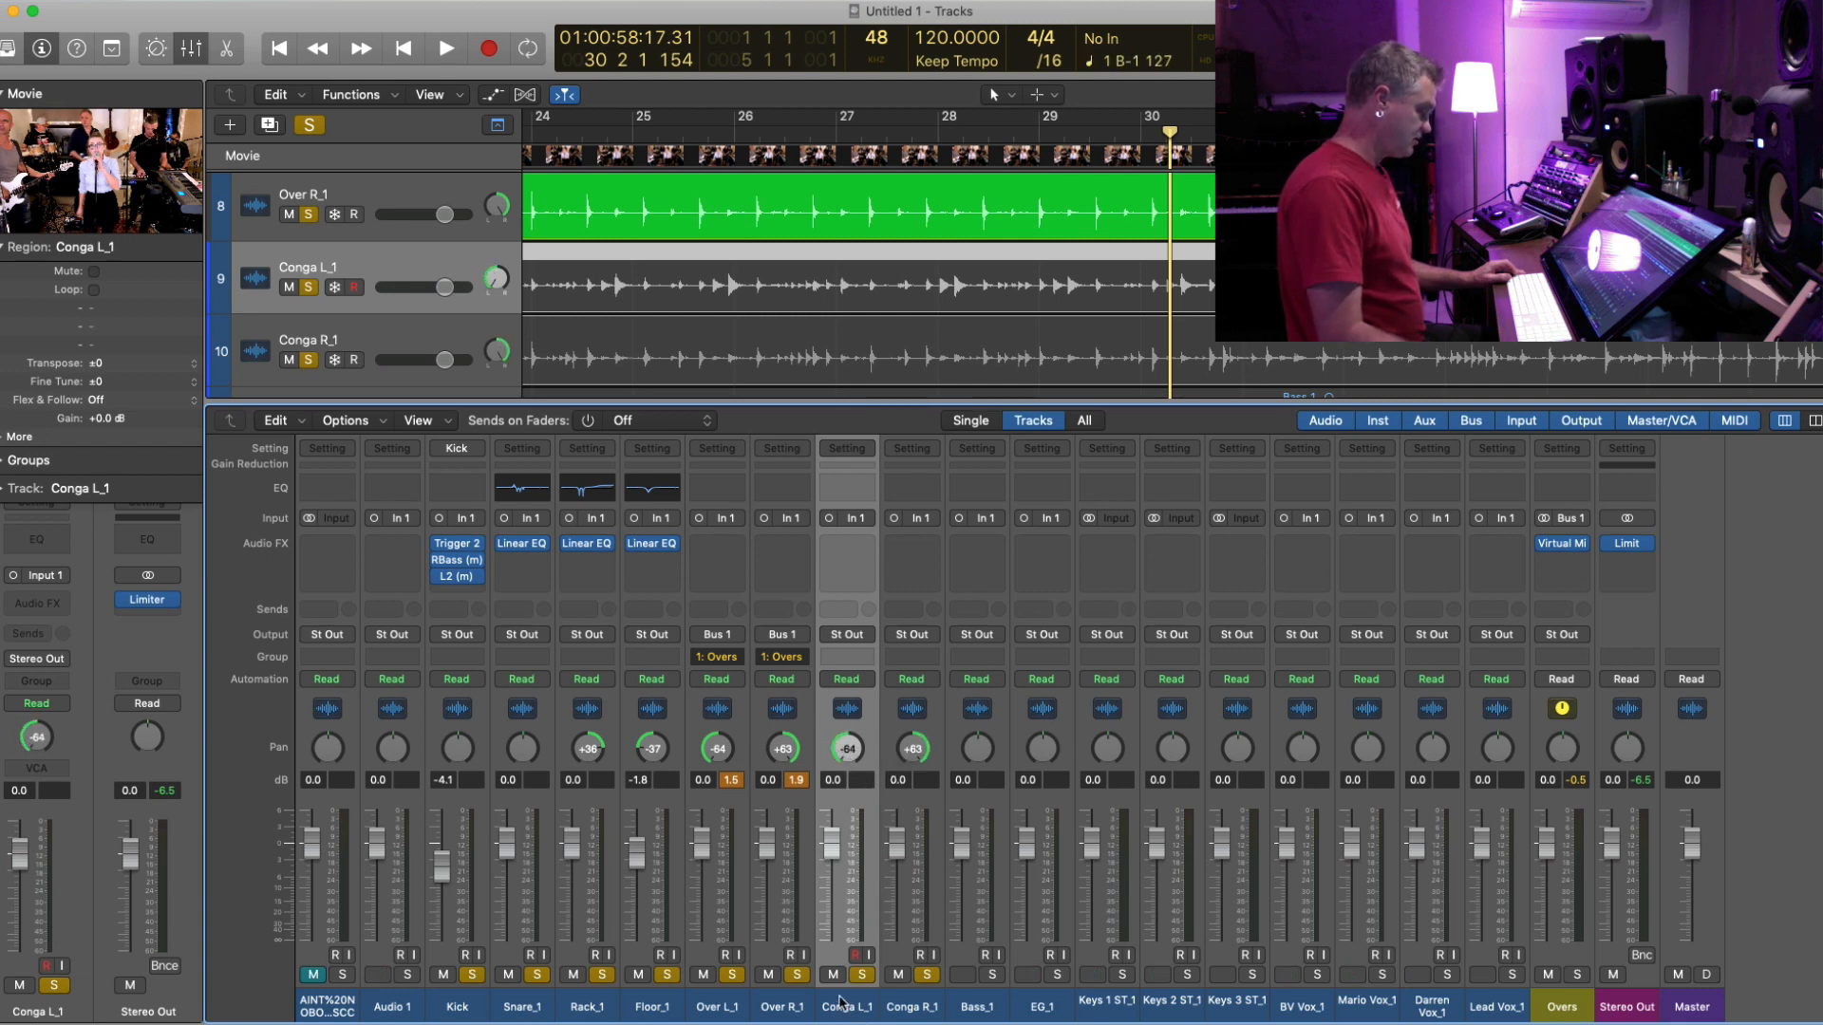
- Assign both conga tracks to group 2, named Perc, with Editing (Selection) and Solo linked
{"action": "left_click", "coordinate": [918, 1008], "text": "shift"}
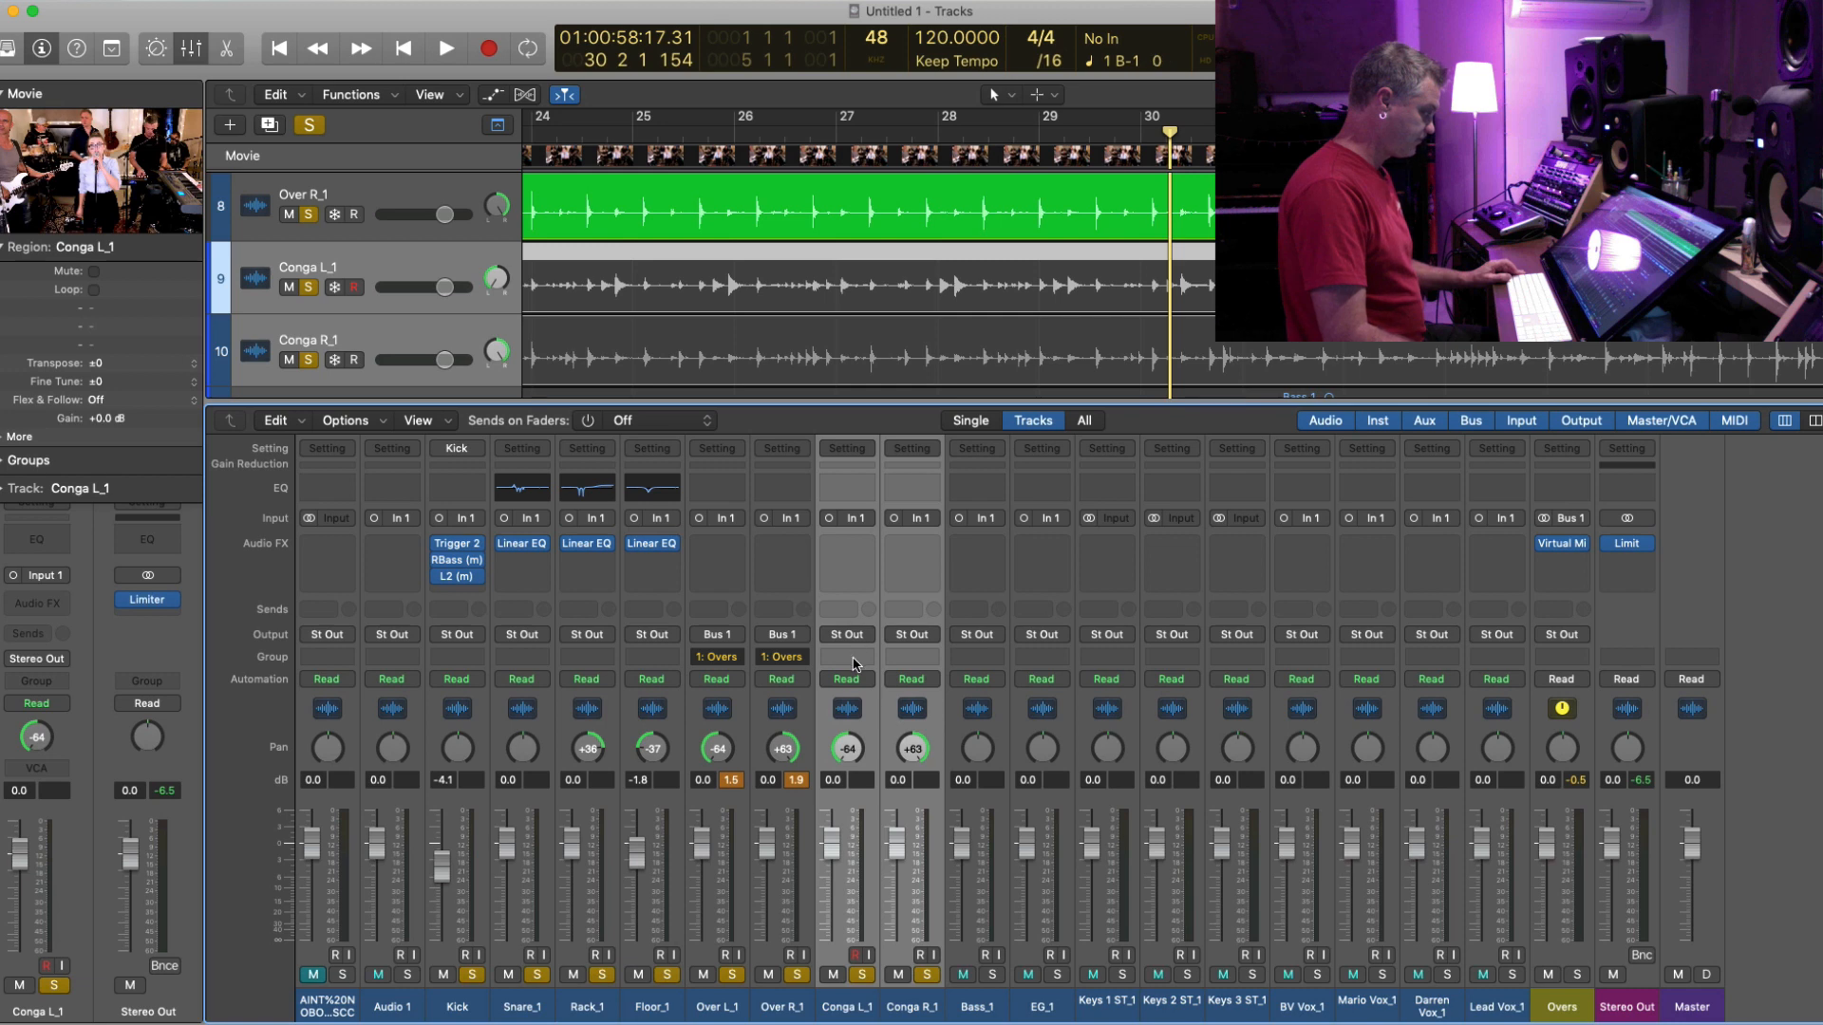
{"action": "left_click", "coordinate": [856, 664]}
{"action": "left_click", "coordinate": [868, 749]}
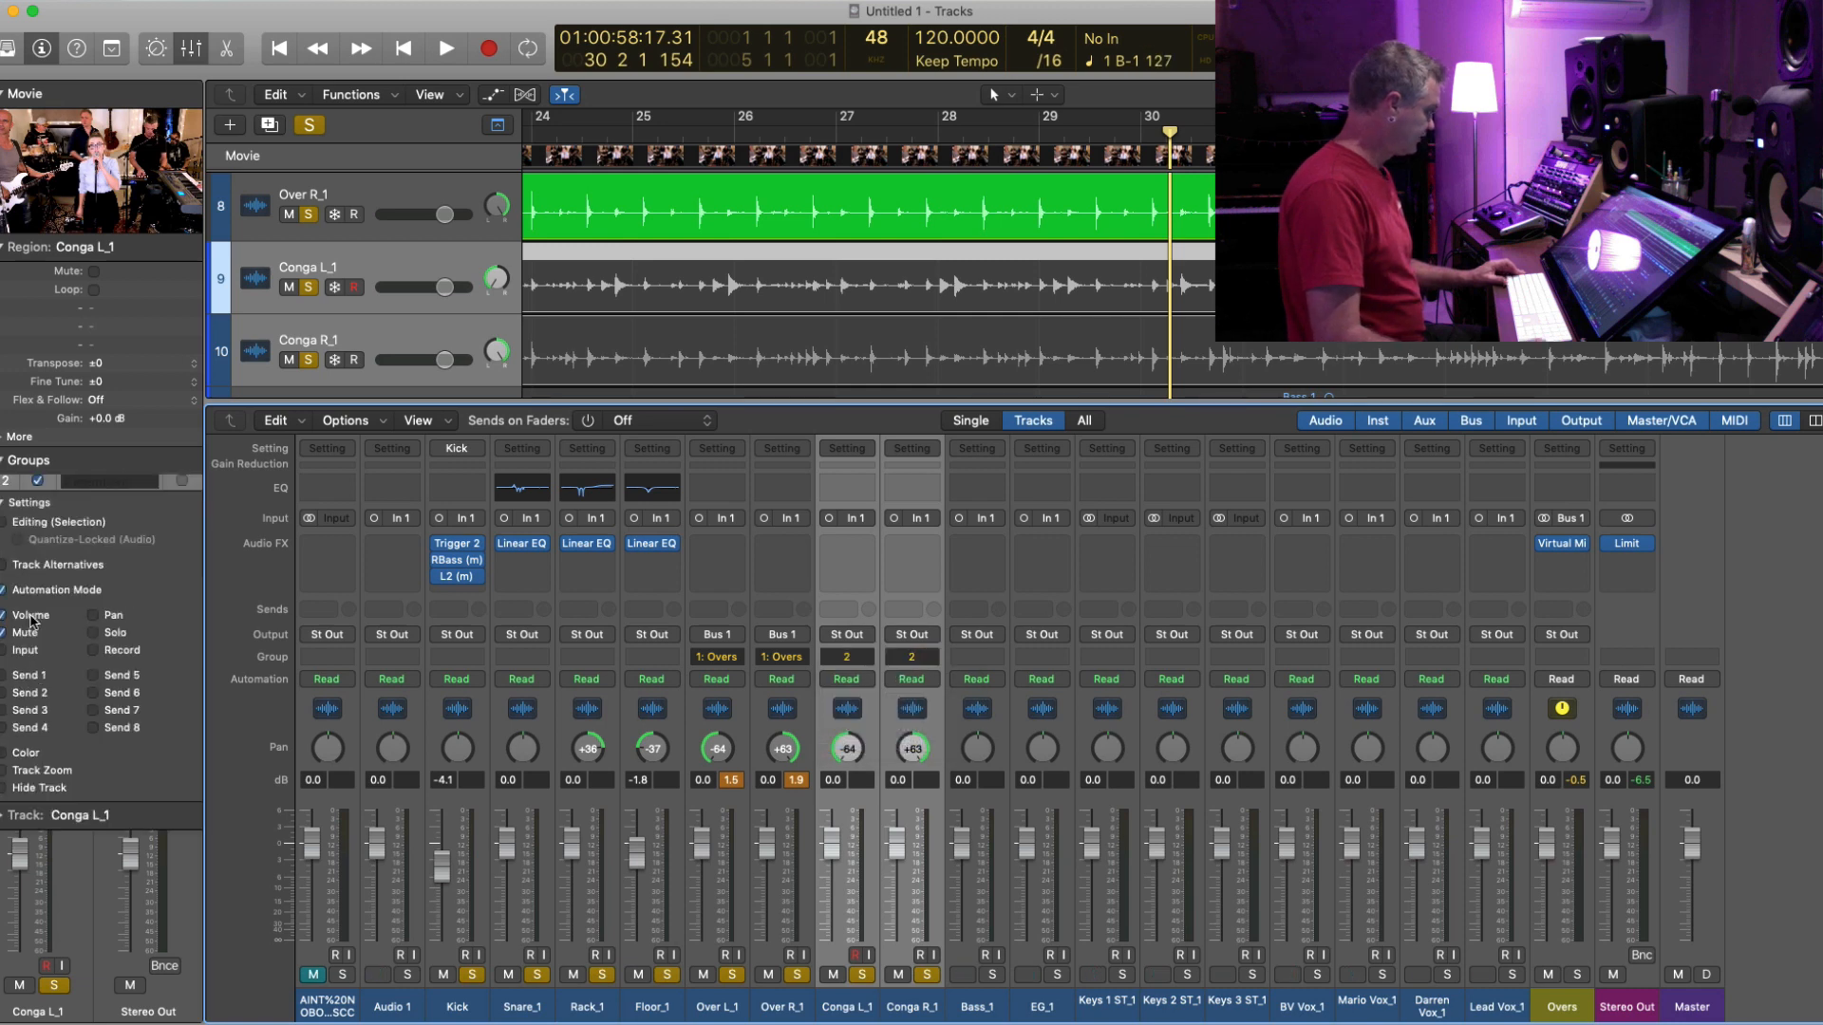
{"action": "type", "text": "Pewrc"}
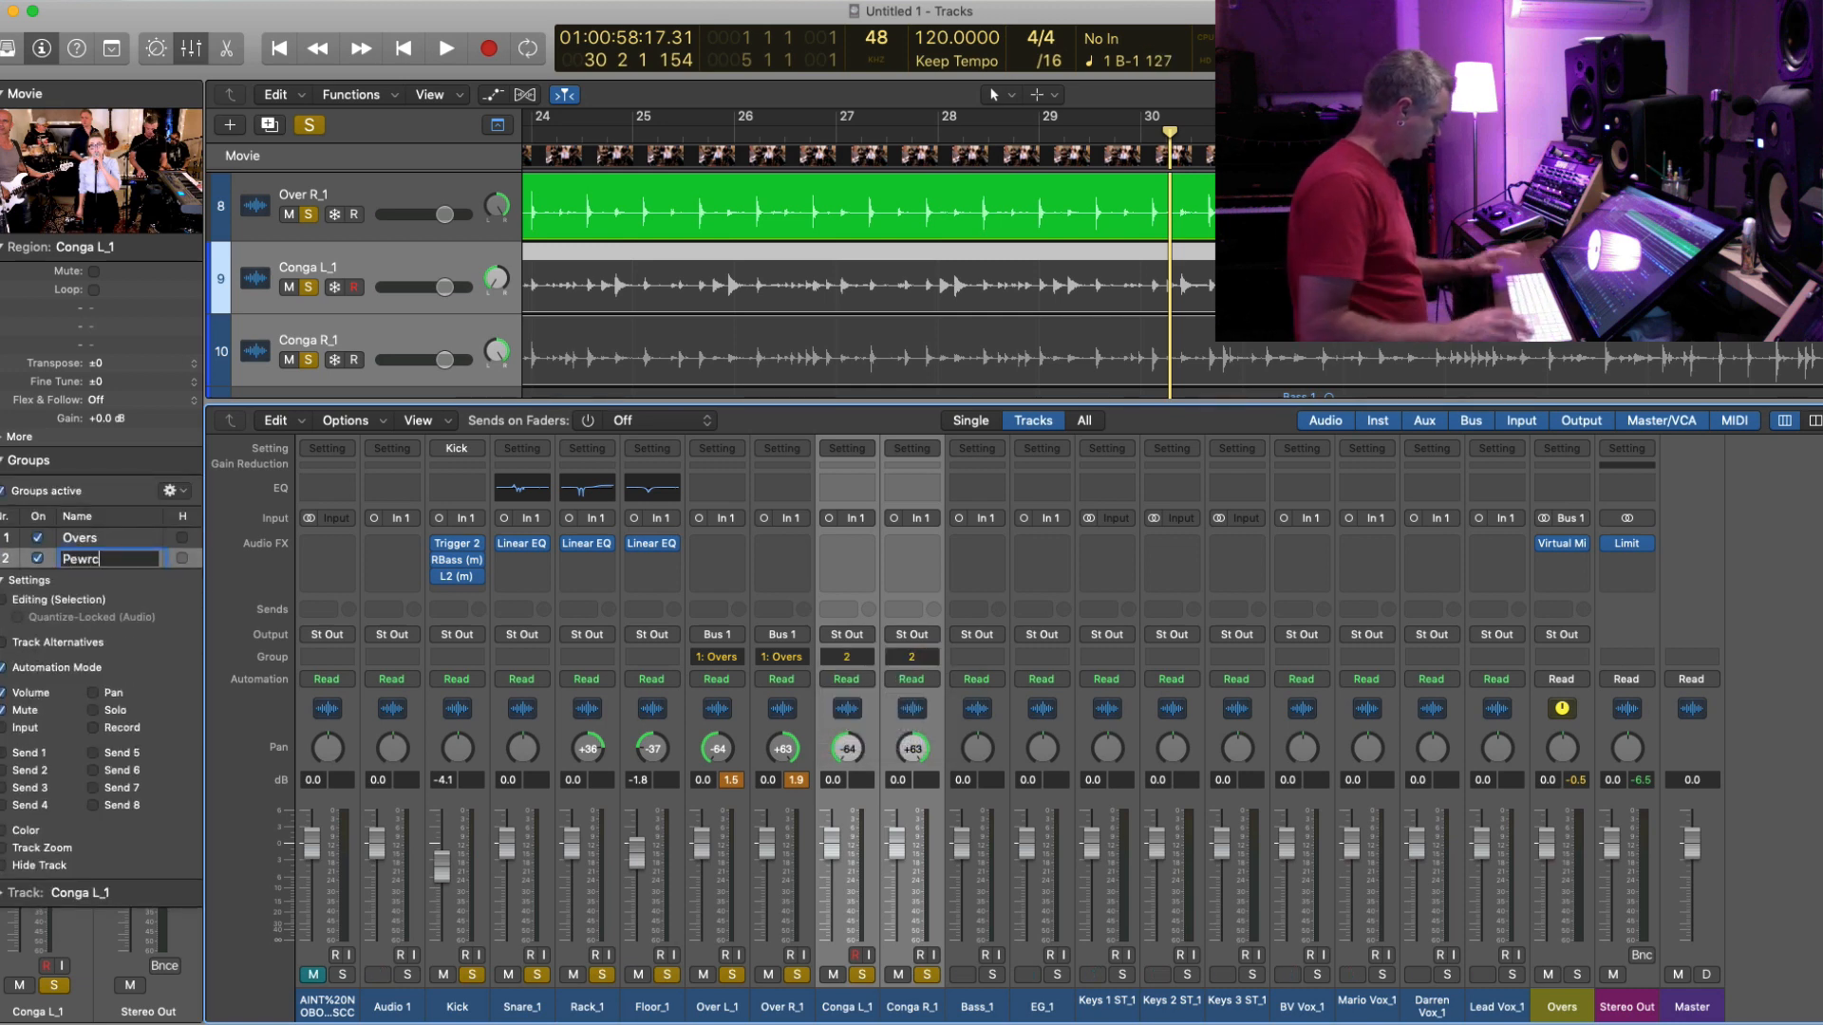
{"action": "key", "text": "BackSpace"}
{"action": "key", "text": "BackSpace"}
{"action": "key", "text": "BackSpace"}
{"action": "type", "text": "r"}
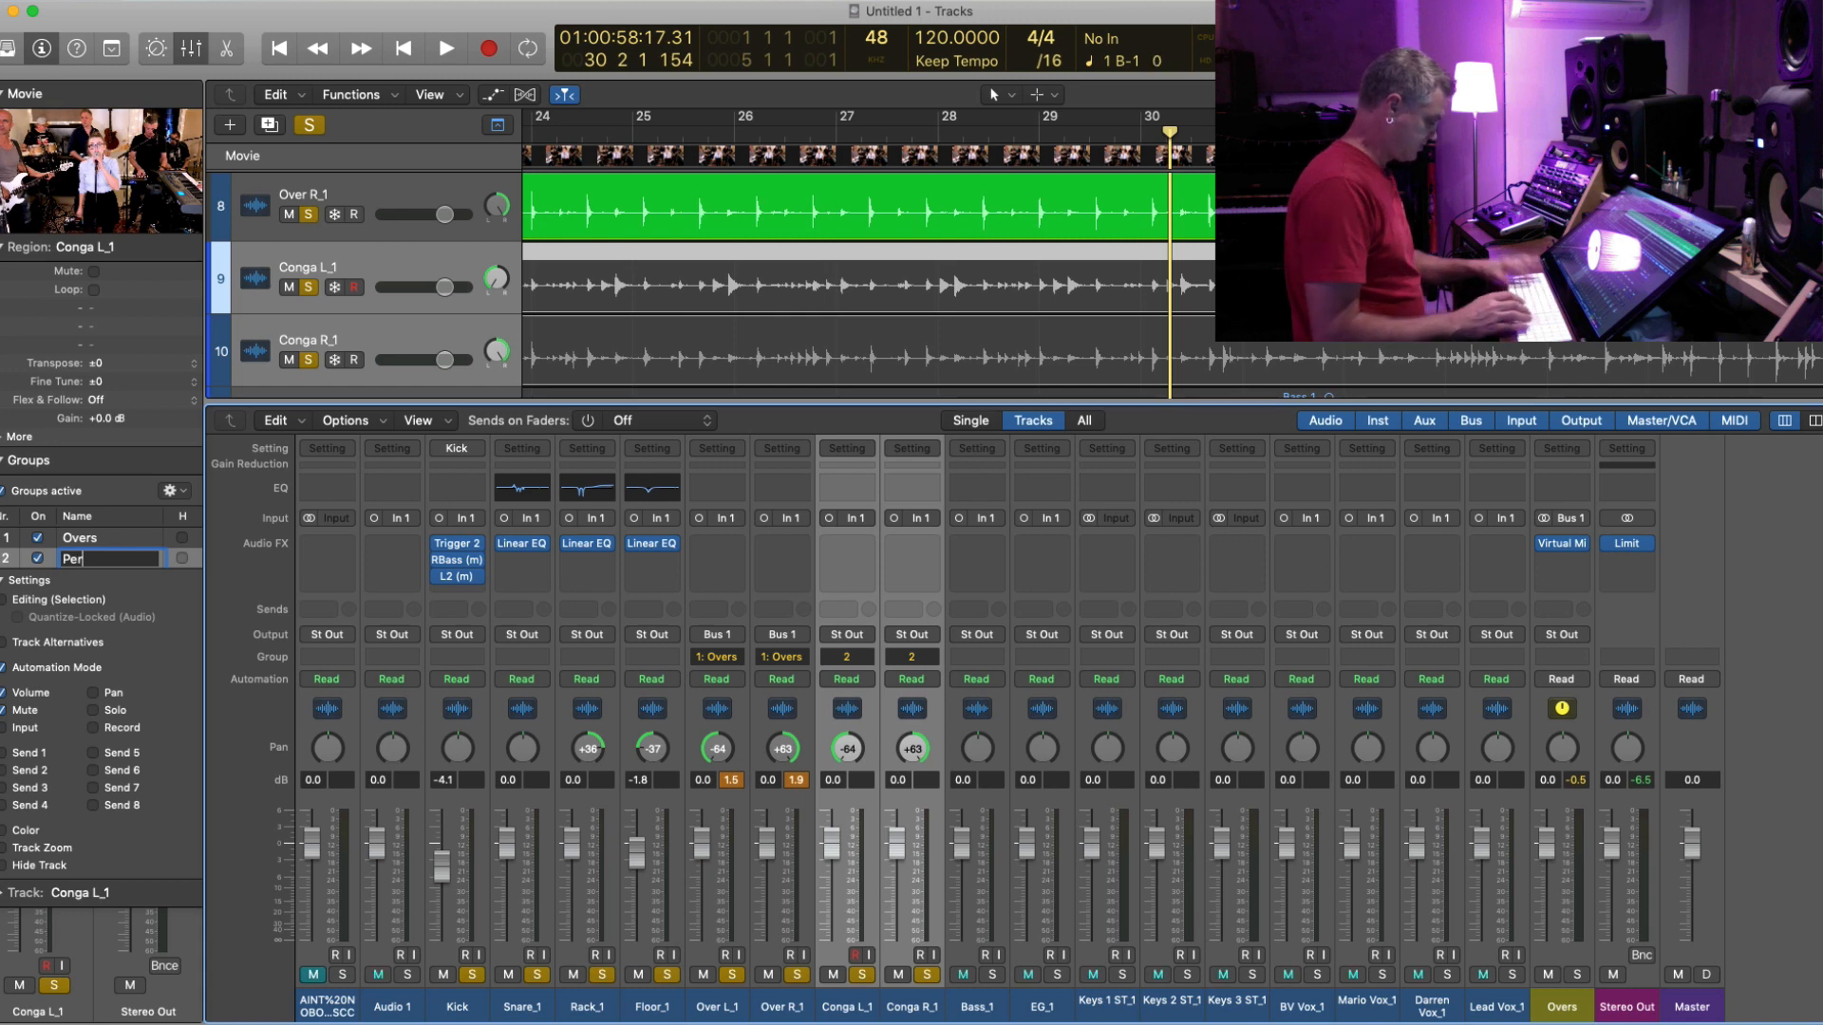
{"action": "type", "text": "c"}
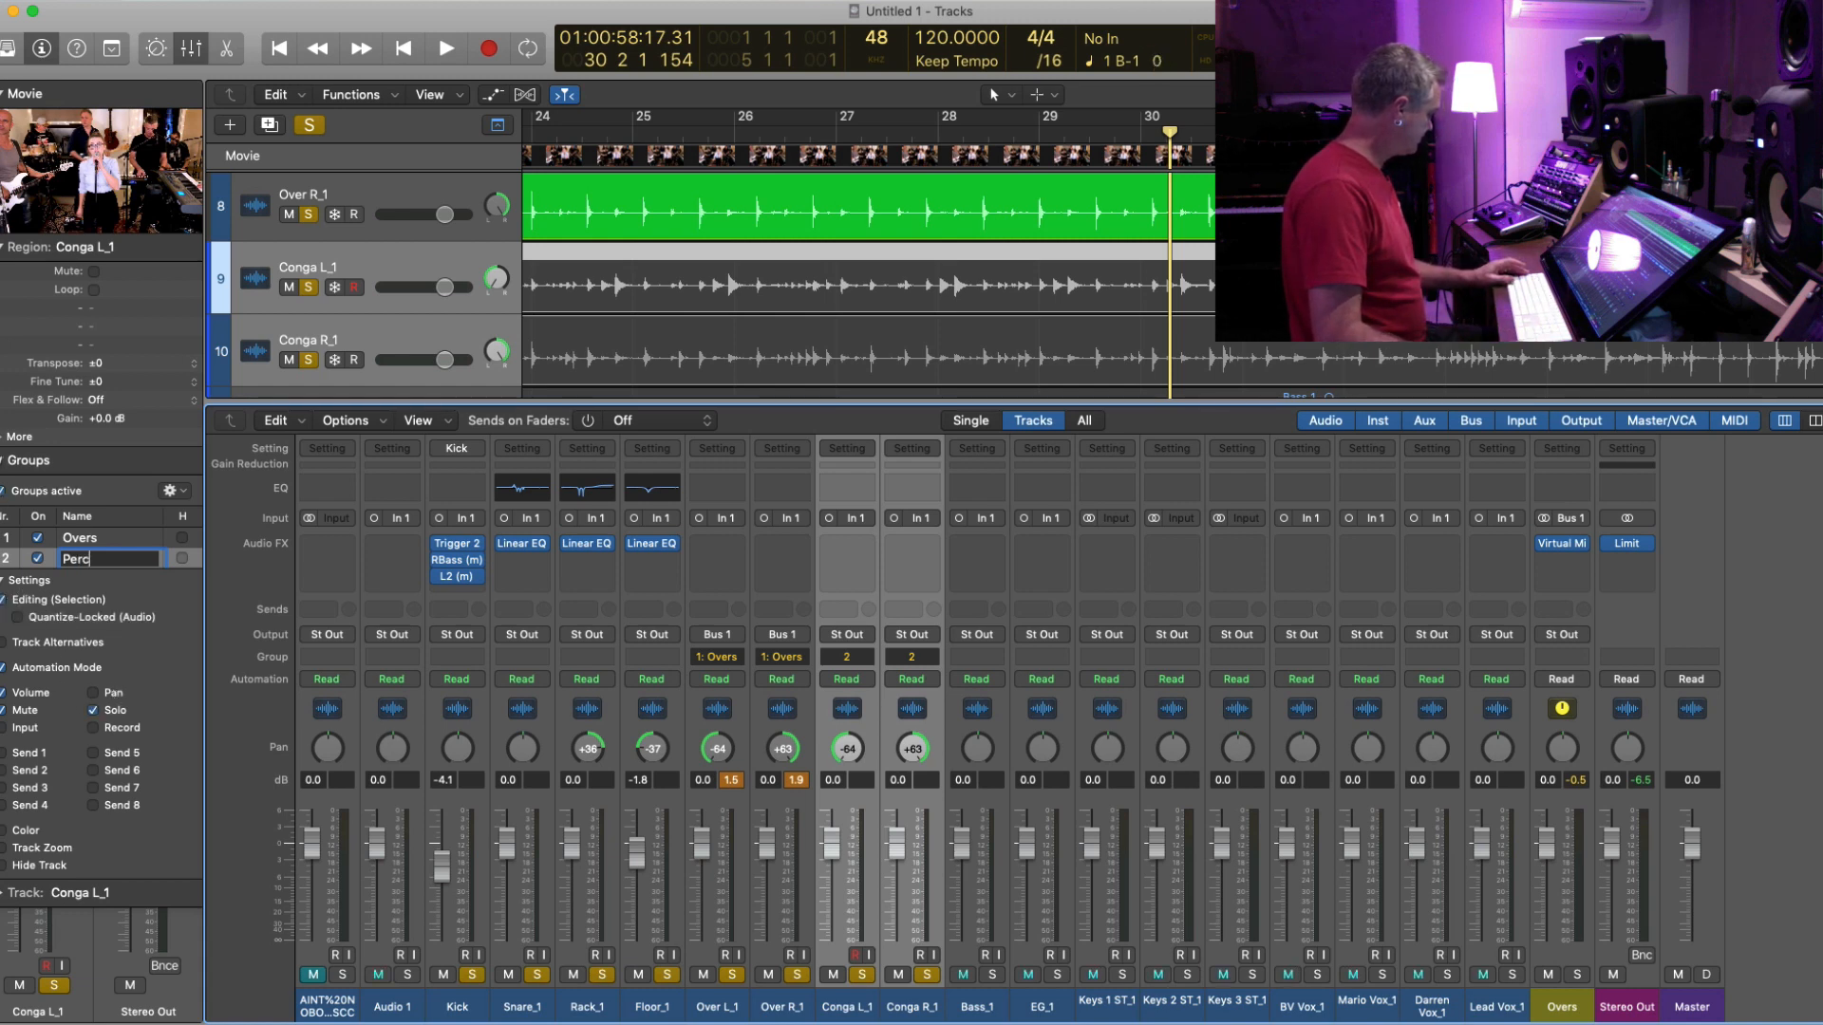
{"action": "key", "text": "Return"}
- Route both conga tracks to Bus 2 and name its new aux channel Congas
{"action": "left_click", "coordinate": [872, 642]}
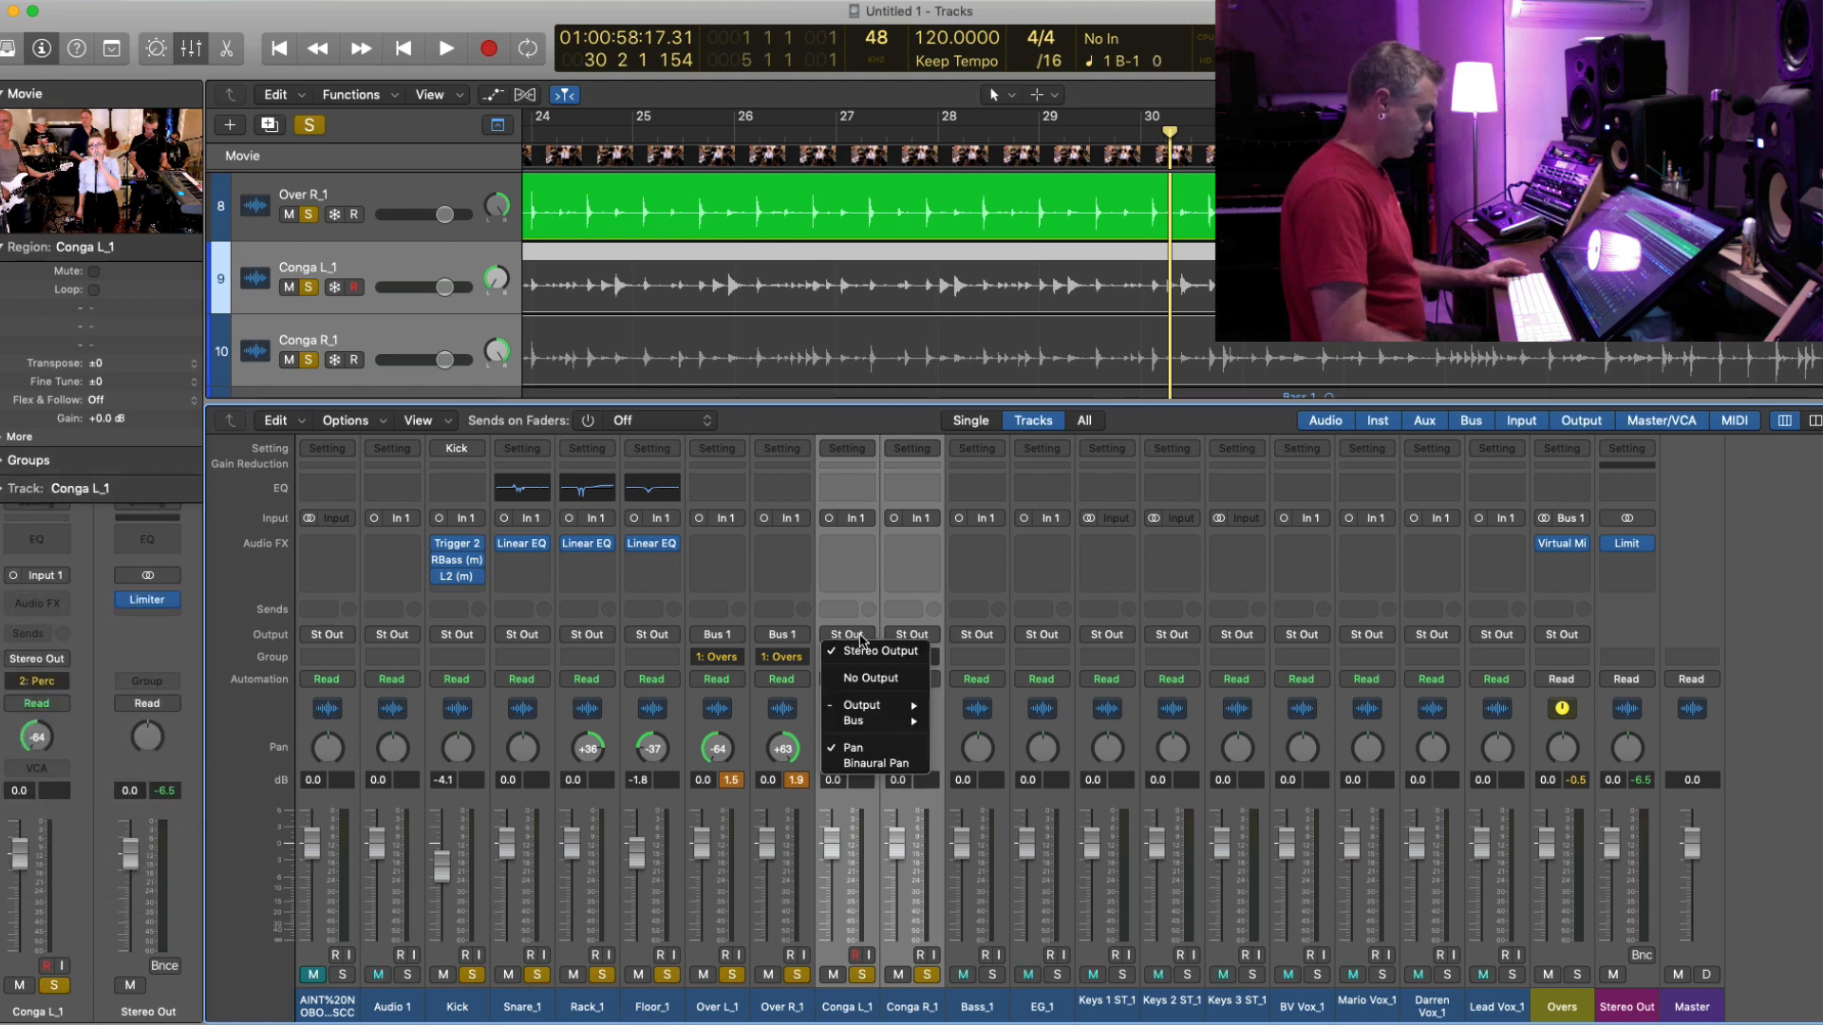
{"action": "mouse_move", "coordinate": [883, 721]}
{"action": "left_click", "coordinate": [1012, 423]}
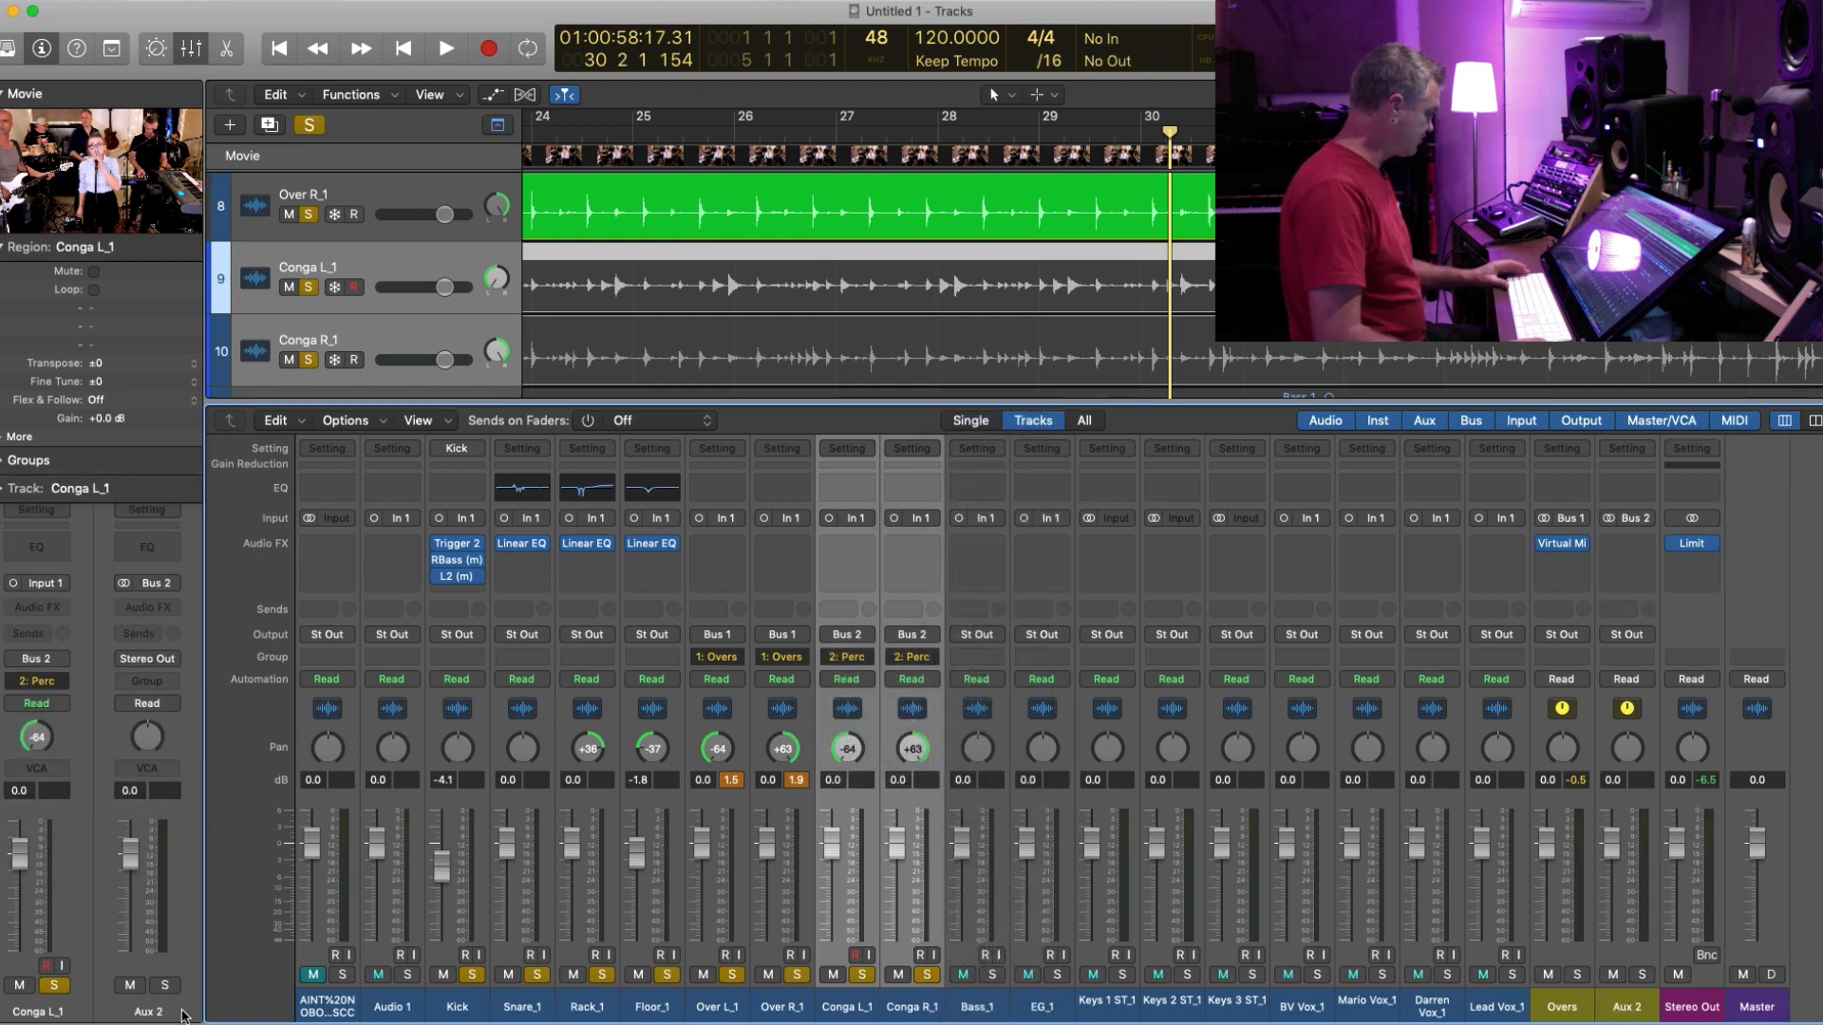
{"action": "double_click", "coordinate": [142, 1012]}
{"action": "type", "text": "Con"}
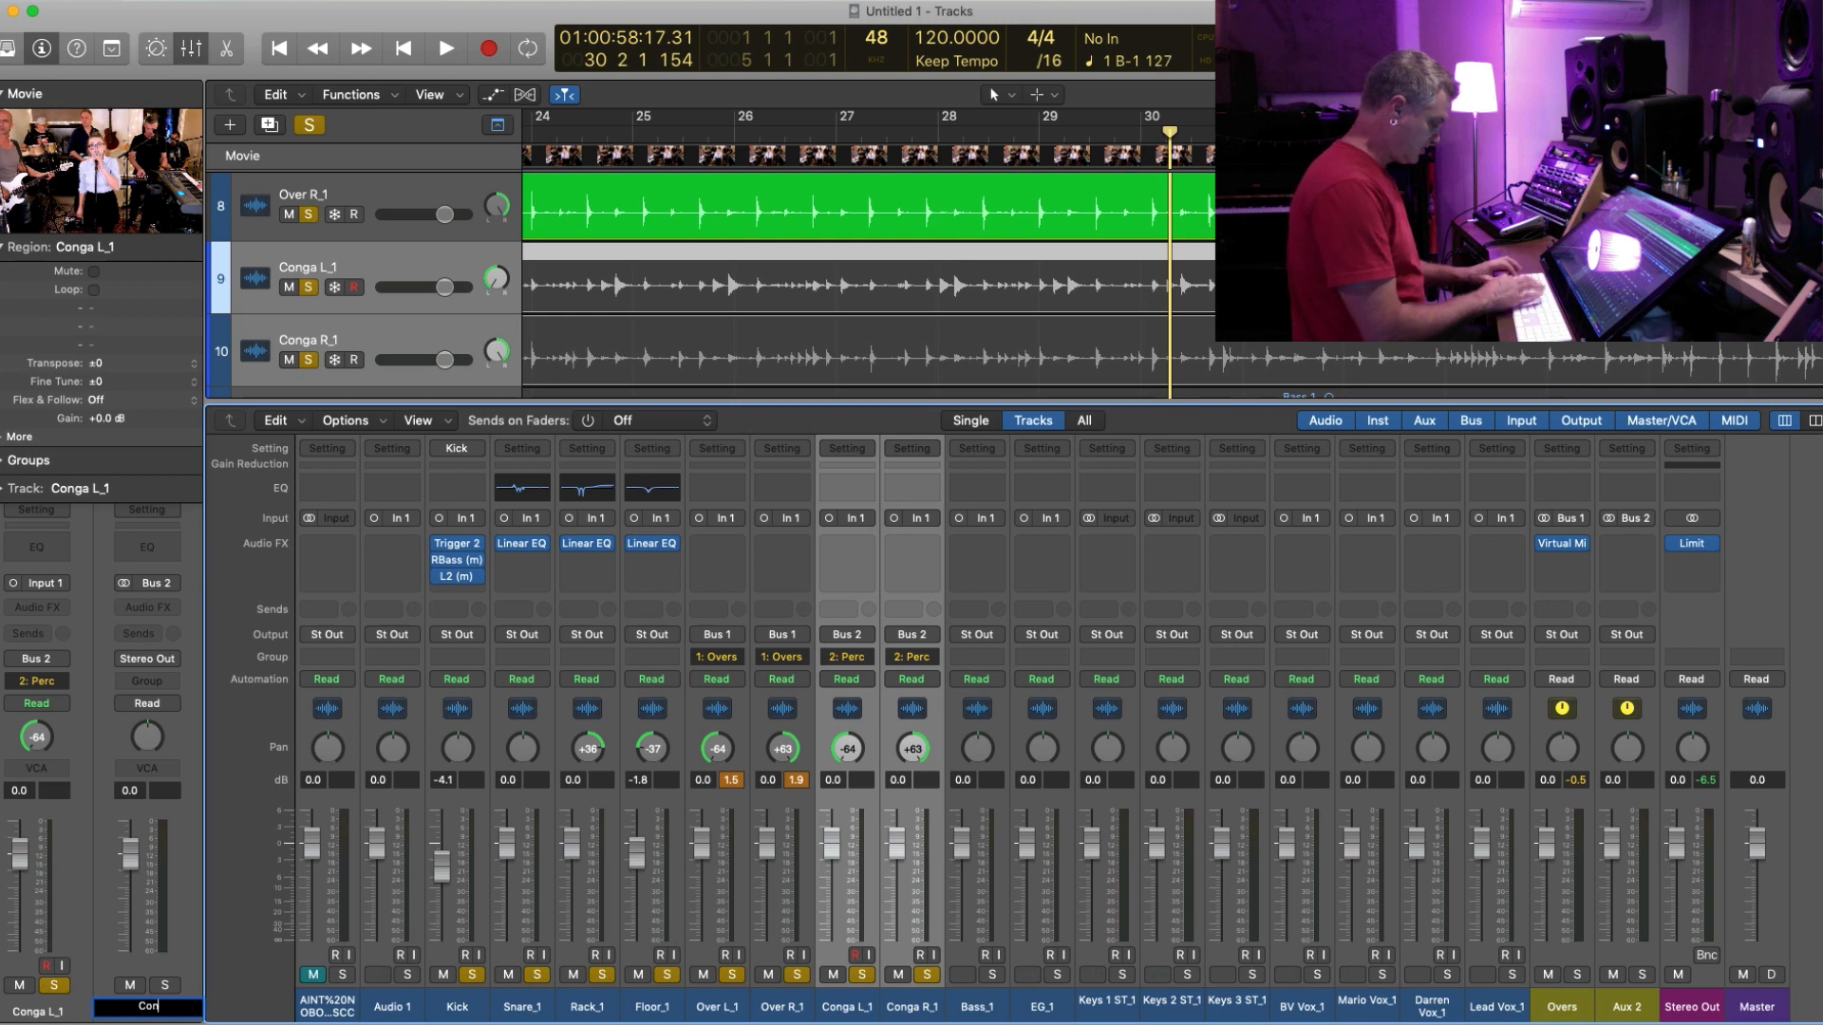
{"action": "type", "text": "gas"}
{"action": "key", "text": "Return"}
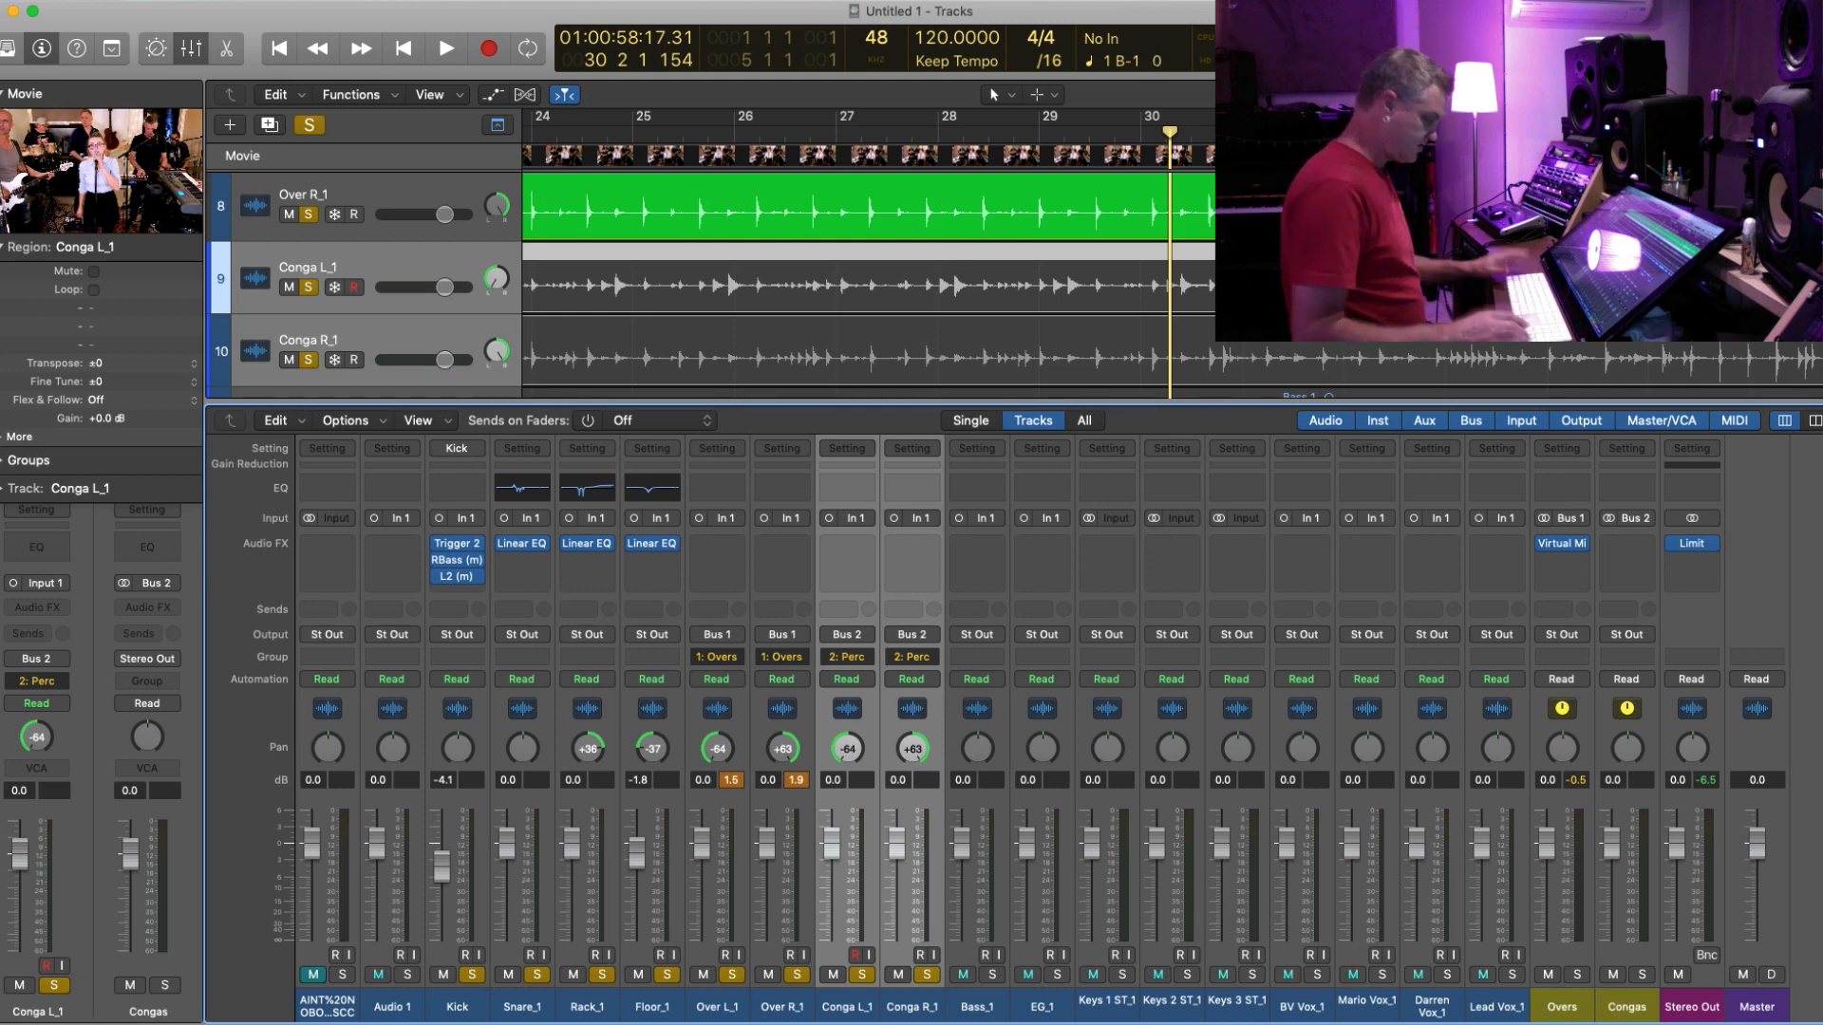
- Insert a stereo Virtual Mix Rack on the Congas aux and raise the CS-EQ's high-pass frequency
{"action": "left_click", "coordinate": [167, 608]}
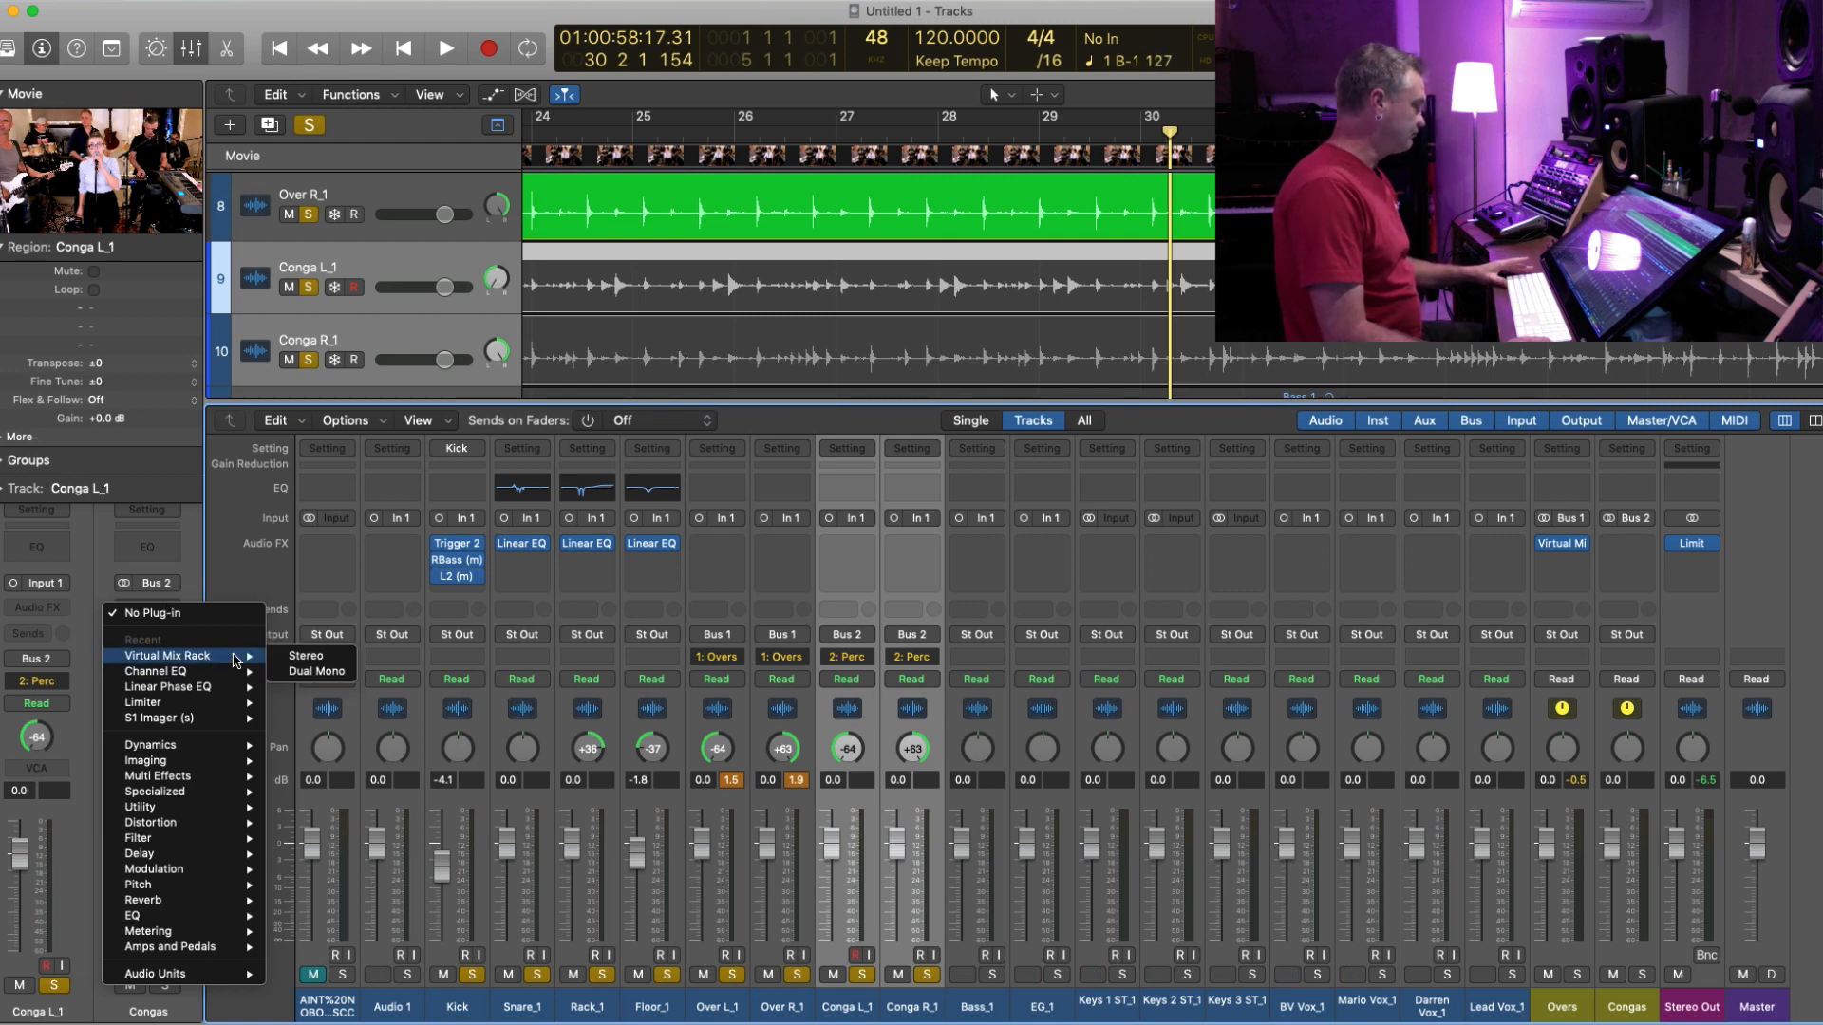
{"action": "left_click", "coordinate": [331, 657]}
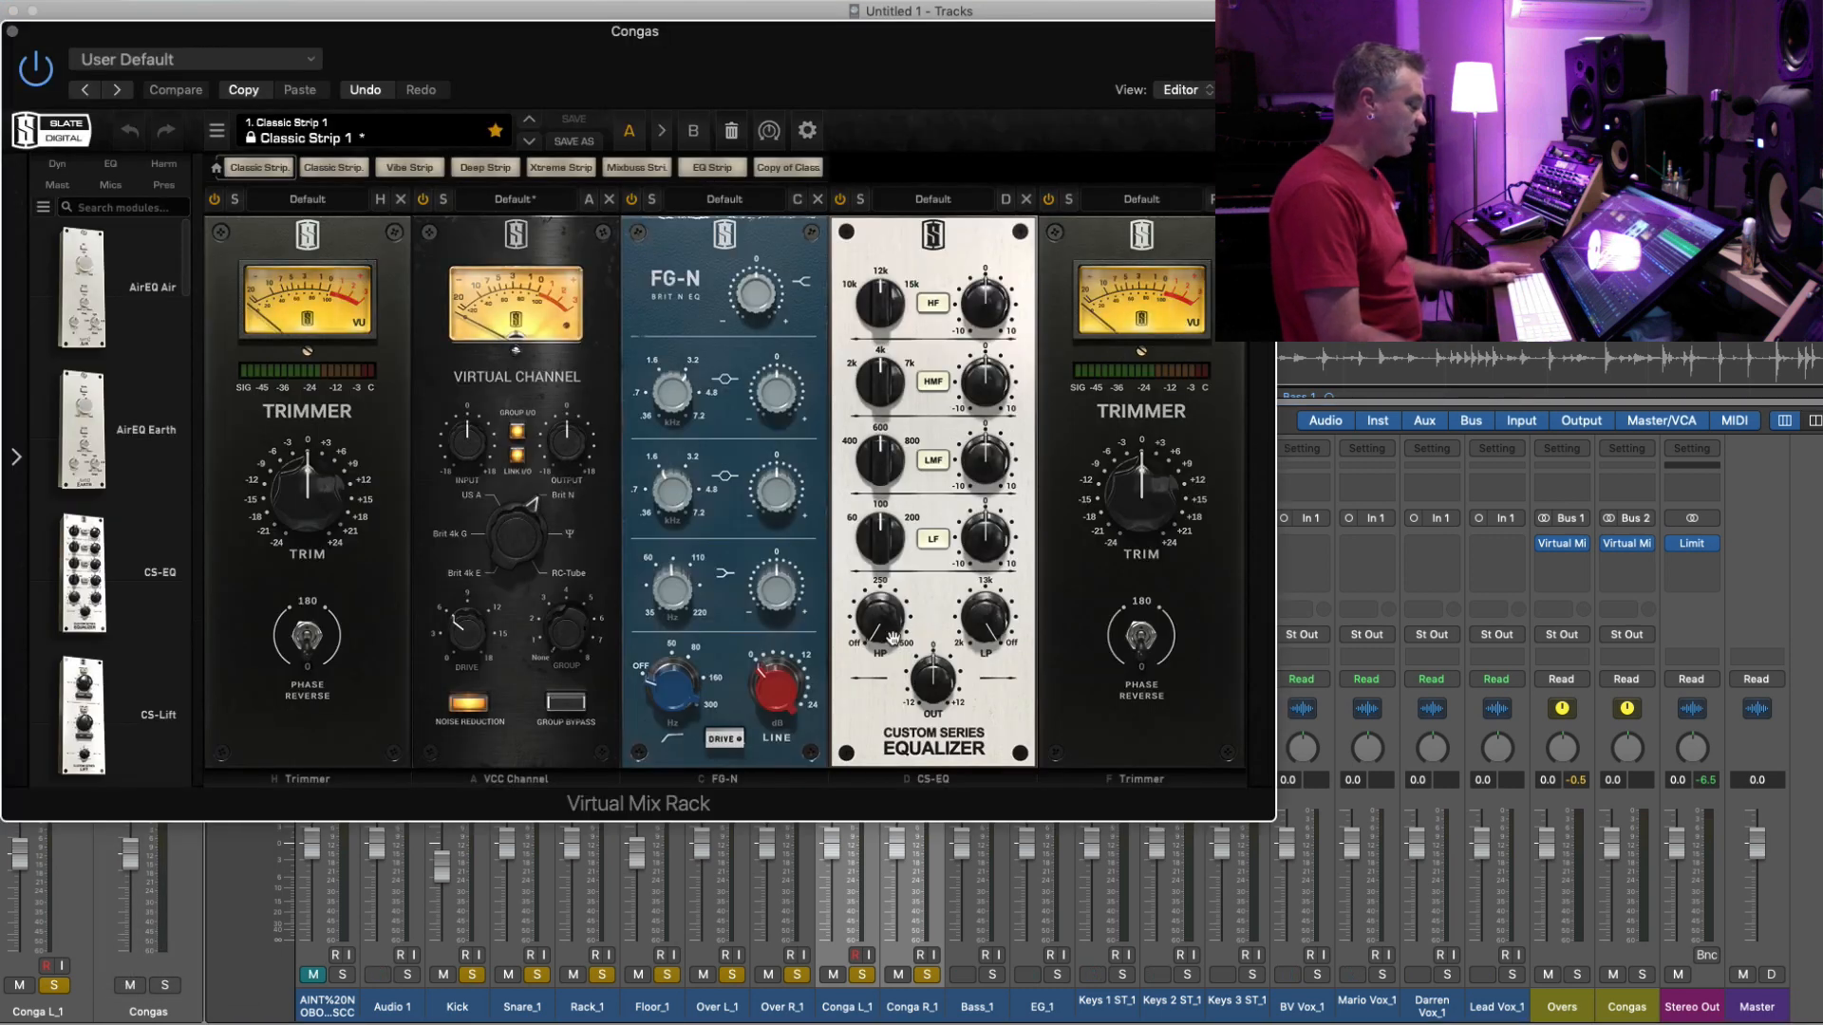
{"action": "left_click_drag", "start_coordinate": [892, 636], "coordinate": [884, 590]}
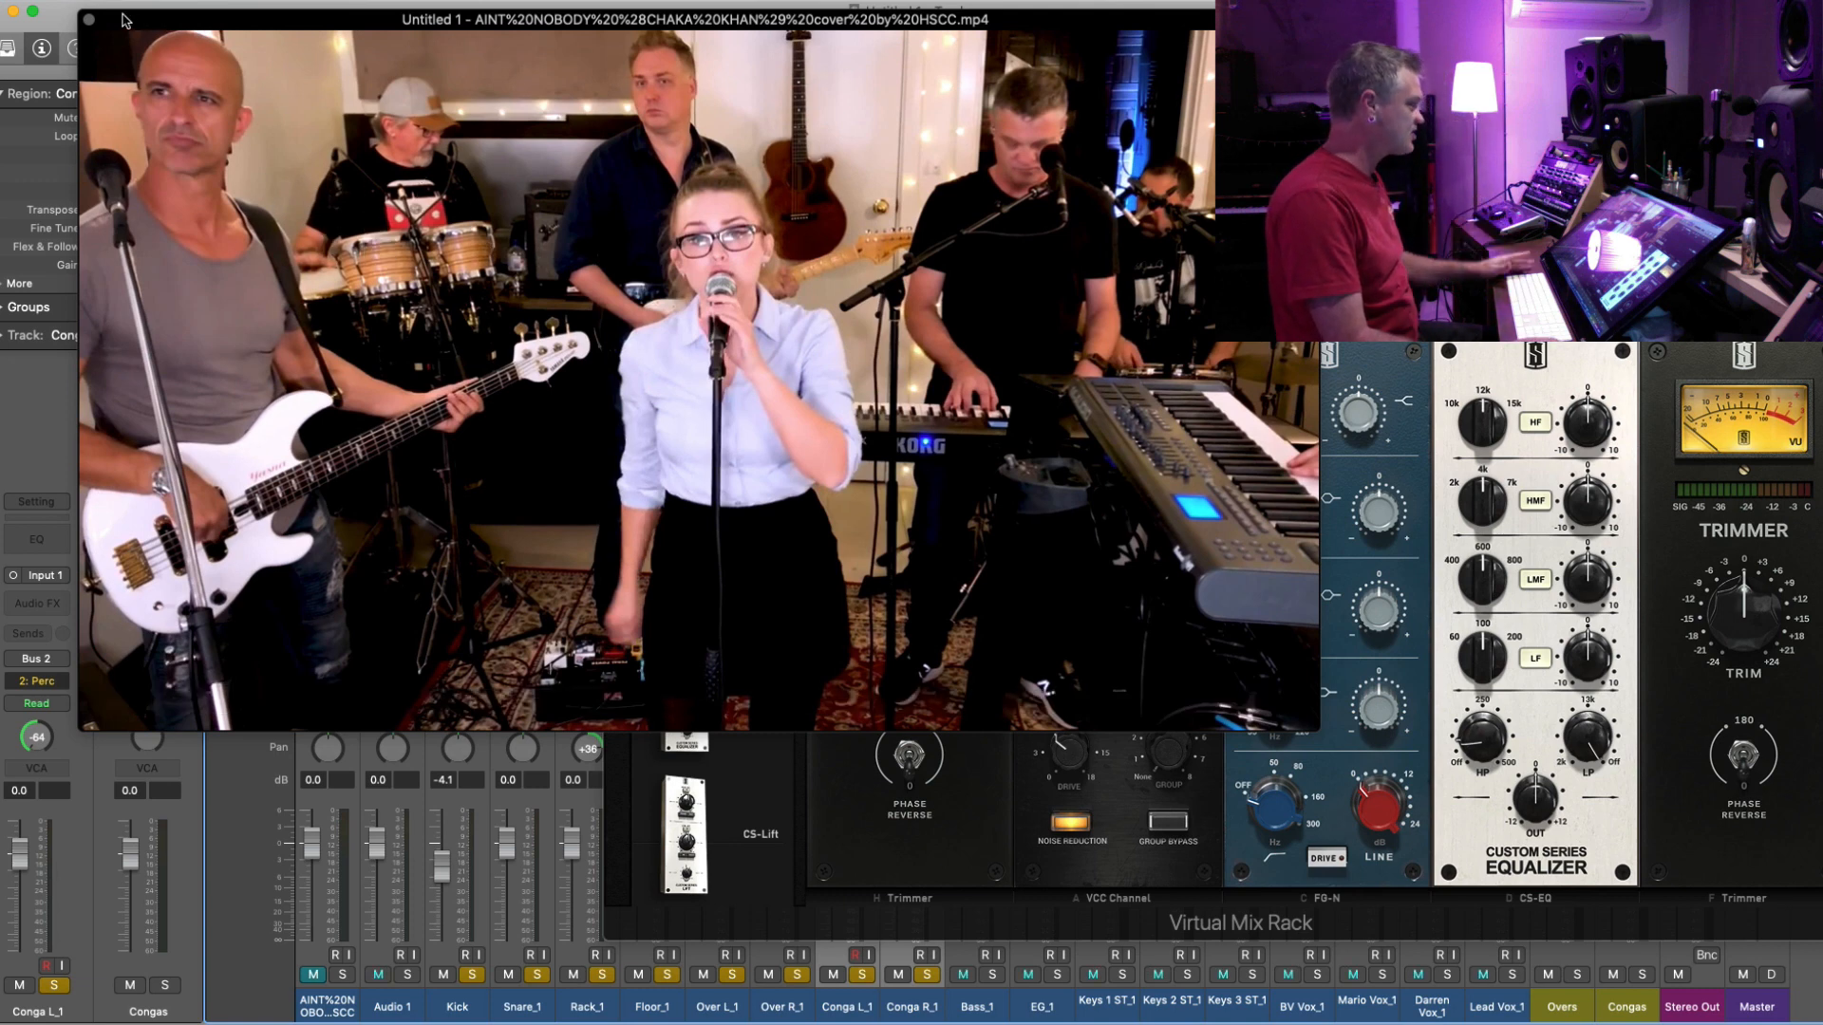
- Close the movie window, uncover the tracks and play the song with both conga regions selected
{"action": "left_click", "coordinate": [89, 21]}
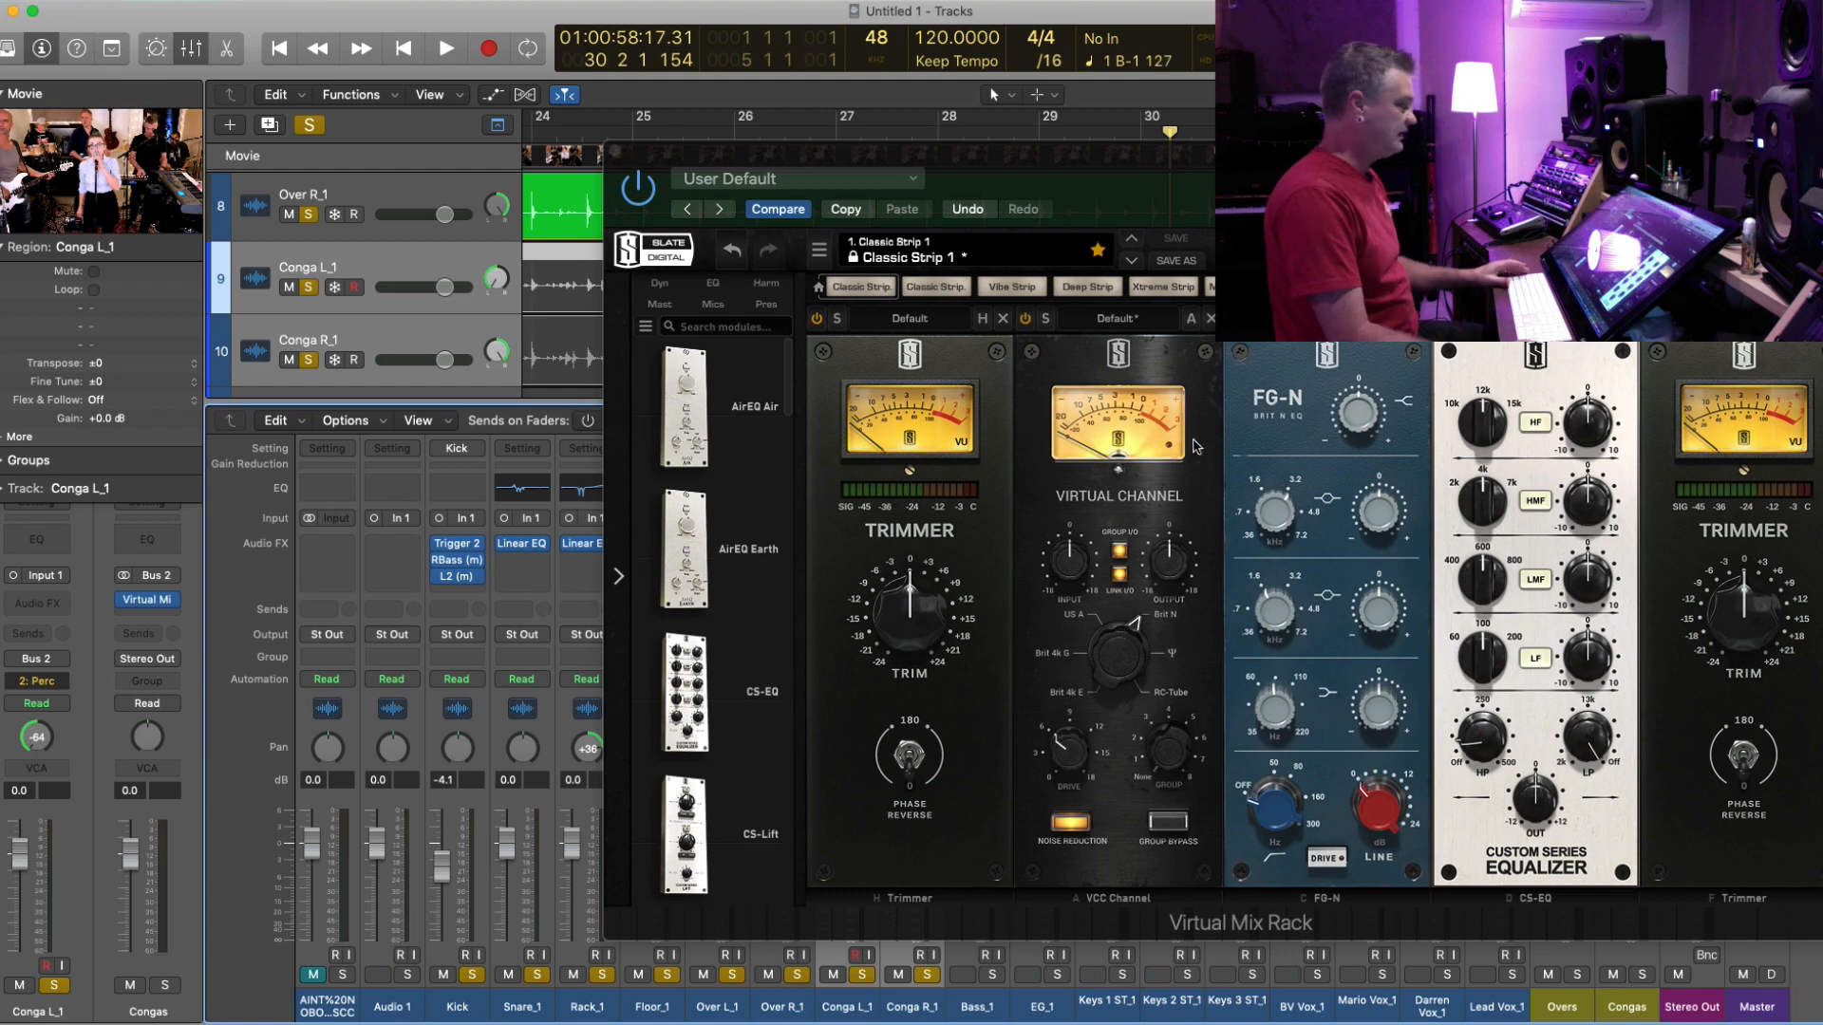
{"action": "left_click_drag", "start_coordinate": [710, 154], "coordinate": [491, 460]}
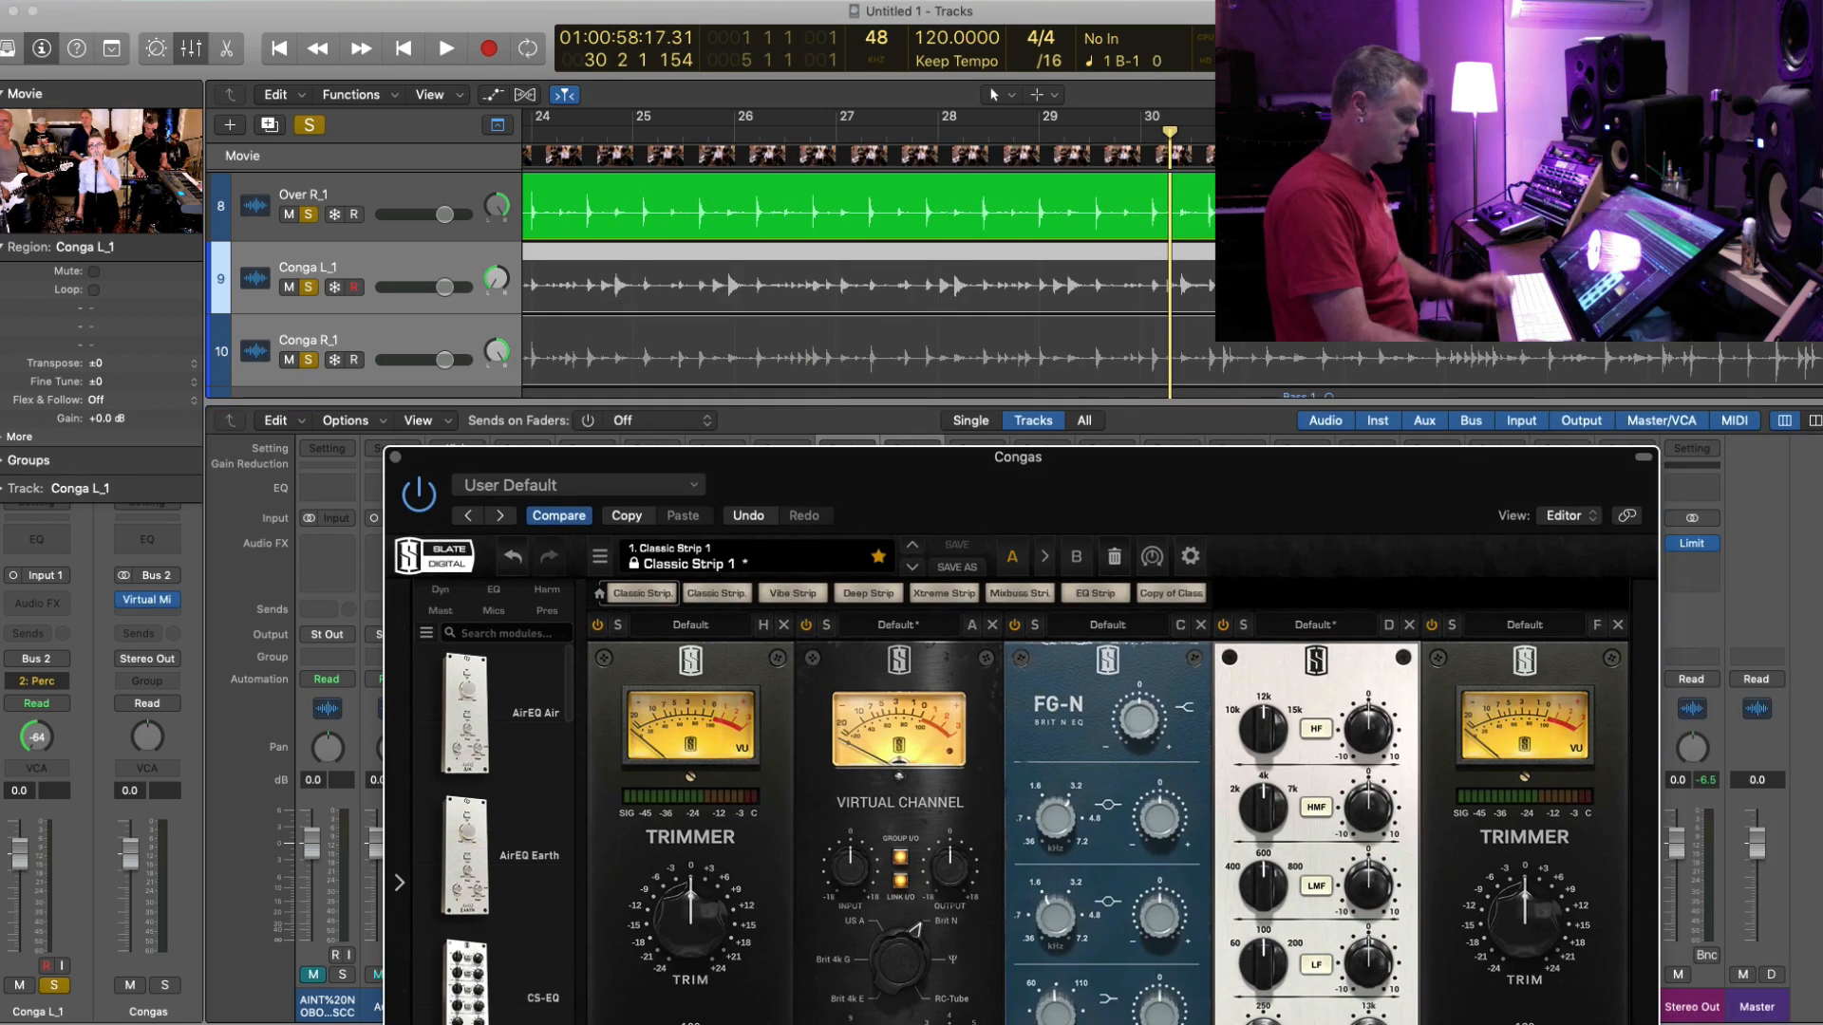
{"action": "left_click", "coordinate": [671, 353]}
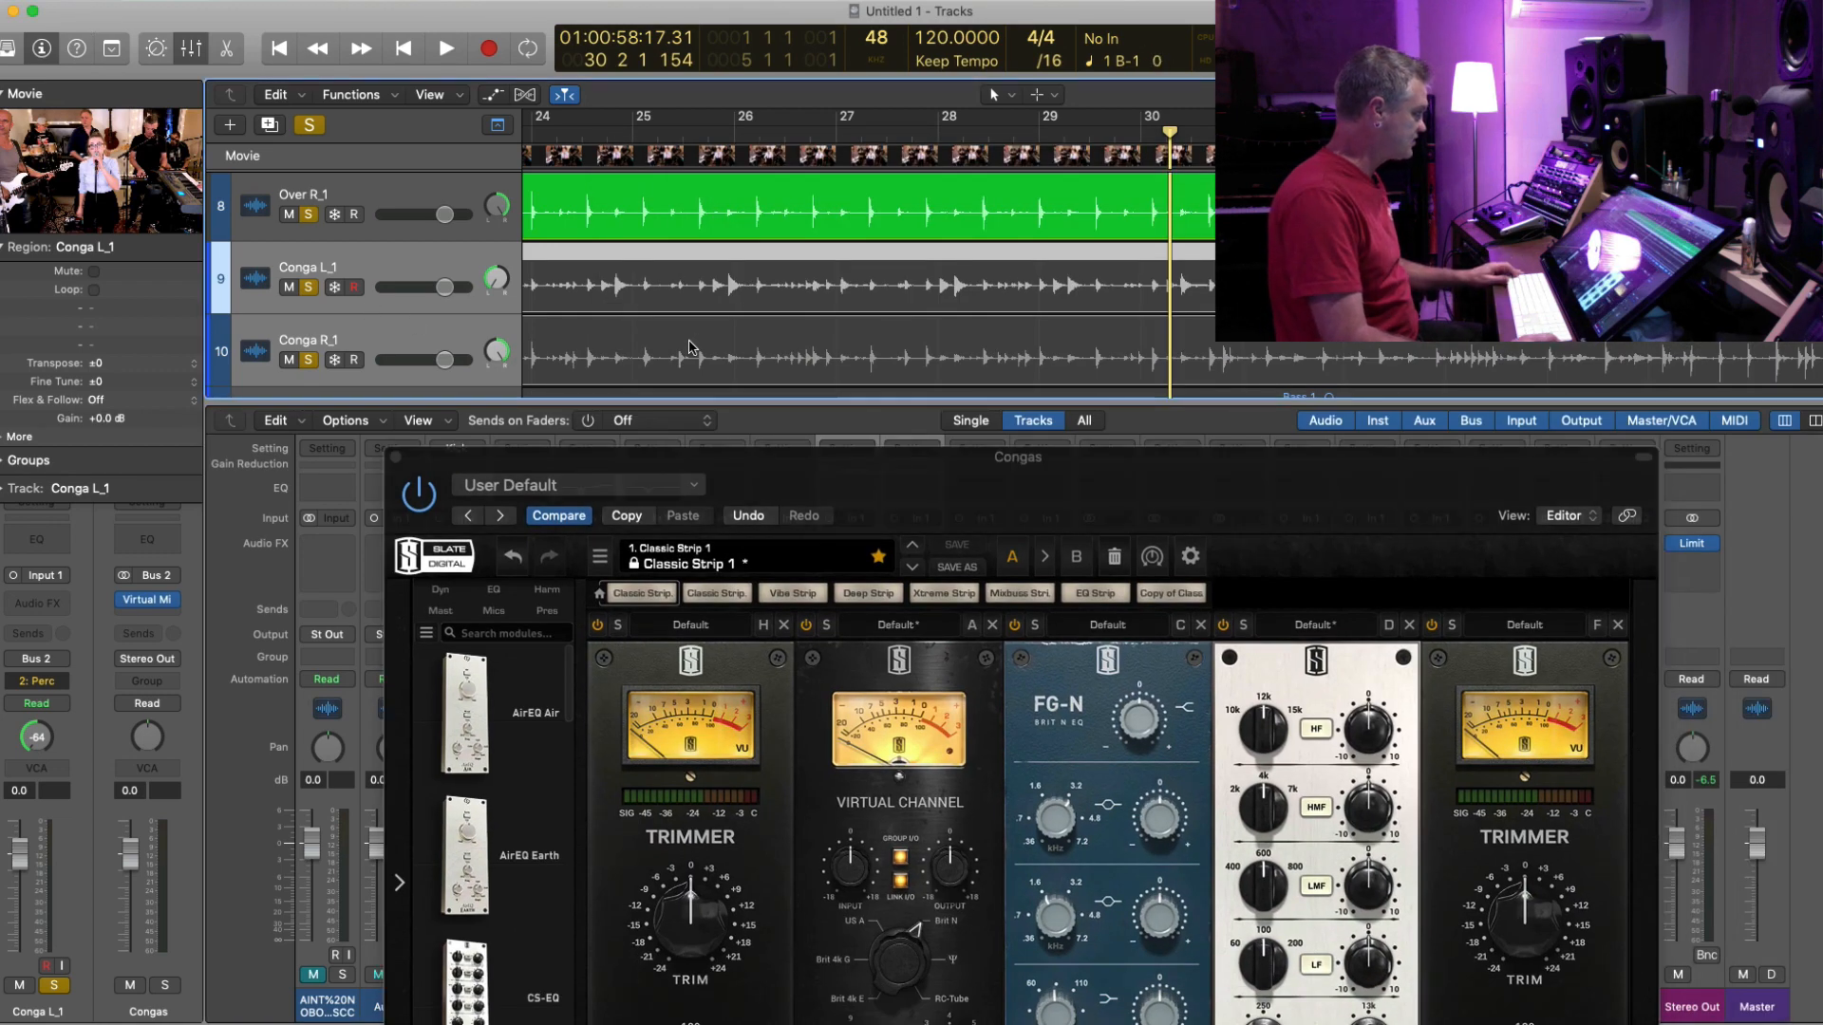
{"action": "left_click", "coordinate": [689, 347], "text": "shift"}
{"action": "key", "text": "space"}
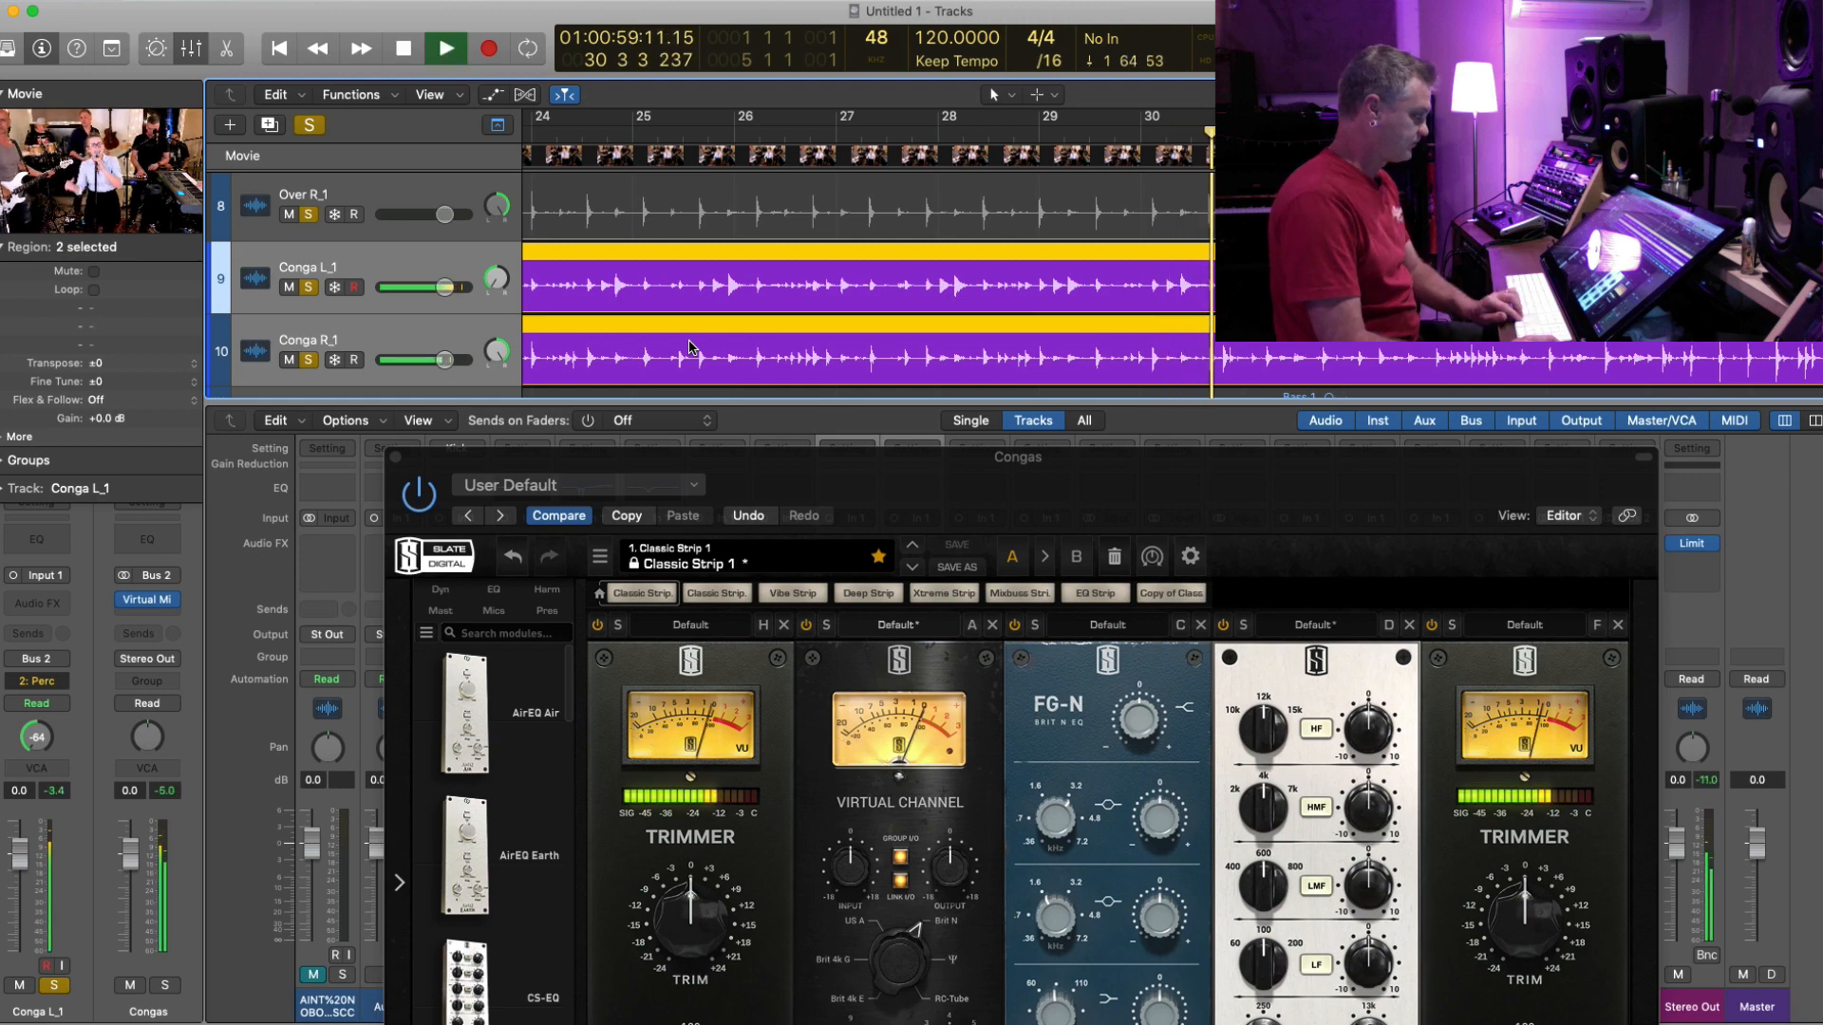
- Move the Congas rack clear of the mixer and raise the CS-EQ's high-pass filter to about 90.5 Hz
{"action": "left_click_drag", "start_coordinate": [959, 462], "coordinate": [867, 43]}
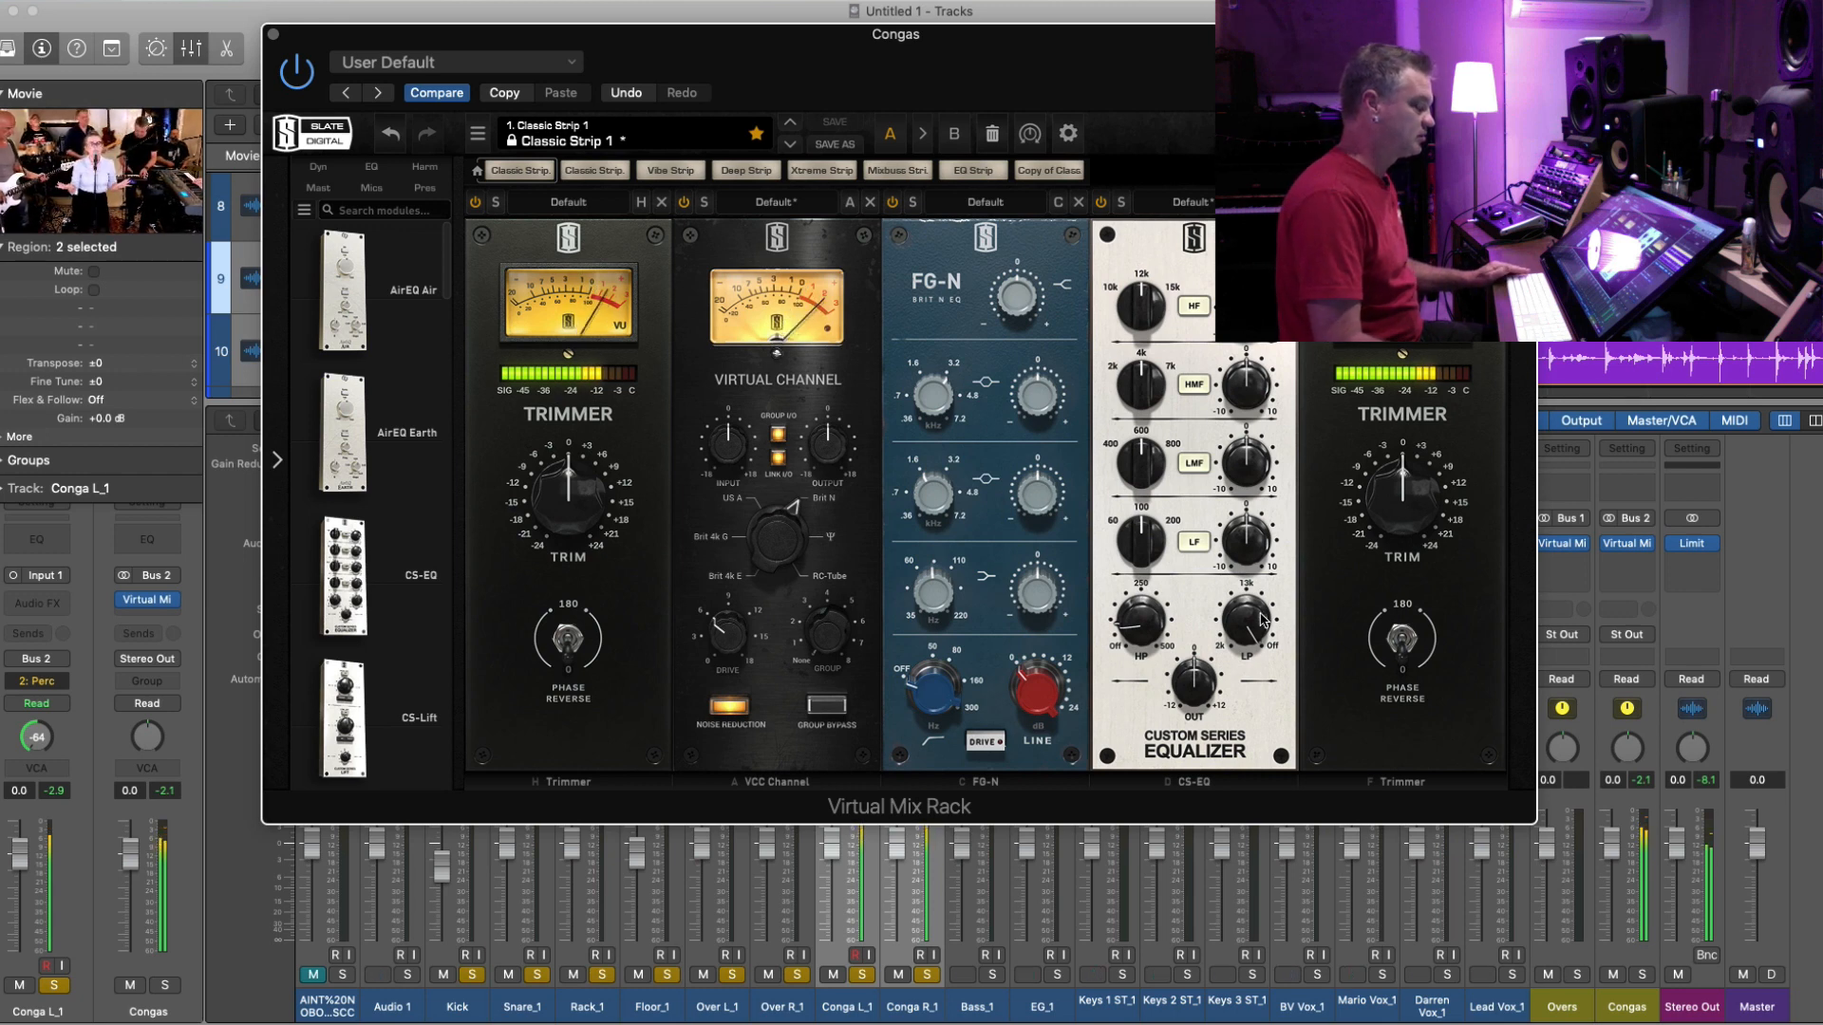
{"action": "scroll", "coordinate": [1138, 629], "scroll_direction": "up", "scroll_amount": 2}
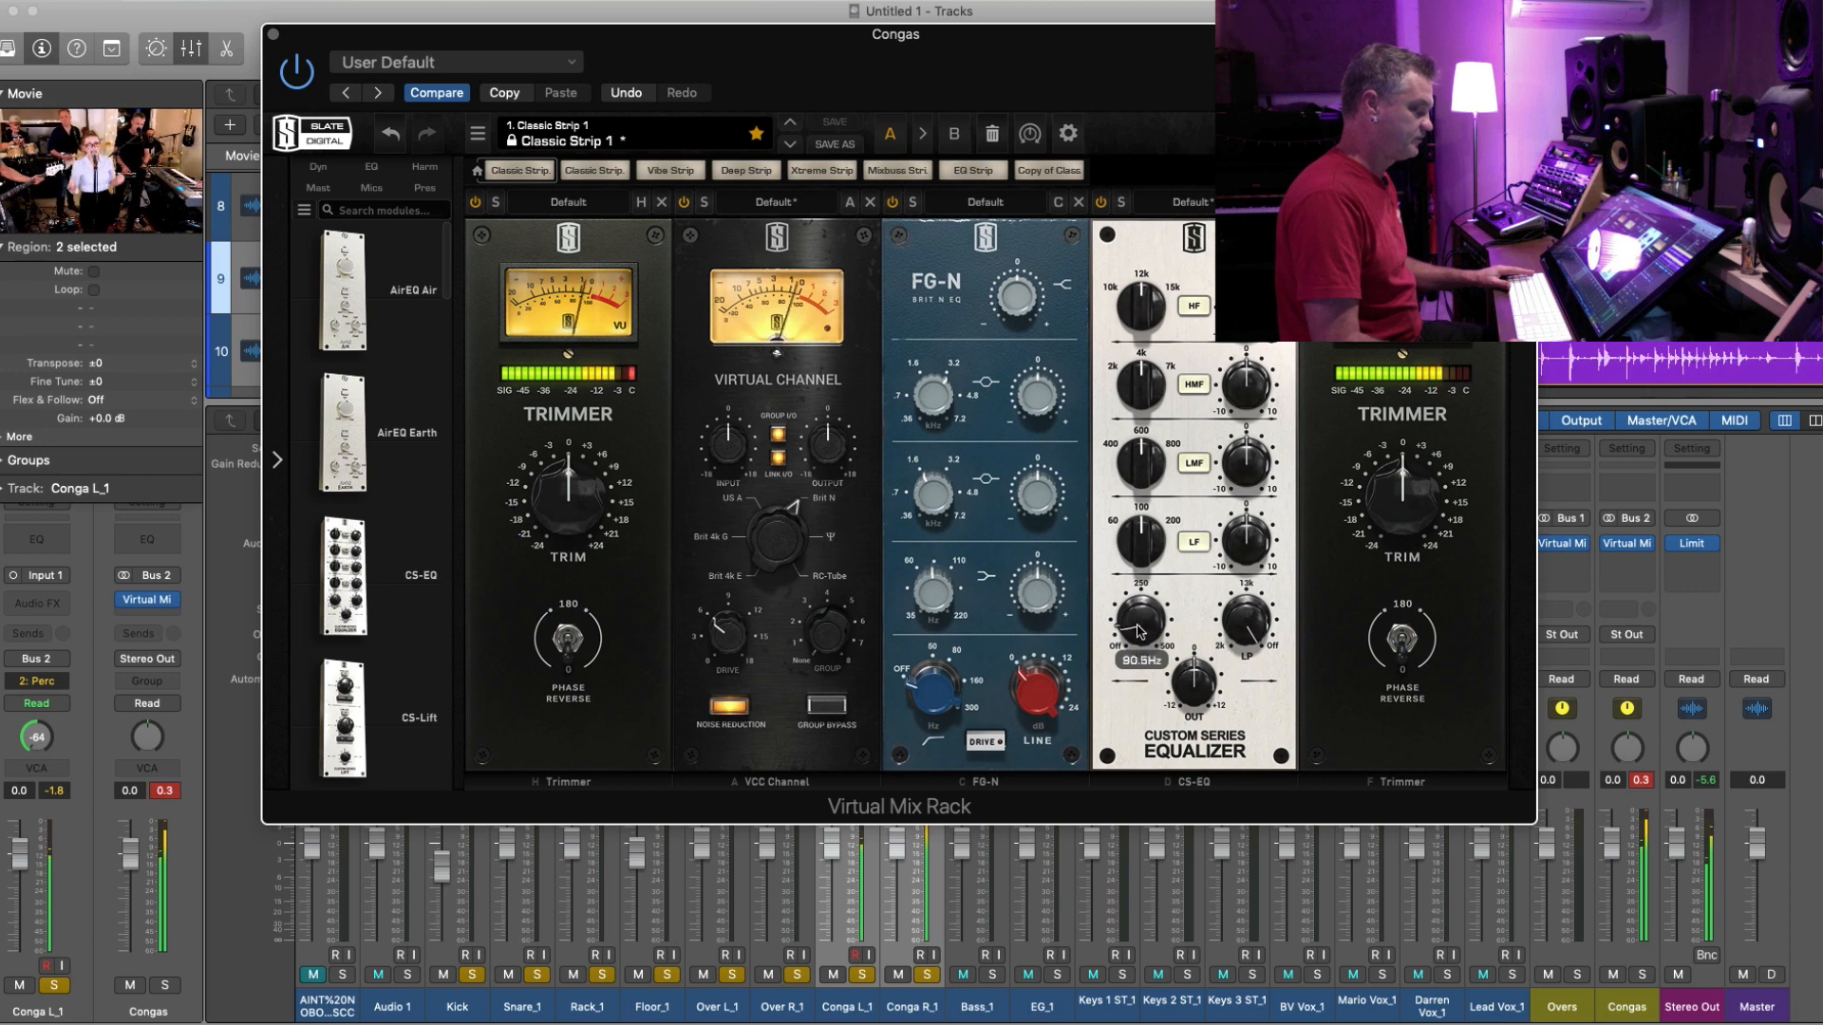
{"action": "mouse_move", "coordinate": [1036, 605]}
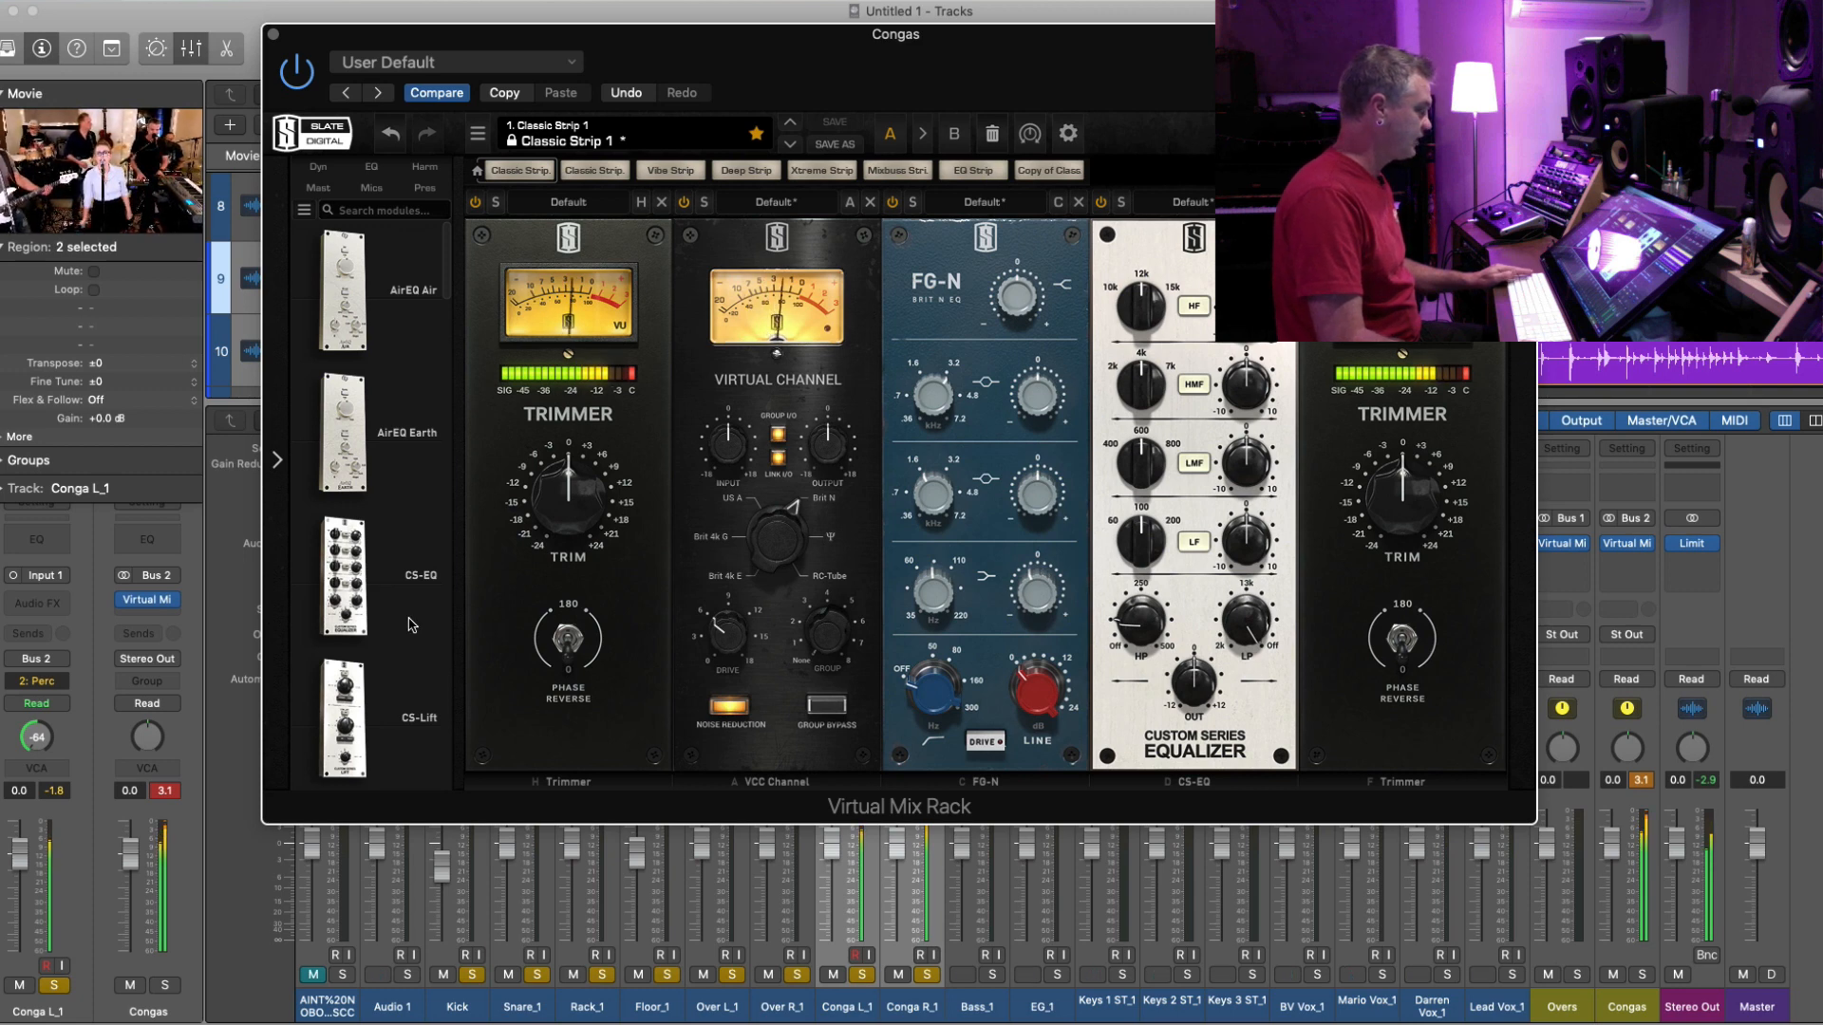
- Find the FG-Stress compressor module and add it after the CS-EQ in the Congas rack
{"action": "scroll", "coordinate": [410, 624], "scroll_direction": "down", "scroll_amount": 10}
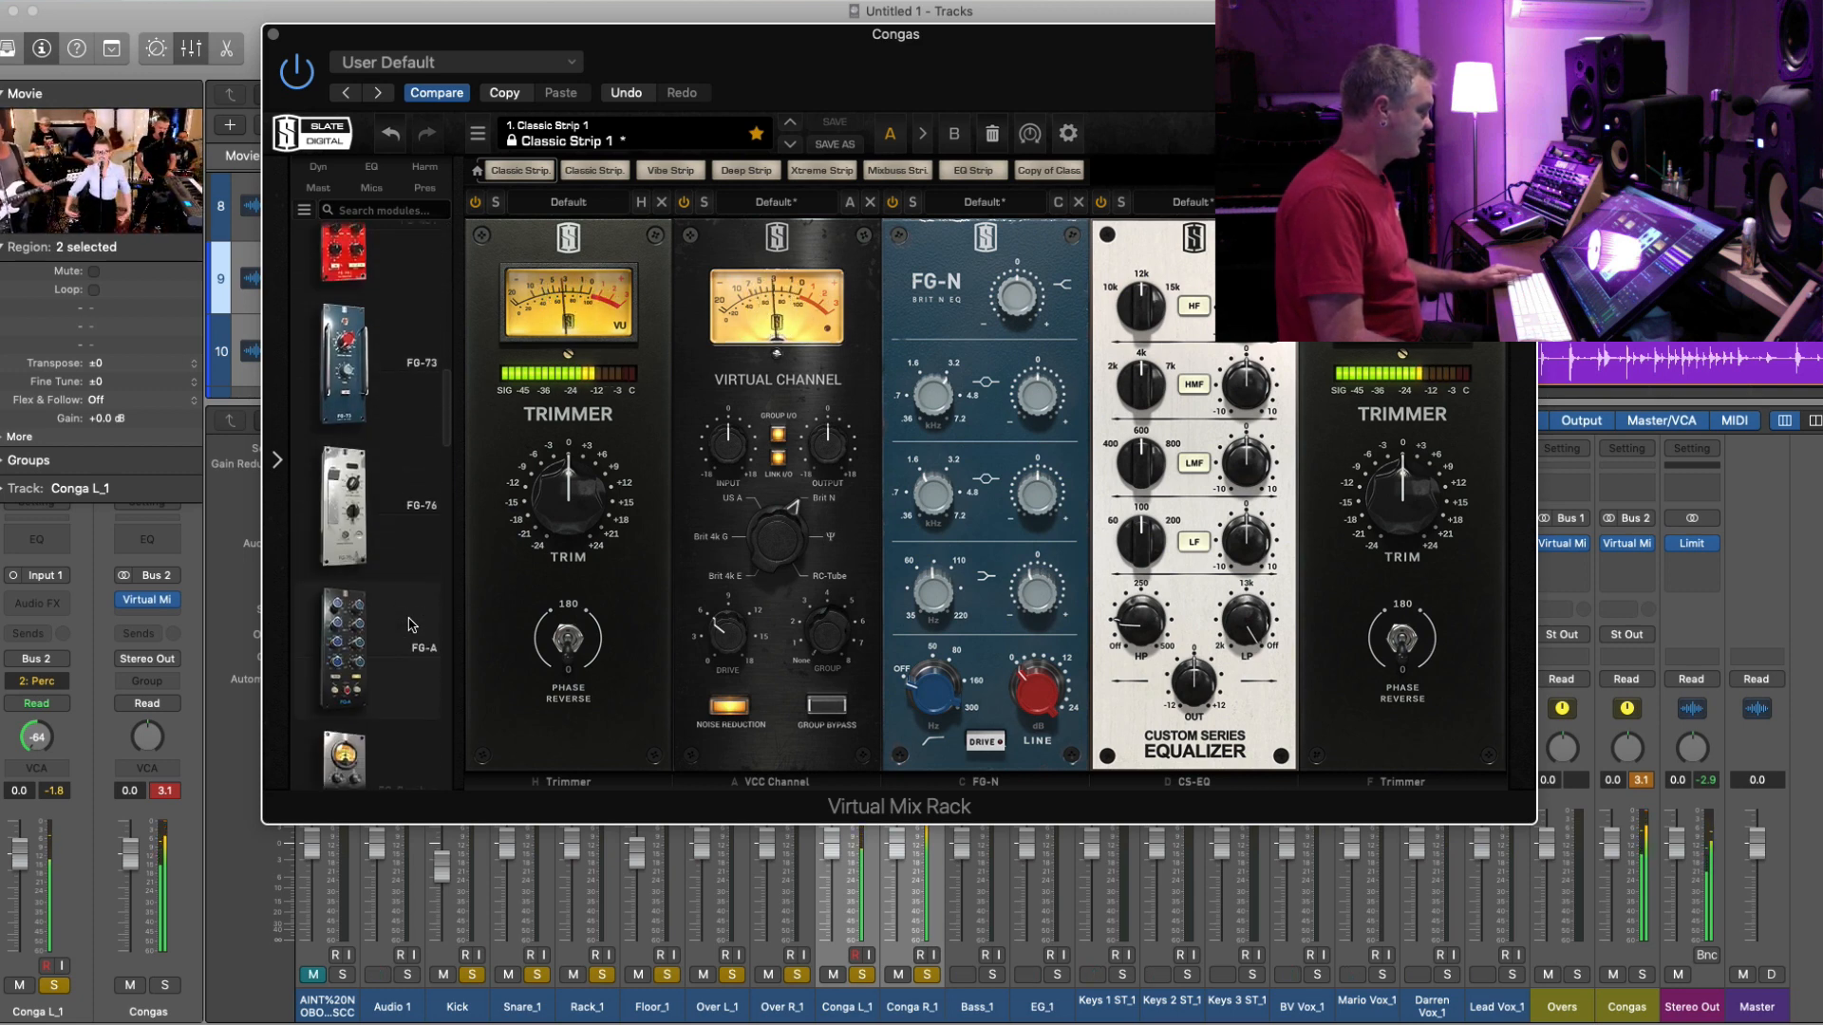
{"action": "scroll", "coordinate": [411, 624], "scroll_direction": "down", "scroll_amount": 8}
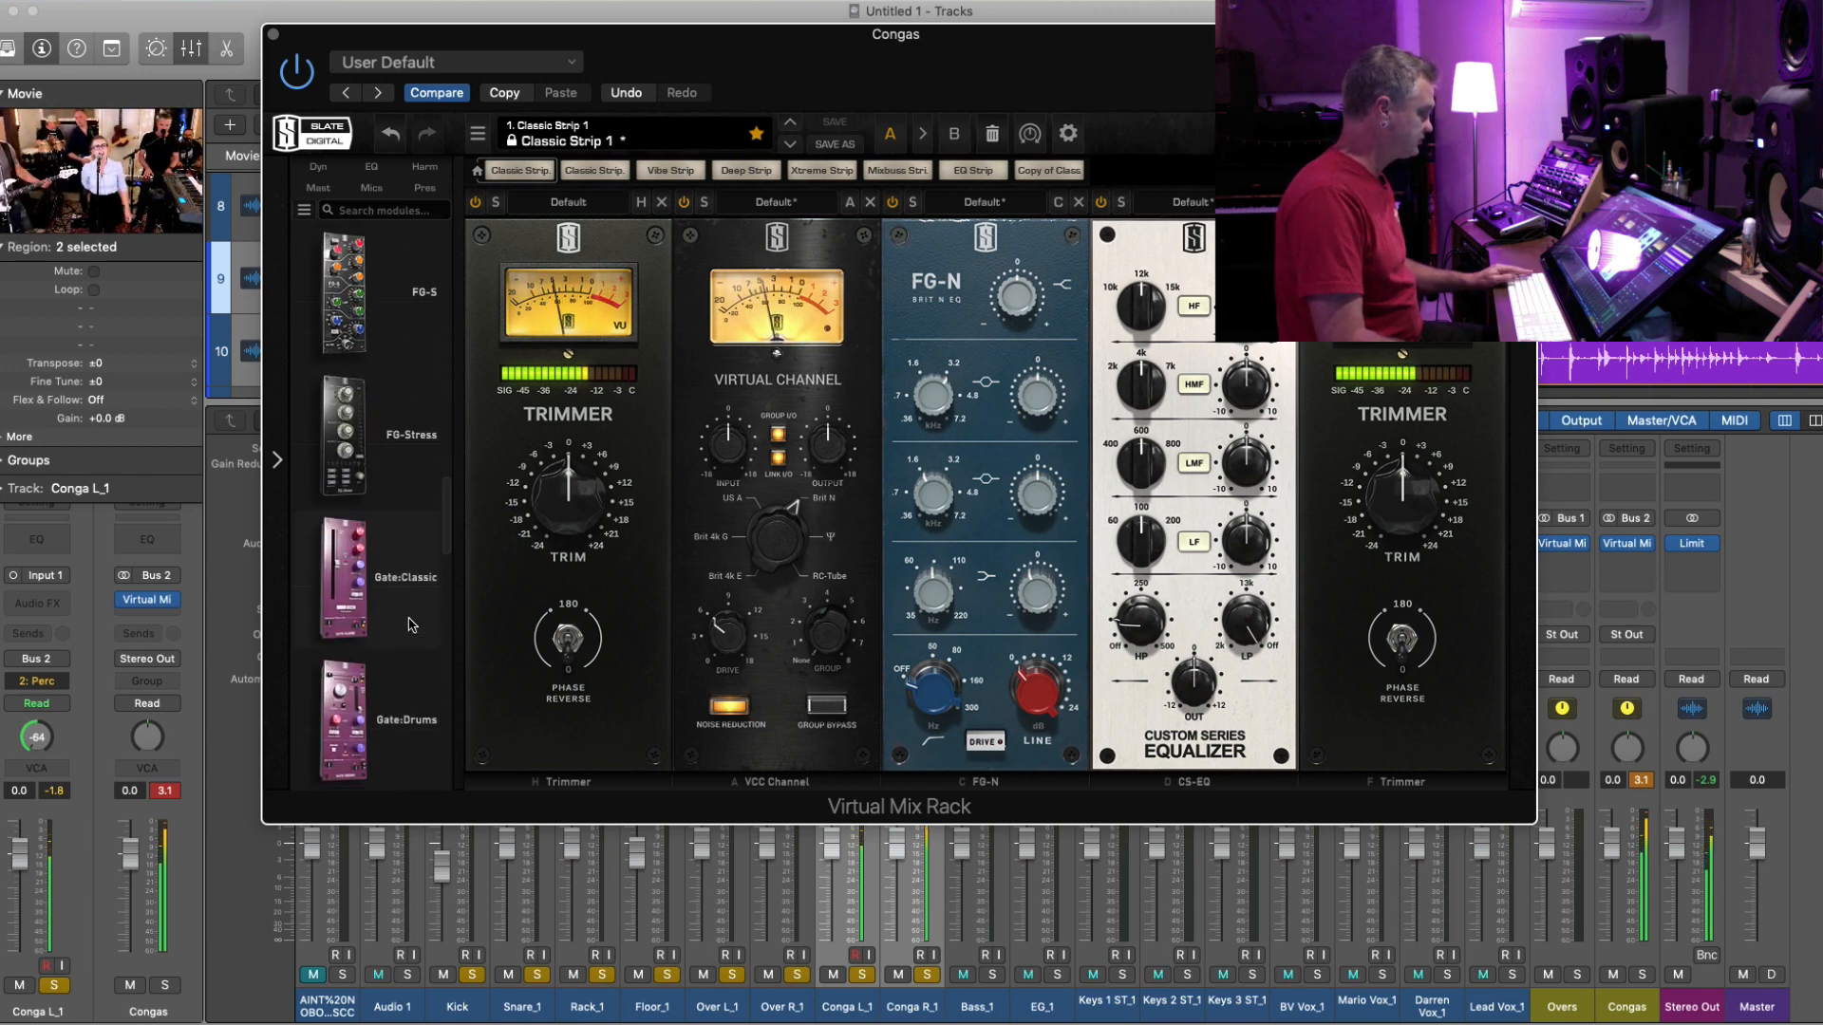
{"action": "left_click_drag", "start_coordinate": [399, 456], "coordinate": [1411, 467]}
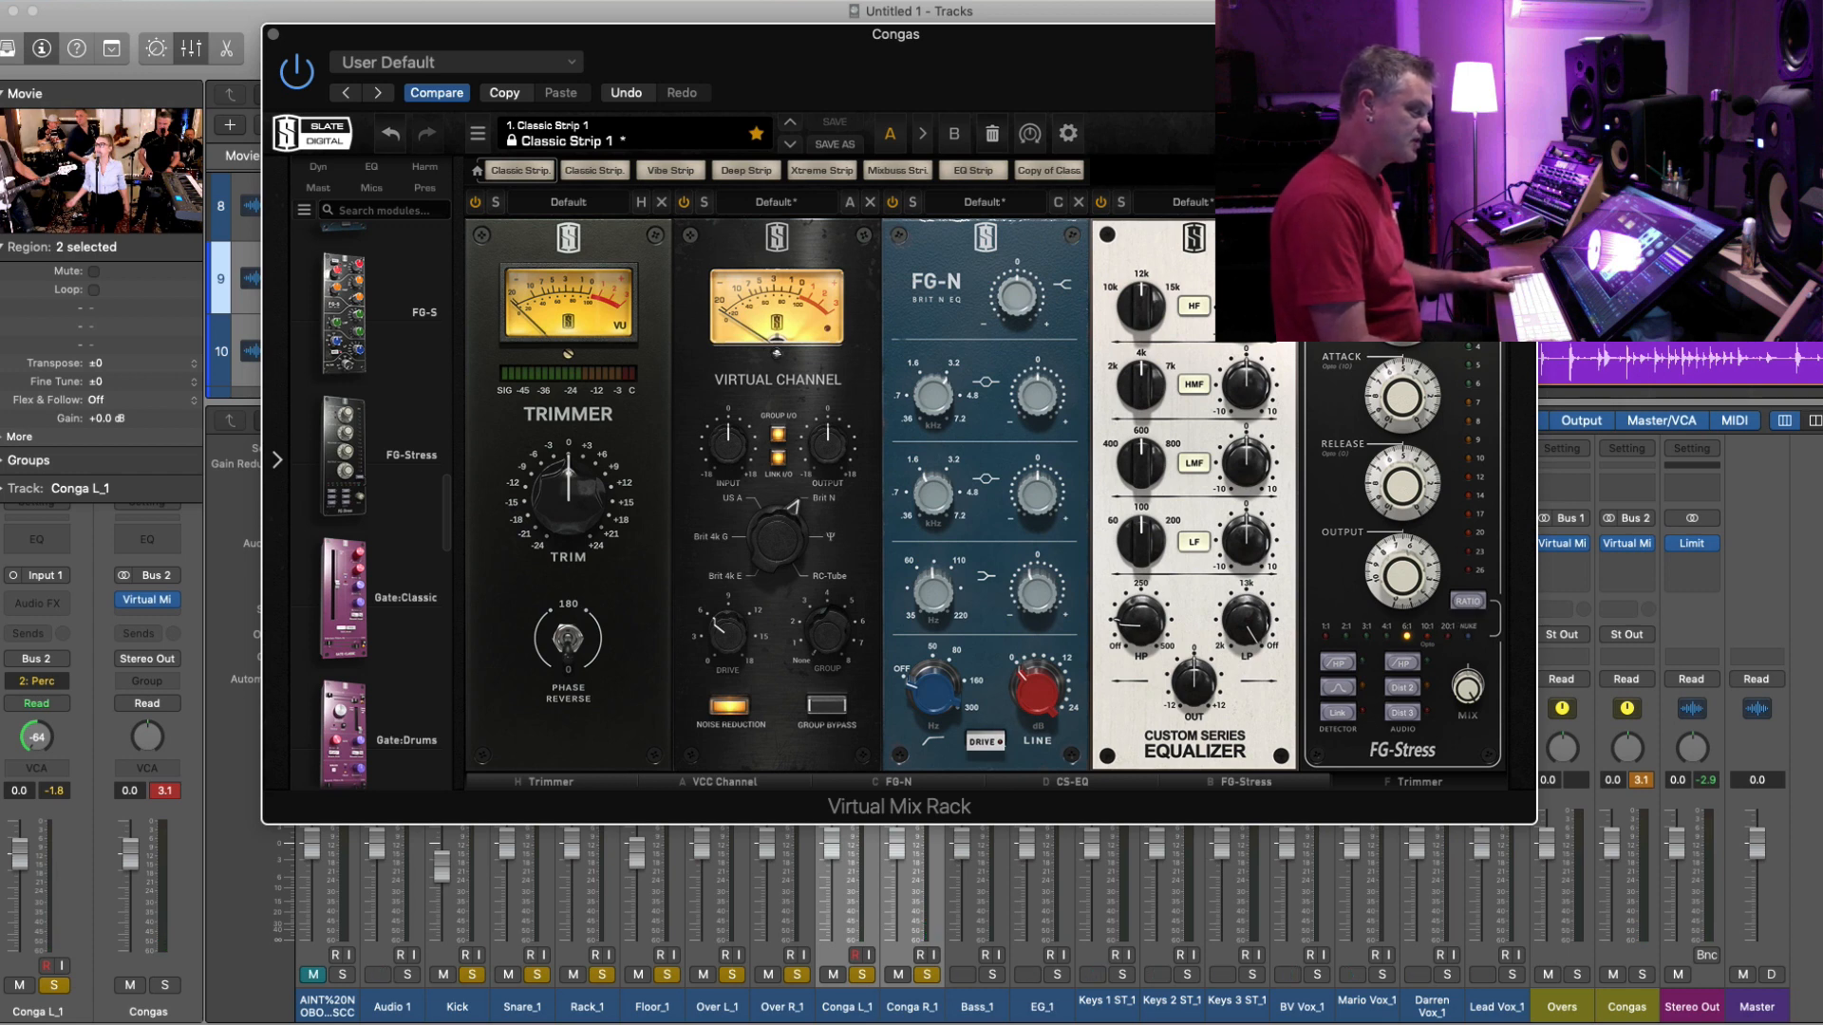
- Play the song, audition the FG-Stress compression ratios and set the ratio to 10:1
{"action": "key", "text": "space"}
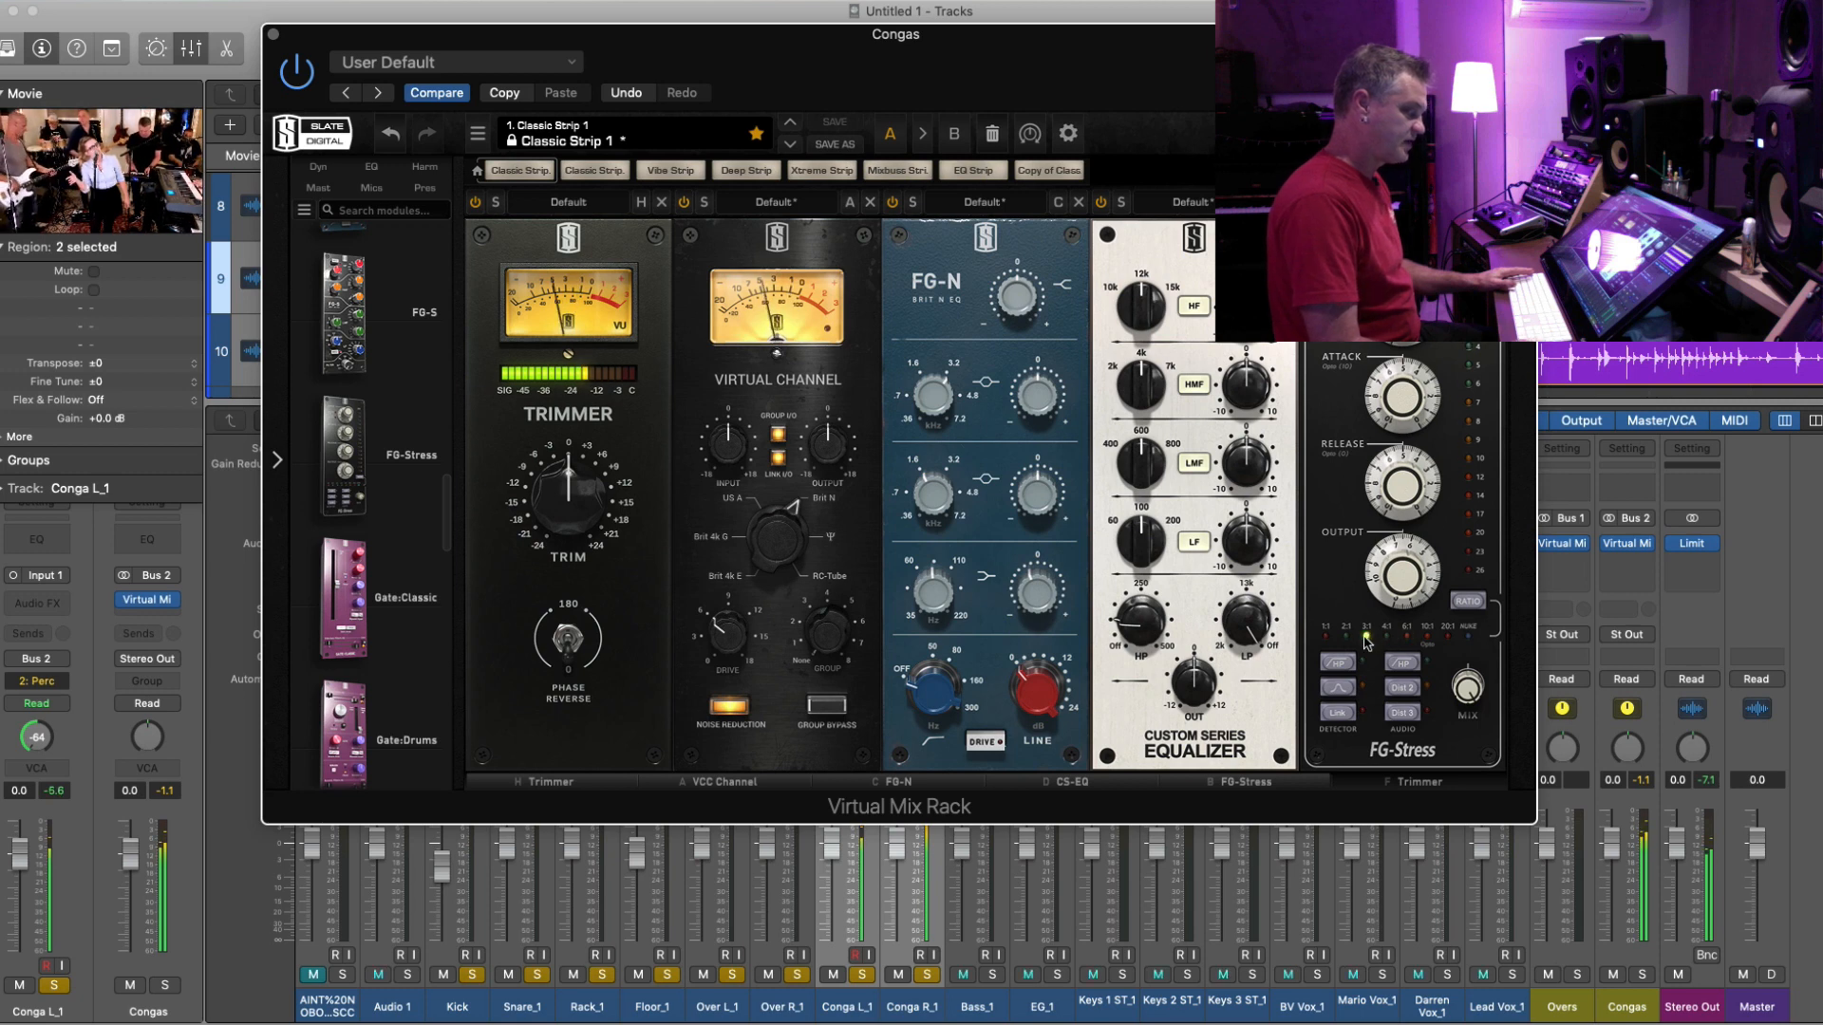
{"action": "left_click", "coordinate": [1327, 637]}
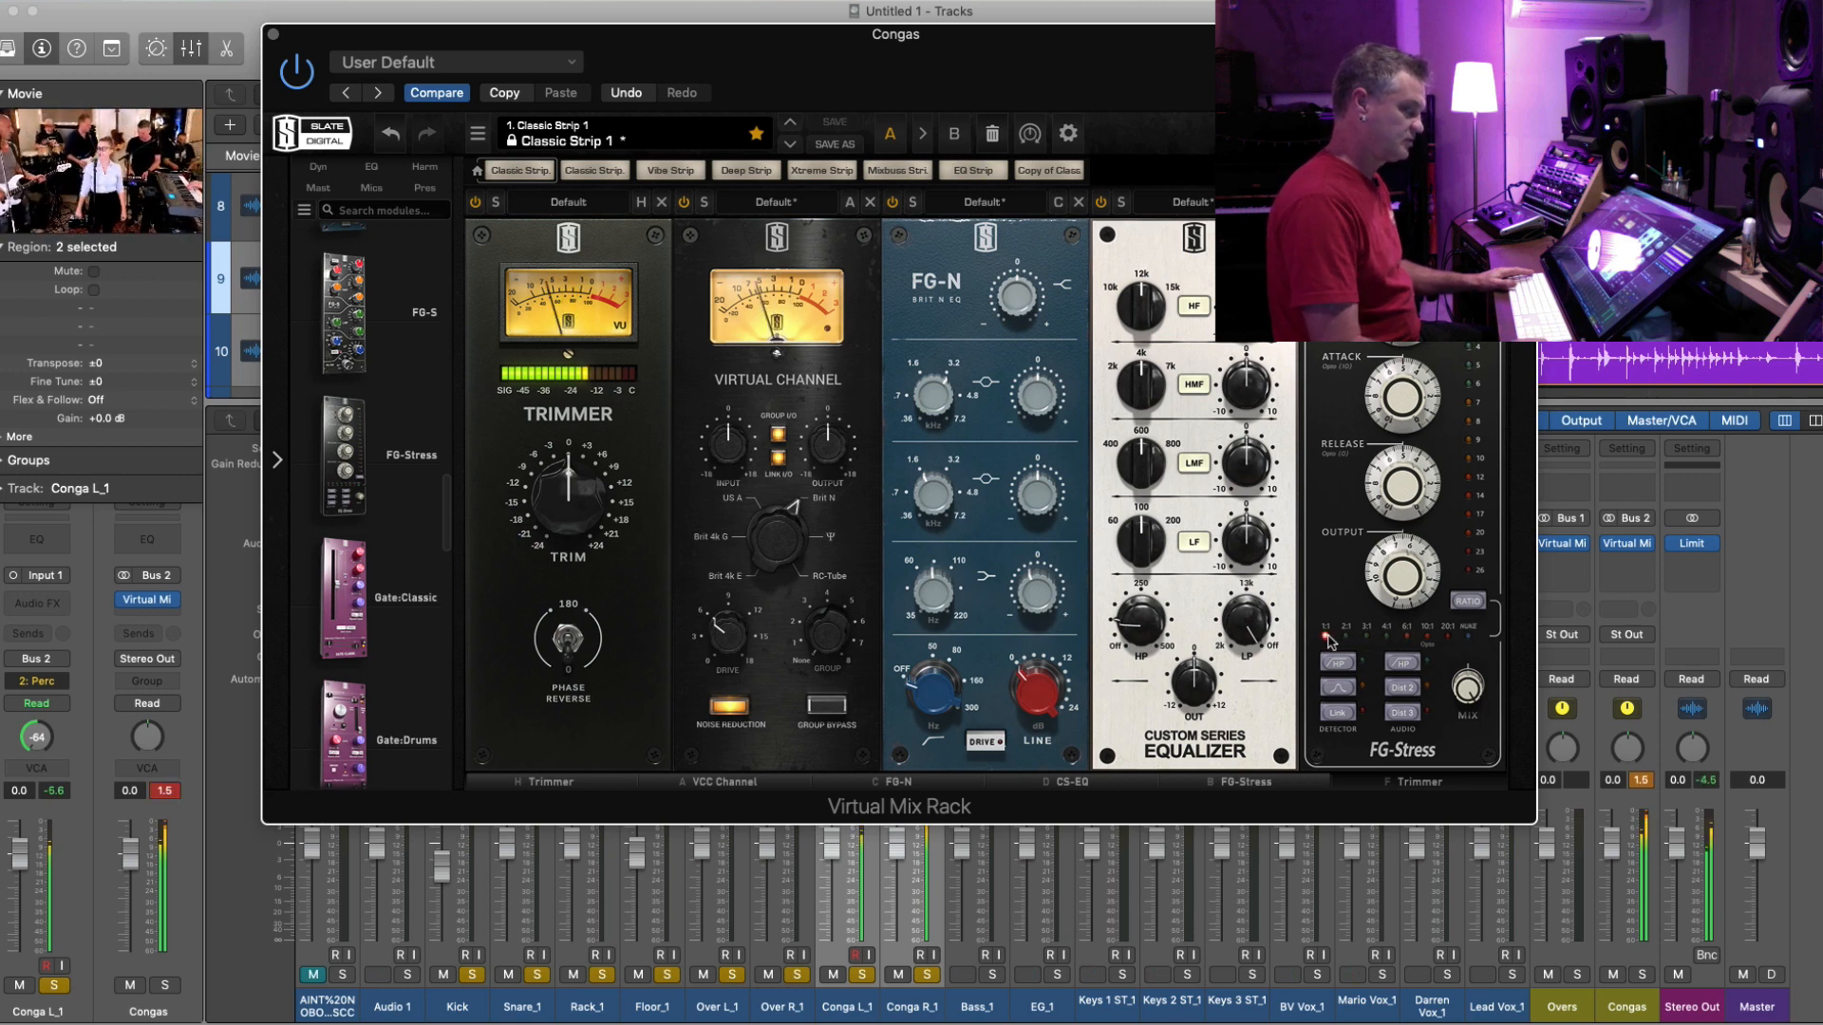
{"action": "left_click", "coordinate": [1470, 605]}
{"action": "left_click", "coordinate": [1469, 606]}
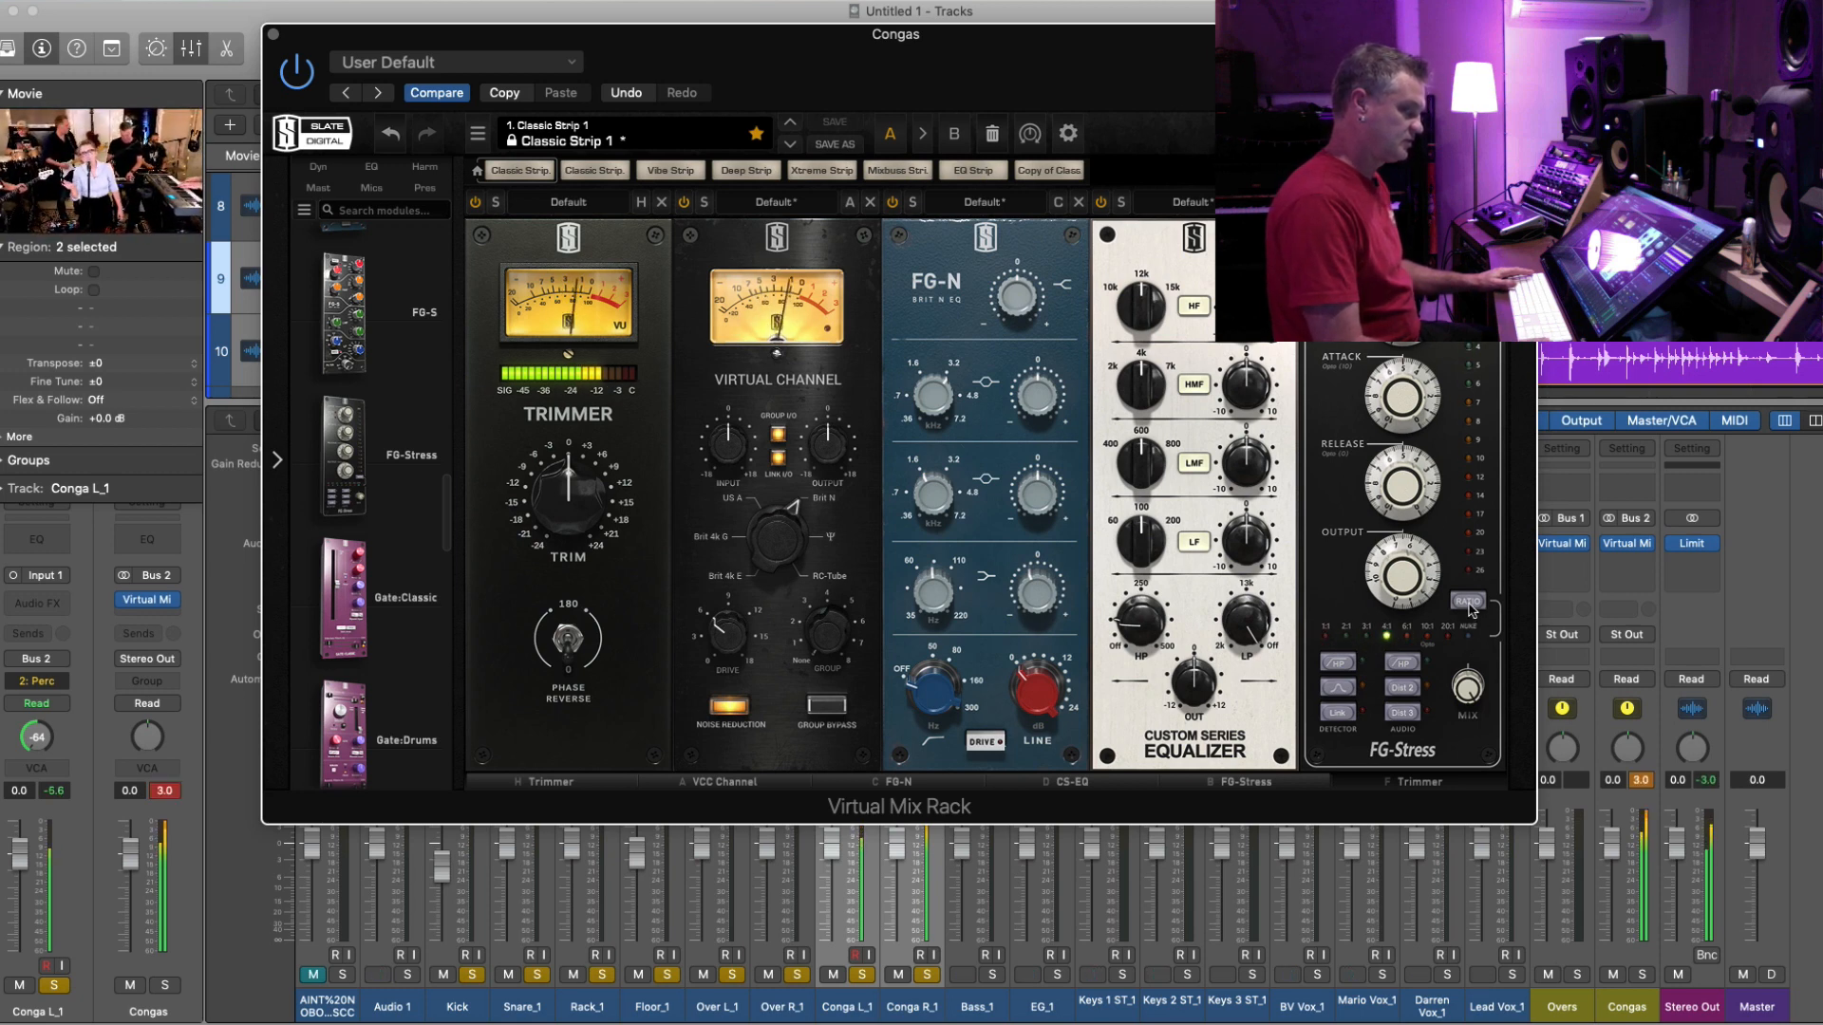
{"action": "left_click", "coordinate": [1470, 606]}
{"action": "left_click", "coordinate": [1470, 606]}
{"action": "left_click", "coordinate": [1470, 605]}
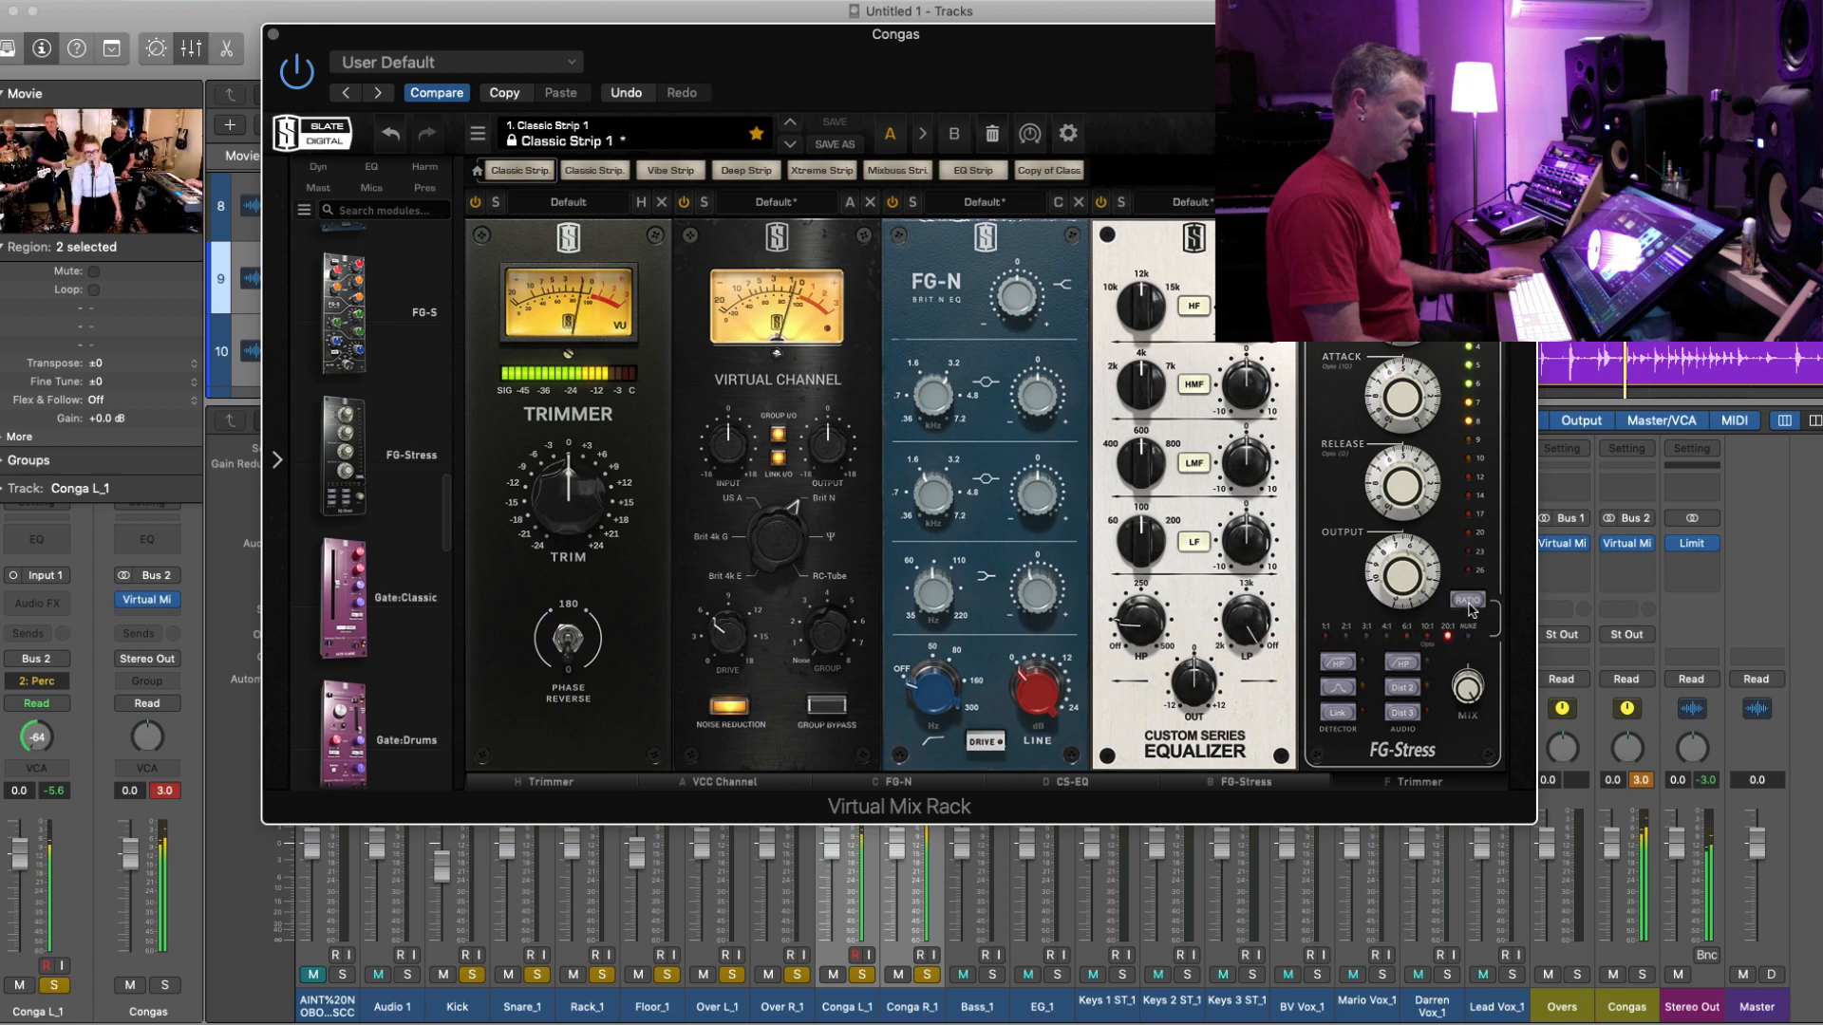
{"action": "left_click", "coordinate": [1470, 607]}
{"action": "left_click", "coordinate": [1470, 608]}
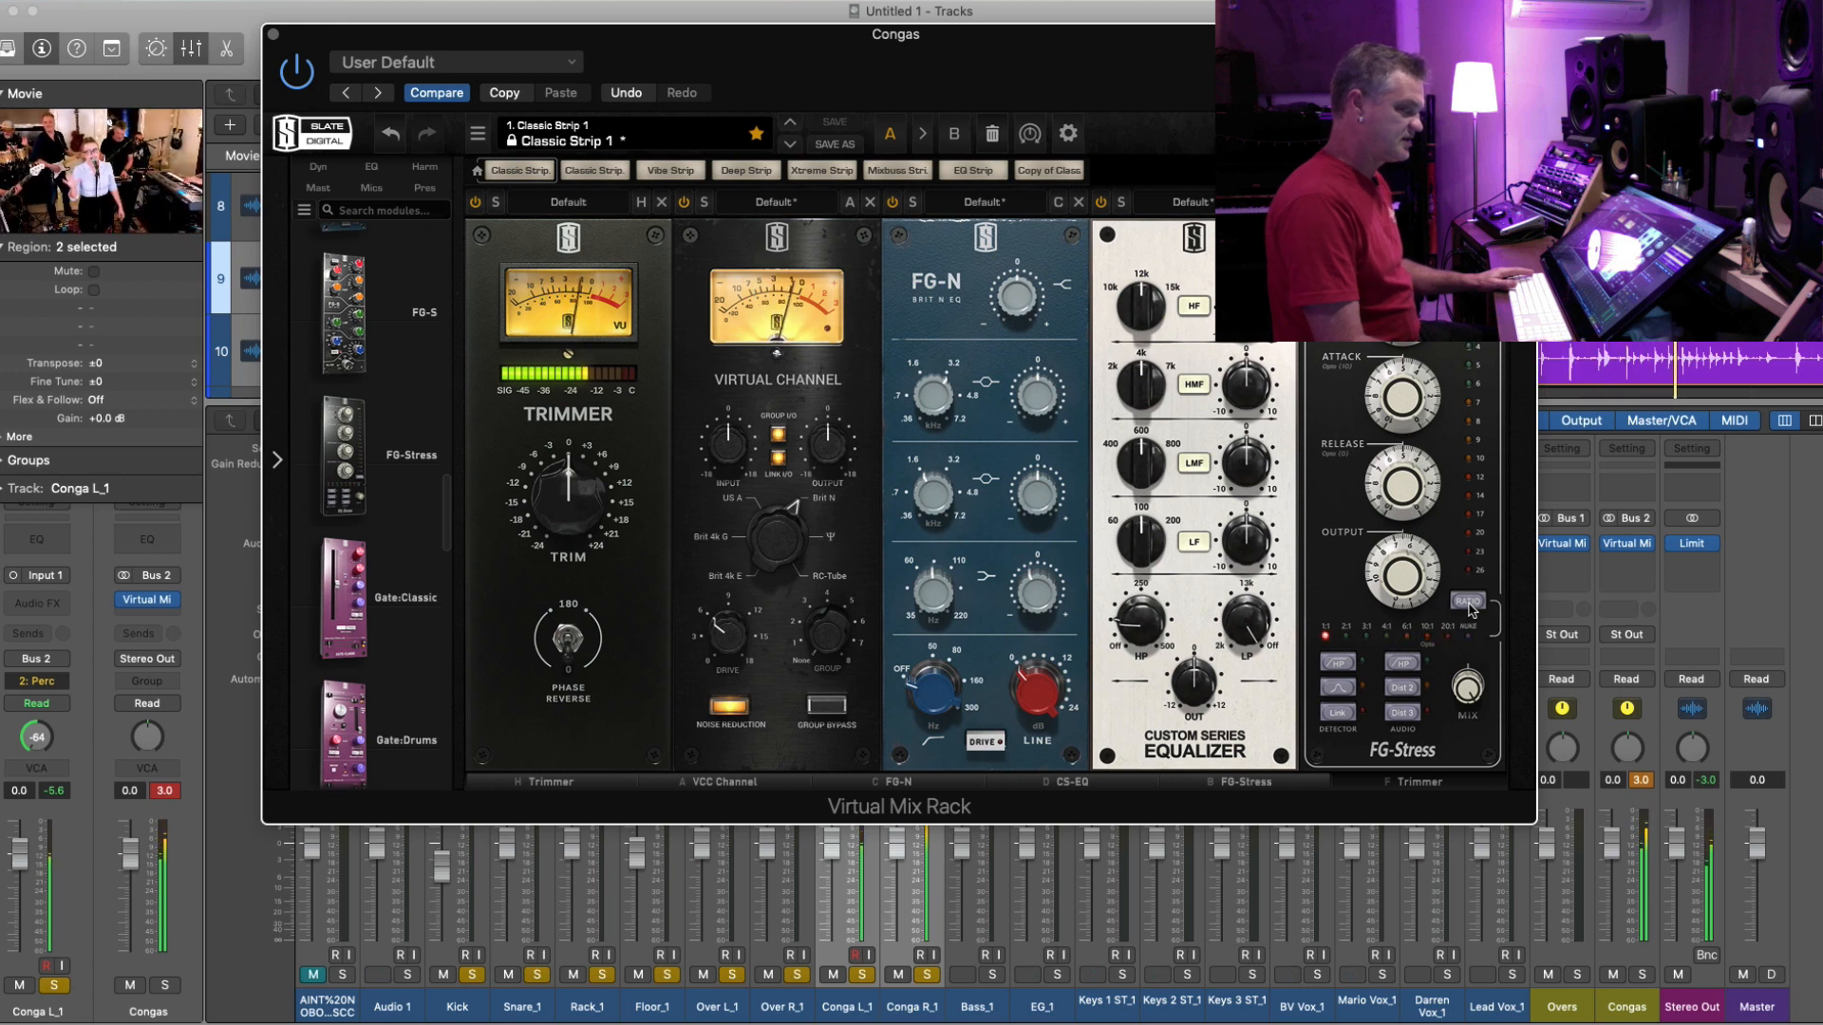
{"action": "left_click", "coordinate": [1430, 637]}
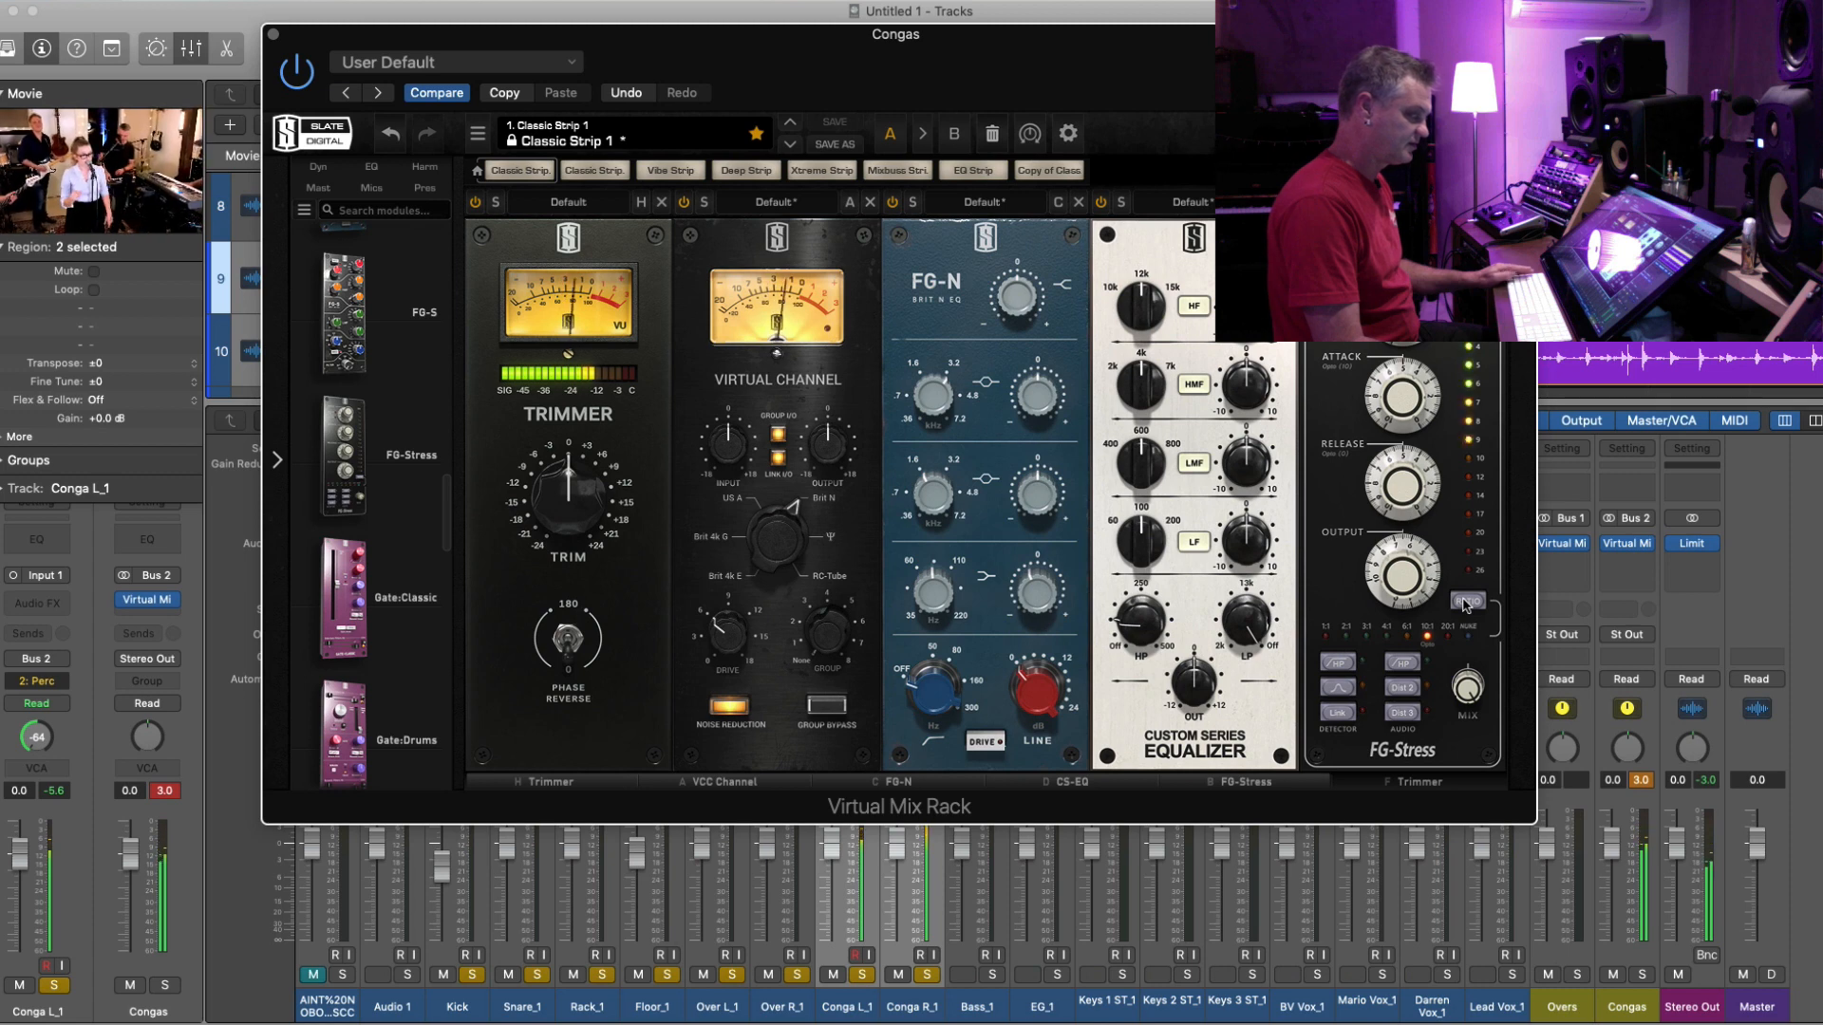
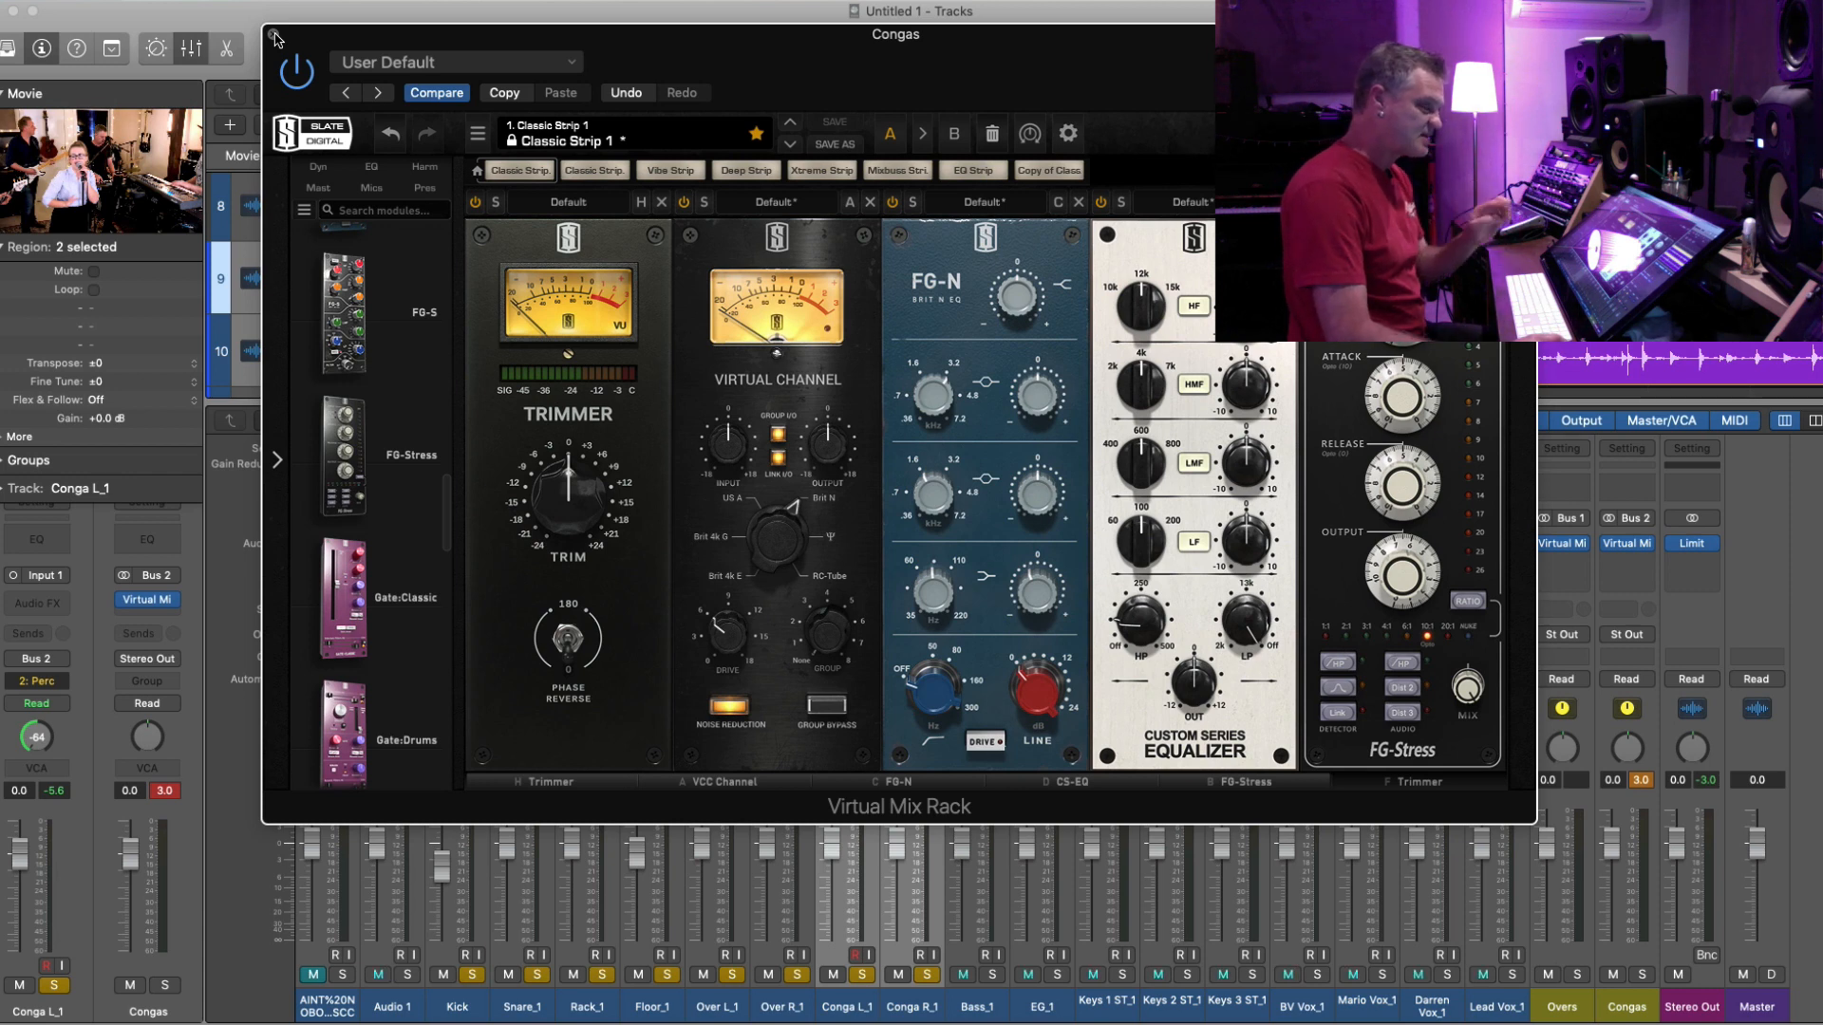
- Close the Congas rack and insert a Space Designer reverb below Virtual Mix Rack on the Congas aux
{"action": "left_click", "coordinate": [275, 36]}
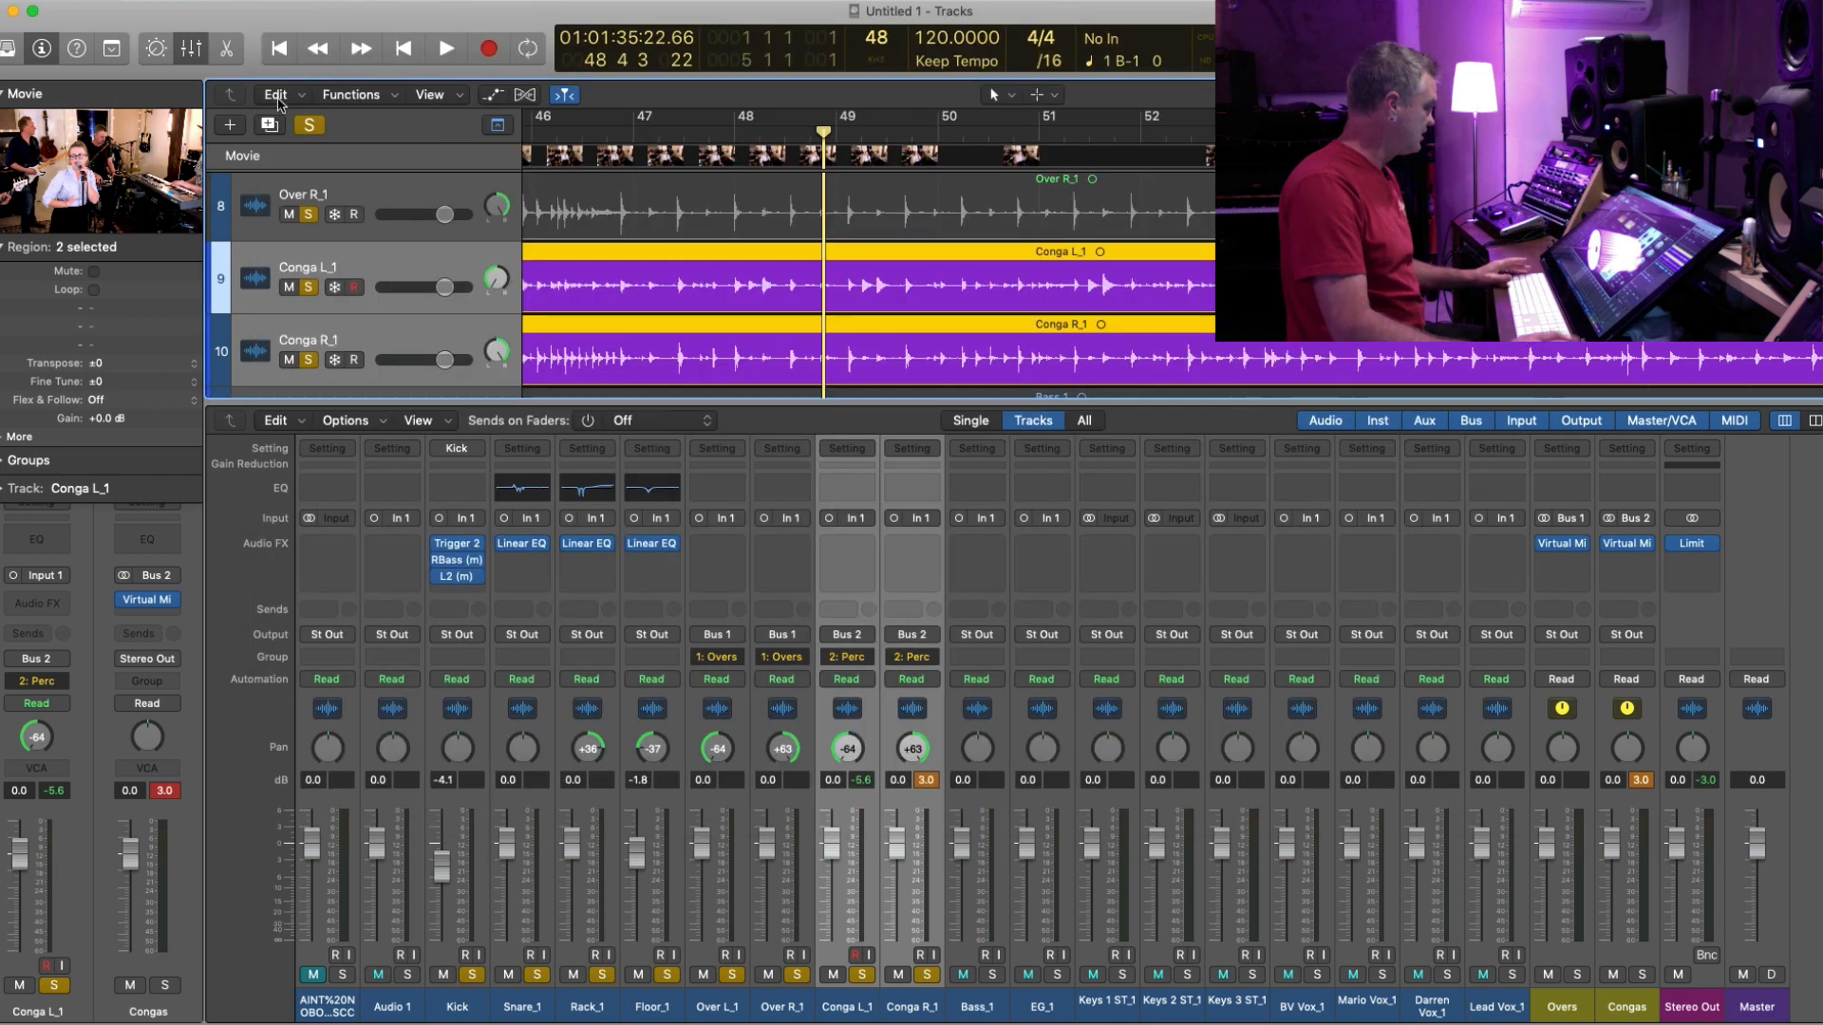
{"action": "left_click", "coordinate": [175, 616]}
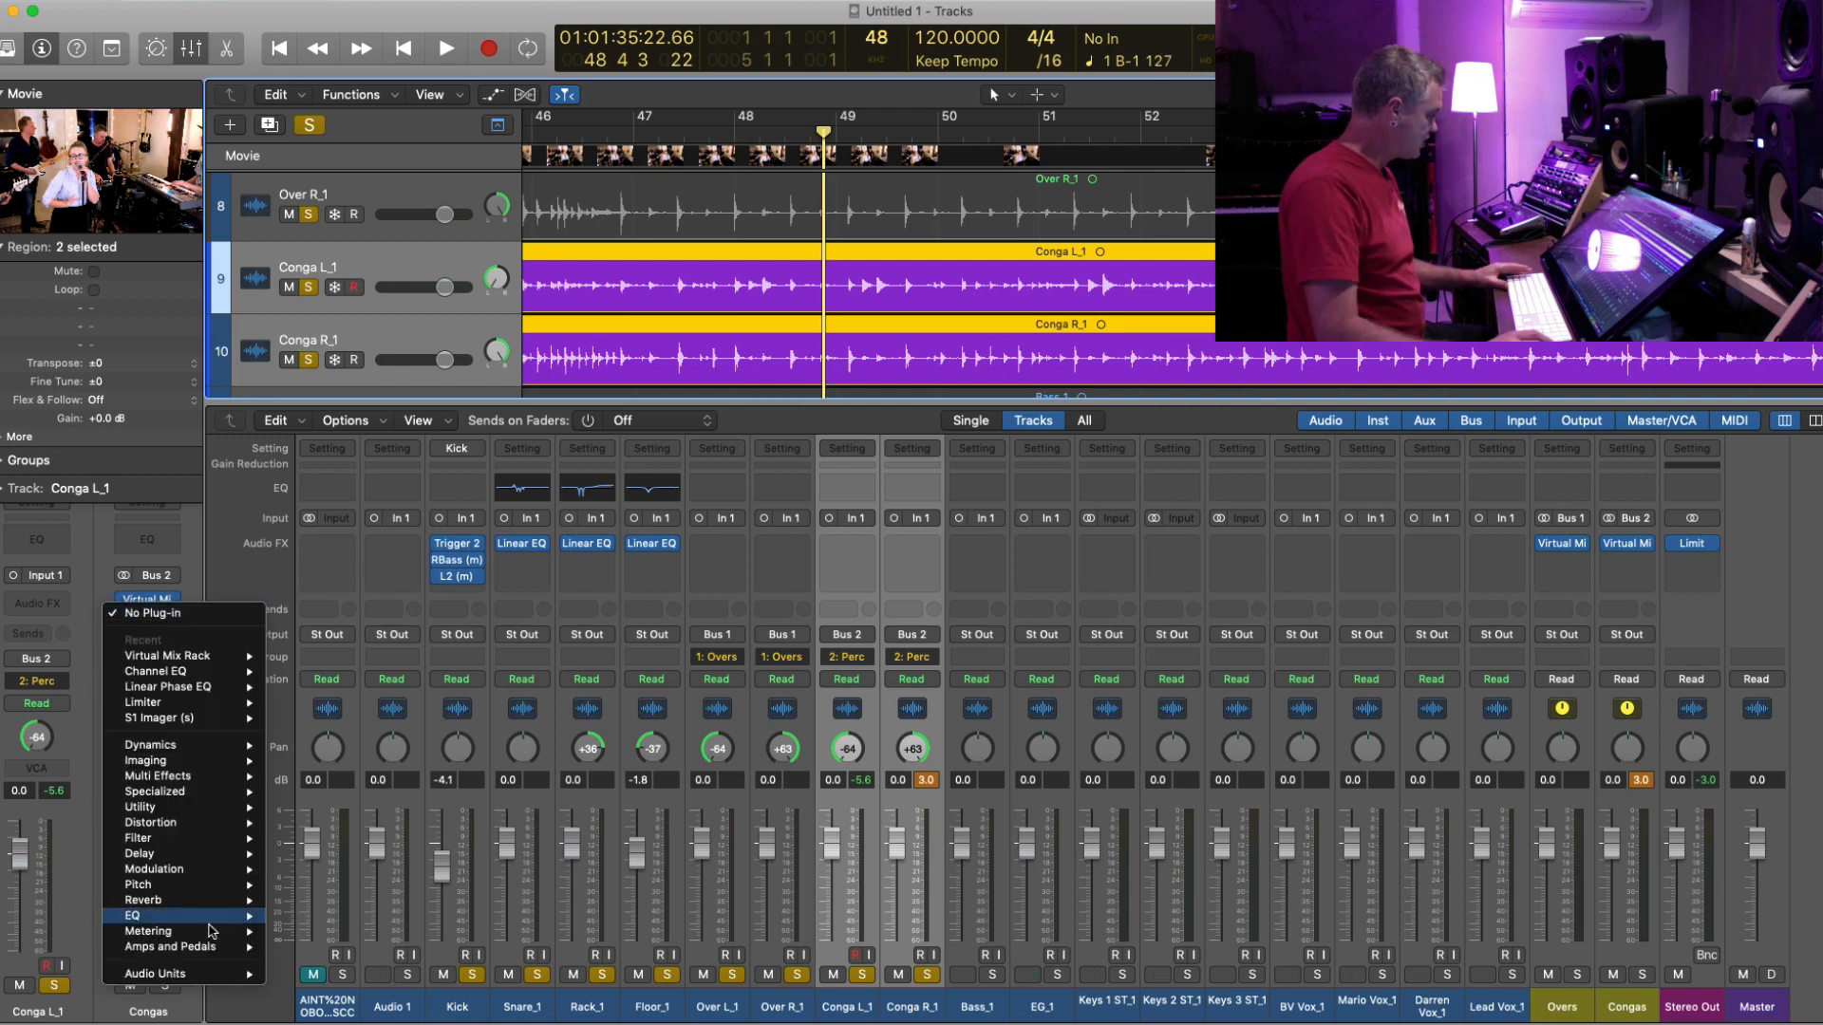
{"action": "mouse_move", "coordinate": [216, 900]}
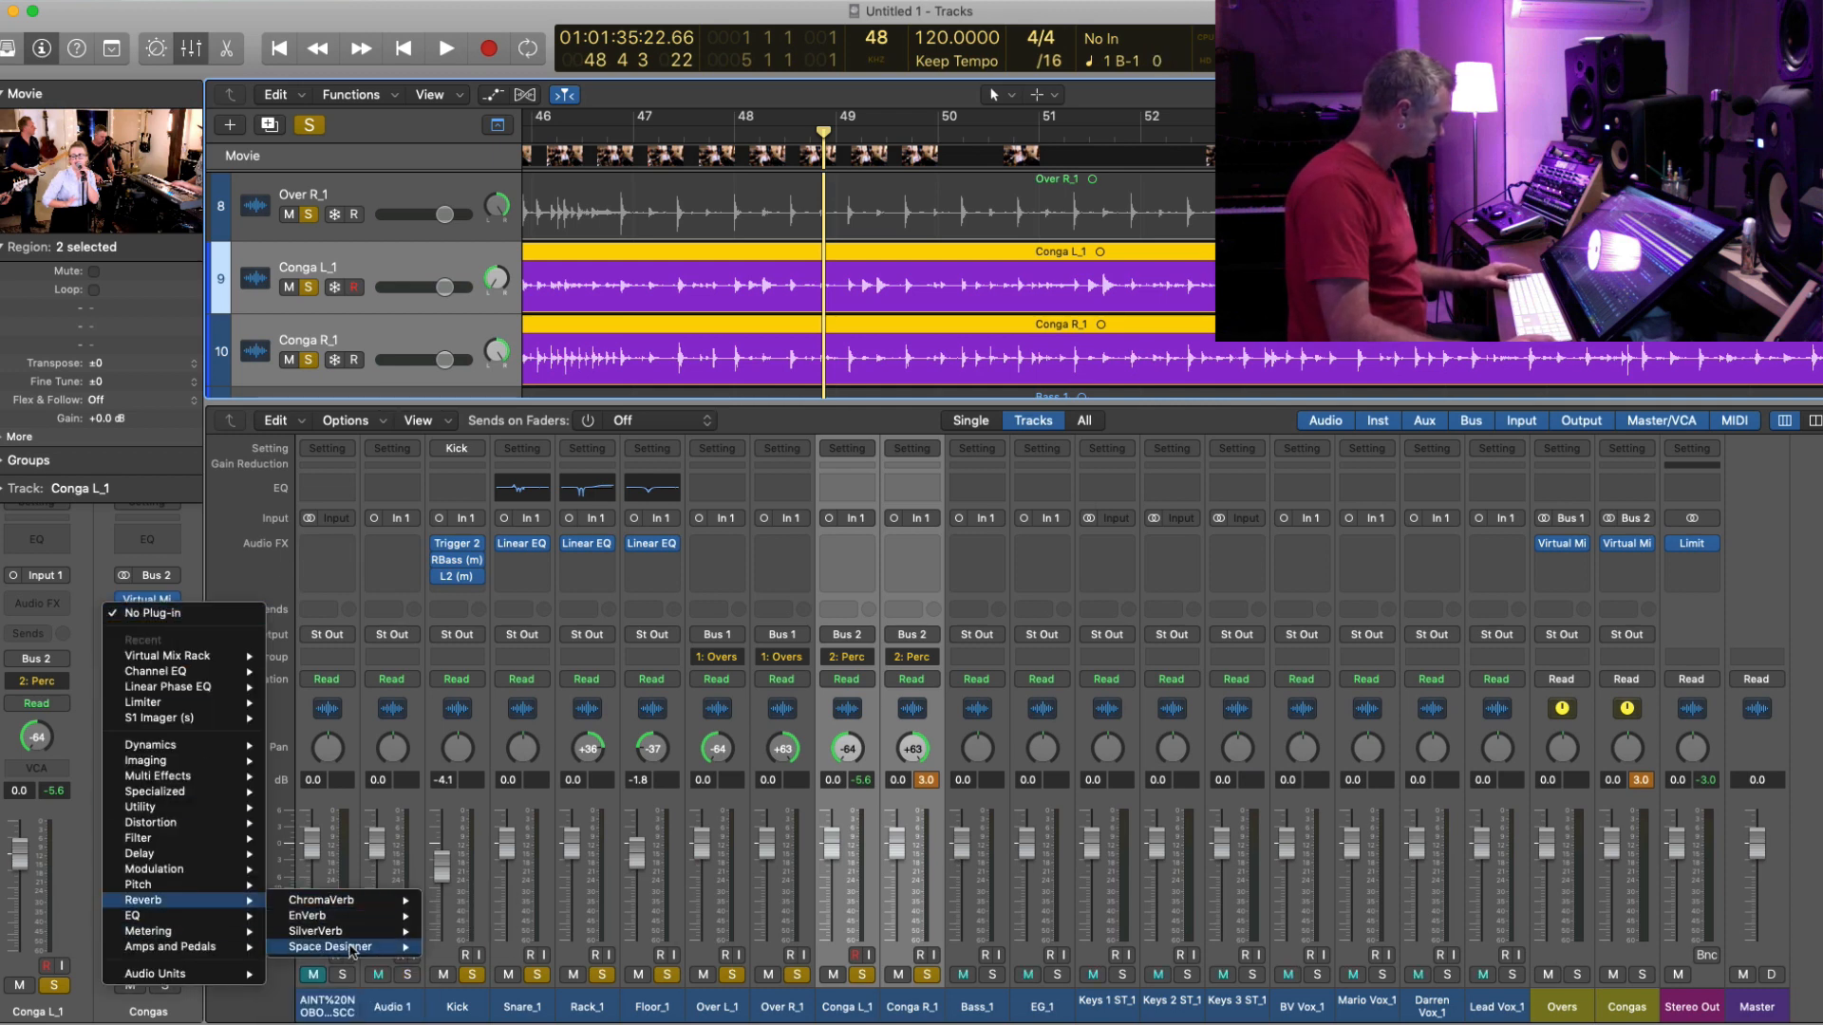
{"action": "mouse_move", "coordinate": [389, 947]}
{"action": "left_click", "coordinate": [475, 948]}
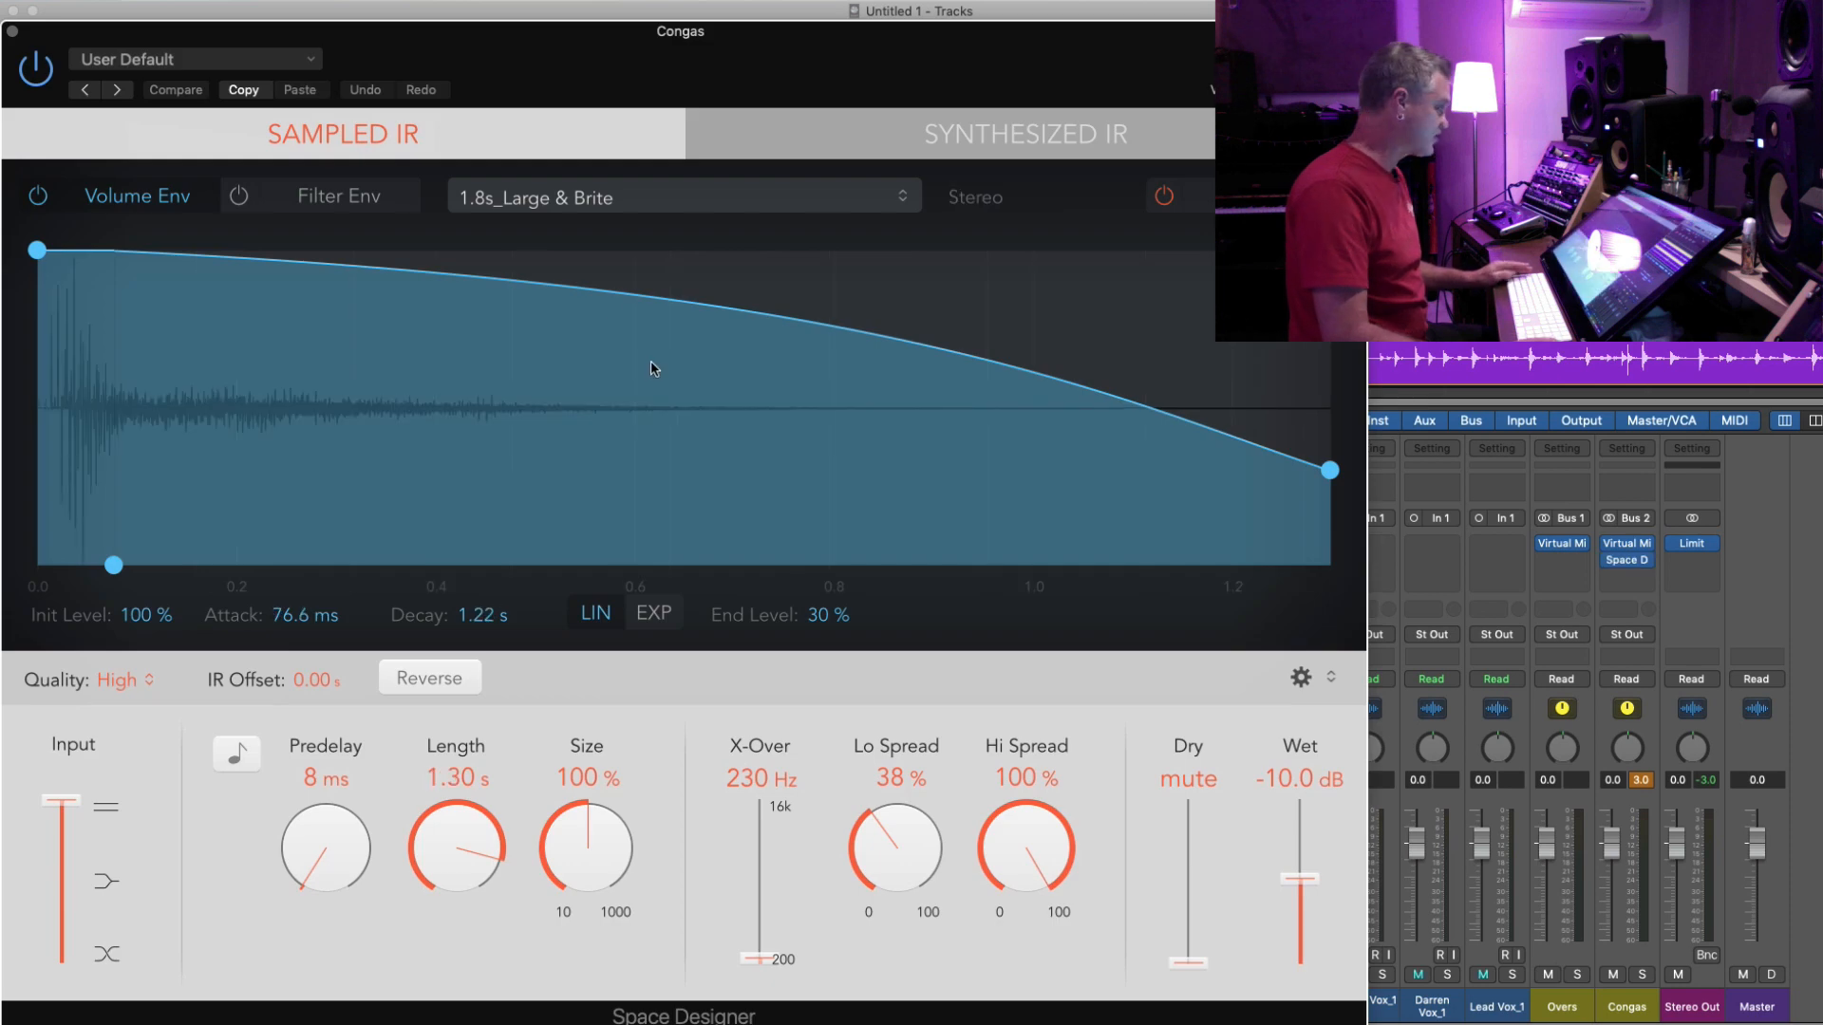
- Open the Space Designer presets for Rooms under Medium Spaces
{"action": "left_click", "coordinate": [211, 60]}
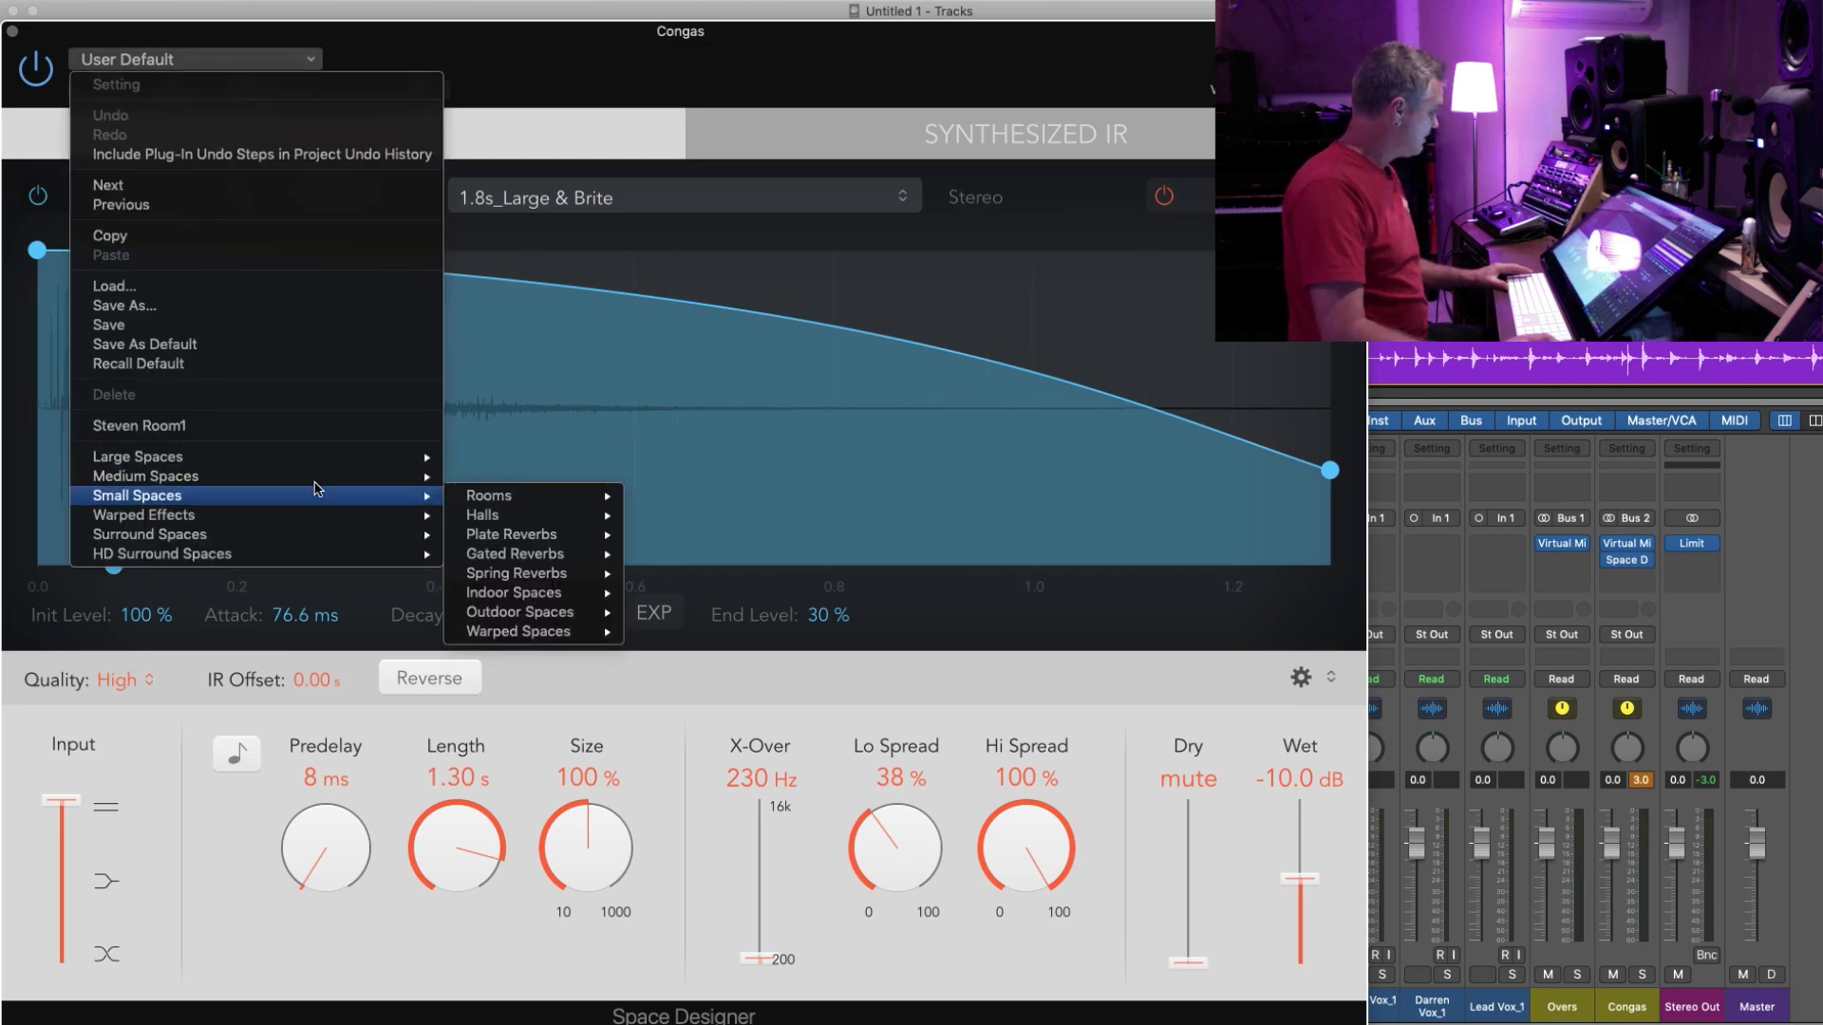
{"action": "mouse_move", "coordinate": [319, 476]}
{"action": "mouse_move", "coordinate": [535, 482]}
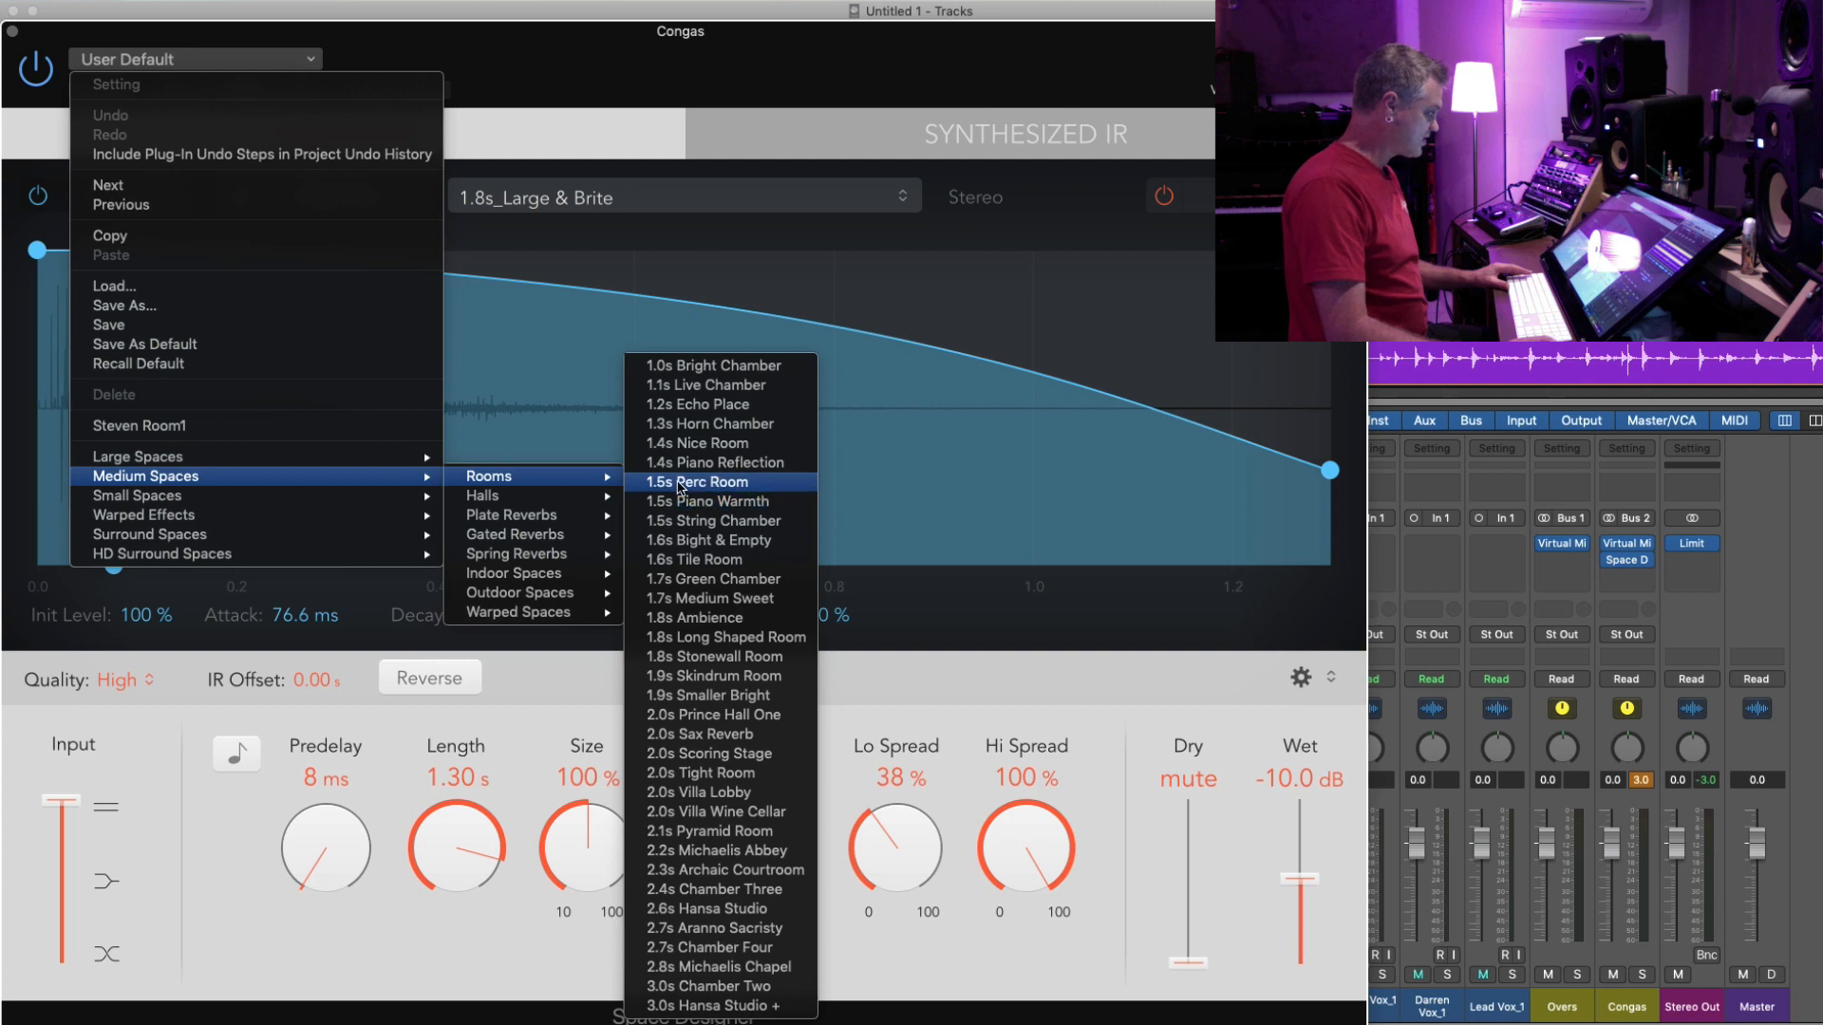
- Load the 1.5s Perc Room reverb preset and set the wet level to -22 dB and the size to 79%
{"action": "left_click", "coordinate": [715, 482]}
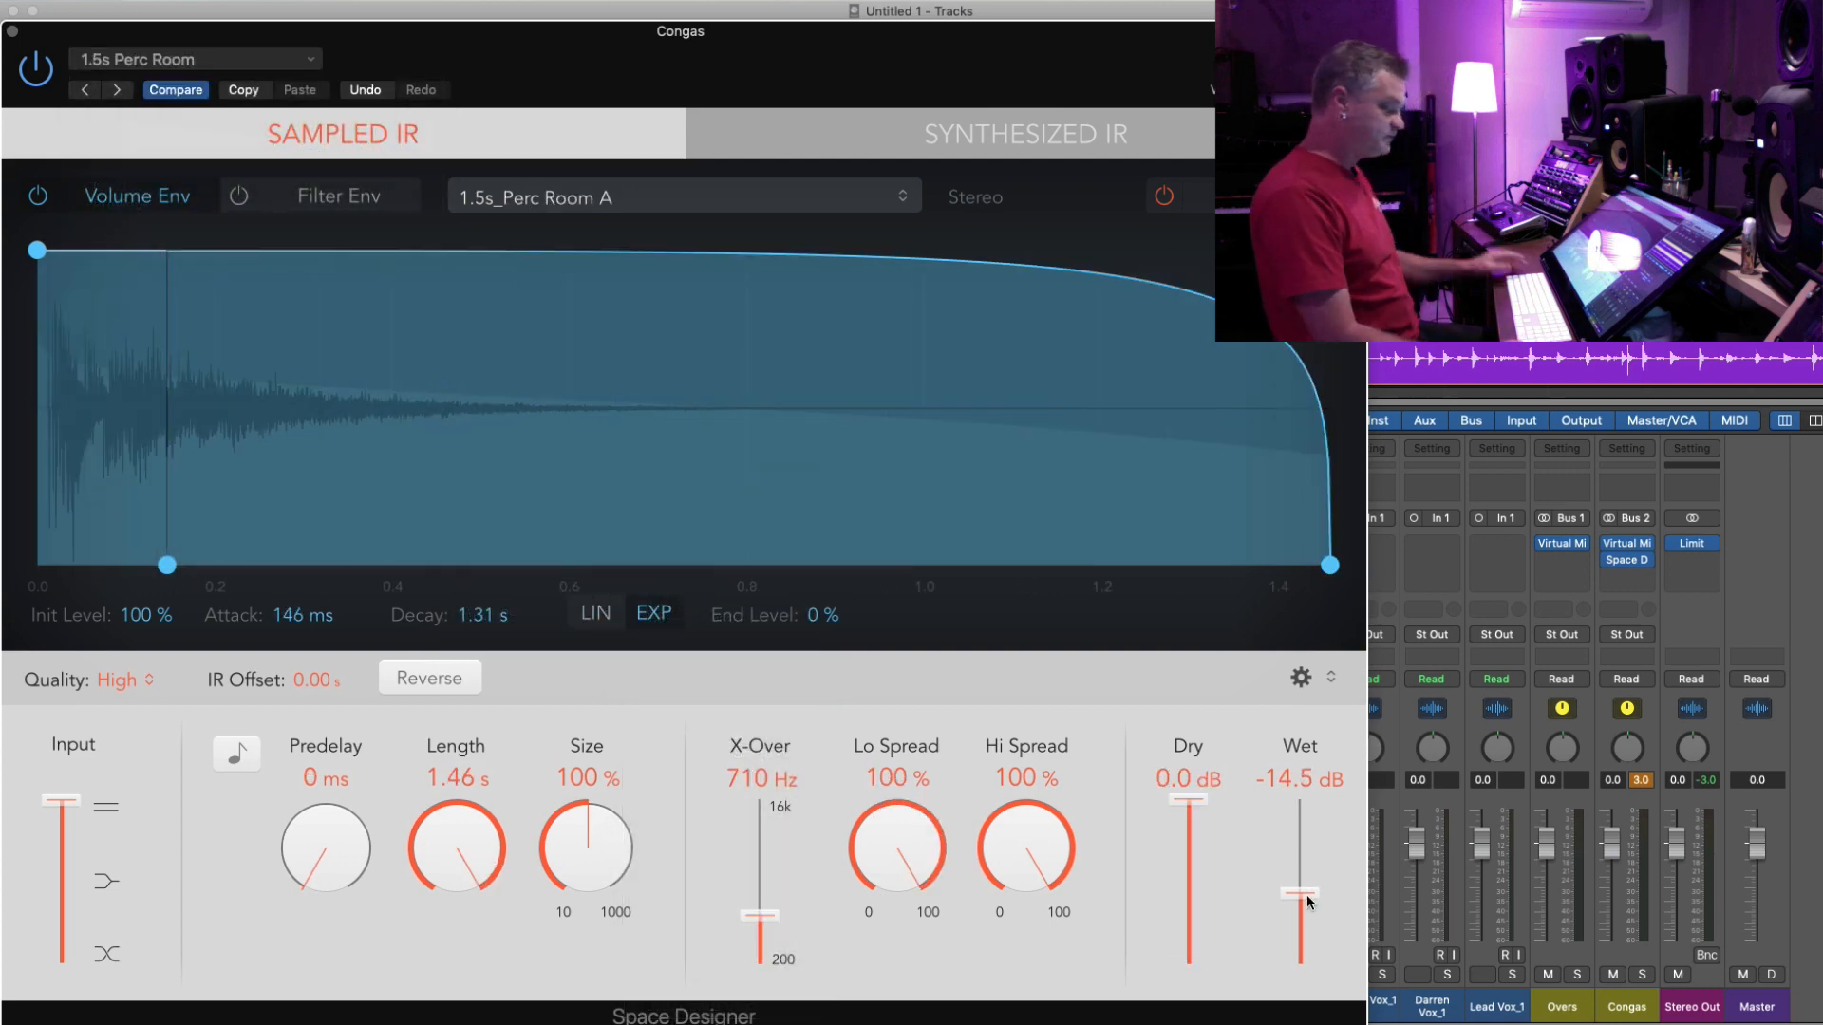
{"action": "mouse_move", "coordinate": [1301, 900]}
{"action": "left_mouse_down"}
{"action": "mouse_move", "coordinate": [1301, 963]}
{"action": "mouse_move", "coordinate": [1304, 931]}
{"action": "left_mouse_up"}
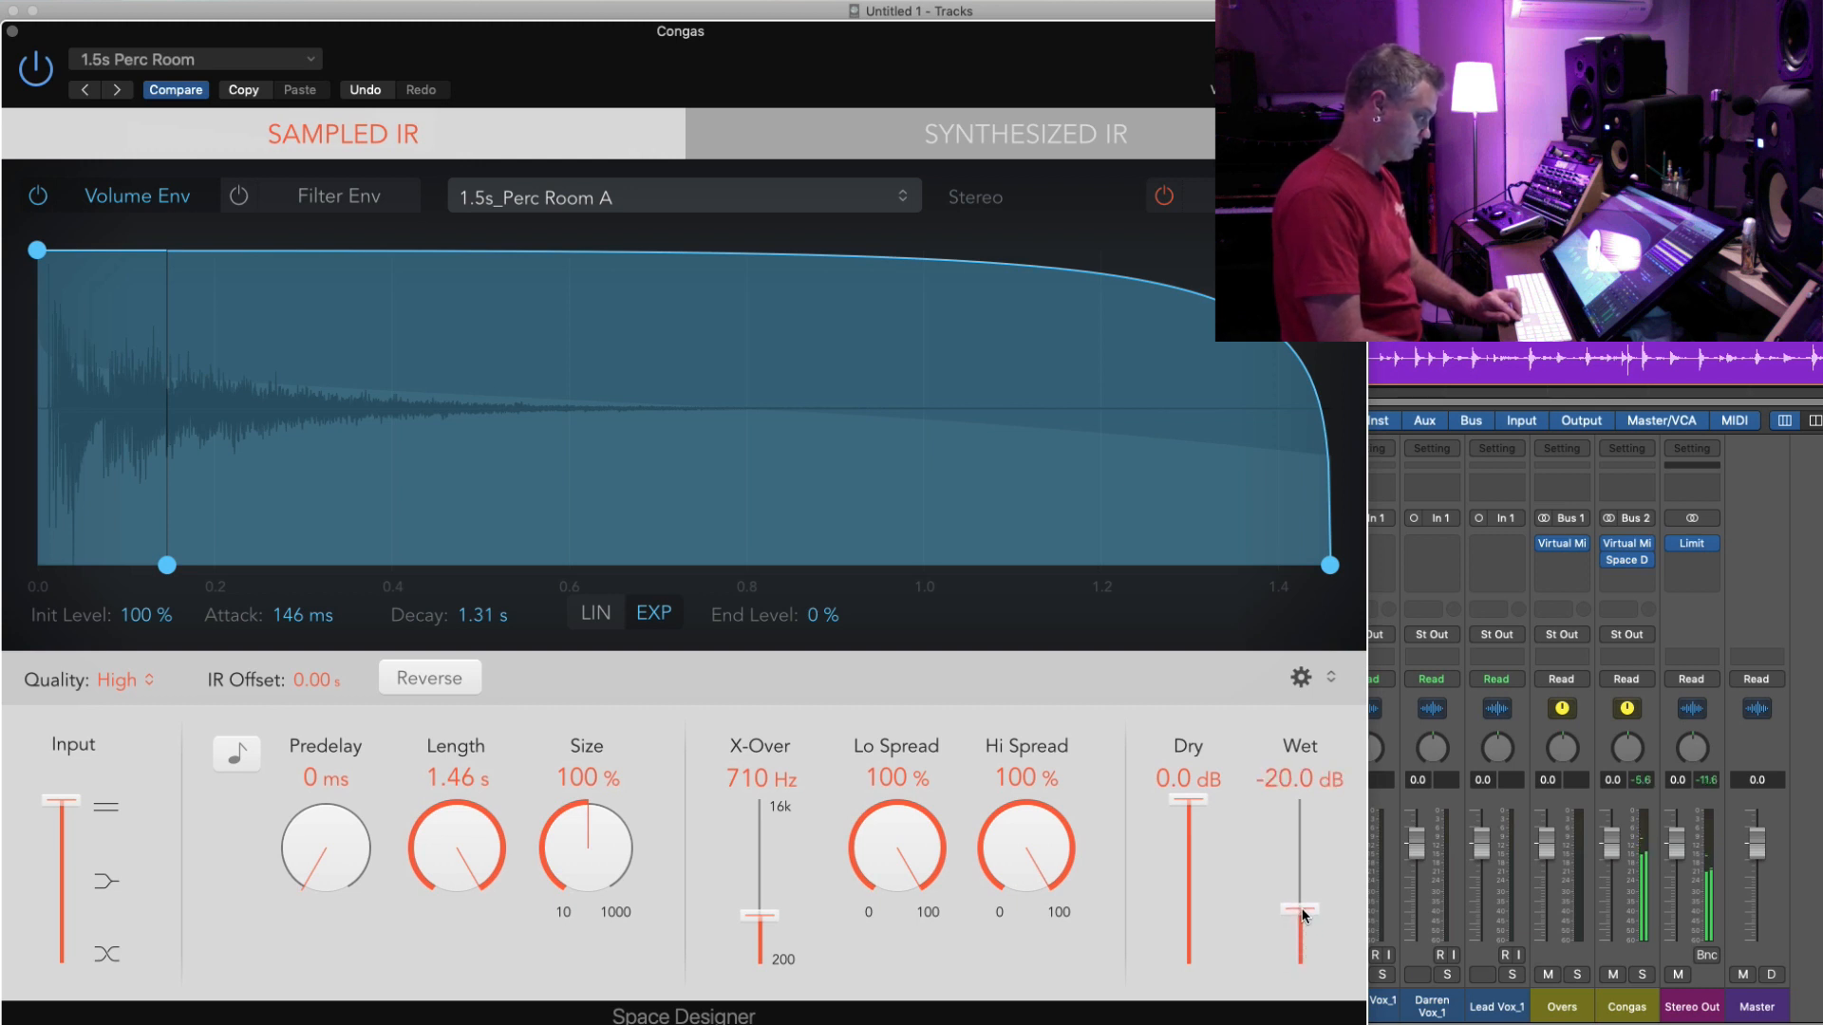
{"action": "mouse_move", "coordinate": [588, 826]}
{"action": "left_mouse_down"}
{"action": "mouse_move", "coordinate": [581, 853]}
{"action": "mouse_move", "coordinate": [590, 834]}
{"action": "left_mouse_up"}
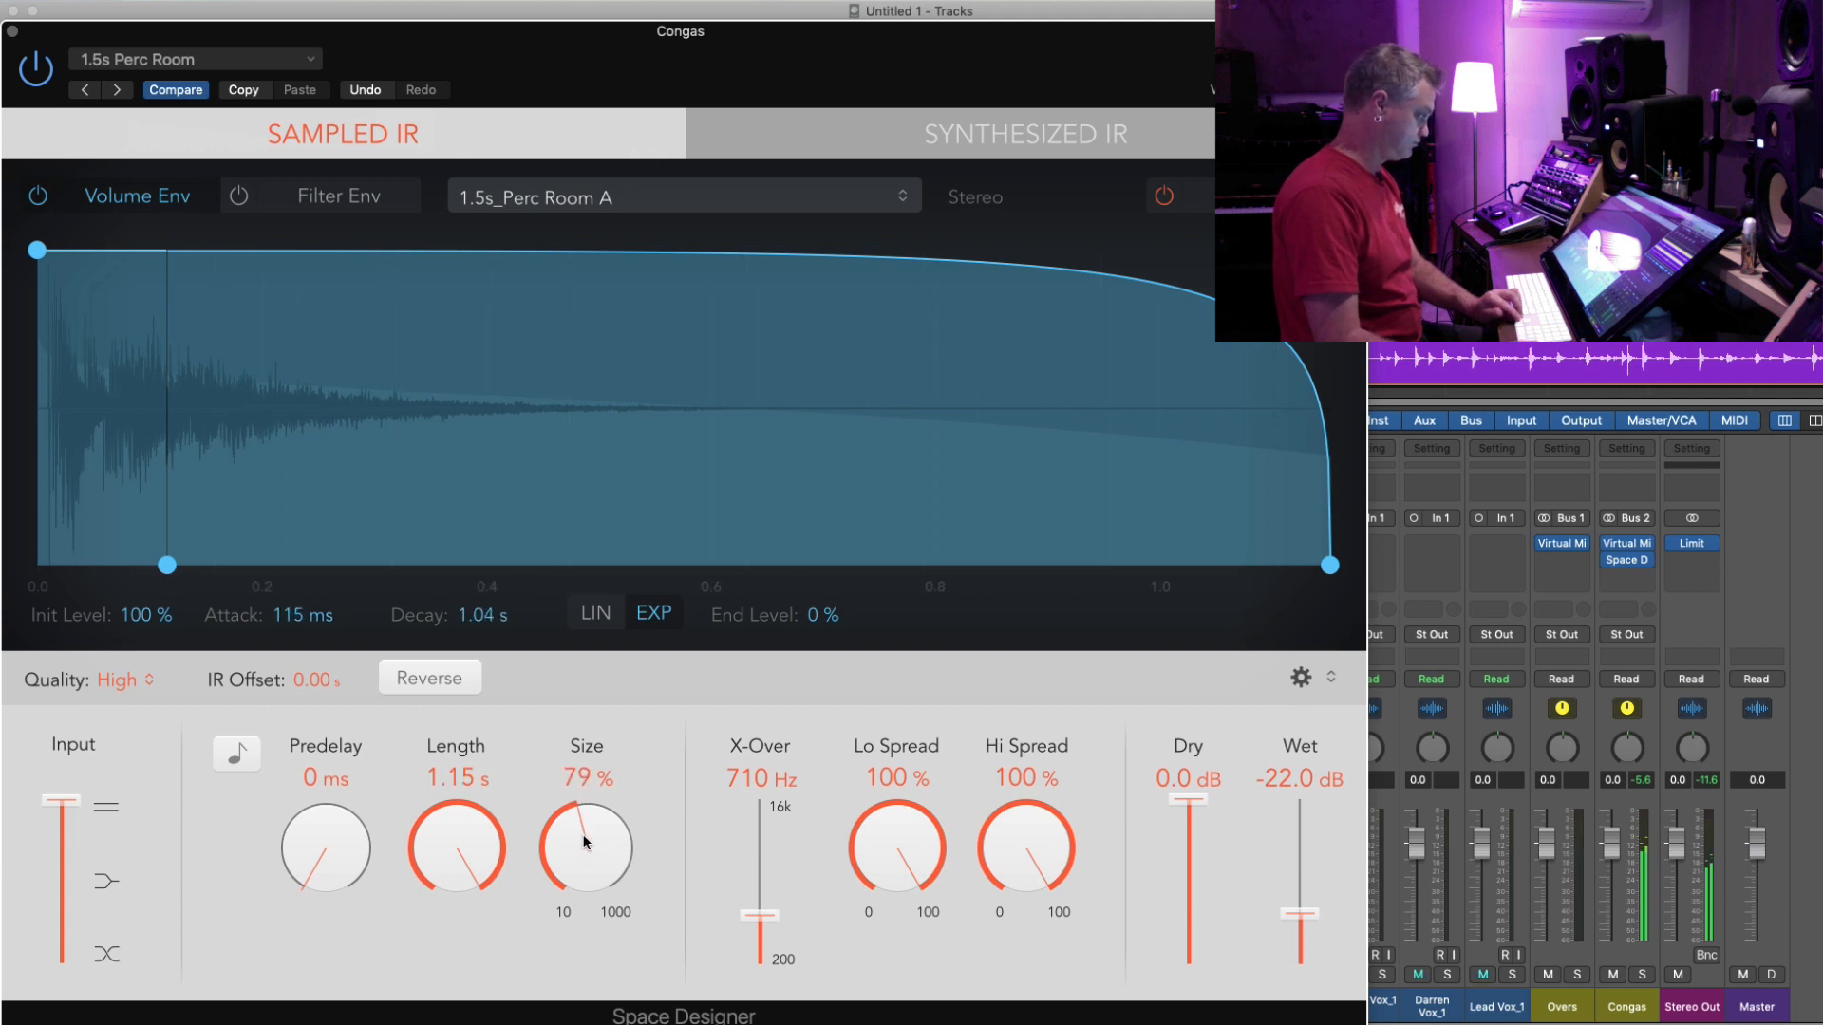
- Enable a parametric output EQ band on the reverb at 340 Hz with -7 dB gain and a Q of 1.20
{"action": "left_click", "coordinate": [1263, 197]}
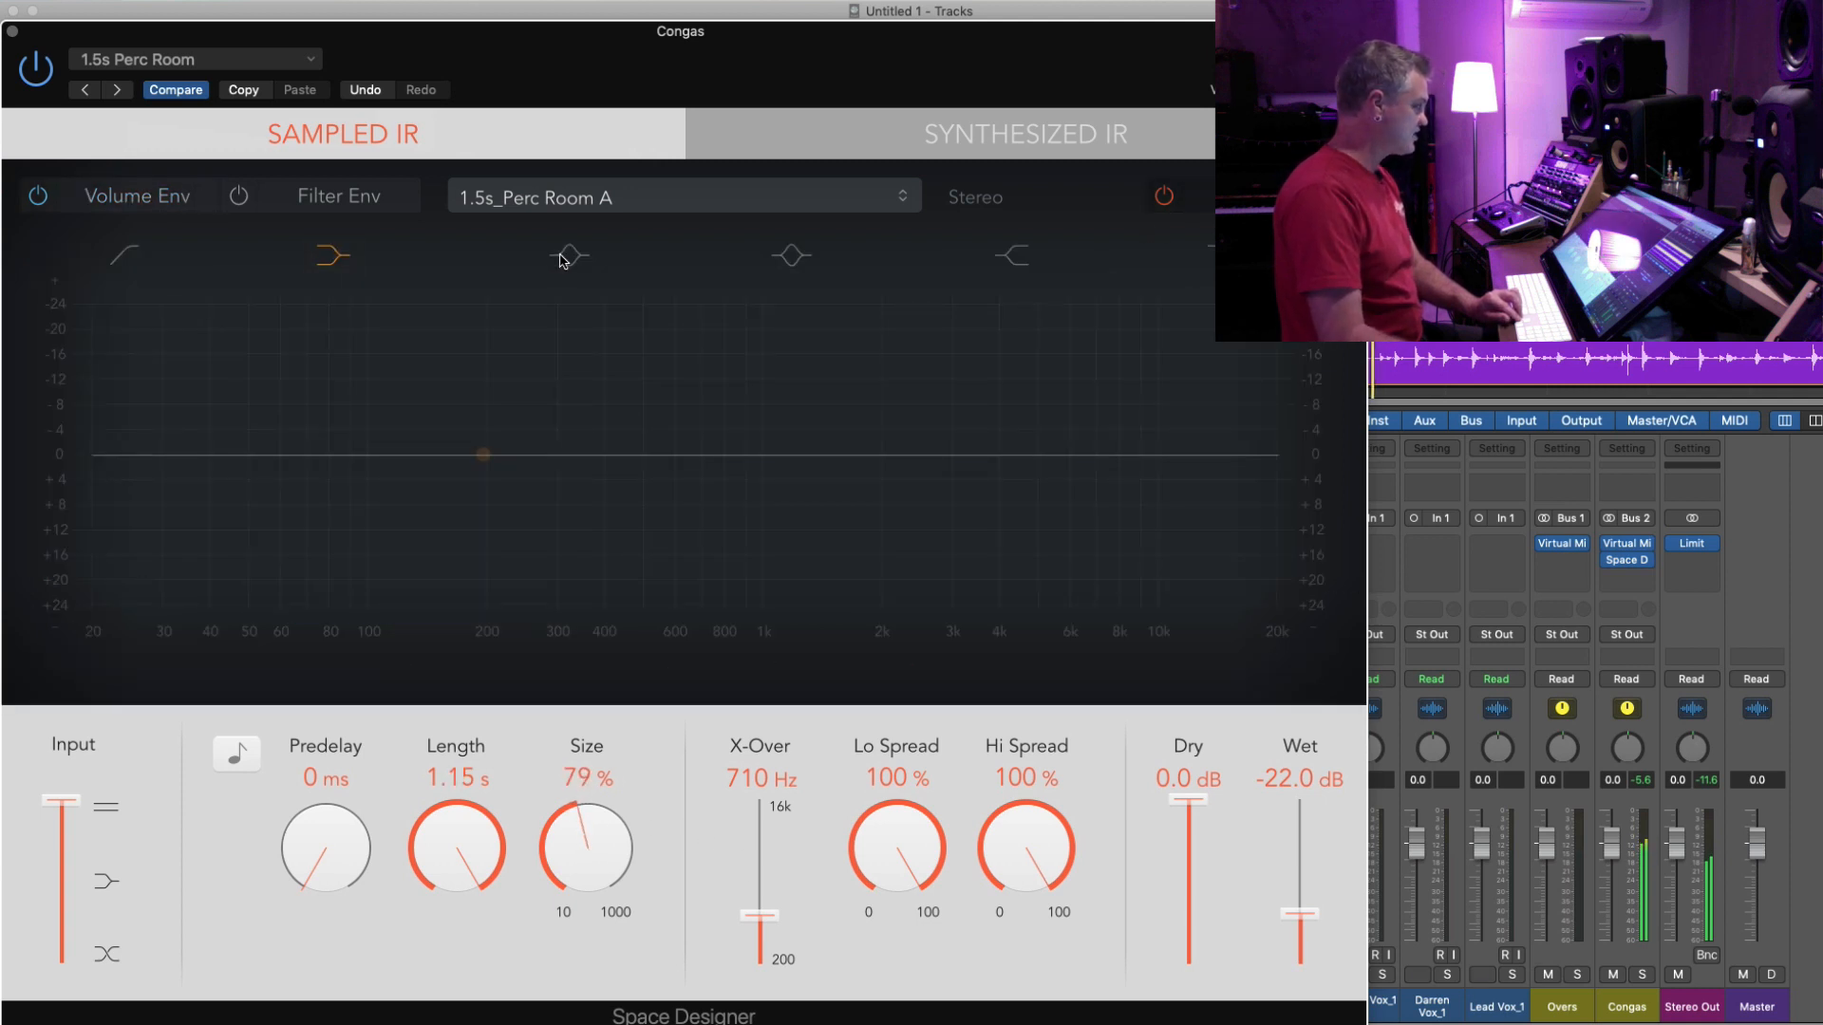
{"action": "left_click", "coordinate": [800, 268]}
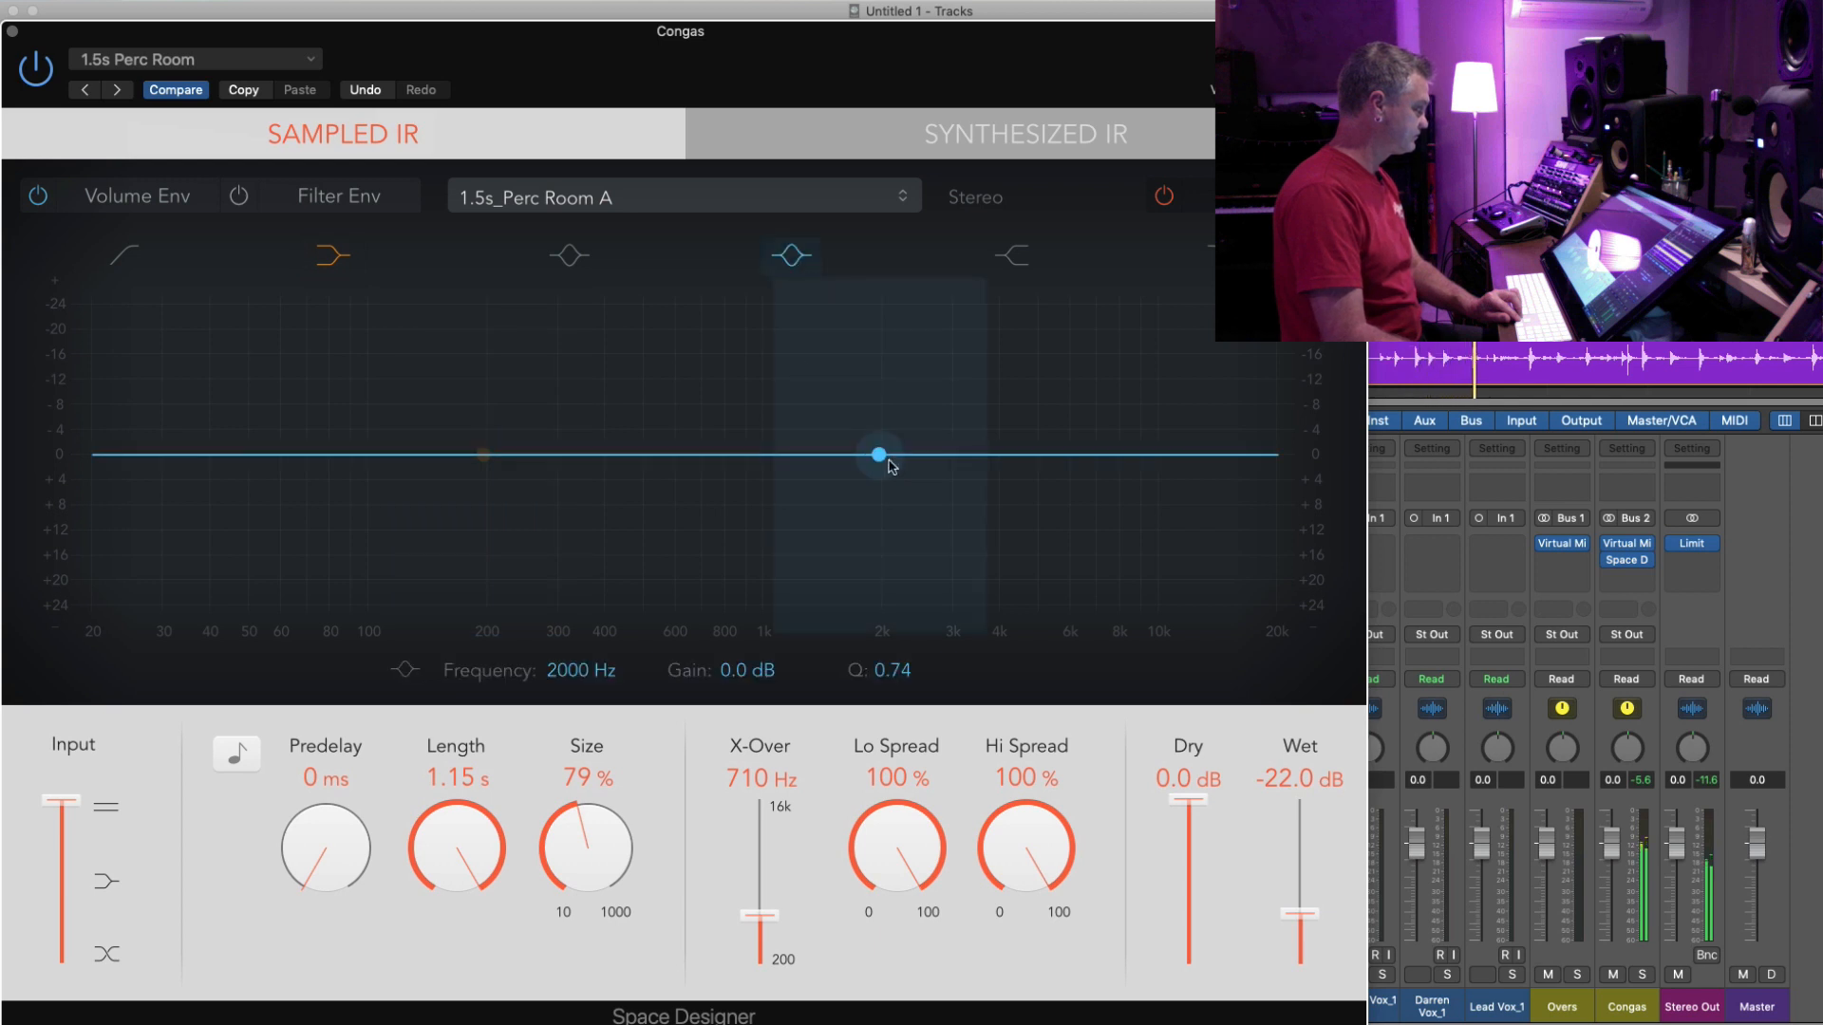
{"action": "left_click_drag", "start_coordinate": [889, 460], "coordinate": [580, 344]}
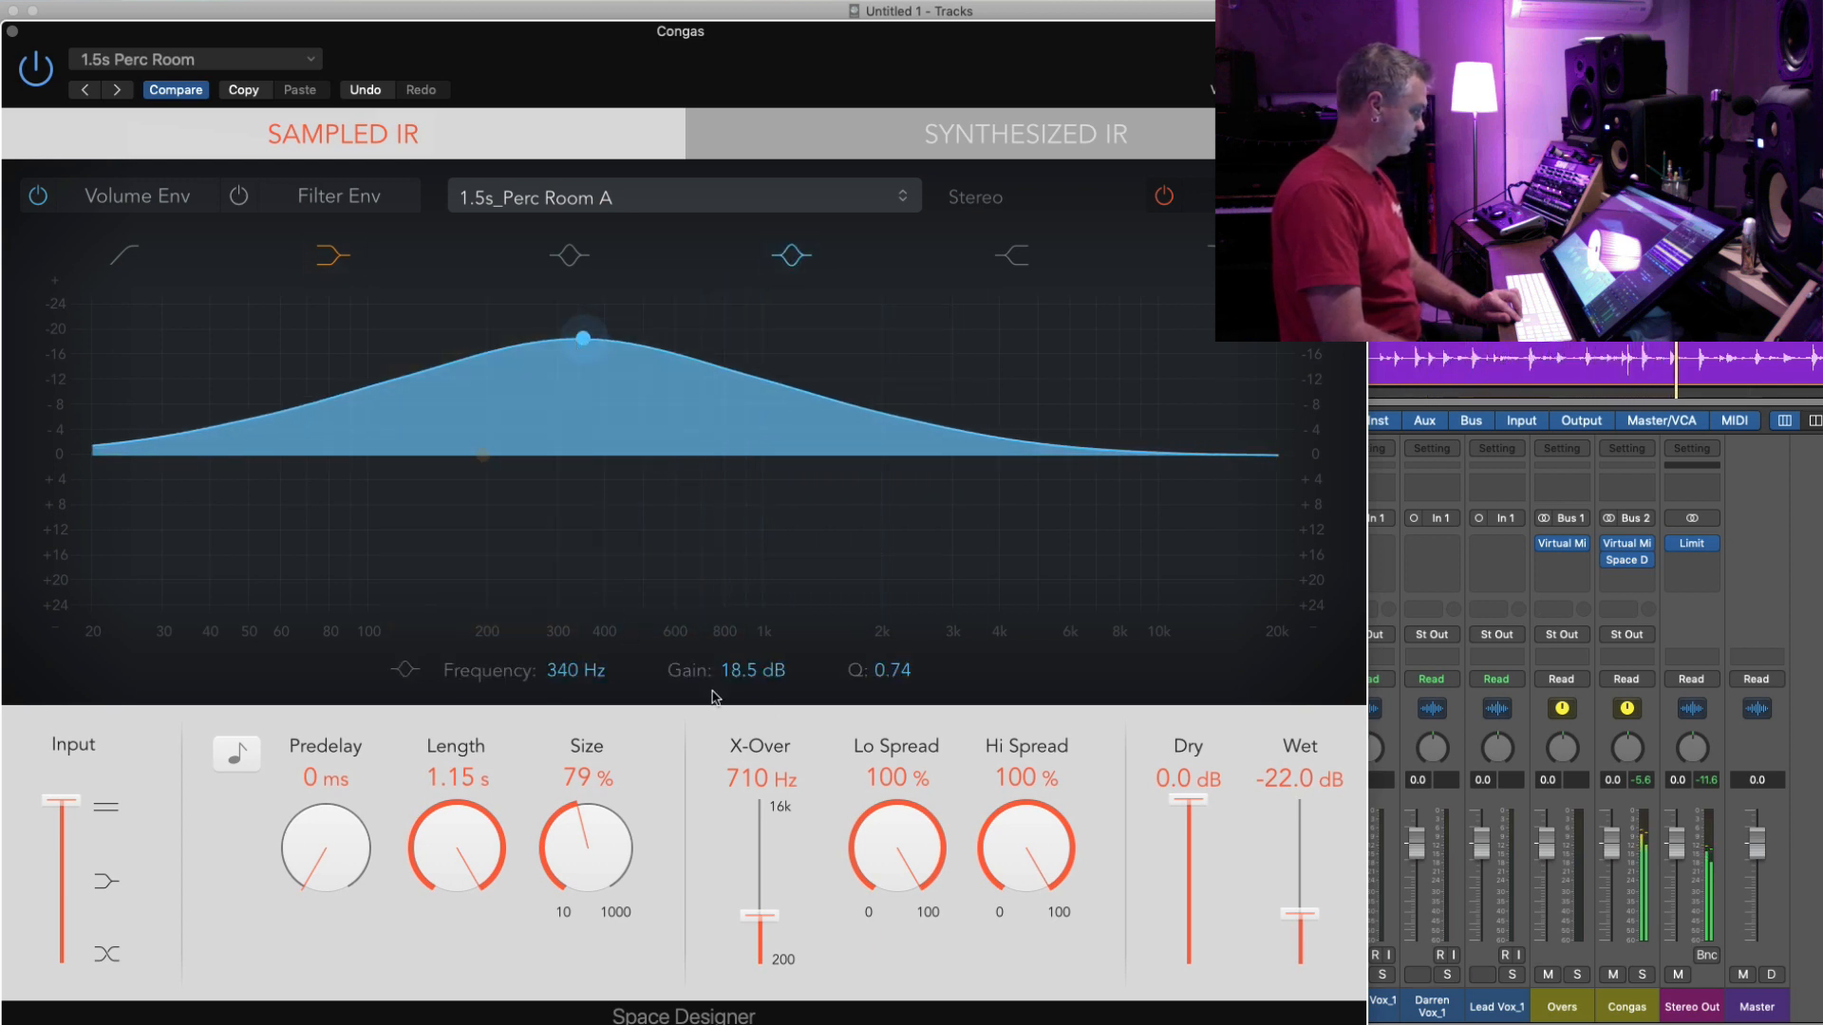
{"action": "left_click_drag", "start_coordinate": [893, 672], "coordinate": [888, 620]}
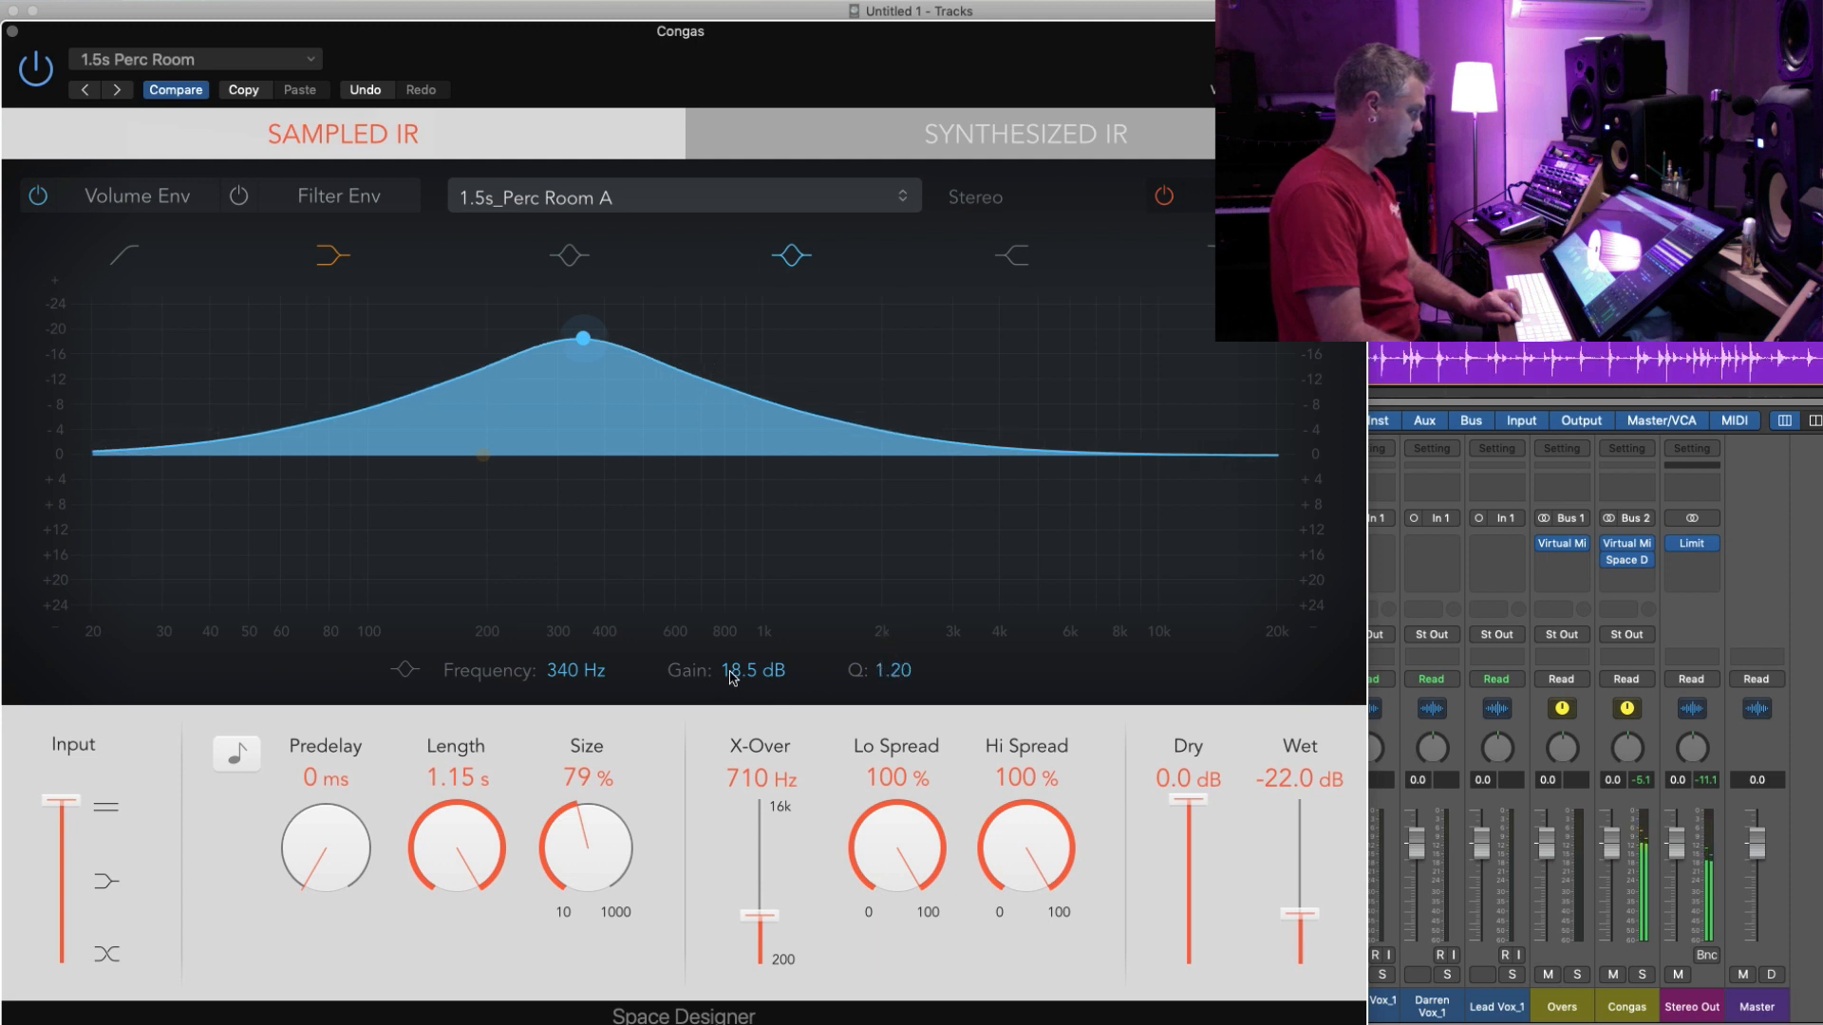
{"action": "left_click_drag", "start_coordinate": [731, 676], "coordinate": [743, 927]}
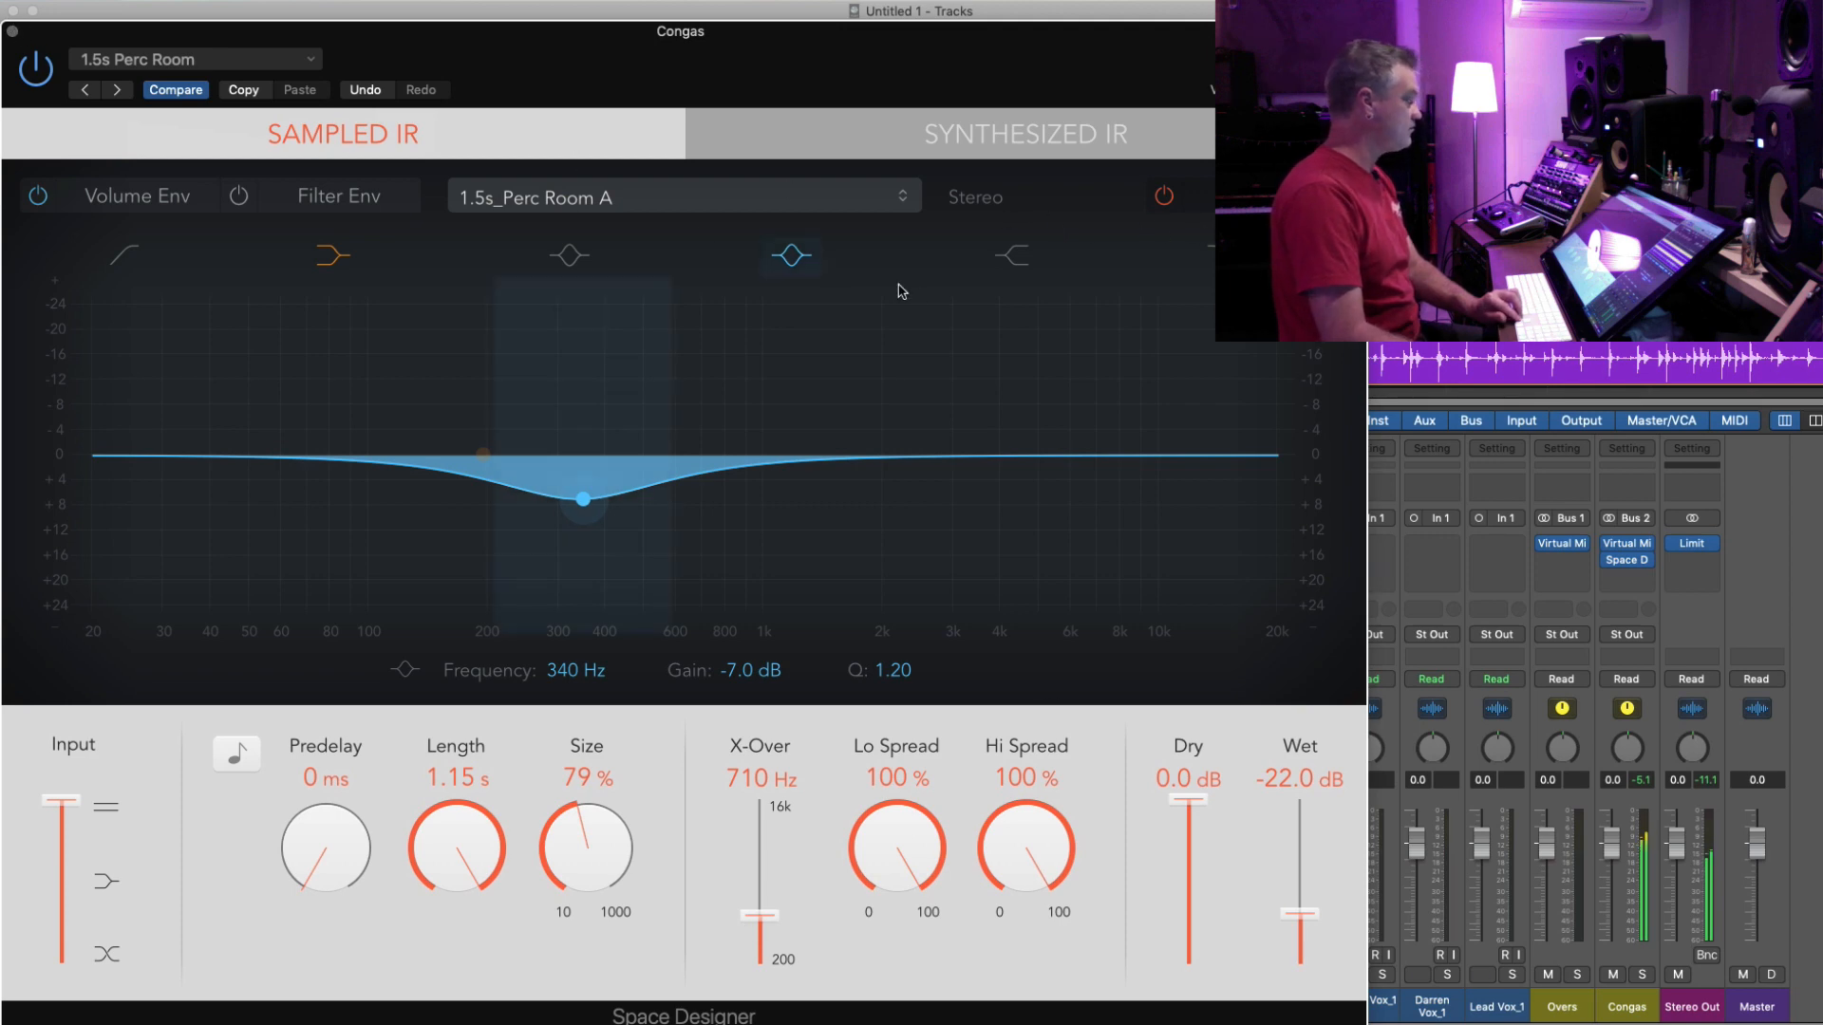
{"action": "left_click", "coordinate": [13, 32]}
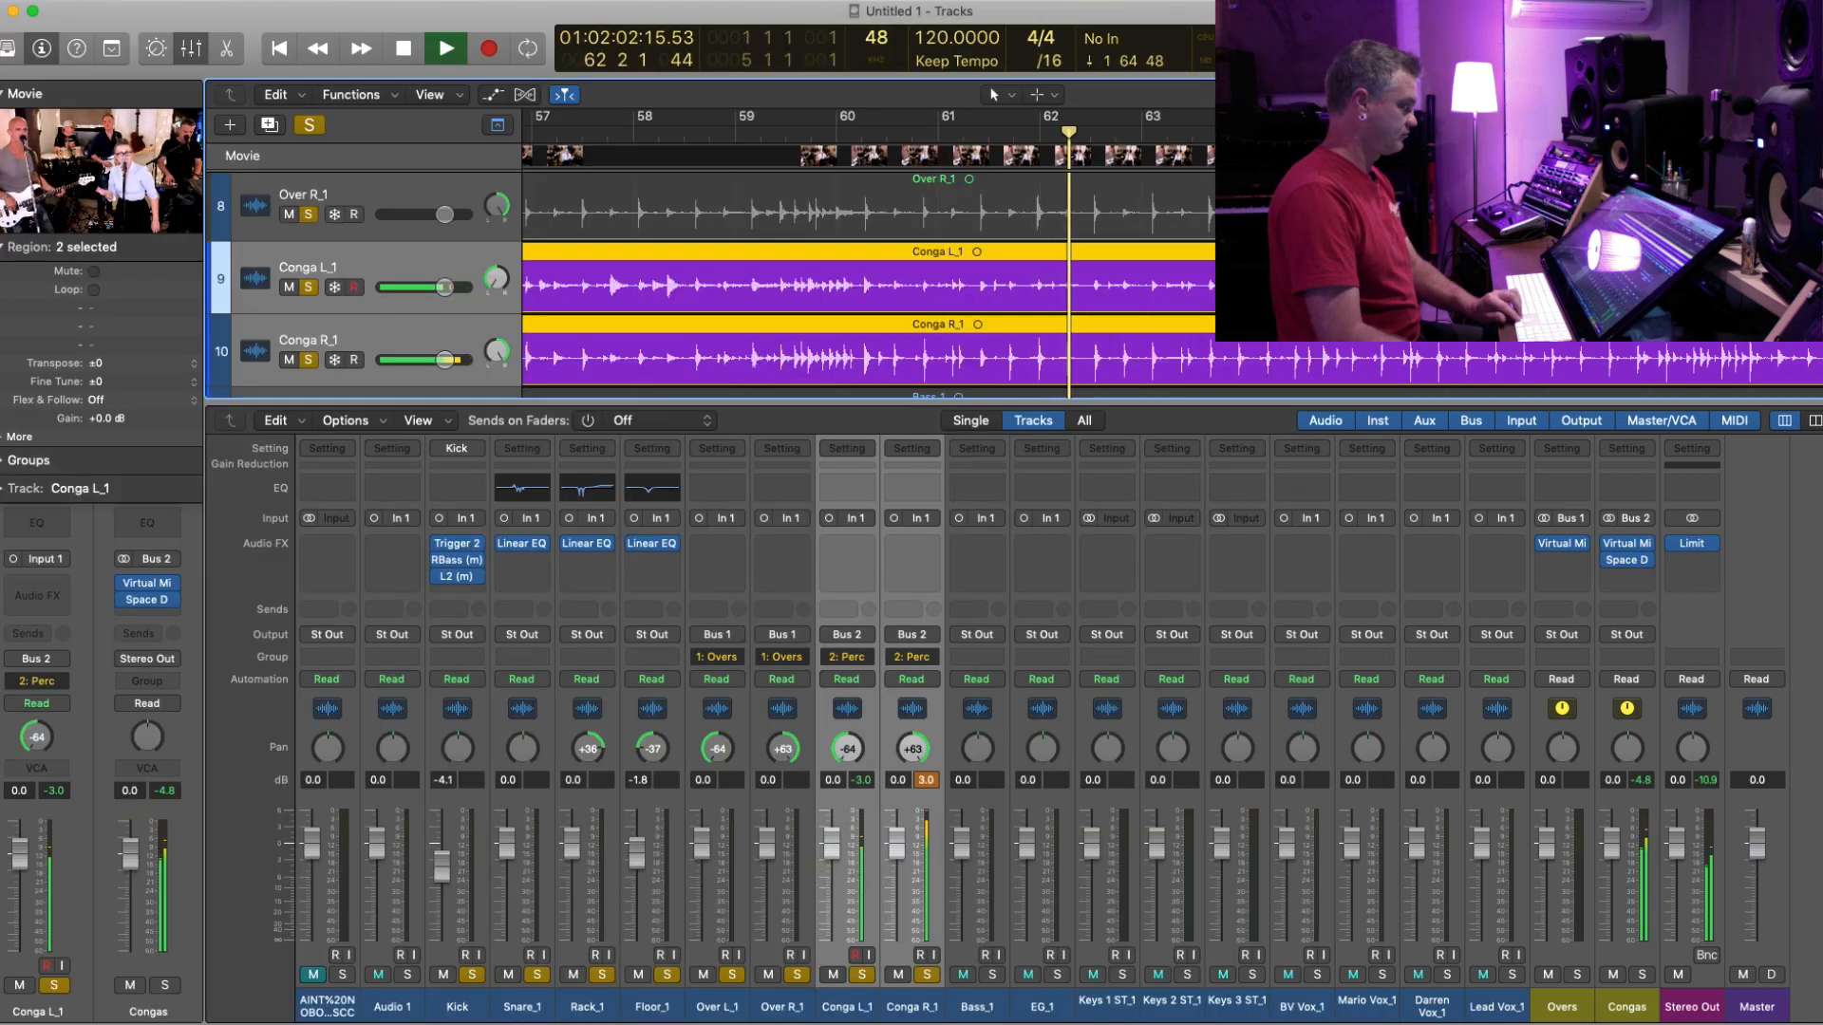
- Set the Congas bus reverb's wet level to -19 dB and pan the Congas bus to -17
{"action": "left_click", "coordinate": [150, 600]}
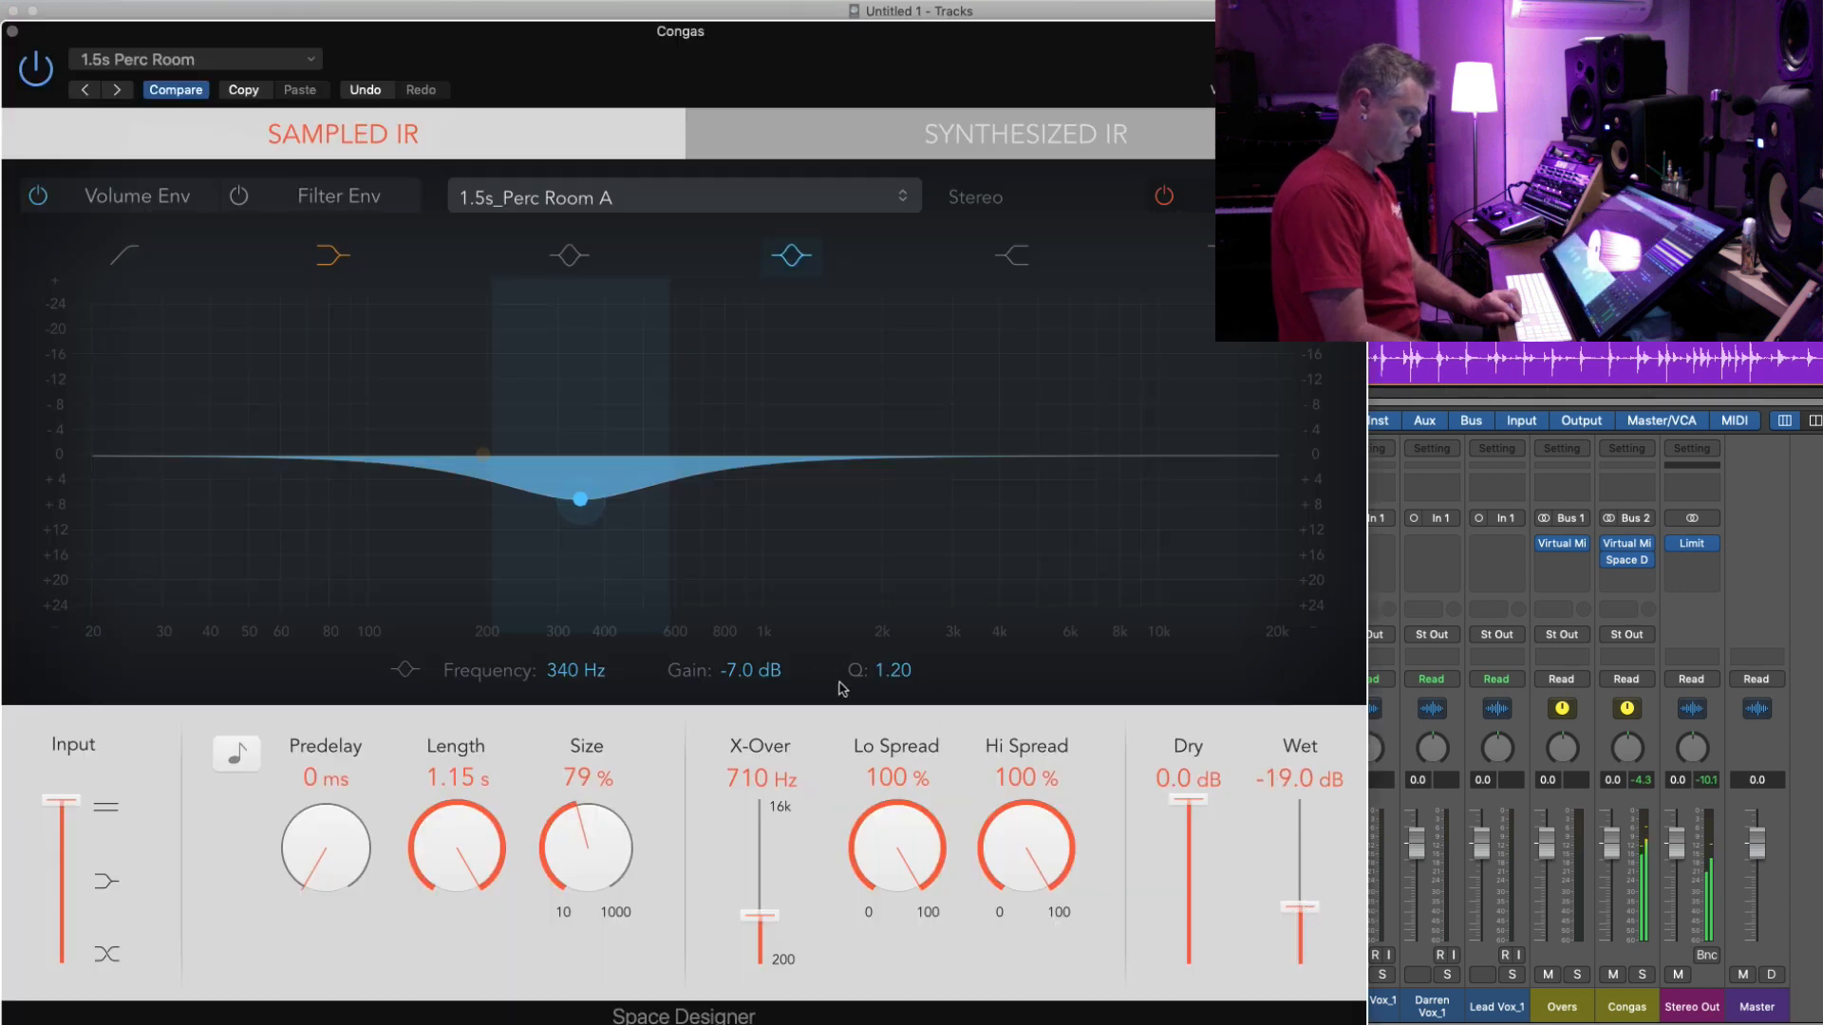
{"action": "left_click", "coordinate": [12, 32]}
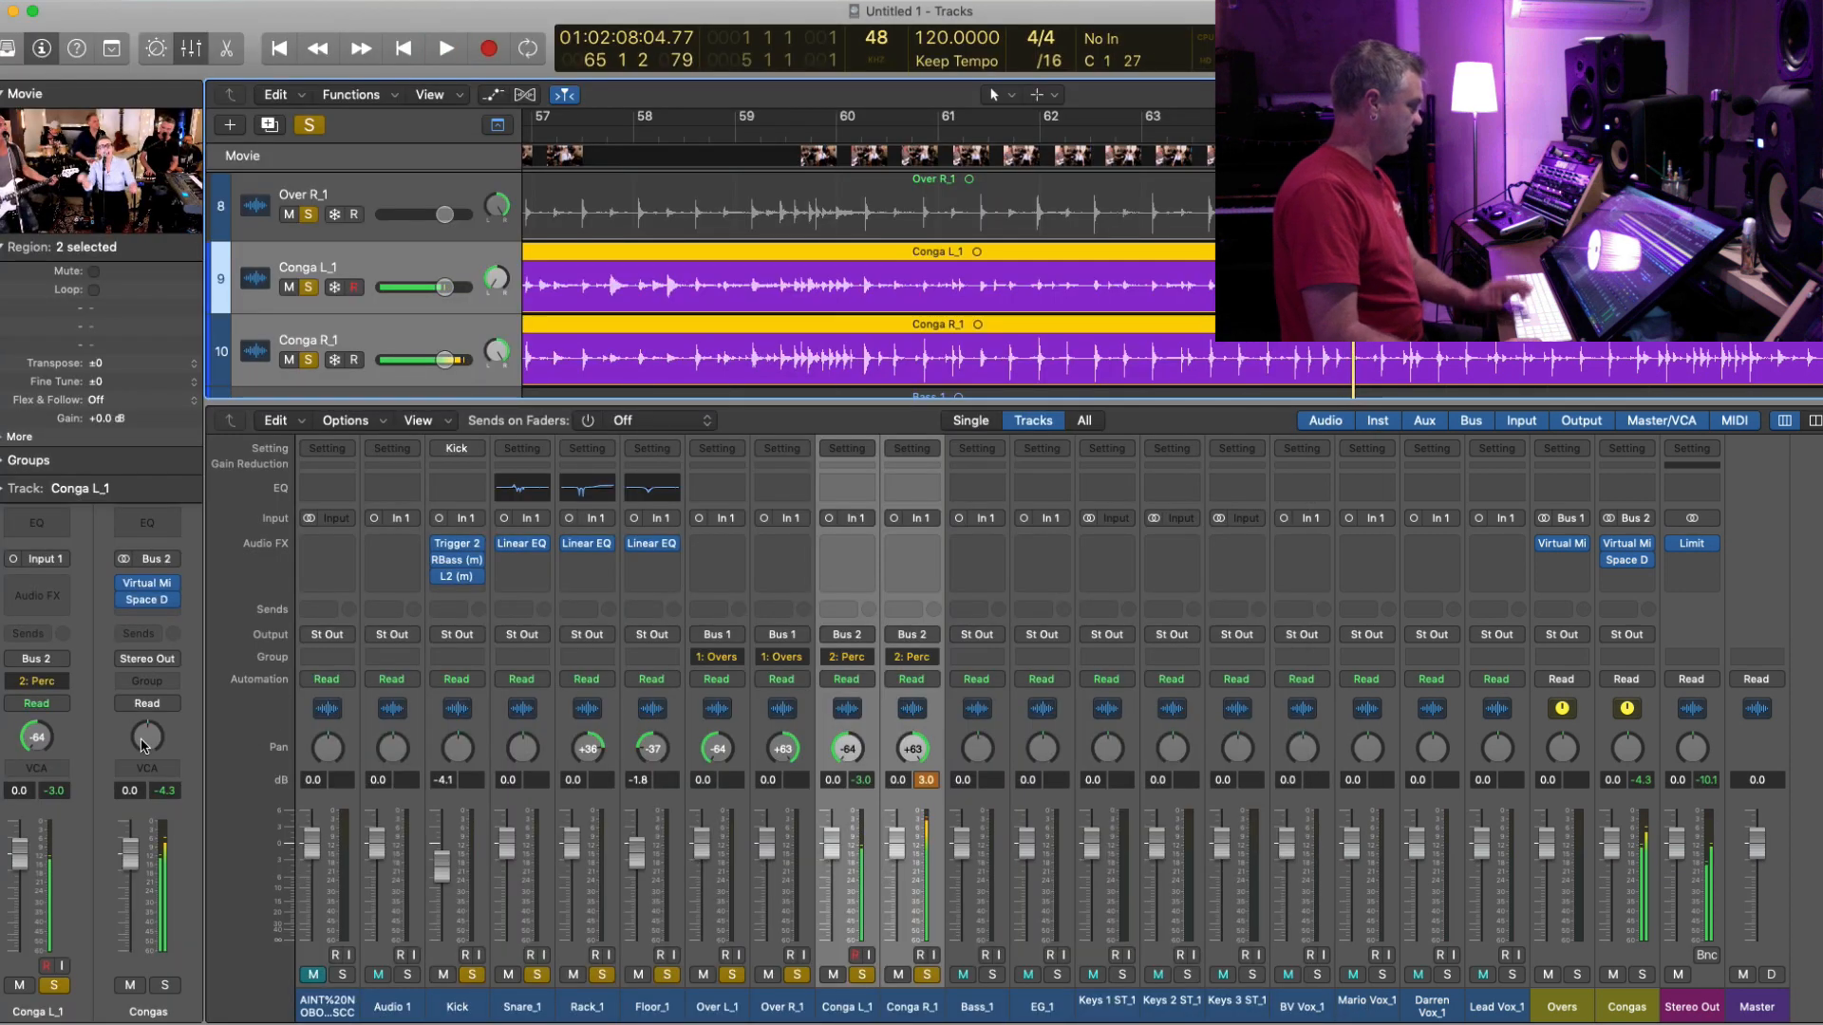
{"action": "left_click_drag", "start_coordinate": [147, 742], "coordinate": [143, 765]}
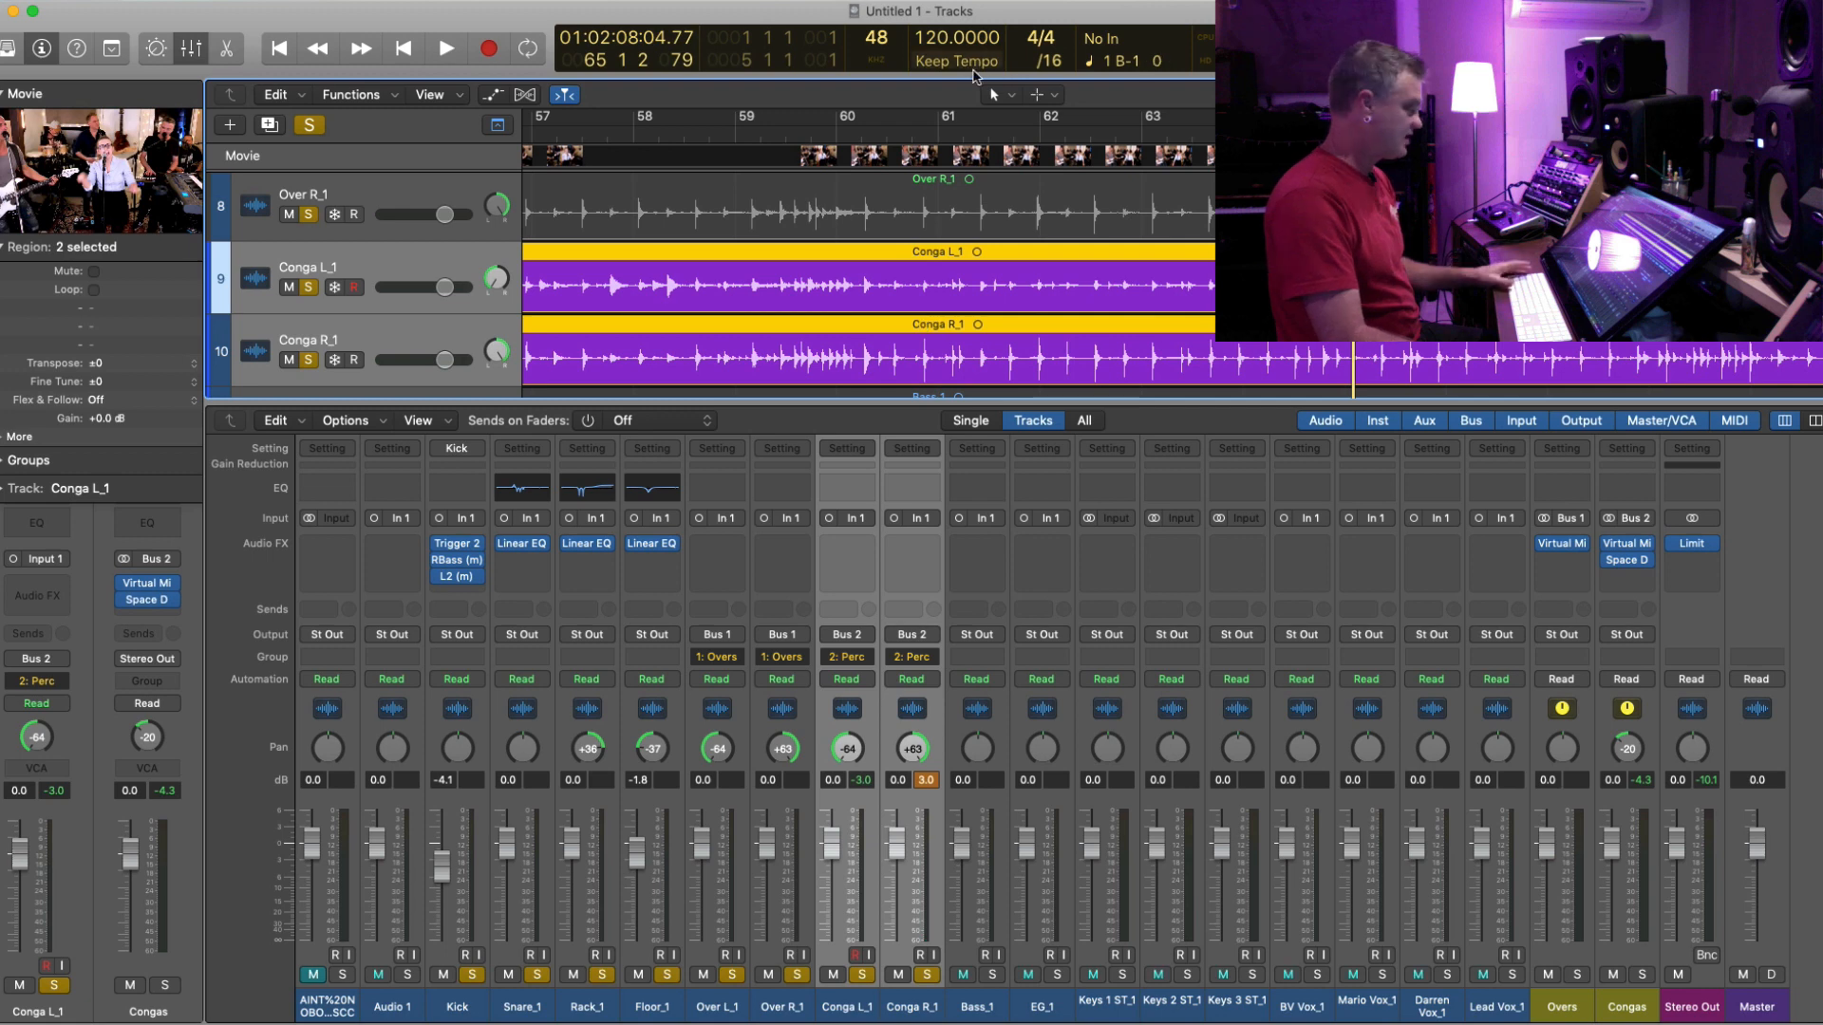
{"action": "key", "text": "space"}
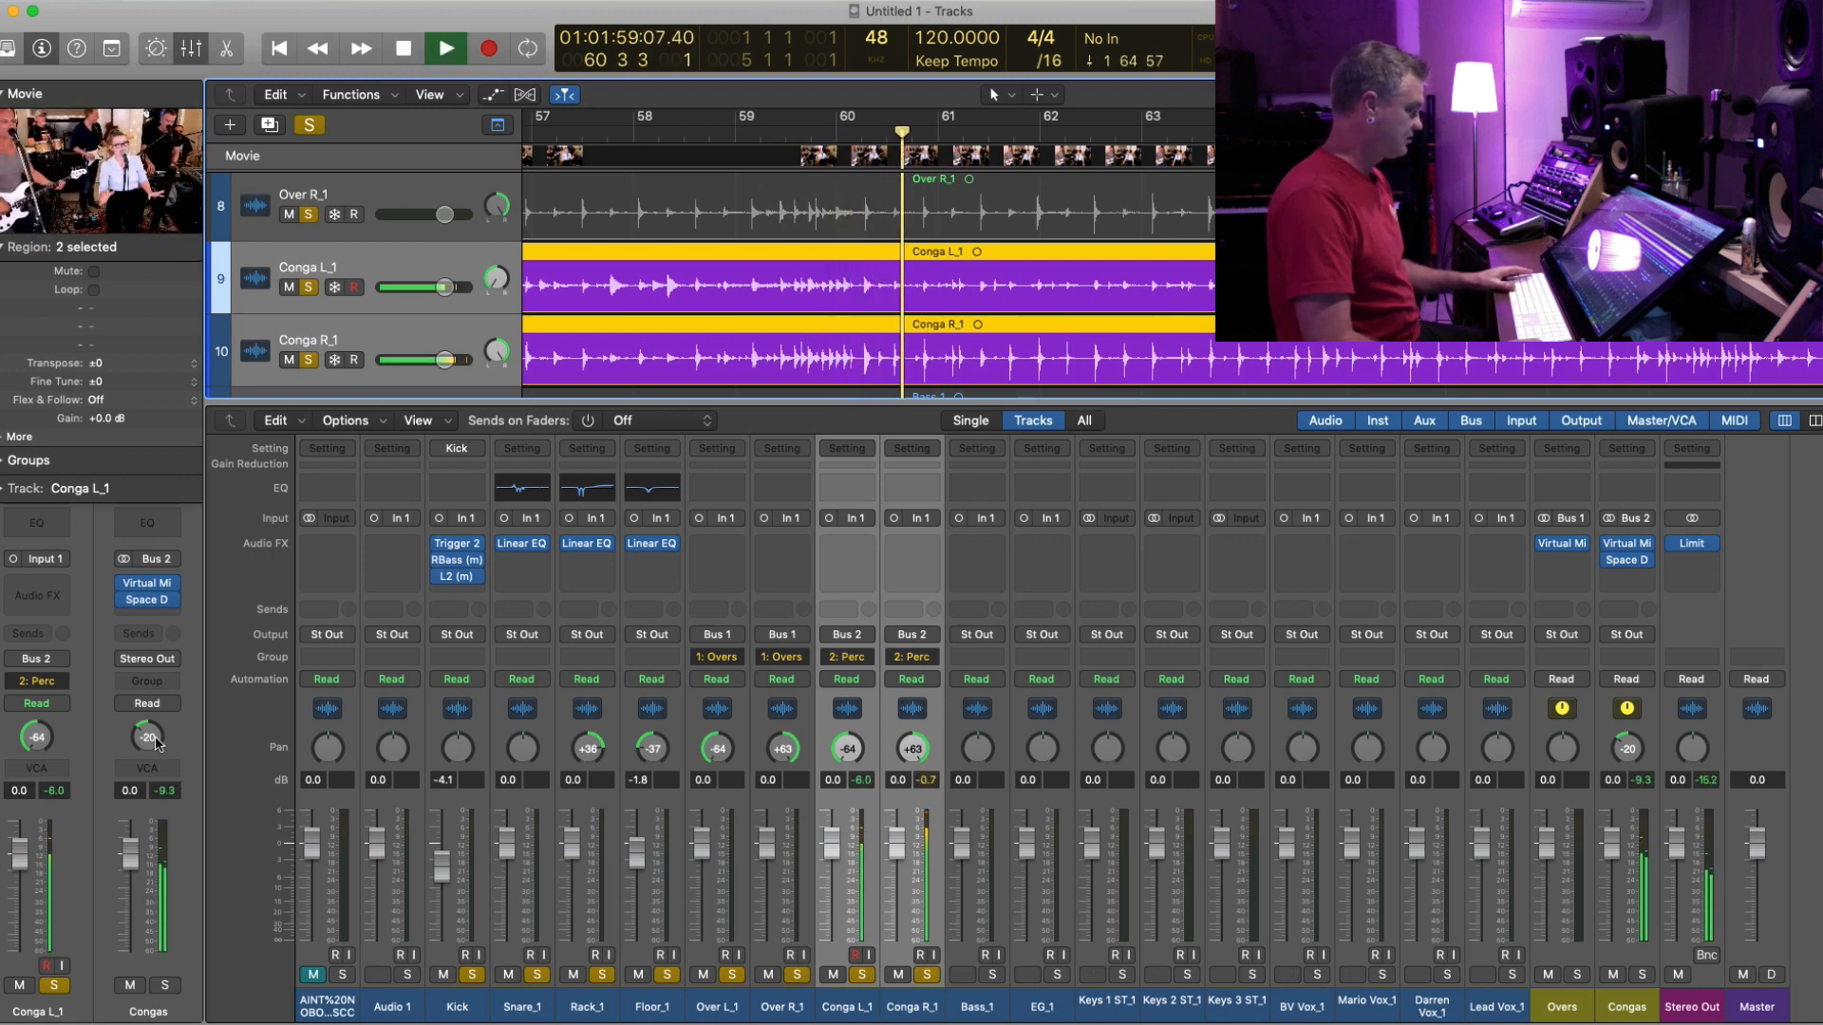
{"action": "left_click_drag", "start_coordinate": [156, 743], "coordinate": [156, 740]}
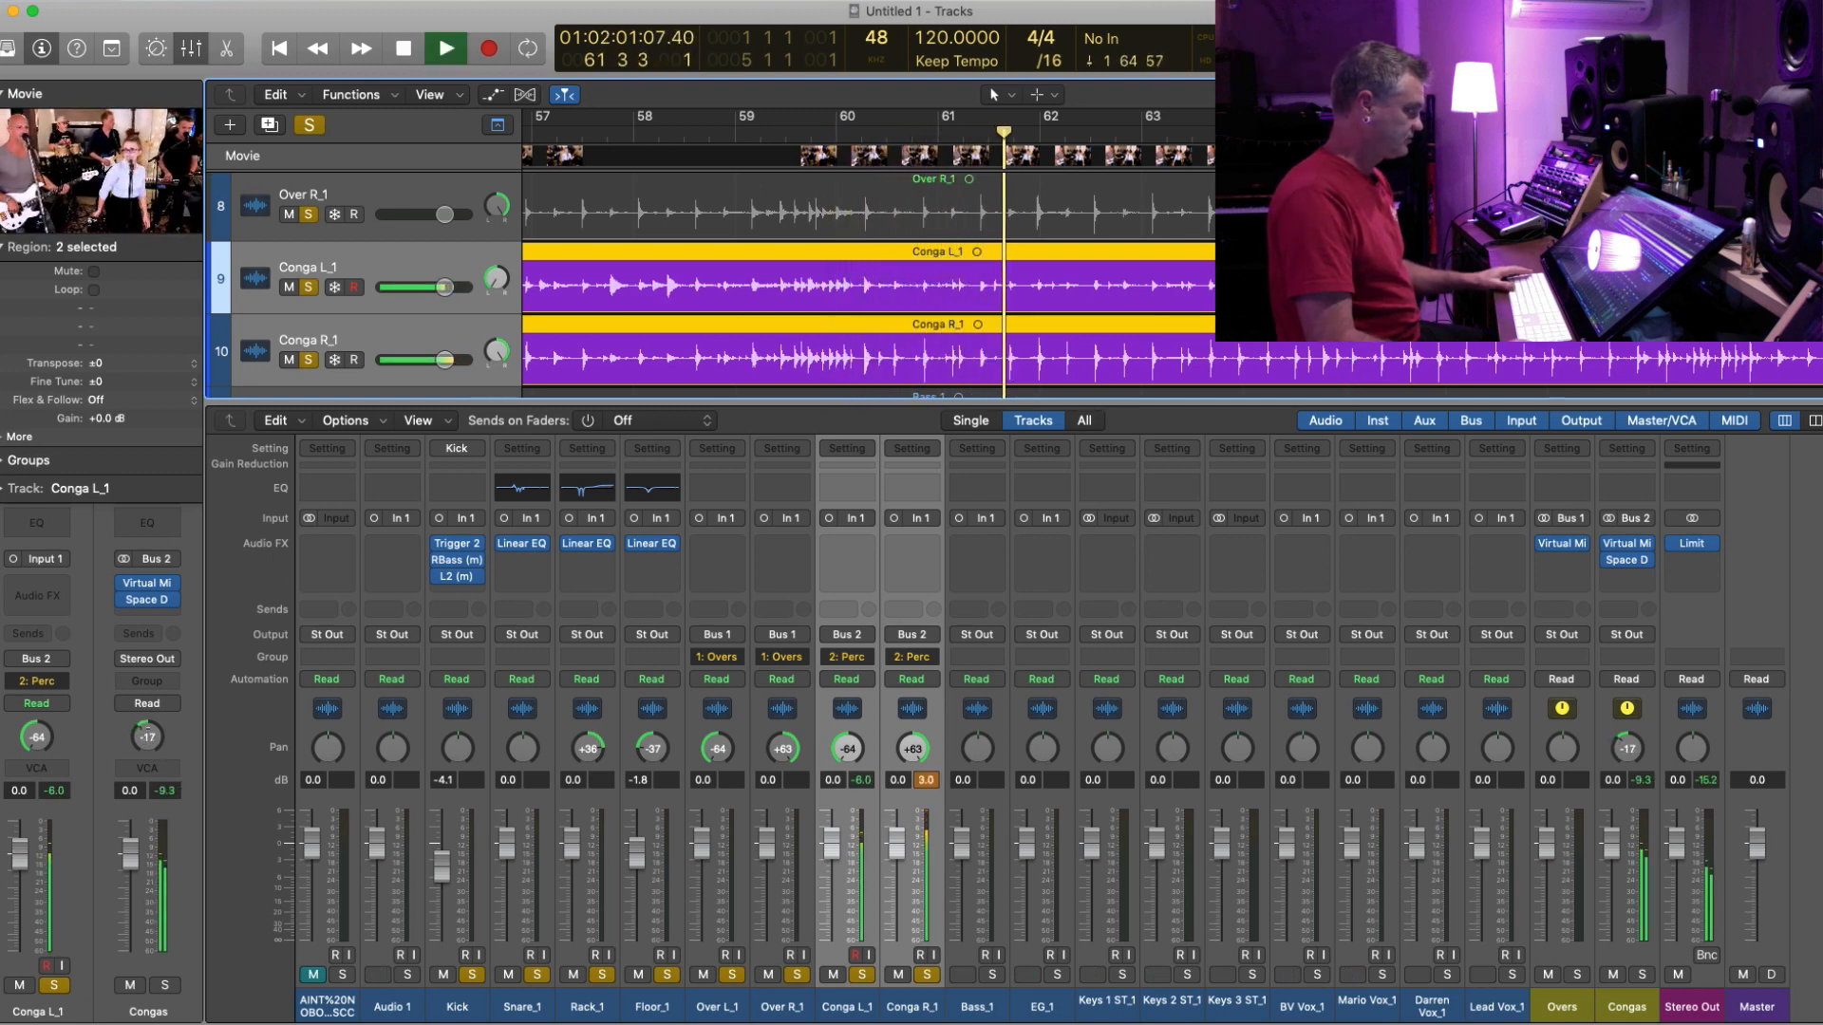
- Examine the enlarged performance video during playback, close it and stop playback
{"action": "double_click", "coordinate": [67, 168]}
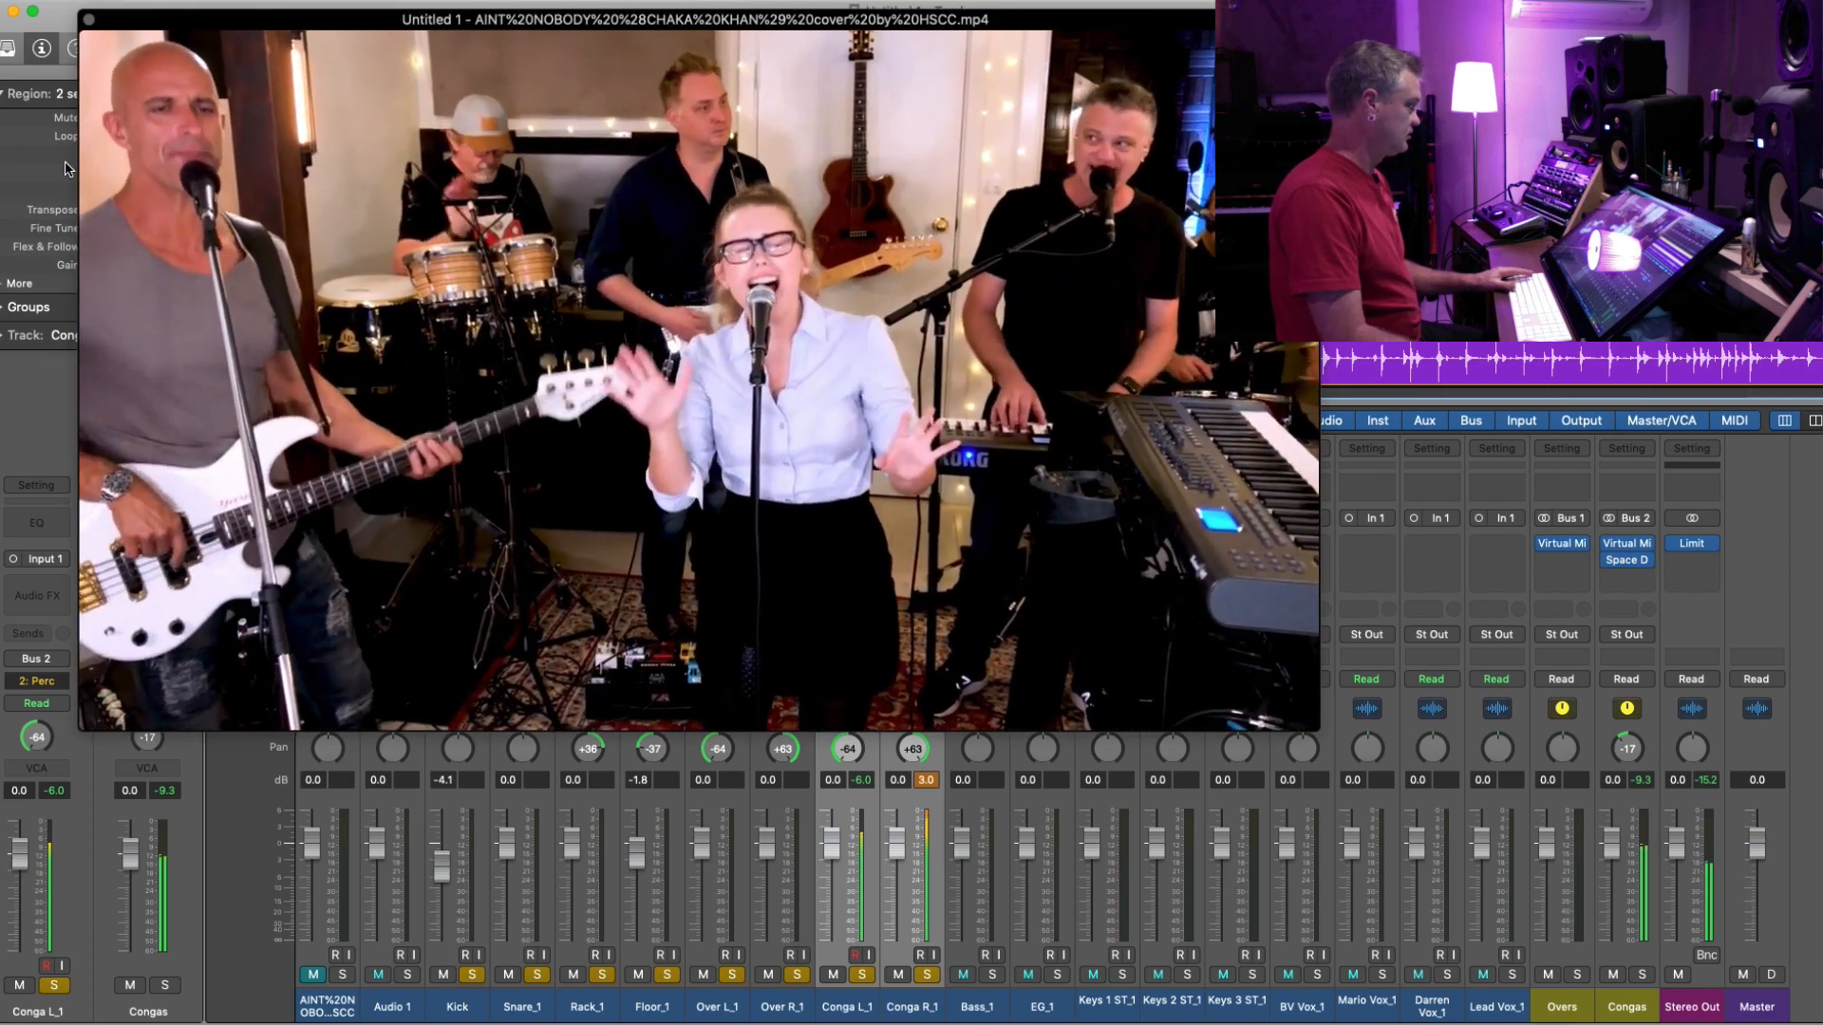
{"action": "left_click", "coordinate": [89, 20]}
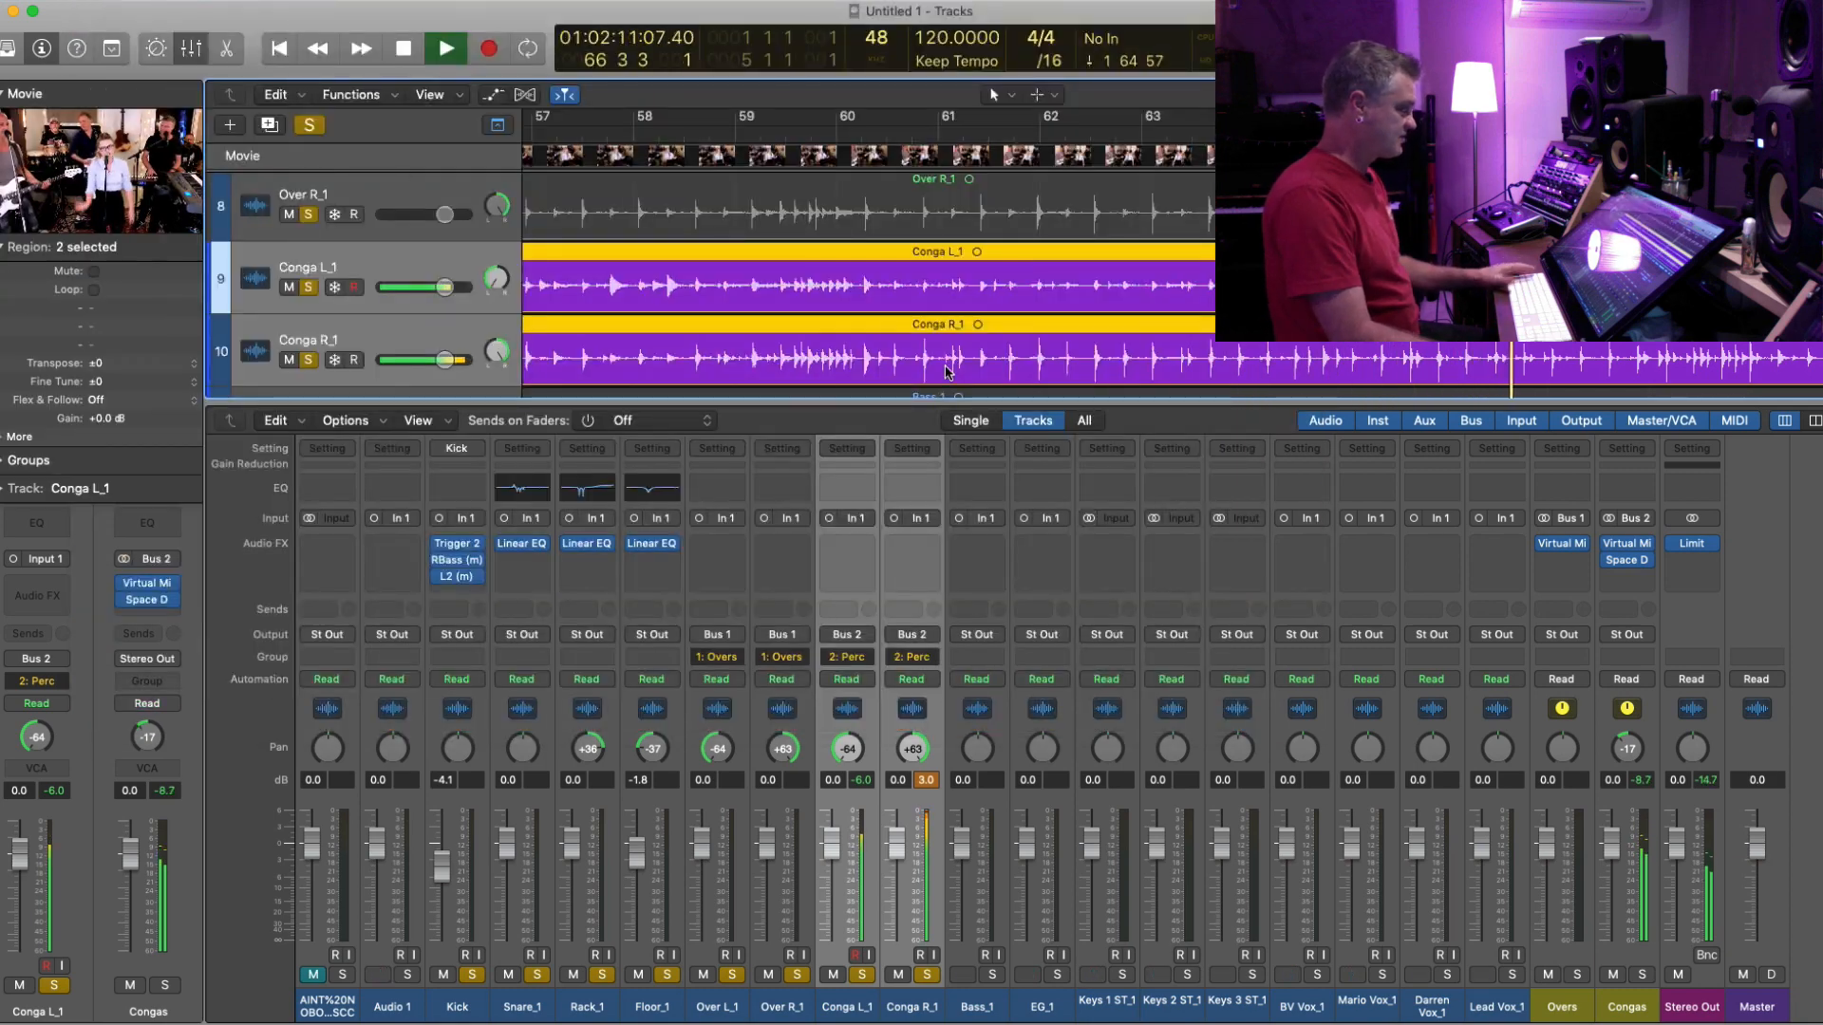
{"action": "key", "text": "space"}
- Select the channels from Kick through Conga R_1 and return the playhead to the start of the project
{"action": "key", "text": "z"}
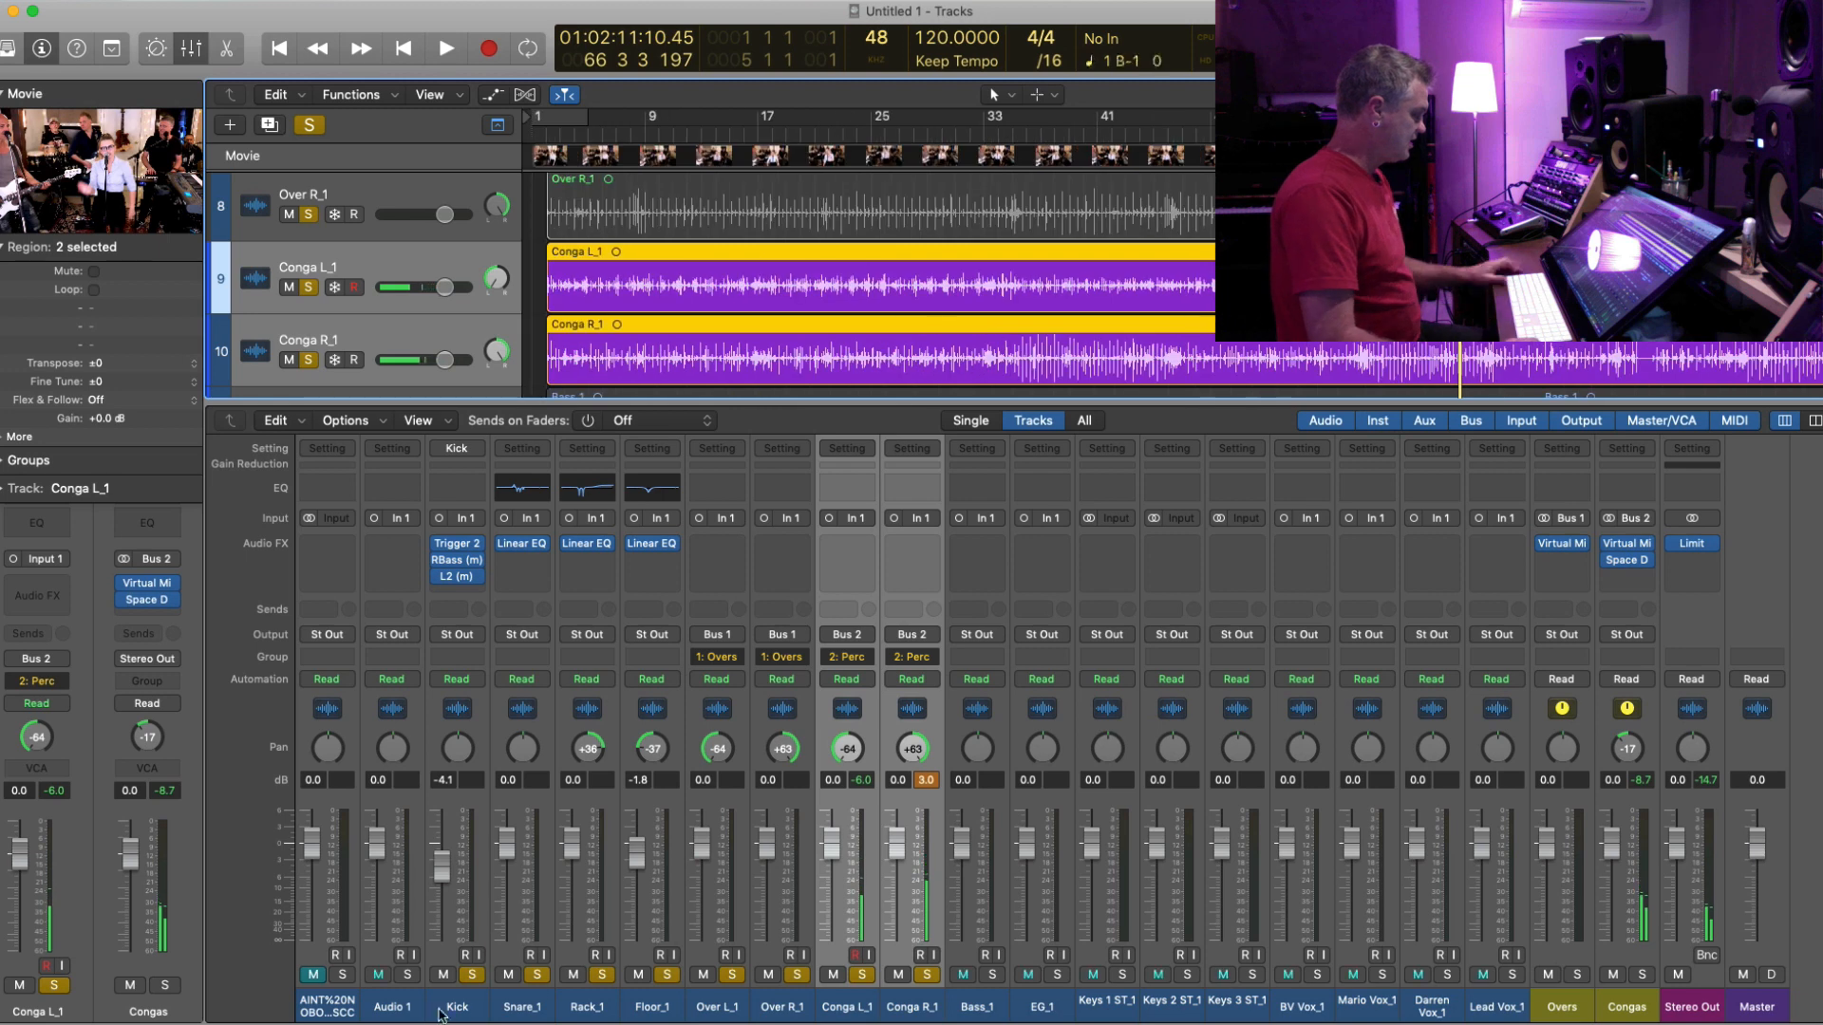
{"action": "left_click", "coordinate": [439, 1012]}
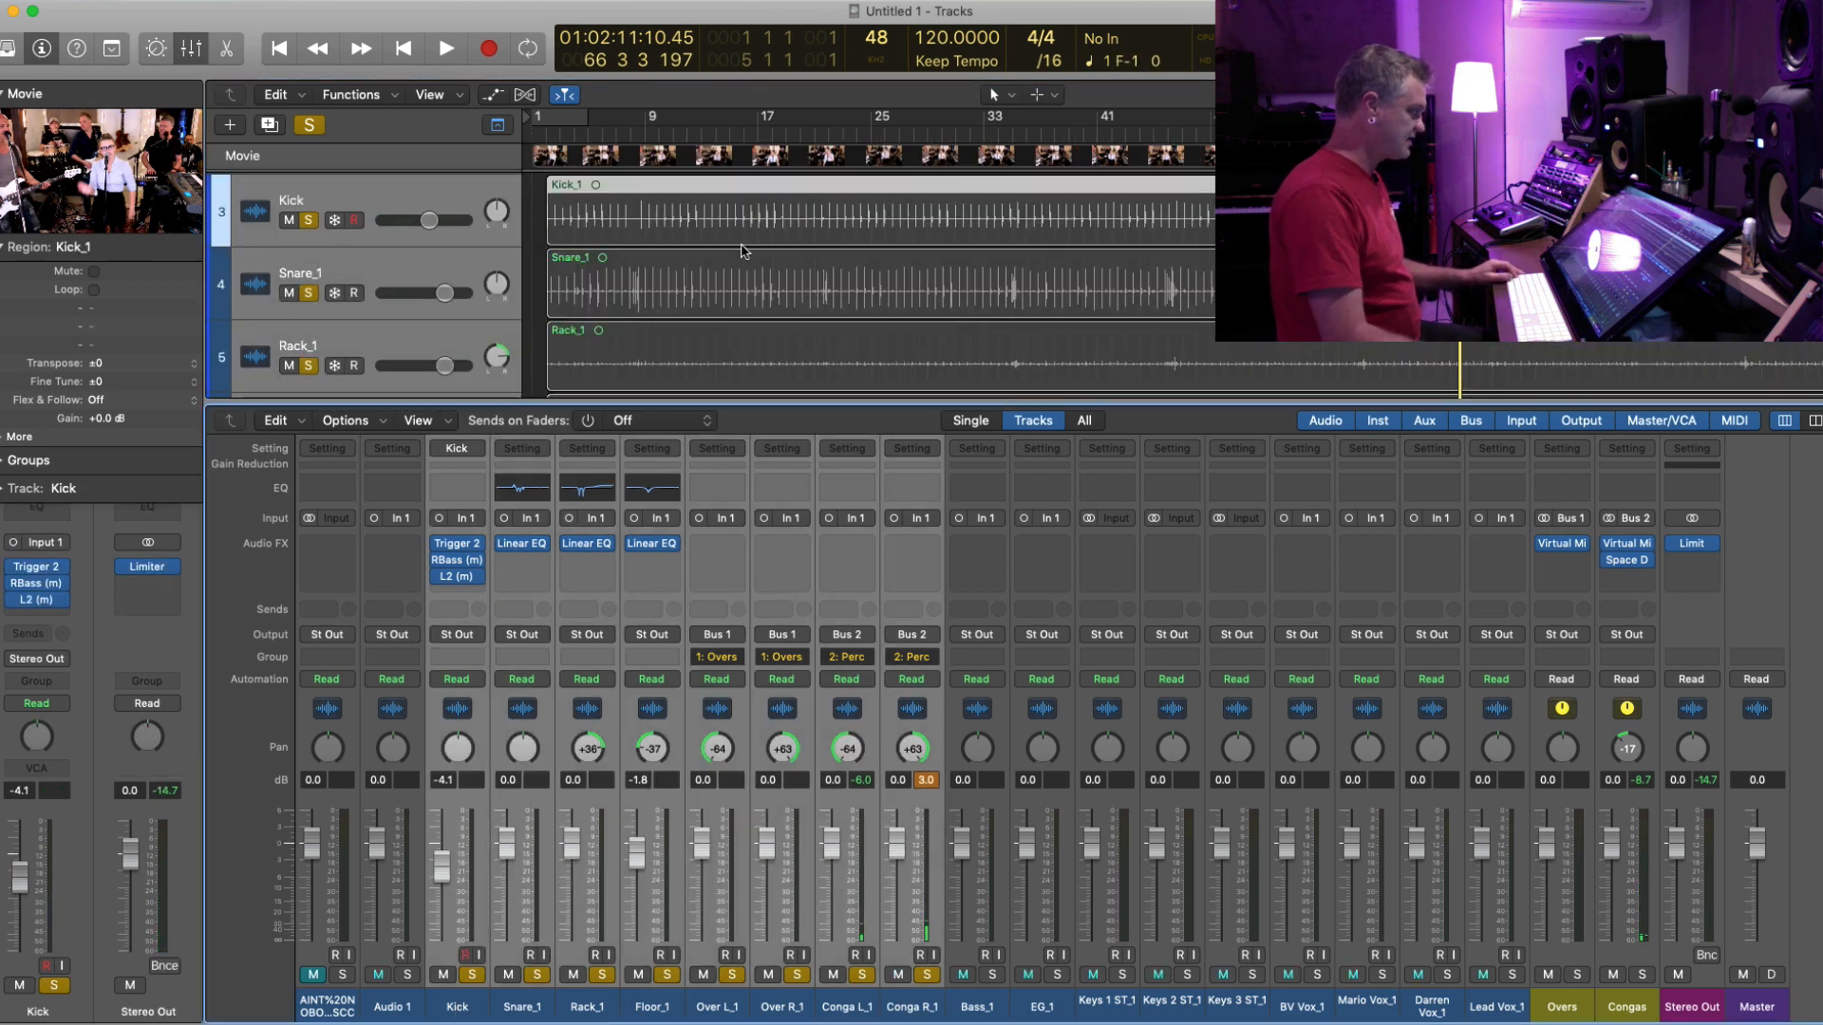
{"action": "key", "text": "Return"}
{"action": "key", "text": "Down"}
{"action": "key", "text": "Down"}
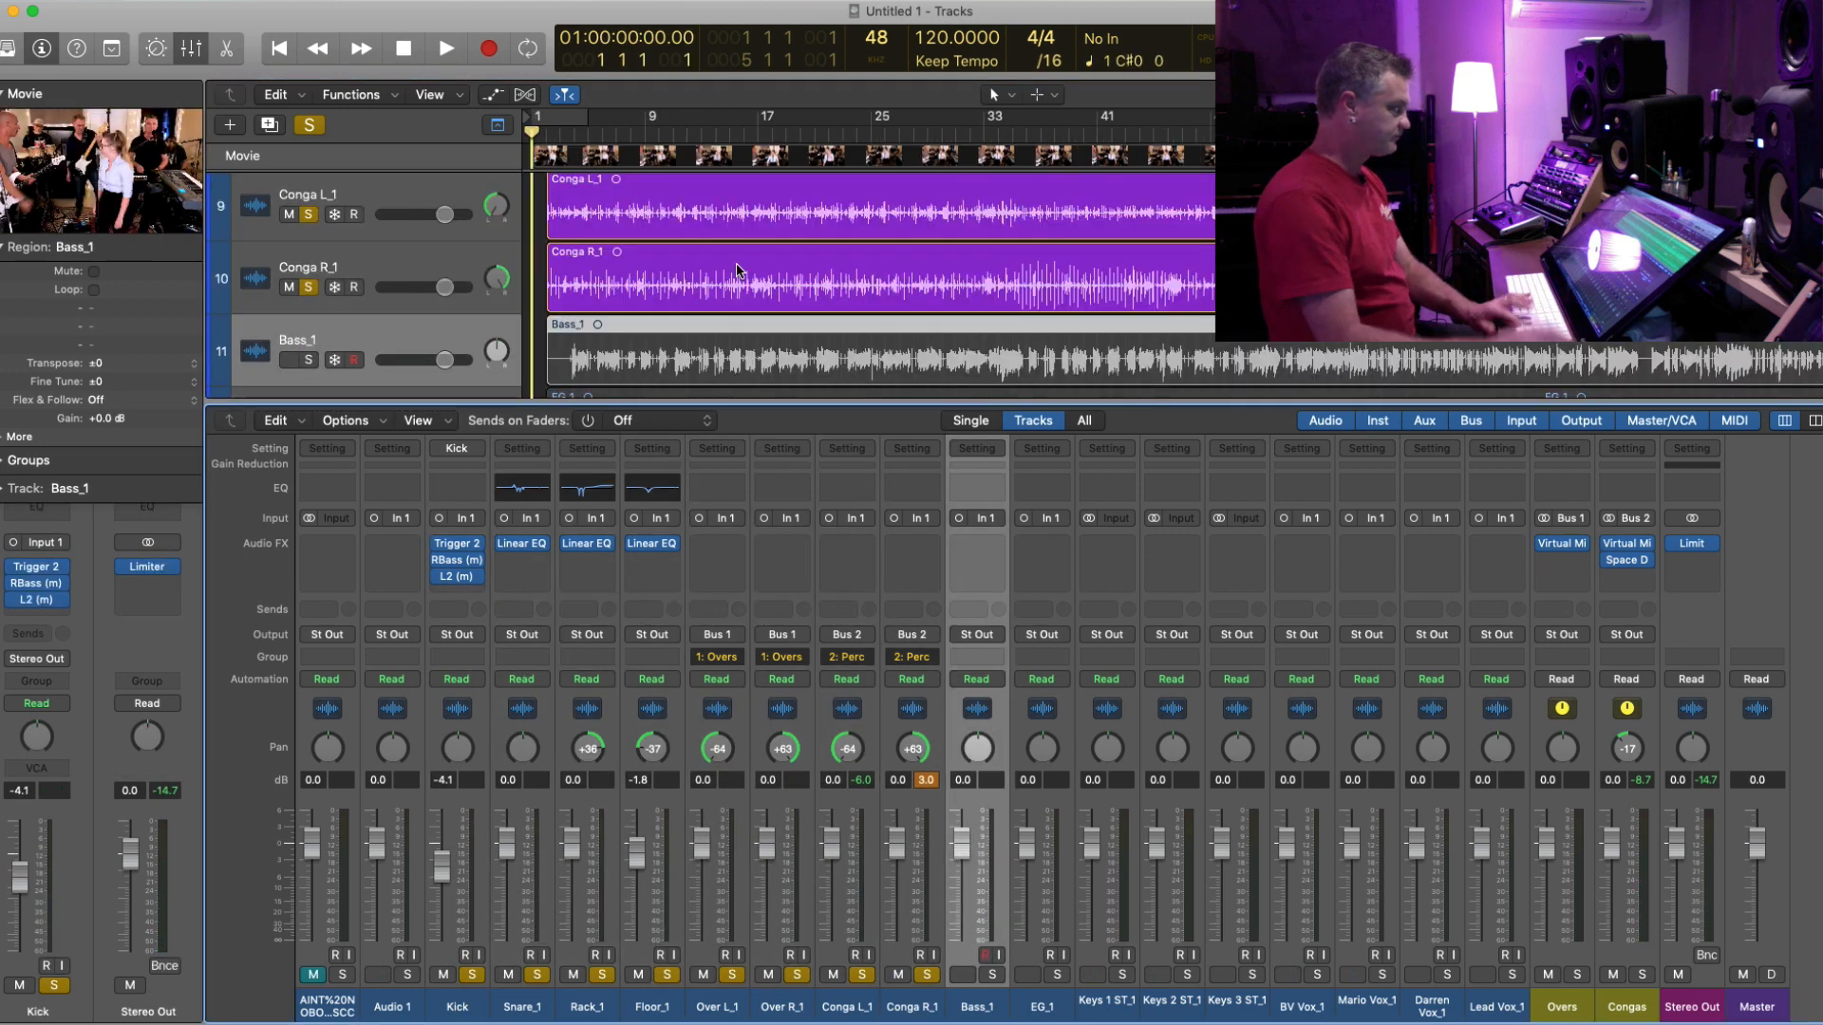
- Hide the mixer and start playback from bar 3
{"action": "scroll", "coordinate": [737, 269], "scroll_direction": "up", "scroll_amount": 5}
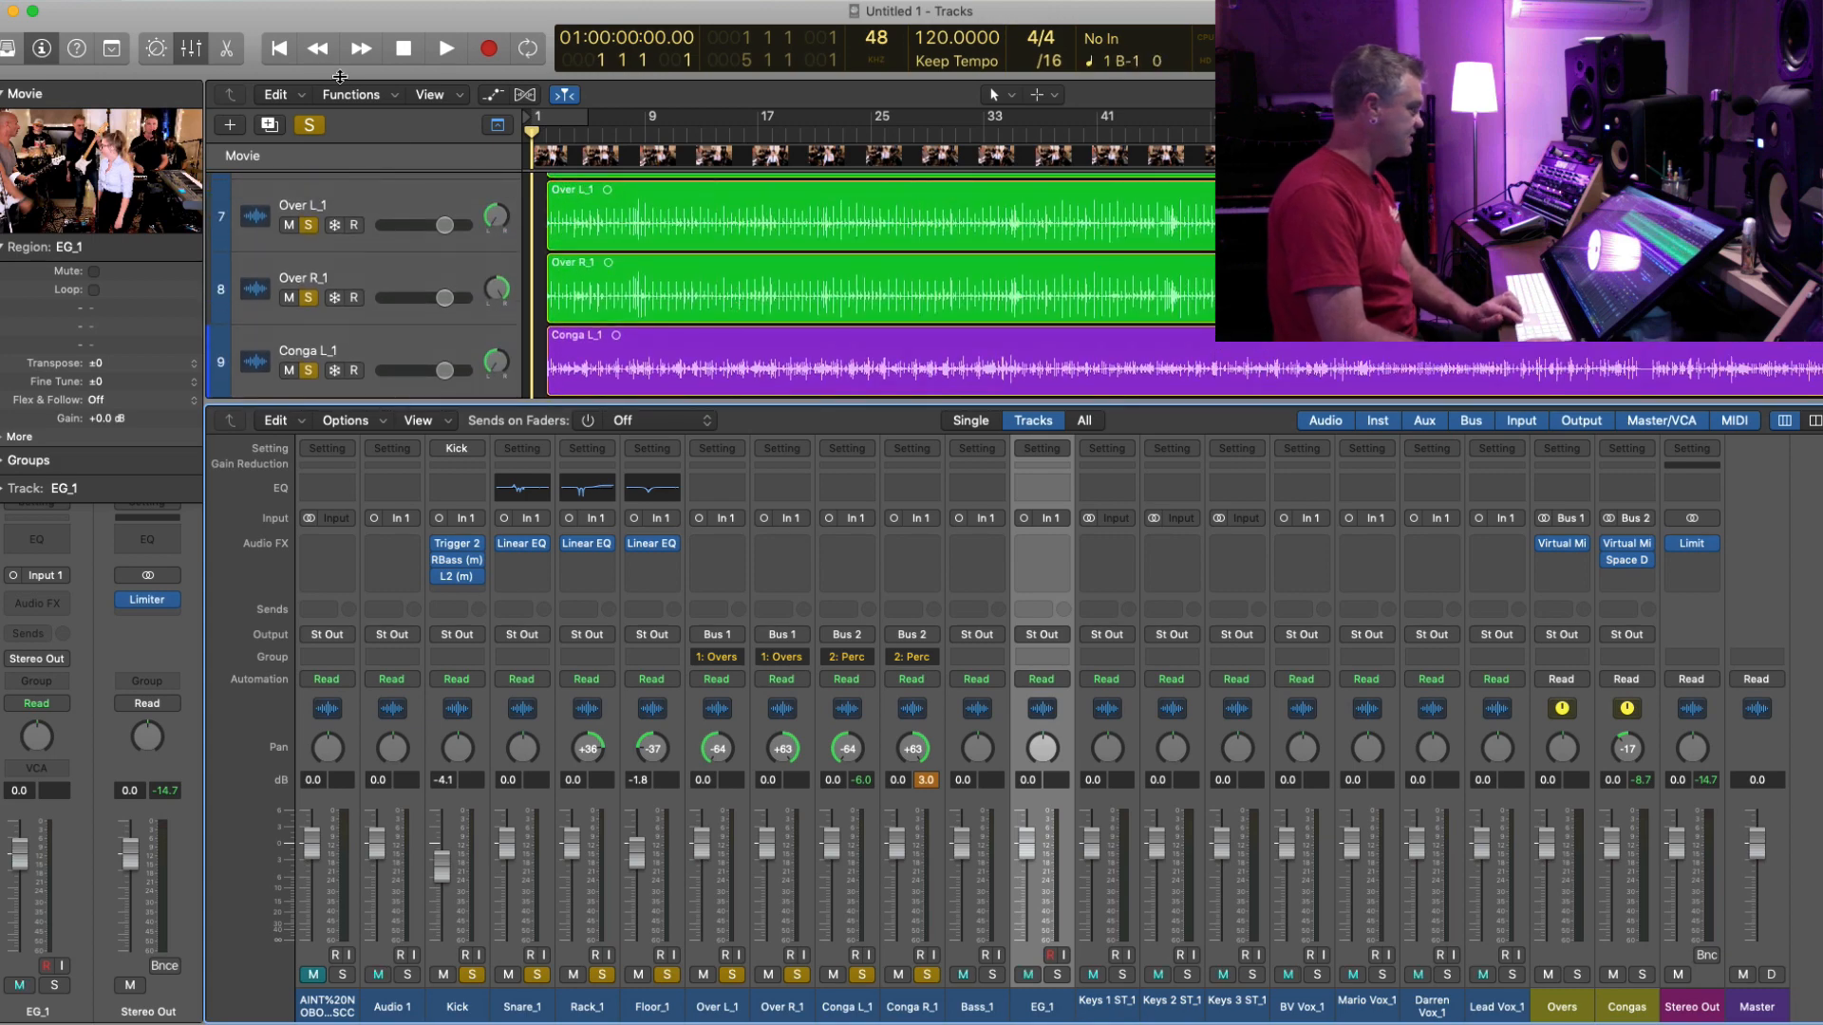
{"action": "left_click", "coordinate": [190, 49]}
{"action": "key", "text": "space"}
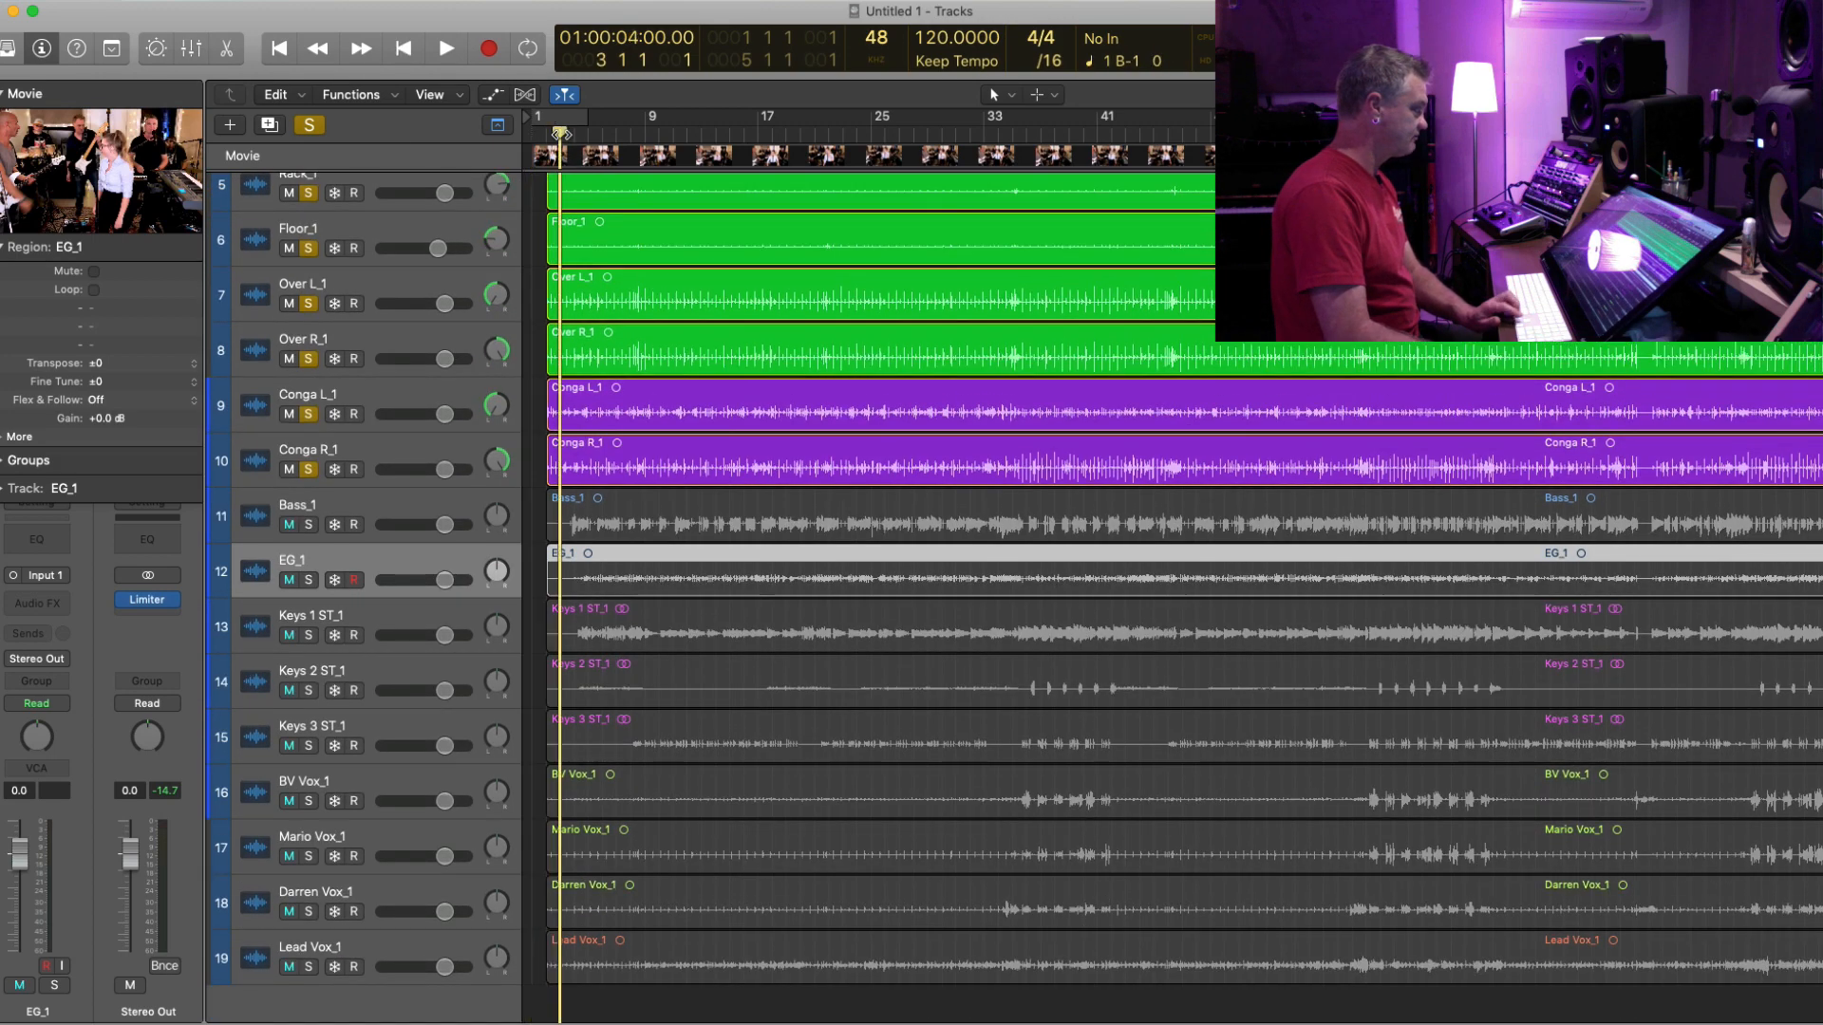
{"action": "key", "text": "super+Right"}
{"action": "key", "text": "super+Right"}
{"action": "key", "text": "super+Right"}
{"action": "key", "text": "super+Right"}
{"action": "key", "text": "super+Right"}
{"action": "key", "text": "super+Right"}
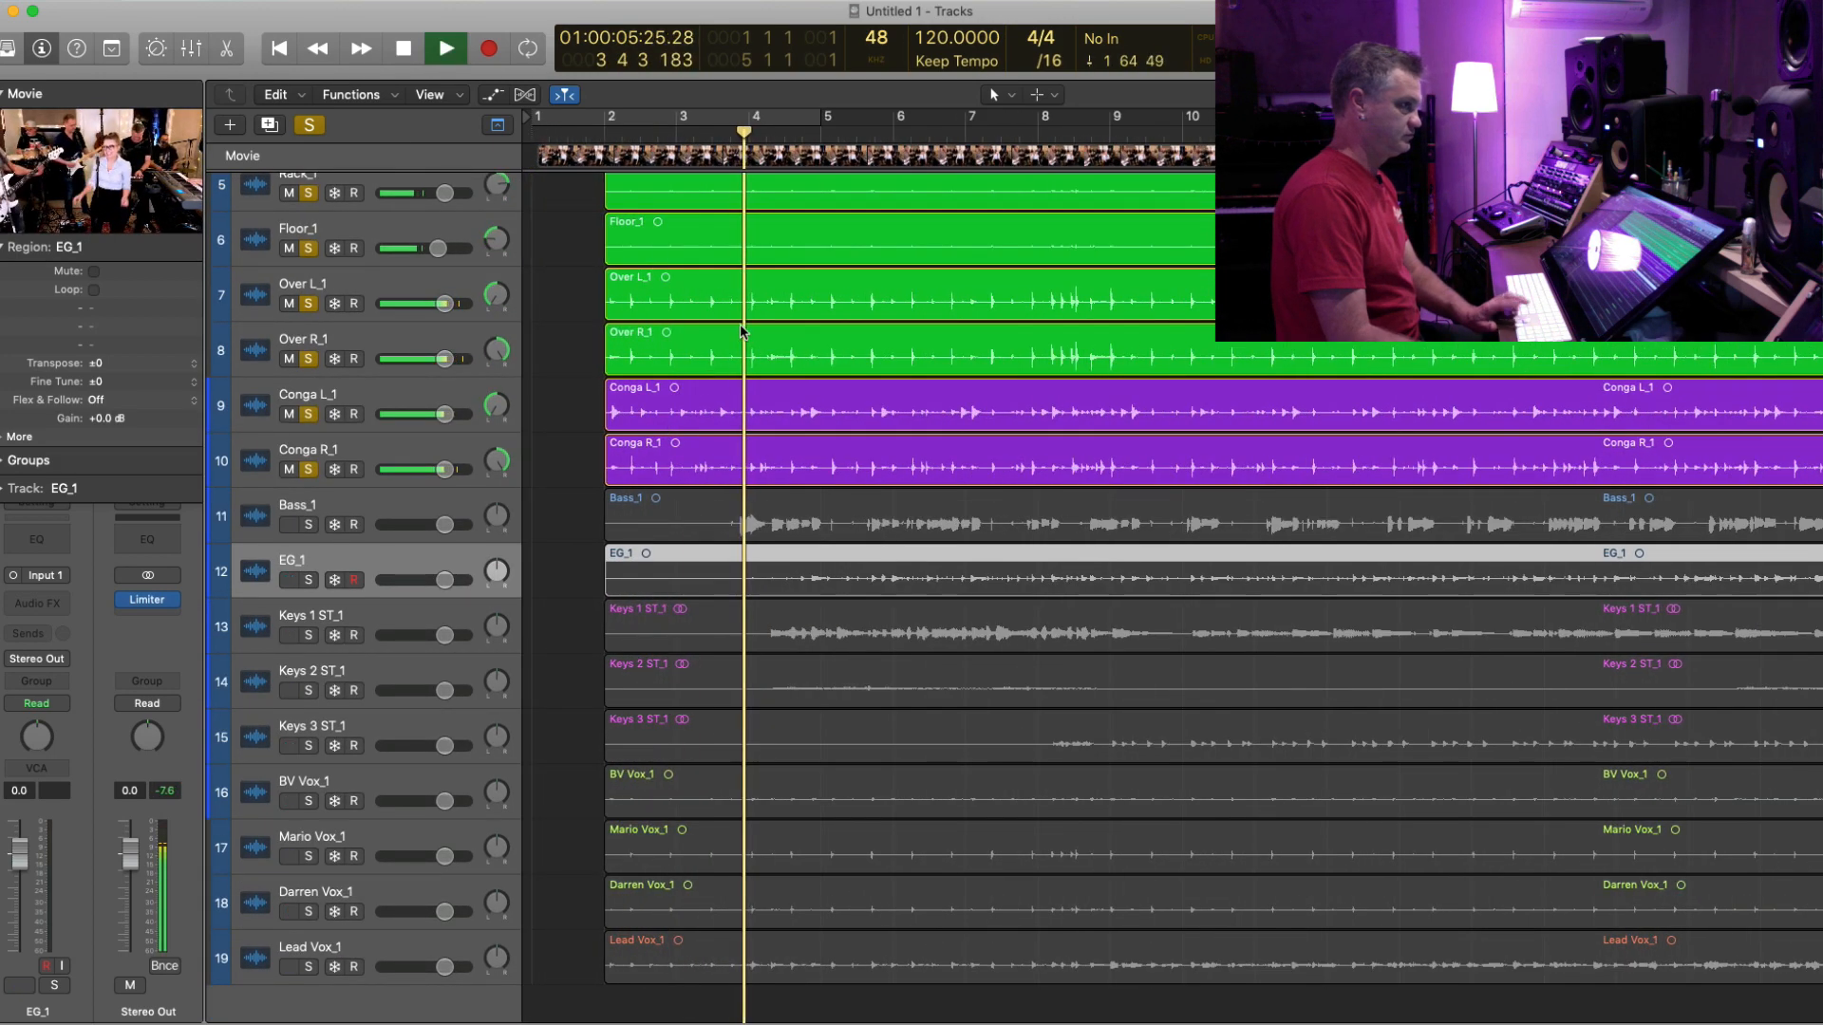
- Select the eight drum and conga tracks from Kick through Conga R_1
{"action": "scroll", "coordinate": [740, 326], "scroll_direction": "up", "scroll_amount": 6}
{"action": "key", "text": "super+Left"}
{"action": "key", "text": "super+Left"}
{"action": "key", "text": "super+Left"}
{"action": "key", "text": "super+Left"}
{"action": "key", "text": "super+Left"}
{"action": "left_click", "coordinate": [391, 294]}
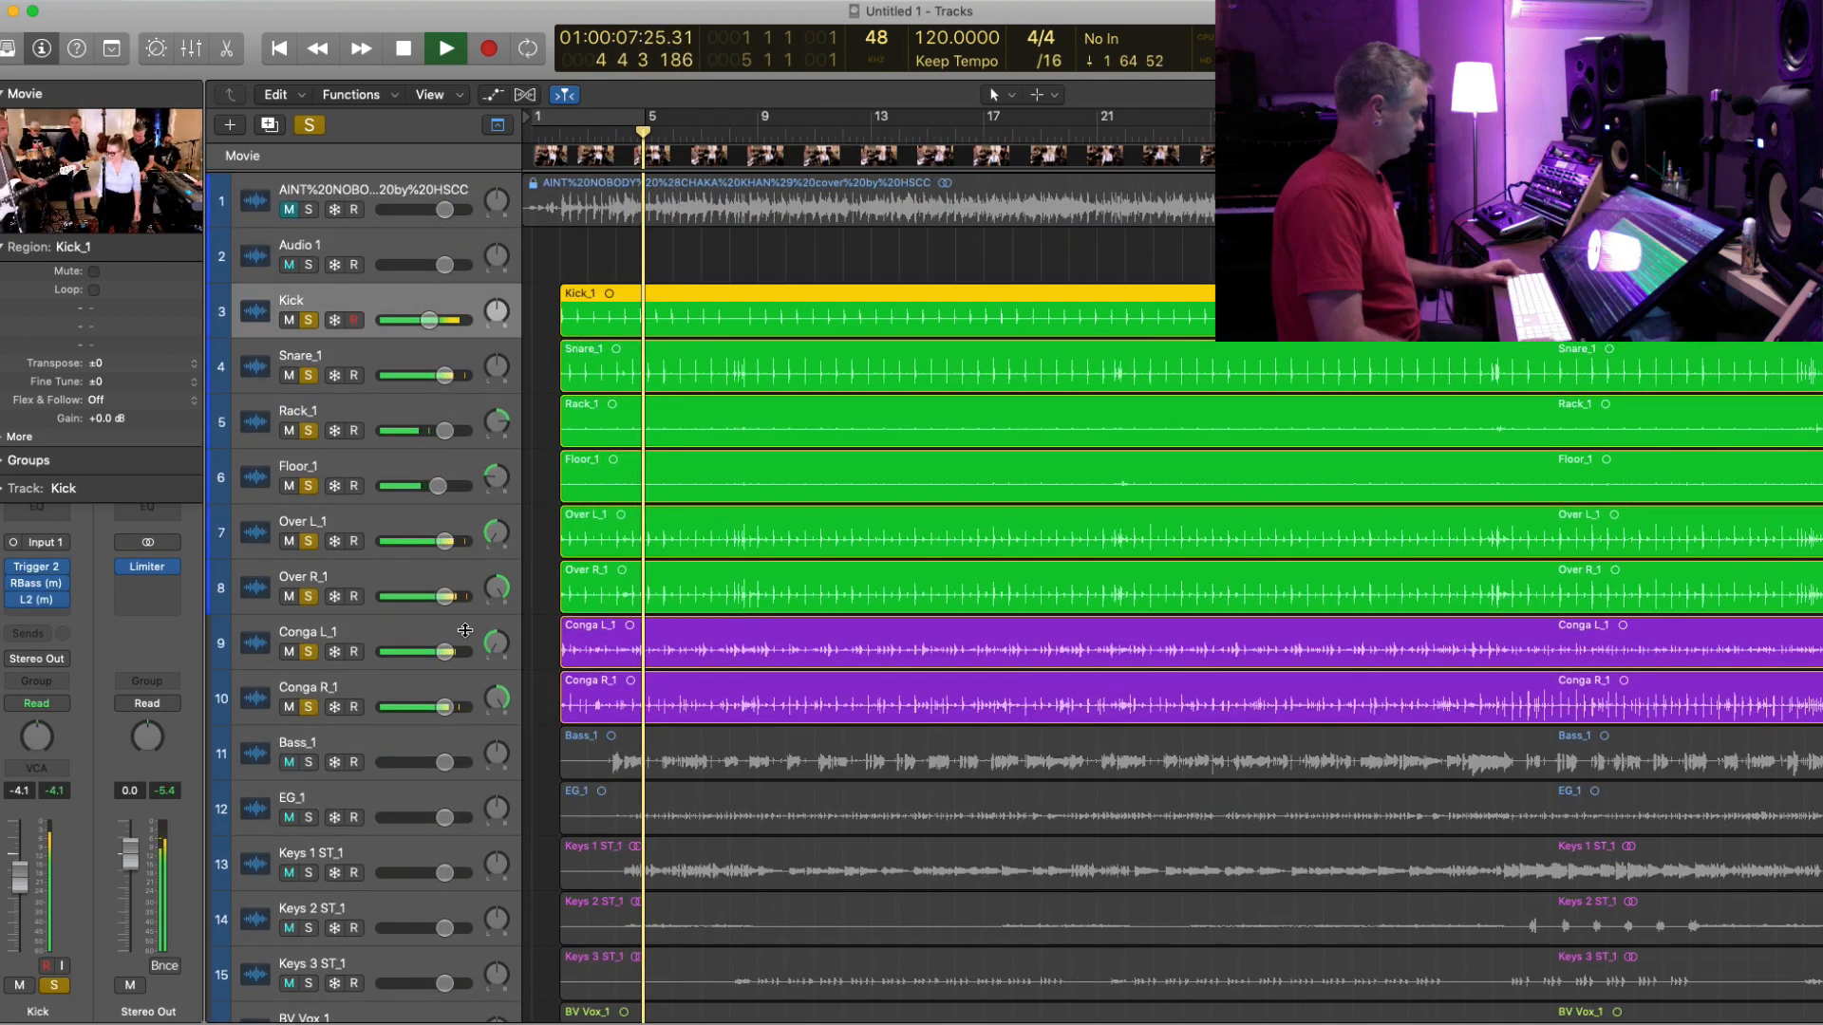
{"action": "left_click", "coordinate": [378, 680], "text": "shift"}
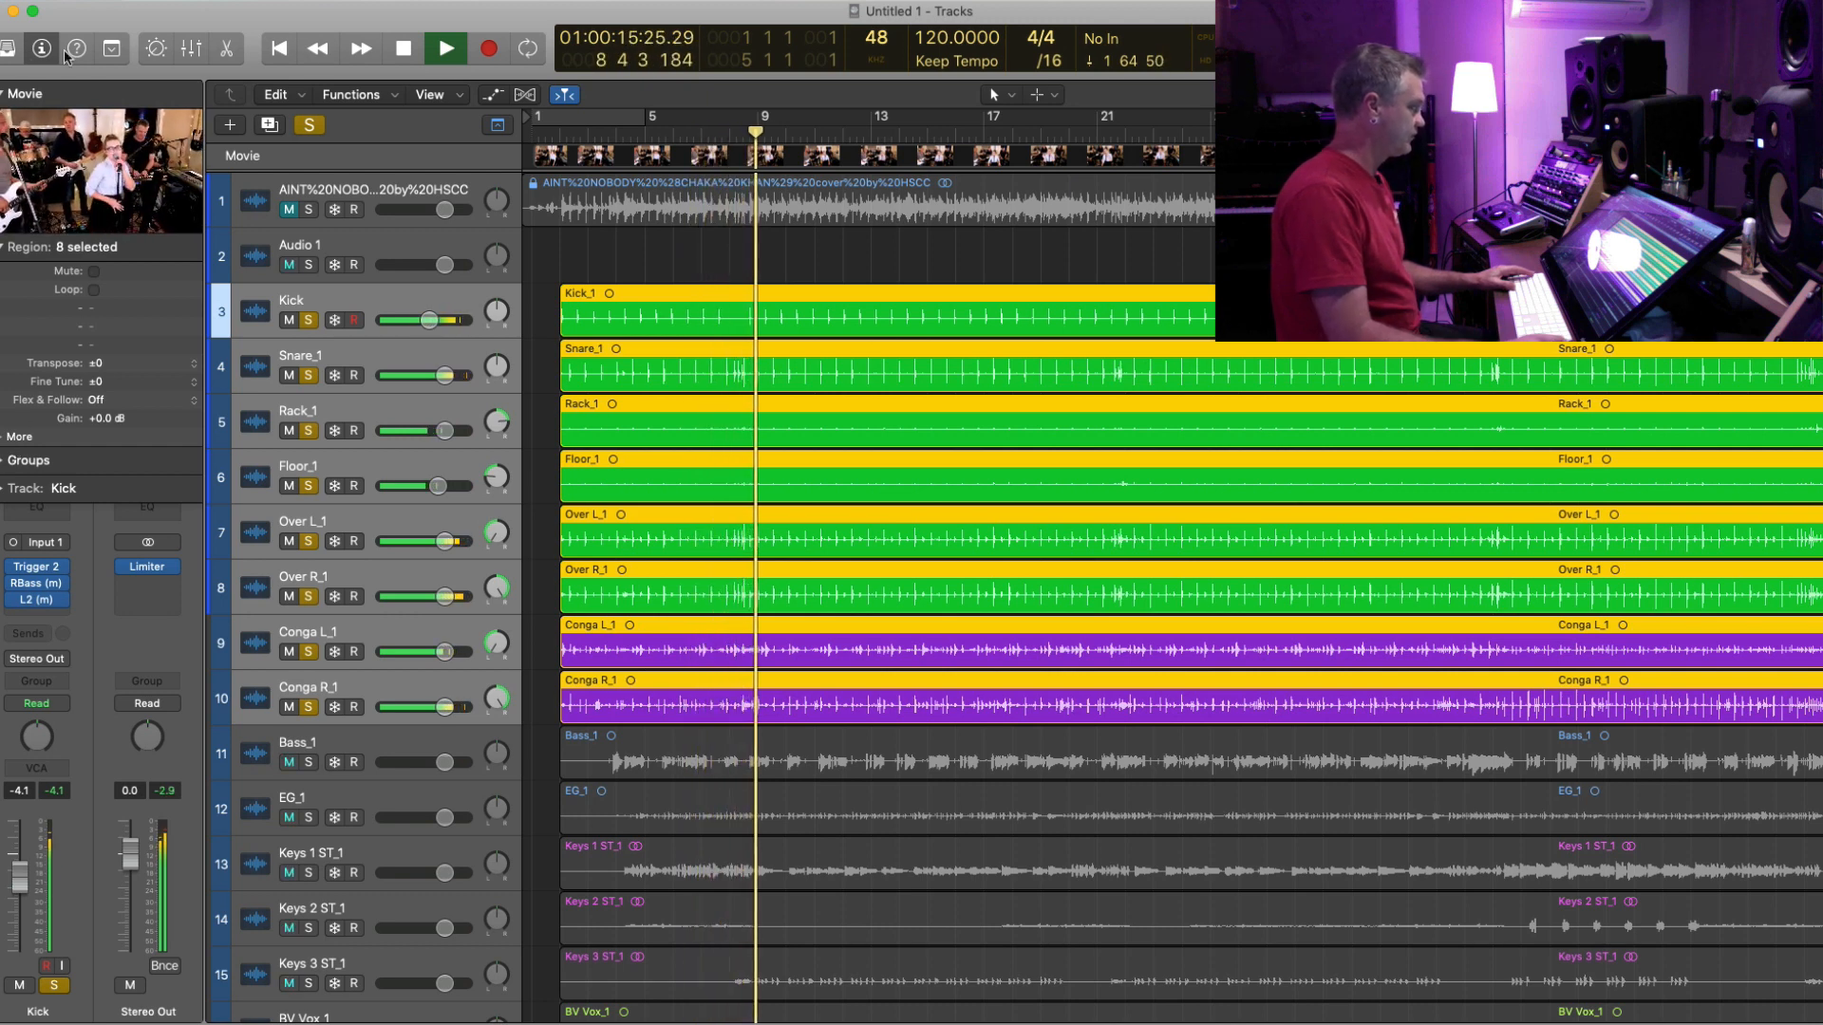
- Show the mixer and compare playback with the plug-ins on the Kick through Congas channels bypassed and re-enabled
{"action": "left_click", "coordinate": [191, 48]}
{"action": "key", "text": "space"}
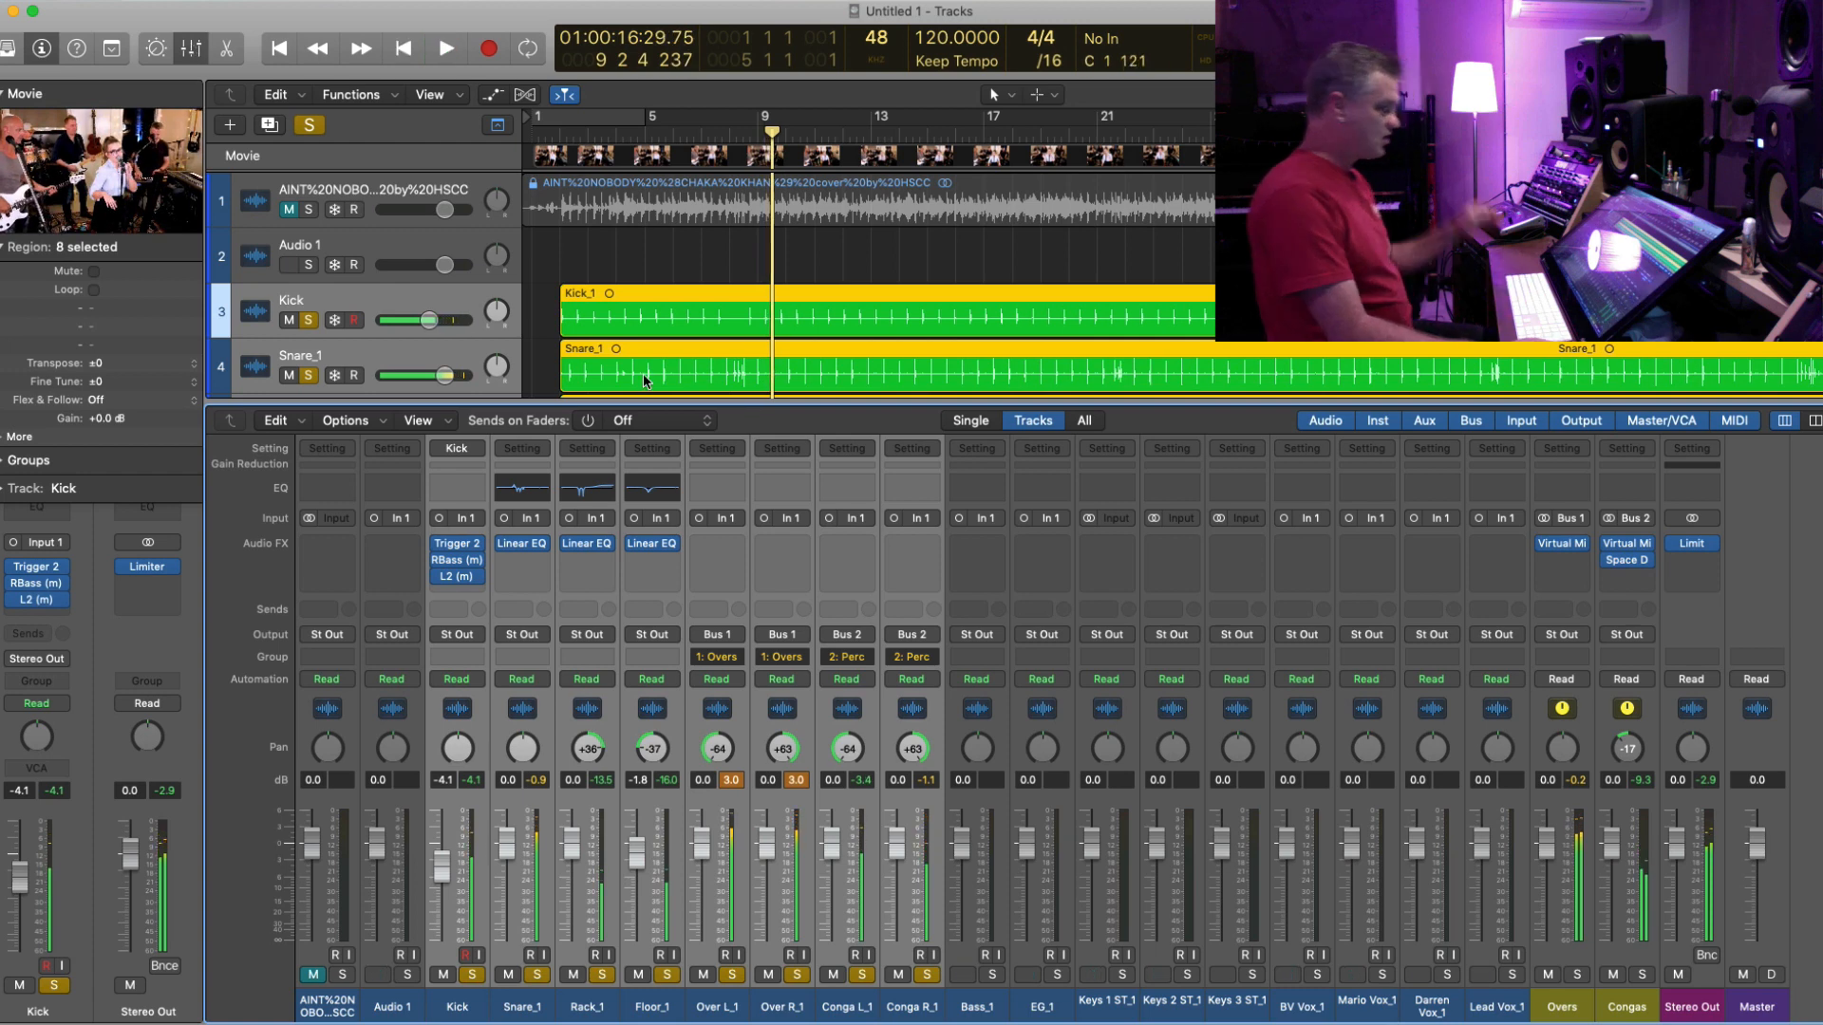
{"action": "left_click", "coordinate": [1635, 1008]}
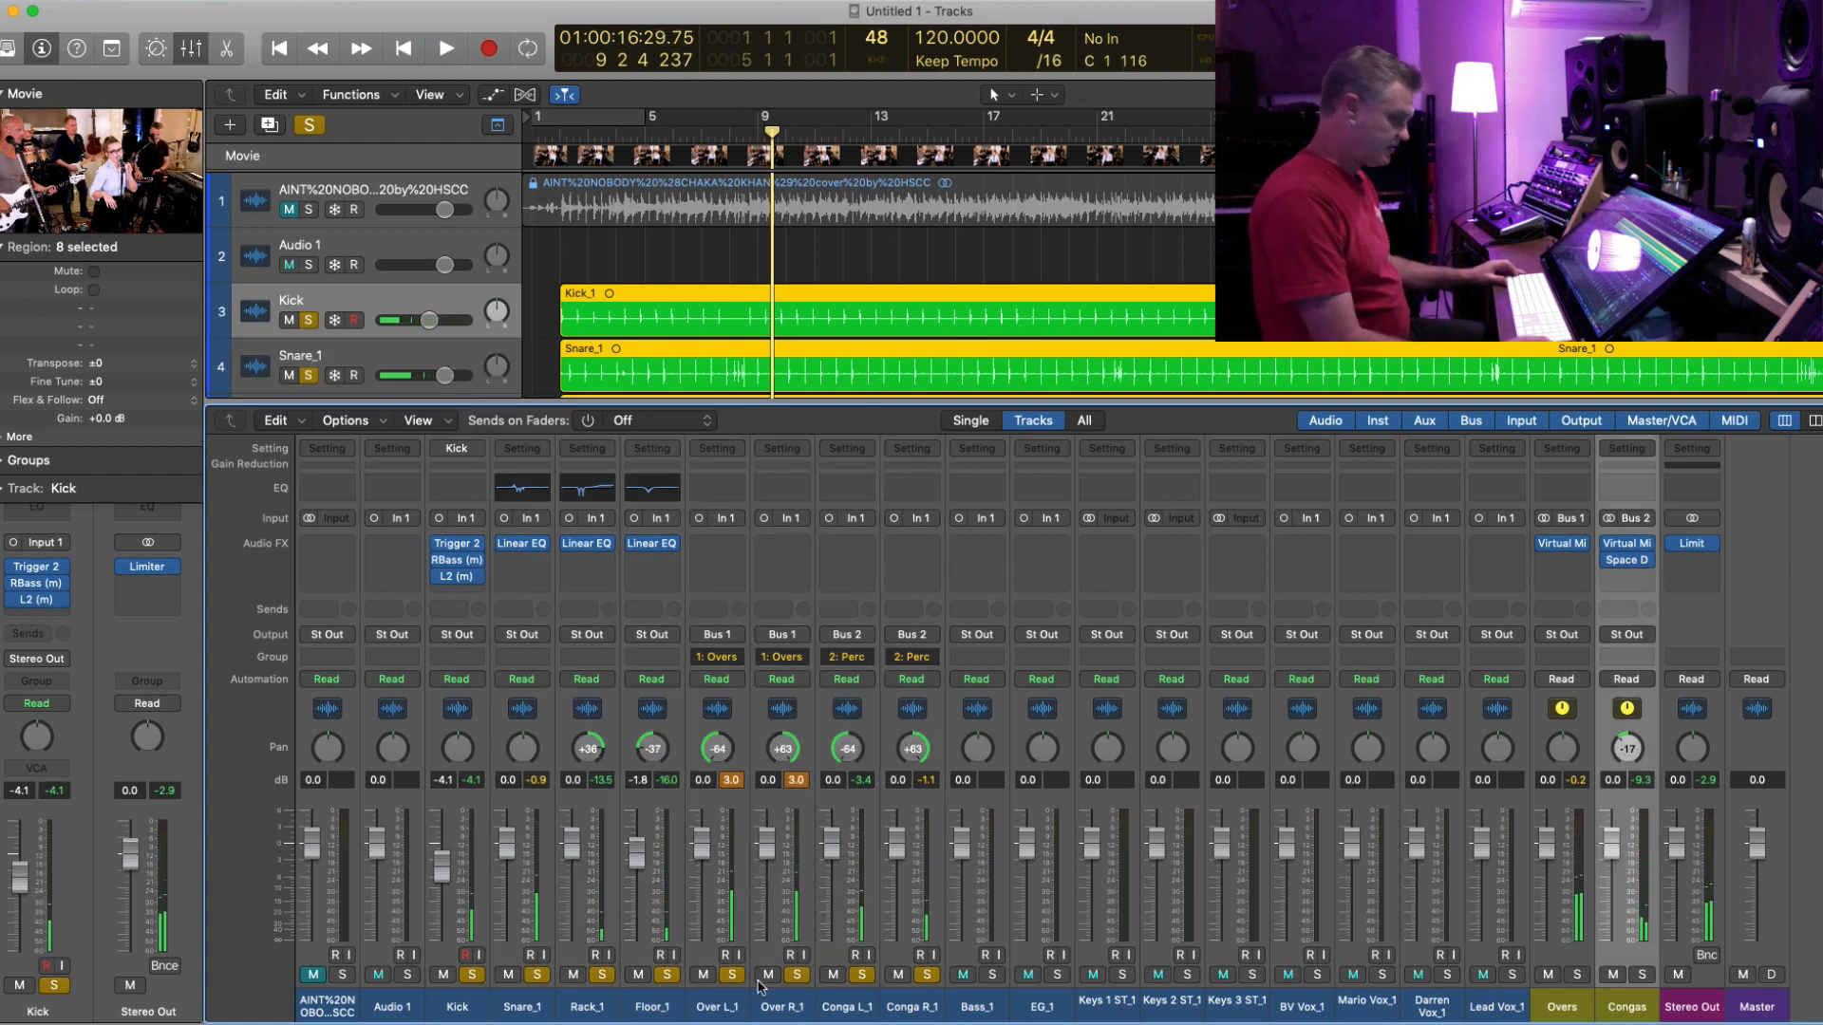
{"action": "left_click", "coordinate": [462, 1007]}
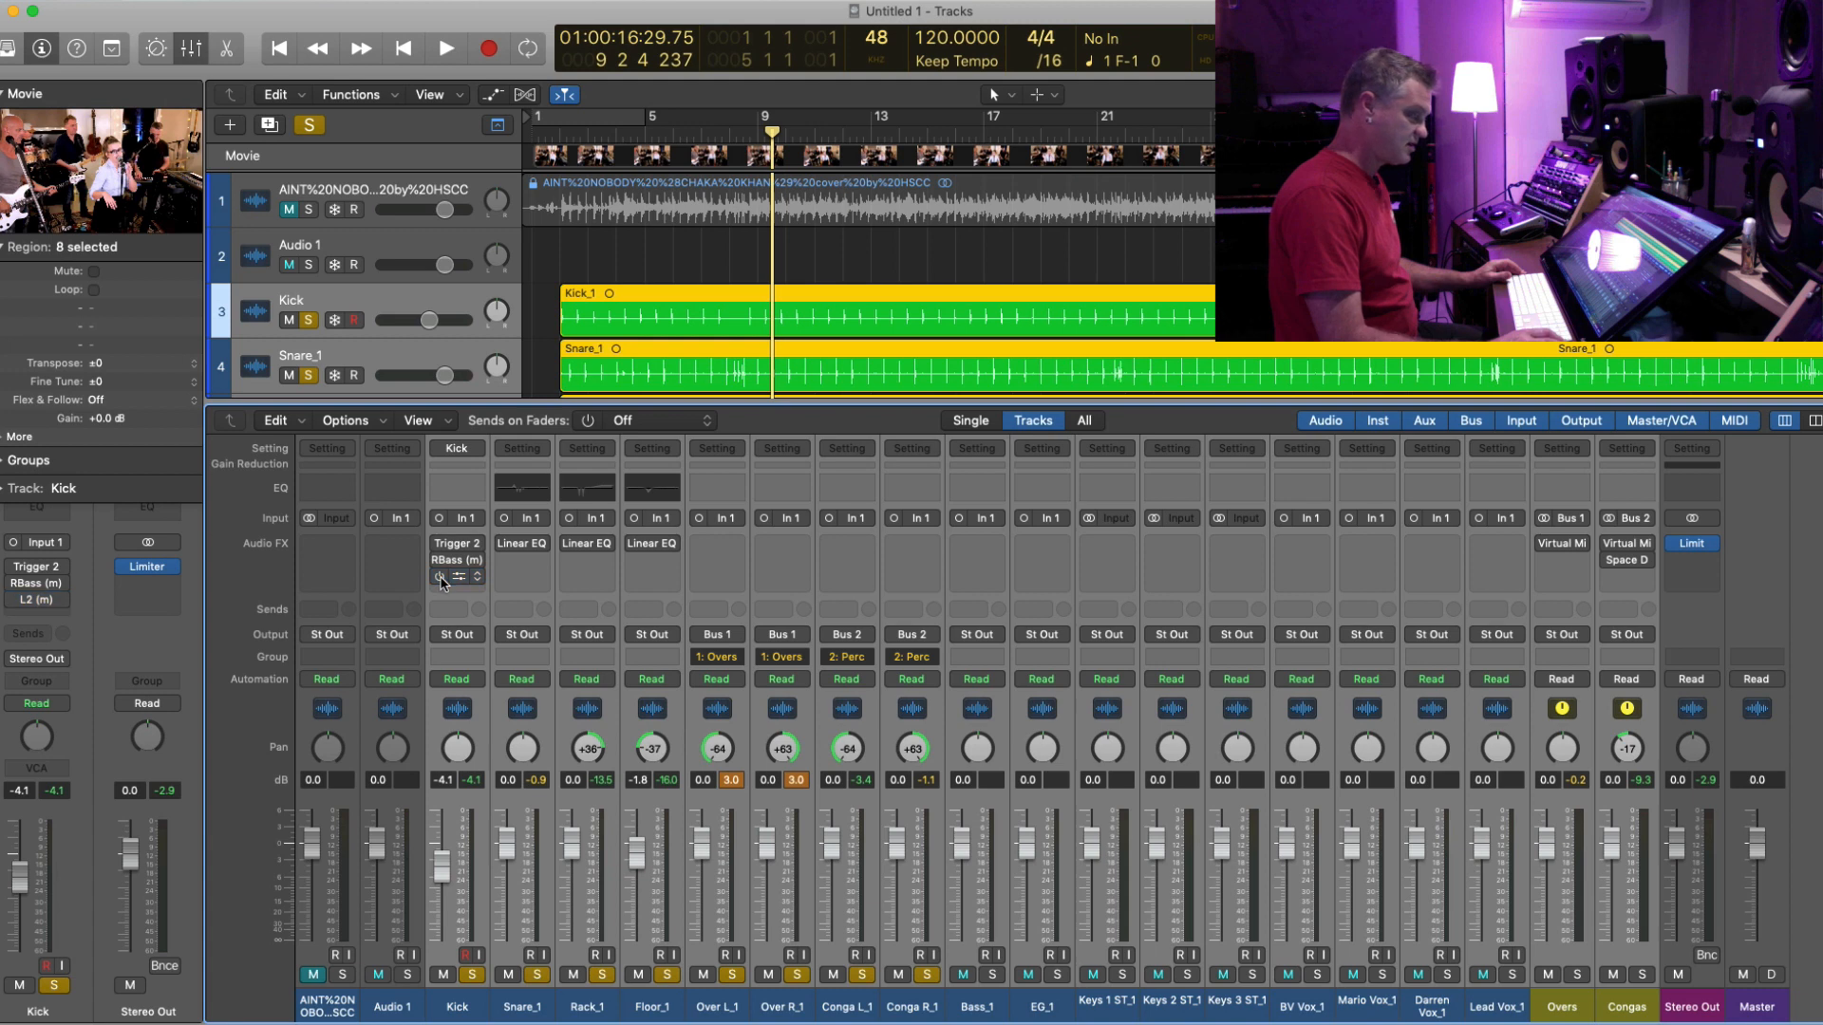
{"action": "key", "text": "space"}
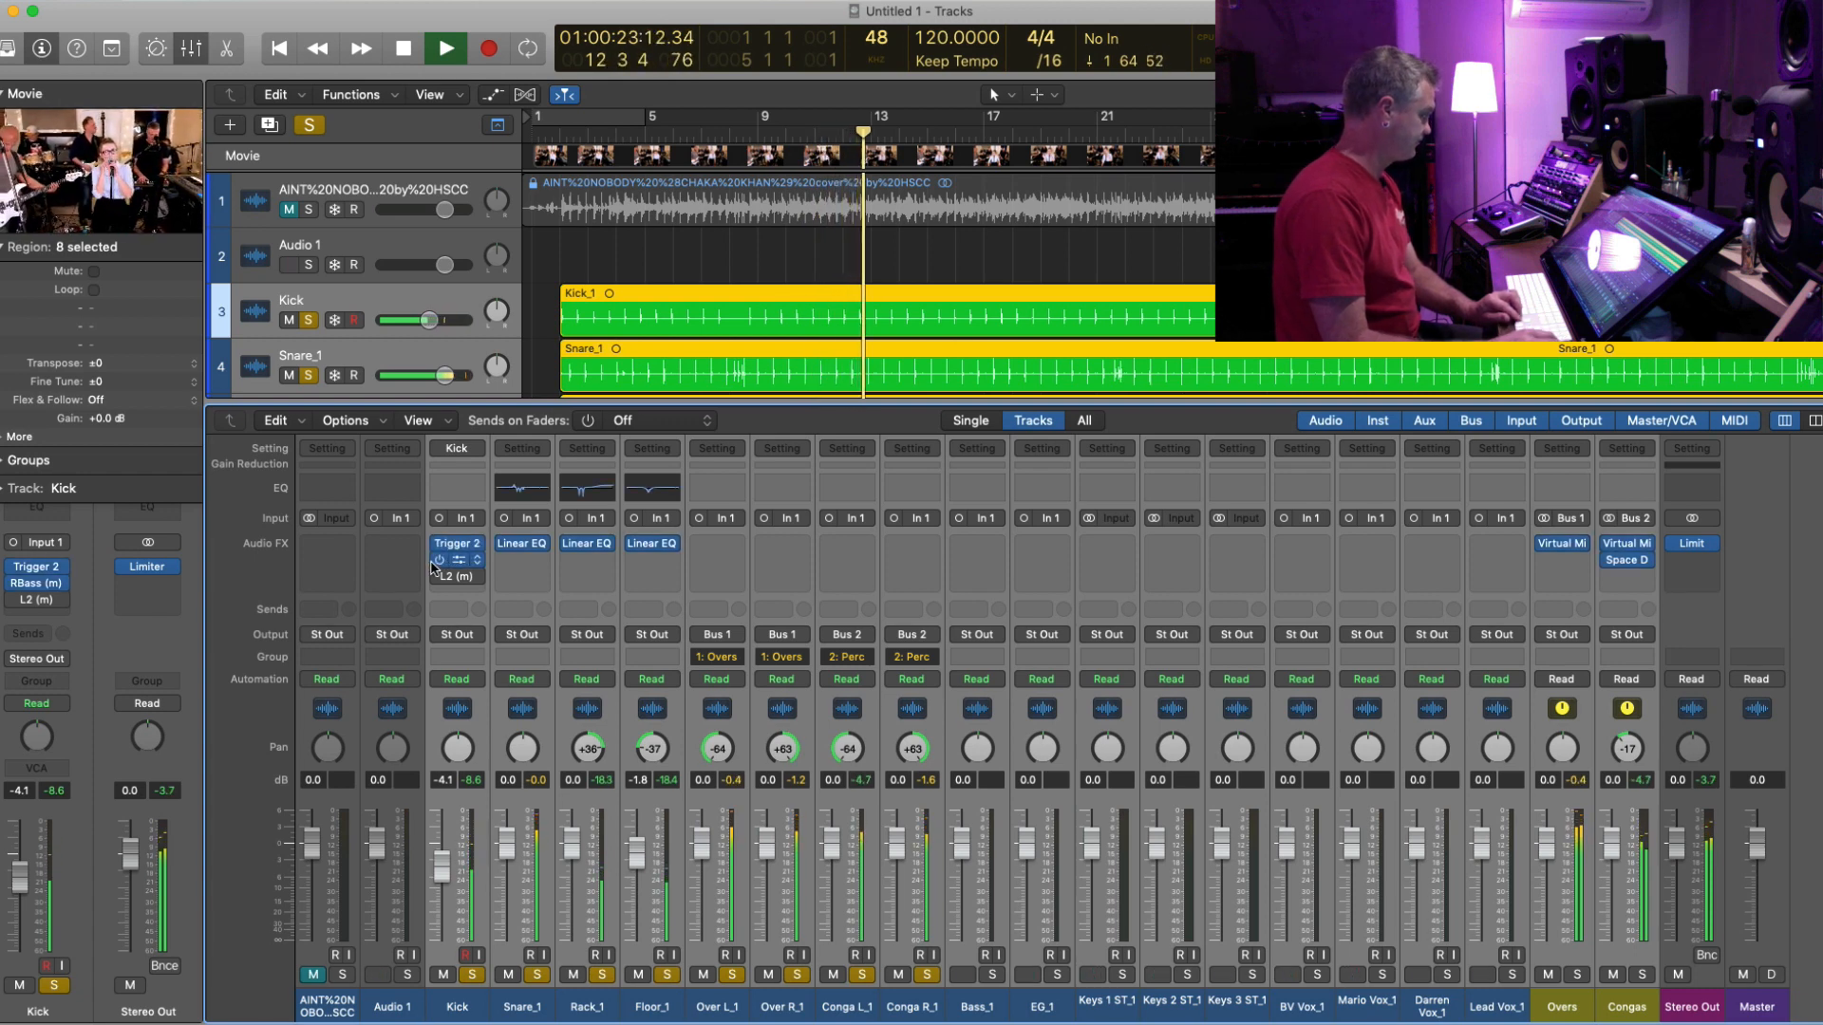
{"action": "left_click", "coordinate": [439, 578]}
{"action": "key", "text": "Return"}
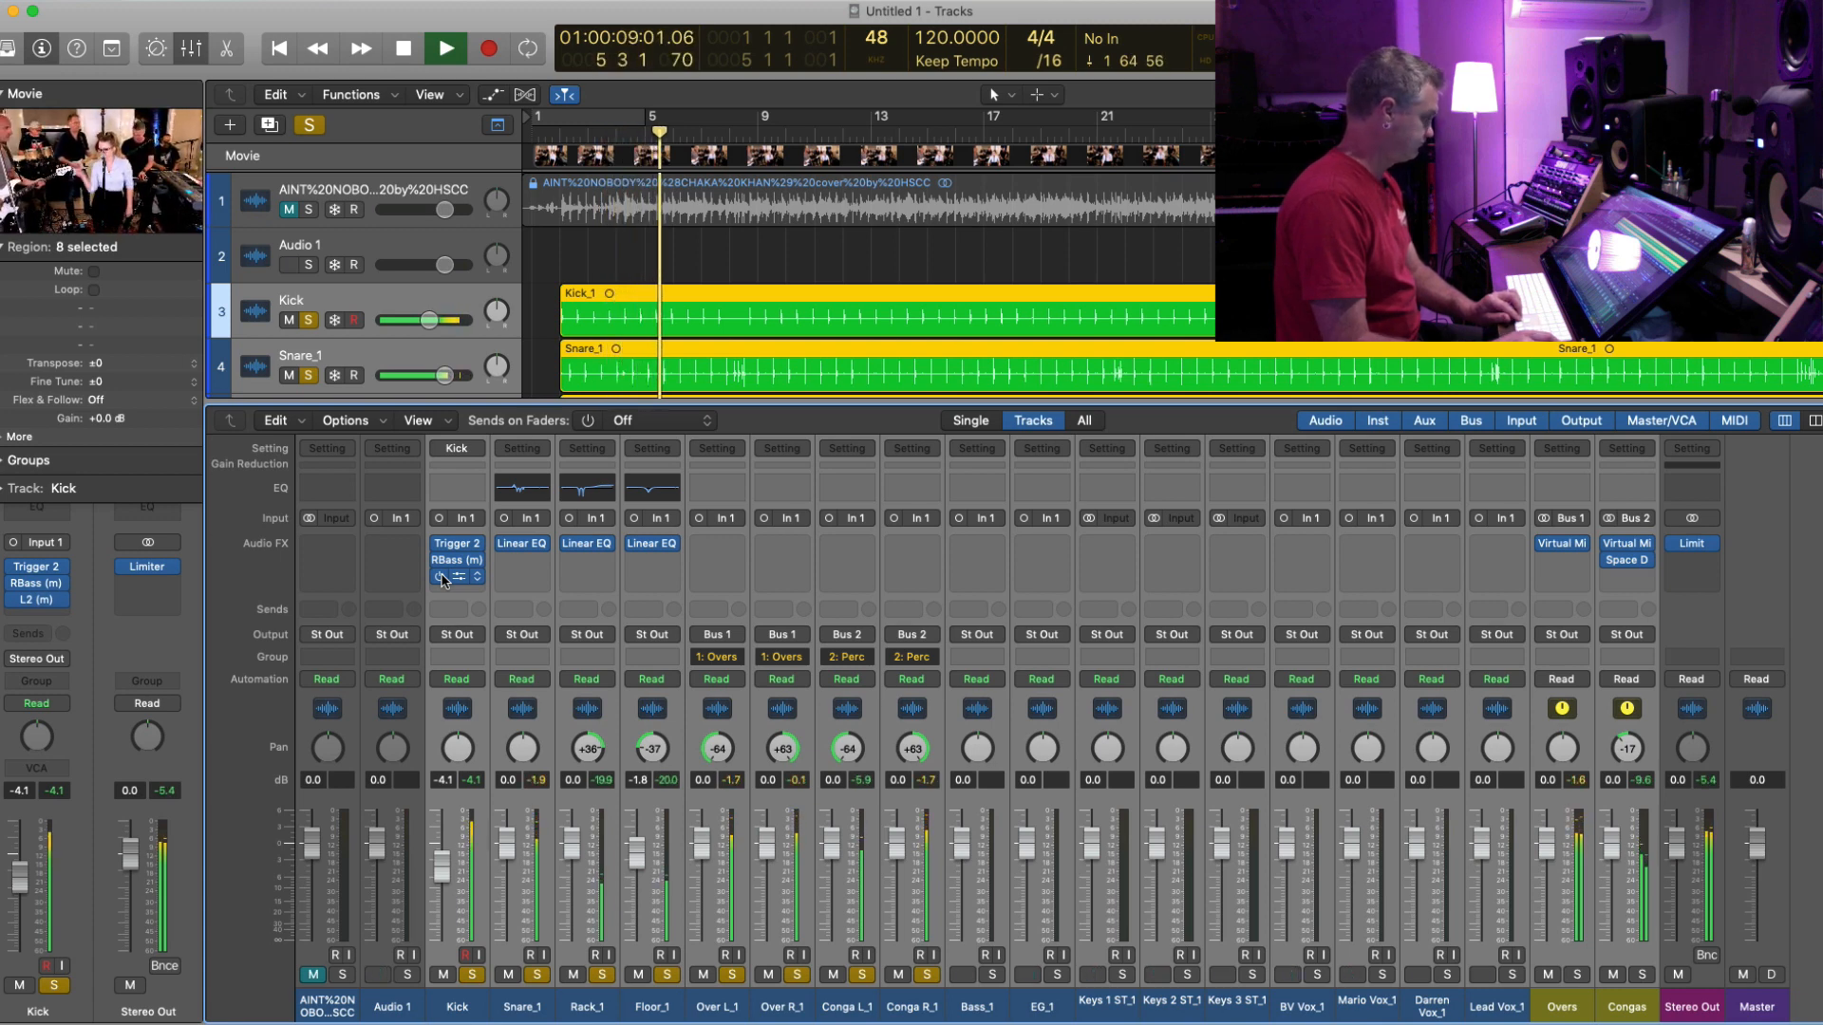
- Pull the Snare_1 fader all the way down during playback and bring it back to 0 dB
{"action": "key", "text": "Down"}
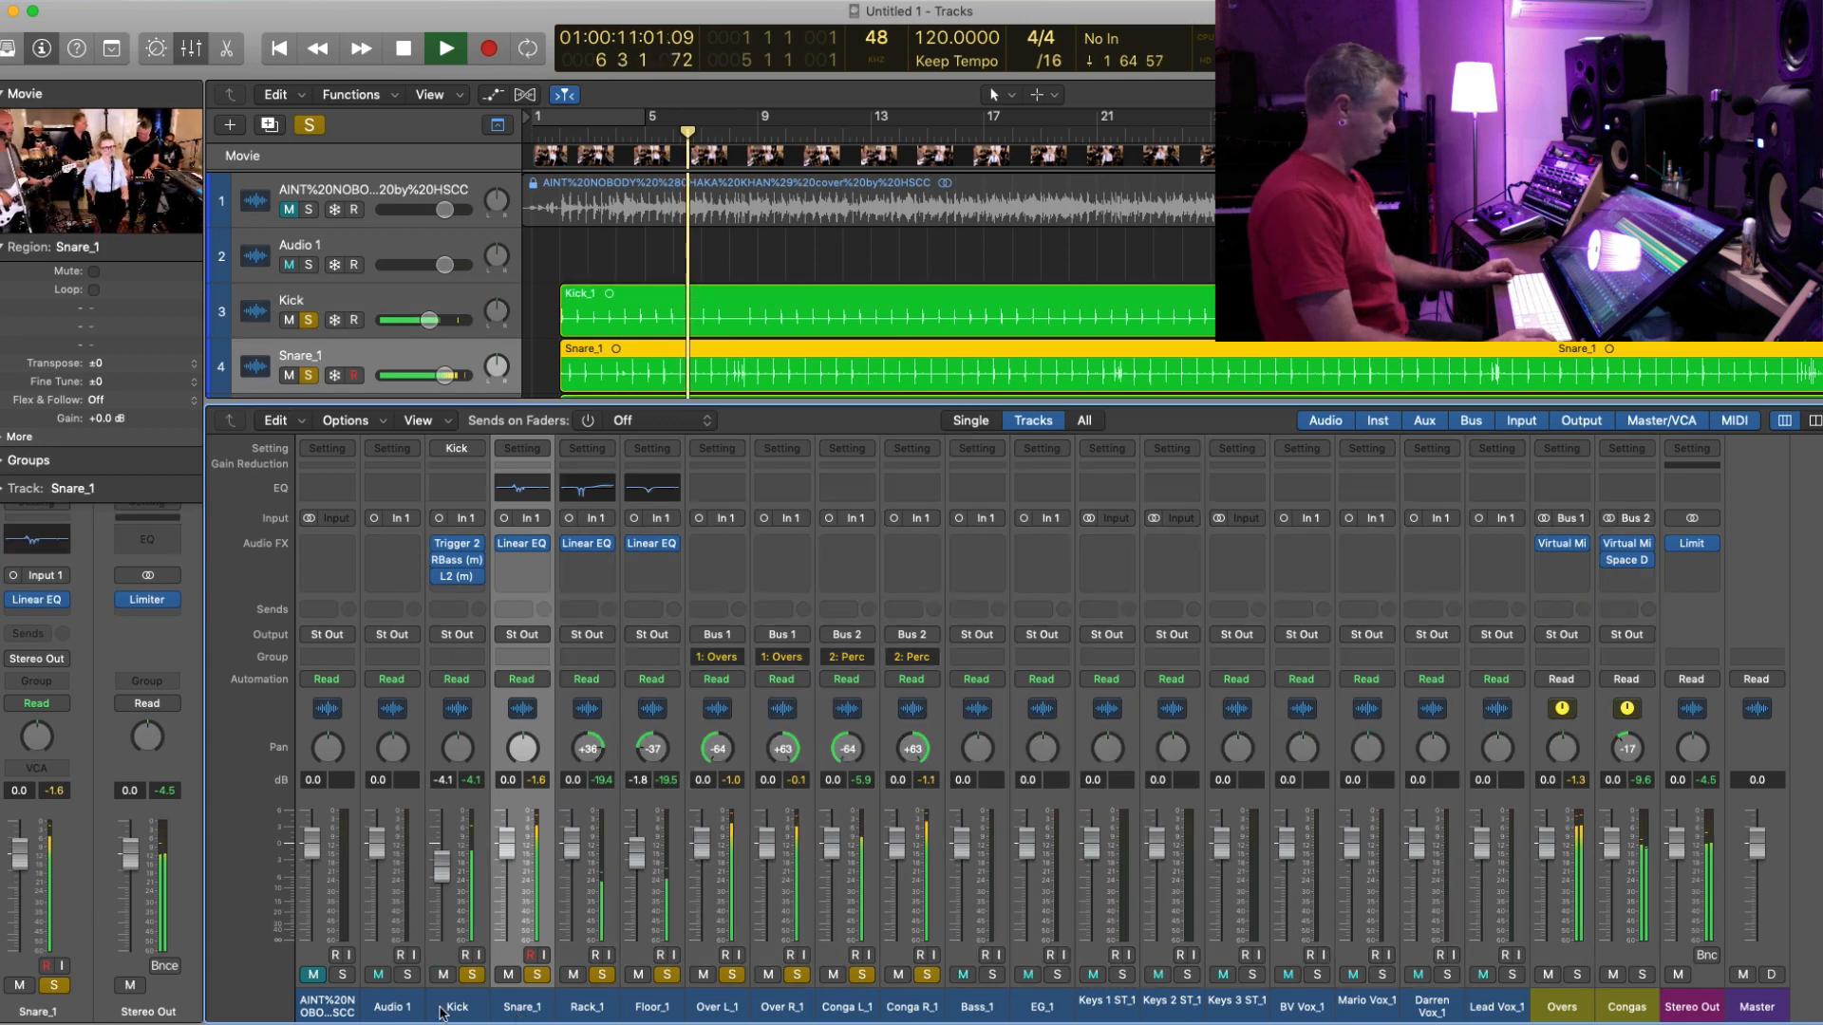
{"action": "left_click", "coordinate": [442, 1014]}
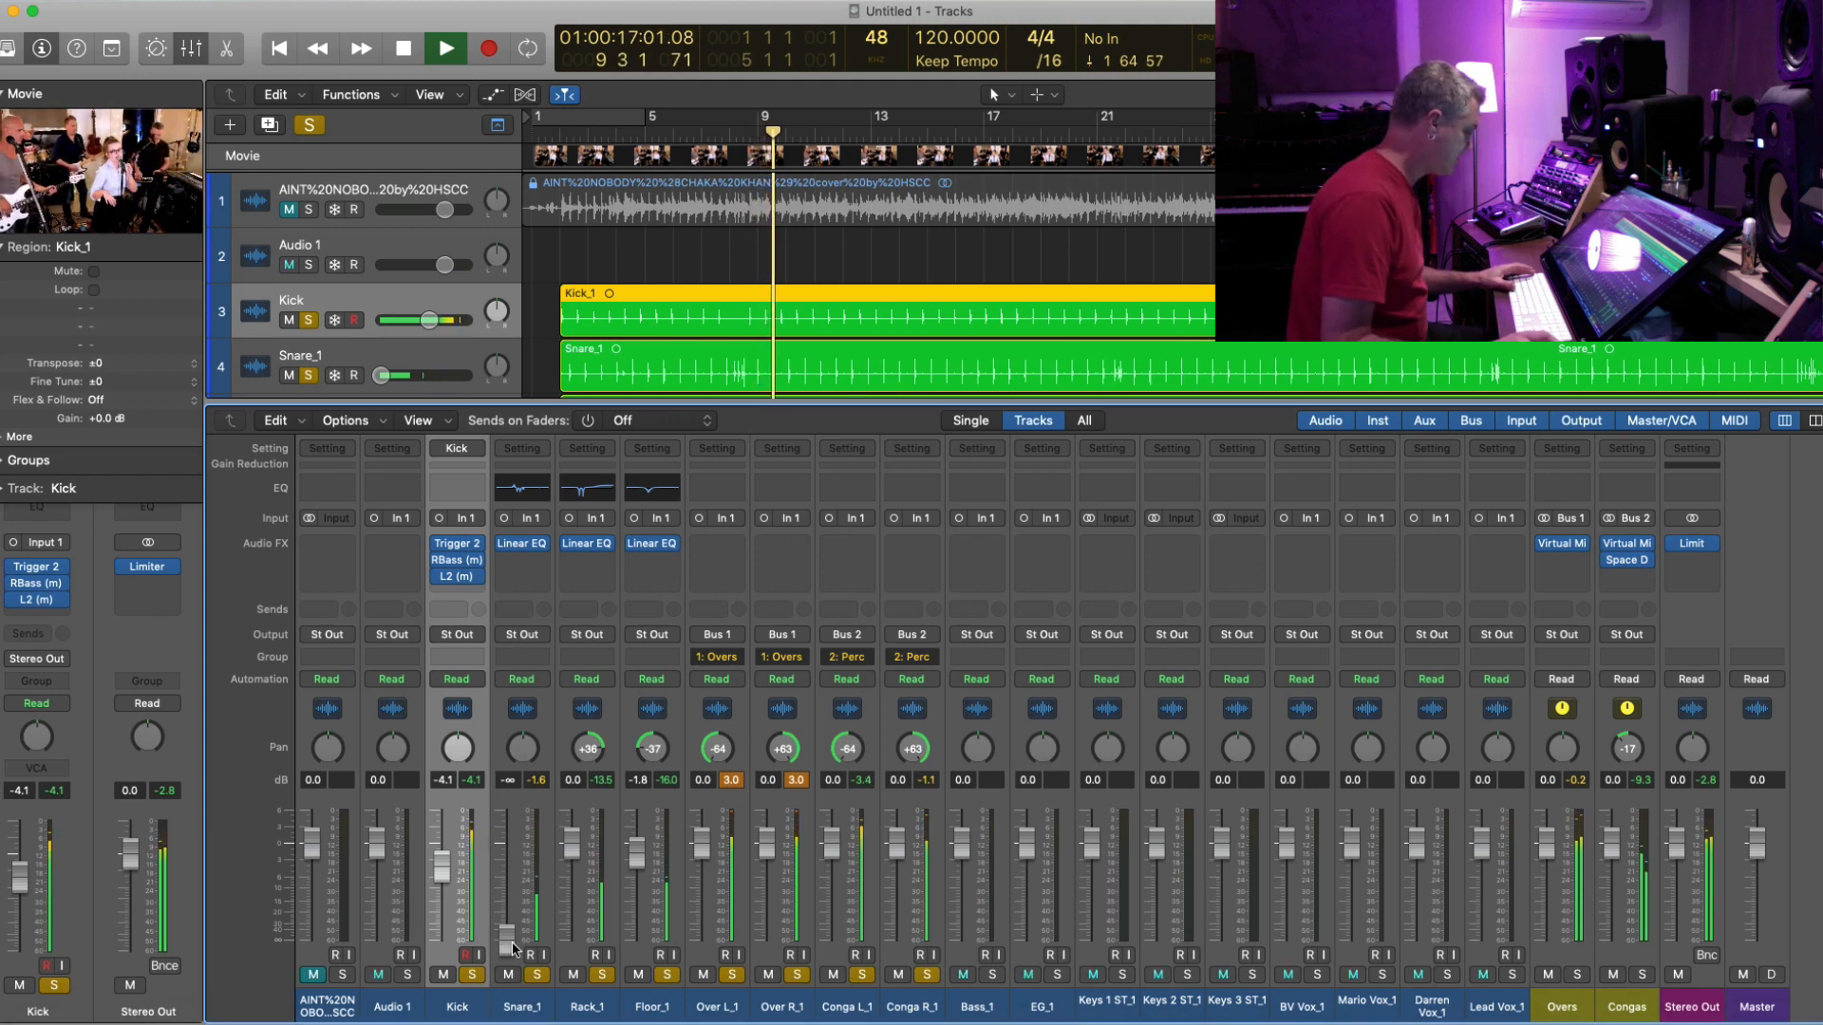
{"action": "mouse_move", "coordinate": [507, 940]}
{"action": "left_mouse_down"}
{"action": "mouse_move", "coordinate": [507, 826]}
{"action": "mouse_move", "coordinate": [507, 938]}
{"action": "left_mouse_up"}
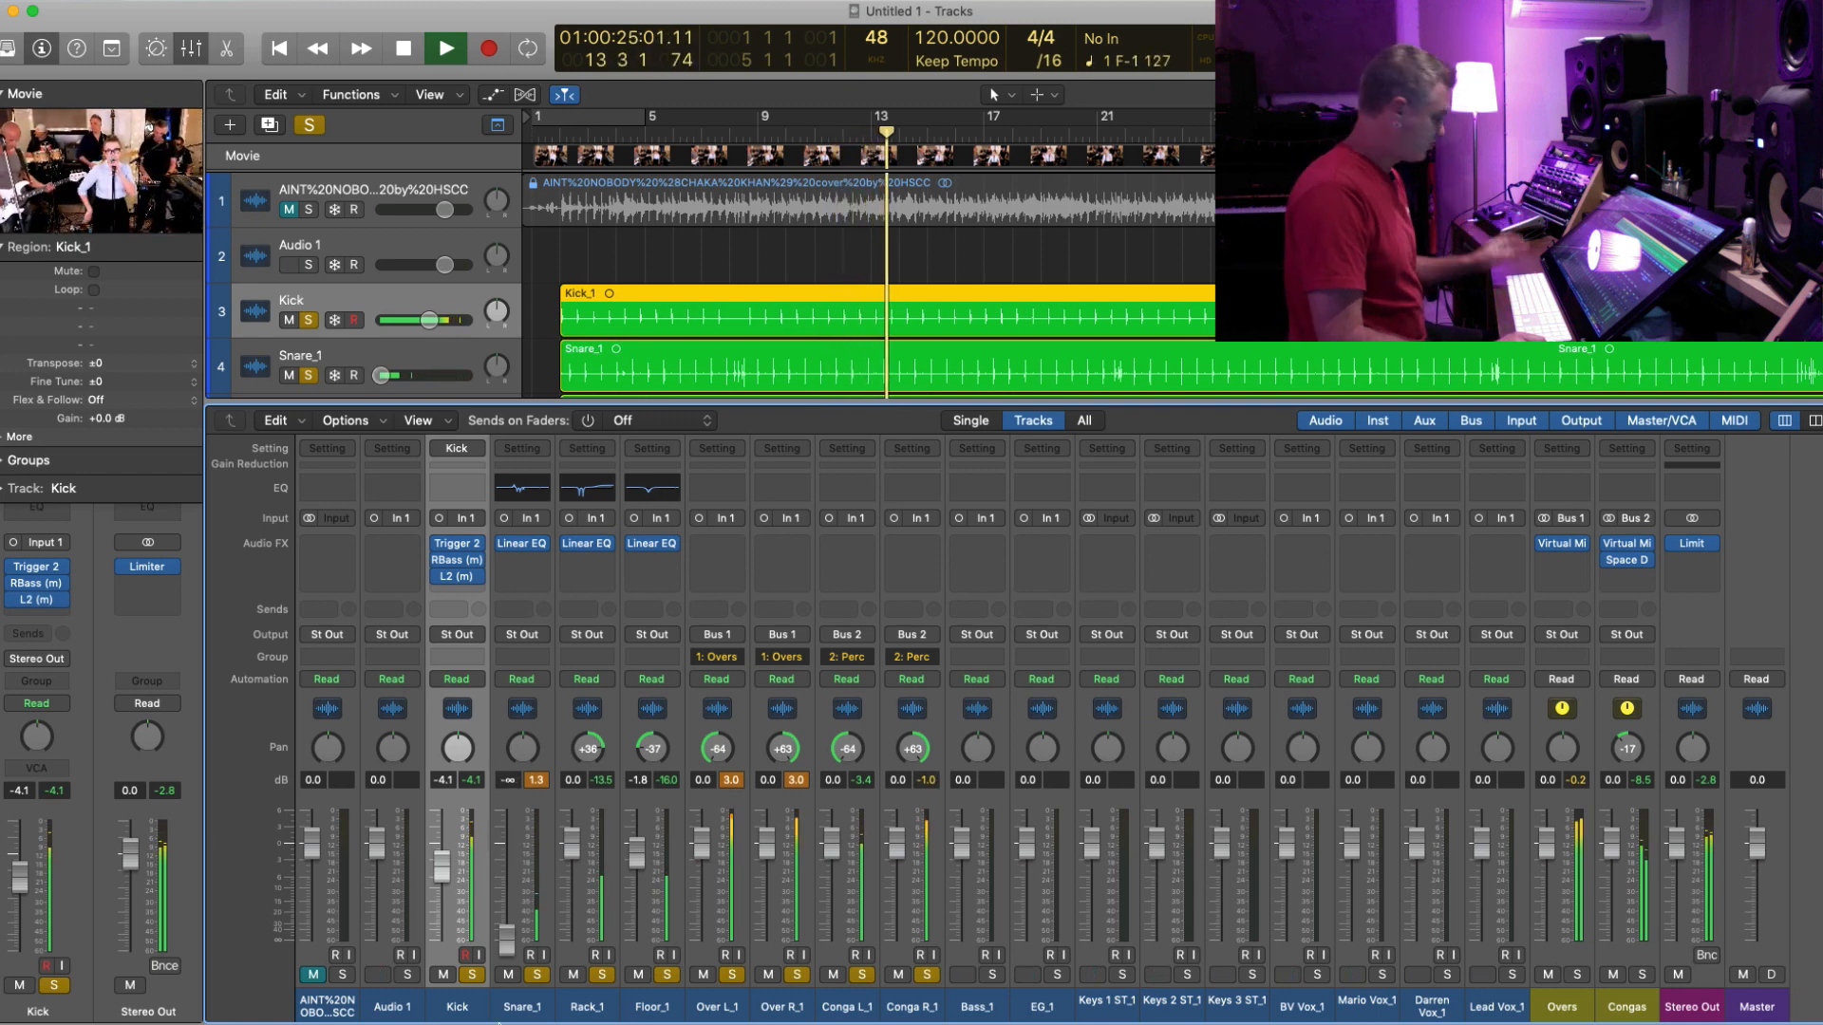
{"action": "left_click_drag", "start_coordinate": [507, 938], "coordinate": [507, 844]}
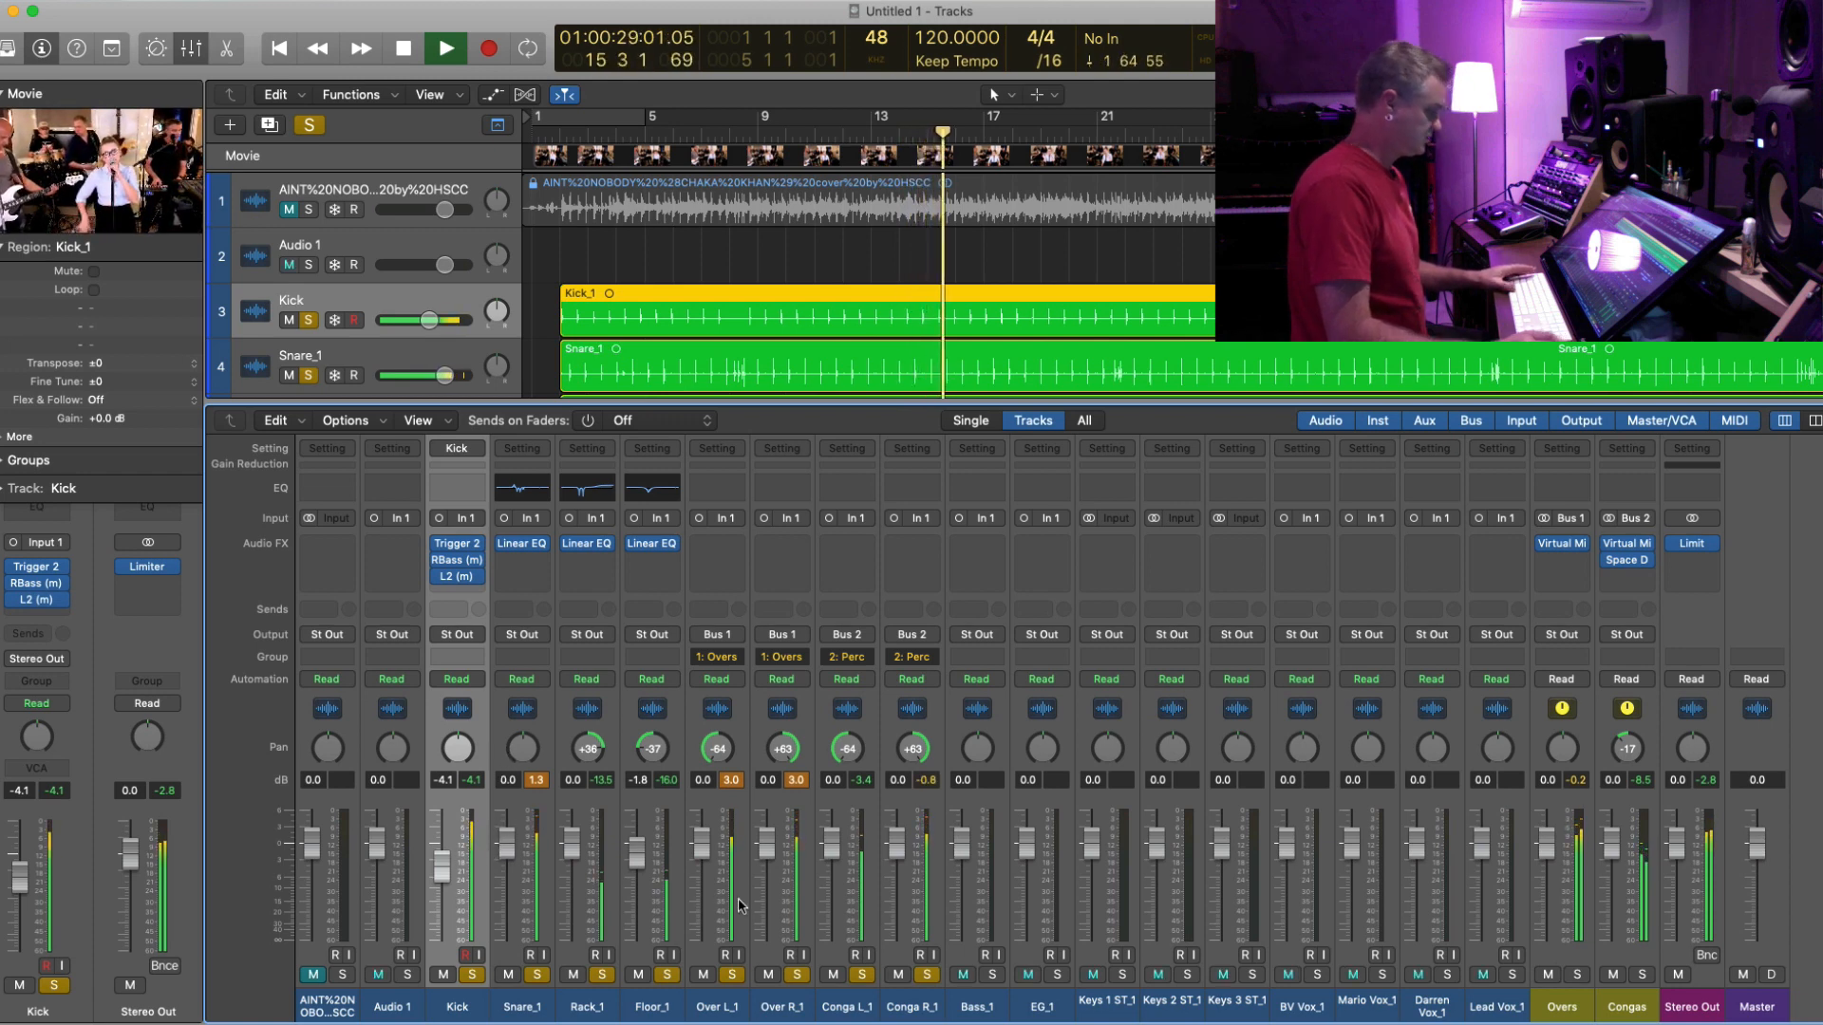
- Lower the grouped conga channels to -4.2 dB and the grouped overhead channels to -3.9 dB
{"action": "left_click_drag", "start_coordinate": [897, 844], "coordinate": [897, 873]}
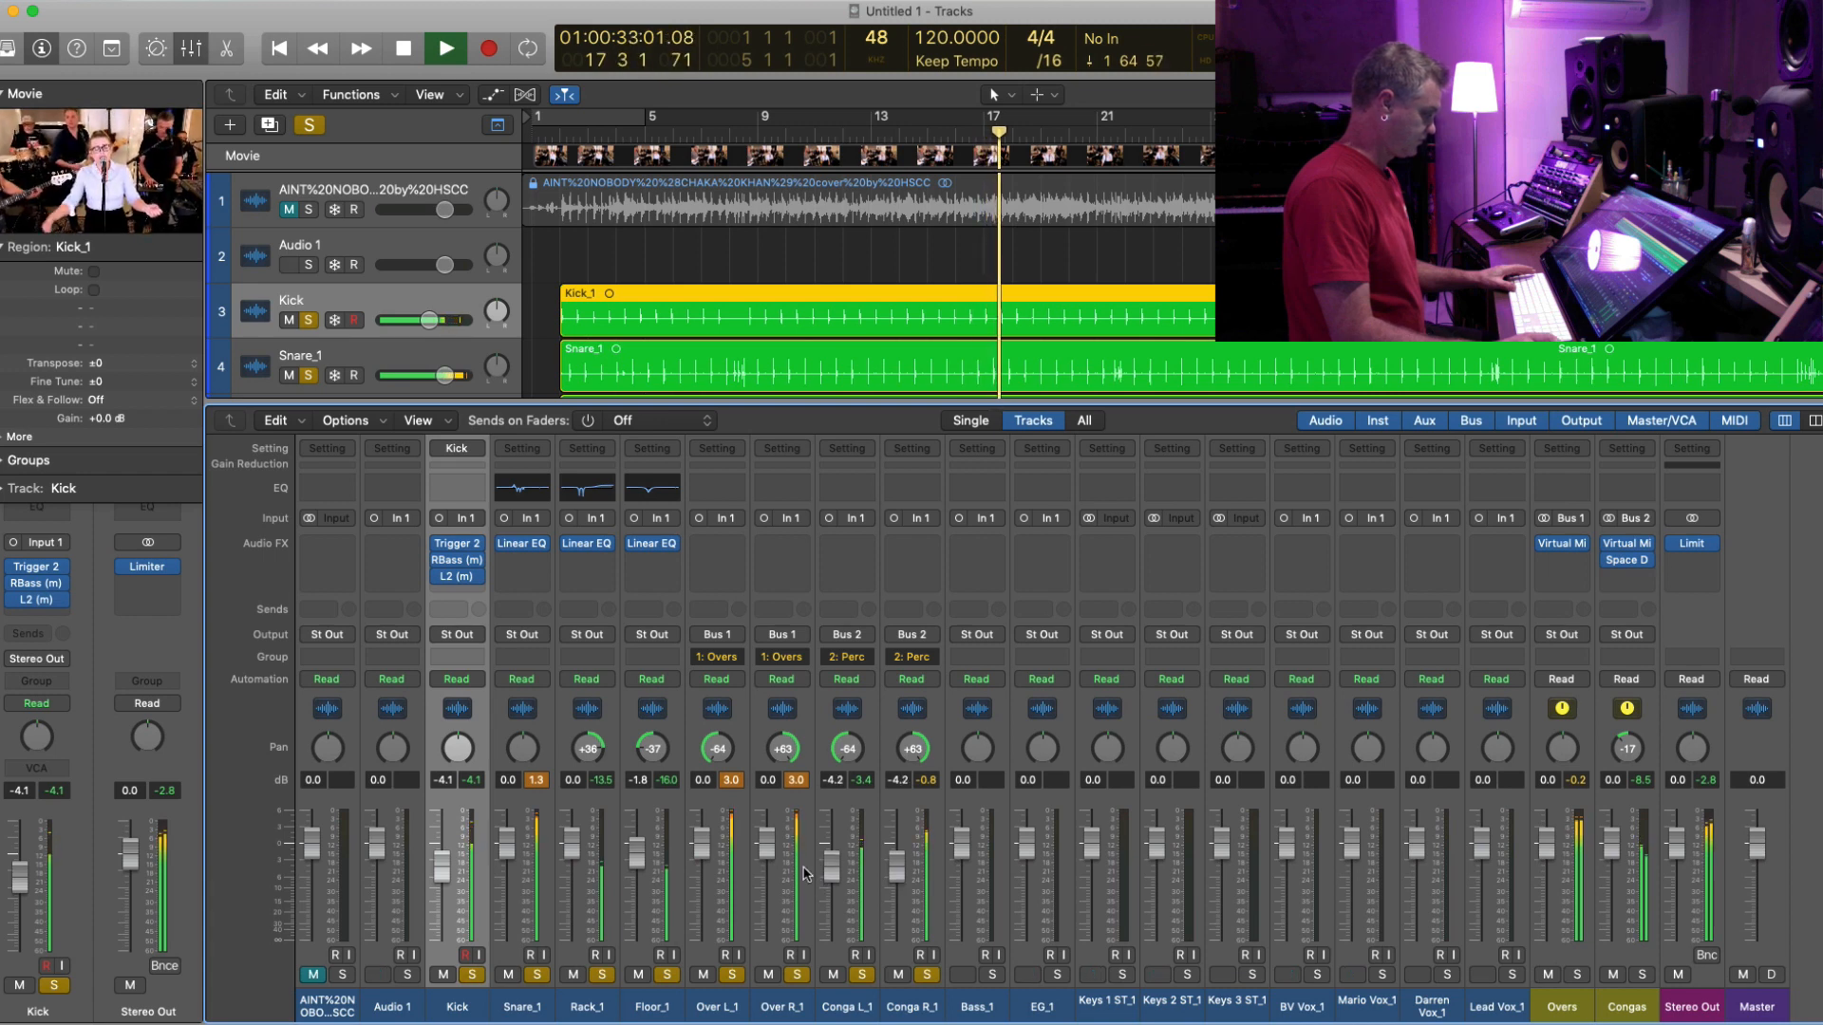
{"action": "mouse_move", "coordinate": [770, 854]}
{"action": "left_mouse_down"}
{"action": "mouse_move", "coordinate": [770, 944]}
{"action": "mouse_move", "coordinate": [770, 871]}
{"action": "left_mouse_up"}
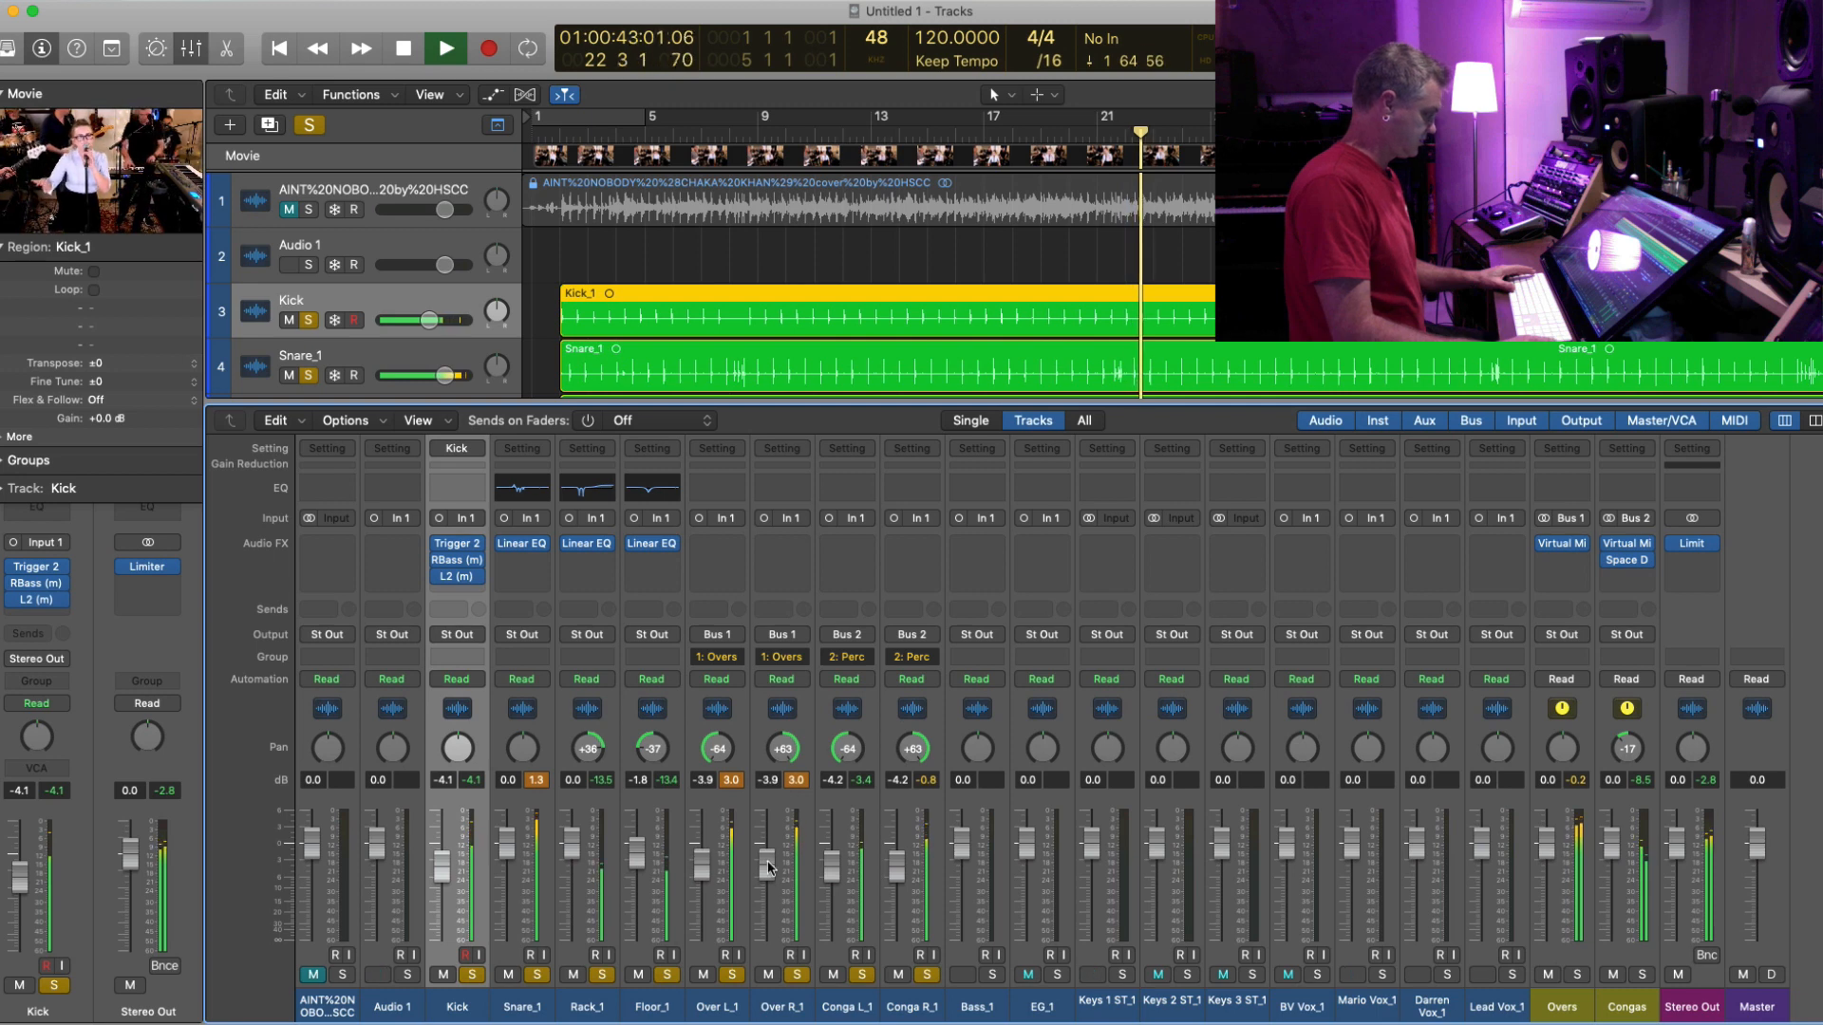
- Add a Bus 3 send to the Overs channel and stop playback
{"action": "left_click", "coordinate": [710, 1006]}
{"action": "left_click", "coordinate": [36, 633]}
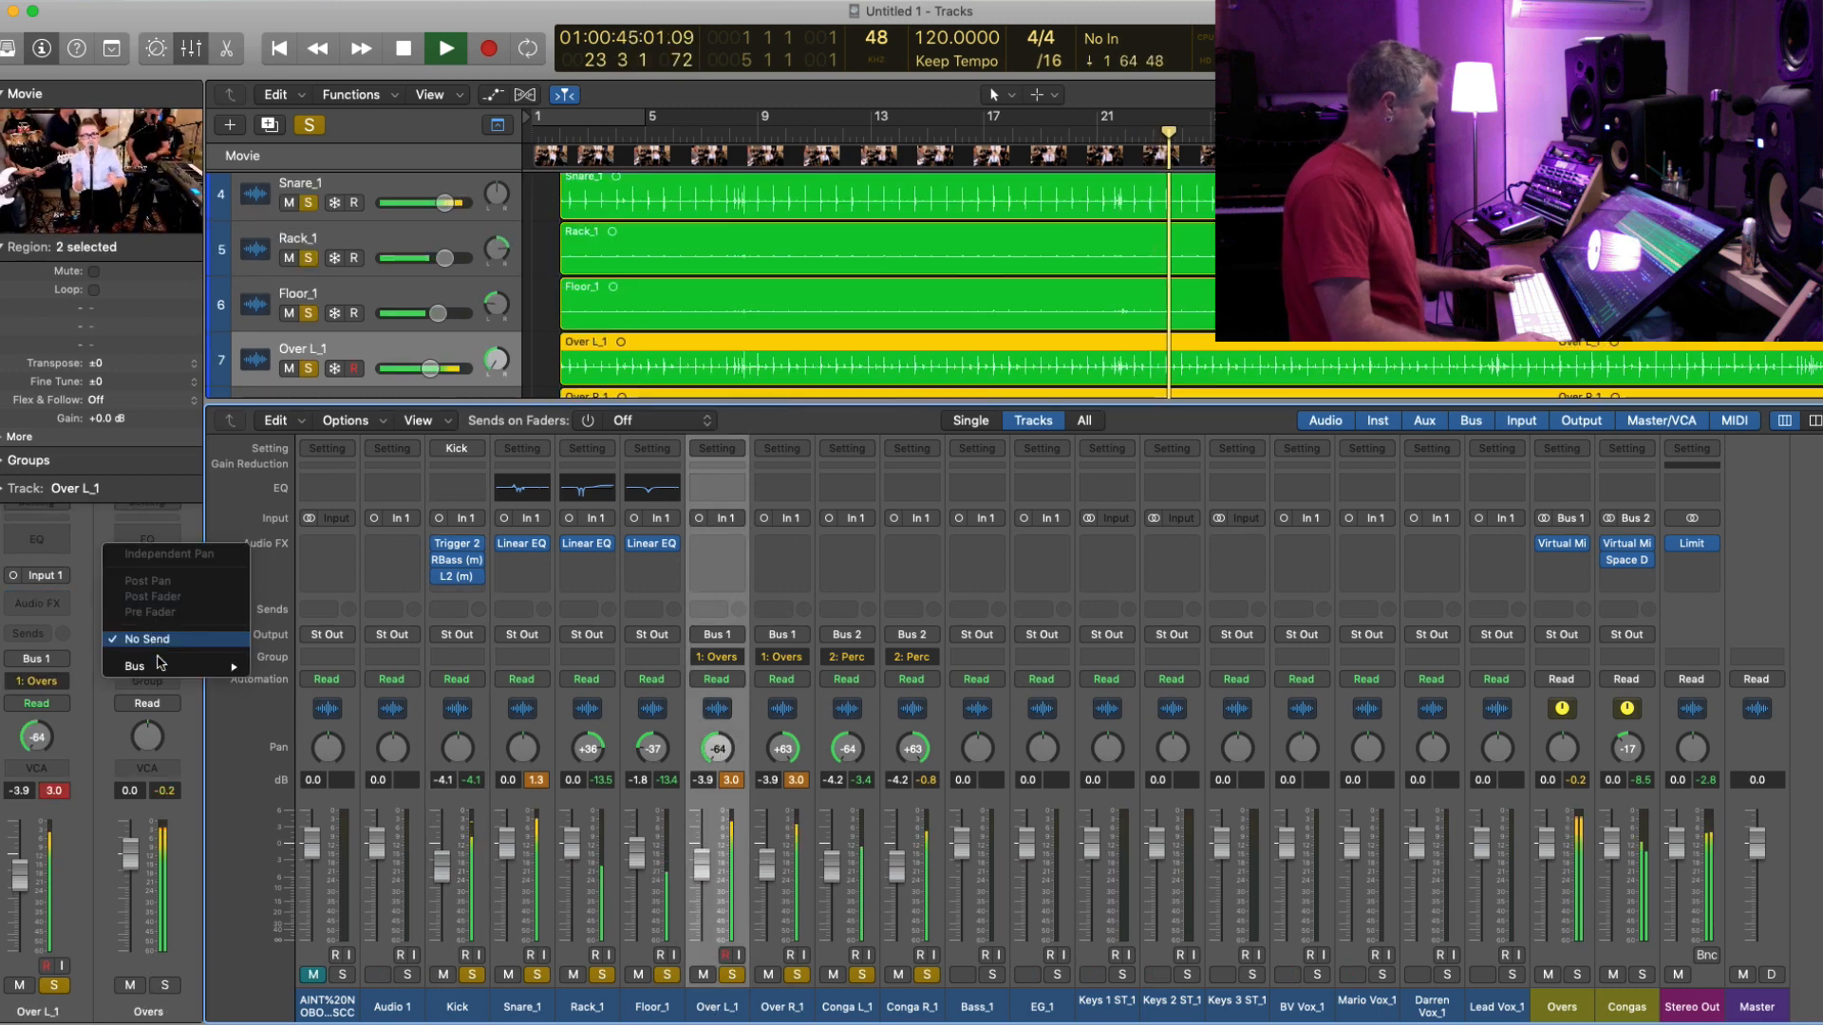
{"action": "mouse_move", "coordinate": [171, 666]}
{"action": "left_click", "coordinate": [287, 438]}
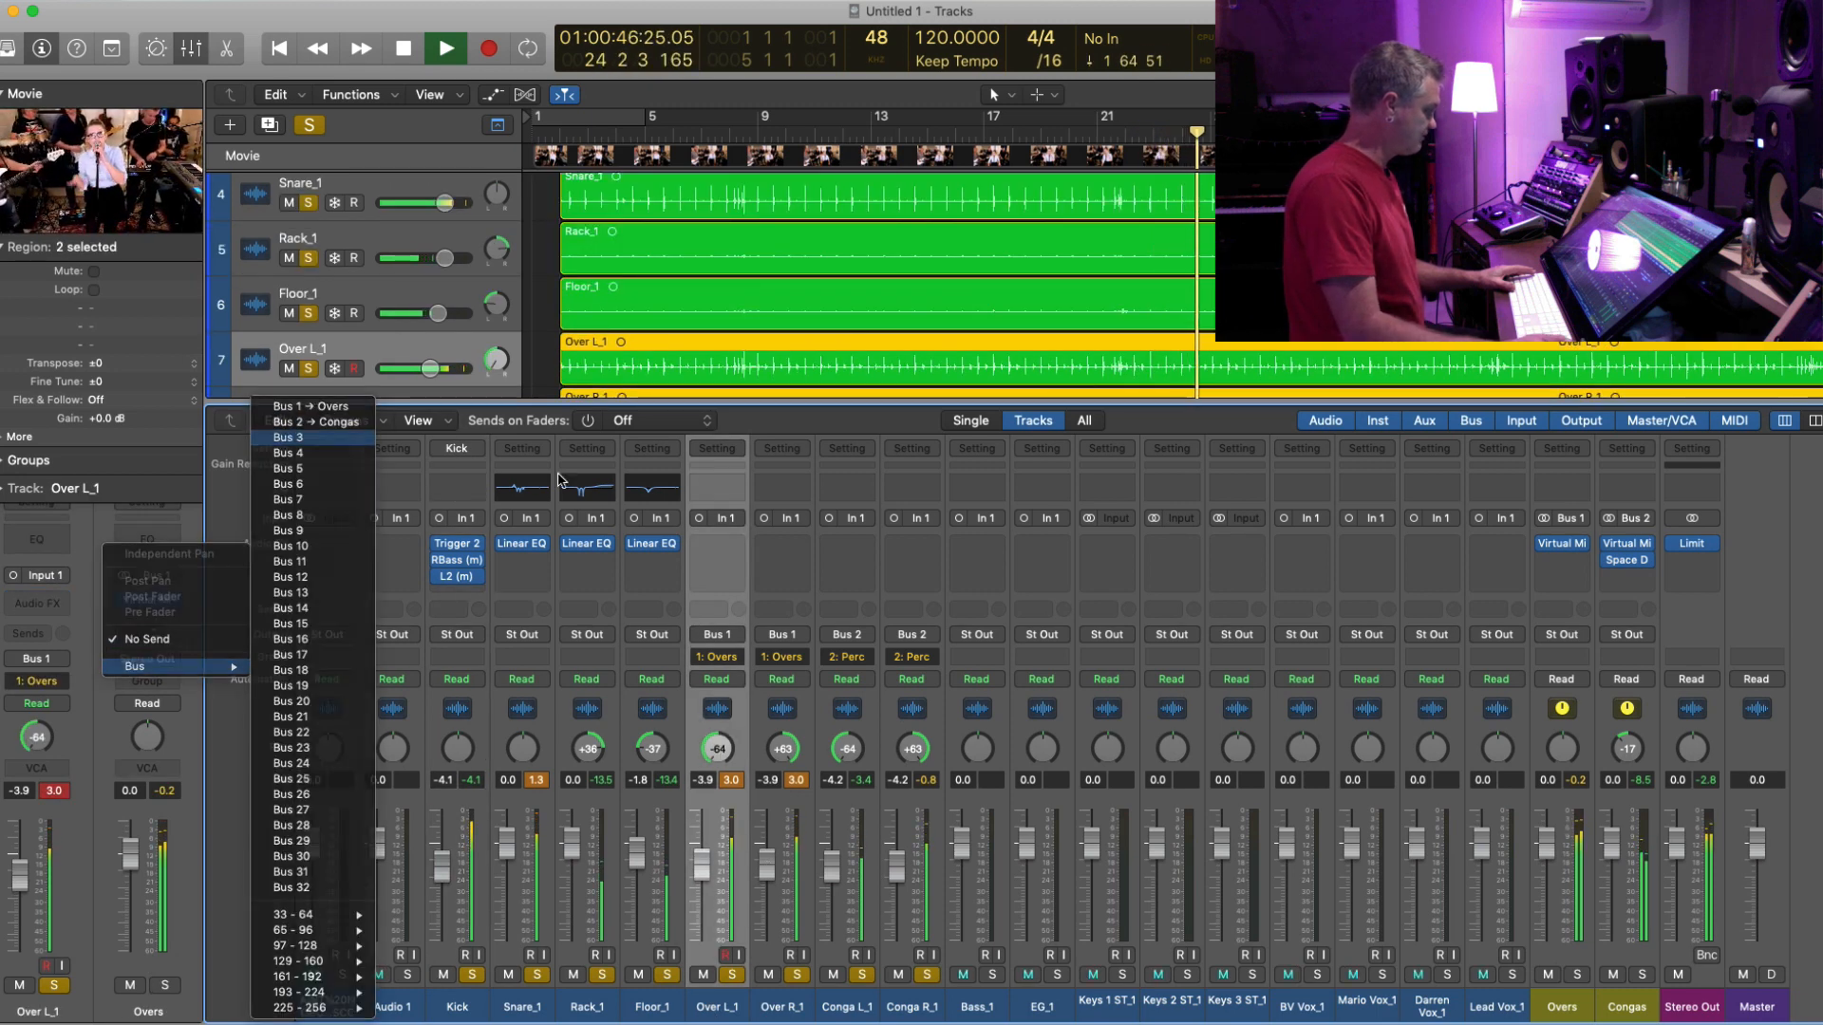
{"action": "key", "text": "space"}
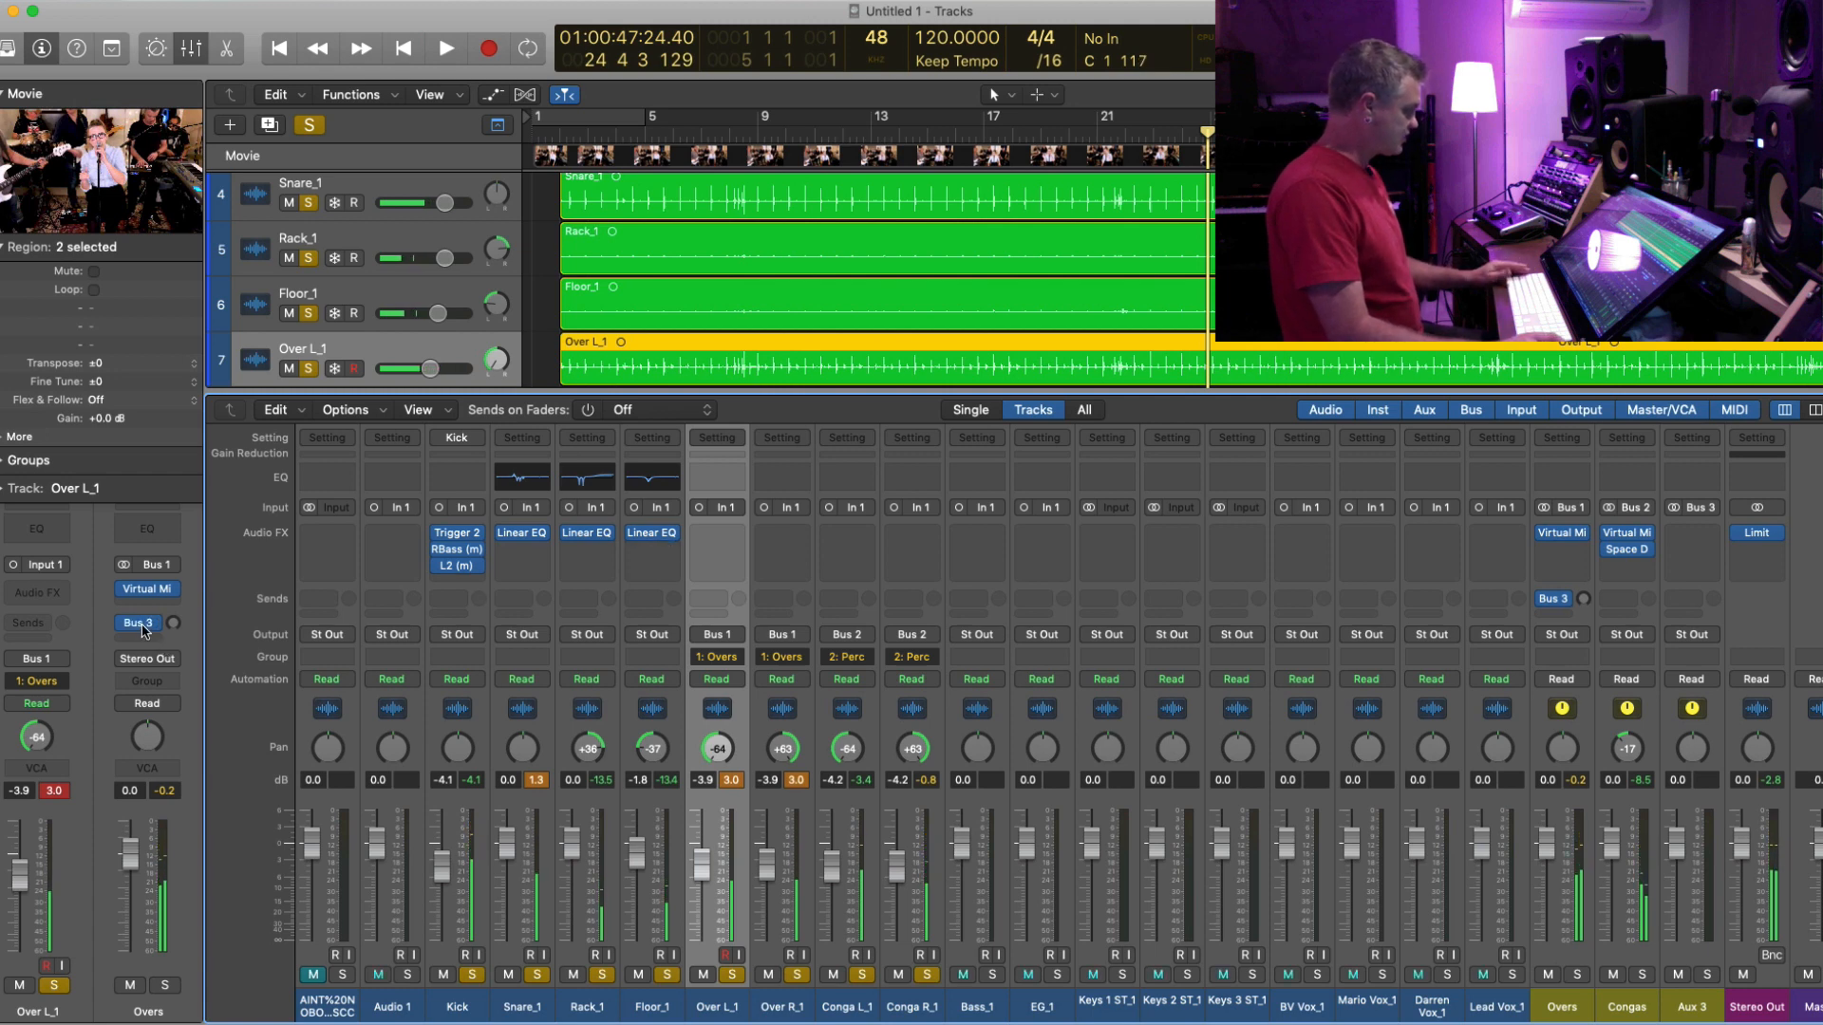
- Rename the new Bus 3 aux channel REVERB
{"action": "double_click", "coordinate": [1695, 1009]}
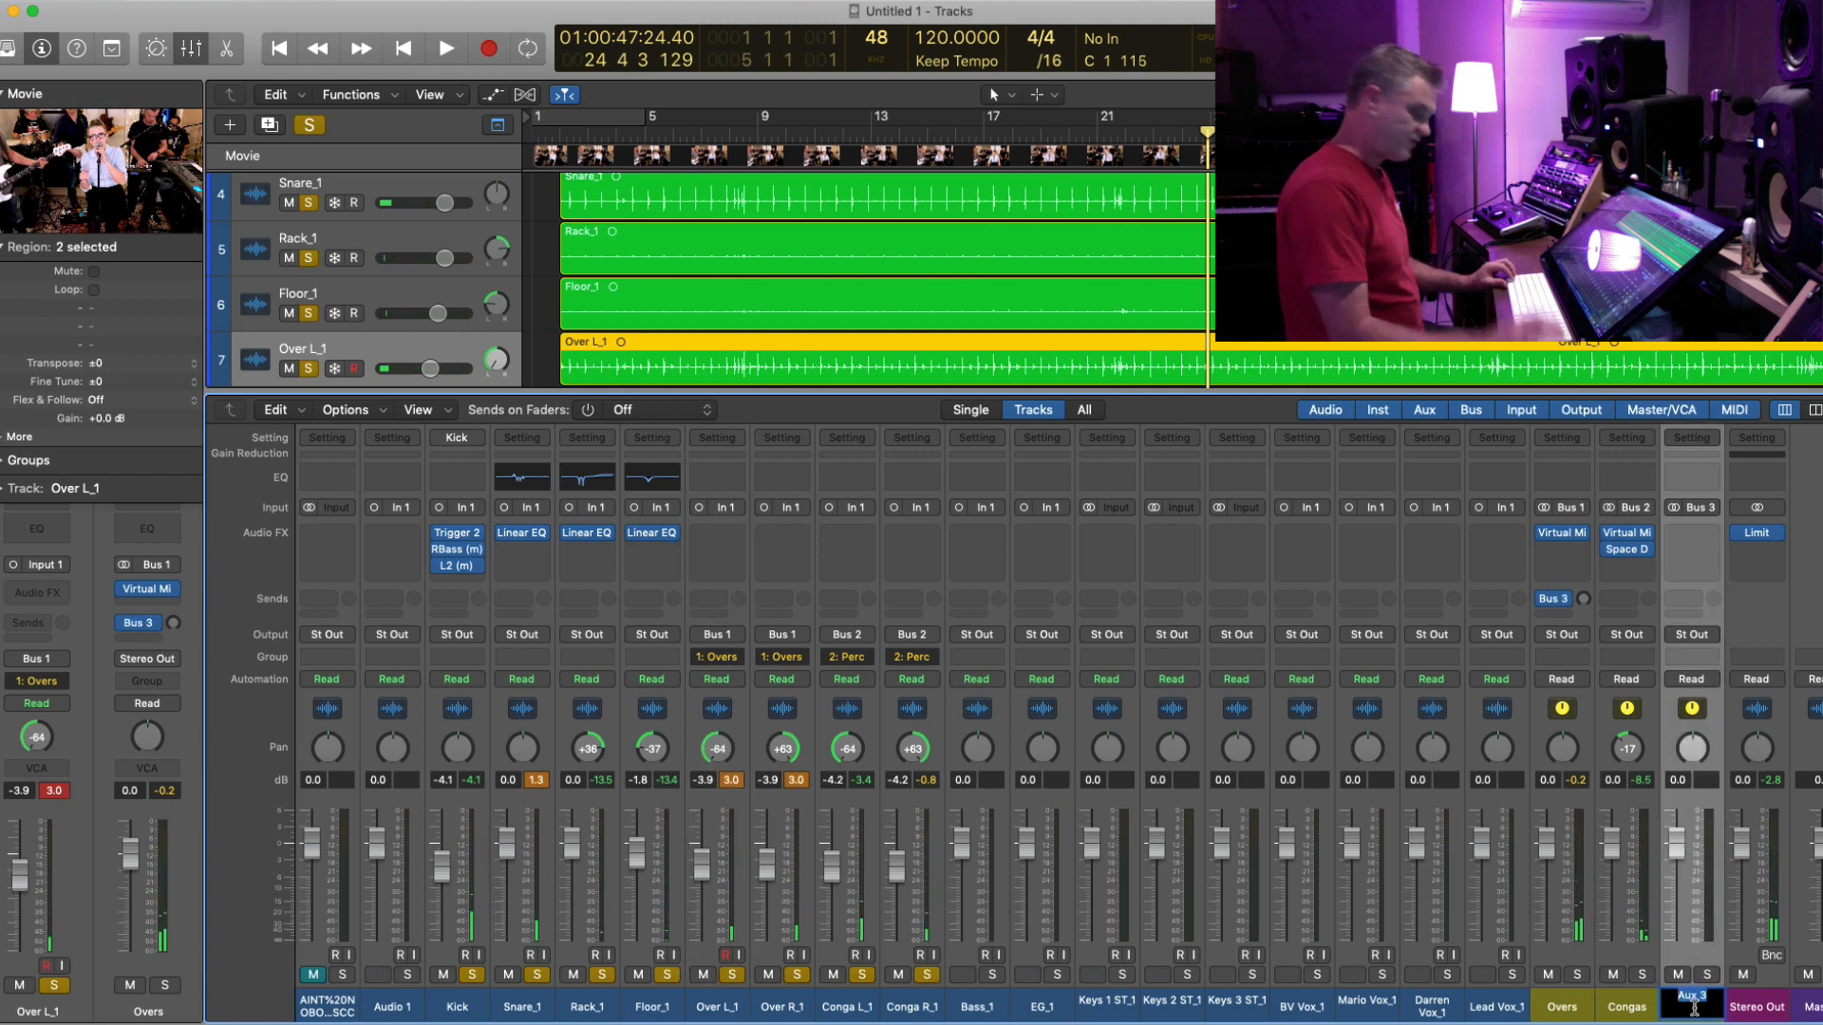
{"action": "type", "text": "REVERB"}
{"action": "key", "text": "Return"}
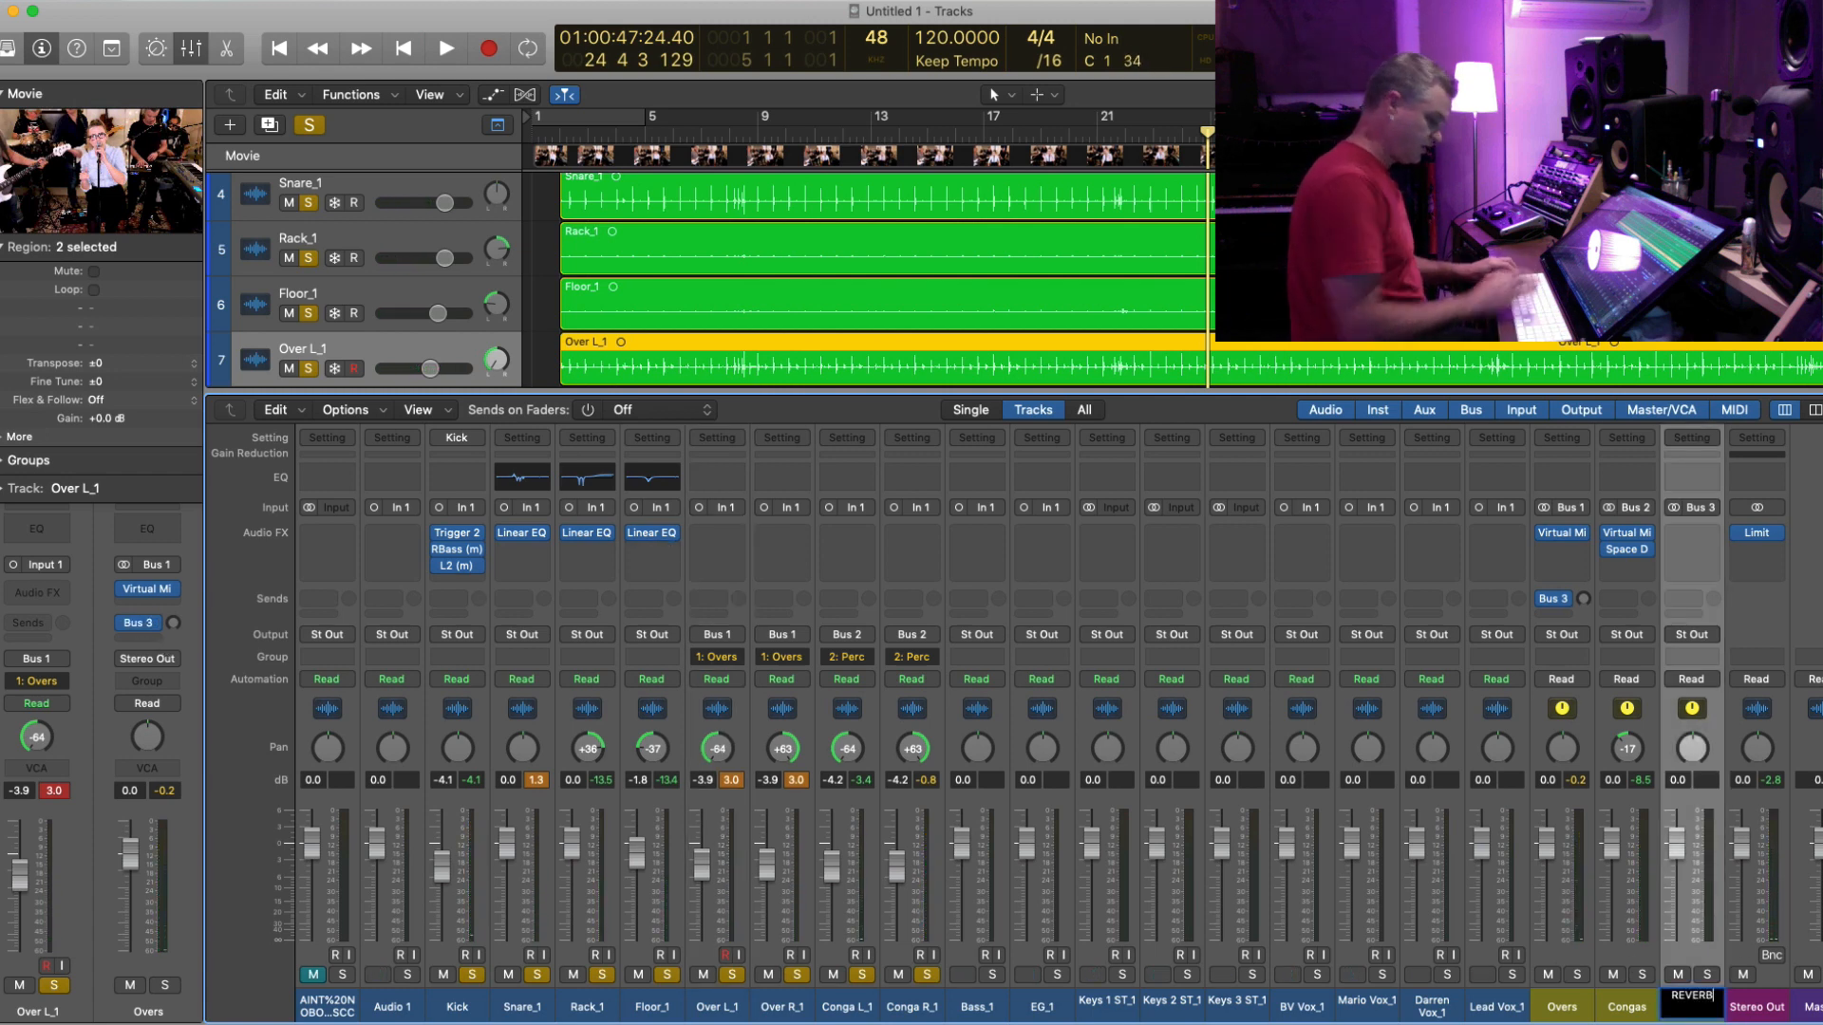
- Insert a stereo ChromaVerb as the audio effect on the REVERB channel
{"action": "left_click", "coordinate": [1702, 535]}
{"action": "mouse_move", "coordinate": [1730, 804]}
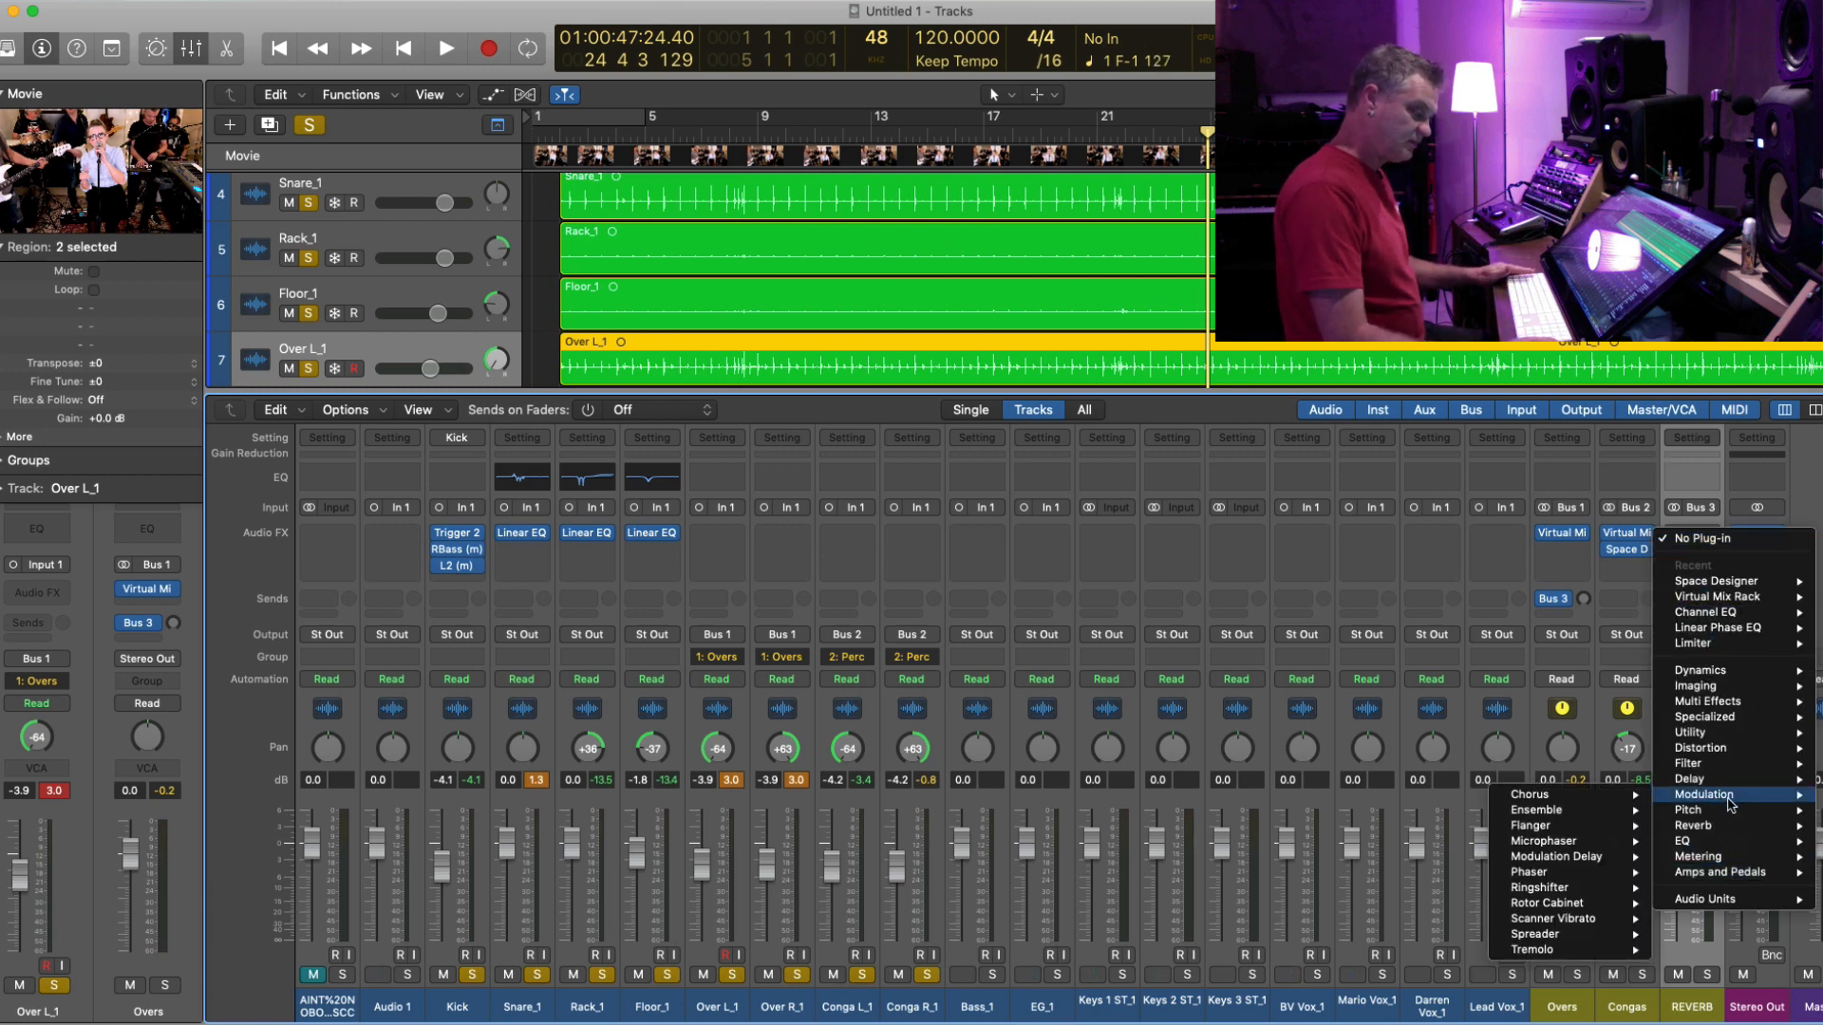
{"action": "mouse_move", "coordinate": [1590, 832]}
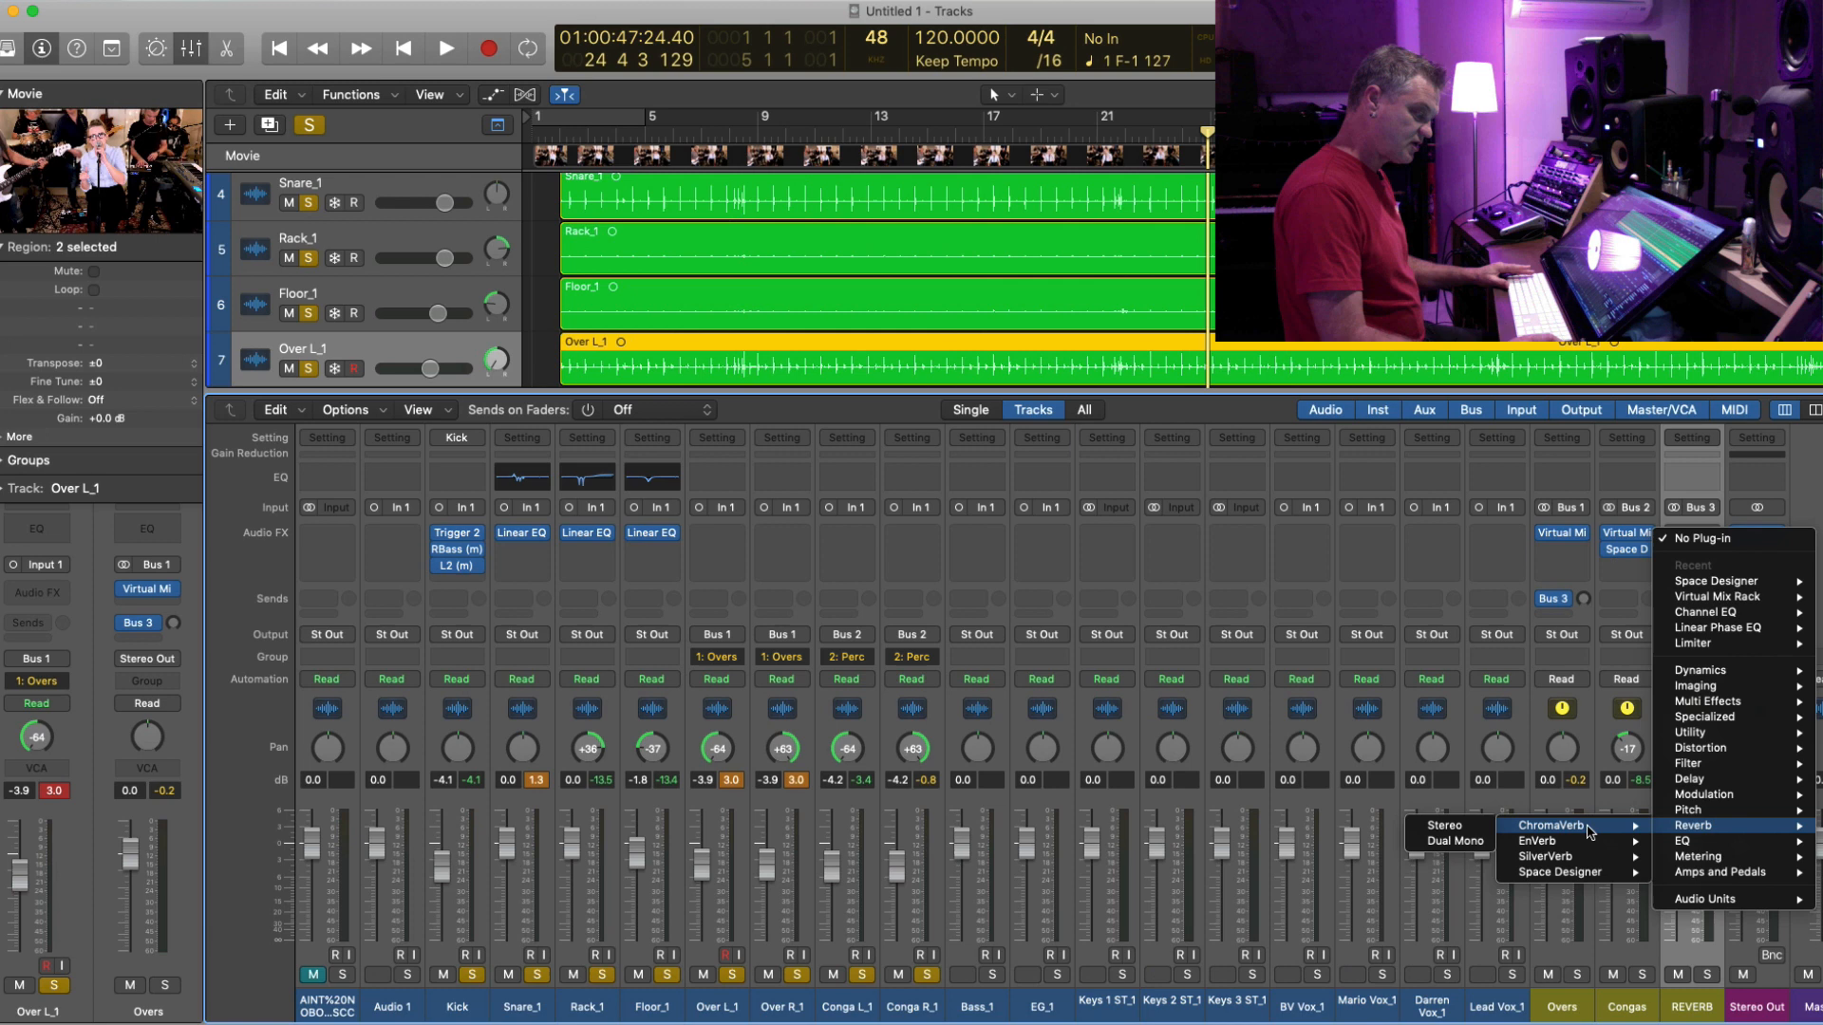
{"action": "left_click", "coordinate": [1466, 826]}
- Load the Dirty Chamber preset in ChromaVerb and look through the room types, keeping Chamber
{"action": "left_click", "coordinate": [174, 60]}
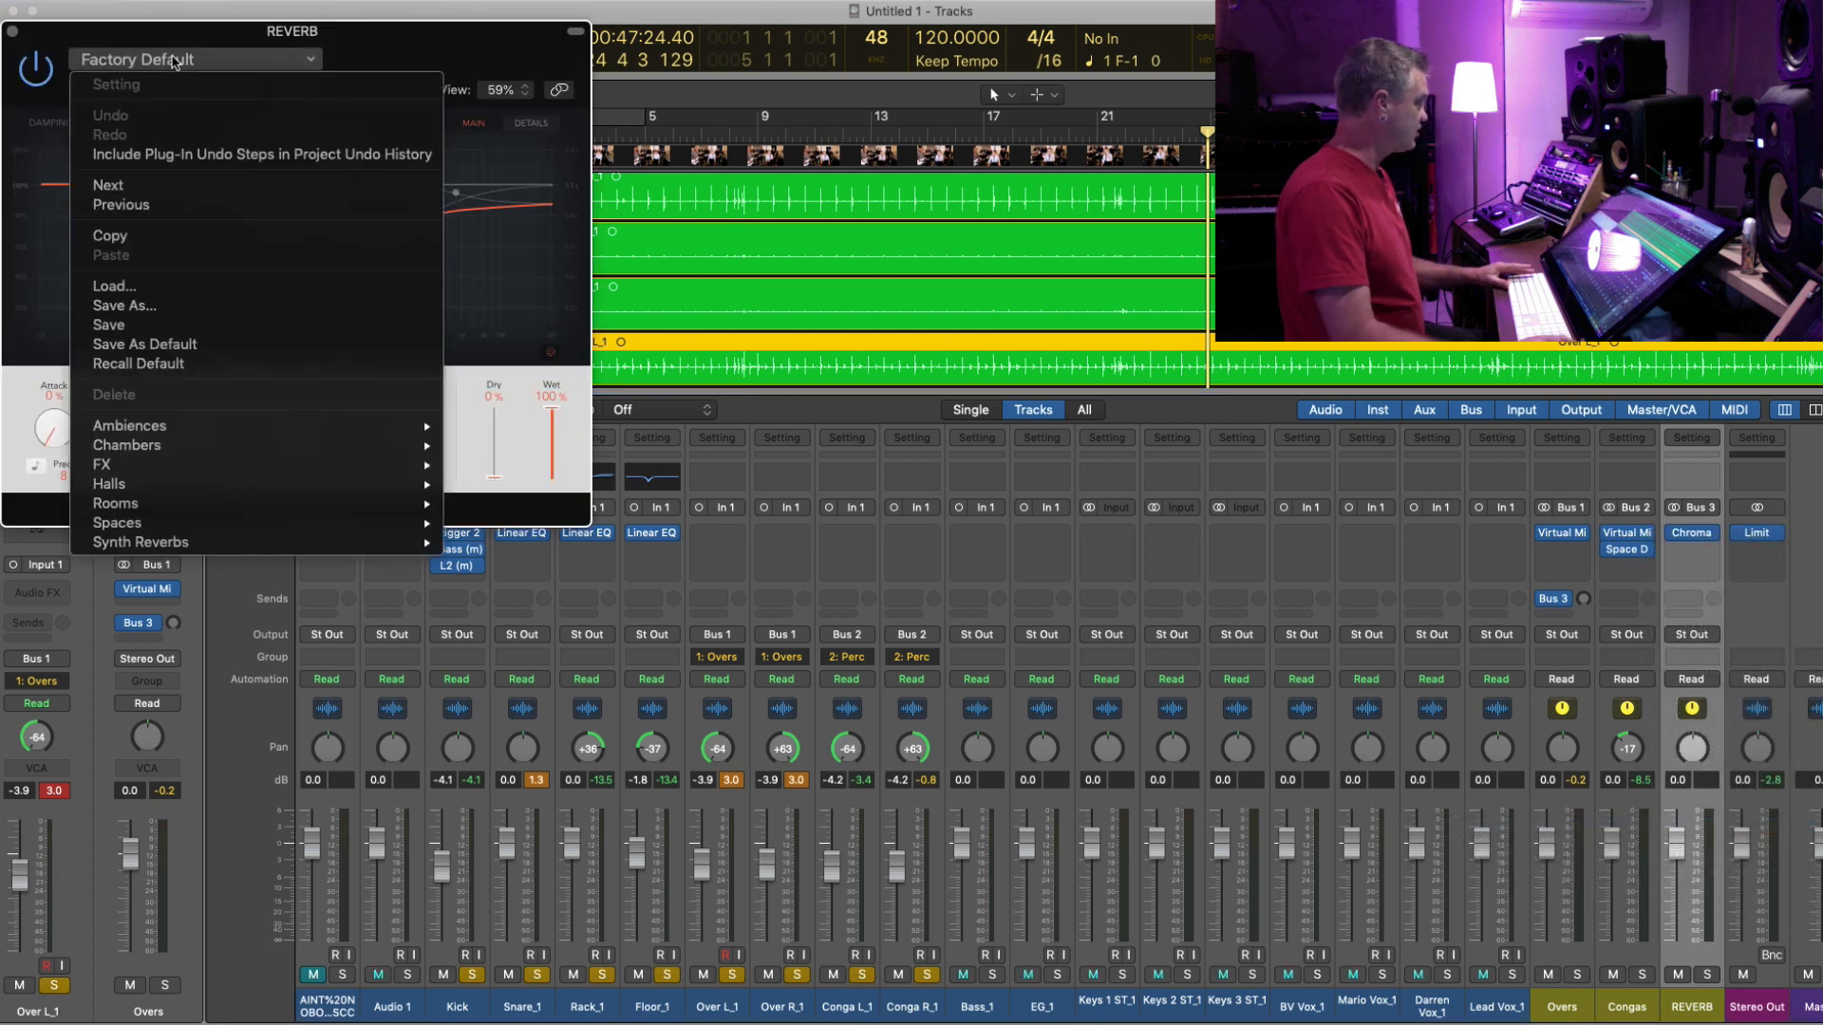
{"action": "mouse_move", "coordinate": [254, 453]}
{"action": "left_click", "coordinate": [517, 445]}
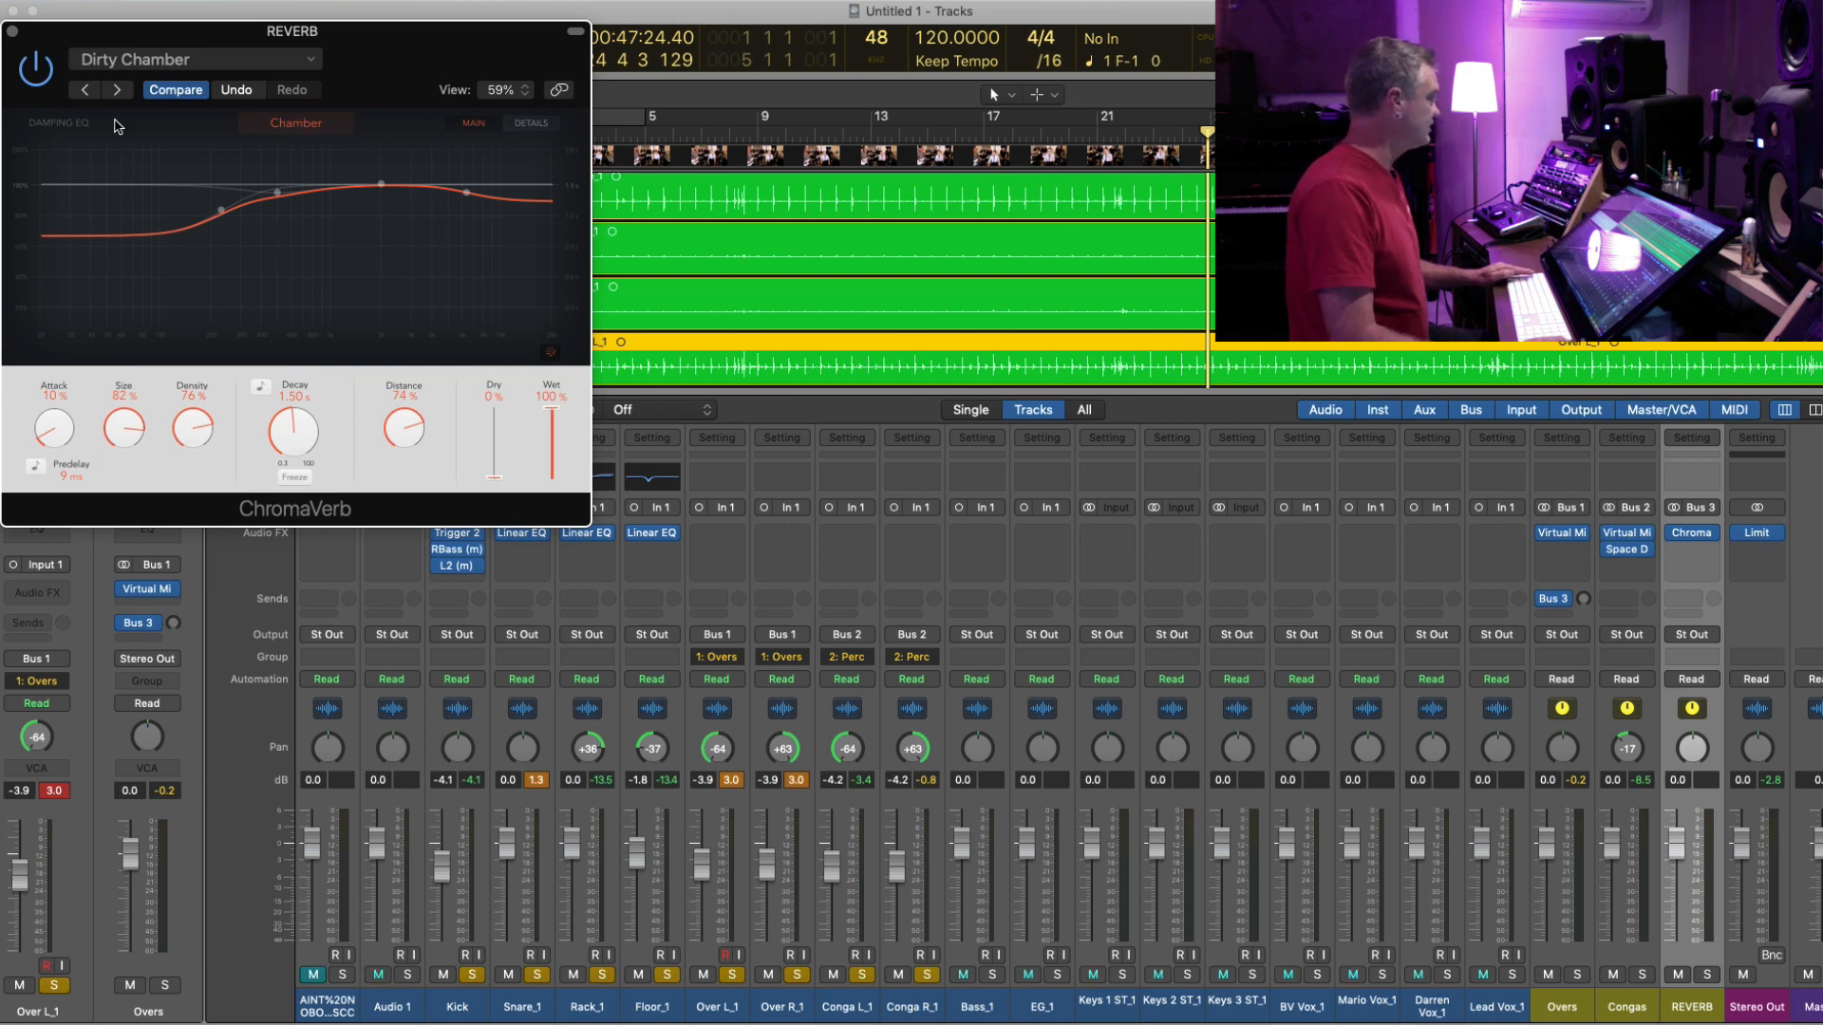
{"action": "left_click", "coordinate": [320, 127]}
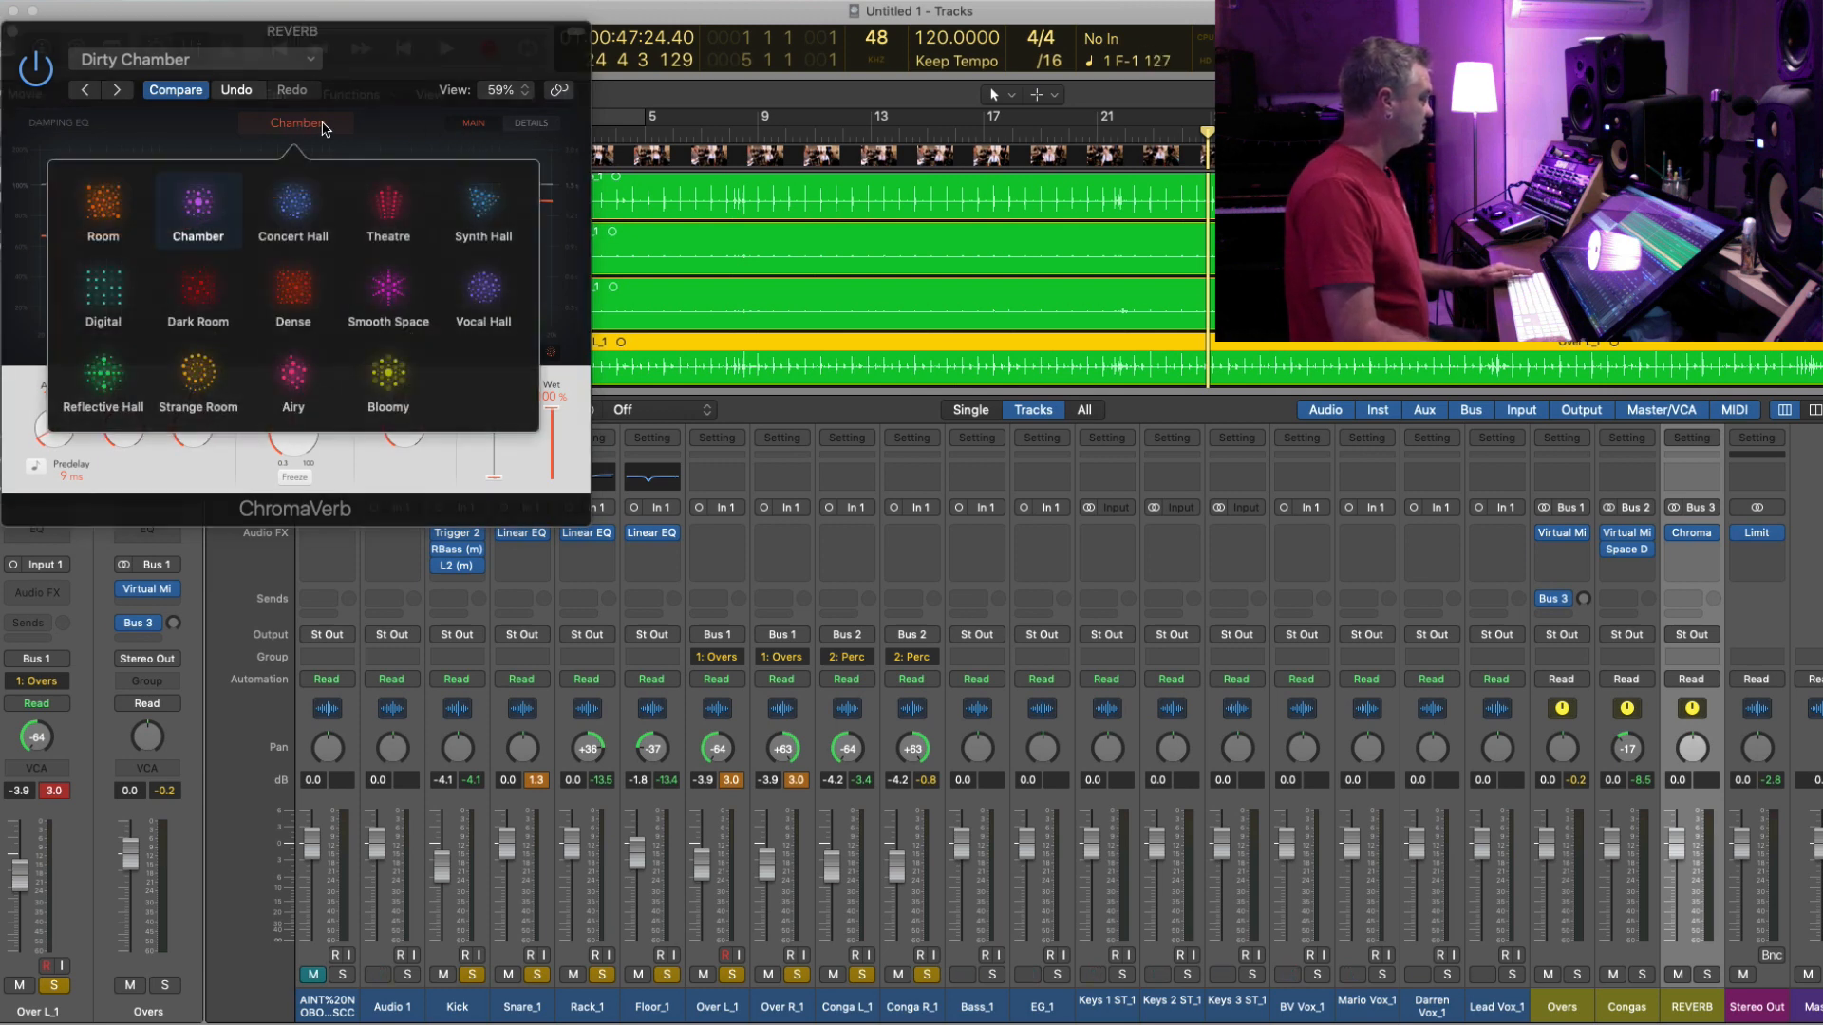
{"action": "left_click", "coordinate": [68, 131]}
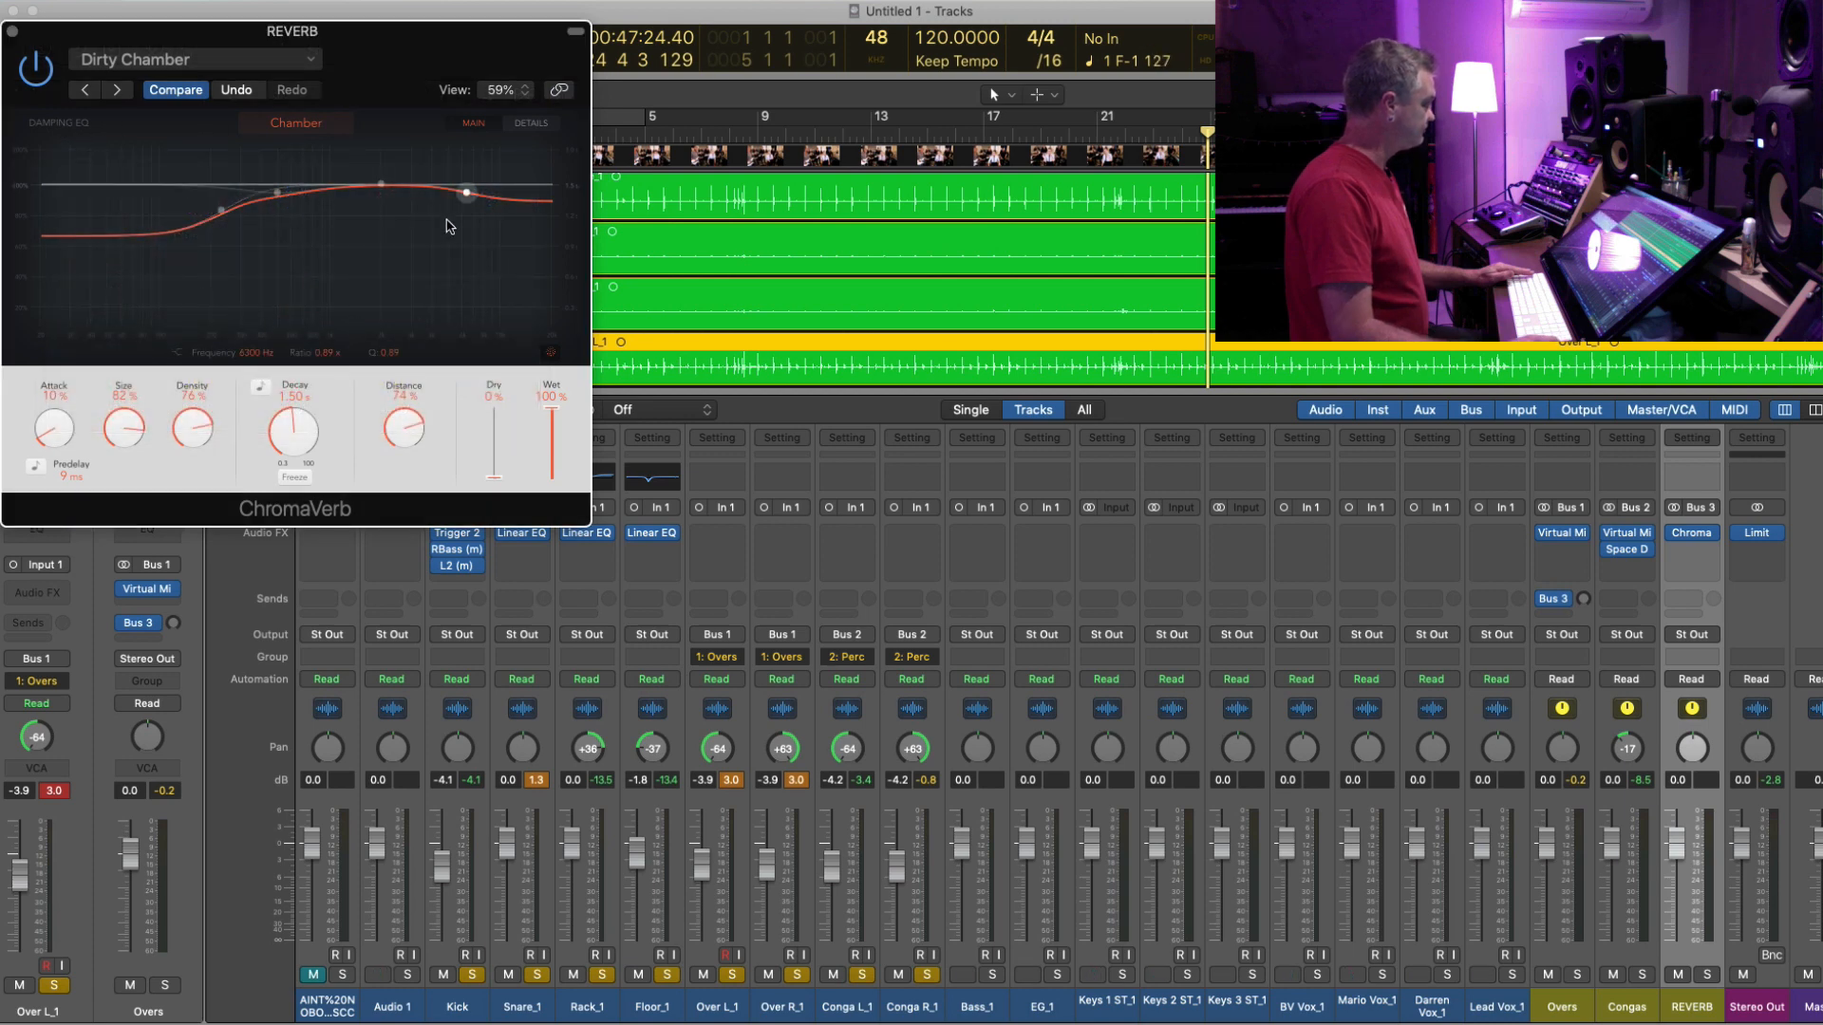
- Shape ChromaVerb's output EQ with a wide cut of about 3 dB at 430 Hz, Q 0.51
{"action": "left_click", "coordinate": [533, 123]}
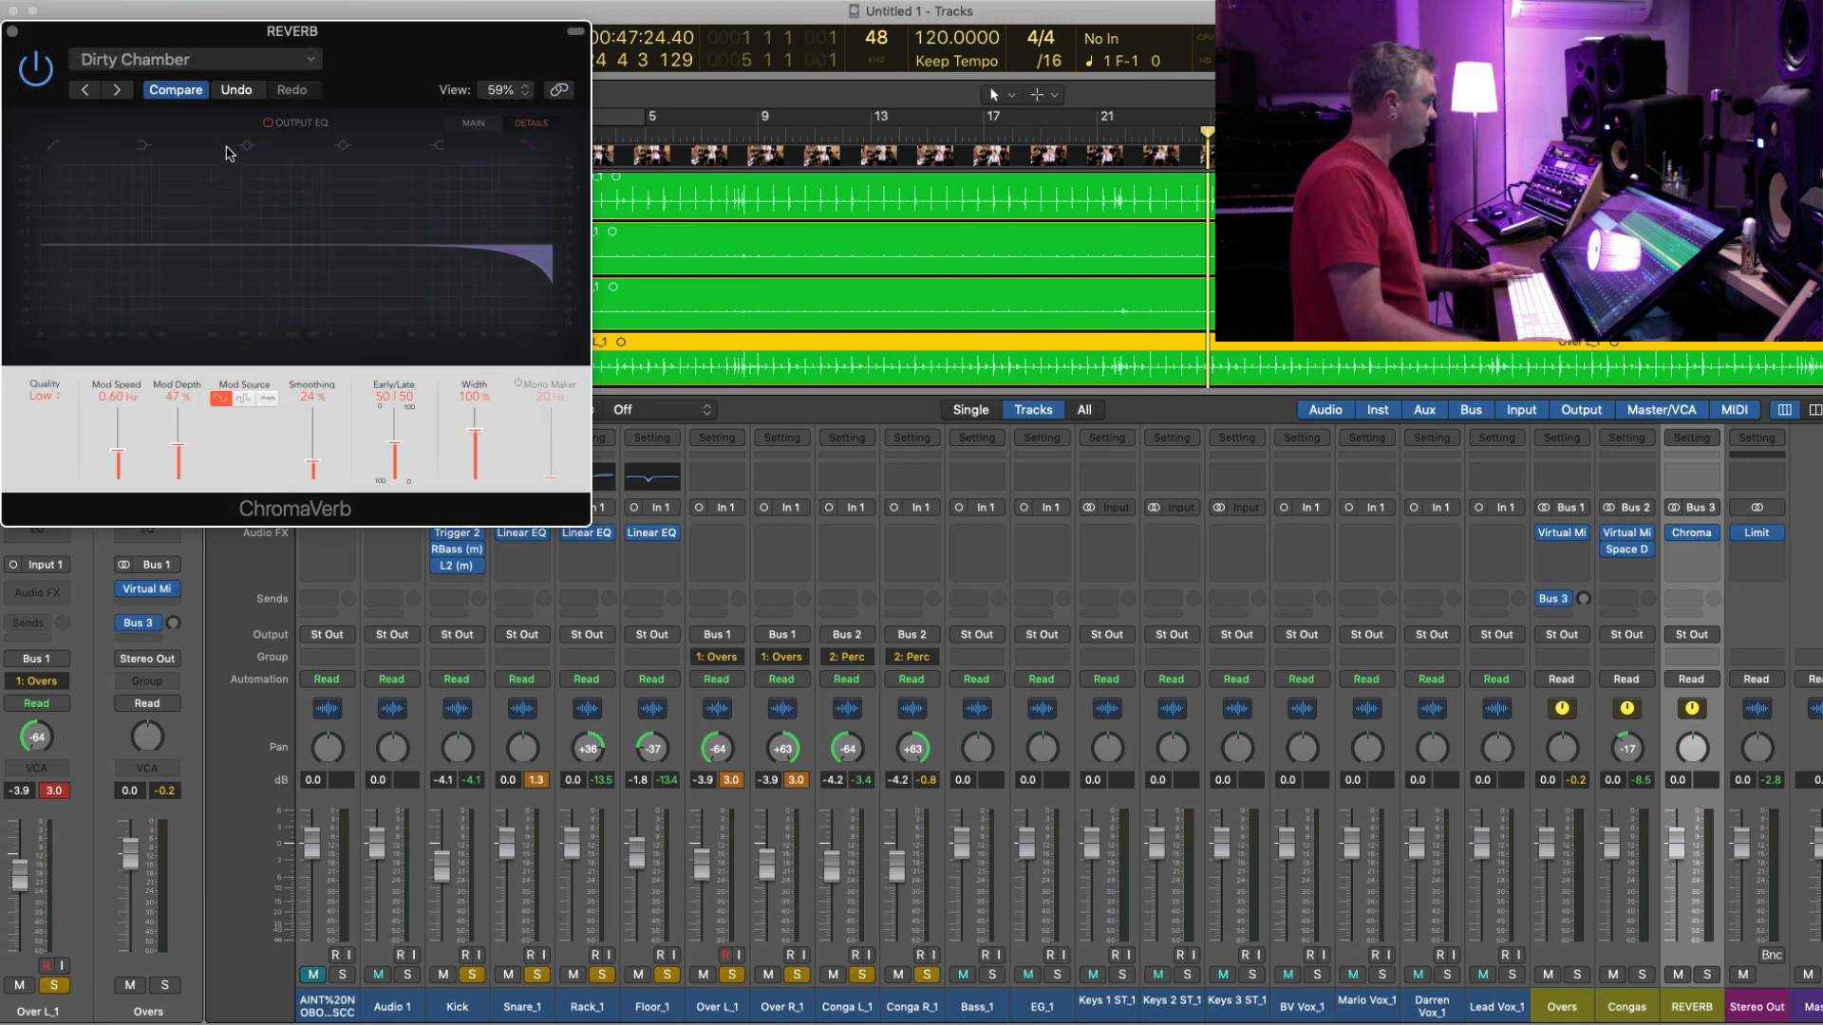
{"action": "left_click_drag", "start_coordinate": [280, 245], "coordinate": [269, 255]}
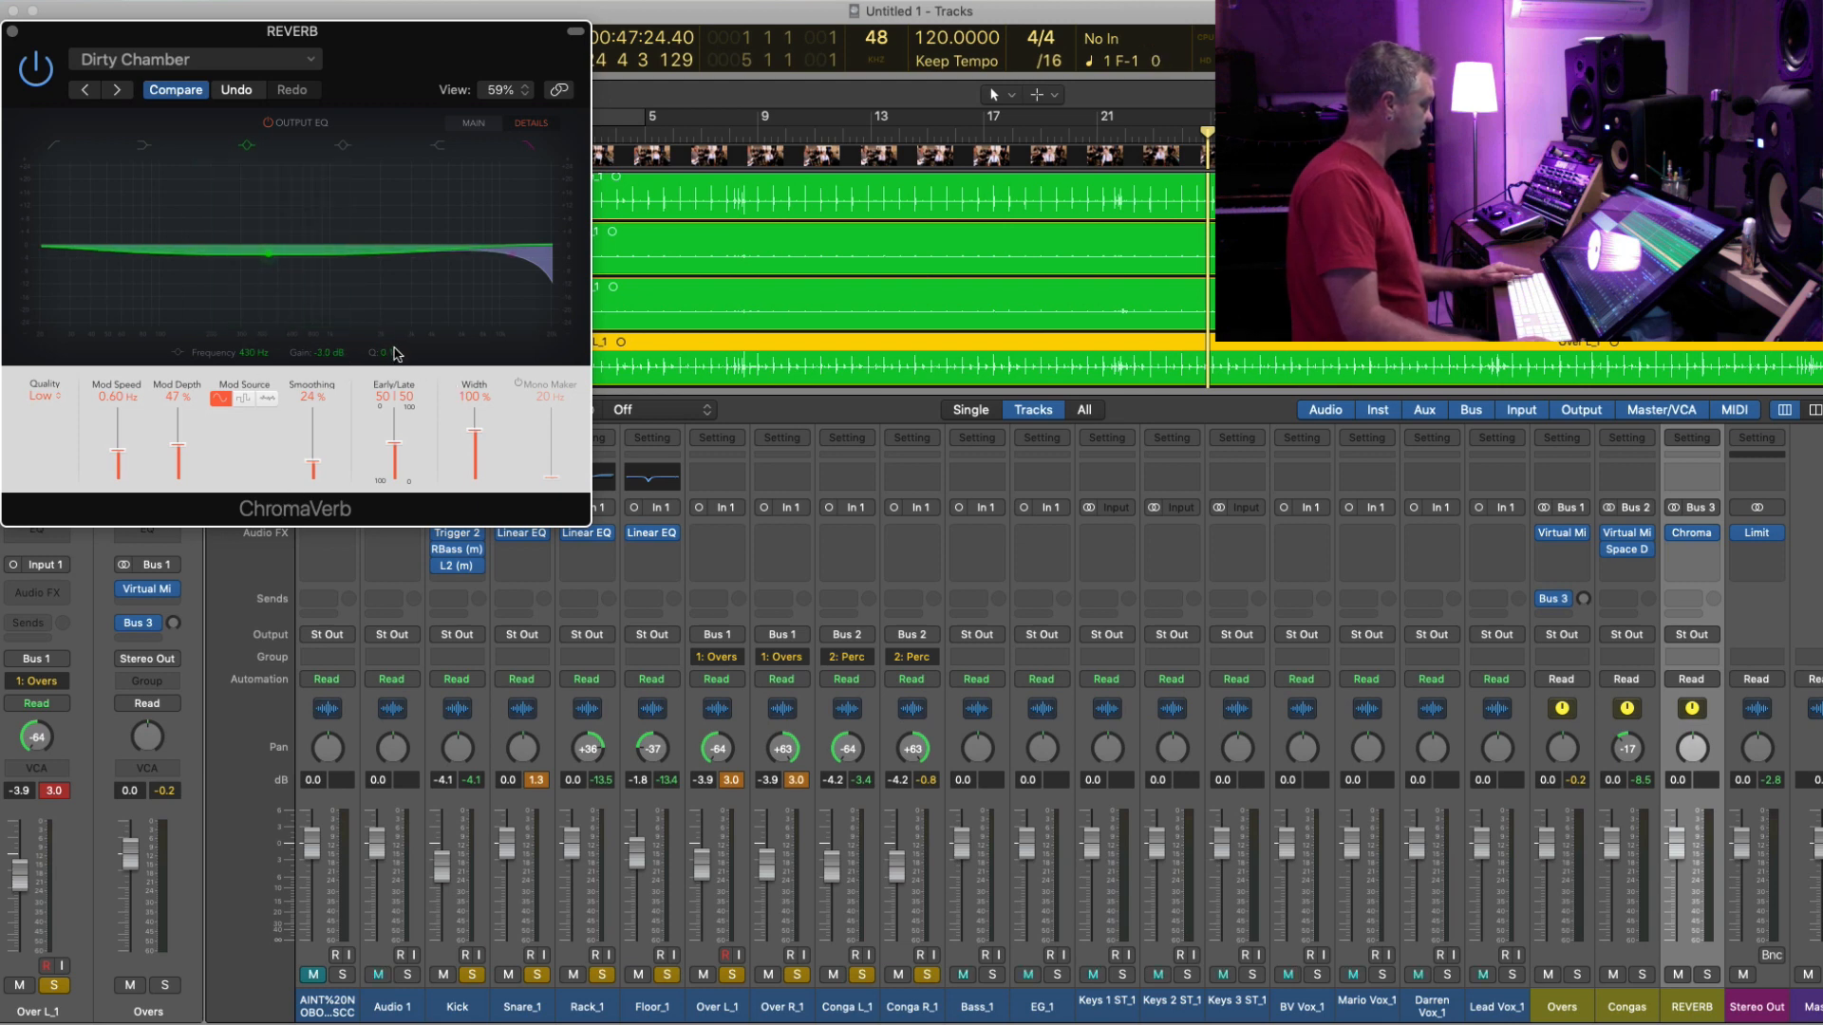
{"action": "left_click_drag", "start_coordinate": [396, 269], "coordinate": [394, 238]}
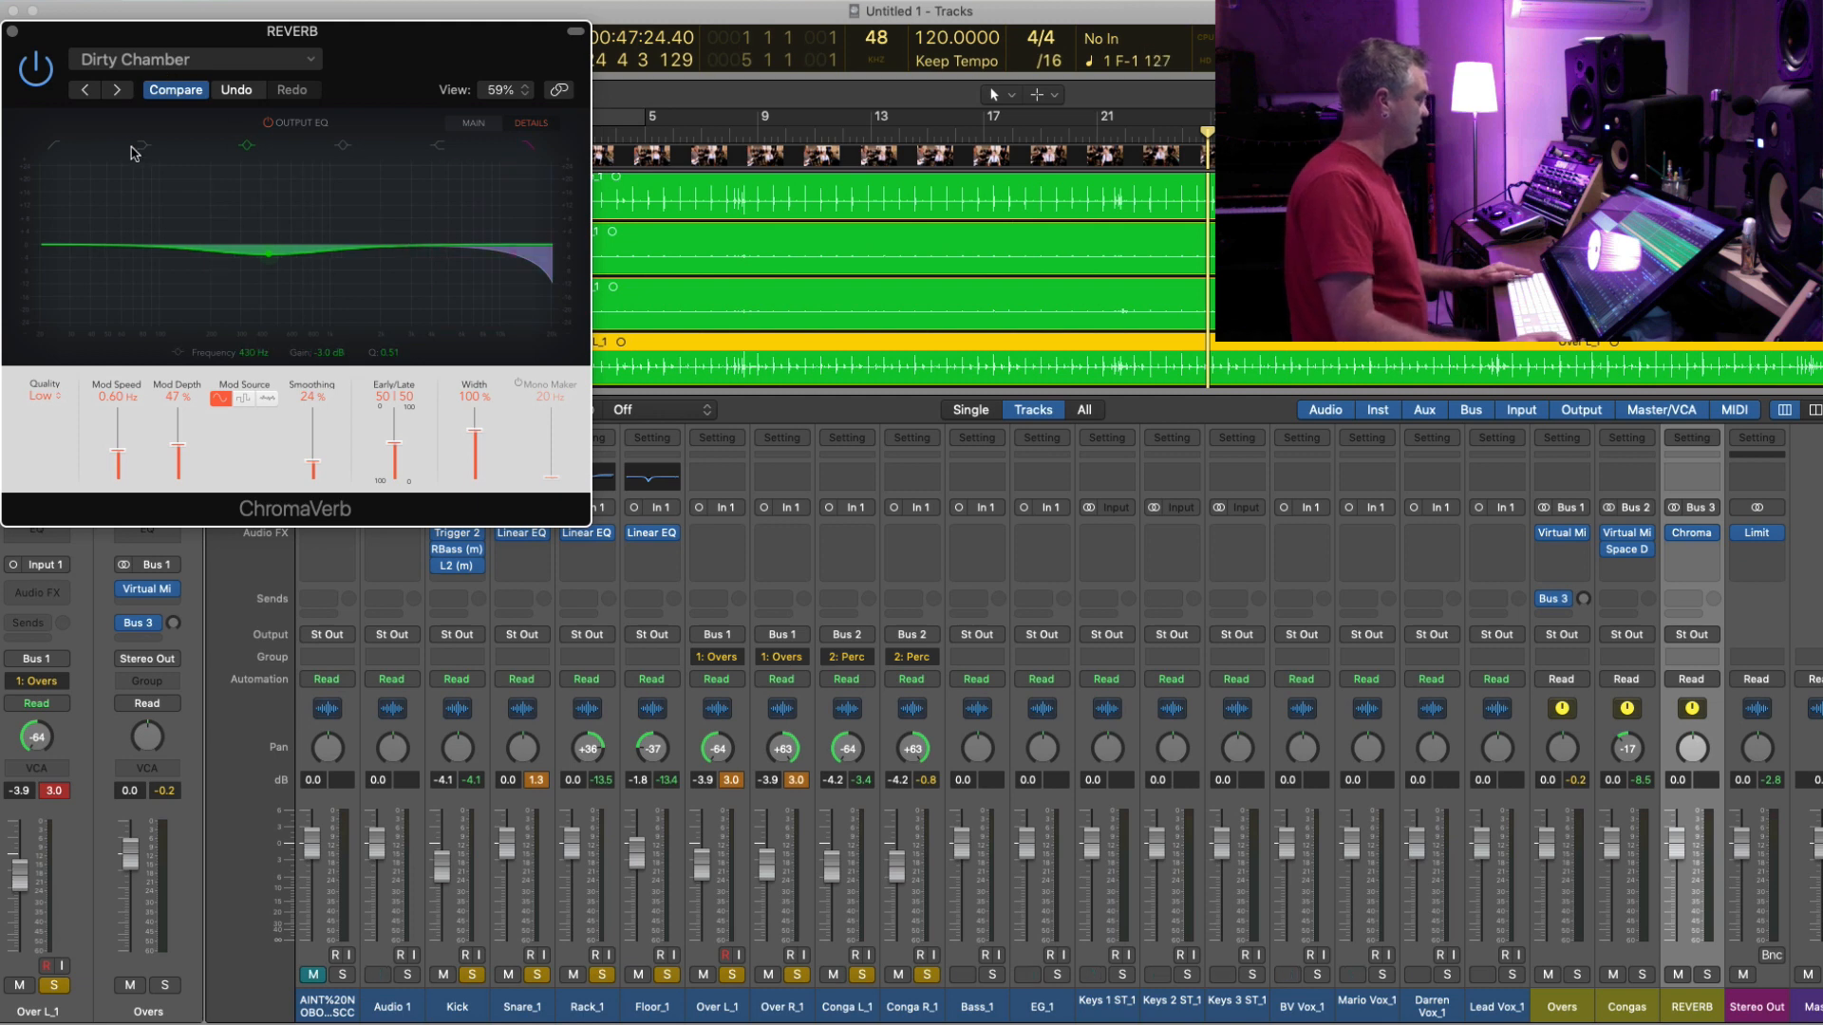
- Play the drums from around bar 9, shorten ChromaVerb's decay to 0.98 s and close the plug-in
{"action": "left_click", "coordinate": [771, 133]}
{"action": "key", "text": "space"}
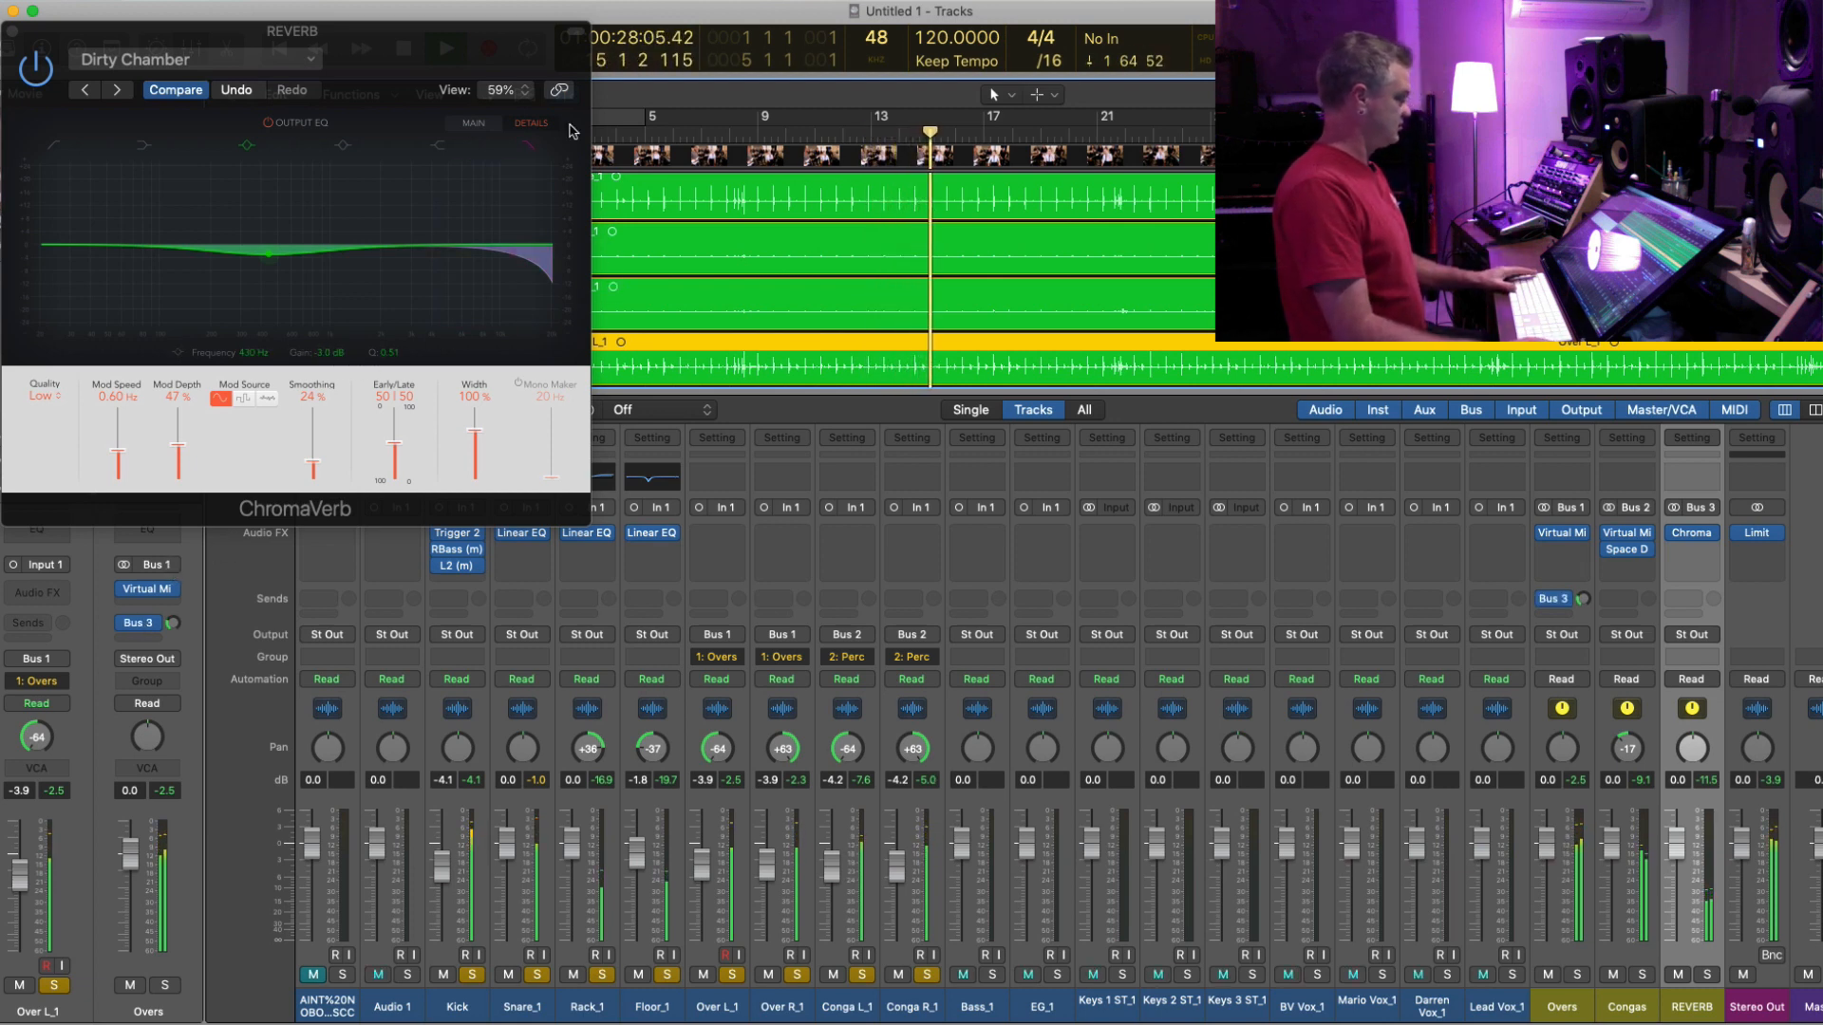
{"action": "left_click", "coordinate": [478, 124]}
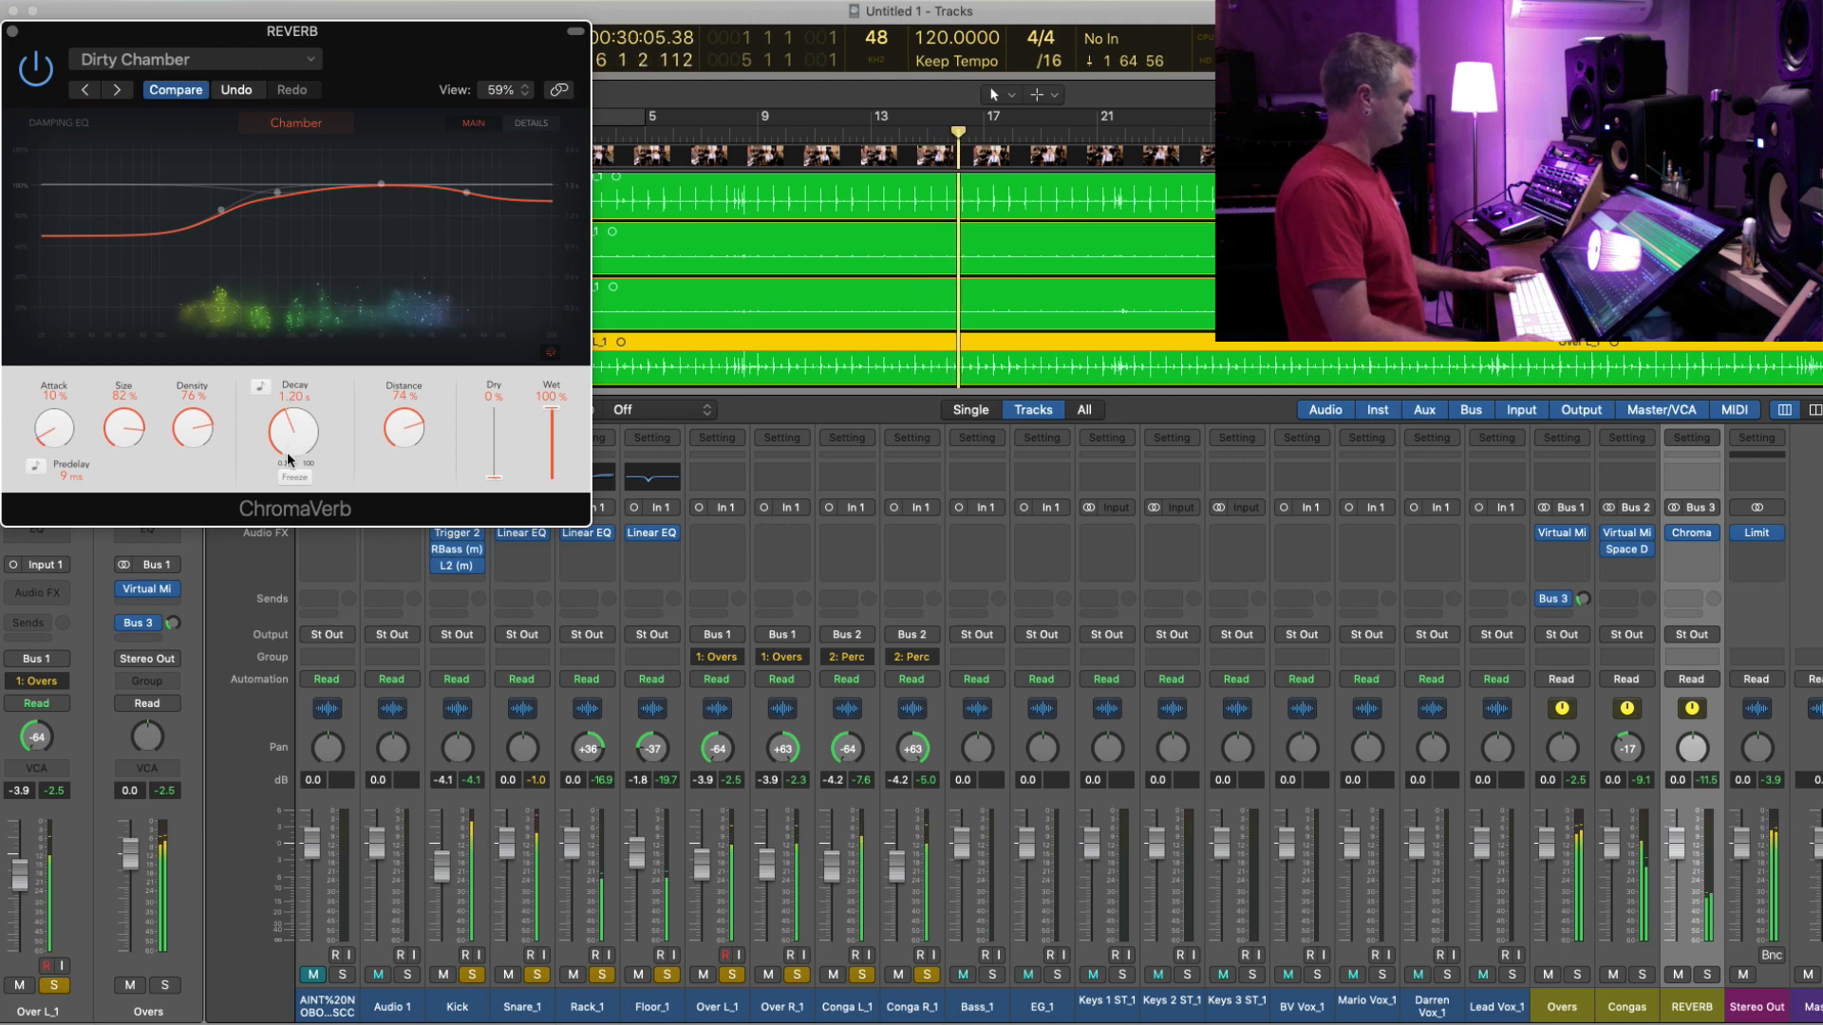
{"action": "left_click_drag", "start_coordinate": [292, 439], "coordinate": [292, 449]}
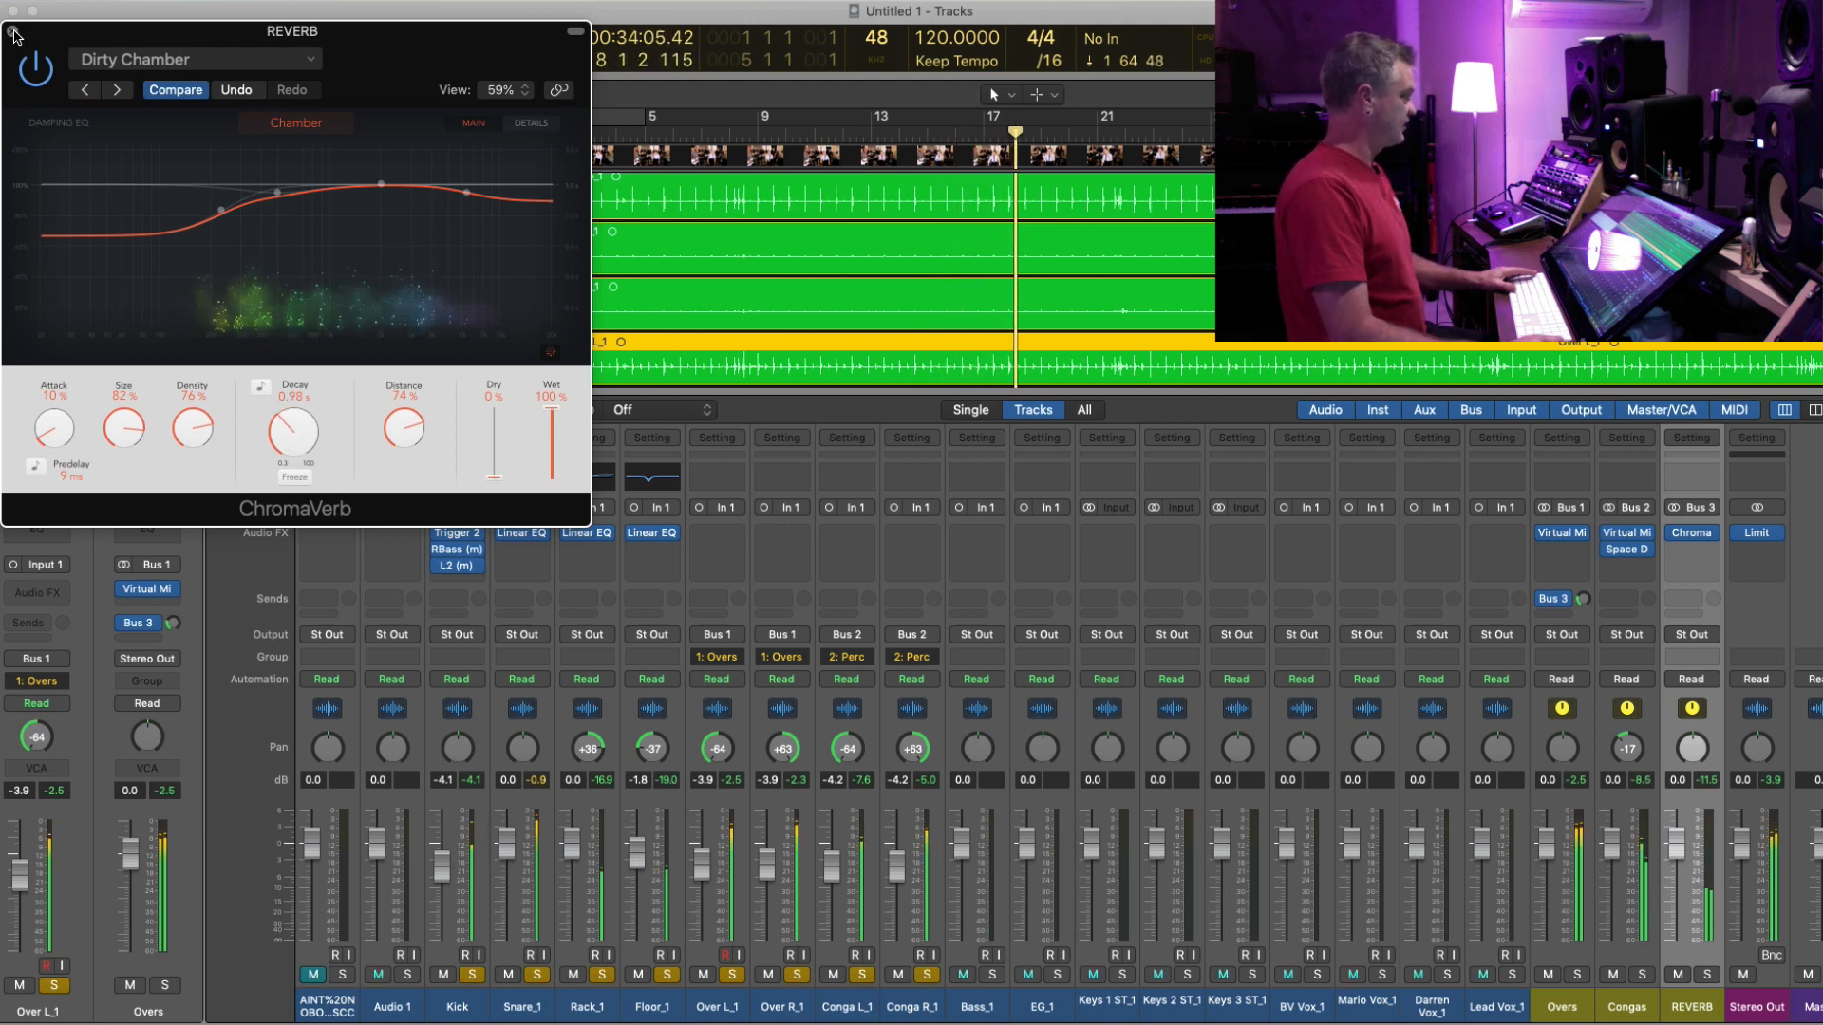
{"action": "key", "text": "super+w"}
- Watch the band in a separate movie window while playing from around bar 7, and close the window
{"action": "left_click", "coordinate": [73, 171]}
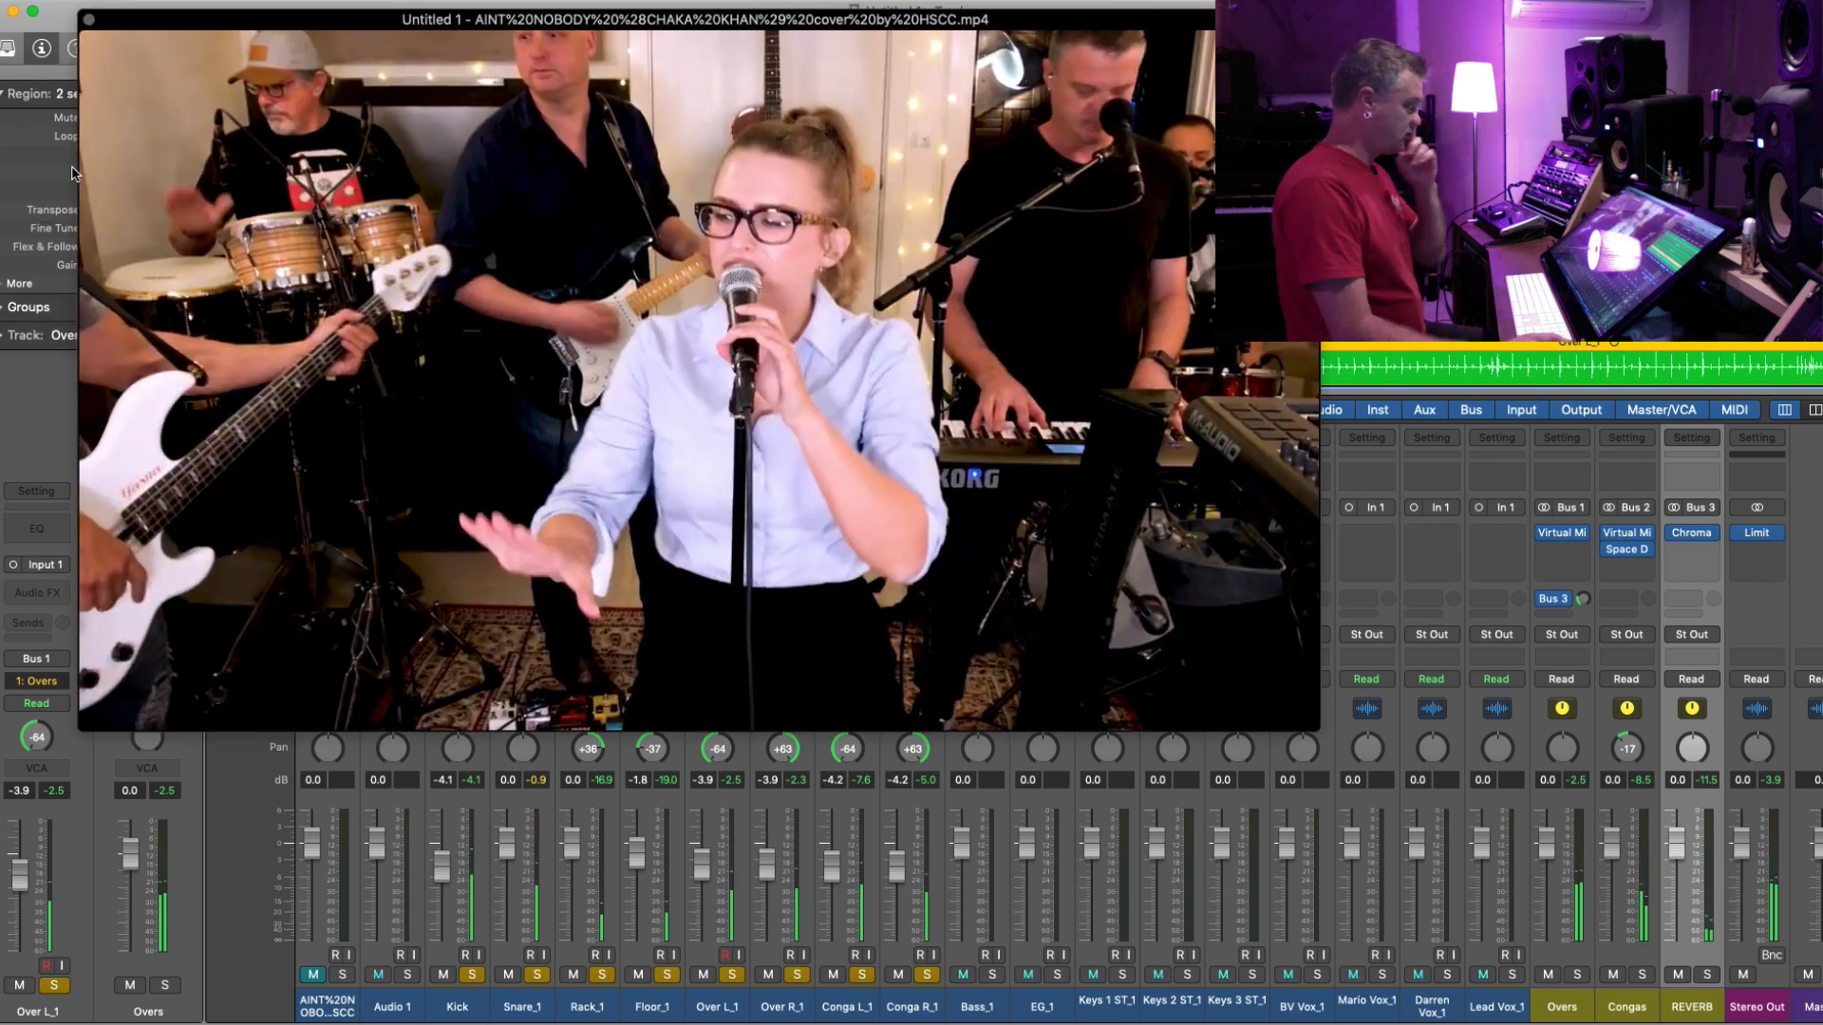
{"action": "left_click_drag", "start_coordinate": [325, 25], "coordinate": [597, 323]}
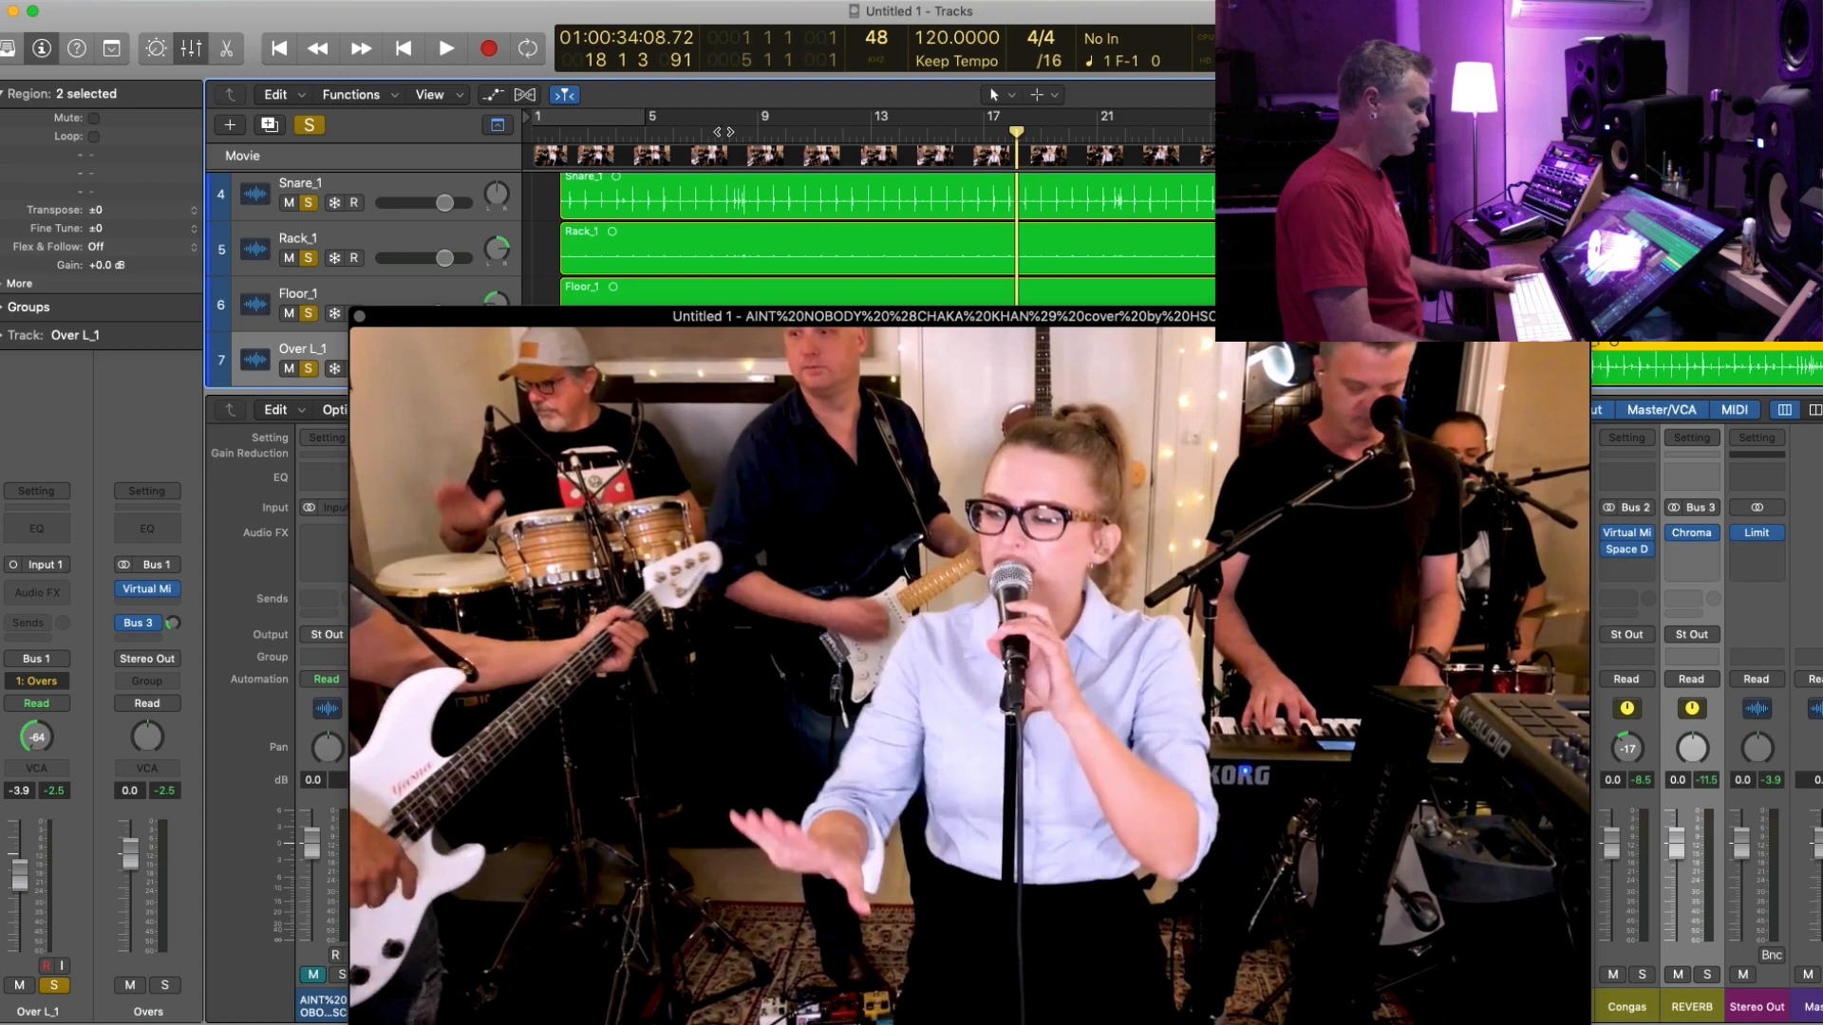
{"action": "left_click", "coordinate": [723, 132]}
{"action": "key", "text": "space"}
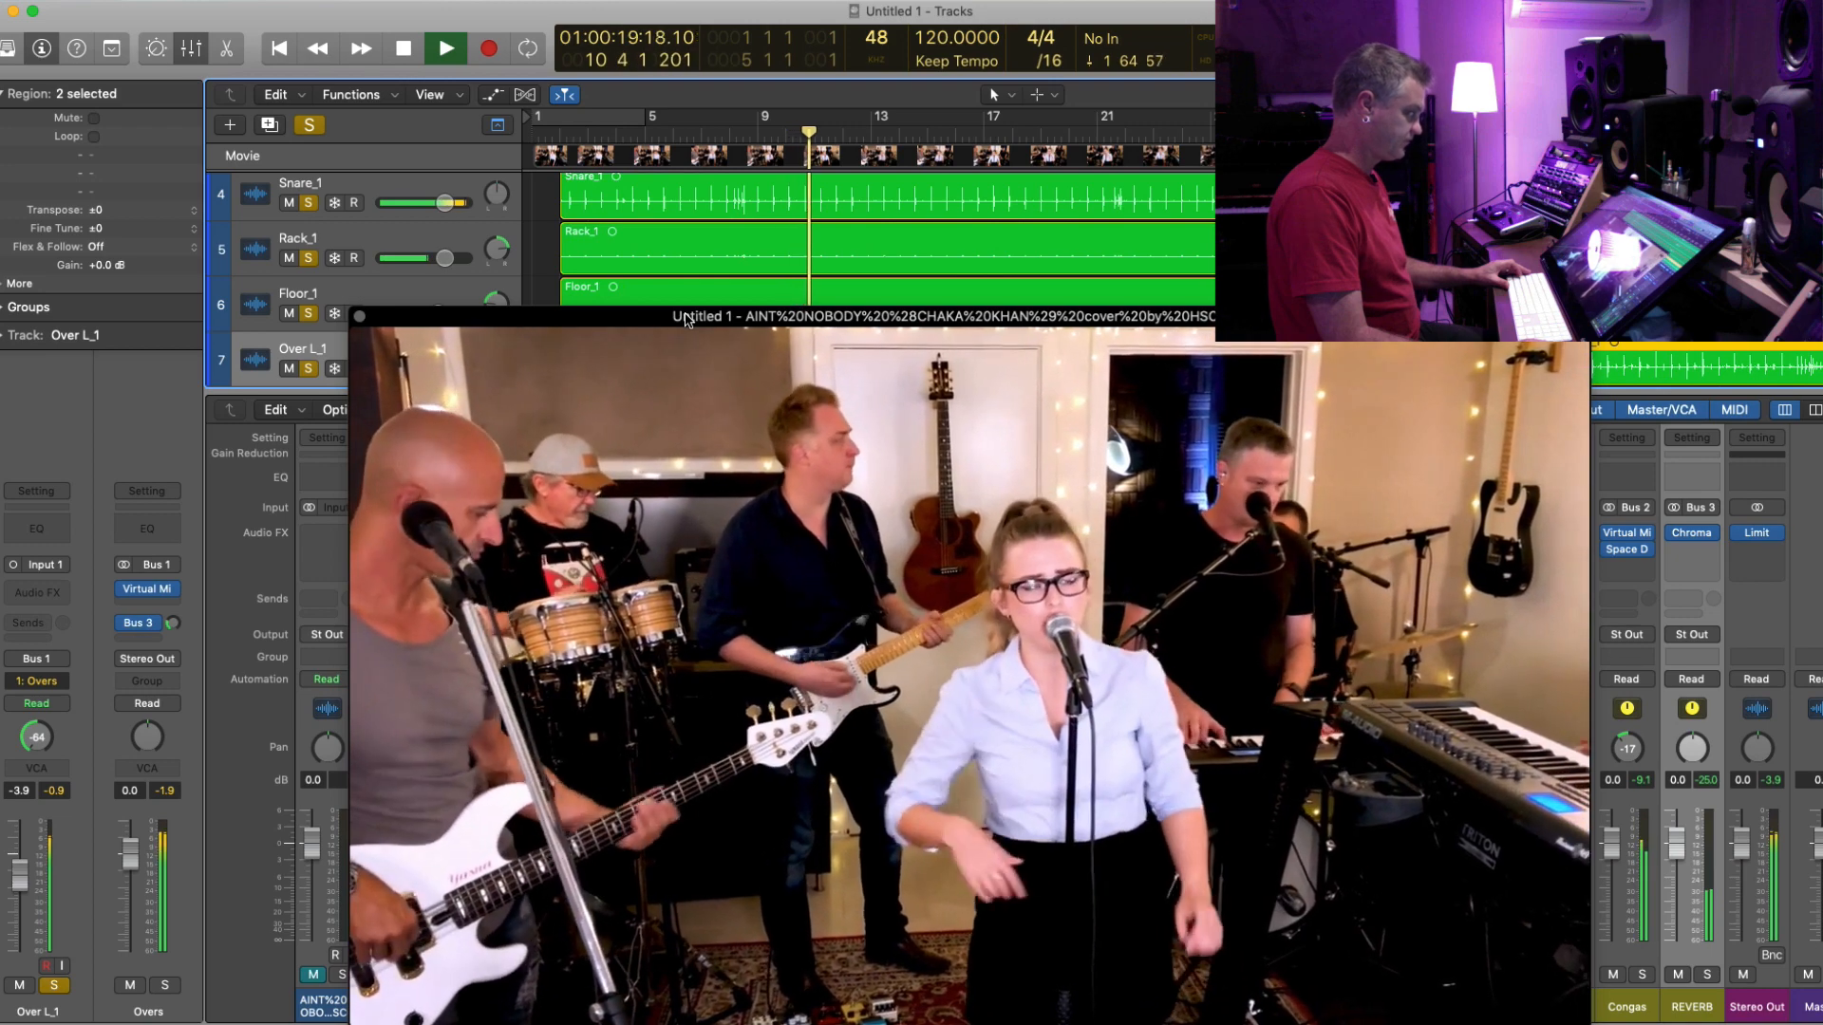
{"action": "left_click", "coordinate": [360, 316]}
{"action": "key", "text": "space"}
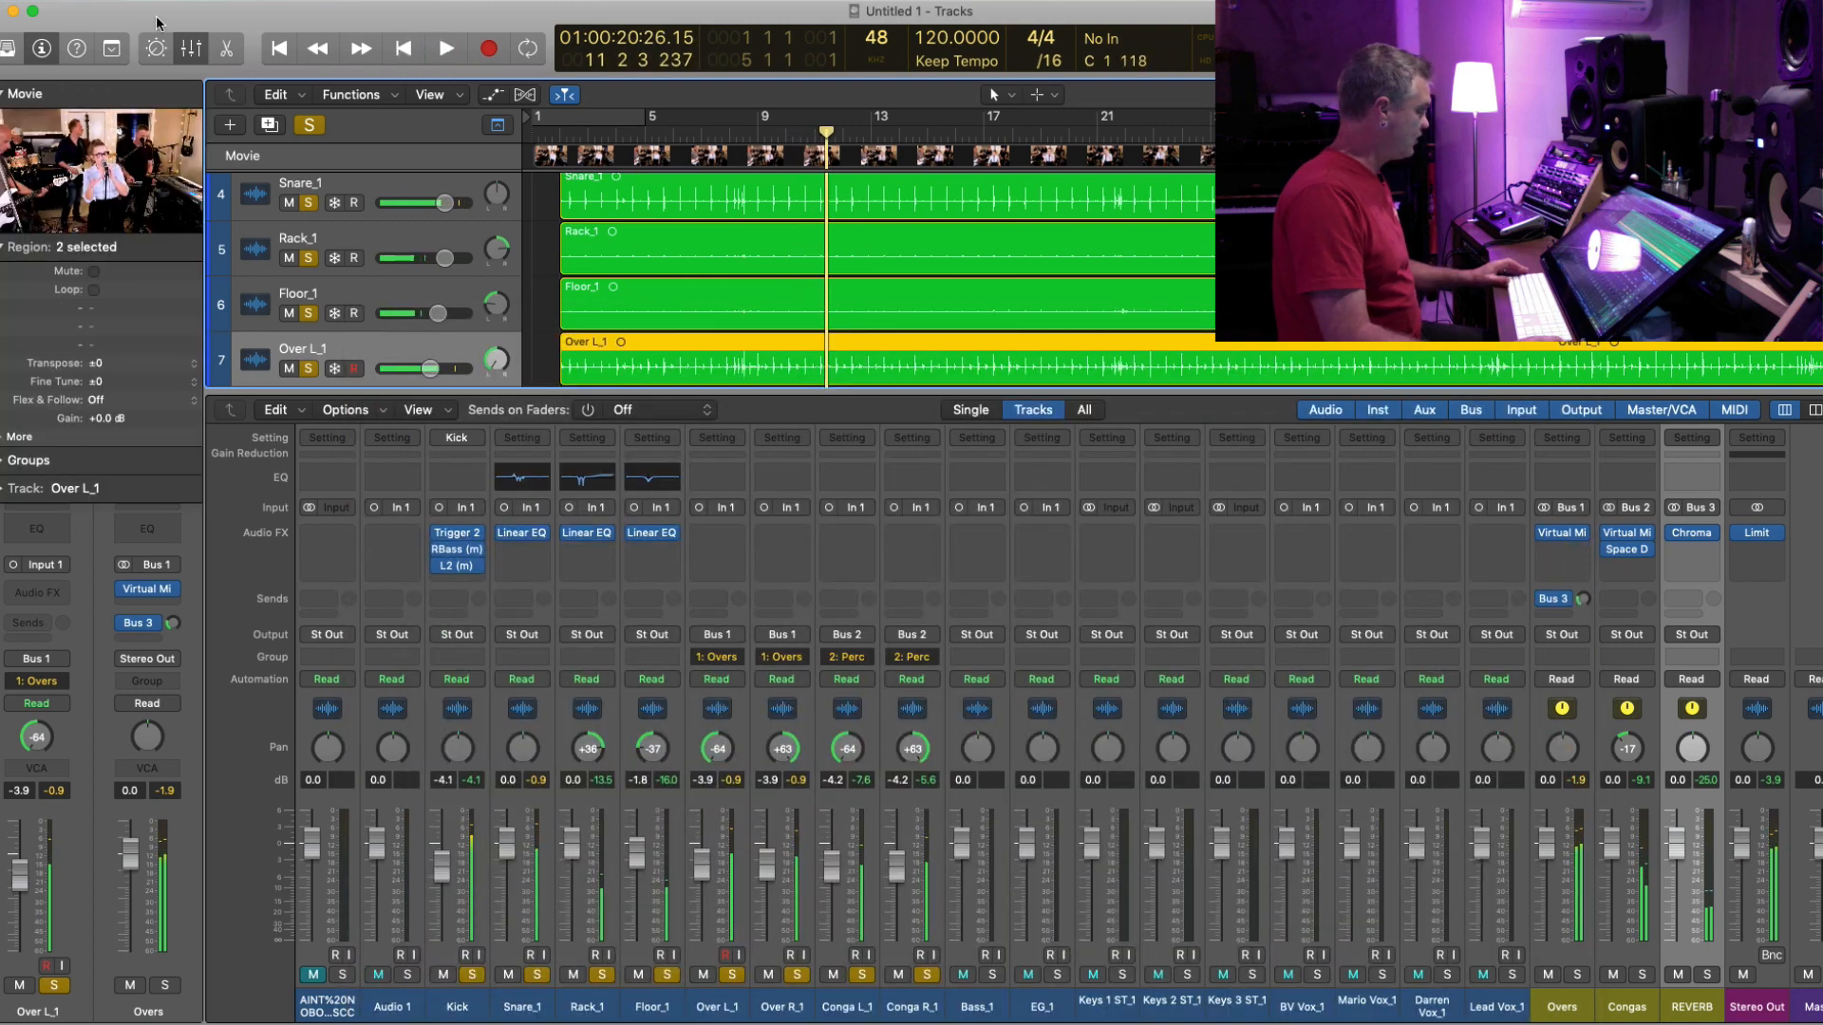
- Hide the mixer and unmute and solo the Bass_1 track
{"action": "left_click", "coordinate": [190, 47]}
{"action": "left_click", "coordinate": [293, 594]}
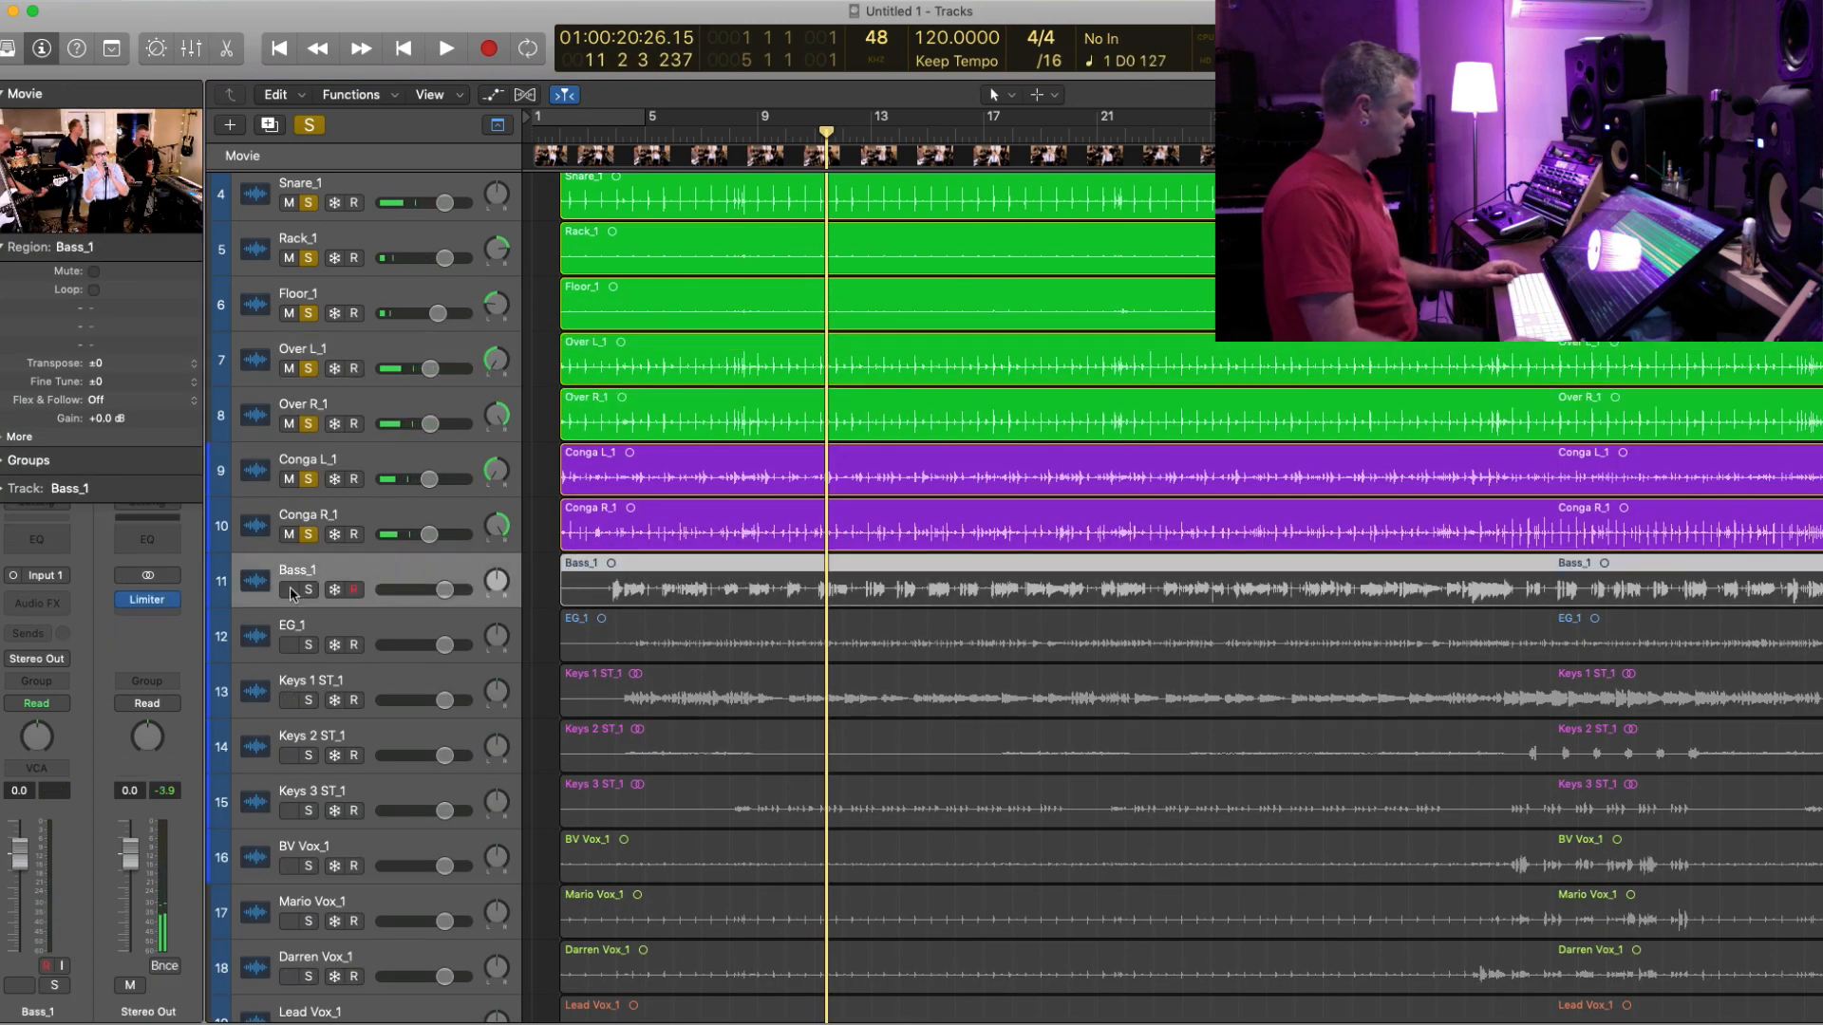
{"action": "left_click", "coordinate": [310, 593]}
- Listen to the Bass_1 region on its own from around bar 3 while watching the bass player in the enlarged movie
{"action": "key", "text": "Return"}
{"action": "key", "text": "space"}
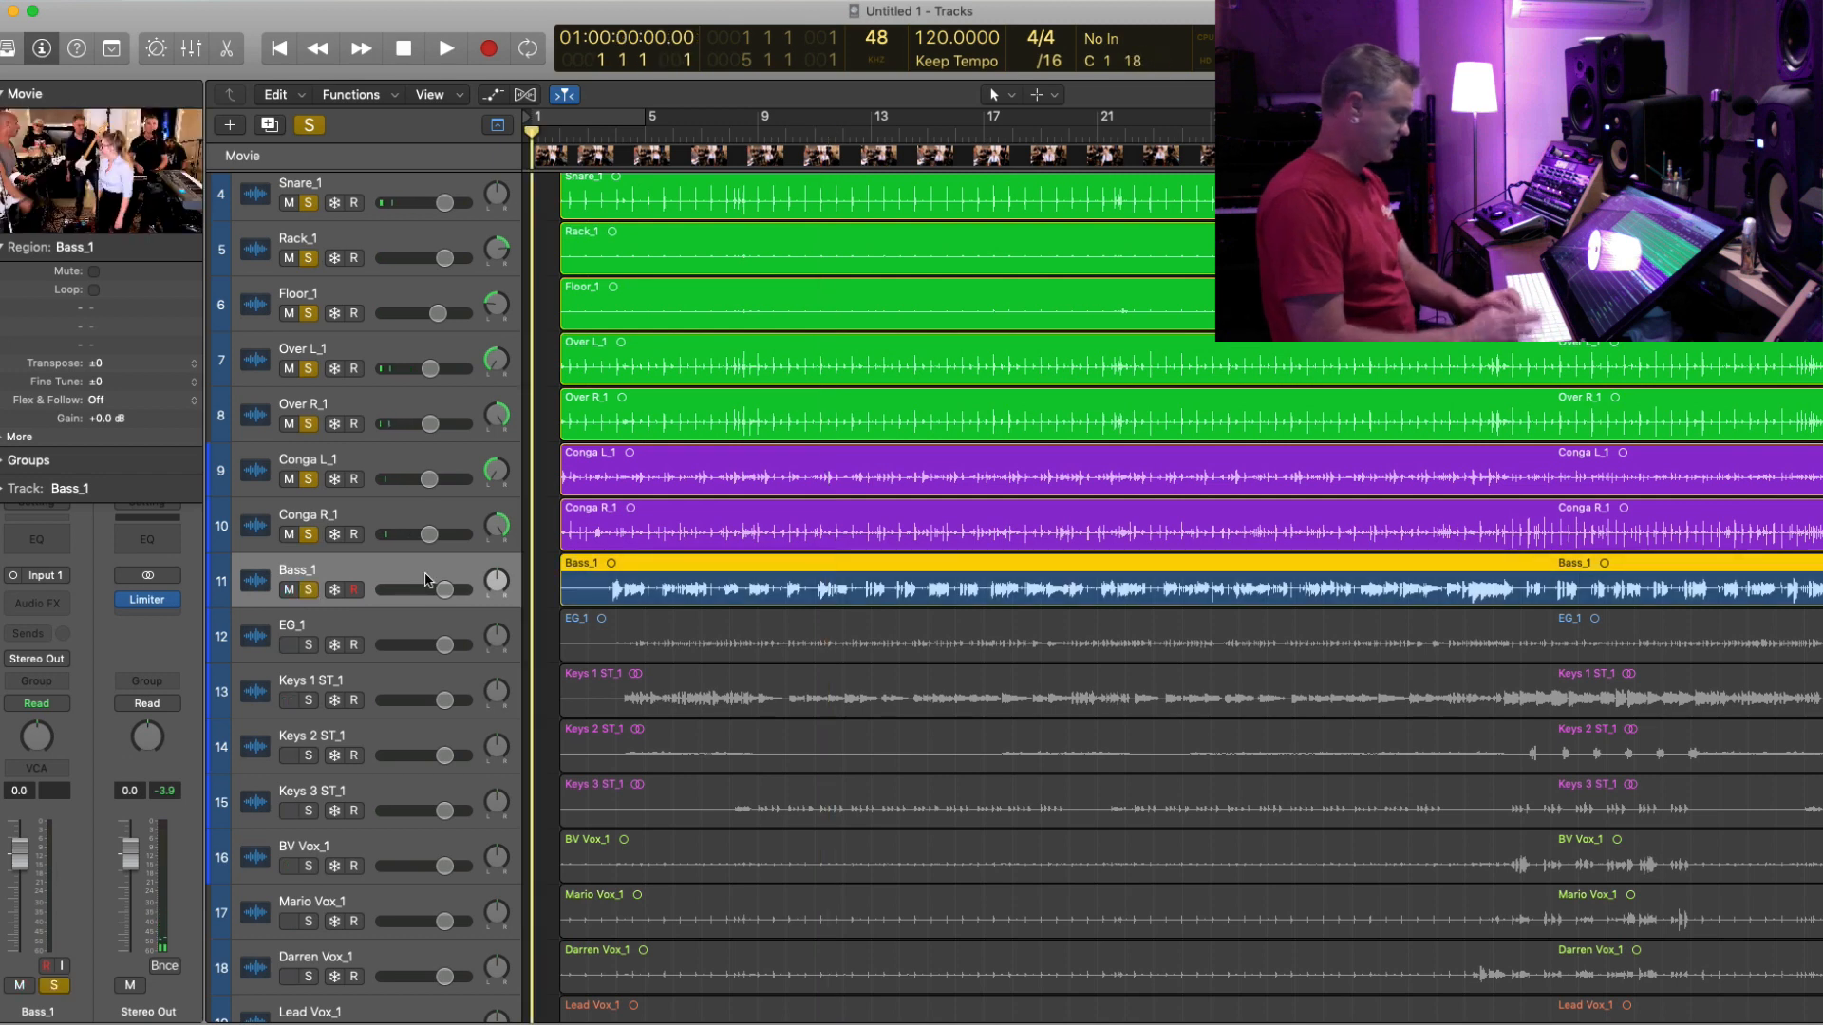
{"action": "left_click", "coordinate": [622, 582]}
{"action": "double_click", "coordinate": [601, 133]}
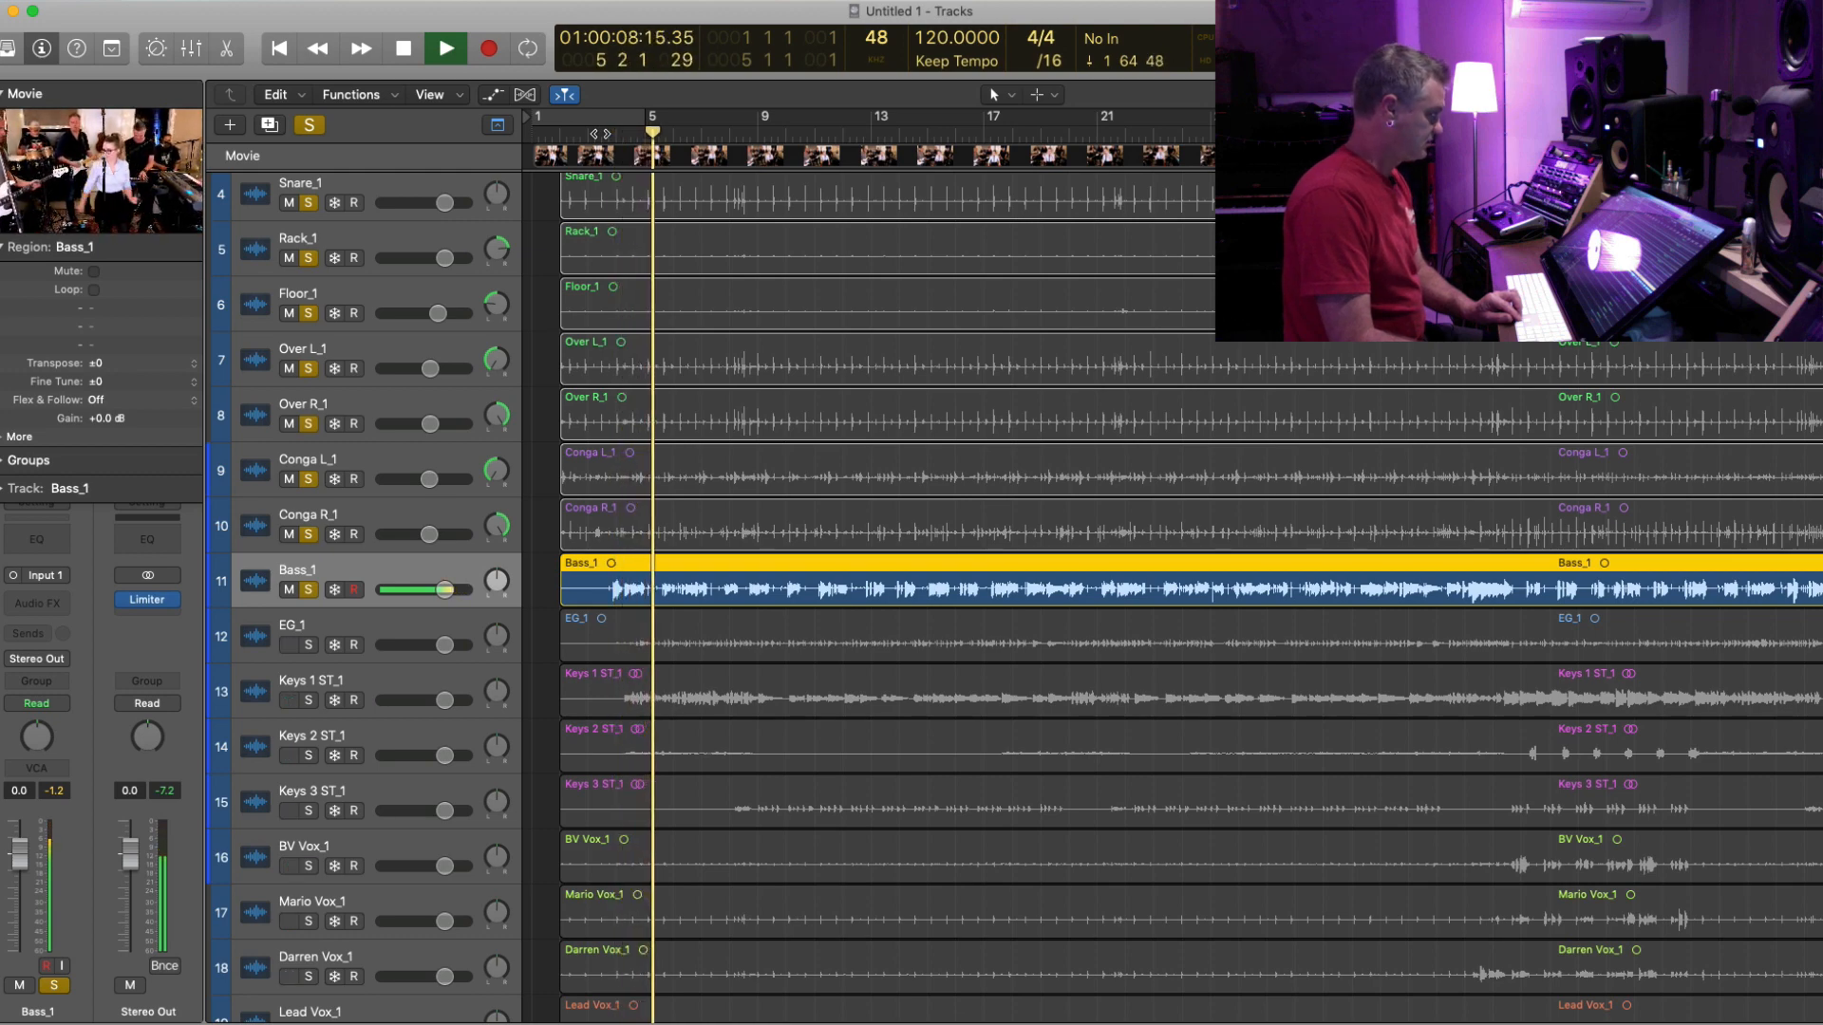
{"action": "left_click", "coordinate": [38, 174]}
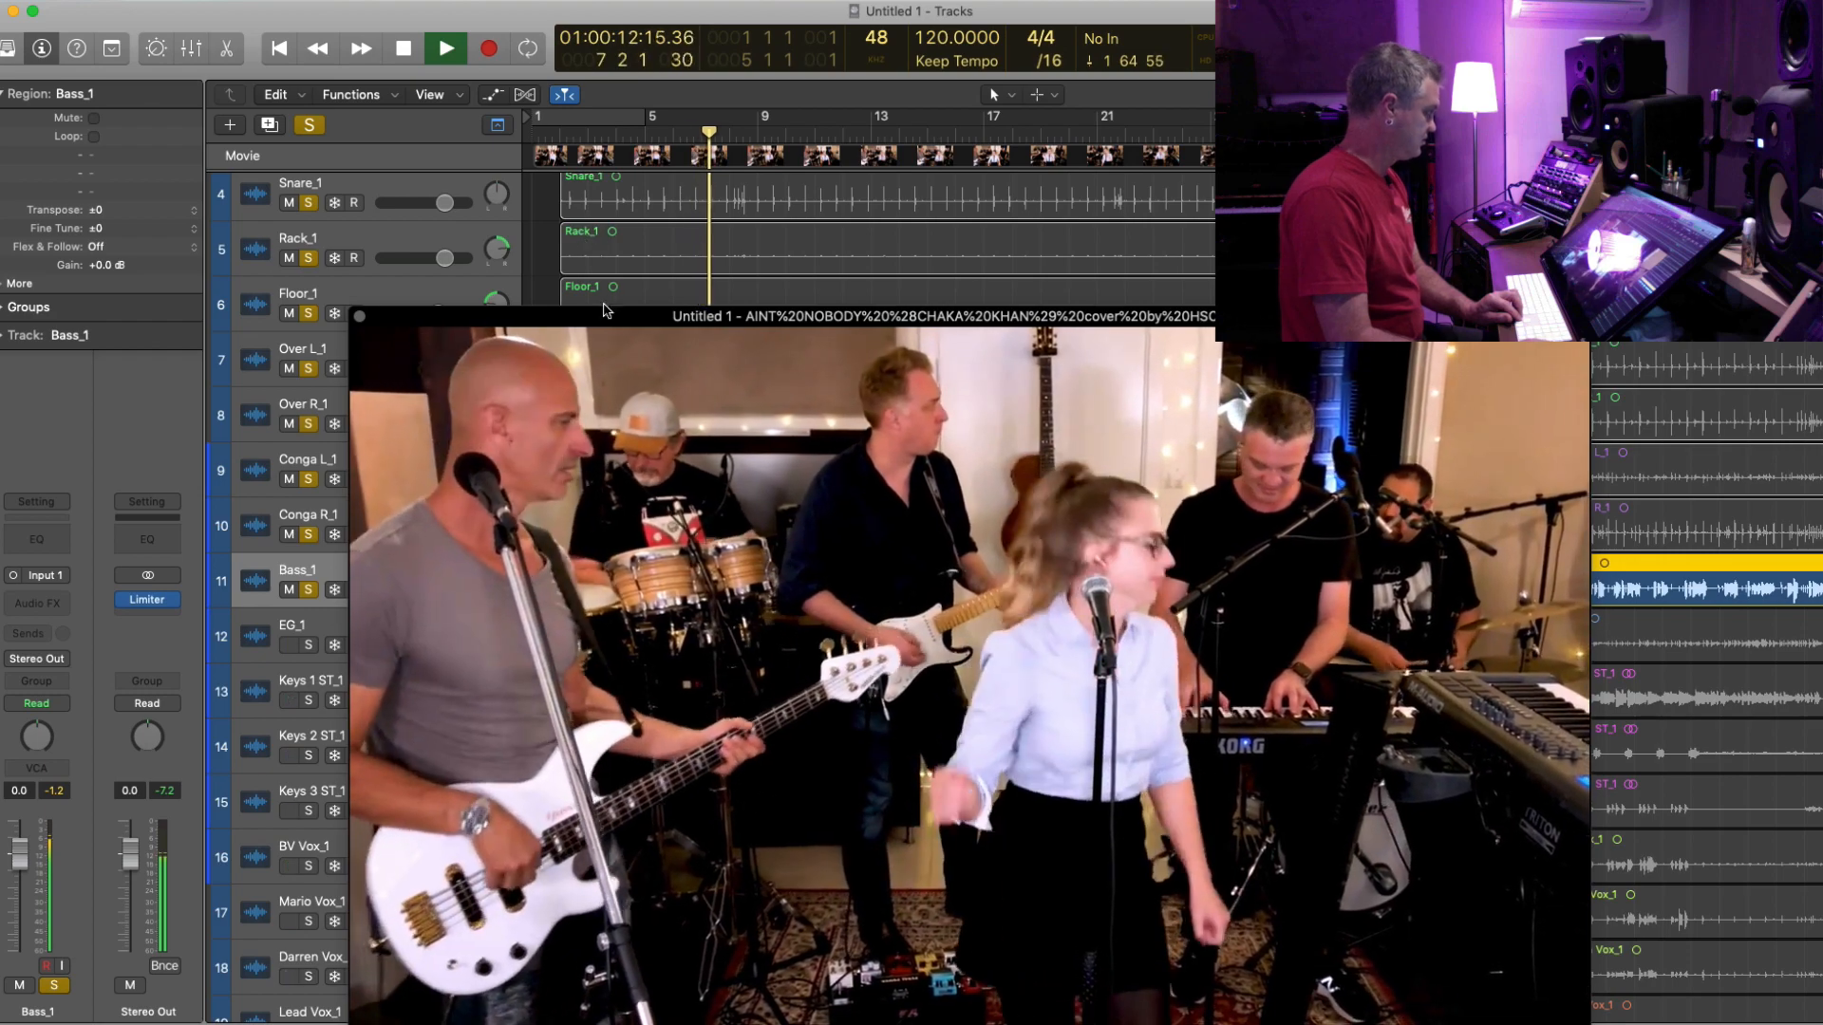
{"action": "left_click_drag", "start_coordinate": [604, 308], "coordinate": [466, 41]}
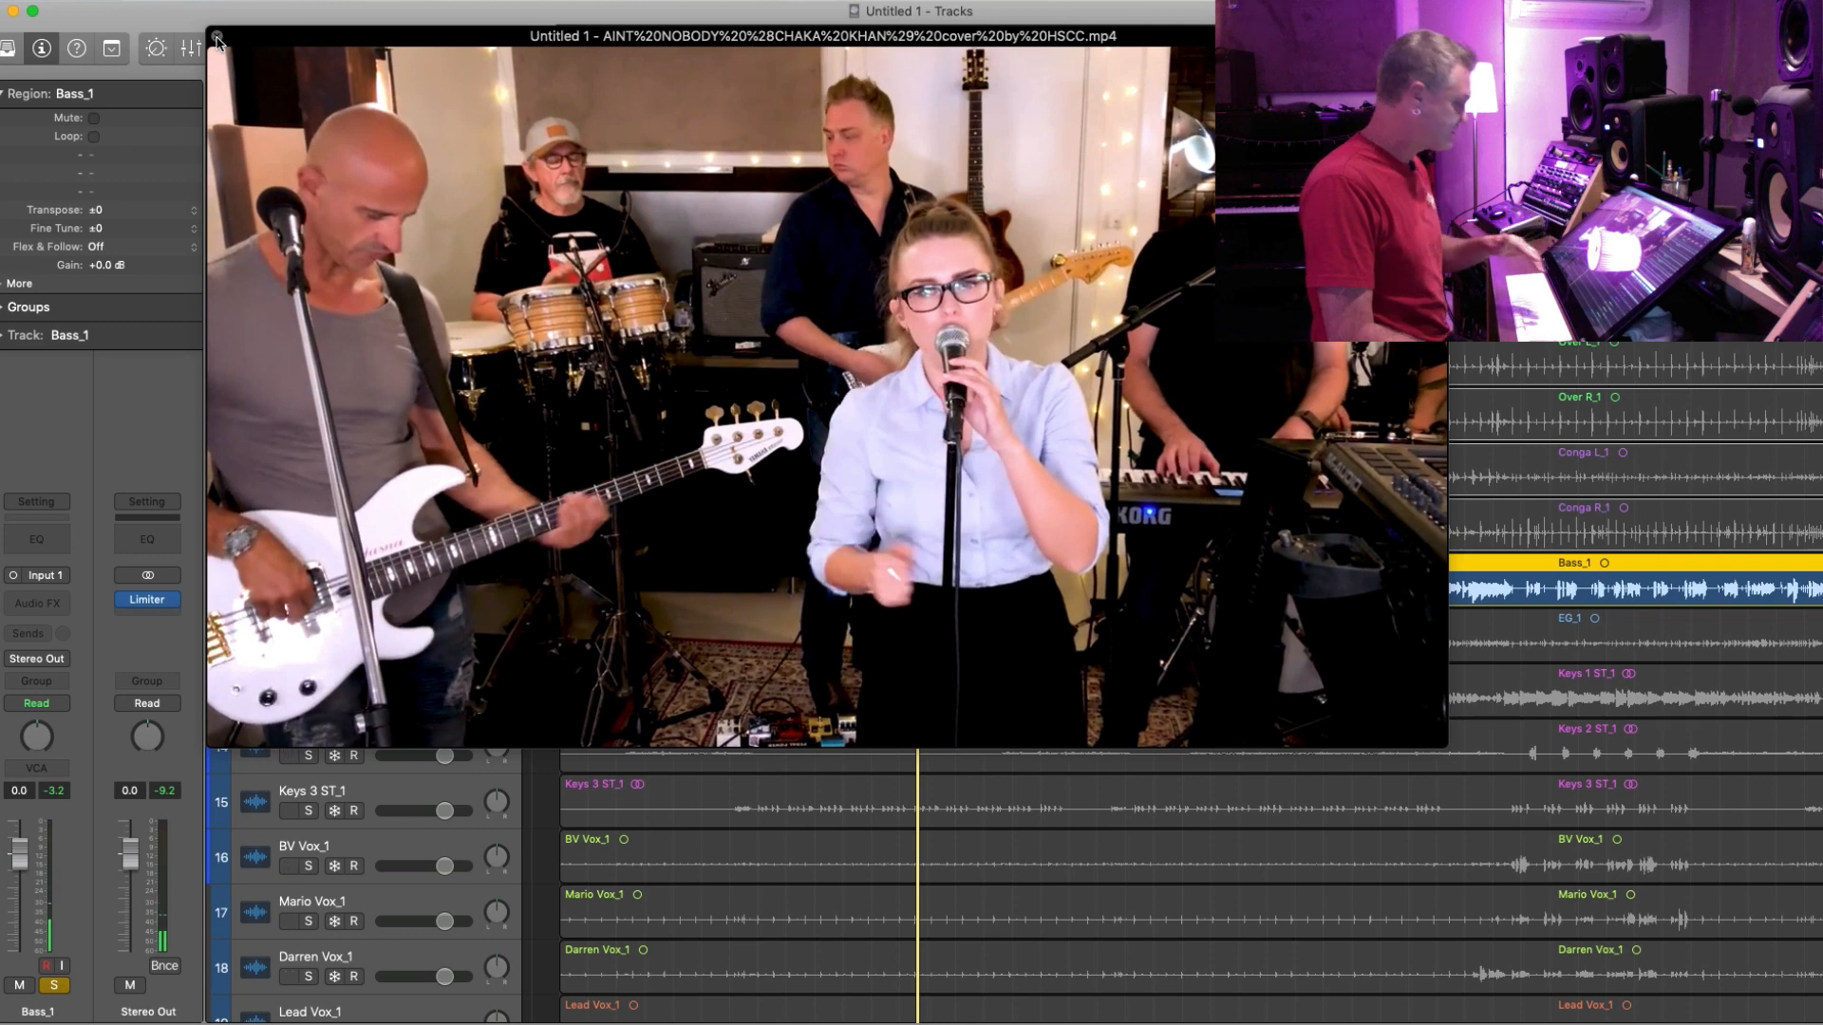
{"action": "left_click", "coordinate": [216, 38]}
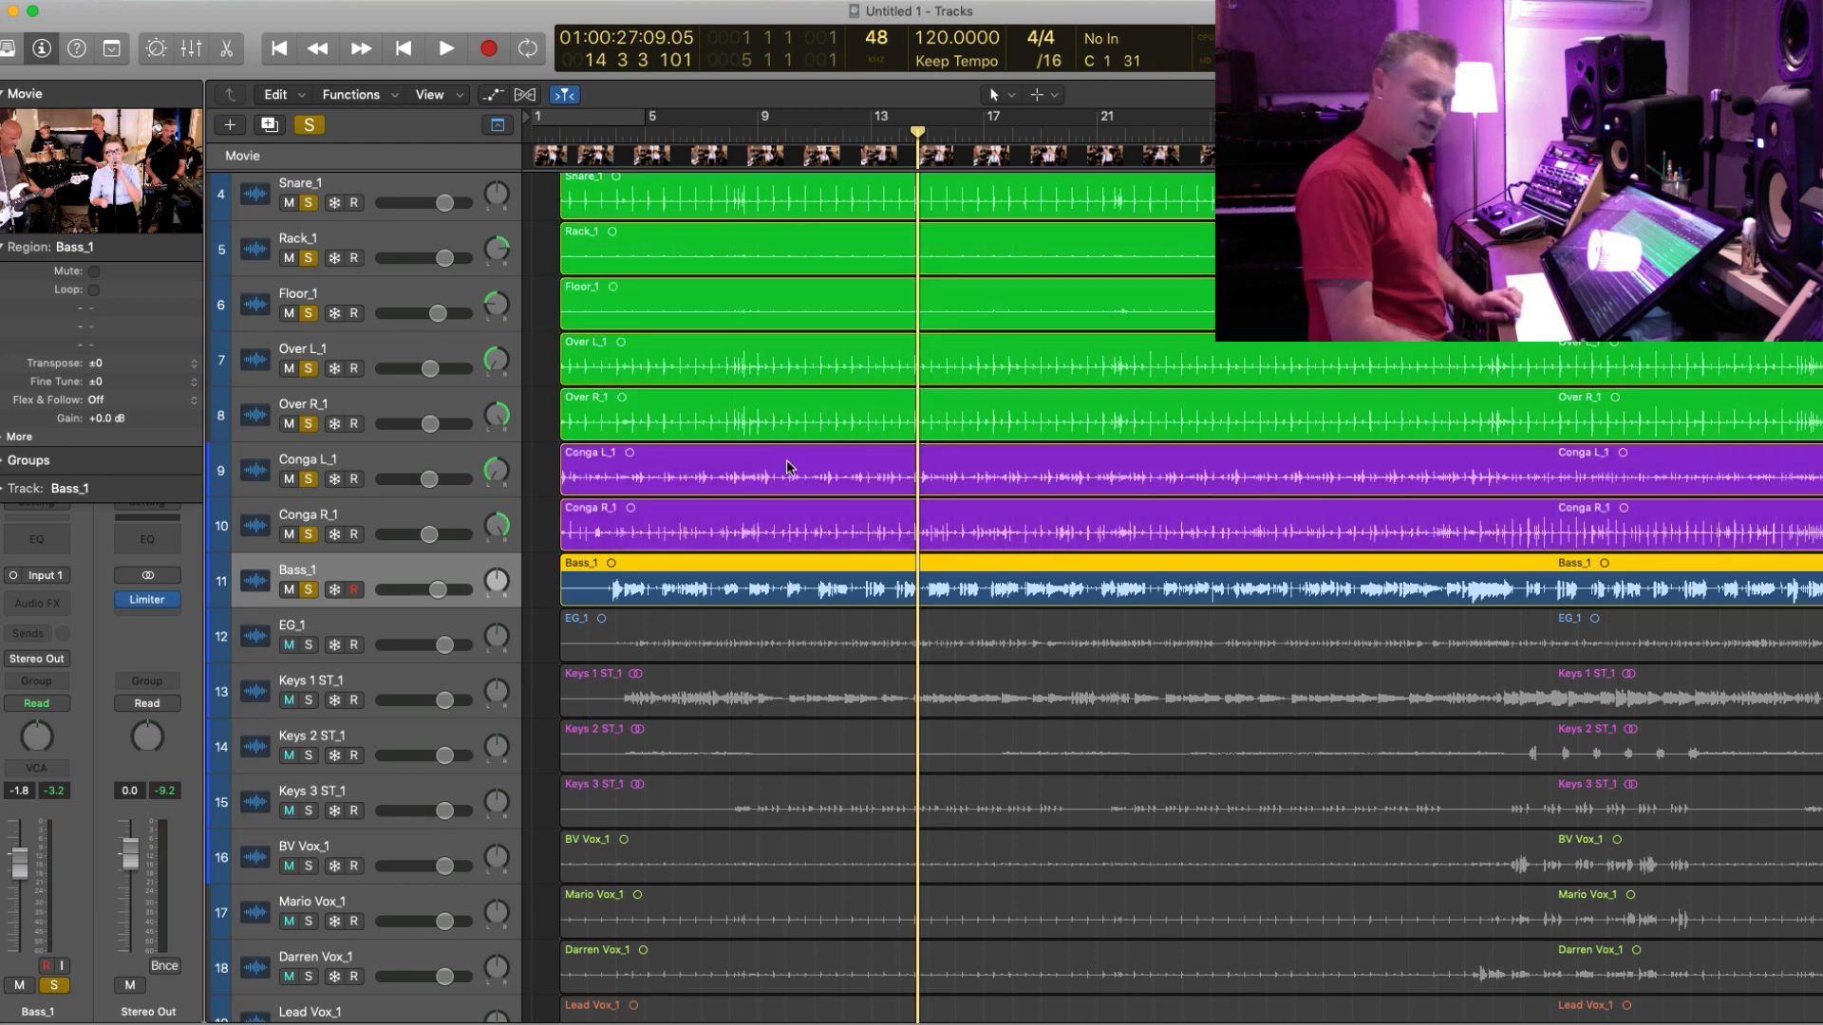
- Play the bass with the drums and congas and set the Bass_1 fader to -2.2 dB
{"action": "key", "text": "space"}
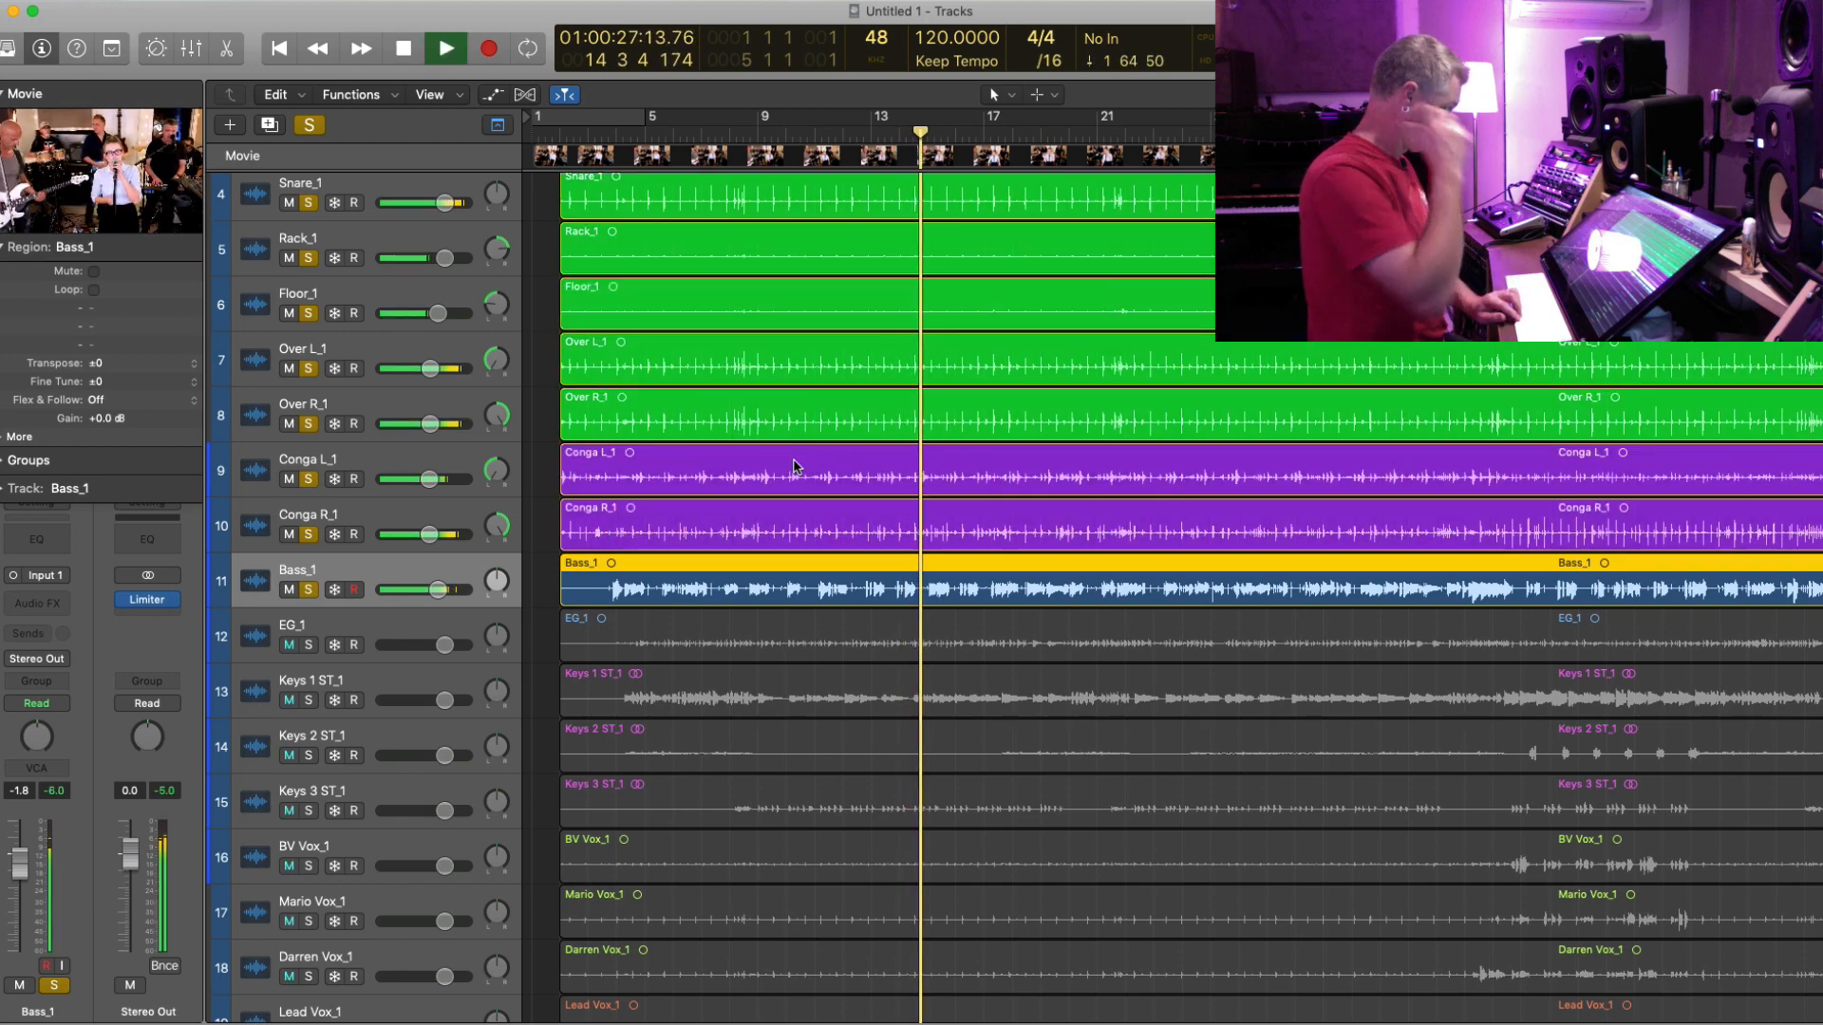
{"action": "key", "text": "z"}
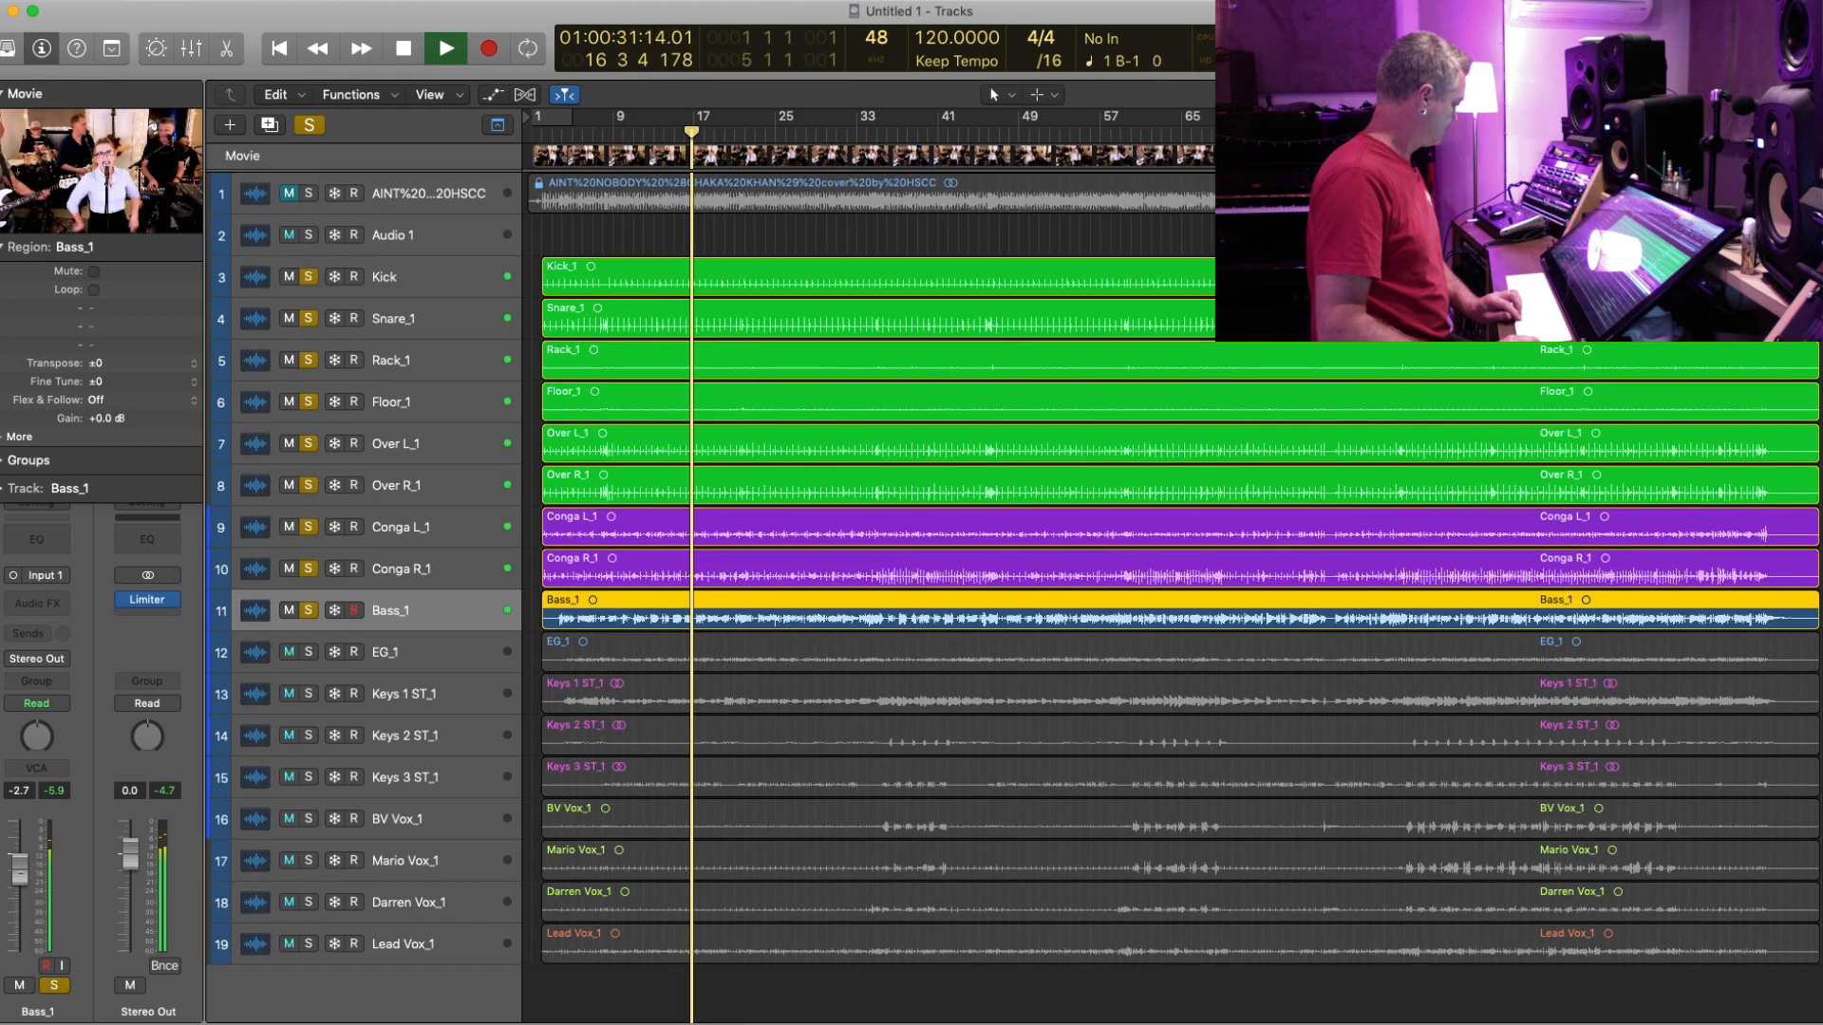
{"action": "left_click_drag", "start_coordinate": [23, 869], "coordinate": [24, 866]}
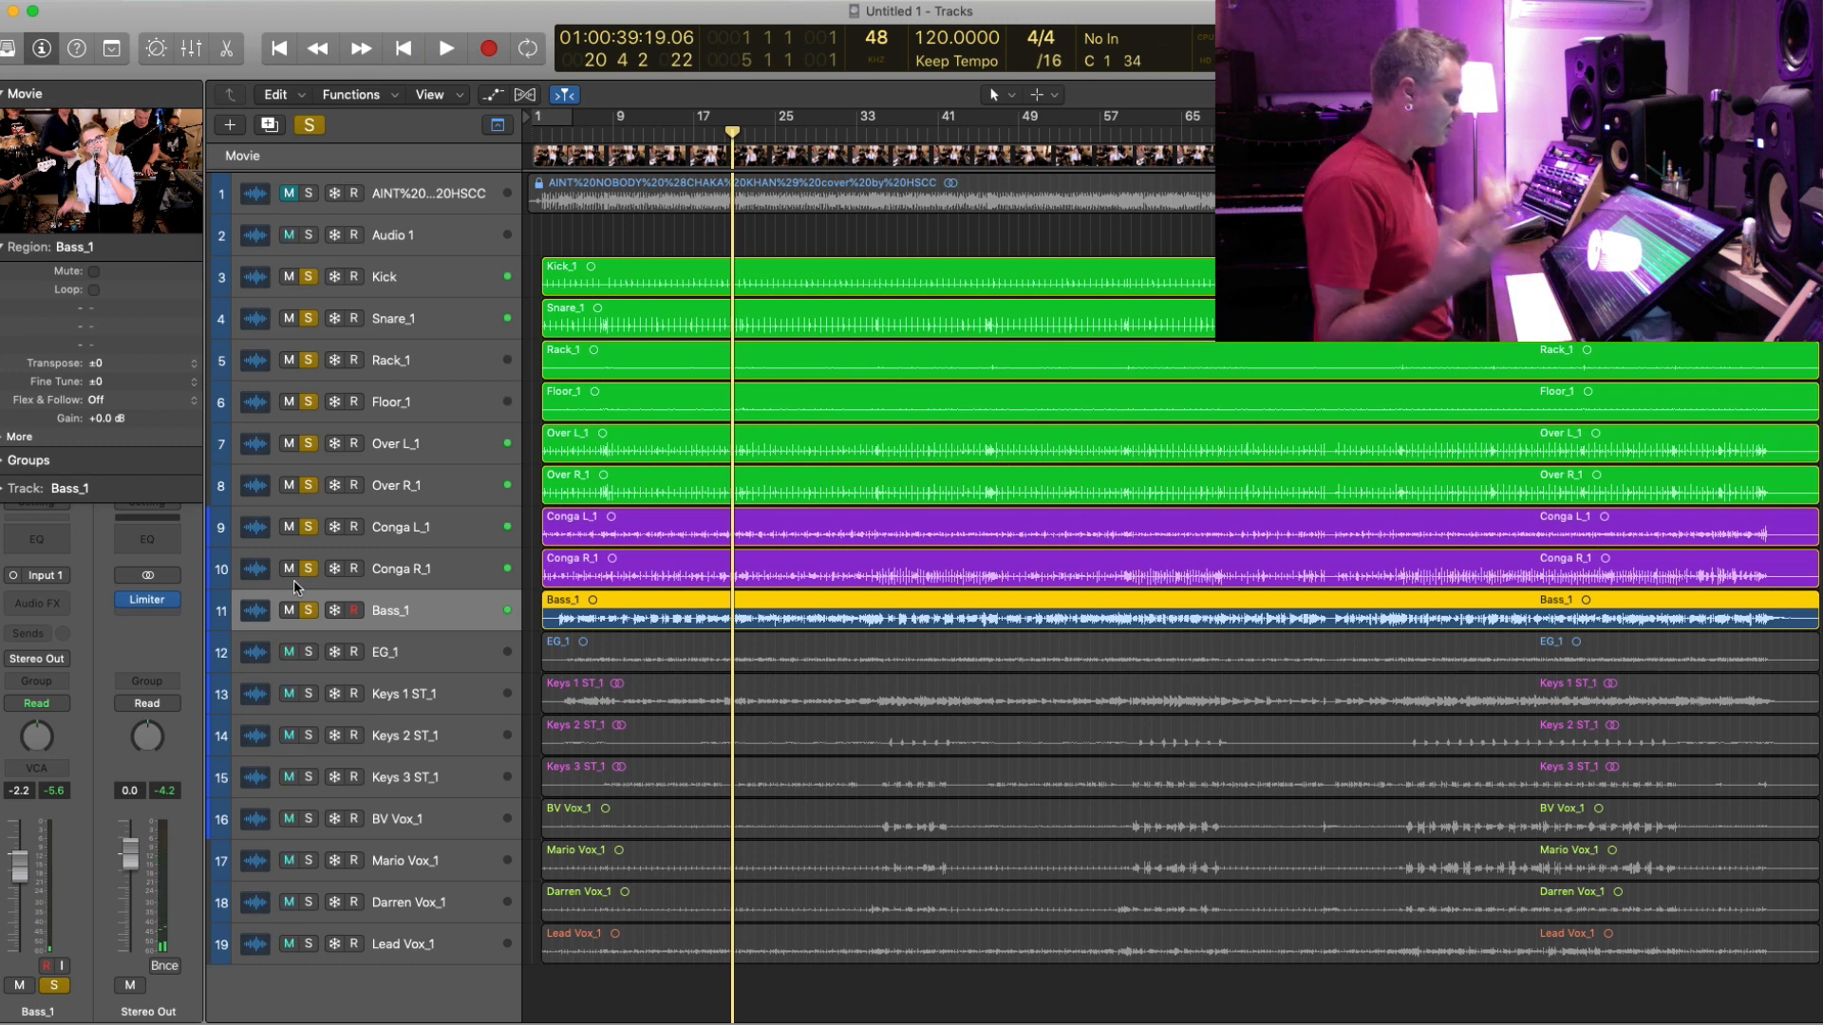
- Solo the EG_1 track along with the other soloed tracks and pan it to -36 during playback with enlarged tracks
{"action": "left_click", "coordinate": [634, 253]}
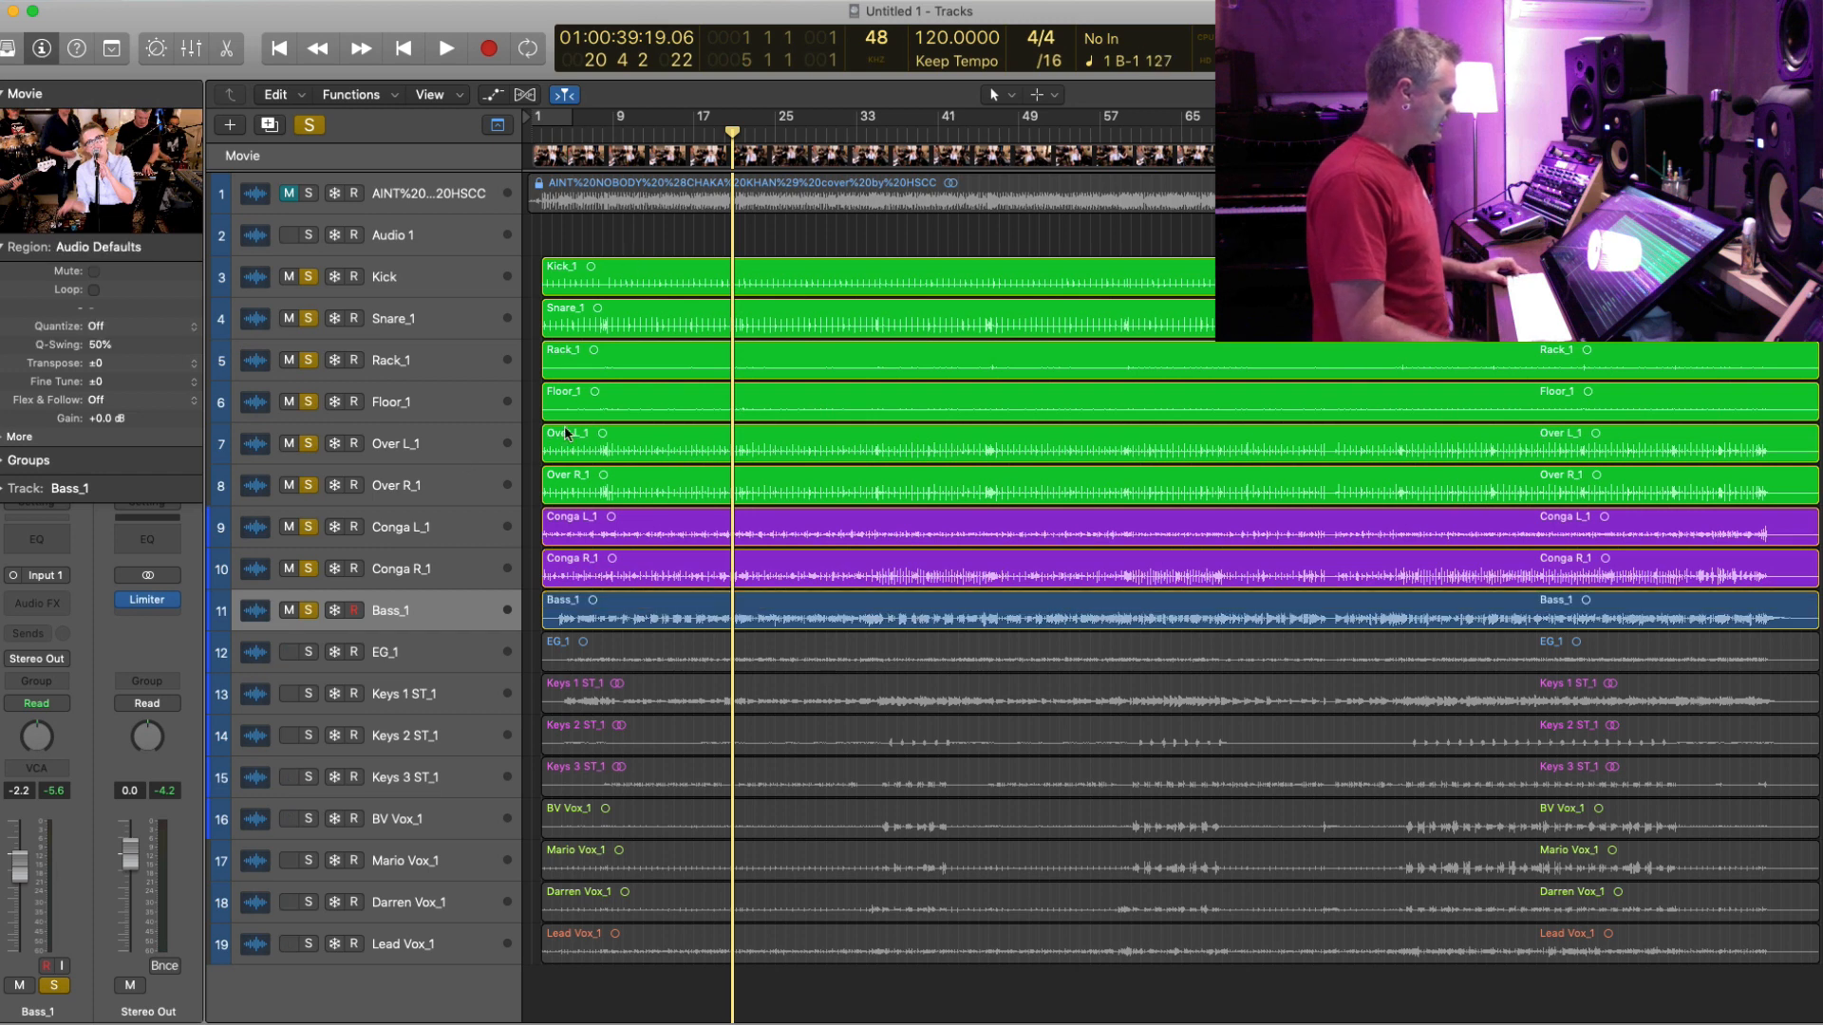
{"action": "left_click", "coordinate": [402, 655]}
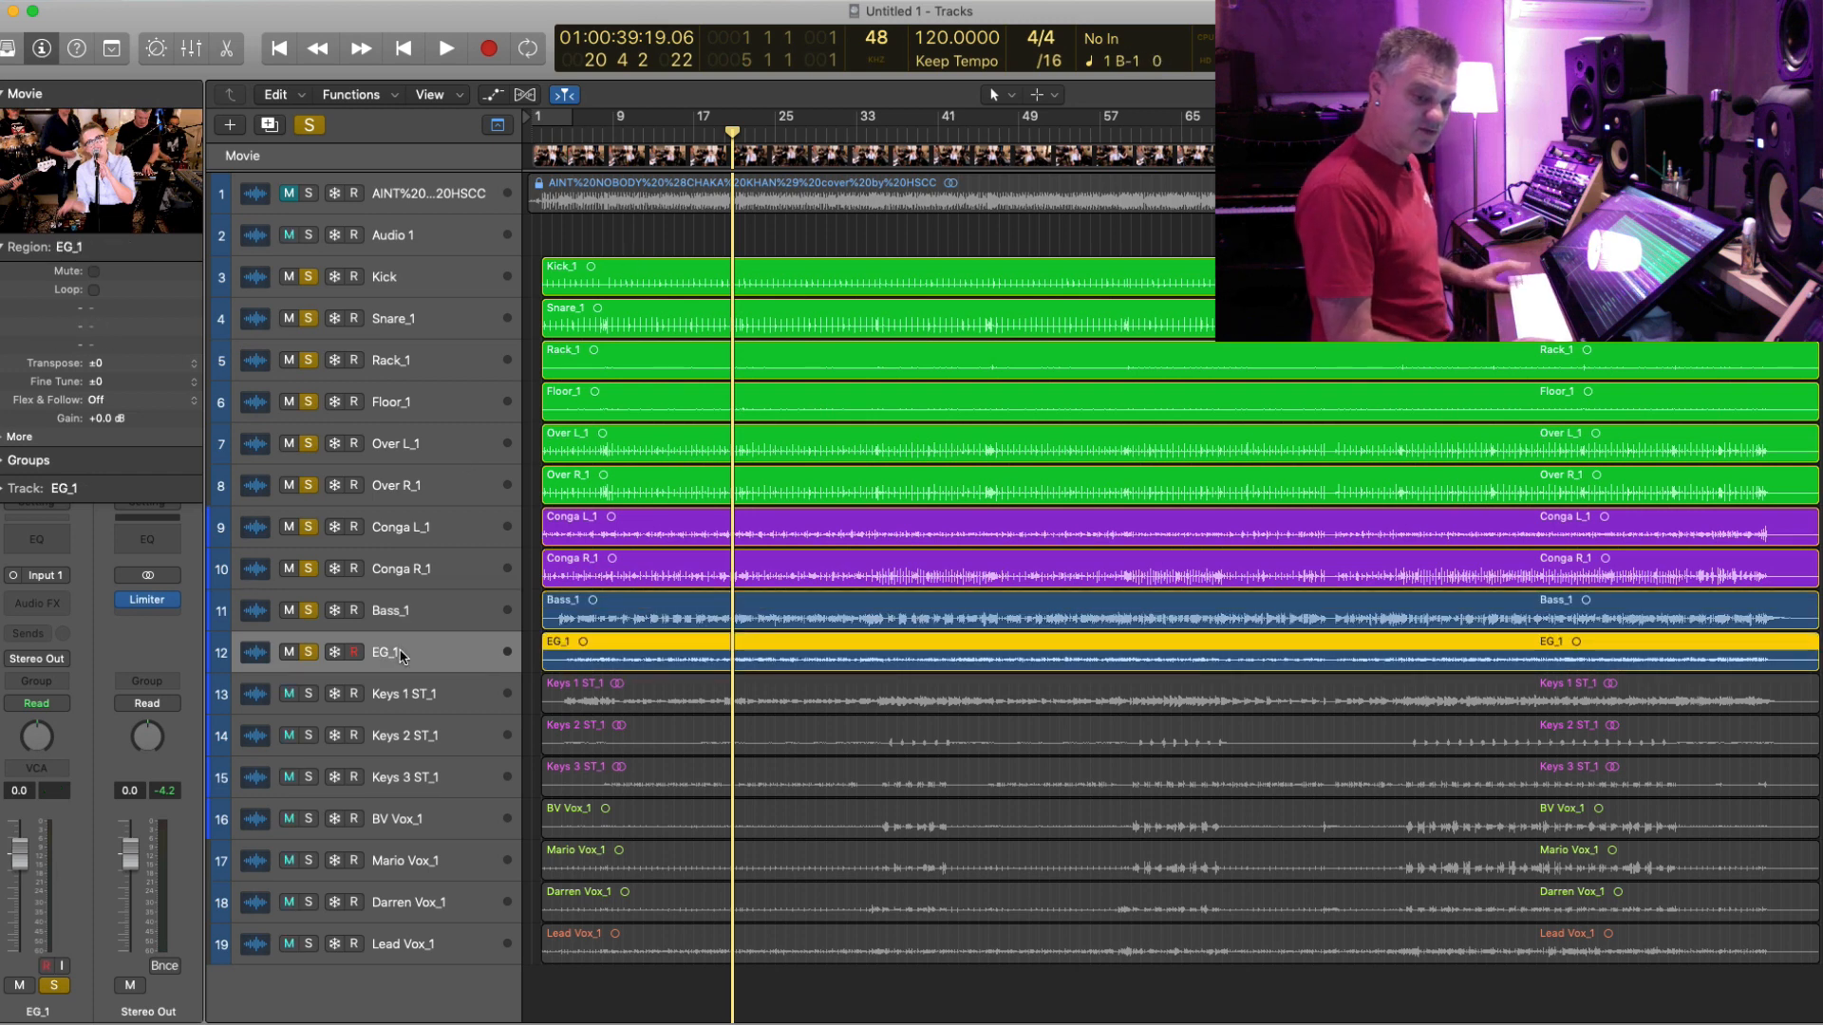
{"action": "key", "text": "space"}
{"action": "key", "text": "super+Down"}
{"action": "key", "text": "super+Down"}
{"action": "key", "text": "super+Down"}
{"action": "key", "text": "super+Down"}
{"action": "key", "text": "super+Down"}
{"action": "key", "text": "super+Down"}
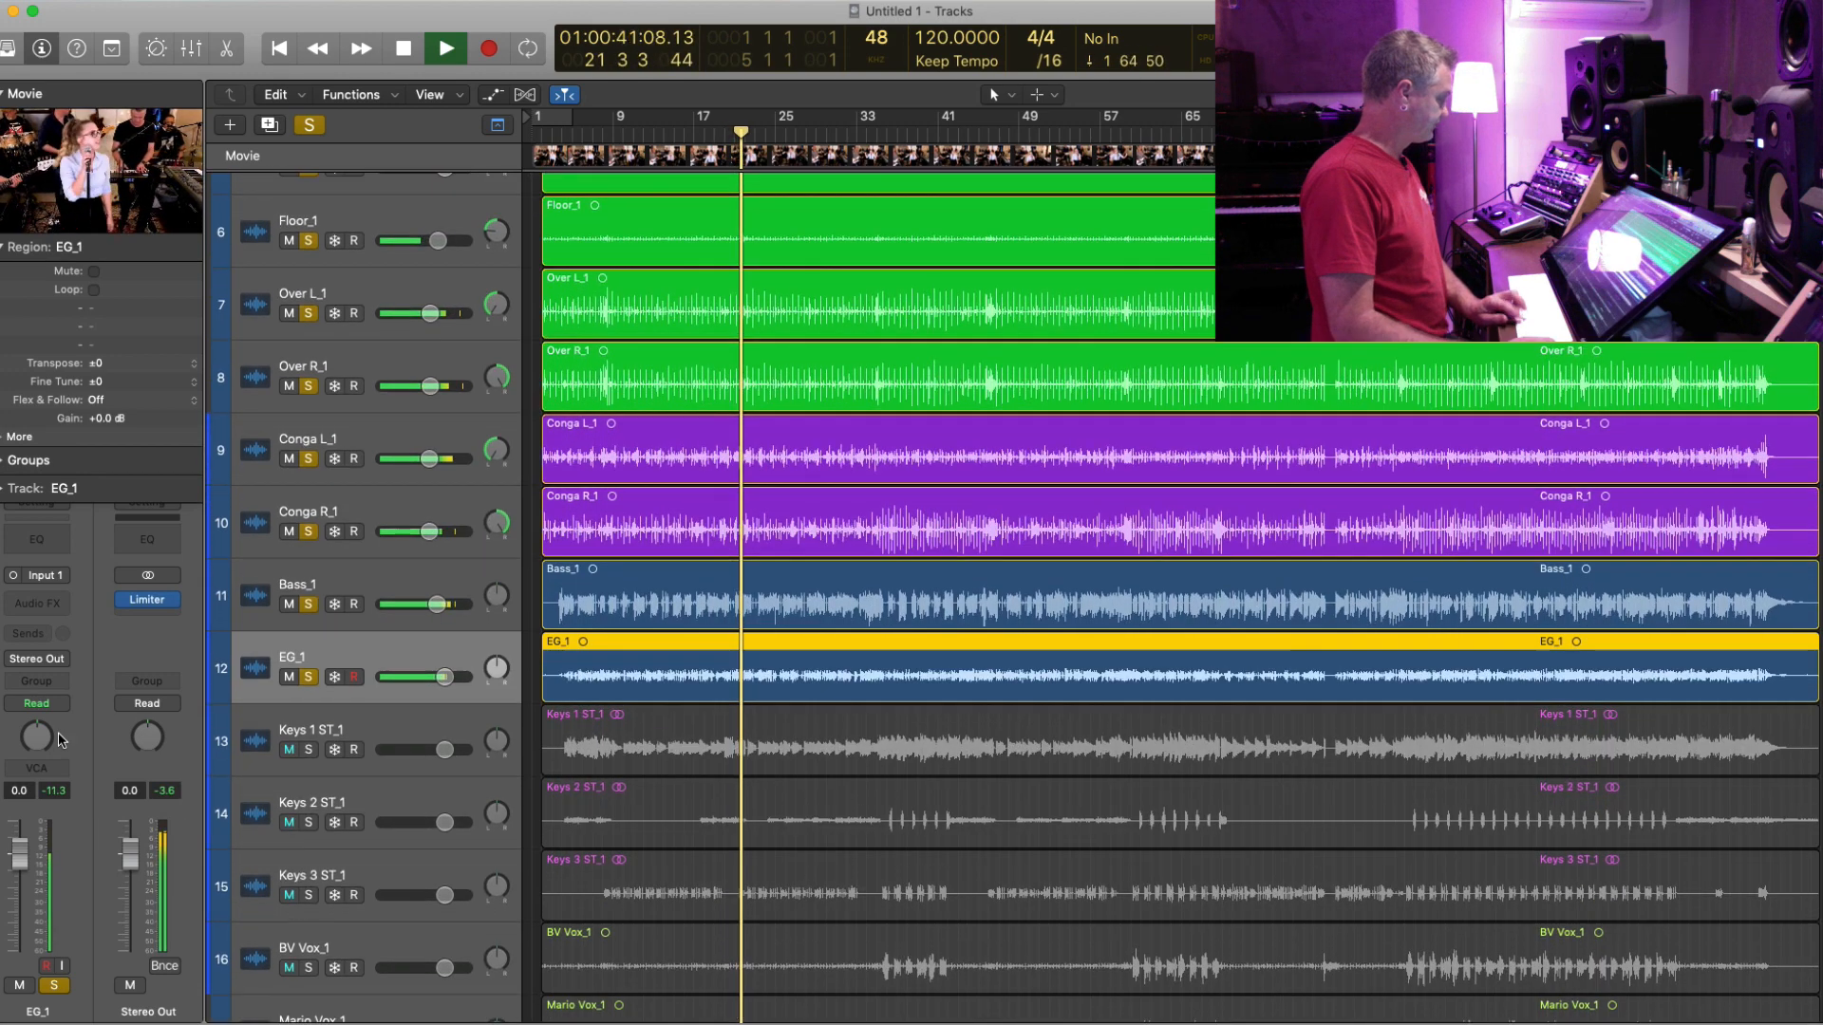
{"action": "left_click_drag", "start_coordinate": [43, 737], "coordinate": [43, 755]}
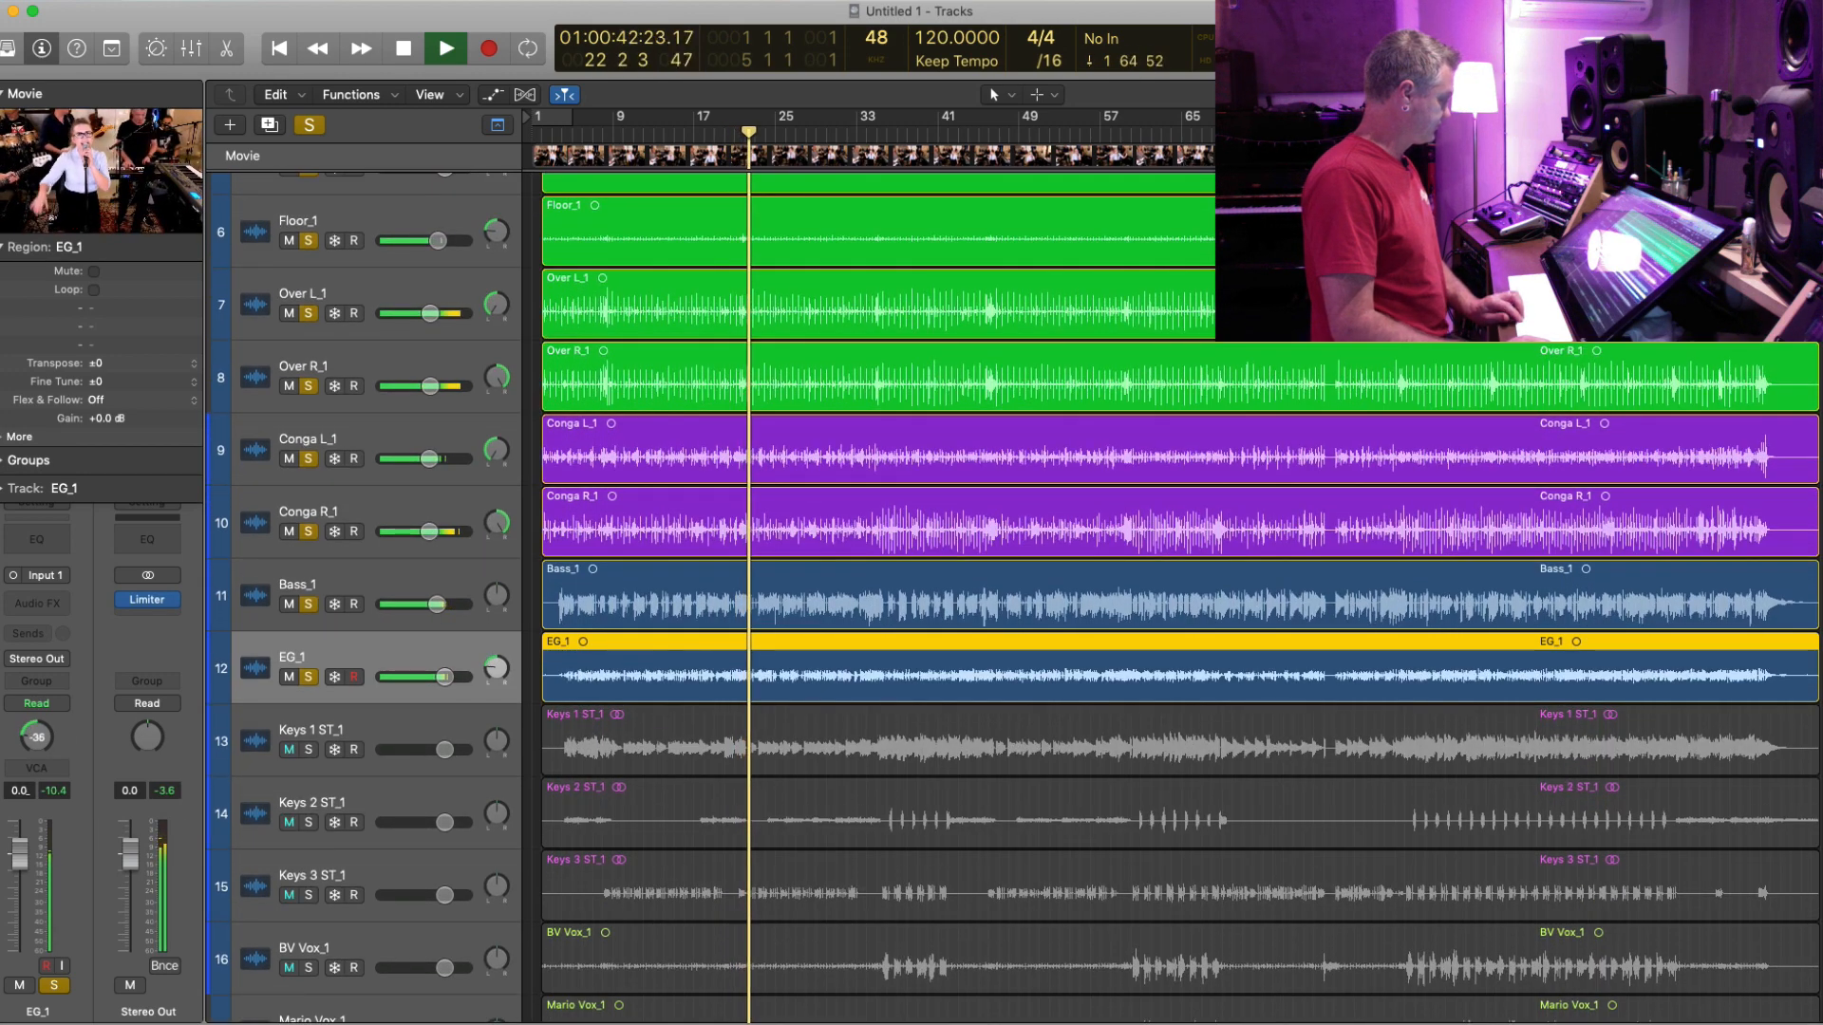
{"action": "key", "text": "space"}
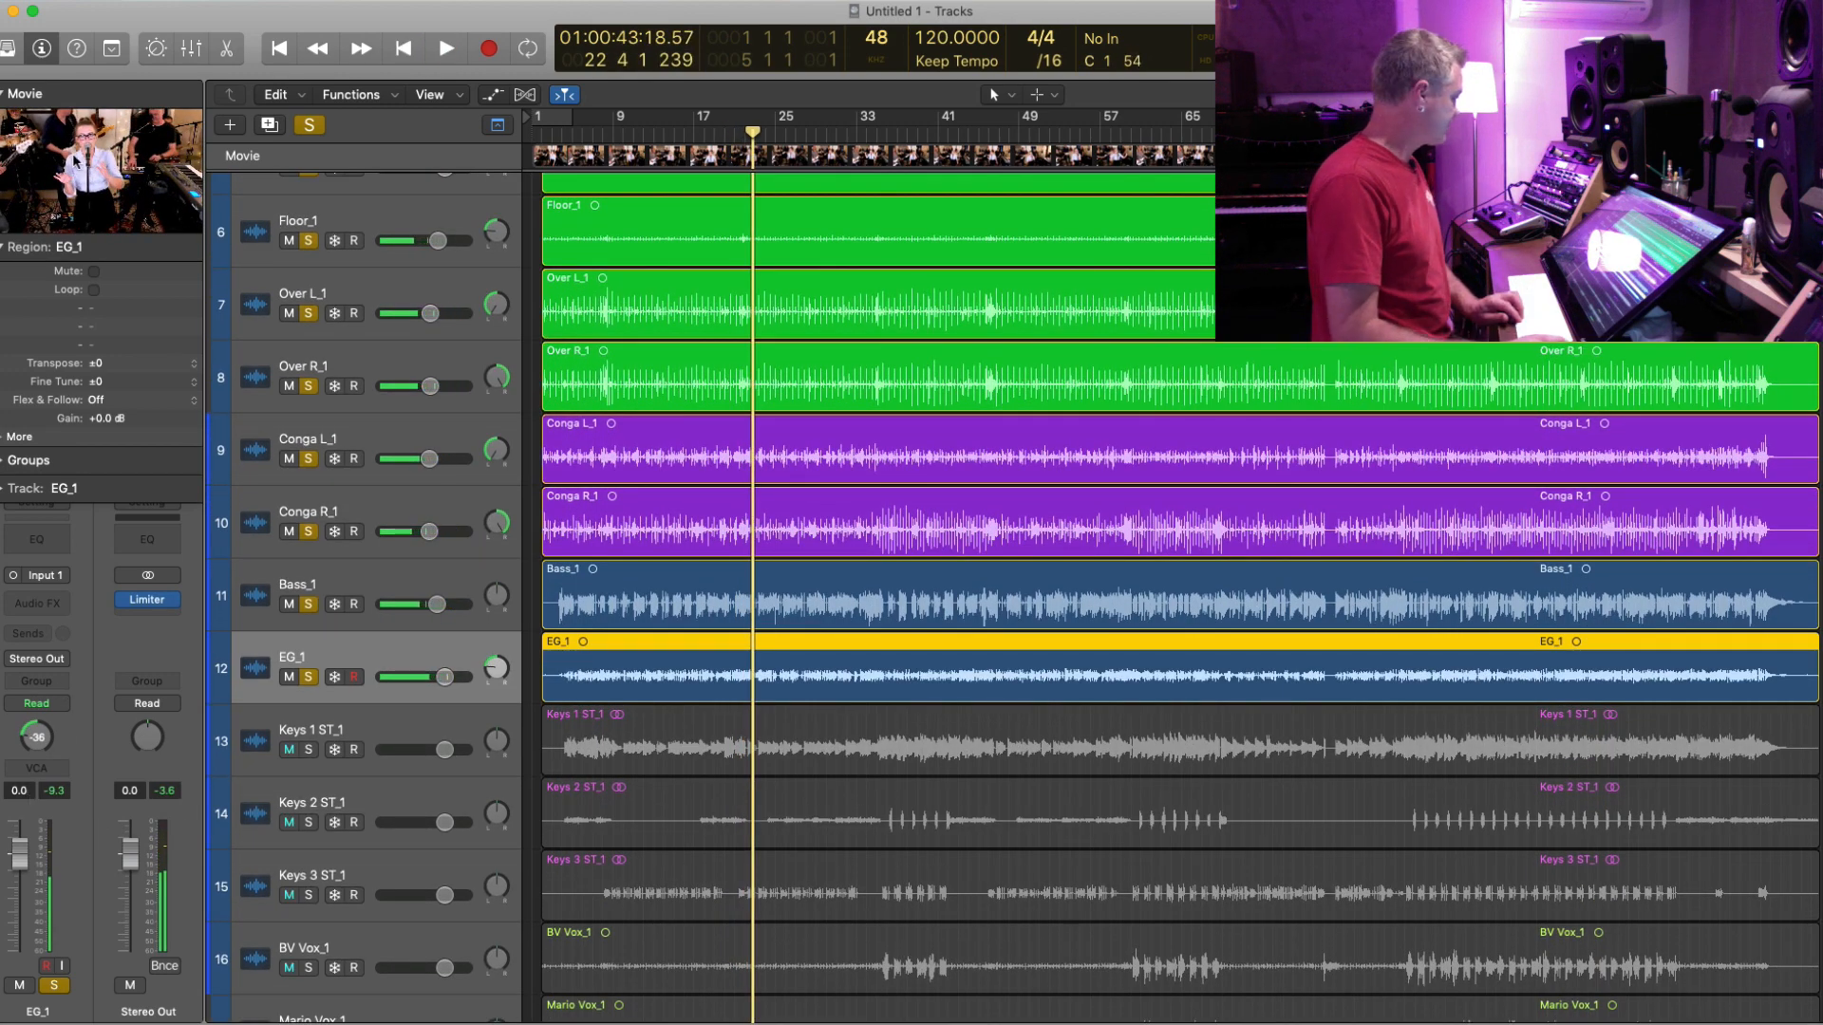
- Play the mix with the guitar while watching the band in the enlarged movie, and close the movie window
{"action": "double_click", "coordinate": [74, 160]}
{"action": "key", "text": "space"}
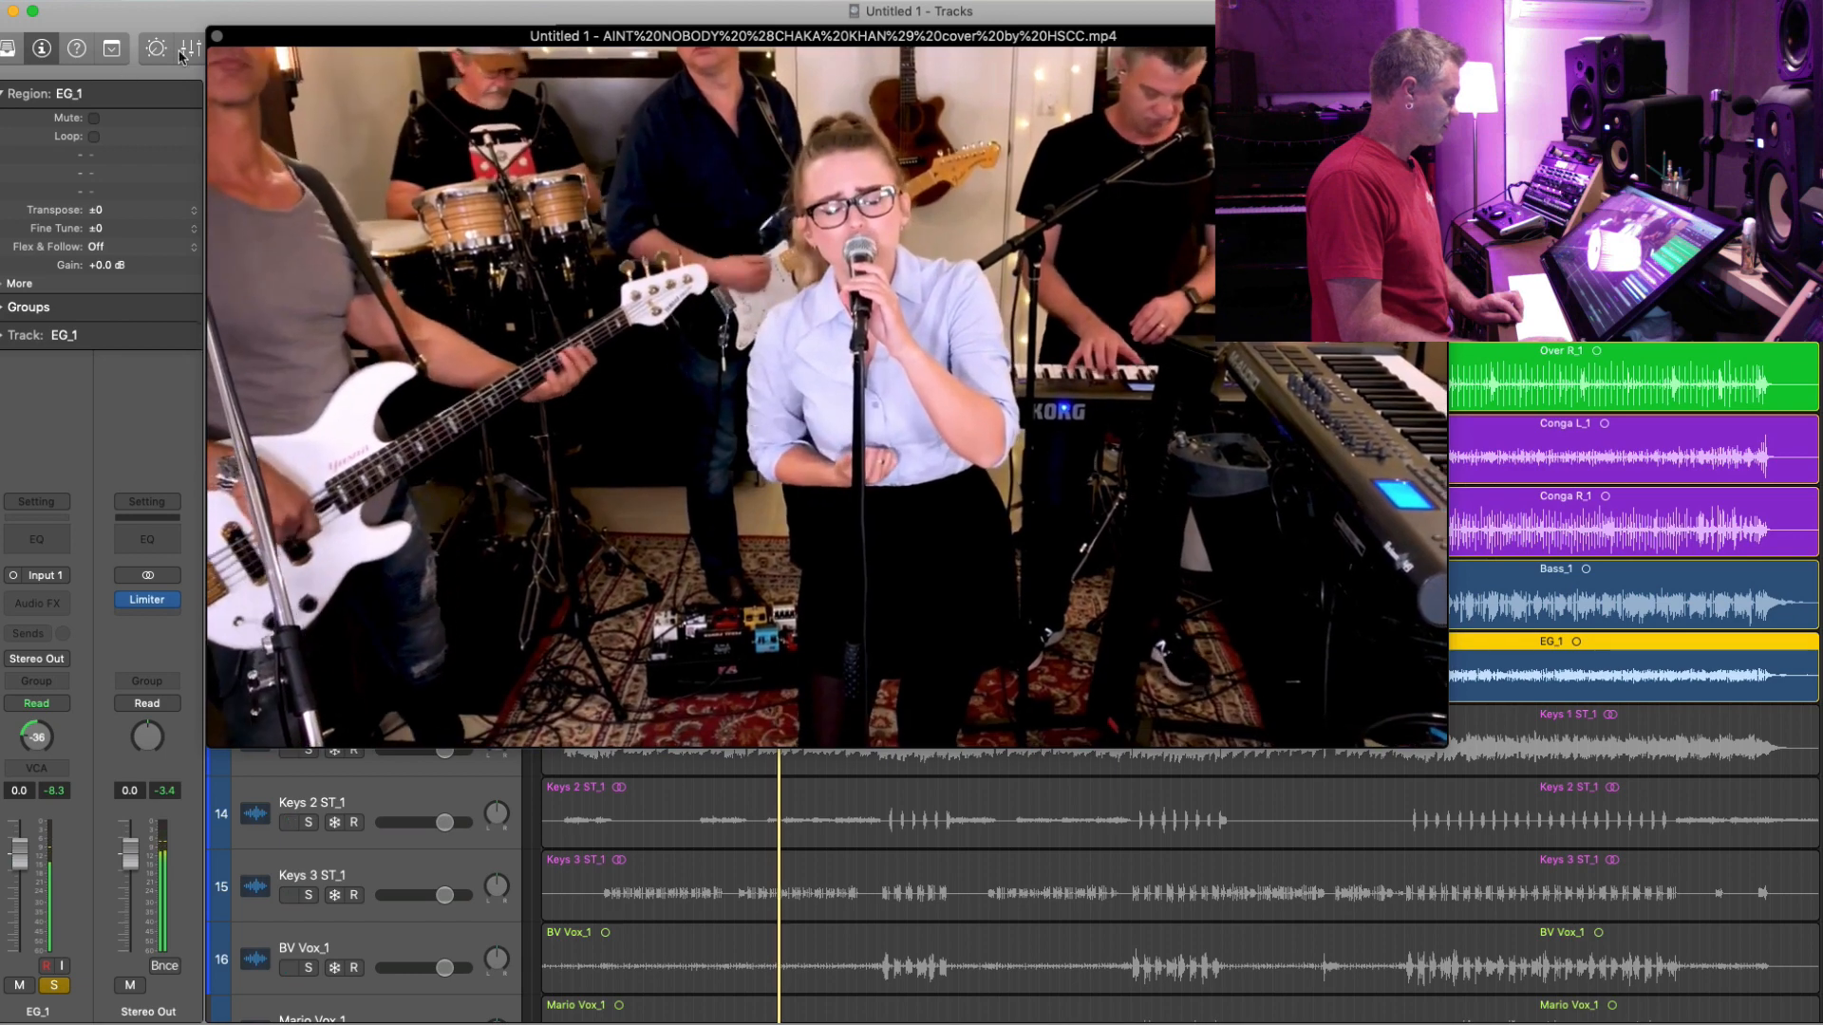
{"action": "left_click", "coordinate": [216, 36]}
{"action": "key", "text": "super+Up"}
{"action": "key", "text": "super+Up"}
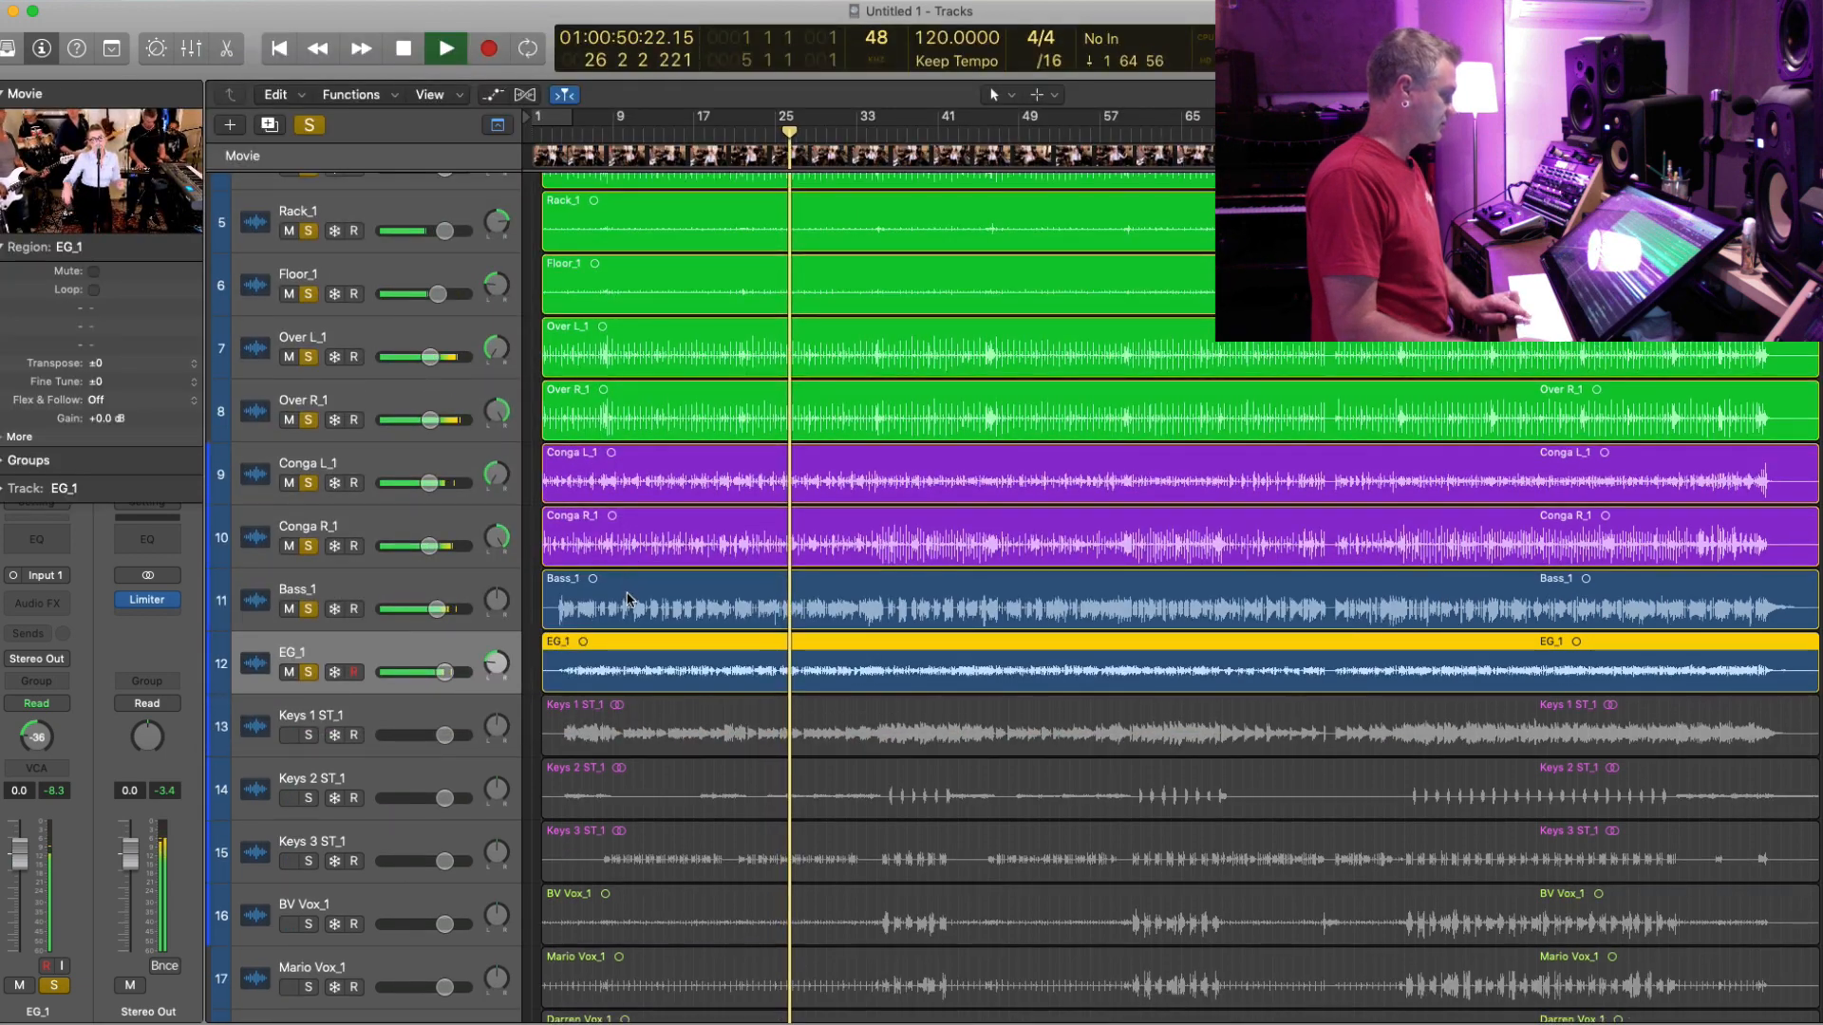
{"action": "key", "text": "super+Up"}
{"action": "key", "text": "space"}
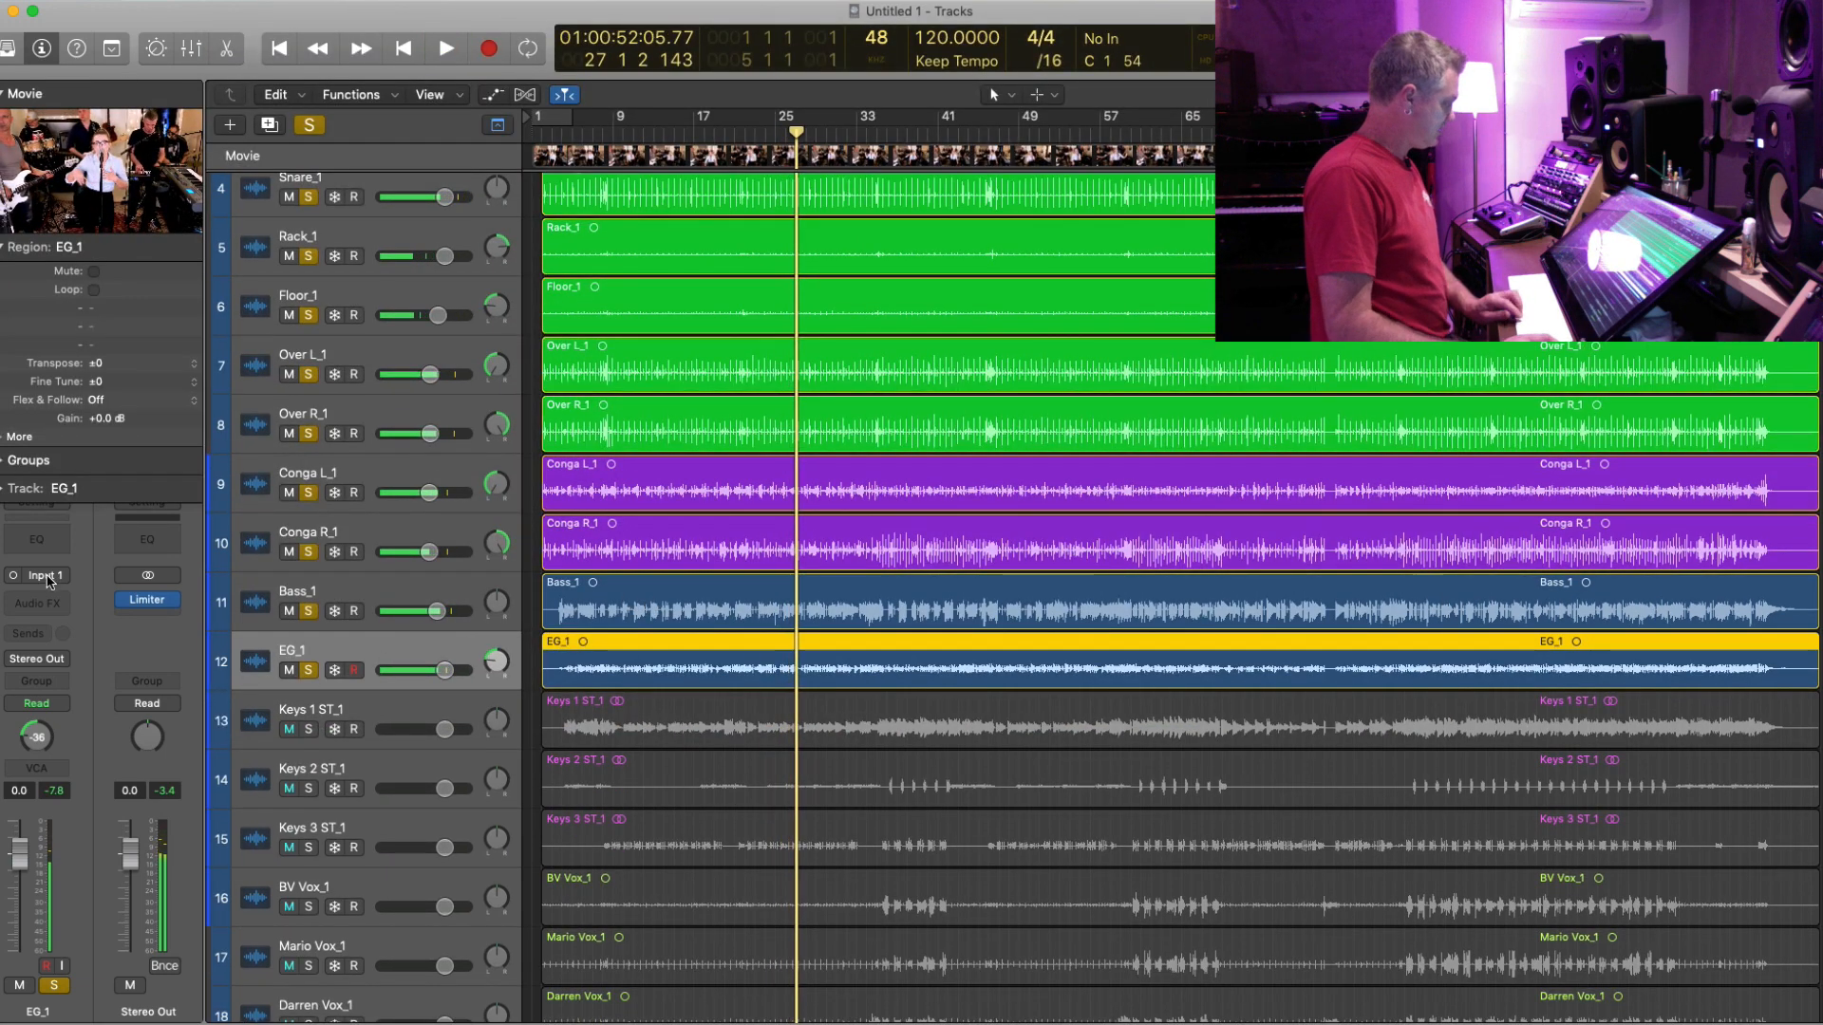
- Isolate the EG_1 region and listen to the guitar on its own from around bar 27 with enlarged tracks
{"action": "key", "text": "ctrl+s"}
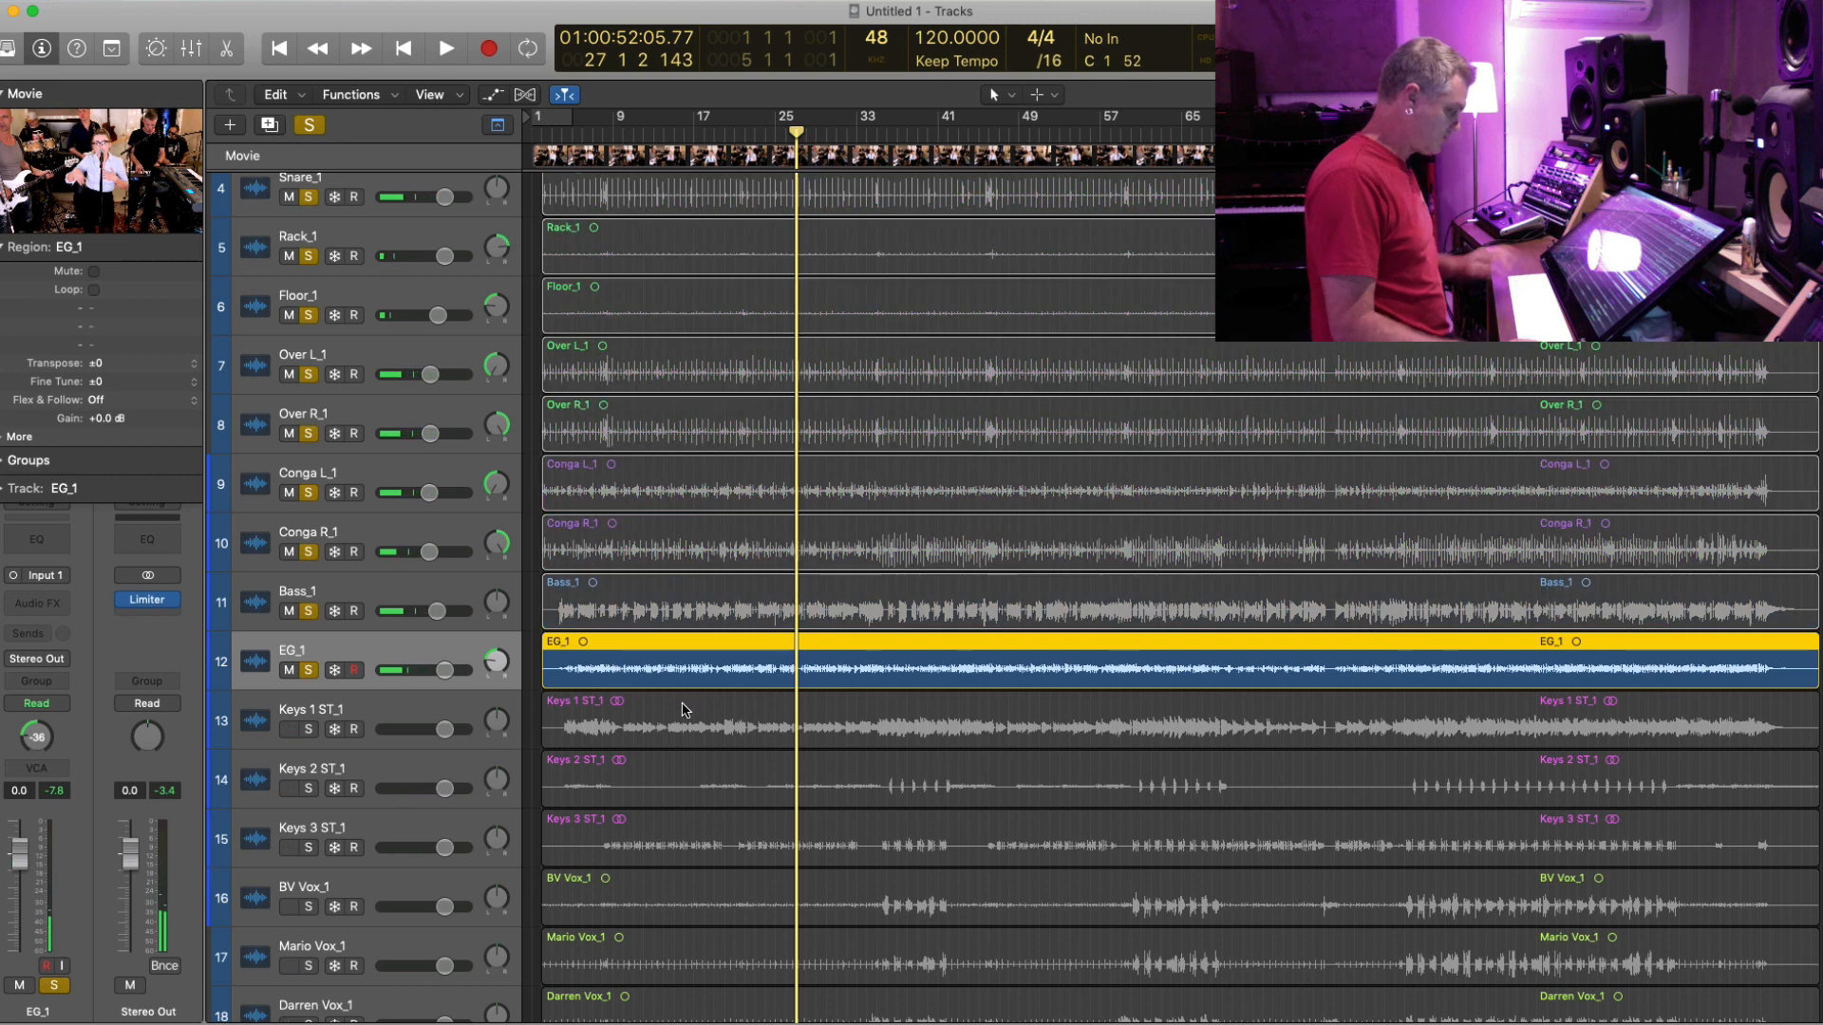
{"action": "key", "text": "space"}
{"action": "key", "text": "super+Down"}
{"action": "key", "text": "super+Down"}
{"action": "key", "text": "super+Down"}
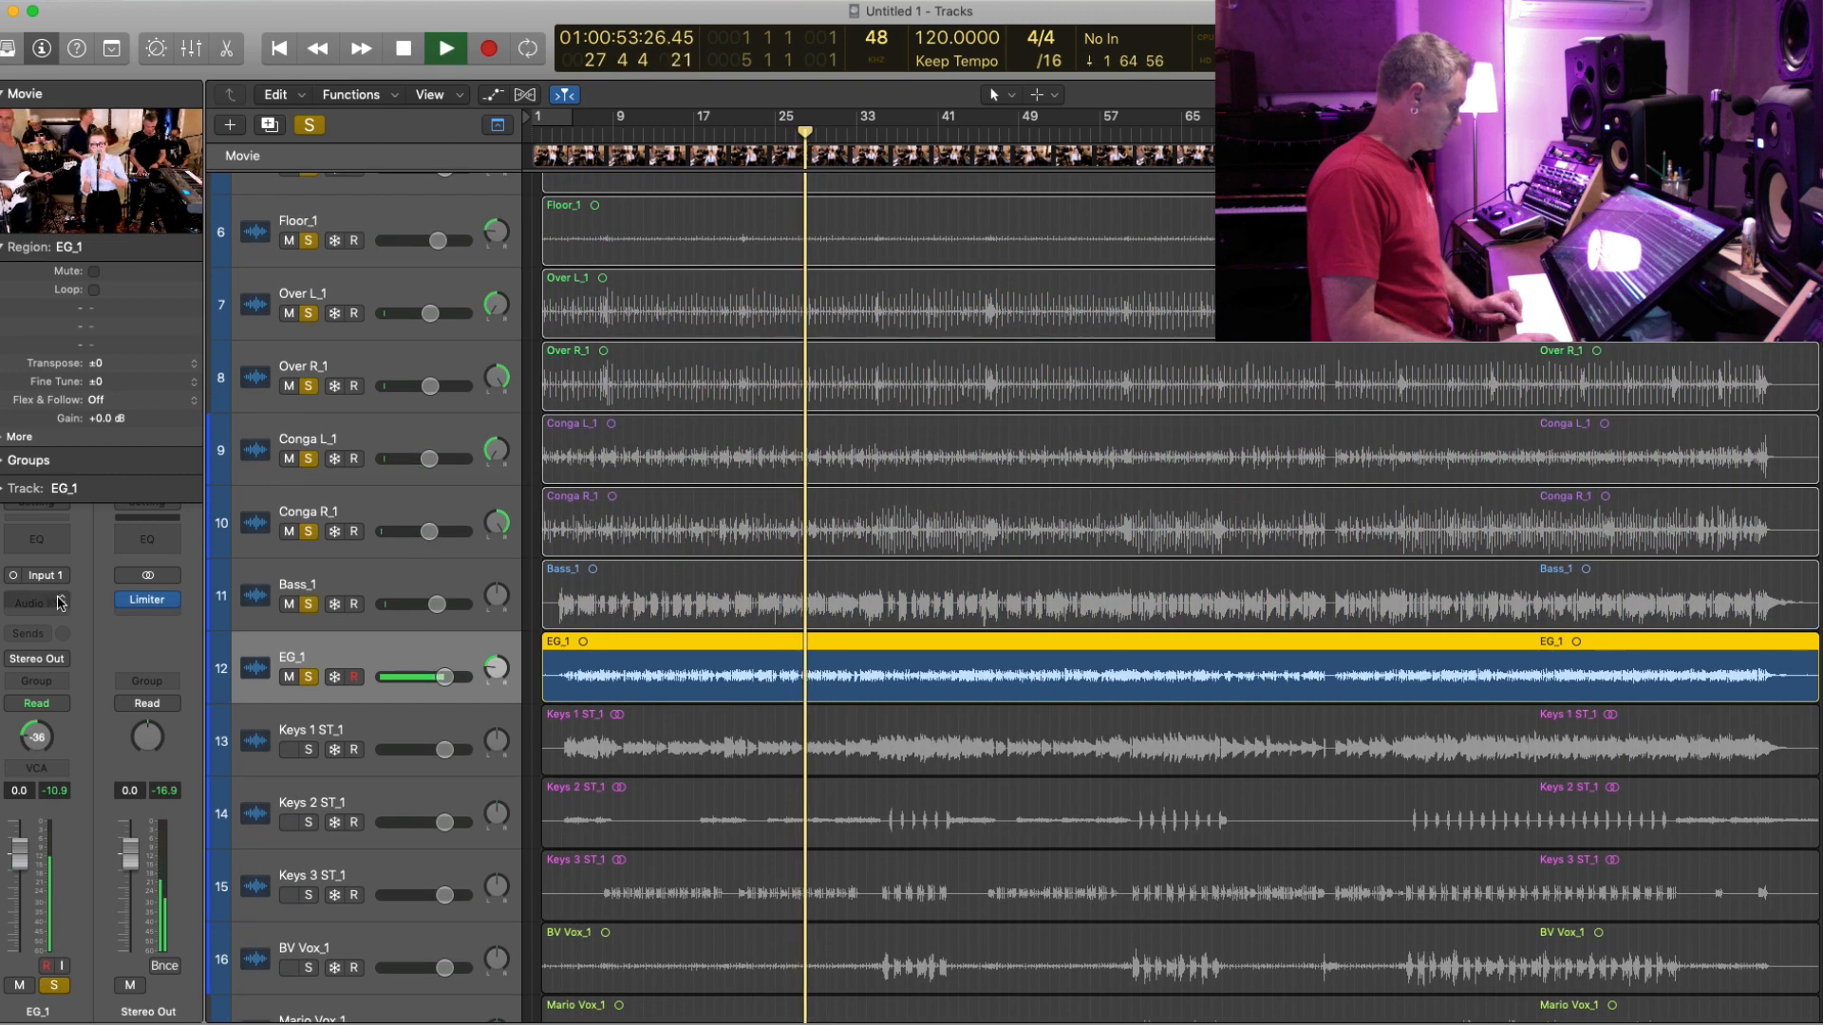
{"action": "key", "text": "space"}
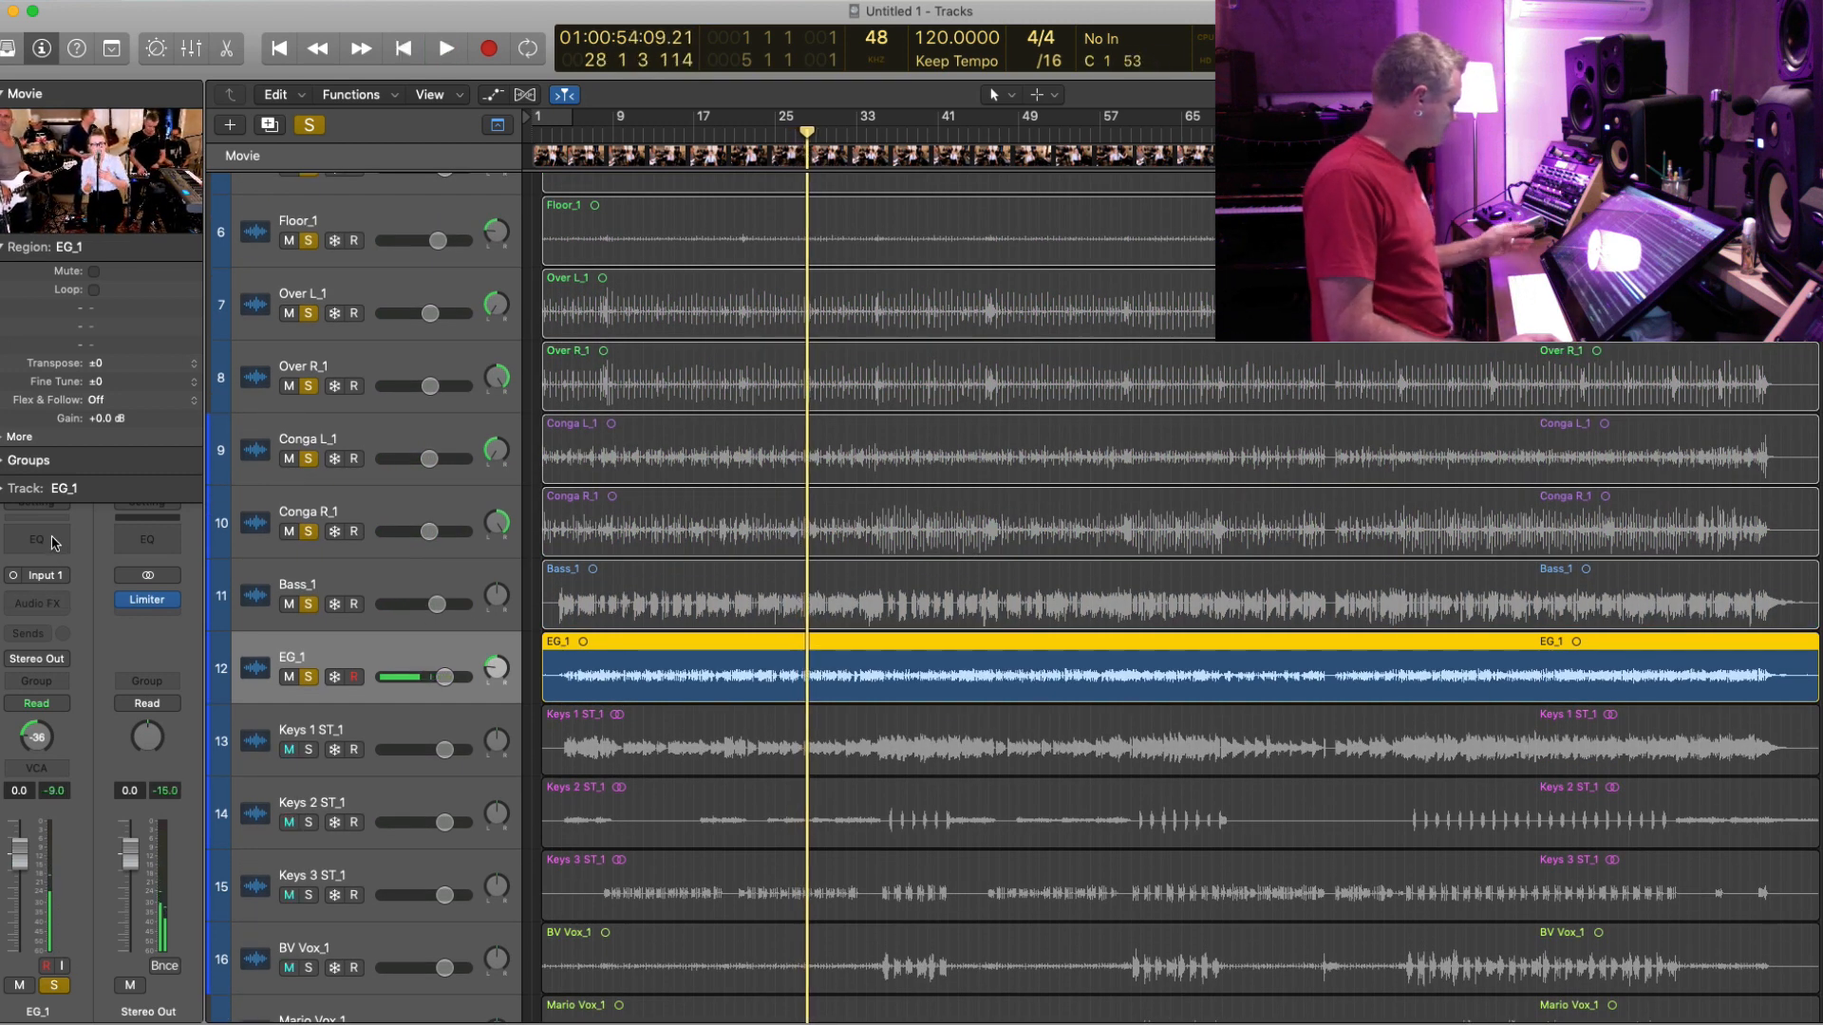
- Insert a Channel EQ on EG_1 and cut 1.5 dB at 1060 Hz with a Q of 1.30 during playback
{"action": "left_click", "coordinate": [52, 539]}
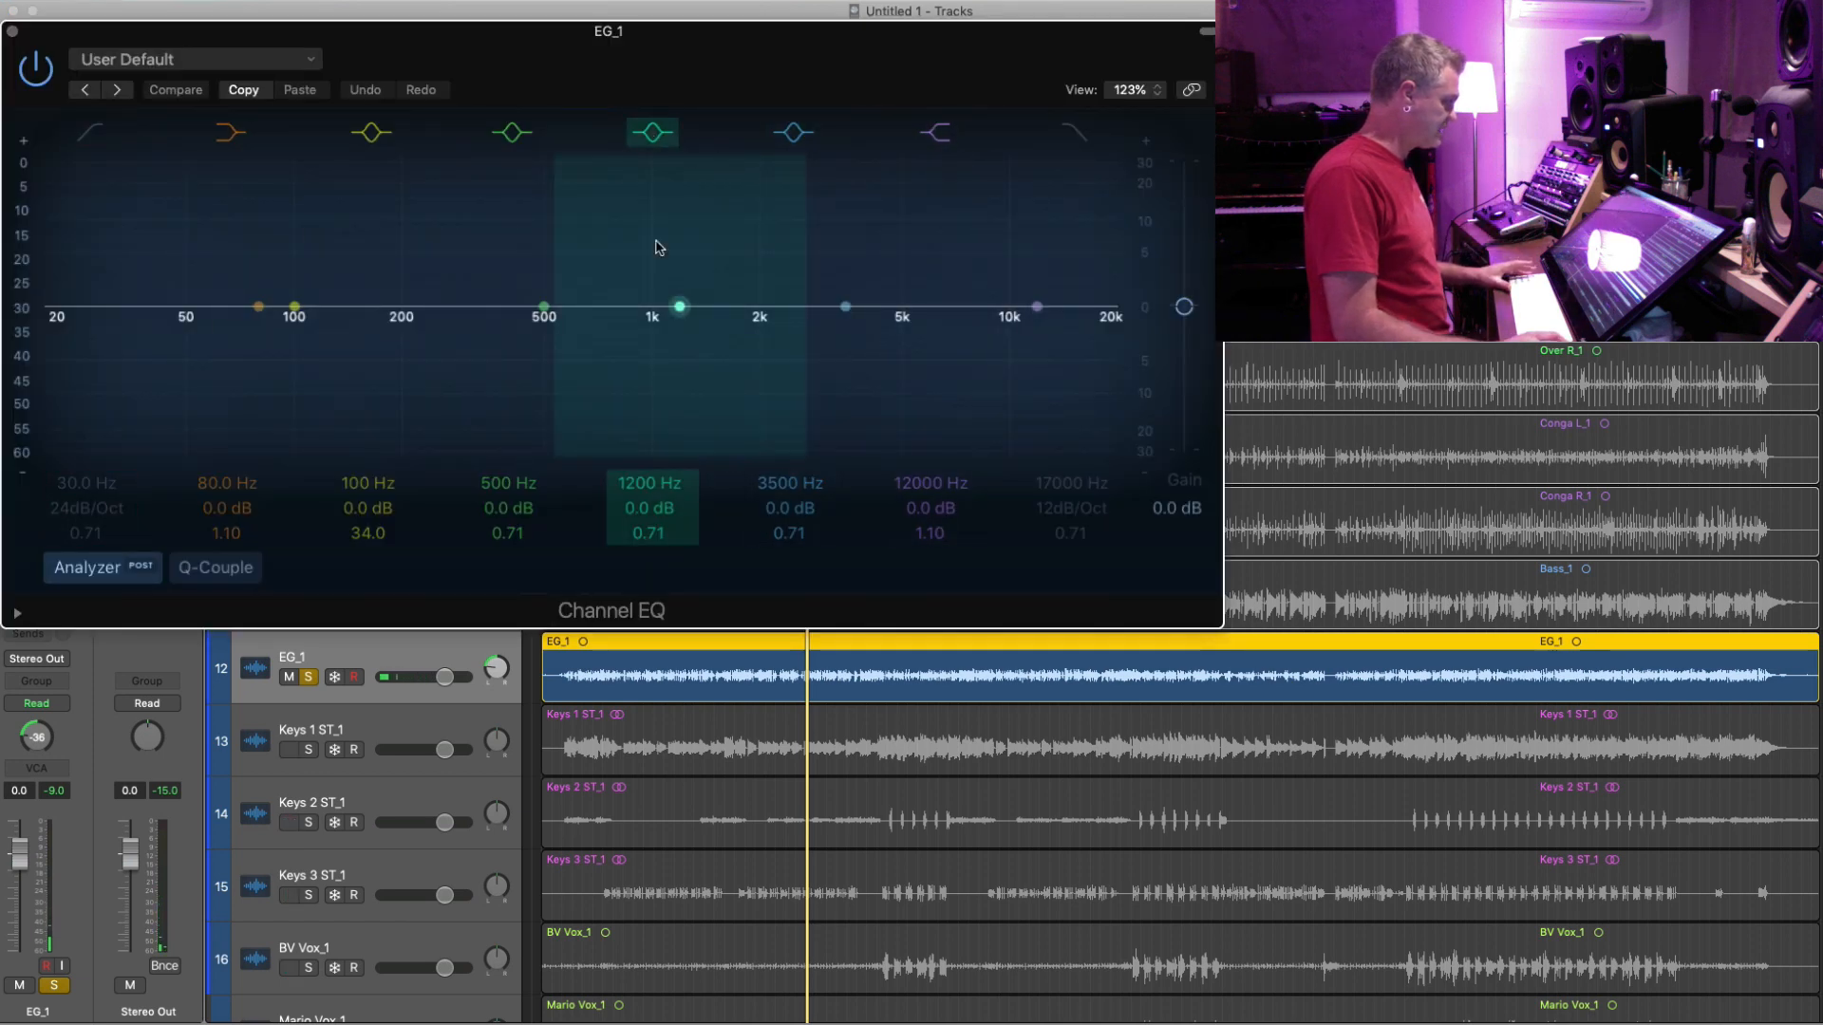
{"action": "key", "text": "space"}
{"action": "left_click_drag", "start_coordinate": [650, 533], "coordinate": [642, 398]}
{"action": "left_click_drag", "start_coordinate": [680, 173], "coordinate": [659, 313]}
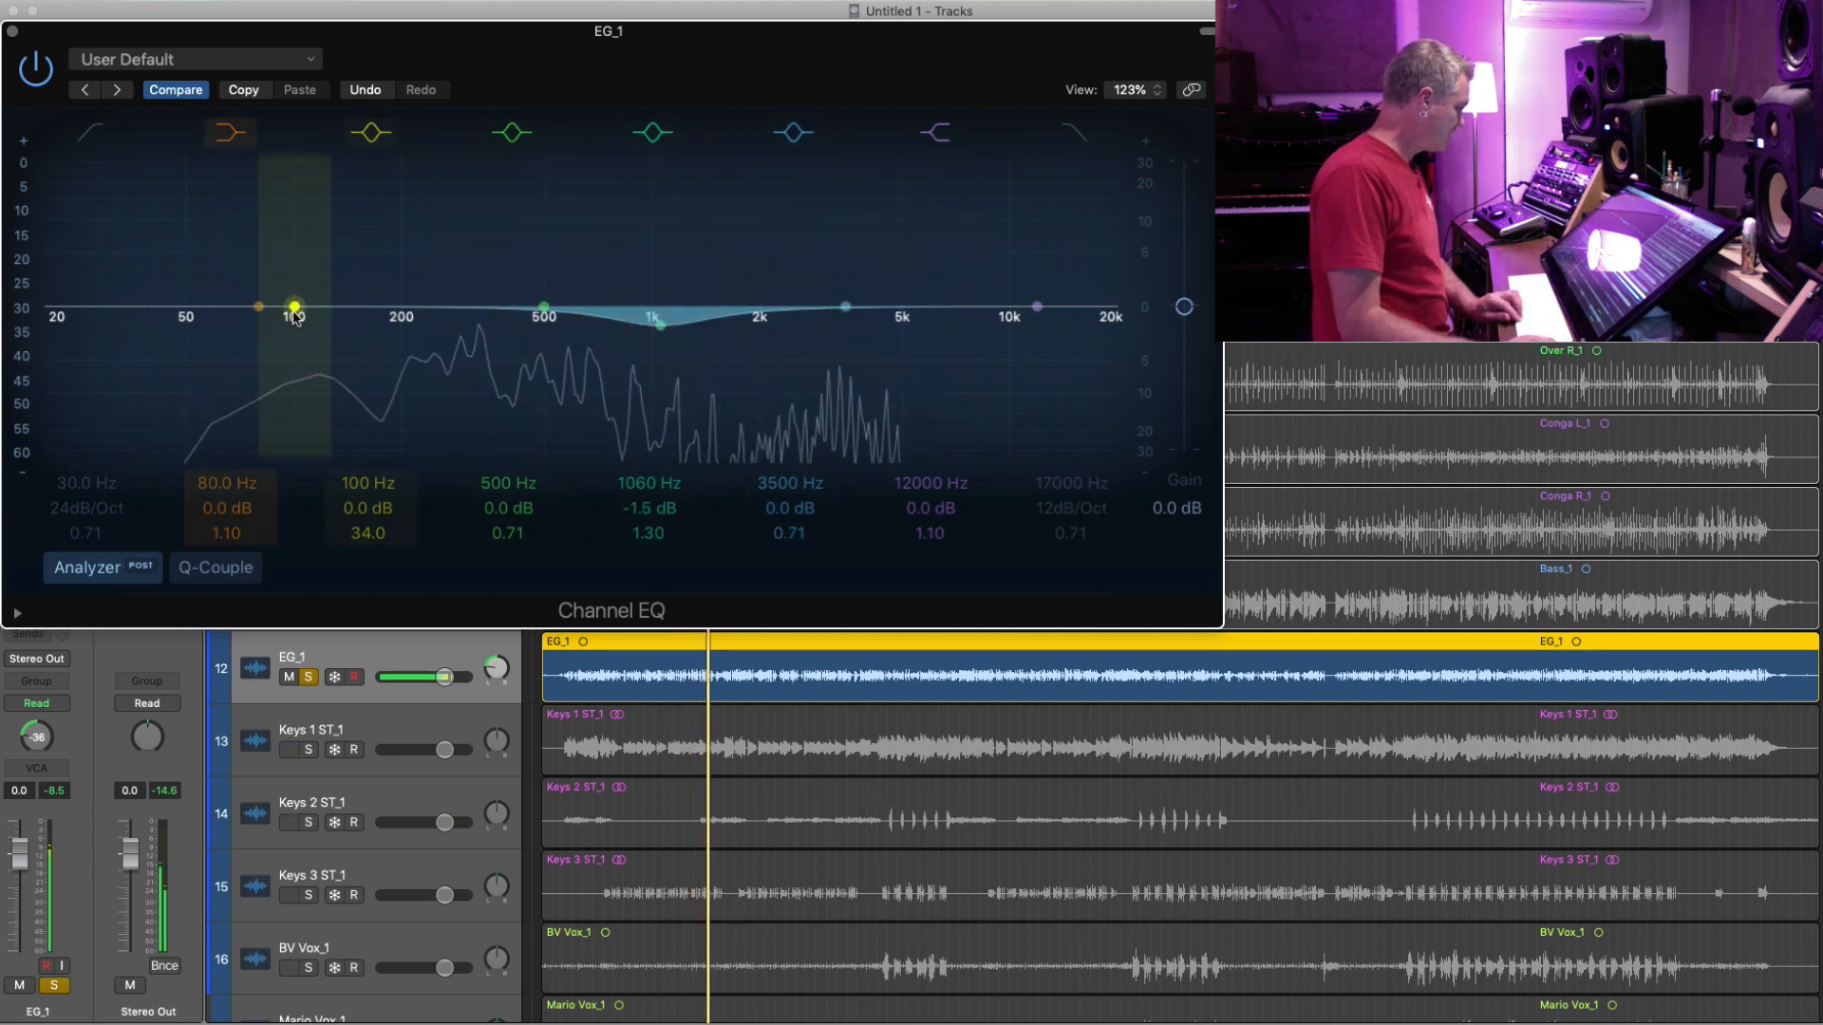
- Boost EG_1 by 2.5 dB at 205 Hz with a Q of 0.98 and close the Channel EQ window
{"action": "left_click_drag", "start_coordinate": [295, 307], "coordinate": [402, 272]}
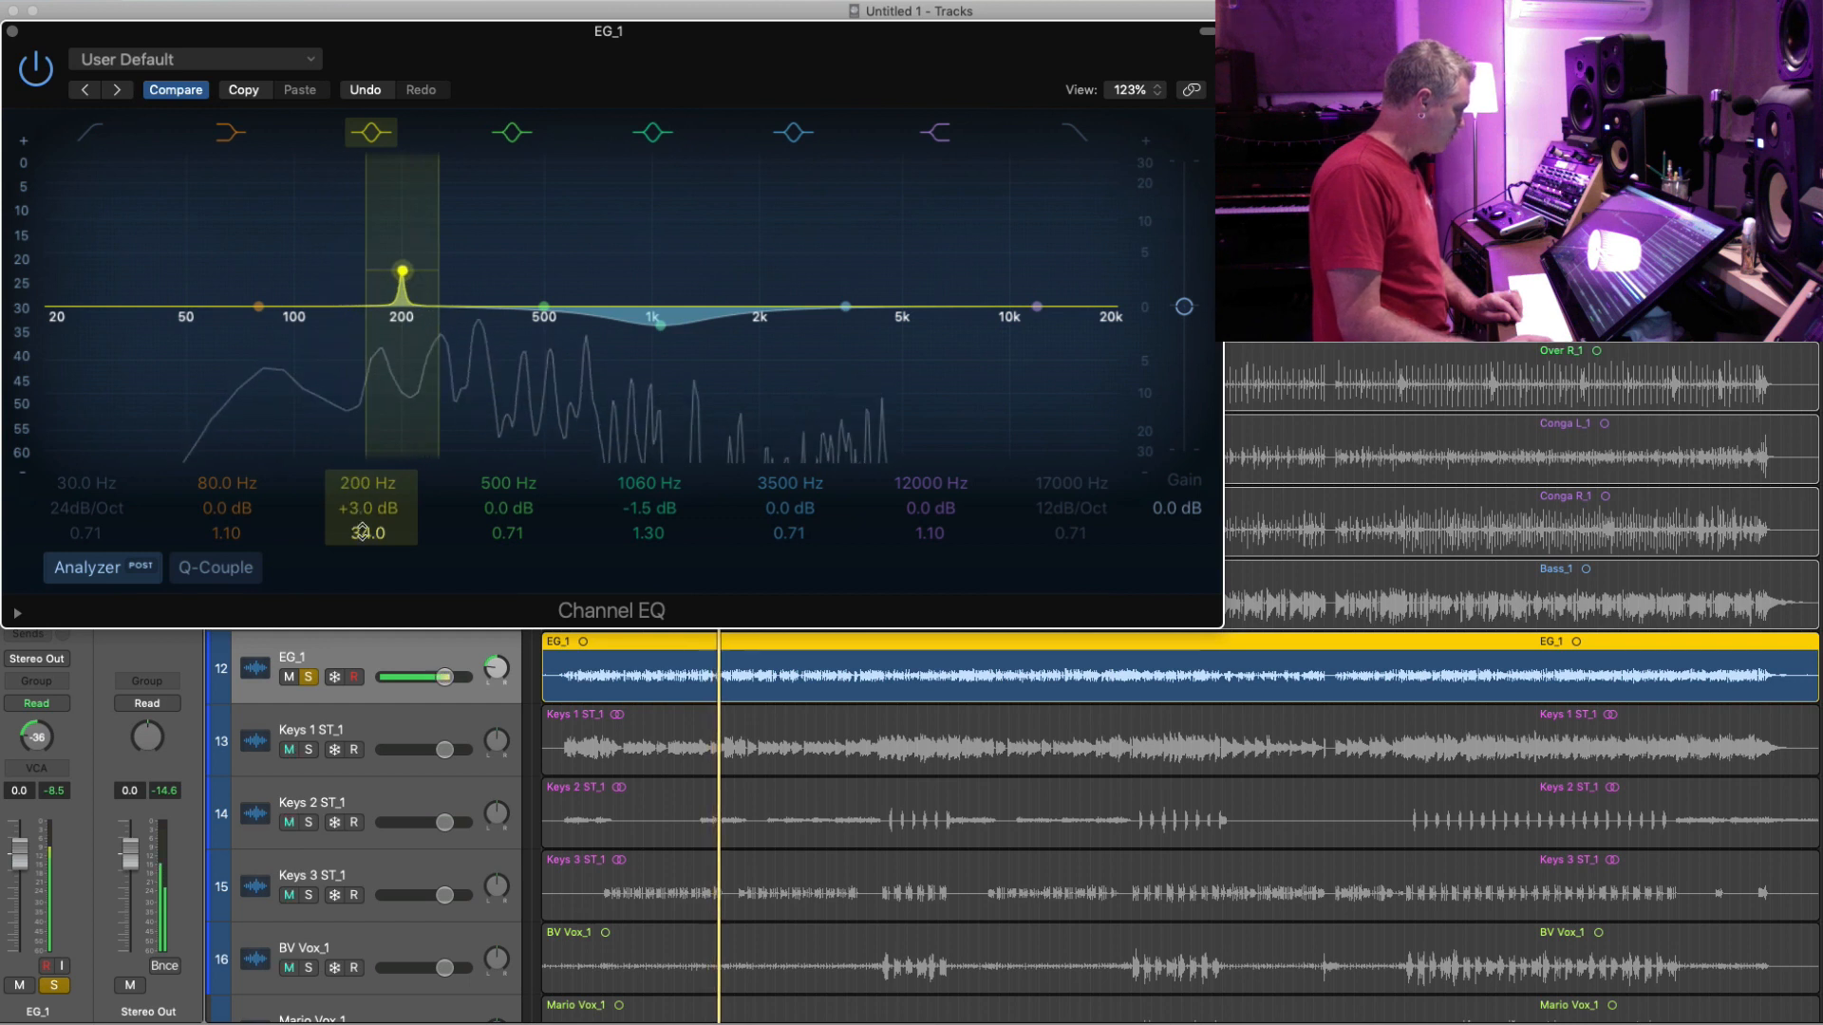
{"action": "left_click_drag", "start_coordinate": [360, 532], "coordinate": [361, 656]}
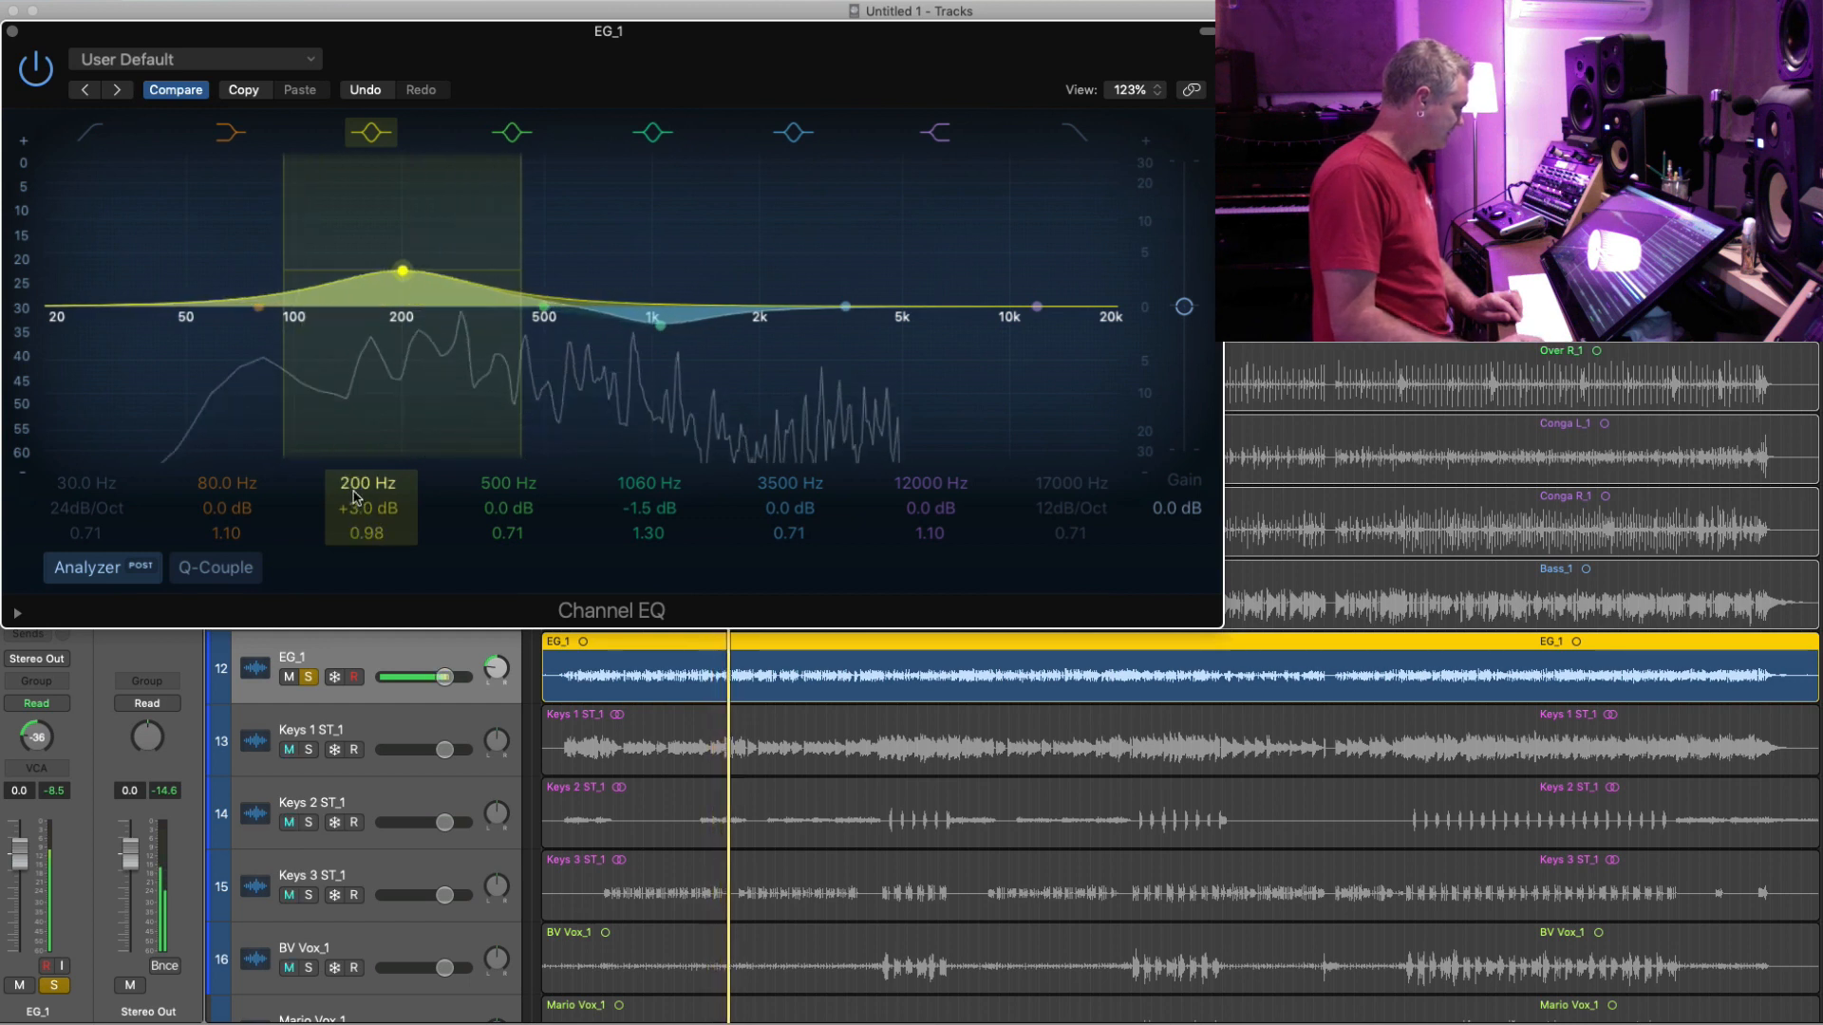
{"action": "left_click_drag", "start_coordinate": [359, 485], "coordinate": [360, 517]}
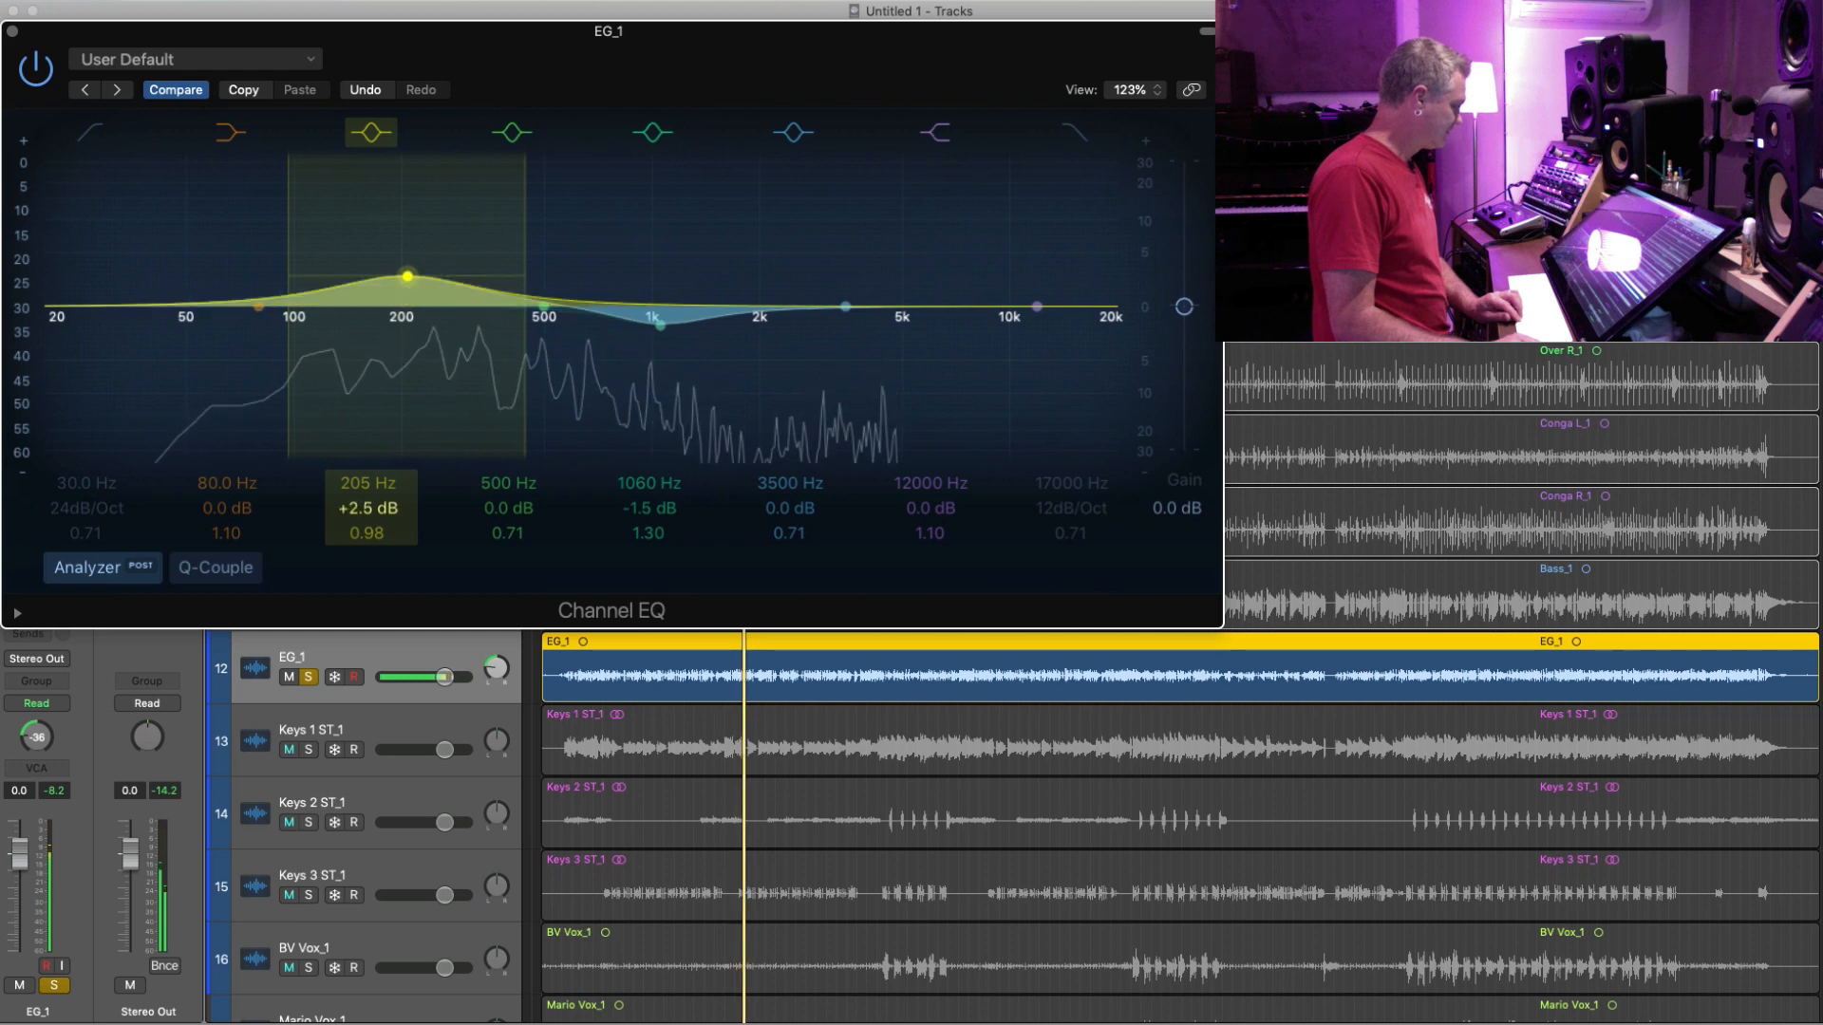
{"action": "left_click", "coordinate": [11, 33]}
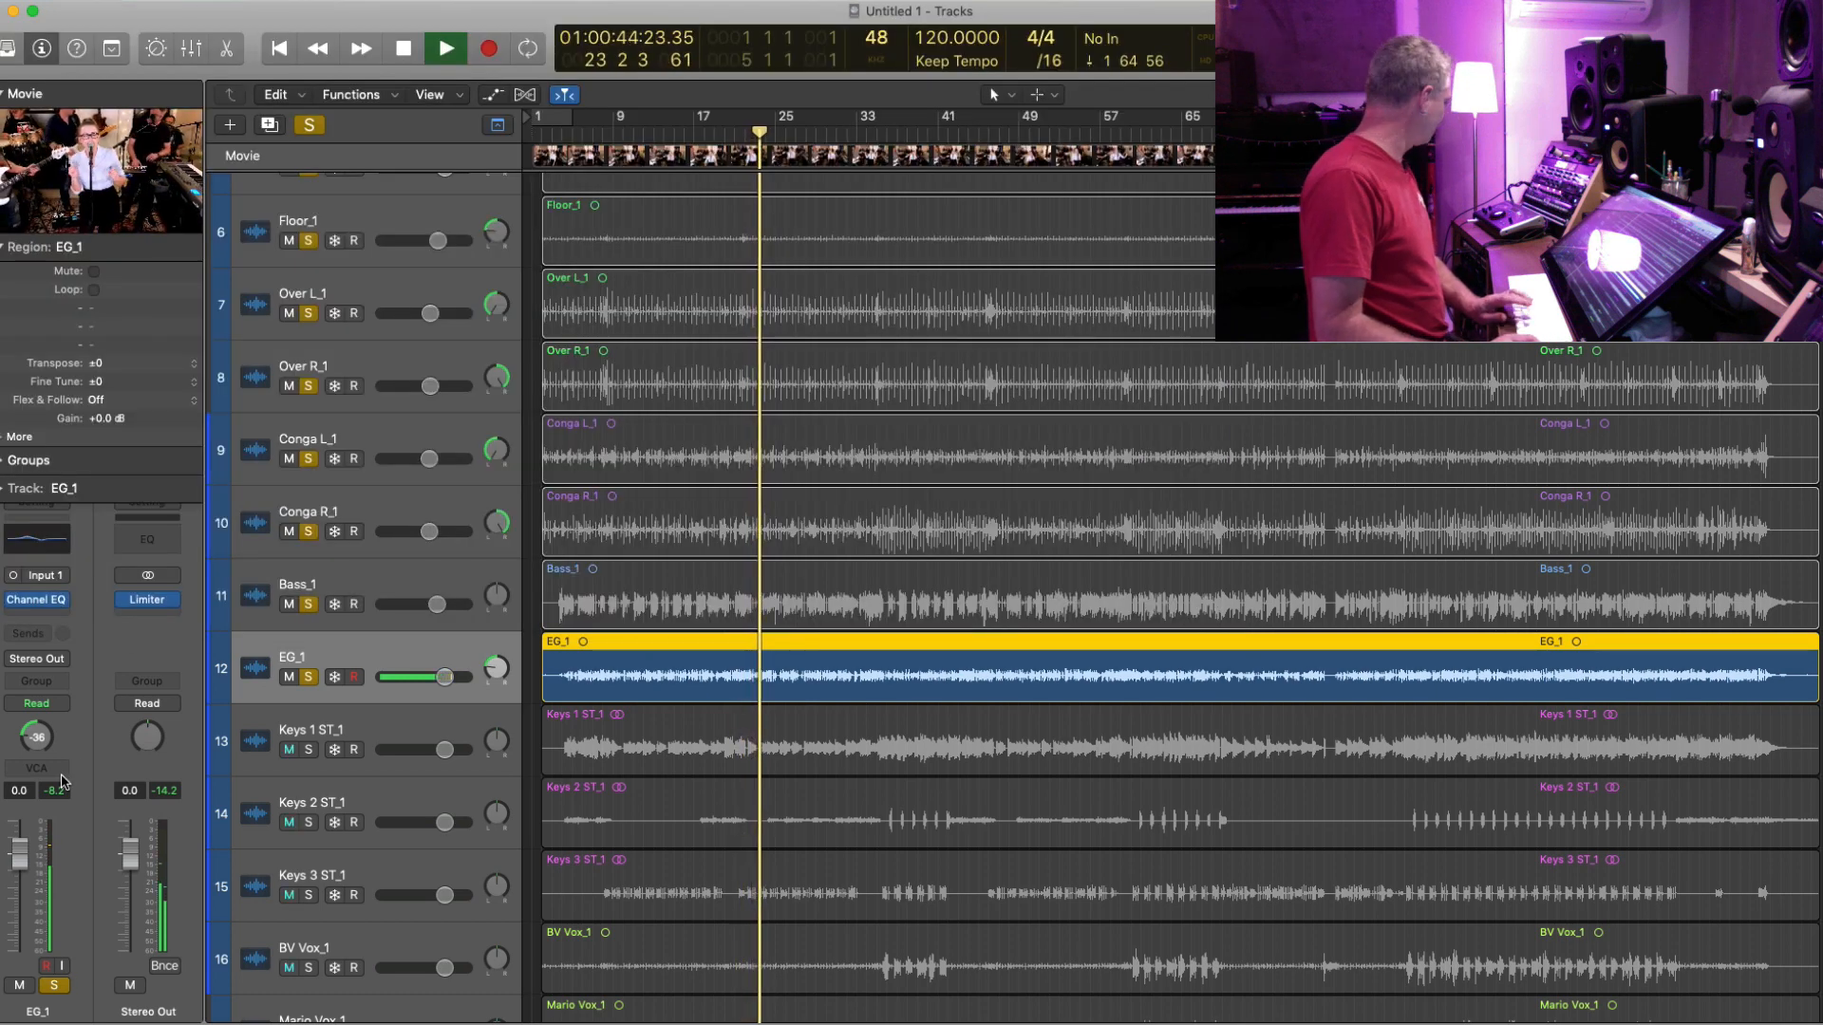
- Compare the drums, congas and bass with EG_1 muted and soloed by playing them together from around bar 14
{"action": "left_click", "coordinate": [21, 987]}
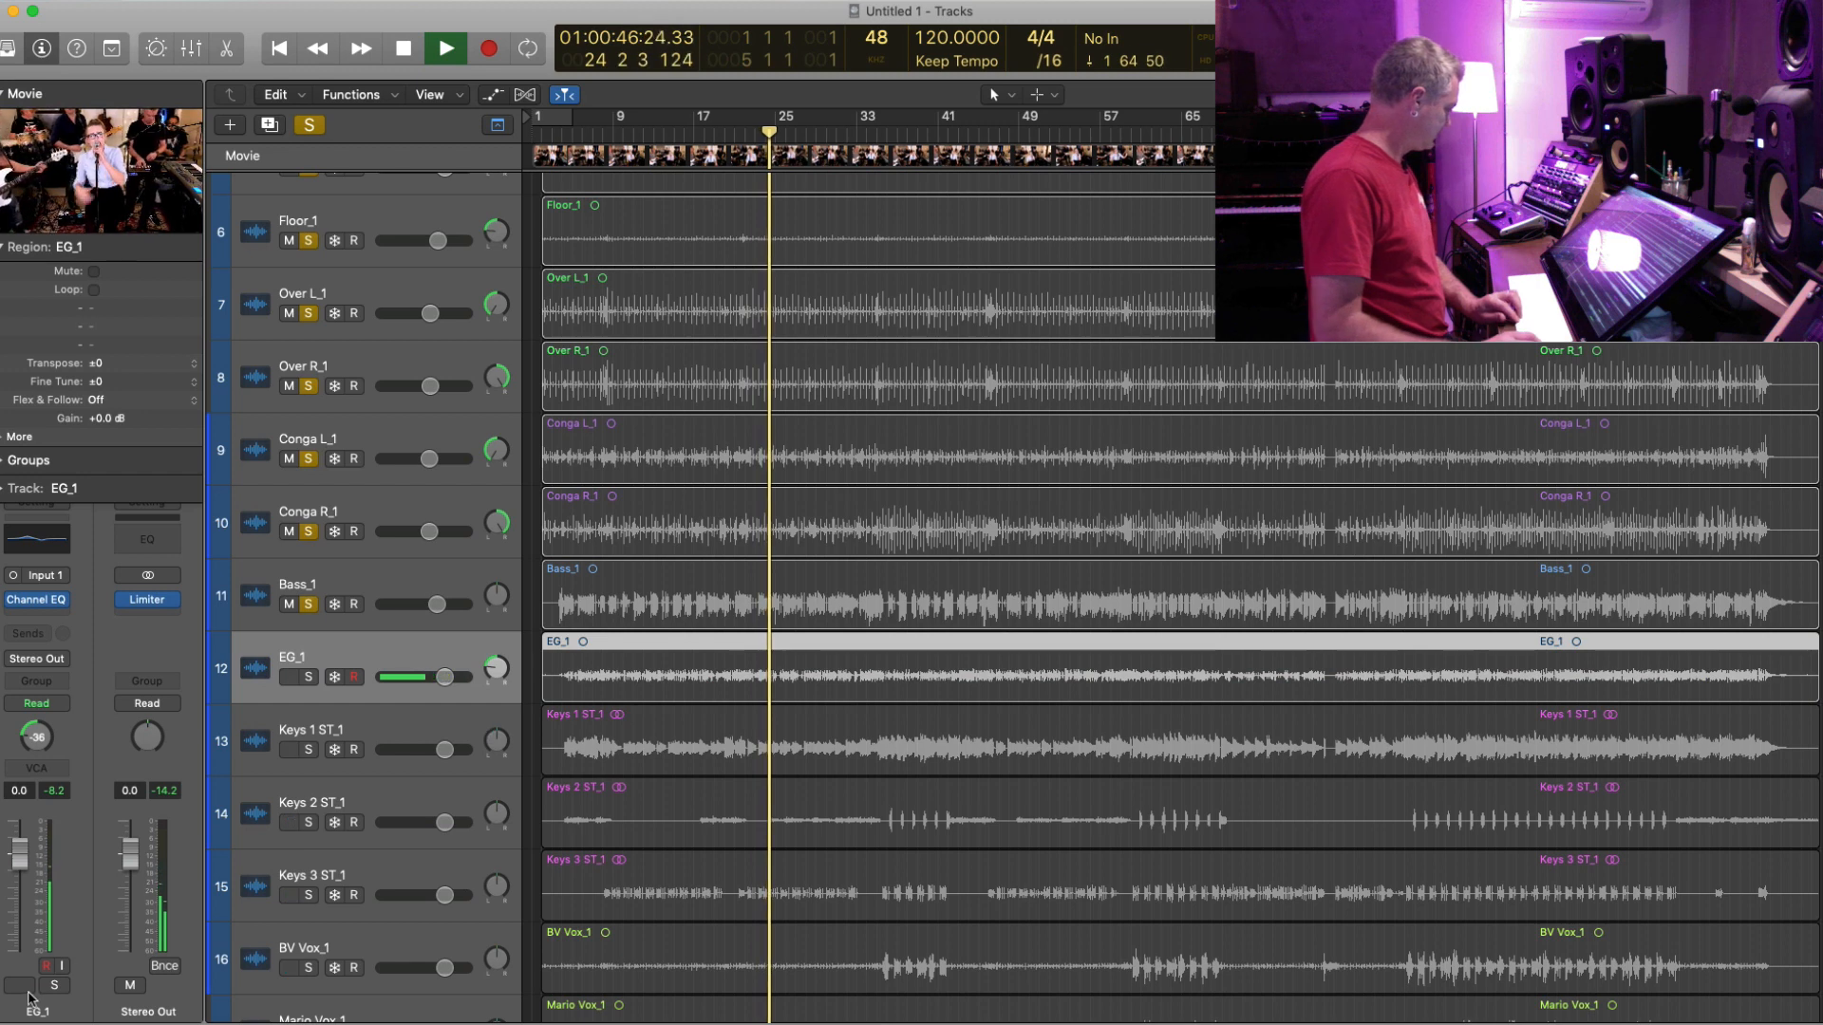
{"action": "key", "text": "space"}
{"action": "key", "text": "space"}
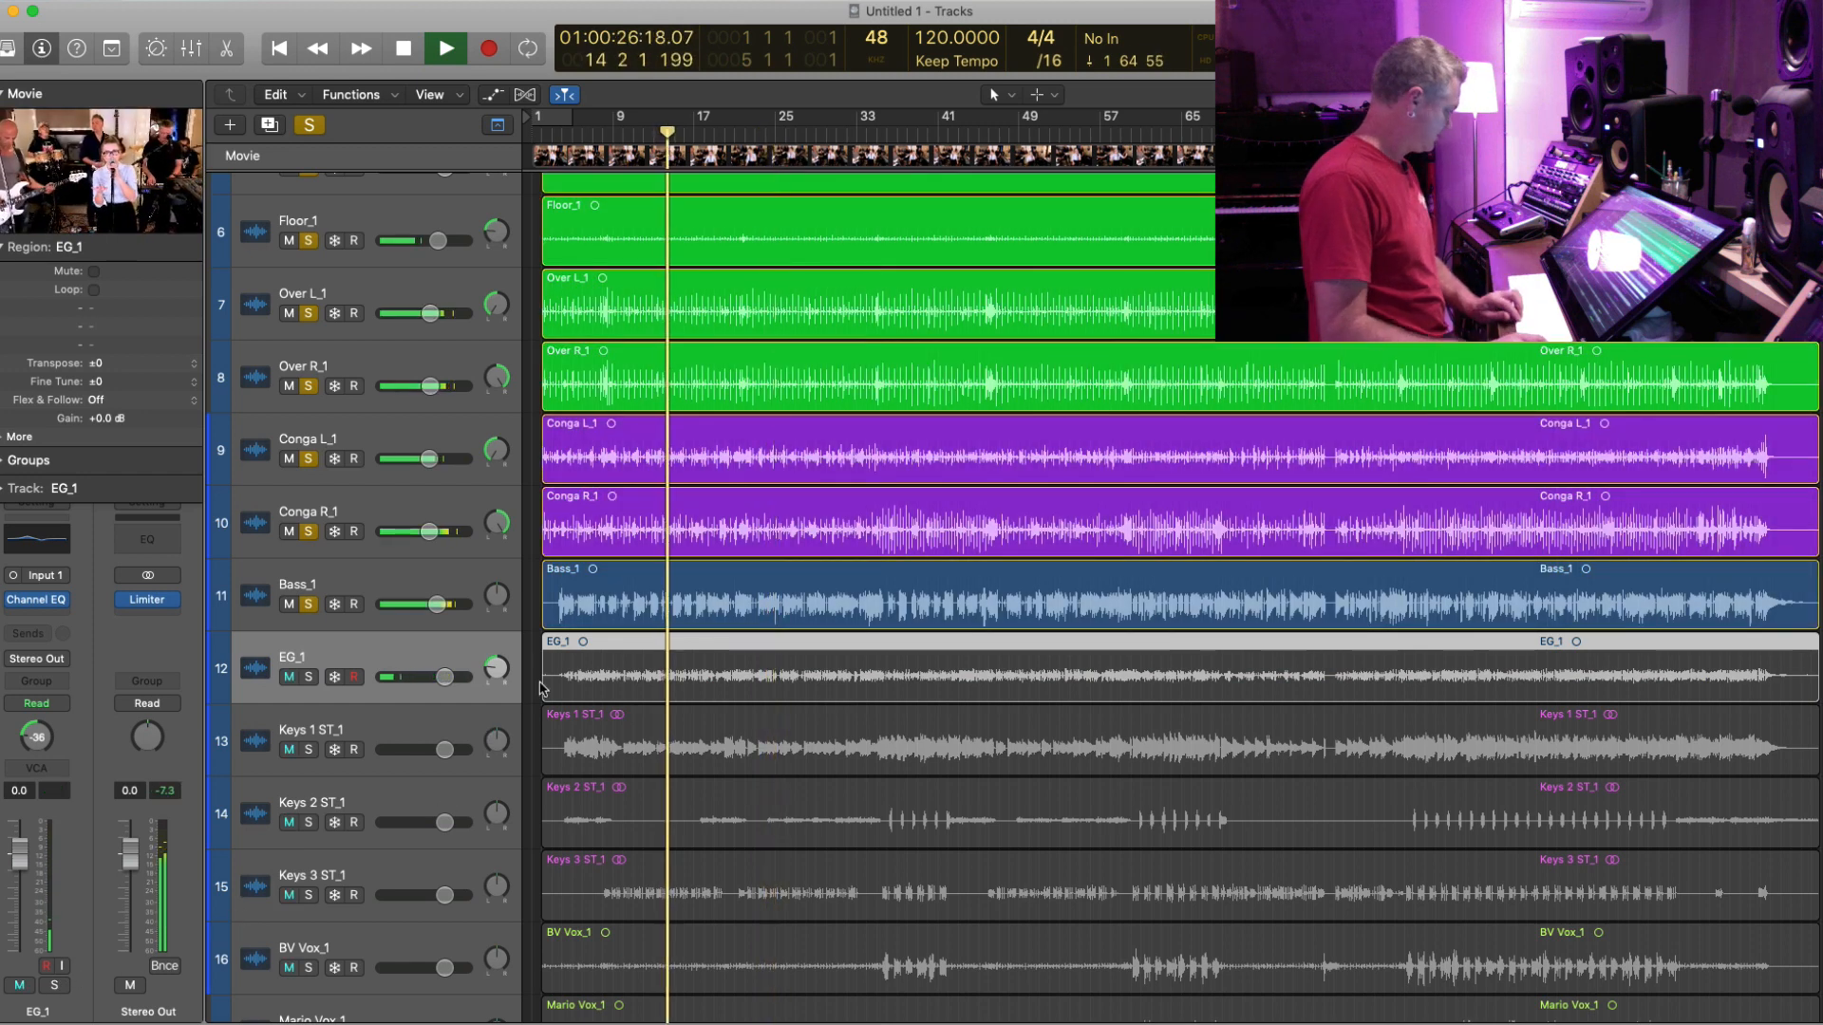
{"action": "left_click", "coordinate": [309, 677]}
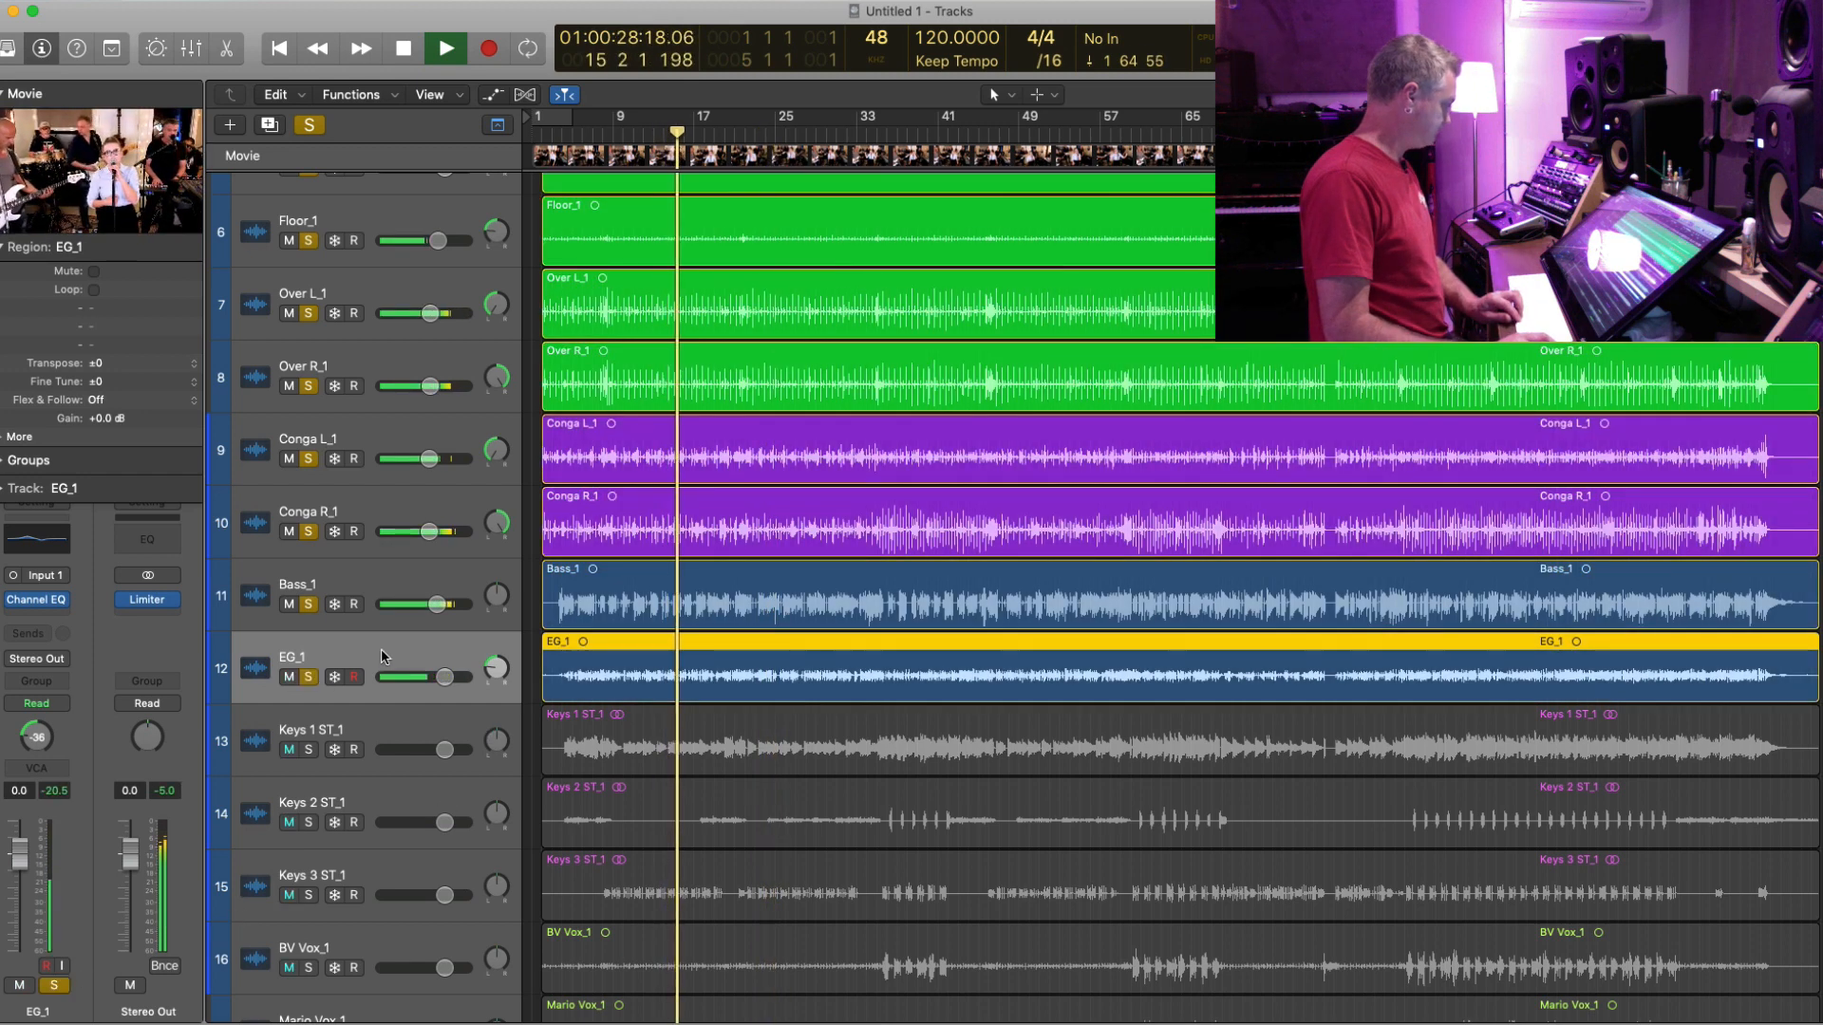
{"action": "key", "text": "space"}
{"action": "key", "text": "space"}
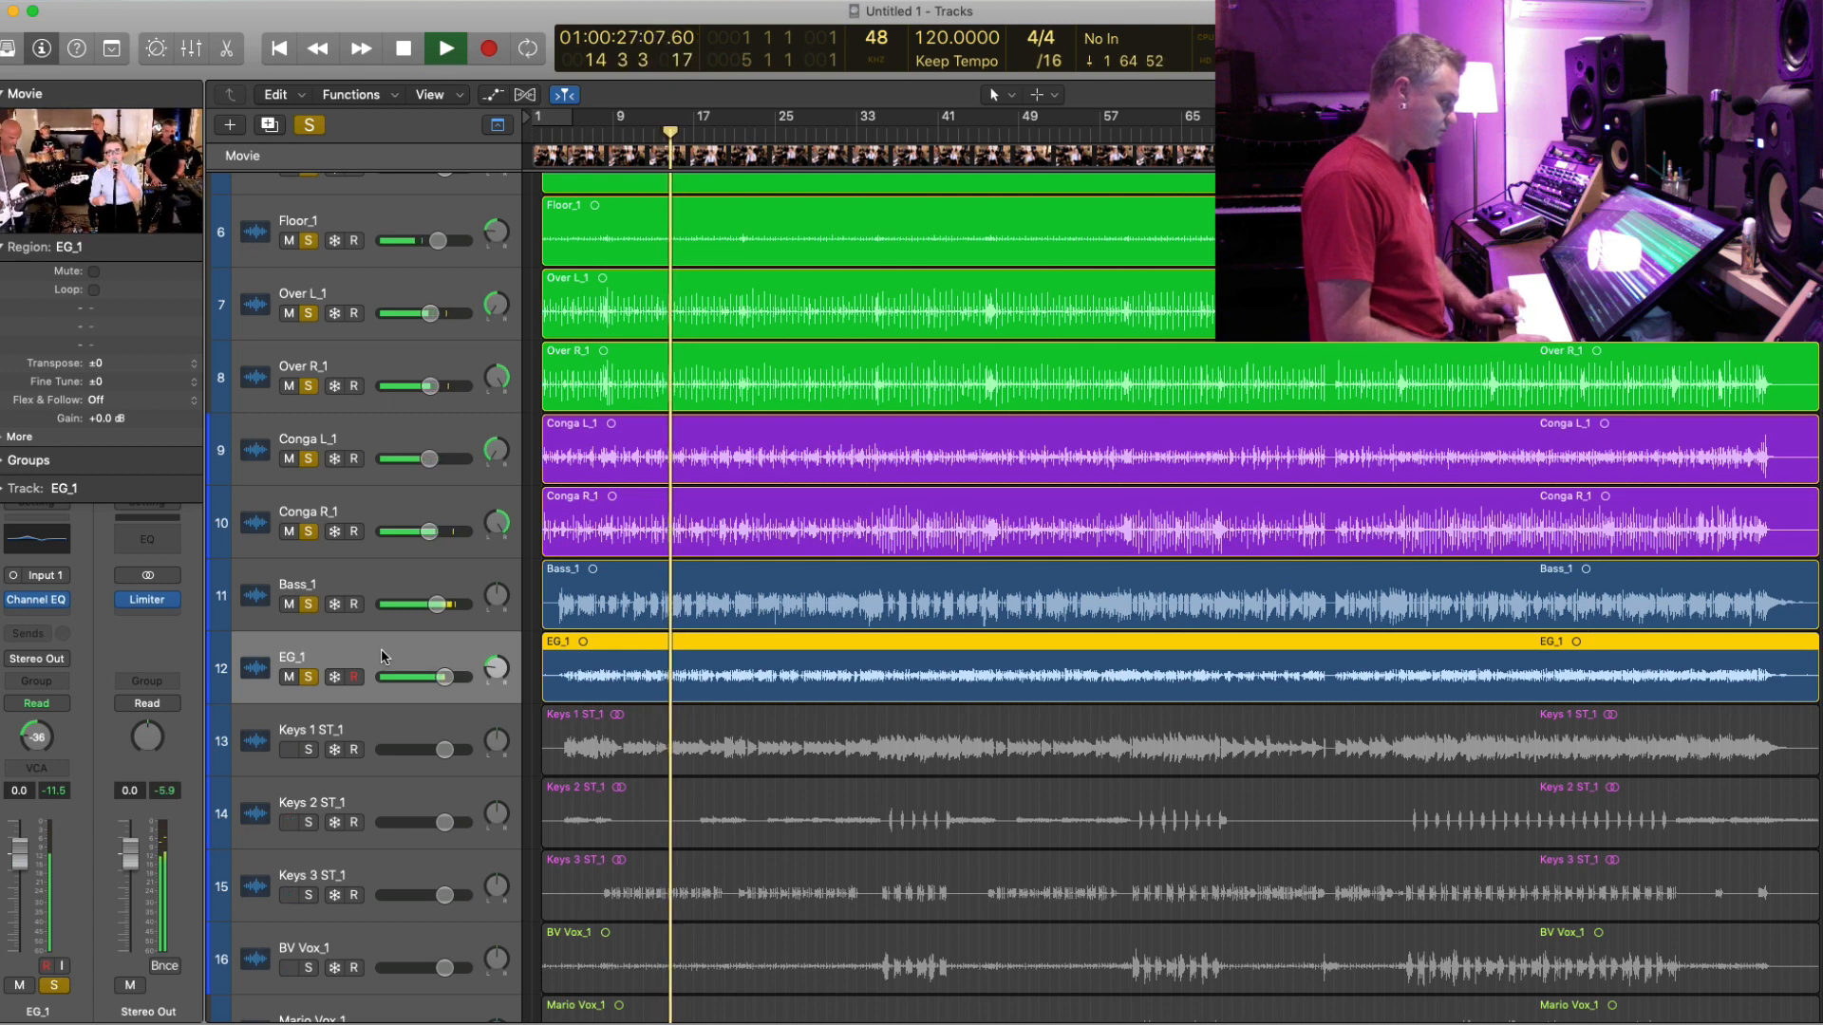
{"action": "key", "text": "super+Down"}
{"action": "key", "text": "super+Up"}
{"action": "key", "text": "super+Up"}
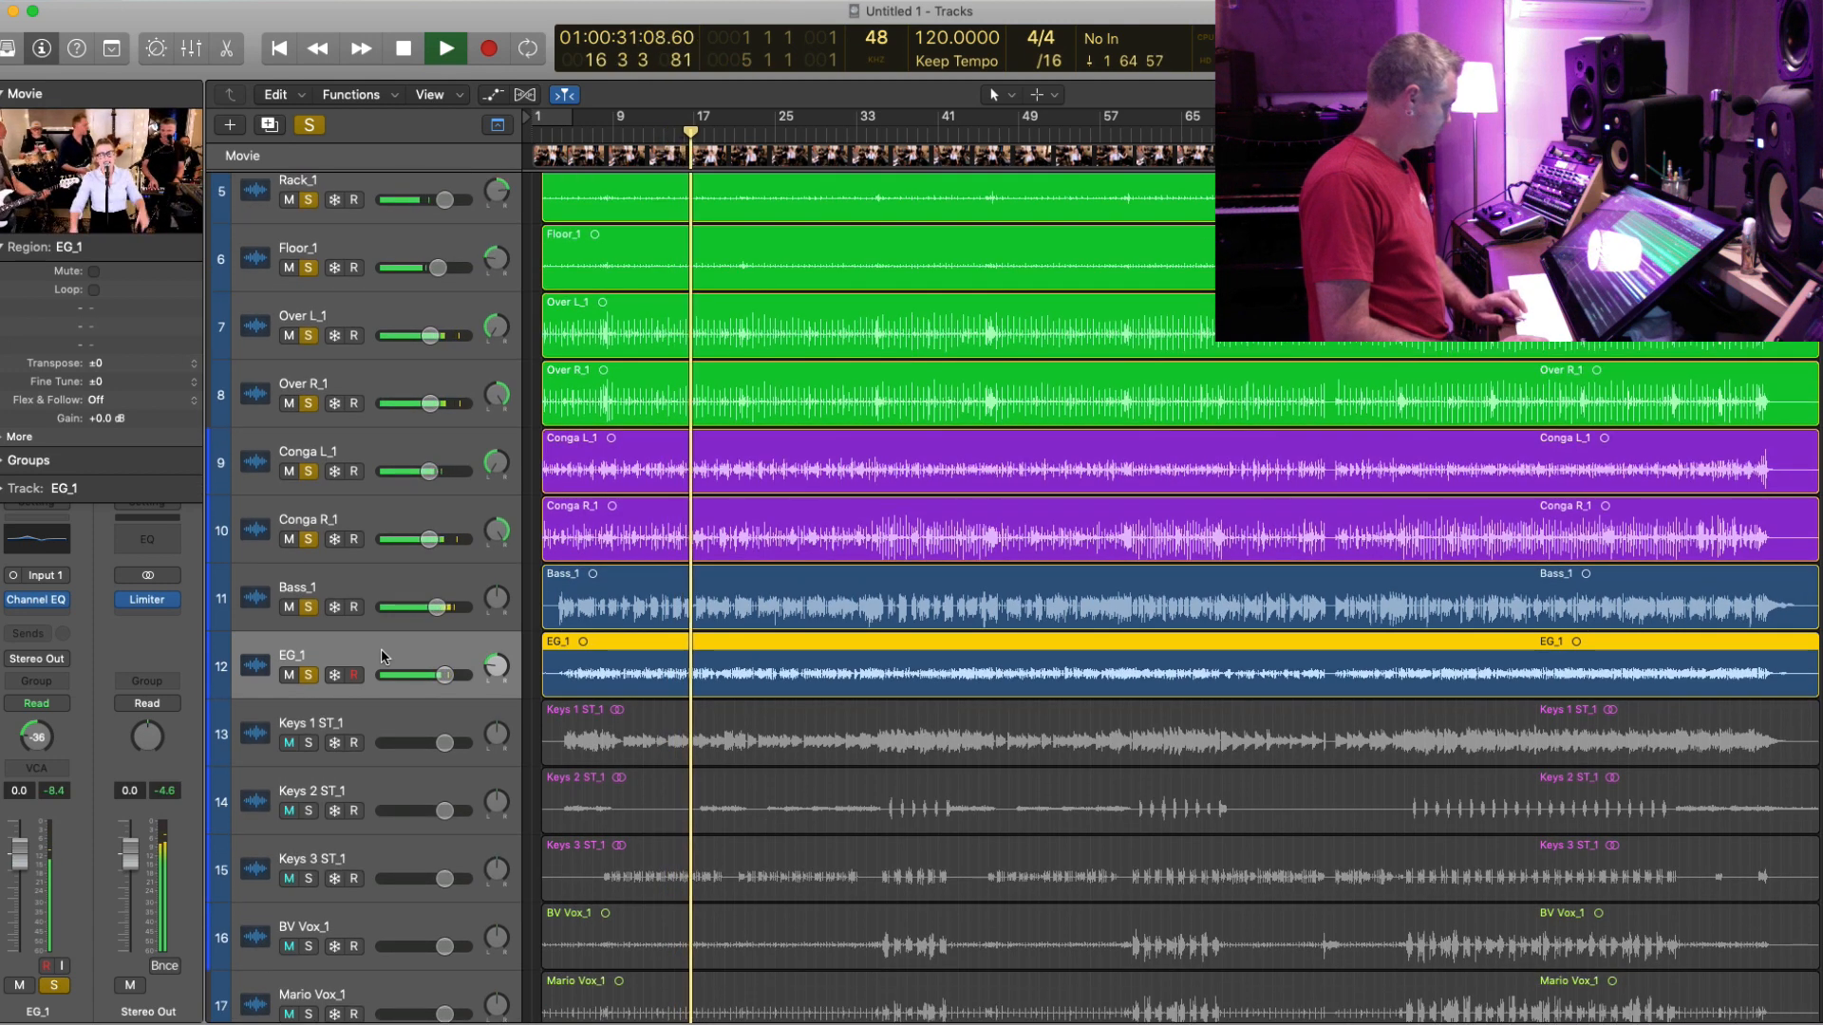
{"action": "key", "text": "space"}
{"action": "key", "text": "super+Up"}
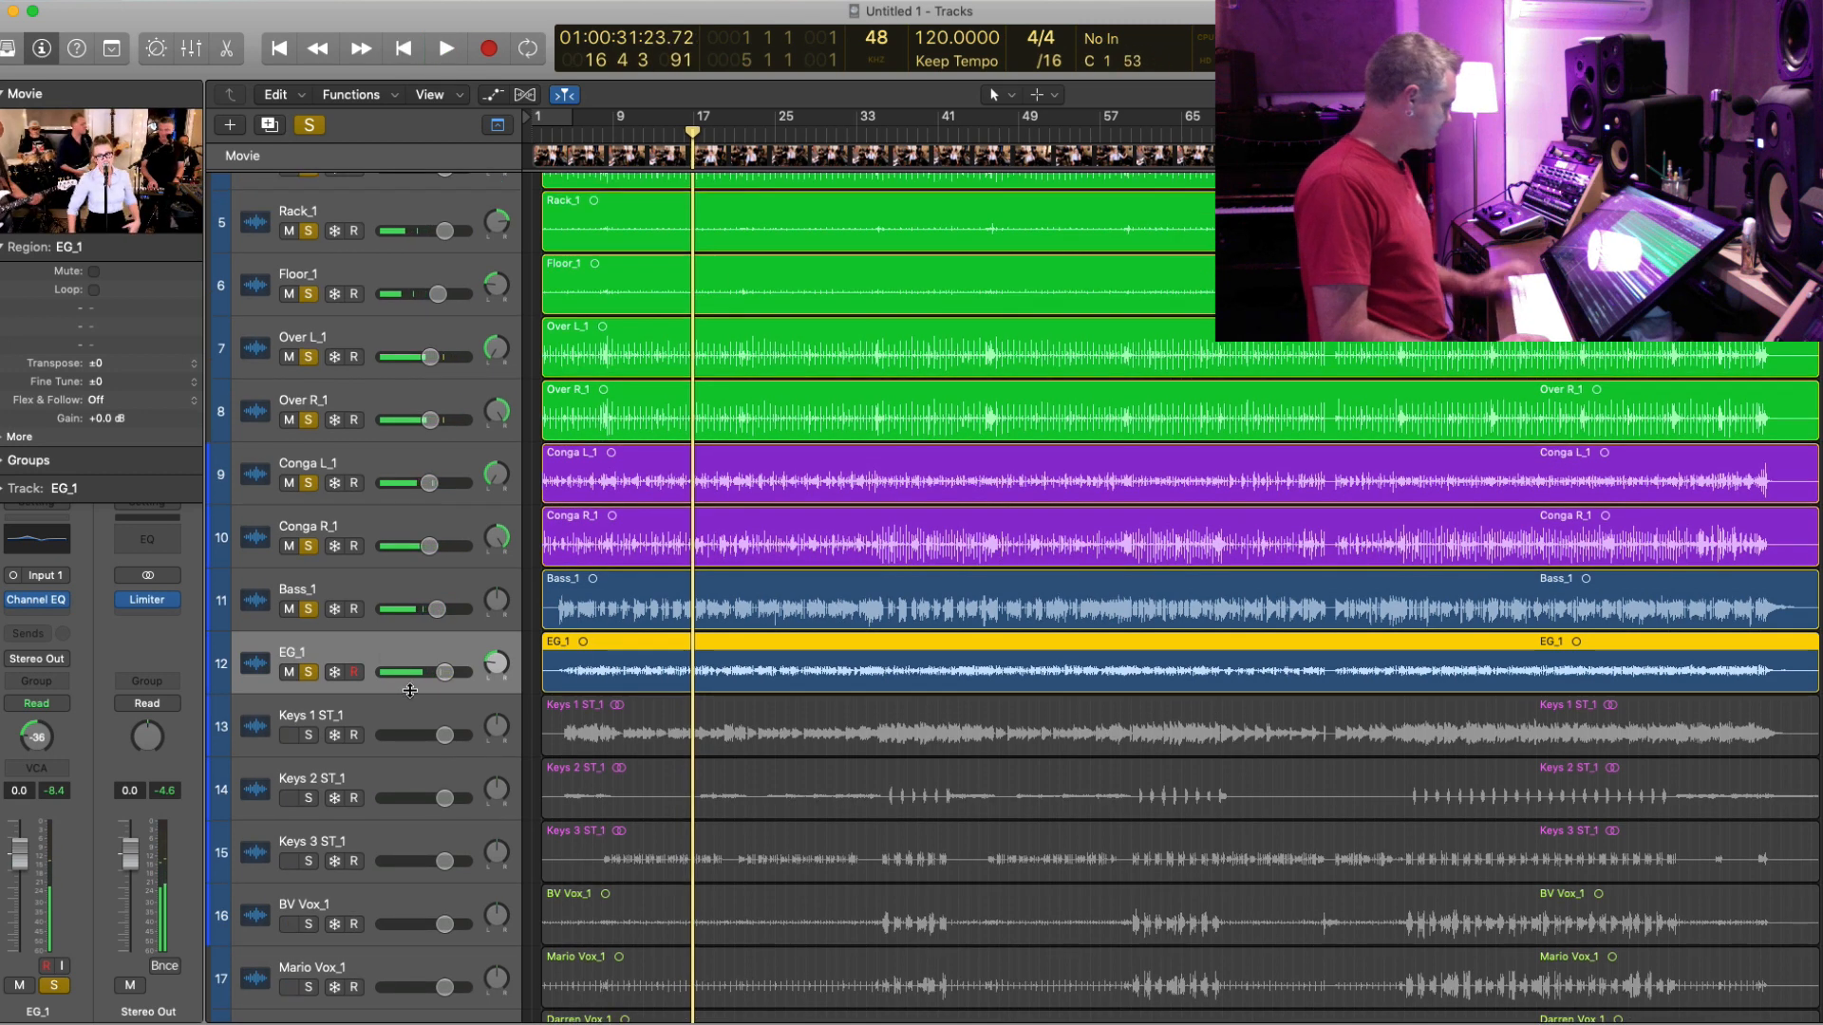
- Solo the Keys 1 ST_1 track, isolate its region and return the playhead to the project start
{"action": "left_click", "coordinate": [383, 707]}
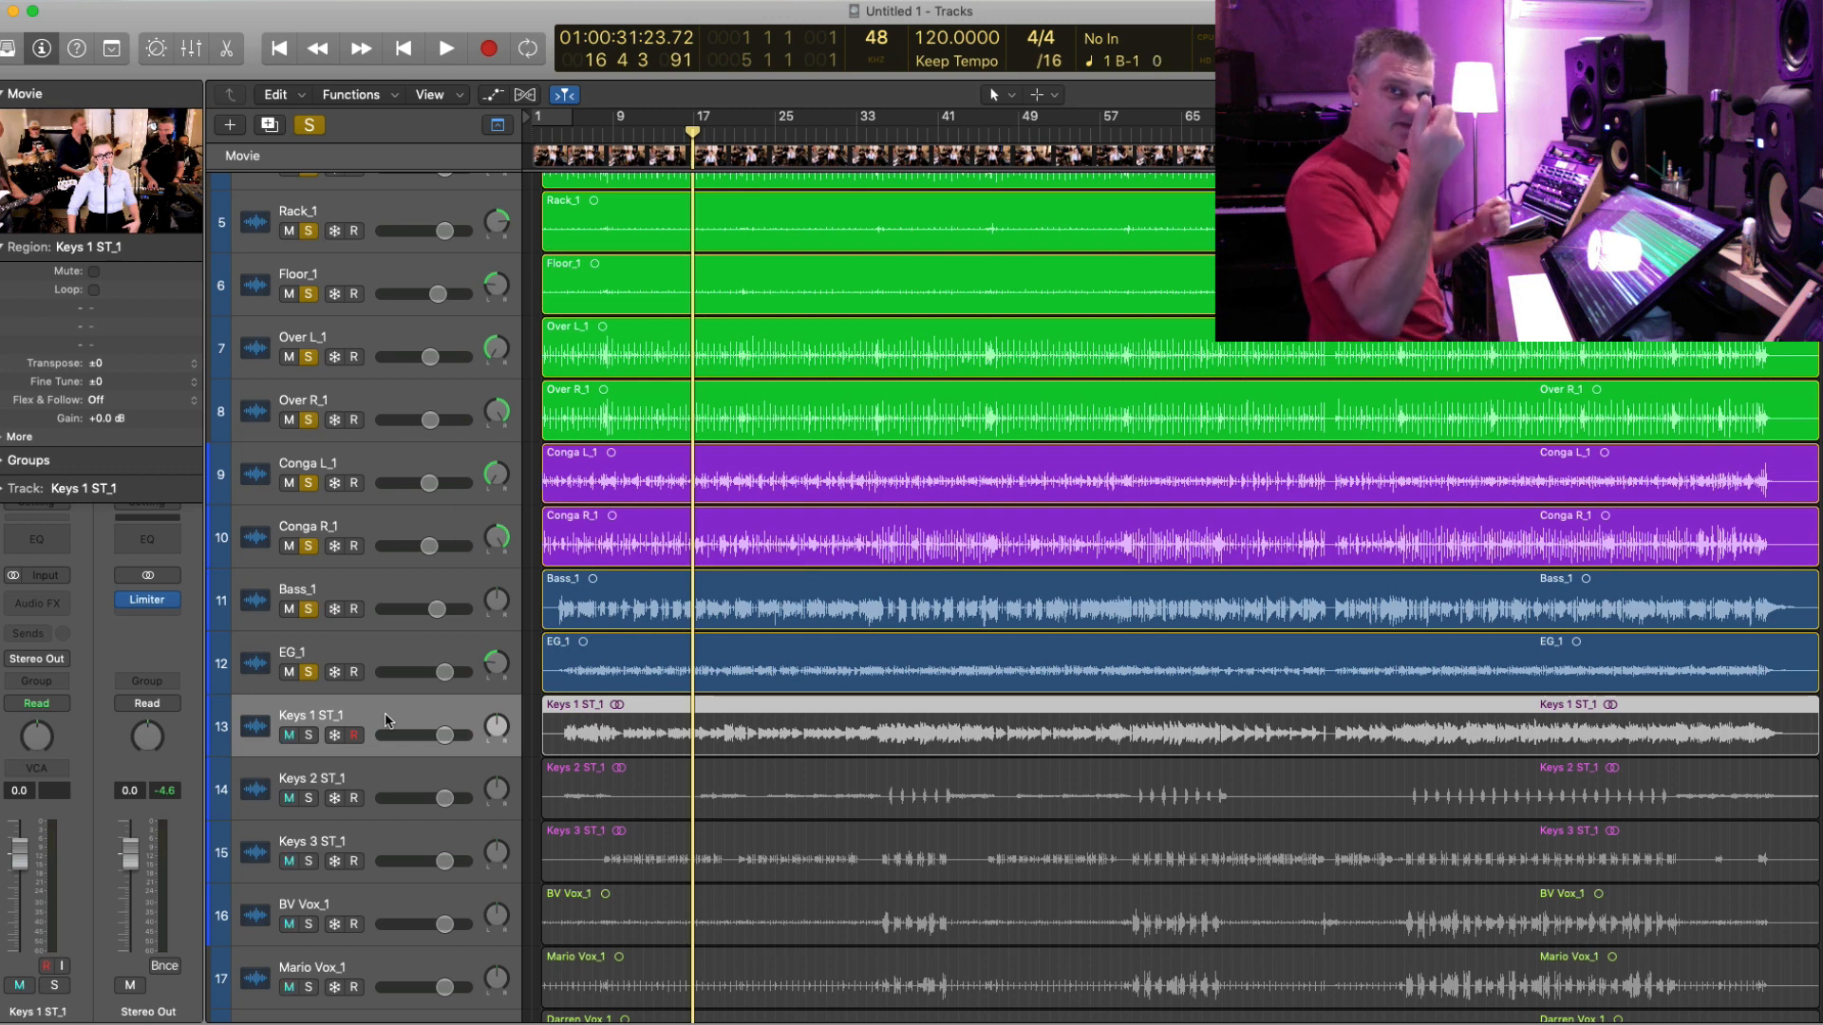
{"action": "left_click", "coordinate": [308, 736]}
{"action": "key", "text": "ctrl+s"}
{"action": "key", "text": "Return"}
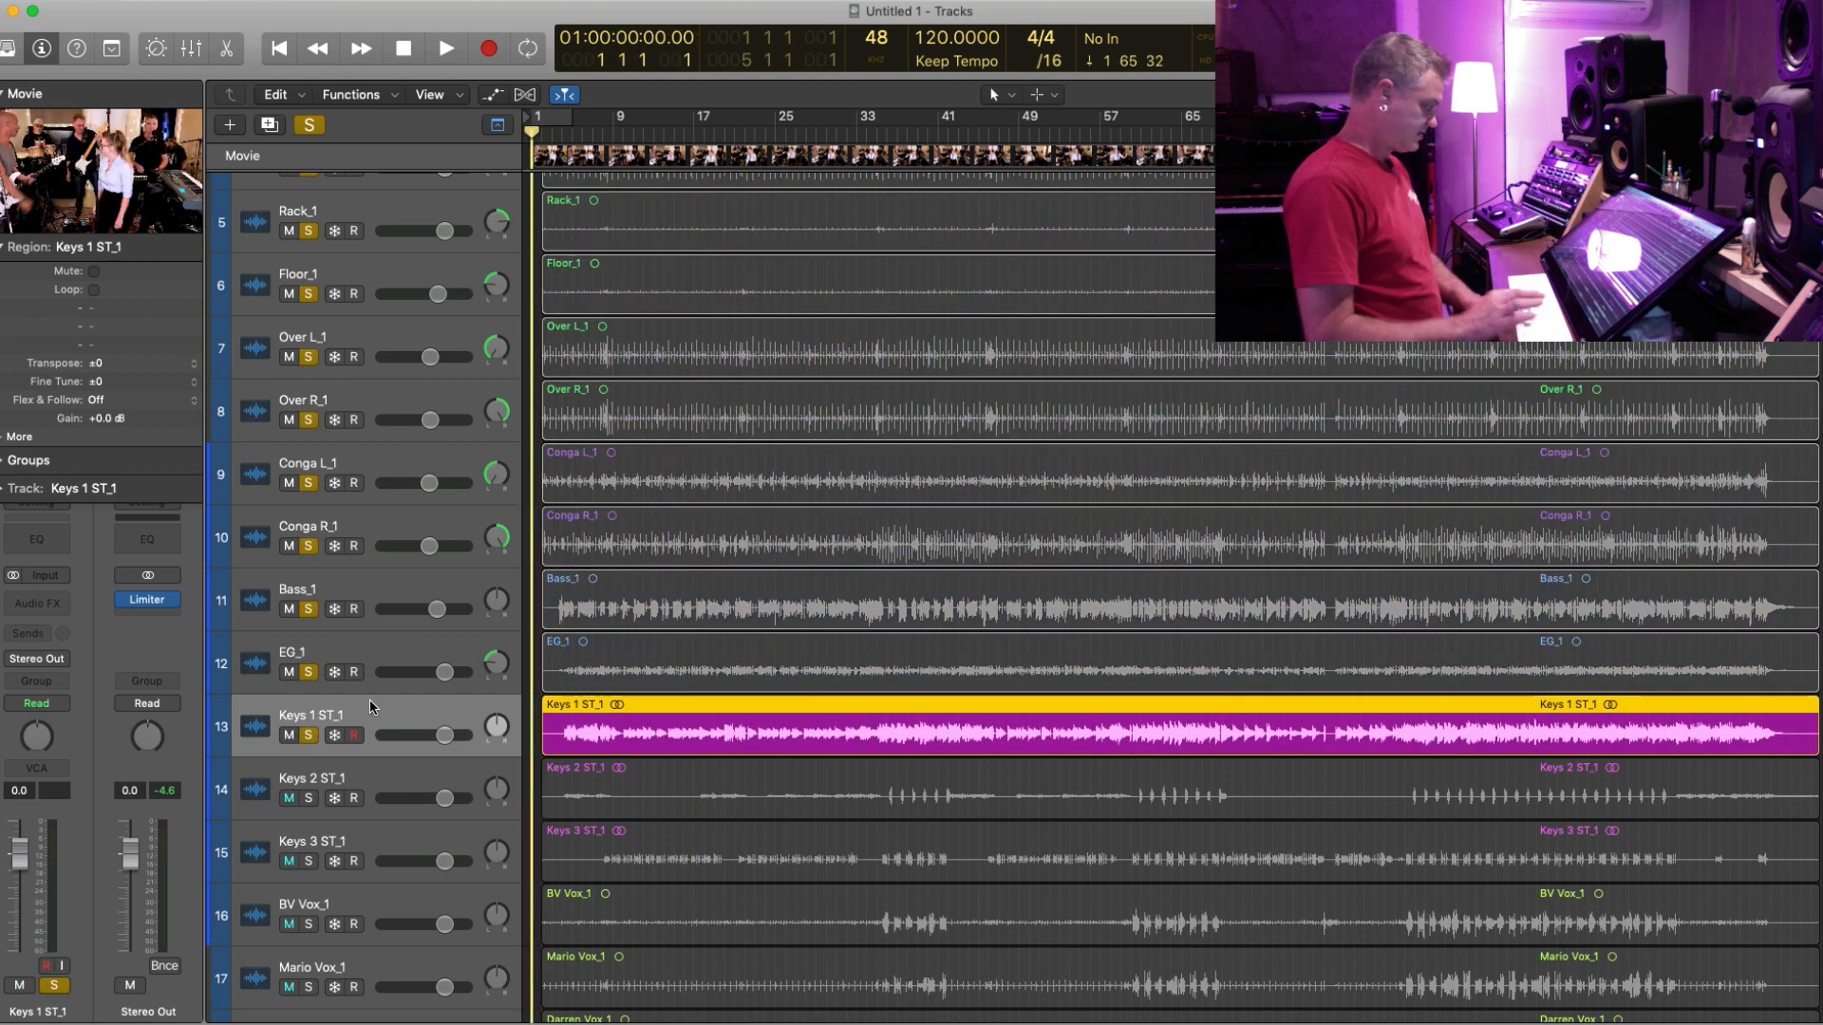
- Listen to Keys 1 ST_1 on its own with the enlarged movie moved off the track headers, replaying from around bar 11
{"action": "key", "text": "space"}
{"action": "double_click", "coordinate": [150, 190]}
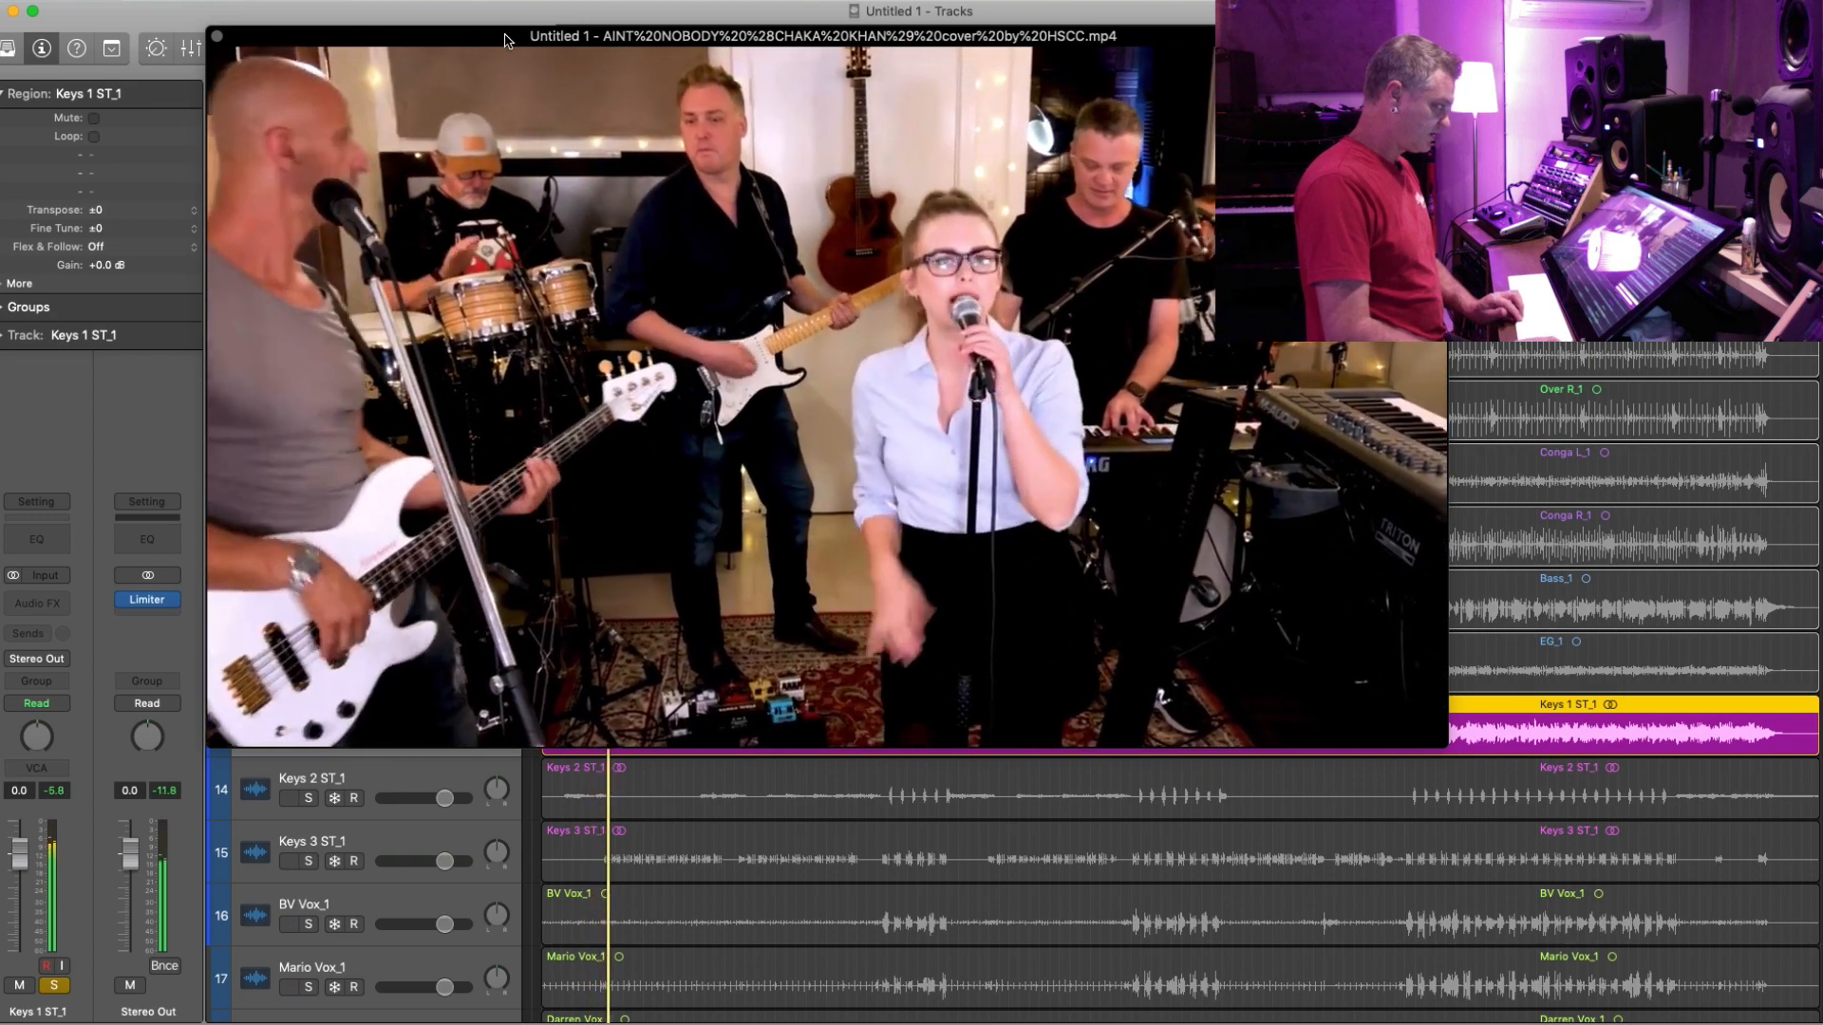
{"action": "left_click_drag", "start_coordinate": [504, 39], "coordinate": [1249, 40]}
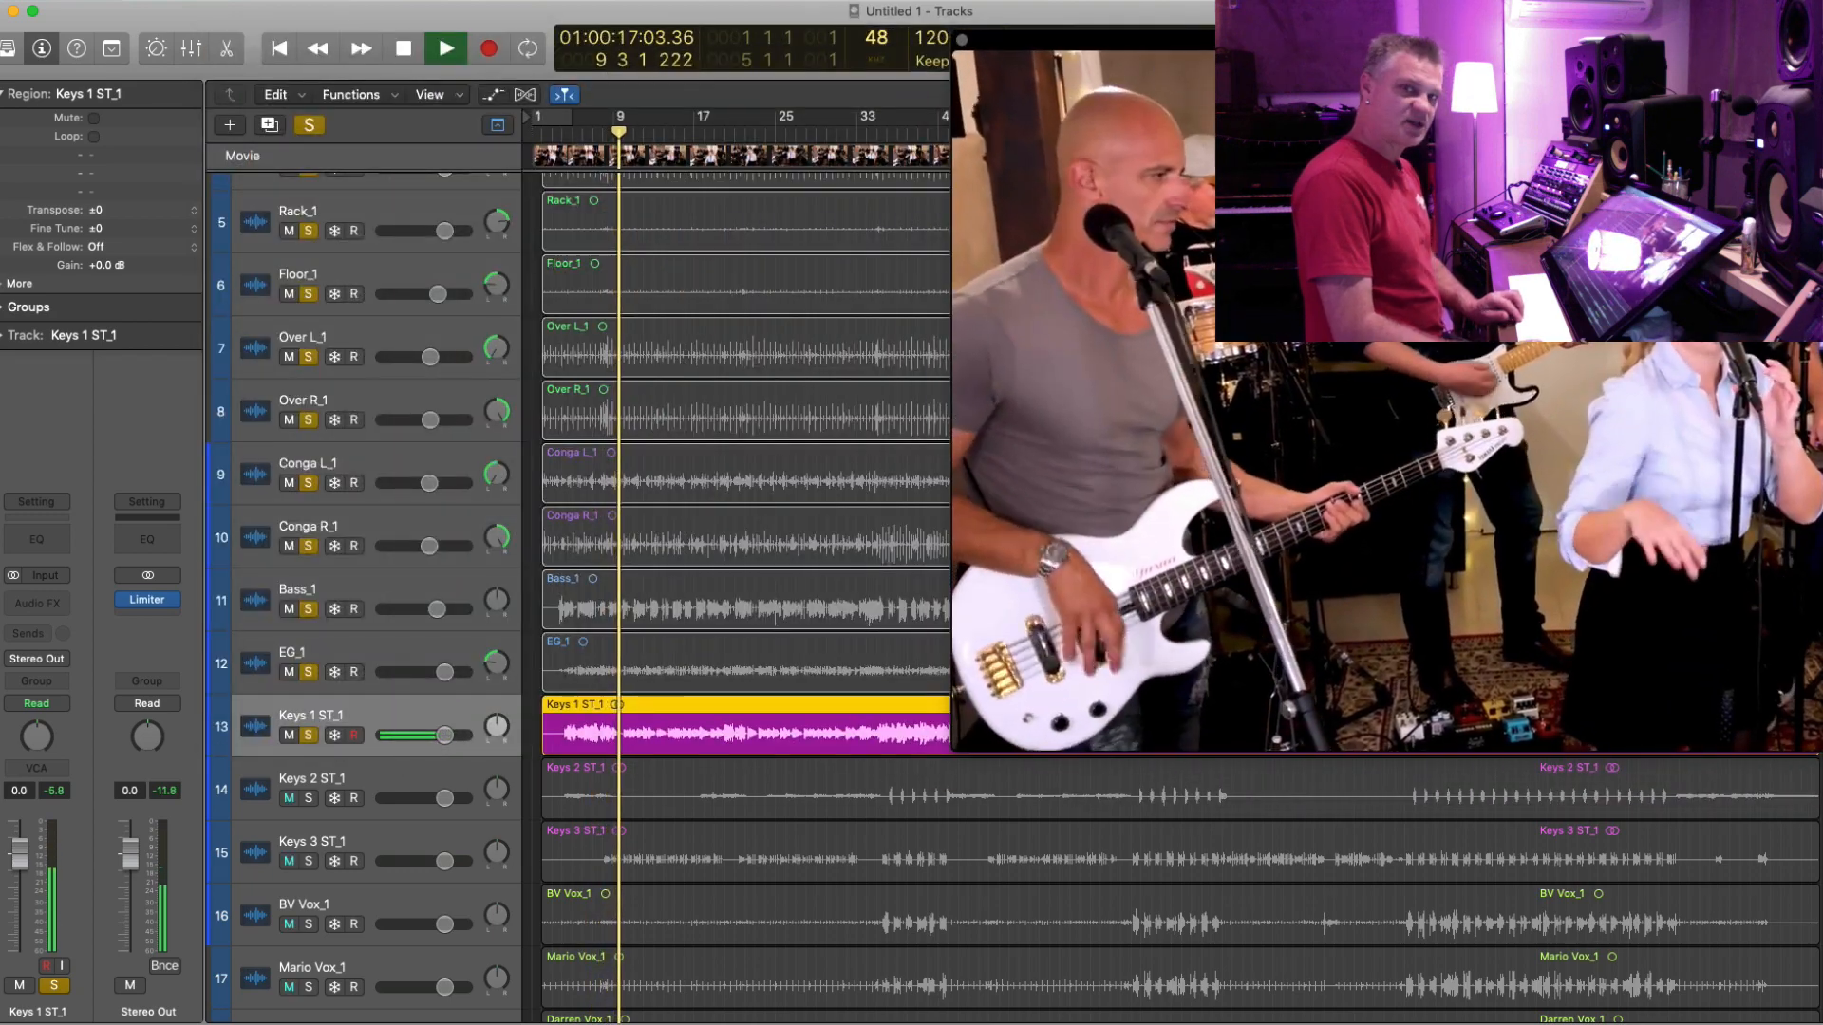
{"action": "key", "text": "space"}
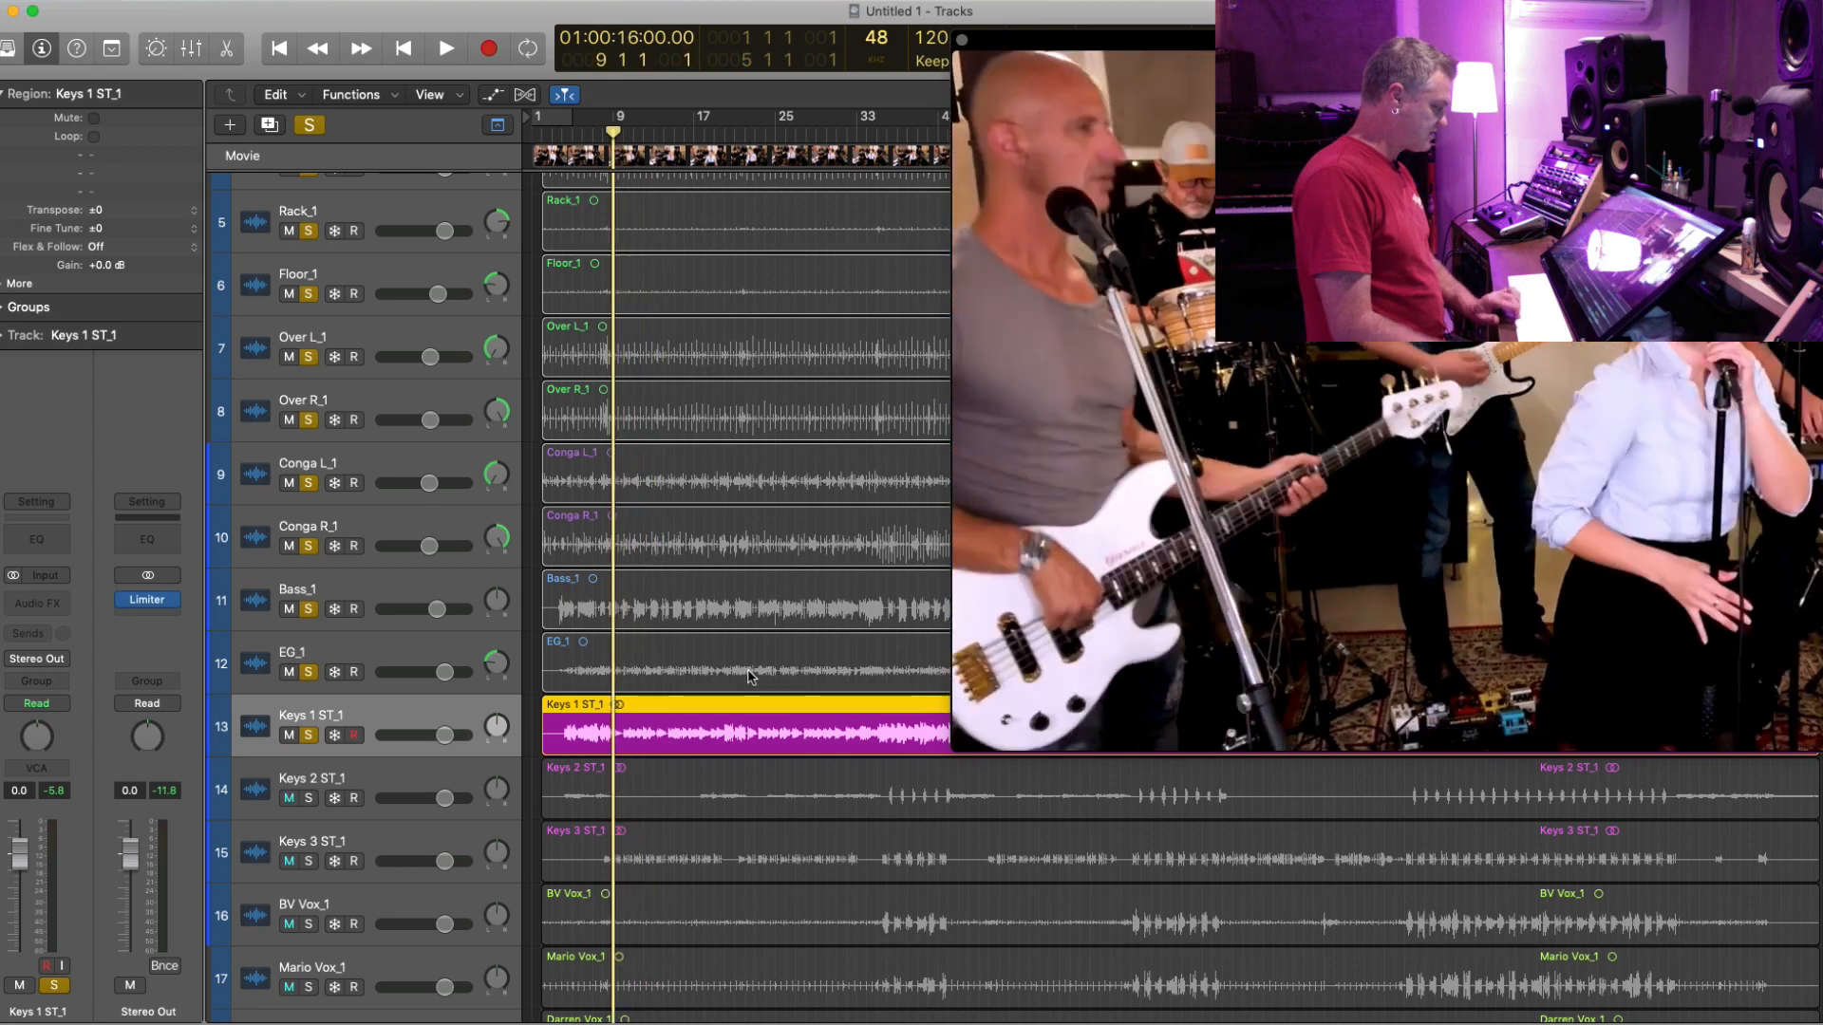
{"action": "key", "text": "period"}
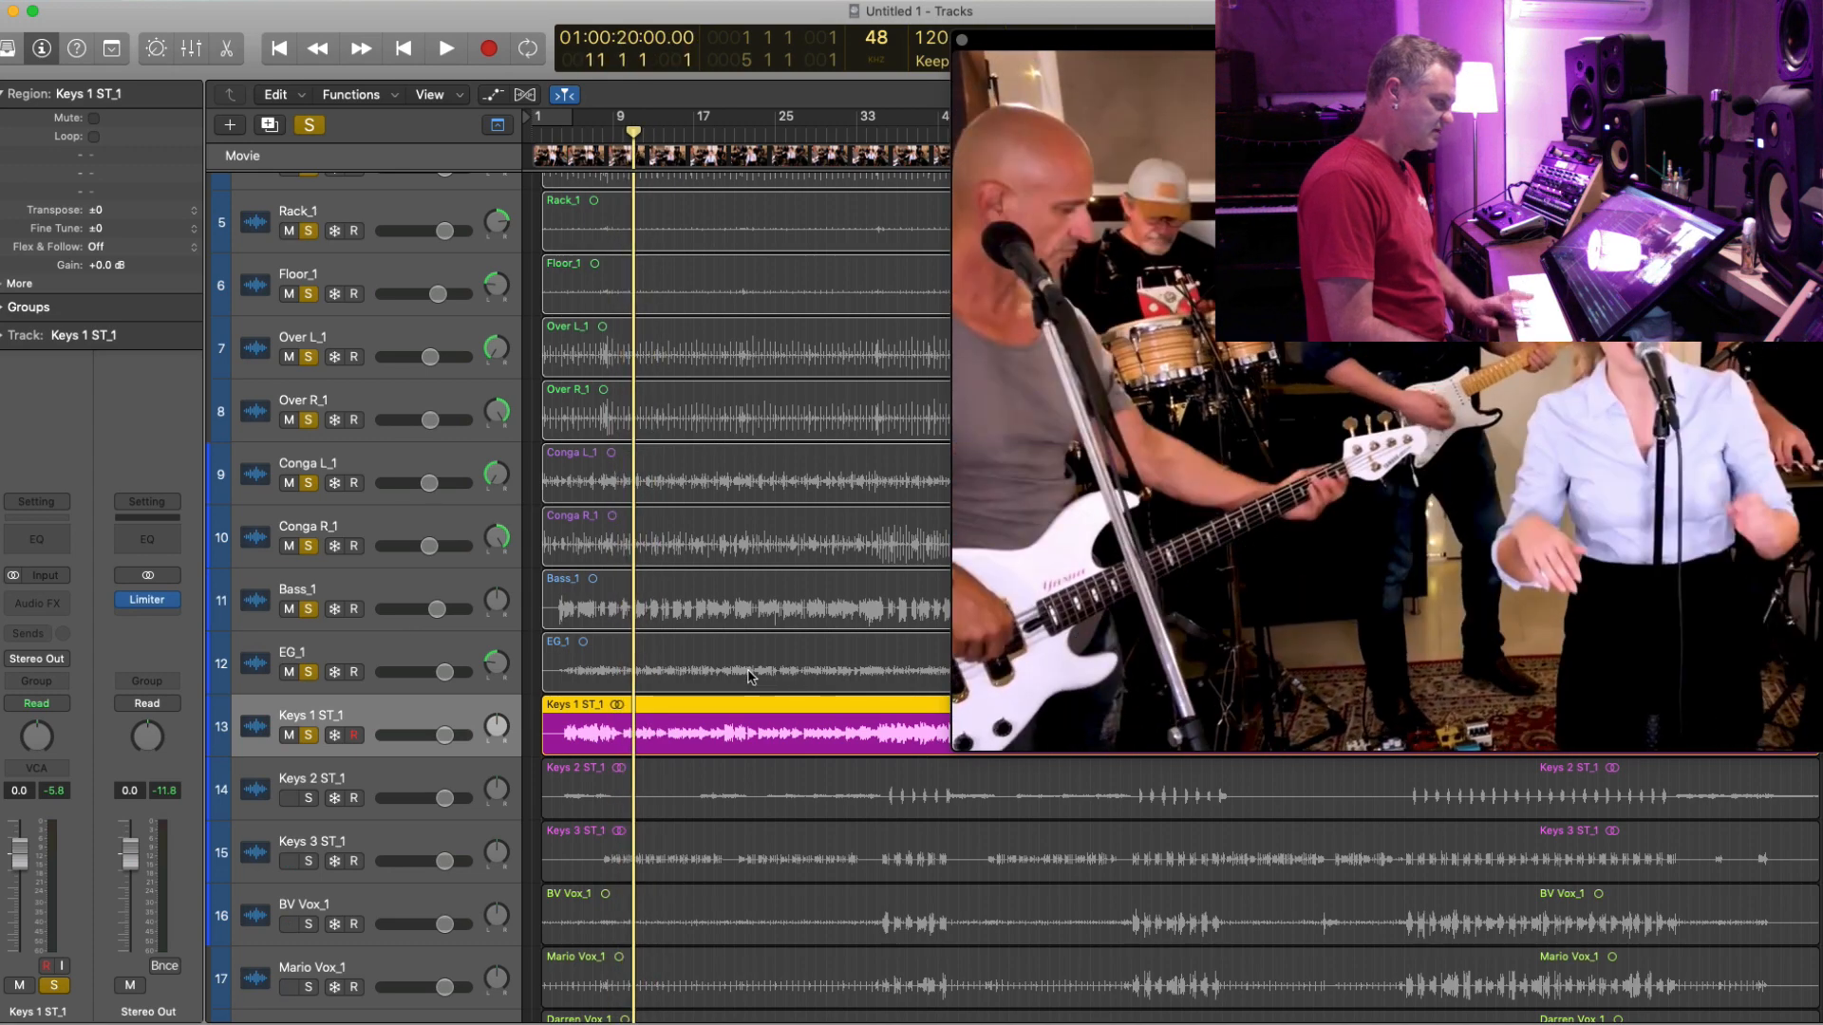
{"action": "key", "text": "comma"}
{"action": "key", "text": "space"}
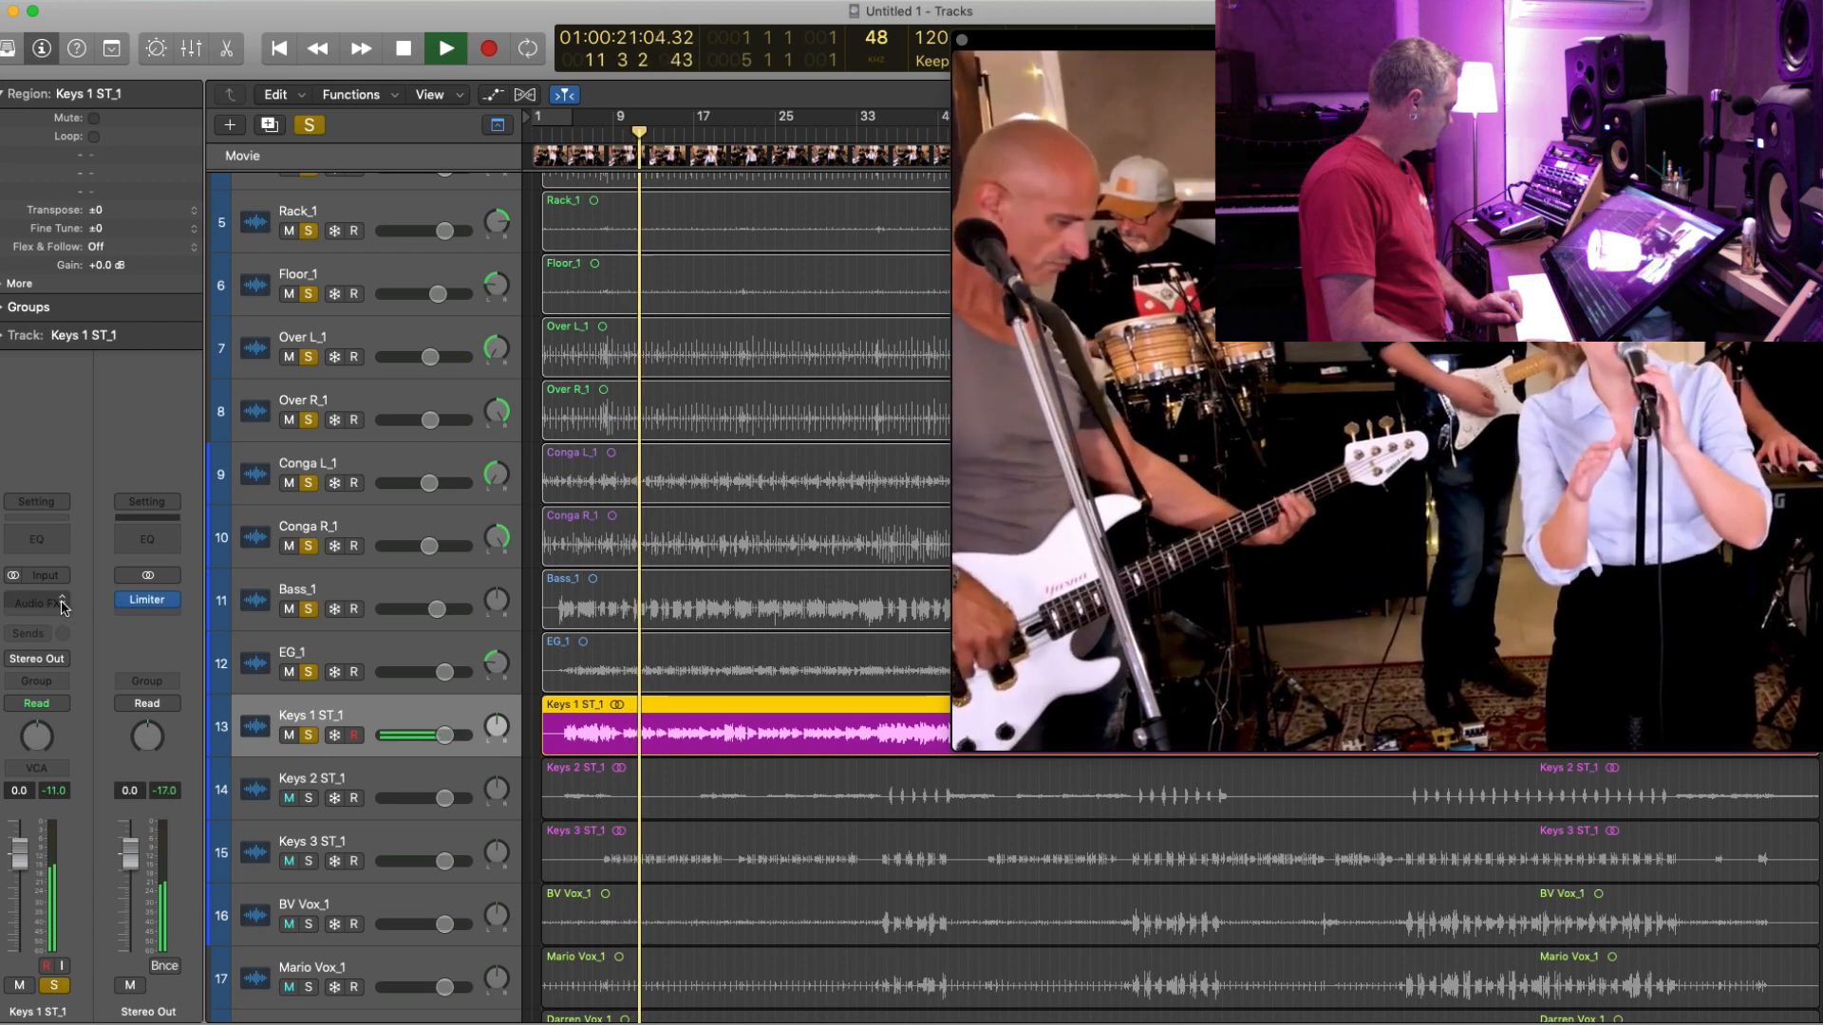
{"action": "key", "text": "space"}
- Insert a Compressor on the Keys 1 ST_1 channel and set its model to Studio FET after trying Studio VCA
{"action": "left_click", "coordinate": [62, 604]}
{"action": "mouse_move", "coordinate": [107, 738]}
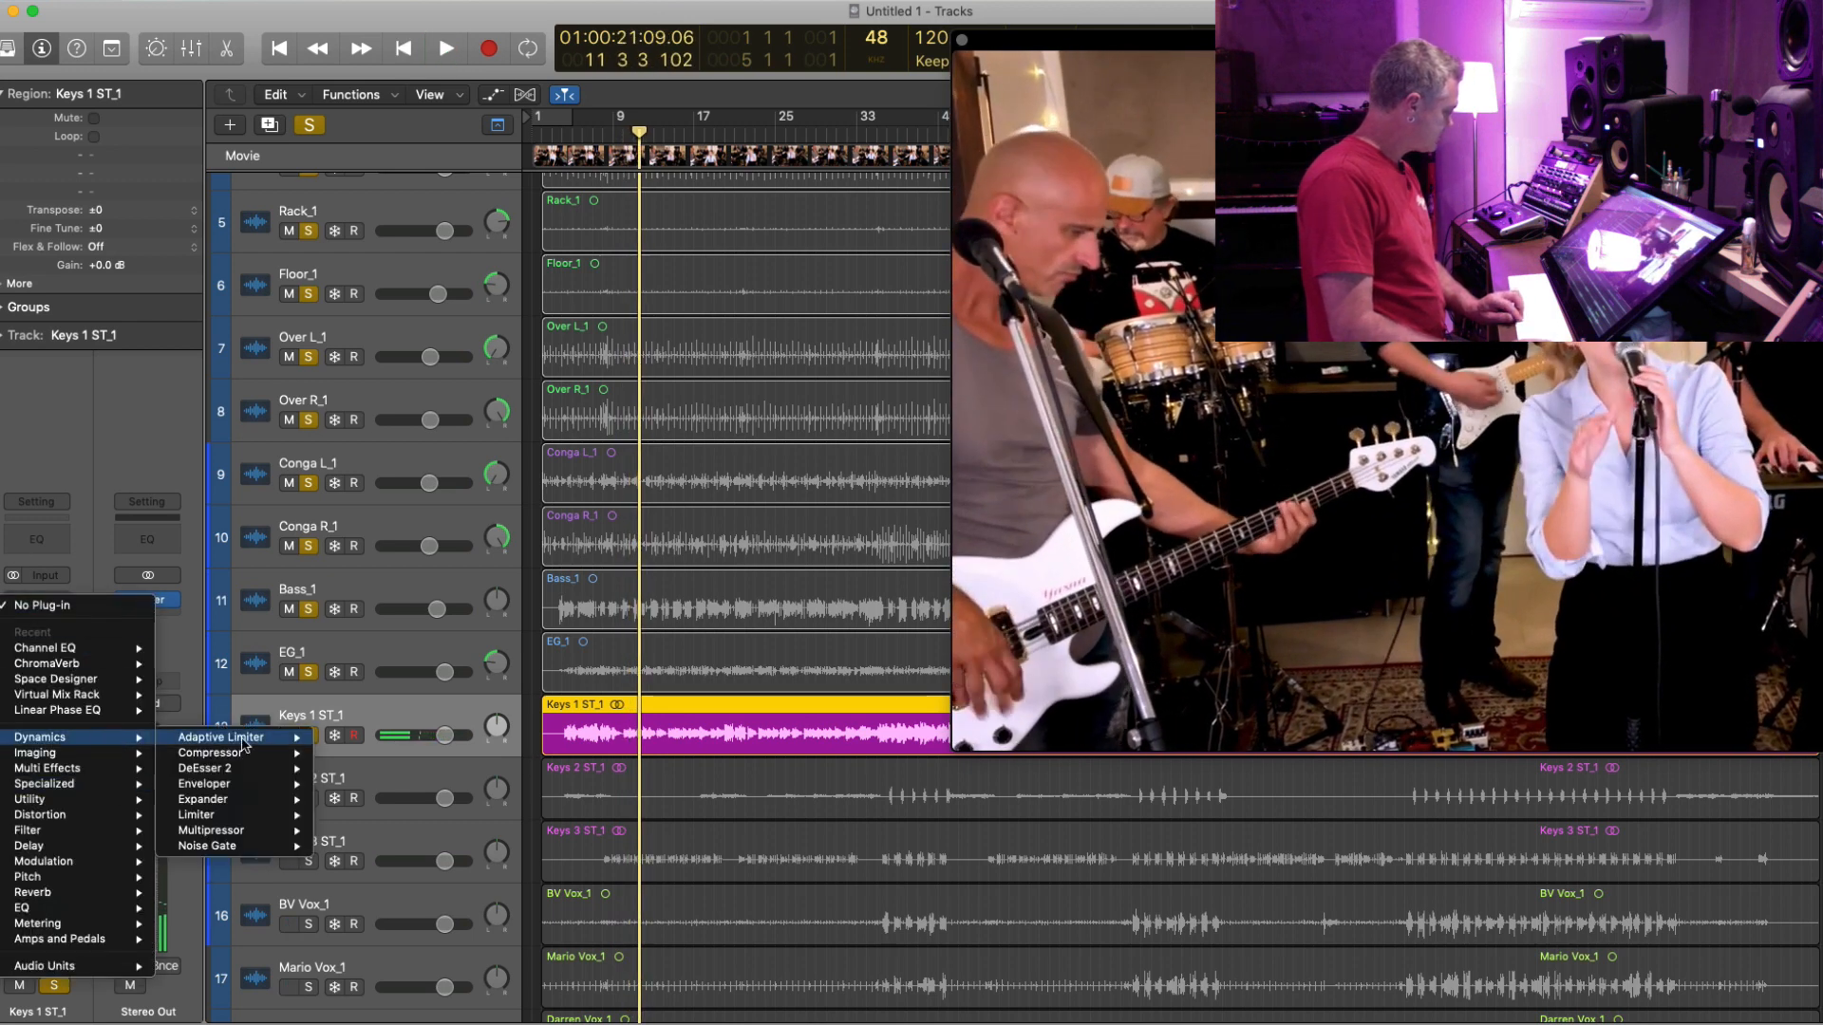
{"action": "mouse_move", "coordinate": [246, 754]}
{"action": "left_click", "coordinate": [375, 756]}
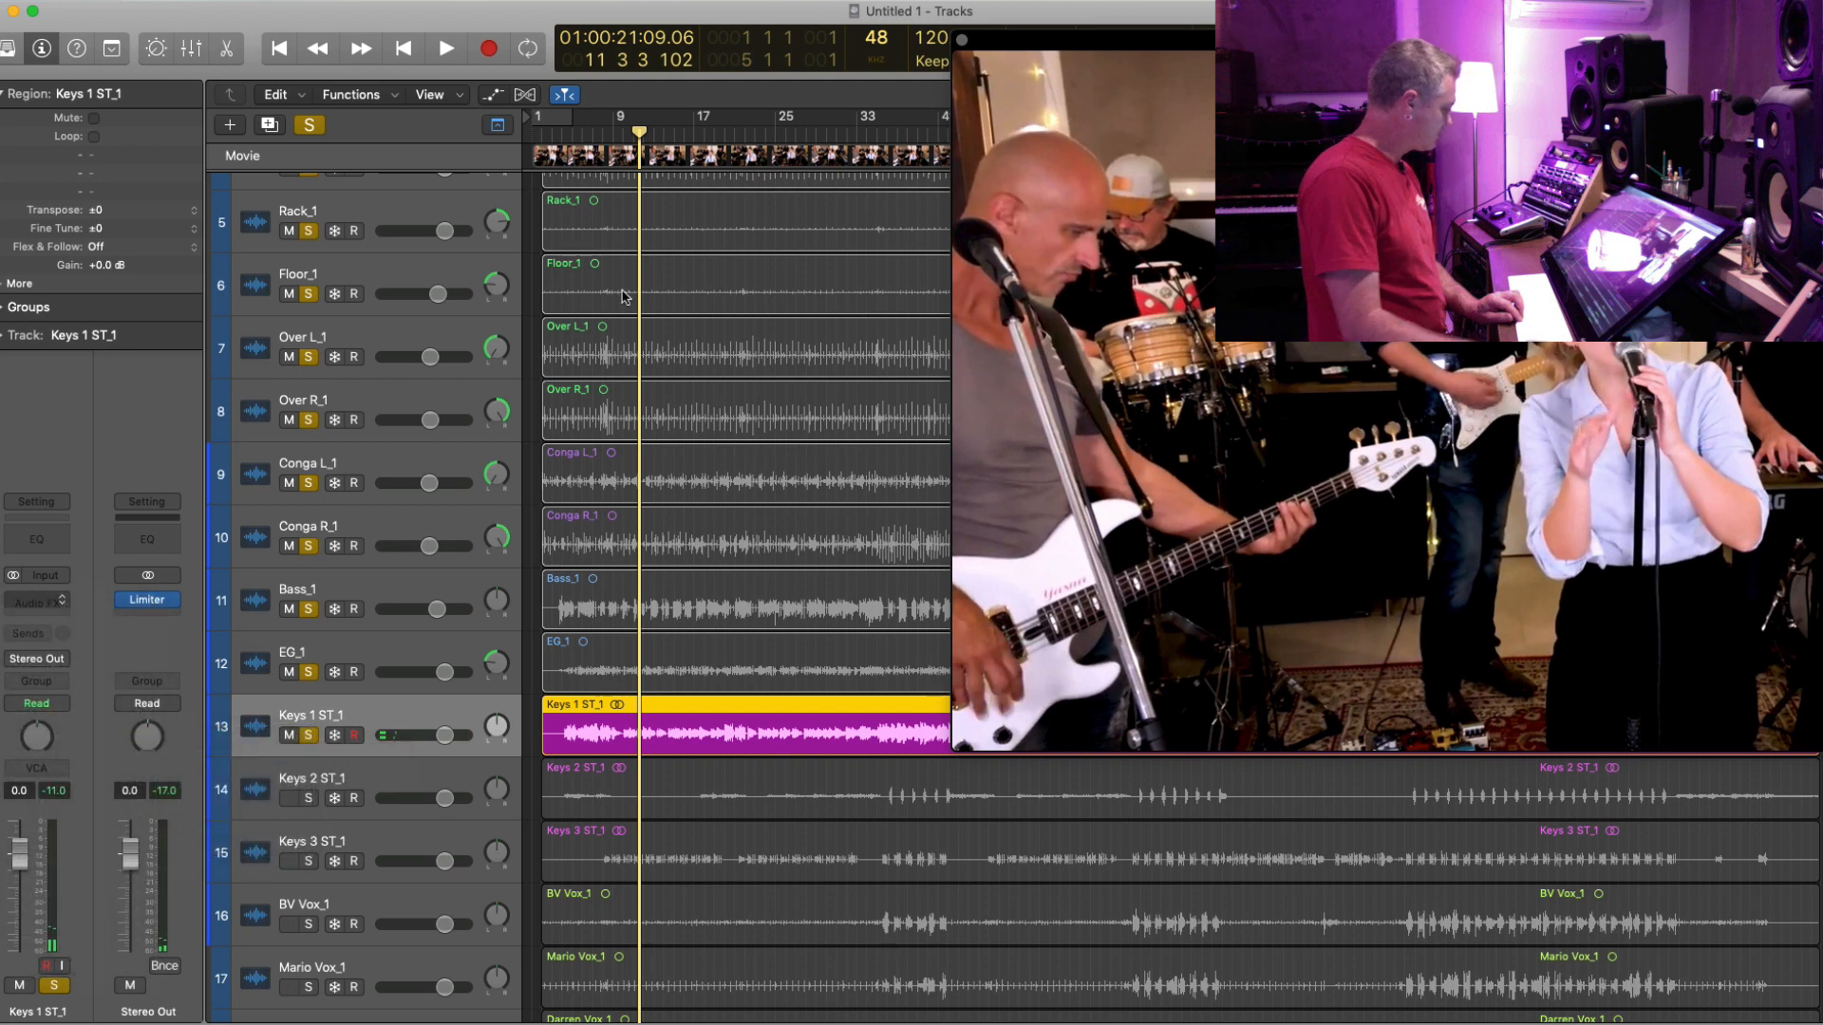
{"action": "left_click", "coordinate": [192, 144]}
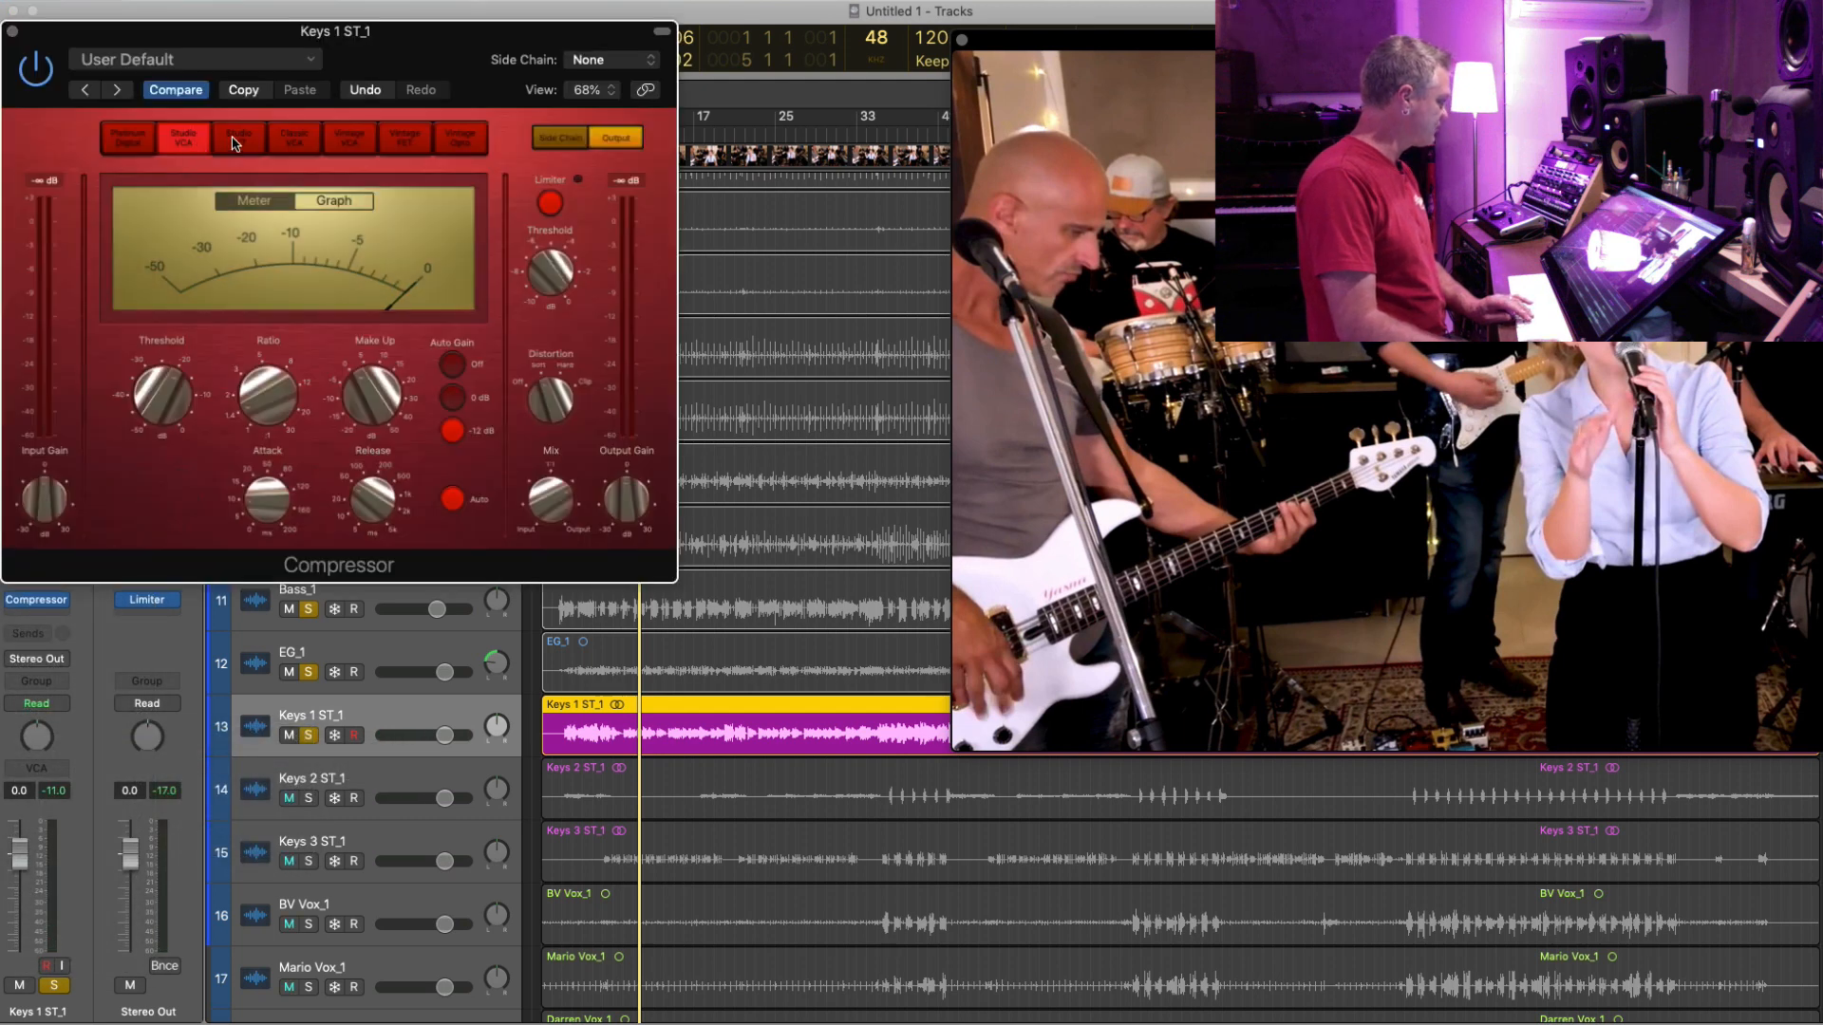
{"action": "left_click", "coordinate": [239, 139]}
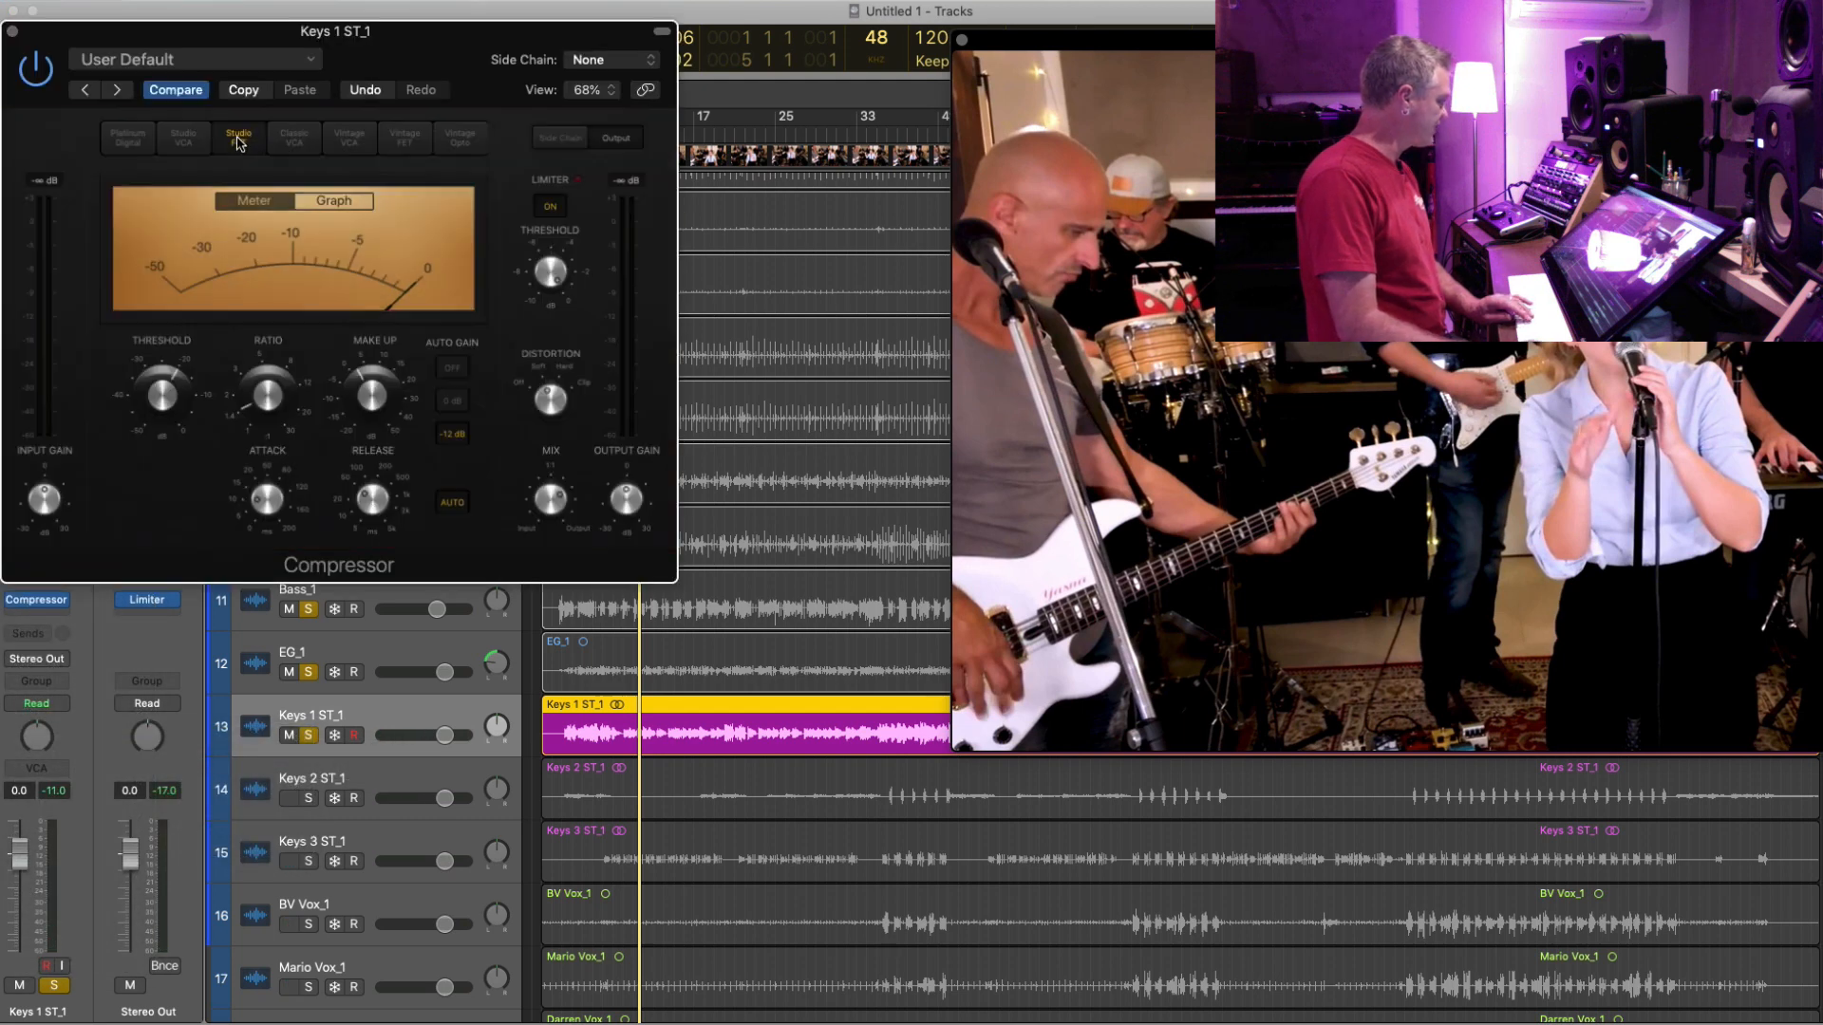
{"action": "left_click", "coordinate": [188, 142]}
{"action": "left_click", "coordinate": [239, 138]}
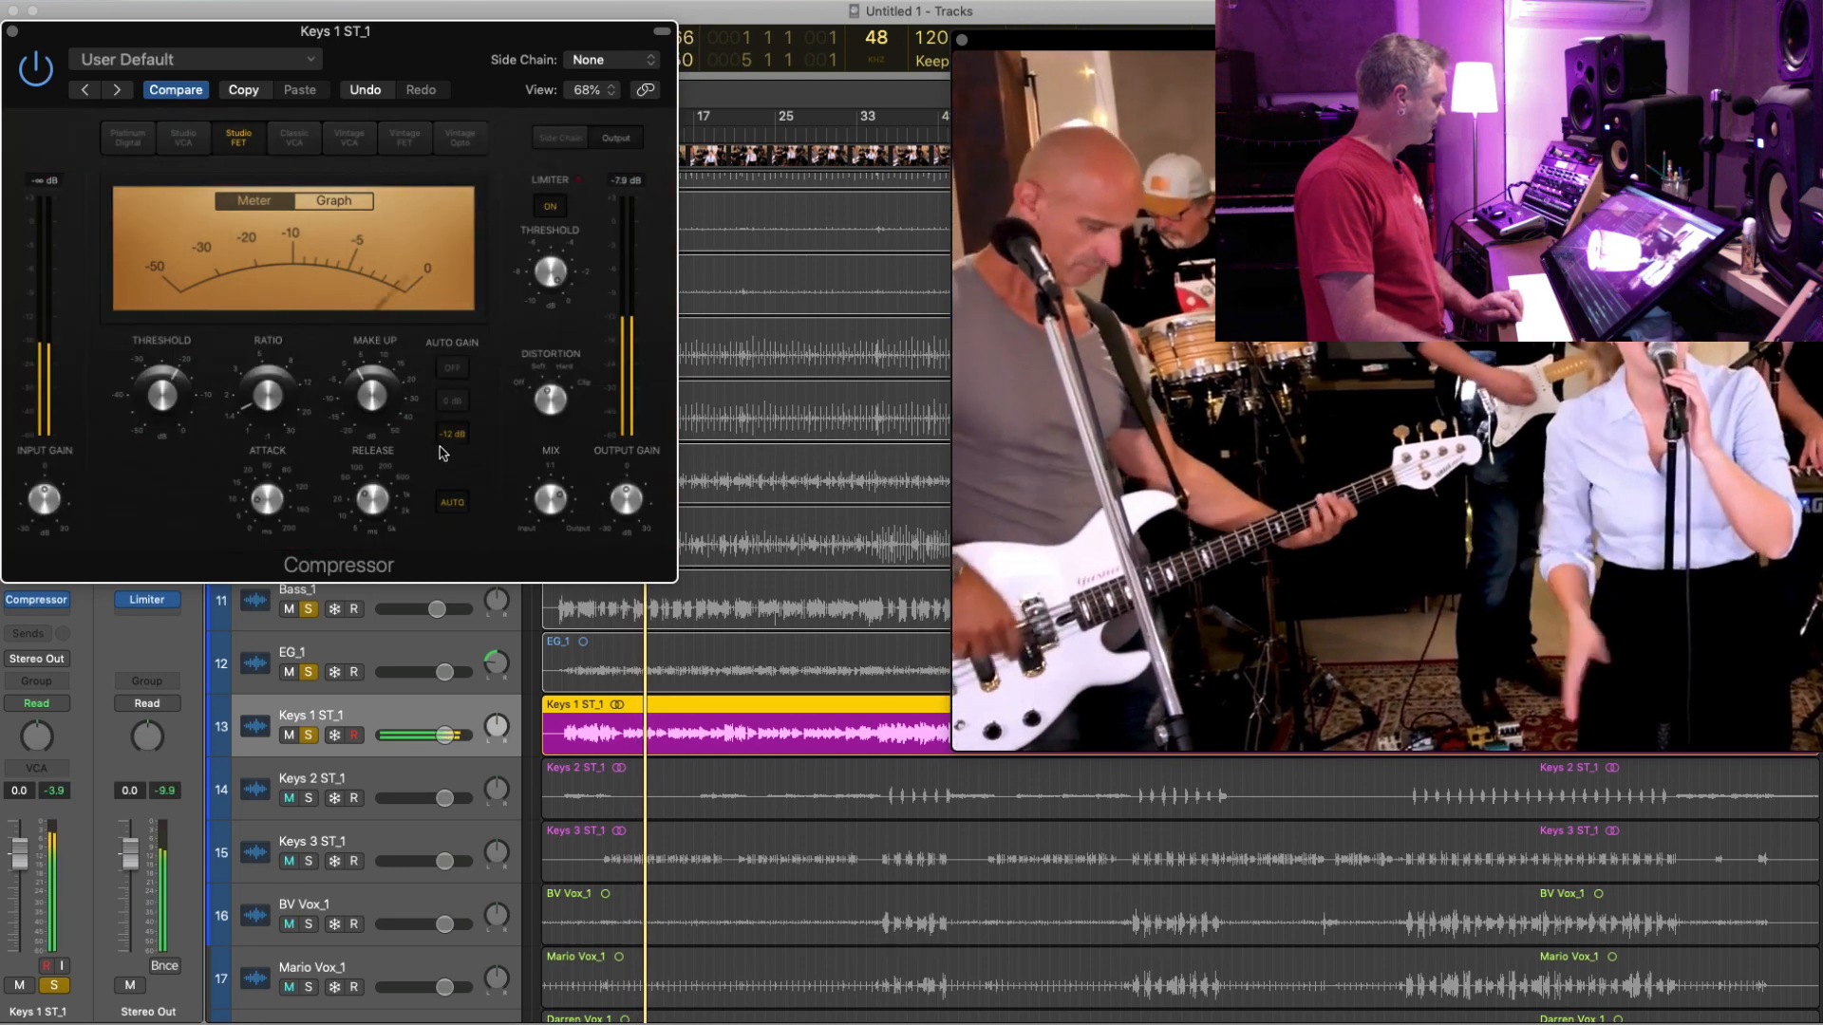
- Adjust the Keys 1 ST_1 compressor's threshold, distortion and output gain while listening, and close its window
{"action": "left_click_drag", "start_coordinate": [166, 402], "coordinate": [168, 417]}
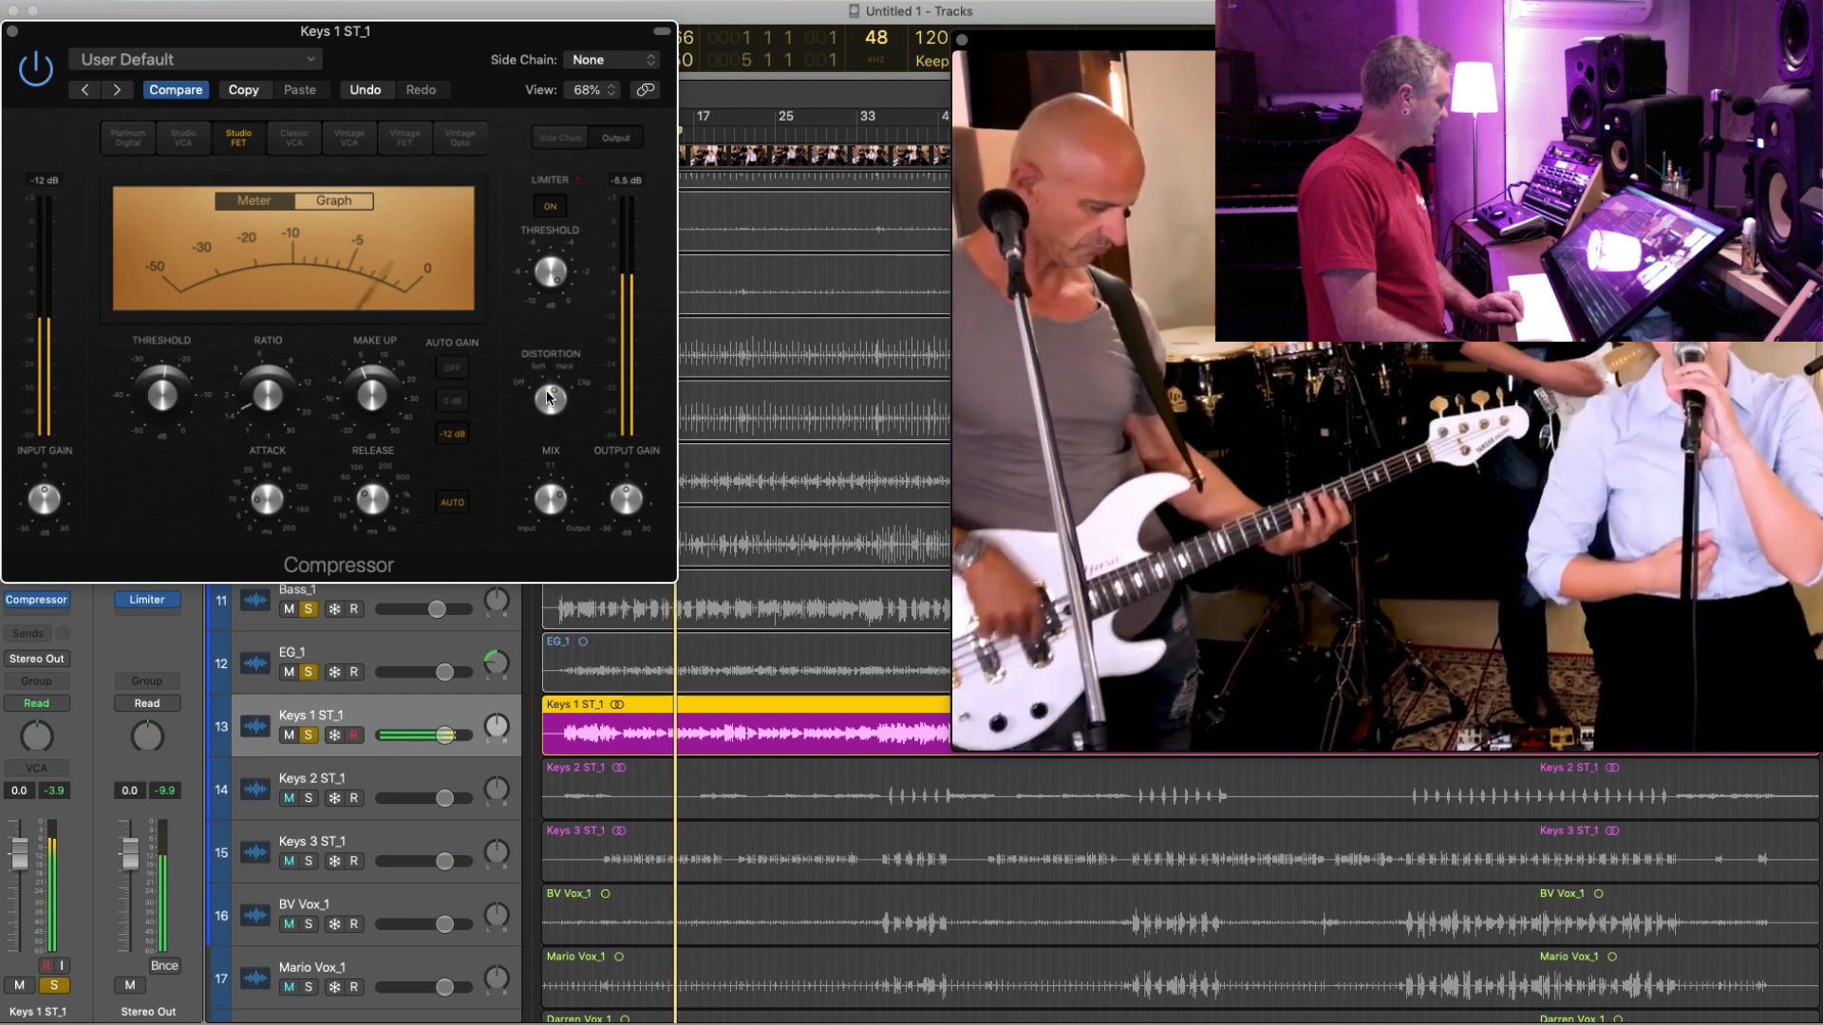
{"action": "left_click_drag", "start_coordinate": [546, 391], "coordinate": [547, 403]}
{"action": "left_click_drag", "start_coordinate": [622, 497], "coordinate": [622, 500]}
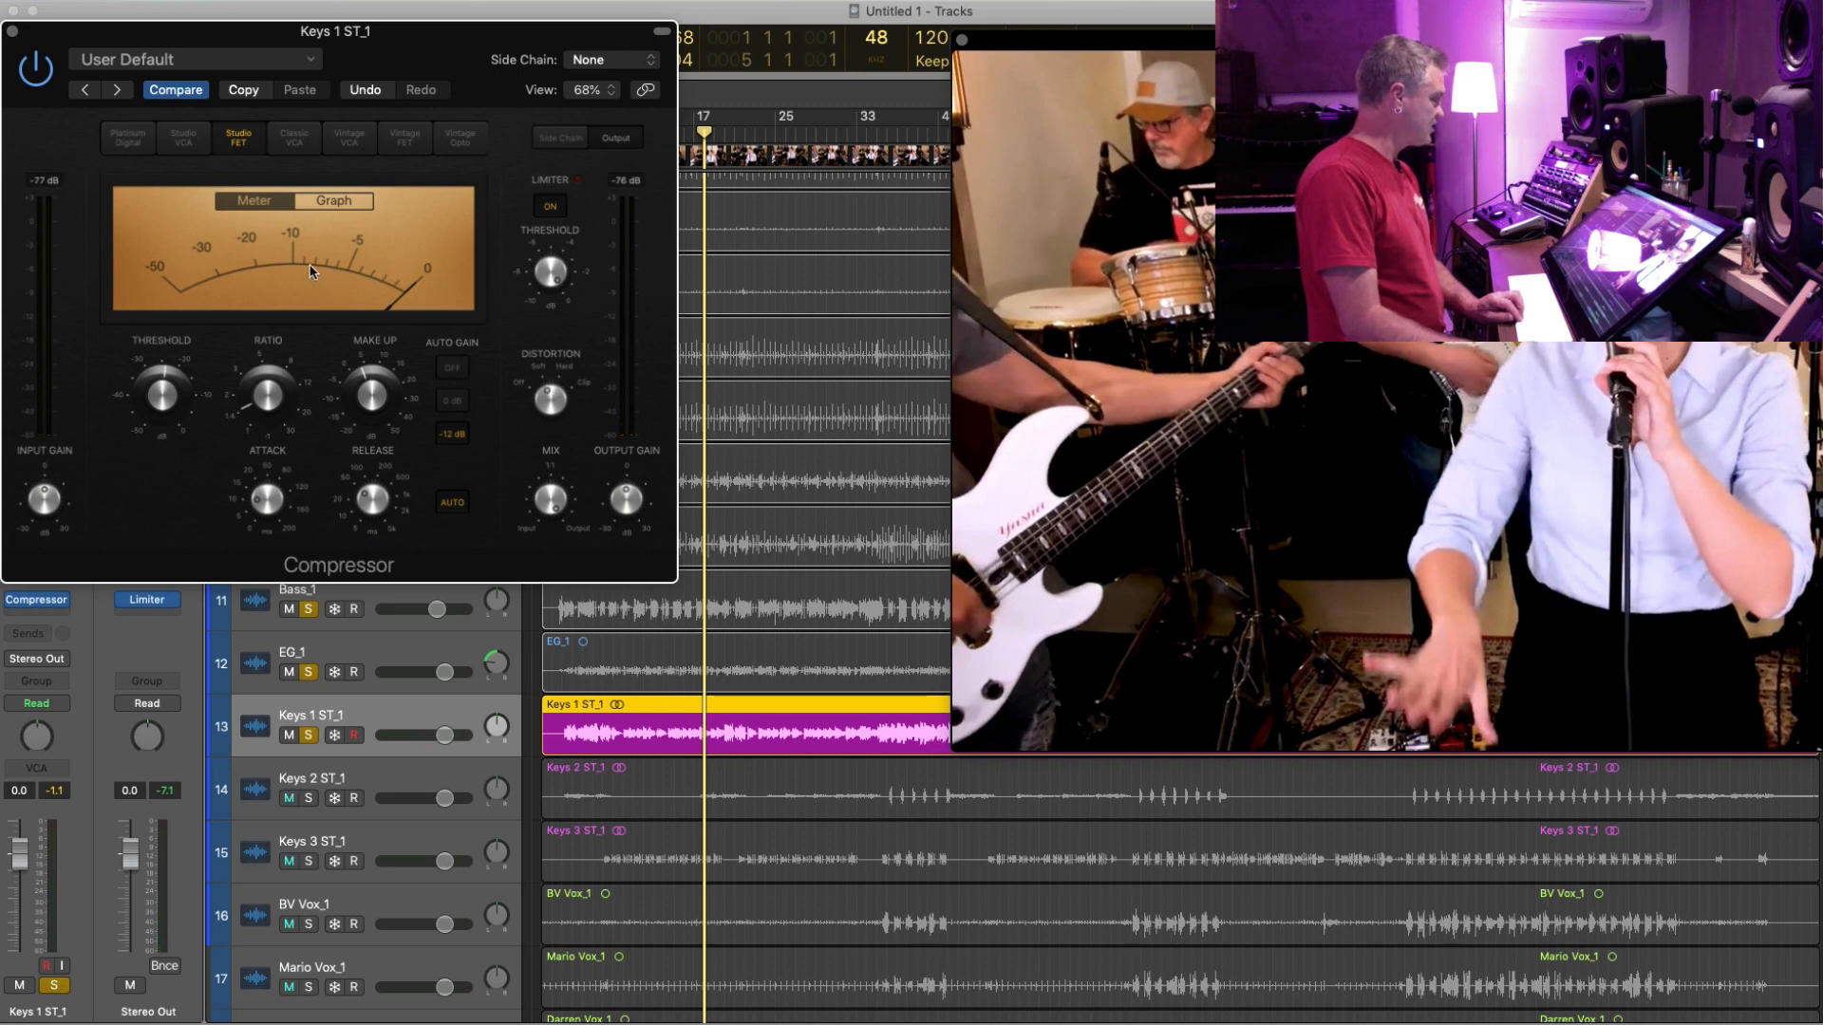
{"action": "key", "text": "space"}
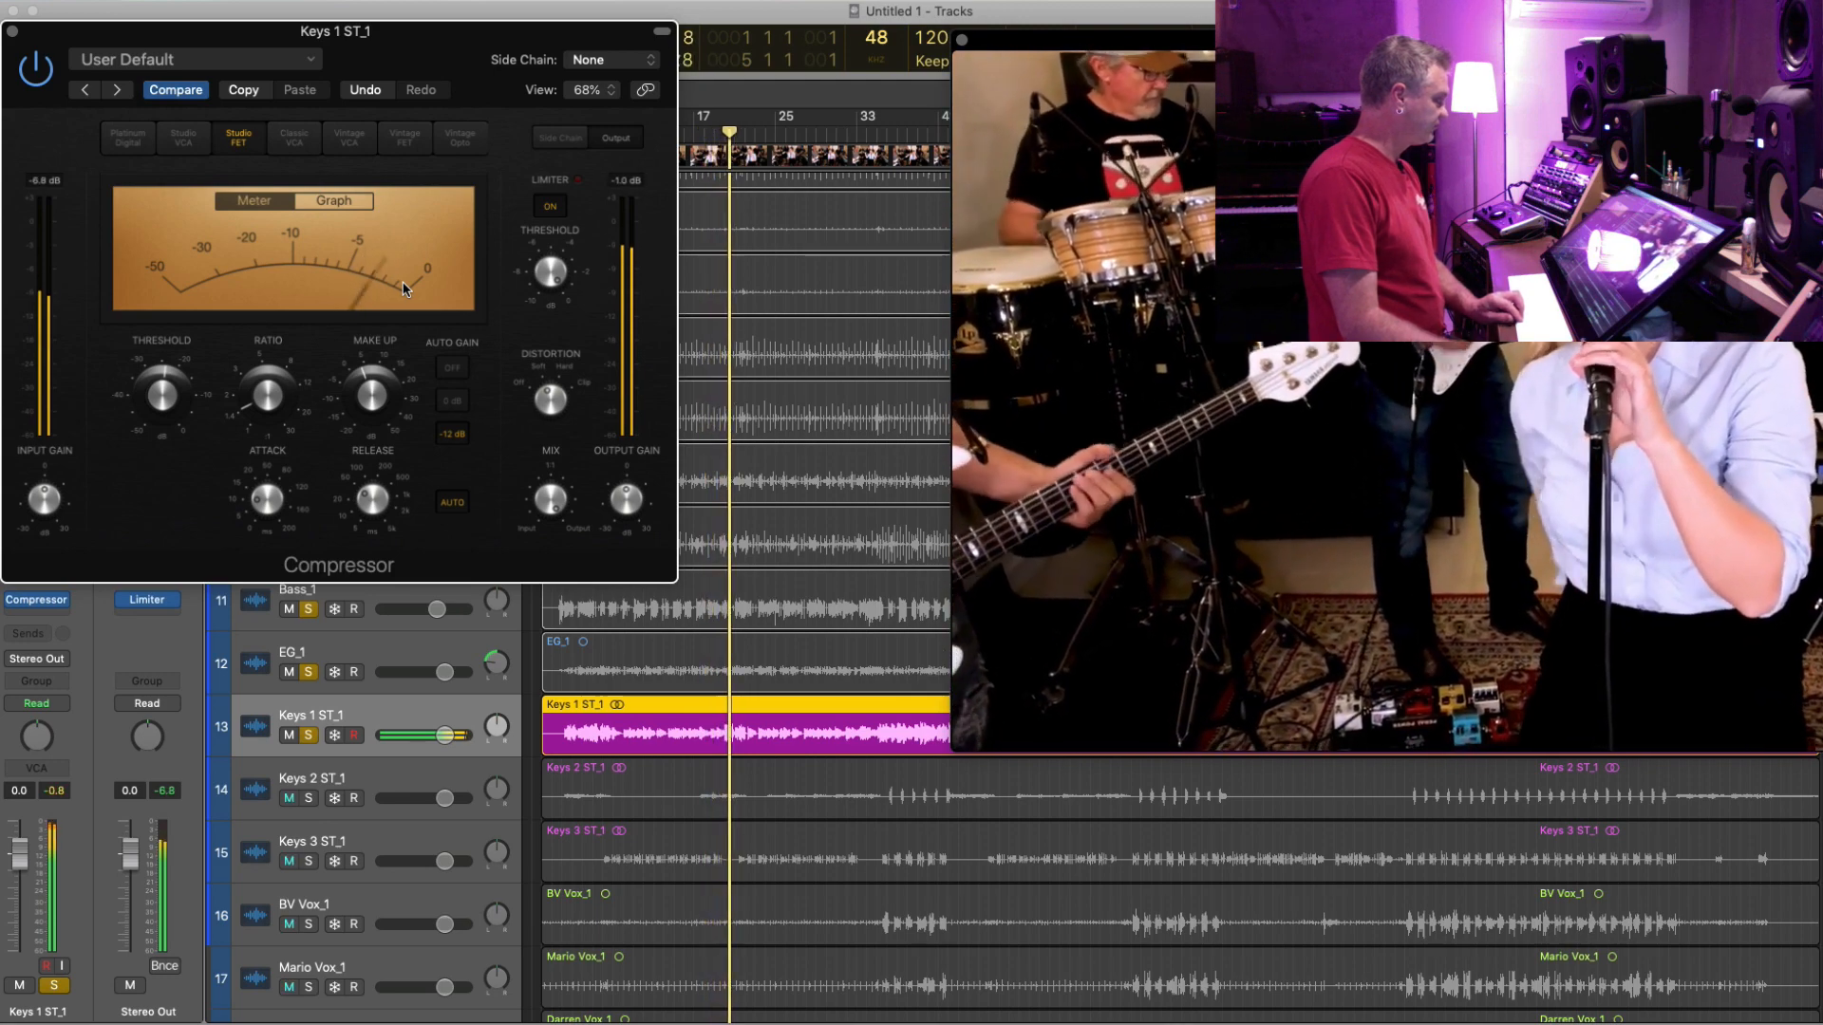
{"action": "key", "text": "super+w"}
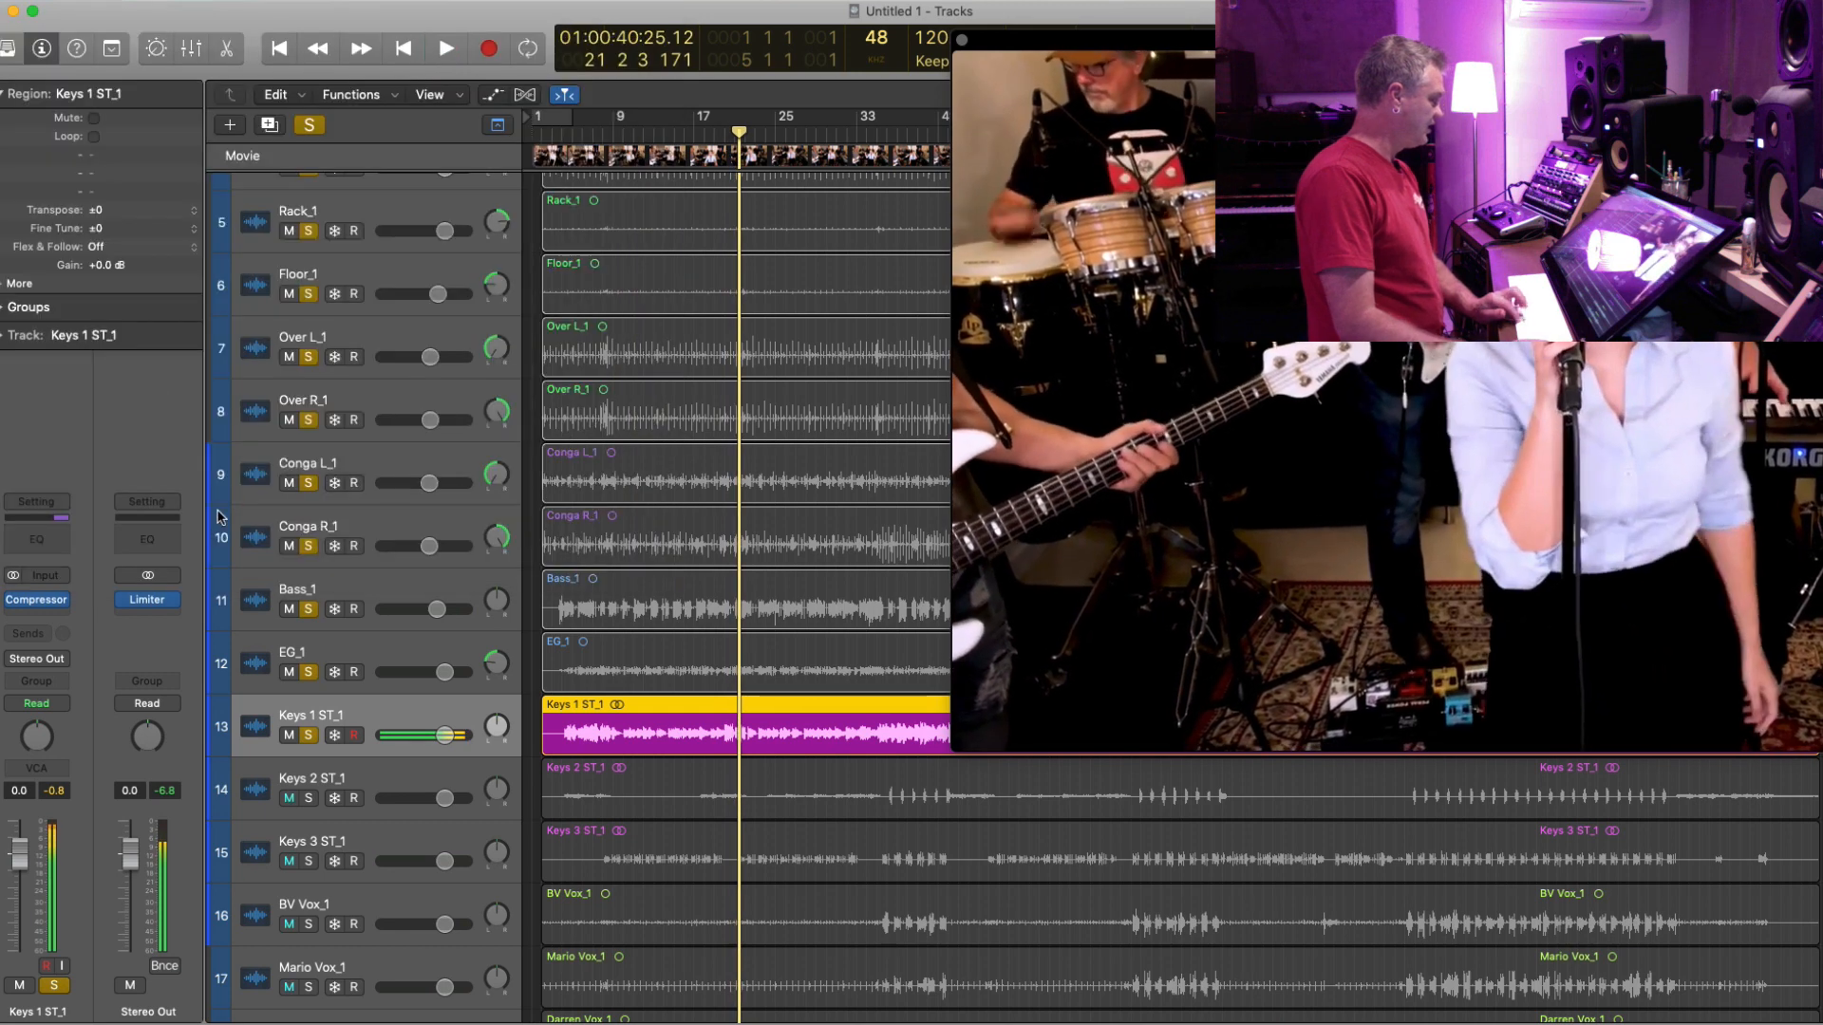
- Insert a Chorus on the Keys 1 ST_1 channel and set its mix to 22% while listening
{"action": "left_click", "coordinate": [57, 606]}
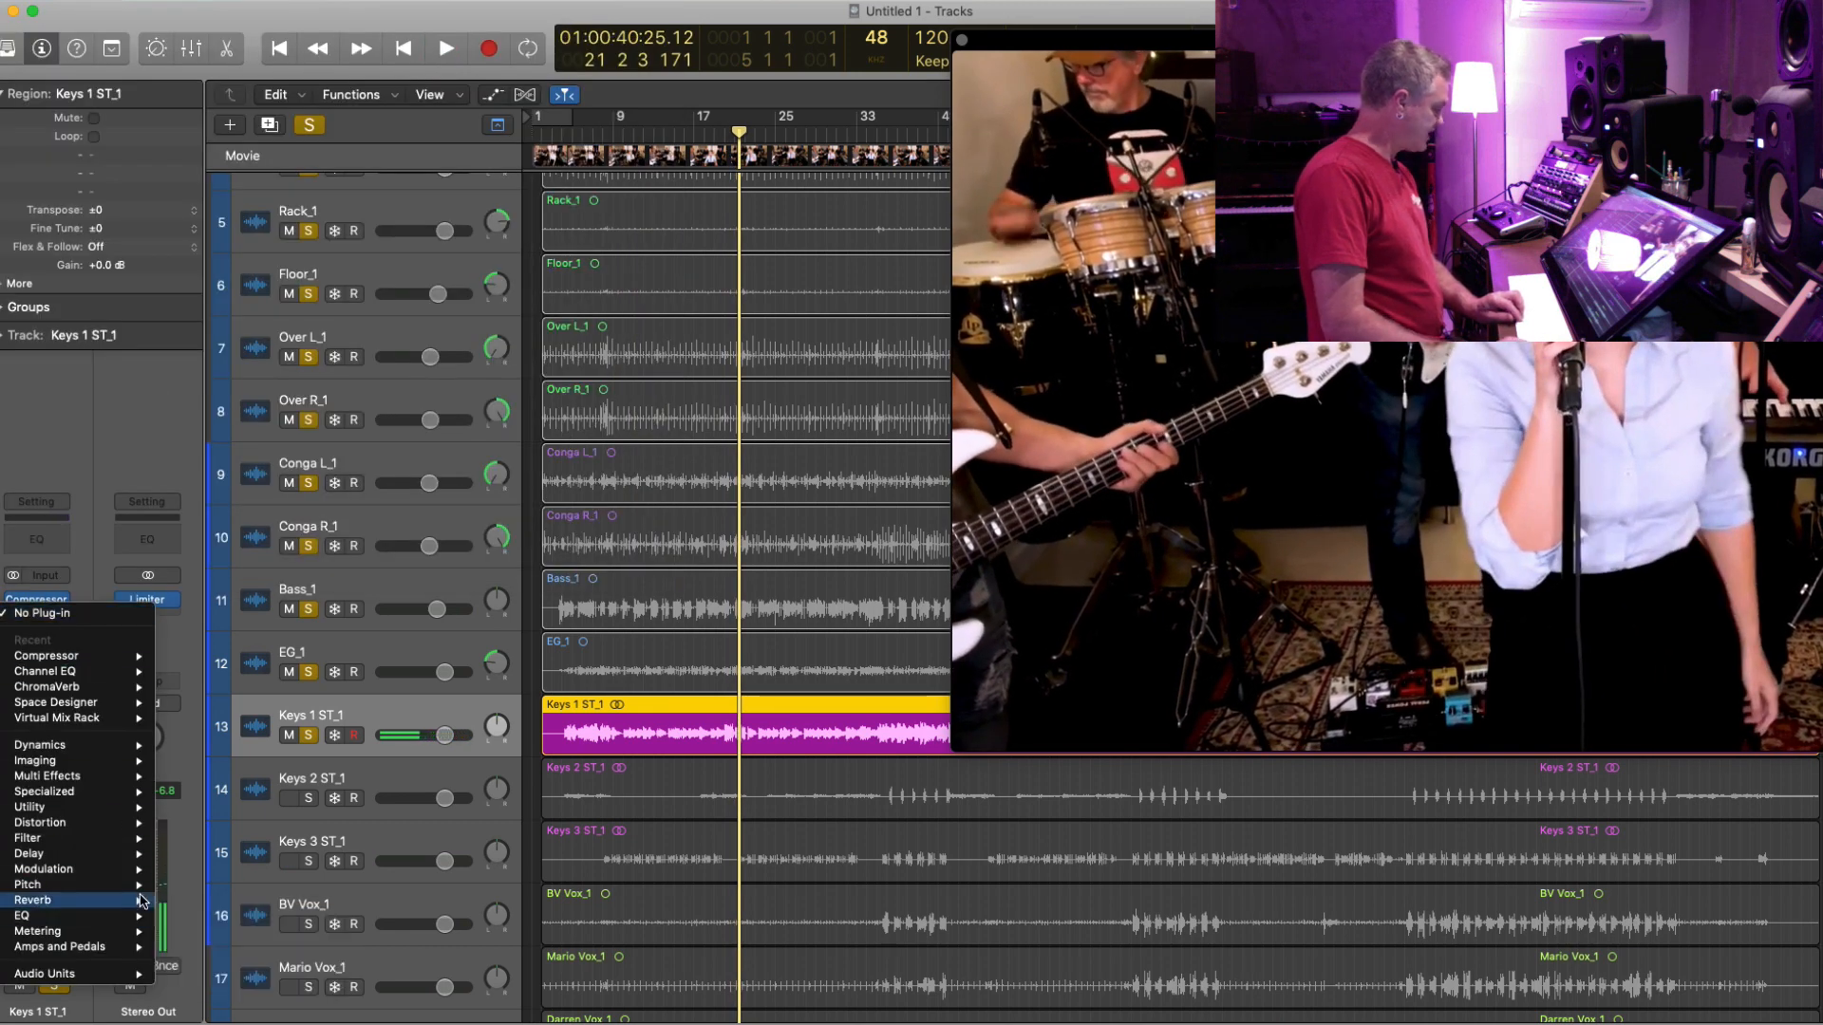
{"action": "mouse_move", "coordinate": [140, 873]}
{"action": "left_click", "coordinate": [368, 857]}
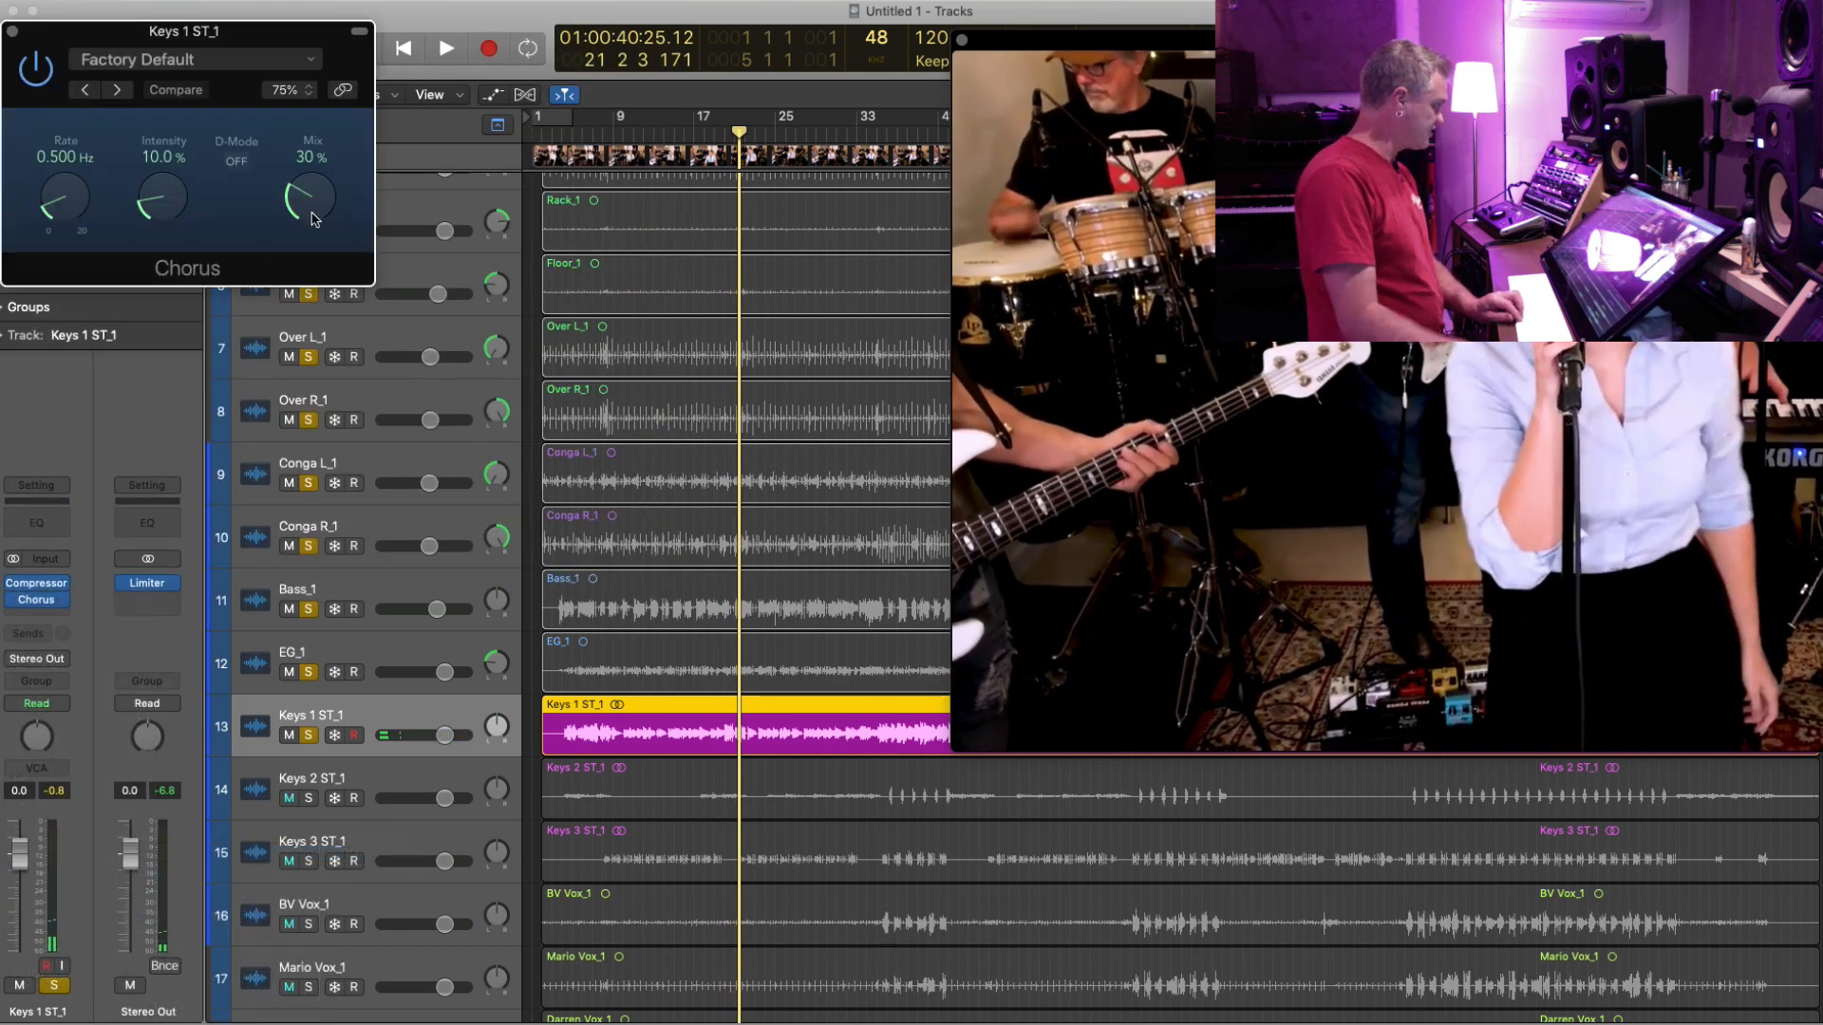
{"action": "key", "text": "space"}
{"action": "left_click_drag", "start_coordinate": [309, 188], "coordinate": [307, 210]}
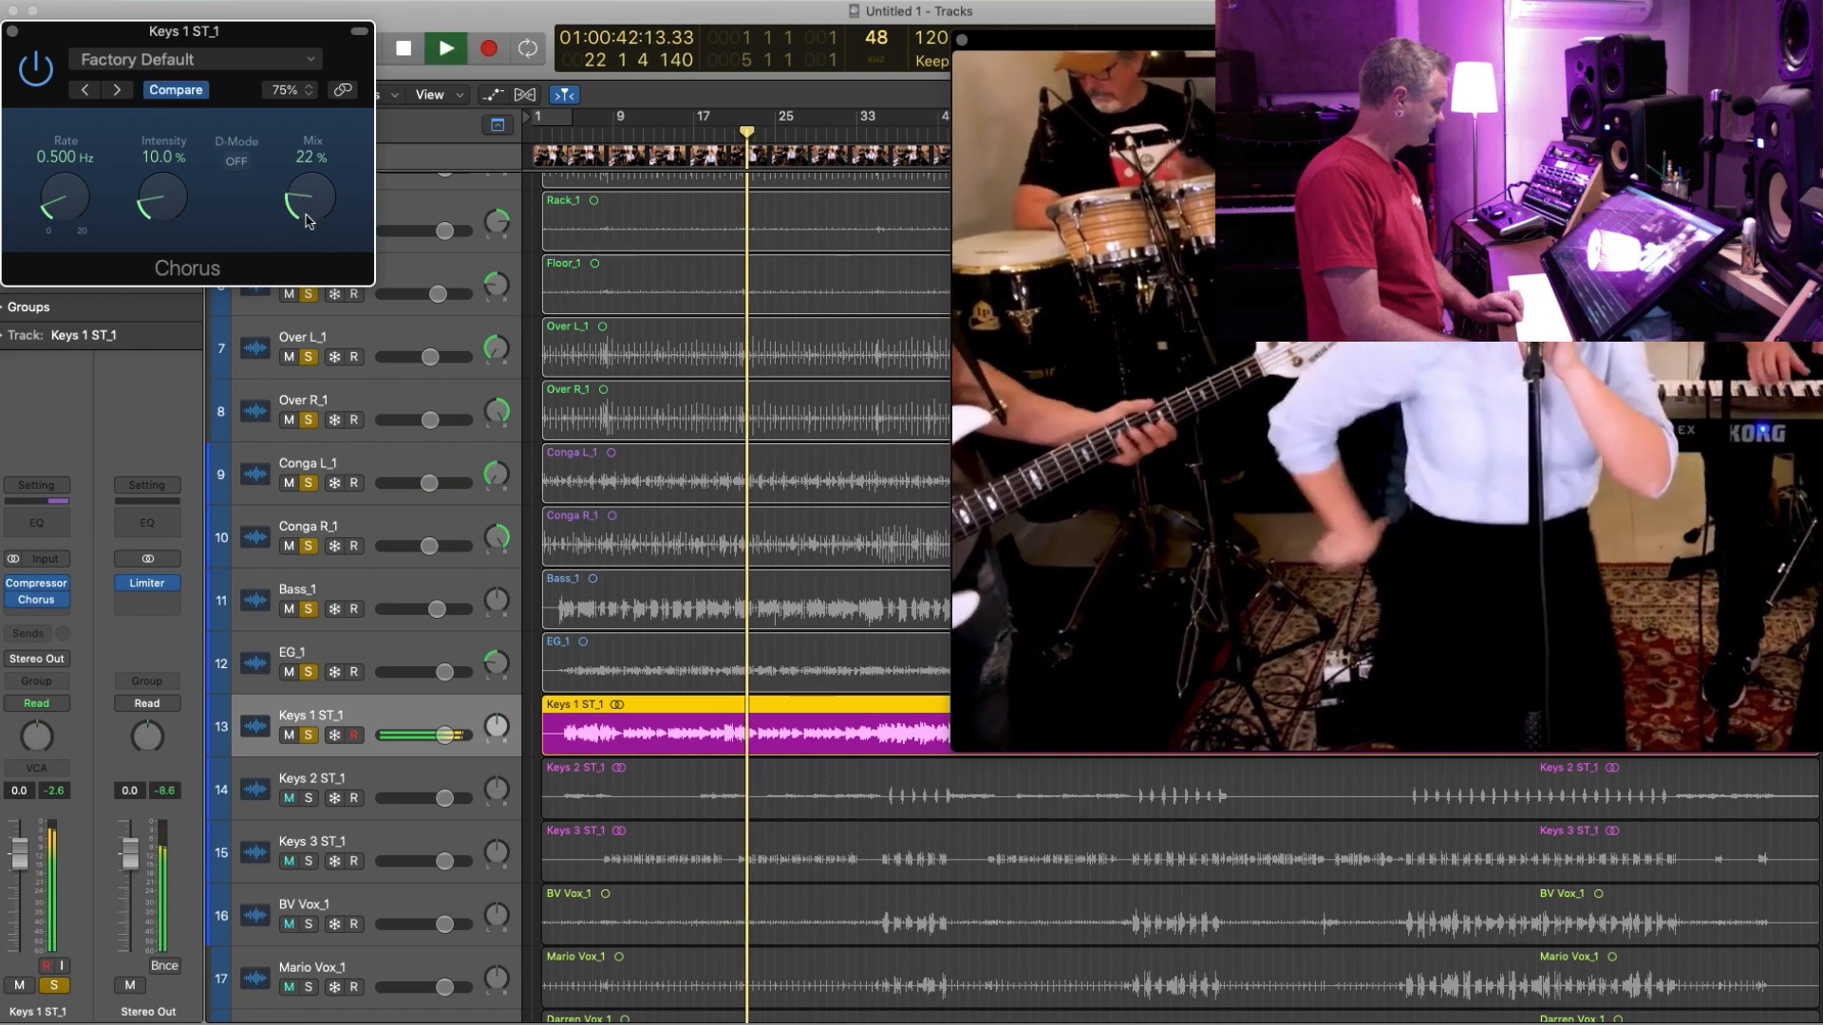
- Add a Tremolo to Keys 1 ST_1, set its rate to 1/8d and depth to 78%, and close its window
{"action": "left_click", "coordinate": [55, 603]}
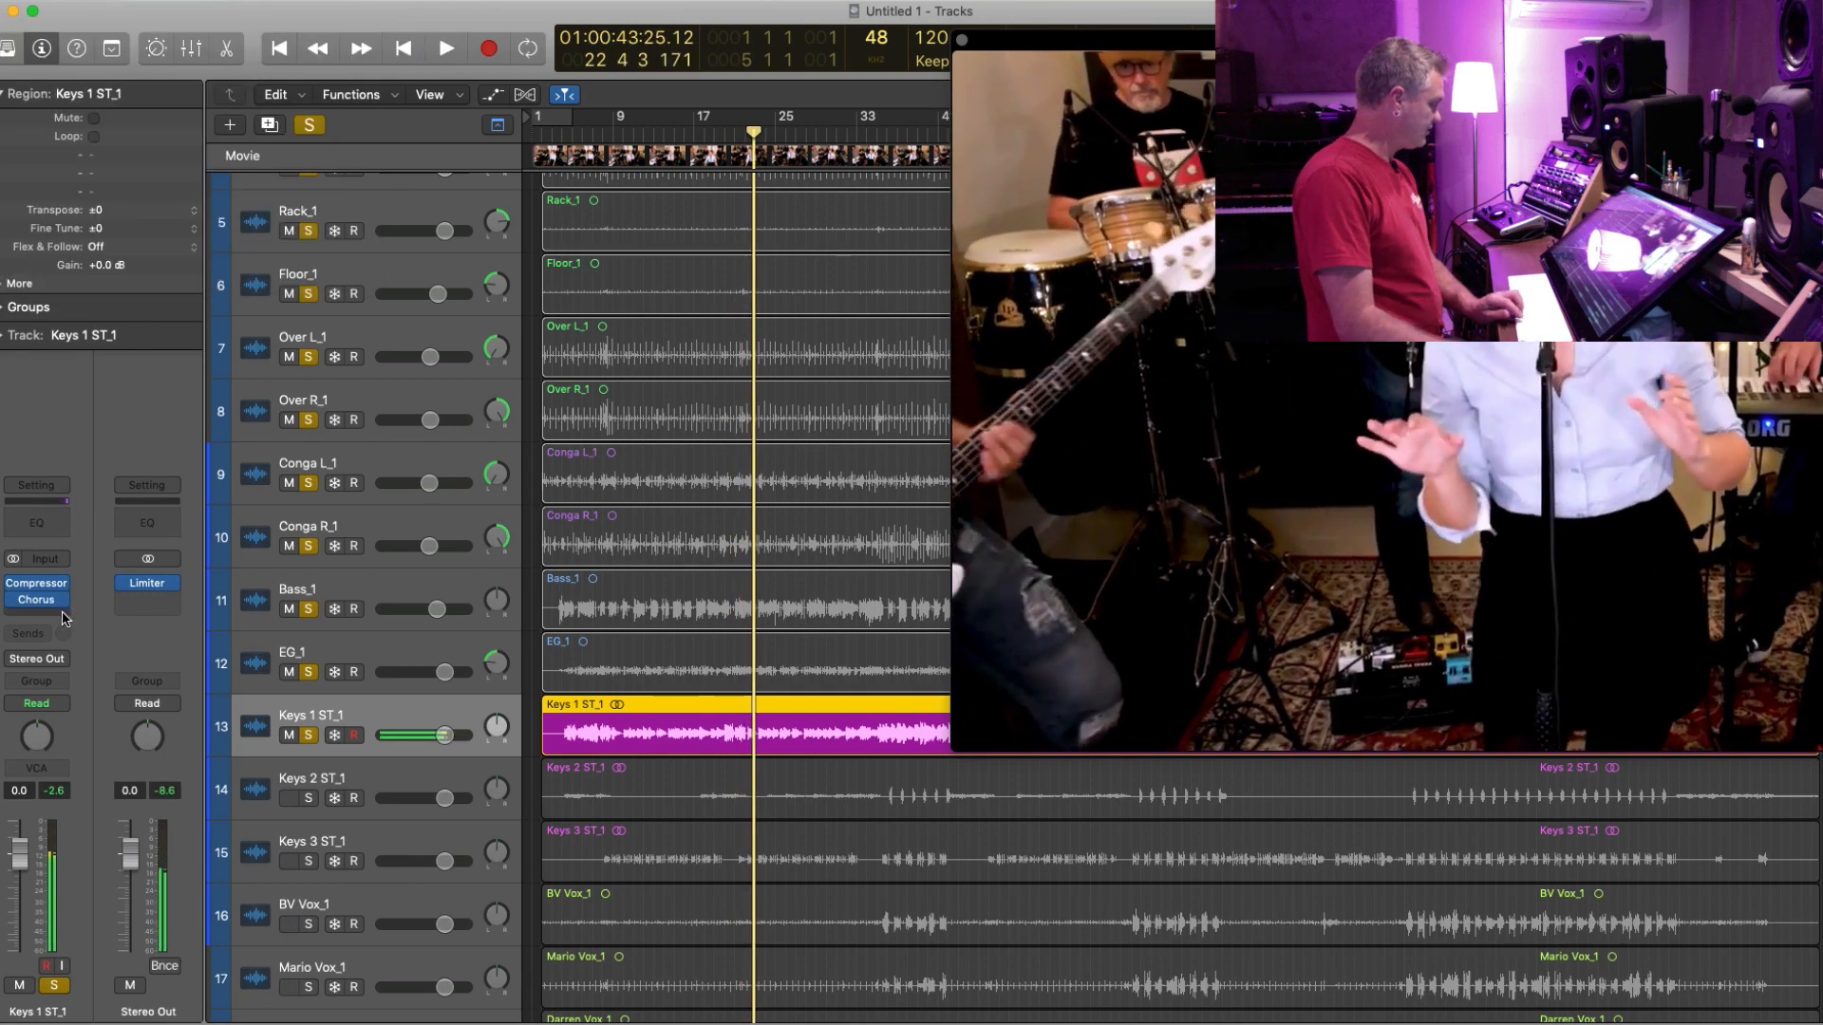
{"action": "left_click", "coordinate": [65, 617]}
{"action": "mouse_move", "coordinate": [100, 874]}
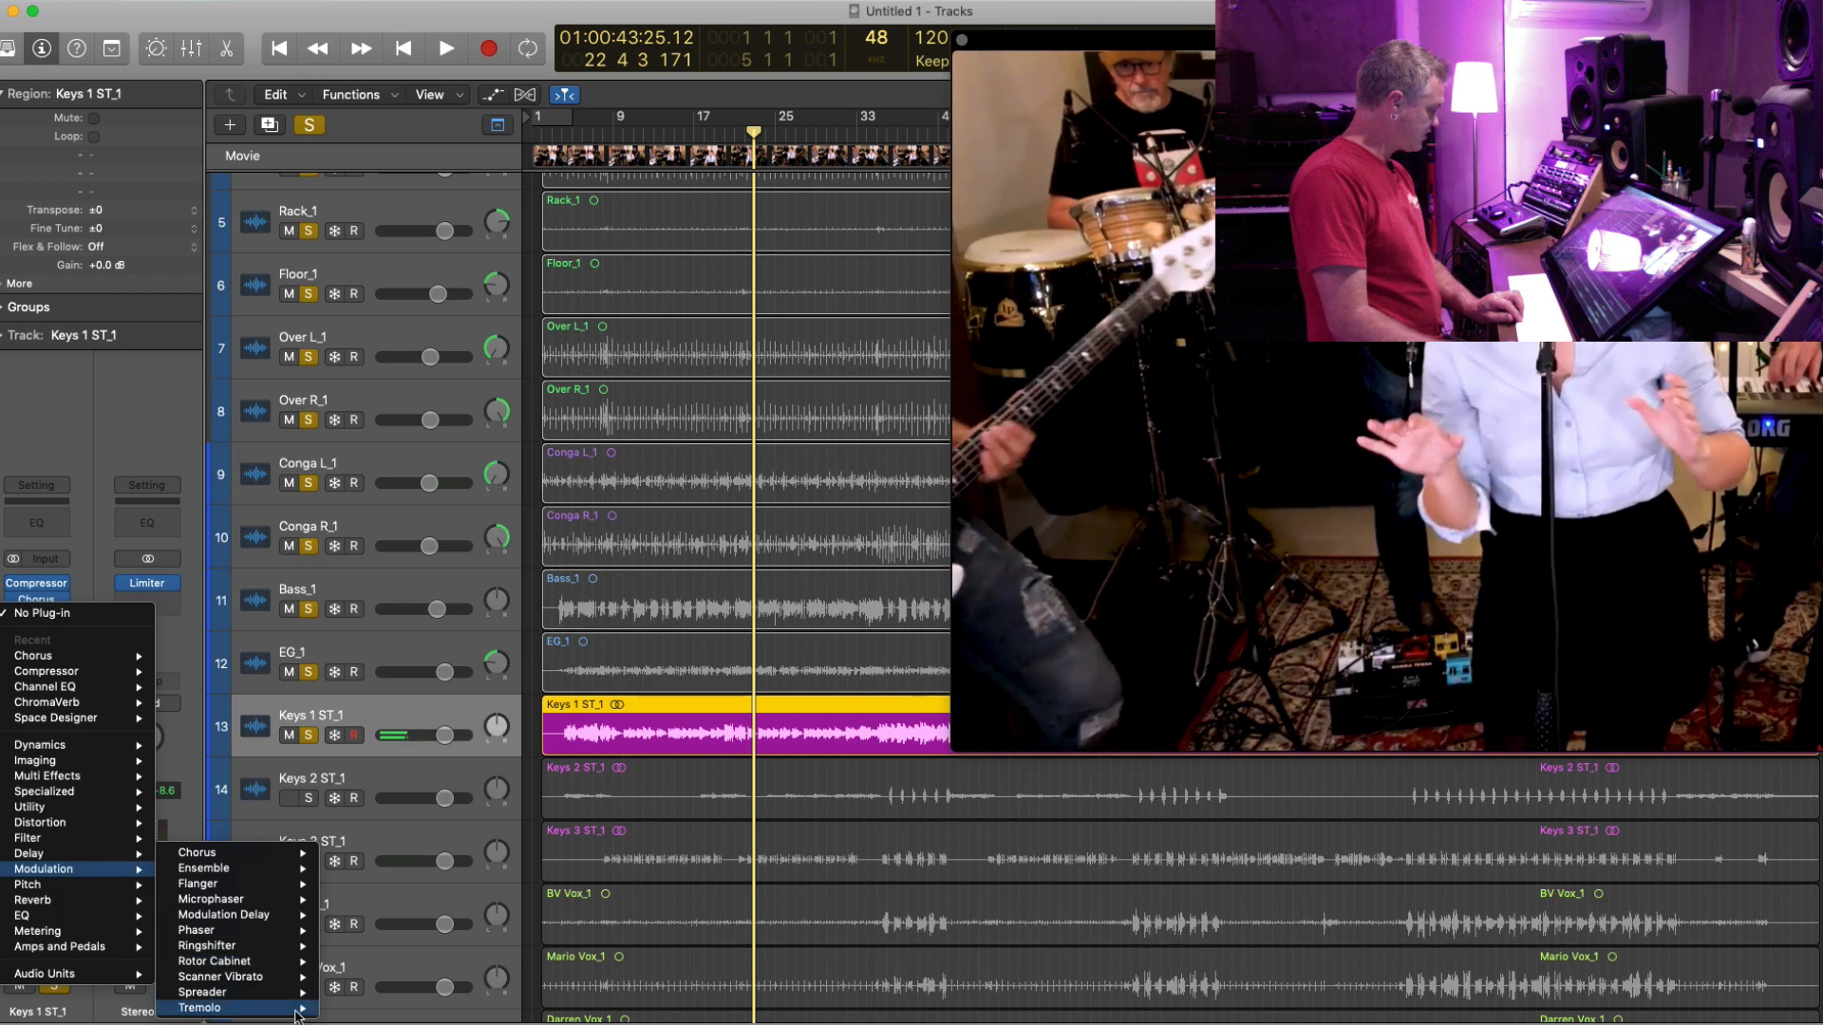
{"action": "left_click", "coordinate": [361, 992]}
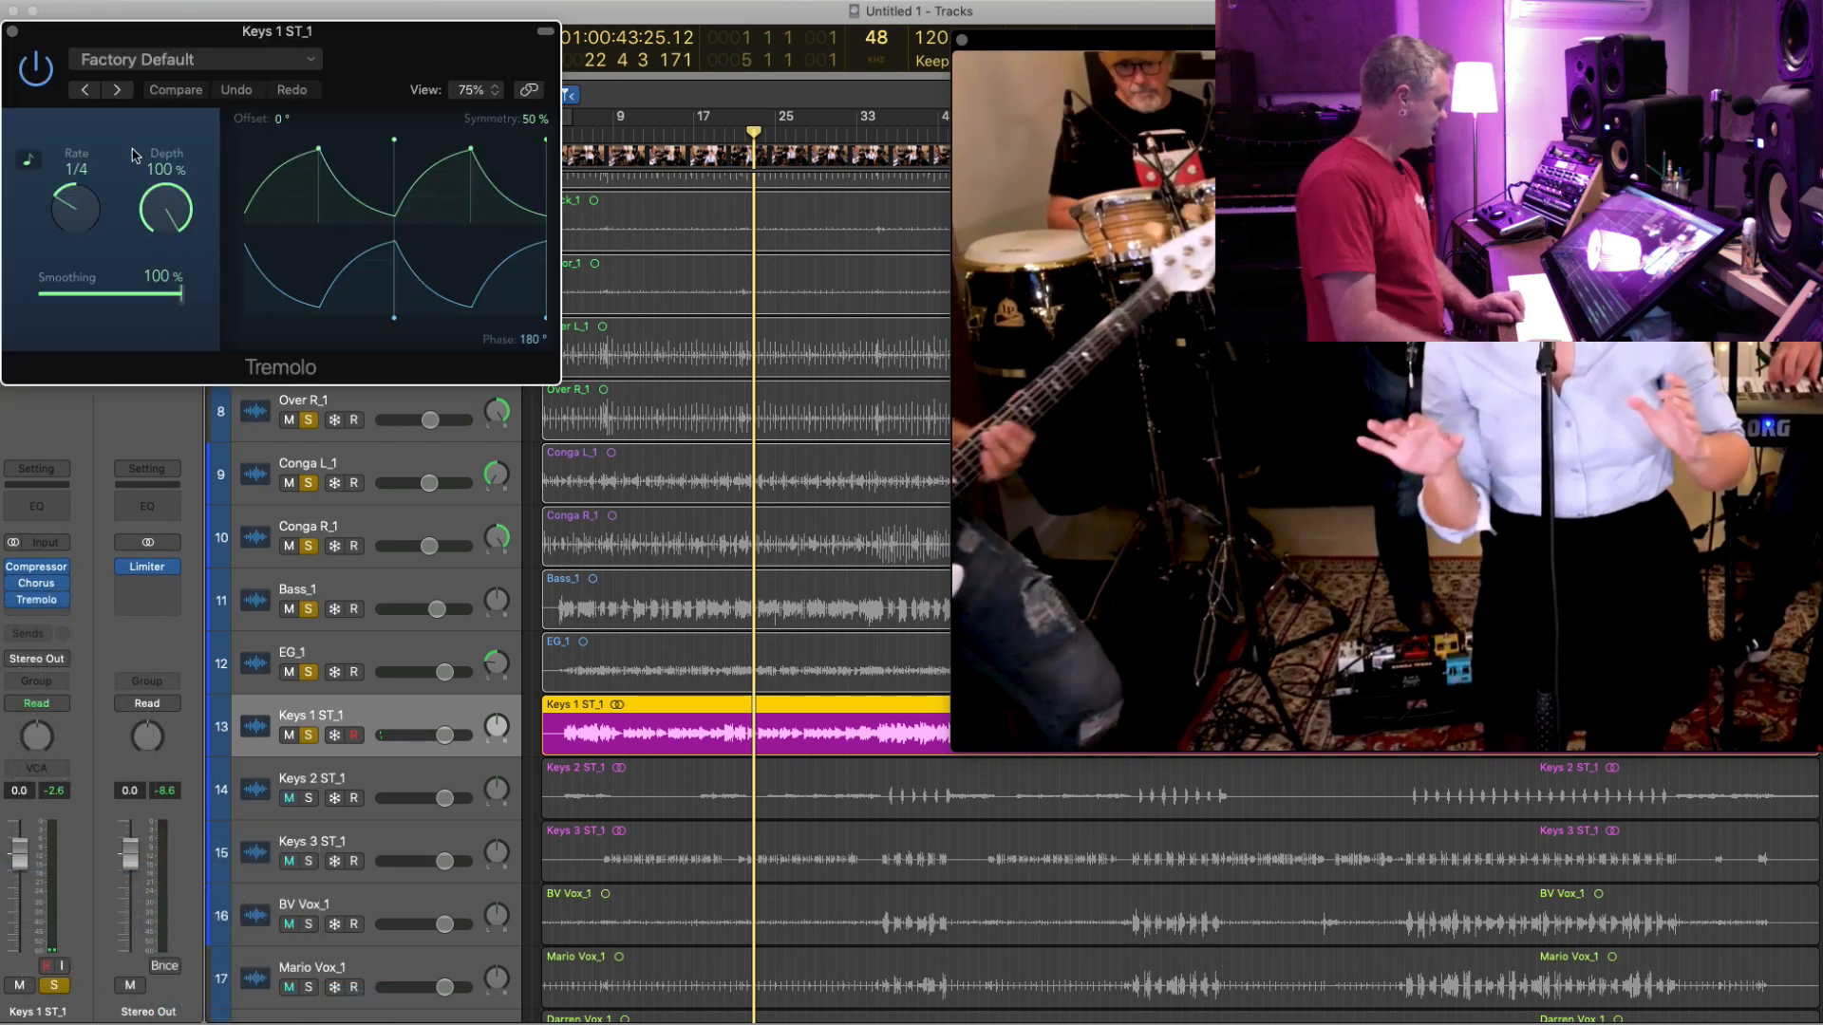
{"action": "left_click_drag", "start_coordinate": [172, 205], "coordinate": [167, 89]}
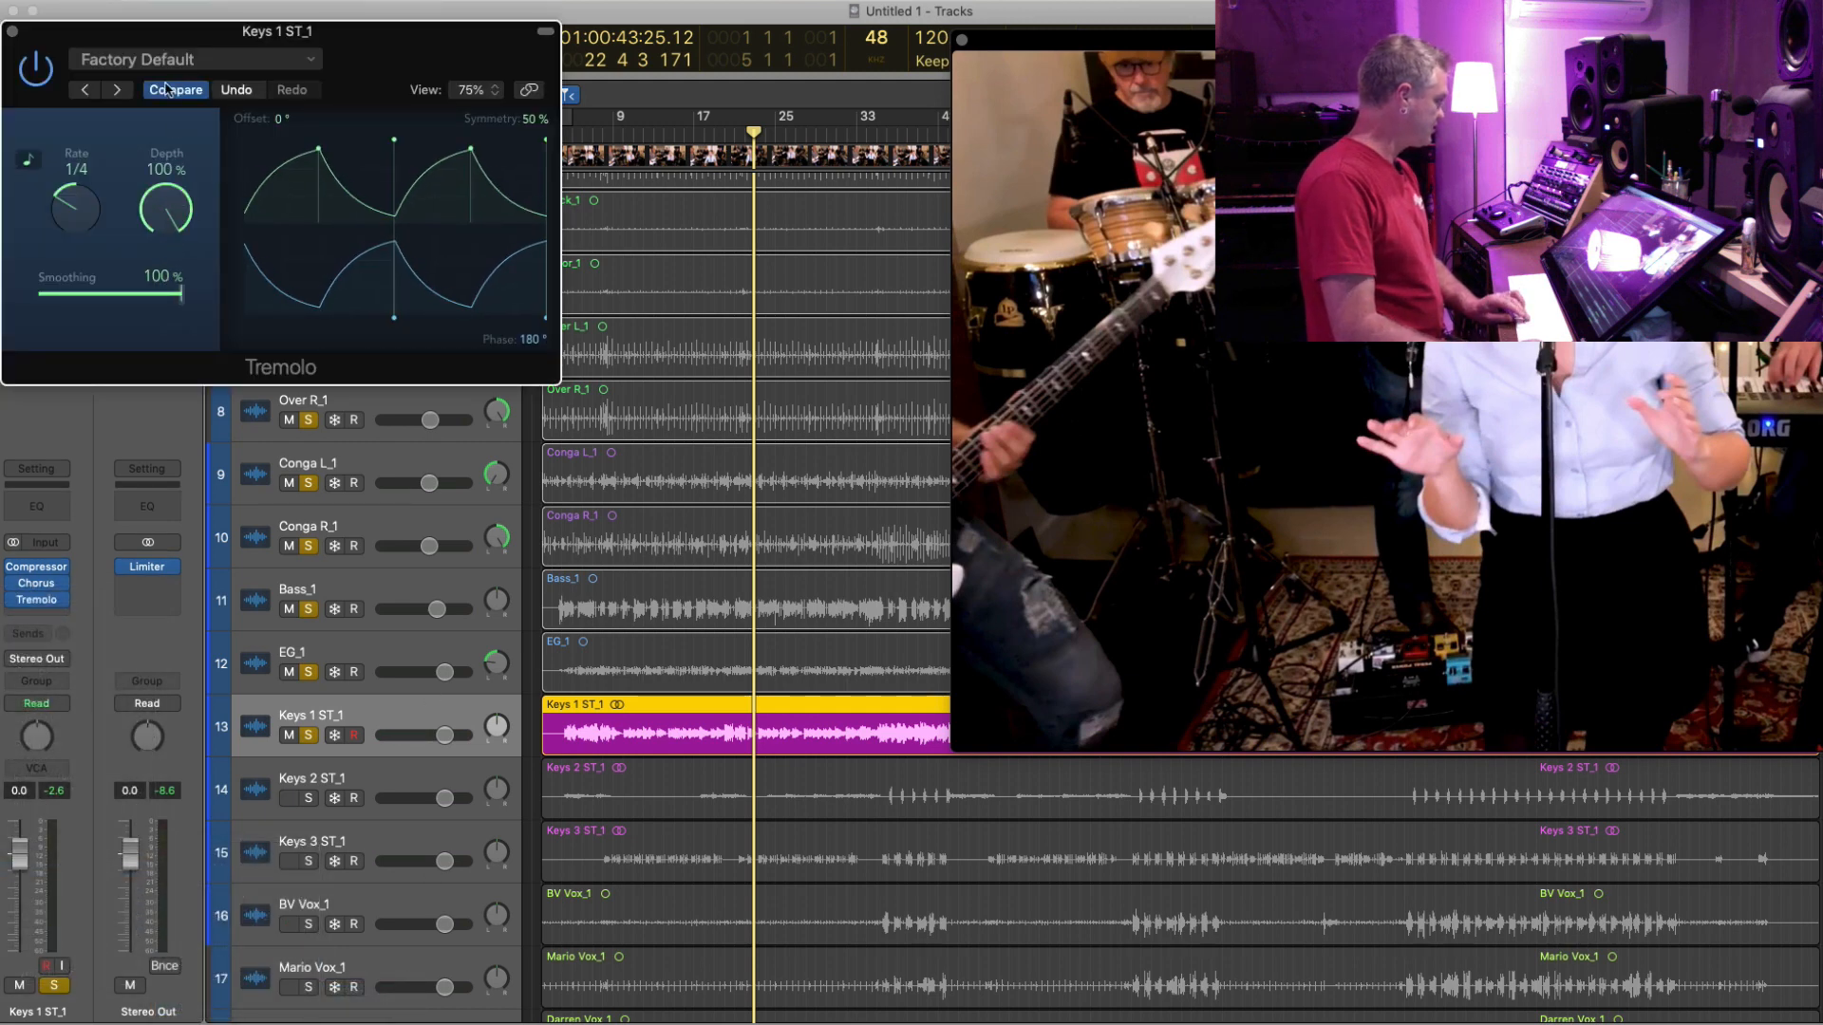
{"action": "left_click_drag", "start_coordinate": [70, 218], "coordinate": [73, 208]}
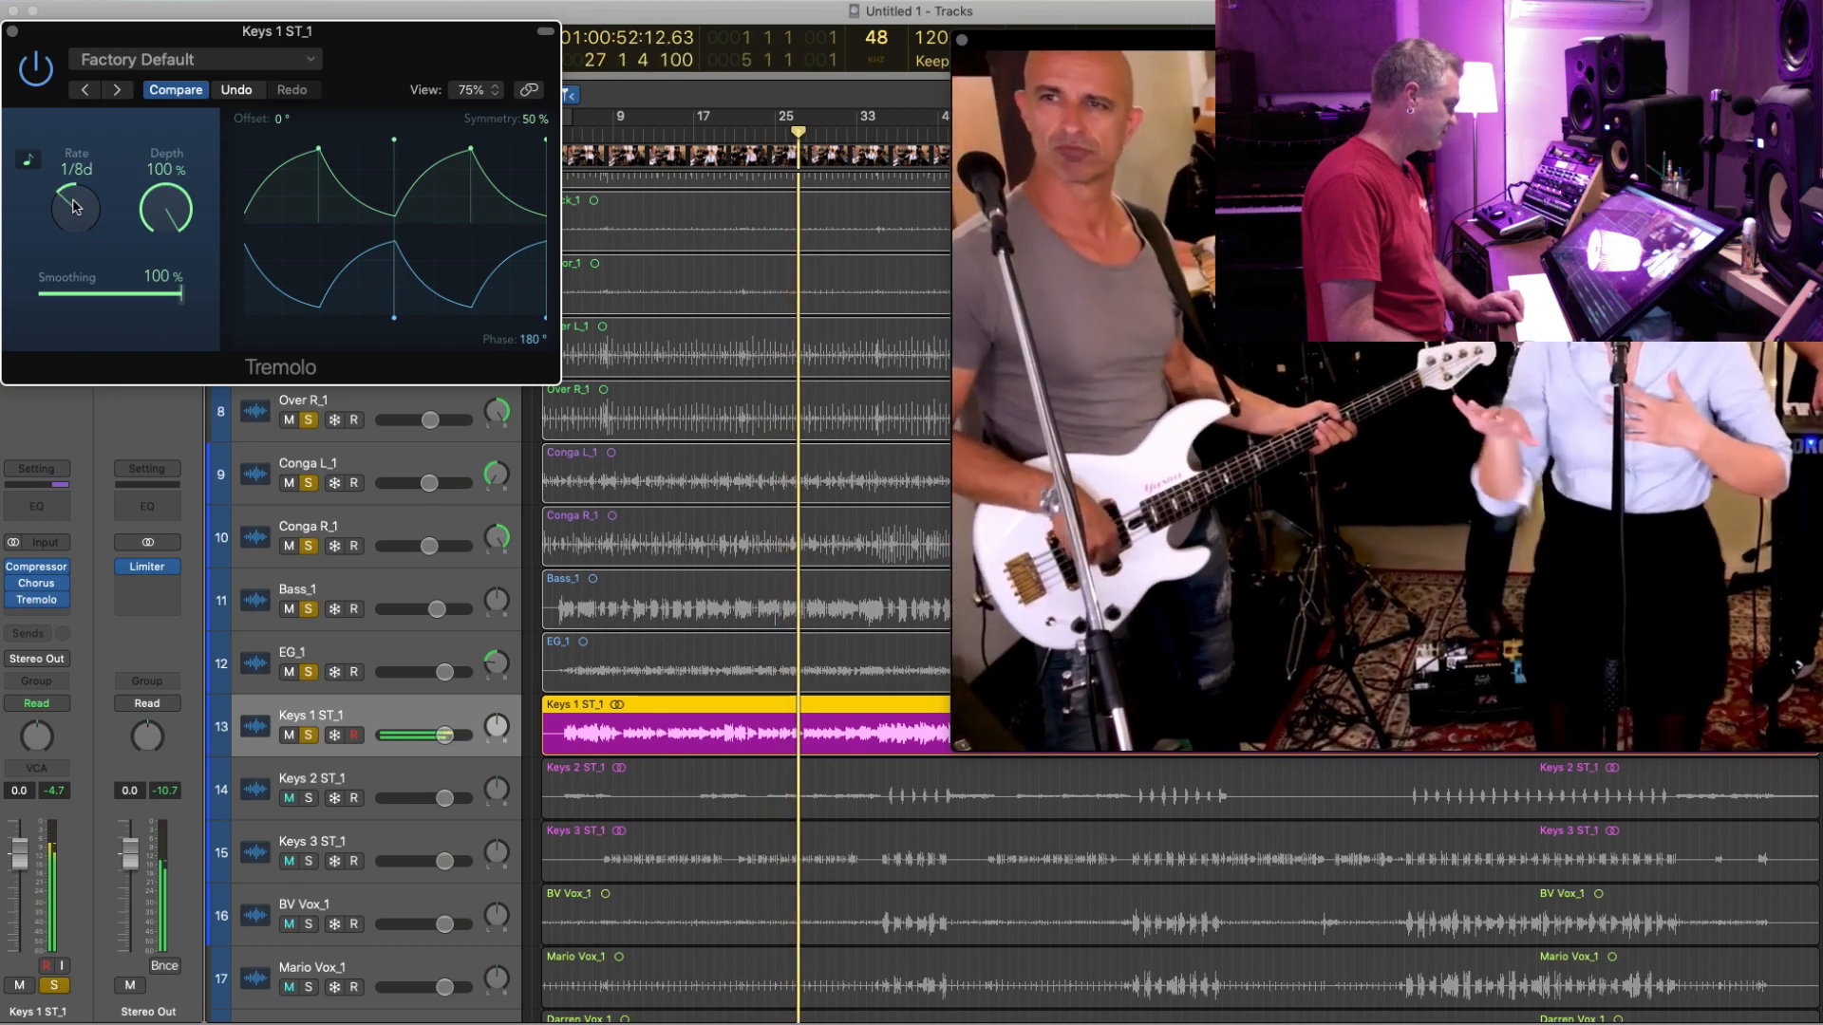
{"action": "left_click_drag", "start_coordinate": [166, 213], "coordinate": [166, 268]}
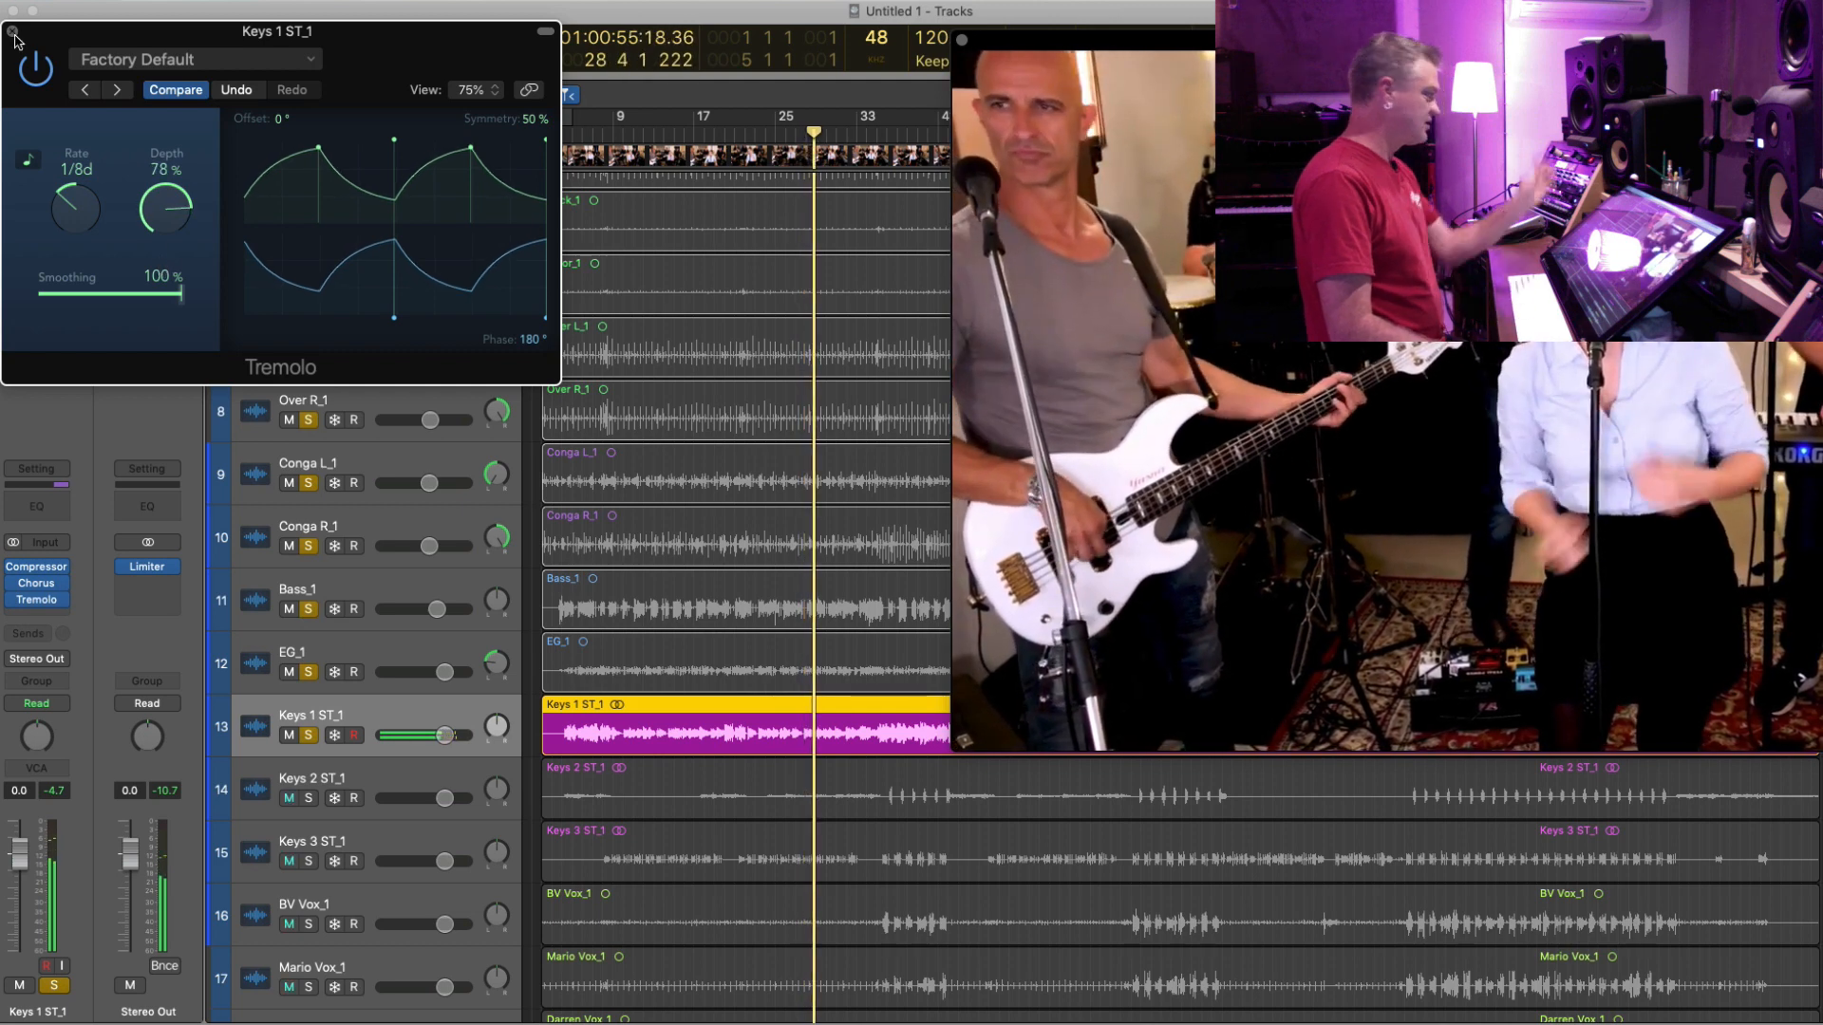
{"action": "left_click", "coordinate": [13, 32]}
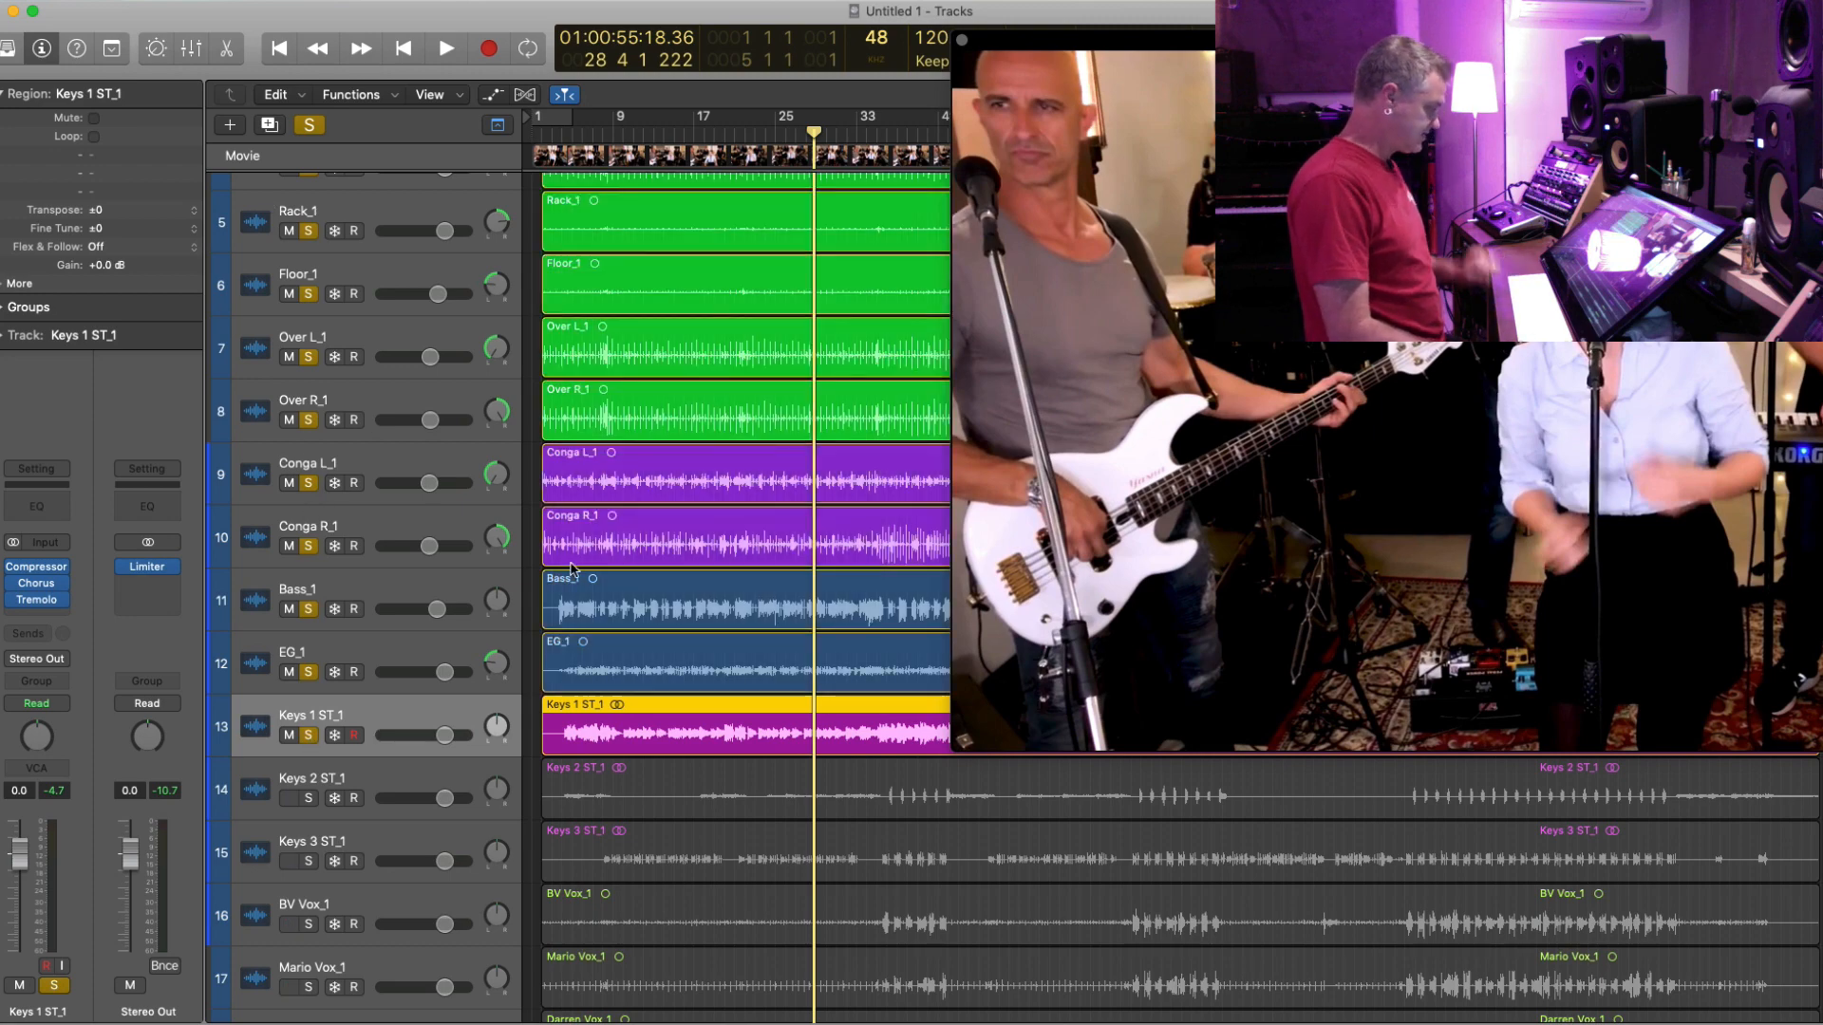
- Replay the soloed band tracks together from a few bars back and lower Keys 1 ST_1 to -4.0 dB
{"action": "key", "text": "comma"}
{"action": "key", "text": "comma"}
{"action": "key", "text": "comma"}
{"action": "key", "text": "comma"}
{"action": "key", "text": "space"}
{"action": "key", "text": "z"}
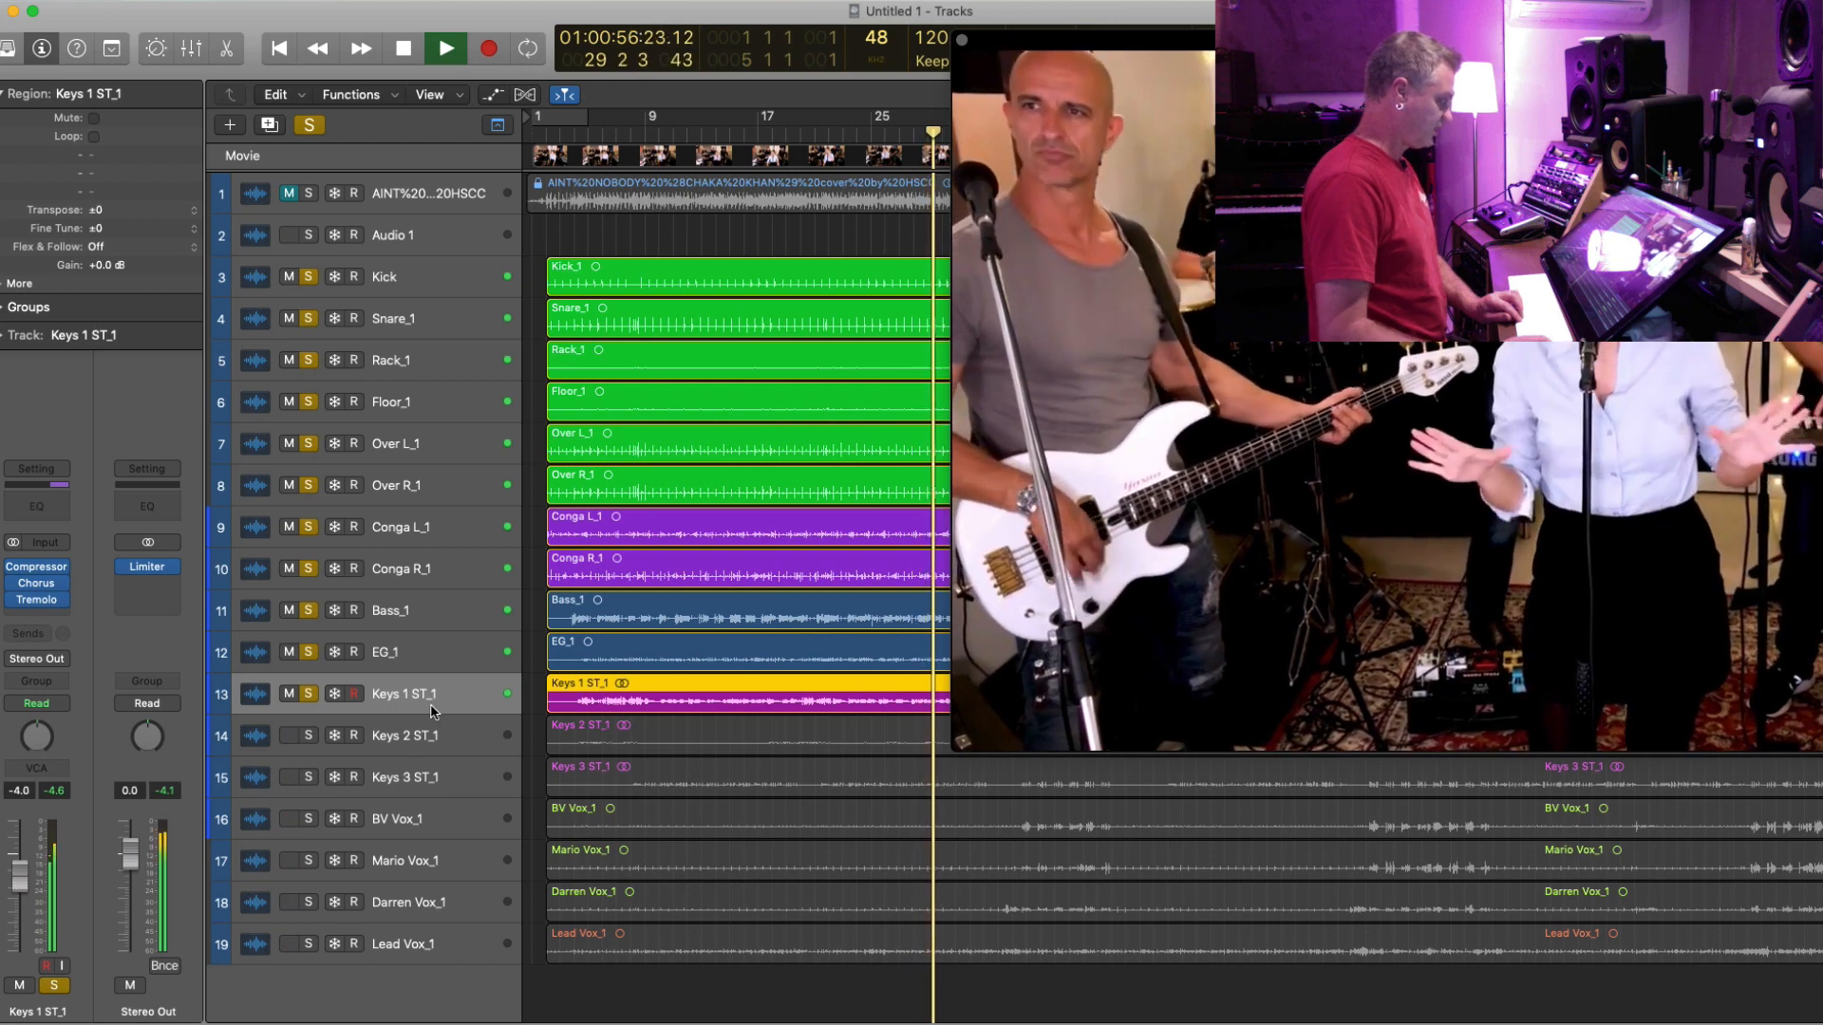
- Select and solo the Keys 2 ST_1 track, enlarge the track rows and return the playhead to the song's opening bars
{"action": "left_click", "coordinate": [402, 740]}
{"action": "key", "text": "super+Down"}
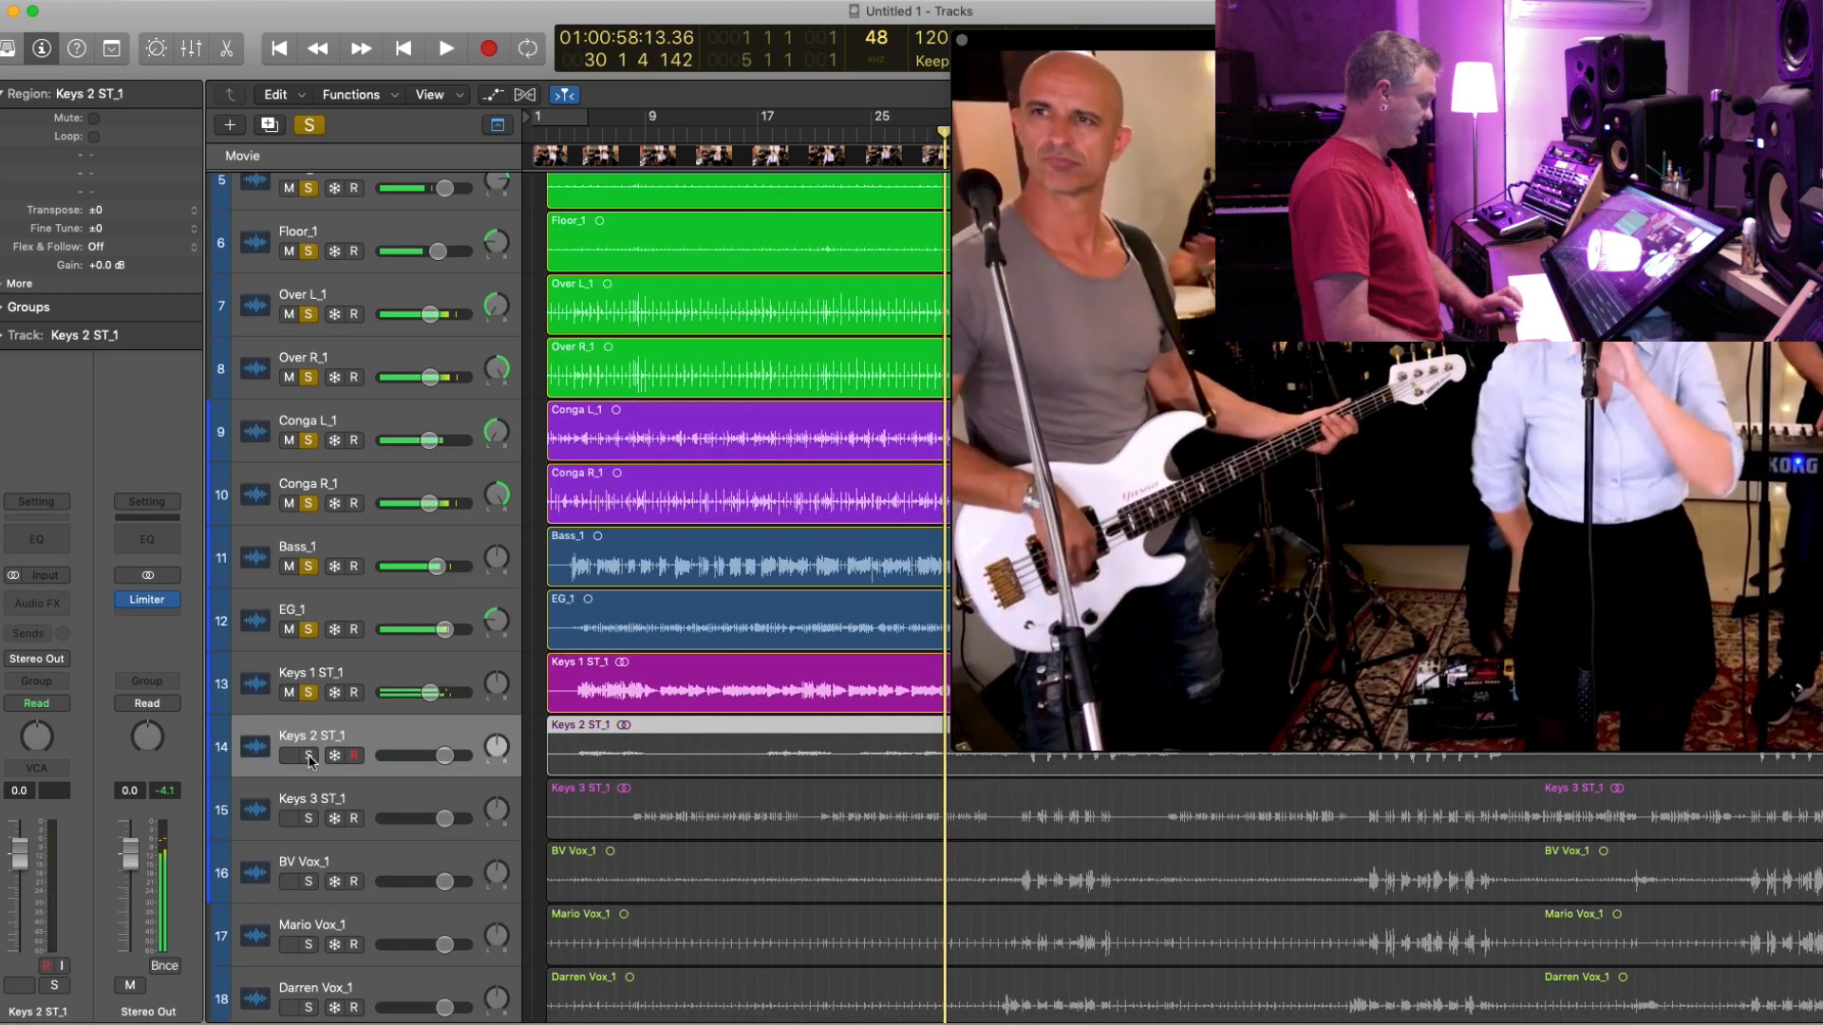
{"action": "key", "text": "super+Down"}
{"action": "key", "text": "Return"}
{"action": "key", "text": "period"}
{"action": "key", "text": "period"}
{"action": "key", "text": "period"}
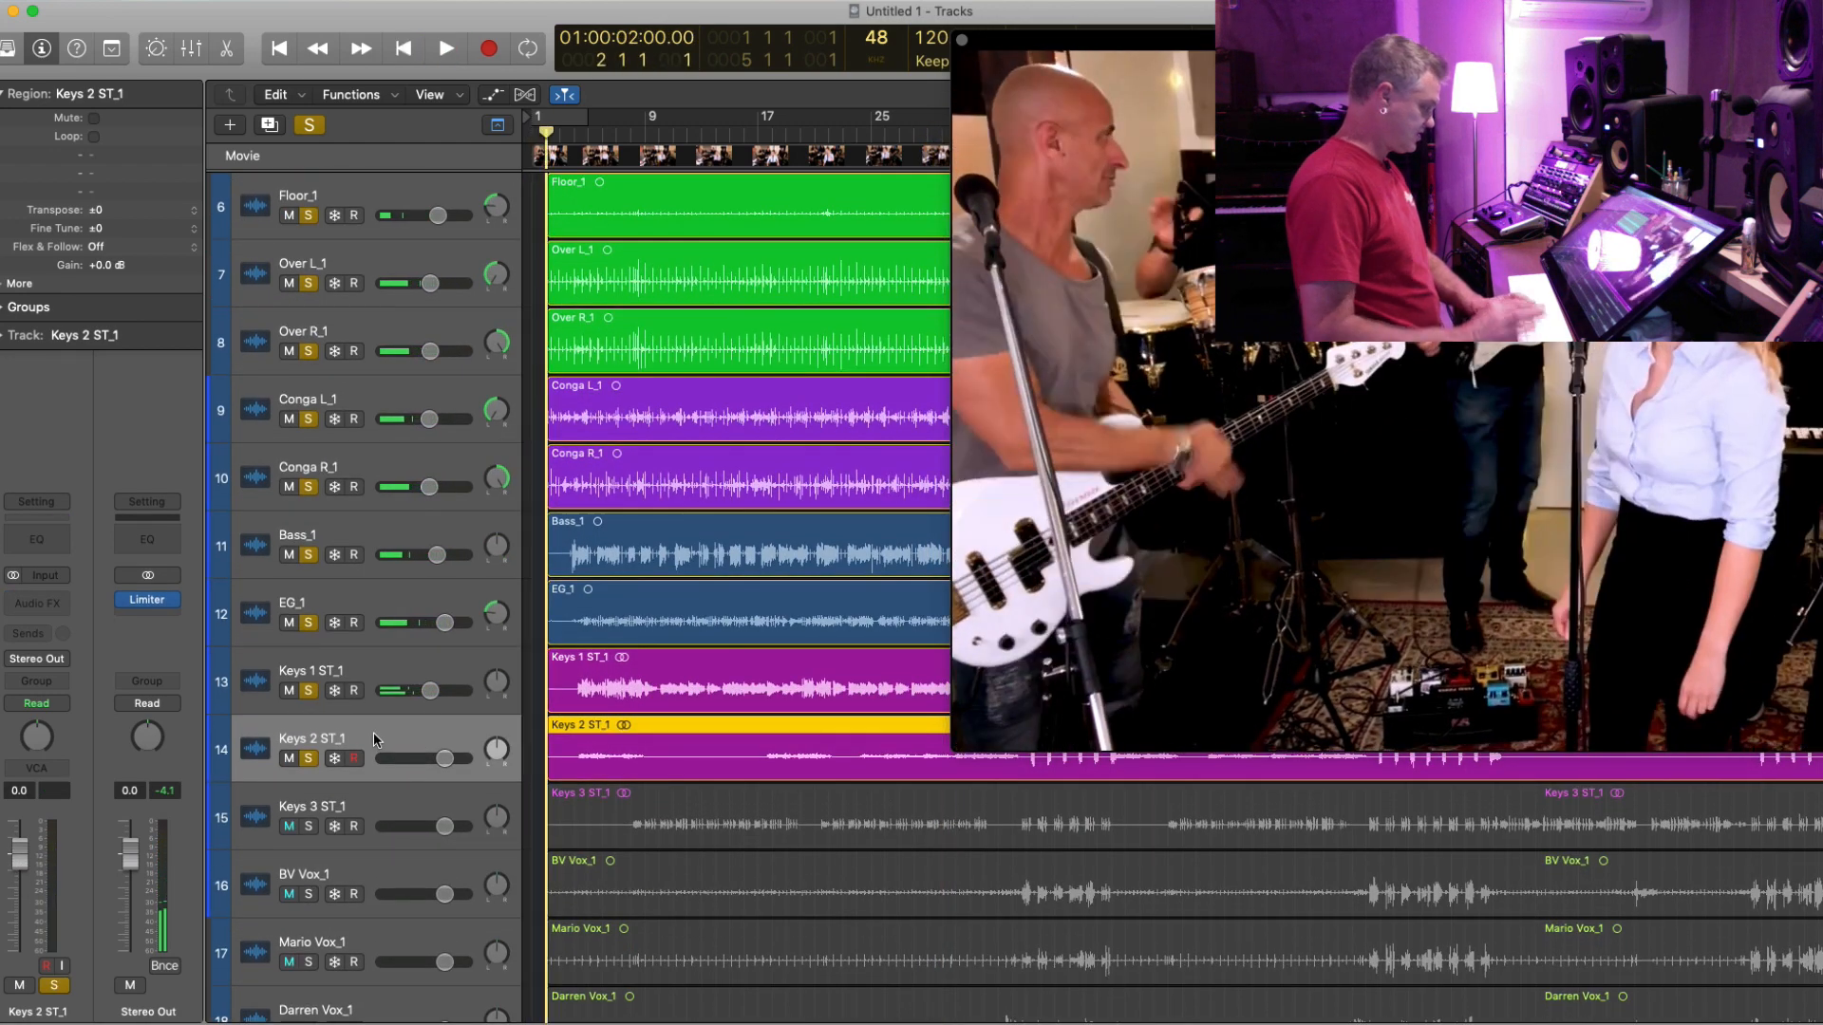
{"action": "key", "text": "super+d"}
{"action": "key", "text": "period"}
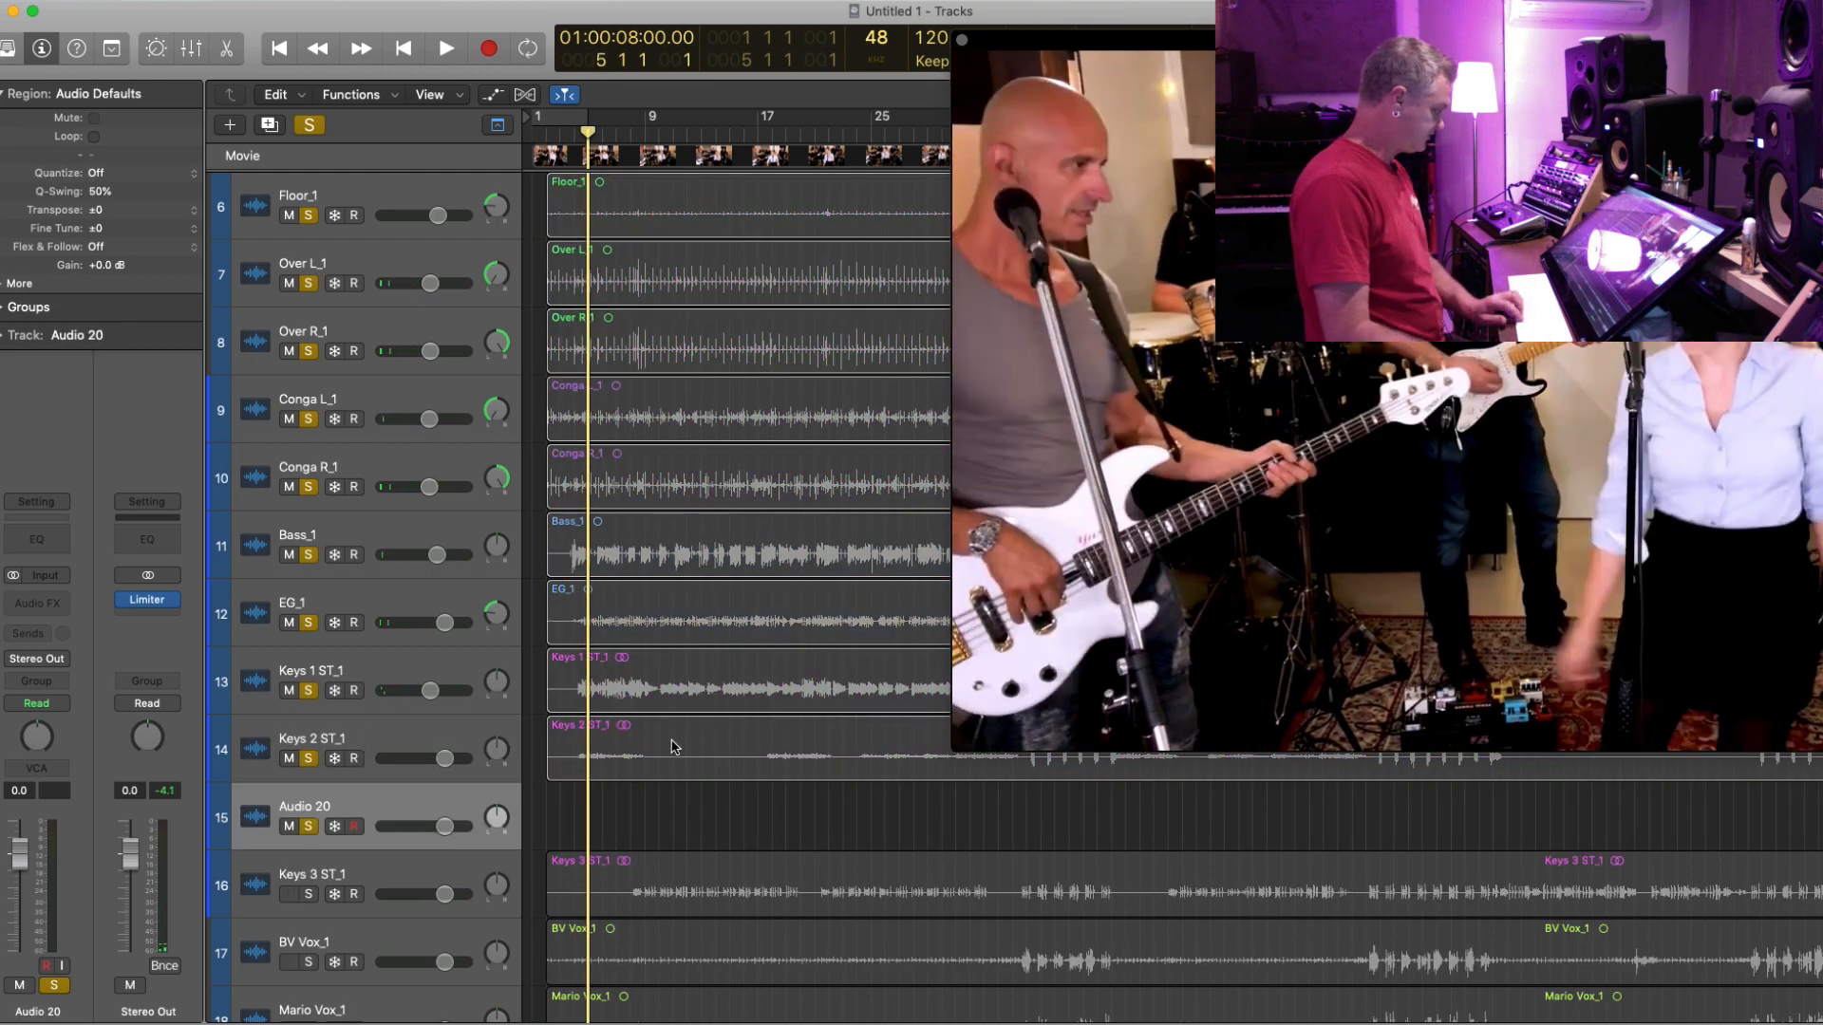
{"action": "left_click", "coordinate": [656, 747]}
{"action": "key", "text": "super+z"}
- Listen to Keys 2 ST_1 on its own from bar 5 with its waveform enlarged
{"action": "key", "text": "space"}
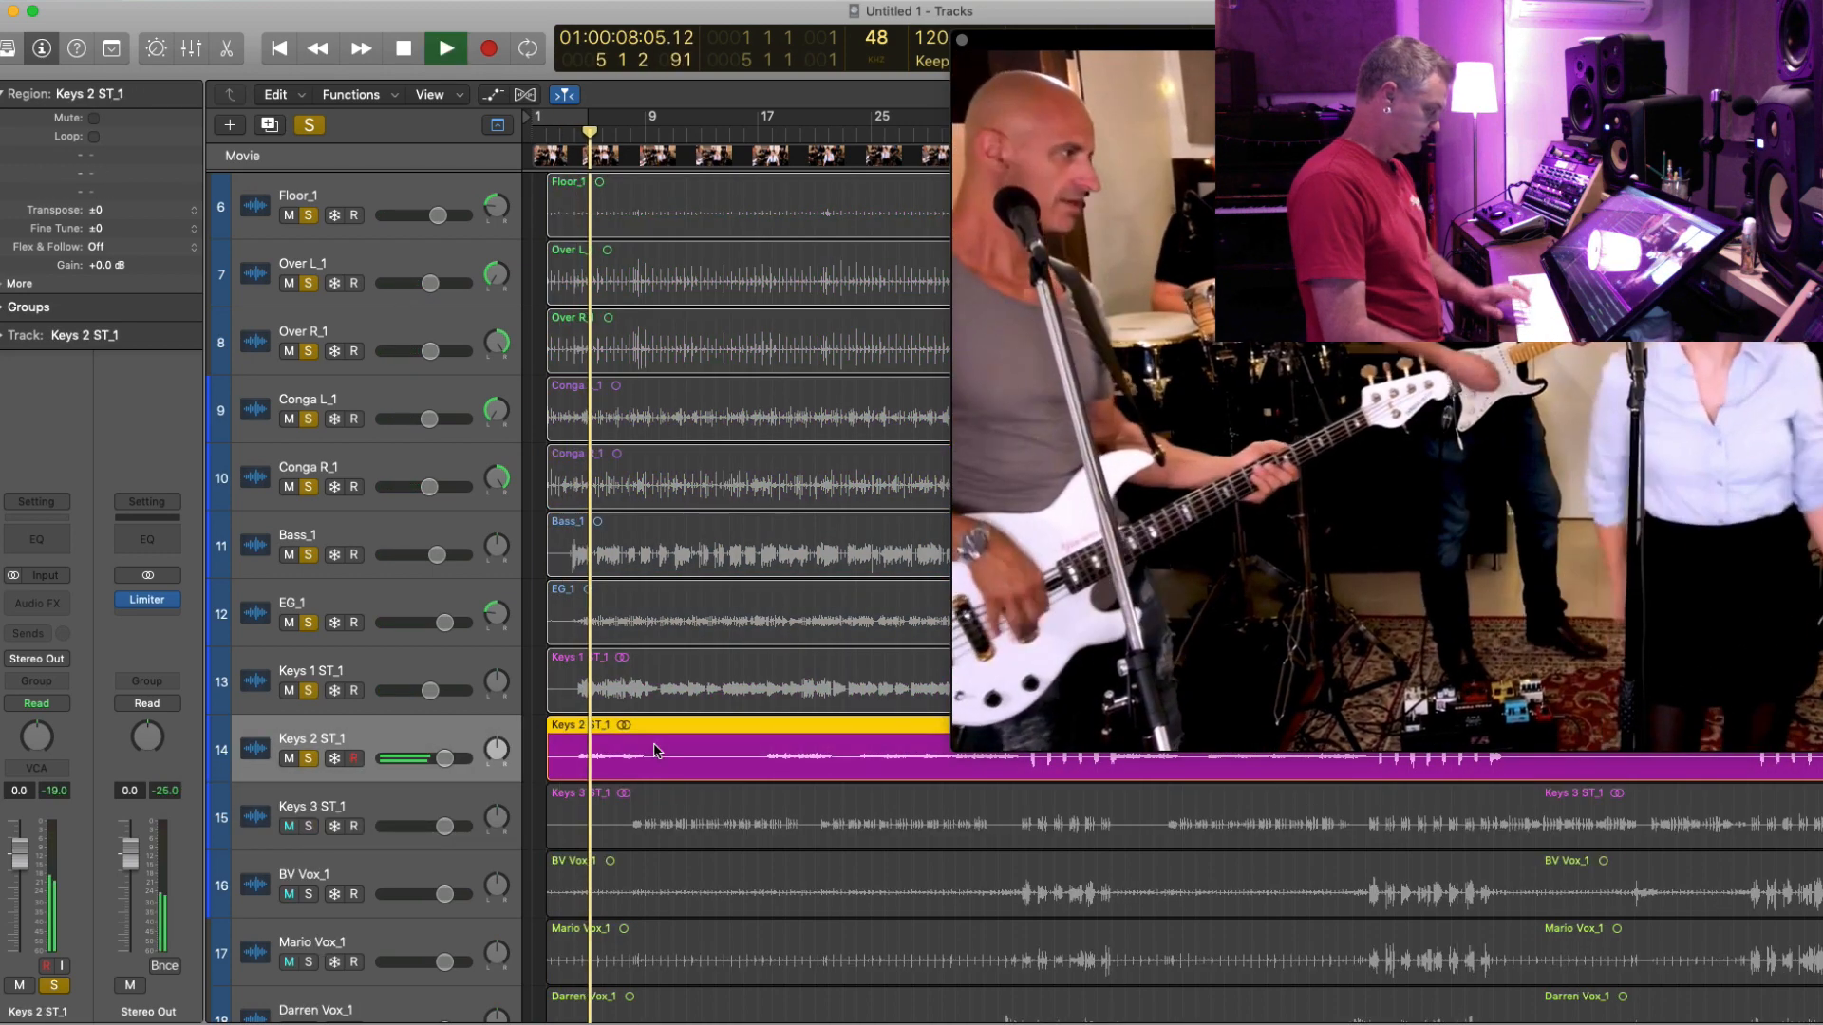
{"action": "key", "text": "super+Down"}
{"action": "key", "text": "super+Right"}
{"action": "key", "text": "super+Right"}
{"action": "key", "text": "super+Right"}
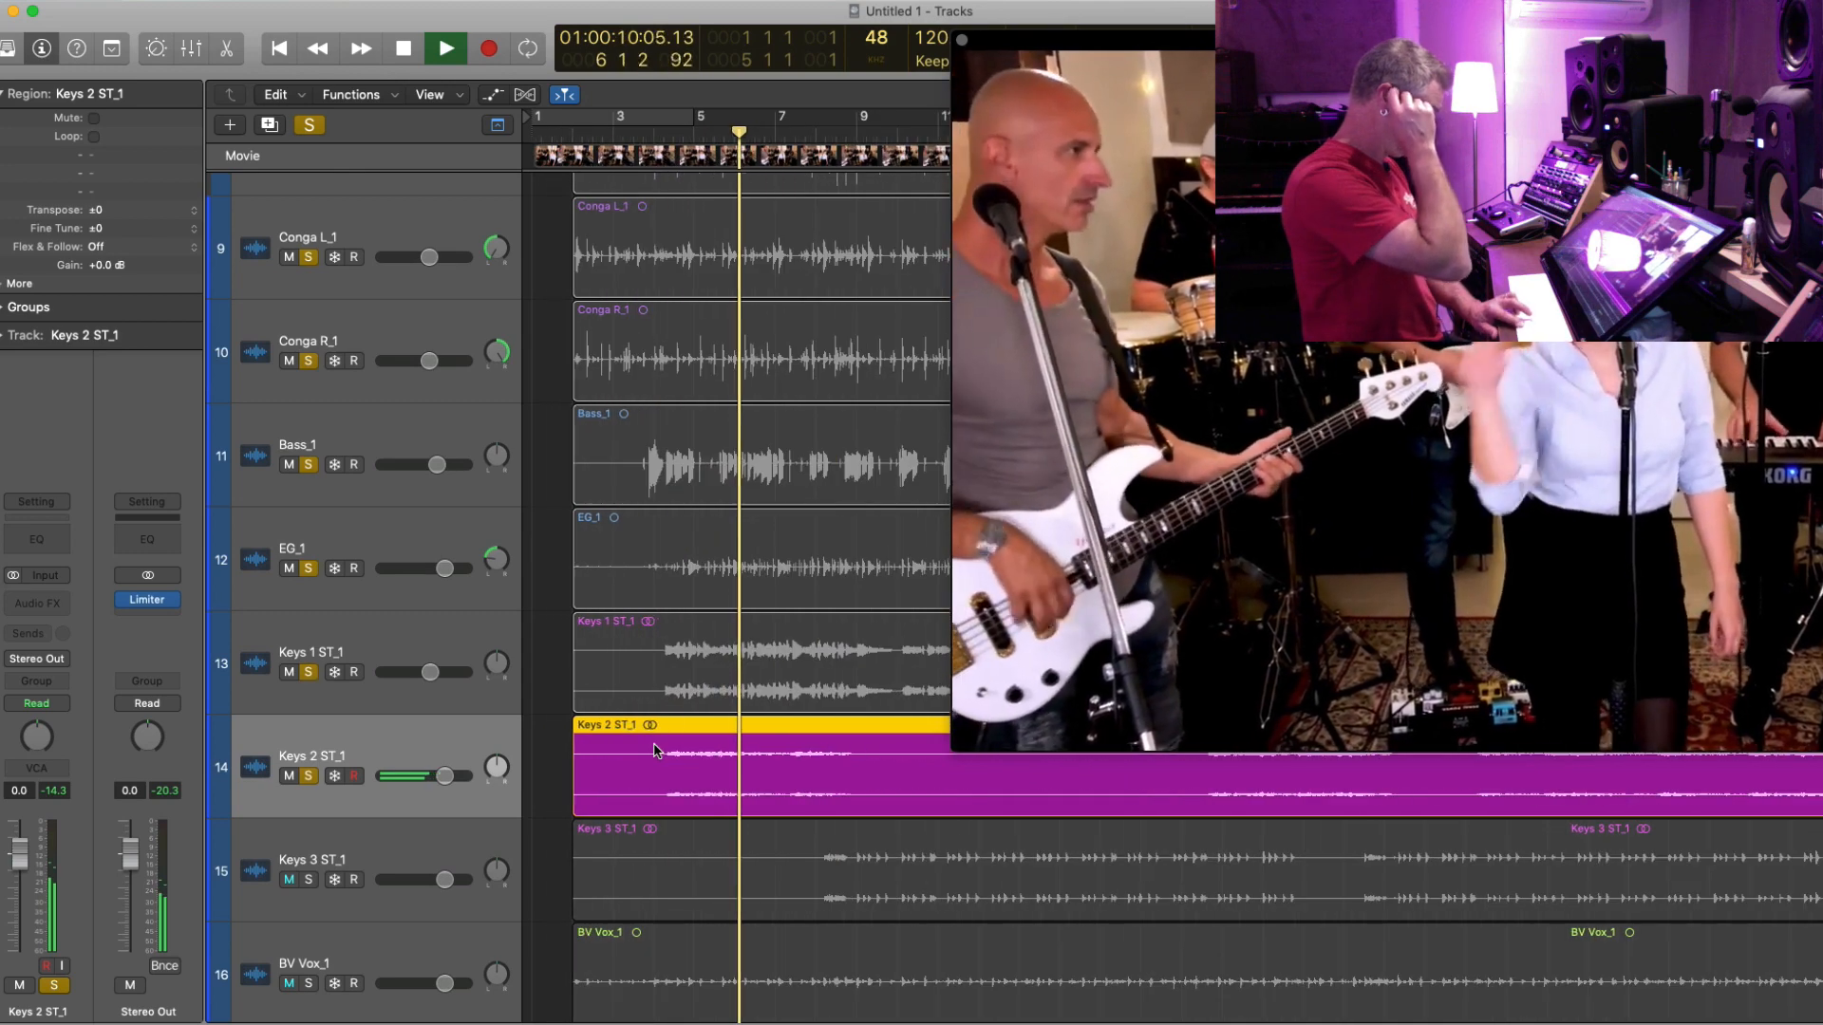
{"action": "key", "text": "super+Left"}
{"action": "key", "text": "super+Left"}
{"action": "key", "text": "super+Up"}
{"action": "key", "text": "super+Up"}
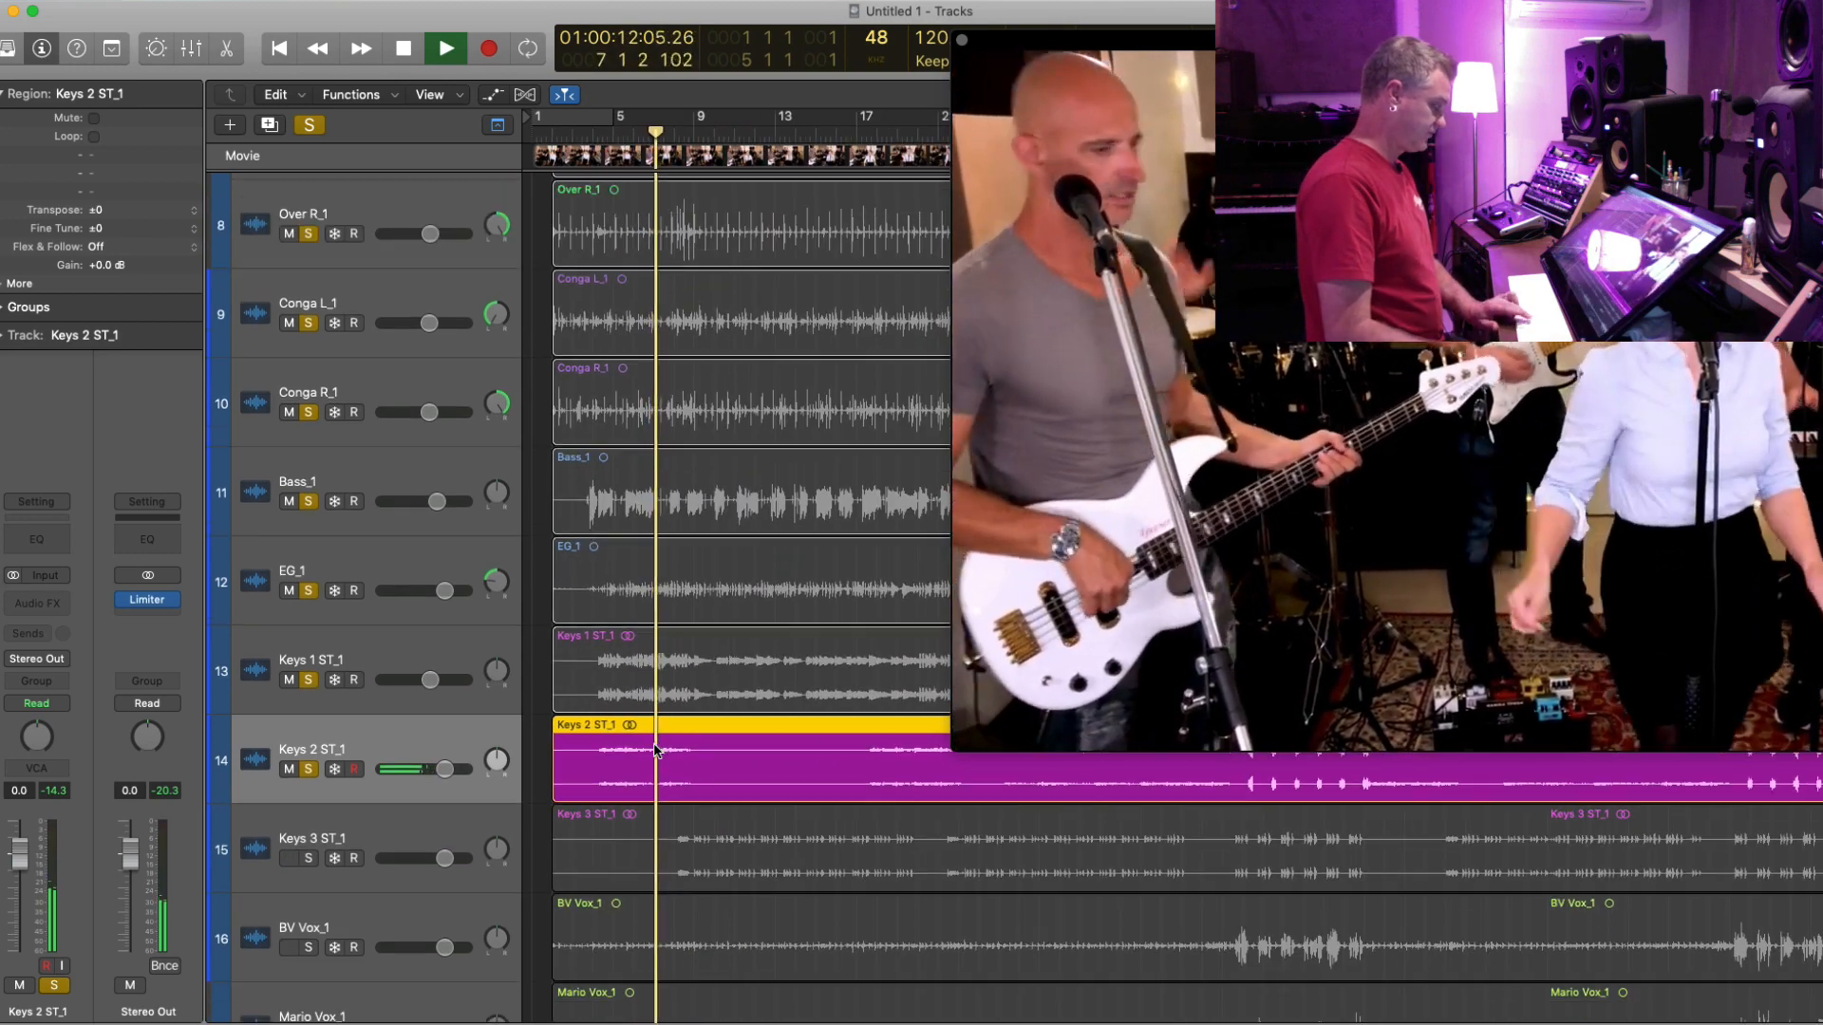
{"action": "key", "text": "super+Down"}
{"action": "key", "text": "super+Down"}
{"action": "key", "text": "super+Down"}
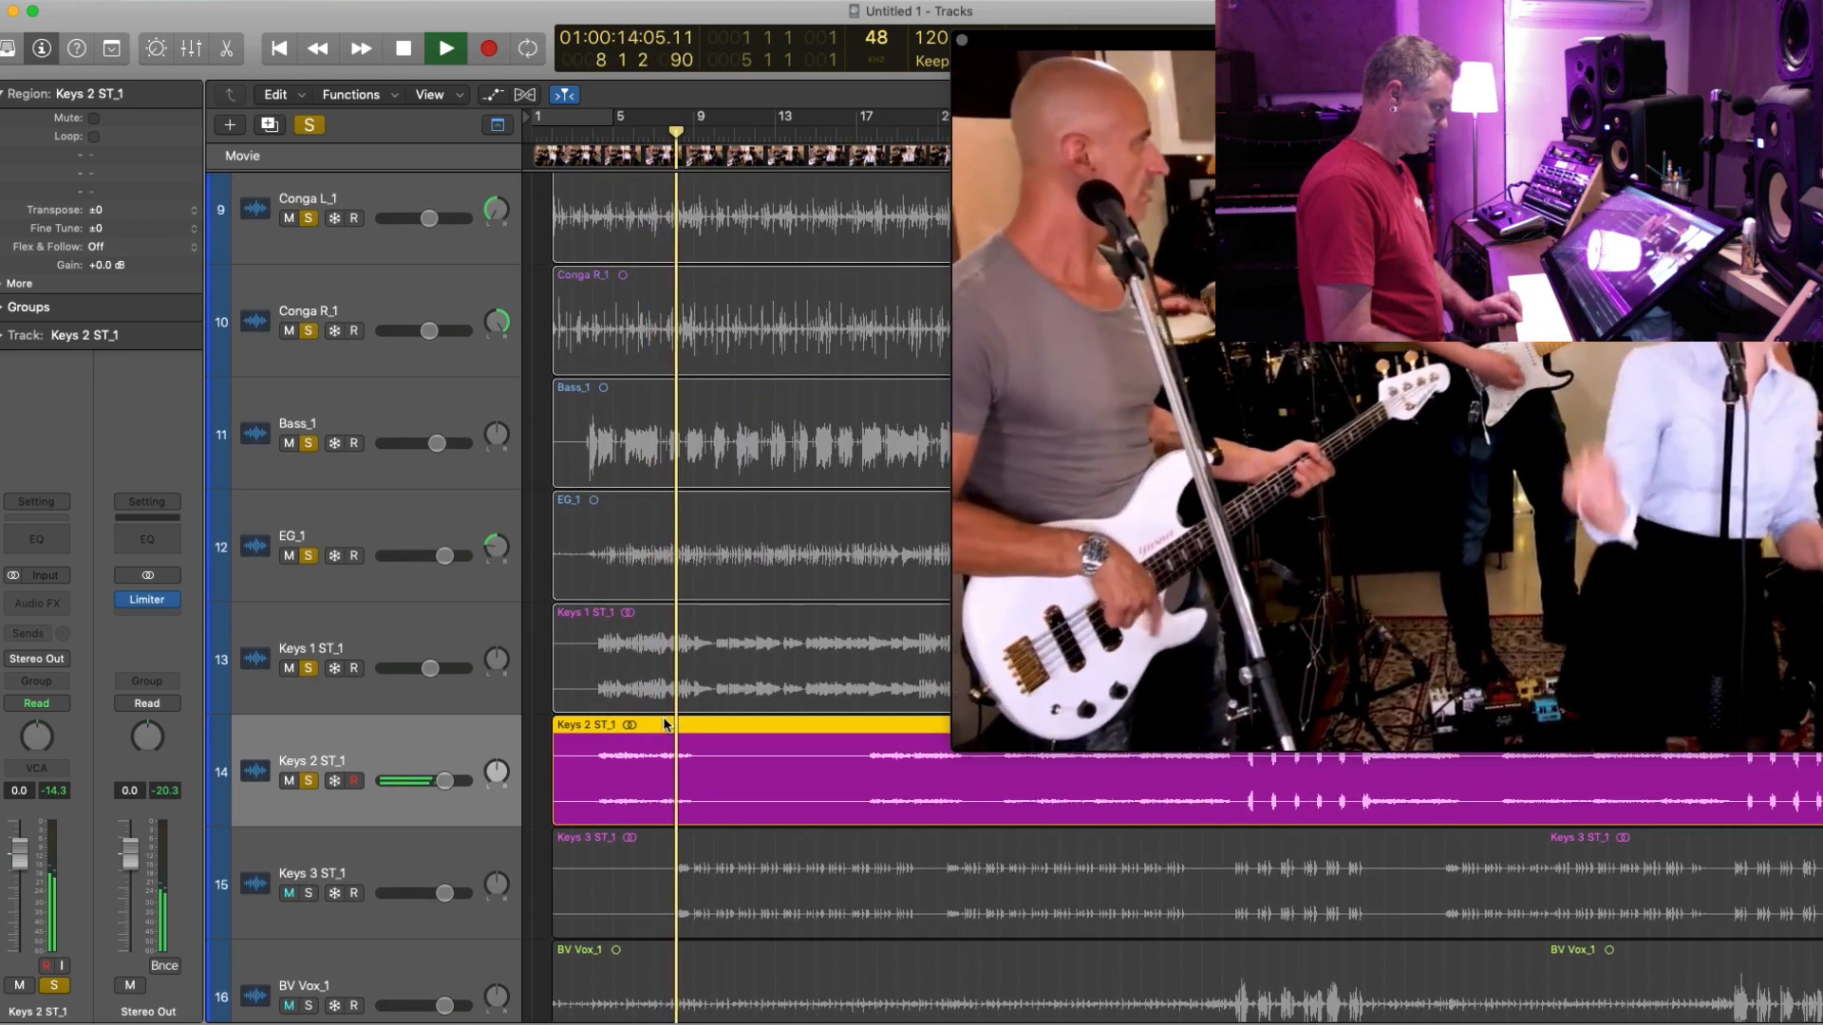
- Equalize Keys 2 ST_1 with a Channel EQ, cutting 3.0 dB at 1280 Hz and boosting the high shelf 3.0 dB at 7200 Hz
{"action": "key", "text": "space"}
{"action": "key", "text": "comma"}
{"action": "key", "text": "comma"}
{"action": "key", "text": "comma"}
{"action": "key", "text": "comma"}
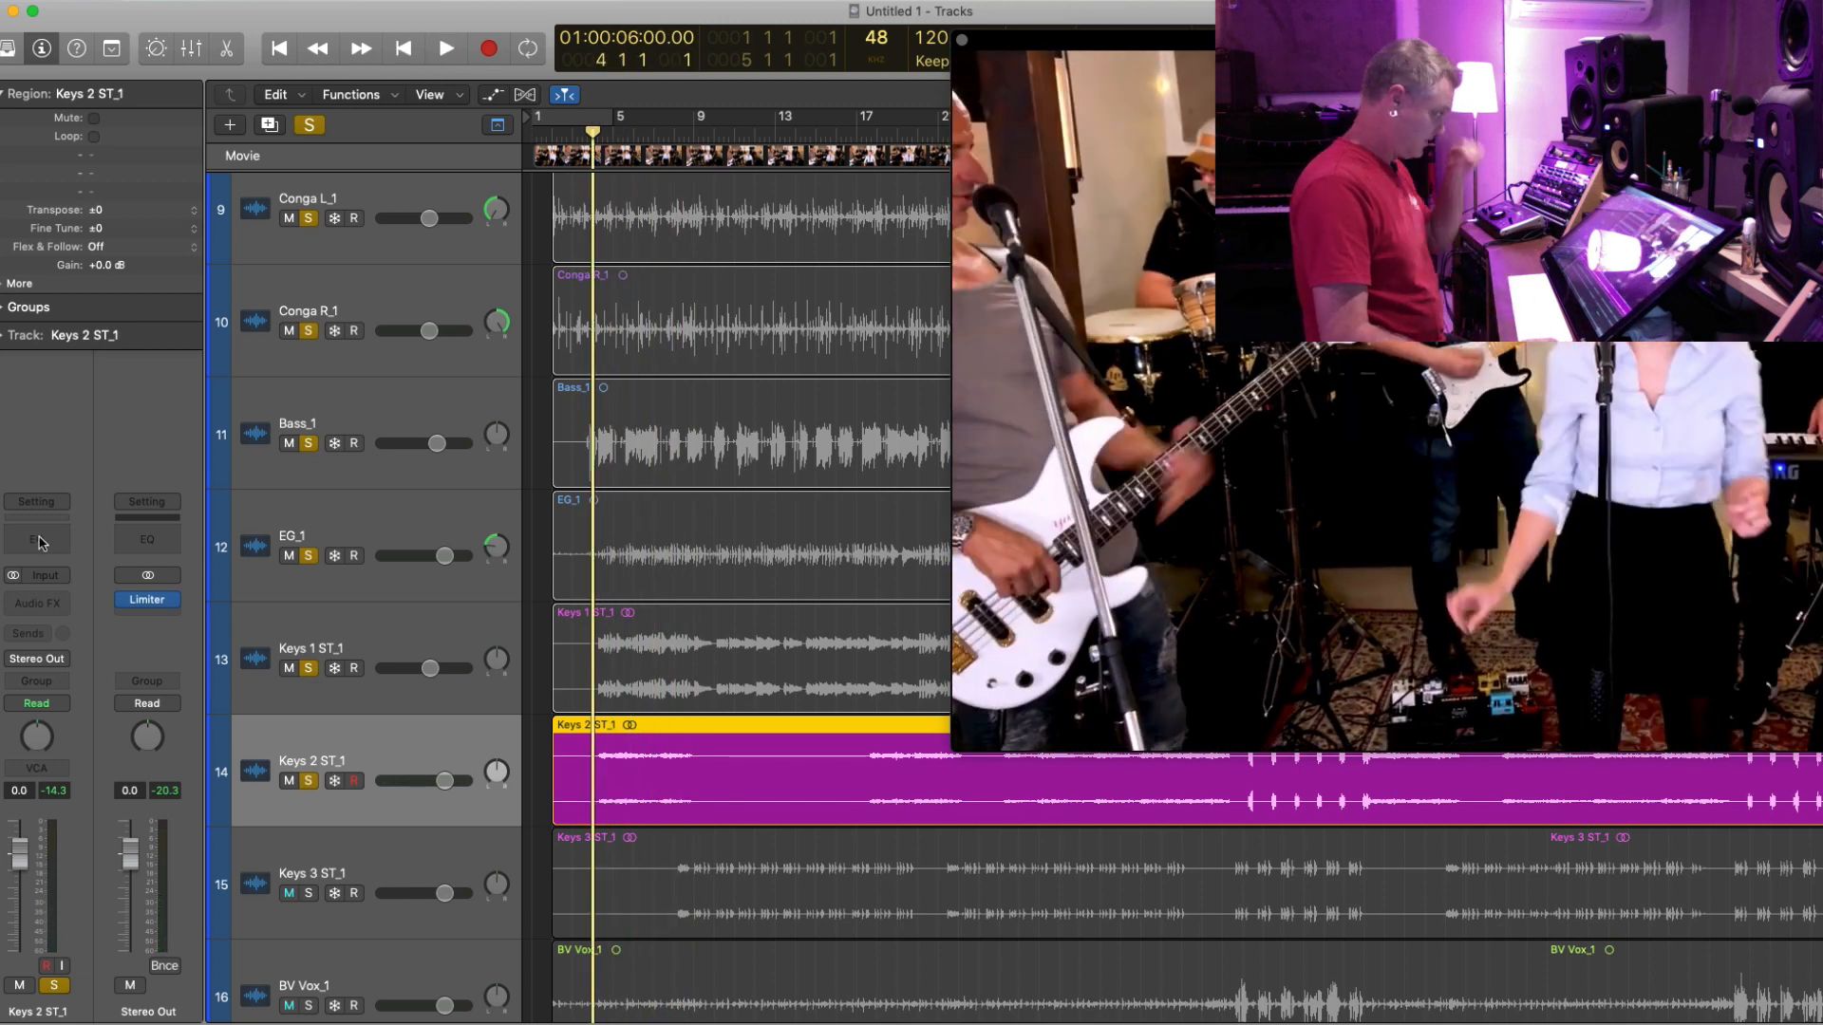
{"action": "left_click", "coordinate": [38, 539]}
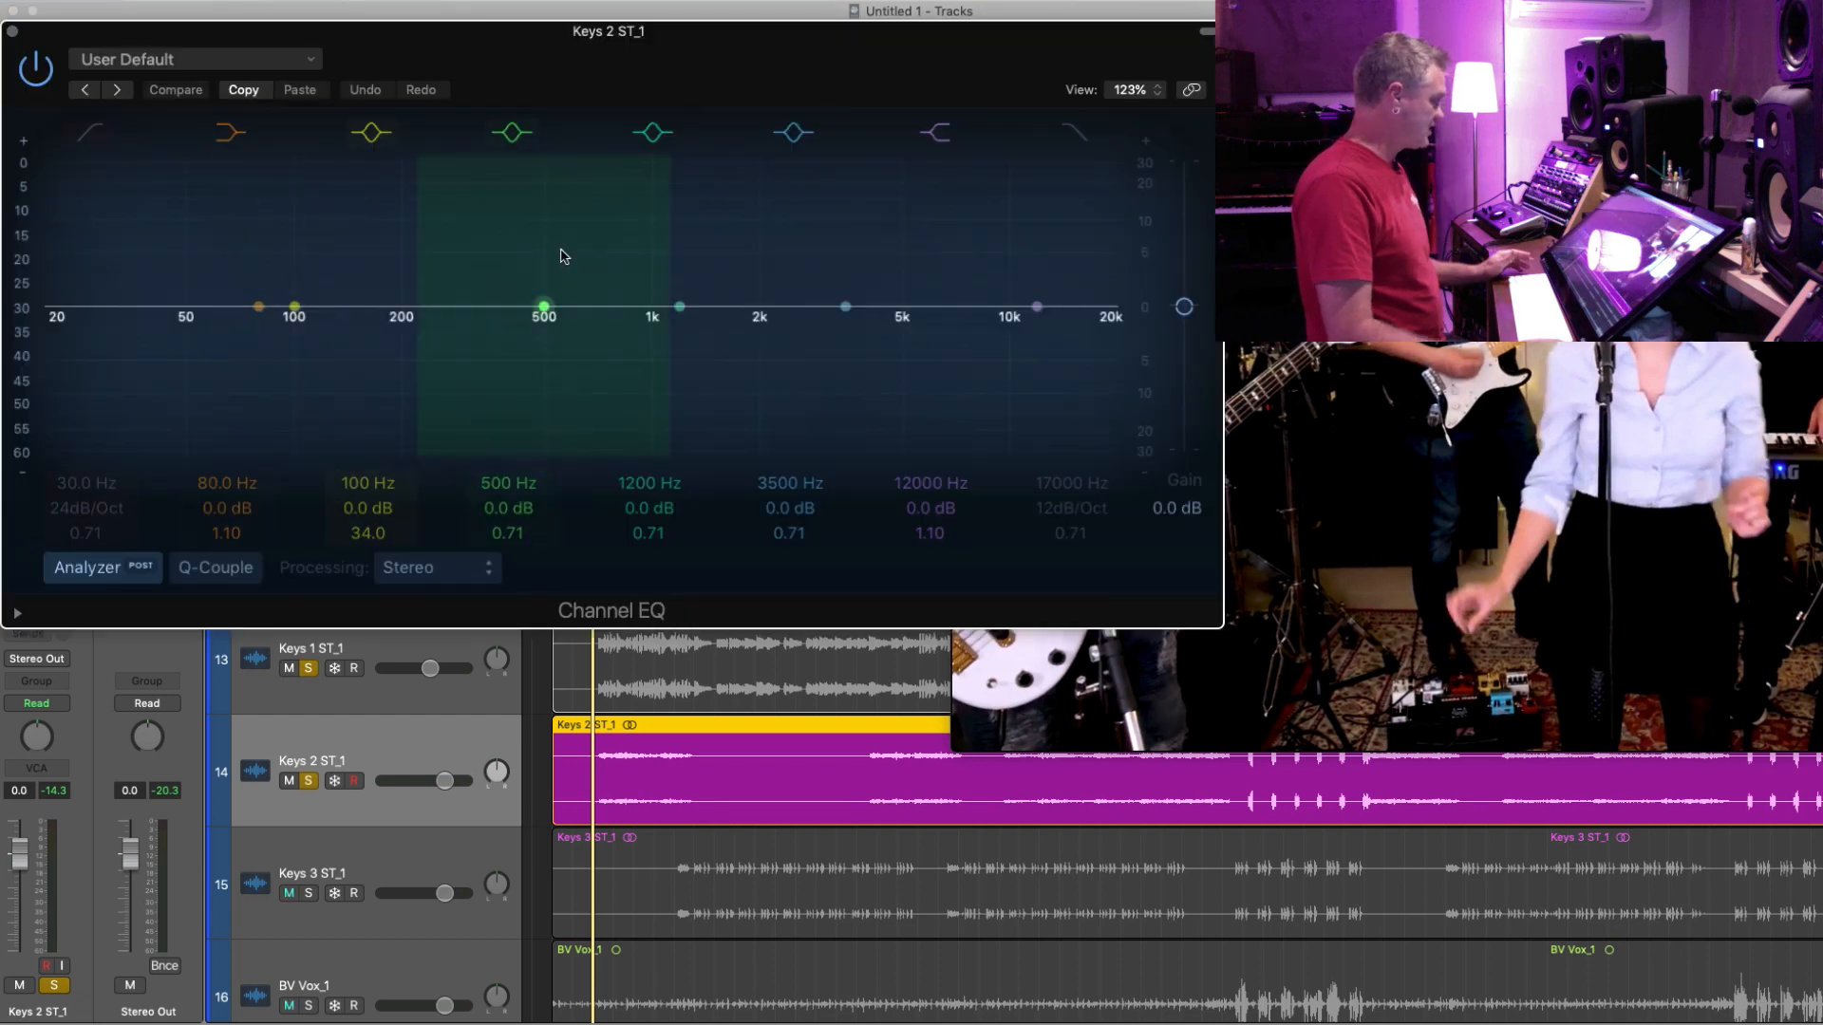
{"action": "key", "text": "space"}
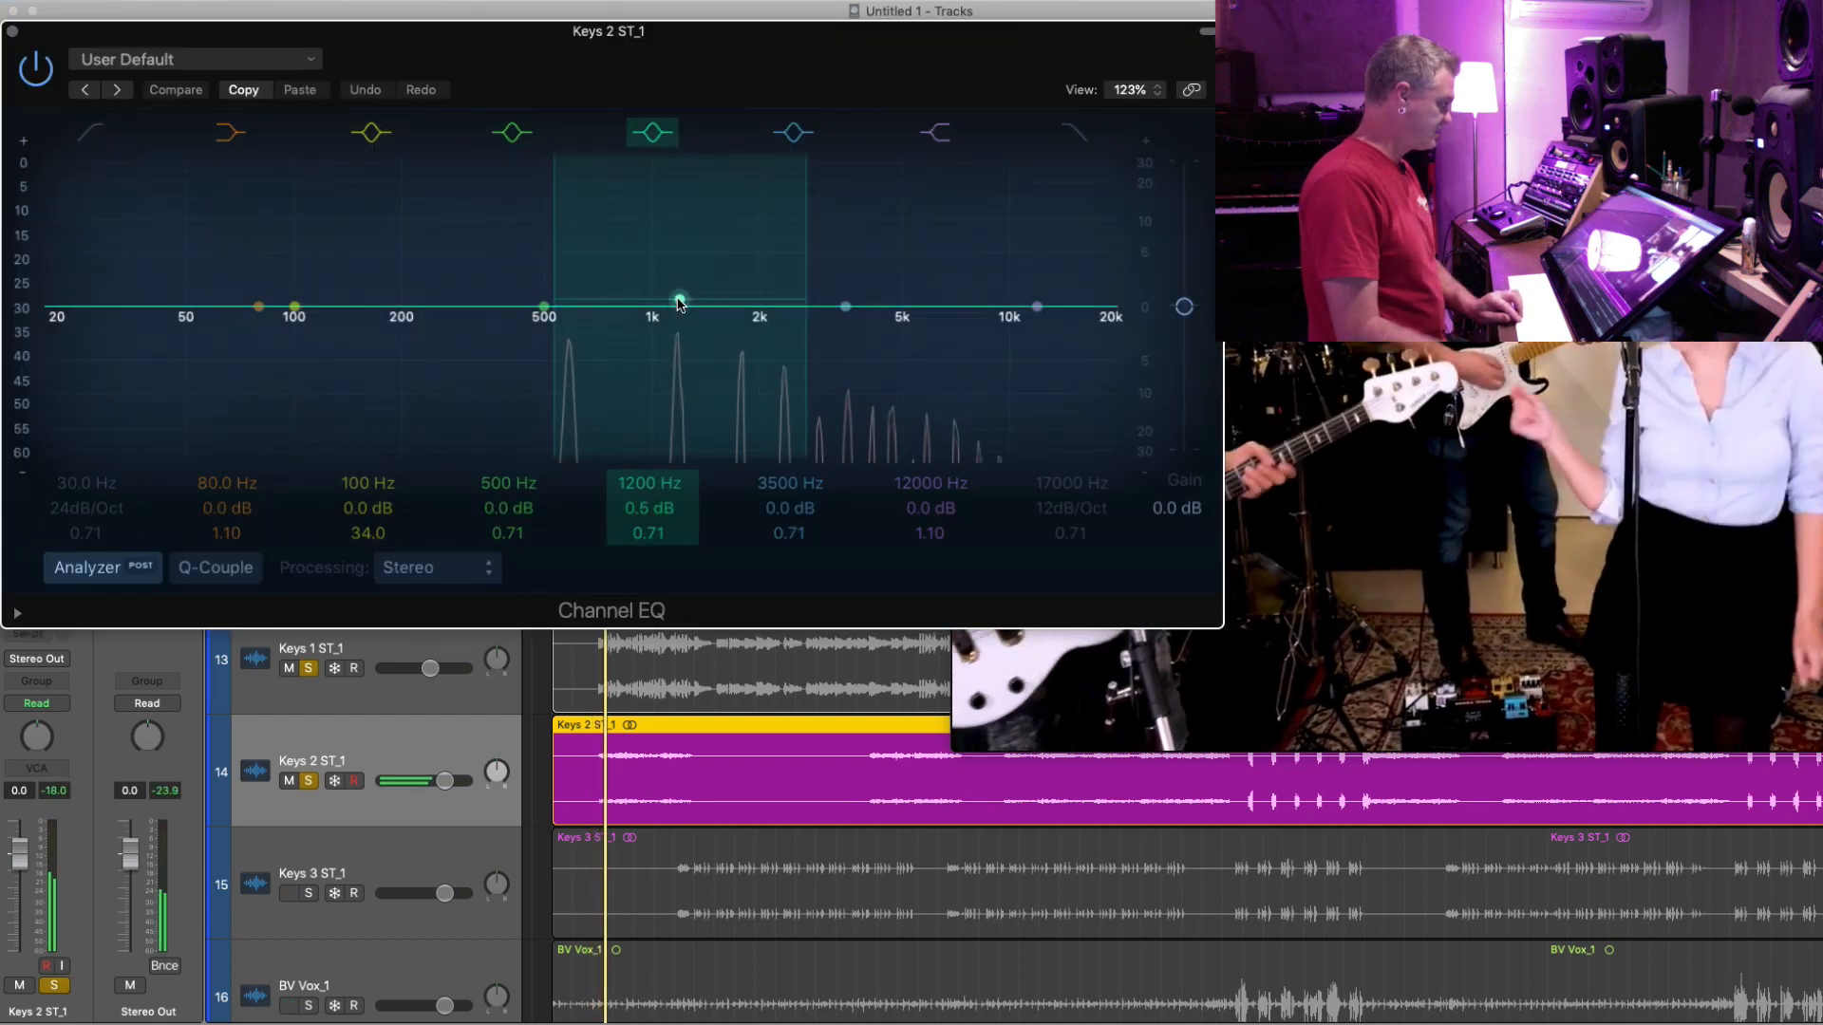
{"action": "mouse_move", "coordinate": [679, 307]}
{"action": "left_mouse_down"}
{"action": "mouse_move", "coordinate": [676, 203]}
{"action": "mouse_move", "coordinate": [703, 198]}
{"action": "mouse_move", "coordinate": [686, 323]}
{"action": "left_mouse_up"}
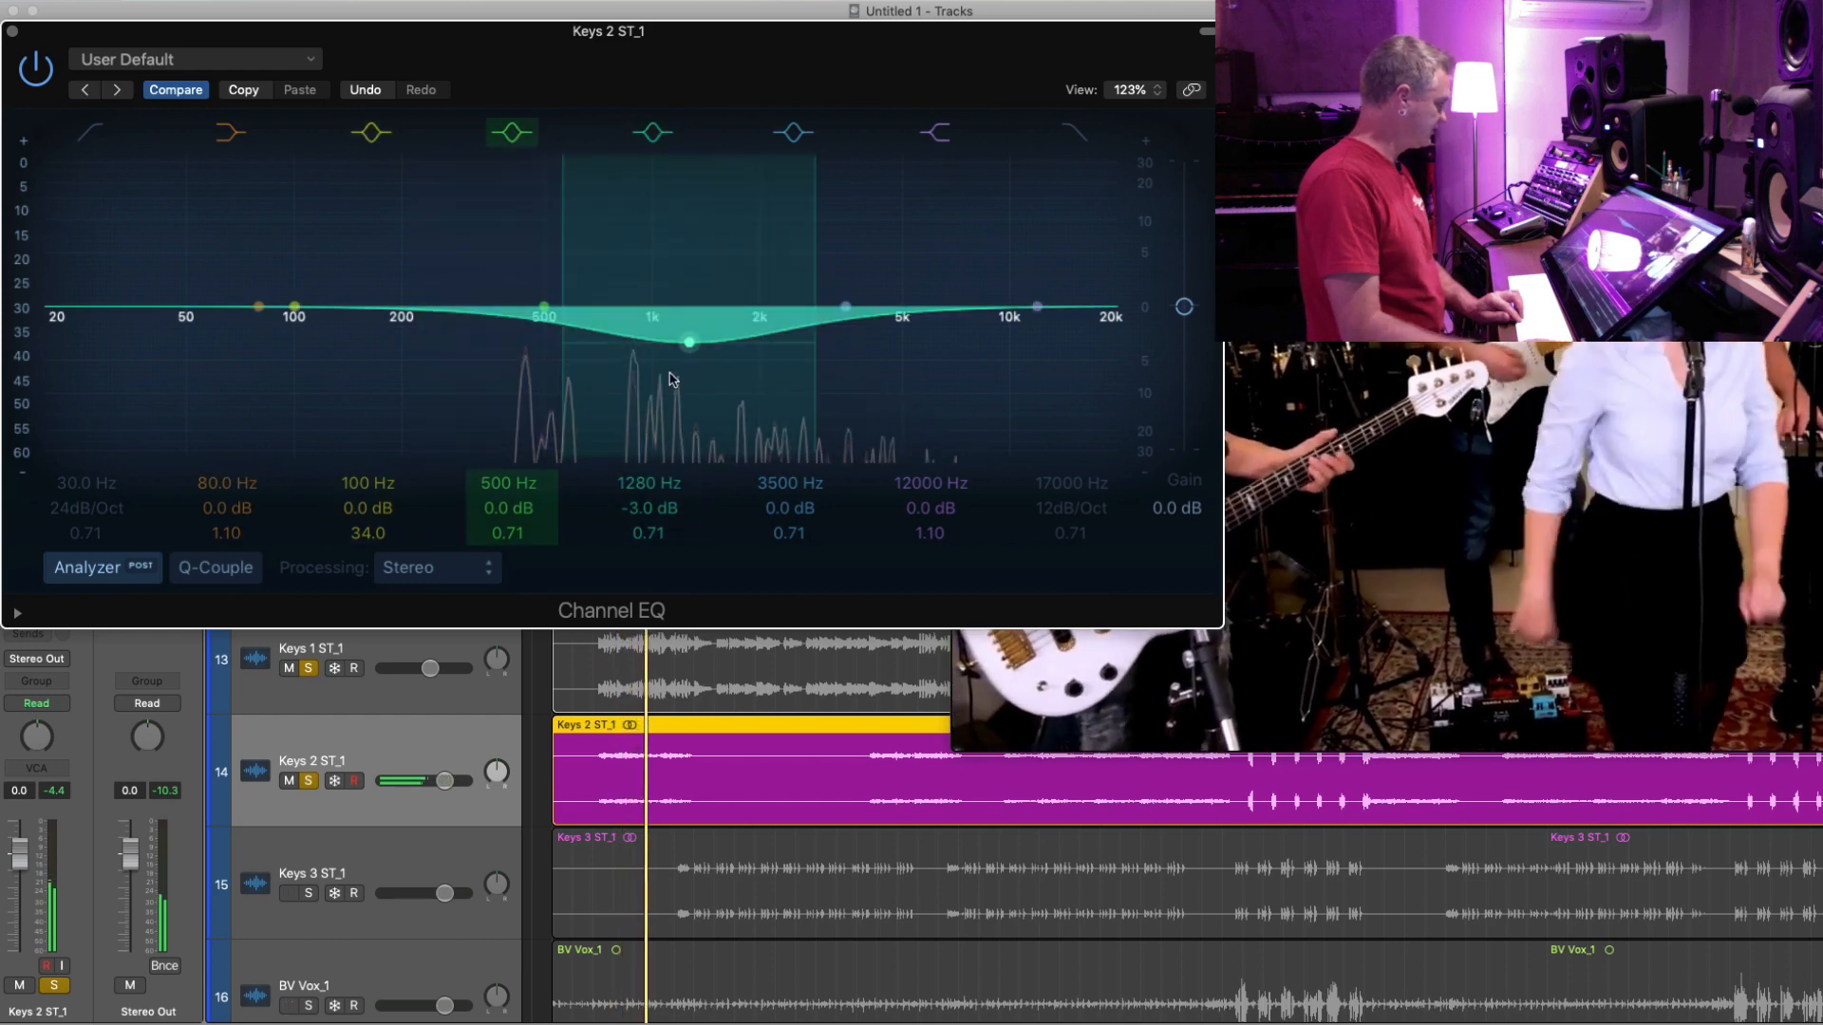
{"action": "left_click_drag", "start_coordinate": [1014, 348], "coordinate": [934, 329]}
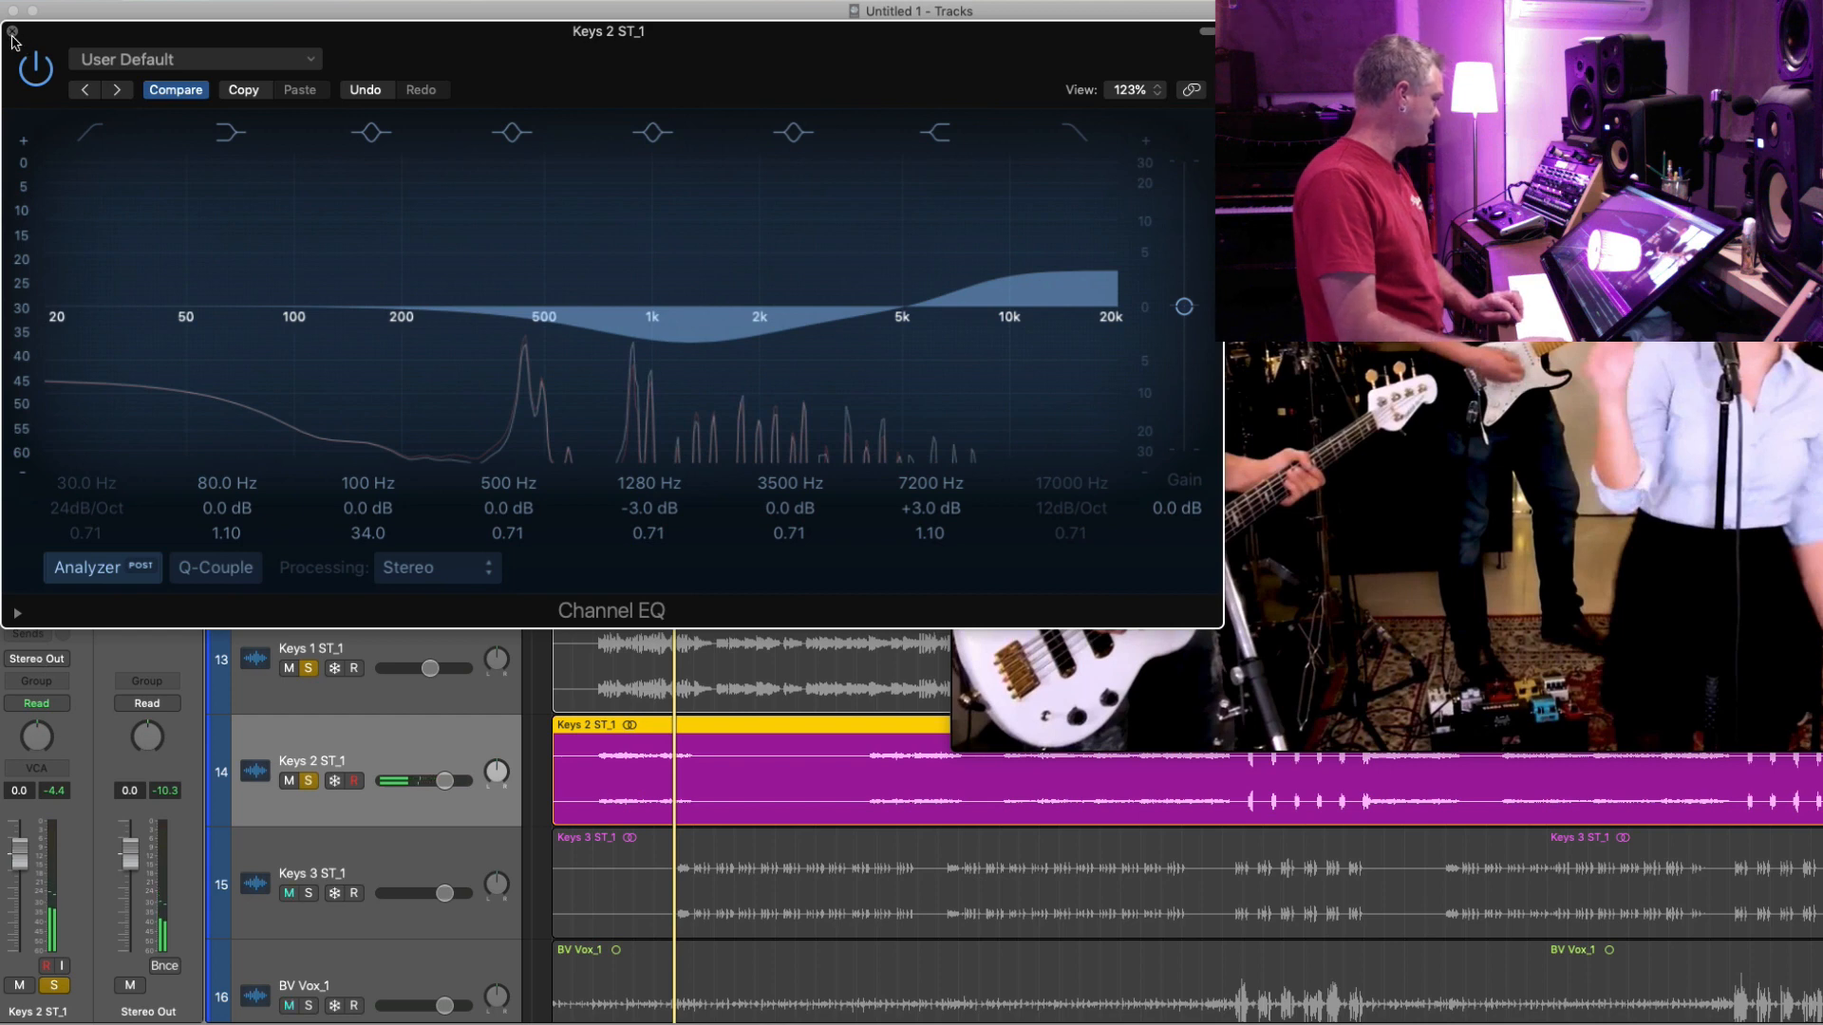
{"action": "left_click", "coordinate": [13, 32]}
- Insert a stereo Space Designer reverb on Keys 2 ST_1 and load the large-room preset 02.5s Dark Chamber
{"action": "left_click", "coordinate": [50, 613]}
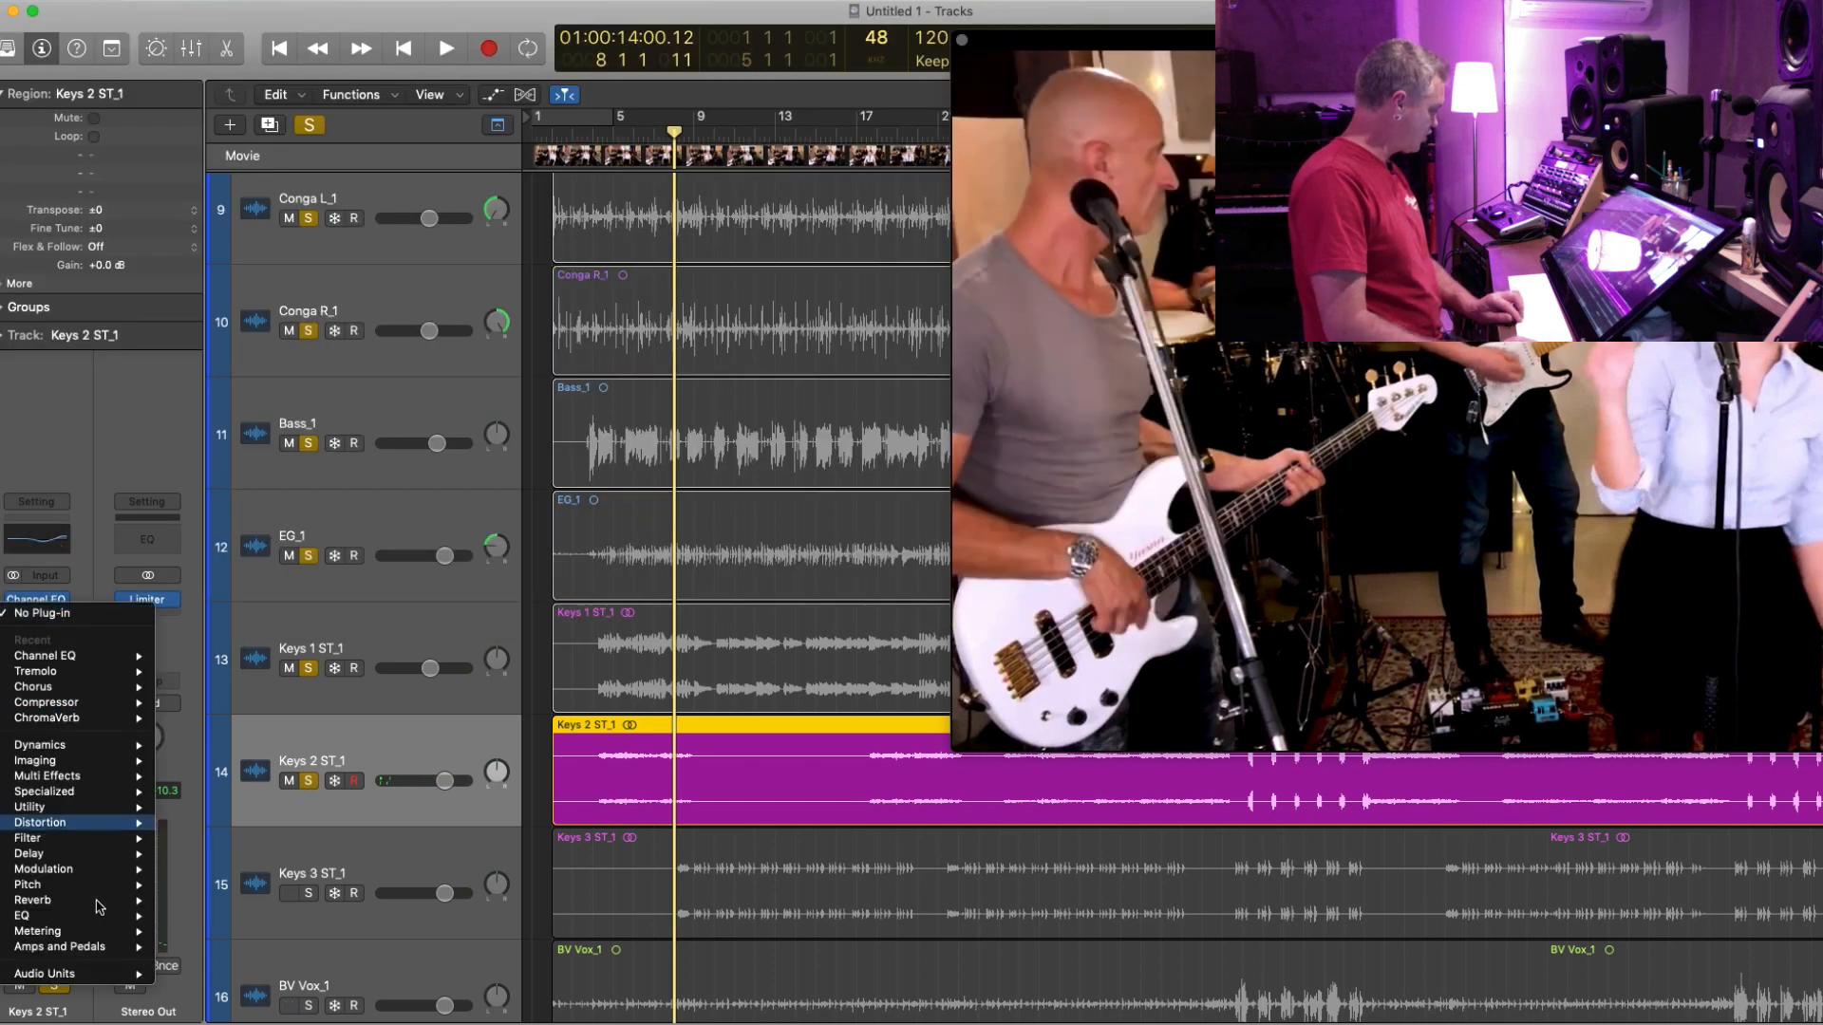
{"action": "mouse_move", "coordinate": [108, 909]}
{"action": "mouse_move", "coordinate": [267, 955]}
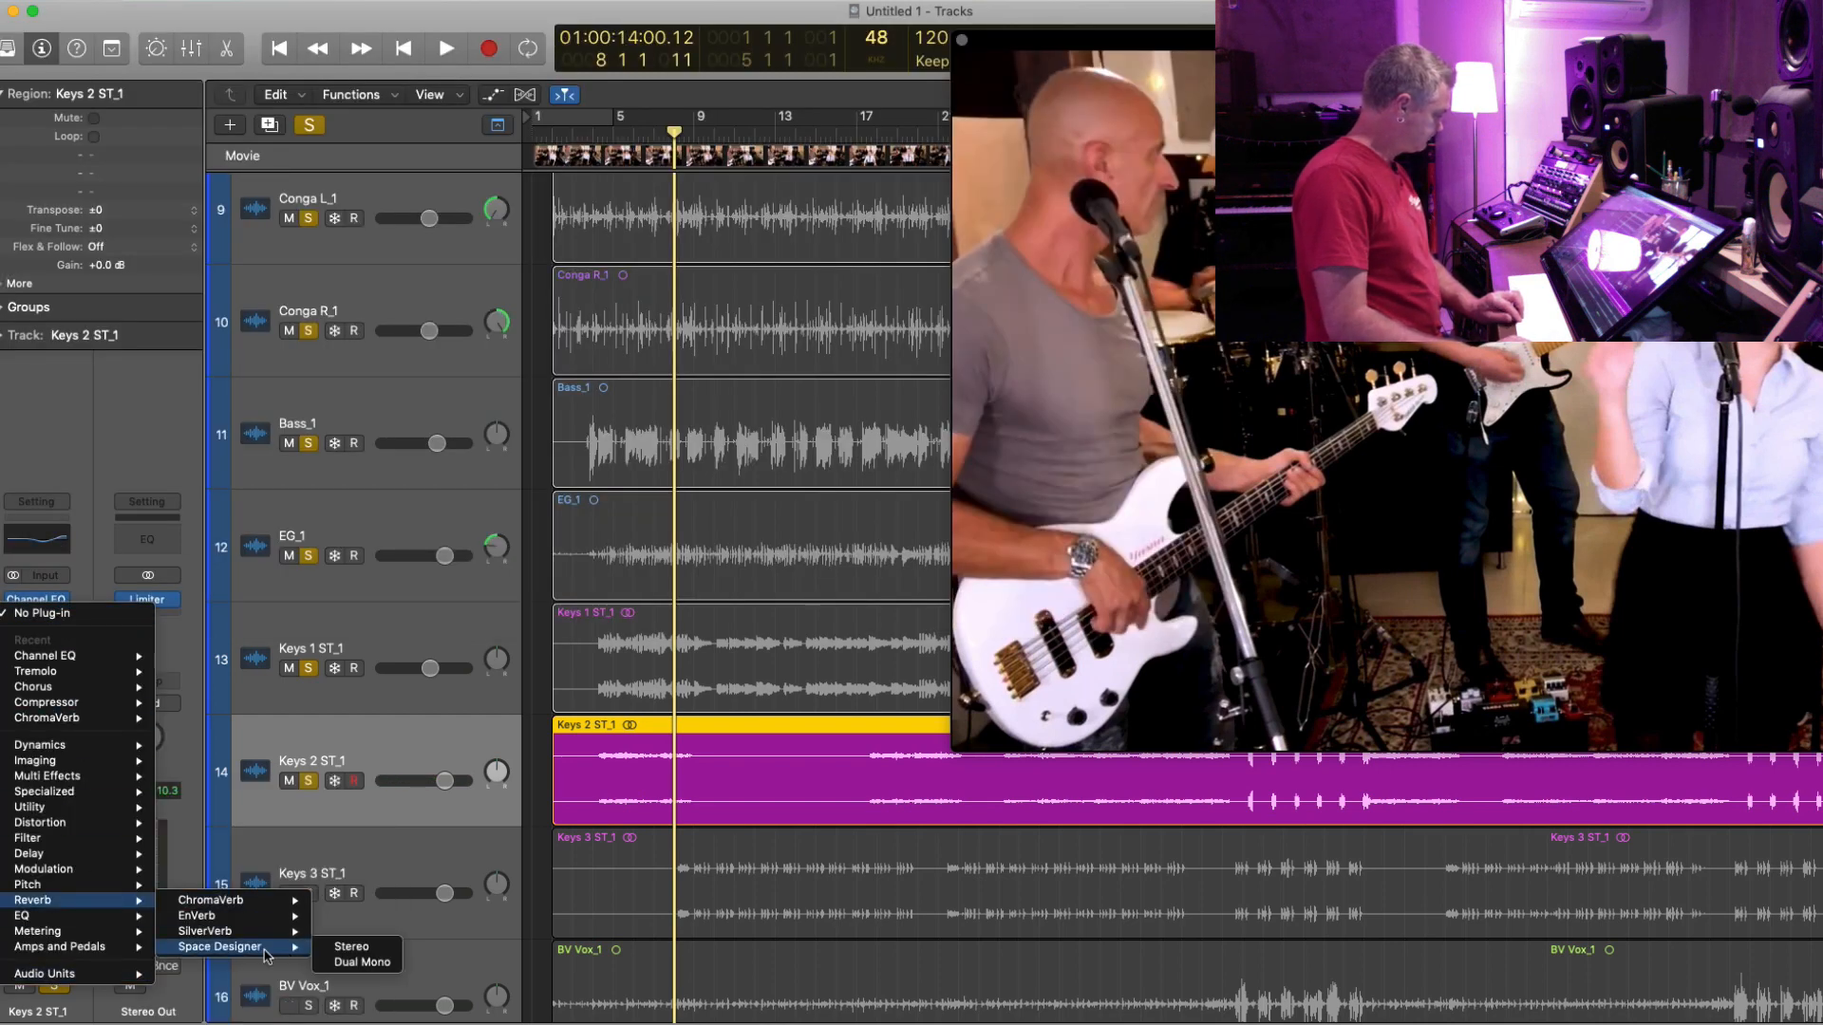
{"action": "left_click", "coordinate": [411, 942]}
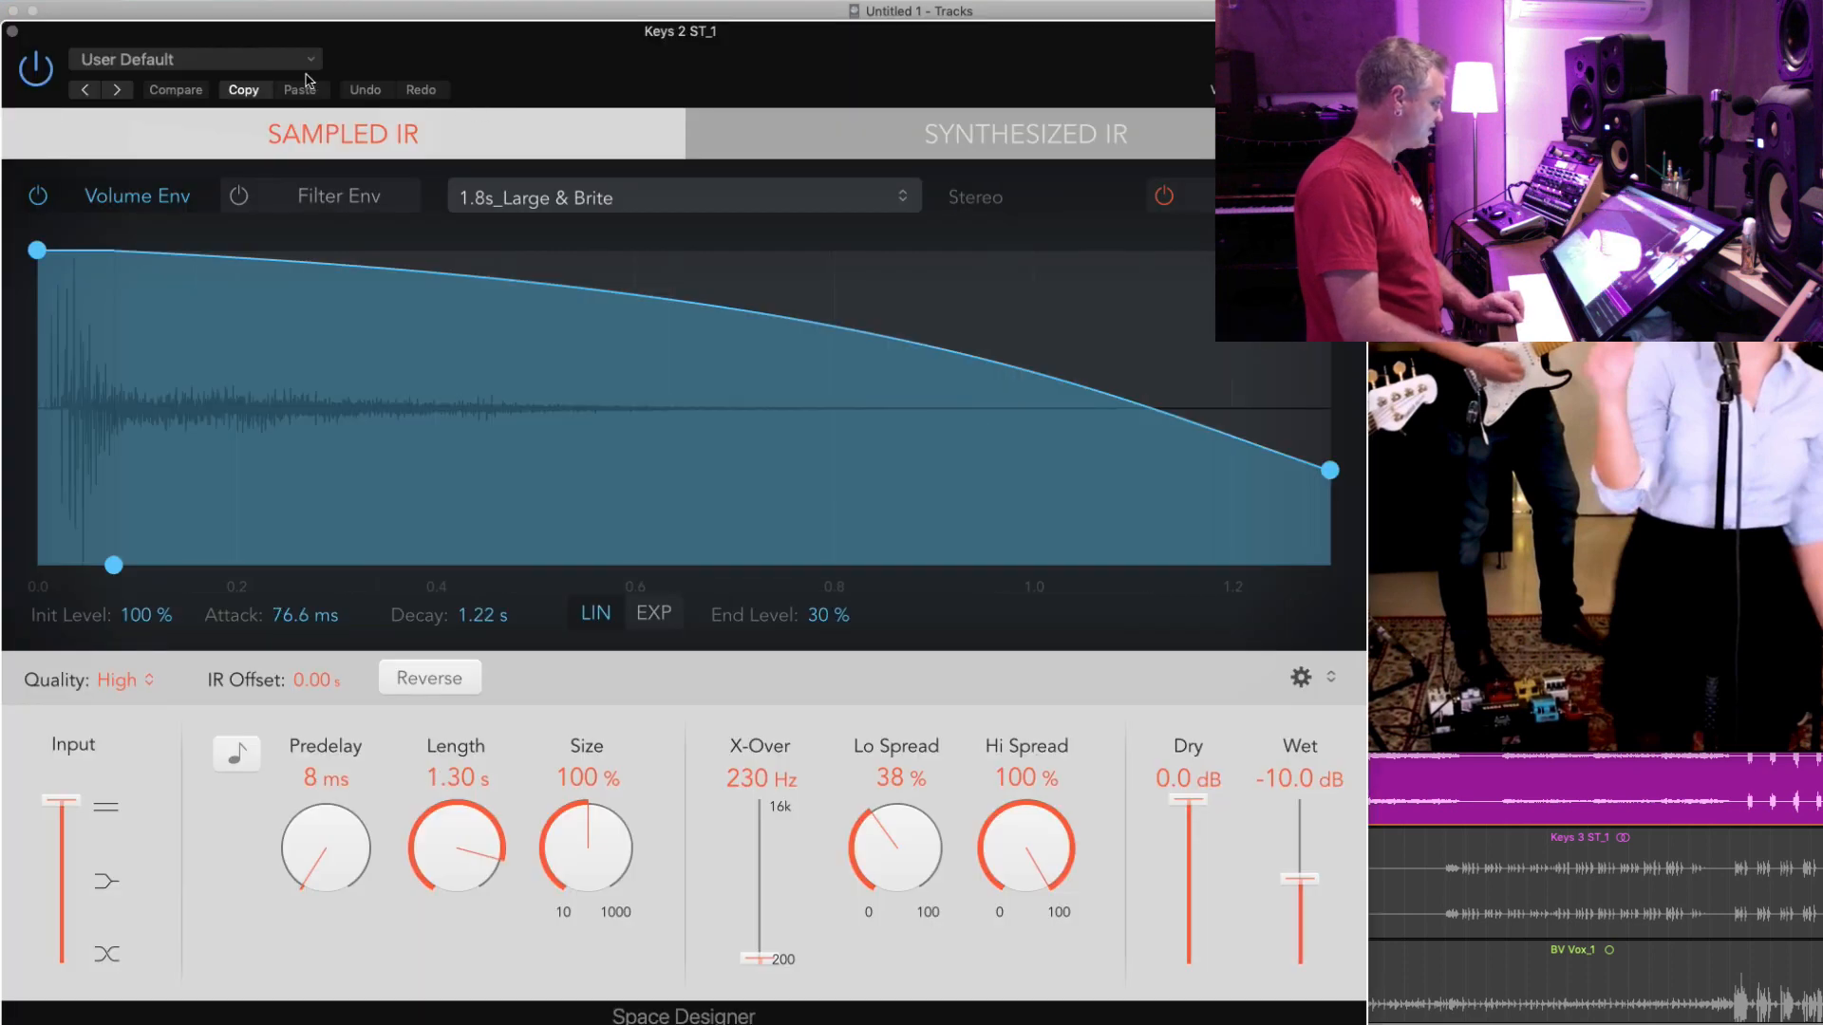
{"action": "left_click", "coordinate": [149, 62]}
{"action": "left_click", "coordinate": [149, 62]}
{"action": "left_click", "coordinate": [149, 61]}
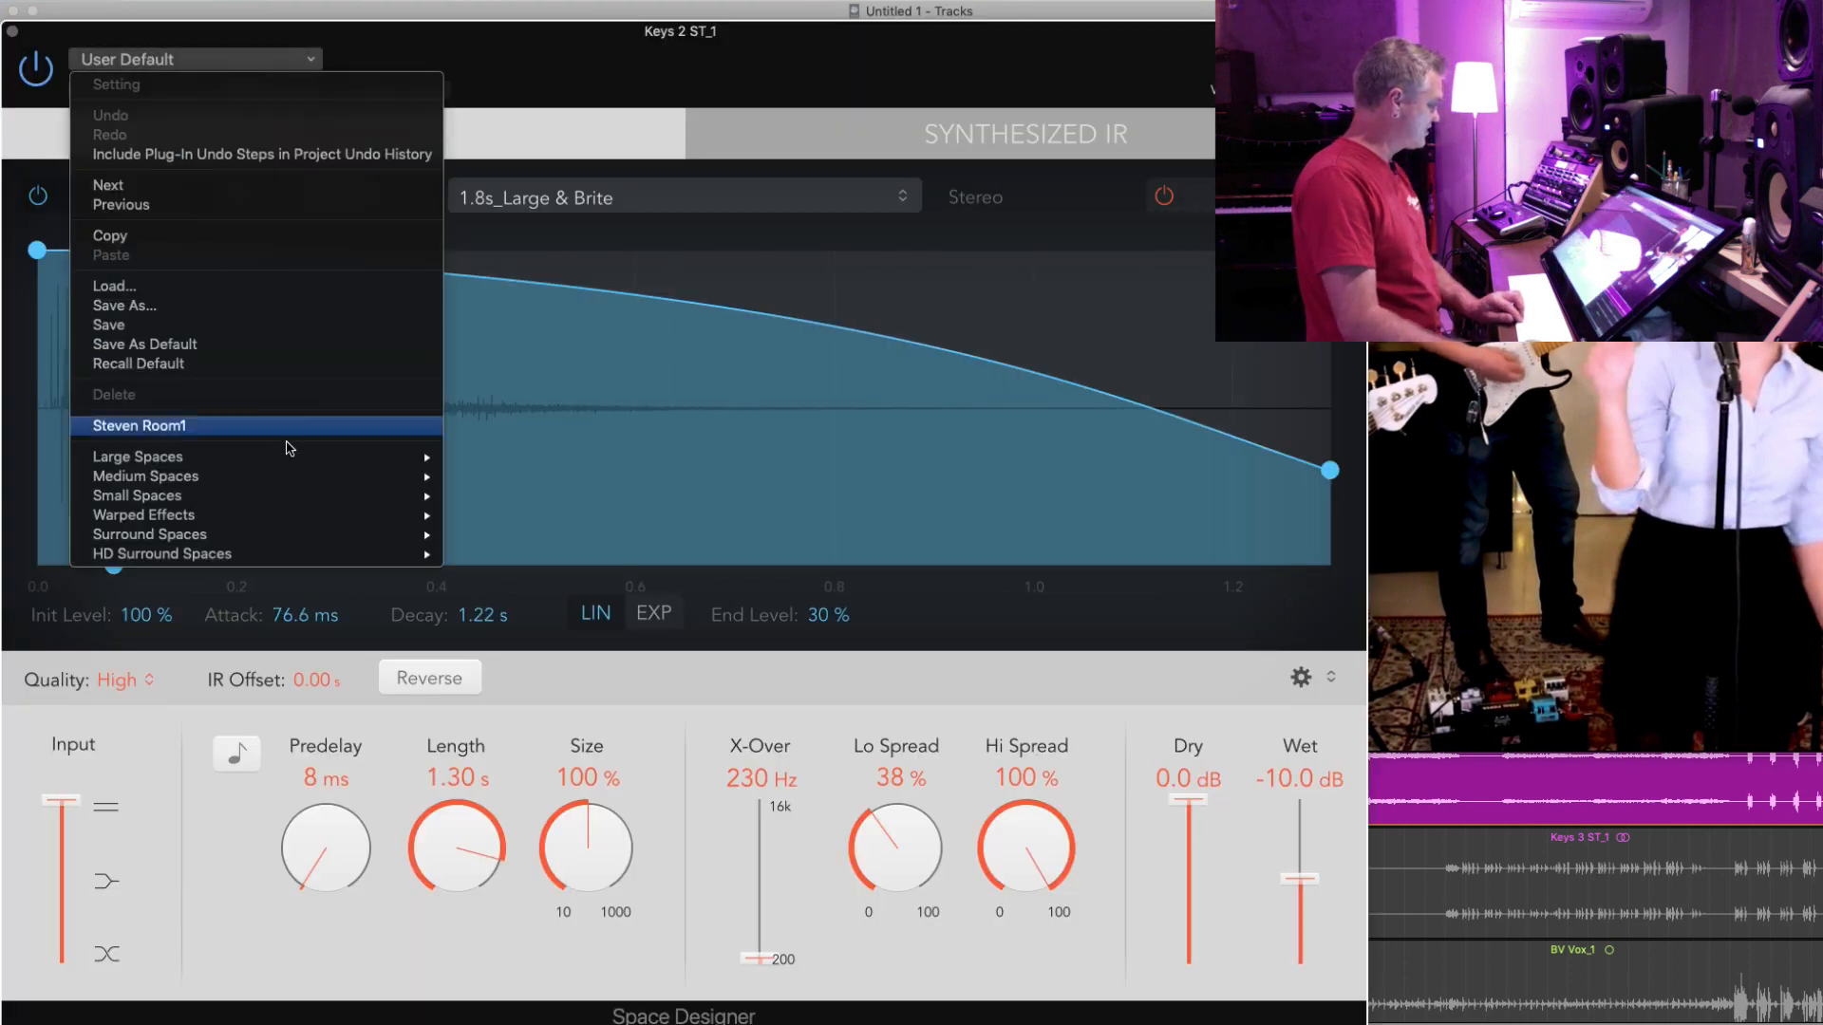
{"action": "mouse_move", "coordinate": [289, 462]}
{"action": "mouse_move", "coordinate": [561, 466]}
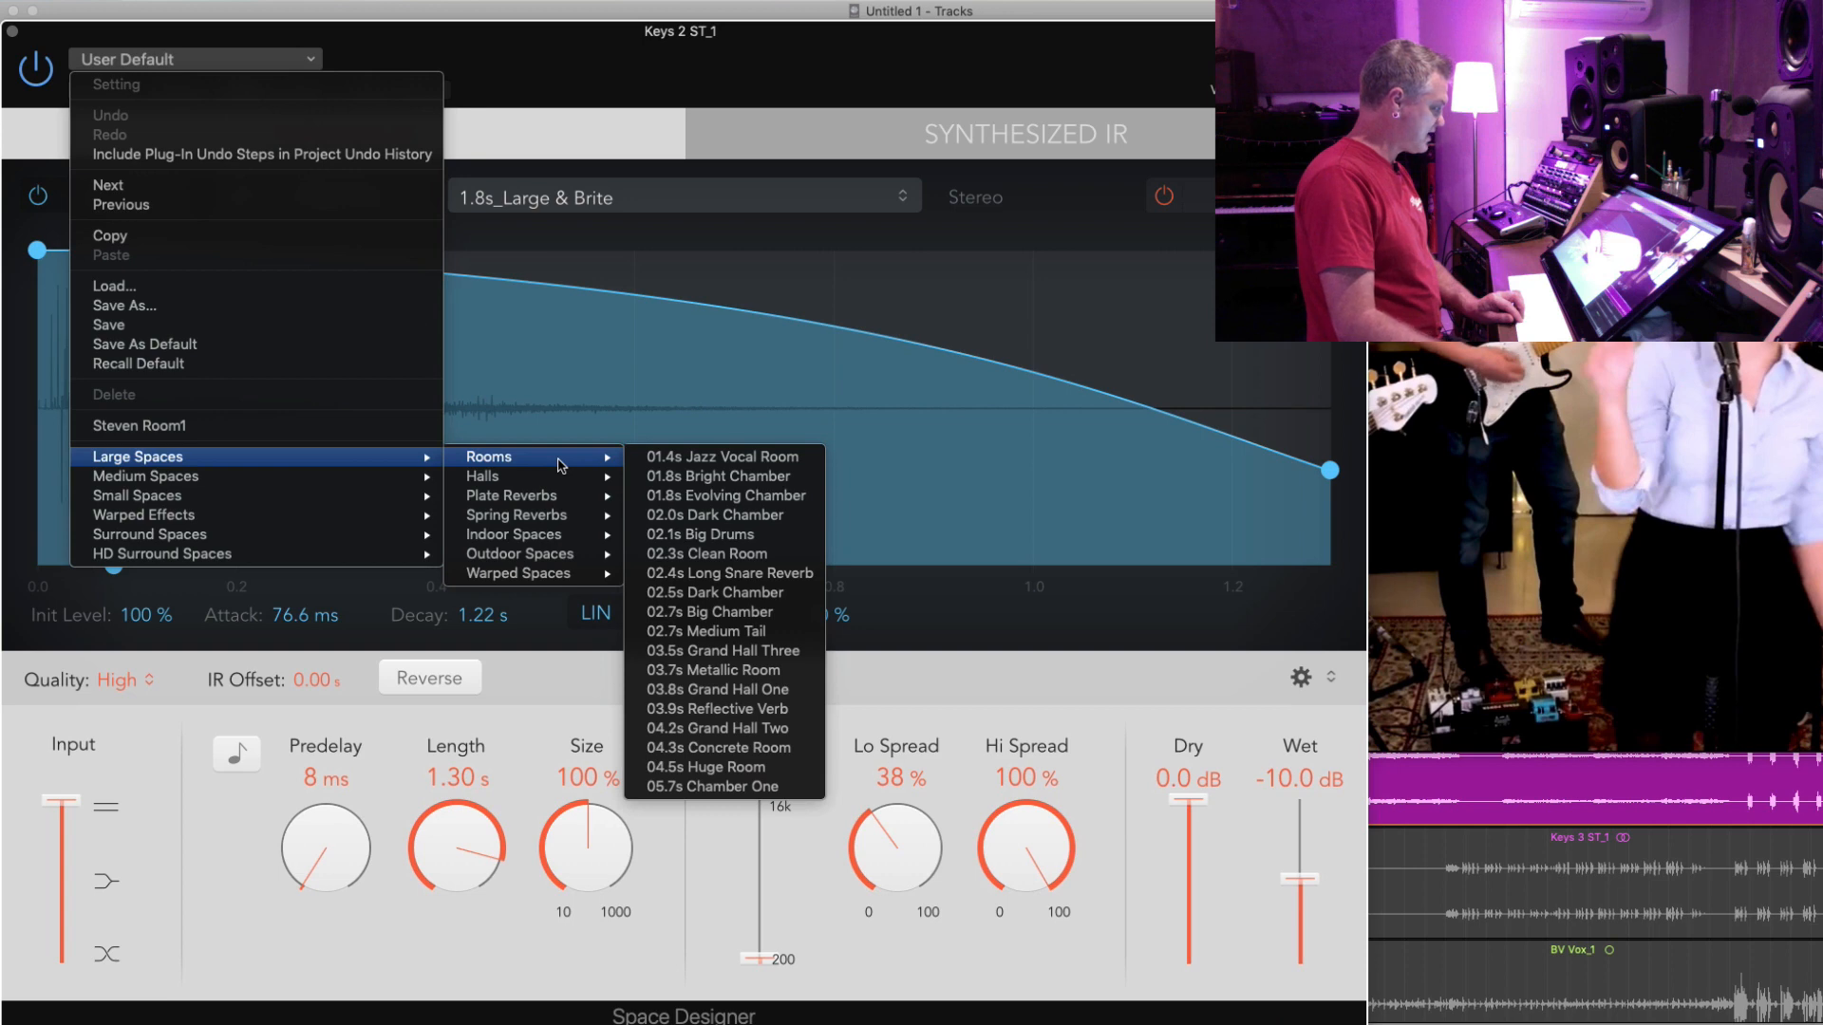
{"action": "left_click", "coordinate": [777, 596]}
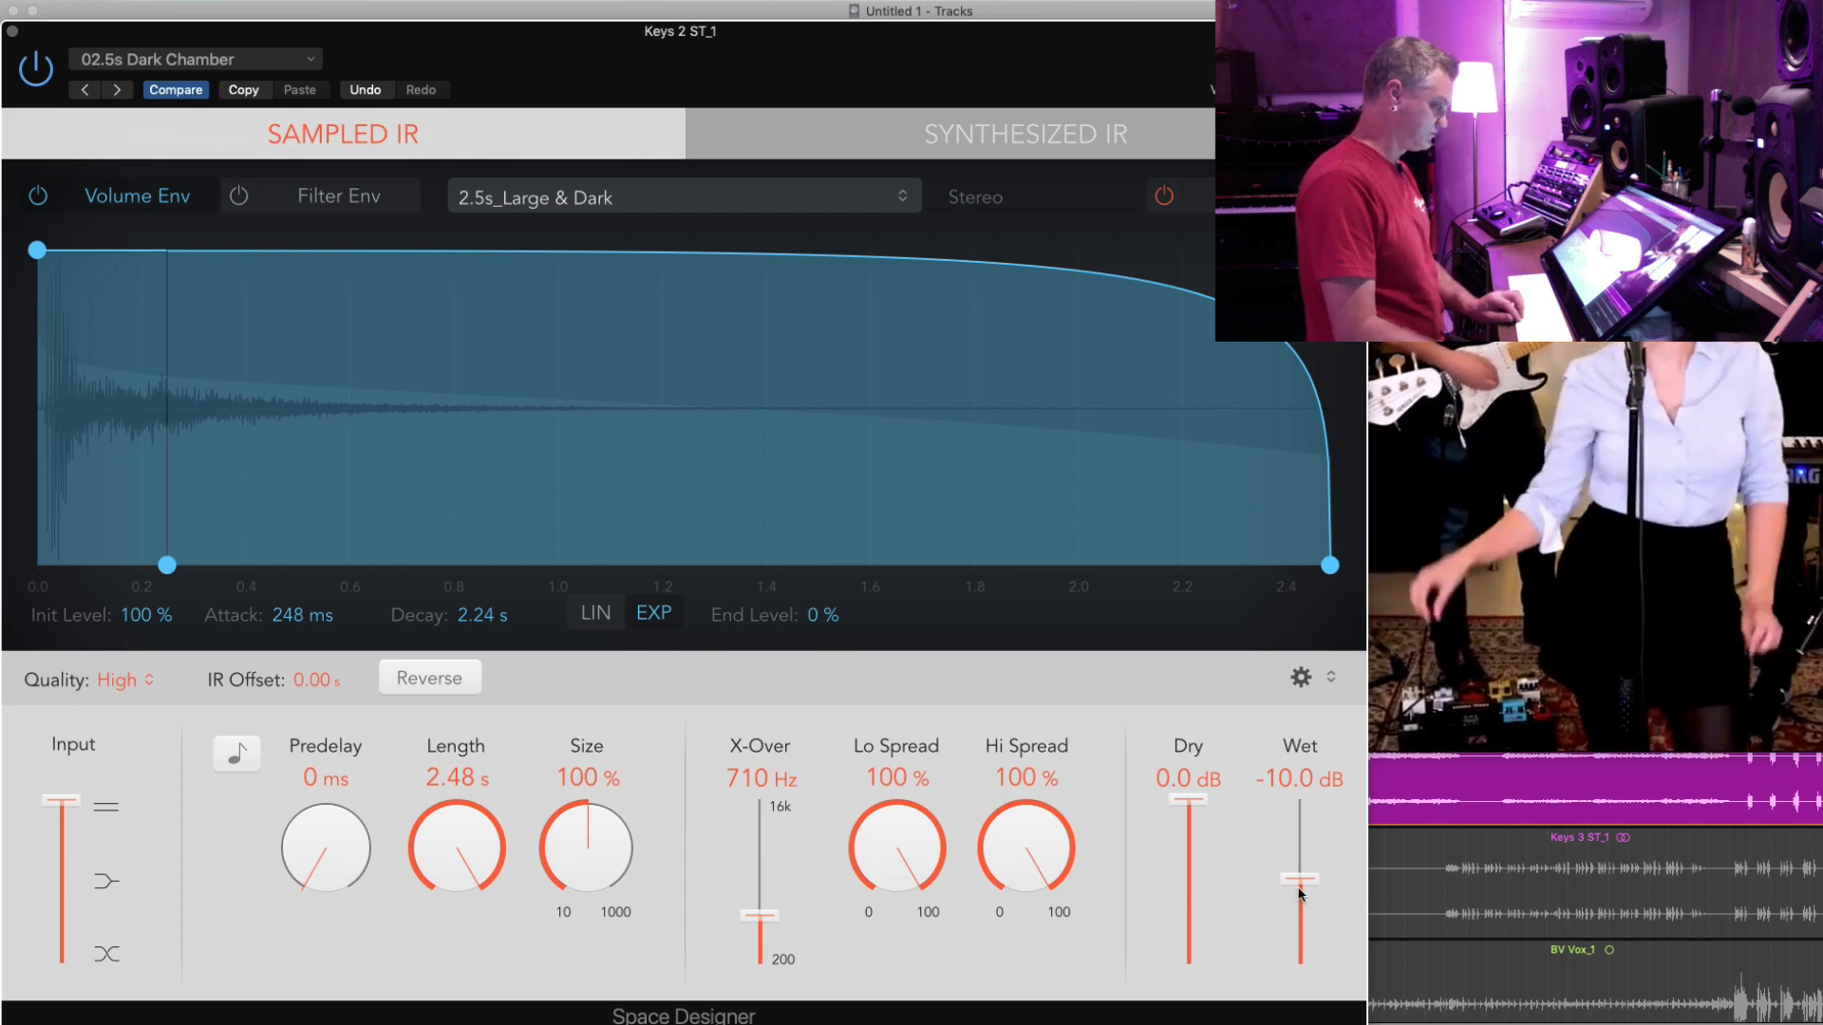
- Set the Space Designer wet level to -11.0 dB, close its window and listen to Keys 2 ST_1 around bar 18
{"action": "left_click_drag", "start_coordinate": [1303, 879], "coordinate": [1302, 883]}
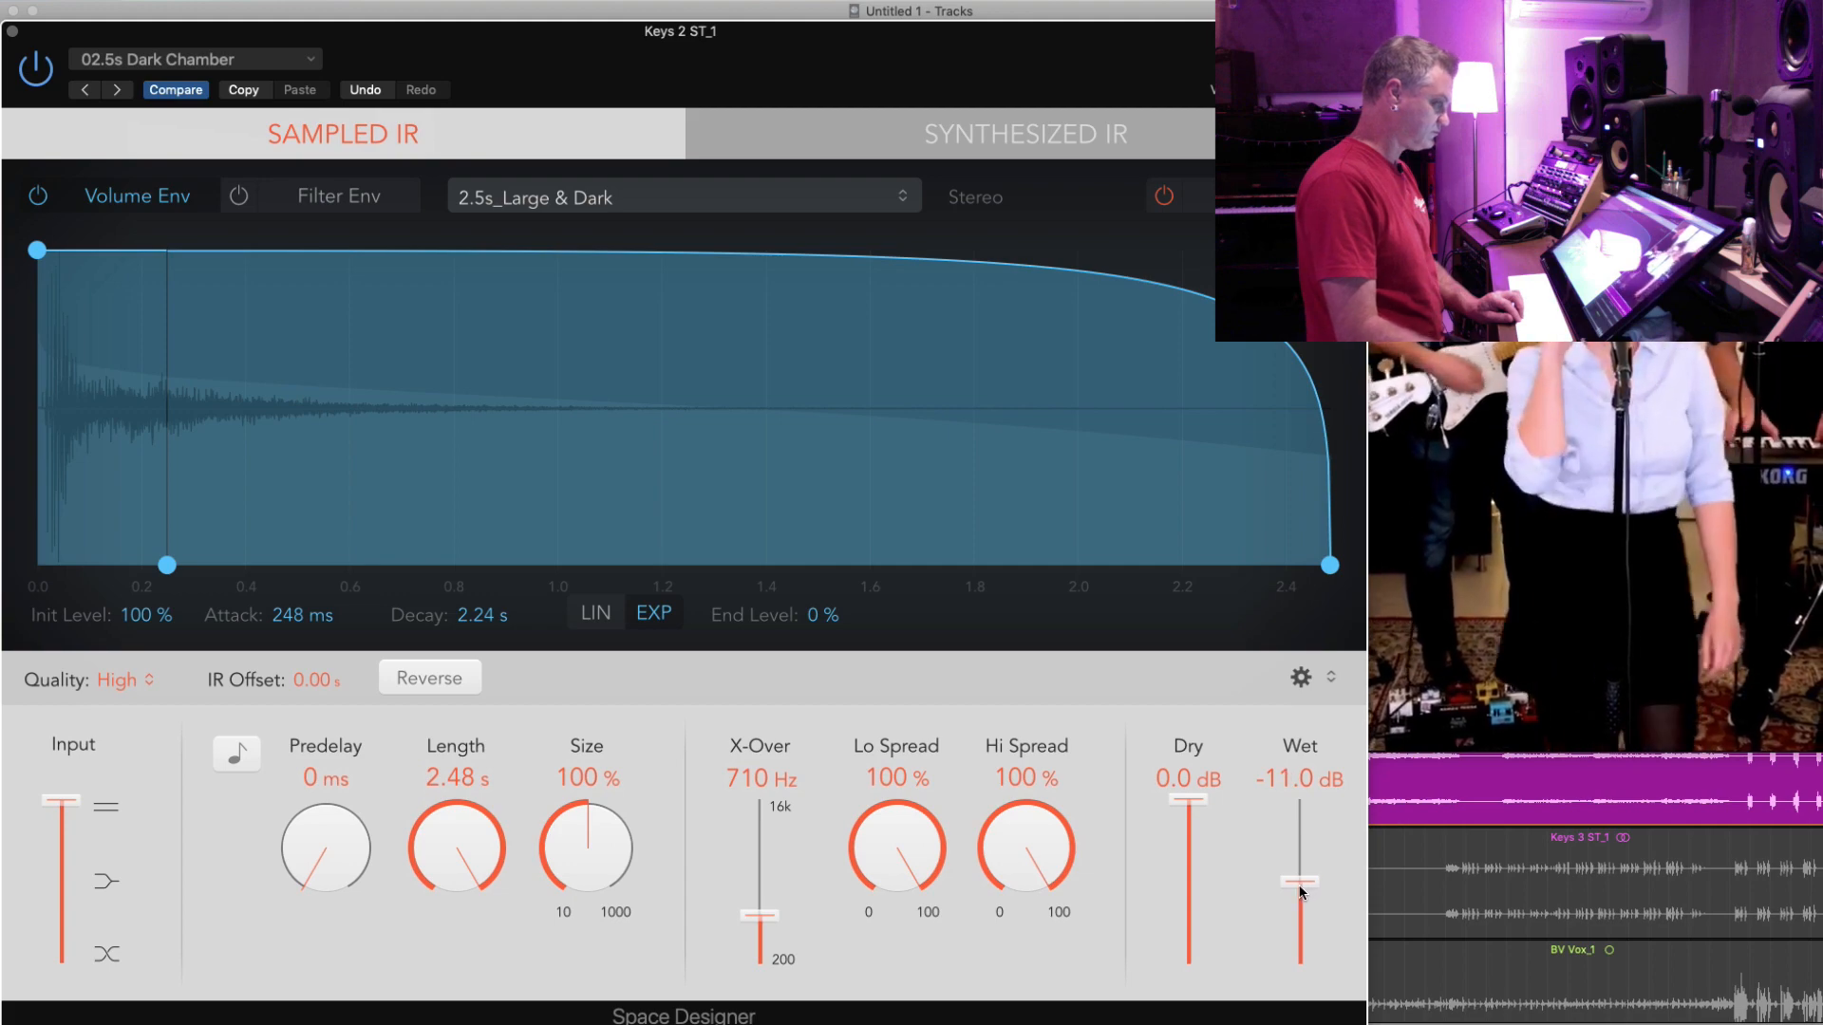
{"action": "left_click", "coordinate": [12, 33]}
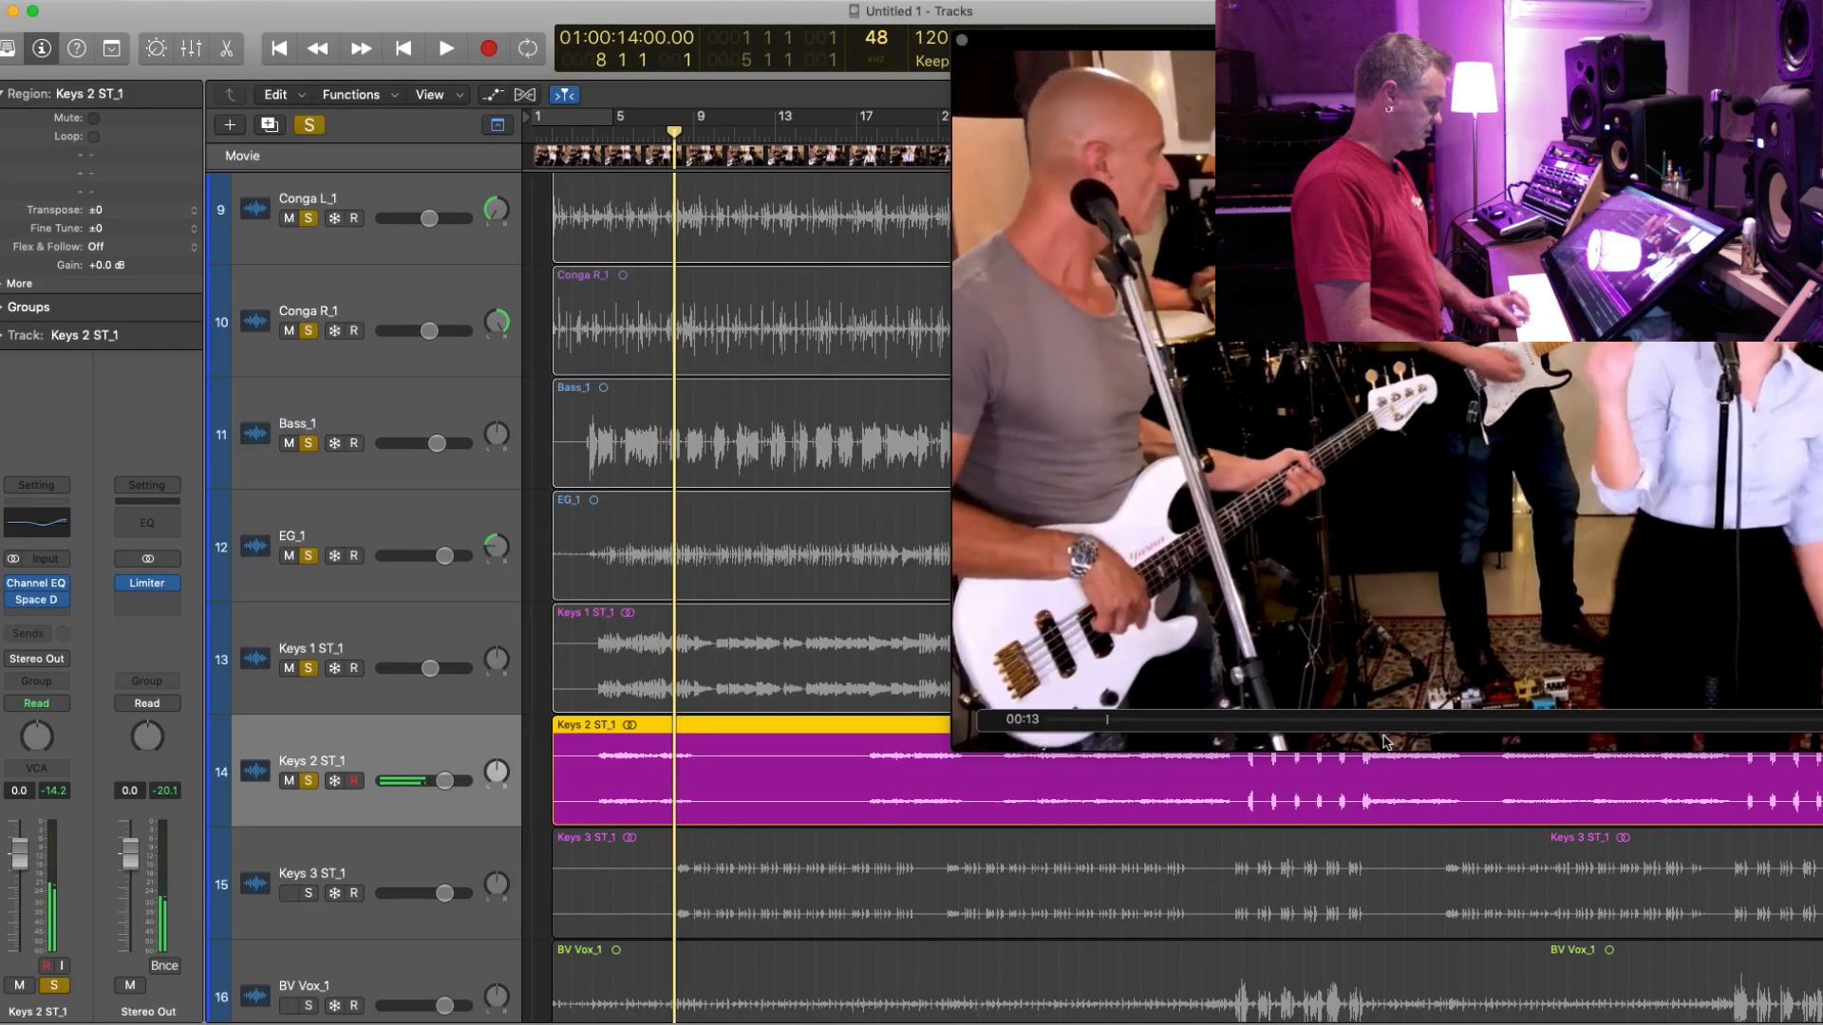
{"action": "key", "text": "space"}
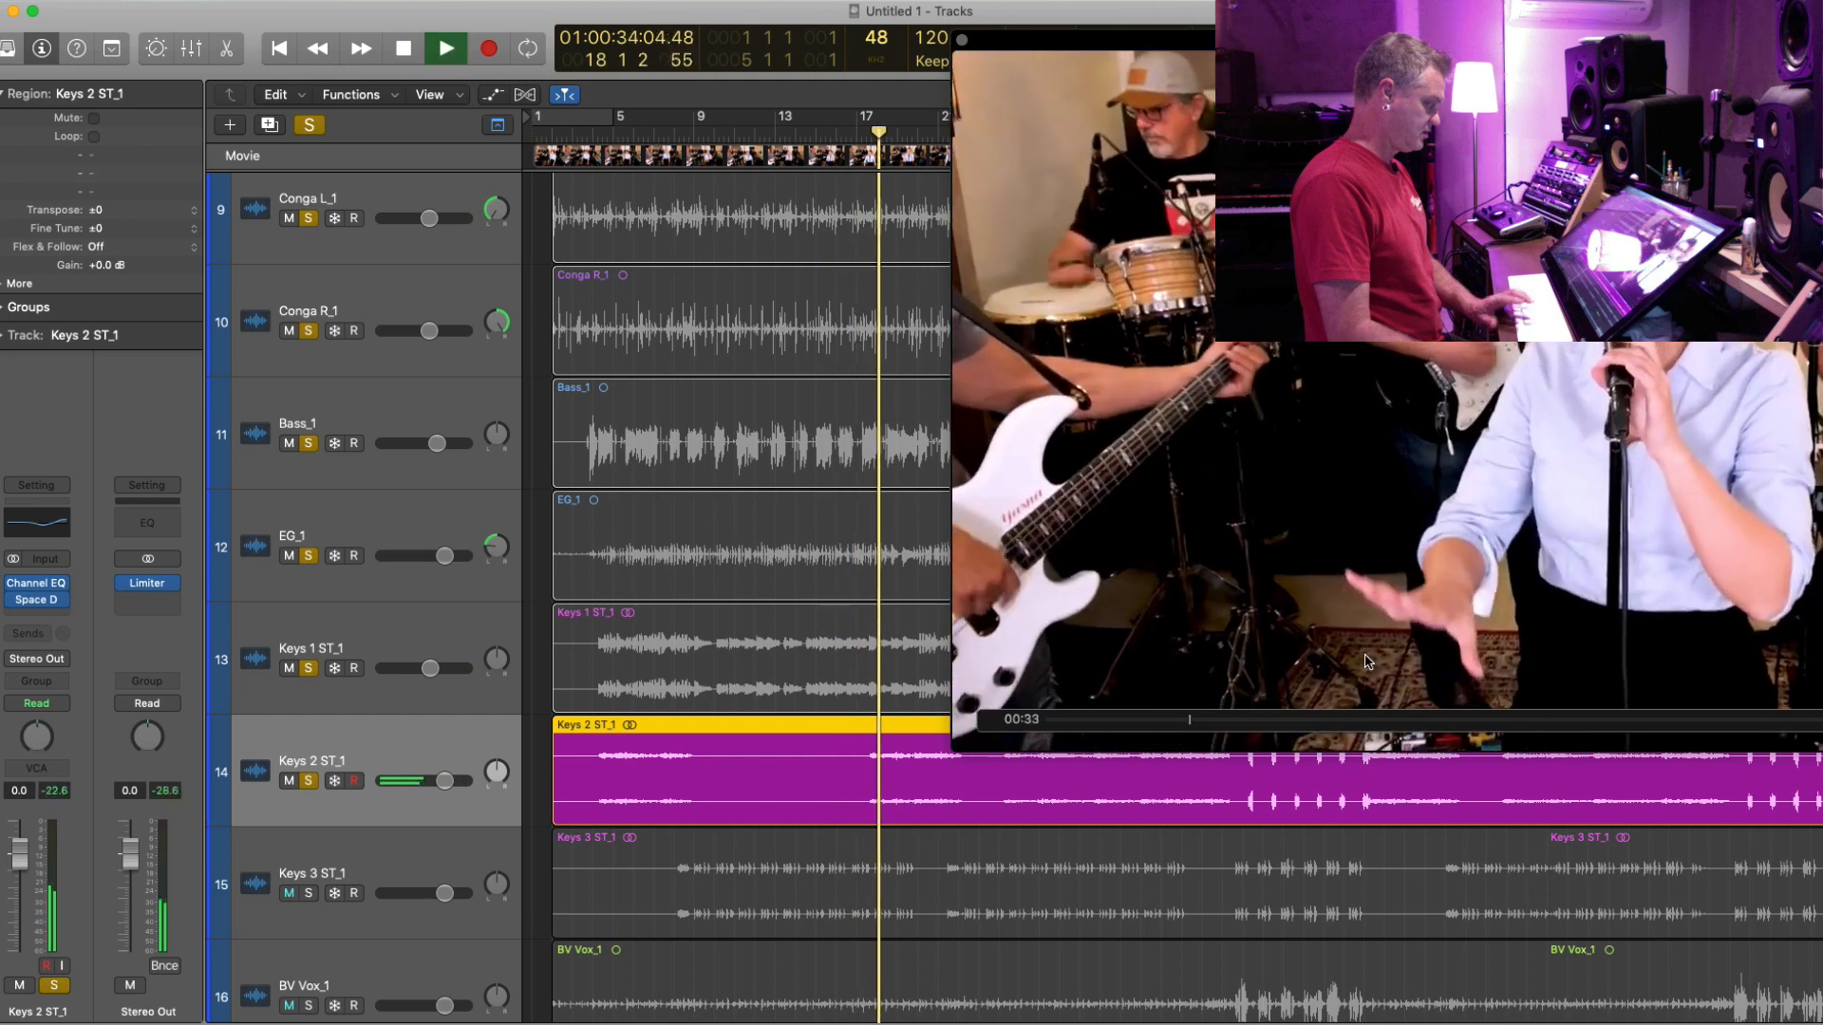
{"action": "key", "text": "space"}
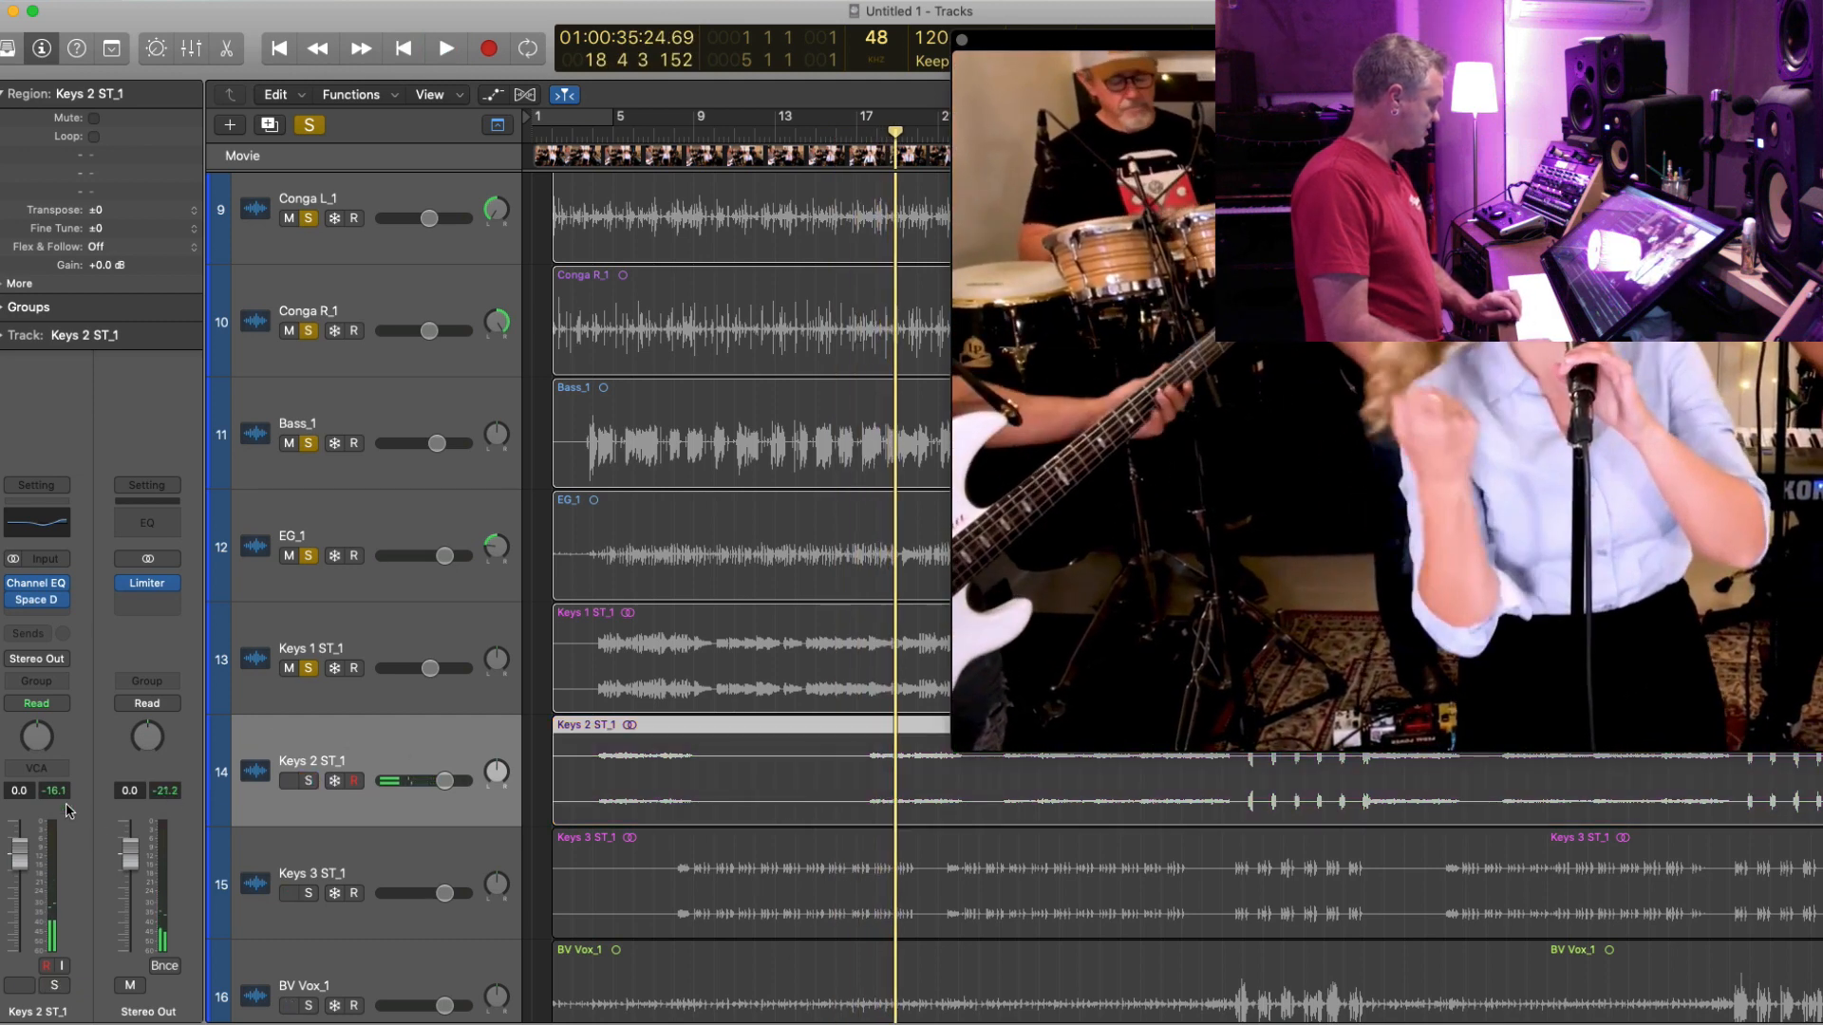
- Return the playhead to bar 4 and listen to Keys 2 ST_1 together with the other soloed tracks
{"action": "key", "text": "comma"}
{"action": "key", "text": "comma"}
{"action": "key", "text": "comma"}
{"action": "key", "text": "comma"}
{"action": "key", "text": "comma"}
{"action": "key", "text": "comma"}
{"action": "key", "text": "comma"}
{"action": "key", "text": "comma"}
{"action": "key", "text": "comma"}
{"action": "key", "text": "comma"}
{"action": "key", "text": "comma"}
{"action": "key", "text": "comma"}
{"action": "key", "text": "comma"}
{"action": "key", "text": "comma"}
{"action": "key", "text": "comma"}
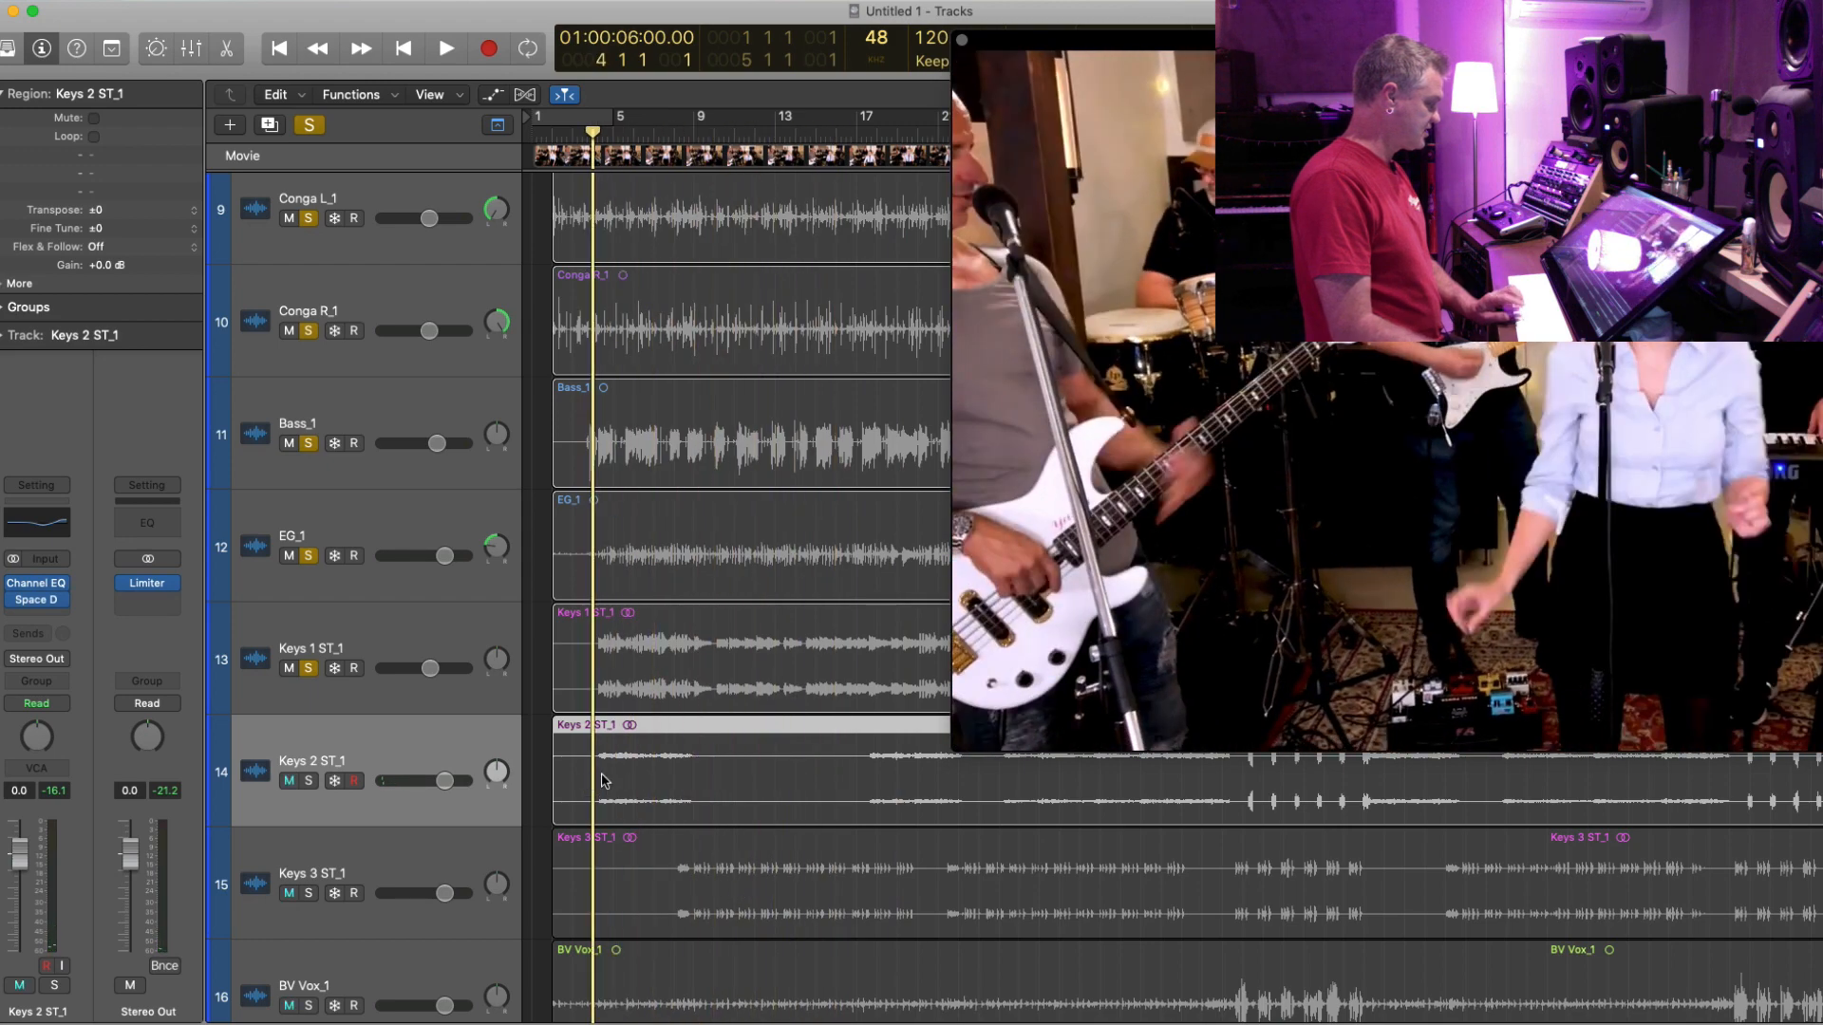
{"action": "key", "text": "space"}
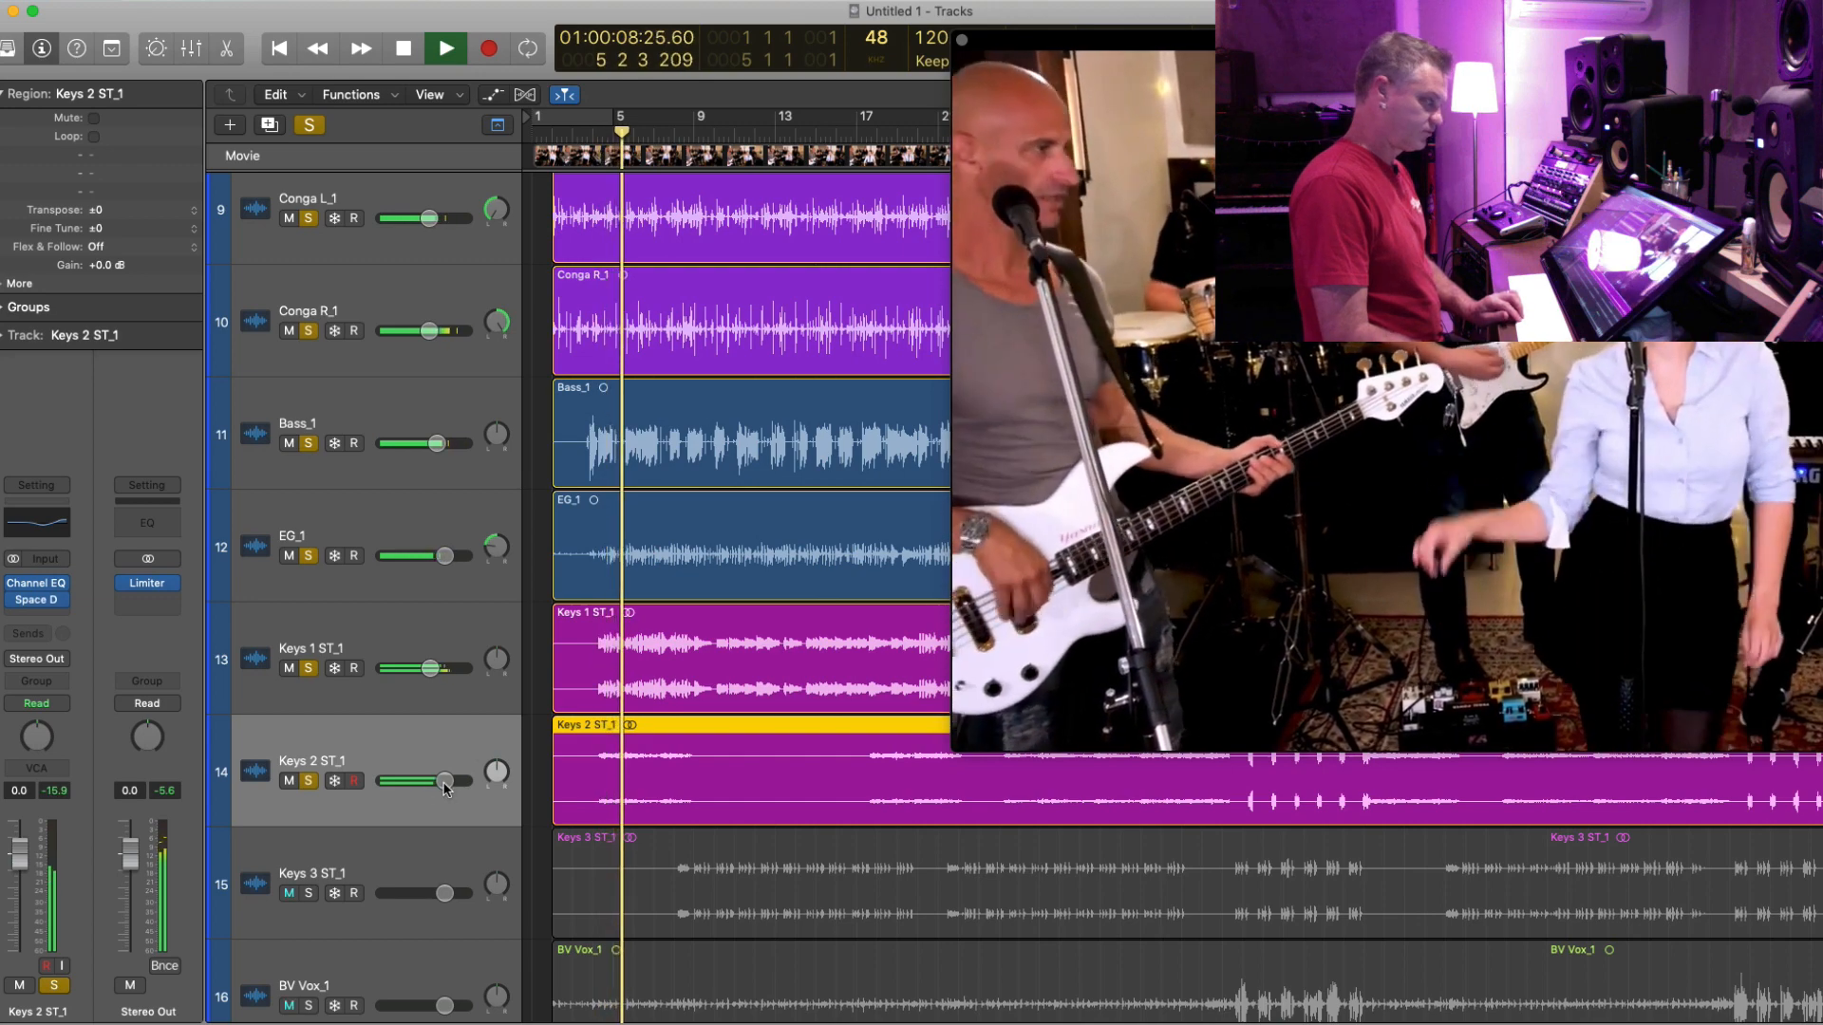
- Add Keys 3 ST_1 to the soloed tracks, audition it by itself around bar 9 and pan it to +34
{"action": "key", "text": "super+Up"}
{"action": "key", "text": "super+Up"}
{"action": "key", "text": "super+Up"}
{"action": "key", "text": "super+Down"}
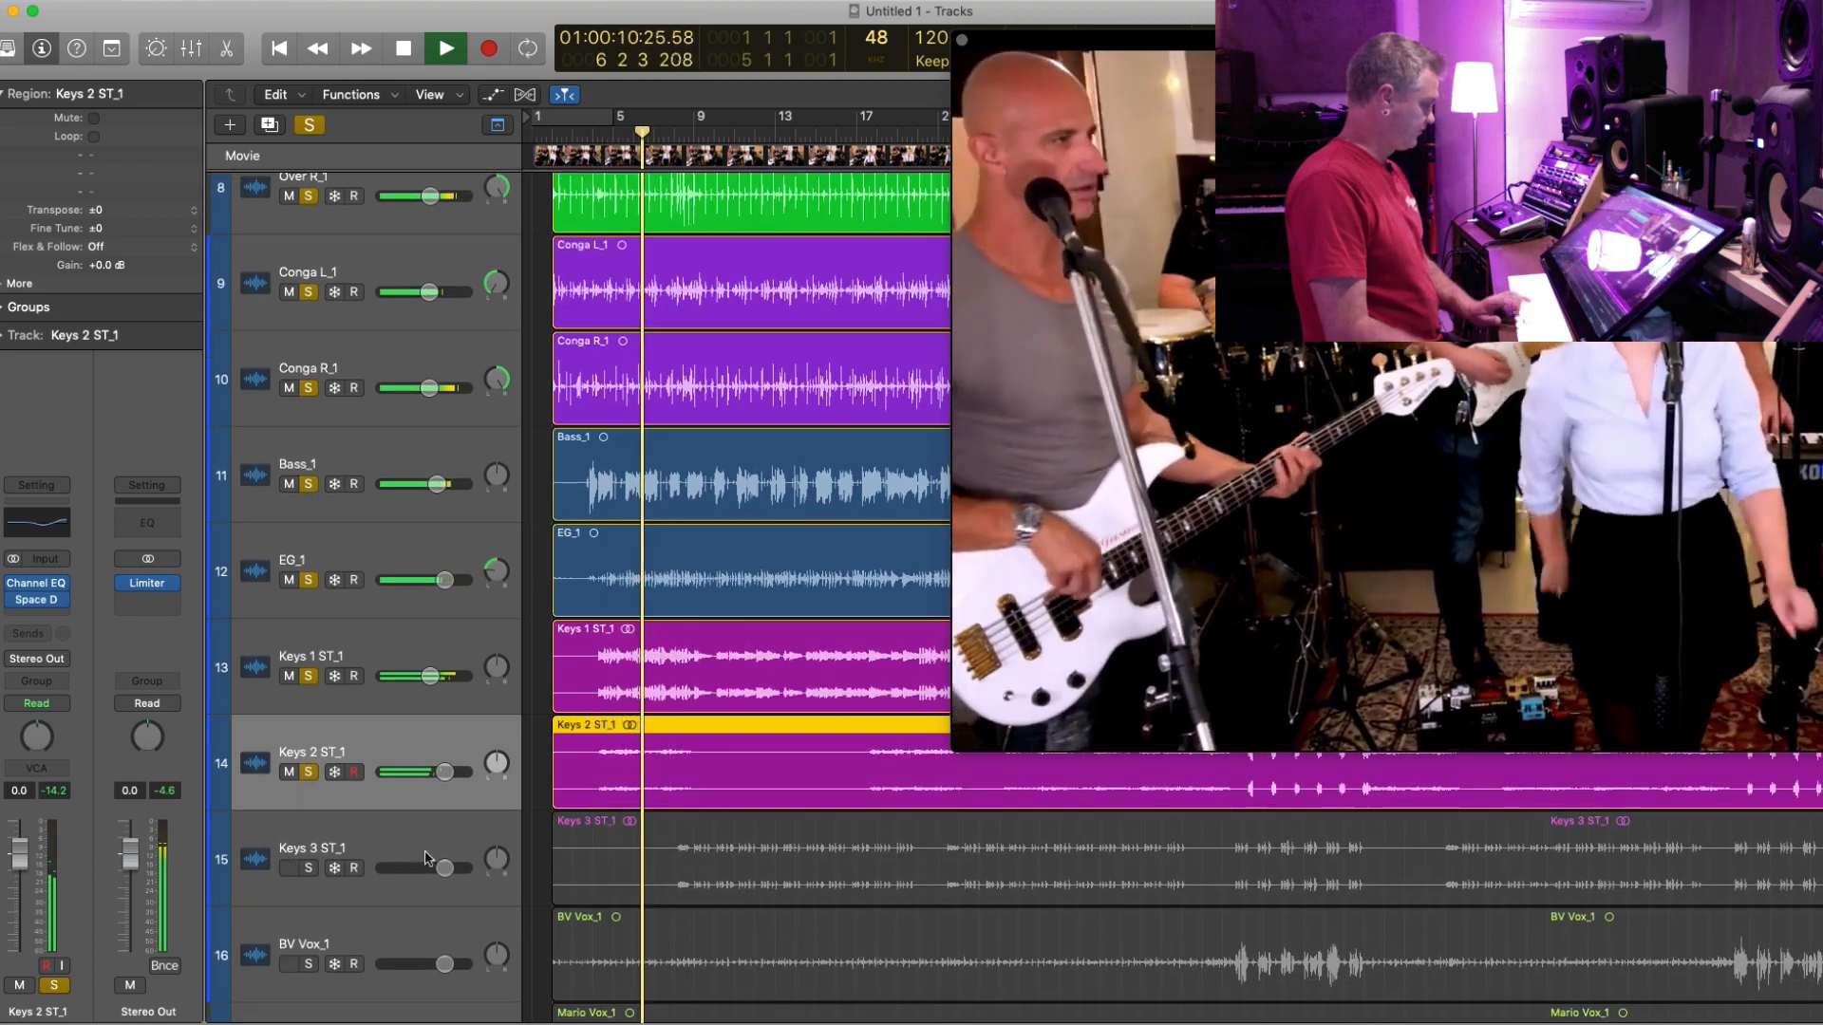
{"action": "left_click", "coordinate": [374, 838]}
{"action": "key", "text": "space"}
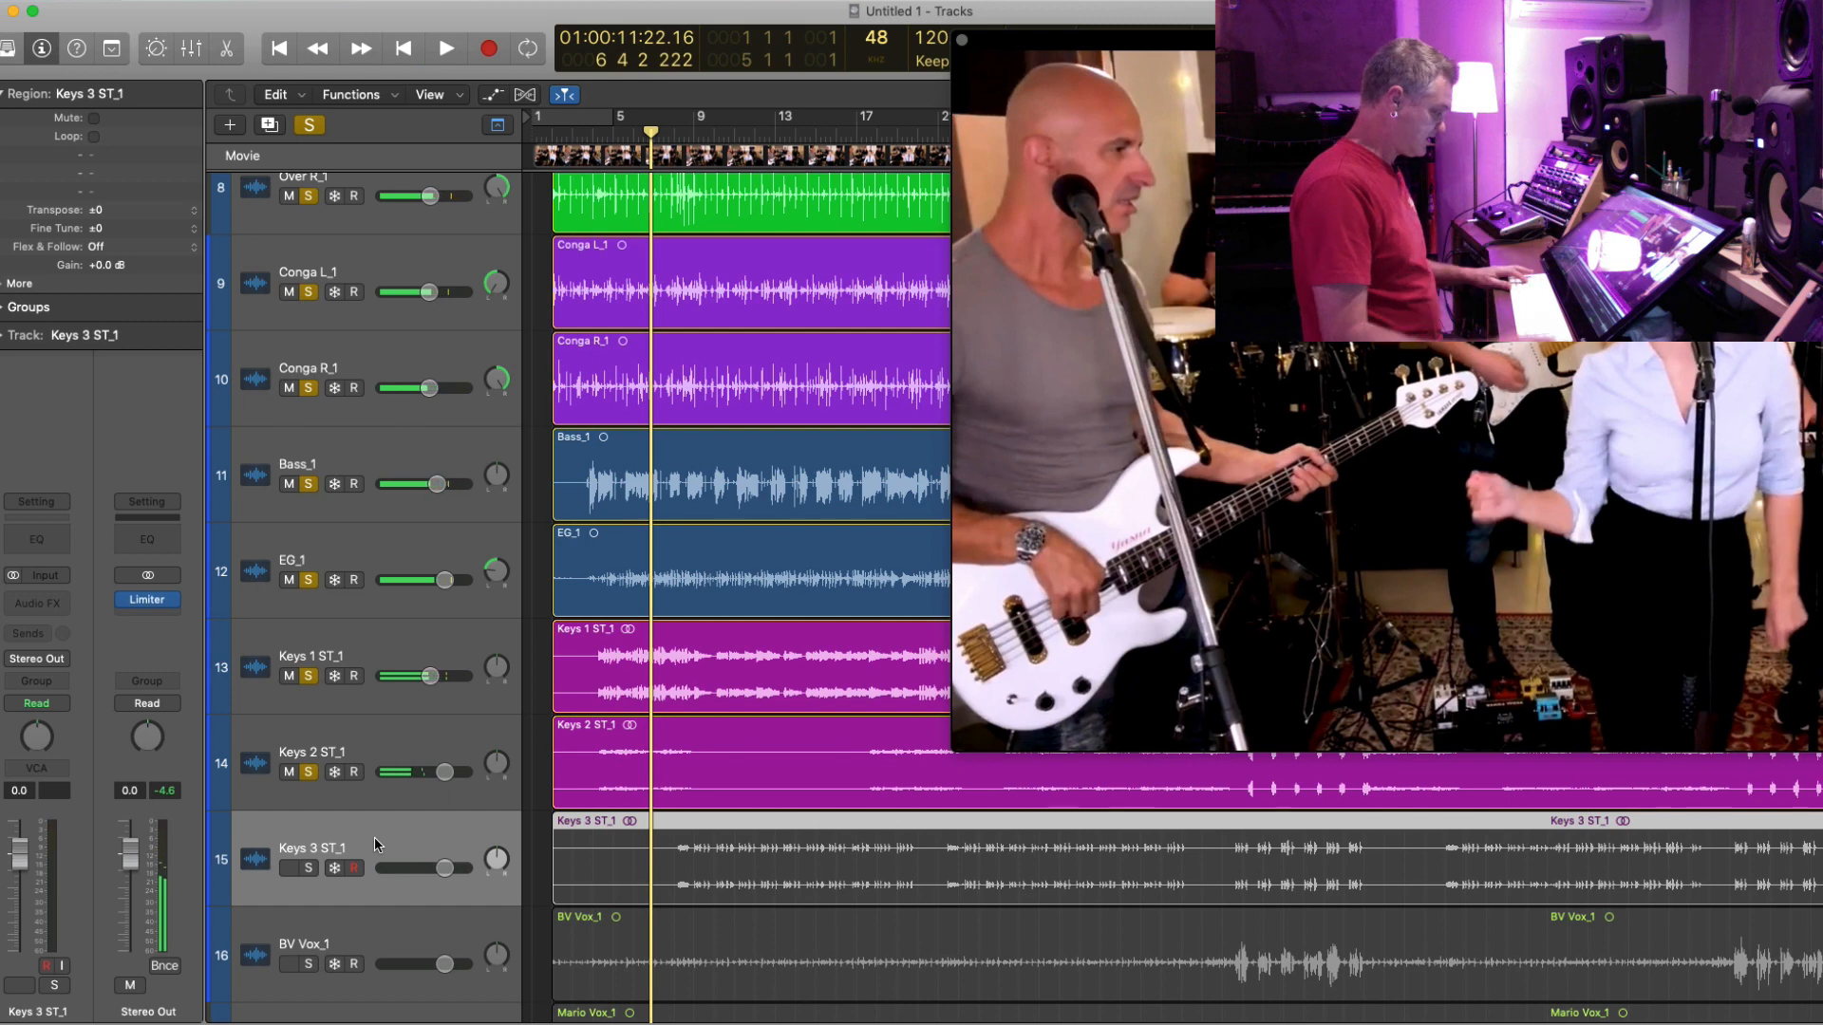
{"action": "left_click", "coordinate": [311, 869]}
{"action": "key", "text": "shift+period"}
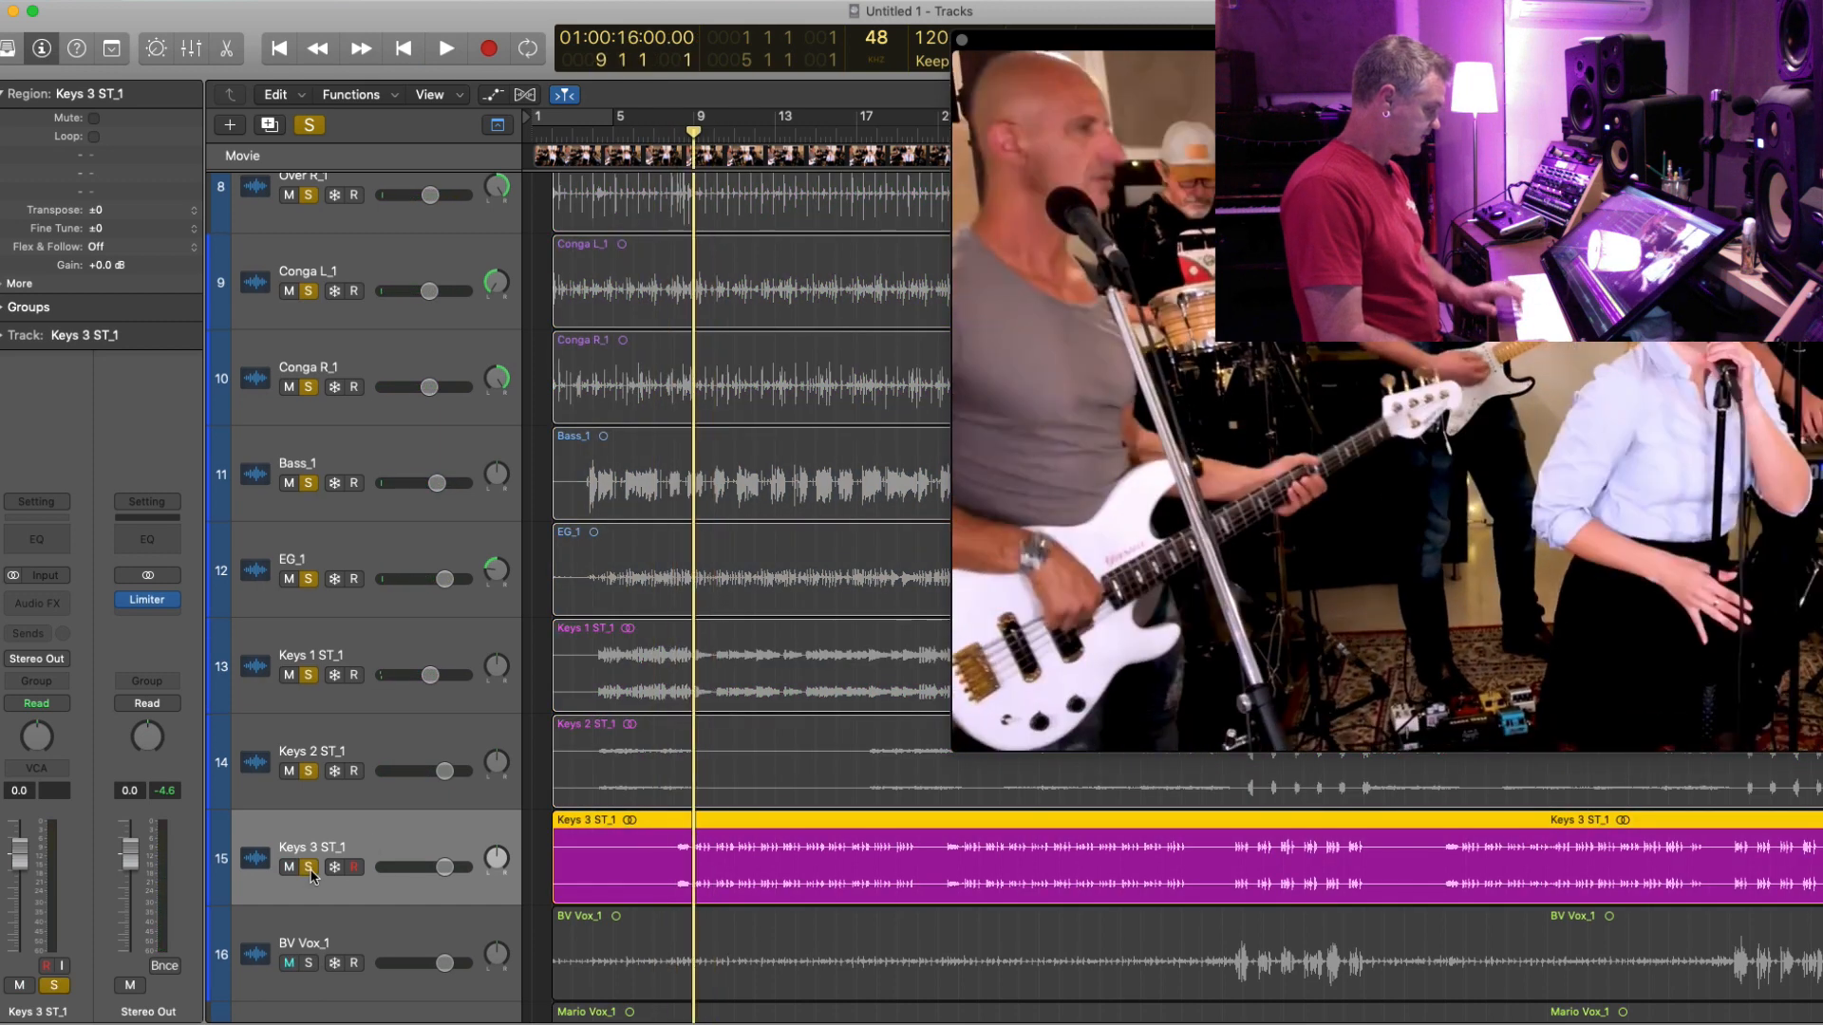
{"action": "key", "text": "space"}
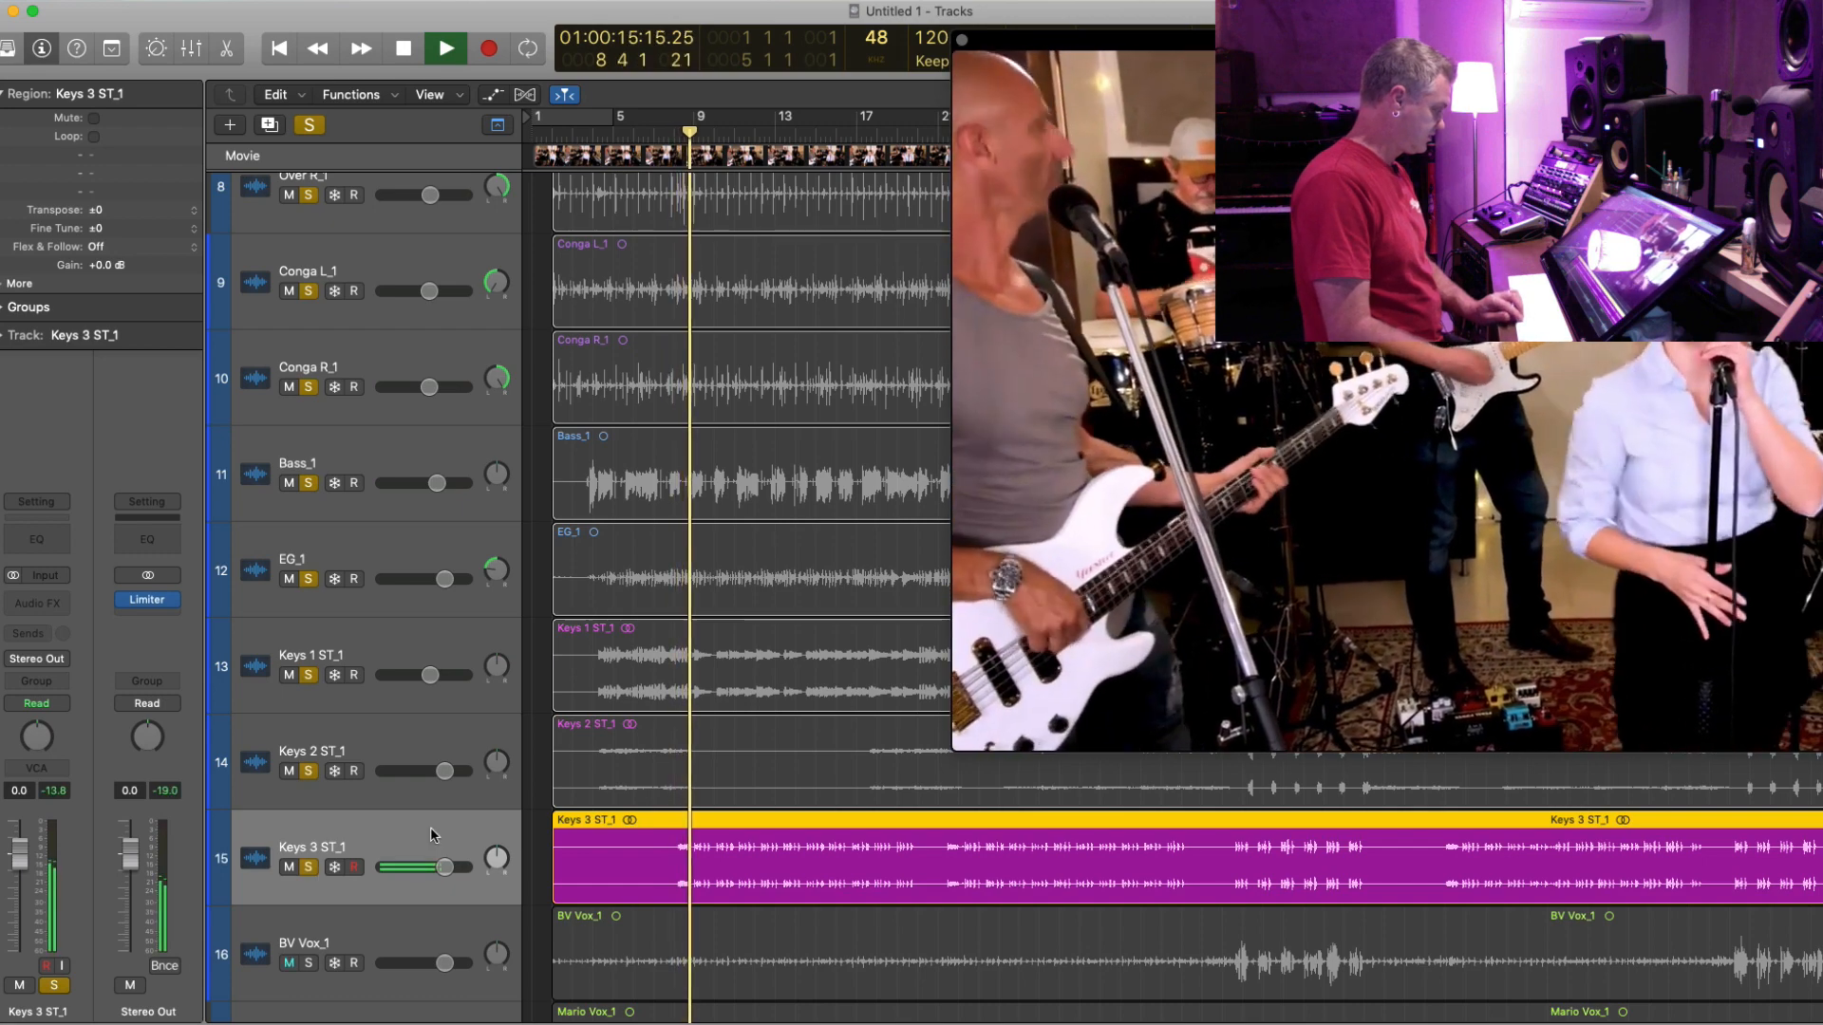
{"action": "key", "text": "space"}
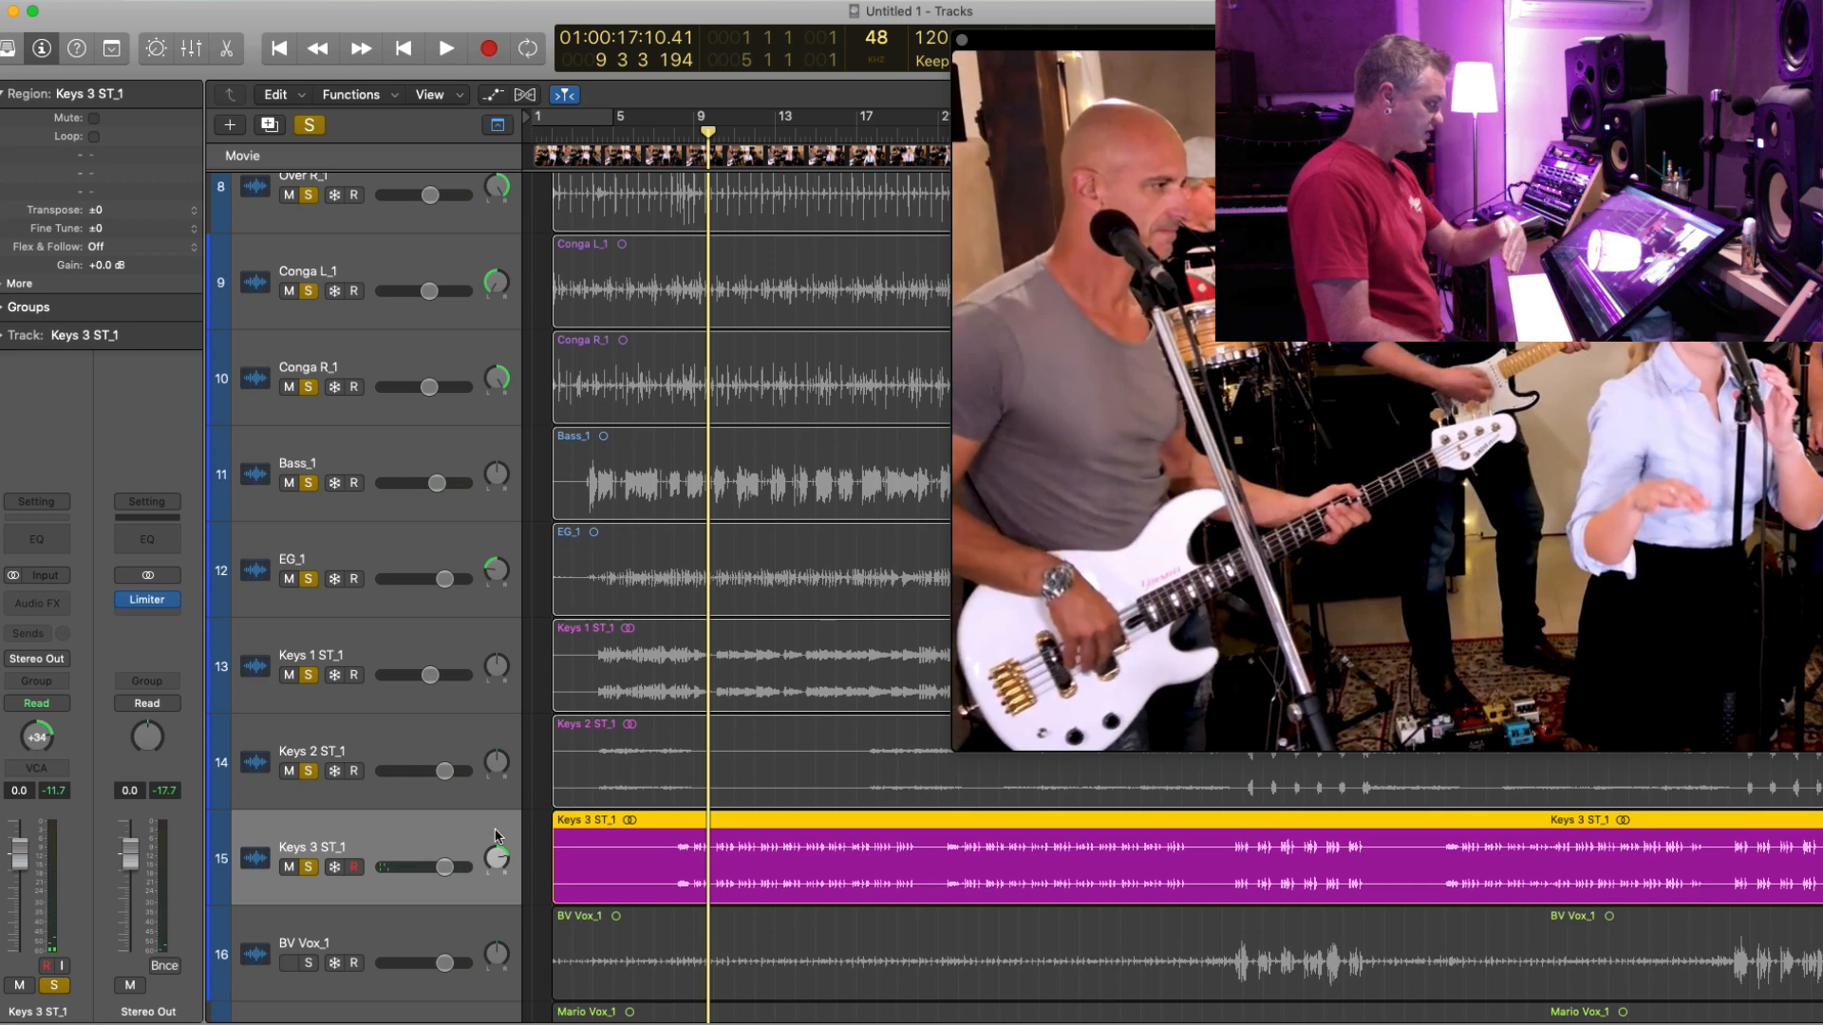
- Close the floating movie window and set the Keys 3 ST_1 level to 0.8 dB while auditioning it with EG_1
{"action": "left_click_drag", "start_coordinate": [1251, 41], "coordinate": [689, 20]}
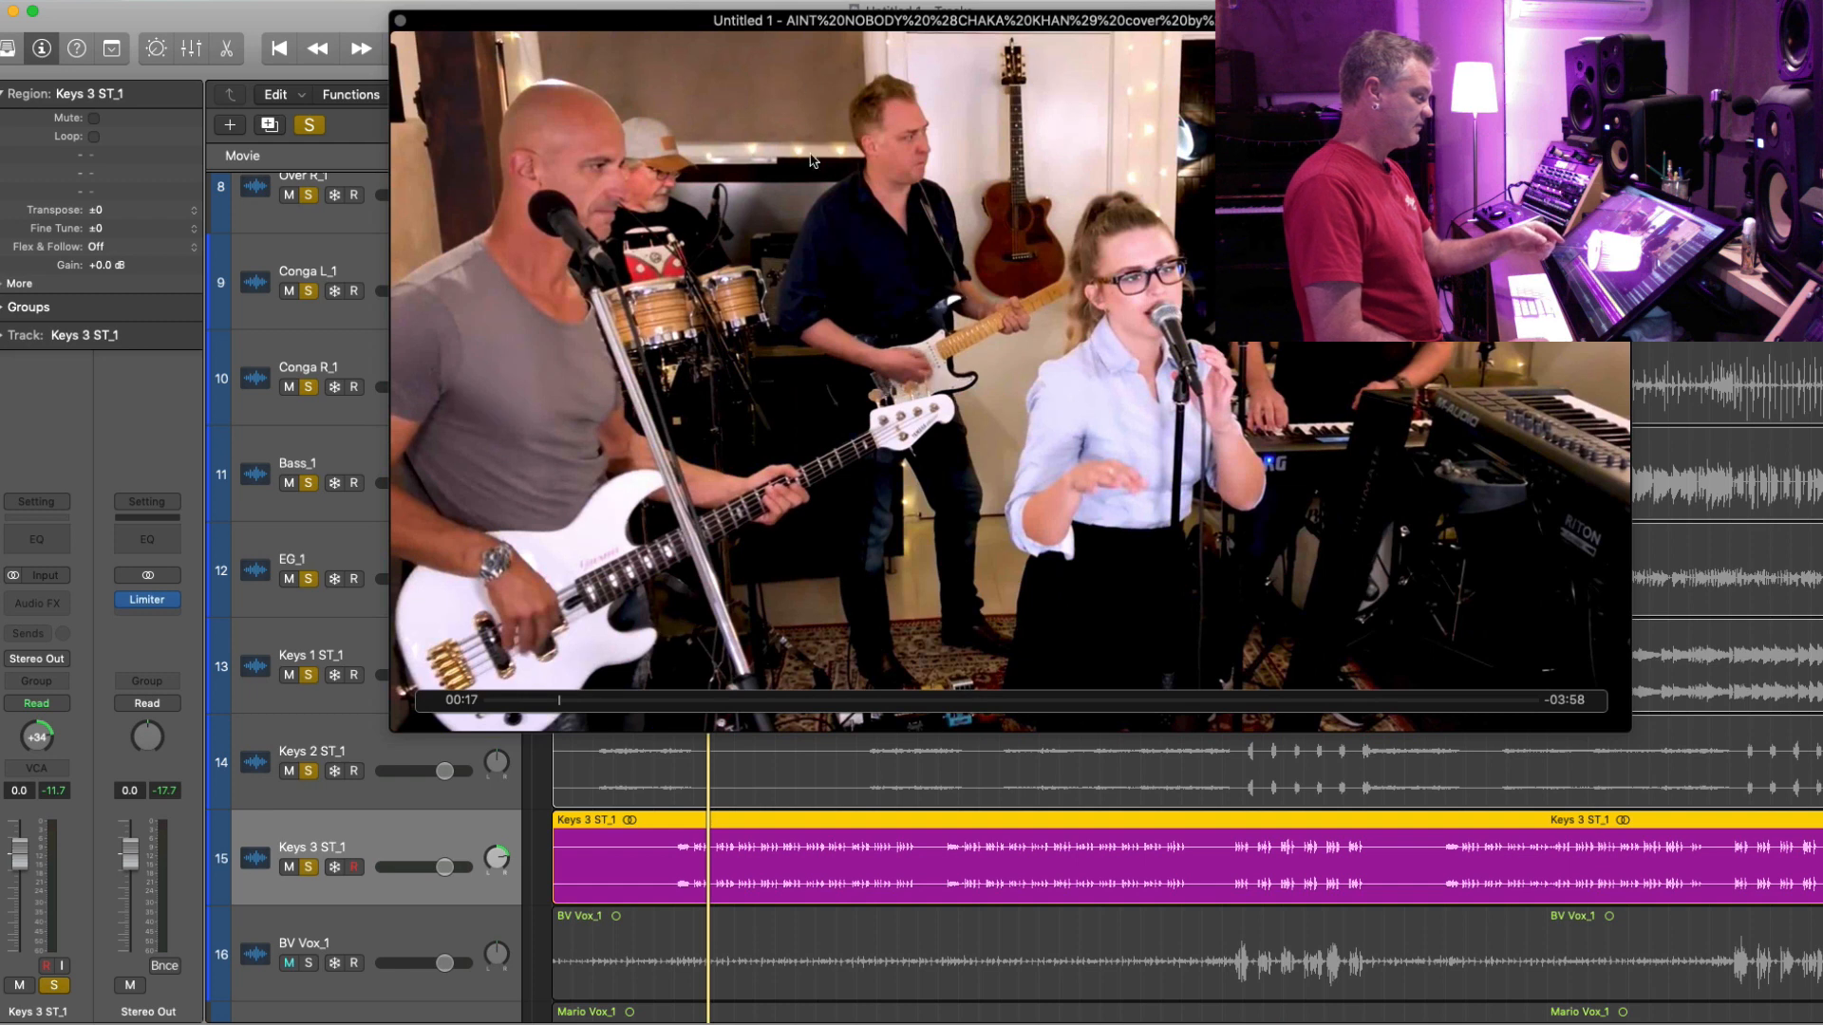
{"action": "left_click", "coordinate": [399, 21]}
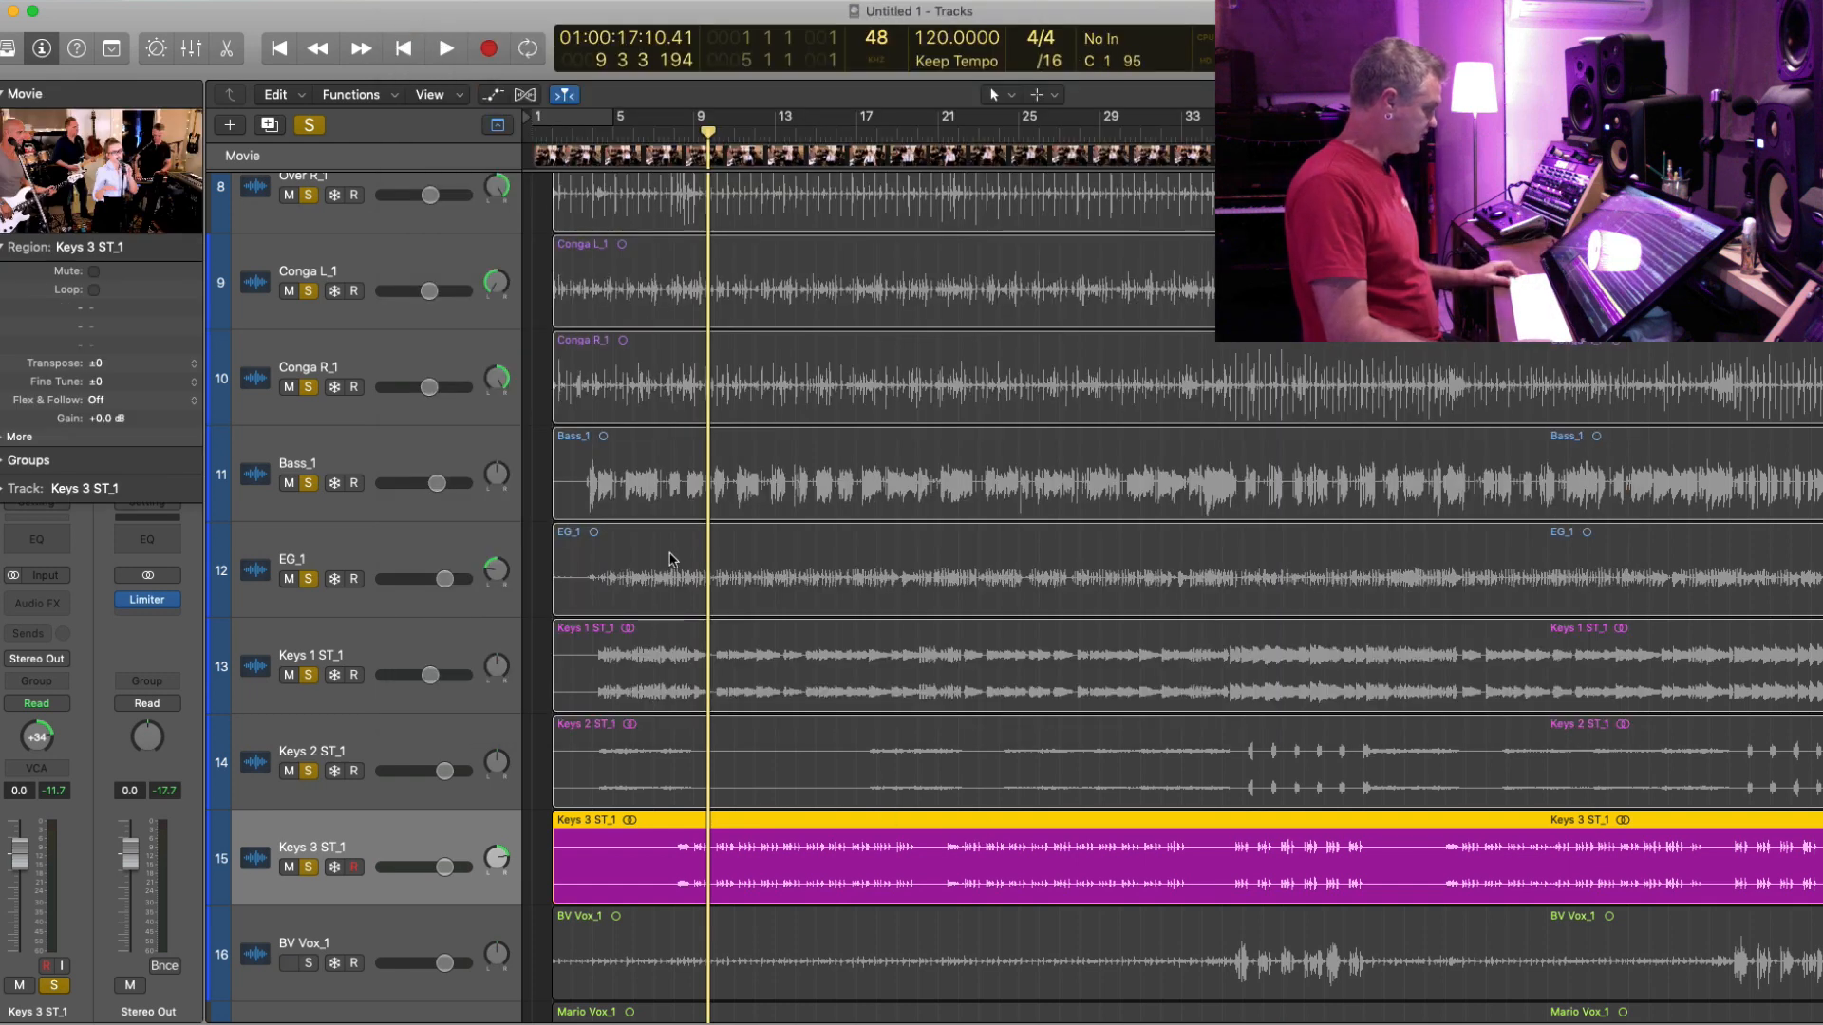
{"action": "left_click", "coordinate": [772, 572], "text": "shift"}
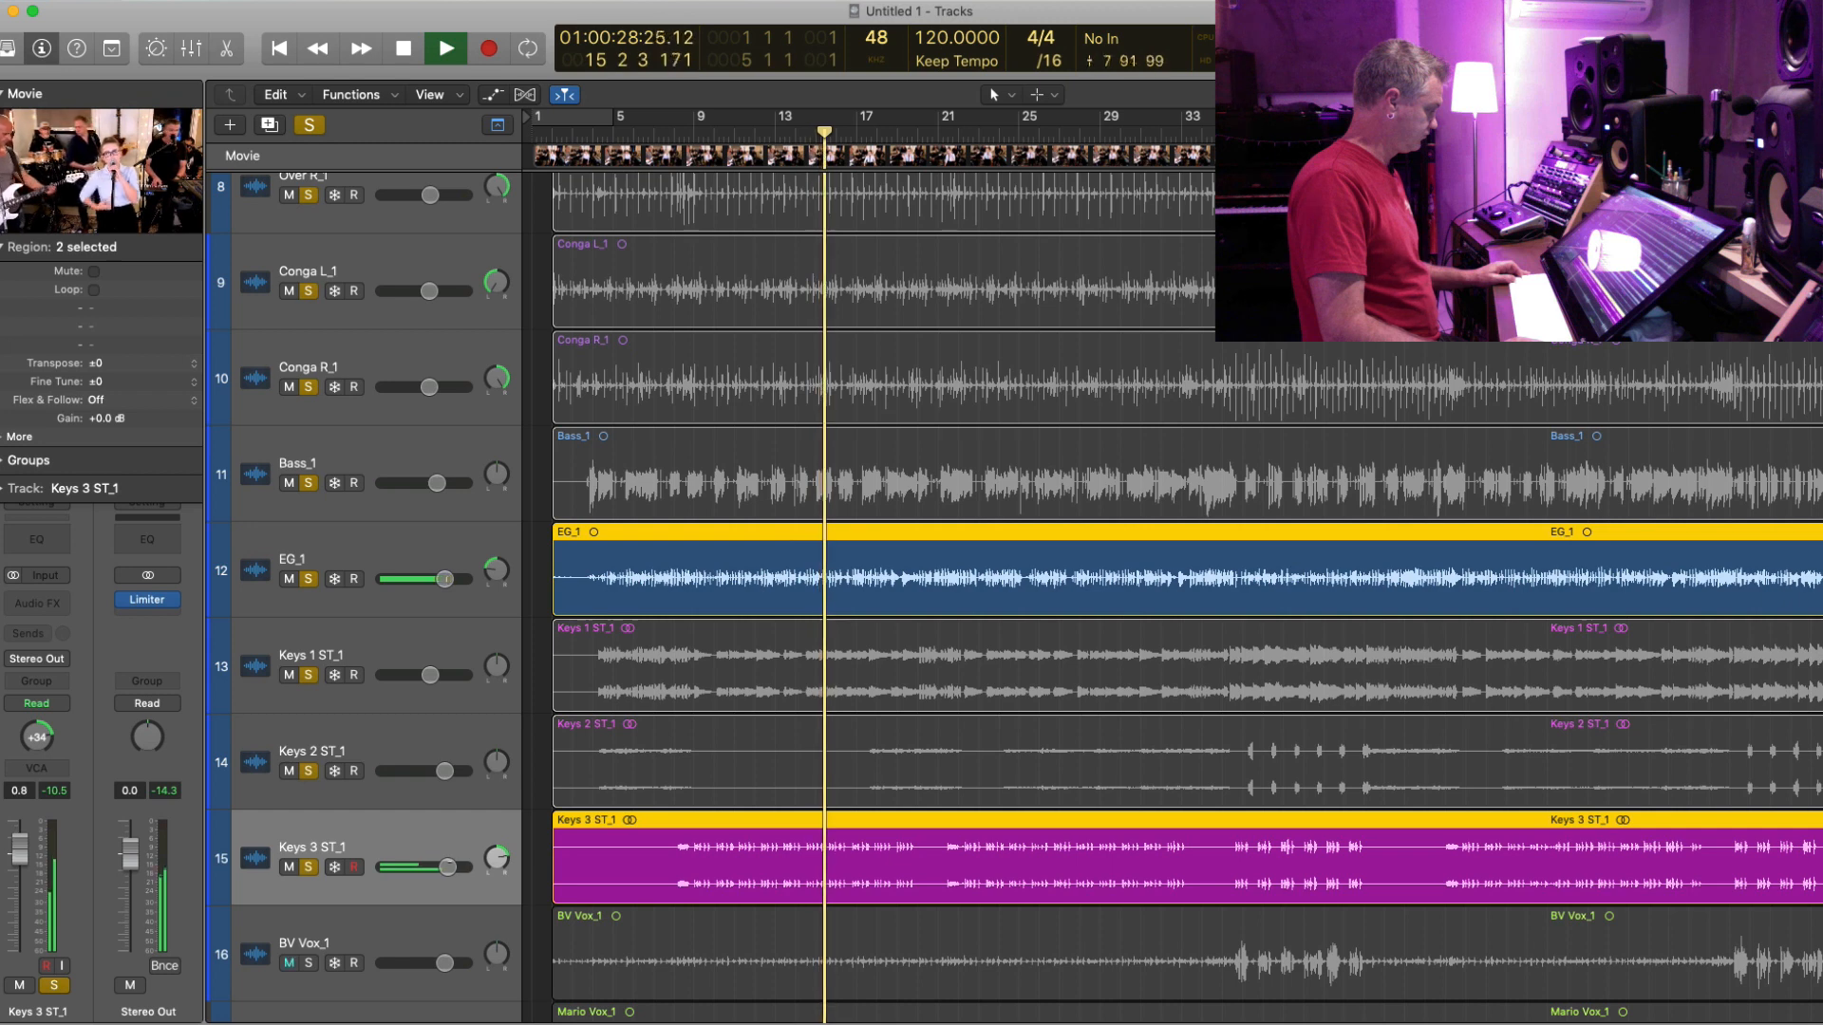
{"action": "key", "text": "space"}
- Send Keys 3 ST_1 to Bus 3 (REVERB) and raise the send level while listening around bar 15
{"action": "left_click", "coordinate": [371, 832]}
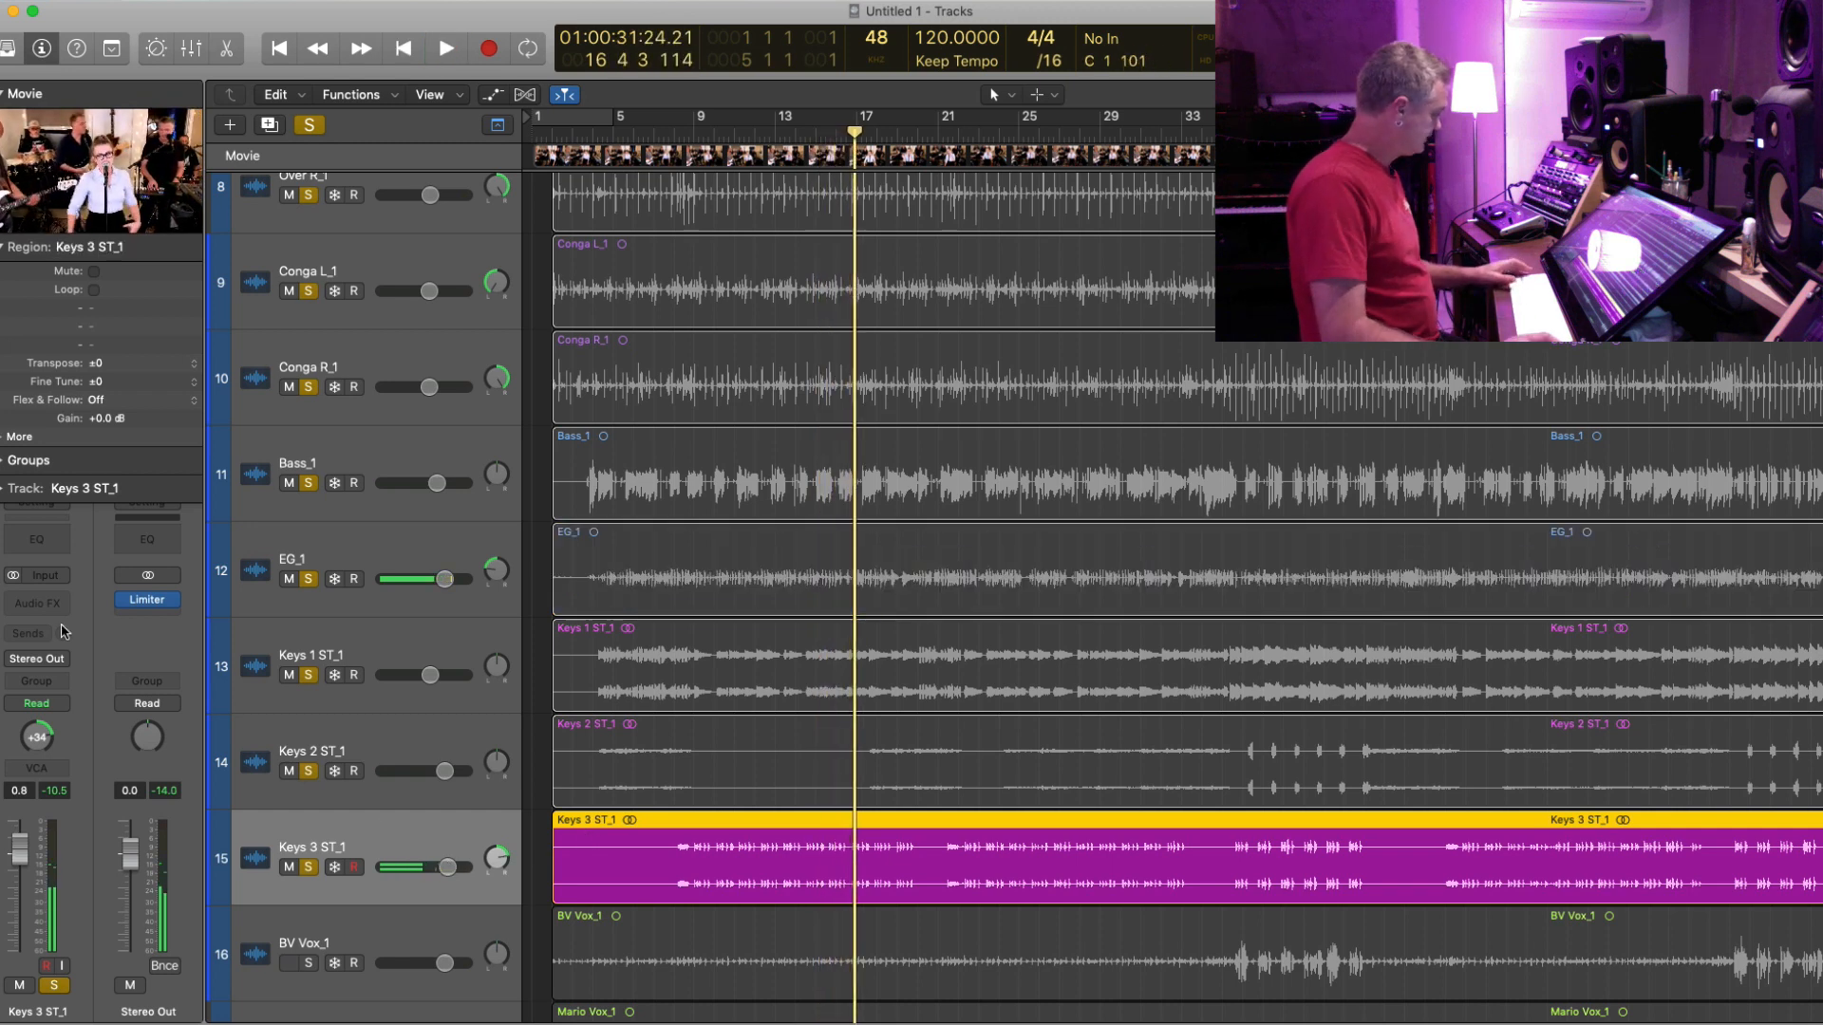
{"action": "left_click", "coordinate": [40, 633]}
{"action": "mouse_move", "coordinate": [52, 671]}
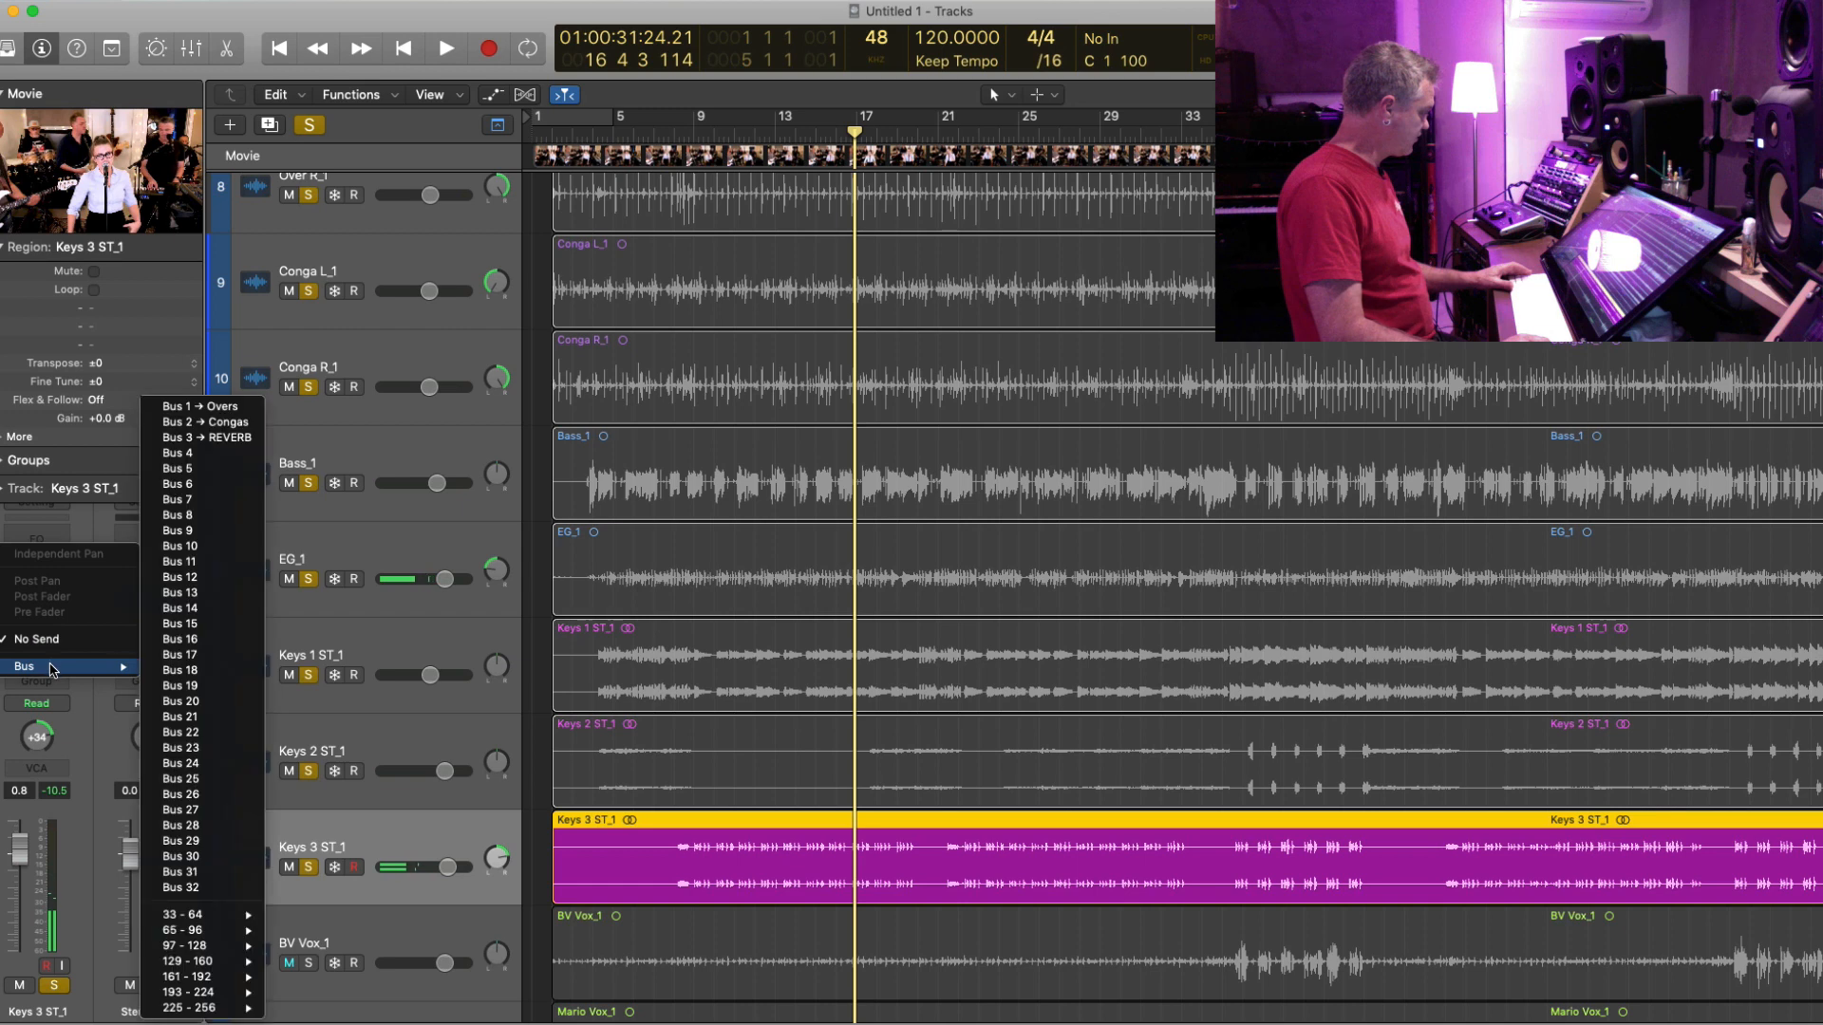
{"action": "left_click", "coordinate": [207, 443]}
{"action": "key", "text": "comma"}
{"action": "key", "text": "comma"}
{"action": "key", "text": "space"}
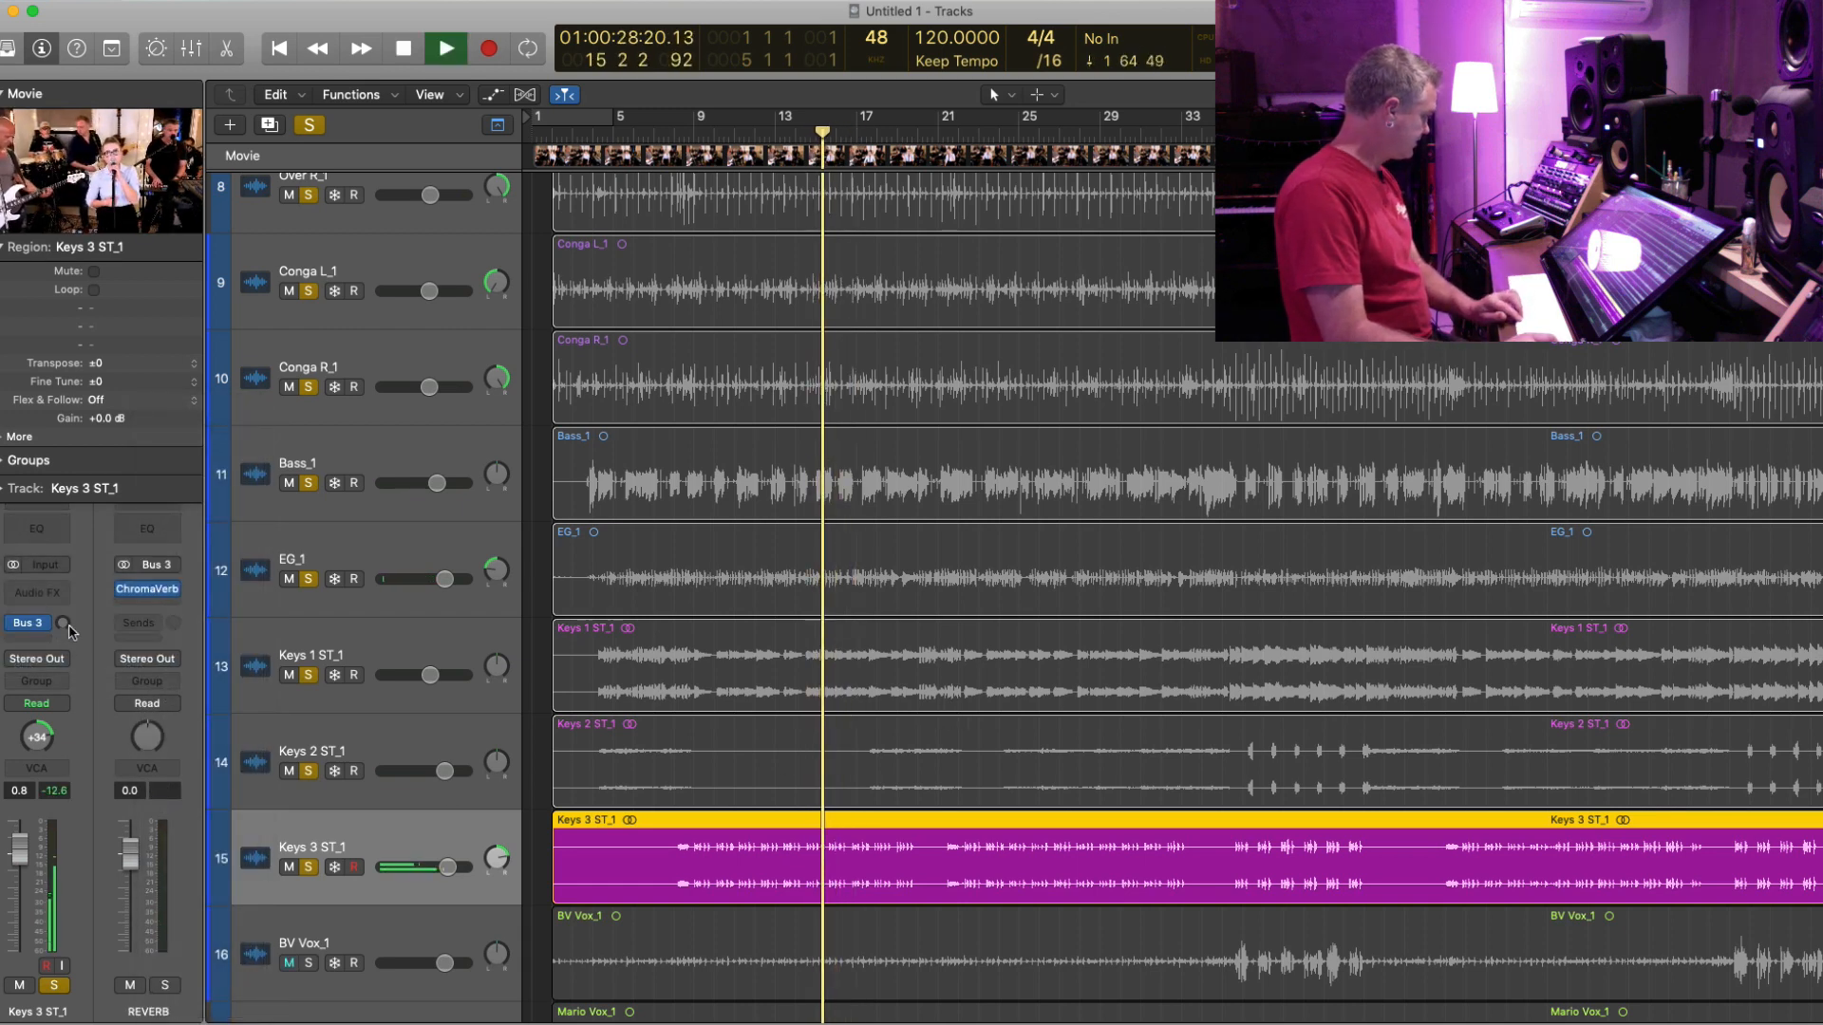
{"action": "left_click_drag", "start_coordinate": [68, 631], "coordinate": [67, 571]}
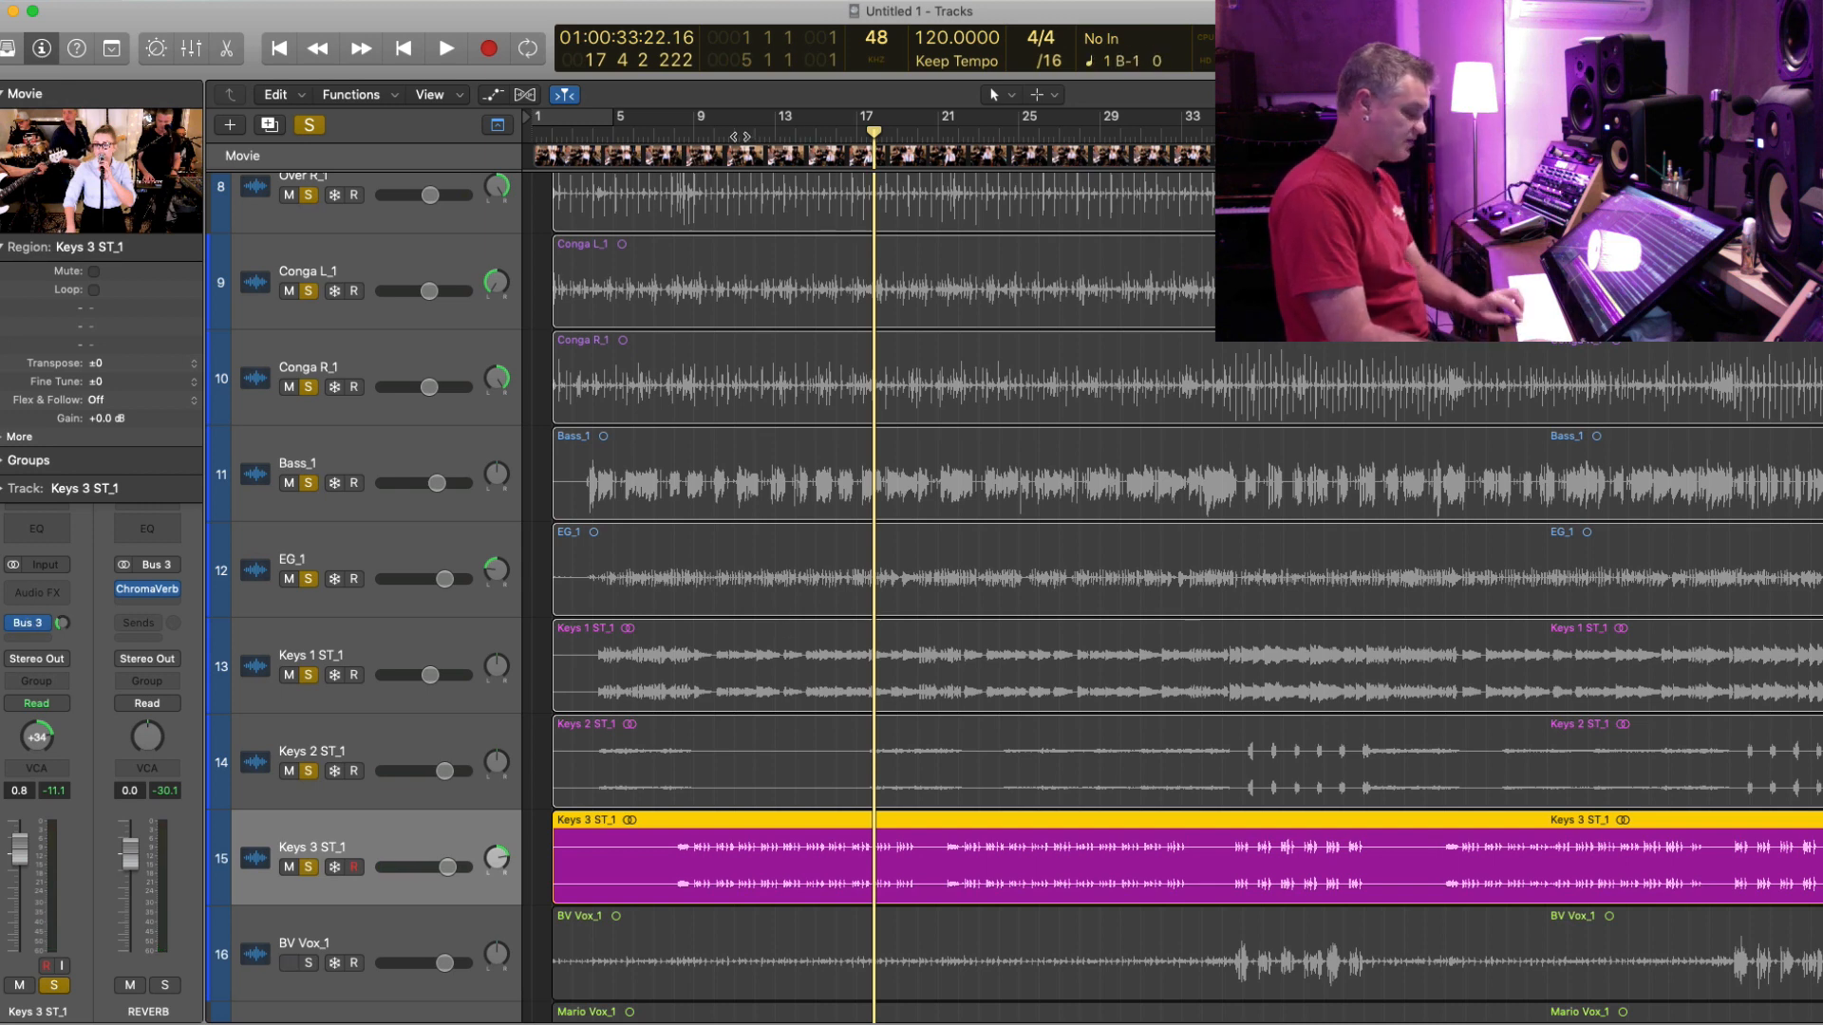
- Listen to Keys 3 ST_1 with its reverb from about bar 11 and check the part against the enlarged movie
{"action": "double_click", "coordinate": [739, 137]}
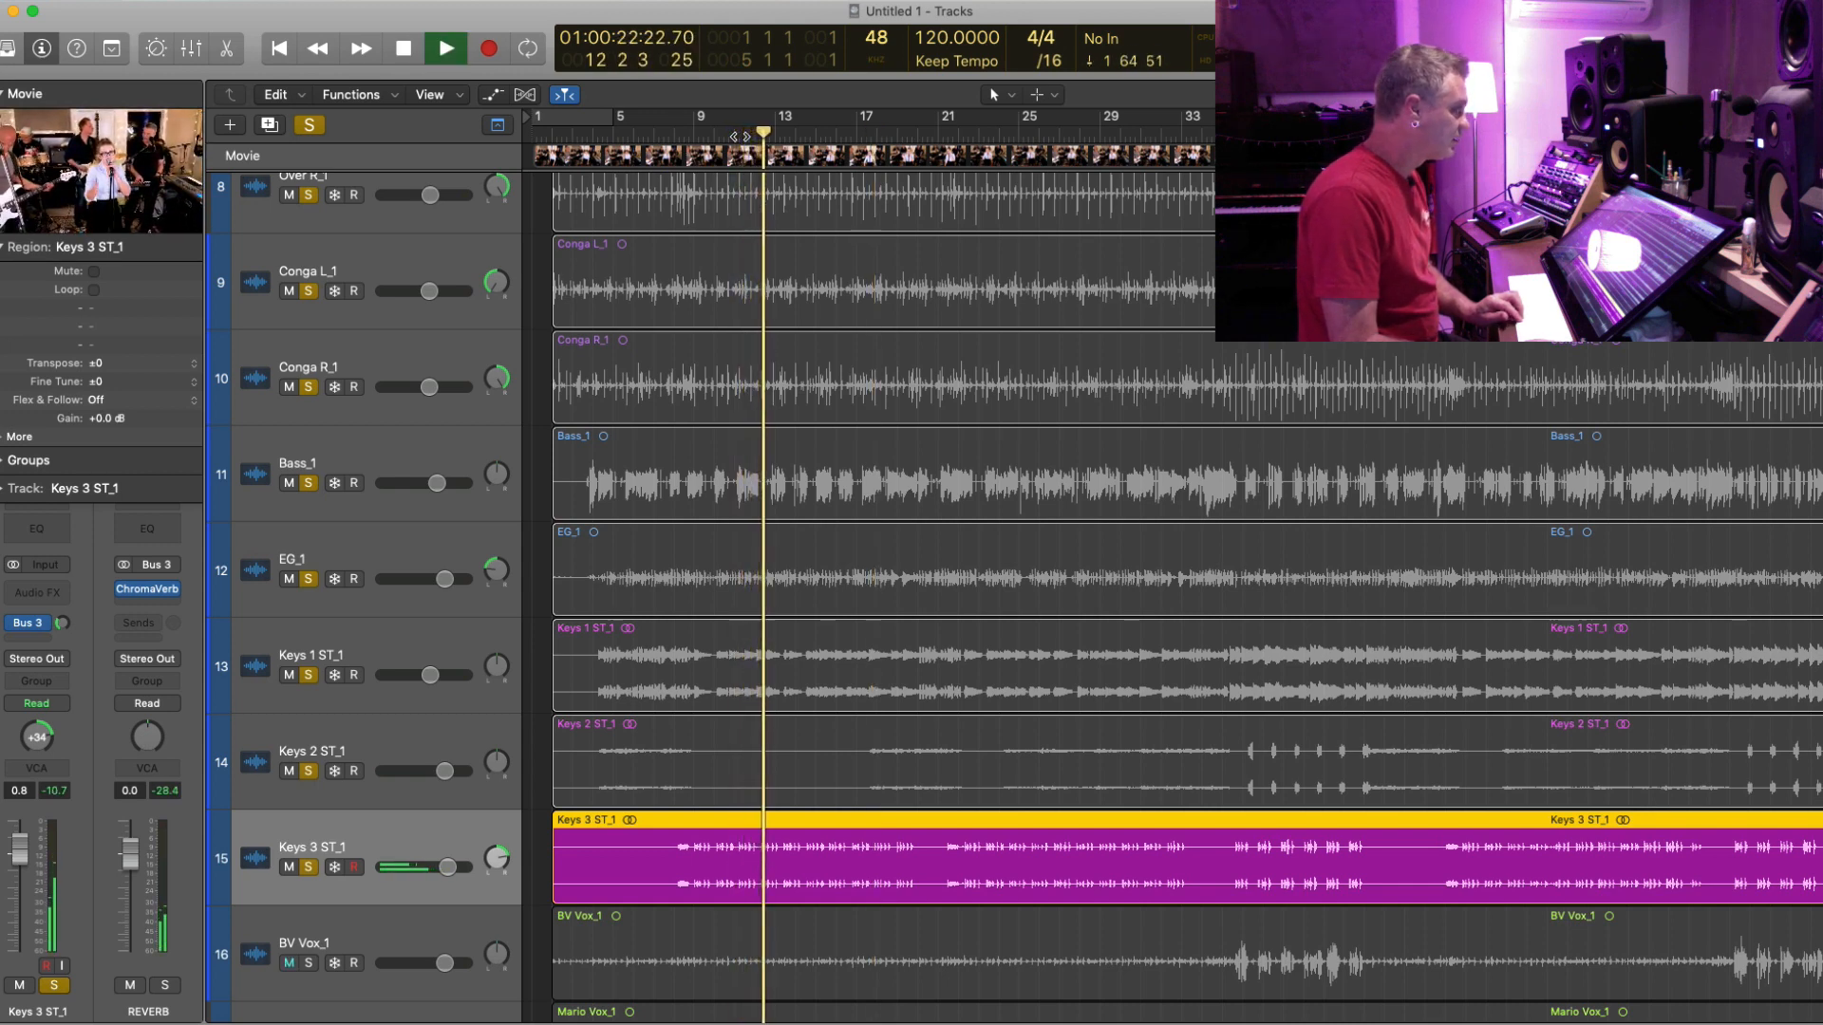
{"action": "key", "text": "space"}
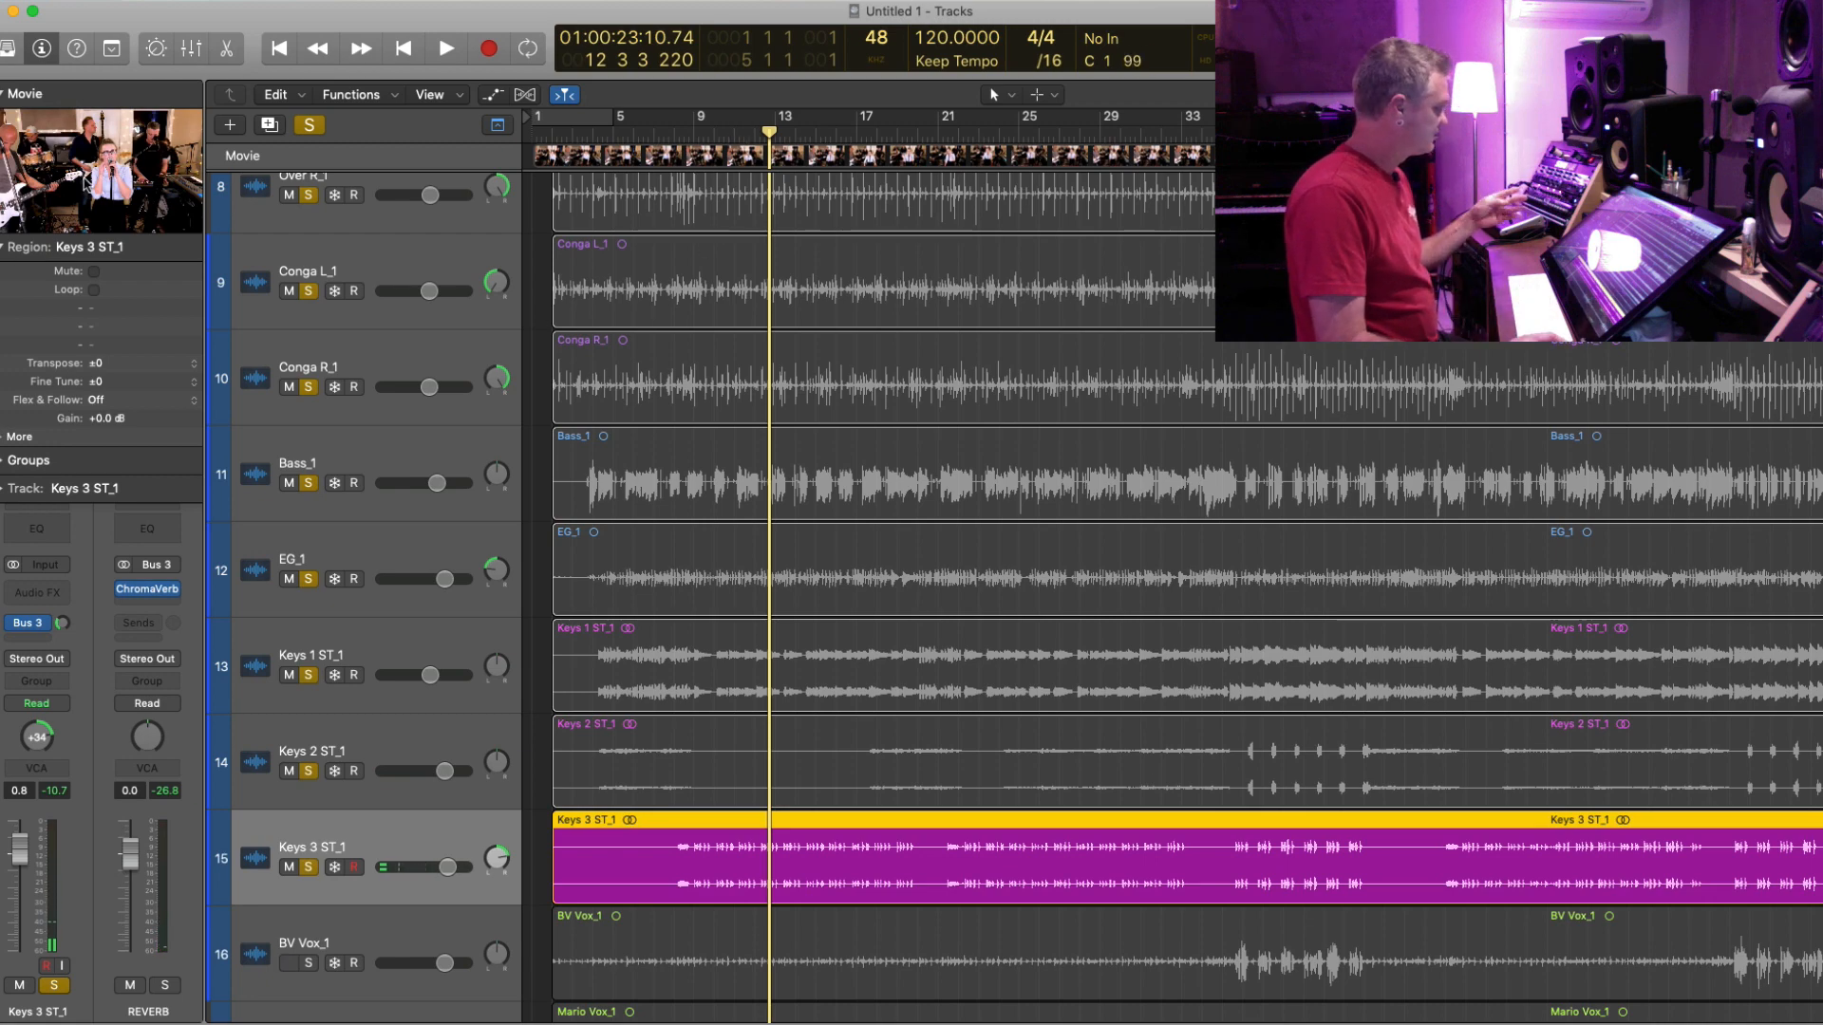
{"action": "double_click", "coordinate": [86, 185]}
{"action": "key", "text": "space"}
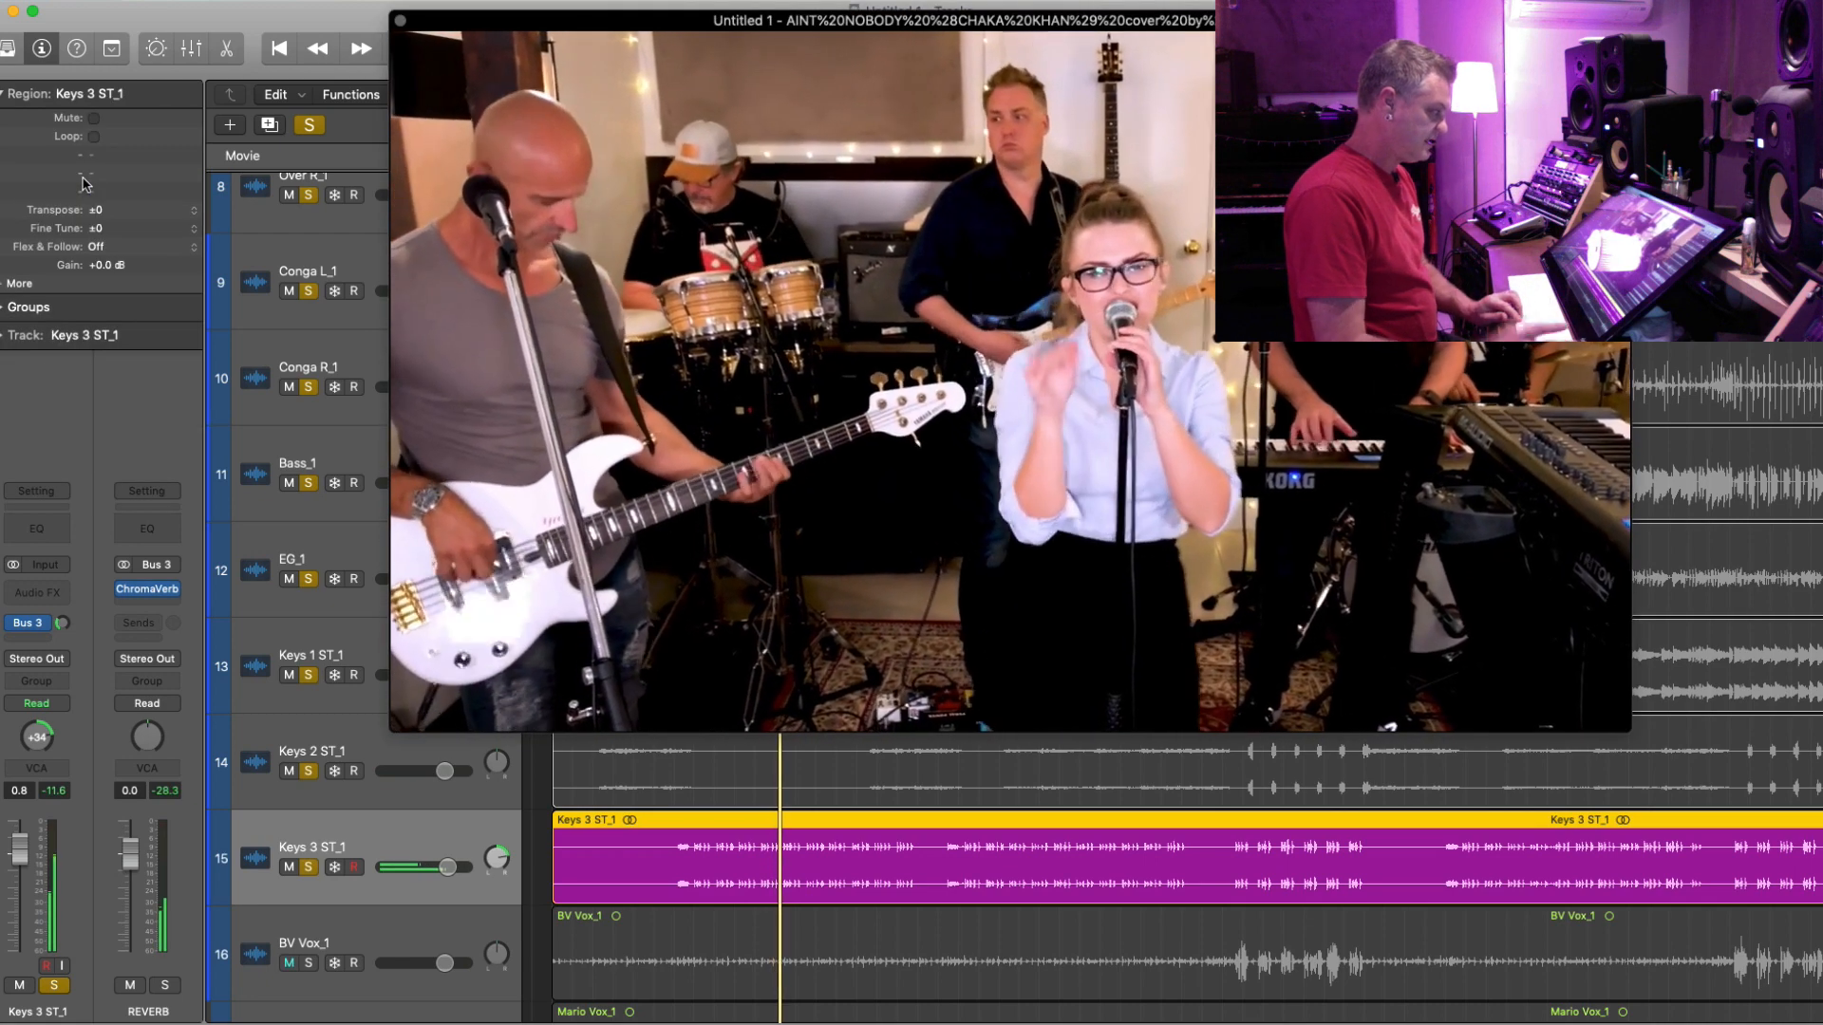
{"action": "left_click", "coordinate": [401, 21]}
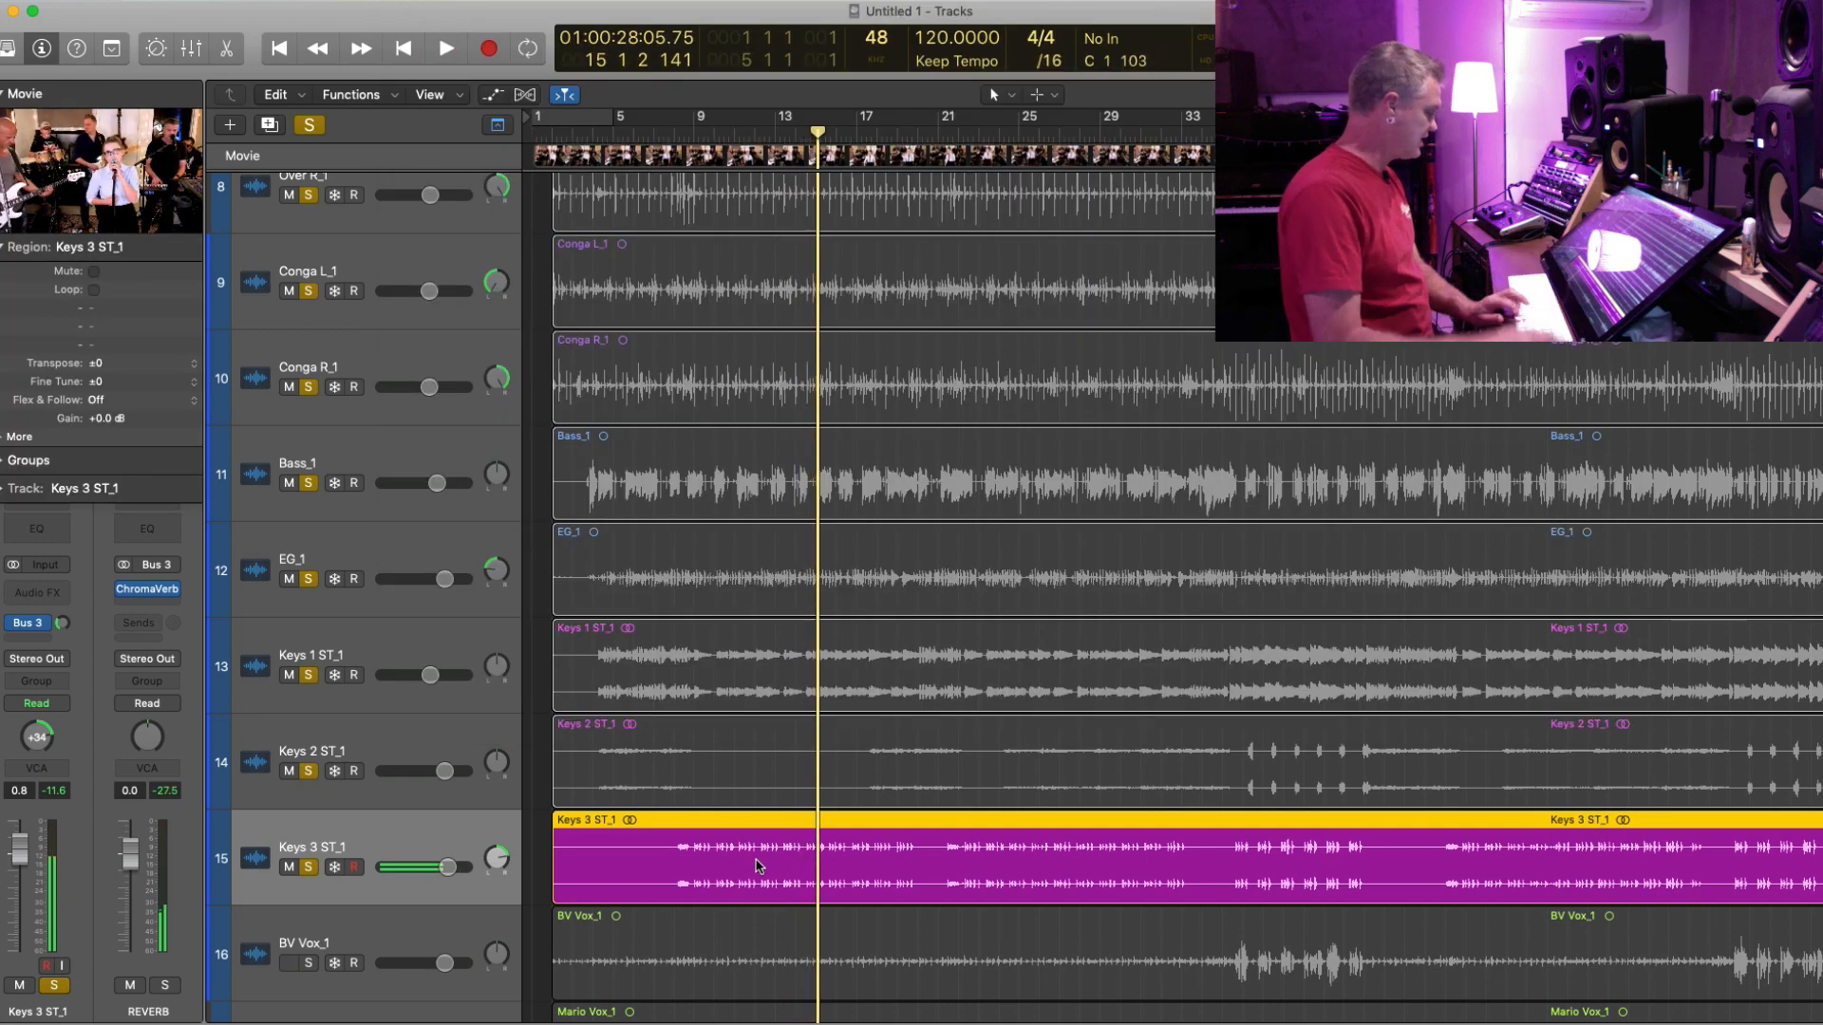
- Play all the soloed tracks together and select every track from Kick through Keys 3 ST_1
{"action": "key", "text": "super+Up"}
{"action": "key", "text": "ctrl+s"}
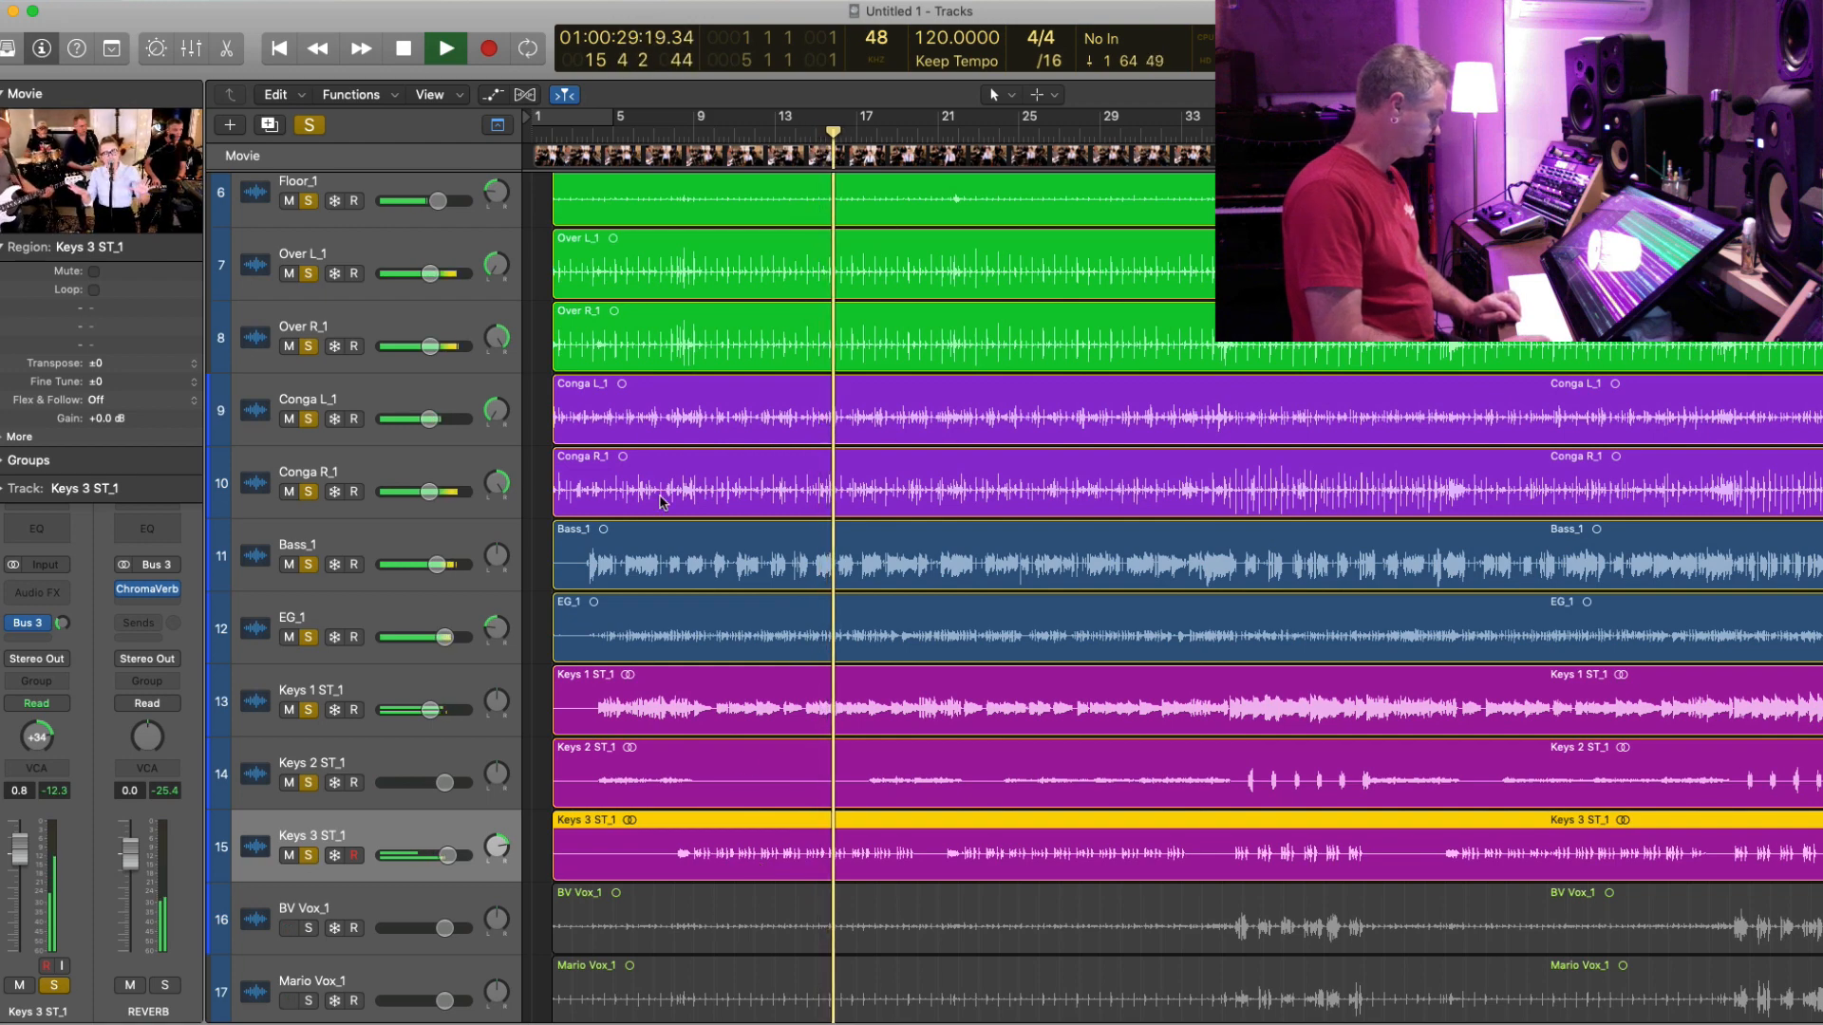
{"action": "key", "text": "super+Left"}
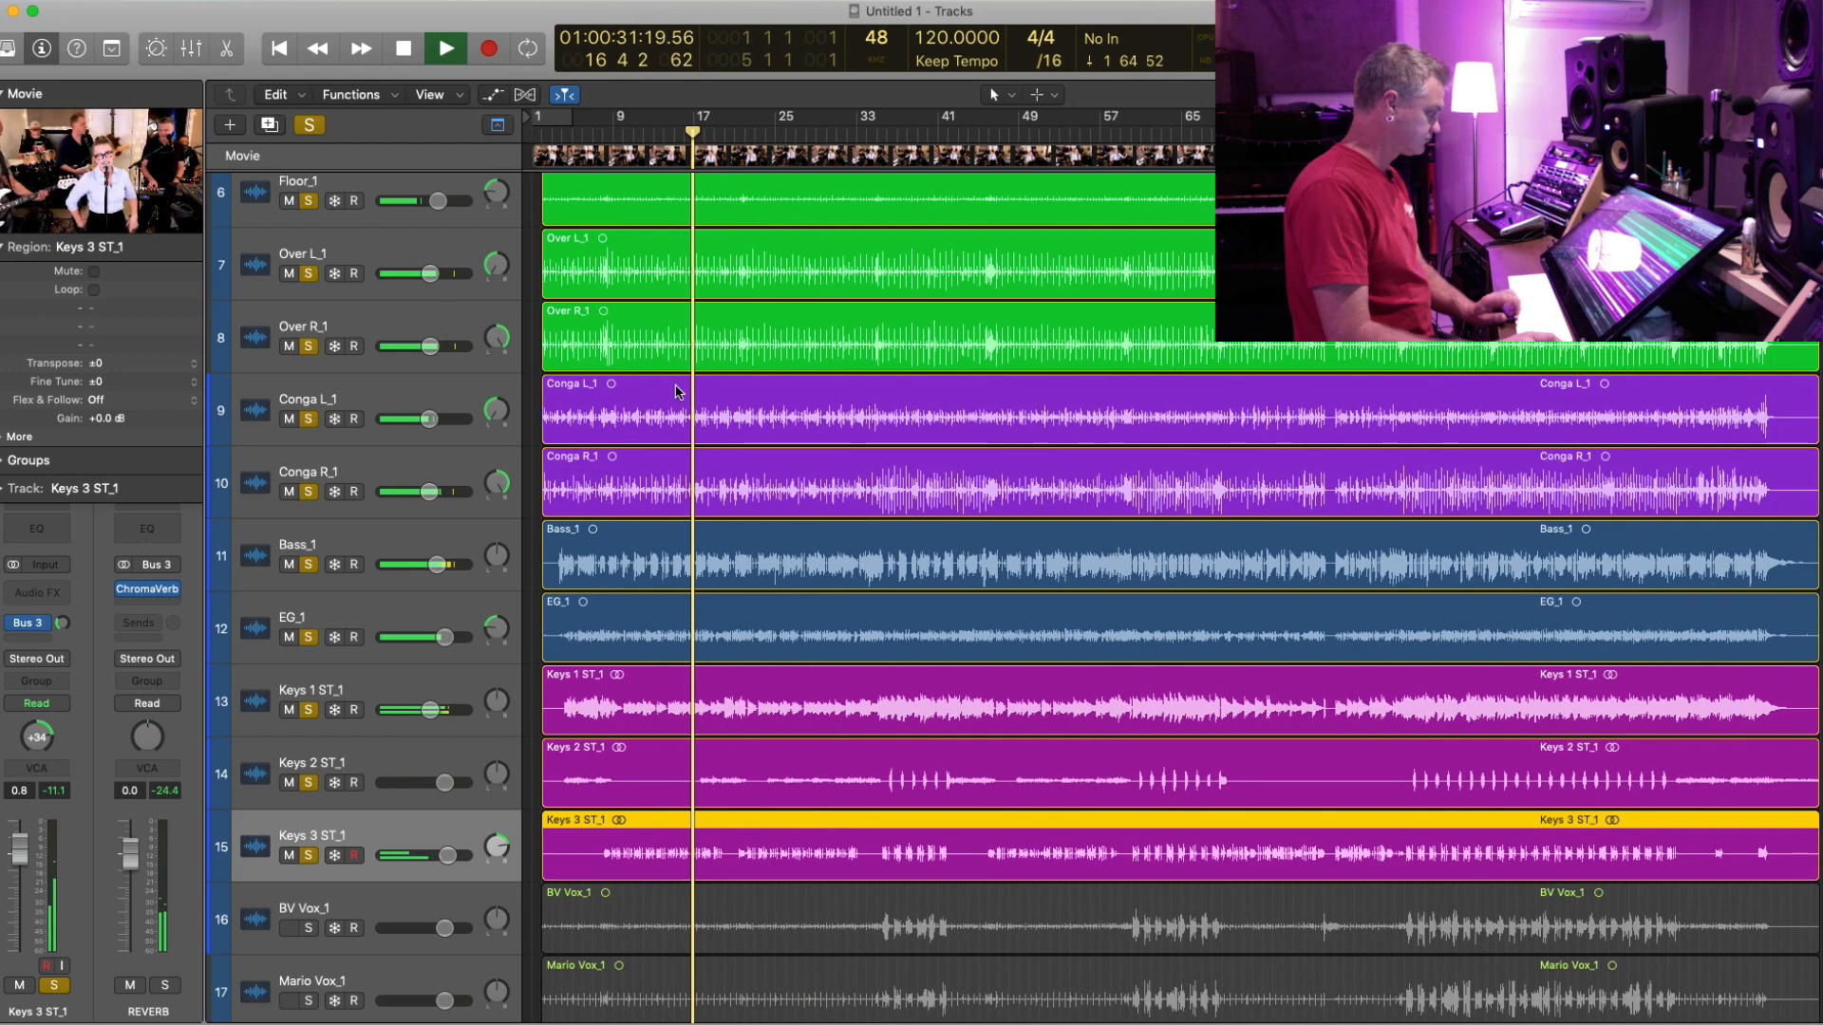
{"action": "key", "text": "super+Up"}
{"action": "key", "text": "super+Up"}
{"action": "key", "text": "super+Up"}
{"action": "key", "text": "super+Up"}
{"action": "scroll", "coordinate": [437, 228], "scroll_direction": "up", "scroll_amount": 1}
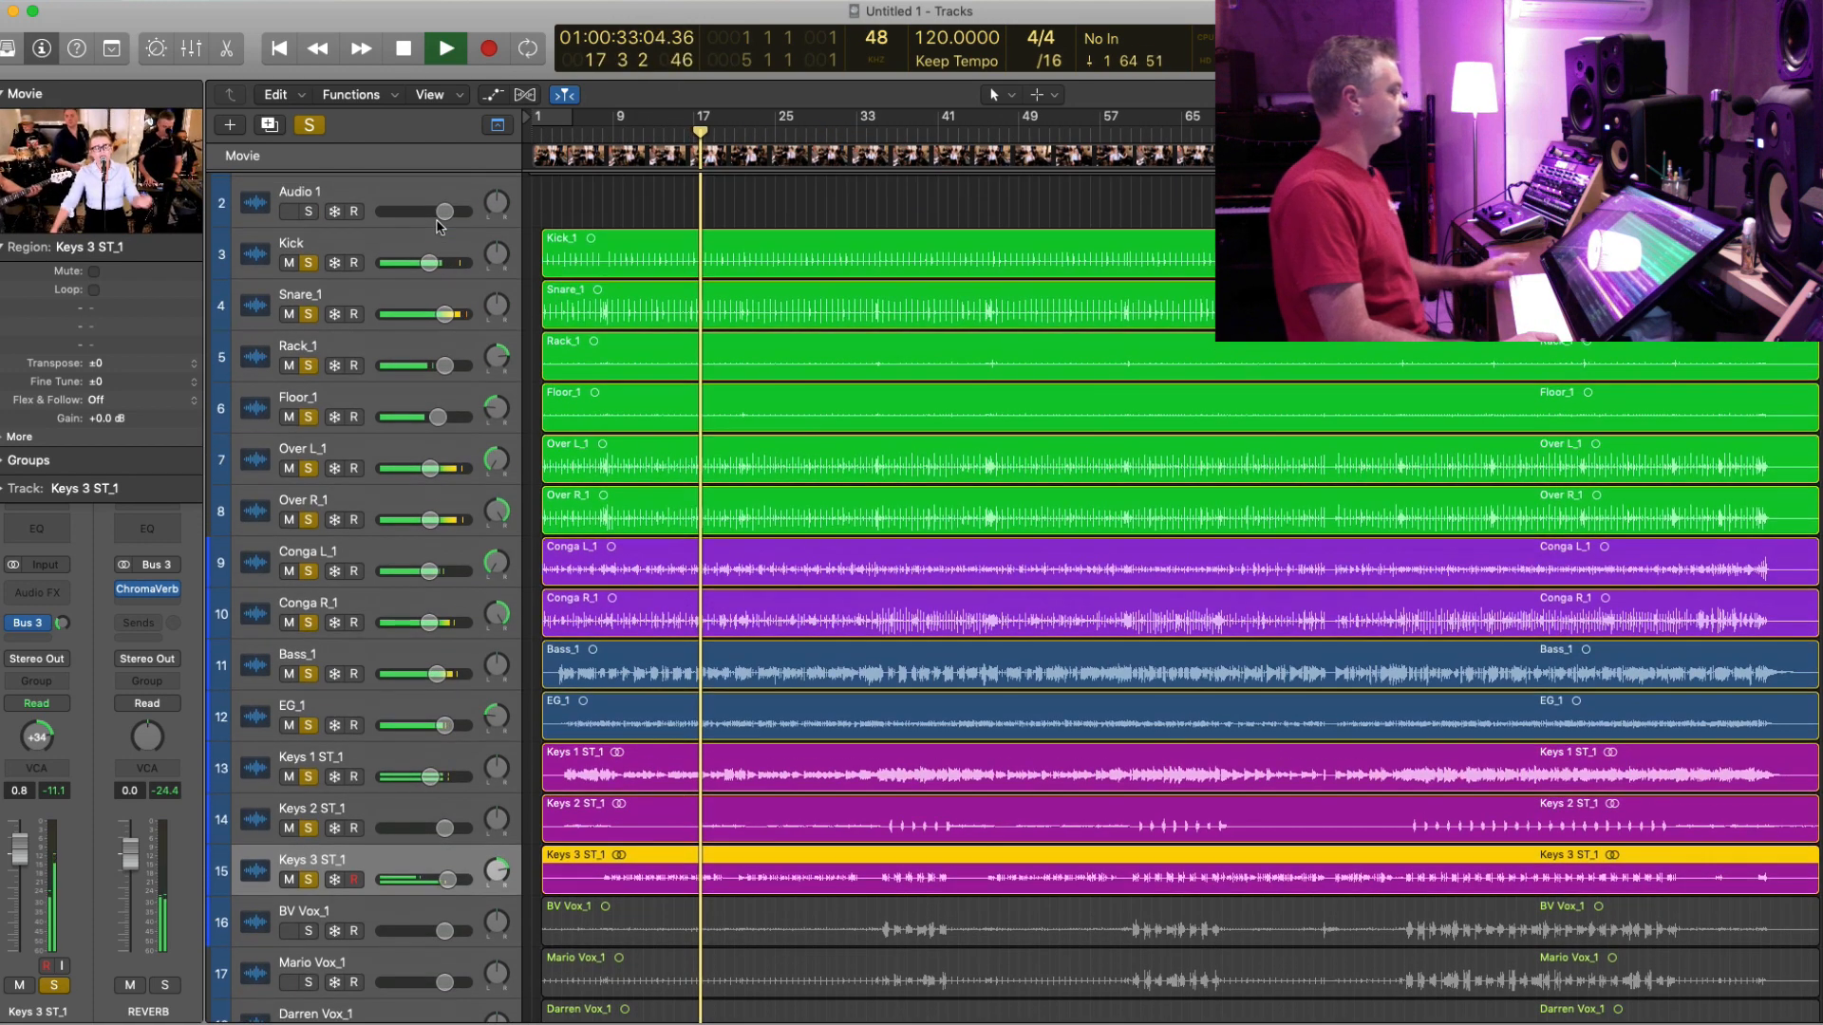
{"action": "left_click", "coordinate": [383, 243]}
{"action": "left_click", "coordinate": [394, 860], "text": "shift"}
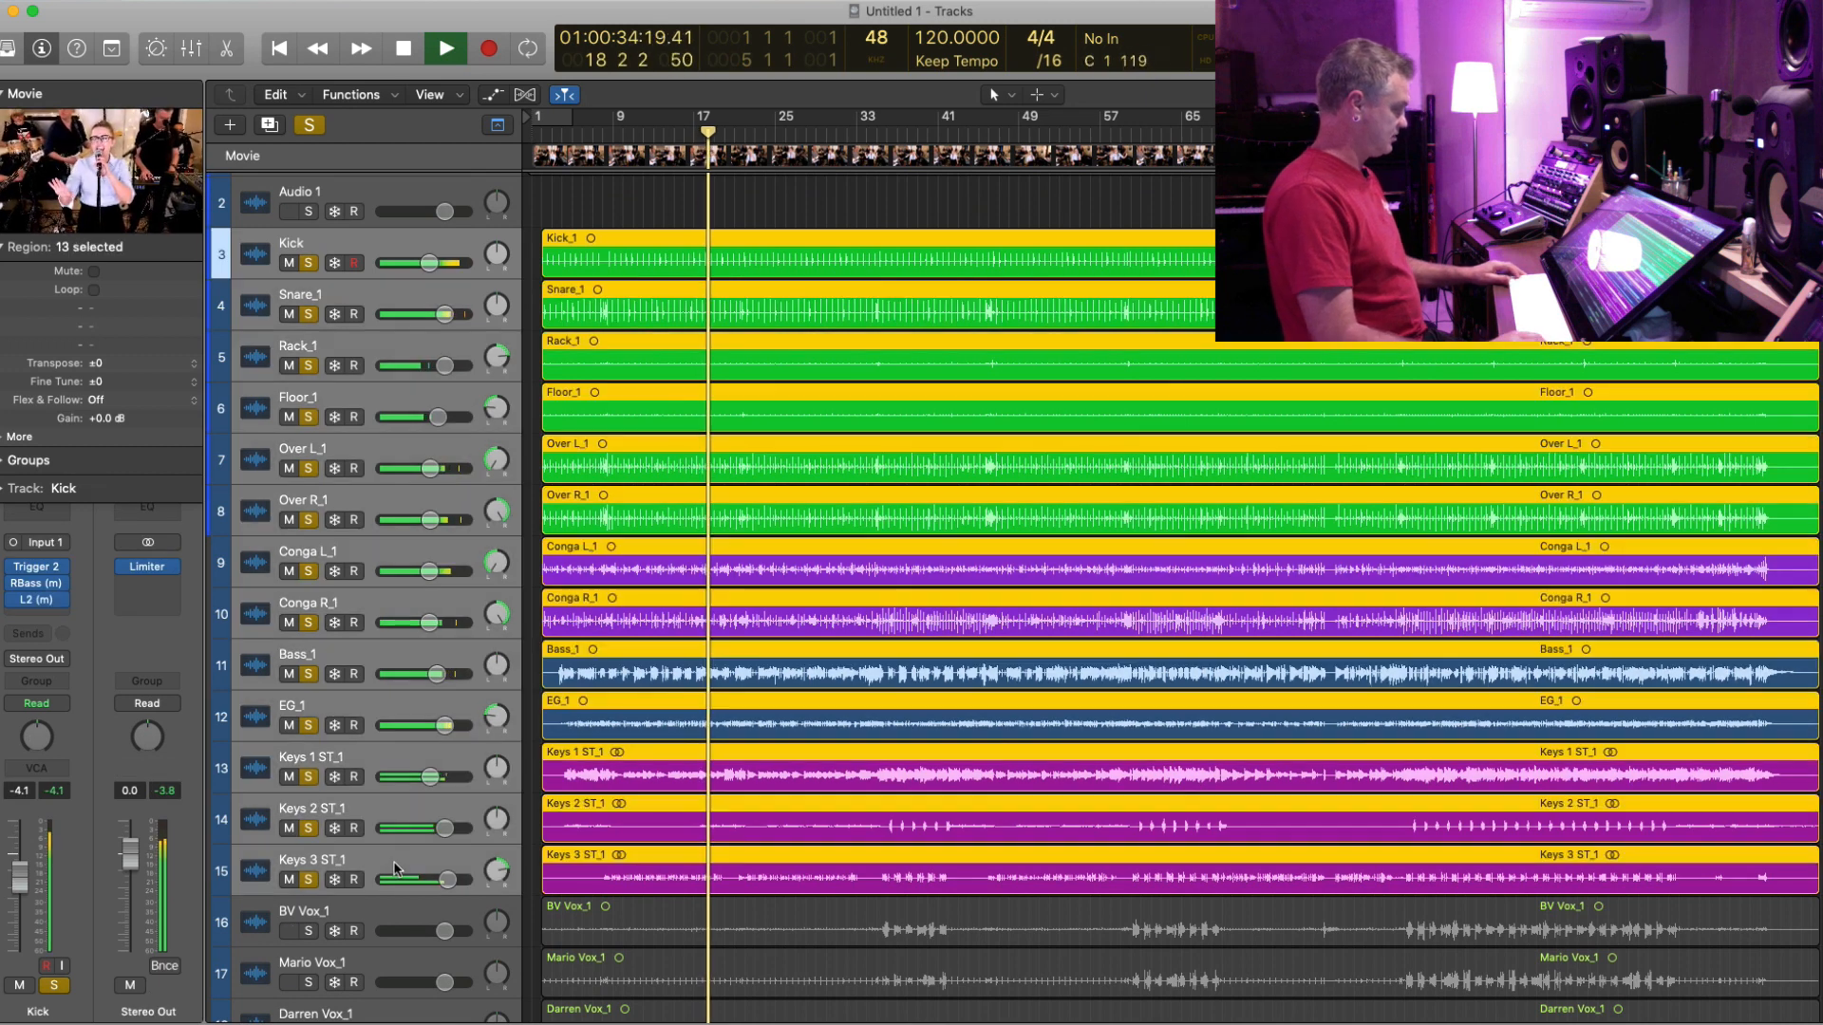
{"action": "left_click", "coordinate": [408, 808]}
{"action": "left_click", "coordinate": [394, 860]}
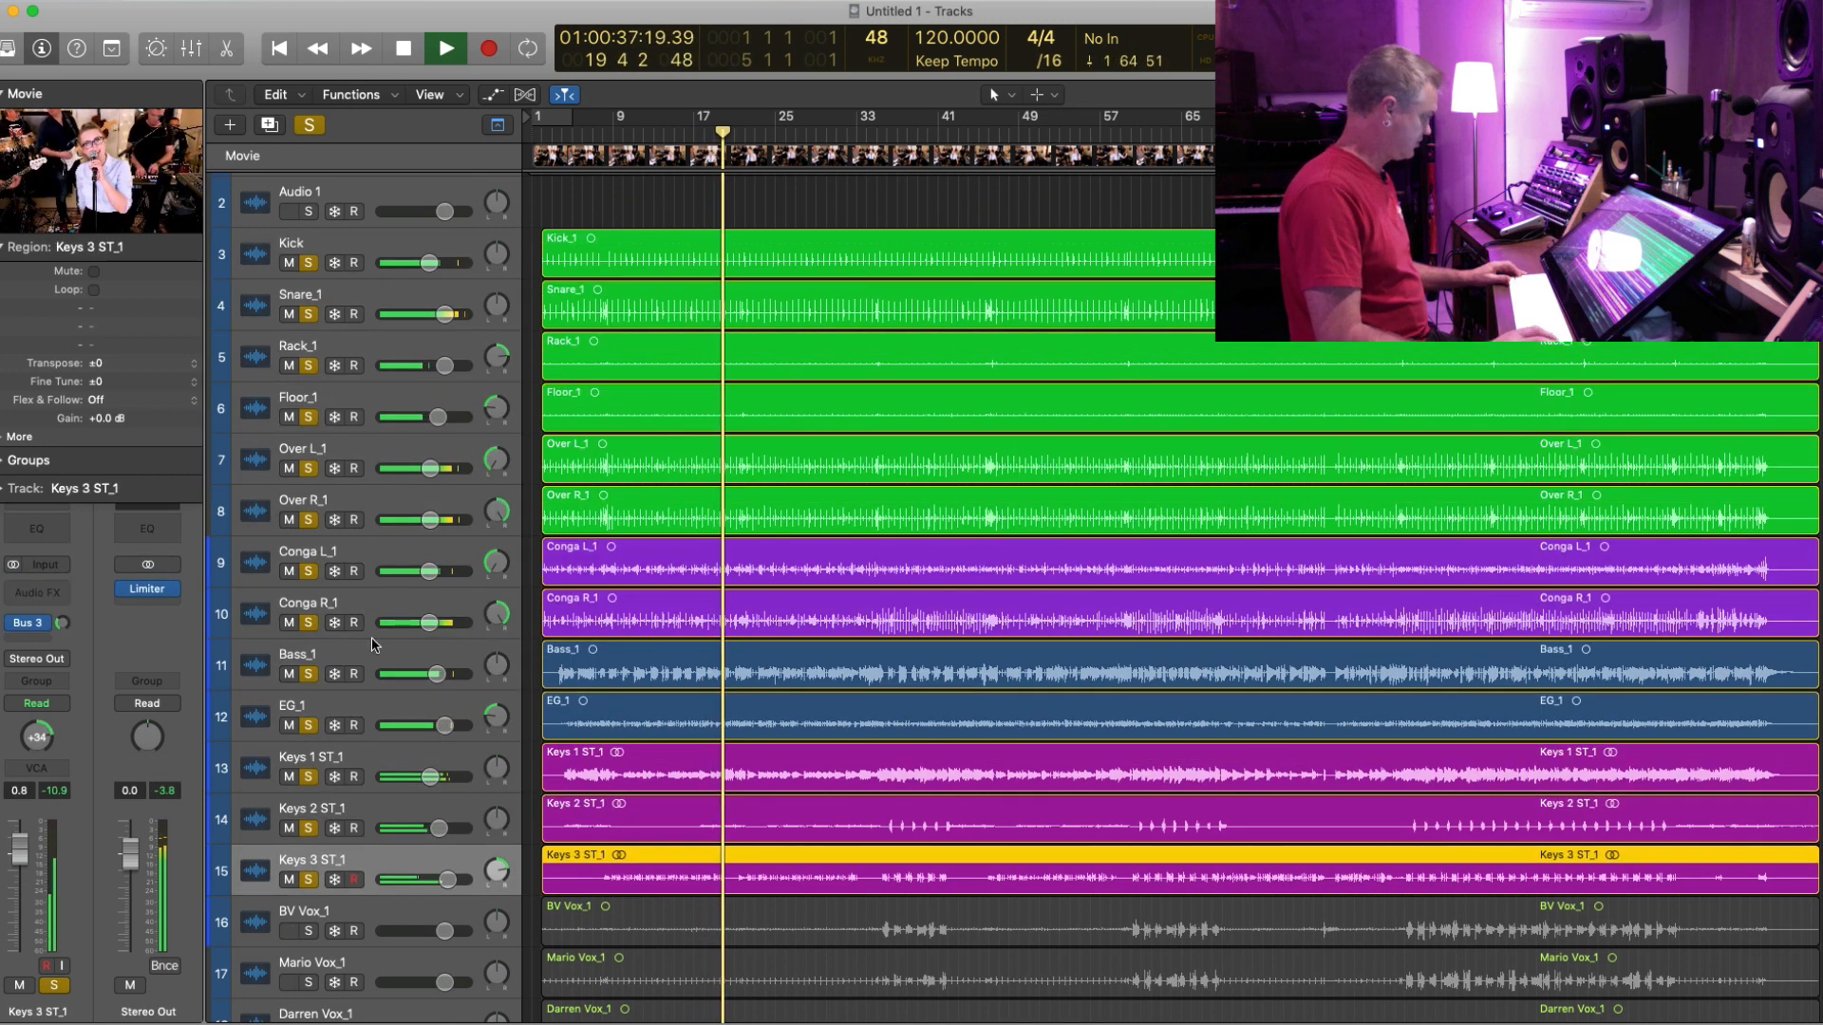
{"action": "left_click", "coordinate": [383, 245], "text": "shift"}
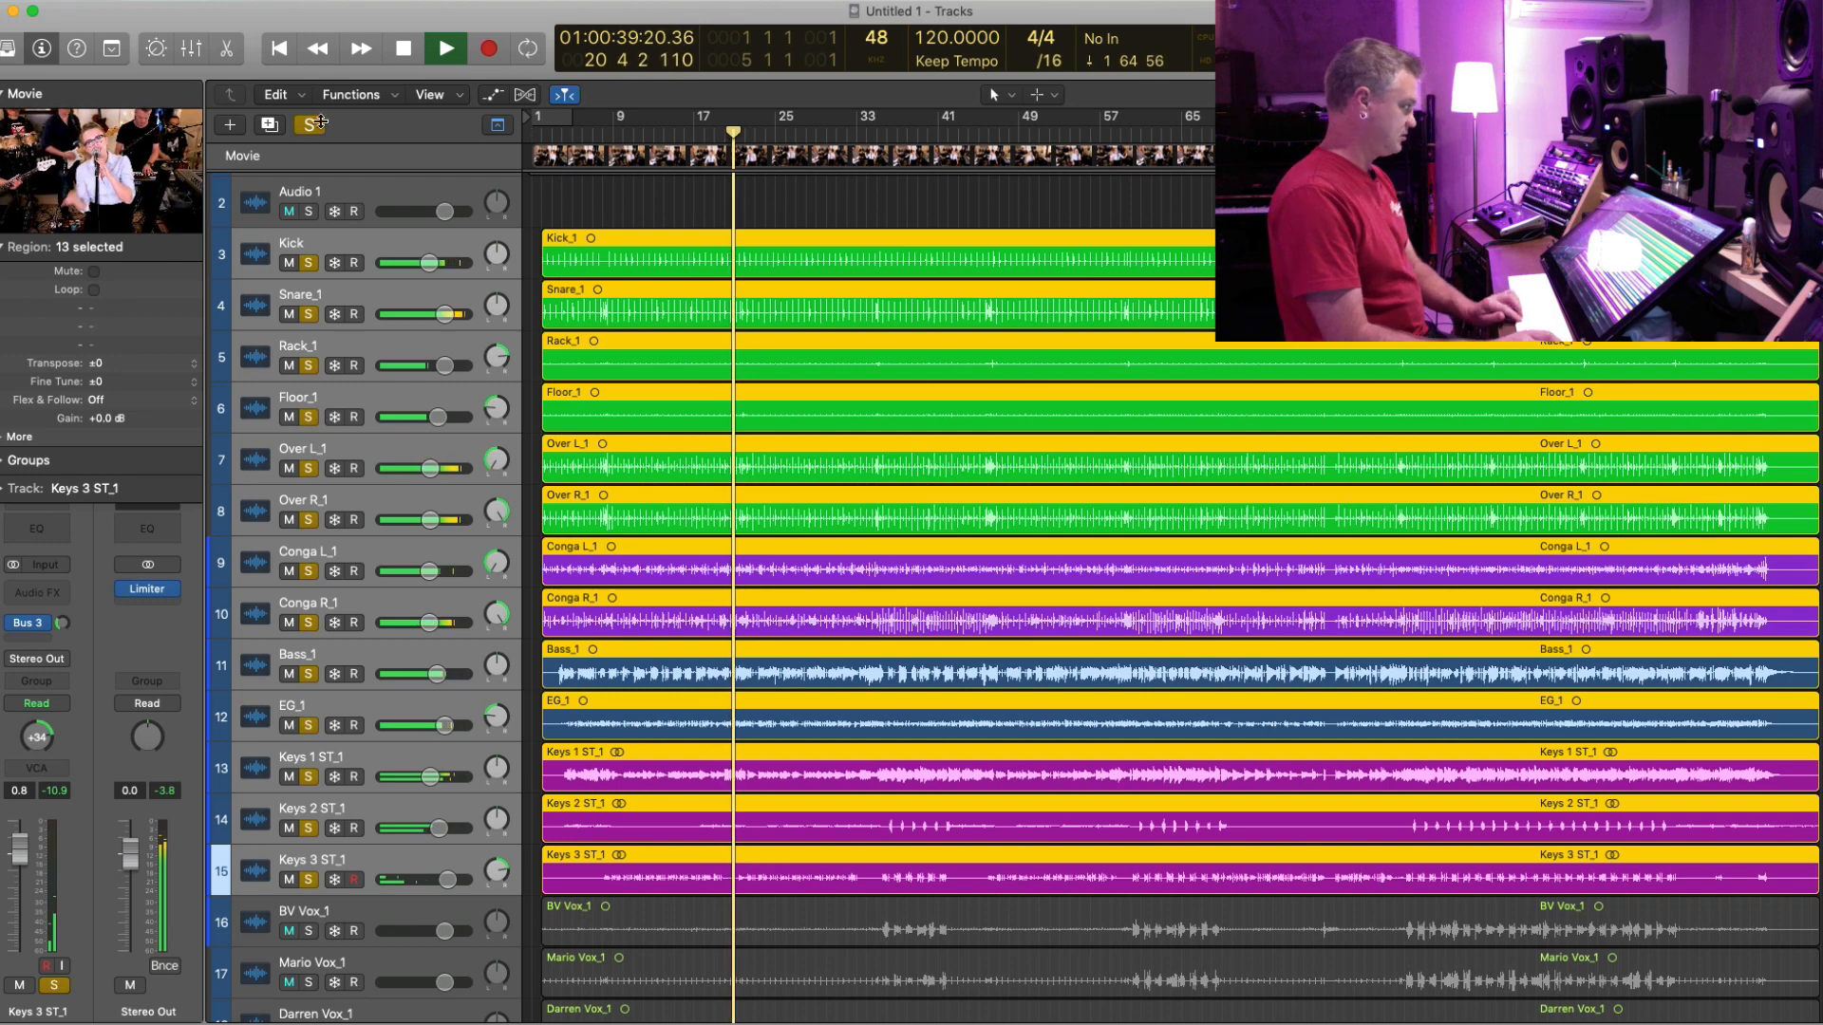
- Select the mixer channels from Kick through REVERB and save the project under the name Aint2
{"action": "left_click", "coordinate": [190, 51]}
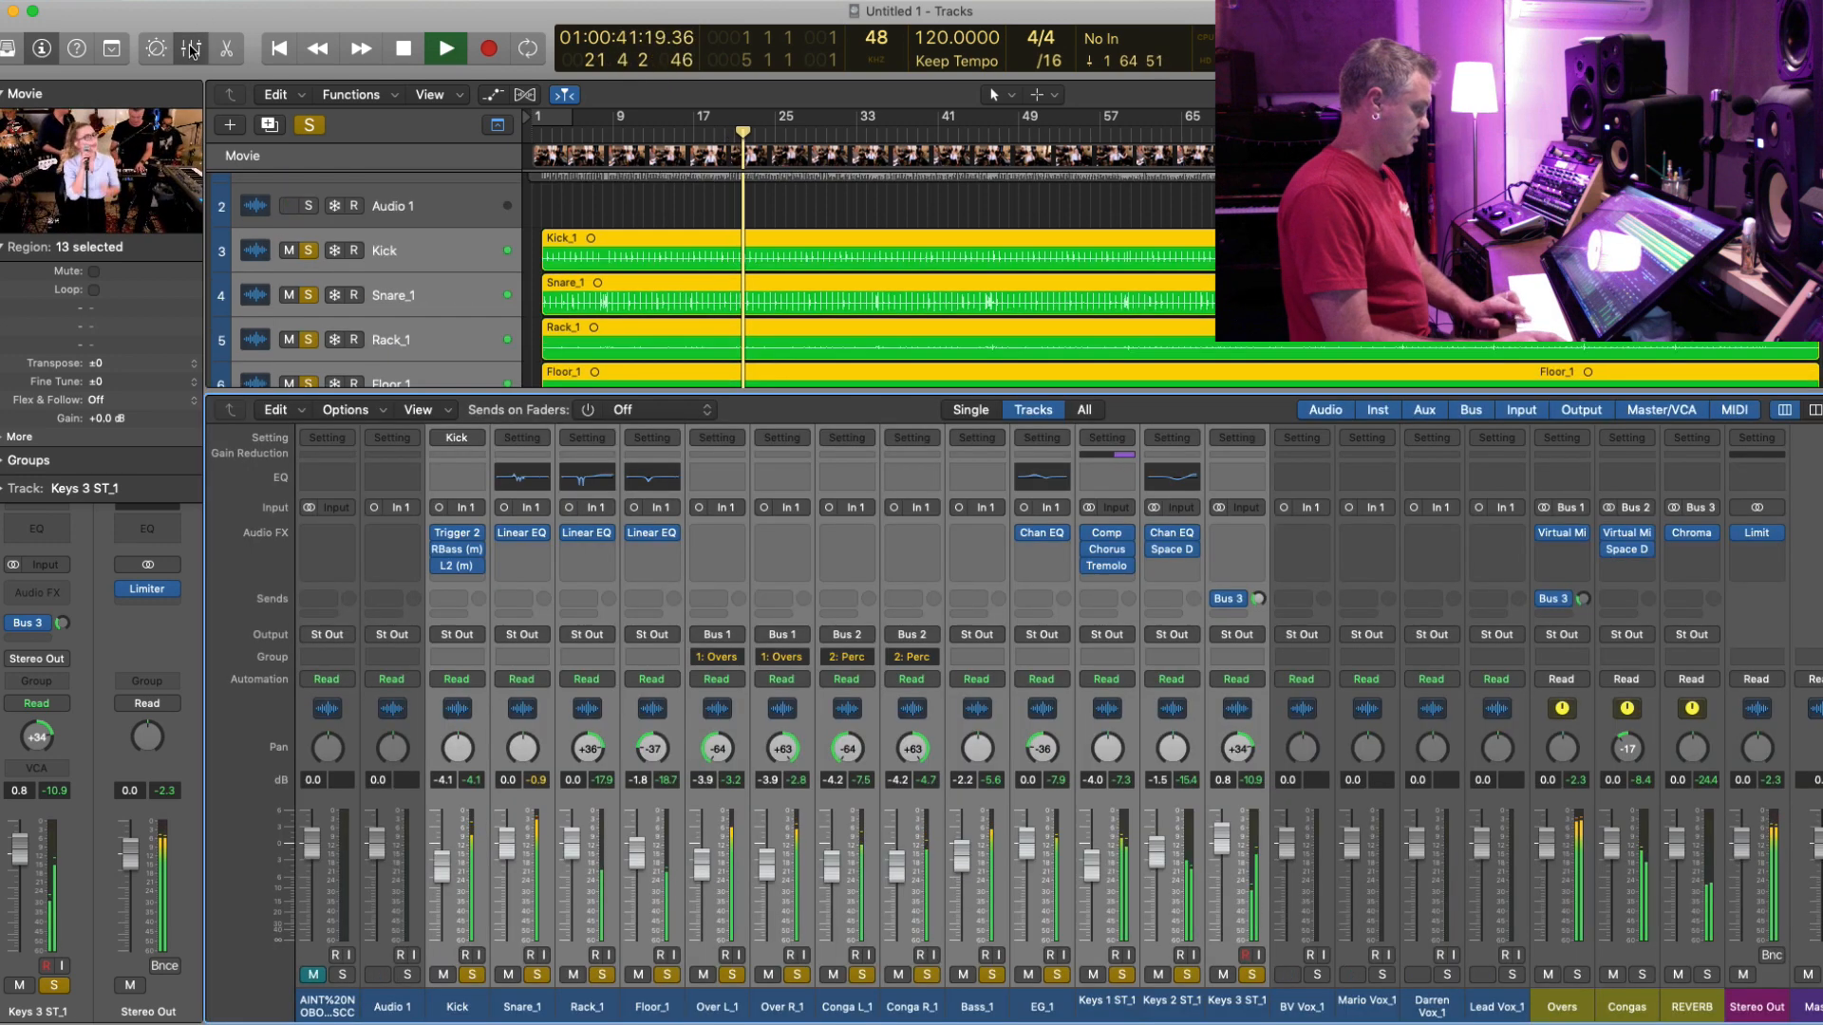
{"action": "key", "text": "space"}
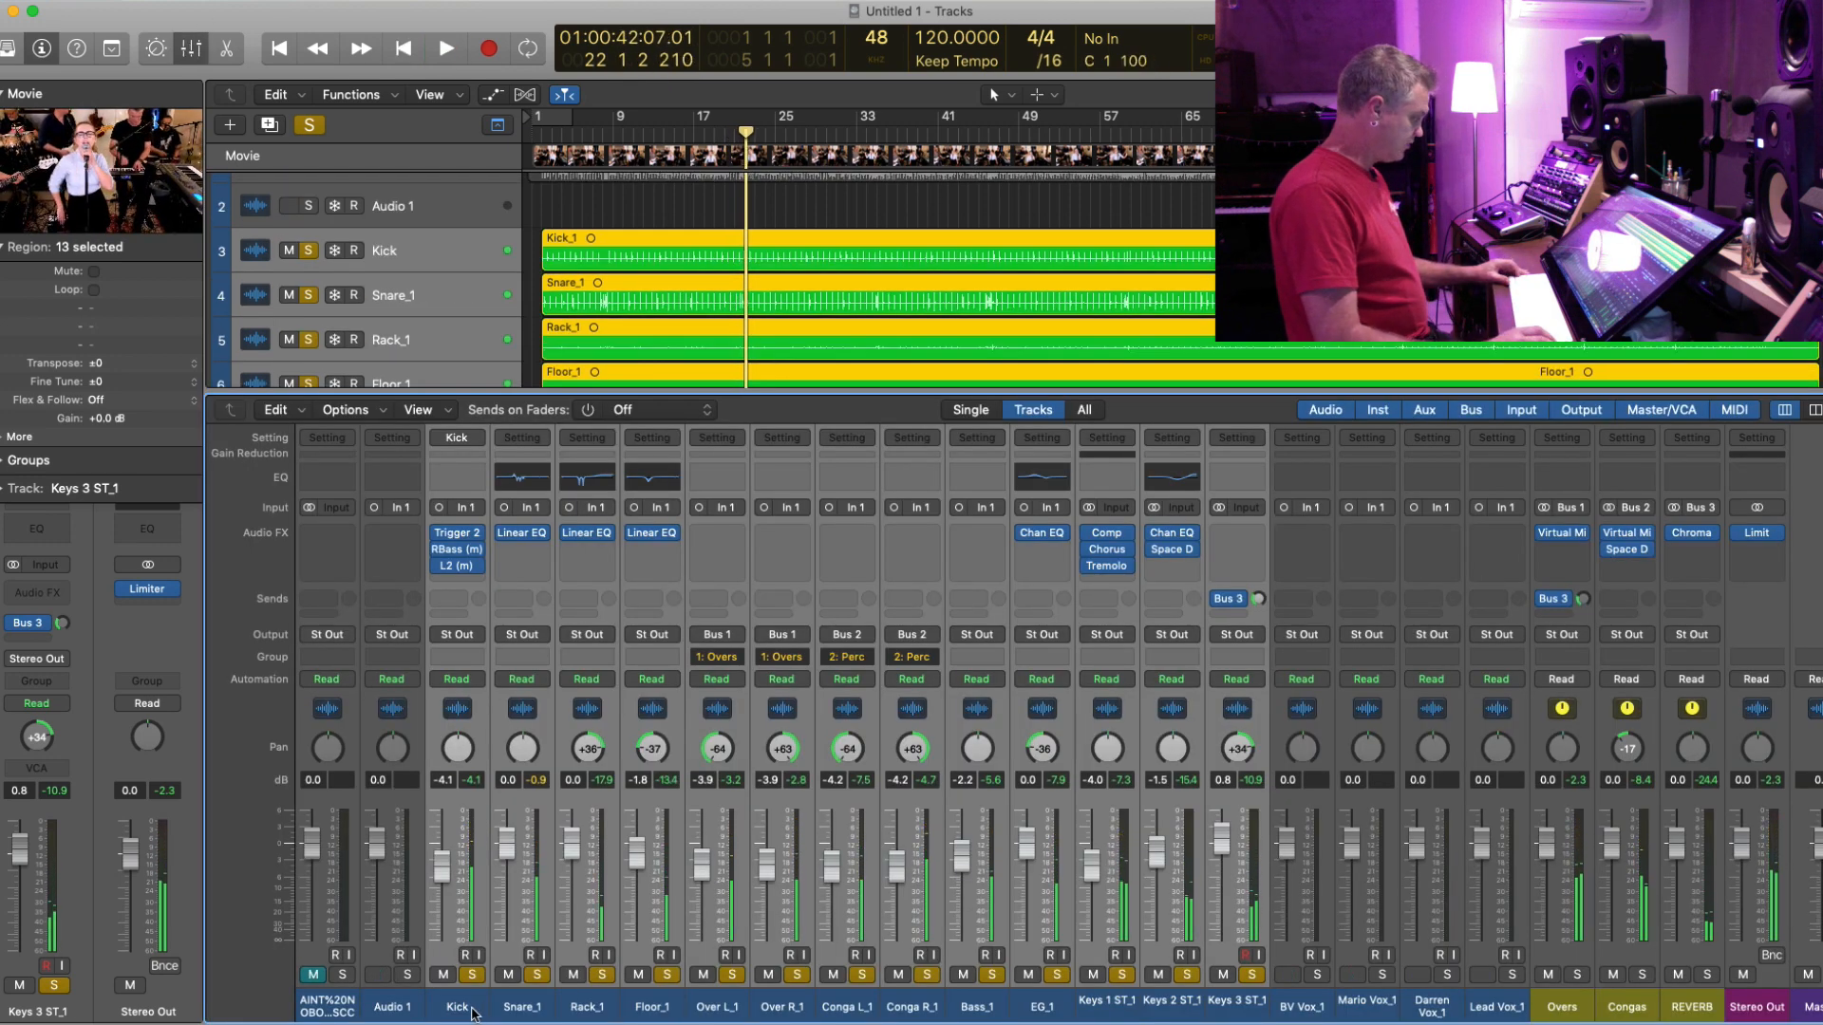
{"action": "left_click", "coordinate": [457, 1007]}
{"action": "left_click", "coordinate": [1697, 1008], "text": "shift"}
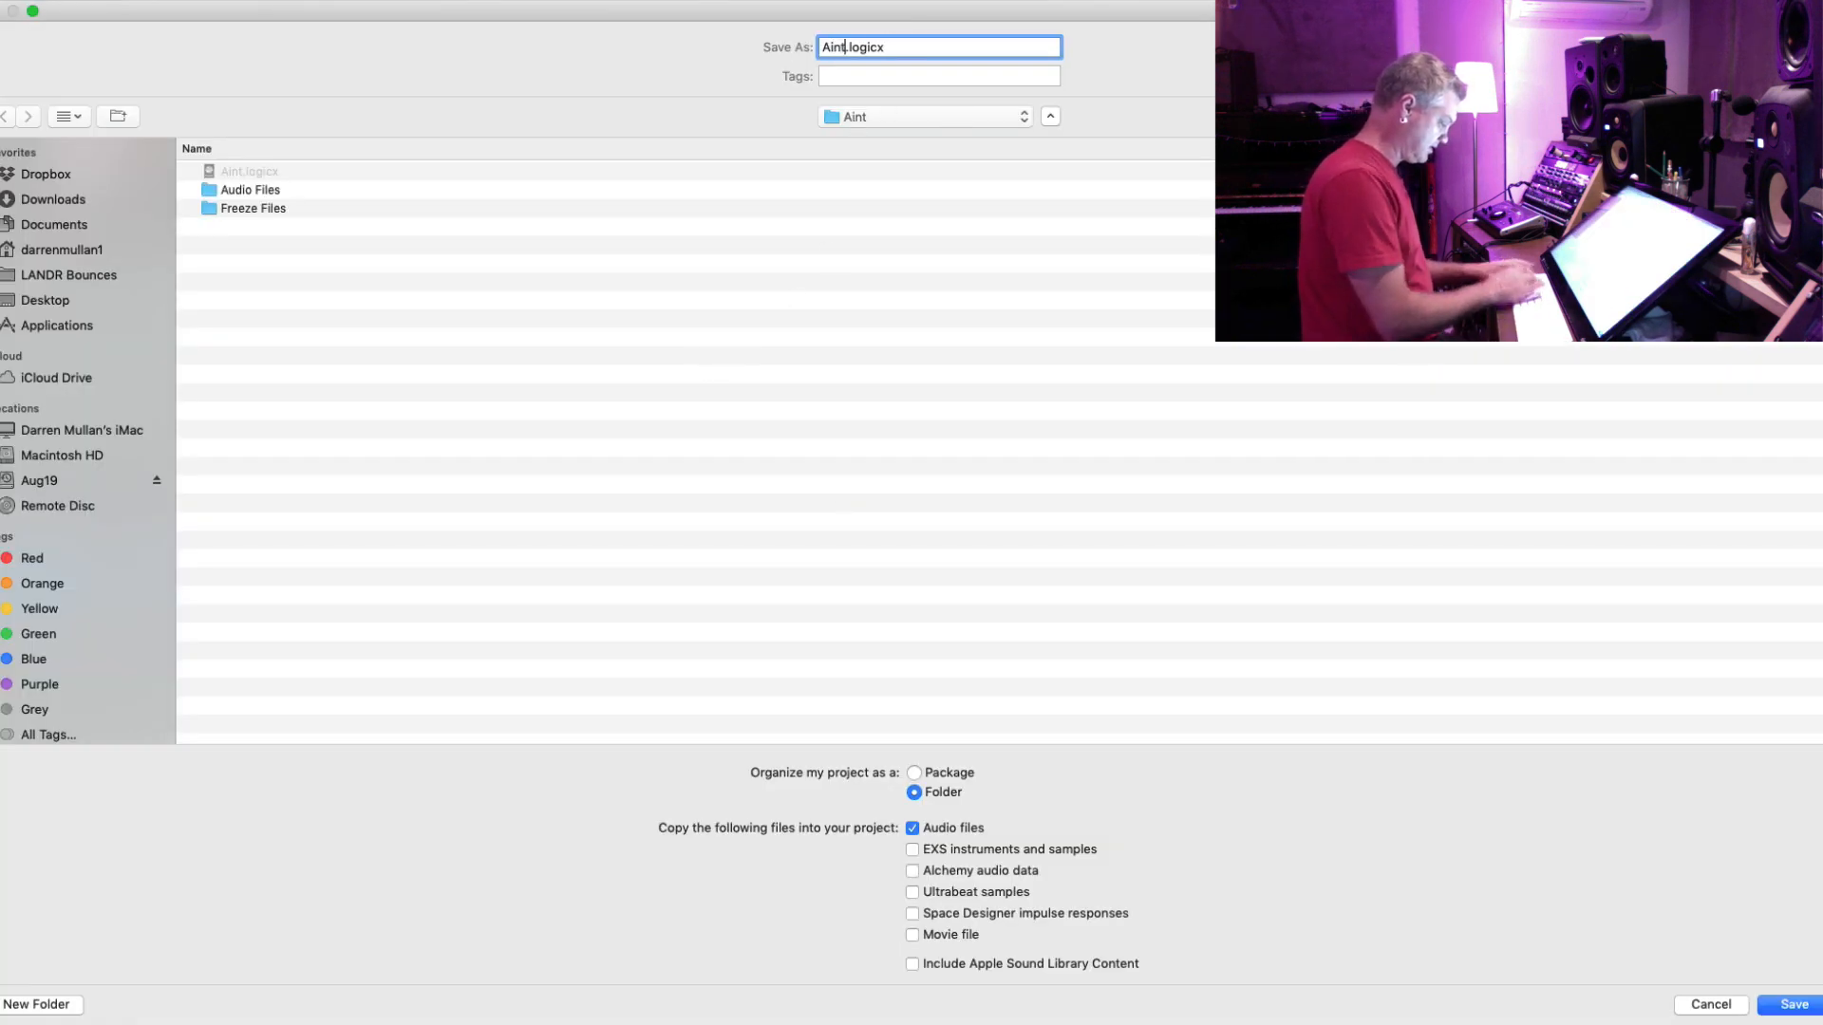
{"action": "key", "text": "Return"}
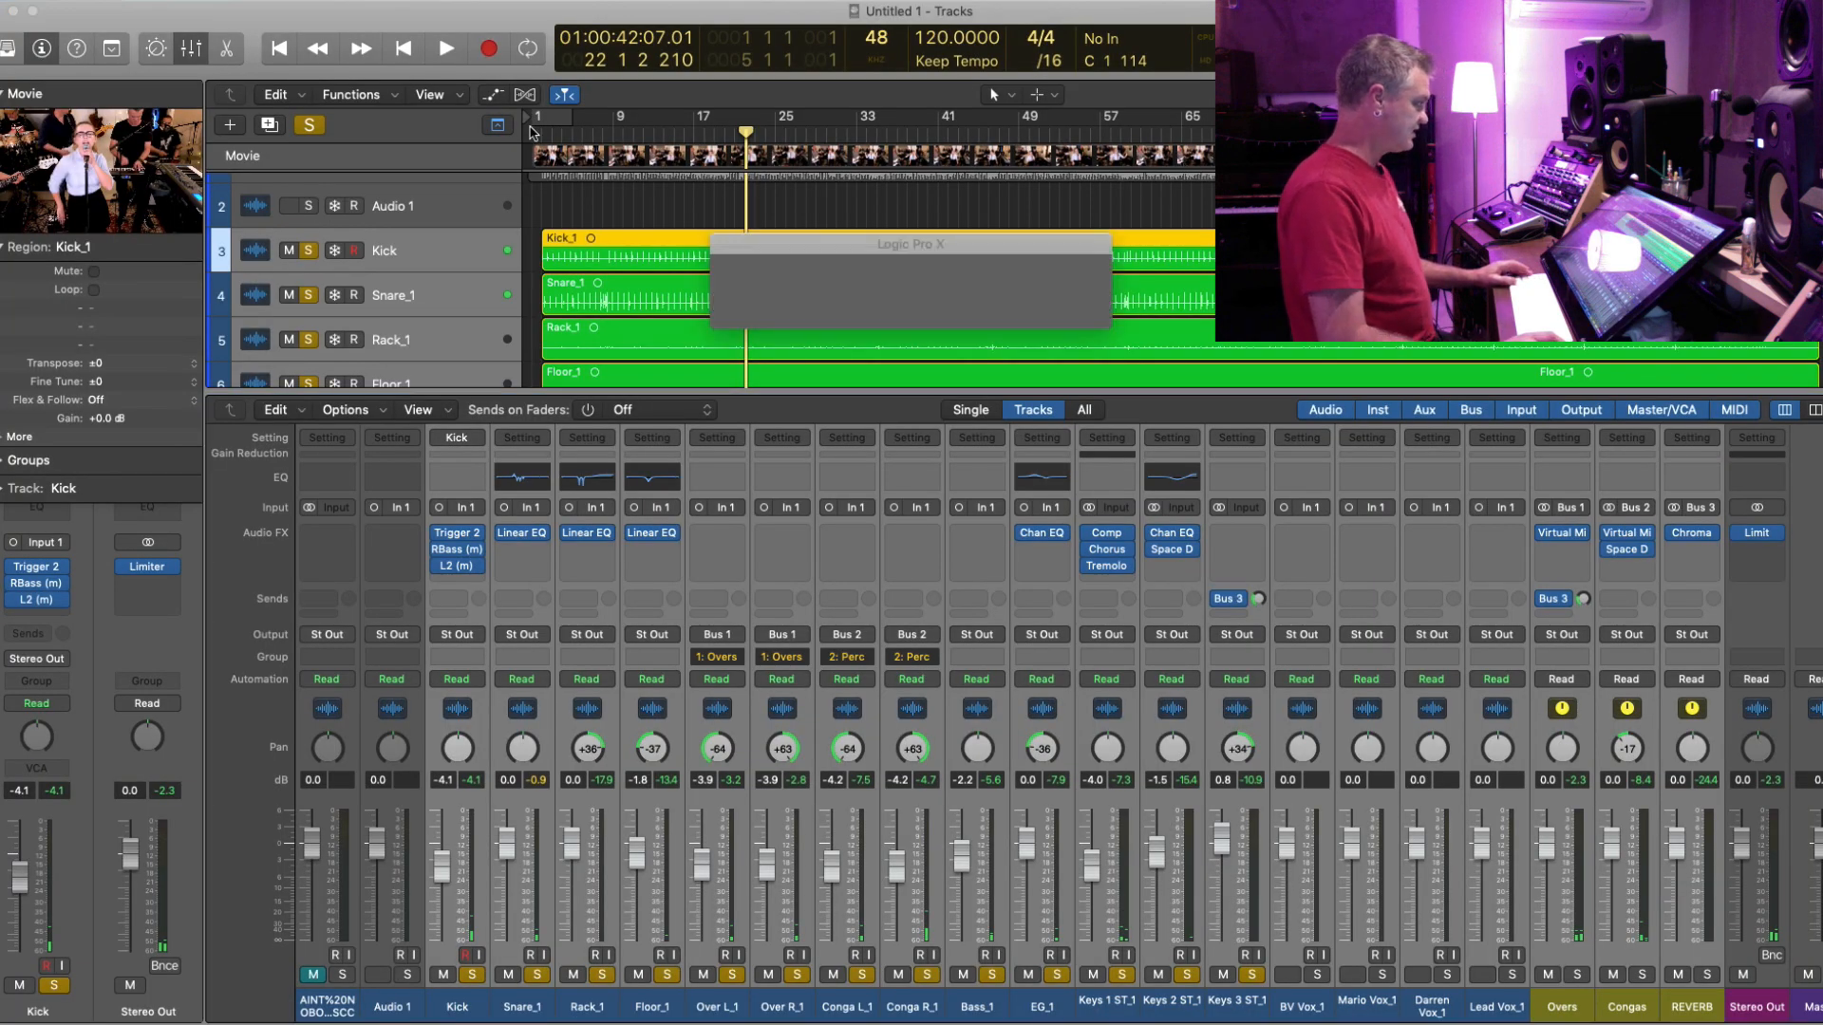
- Play the mix from bar 2 with the selected channels' insert plug-ins bypassed, and re-enable the plug-ins
{"action": "left_click", "coordinate": [543, 133]}
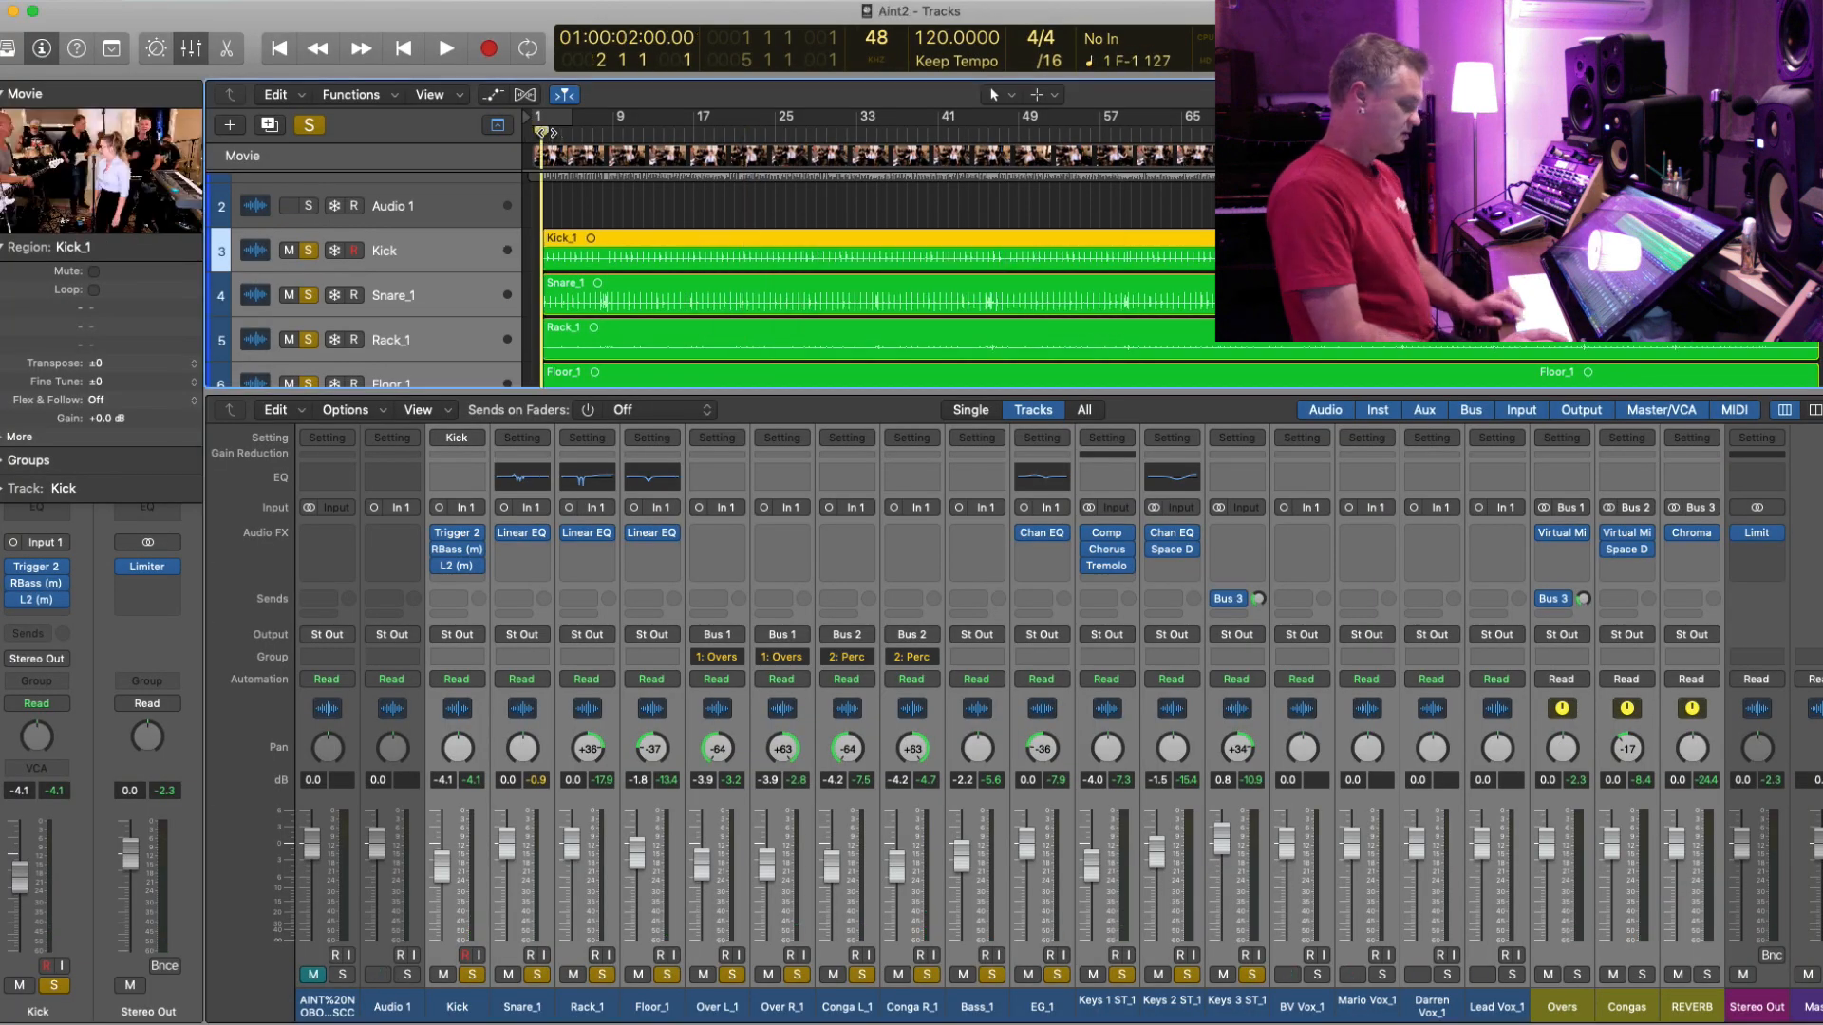
{"action": "left_click", "coordinate": [439, 534], "text": "alt"}
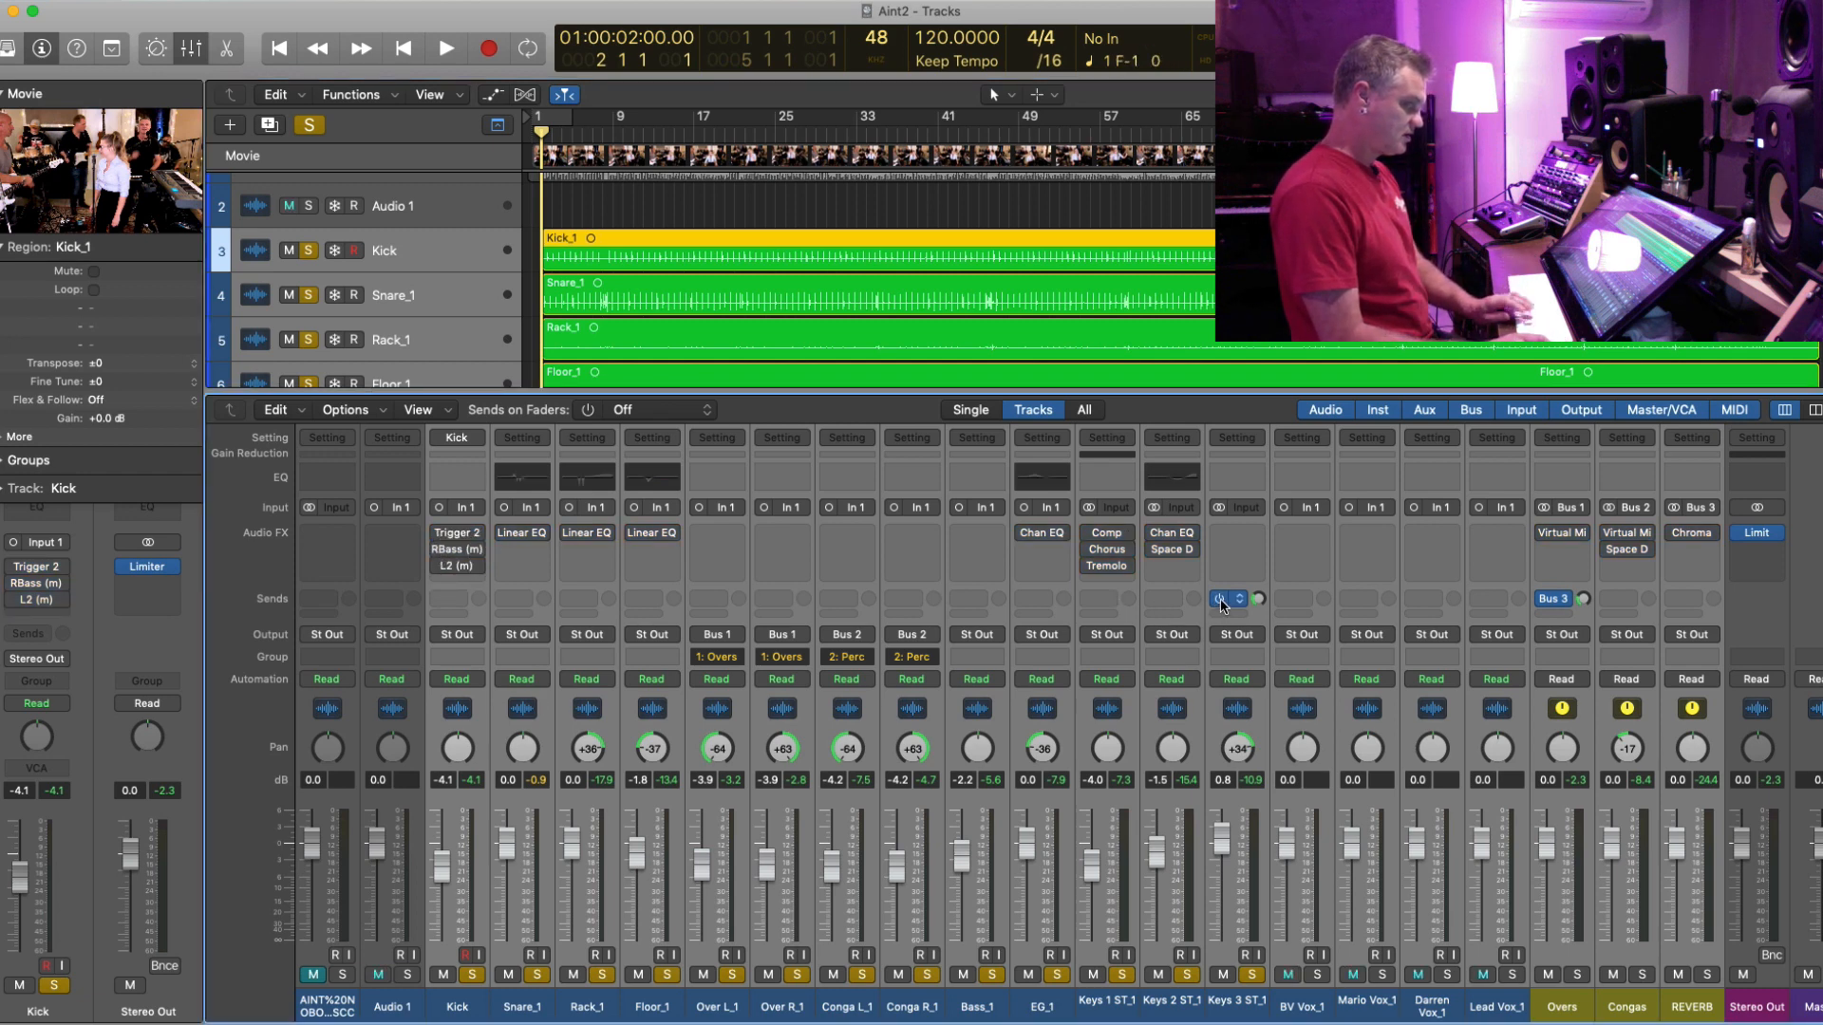
{"action": "key", "text": "space"}
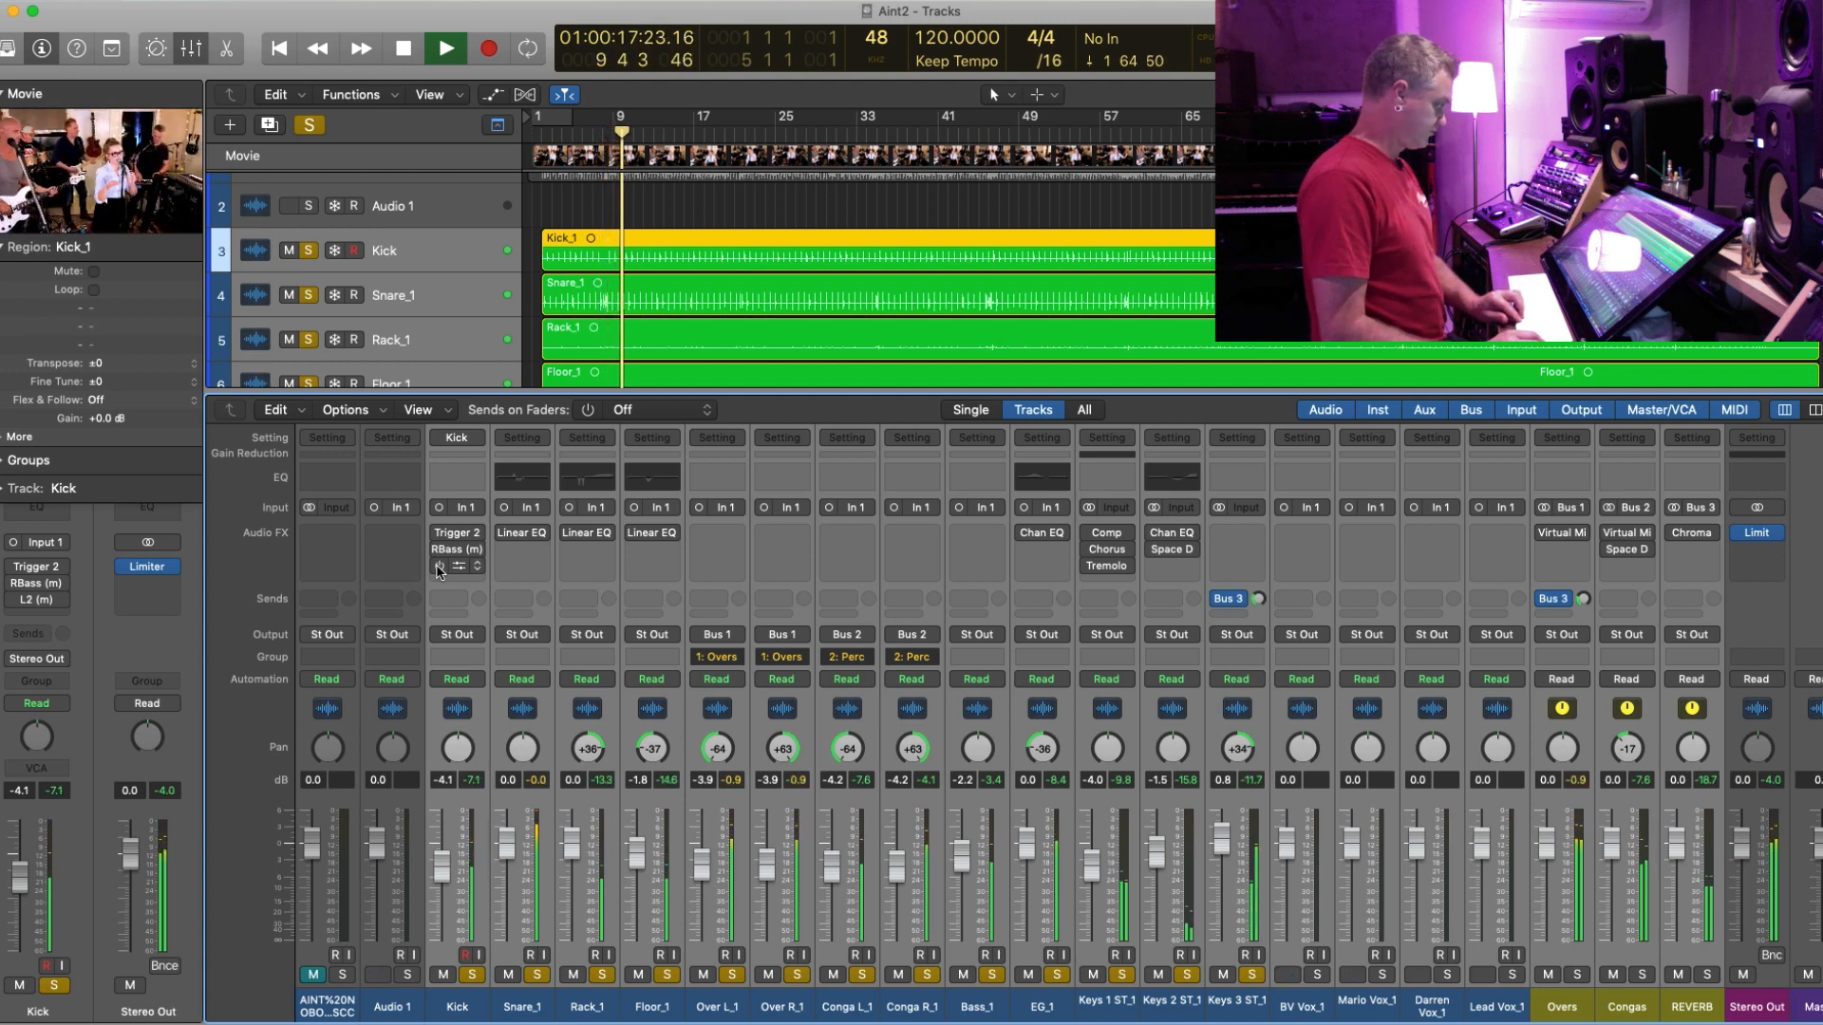
{"action": "left_click", "coordinate": [438, 551]}
{"action": "left_click", "coordinate": [437, 533]}
- Clear the channel selection, return the playhead to bar 2 and play the mix with the plug-ins active
{"action": "key", "text": "Up"}
{"action": "key", "text": "Up"}
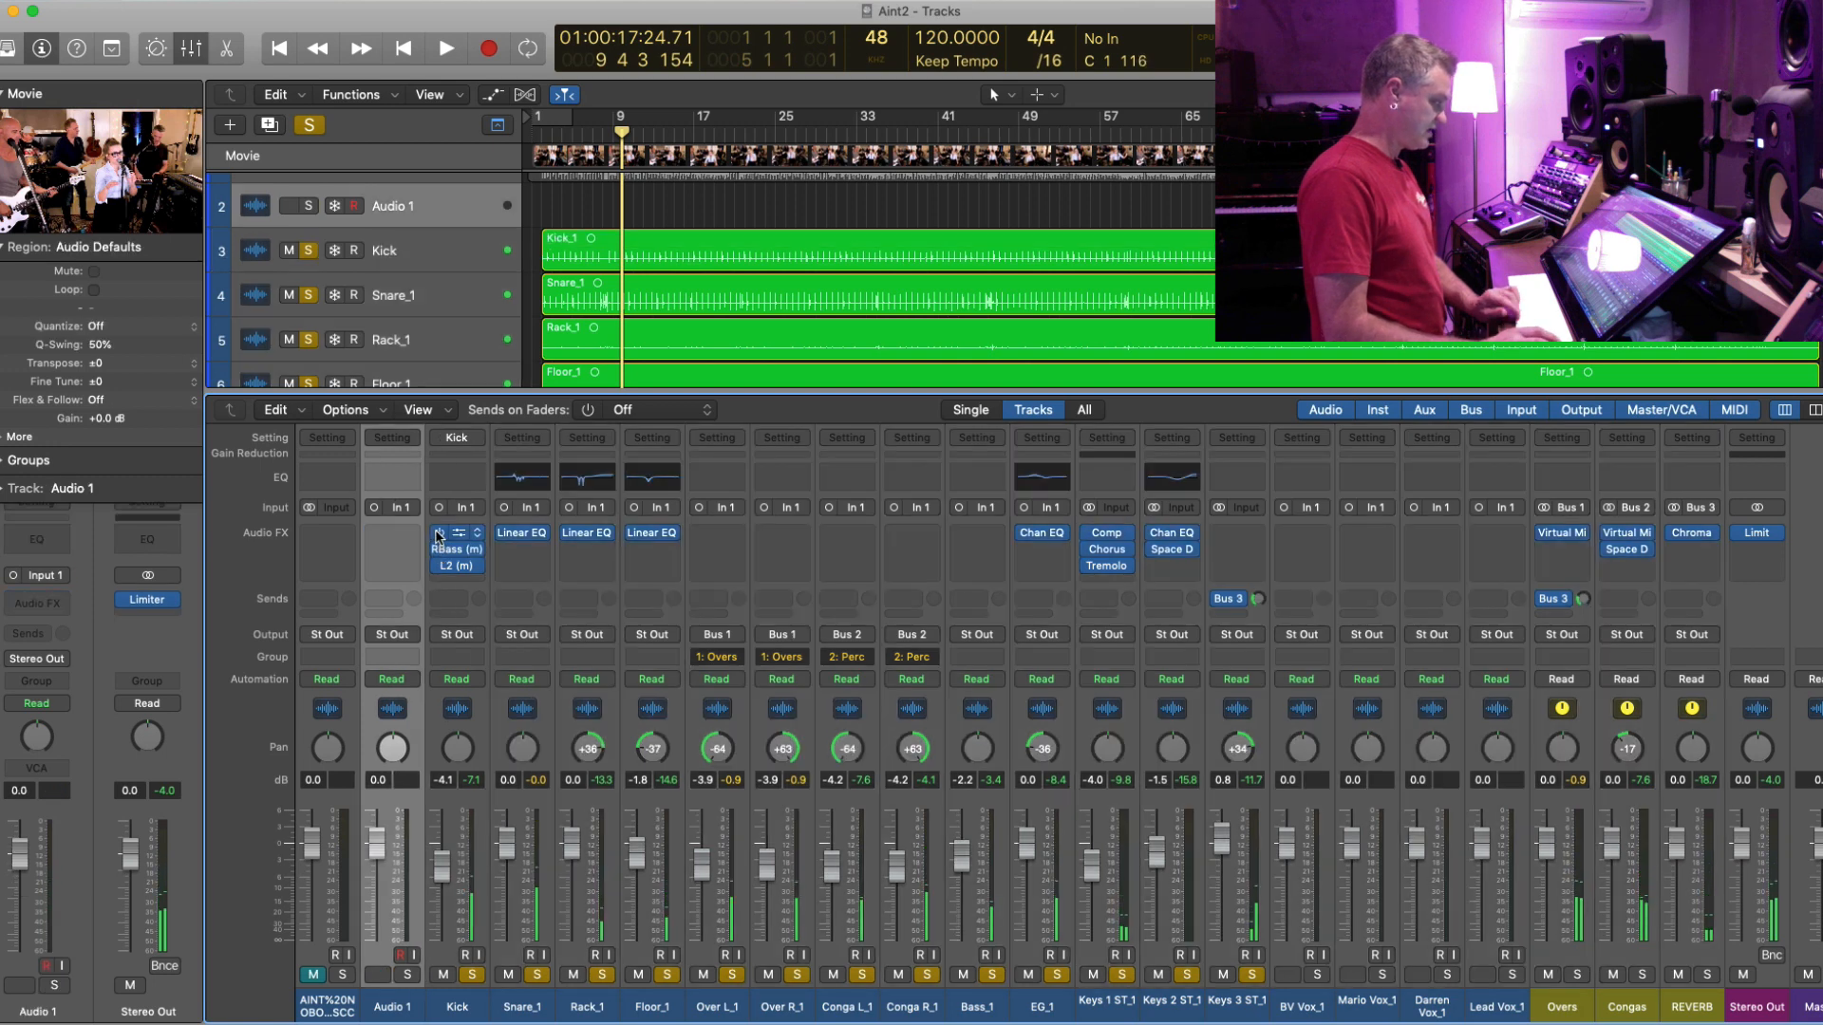
{"action": "key", "text": "space"}
{"action": "key", "text": "Return"}
{"action": "key", "text": "Right"}
{"action": "key", "text": "Right"}
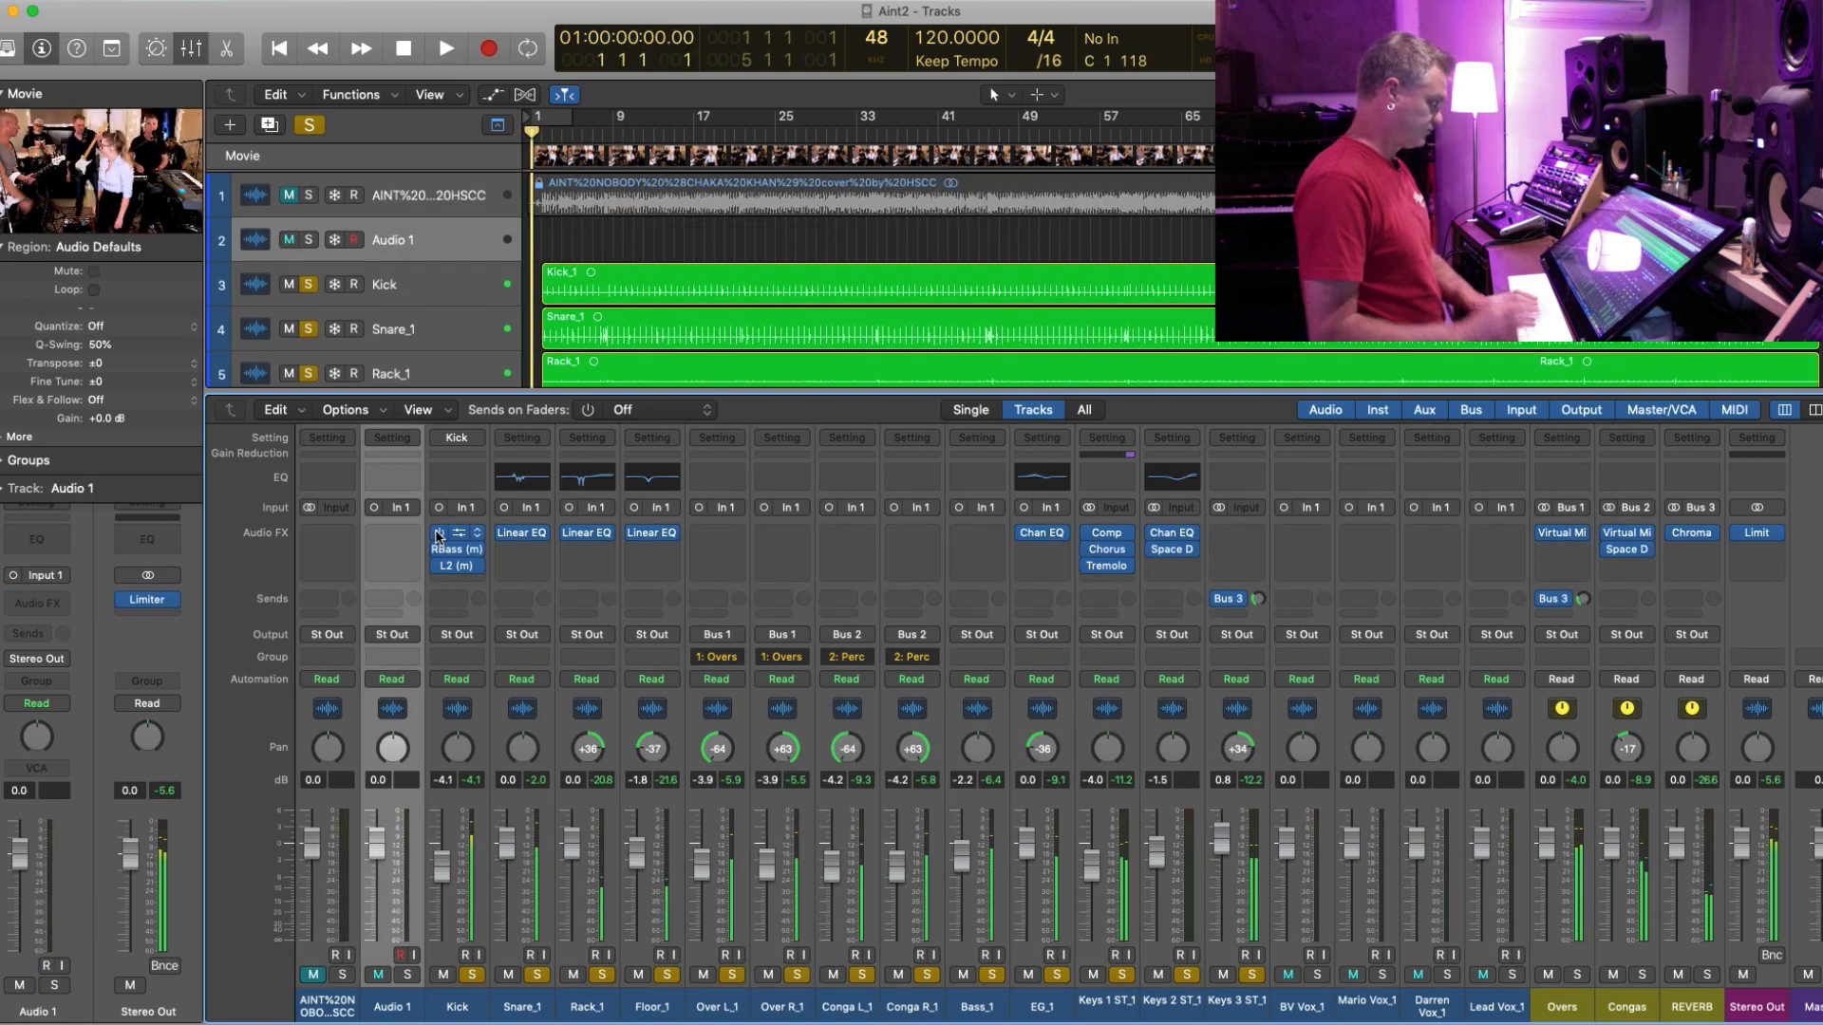
{"action": "left_click", "coordinate": [579, 240]}
{"action": "key", "text": "."}
{"action": "key", "text": "space"}
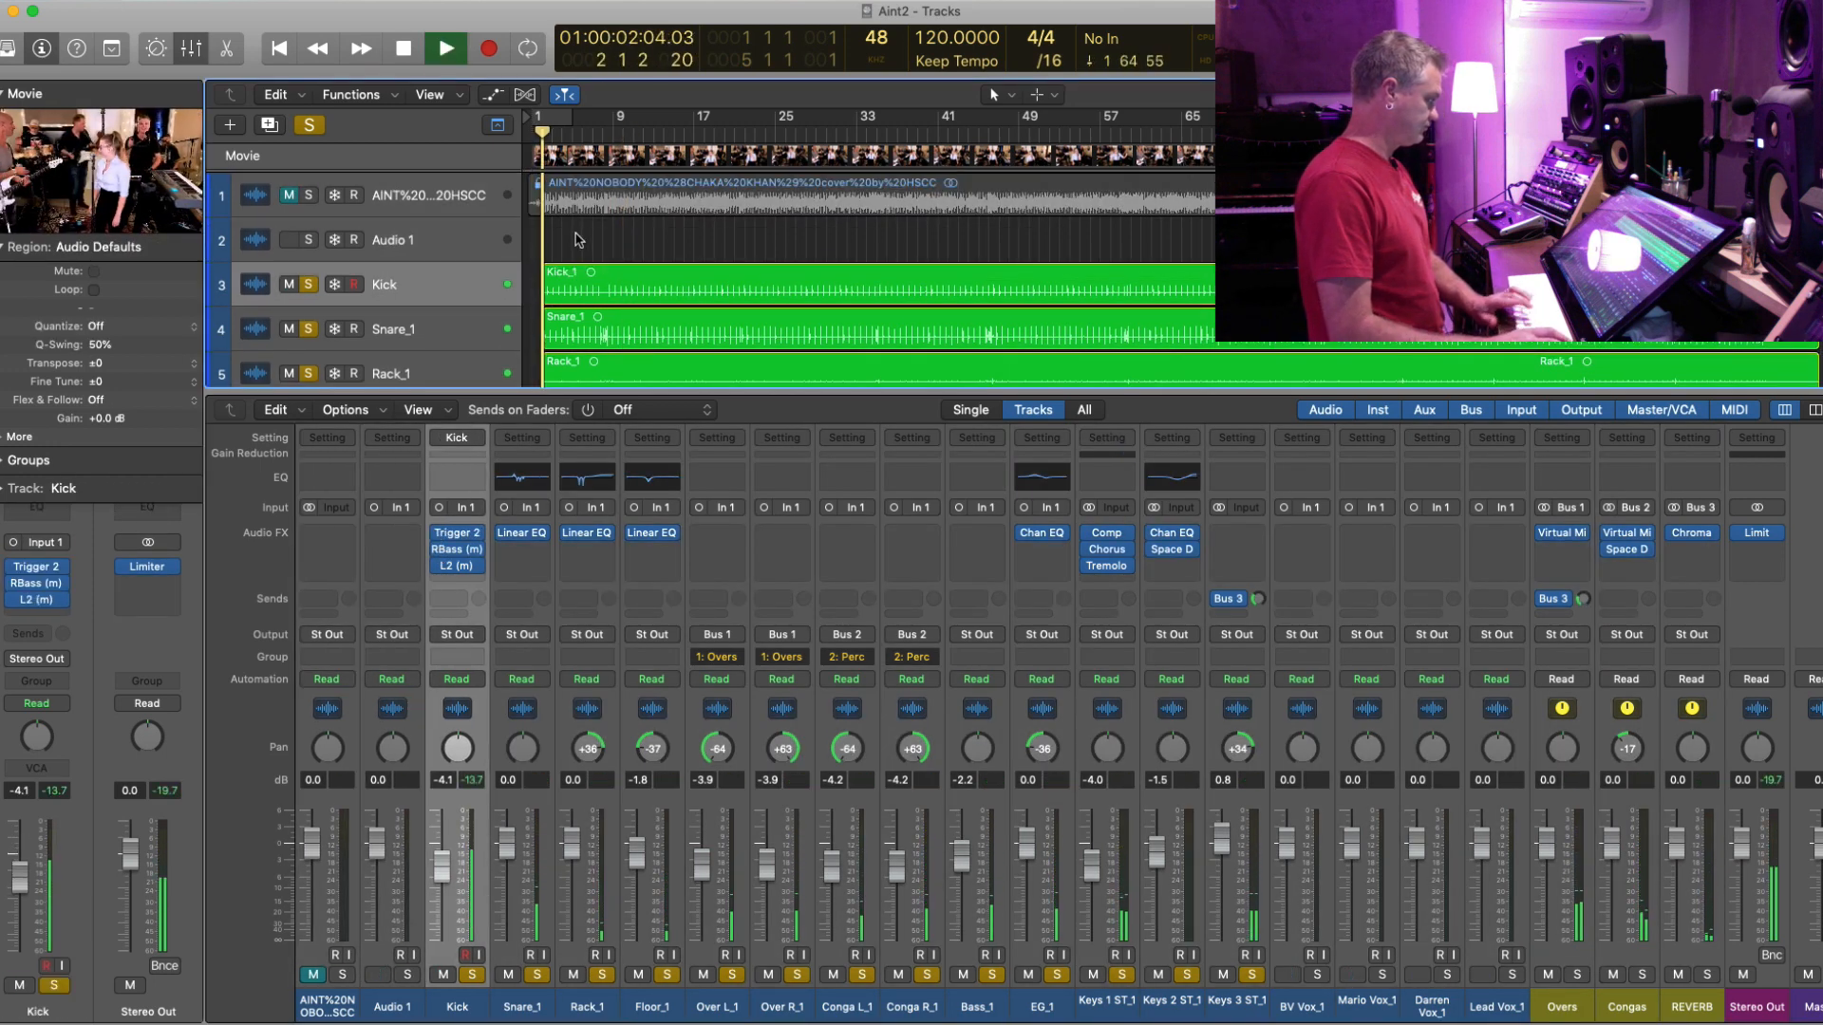
- Select the Kick, Snare and Rack regions and hide the mixer while the processed mix plays
{"action": "left_click_drag", "start_coordinate": [579, 239], "coordinate": [596, 370]}
{"action": "scroll", "coordinate": [678, 300], "scroll_direction": "down", "scroll_amount": 4}
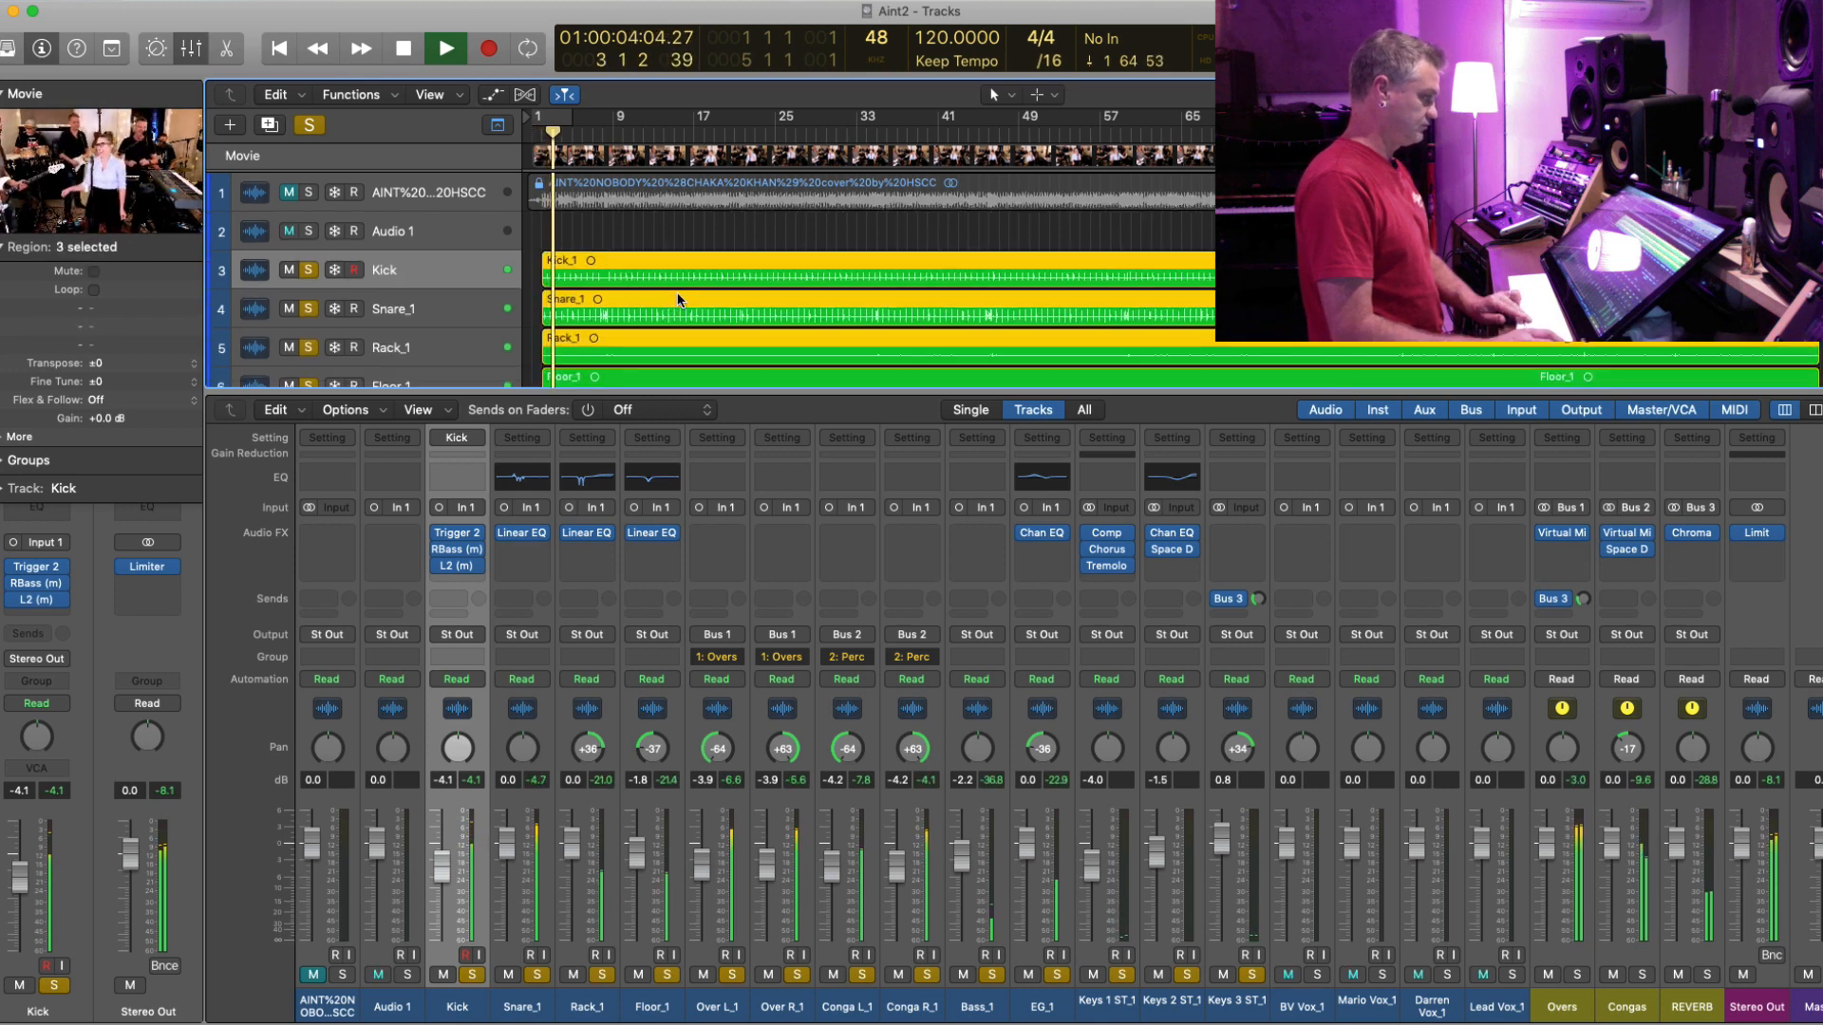
{"action": "scroll", "coordinate": [678, 300], "scroll_direction": "up", "scroll_amount": 3}
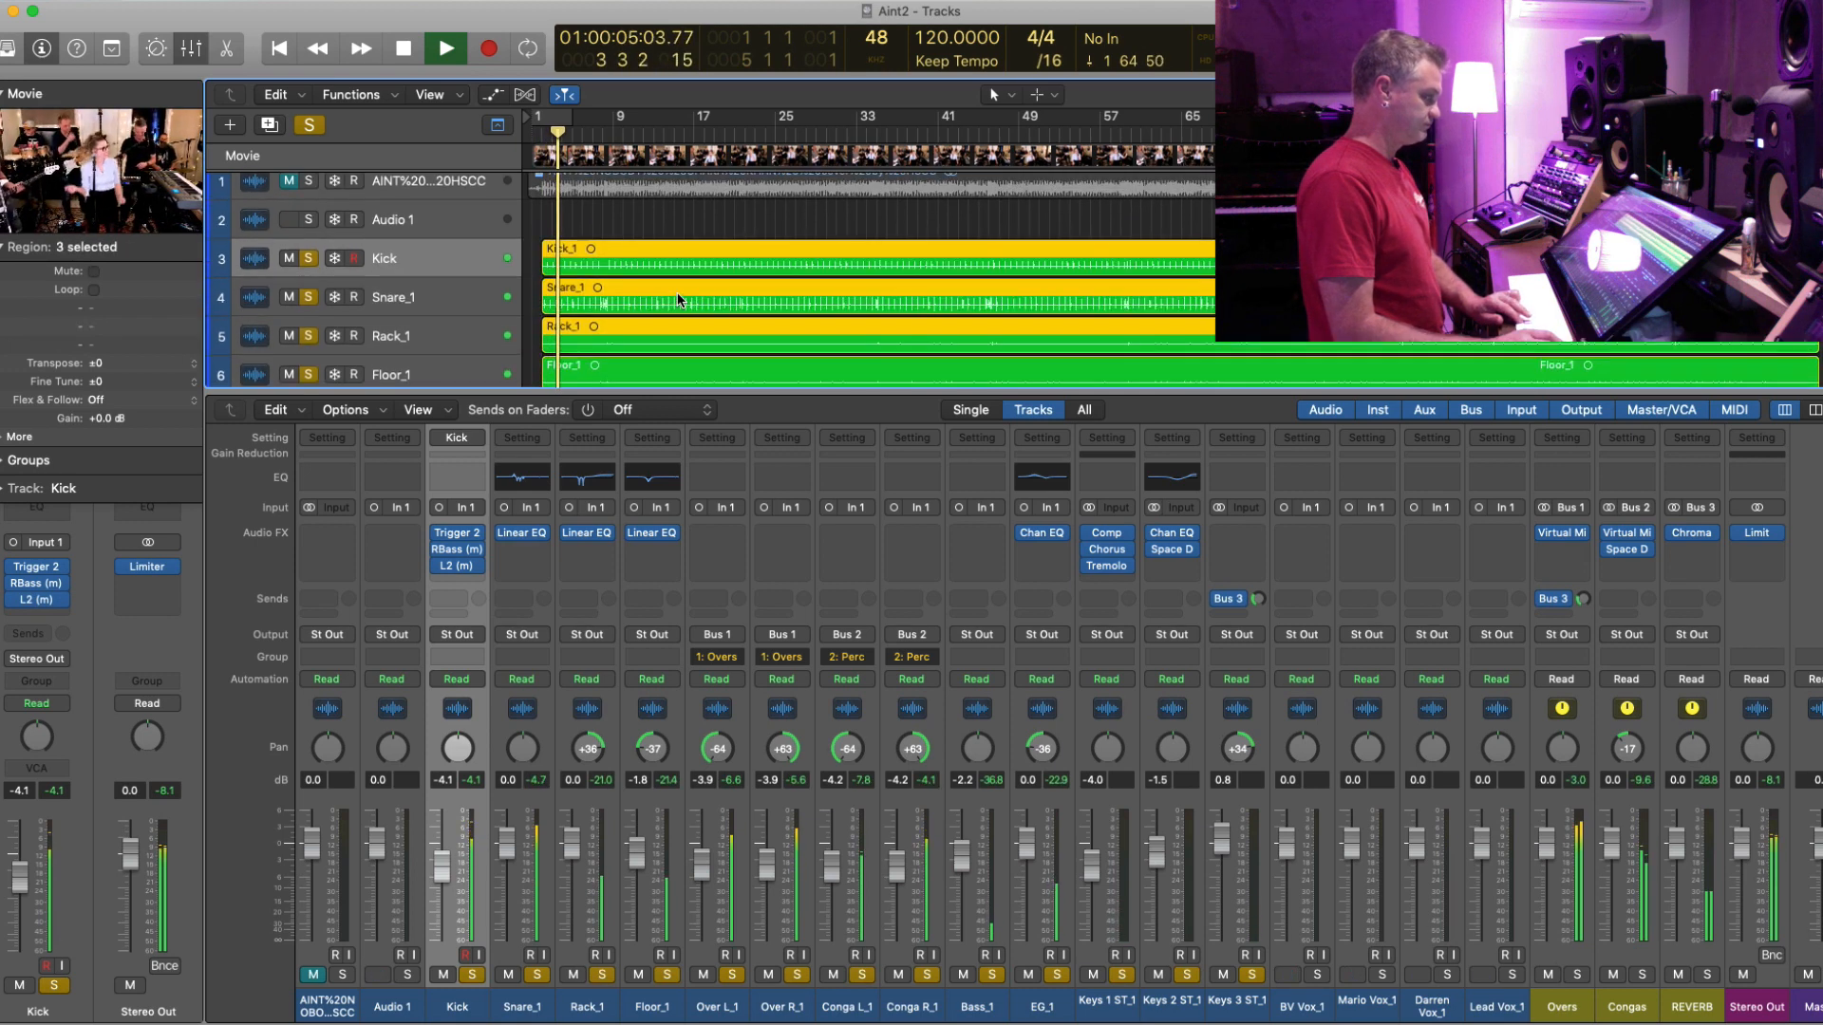
{"action": "left_click", "coordinate": [191, 49]}
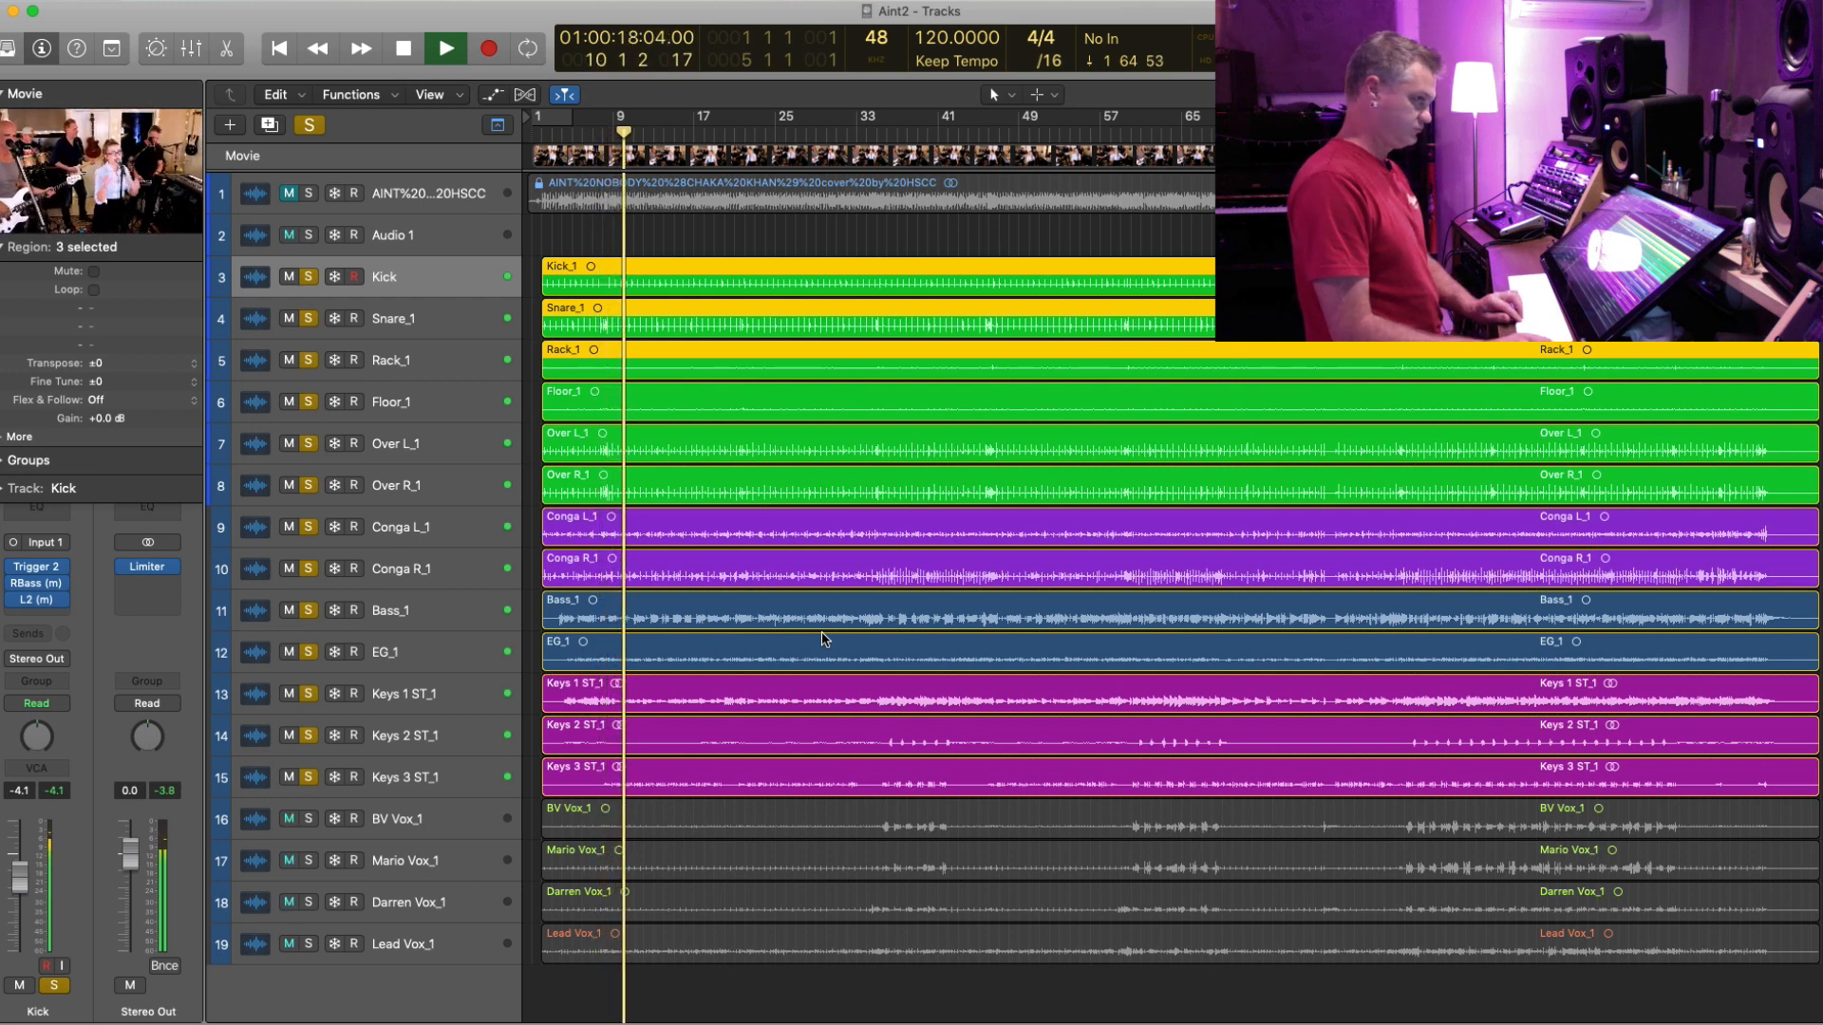
- Stop playback and make BV Vox_1 the only selected track
{"action": "key", "text": "space"}
{"action": "left_click", "coordinate": [423, 826]}
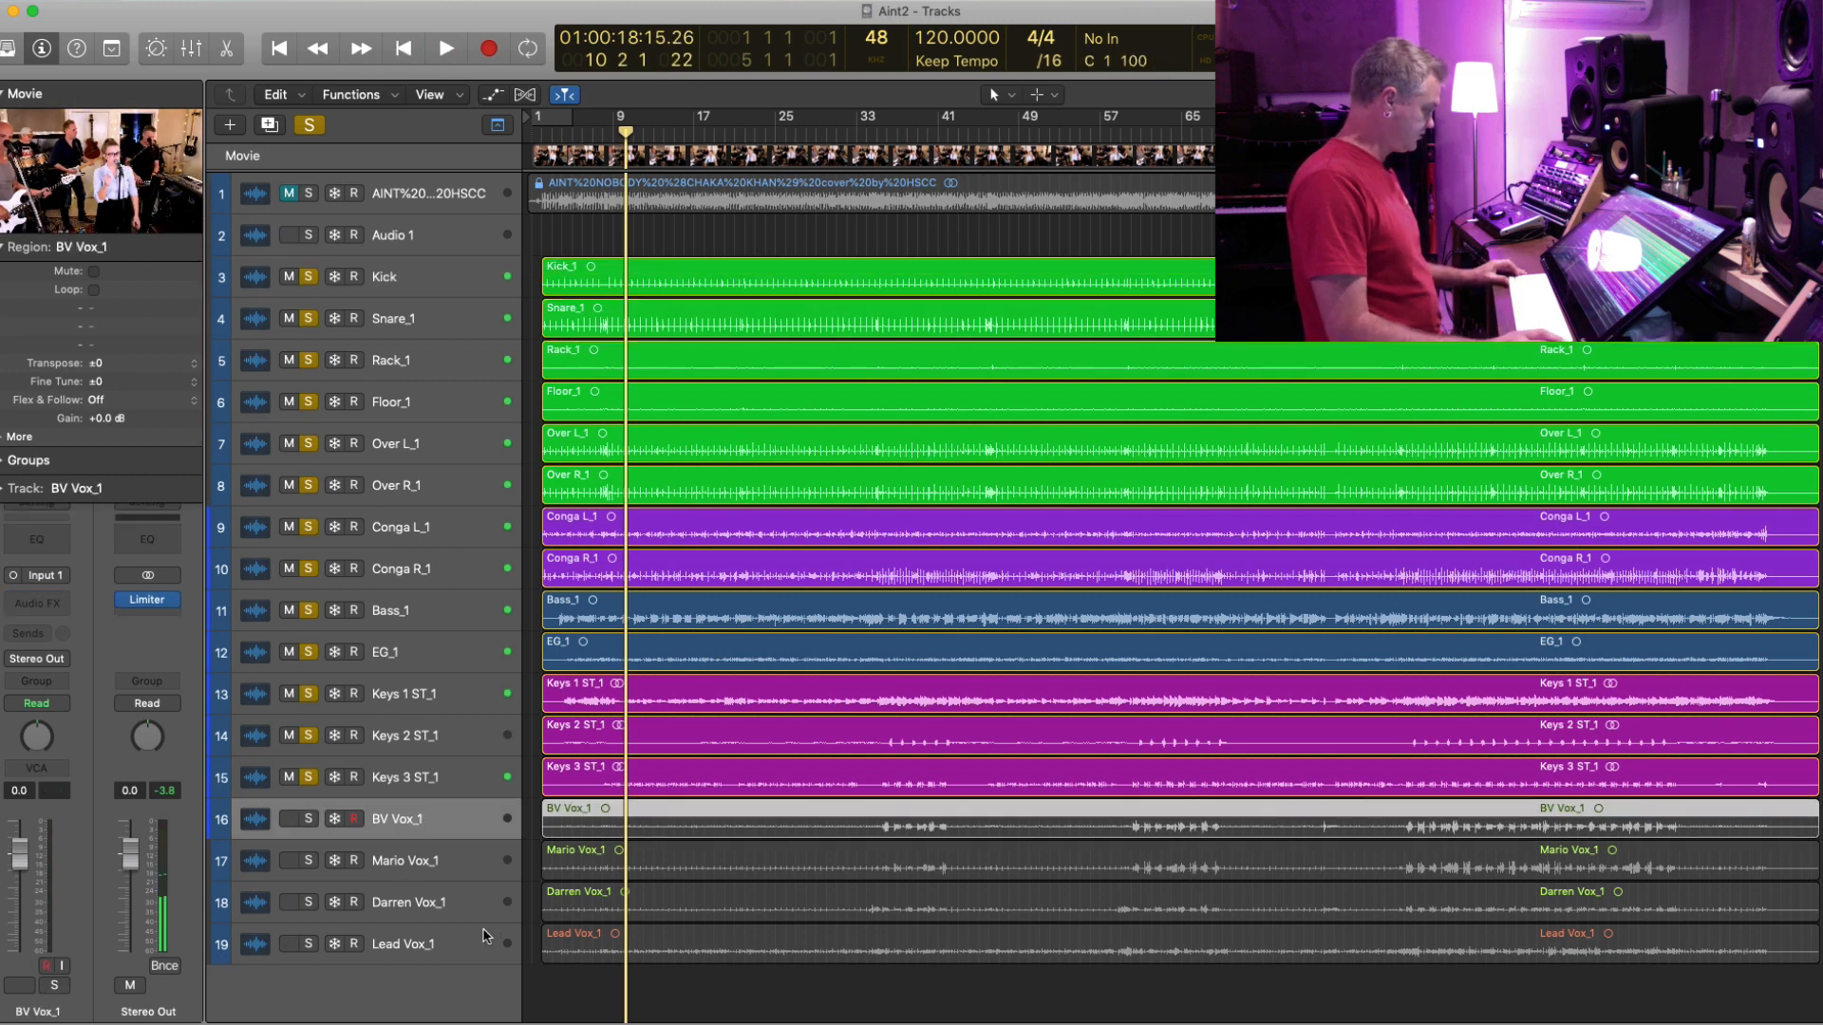
{"action": "left_click", "coordinate": [423, 906]}
{"action": "left_click", "coordinate": [449, 822], "text": "shift"}
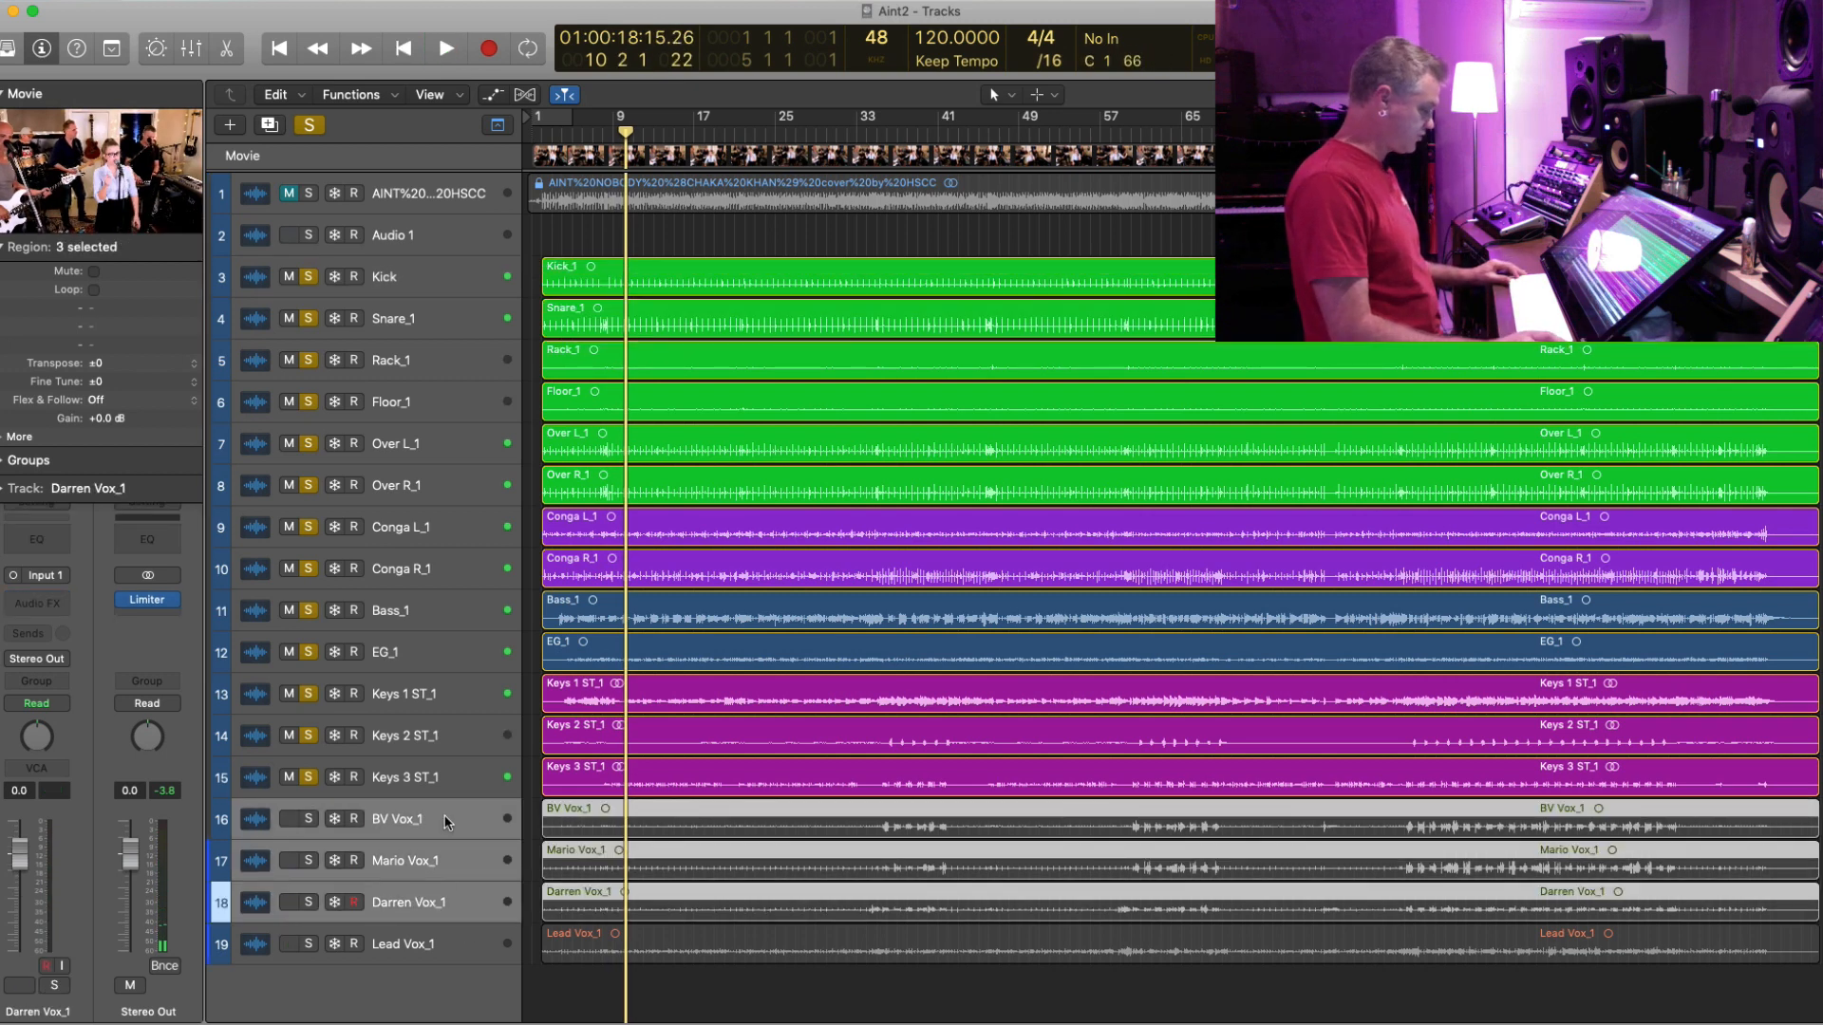
{"action": "left_click", "coordinate": [457, 823]}
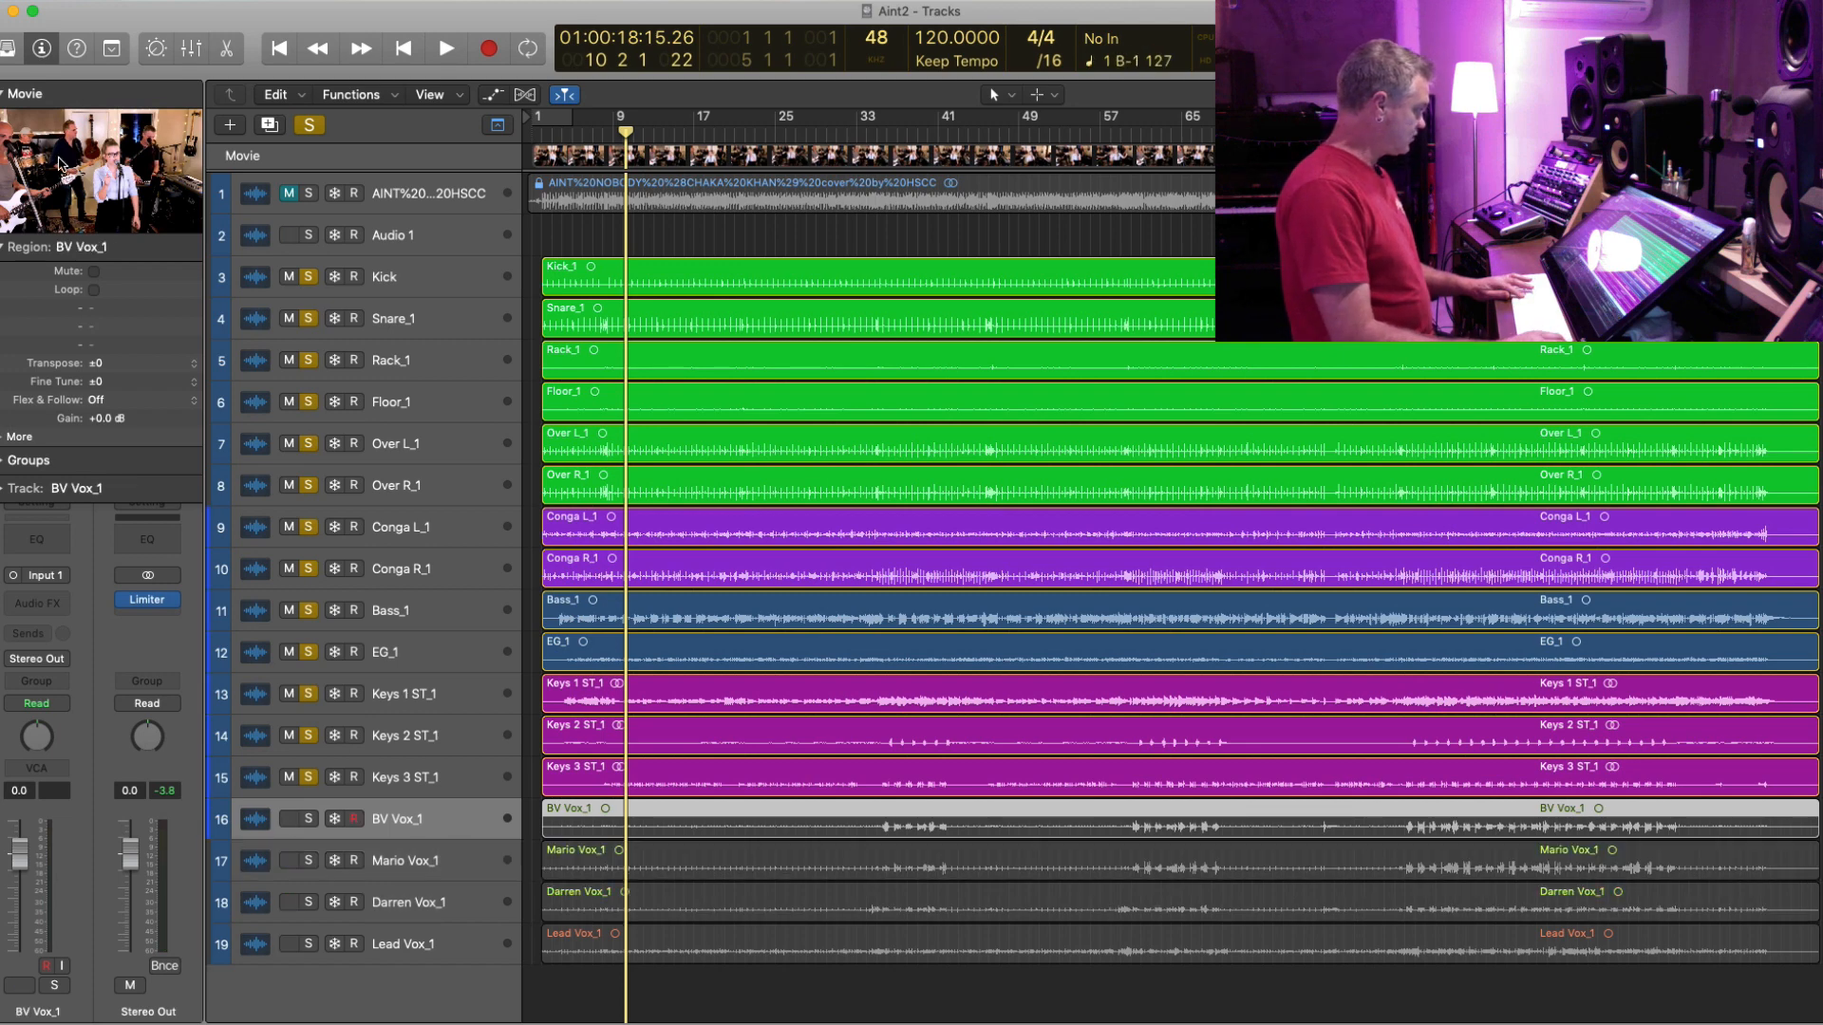
- Open the movie in its own window and pan BV Vox_1 to -38, track 17 to +7 and track 18 to +38
{"action": "double_click", "coordinate": [59, 163]}
{"action": "left_click_drag", "start_coordinate": [558, 44], "coordinate": [791, 52]}
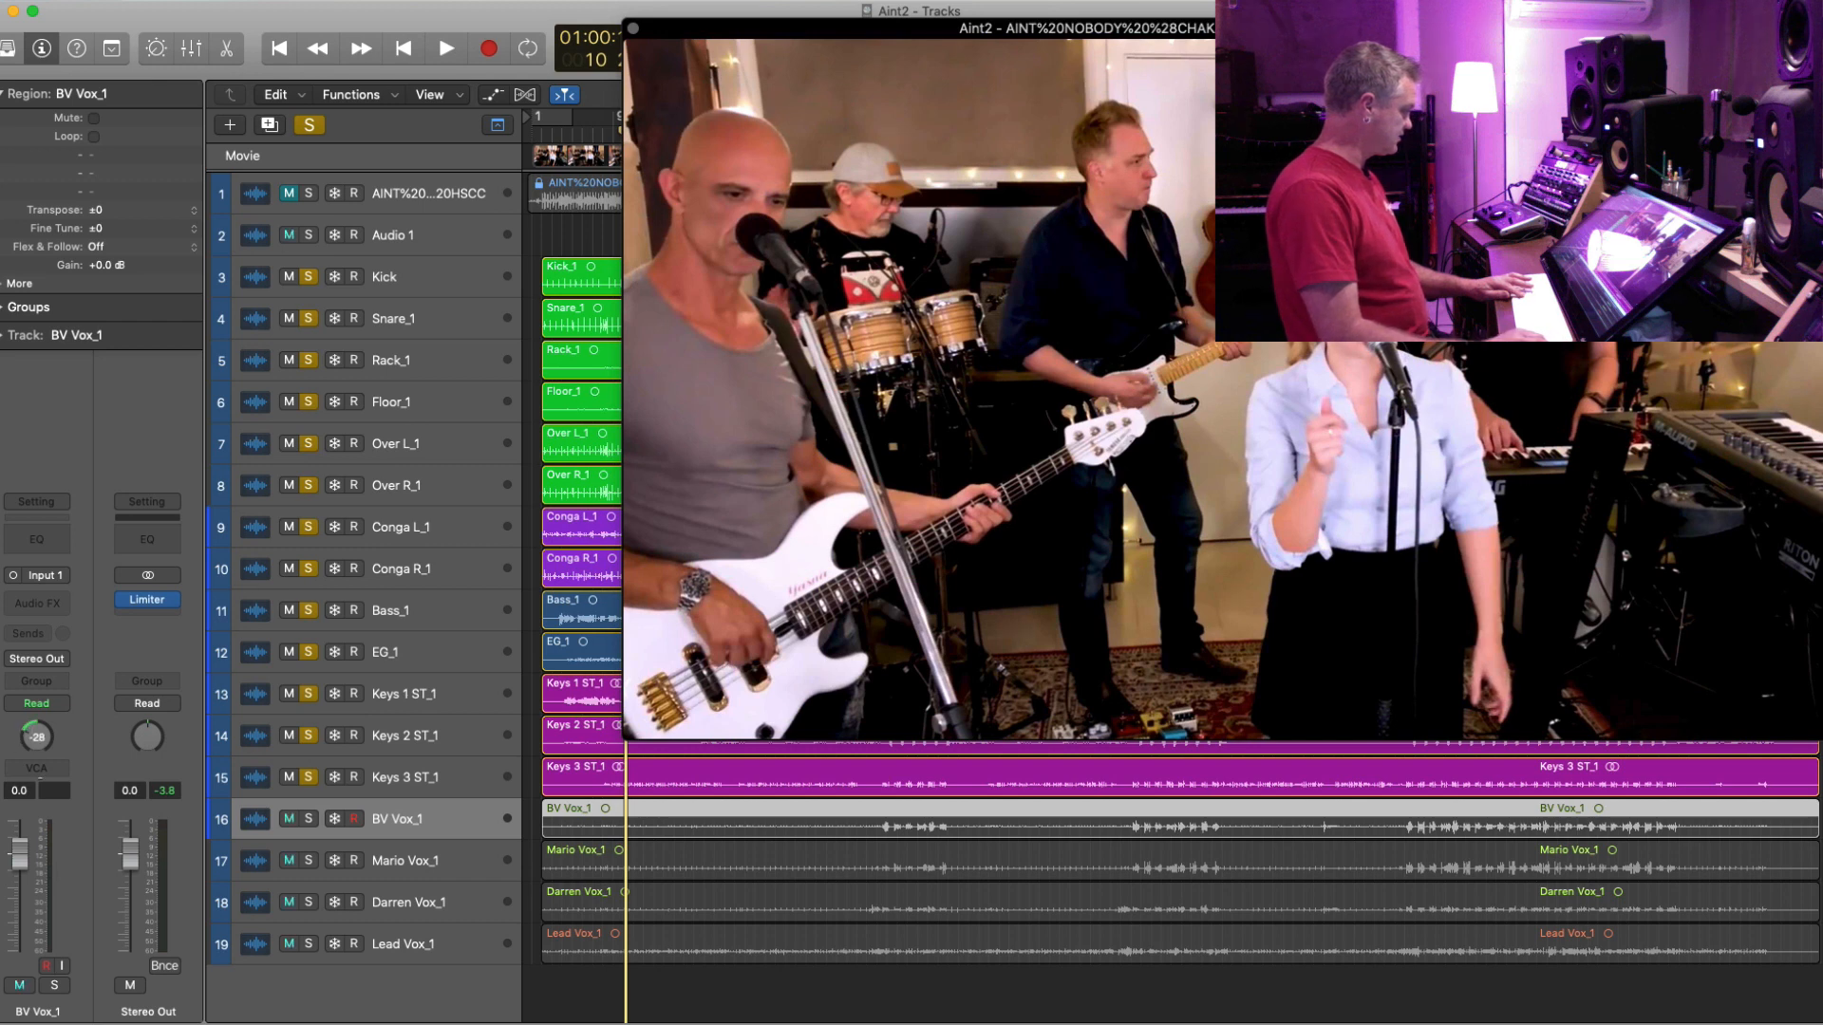
{"action": "key", "text": "Down"}
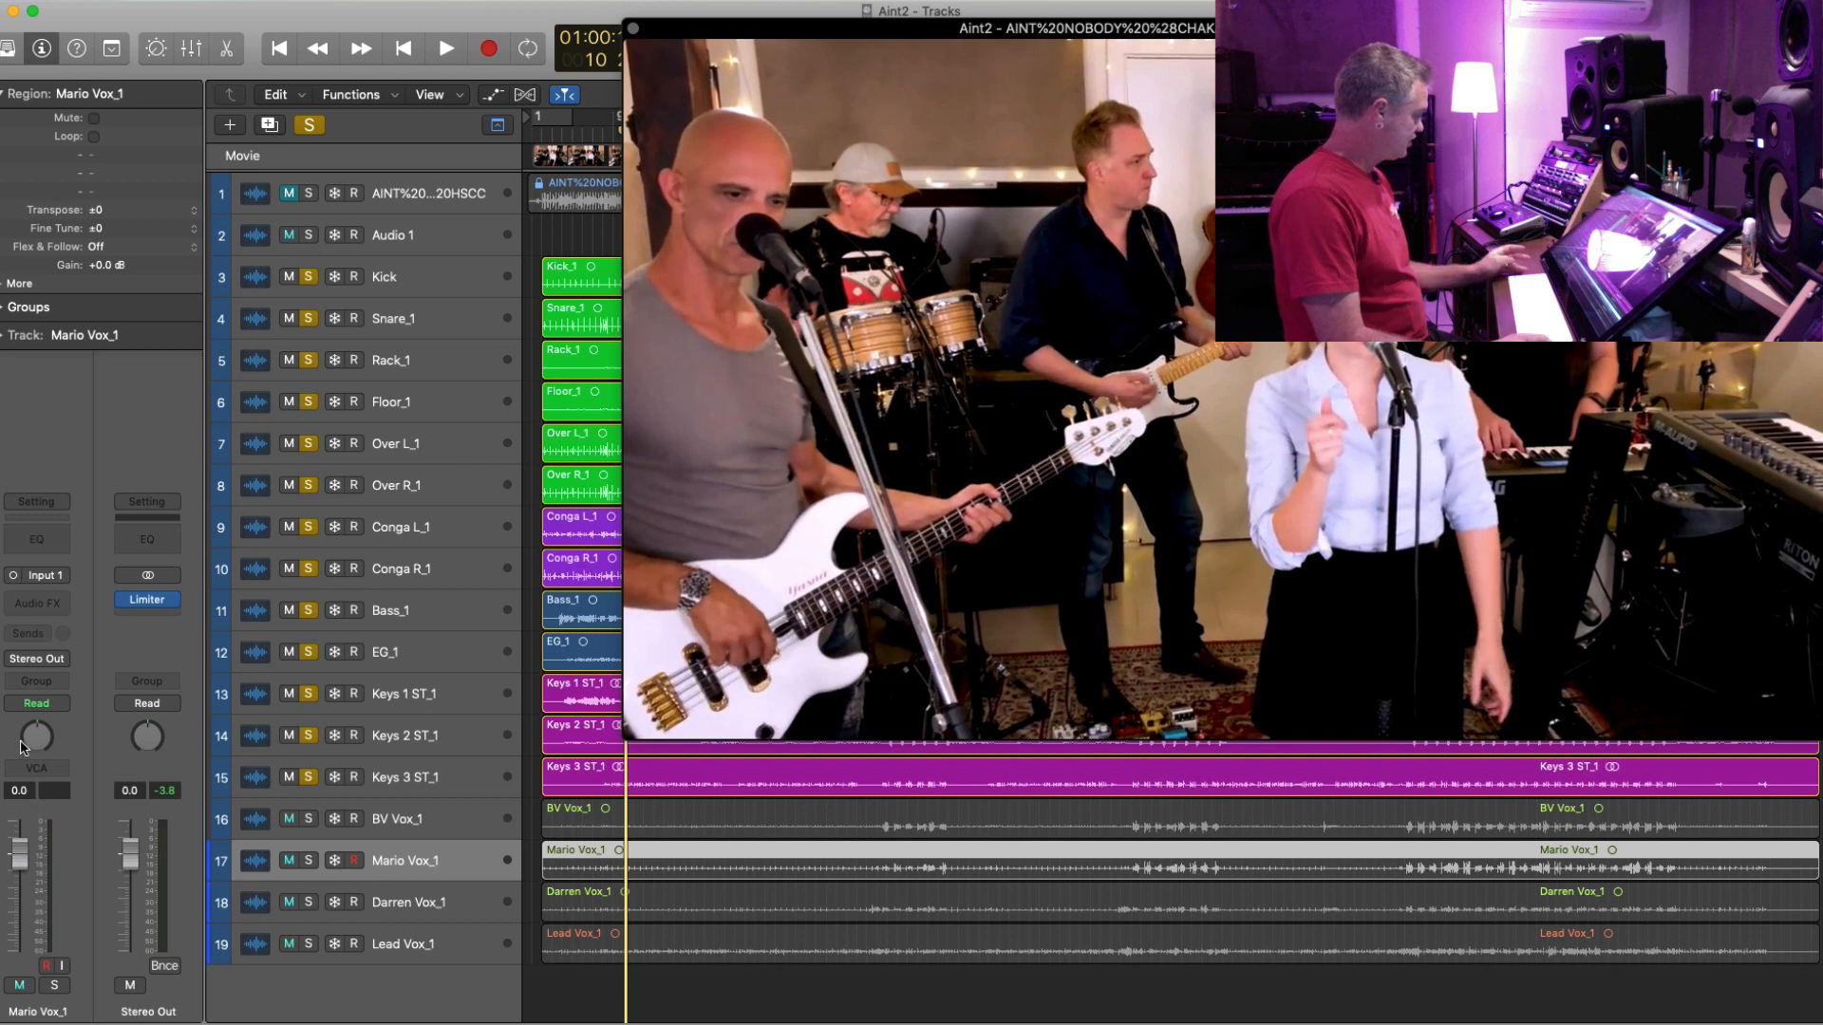
{"action": "left_click", "coordinate": [411, 906]}
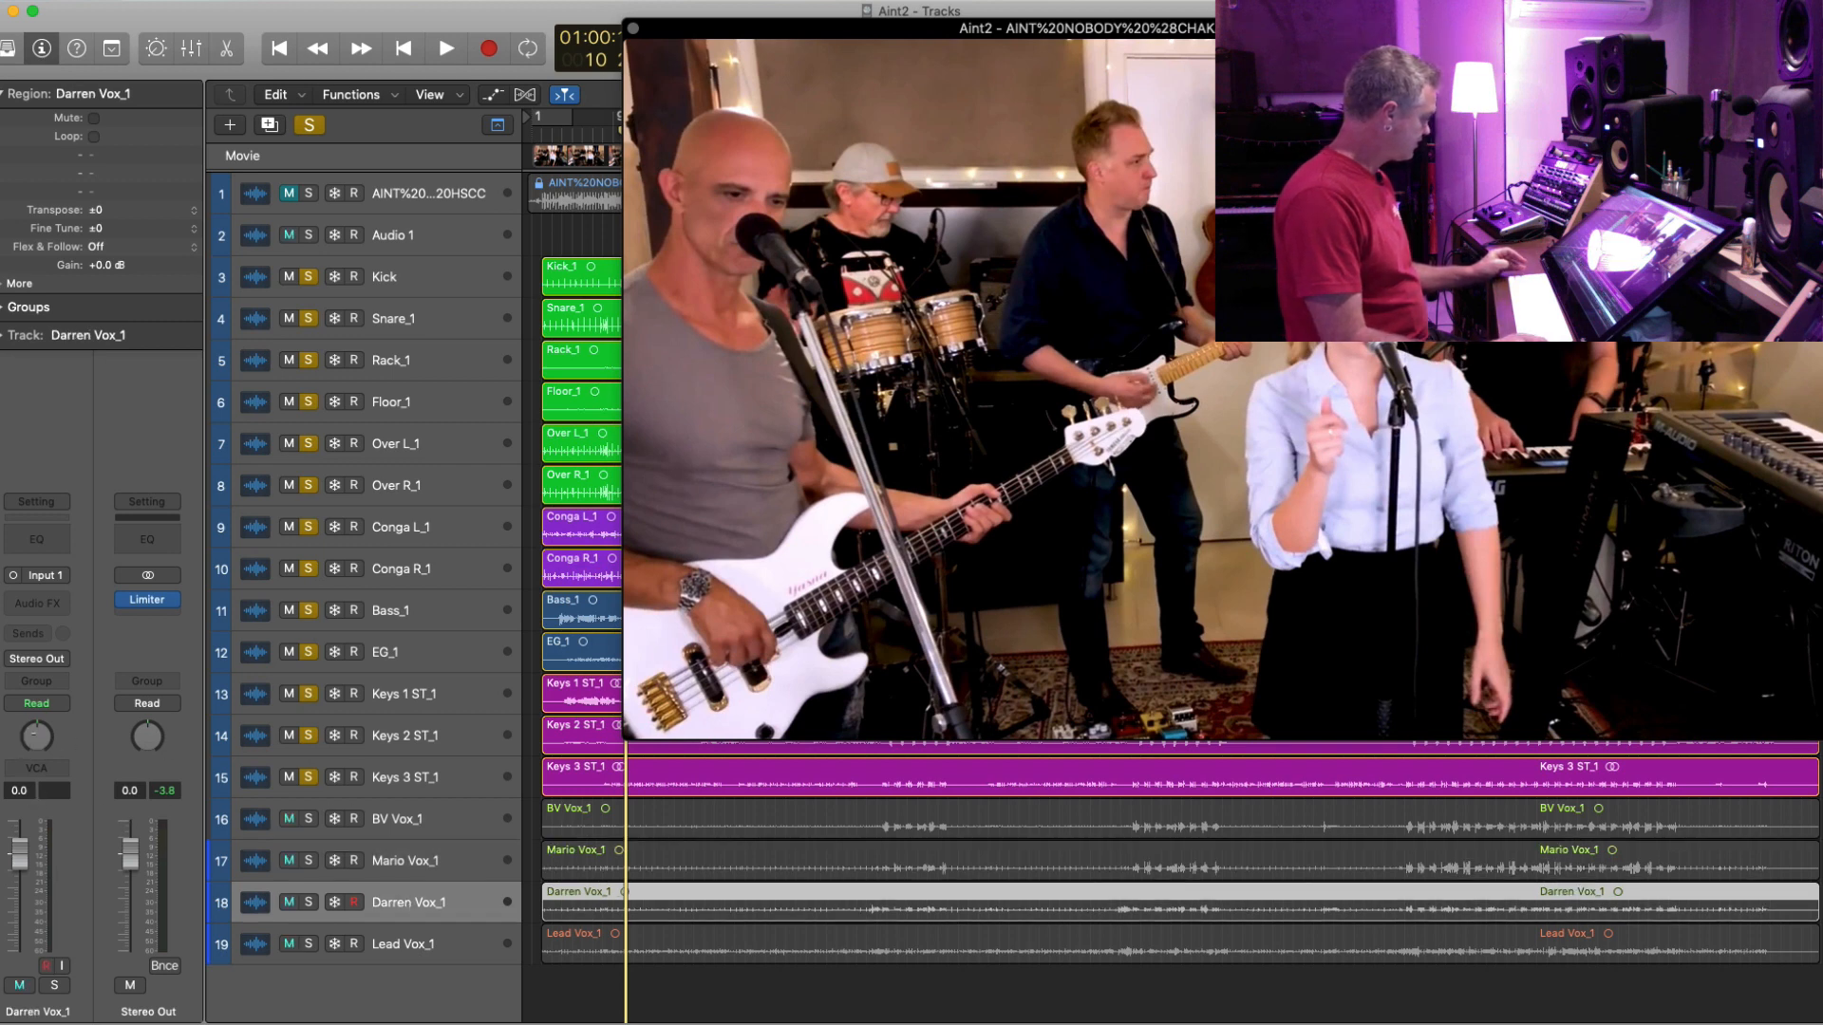
{"action": "left_click", "coordinate": [414, 862]}
{"action": "left_click_drag", "start_coordinate": [37, 735], "coordinate": [37, 734]}
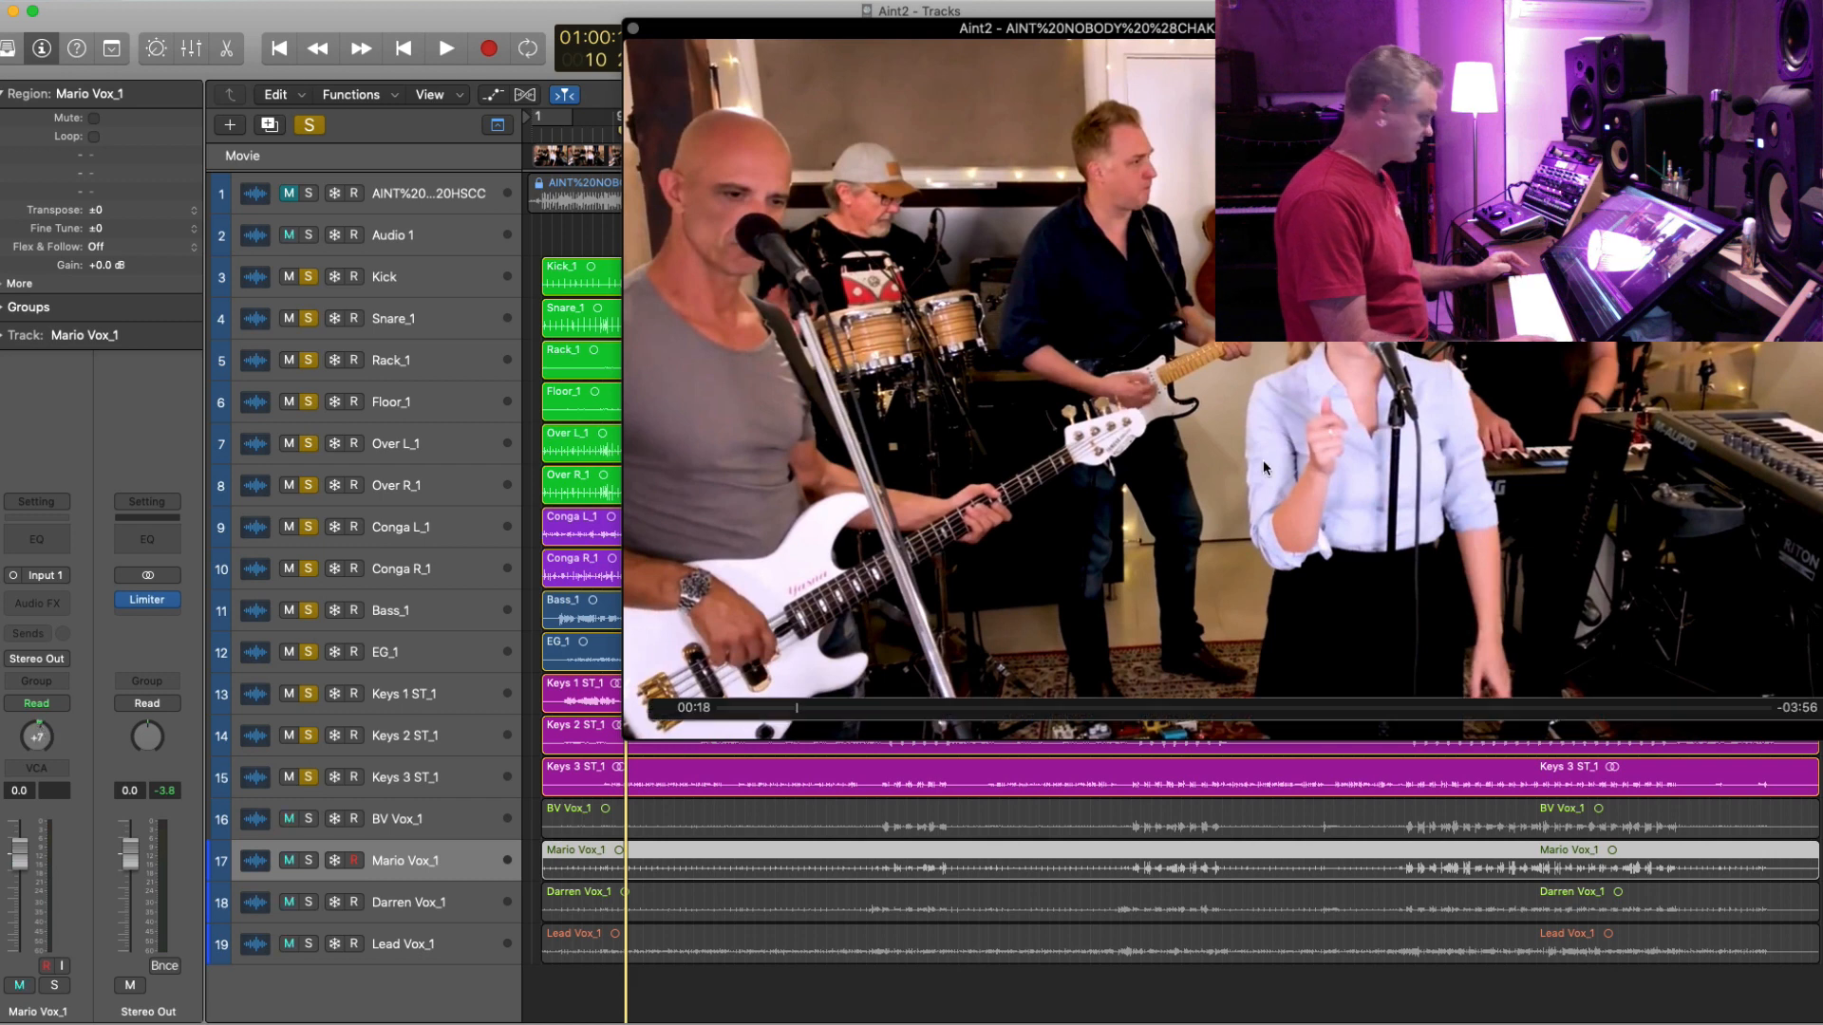
{"action": "left_click", "coordinate": [421, 907]}
- Solo only the three backing vocal tracks 16 to 18 and close the movie window
{"action": "left_click", "coordinate": [421, 822], "text": "shift"}
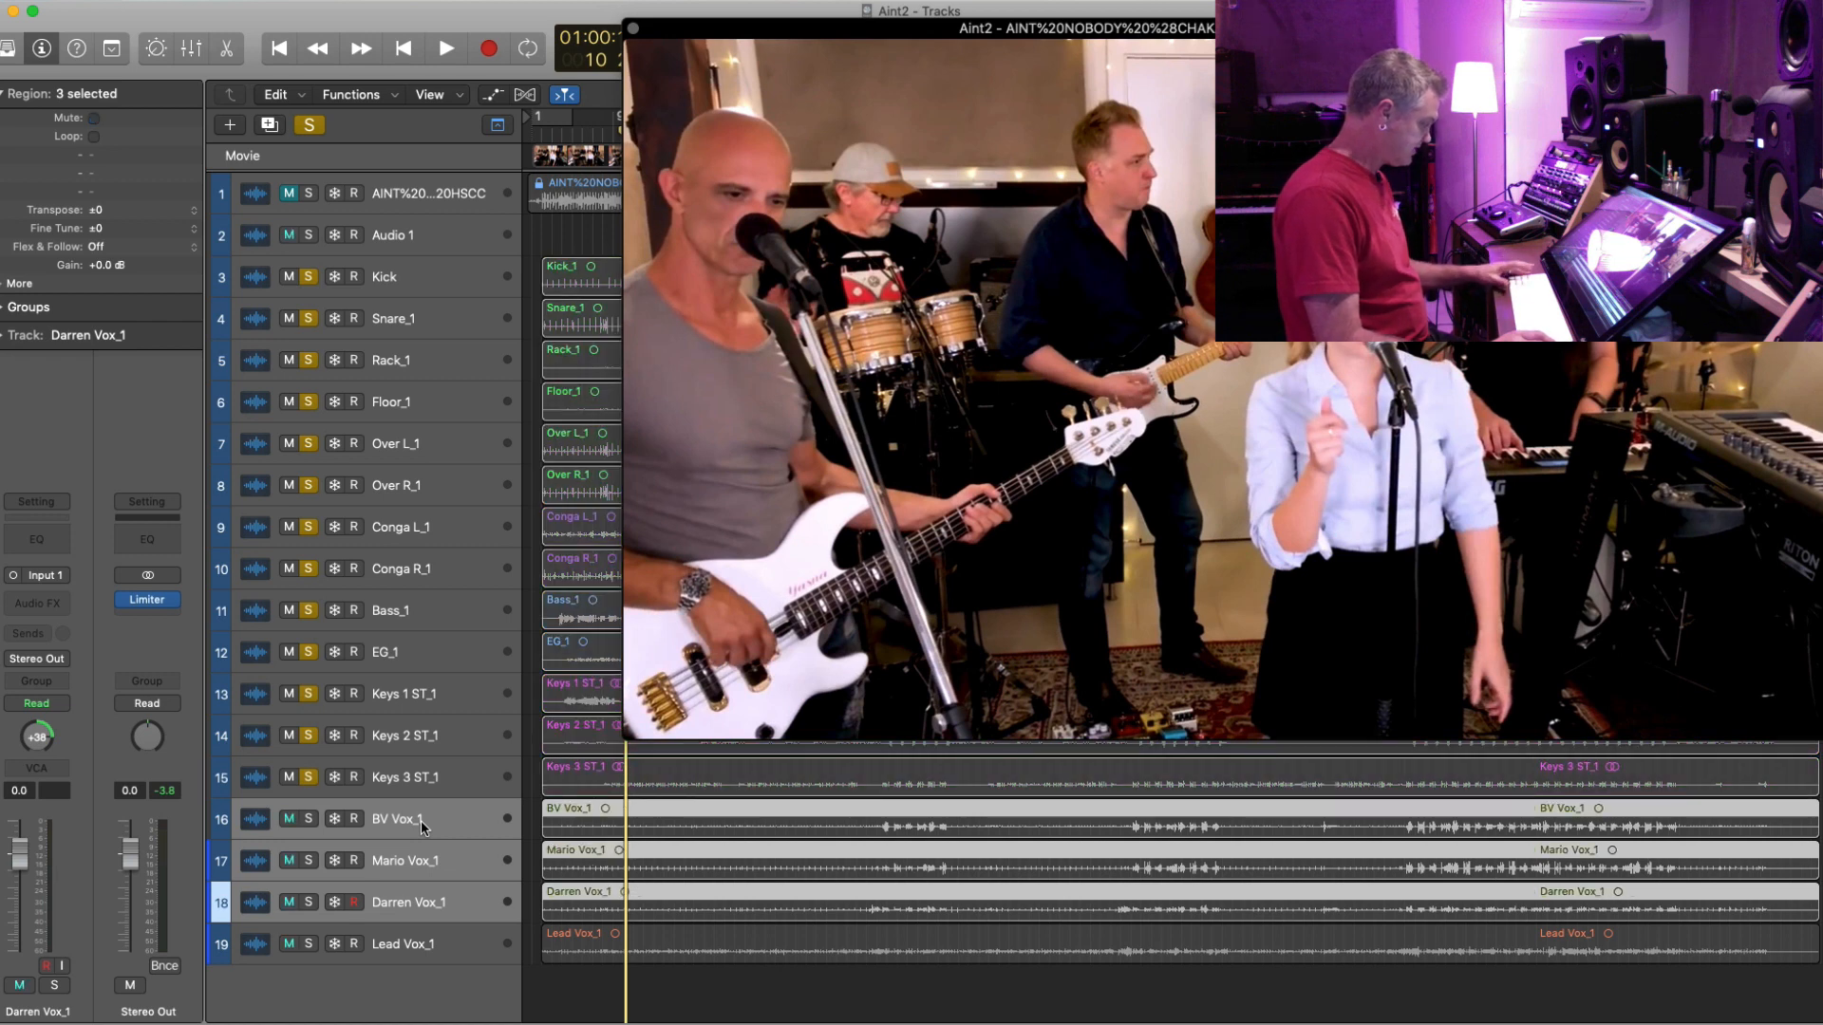
{"action": "left_click", "coordinate": [308, 818], "text": "alt"}
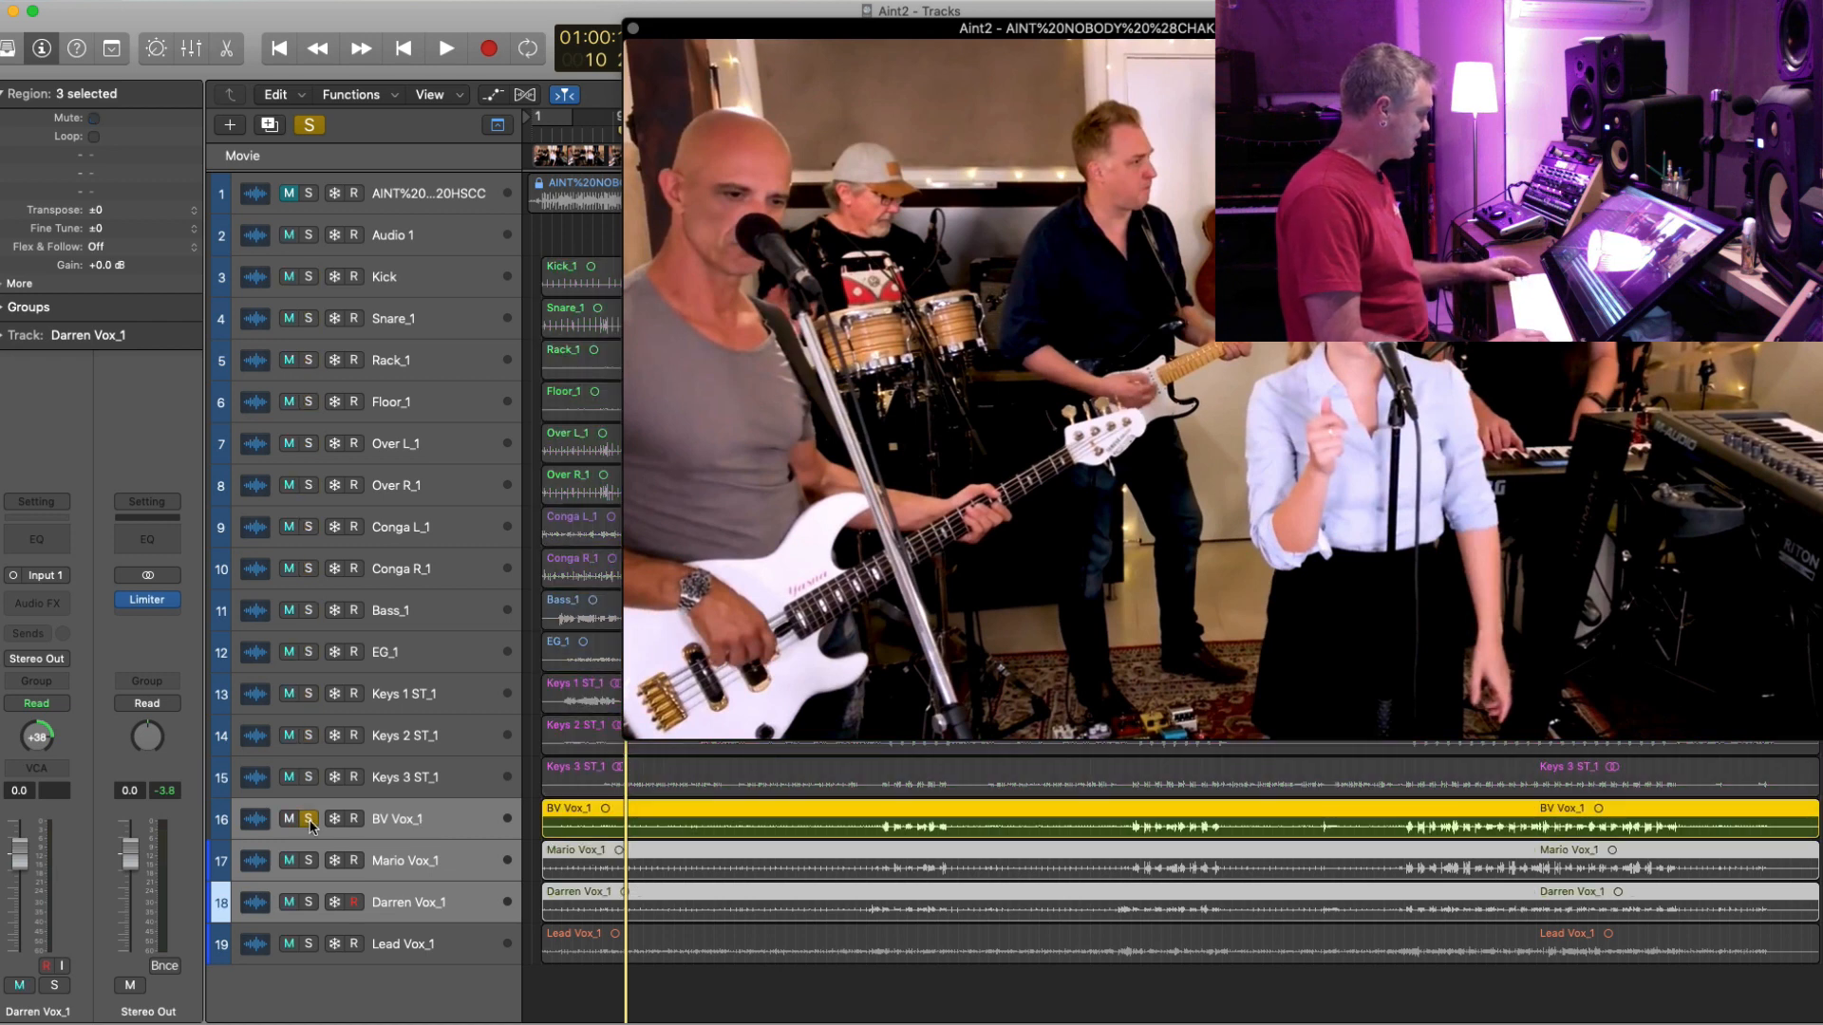
{"action": "left_click", "coordinate": [633, 29]}
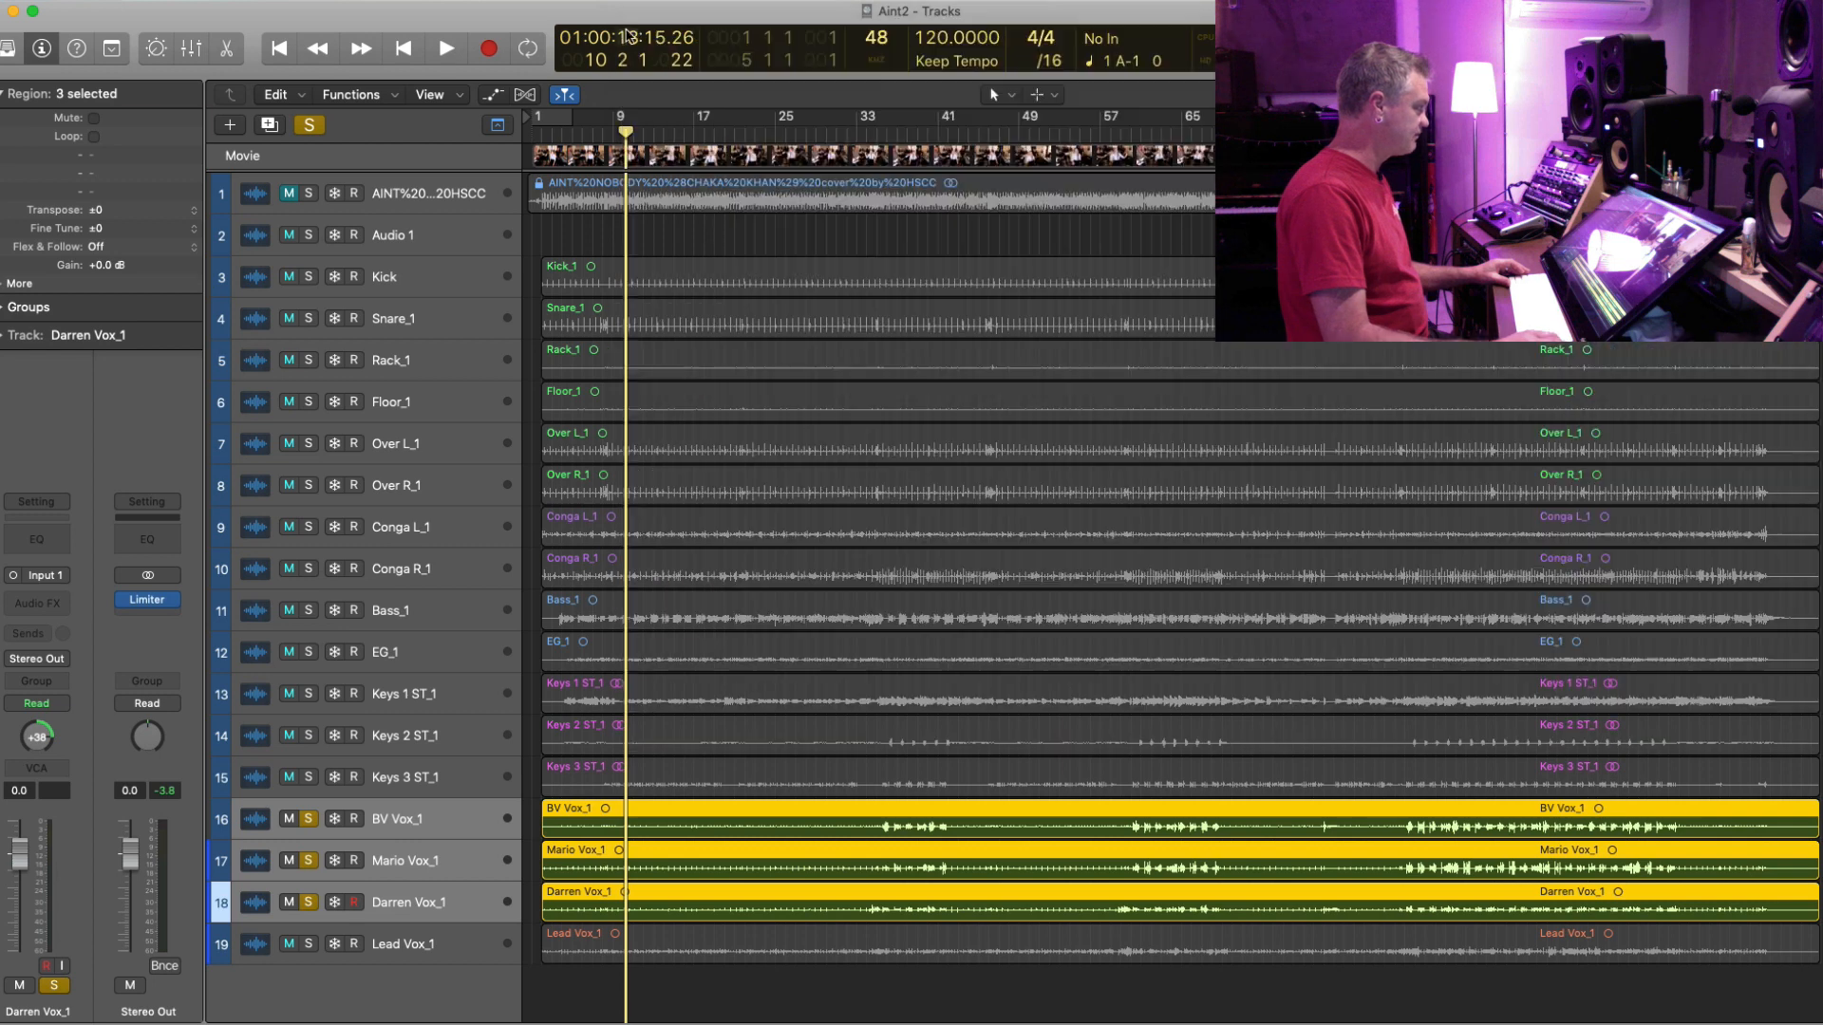
- Show the mixer, route the three selected backing vocal channels to Bus 4, and name the new aux channel BV
{"action": "left_click", "coordinate": [190, 48]}
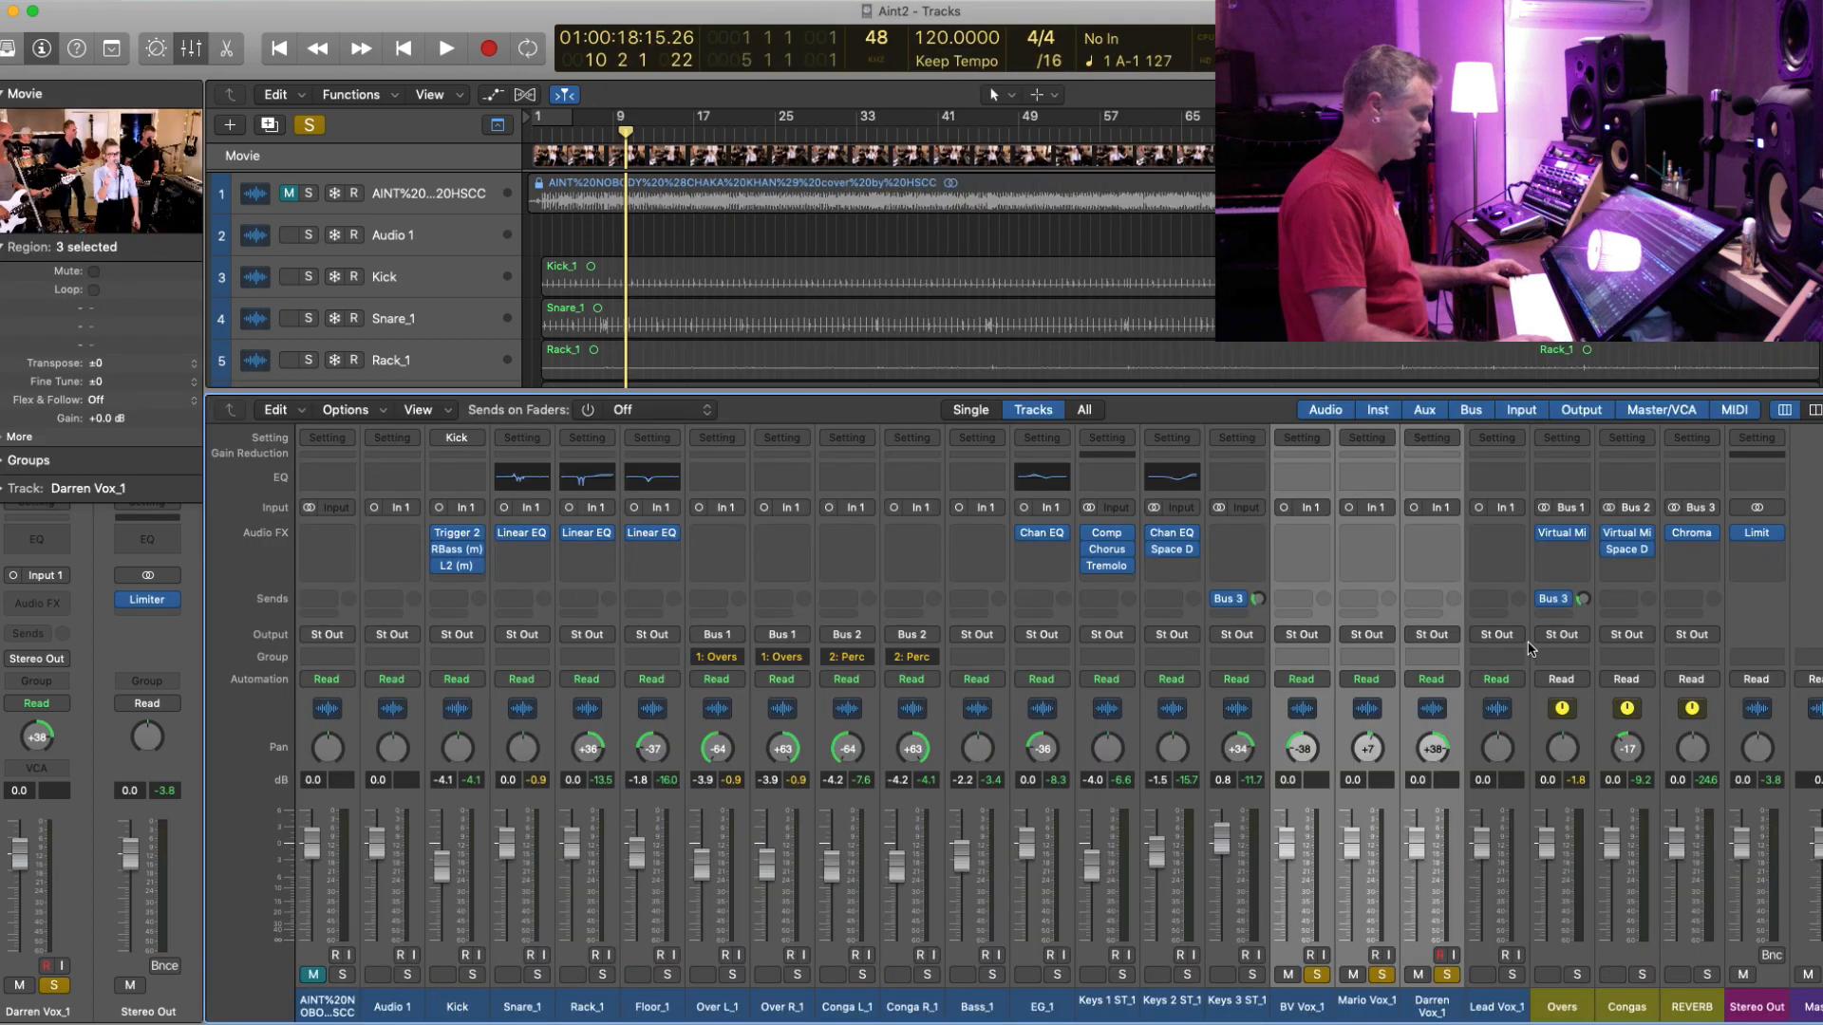
{"action": "left_click", "coordinate": [1302, 635]}
{"action": "mouse_move", "coordinate": [1325, 720]}
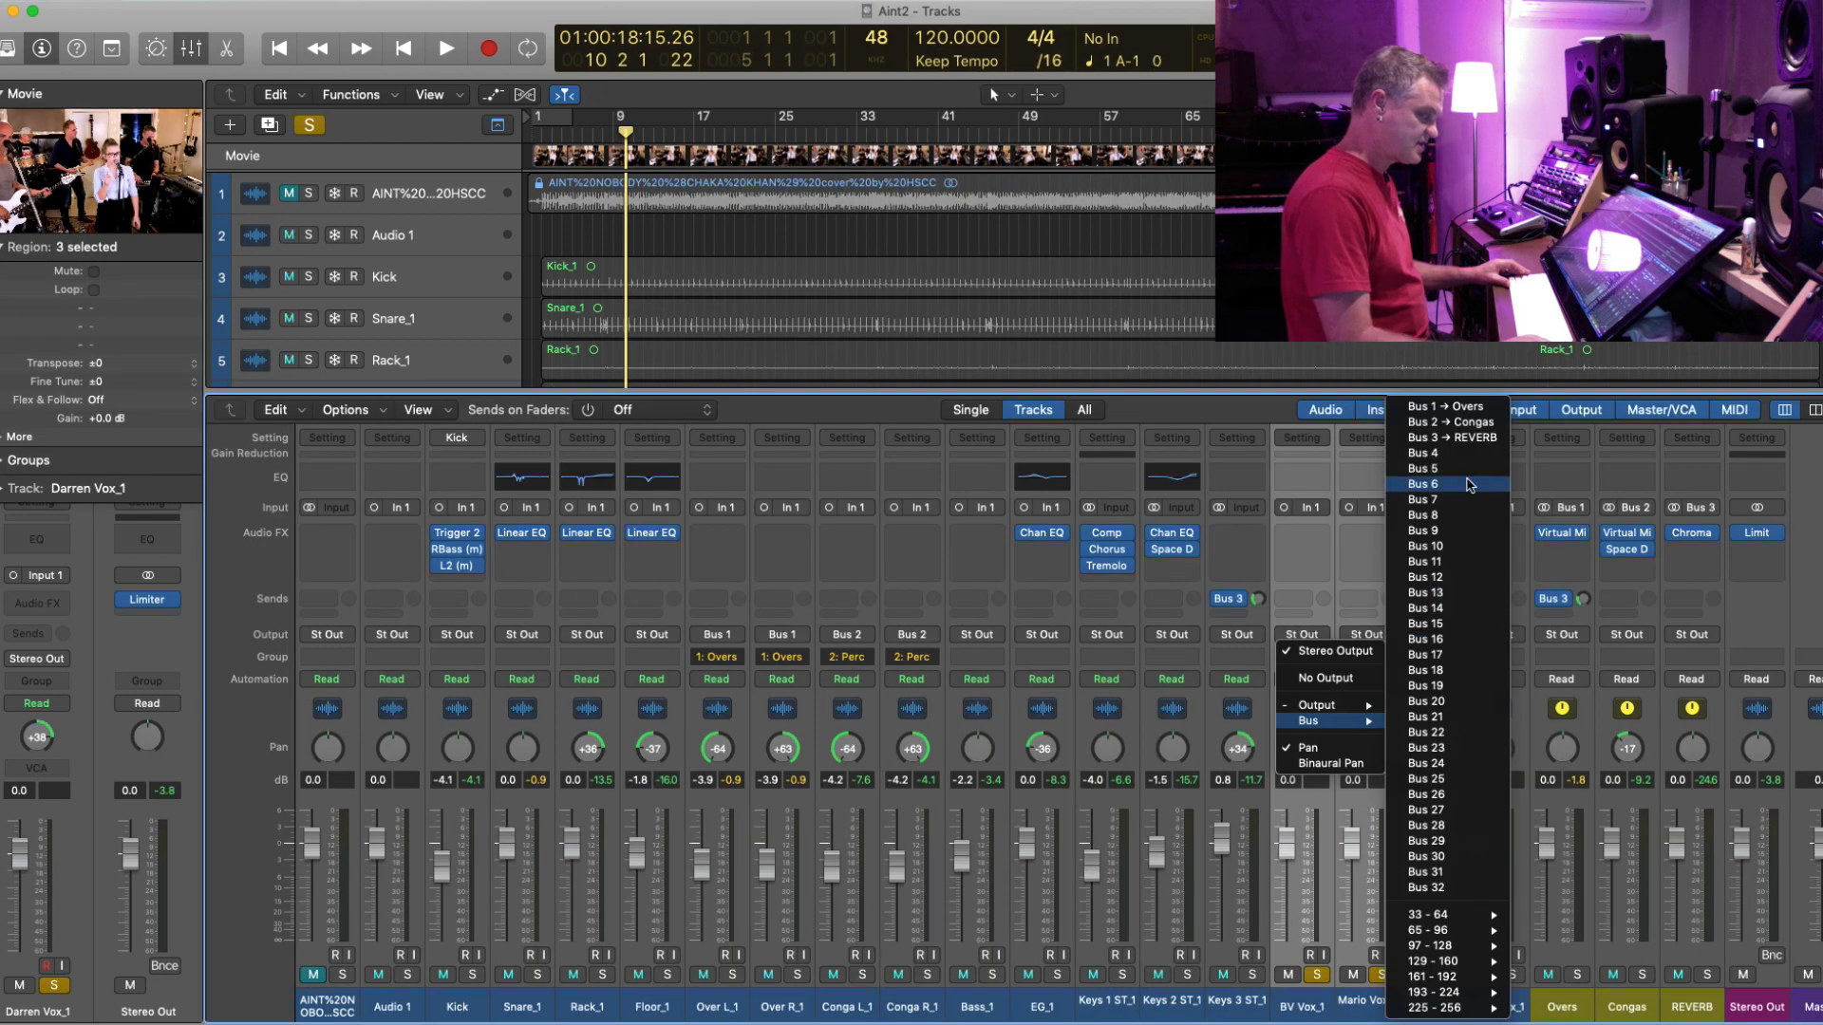
{"action": "left_click", "coordinate": [1445, 459]}
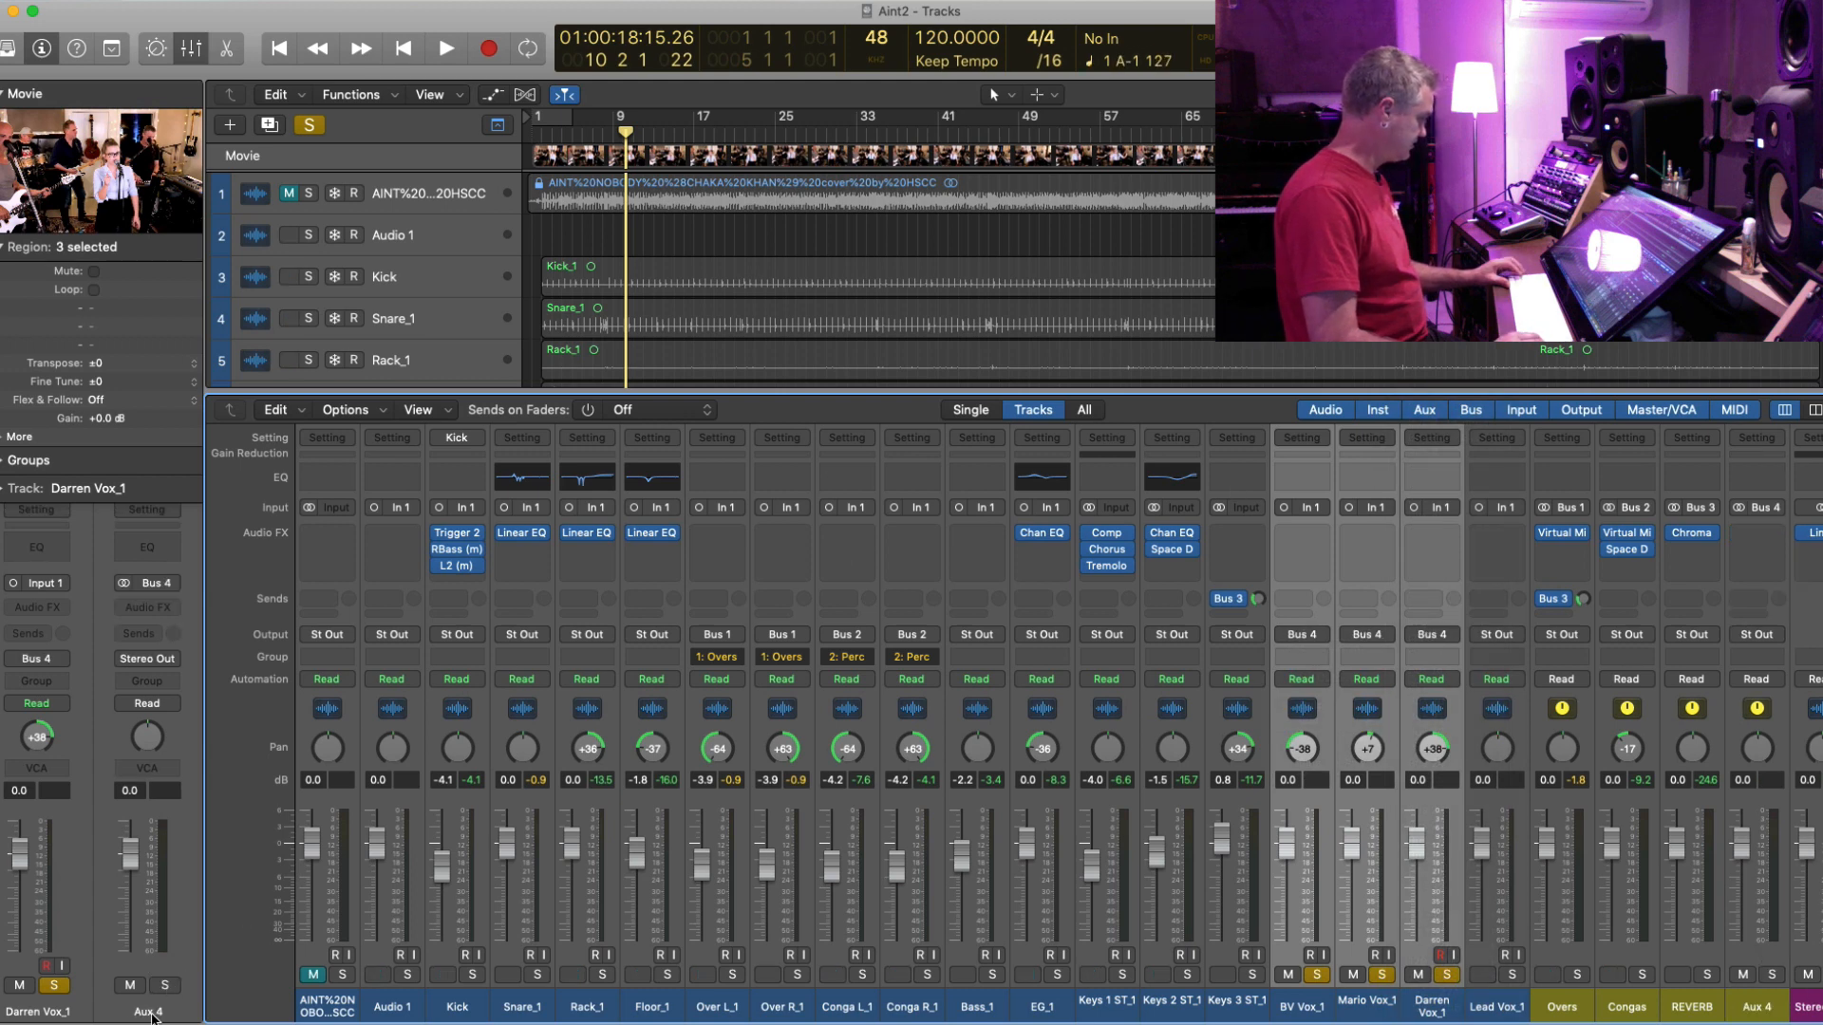
{"action": "double_click", "coordinate": [152, 1014]}
{"action": "type", "text": "BV"}
{"action": "key", "text": "Return"}
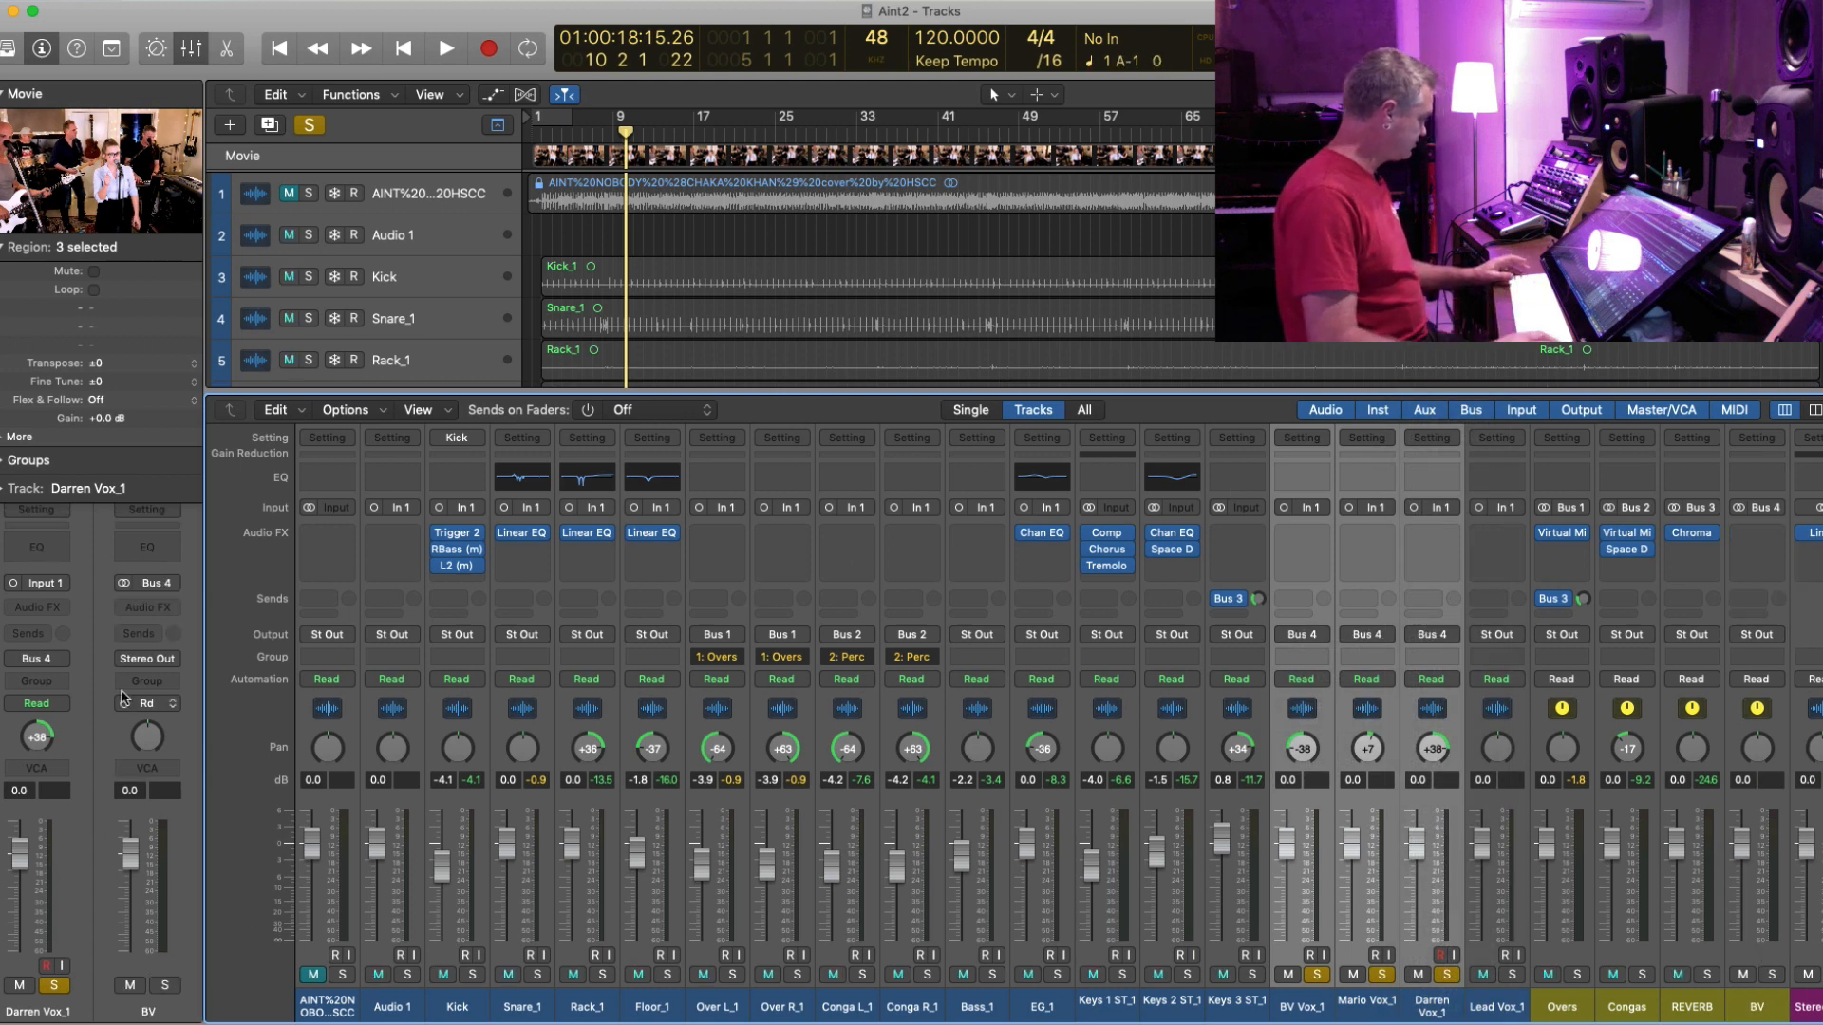
- Play the soloed backing vocals from about bar 33 and examine their waveforms and levels through bar 42
{"action": "key", "text": "space"}
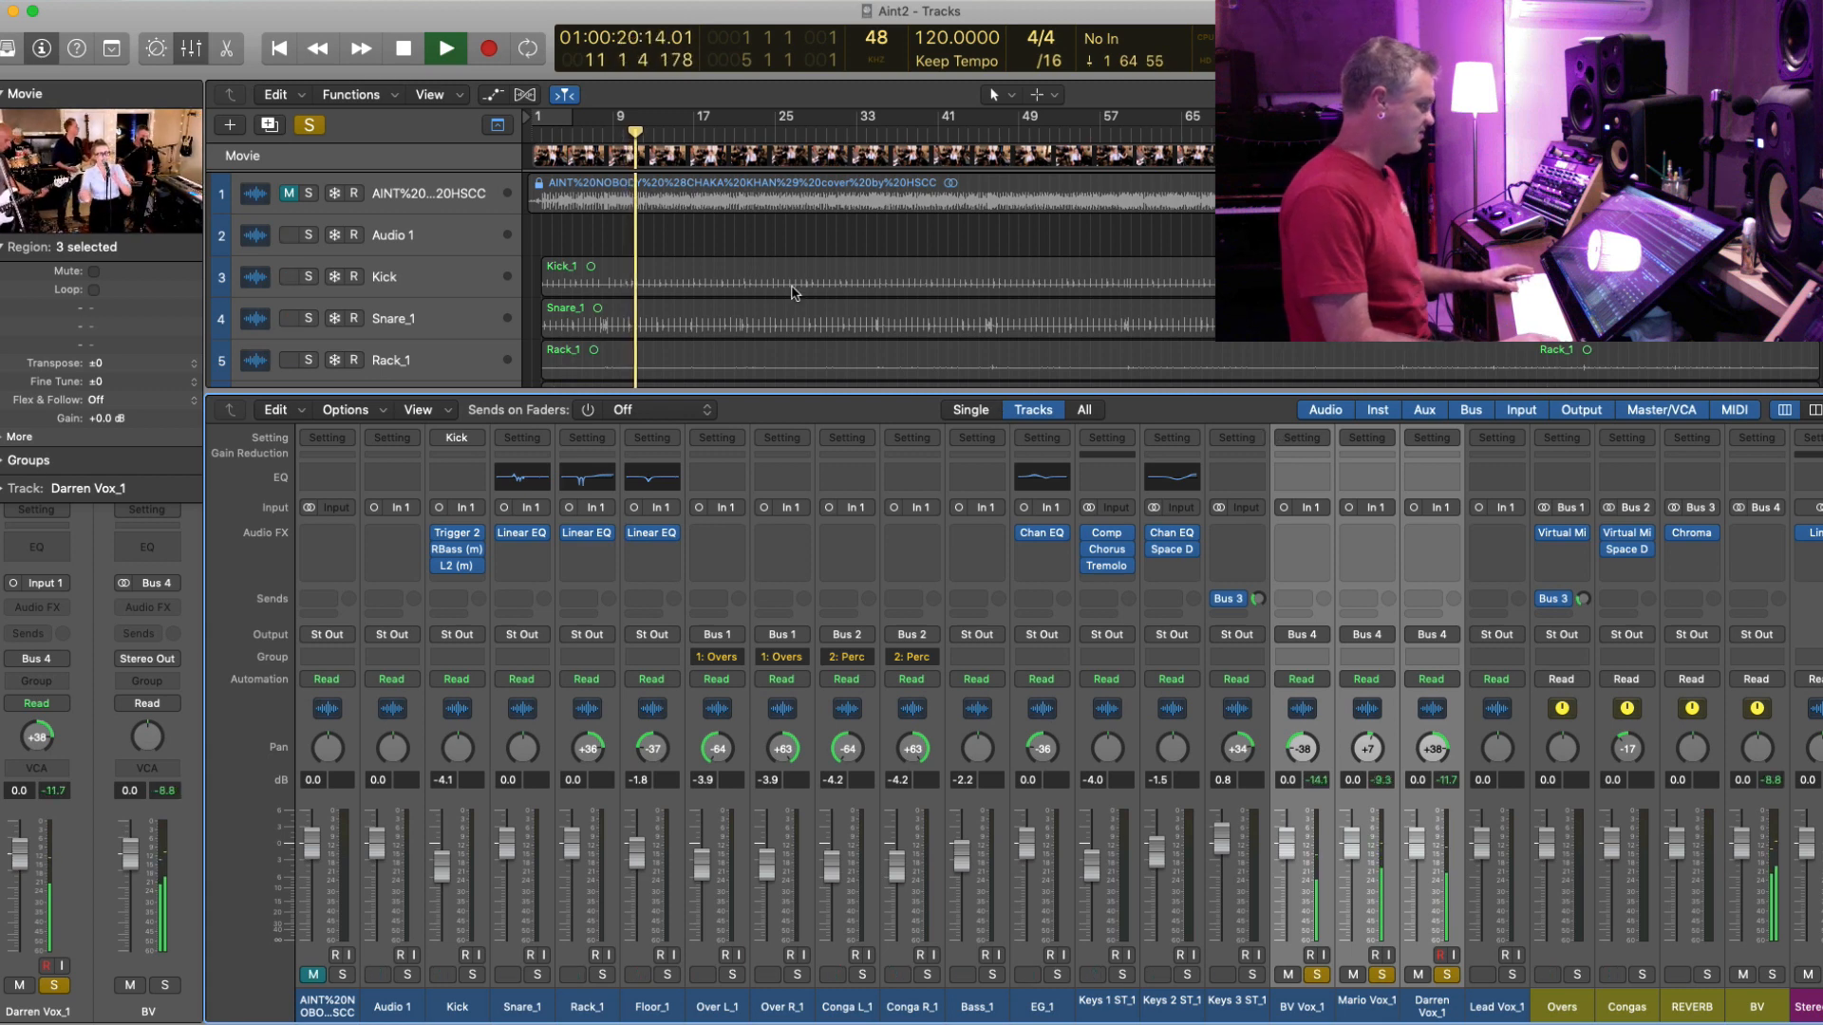
{"action": "scroll", "coordinate": [794, 293], "scroll_direction": "down", "scroll_amount": 6}
{"action": "scroll", "coordinate": [795, 293], "scroll_direction": "down", "scroll_amount": 3}
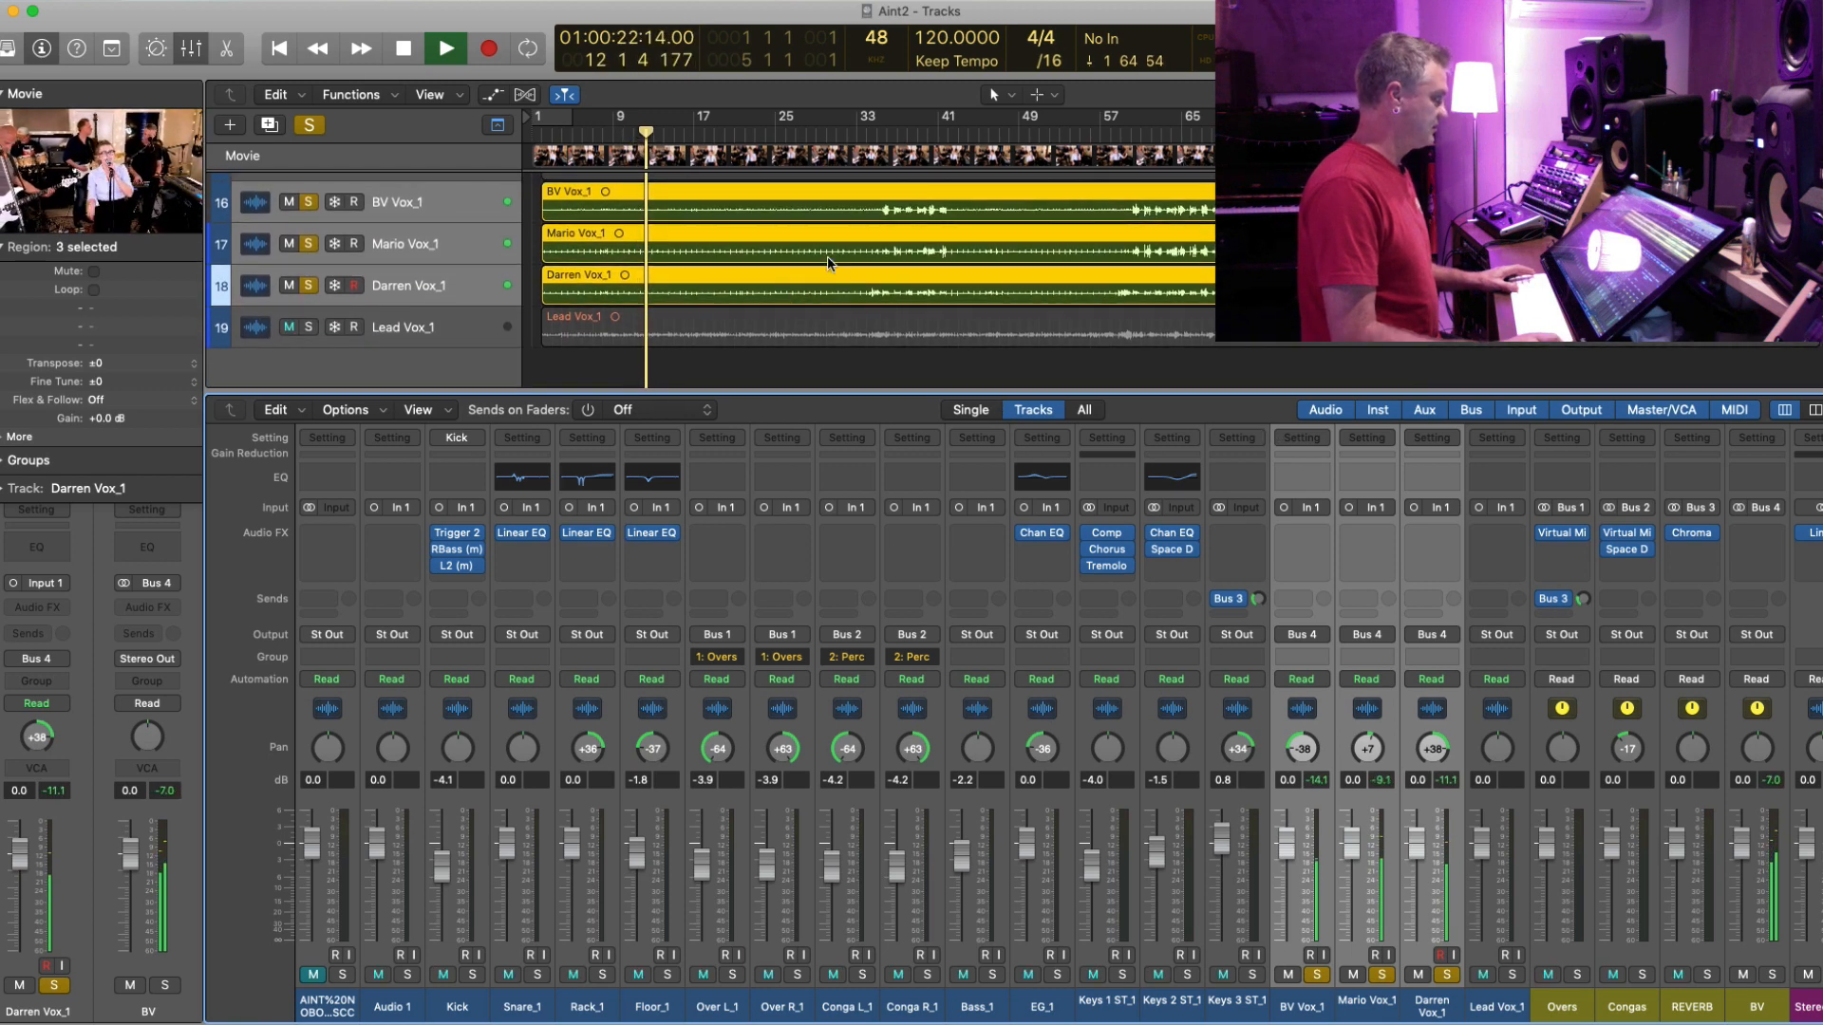
{"action": "left_click", "coordinate": [868, 134]}
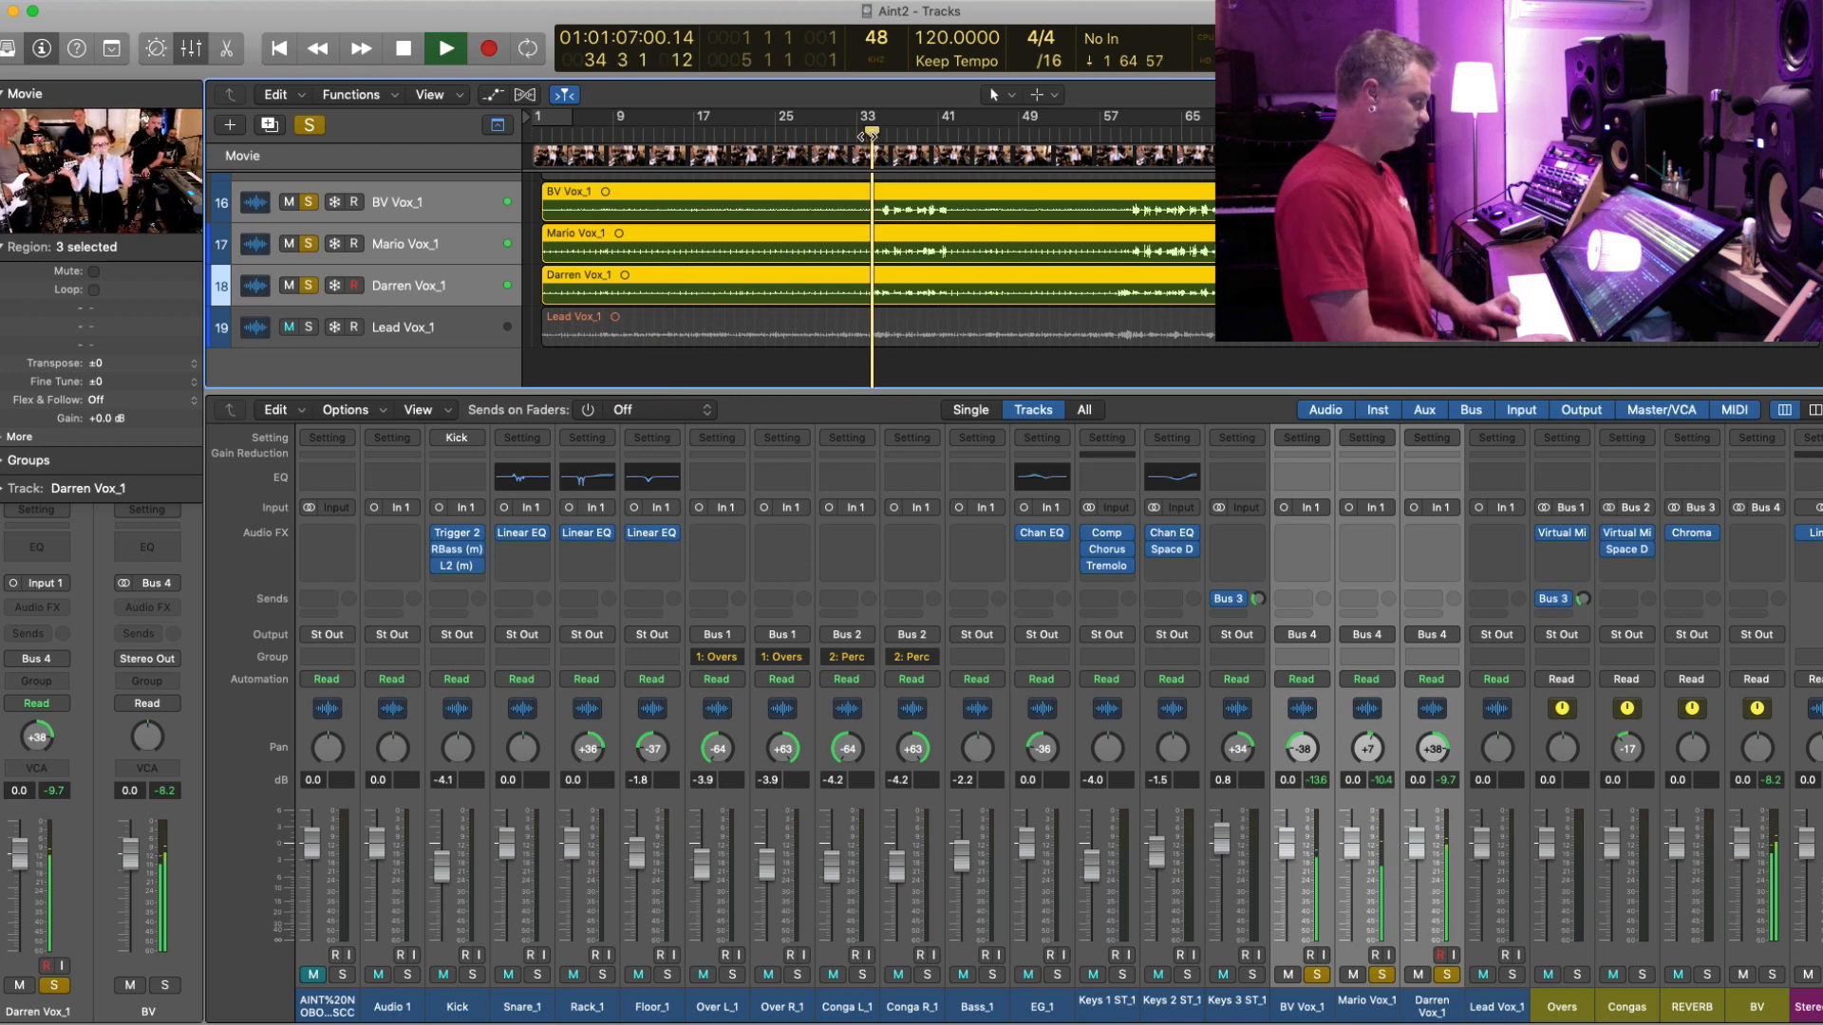
{"action": "key", "text": "super+Right"}
{"action": "key", "text": "super+Right"}
{"action": "key", "text": "super+Right"}
{"action": "key", "text": "super+Right"}
{"action": "key", "text": "super+Right"}
{"action": "key", "text": "super+Right"}
{"action": "key", "text": "super+Down"}
{"action": "key", "text": "super+Down"}
{"action": "key", "text": "super+Down"}
{"action": "key", "text": "super+Down"}
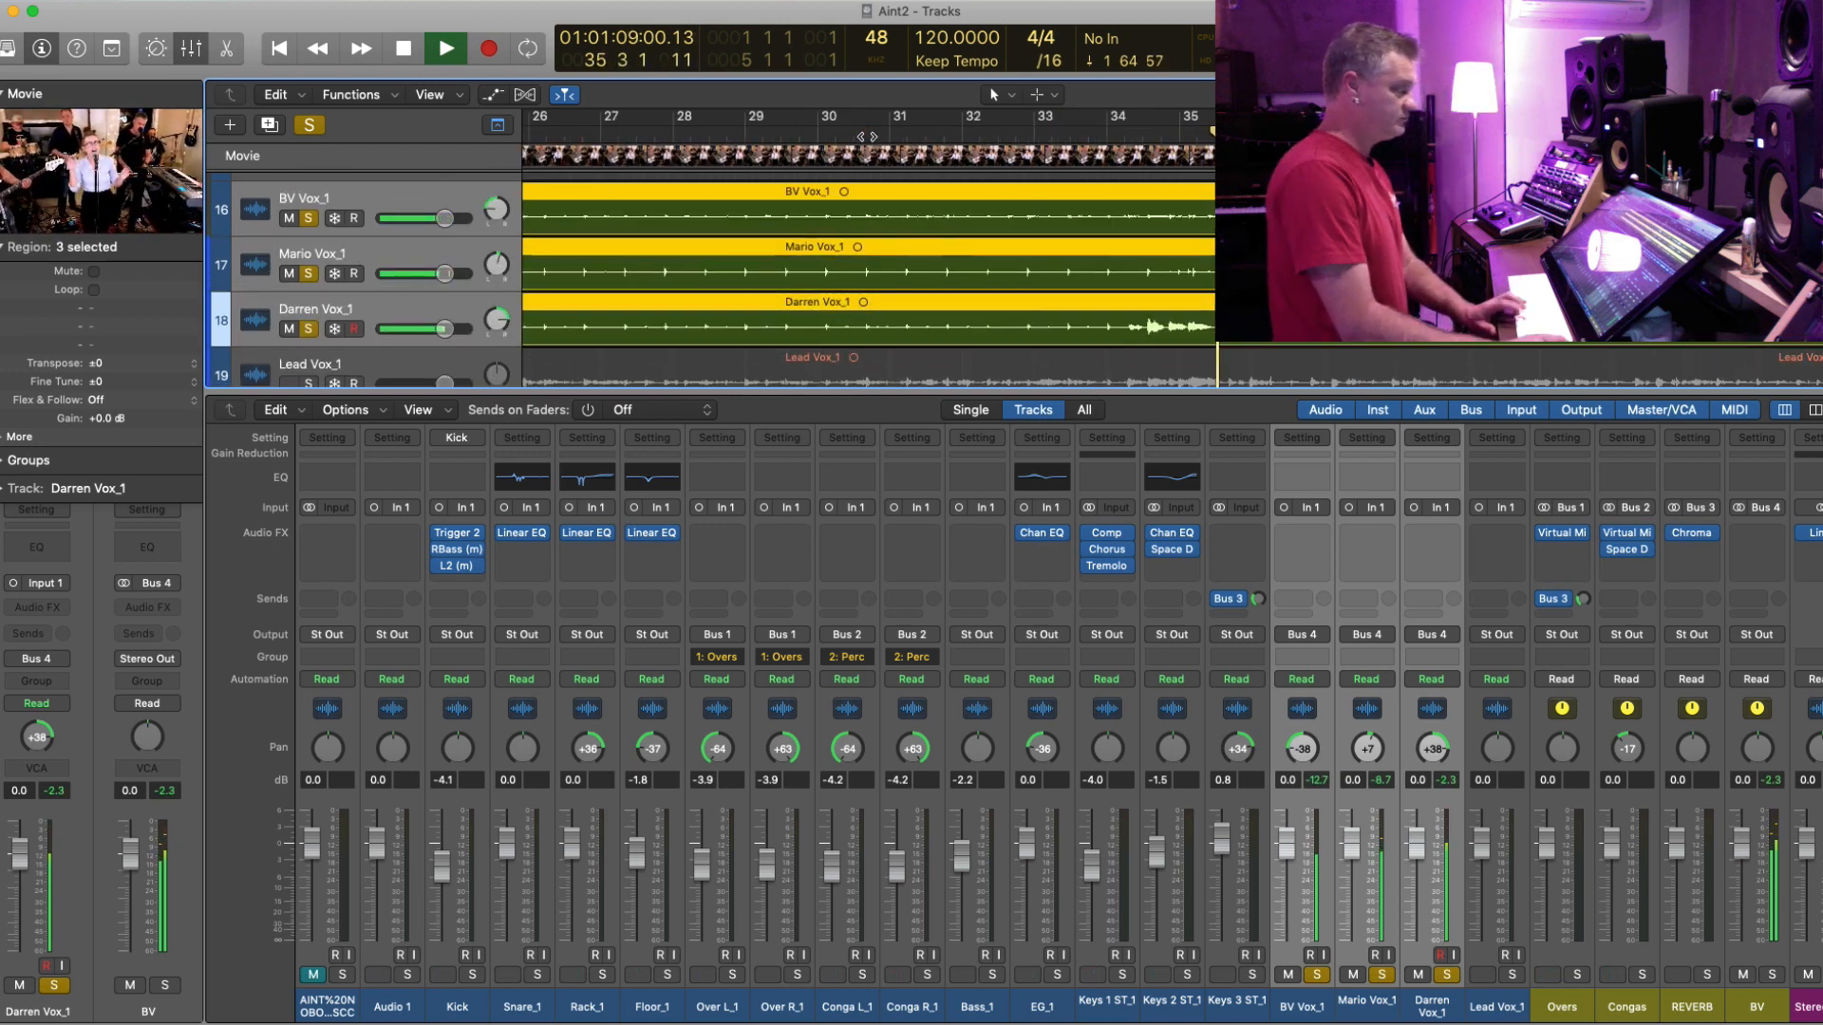
{"action": "key", "text": "super+Down"}
{"action": "key", "text": "super+Left"}
{"action": "key", "text": "super+Left"}
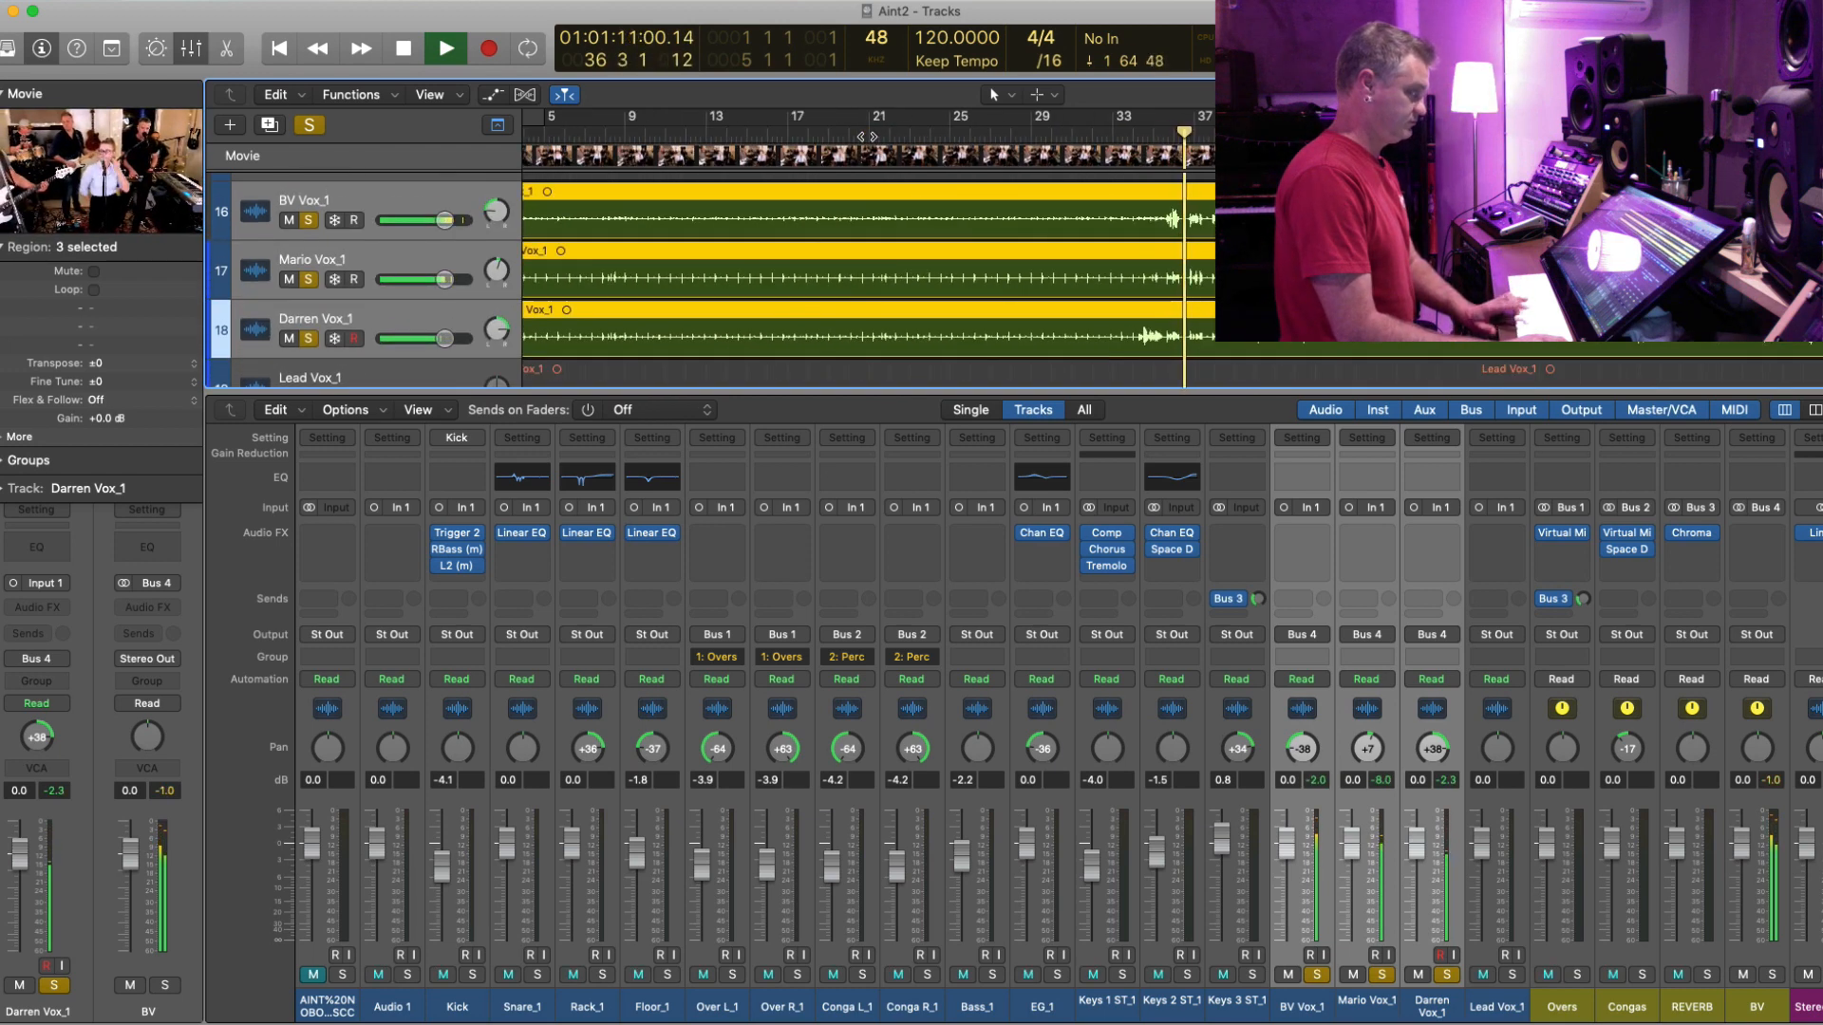
{"action": "key", "text": "super+Up"}
{"action": "key", "text": "super+Up"}
{"action": "key", "text": "super+Right"}
{"action": "key", "text": "super+Right"}
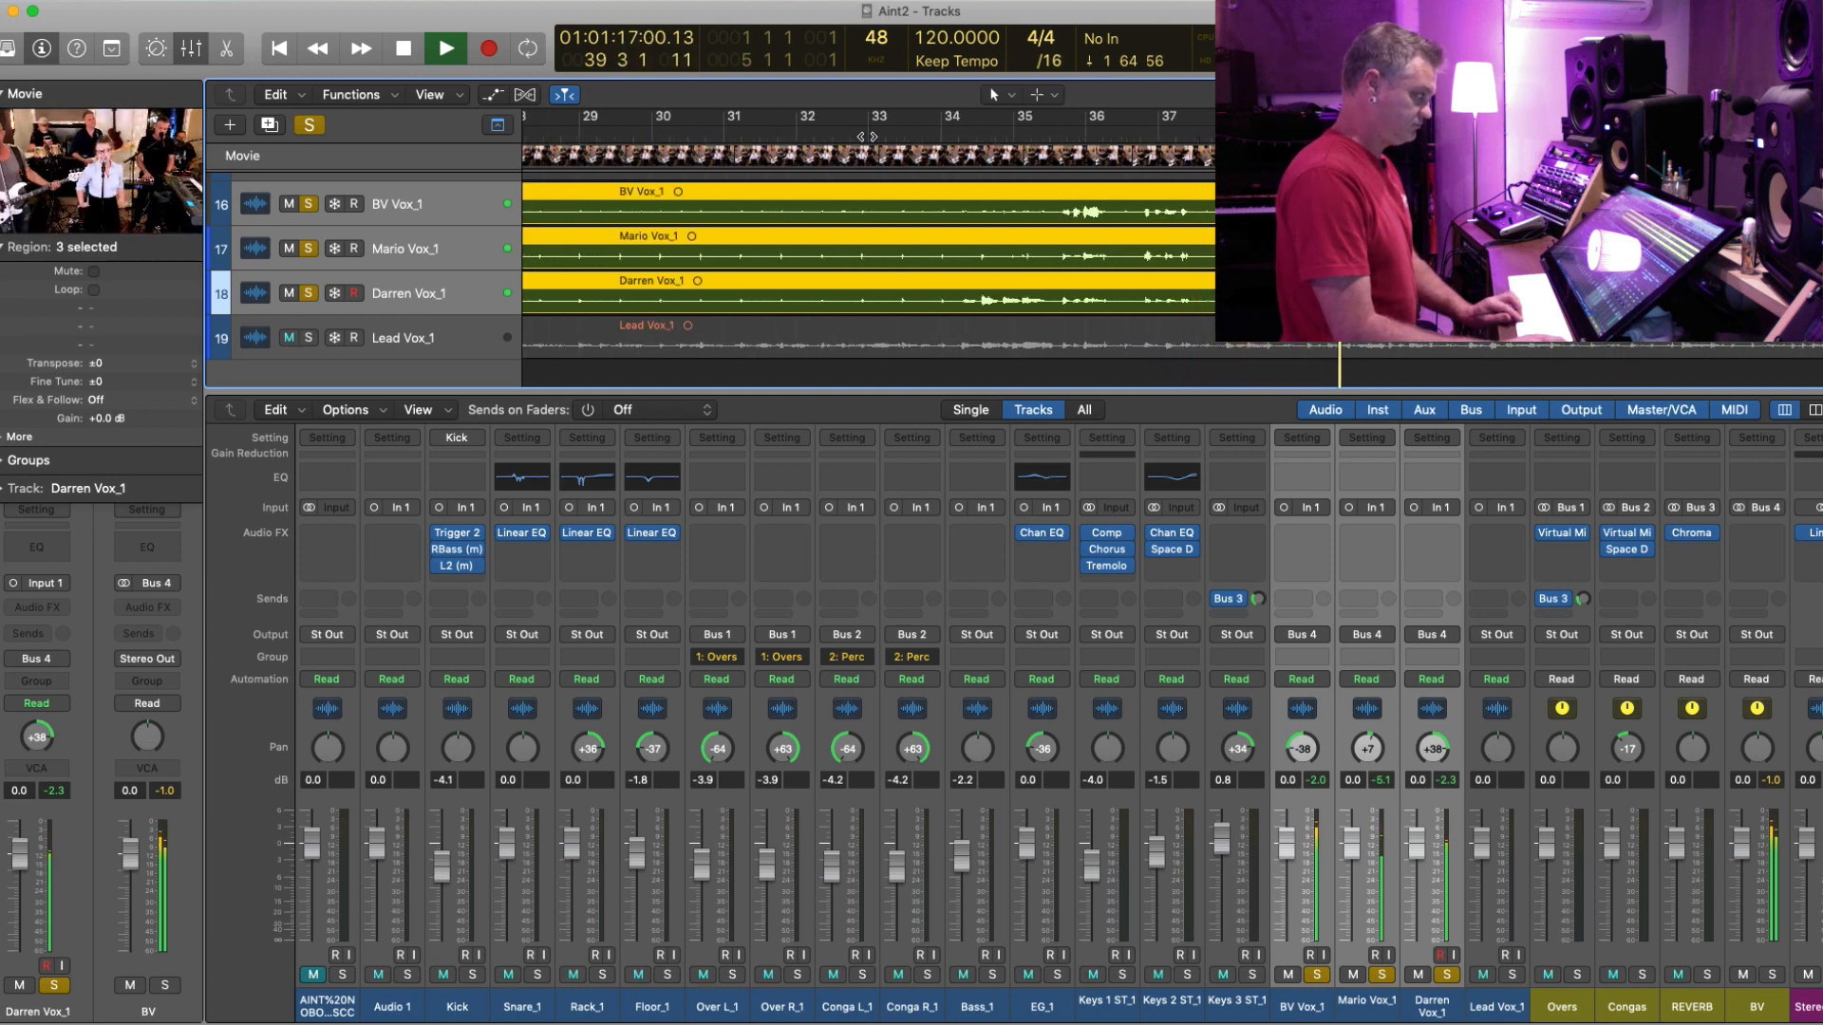
{"action": "key", "text": "super+Left"}
{"action": "key", "text": "super+Left"}
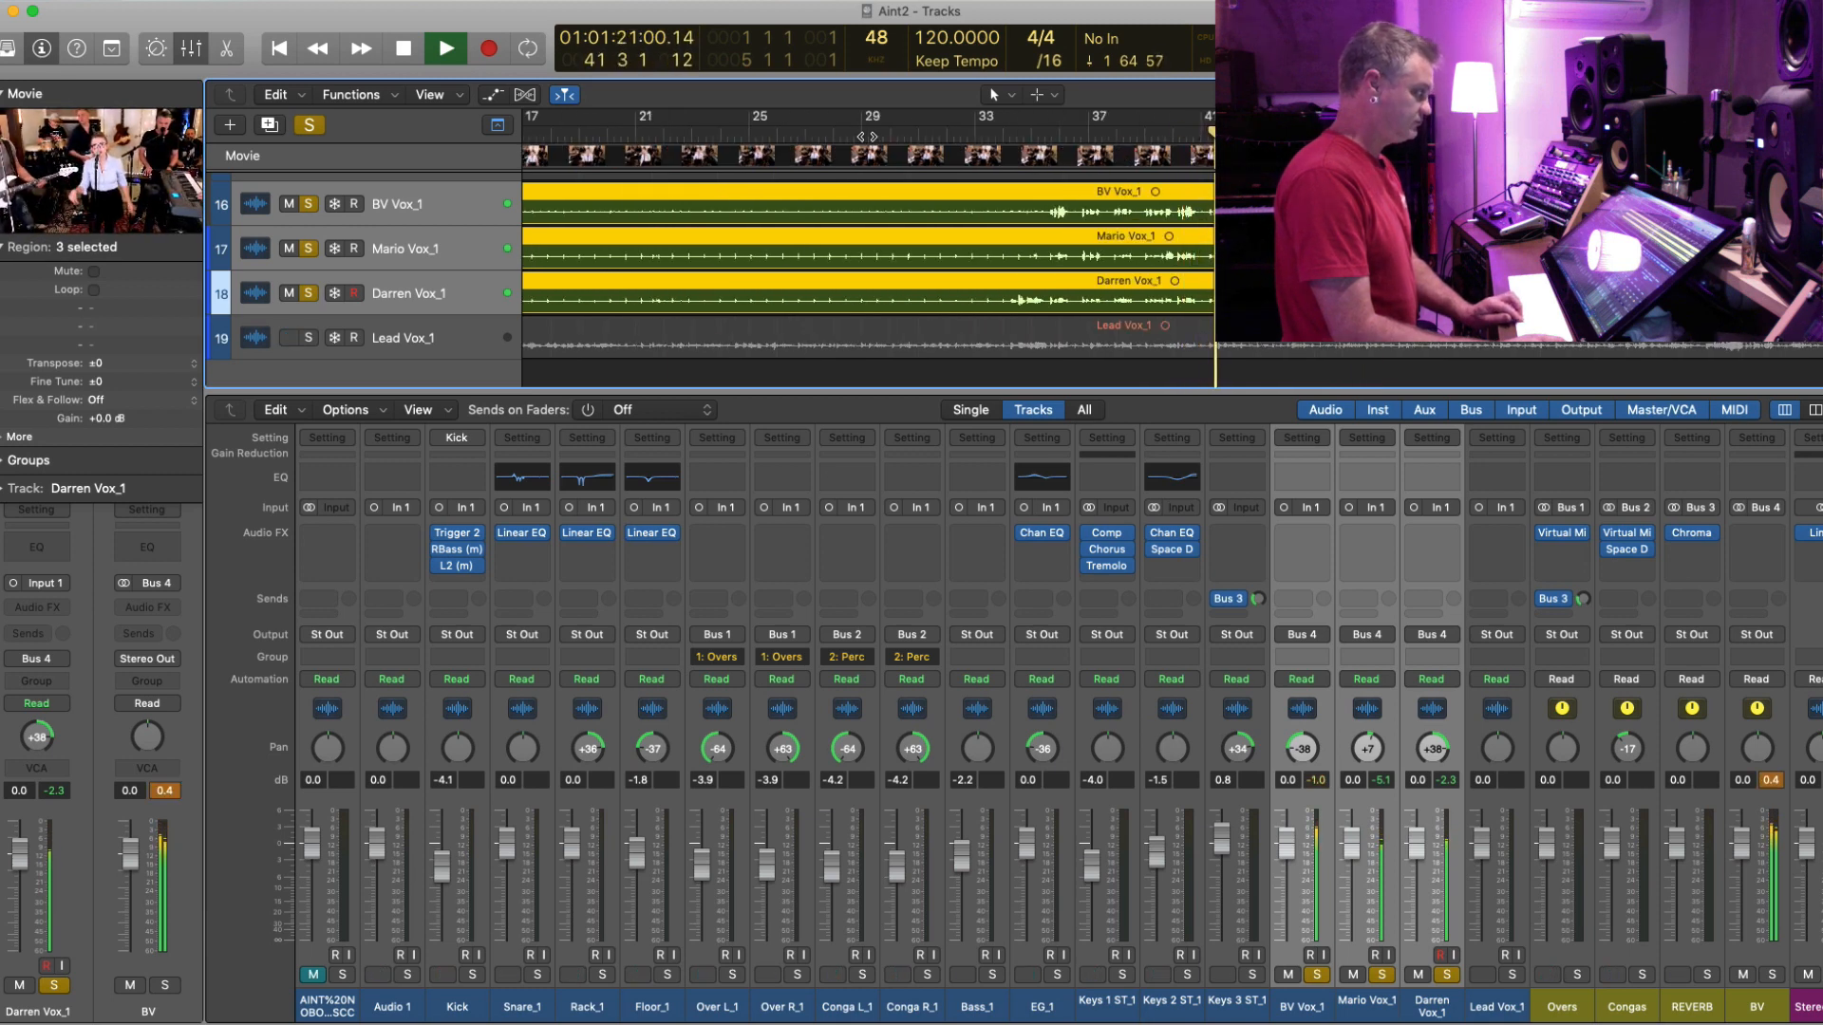
{"action": "key", "text": "super+Left"}
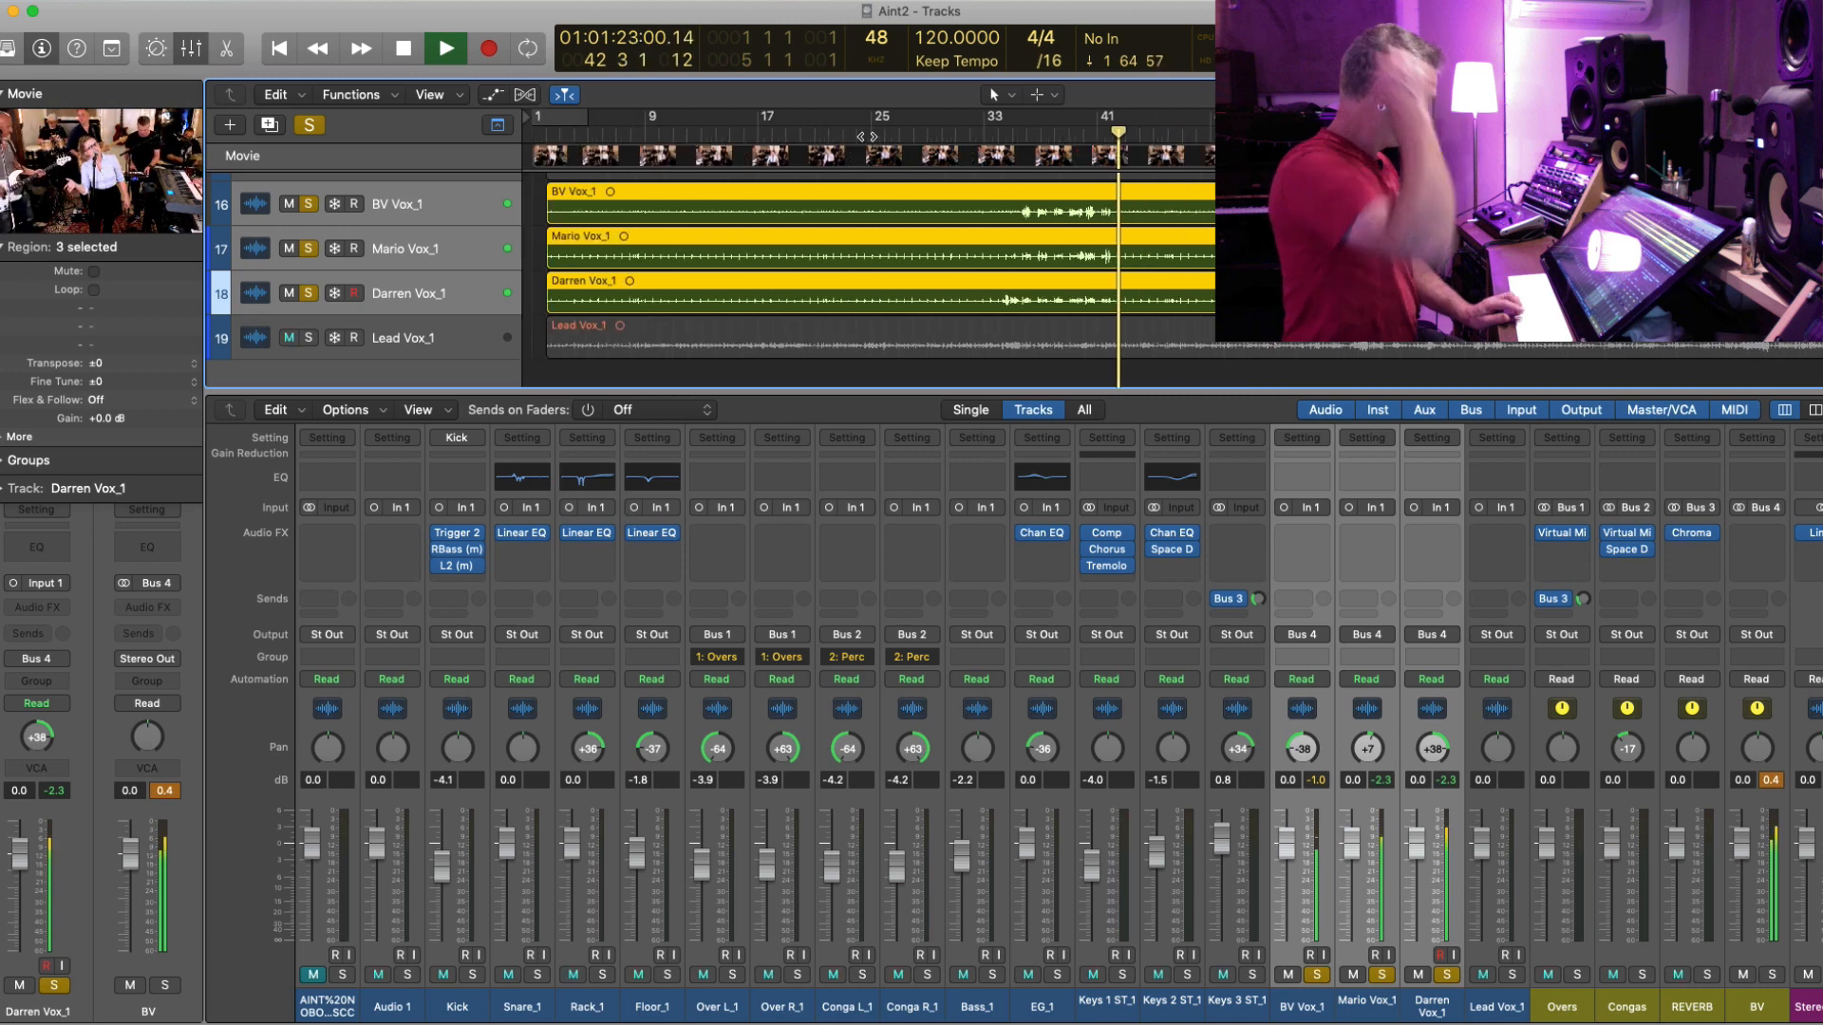
{"action": "key", "text": "space"}
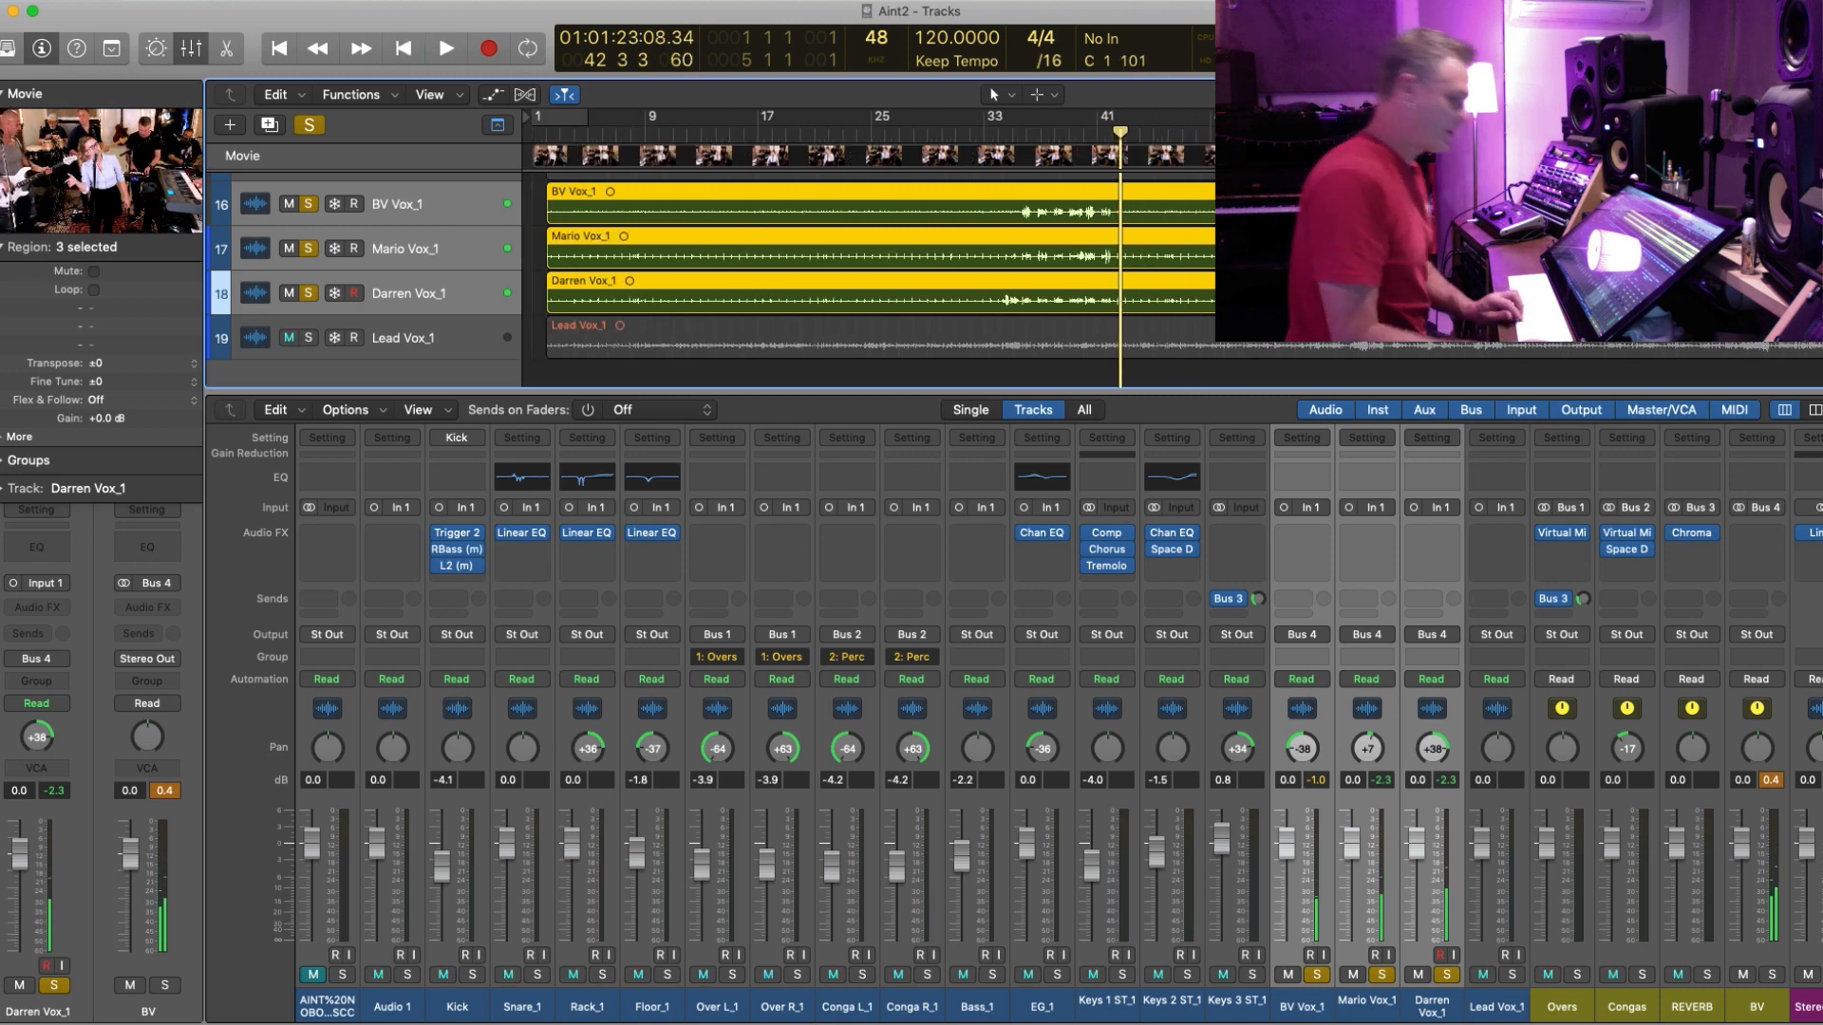
- Play the backing vocals from about bar 58, lower their three faders together to -2.8 dB, and stop playback
{"action": "left_click", "coordinate": [1355, 133]}
{"action": "key", "text": "space"}
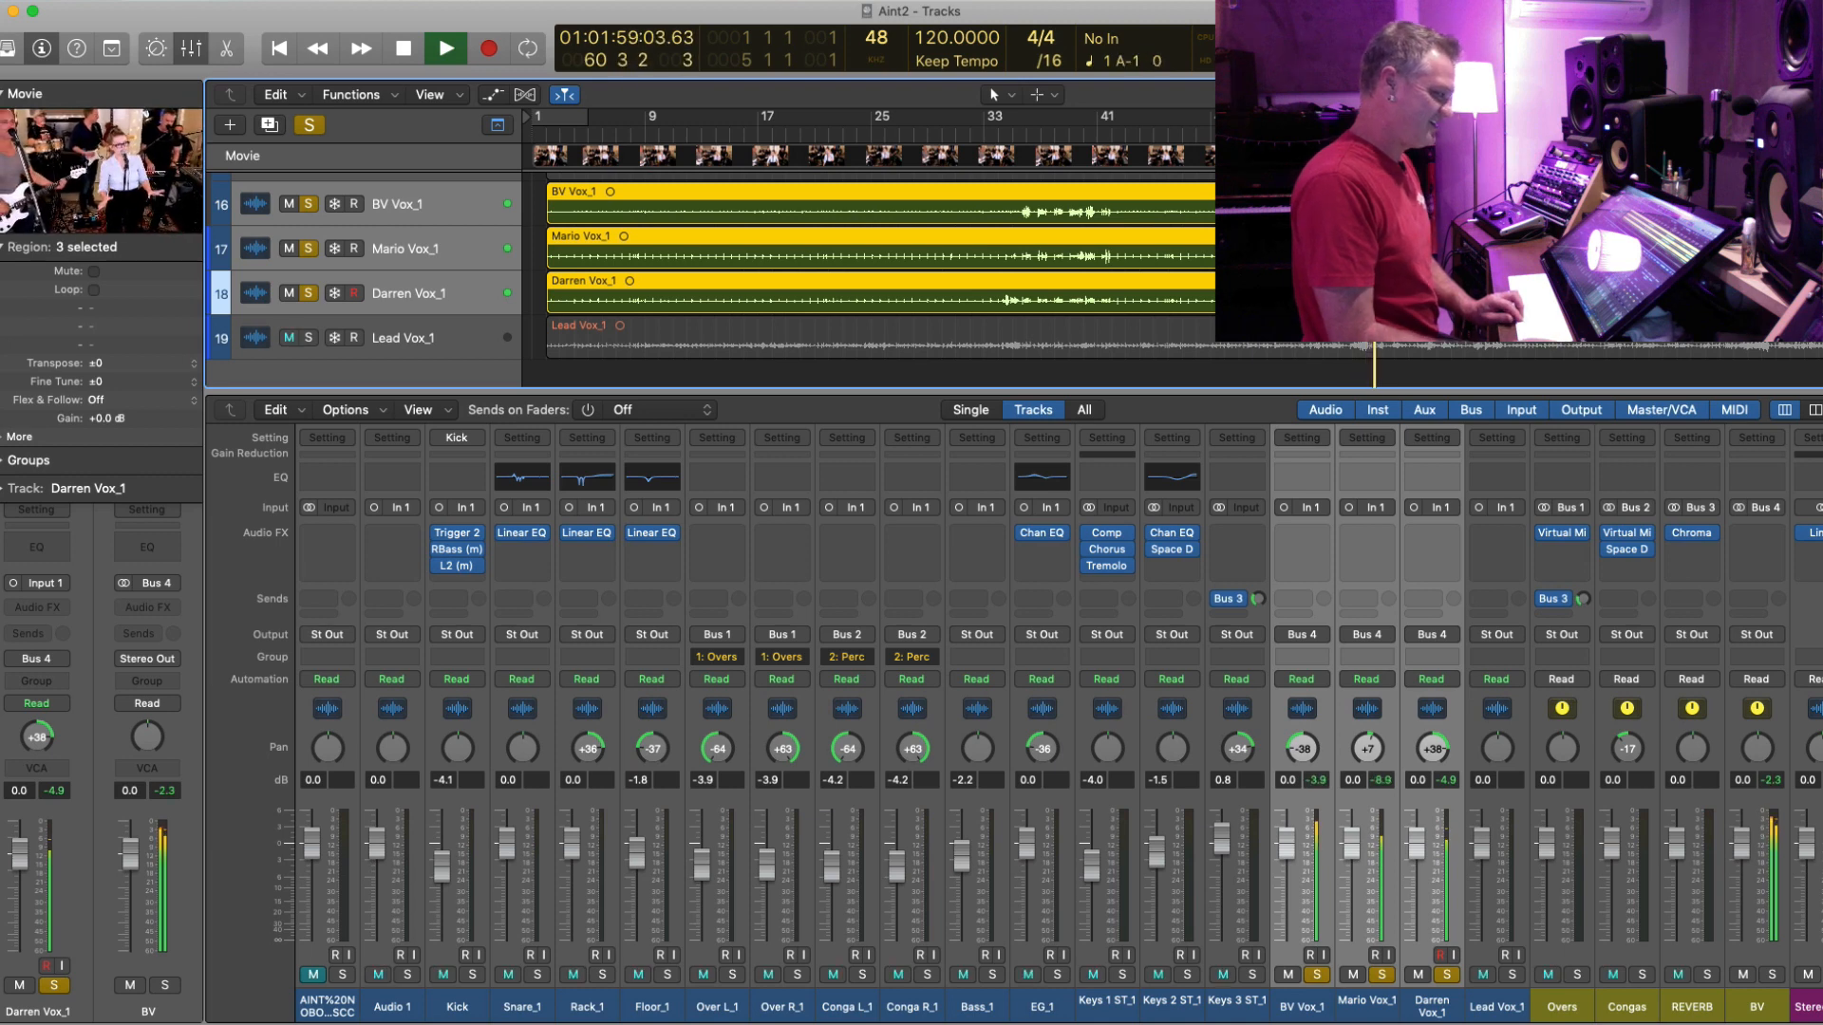
{"action": "key", "text": "super+Up"}
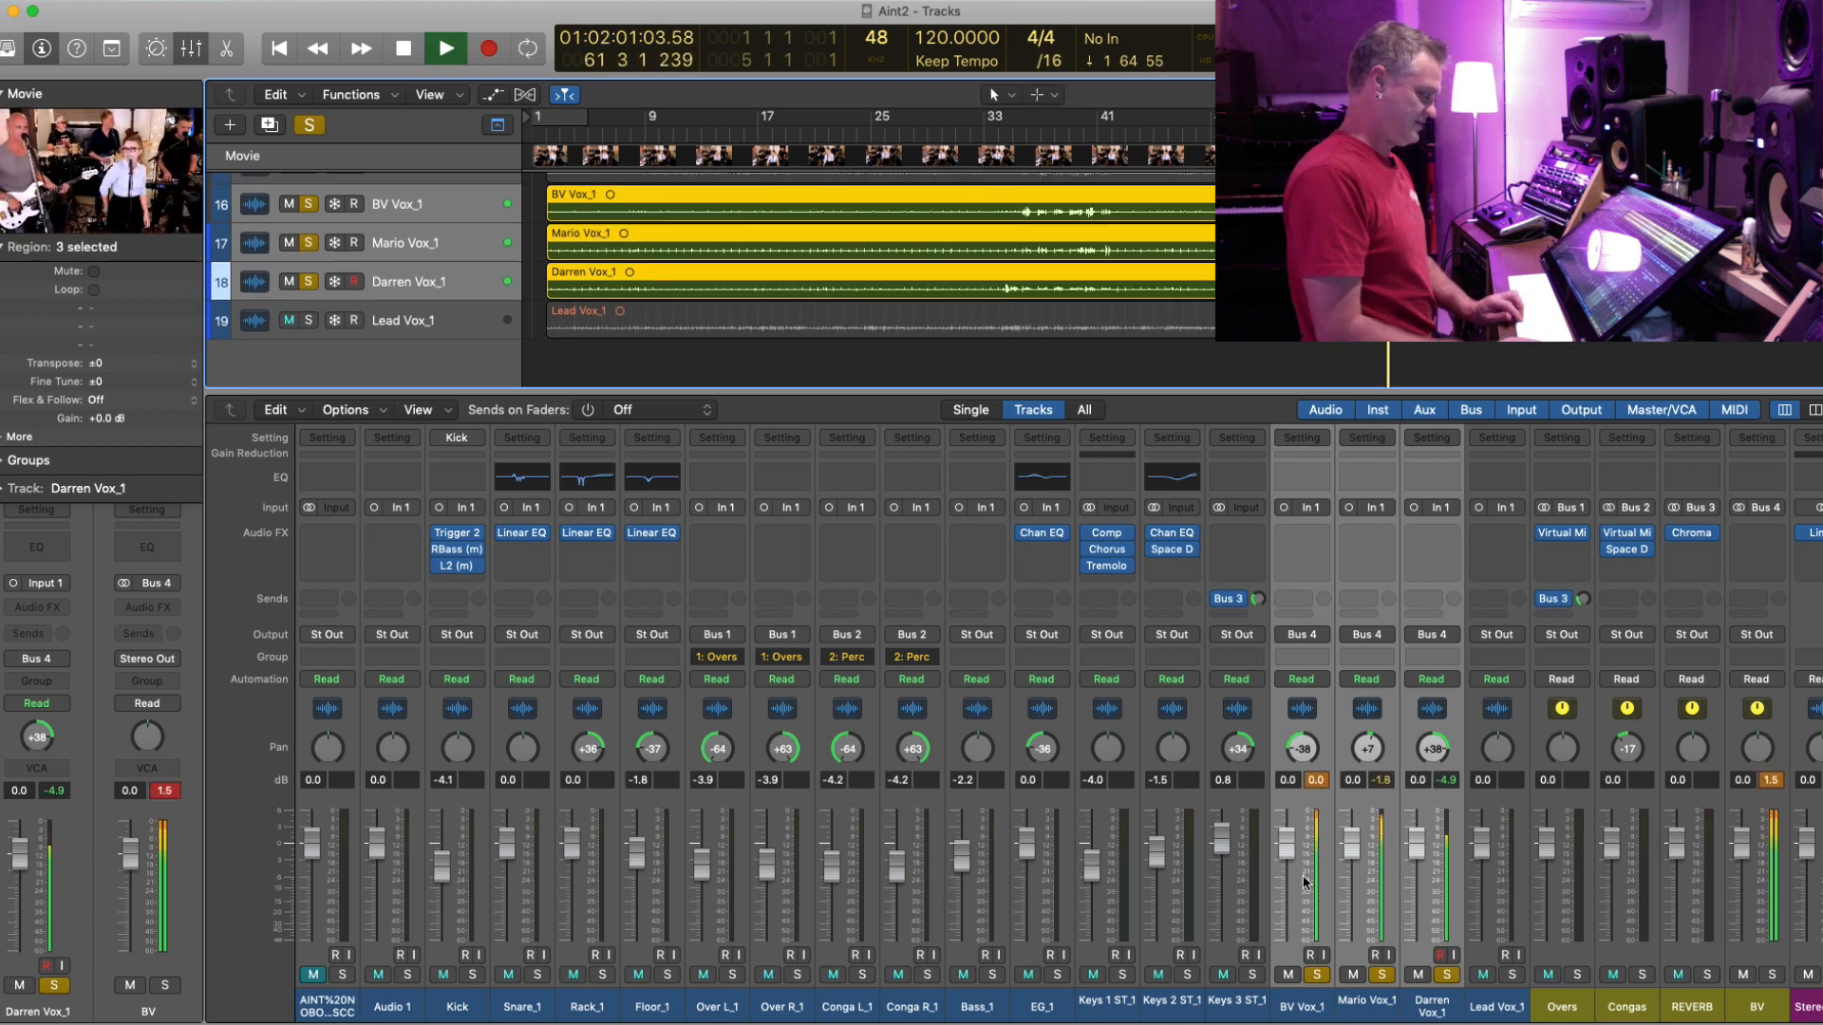
{"action": "left_click_drag", "start_coordinate": [1284, 843], "coordinate": [1282, 874]}
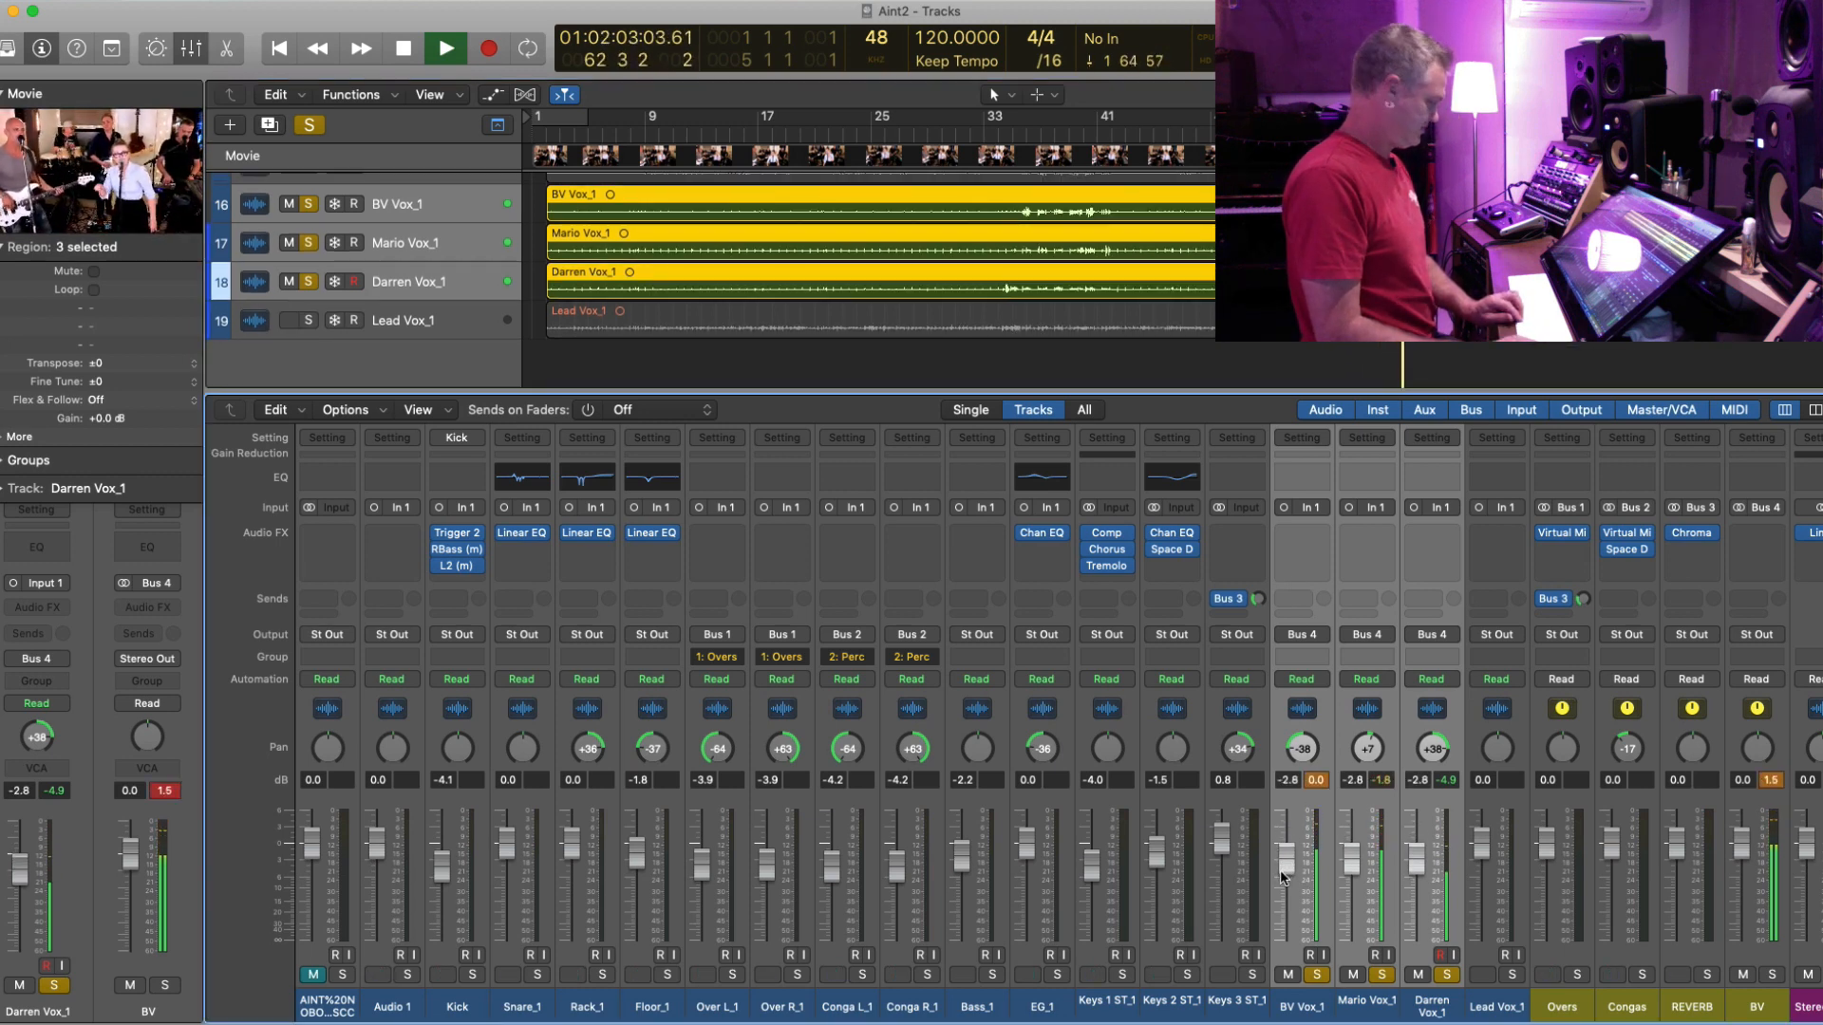
{"action": "key", "text": "space"}
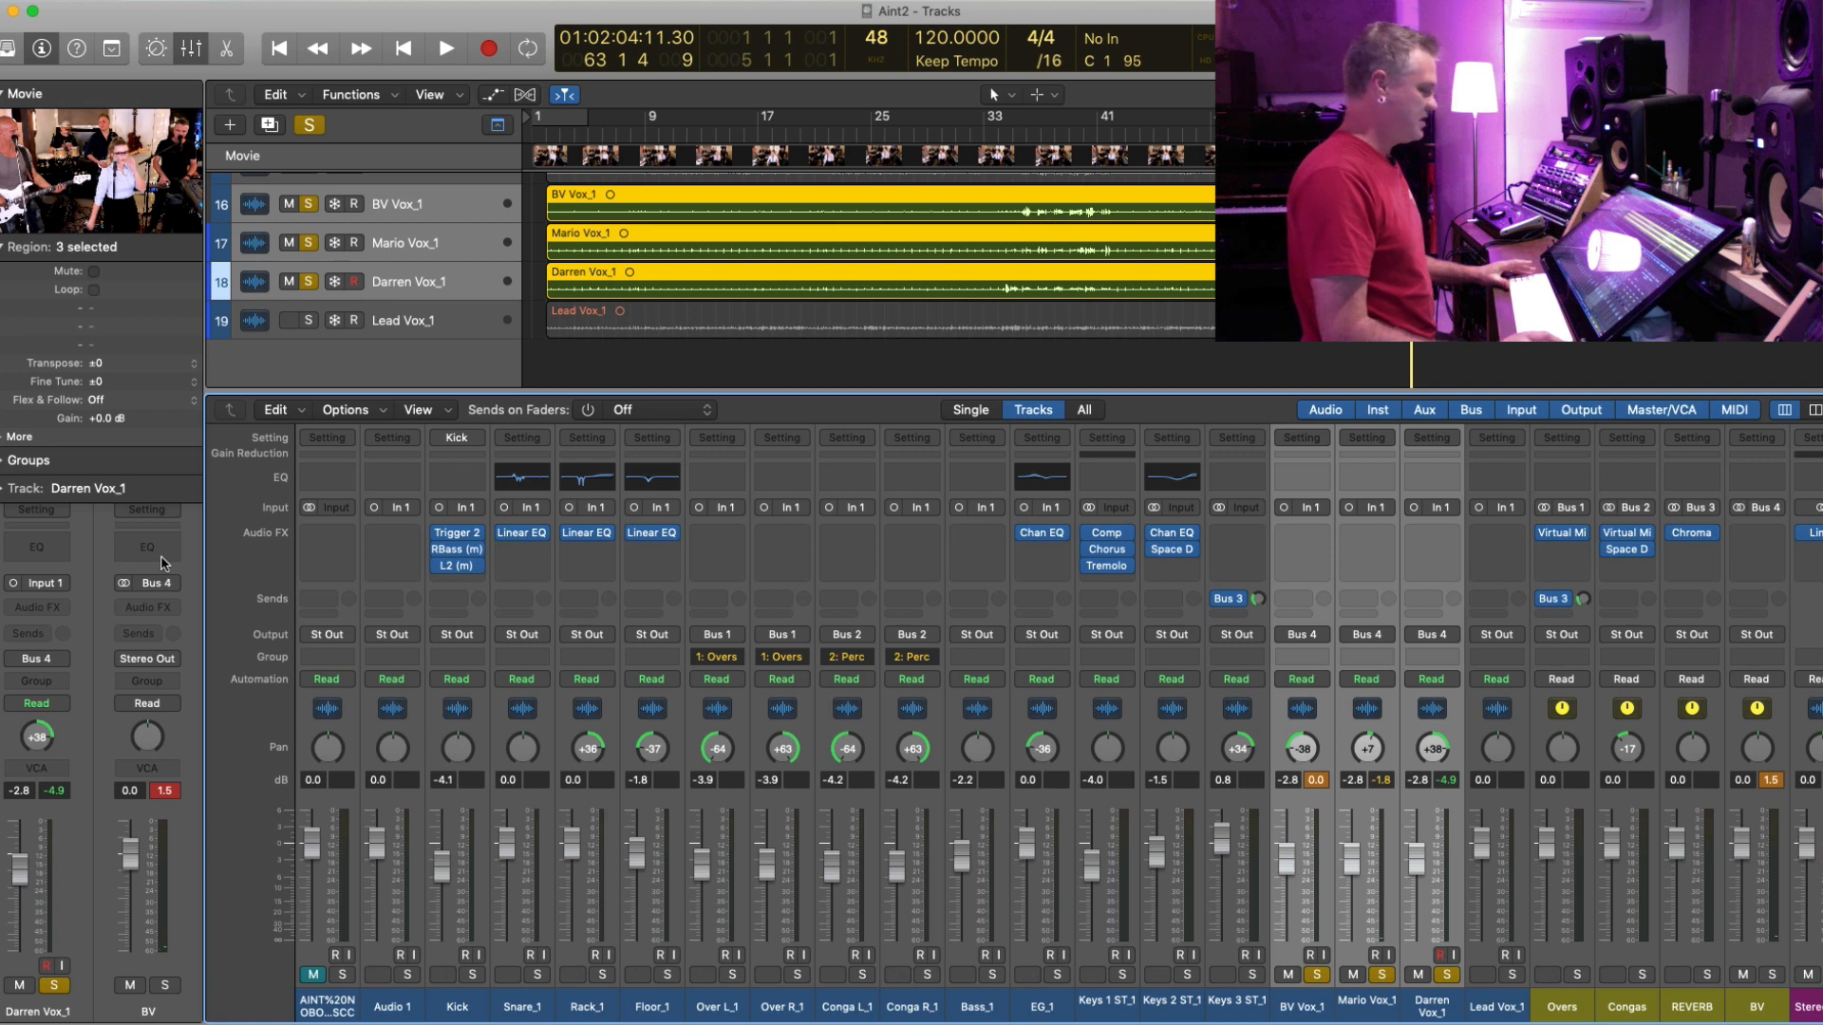
- Insert a stereo Channel EQ on the BV aux and cut 1000 Hz by 4.5 dB with a Q of 1.40
{"action": "left_click", "coordinate": [164, 607]}
{"action": "mouse_move", "coordinate": [235, 674]}
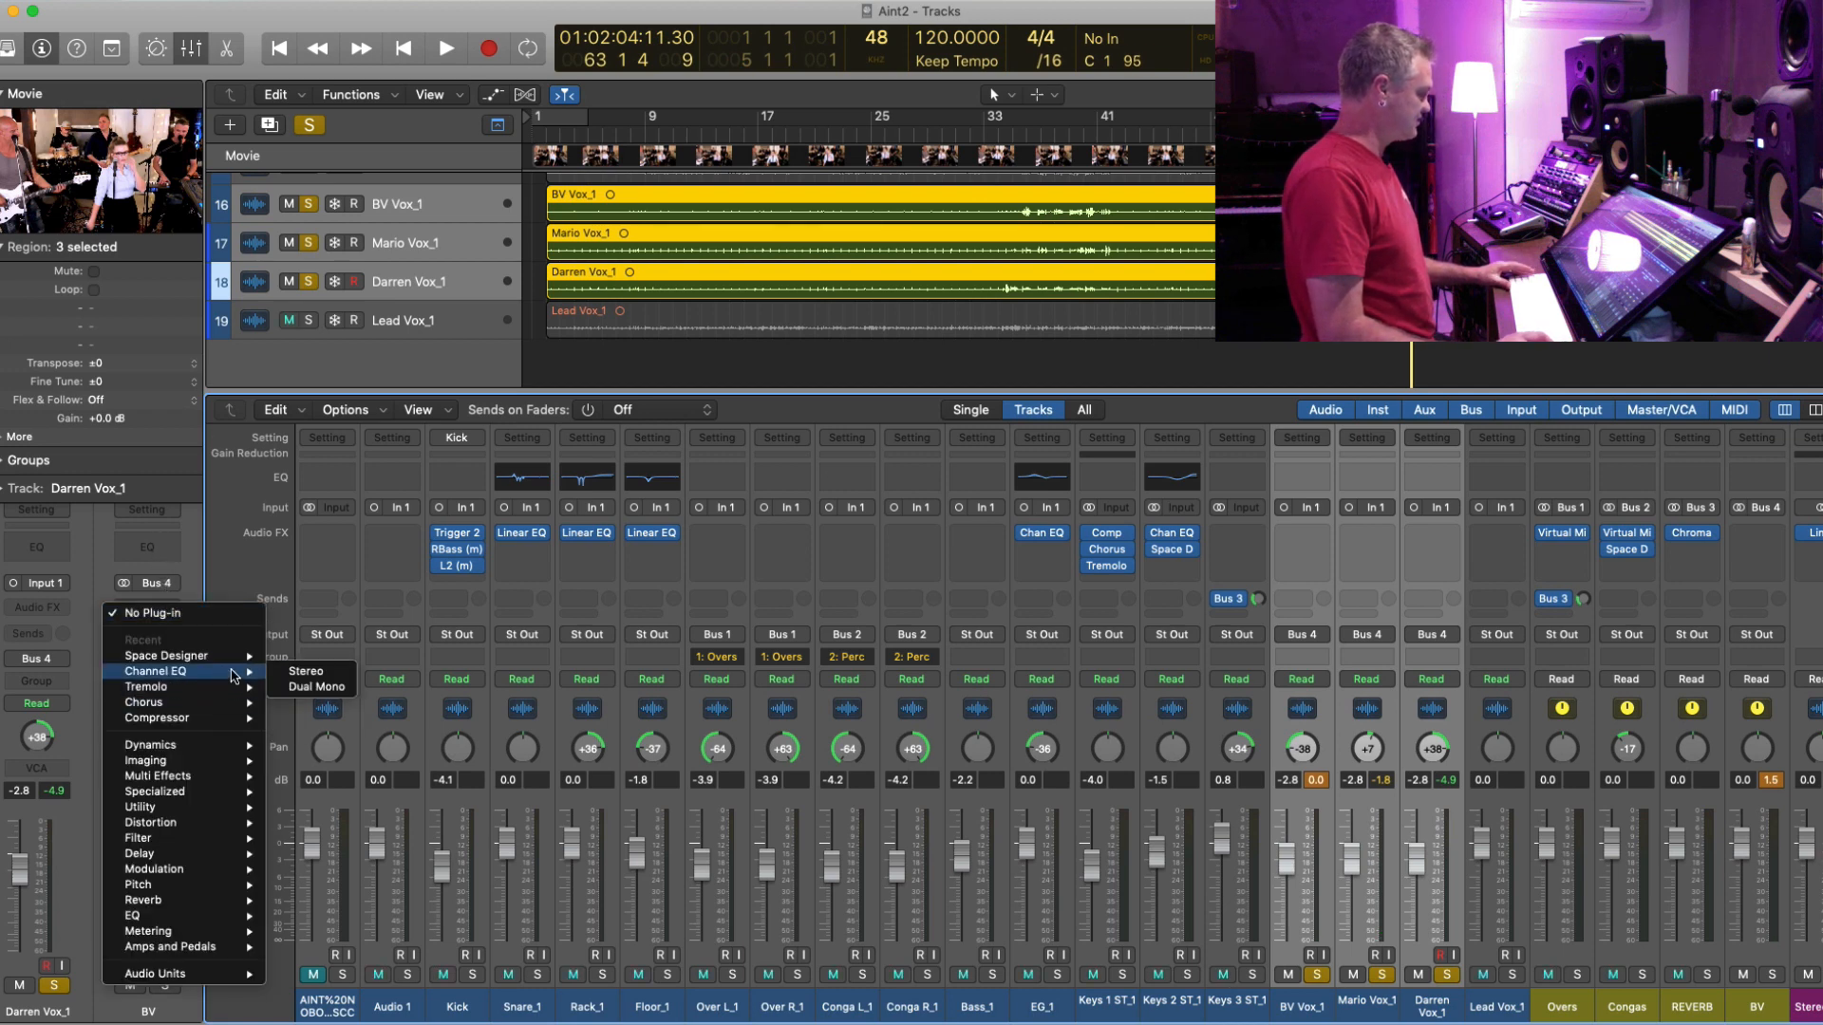
{"action": "left_click", "coordinate": [307, 671]}
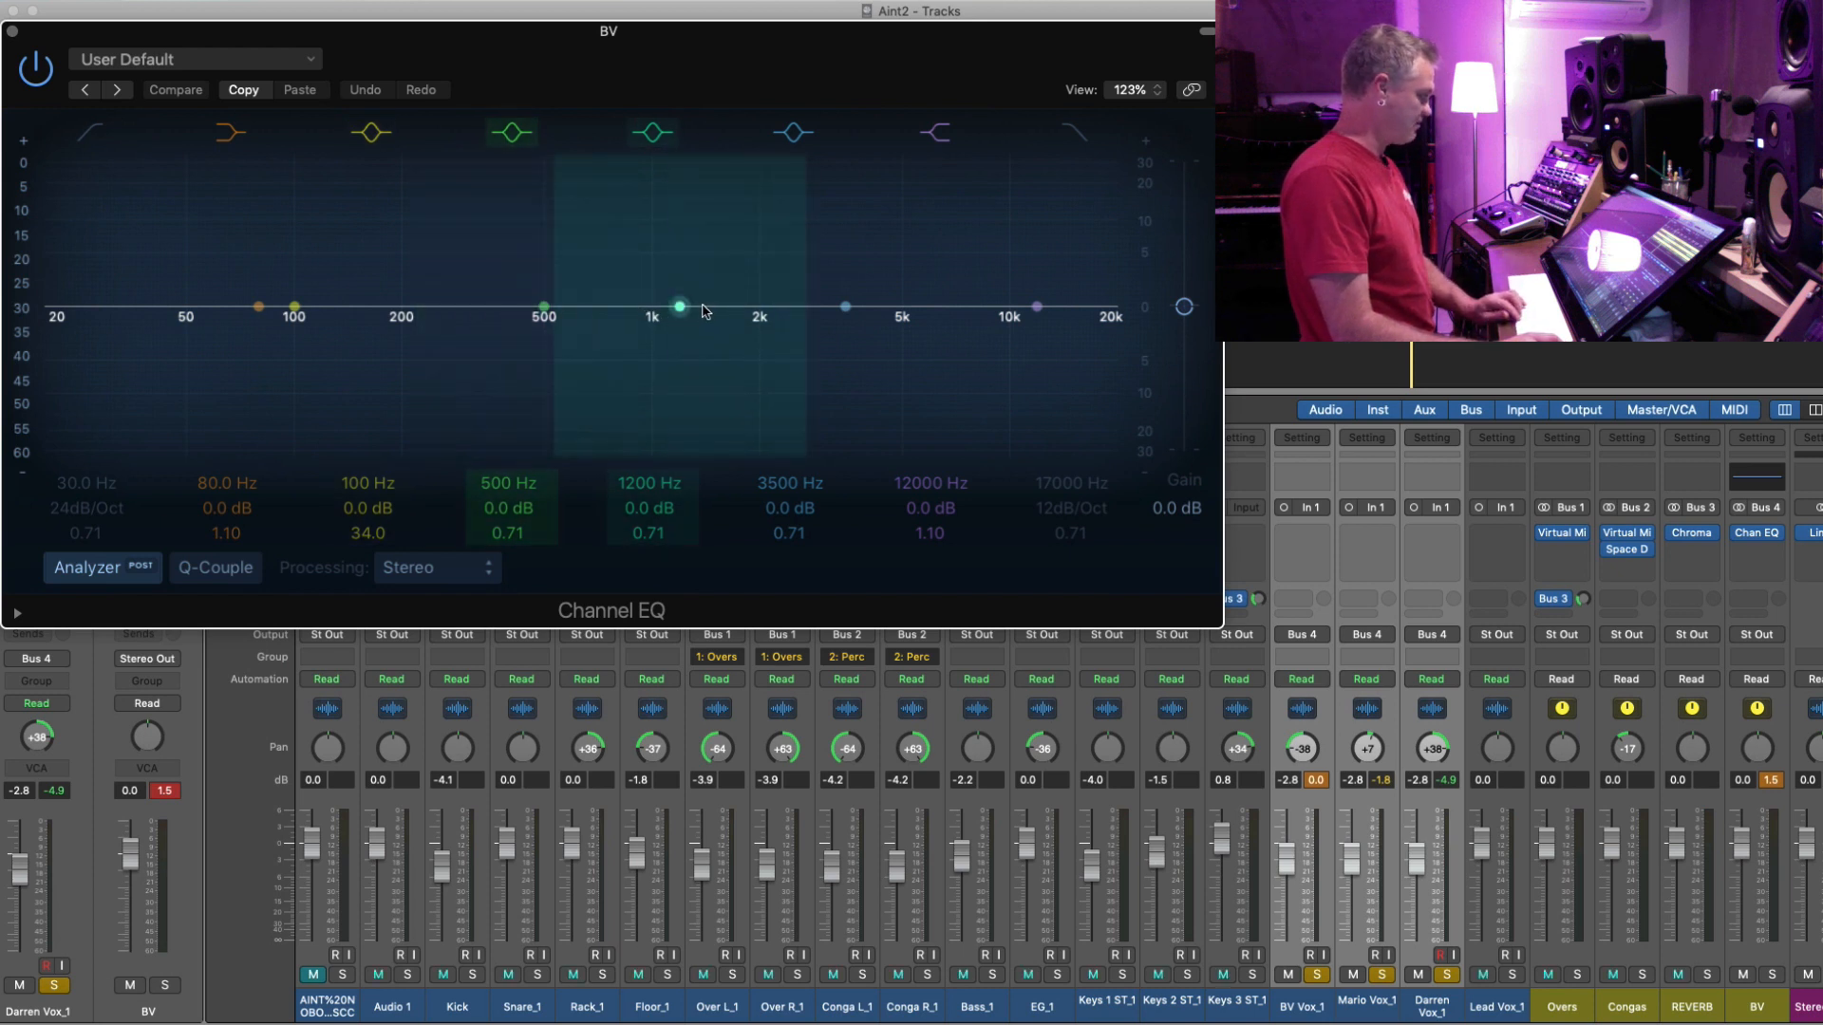
{"action": "left_click_drag", "start_coordinate": [679, 307], "coordinate": [642, 324]}
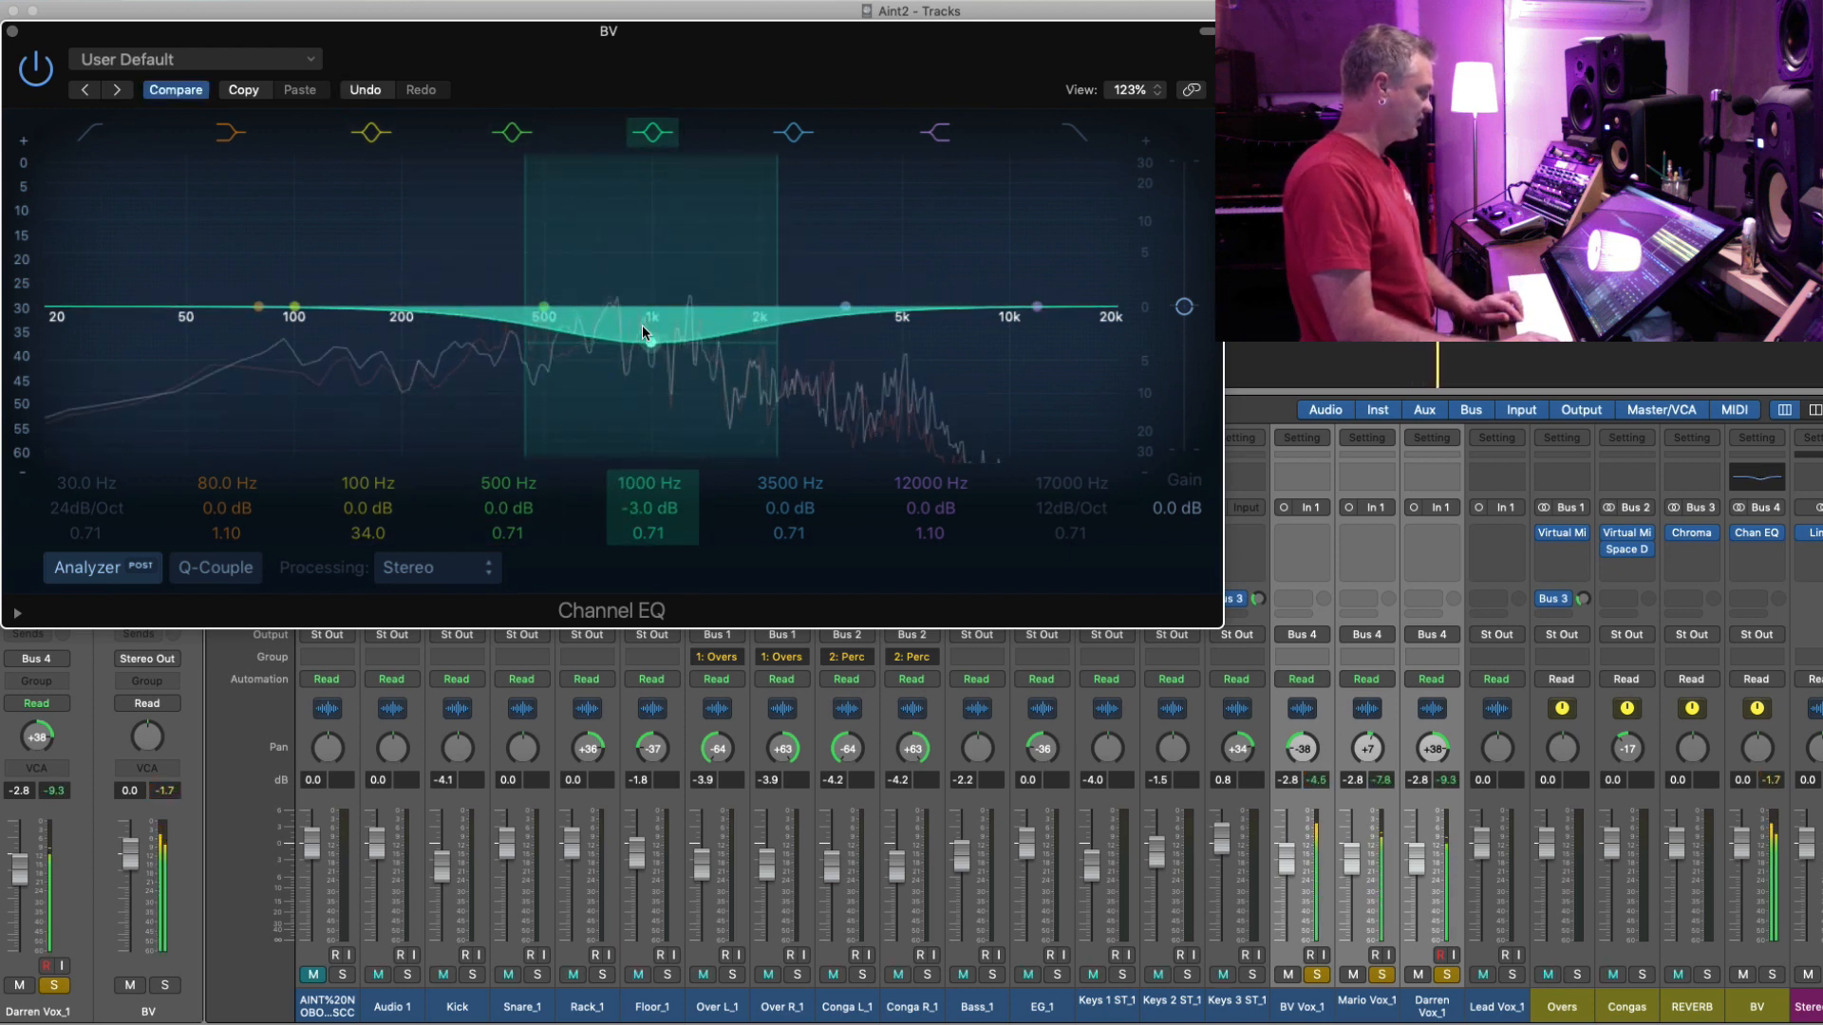
{"action": "left_click_drag", "start_coordinate": [649, 533], "coordinate": [646, 525]}
{"action": "left_click", "coordinate": [12, 32]}
{"action": "right_click", "coordinate": [12, 47]}
{"action": "left_click", "coordinate": [15, 64]}
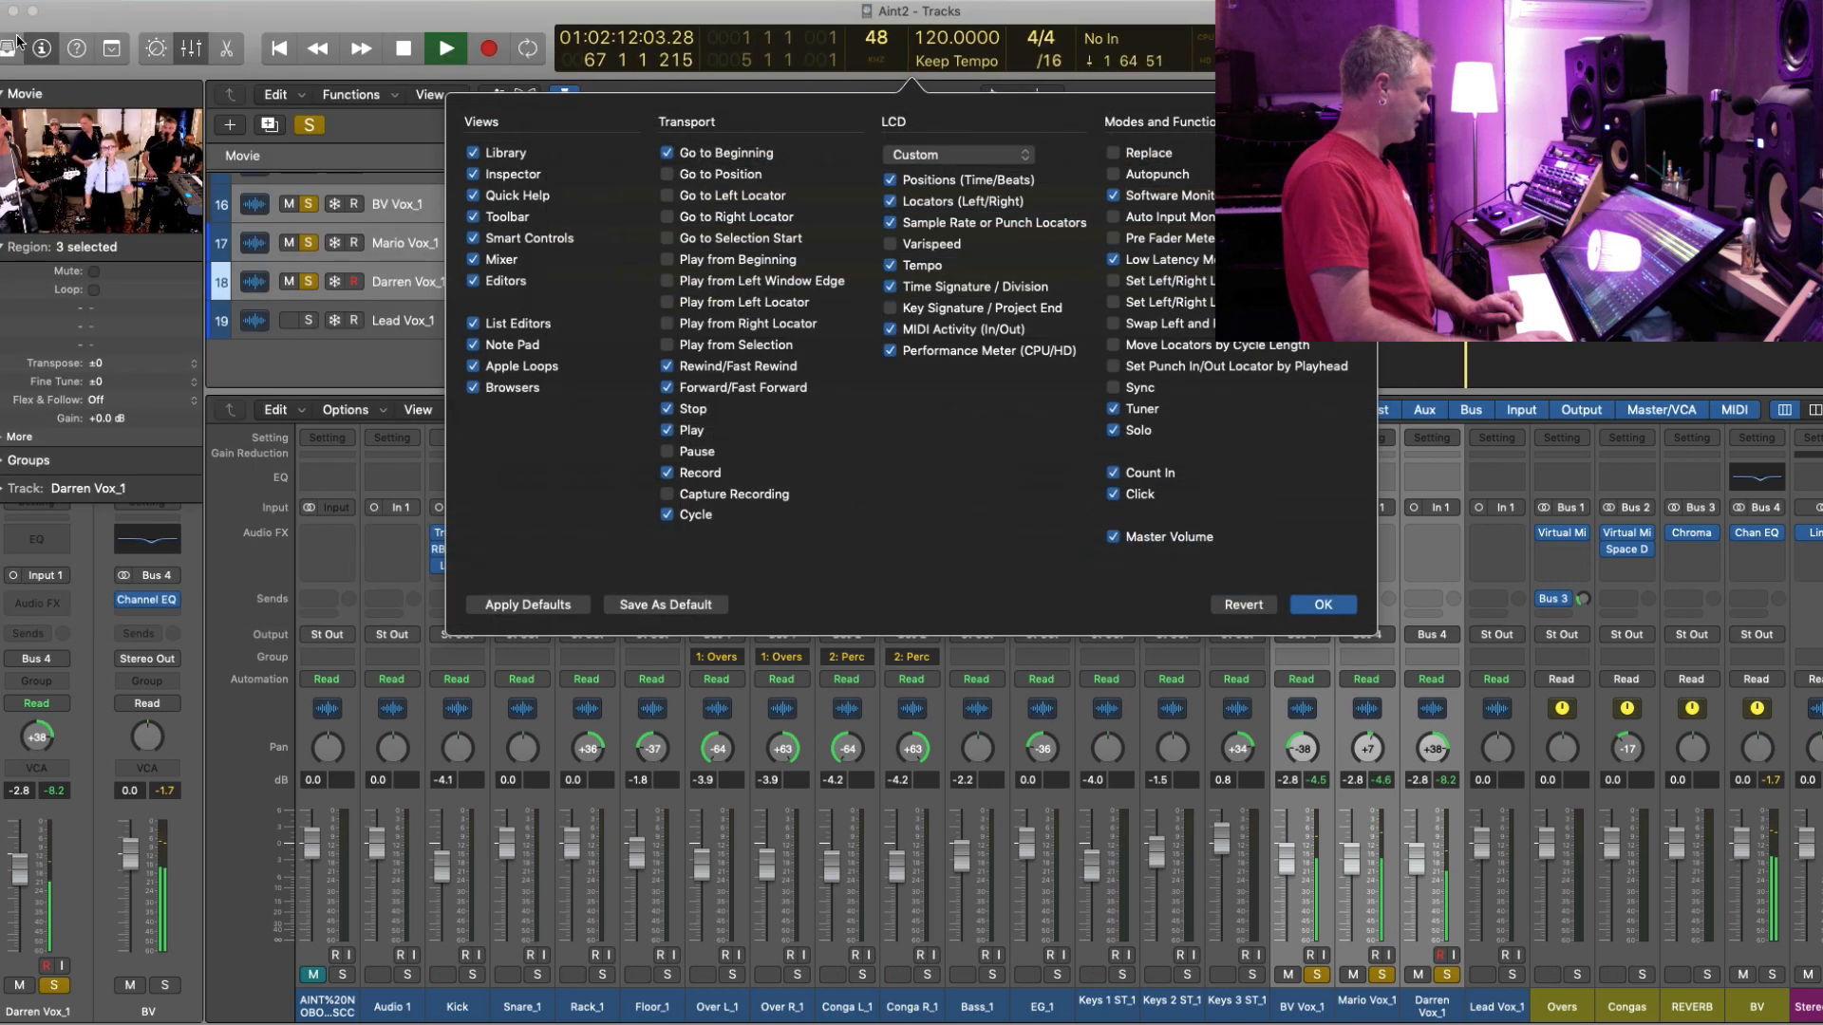
{"action": "left_click", "coordinate": [1342, 604]}
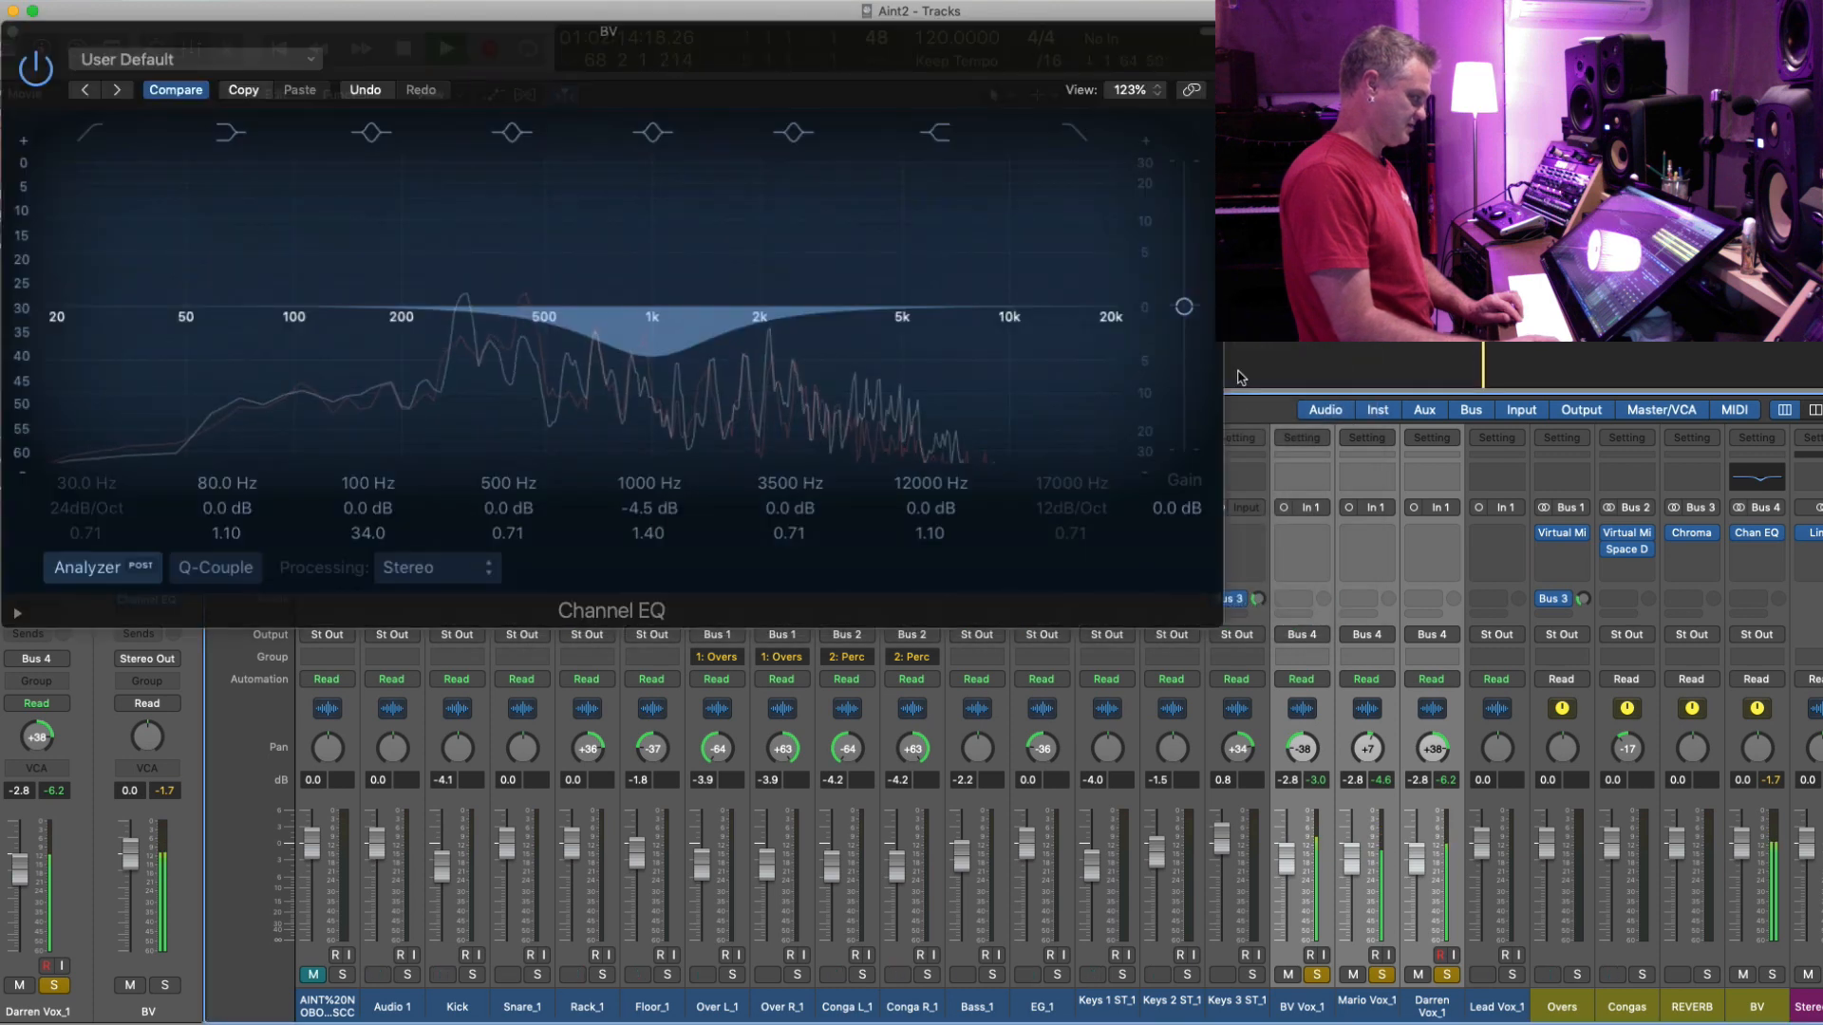
- Close the EQ window, send the BV aux to Bus 3, and lower its fader to -1.7 dB while playing the backing vocals
{"action": "left_click", "coordinate": [14, 33]}
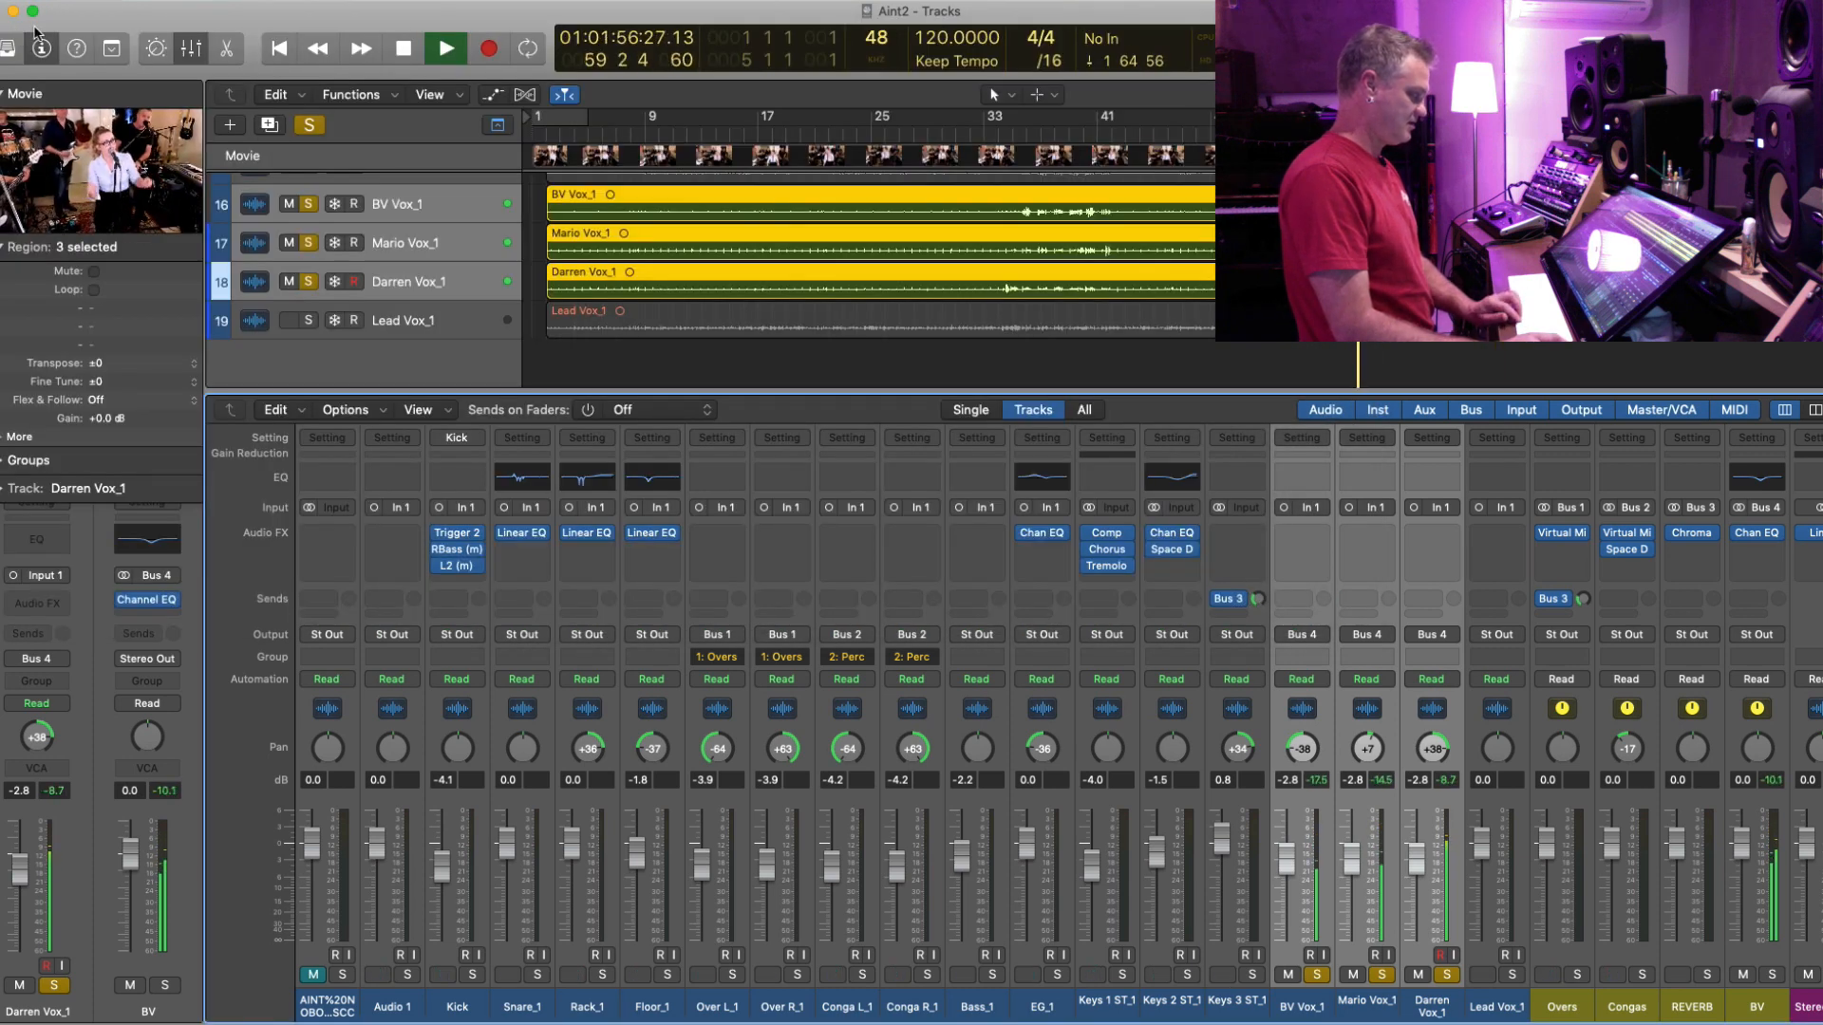
{"action": "key", "text": "space"}
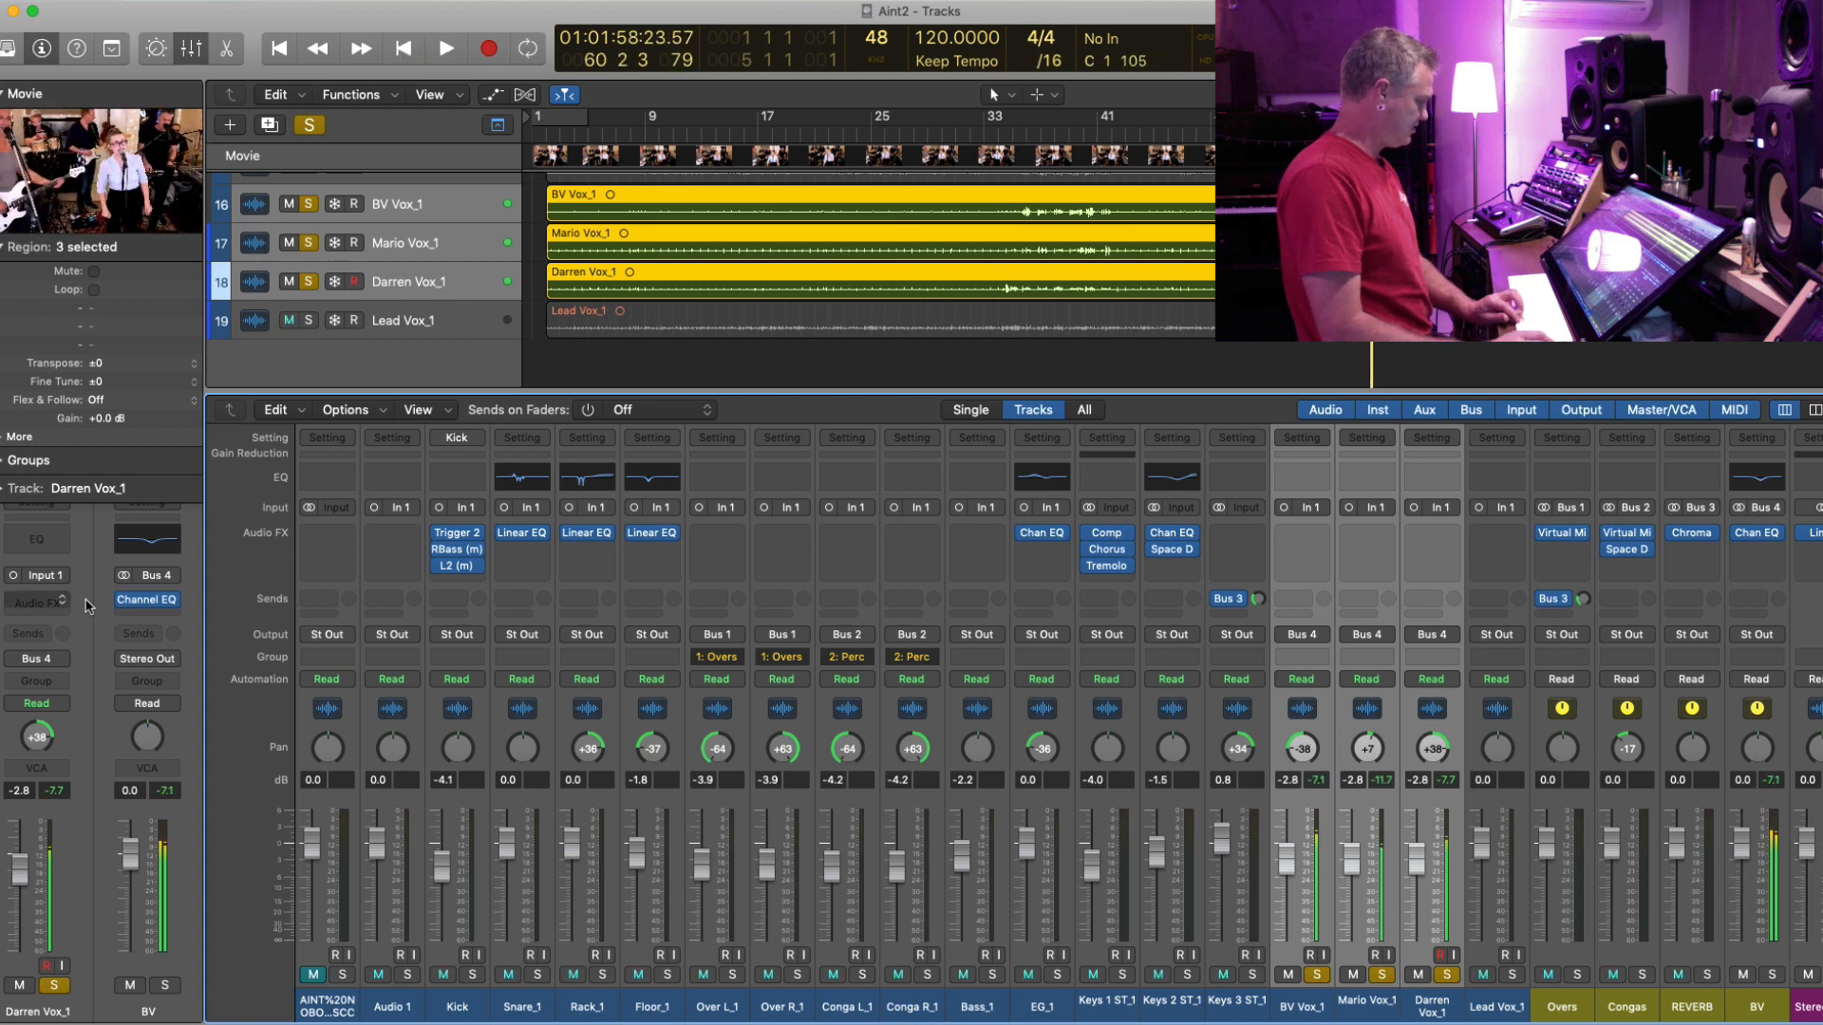
{"action": "left_click", "coordinate": [147, 616]}
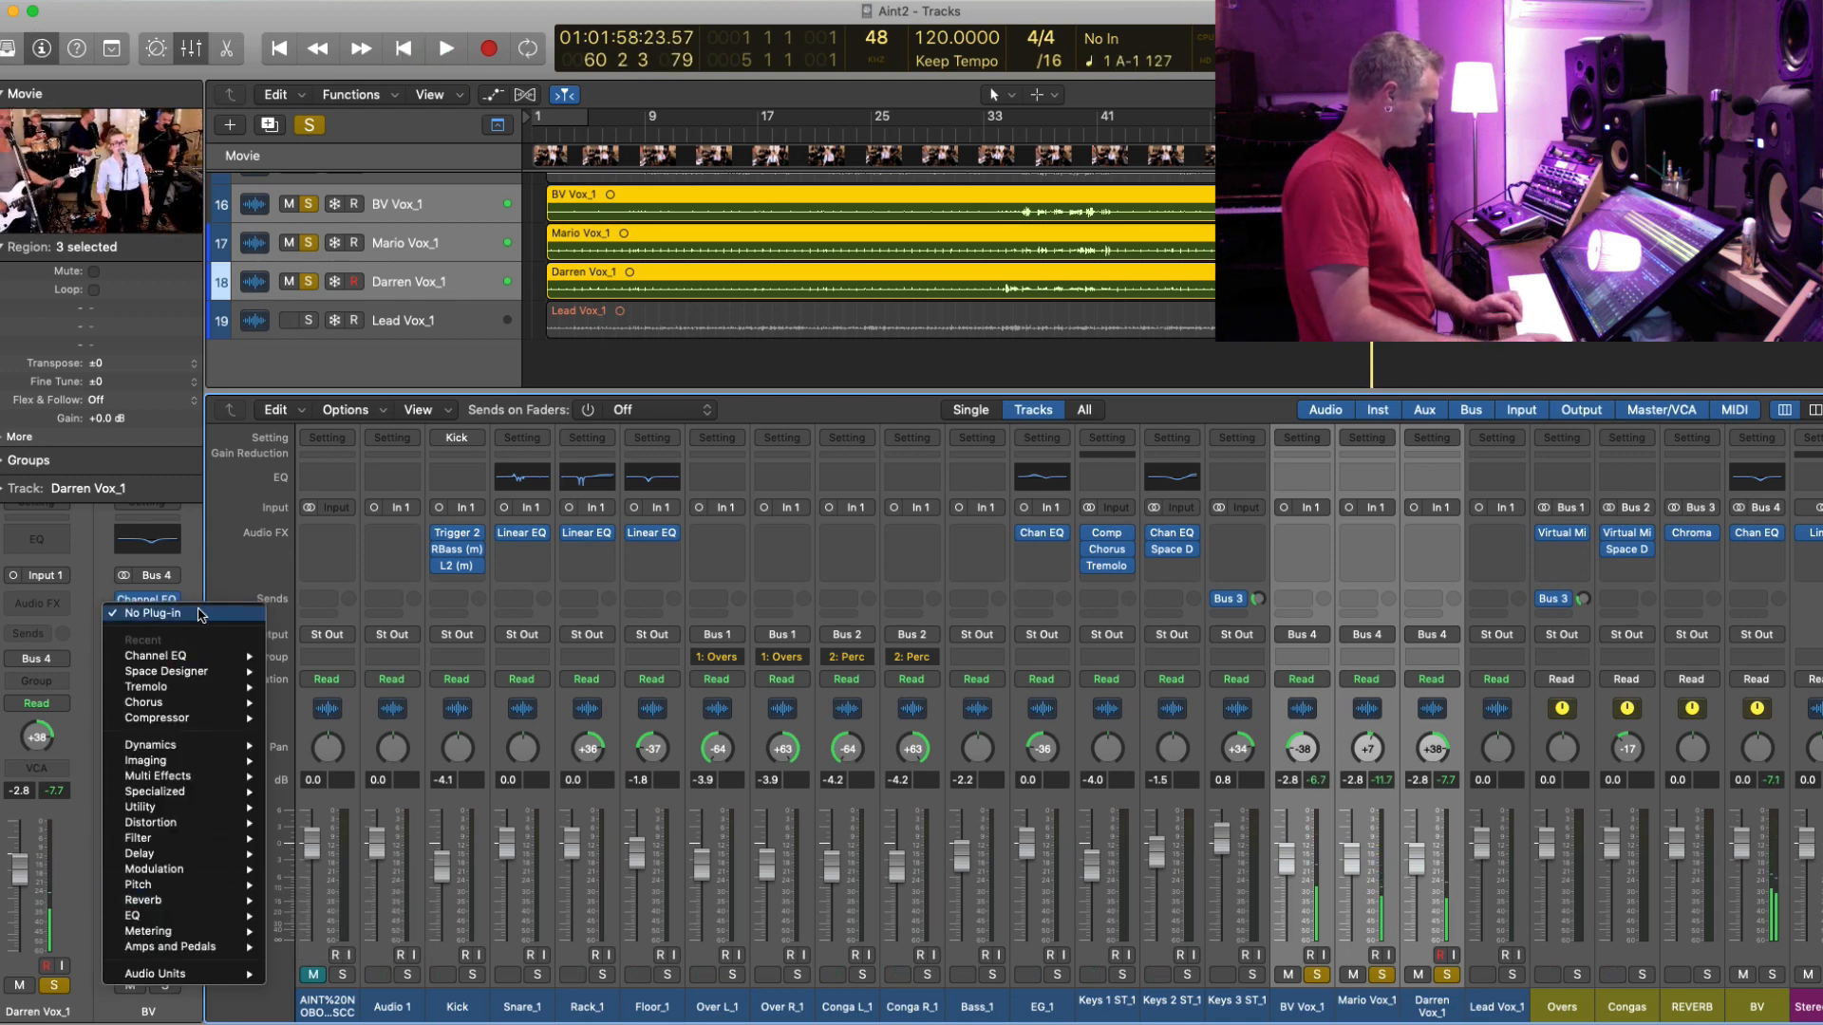
{"action": "left_click", "coordinate": [101, 540]}
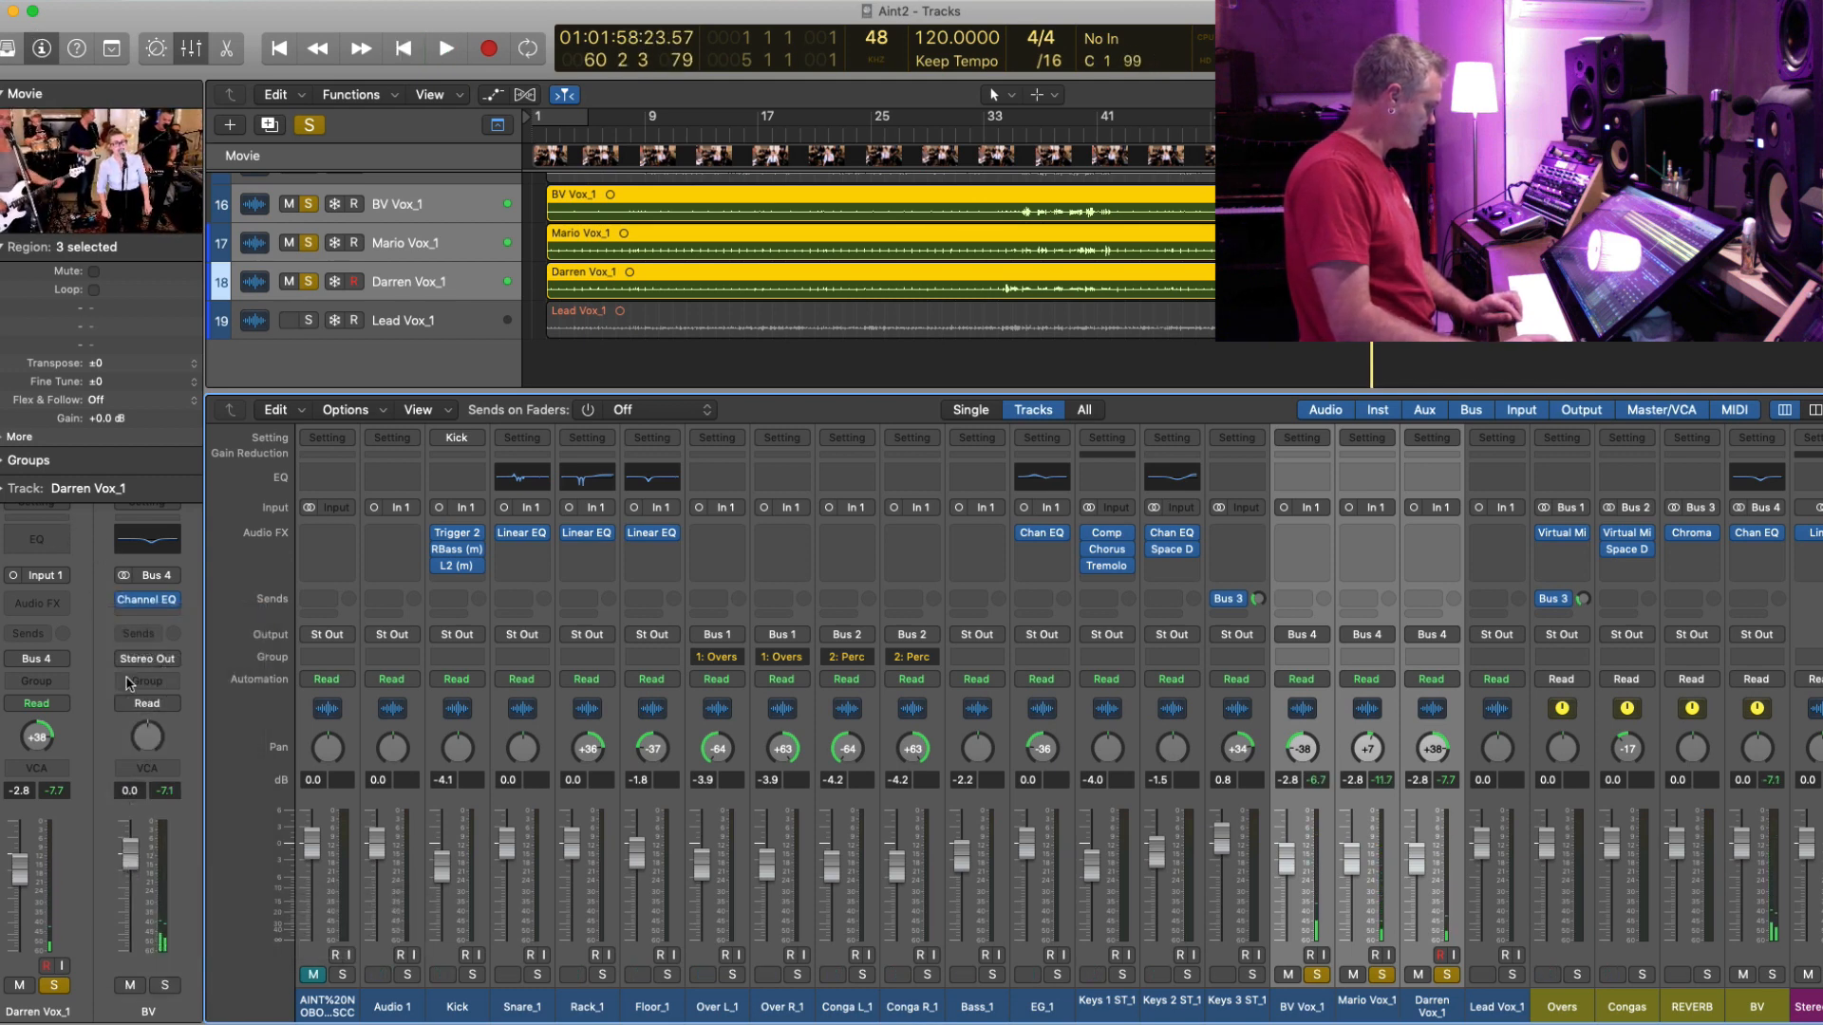
{"action": "left_click", "coordinate": [151, 634]}
{"action": "left_click", "coordinate": [216, 623]}
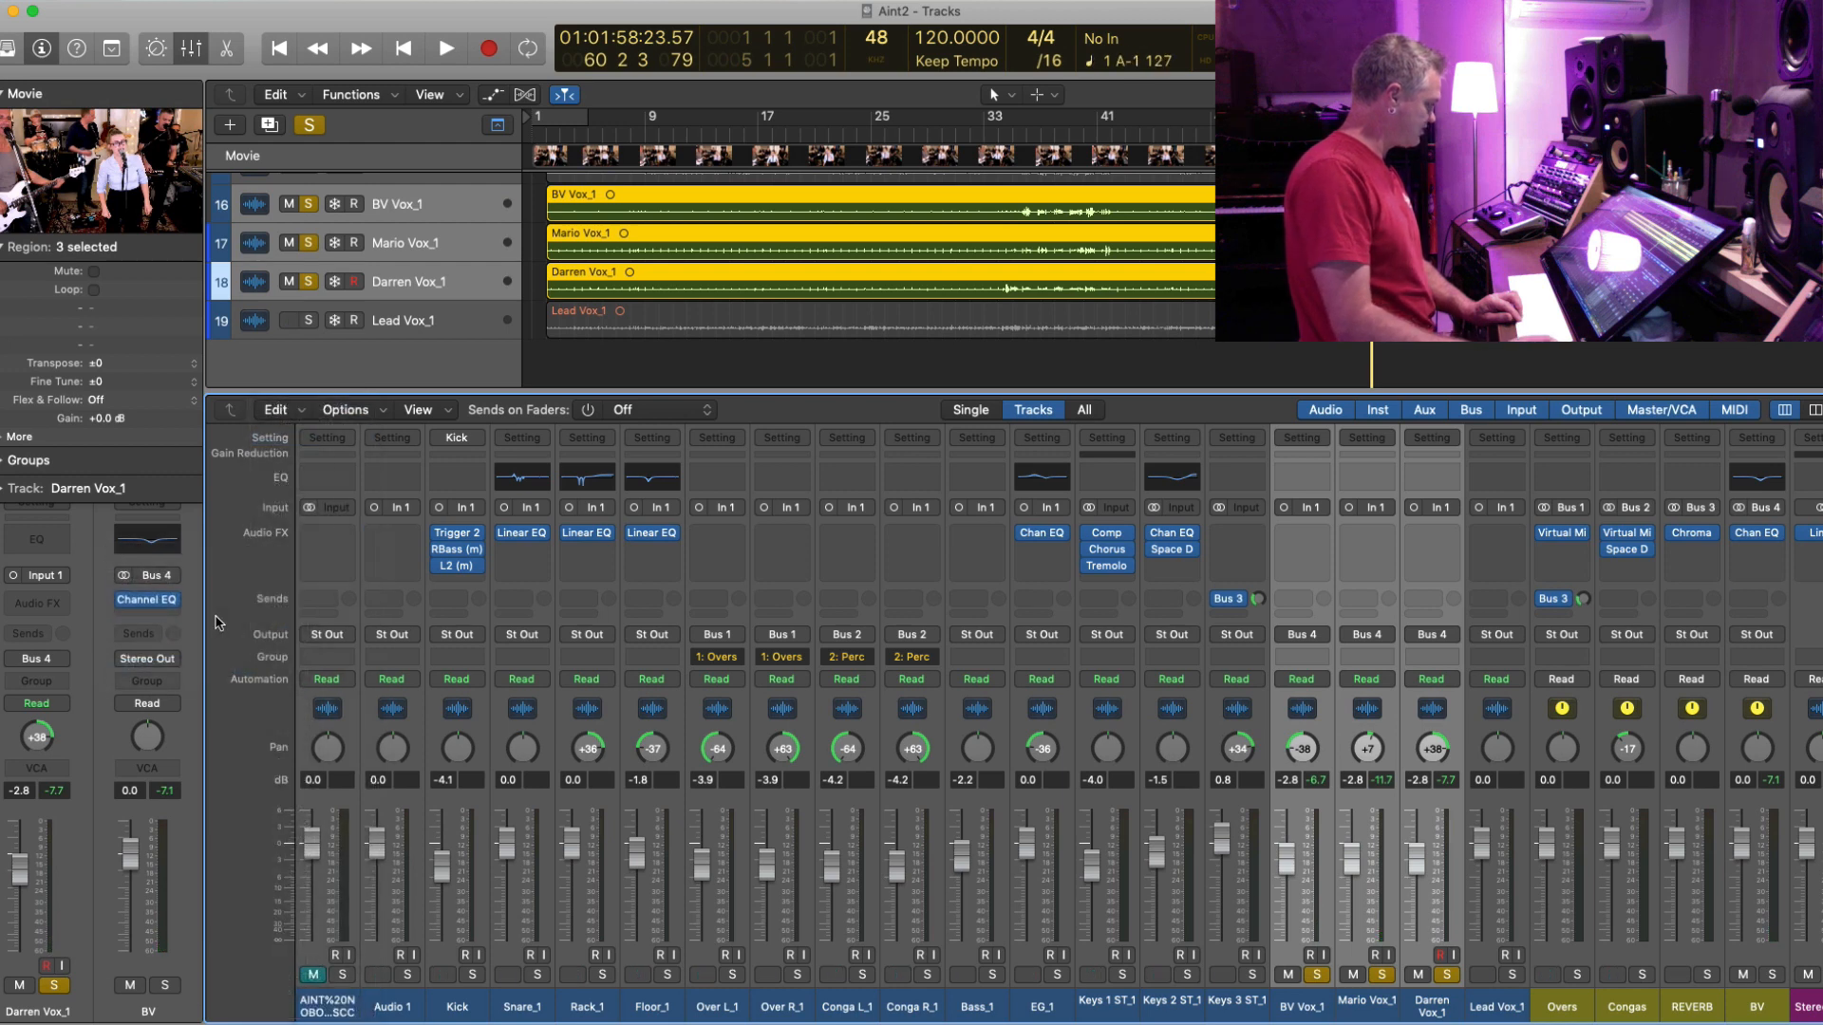
{"action": "key", "text": "space"}
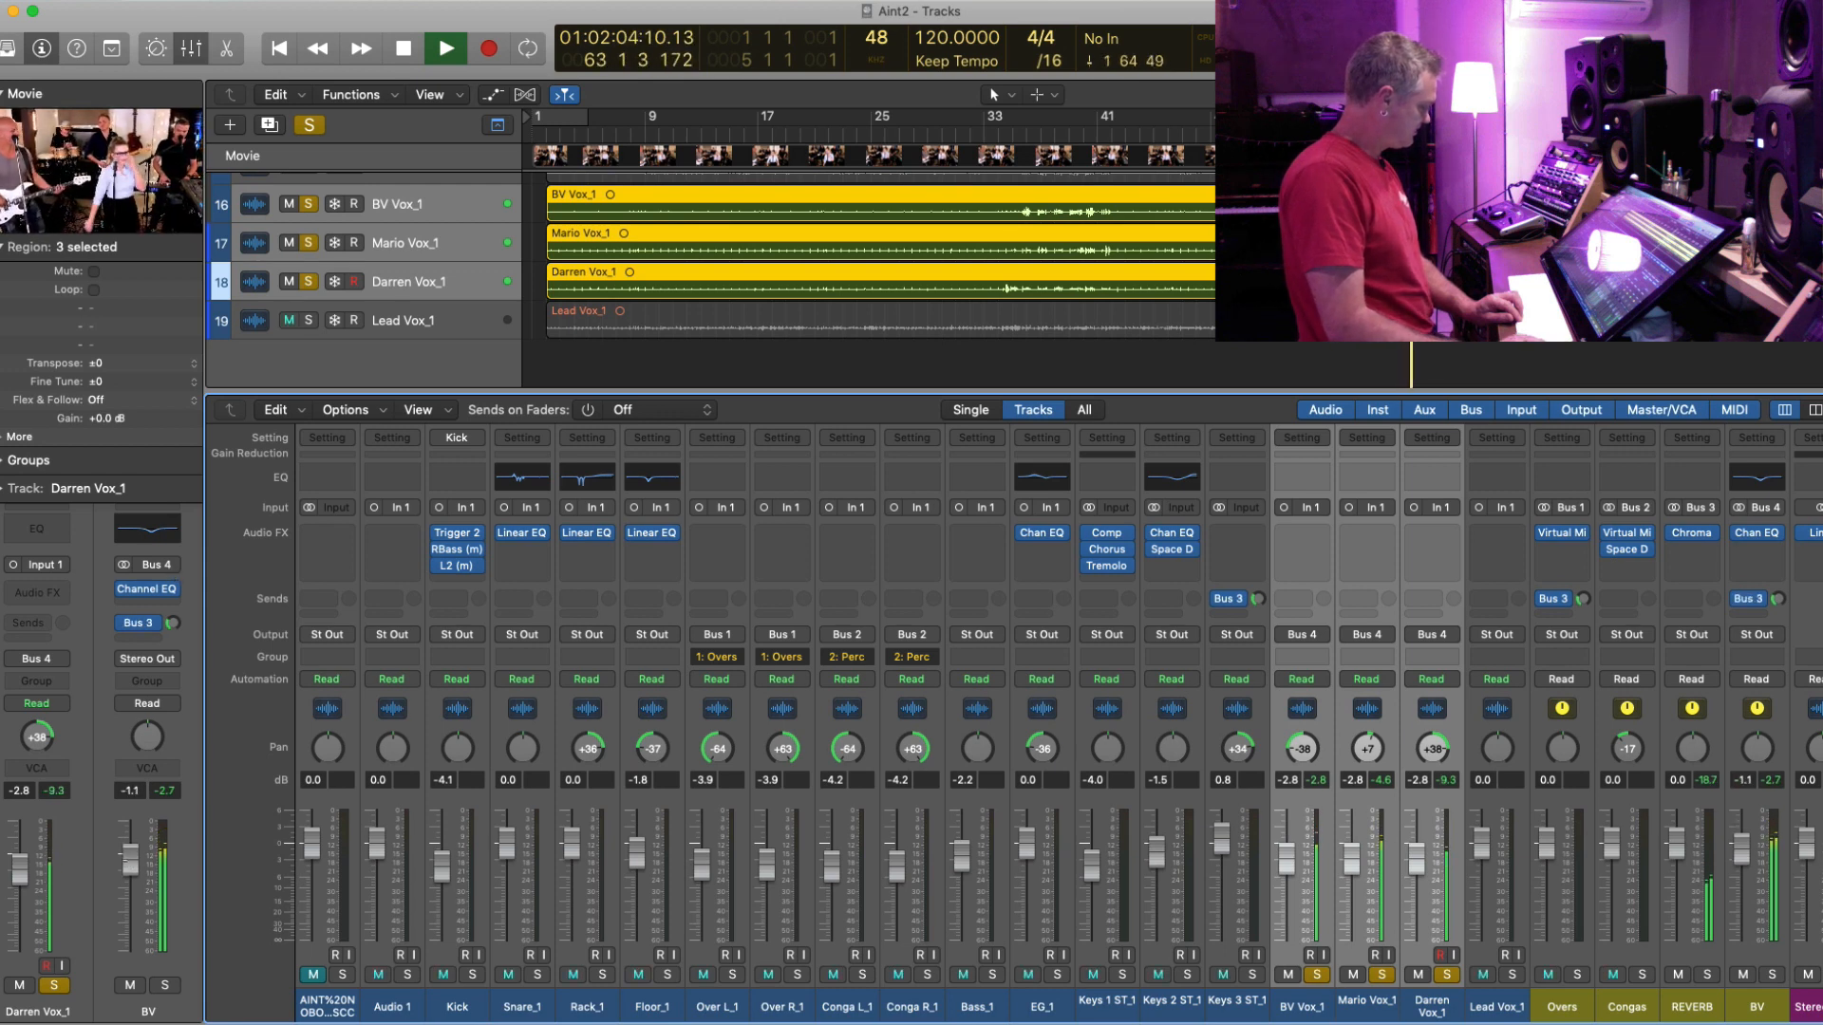
{"action": "key", "text": "space"}
- Insert a Compressor after the Channel EQ on the BV aux and load its Rap Vocal preset
{"action": "left_click", "coordinate": [172, 606]}
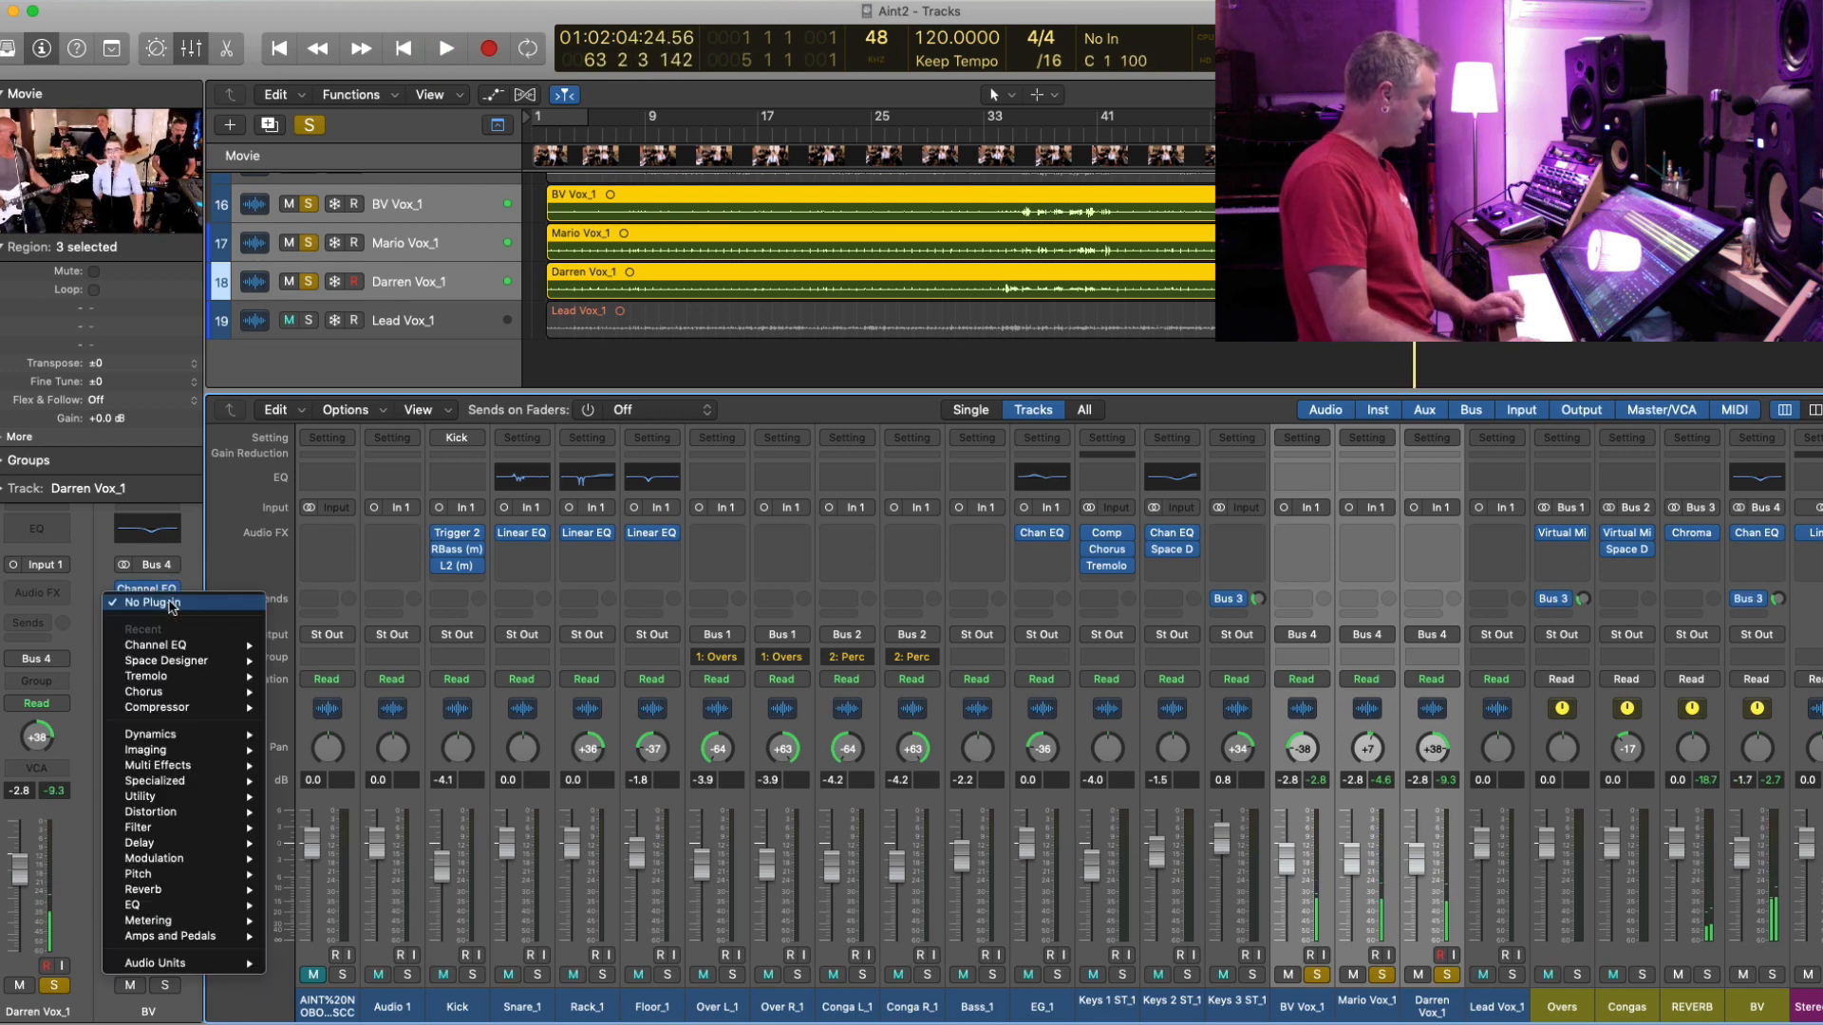
{"action": "mouse_move", "coordinate": [217, 740]}
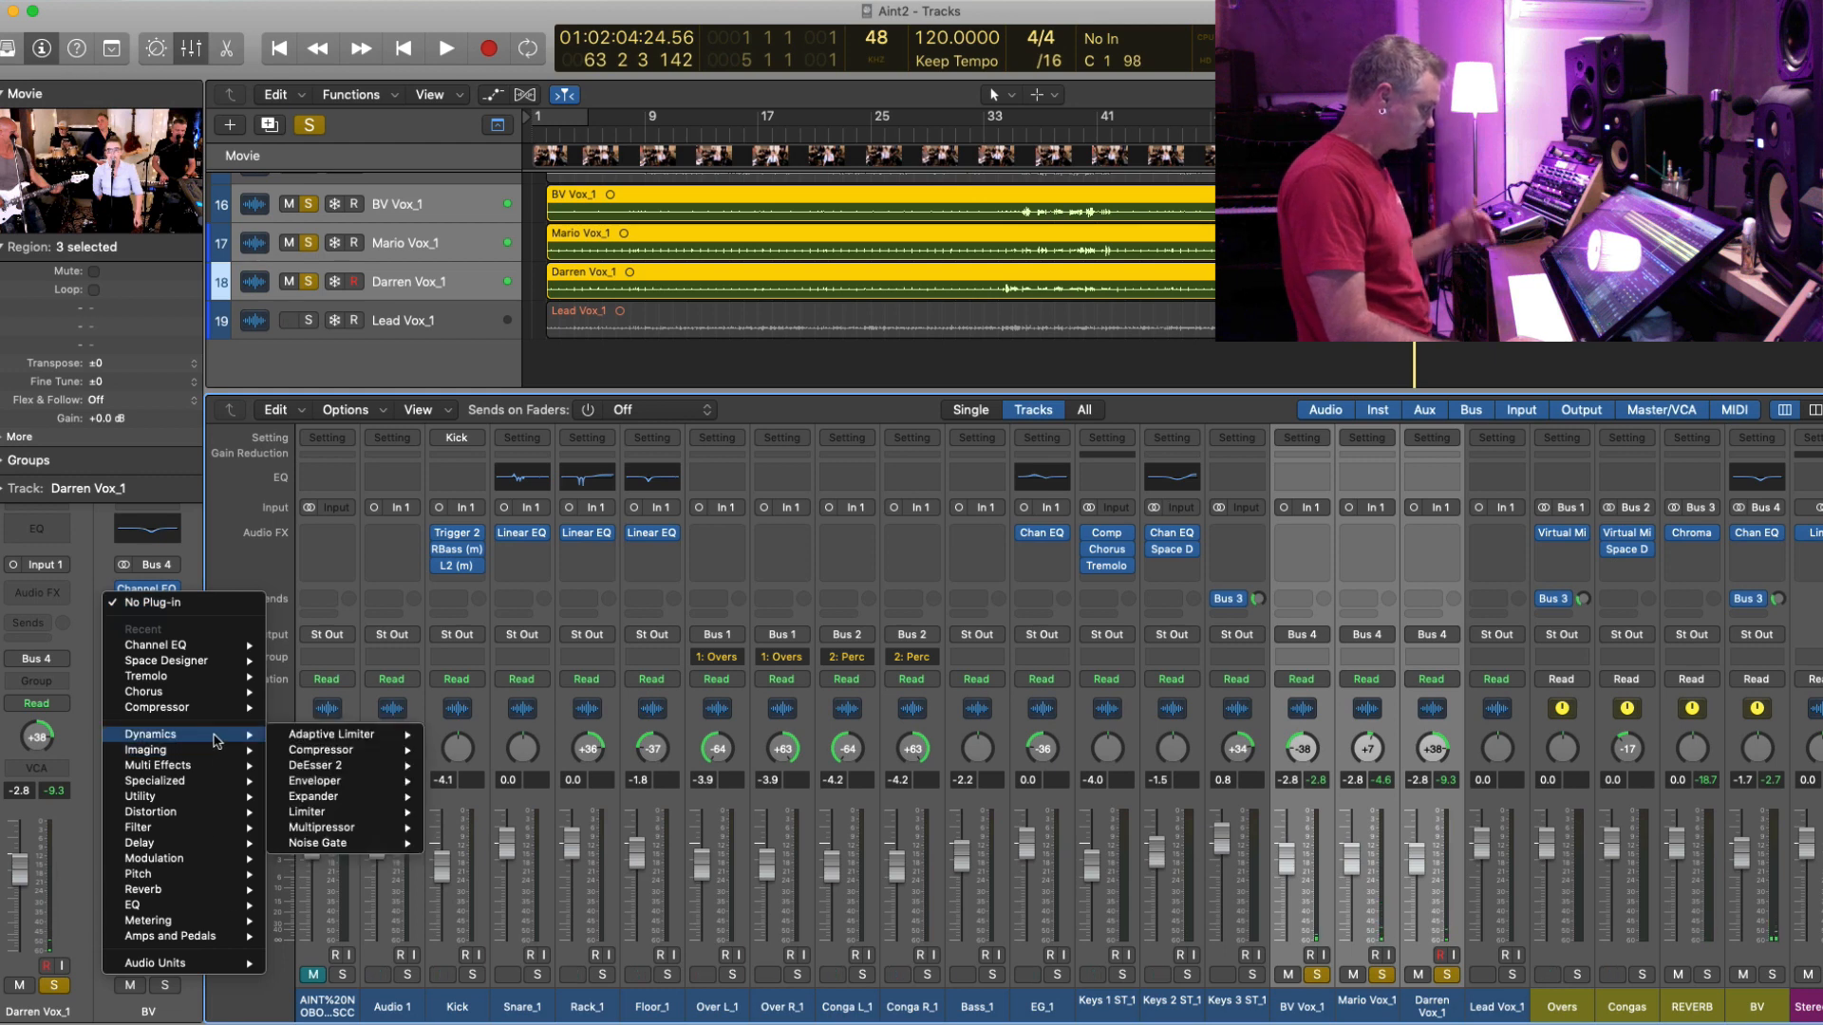
{"action": "mouse_move", "coordinate": [352, 750]}
{"action": "left_click", "coordinate": [465, 752]}
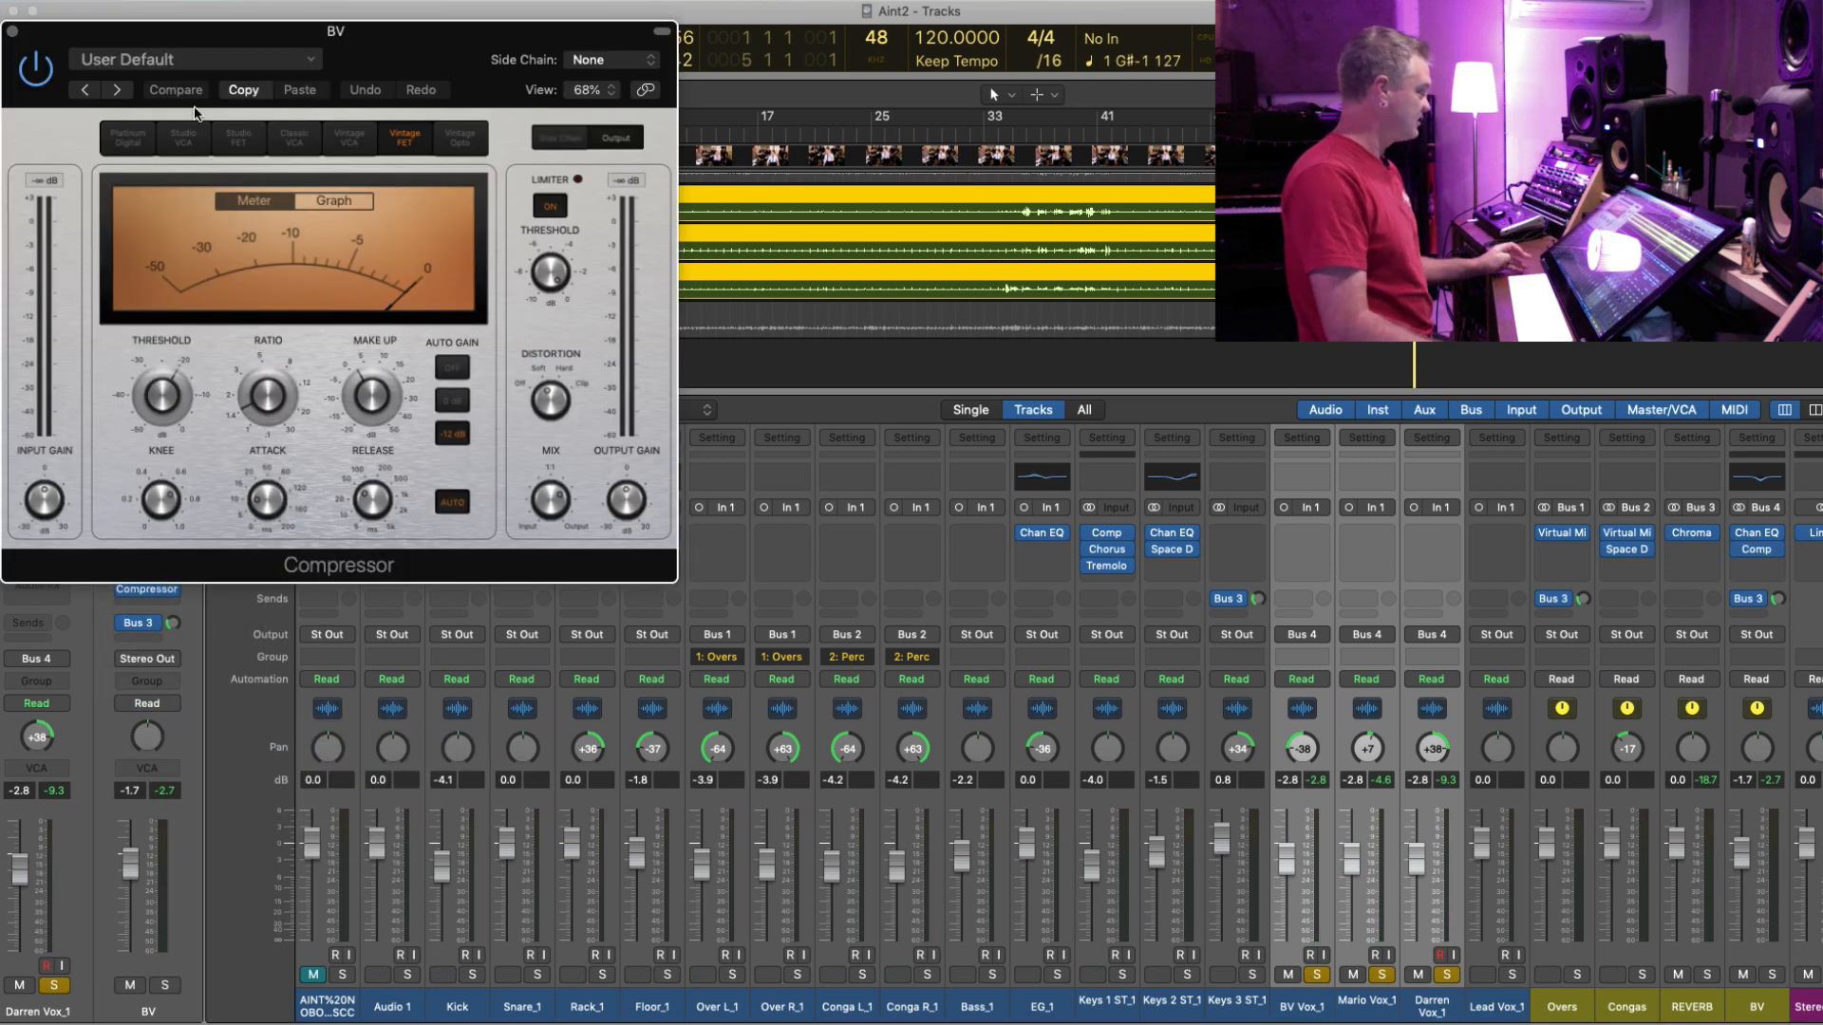
{"action": "left_click", "coordinate": [195, 59]}
{"action": "mouse_move", "coordinate": [283, 534]}
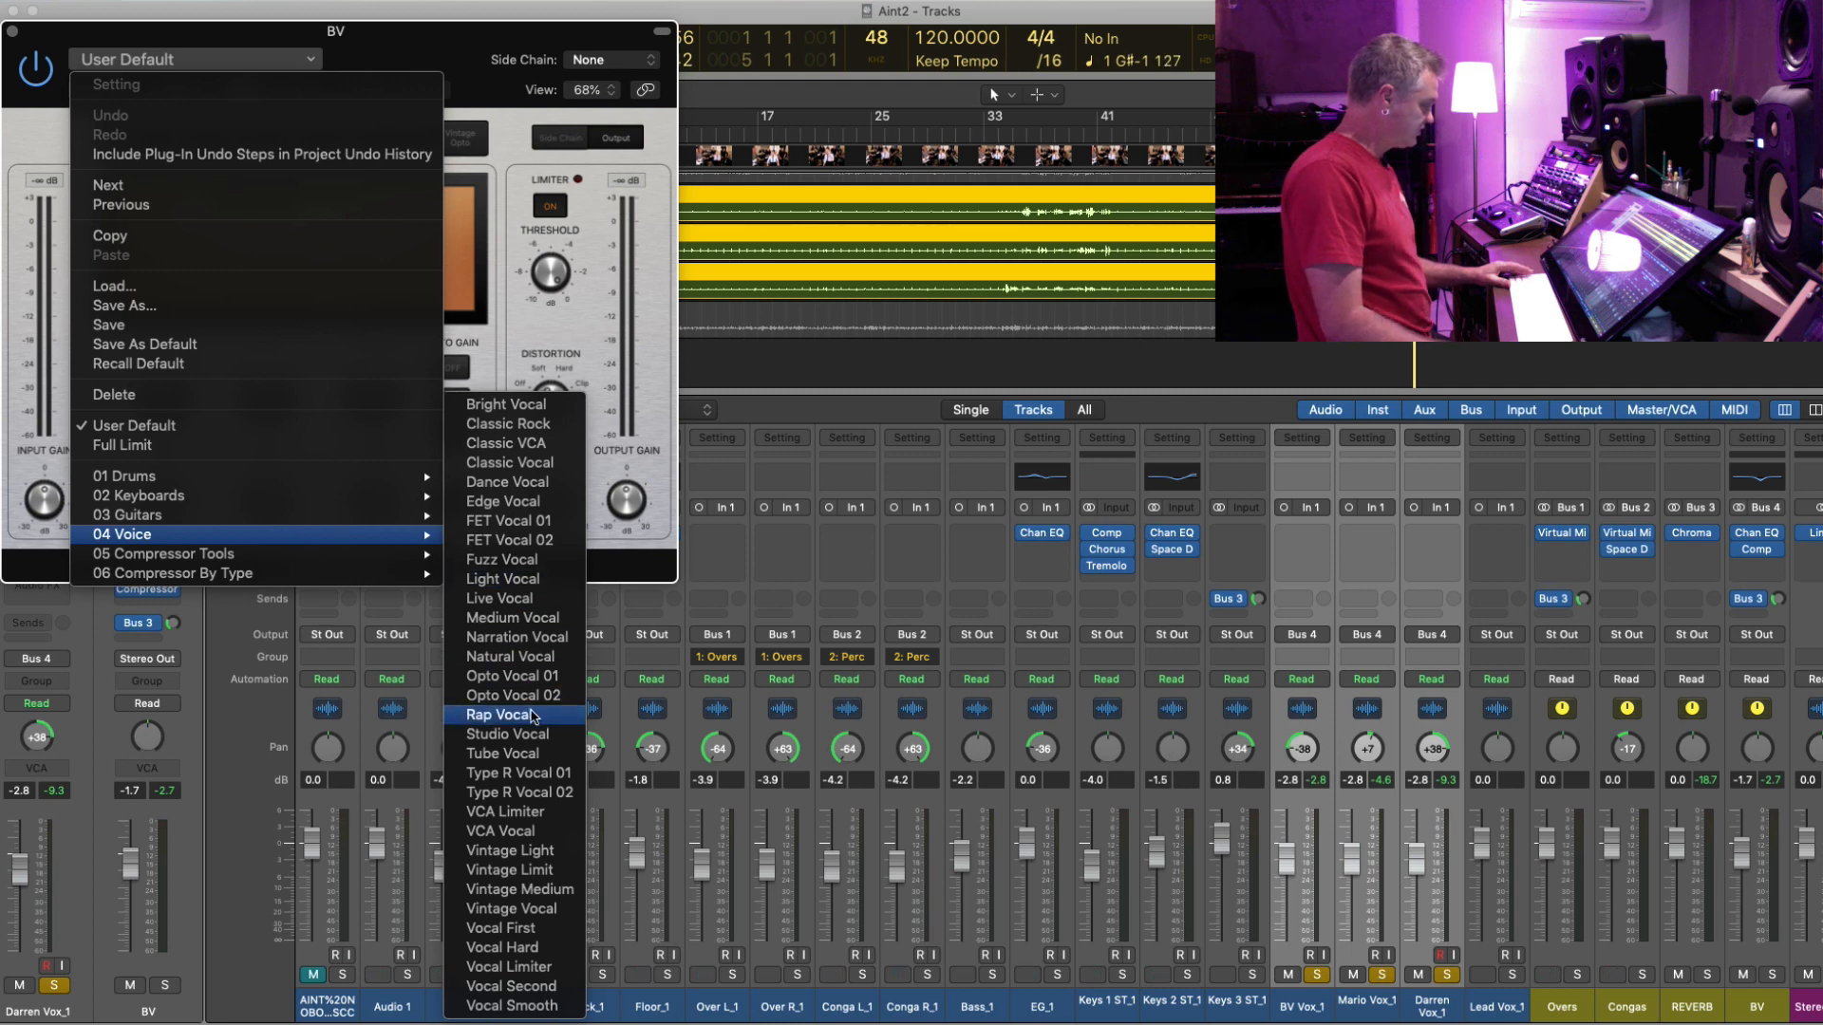
{"action": "left_click", "coordinate": [512, 714]}
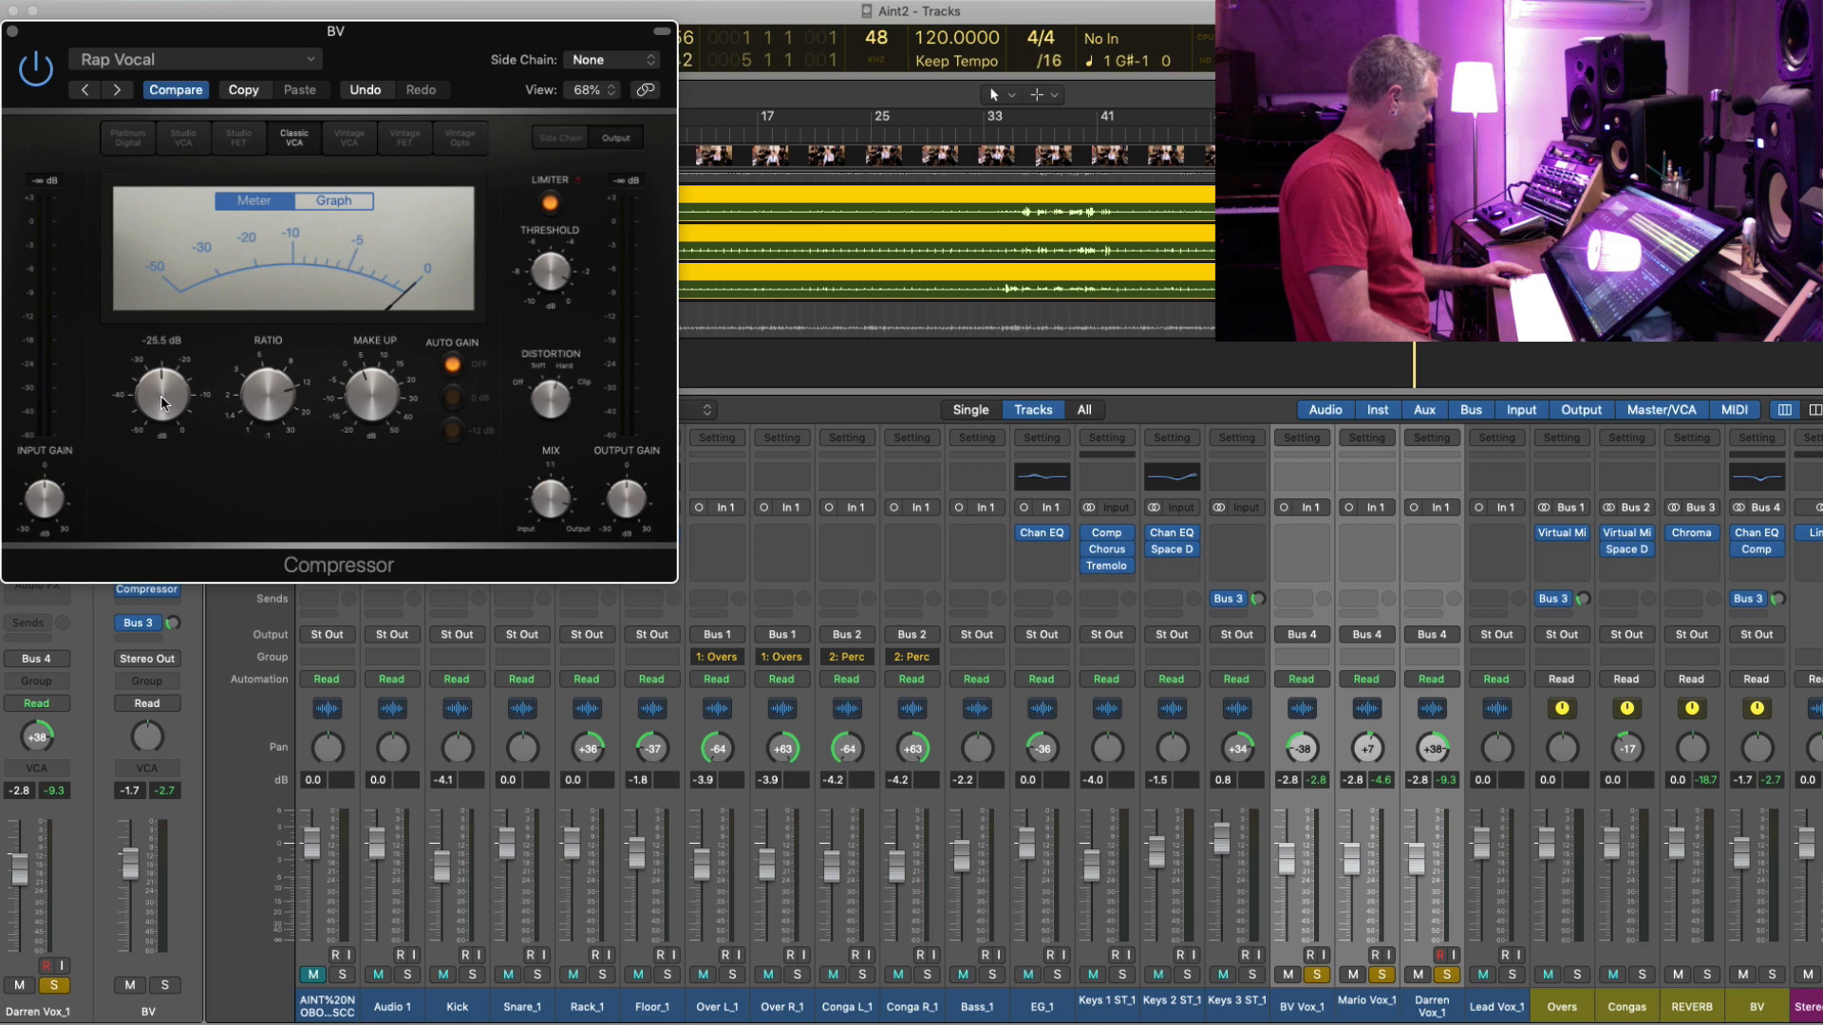
- Play the soloed backing vocals through the compressor, check the gain reduction, and close the plug-in window
{"action": "key", "text": "space"}
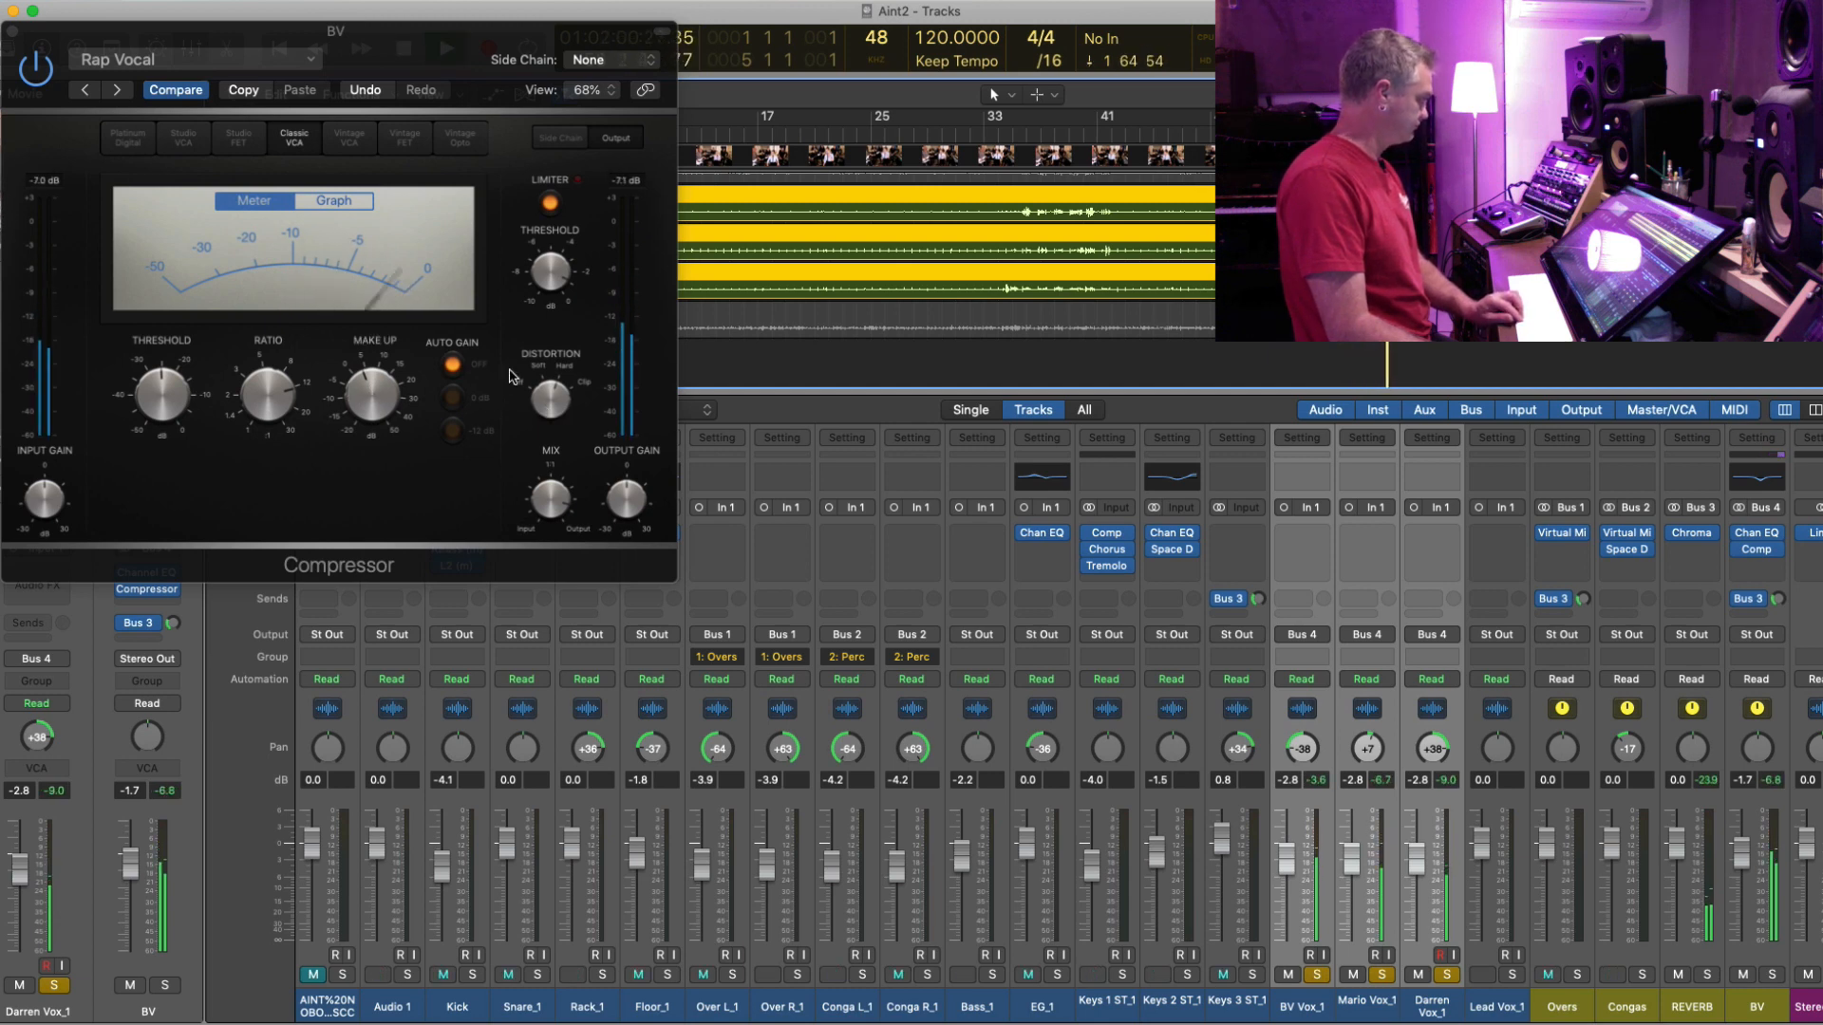
{"action": "mouse_move", "coordinate": [550, 278]}
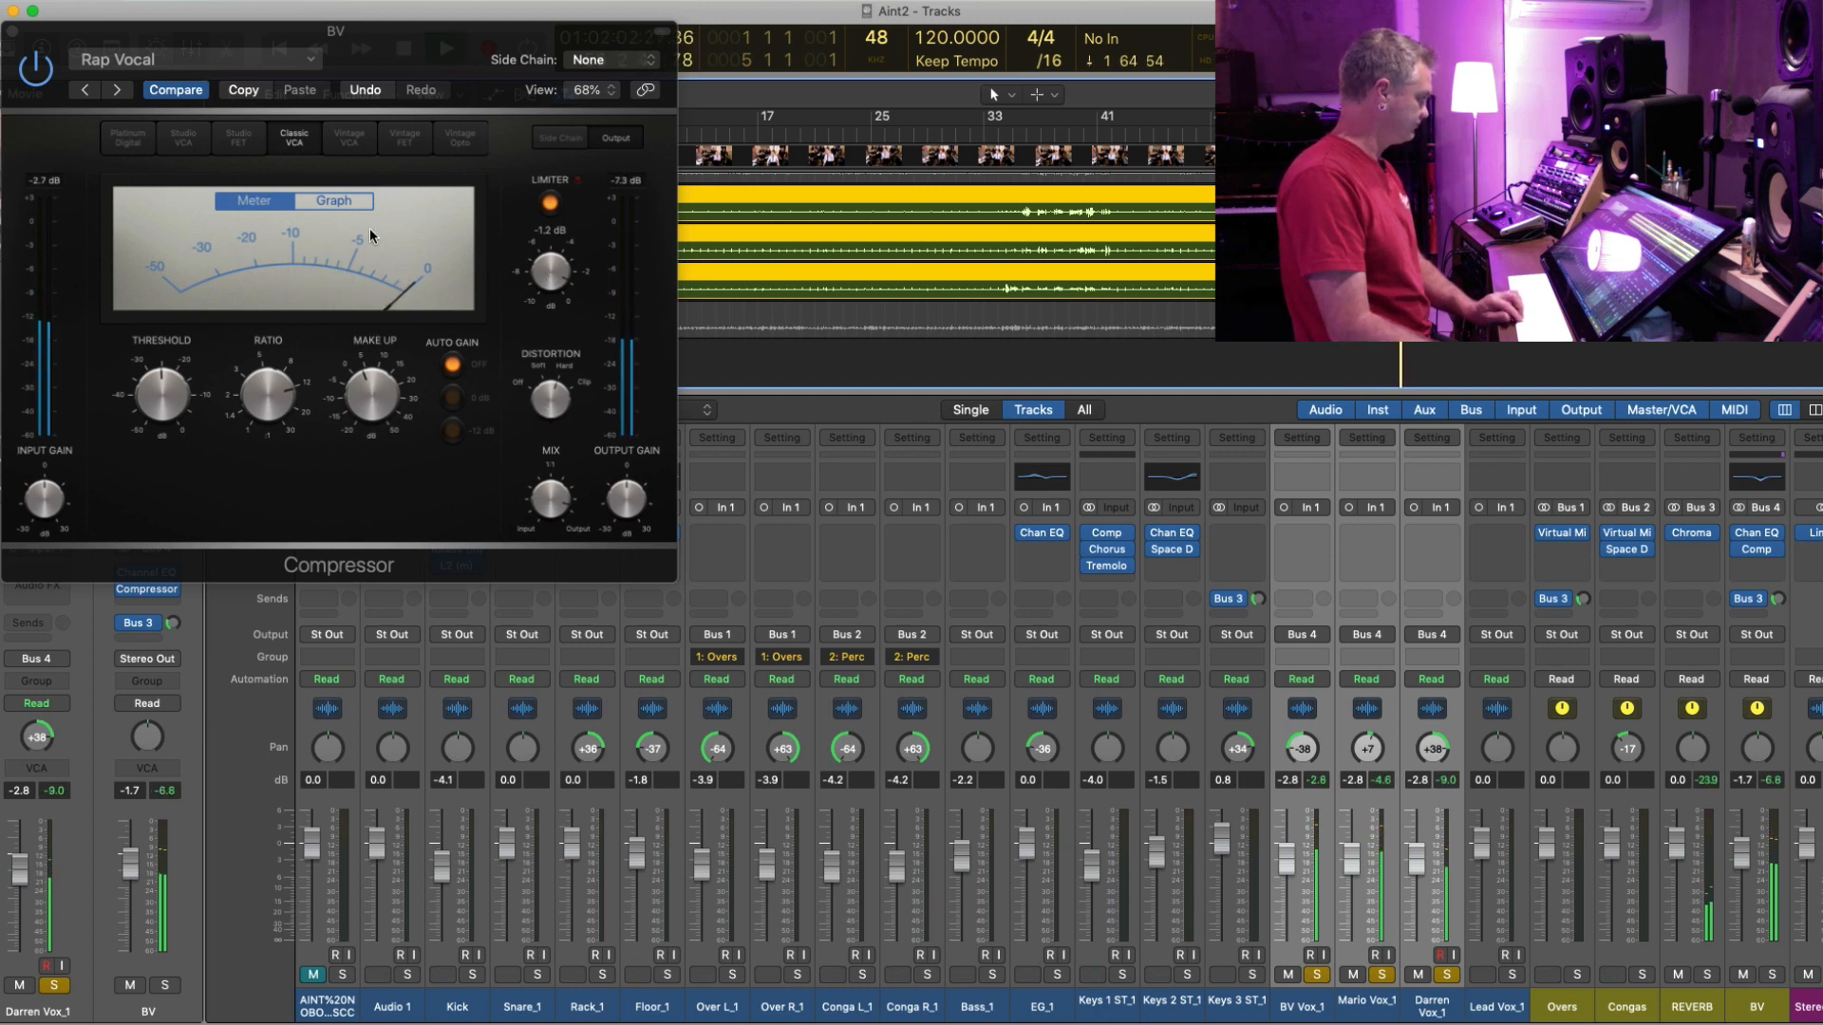
{"action": "left_click", "coordinate": [13, 11]}
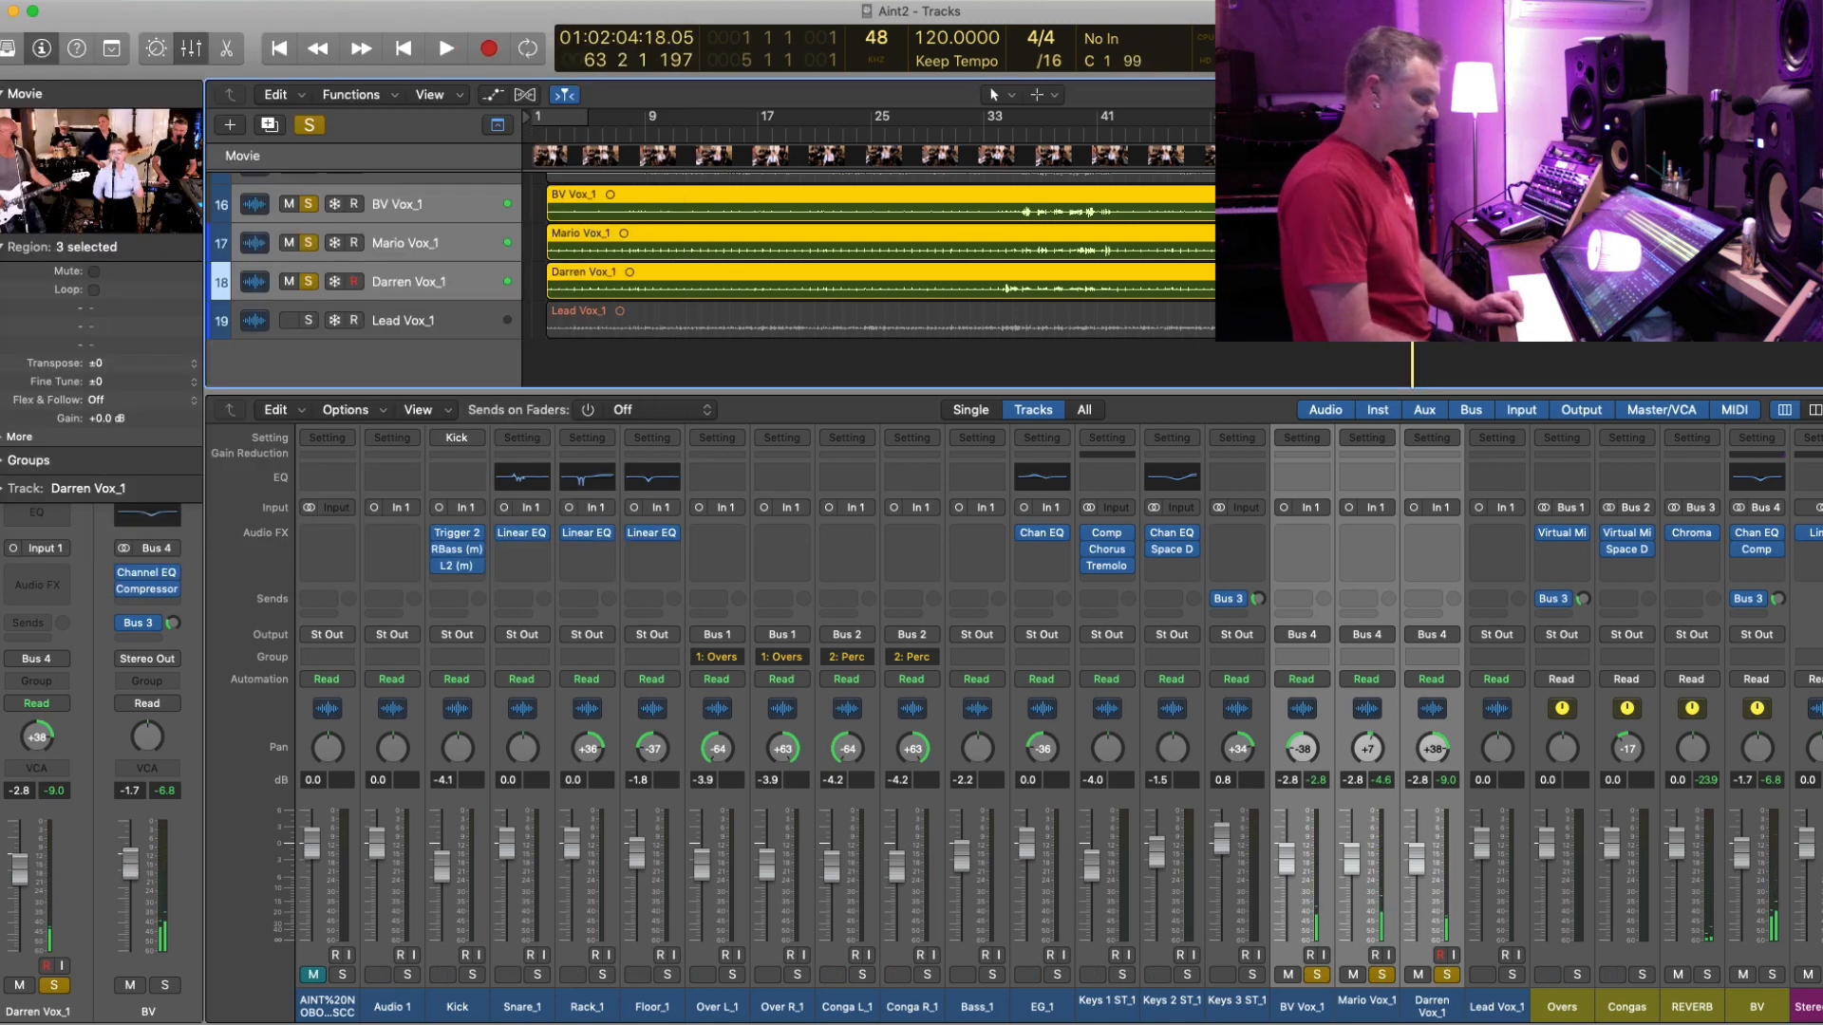
- Clear the solo on the backing vocals and play the full mix from about bar 61
{"action": "left_click", "coordinate": [1450, 976], "text": "alt"}
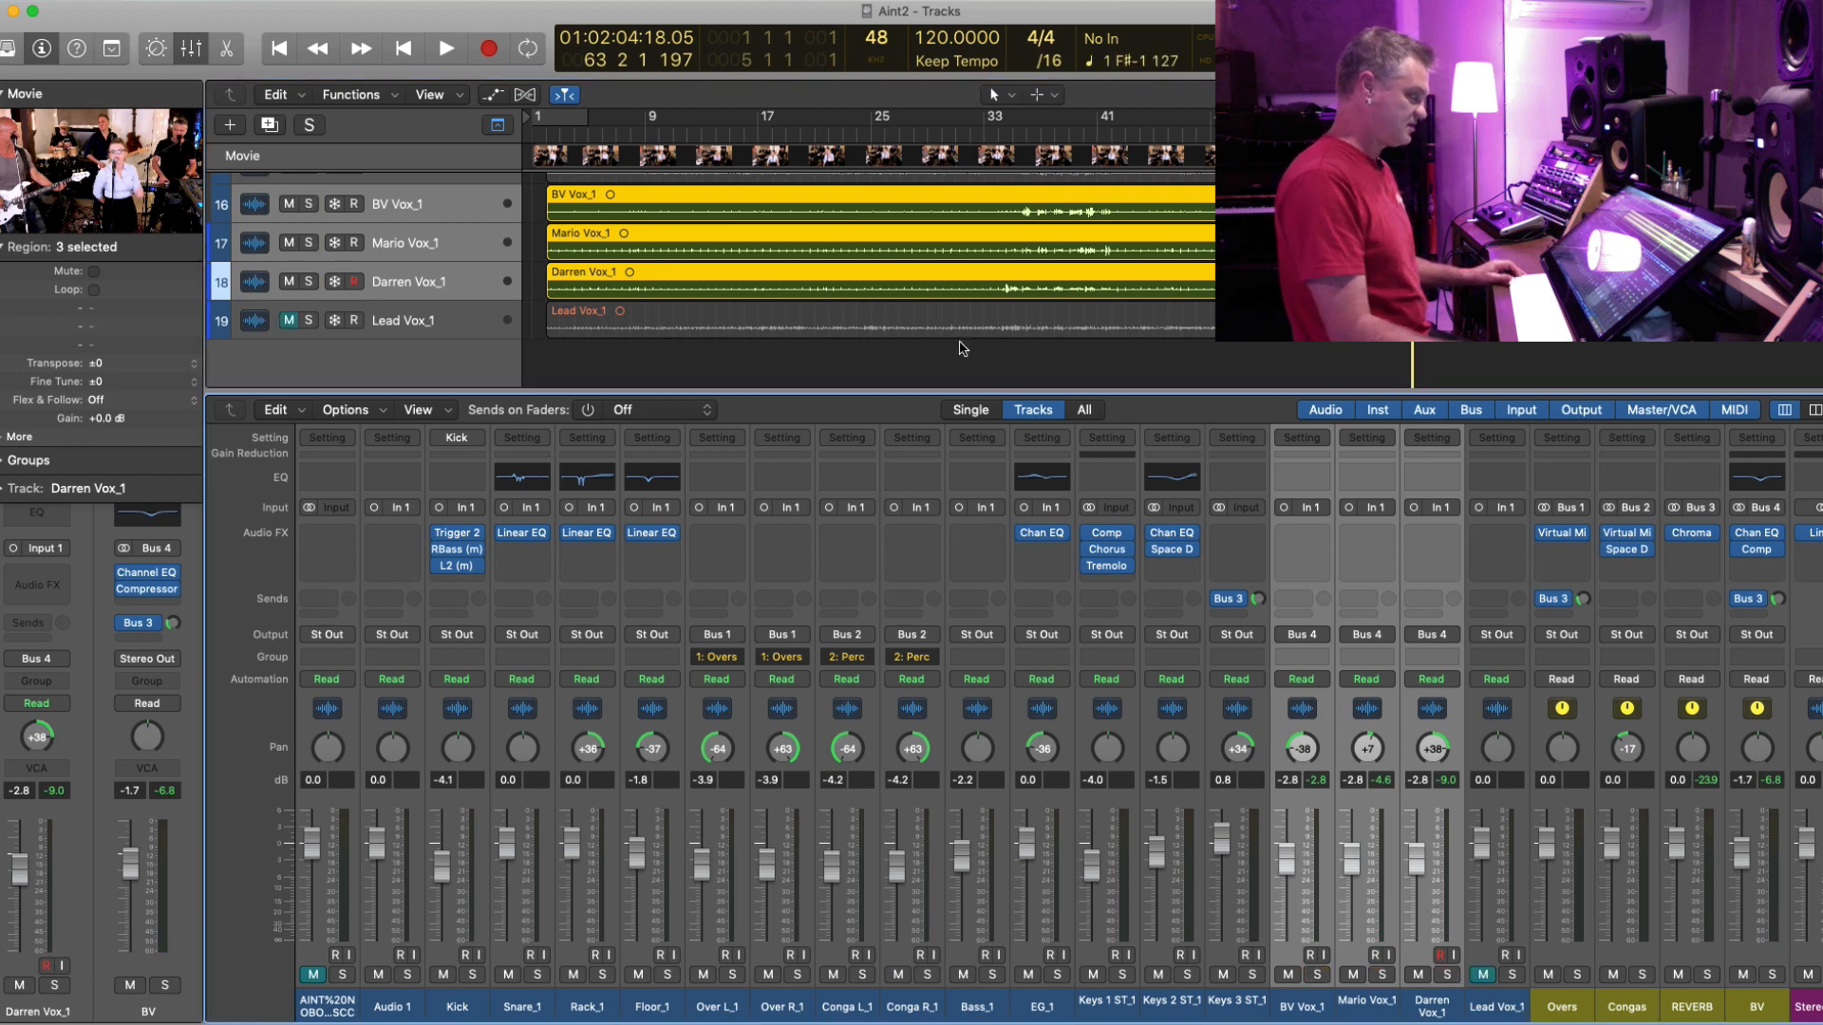
{"action": "key", "text": "ctrl+s"}
{"action": "key", "text": "Left"}
{"action": "key", "text": "Left"}
{"action": "key", "text": "Left"}
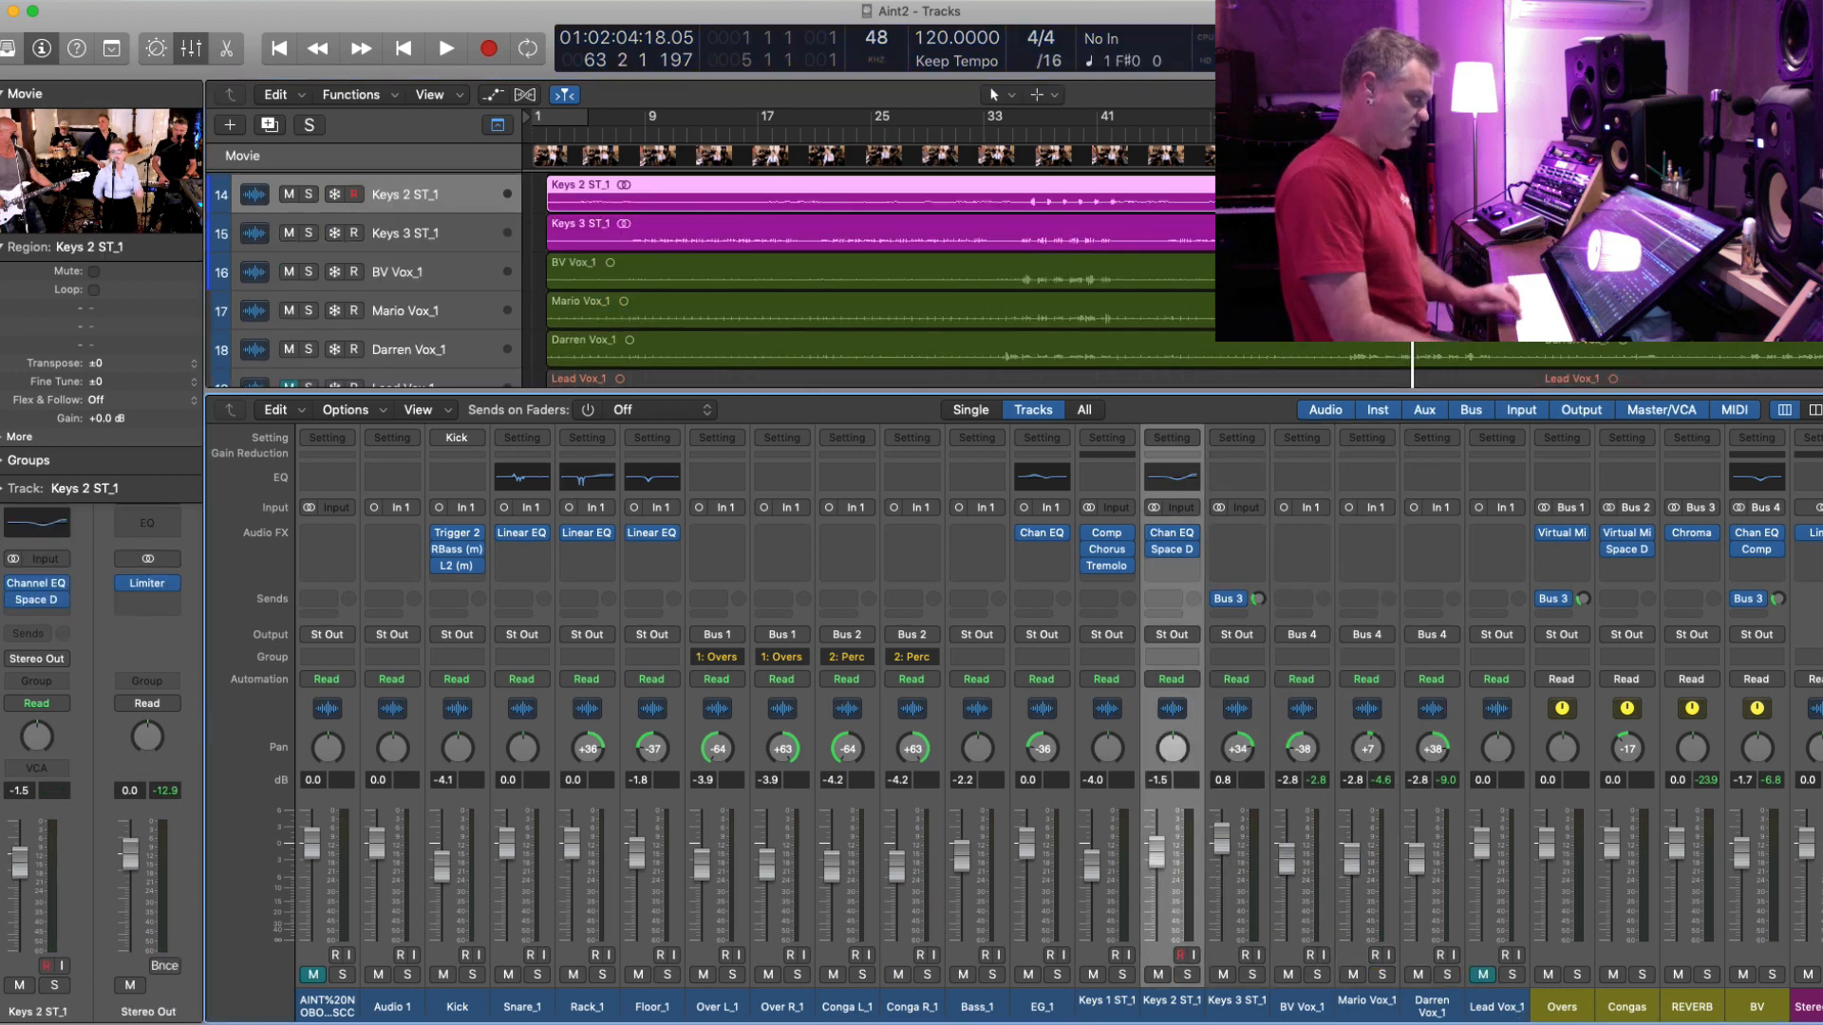
{"action": "left_click", "coordinate": [1380, 135]}
{"action": "key", "text": "space"}
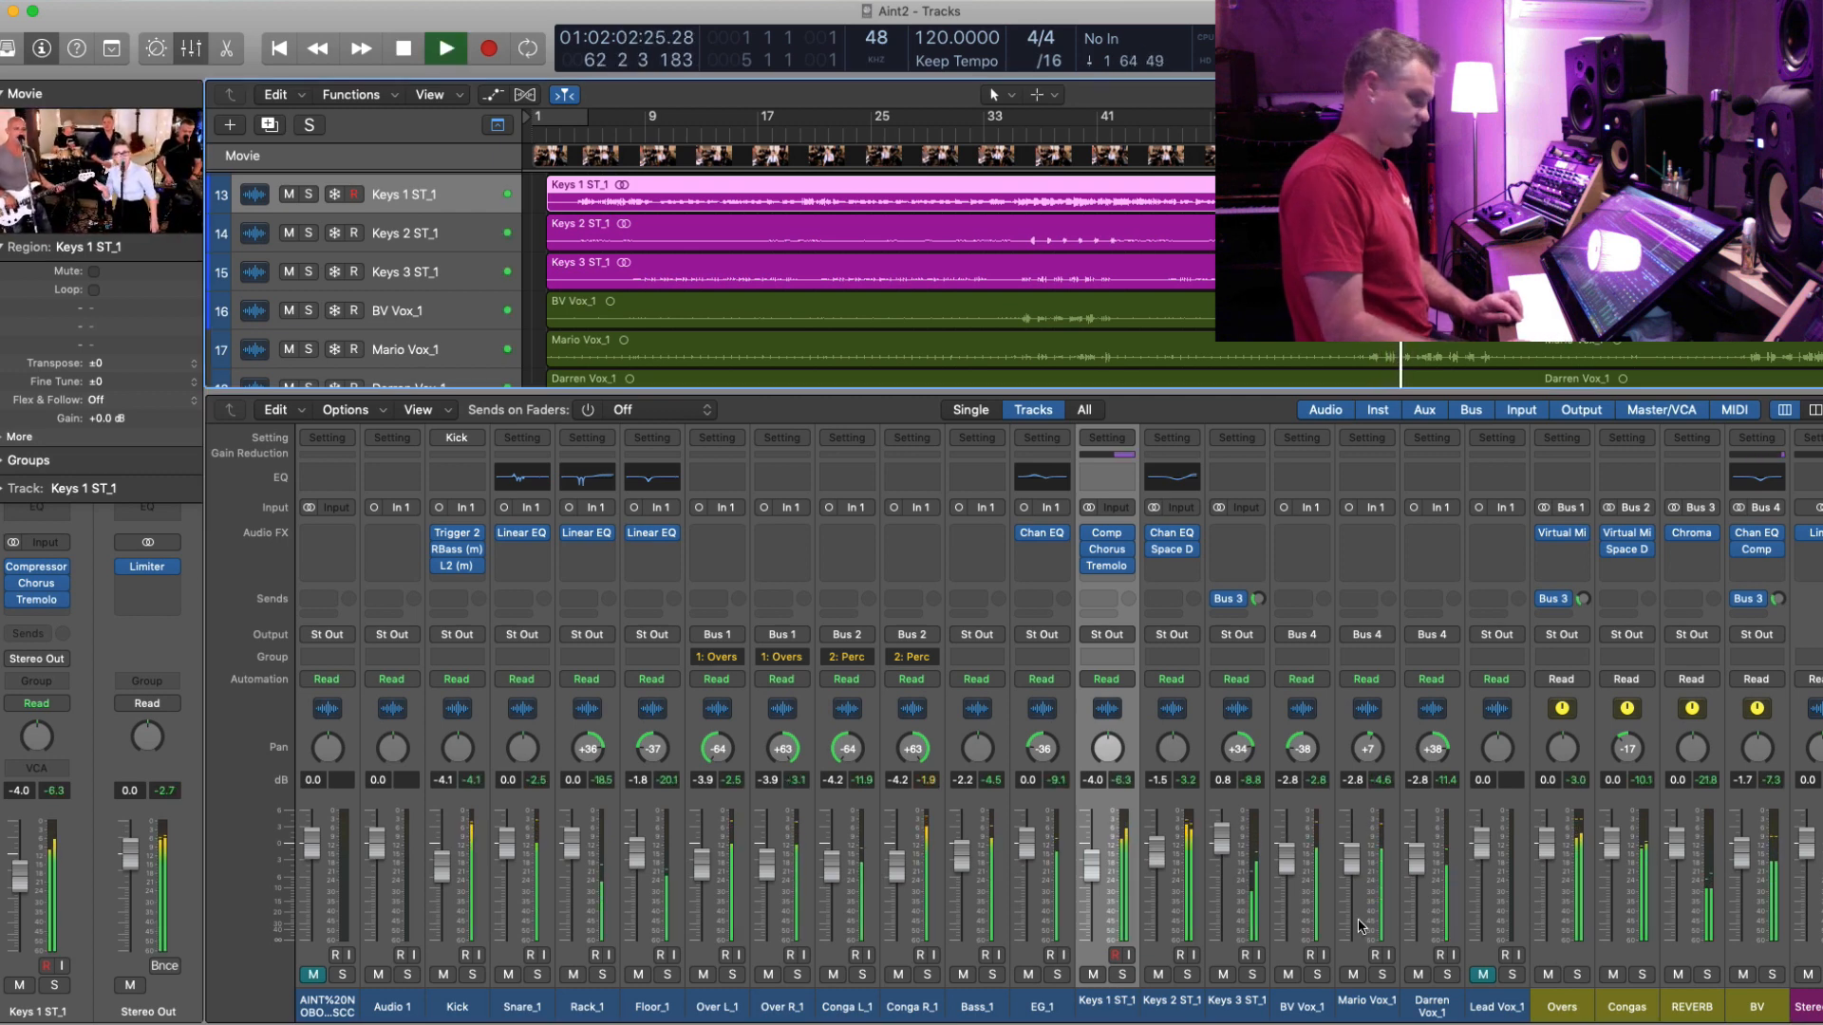
- Reset the BV aux fader to 0.0 dB and lower the Keys 2 fader to -2.7 dB
{"action": "scroll", "coordinate": [1392, 934], "scroll_direction": "right", "scroll_amount": 3}
{"action": "left_click", "coordinate": [1714, 861], "text": "alt"}
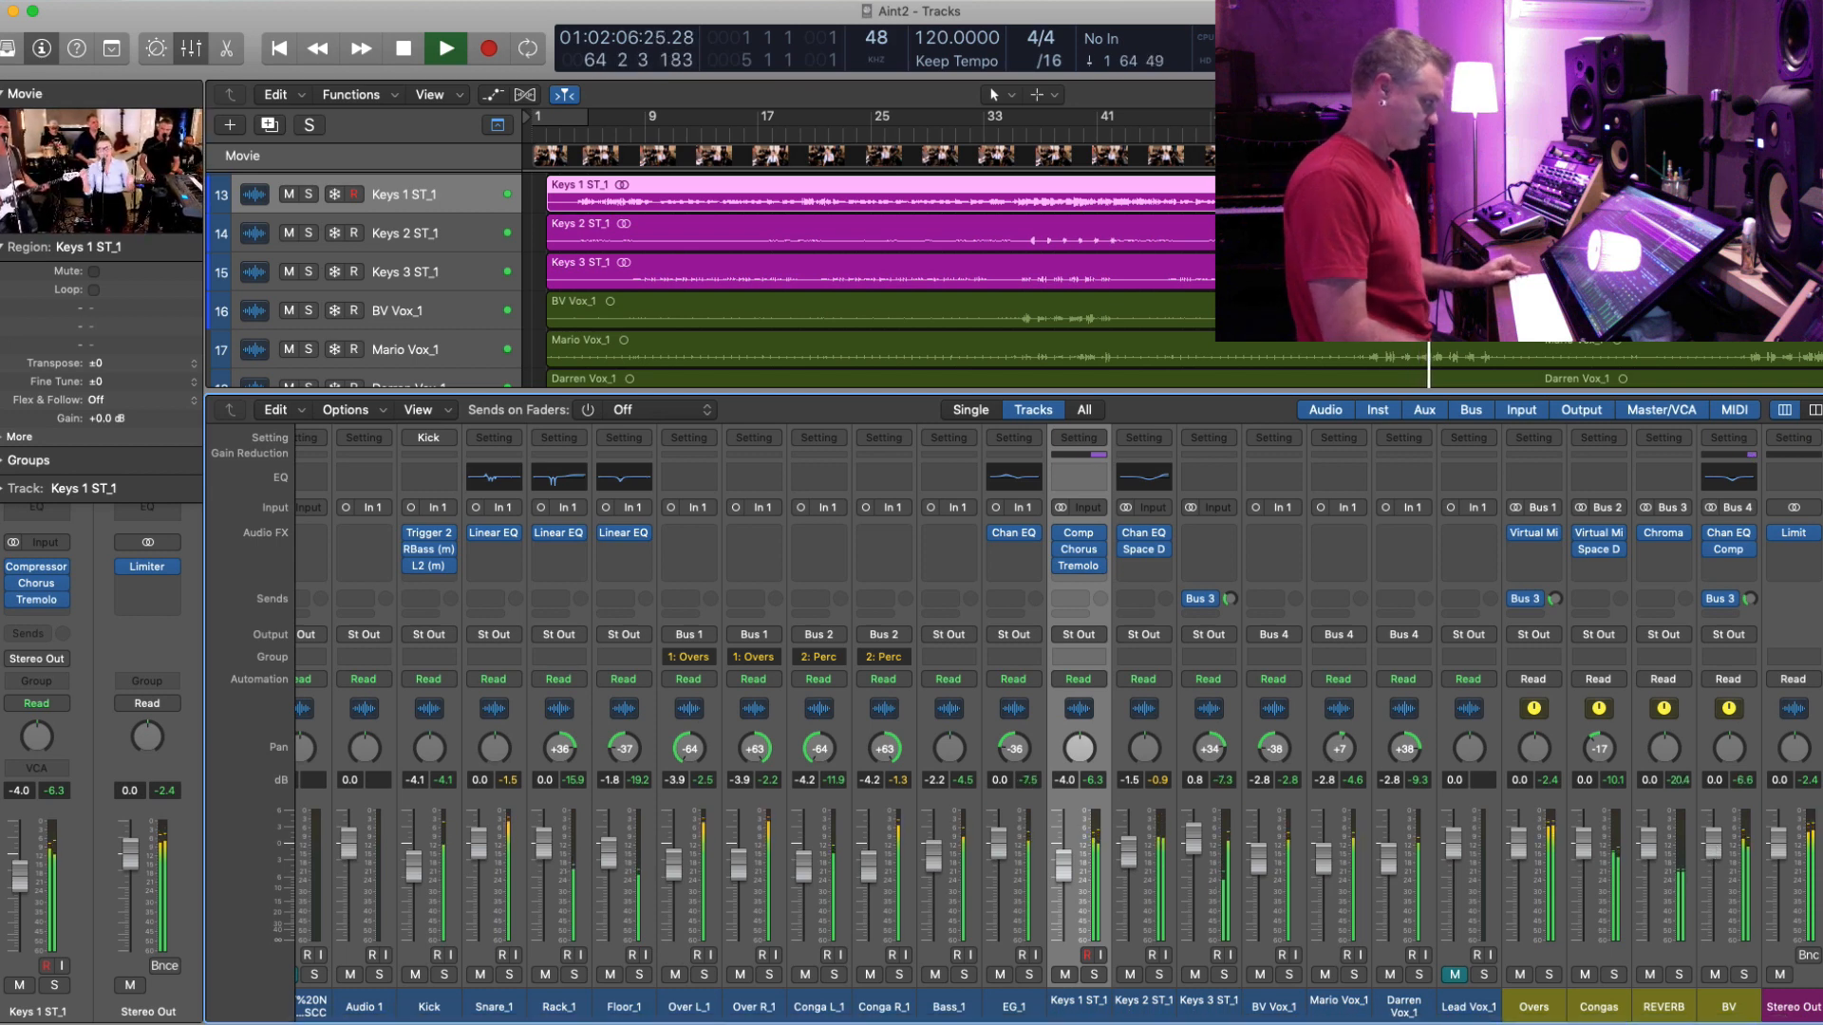
{"action": "left_click", "coordinate": [1156, 810]}
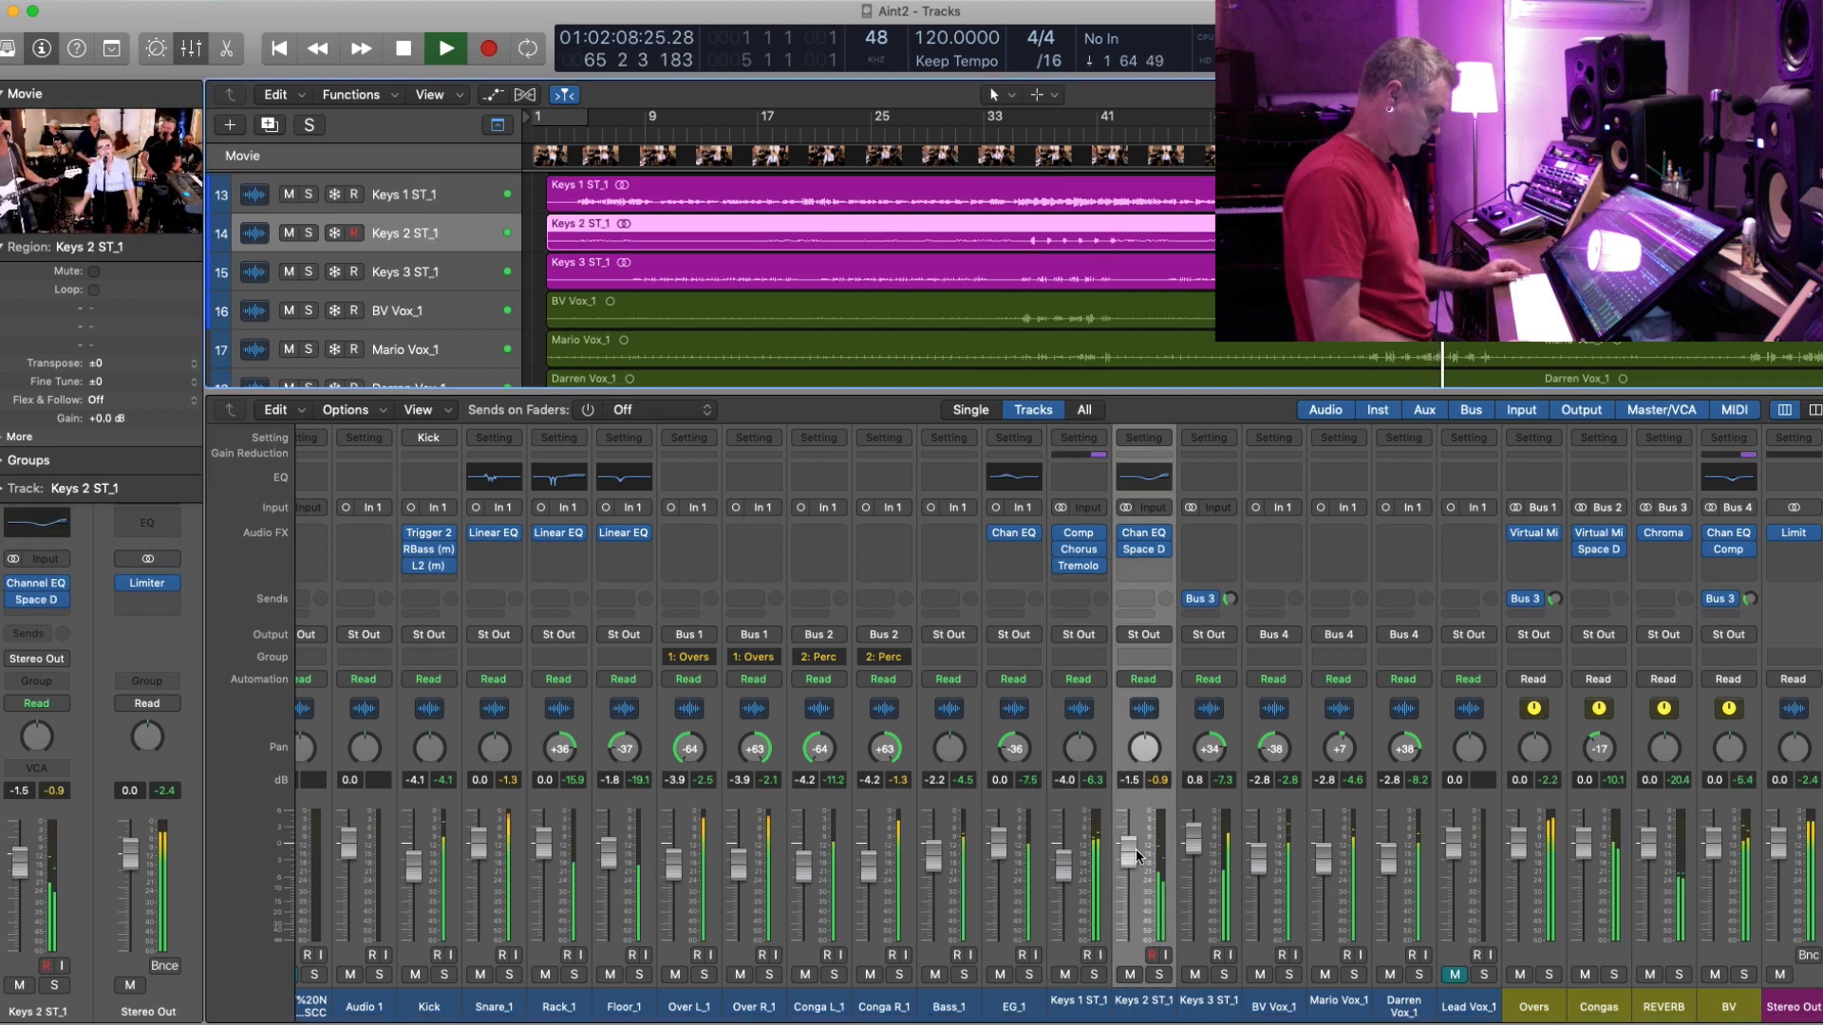
{"action": "left_click_drag", "start_coordinate": [1130, 859], "coordinate": [1129, 866]}
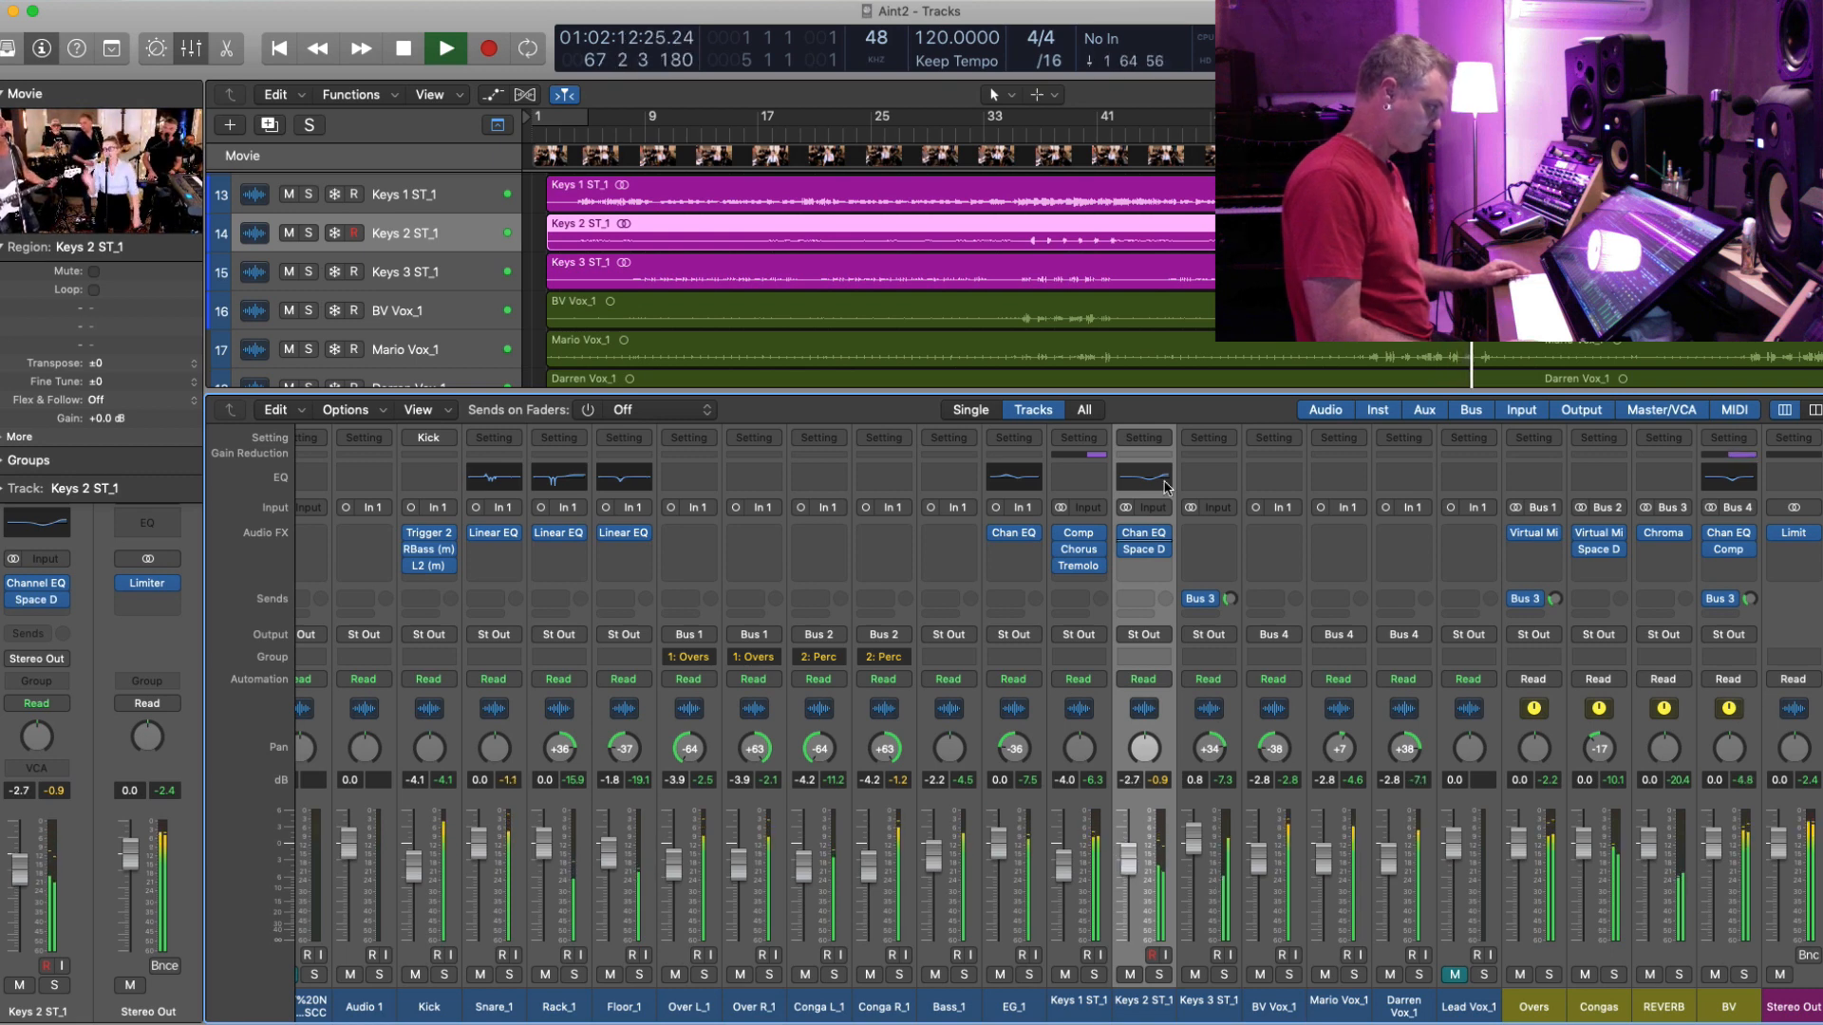
- Select the Lead Vox track, zoom the timeline out, and return the stopped playhead to the start of the song
{"action": "scroll", "coordinate": [427, 285], "scroll_direction": "down", "scroll_amount": 3}
{"action": "left_click", "coordinate": [431, 319]}
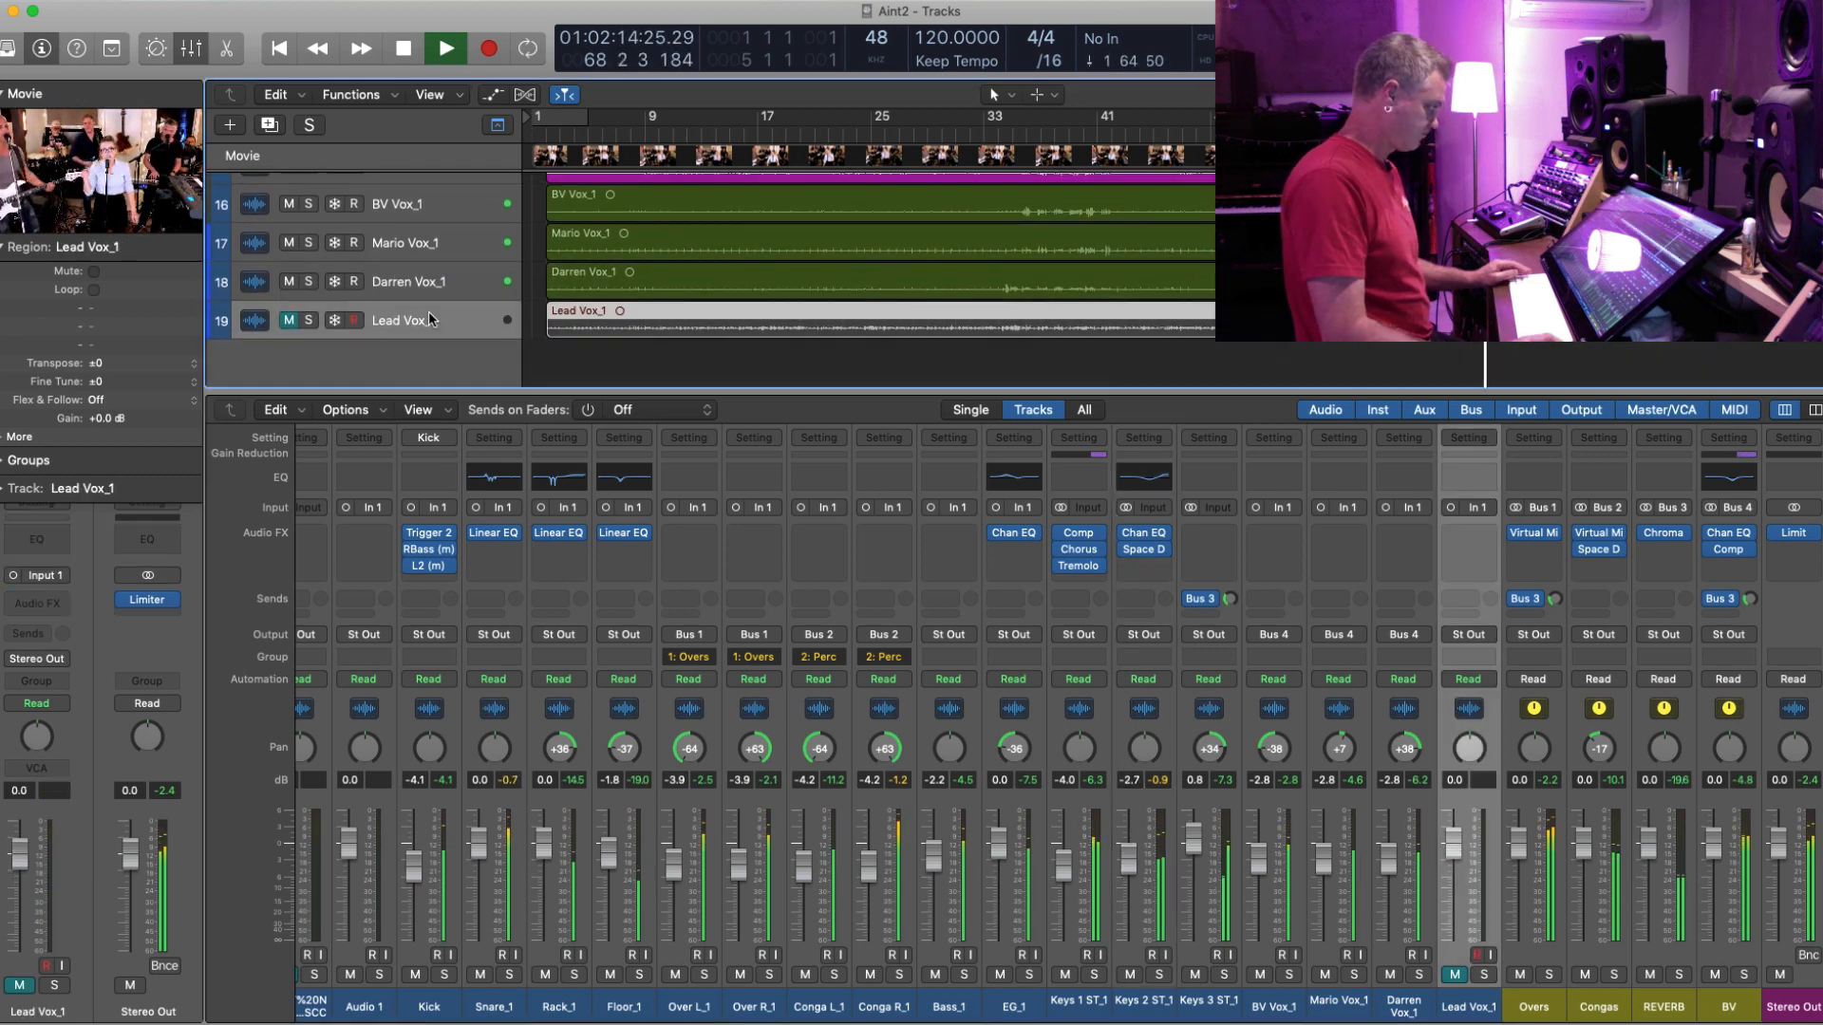
{"action": "key", "text": "super+Left"}
{"action": "key", "text": "super+Down"}
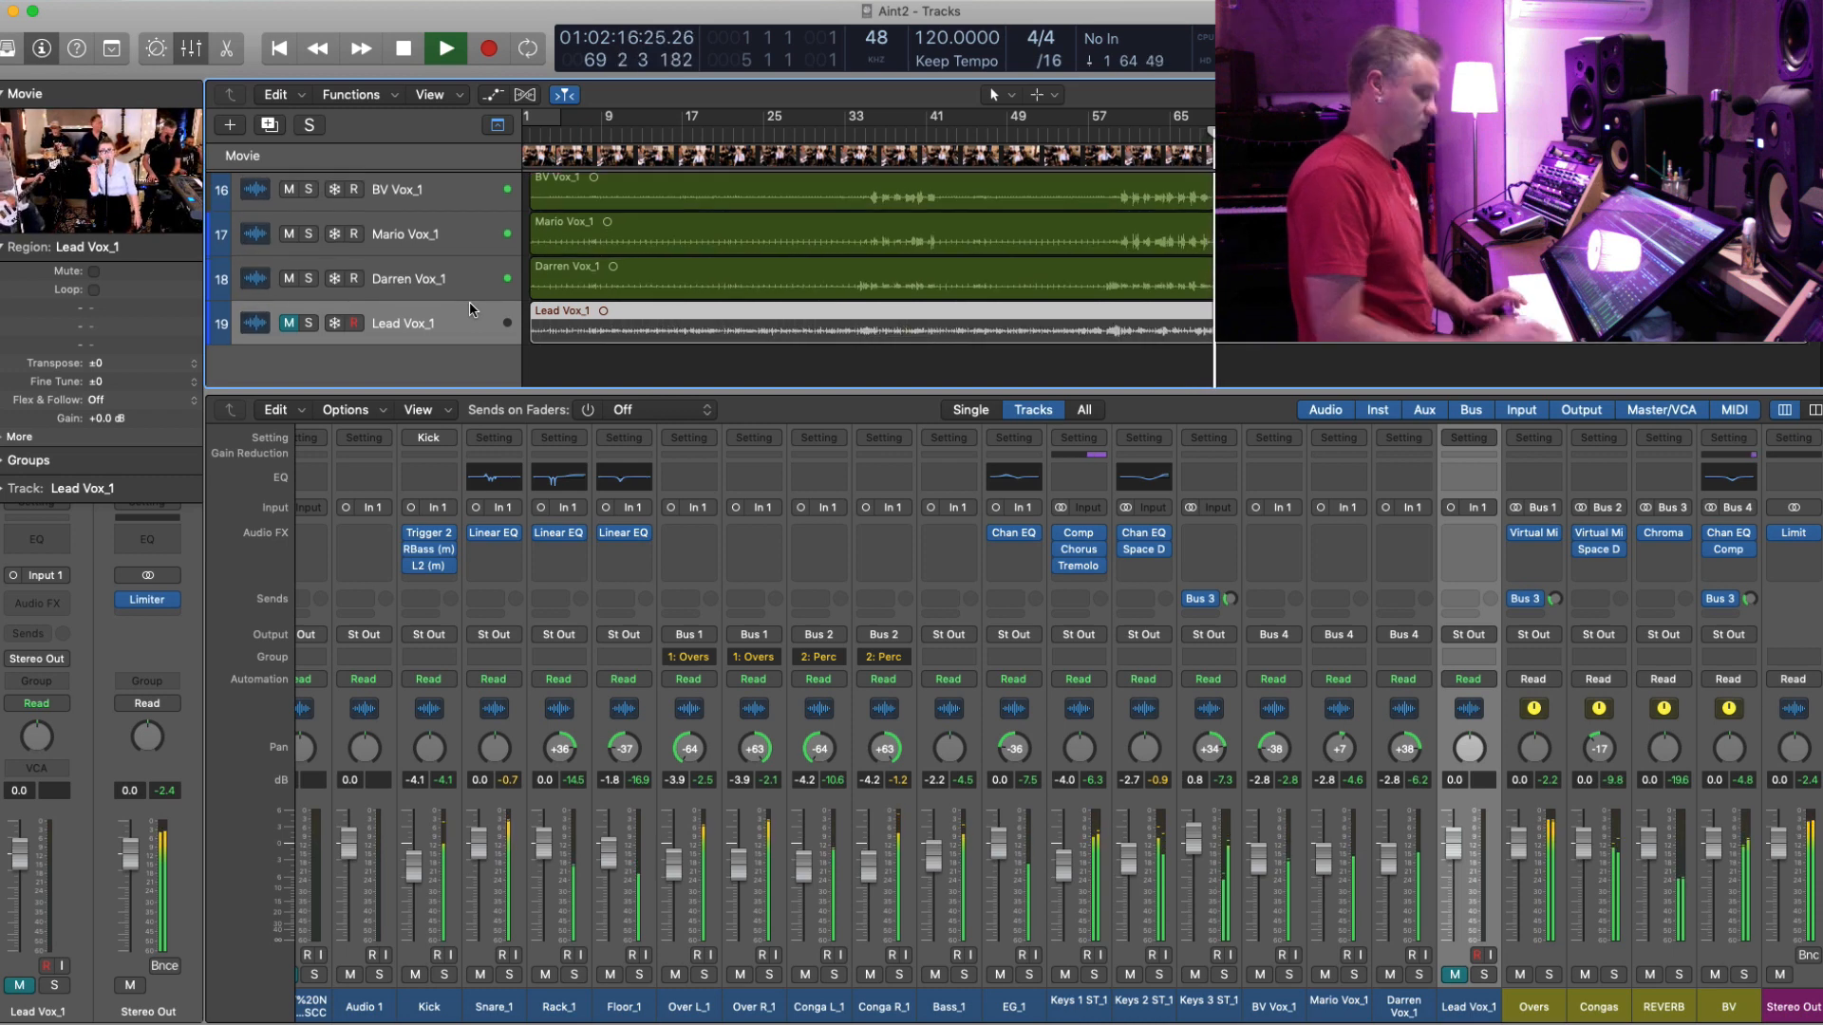
{"action": "key", "text": "space"}
{"action": "key", "text": "Return"}
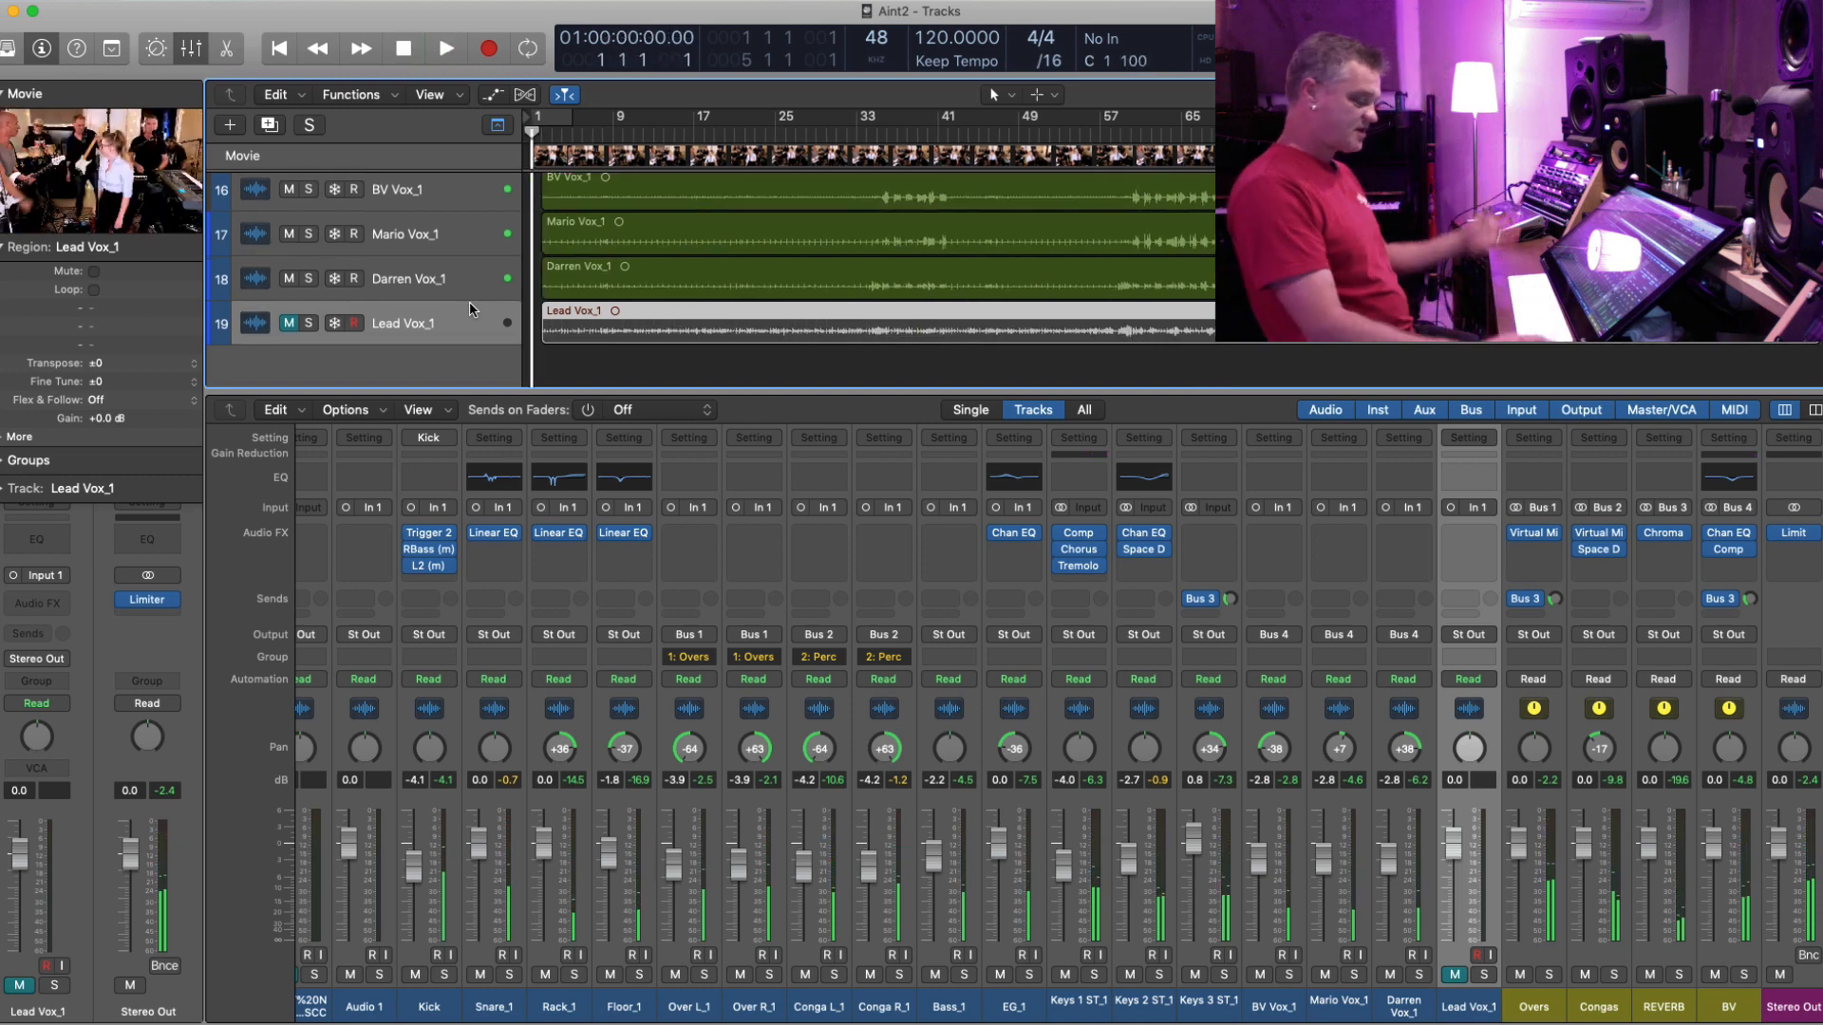
{"action": "key", "text": "space"}
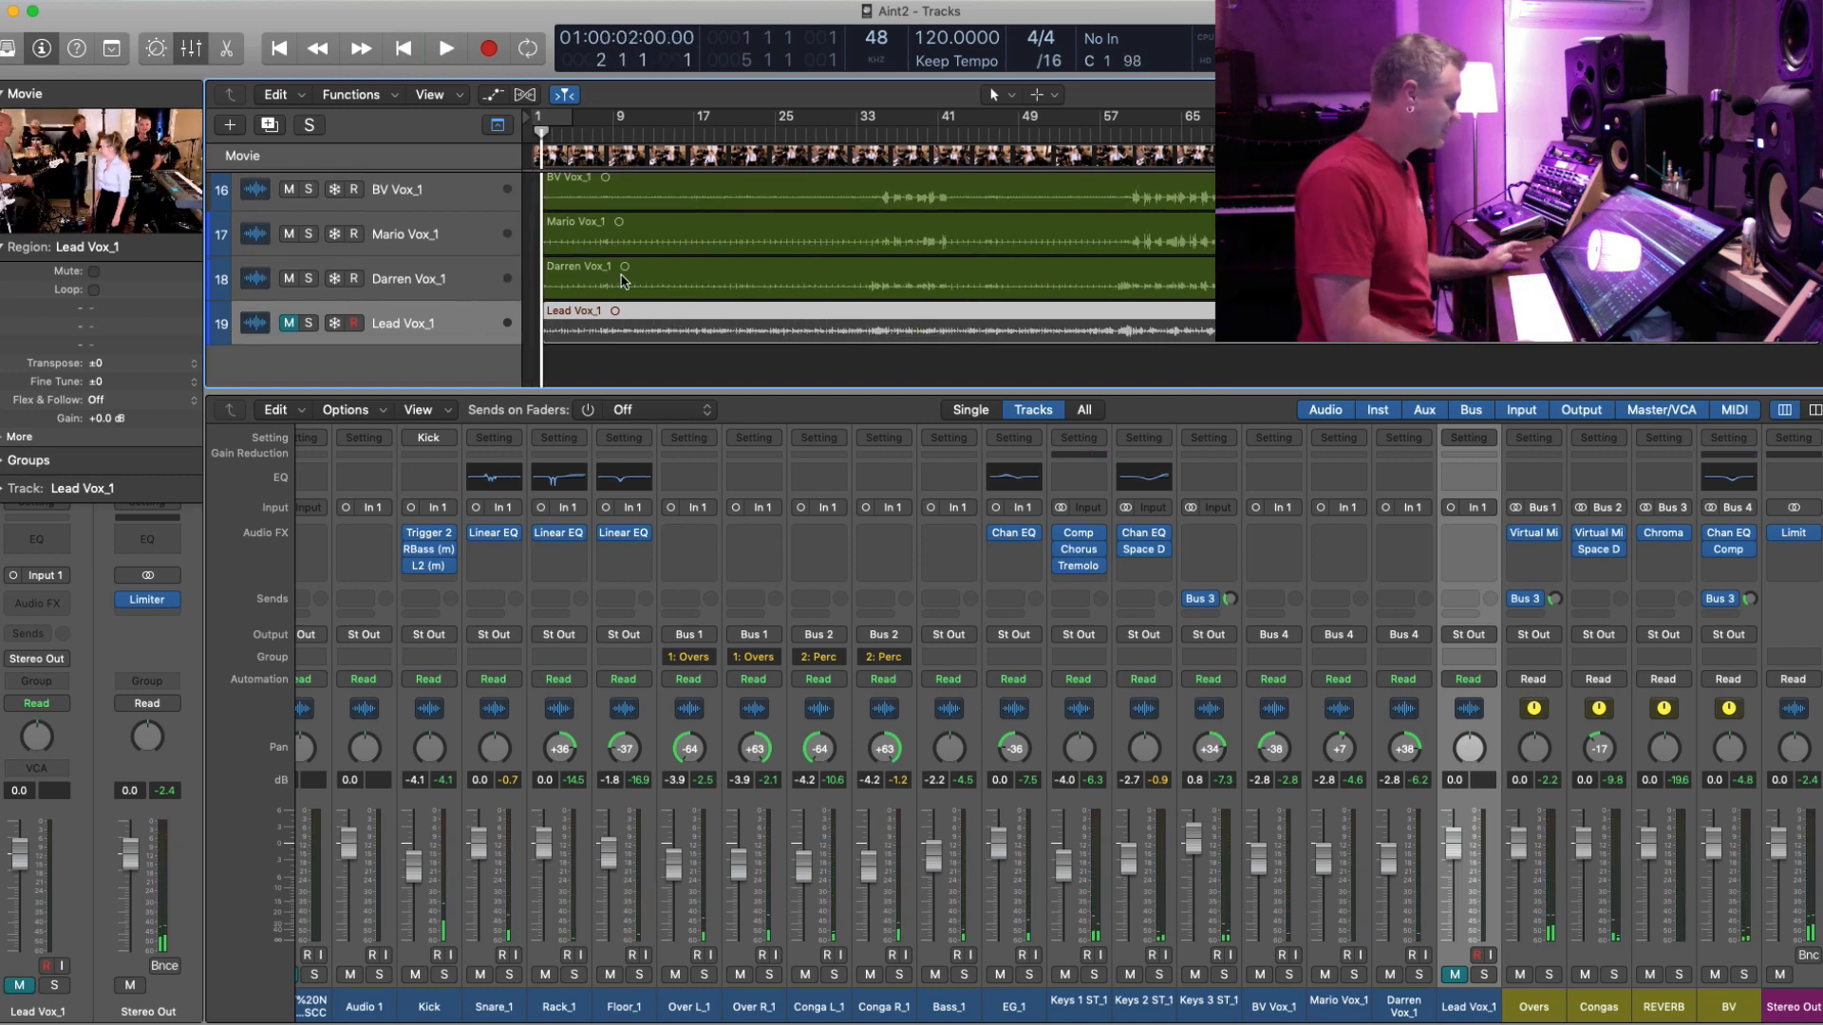
- Unmute and solo the Lead Vox track and play it with the movie open in its own window
{"action": "left_click", "coordinate": [289, 323]}
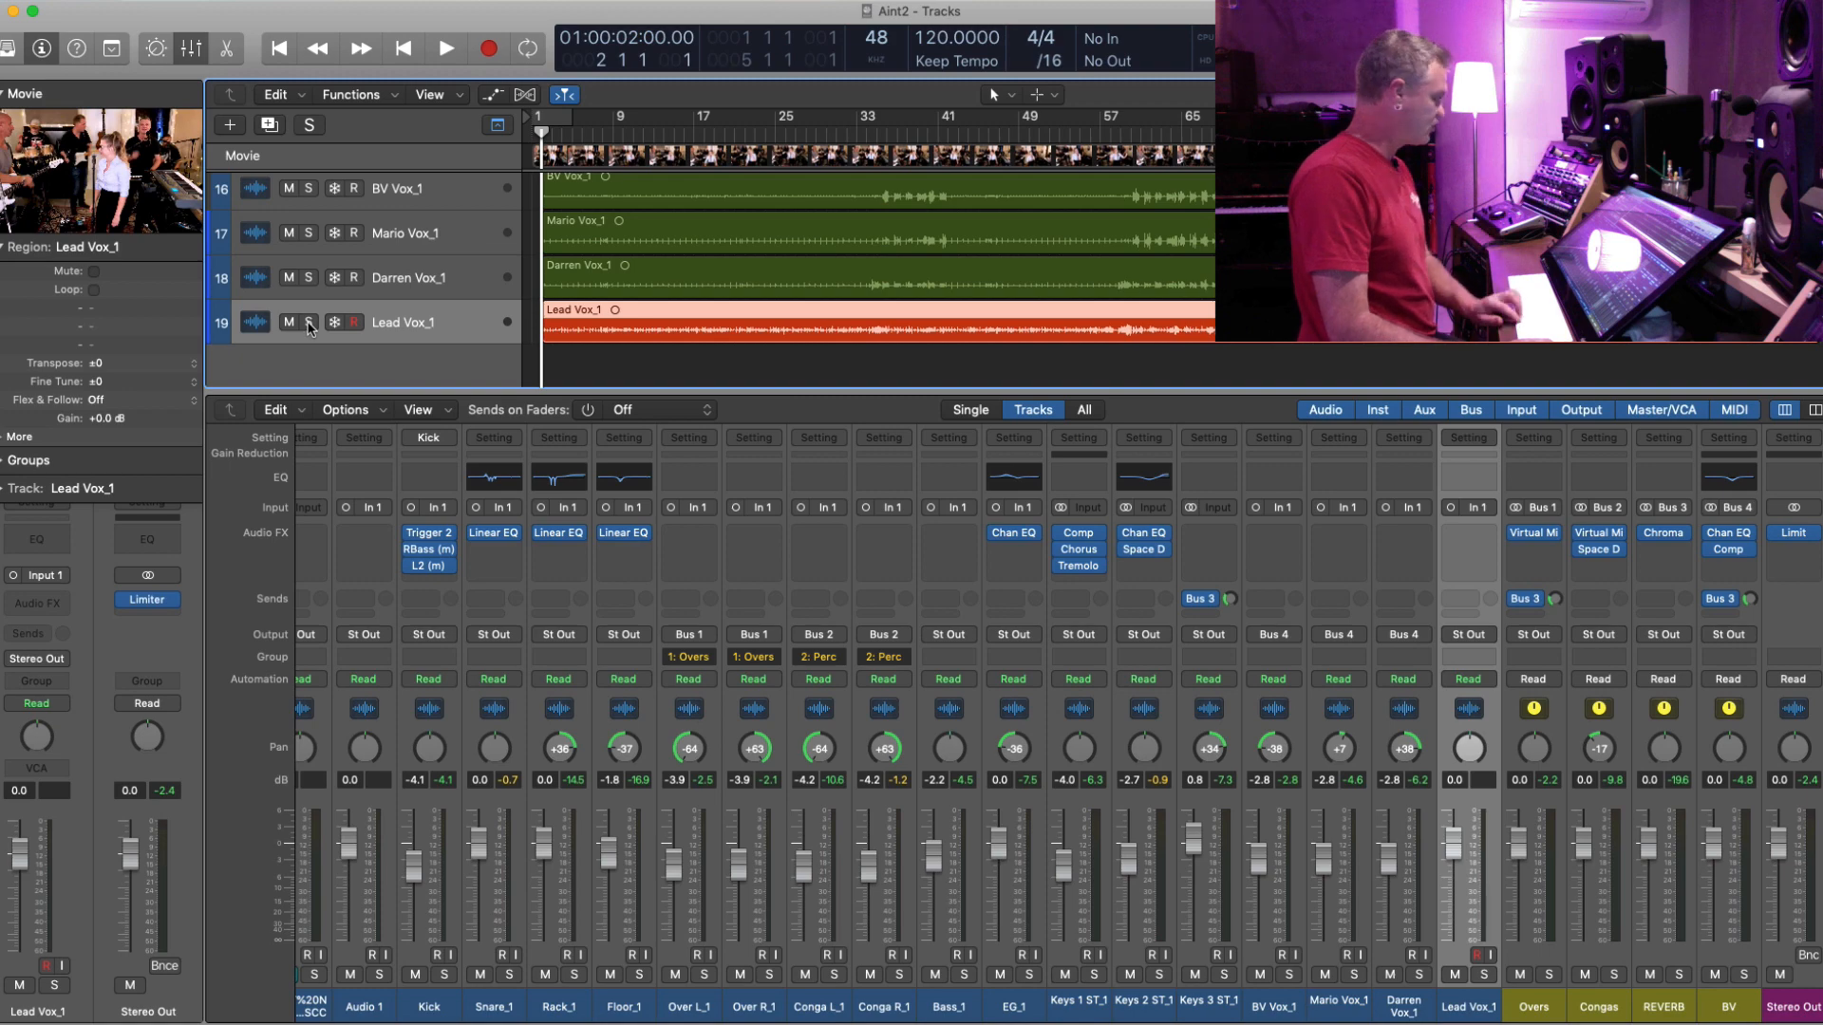
{"action": "left_click", "coordinate": [309, 323]}
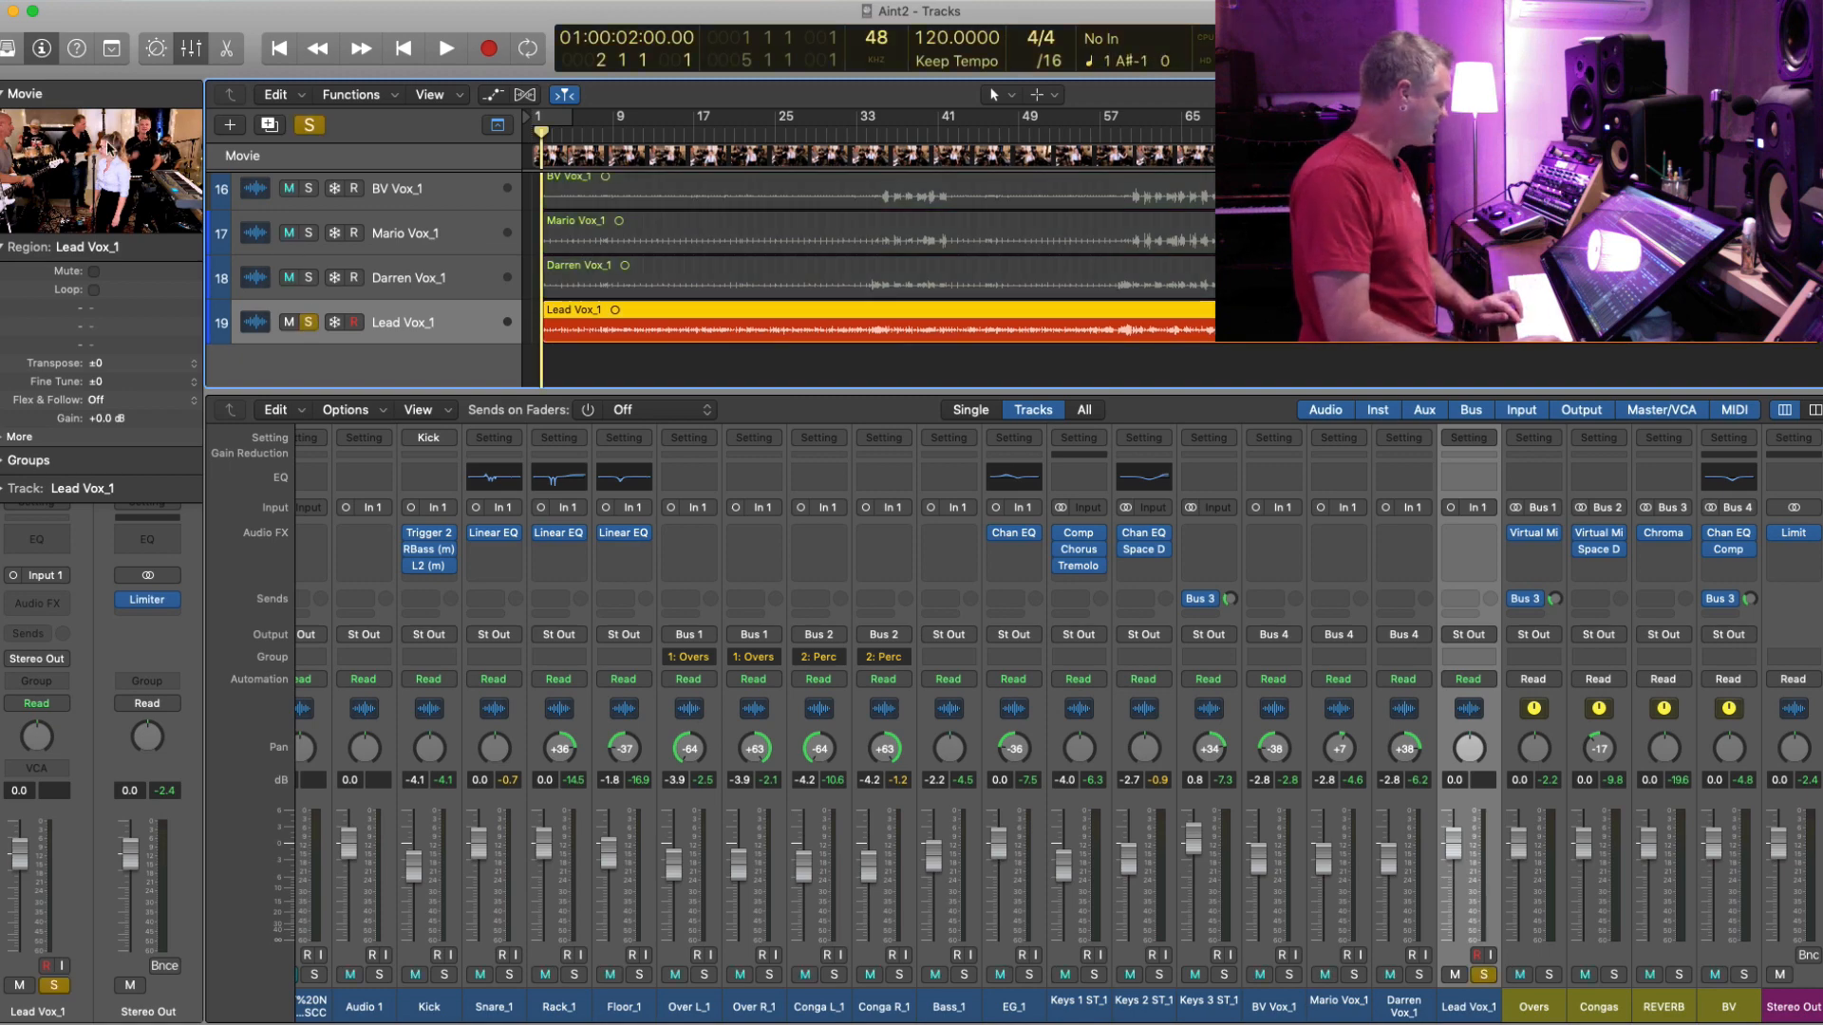
{"action": "double_click", "coordinate": [107, 148]}
{"action": "key", "text": "space"}
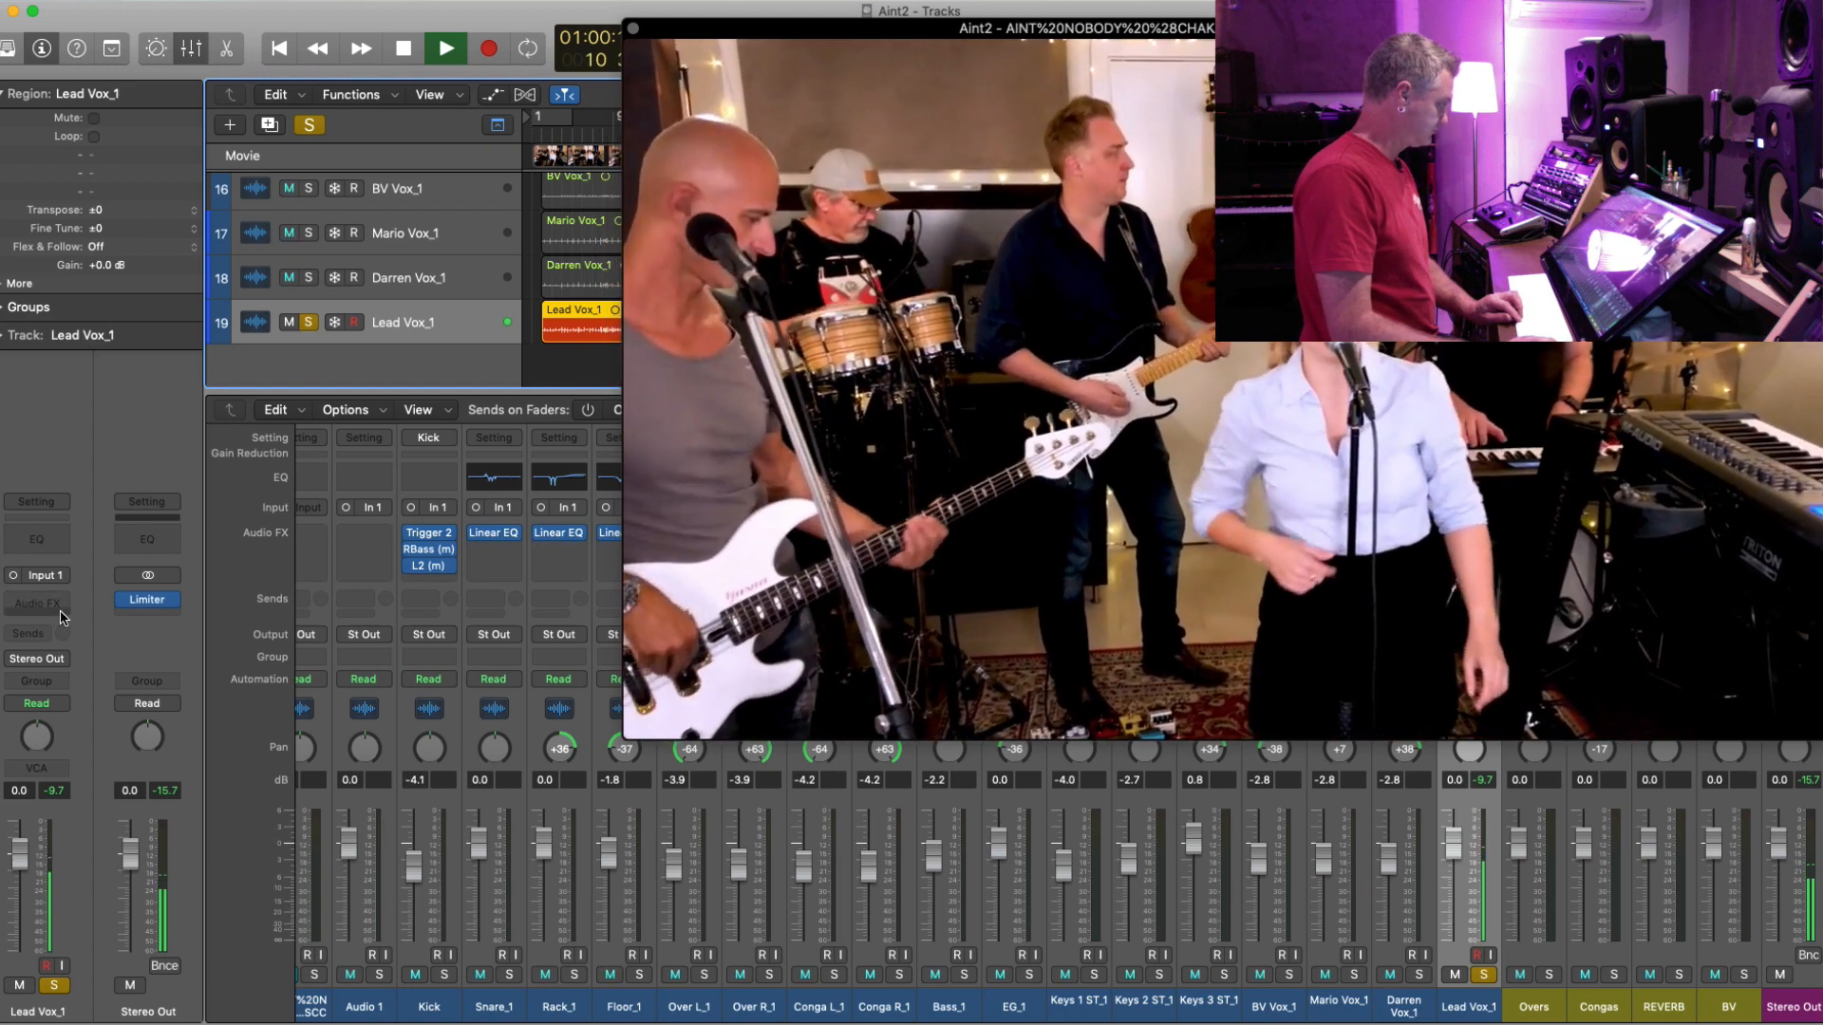
- Insert the Waves L2 (m) limiter on the Lead Vox channel and lower its threshold to about -3.9 dB
{"action": "left_click", "coordinate": [62, 617]}
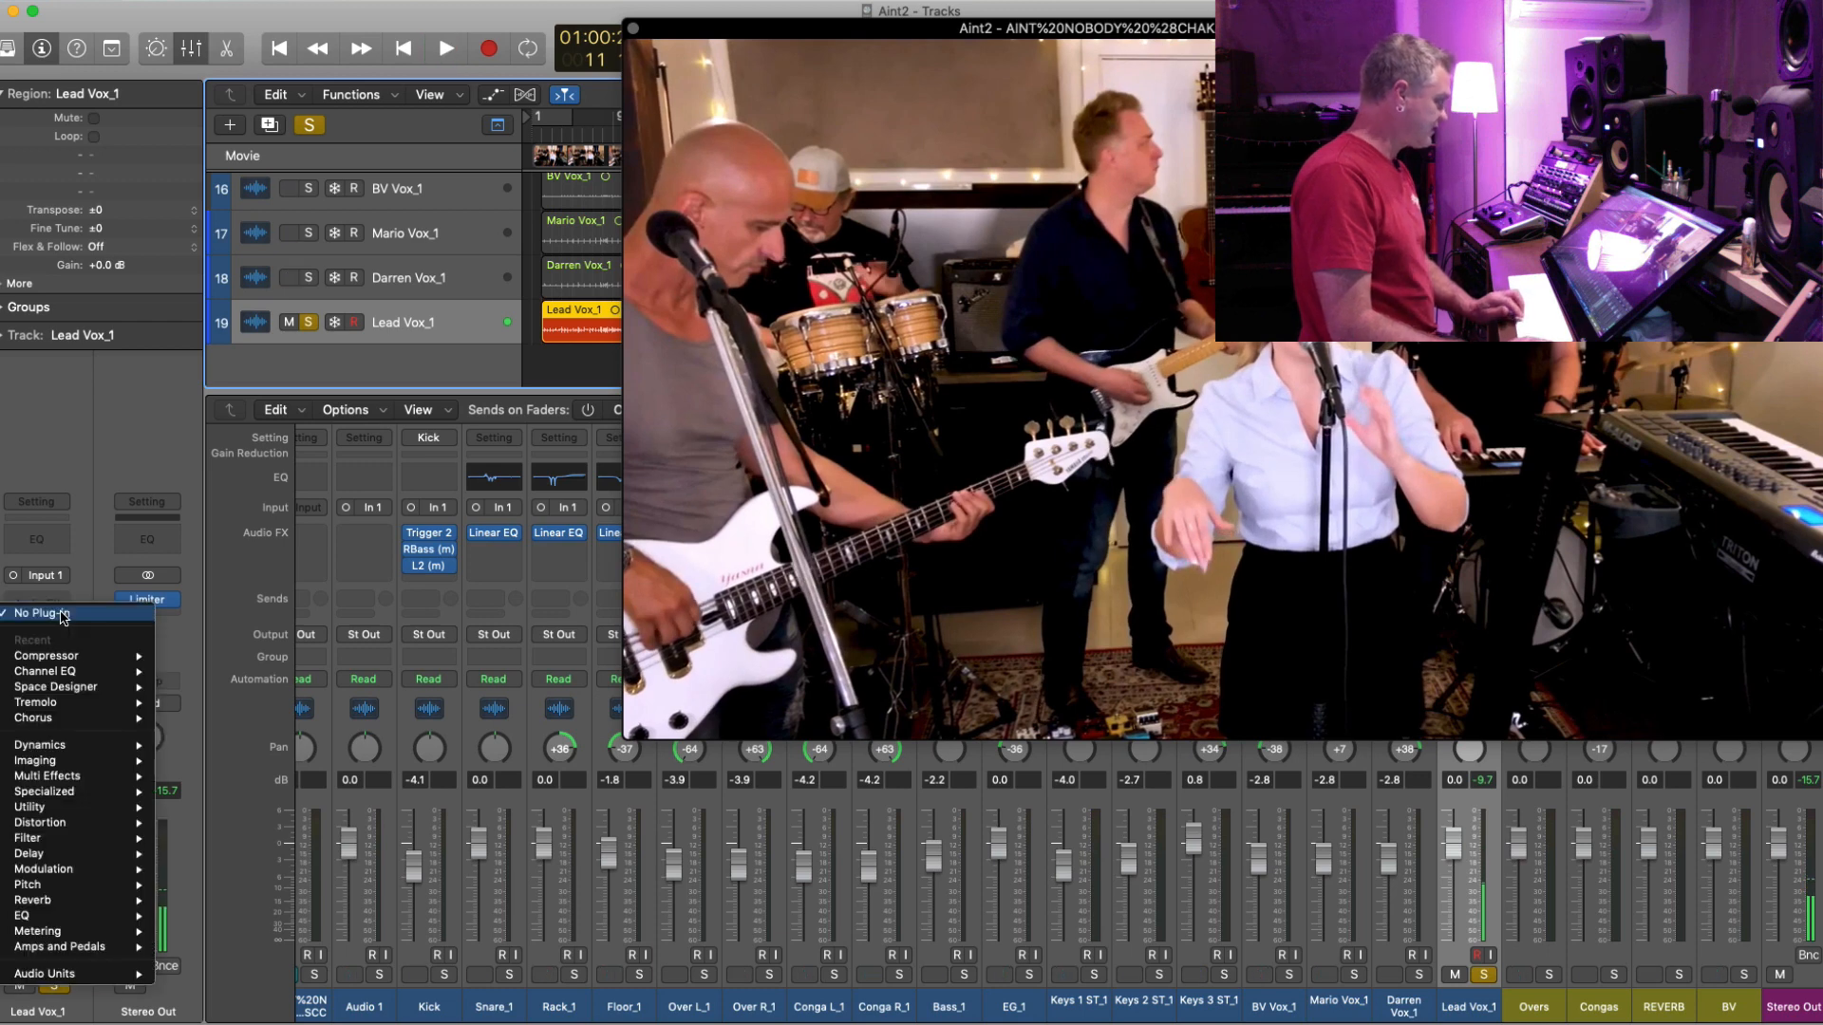
{"action": "mouse_move", "coordinate": [98, 980]}
{"action": "mouse_move", "coordinate": [289, 1010]}
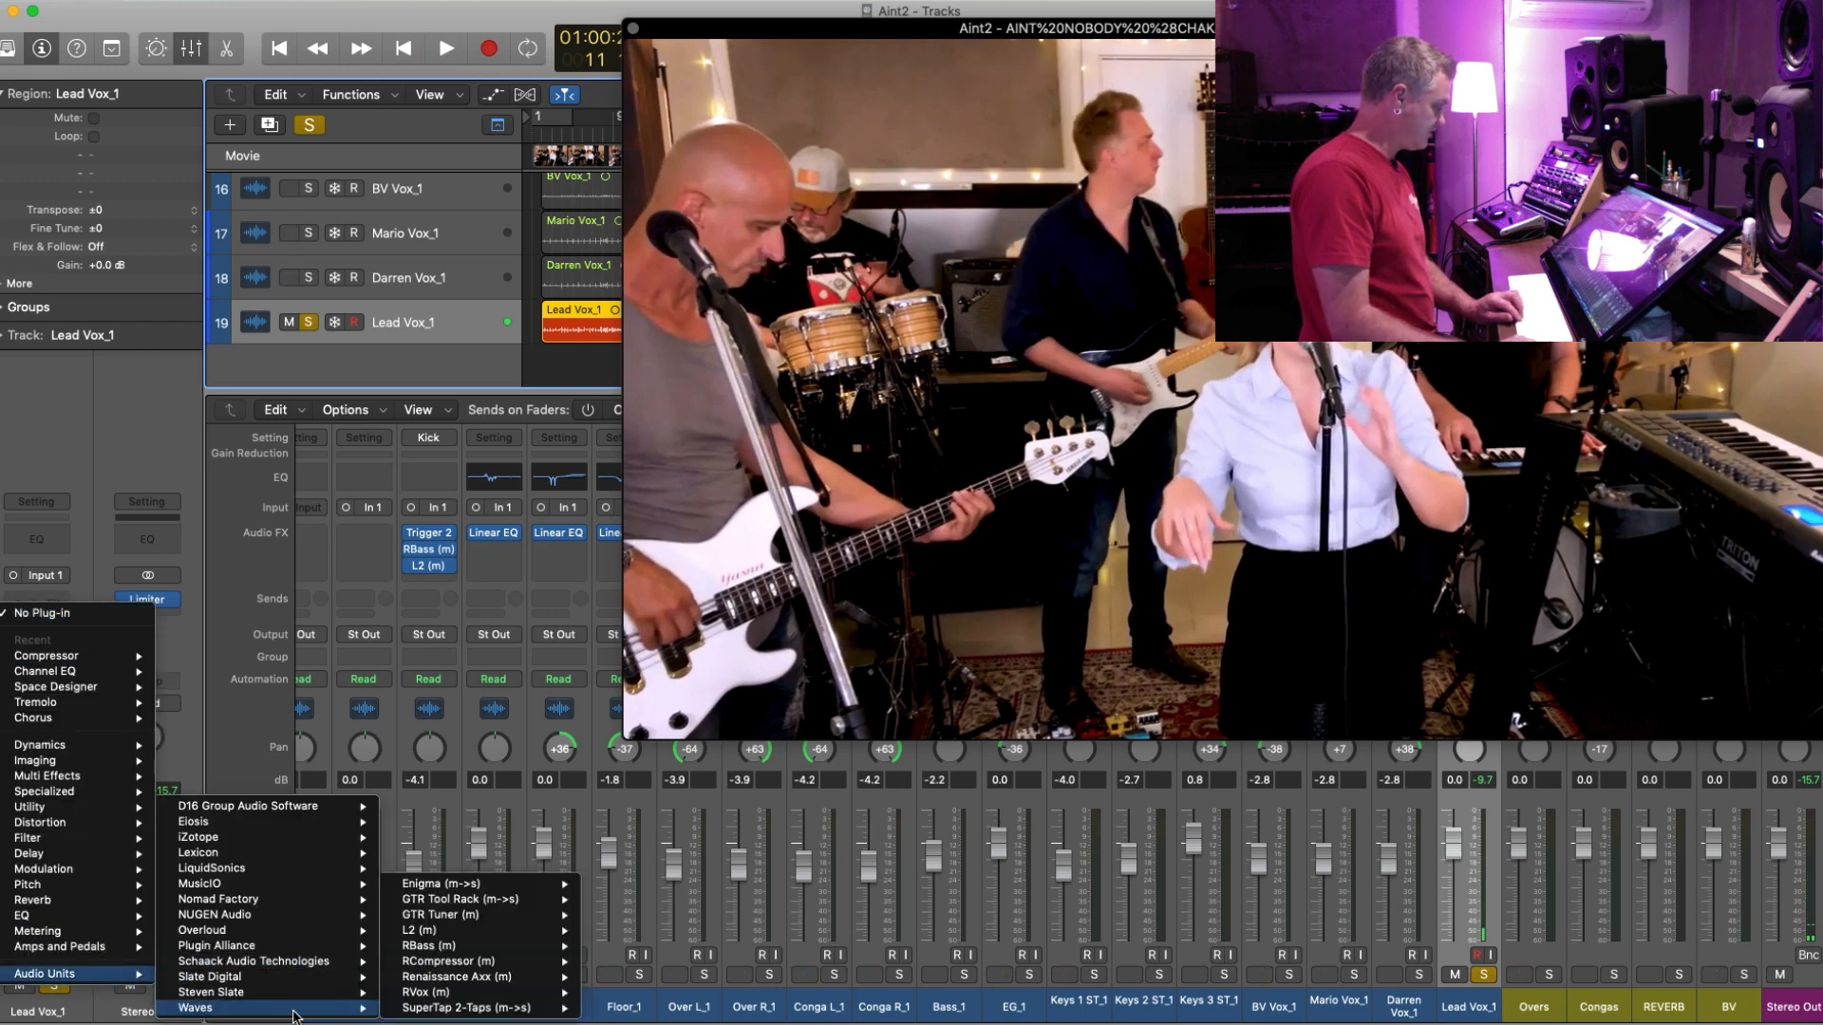
{"action": "mouse_move", "coordinate": [547, 935]}
{"action": "left_click", "coordinate": [617, 931]}
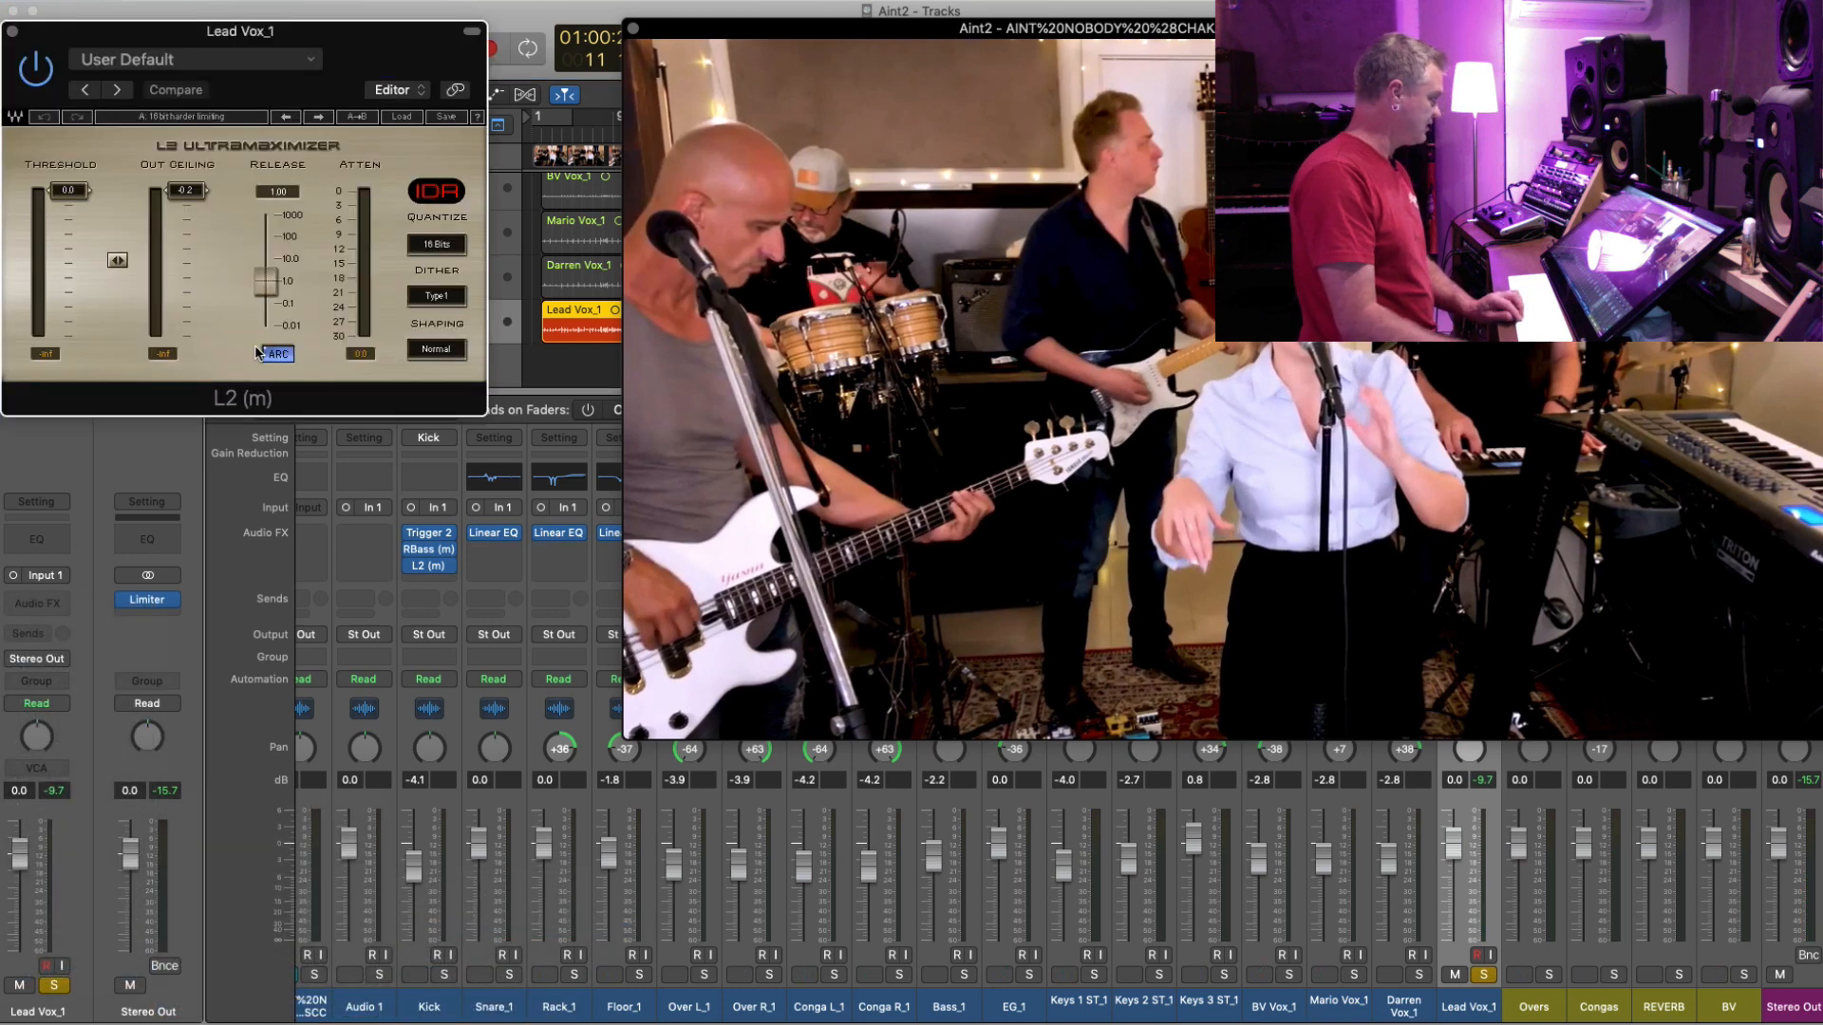
{"action": "left_click_drag", "start_coordinate": [69, 199], "coordinate": [69, 208]}
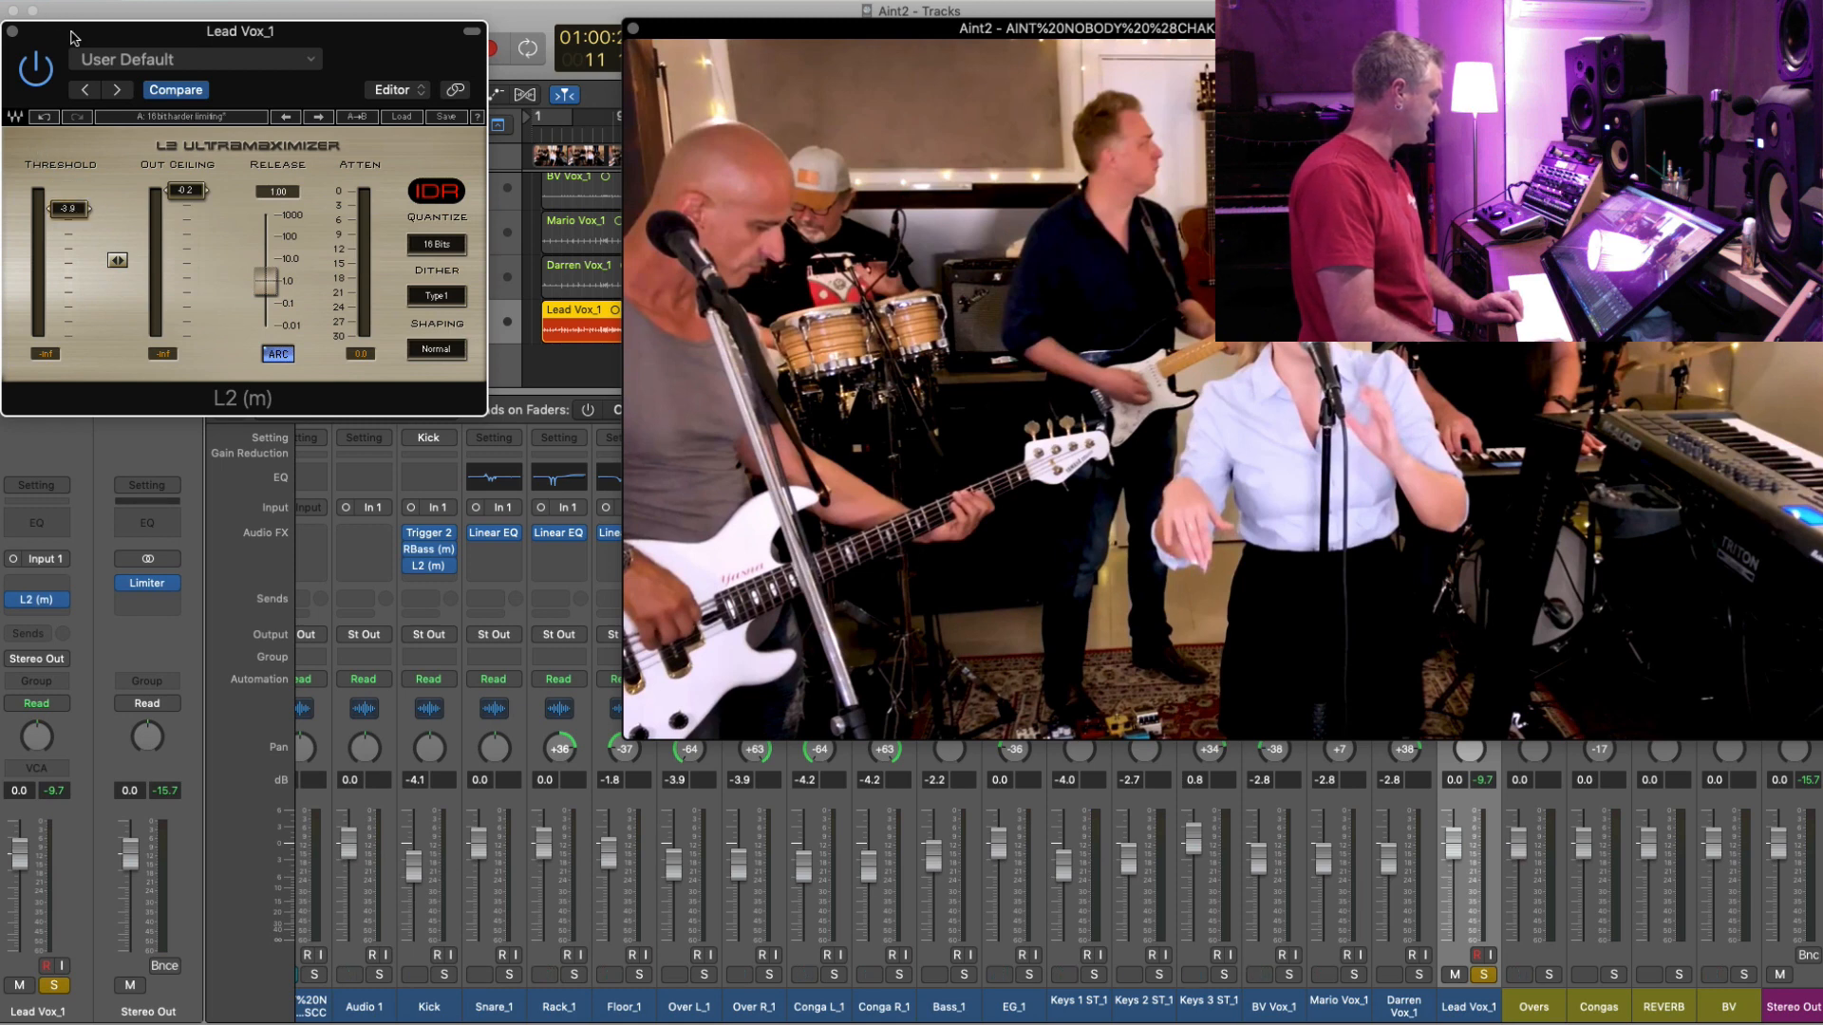
{"action": "left_click_drag", "start_coordinate": [76, 36], "coordinate": [588, 47]}
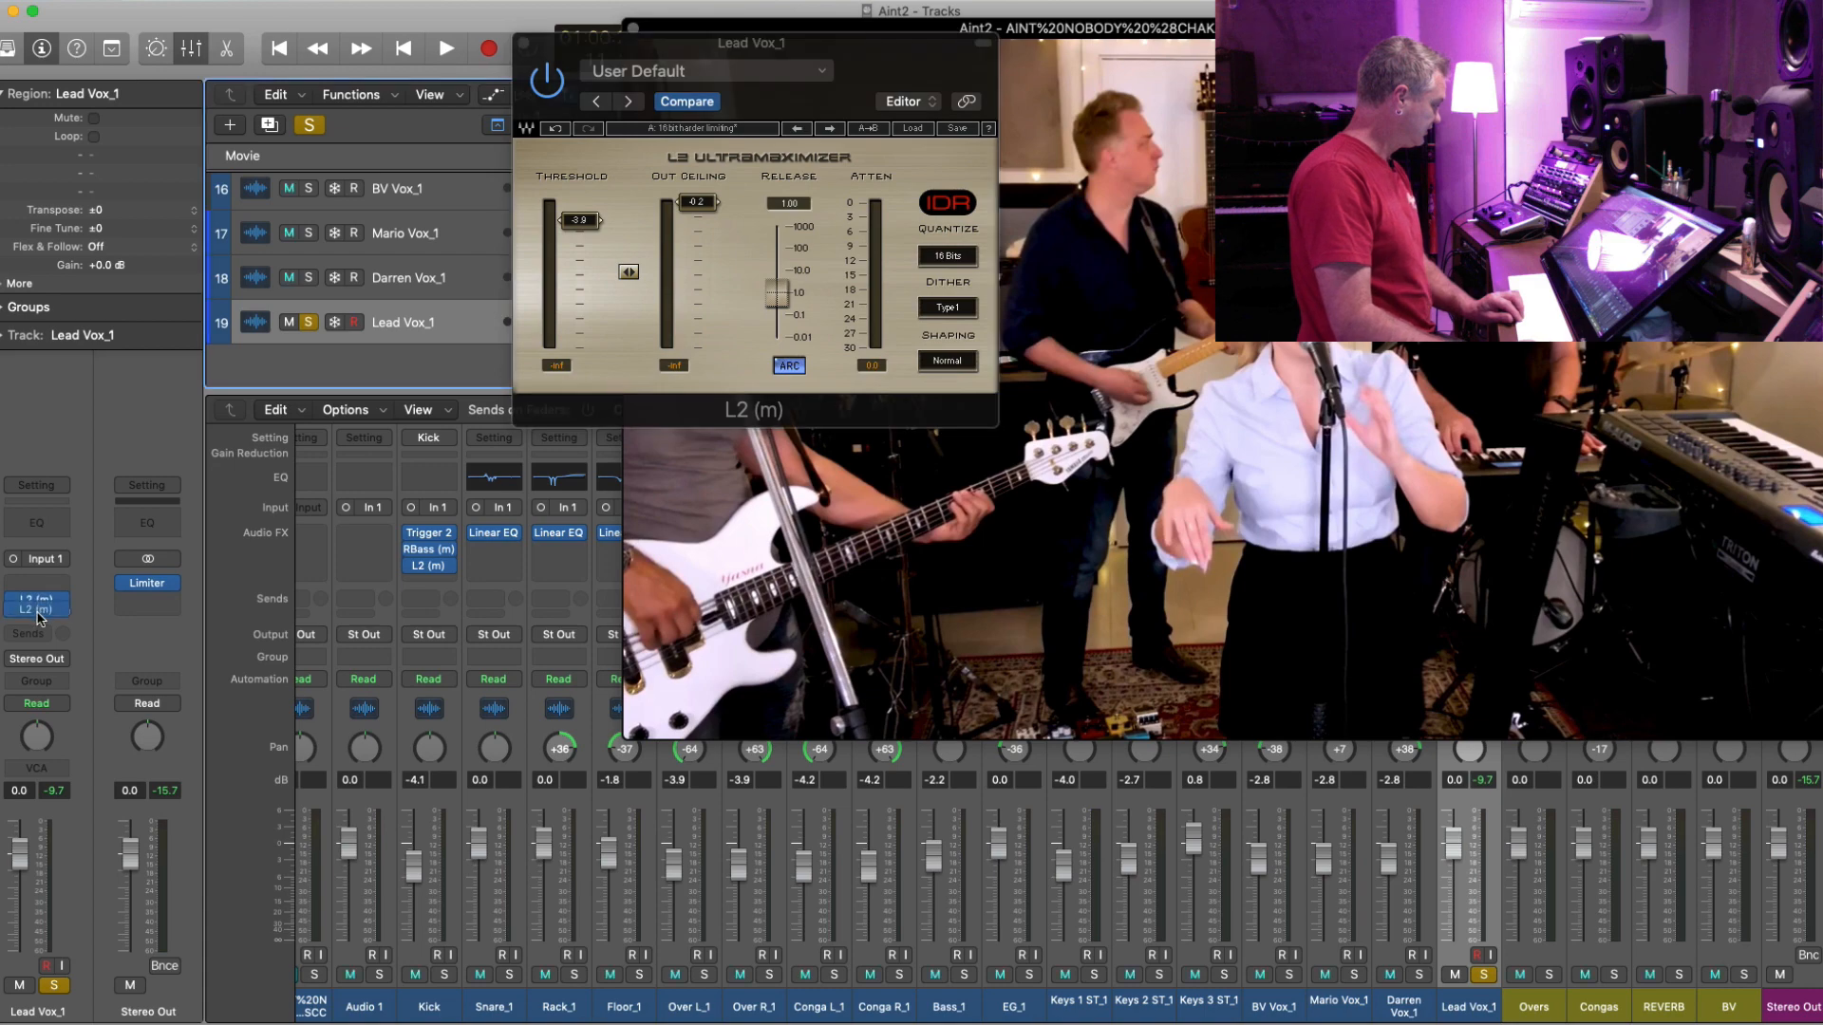
- Close the L2 window and play the limited, soloed lead vocal alongside the movie up to about bar 30
{"action": "left_click", "coordinate": [40, 605]}
{"action": "key", "text": "space"}
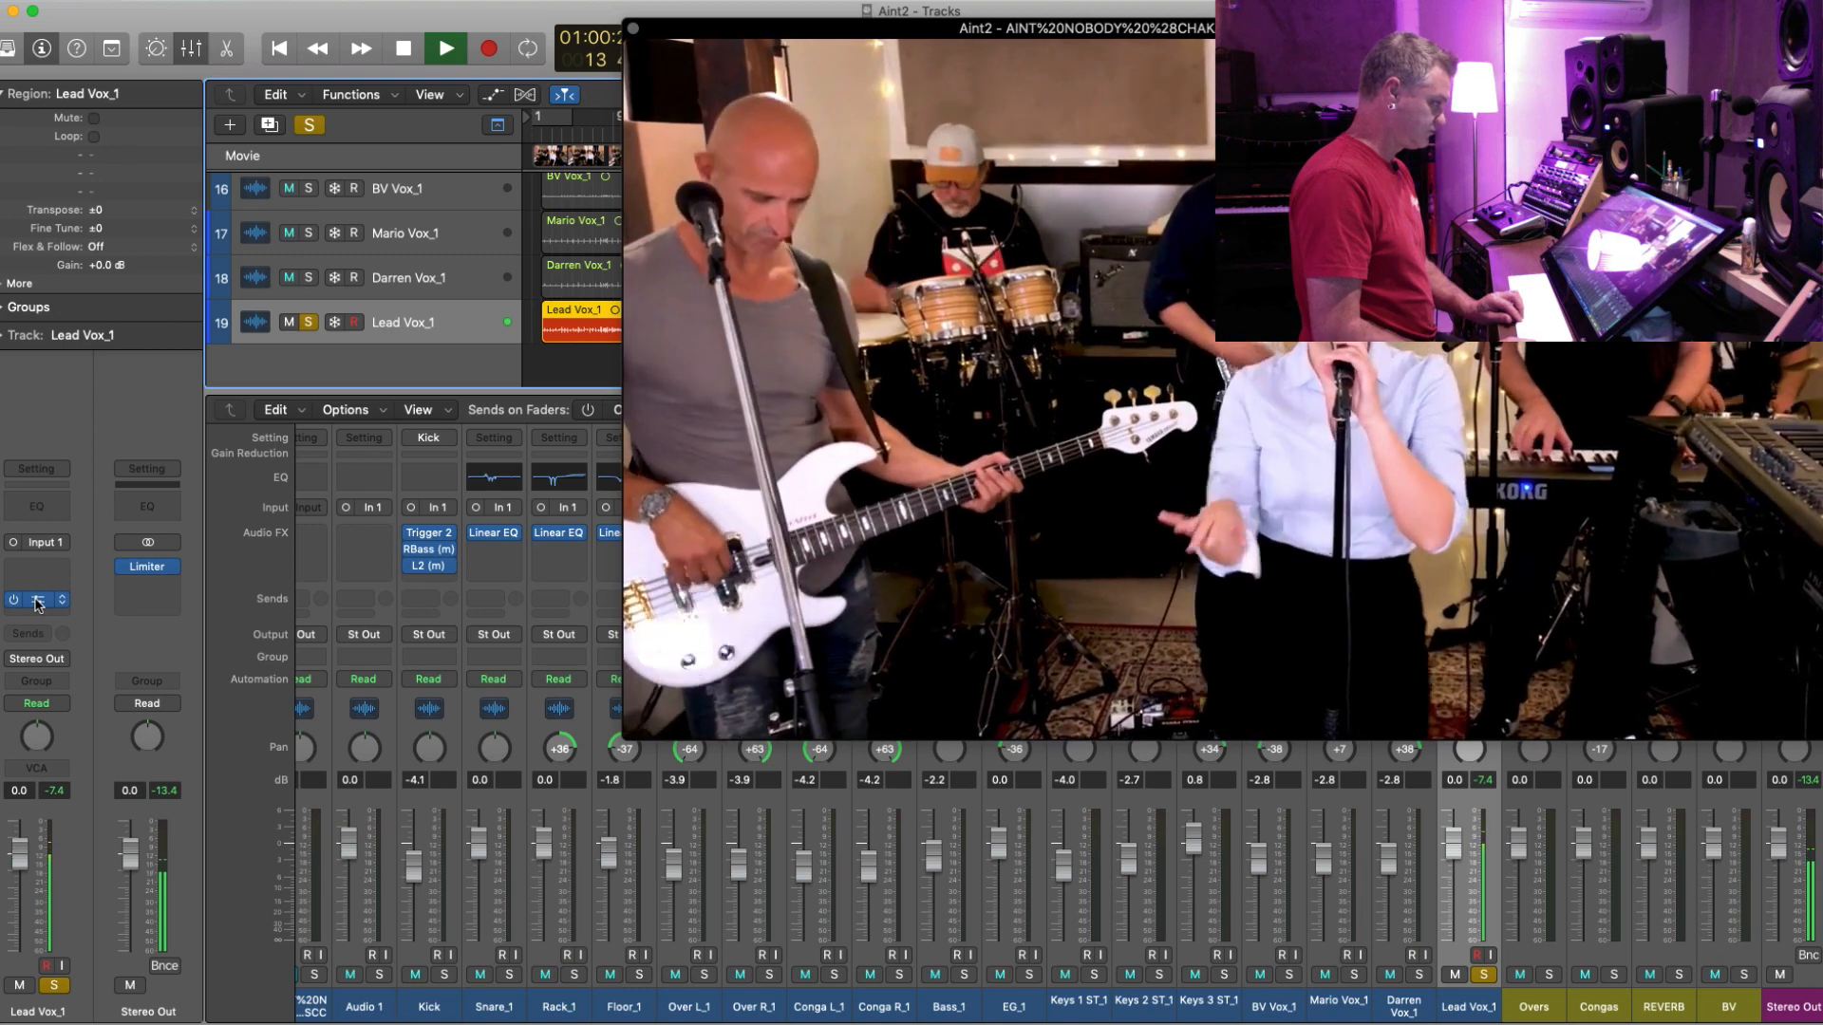
{"action": "key", "text": "space"}
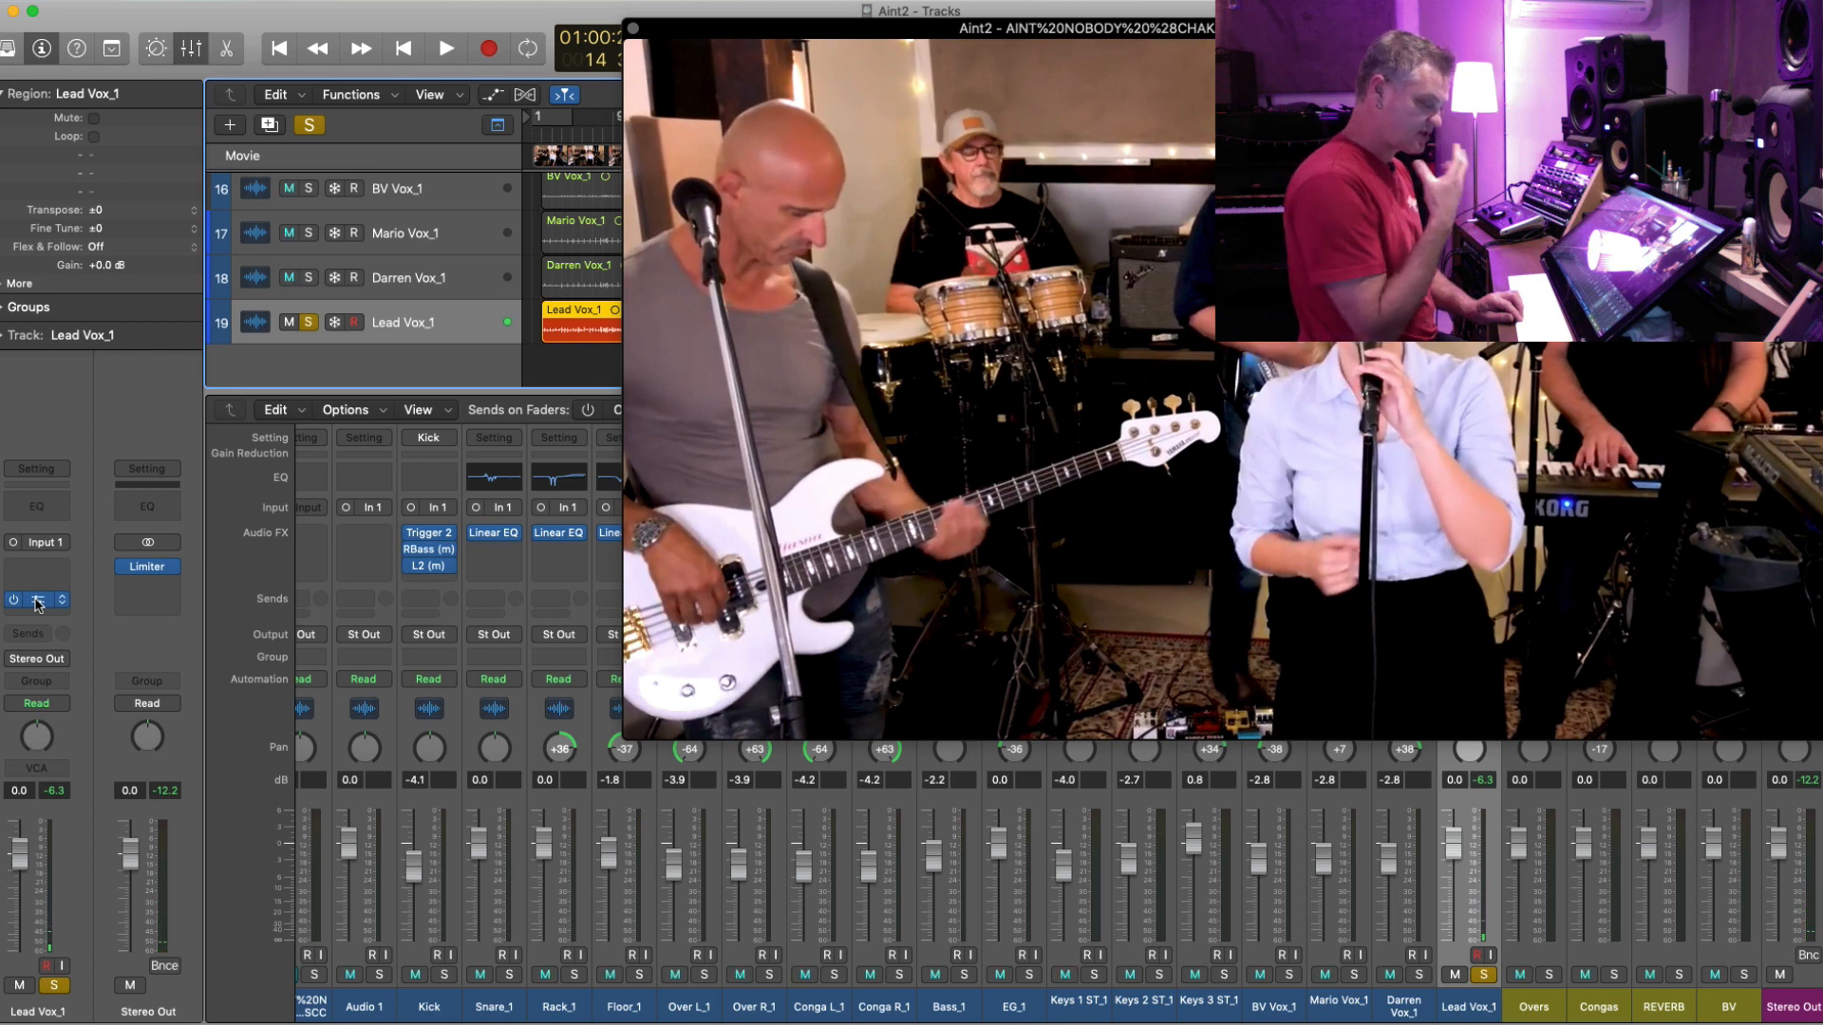
{"action": "key", "text": "space"}
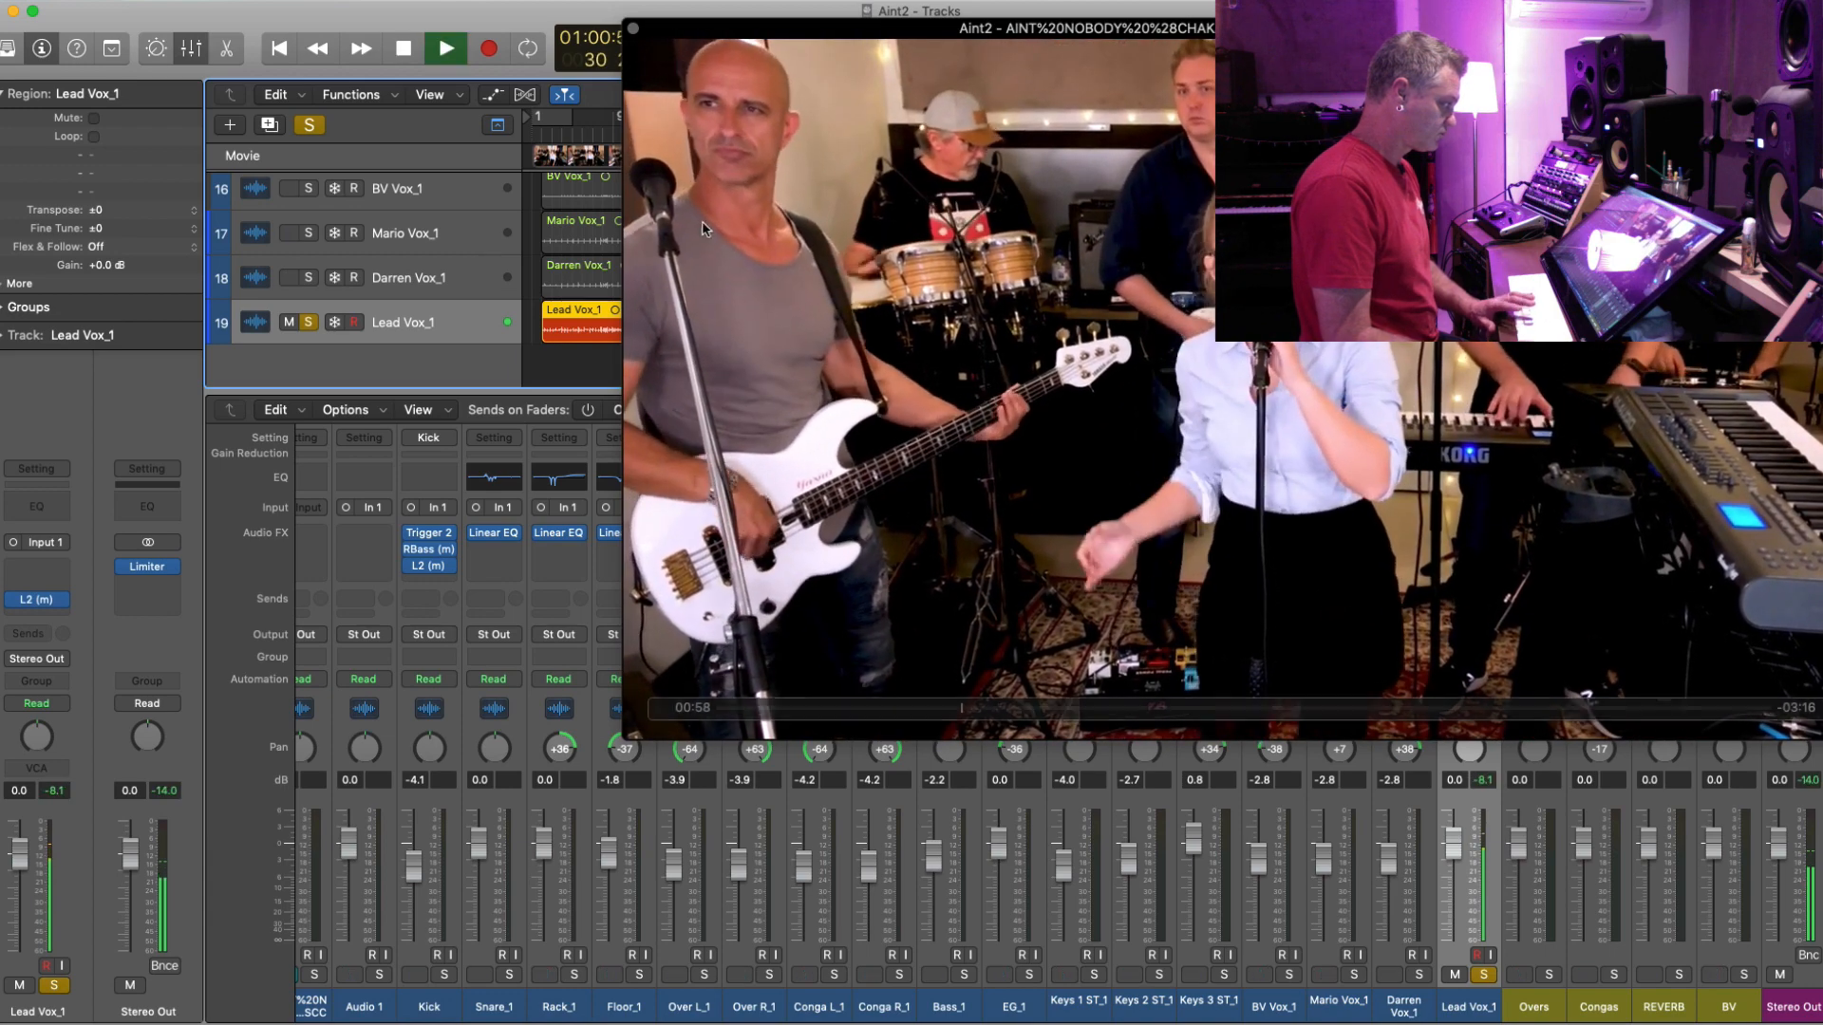
- Continue playing the soloed lead vocal through to about bar 106, repositioning the movie window and closing it
{"action": "key", "text": "space"}
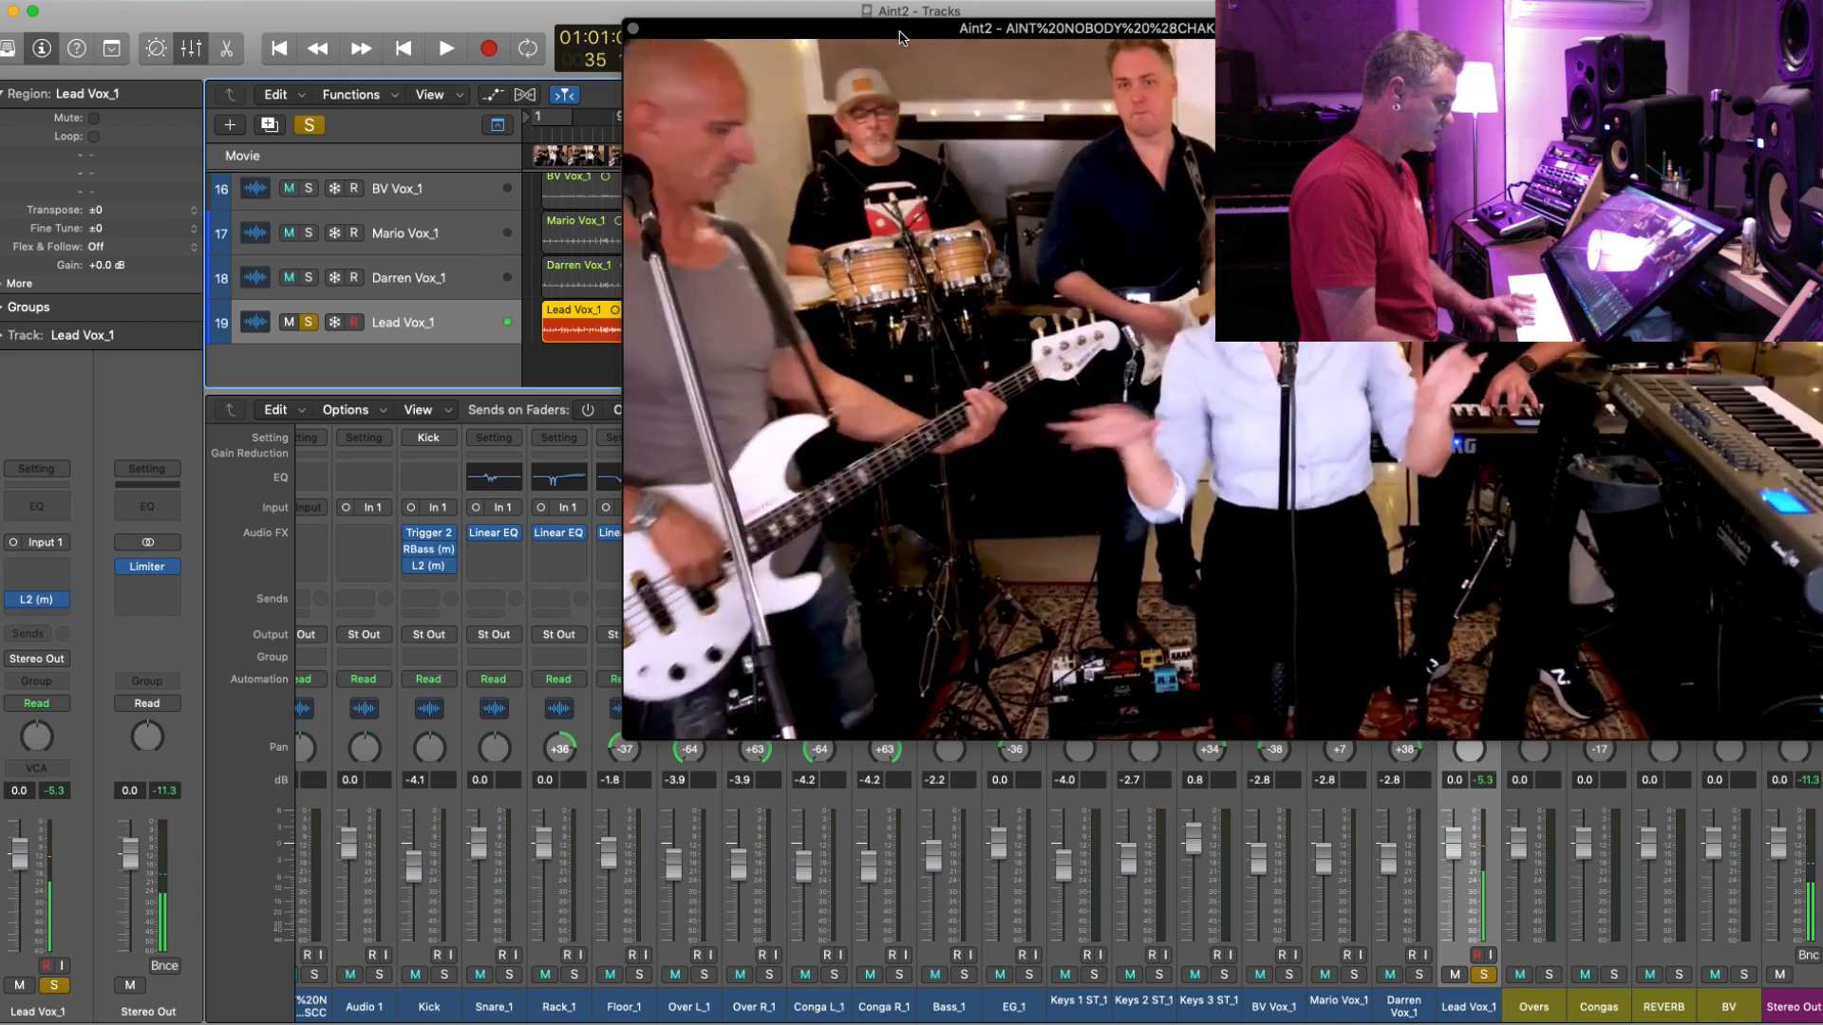
{"action": "key", "text": "space"}
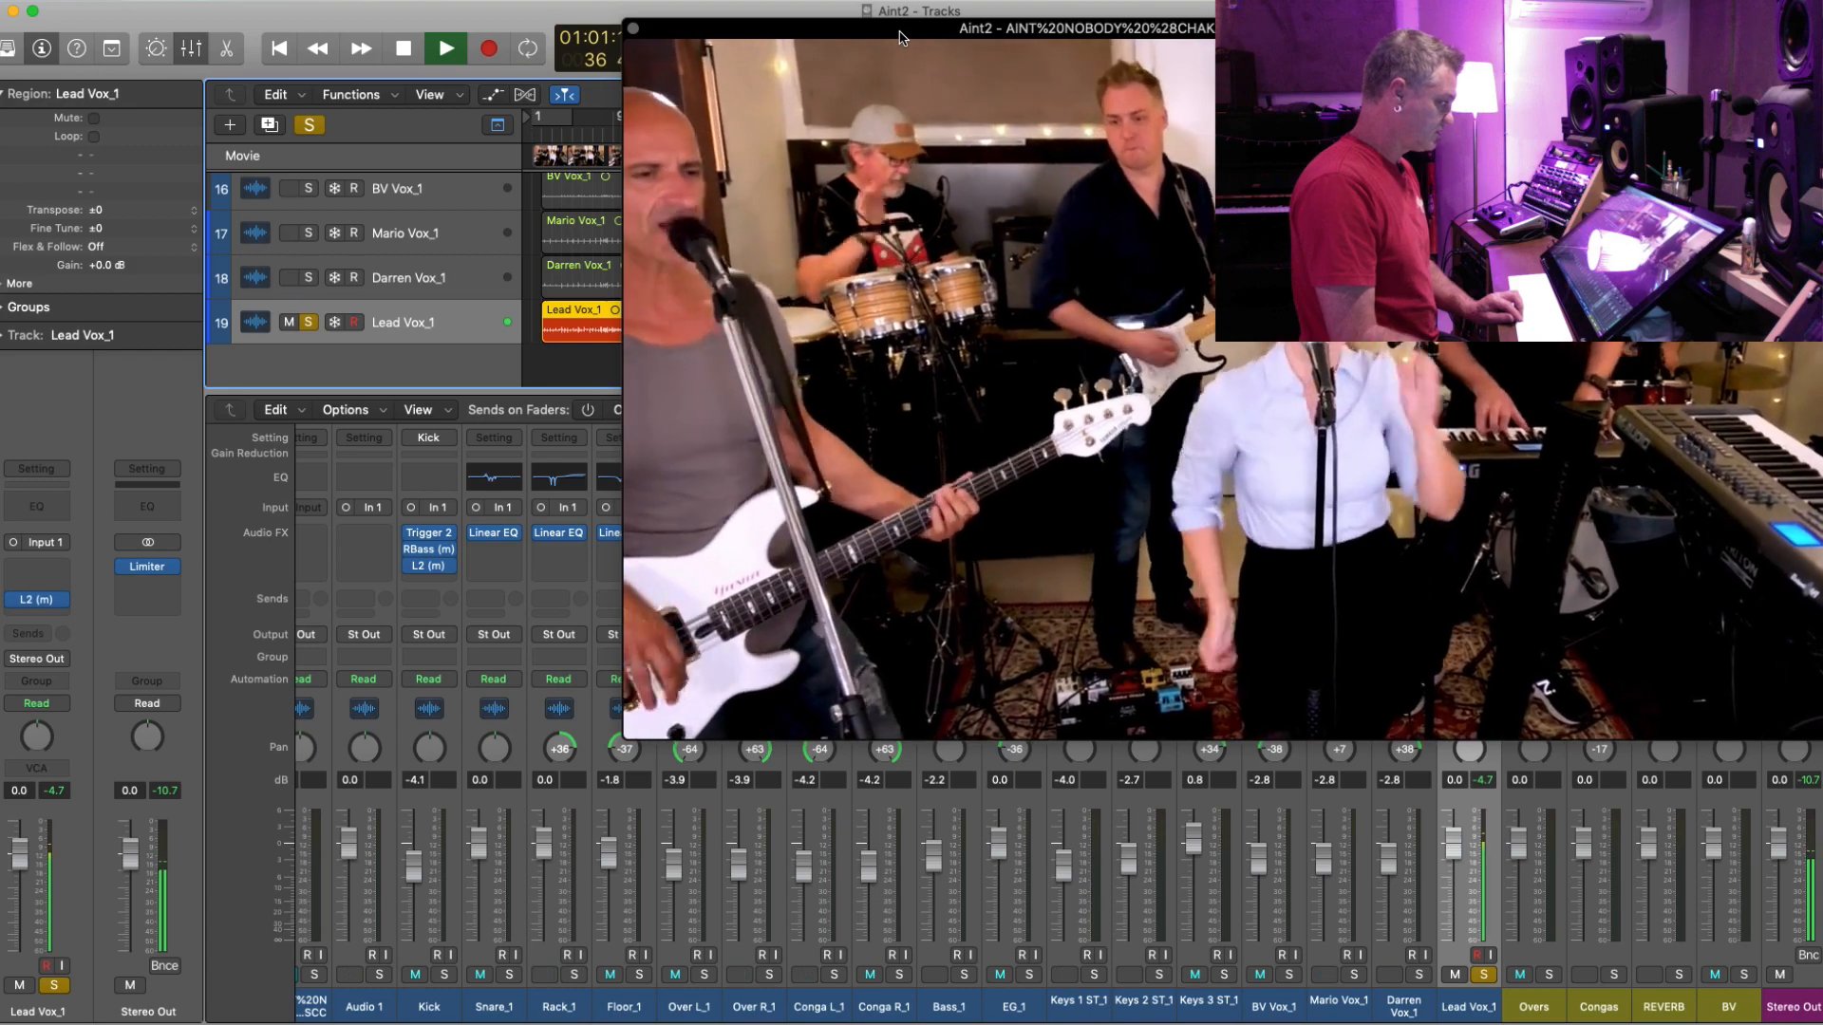
{"action": "left_click_drag", "start_coordinate": [899, 32], "coordinate": [433, 421]}
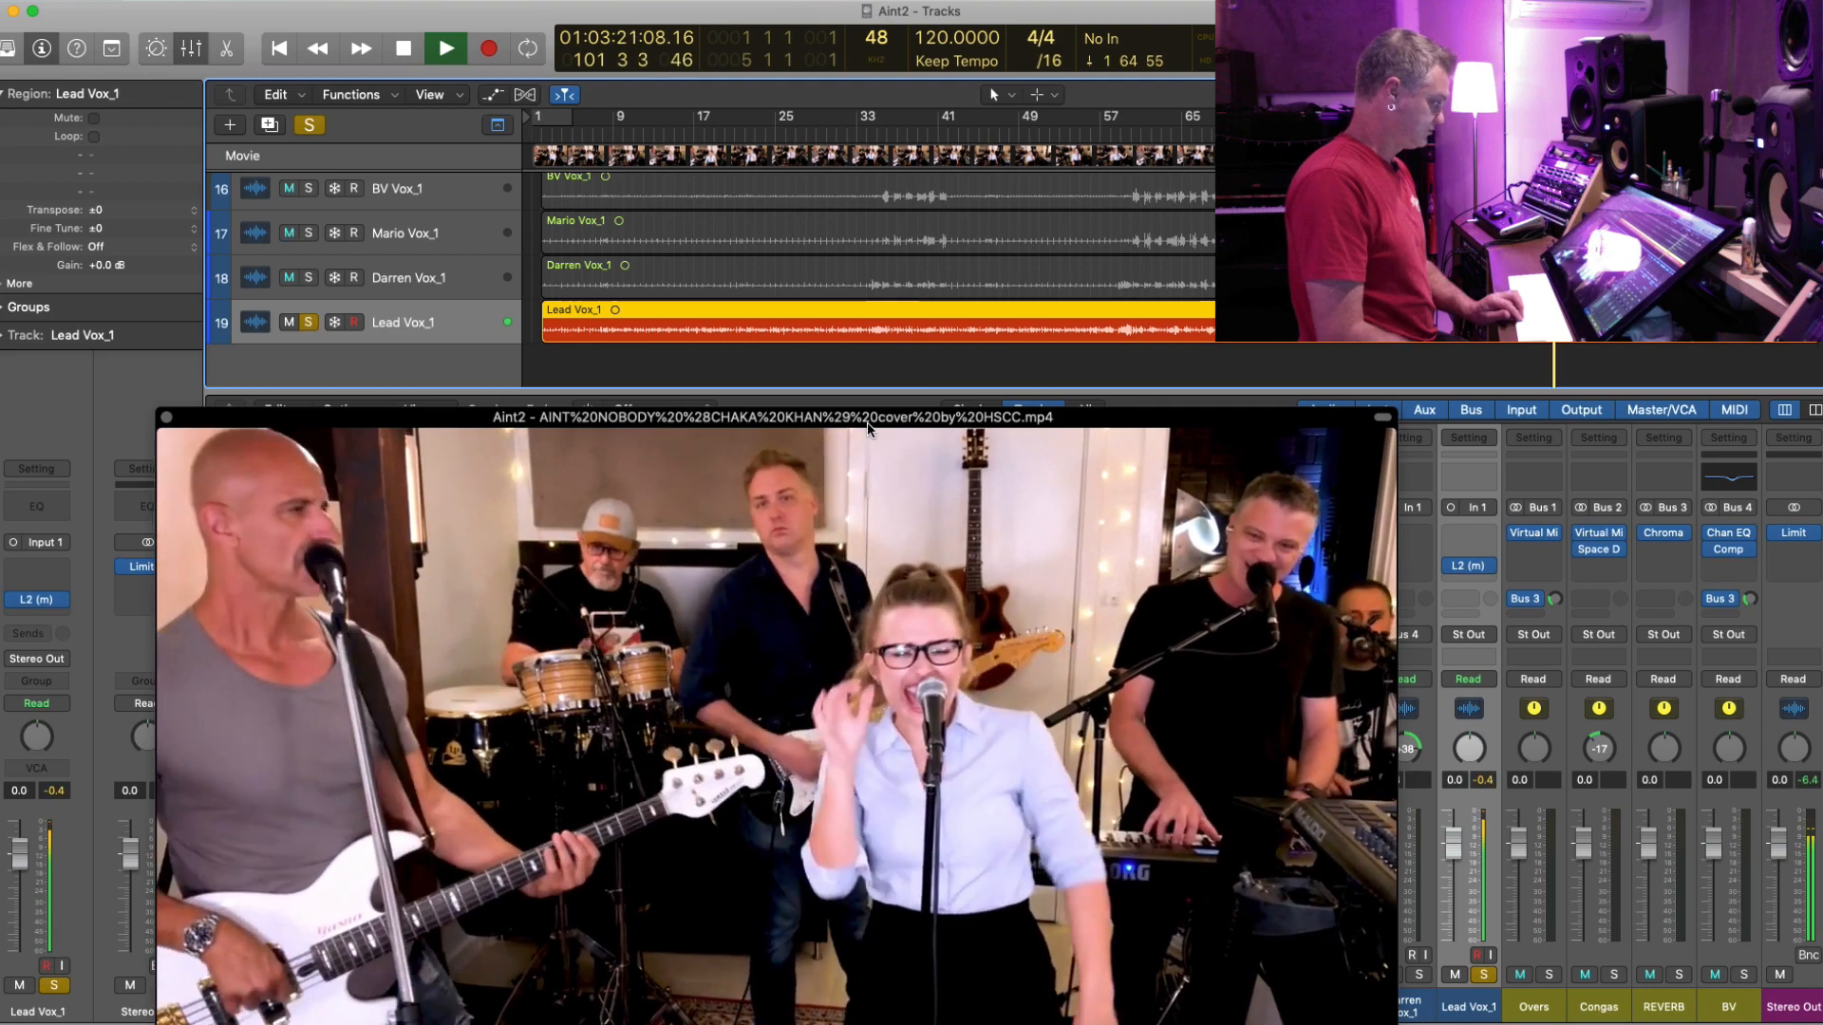
{"action": "left_click_drag", "start_coordinate": [867, 427], "coordinate": [946, 22]}
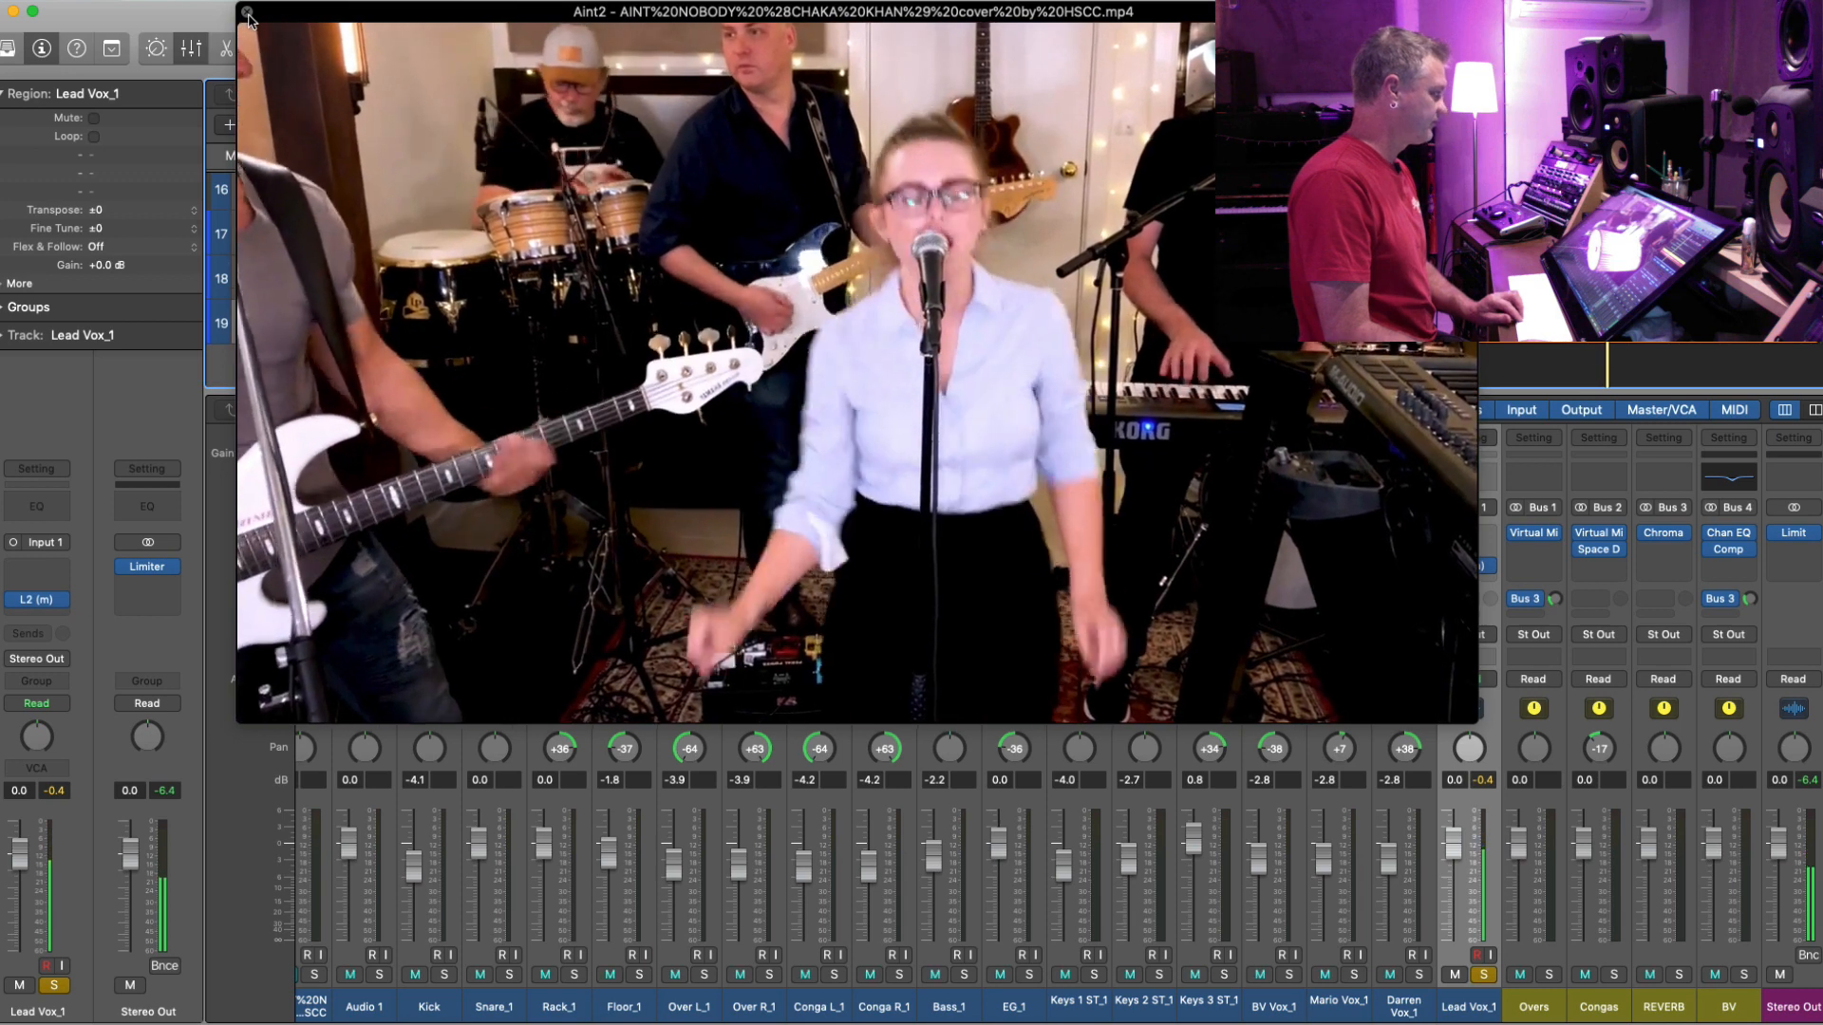
{"action": "left_click", "coordinate": [248, 14]}
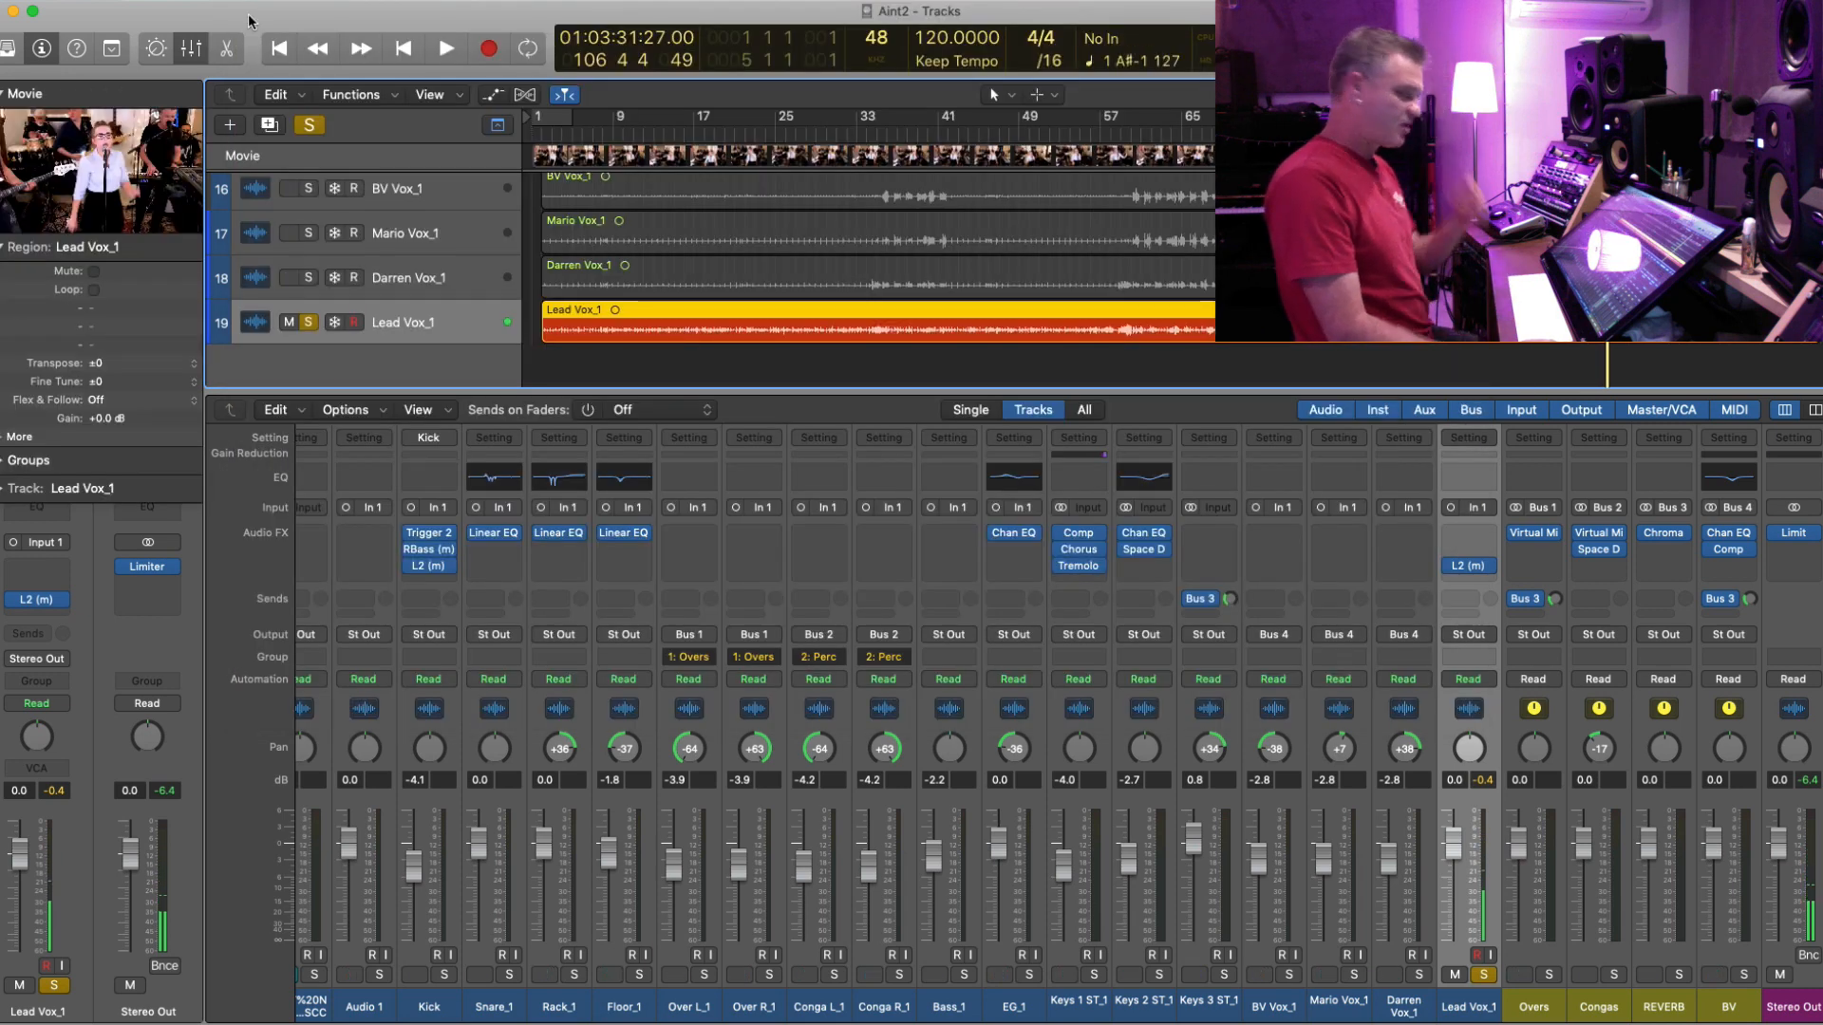
- Insert a mono Noise Gate before the L2 (m) on the Lead Vox channel, switch it to Ducker mode and enlarge its window
{"action": "left_click", "coordinate": [59, 570]}
{"action": "mouse_move", "coordinate": [76, 769]}
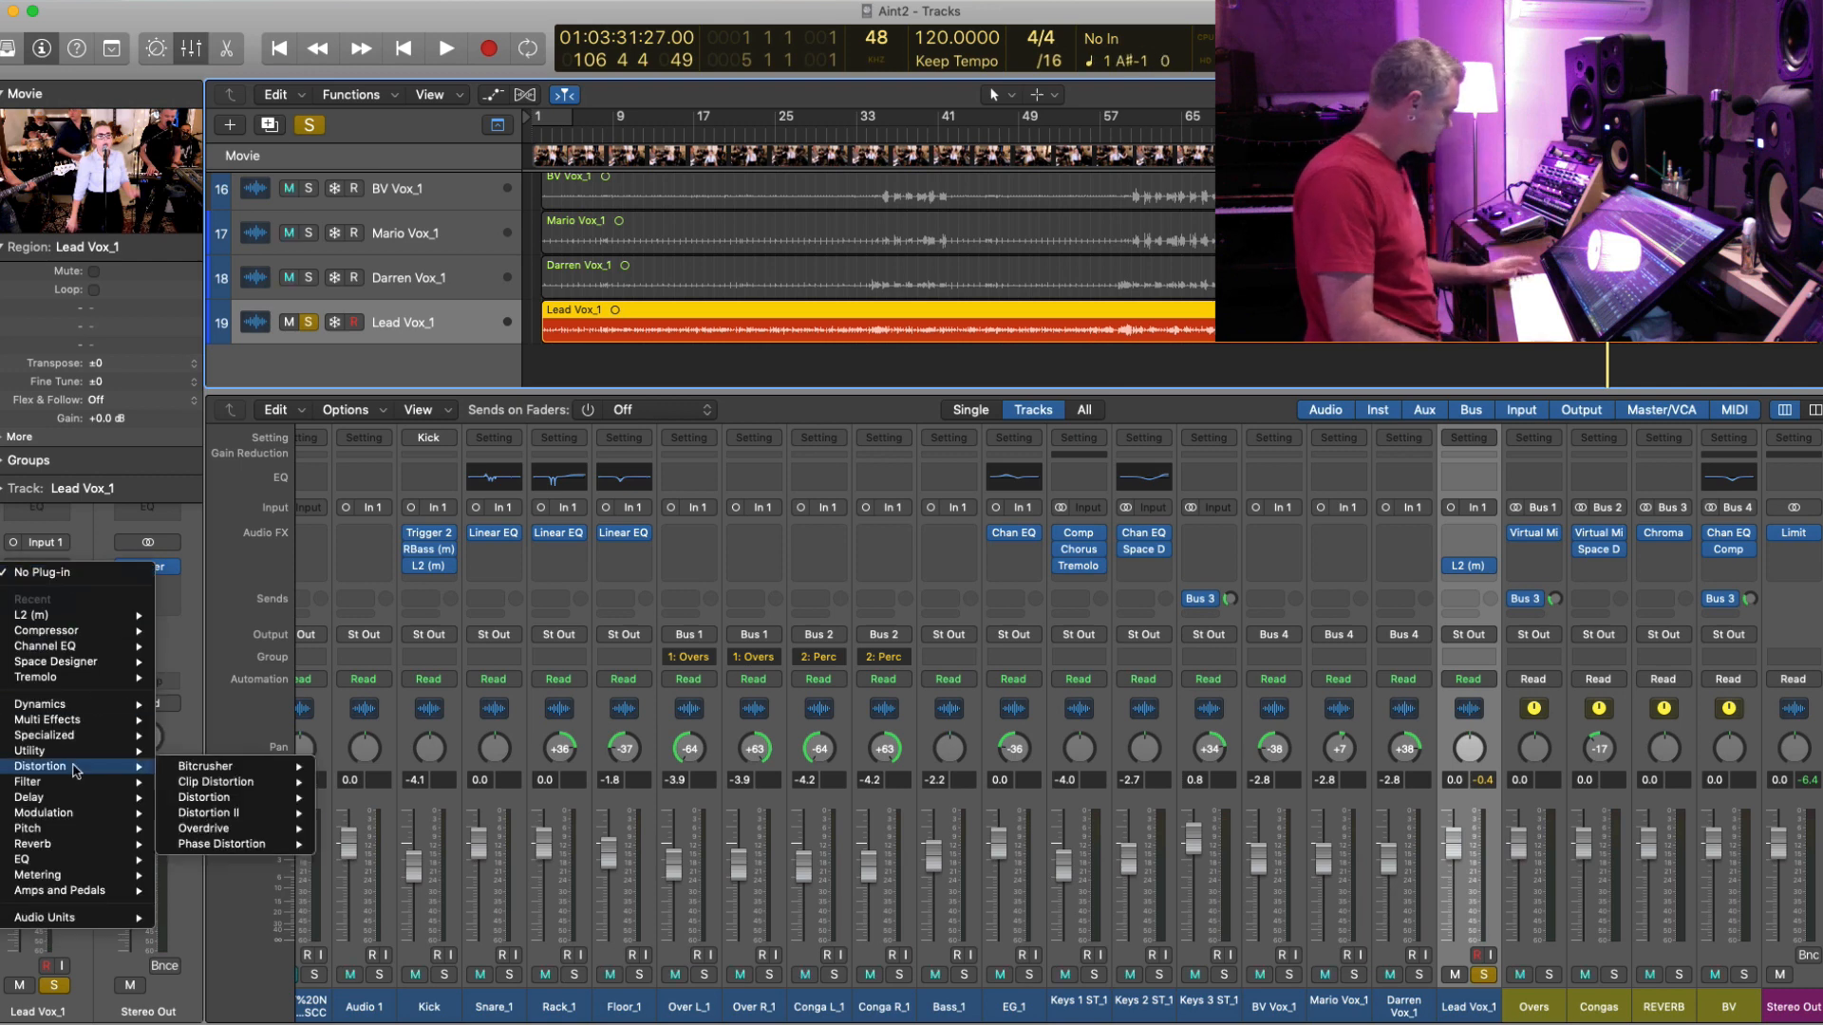
{"action": "mouse_move", "coordinate": [95, 705]}
{"action": "mouse_move", "coordinate": [282, 707]}
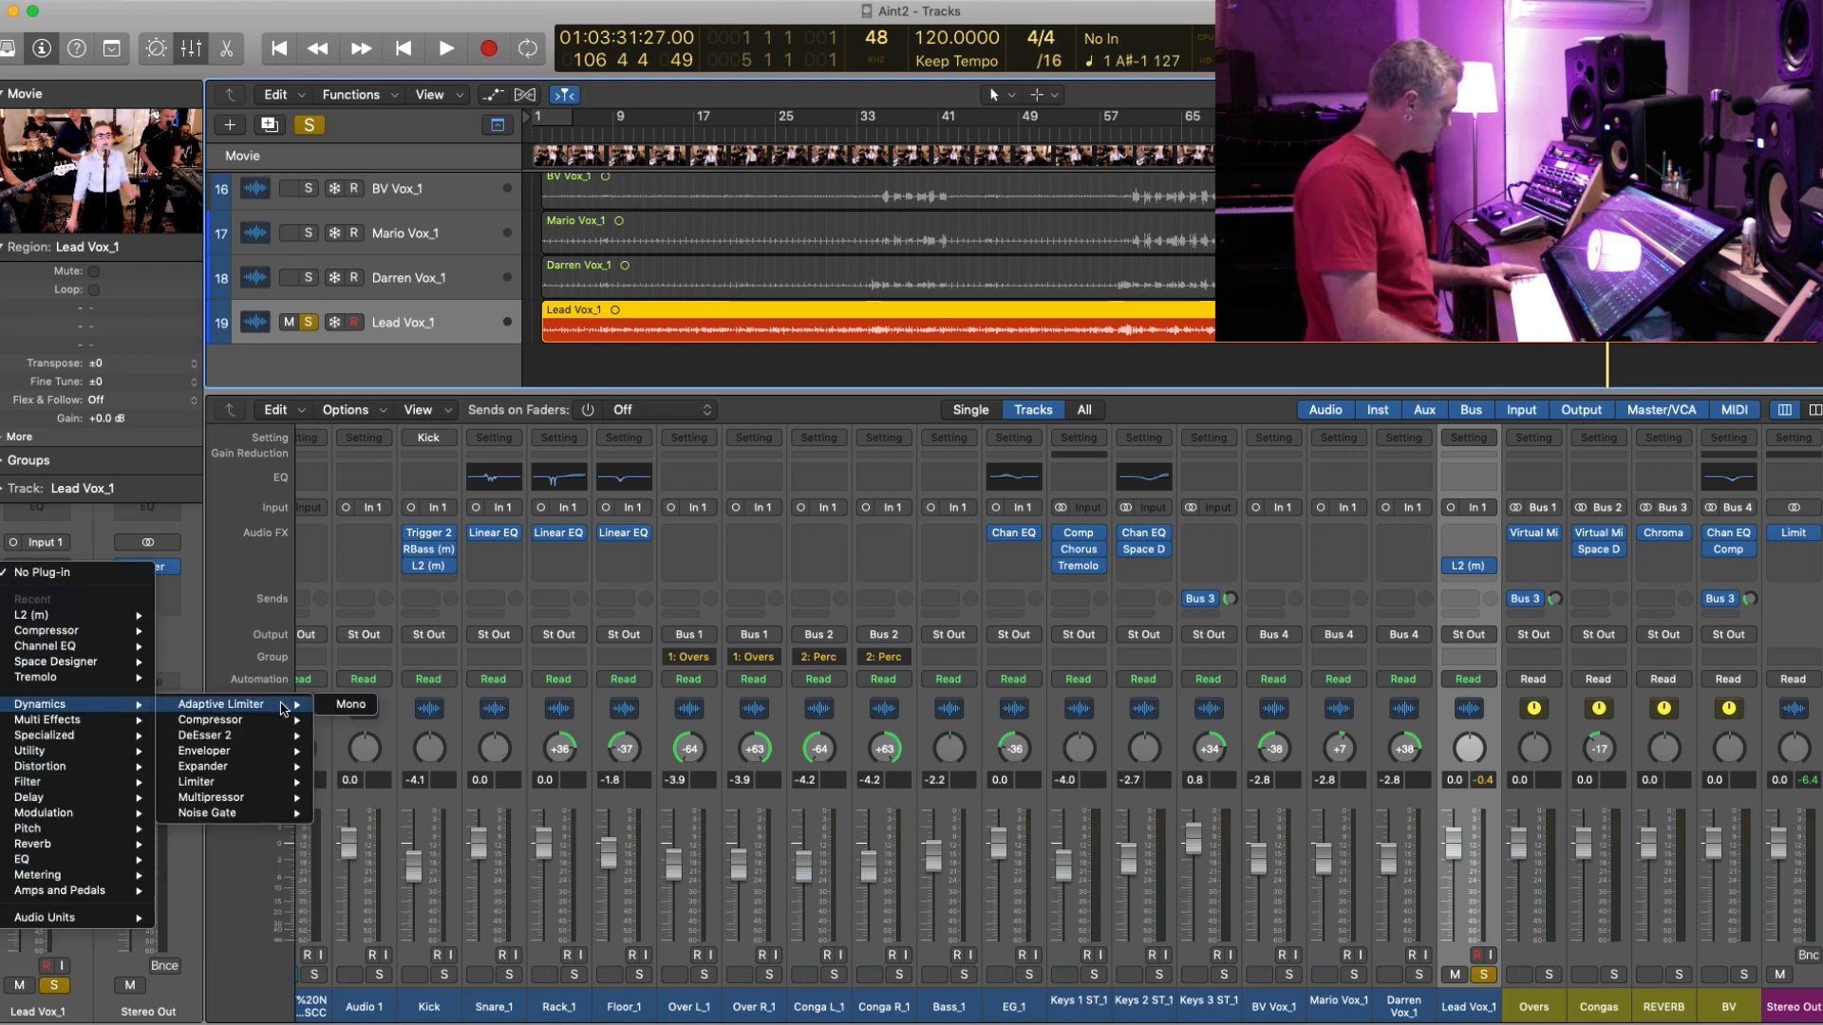
{"action": "mouse_move", "coordinate": [251, 814]}
{"action": "left_click", "coordinate": [350, 814]}
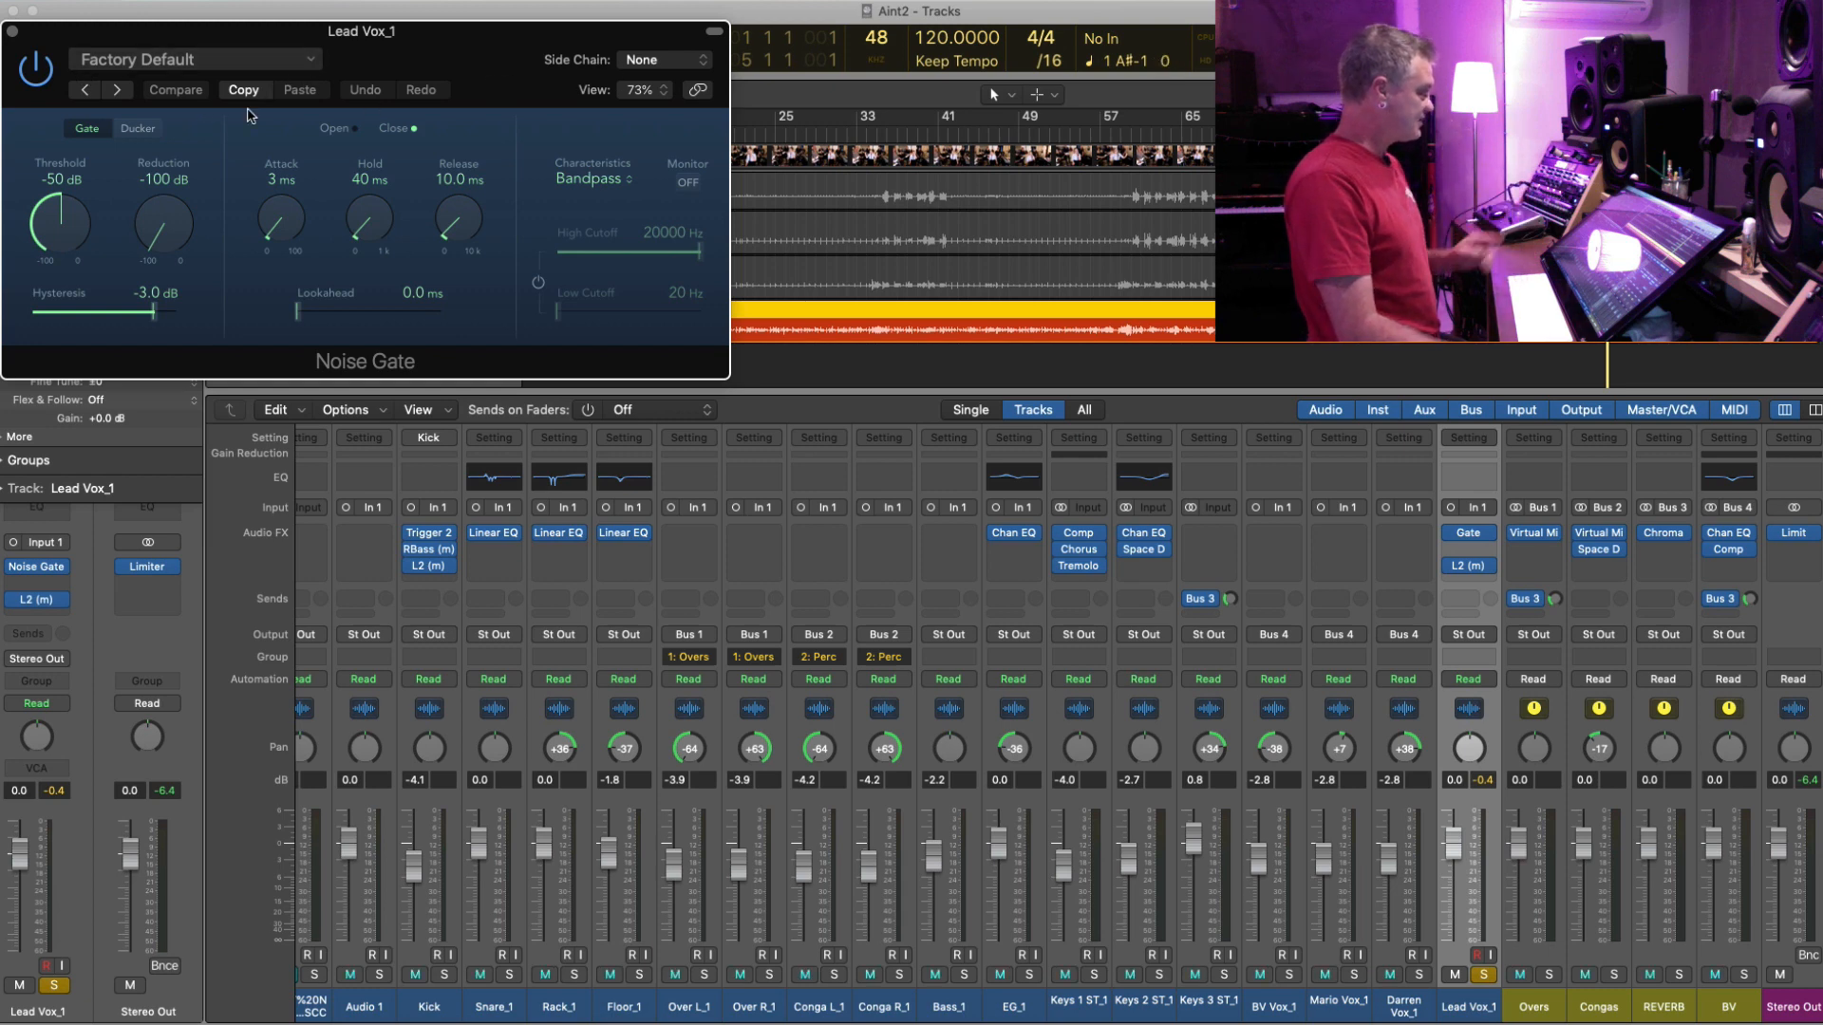
{"action": "mouse_move", "coordinate": [57, 571]}
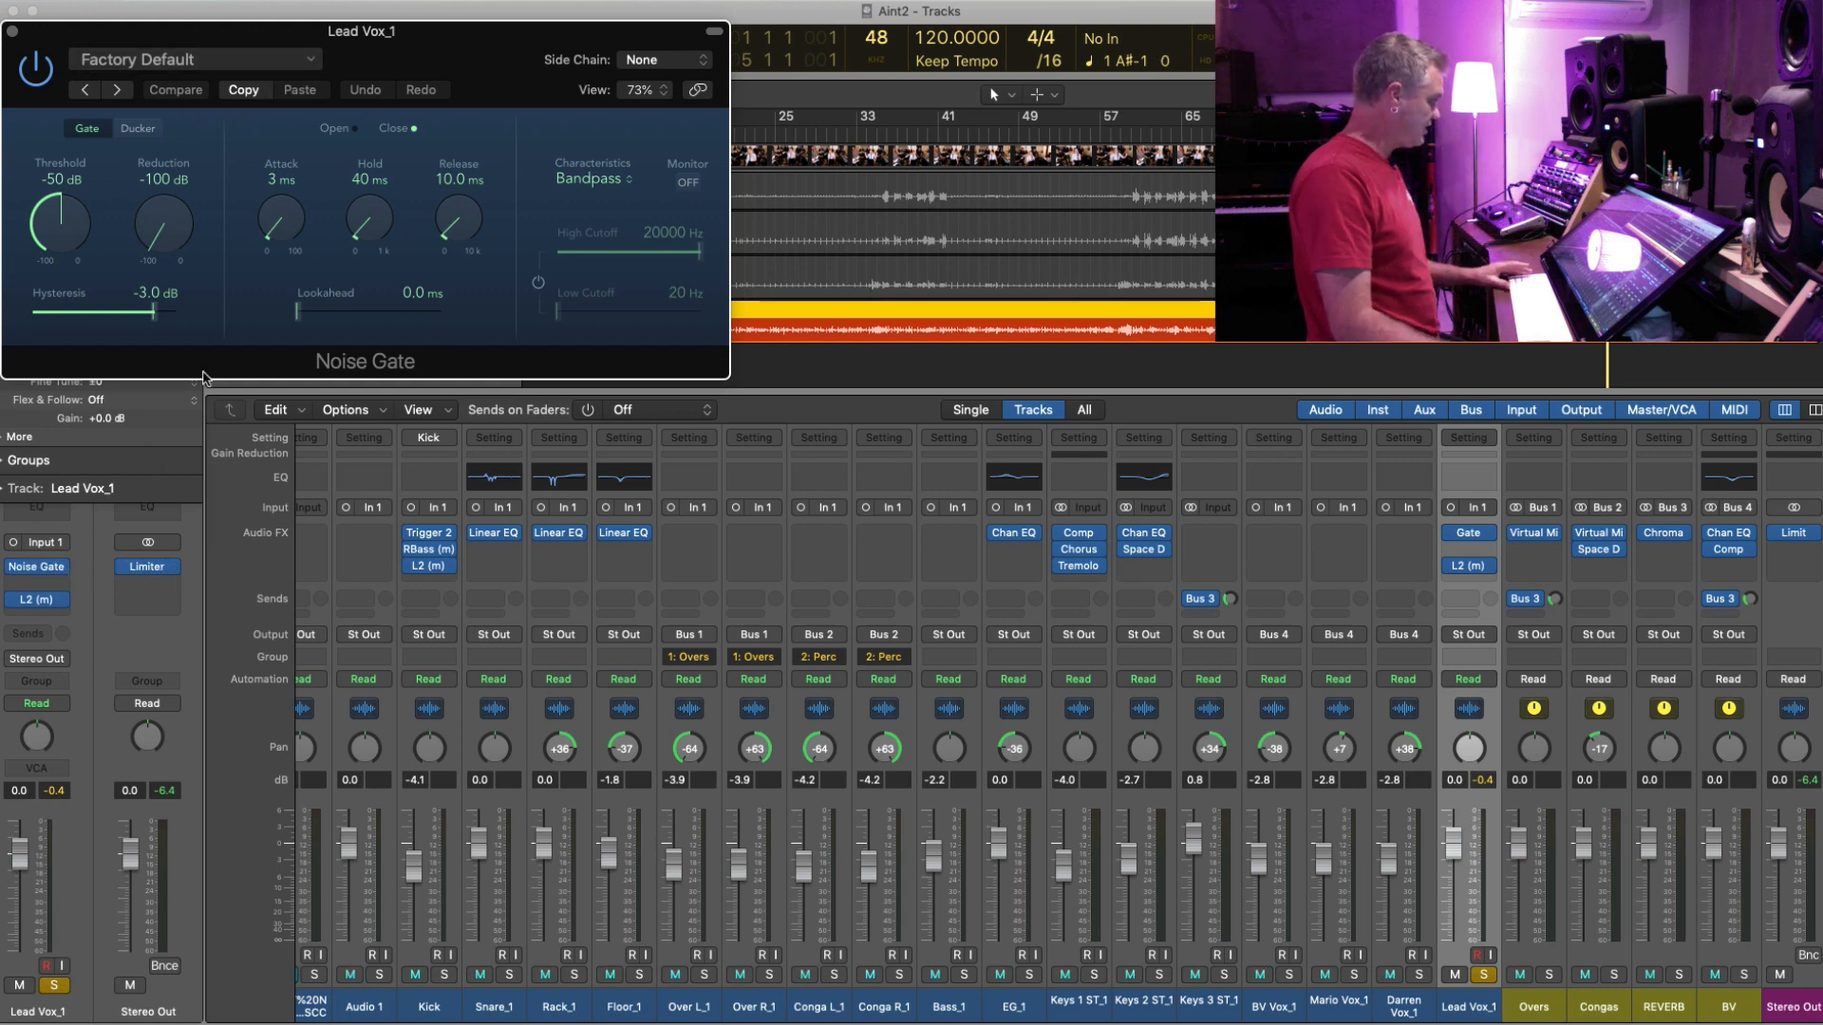
{"action": "left_click", "coordinate": [138, 130]}
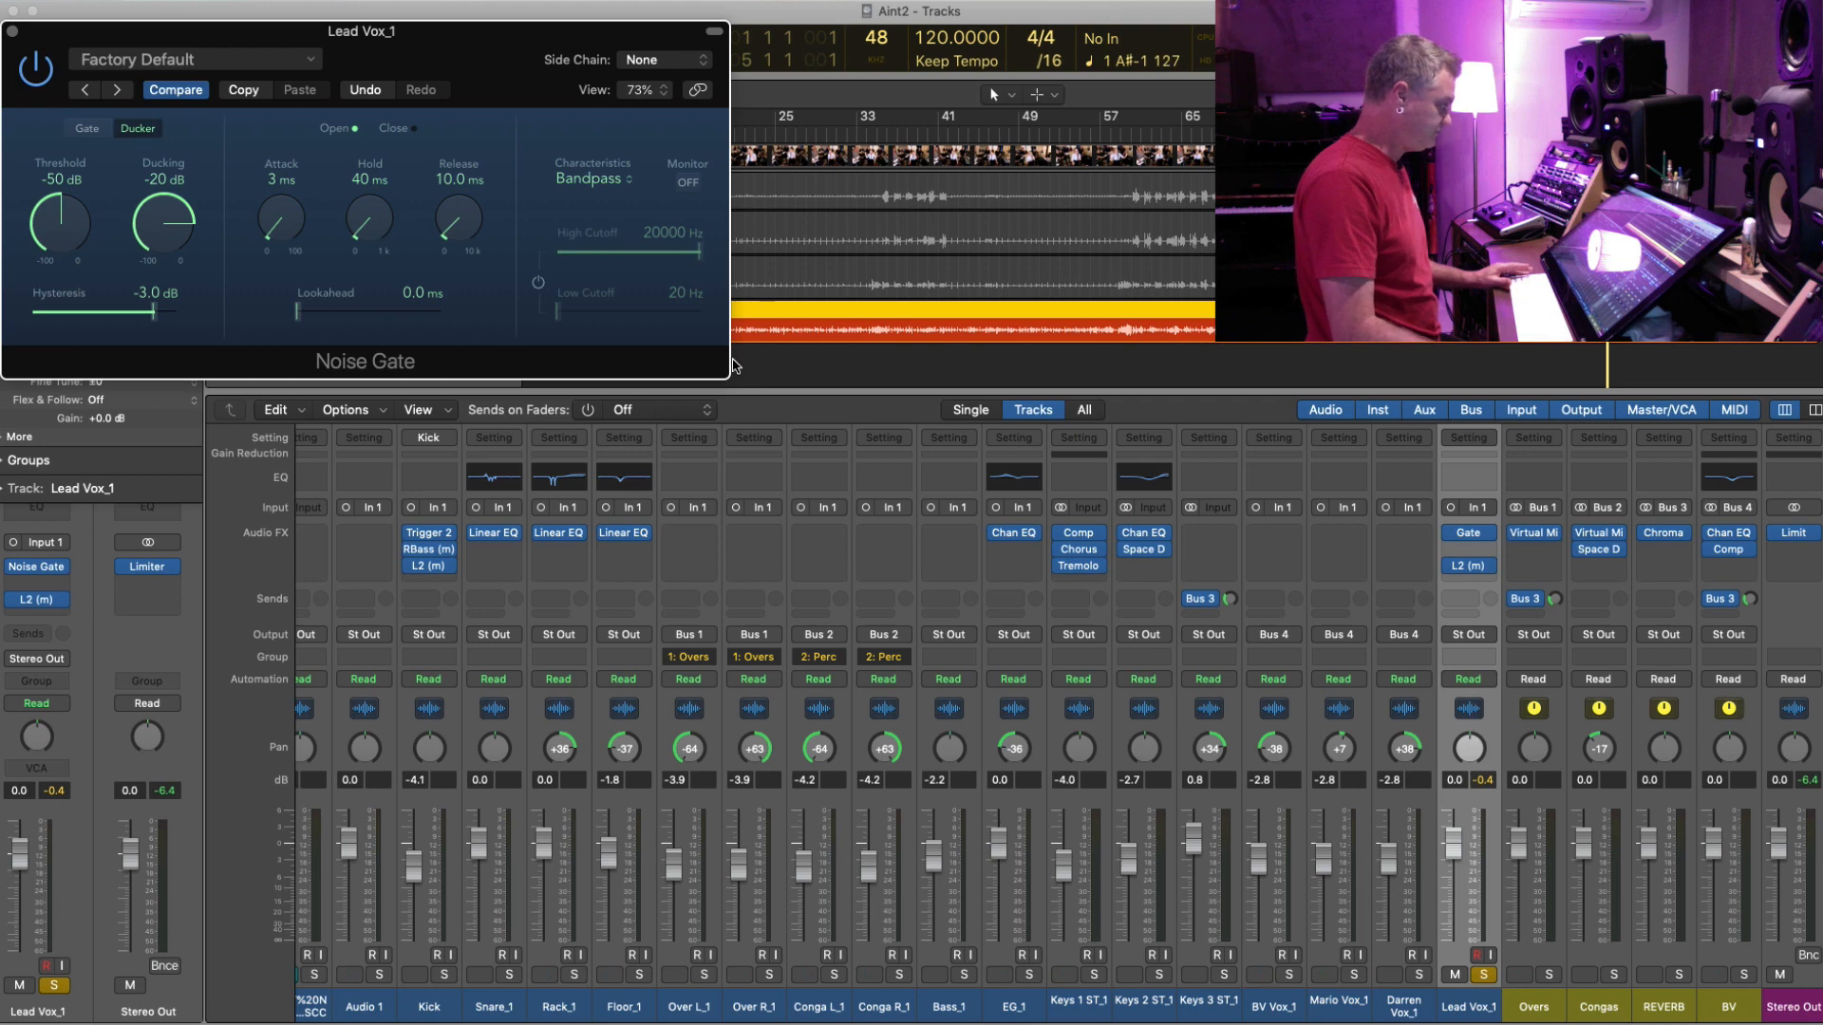
{"action": "left_click_drag", "start_coordinate": [727, 376], "coordinate": [1462, 638]}
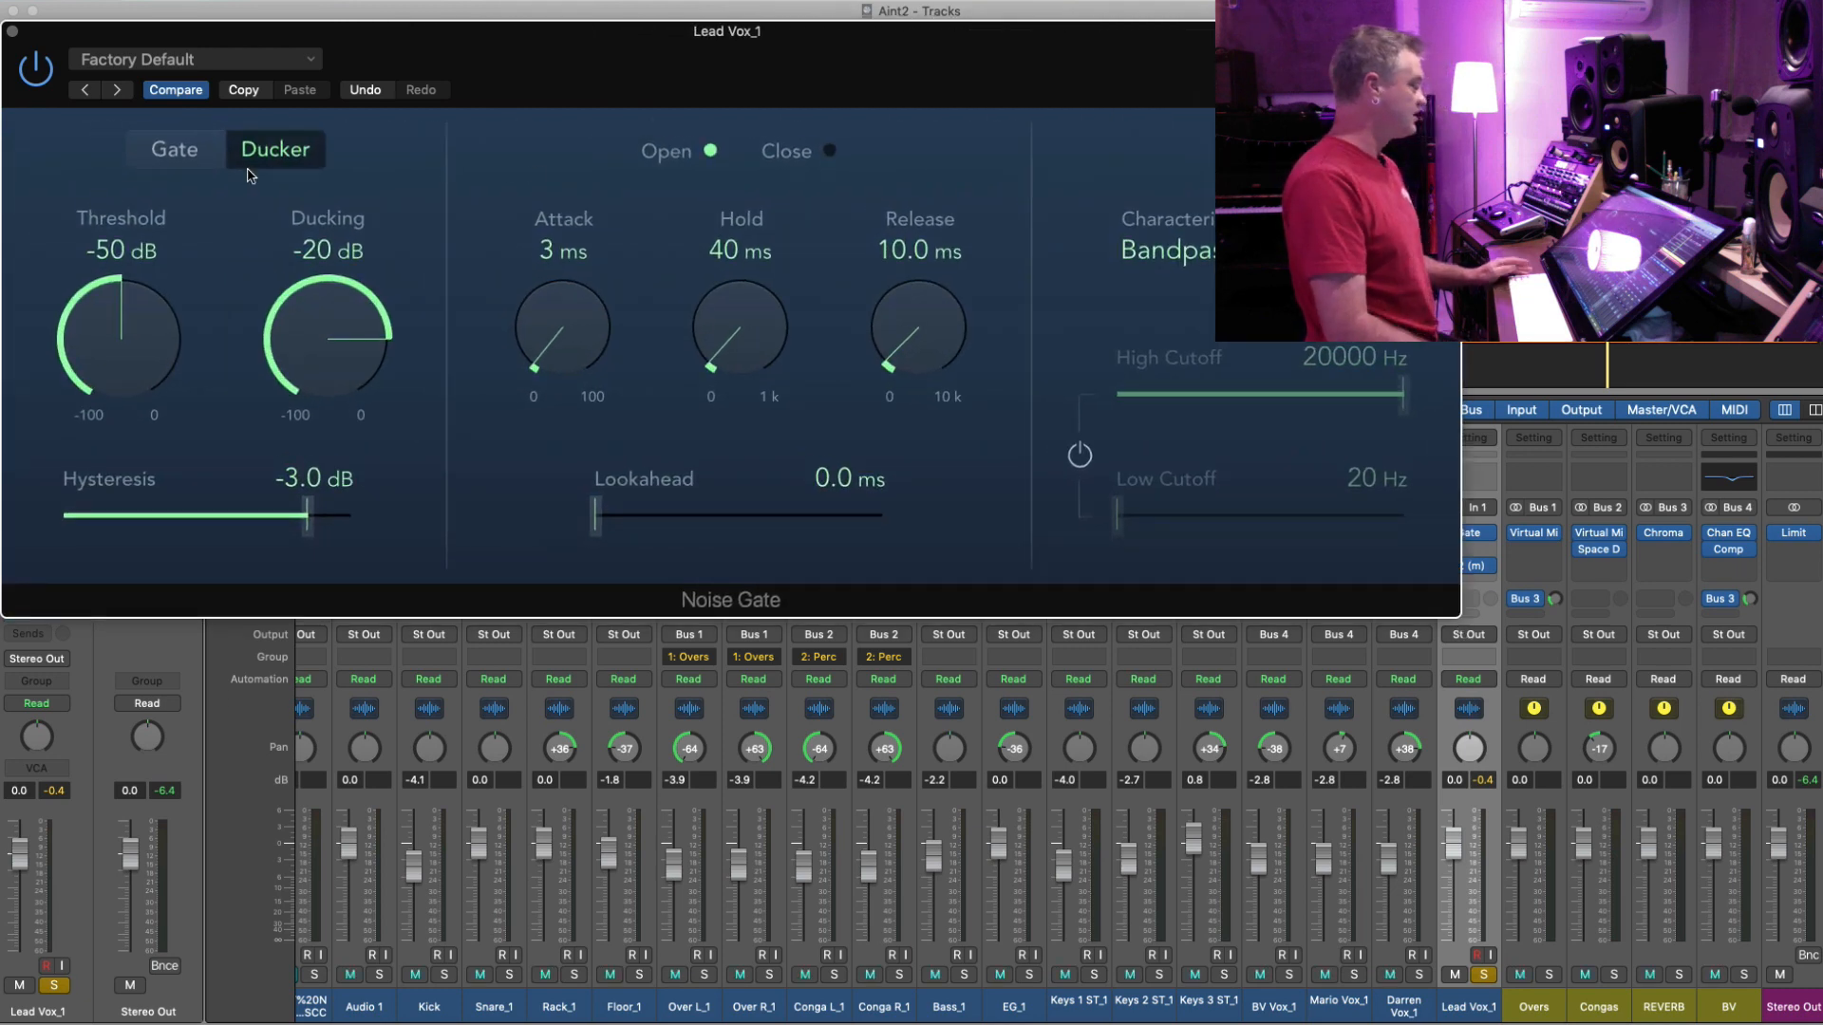
- Set the Lead Vox ducker's threshold to -5 dB and its ducking amount to -5 dB
{"action": "left_click_drag", "start_coordinate": [359, 368], "coordinate": [347, 95]}
{"action": "left_click_drag", "start_coordinate": [154, 353], "coordinate": [133, 152]}
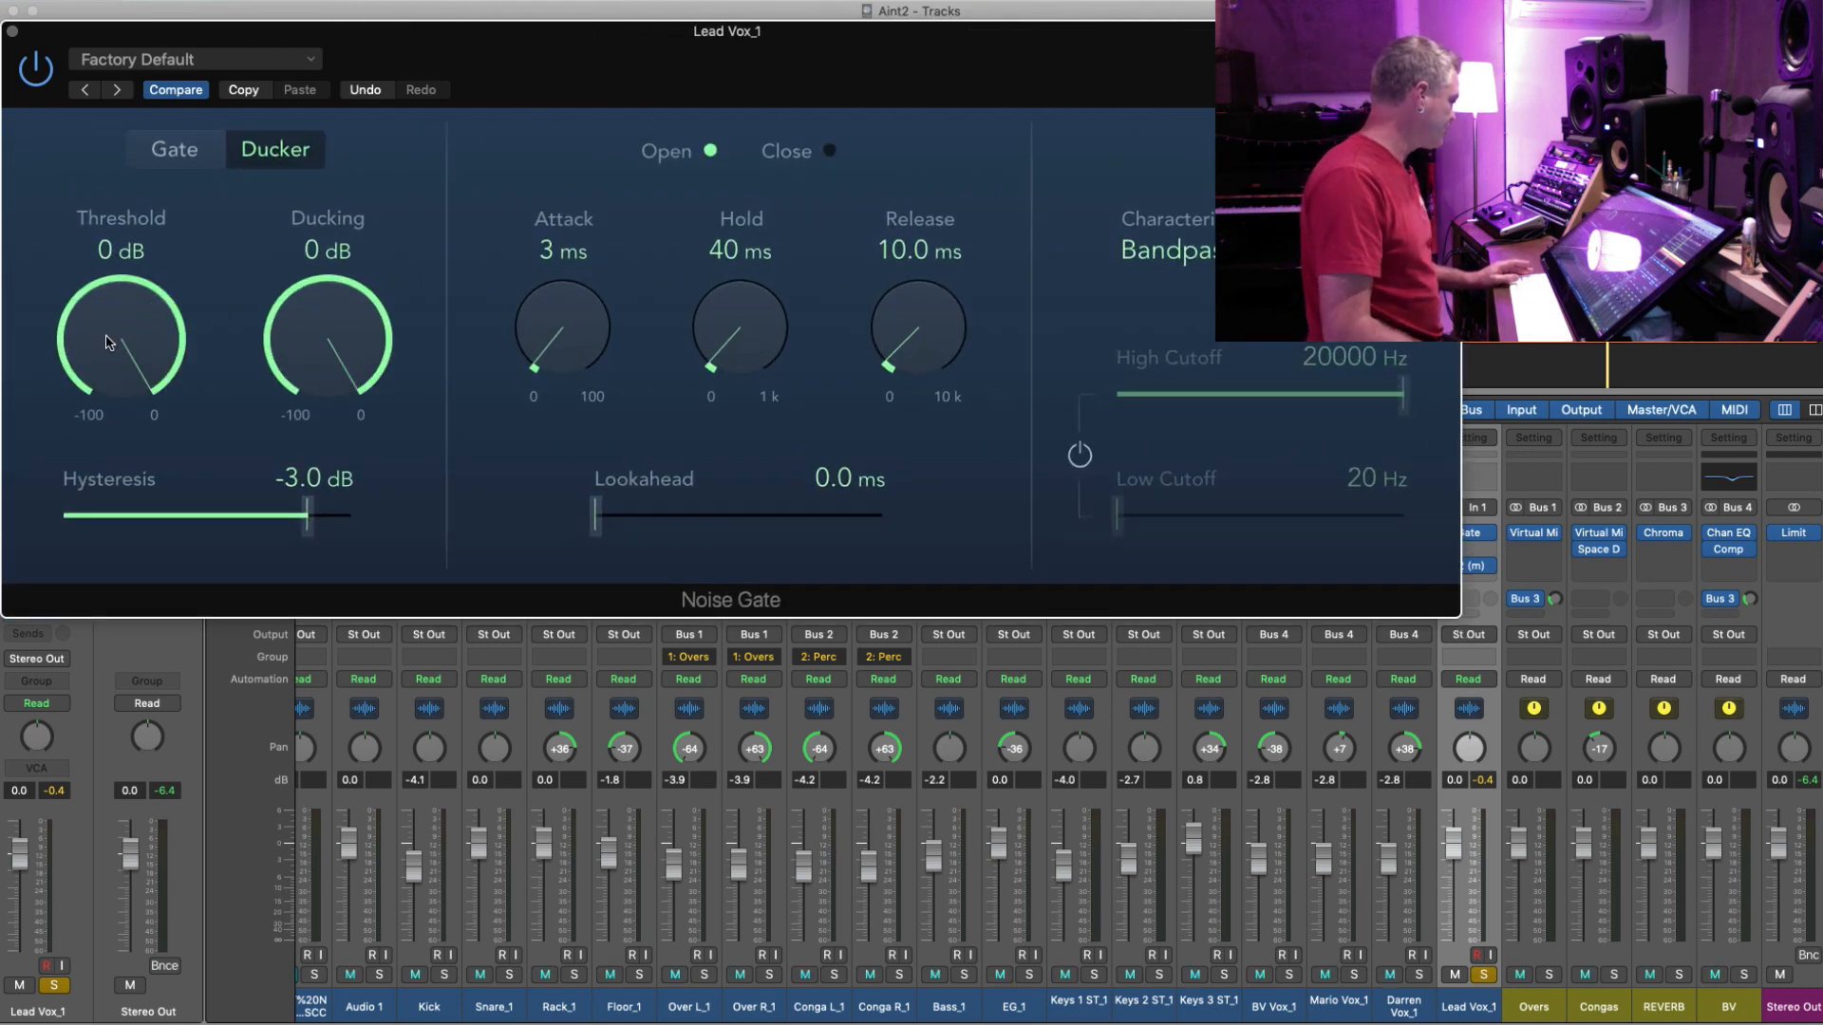
{"action": "left_click_drag", "start_coordinate": [107, 342], "coordinate": [109, 358]}
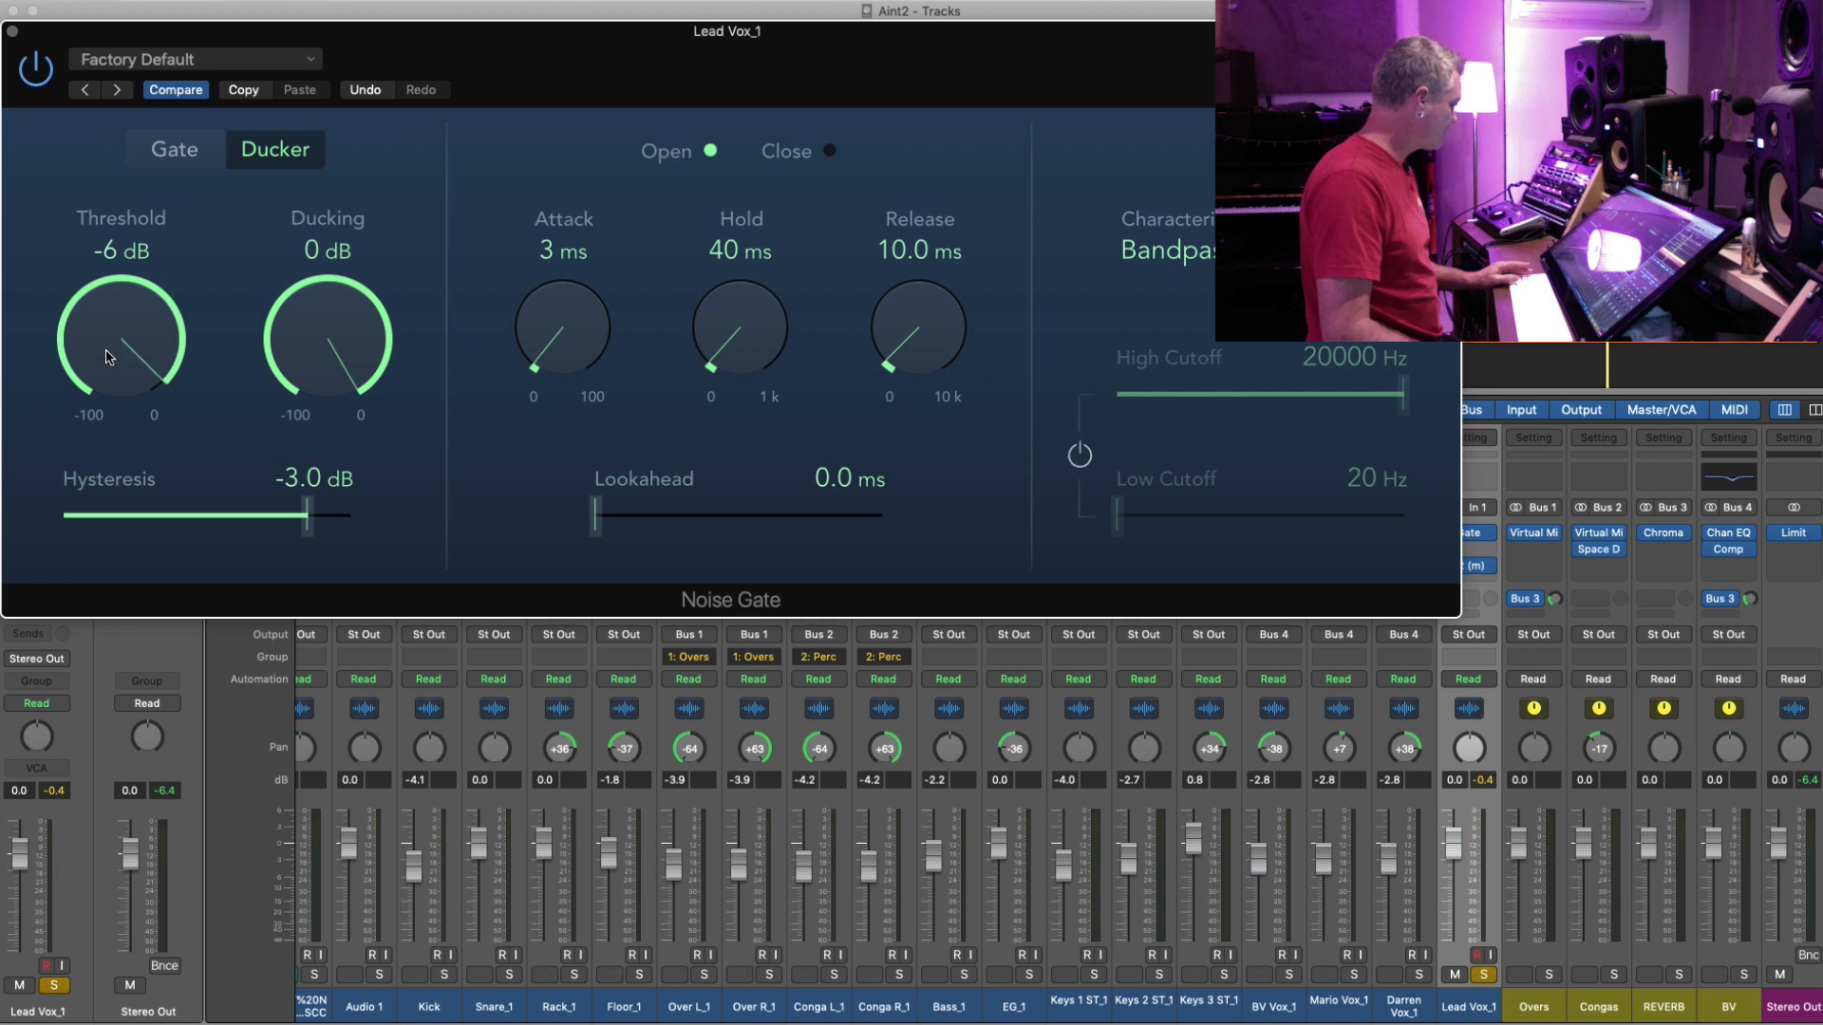
{"action": "left_click_drag", "start_coordinate": [335, 351], "coordinate": [330, 361]}
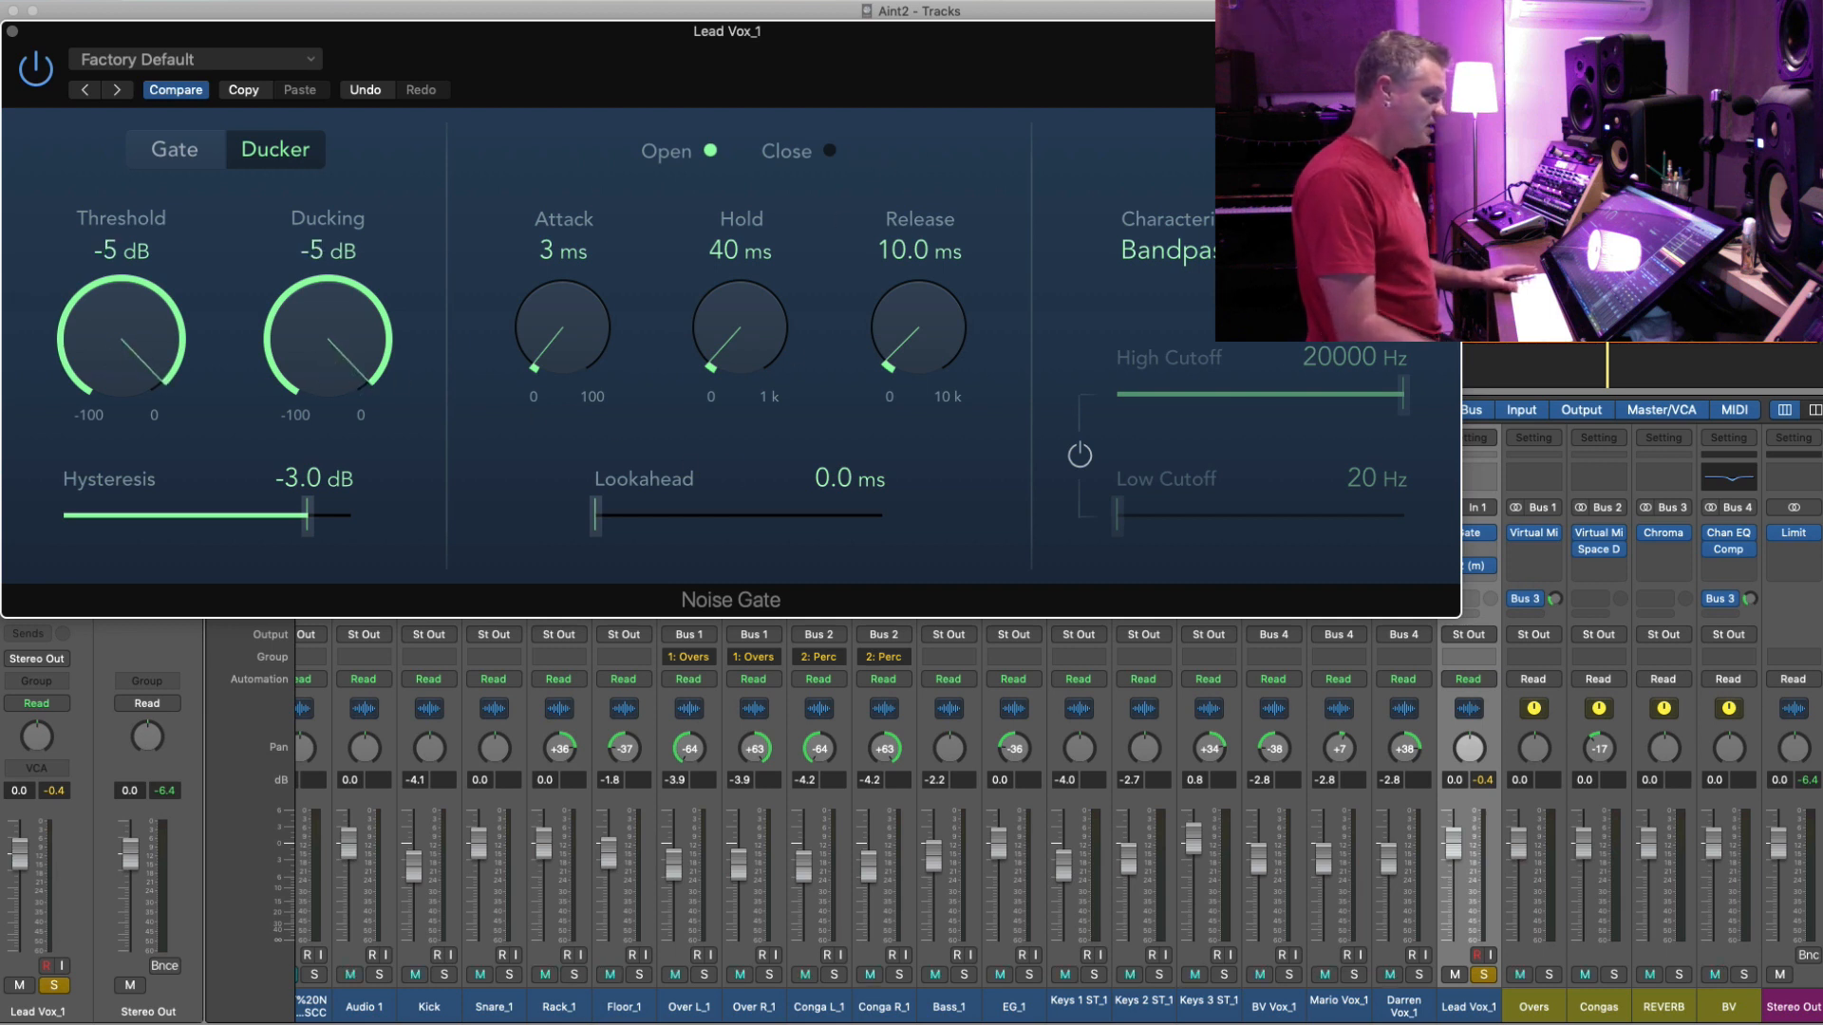
- Choose Snare_1 (Audio 18) as the ducker's side-chain source and set the ducking amount to -13 dB during playback
{"action": "left_click", "coordinate": [12, 32]}
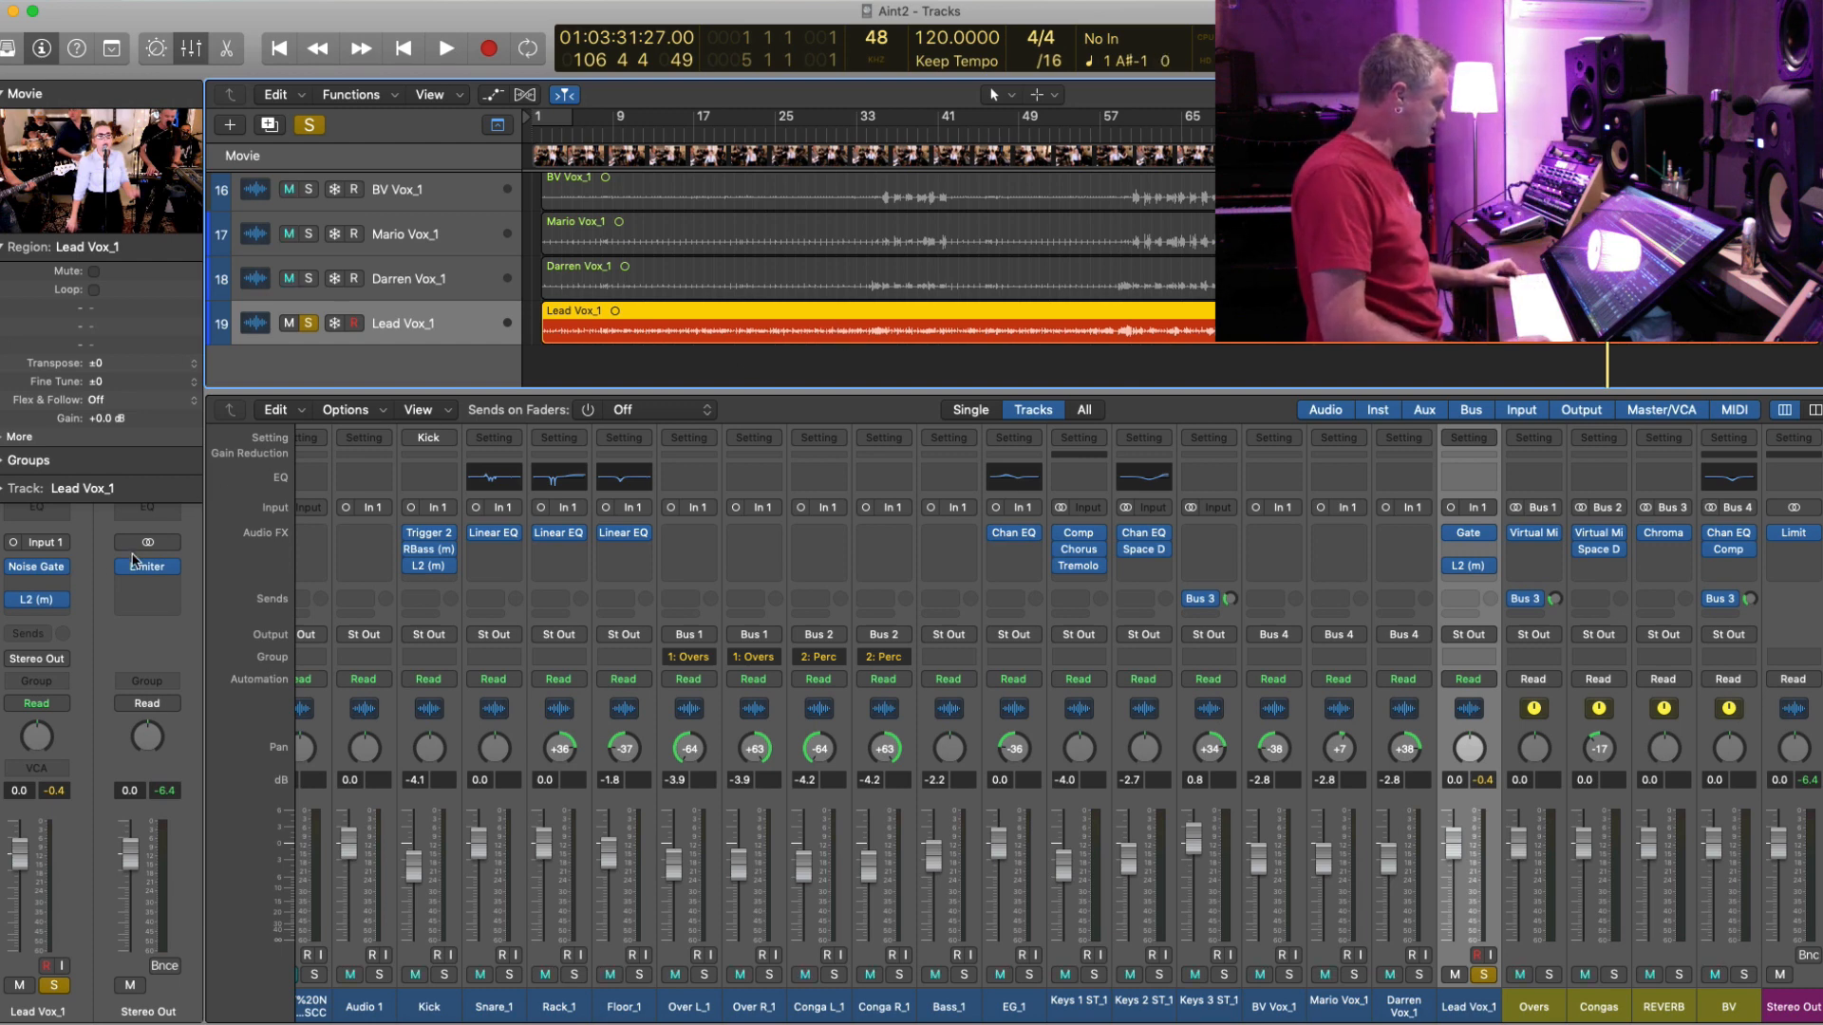
{"action": "left_click", "coordinate": [38, 568]}
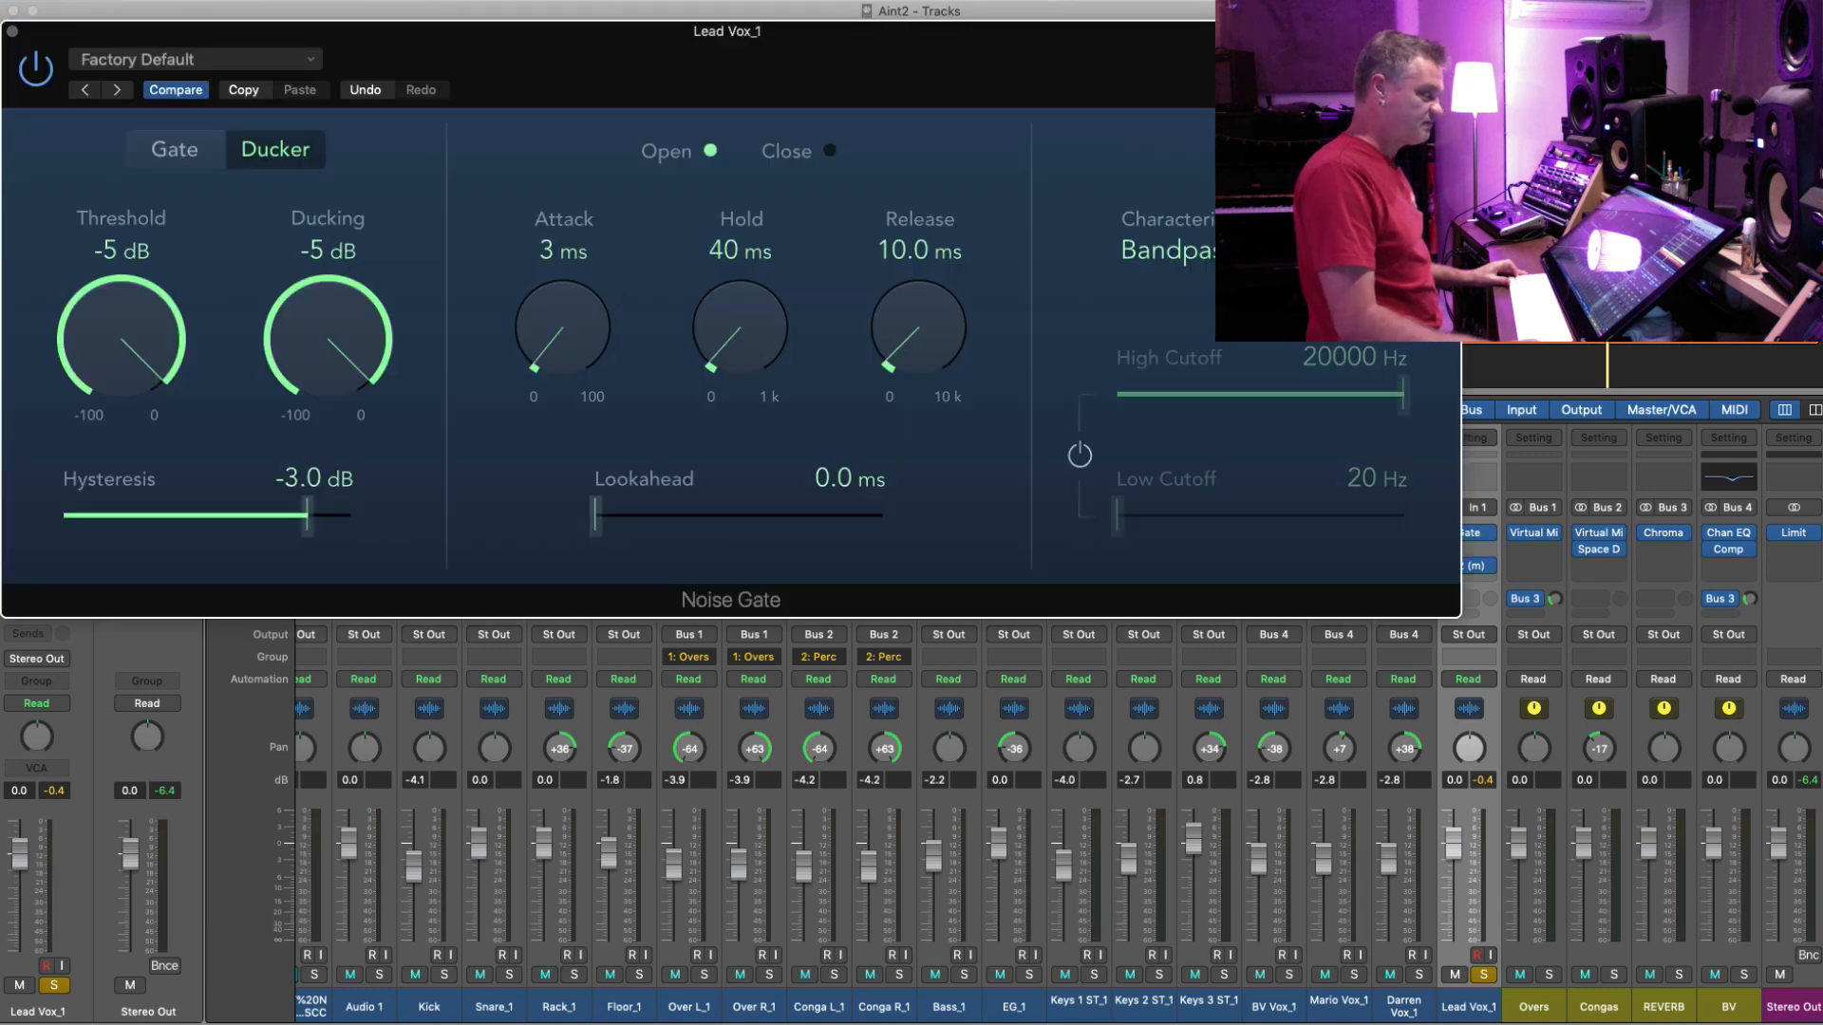
{"action": "mouse_move", "coordinate": [1377, 90]}
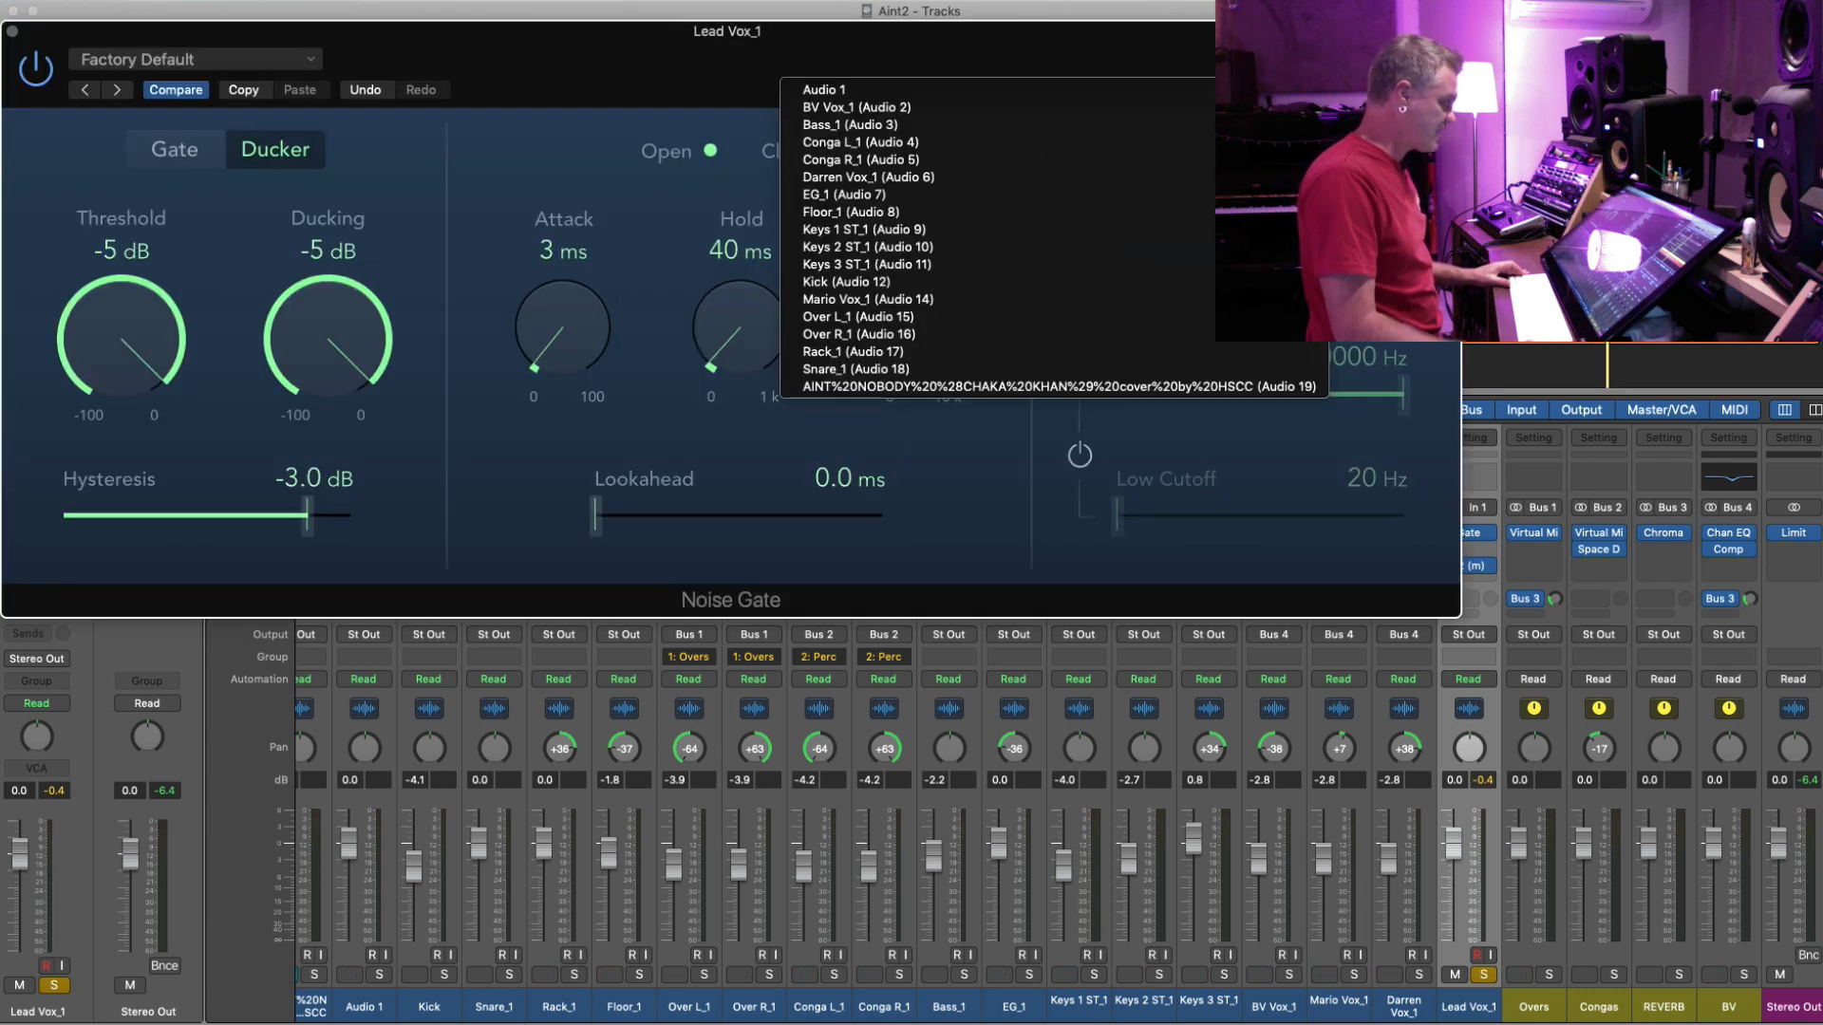
{"action": "left_click", "coordinate": [1042, 368]}
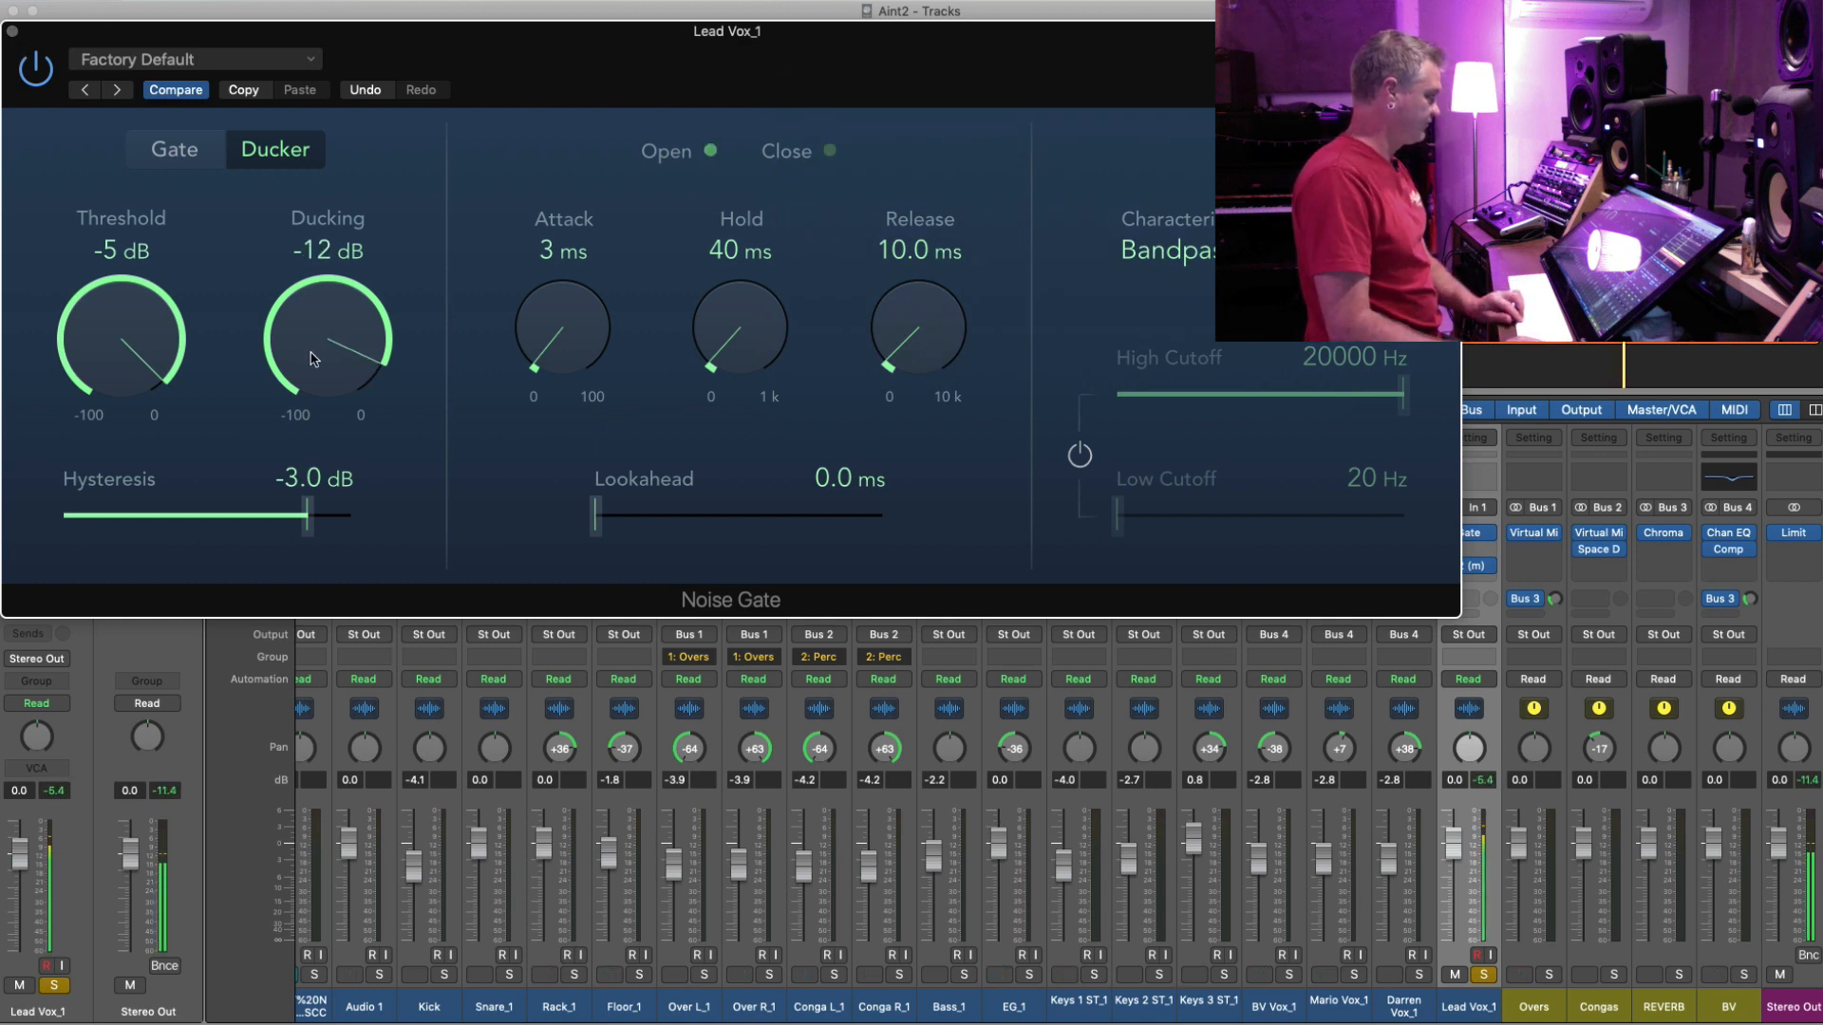
{"action": "left_click_drag", "start_coordinate": [313, 351], "coordinate": [319, 313]}
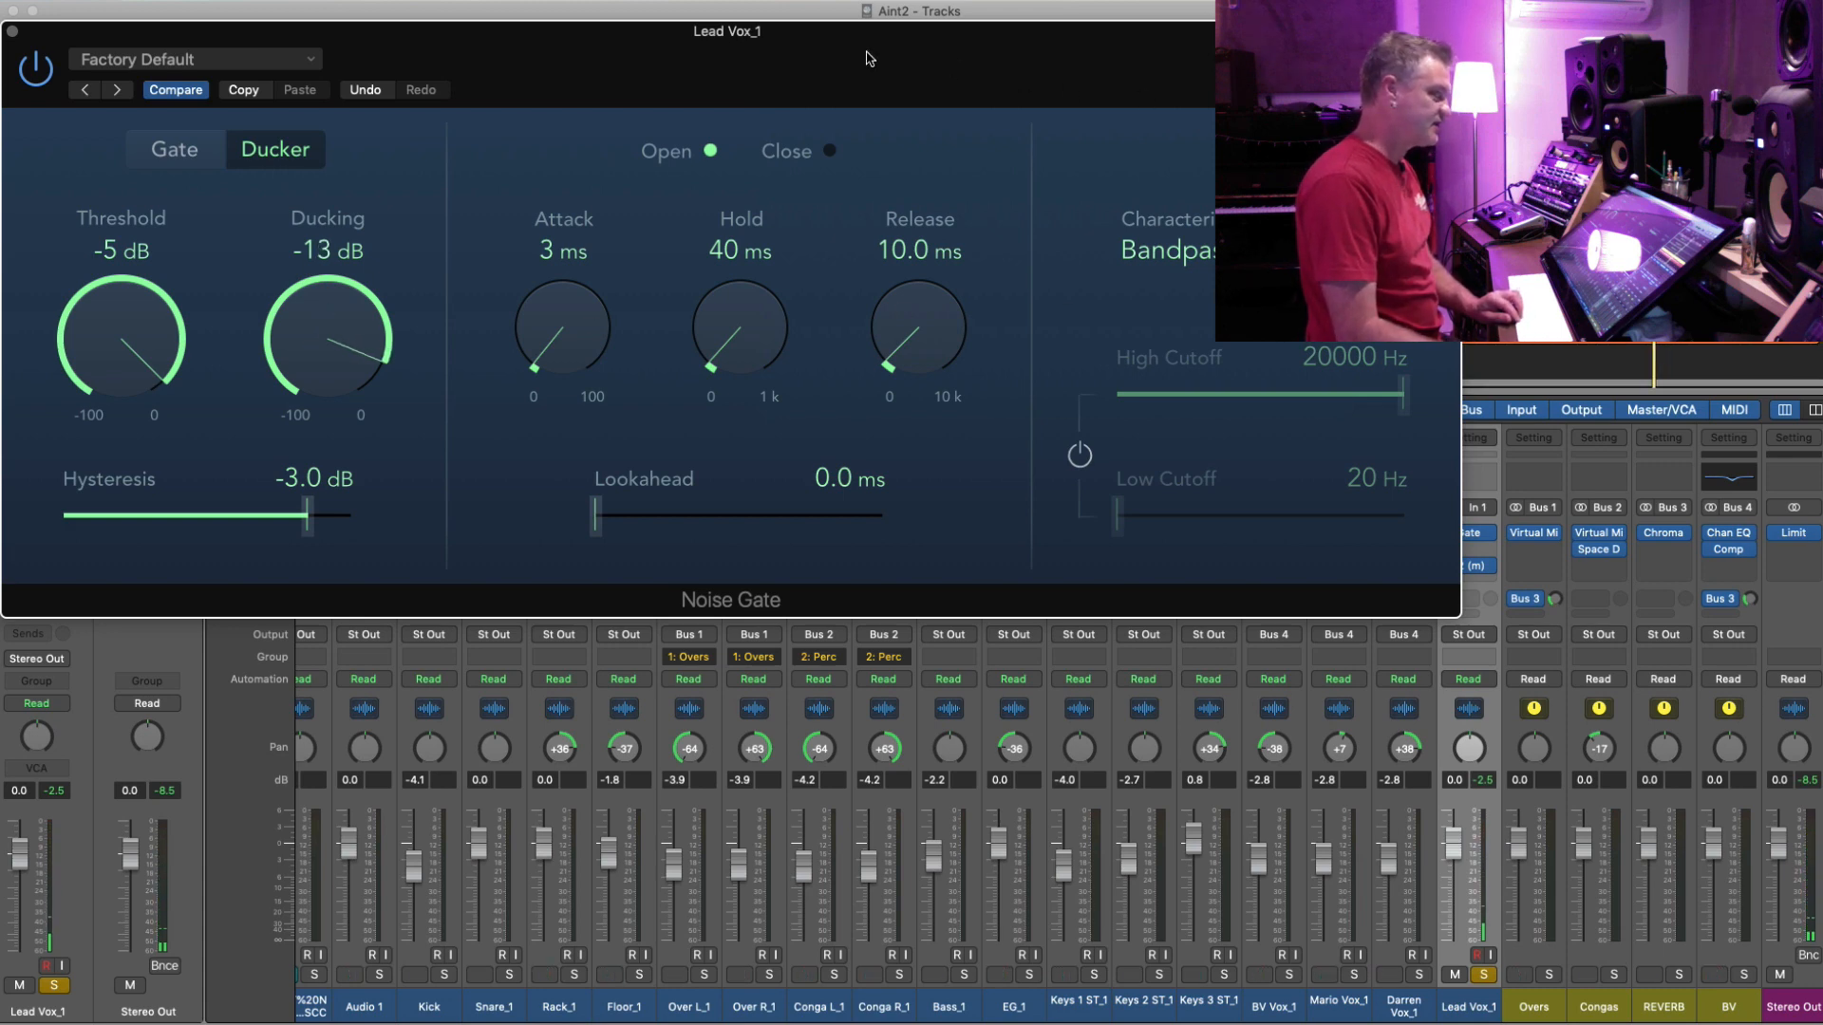
- Move the Noise Gate window out of the way and play the ducked lead vocal from near the start of the song
{"action": "left_click_drag", "start_coordinate": [599, 32], "coordinate": [873, 515]}
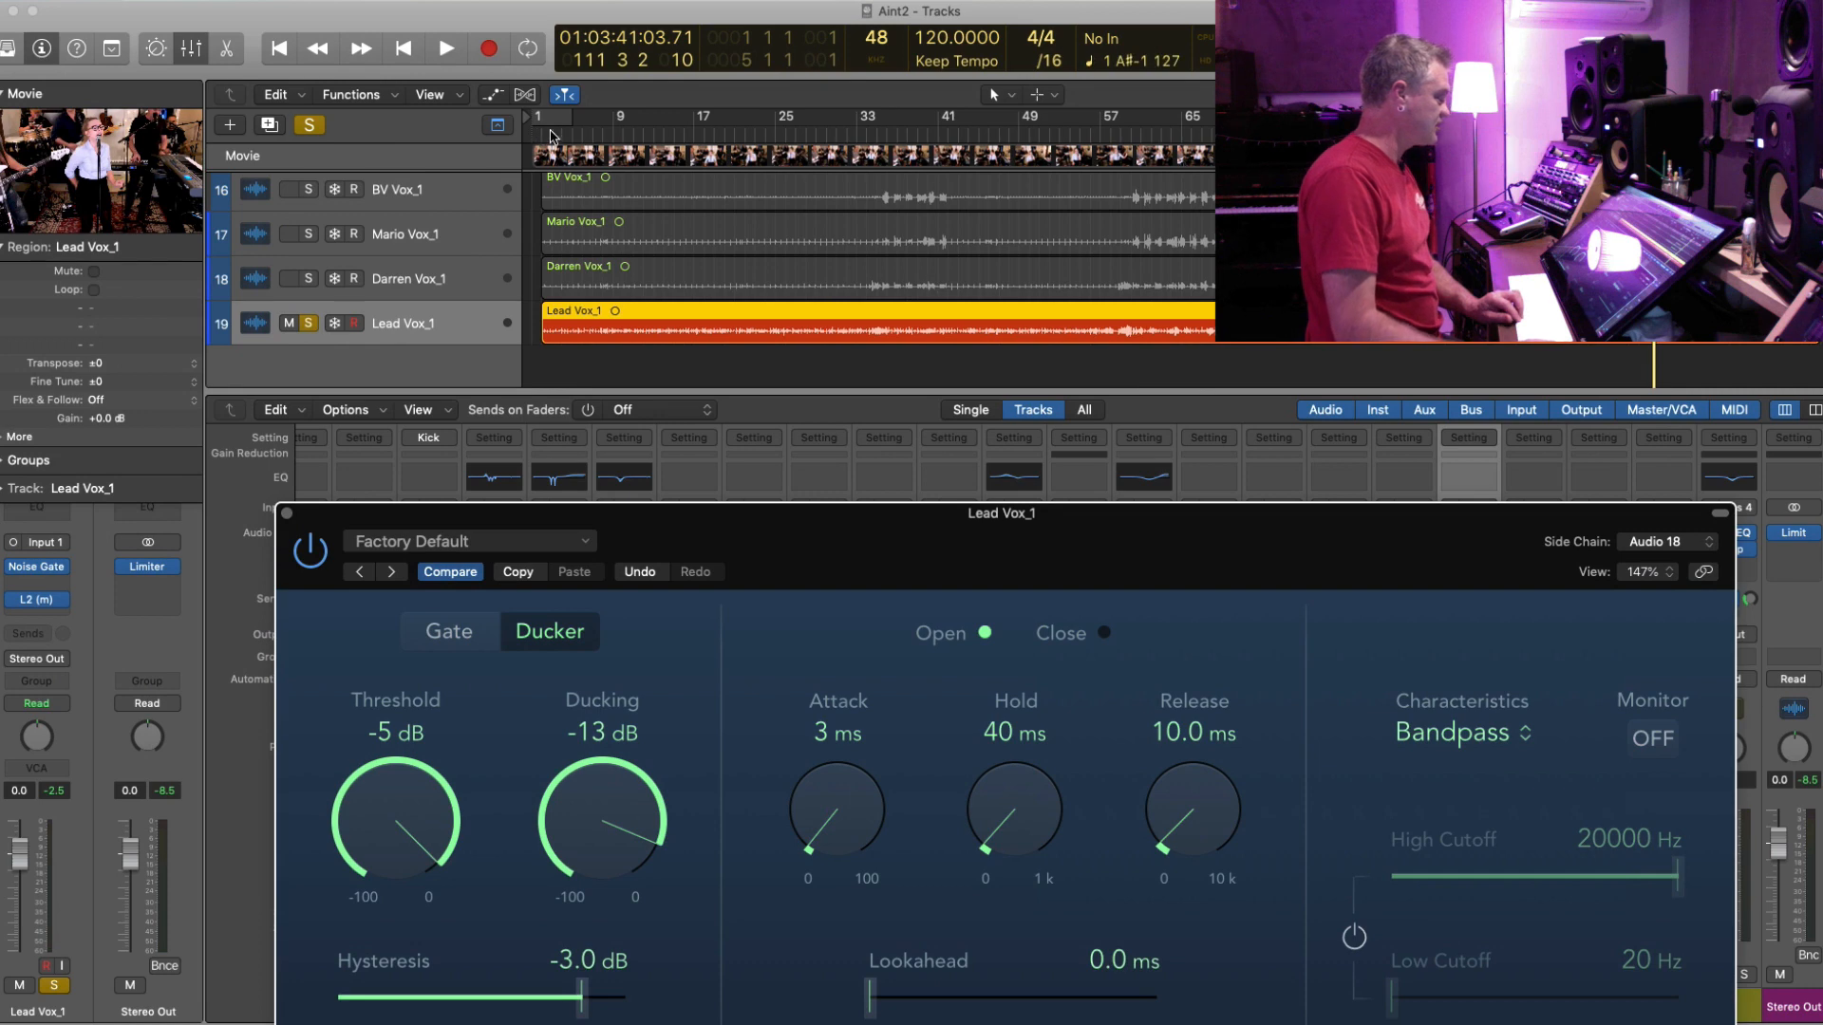
{"action": "left_click", "coordinate": [550, 138]}
{"action": "key", "text": "space"}
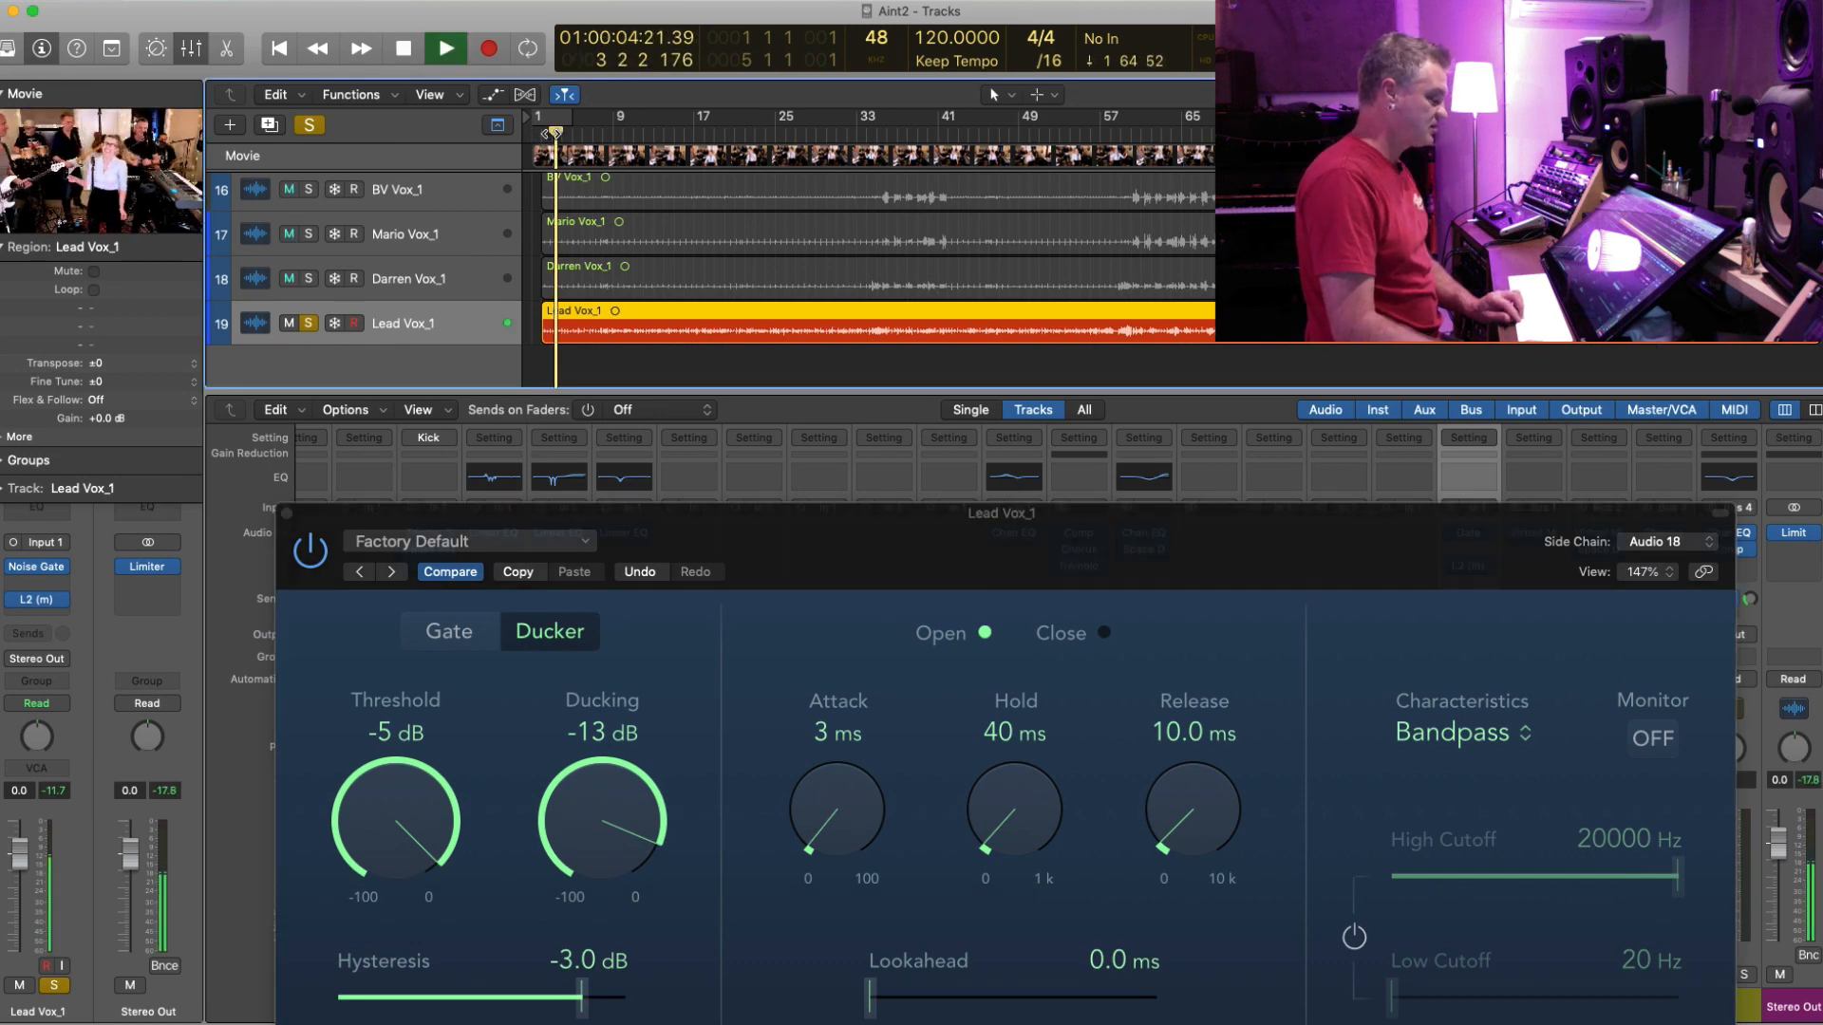
{"action": "left_click_drag", "start_coordinate": [901, 514], "coordinate": [800, 92]}
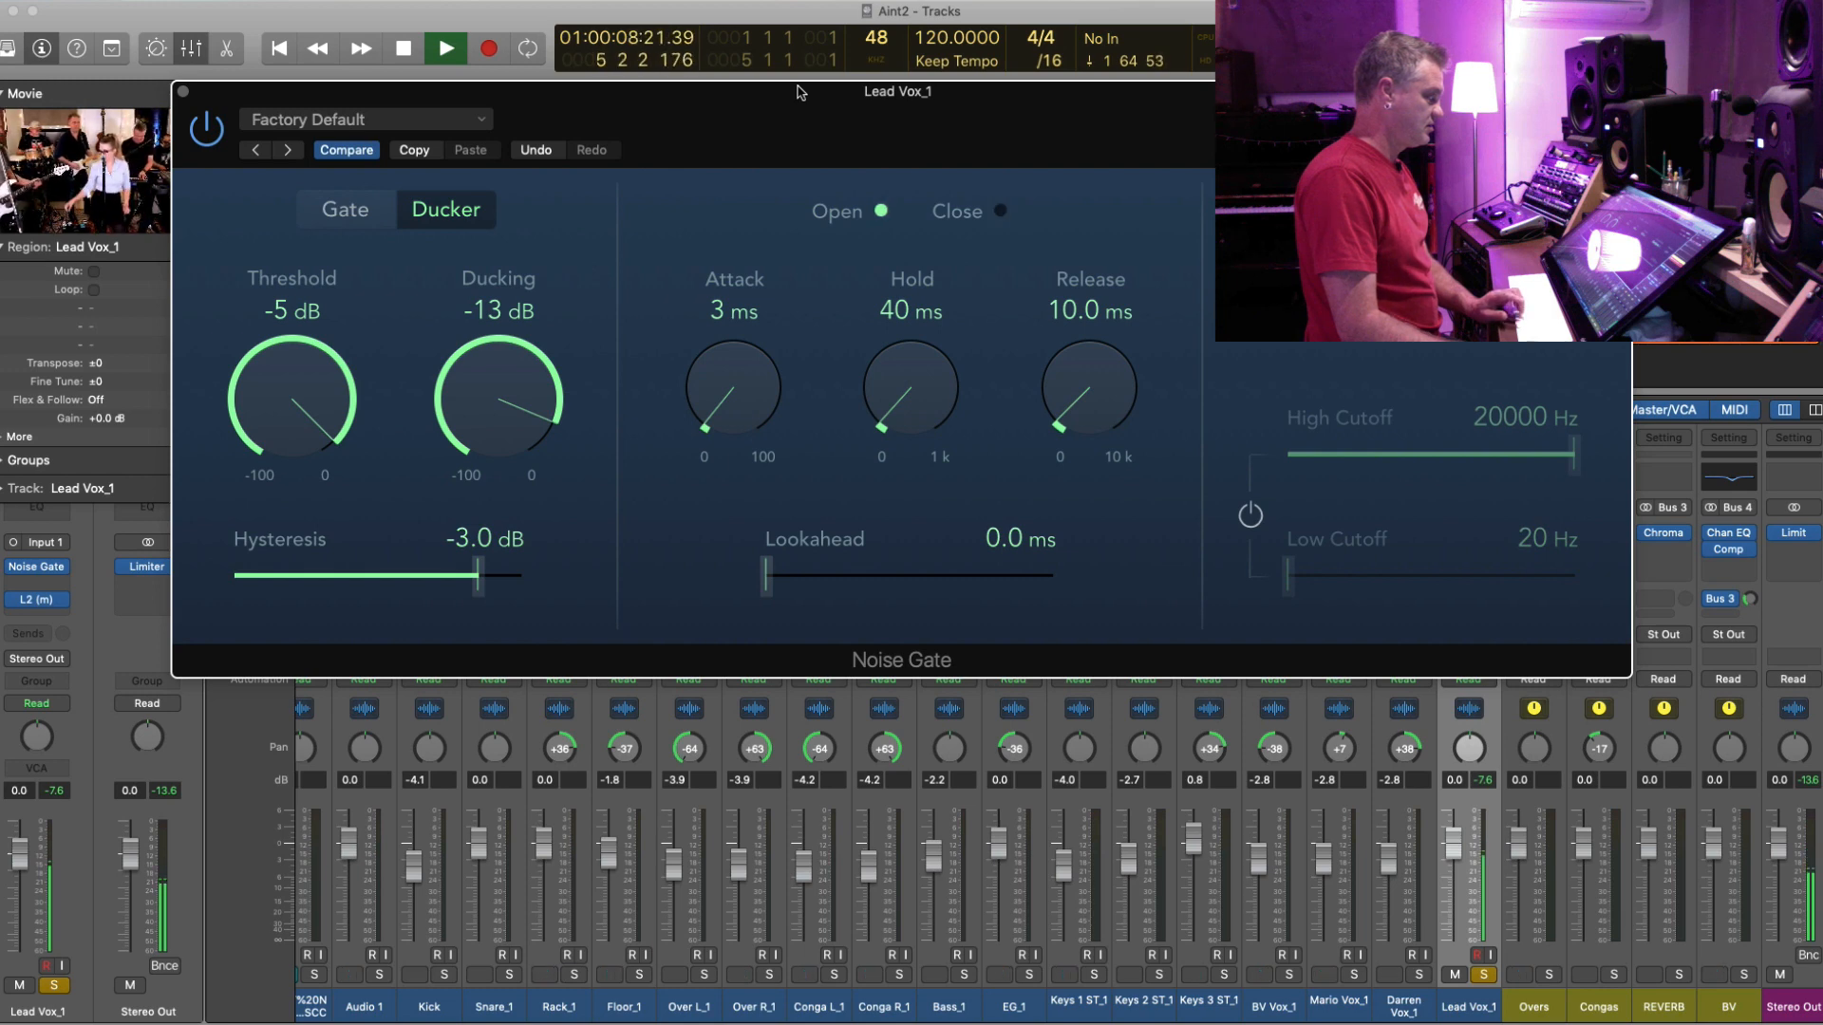
{"action": "key", "text": "space"}
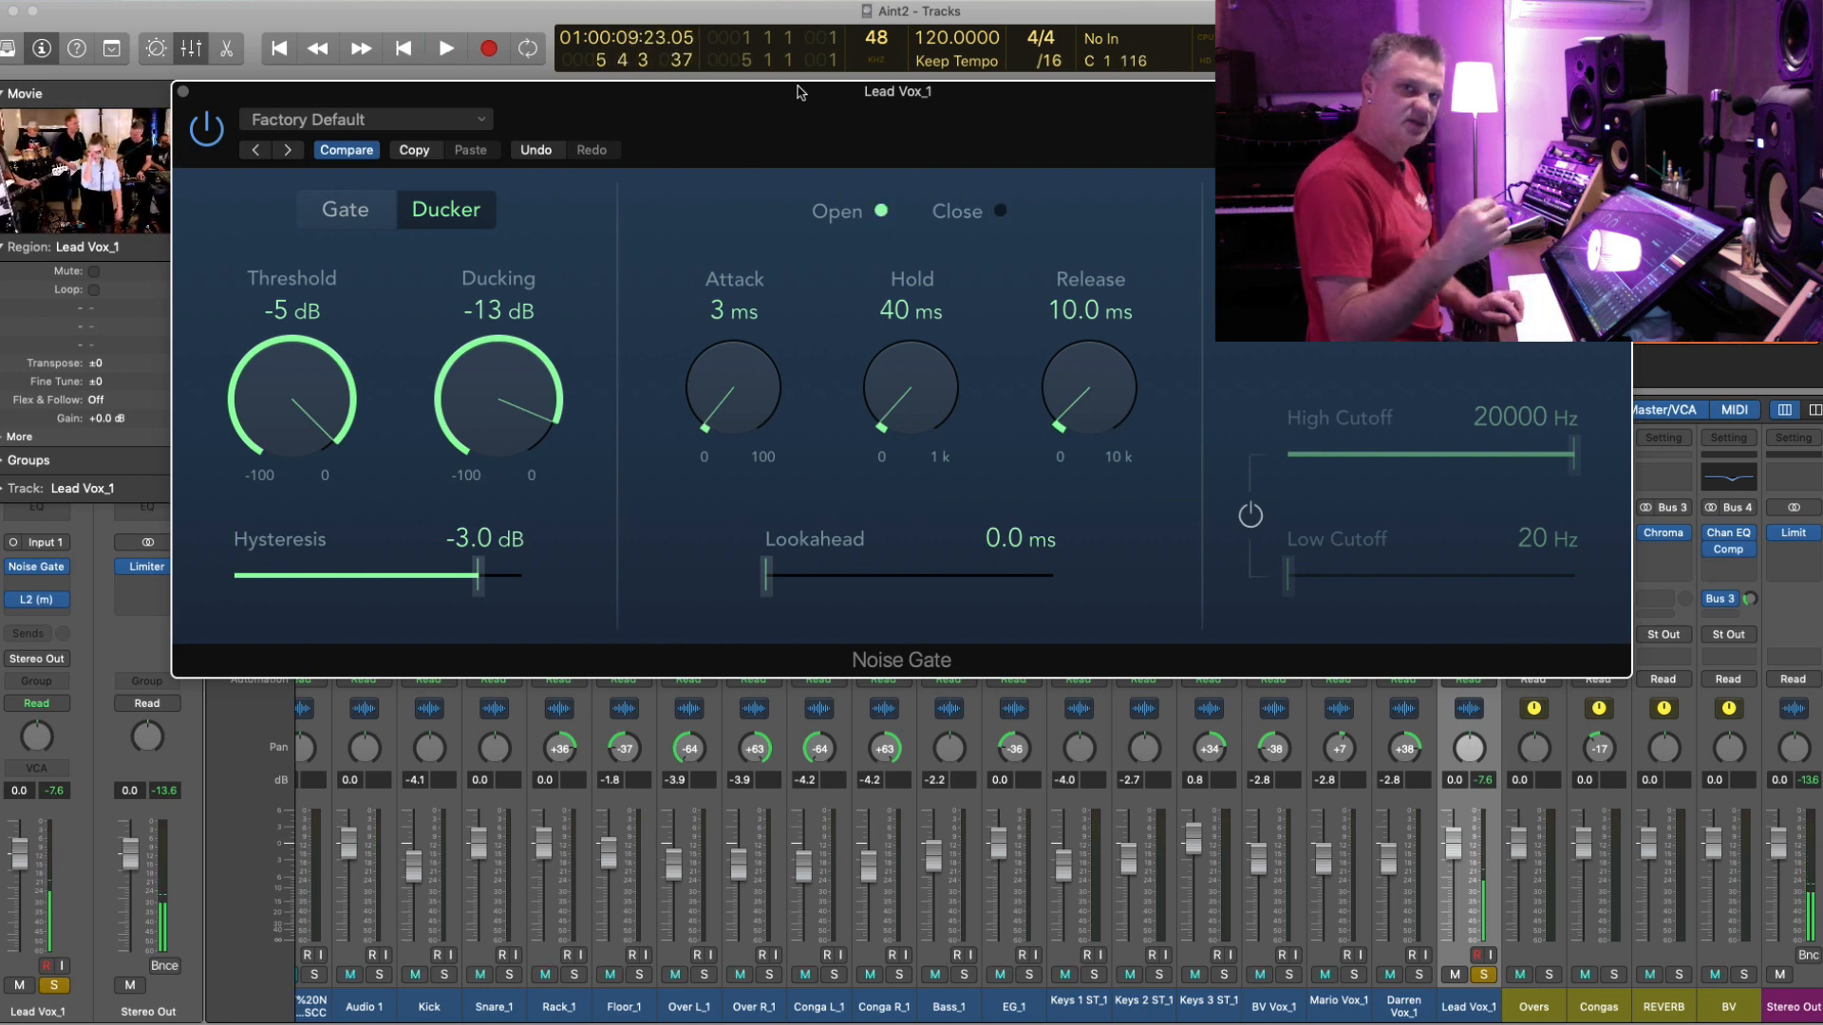
- Set the ducker's hold time to 90 ms during playback, stop, and close the Noise Gate window
{"action": "key", "text": "comma"}
{"action": "key", "text": "space"}
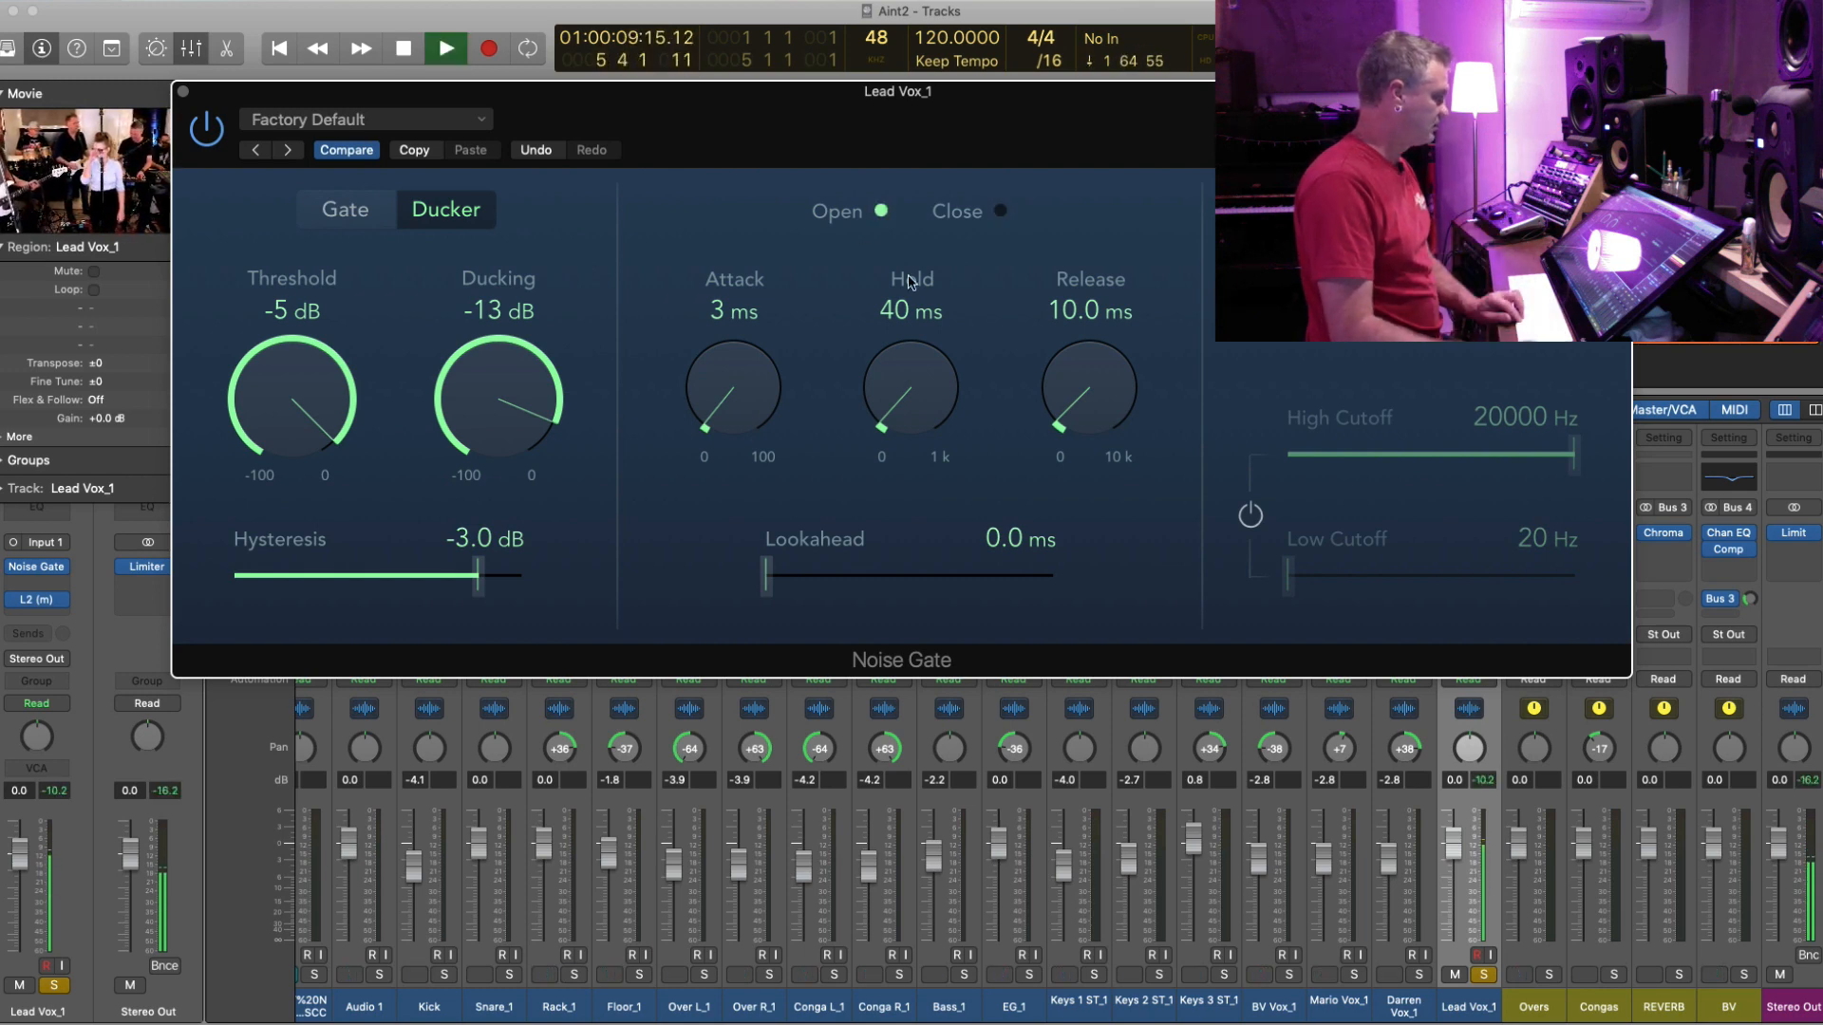
{"action": "scroll", "coordinate": [928, 396], "scroll_direction": "up", "scroll_amount": 2}
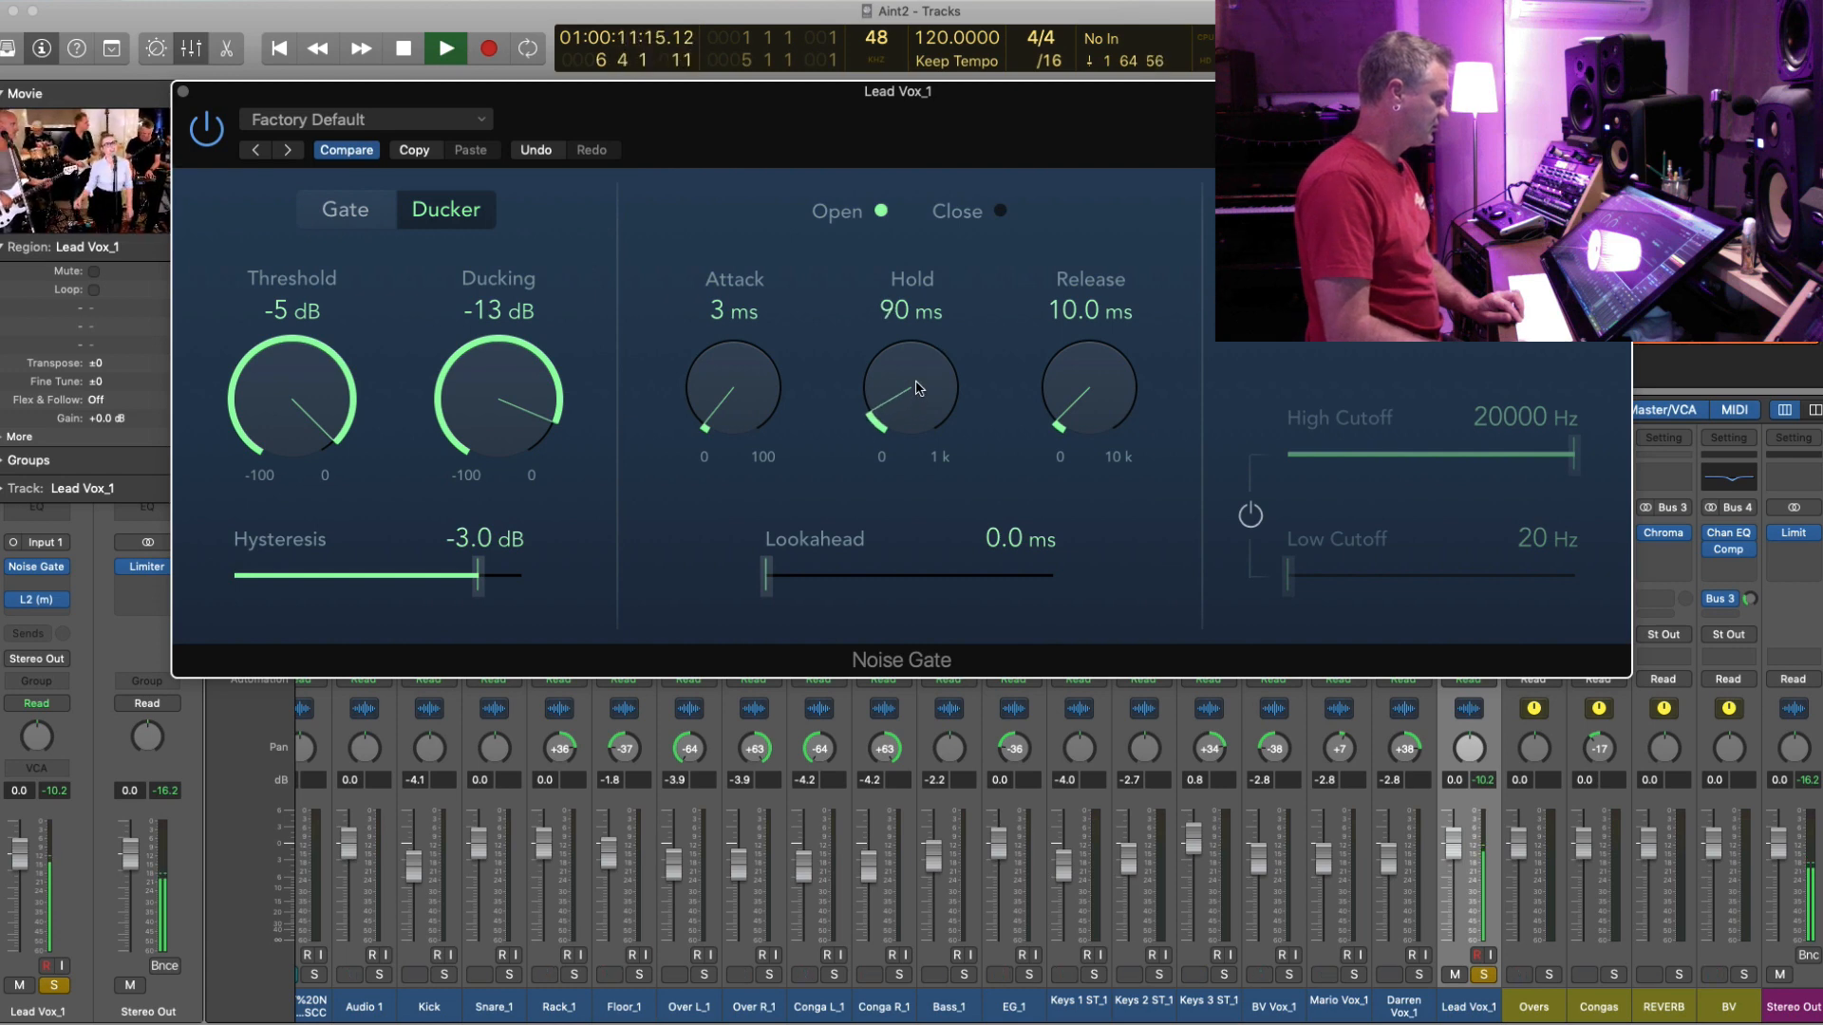
{"action": "key", "text": "space"}
{"action": "left_click", "coordinate": [184, 92]}
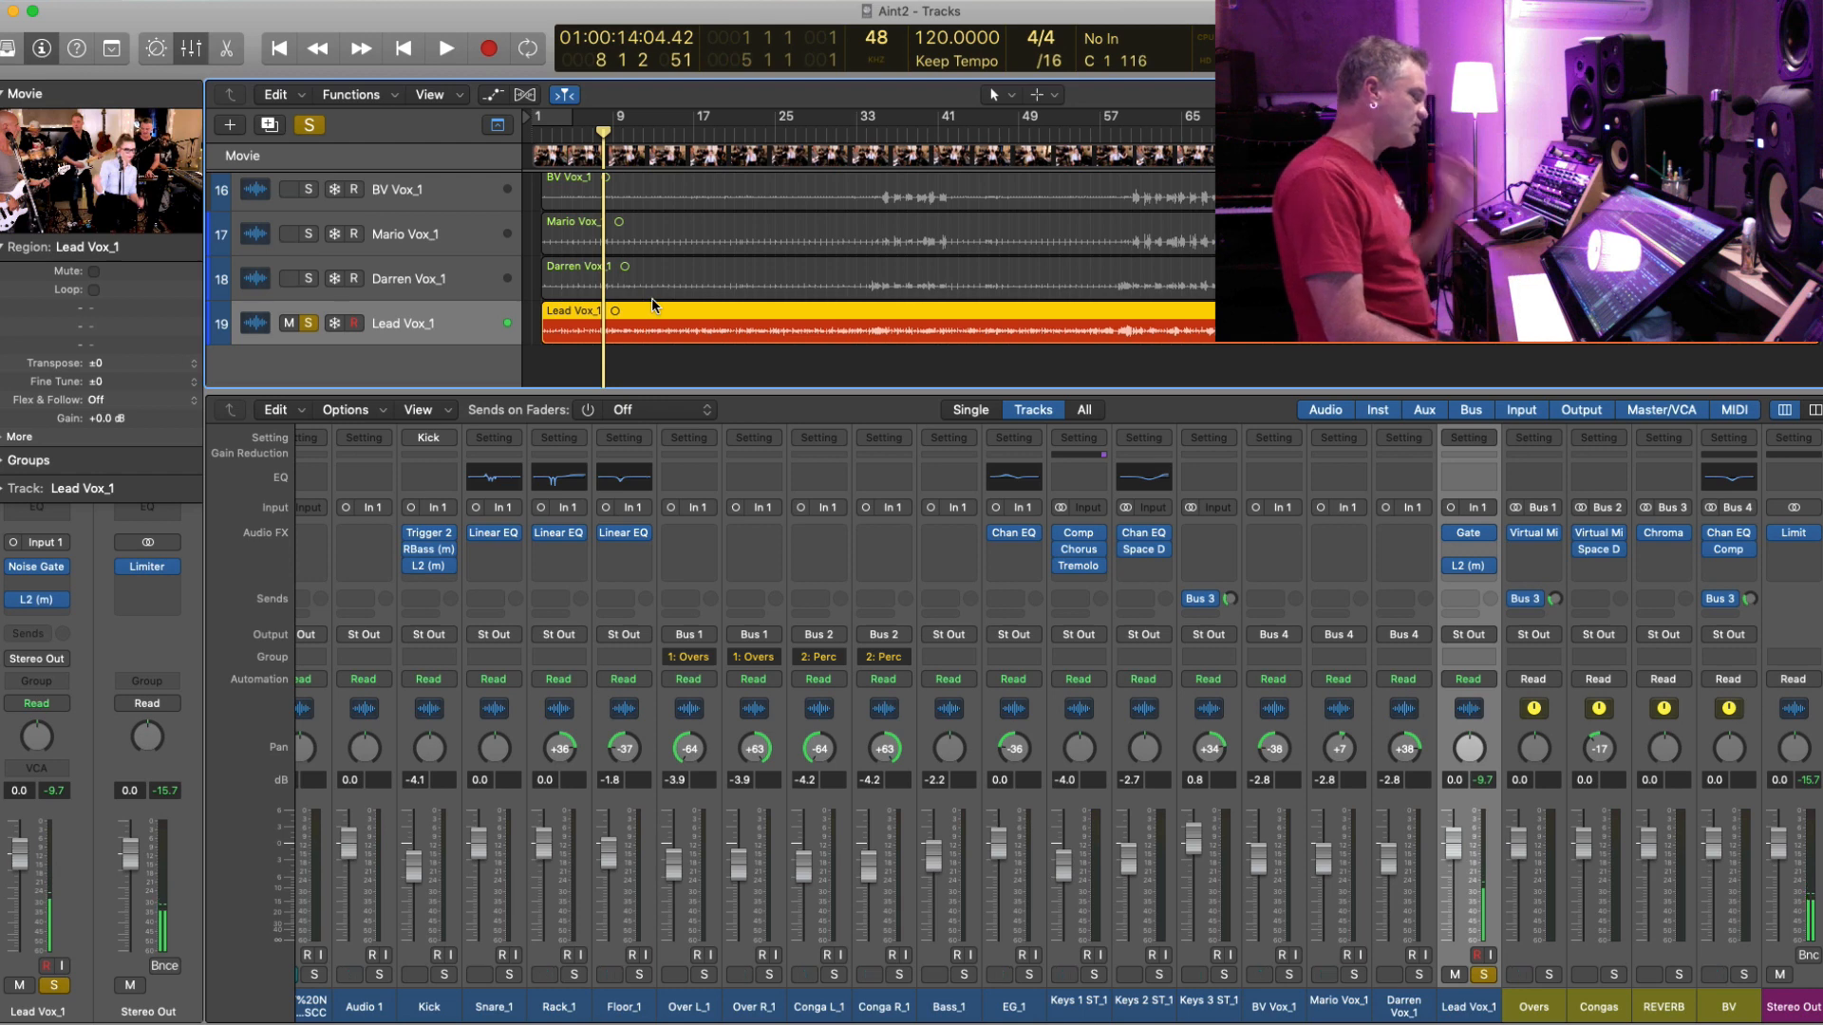
- Reopen the Lead Vox Noise Gate and set its lookahead to 9.6 ms, auditioning the ducked vocal while adjusting
{"action": "scroll", "coordinate": [588, 290], "scroll_direction": "up", "scroll_amount": 10}
{"action": "scroll", "coordinate": [646, 301], "scroll_direction": "down", "scroll_amount": 10}
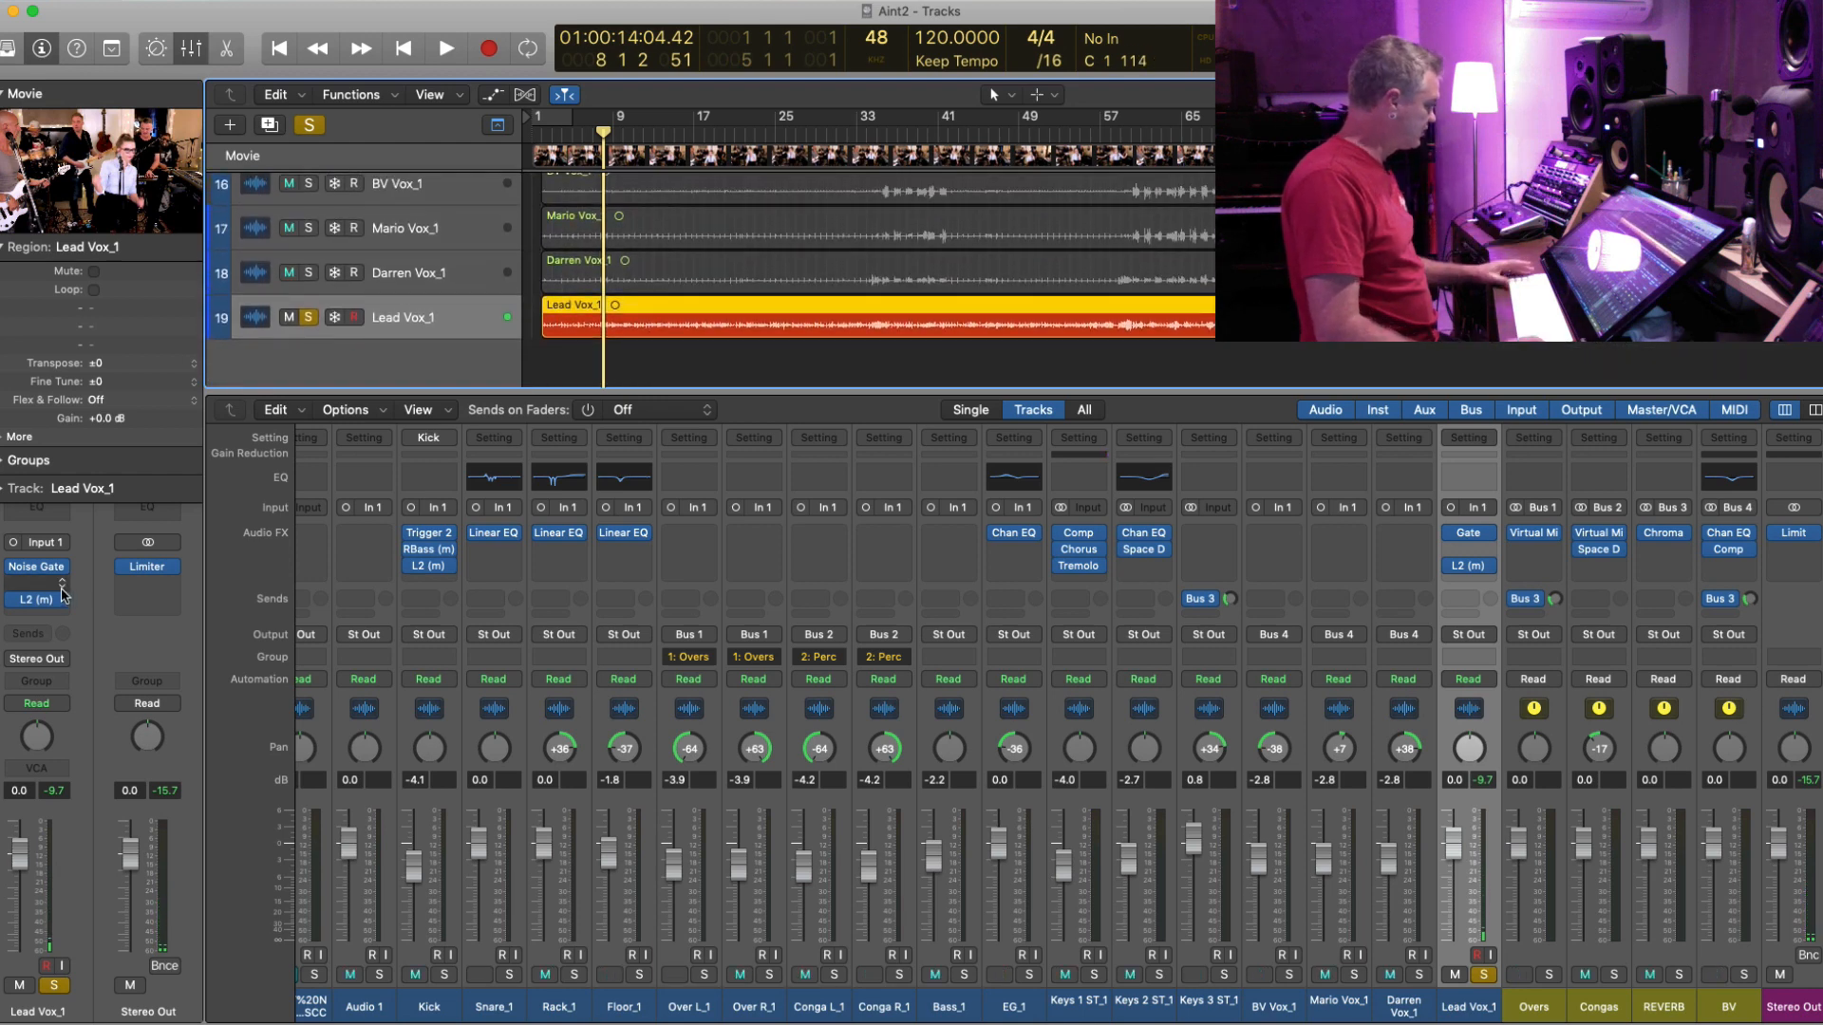
{"action": "left_click", "coordinate": [36, 567]}
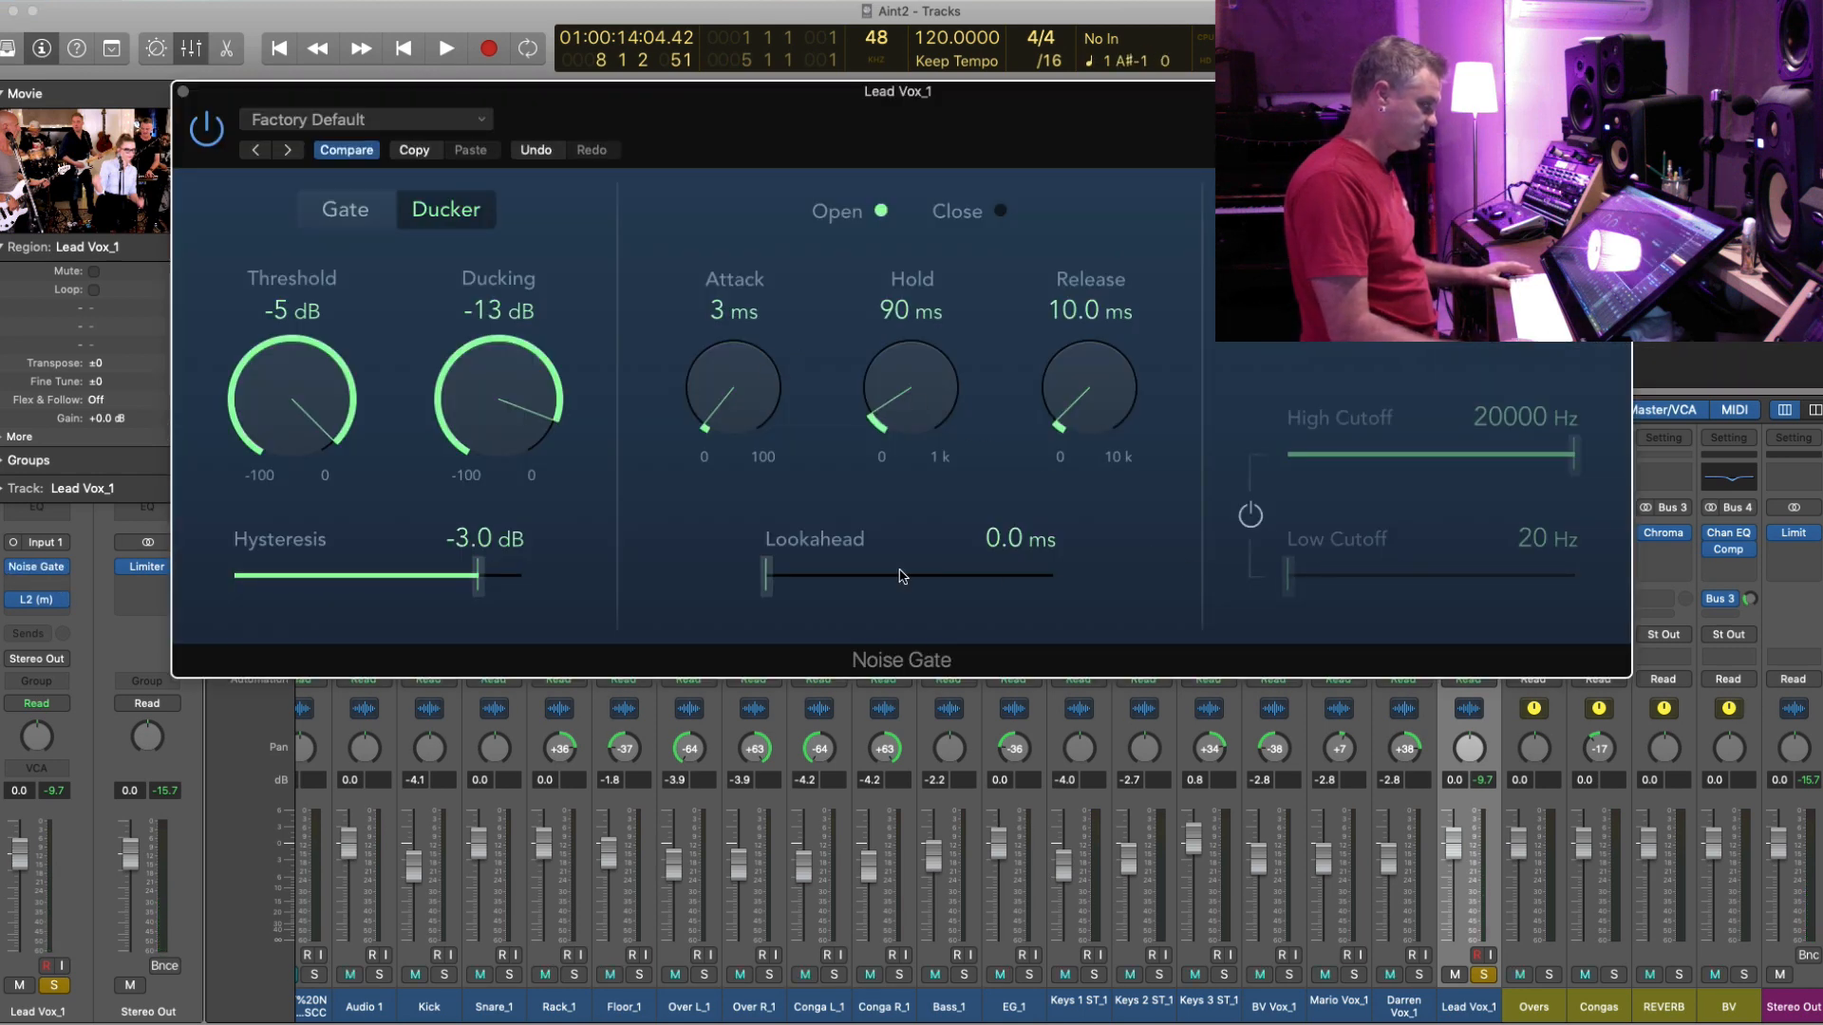
{"action": "left_click_drag", "start_coordinate": [795, 583], "coordinate": [859, 584]}
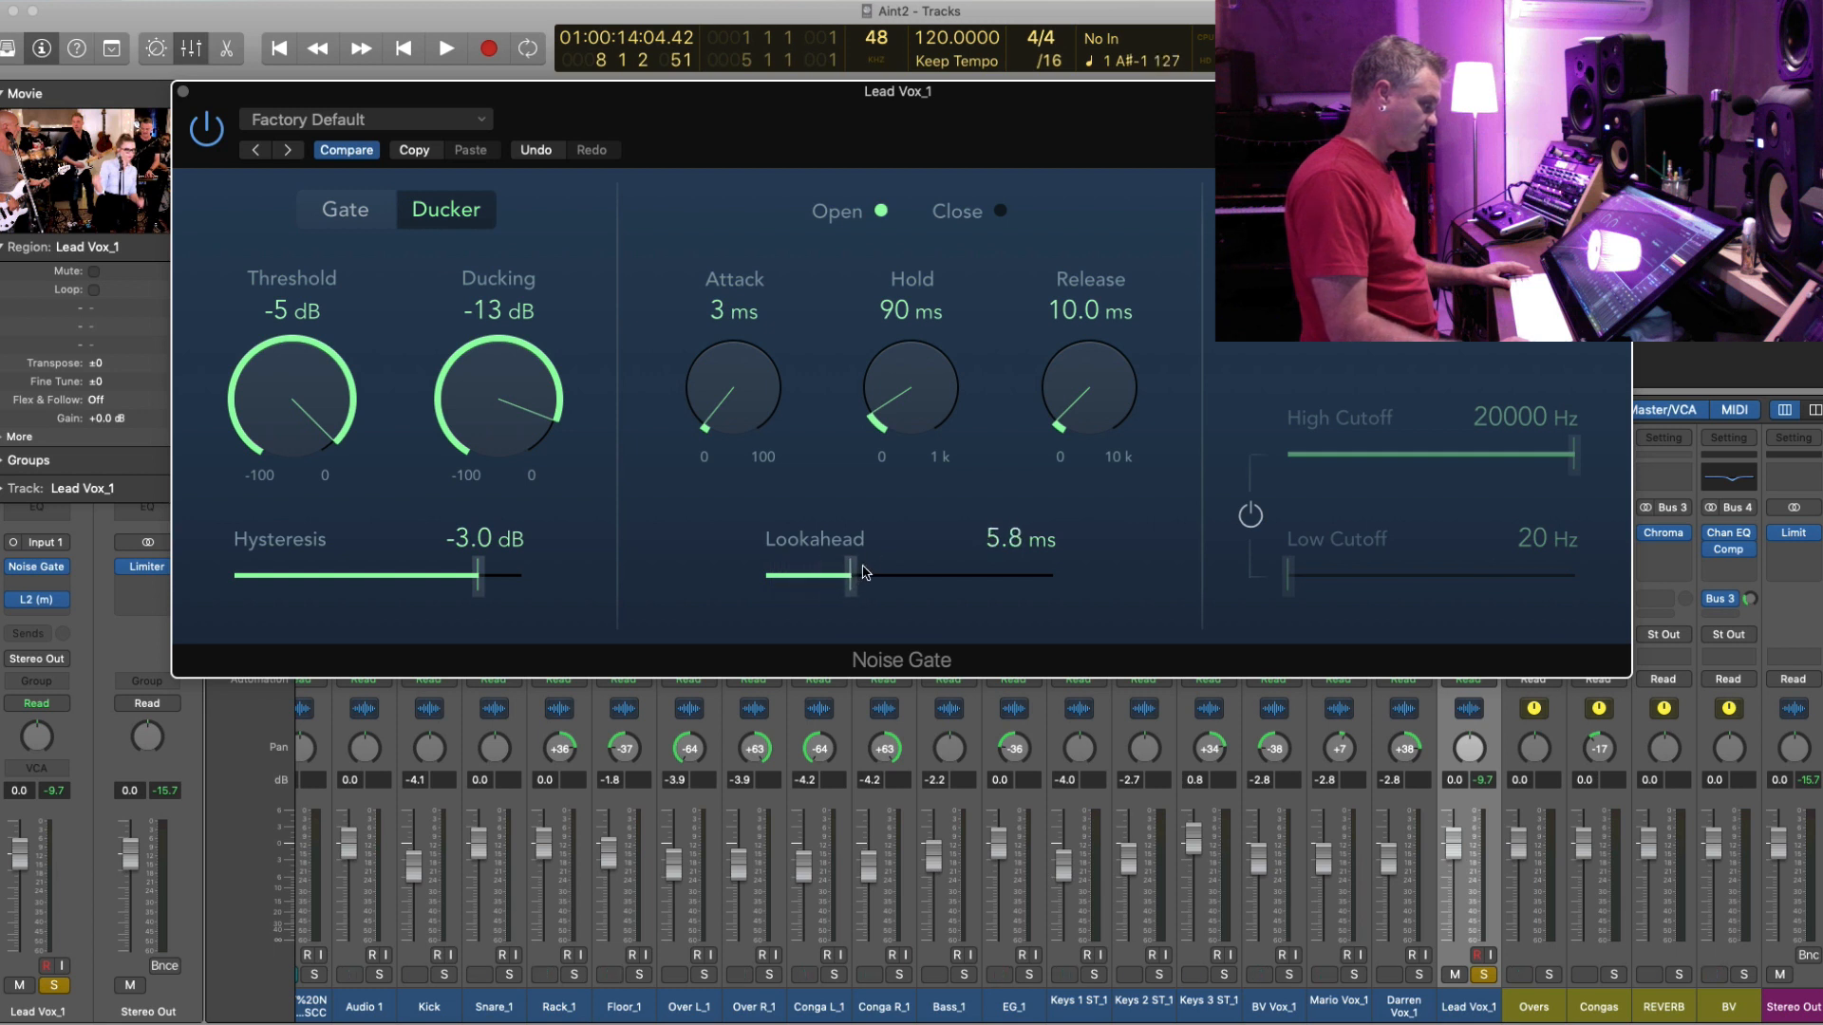
{"action": "key", "text": "space"}
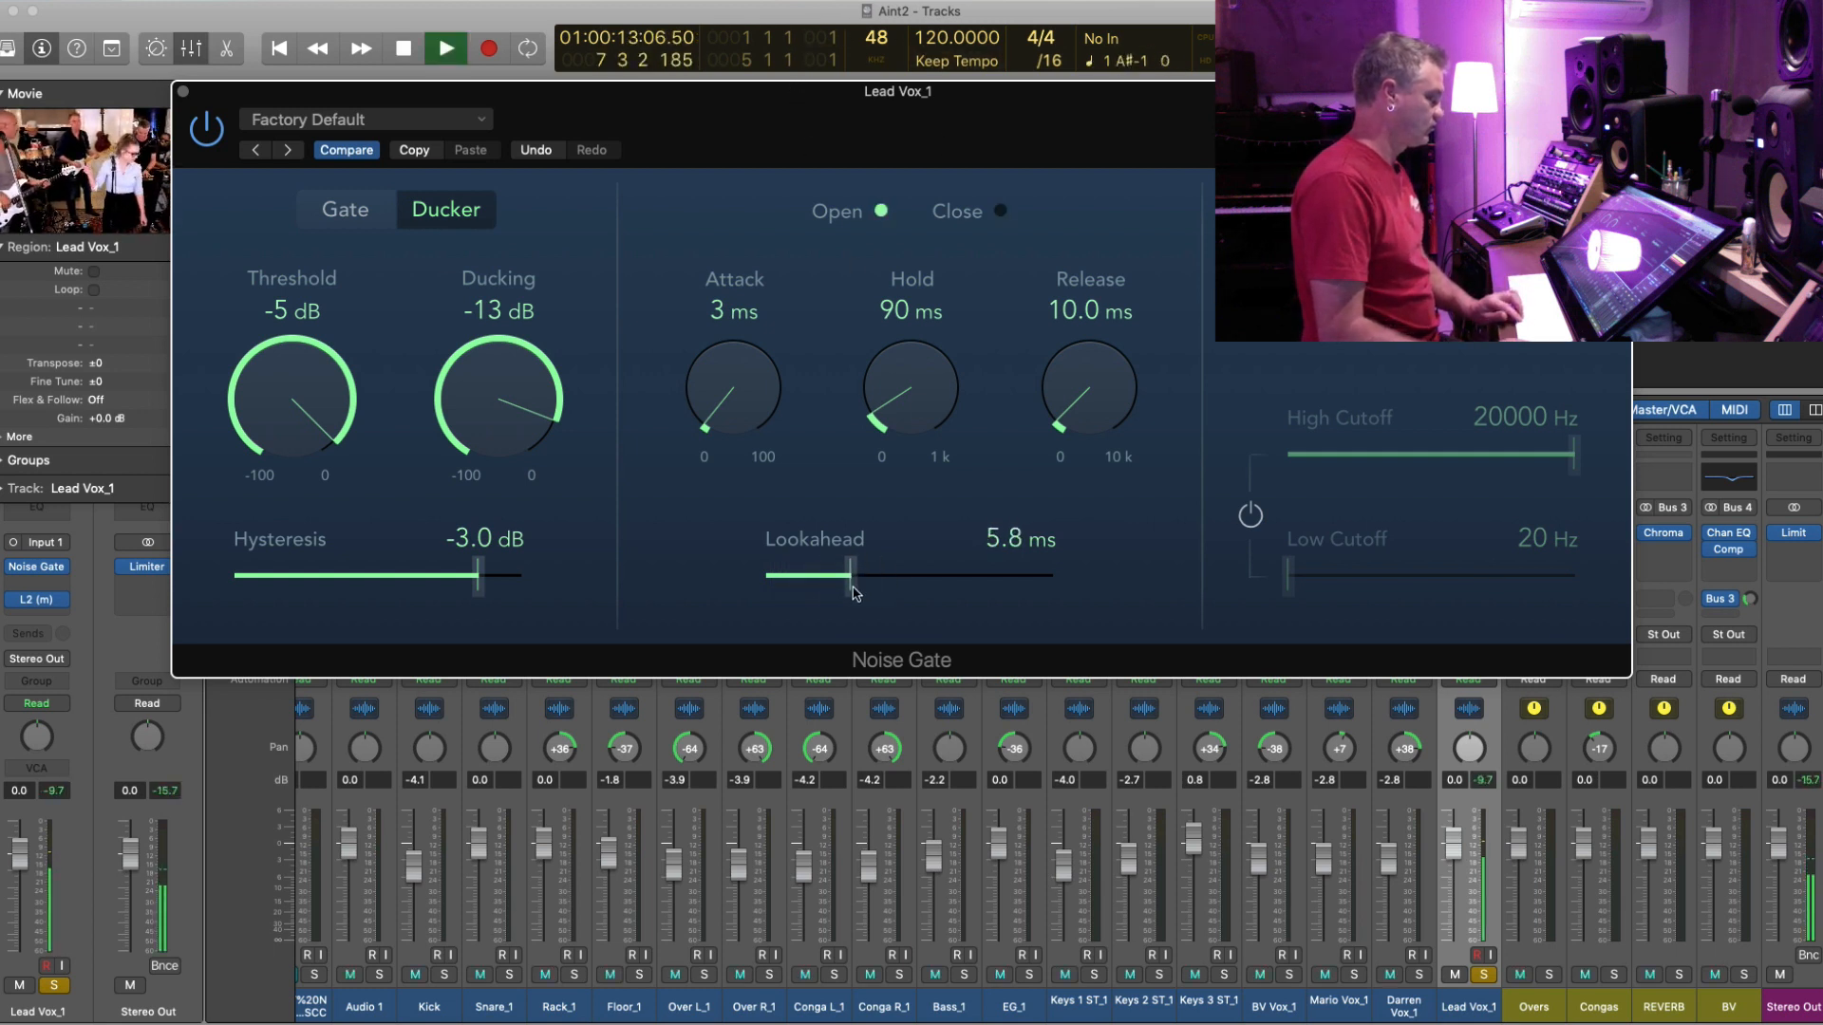
{"action": "left_click_drag", "start_coordinate": [851, 586], "coordinate": [915, 580]}
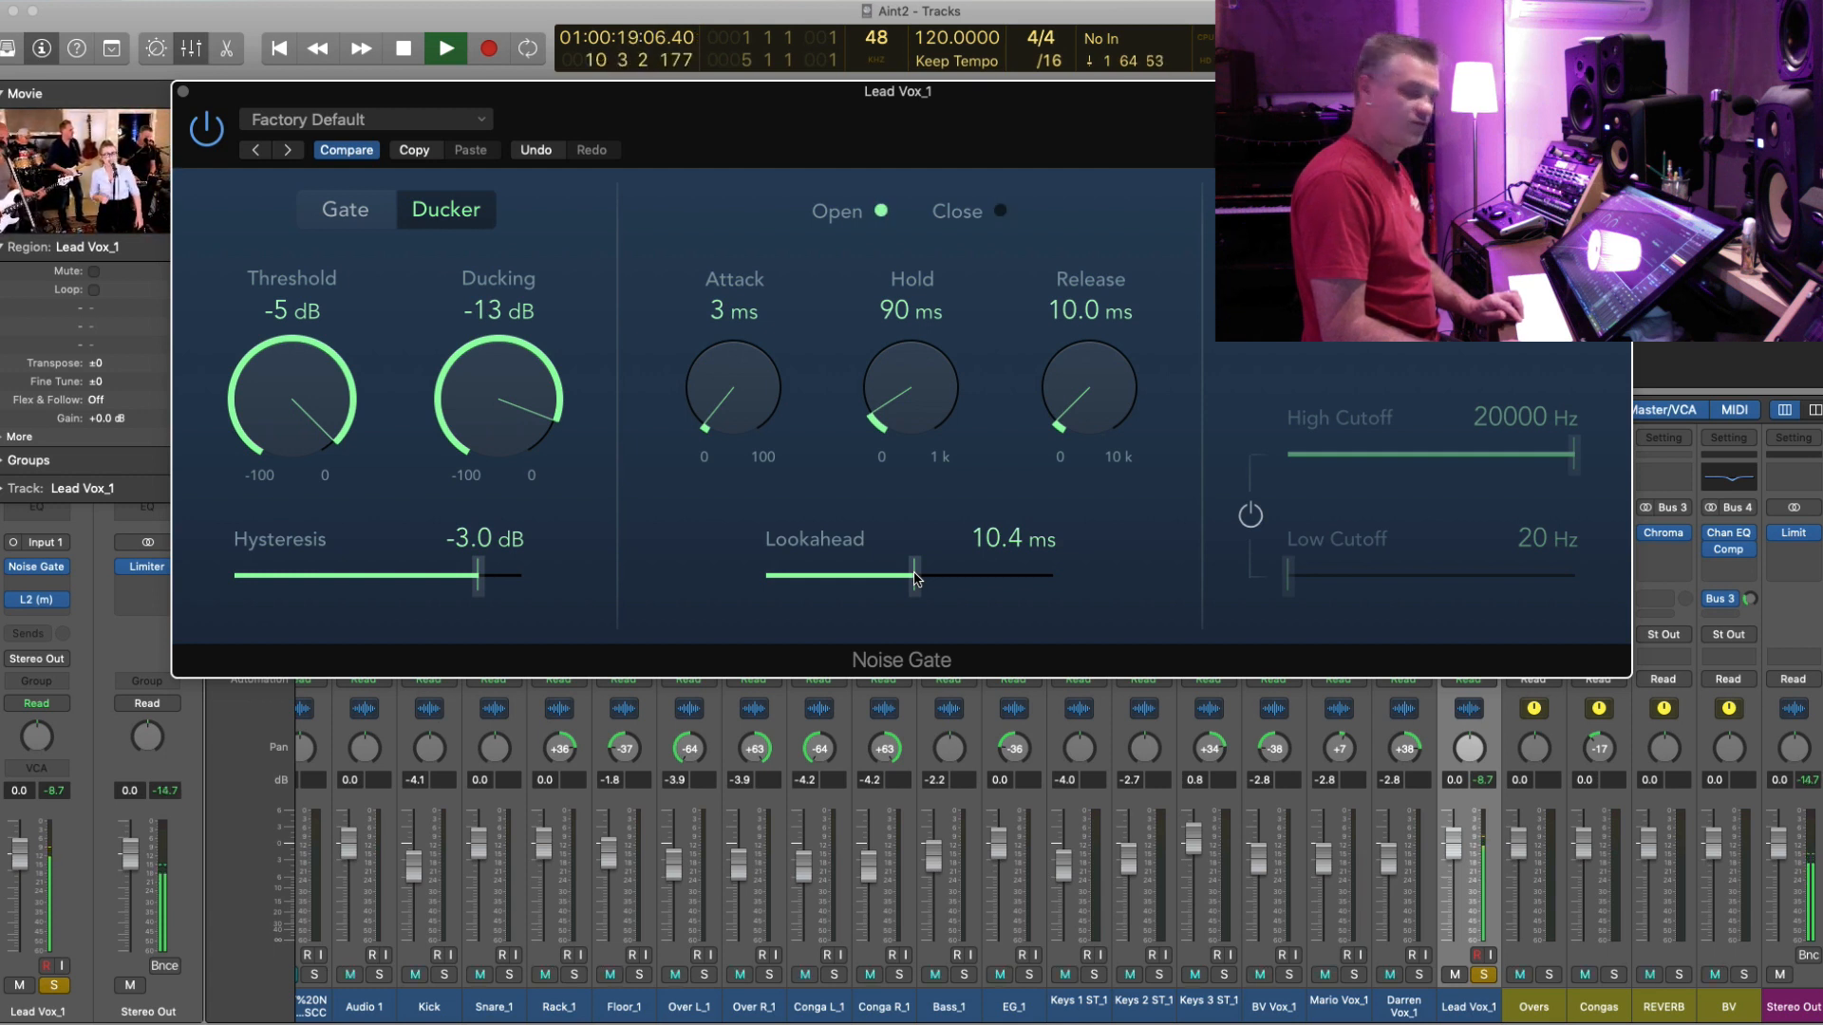
{"action": "key", "text": "space"}
{"action": "key", "text": "comma"}
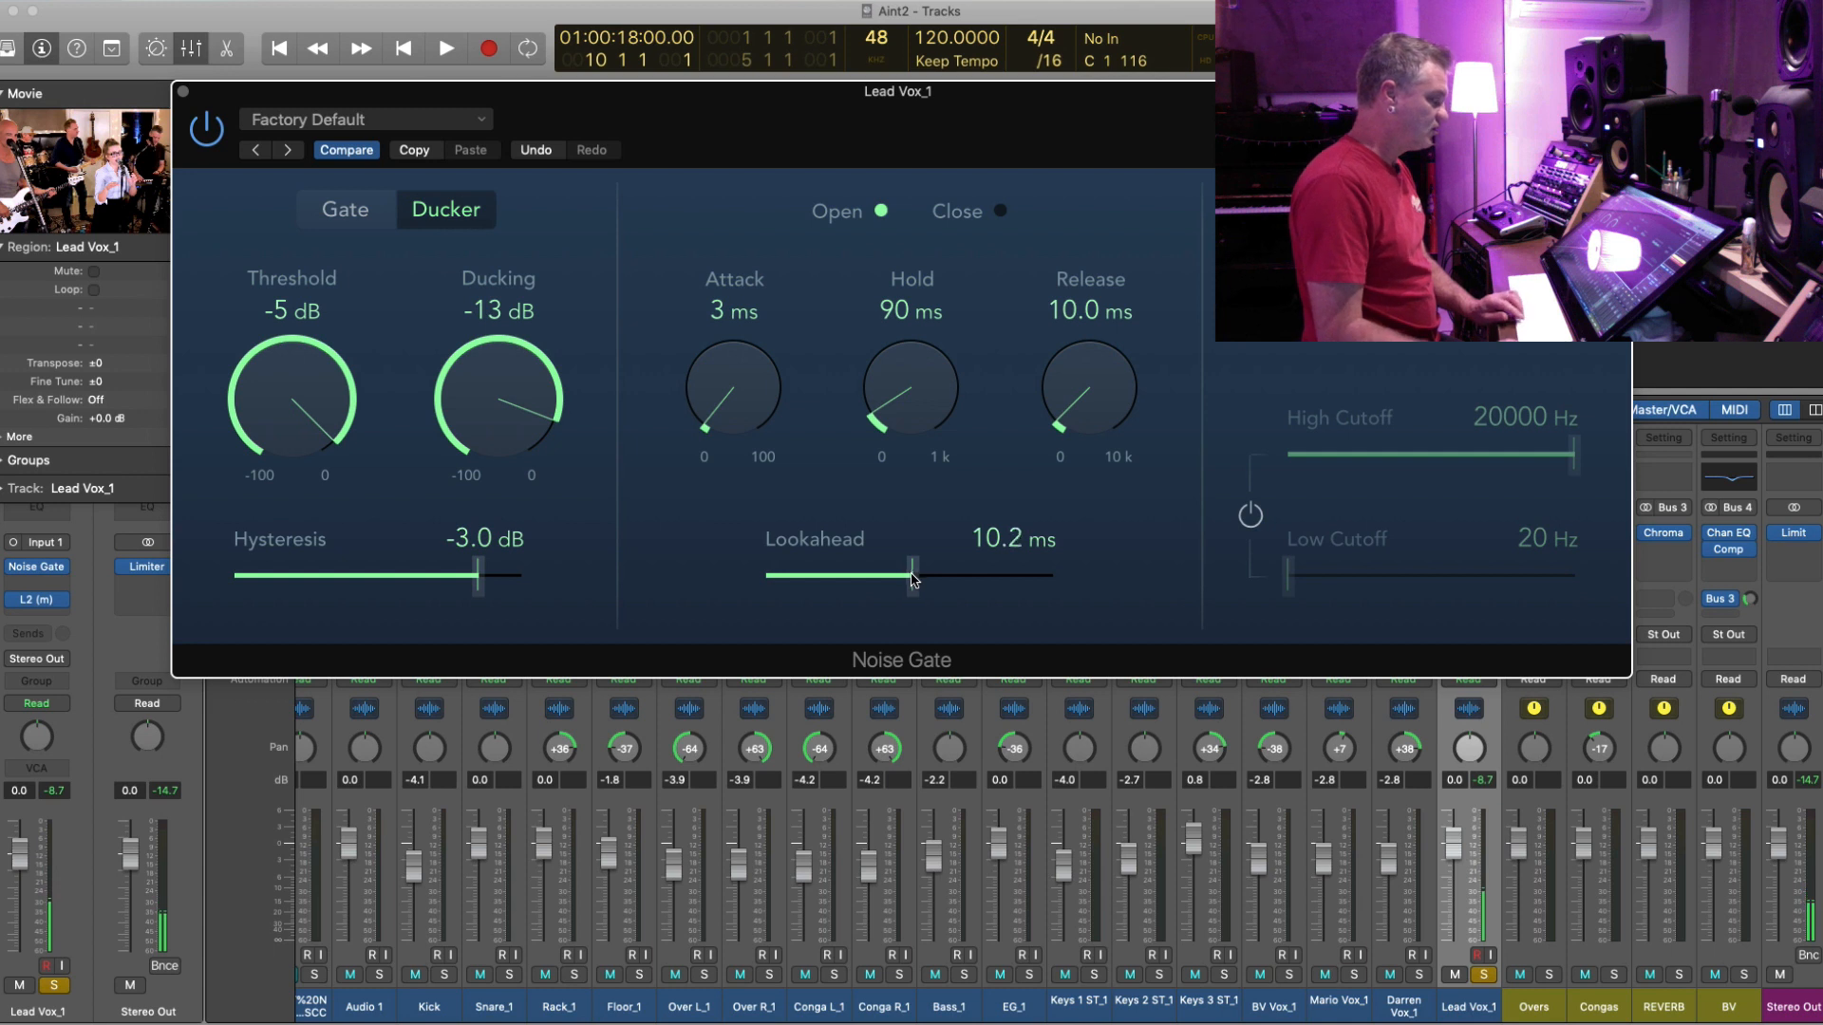
{"action": "left_click_drag", "start_coordinate": [913, 578], "coordinate": [905, 583]}
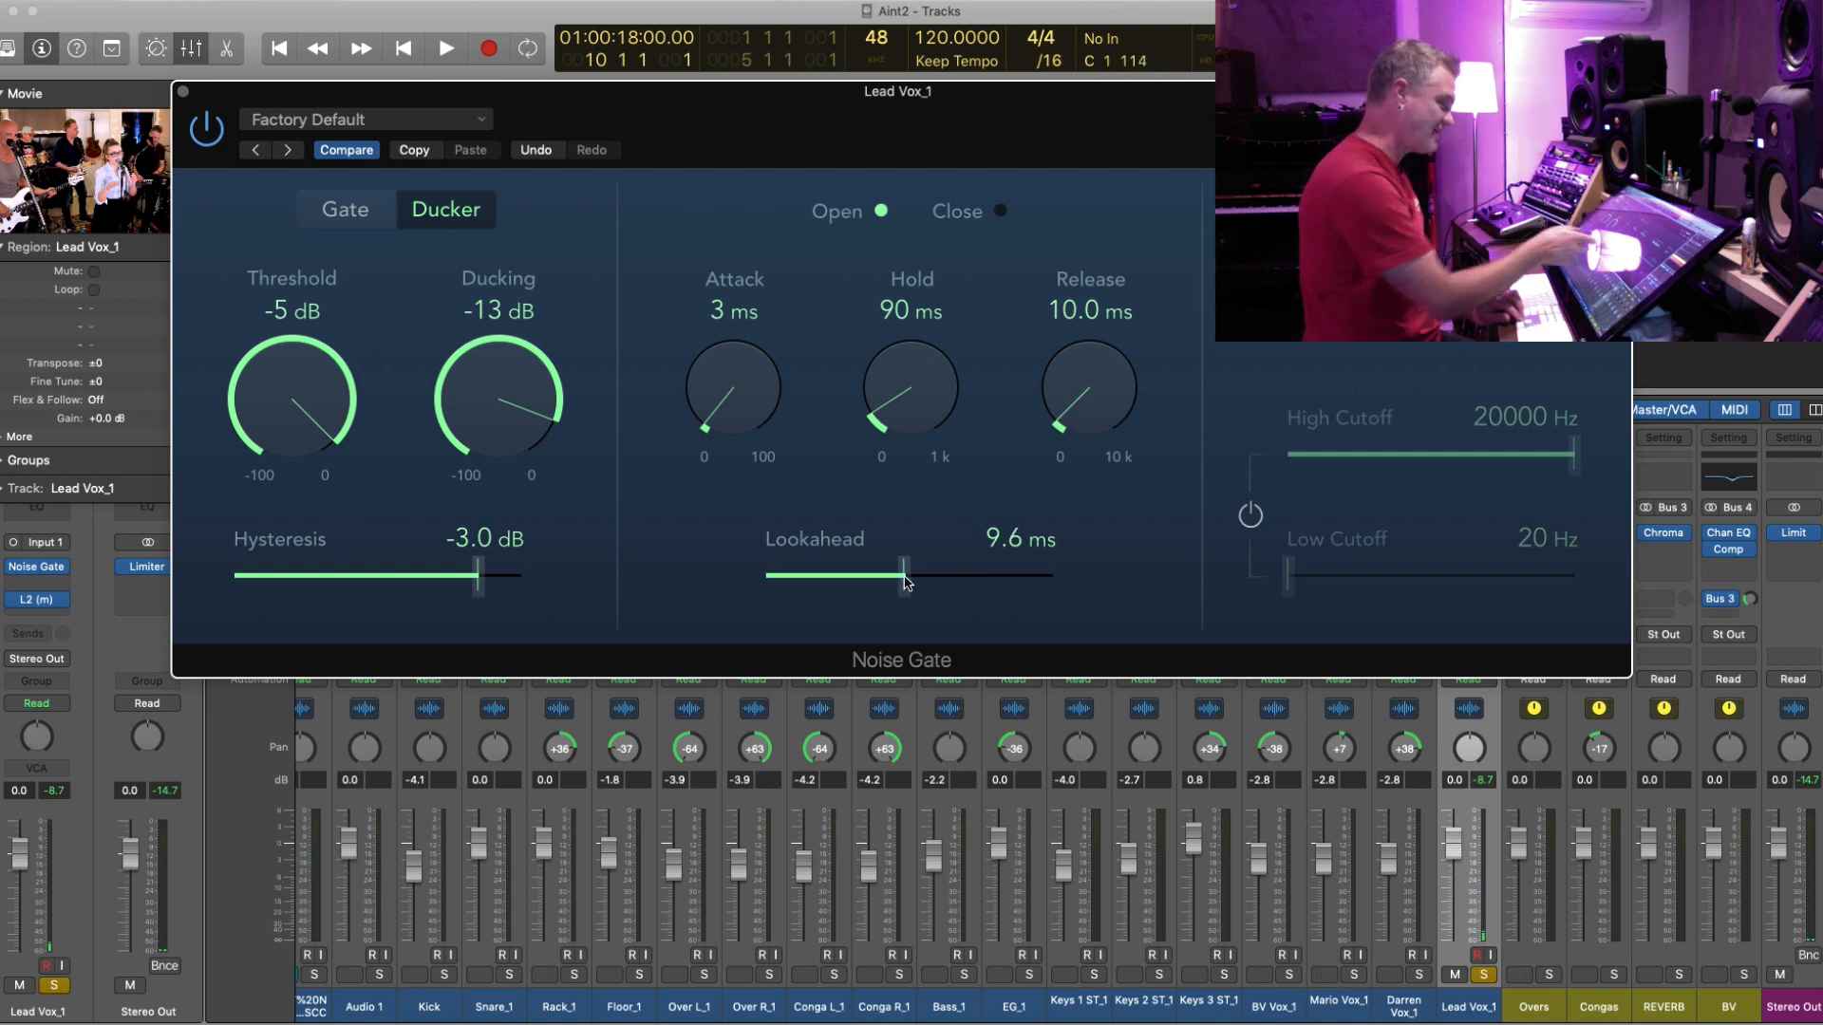
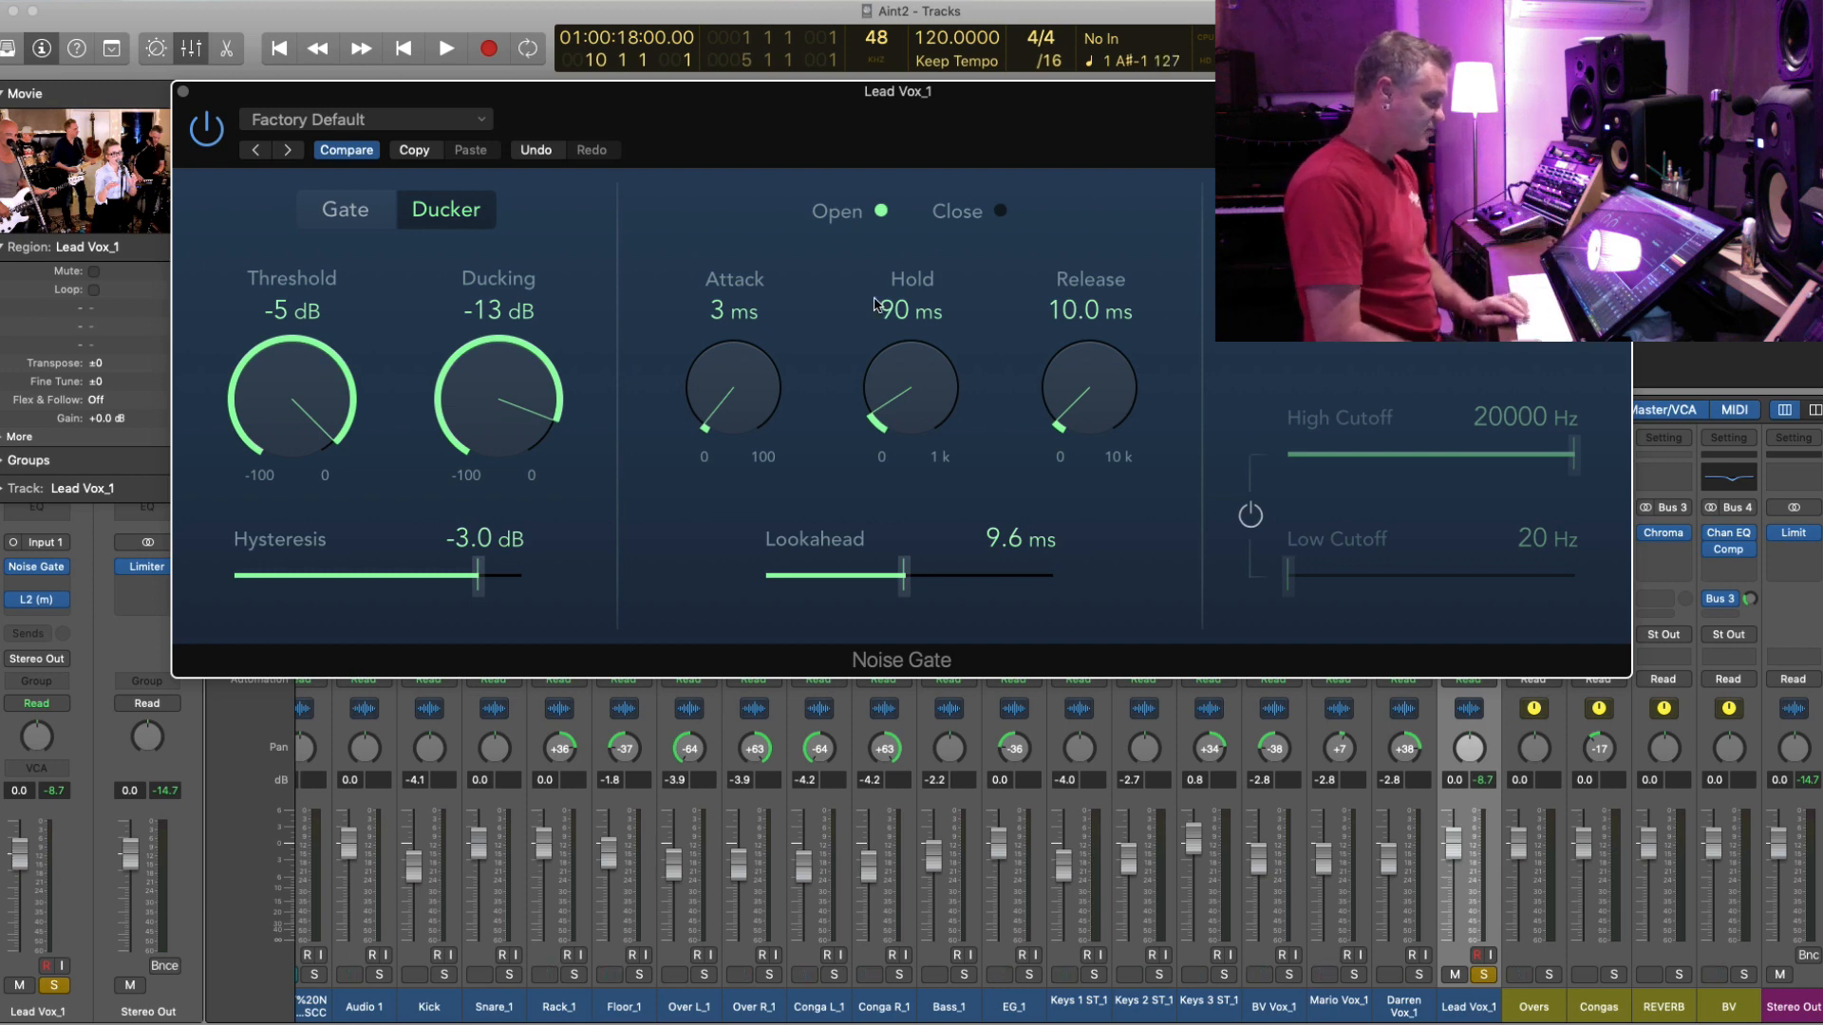
{"action": "key", "text": "space"}
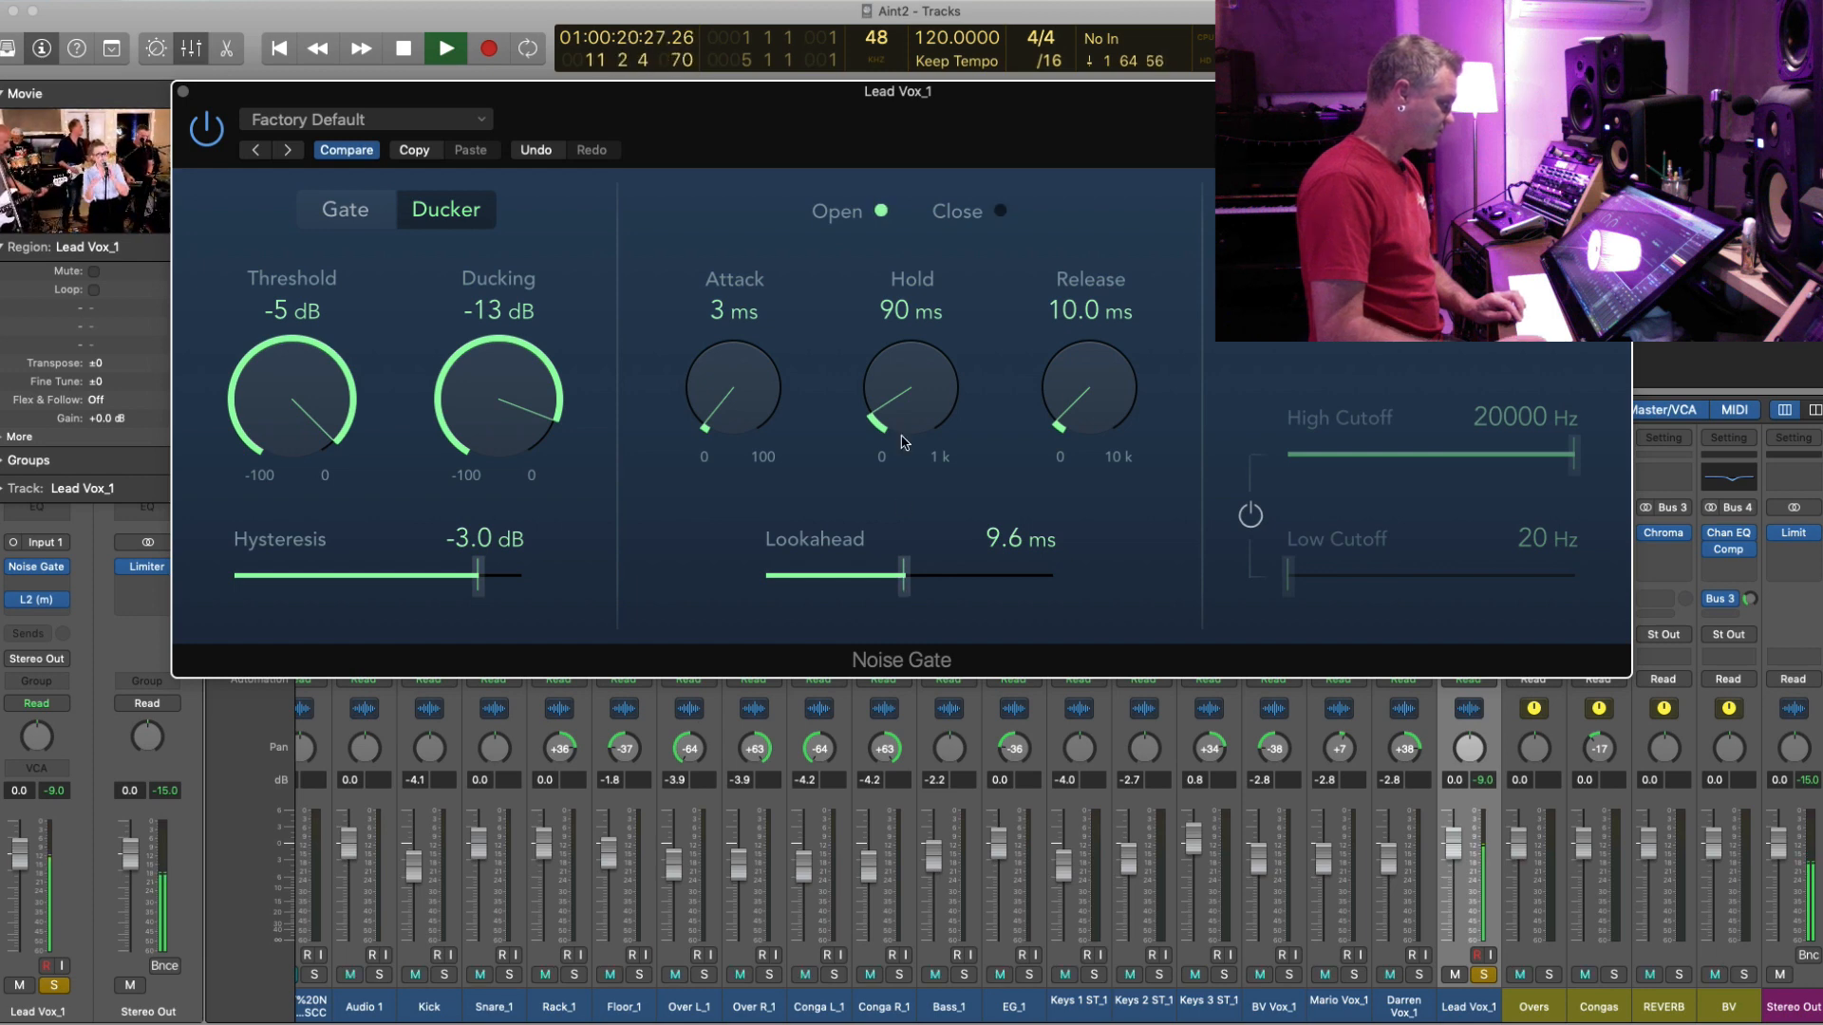
- Set the ducker's hold time to 80 ms, compare the playing lead vocal with the Noise Gate bypassed and enabled, and close its window
{"action": "key", "text": "space"}
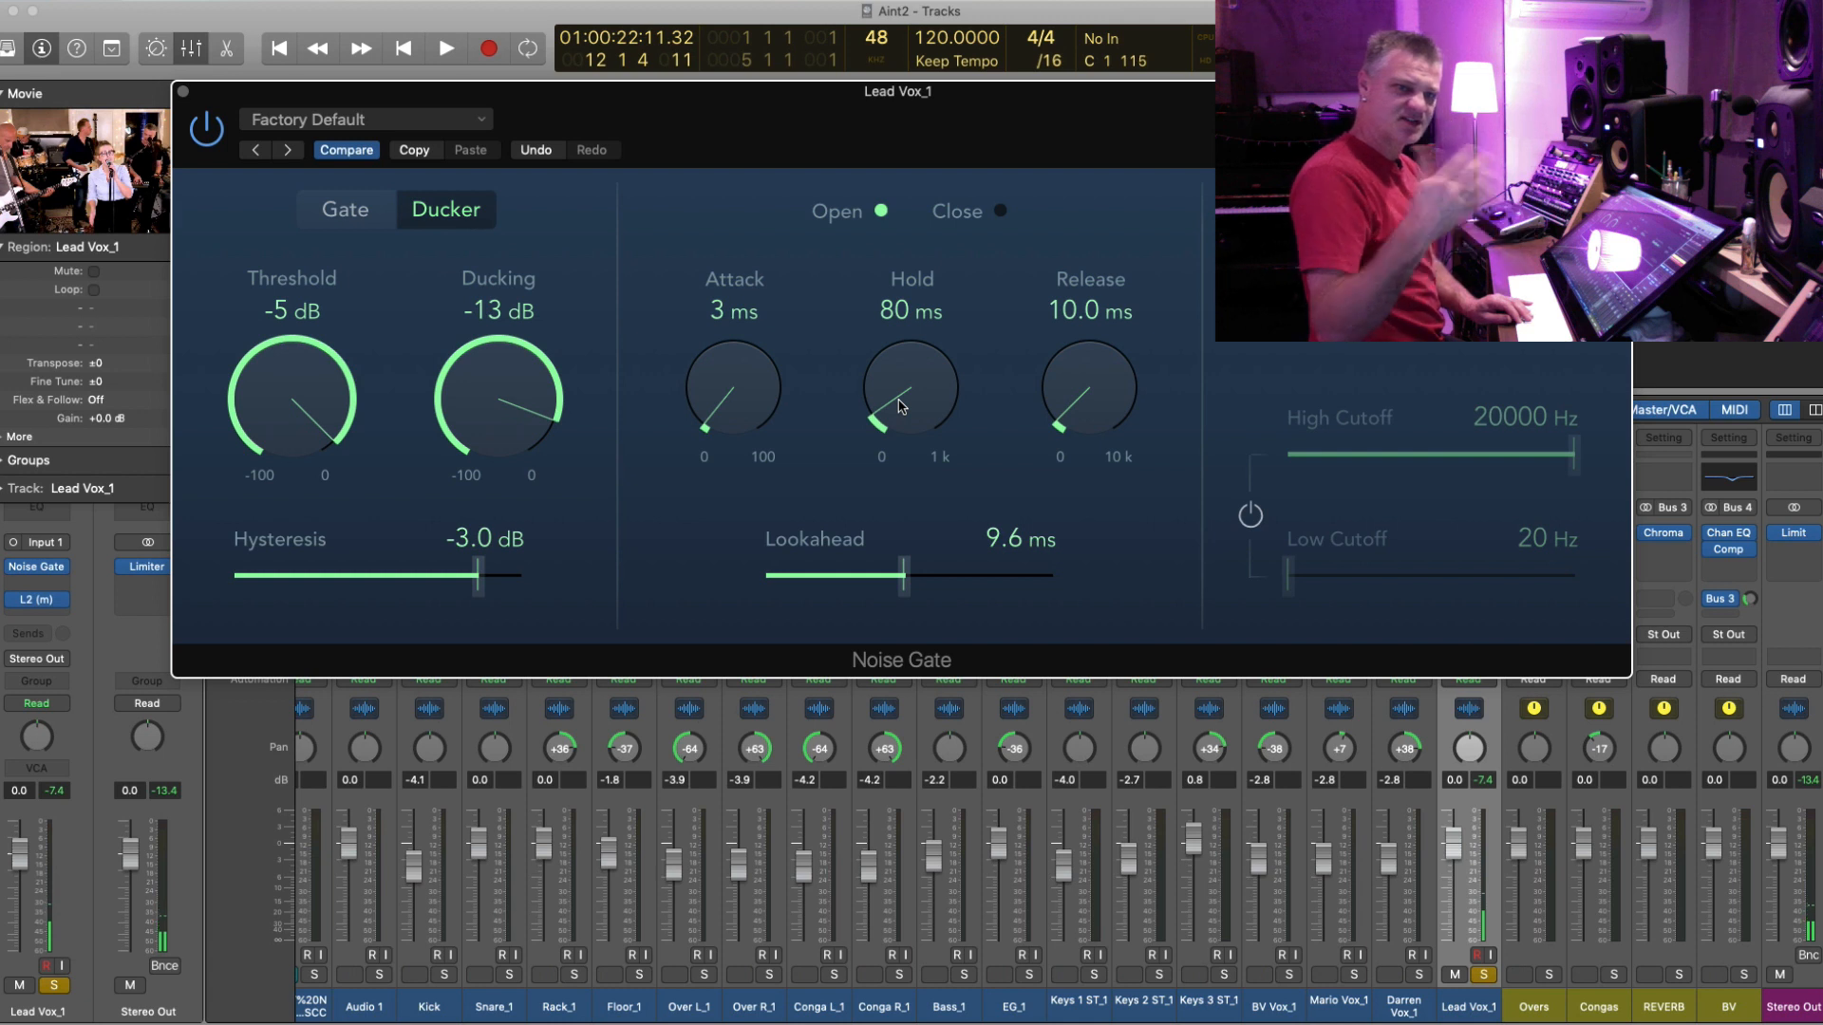
{"action": "key", "text": "space"}
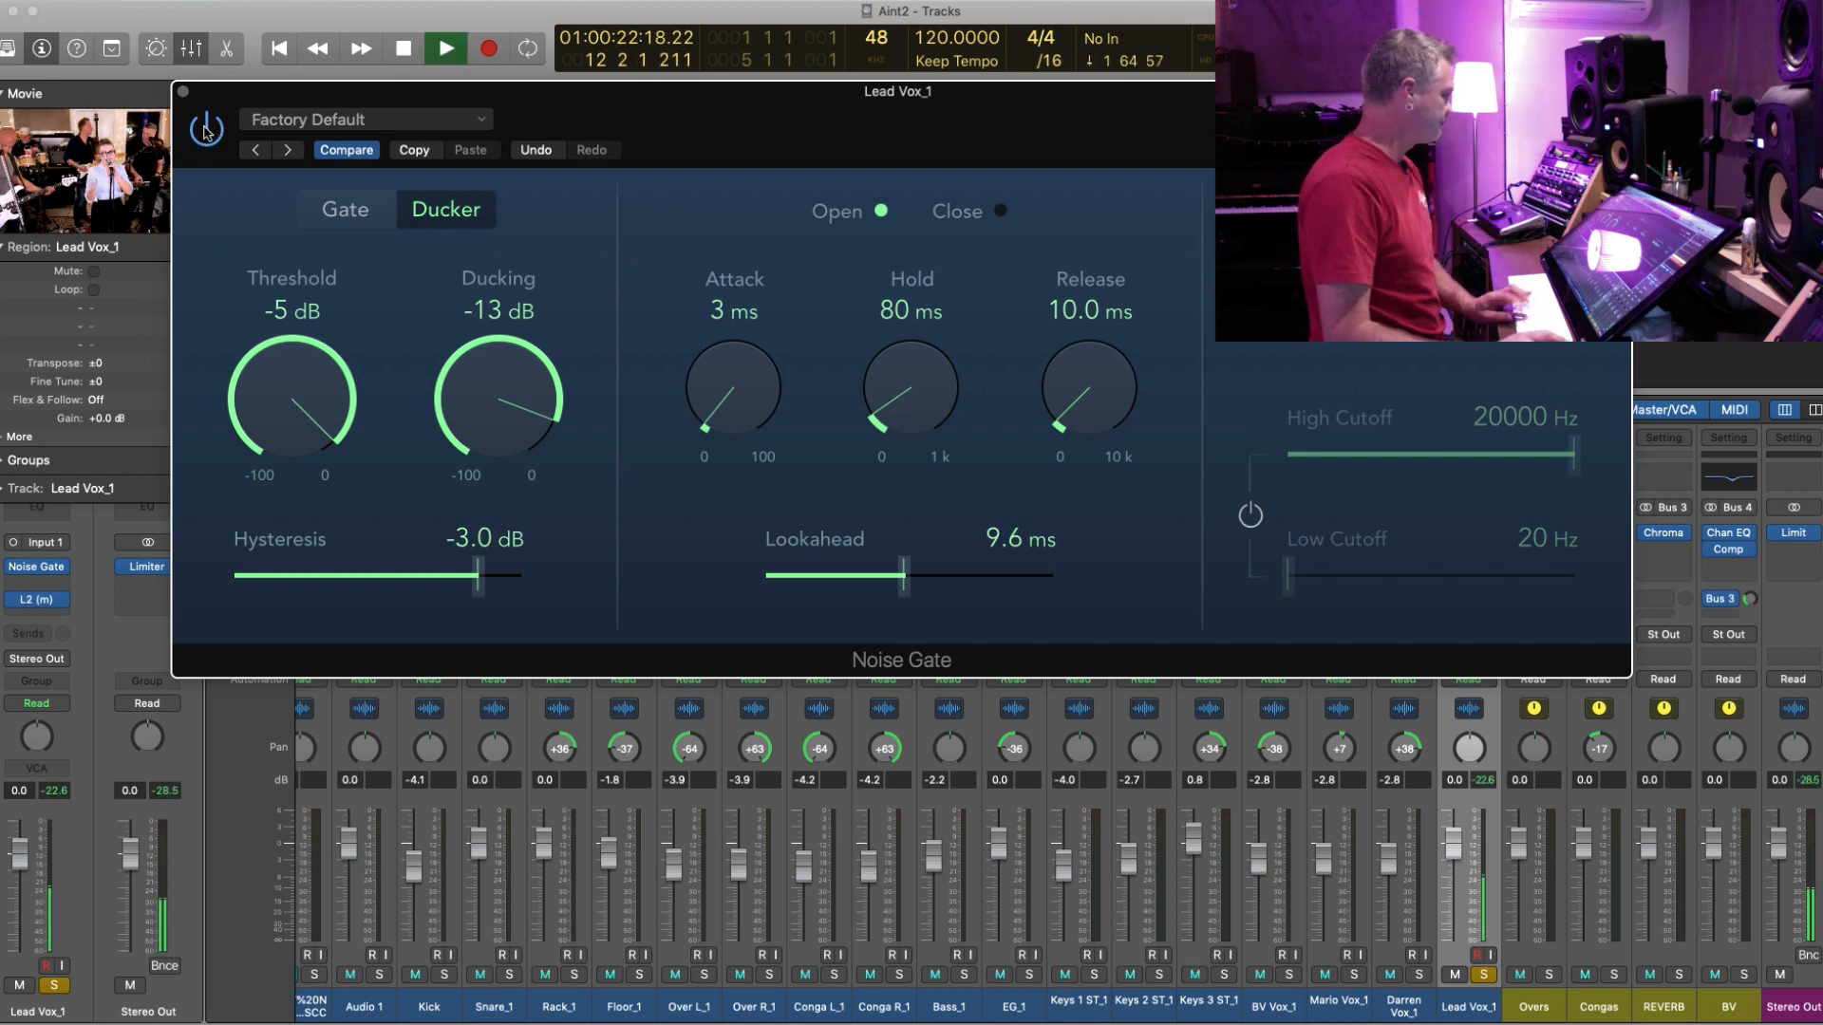
{"action": "left_click", "coordinate": [207, 130]}
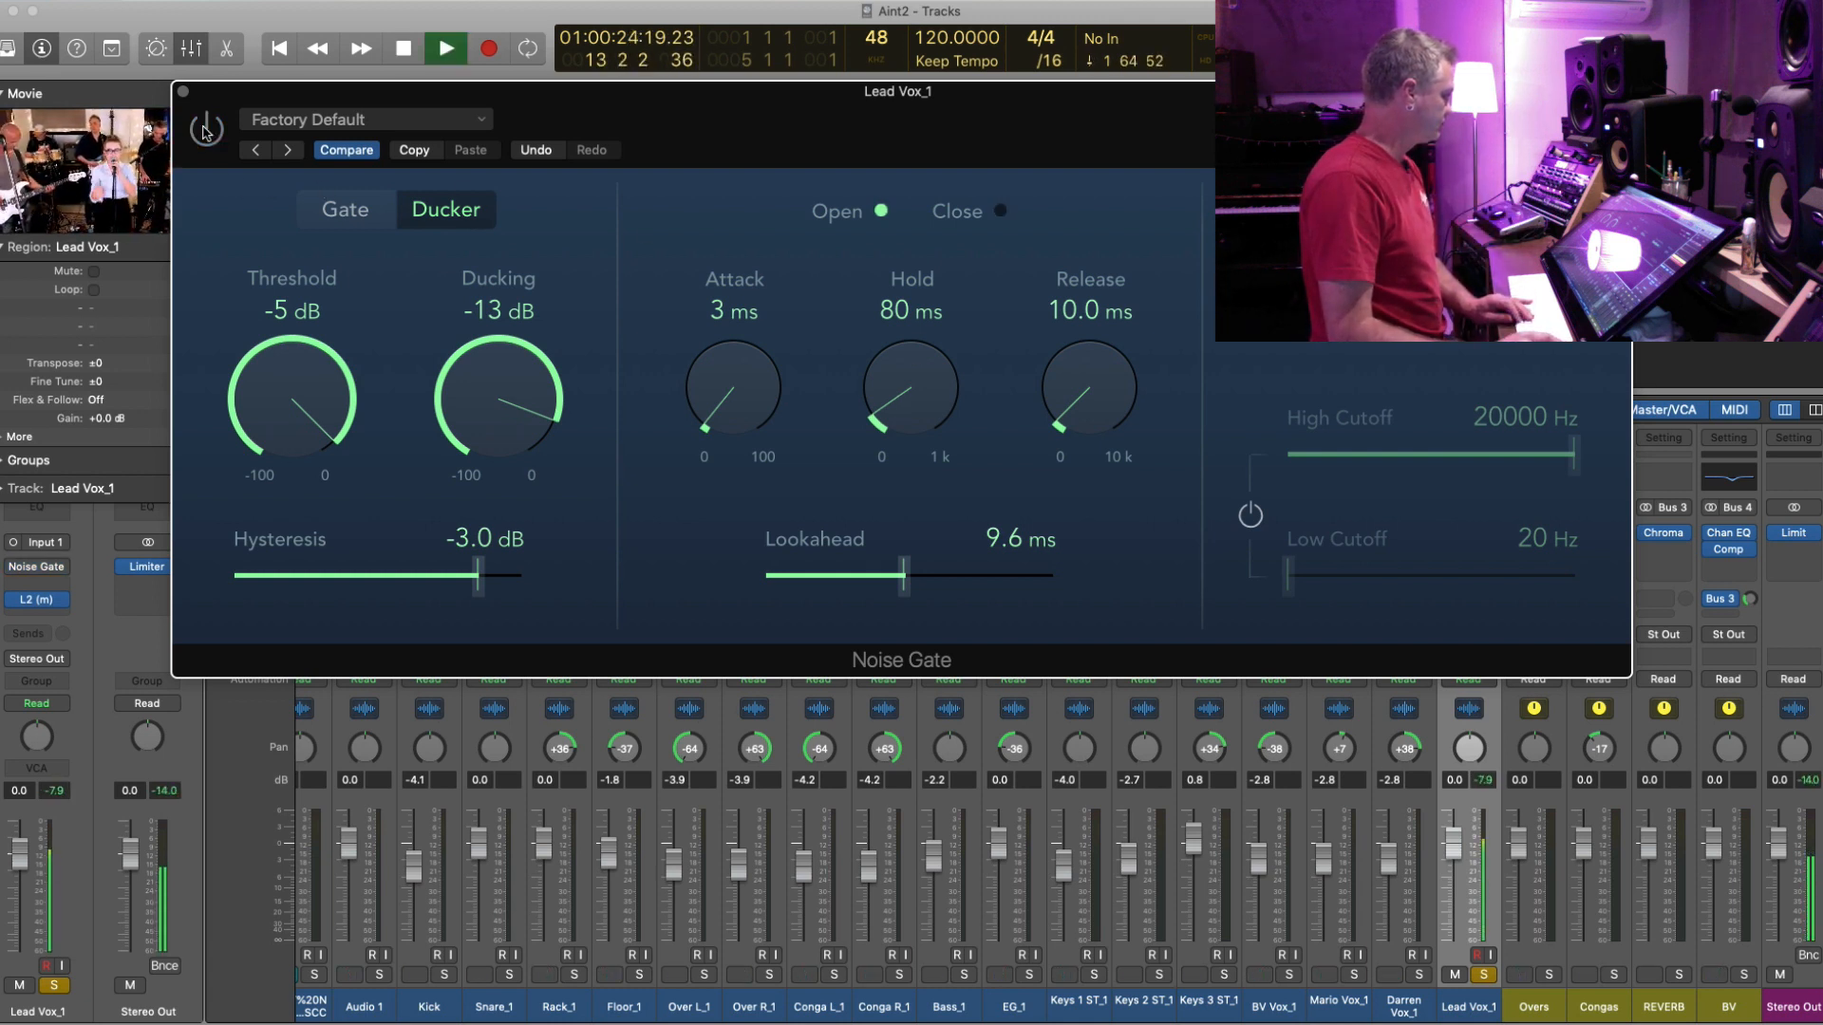
{"action": "left_click", "coordinate": [205, 130]}
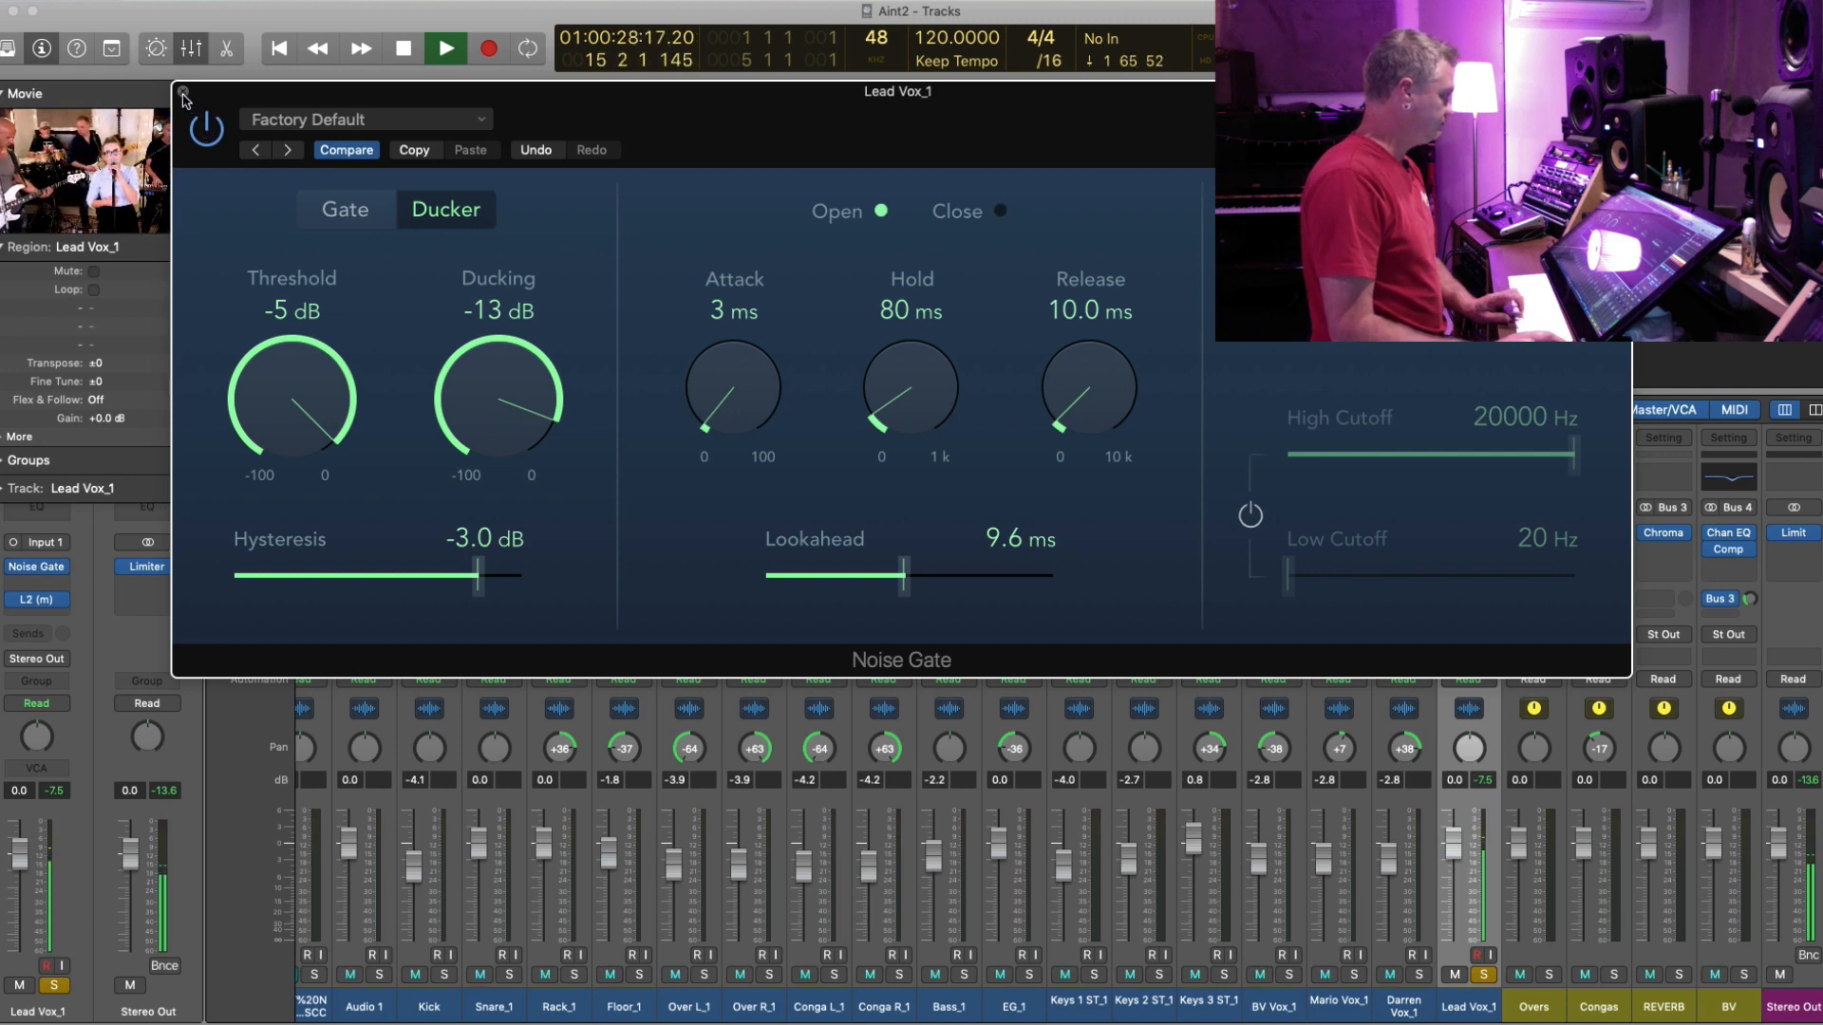
{"action": "key", "text": "space"}
{"action": "left_click", "coordinate": [184, 91]}
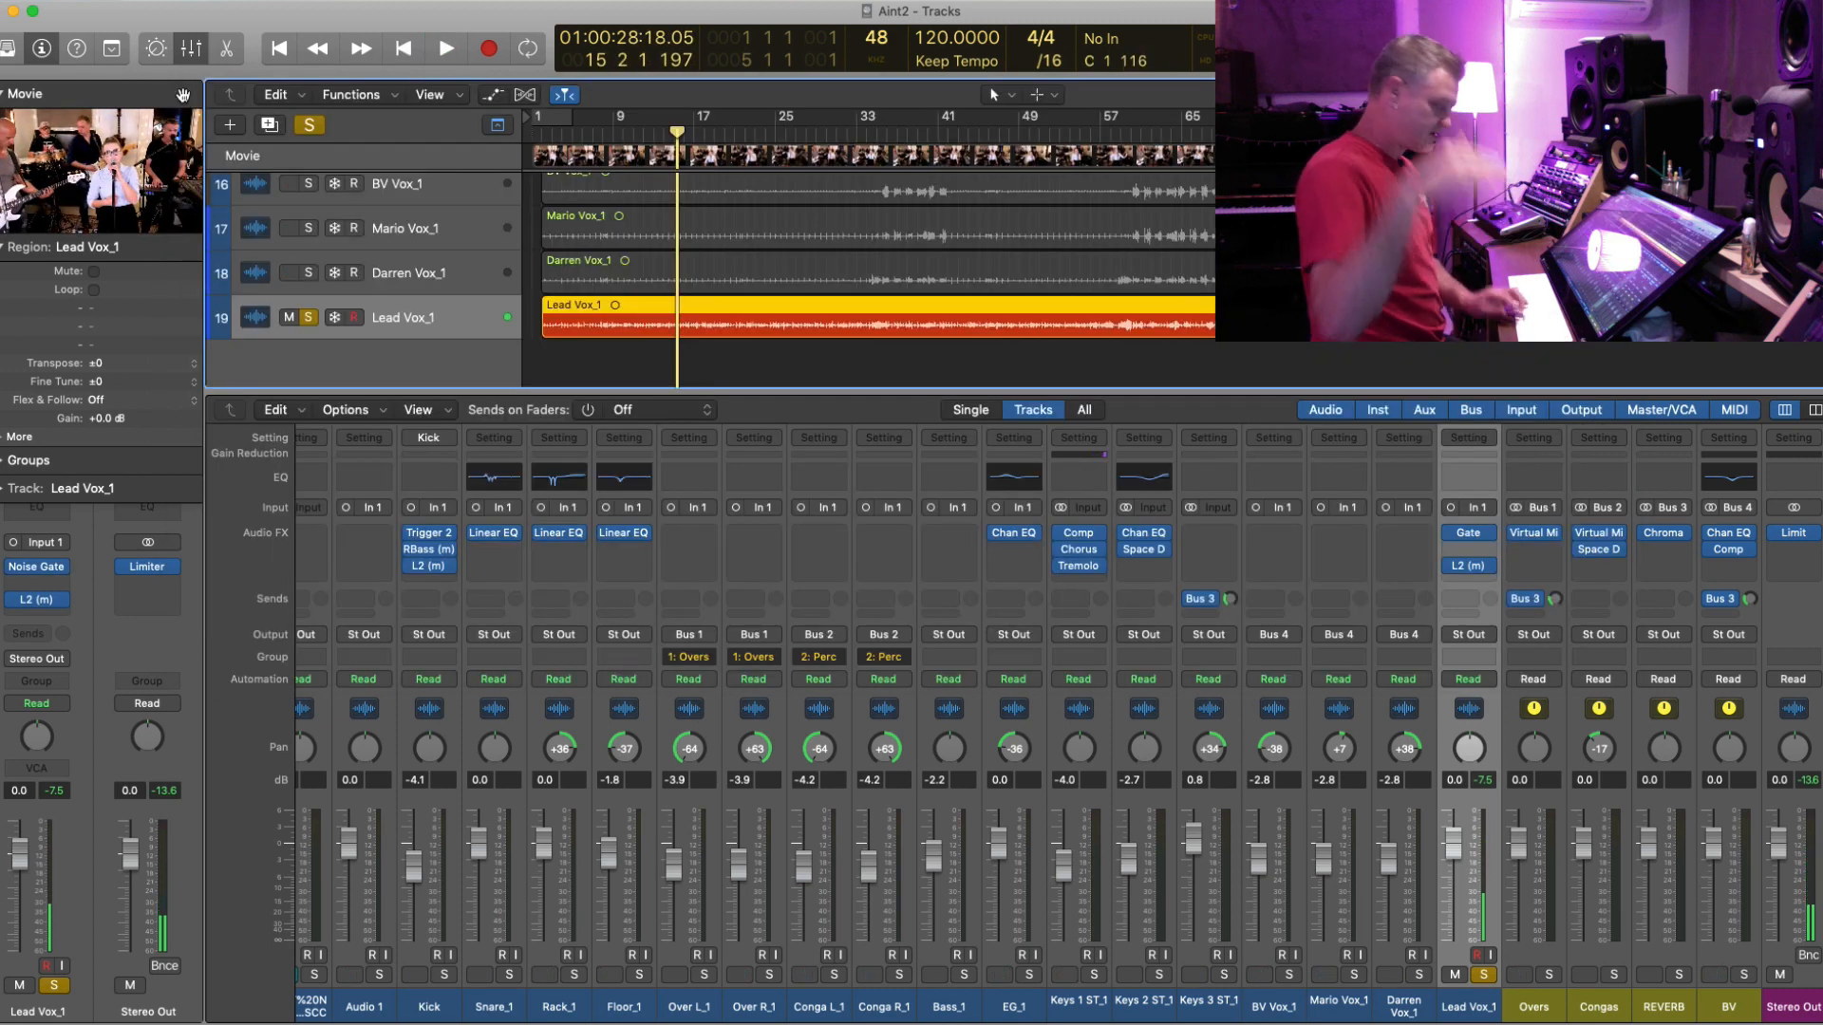
- Unsolo the Lead Vox track and play the full mix from the start with the track rows enlarged
{"action": "left_click", "coordinate": [308, 319]}
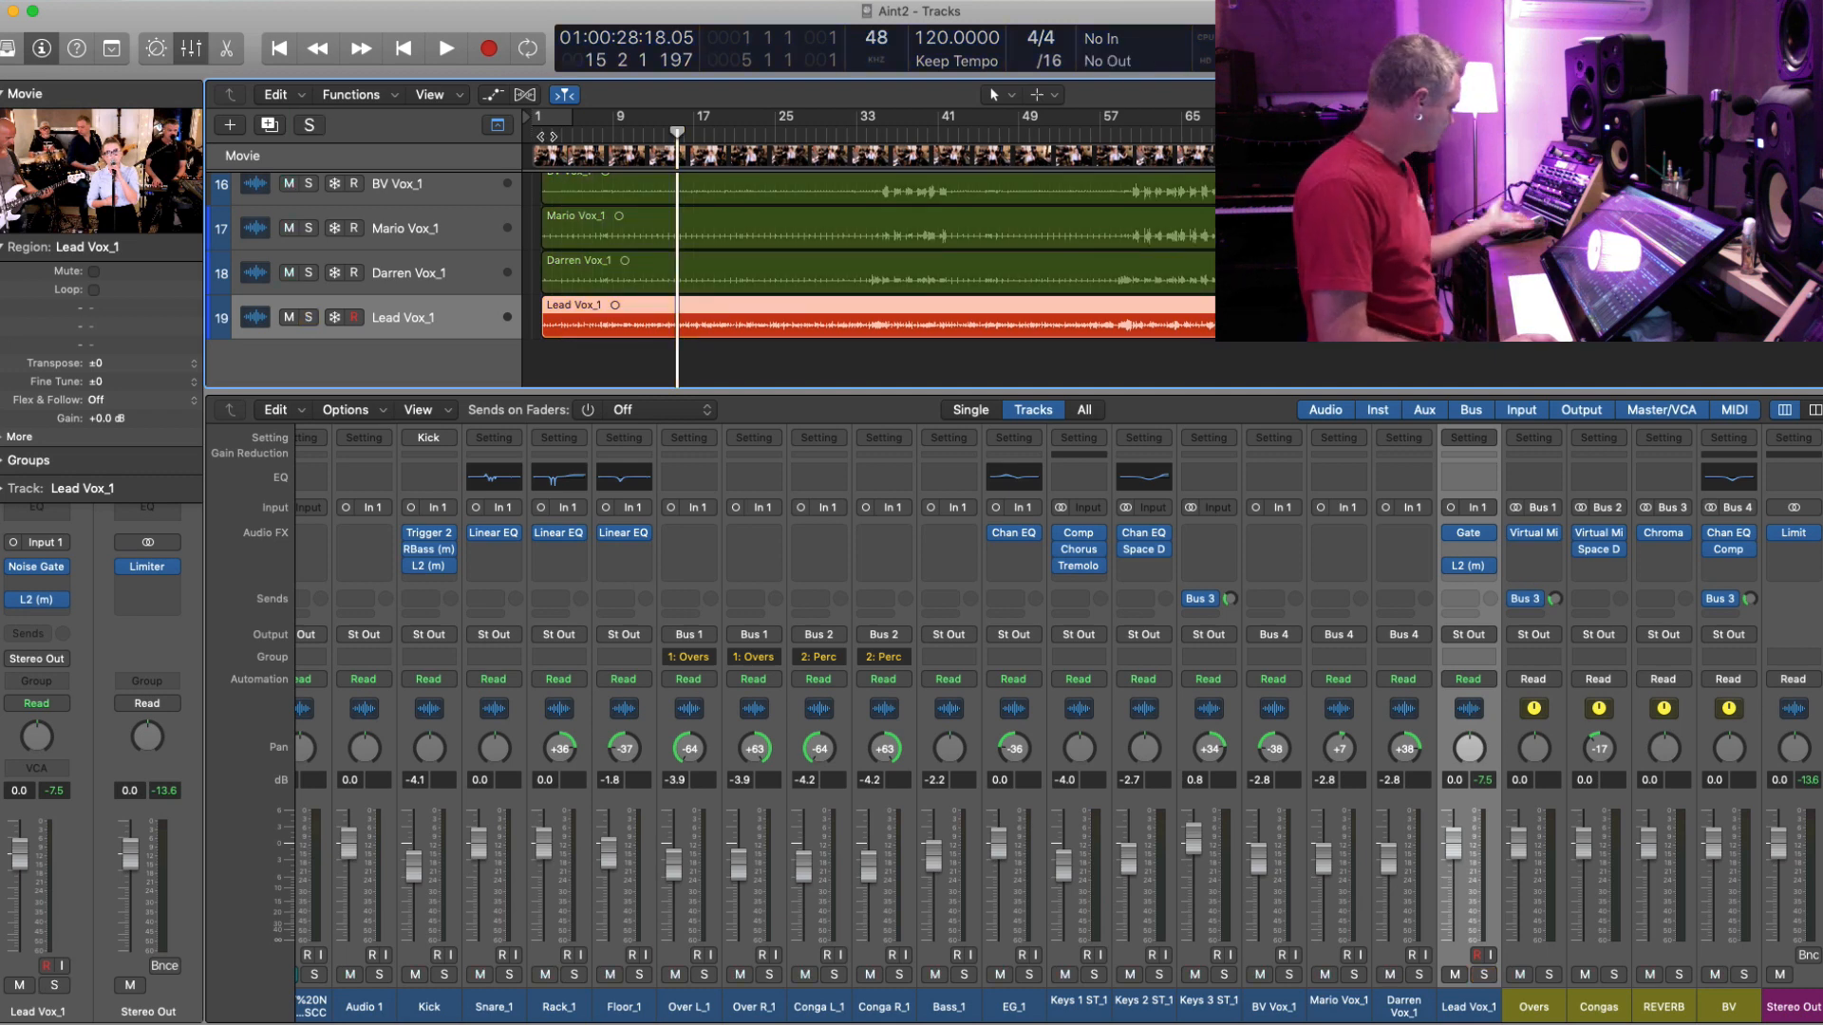
{"action": "key", "text": "space"}
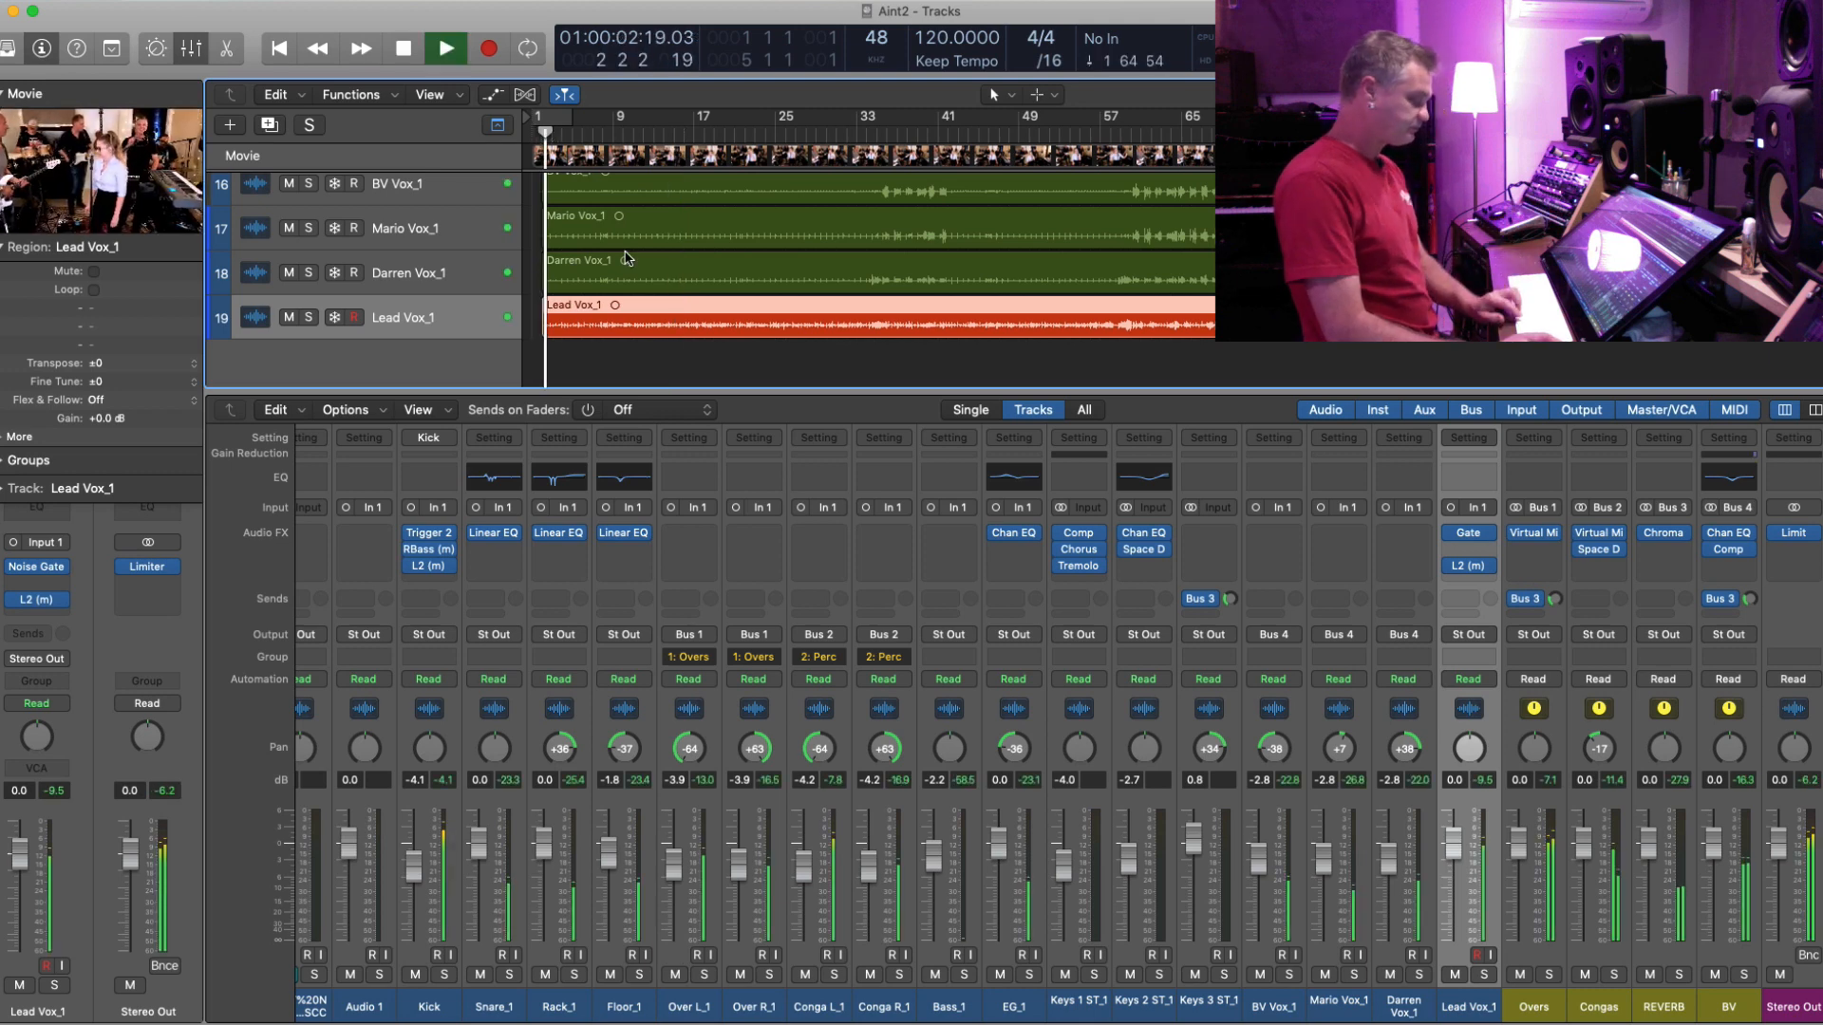
{"action": "key", "text": "super+Down"}
{"action": "key", "text": "super+Down"}
{"action": "key", "text": "super+Down"}
{"action": "key", "text": "super+Down"}
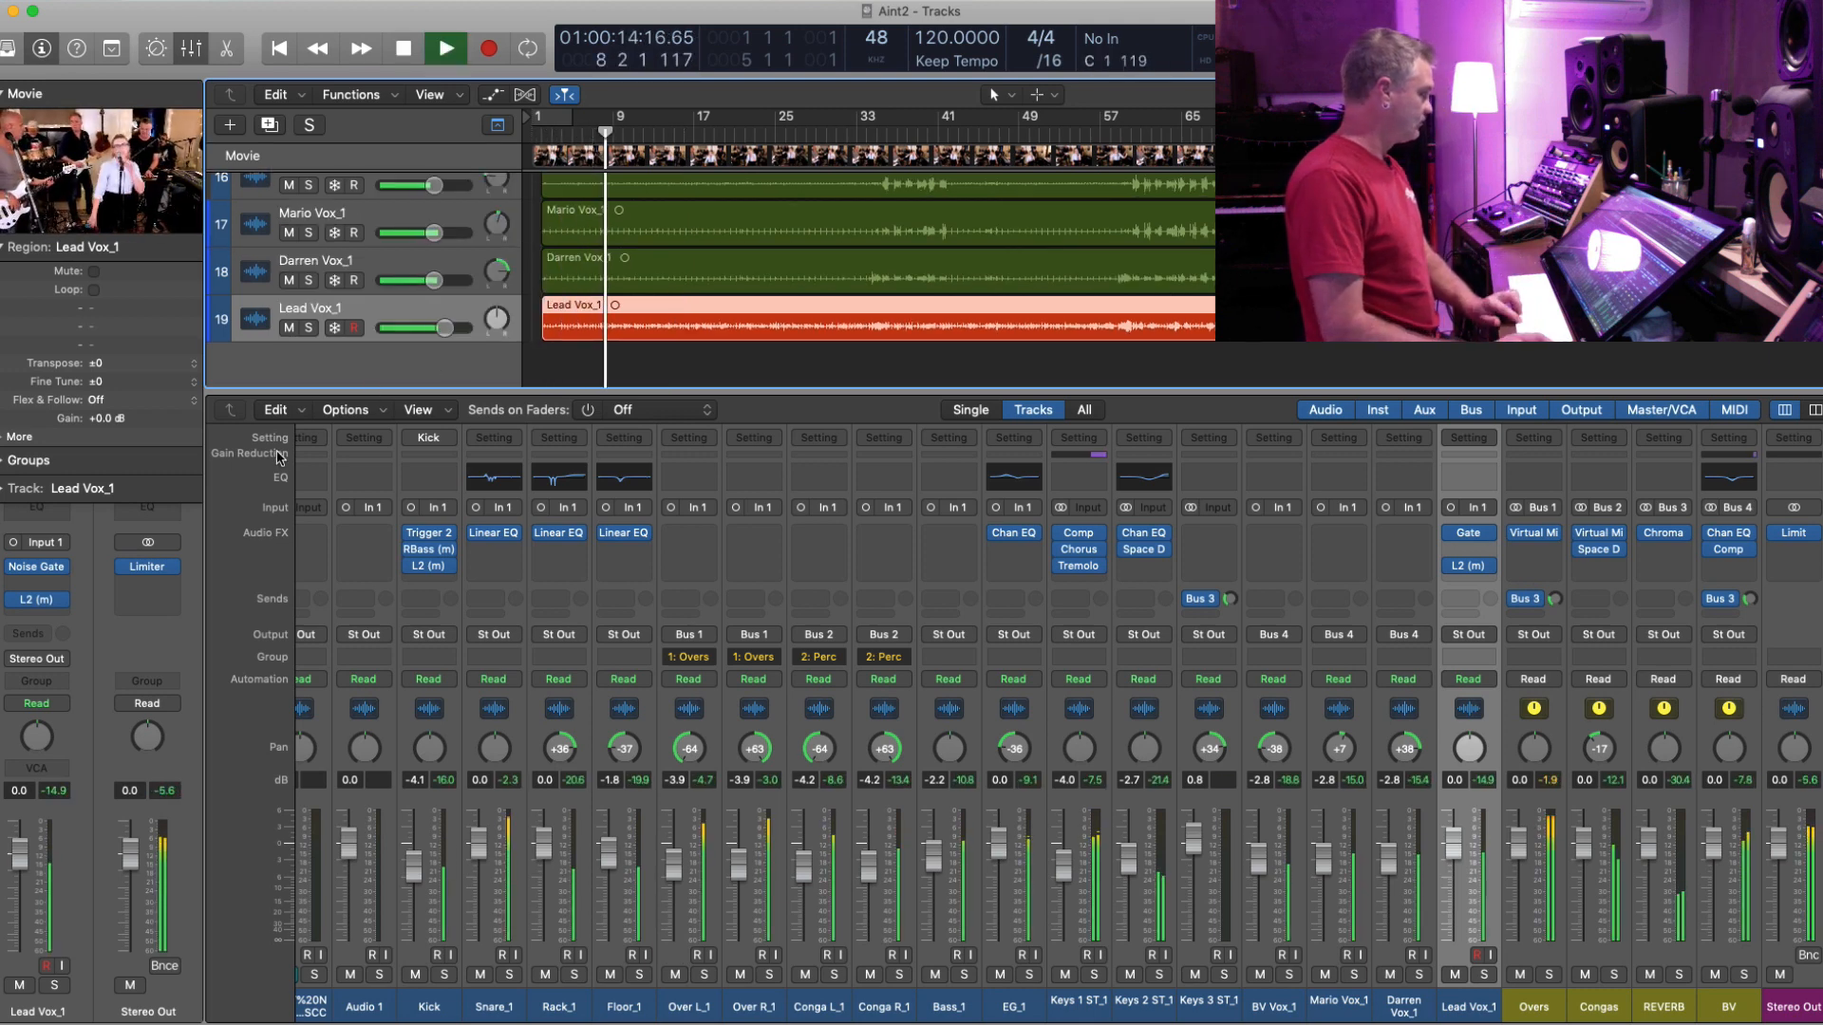
- Lower the threshold of the Lead Vox L2 limiter to about -9.5 dB during playback, stop, and close the limiter window
{"action": "left_click", "coordinate": [41, 604]}
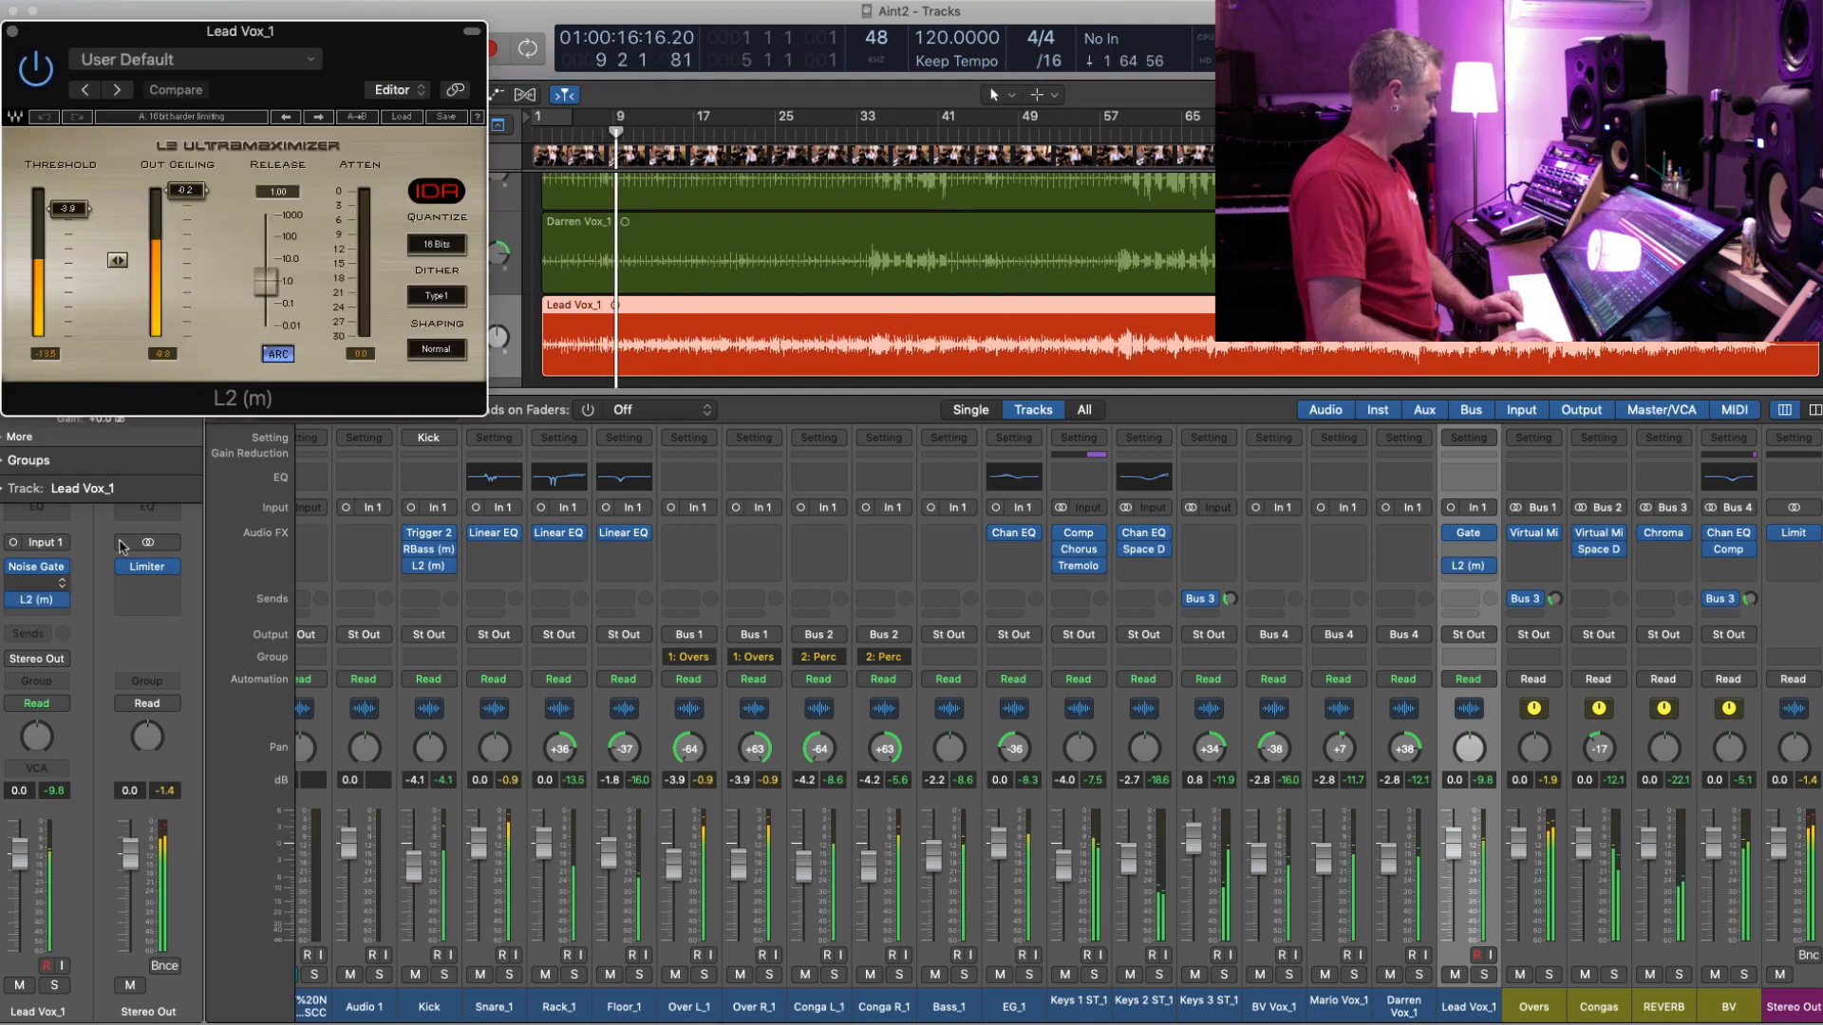
{"action": "left_click_drag", "start_coordinate": [70, 235], "coordinate": [70, 237]}
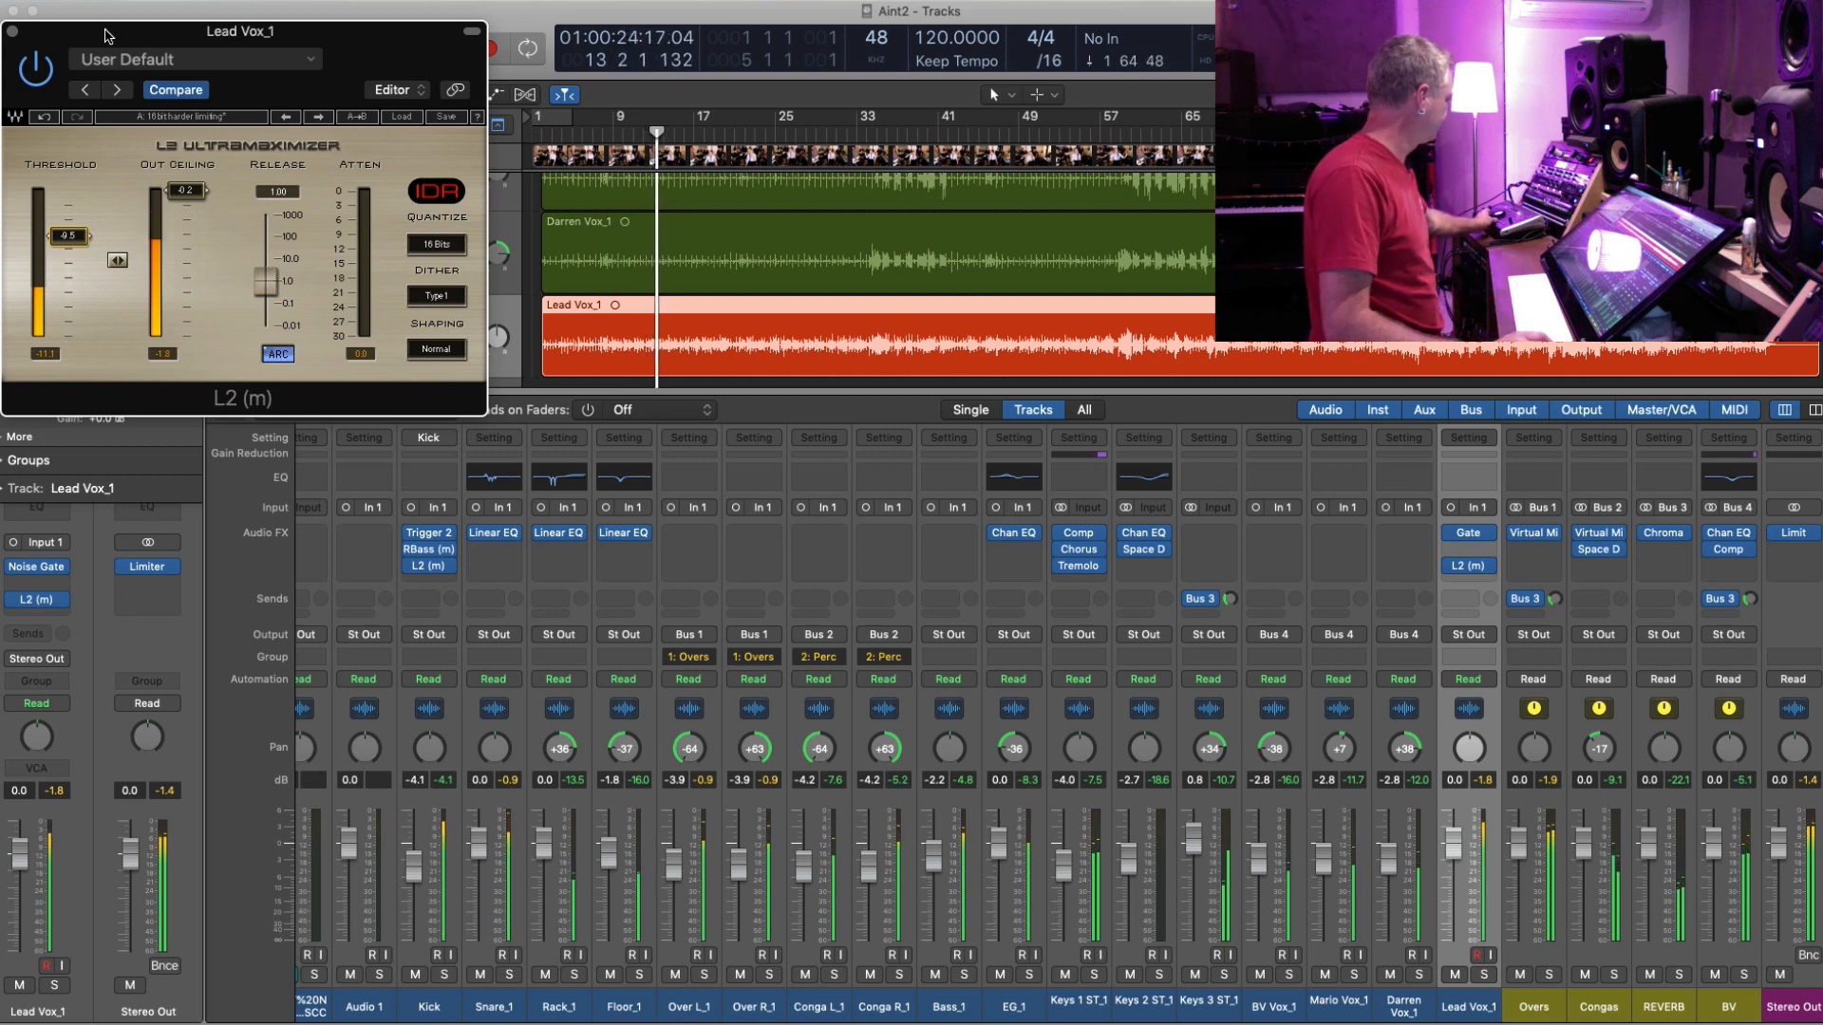
{"action": "key", "text": "space"}
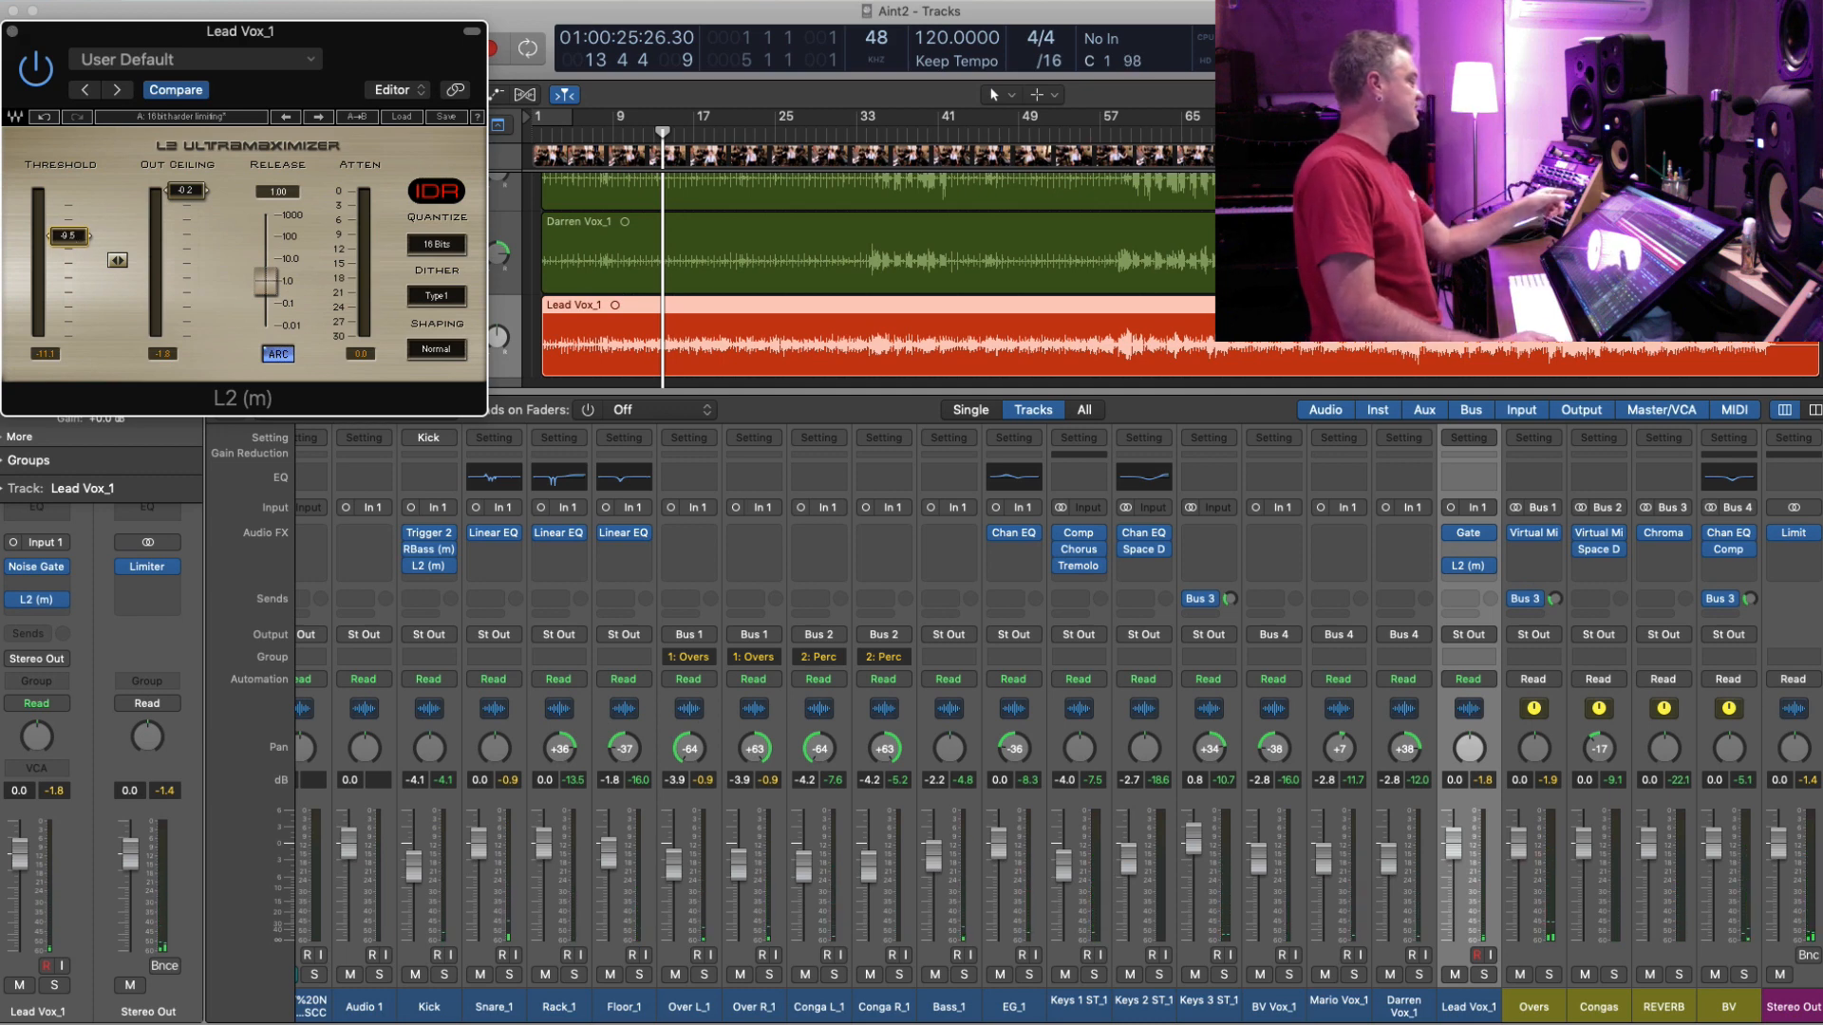
{"action": "left_click", "coordinate": [11, 28]}
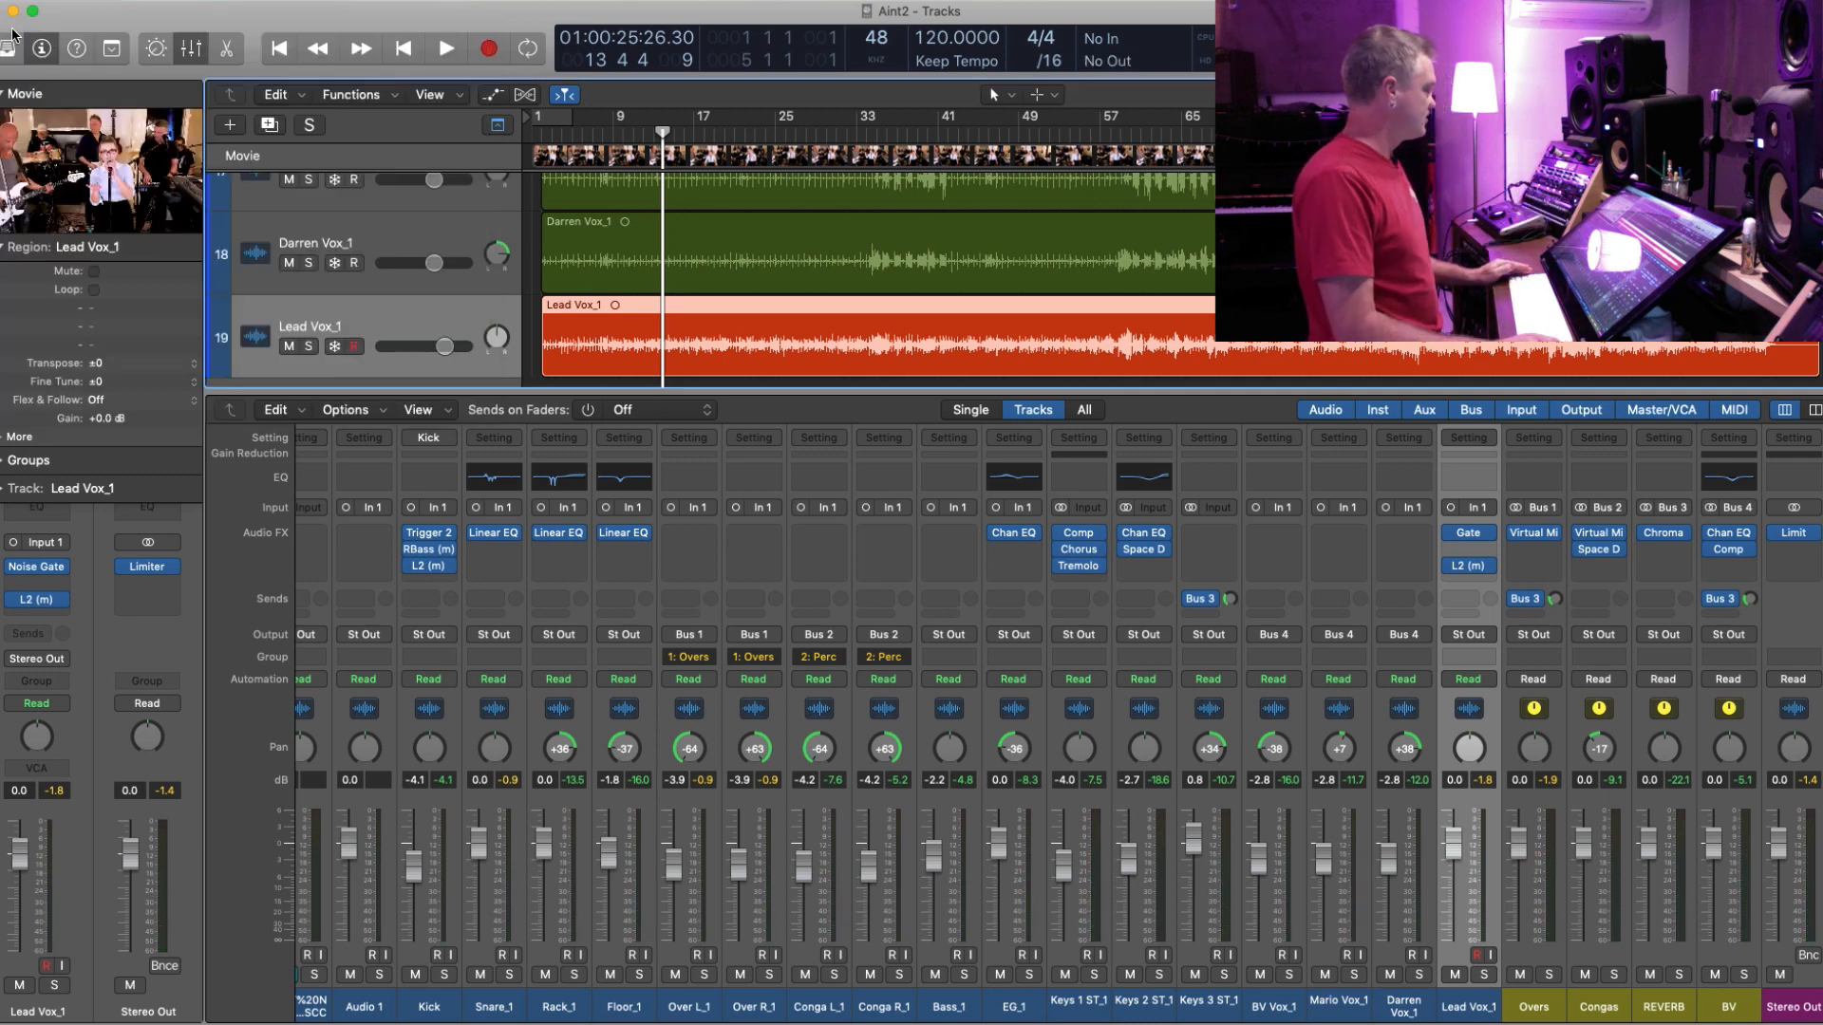
- Insert a mono Slate Digital Virtual Mix Rack on the Lead Vox channel between the Noise Gate and the L2 limiter
{"action": "left_click", "coordinate": [59, 585]}
{"action": "mouse_move", "coordinate": [95, 934]}
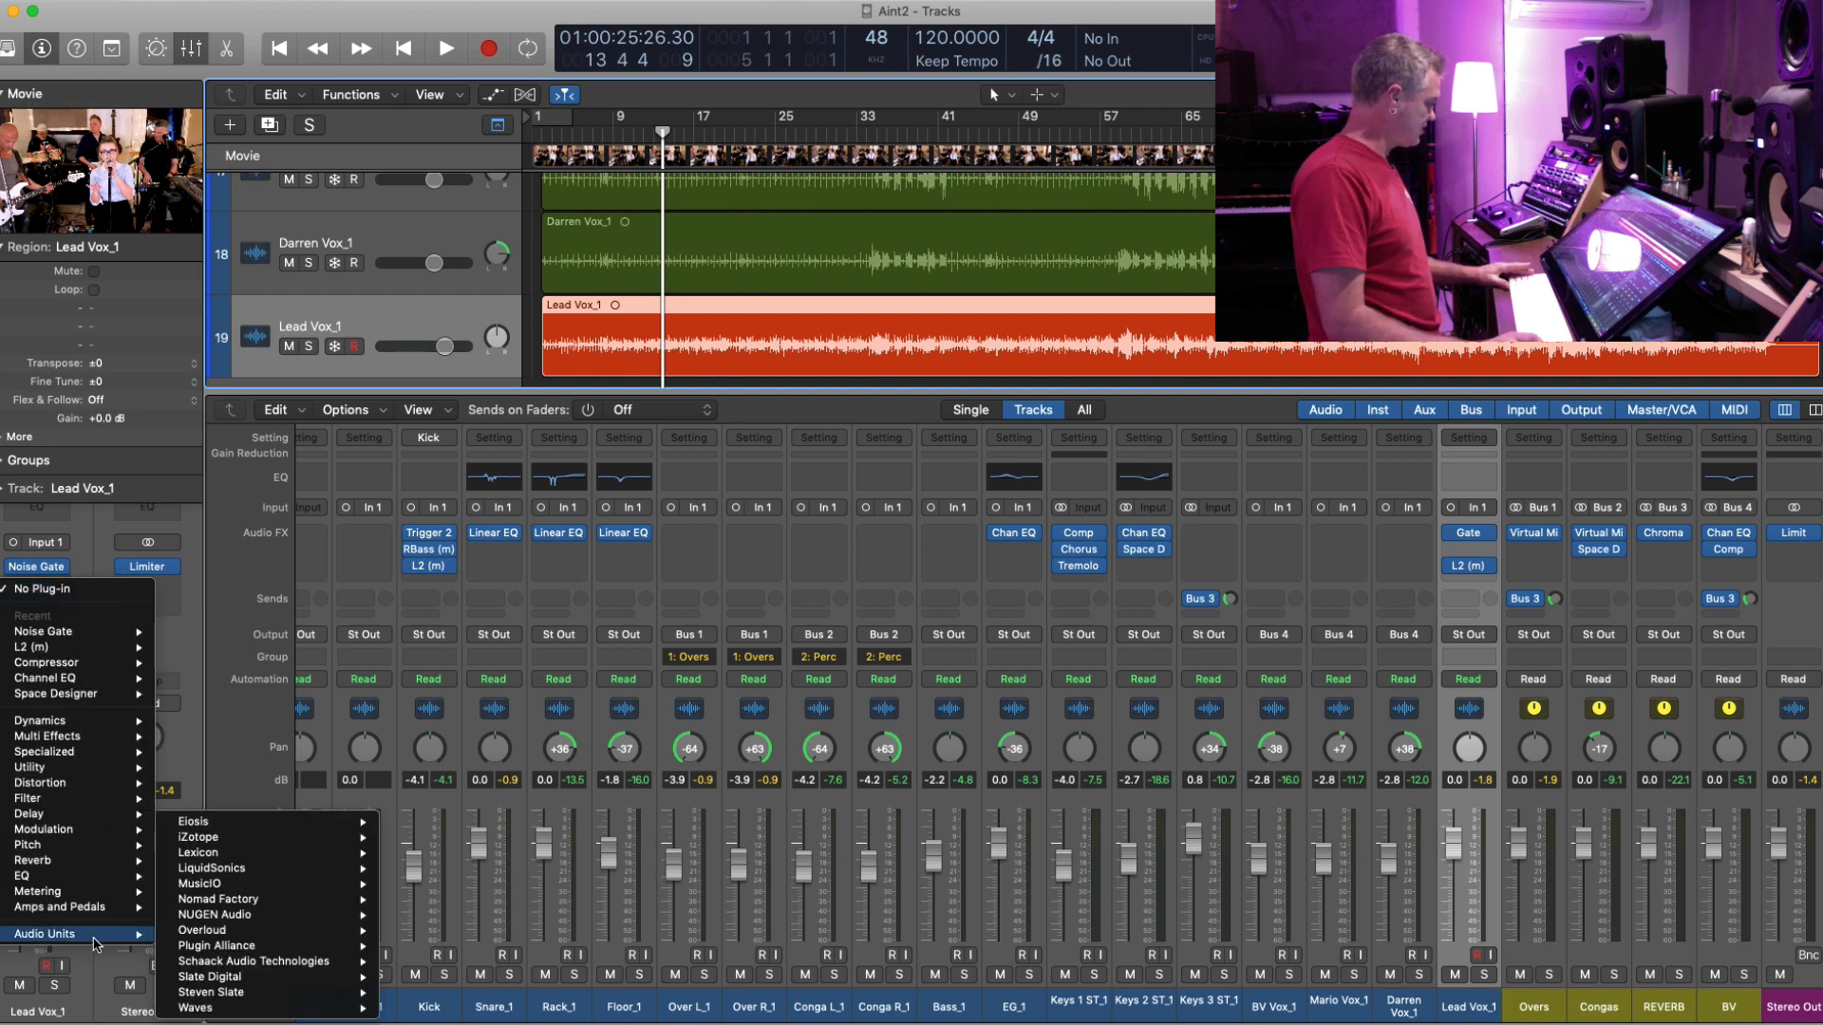
{"action": "mouse_move", "coordinate": [285, 977]}
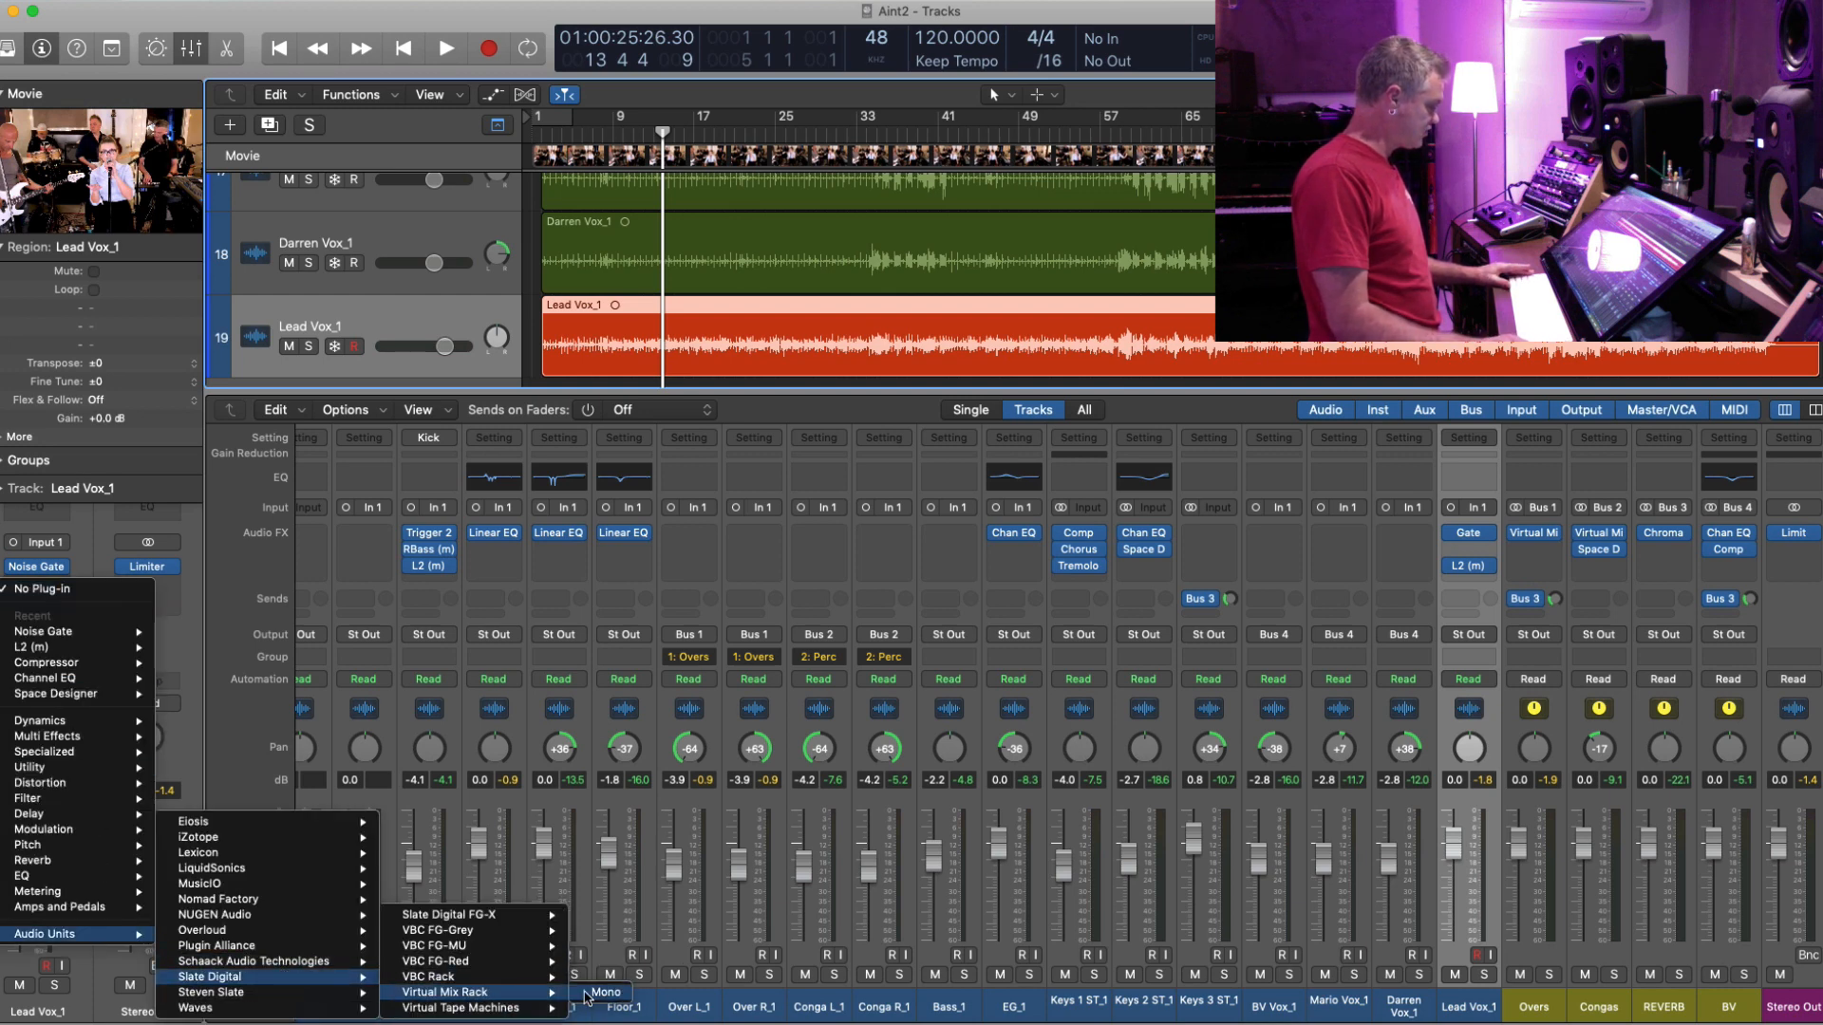
{"action": "left_click", "coordinate": [596, 993]}
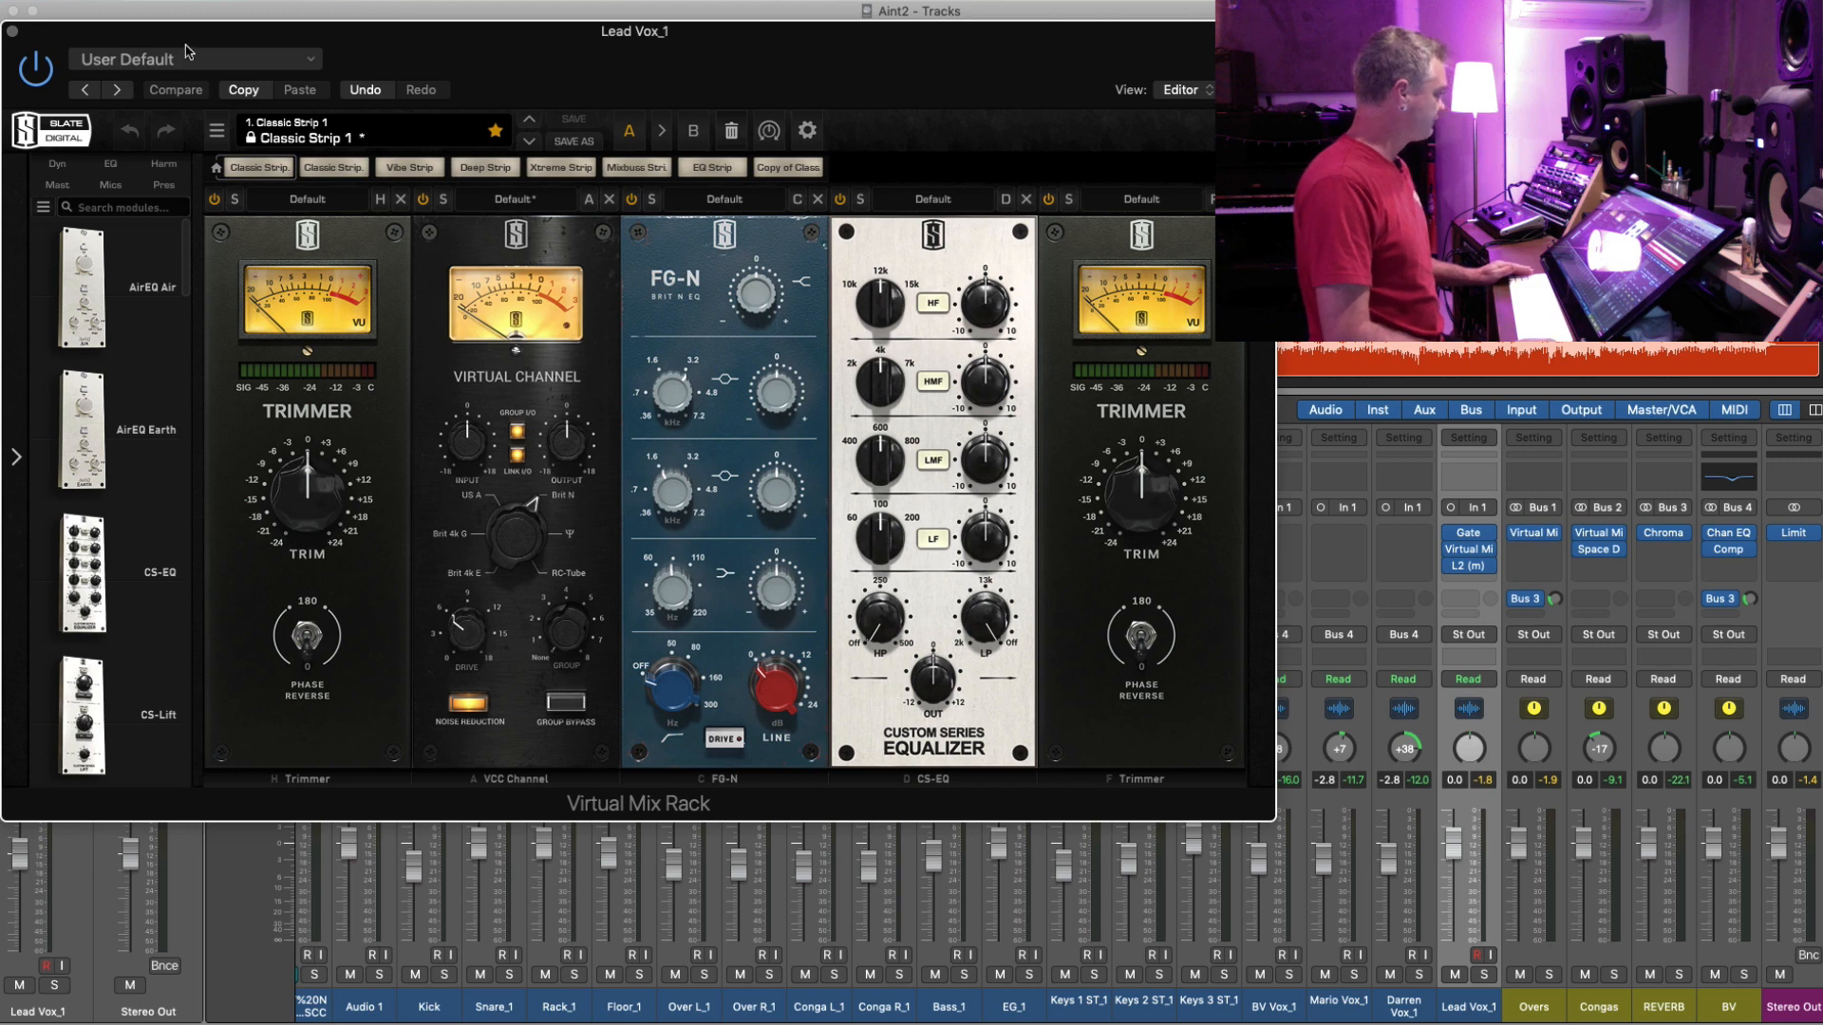
{"action": "left_click", "coordinate": [187, 53]}
{"action": "left_click", "coordinate": [232, 495]}
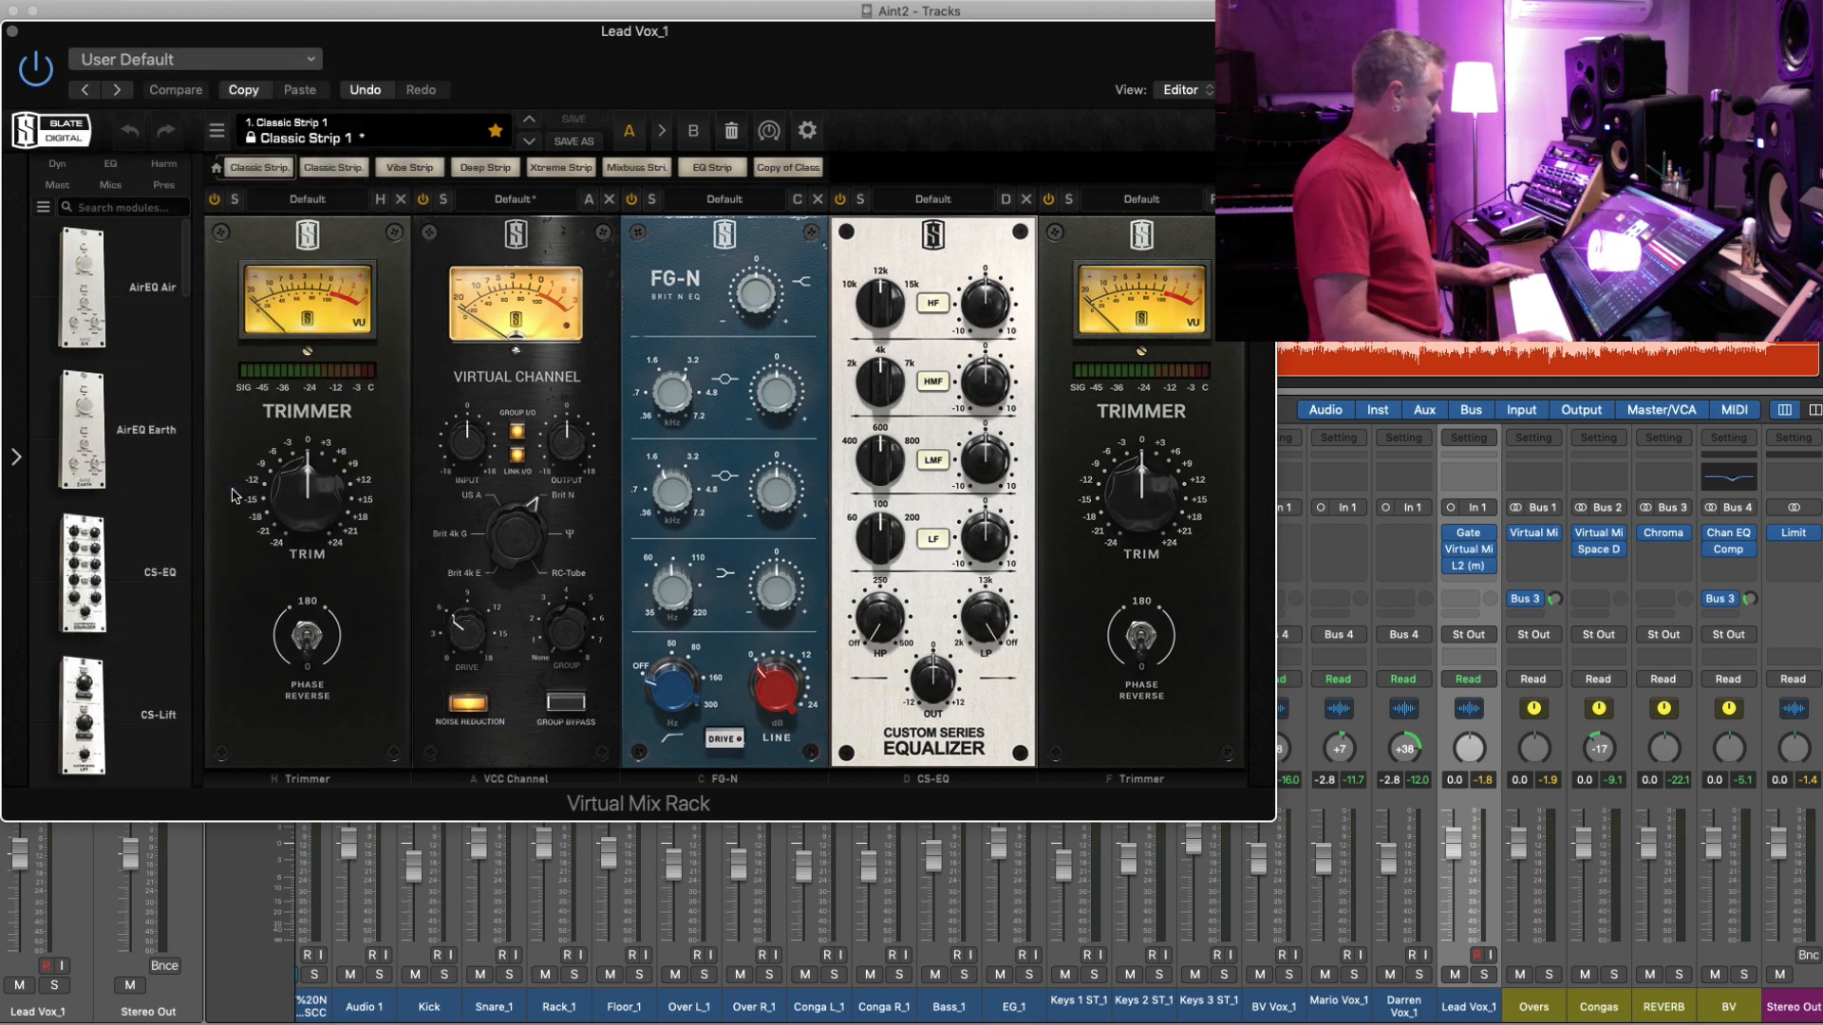
- Replace the Revival module with CS-Lift at the end of the lead vocal's rack and raise its low lift and high lift
{"action": "left_click", "coordinate": [1049, 781]}
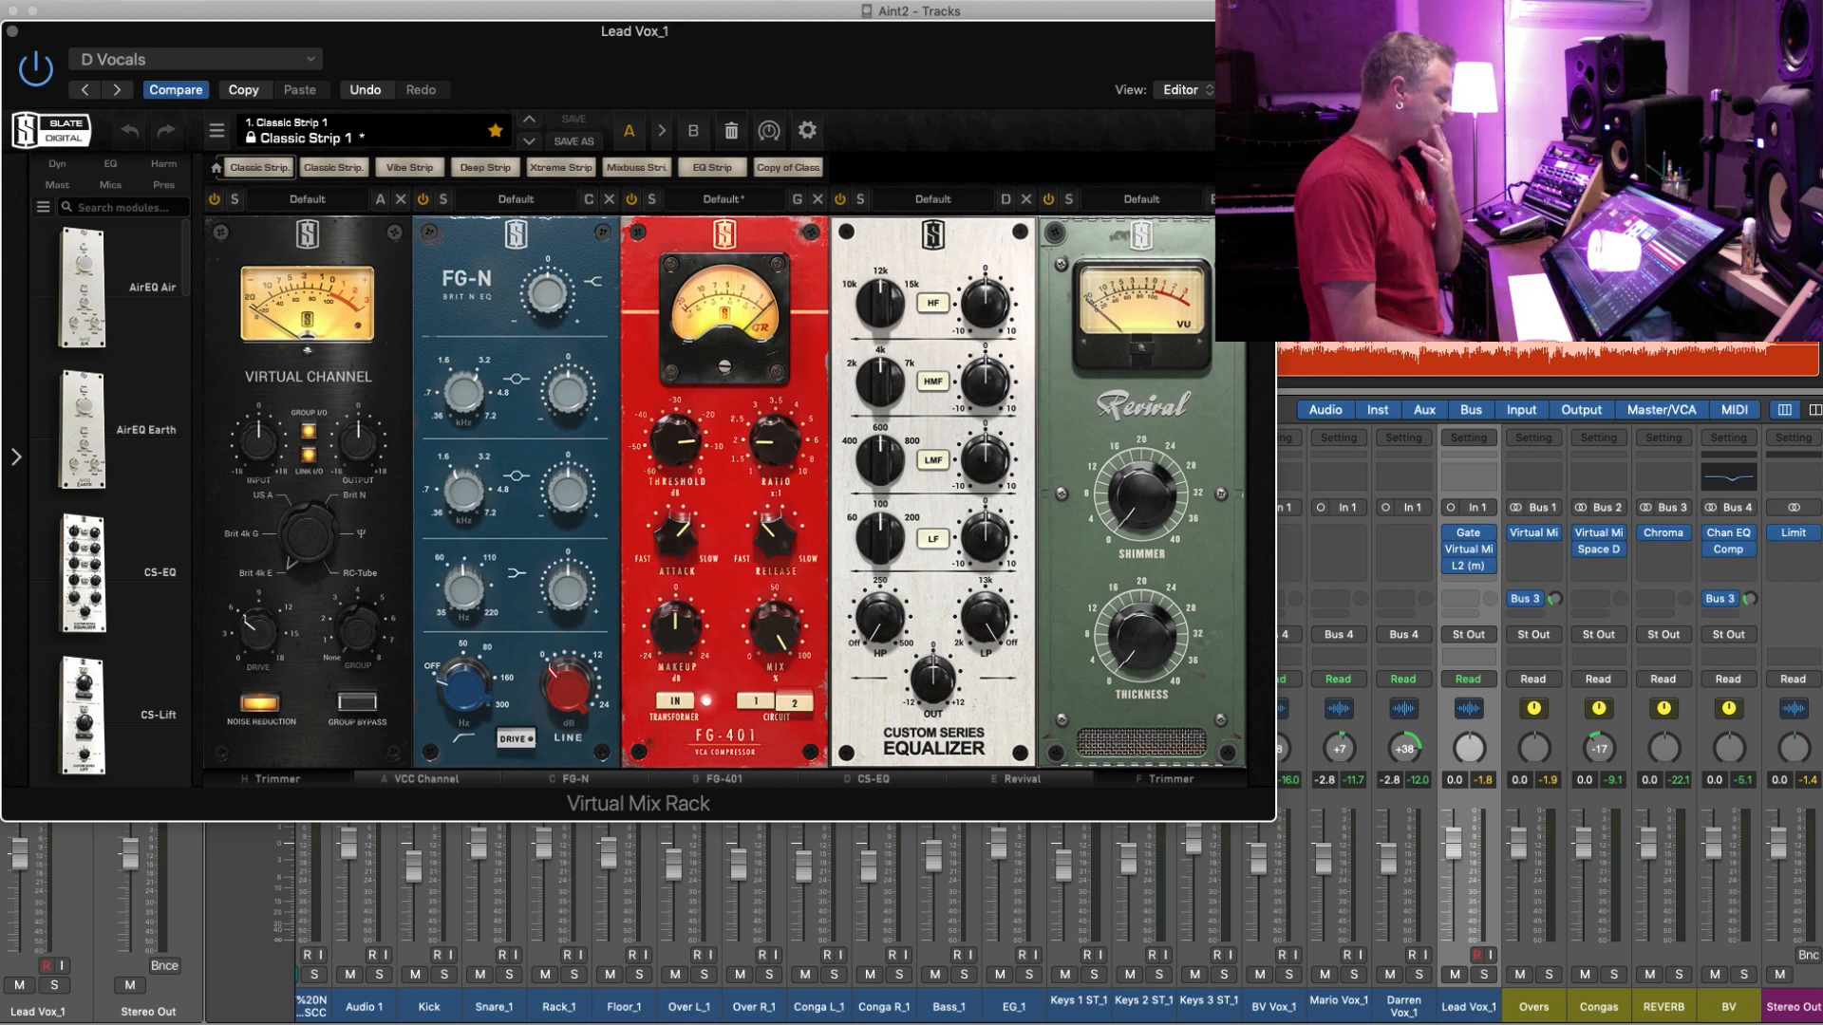
{"action": "left_click", "coordinate": [1234, 199]}
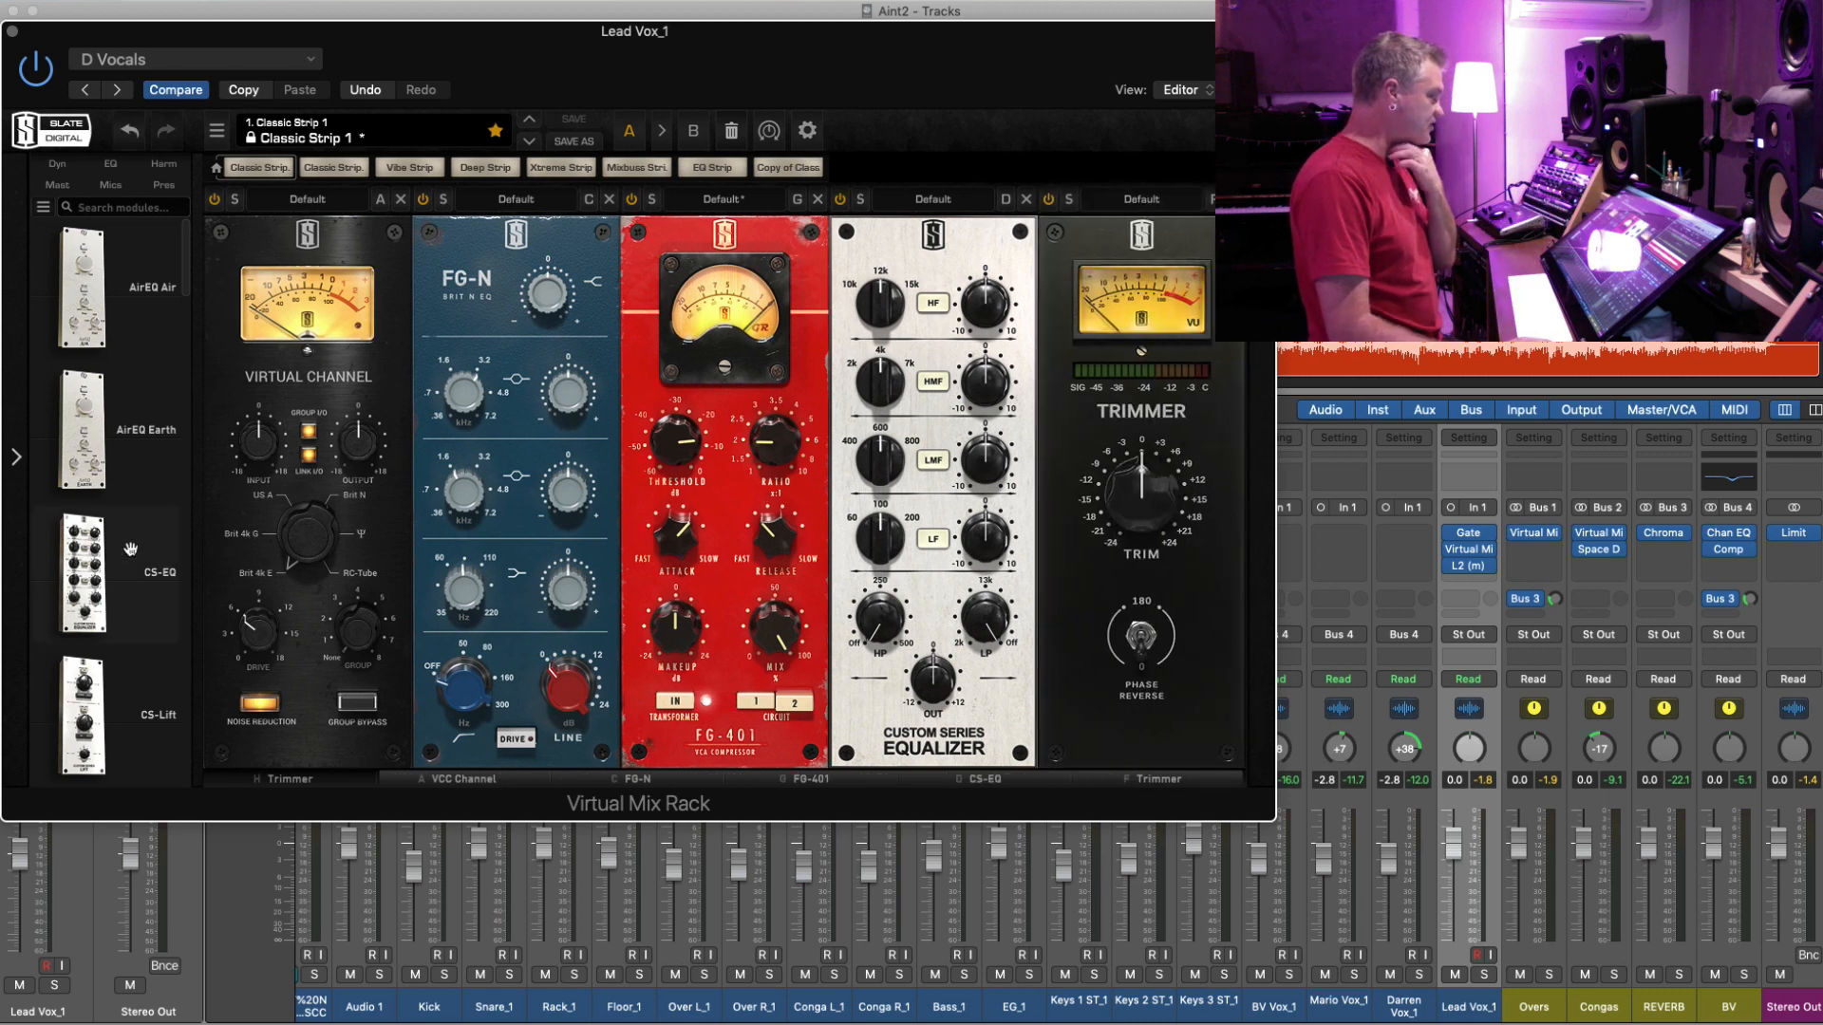
{"action": "scroll", "coordinate": [130, 549], "scroll_direction": "down", "scroll_amount": 3}
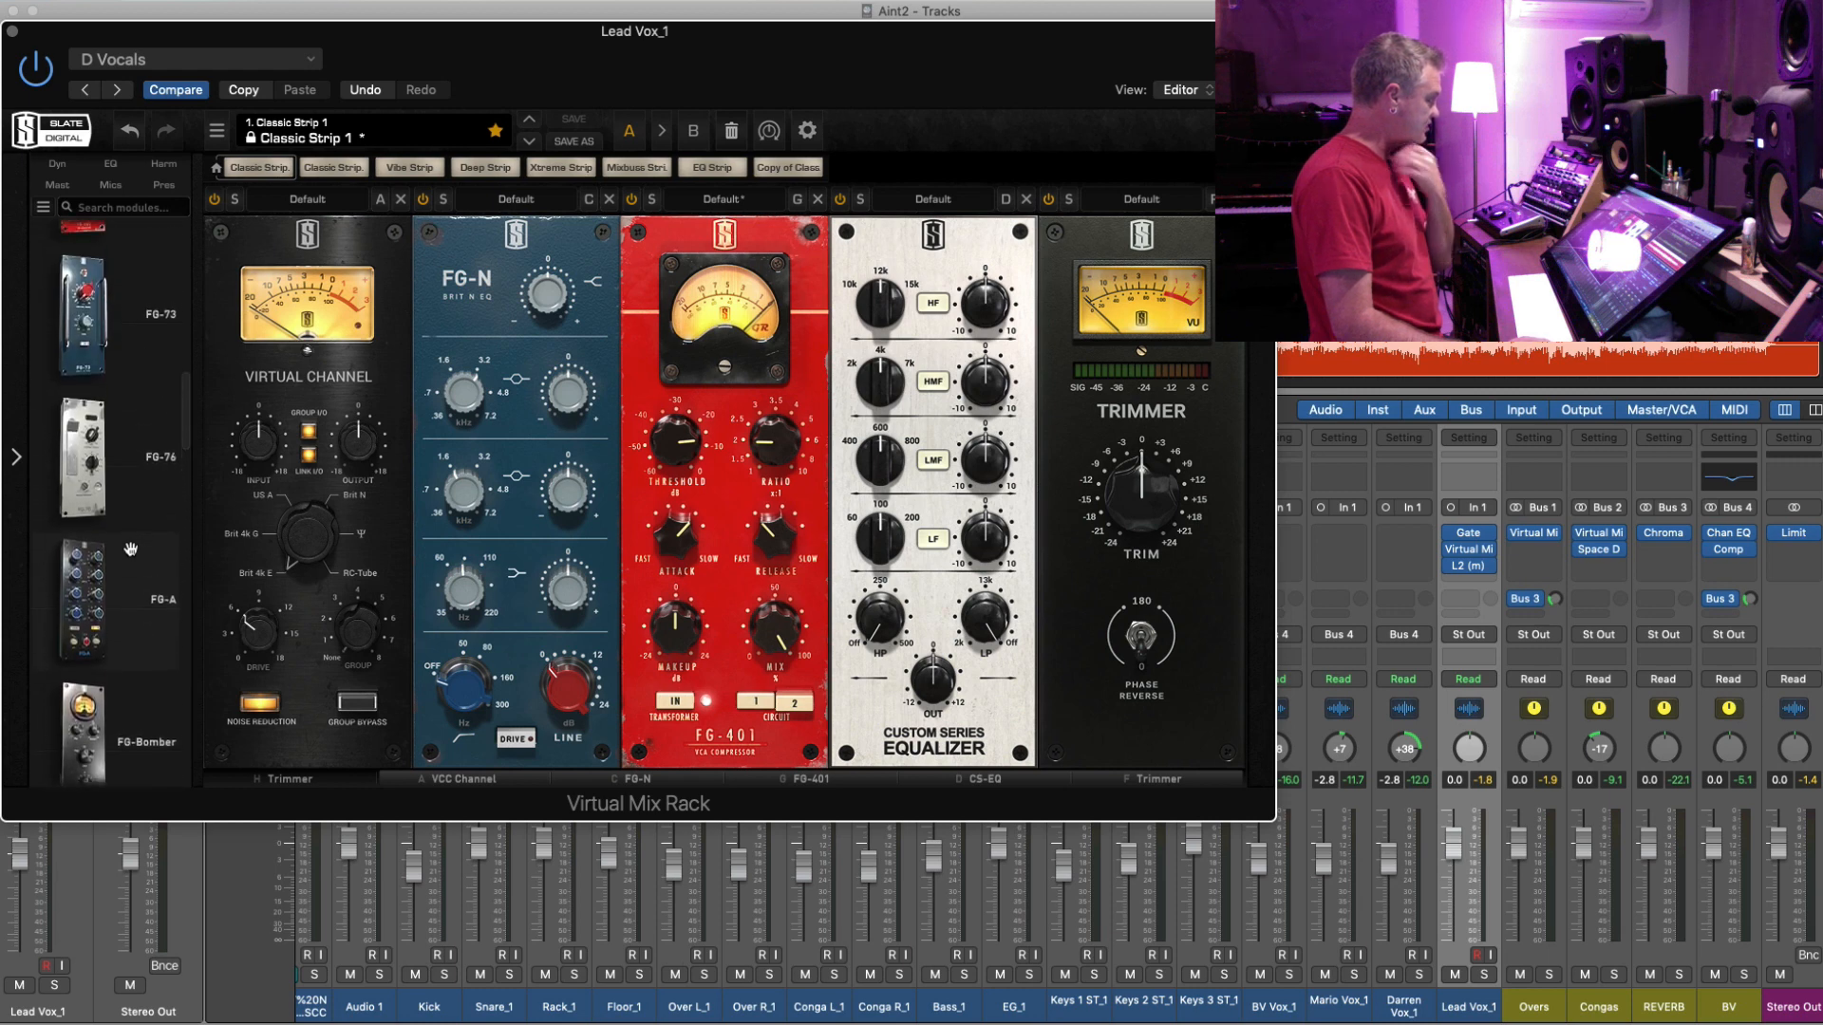
{"action": "scroll", "coordinate": [130, 549], "scroll_direction": "up", "scroll_amount": 3}
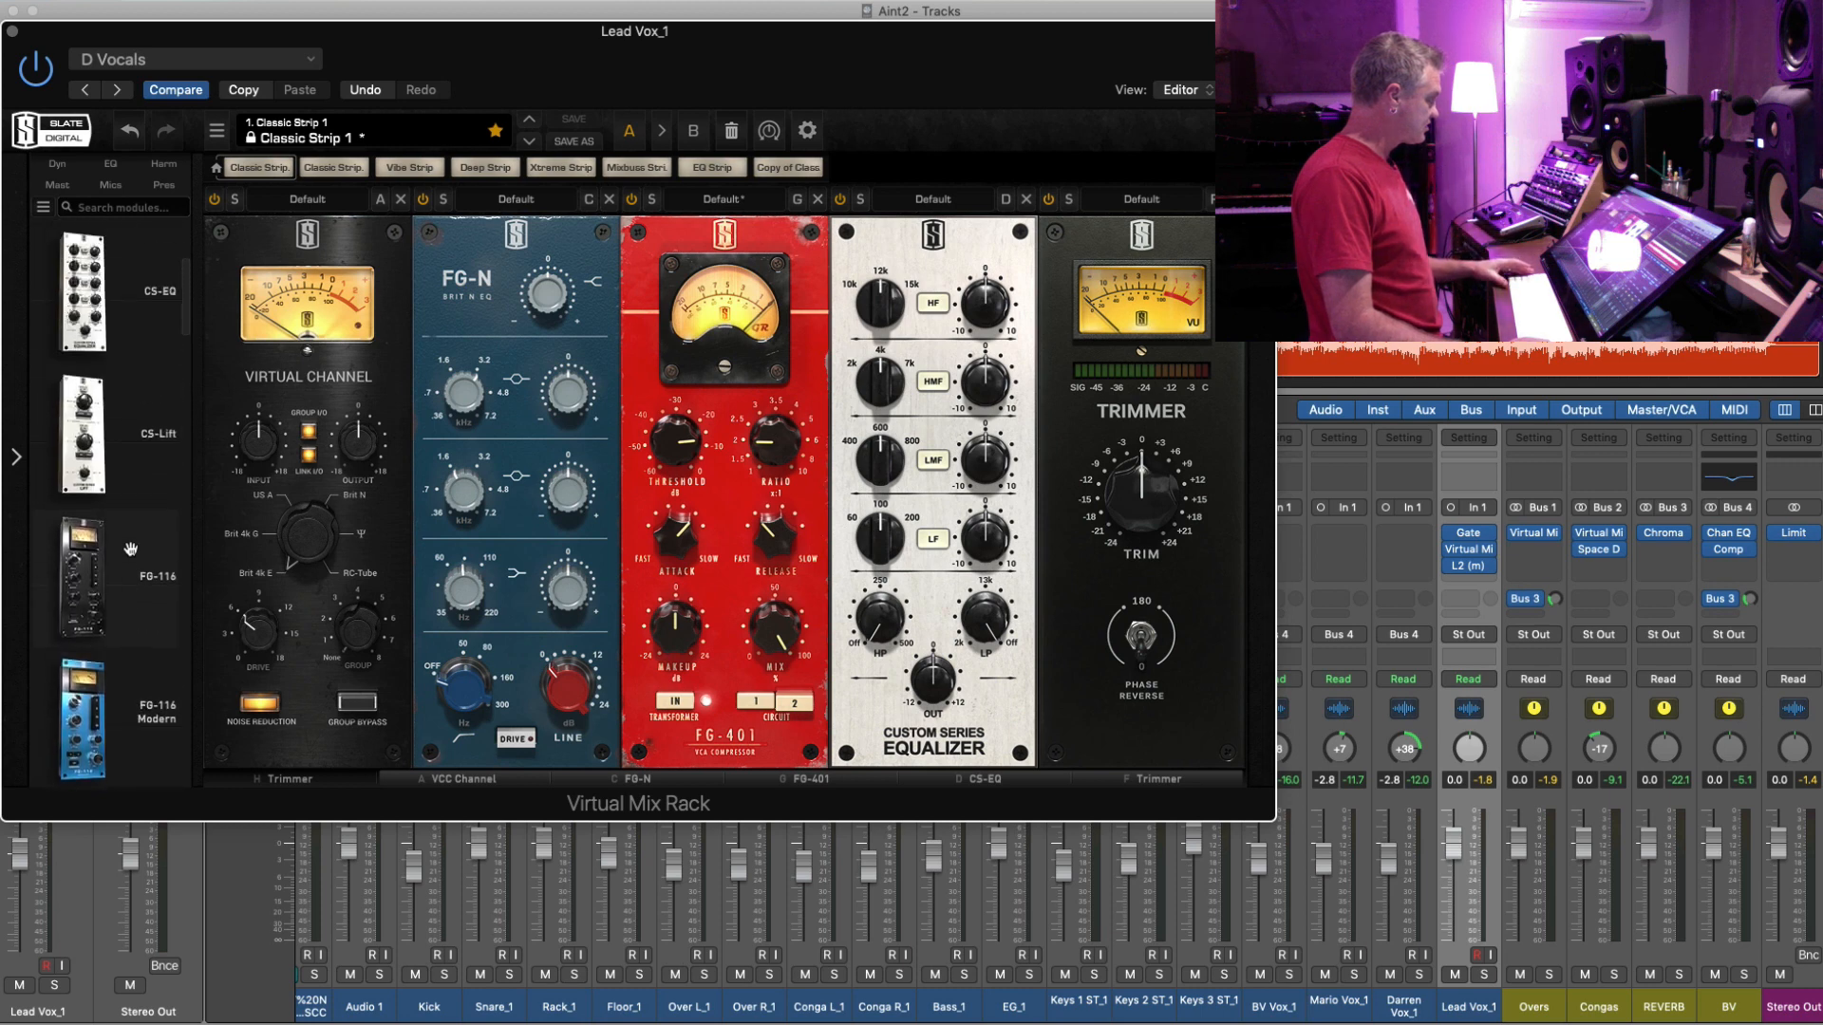
{"action": "scroll", "coordinate": [130, 549], "scroll_direction": "up", "scroll_amount": 2}
{"action": "left_click_drag", "start_coordinate": [88, 564], "coordinate": [1092, 437]}
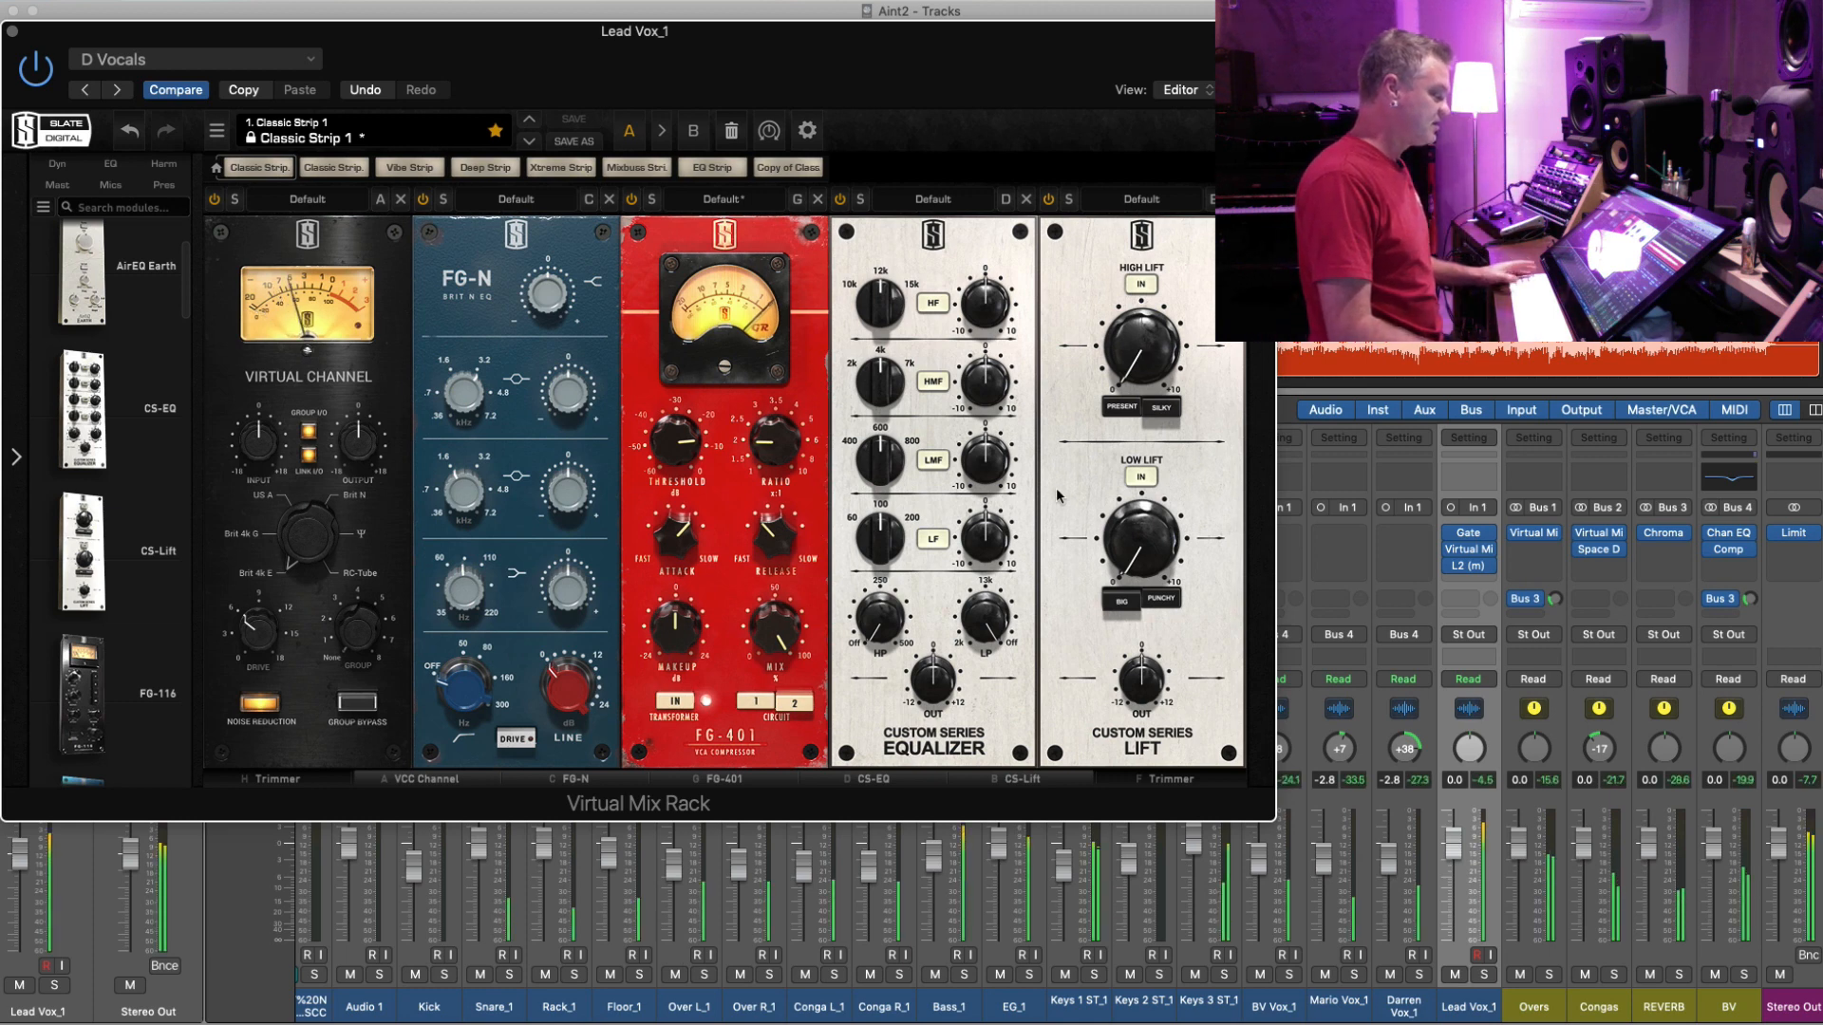
{"action": "mouse_move", "coordinate": [1145, 518]}
{"action": "left_mouse_down"}
{"action": "mouse_move", "coordinate": [1151, 389]}
{"action": "mouse_move", "coordinate": [1149, 482]}
{"action": "left_mouse_up"}
{"action": "mouse_move", "coordinate": [1136, 366]}
{"action": "left_mouse_down"}
{"action": "mouse_move", "coordinate": [1153, 192]}
{"action": "mouse_move", "coordinate": [1149, 372]}
{"action": "mouse_move", "coordinate": [1151, 334]}
{"action": "left_mouse_up"}
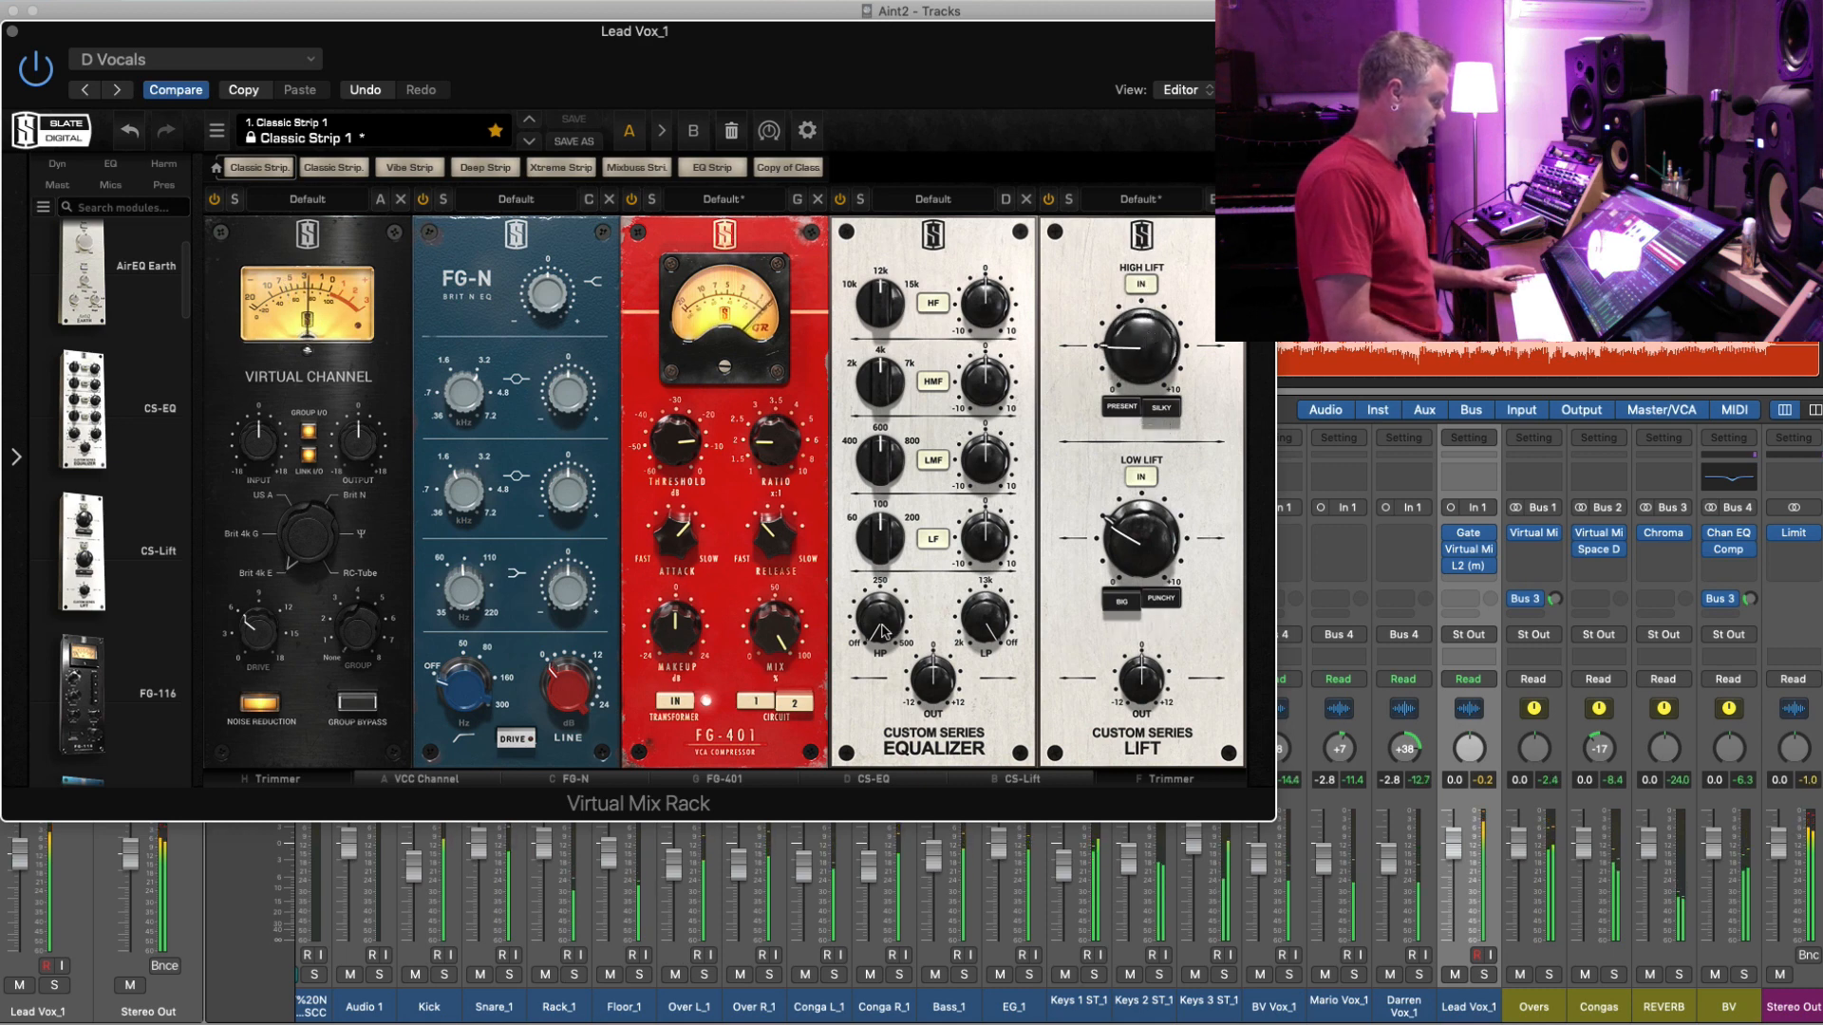
- Set the CS-EQ high-pass filter to 97.6 Hz and boost the FG-N low band by 3.92 dB
{"action": "left_click_drag", "start_coordinate": [880, 627], "coordinate": [883, 611]}
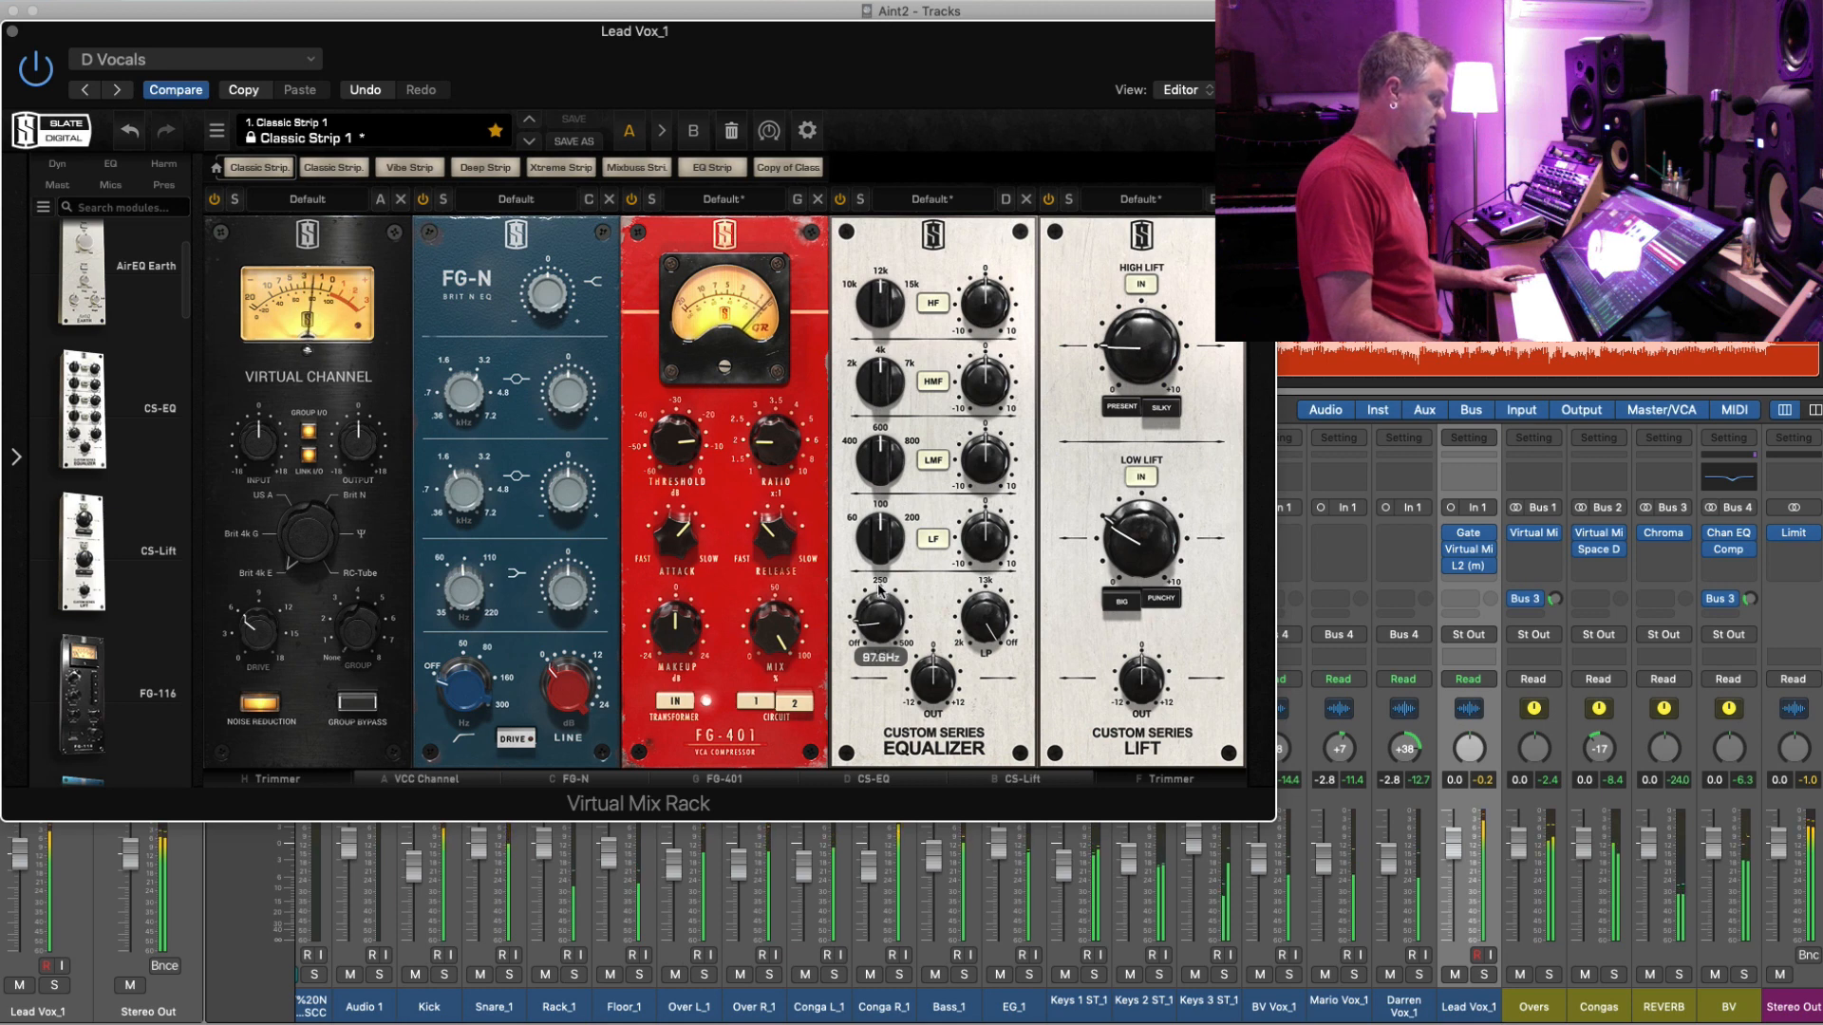
{"action": "left_click_drag", "start_coordinate": [576, 601], "coordinate": [568, 595]}
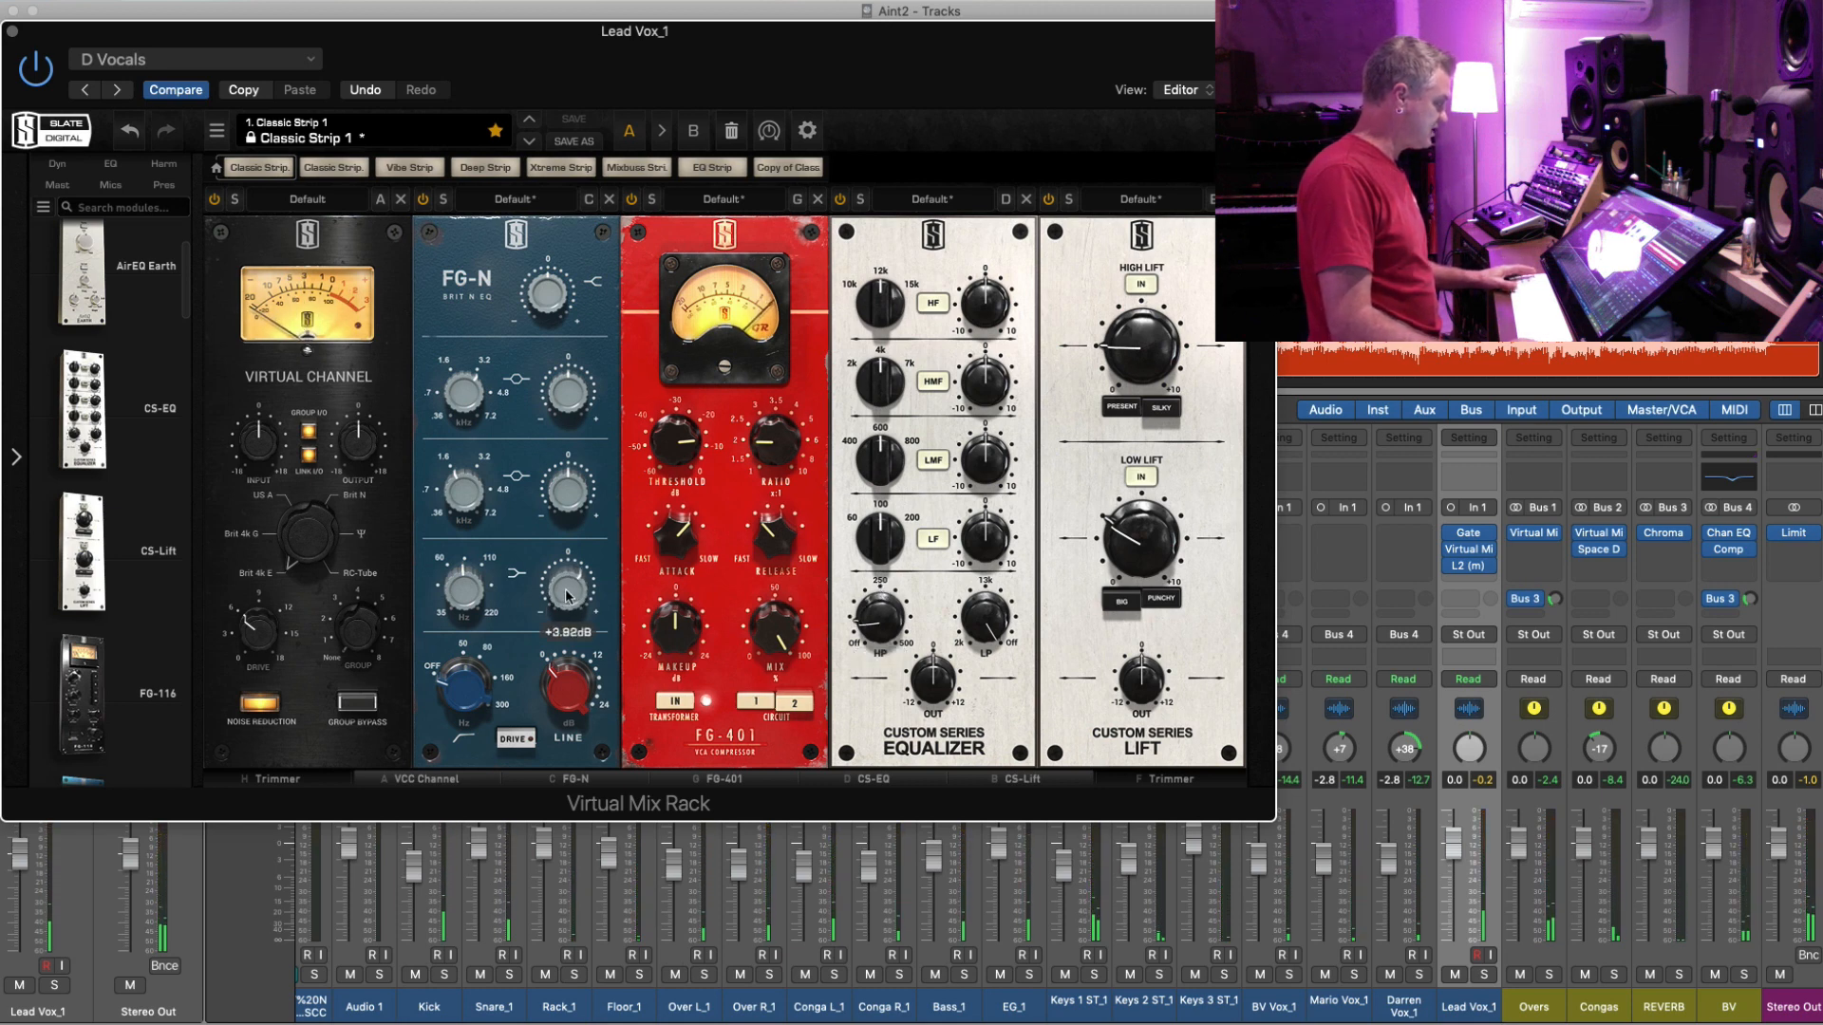
{"action": "left_click", "coordinate": [573, 508]}
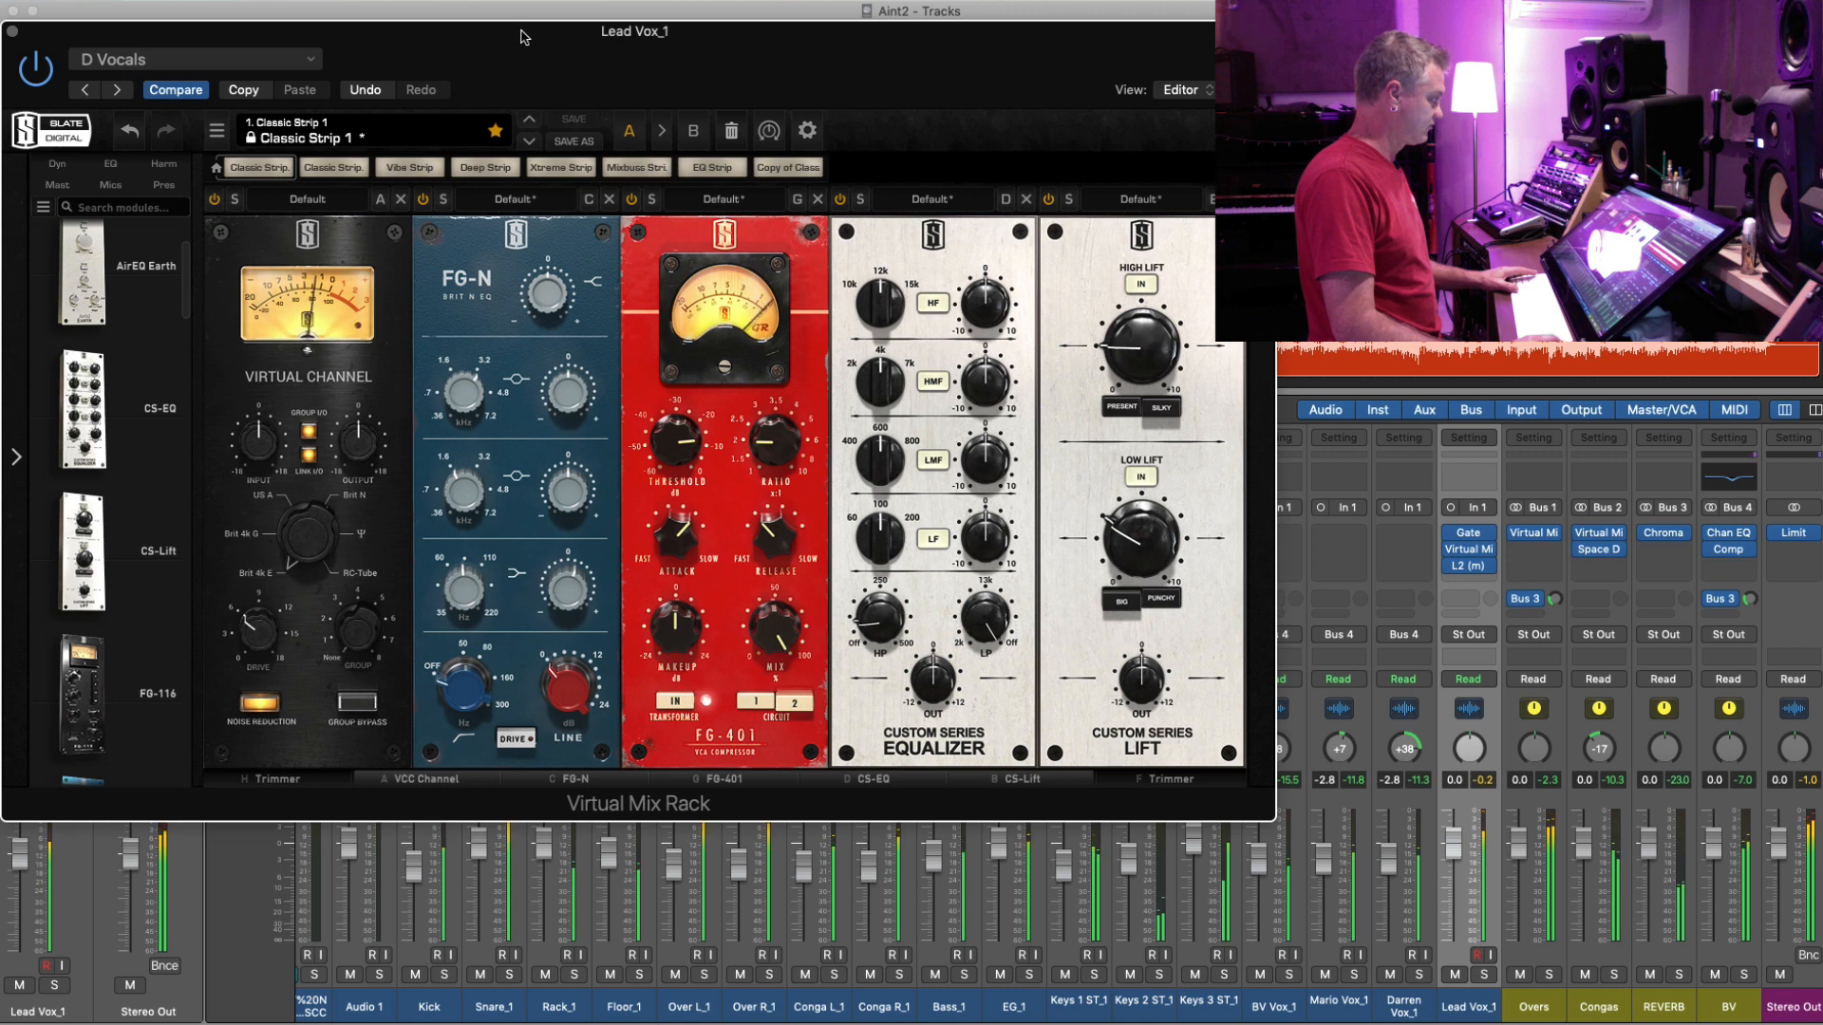
- Raise the trim slightly on both the first and the last Trimmer in the lead vocal's rack
{"action": "left_click", "coordinate": [275, 777]}
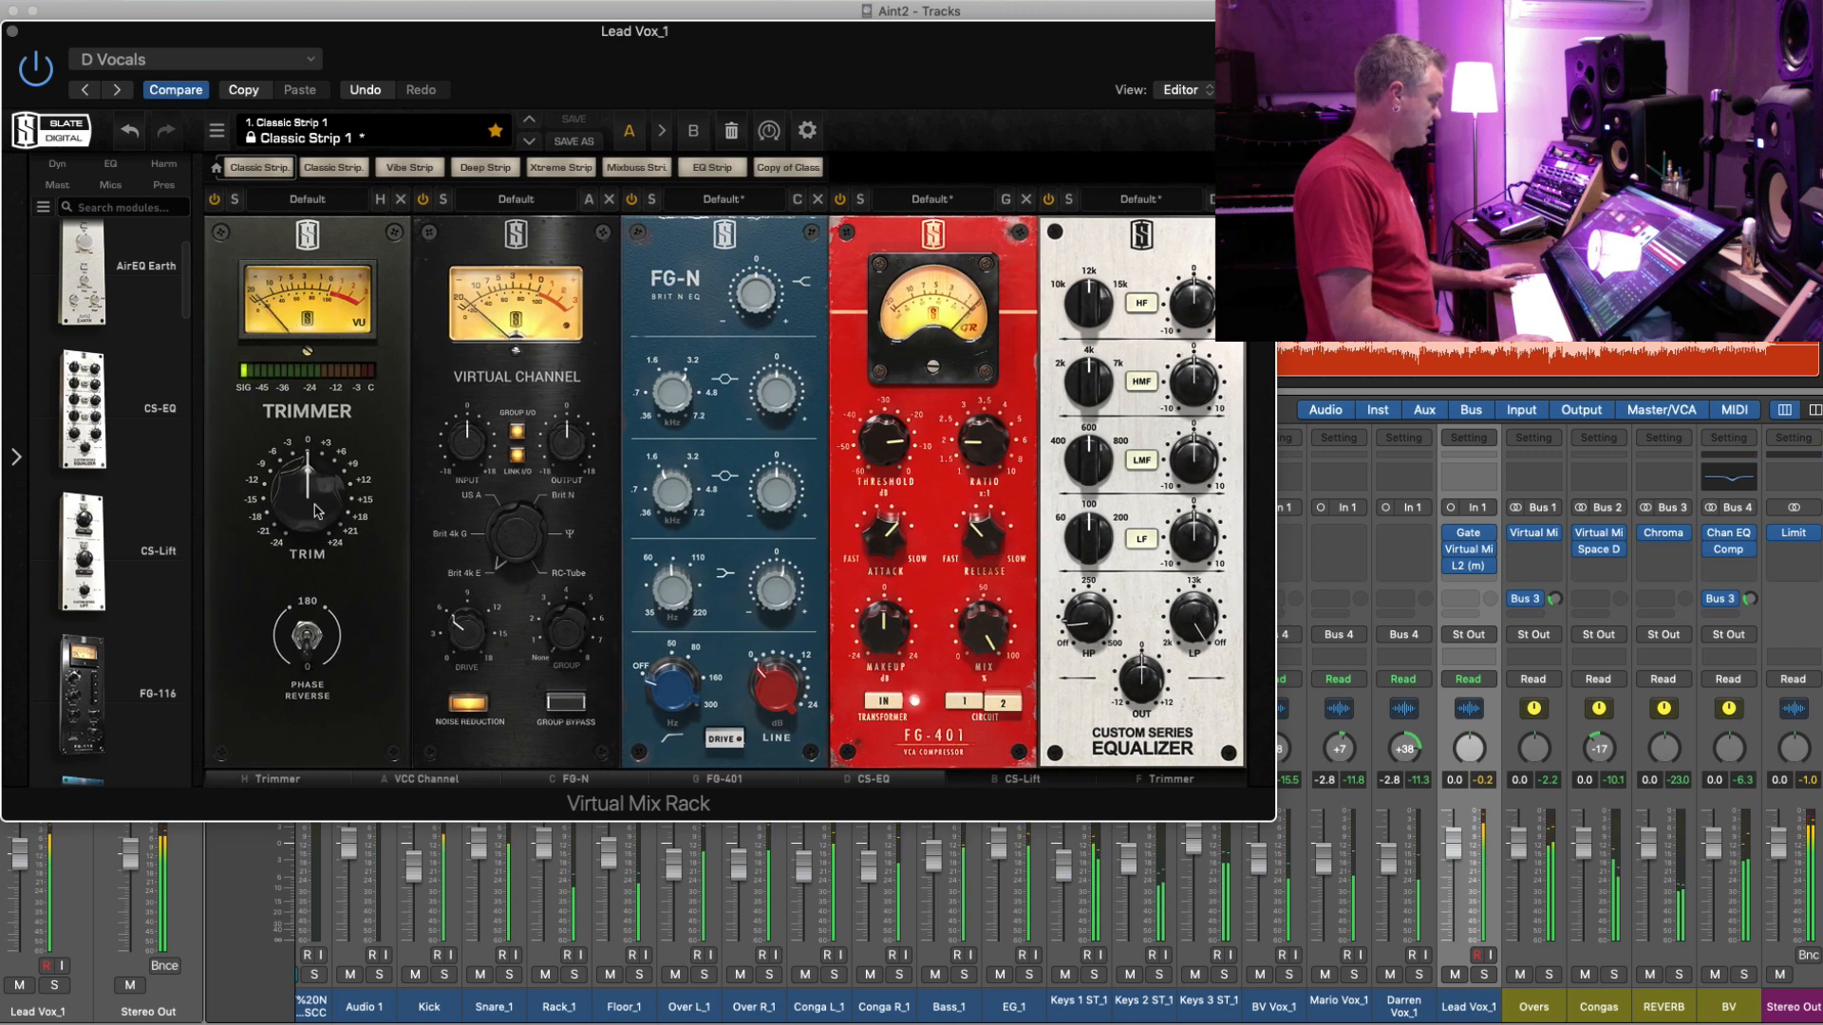
{"action": "mouse_move", "coordinate": [323, 504]}
{"action": "left_mouse_down"}
{"action": "mouse_move", "coordinate": [306, 424]}
{"action": "mouse_move", "coordinate": [314, 503]}
{"action": "left_mouse_up"}
{"action": "key", "text": "space"}
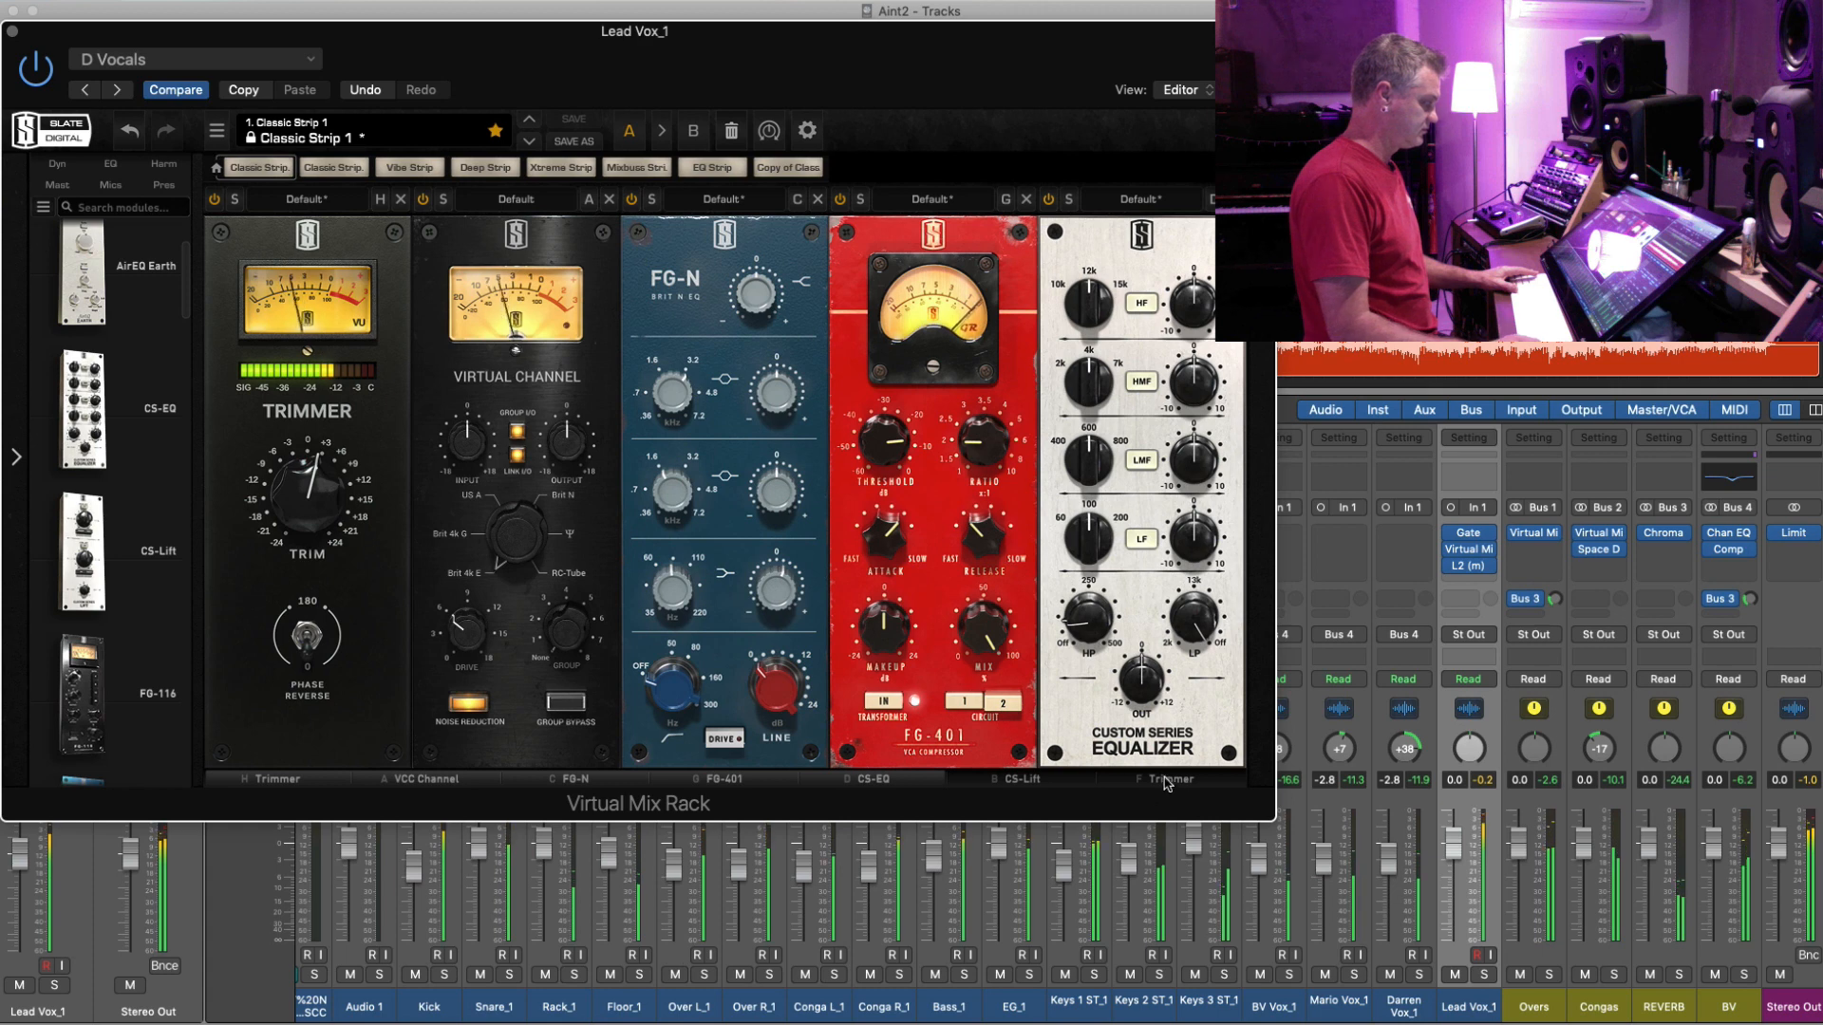
{"action": "left_click", "coordinate": [1168, 779]}
{"action": "left_click_drag", "start_coordinate": [1146, 512], "coordinate": [1146, 506]}
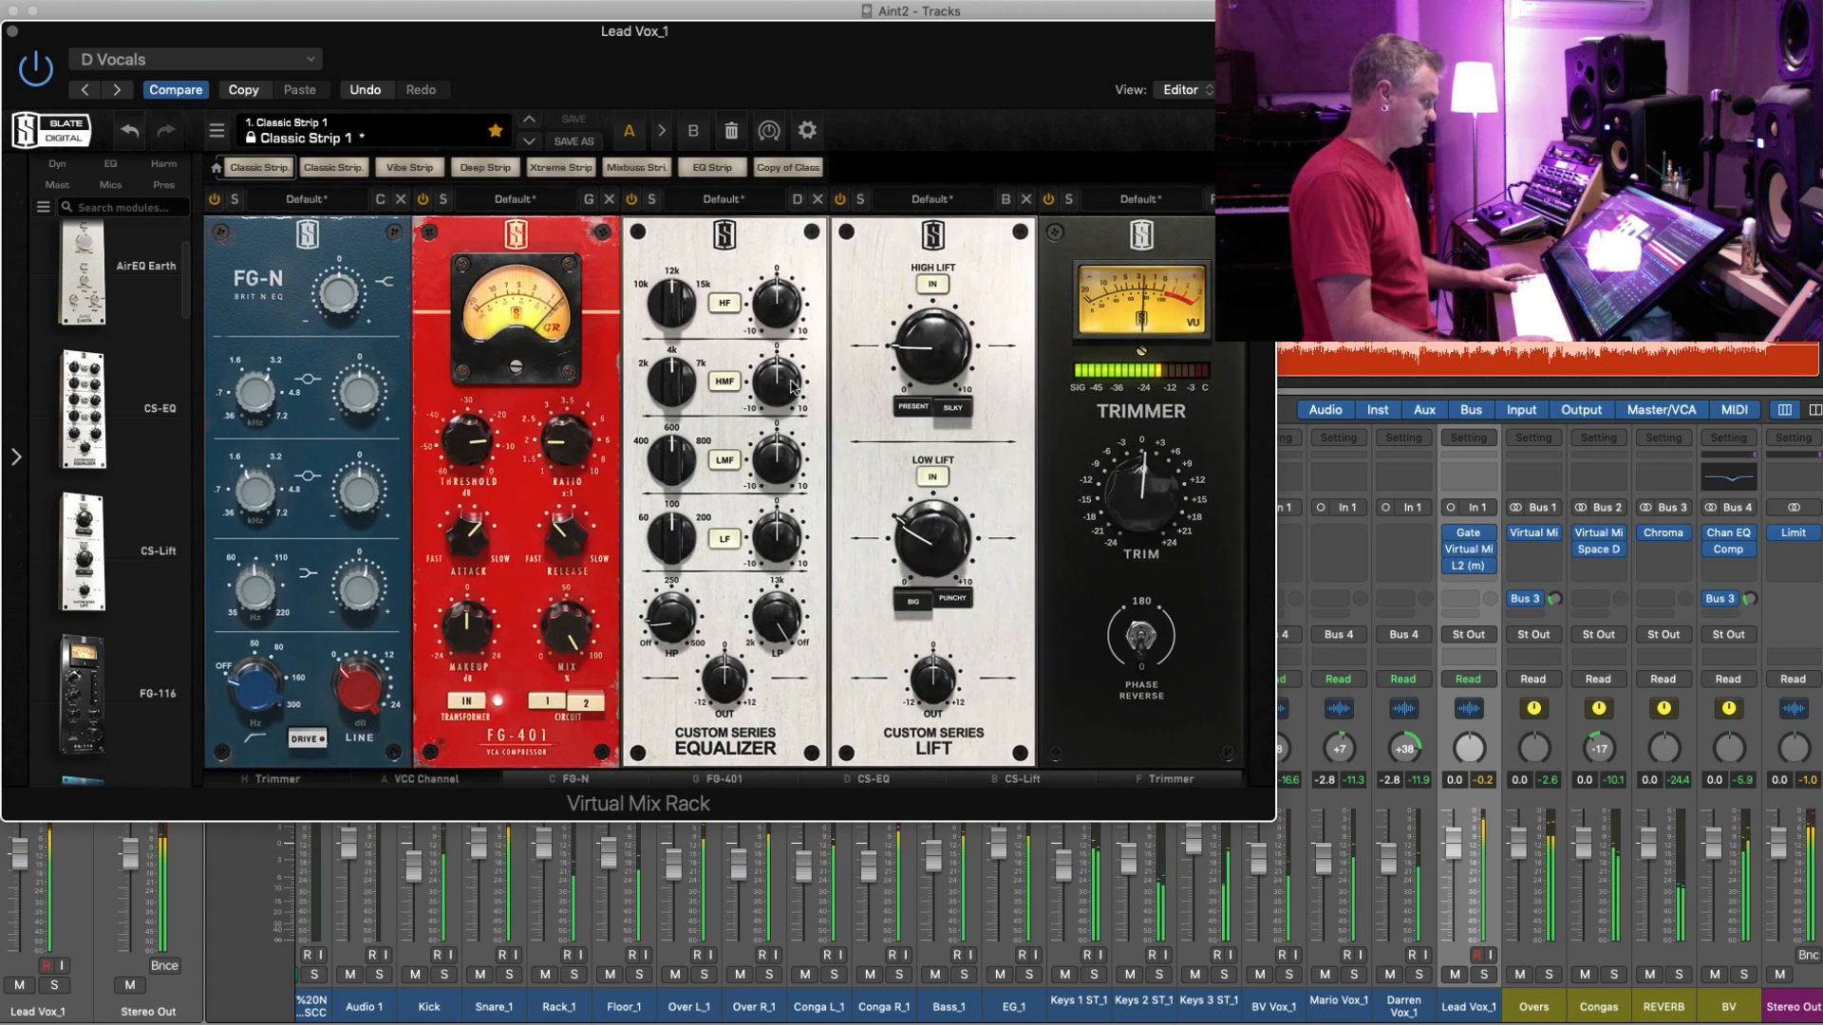
- Boost the FG-N upper-mid band by 1.51 dB and its high shelf by 1.47 dB
{"action": "left_click_drag", "start_coordinate": [355, 400], "coordinate": [354, 395]}
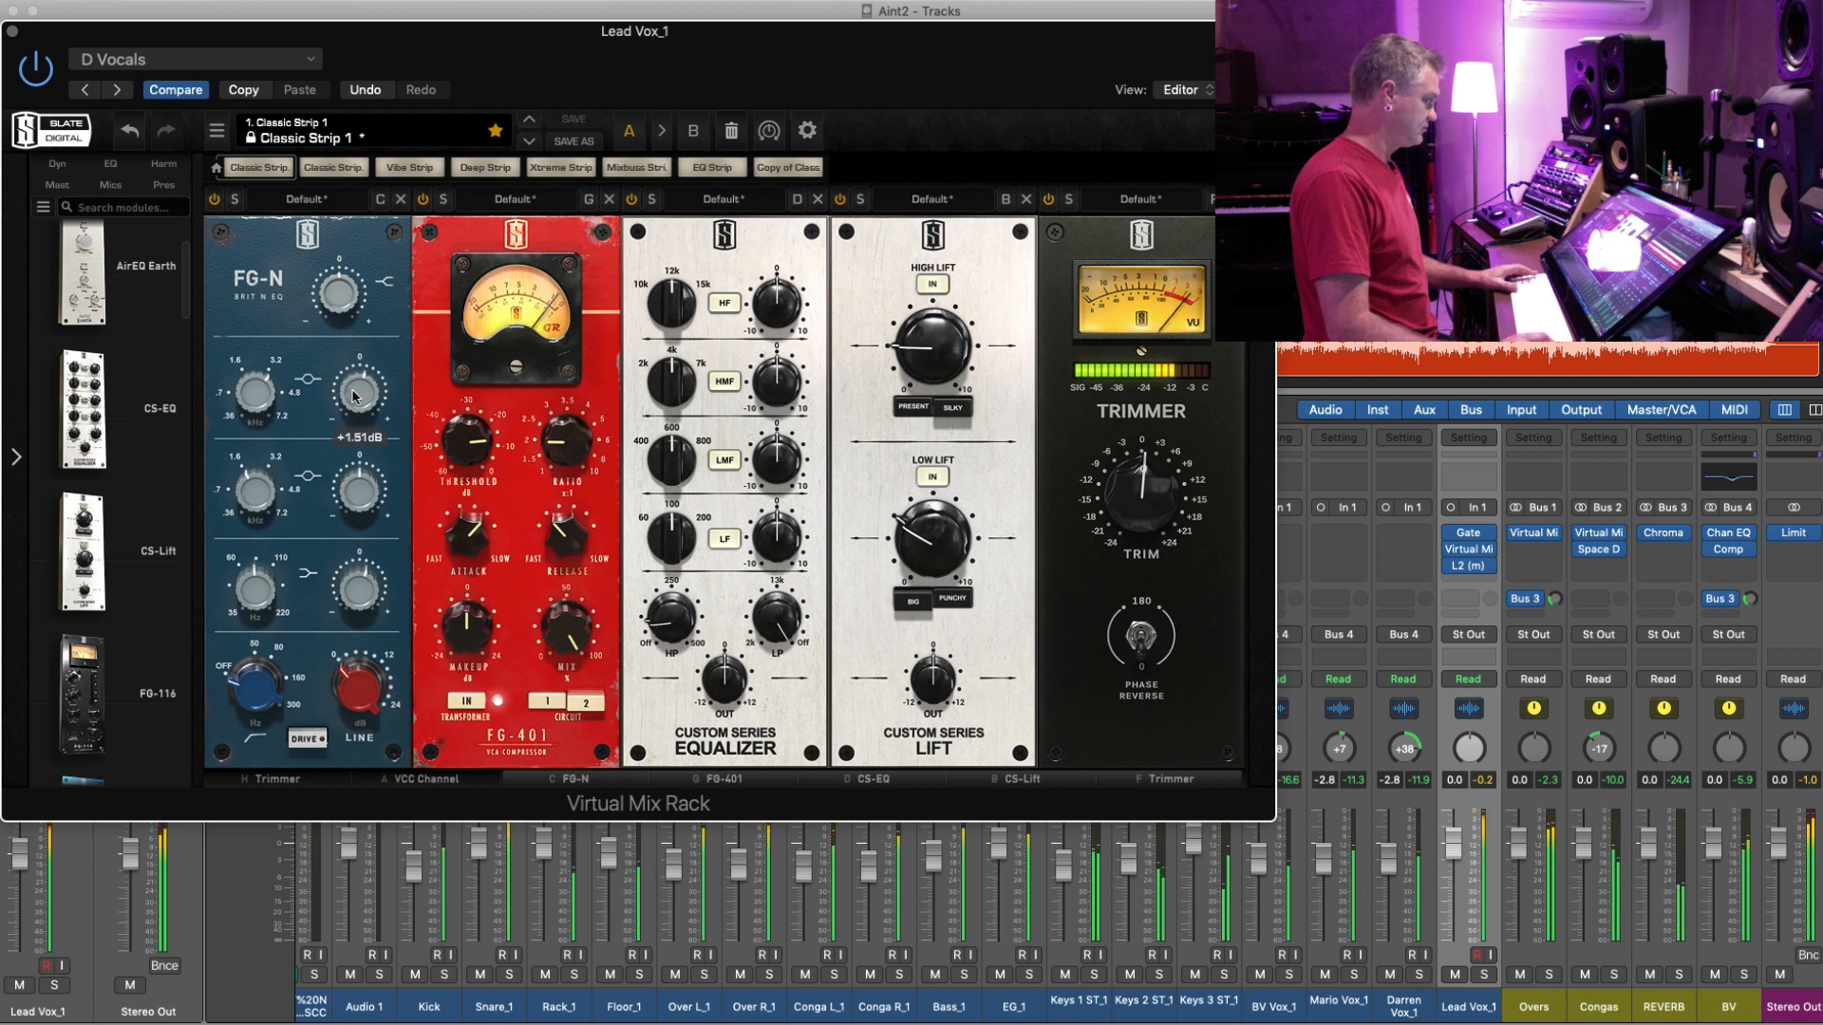
{"action": "left_click_drag", "start_coordinate": [334, 299], "coordinate": [334, 294]}
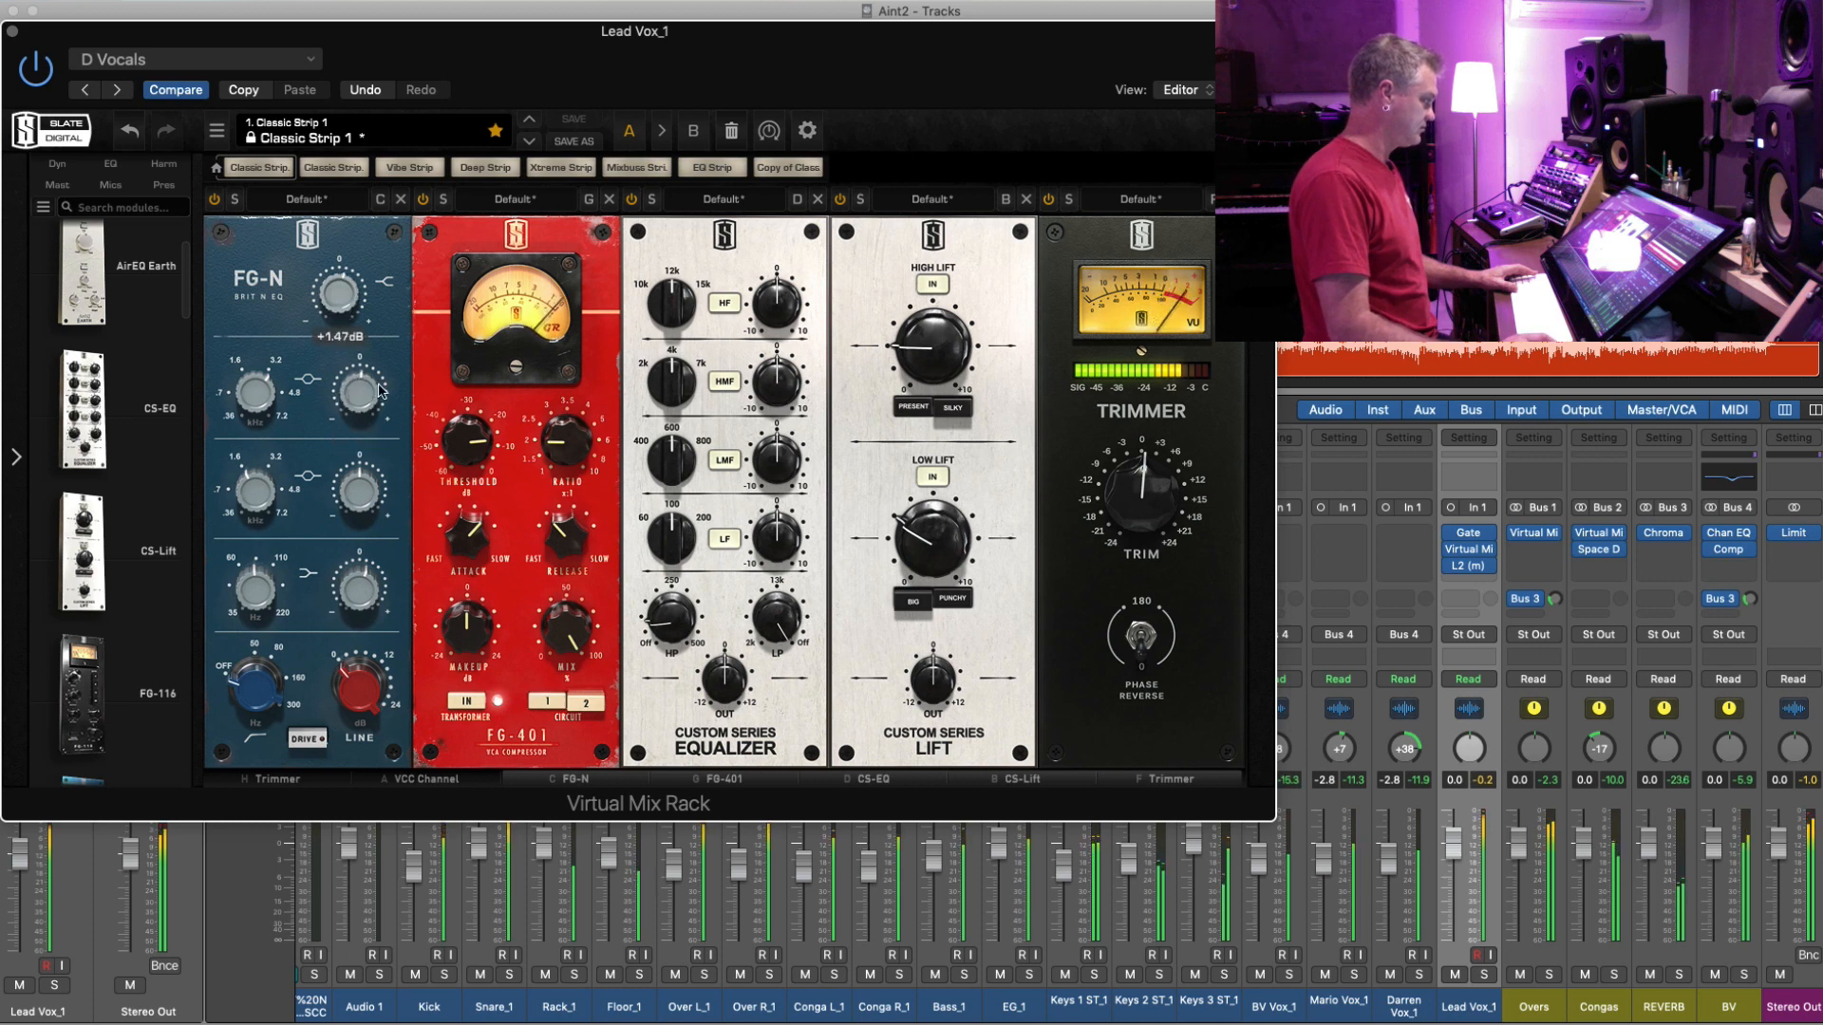
- Set the lead vocal Noise Gate ducker to 5 ms attack, 60 ms hold and 6.0 ms release
{"action": "left_click", "coordinate": [1468, 532]}
{"action": "left_click_drag", "start_coordinate": [739, 410], "coordinate": [739, 402]}
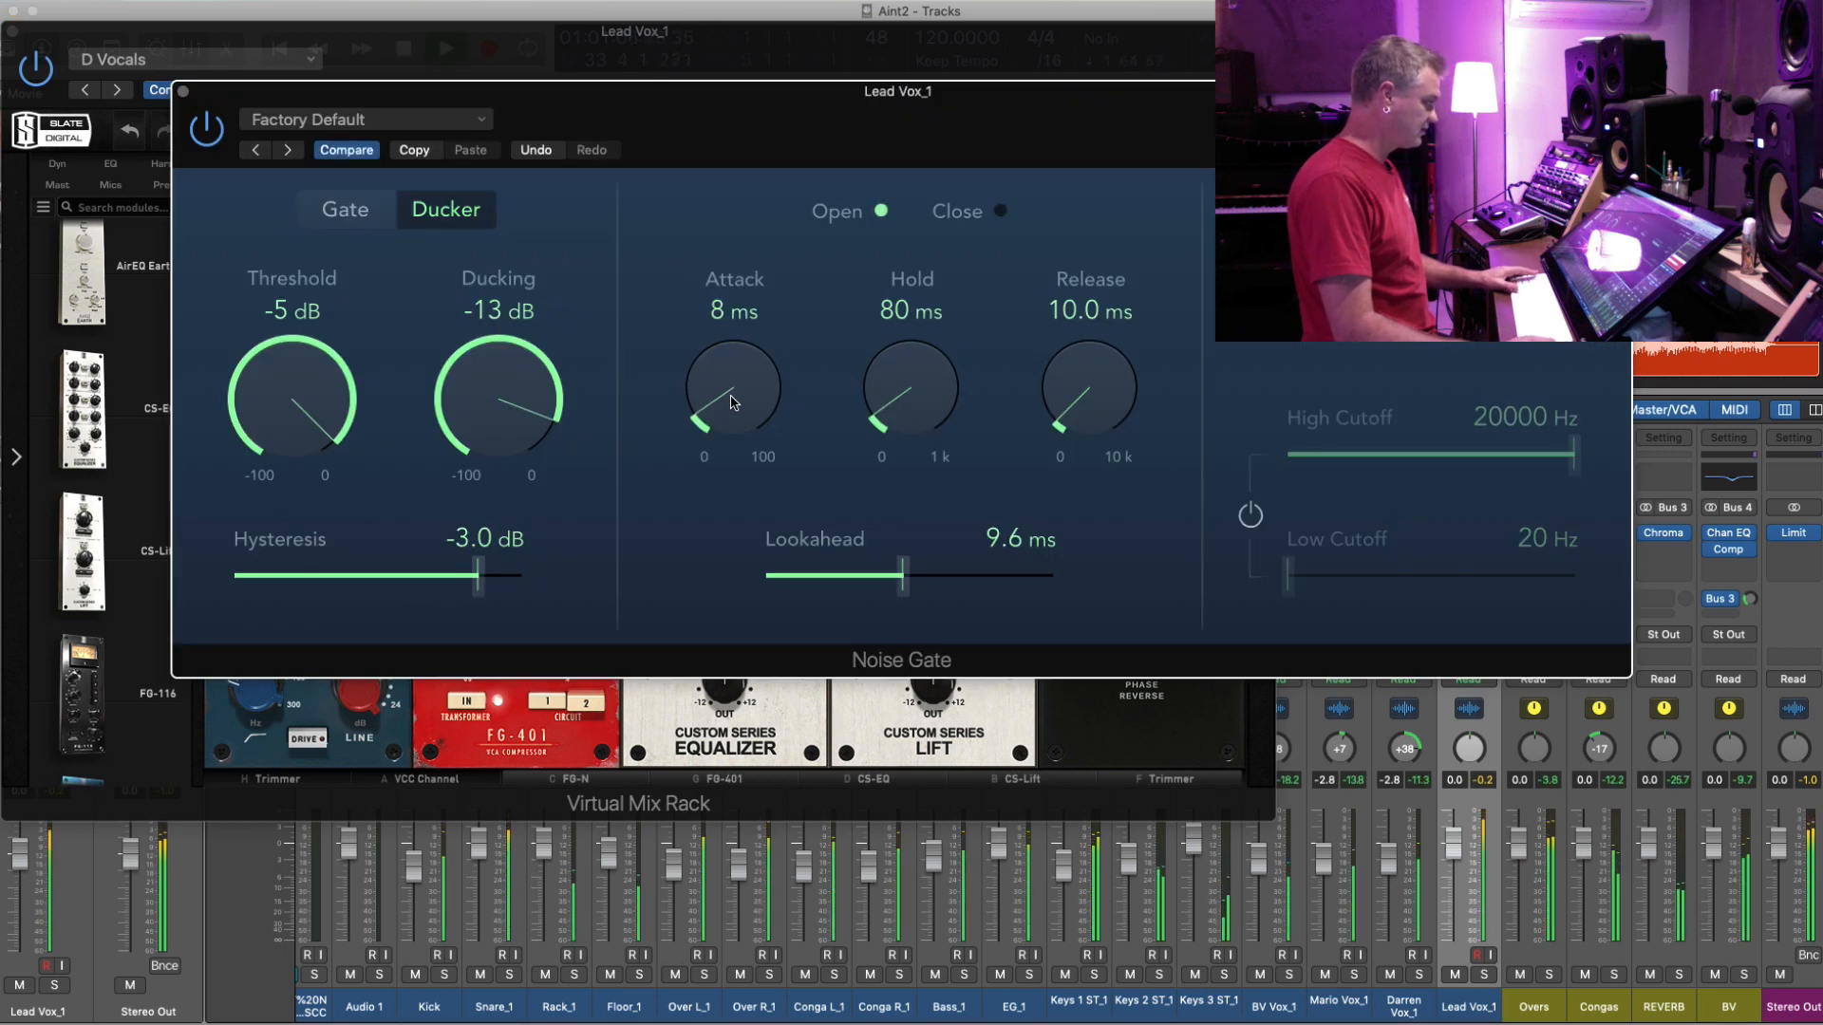
{"action": "left_click_drag", "start_coordinate": [731, 397], "coordinate": [731, 410]}
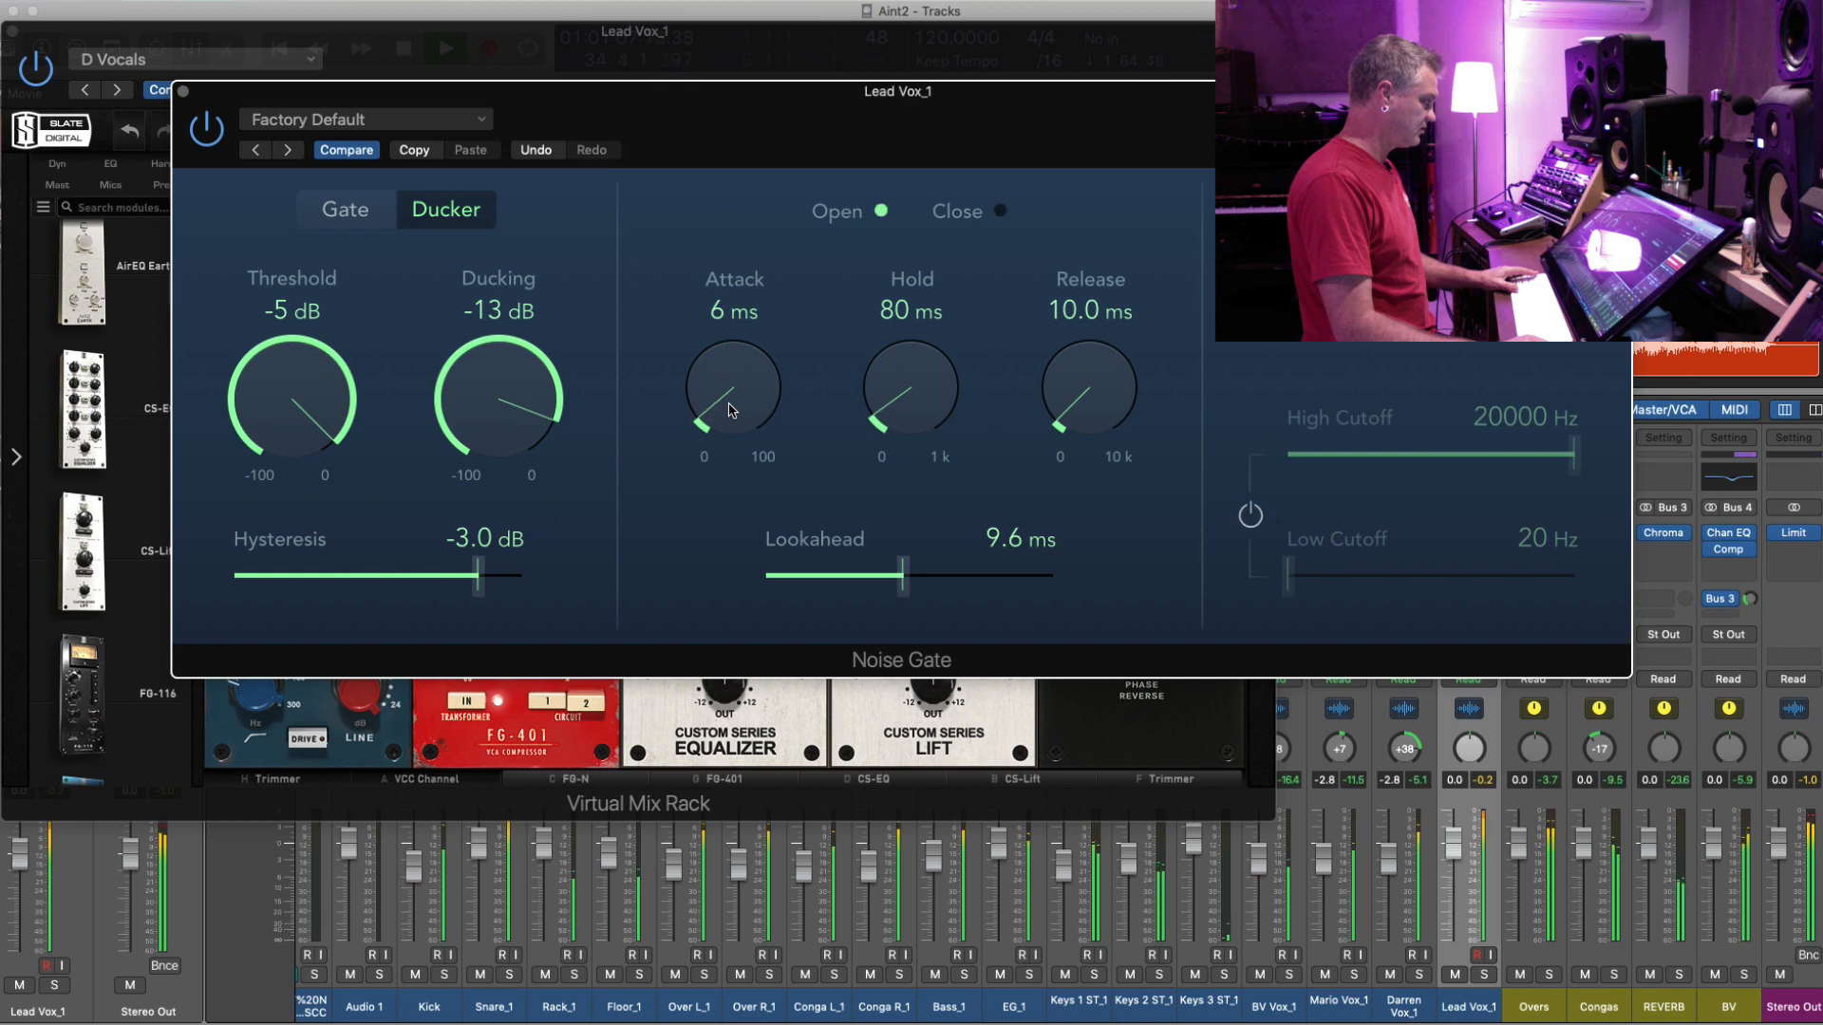
{"action": "left_click_drag", "start_coordinate": [1052, 405], "coordinate": [1068, 404]}
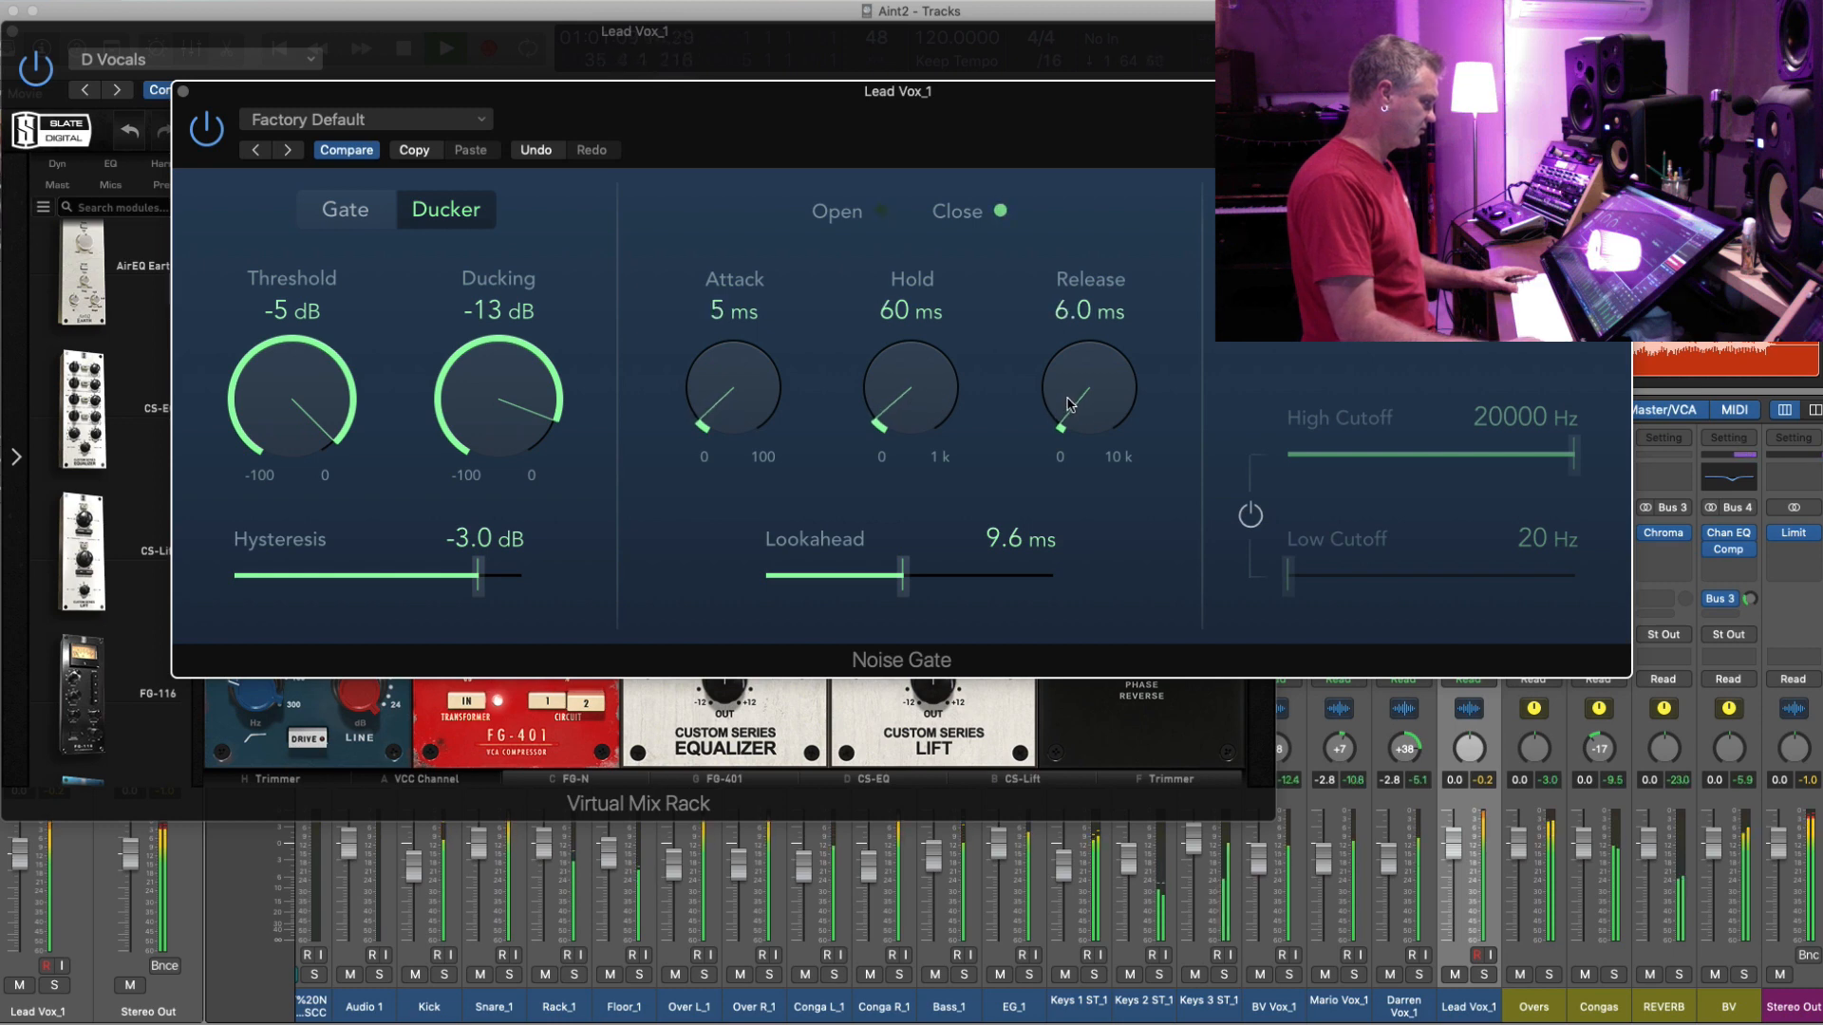
- Set the lead vocal ducker's ducking amount to -10 dB and close the Noise Gate and Virtual Mix Rack windows
{"action": "left_click_drag", "start_coordinate": [504, 396], "coordinate": [506, 379]}
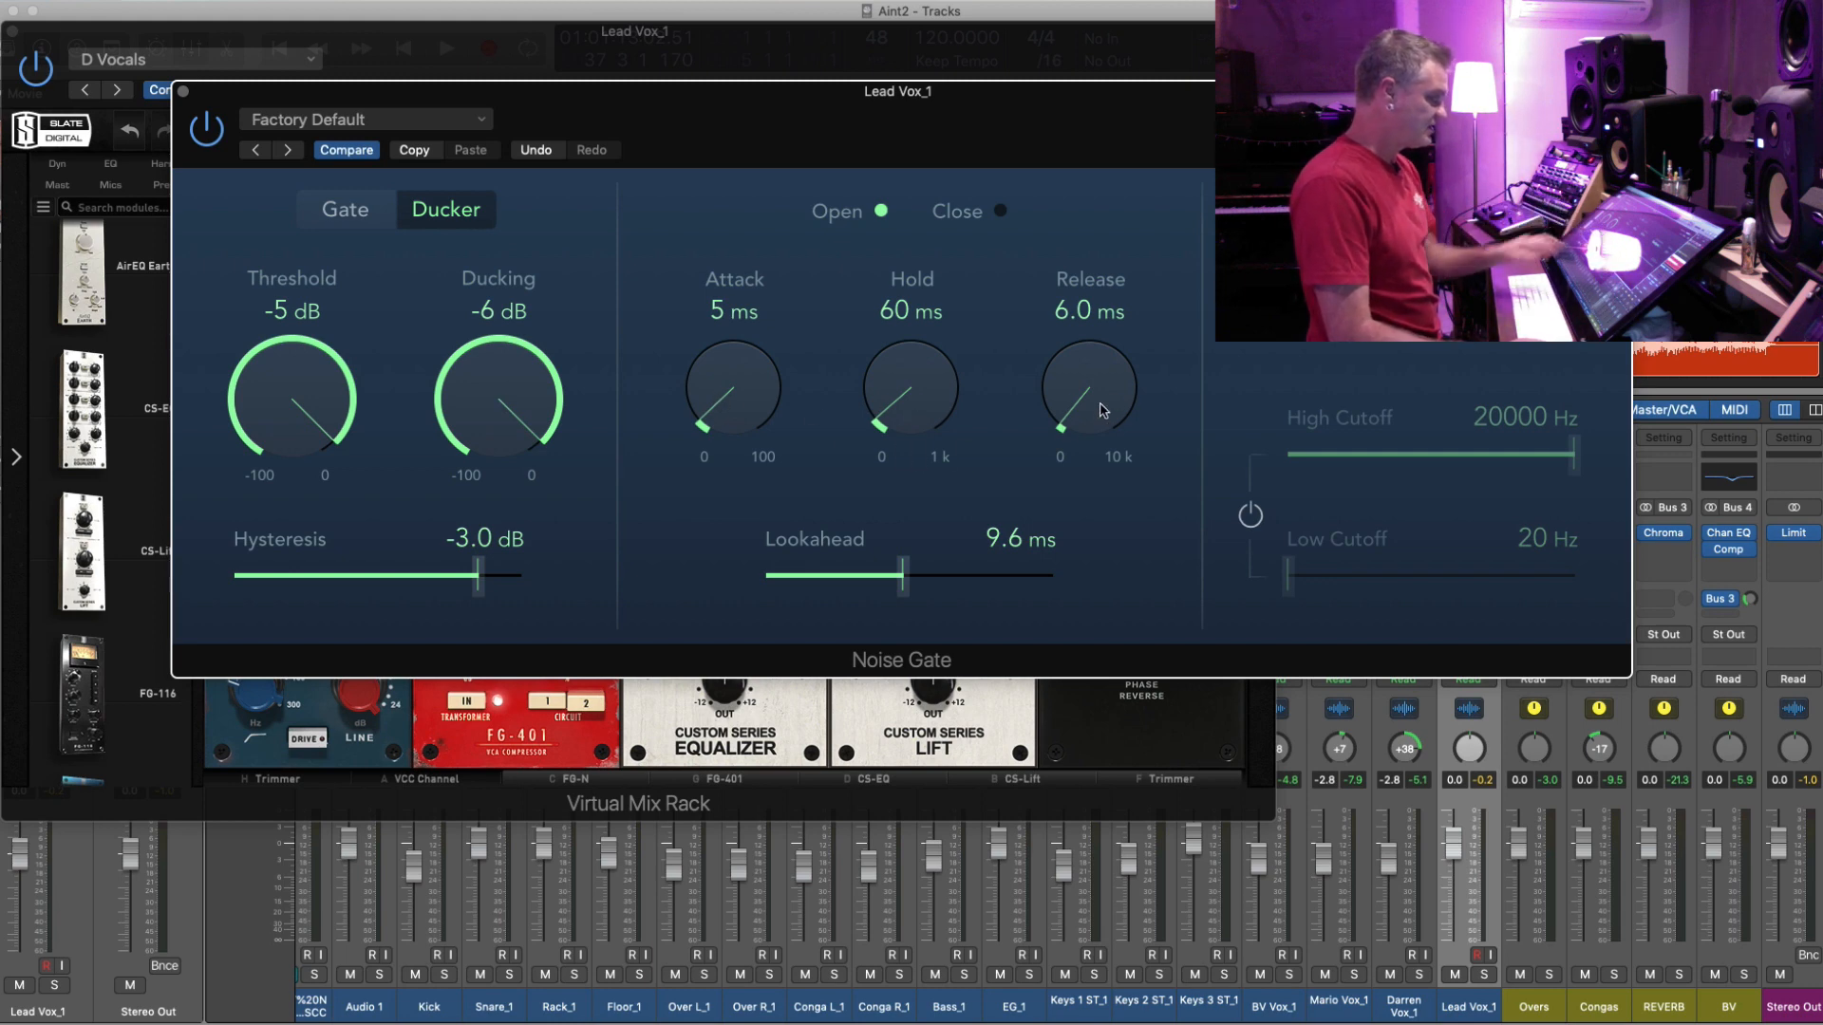
{"action": "key", "text": "space"}
{"action": "mouse_move", "coordinate": [495, 419]}
{"action": "left_mouse_down"}
{"action": "mouse_move", "coordinate": [485, 566]}
{"action": "mouse_move", "coordinate": [489, 357]}
{"action": "mouse_move", "coordinate": [504, 423]}
{"action": "left_mouse_up"}
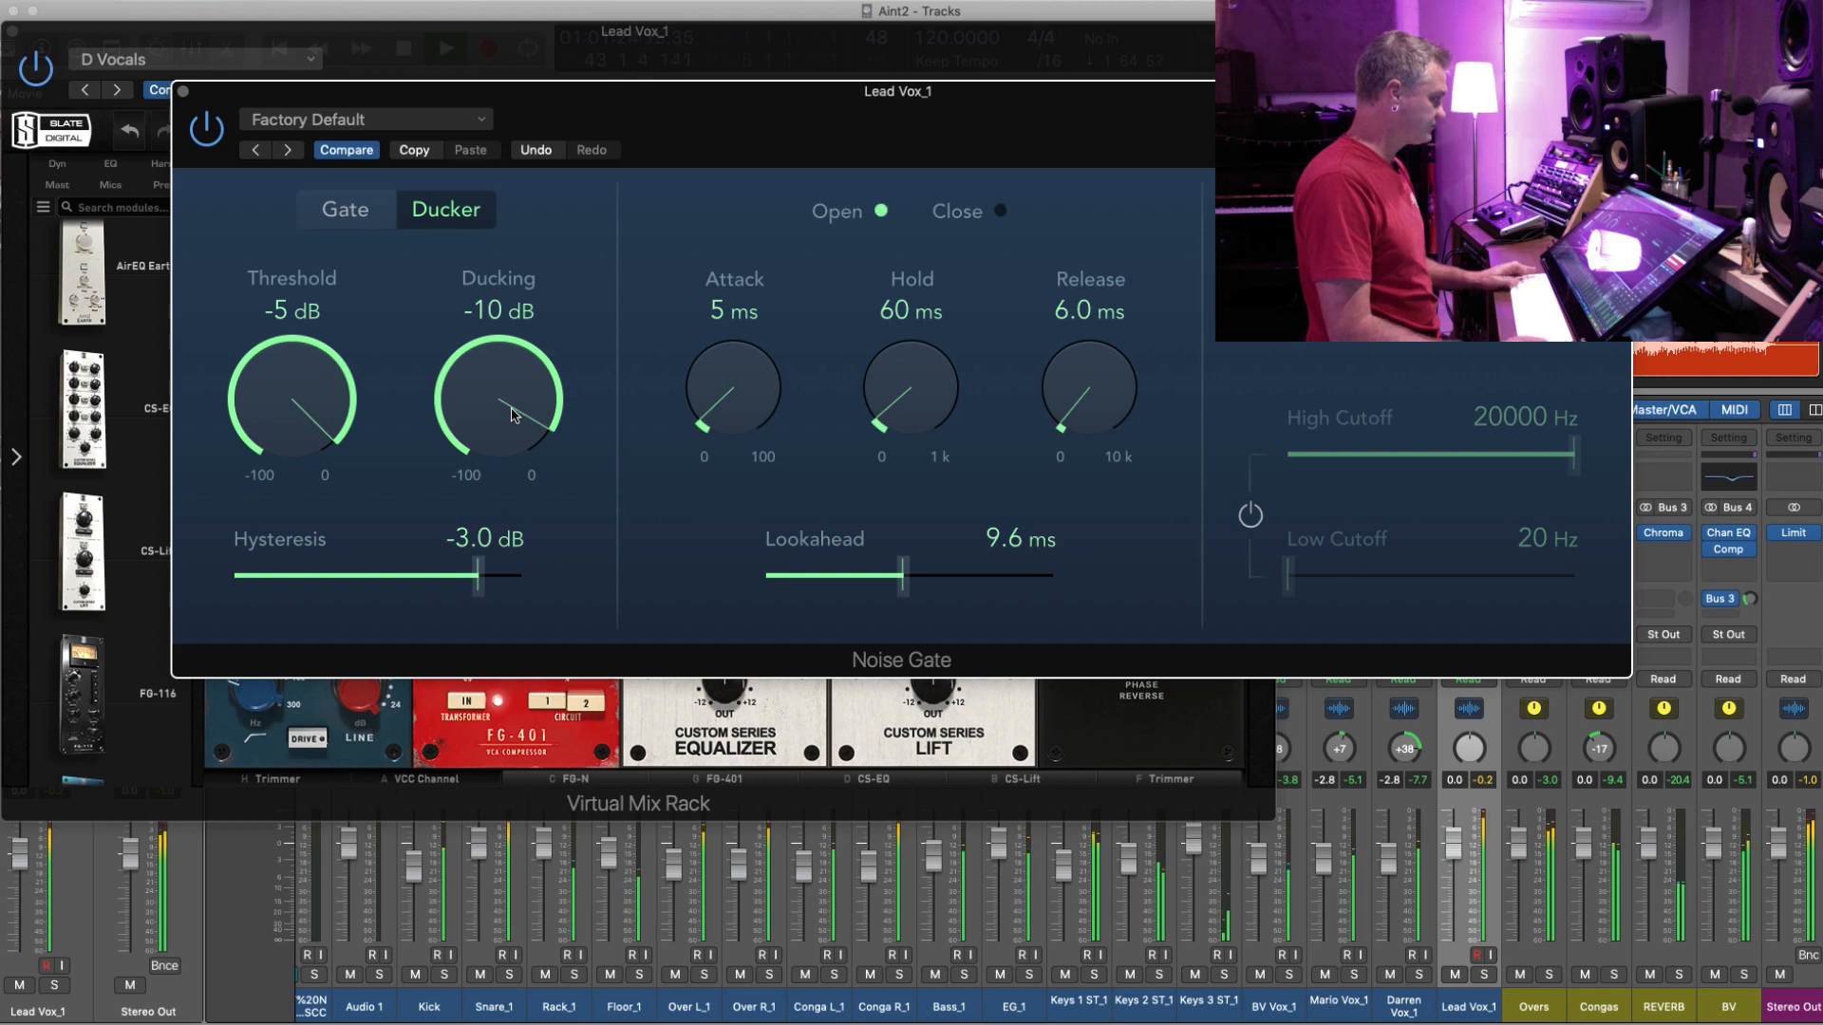
{"action": "left_click", "coordinate": [183, 91]}
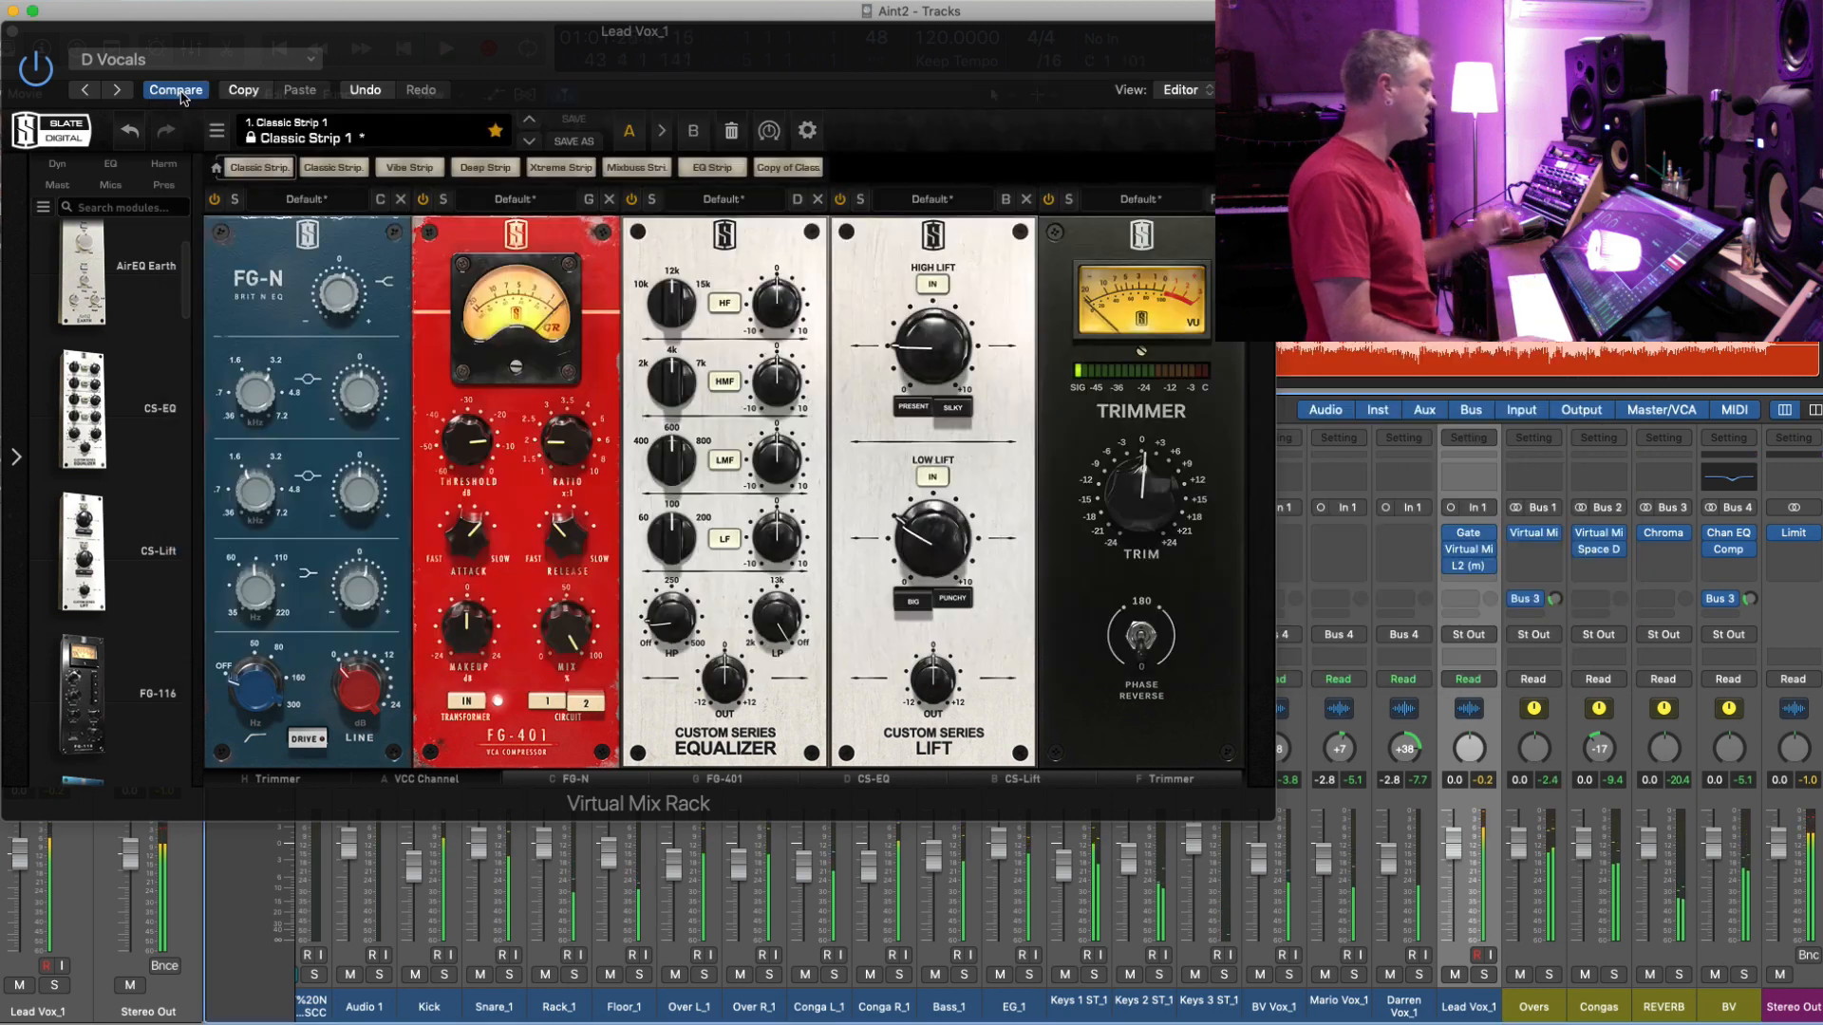
{"action": "left_click", "coordinate": [12, 36]}
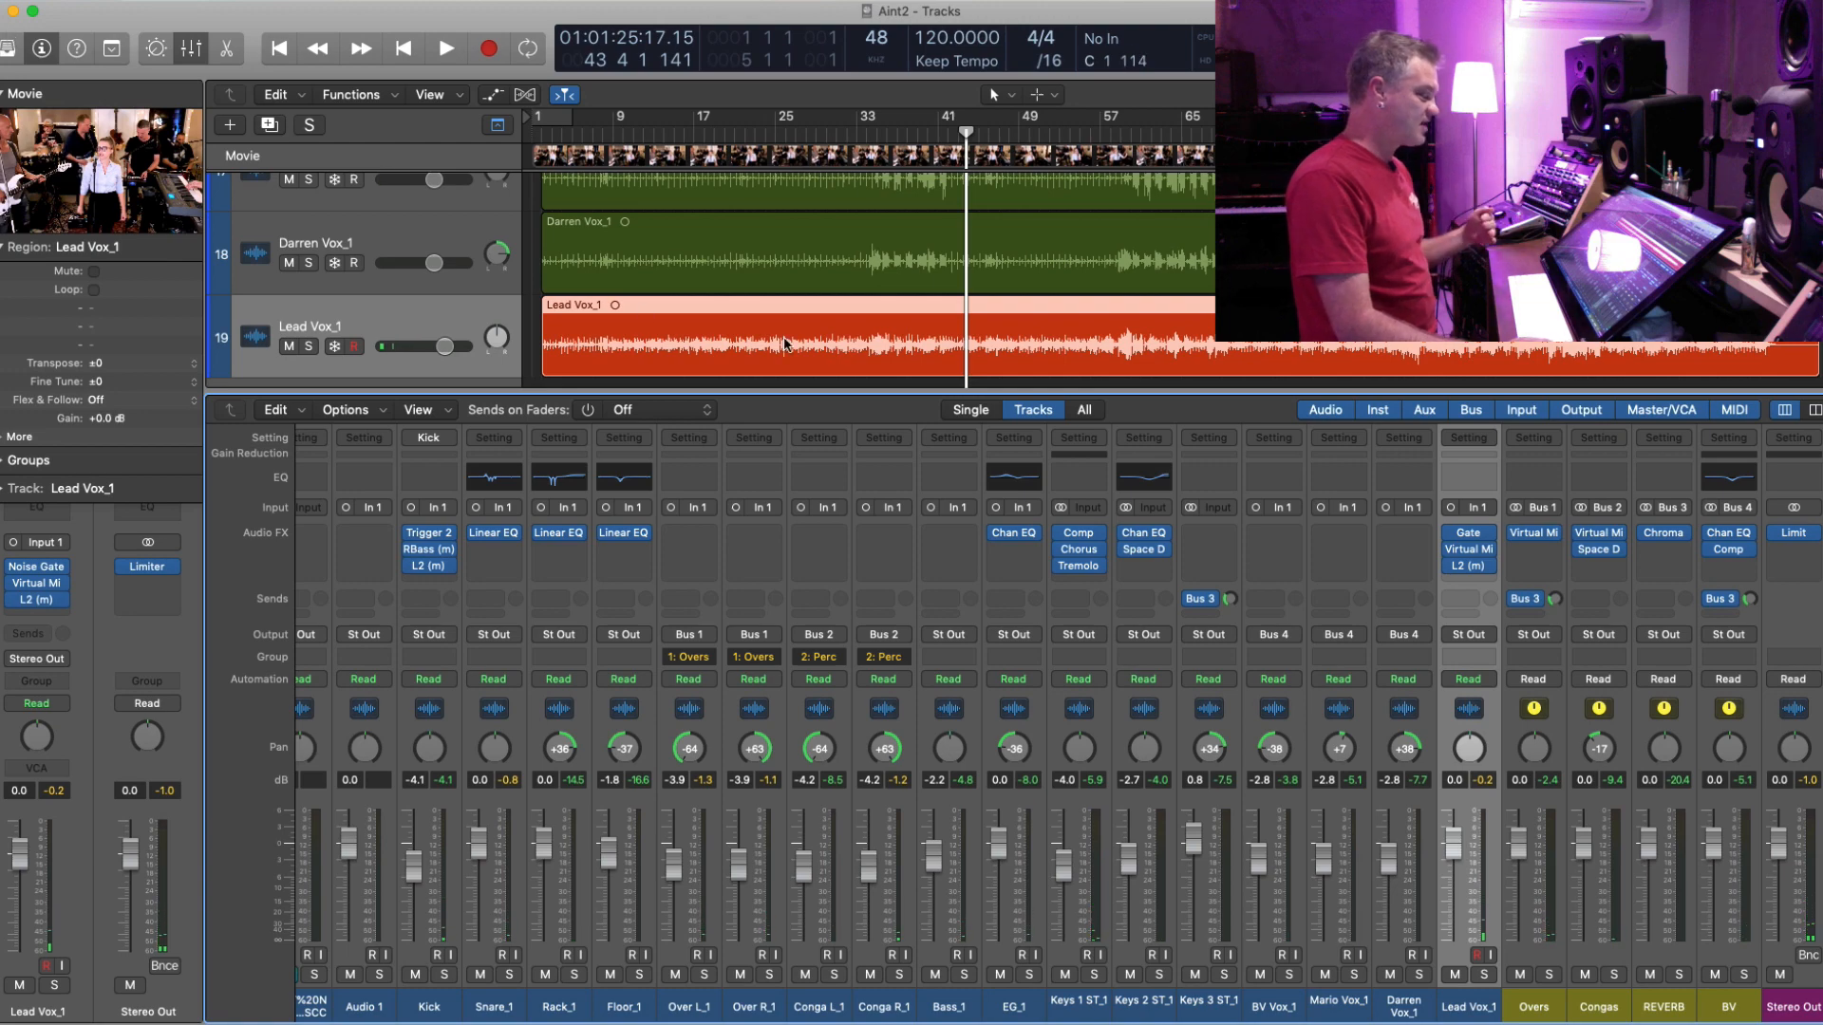
- Hide the mixer and place the playhead at bar 41 with the drum tracks in view
{"action": "left_click", "coordinate": [190, 51]}
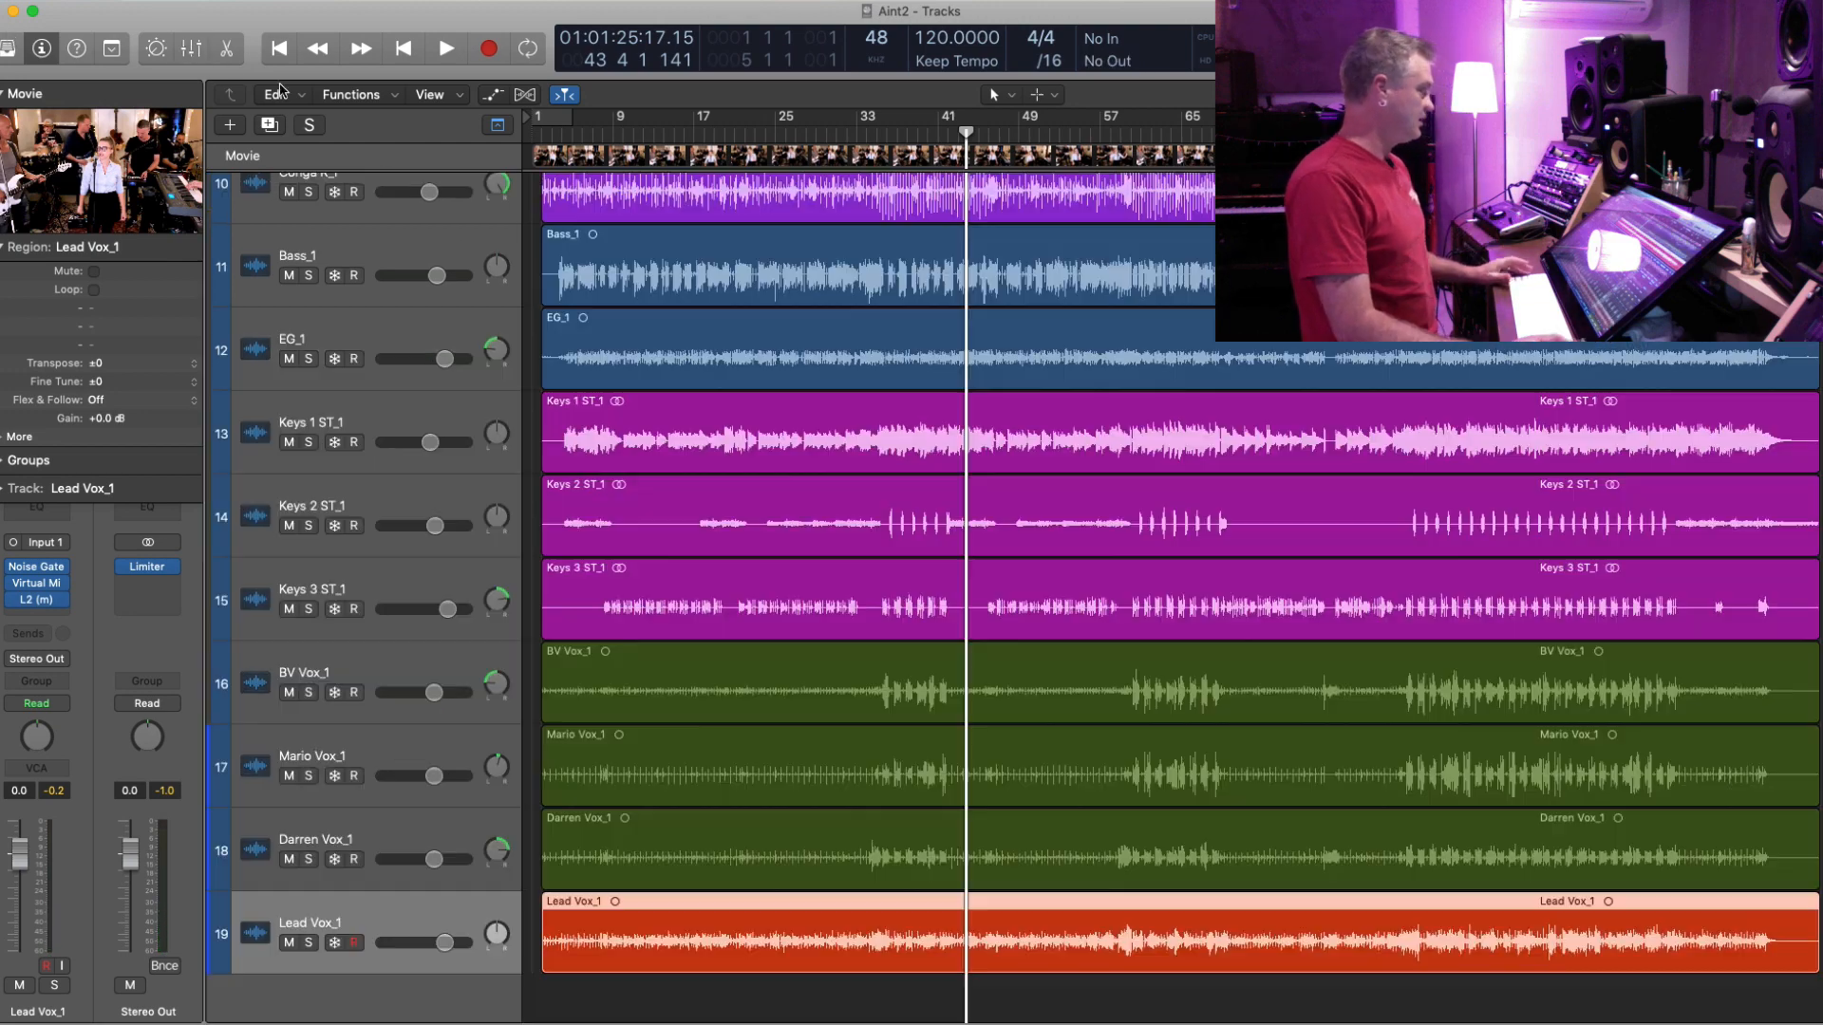
{"action": "scroll", "coordinate": [966, 600], "scroll_direction": "up", "scroll_amount": 5}
{"action": "scroll", "coordinate": [966, 600], "scroll_direction": "up", "scroll_amount": 3}
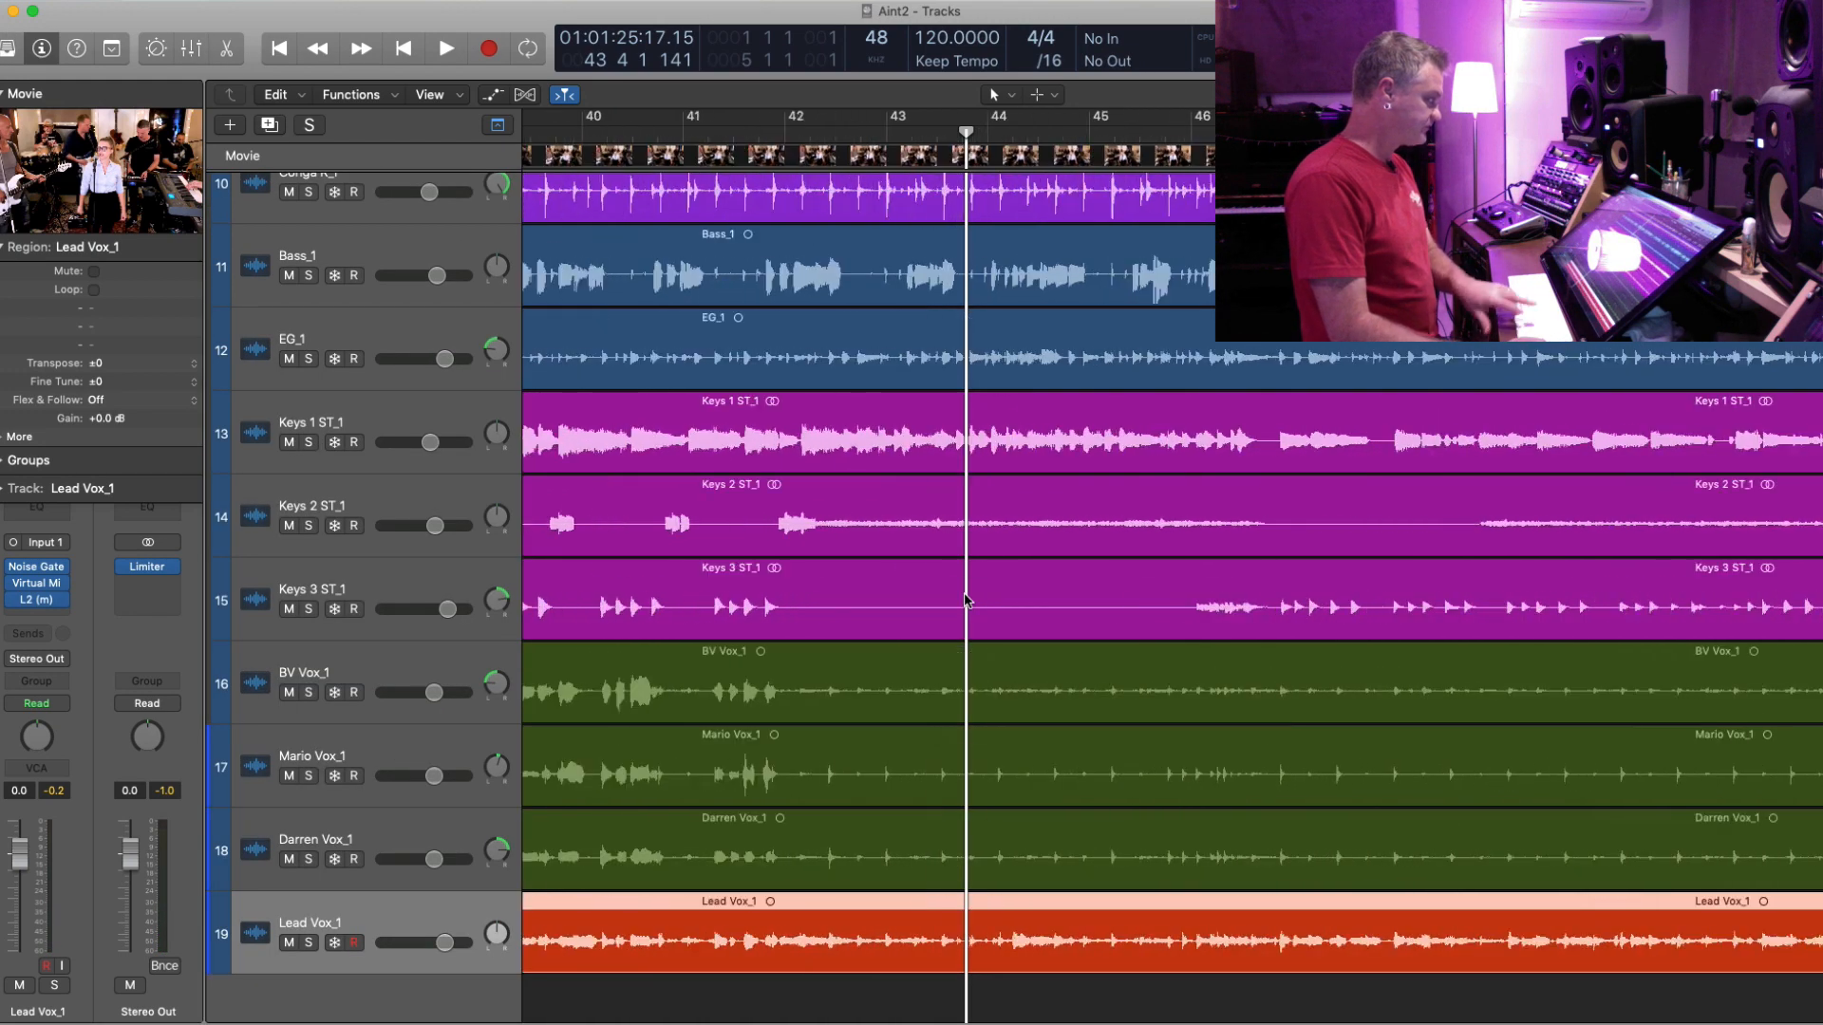
{"action": "scroll", "coordinate": [967, 600], "scroll_direction": "up", "scroll_amount": 10}
{"action": "left_click", "coordinate": [682, 134]}
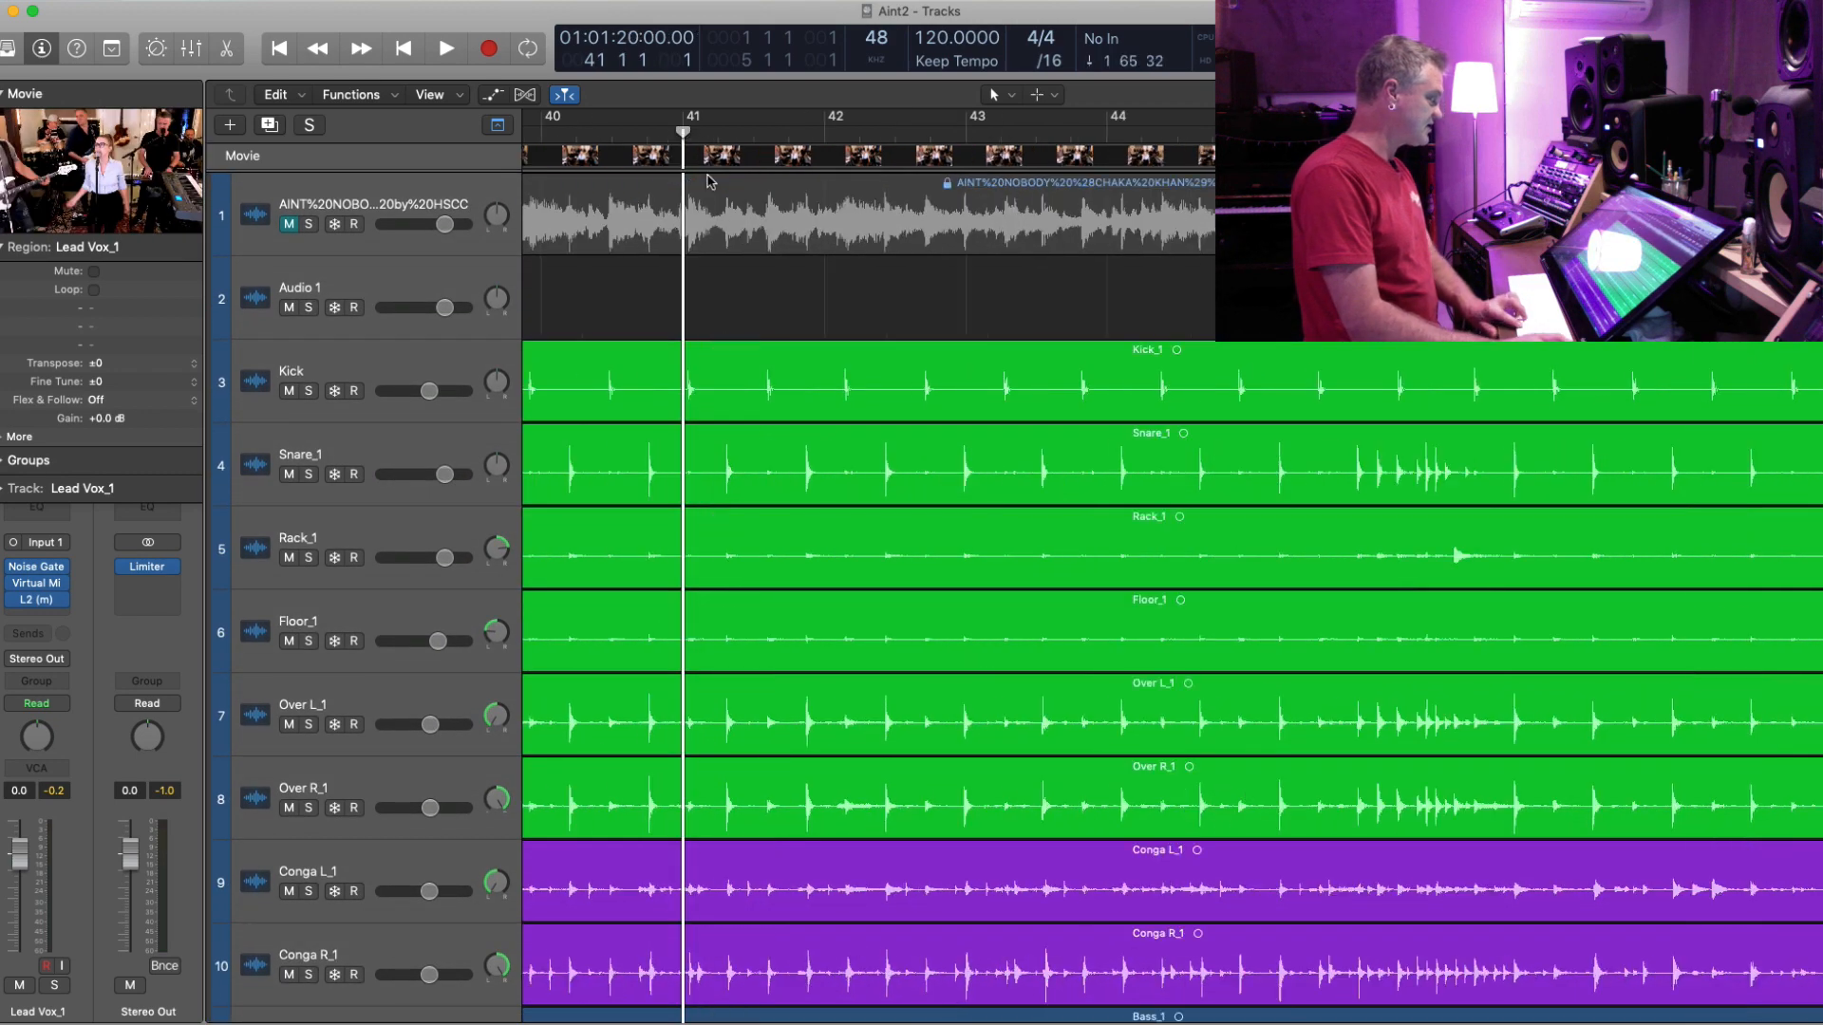
- Place the playhead exactly at the start of the Snare_1 hit, at position 41 2 2 3
{"action": "key", "text": "super+Right"}
{"action": "key", "text": "super+Right"}
{"action": "key", "text": "super+Right"}
{"action": "key", "text": "super+Right"}
{"action": "key", "text": "super+Right"}
{"action": "key", "text": "super+Right"}
{"action": "key", "text": "super+Right"}
{"action": "key", "text": "super+Right"}
{"action": "key", "text": "super+Right"}
{"action": "key", "text": "super+Right"}
{"action": "scroll", "coordinate": [1123, 145], "scroll_direction": "right", "scroll_amount": 5}
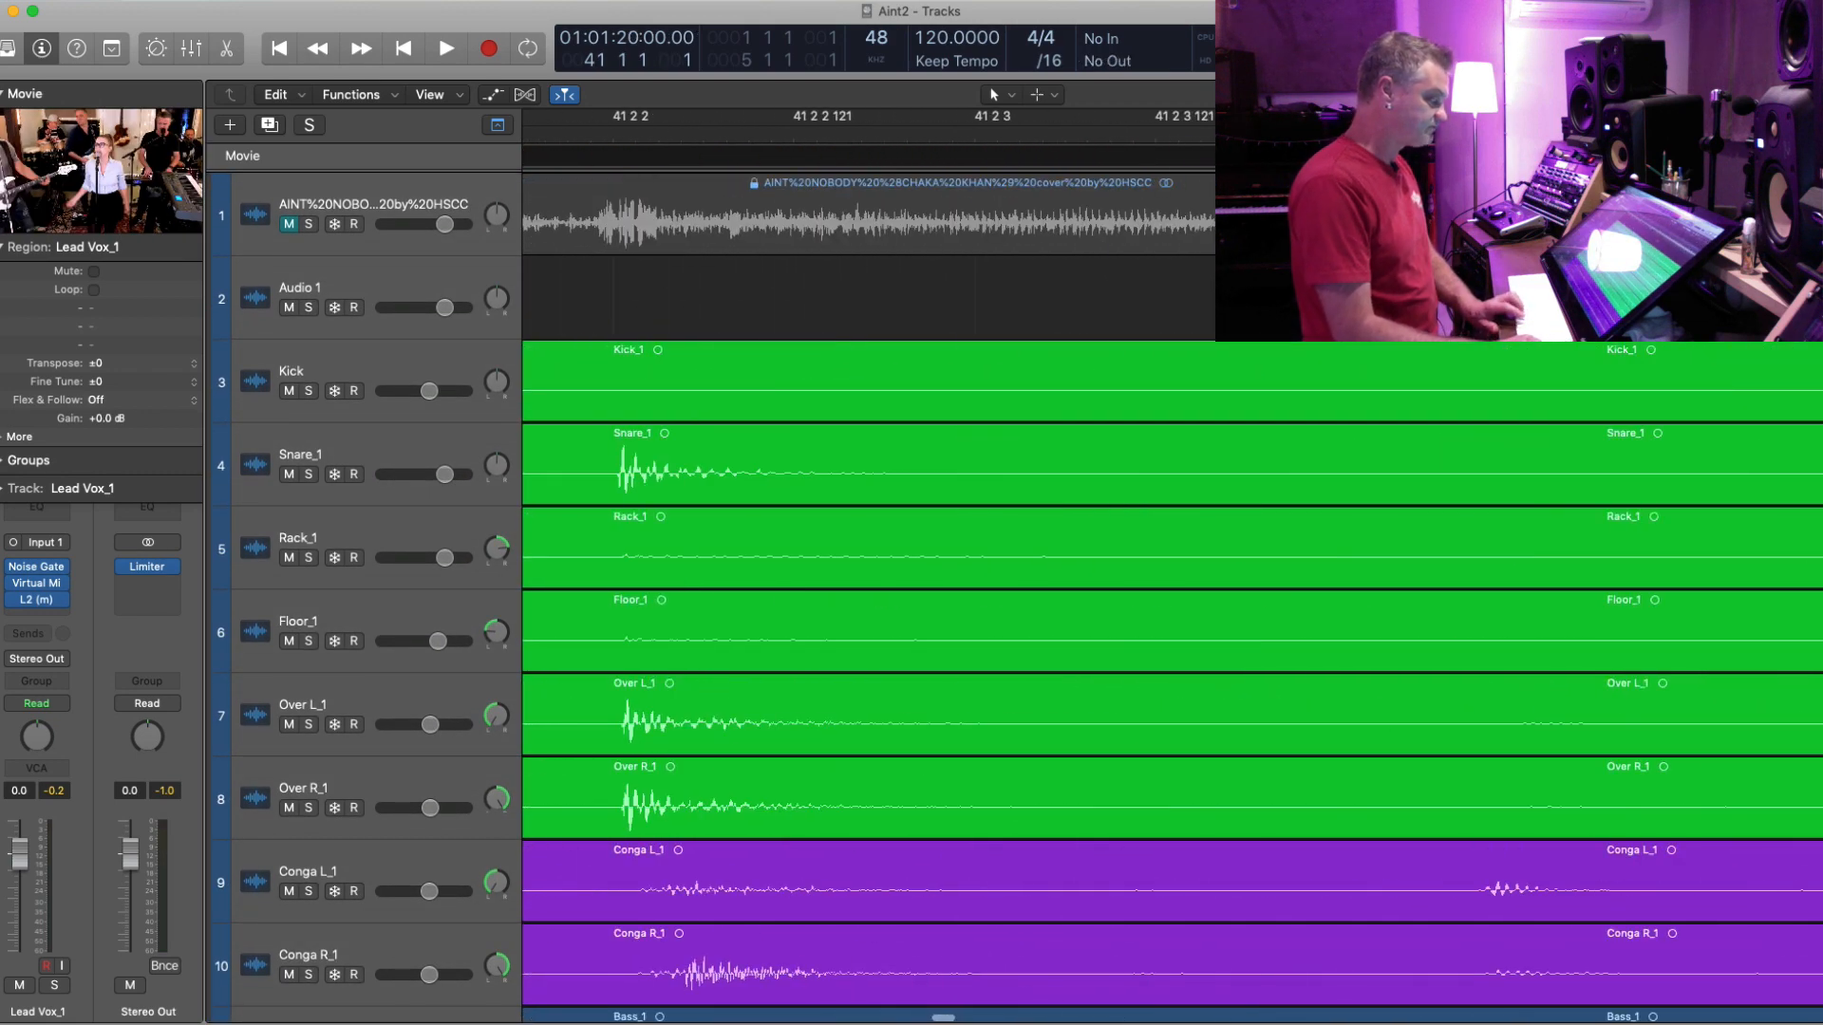
{"action": "left_click", "coordinate": [1024, 134]}
{"action": "key", "text": "super+Right"}
{"action": "key", "text": "super+Right"}
{"action": "key", "text": "super+Right"}
{"action": "key", "text": "super+Right"}
{"action": "key", "text": "super+Right"}
{"action": "key", "text": "super+Right"}
{"action": "key", "text": "super+Right"}
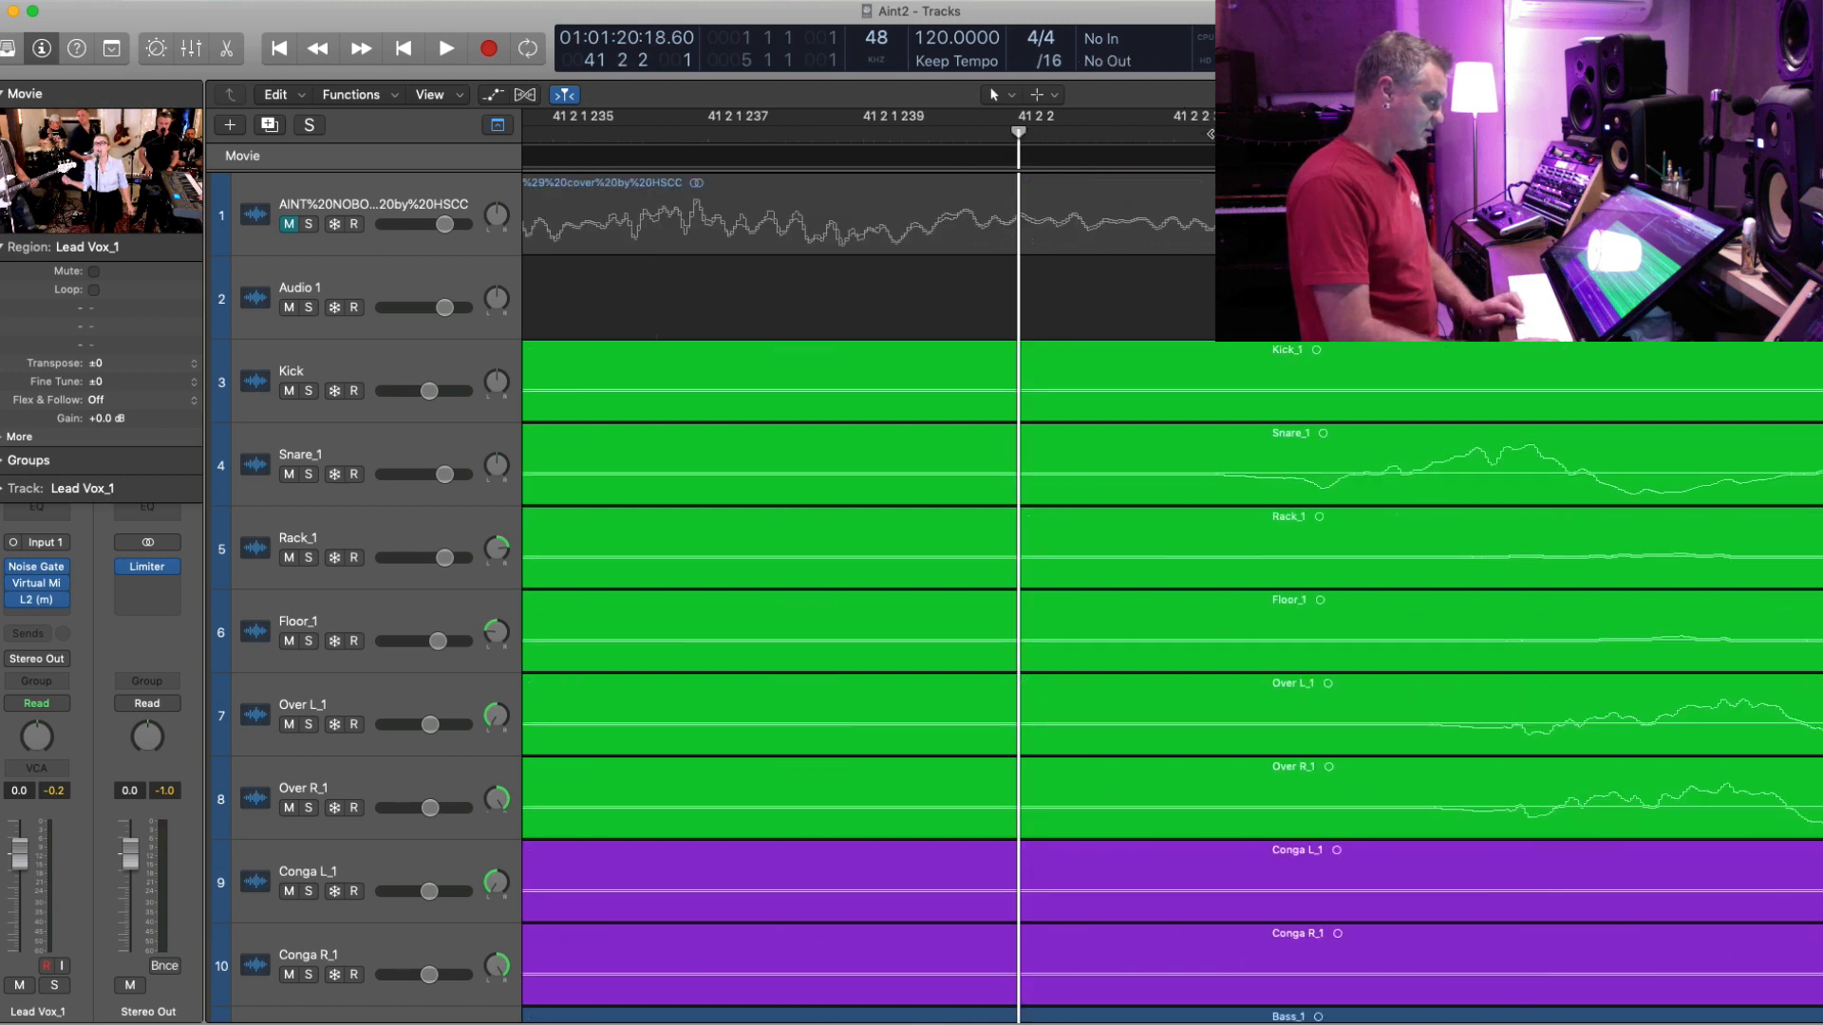
{"action": "left_click_drag", "start_coordinate": [1128, 134], "coordinate": [1209, 134]}
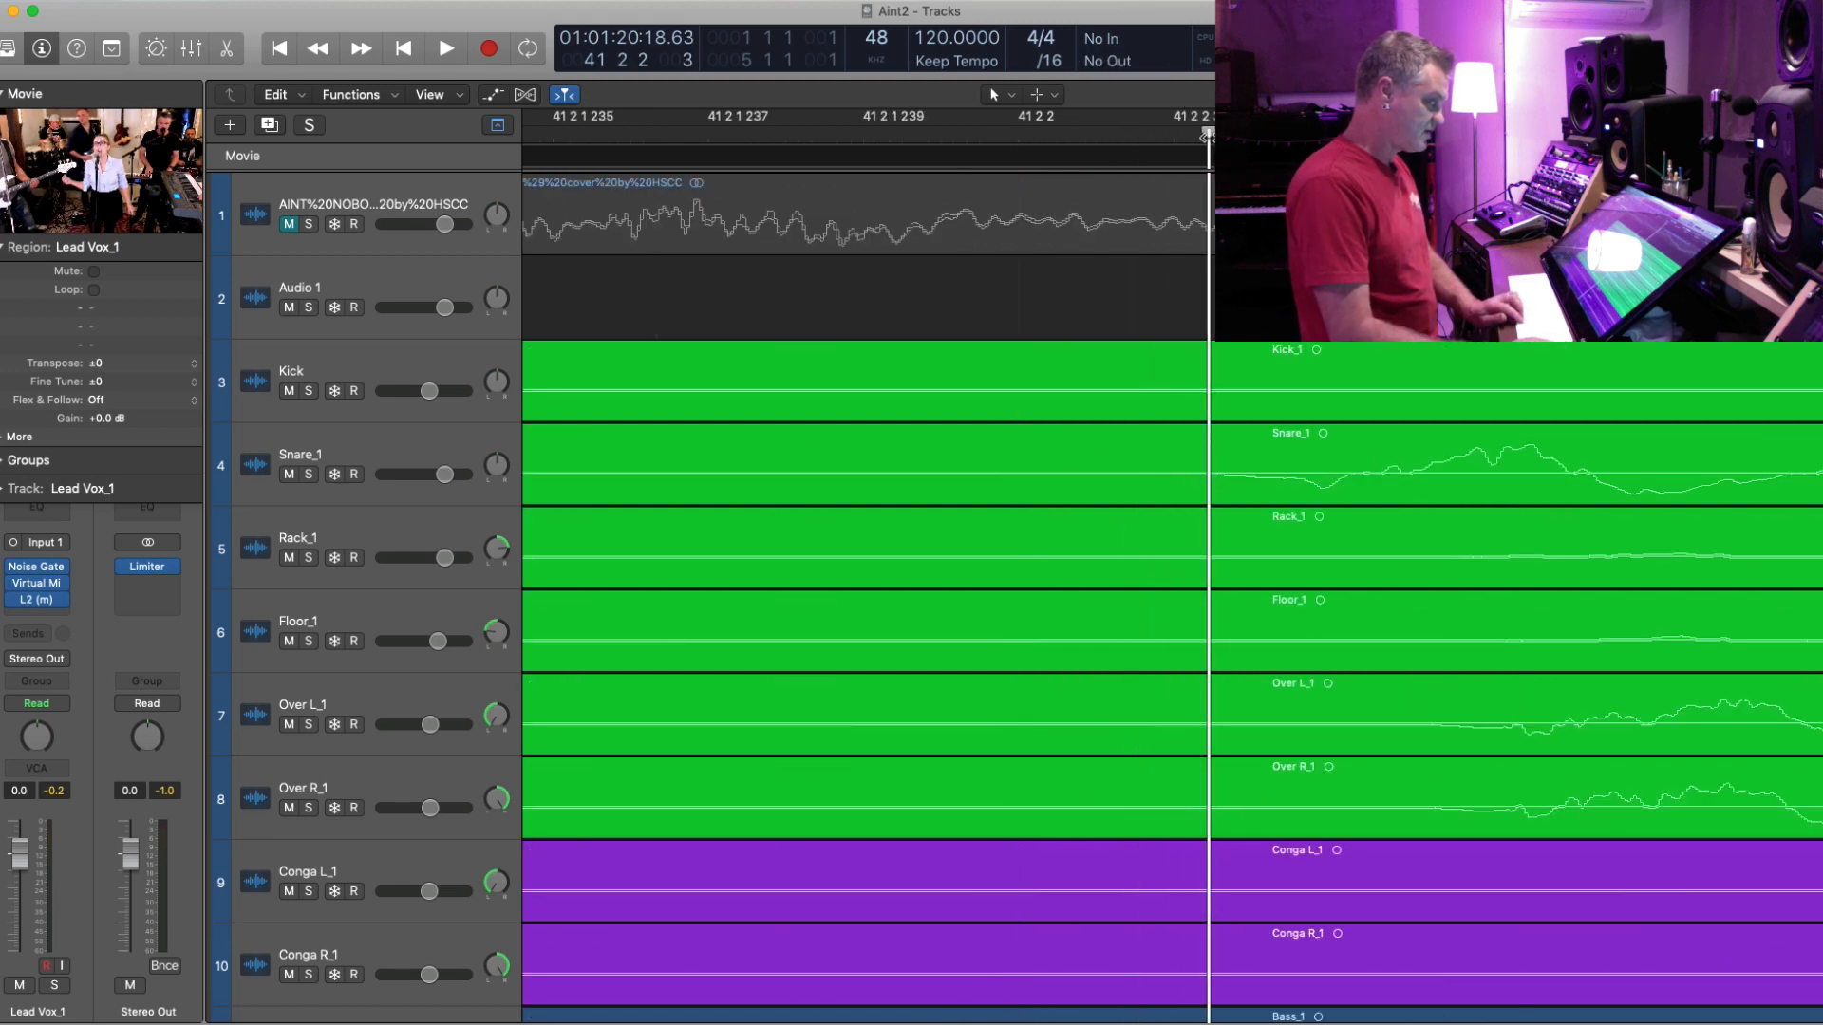
{"action": "key", "text": "super+Left"}
{"action": "key", "text": "super+Left"}
{"action": "key", "text": "super+Left"}
{"action": "key", "text": "super+Right"}
{"action": "key", "text": "super+Right"}
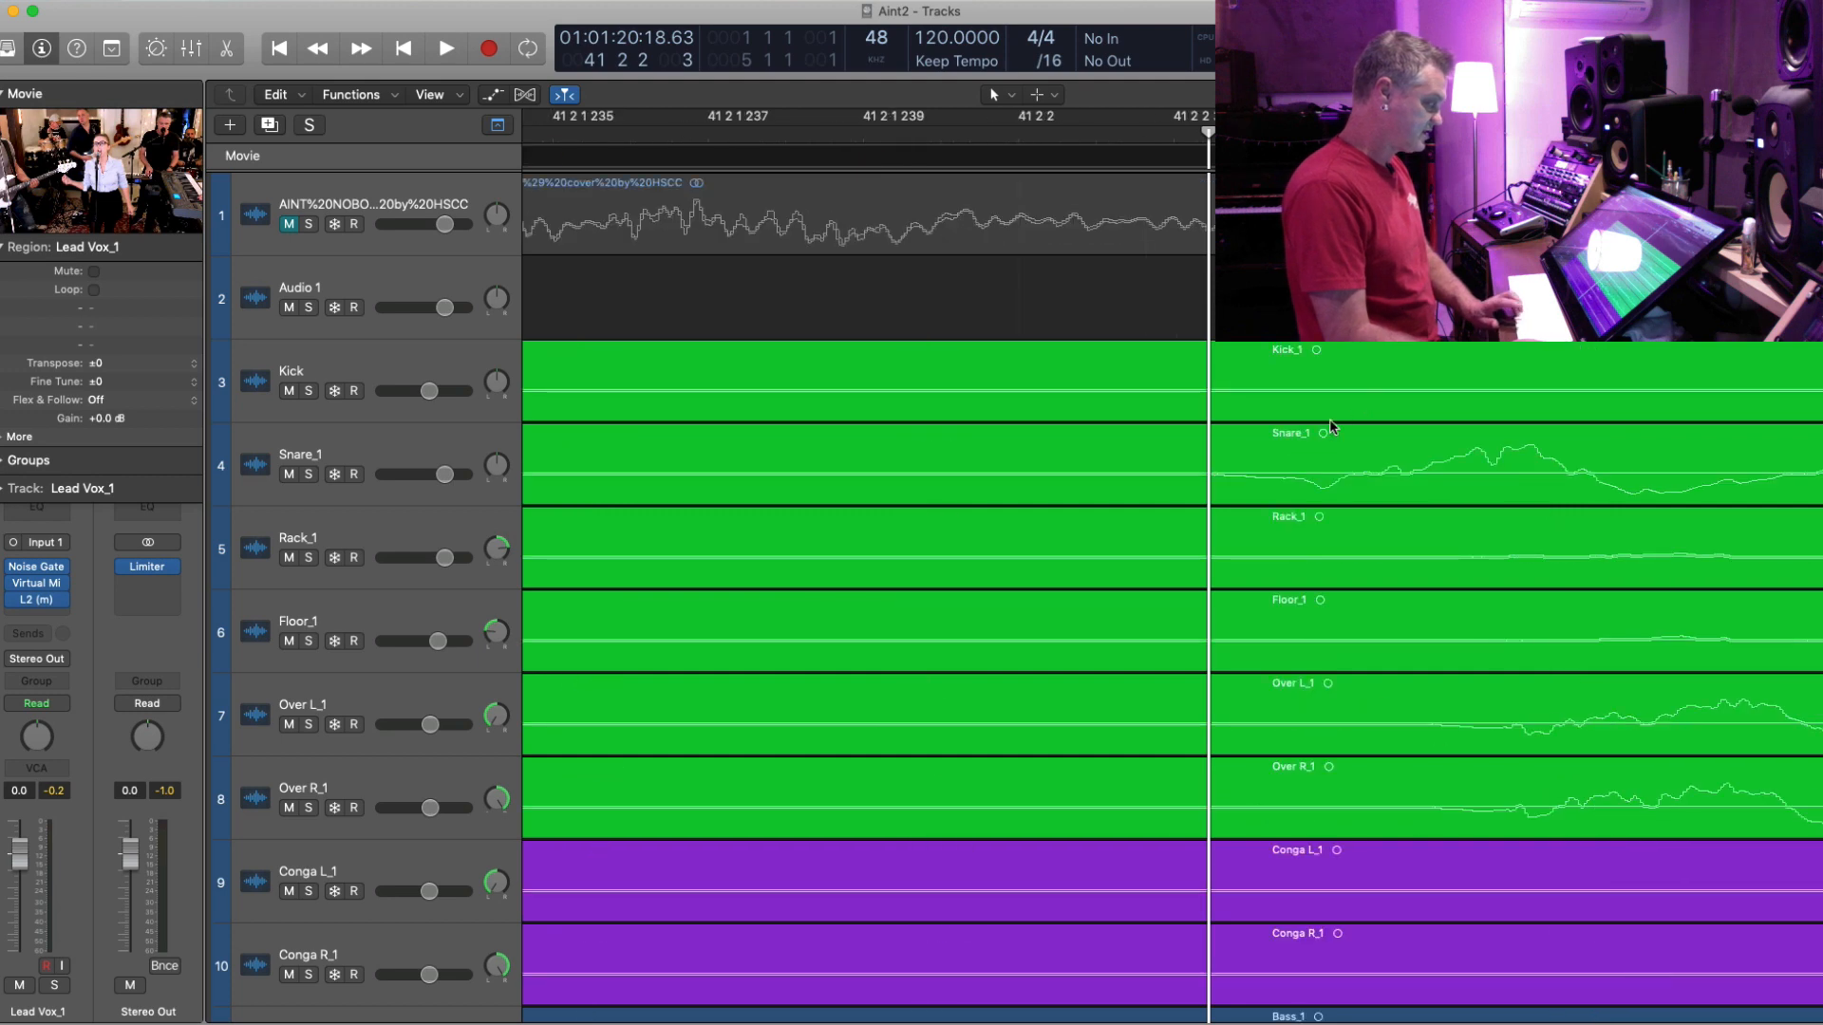
- Shift the Over L_1 and Over R_1 regions slightly earlier so their transient lines up with the snare hit
{"action": "key", "text": "super+Left"}
{"action": "key", "text": "super+Left"}
{"action": "key", "text": "super+Left"}
{"action": "key", "text": "super+Left"}
{"action": "key", "text": "super+Left"}
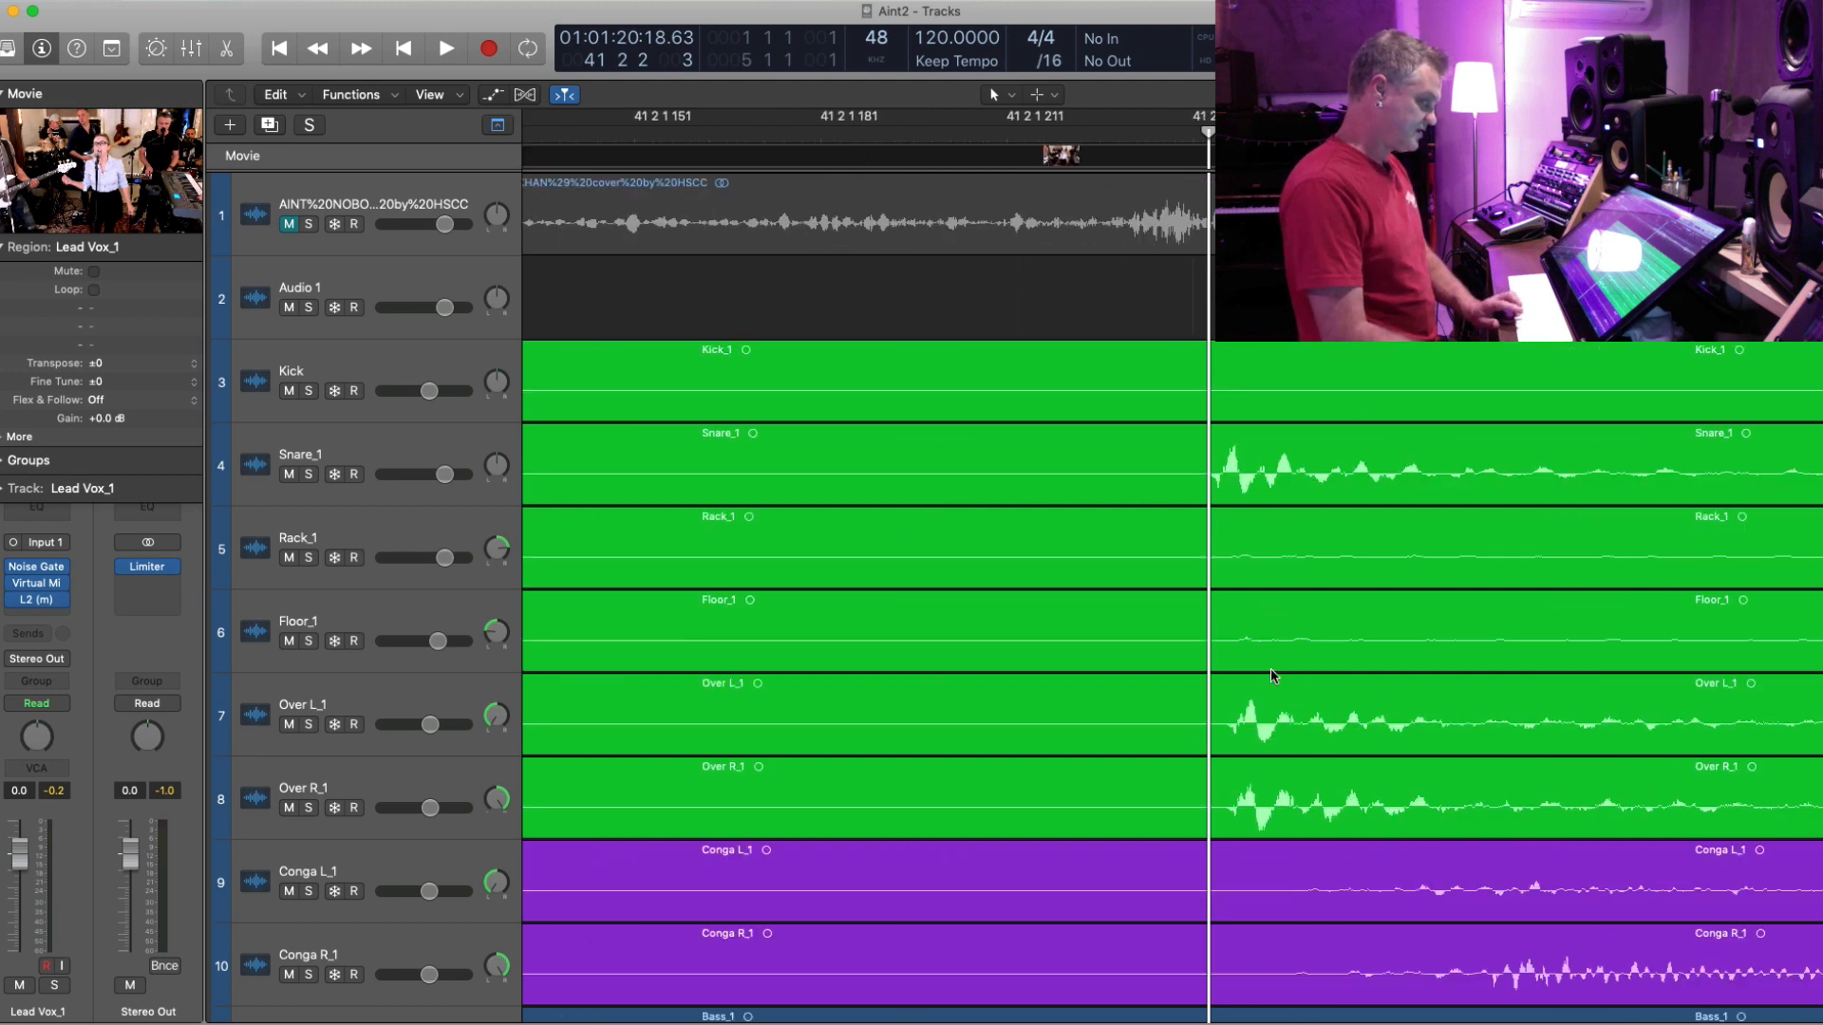
{"action": "left_click", "coordinate": [1275, 728]}
{"action": "key", "text": "super+Right"}
{"action": "key", "text": "super+Right"}
{"action": "key", "text": "super+Right"}
{"action": "key", "text": "super+Right"}
{"action": "key", "text": "super+Right"}
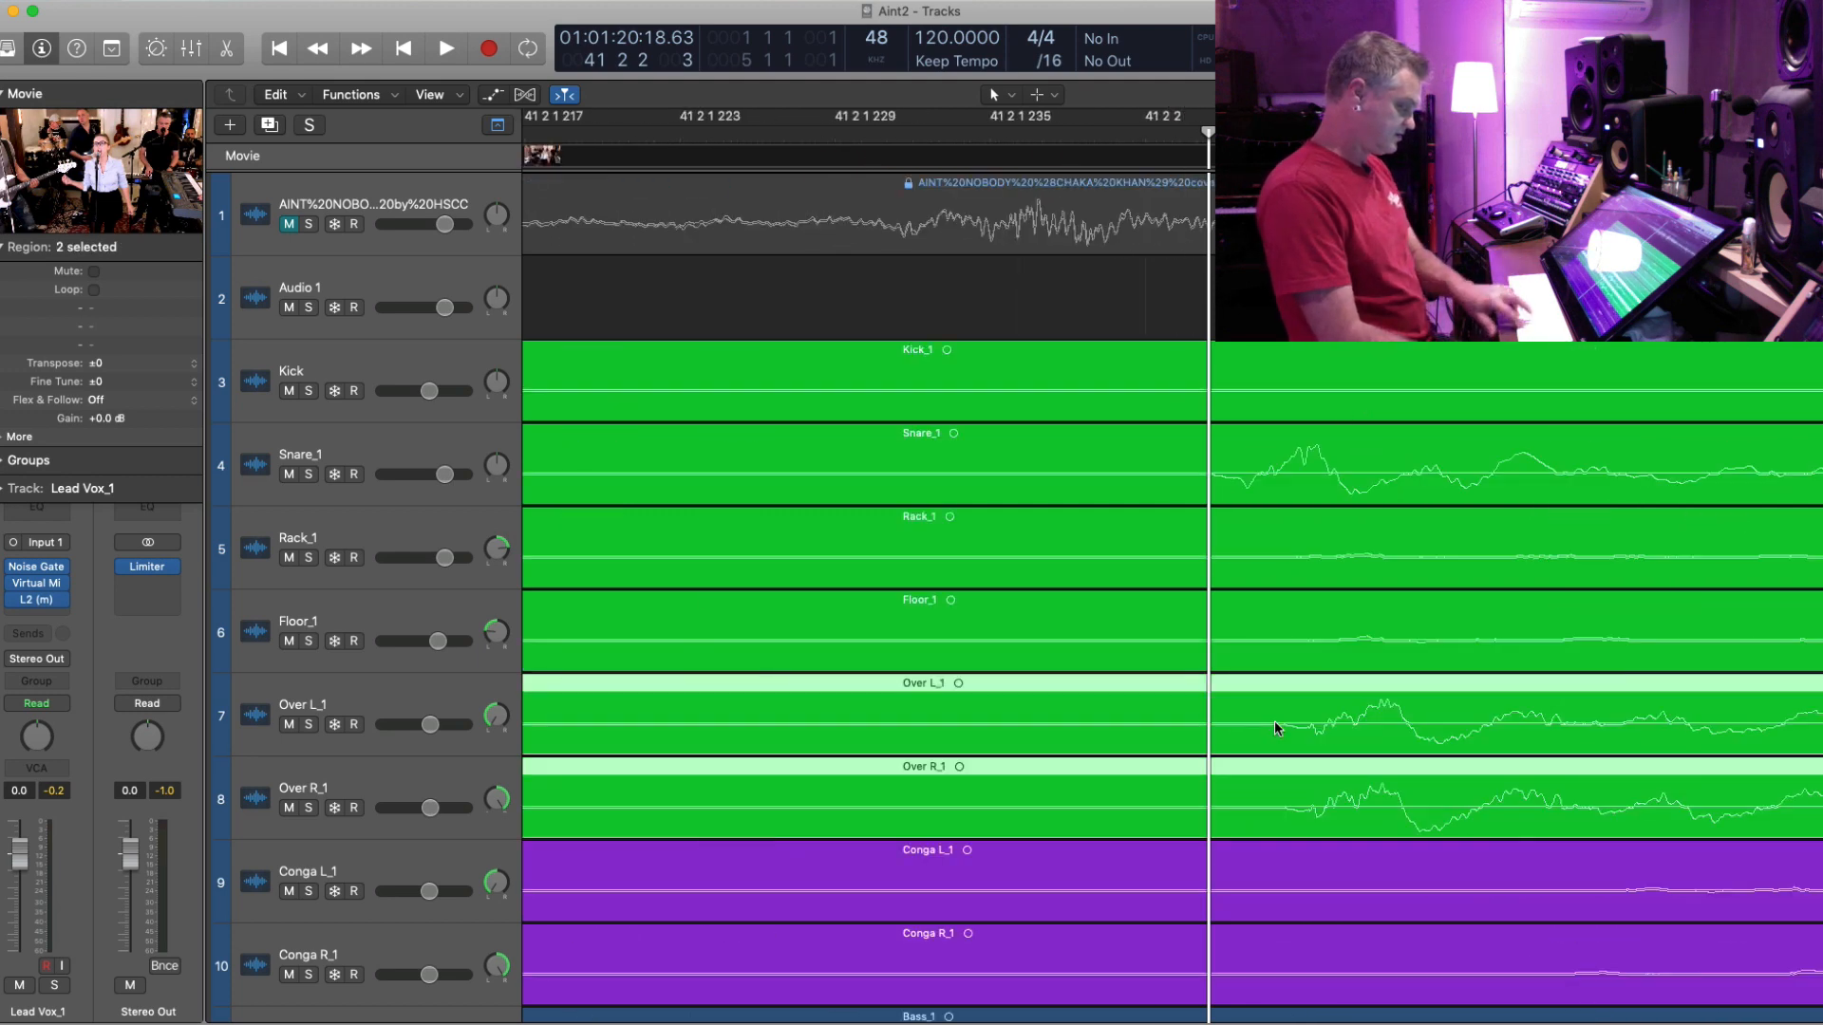
{"action": "left_click_drag", "start_coordinate": [1275, 724], "coordinate": [1274, 729]}
- Select the Conga L_1 and Conga R_1 regions and examine their waveforms around the snare hit in bar 41
{"action": "scroll", "coordinate": [1274, 729], "scroll_direction": "down", "scroll_amount": 5}
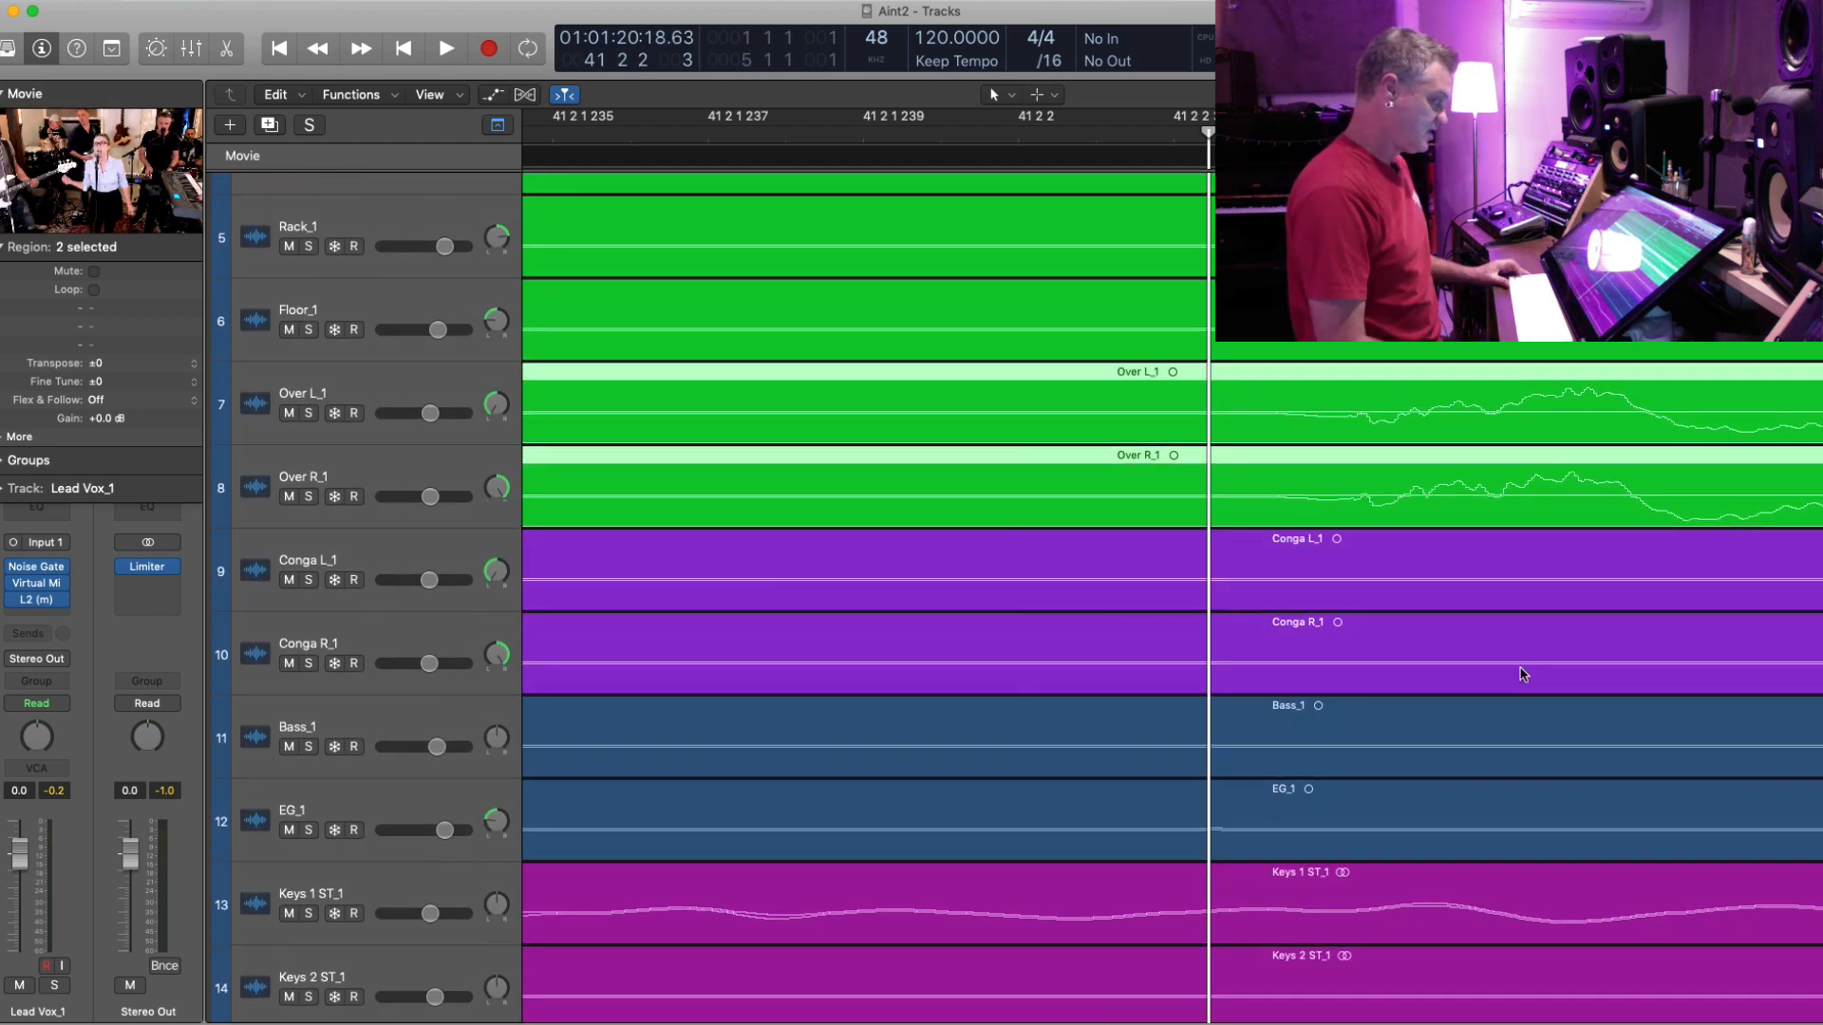
{"action": "left_click", "coordinate": [1247, 590]}
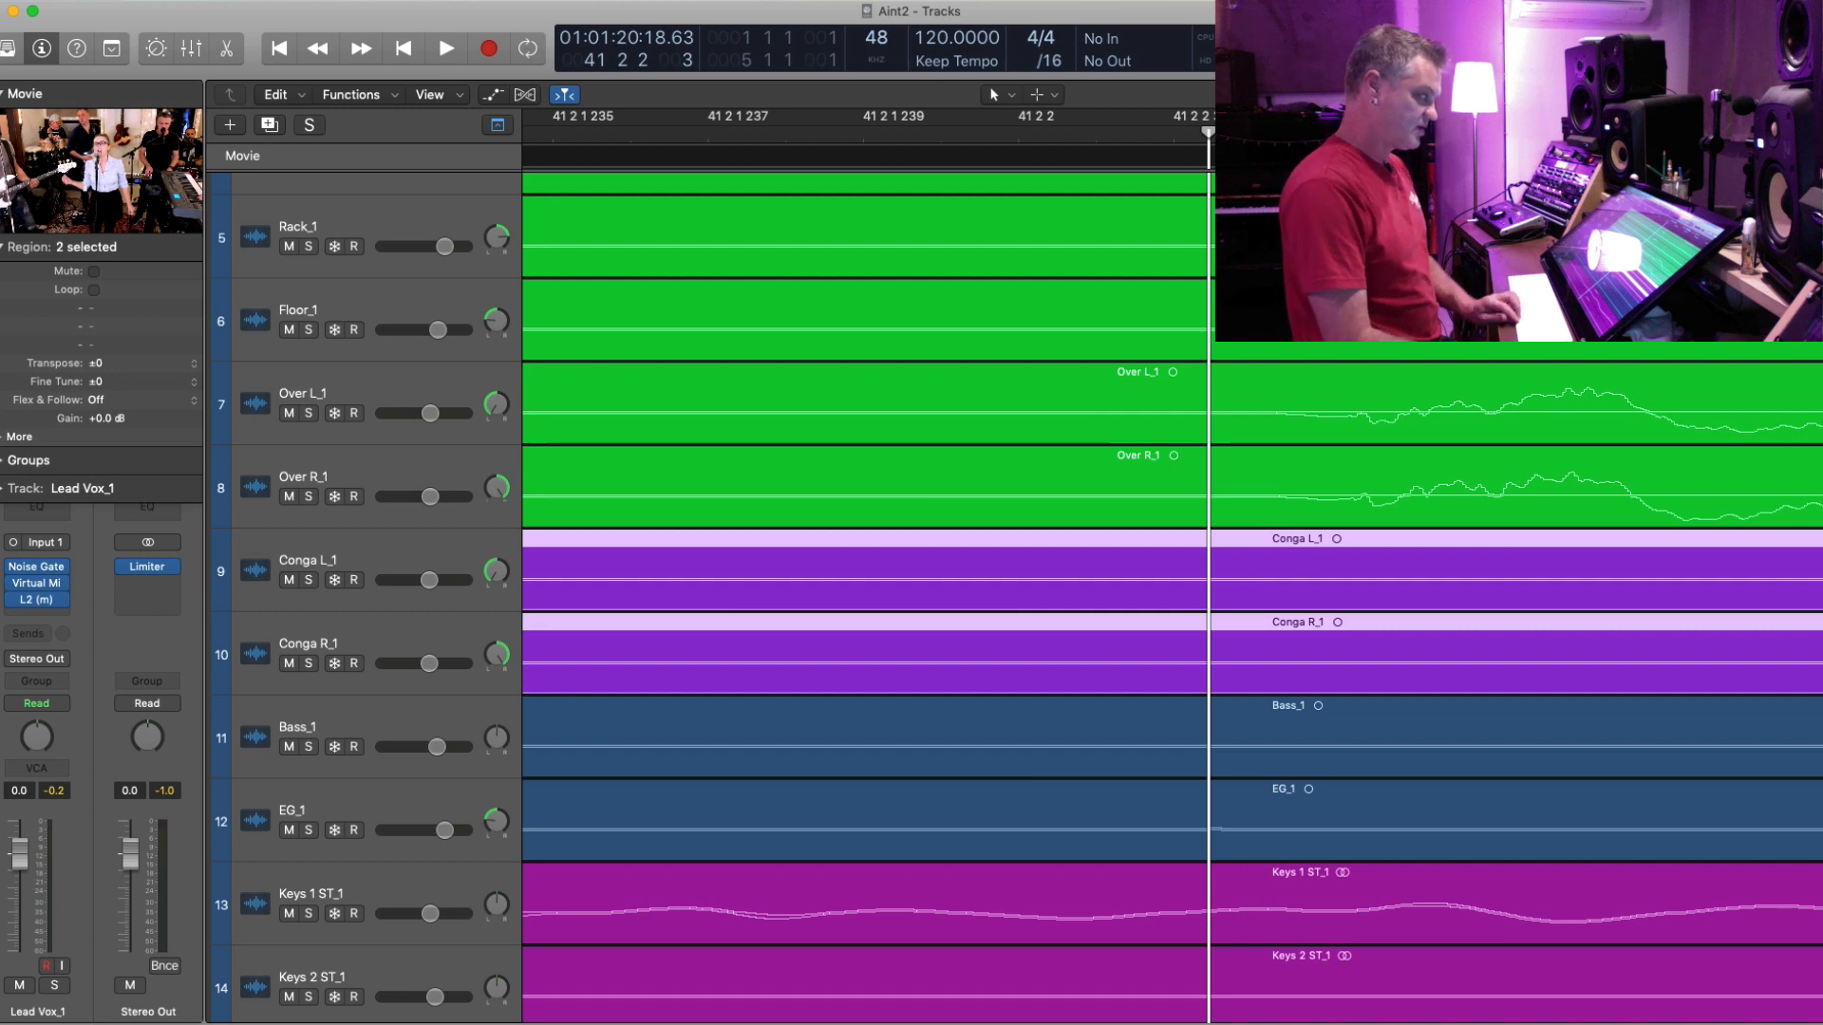
{"action": "key", "text": "super+="}
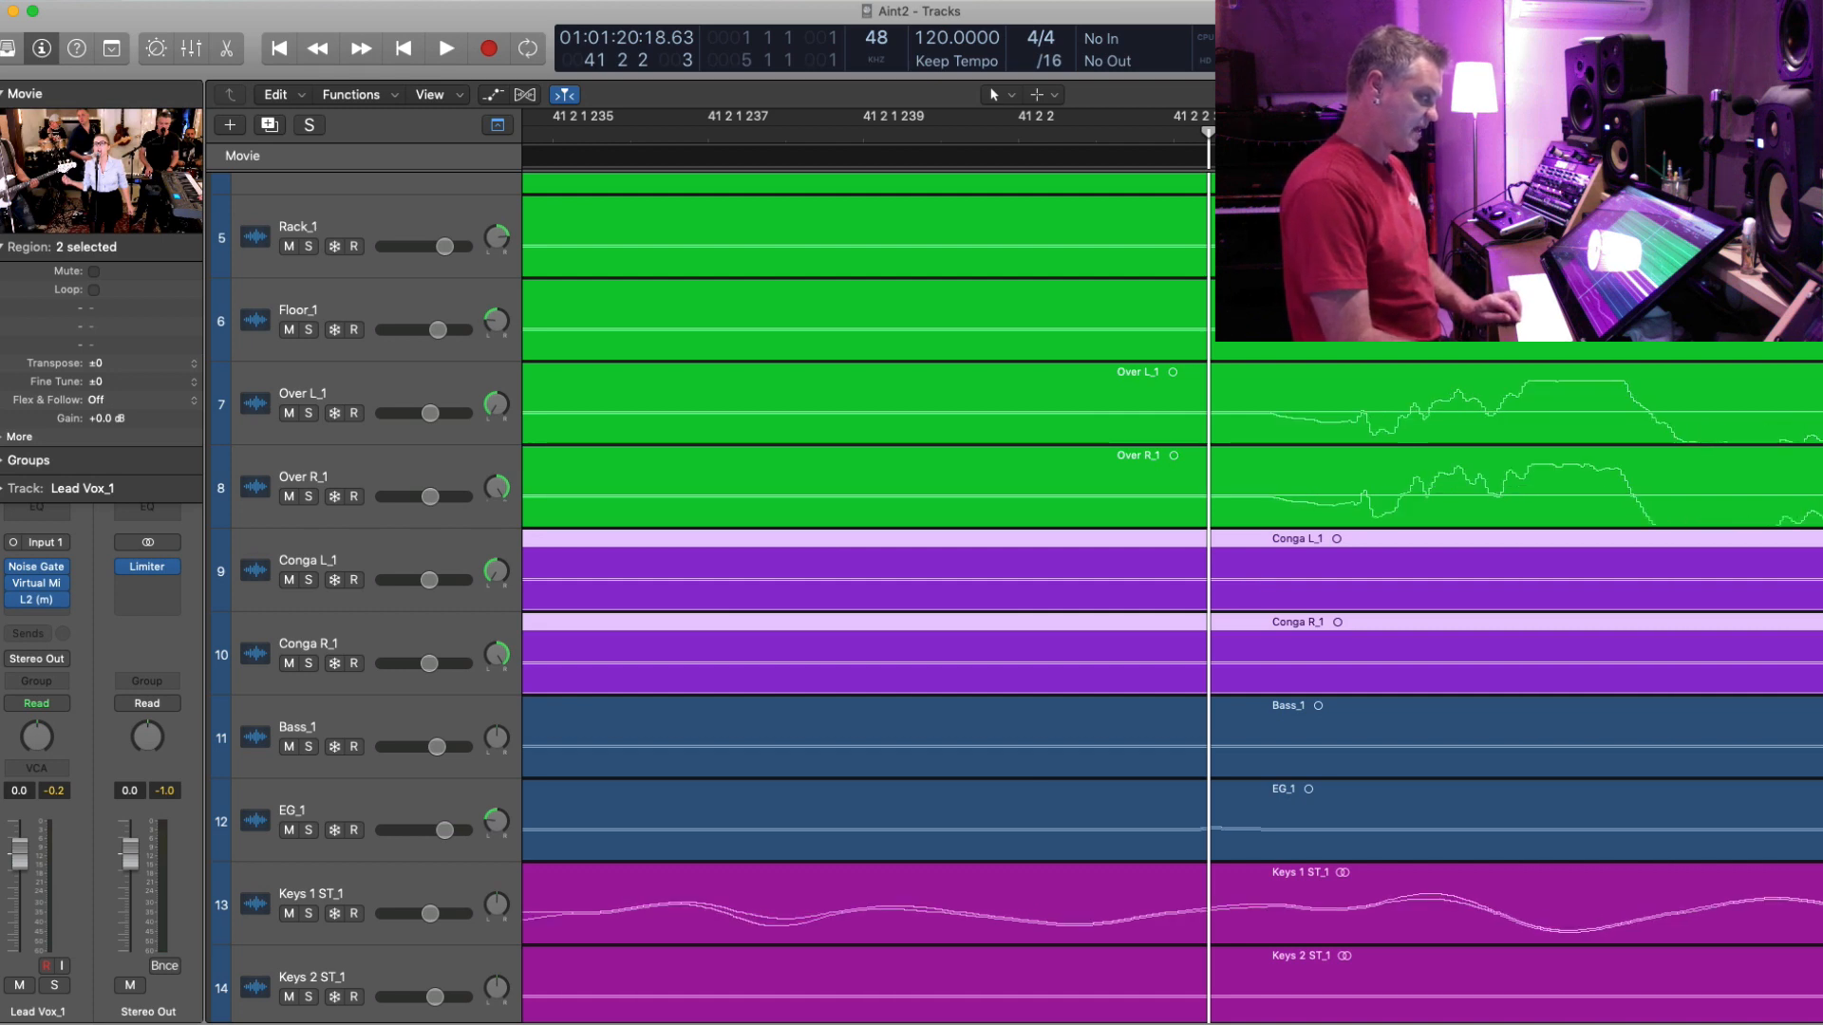
{"action": "key", "text": "super+Left"}
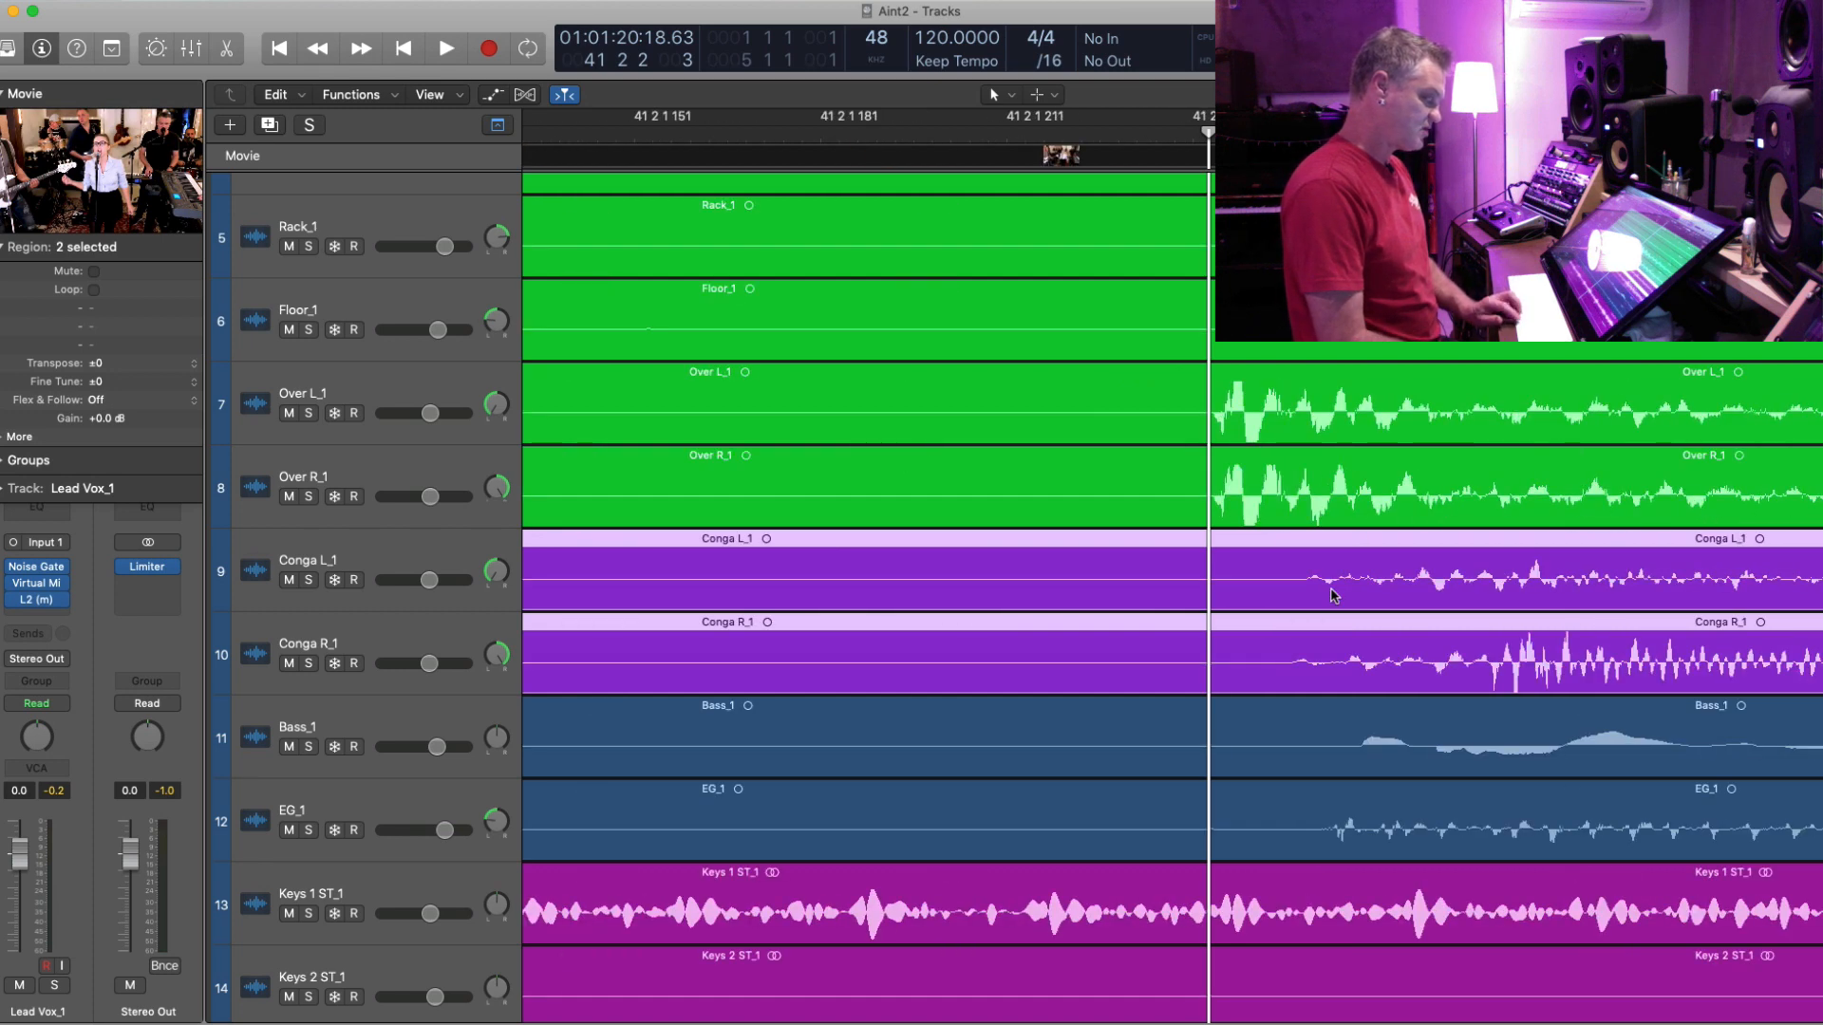
{"action": "key", "text": "super+Left"}
{"action": "key", "text": "super+Left"}
{"action": "key", "text": "super+Left"}
{"action": "key", "text": "super+Left"}
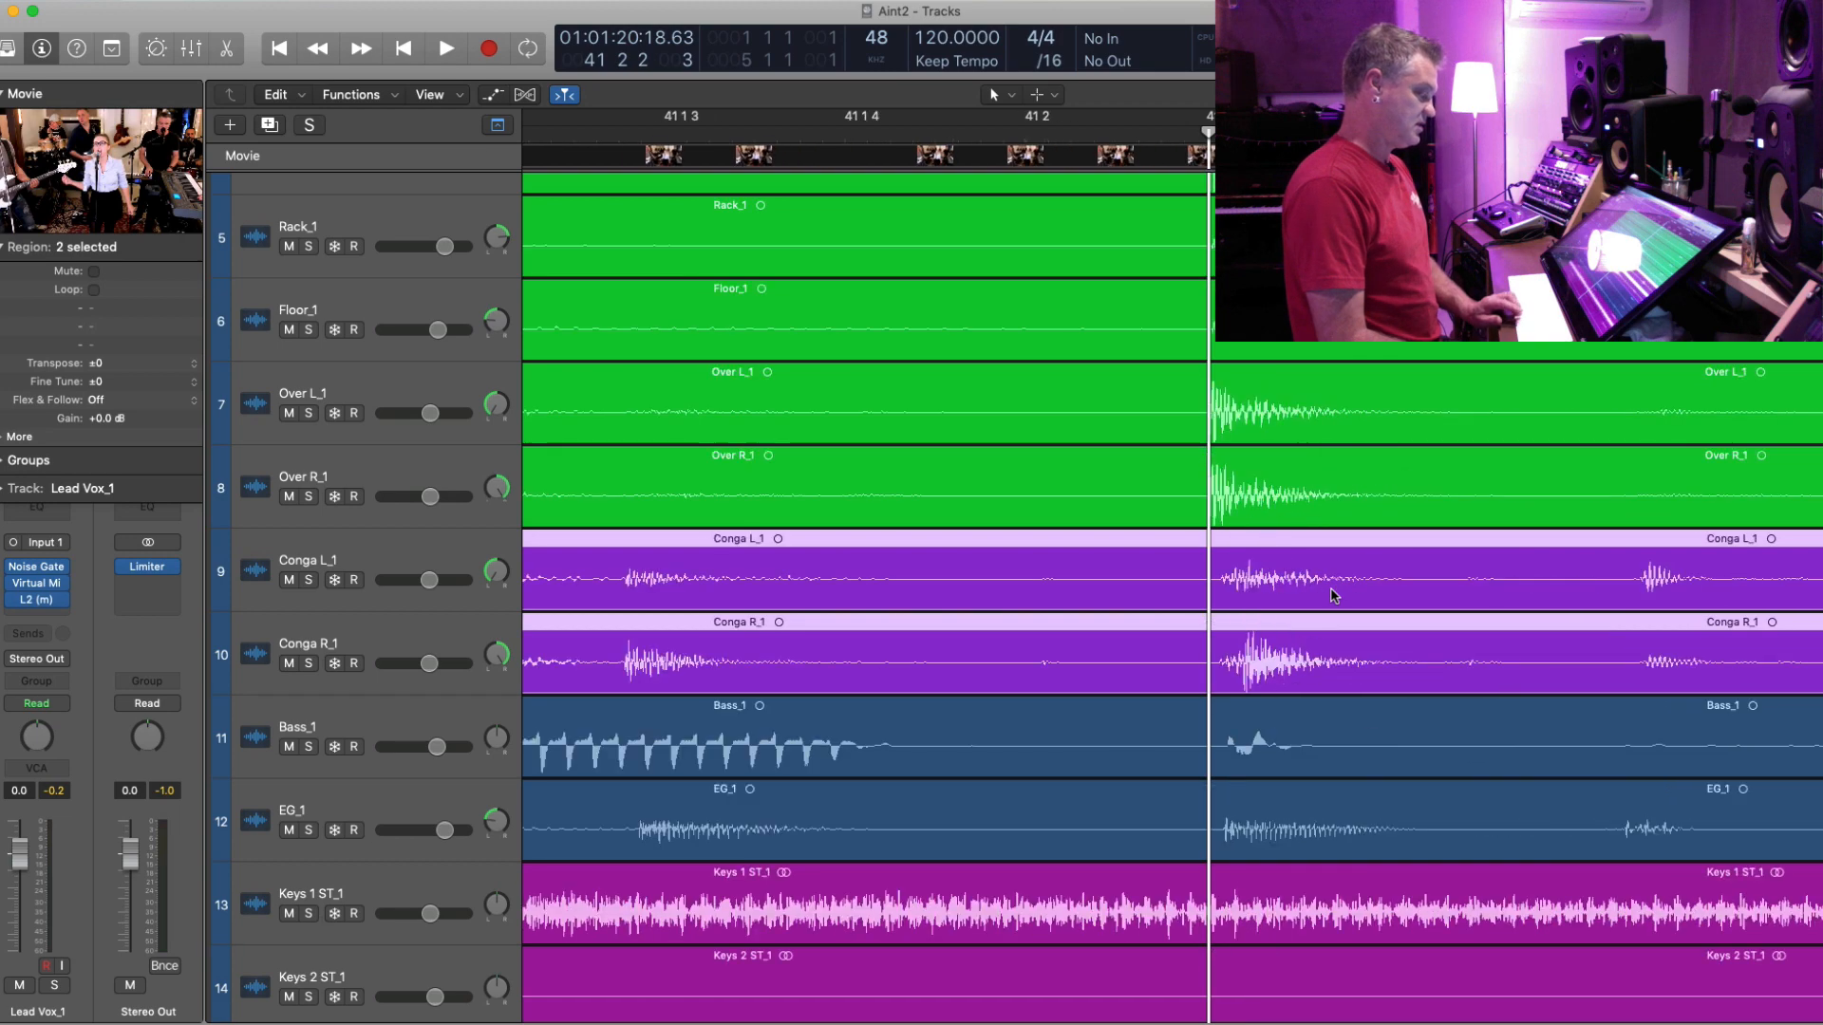
{"action": "key", "text": "super+Left"}
{"action": "key", "text": "super+Left"}
{"action": "key", "text": "super+Left"}
{"action": "key", "text": "super+Left"}
{"action": "key", "text": "super+Left"}
{"action": "key", "text": "super+Left"}
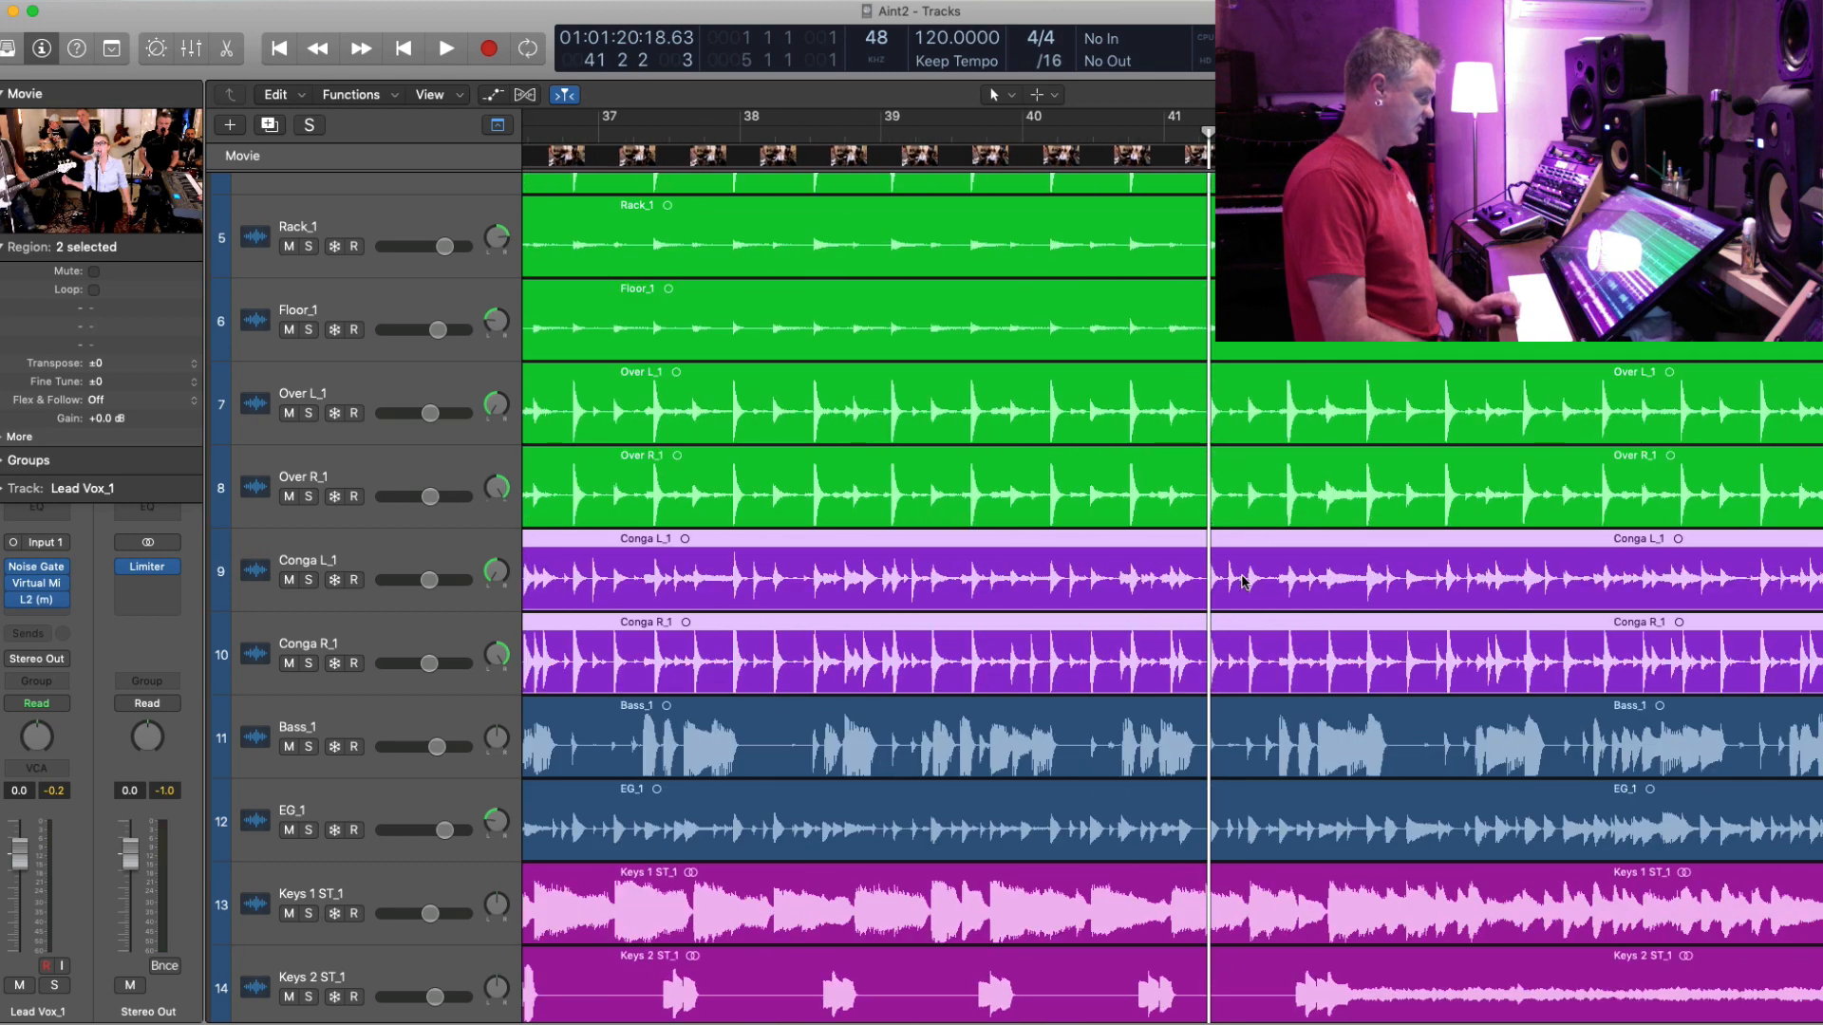
- Return to the opening of the song and place the playhead at bar 3
{"action": "scroll", "coordinate": [1244, 582], "scroll_direction": "left", "scroll_amount": 10}
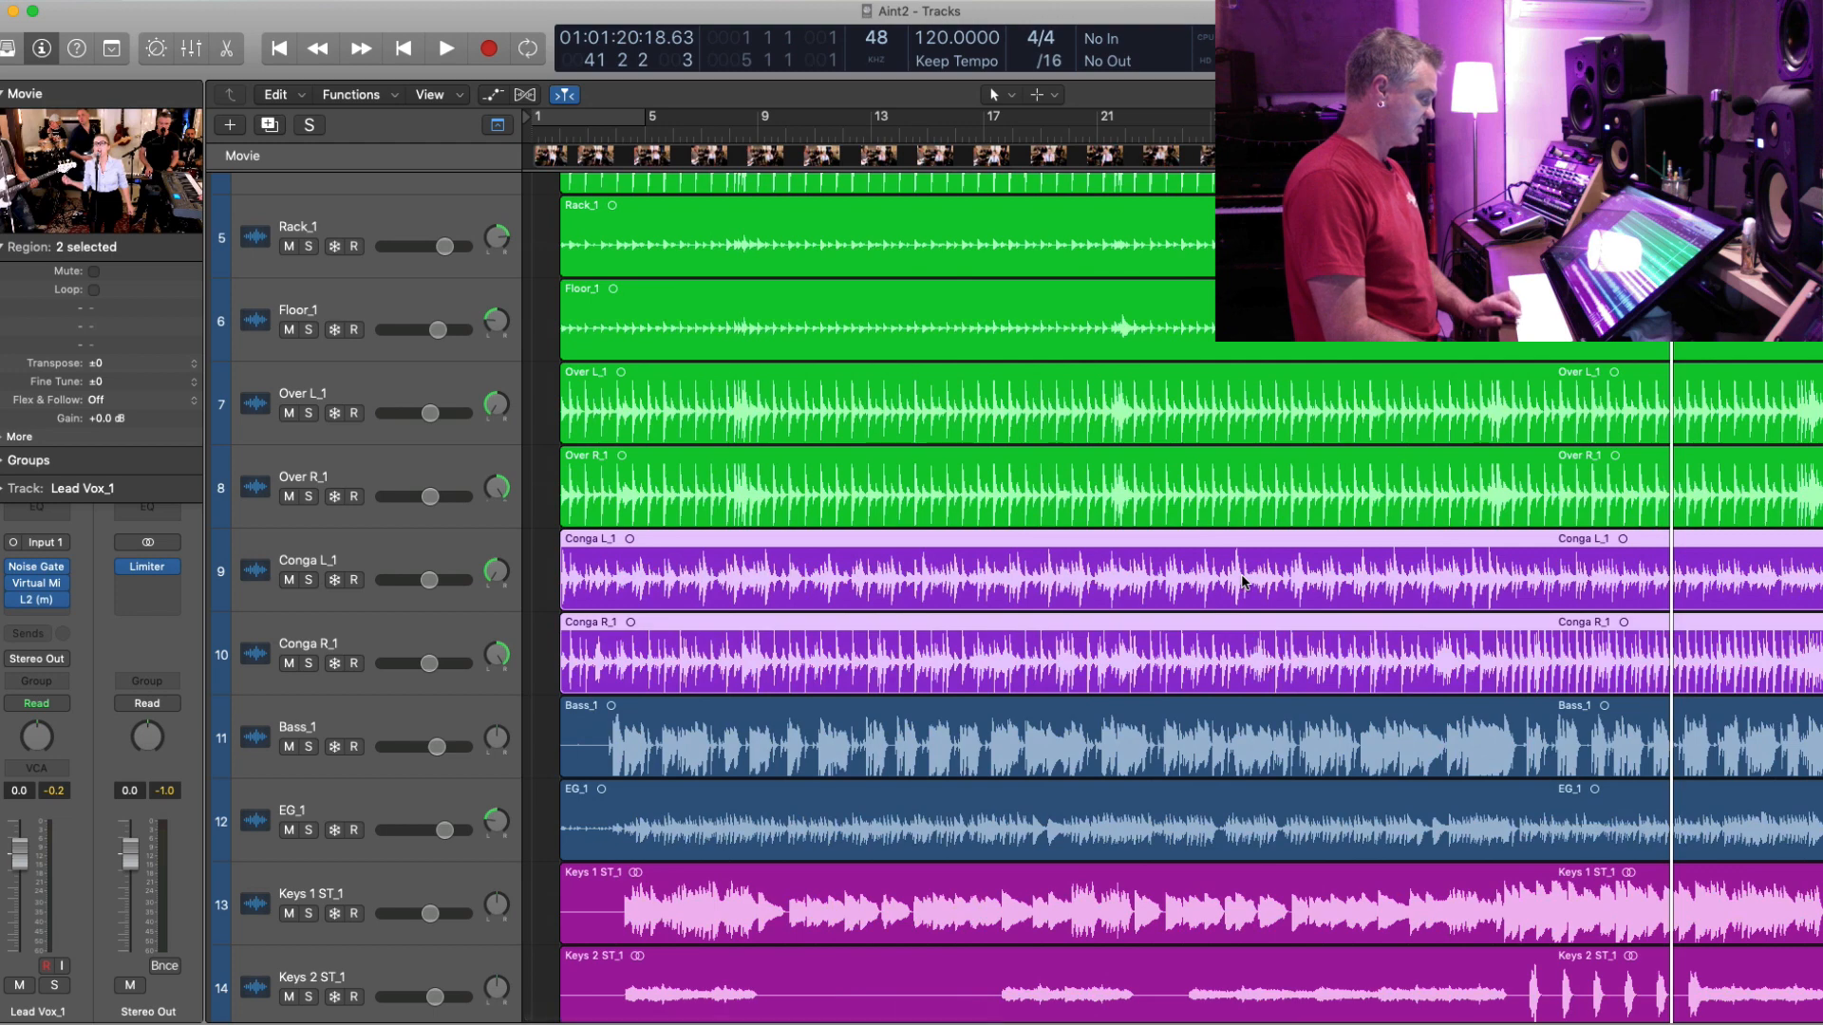
{"action": "left_click", "coordinate": [593, 136]}
{"action": "key", "text": "super+Right"}
{"action": "key", "text": "super+Right"}
{"action": "key", "text": "super+Right"}
{"action": "key", "text": "super+Right"}
{"action": "key", "text": "super+Right"}
{"action": "key", "text": "super+Right"}
{"action": "key", "text": "super+Right"}
{"action": "key", "text": "super+Right"}
{"action": "key", "text": "super+Right"}
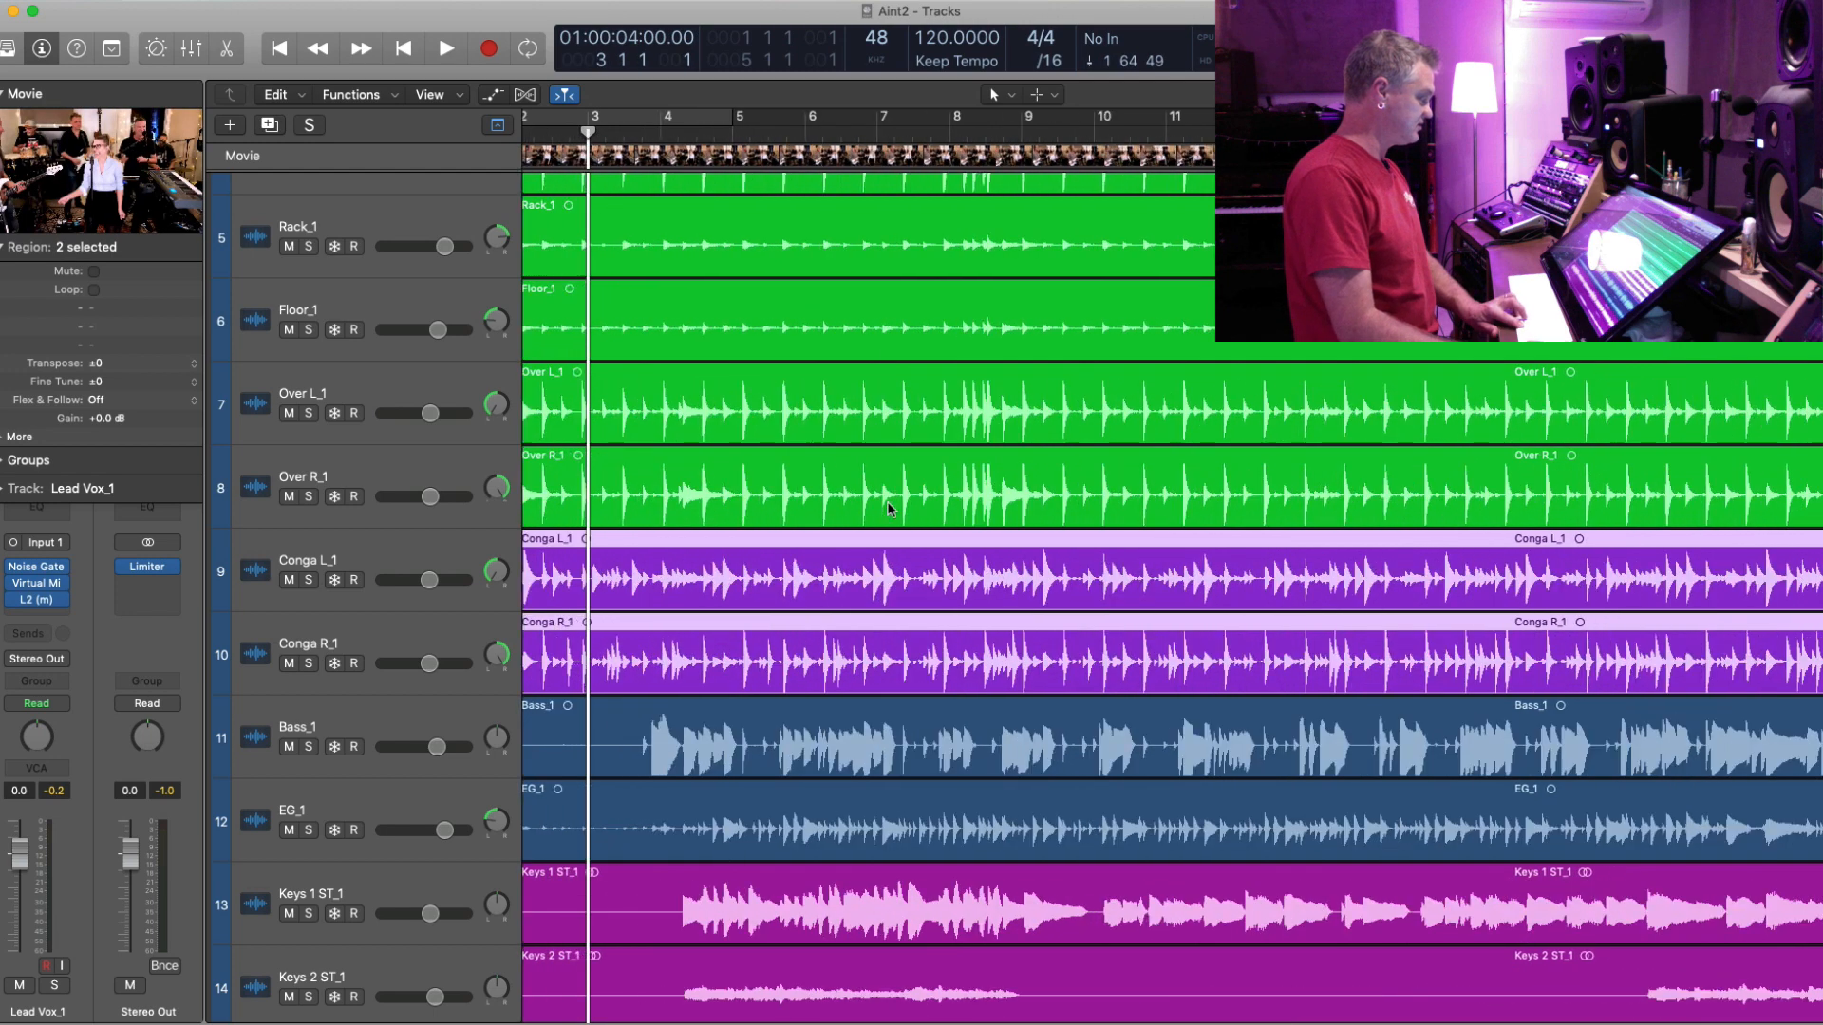
{"action": "key", "text": "super+Right"}
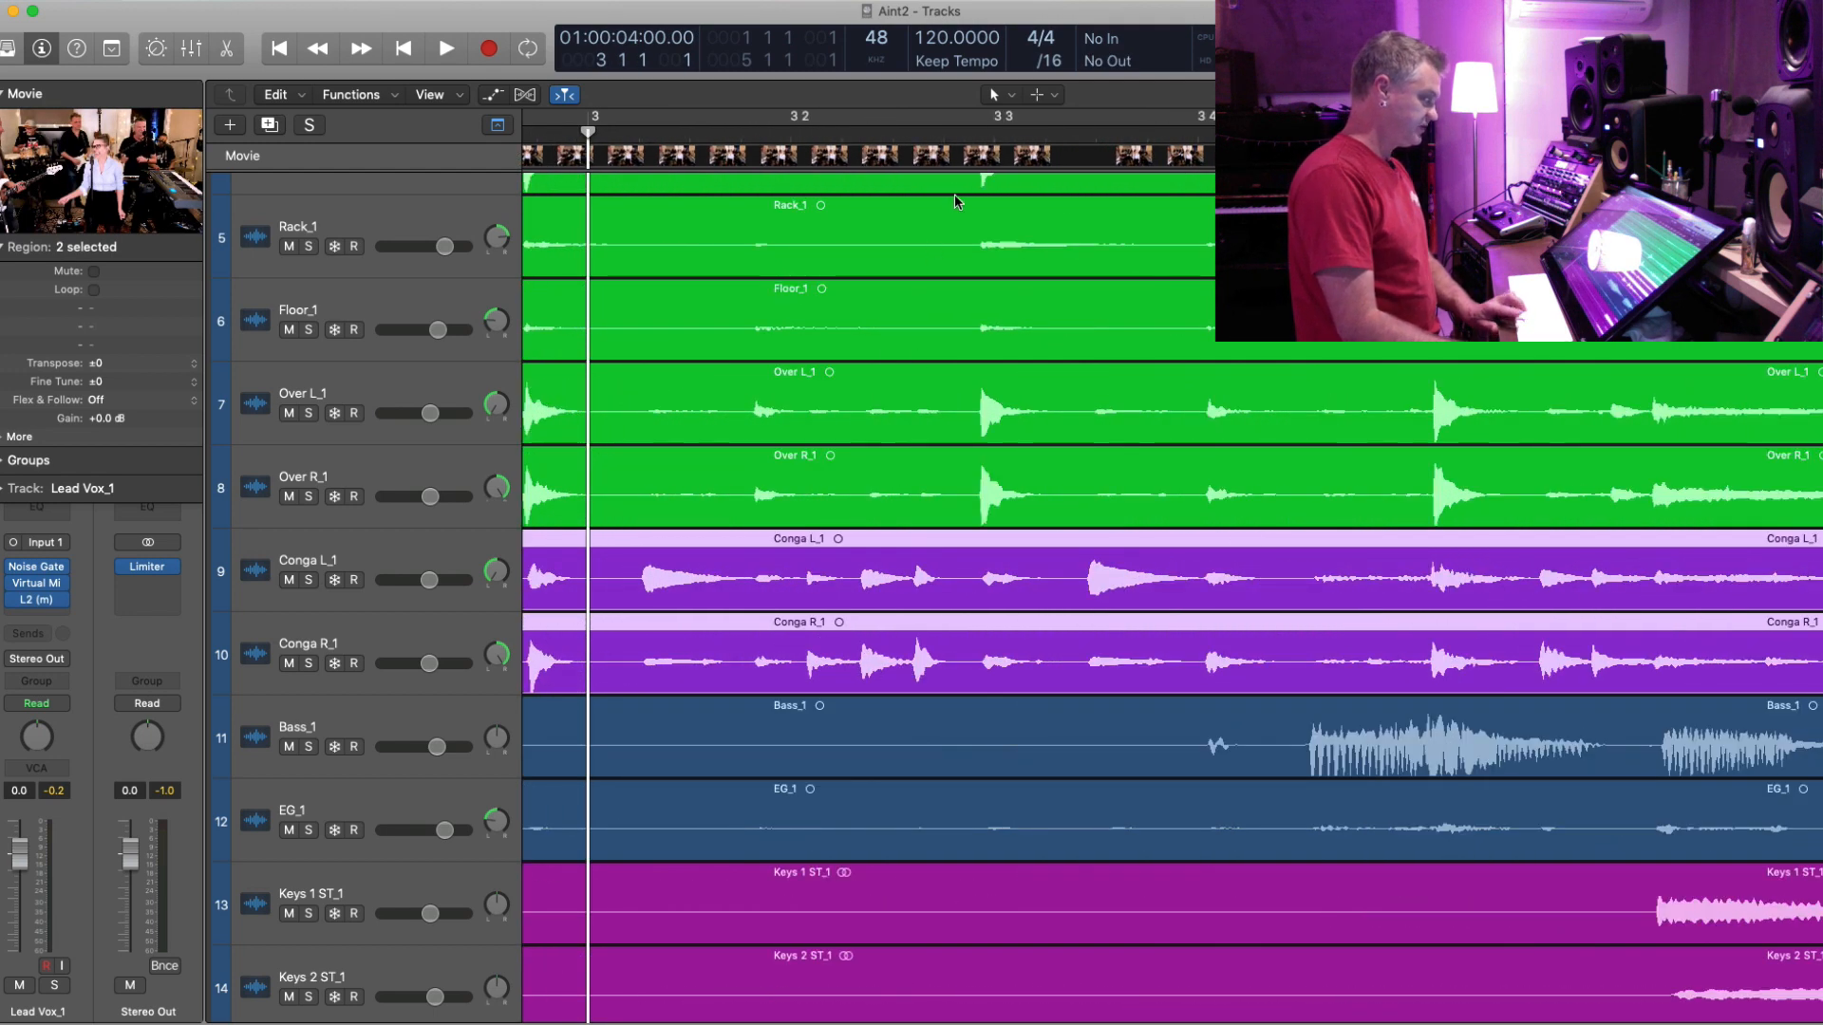
- Place the playhead exactly at the start of the Snare_1 hit in bar 3, at position 3 2 4 175
{"action": "left_click", "coordinate": [978, 136]}
{"action": "key", "text": "super+Right"}
{"action": "key", "text": "super+Right"}
{"action": "key", "text": "super+Right"}
{"action": "key", "text": "super+Right"}
{"action": "key", "text": "super+Right"}
{"action": "key", "text": "super+Right"}
{"action": "key", "text": "super+Right"}
{"action": "key", "text": "super+Right"}
{"action": "key", "text": "super+Right"}
{"action": "key", "text": "super+Right"}
{"action": "key", "text": "super+Right"}
{"action": "key", "text": "super+Right"}
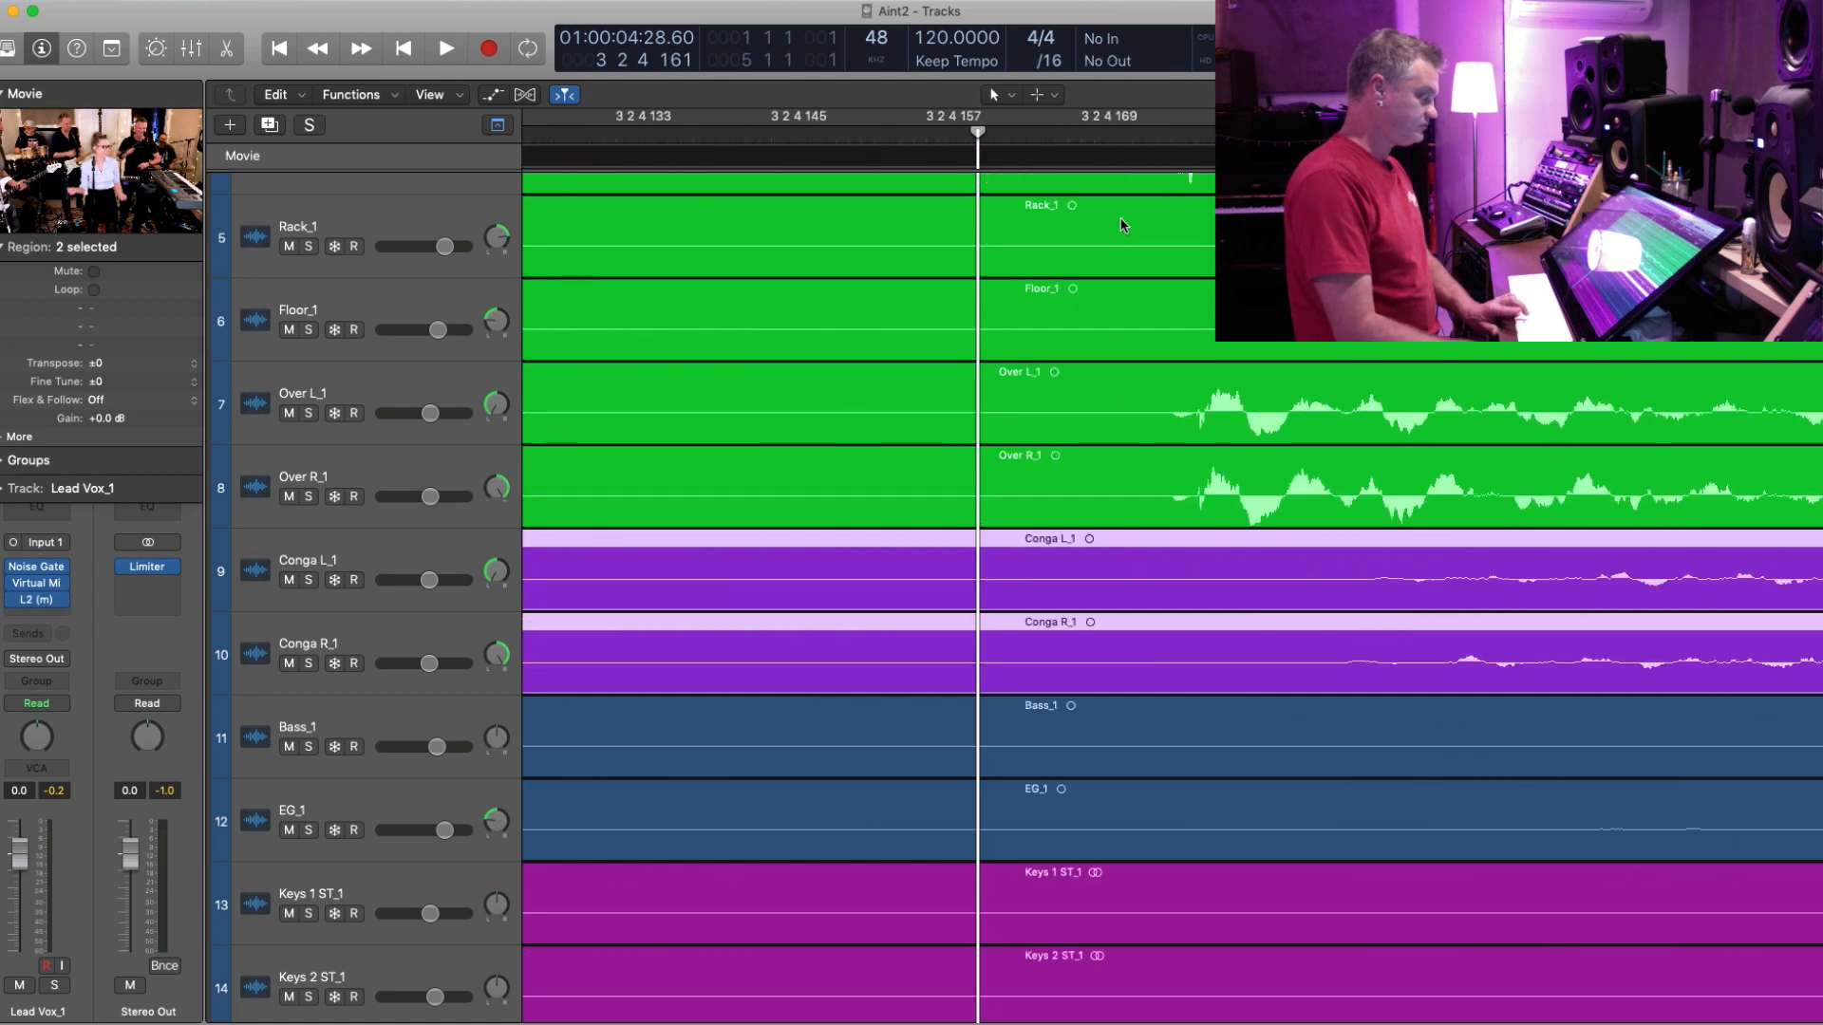
{"action": "left_click", "coordinate": [1175, 136]}
{"action": "scroll", "coordinate": [1311, 350], "scroll_direction": "up", "scroll_amount": 5}
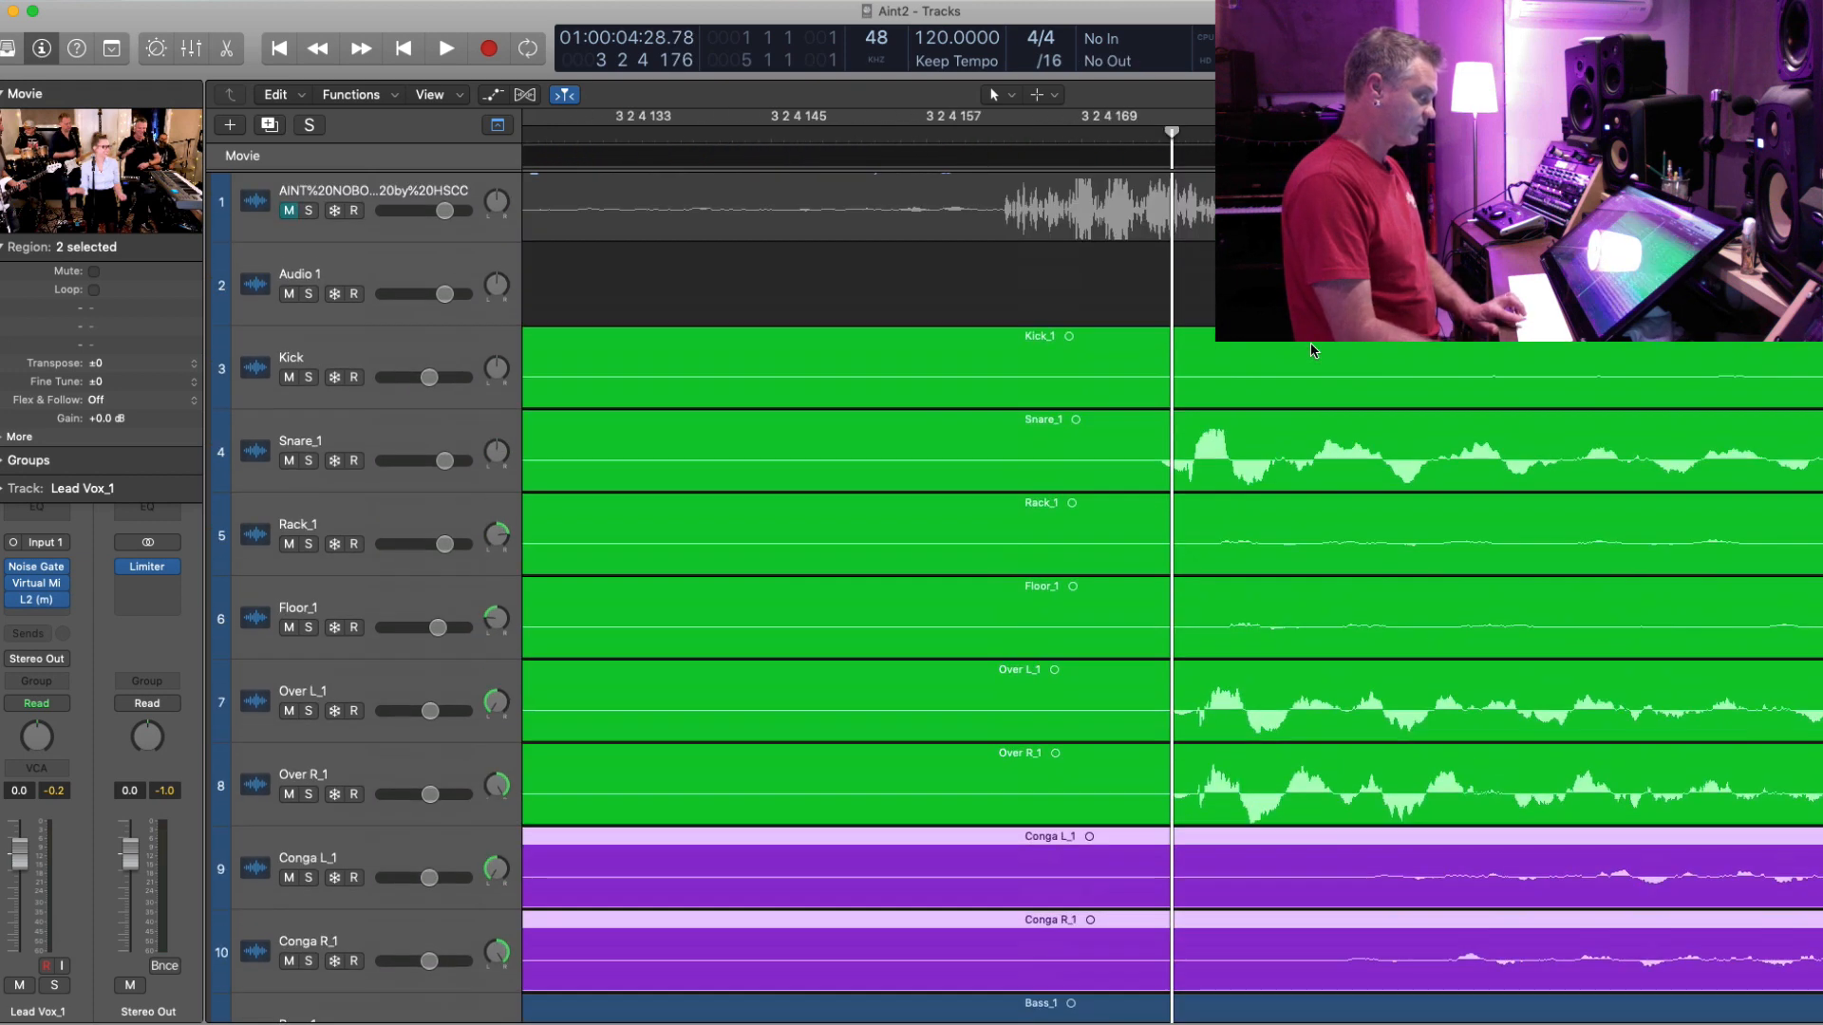
{"action": "key", "text": "super+Right"}
{"action": "key", "text": "super+Right"}
{"action": "key", "text": "super+Right"}
{"action": "key", "text": "super+Right"}
{"action": "key", "text": "super+Right"}
{"action": "left_click_drag", "start_coordinate": [1170, 130], "coordinate": [1096, 144]}
{"action": "scroll", "coordinate": [1162, 714], "scroll_direction": "down", "scroll_amount": 5}
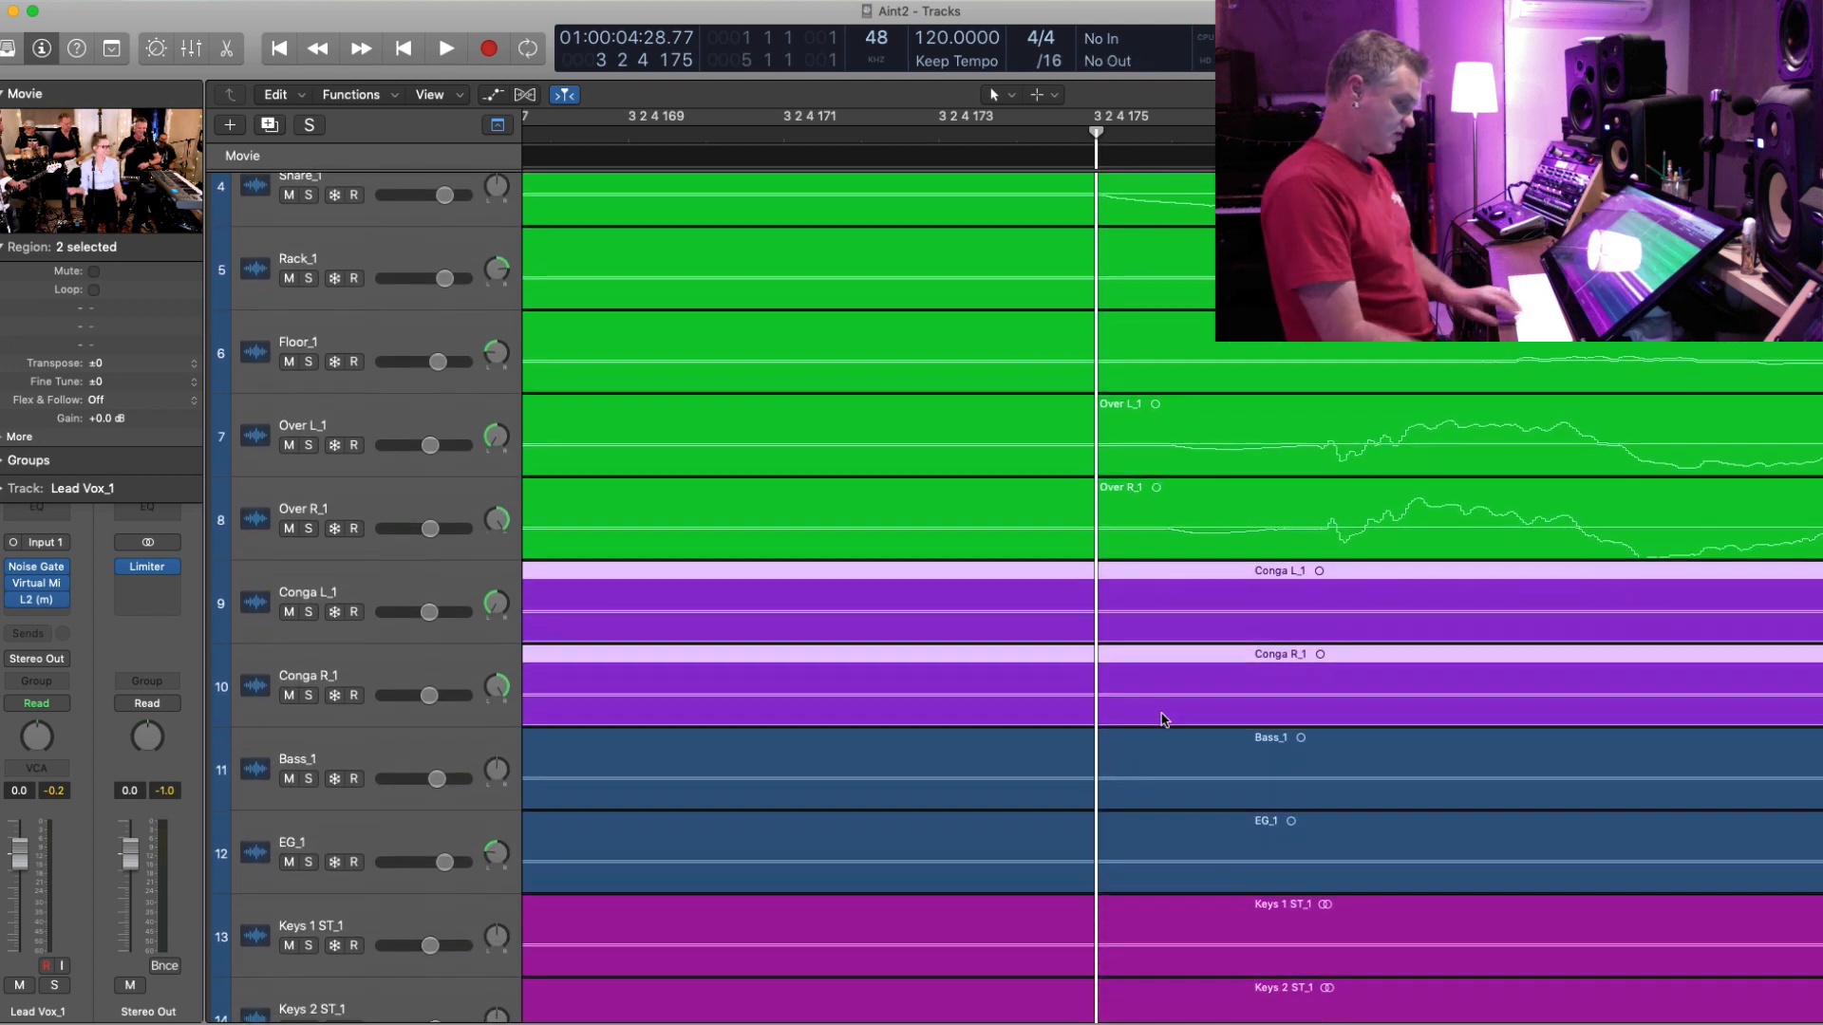
- Shift the Conga L_1 and Conga R_1 regions together slightly earlier so their snare bleed lines up with the playhead
{"action": "key", "text": "super+Left"}
{"action": "key", "text": "super+Left"}
{"action": "key", "text": "super+Left"}
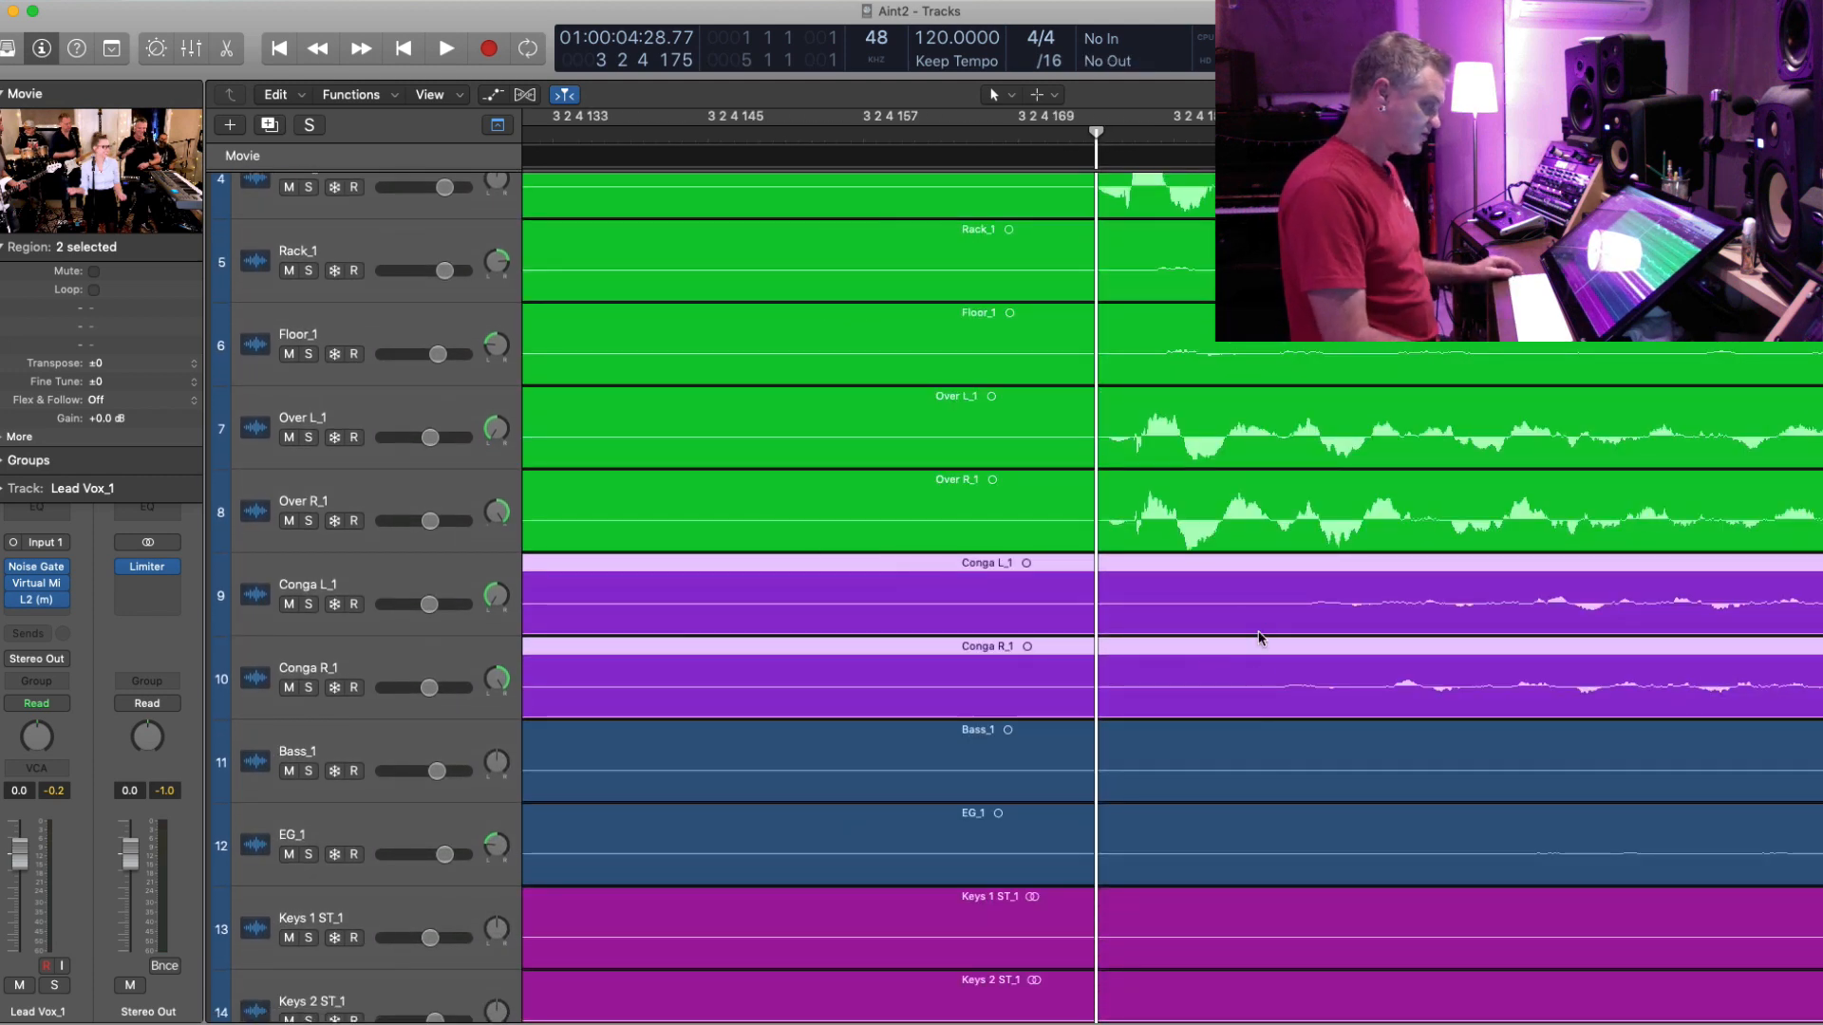
{"action": "left_click", "coordinate": [1265, 744]}
{"action": "left_click_drag", "start_coordinate": [1227, 614], "coordinate": [1224, 618]}
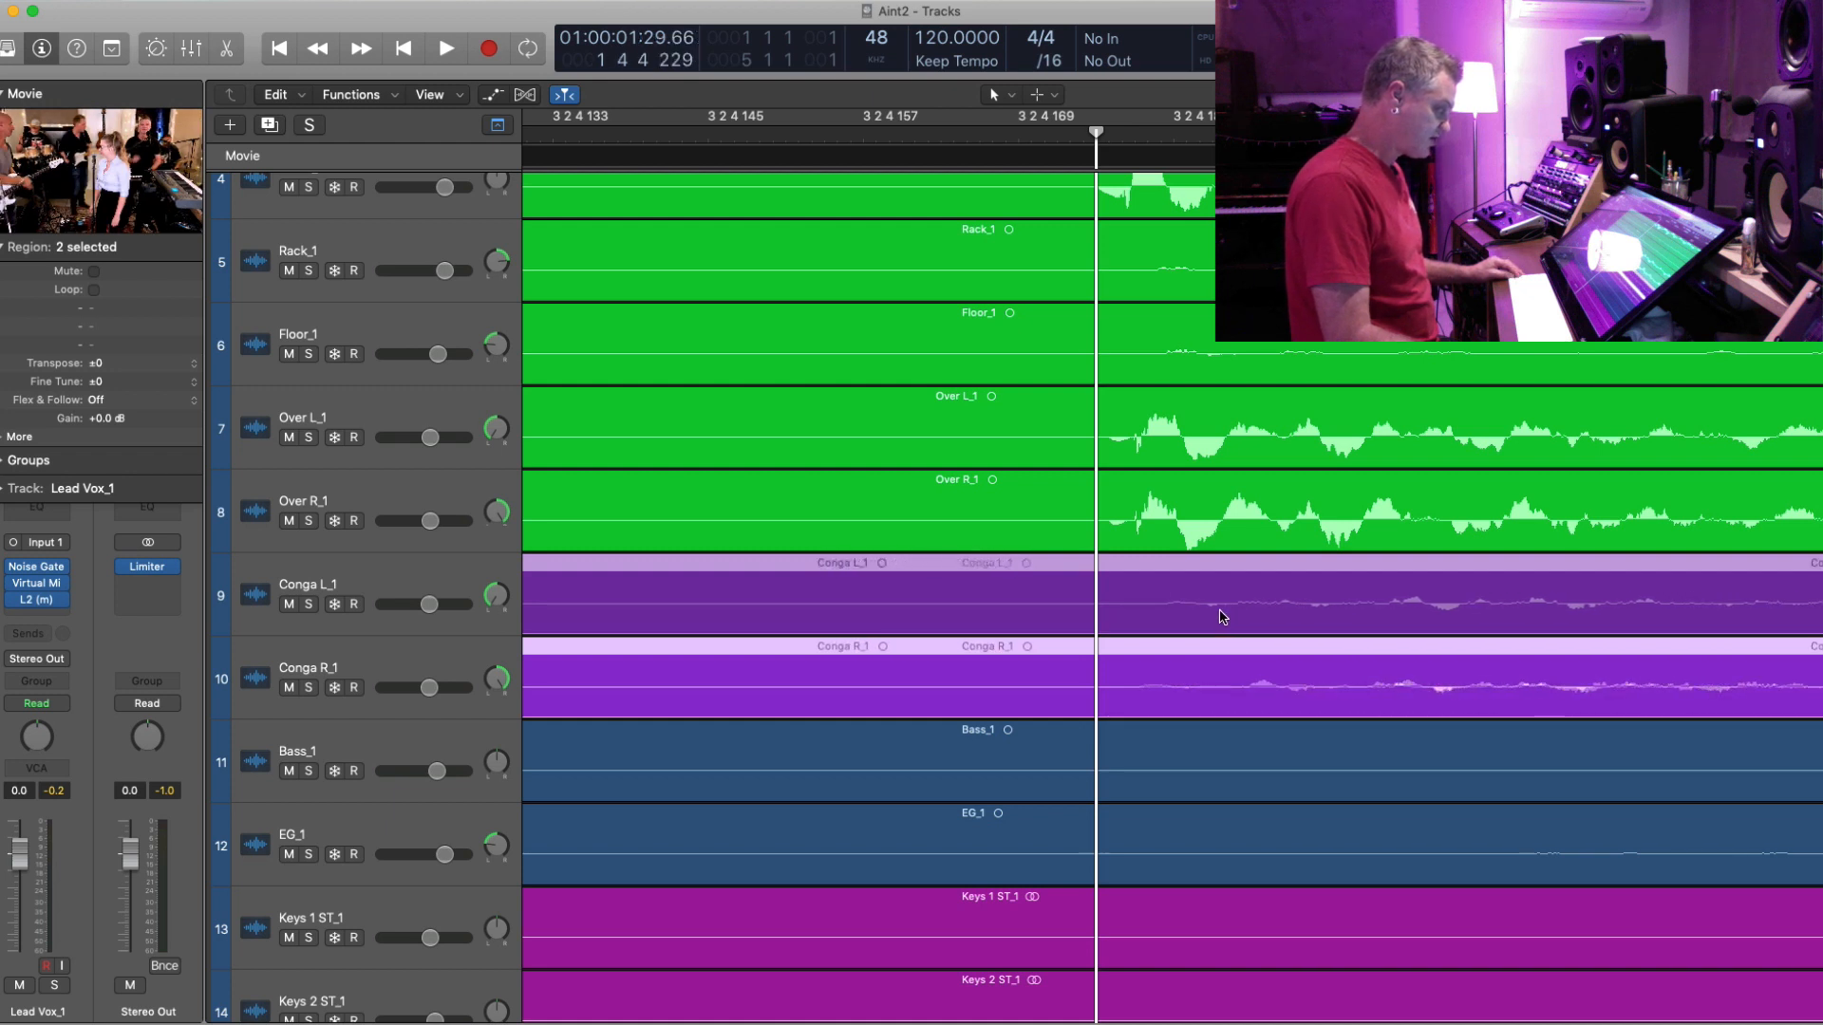
{"action": "left_click_drag", "start_coordinate": [1219, 617], "coordinate": [1221, 616]}
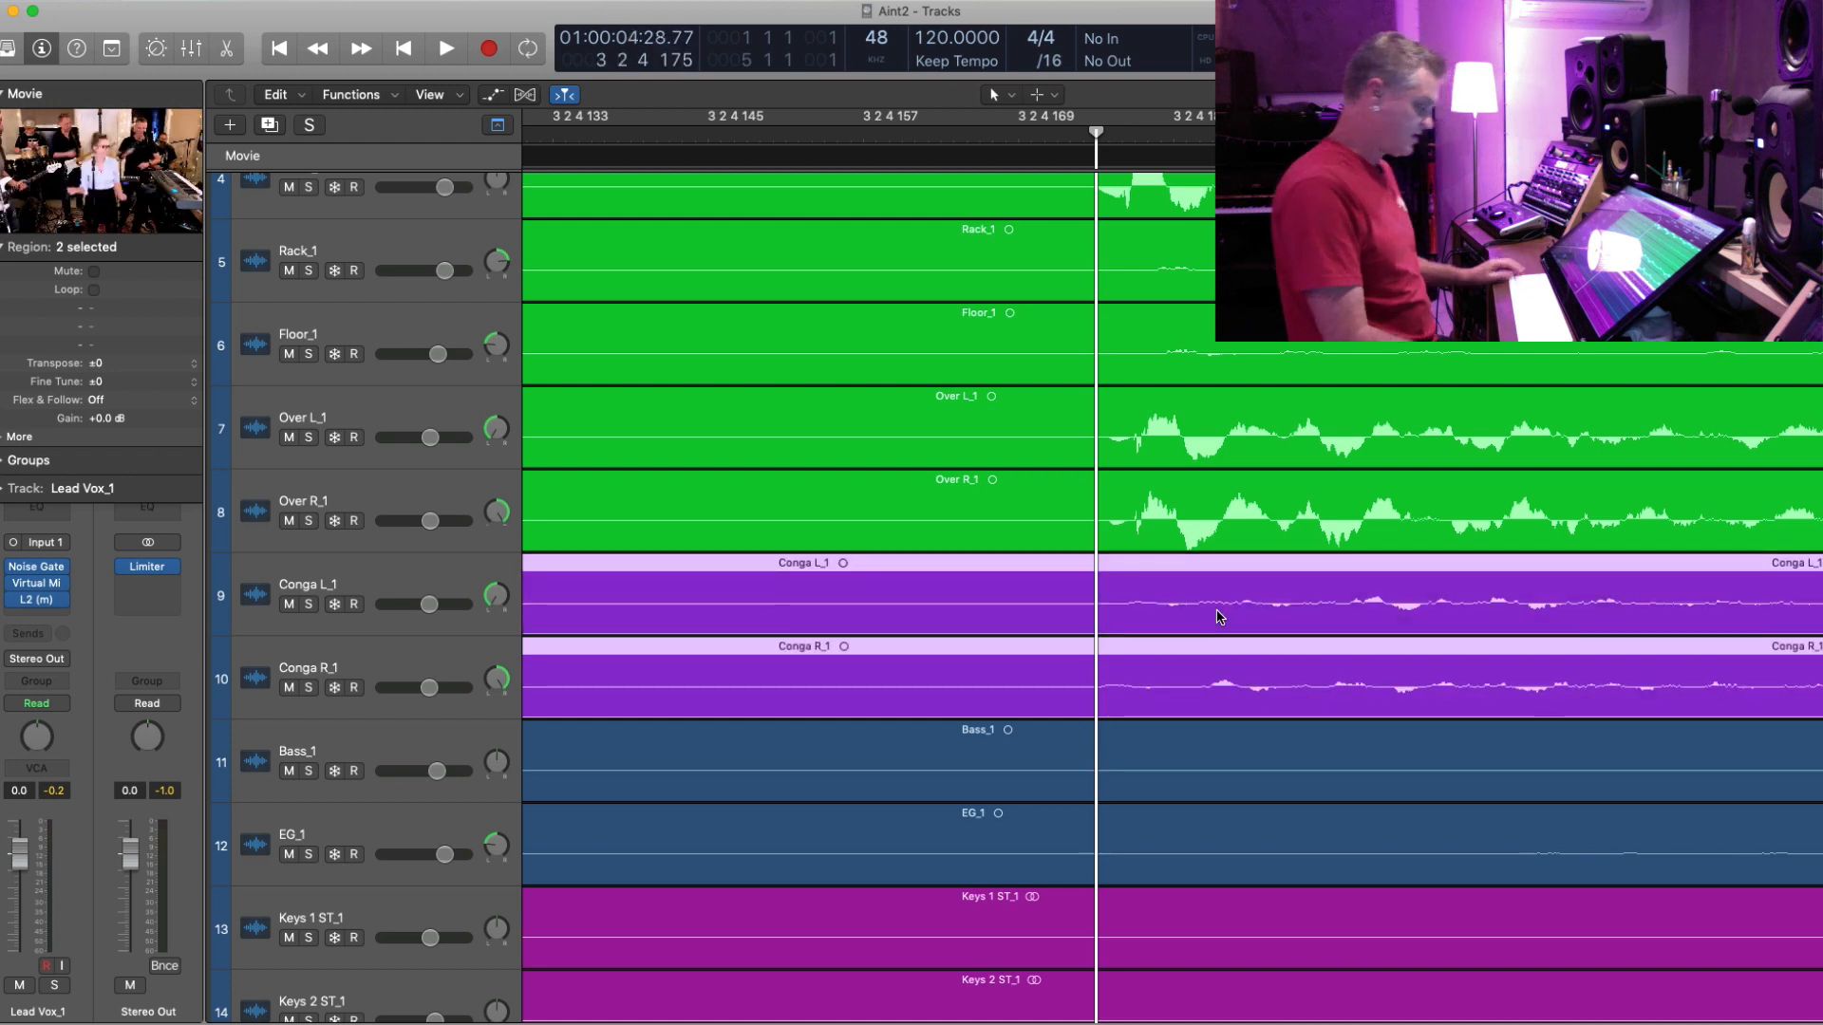
- Show the group settings and shift the Conga L_1 region on its own slightly earlier to meet the playhead, leaving both conga regions deselected
{"action": "key", "text": "super+Down"}
{"action": "key", "text": "super+Down"}
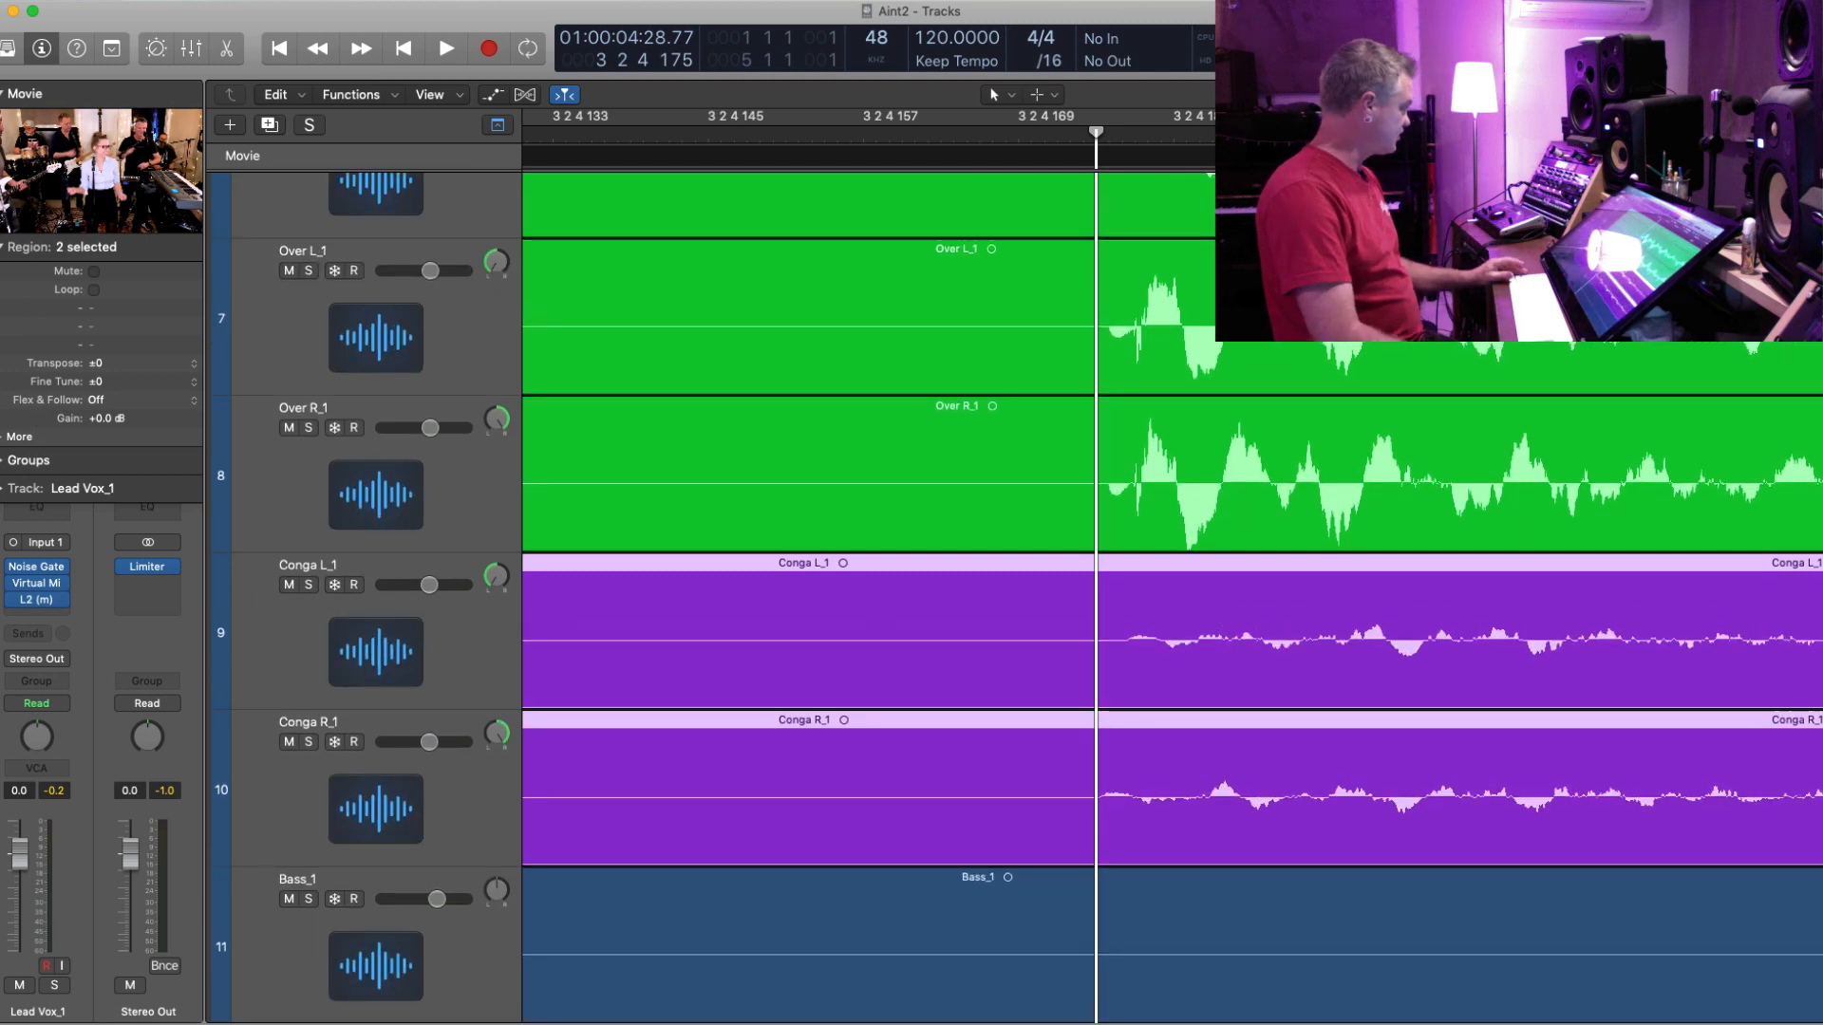
{"action": "left_click", "coordinate": [4, 462]}
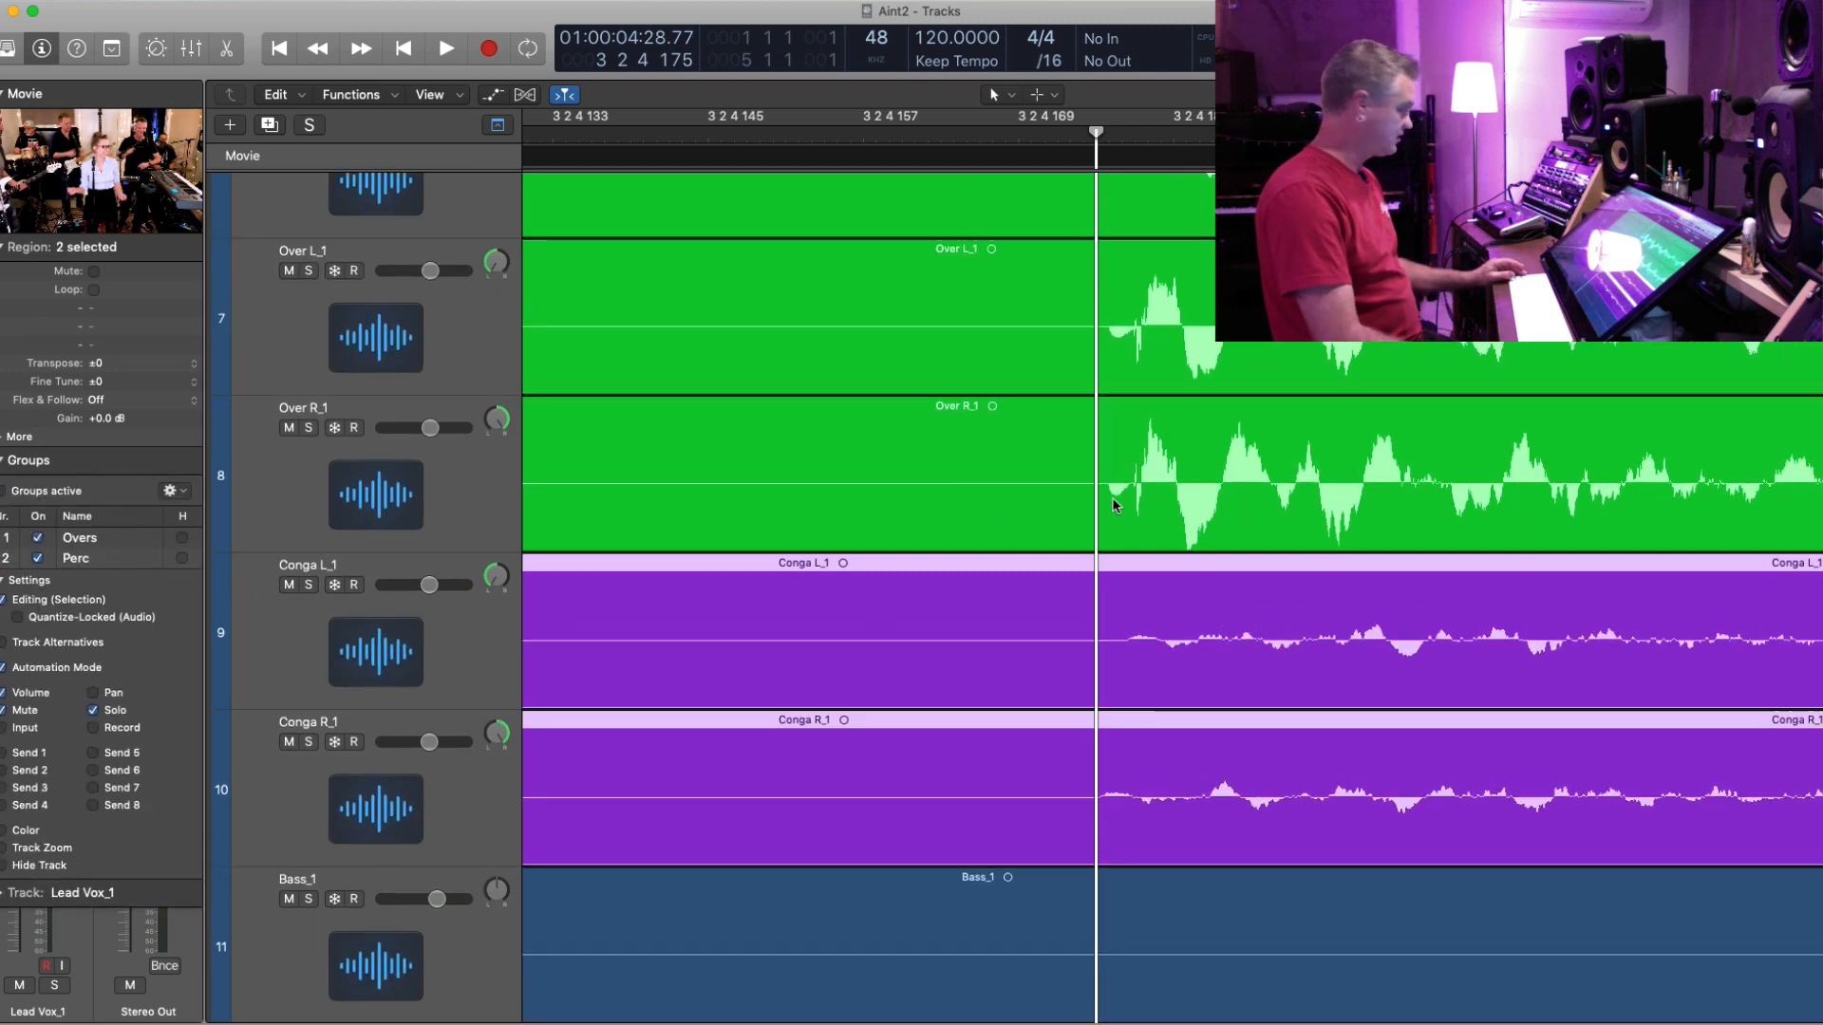
{"action": "left_click", "coordinate": [1266, 920]}
{"action": "left_click", "coordinate": [1208, 641]}
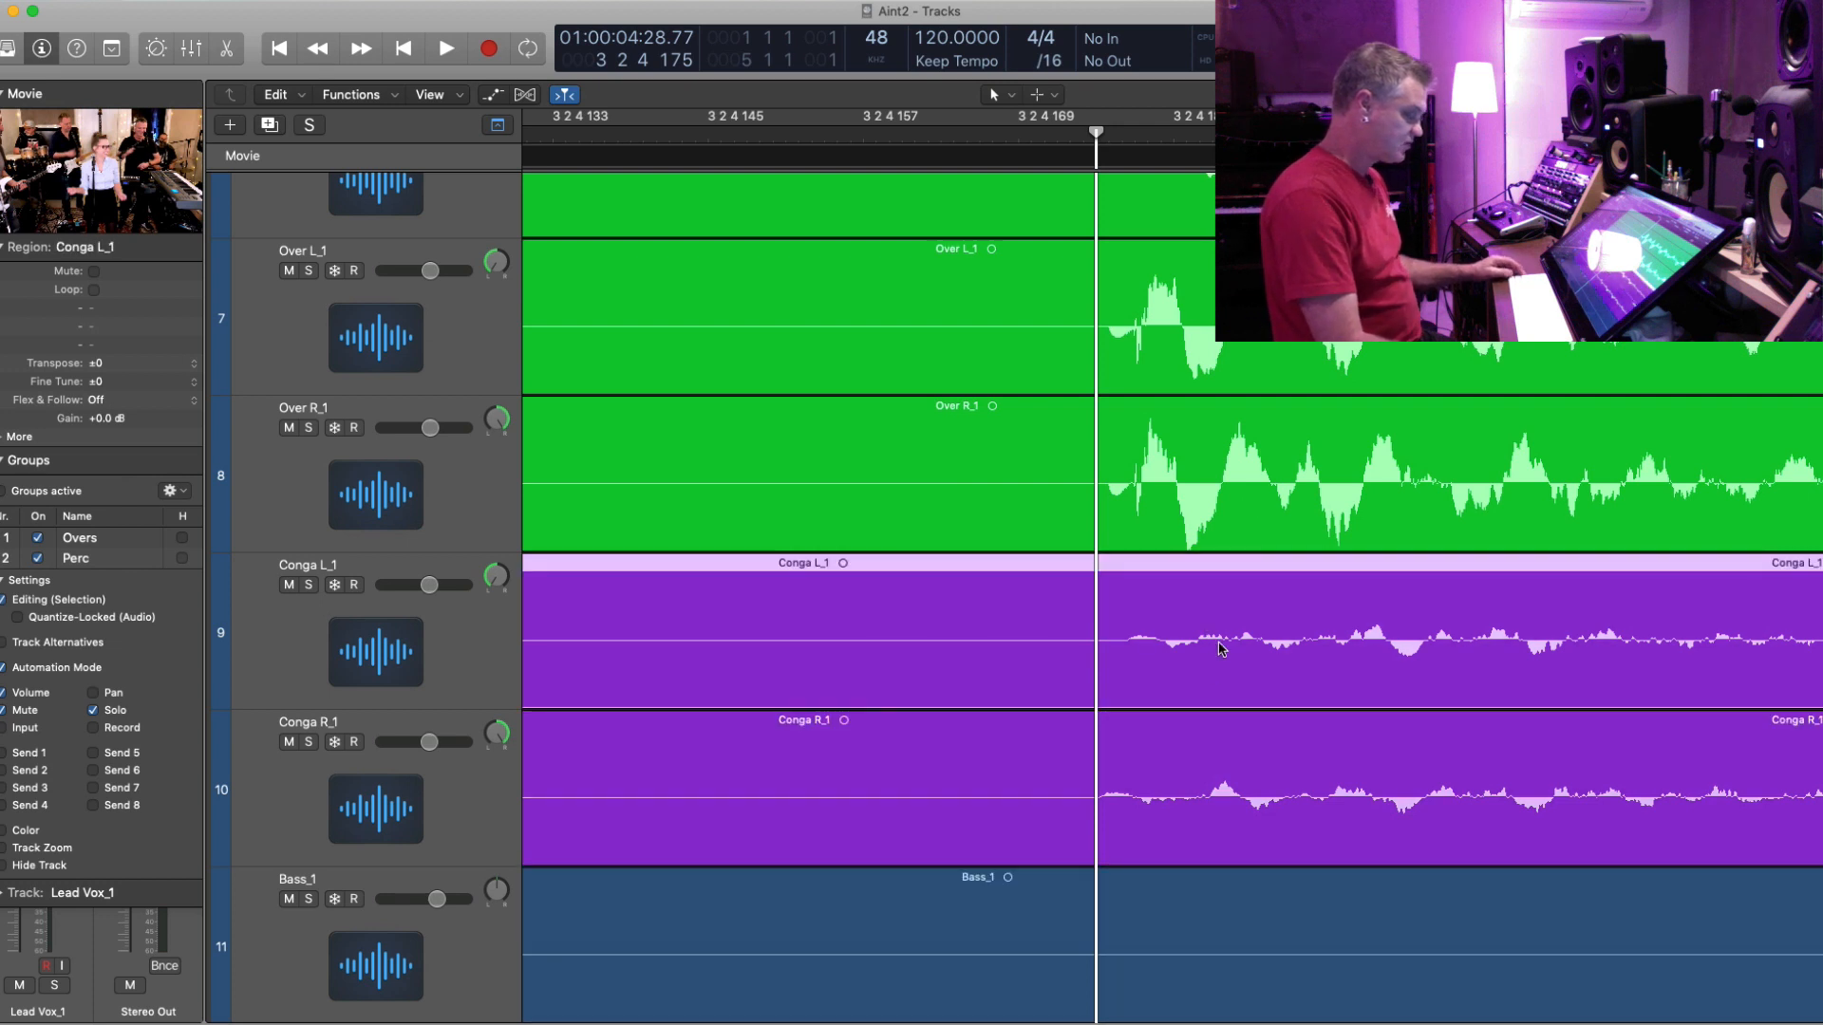
{"action": "left_click_drag", "start_coordinate": [1219, 649], "coordinate": [1219, 648]}
{"action": "left_click_drag", "start_coordinate": [1221, 772], "coordinate": [1221, 772]}
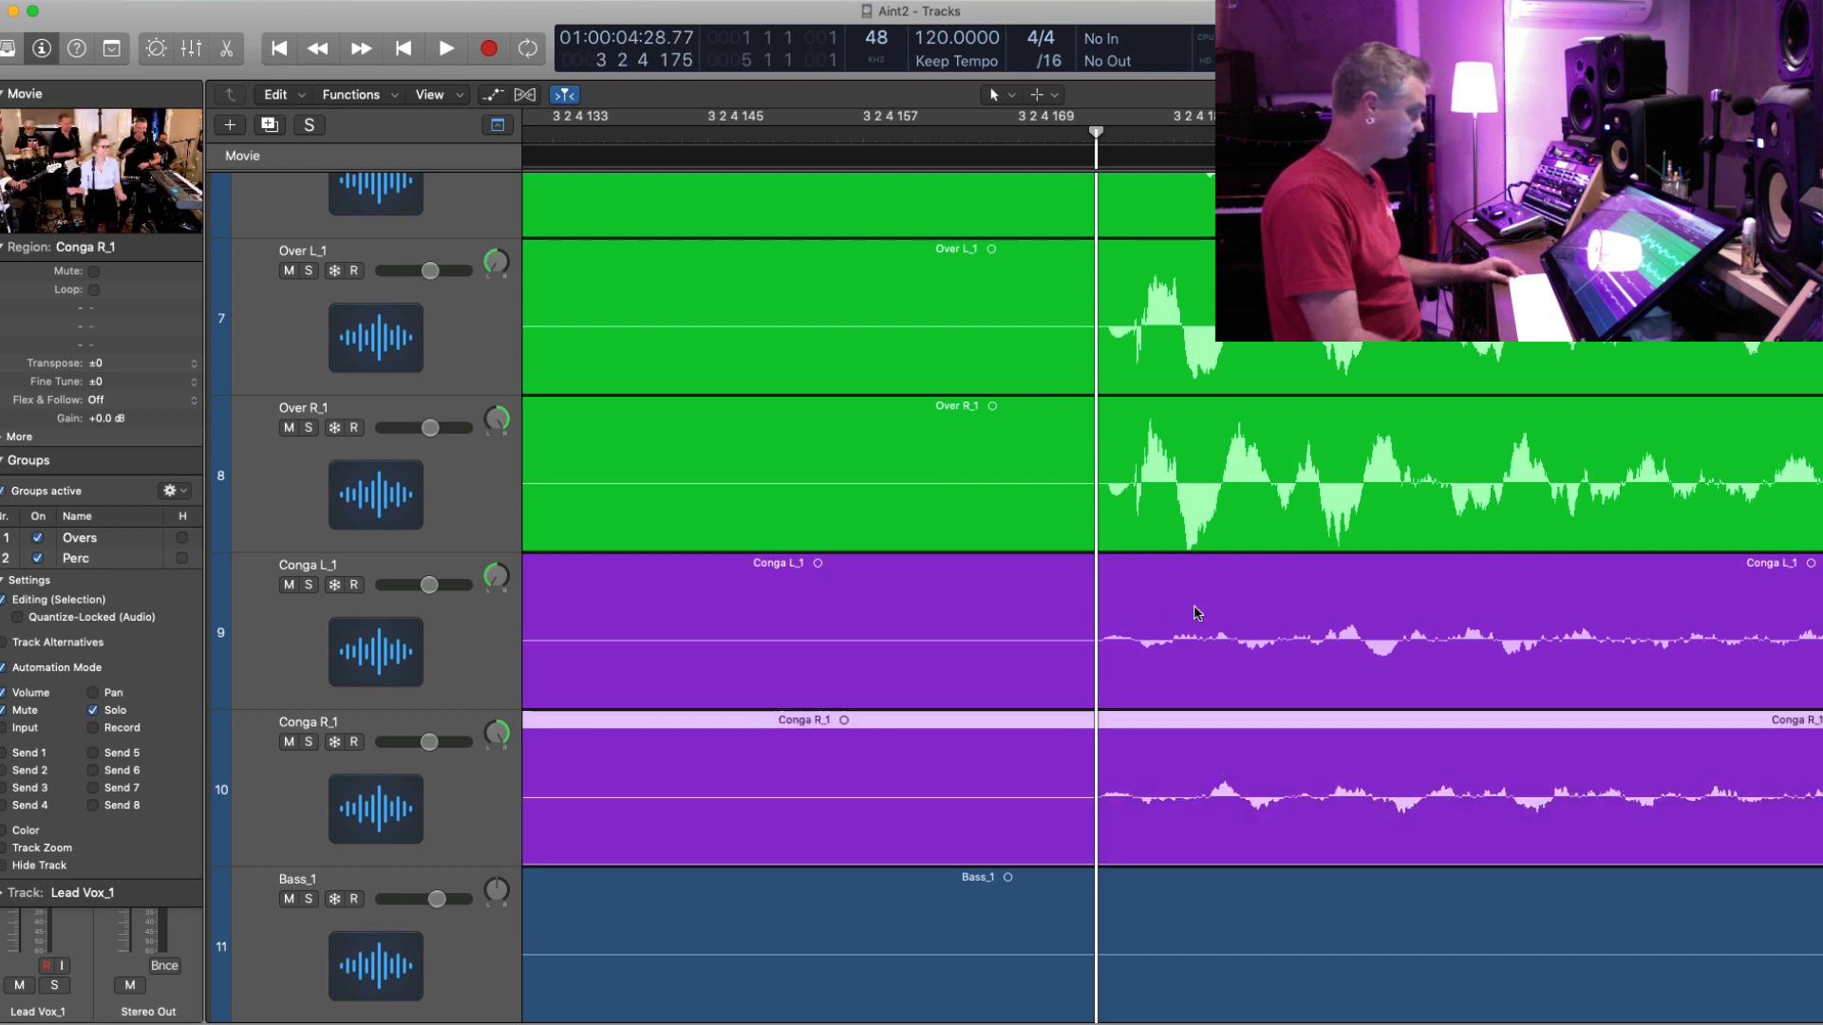
{"action": "left_click", "coordinate": [1196, 613], "text": "shift"}
{"action": "left_click", "coordinate": [1245, 751], "text": "shift"}
- Select the EG_1 region and examine its waveform around the snare hit in bar 3
{"action": "scroll", "coordinate": [1246, 751], "scroll_direction": "down", "scroll_amount": 6}
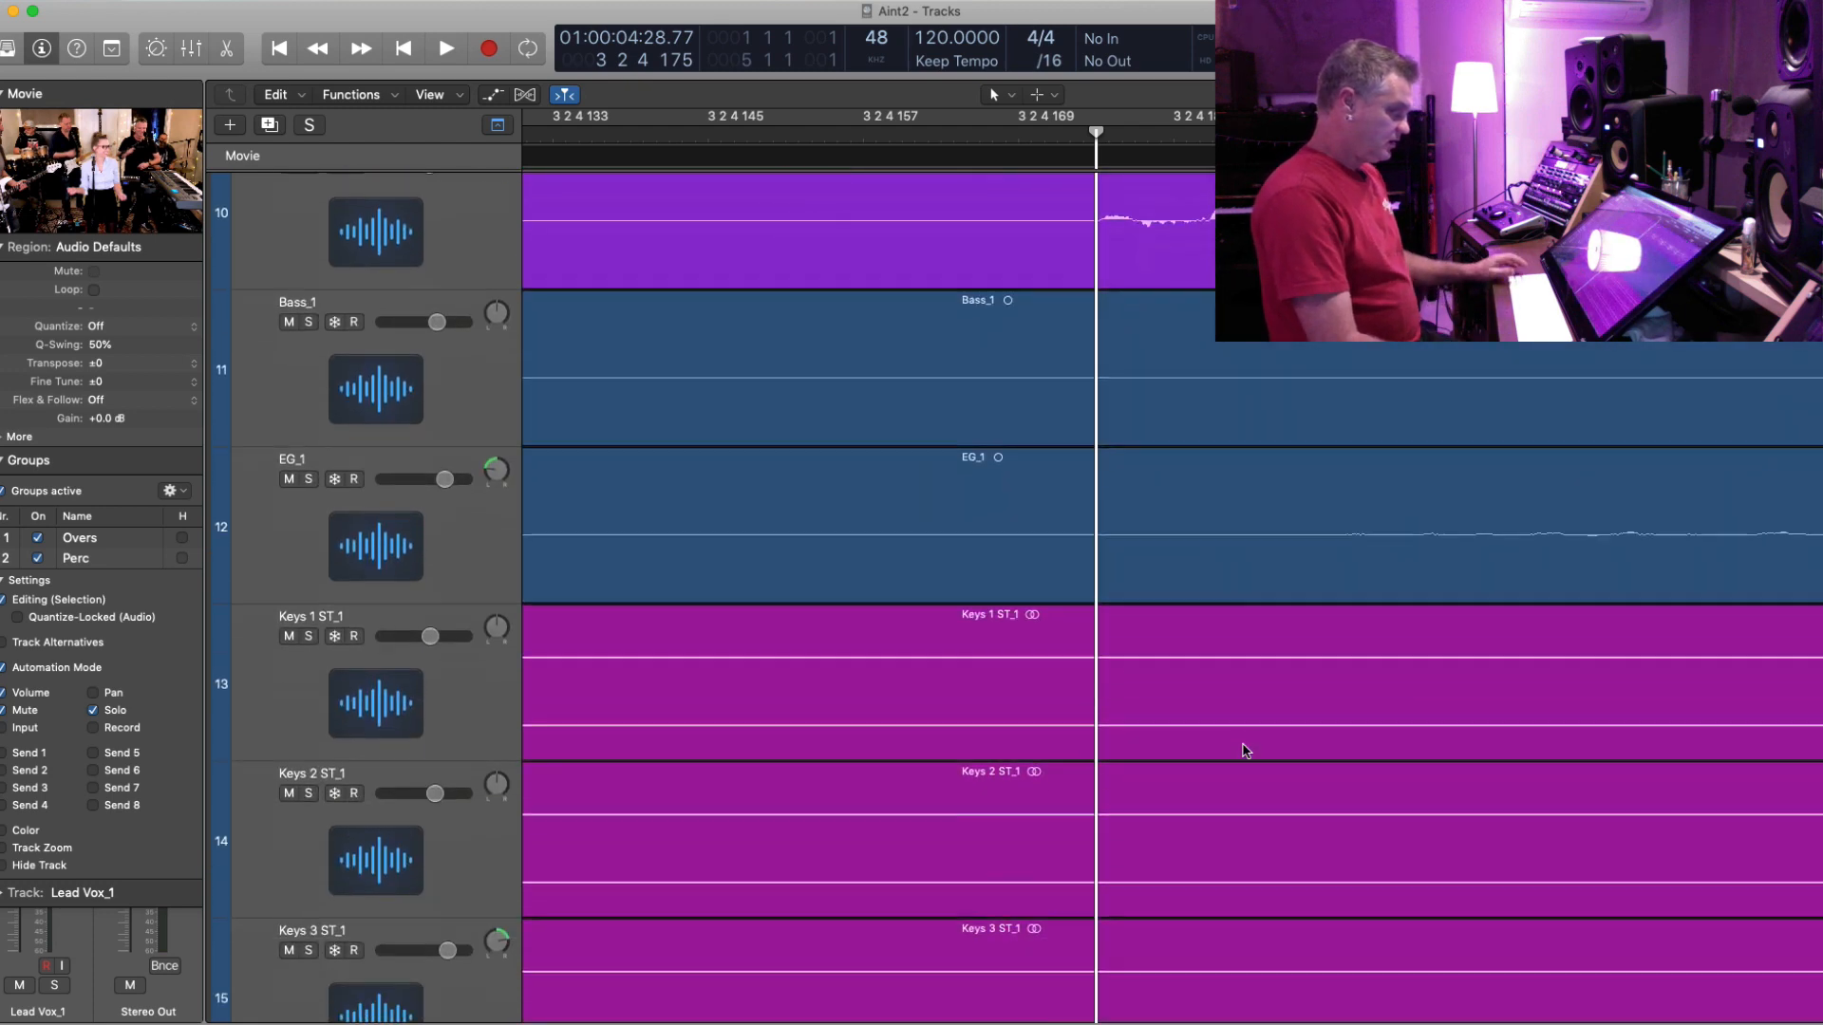
{"action": "scroll", "coordinate": [1245, 751], "scroll_direction": "down", "scroll_amount": 1}
{"action": "left_click", "coordinate": [1215, 477]}
{"action": "key", "text": "super+Left"}
{"action": "key", "text": "super+Left"}
{"action": "key", "text": "super+Left"}
{"action": "key", "text": "super+Left"}
{"action": "key", "text": "super+Left"}
{"action": "key", "text": "super+Left"}
{"action": "key", "text": "super+Left"}
{"action": "key", "text": "super+Left"}
{"action": "key", "text": "super+Left"}
{"action": "key", "text": "super+Left"}
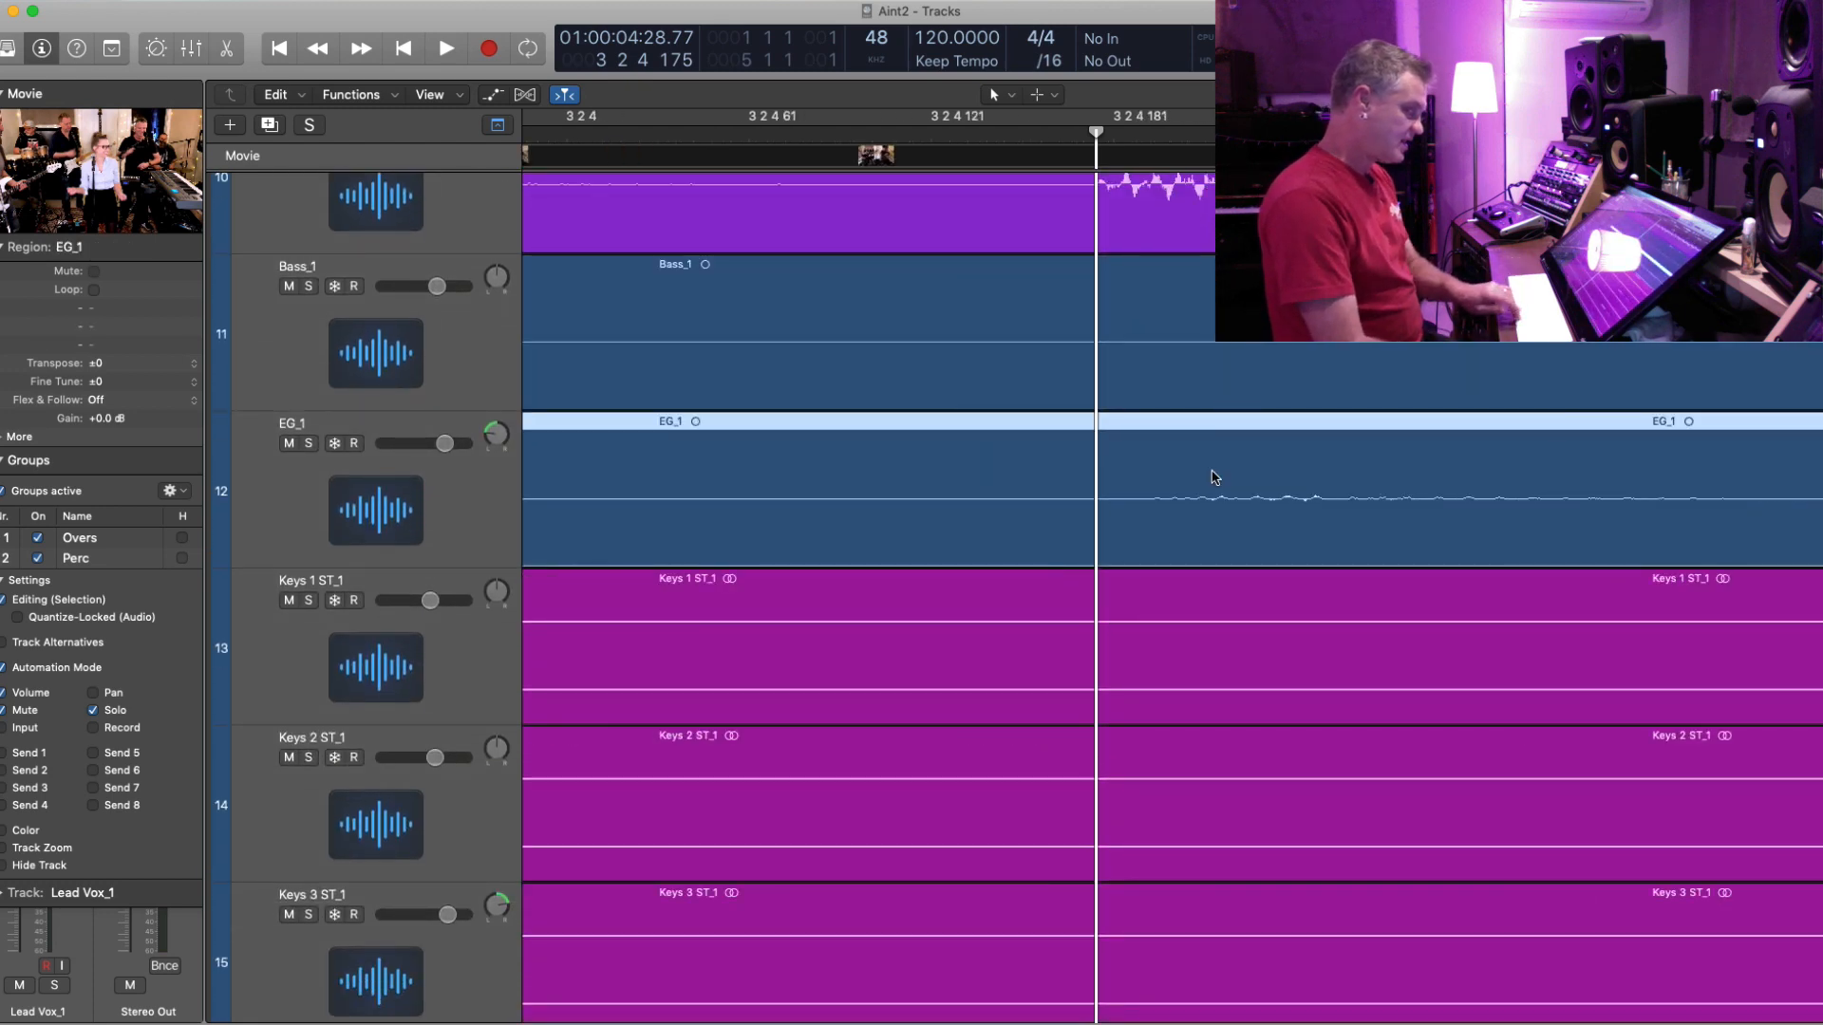
{"action": "key", "text": "super+Left"}
{"action": "key", "text": "super+Left"}
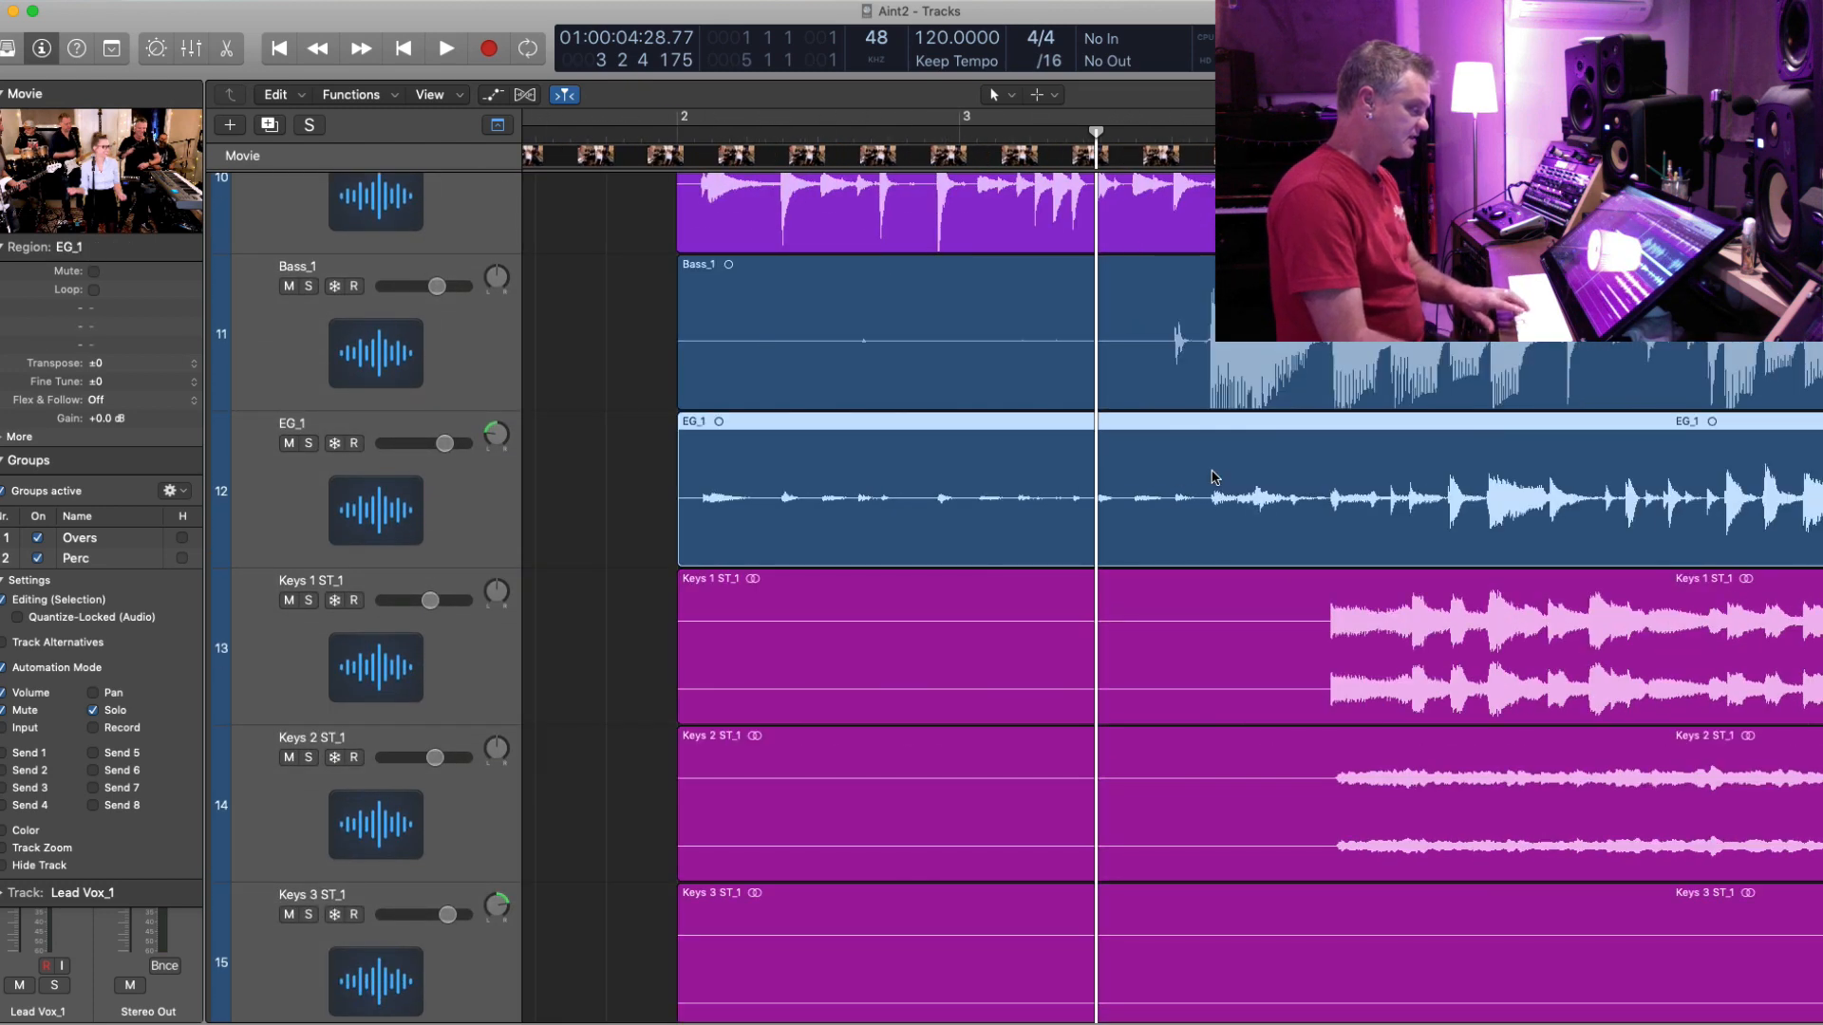
- Shift the EG_1 region slightly earlier so its snare bleed starts at the playhead
{"action": "key", "text": "super+Right"}
{"action": "key", "text": "super+Right"}
{"action": "key", "text": "super+Right"}
{"action": "key", "text": "super+Right"}
{"action": "key", "text": "super+Right"}
{"action": "key", "text": "super+Right"}
{"action": "key", "text": "super+Right"}
{"action": "key", "text": "super+Right"}
{"action": "key", "text": "super+Right"}
{"action": "key", "text": "super+Right"}
{"action": "key", "text": "super+Right"}
{"action": "key", "text": "super+Down"}
{"action": "key", "text": "super+Down"}
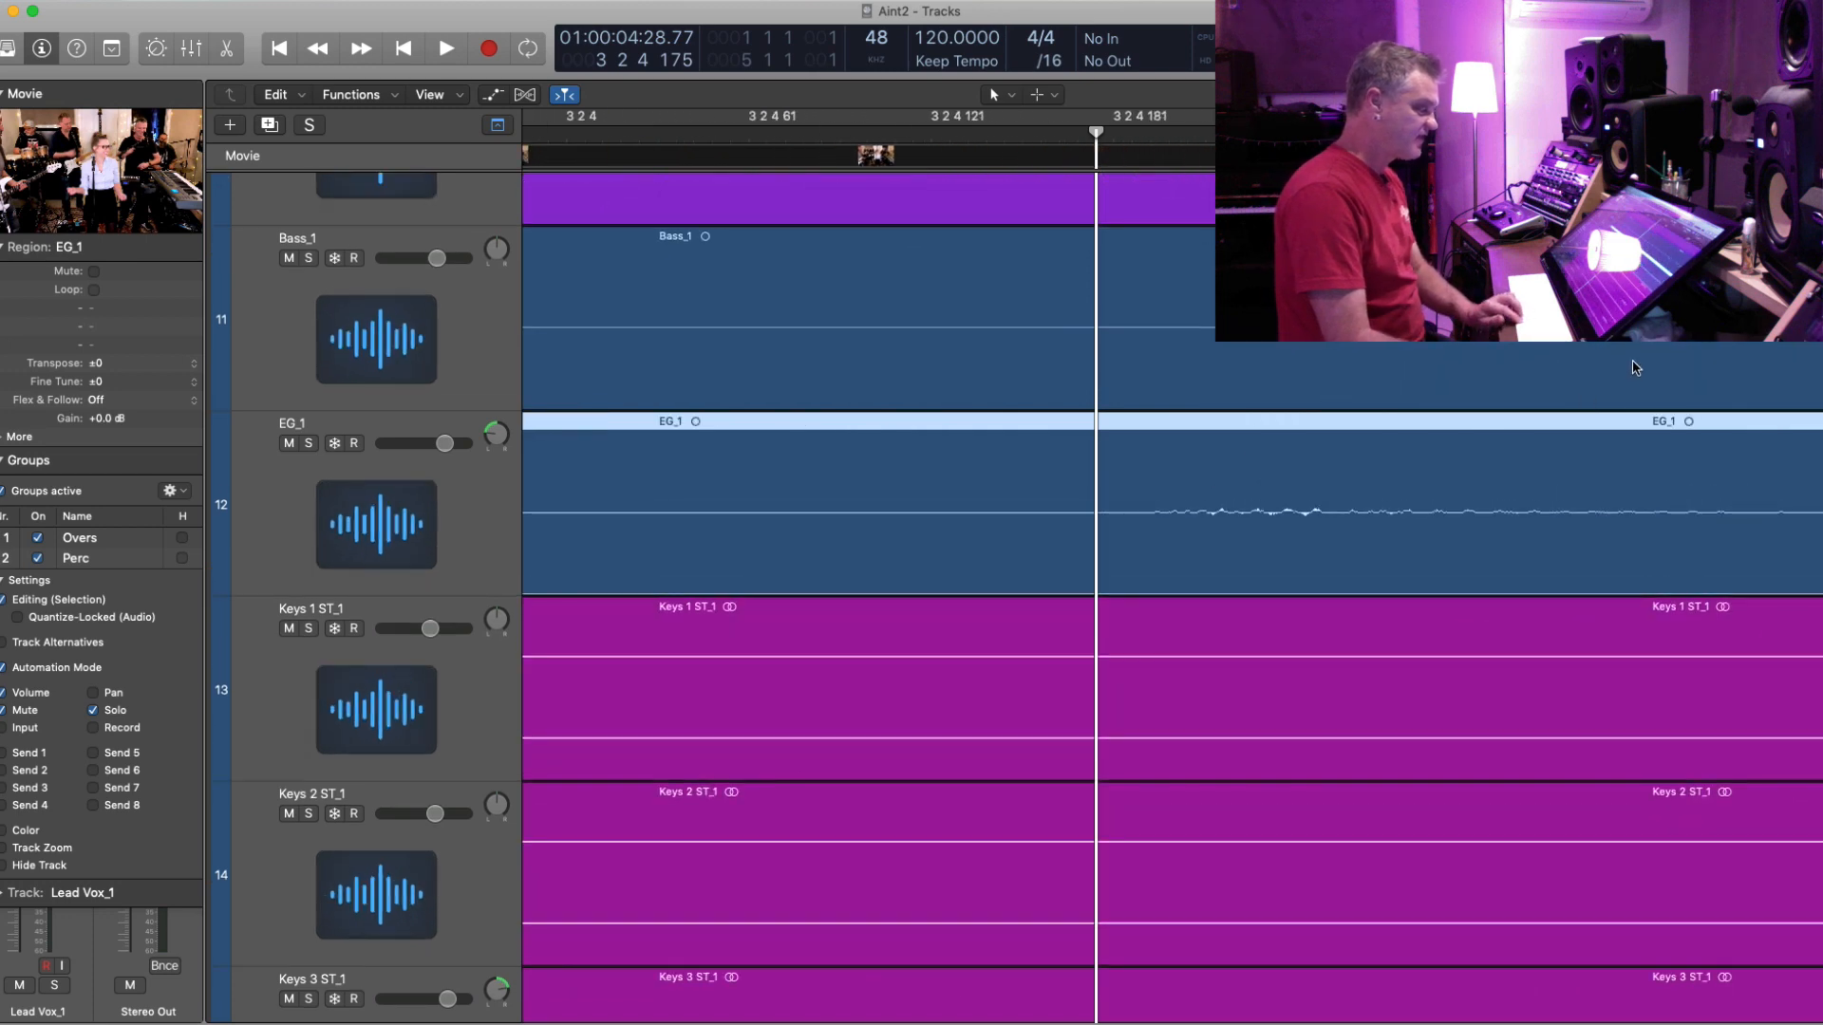
{"action": "key", "text": "super+Down"}
{"action": "key", "text": "super+Down"}
{"action": "key", "text": "super+Down"}
{"action": "key", "text": "super+Down"}
{"action": "key", "text": "super+Down"}
{"action": "key", "text": "super+Left"}
{"action": "key", "text": "super+Left"}
{"action": "key", "text": "super+Left"}
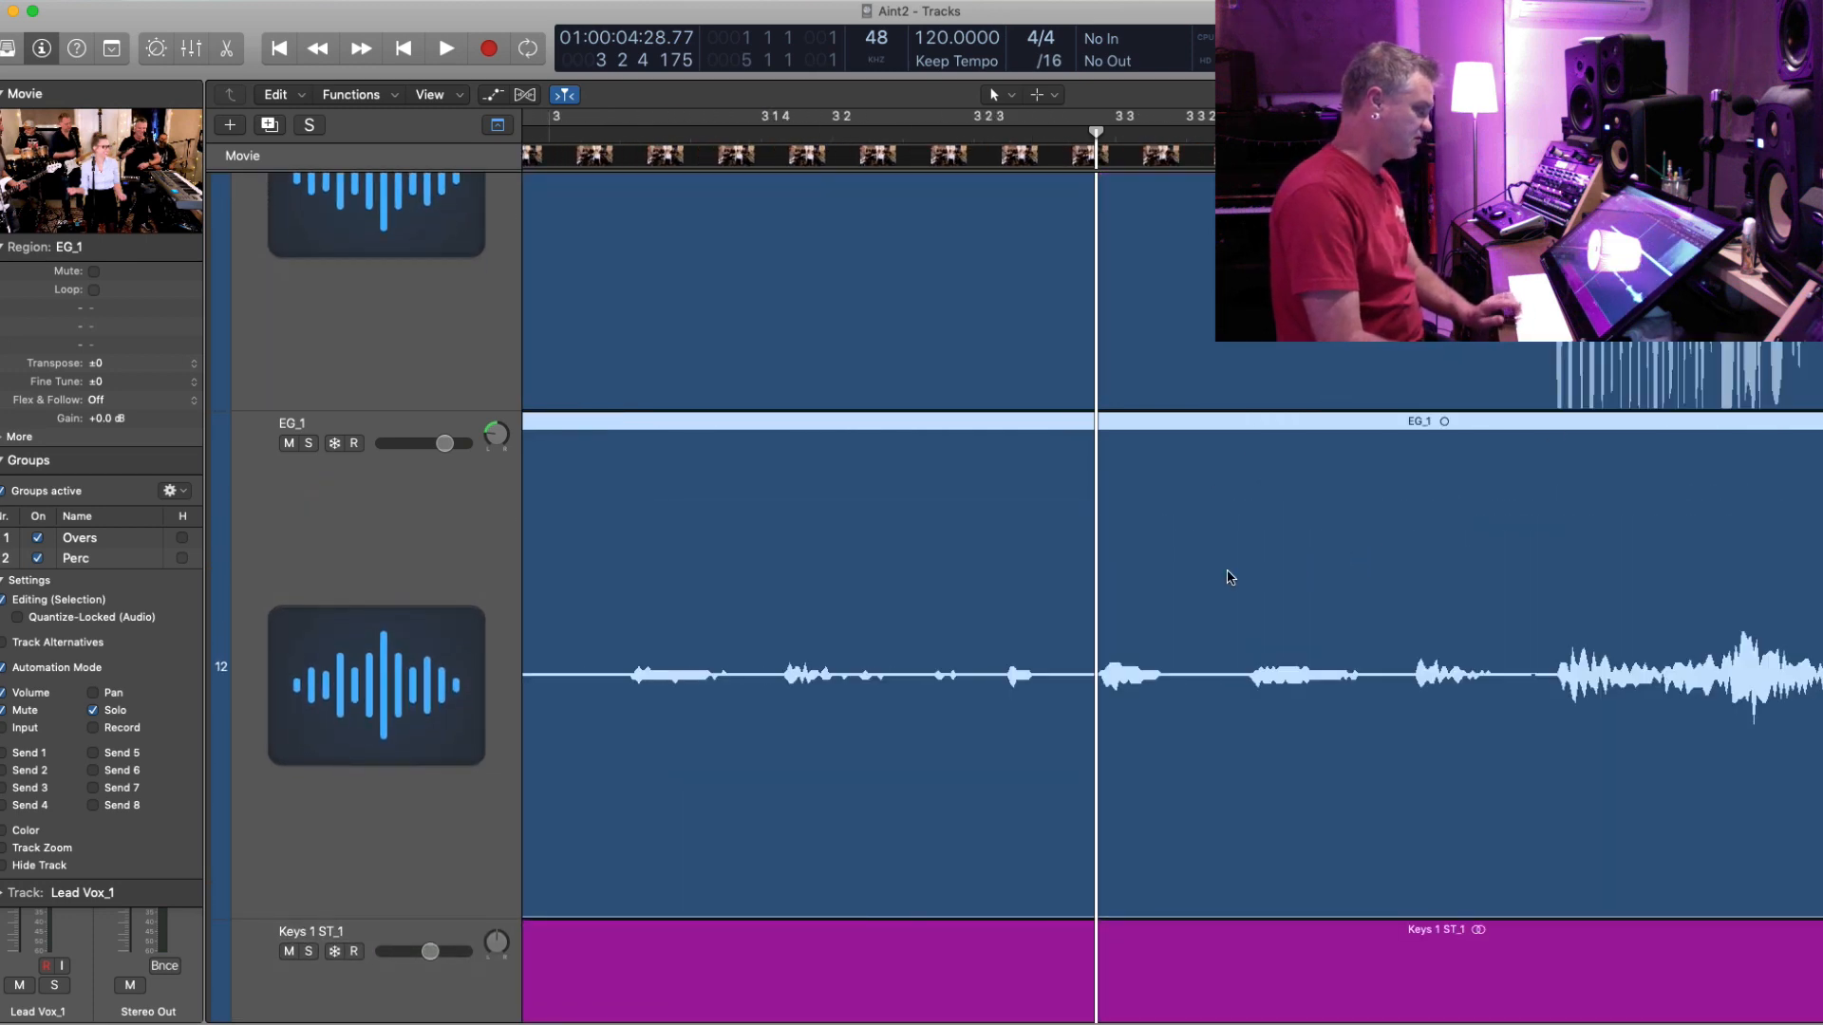
{"action": "key", "text": "super+Right"}
{"action": "key", "text": "super+Right"}
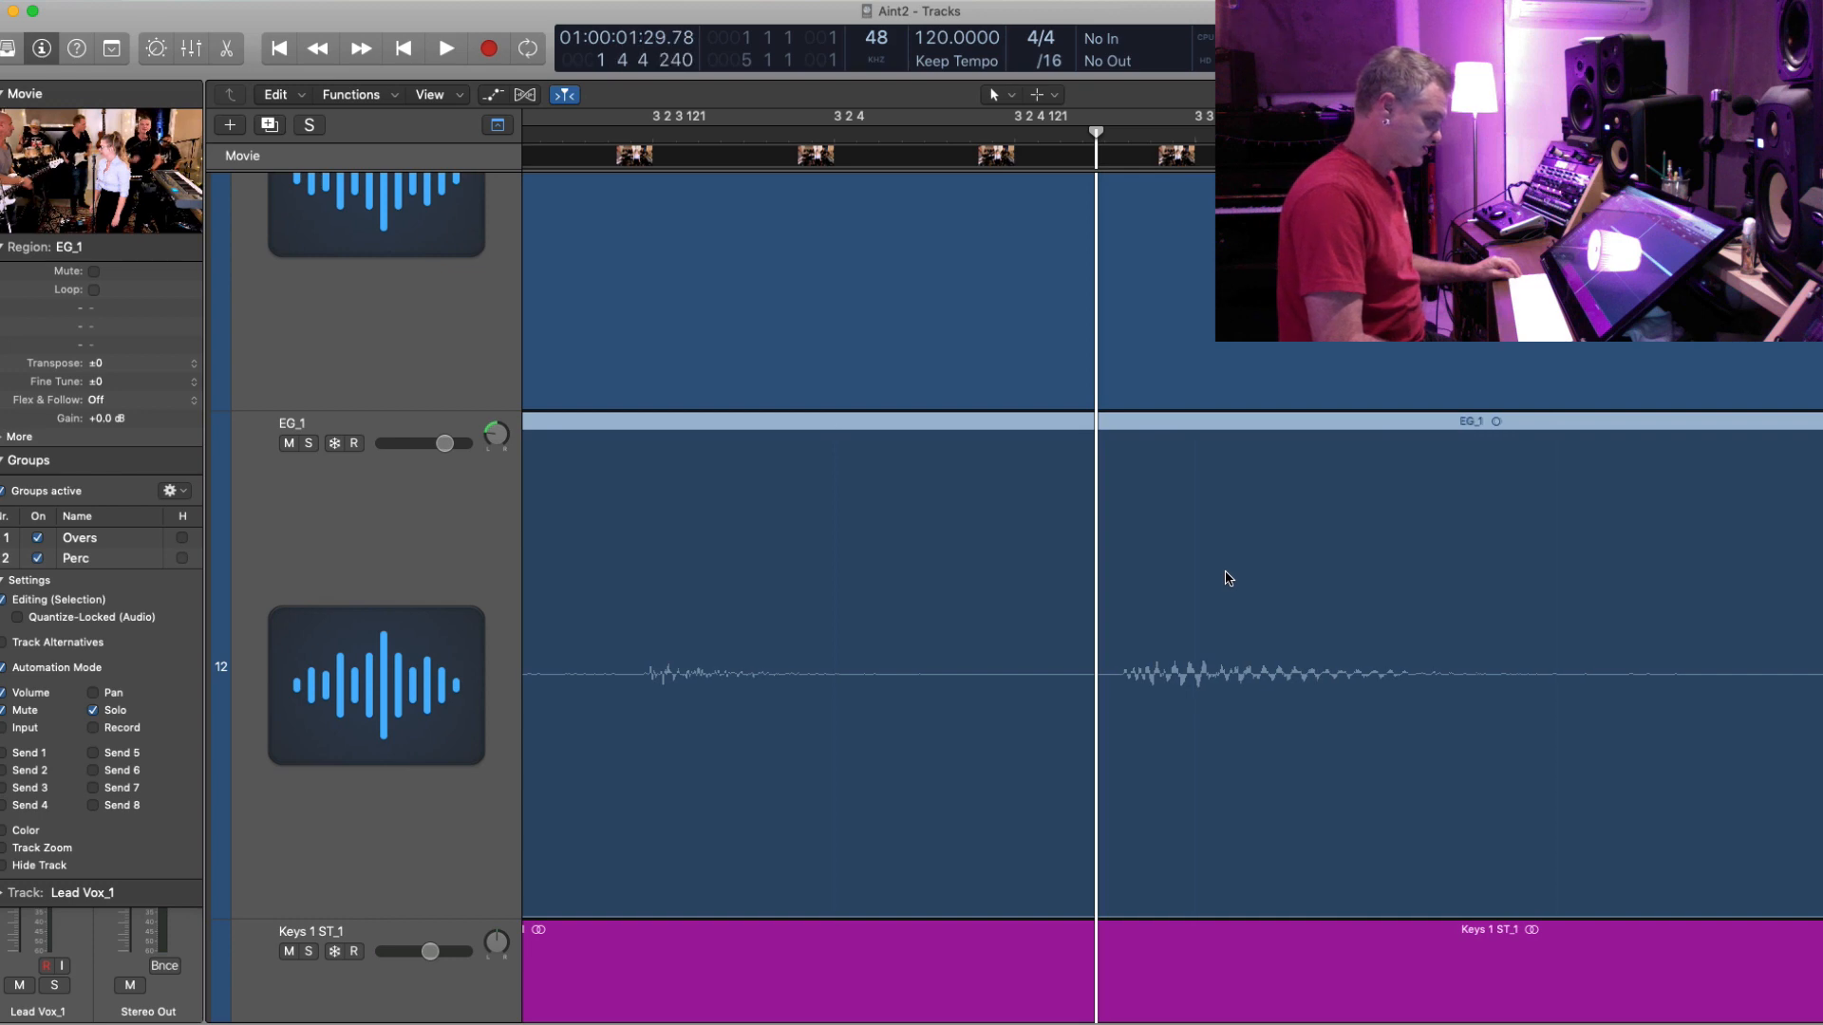
{"action": "scroll", "coordinate": [1215, 579], "scroll_direction": "down", "scroll_amount": 5}
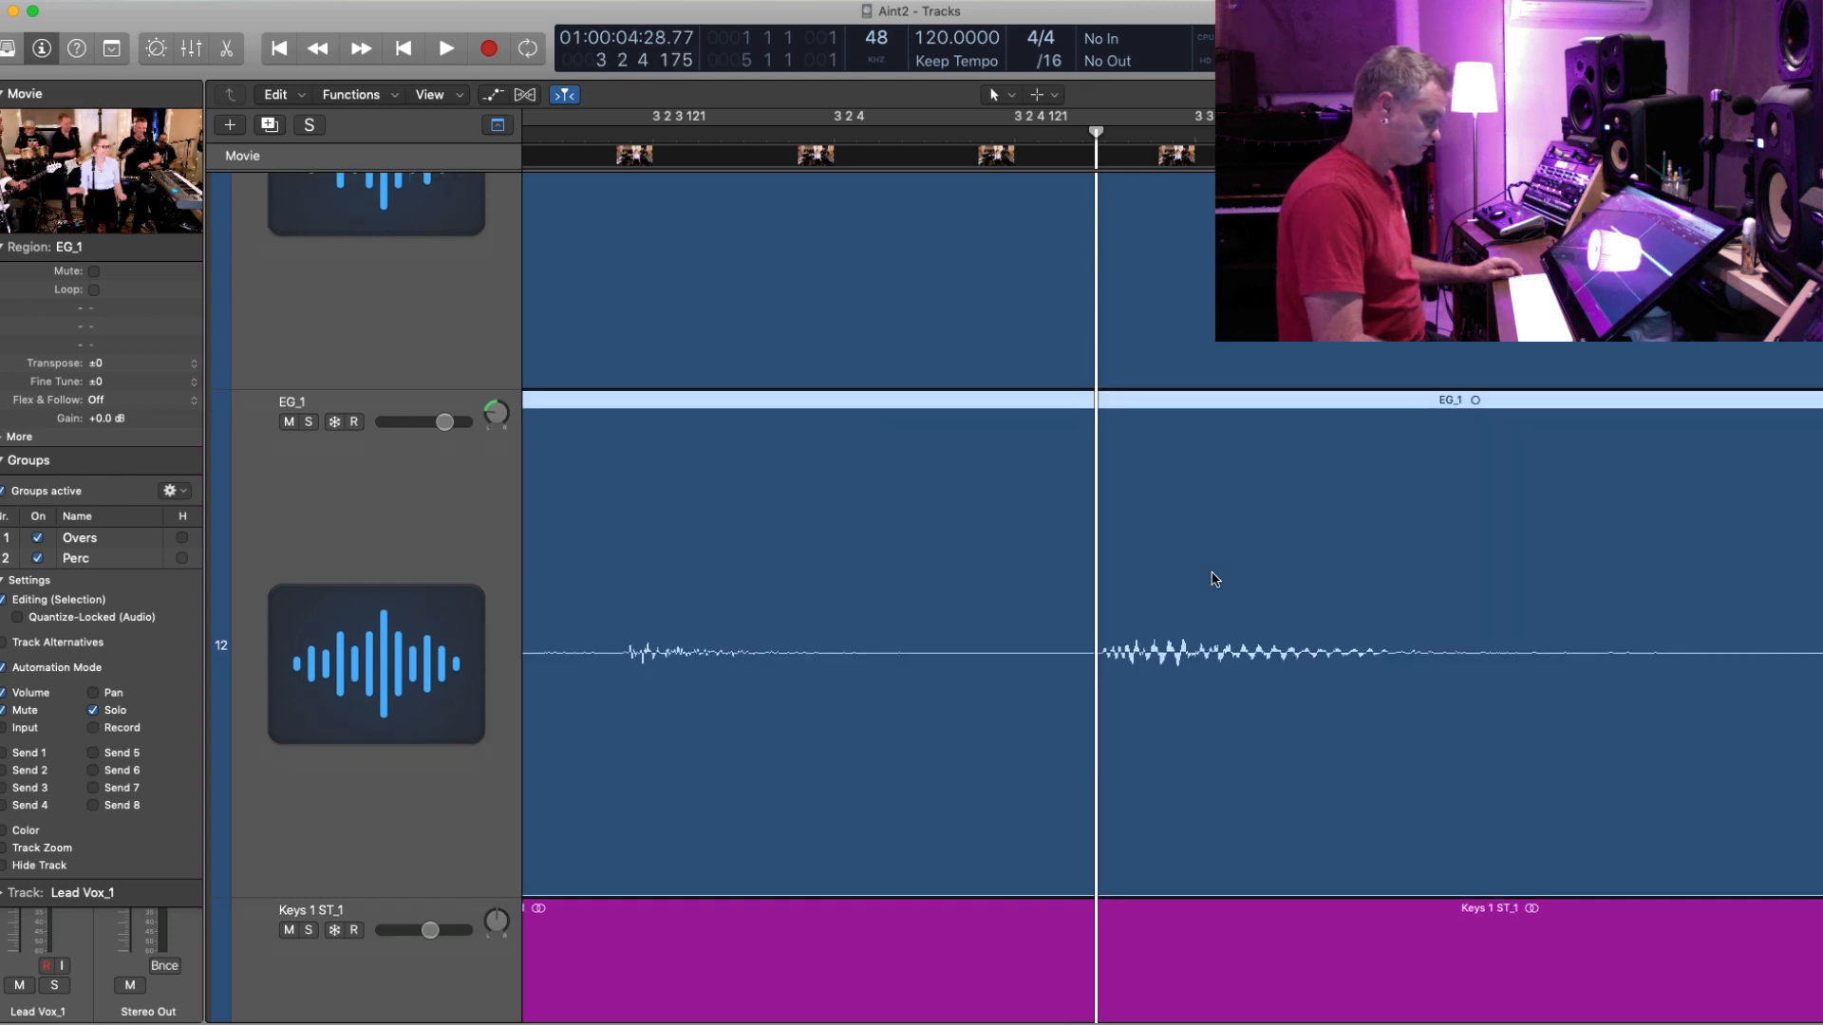
- Pass over the silent keys tracks and shift the BV Vox_1 region slightly earlier so its snare bleed meets the playhead
{"action": "left_click", "coordinate": [1215, 579]}
{"action": "scroll", "coordinate": [1216, 579], "scroll_direction": "down", "scroll_amount": 15}
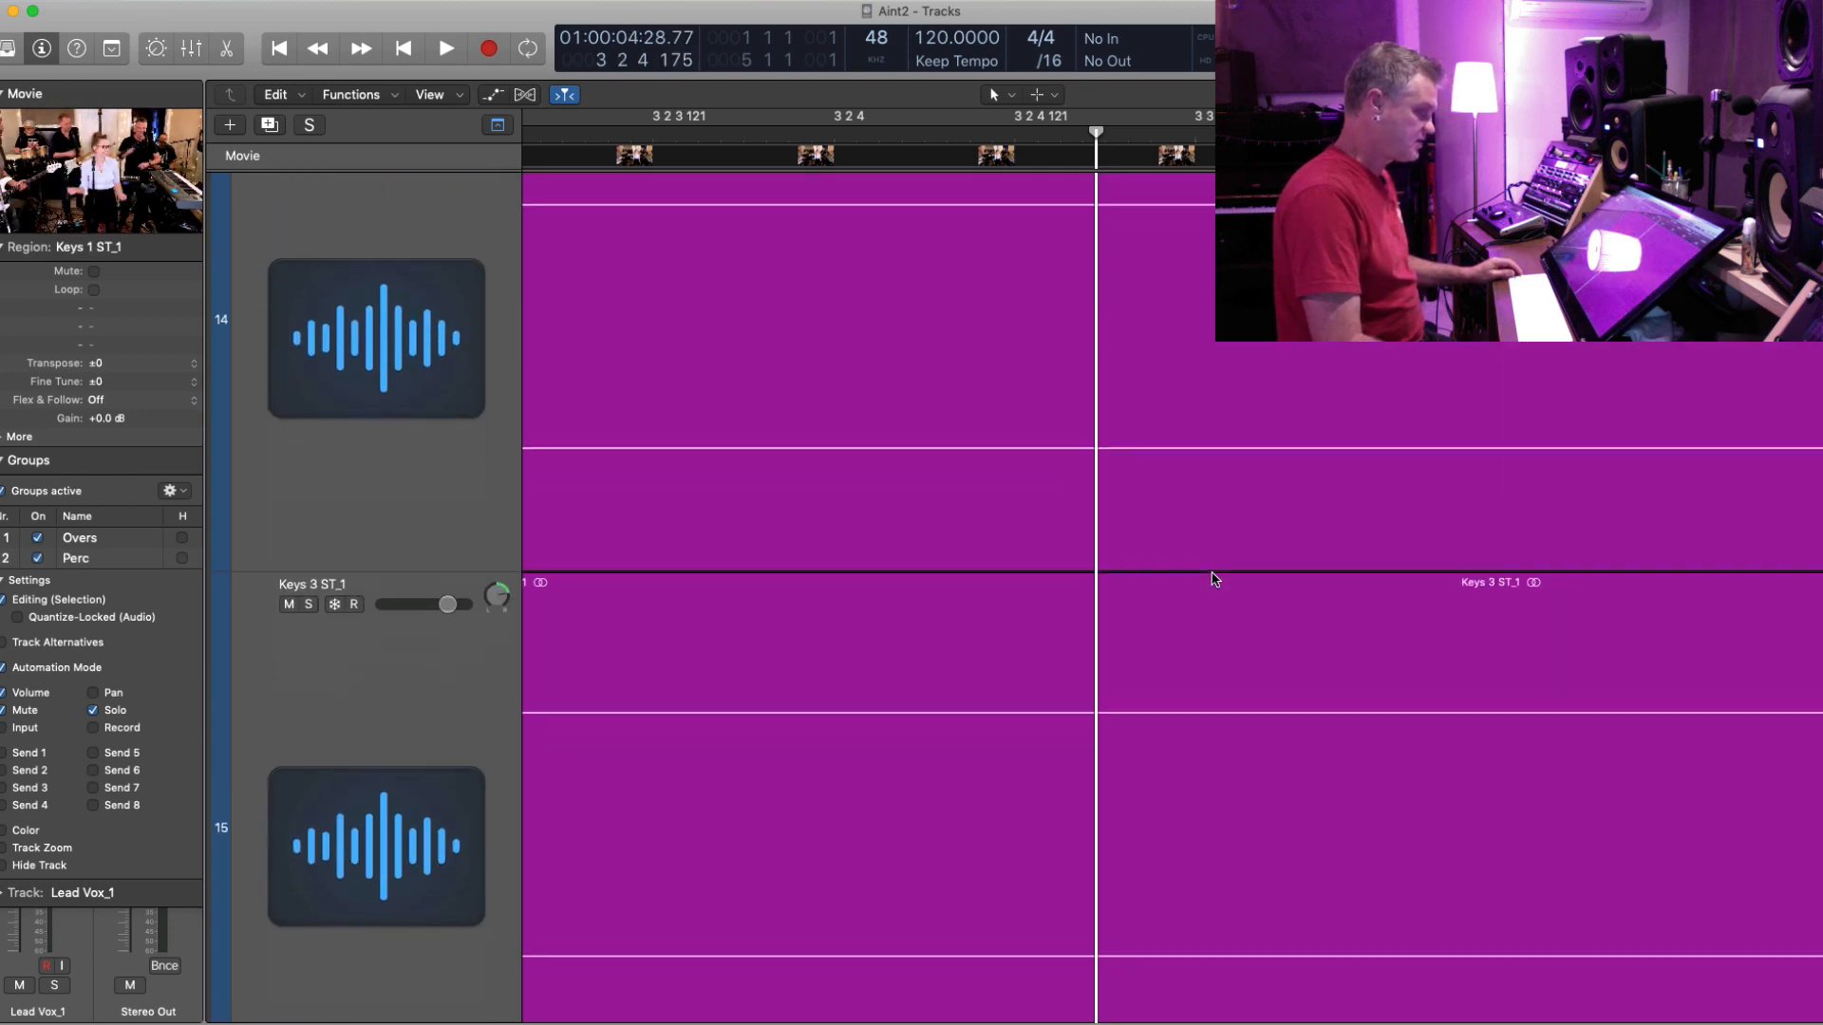
{"action": "left_click", "coordinate": [1215, 579]}
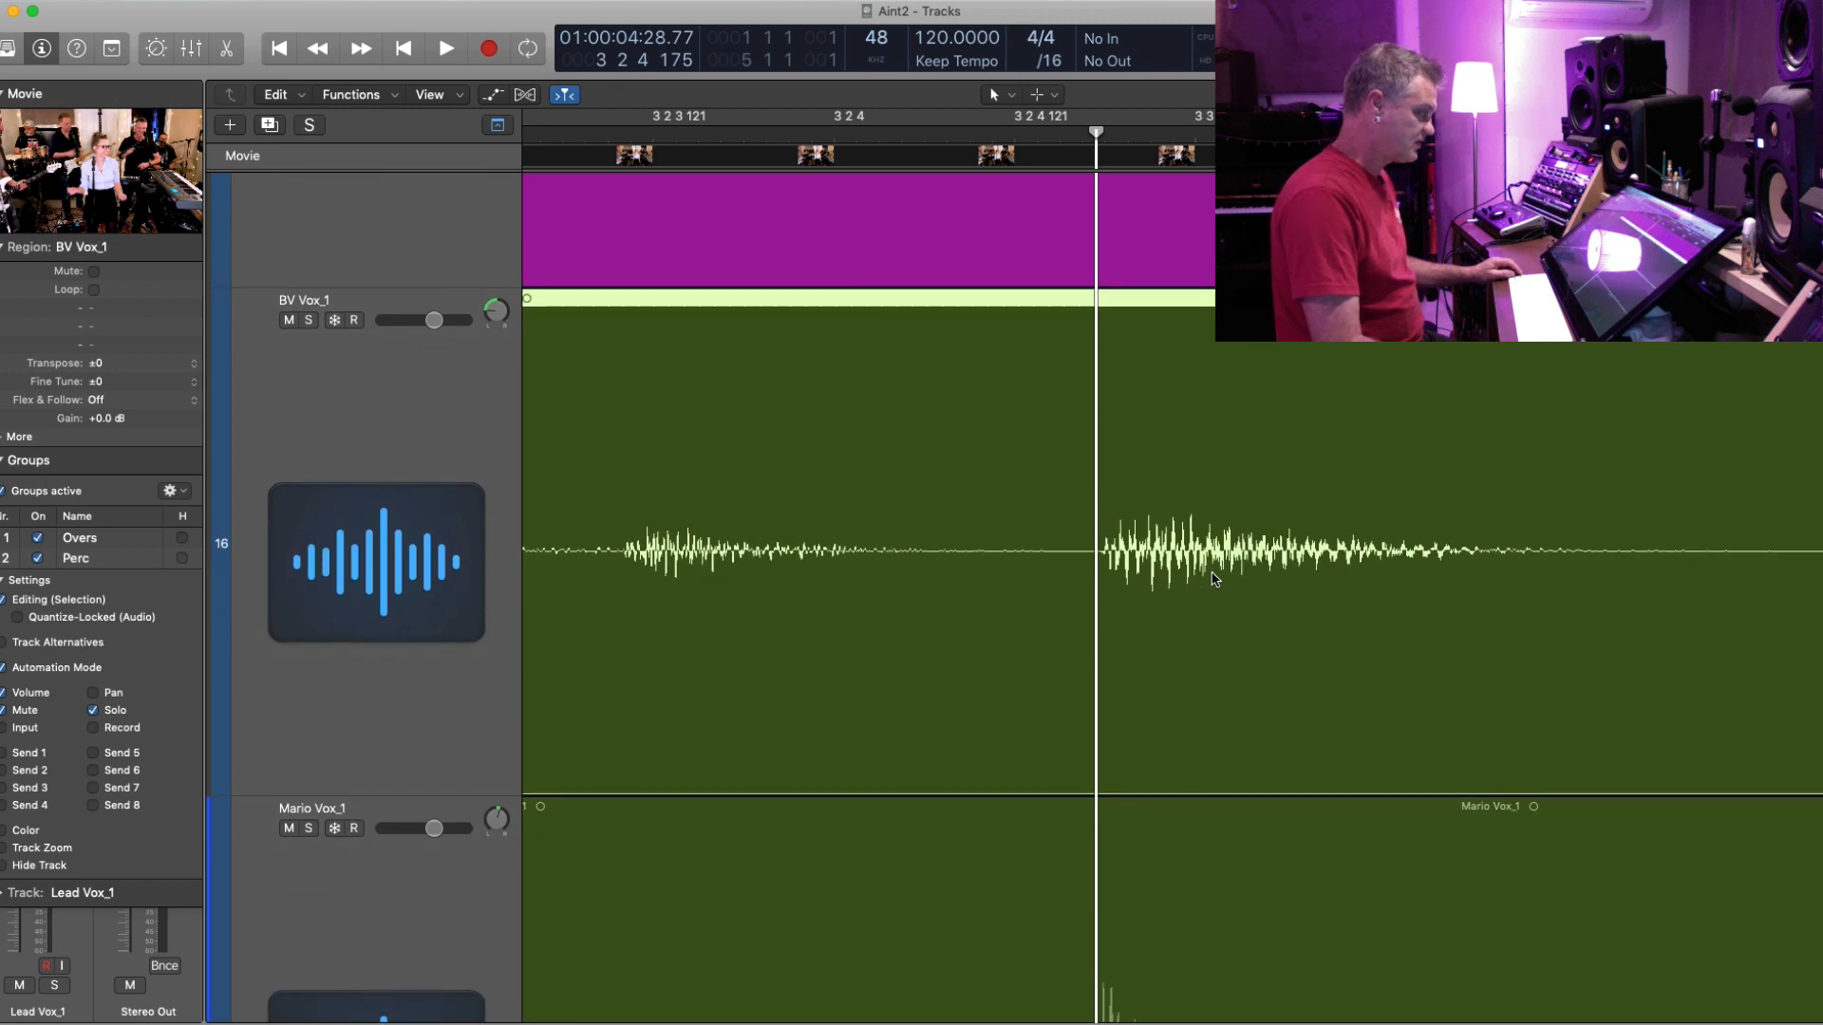
{"action": "key", "text": "super+Right"}
{"action": "key", "text": "super+Right"}
{"action": "key", "text": "super+Right"}
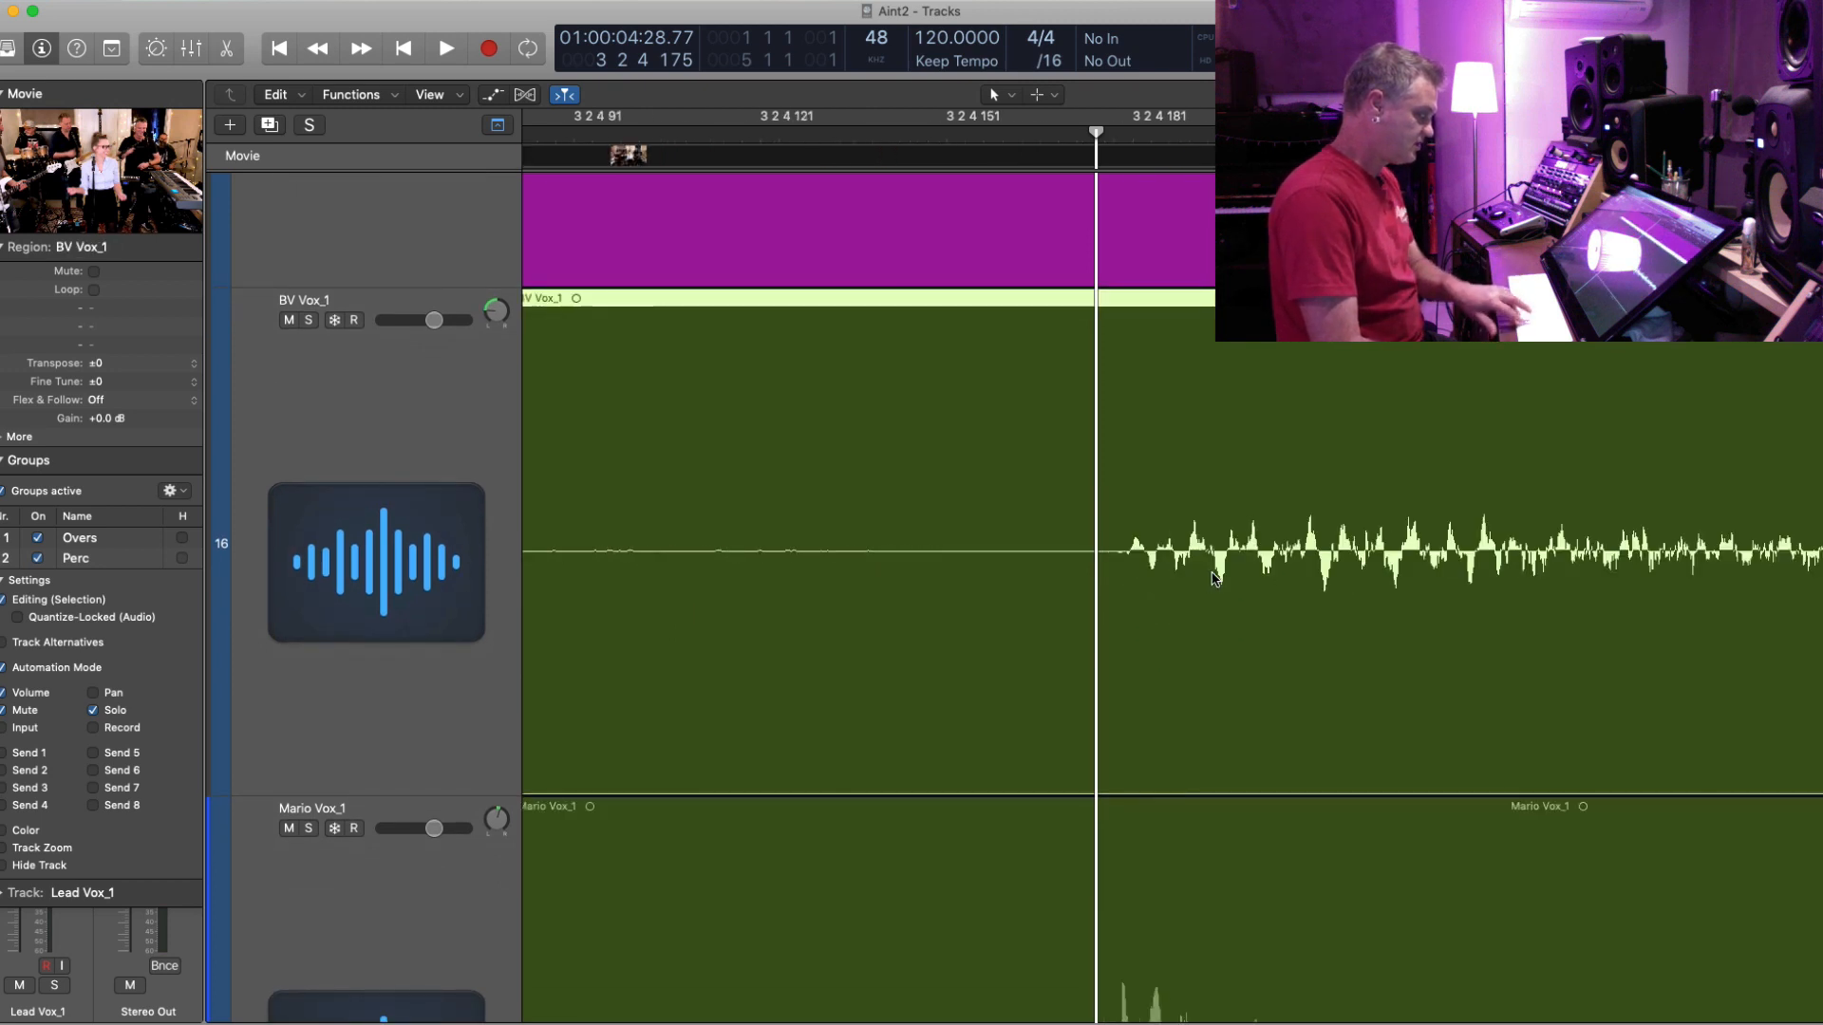
{"action": "left_click_drag", "start_coordinate": [1211, 574], "coordinate": [1208, 574]}
- Check the track 17 vocal region against the playhead and shift the track 18 vocal region slightly earlier to line up with it
{"action": "key", "text": "Down"}
{"action": "left_click", "coordinate": [1211, 580]}
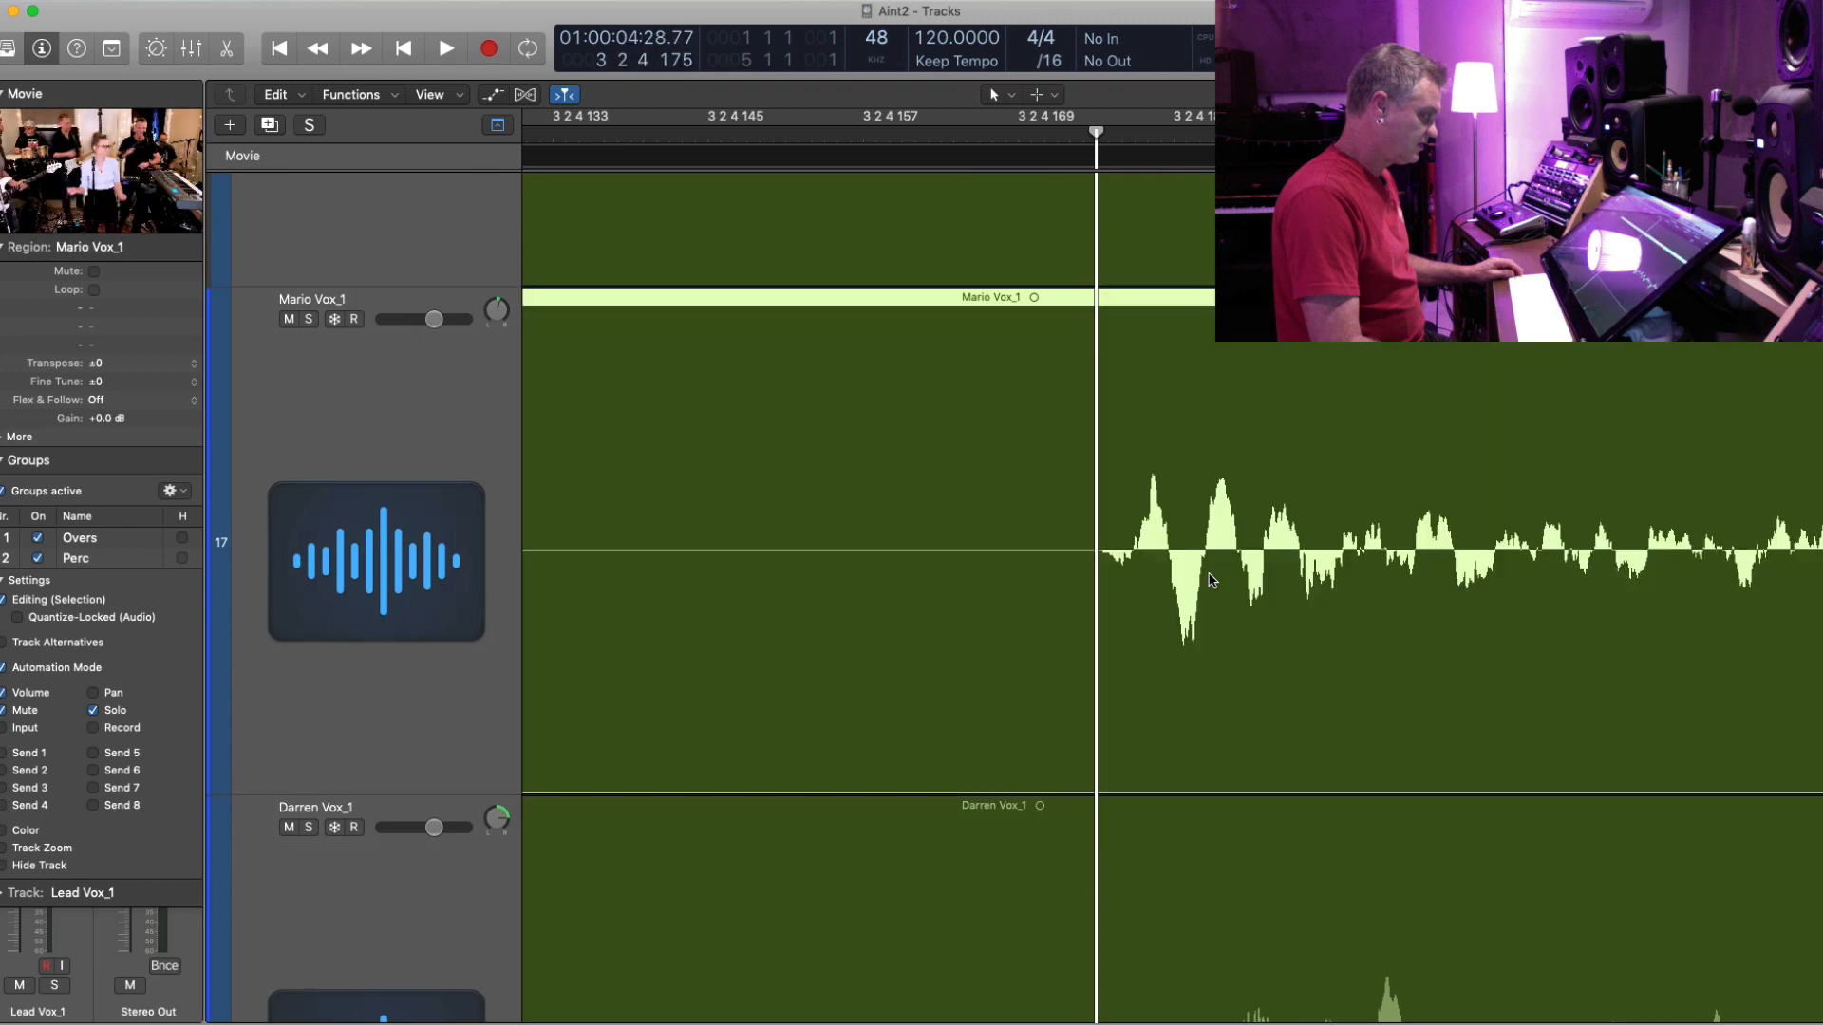
{"action": "key", "text": "Down"}
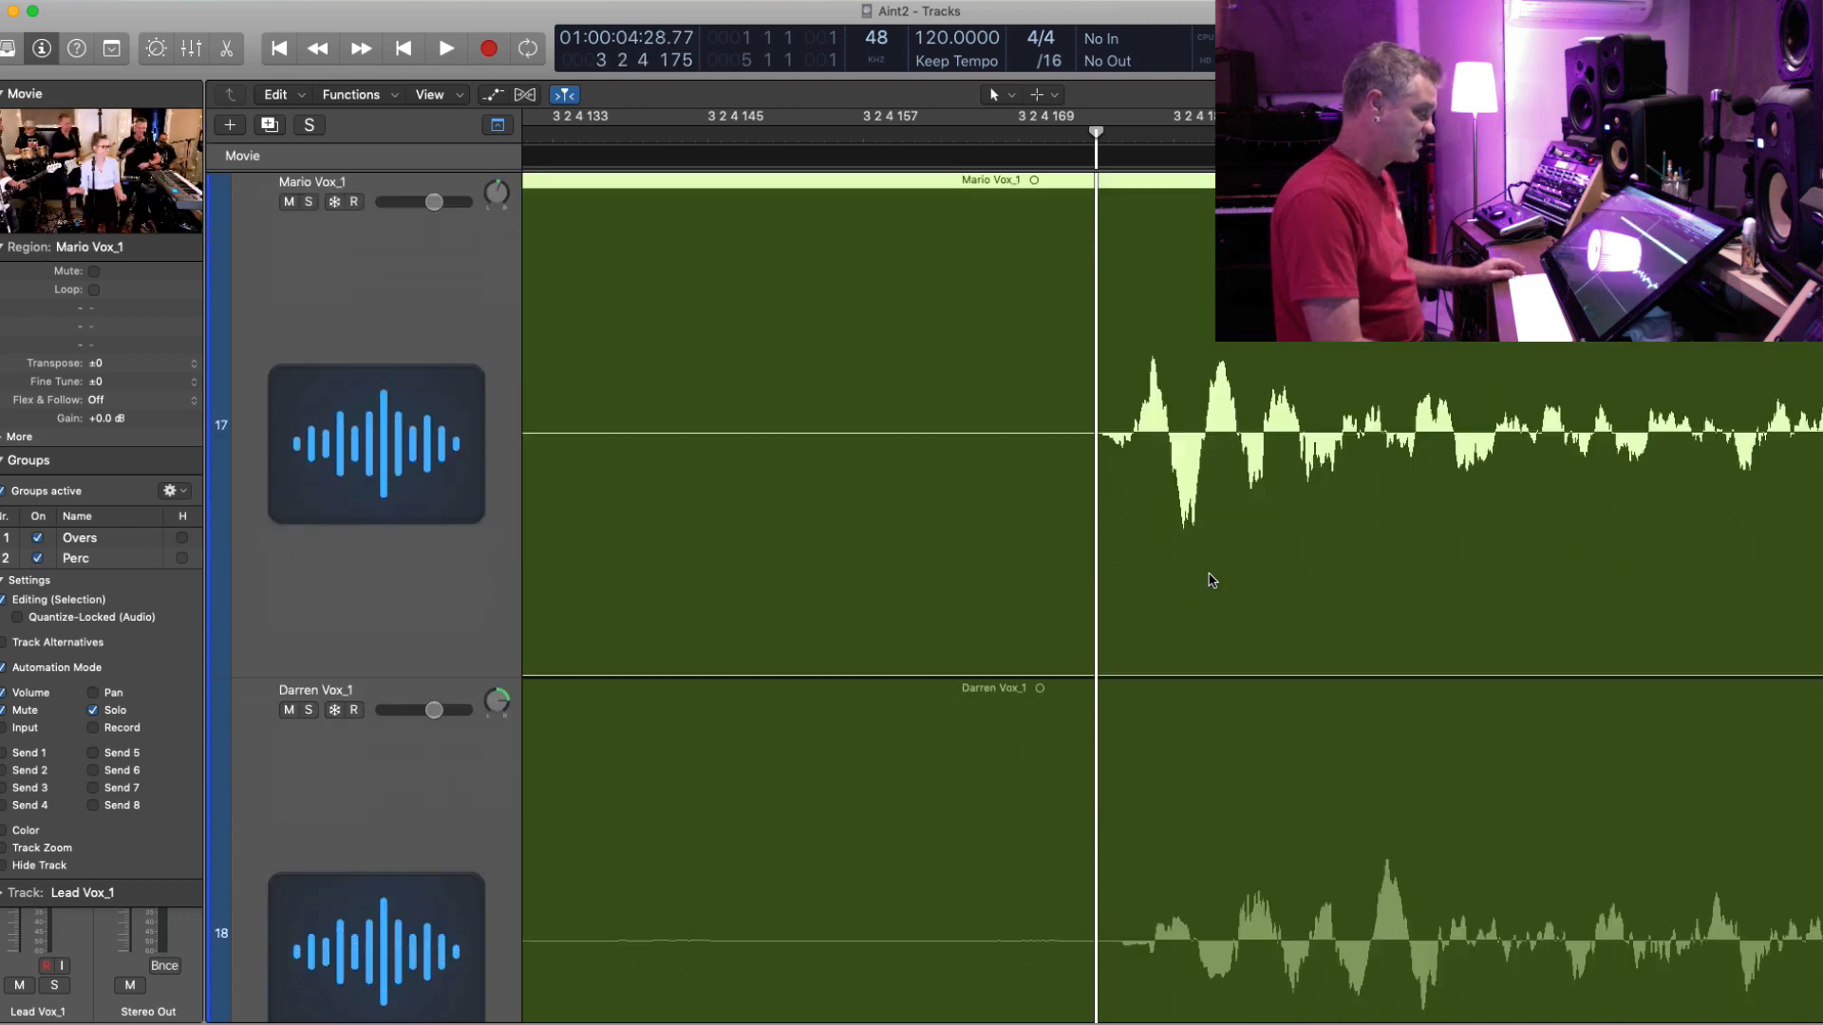
{"action": "left_click", "coordinate": [1212, 580]}
{"action": "left_click_drag", "start_coordinate": [1208, 574], "coordinate": [1206, 575]}
- Shift the Lead Vox_1 region slightly earlier so its snare bleed starts at the playhead
{"action": "key", "text": "Down"}
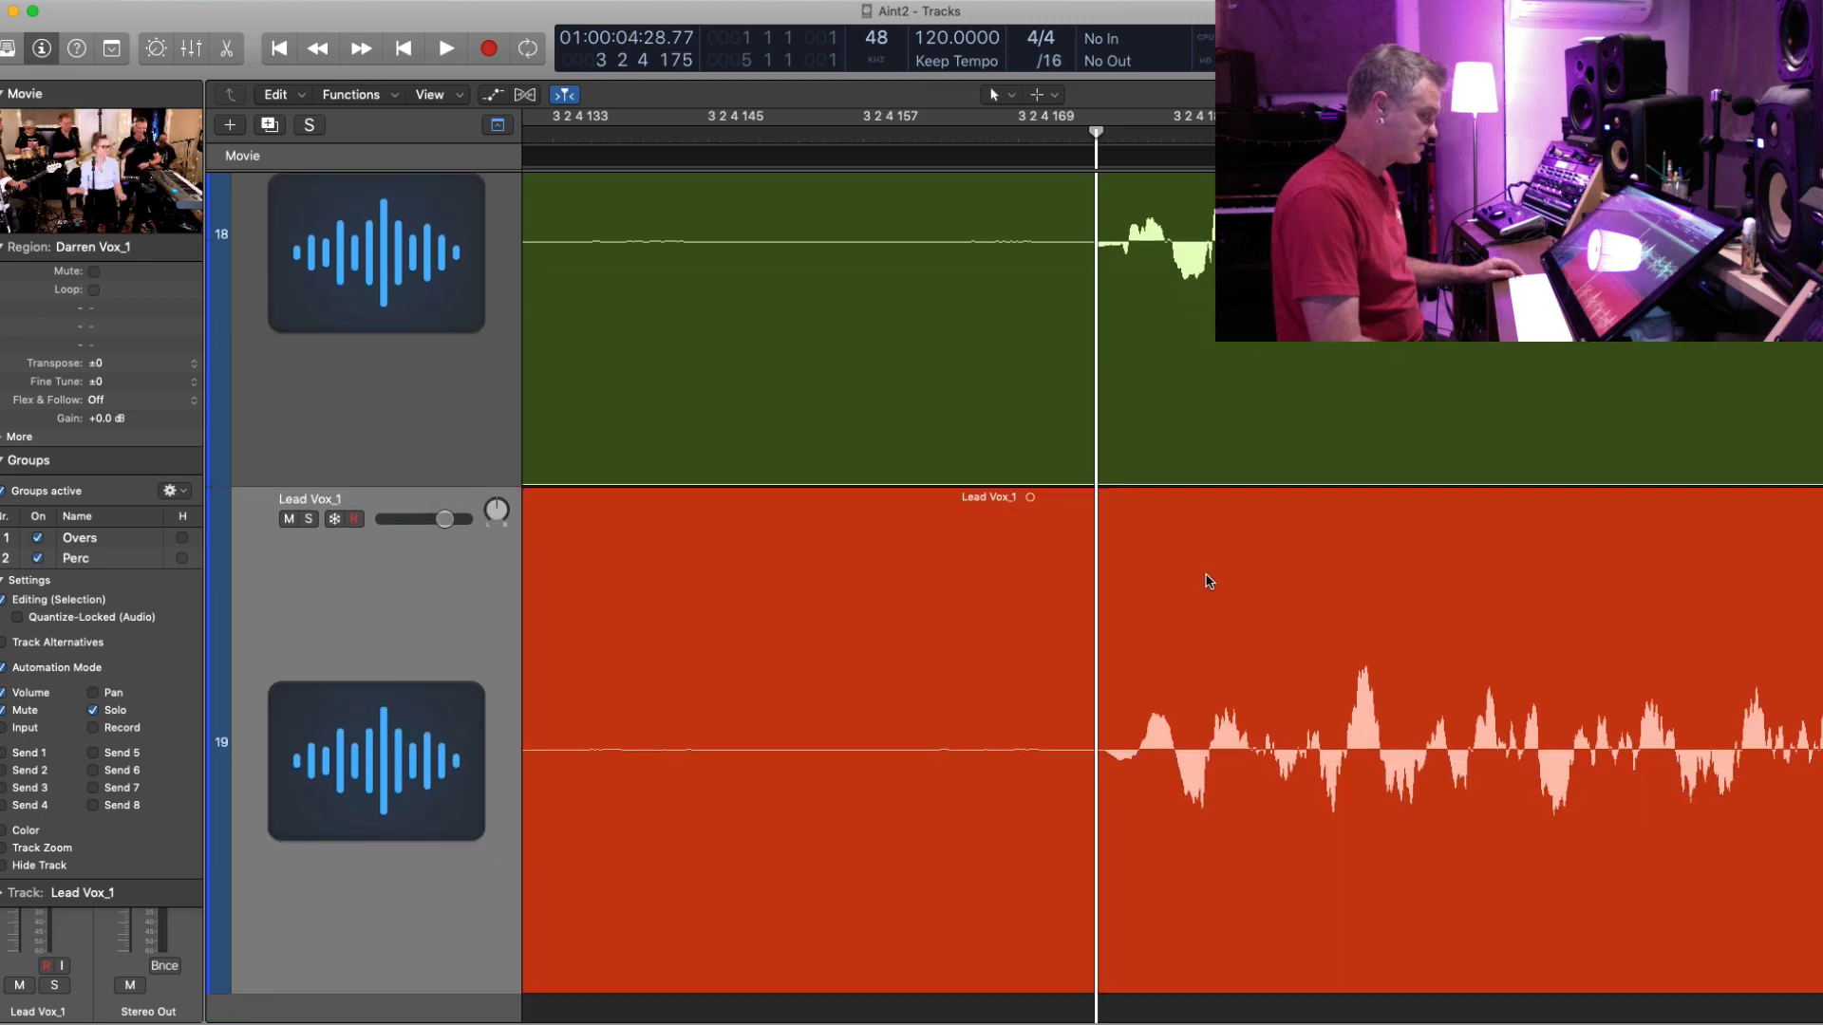
{"action": "left_click", "coordinate": [1206, 581]}
{"action": "left_click_drag", "start_coordinate": [1202, 696], "coordinate": [1196, 696]}
- Return to an overview of the arrangement from bar 1 with tracks 9 to 19 visible together to review their alignment
{"action": "key", "text": "super+Left"}
{"action": "key", "text": "super+Left"}
{"action": "key", "text": "super+Left"}
{"action": "key", "text": "super+Left"}
{"action": "key", "text": "super+Left"}
{"action": "key", "text": "super+Left"}
{"action": "key", "text": "super+Left"}
{"action": "key", "text": "super+Left"}
{"action": "key", "text": "super+Left"}
{"action": "key", "text": "super+Left"}
{"action": "key", "text": "super+Left"}
{"action": "key", "text": "super+Left"}
{"action": "key", "text": "super+Left"}
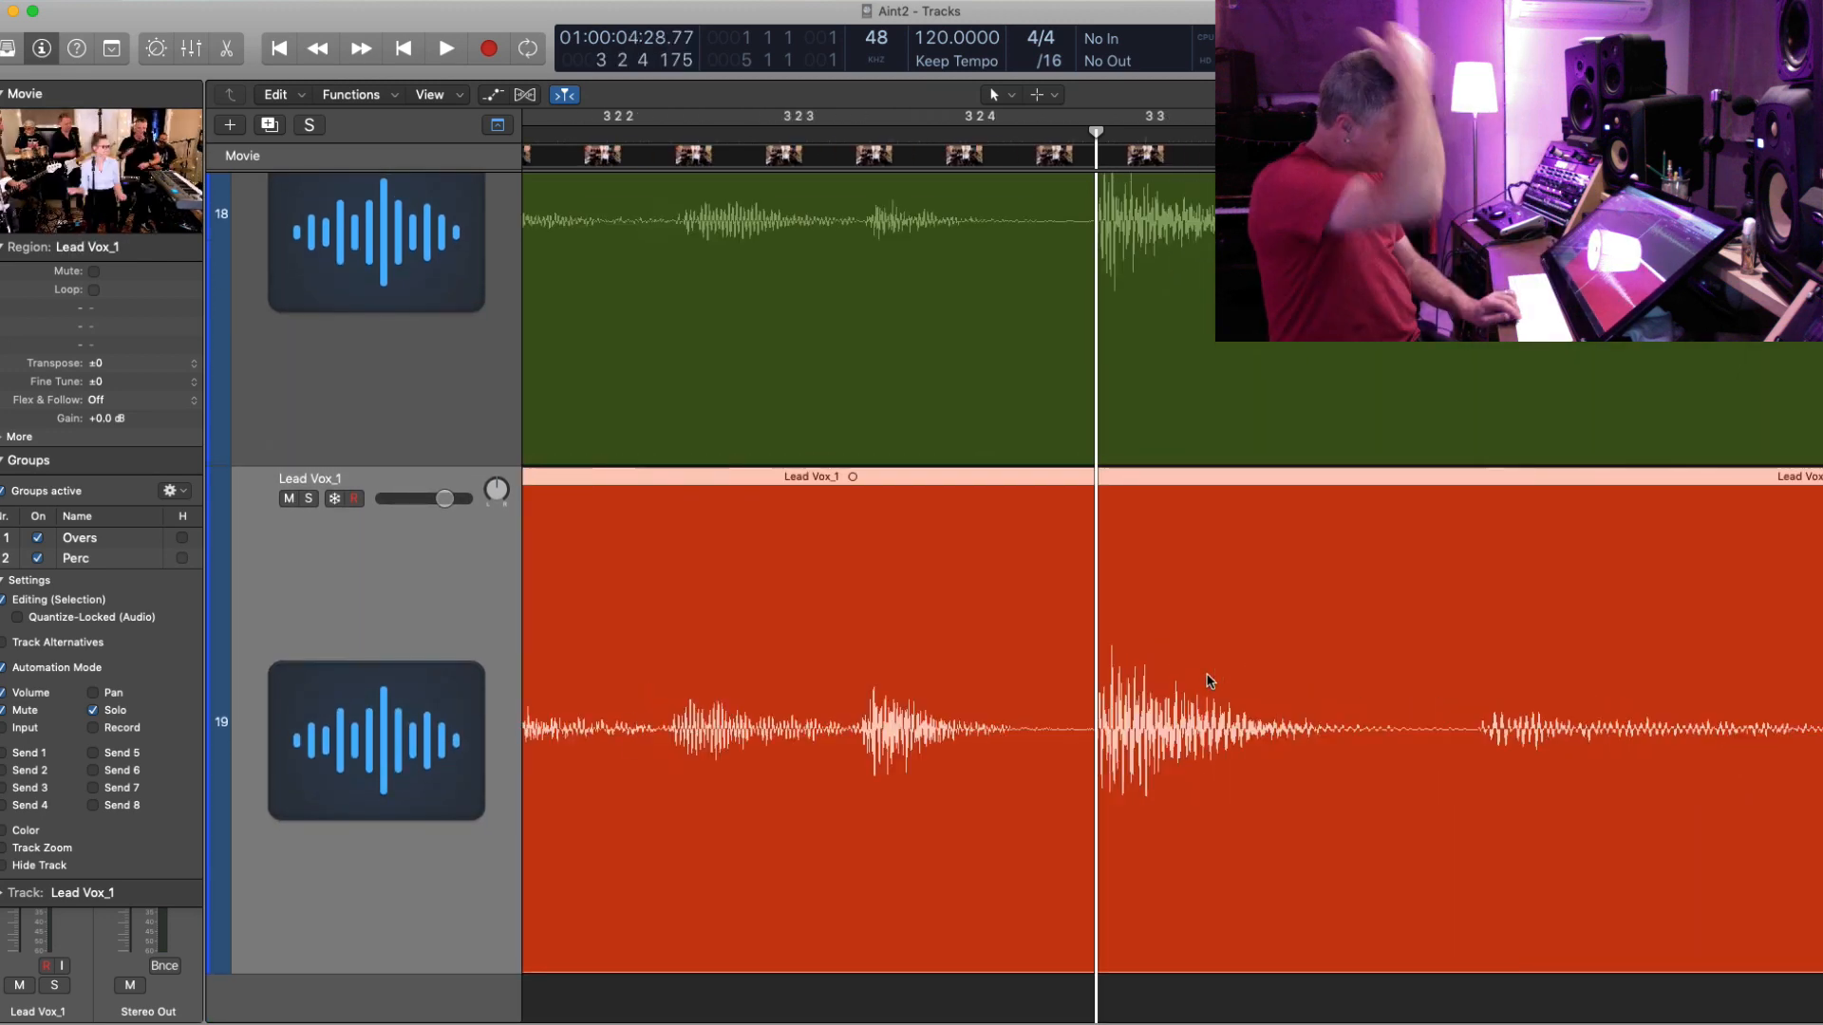
{"action": "key", "text": "super+Up"}
{"action": "key", "text": "super+Up"}
{"action": "key", "text": "super+Up"}
{"action": "key", "text": "super+Up"}
{"action": "key", "text": "super+Up"}
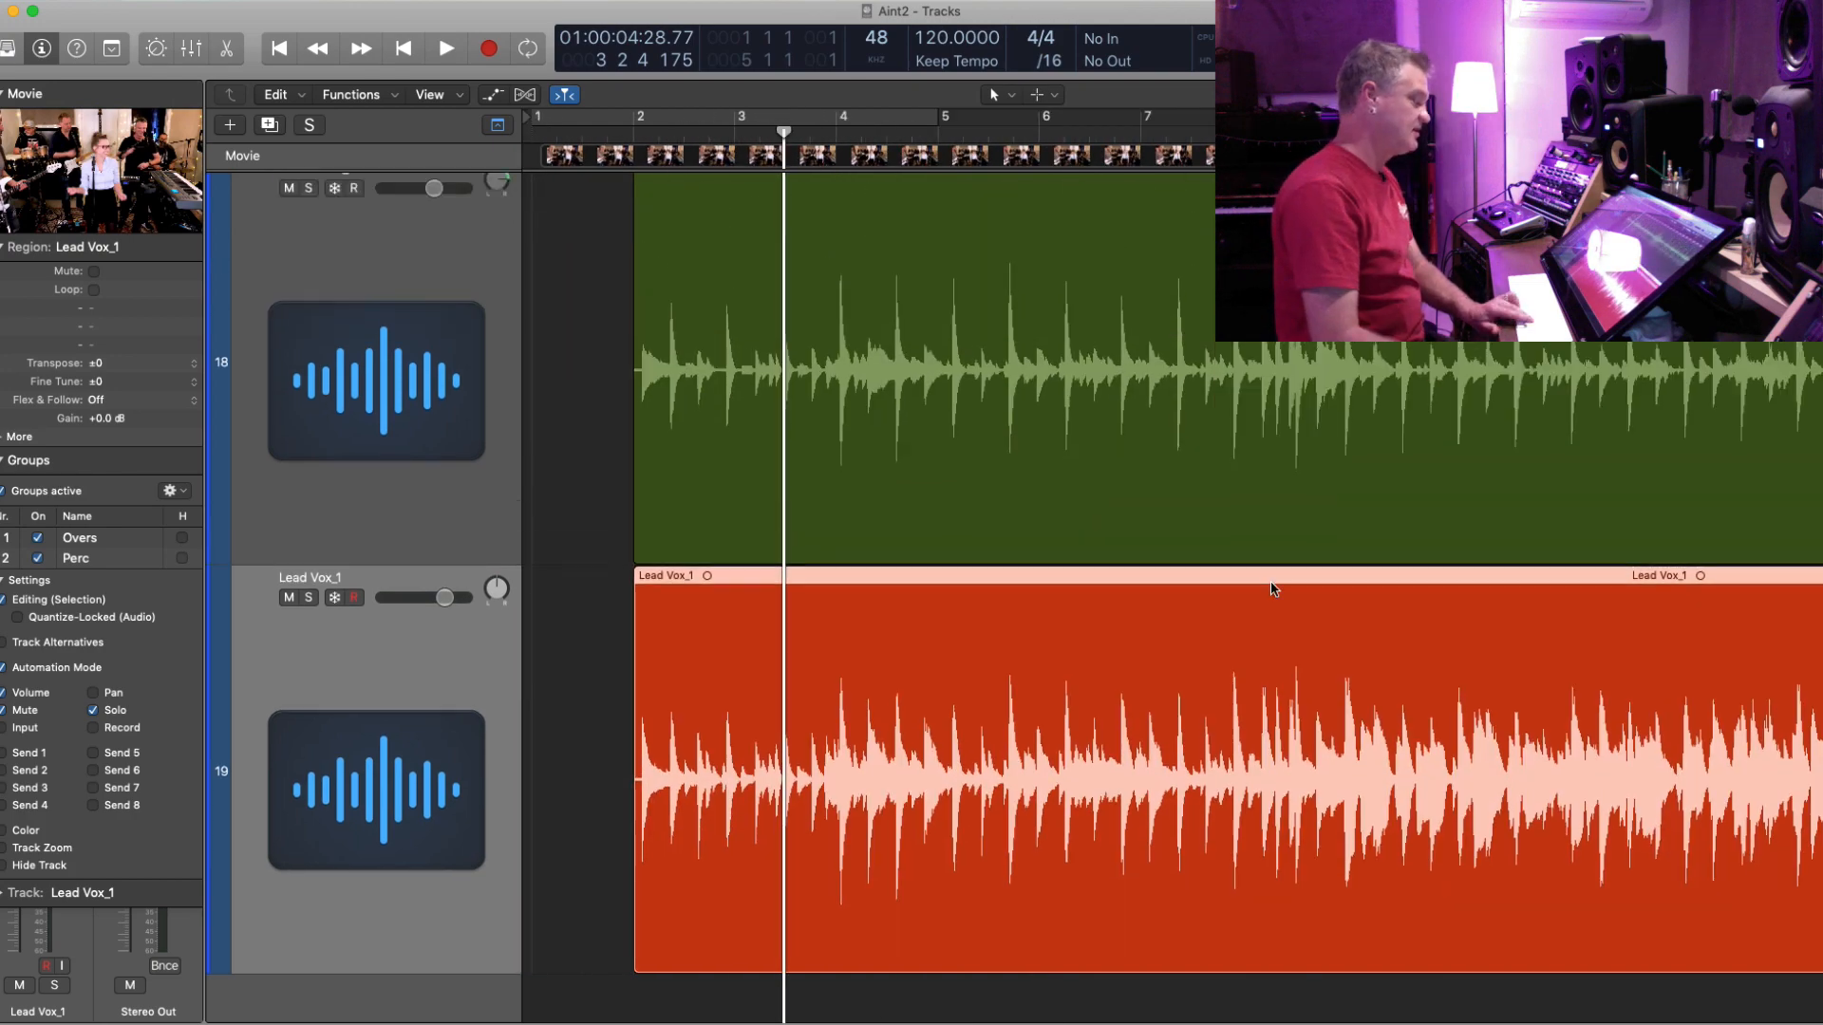
{"action": "key", "text": "super+Up"}
{"action": "key", "text": "super+Up"}
{"action": "key", "text": "super+Up"}
{"action": "key", "text": "super+Up"}
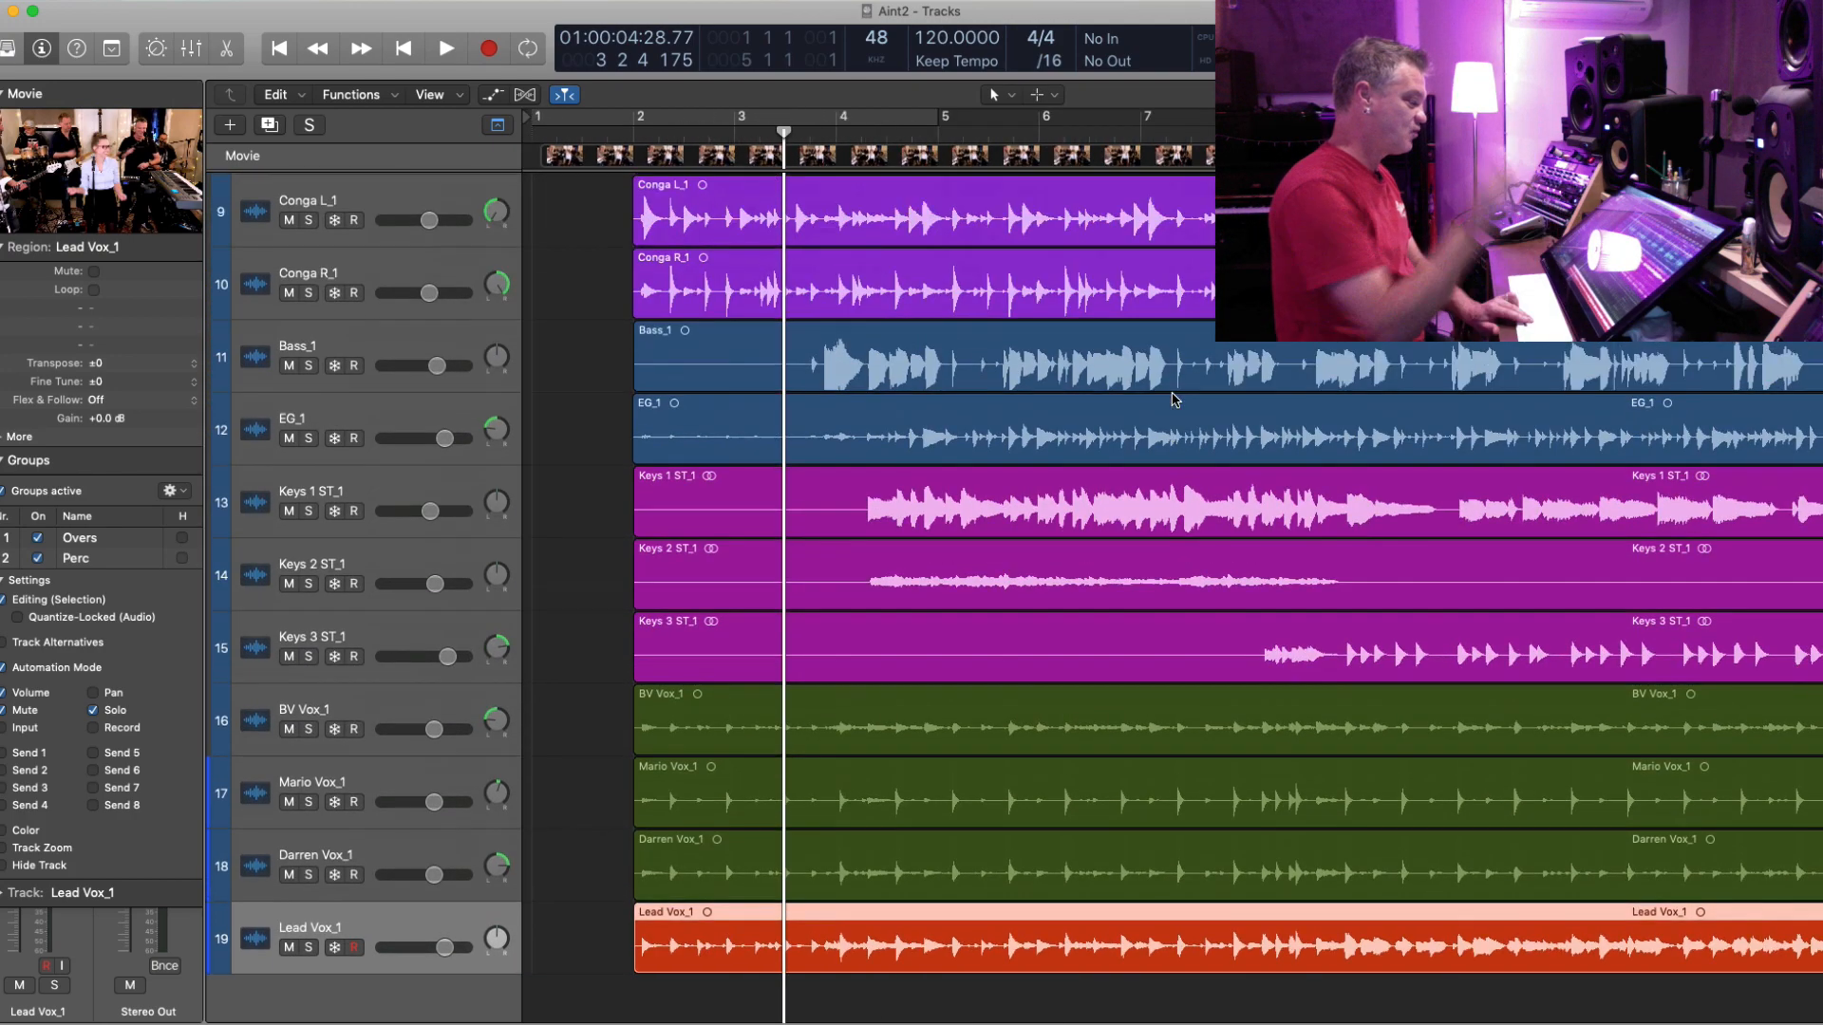
- Select all the recorded regions from Kick_1 to Lead Vox_1 and play the aligned mix from the opening bars
{"action": "key", "text": "super+Left"}
{"action": "key", "text": "super+Left"}
{"action": "key", "text": "super+Left"}
{"action": "key", "text": "super+Left"}
{"action": "key", "text": "super+Up"}
{"action": "key", "text": "super+Up"}
{"action": "key", "text": "super+Up"}
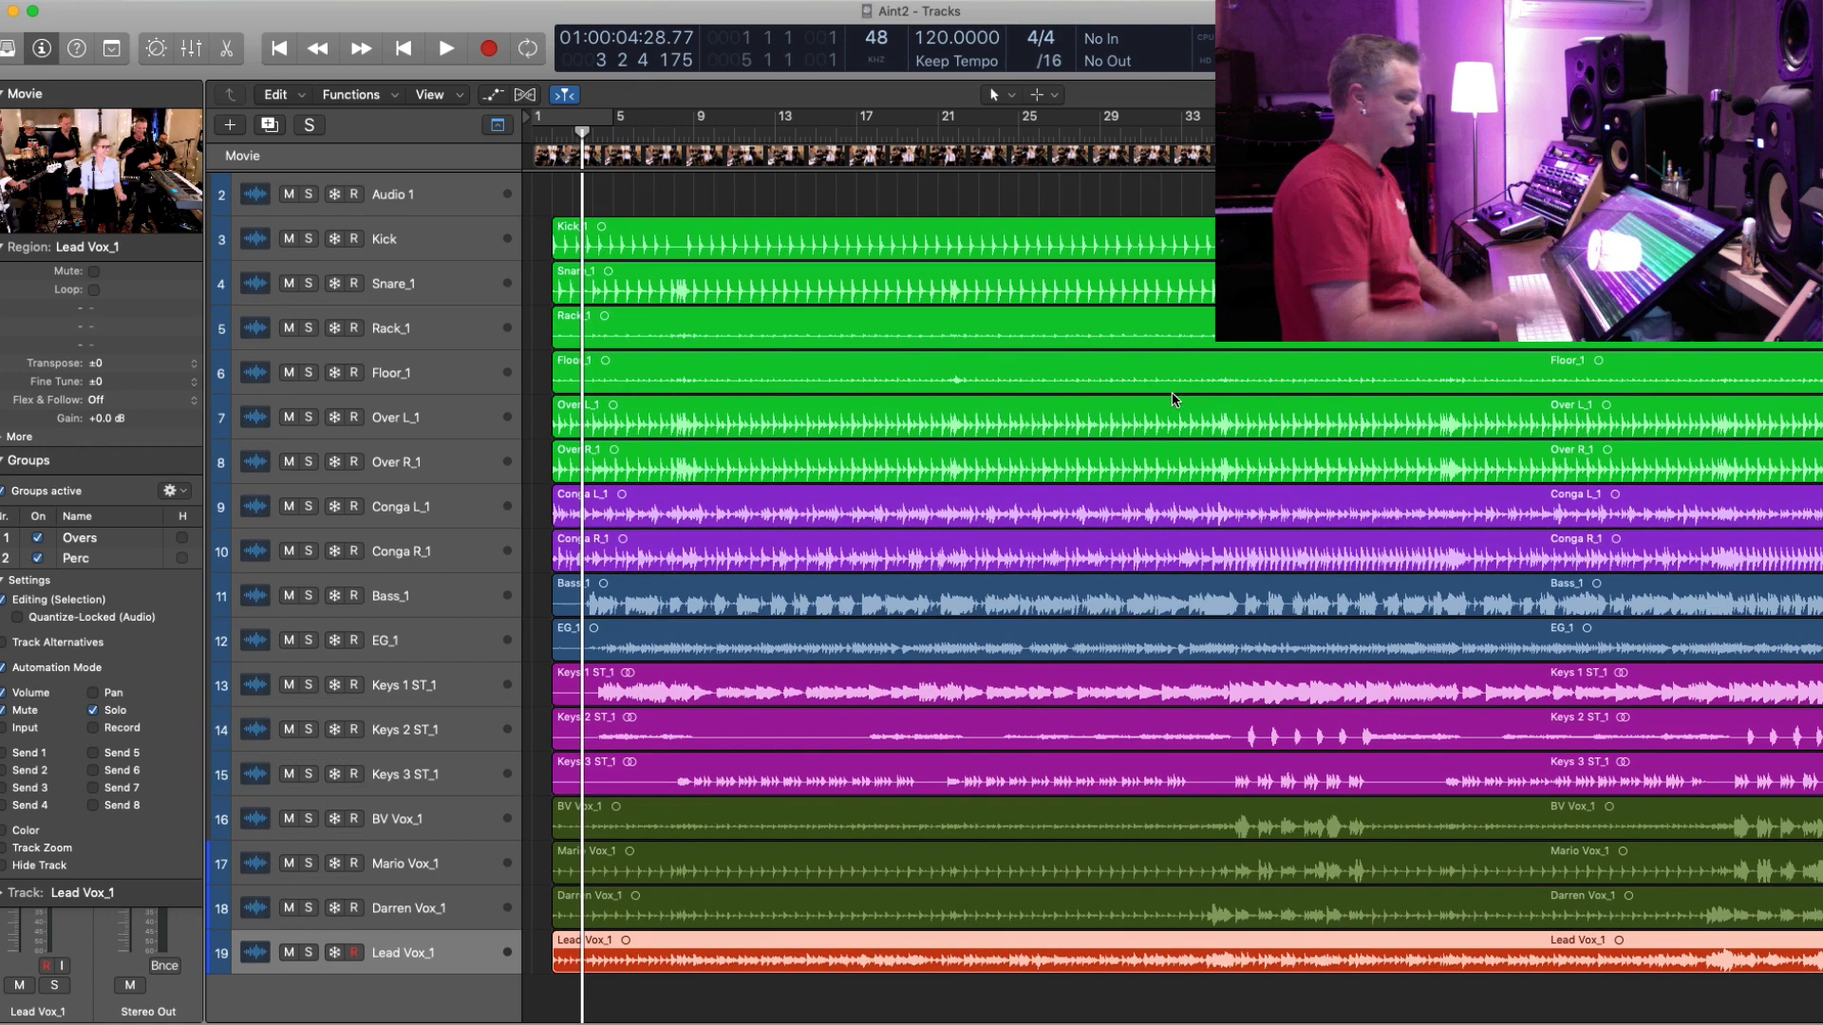
{"action": "left_click_drag", "start_coordinate": [546, 233], "coordinate": [1045, 934]}
{"action": "key", "text": "space"}
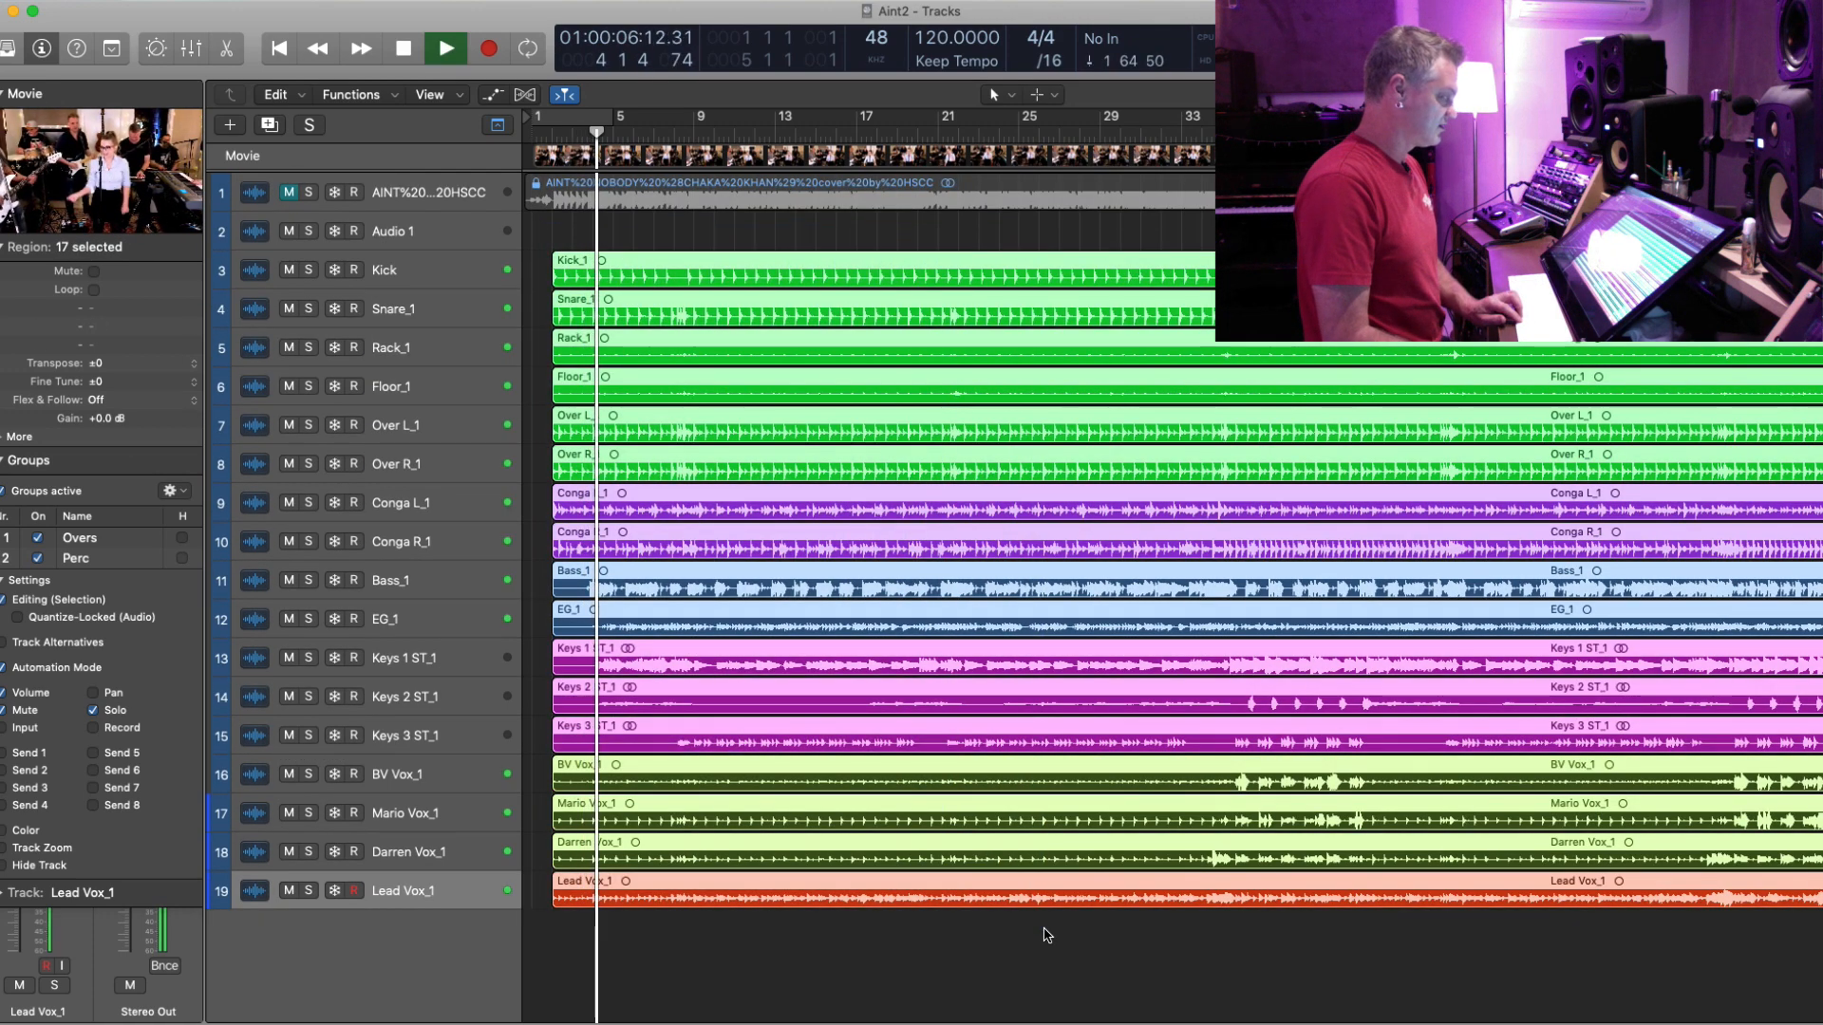
{"action": "key", "text": "super+Right"}
{"action": "key", "text": "super+Right"}
{"action": "key", "text": "super+Right"}
{"action": "key", "text": "super+Right"}
{"action": "key", "text": "super+Right"}
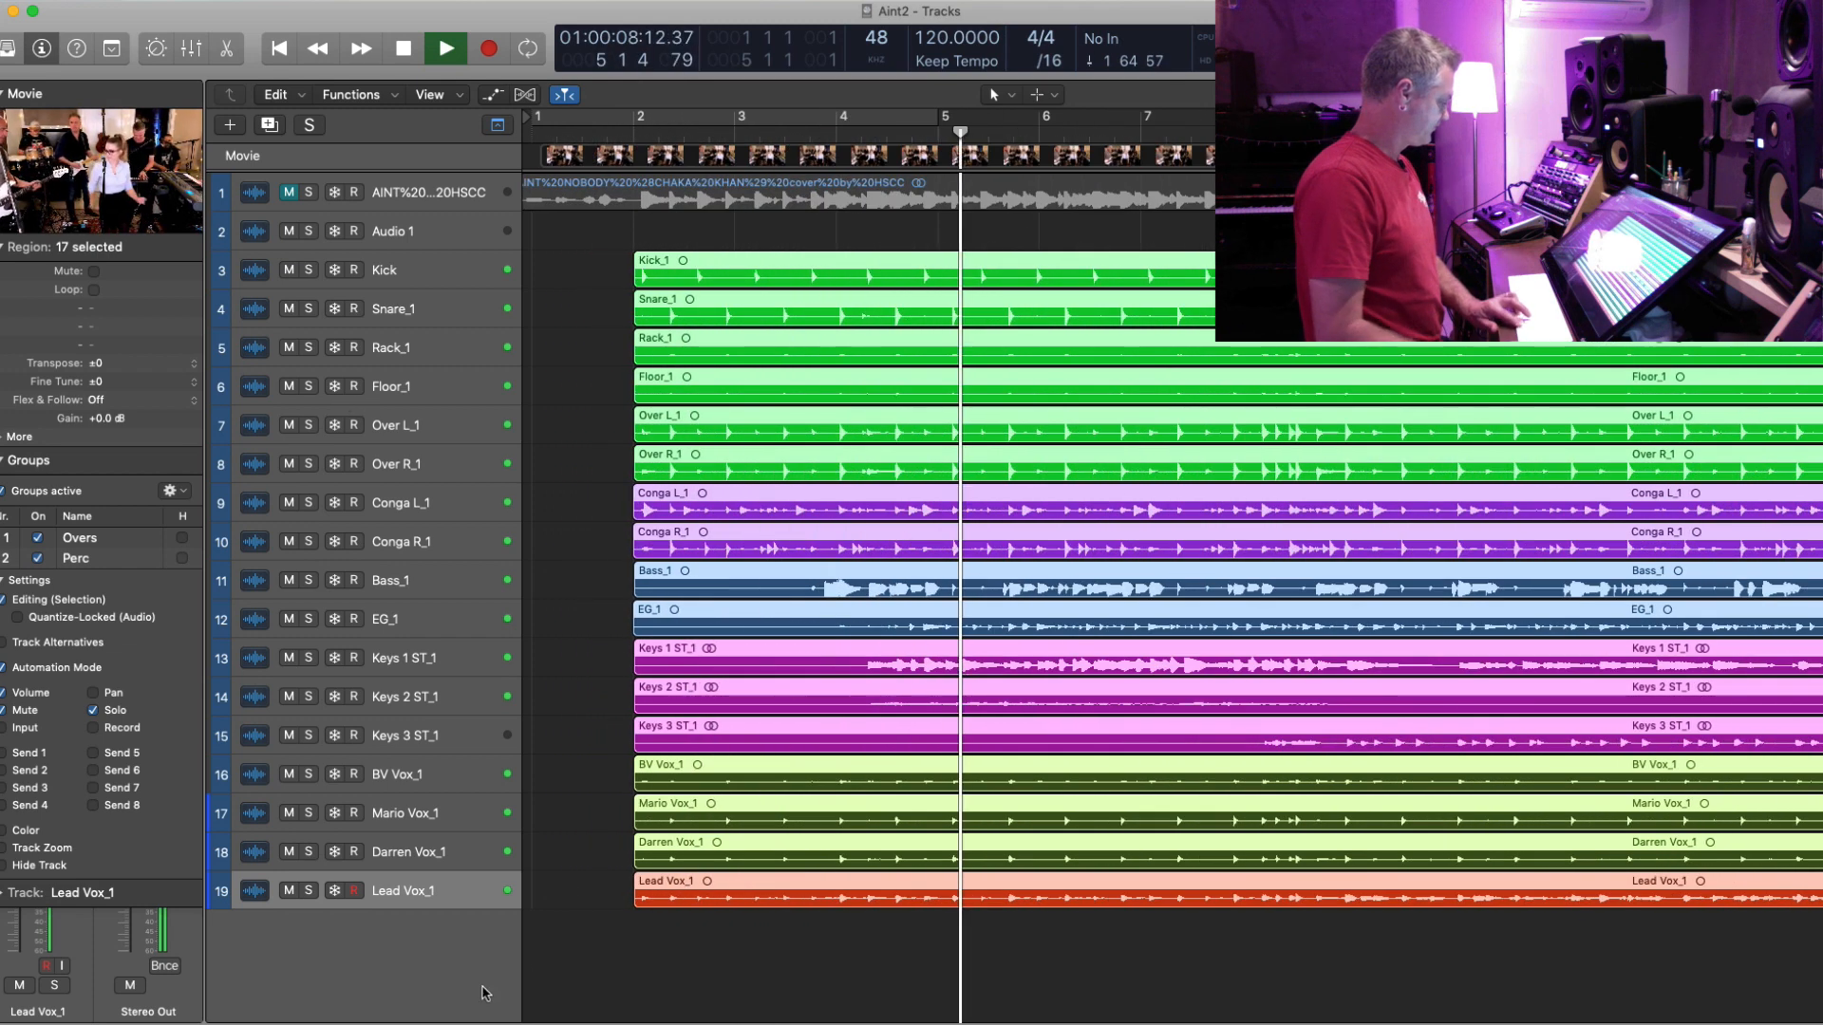
- Select the Lead Vox_1 track, show its channel strip and review its Noise Gate settings during playback
{"action": "left_click", "coordinate": [427, 891]}
{"action": "left_click", "coordinate": [4, 460]}
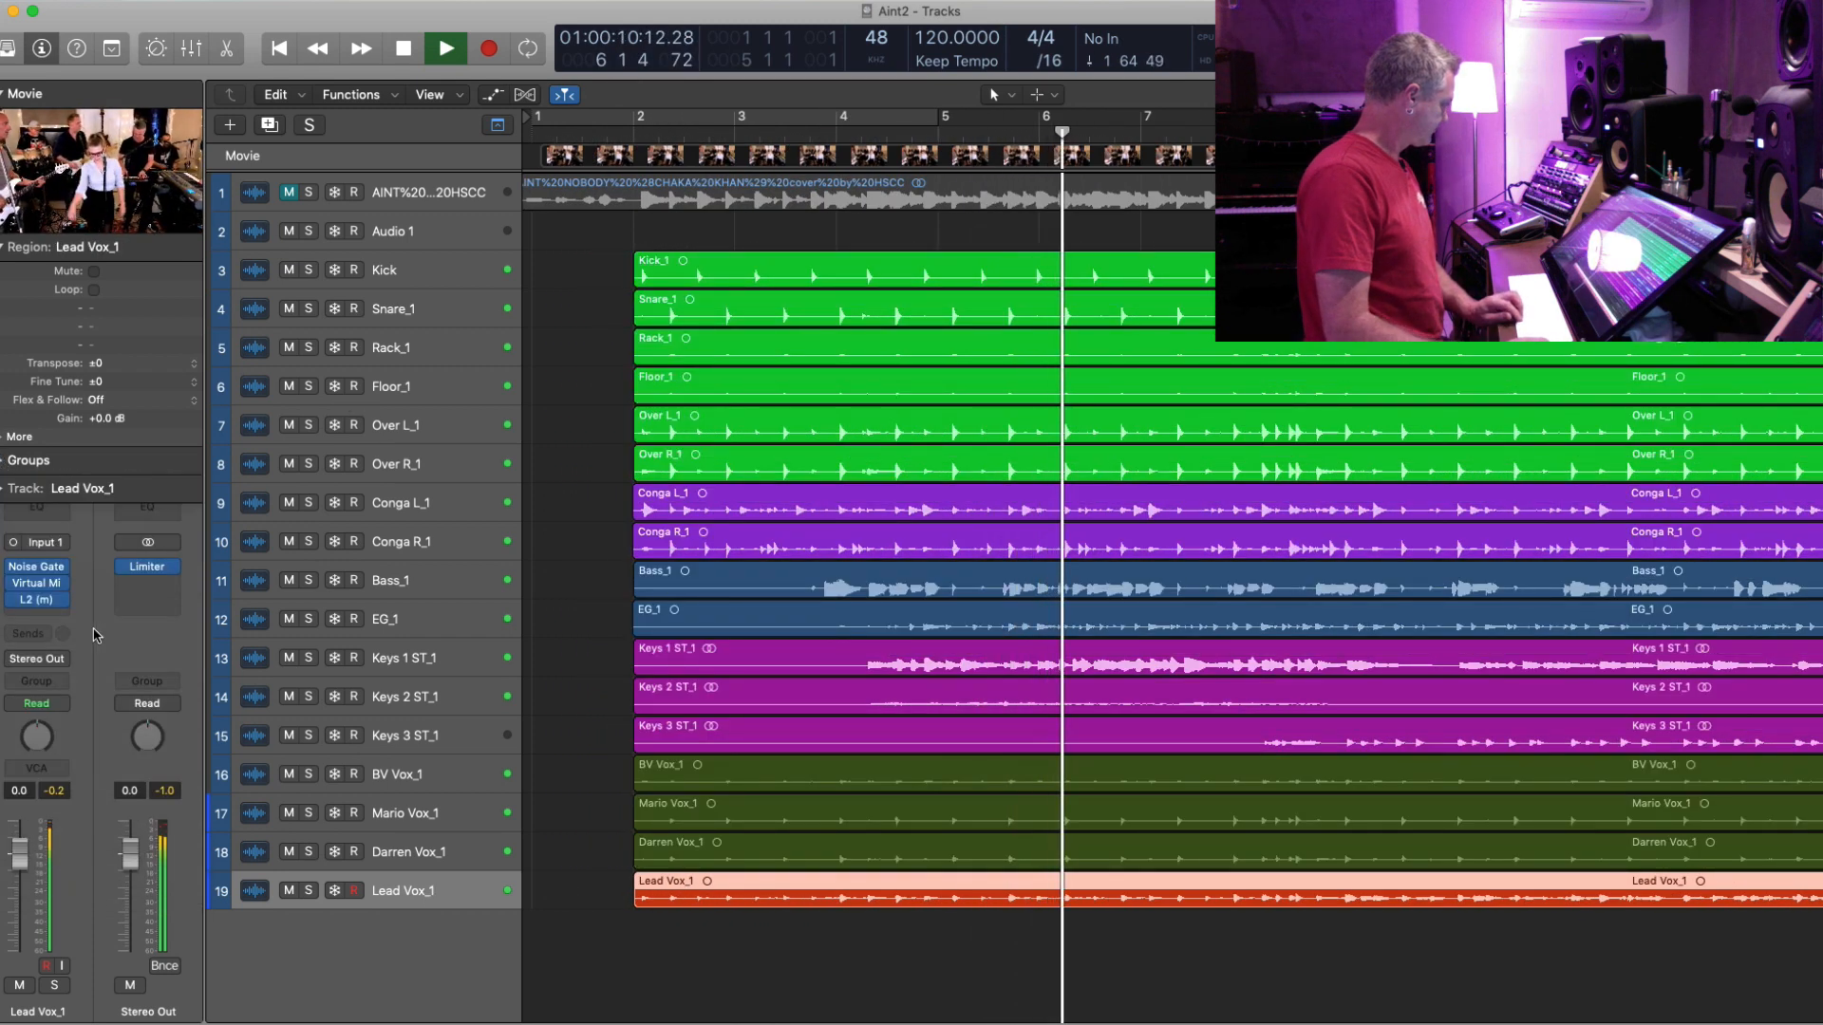
{"action": "left_click", "coordinate": [12, 568]}
{"action": "left_click", "coordinate": [38, 568]}
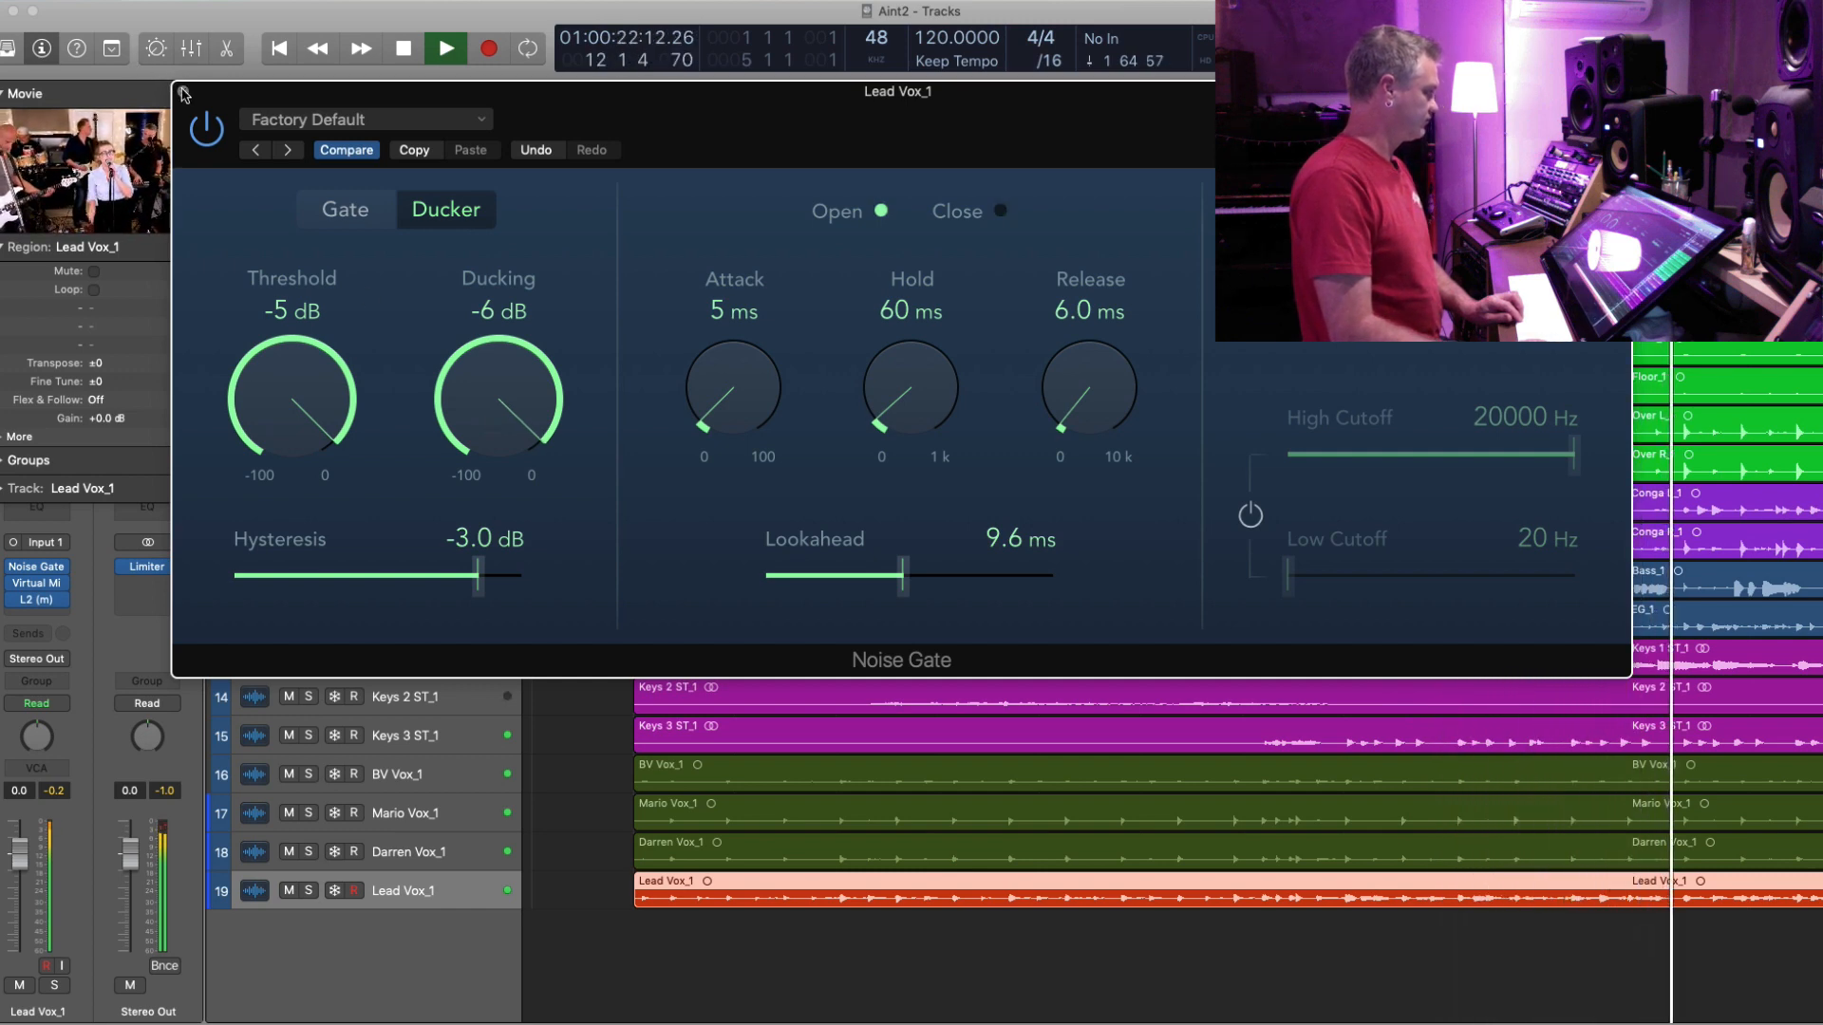
{"action": "key", "text": "super+w"}
- With the lead vocal soloed, set its Noise Gate to 3 ms attack, 190 ms hold and 11.0 ms lookahead, and end the solo
{"action": "left_click", "coordinate": [52, 988]}
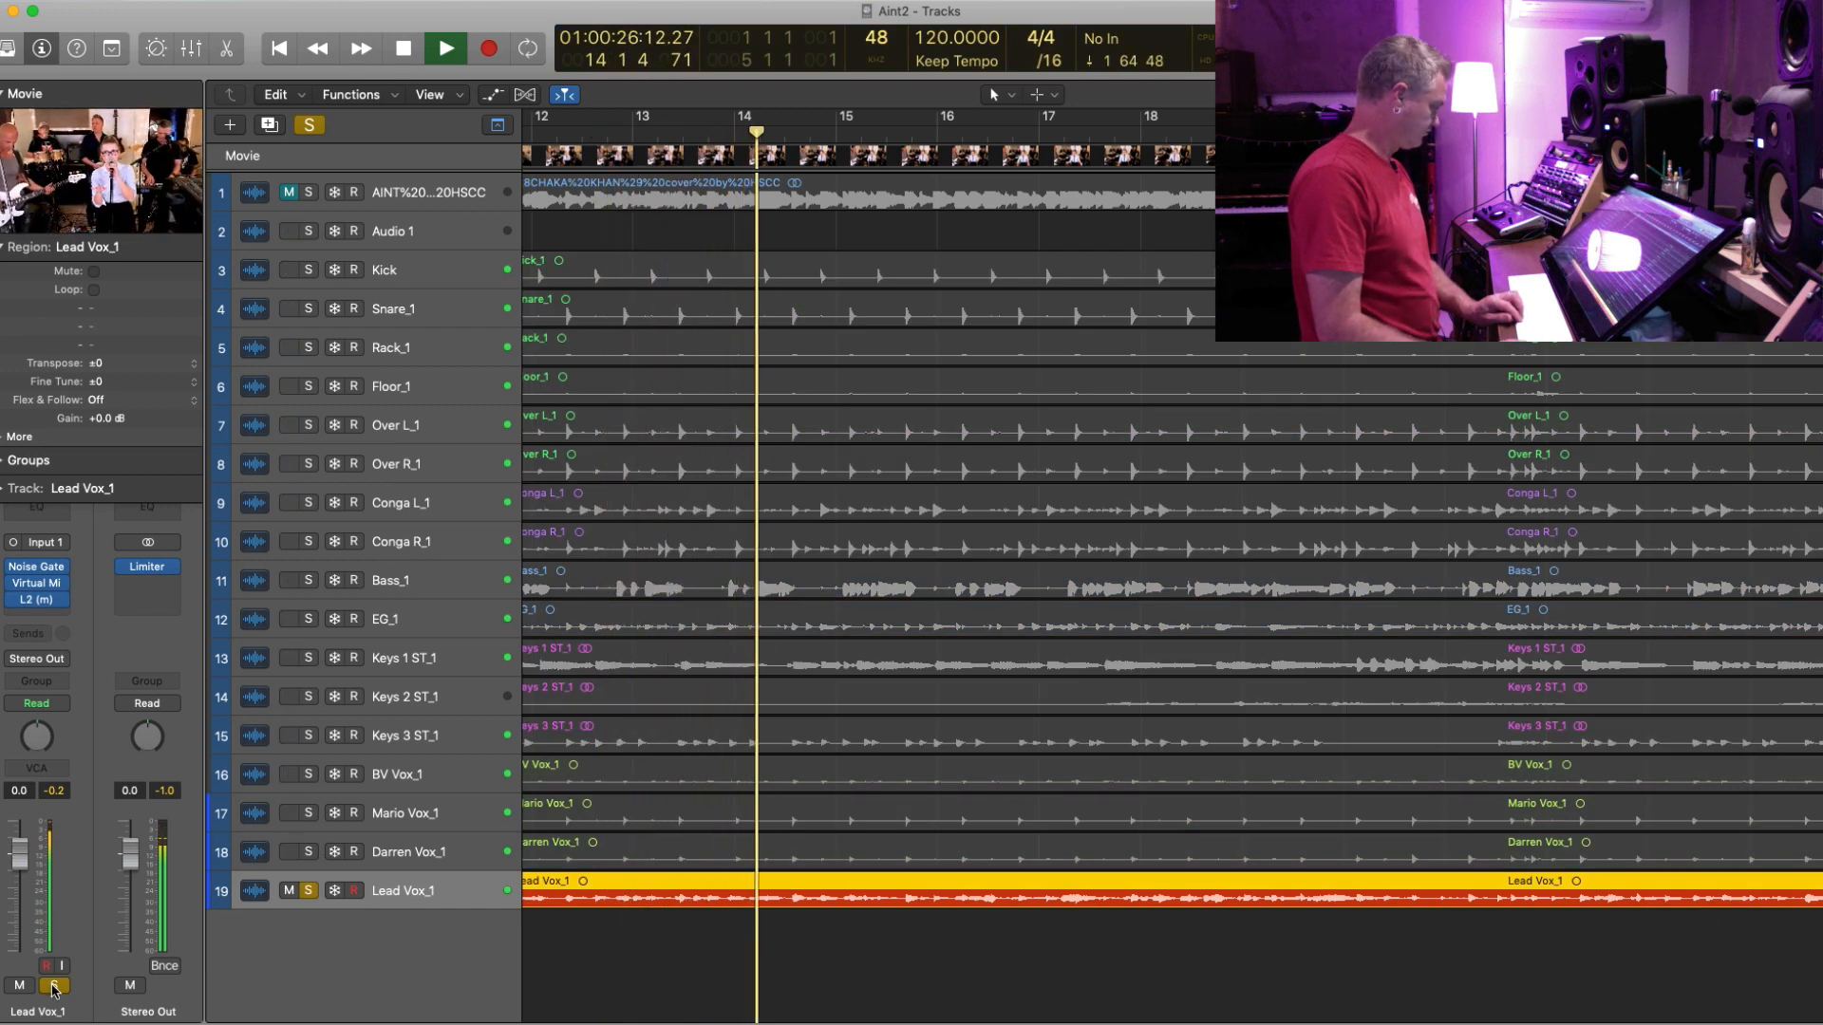
{"action": "left_click", "coordinate": [36, 567]}
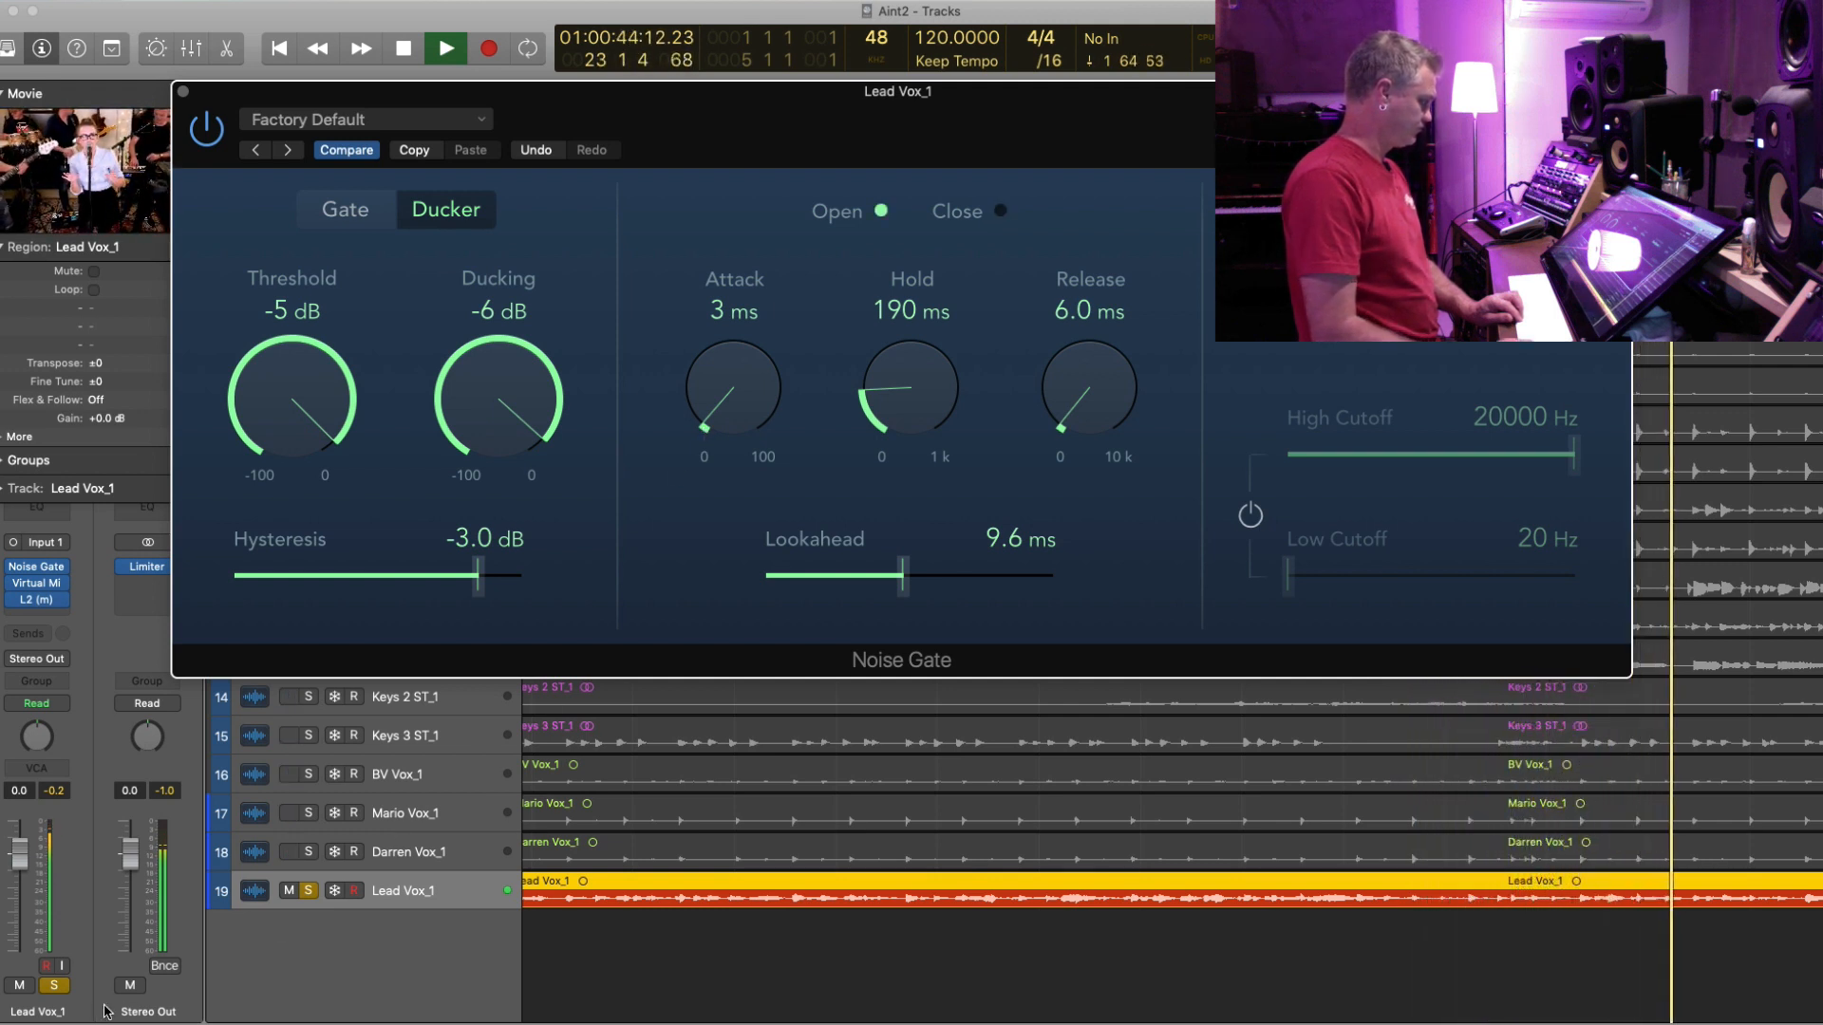
{"action": "left_click_drag", "start_coordinate": [909, 580], "coordinate": [959, 570]}
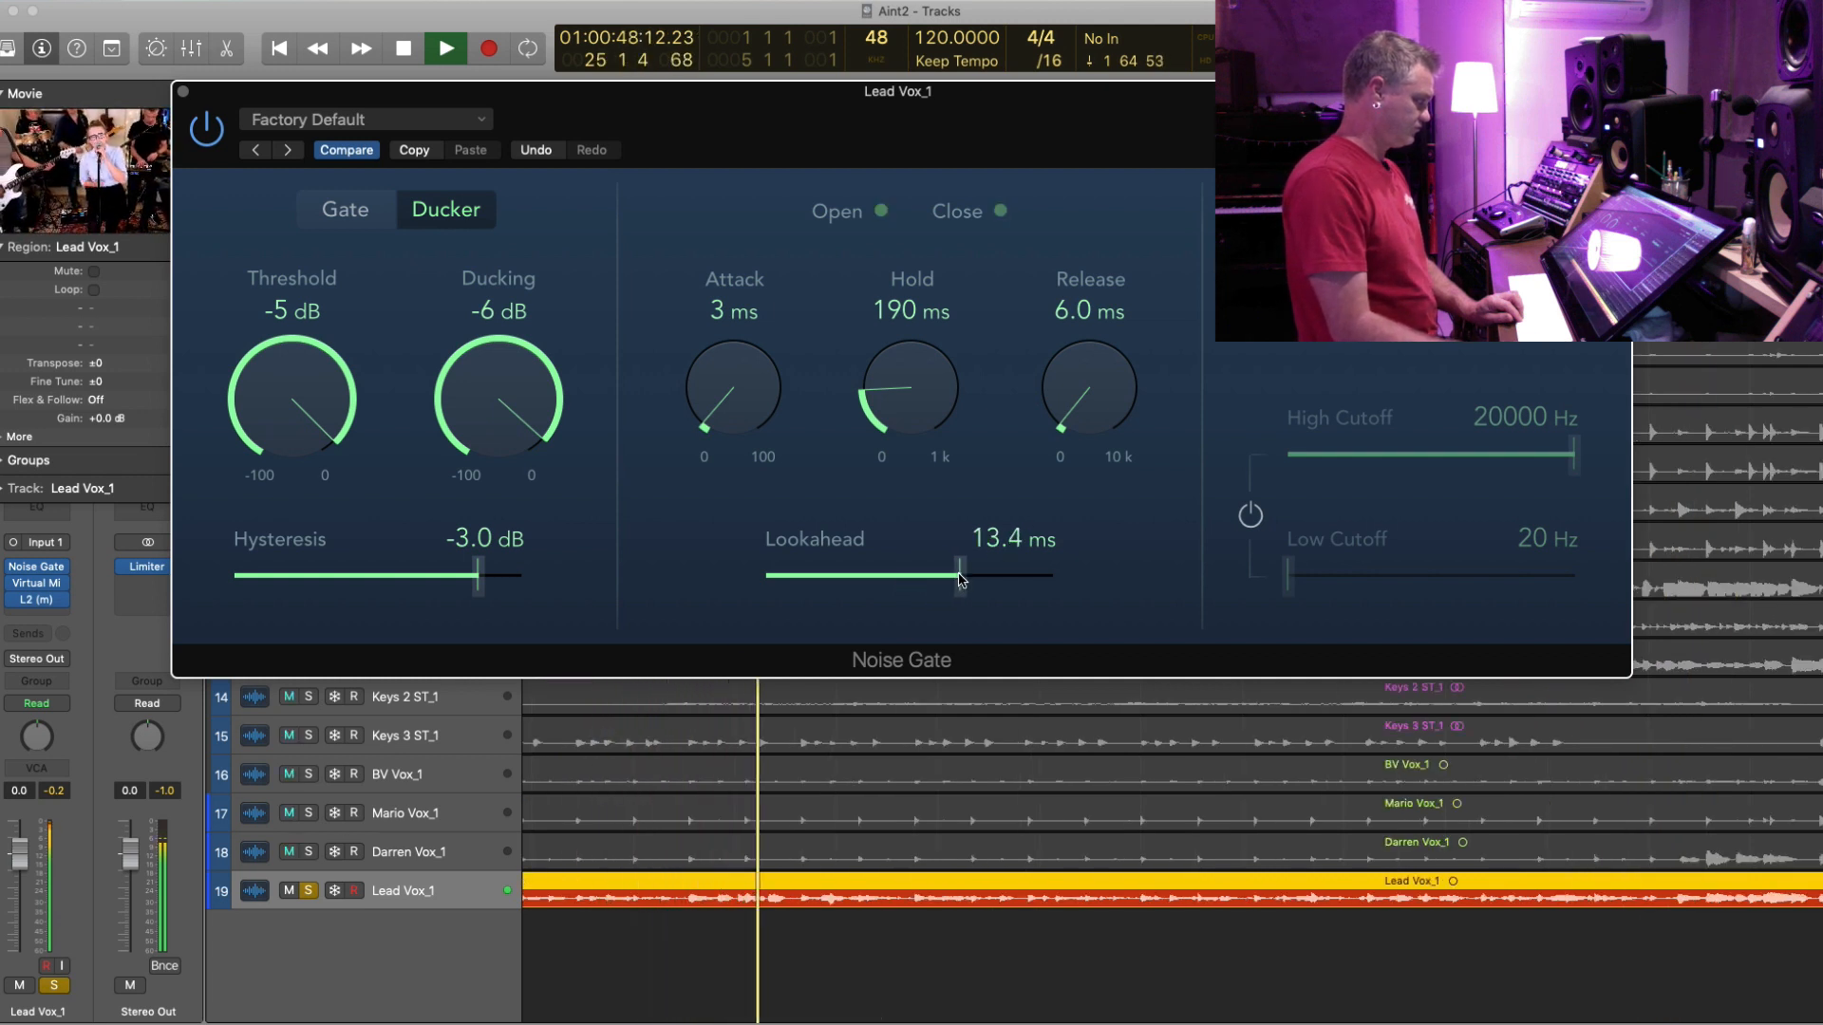
{"action": "left_click_drag", "start_coordinate": [959, 577], "coordinate": [932, 582]}
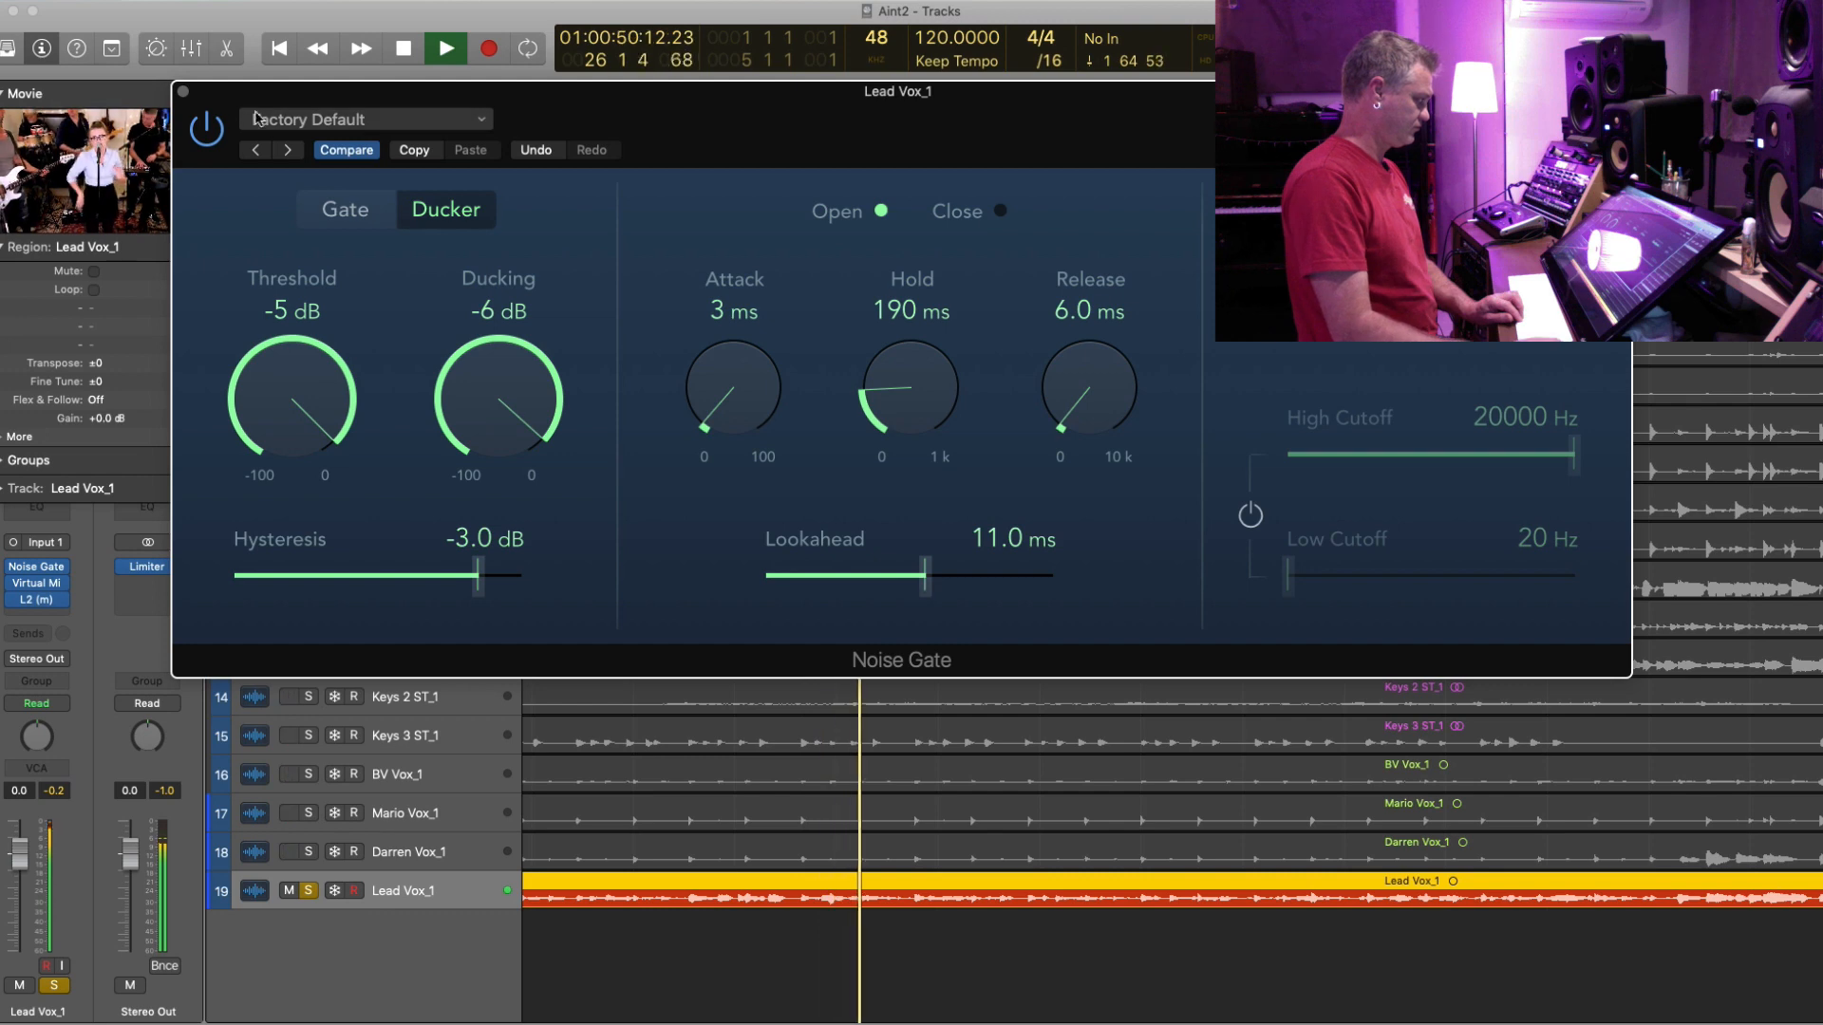
{"action": "left_click", "coordinate": [183, 93]}
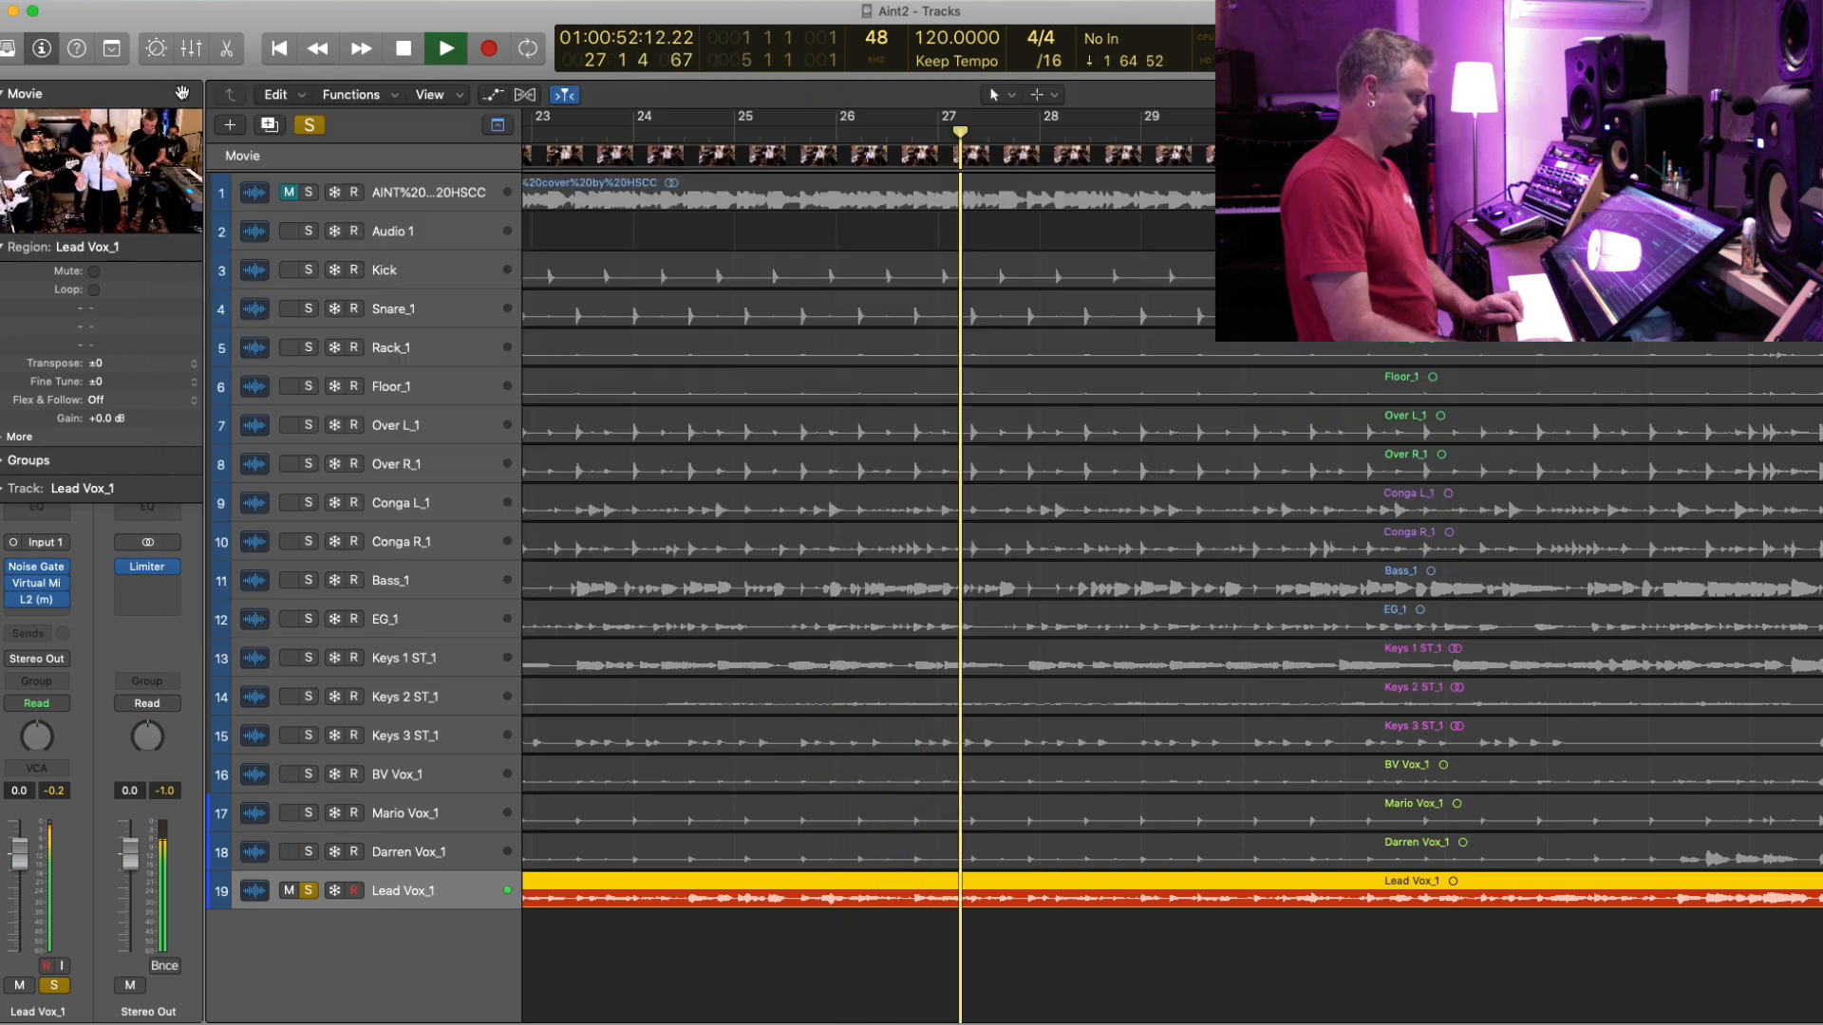
{"action": "left_click", "coordinate": [54, 985]}
{"action": "key", "text": "space"}
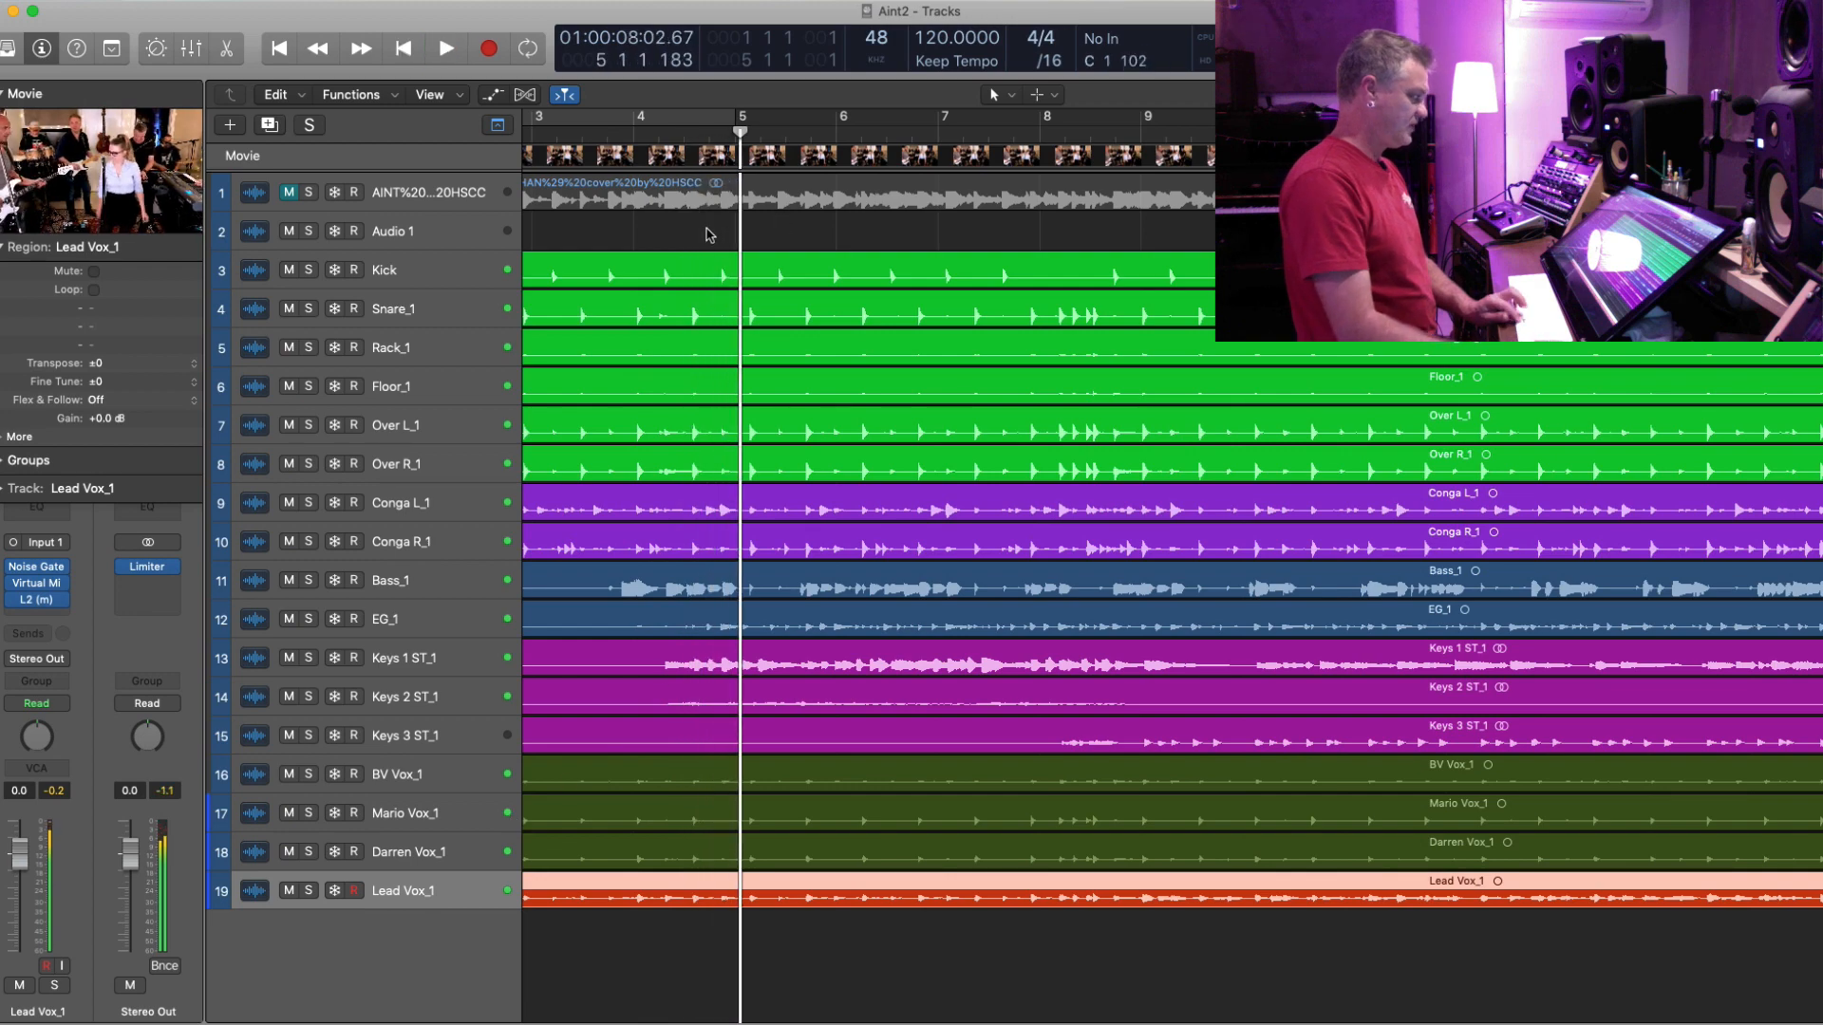
- Deselect the regions, display volume automation for the Lead Vox_1 track and move the playhead to bar 8
{"action": "left_click", "coordinate": [707, 233]}
{"action": "key", "text": "super+Down"}
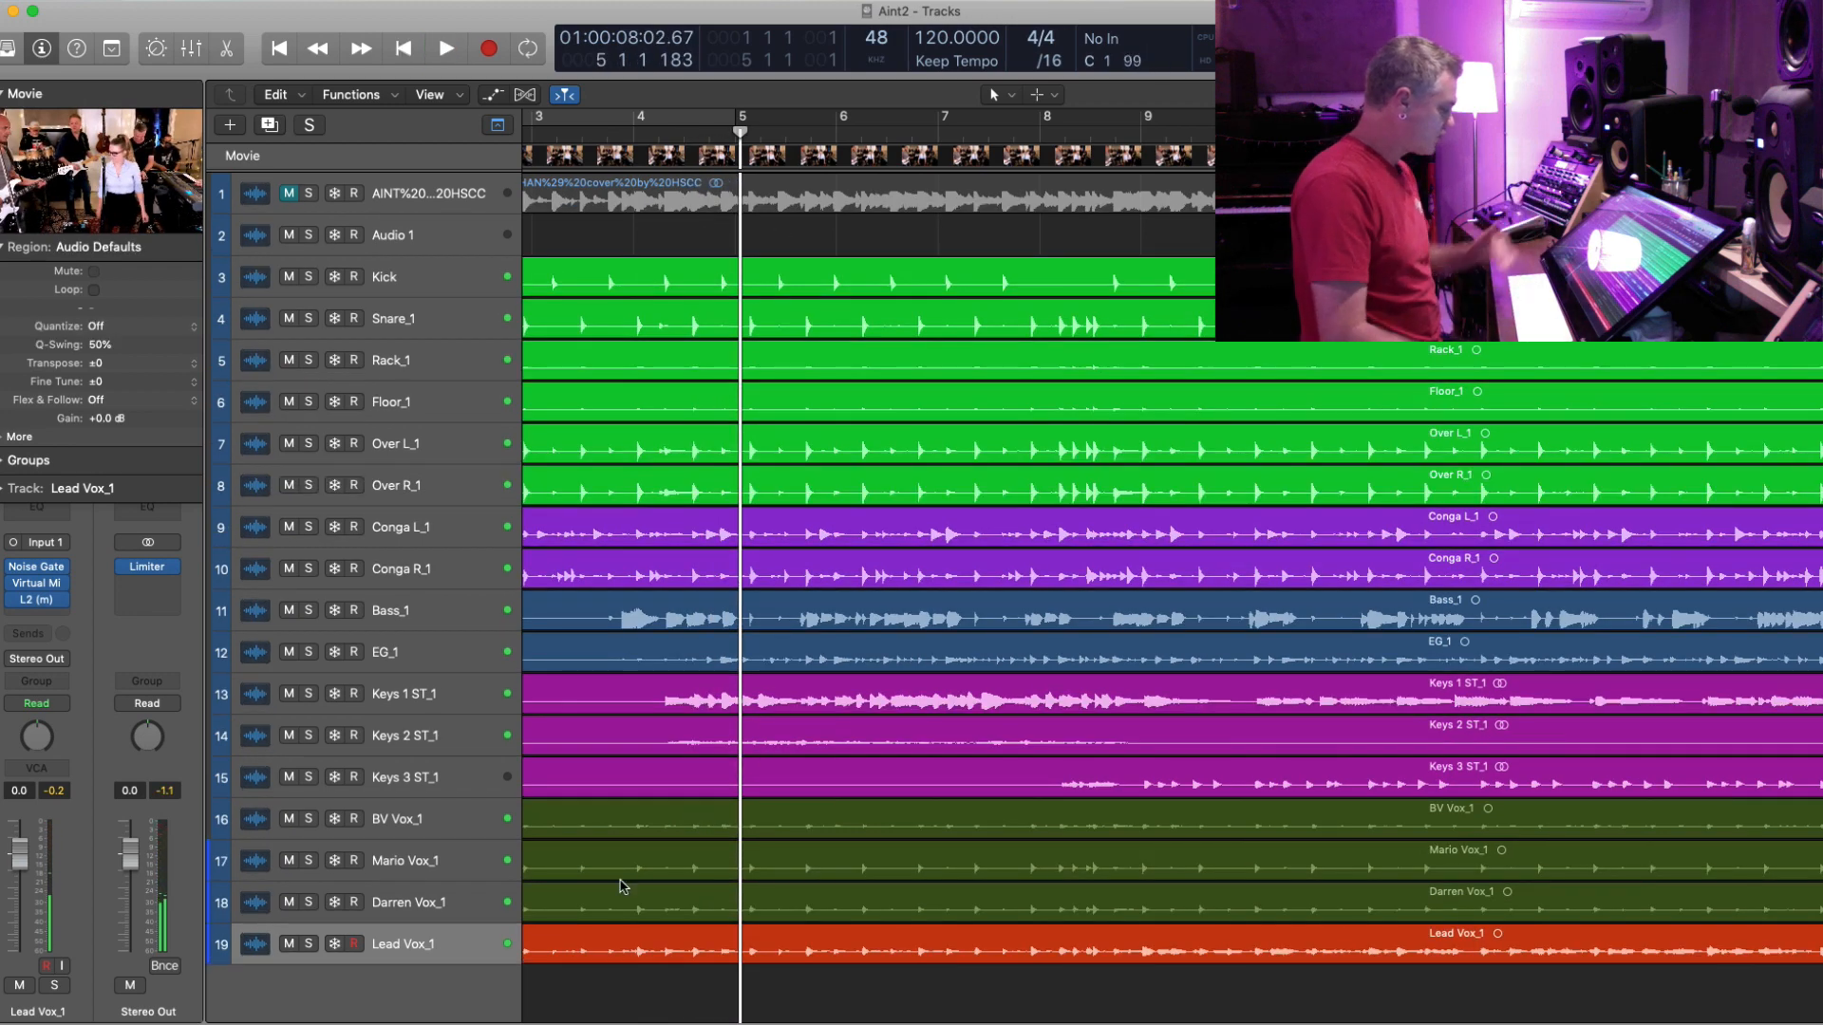
{"action": "left_click", "coordinate": [429, 952]}
{"action": "key", "text": "a"}
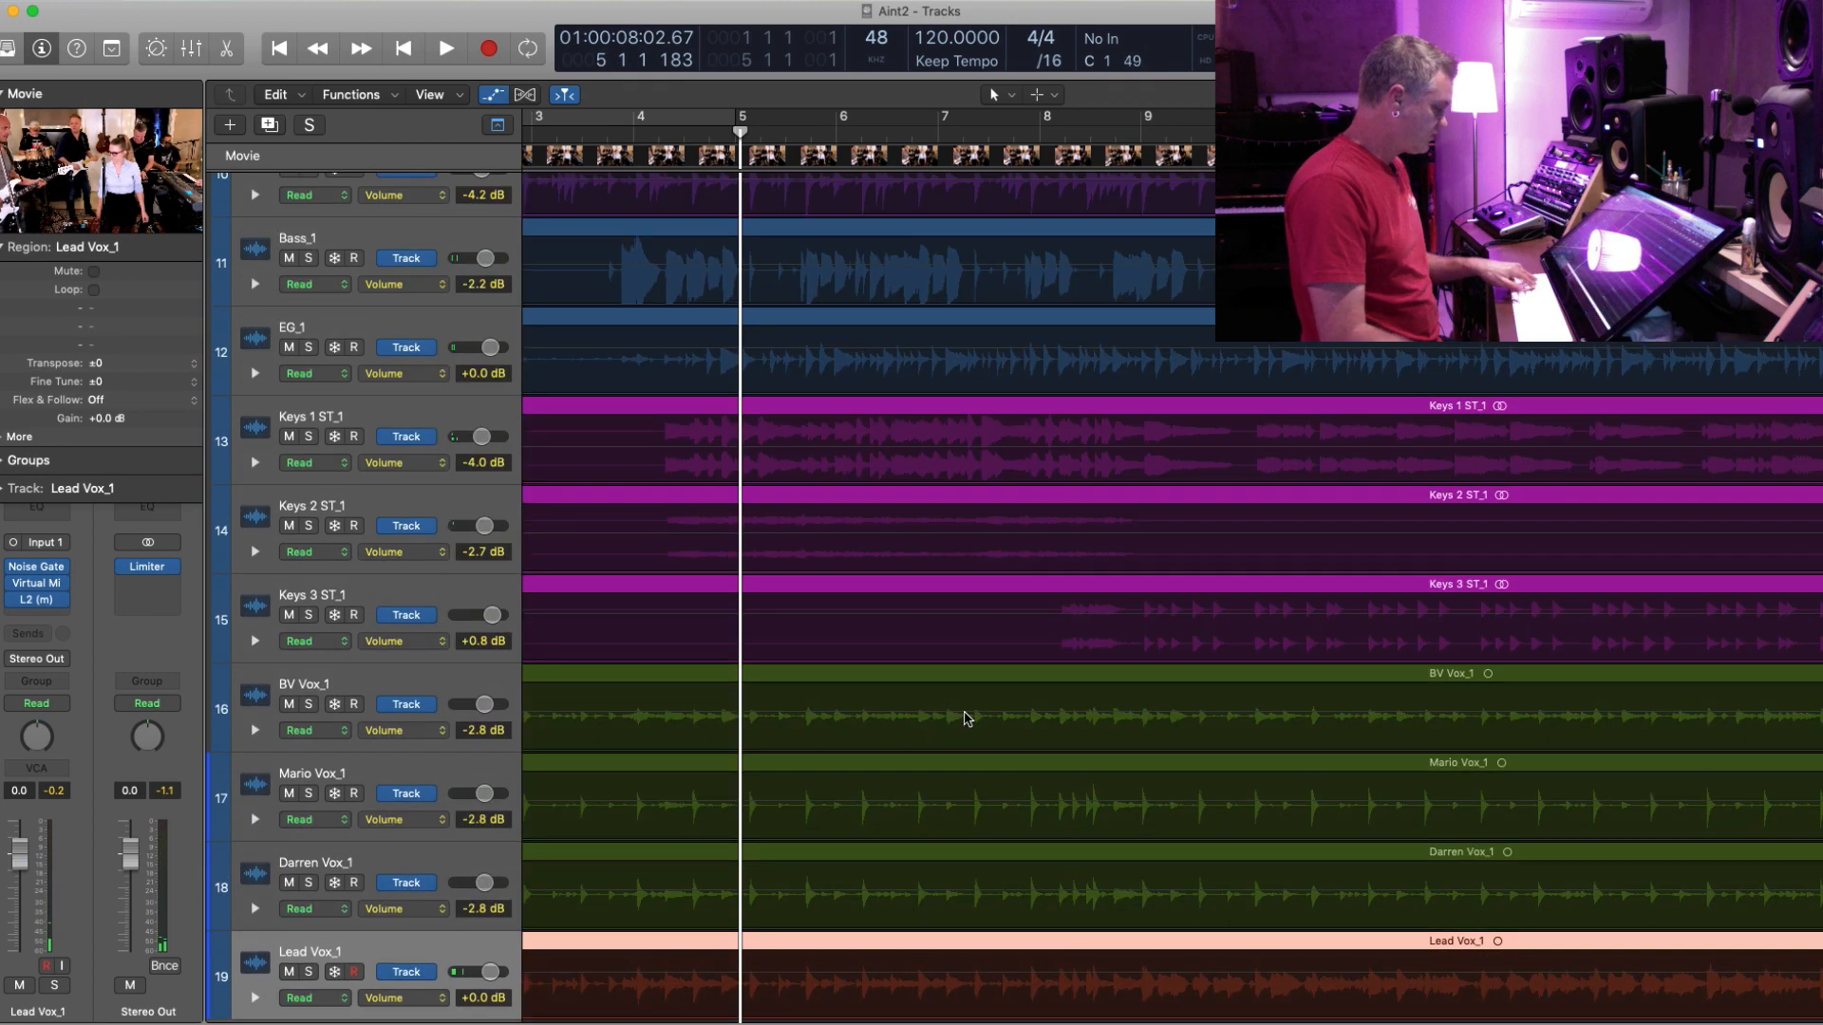
{"action": "key", "text": "super+Right"}
{"action": "key", "text": "super+Right"}
{"action": "key", "text": "period"}
{"action": "key", "text": "period"}
{"action": "key", "text": "period"}
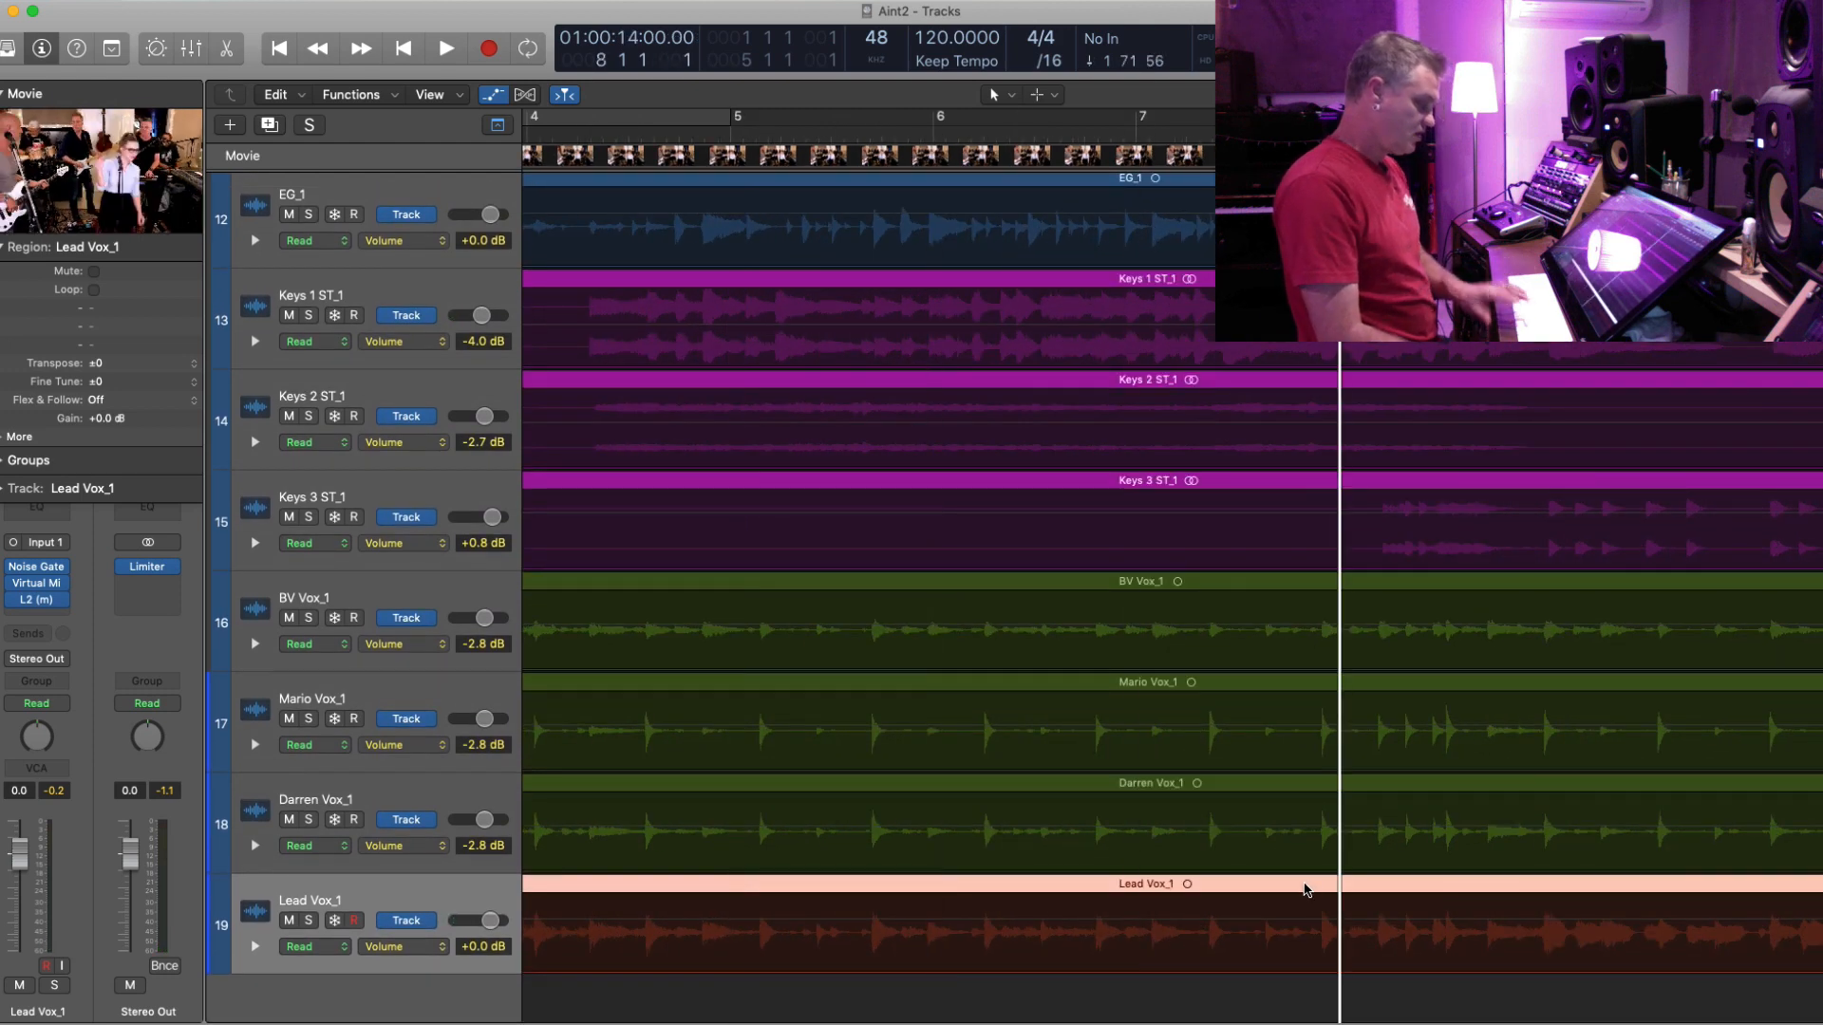
- Play the soloed lead vocal from bar 8 and lower its volume automation to about -16.2 dB up to just before bar 9
{"action": "key", "text": "ctrl+s"}
{"action": "key", "text": "space"}
{"action": "key", "text": "super+Right"}
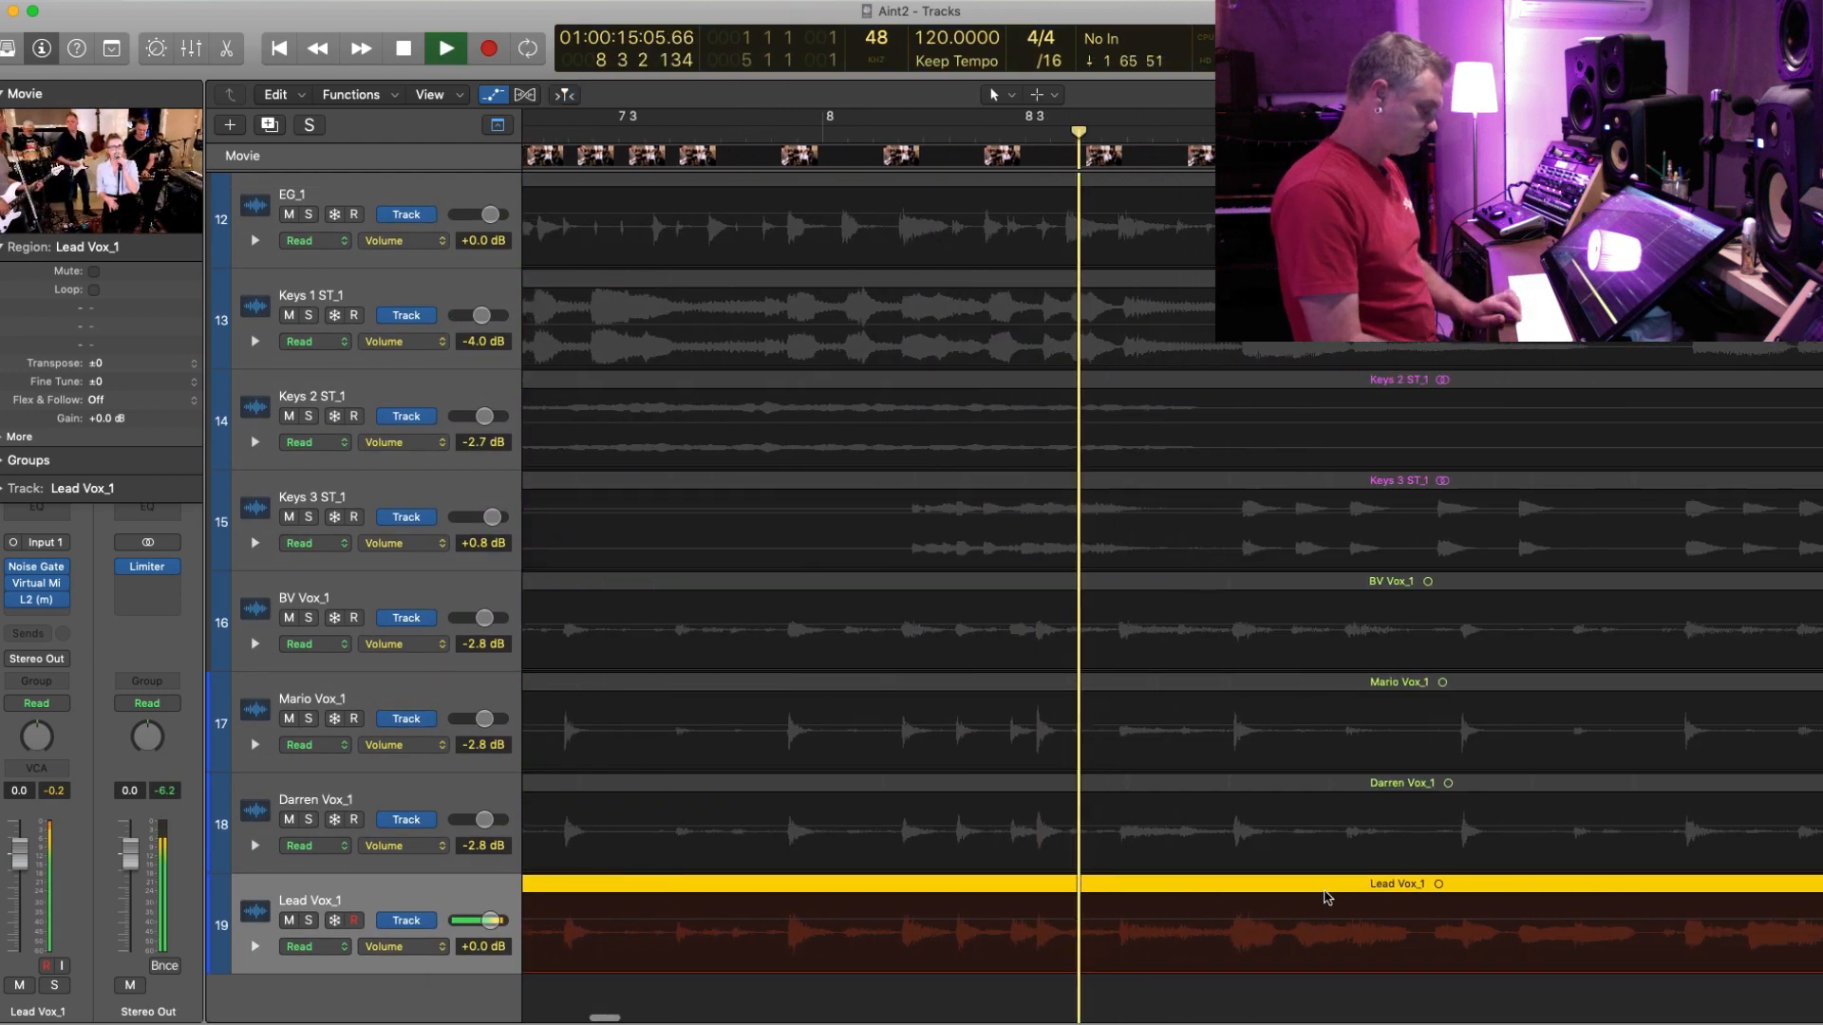
{"action": "key", "text": "space"}
{"action": "left_click", "coordinate": [1220, 922]}
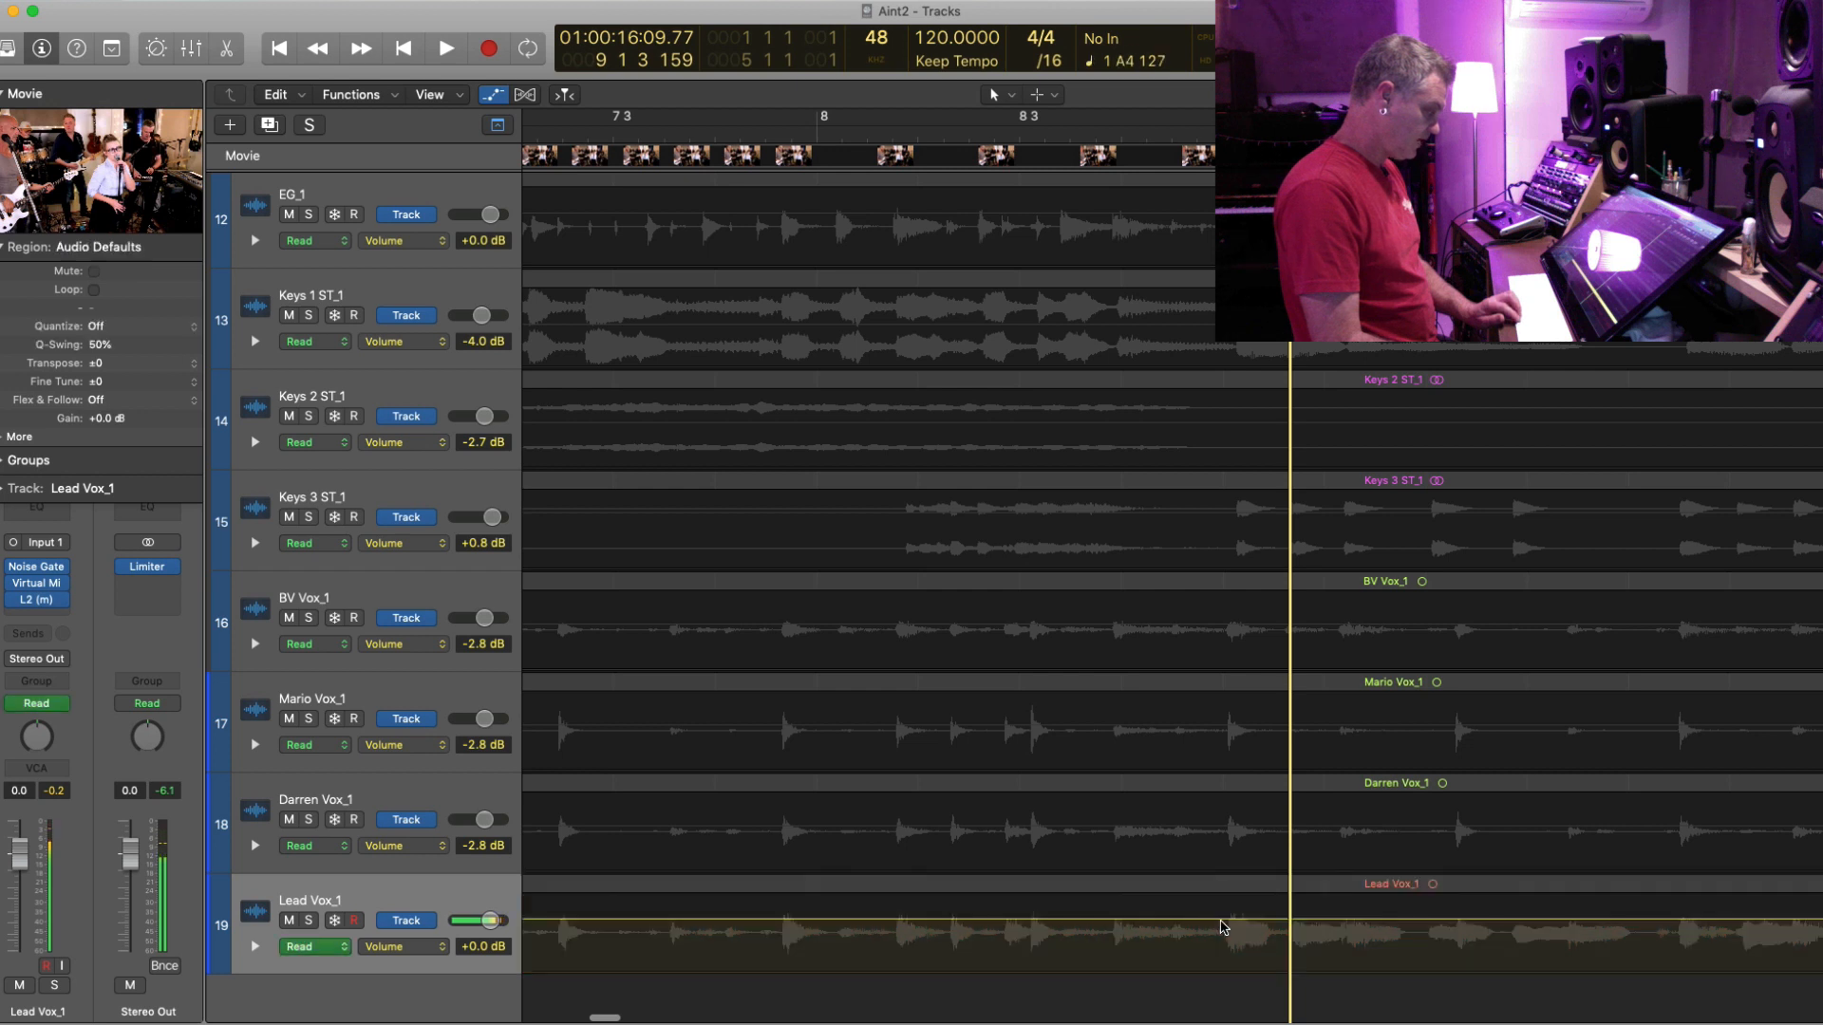
{"action": "left_click_drag", "start_coordinate": [1204, 923], "coordinate": [1193, 963]}
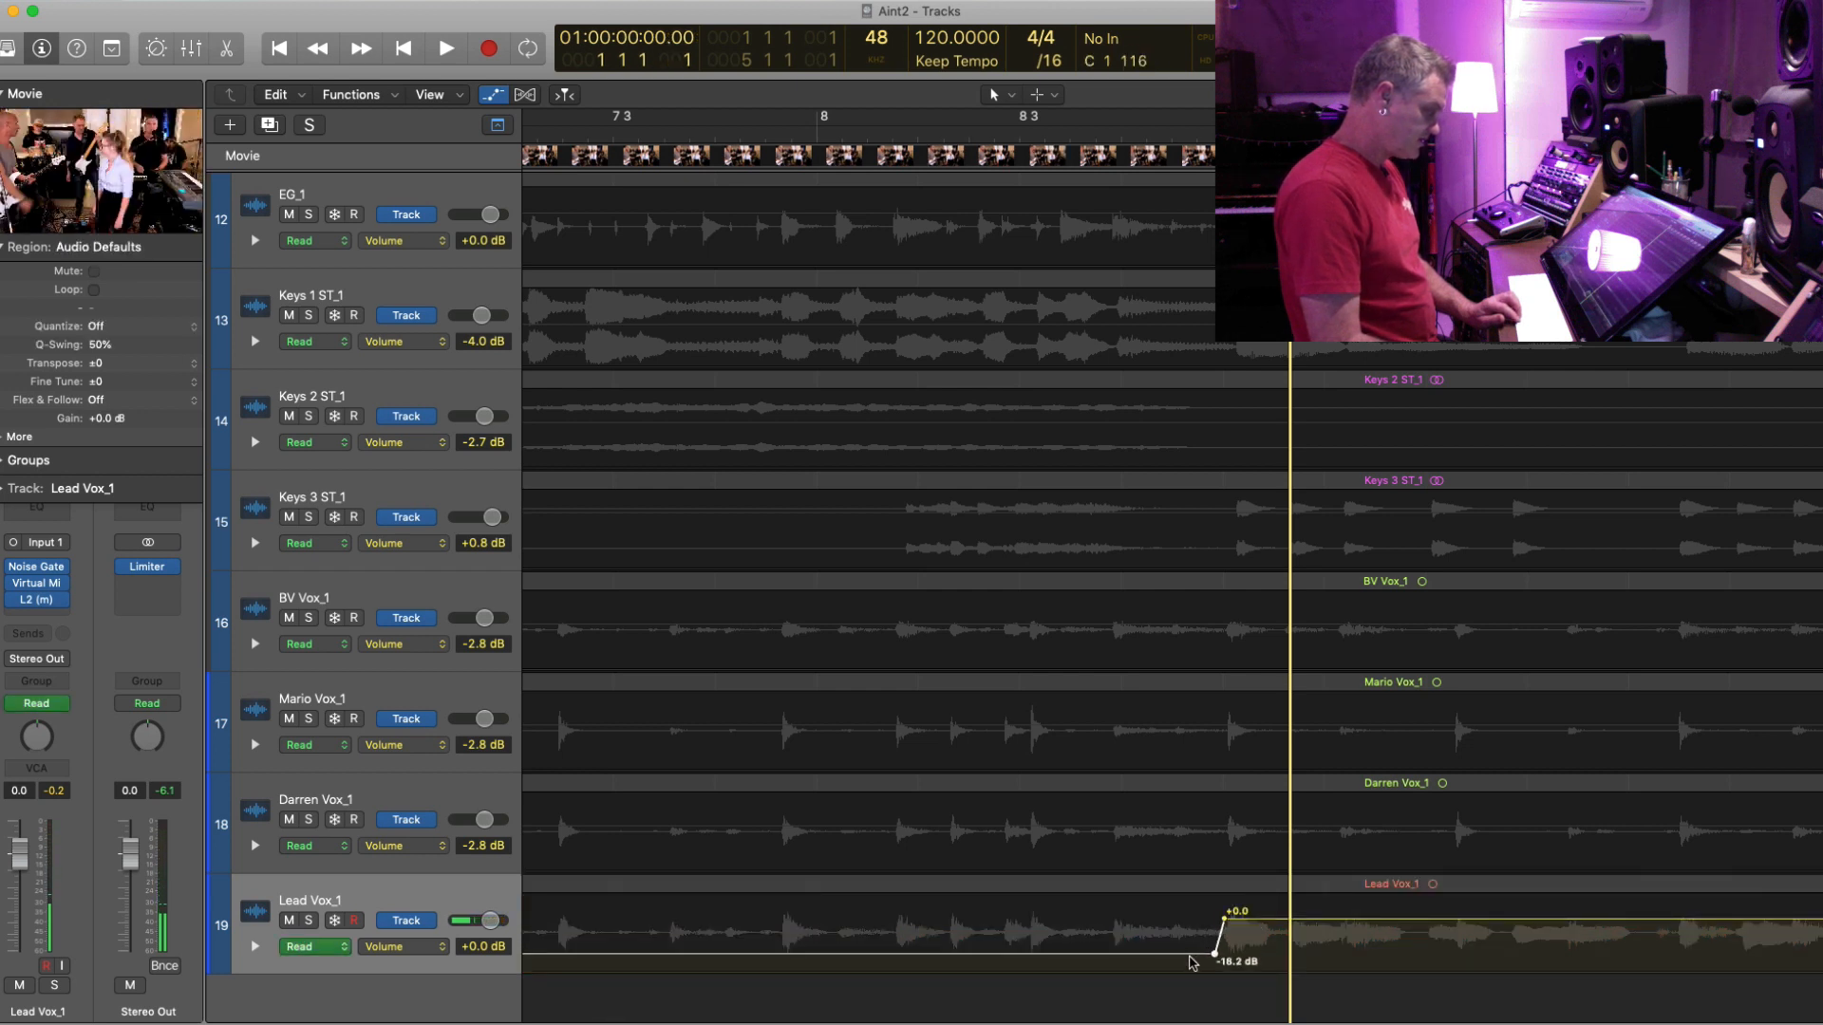
- Listen to the soloed lead vocal from bar 10 to bar 20, skipping ahead to find the next gap between phrases
{"action": "key", "text": "space"}
{"action": "left_click", "coordinate": [308, 920]}
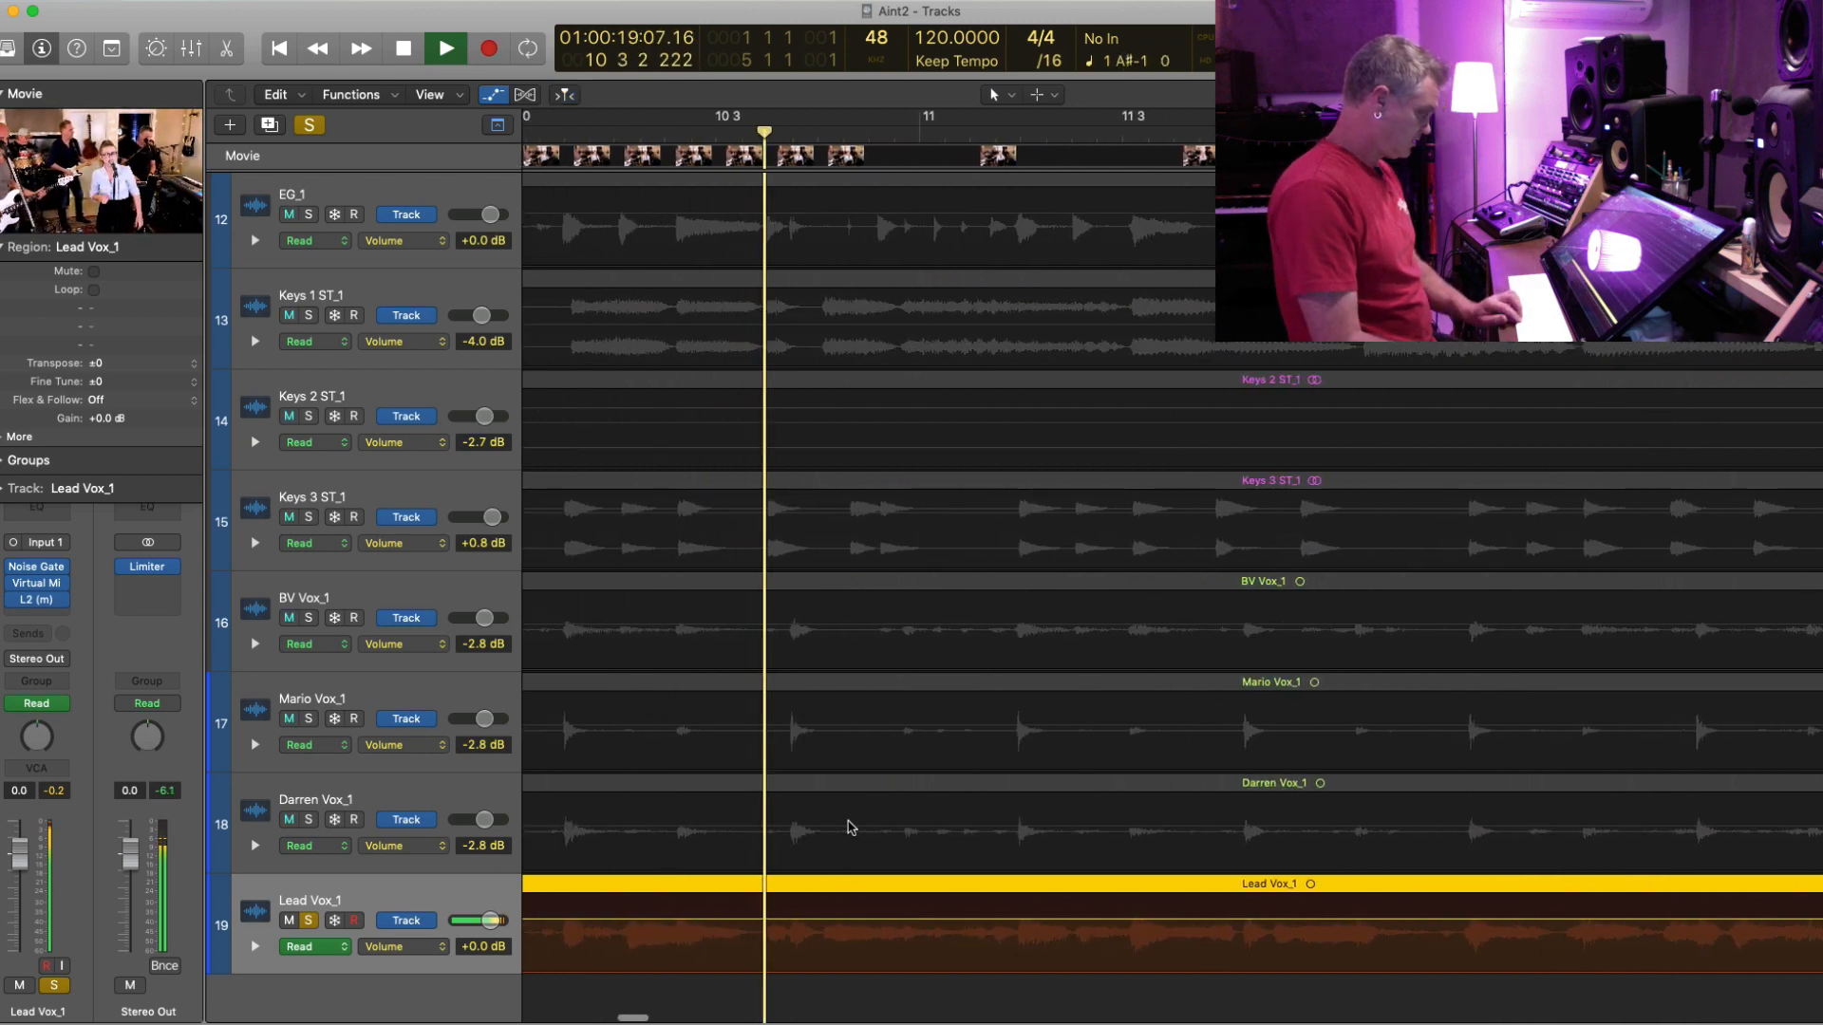
{"action": "key", "text": "period"}
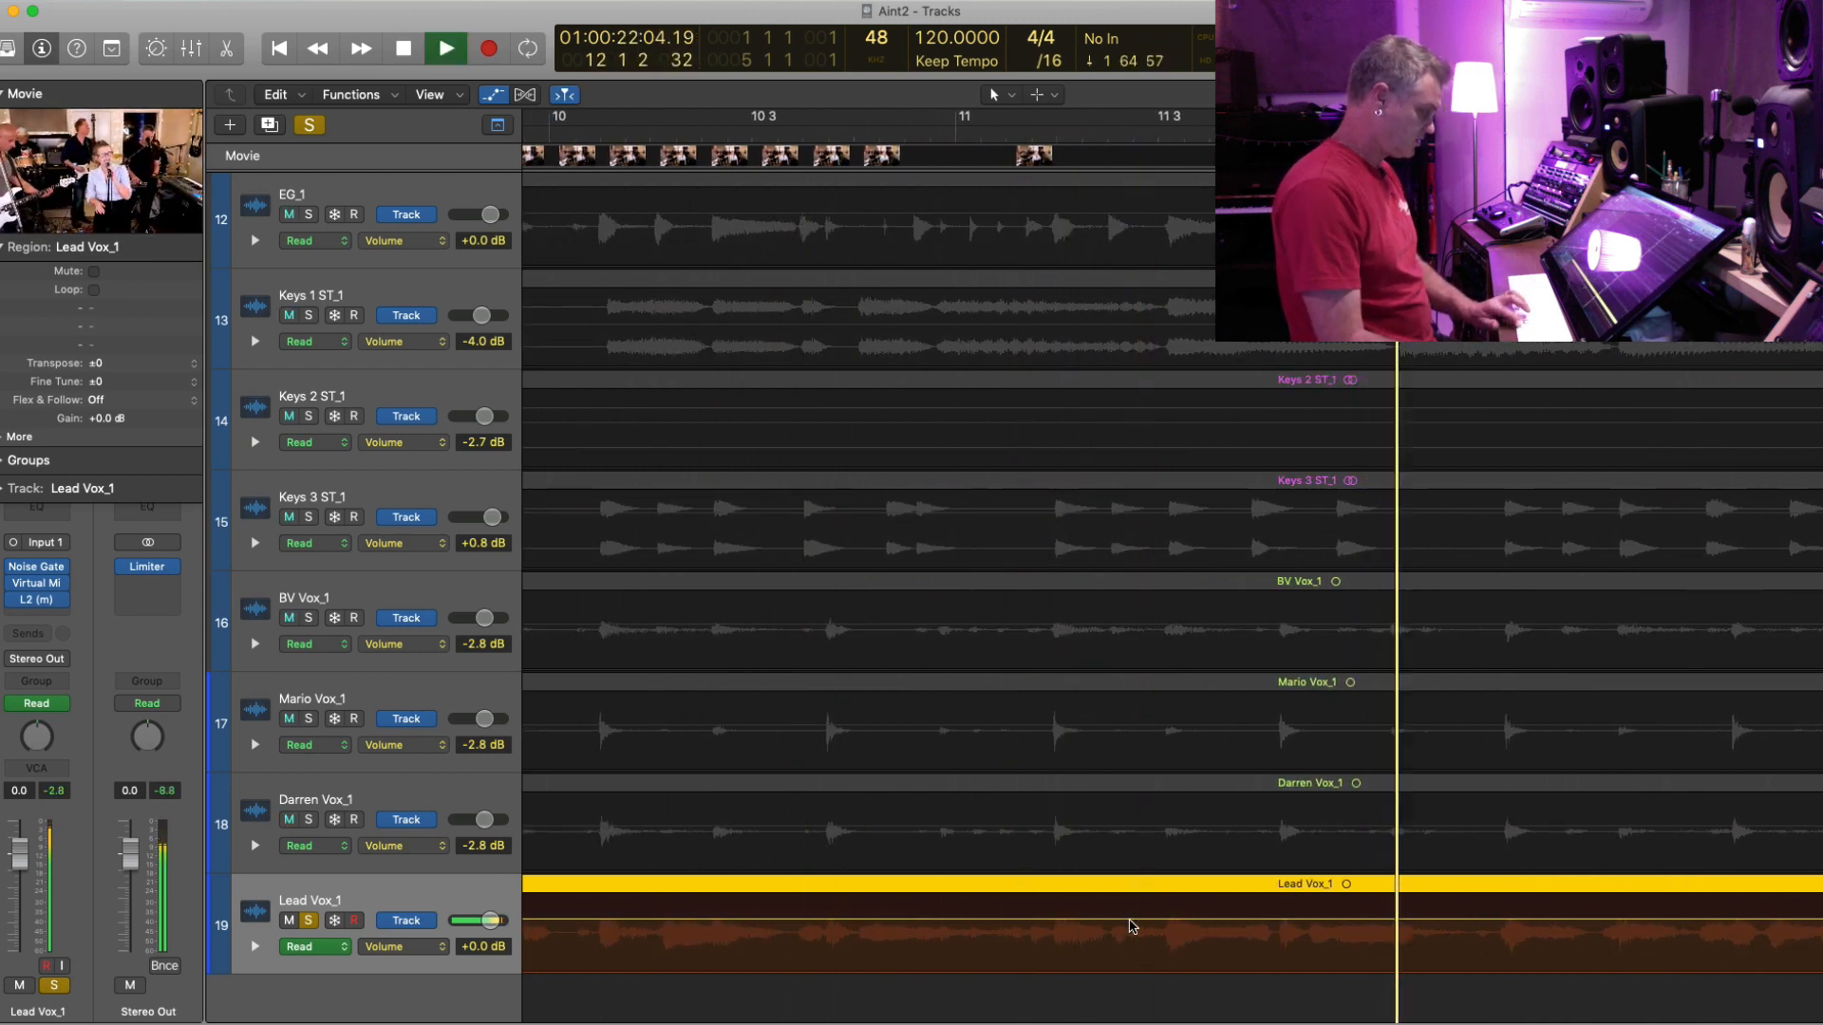
{"action": "key", "text": "period"}
{"action": "key", "text": "period"}
{"action": "key", "text": "period"}
{"action": "key", "text": "period"}
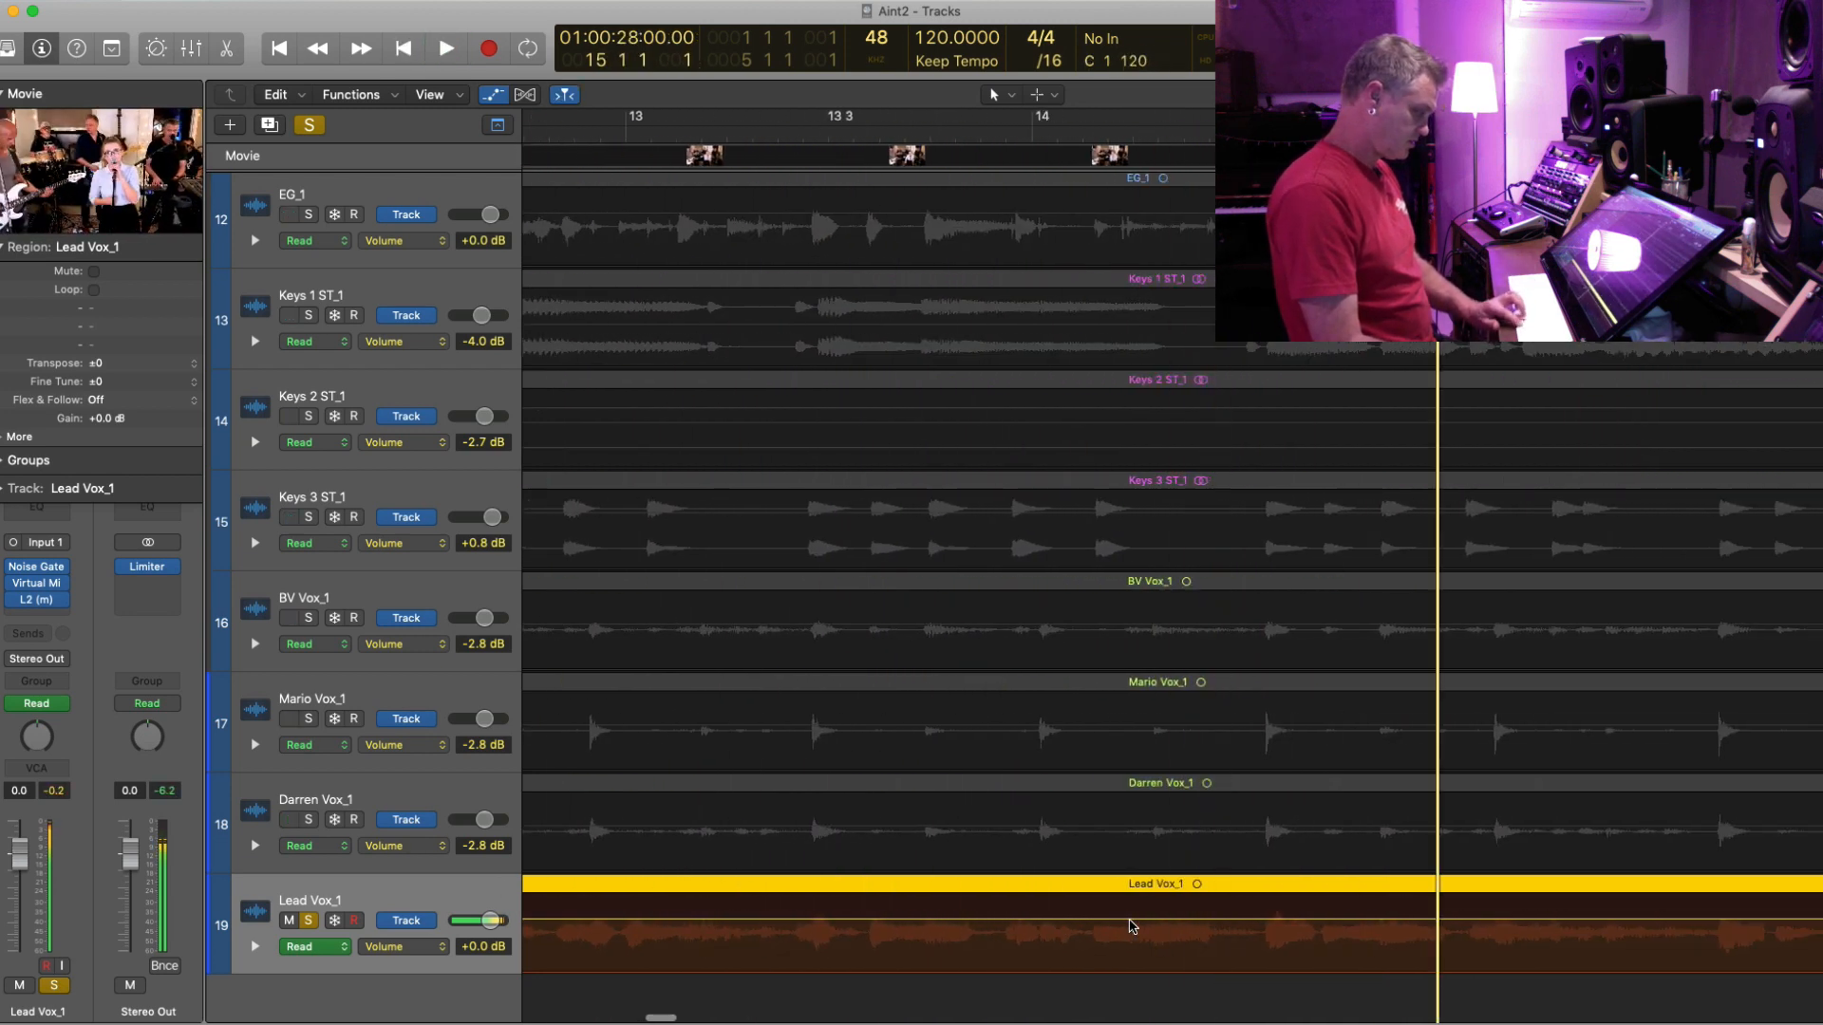
{"action": "scroll", "coordinate": [1130, 927], "scroll_direction": "right", "scroll_amount": 10}
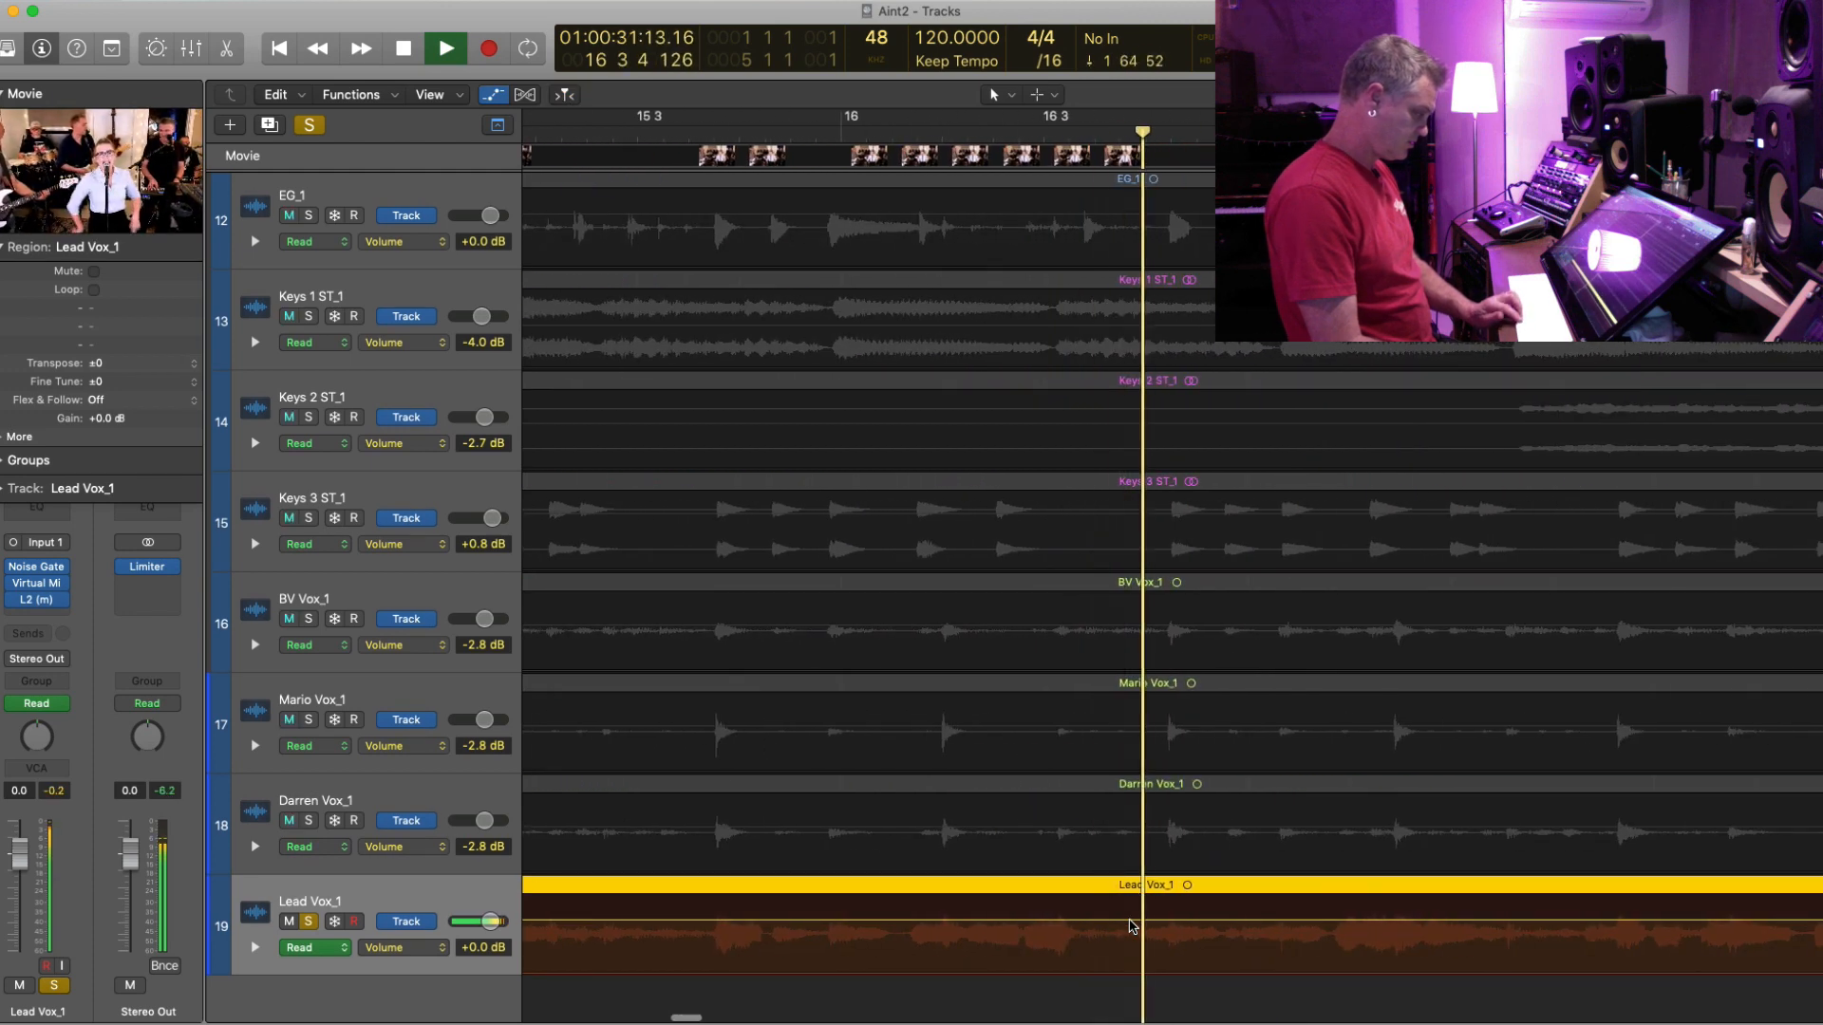
{"action": "scroll", "coordinate": [1130, 926], "scroll_direction": "right", "scroll_amount": 2}
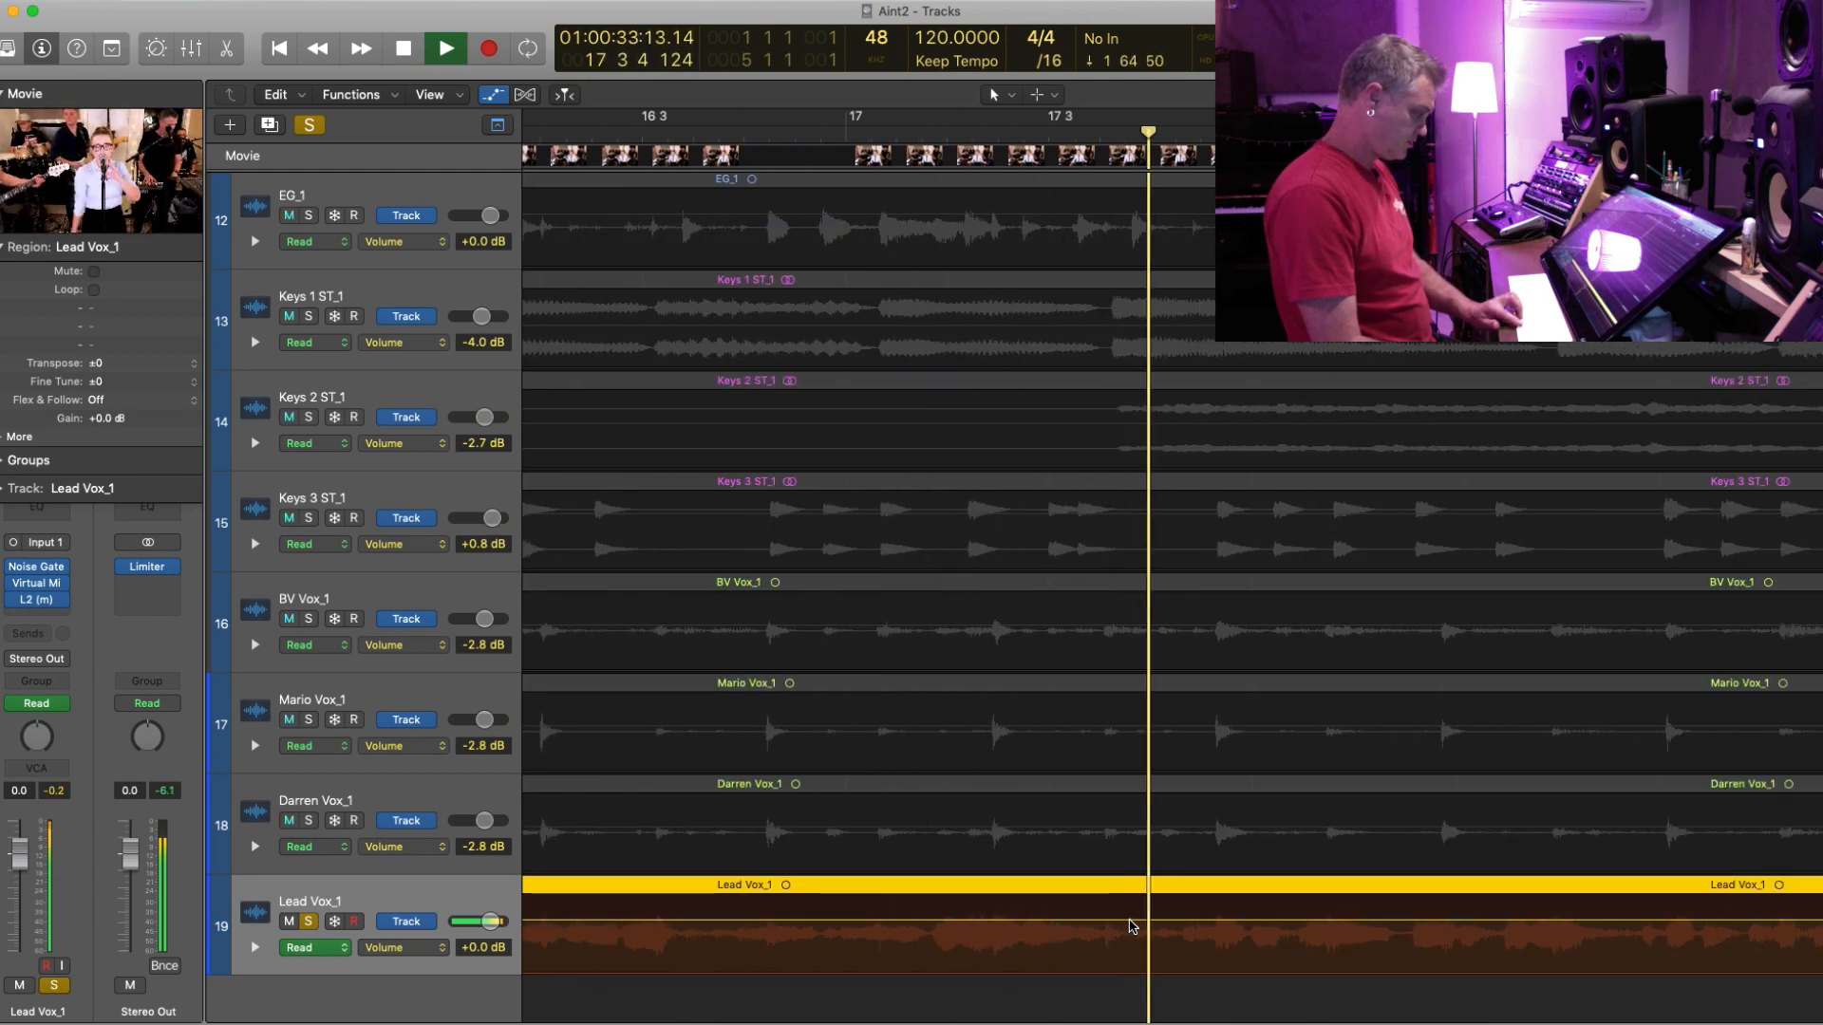
{"action": "key", "text": "period"}
{"action": "key", "text": "period"}
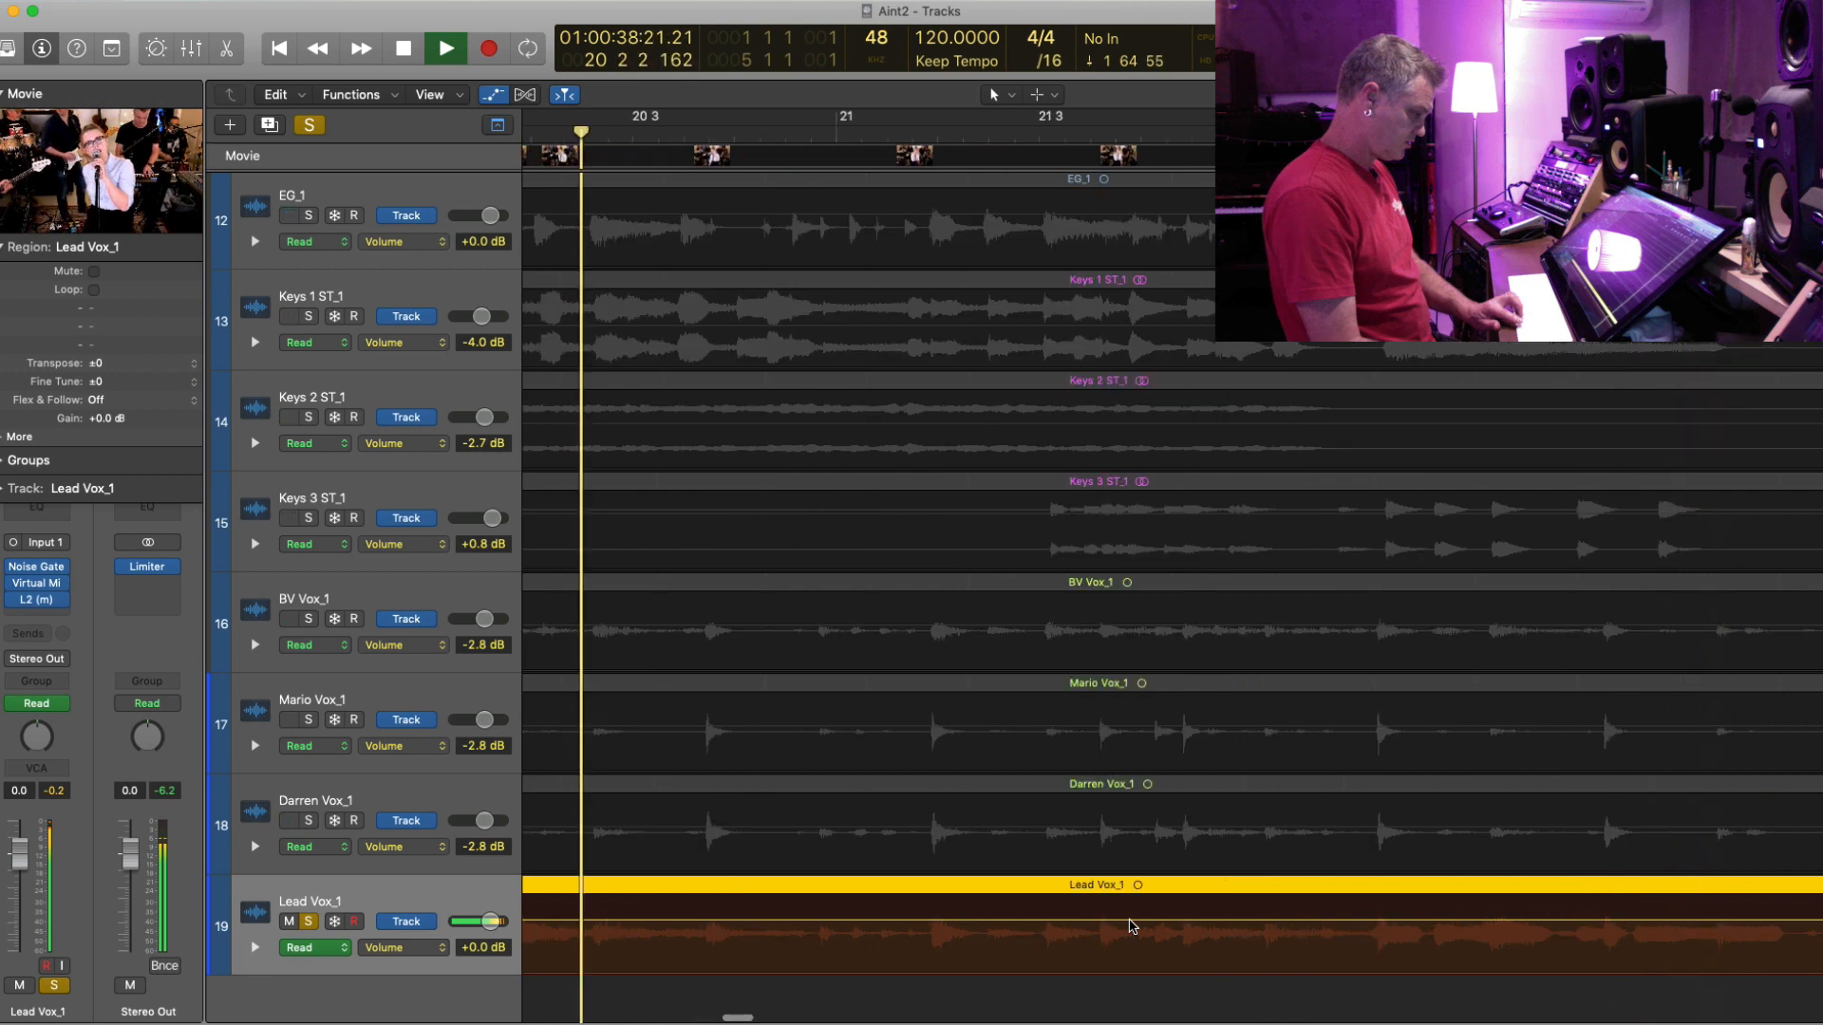
- Duck the Lead Vox_1 volume automation to about -12.7 dB from the end of bar 20 to beat 2 of bar 22
{"action": "key", "text": "super+Right"}
{"action": "key", "text": "space"}
{"action": "left_click", "coordinate": [1503, 921]}
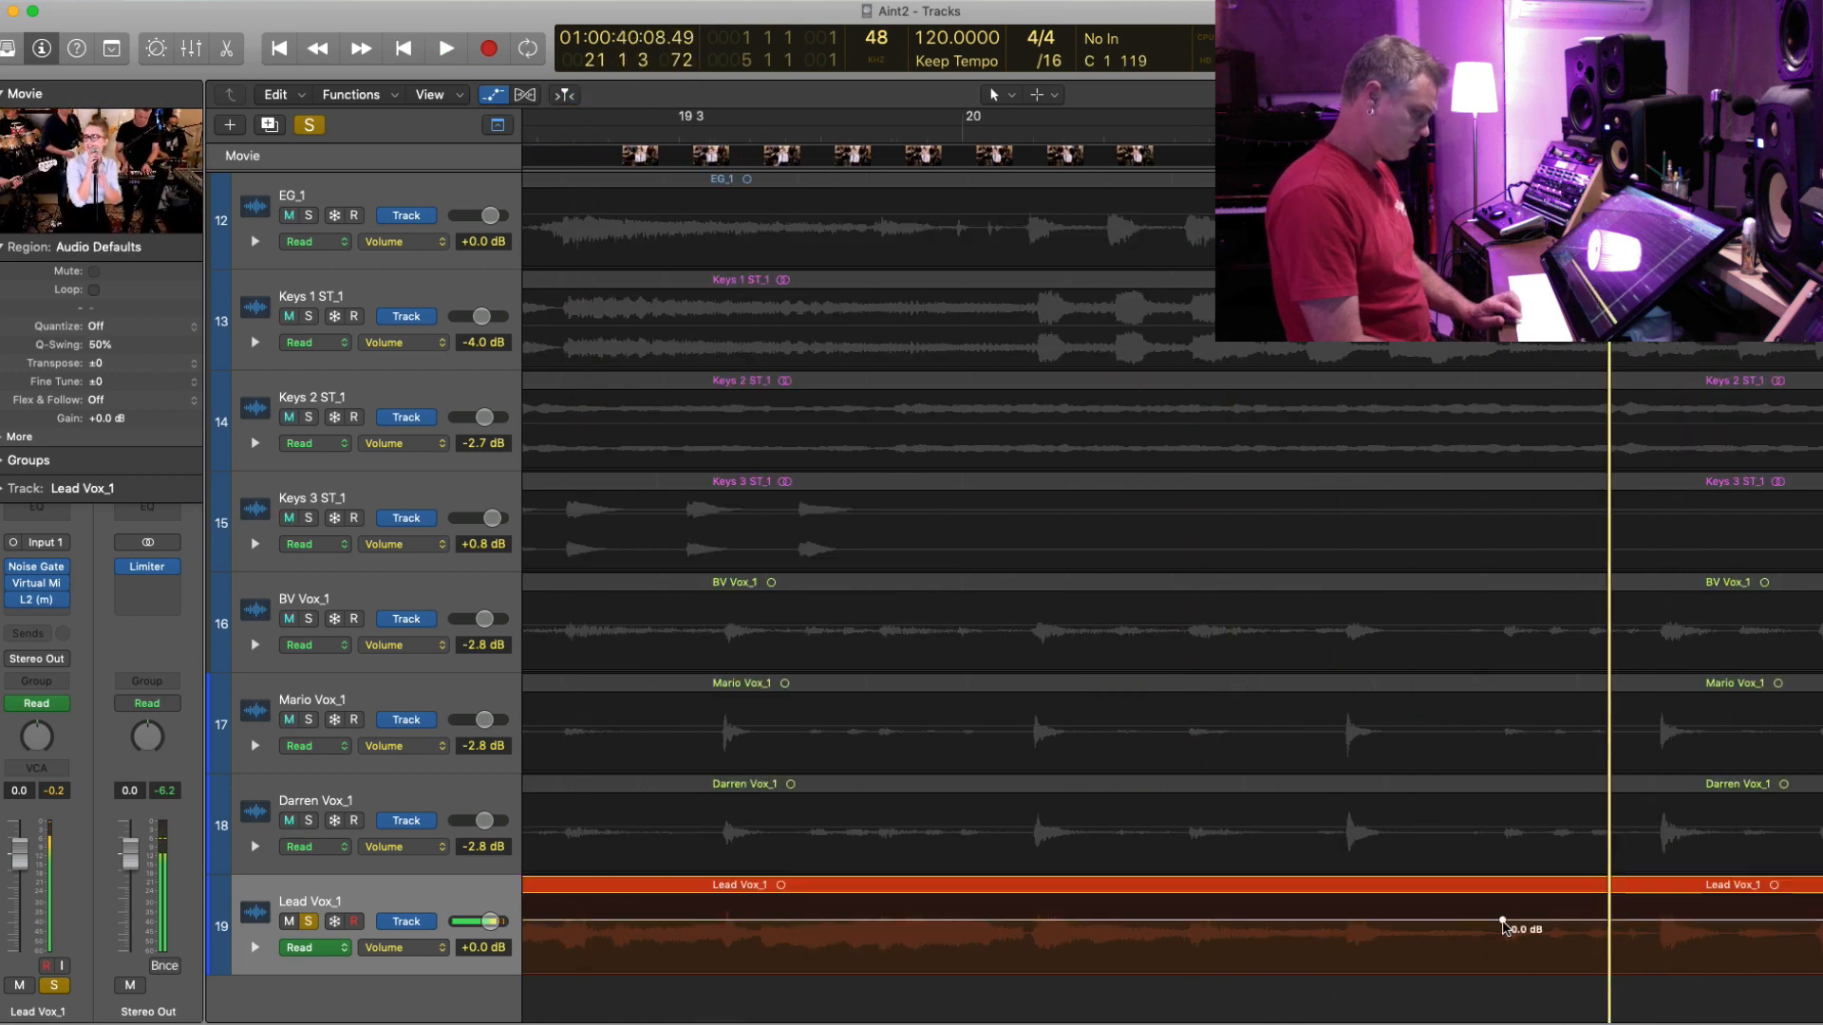
{"action": "key", "text": "space"}
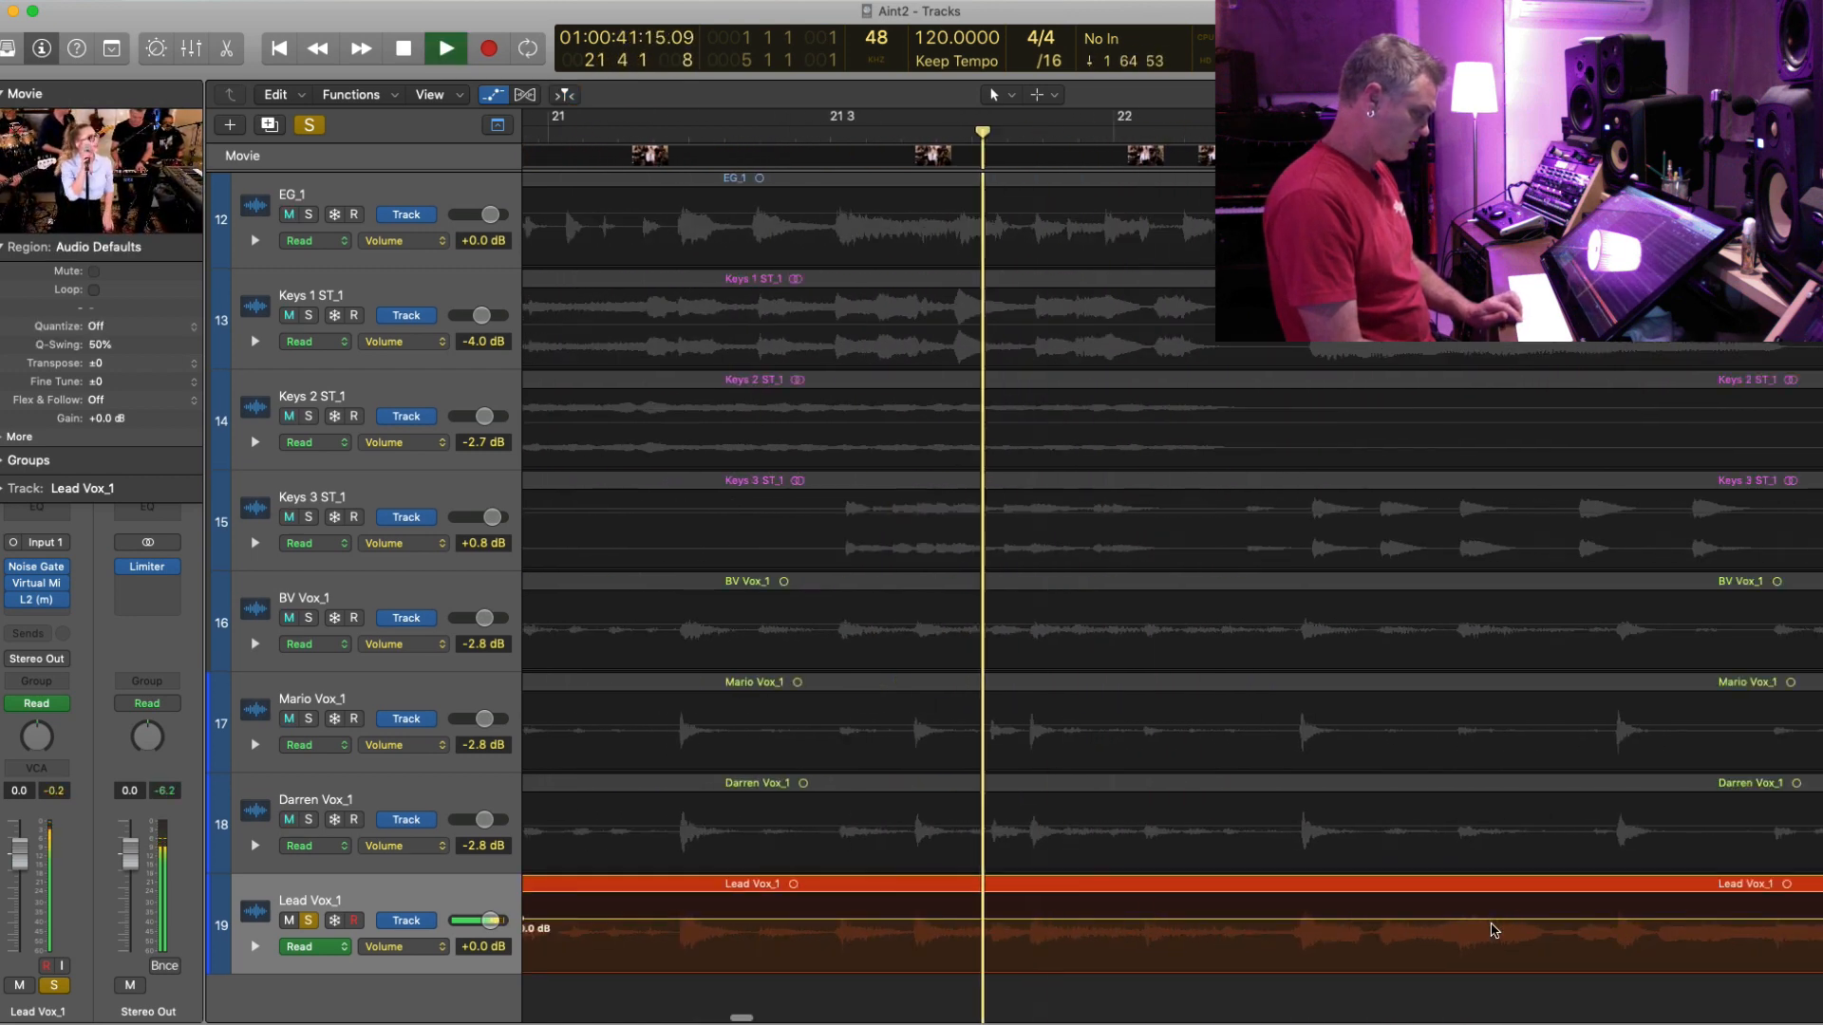
{"action": "key", "text": "space"}
{"action": "left_click", "coordinate": [1206, 920]}
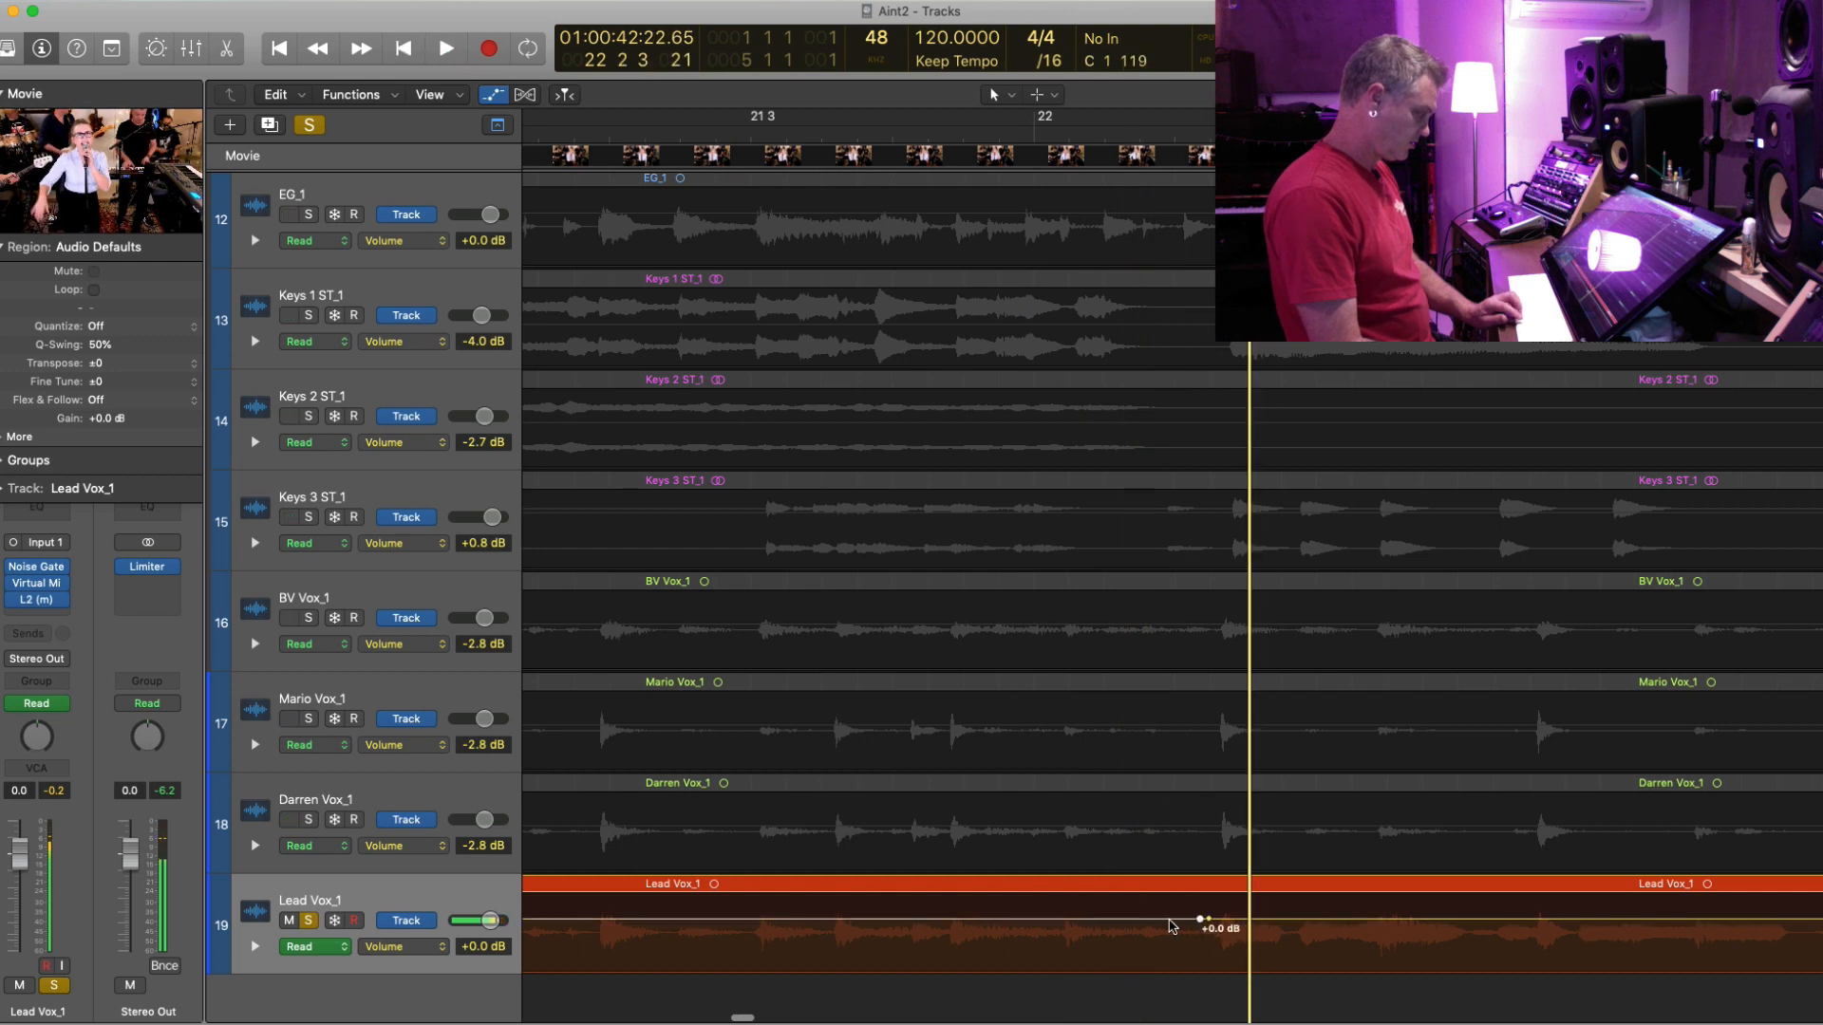
{"action": "left_click_drag", "start_coordinate": [1171, 927], "coordinate": [1167, 959]}
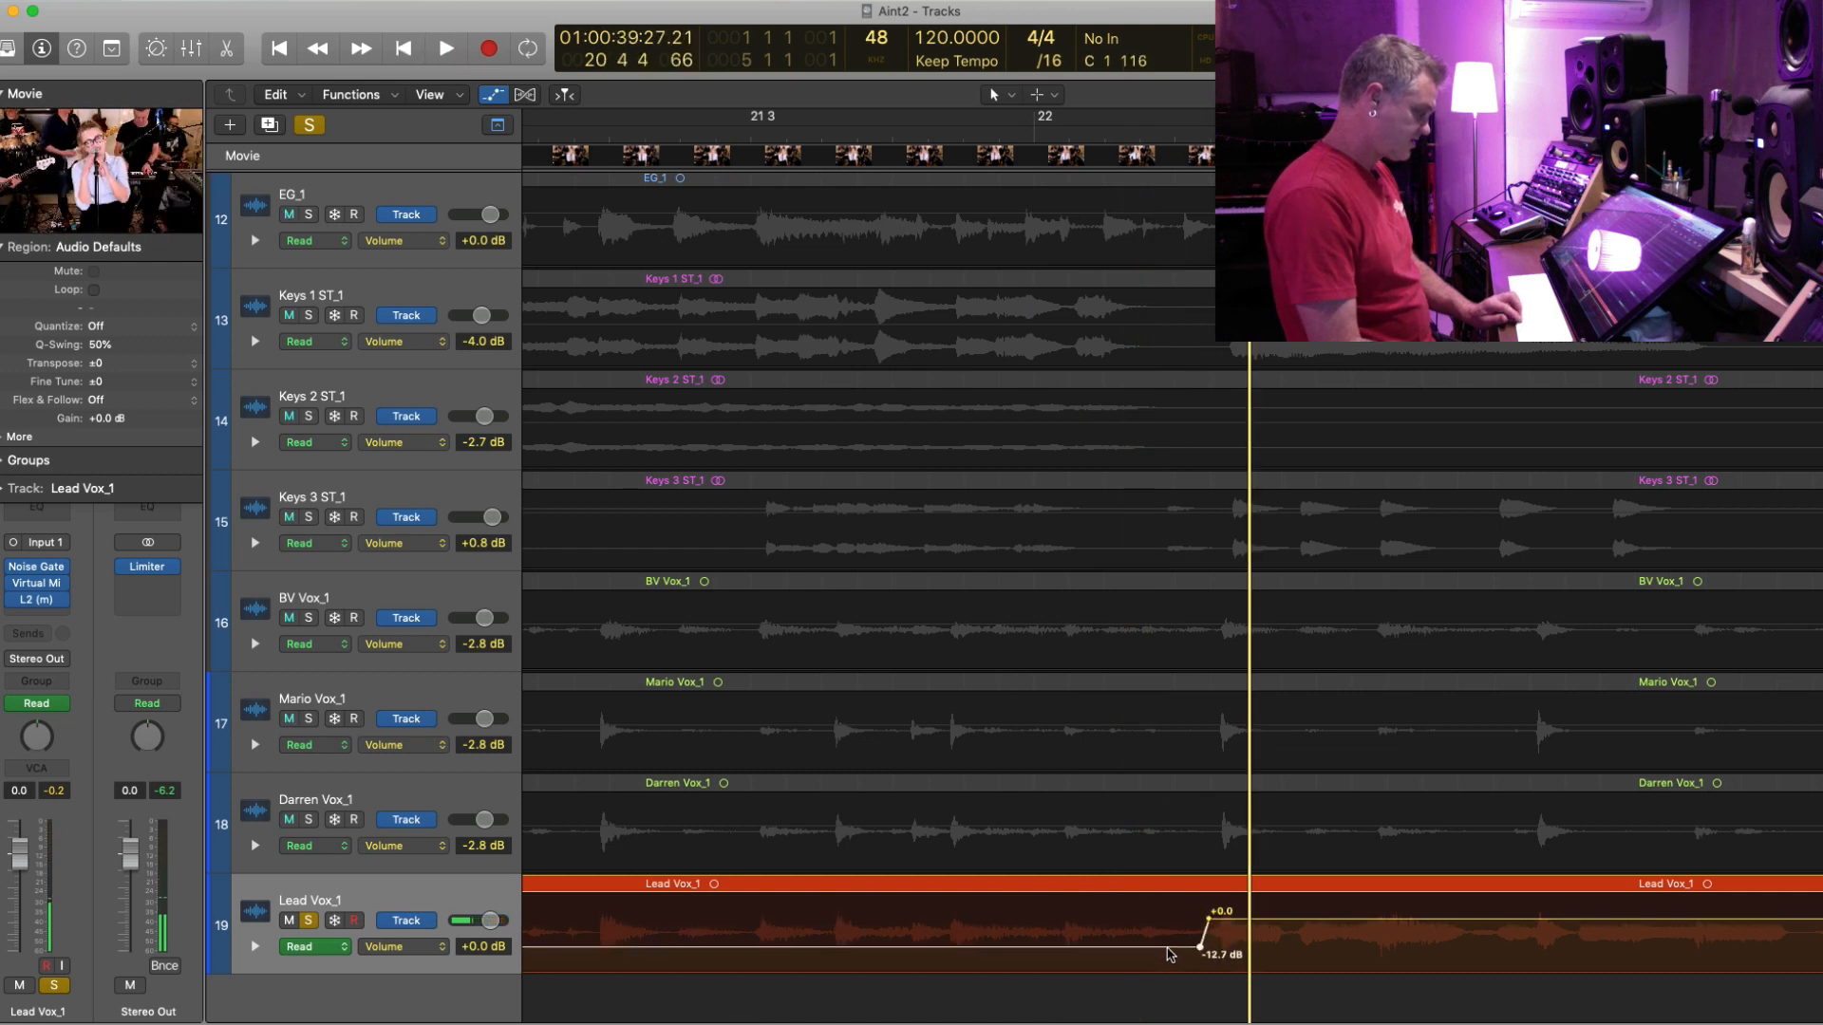
- Listen to the soloed lead vocal from bar 24 to bar 36, skipping ahead to find the next vocal gap
{"action": "scroll", "coordinate": [1155, 914], "scroll_direction": "right", "scroll_amount": 8}
{"action": "key", "text": "period"}
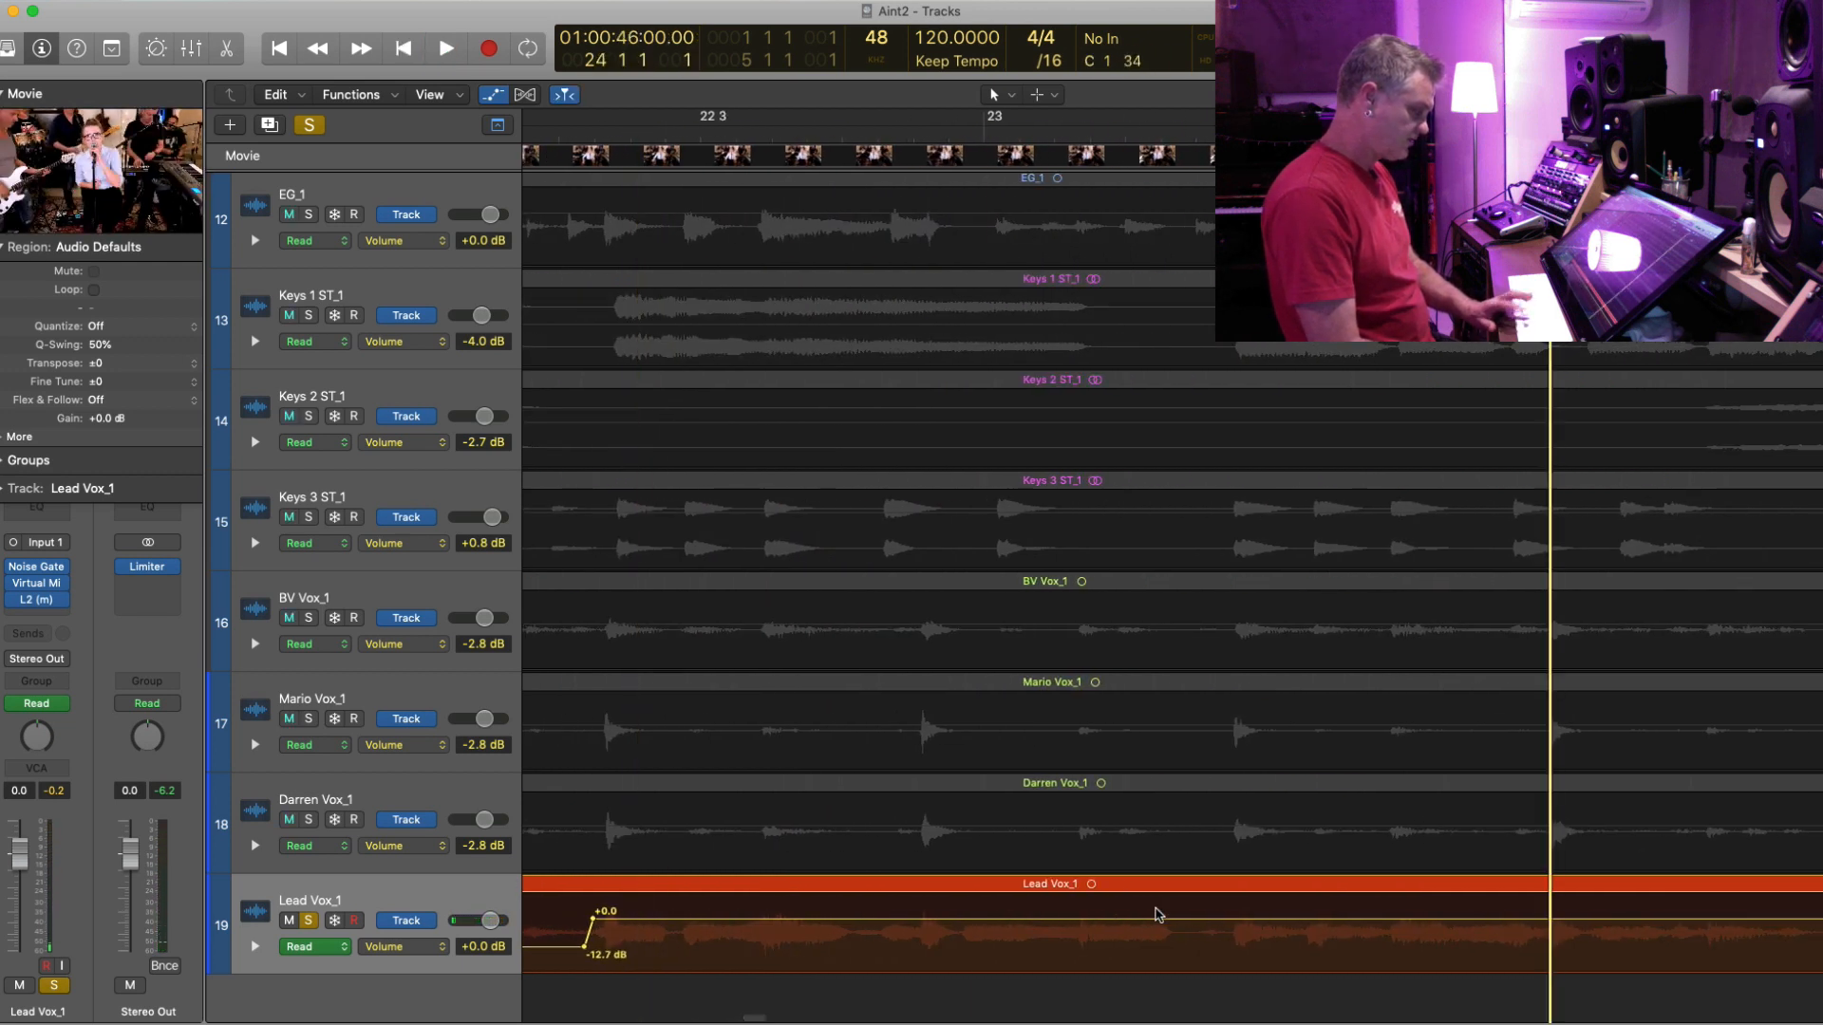
{"action": "key", "text": "space"}
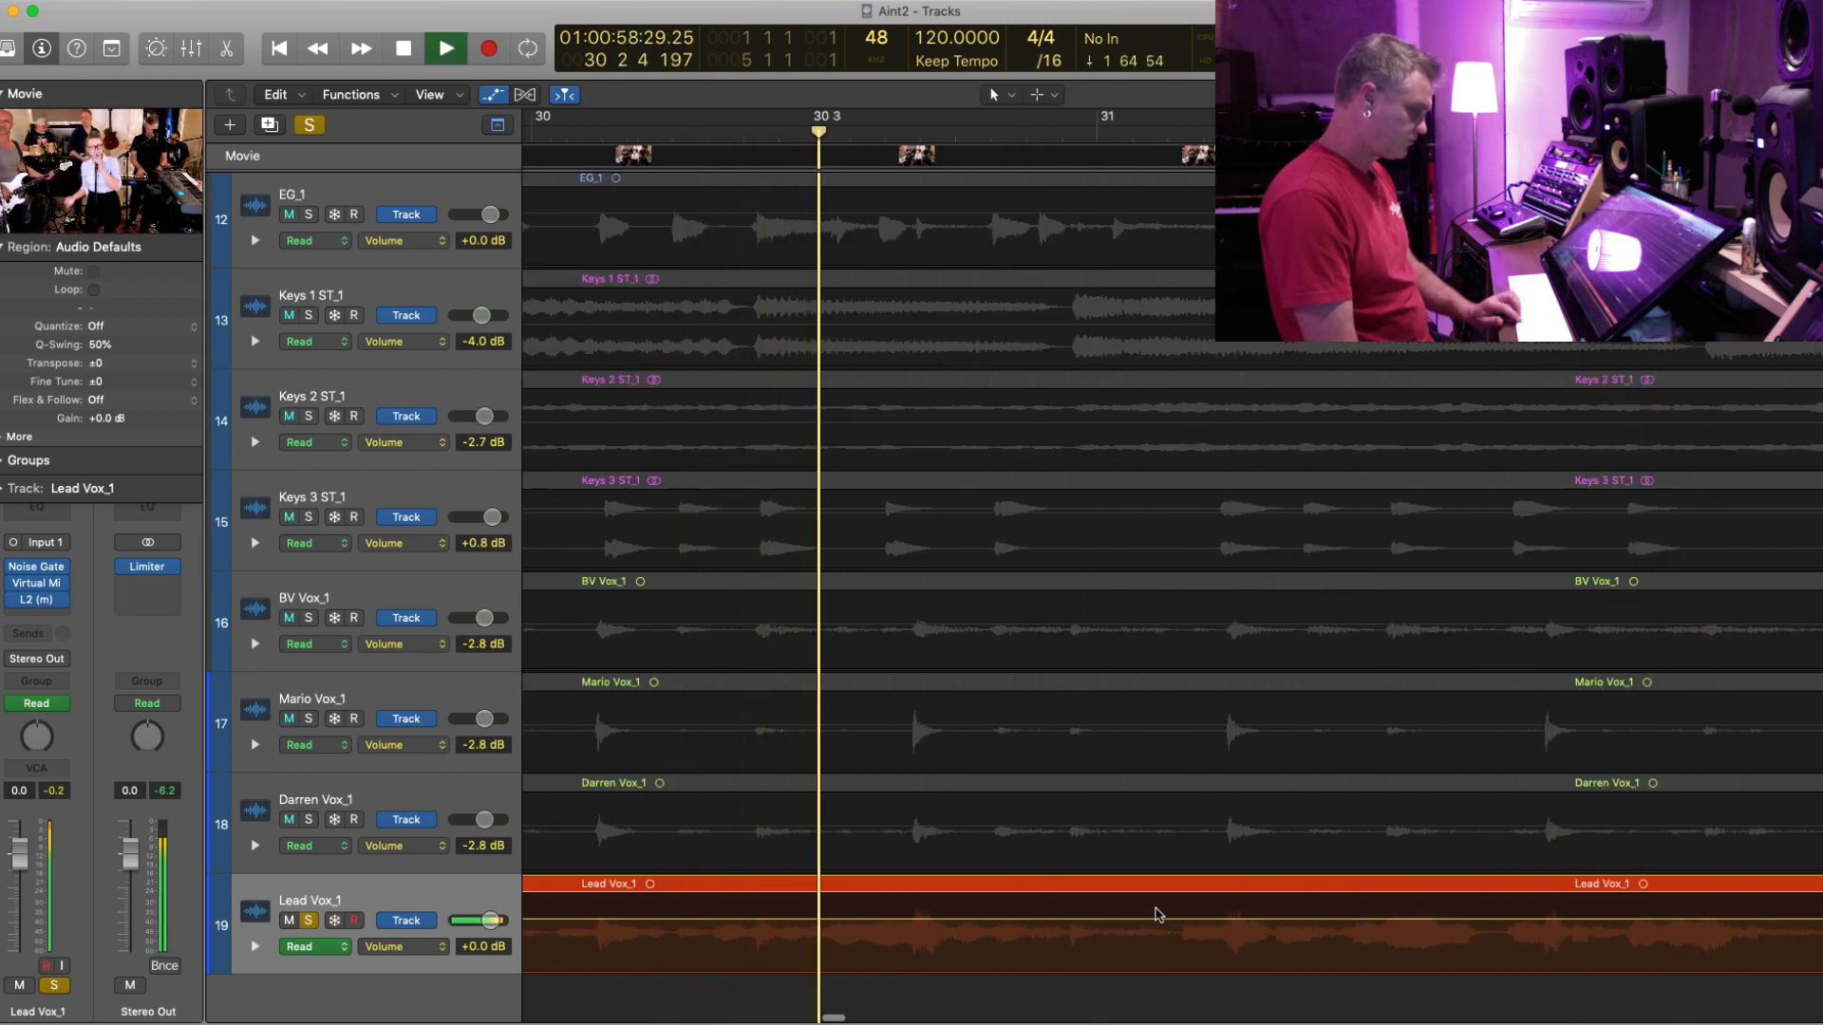
{"action": "key", "text": "period"}
{"action": "key", "text": "period"}
{"action": "key", "text": "period"}
{"action": "scroll", "coordinate": [1156, 915], "scroll_direction": "right", "scroll_amount": 9}
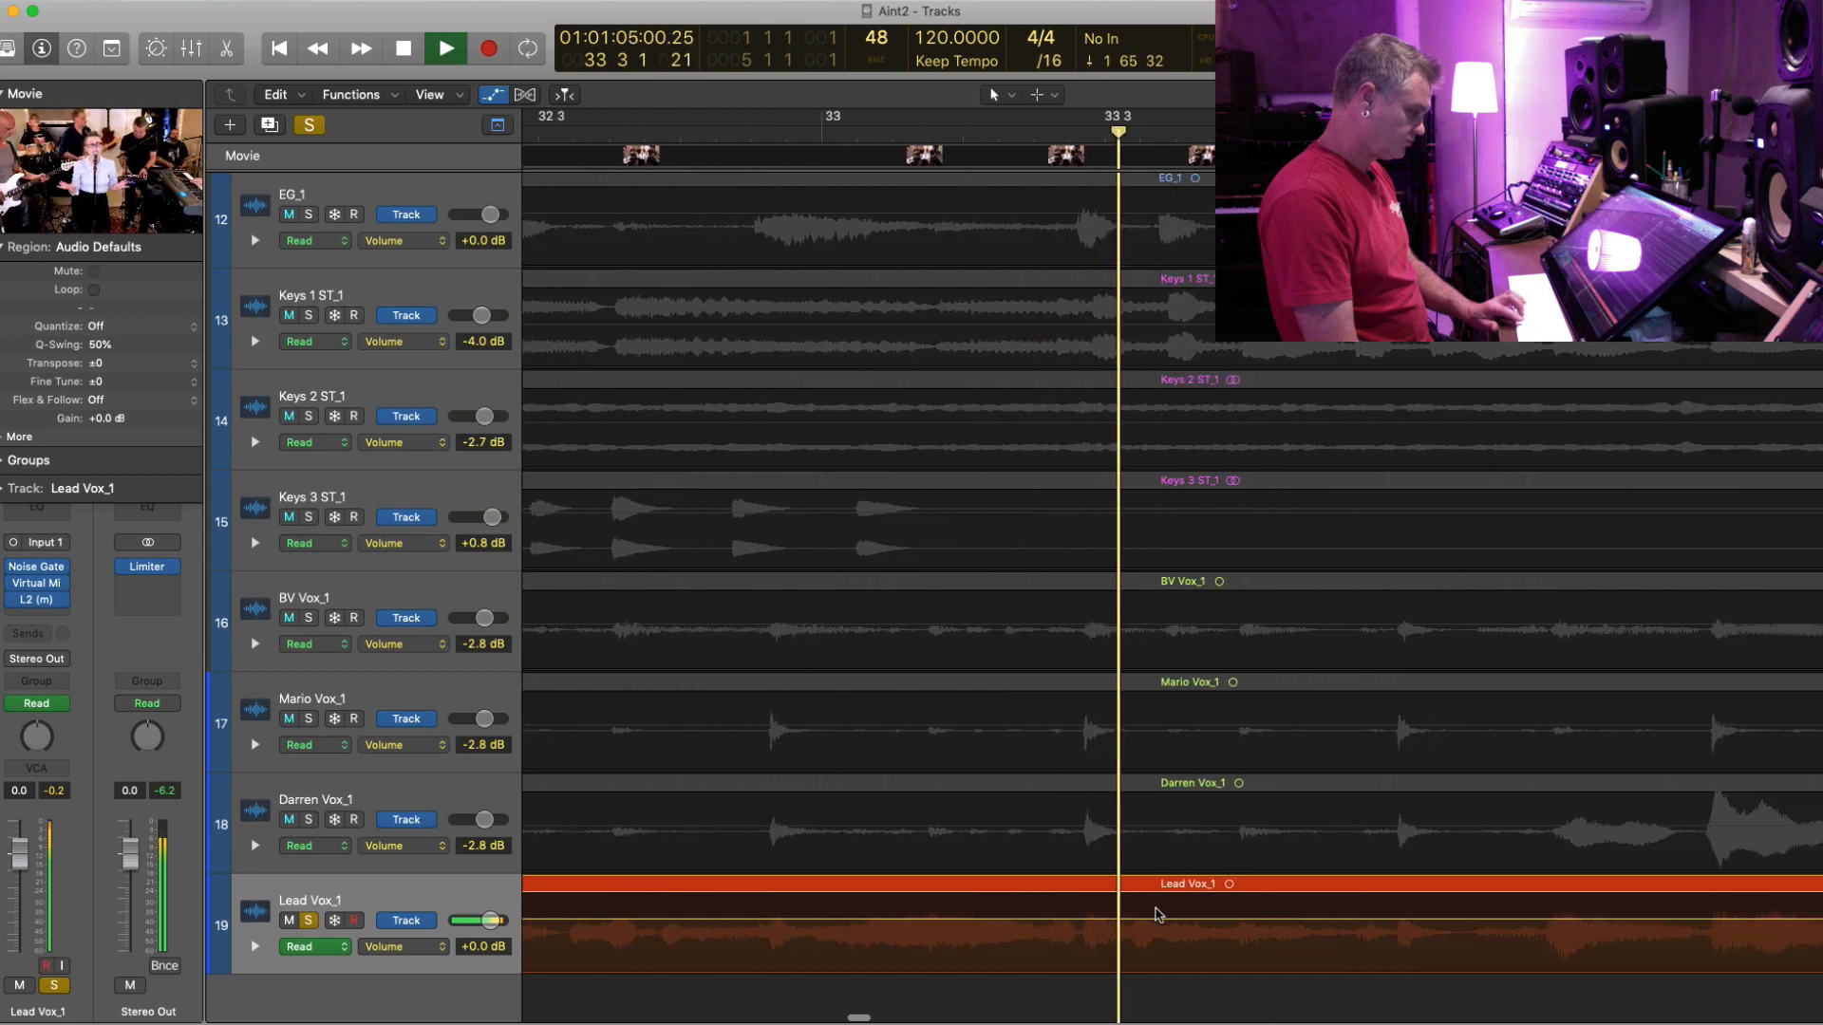
{"action": "scroll", "coordinate": [1155, 915], "scroll_direction": "right", "scroll_amount": 7}
{"action": "key", "text": "period"}
{"action": "key", "text": "period"}
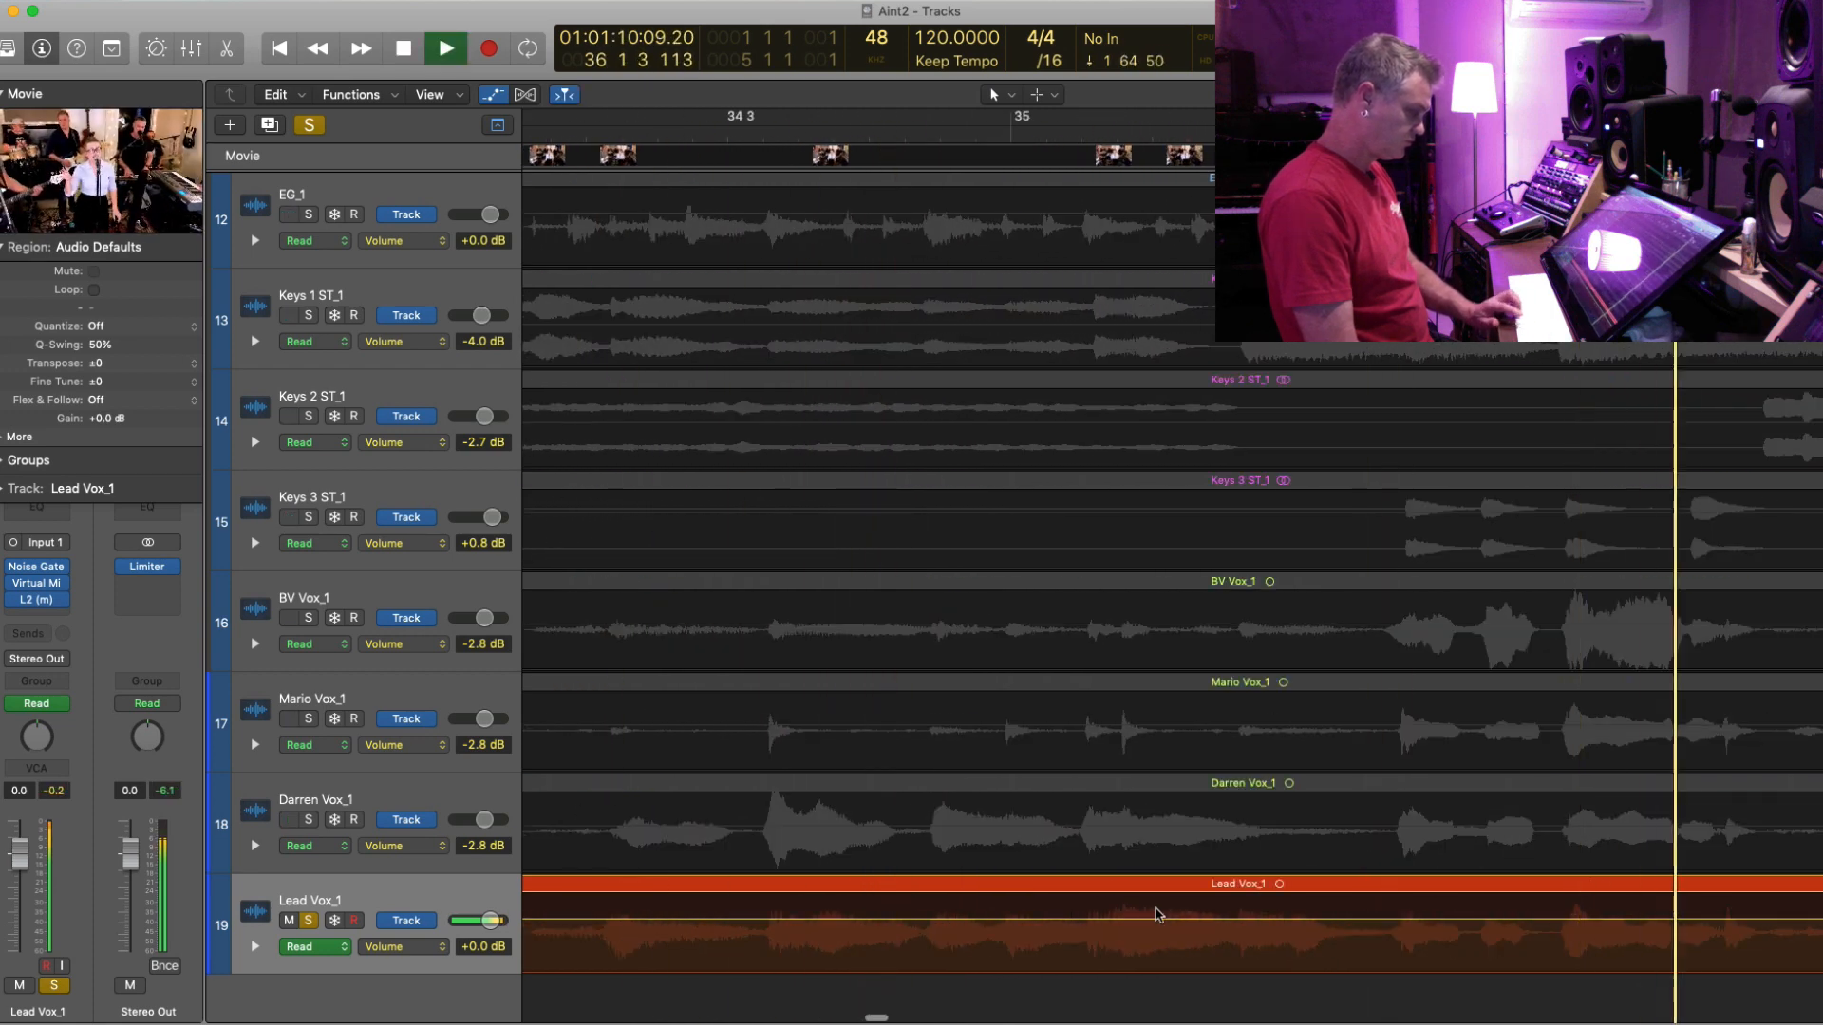
- Replay the lead vocal from bar 35 and duck its volume automation to about -14.5 dB in the gap within bar 36
{"action": "scroll", "coordinate": [1156, 915], "scroll_direction": "right", "scroll_amount": 12}
{"action": "key", "text": "space"}
{"action": "key", "text": "comma"}
{"action": "key", "text": "comma"}
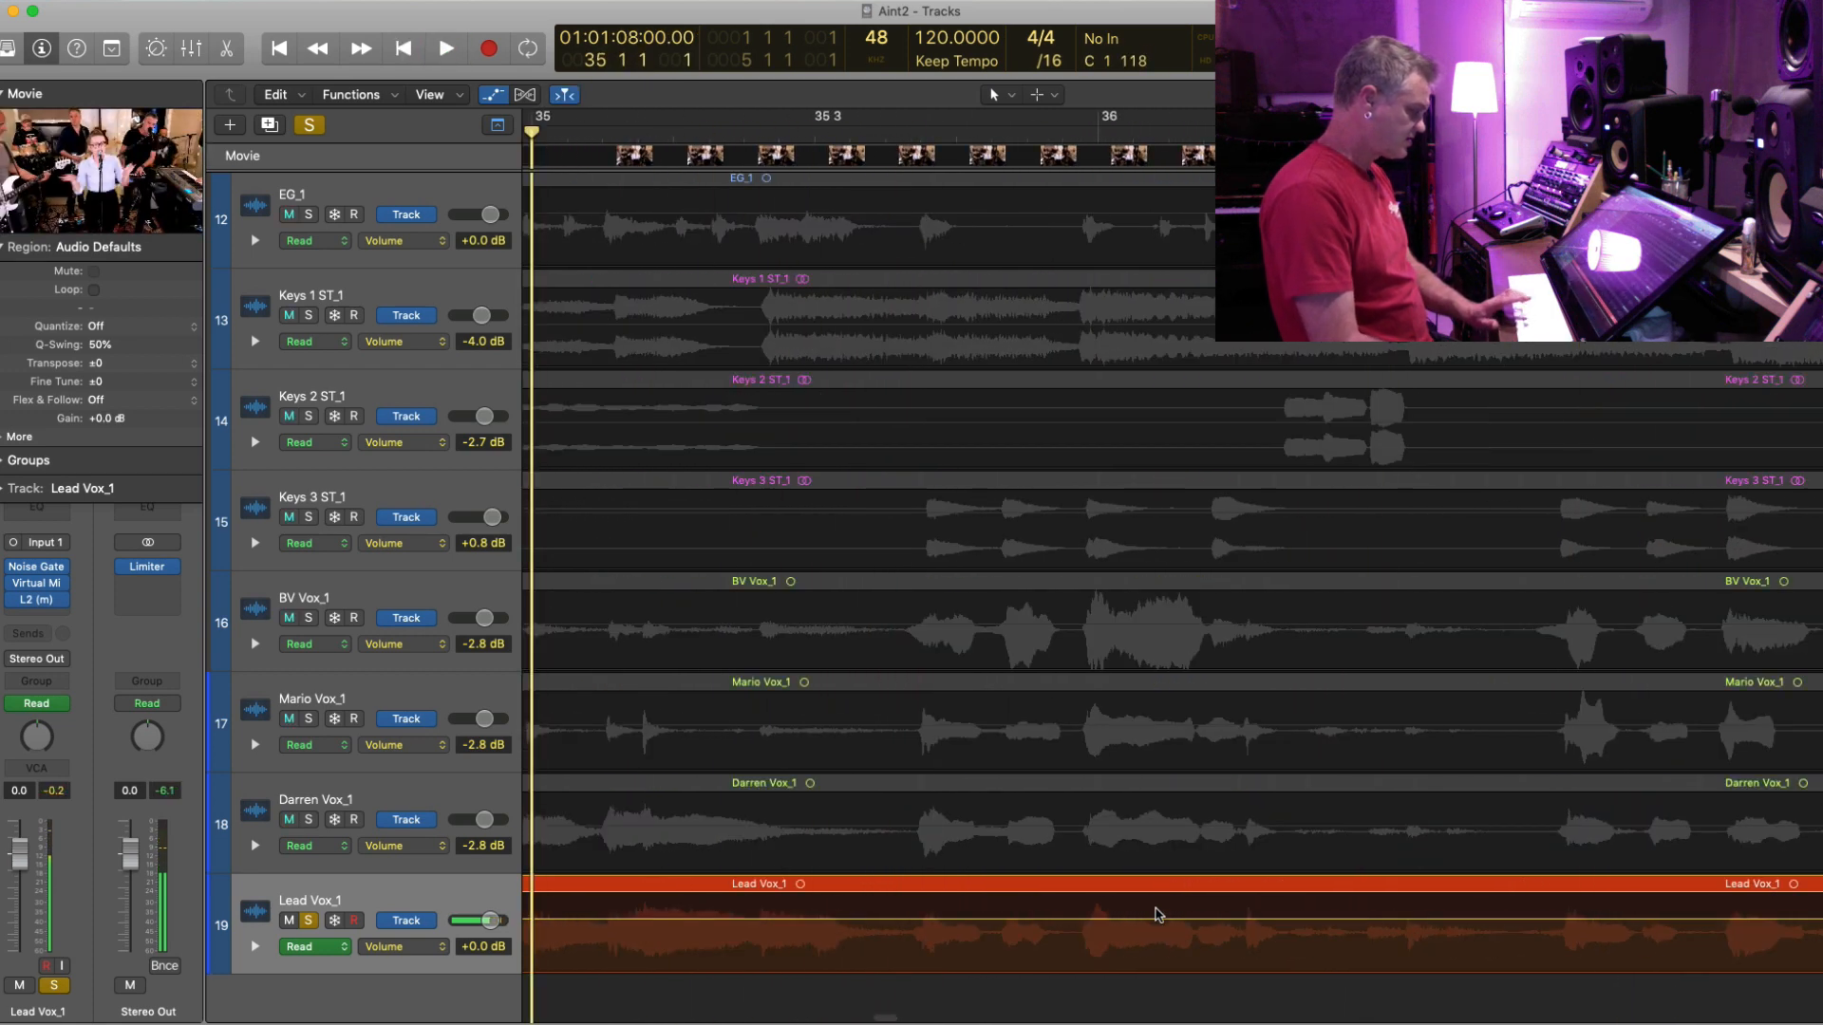
{"action": "key", "text": "space"}
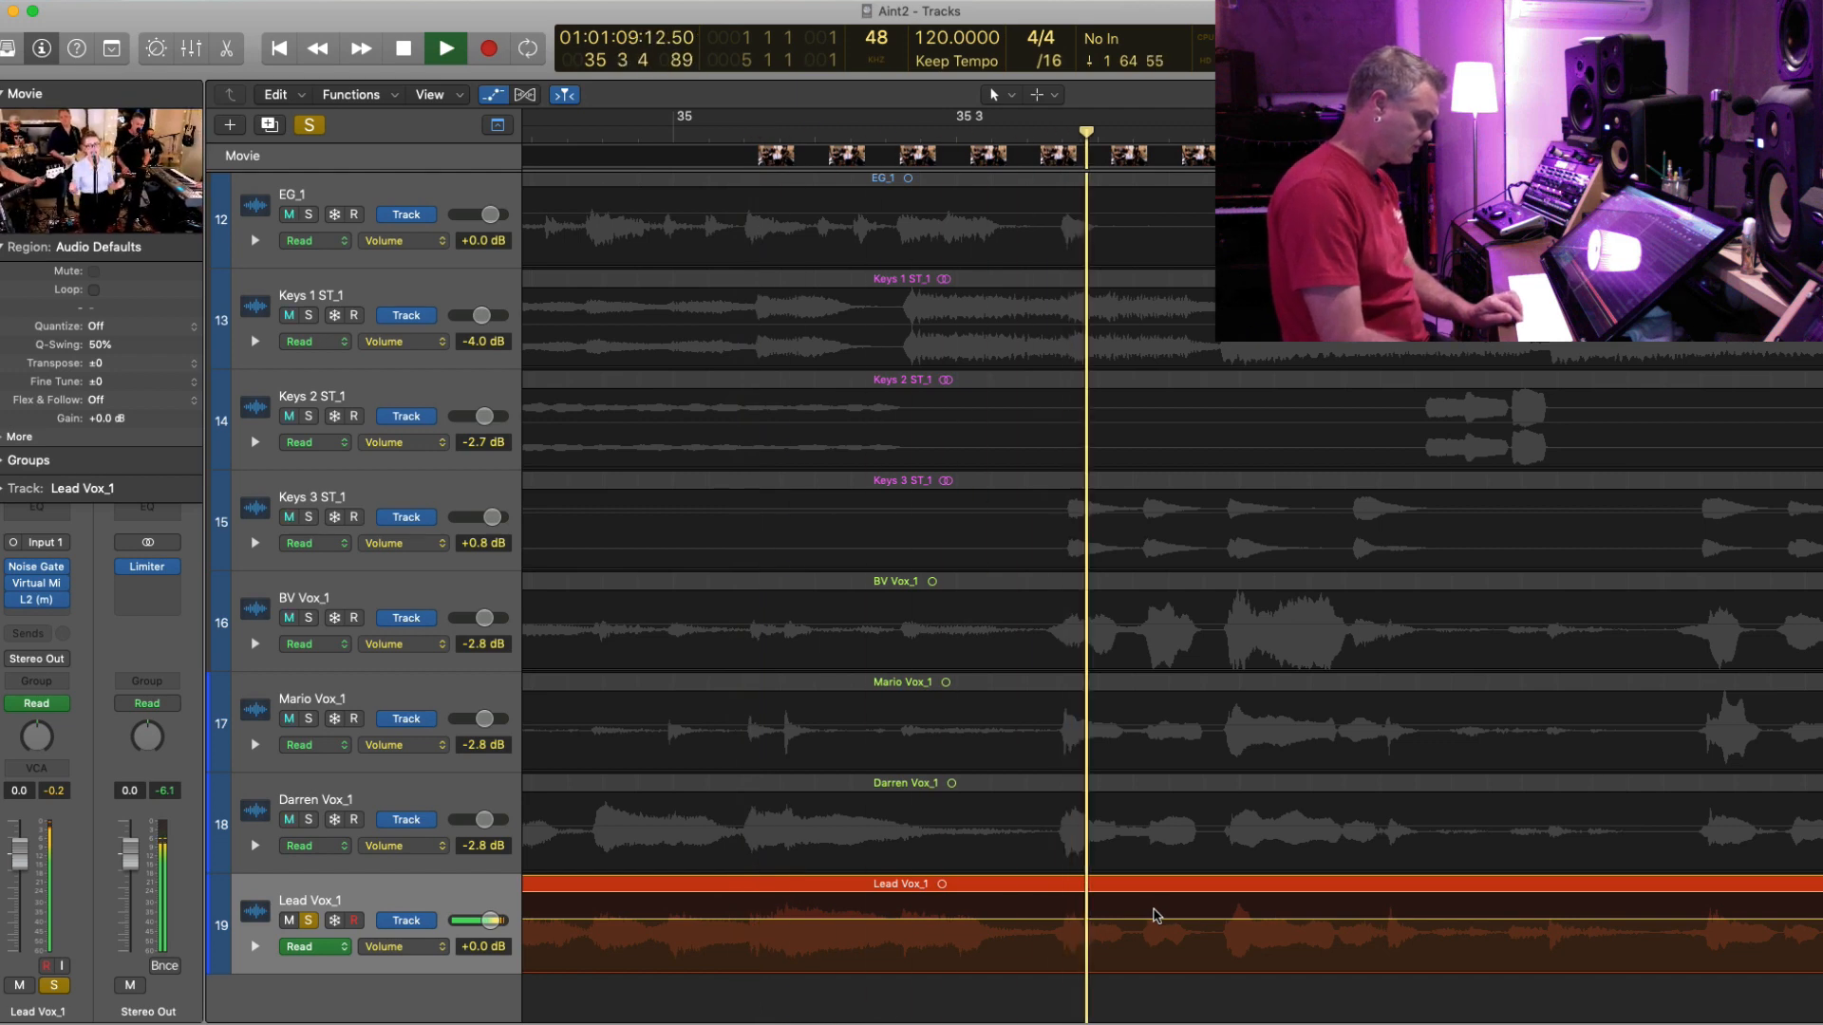
{"action": "scroll", "coordinate": [1156, 916], "scroll_direction": "right", "scroll_amount": 2}
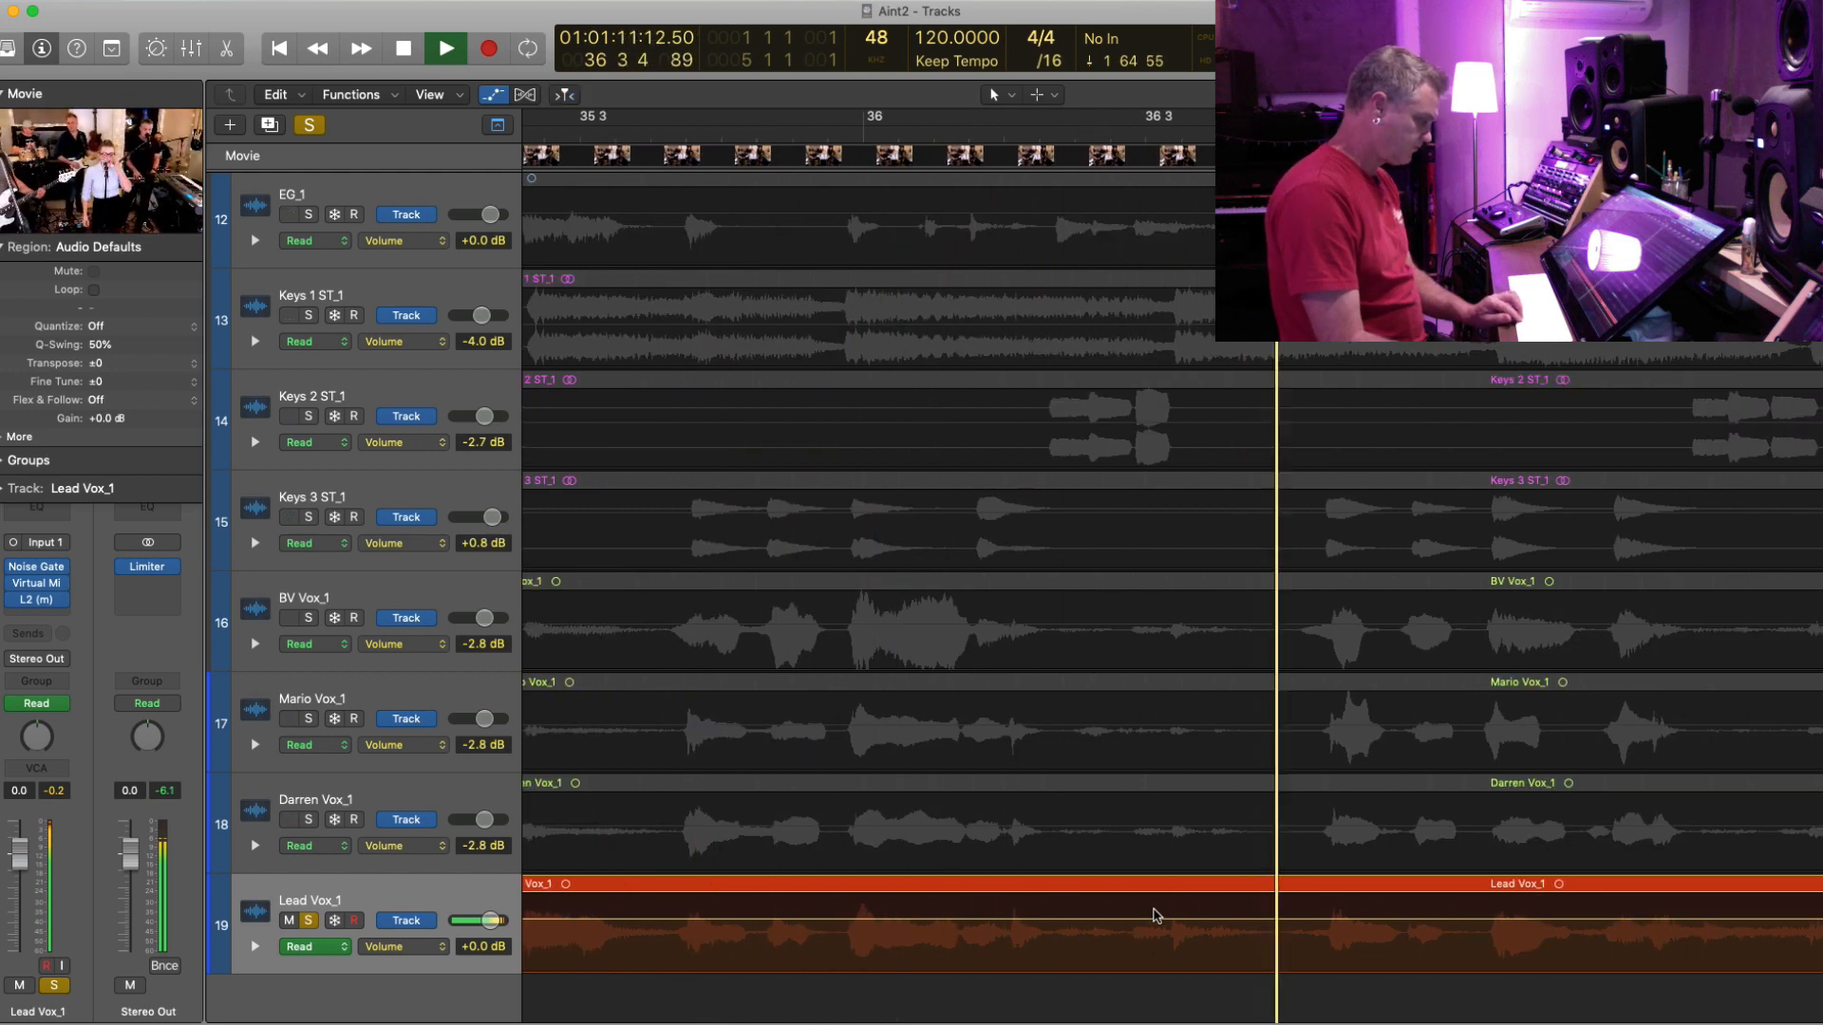
{"action": "key", "text": "space"}
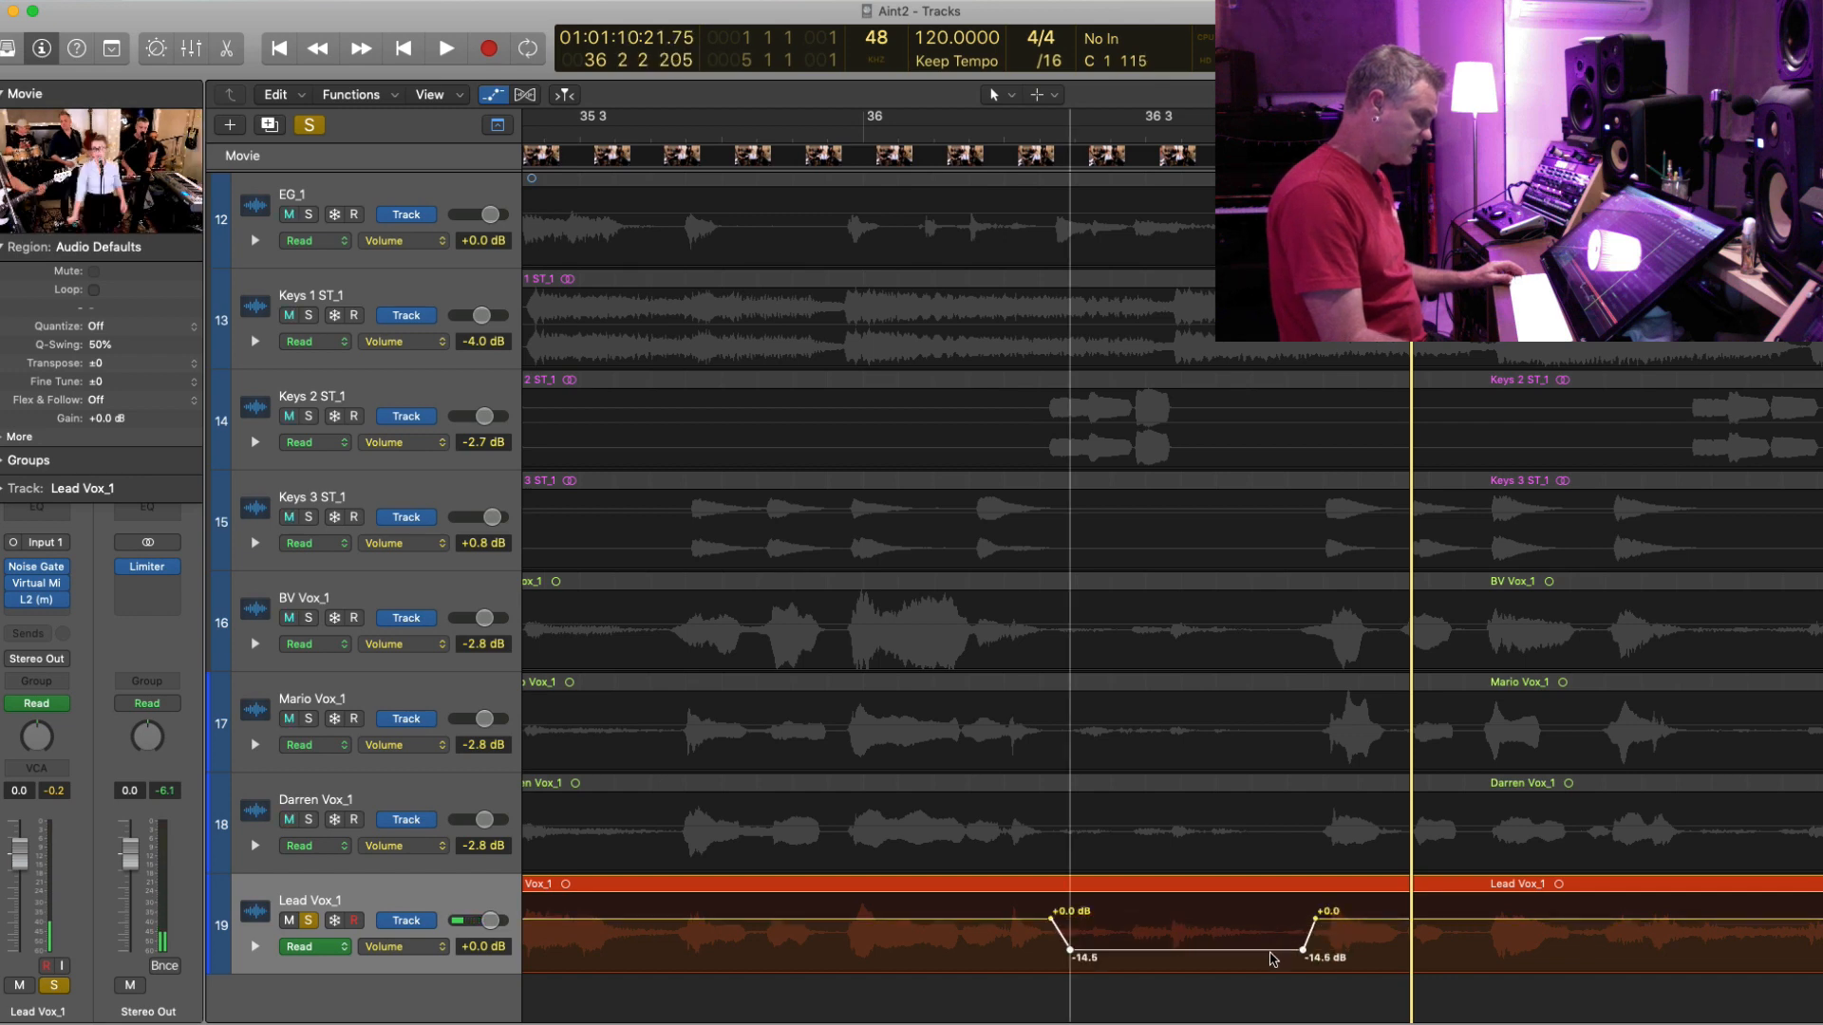
- Listen to the lead vocal through bar 37 and duck its volume automation to about -13.2 dB late in that bar
{"action": "key", "text": "space"}
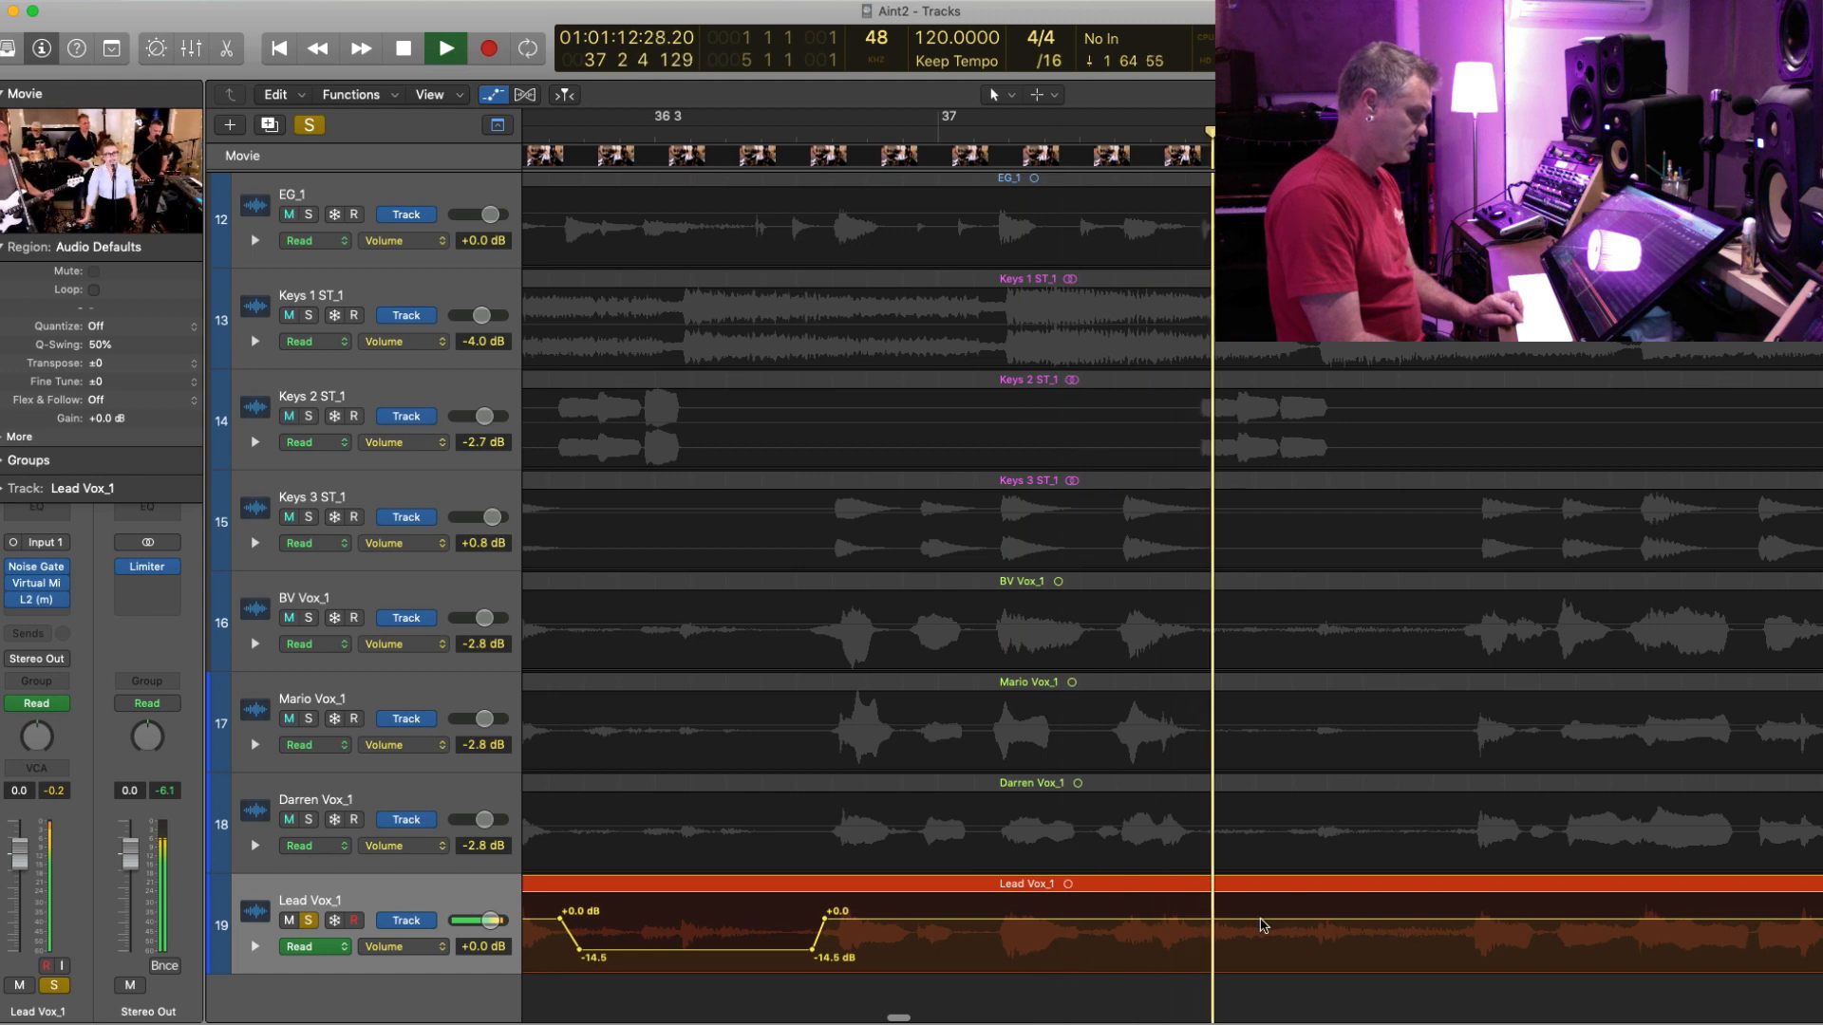
{"action": "key", "text": "space"}
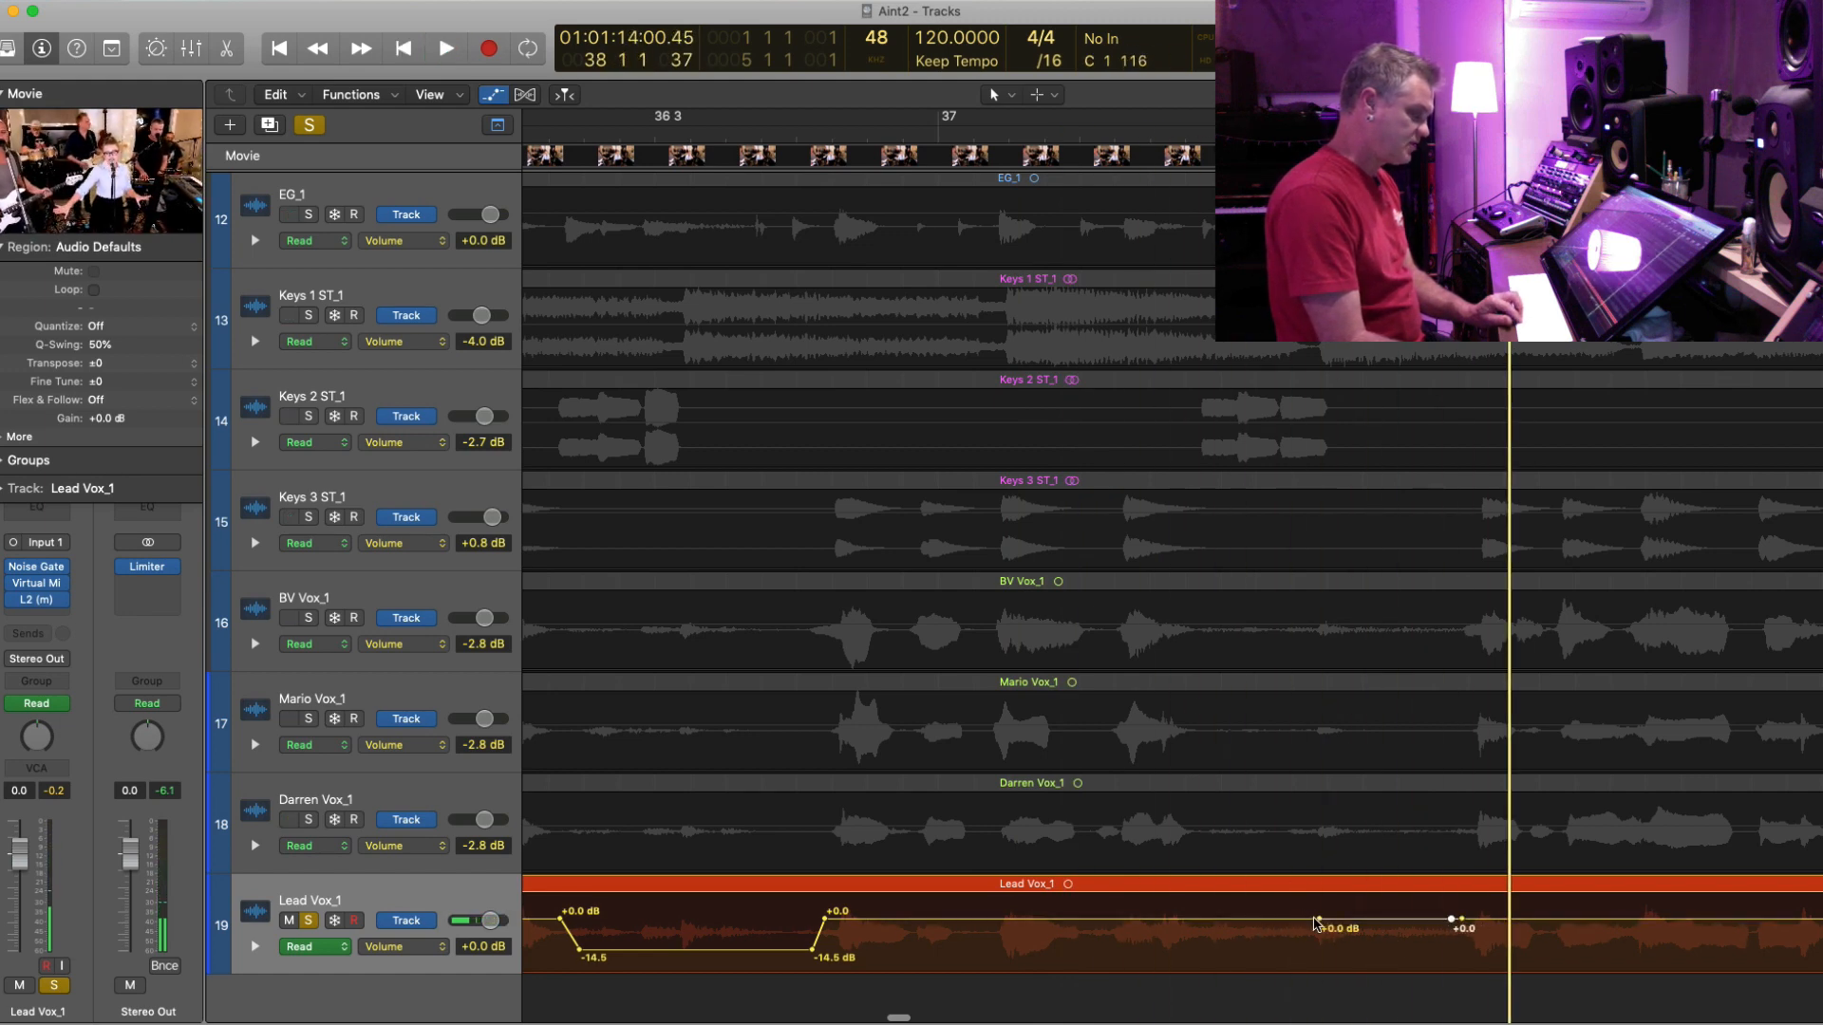
{"action": "key", "text": "space"}
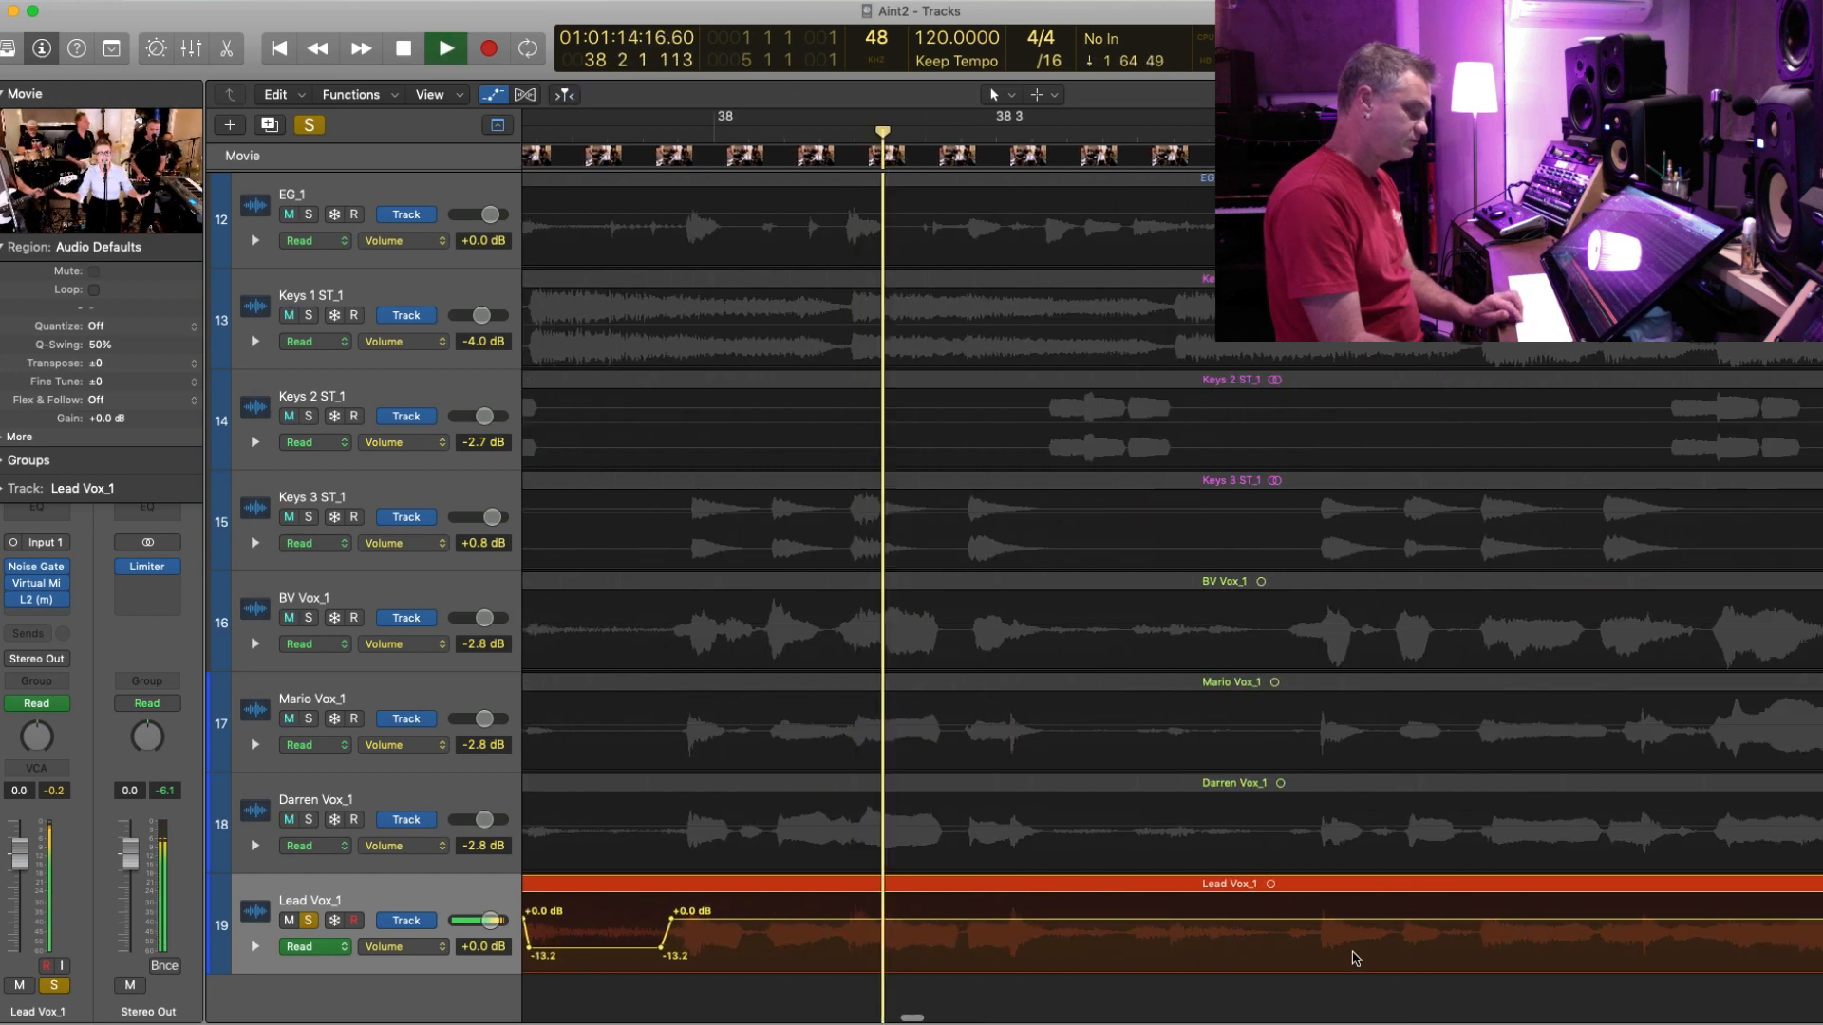
- Duck the Lead Vox_1 volume automation to about -12.0 dB in the gap in the second half of bar 38
{"action": "left_click", "coordinate": [1050, 919]}
{"action": "key", "text": "space"}
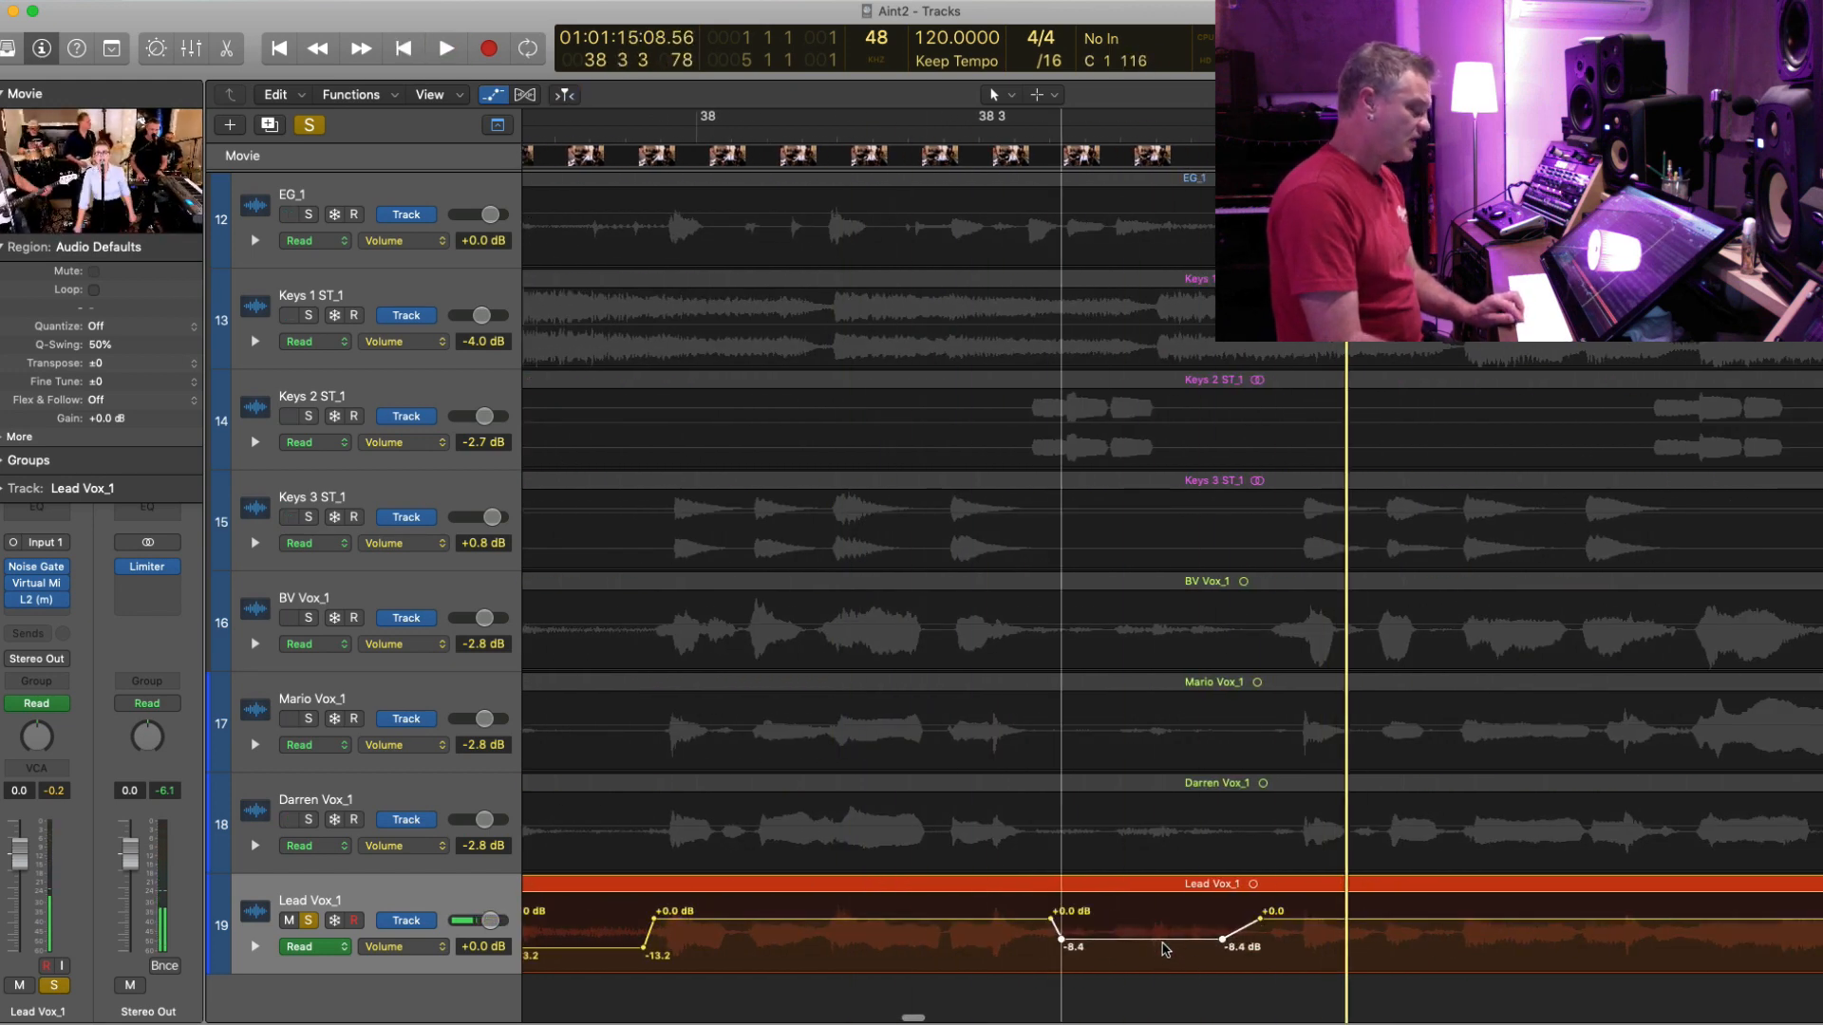
{"action": "left_click_drag", "start_coordinate": [1212, 946], "coordinate": [1208, 947]}
- Replay the lead vocal from bar 38 and duck its volume automation to about -11.5 dB from beat 4 of bar 40 into bar 41
{"action": "key", "text": "comma"}
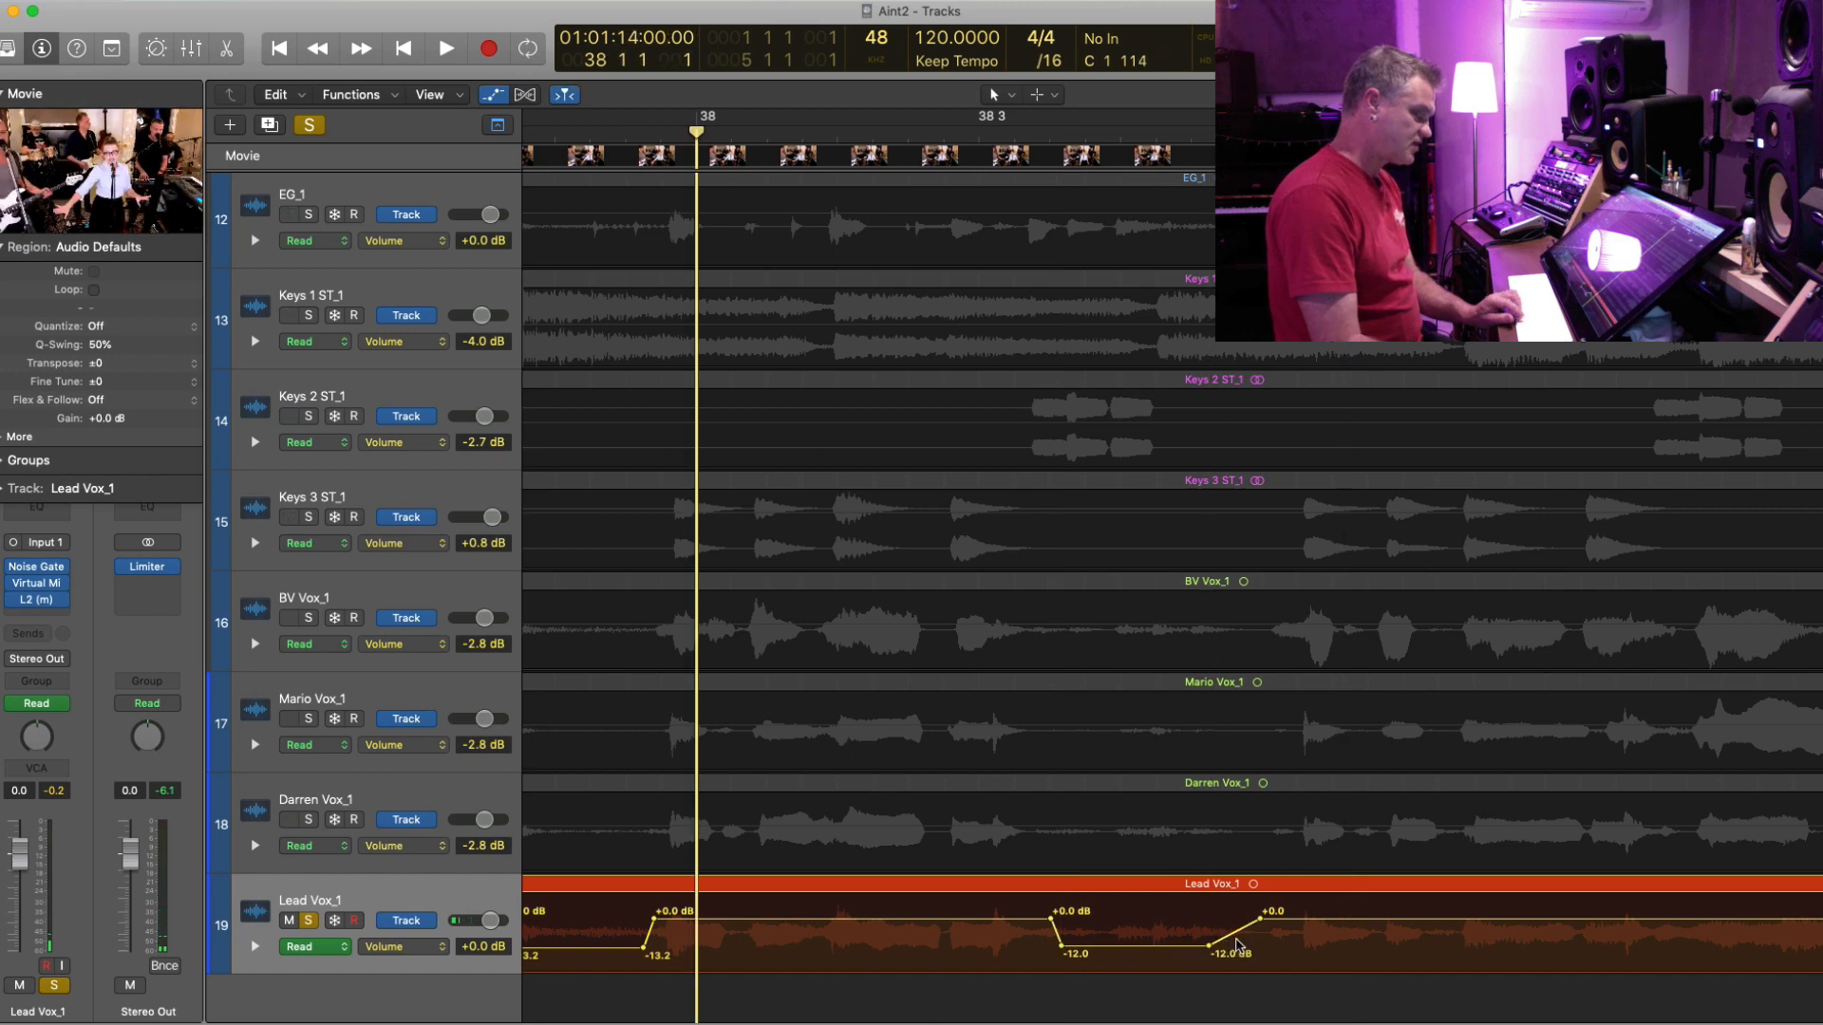
{"action": "key", "text": "space"}
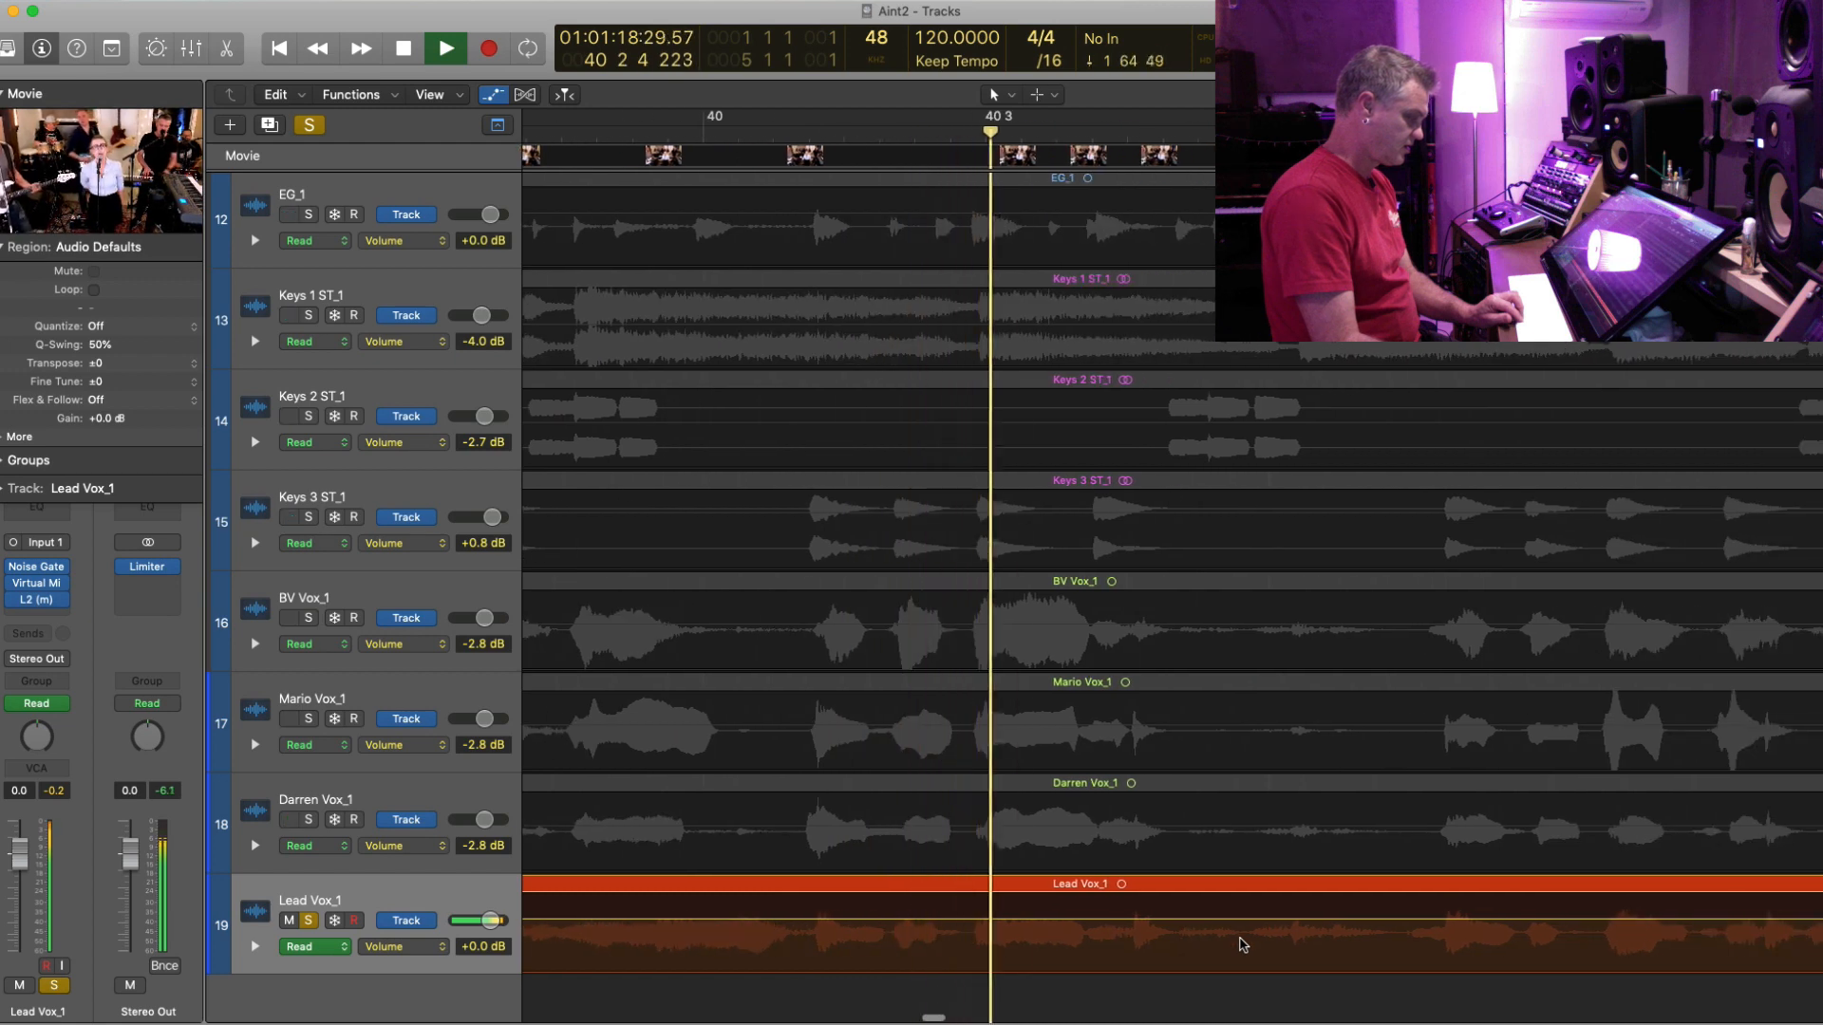
{"action": "key", "text": "space"}
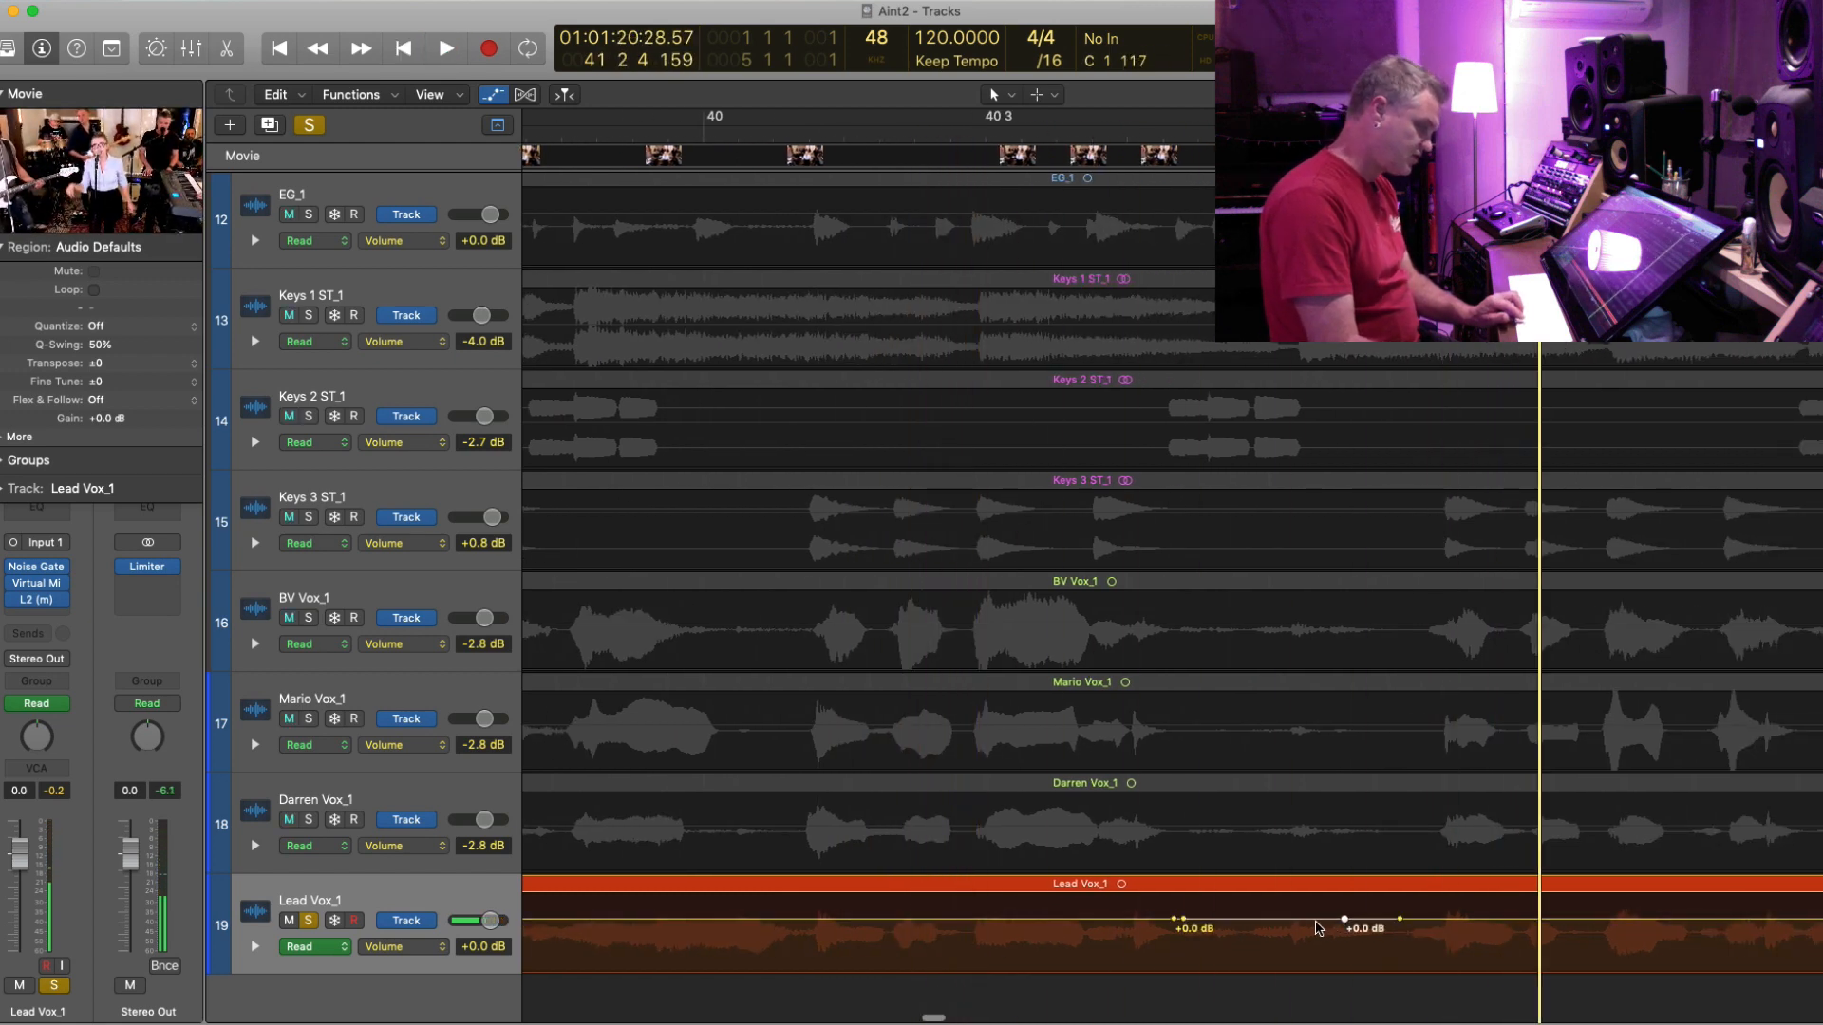
{"action": "left_click_drag", "start_coordinate": [1298, 952], "coordinate": [1323, 942]}
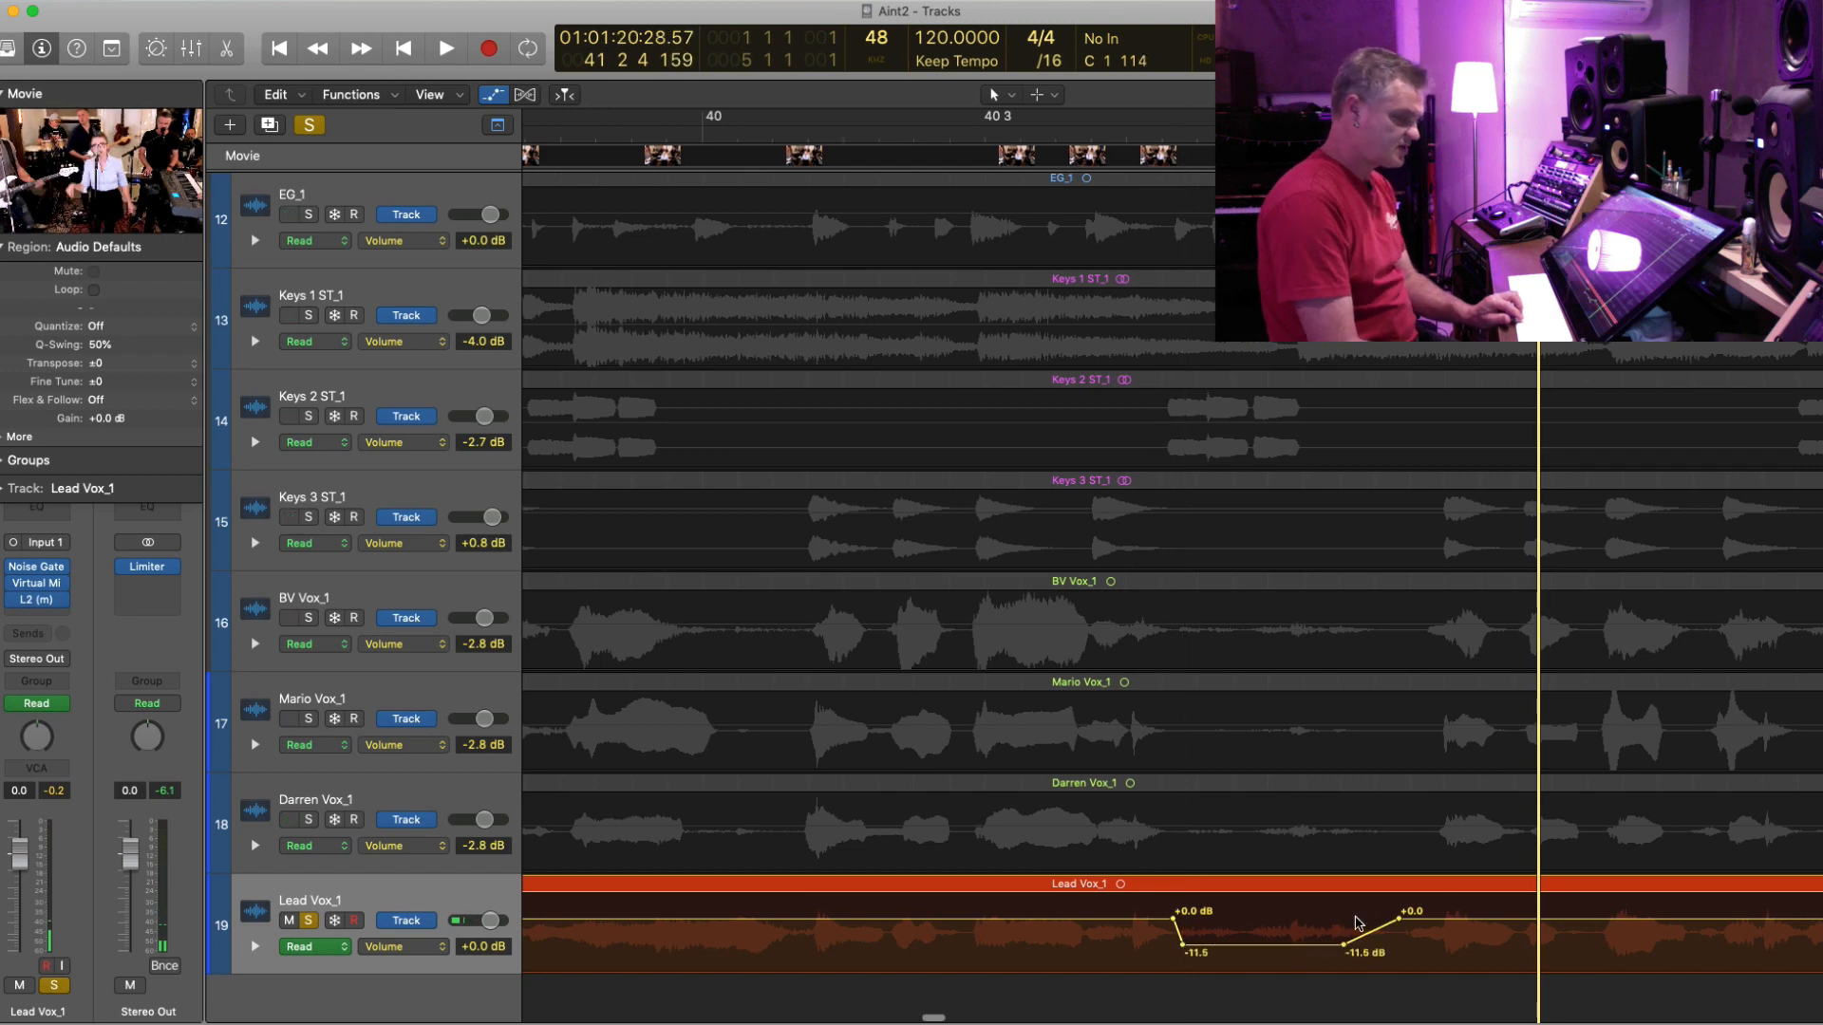
- Listen on and duck the Lead Vox_1 volume automation to about -8.9 dB from beat 3 of bar 43 to beat 2 of bar 44
{"action": "key", "text": "space"}
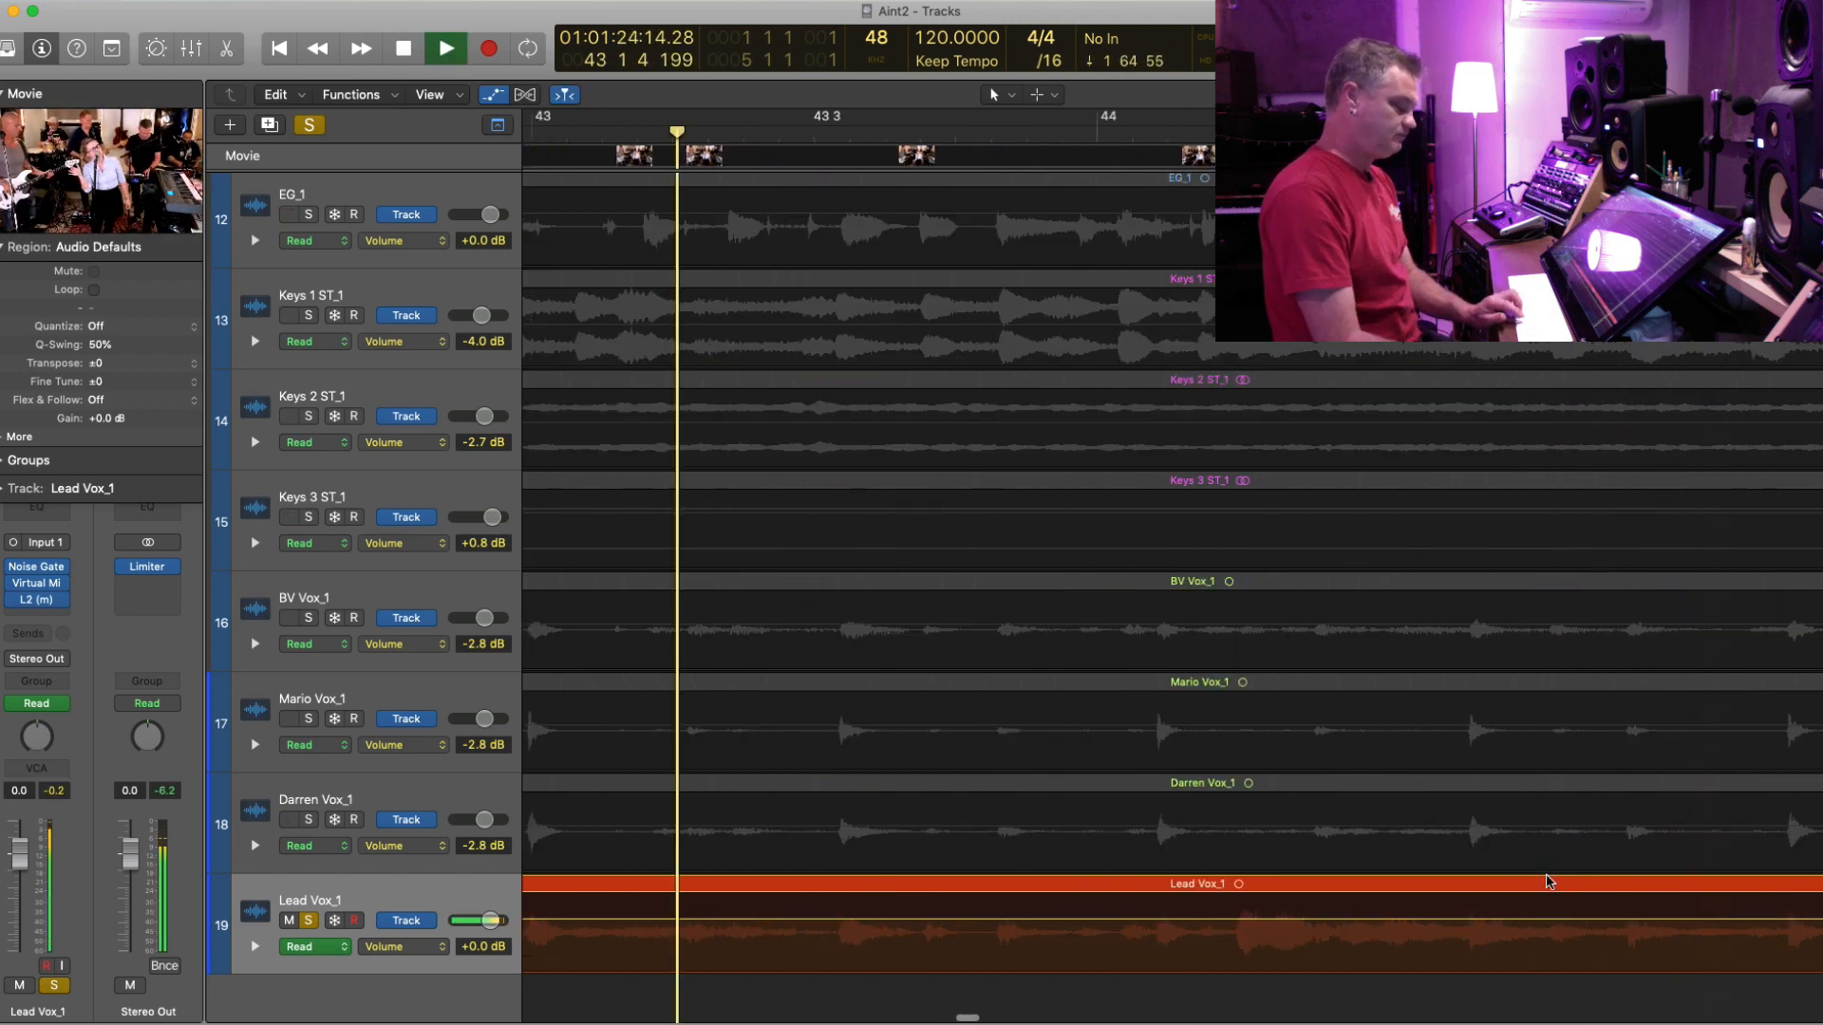
{"action": "key", "text": "space"}
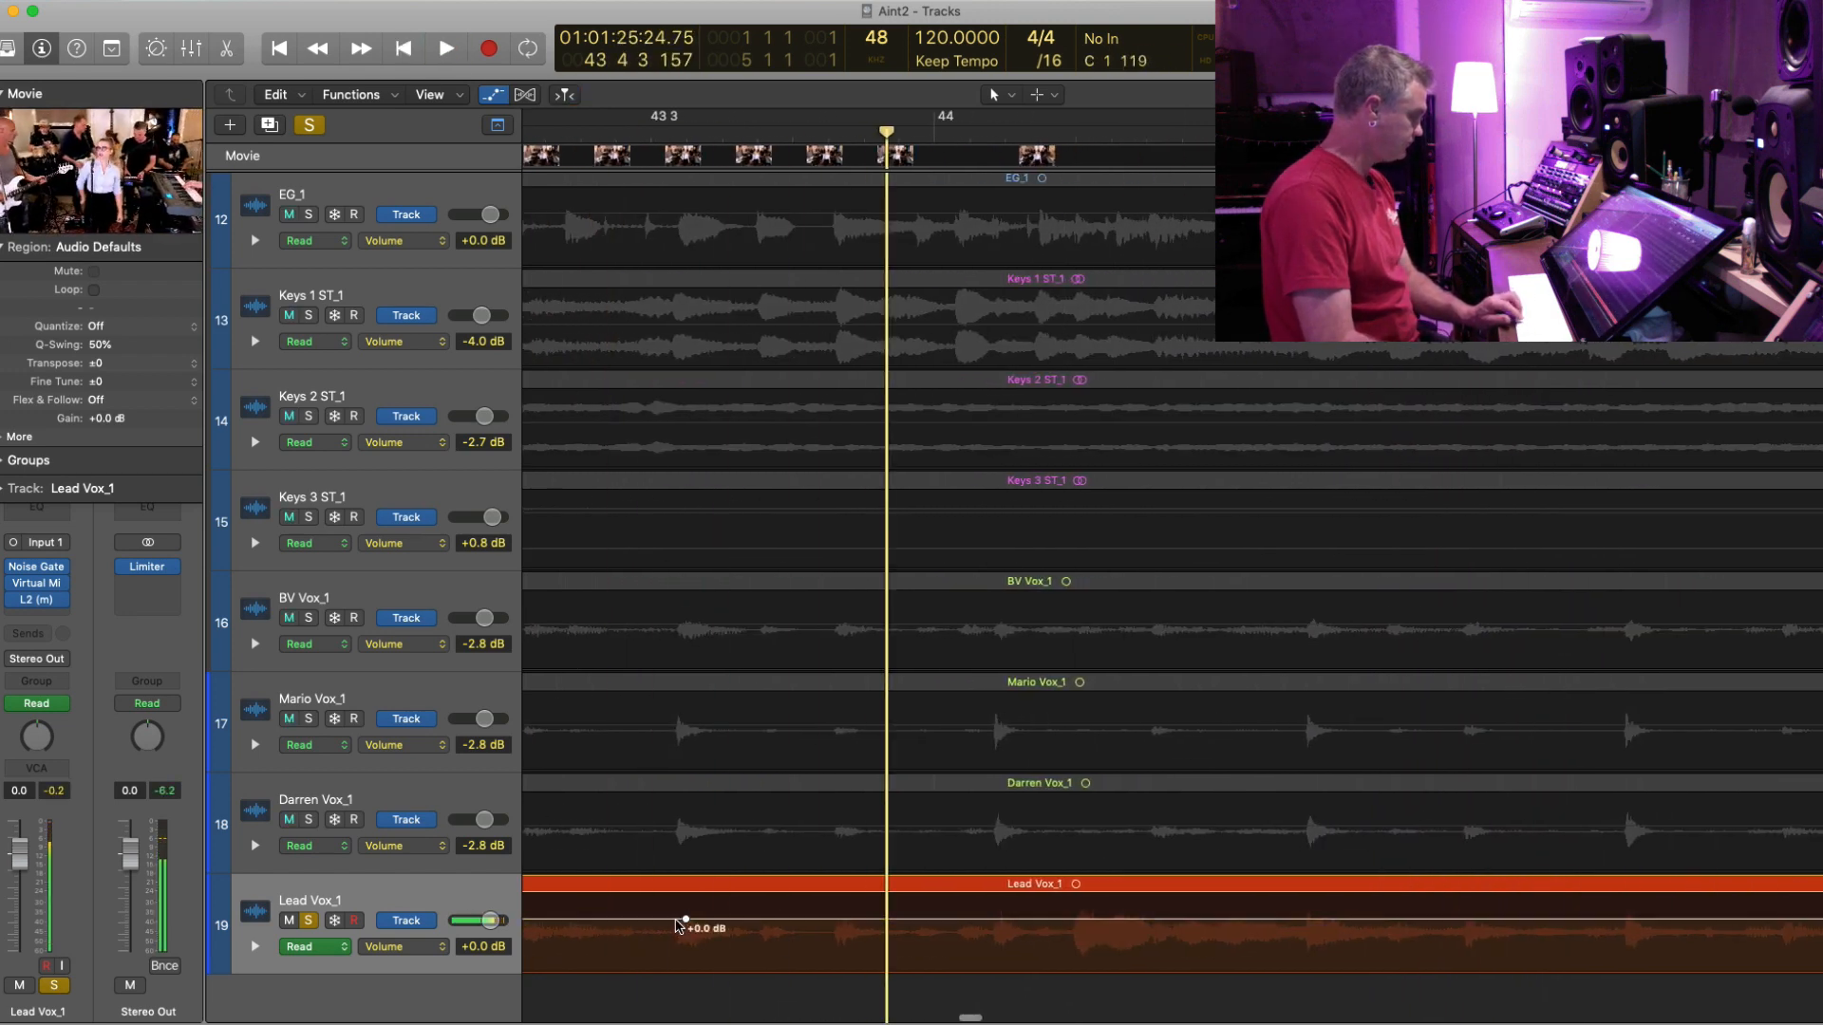
{"action": "left_click", "coordinate": [676, 920]}
{"action": "key", "text": "space"}
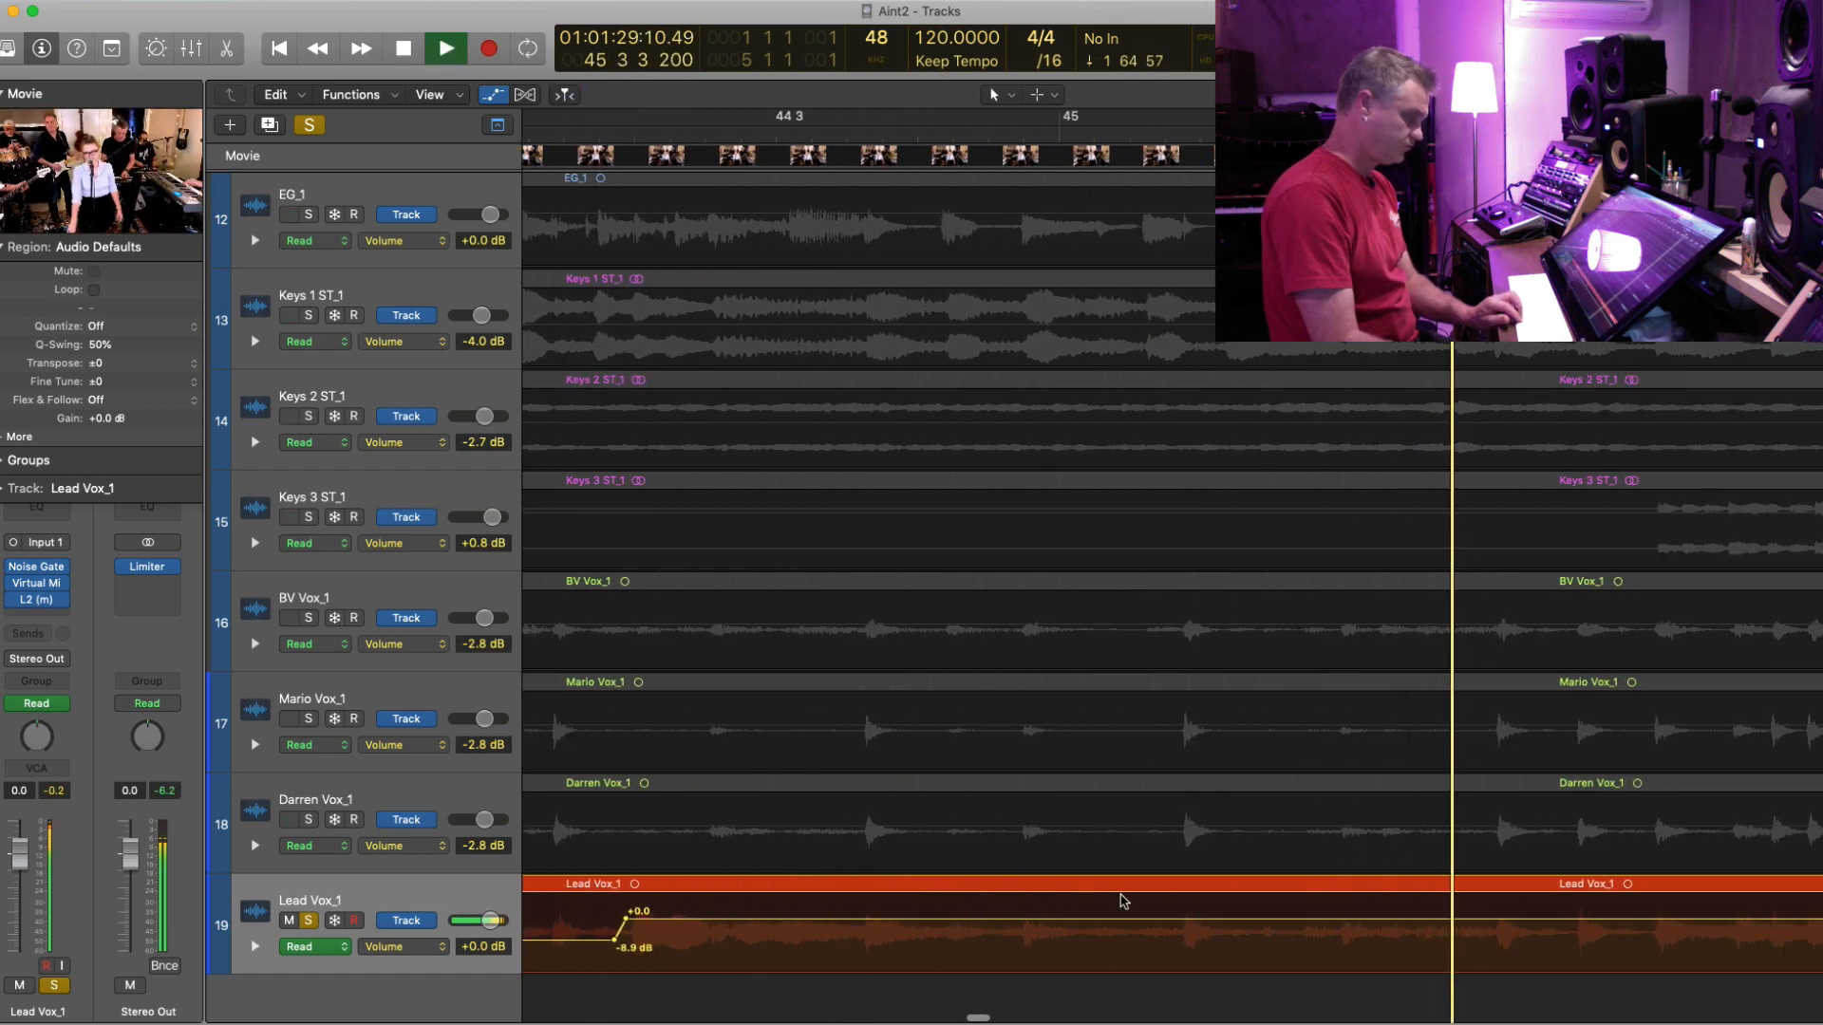
- Duck the Lead Vox_1 volume automation to about -9.4 dB from beat 3 of bar 45 to the start of bar 46
{"action": "key", "text": "space"}
{"action": "key", "text": "comma"}
{"action": "key", "text": "space"}
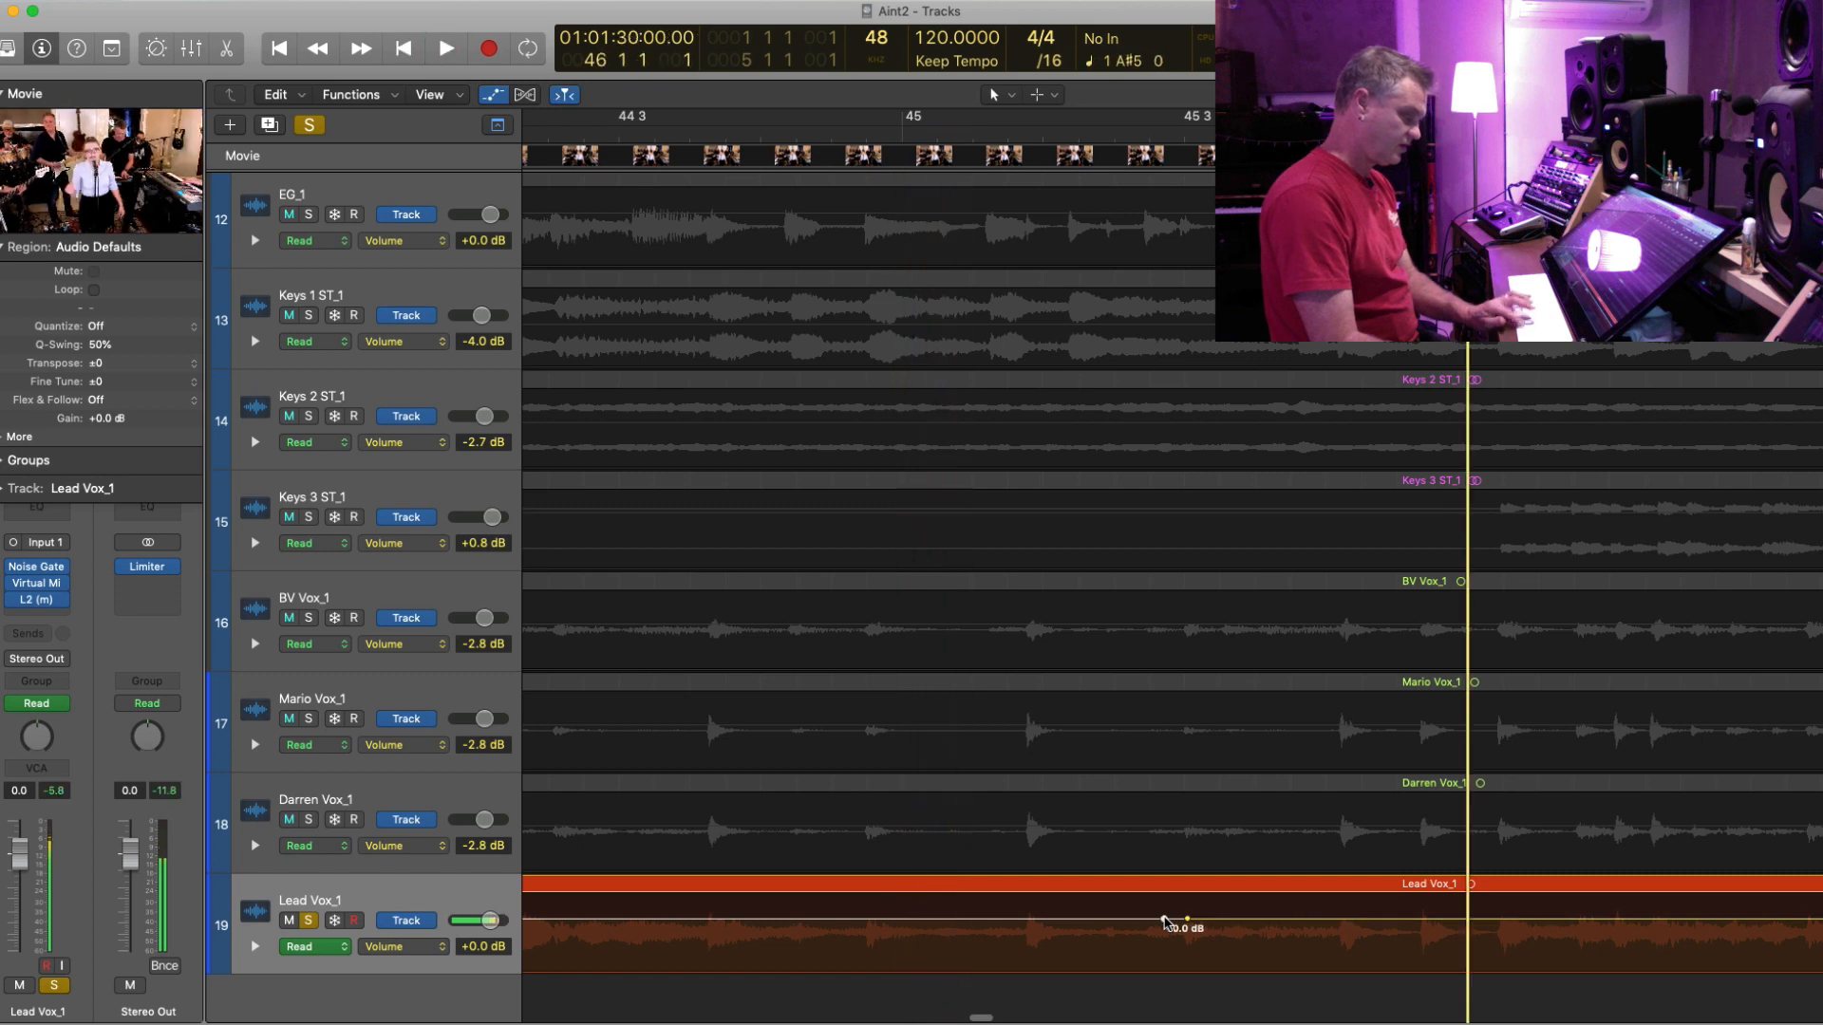
{"action": "key", "text": "space"}
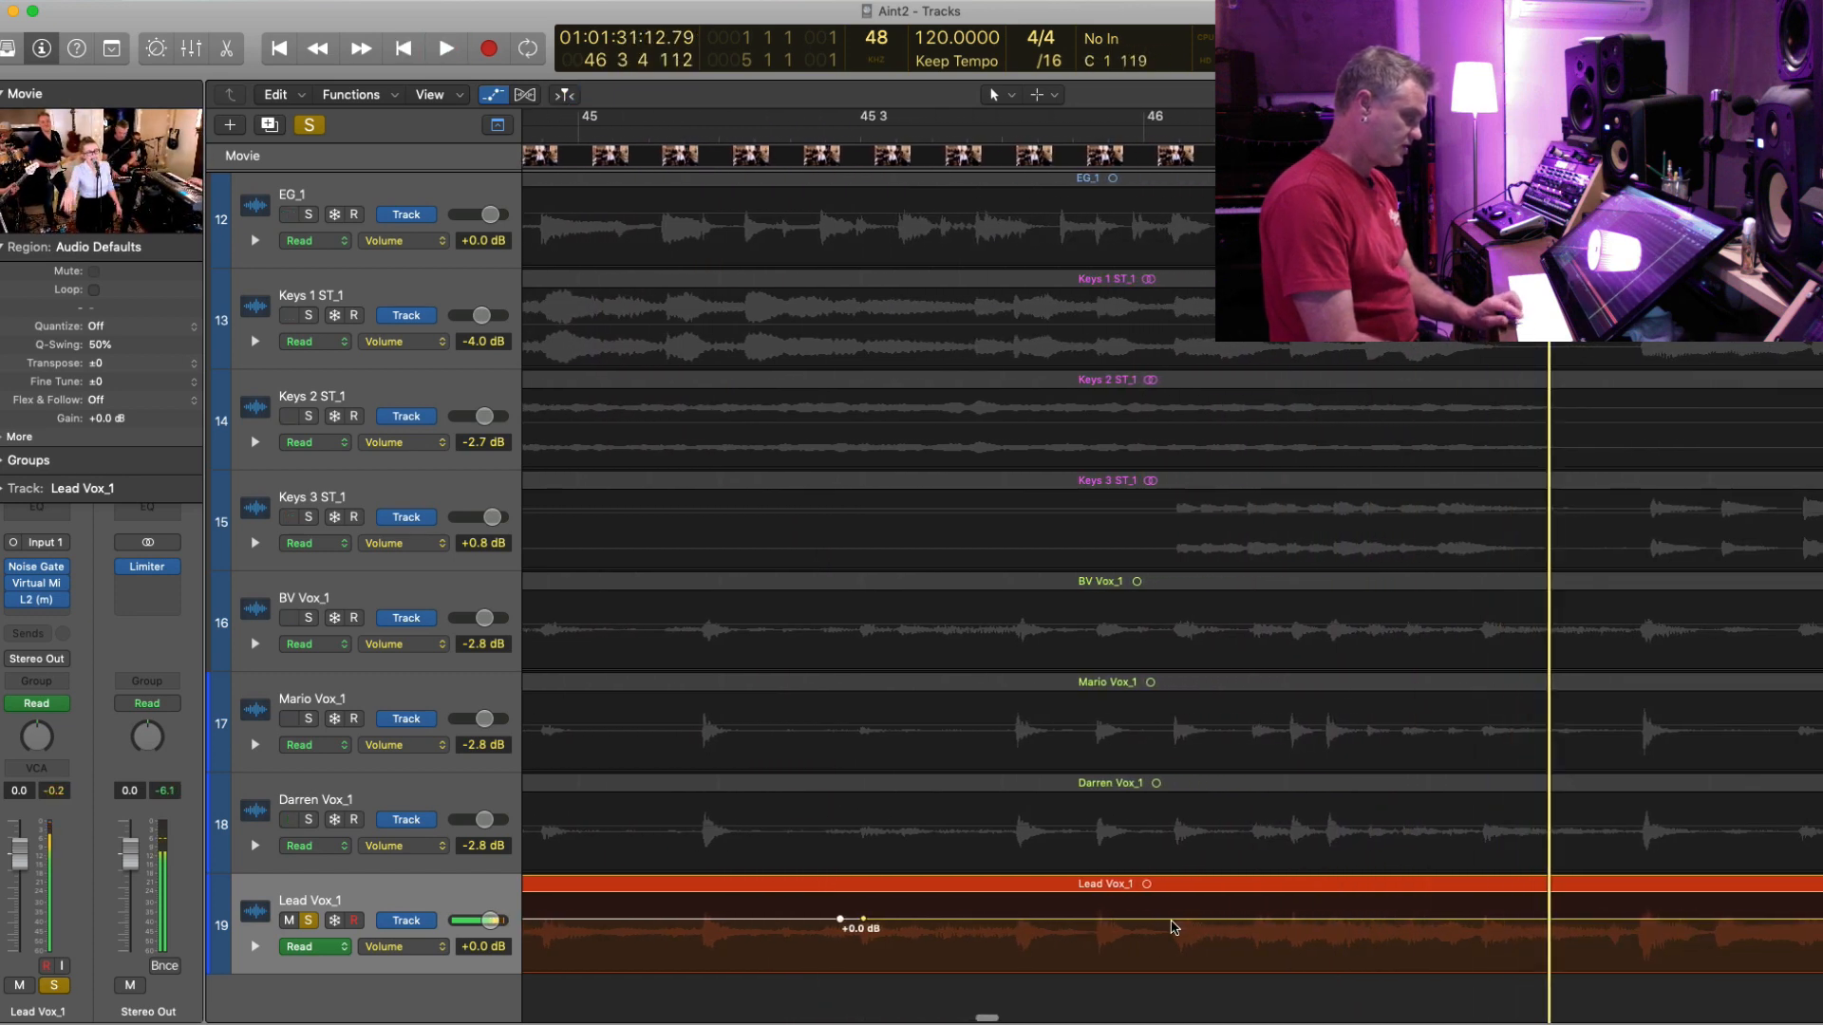
{"action": "key", "text": "period"}
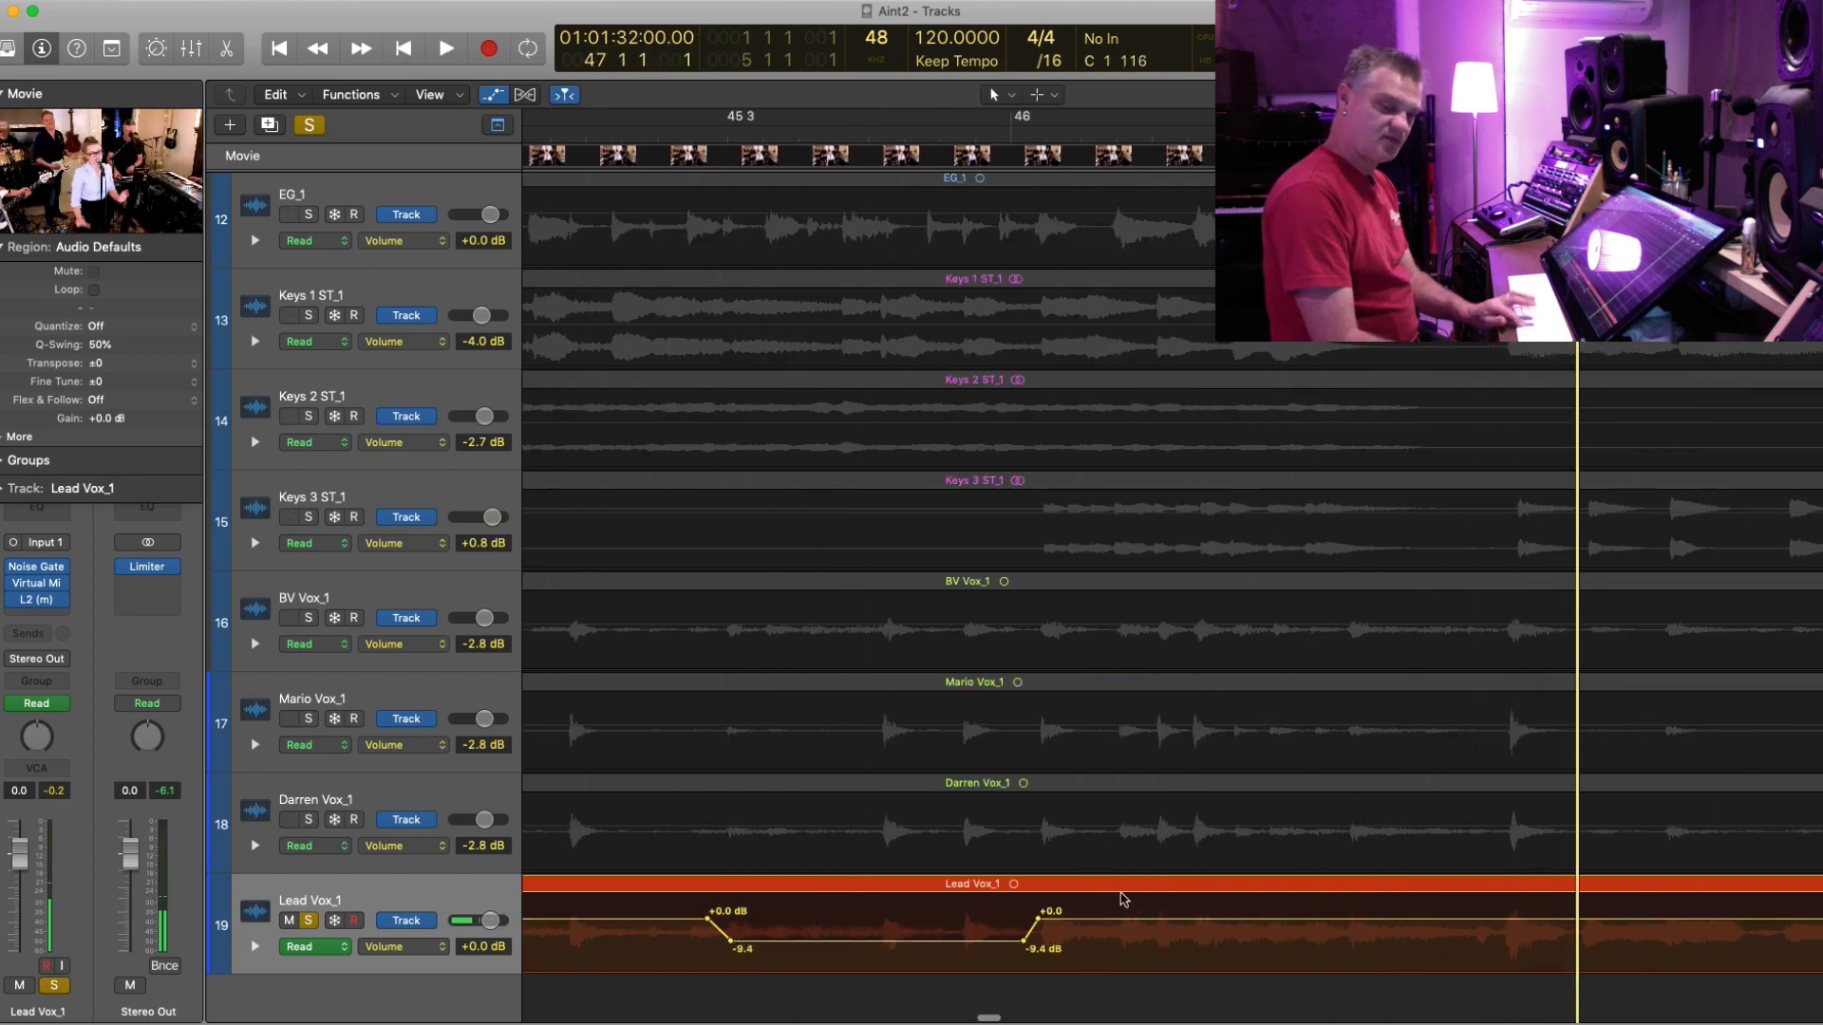
- Listen to the soloed lead vocal from bar 47 to bar 60, skipping ahead to find the next vocal gap
{"action": "key", "text": "space"}
{"action": "key", "text": "space"}
{"action": "key", "text": "period"}
{"action": "key", "text": "period"}
{"action": "key", "text": "space"}
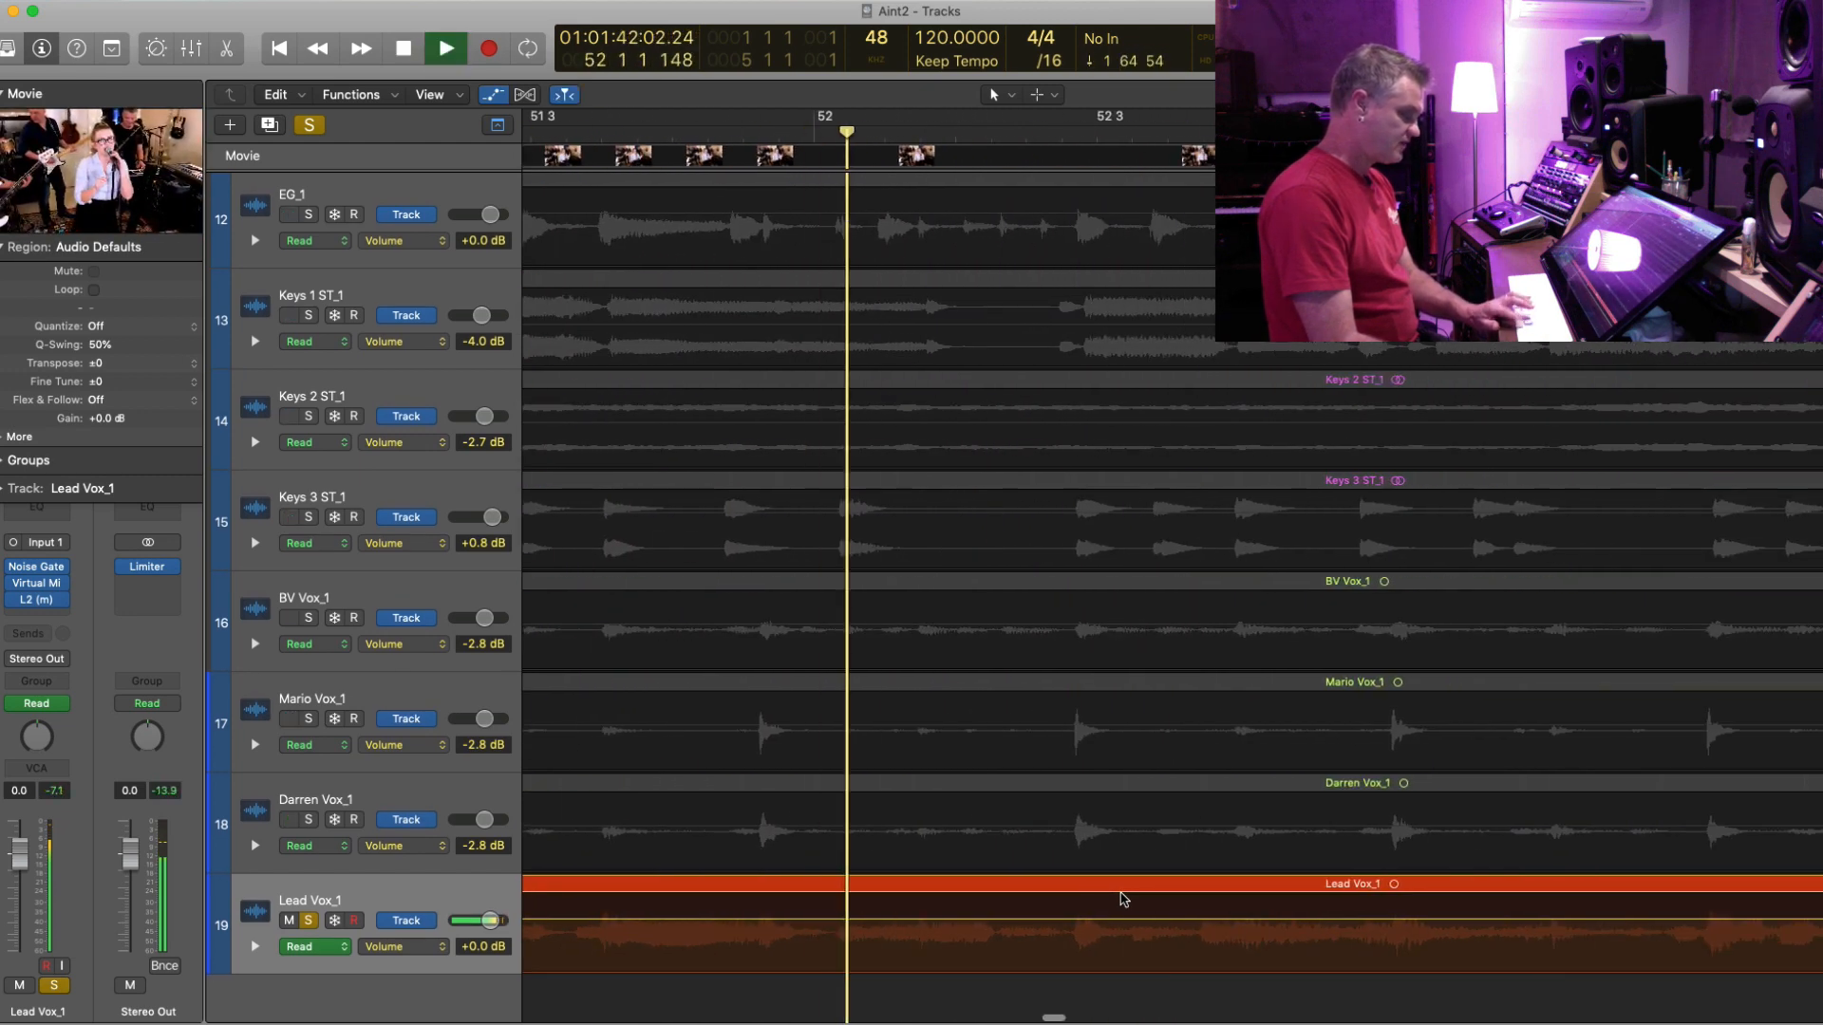
{"action": "key", "text": "space"}
{"action": "key", "text": "period"}
{"action": "key", "text": "period"}
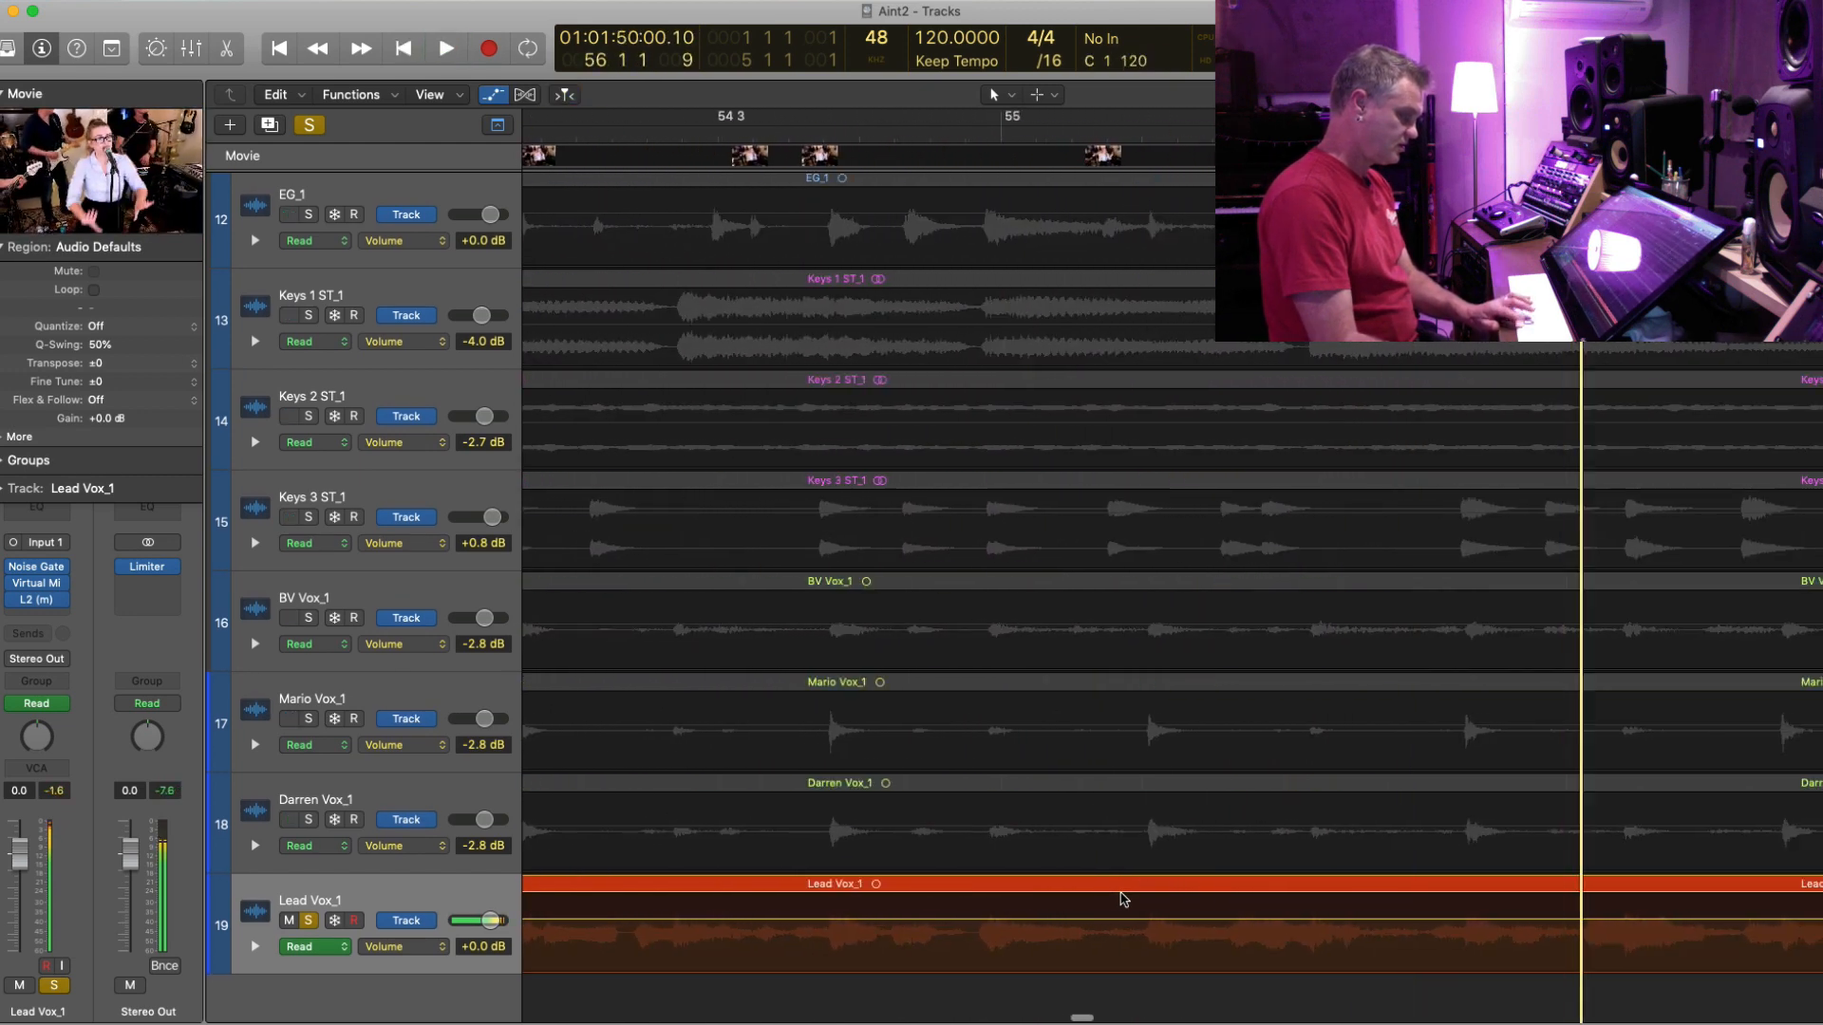
{"action": "key", "text": "space"}
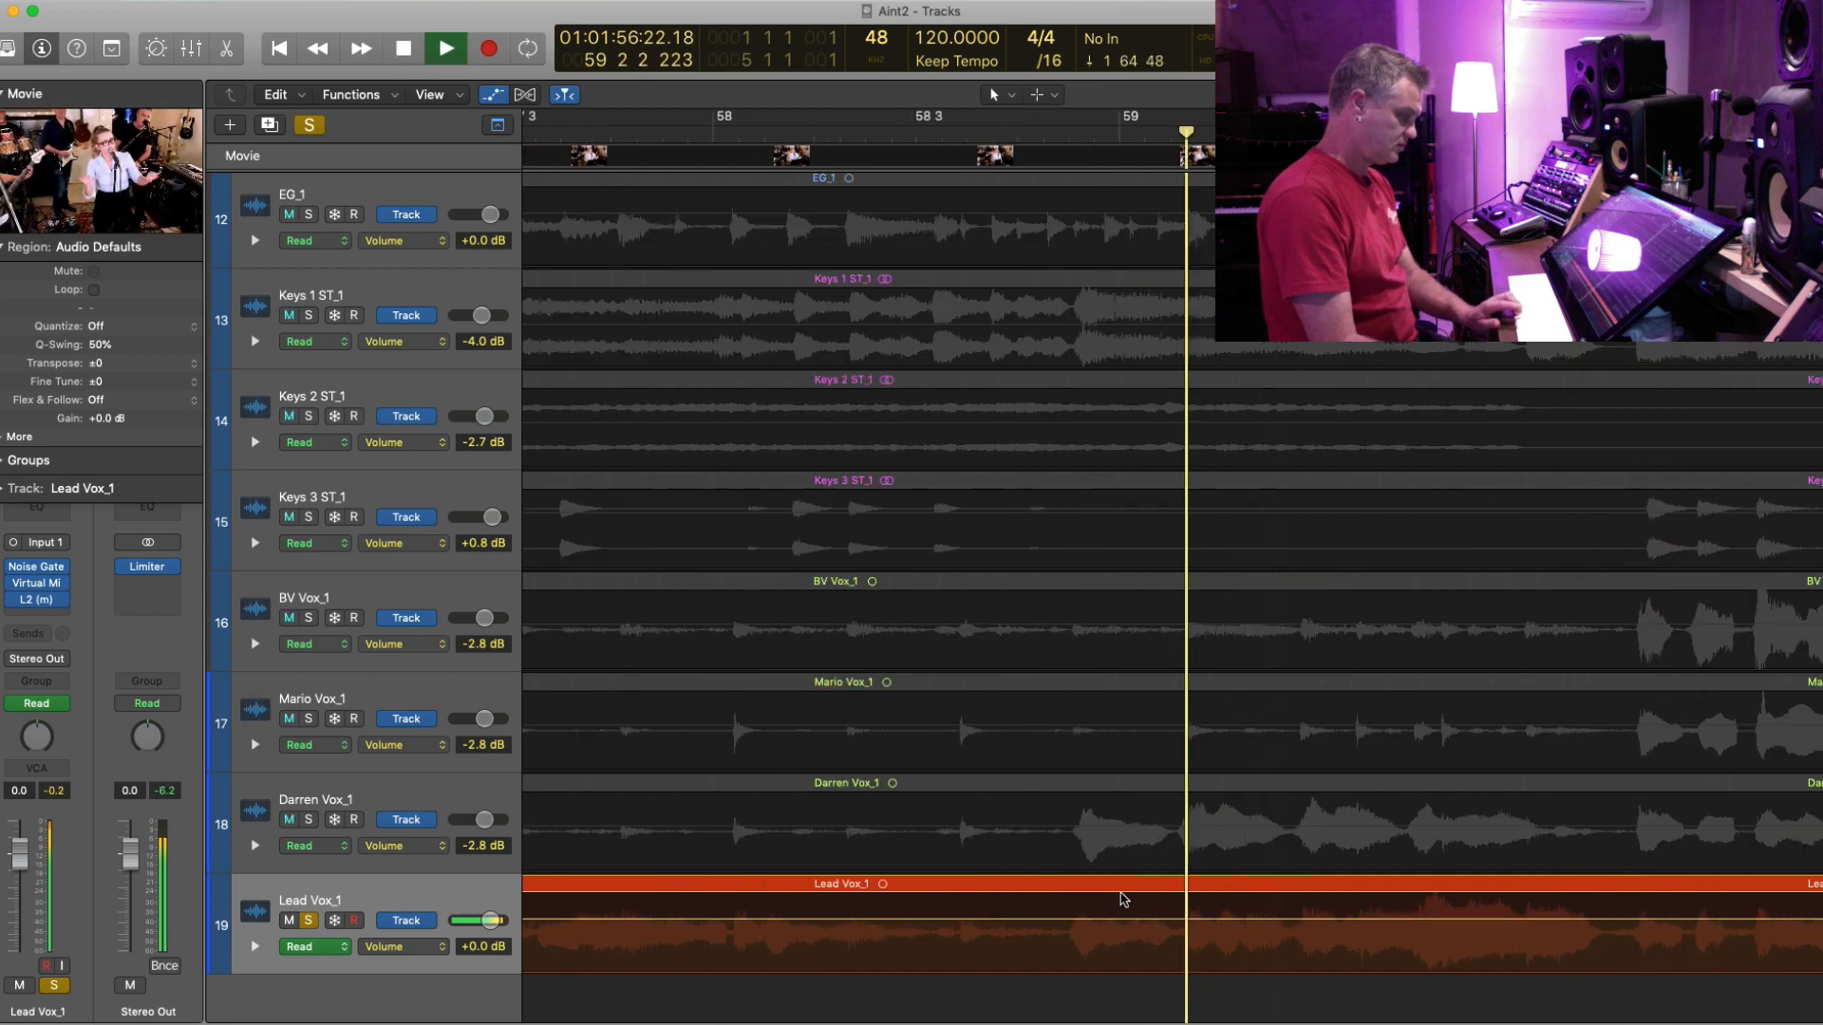
{"action": "scroll", "coordinate": [1179, 903], "scroll_direction": "right", "scroll_amount": 9}
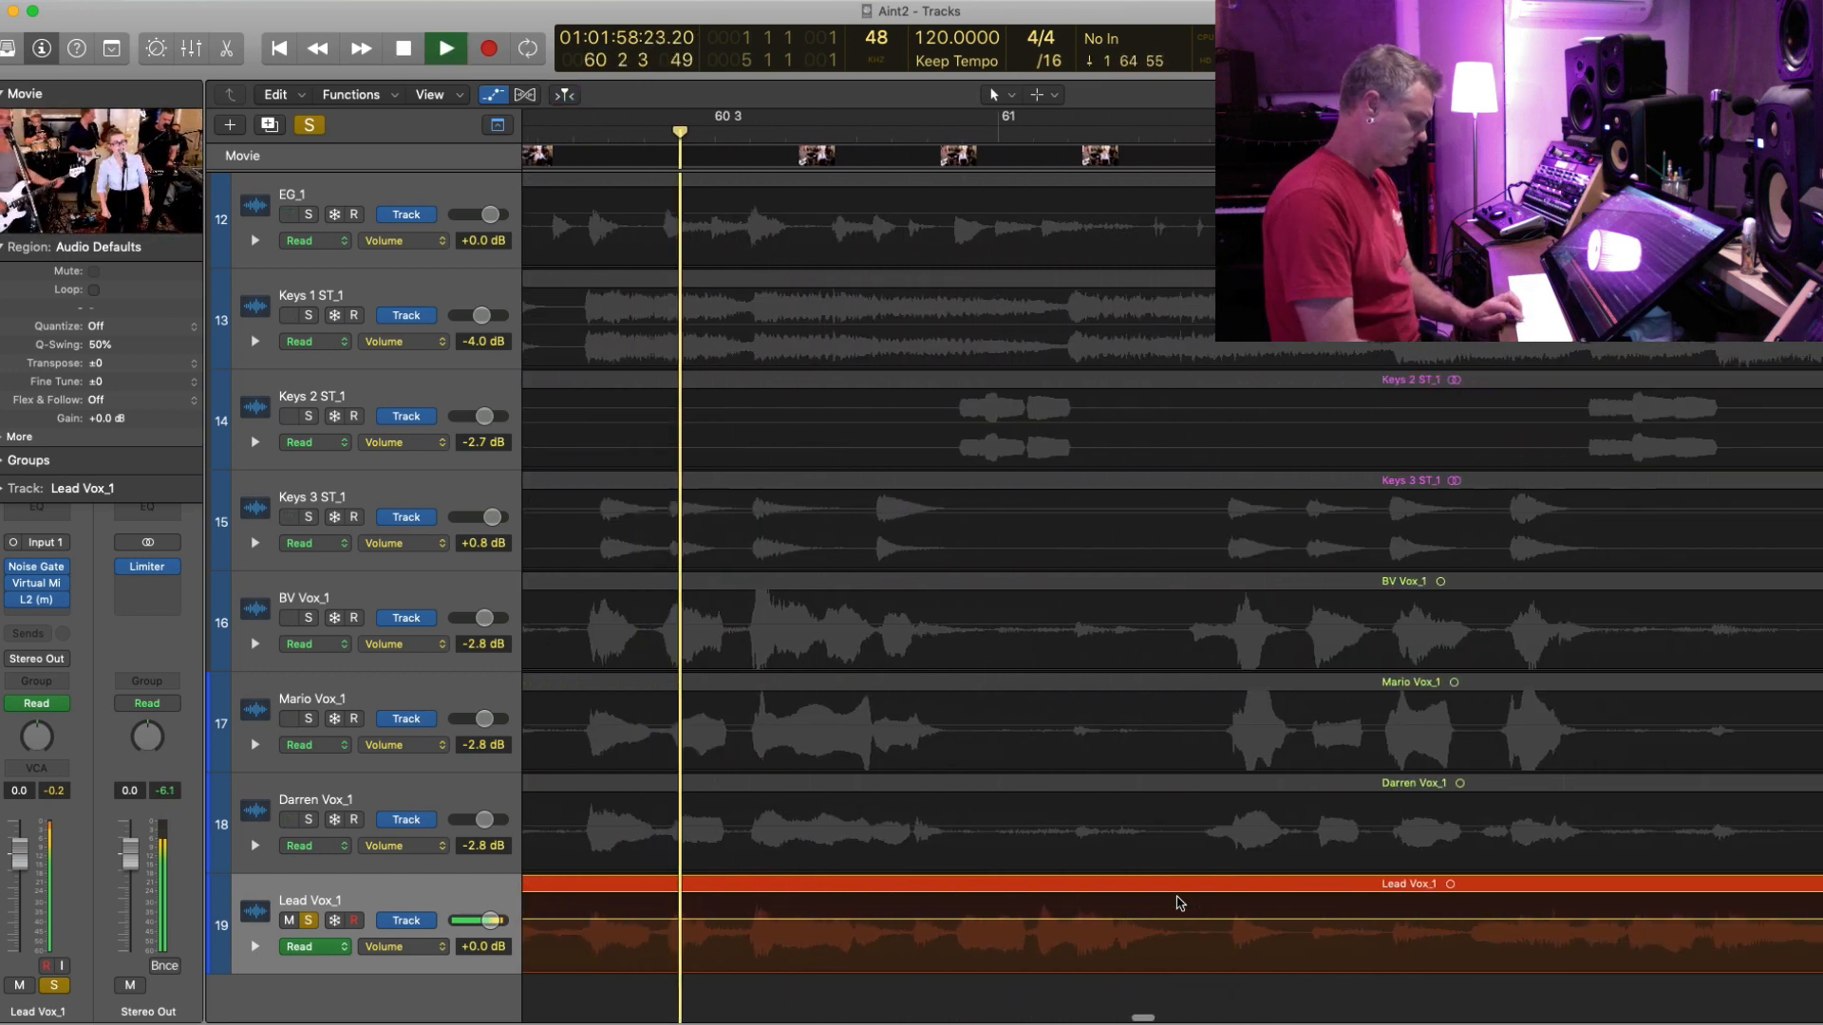
- Duck the Lead Vox_1 volume automation to about -15.9 dB between beats 2 and 4 of bar 61, and duck it from beat 1 to beat 3 of bar 63
{"action": "scroll", "coordinate": [1179, 903], "scroll_direction": "left", "scroll_amount": 1}
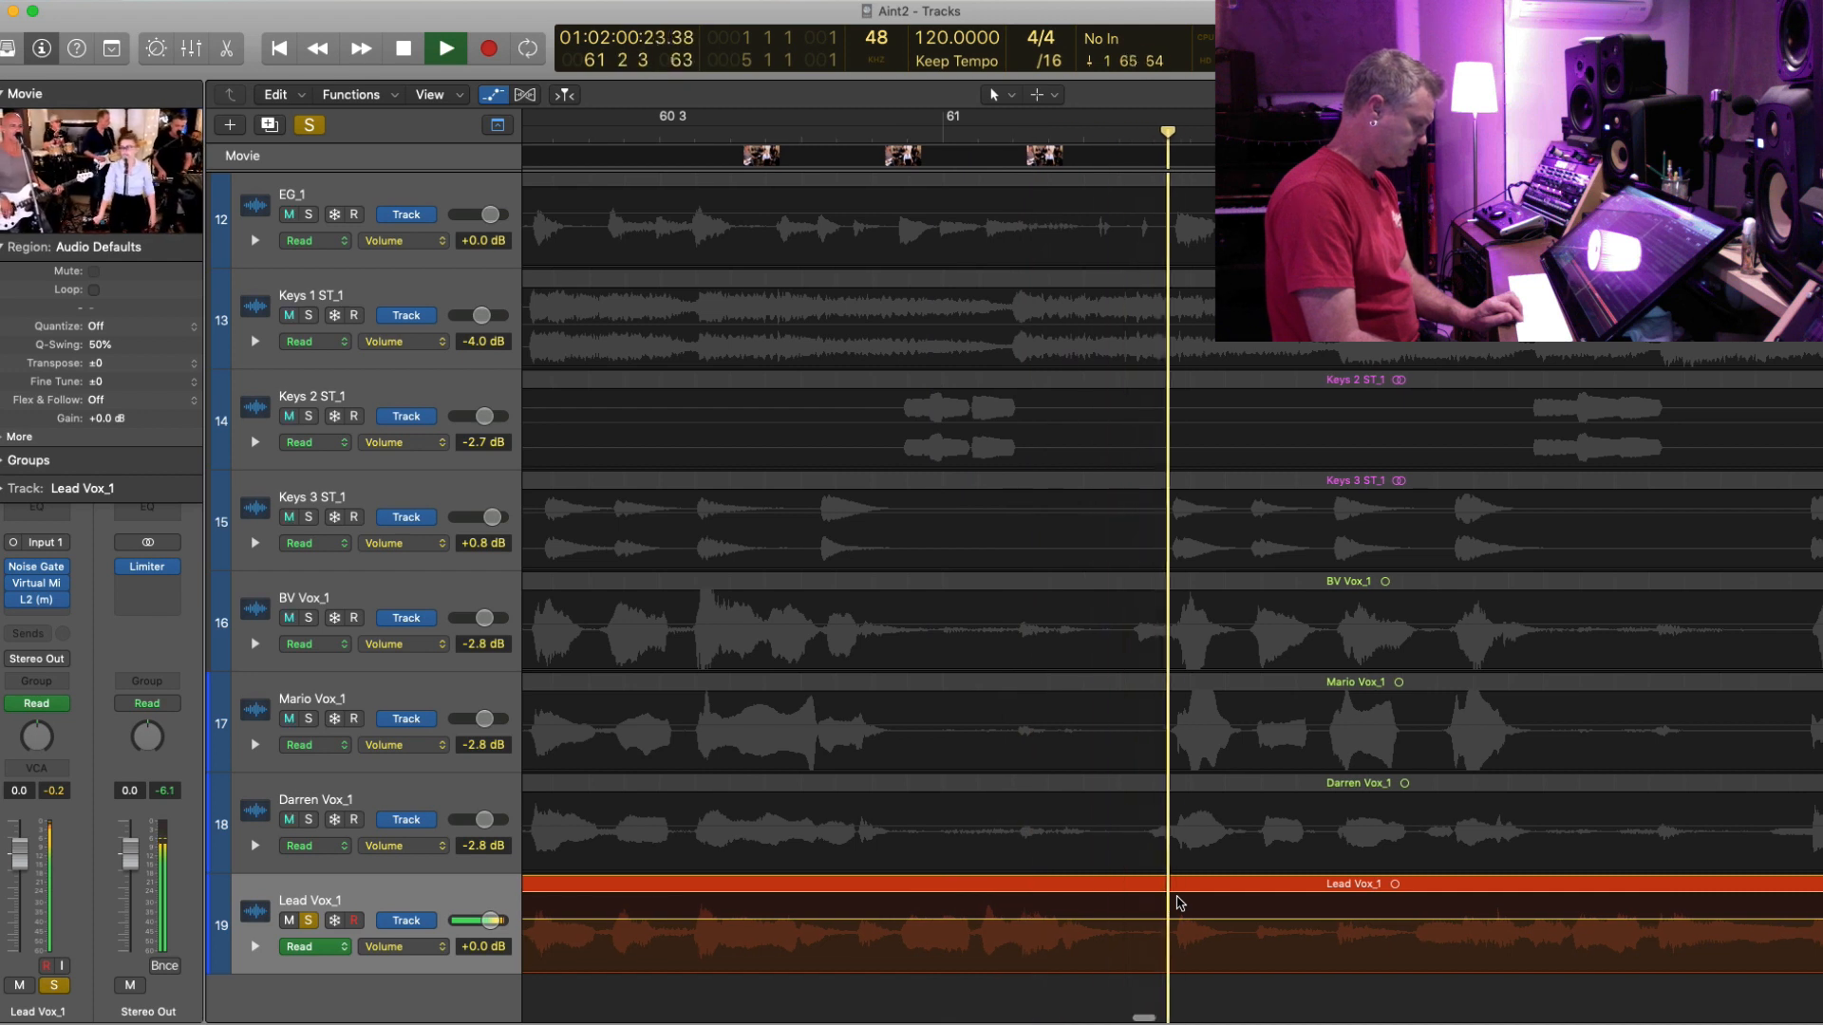
{"action": "left_click", "coordinate": [1170, 919]}
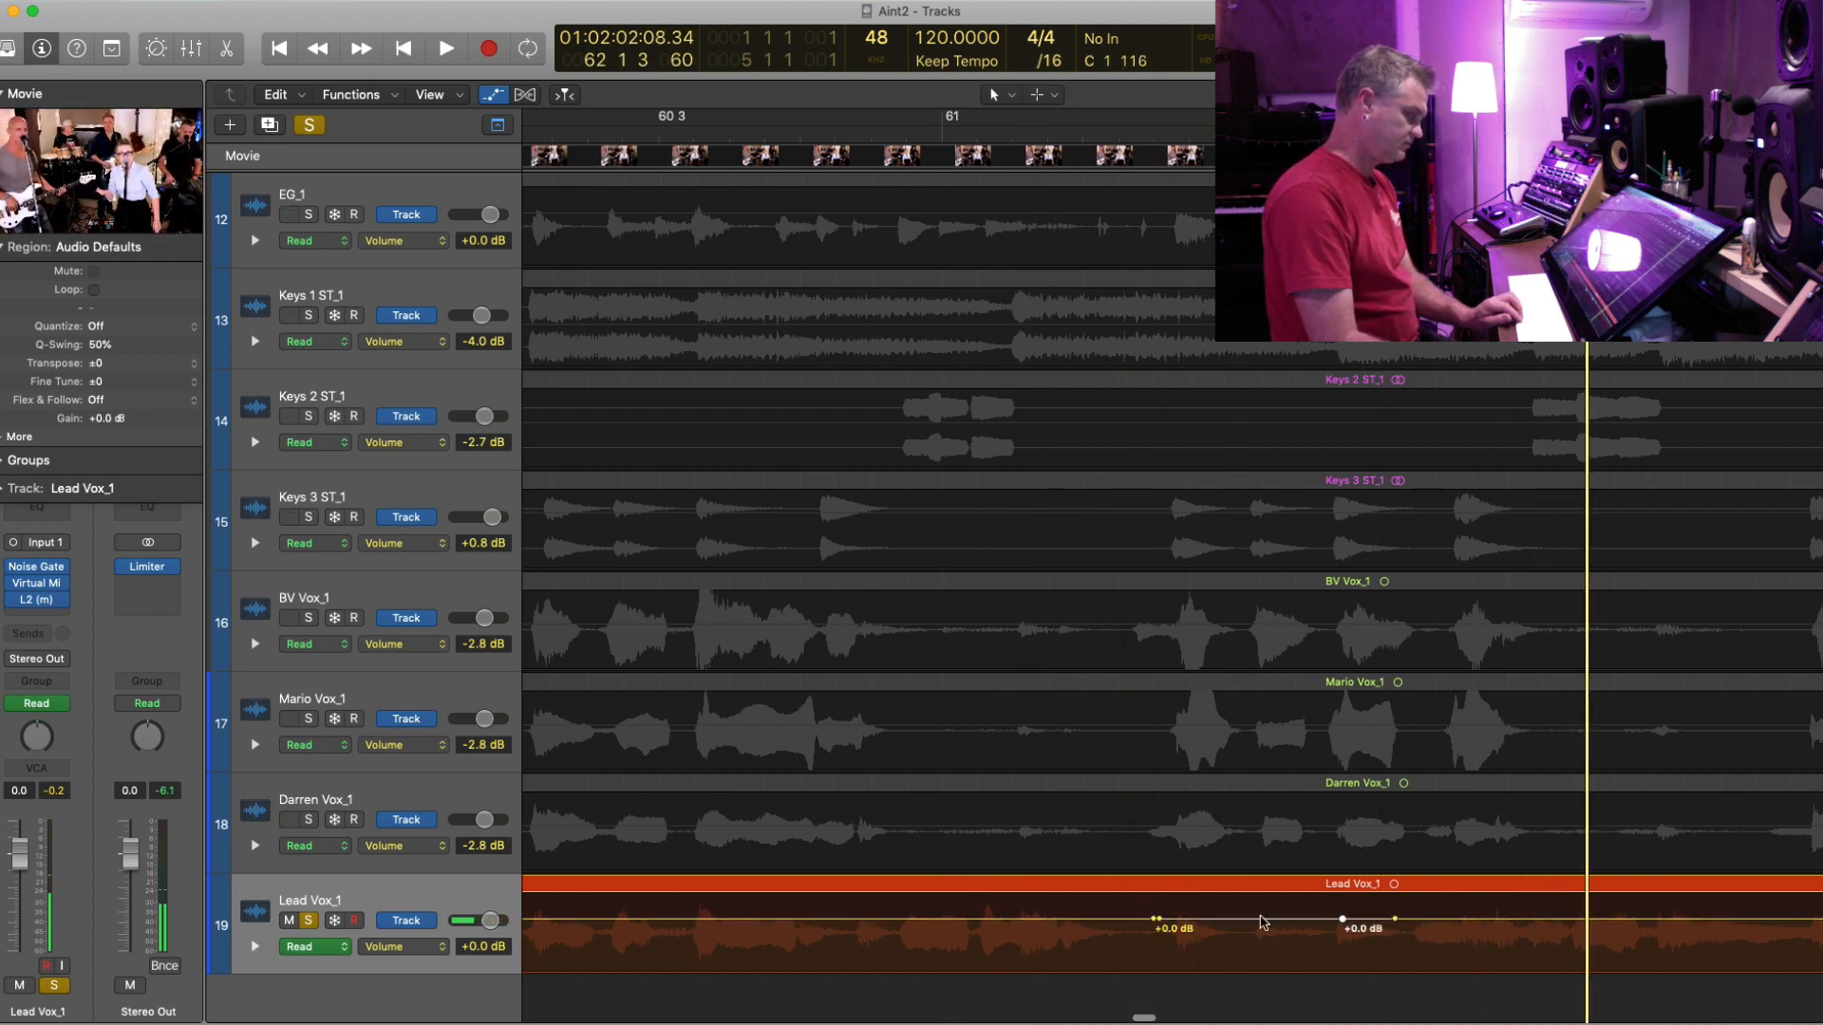
{"action": "left_click_drag", "start_coordinate": [1278, 927], "coordinate": [1281, 953]}
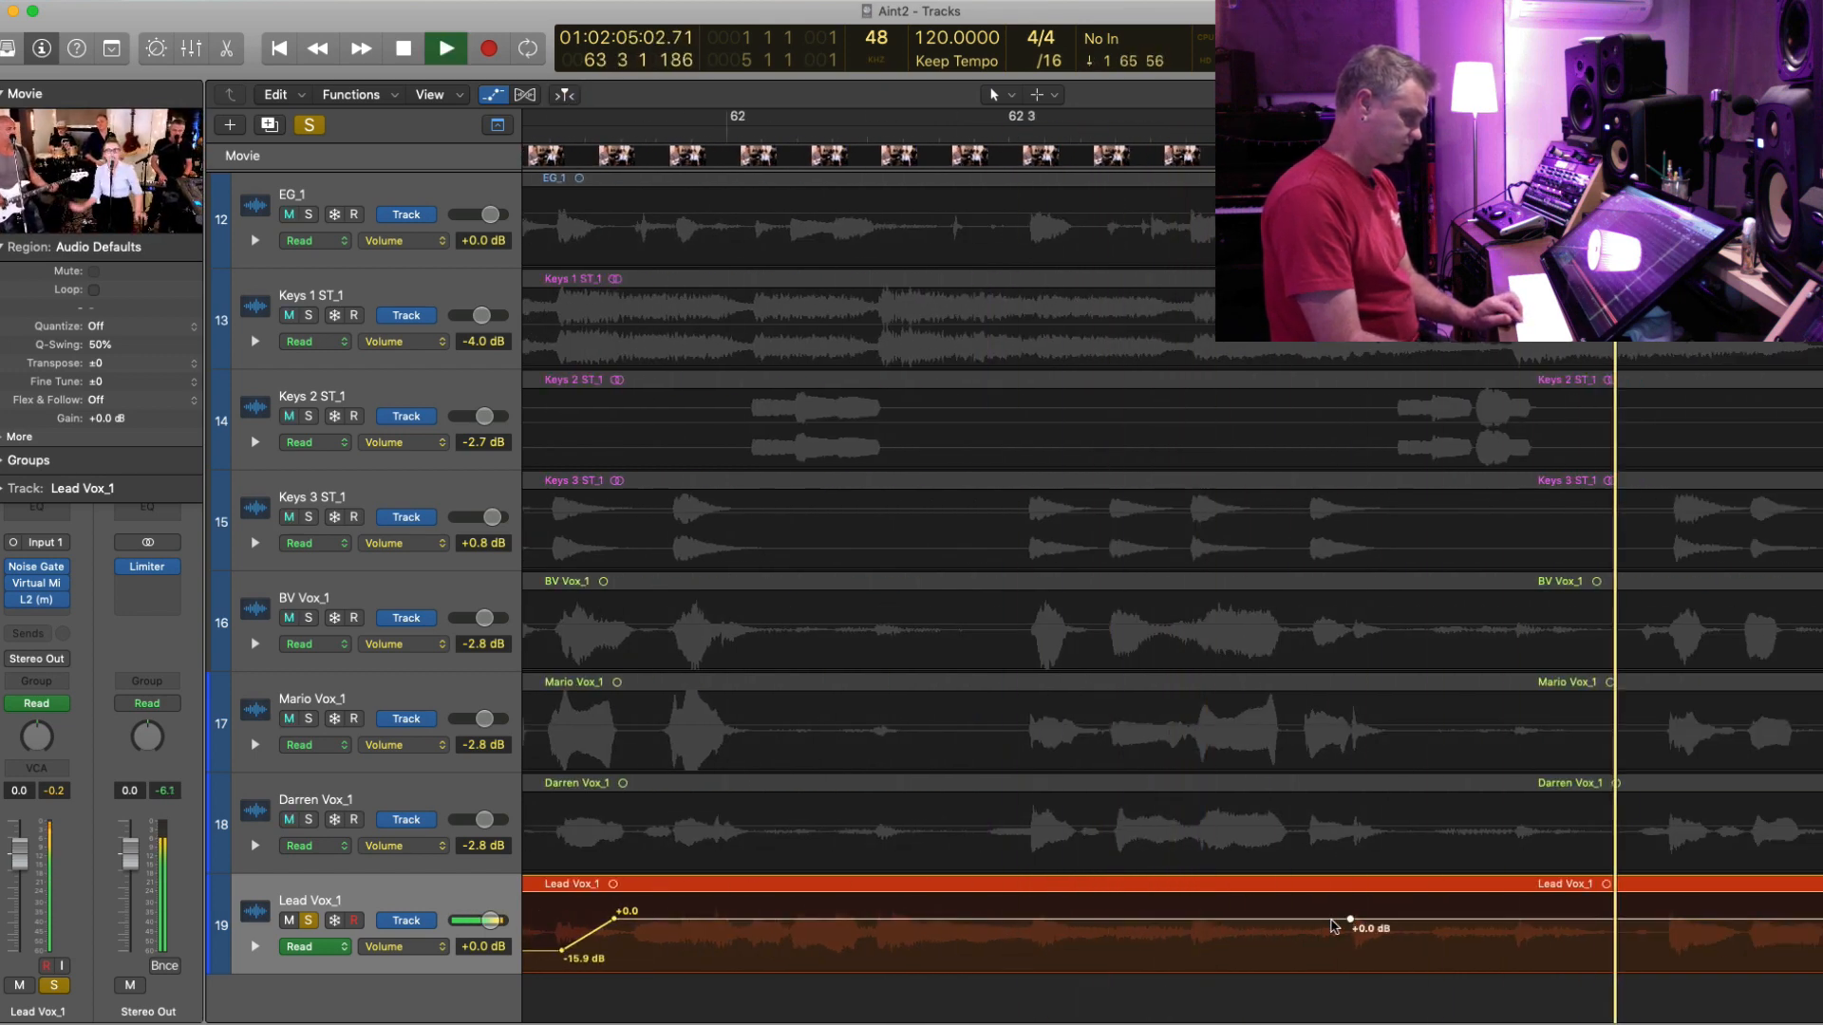
{"action": "key", "text": "space"}
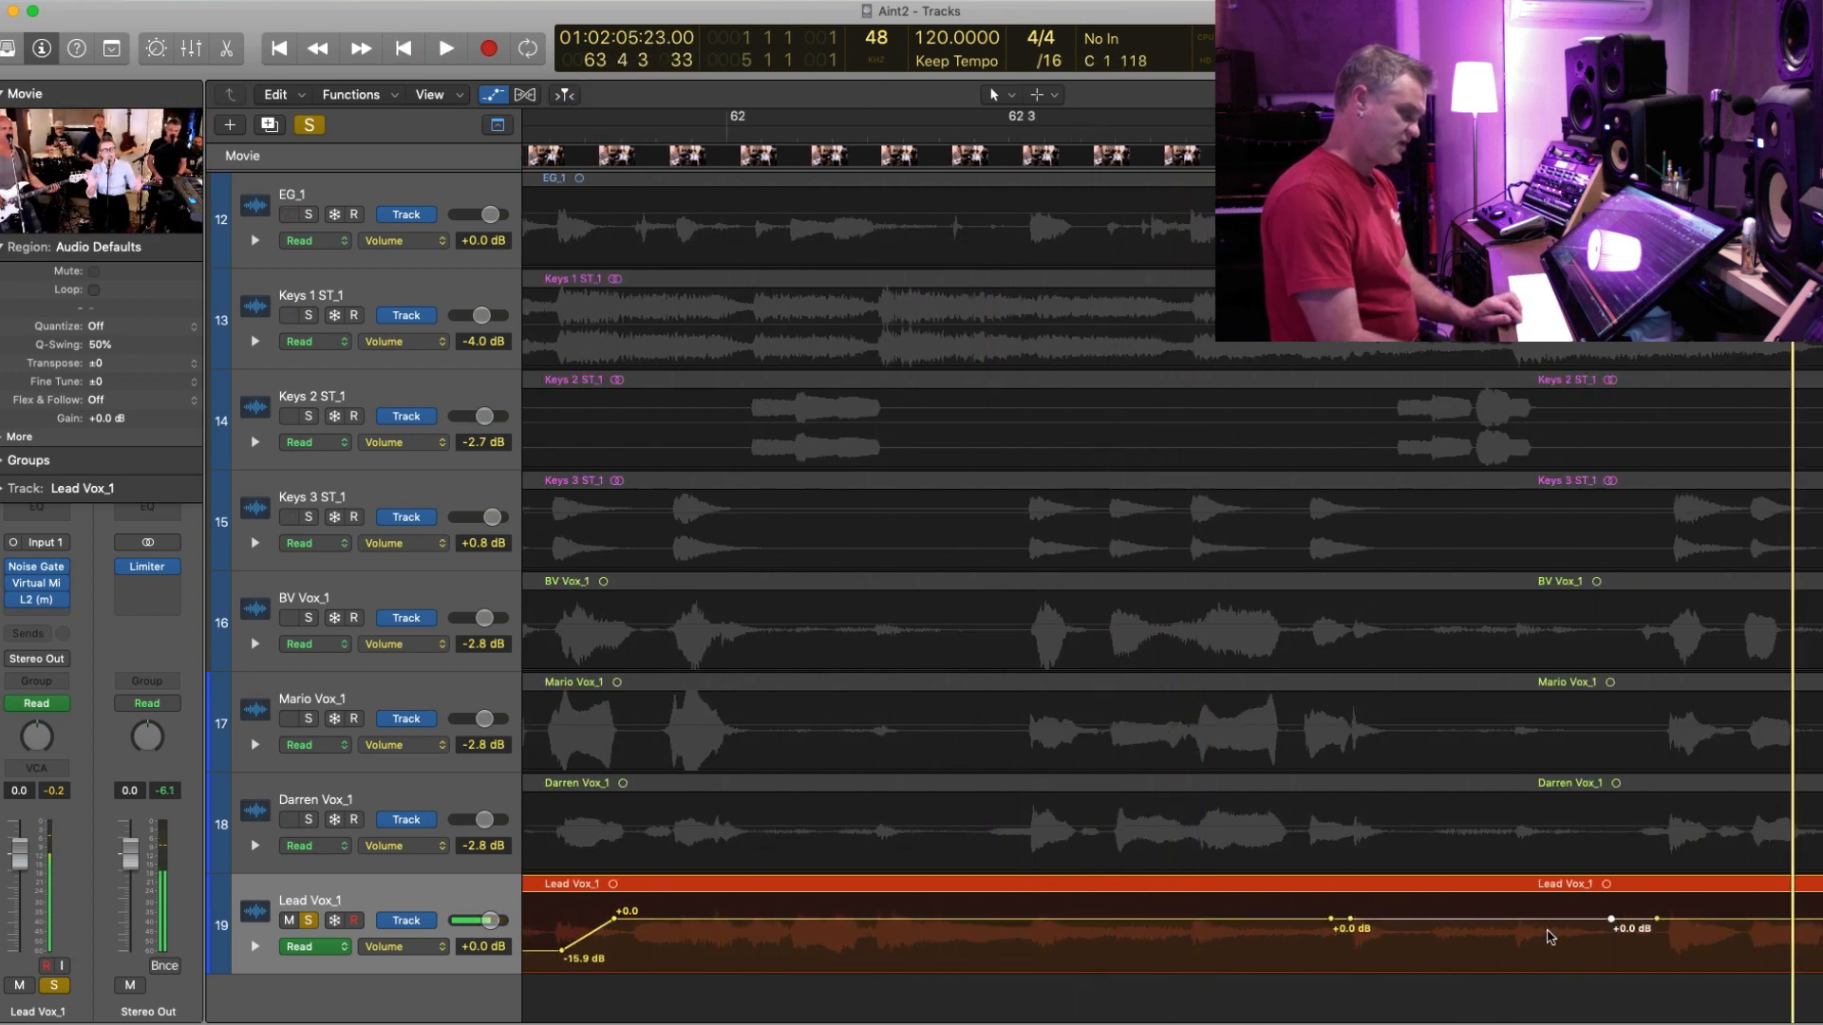
{"action": "key", "text": "space"}
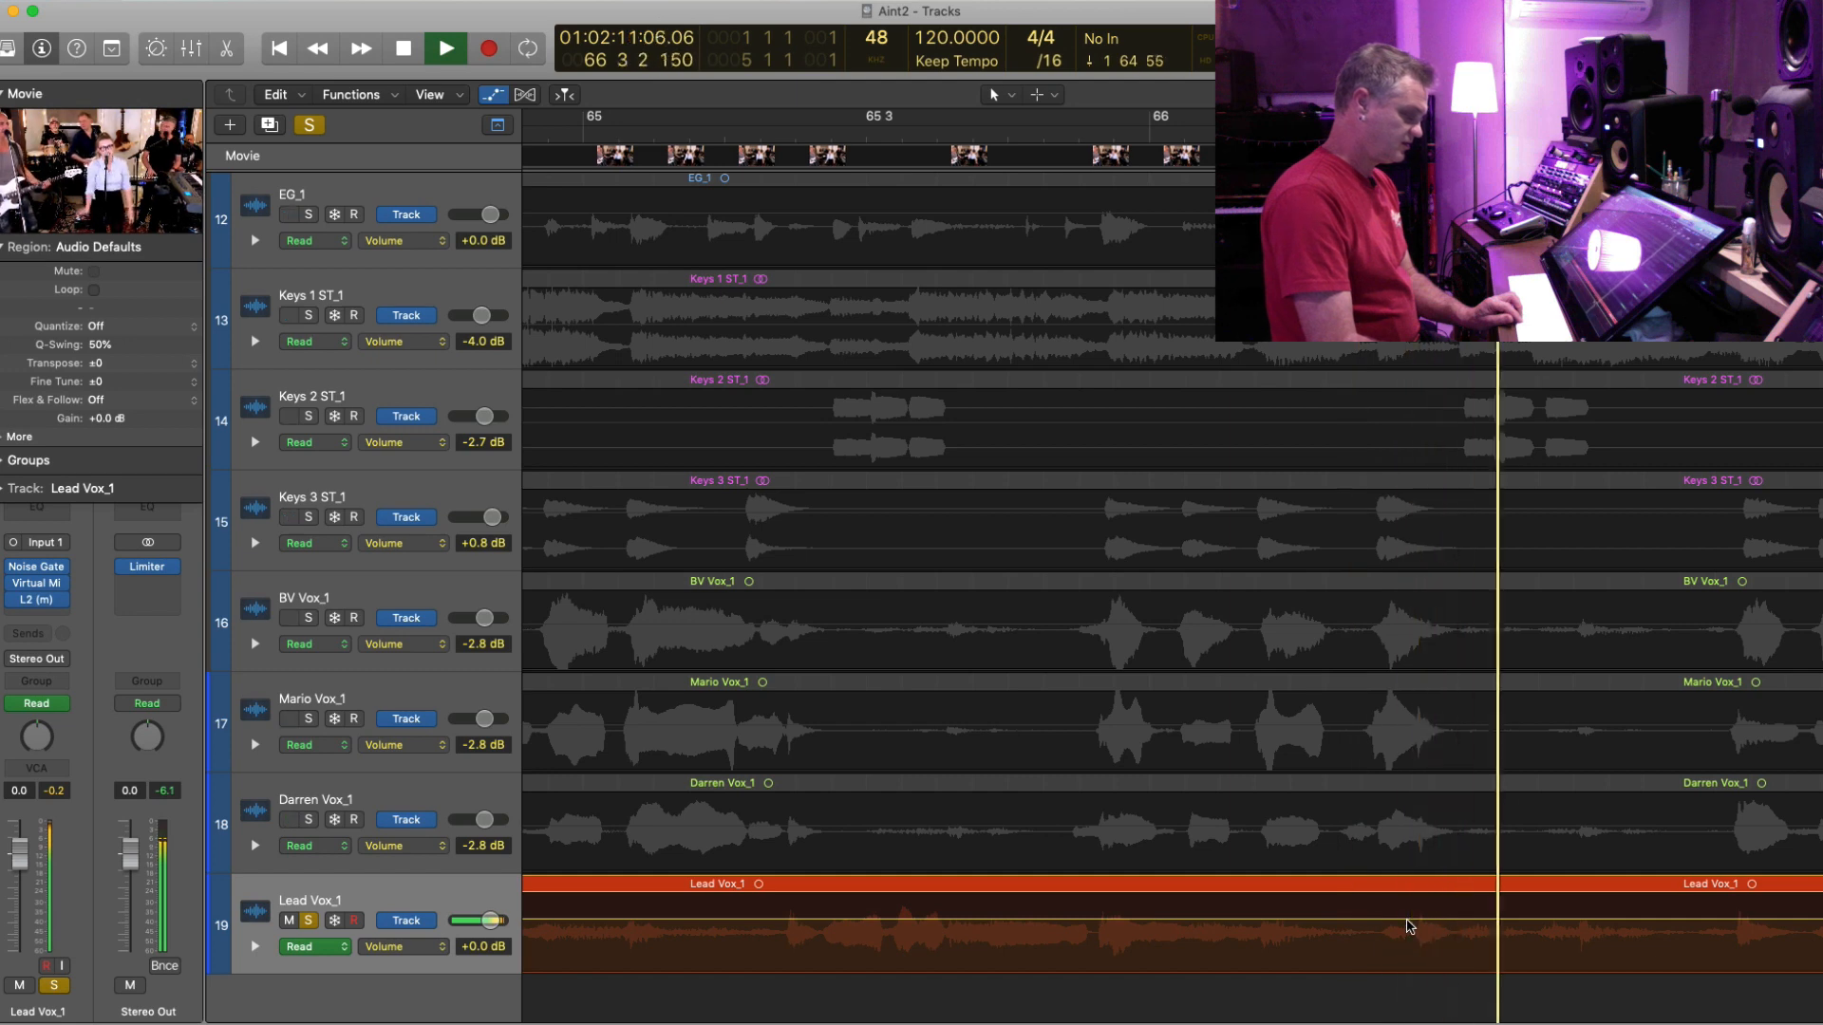
- Duck the Lead Vox_1 volume automation in the vocal gap from beat 2 of bar 66 into bar 67
{"action": "key", "text": "space"}
{"action": "key", "text": "space"}
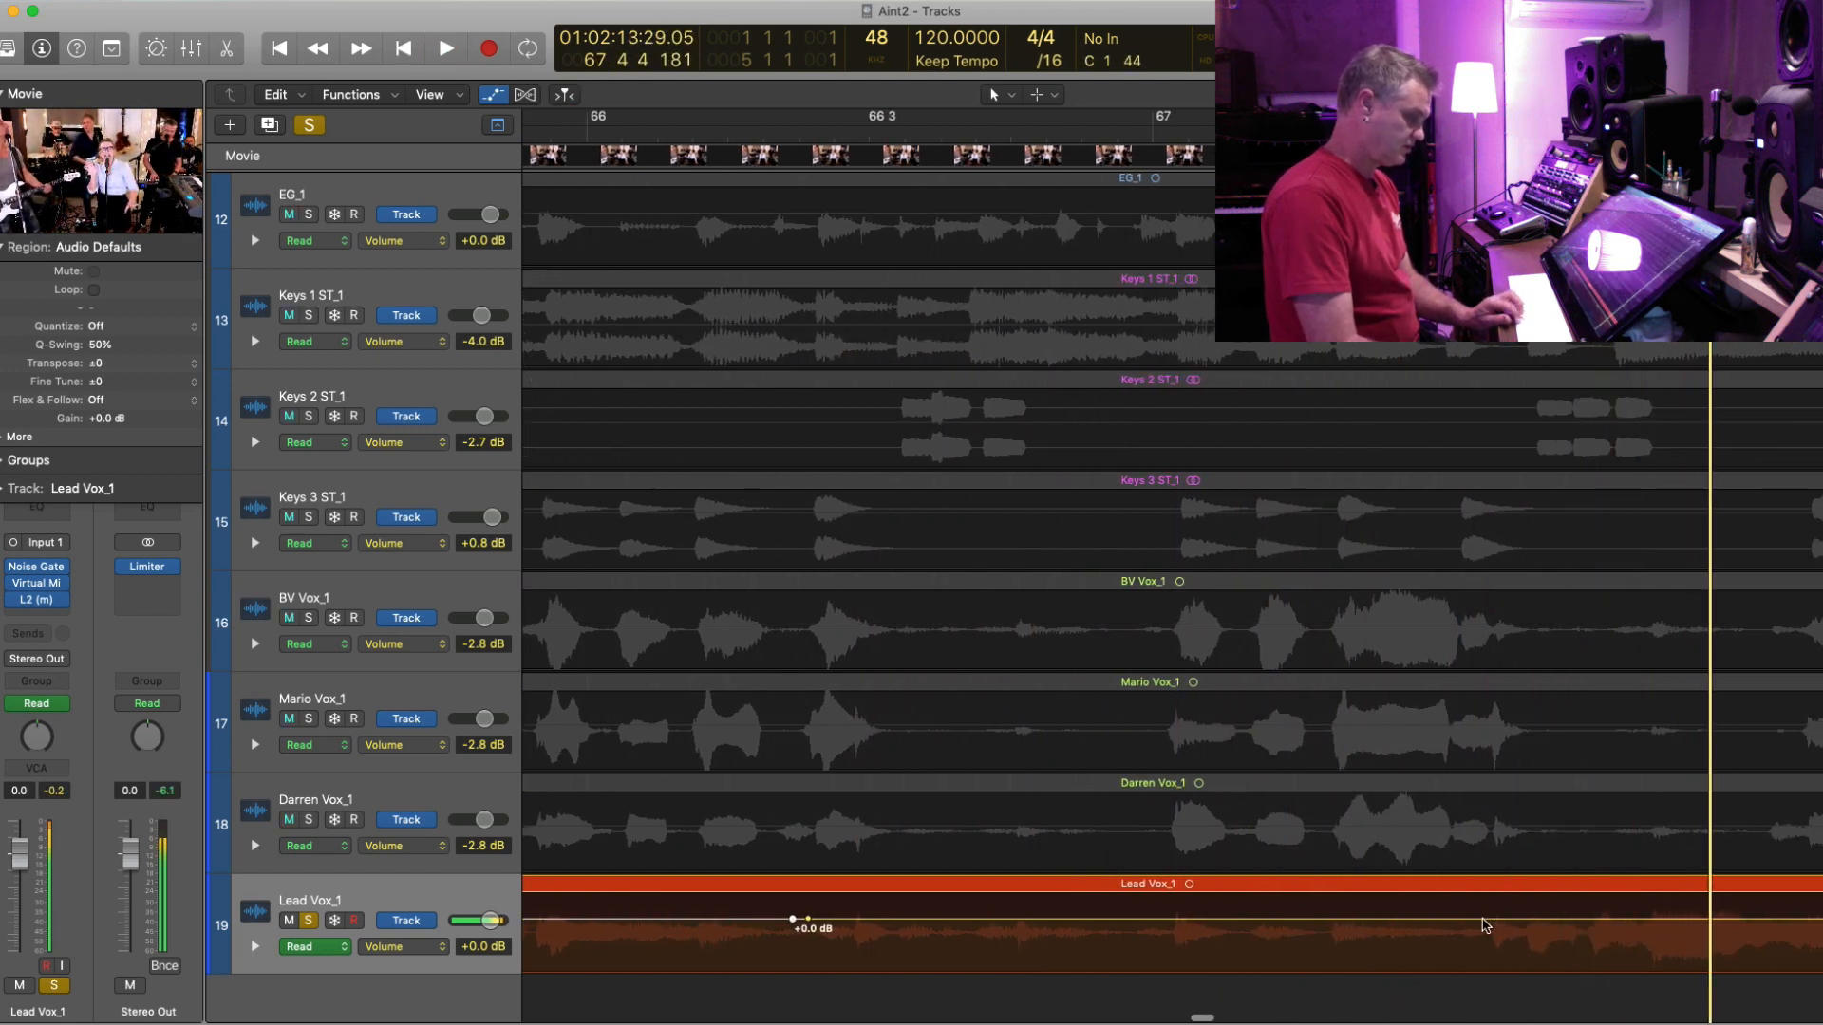
{"action": "left_click_drag", "start_coordinate": [1341, 928], "coordinate": [1363, 963]}
- Listen on from bar 68 and duck the lead vocal's volume automation from beat 2 of bar 71 into bar 72
{"action": "key", "text": "space"}
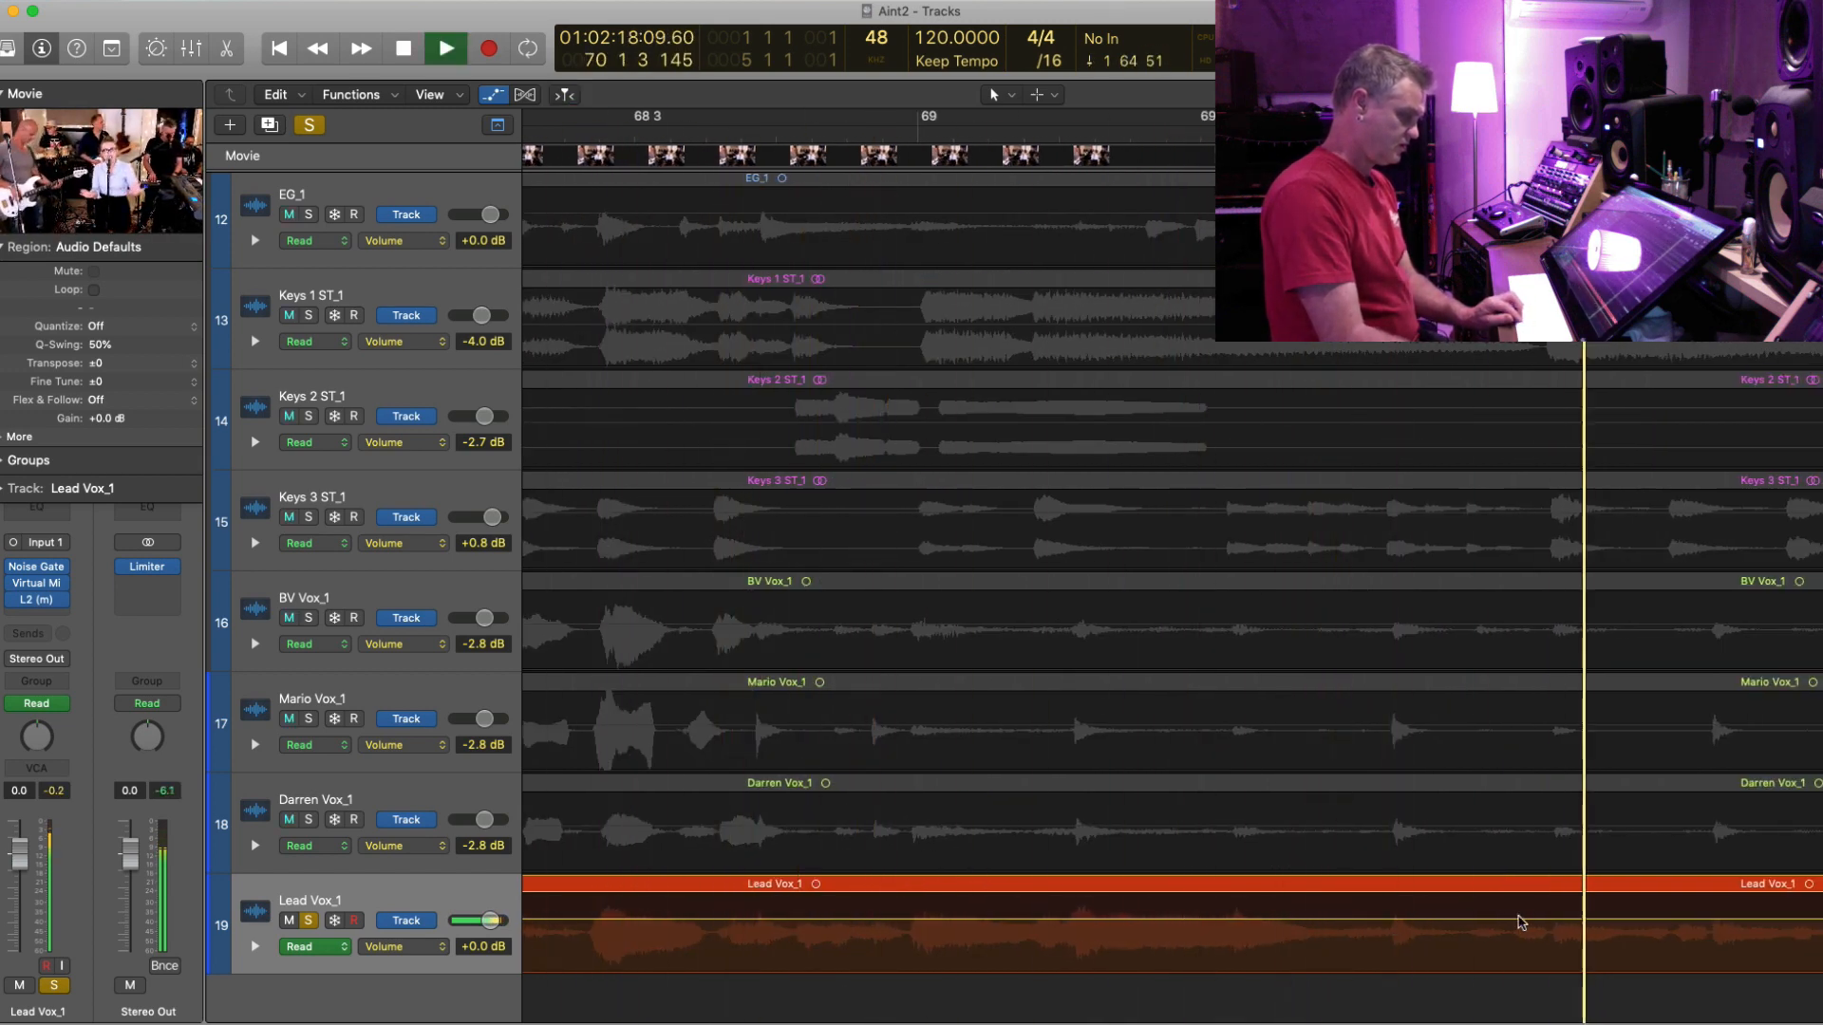
{"action": "scroll", "coordinate": [1508, 924], "scroll_direction": "right", "scroll_amount": 9}
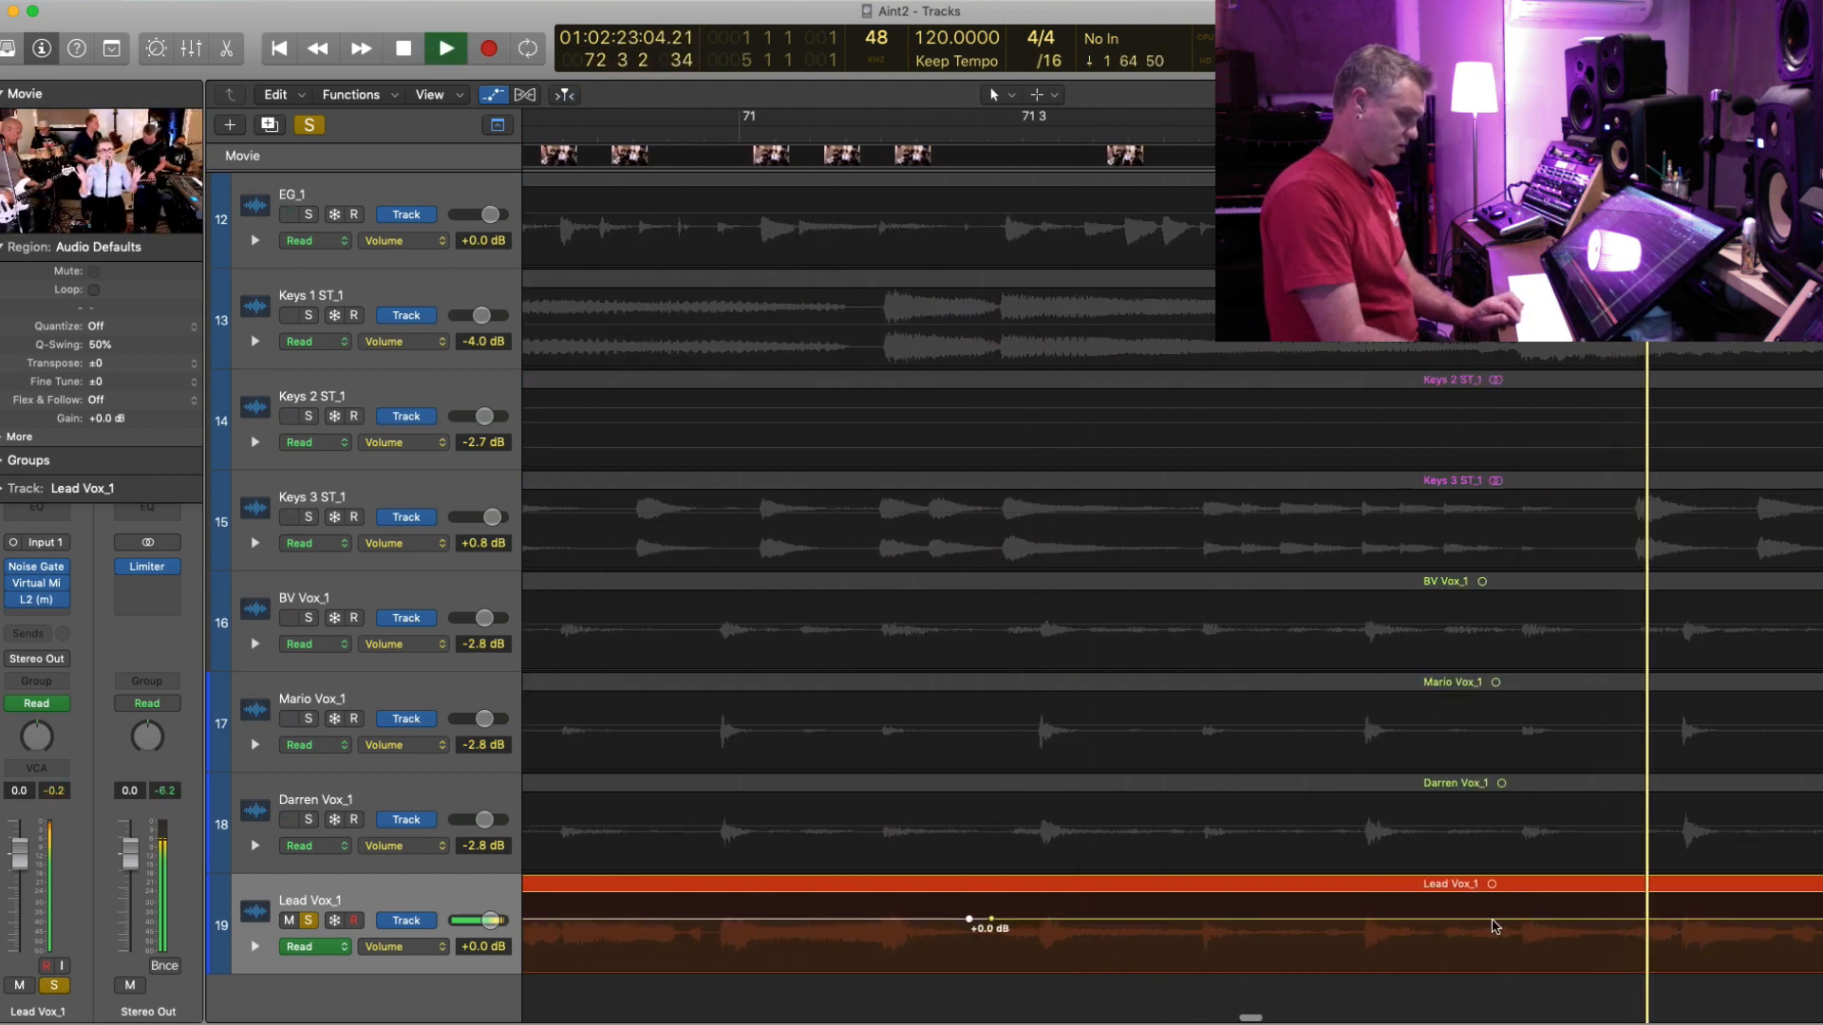
{"action": "key", "text": "space"}
{"action": "left_click", "coordinate": [1454, 919]}
{"action": "left_click_drag", "start_coordinate": [1341, 927], "coordinate": [1343, 955]}
- Listen on and duck the Lead Vox_1 volume automation from beat 3 of bar 73 to beat 3 of bar 74
{"action": "key", "text": "space"}
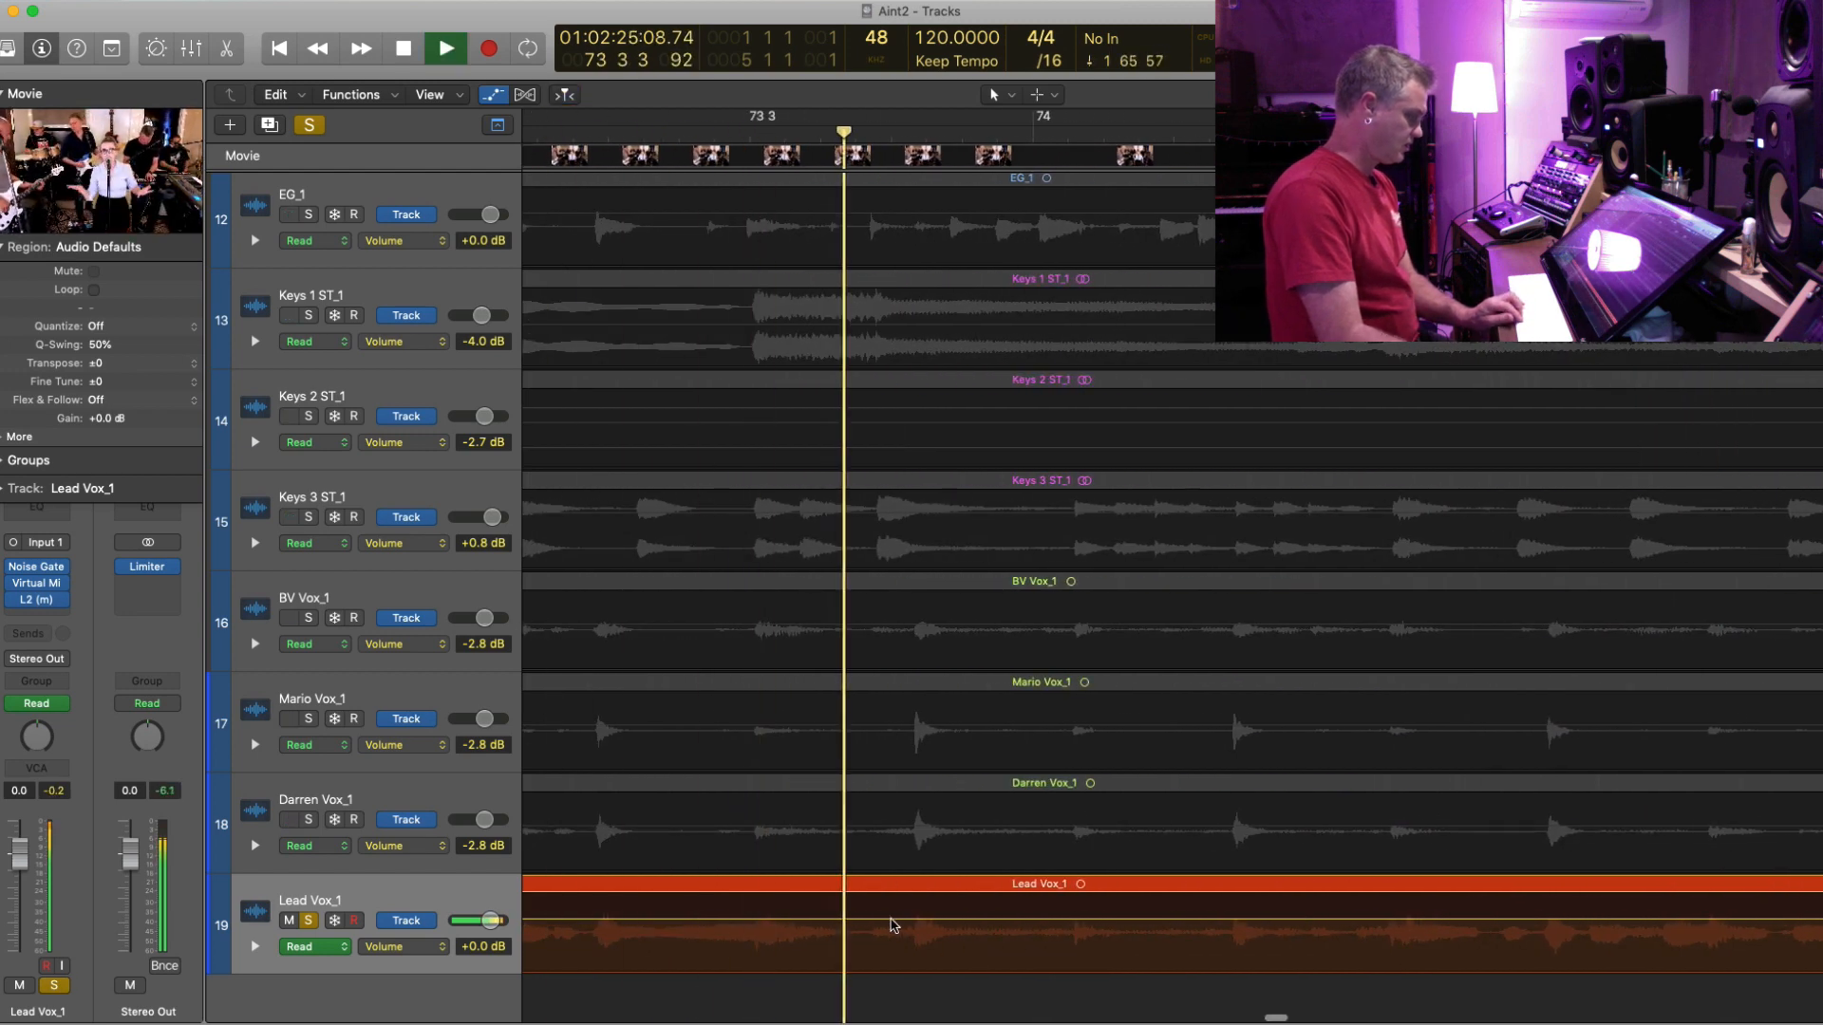
{"action": "left_click", "coordinate": [891, 919]}
{"action": "left_click", "coordinate": [853, 919]}
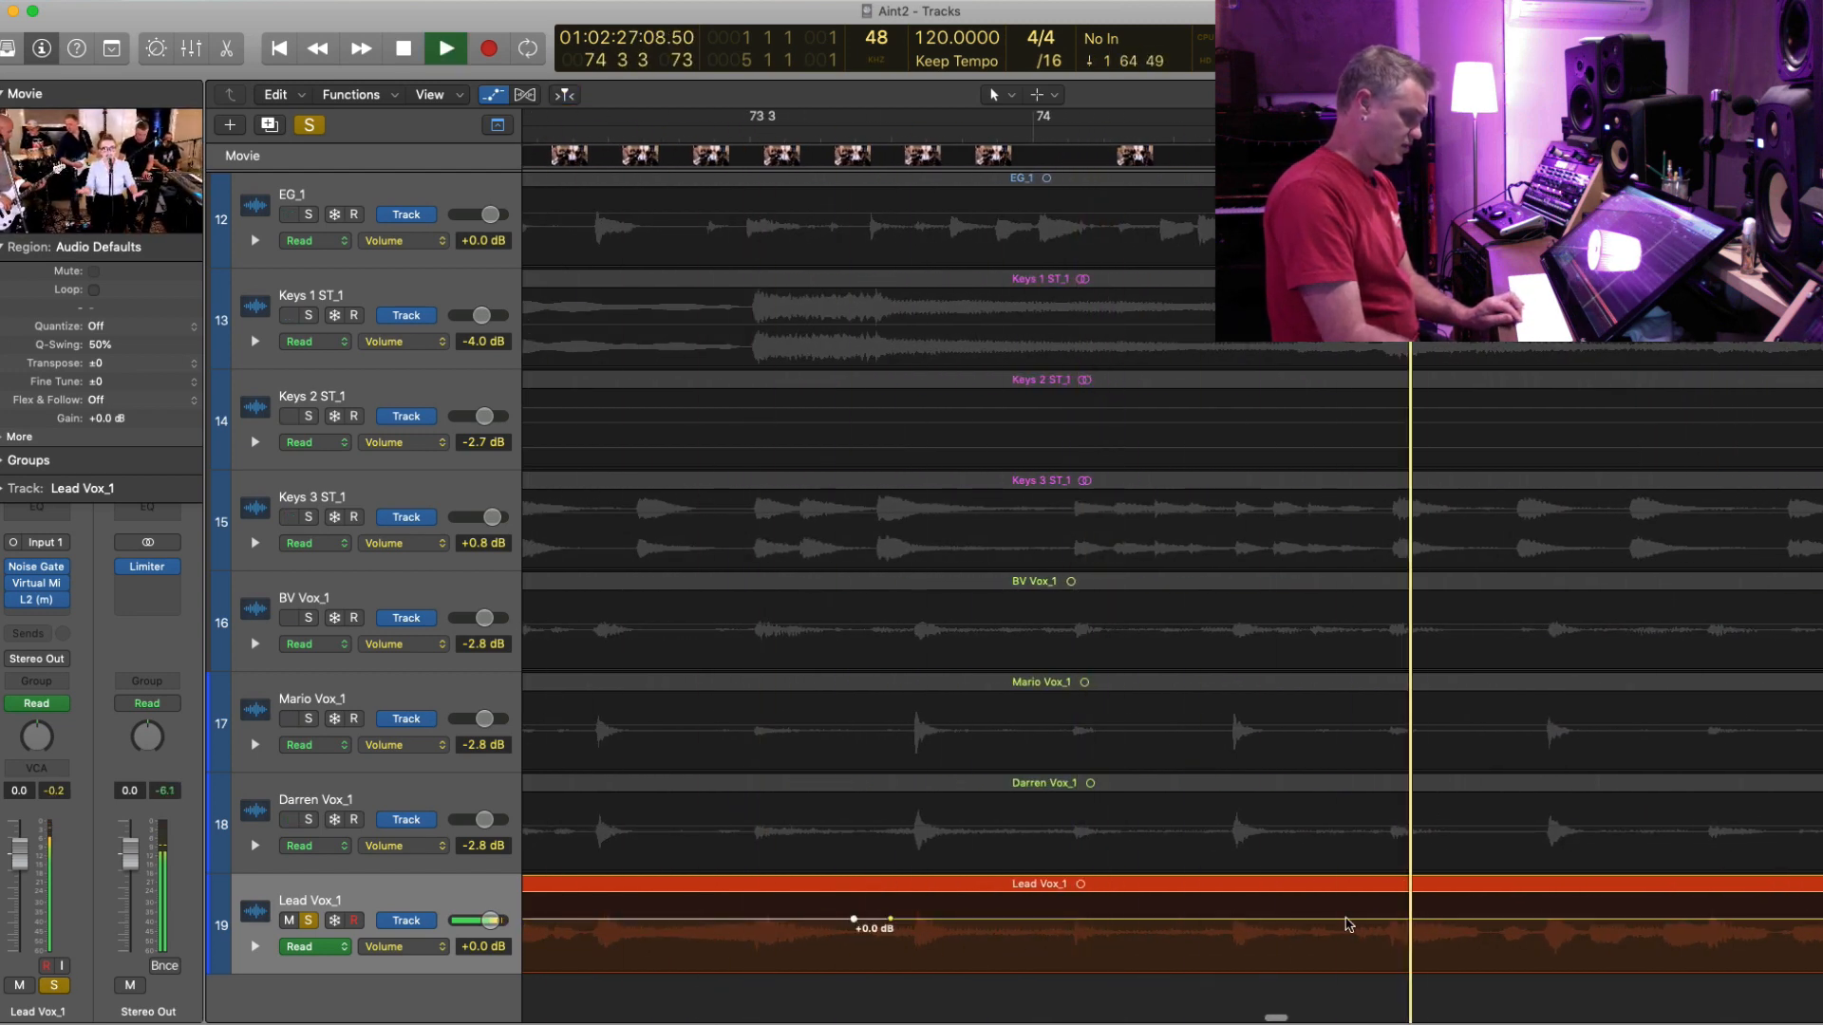
{"action": "left_click_drag", "start_coordinate": [1291, 927], "coordinate": [1222, 933]}
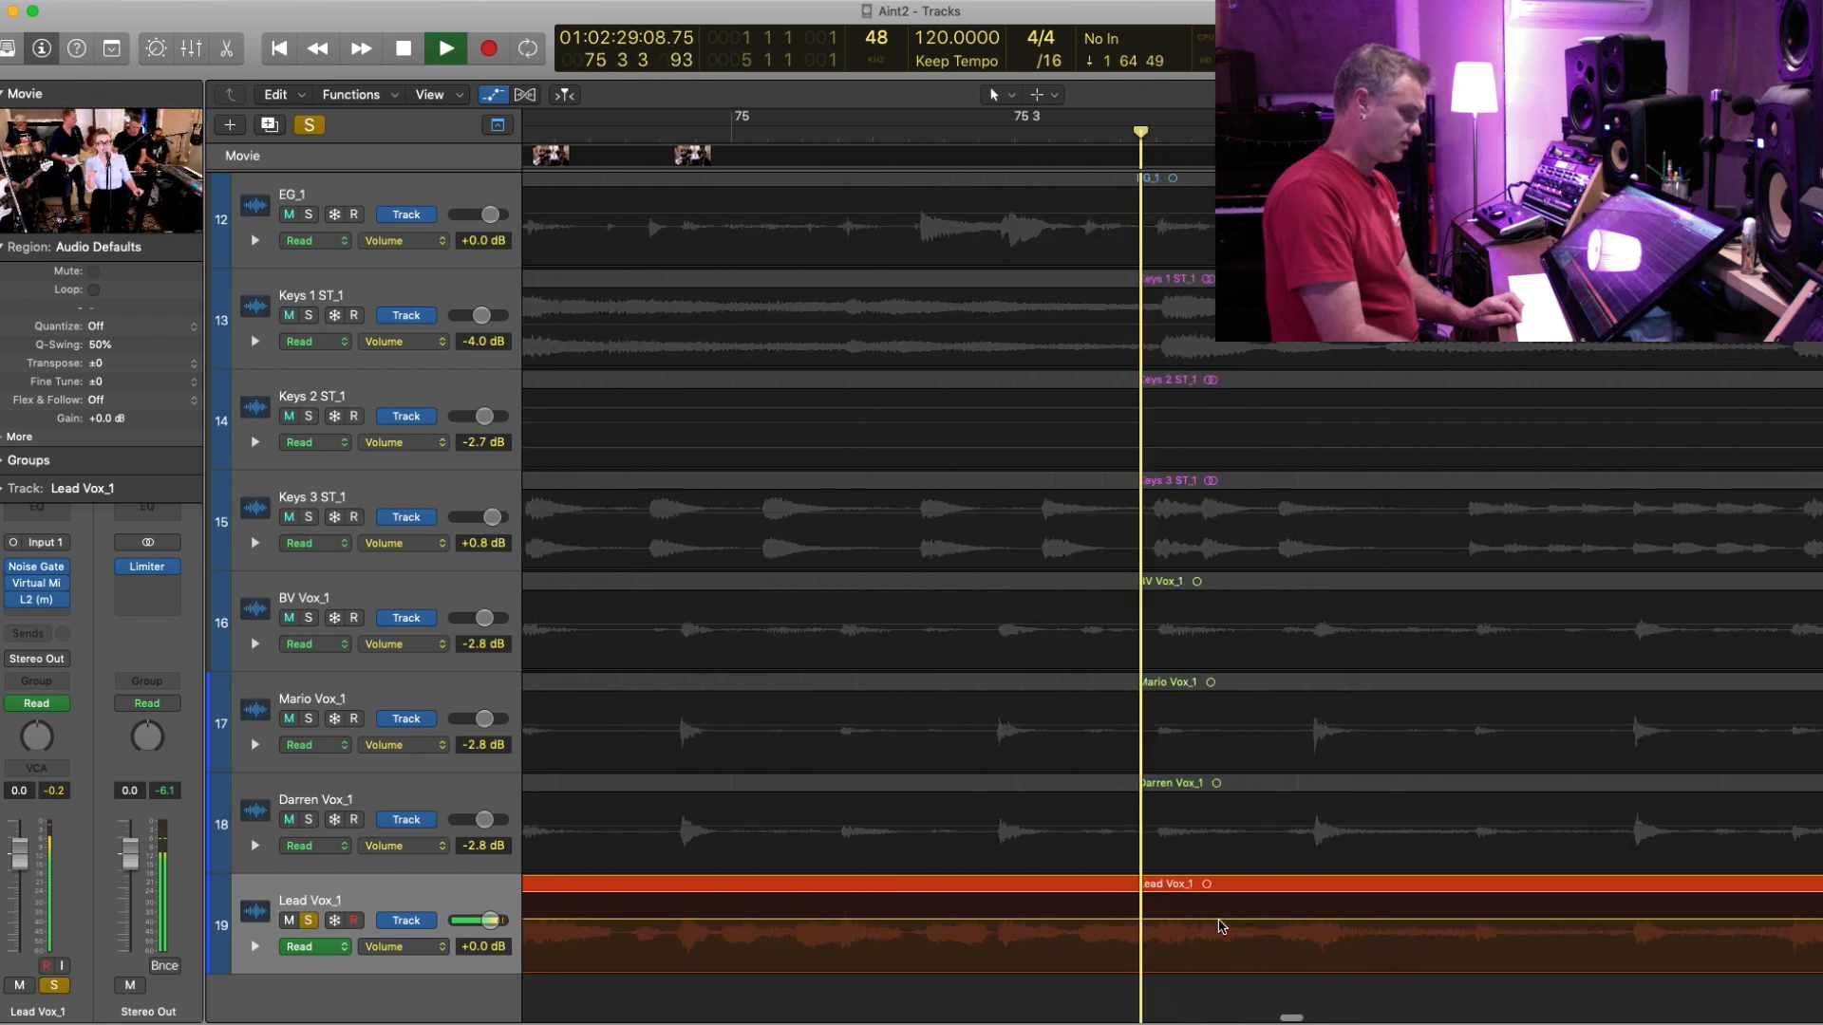
- Duck the Lead Vox_1 volume automation in the vocal gap starting just after beat 1 of bar 76
{"action": "scroll", "coordinate": [1222, 927], "scroll_direction": "right", "scroll_amount": 1}
{"action": "left_click", "coordinate": [1035, 921]}
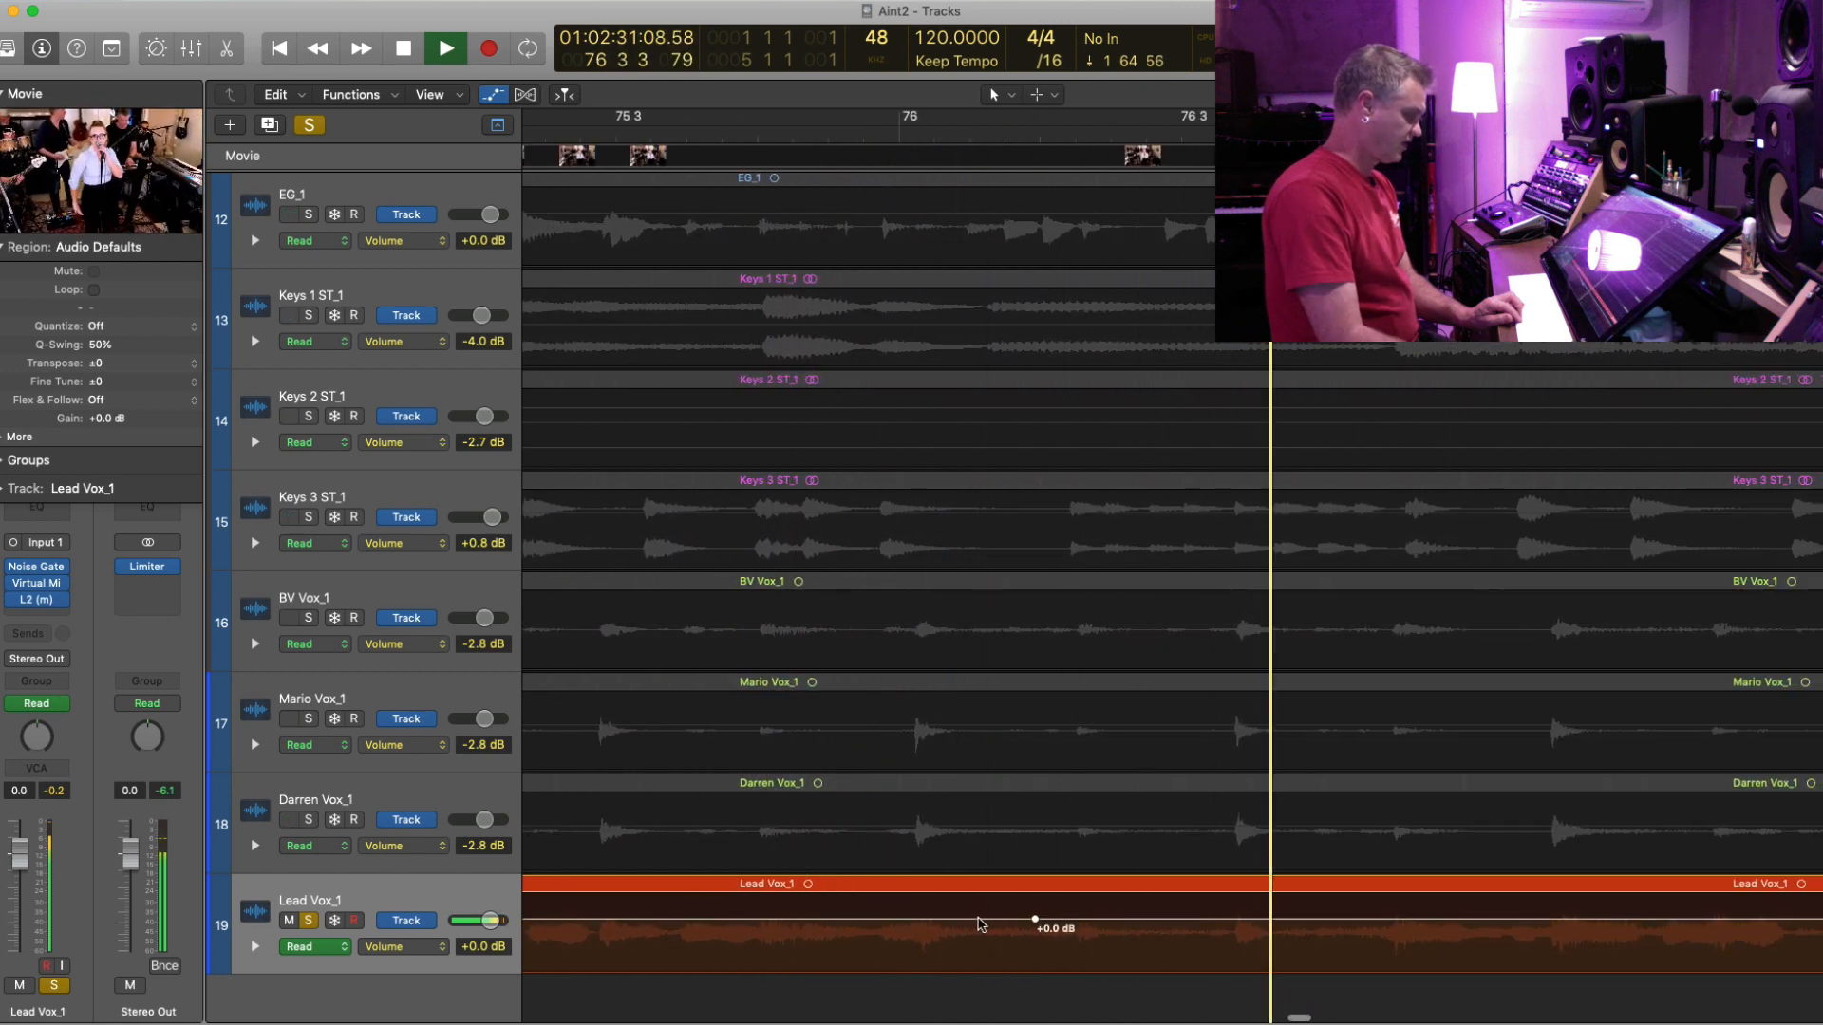
{"action": "left_click", "coordinate": [978, 921]}
{"action": "left_click_drag", "start_coordinate": [1333, 928], "coordinate": [1265, 942]}
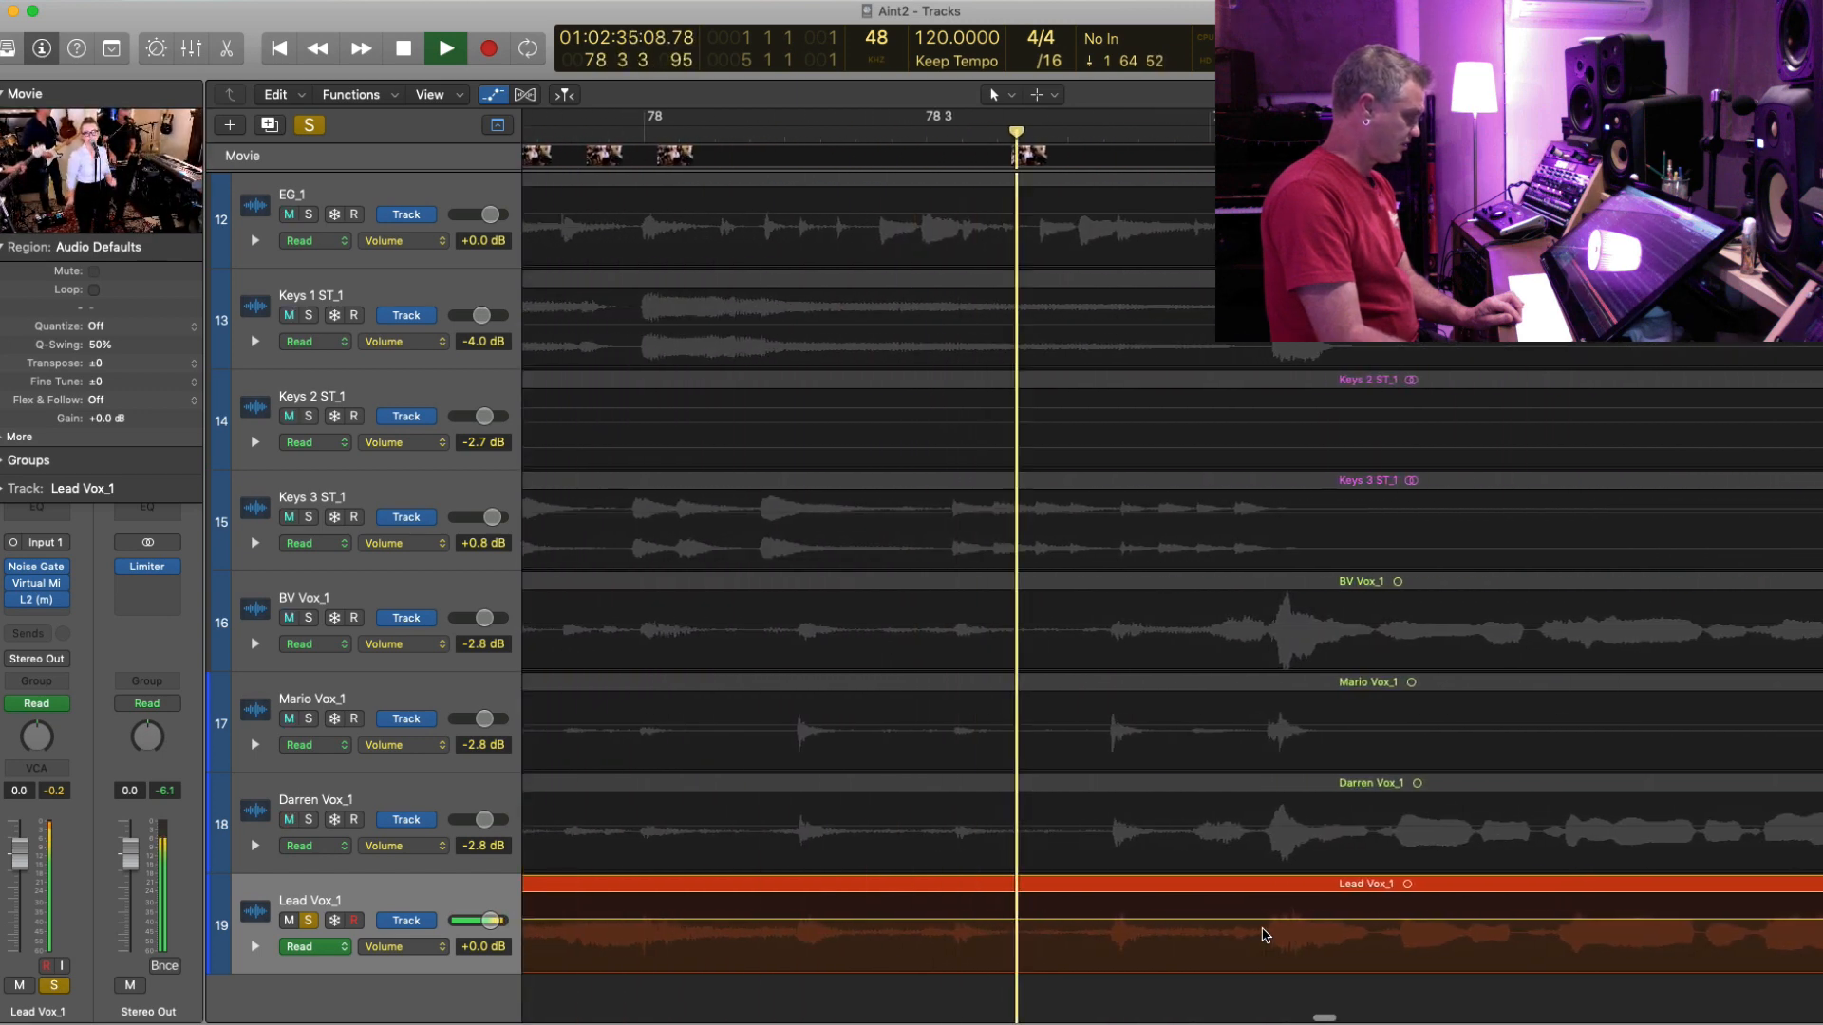
- Listen on from bar 78 and duck the Lead Vox_1 volume automation to -9.4 dB from beat 4 of bar 80 to beat 2 of bar 81
{"action": "key", "text": "comma"}
{"action": "key", "text": "comma"}
{"action": "key", "text": "period"}
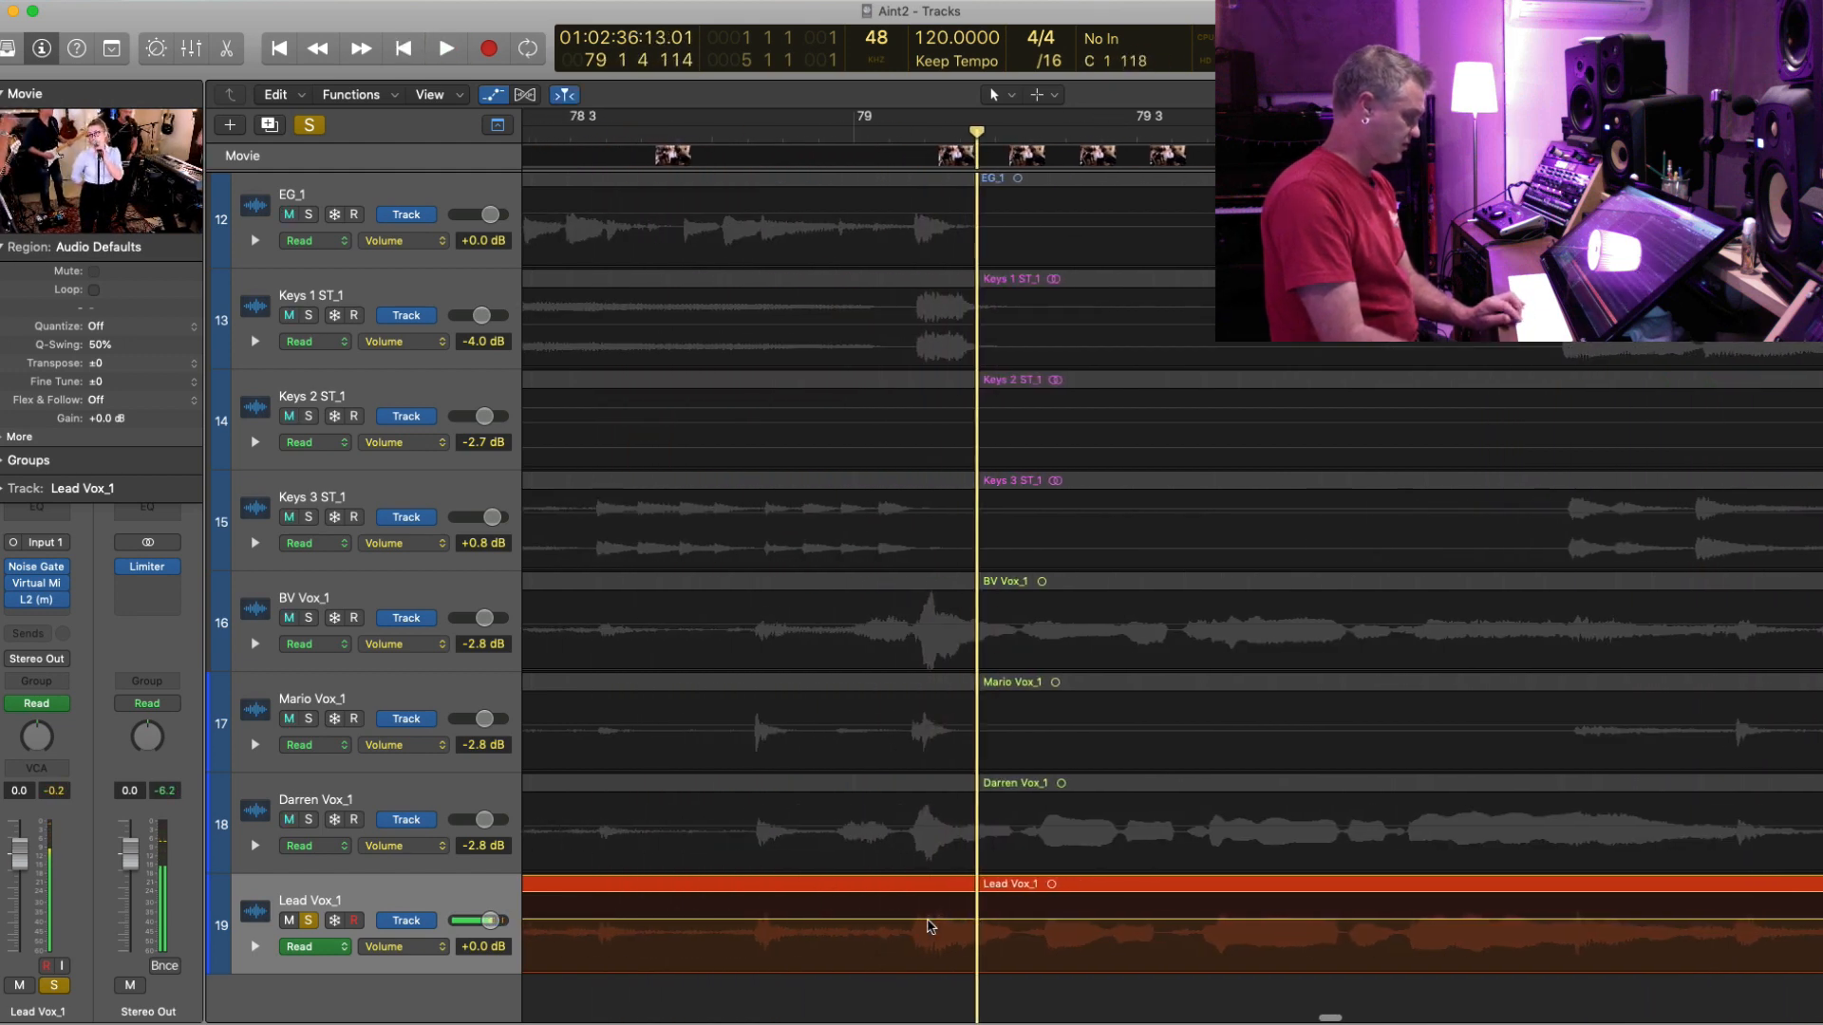
{"action": "key", "text": "space"}
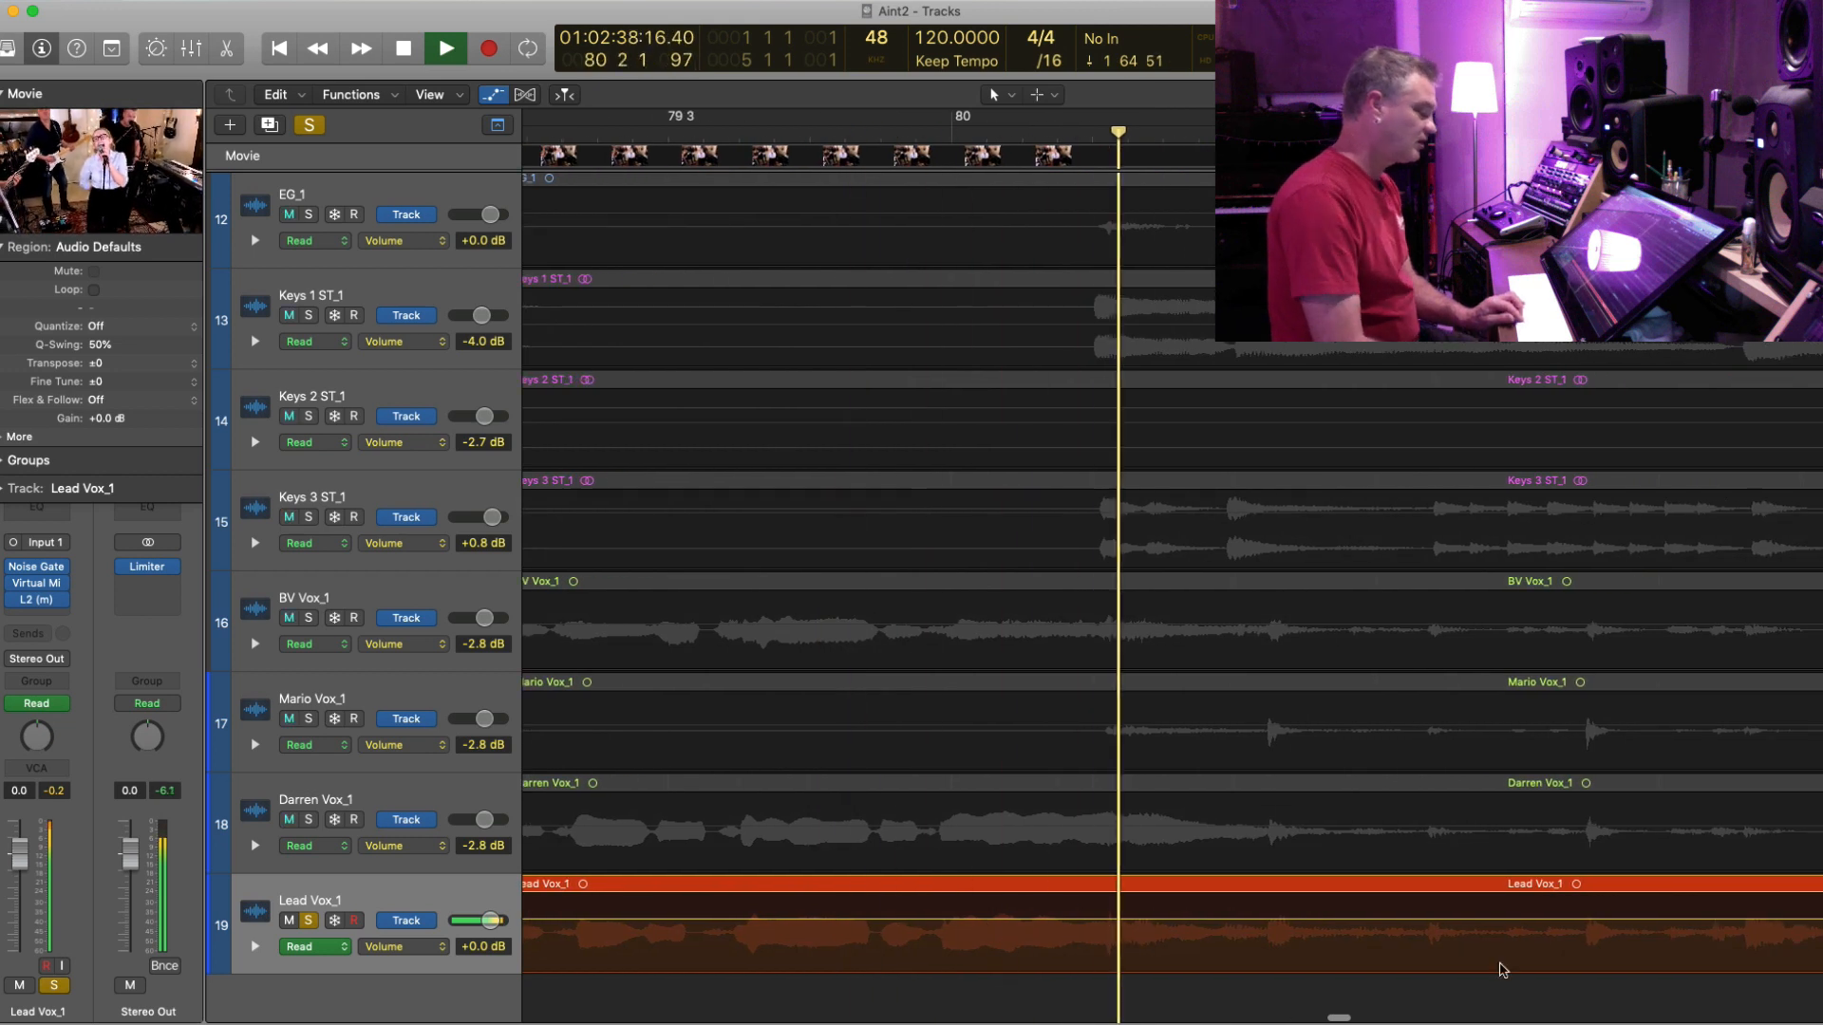
{"action": "key", "text": "space"}
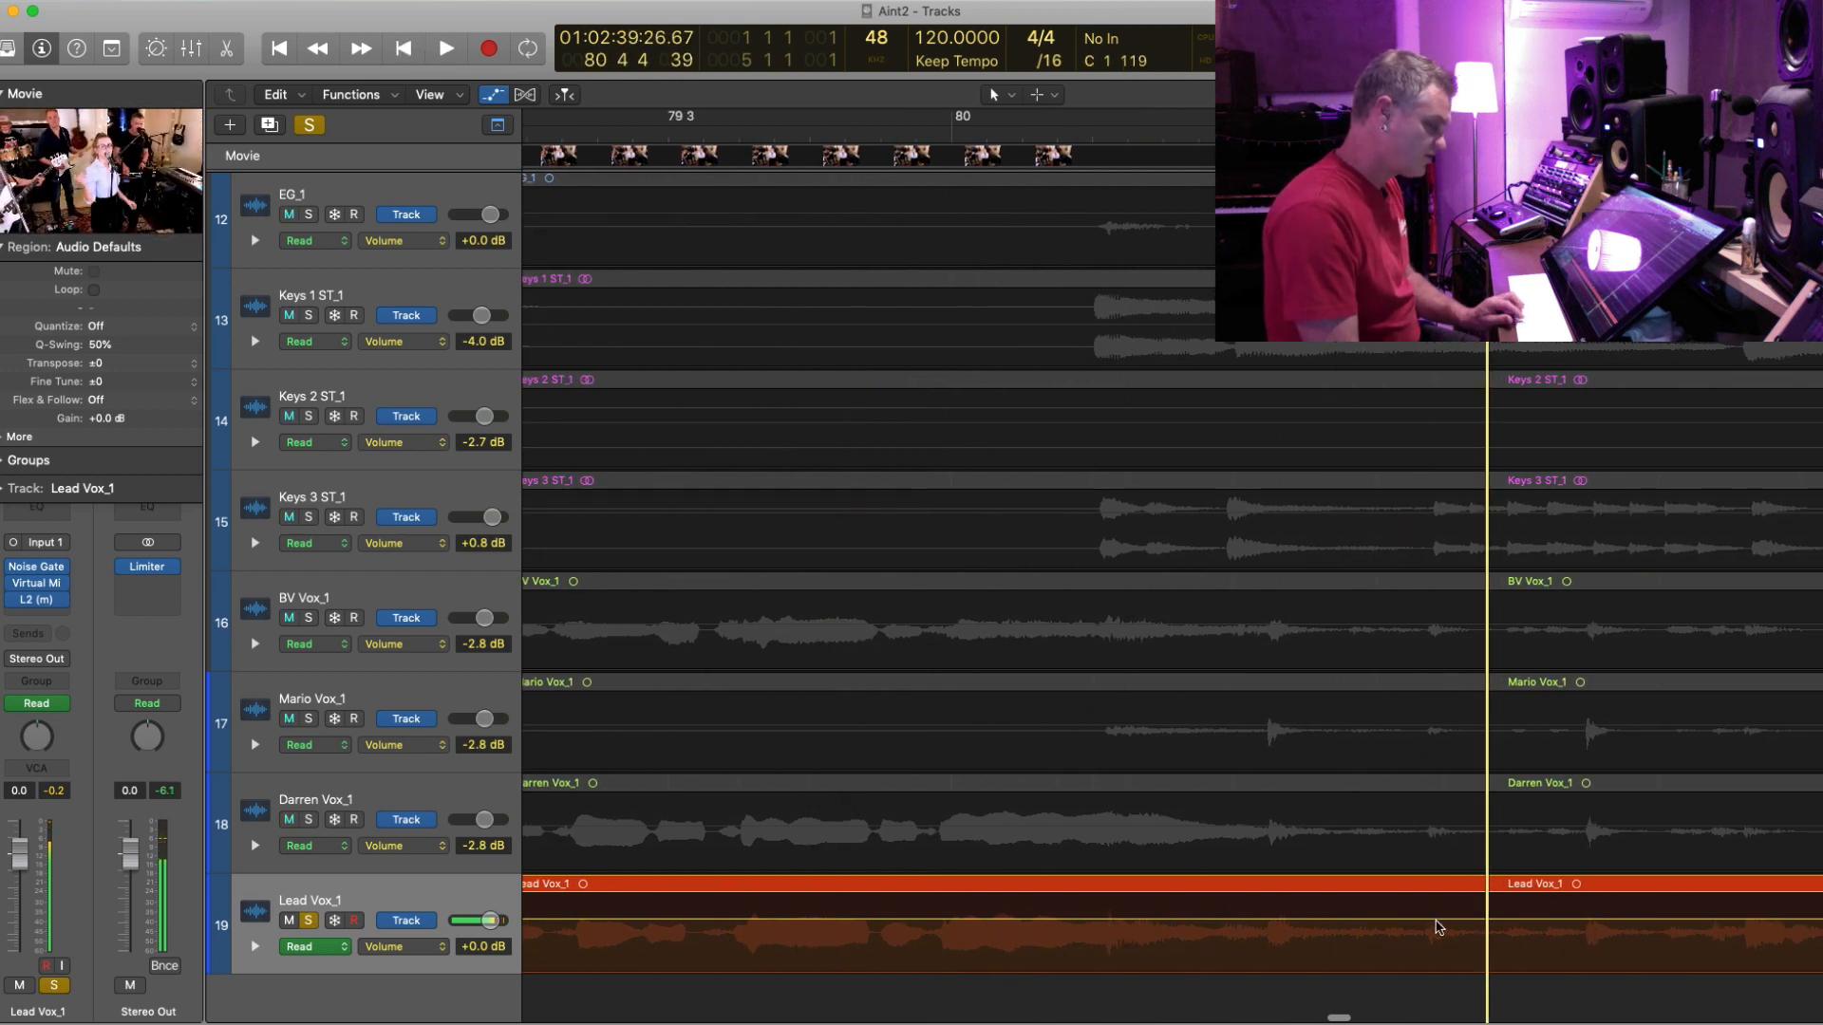
{"action": "key", "text": "space"}
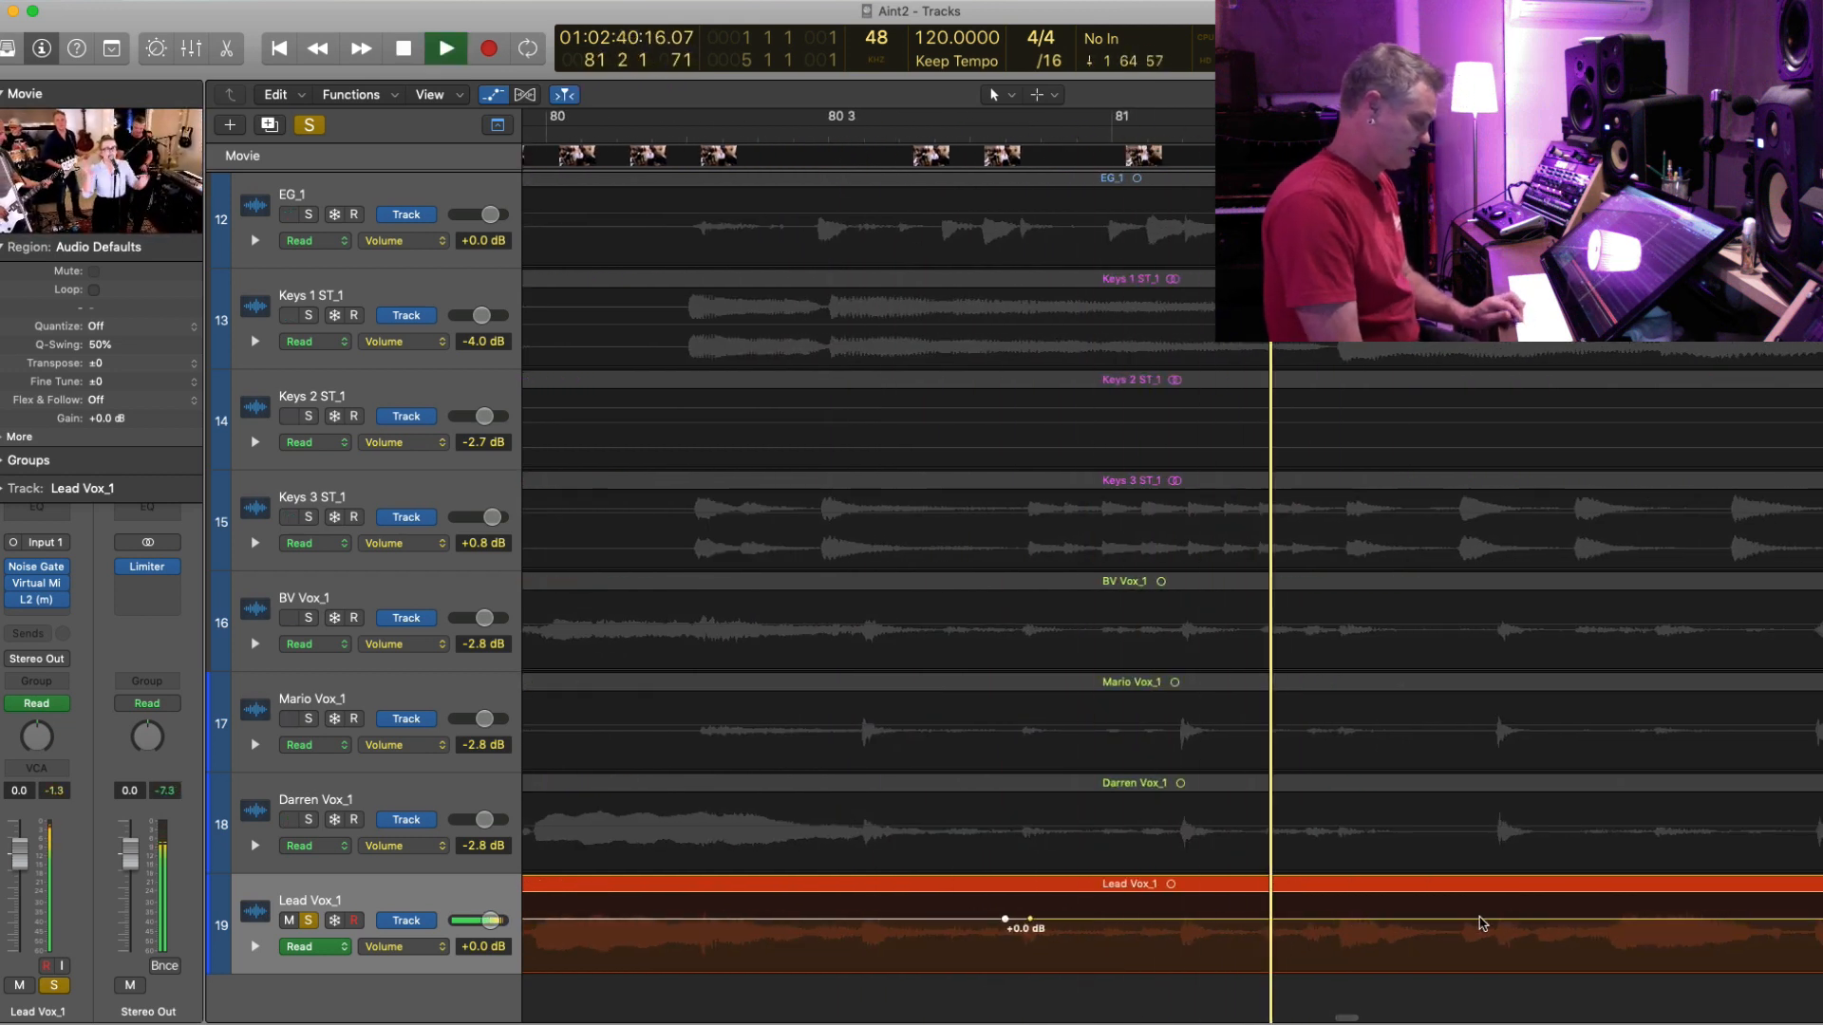
{"action": "left_click_drag", "start_coordinate": [1225, 925], "coordinate": [1222, 940]}
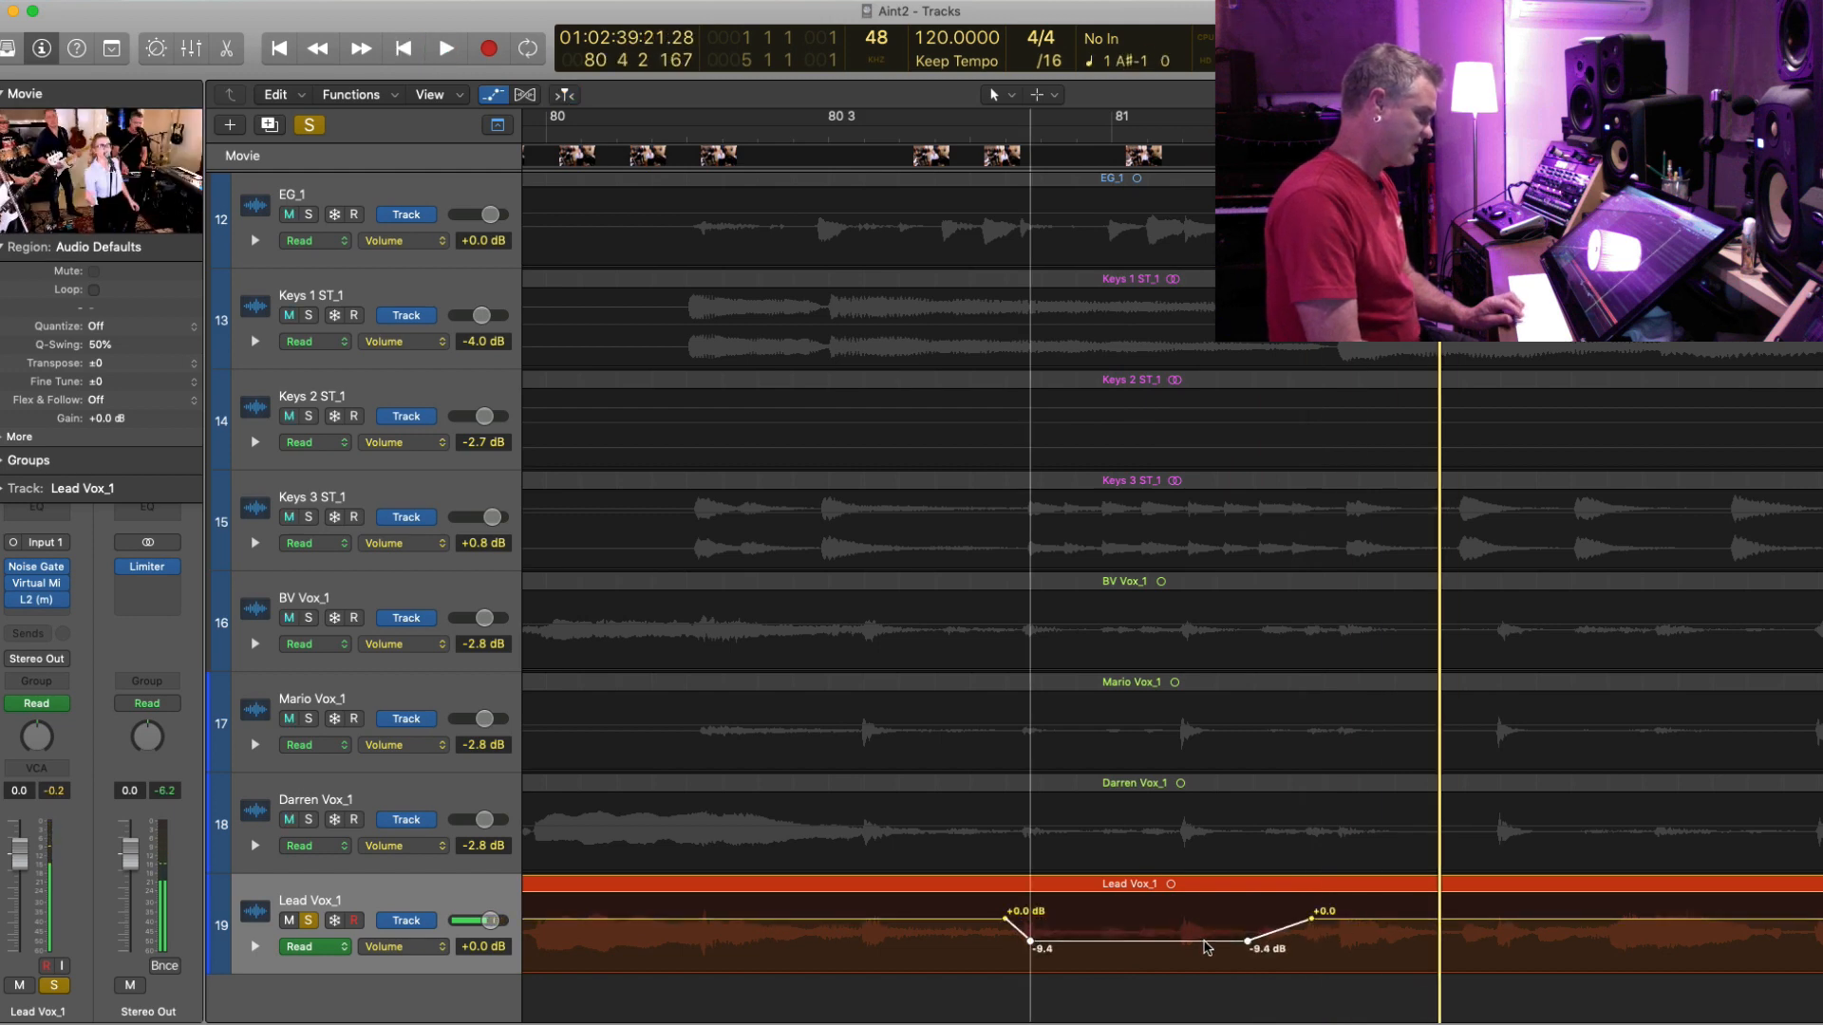
- Listen on and duck the Lead Vox_1 volume automation in the vocal gap from beat 1 to about beat 3 of bar 83
{"action": "key", "text": "space"}
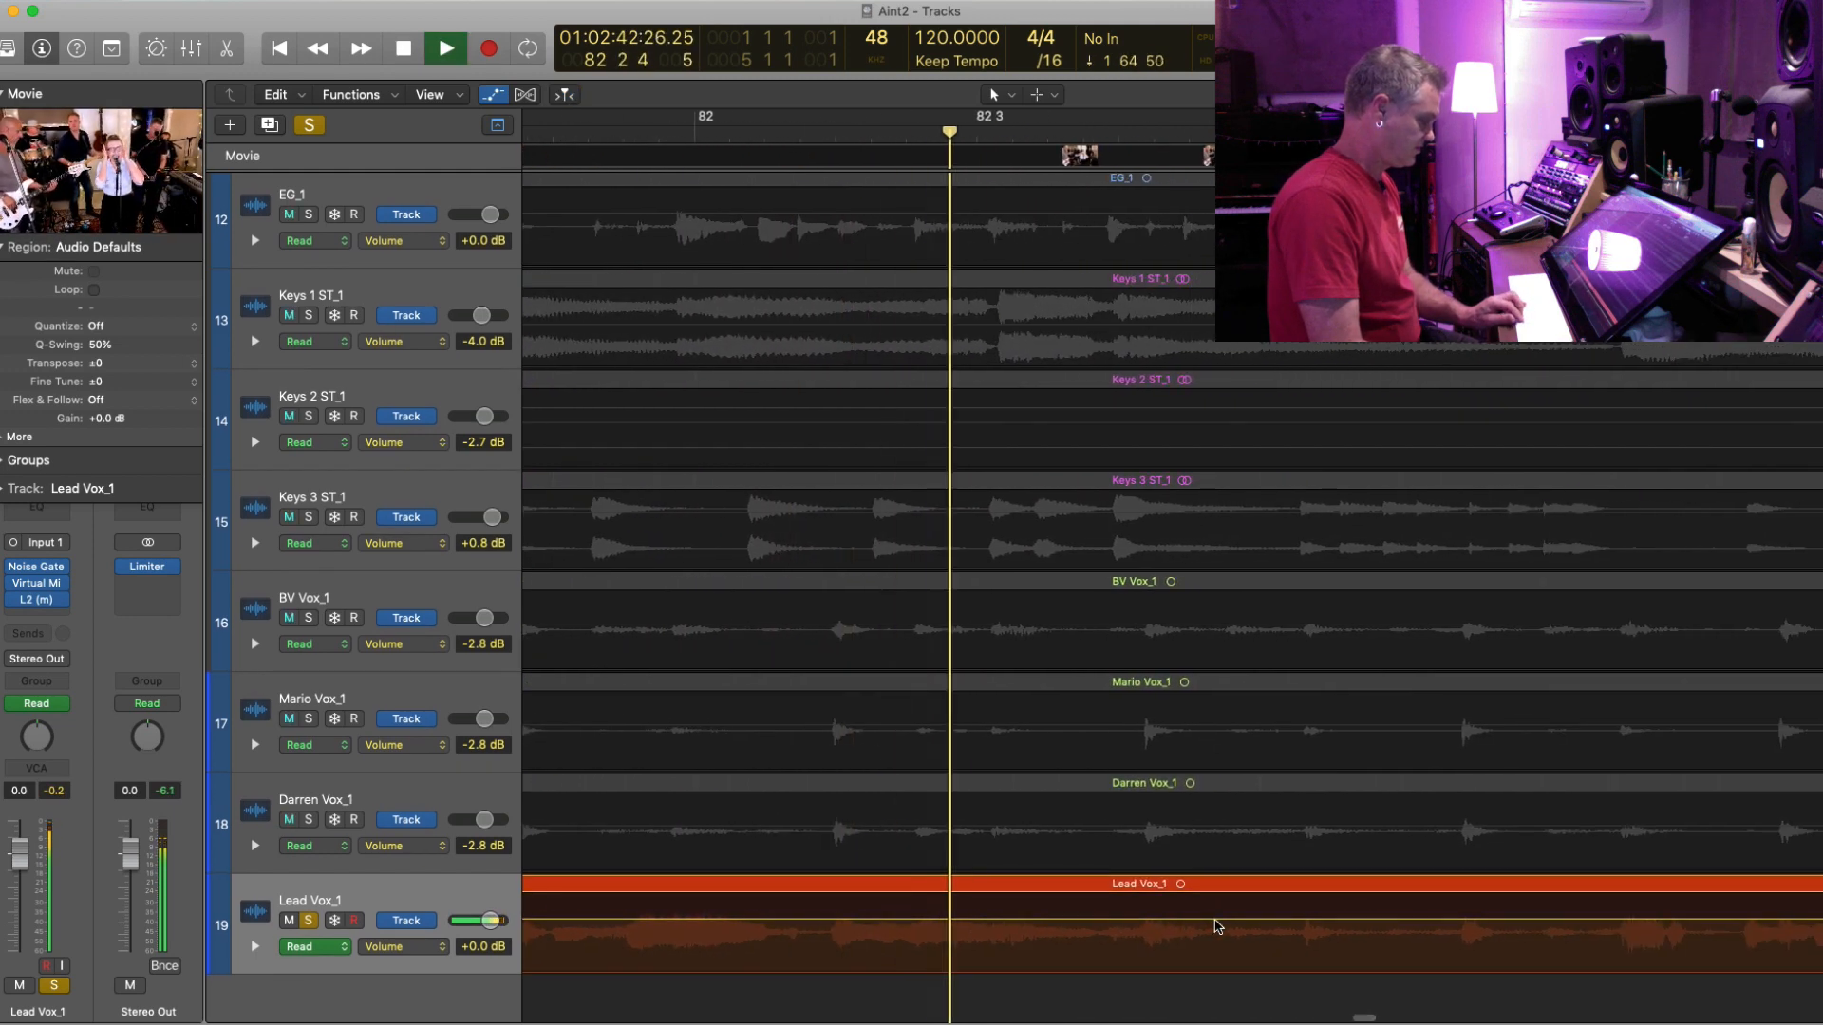
{"action": "key", "text": "space"}
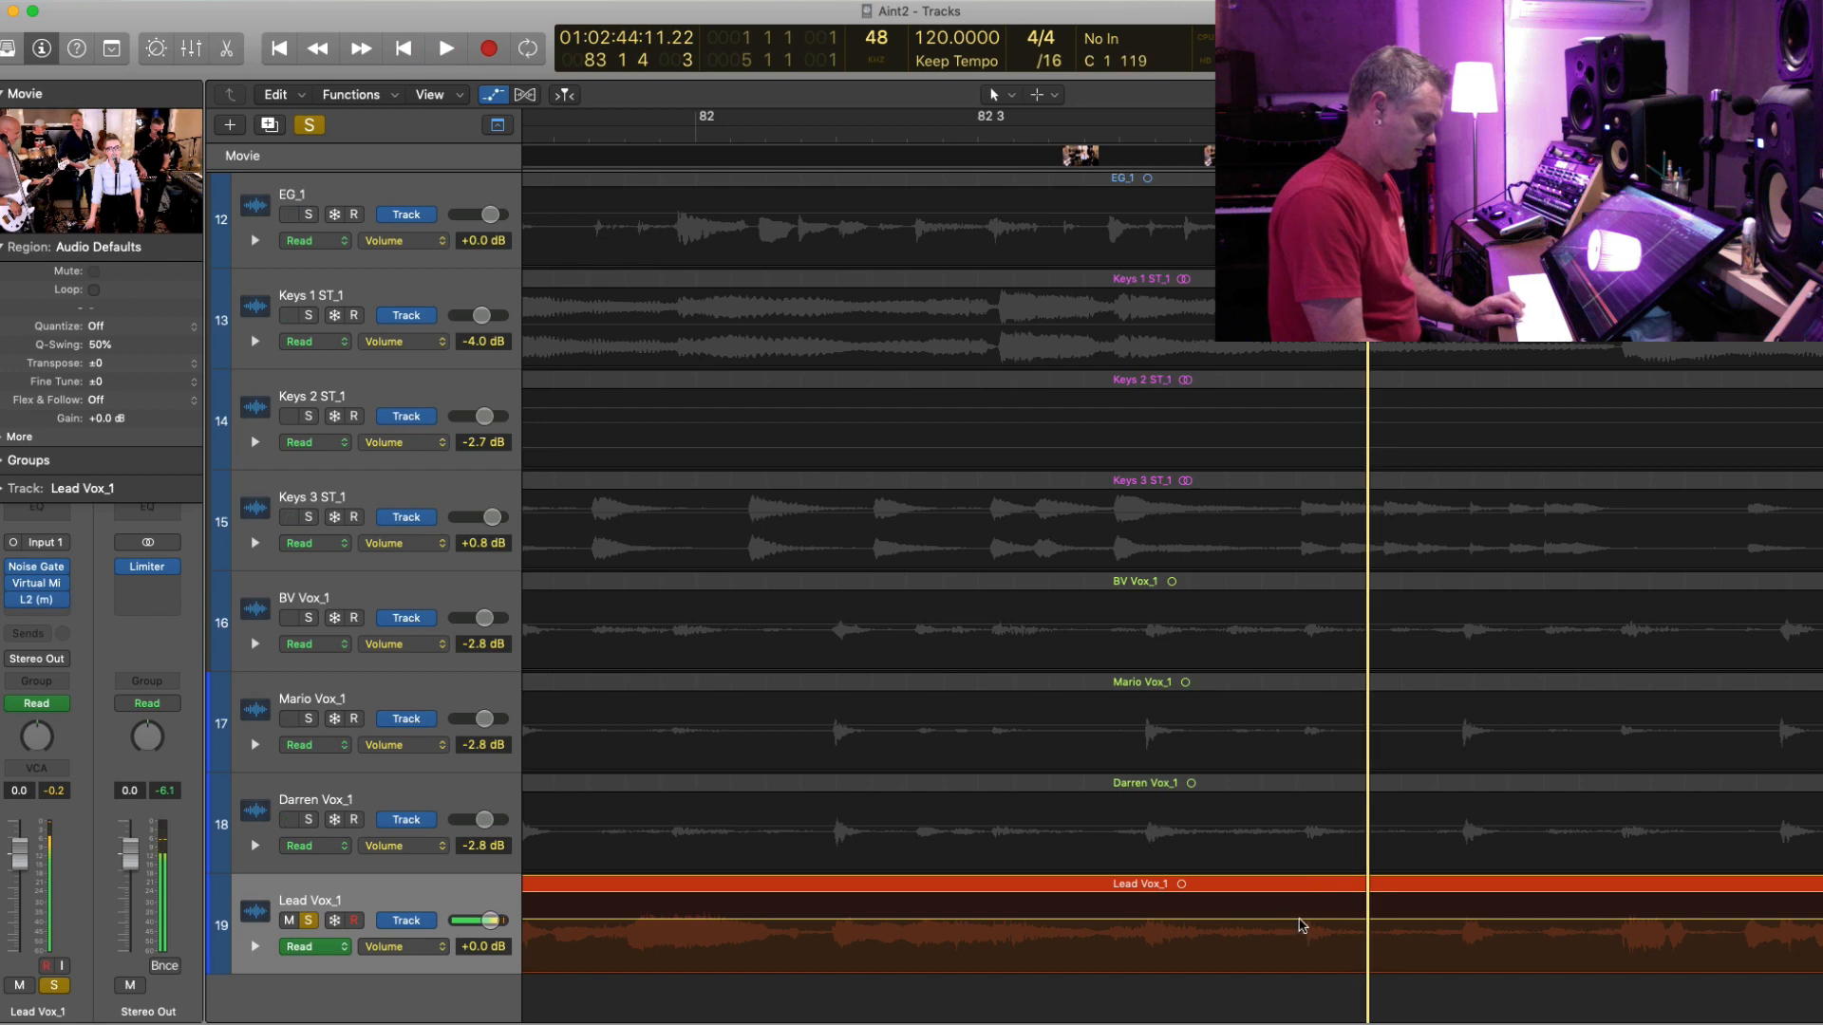
{"action": "key", "text": "space"}
{"action": "key", "text": "space"}
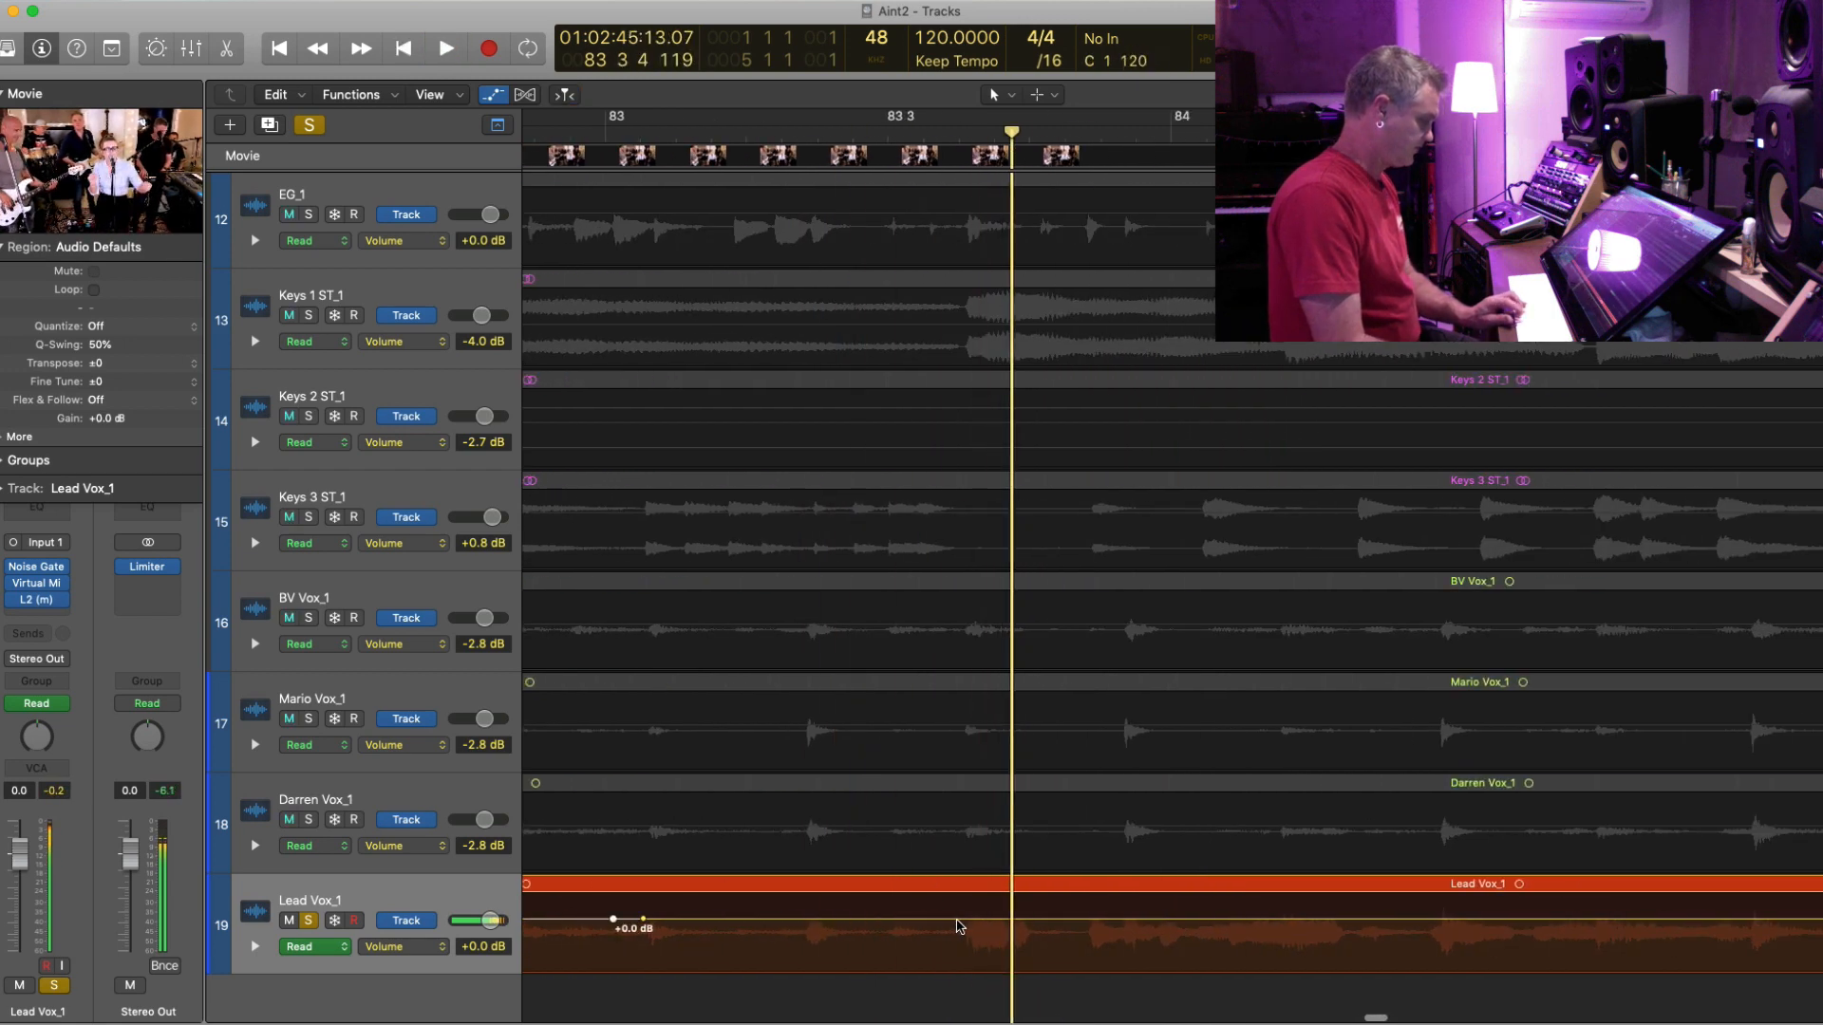
{"action": "left_click_drag", "start_coordinate": [932, 927], "coordinate": [875, 943]}
- Listen on through bar 84 and duck the lead vocal's volume automation from the start of bar 85 into beat 2
{"action": "key", "text": "space"}
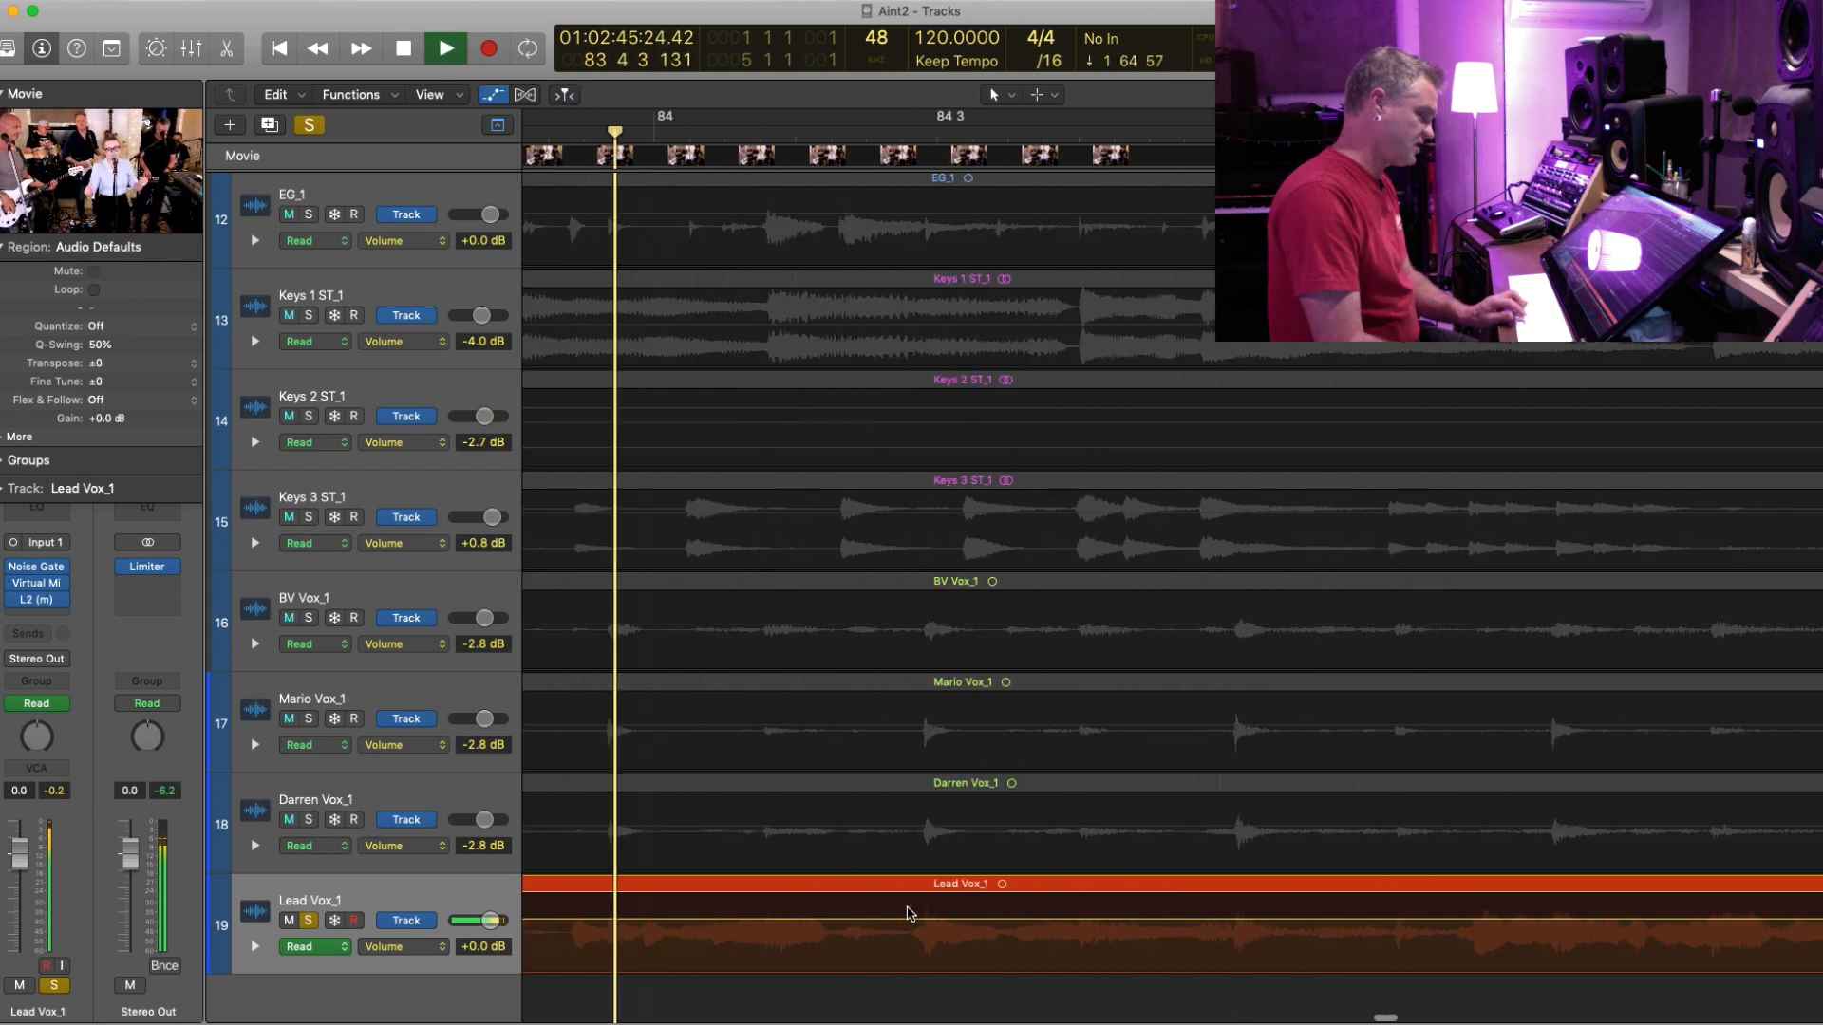
{"action": "key", "text": "comma"}
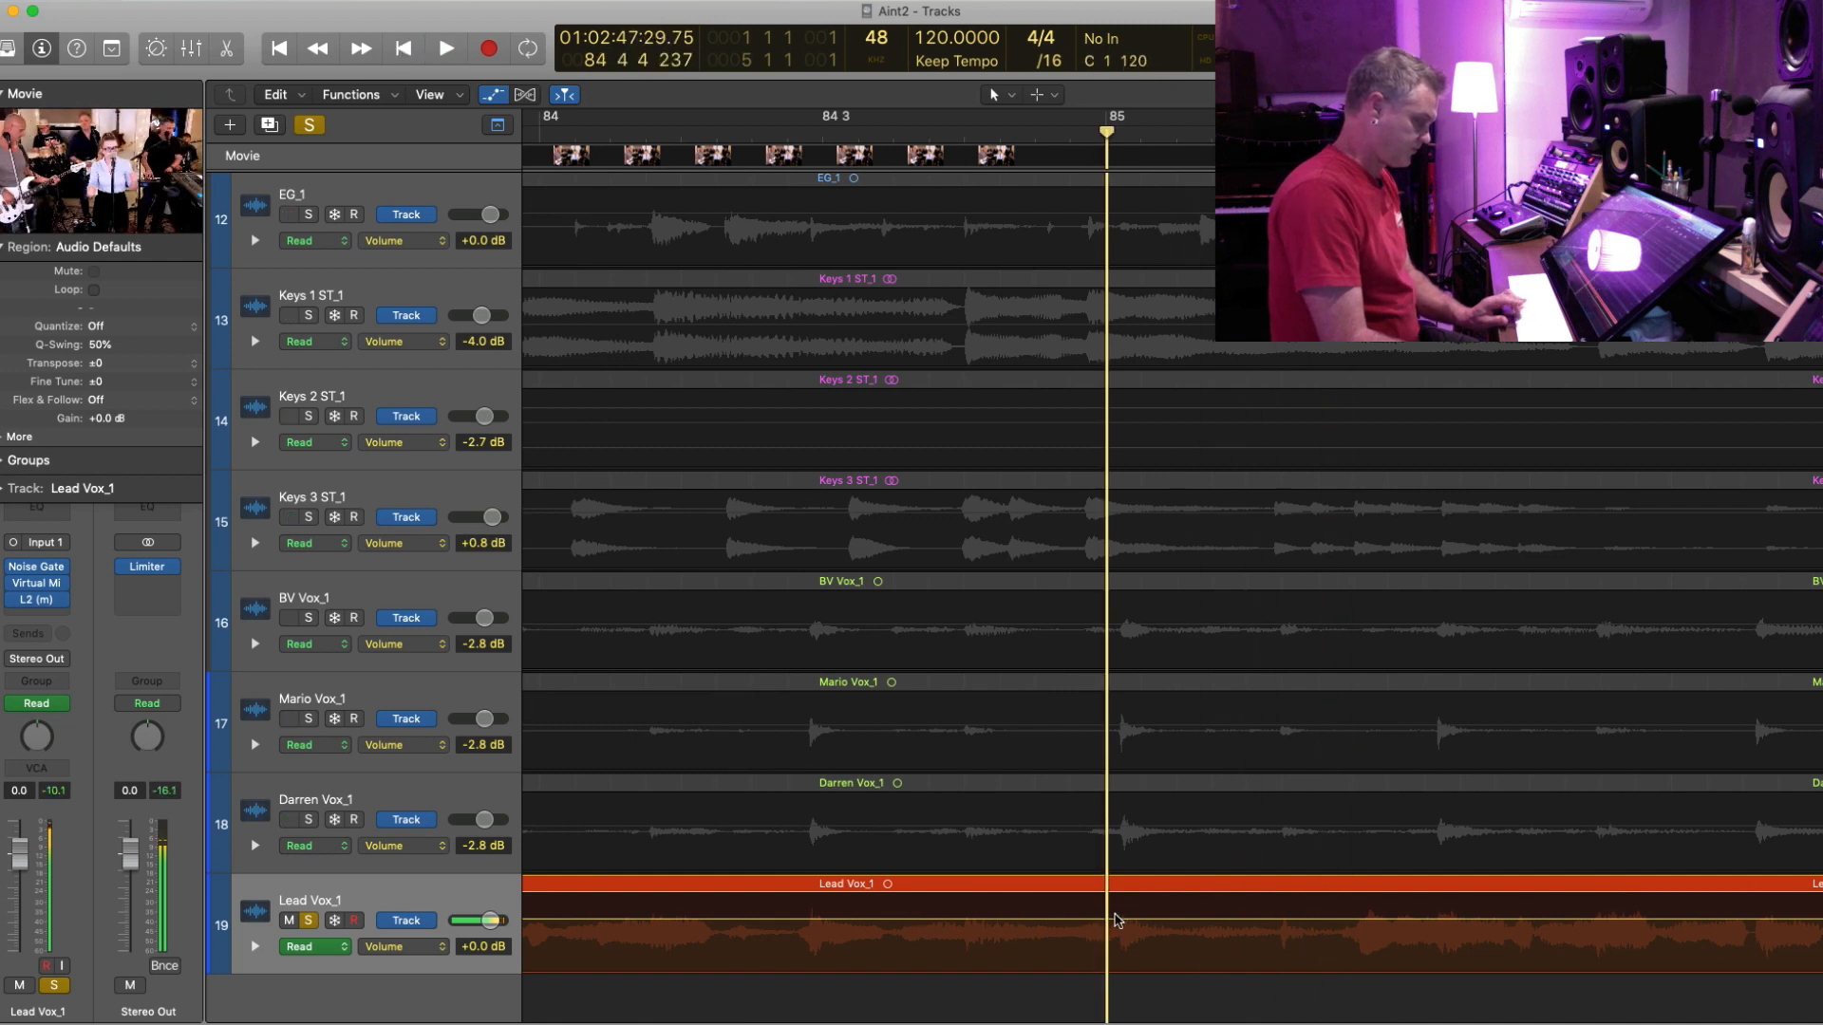
{"action": "key", "text": "comma"}
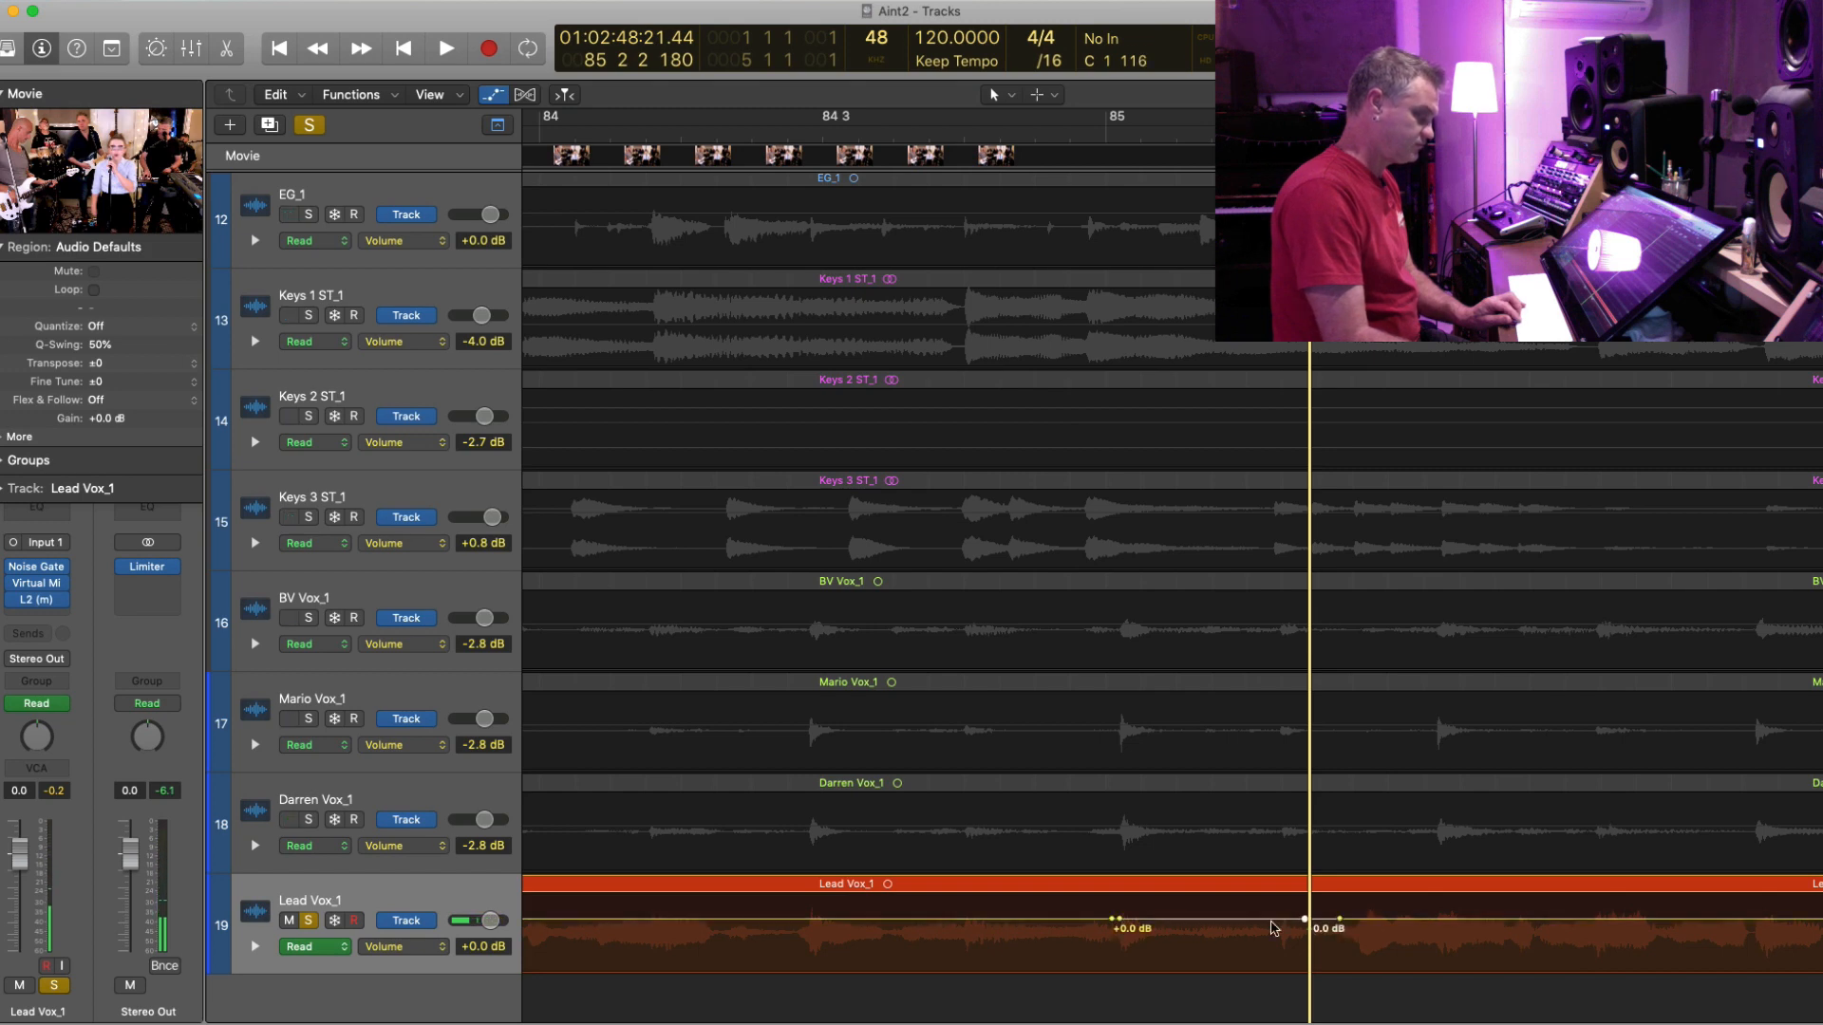
{"action": "left_click_drag", "start_coordinate": [1273, 929], "coordinate": [1262, 956]}
- Duck the Lead Vox_1 volume from beat 3 of bar 88 into bar 89, and to -13.2 dB from just before bar 93 to its beat 2
{"action": "key", "text": "space"}
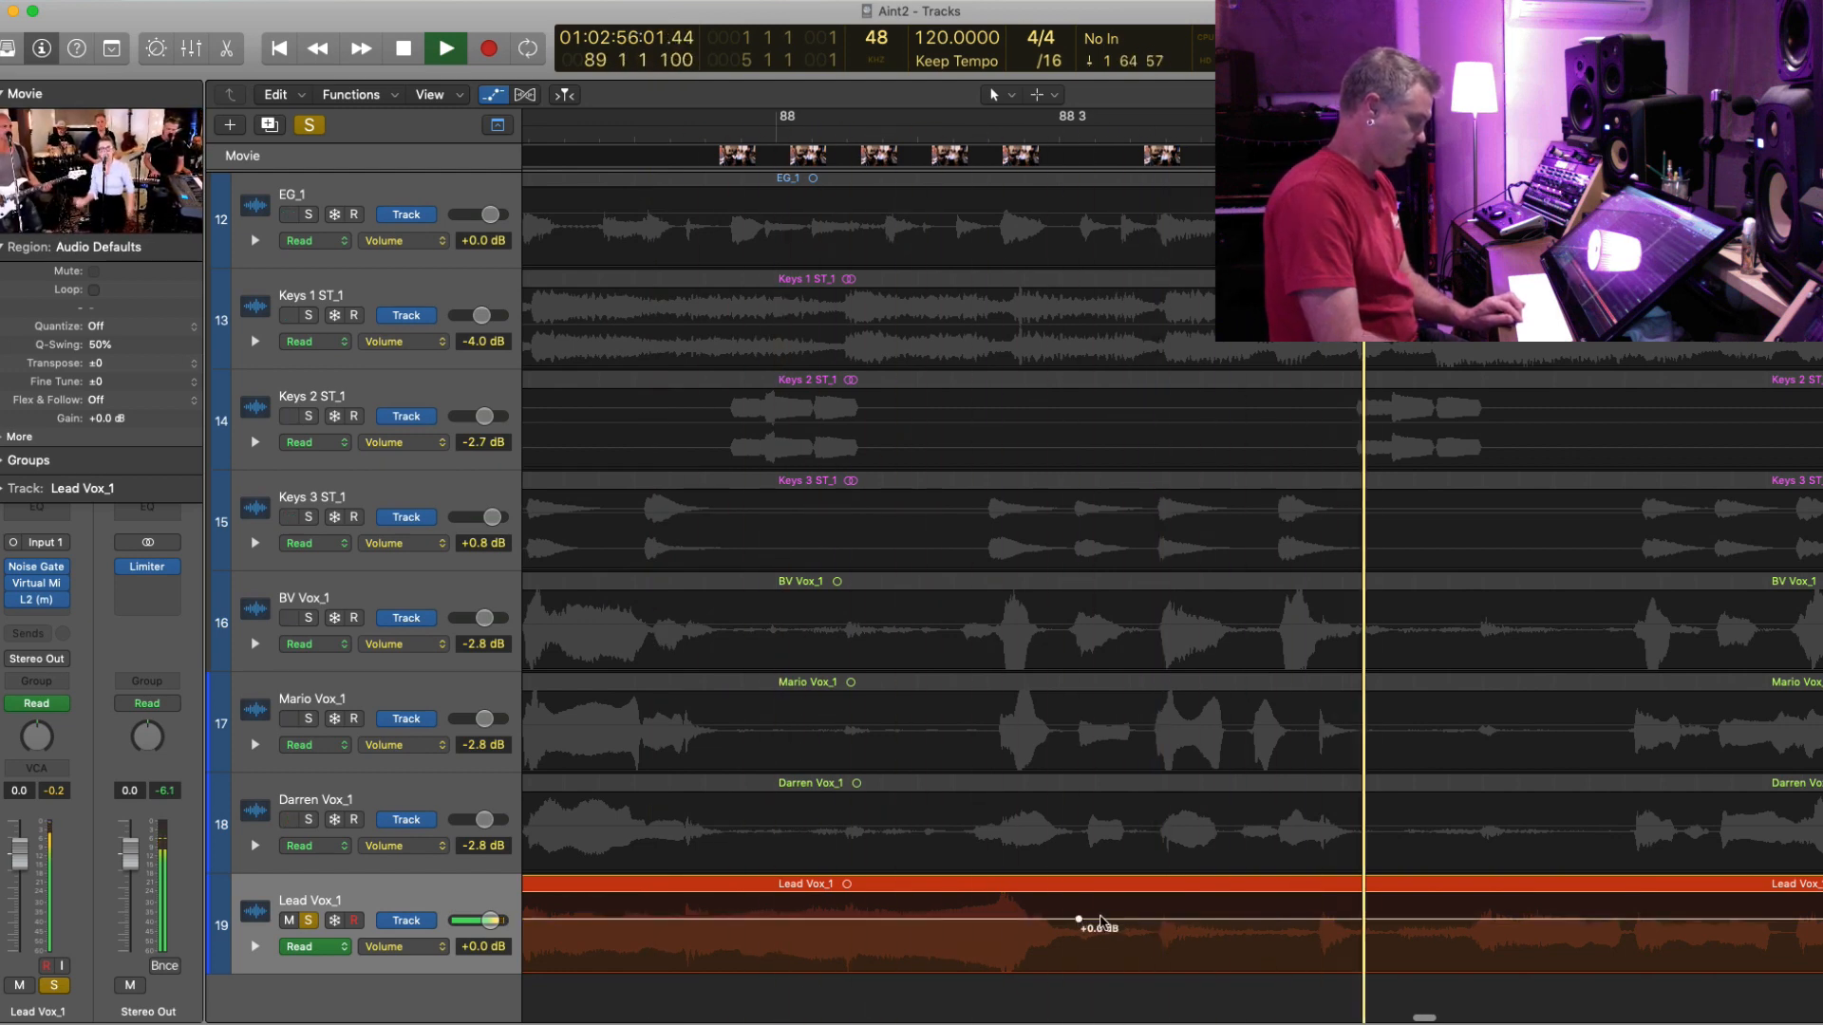
{"action": "key", "text": "space"}
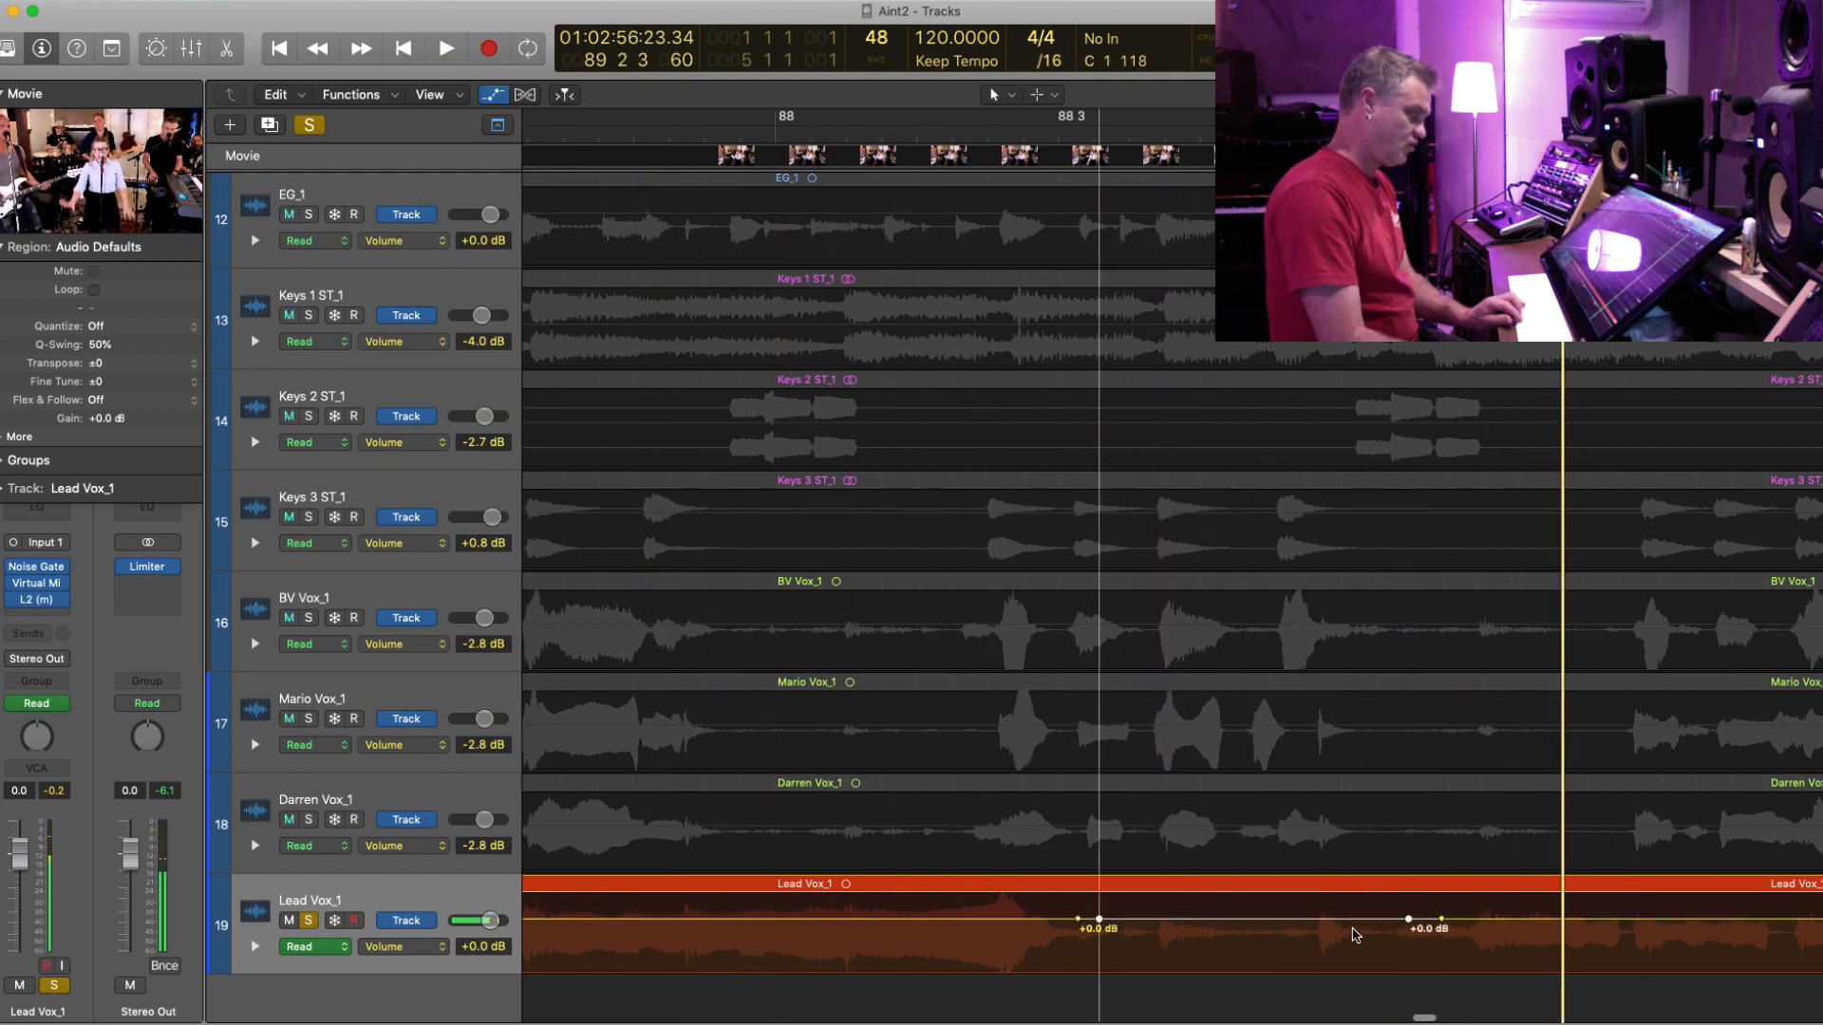
{"action": "left_click_drag", "start_coordinate": [1355, 935], "coordinate": [1353, 952]}
{"action": "key", "text": "space"}
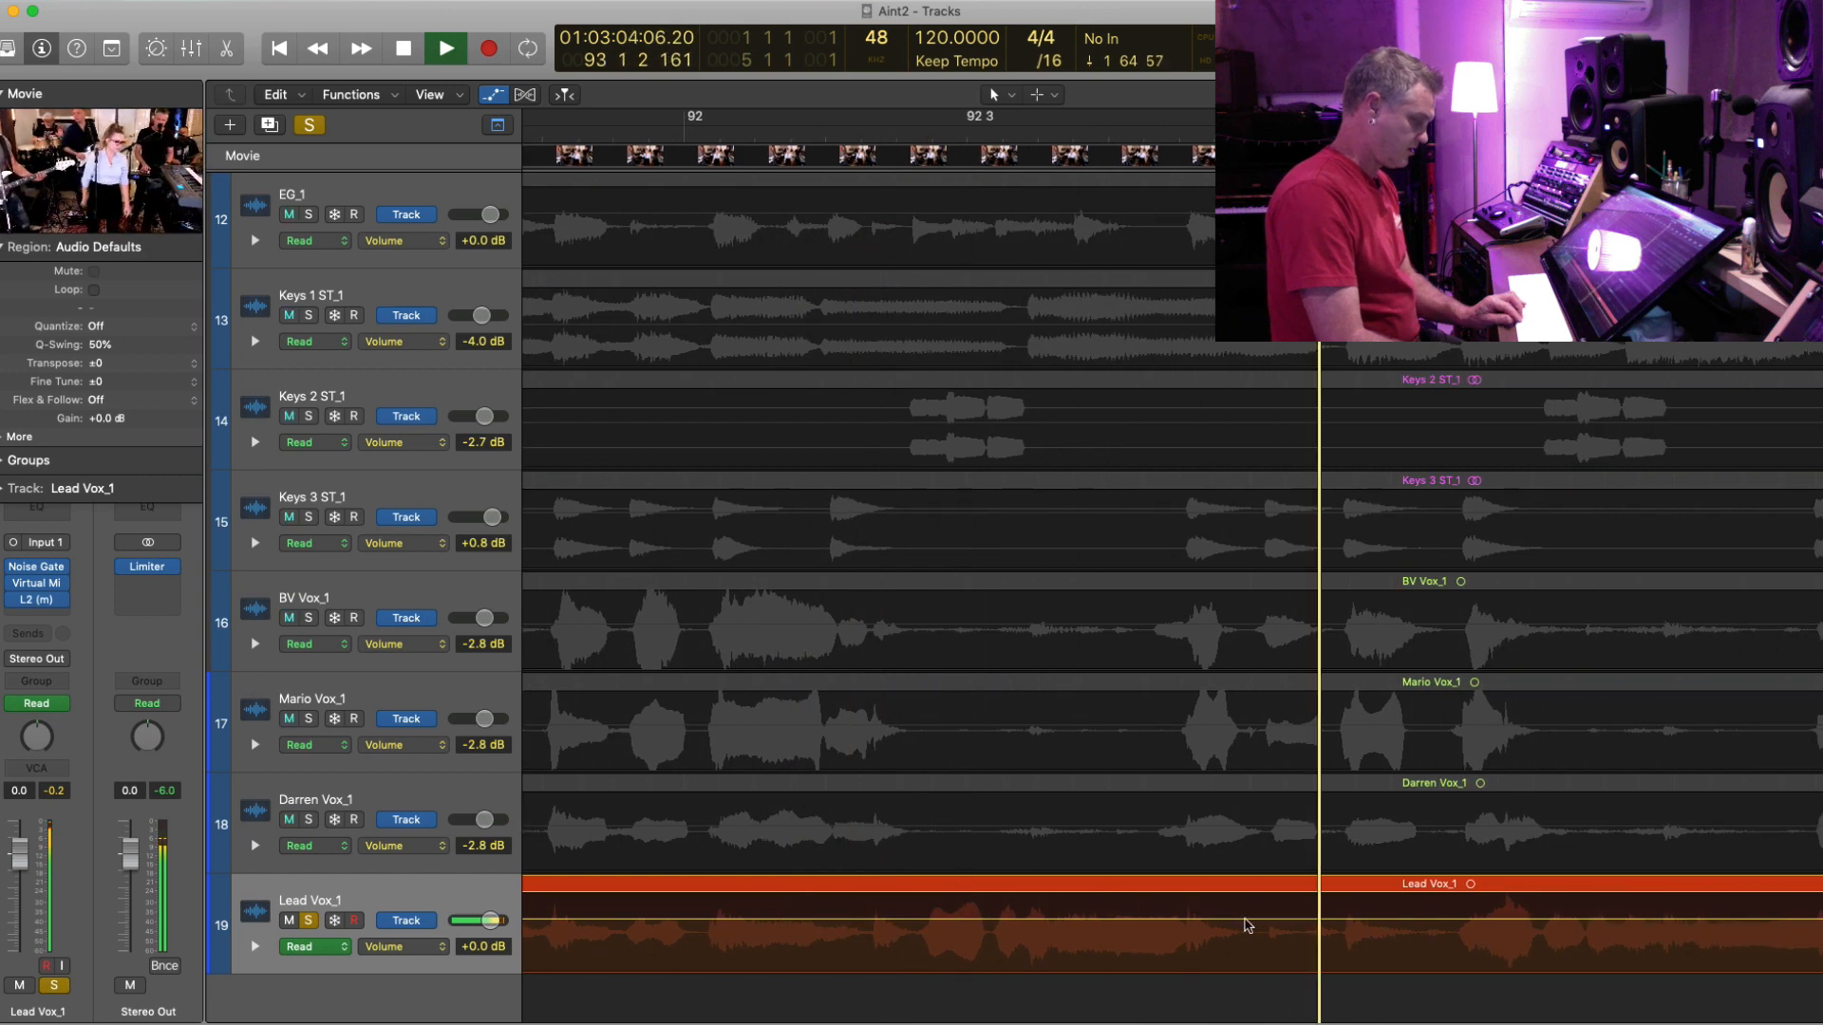
{"action": "left_click", "coordinate": [1244, 920]}
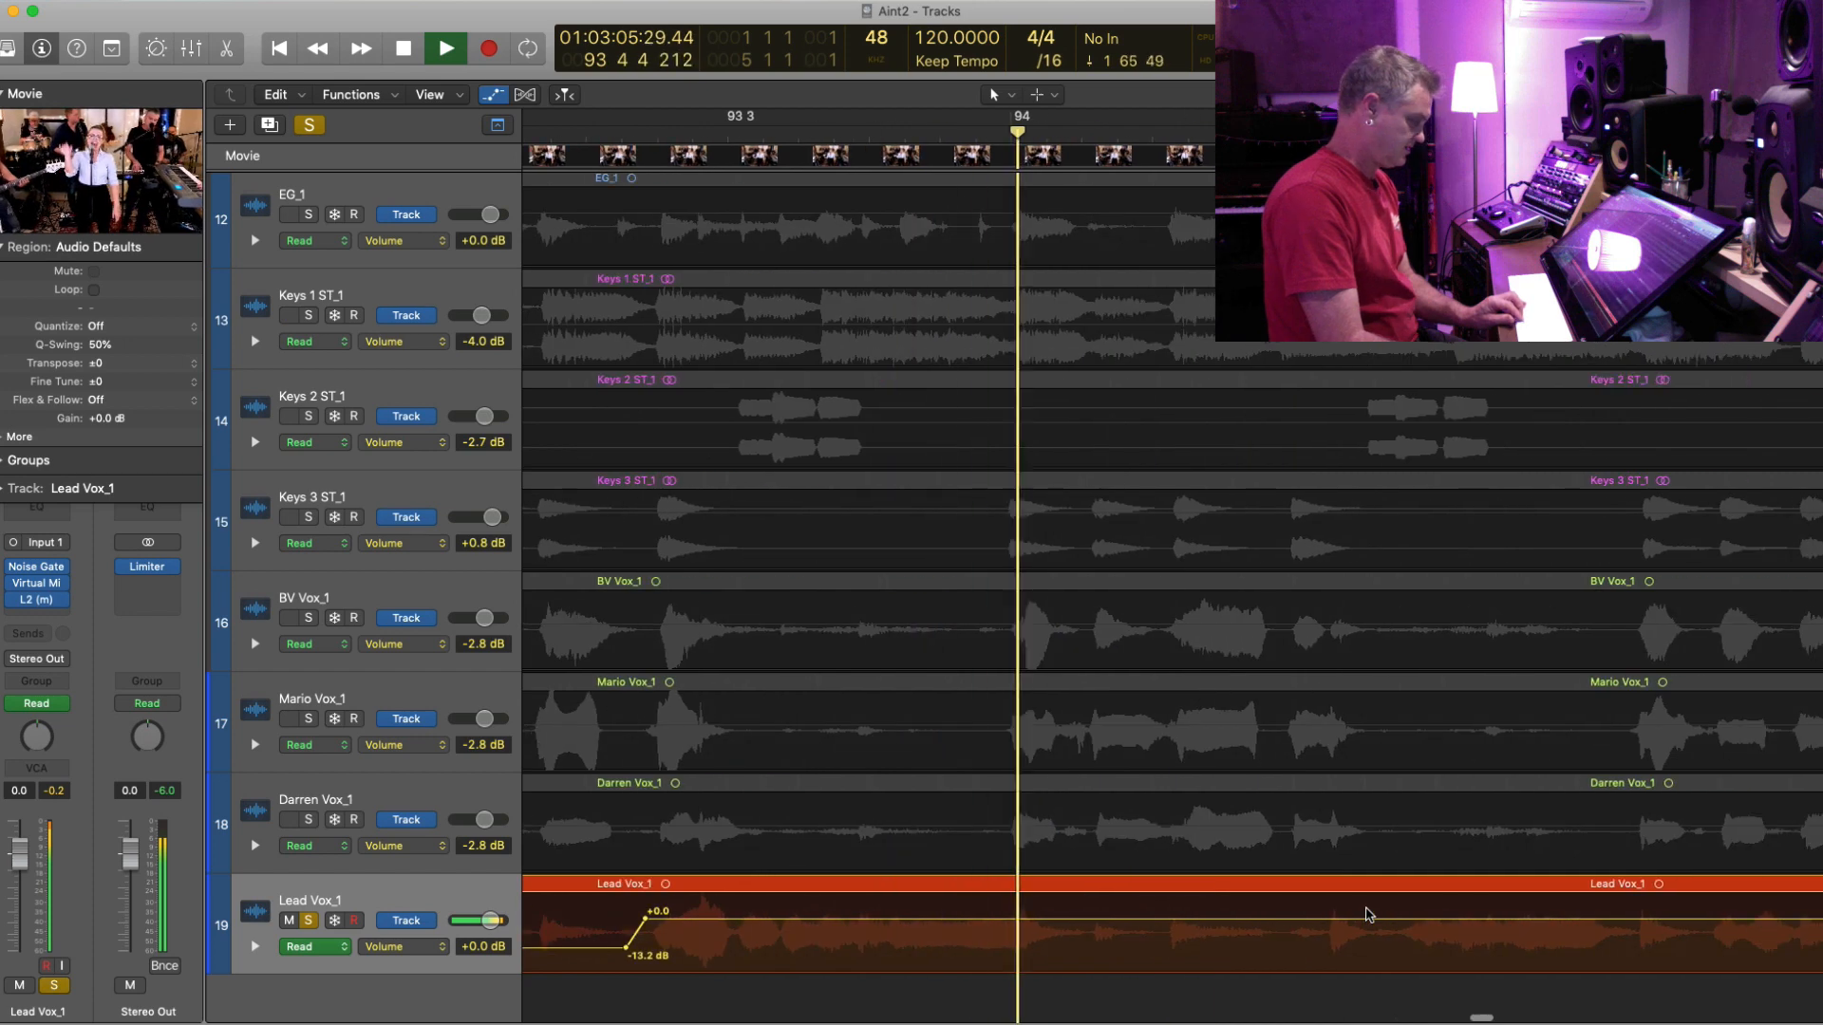
- Duck the Lead Vox_1 volume to -17.4 dB from beat 1 to beat 3 of bar 94, and to -9.4 dB at the start of bar 95
{"action": "key", "text": "space"}
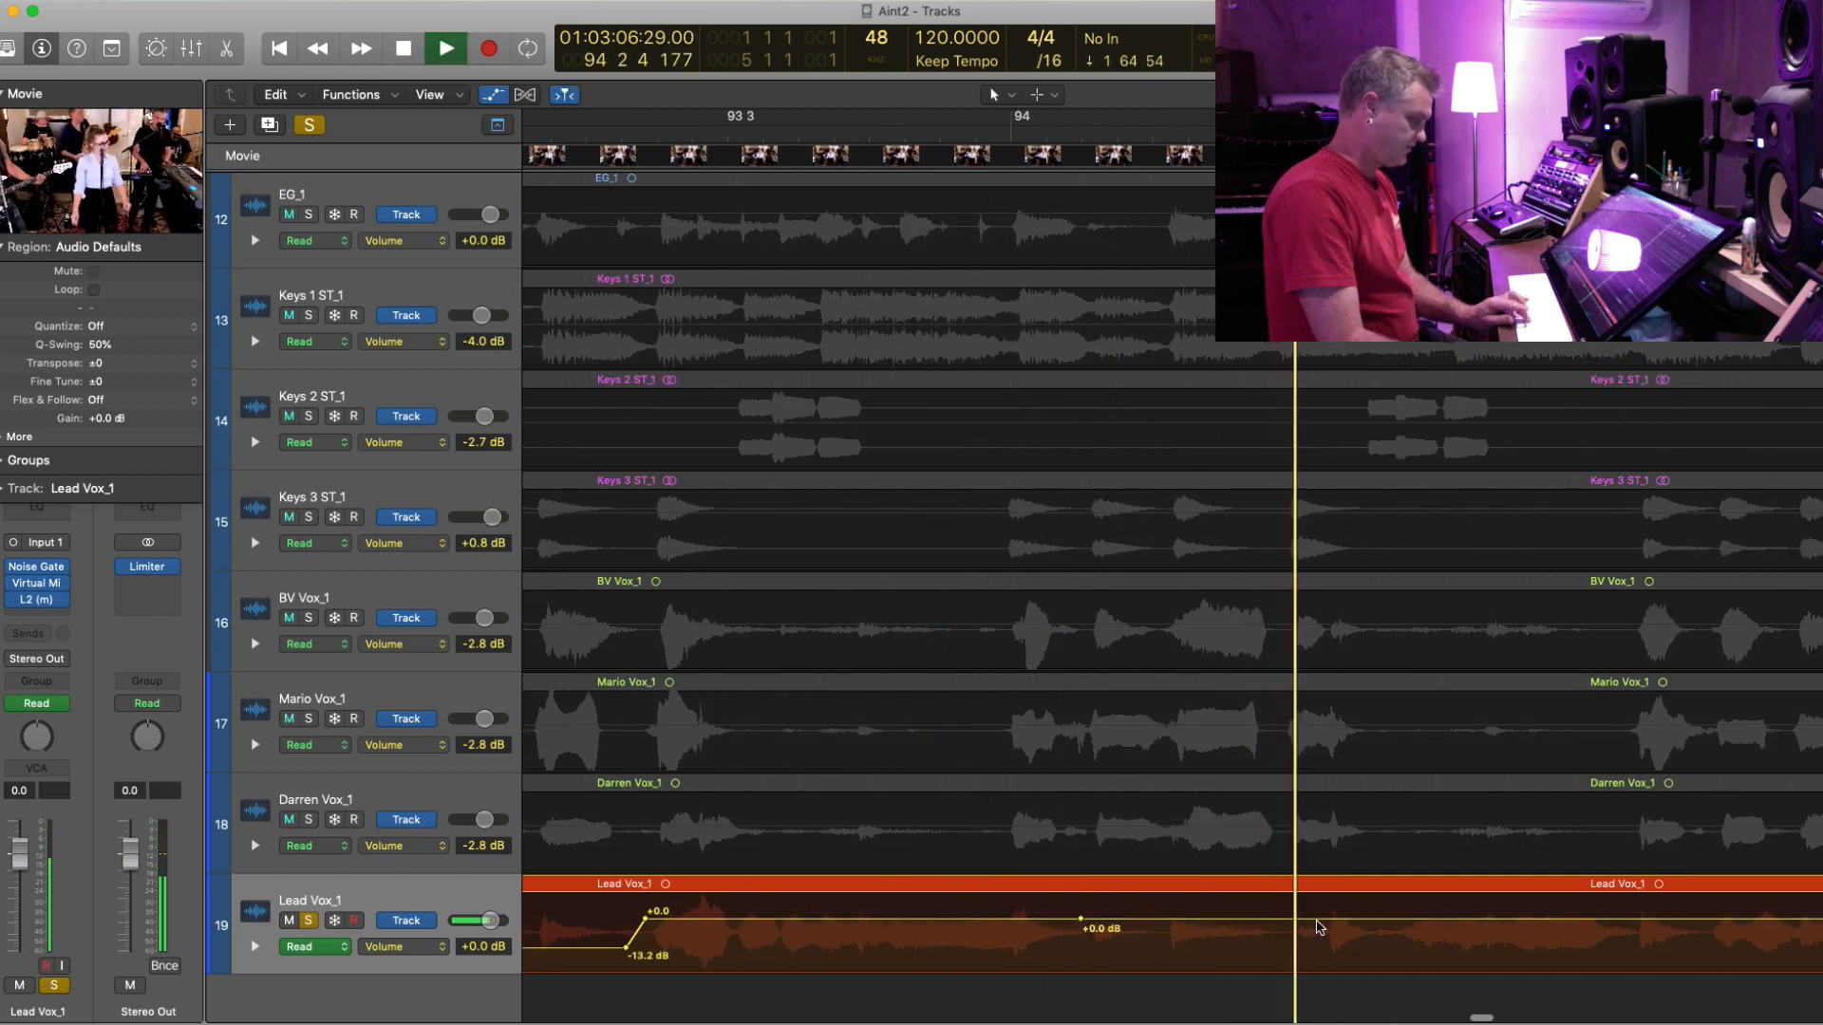
{"action": "left_click", "coordinate": [1387, 920]}
{"action": "key", "text": "space"}
{"action": "left_click_drag", "start_coordinate": [1351, 920], "coordinate": [1276, 957]}
{"action": "key", "text": "super+z"}
{"action": "key", "text": "space"}
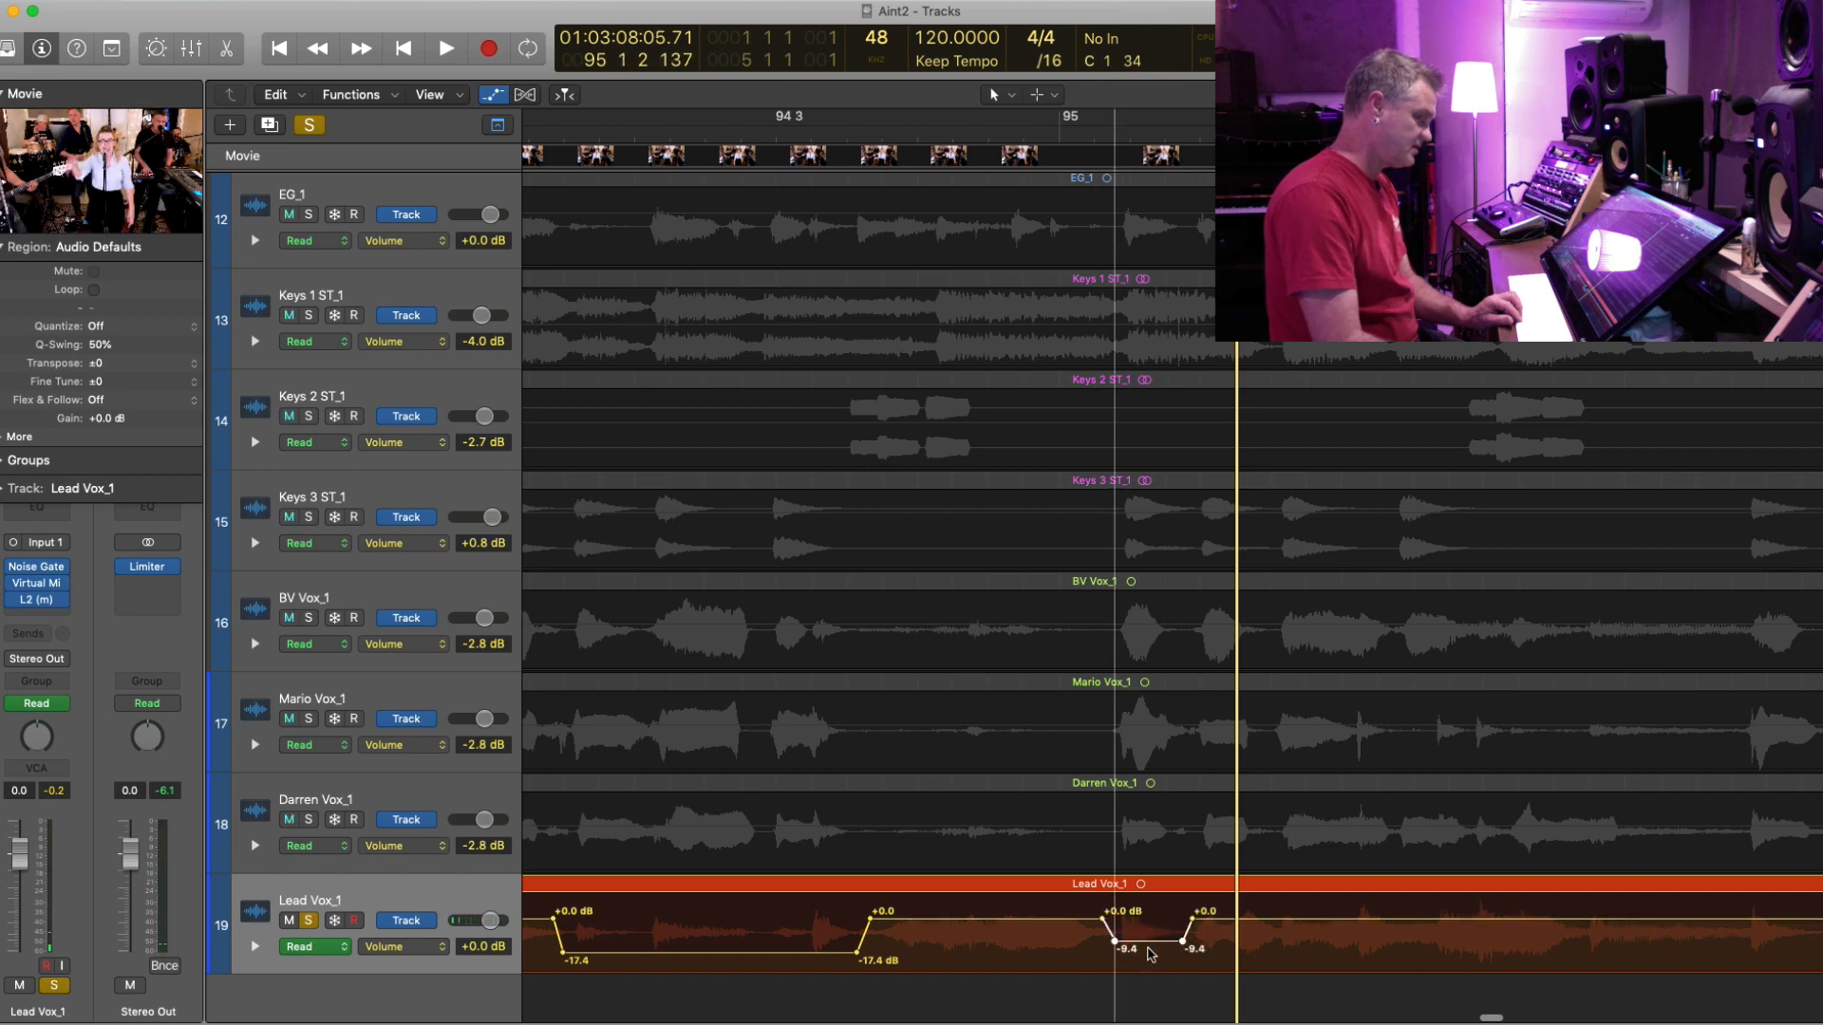
{"action": "key", "text": "super+z"}
- Duck the Lead Vox_1 volume to -15.2 dB from late bar 95 to beat 4 of bar 96, and to -10.4 dB from beat 3 of bar 97
{"action": "key", "text": "space"}
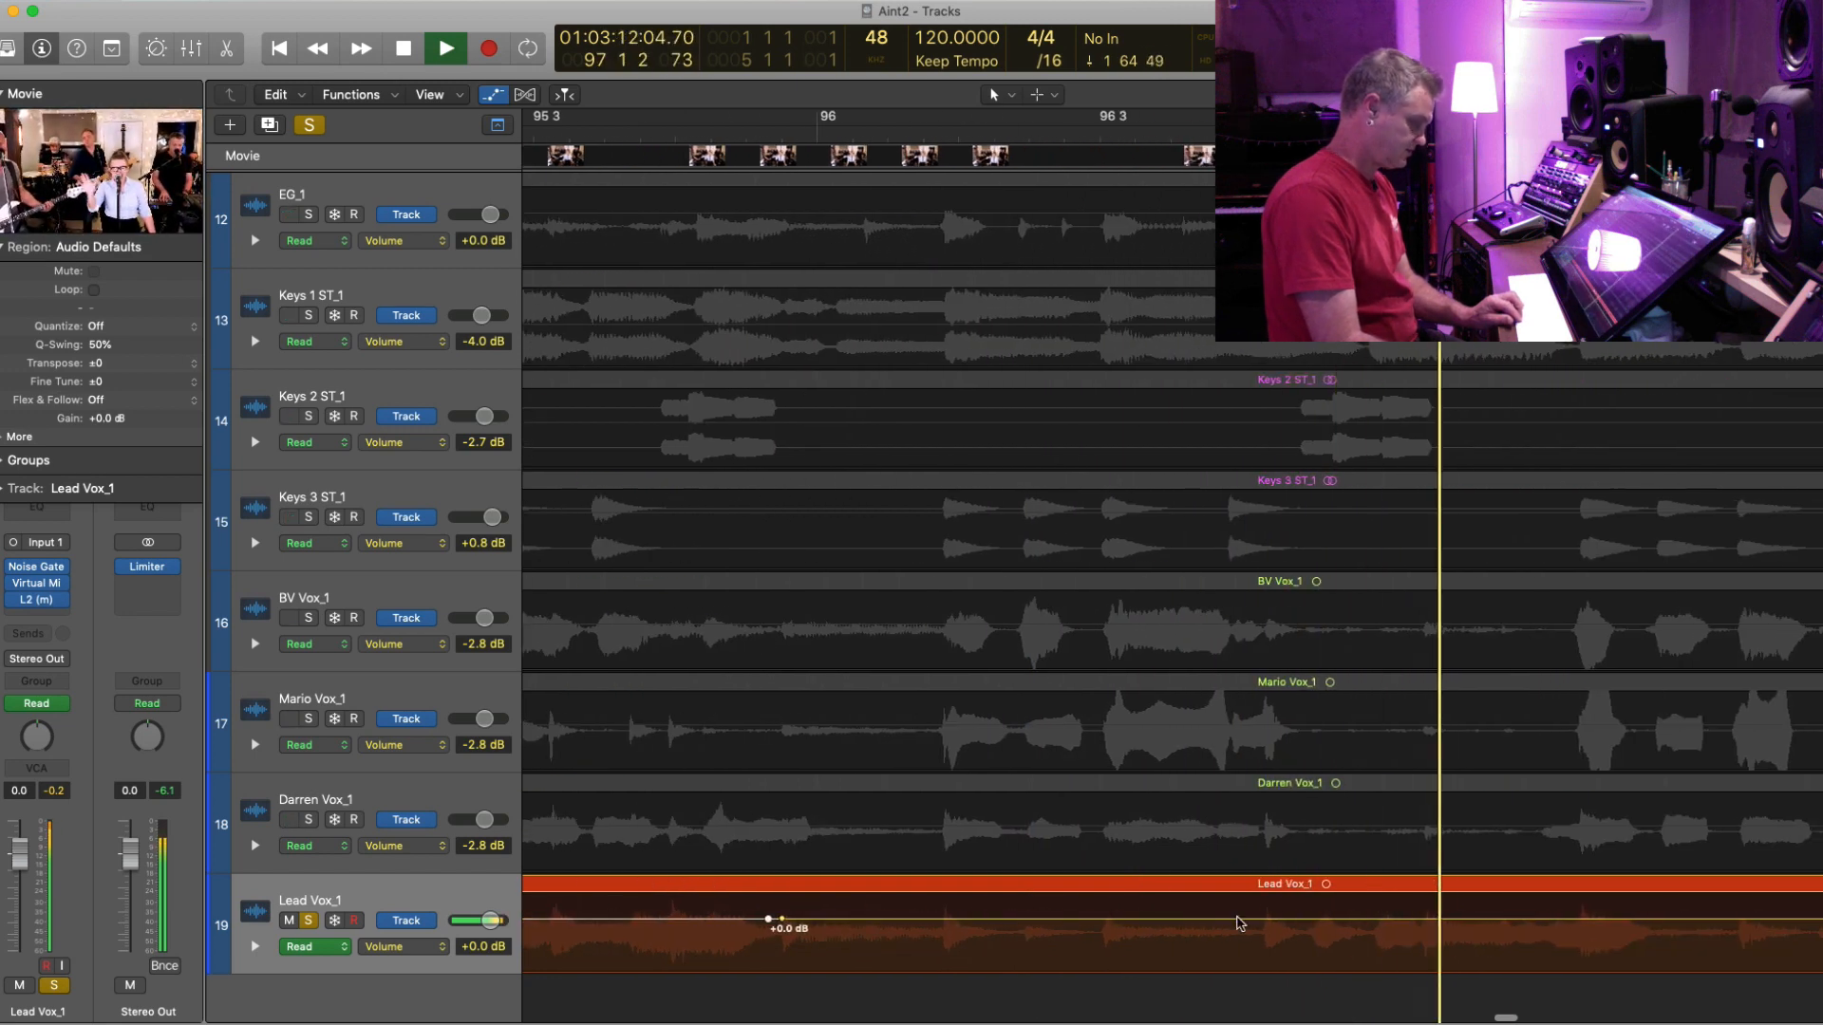
{"action": "key", "text": "space"}
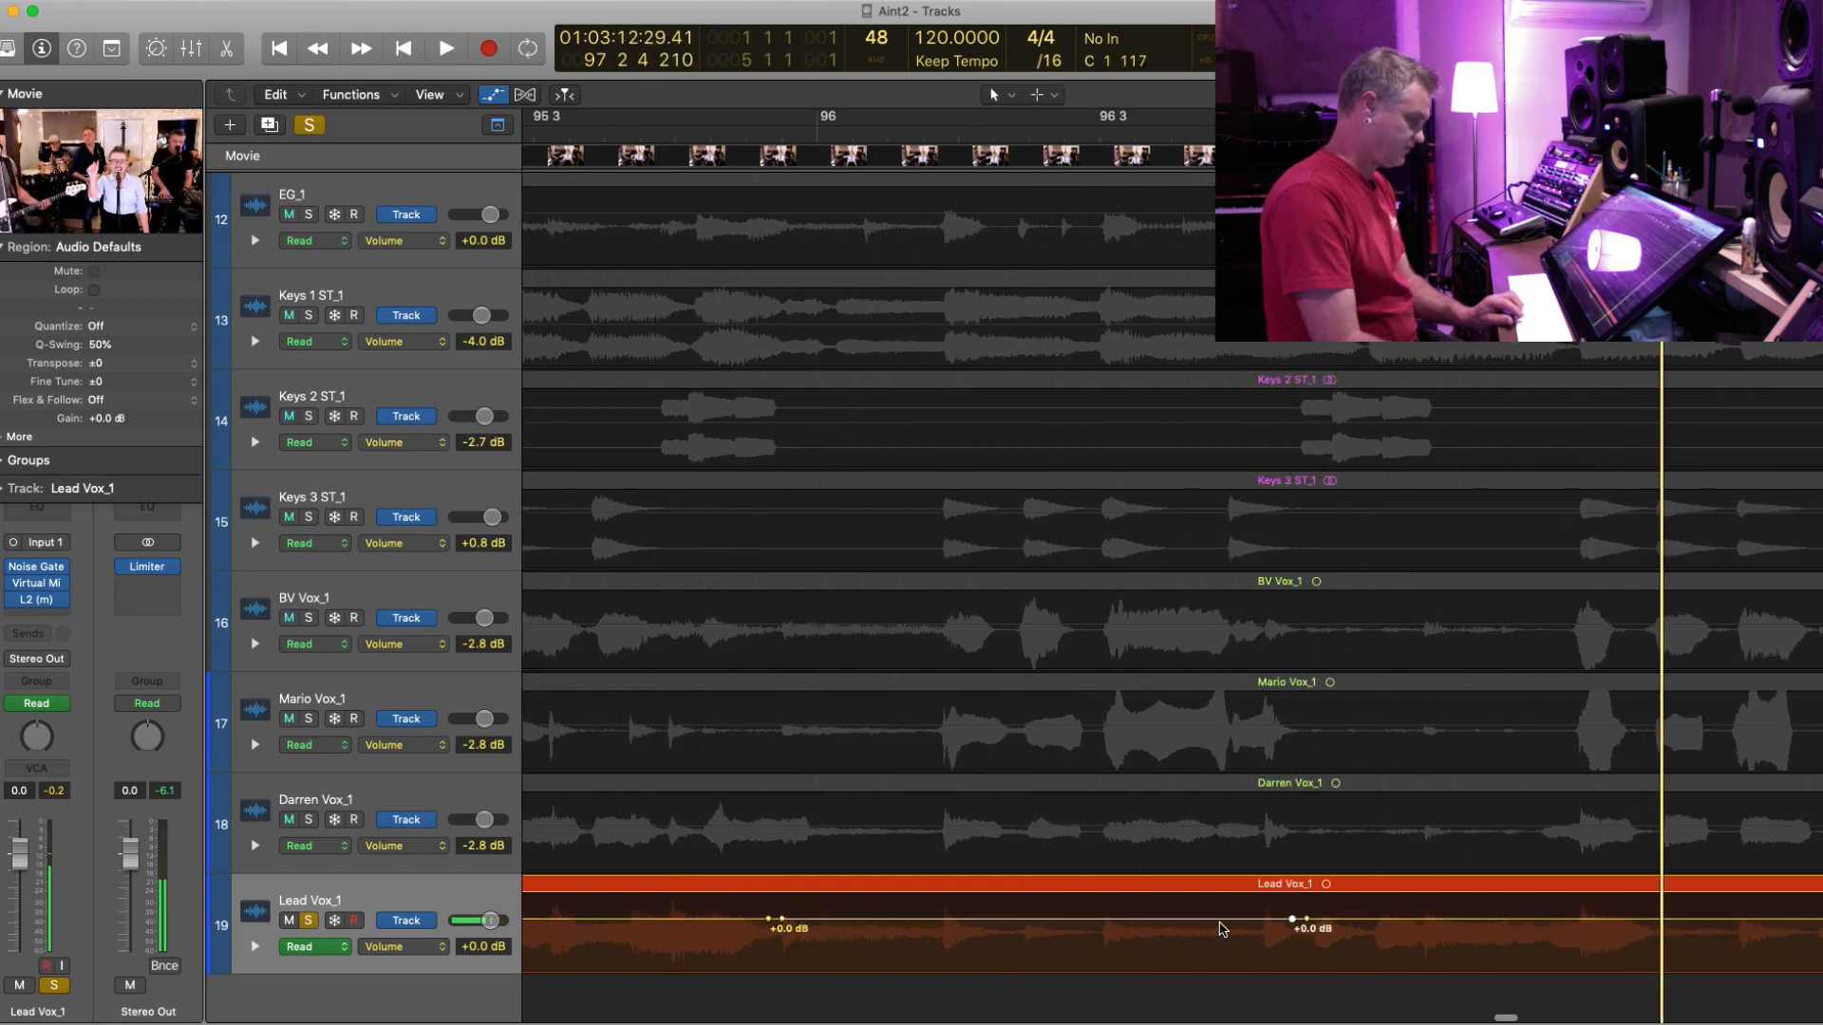
{"action": "left_click_drag", "start_coordinate": [1220, 922], "coordinate": [1222, 958]}
{"action": "key", "text": "space"}
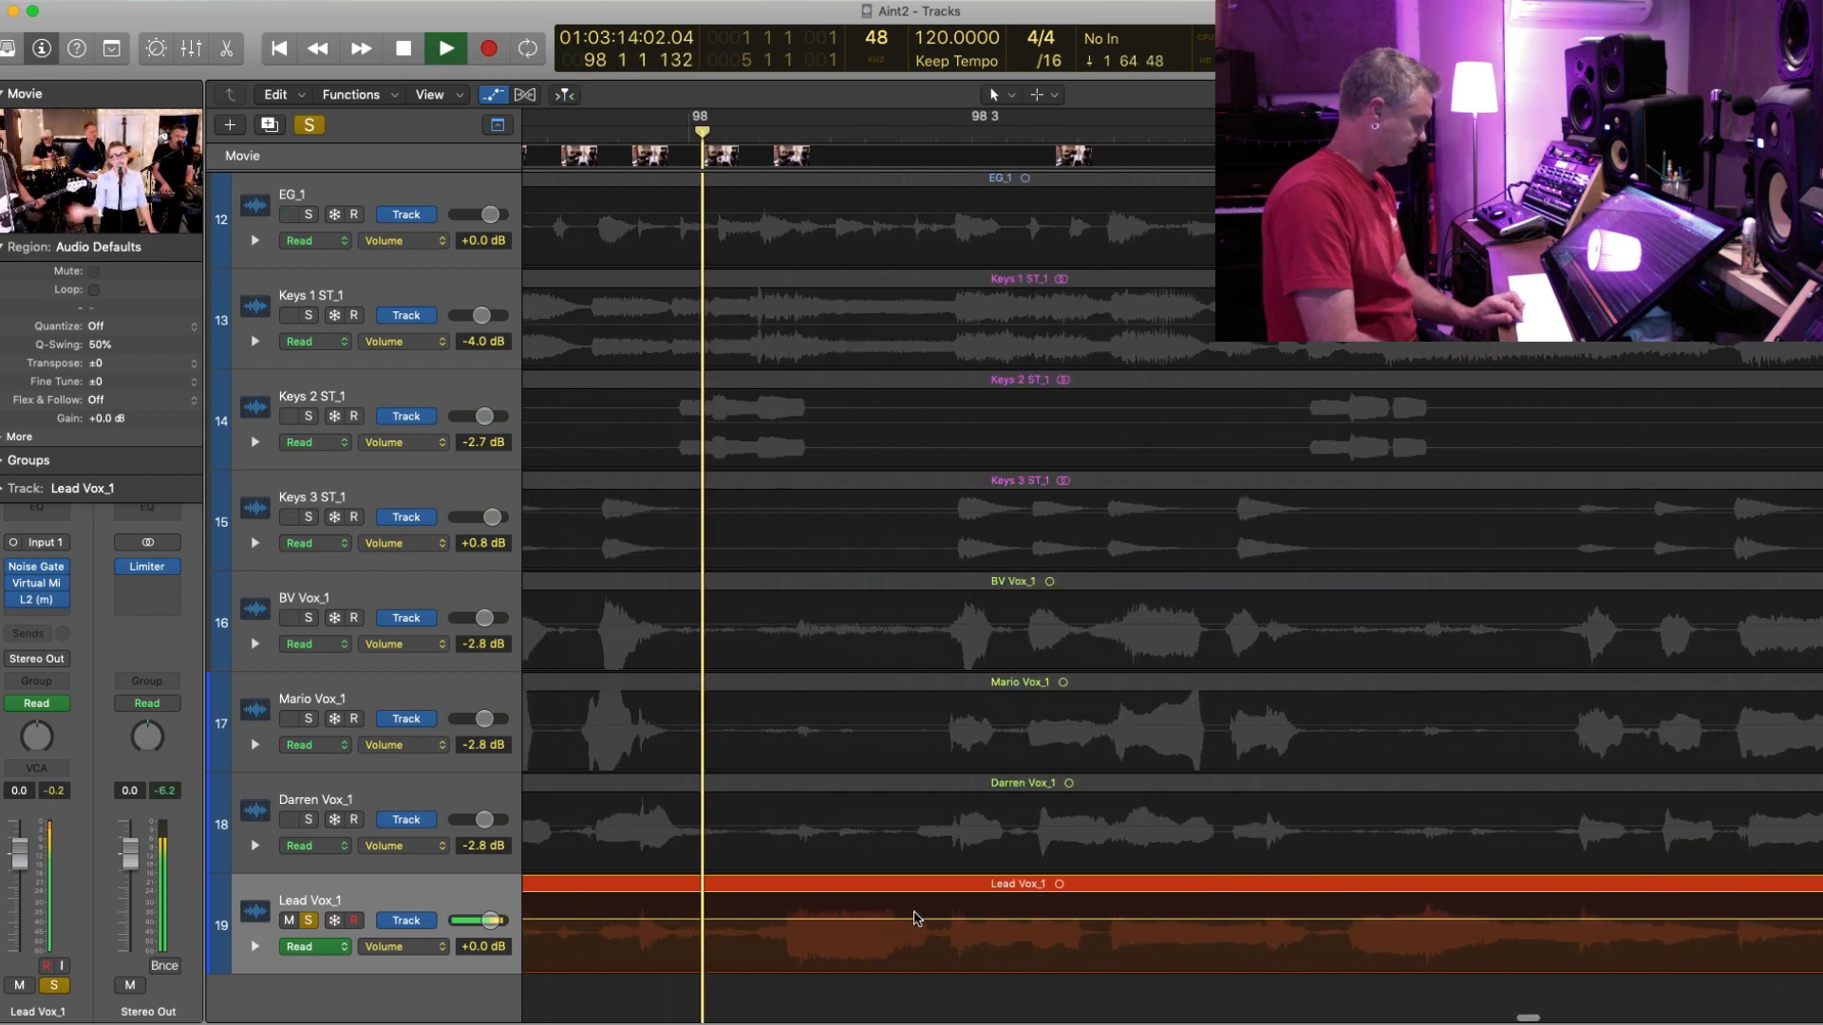
{"action": "scroll", "coordinate": [911, 923], "scroll_direction": "left", "scroll_amount": 5}
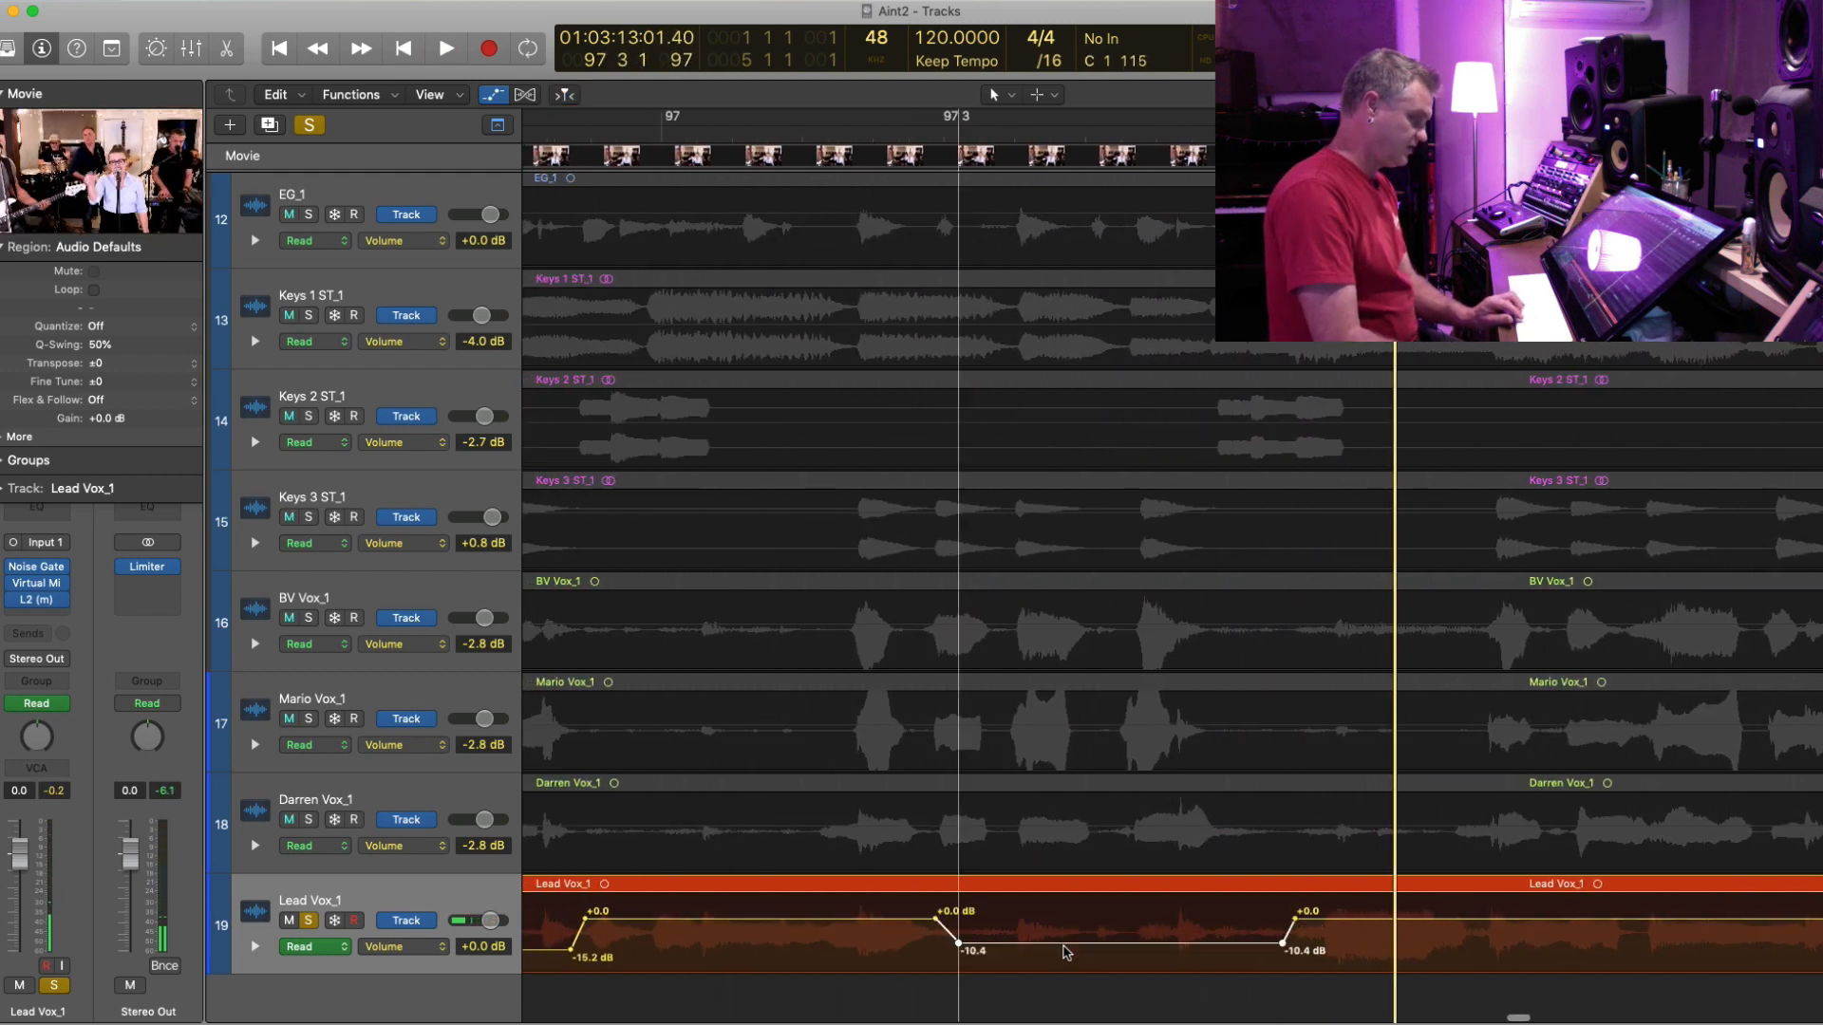
- Listen on and duck the lead vocal's volume automation to -12.6 dB from beat 4 of bar 99 to the start of bar 101
{"action": "key", "text": "space"}
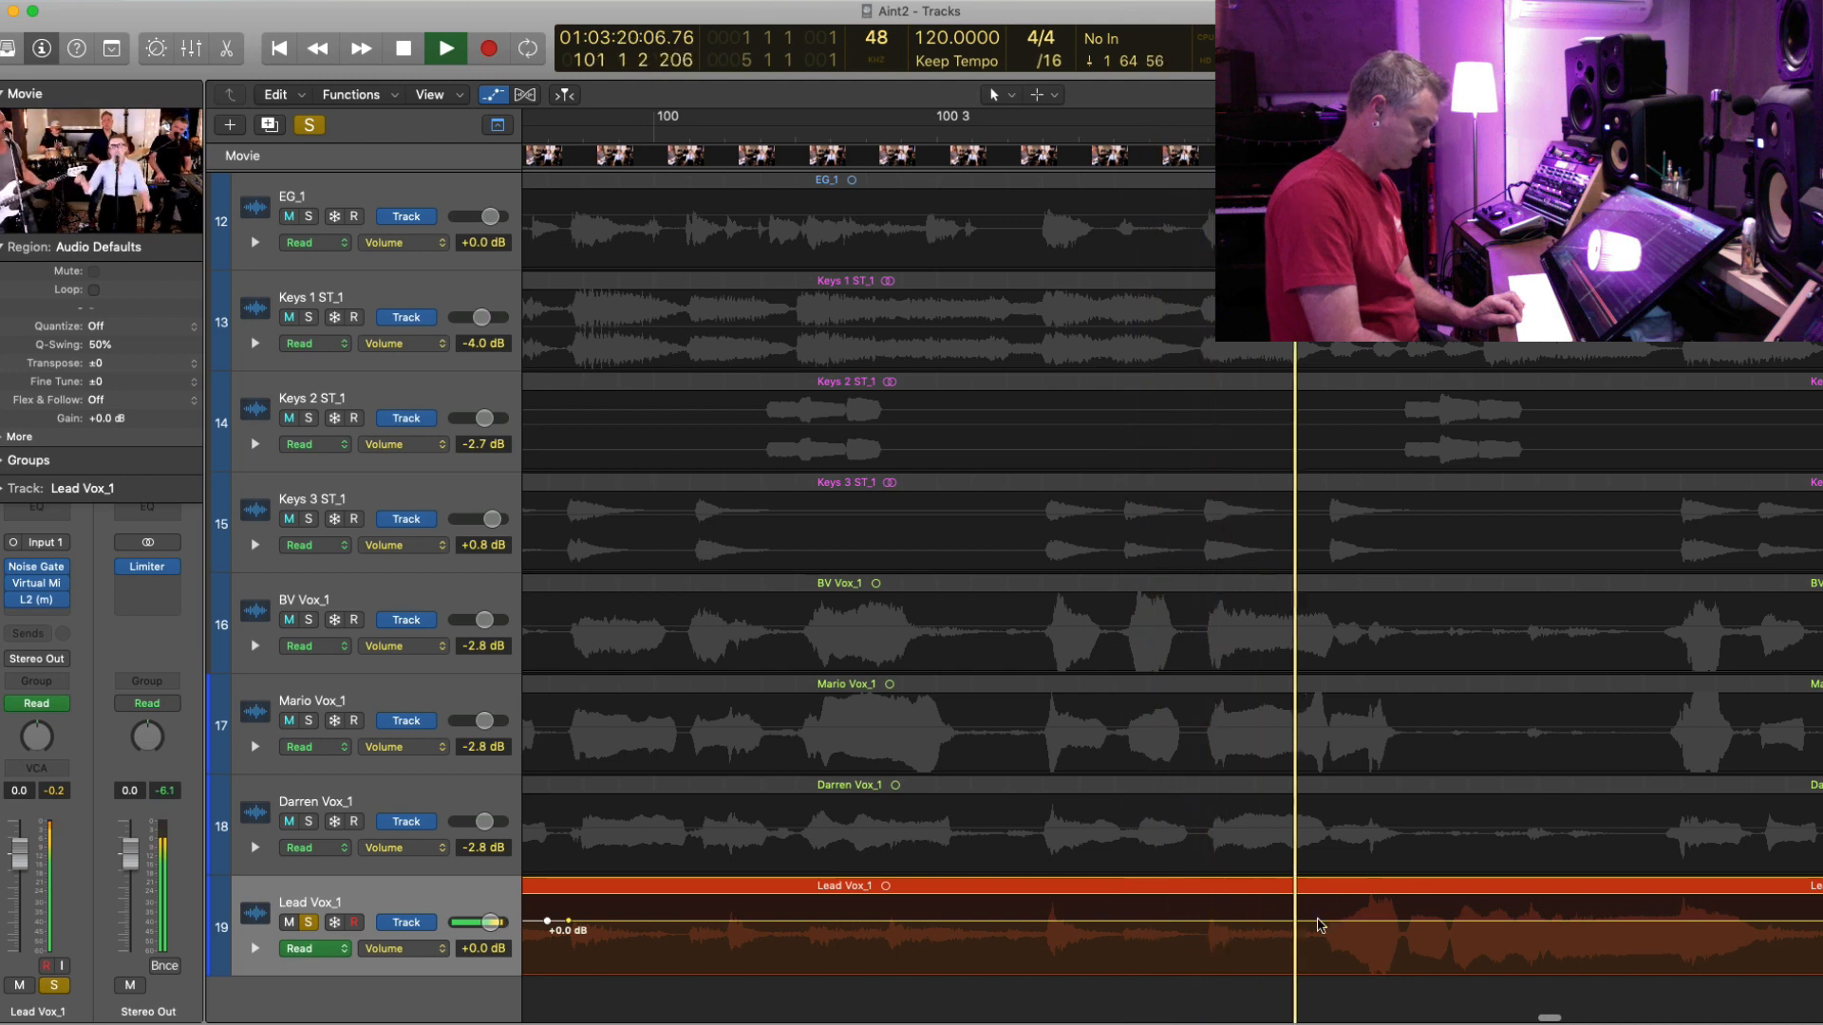
{"action": "key", "text": "space"}
{"action": "left_click_drag", "start_coordinate": [1266, 921], "coordinate": [1265, 947]}
- Listen on and bracket the vocal gap from beat 1 to beat 3 of bar 102 with Lead Vox_1 volume automation points
{"action": "key", "text": "space"}
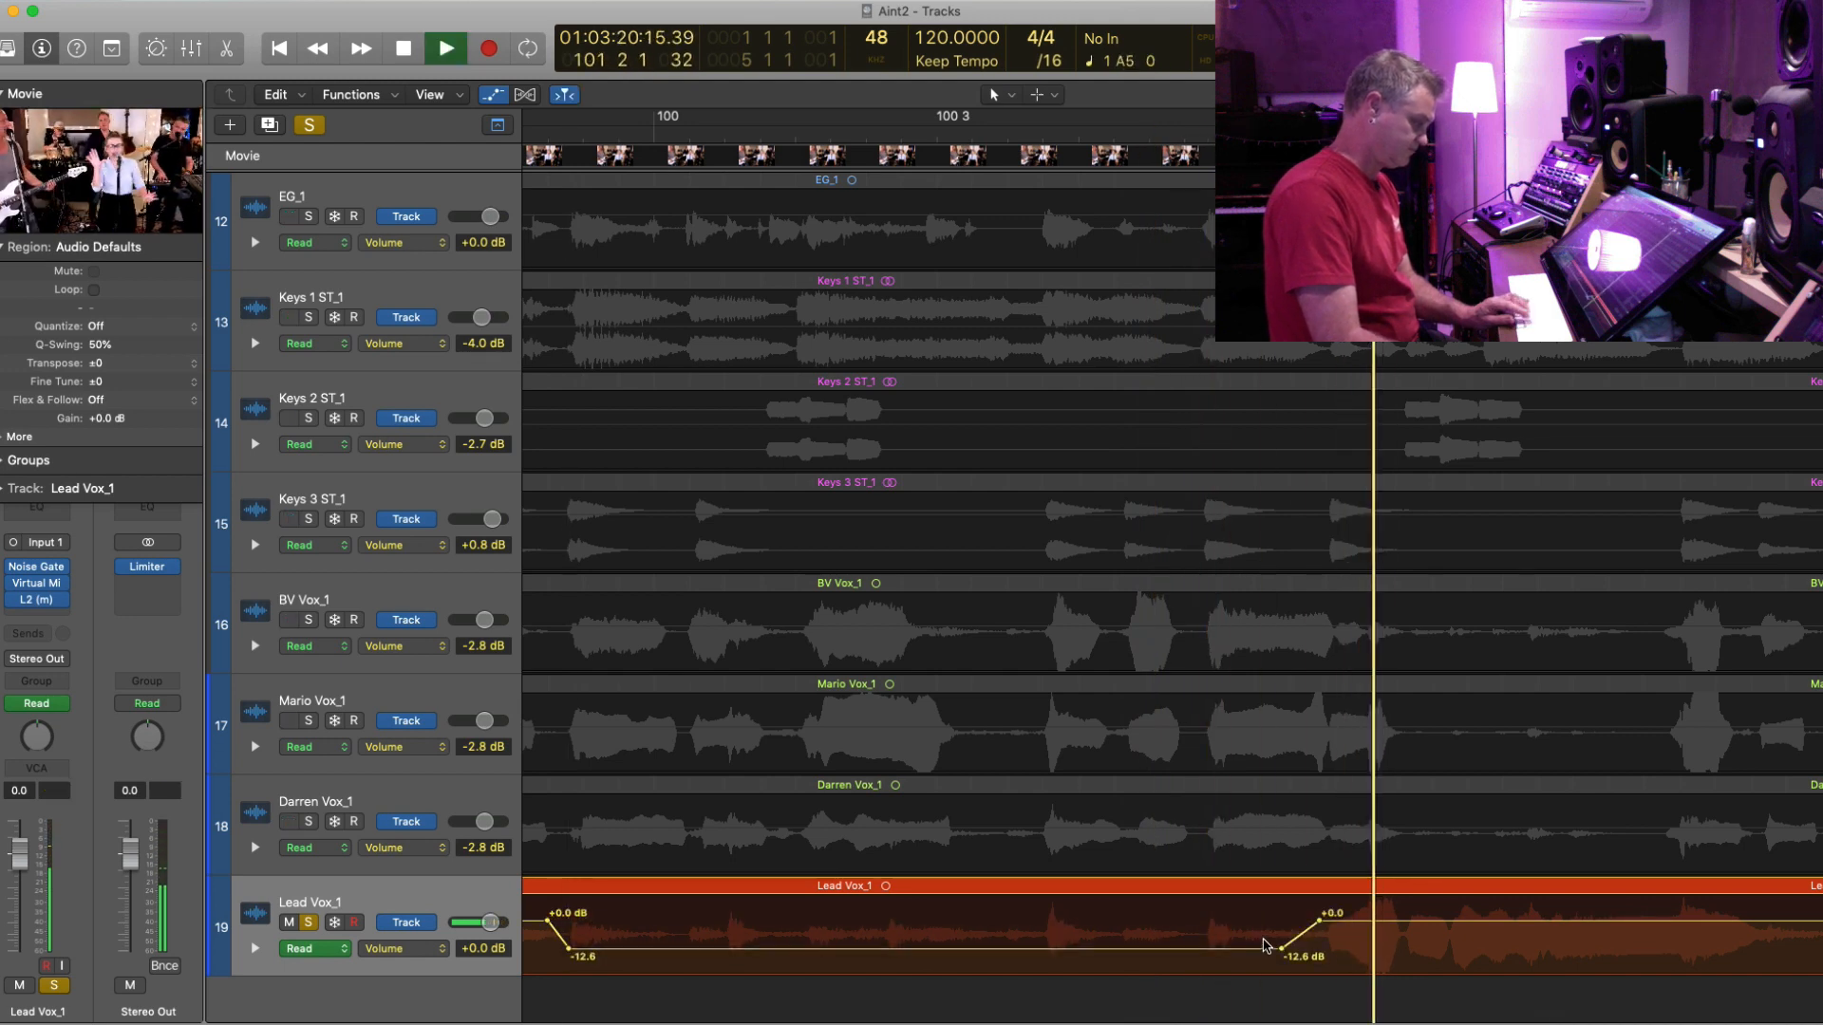
{"action": "scroll", "coordinate": [1263, 923], "scroll_direction": "right", "scroll_amount": 10}
{"action": "left_click", "coordinate": [1092, 923]}
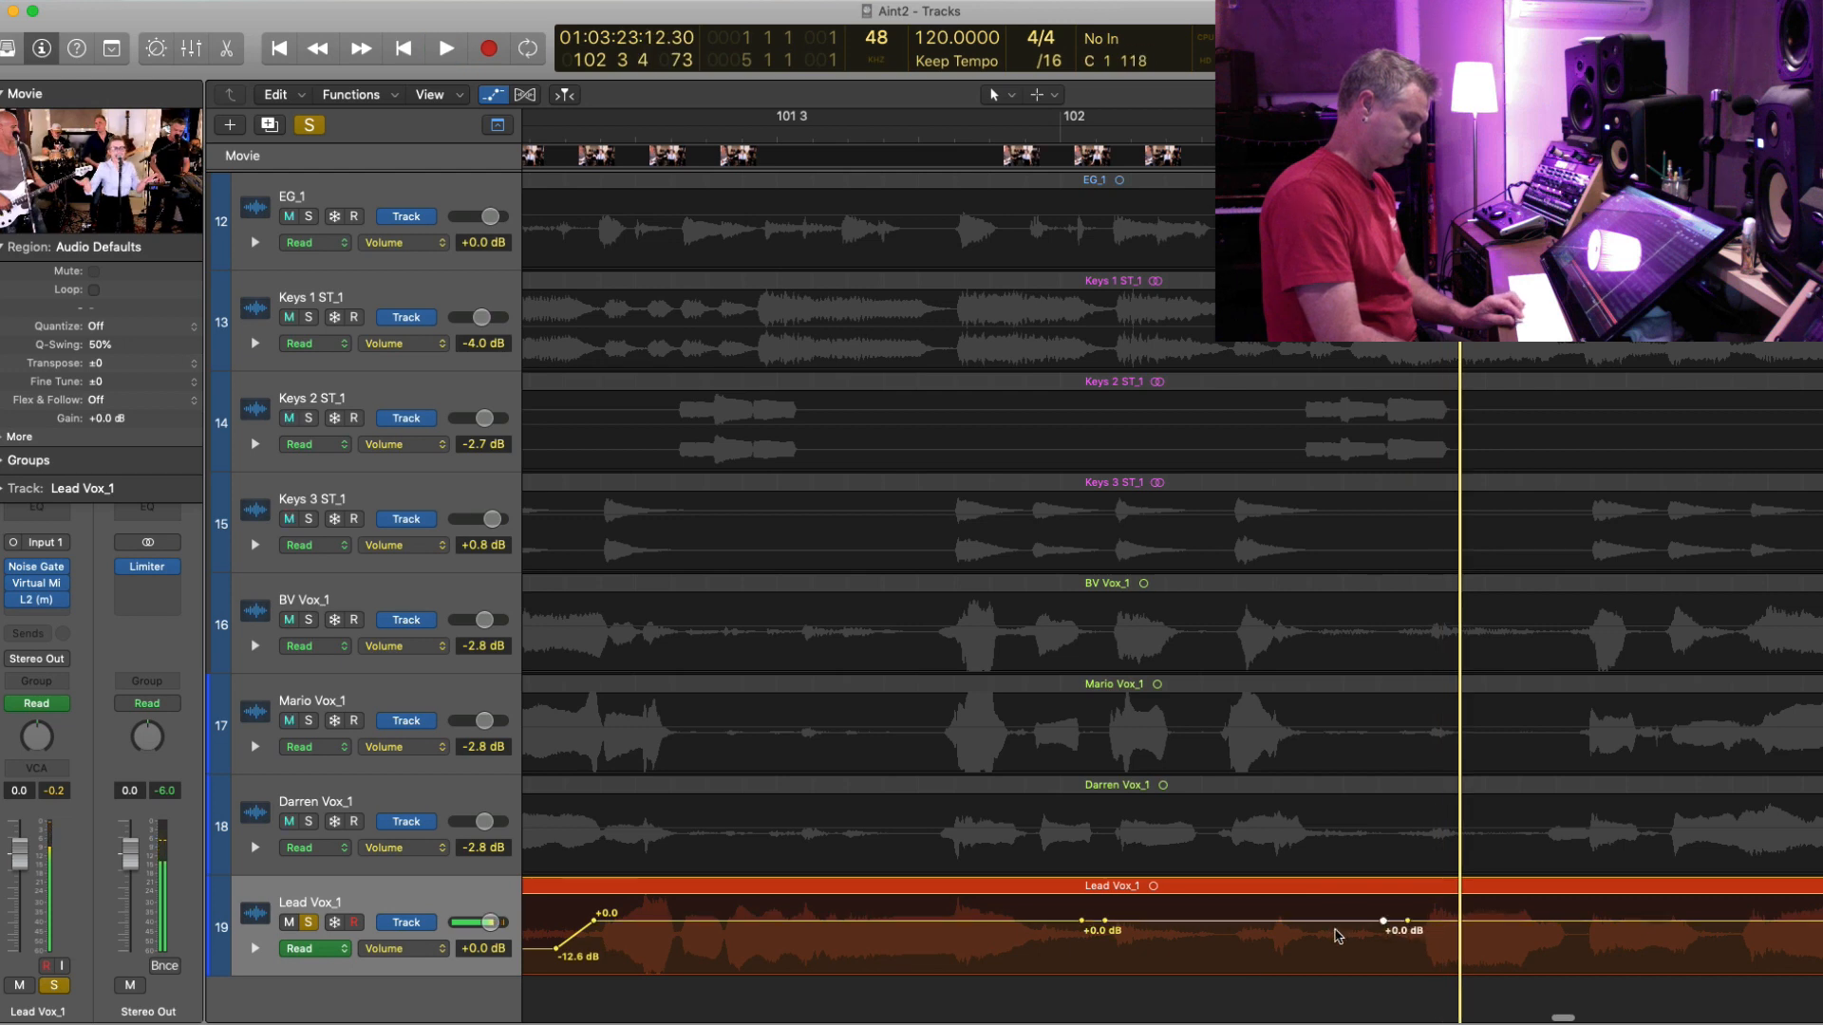
{"action": "key", "text": "space"}
- Listen on from bar 103, adding Lead Vox_1 volume automation points at the start of bar 105 and around the gap from beat 2 of bar 106
{"action": "scroll", "coordinate": [1339, 935], "scroll_direction": "right", "scroll_amount": 10}
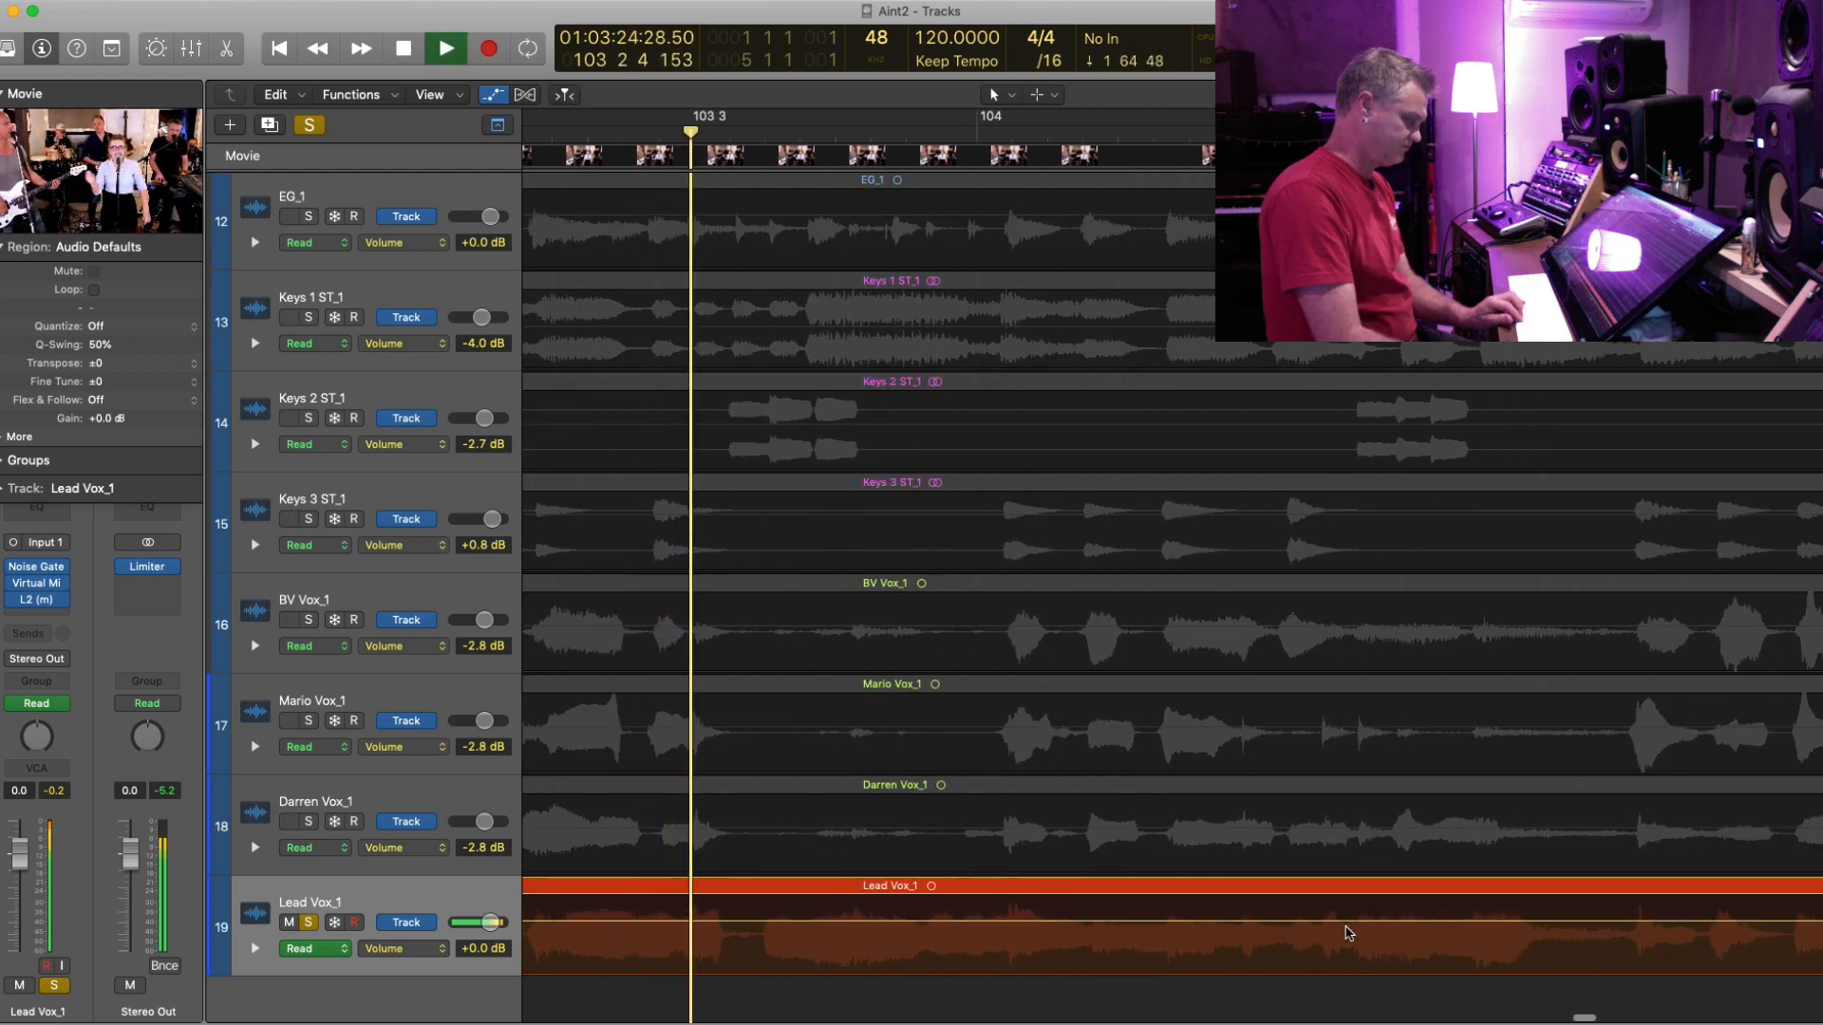
{"action": "key", "text": "super+Left"}
{"action": "key", "text": "super+Left"}
{"action": "key", "text": "super+Right"}
{"action": "key", "text": "super+Right"}
{"action": "key", "text": "super+Left"}
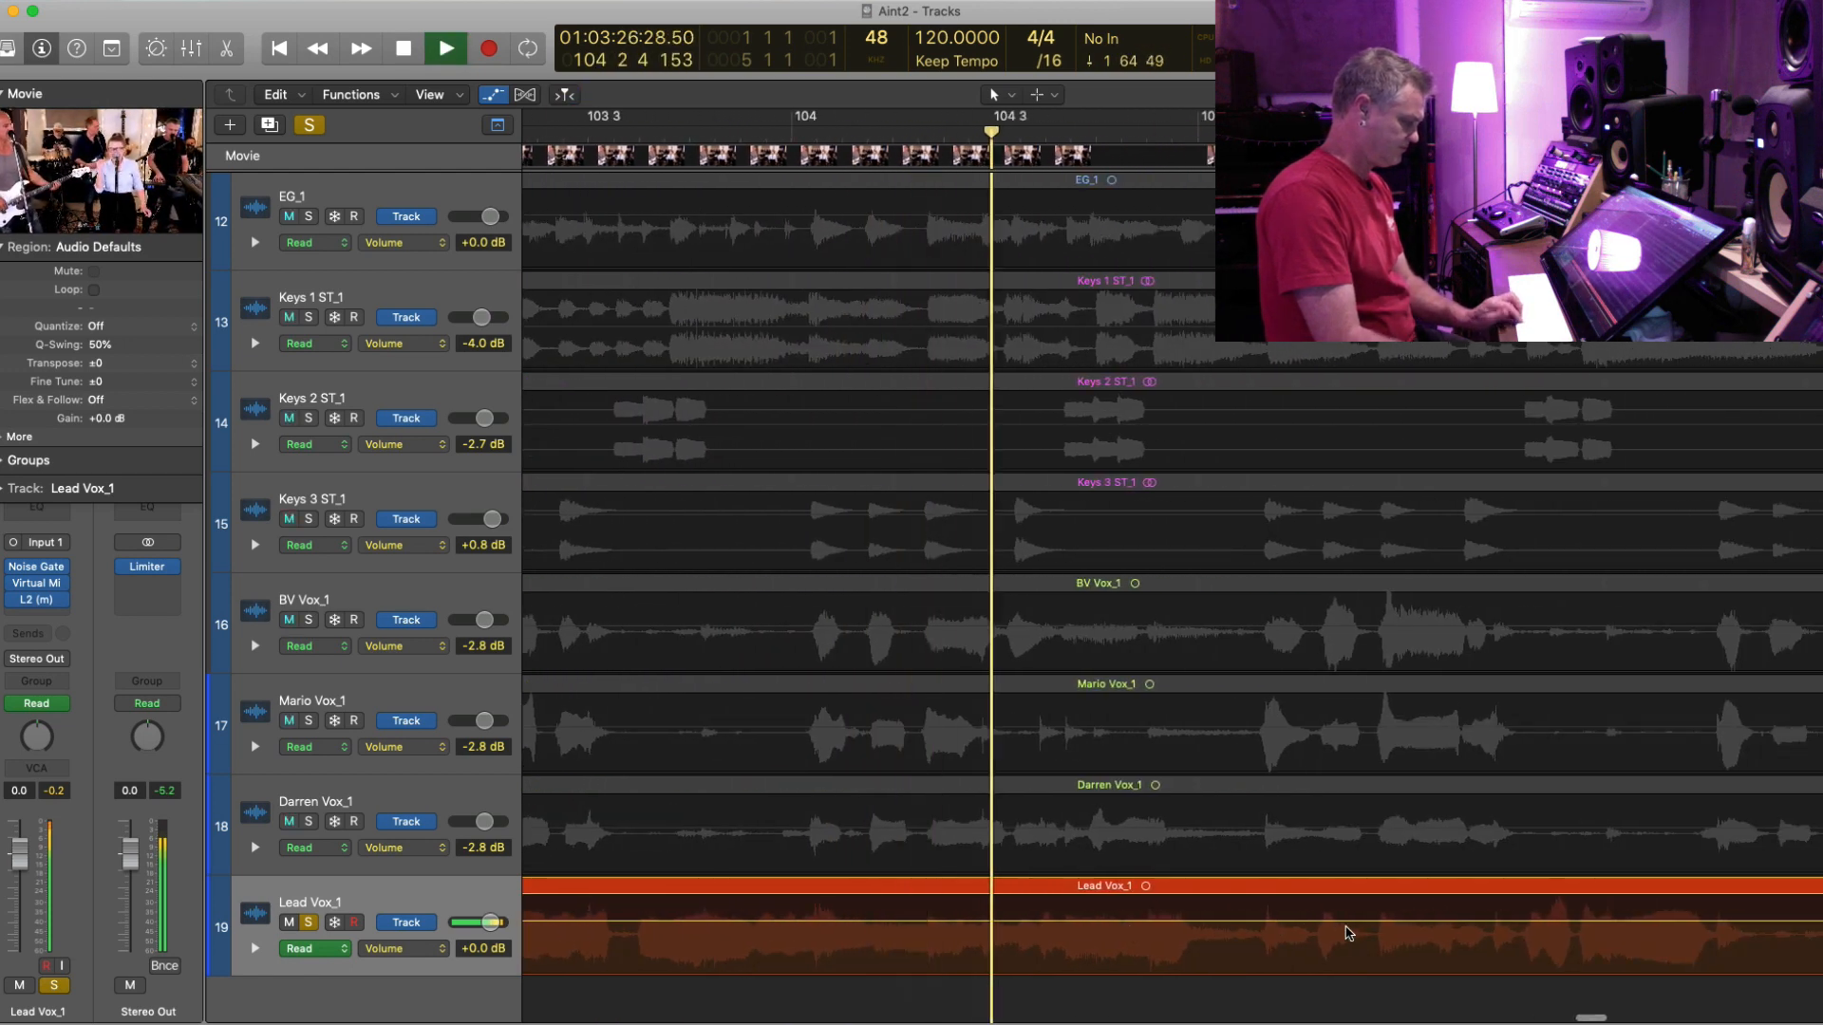
{"action": "left_click", "coordinate": [1236, 922]}
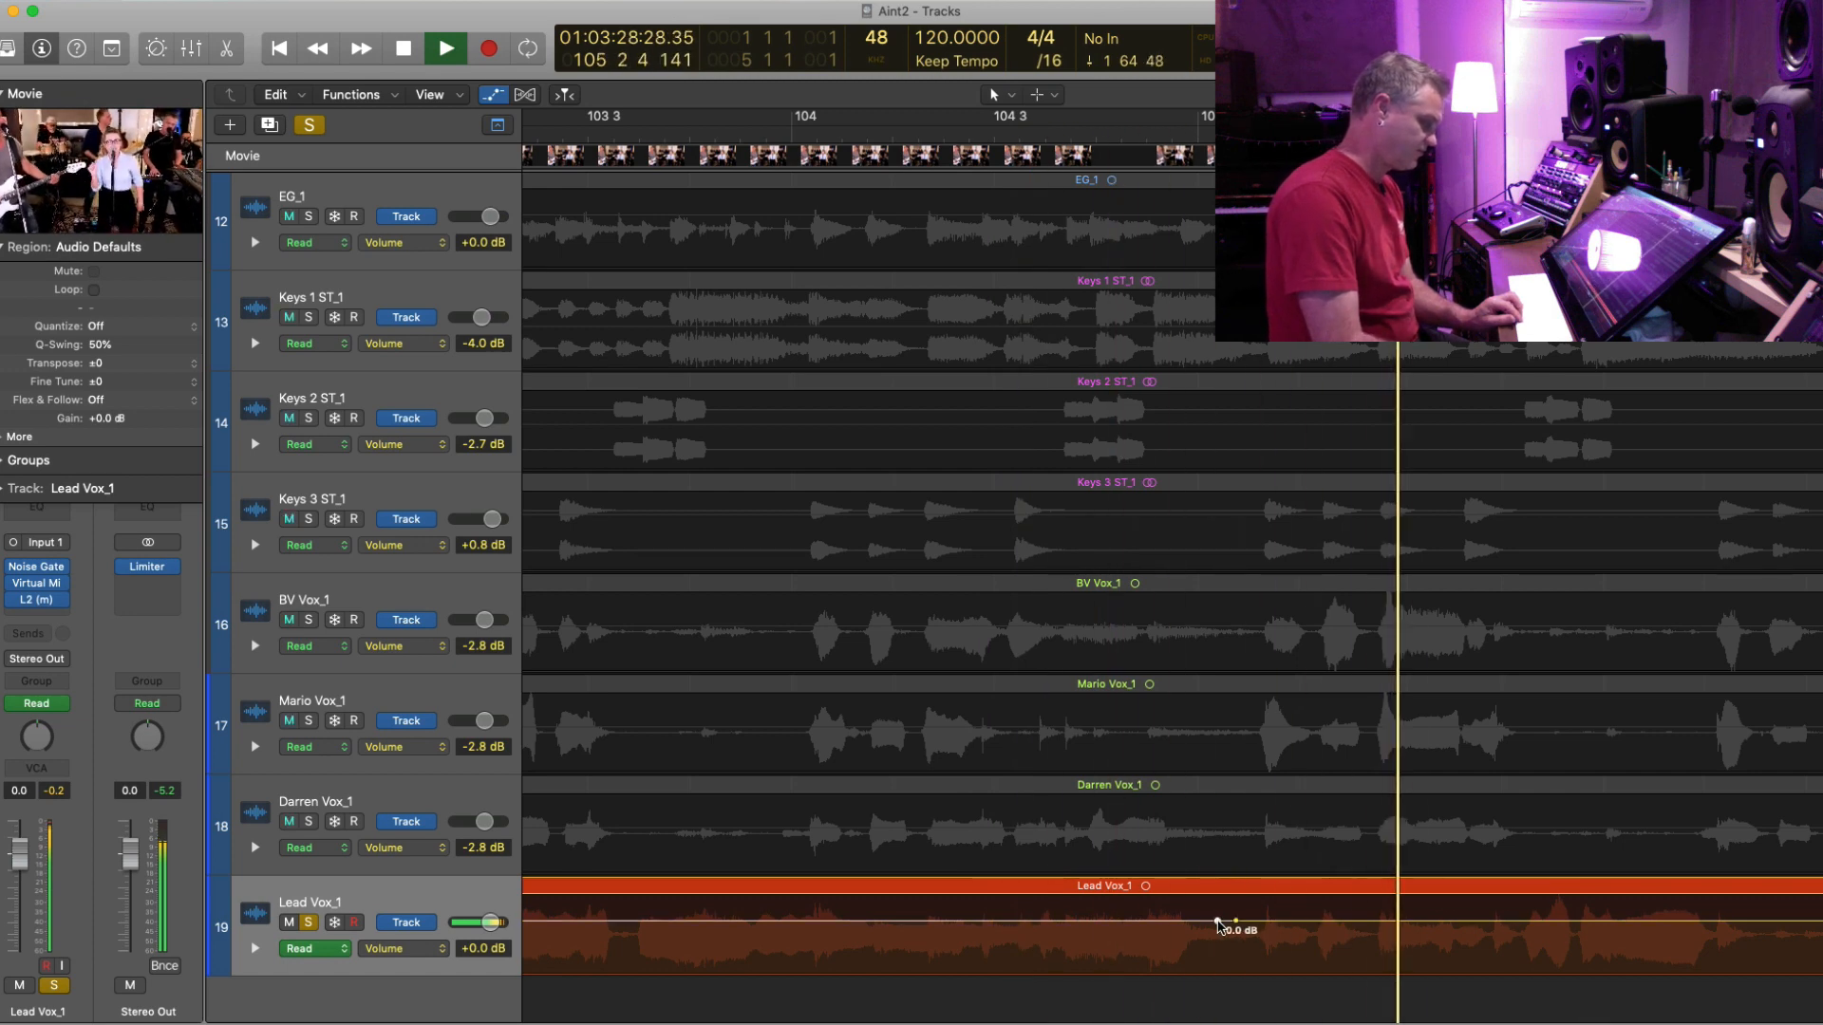
{"action": "key", "text": "space"}
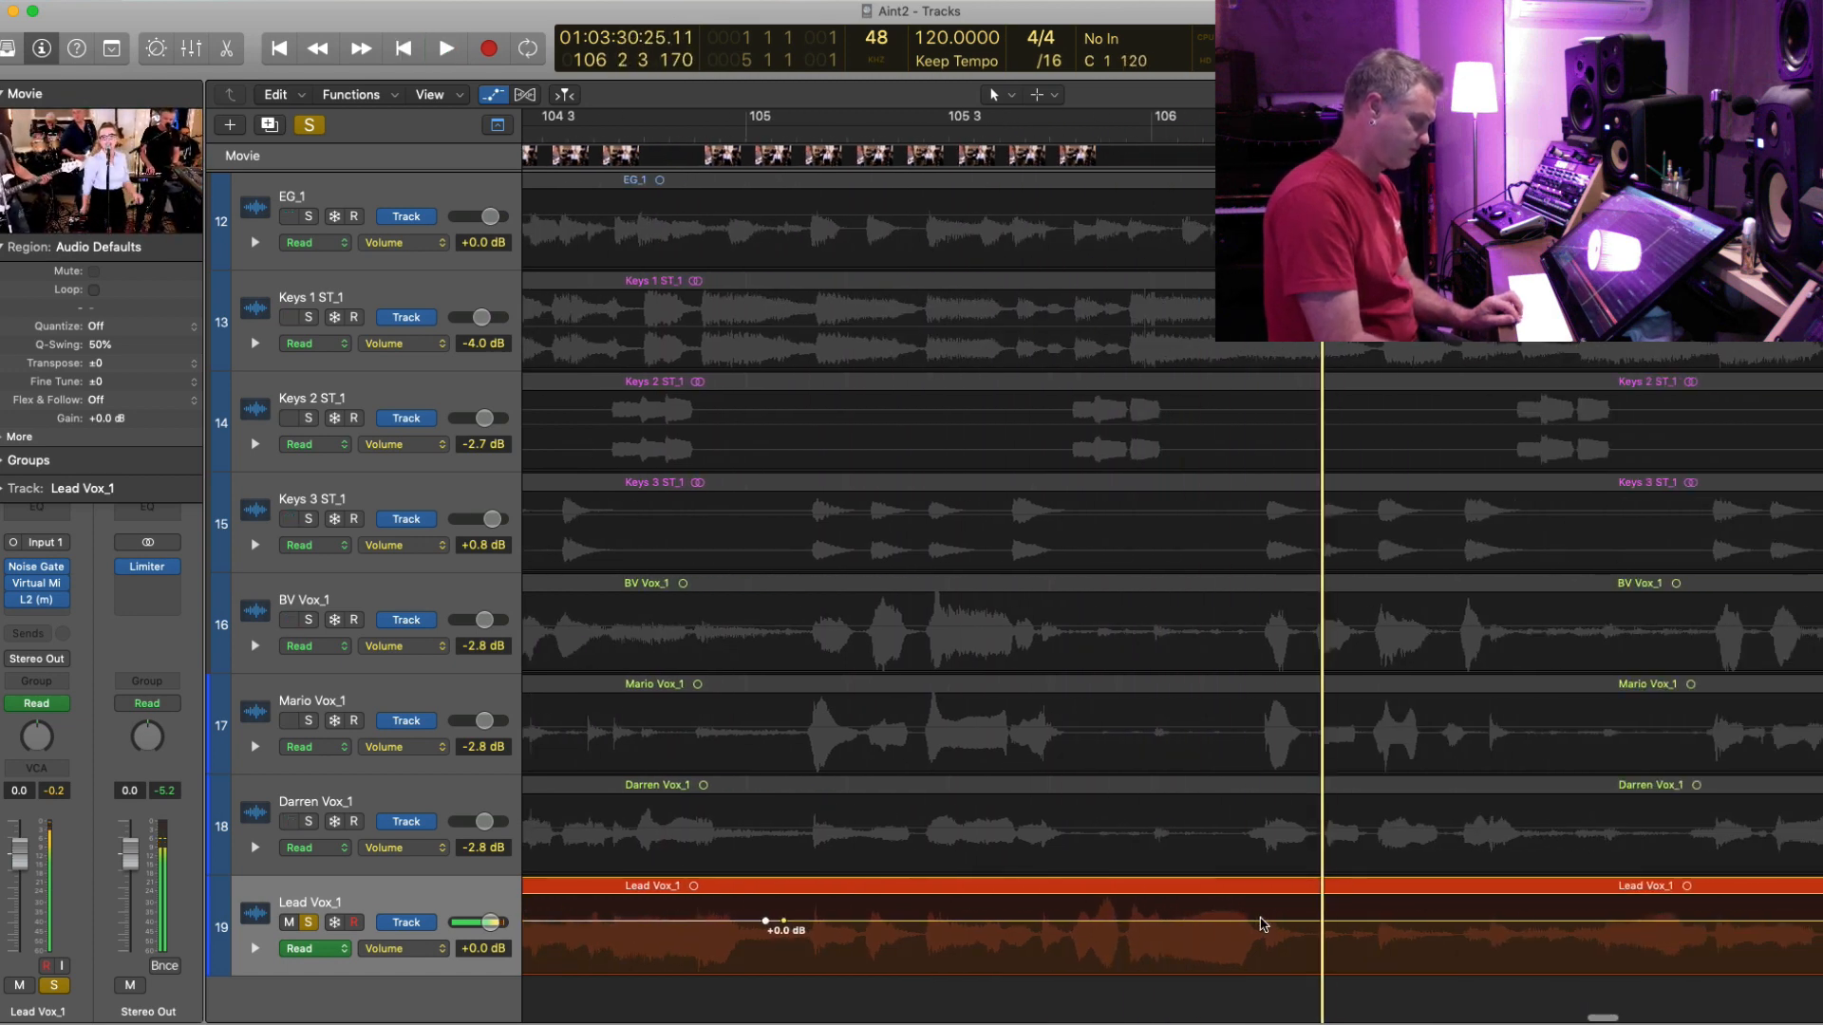
{"action": "key", "text": "space"}
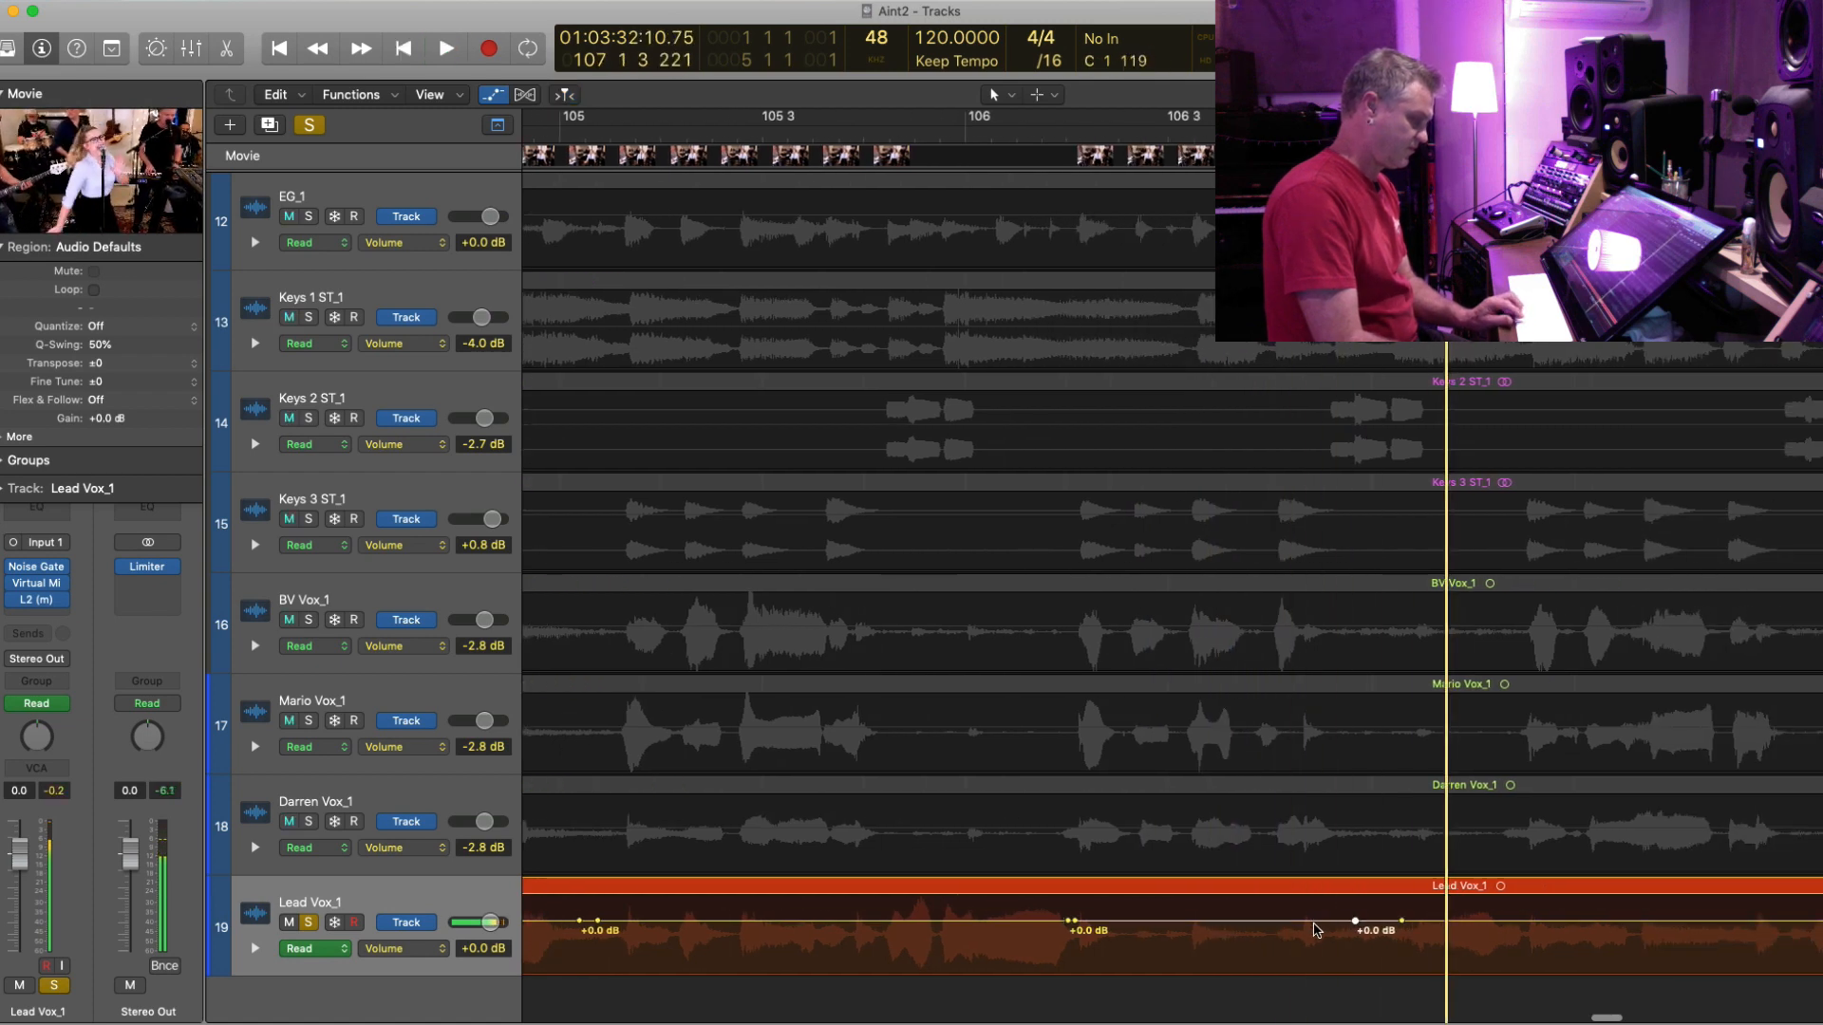
- Listen on through bar 111 and duck the Lead Vox_1 volume automation to -12.6 dB from beat 2 to beat 4 of bar 112
{"action": "key", "text": "space"}
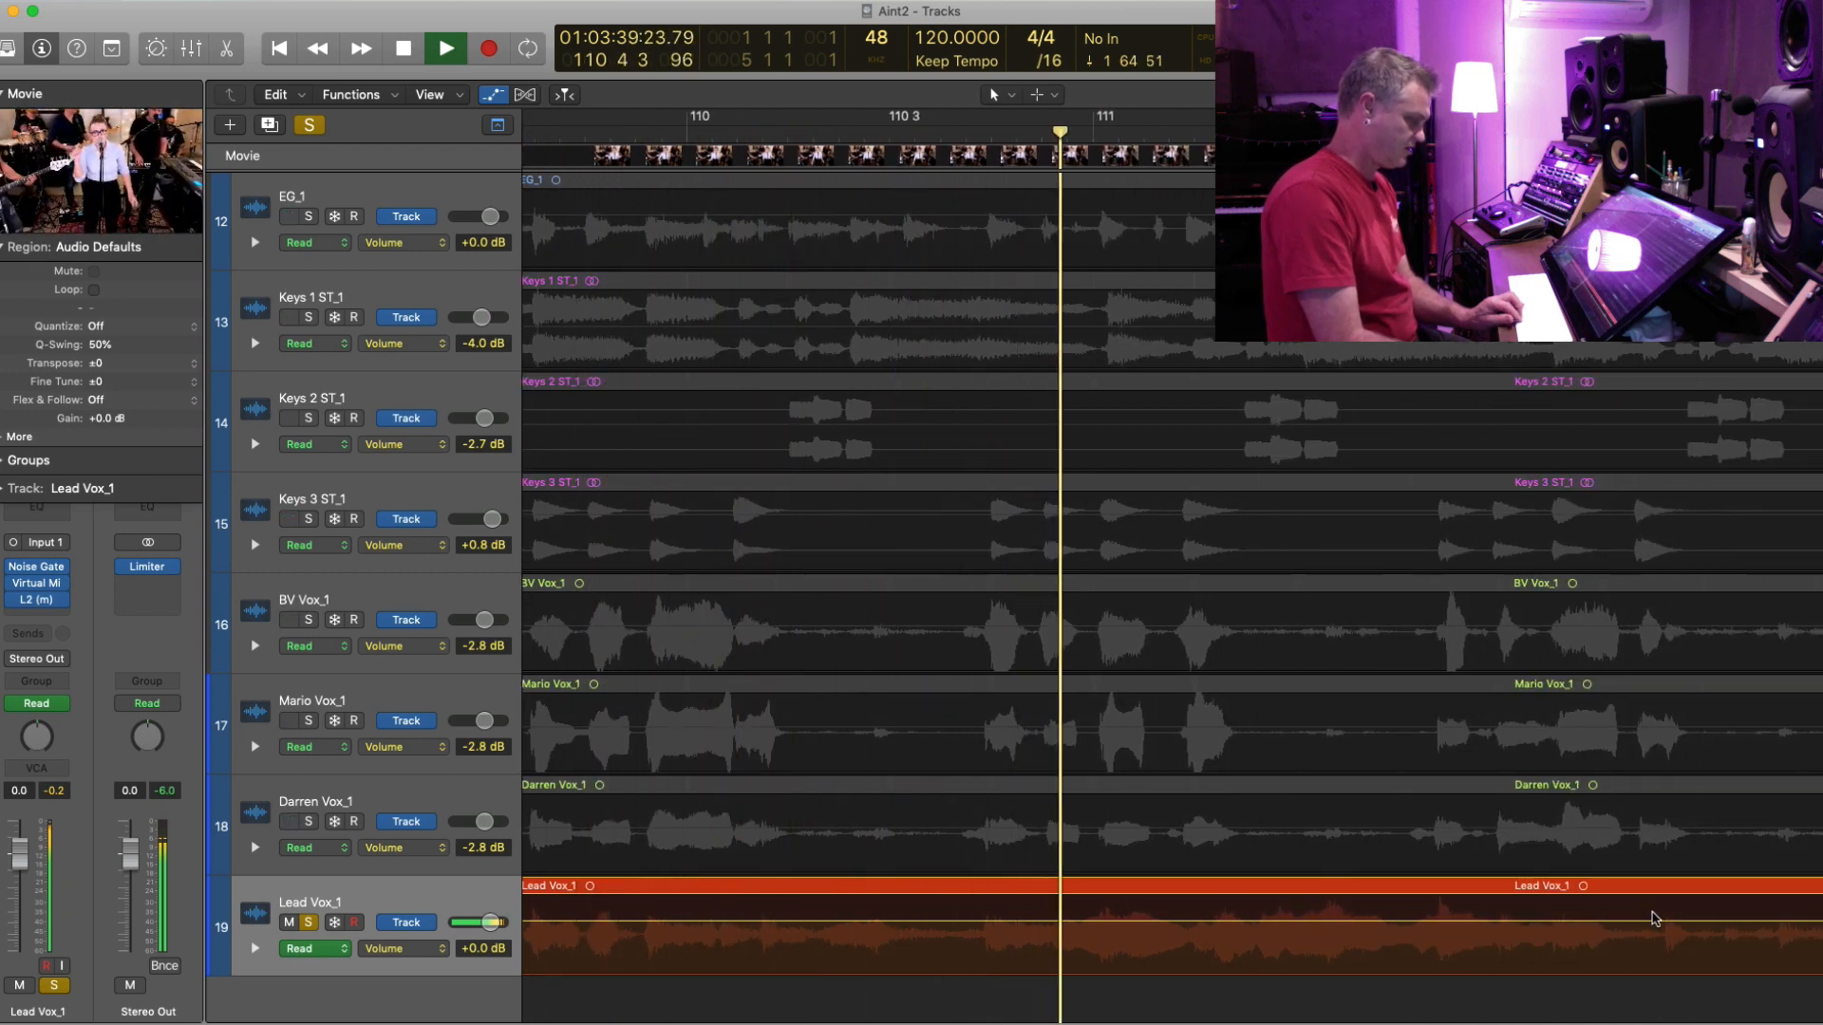
{"action": "left_click", "coordinate": [1643, 921]}
{"action": "left_click", "coordinate": [1628, 921]}
{"action": "scroll", "coordinate": [1629, 922], "scroll_direction": "right", "scroll_amount": 5}
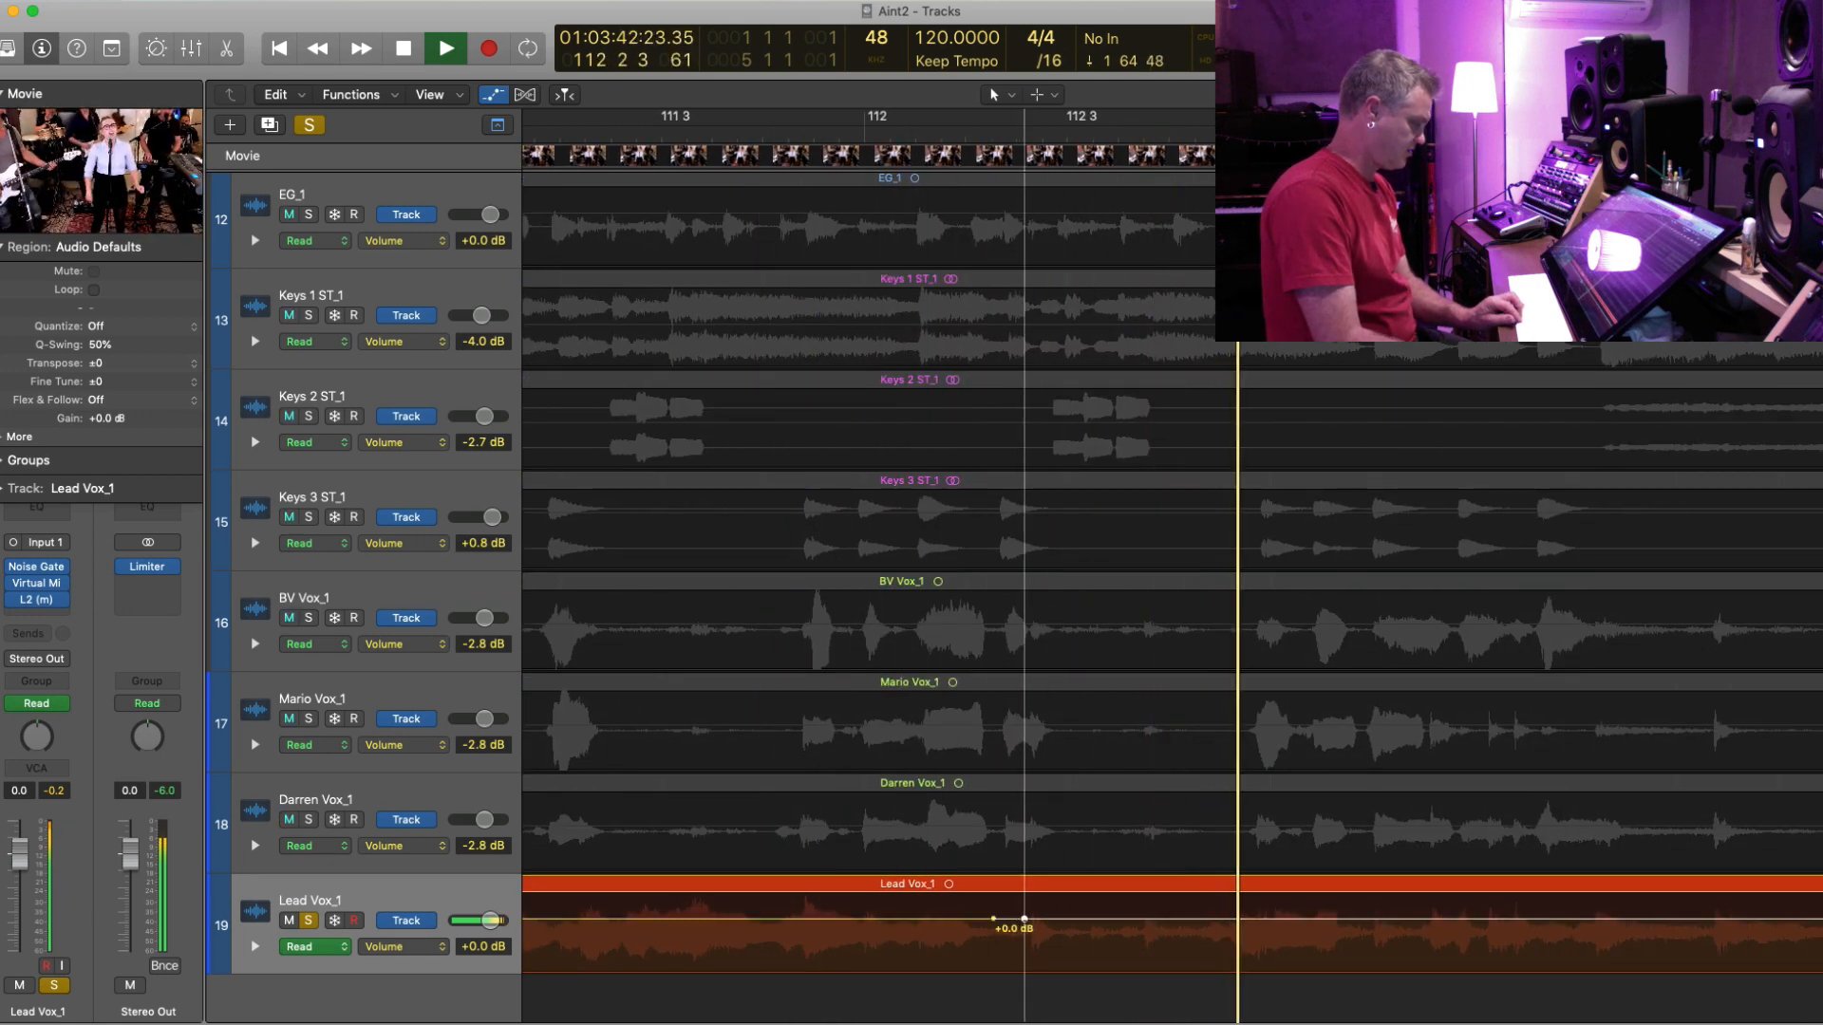
{"action": "key", "text": "space"}
{"action": "left_click_drag", "start_coordinate": [993, 919], "coordinate": [1160, 946]}
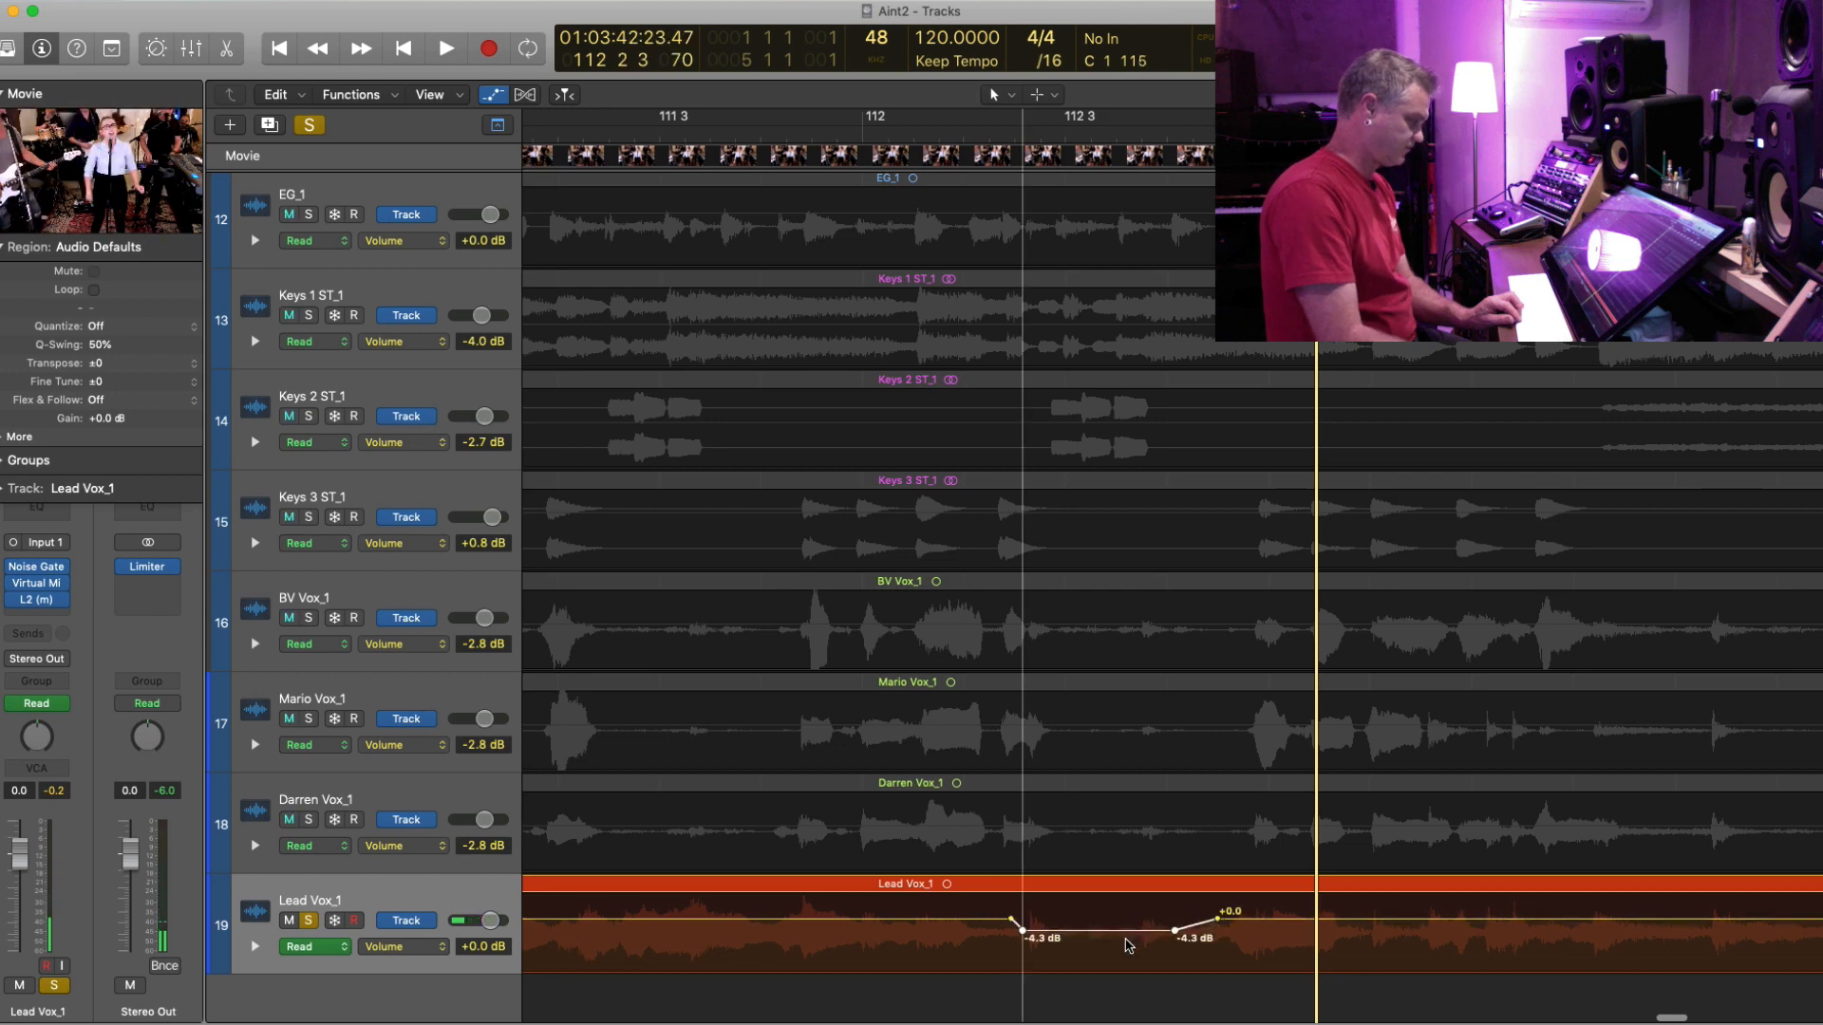
- Duck the Lead Vox_1 volume automation to -6.6 dB in the short vocal gap around beat 2 of bar 113
{"action": "key", "text": "space"}
{"action": "key", "text": "space"}
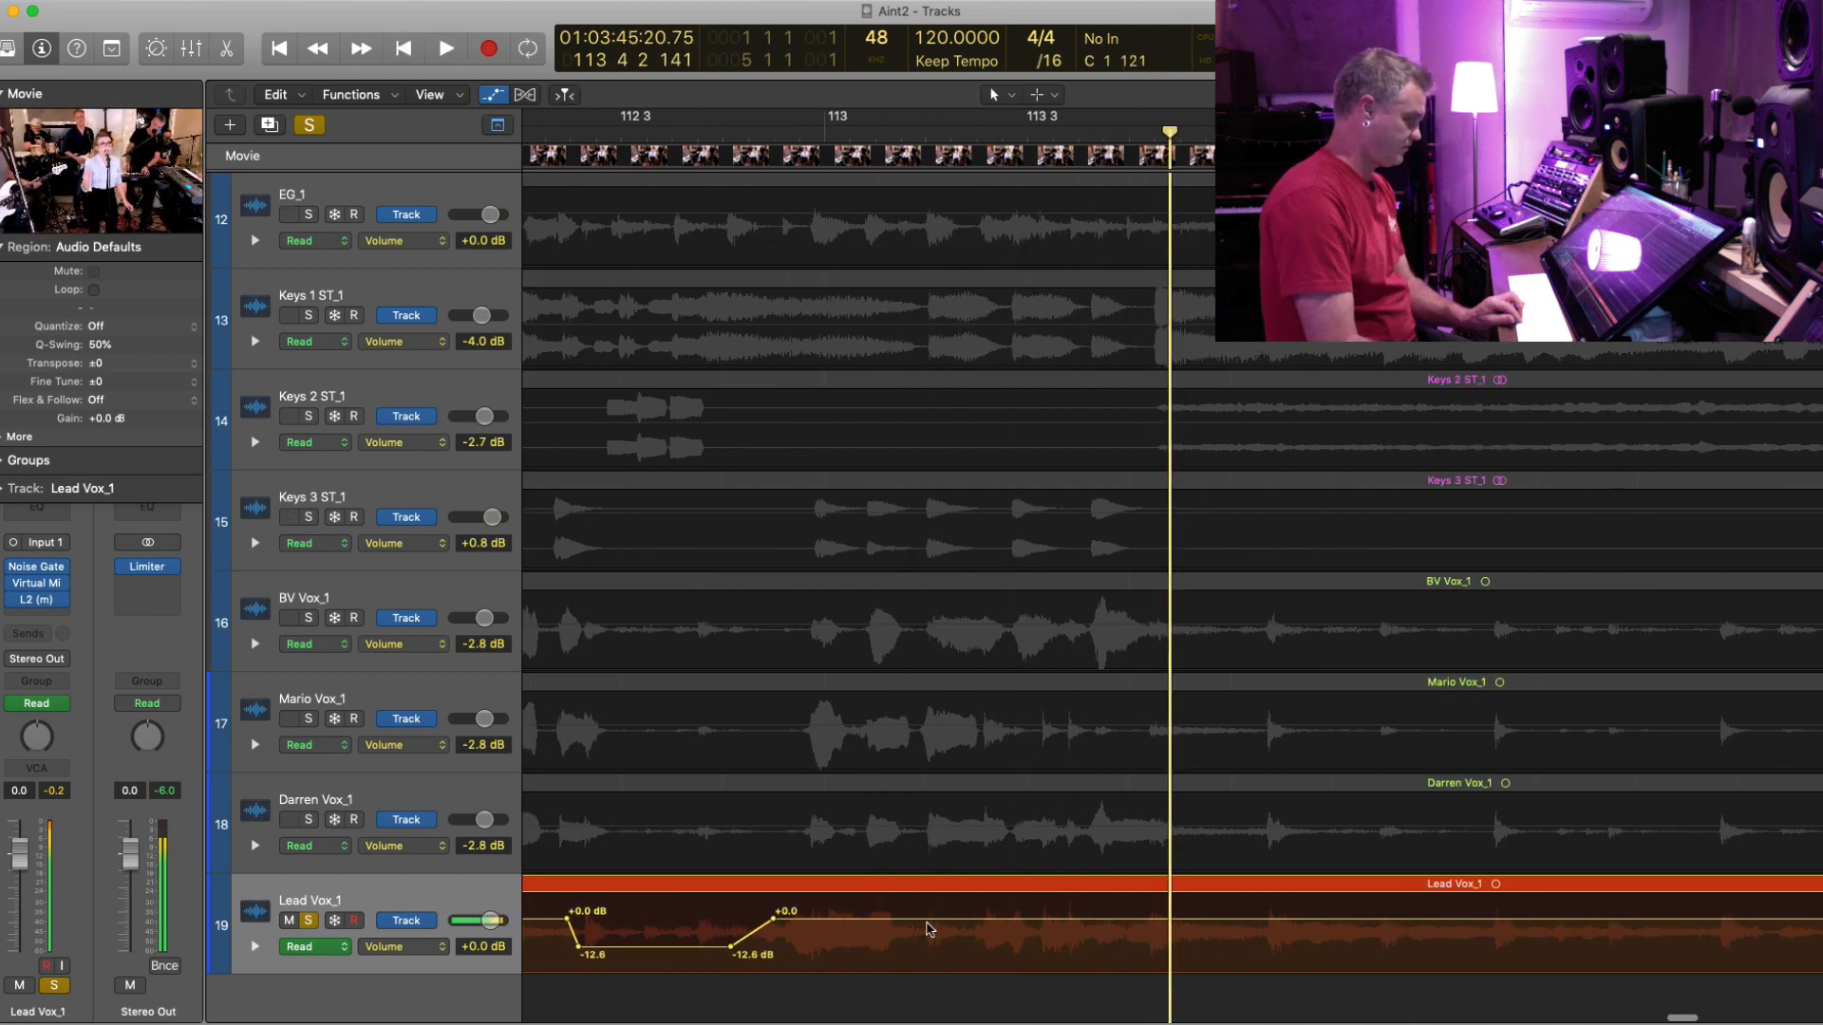
{"action": "key", "text": "super+Right"}
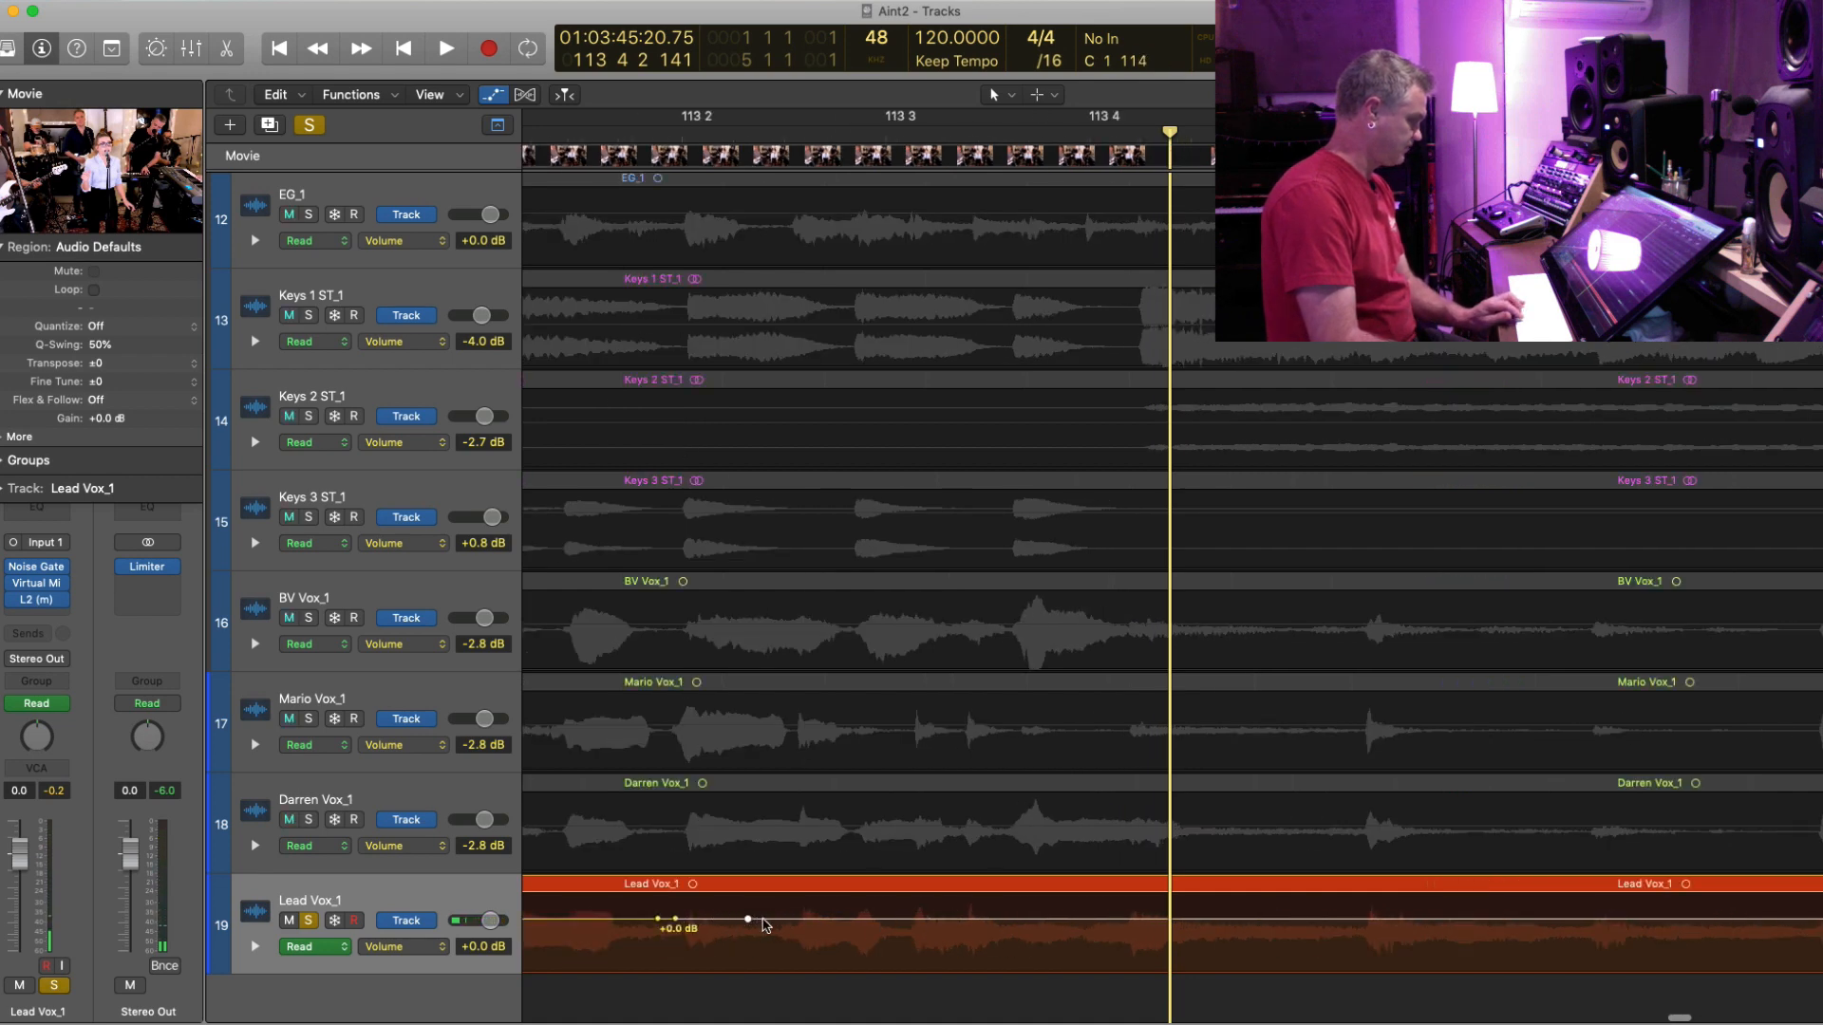
{"action": "left_click_drag", "start_coordinate": [737, 943], "coordinate": [1442, 935]}
{"action": "key", "text": "space"}
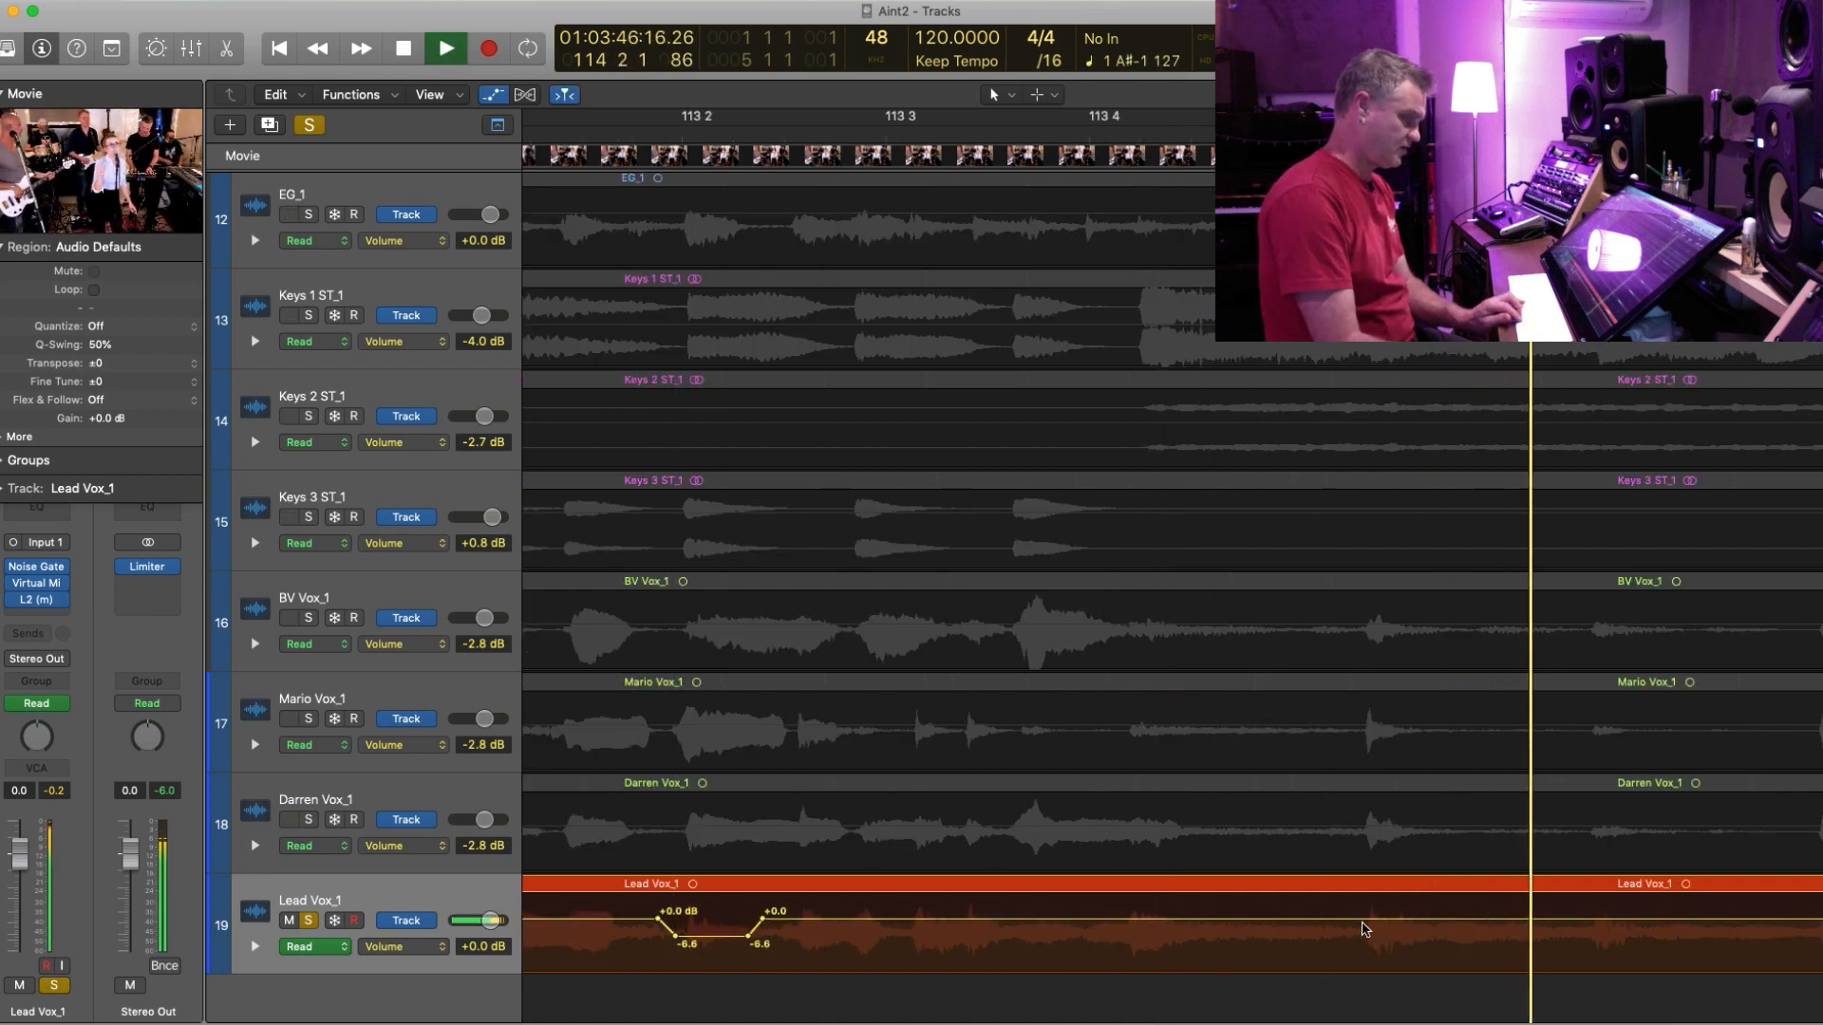
- Listen on from bar 114 and mark the start of the vocal gap after beat 2 of bar 115 with Lead Vox_1 volume automation points
{"action": "key", "text": "super+Left"}
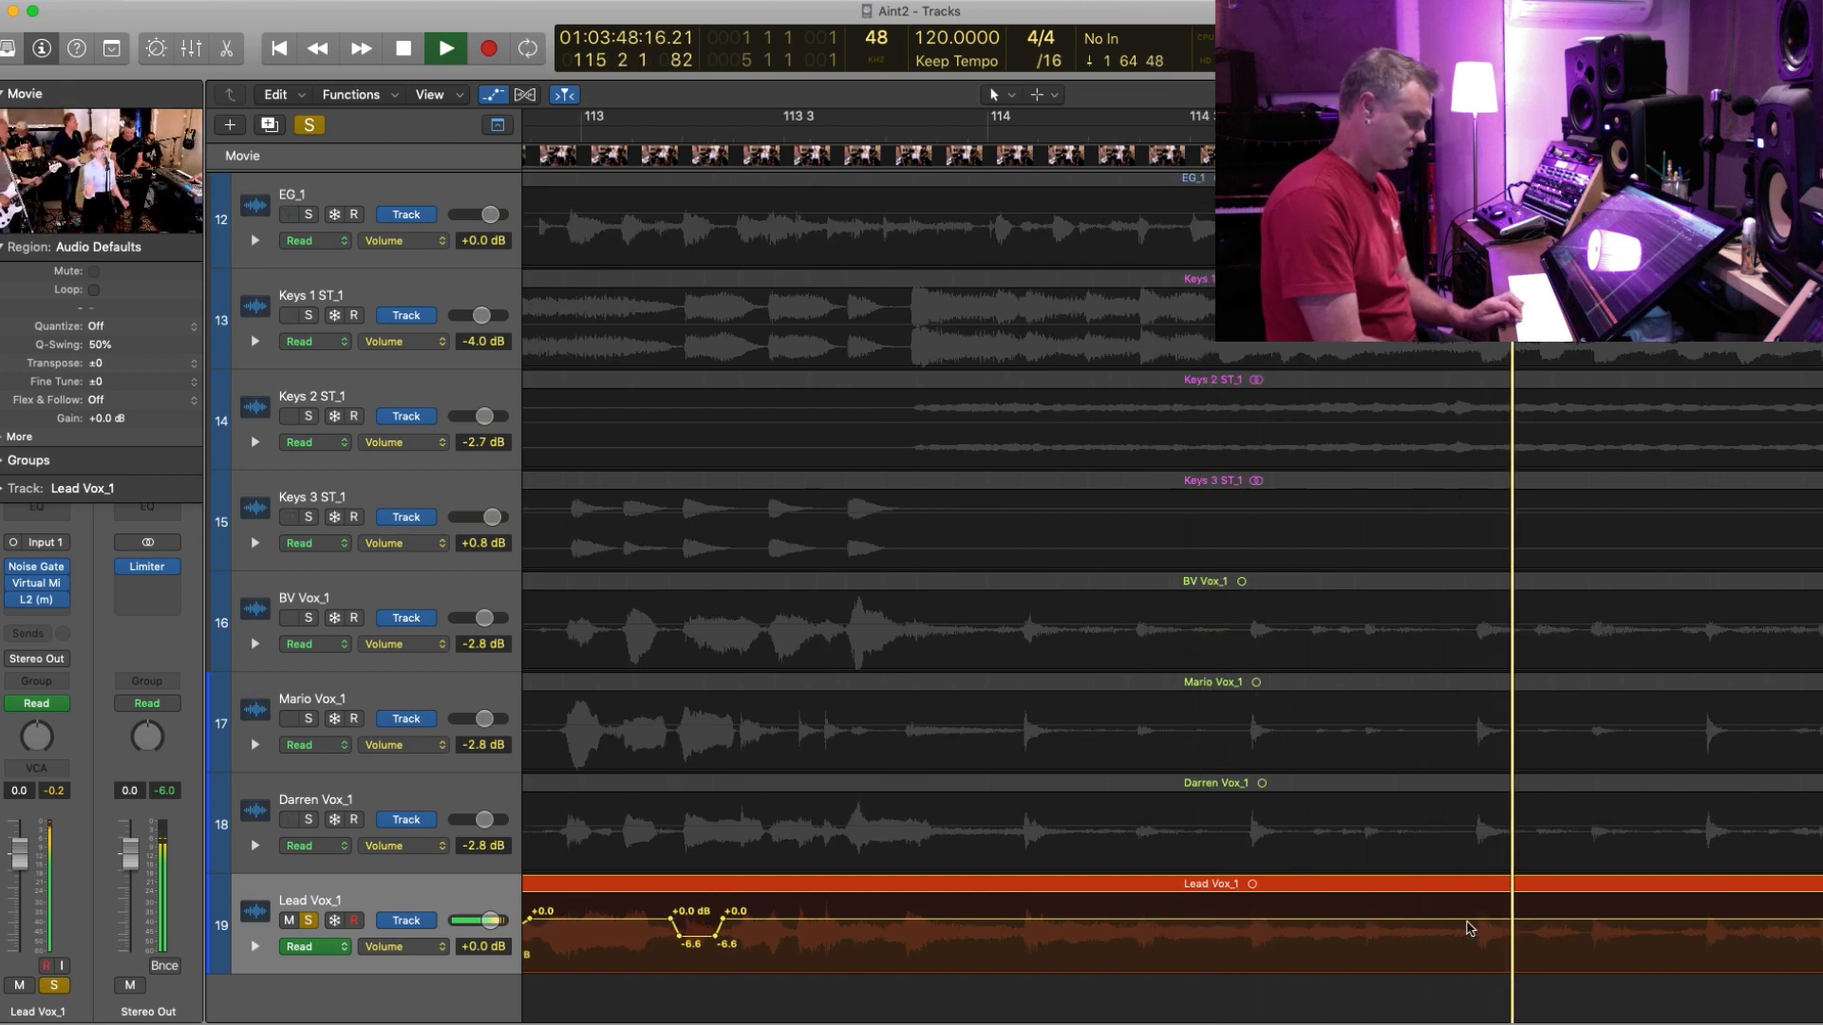
{"action": "key", "text": "space"}
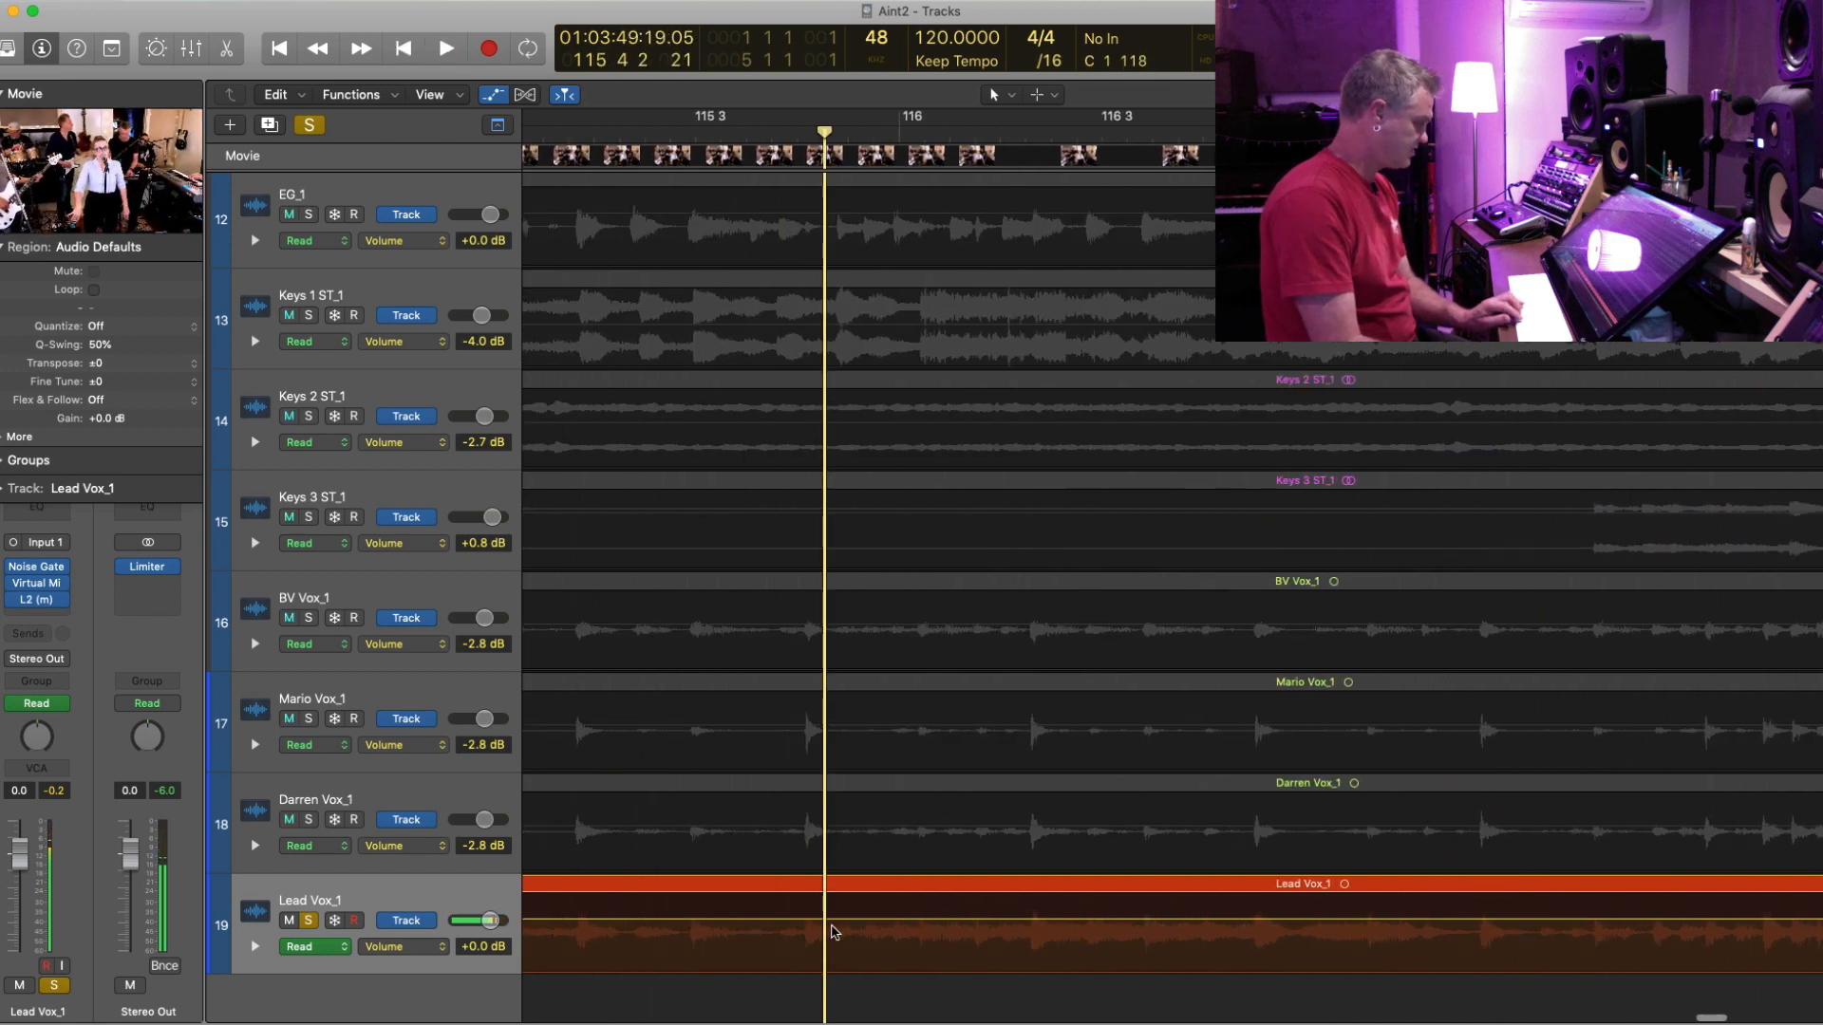
{"action": "left_click", "coordinate": [858, 919]}
{"action": "key", "text": "space"}
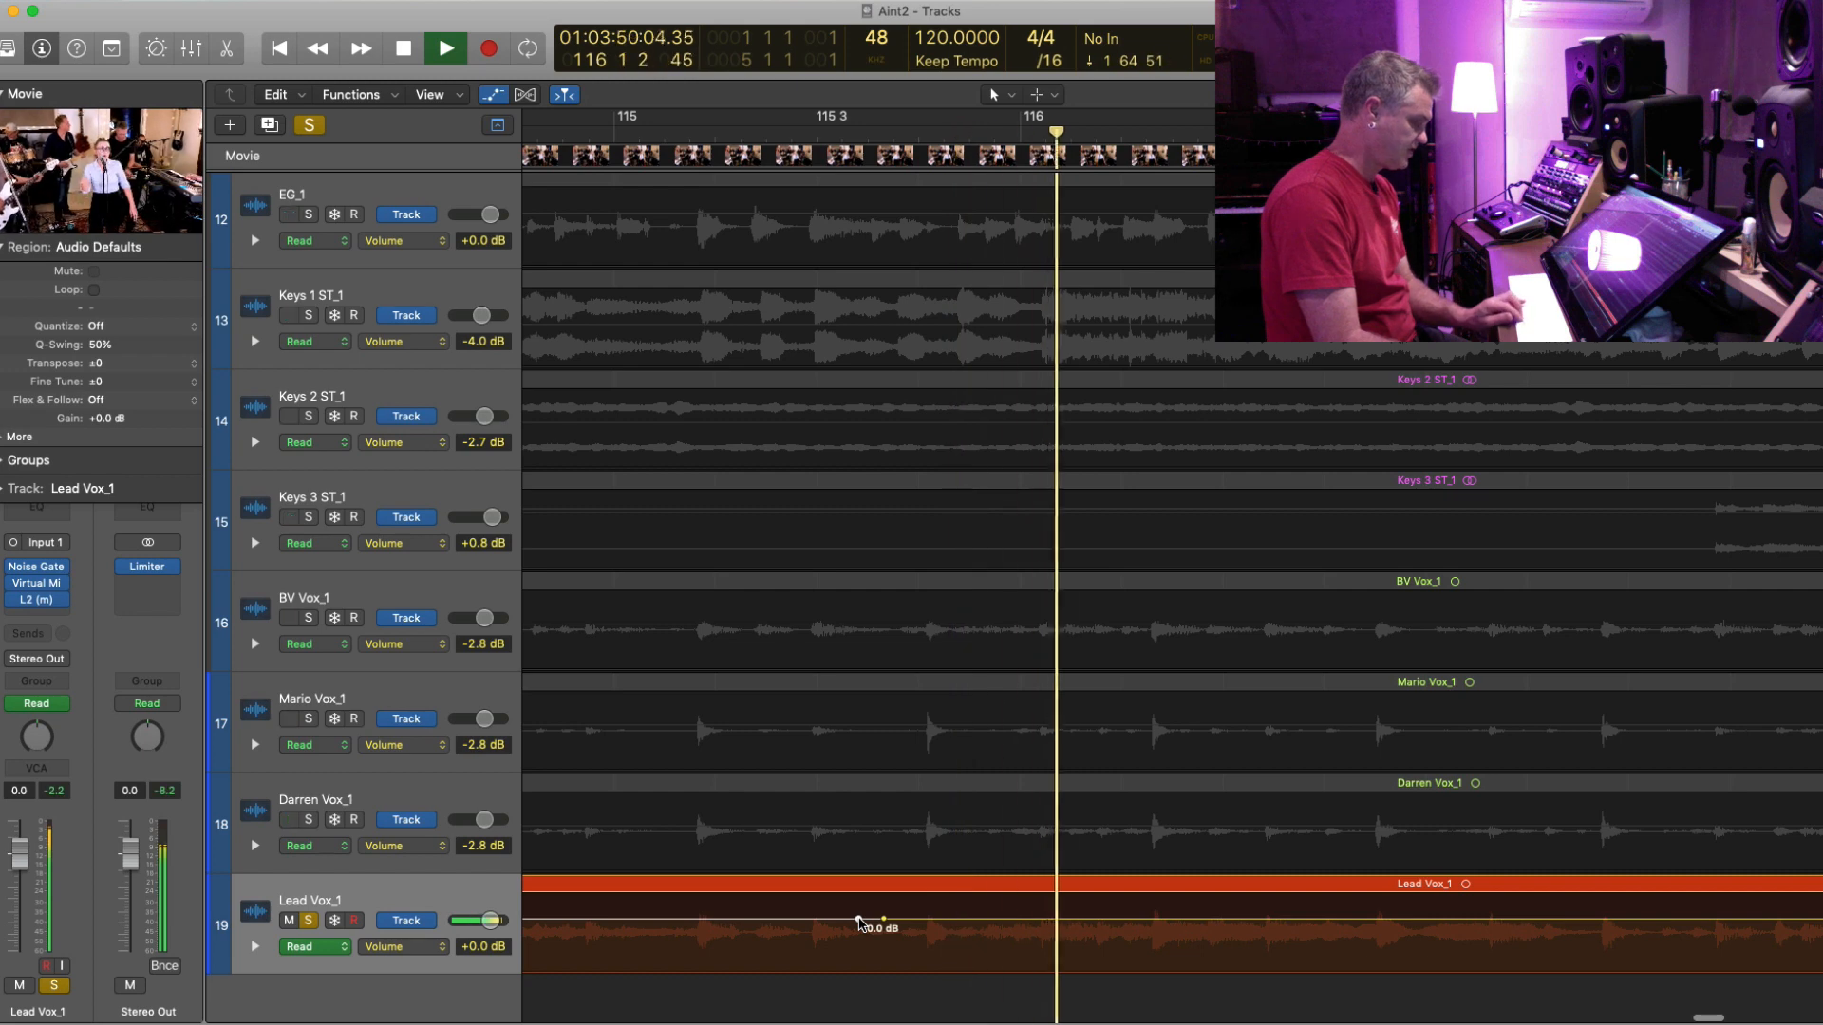
{"action": "key", "text": "space"}
{"action": "key", "text": "comma"}
{"action": "key", "text": "comma"}
{"action": "key", "text": "space"}
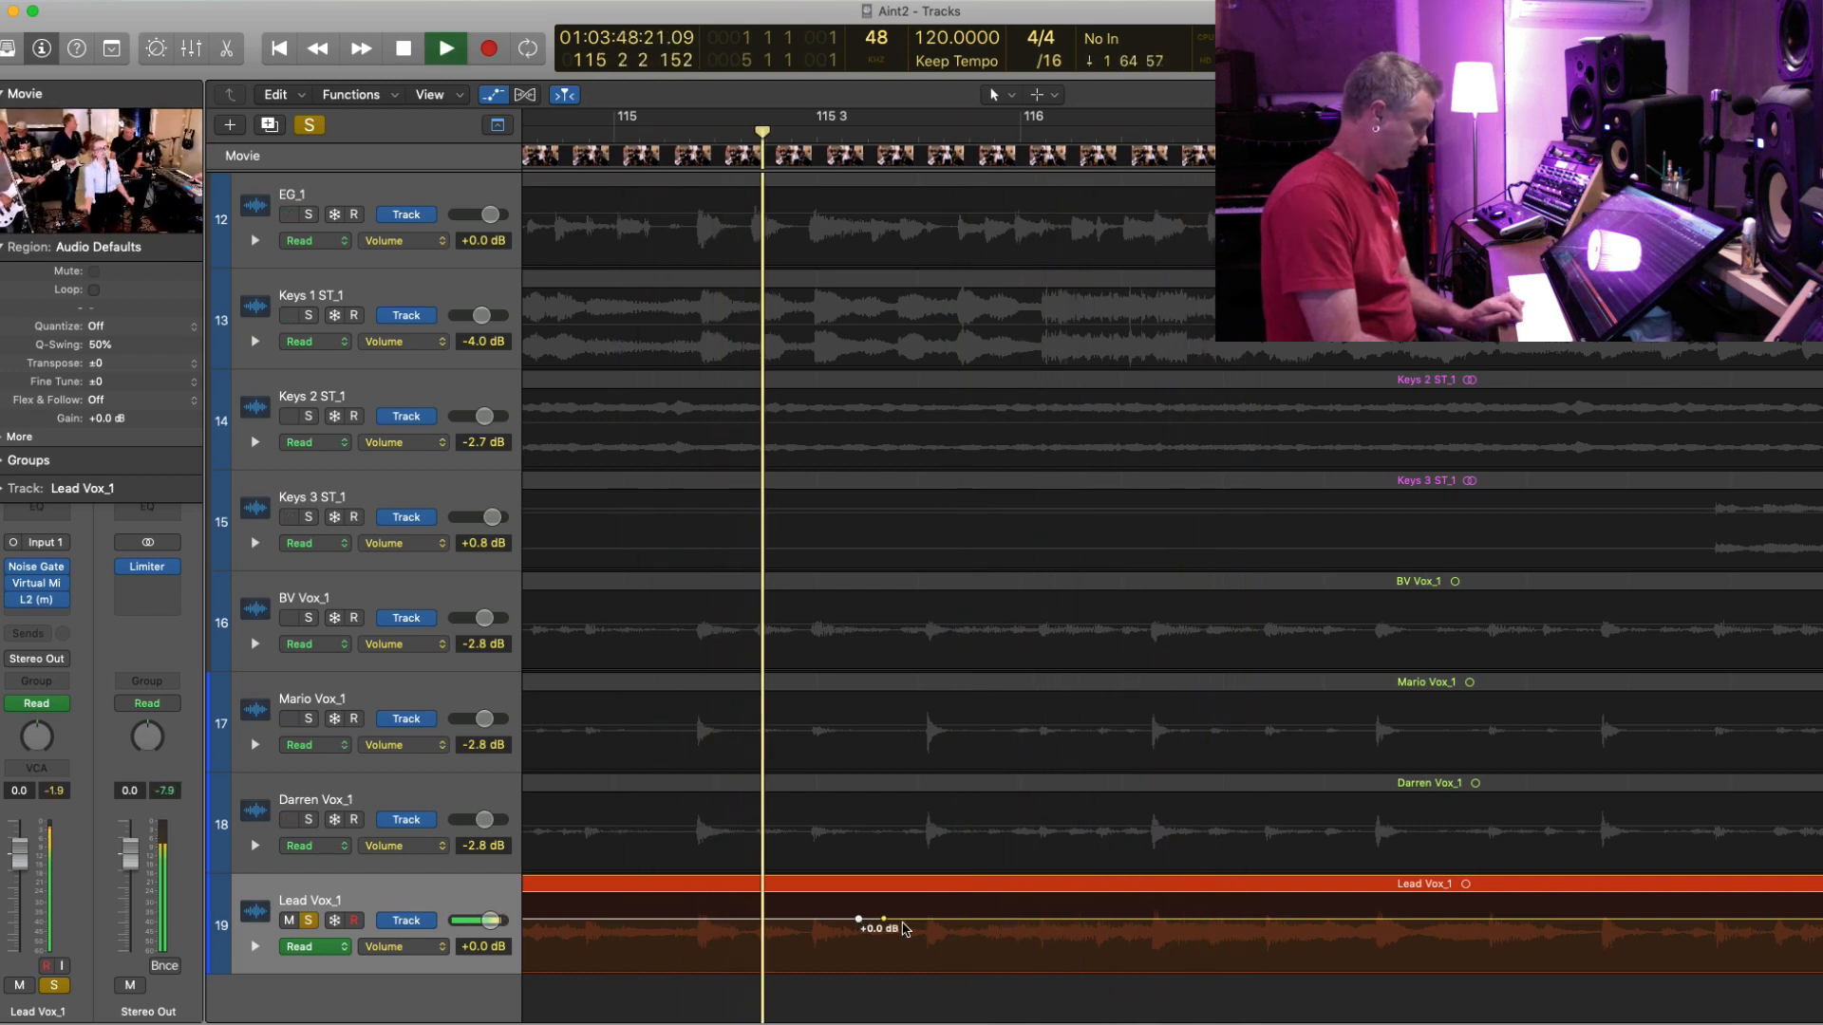
{"action": "key", "text": "space"}
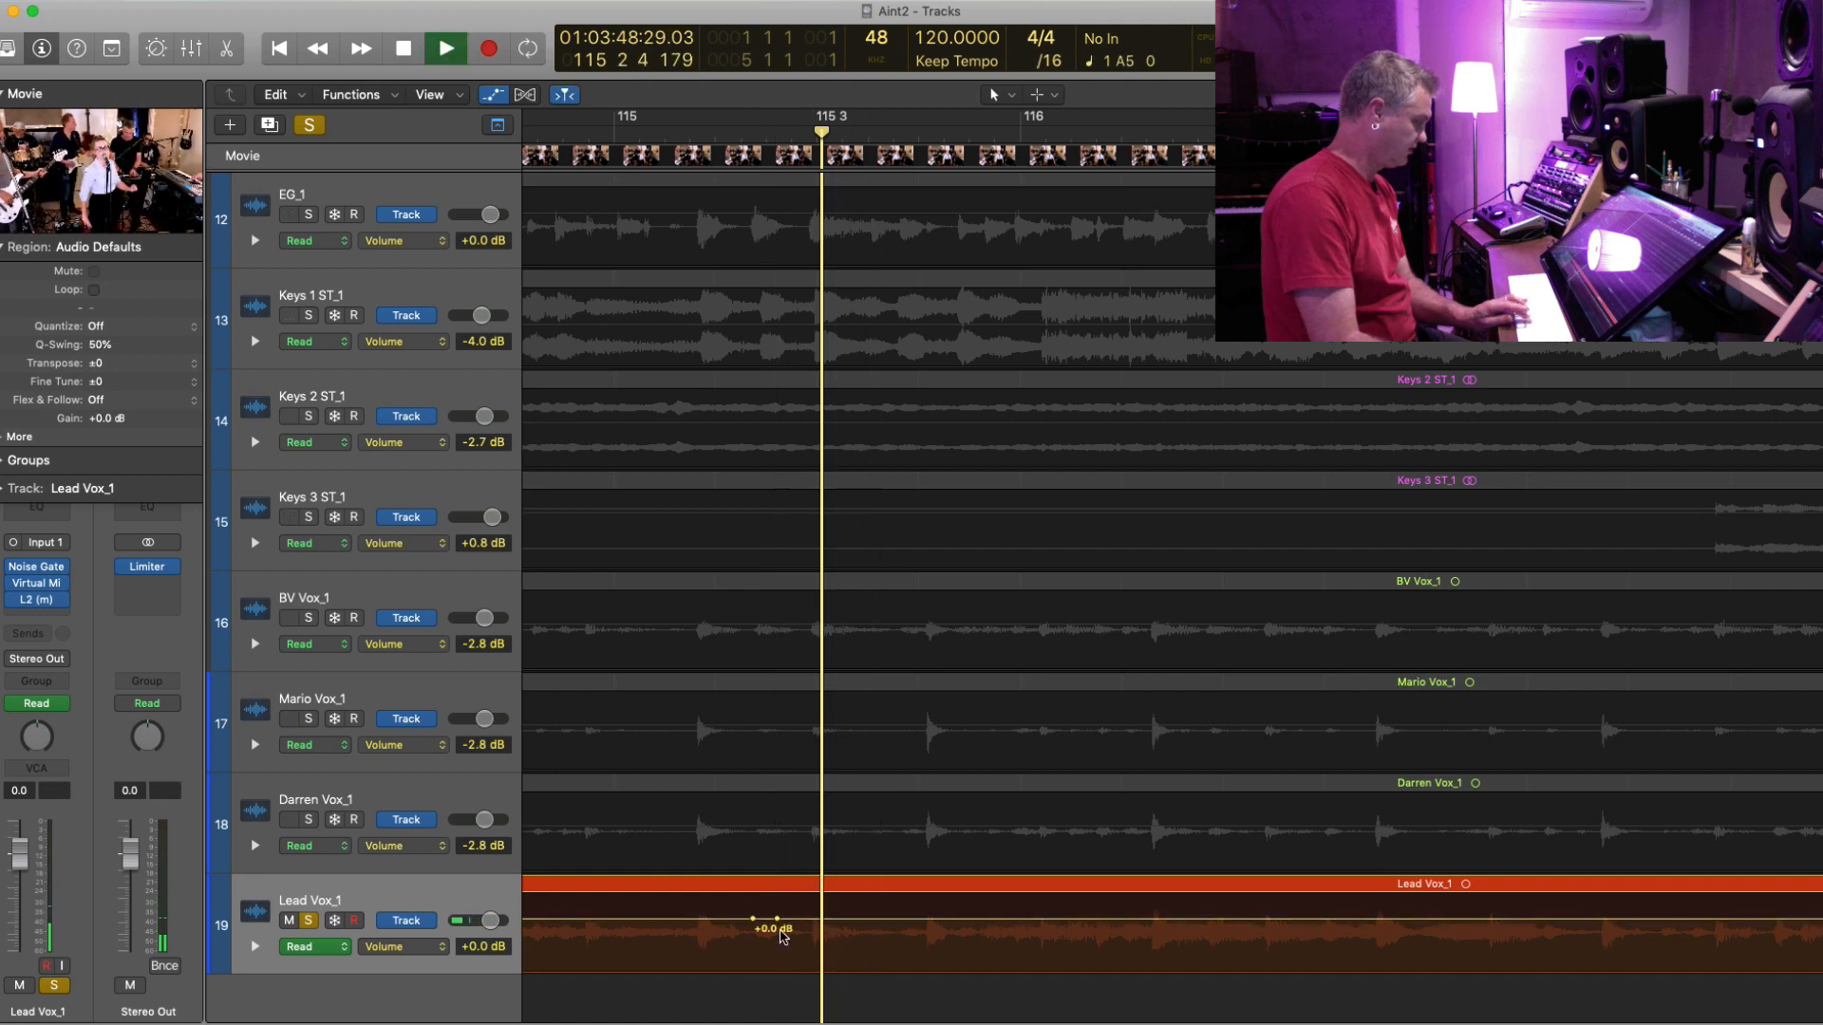
- Close the vocal gap just before bar 116 with an automation point and duck the Lead Vox_1 volume inside it to -12.0 dB
{"action": "key", "text": "space"}
{"action": "left_click", "coordinate": [992, 920]}
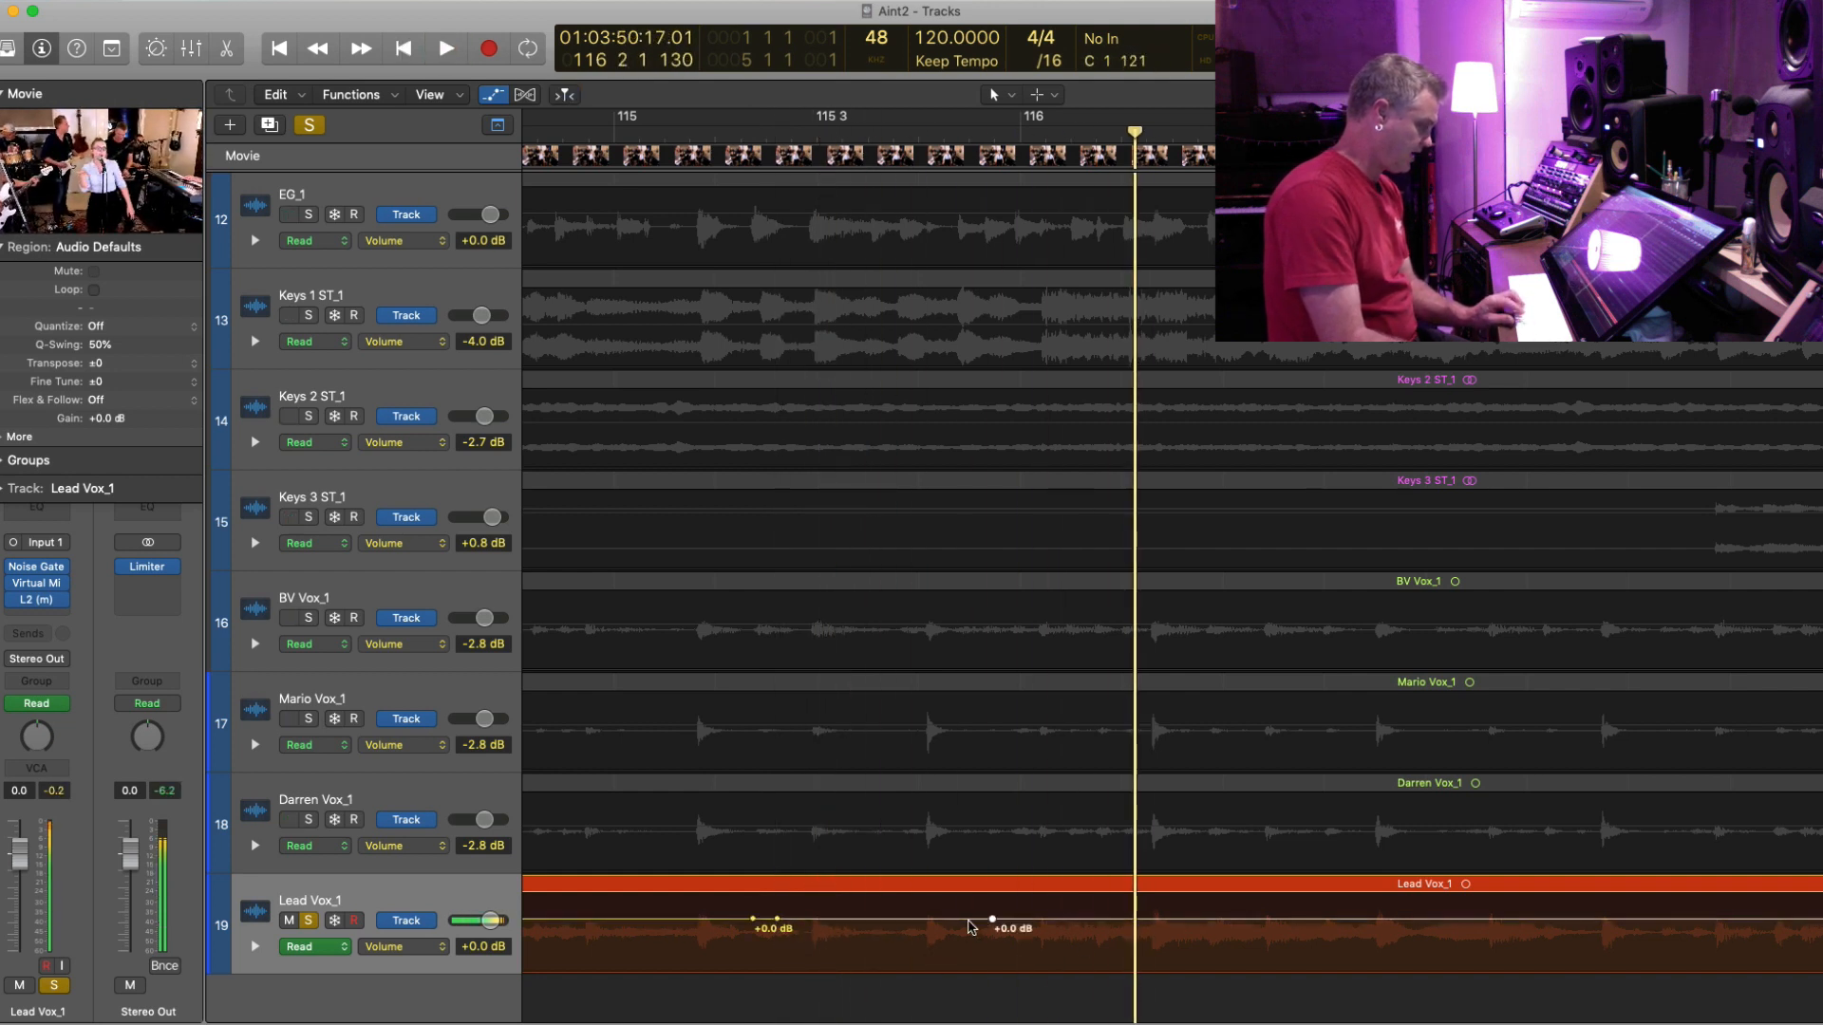
{"action": "left_click_drag", "start_coordinate": [905, 923], "coordinate": [905, 945]}
- Listen on through bar 122 and lower the Lead Vox_1 volume automation to -17.3 dB from the last phrase's end in bar 117 onwards
{"action": "key", "text": "space"}
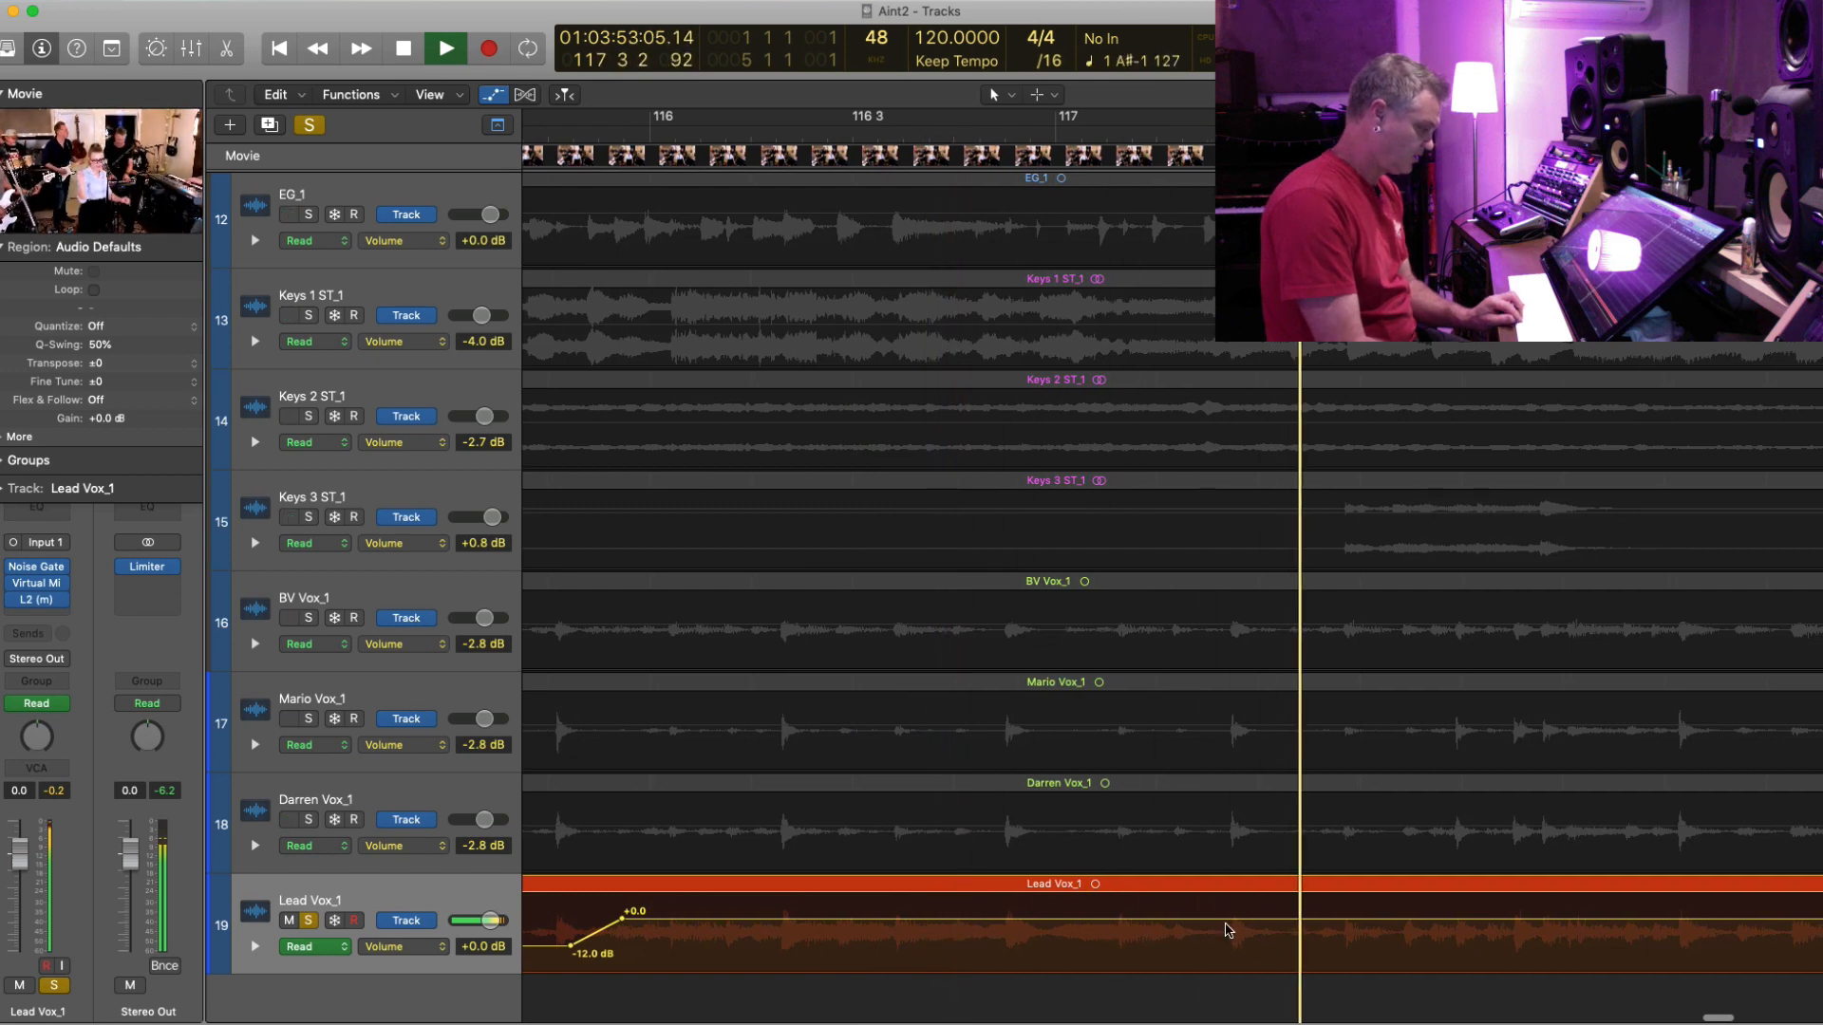
{"action": "key", "text": "space"}
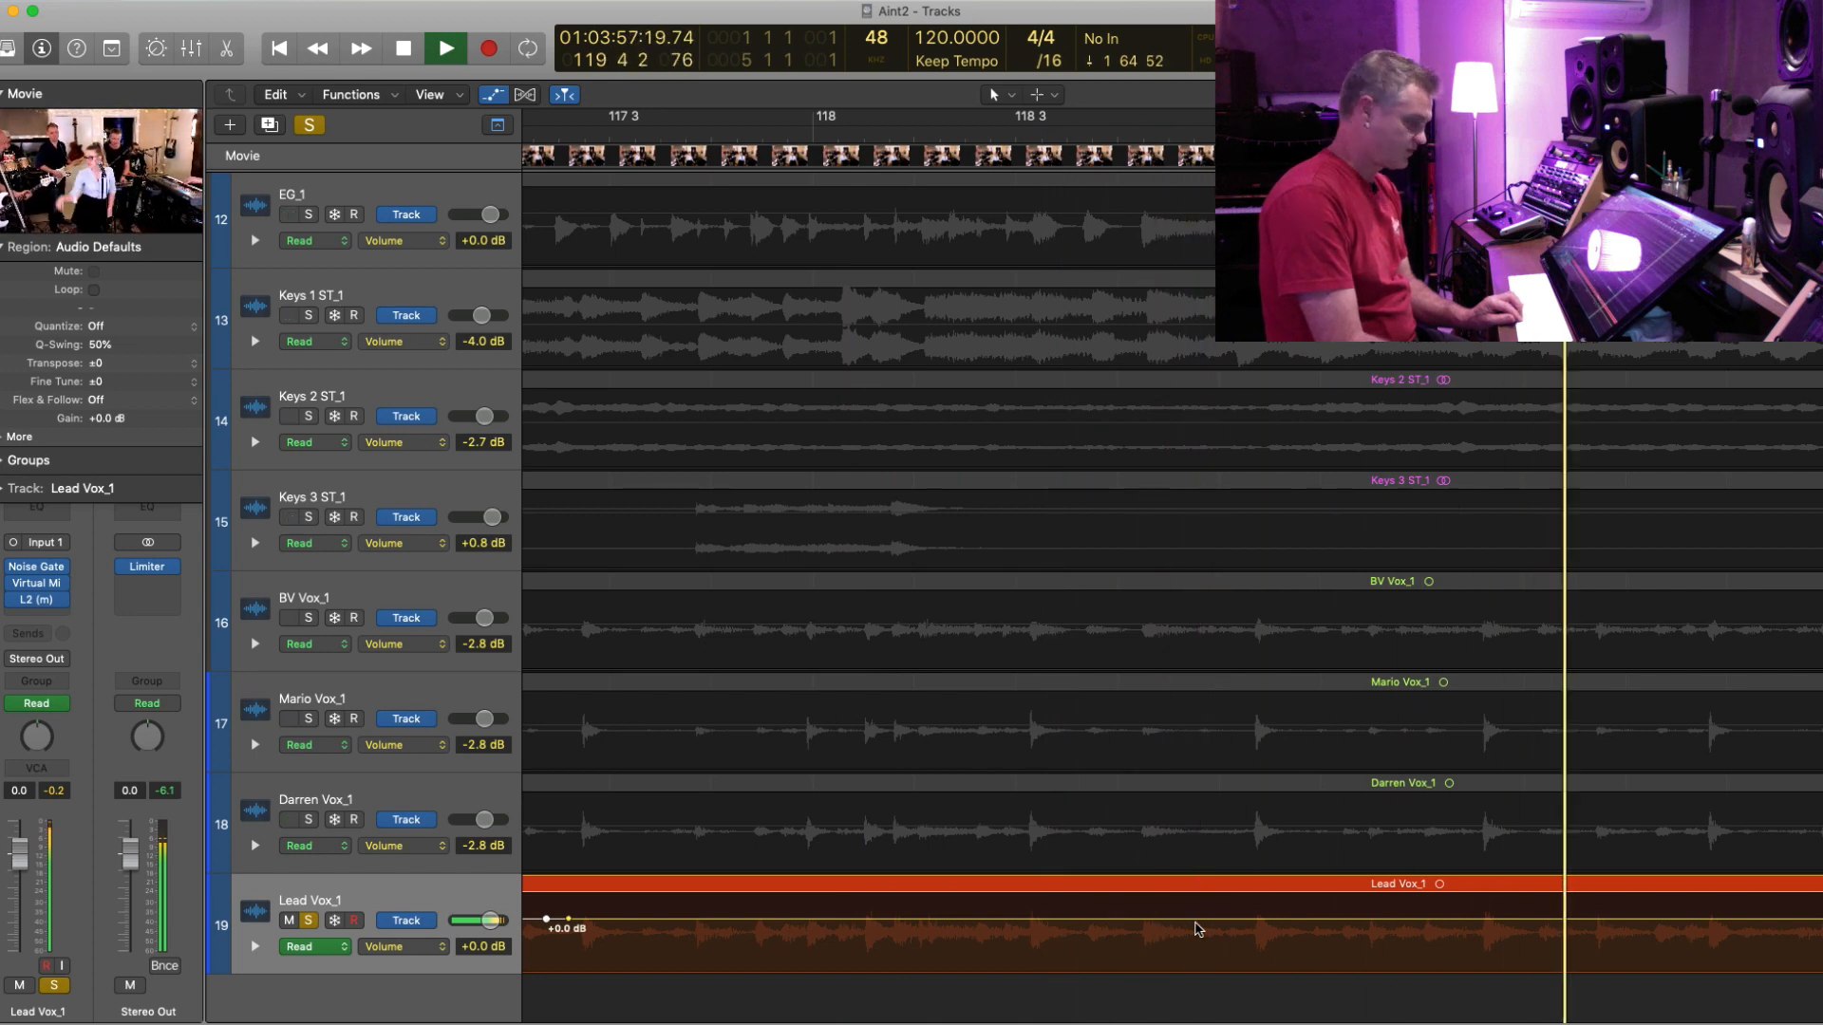
{"action": "key", "text": "super+Left"}
{"action": "key", "text": "super+Left"}
{"action": "key", "text": "super+Left"}
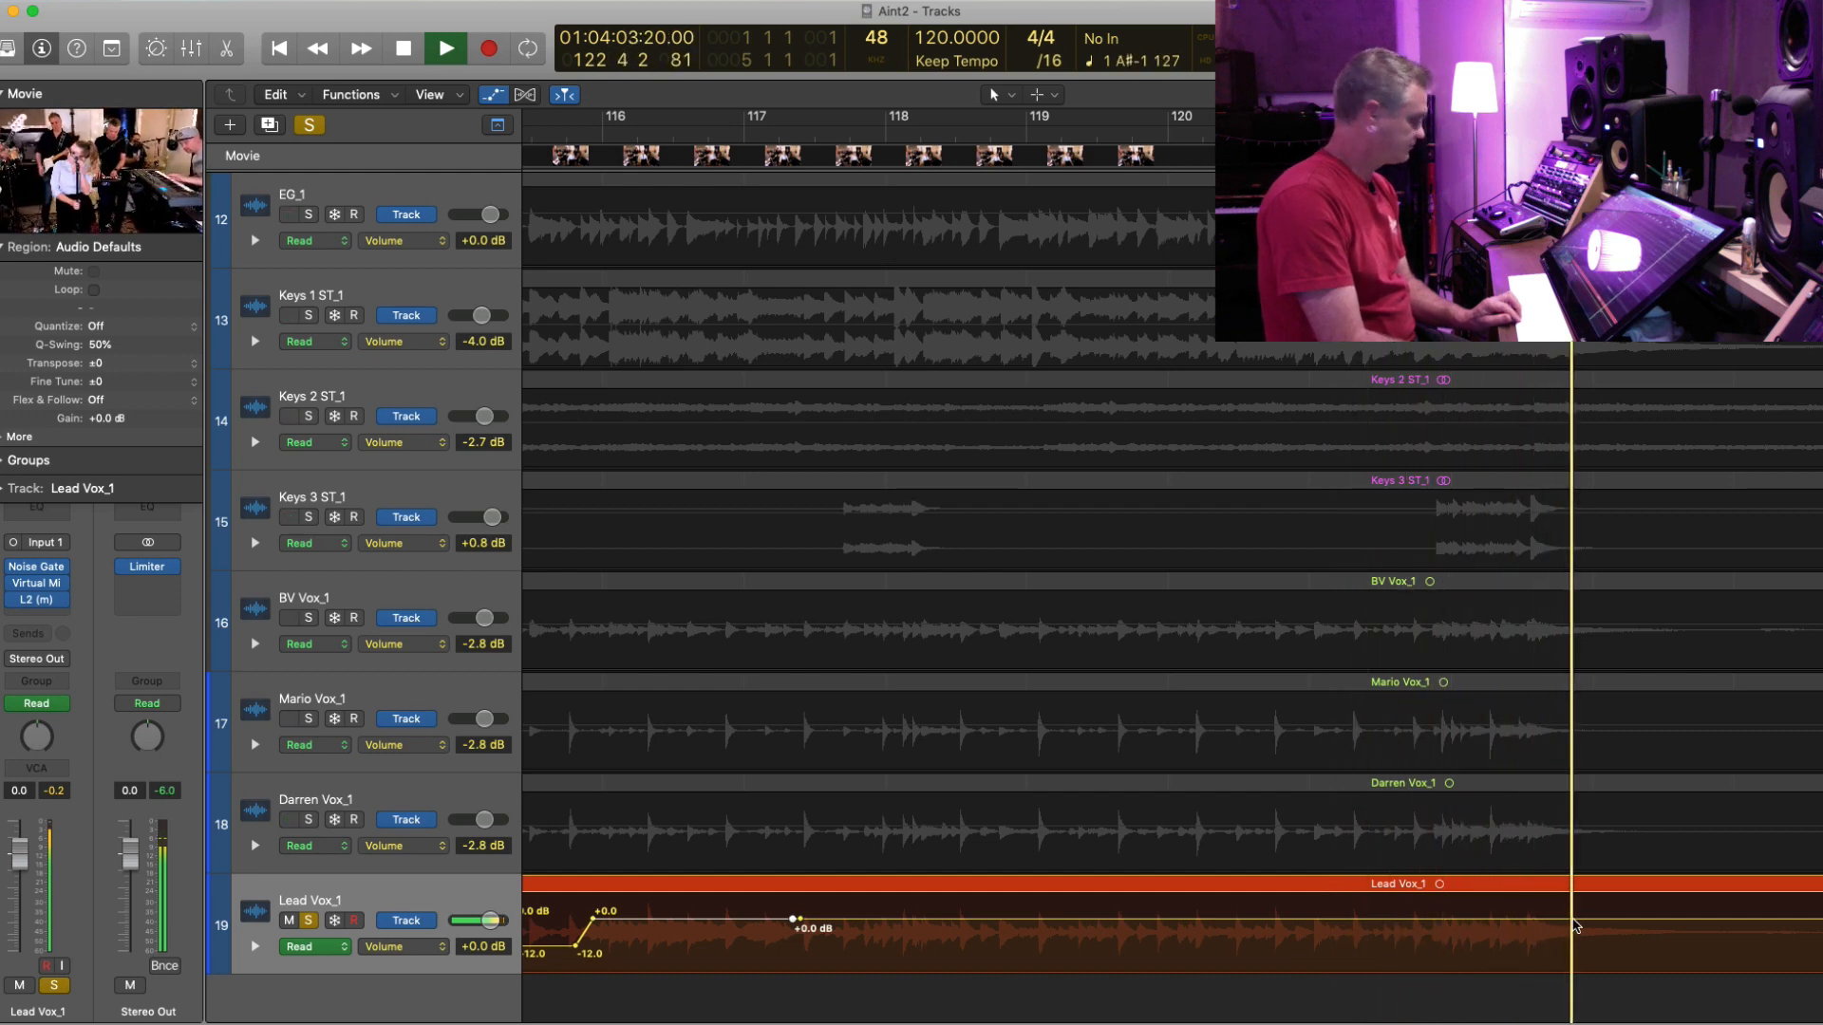
{"action": "left_click_drag", "start_coordinate": [1573, 920], "coordinate": [1574, 954]}
{"action": "key", "text": "super+Left"}
{"action": "key", "text": "super+Left"}
{"action": "key", "text": "super+Left"}
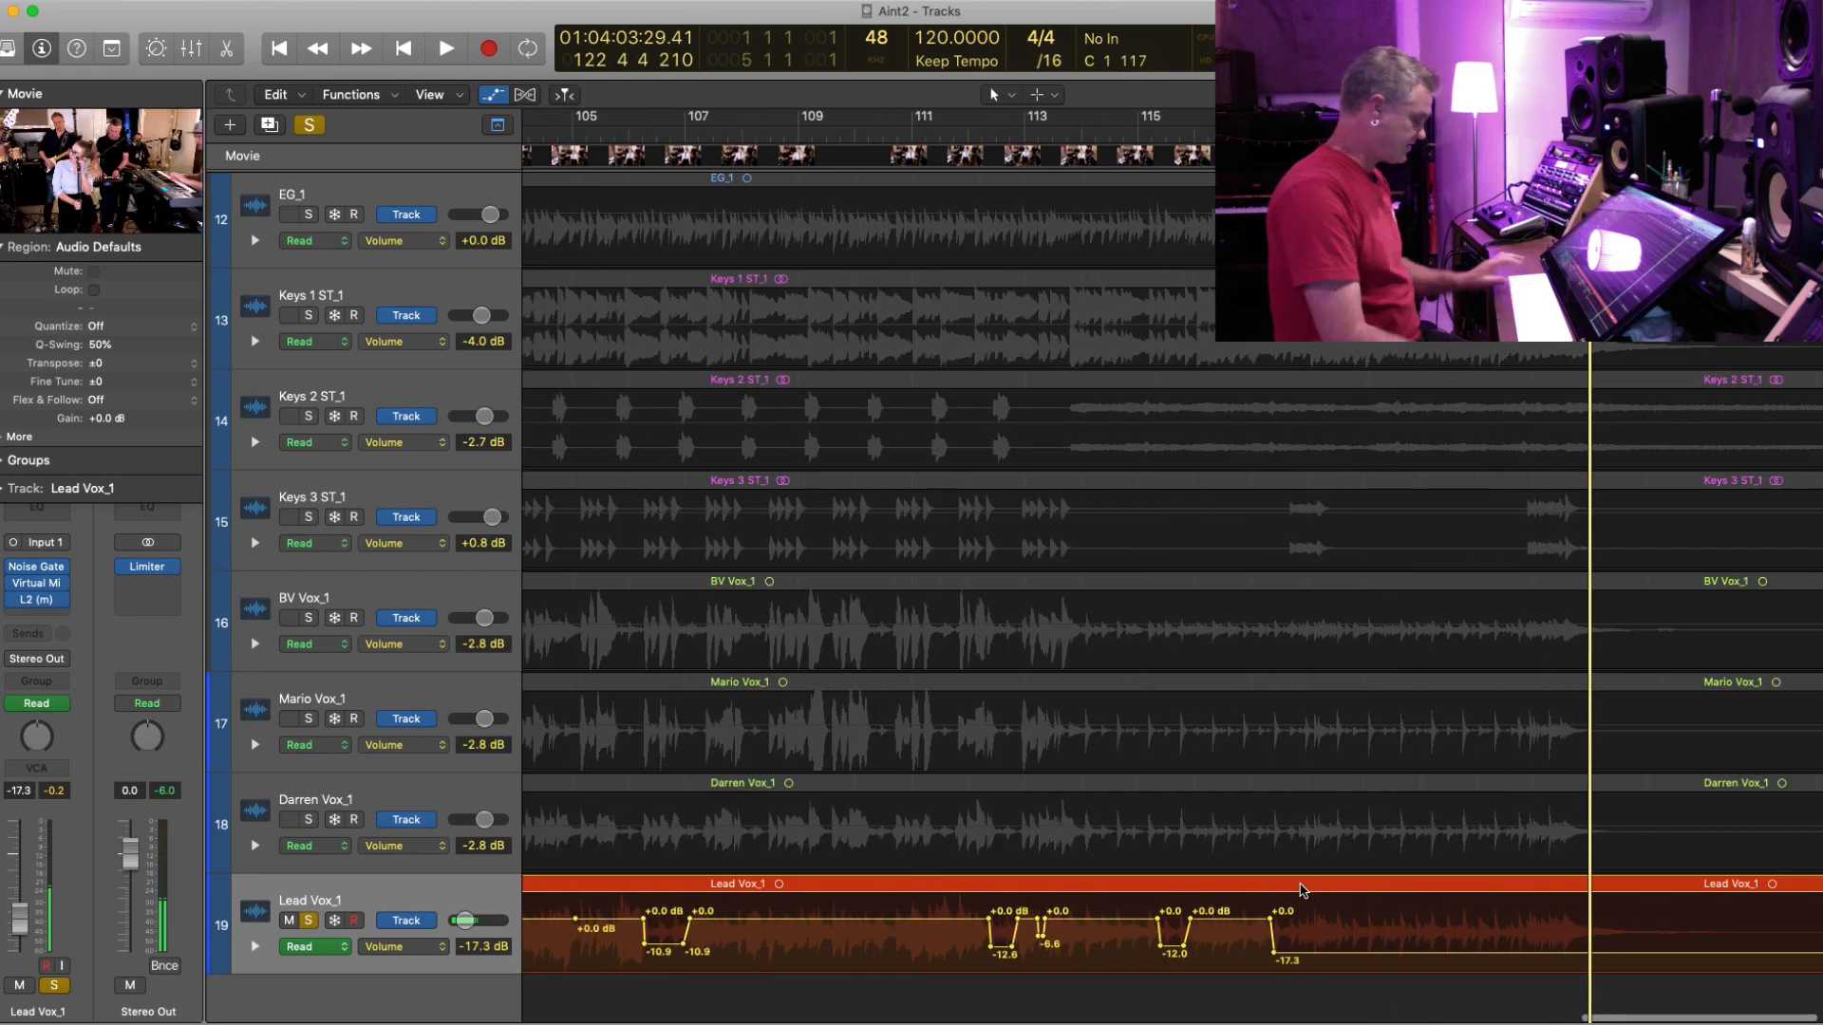
- Unsolo Lead Vox_1, show the whole song and play the full mix from about bar 4
{"action": "left_click", "coordinate": [1114, 890]}
{"action": "left_click", "coordinate": [308, 920]}
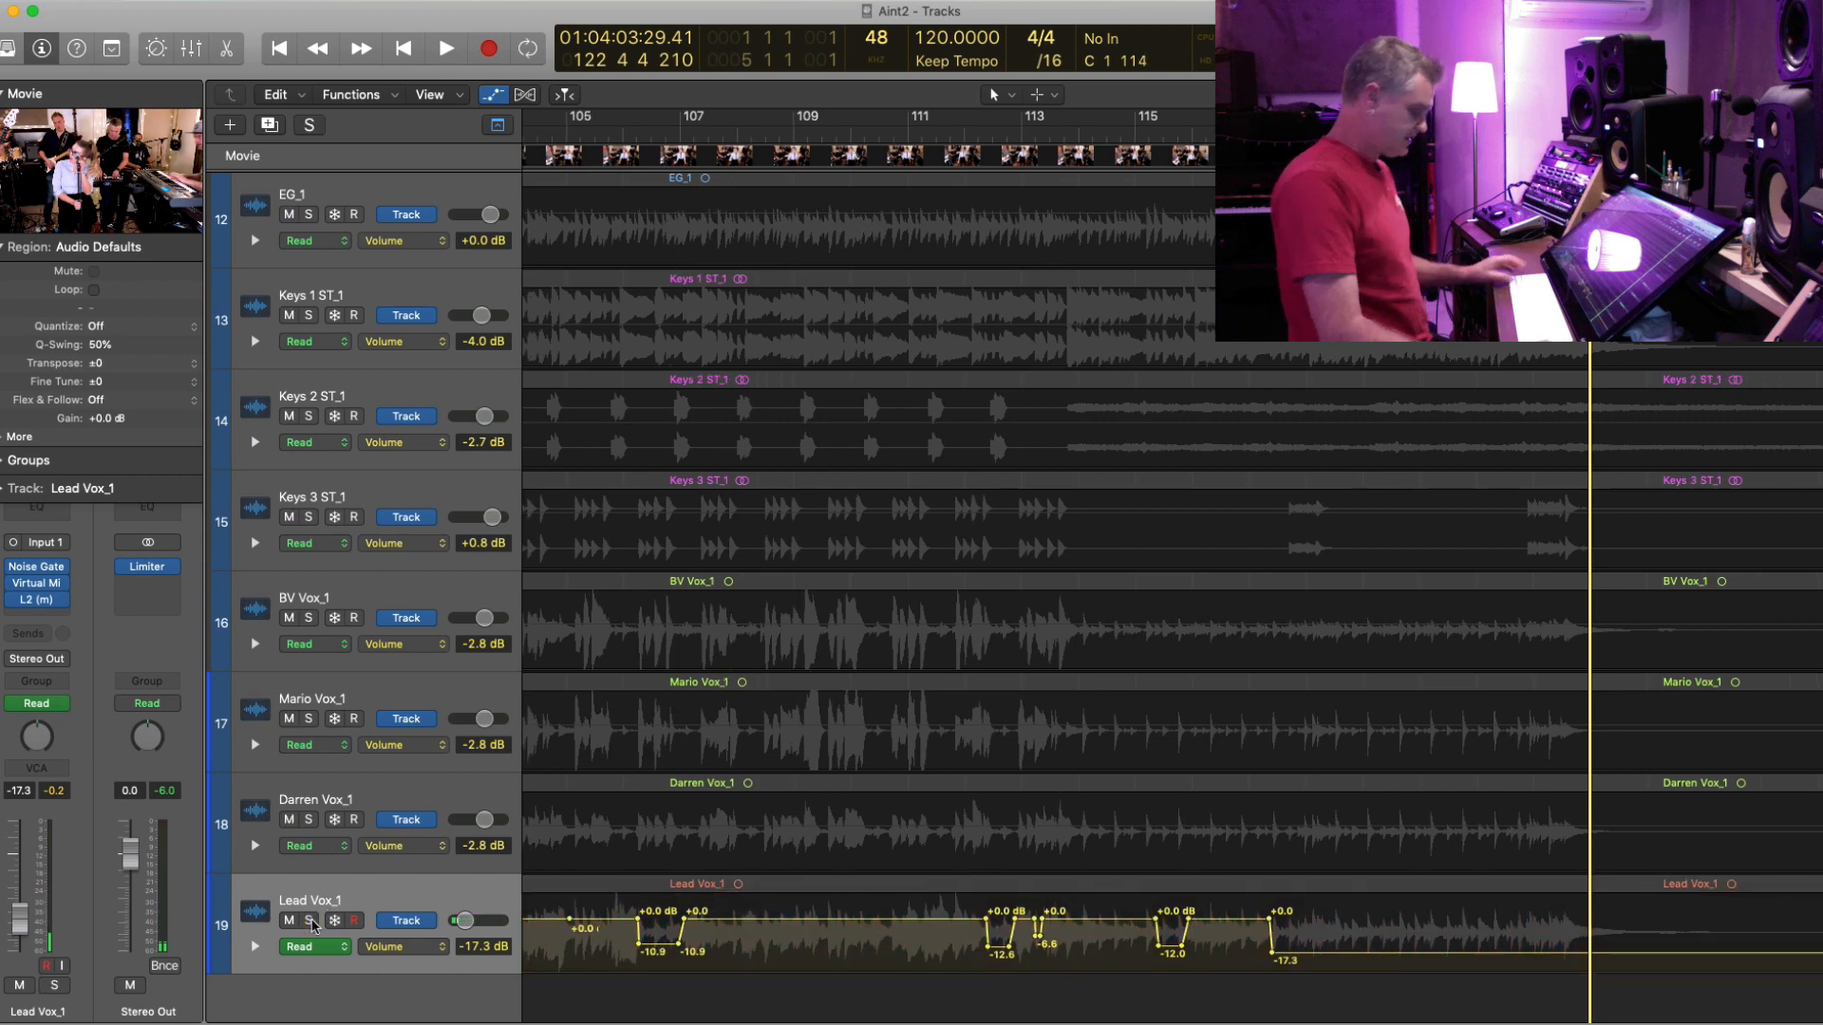
{"action": "key", "text": "super+Left"}
{"action": "key", "text": "super+Left"}
{"action": "key", "text": "super+Left"}
{"action": "key", "text": "super+Left"}
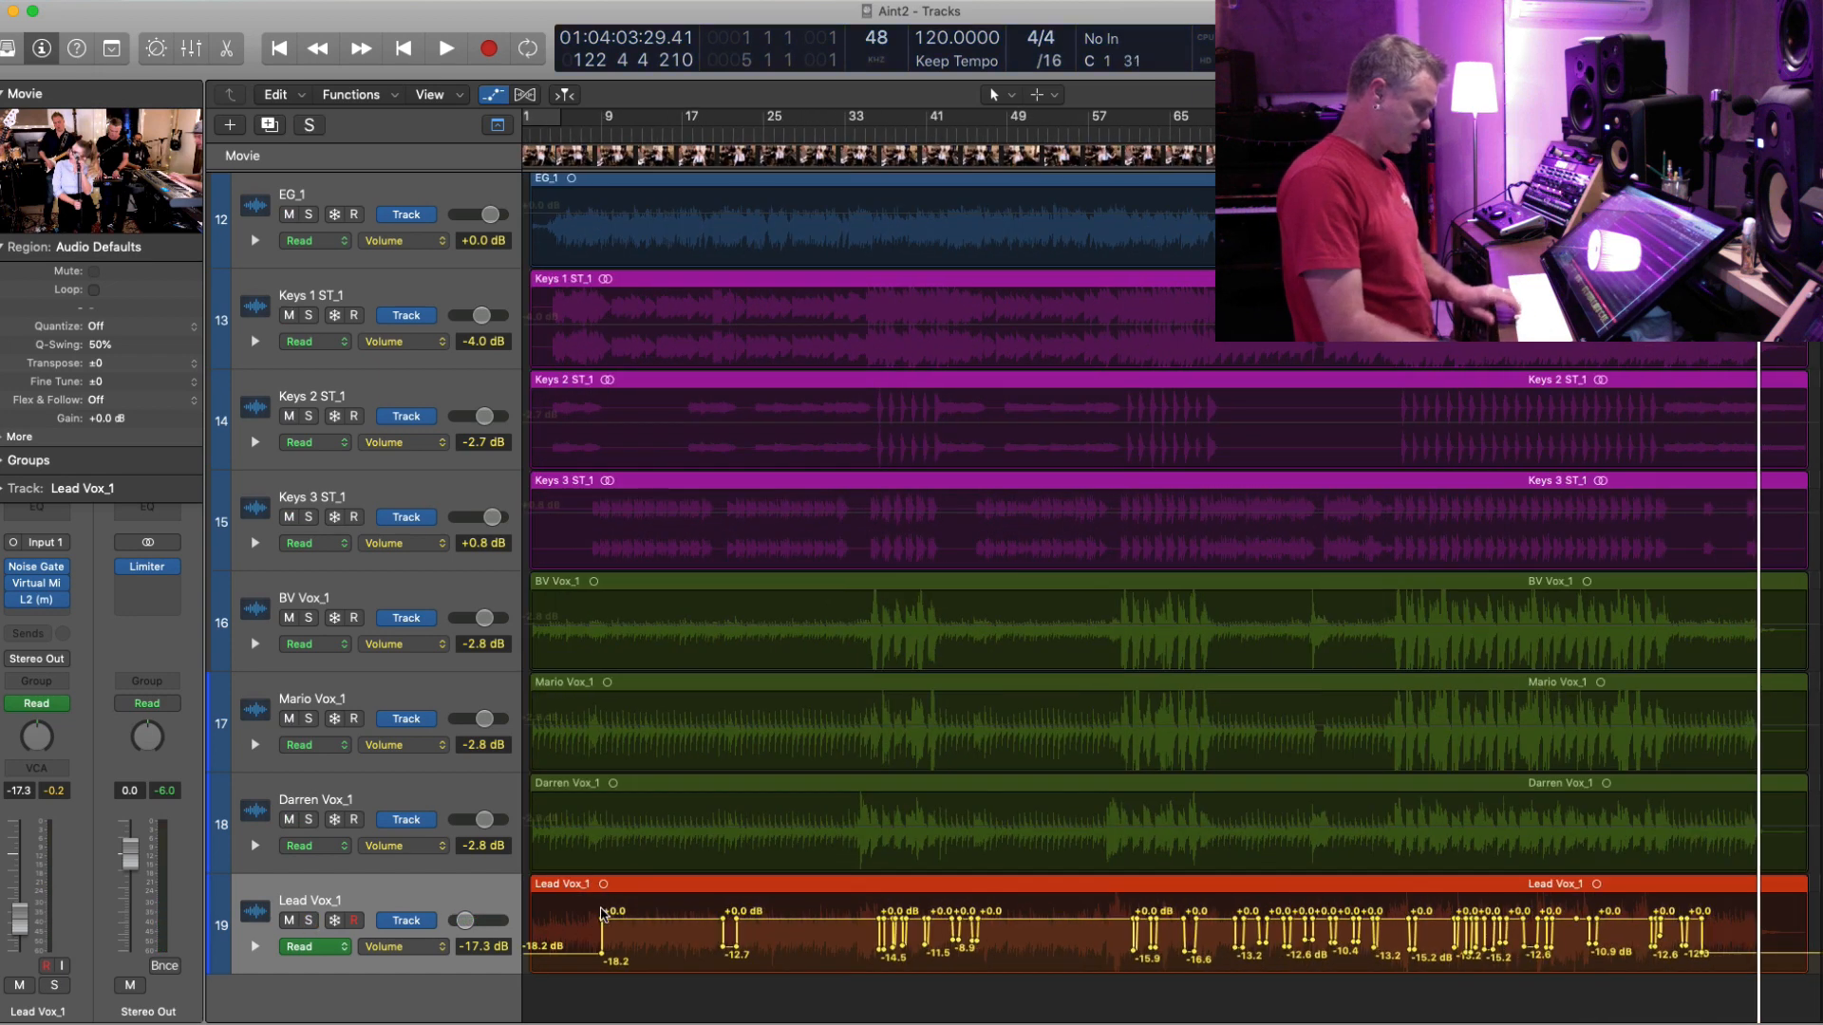
{"action": "scroll", "coordinate": [952, 900], "scroll_direction": "left", "scroll_amount": 2}
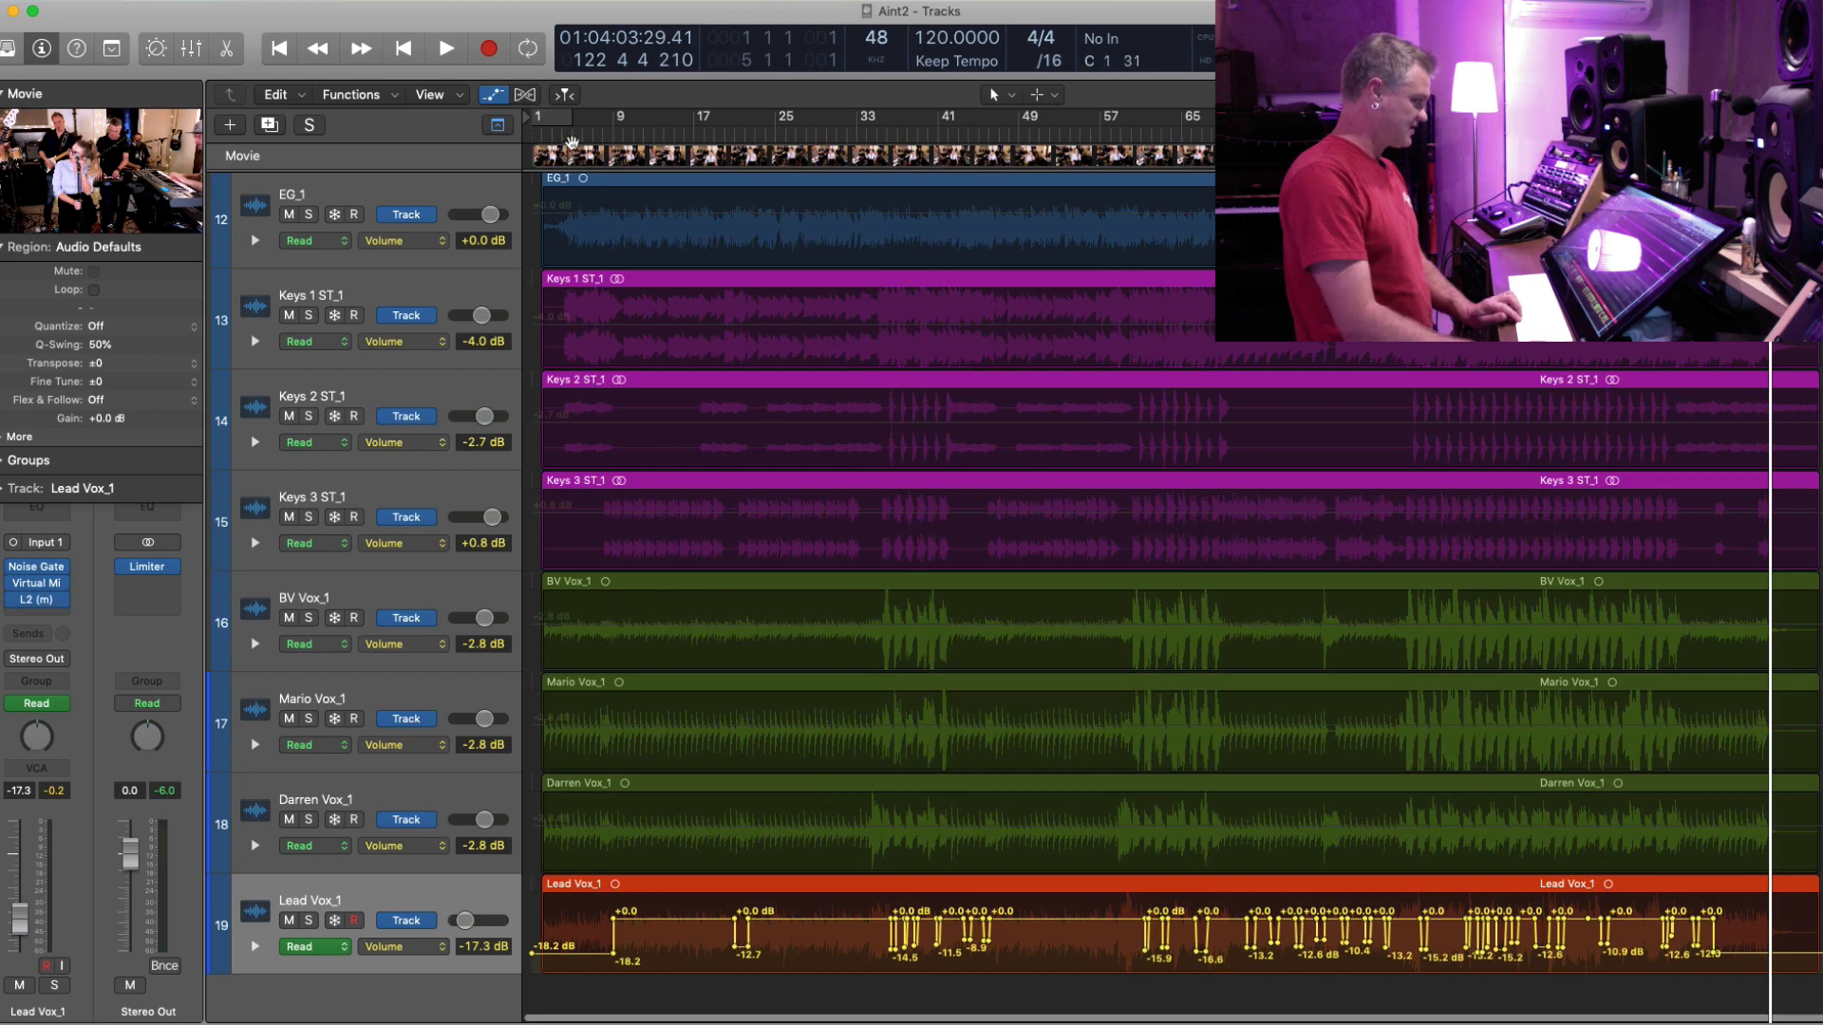
{"action": "left_click", "coordinate": [562, 134]}
{"action": "key", "text": "space"}
{"action": "key", "text": "super+Up"}
{"action": "key", "text": "super+Up"}
{"action": "key", "text": "super+Up"}
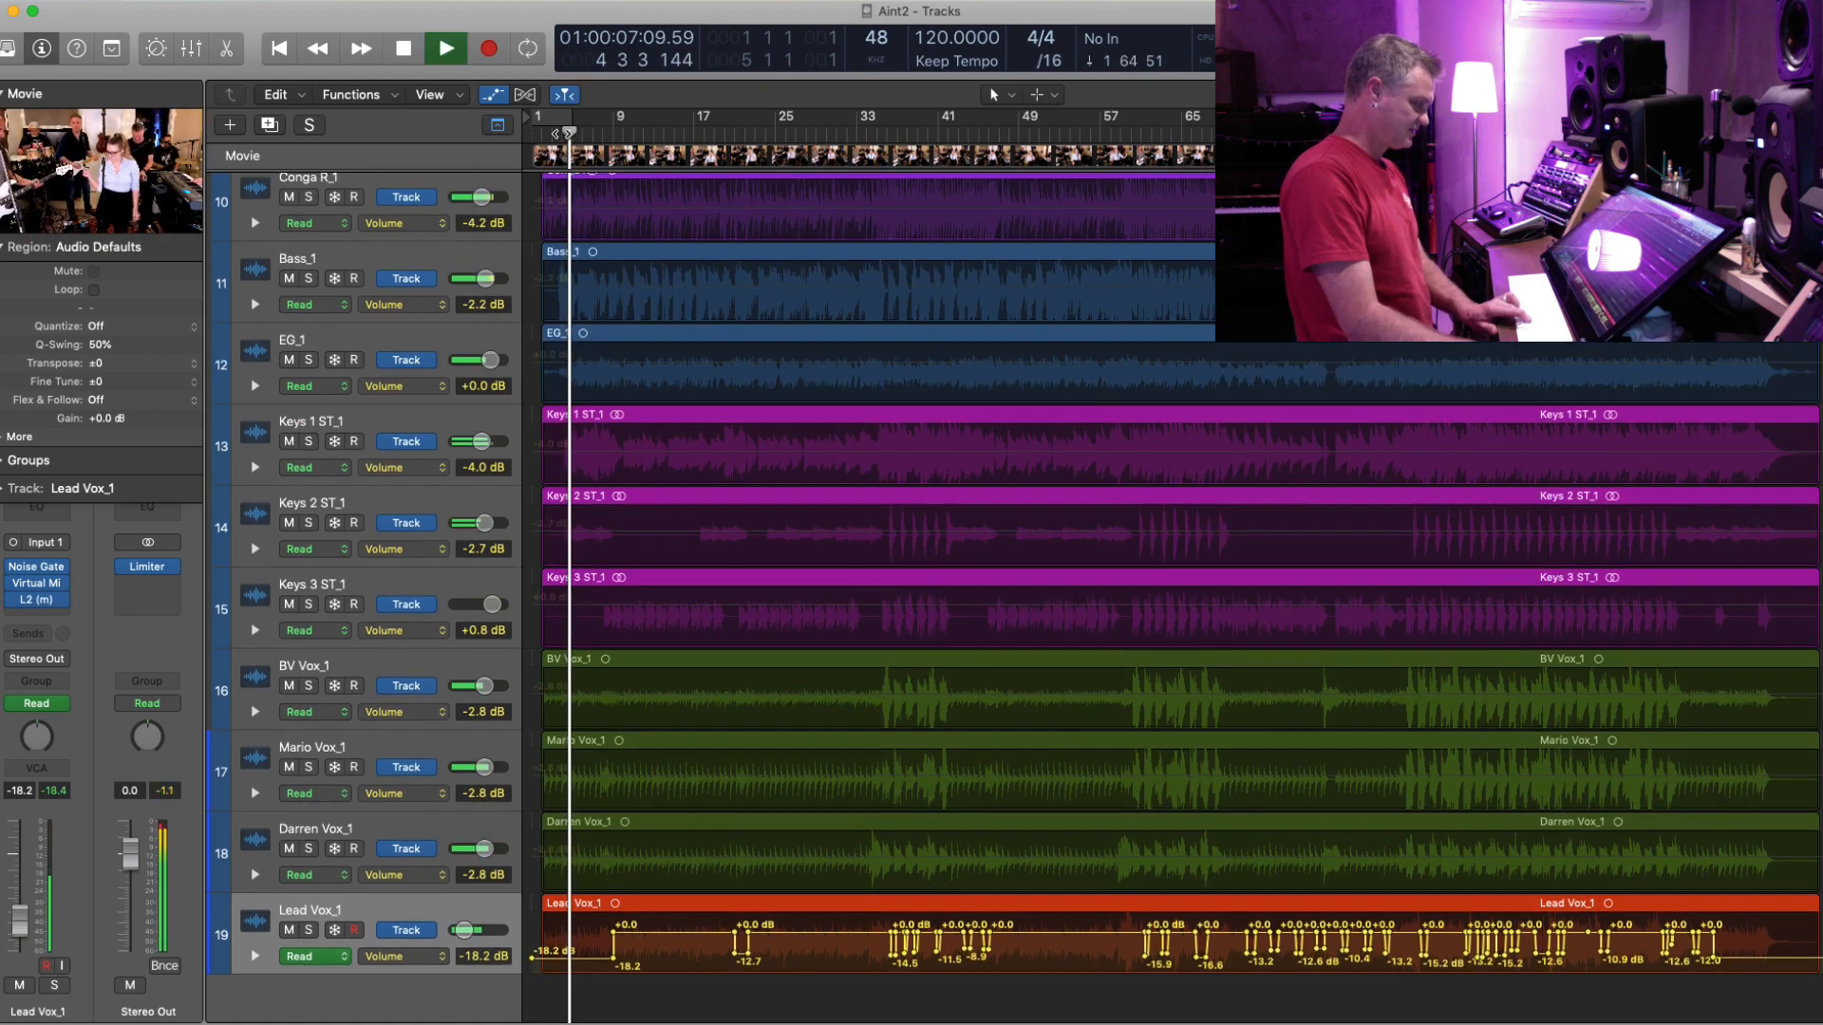
- Set the Lead Vox_1 volume automation to -6.3 dB in the intro before bar 9 and to -6.9 dB in the gap around bar 21
{"action": "key", "text": "a"}
{"action": "key", "text": "super+Right"}
{"action": "key", "text": "super+Right"}
{"action": "key", "text": "super+Right"}
{"action": "key", "text": "super+Right"}
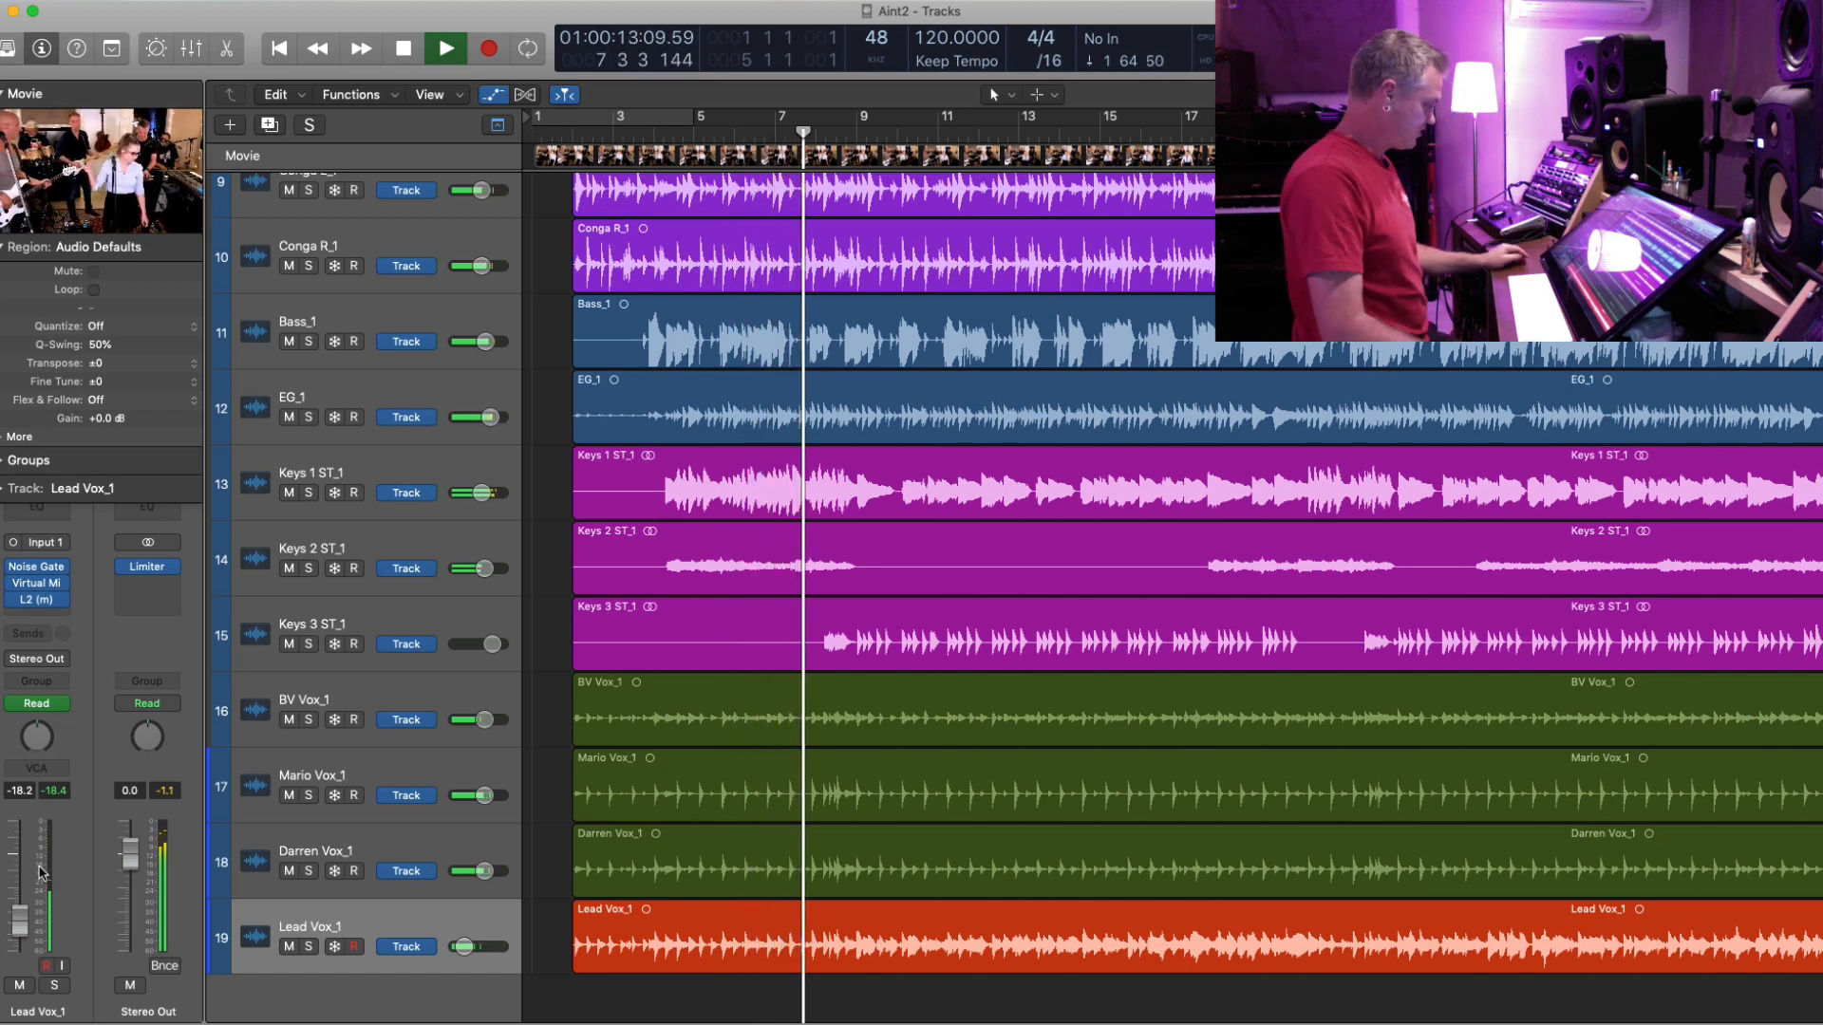
{"action": "key", "text": "a"}
{"action": "key", "text": "a"}
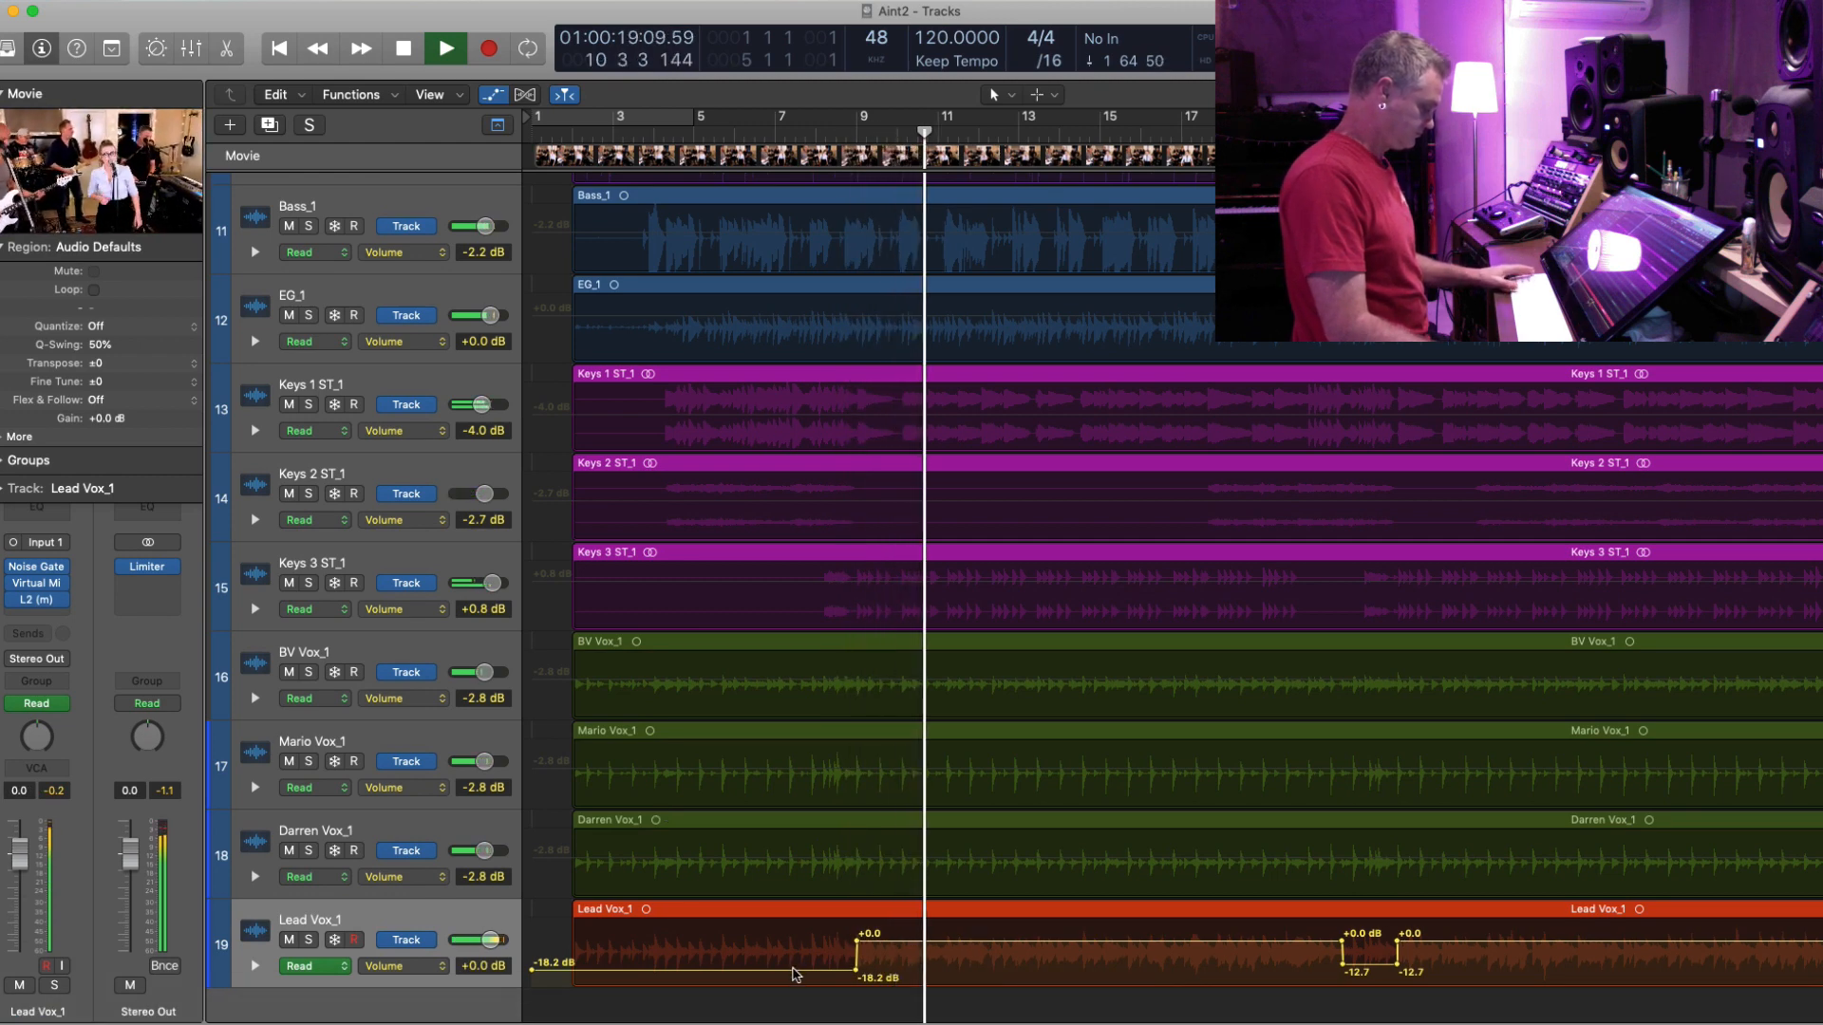
{"action": "left_click_drag", "start_coordinate": [793, 970], "coordinate": [798, 952]}
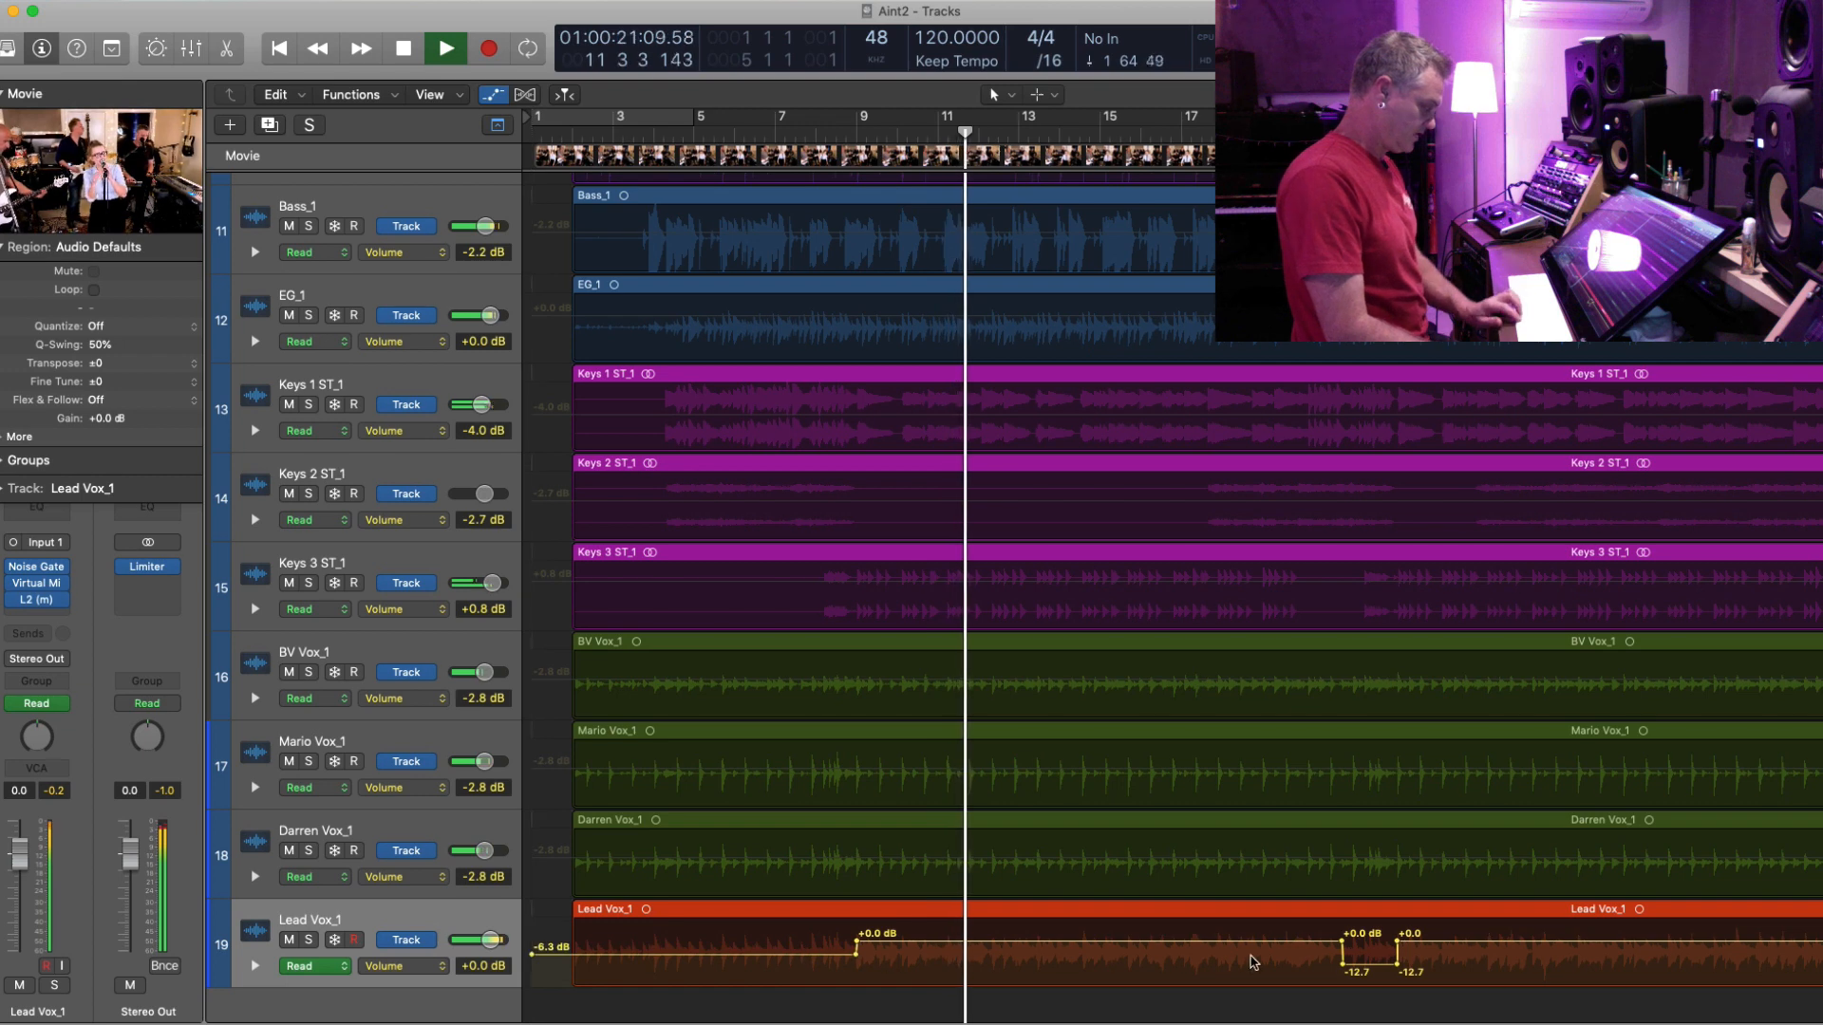
{"action": "left_click_drag", "start_coordinate": [1364, 965], "coordinate": [1361, 963]}
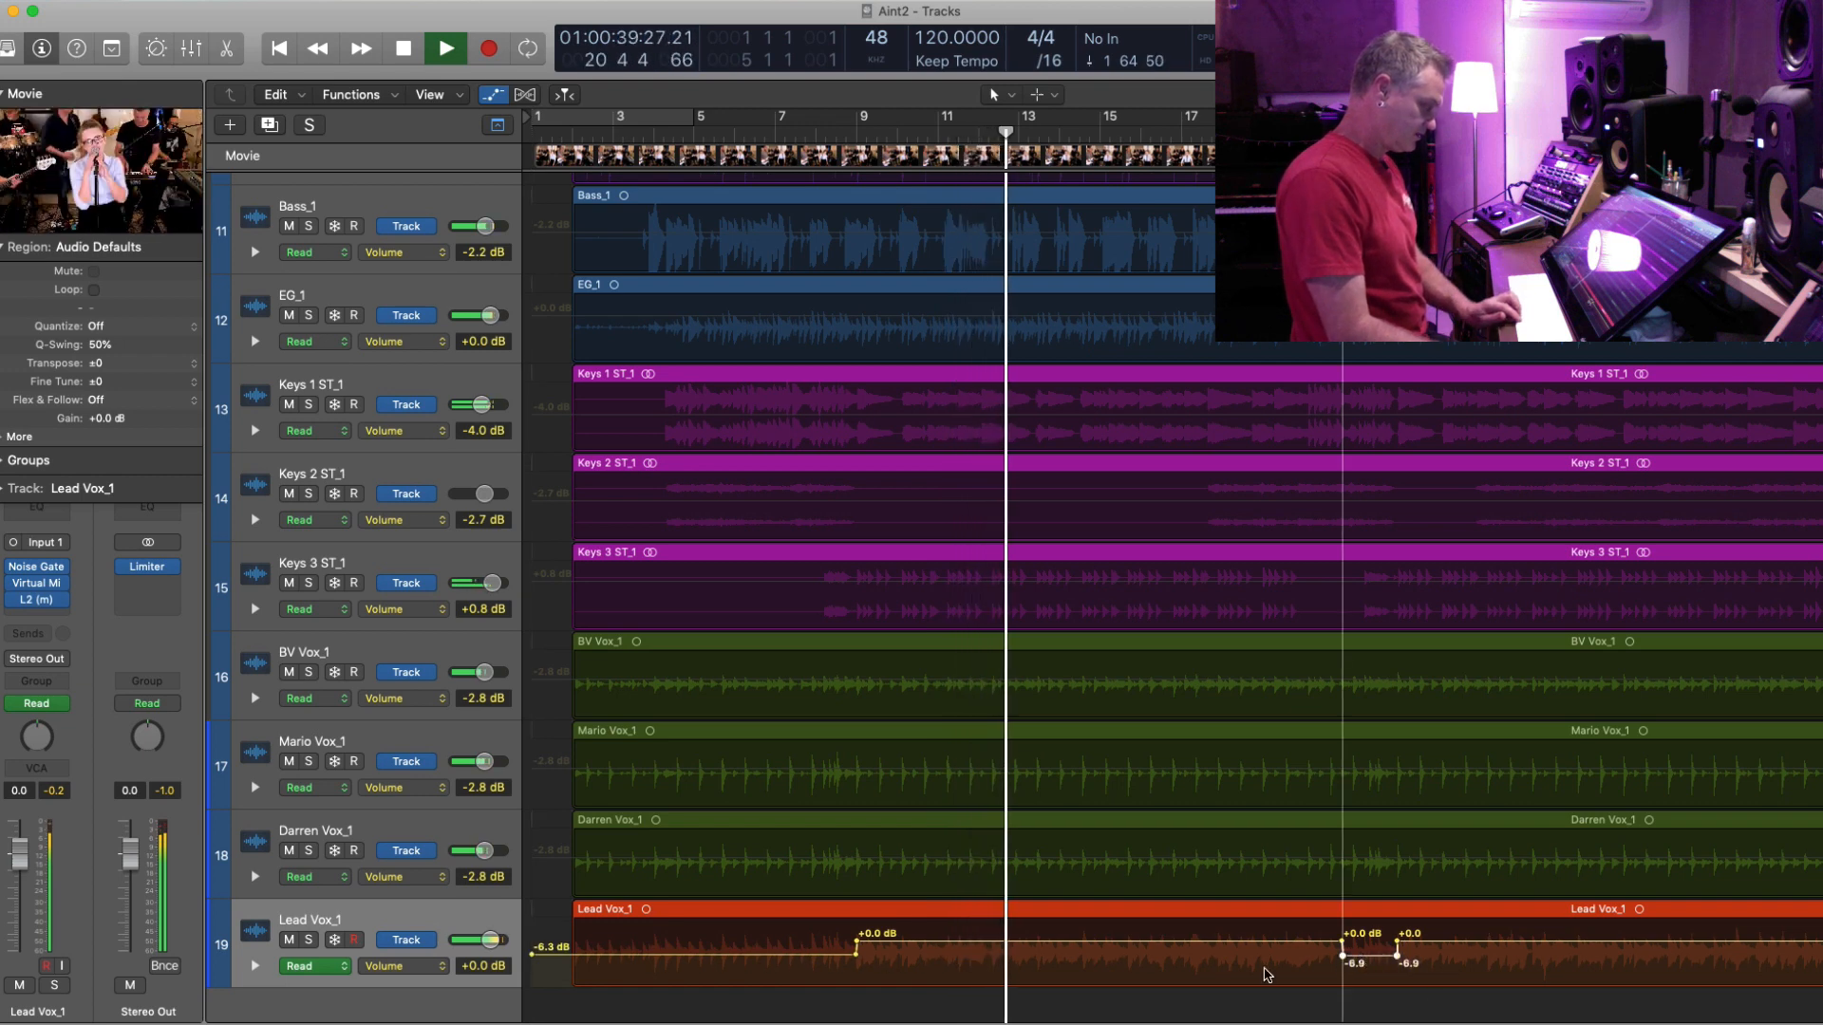
- Replay from about bar 7 and move the intro's low automation point slightly earlier, making the Lead Vox_1 volume ramp up into bar 9
{"action": "left_click", "coordinate": [784, 130]}
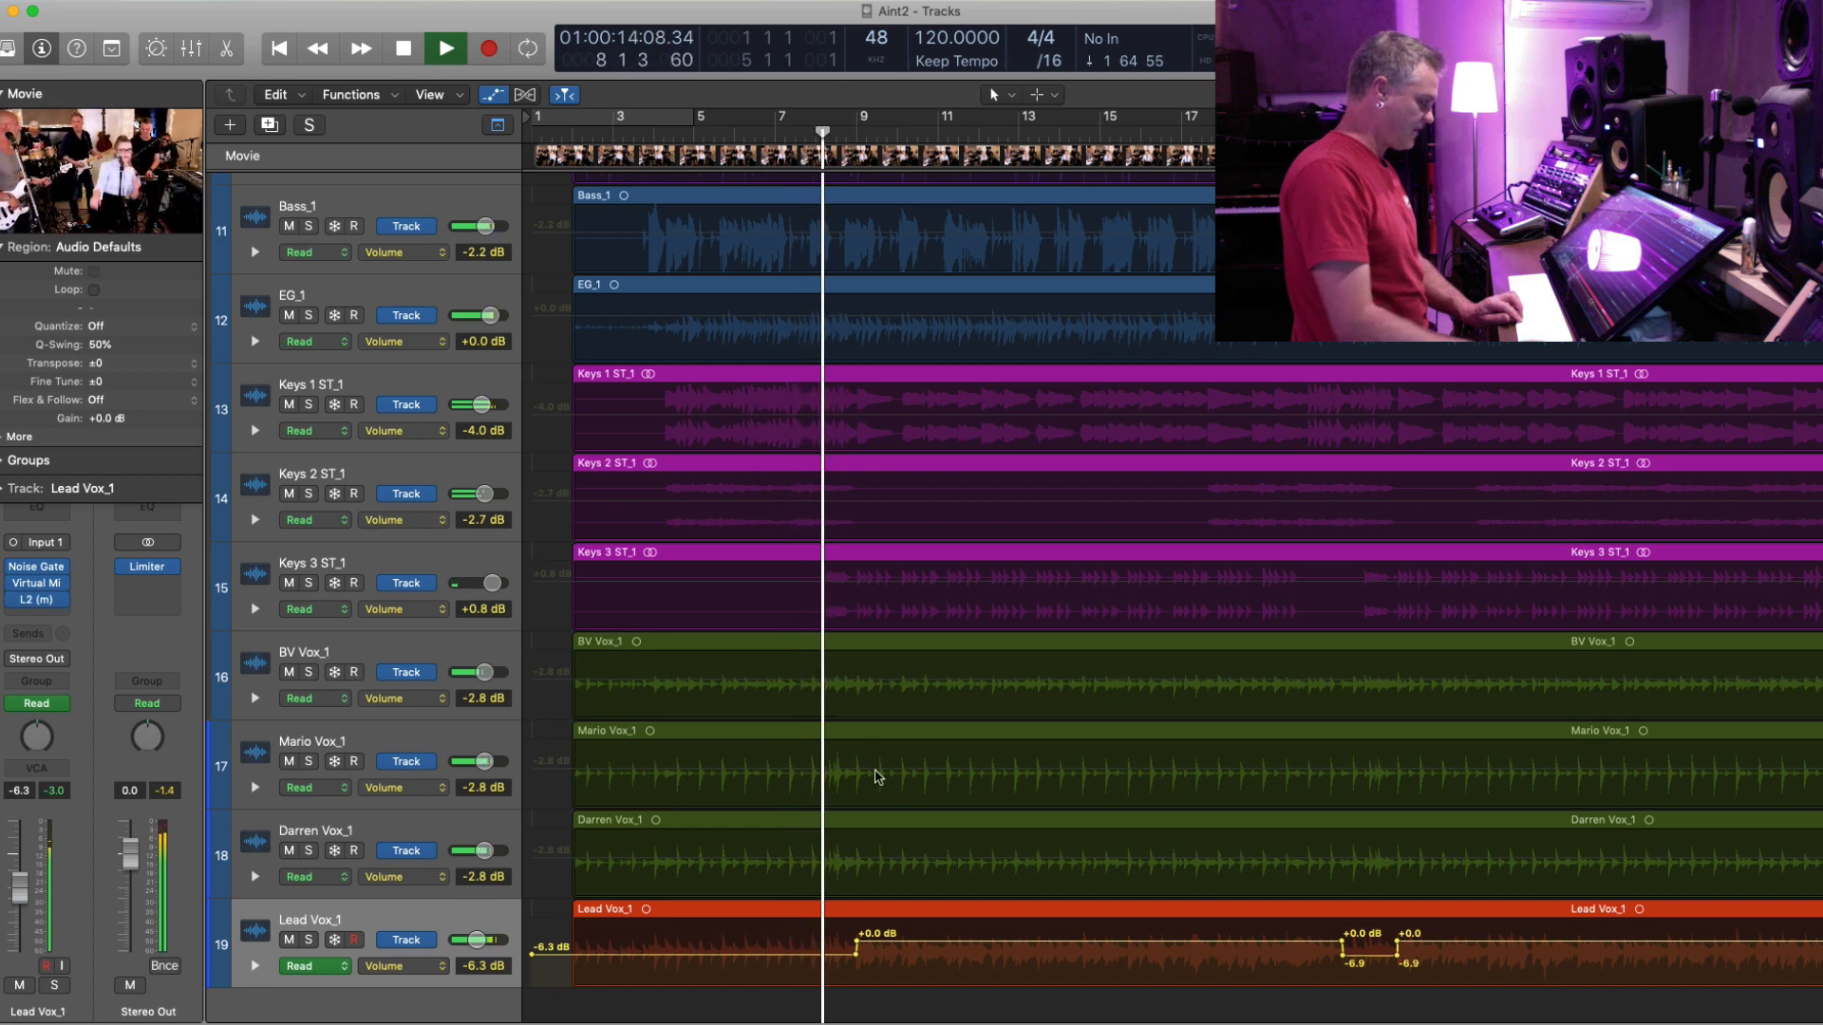
{"action": "key", "text": "super+Right"}
{"action": "key", "text": "super+Right"}
{"action": "key", "text": "super+Right"}
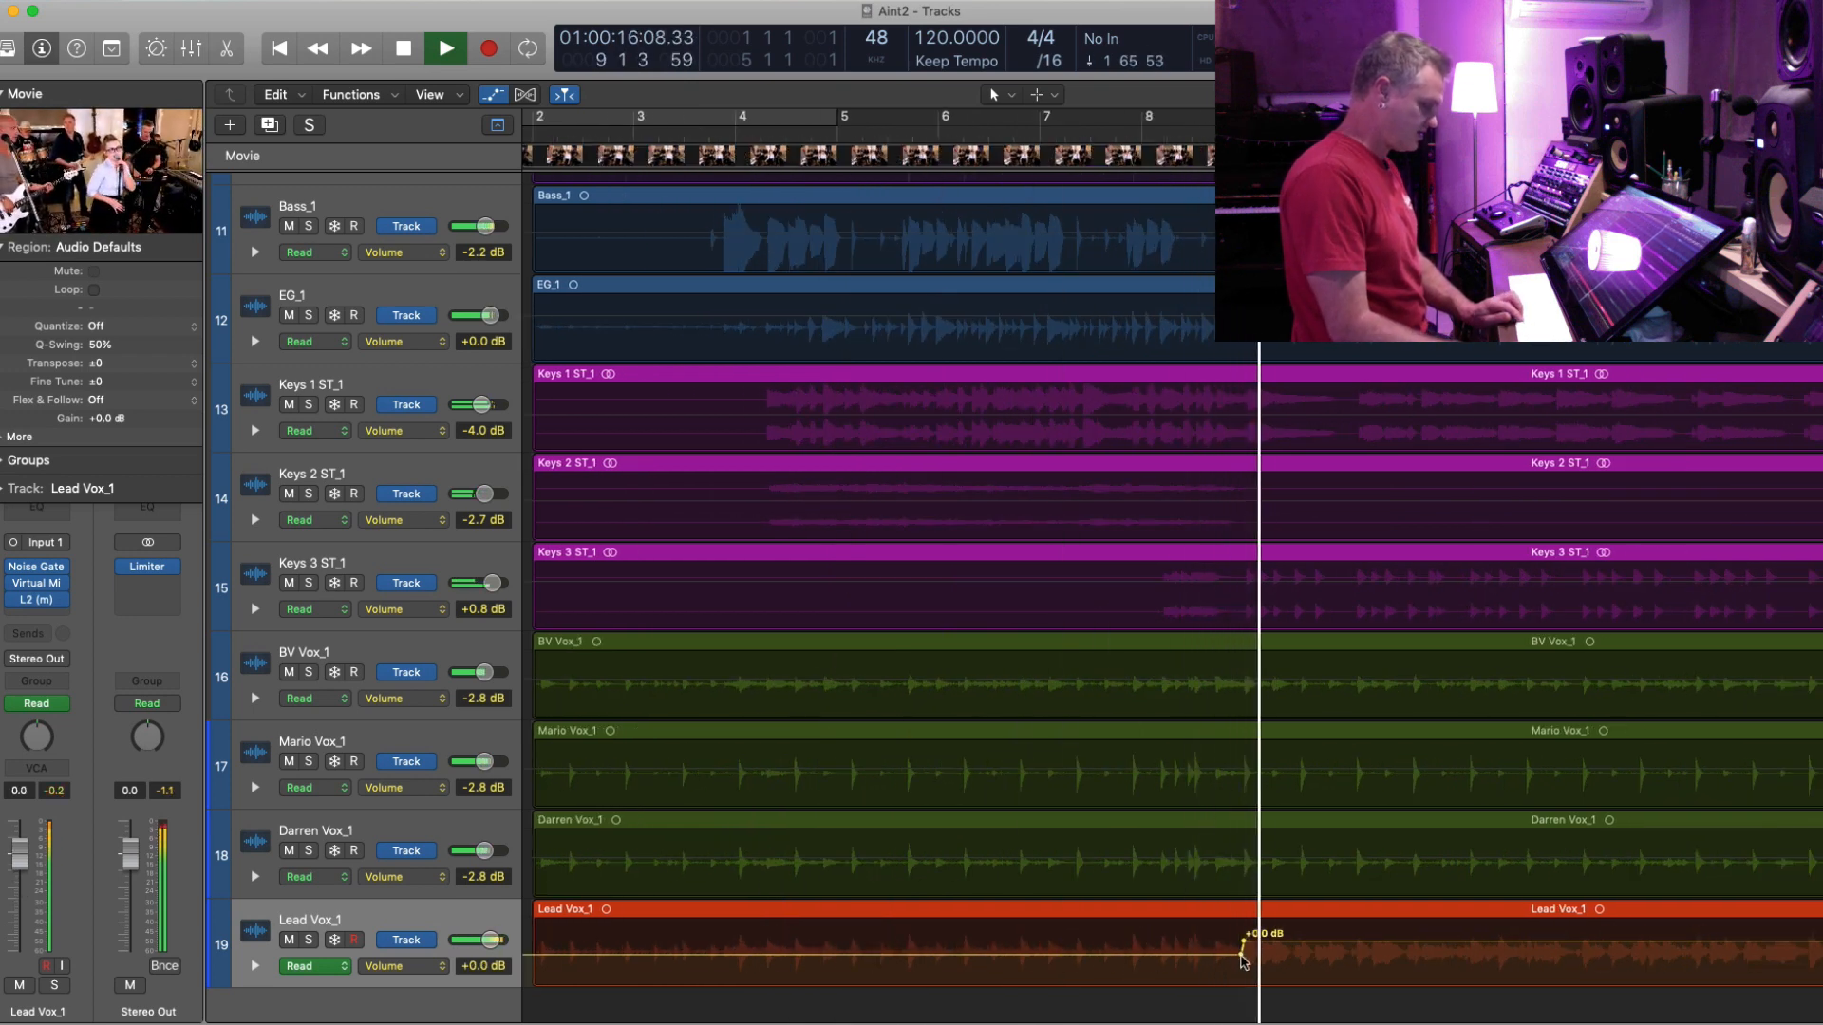
{"action": "left_click_drag", "start_coordinate": [1239, 955], "coordinate": [1229, 955]}
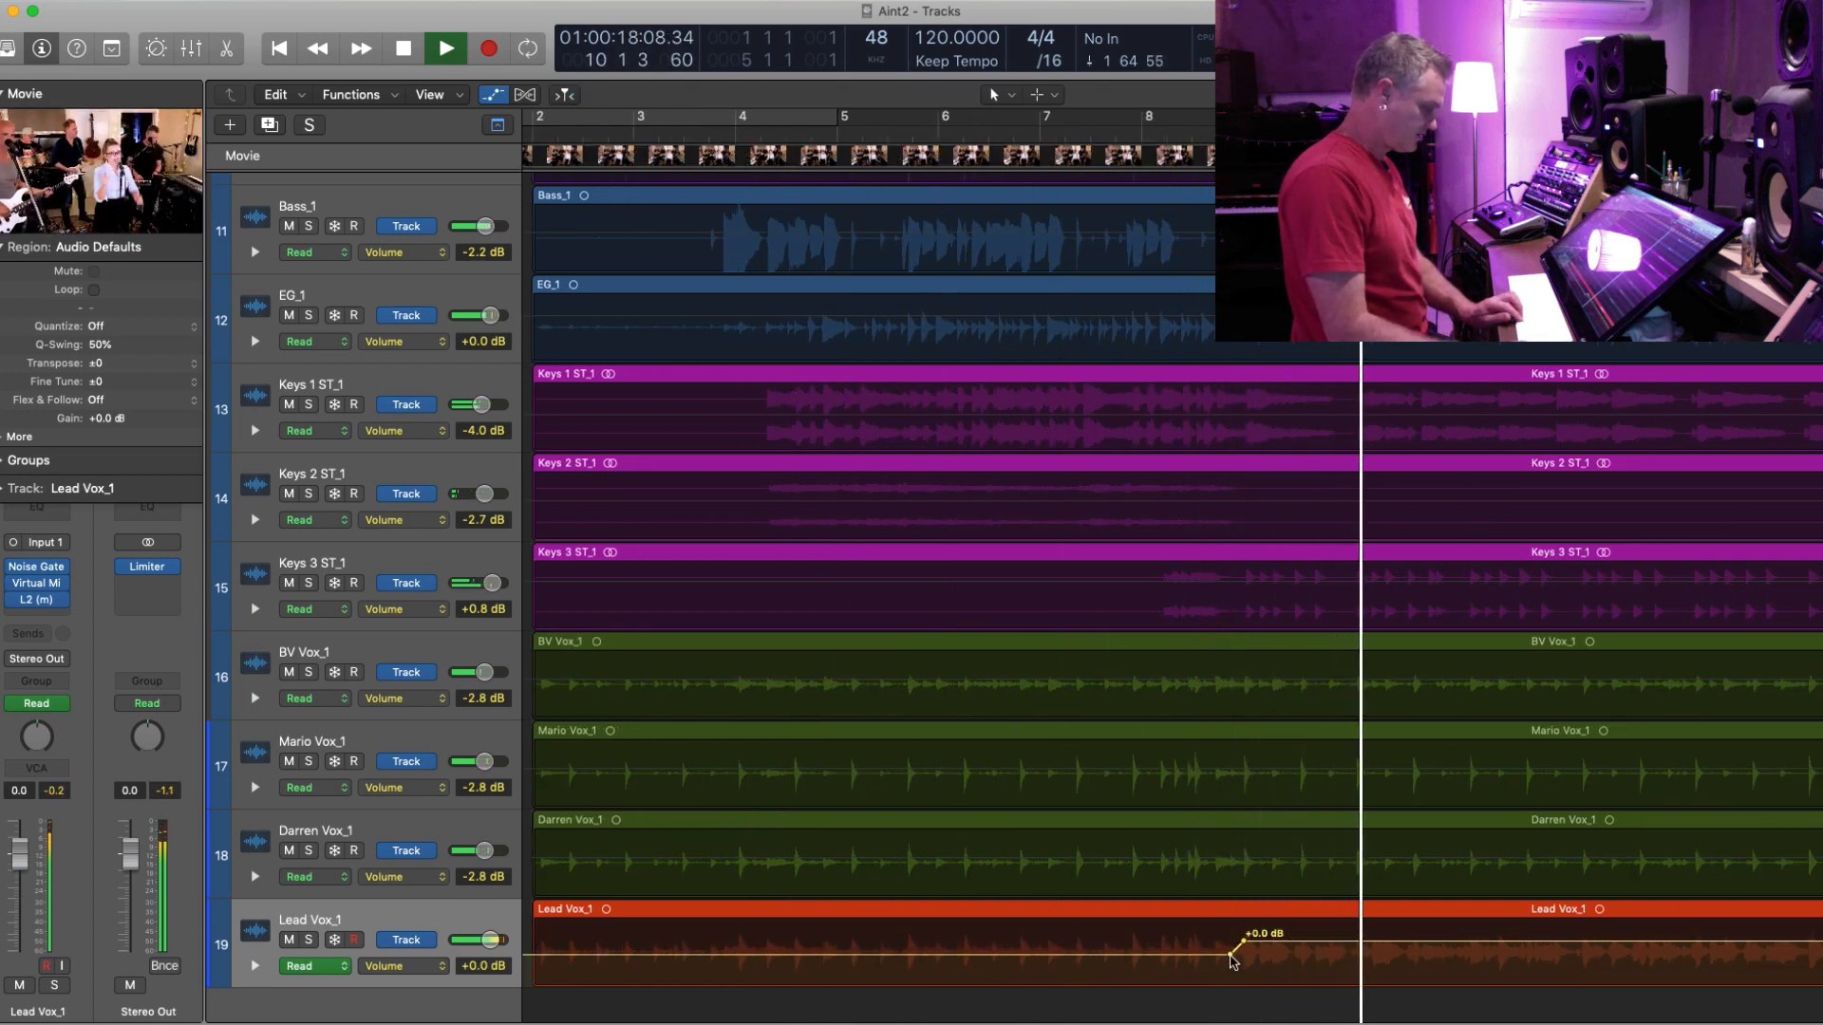
- Add a send from Lead Vox_1 to Bus 3 (REVERB) and raise its level while the song plays
{"action": "left_click", "coordinate": [450, 914]}
{"action": "key", "text": "space"}
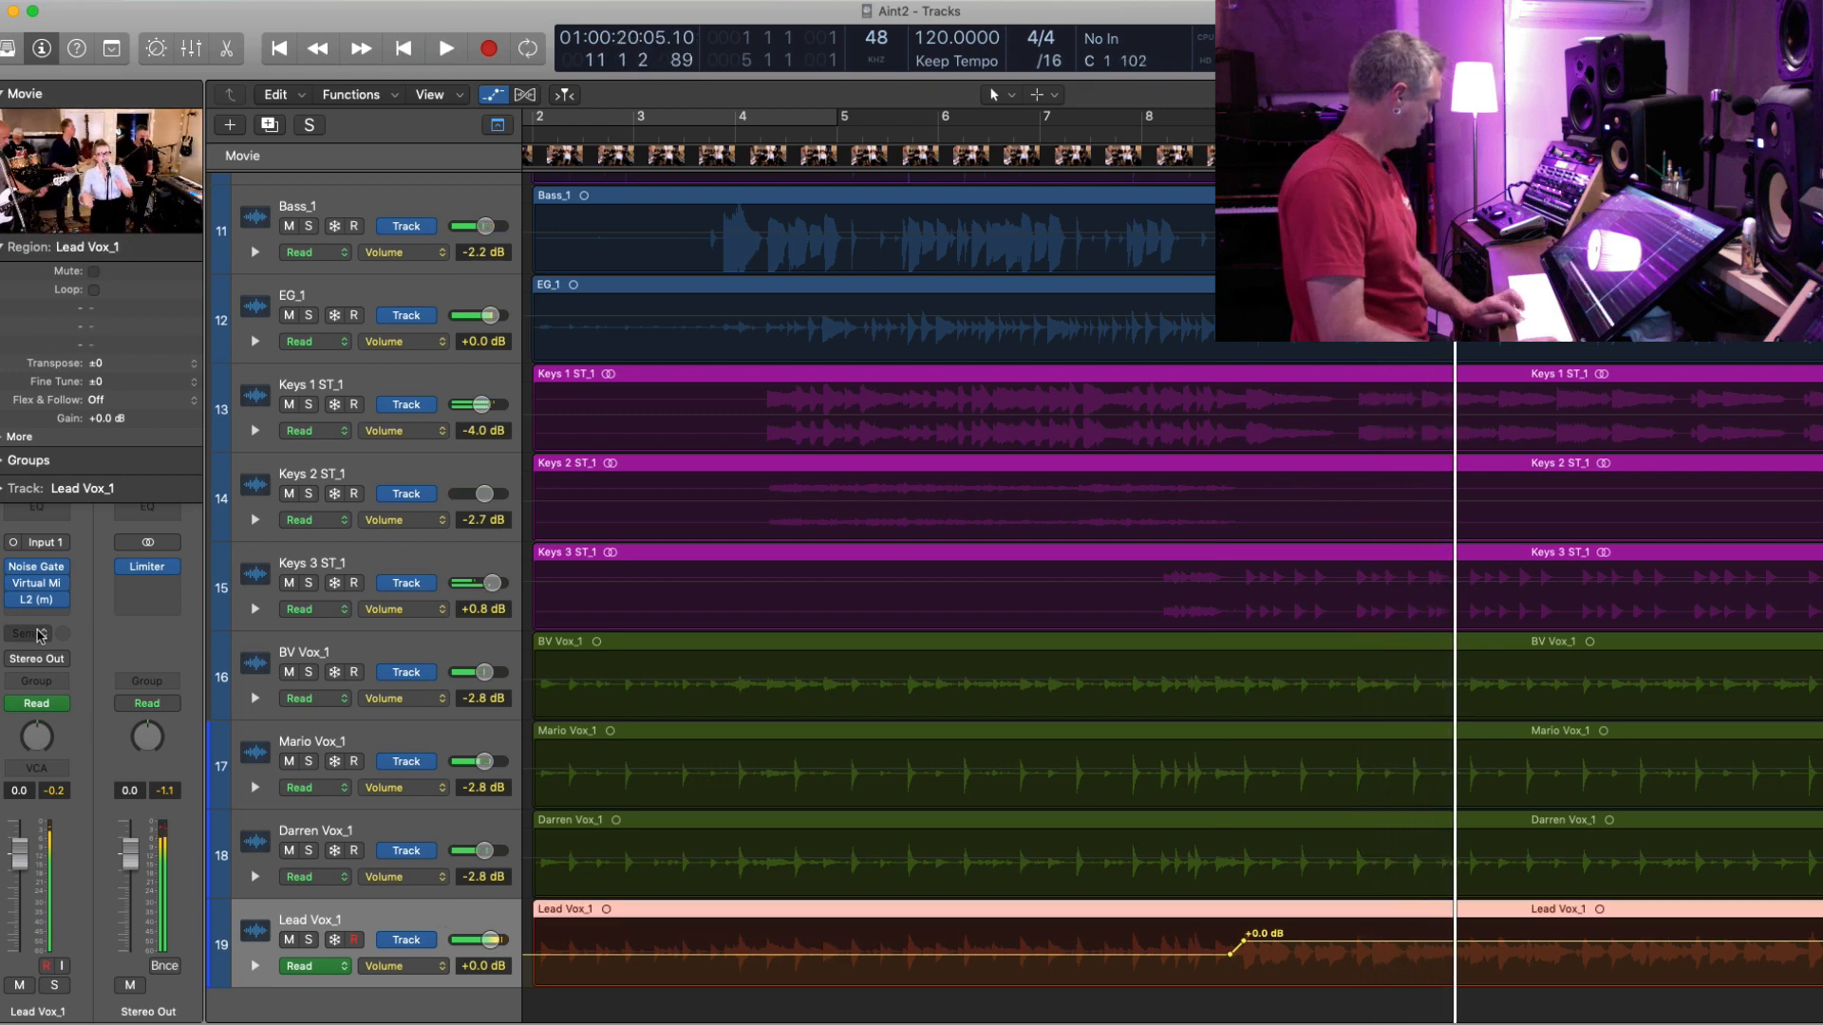
{"action": "left_click", "coordinate": [28, 633]}
{"action": "mouse_move", "coordinate": [57, 666]}
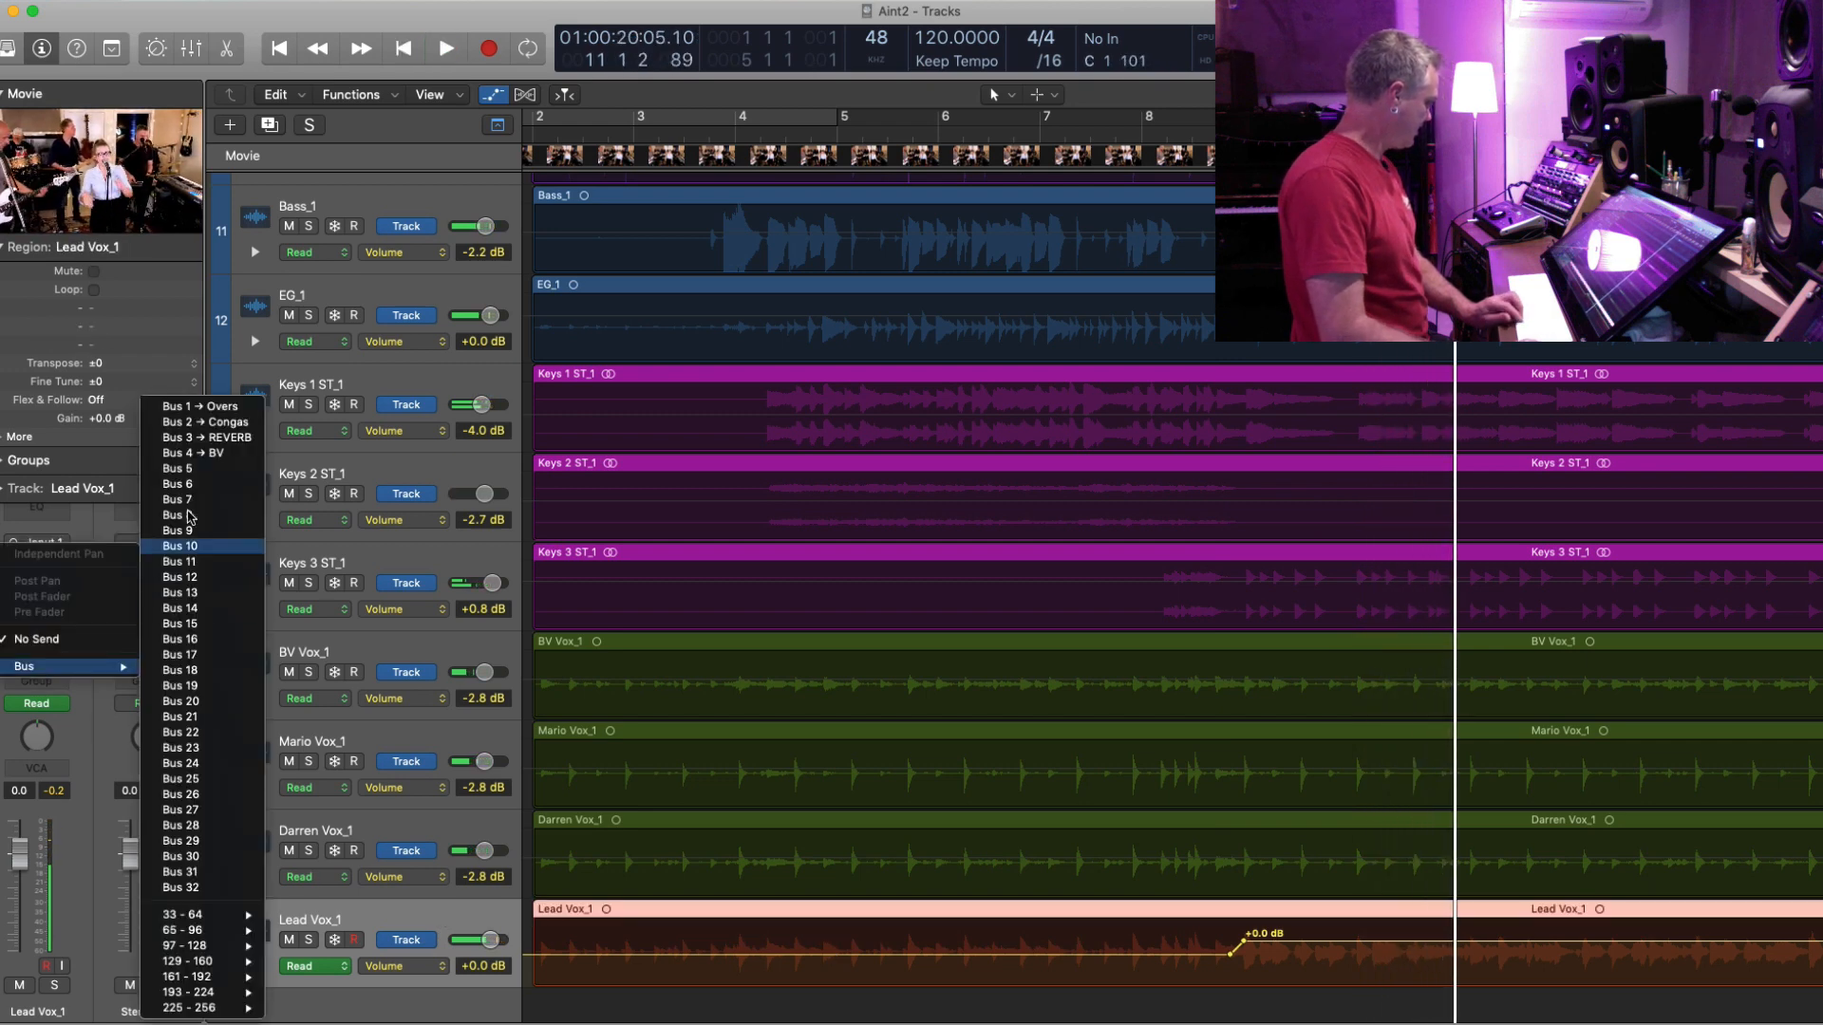
{"action": "left_click", "coordinate": [211, 438]}
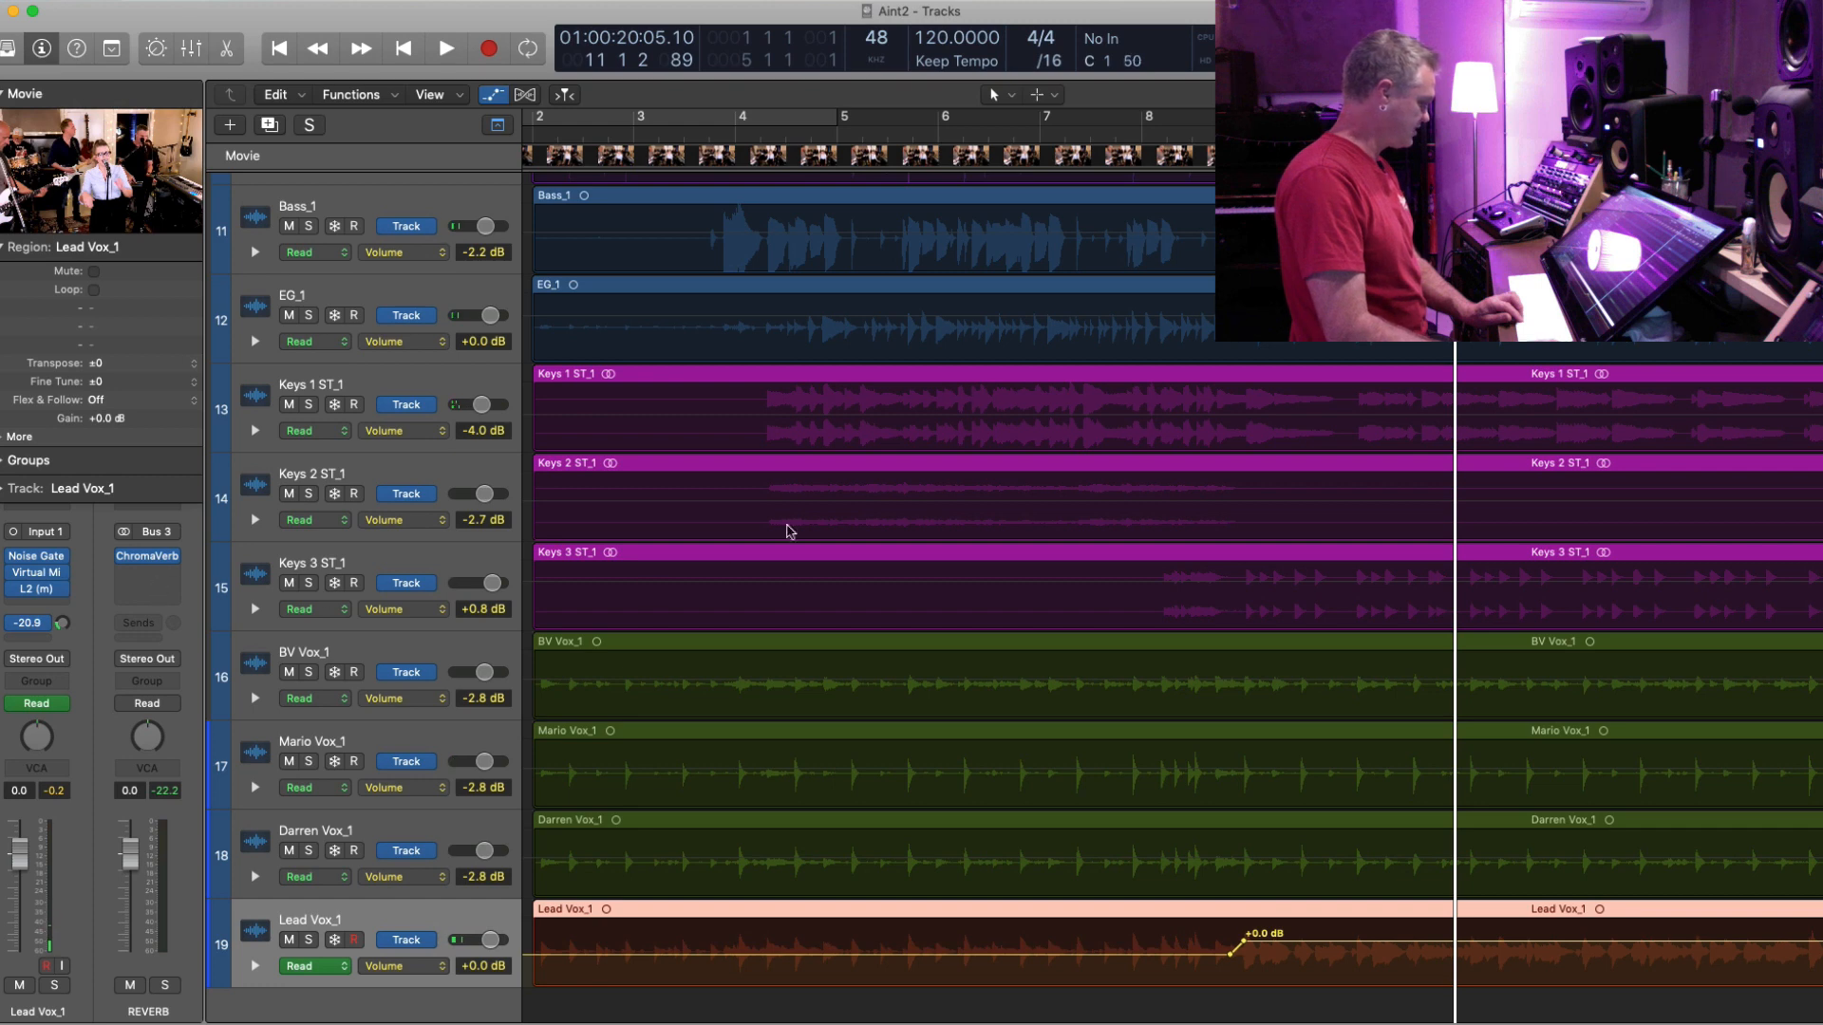
{"action": "left_click", "coordinate": [685, 122]}
{"action": "key", "text": "space"}
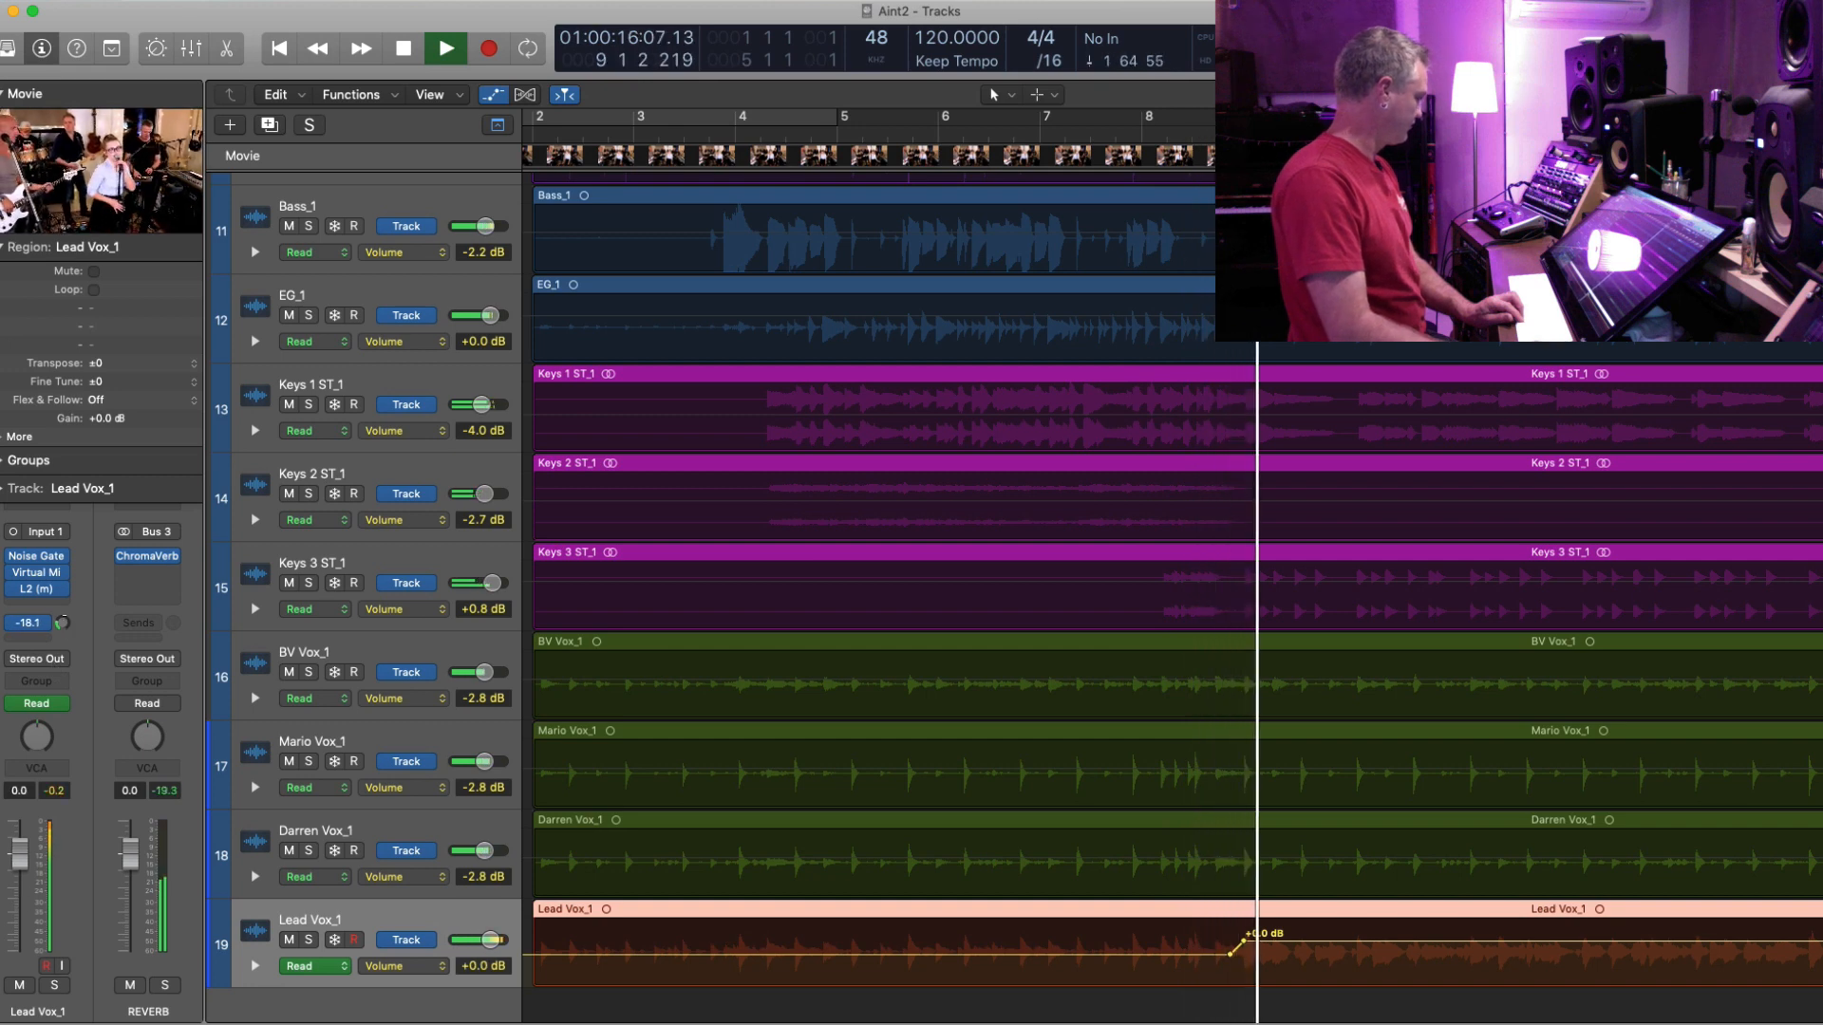
{"action": "left_click_drag", "start_coordinate": [63, 625], "coordinate": [81, 628]}
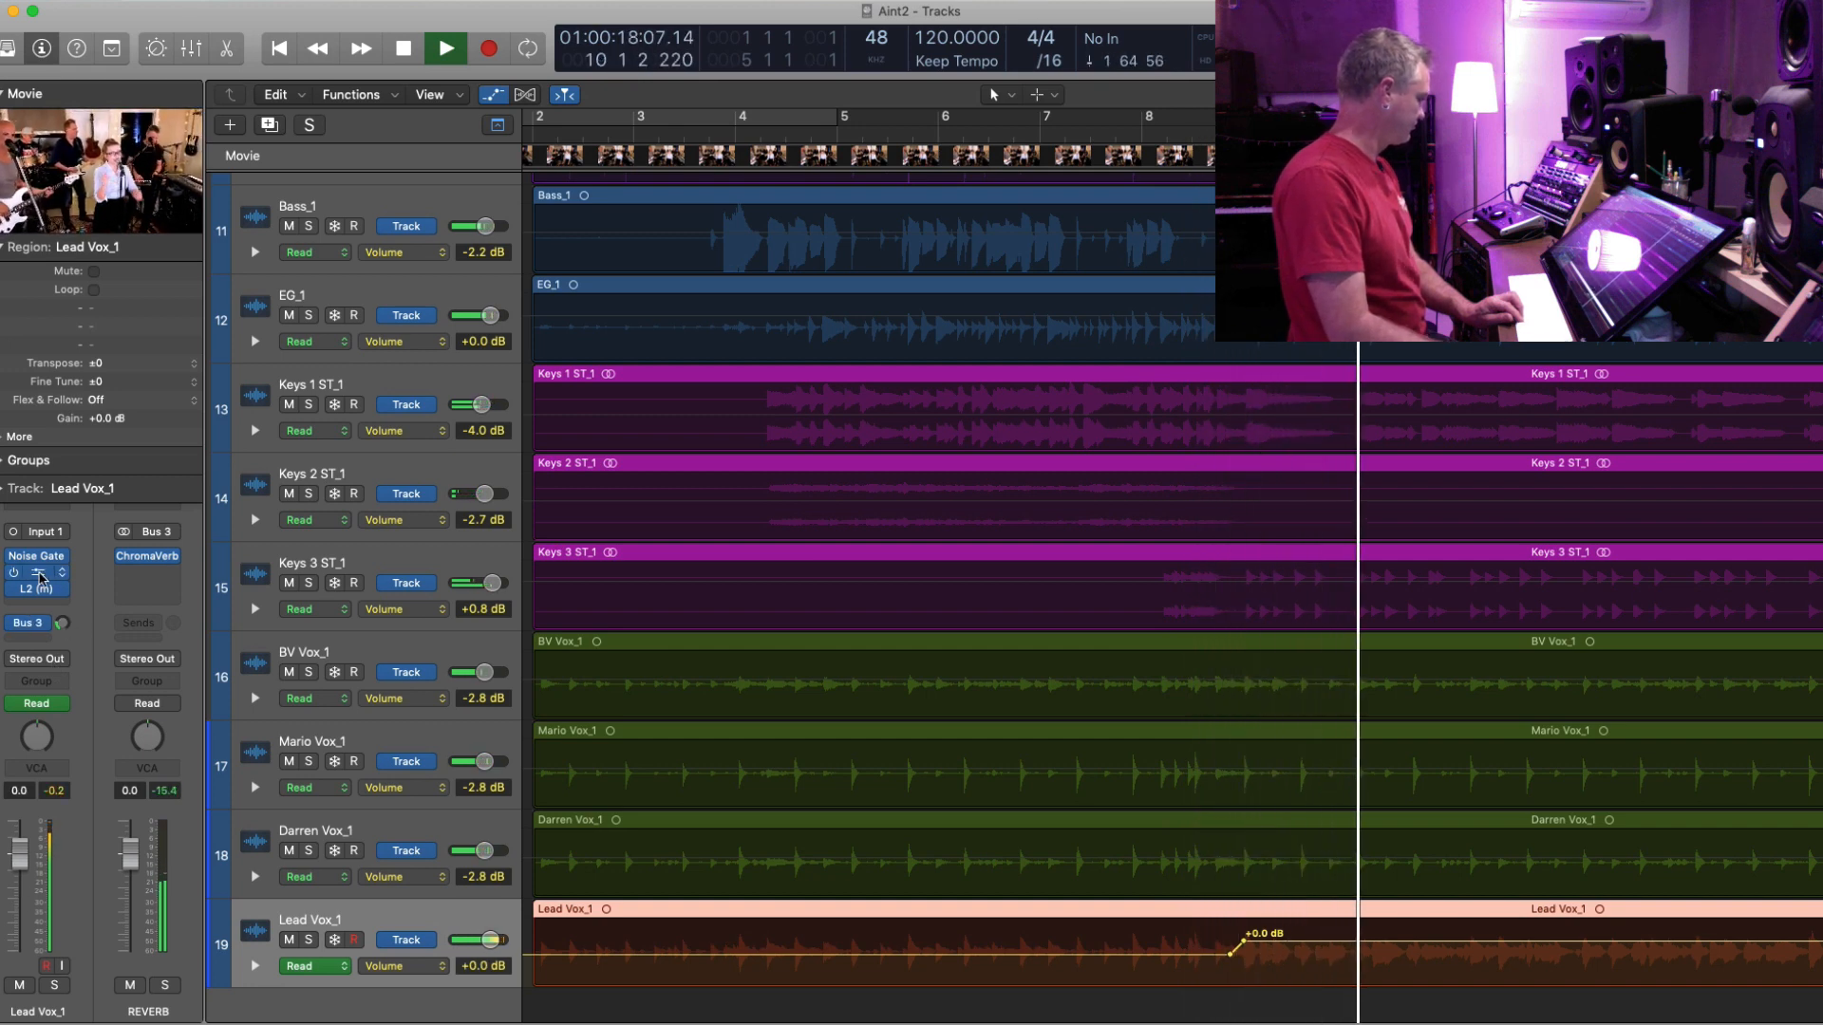
- Try the FG-401 compressor's mix at 5% in the lead vocal's Virtual Mix Rack and remove the module from the rack
{"action": "left_click", "coordinate": [36, 573]}
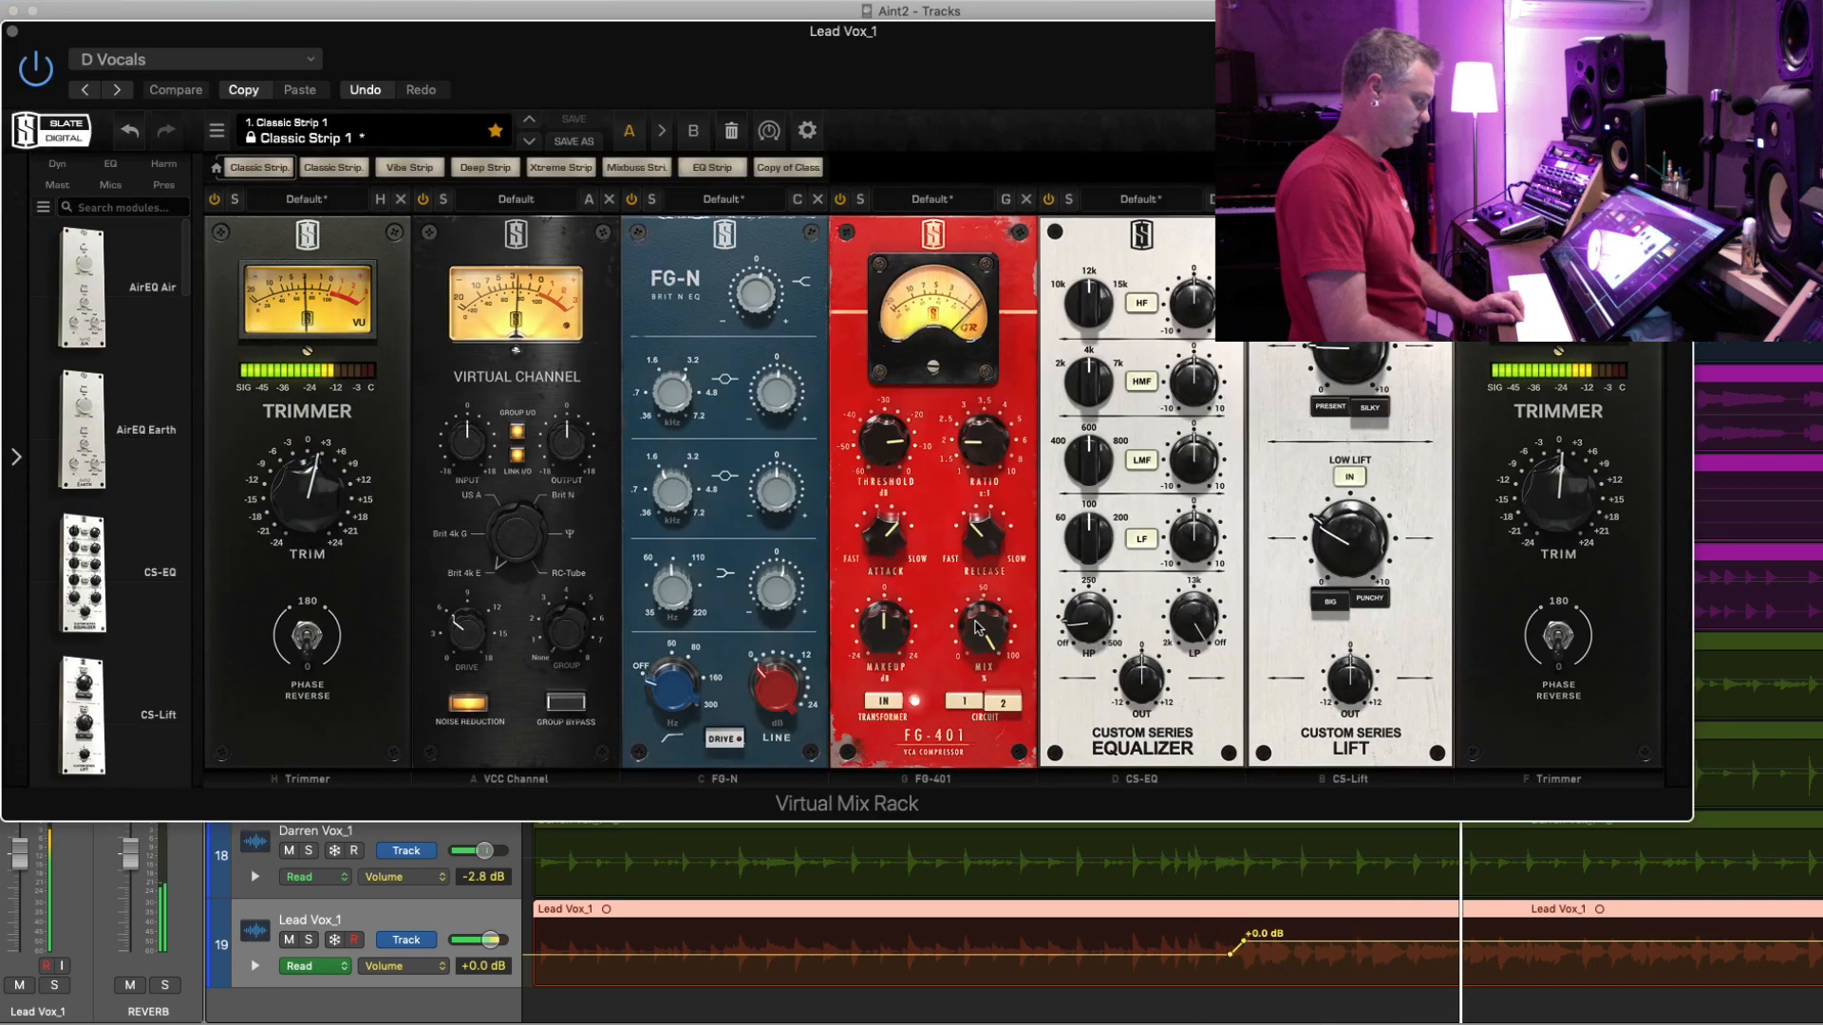
{"action": "left_click_drag", "start_coordinate": [977, 629], "coordinate": [978, 836]}
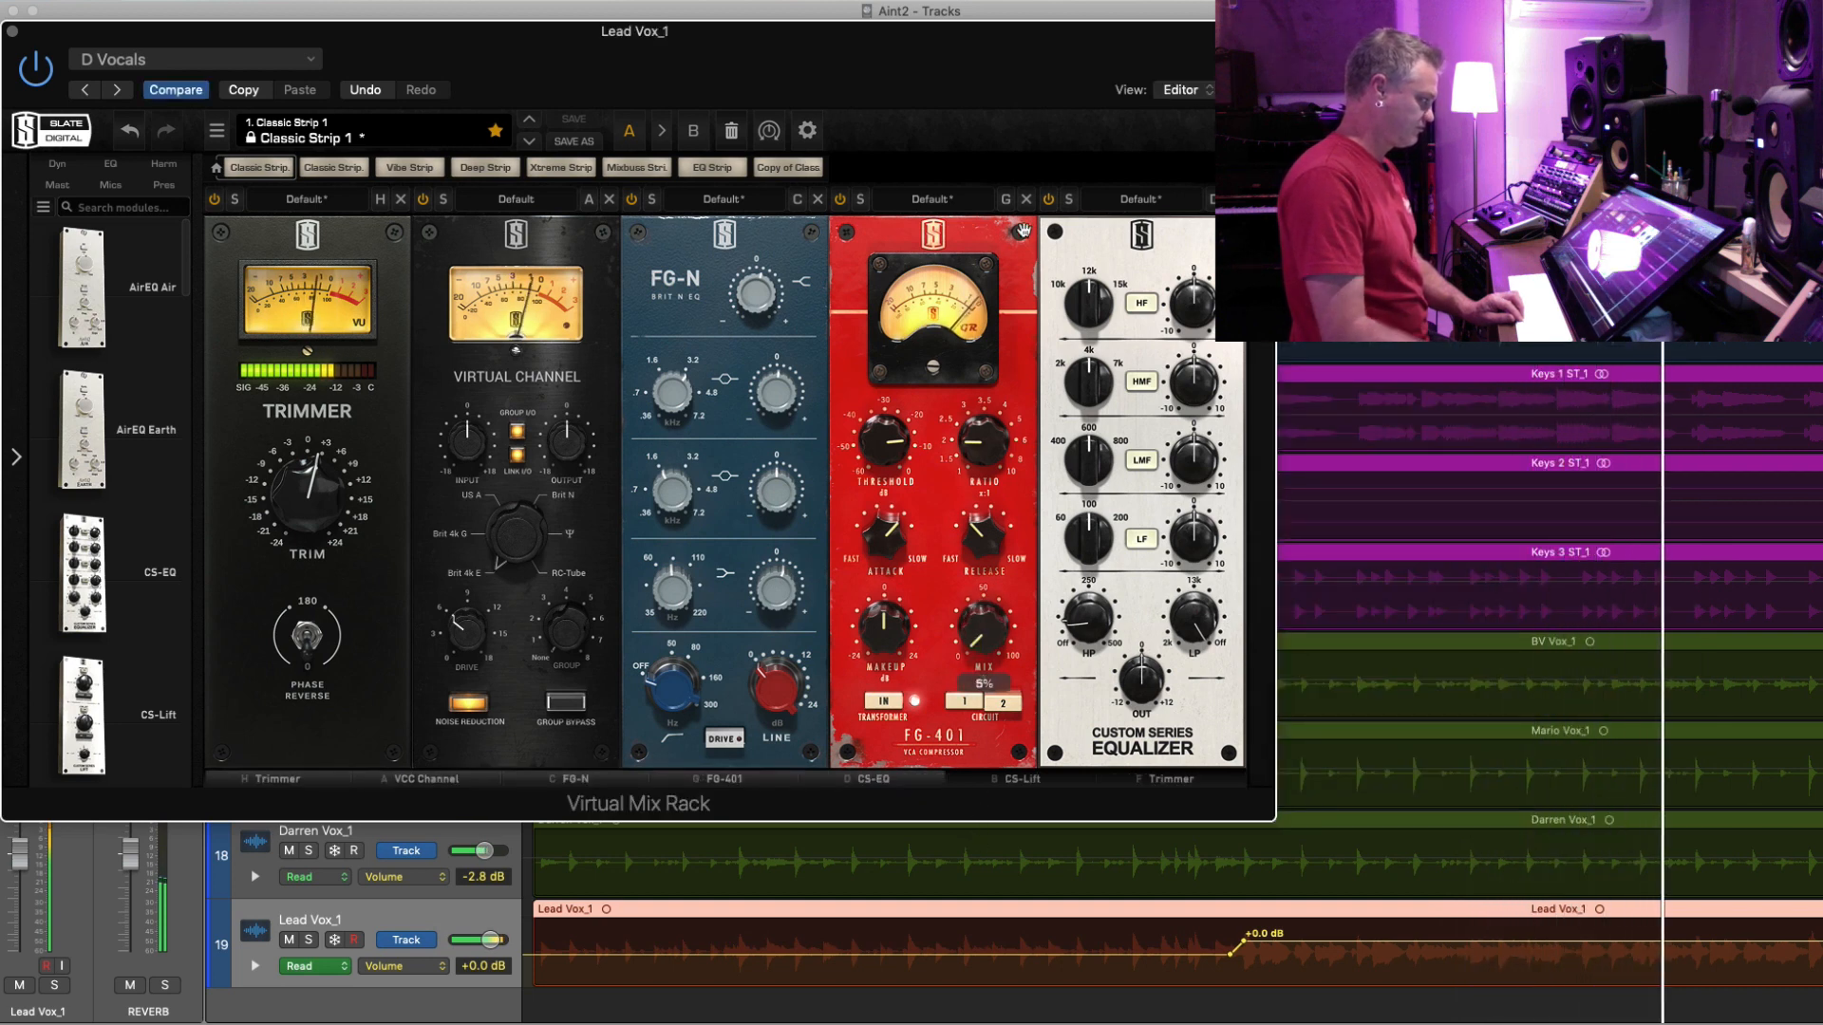
{"action": "left_click", "coordinate": [1028, 199]}
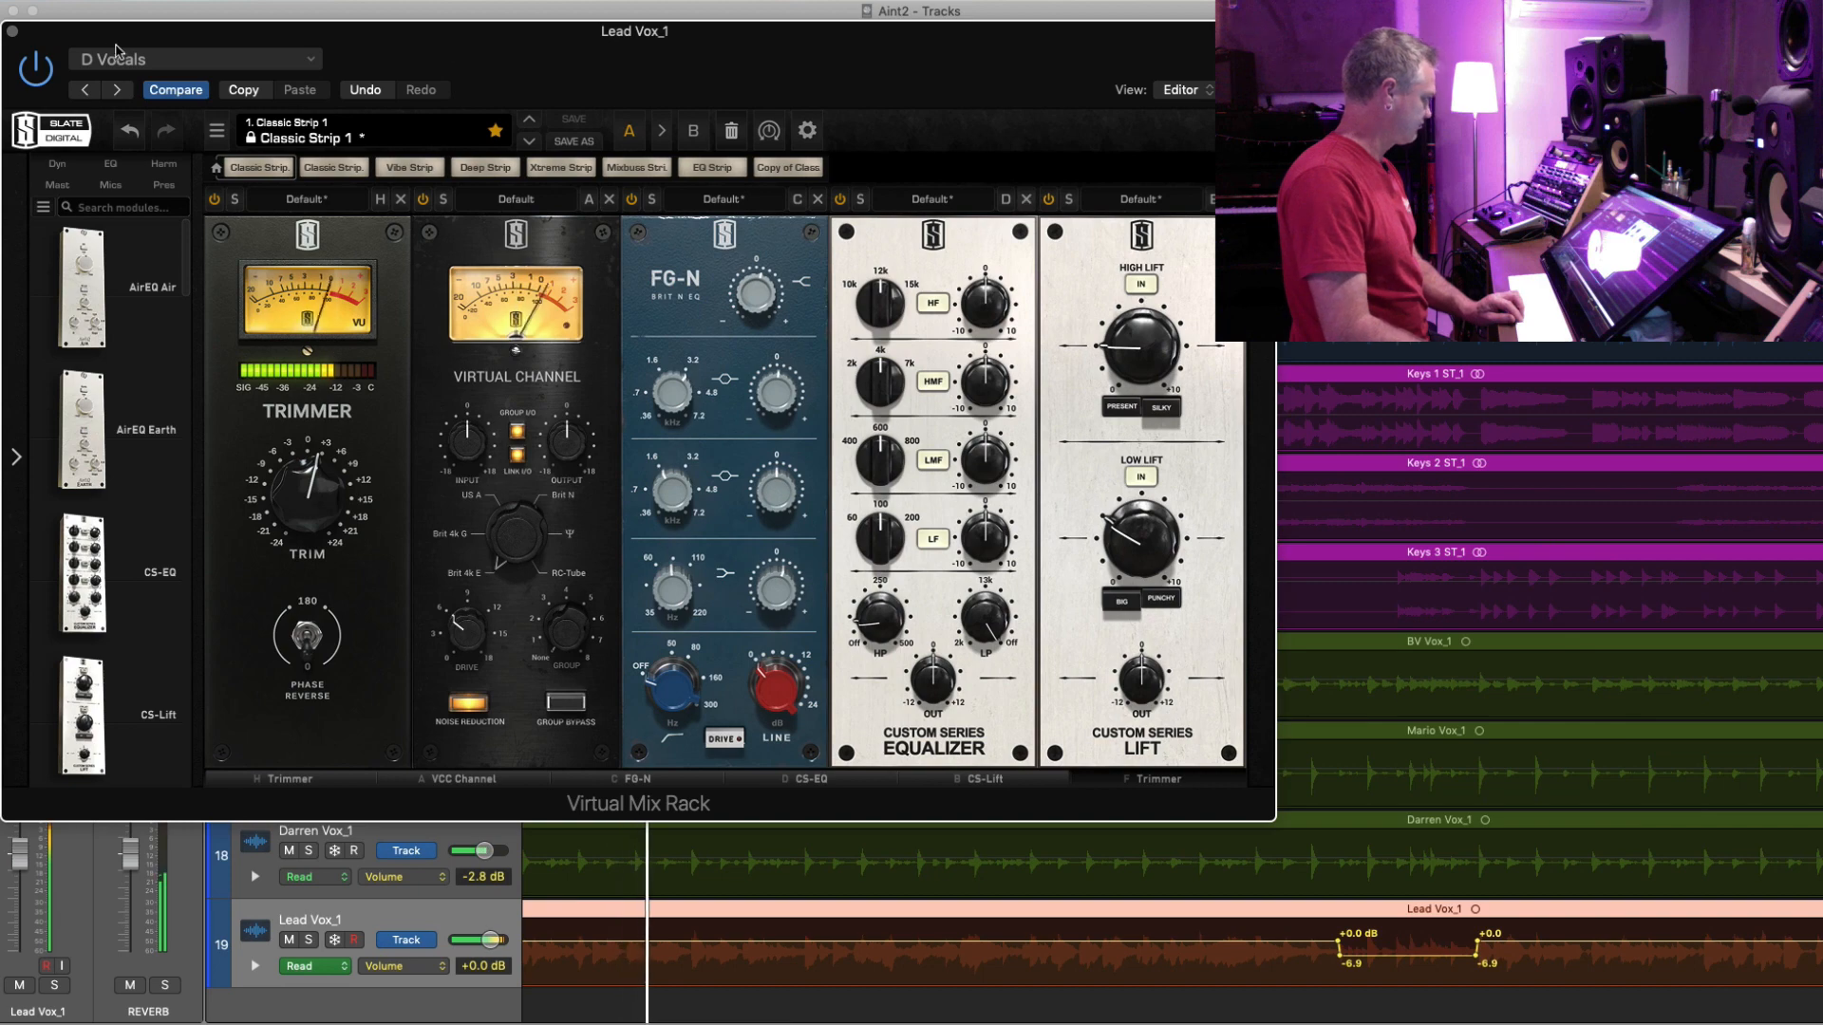
{"action": "left_click", "coordinate": [12, 32]}
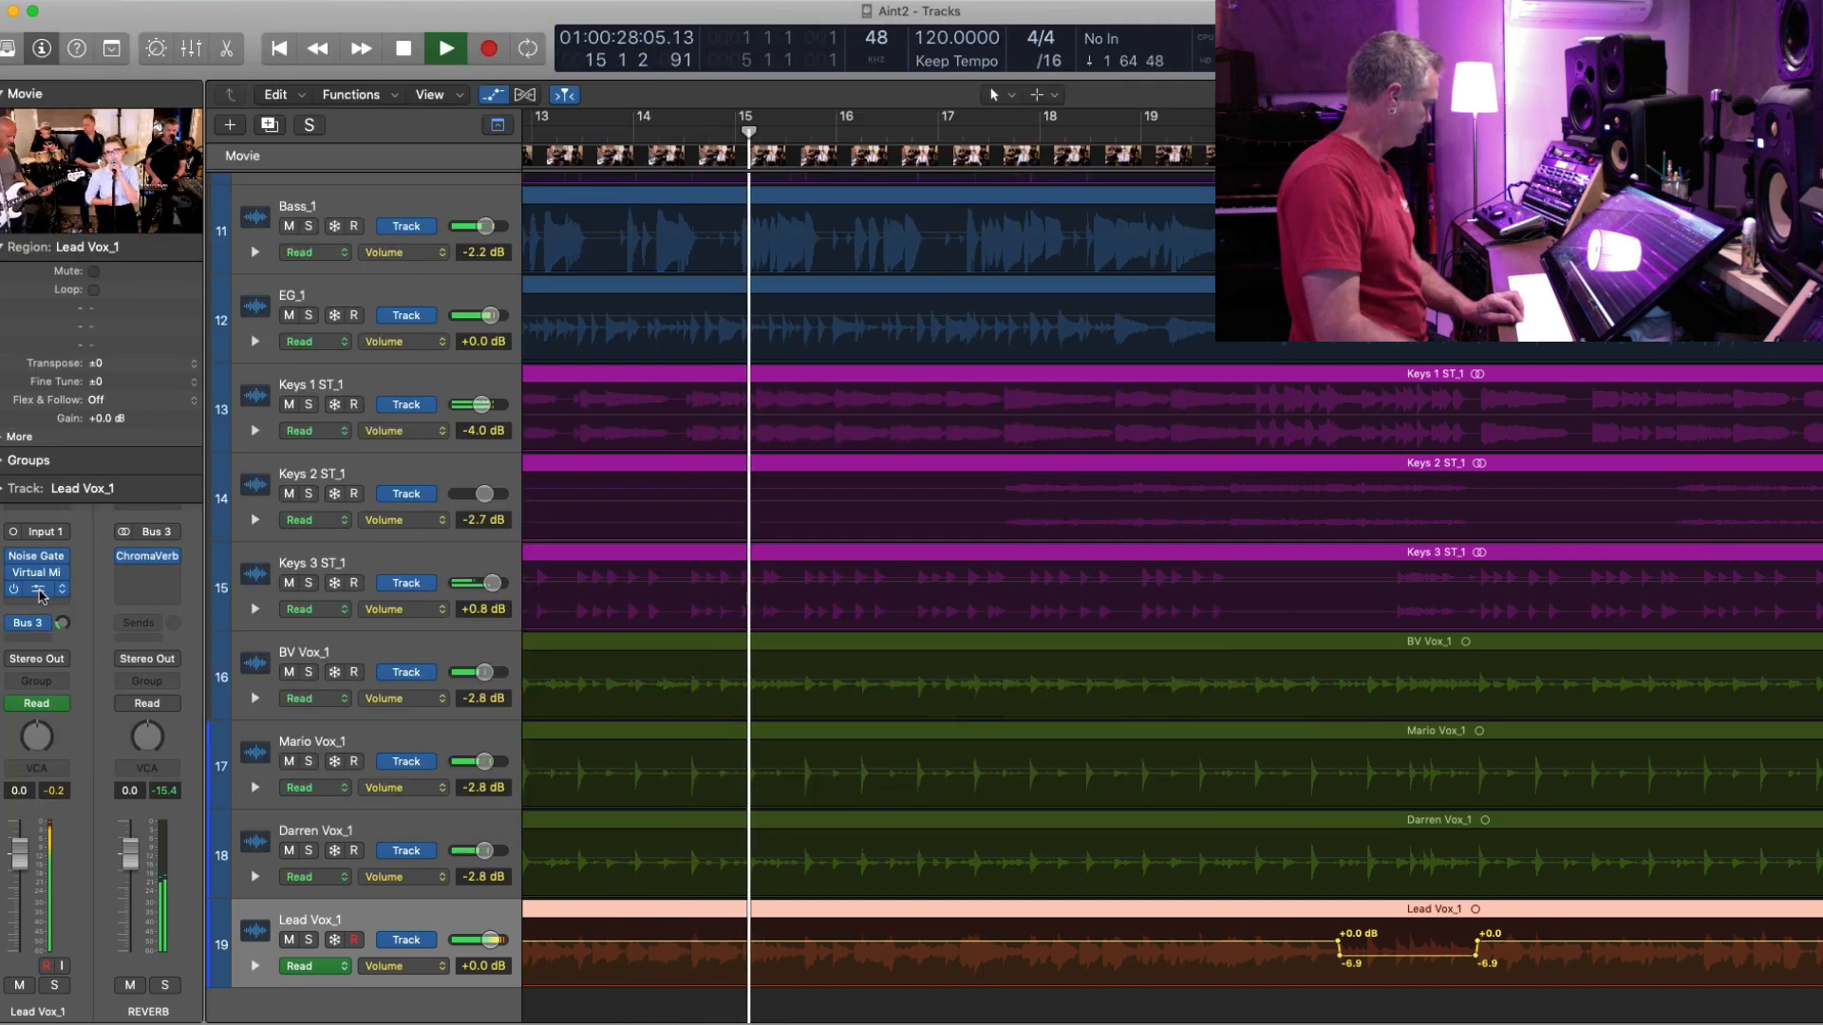
- Set the lead vocal's L2 limiter threshold to -6.8 dB, check the Noise Gate settings and close both plug-in windows
{"action": "left_click", "coordinate": [36, 589]}
{"action": "left_click_drag", "start_coordinate": [68, 243], "coordinate": [74, 226]}
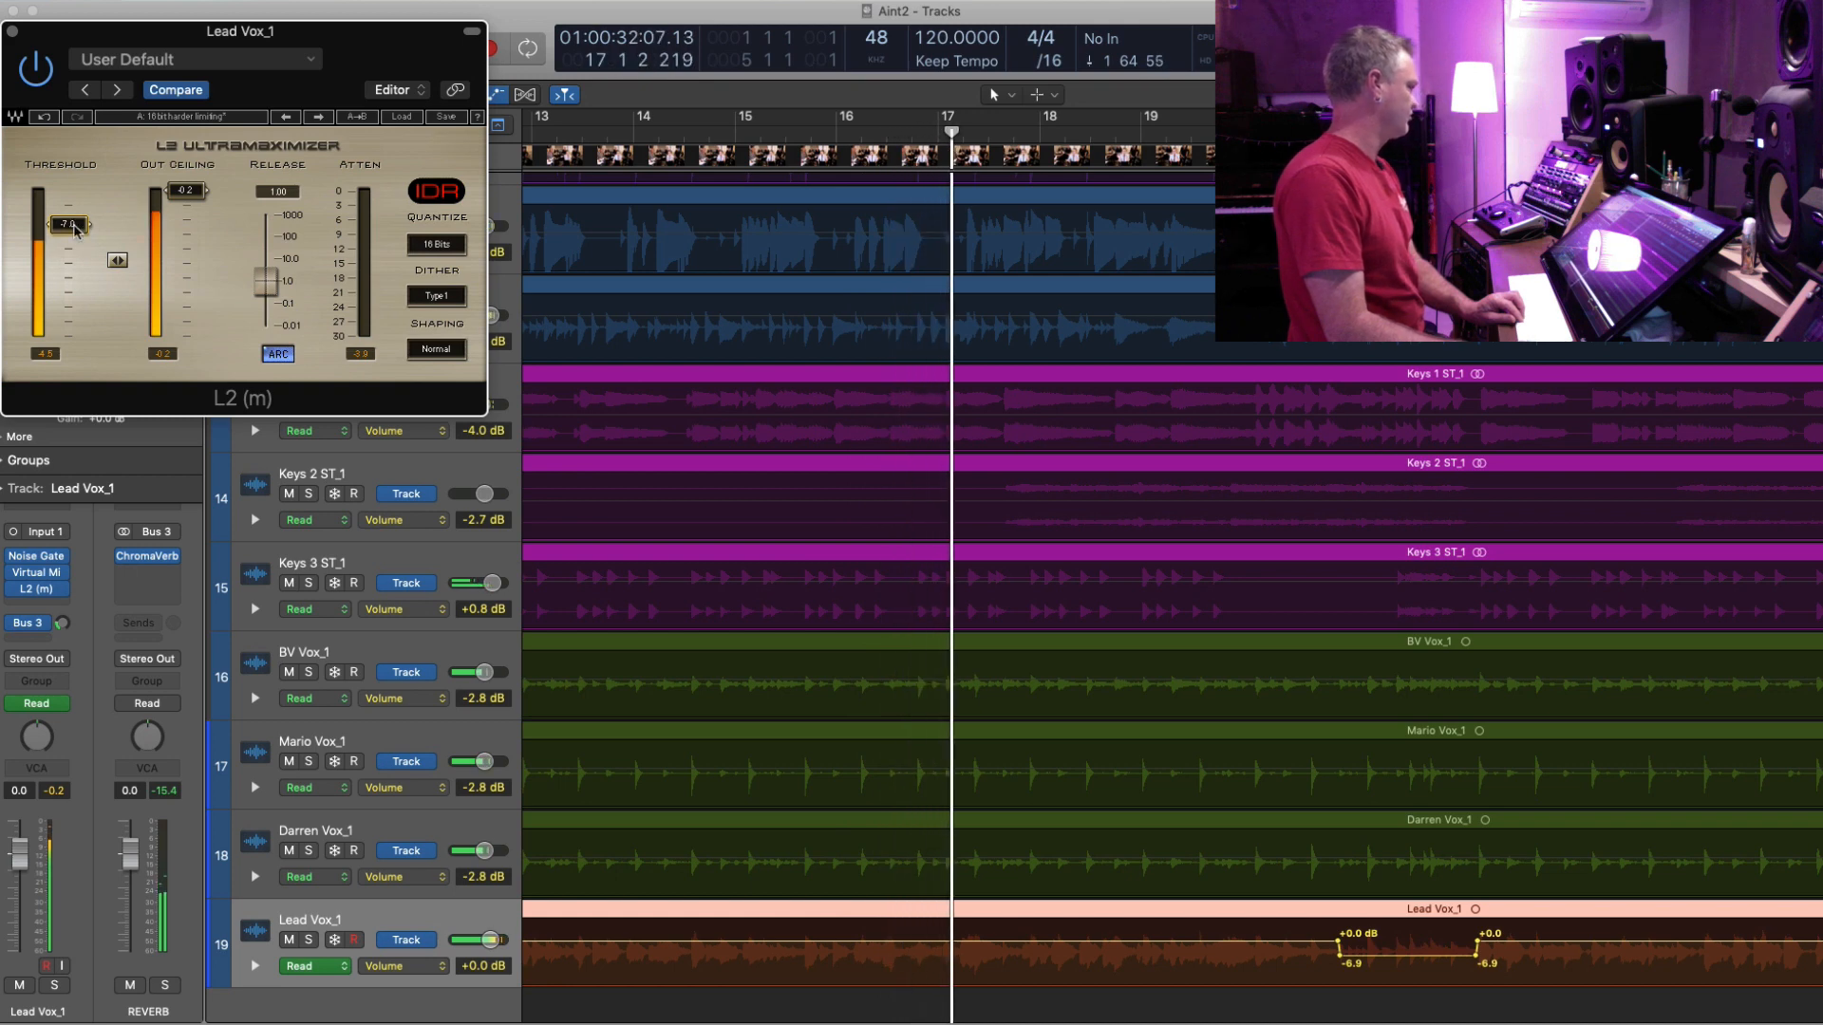
{"action": "left_click", "coordinate": [36, 555]}
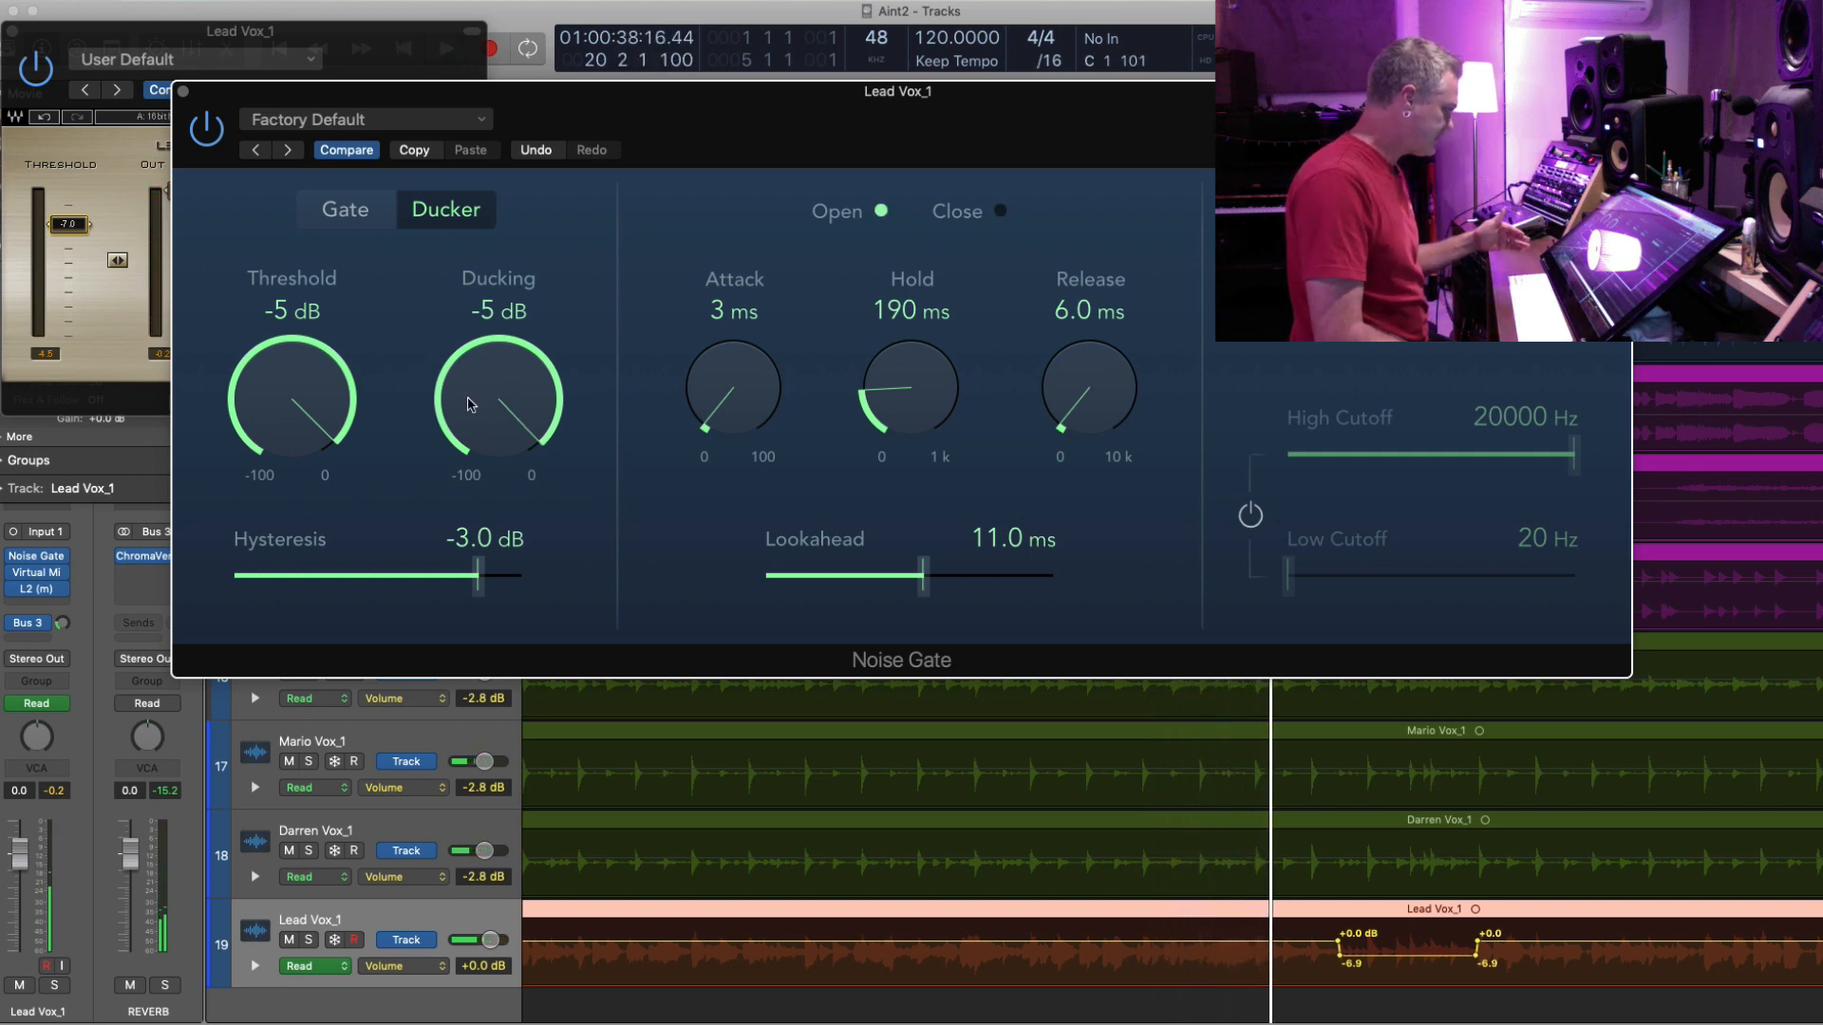
{"action": "left_click", "coordinate": [80, 233]}
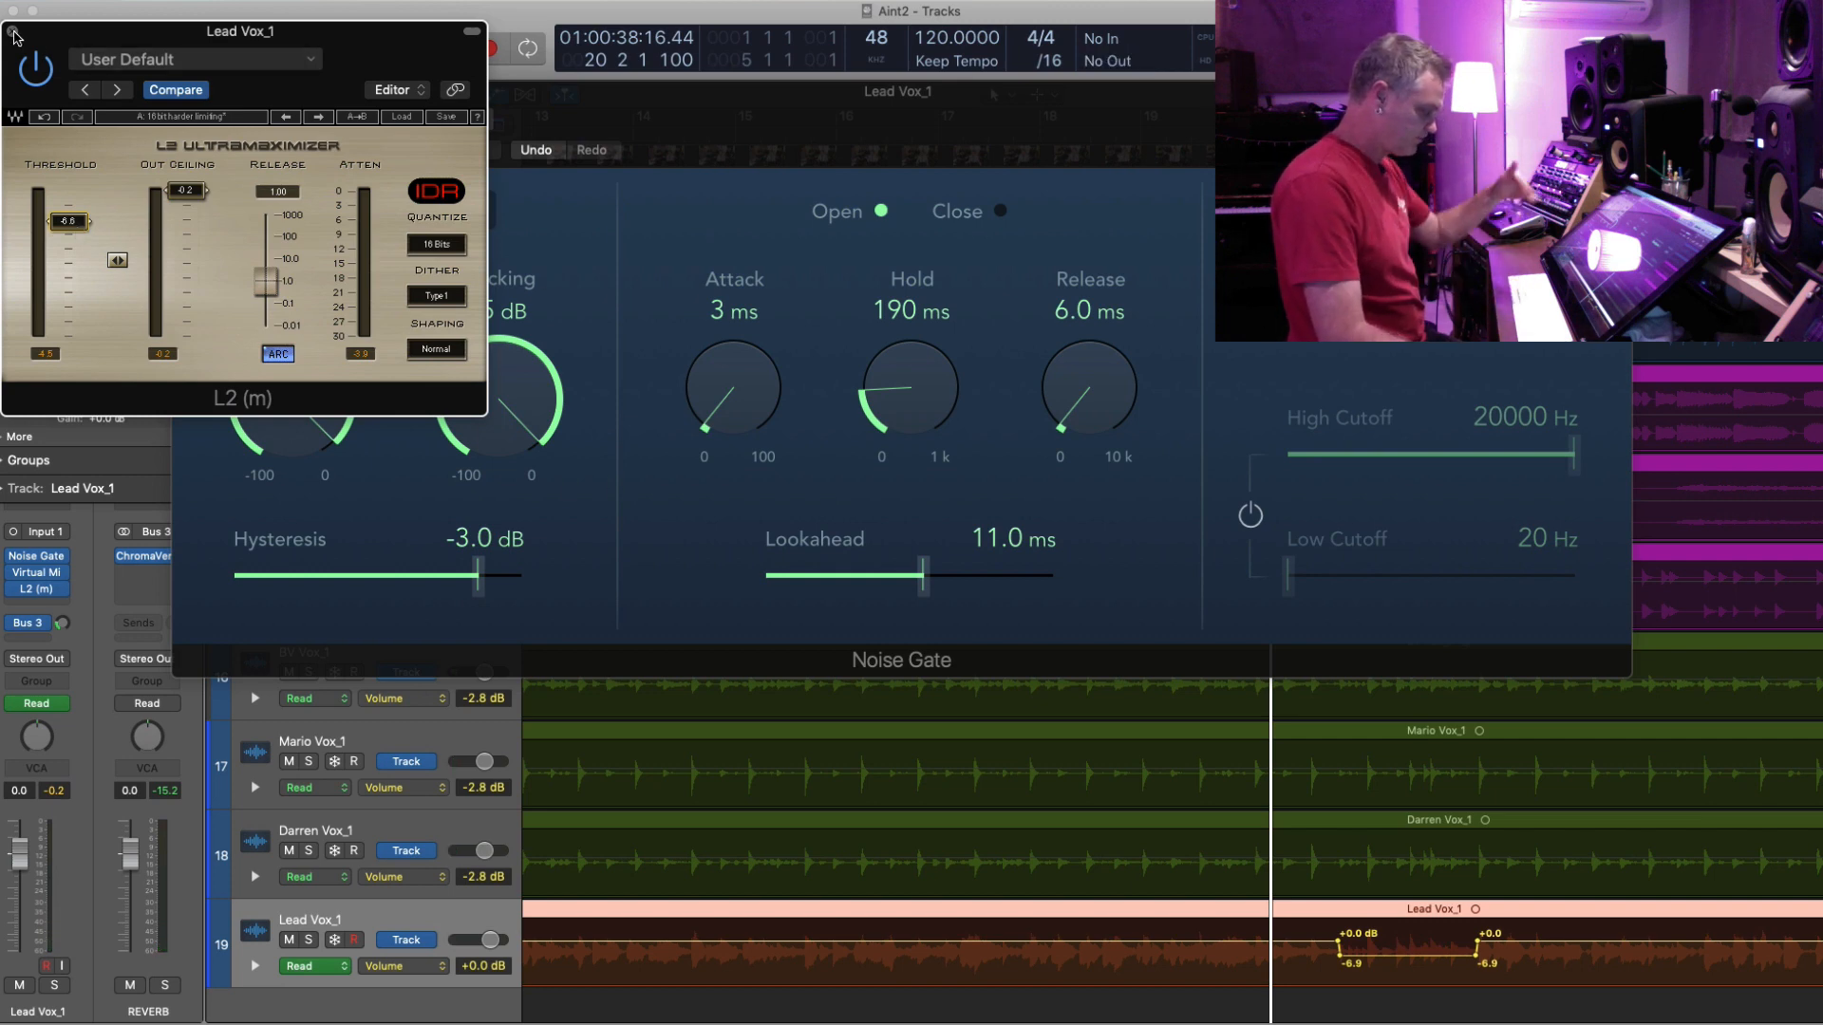
{"action": "left_click", "coordinate": [13, 32]}
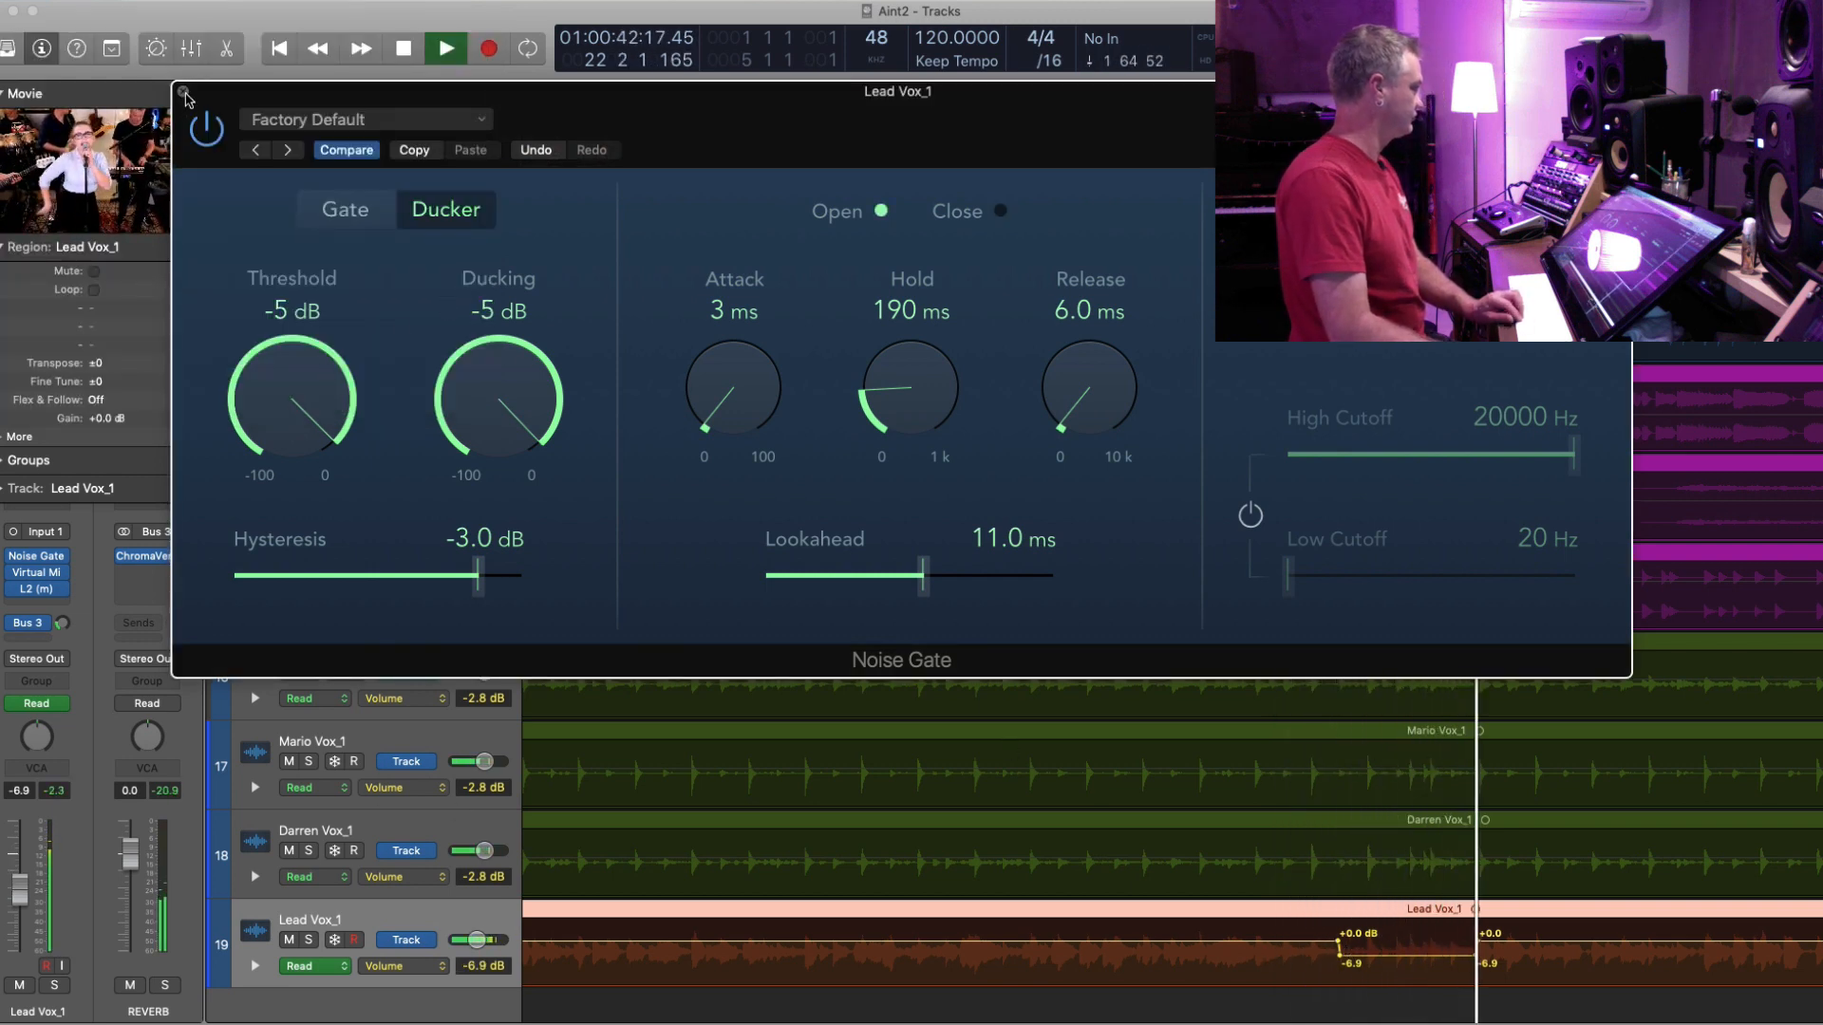
{"action": "left_click", "coordinate": [184, 93]}
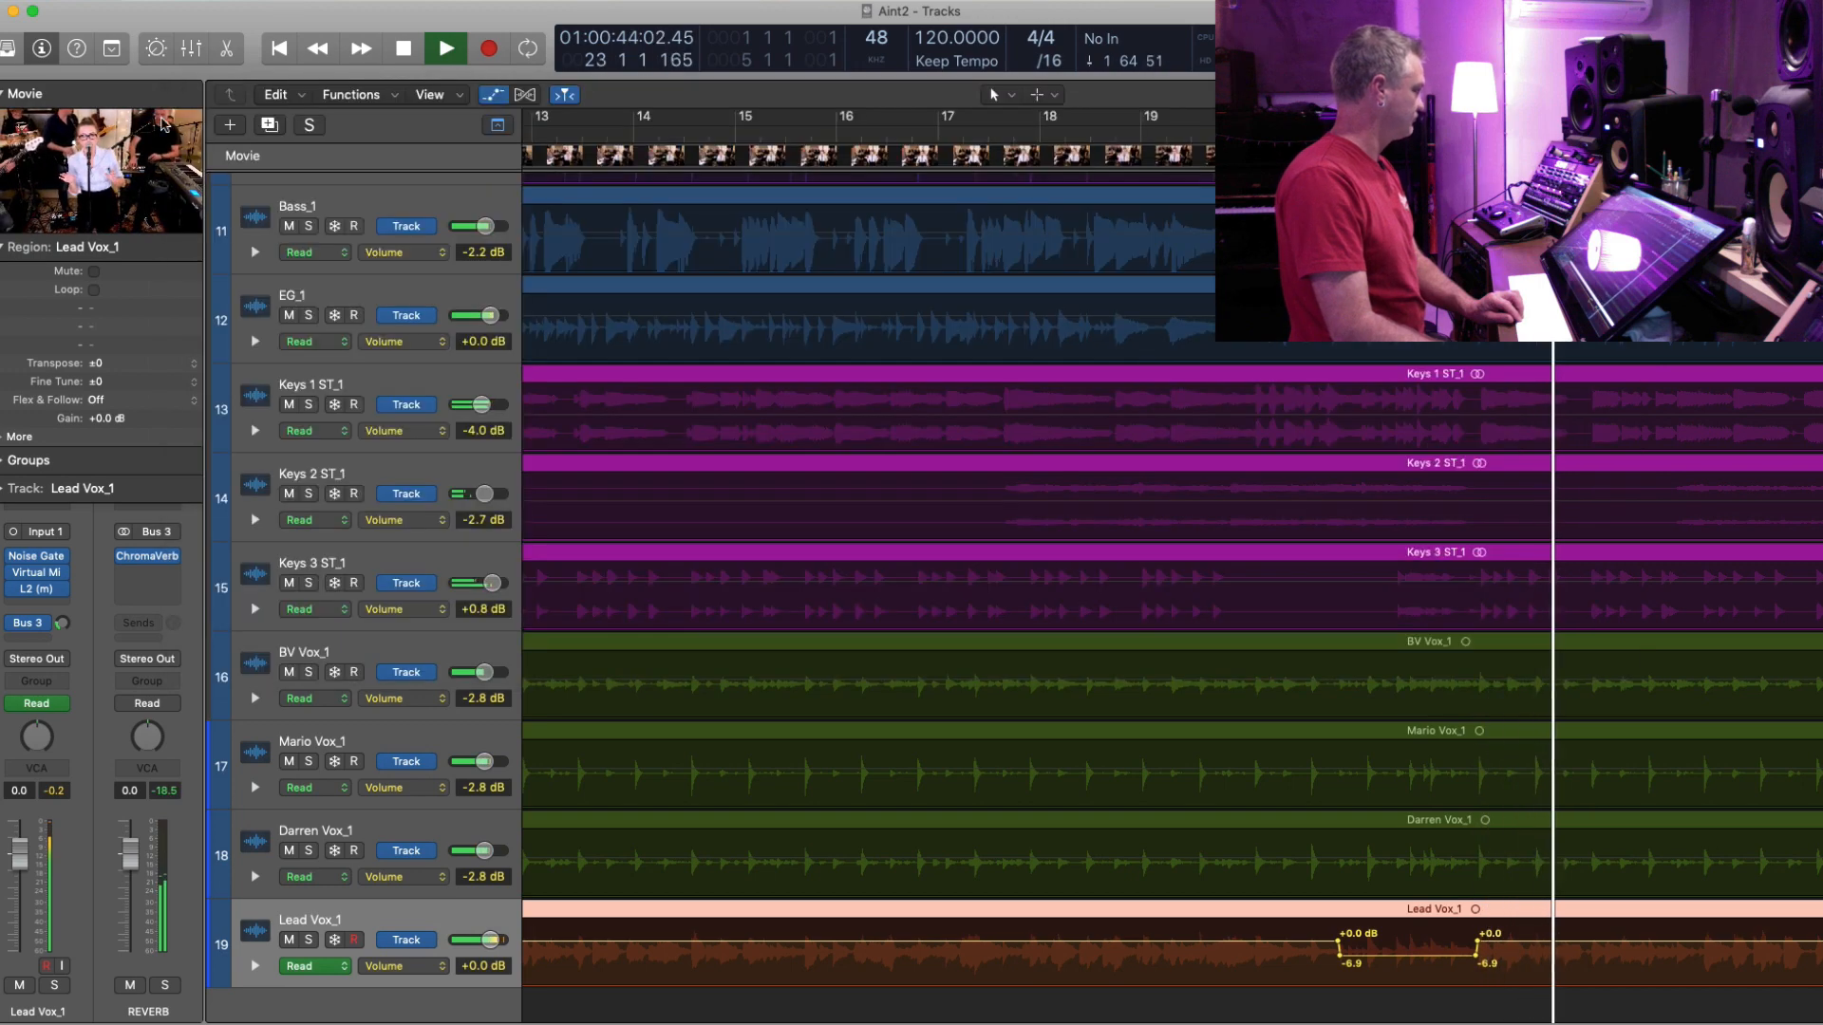
- Show the movie in a large floating window and fine-tune Lead Vox_1's send level to Bus 3 during playback
{"action": "double_click", "coordinate": [79, 175]}
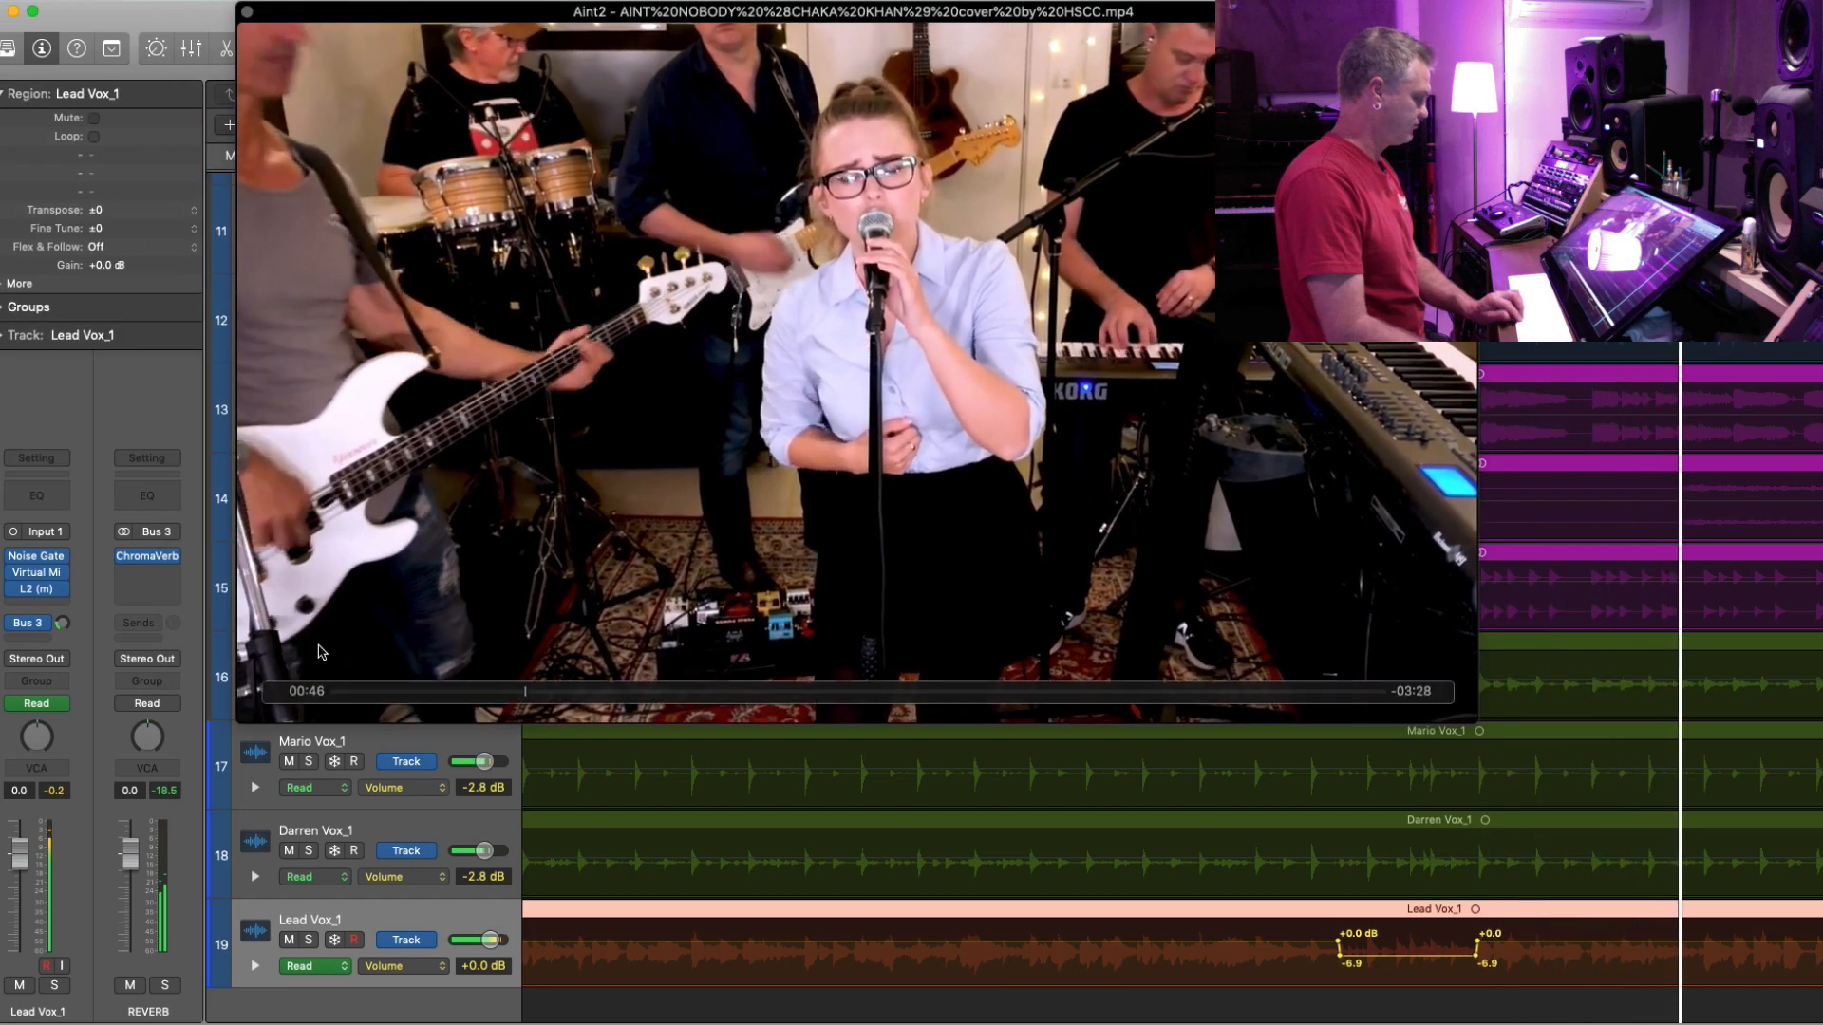
{"action": "left_click_drag", "start_coordinate": [64, 622], "coordinate": [65, 623]}
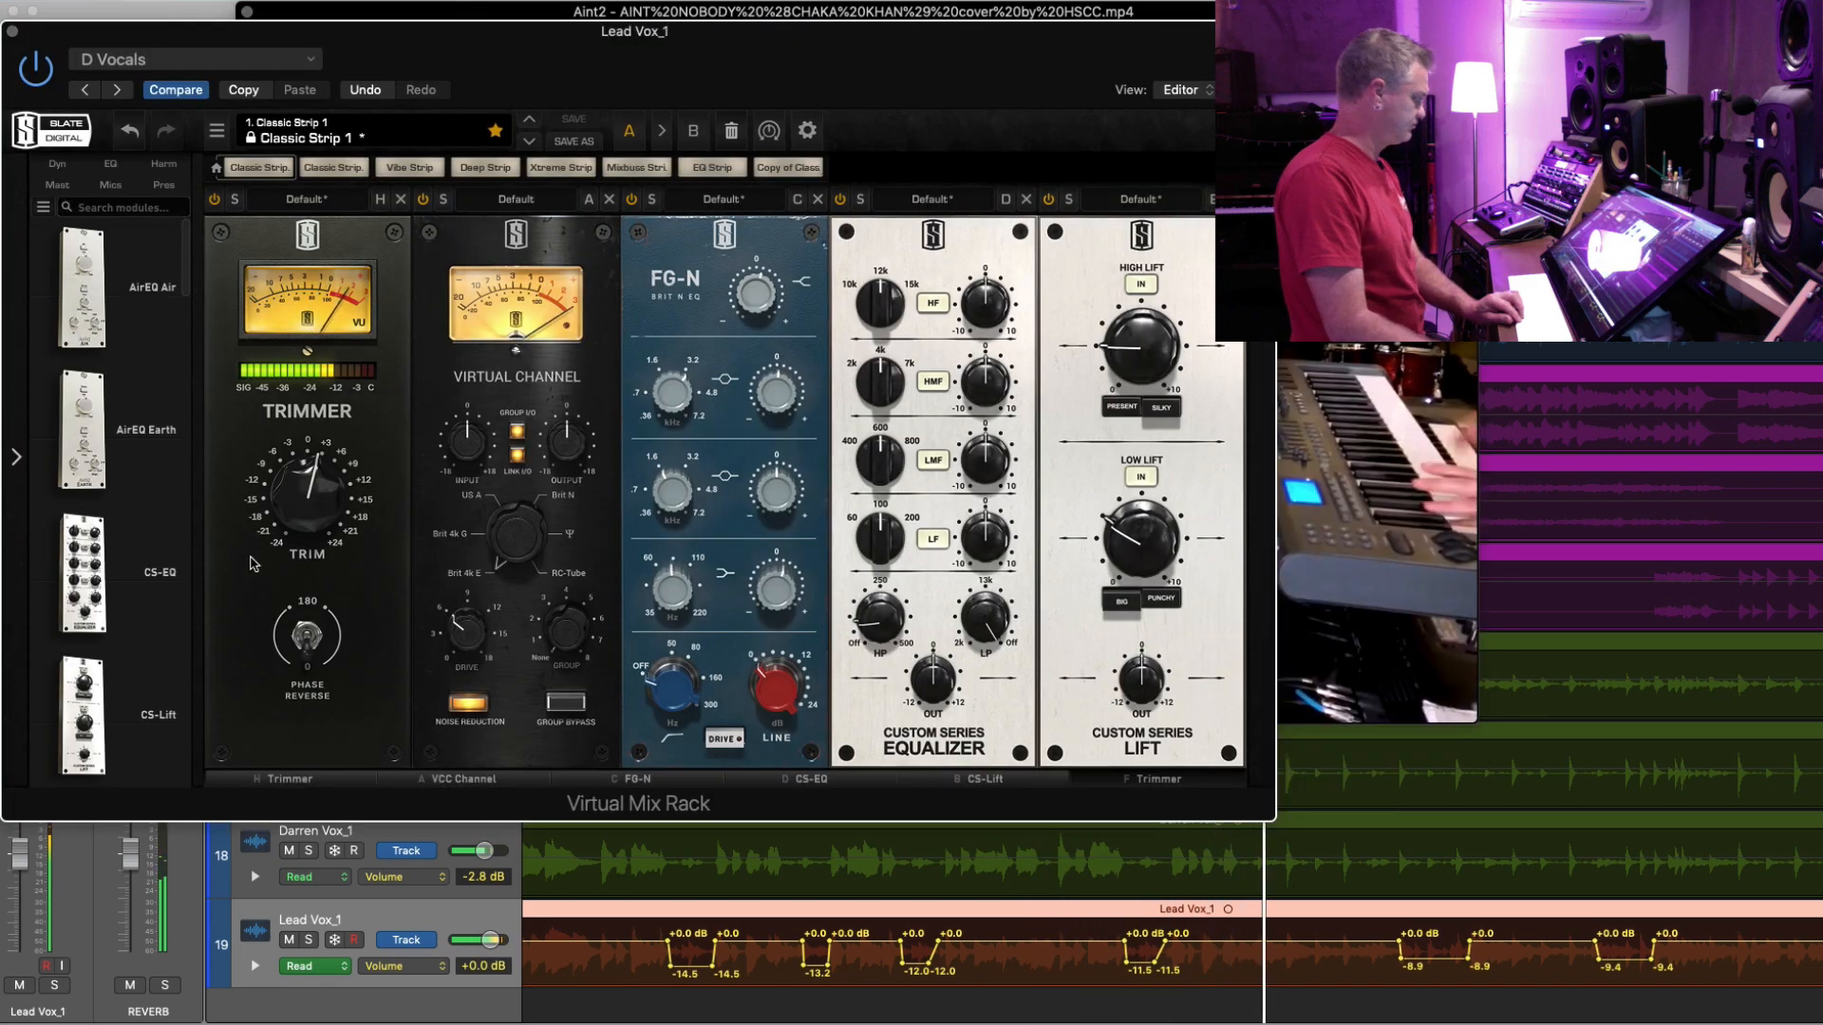
- Insert the FG-Bomber module between CS-EQ and CS-Lift in the lead vocal's Virtual Mix Rack and play the song
{"action": "scroll", "coordinate": [113, 529], "scroll_direction": "down", "scroll_amount": 10}
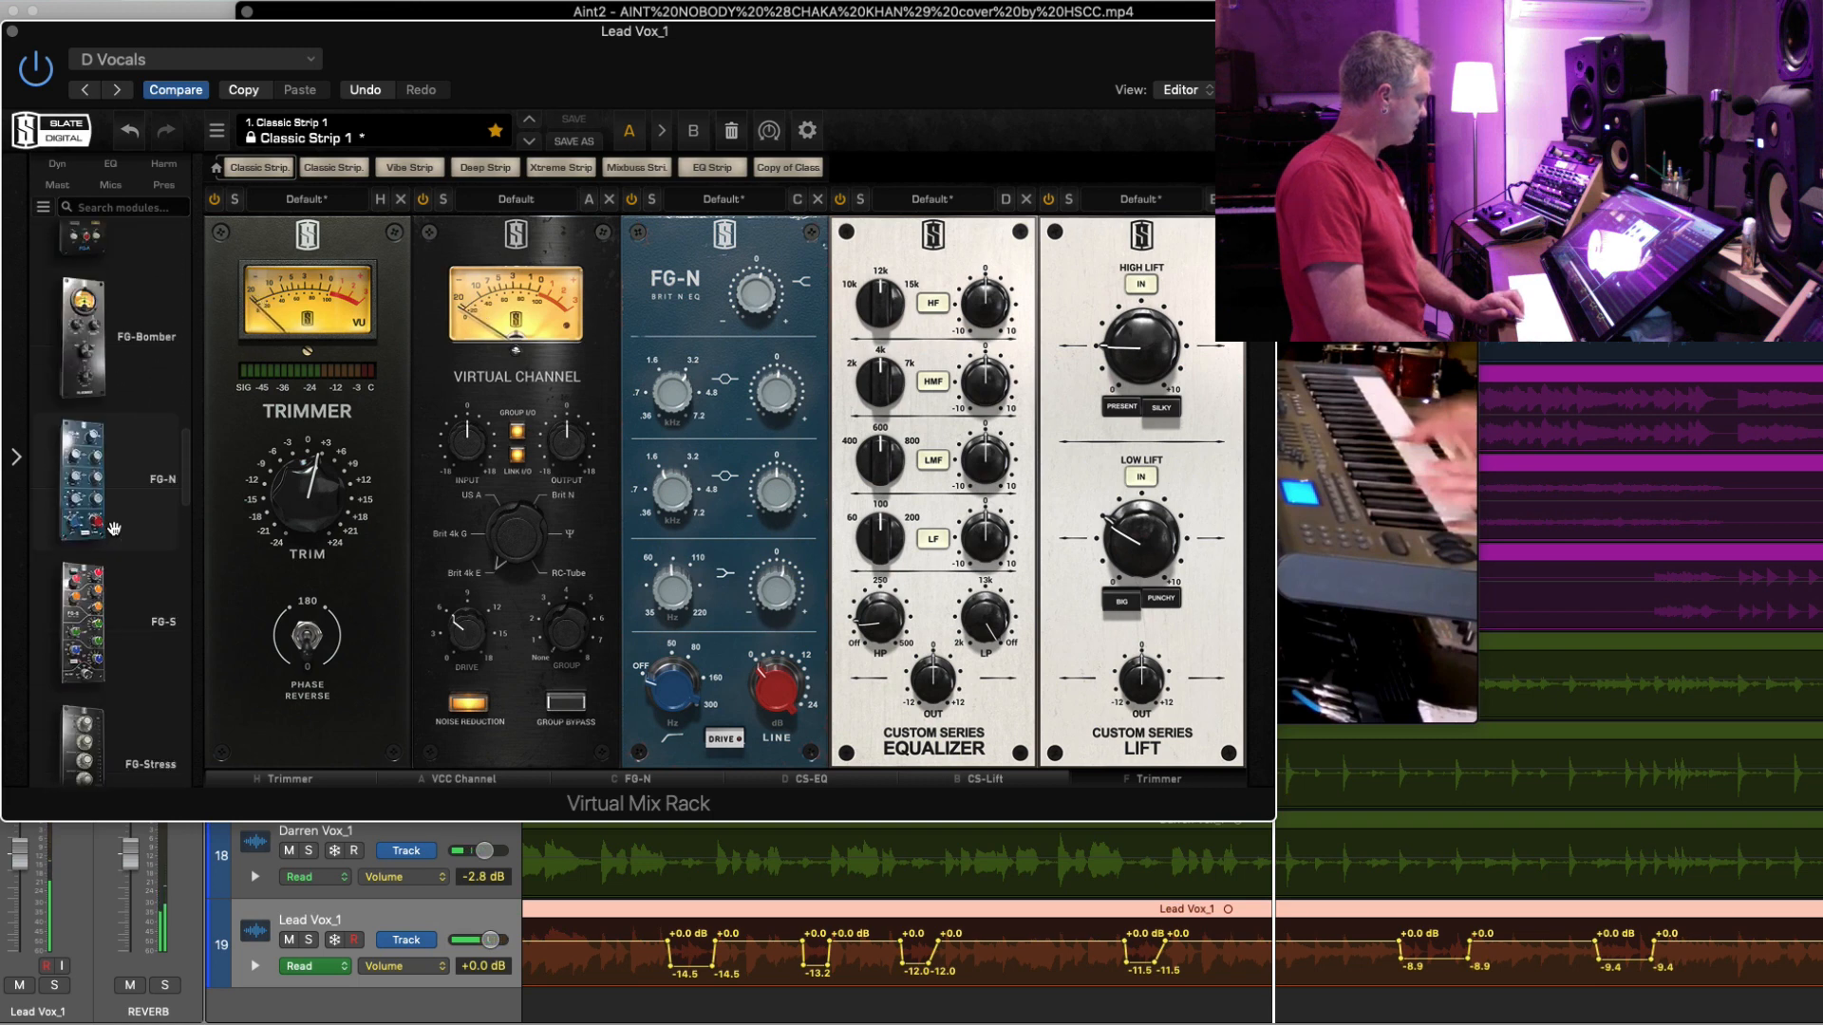
{"action": "scroll", "coordinate": [114, 529], "scroll_direction": "up", "scroll_amount": 1}
{"action": "left_click_drag", "start_coordinate": [769, 423], "coordinate": [1148, 427]}
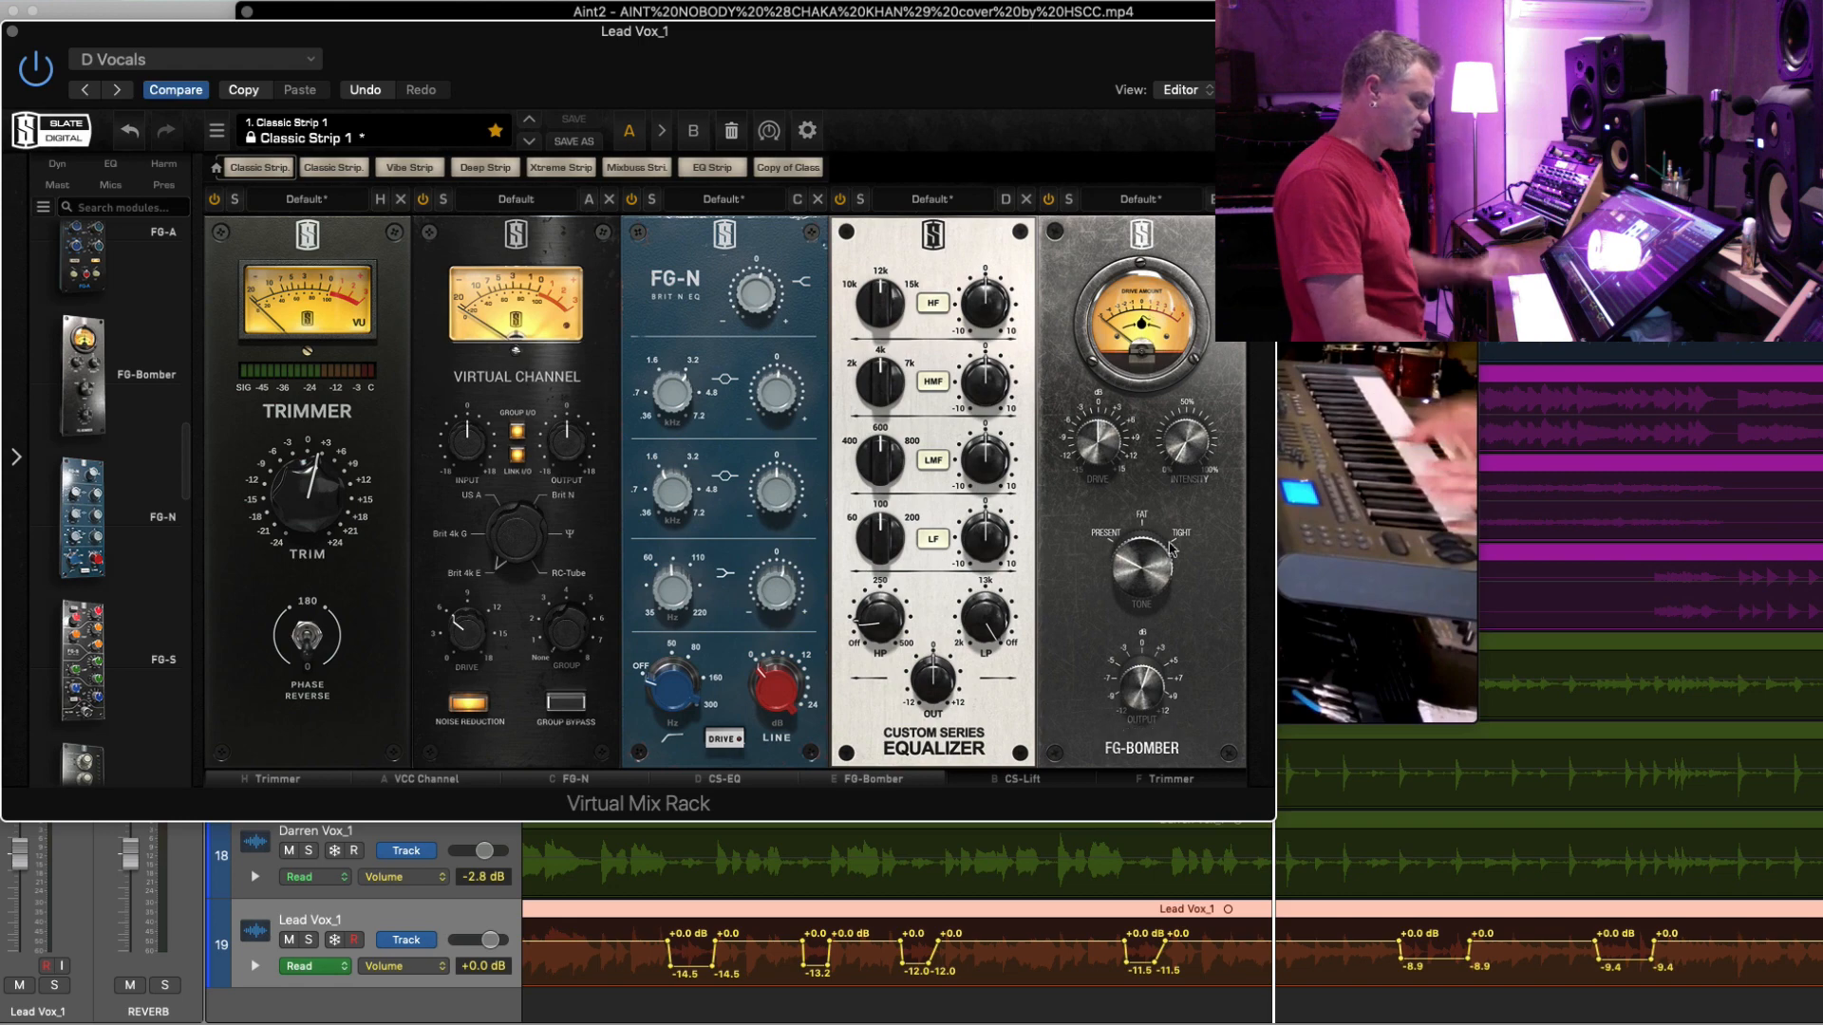
{"action": "key", "text": "space"}
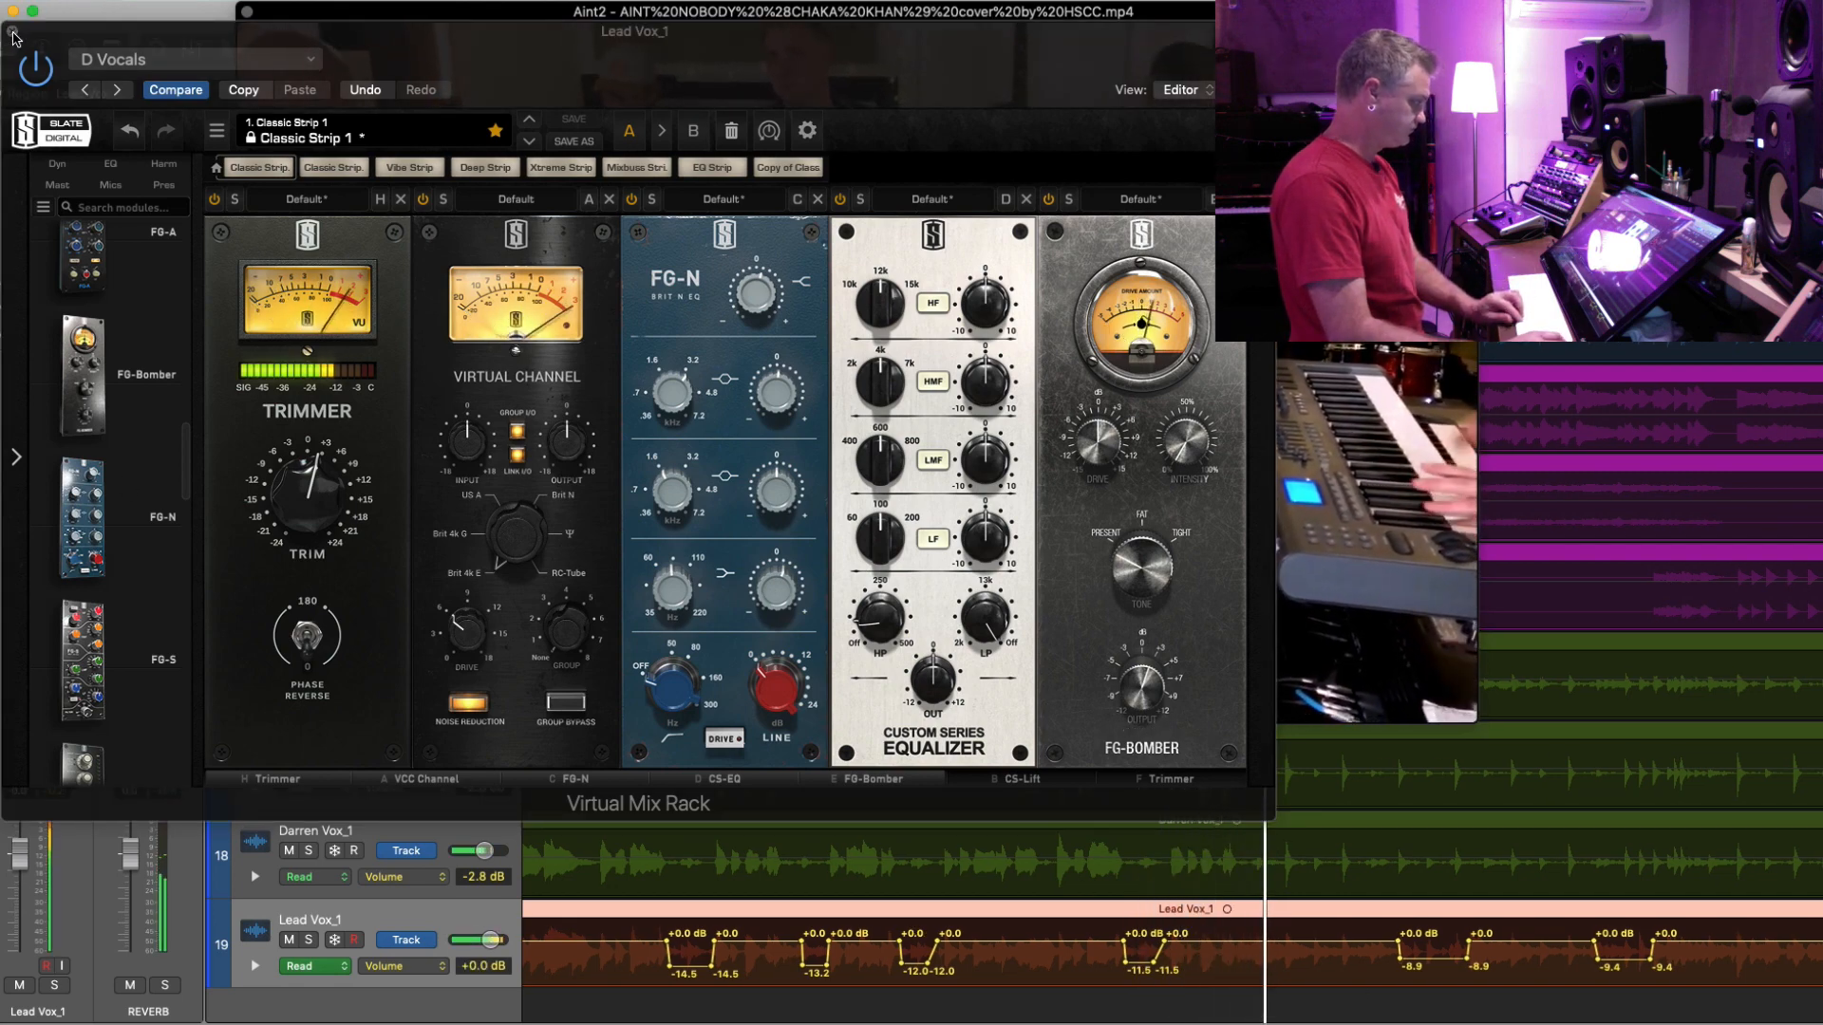
- Close the Virtual Mix Rack and check the threshold and ceiling settings of the lead vocal's L2 limiter
{"action": "left_click", "coordinate": [13, 31]}
{"action": "left_click", "coordinate": [40, 590]}
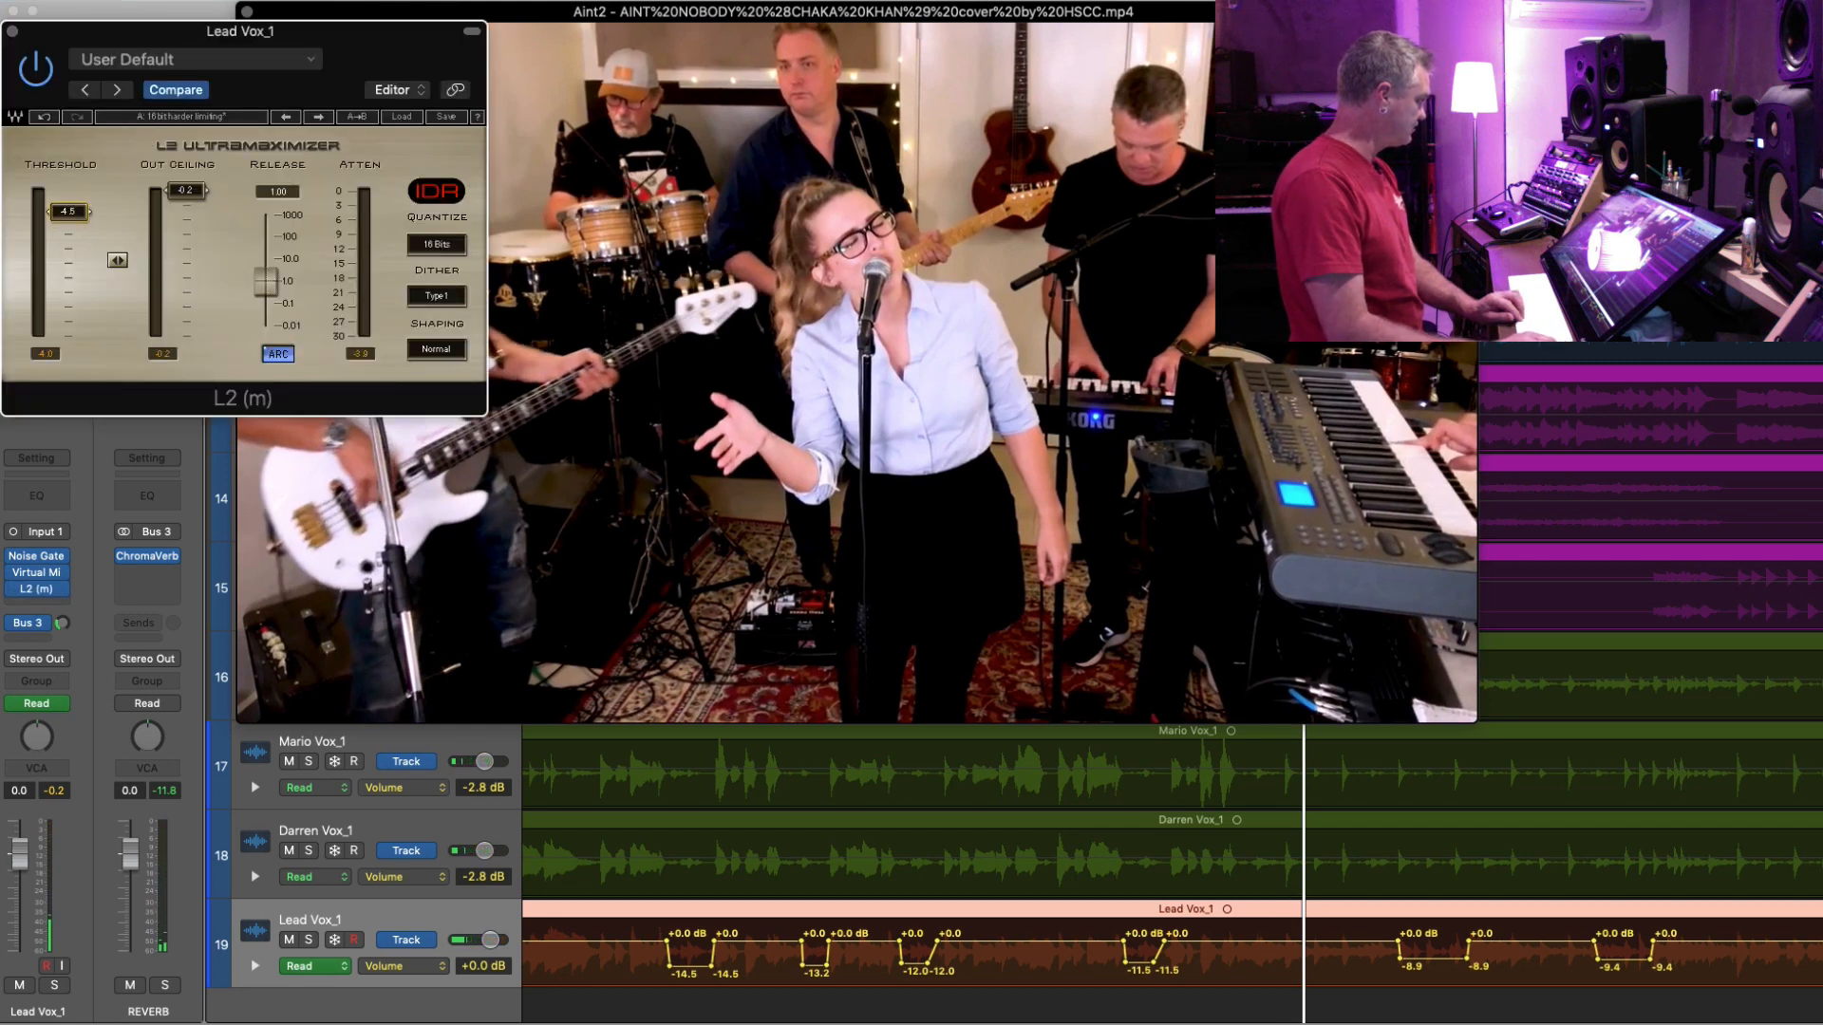
{"action": "left_click", "coordinate": [13, 33]}
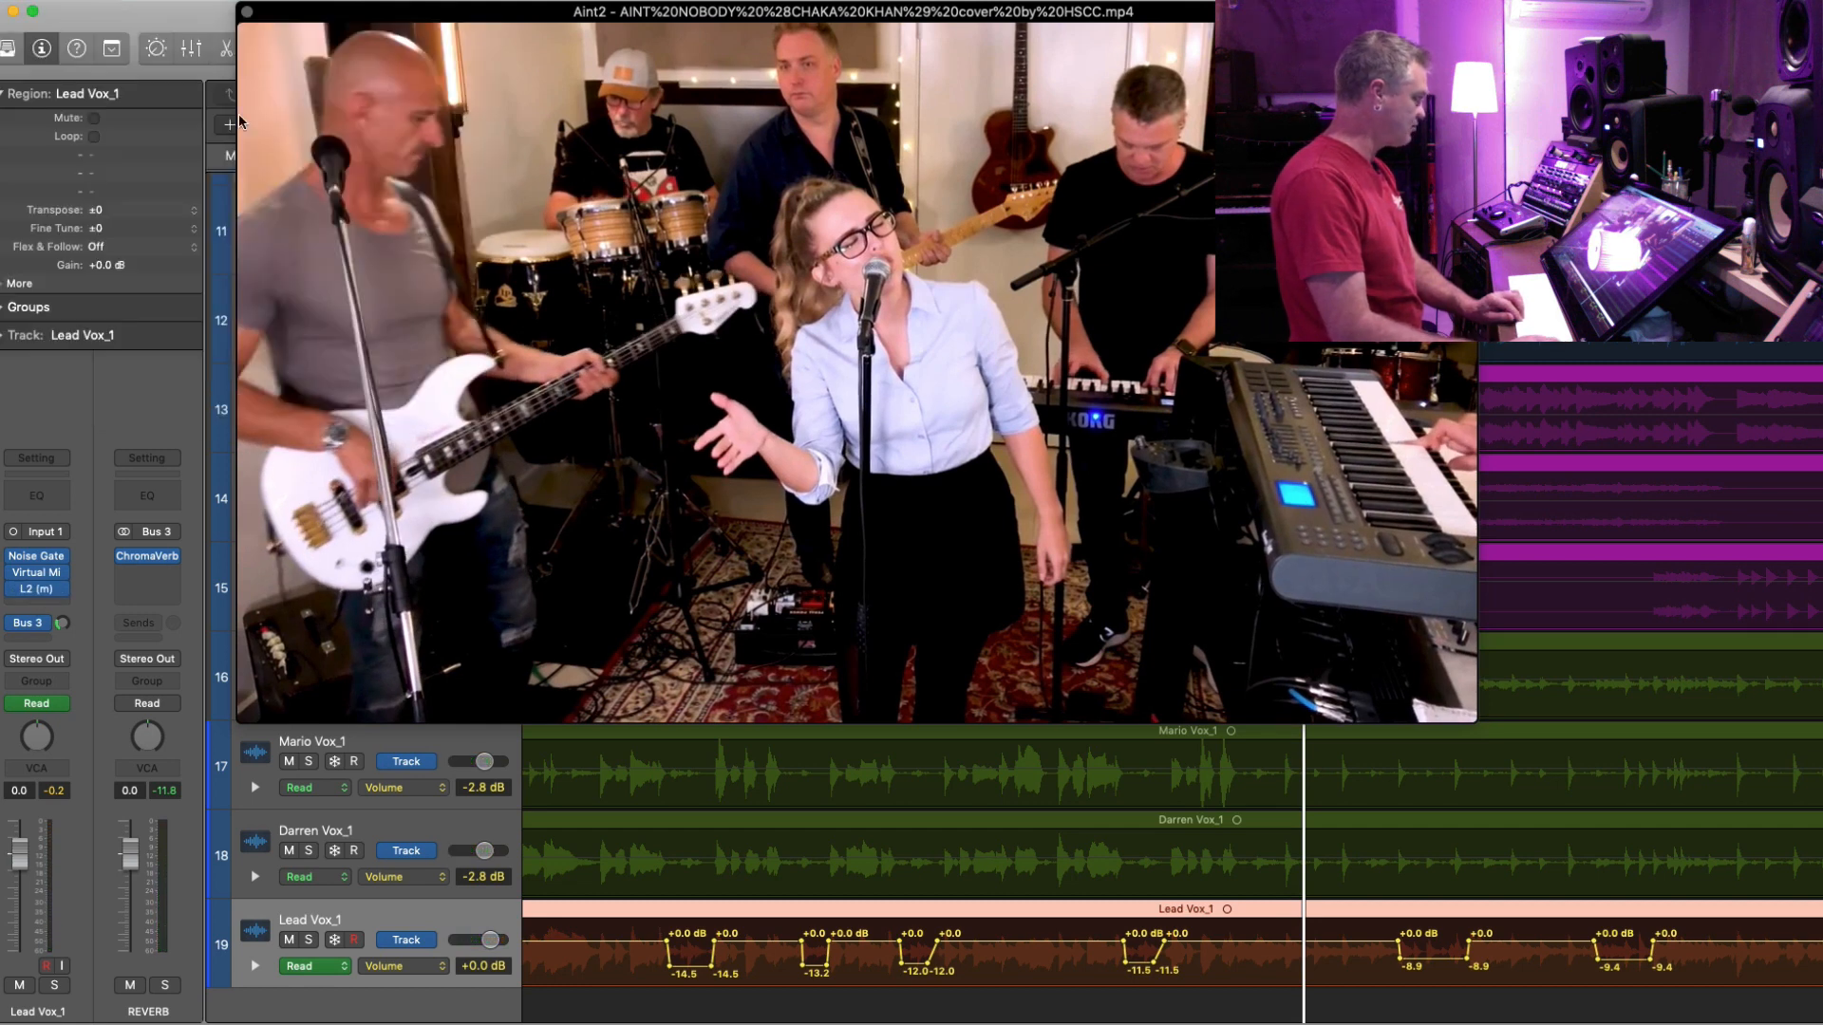
- Adjust the HF gain of the CS-EQ module in the lead vocal's Virtual Mix Rack, and close the rack and movie windows
{"action": "mouse_move", "coordinate": [836, 338]}
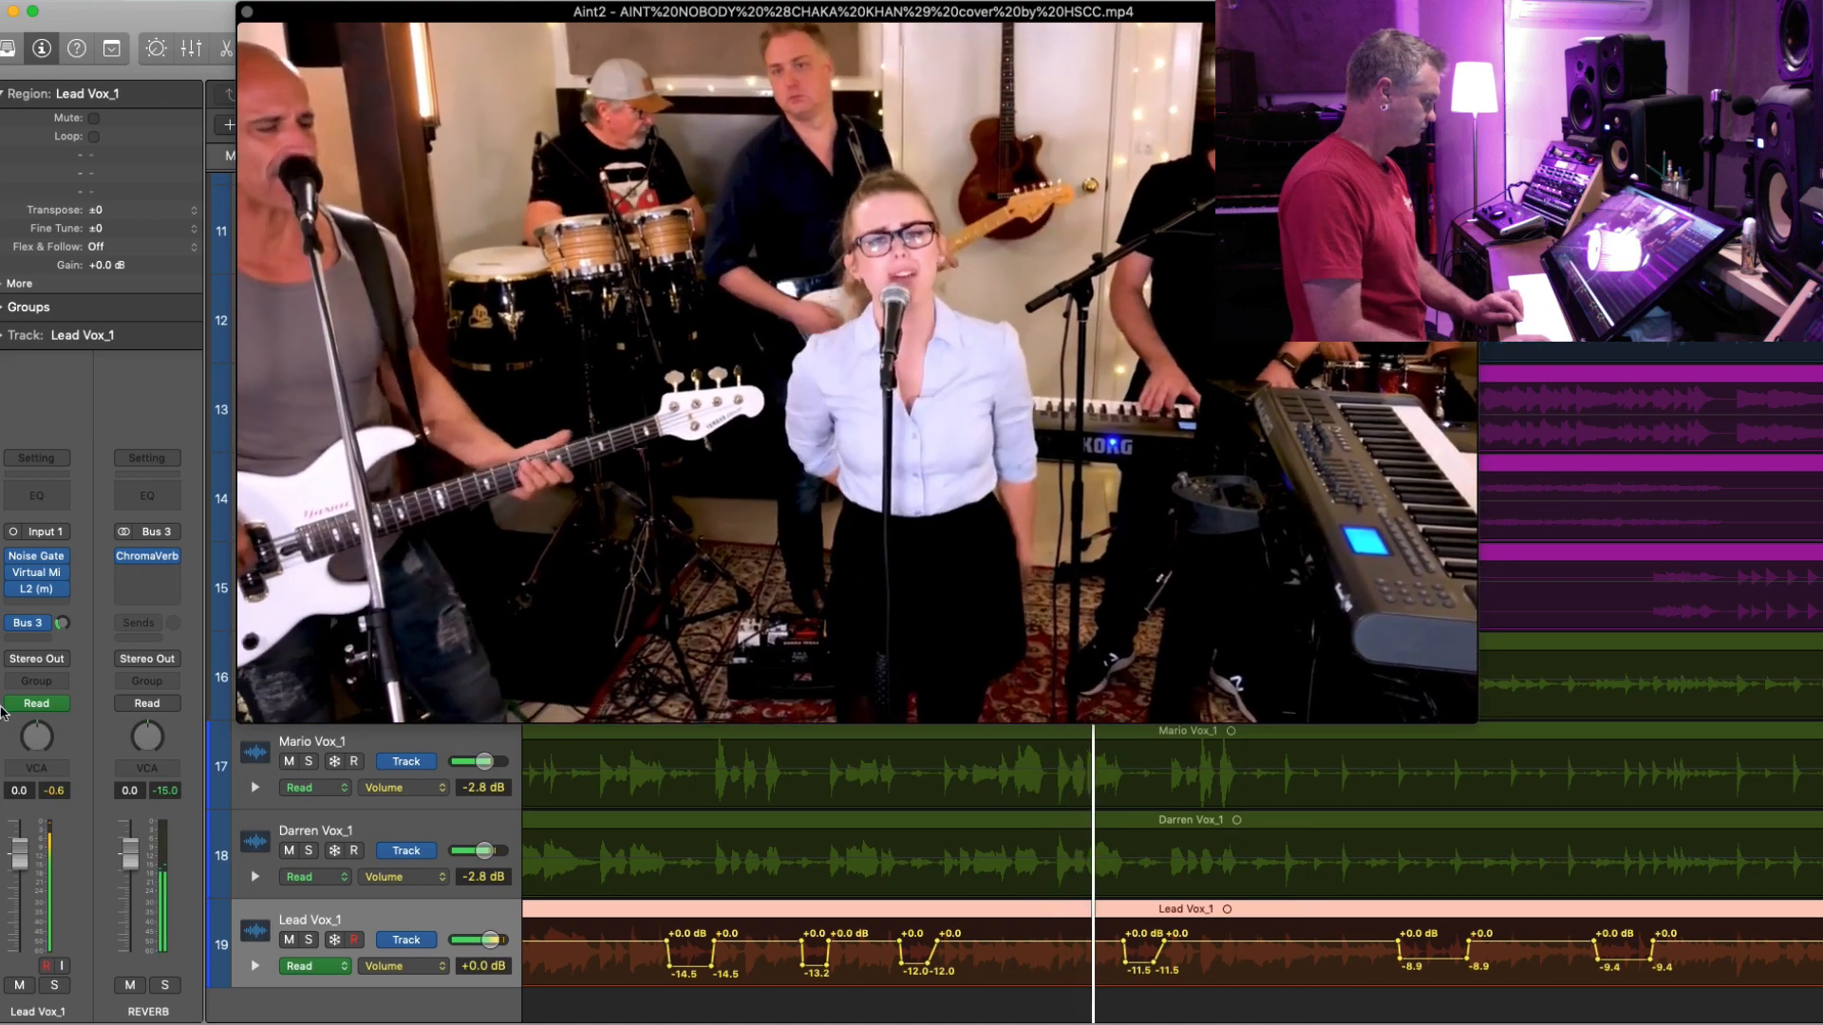
{"action": "left_click", "coordinate": [36, 573]}
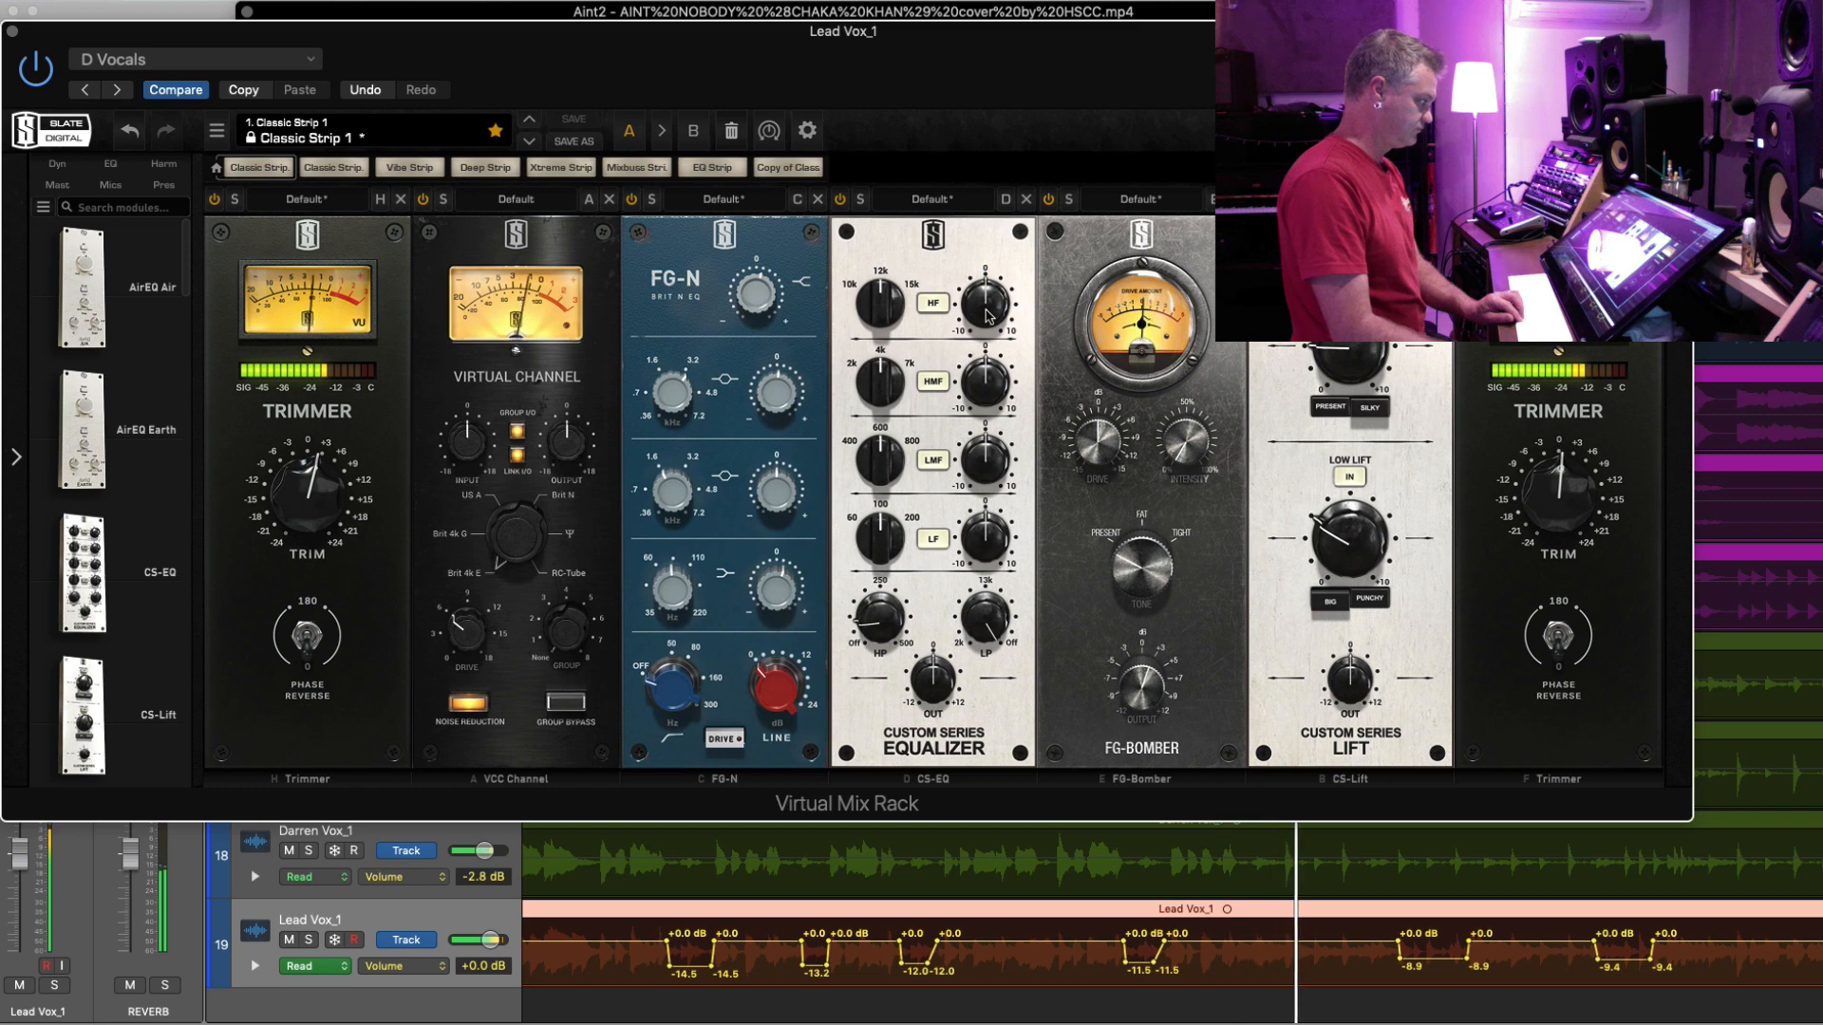
{"action": "left_click_drag", "start_coordinate": [1000, 313], "coordinate": [999, 293]}
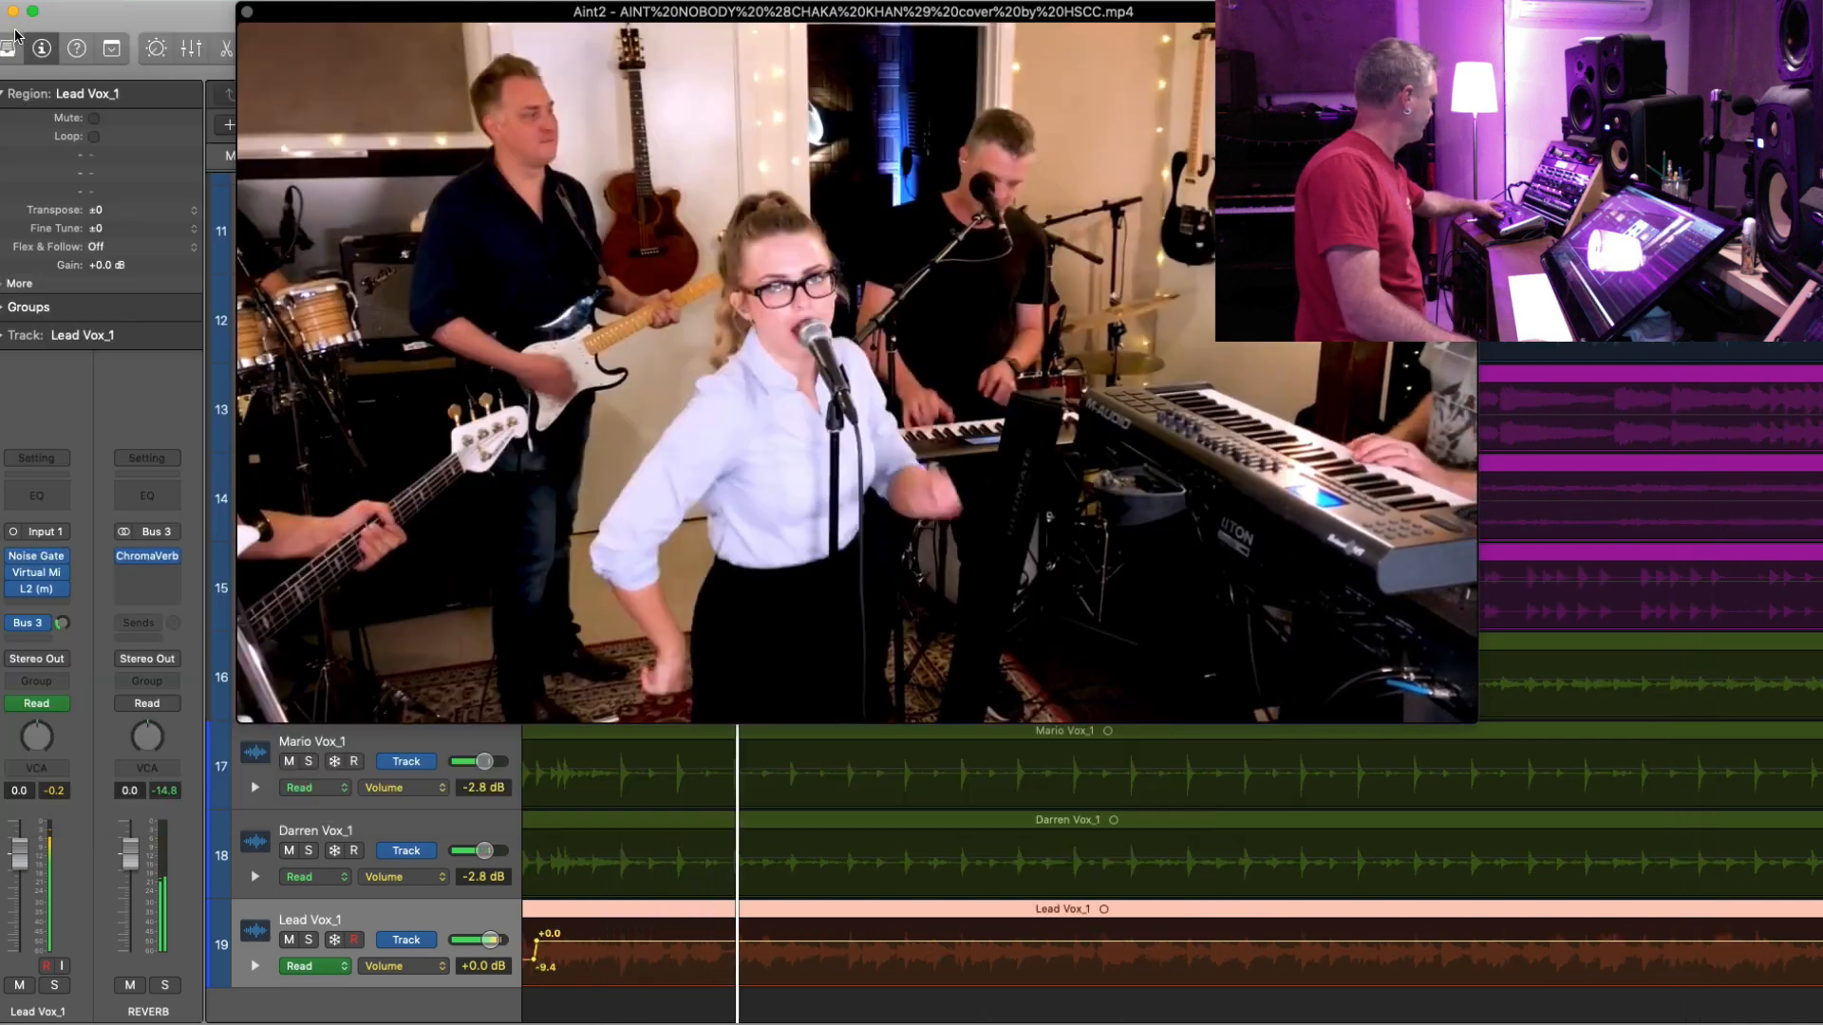
{"action": "left_click", "coordinate": [12, 31]}
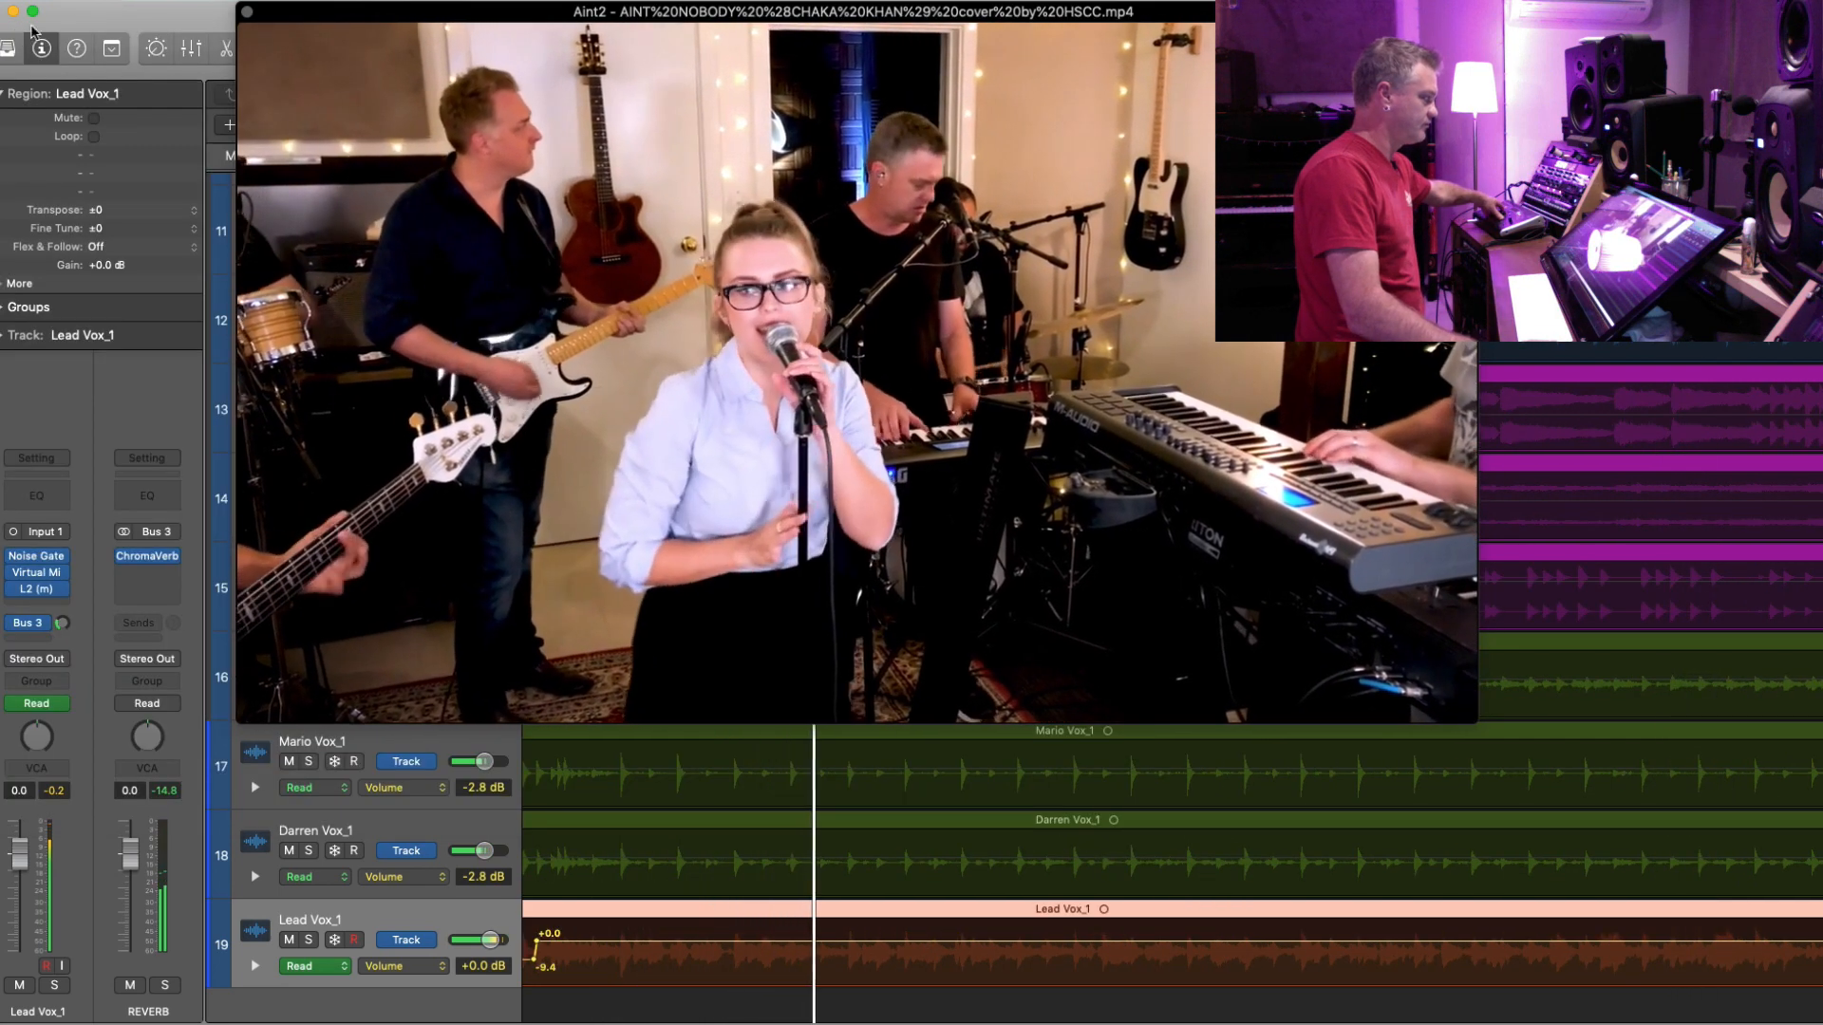
{"action": "left_click", "coordinate": [247, 12]}
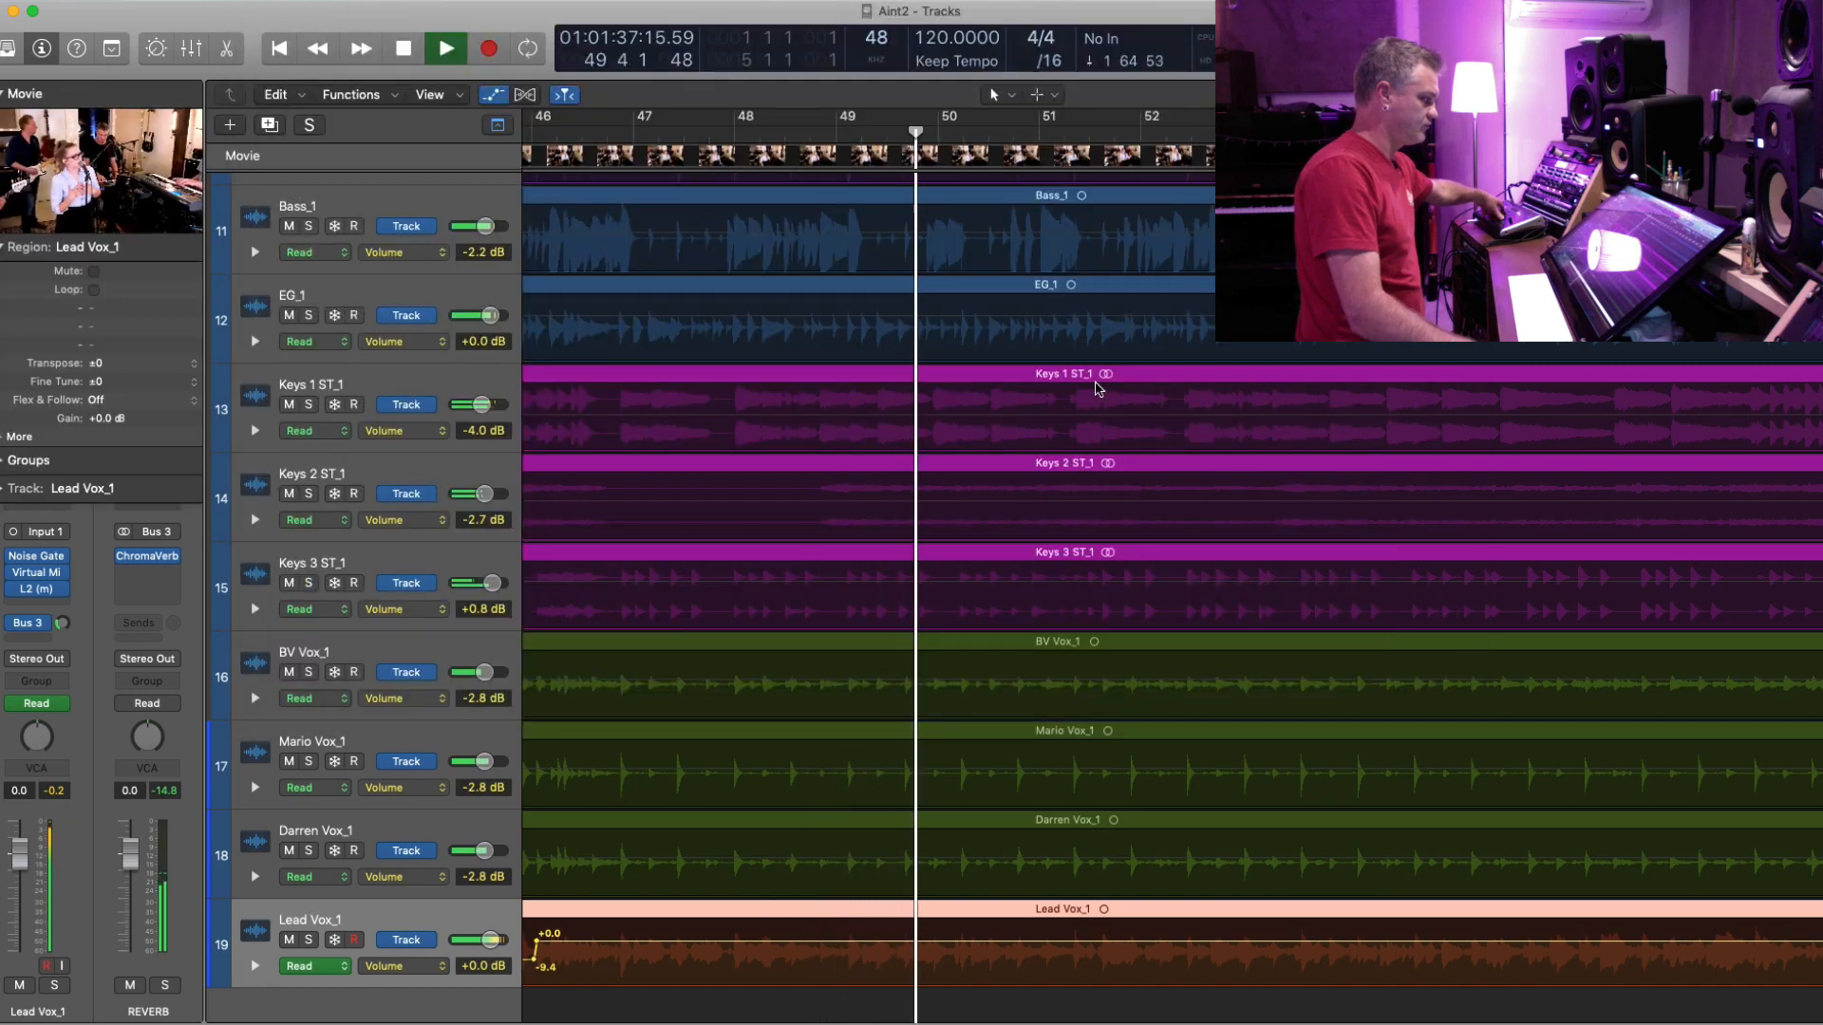
- Select all tracks from Kick to Lead Vox_1 in the arrangement and open the mixer
{"action": "key", "text": "super+Up"}
{"action": "key", "text": "super+Up"}
{"action": "key", "text": "super+Up"}
{"action": "key", "text": "super+Up"}
{"action": "key", "text": "super+Up"}
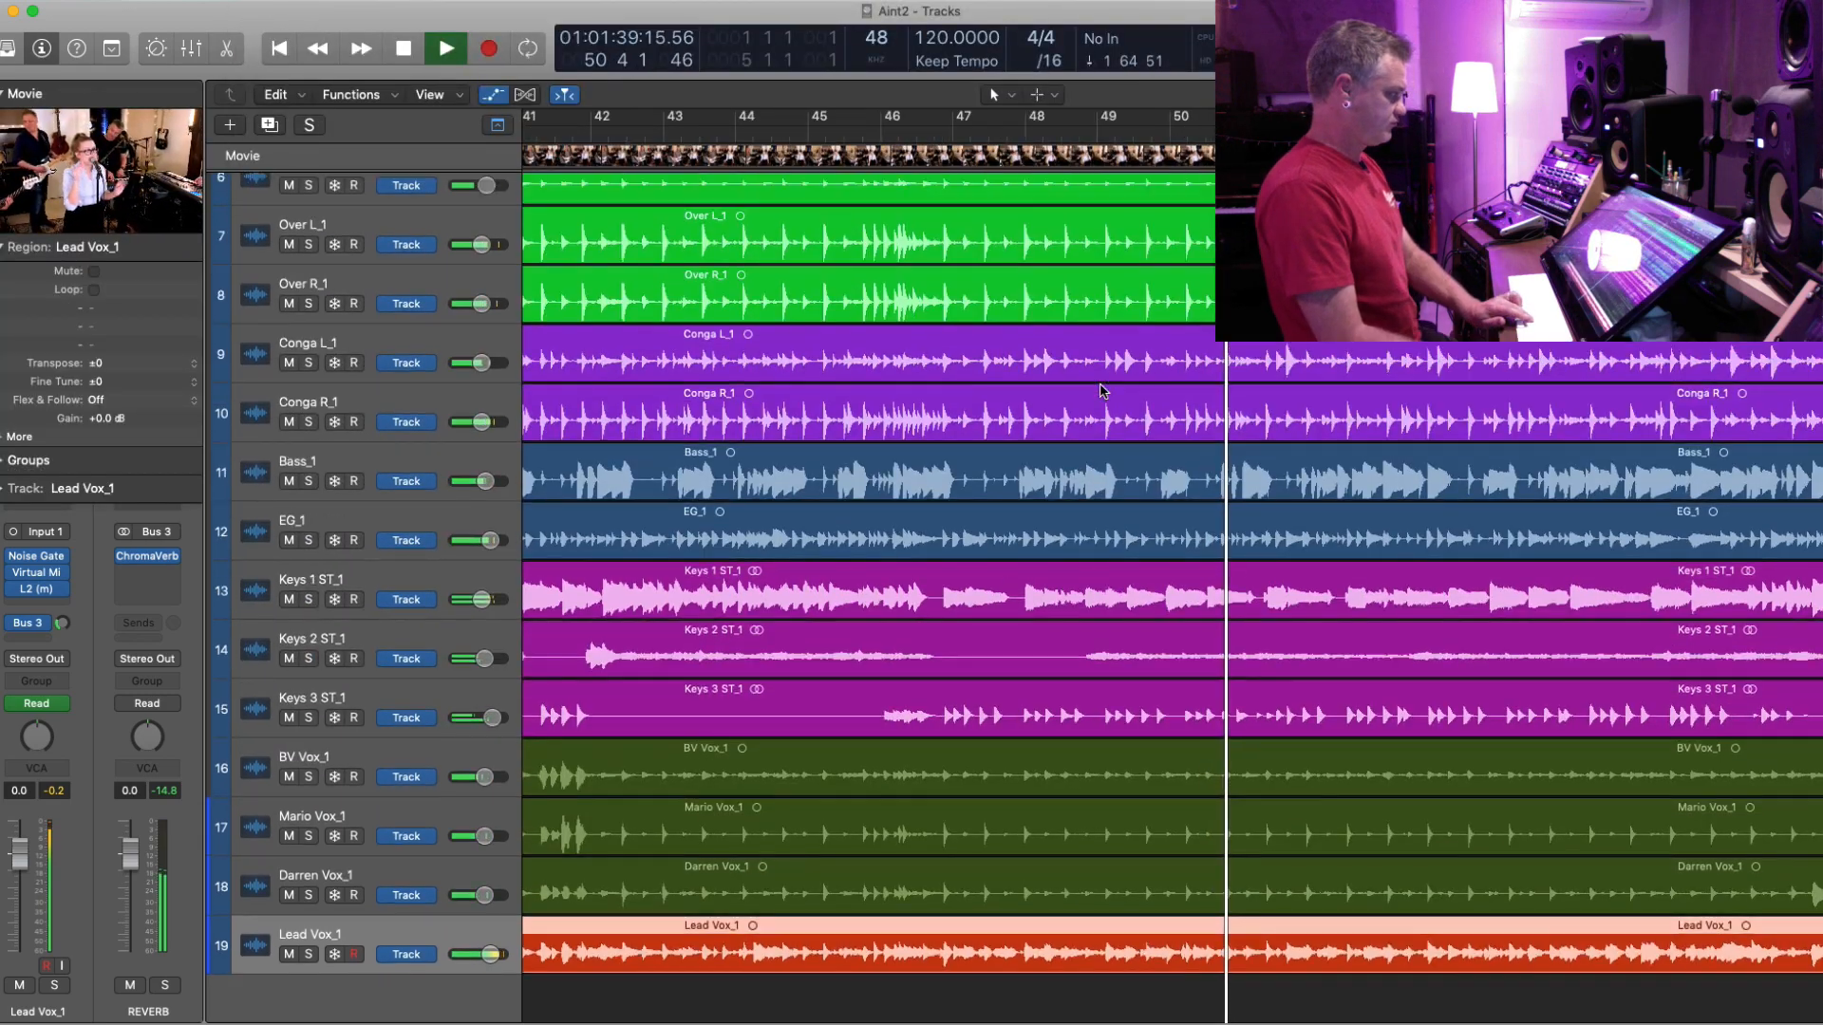
{"action": "key", "text": "super+Left"}
{"action": "key", "text": "super+Left"}
{"action": "key", "text": "super+Left"}
{"action": "key", "text": "super+Left"}
{"action": "key", "text": "super+Left"}
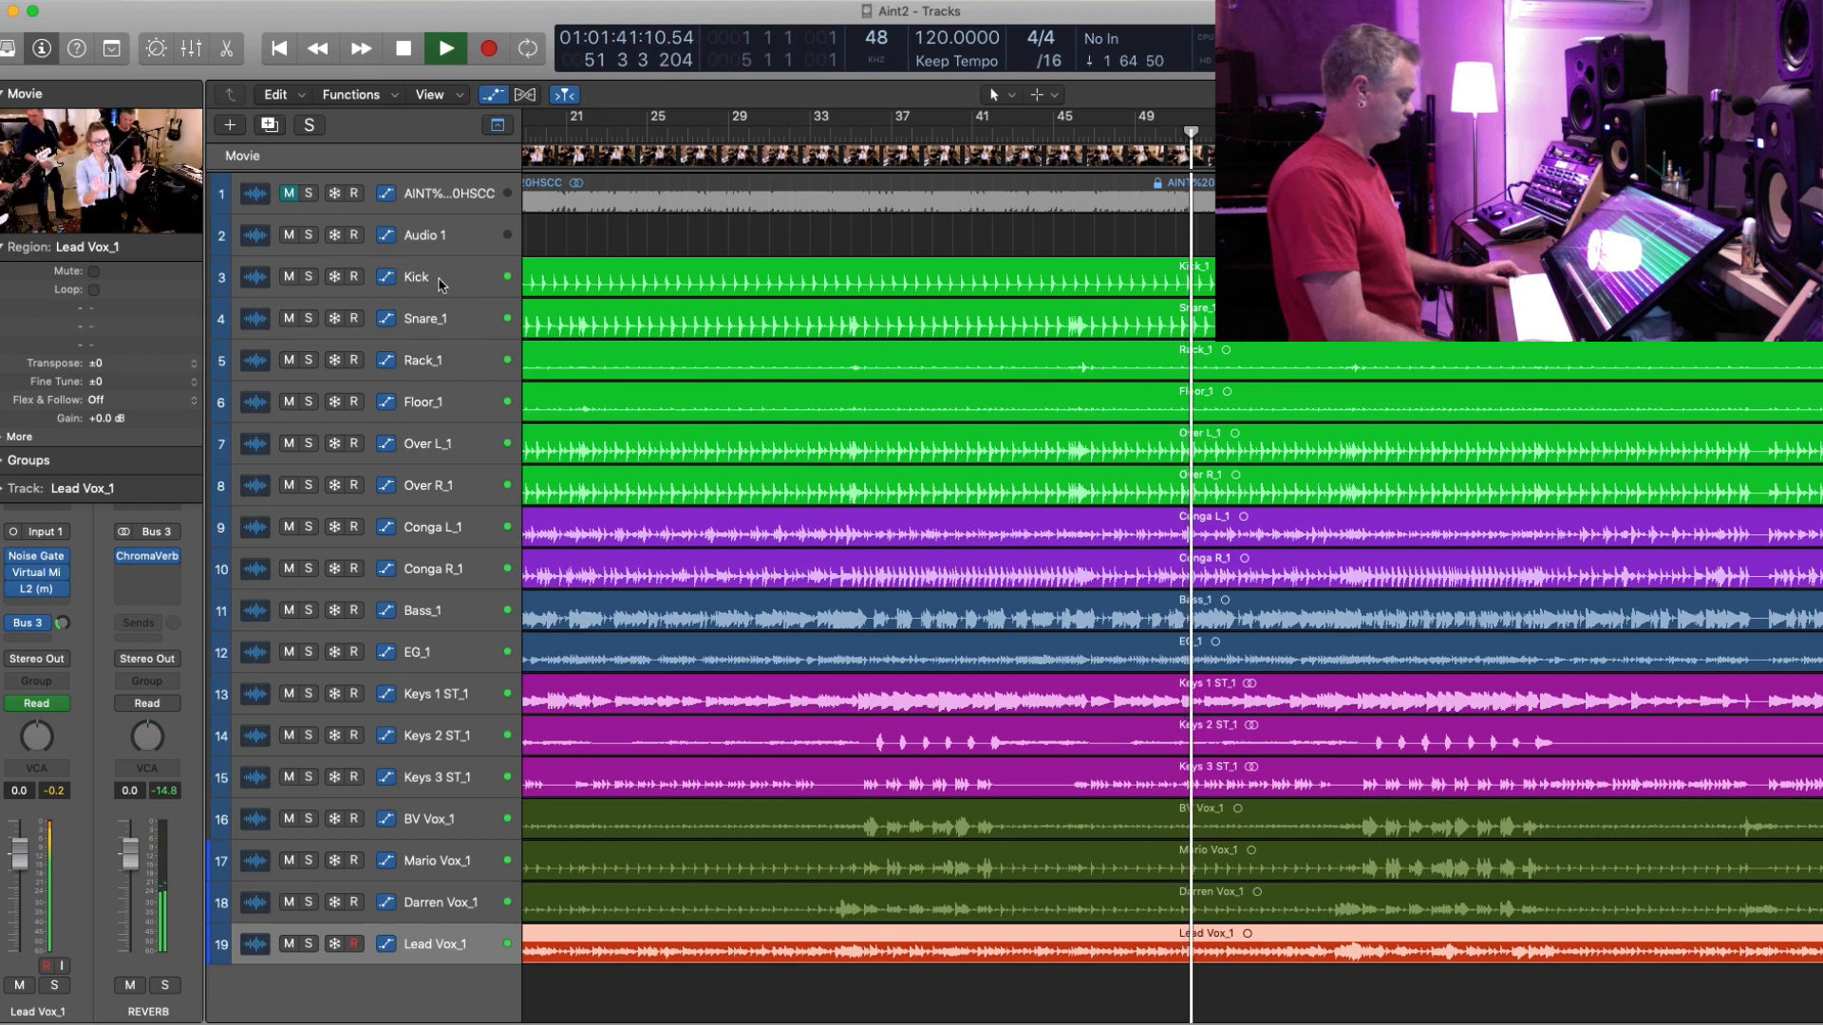
{"action": "left_click", "coordinate": [489, 287]}
{"action": "left_click", "coordinate": [451, 948], "text": "shift"}
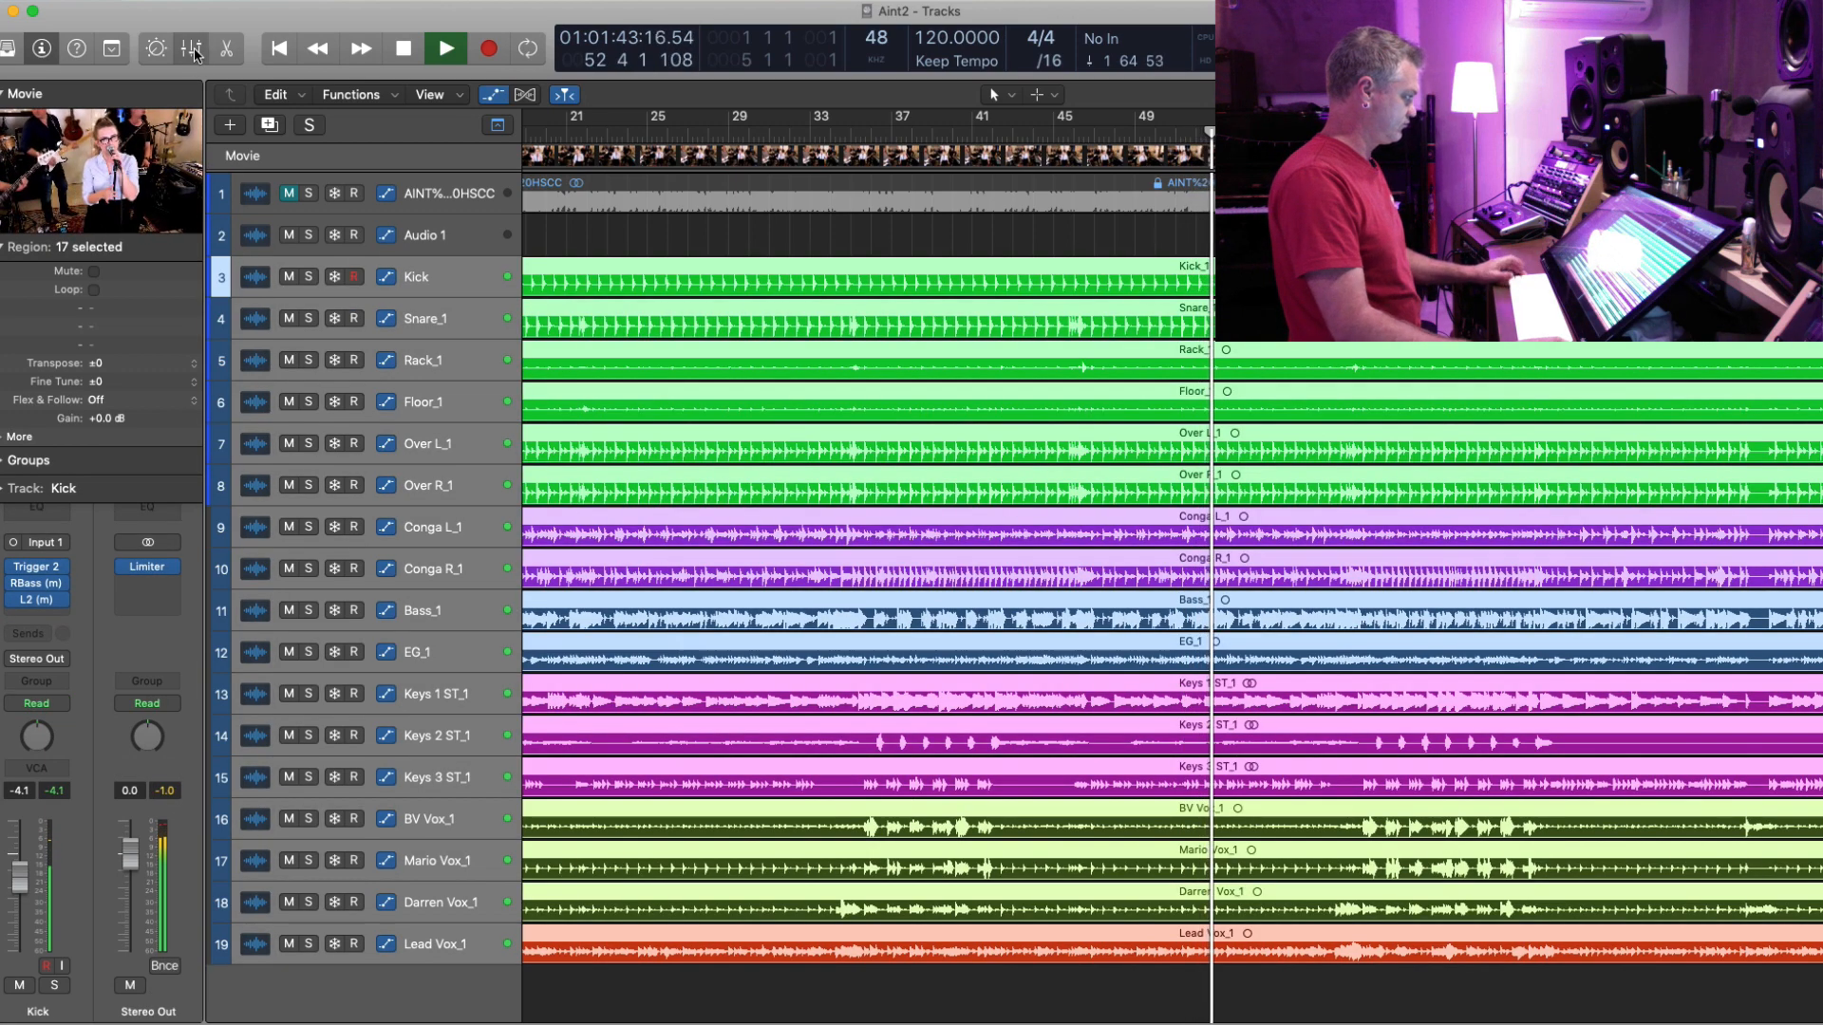
{"action": "key", "text": "x"}
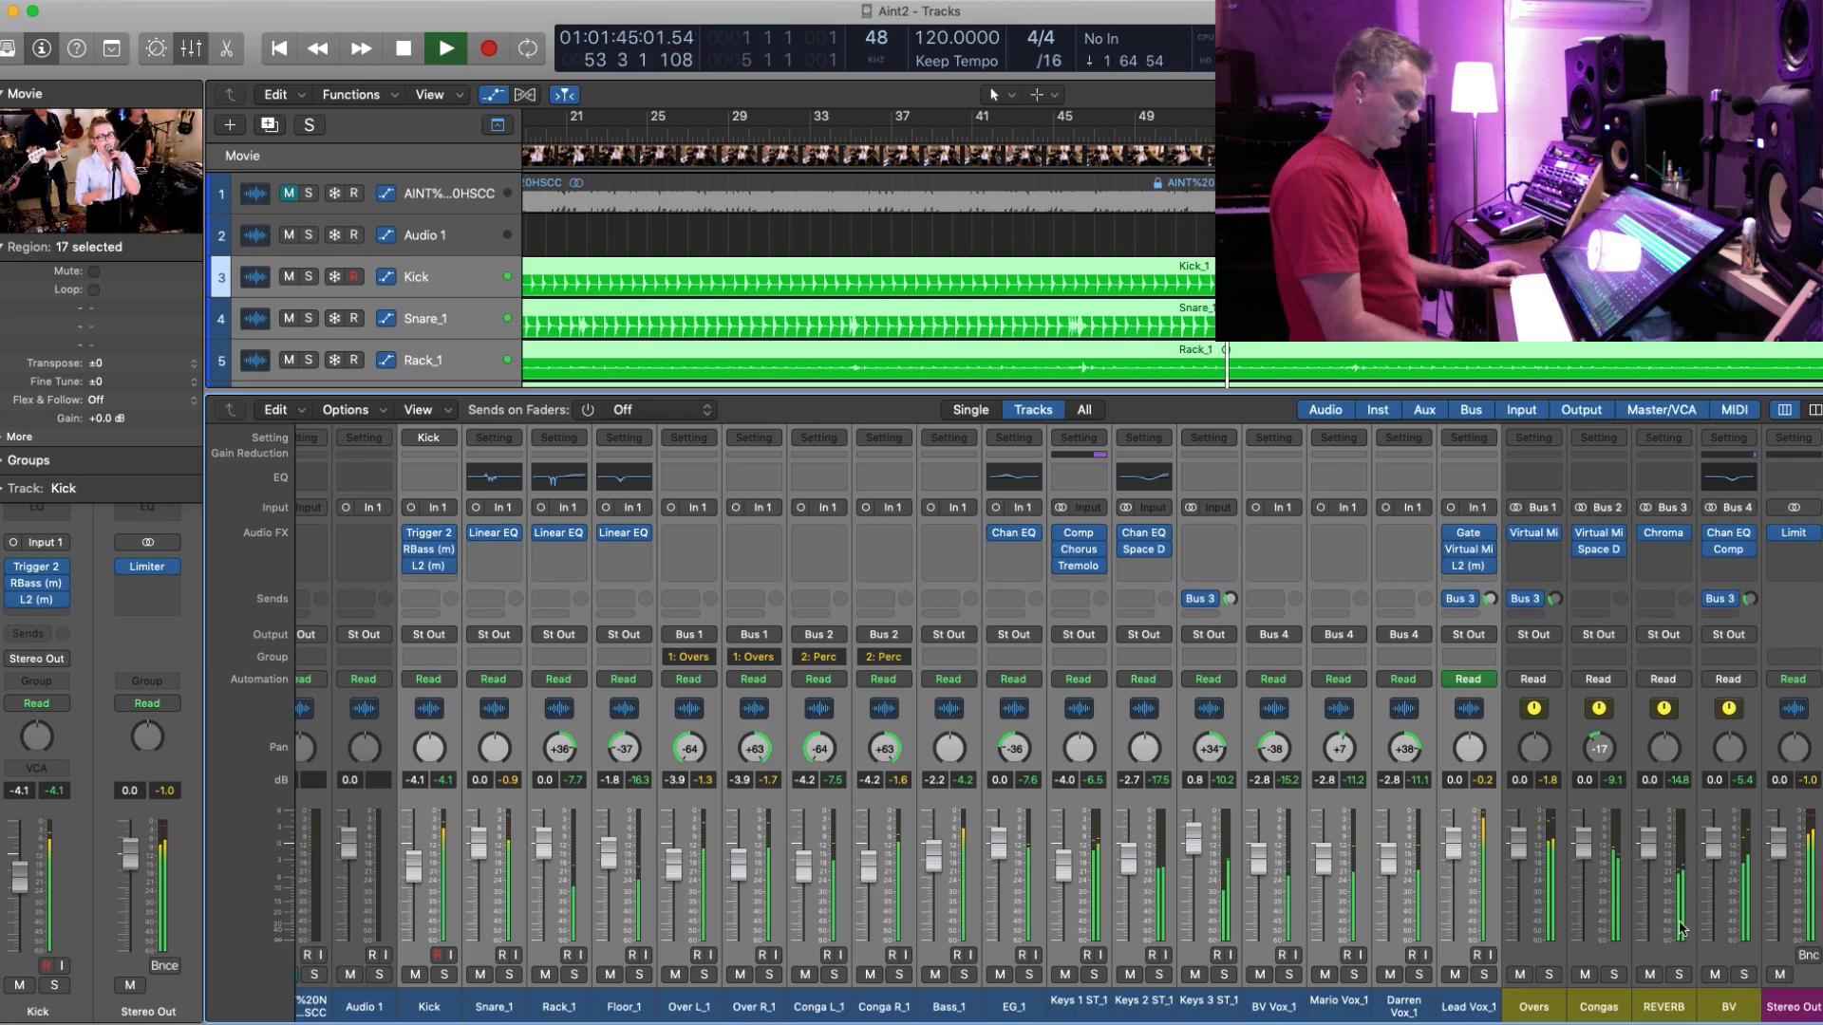
- Select the channel strips from Kick to BV, bypass all their plug-ins and play the unprocessed mix from about bar 45
{"action": "left_click", "coordinate": [1731, 1009]}
{"action": "left_click", "coordinate": [425, 1010], "text": "shift"}
{"action": "key", "text": "space"}
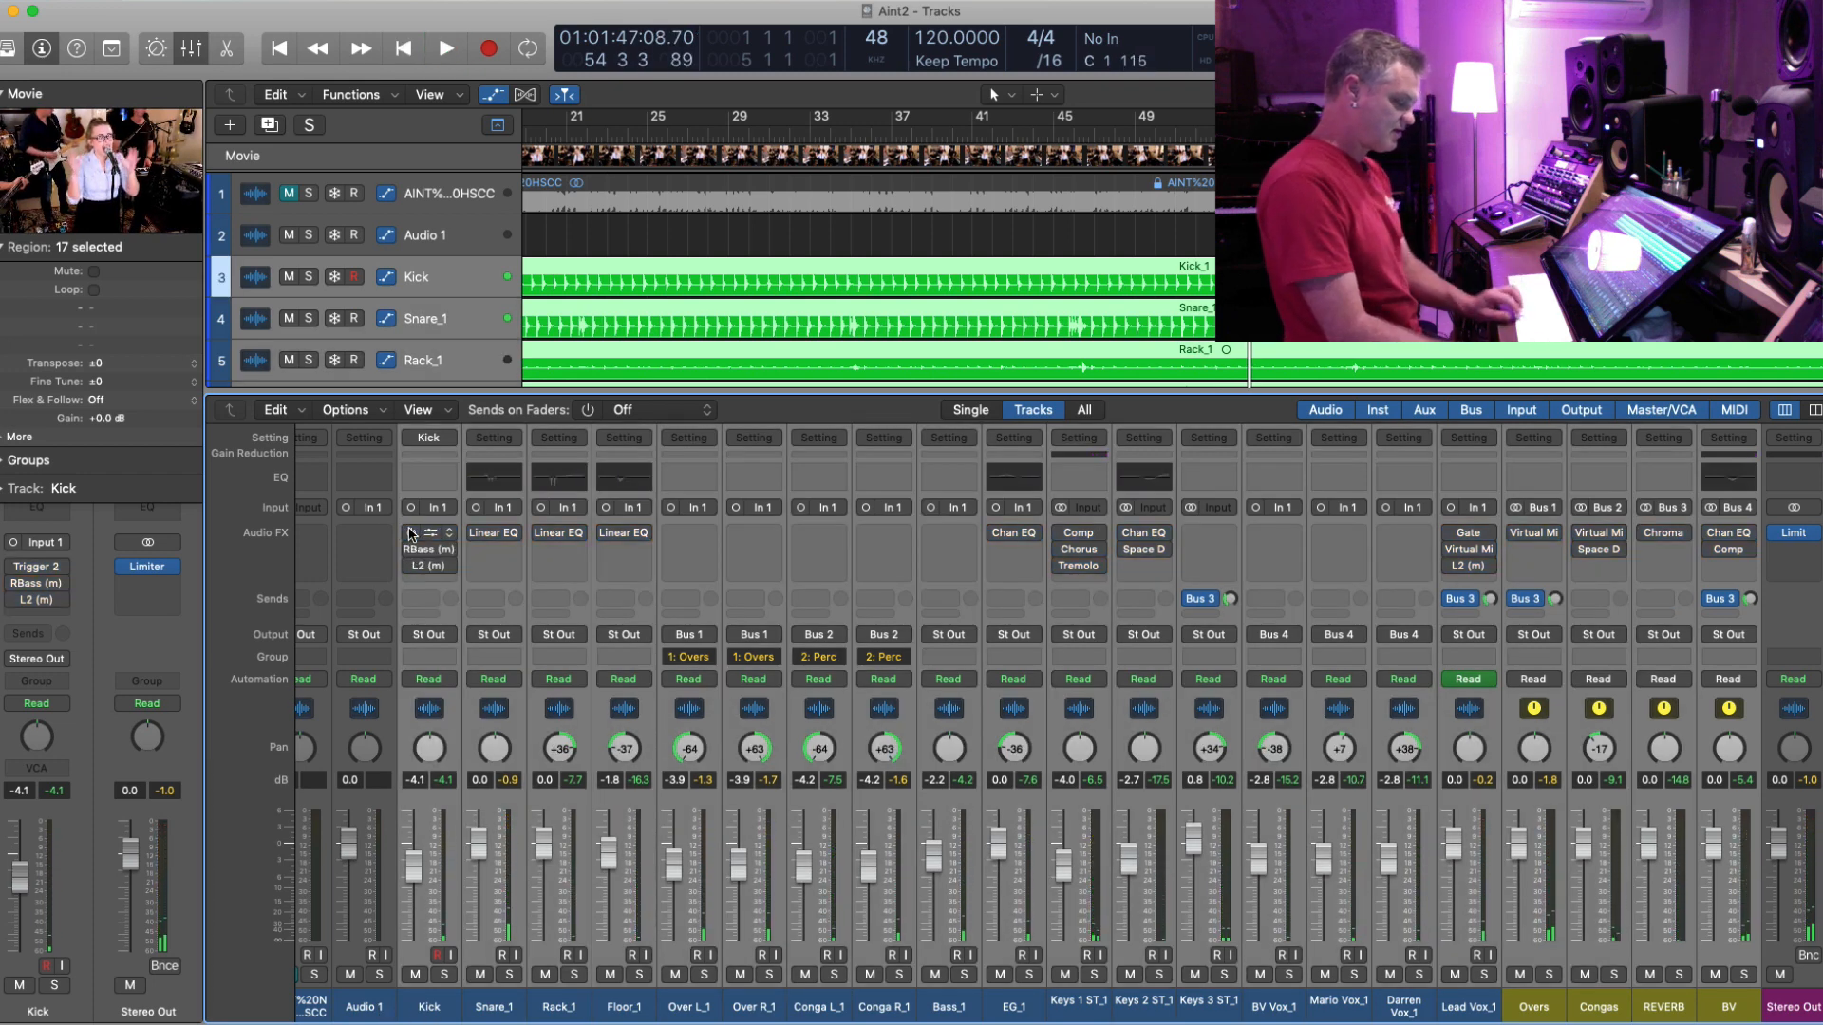
{"action": "key", "text": "Left"}
{"action": "key", "text": "Left"}
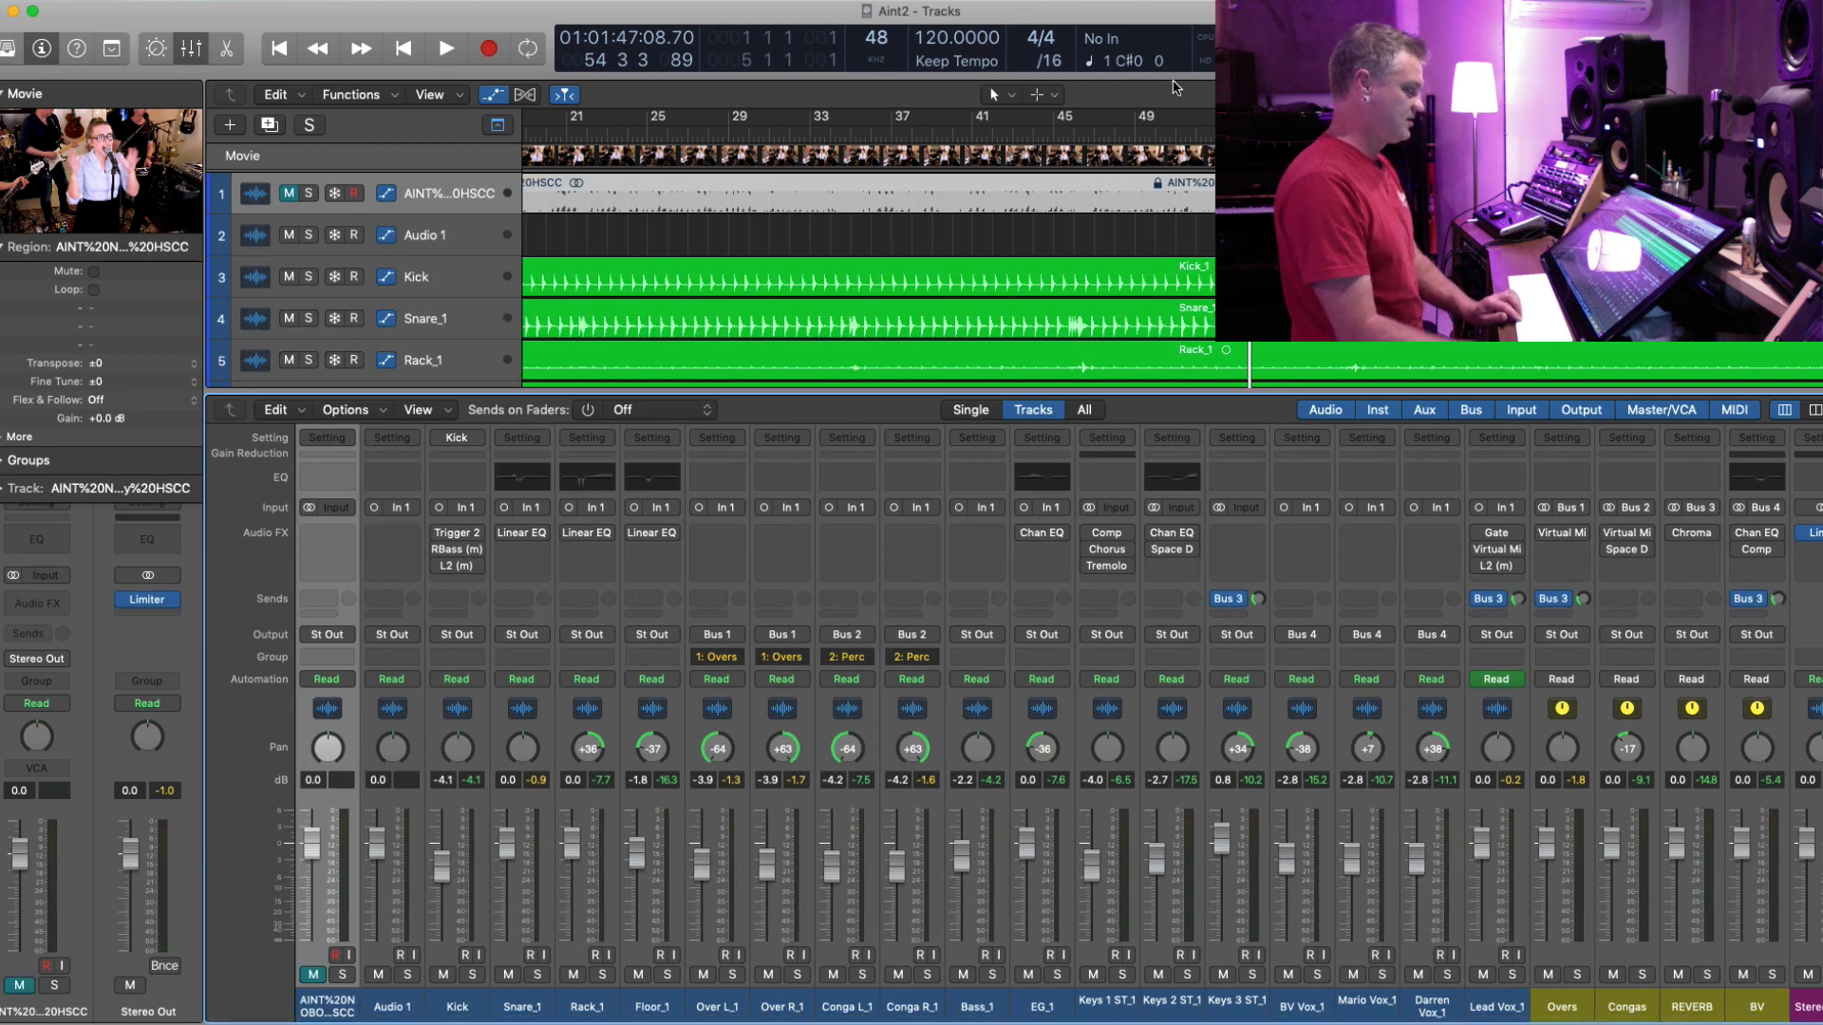
{"action": "double_click", "coordinate": [1071, 134]}
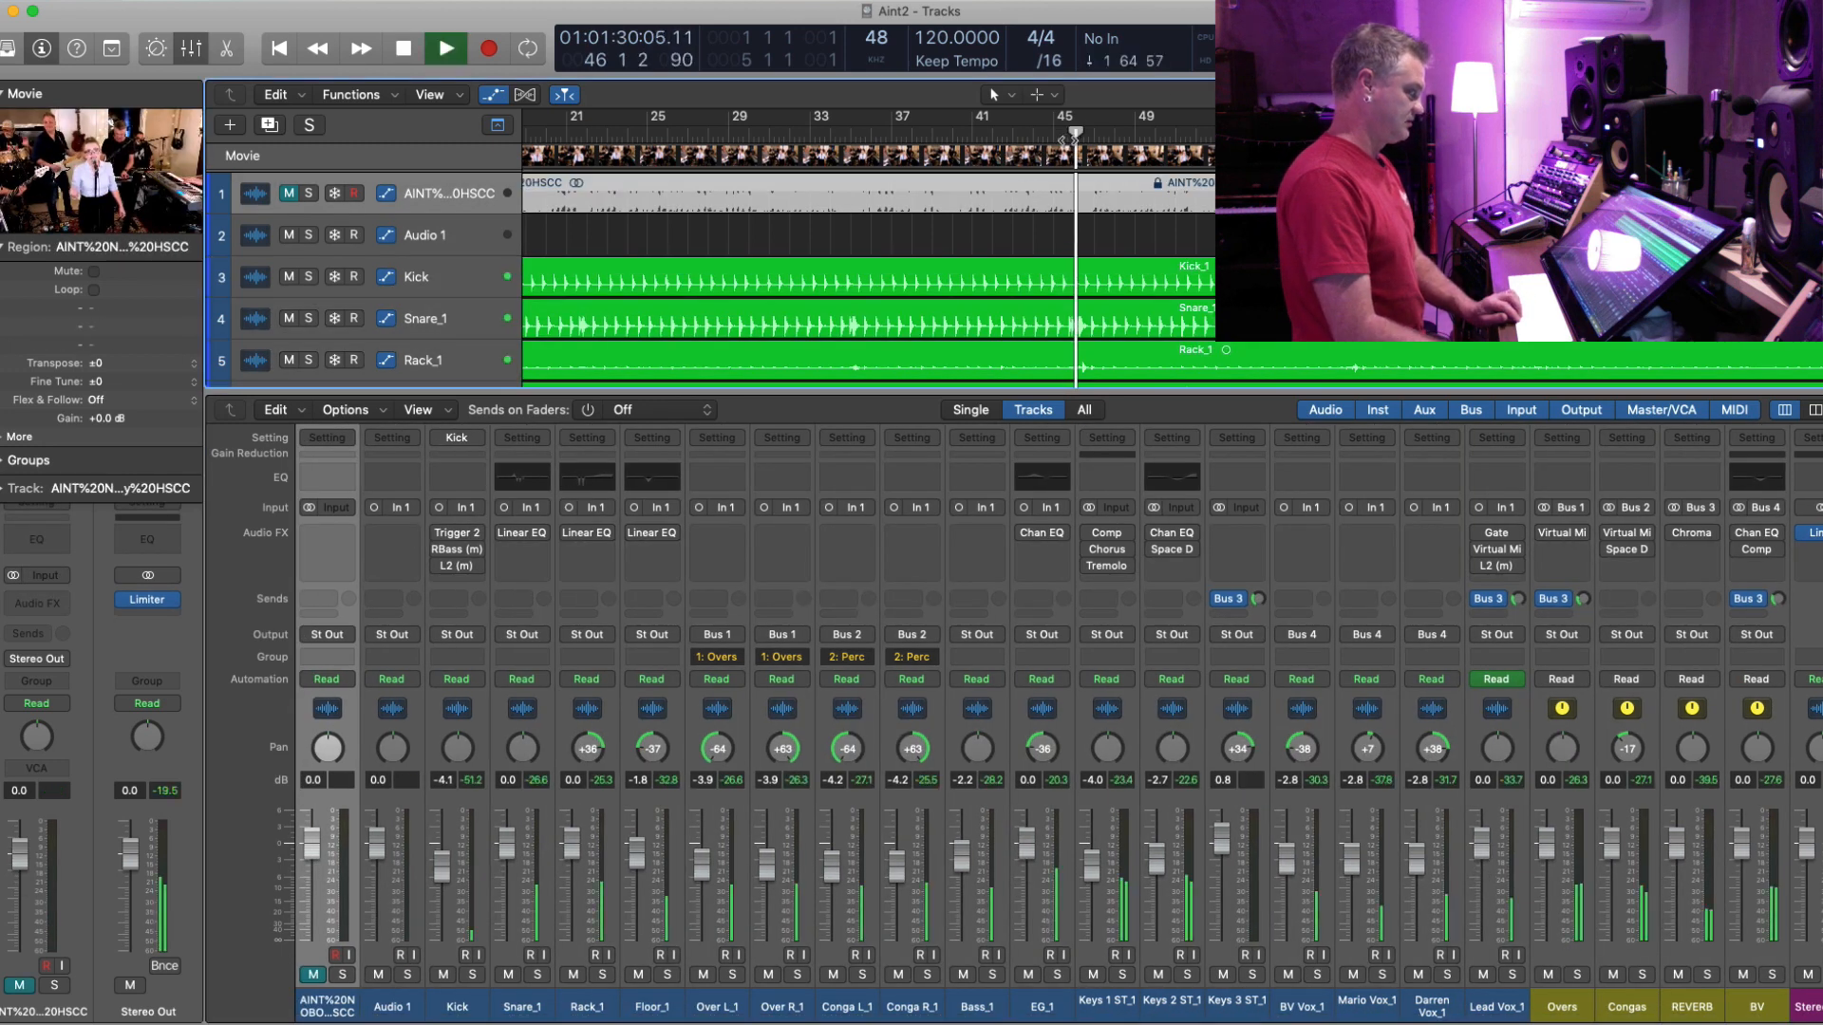
- Reselect the Kick to BV channel strips, re-enable all their plug-ins and resume playback to compare the processed mix
{"action": "left_click", "coordinate": [443, 1011]}
{"action": "left_click", "coordinate": [1760, 1009], "text": "shift"}
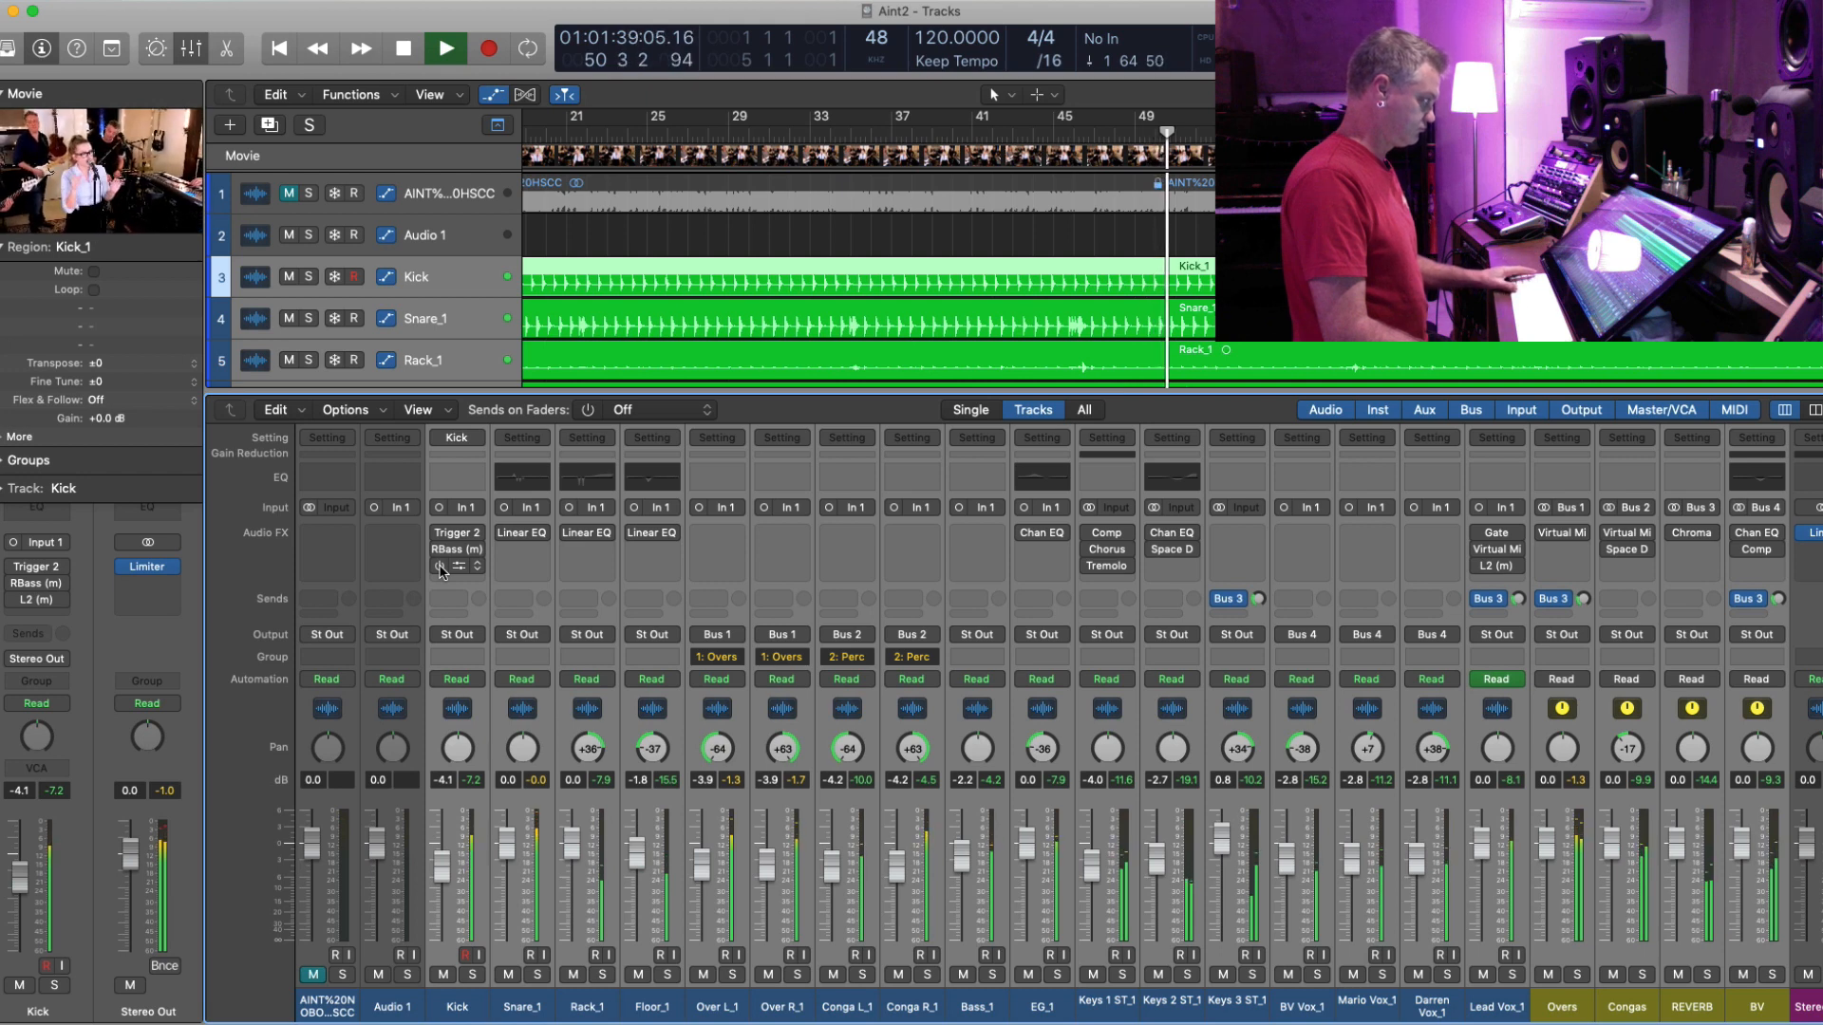
{"action": "key", "text": "space"}
{"action": "left_click", "coordinate": [440, 567]}
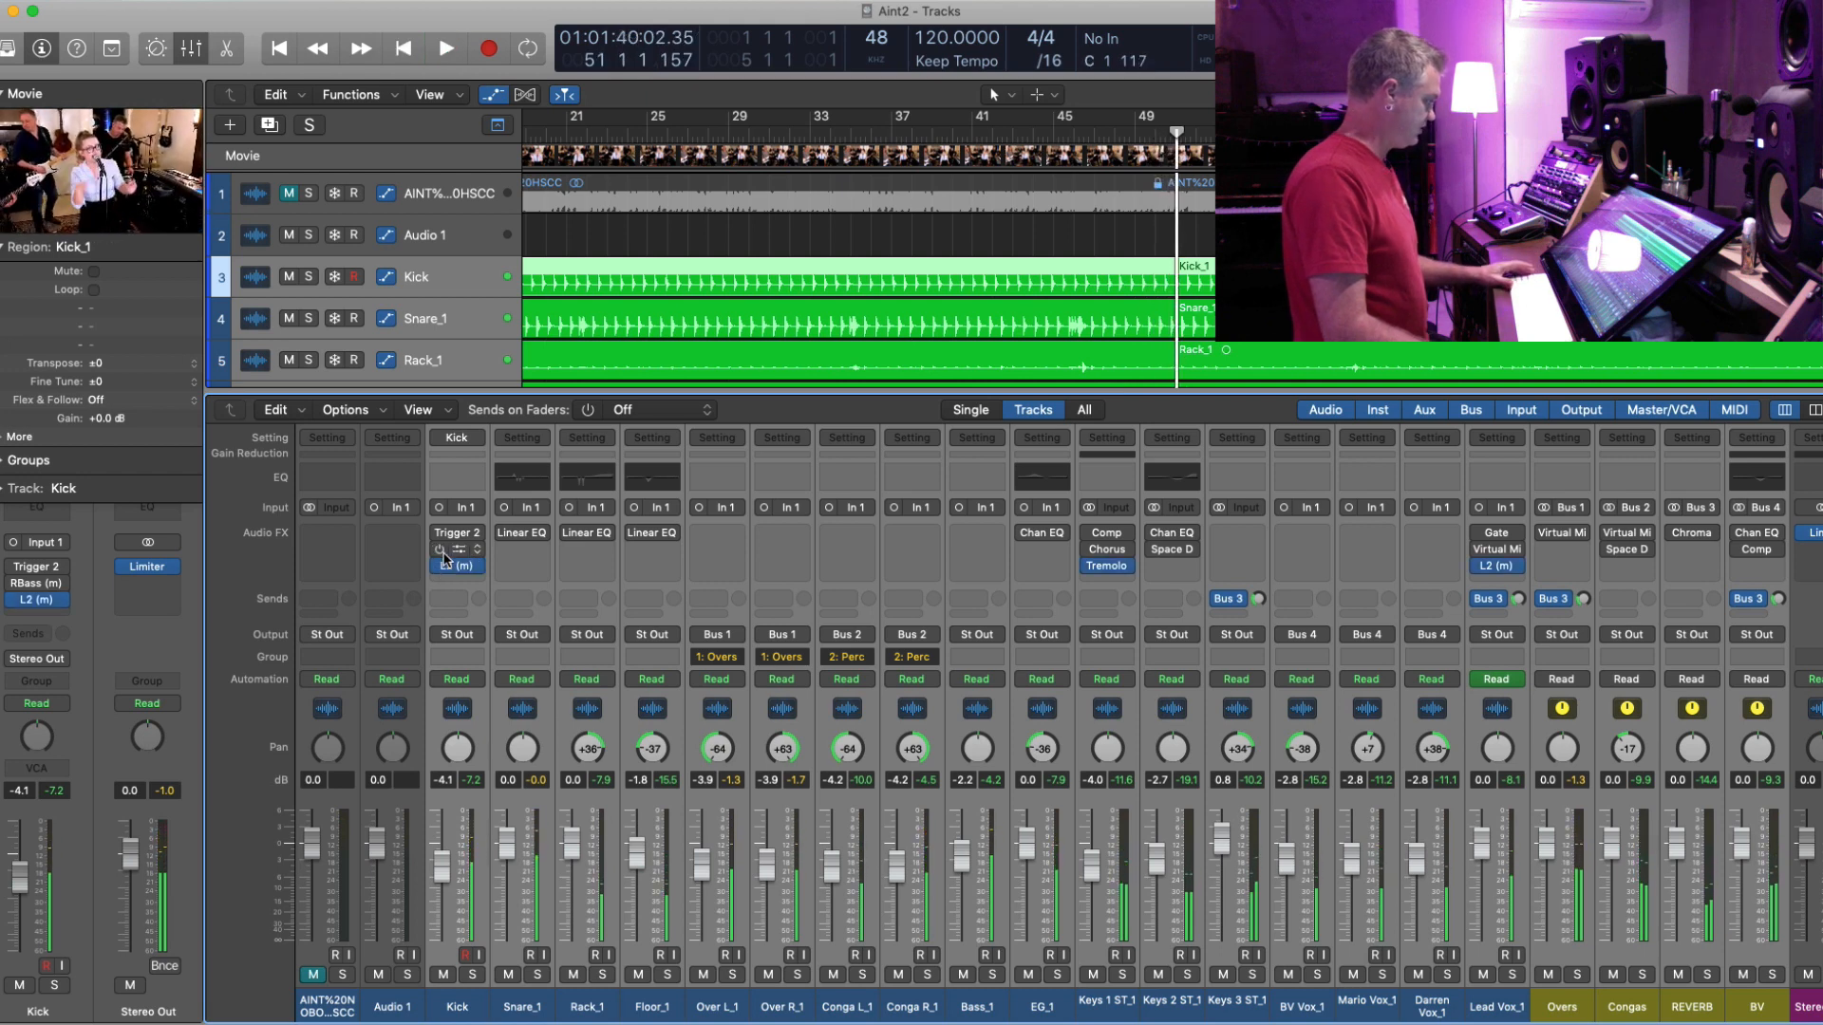
{"action": "left_click", "coordinate": [440, 549]}
{"action": "left_click", "coordinate": [440, 534]}
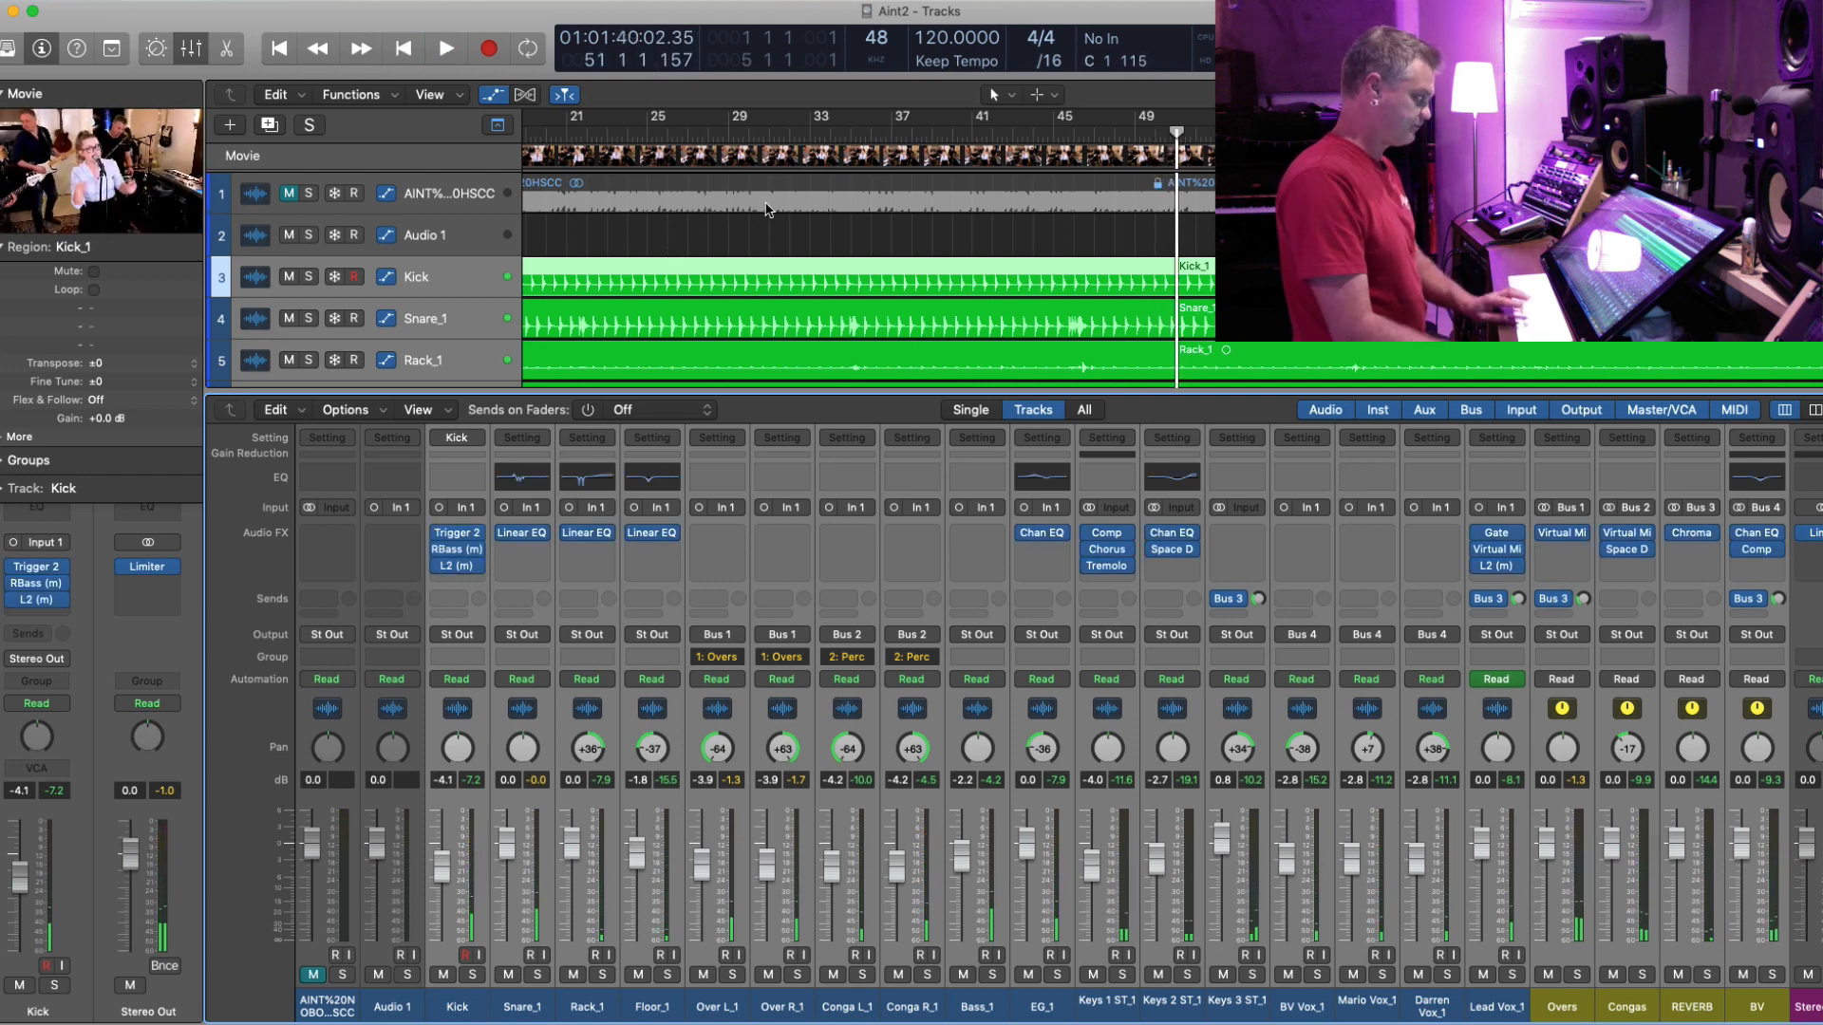
{"action": "key", "text": "space"}
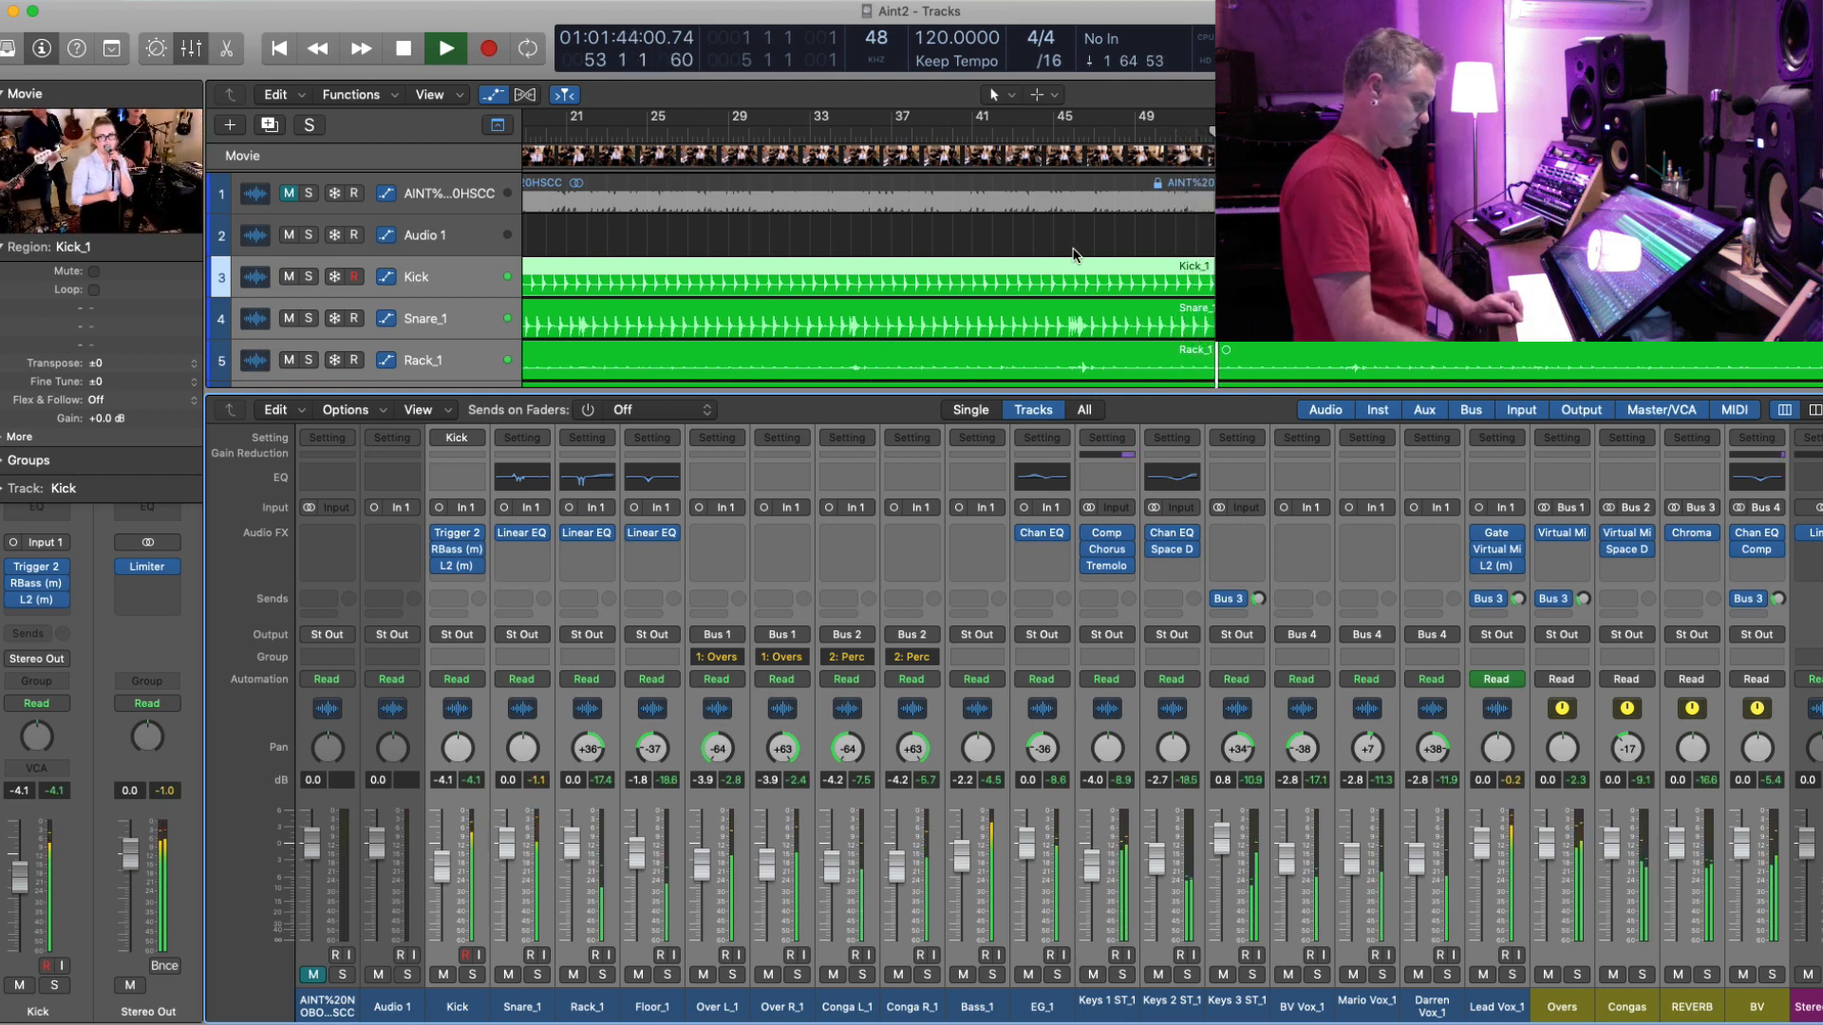
- Solo the Overs bus and play it to hear the overheads on their own
{"action": "left_click", "coordinate": [1561, 1007]}
{"action": "key", "text": "space"}
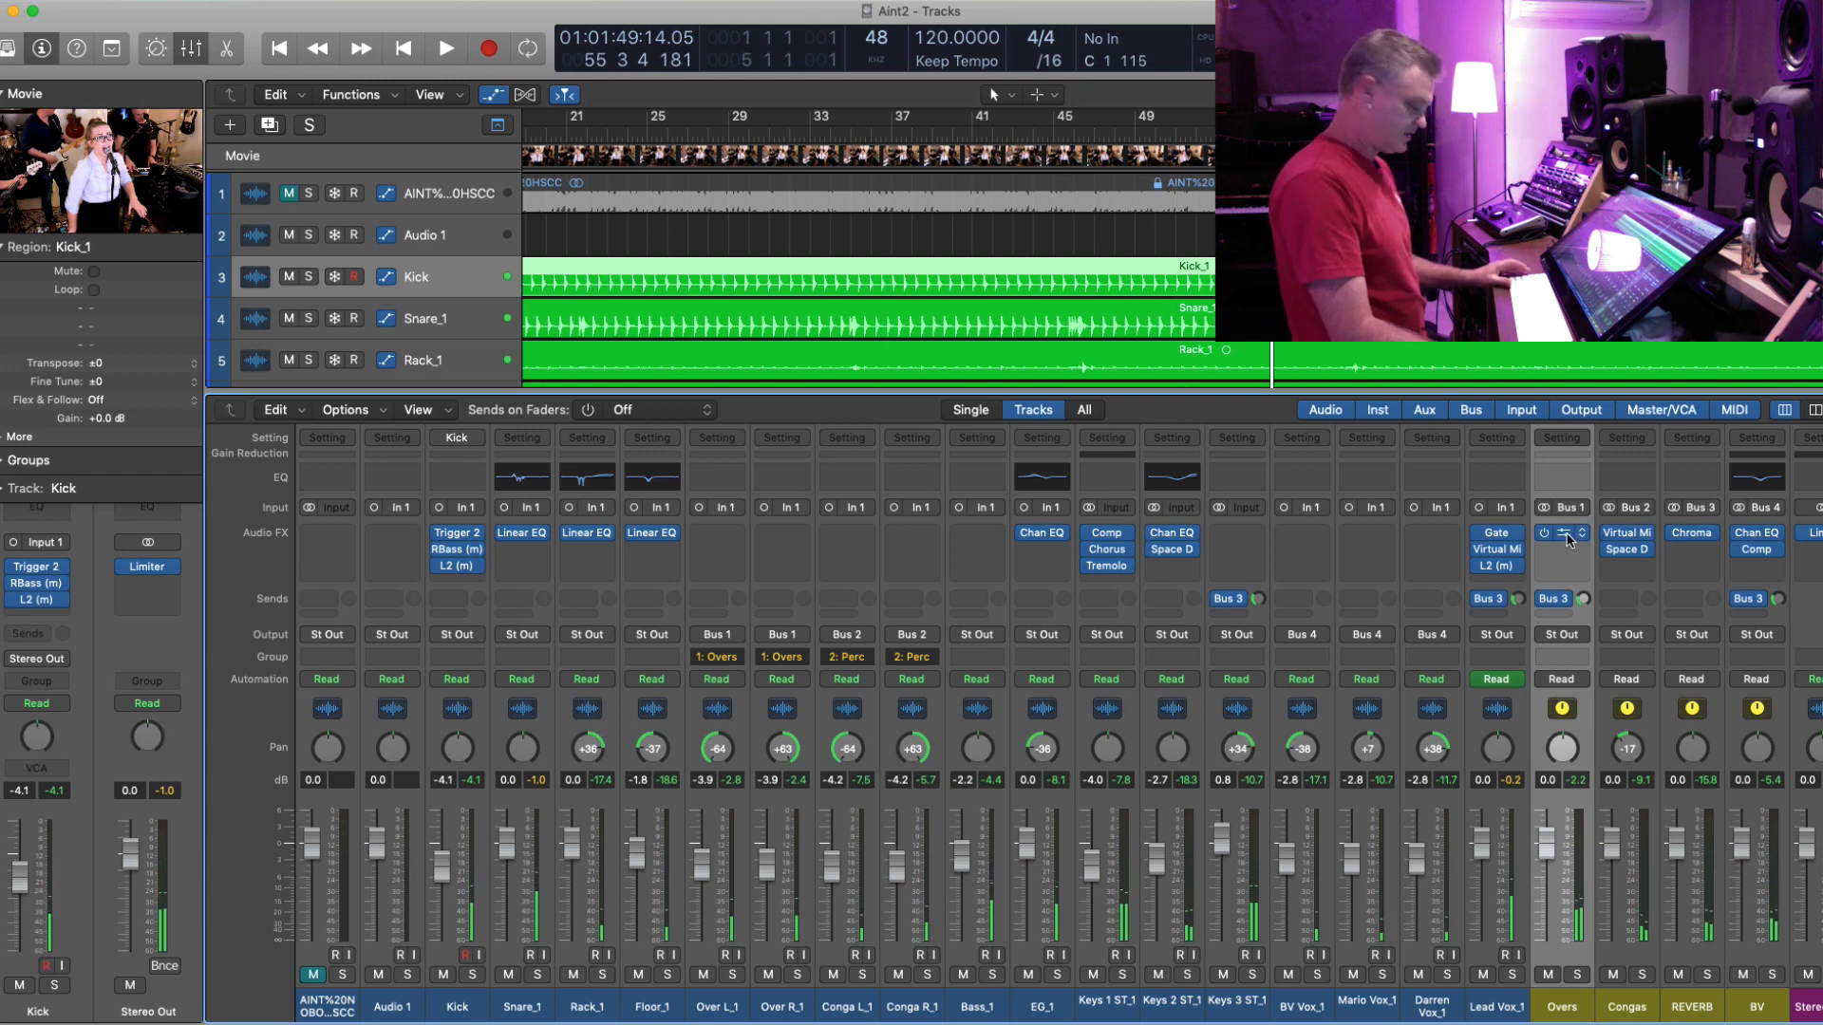
{"action": "left_click", "coordinate": [1576, 974]}
{"action": "key", "text": "space"}
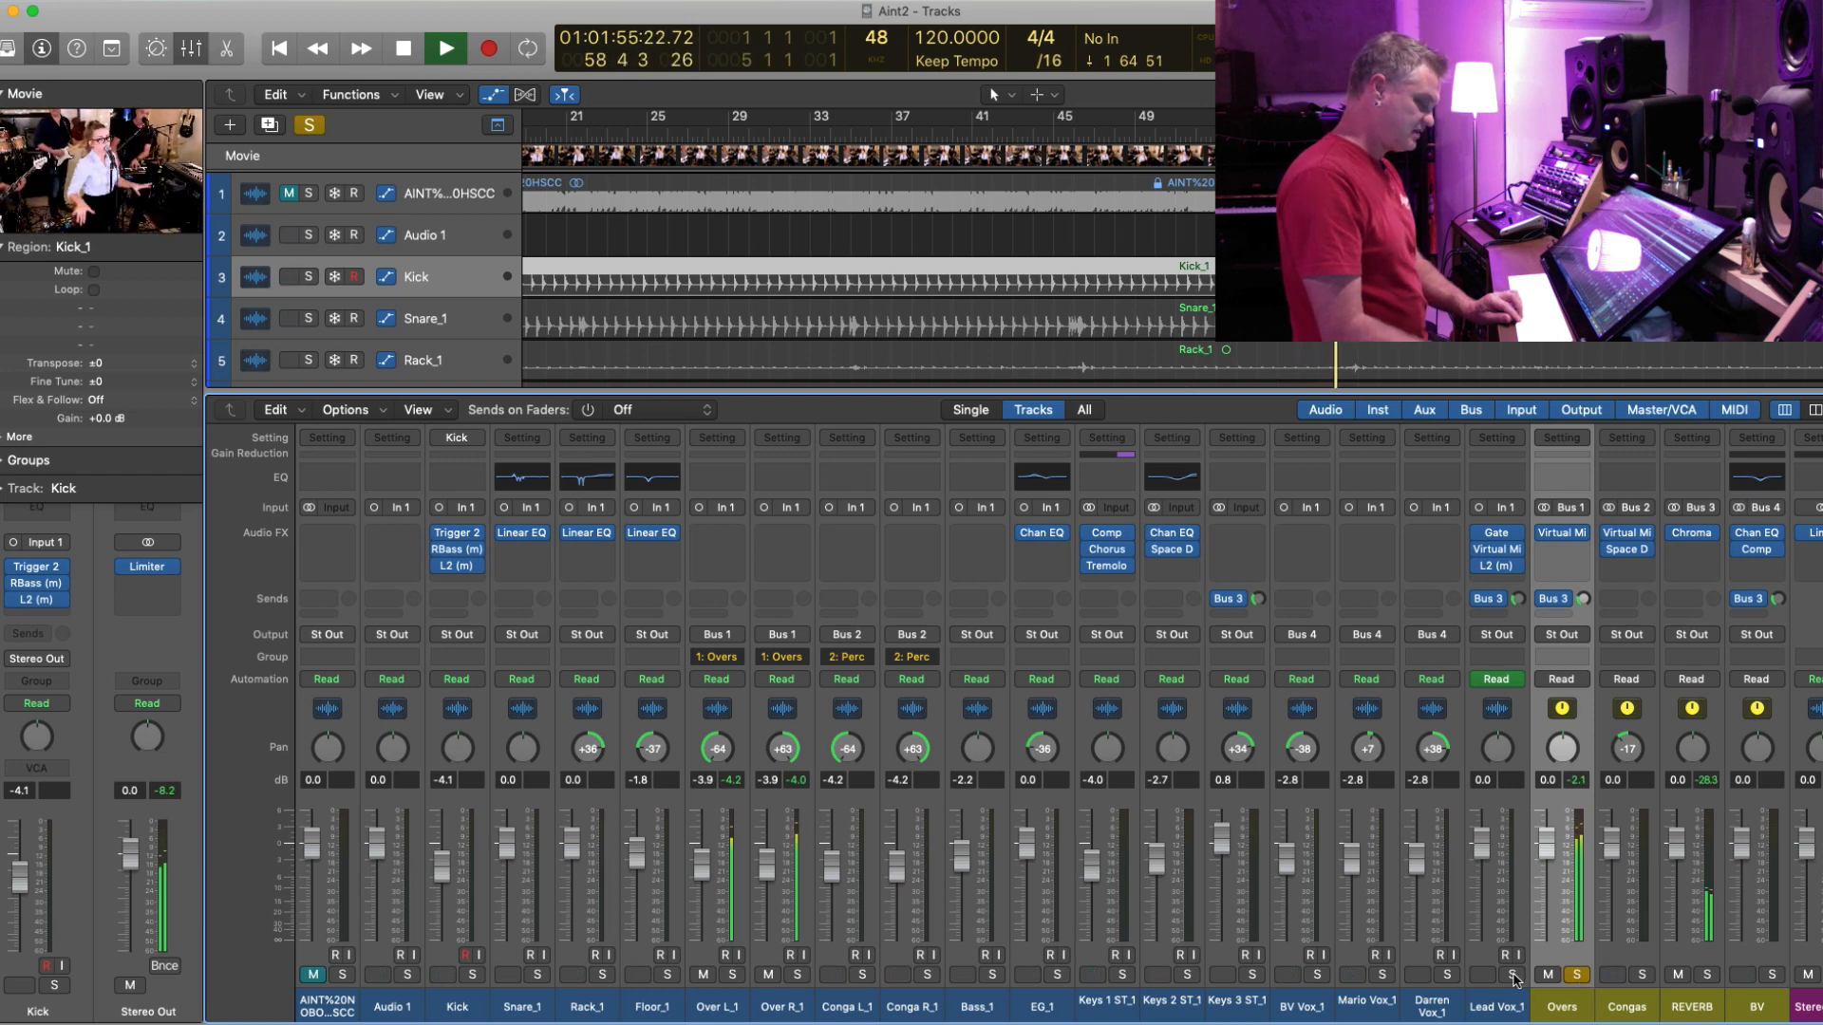
- Solo Lead Vox_1 instead of the Overs bus and replay it from about bar 47 to listen for bleed
{"action": "left_click", "coordinate": [1513, 976]}
{"action": "left_click", "coordinate": [1516, 1008]}
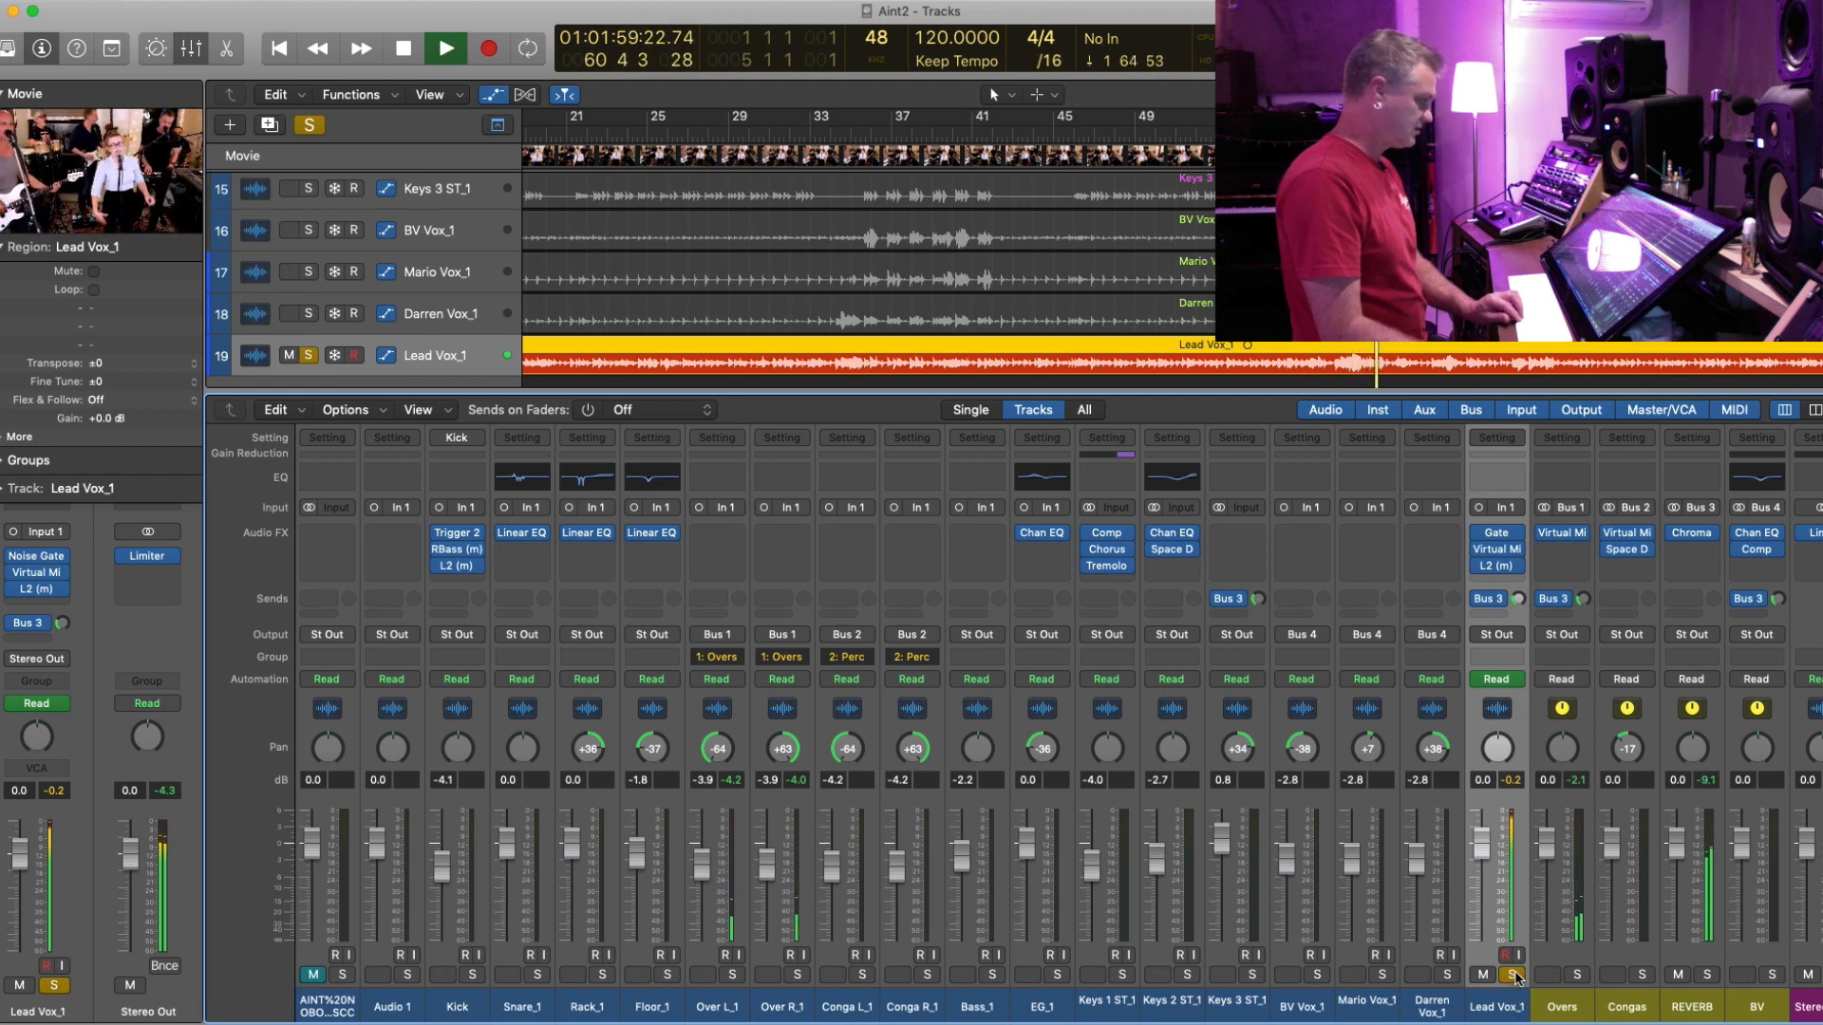
{"action": "key", "text": "space"}
{"action": "key", "text": "space"}
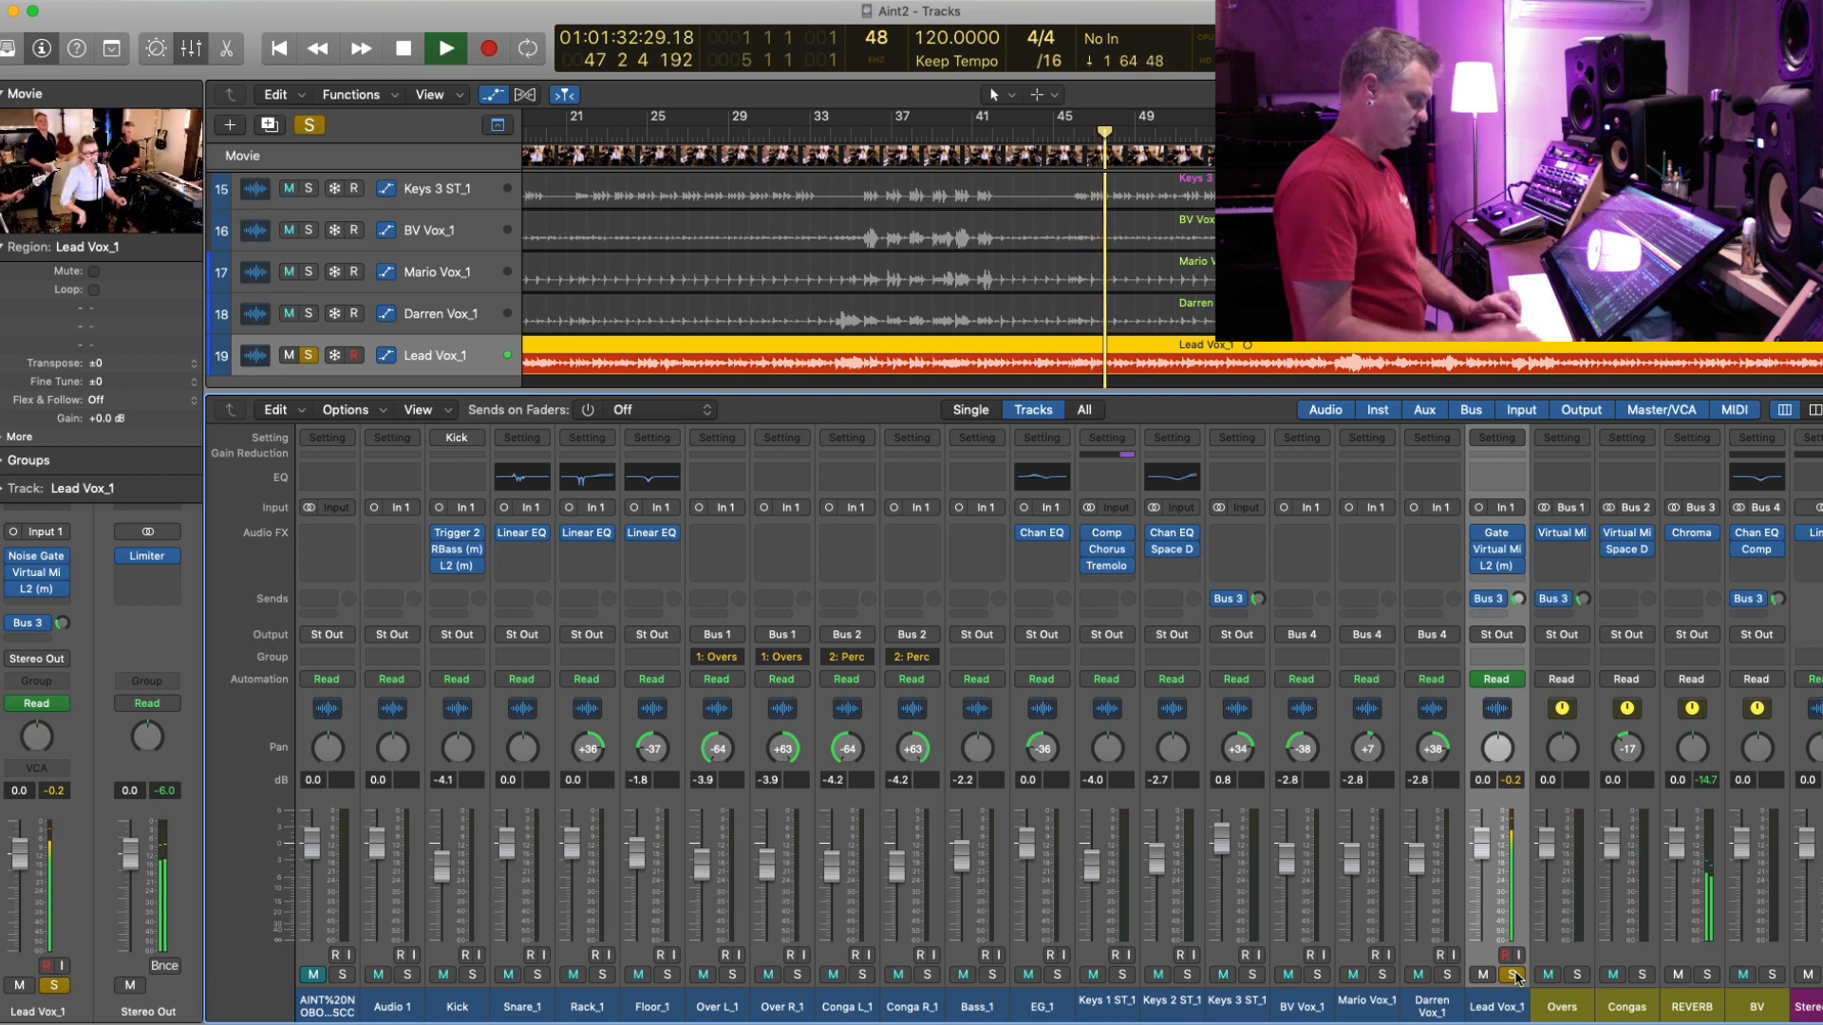
{"action": "key", "text": "space"}
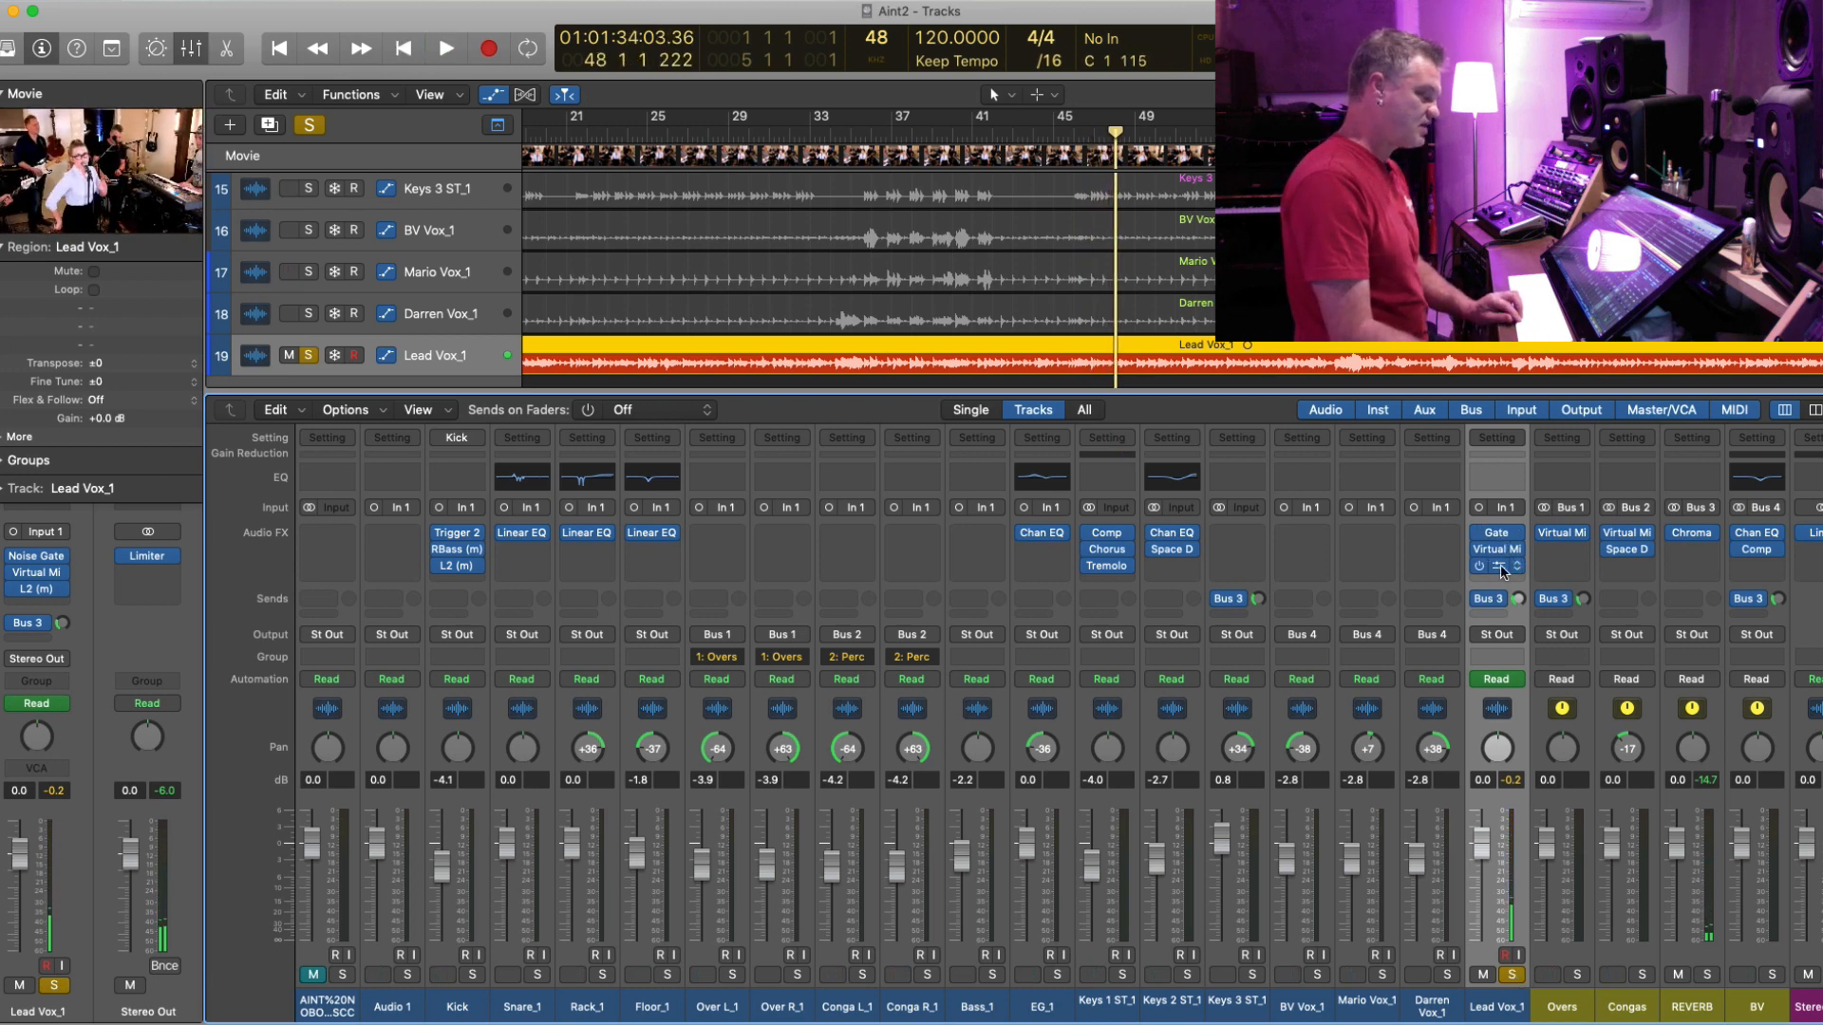
- Duplicate the Noise Gate on Lead Vox_1 and set the opened ducker's side-chain source to Kick (Audio 12)
{"action": "left_click_drag", "start_coordinate": [1501, 581], "coordinate": [1502, 550]}
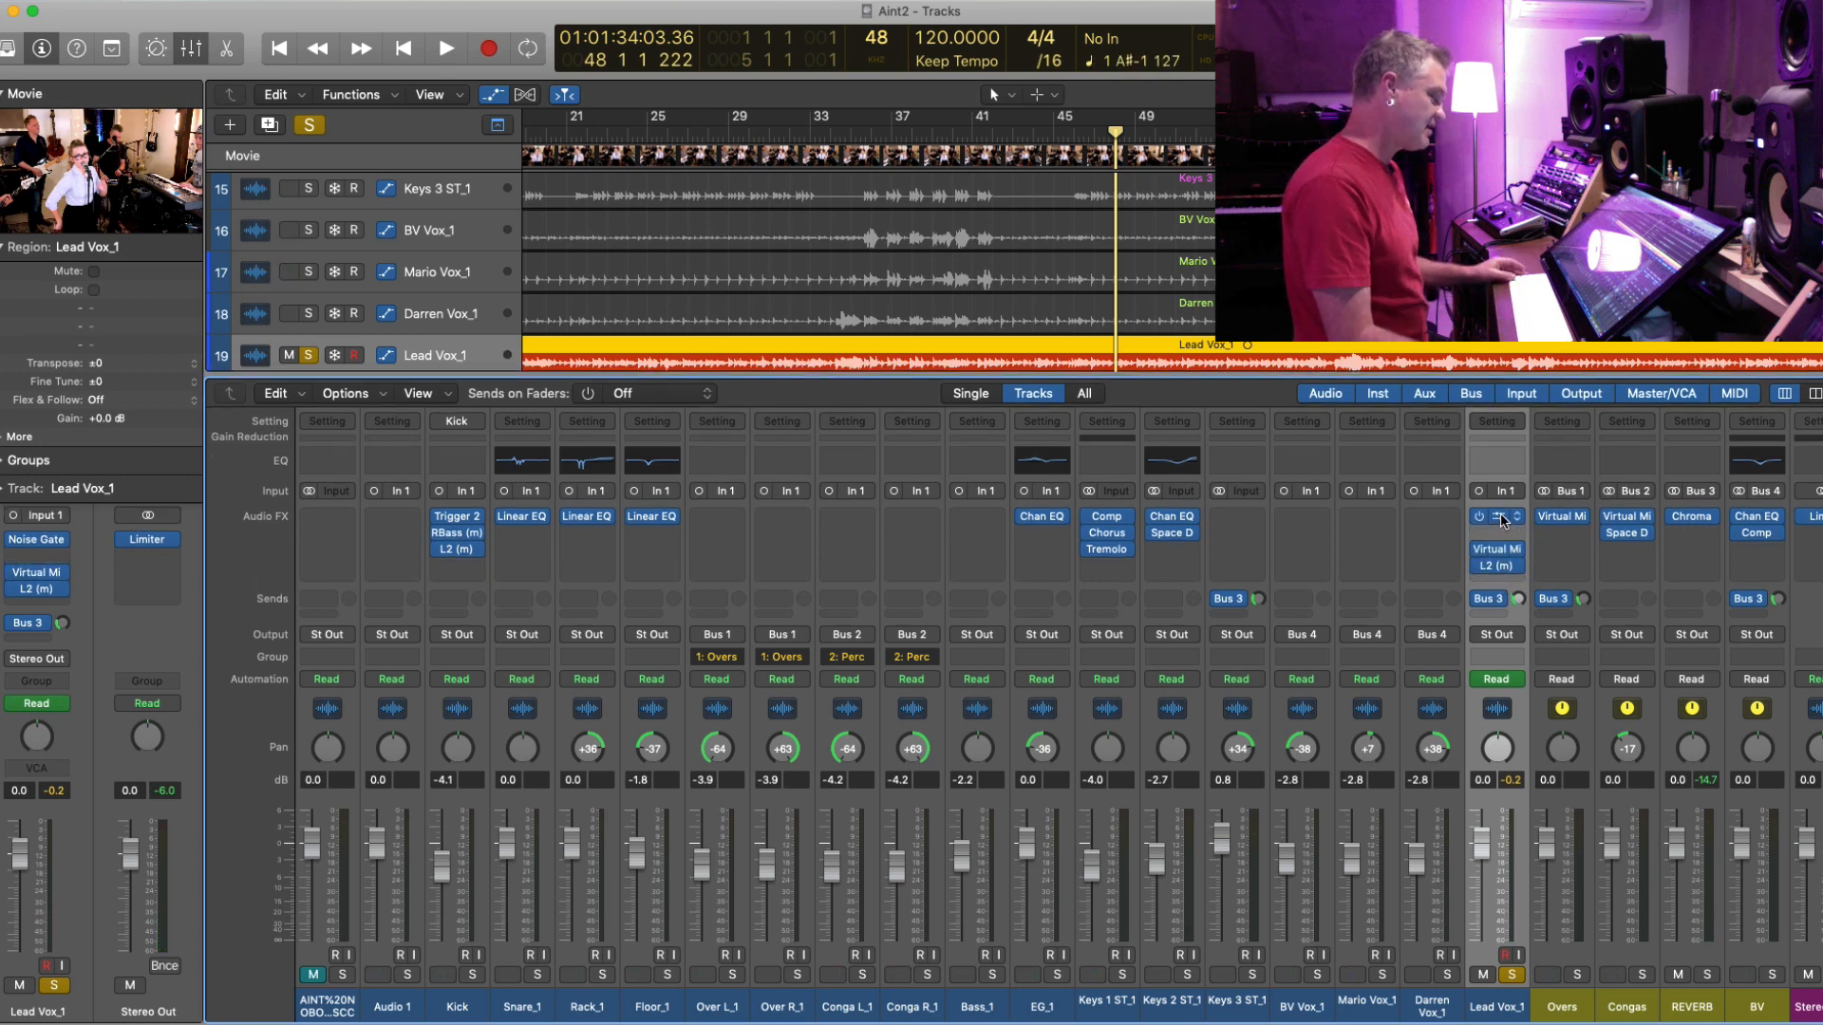
{"action": "left_click", "coordinate": [1499, 534]}
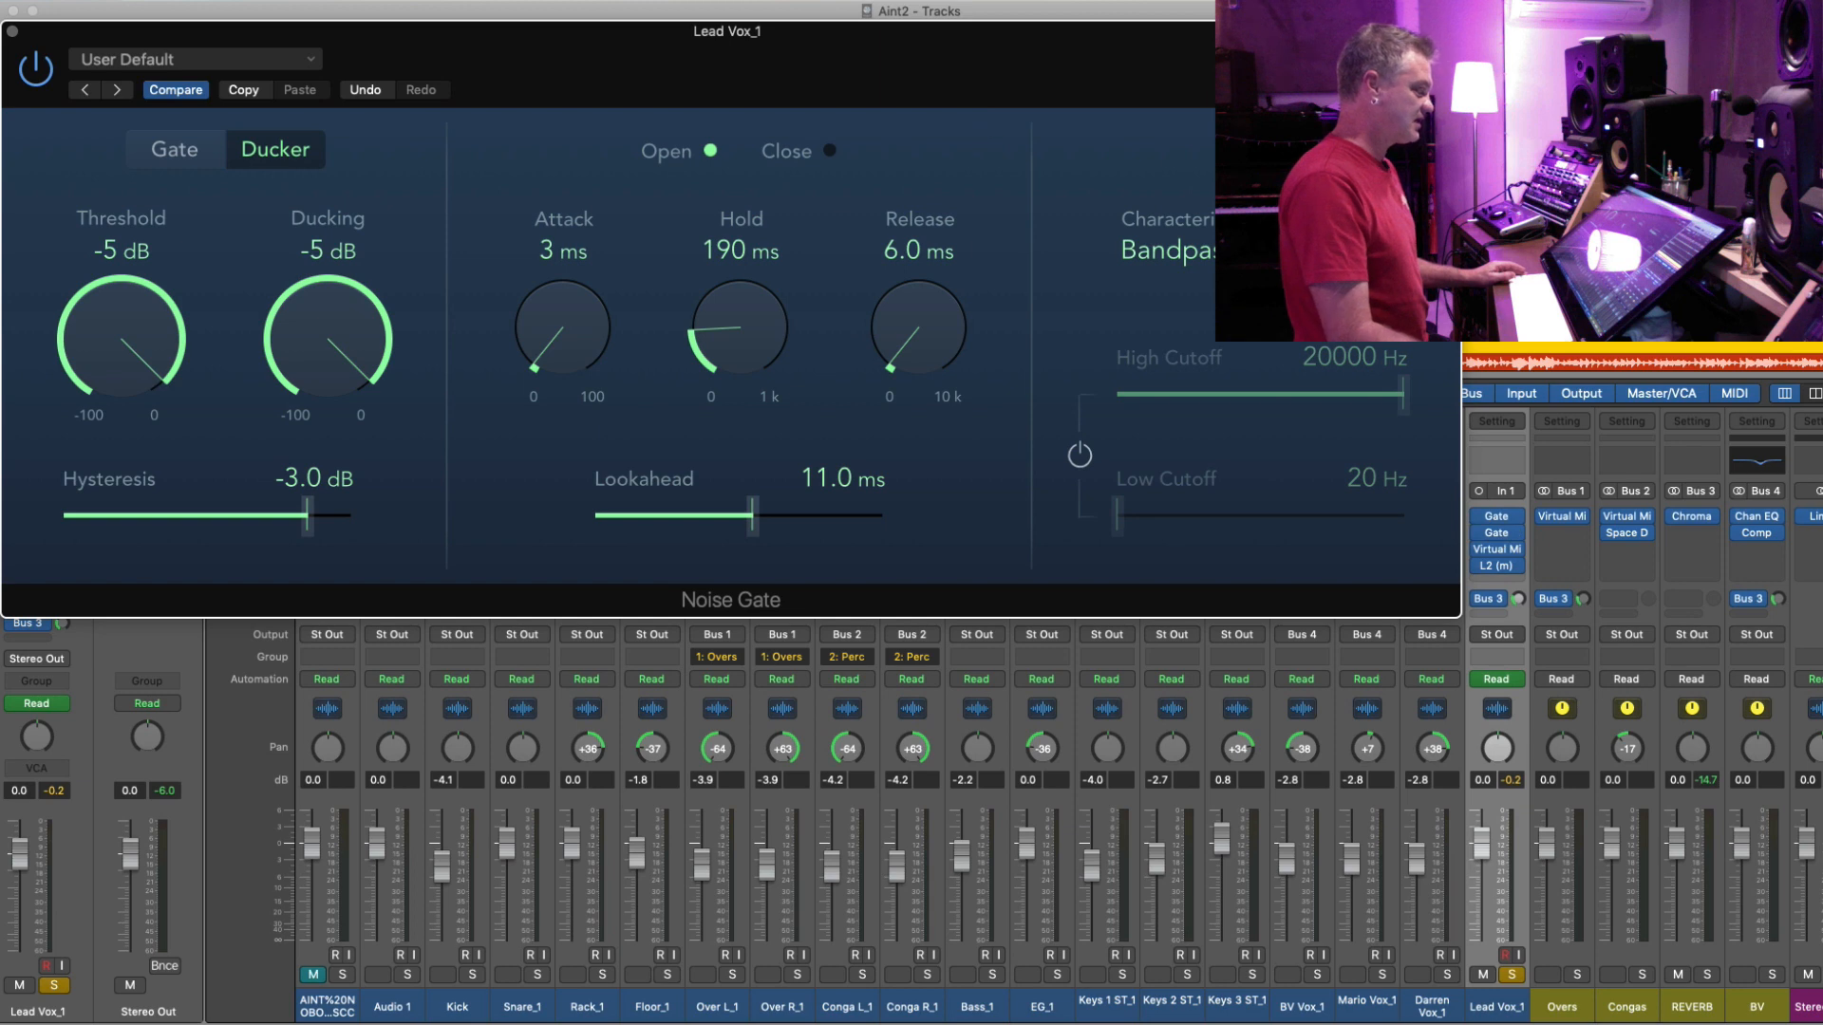
{"action": "left_click", "coordinate": [1382, 60]}
{"action": "mouse_move", "coordinate": [1368, 90]}
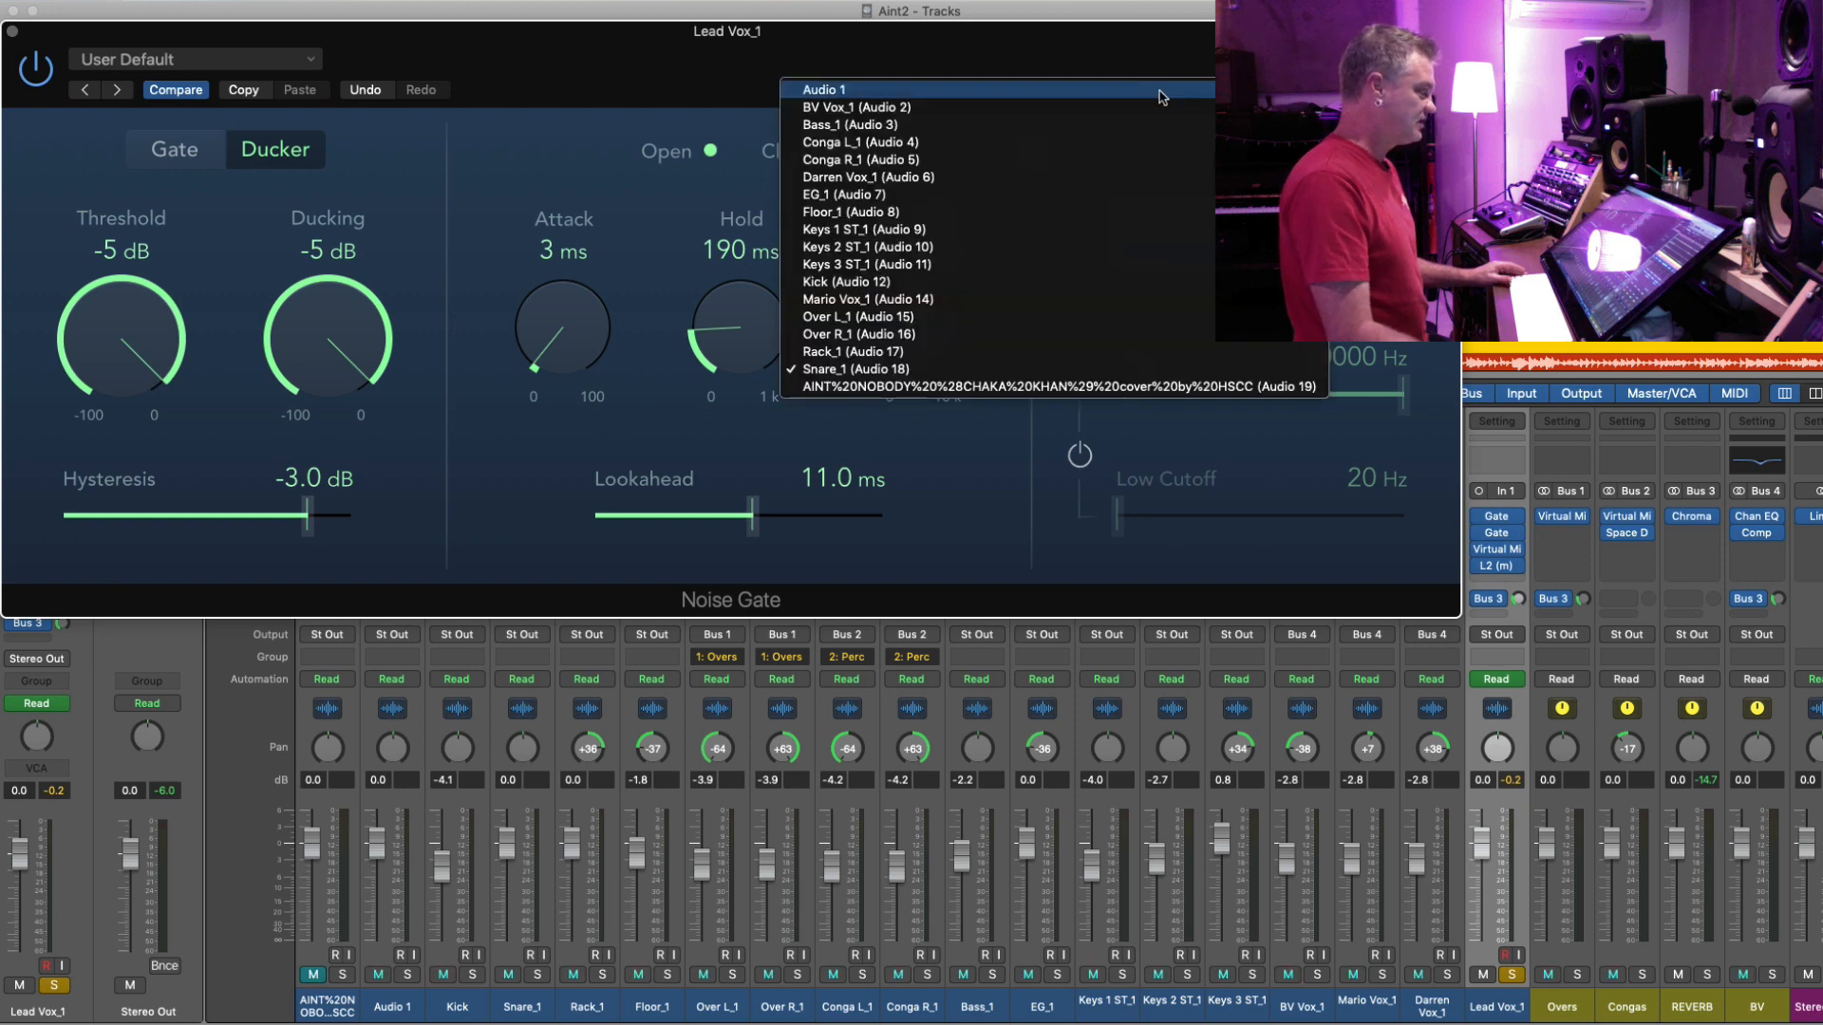
{"action": "left_click", "coordinate": [1040, 283]}
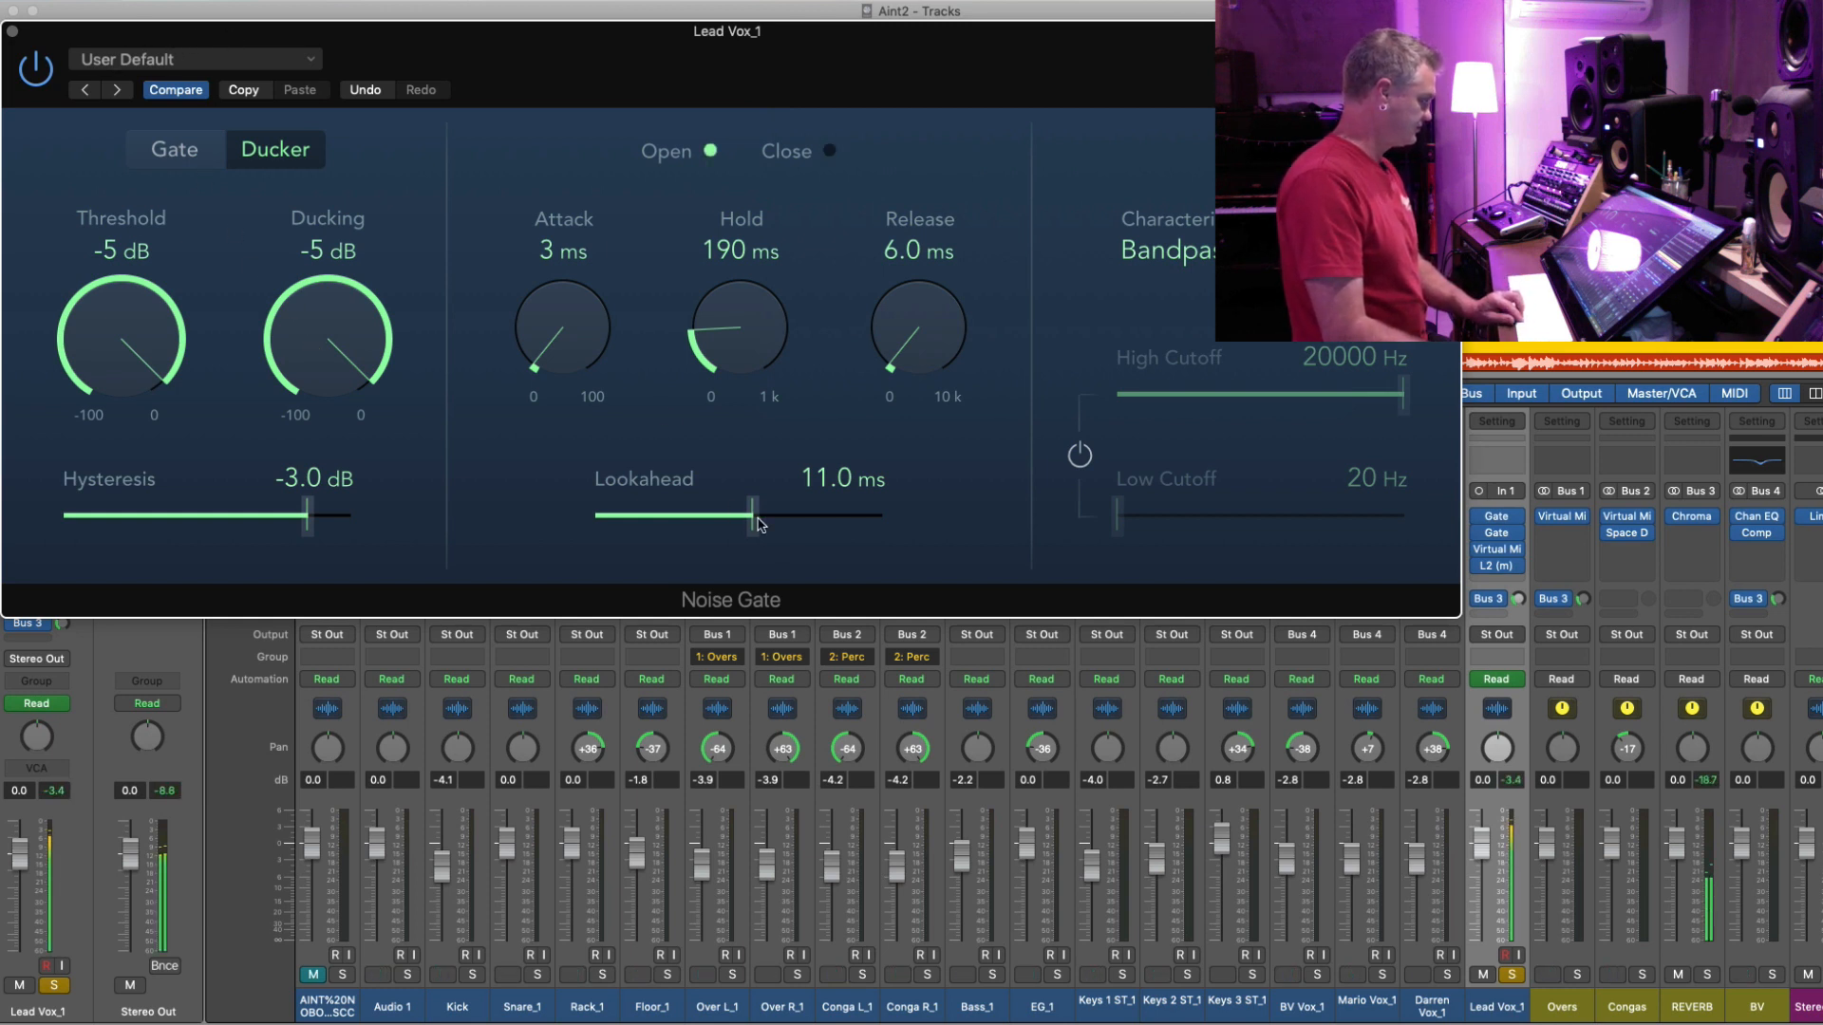
- Set the kick-keyed Noise Gate's lookahead to 12.8 ms, close its window and unsolo Lead Vox_1
{"action": "left_click_drag", "start_coordinate": [787, 518], "coordinate": [780, 517]}
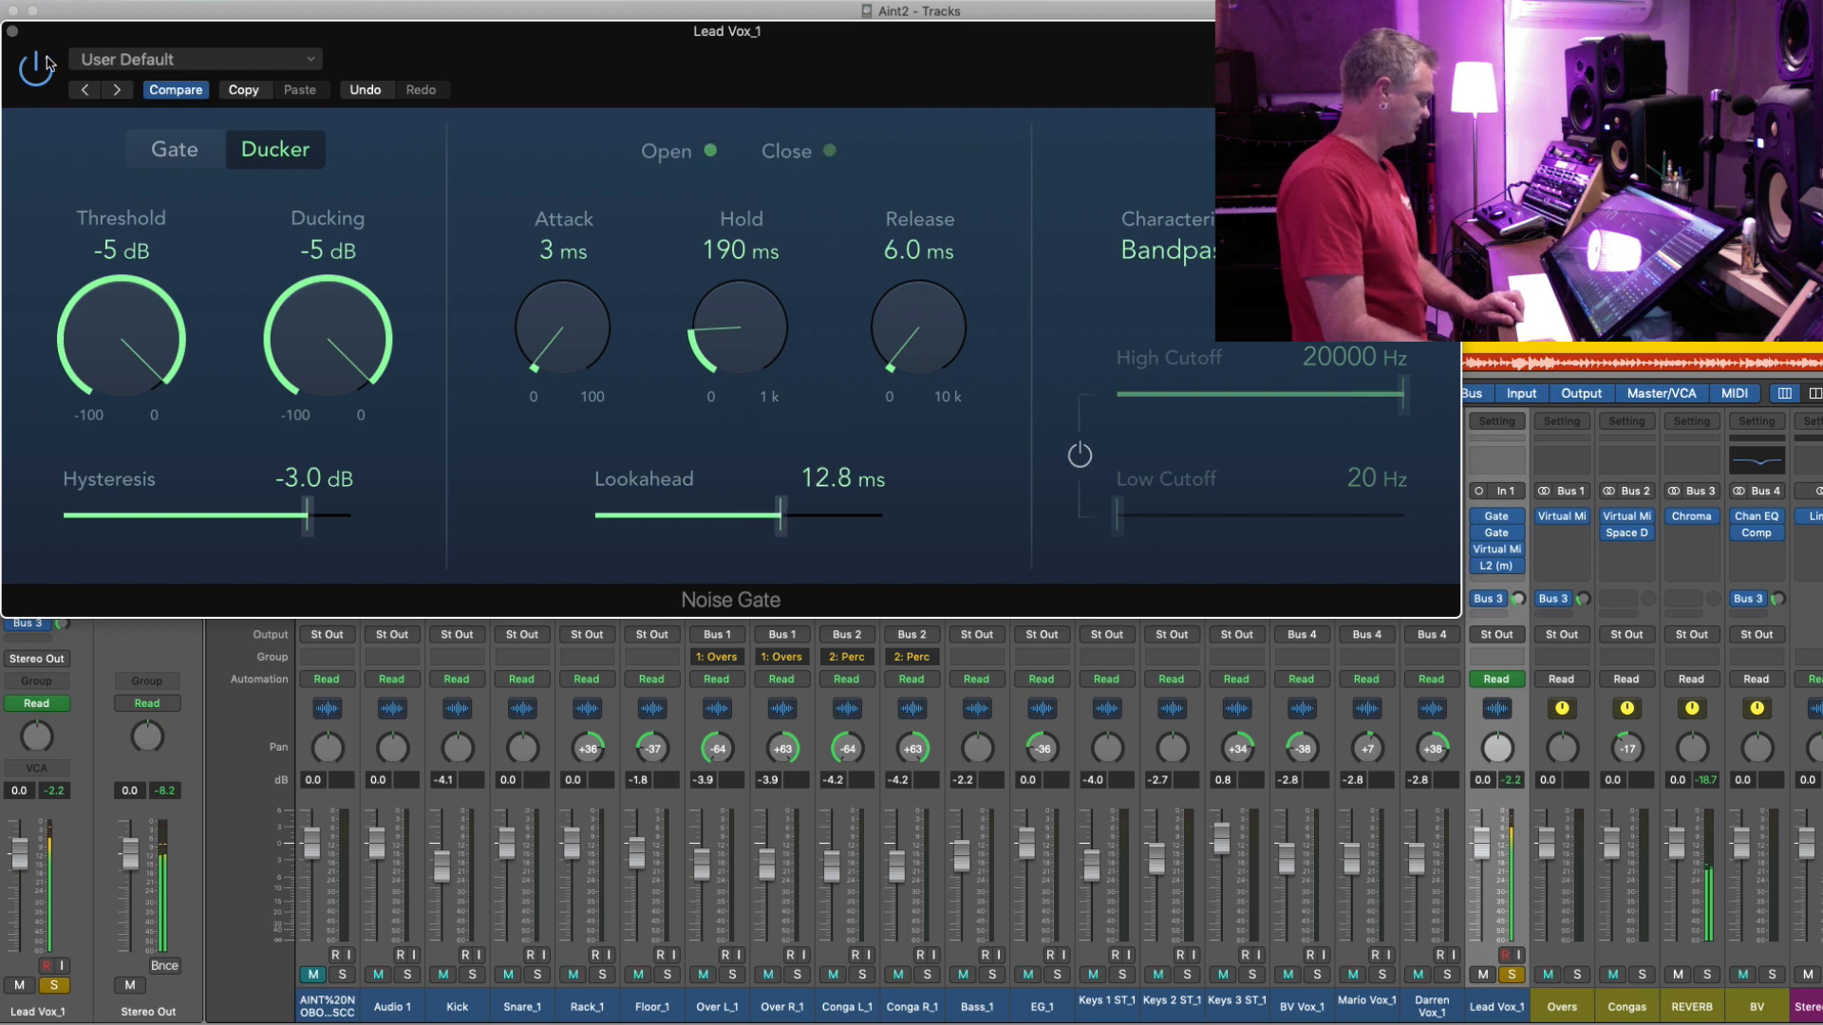
{"action": "left_click", "coordinate": [11, 32]}
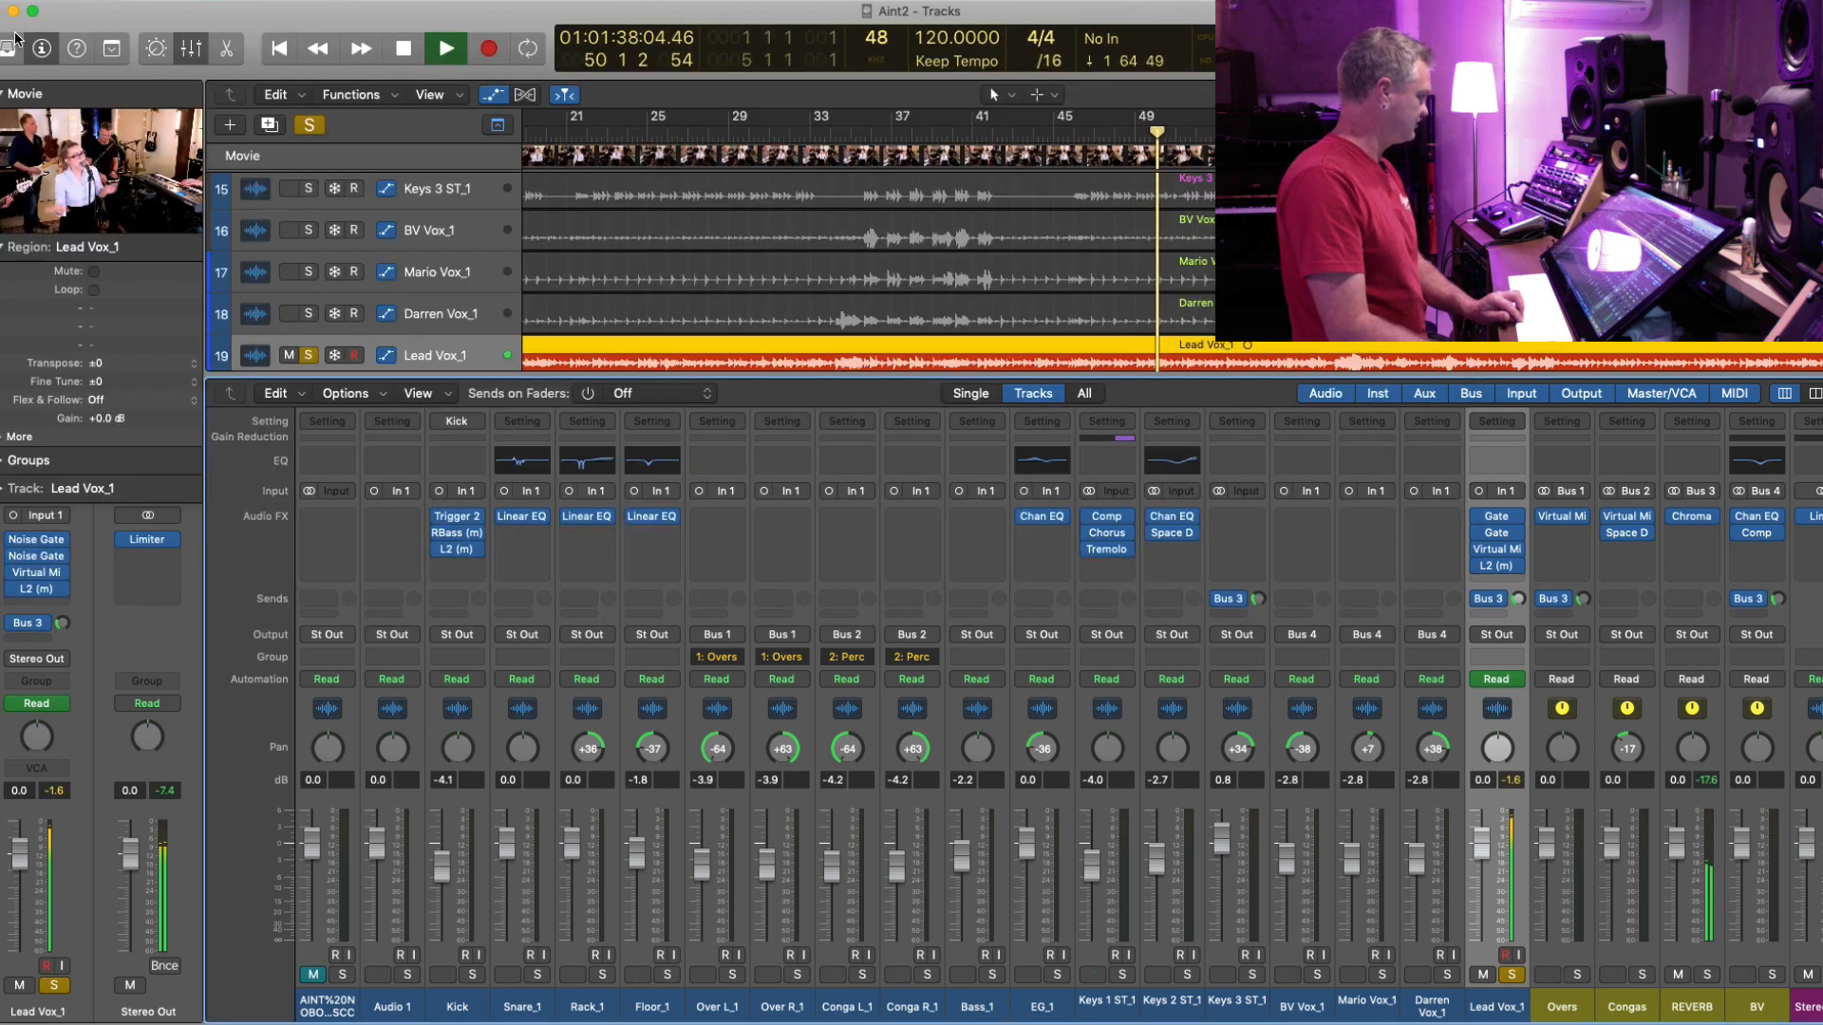
{"action": "left_click", "coordinate": [1512, 976]}
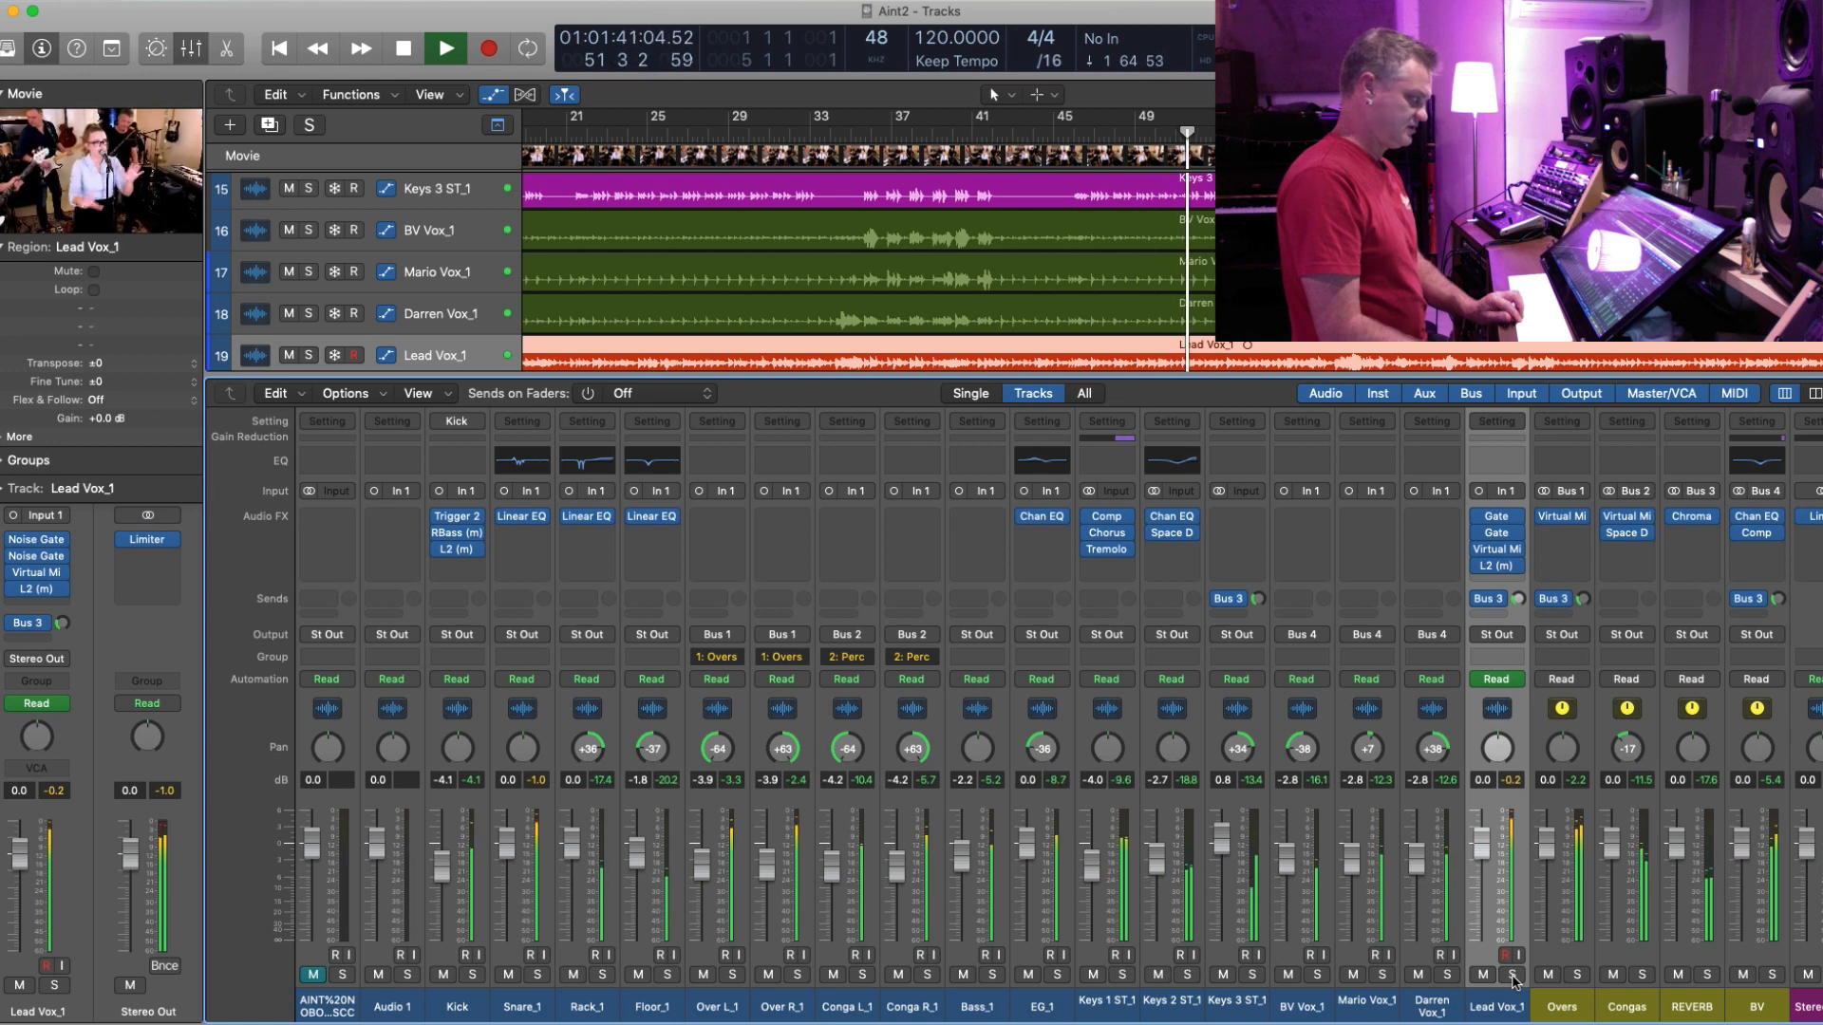
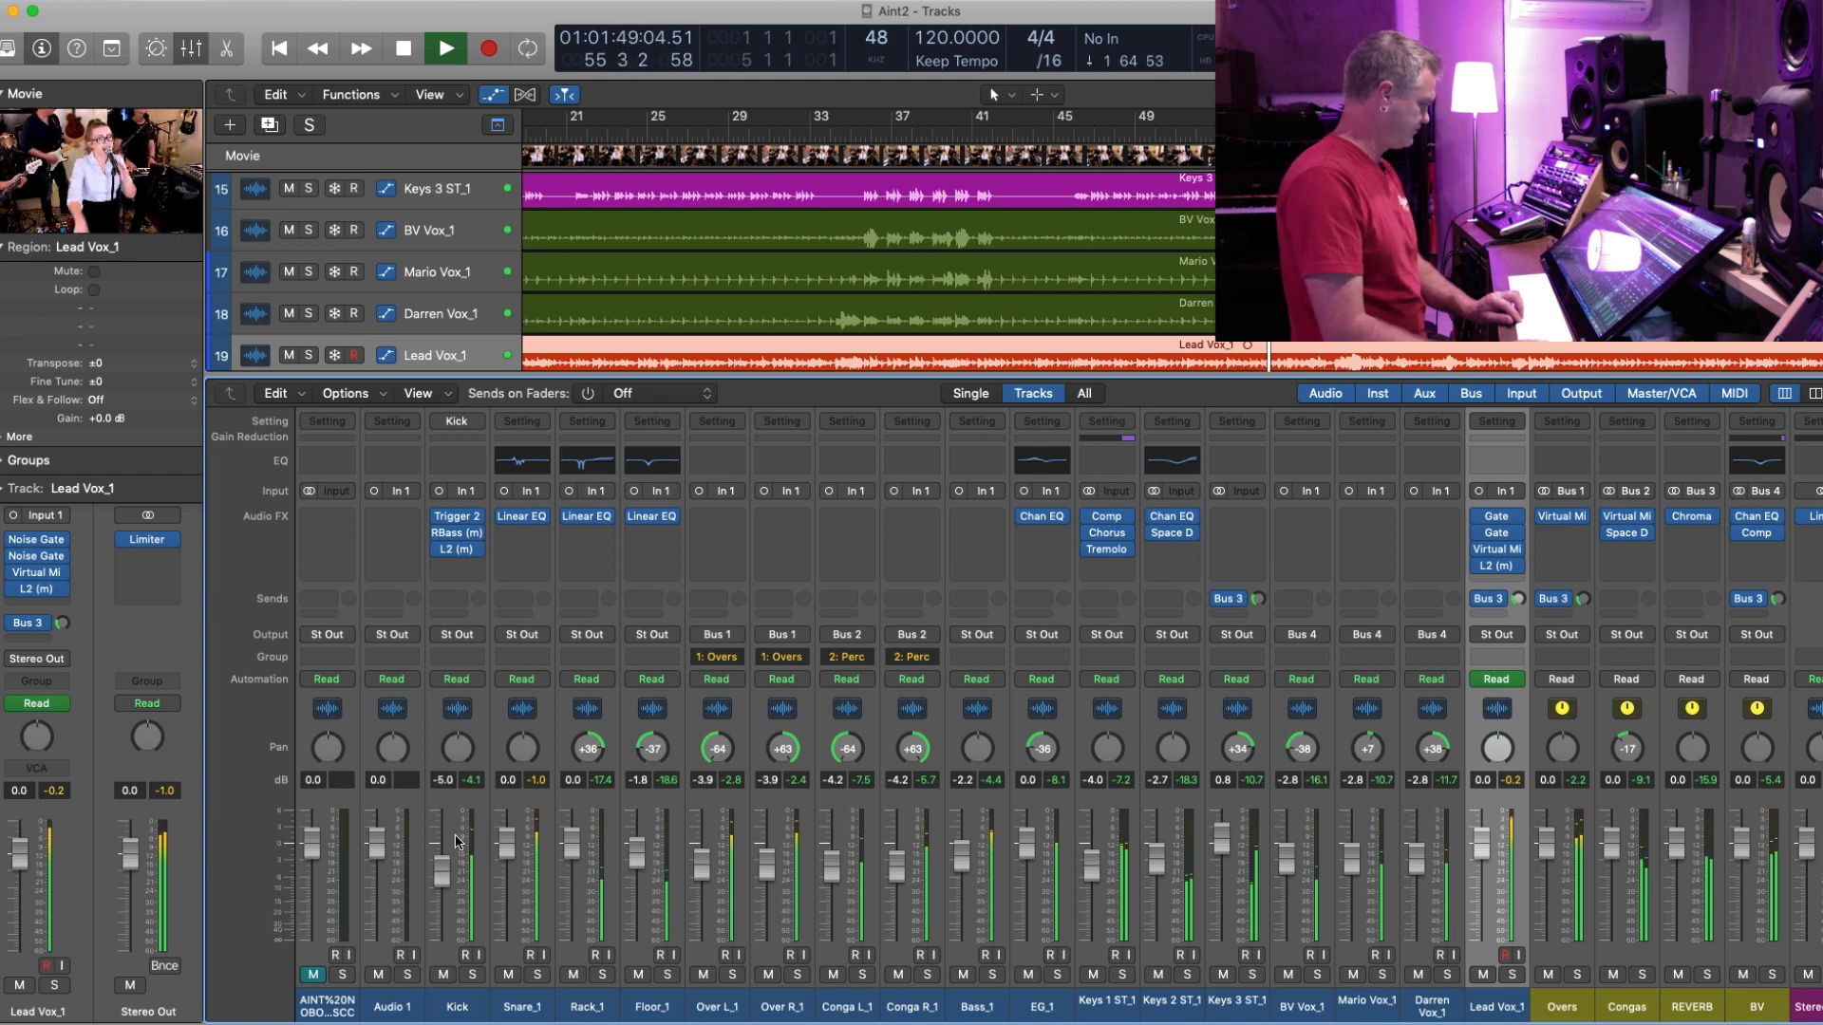
- Add a Channel EQ to the Kick track and cut 2.0 dB at 2950 Hz while listening
{"action": "key", "text": "space"}
{"action": "left_click", "coordinate": [472, 566]}
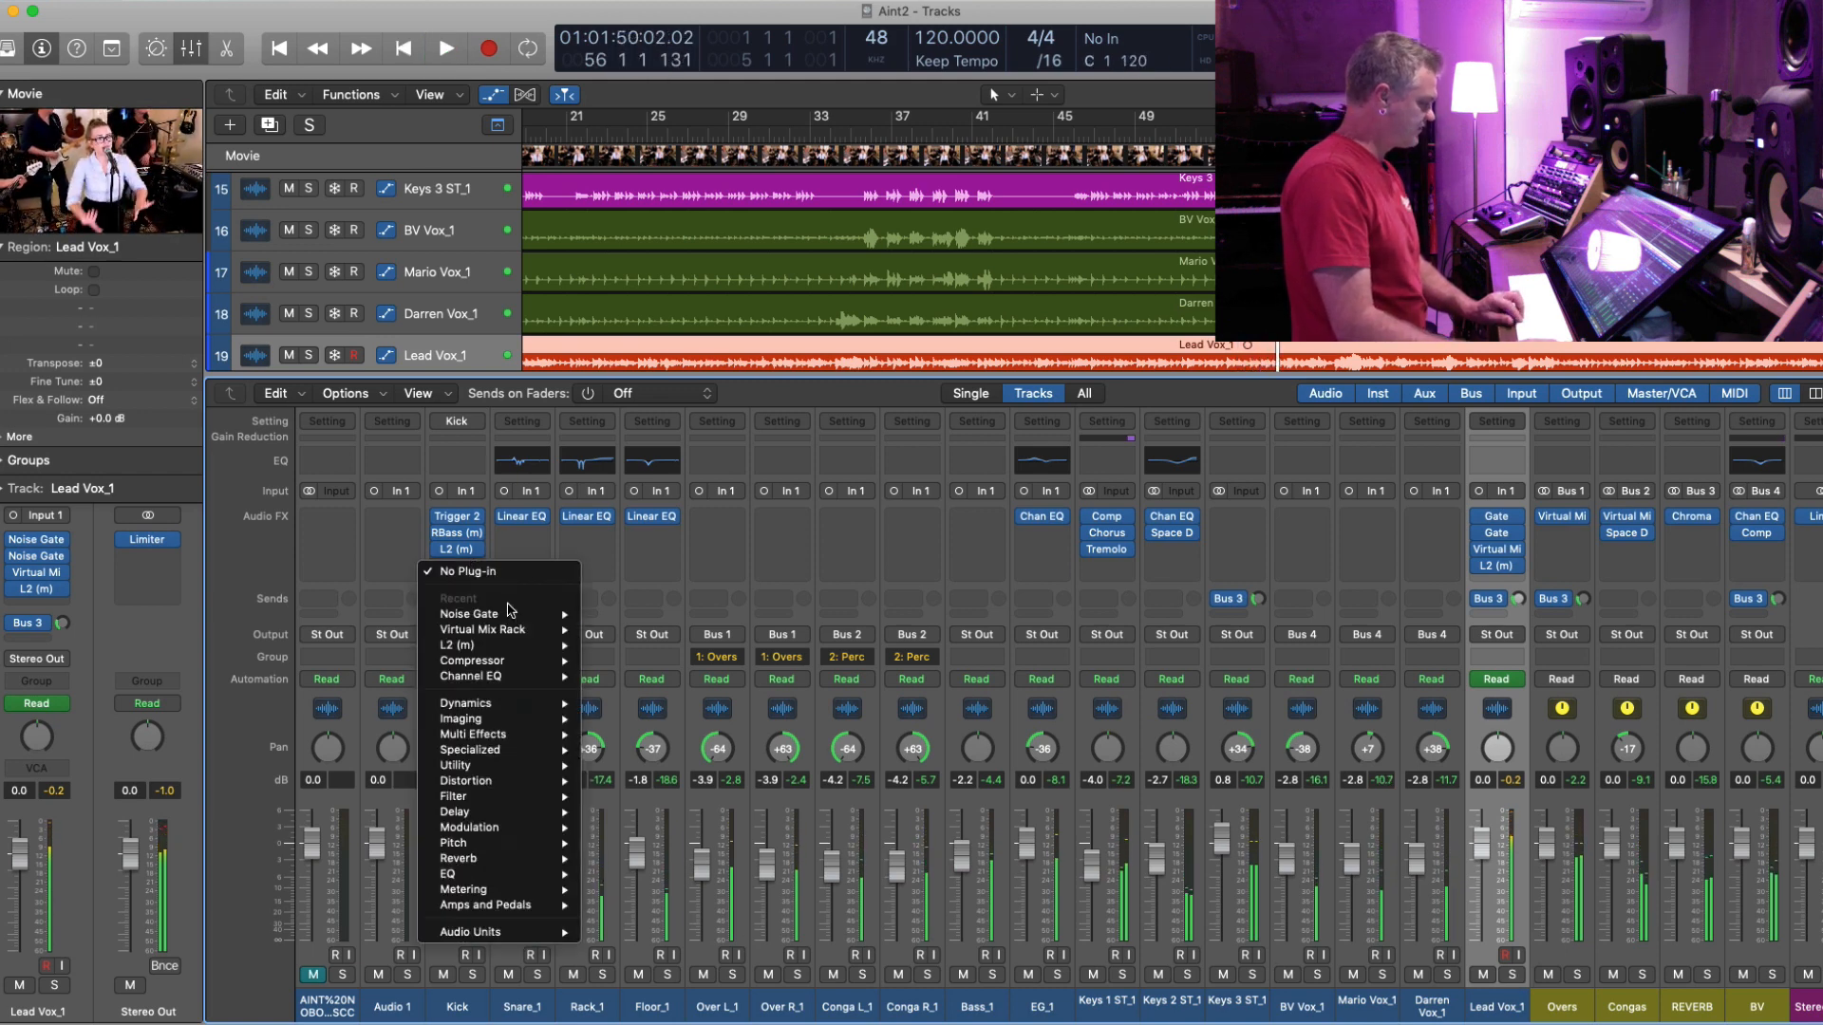
{"action": "left_click", "coordinate": [619, 675]}
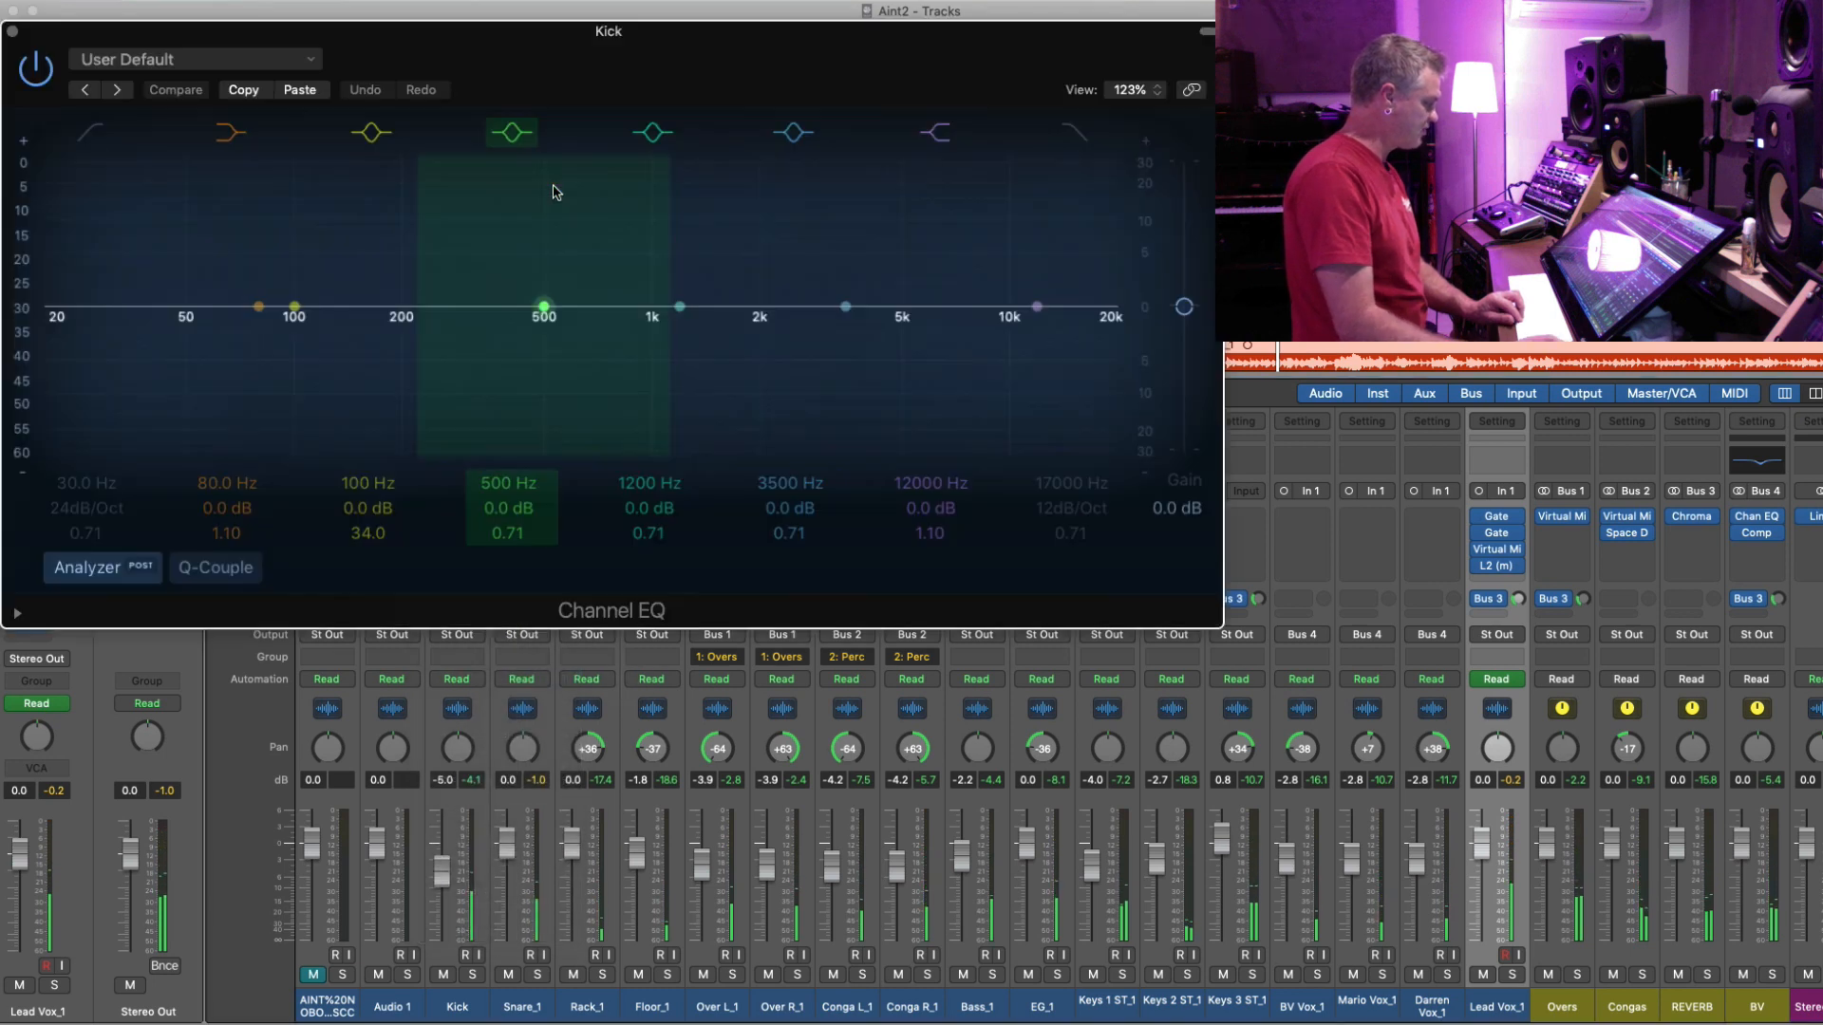
{"action": "left_click_drag", "start_coordinate": [847, 305], "coordinate": [840, 359]}
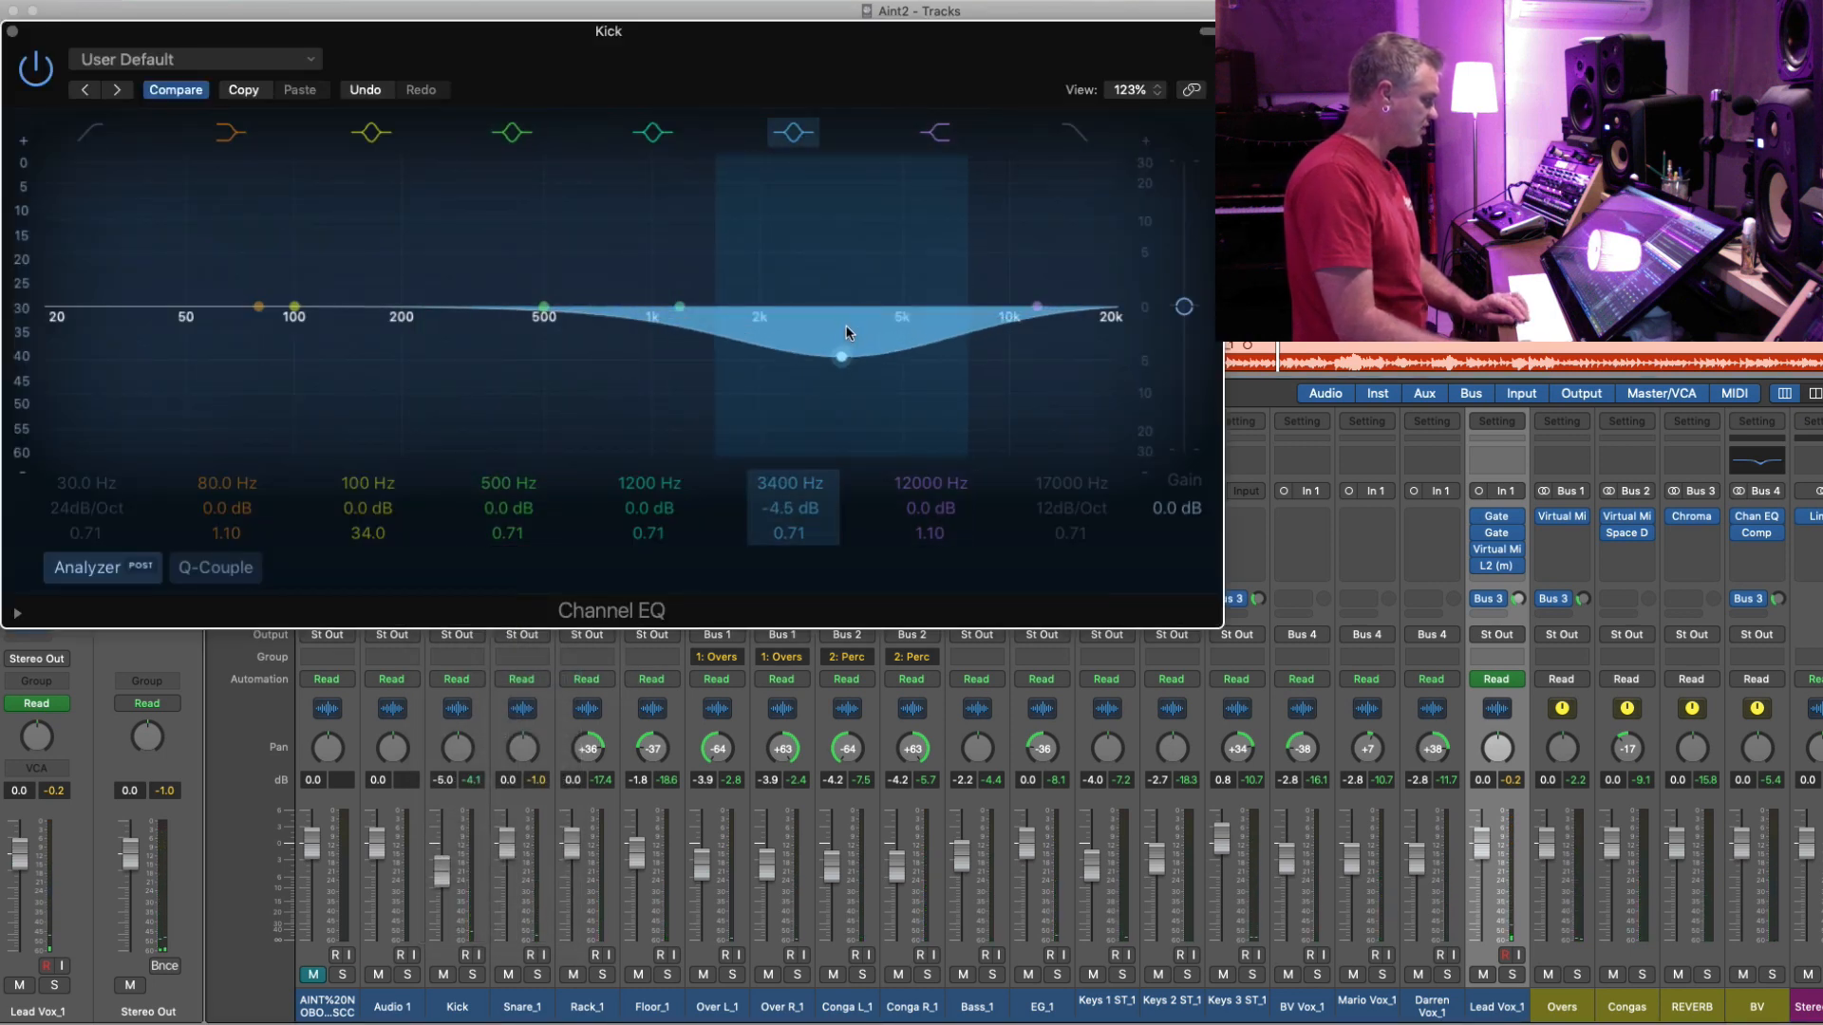
{"action": "key", "text": "space"}
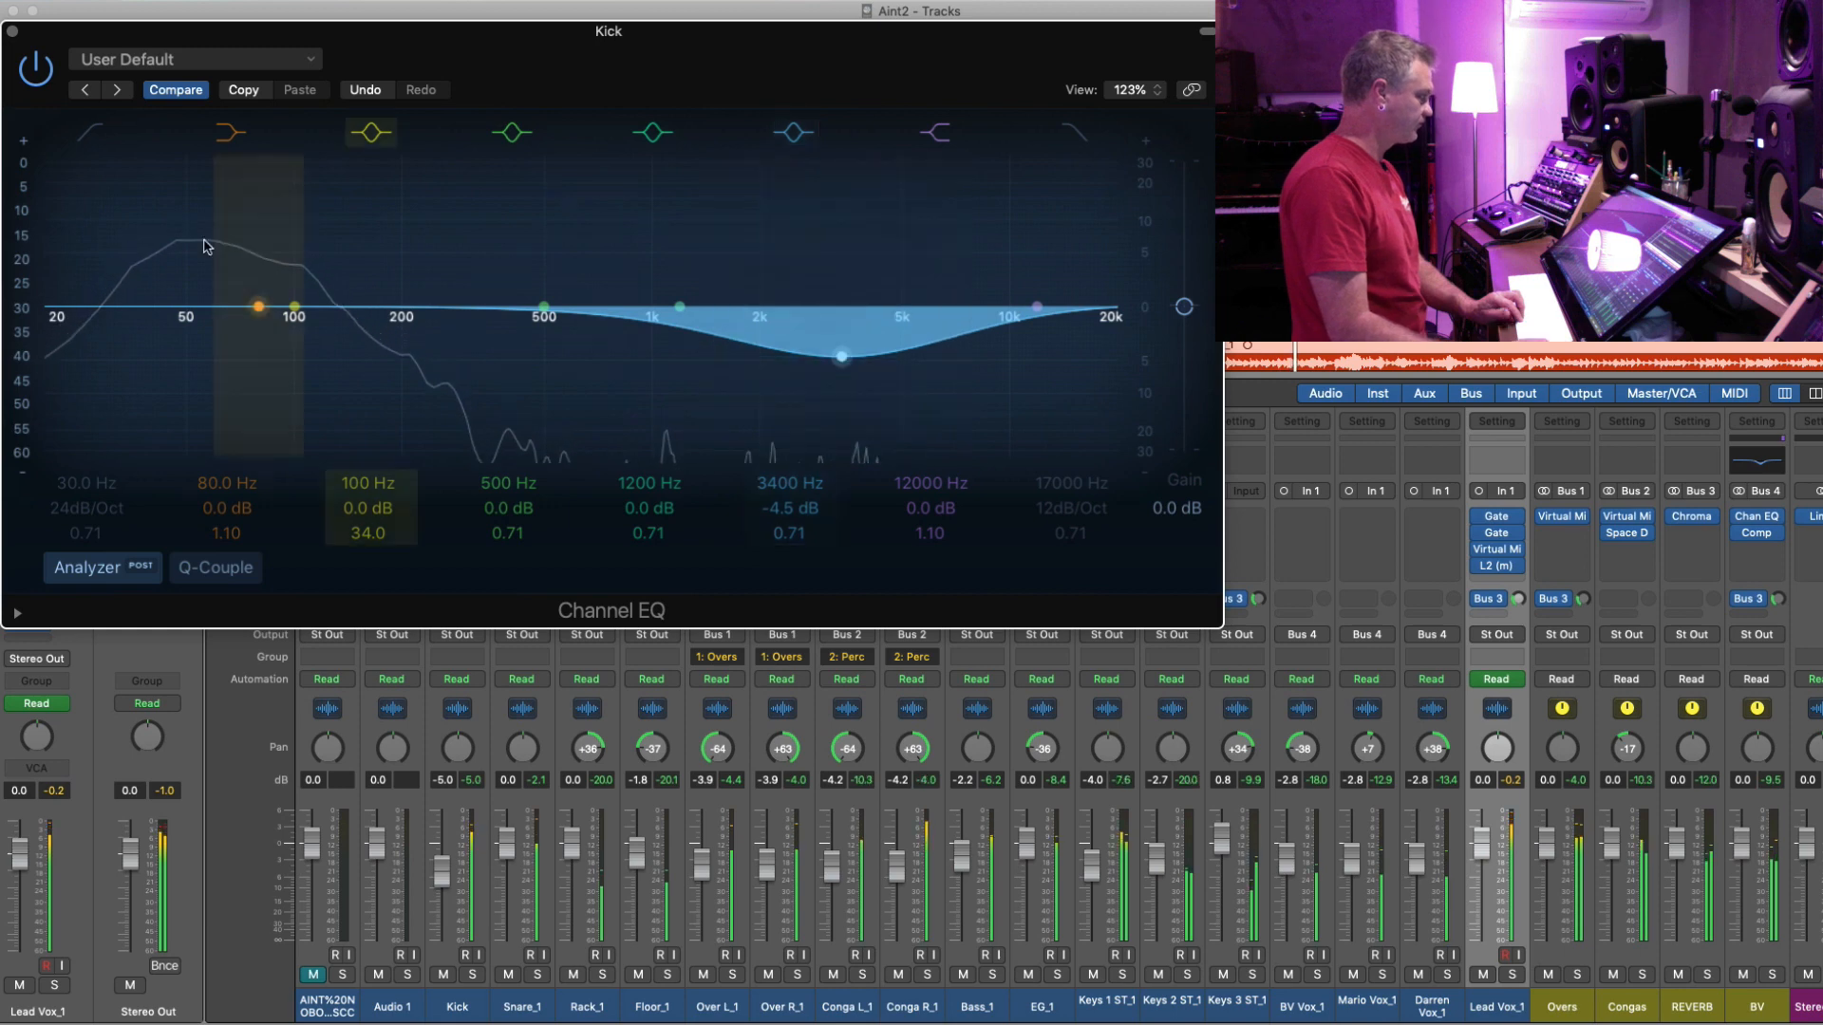
{"action": "left_click_drag", "start_coordinate": [840, 359], "coordinate": [807, 348]}
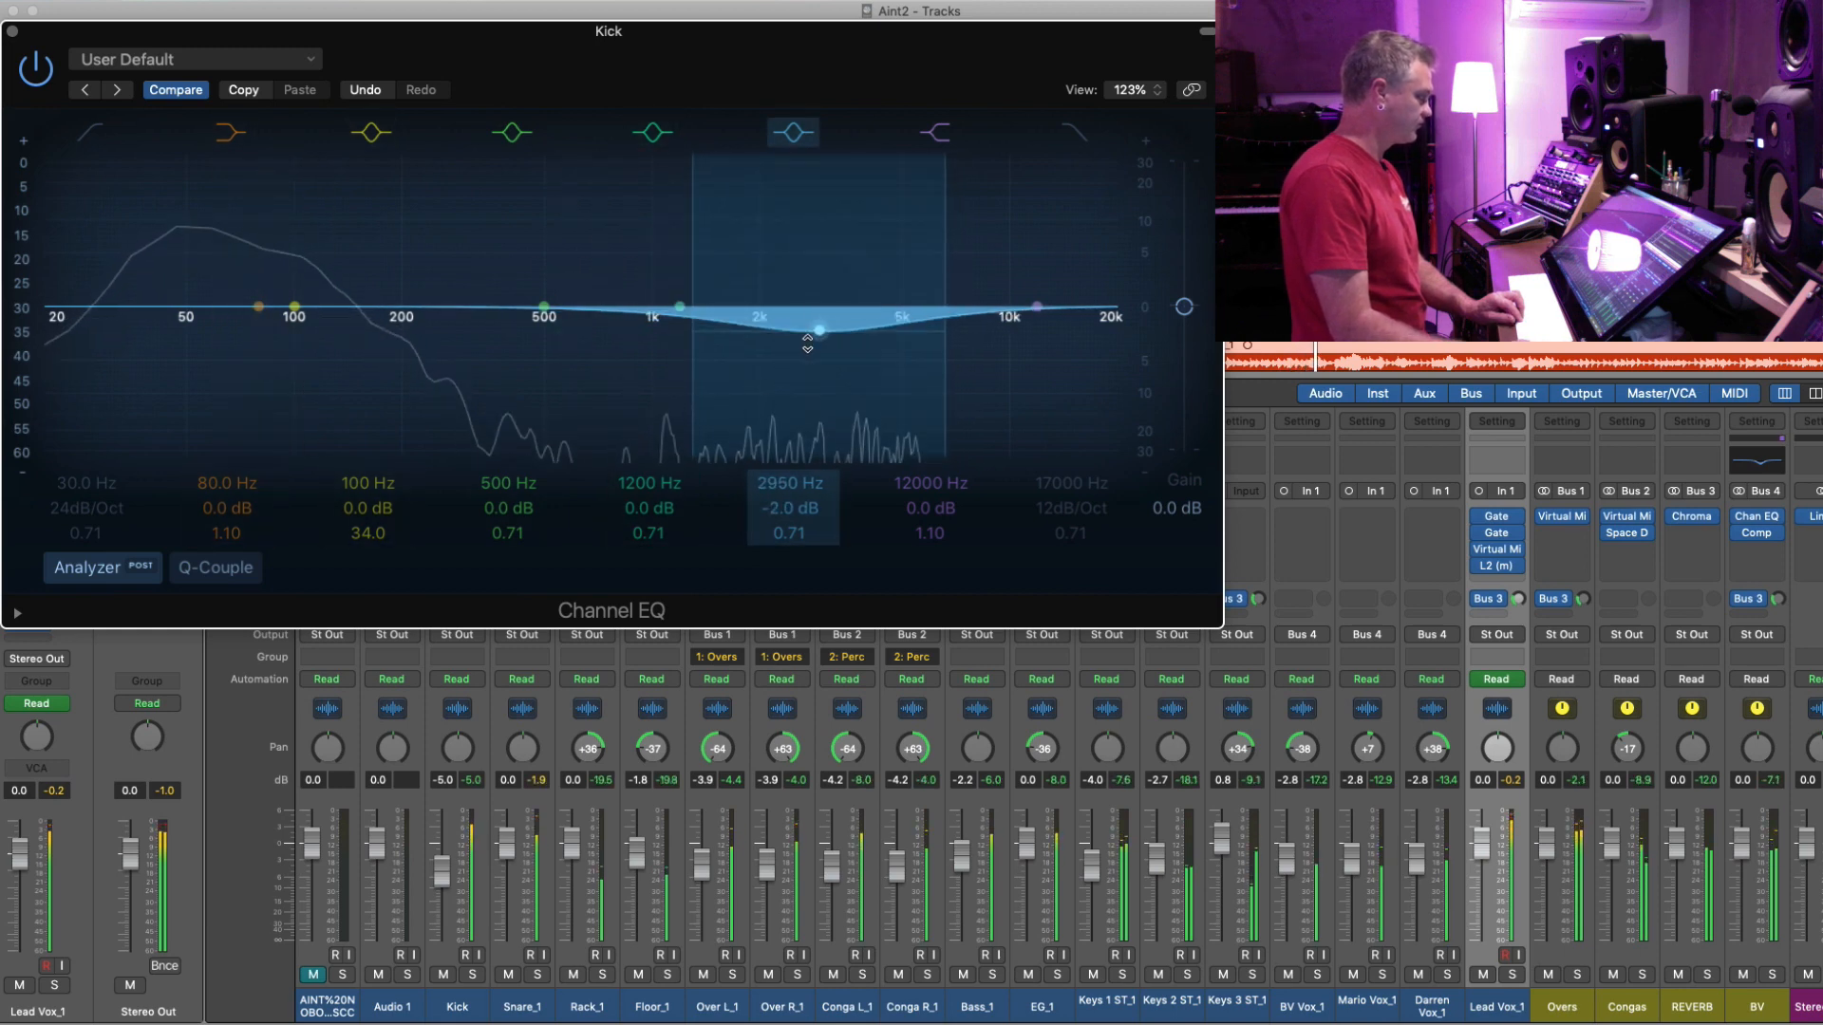
{"action": "left_click", "coordinate": [12, 31]}
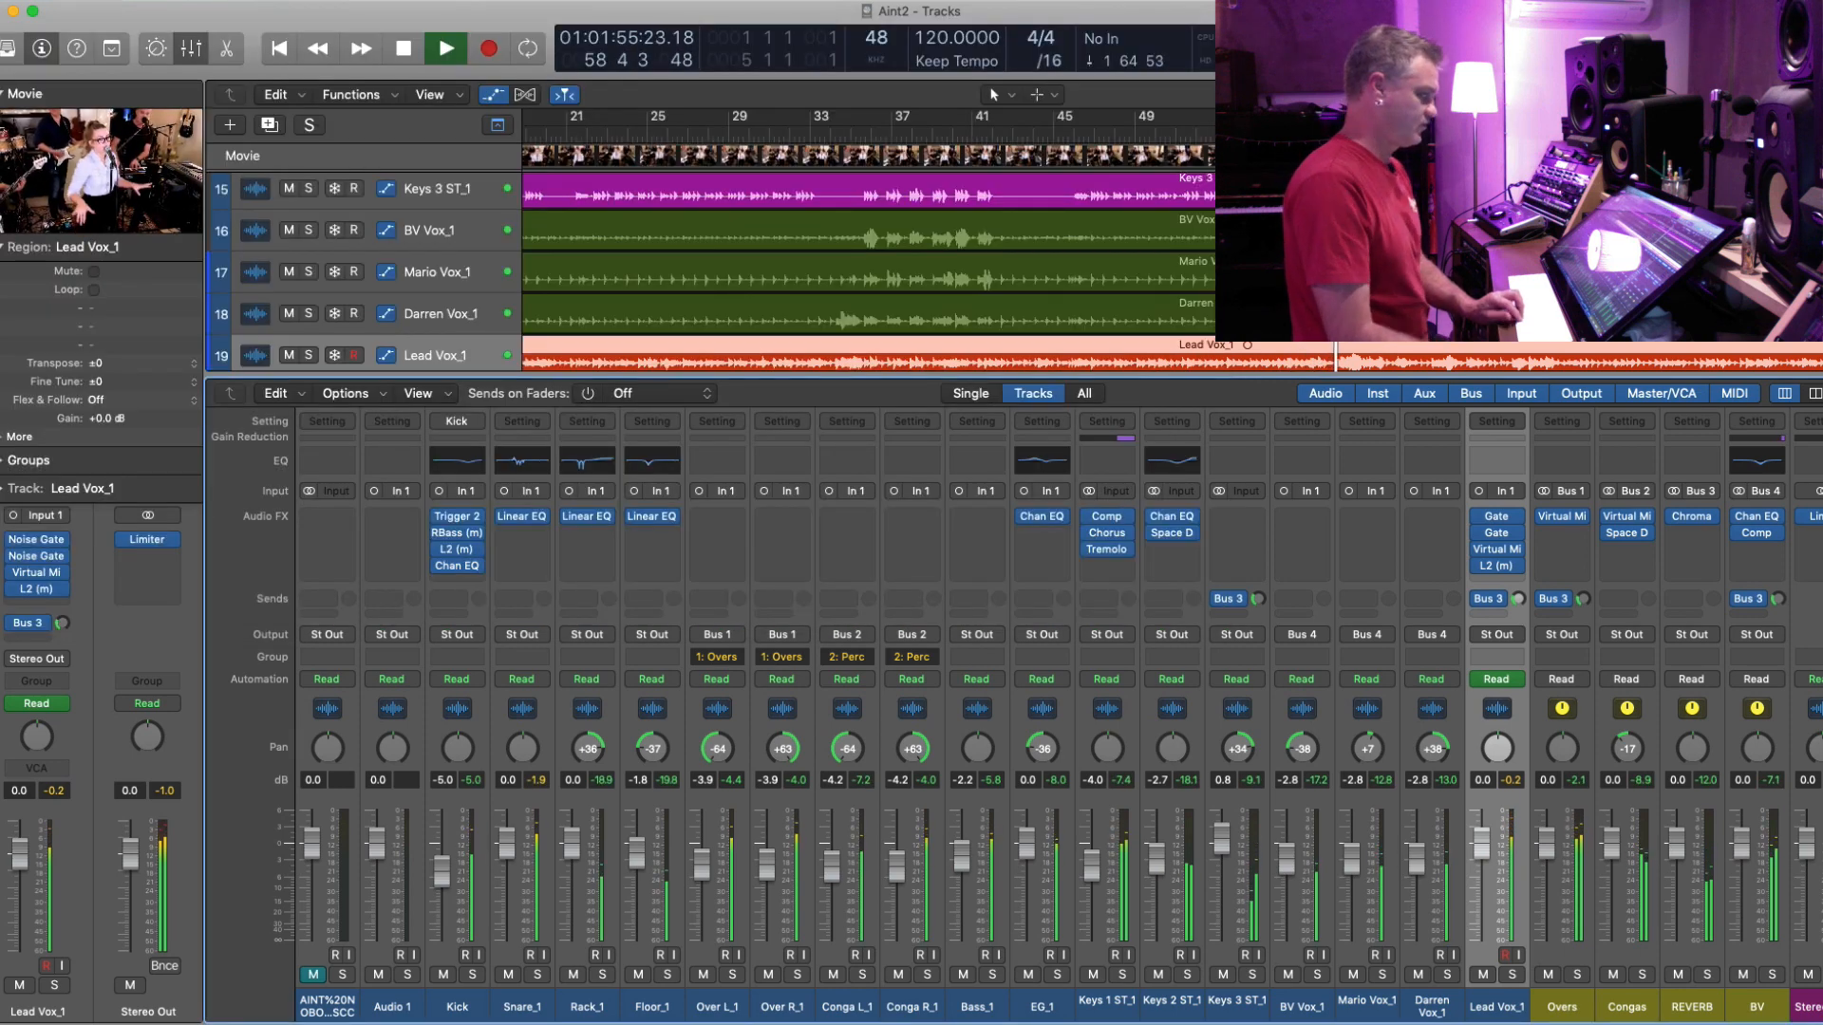
- Nudge up the BV bus Compressor's output gain and lower the BV fader to -1.1 dB
{"action": "left_click", "coordinate": [498, 313]}
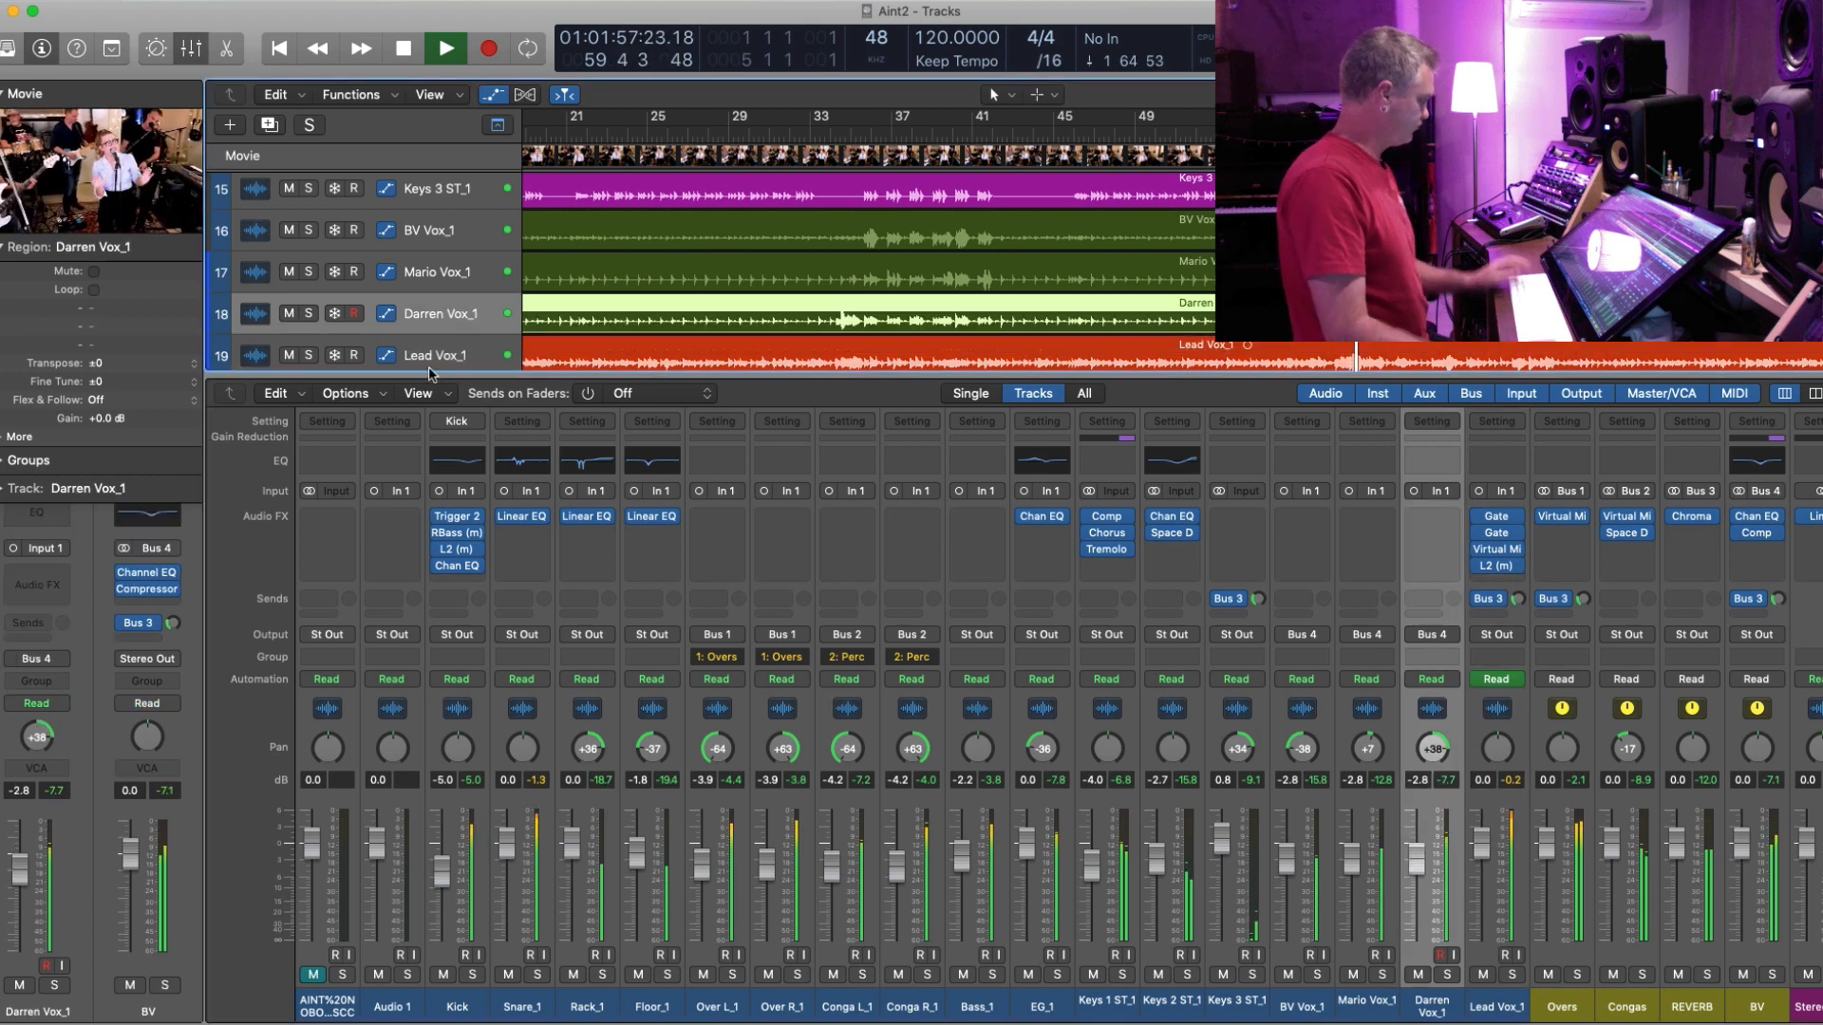
{"action": "left_click", "coordinate": [149, 594]}
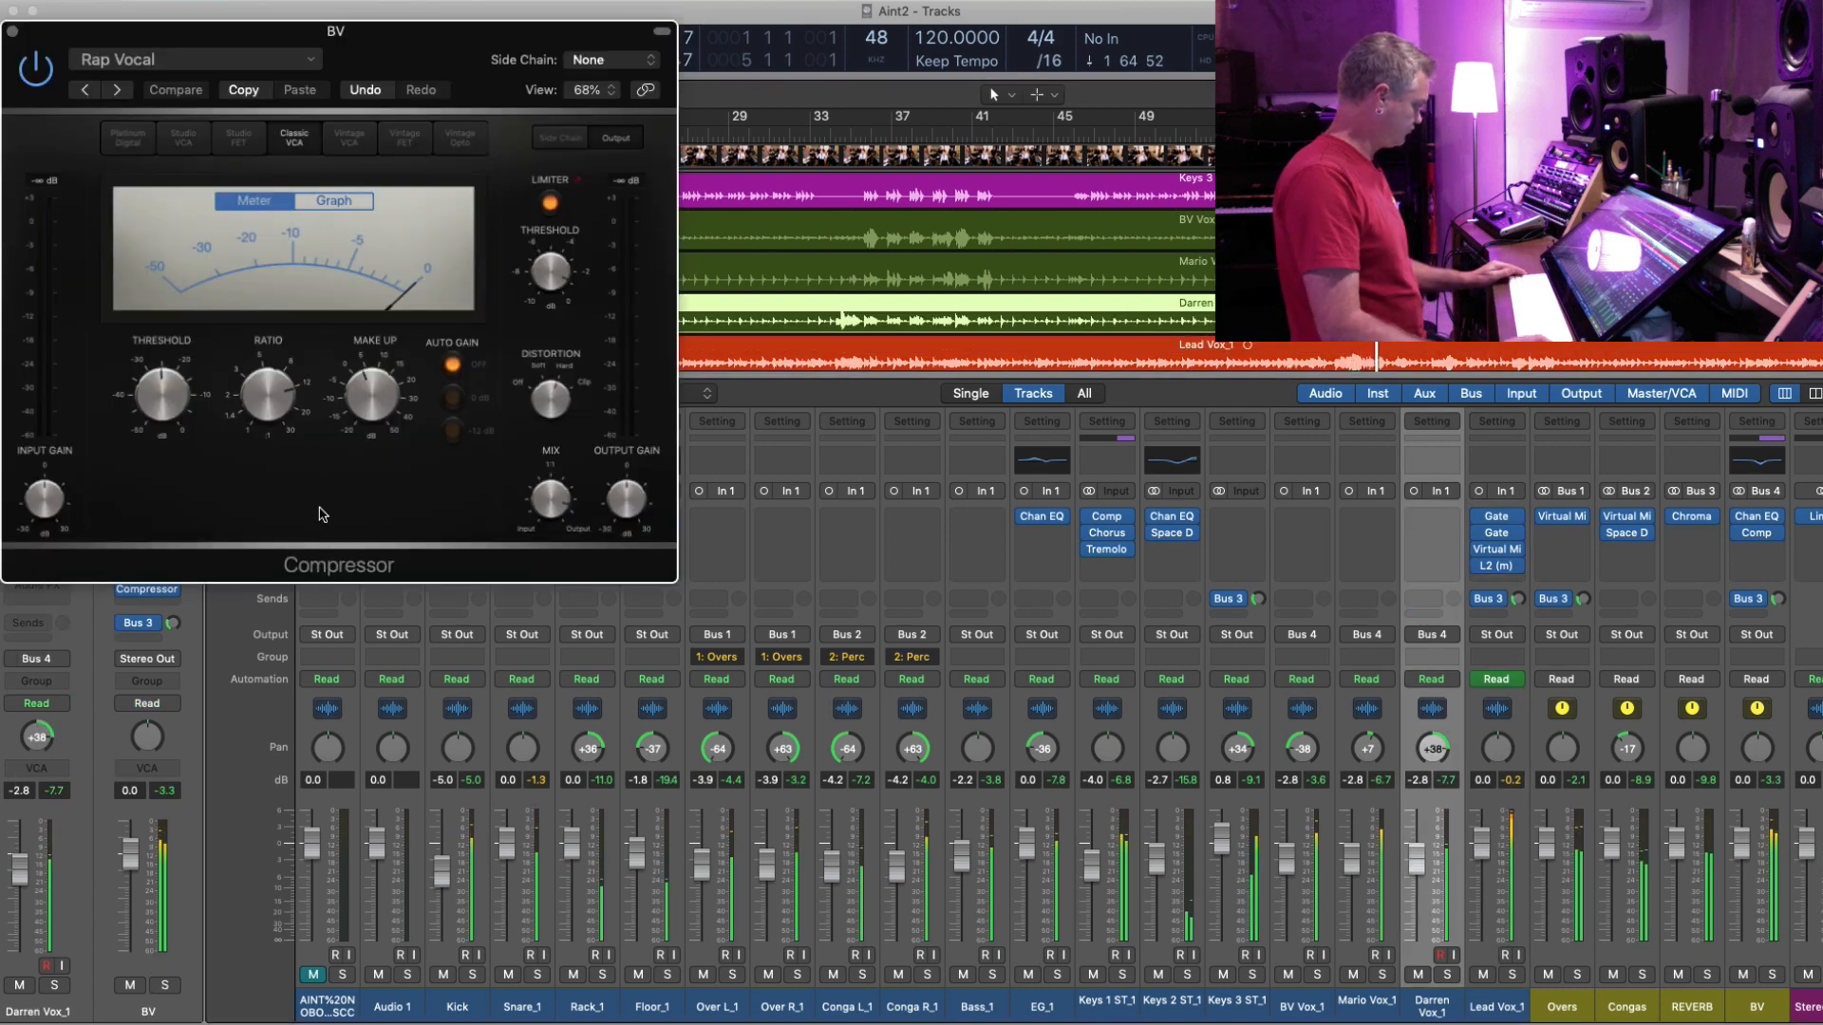
{"action": "left_click_drag", "start_coordinate": [634, 498], "coordinate": [635, 494]}
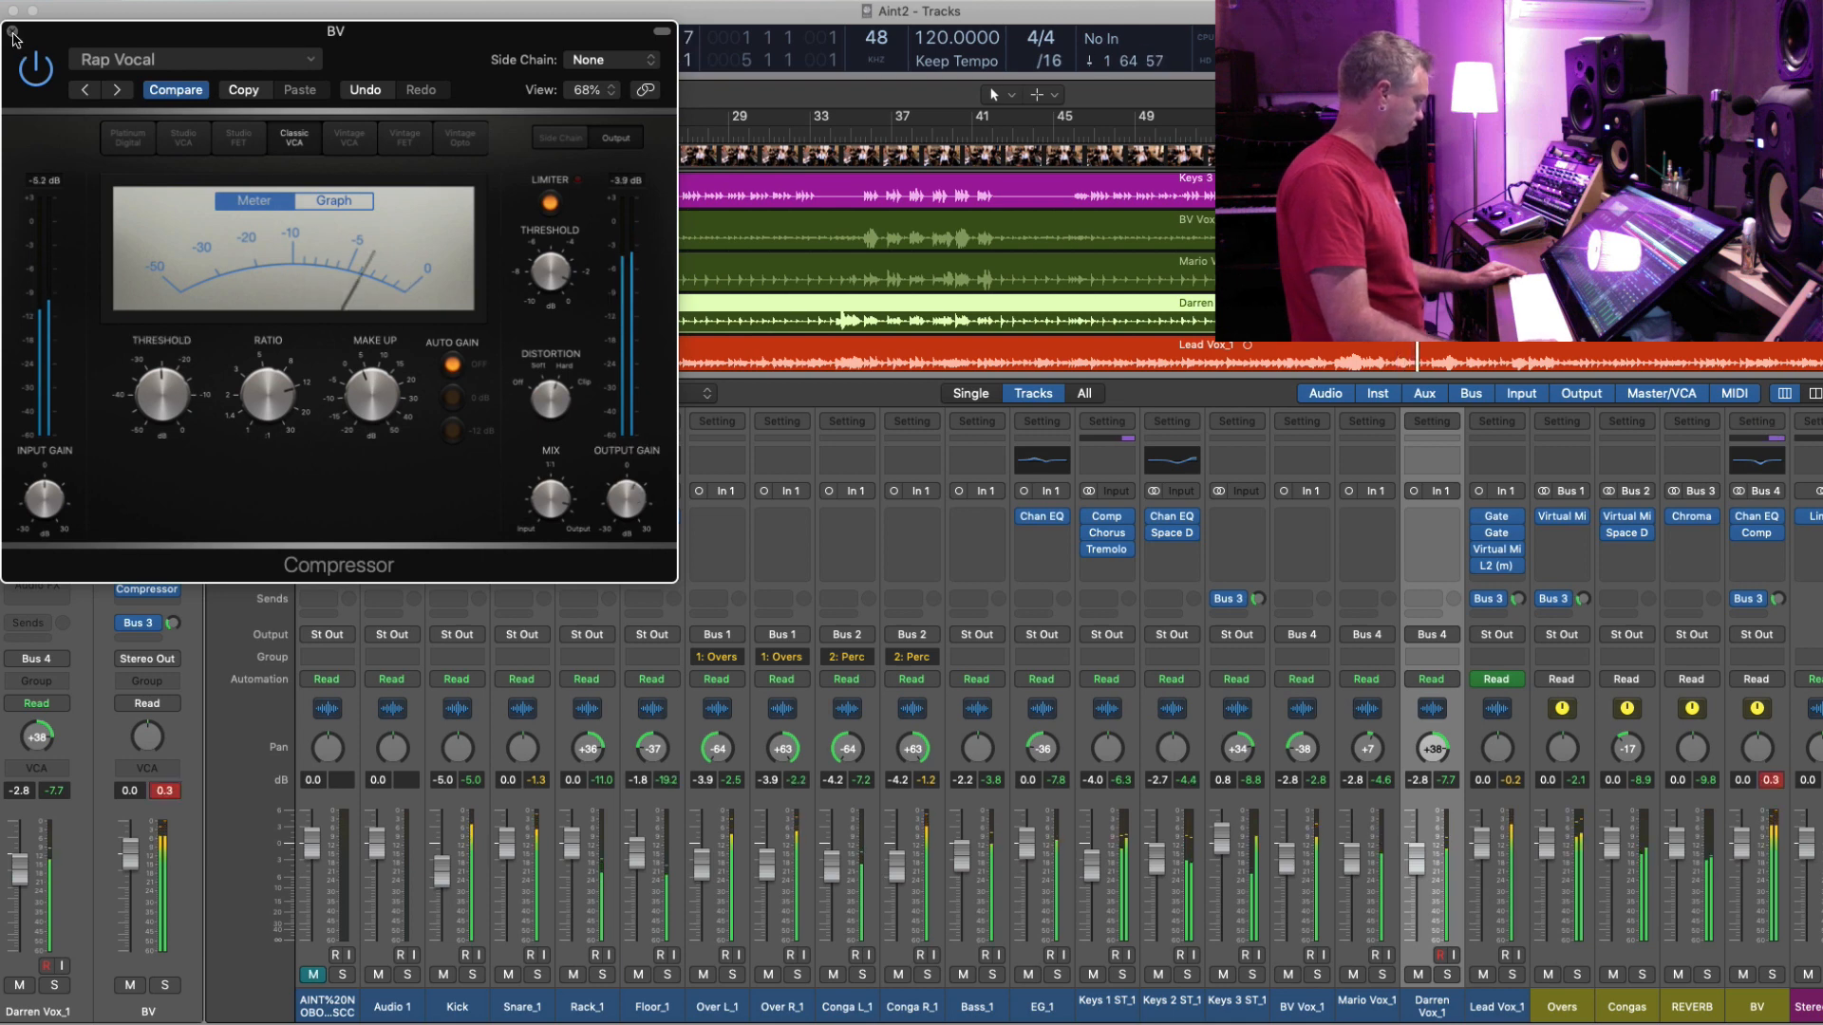
{"action": "left_click", "coordinate": [12, 32]}
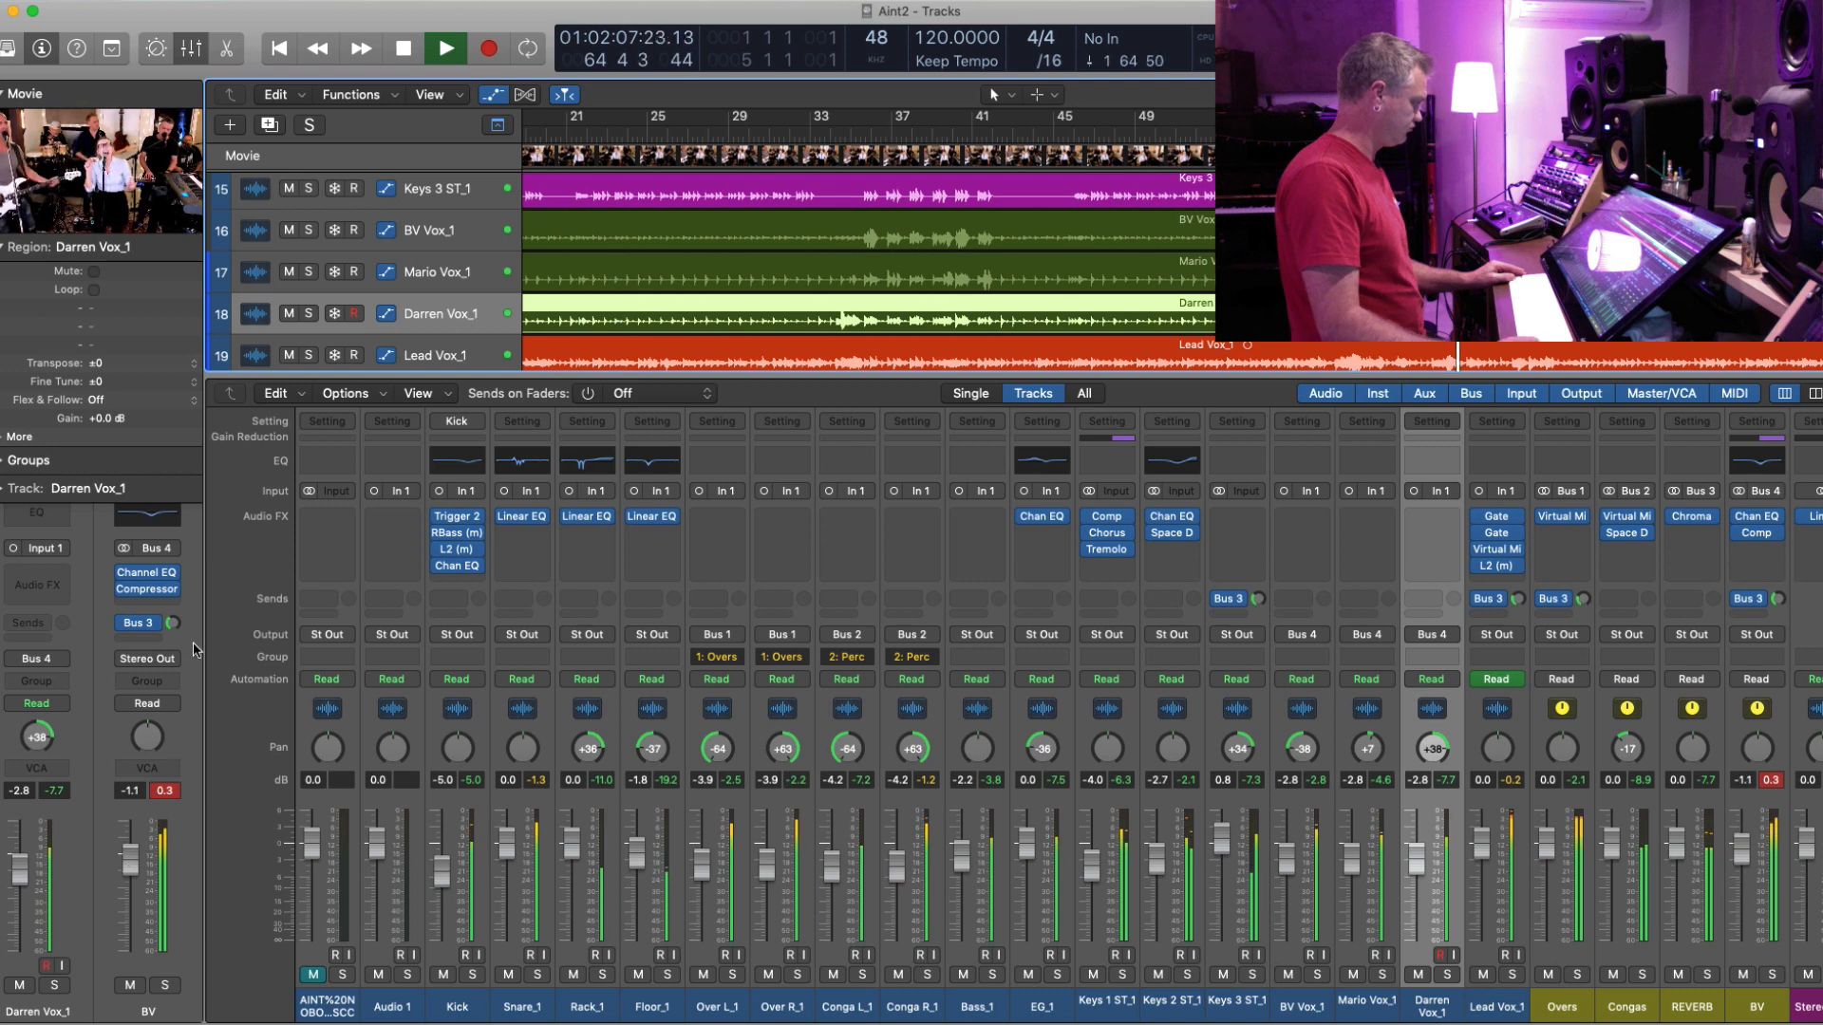
- Reopen the BV bus Compressor to check its levels and reset the BV channel's peak reading
{"action": "left_click", "coordinate": [165, 591]}
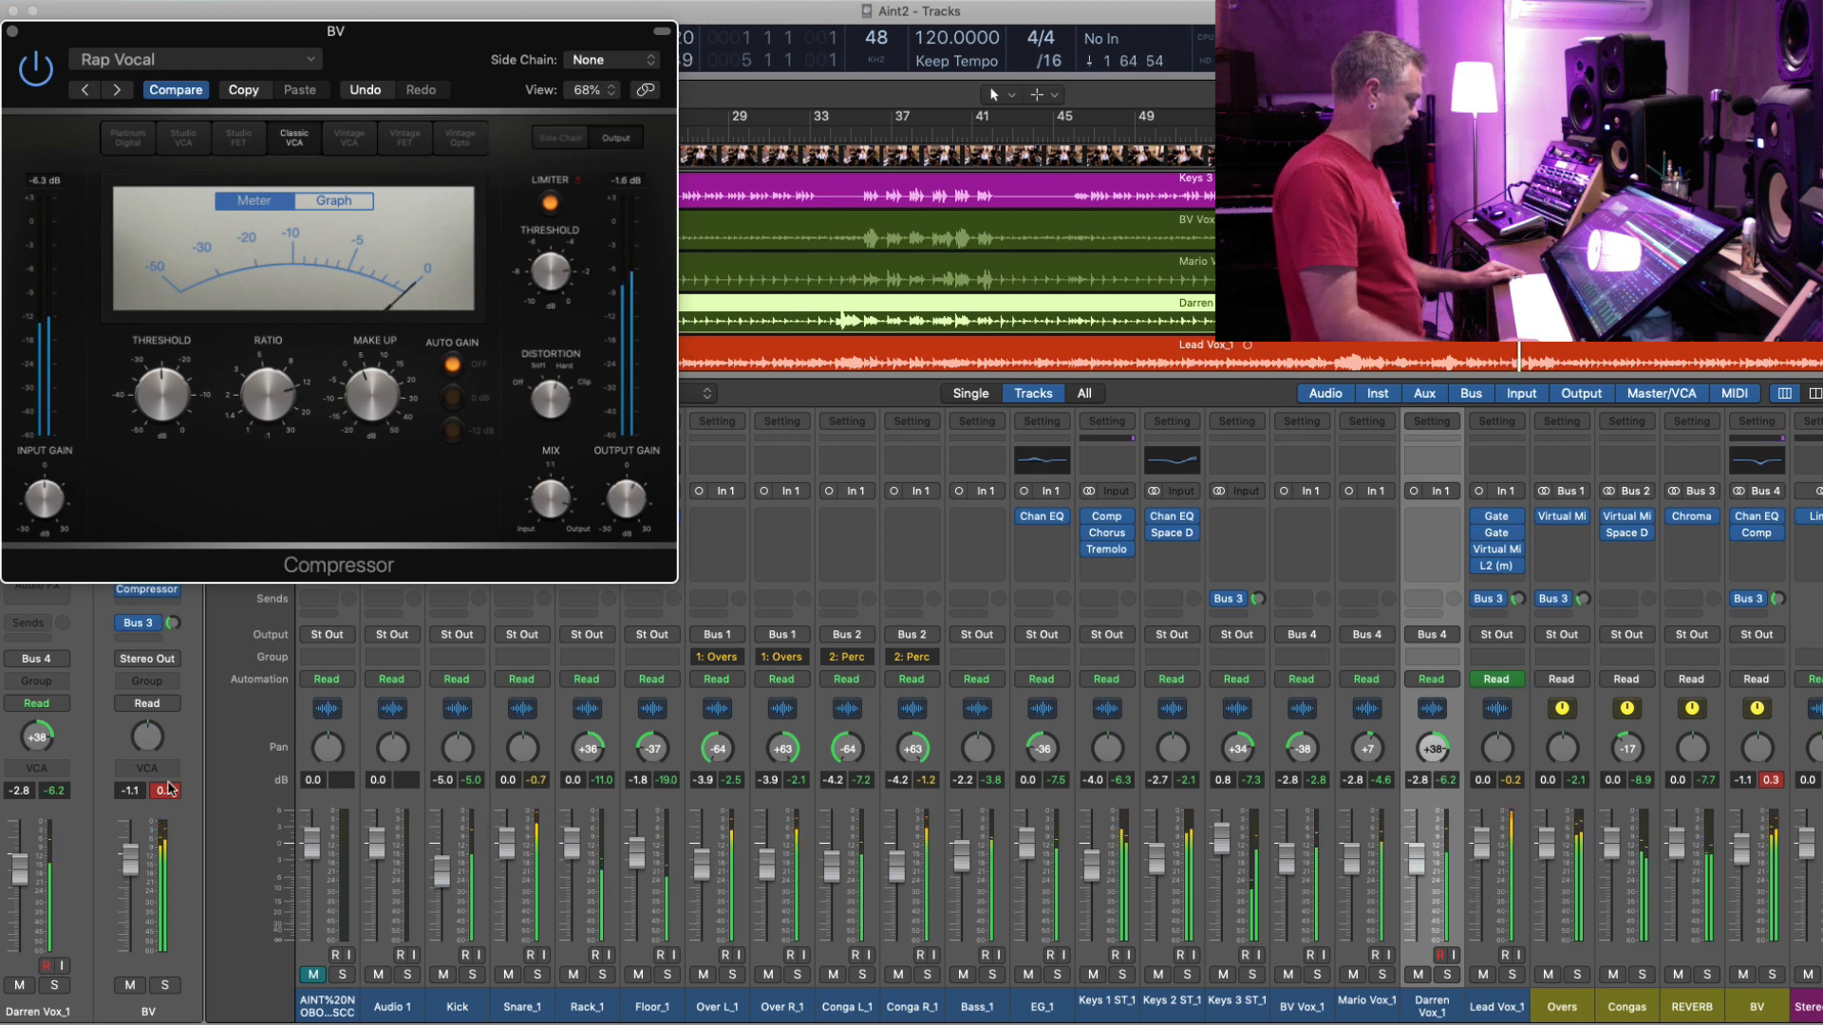
{"action": "left_click", "coordinate": [167, 788]}
{"action": "left_click", "coordinate": [12, 31]}
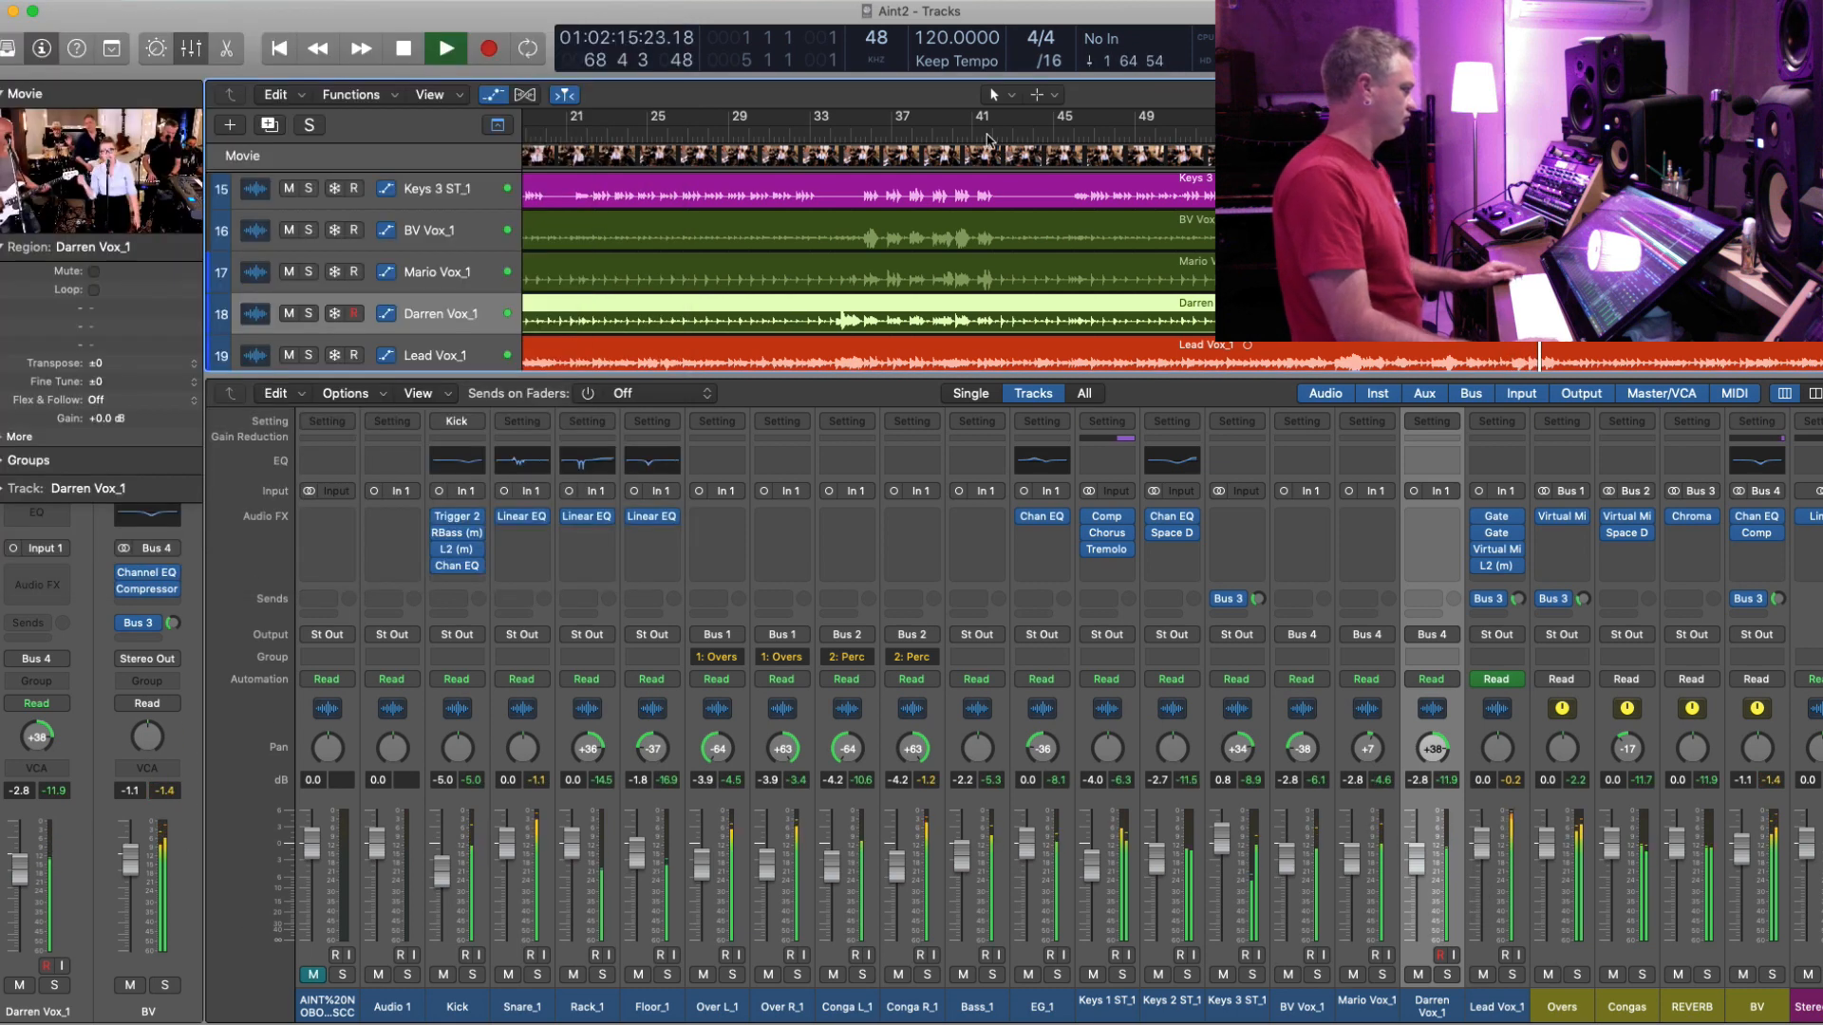
- Fit the whole song in the track view and watch the playback in the enlarged movie window
{"action": "key", "text": "z"}
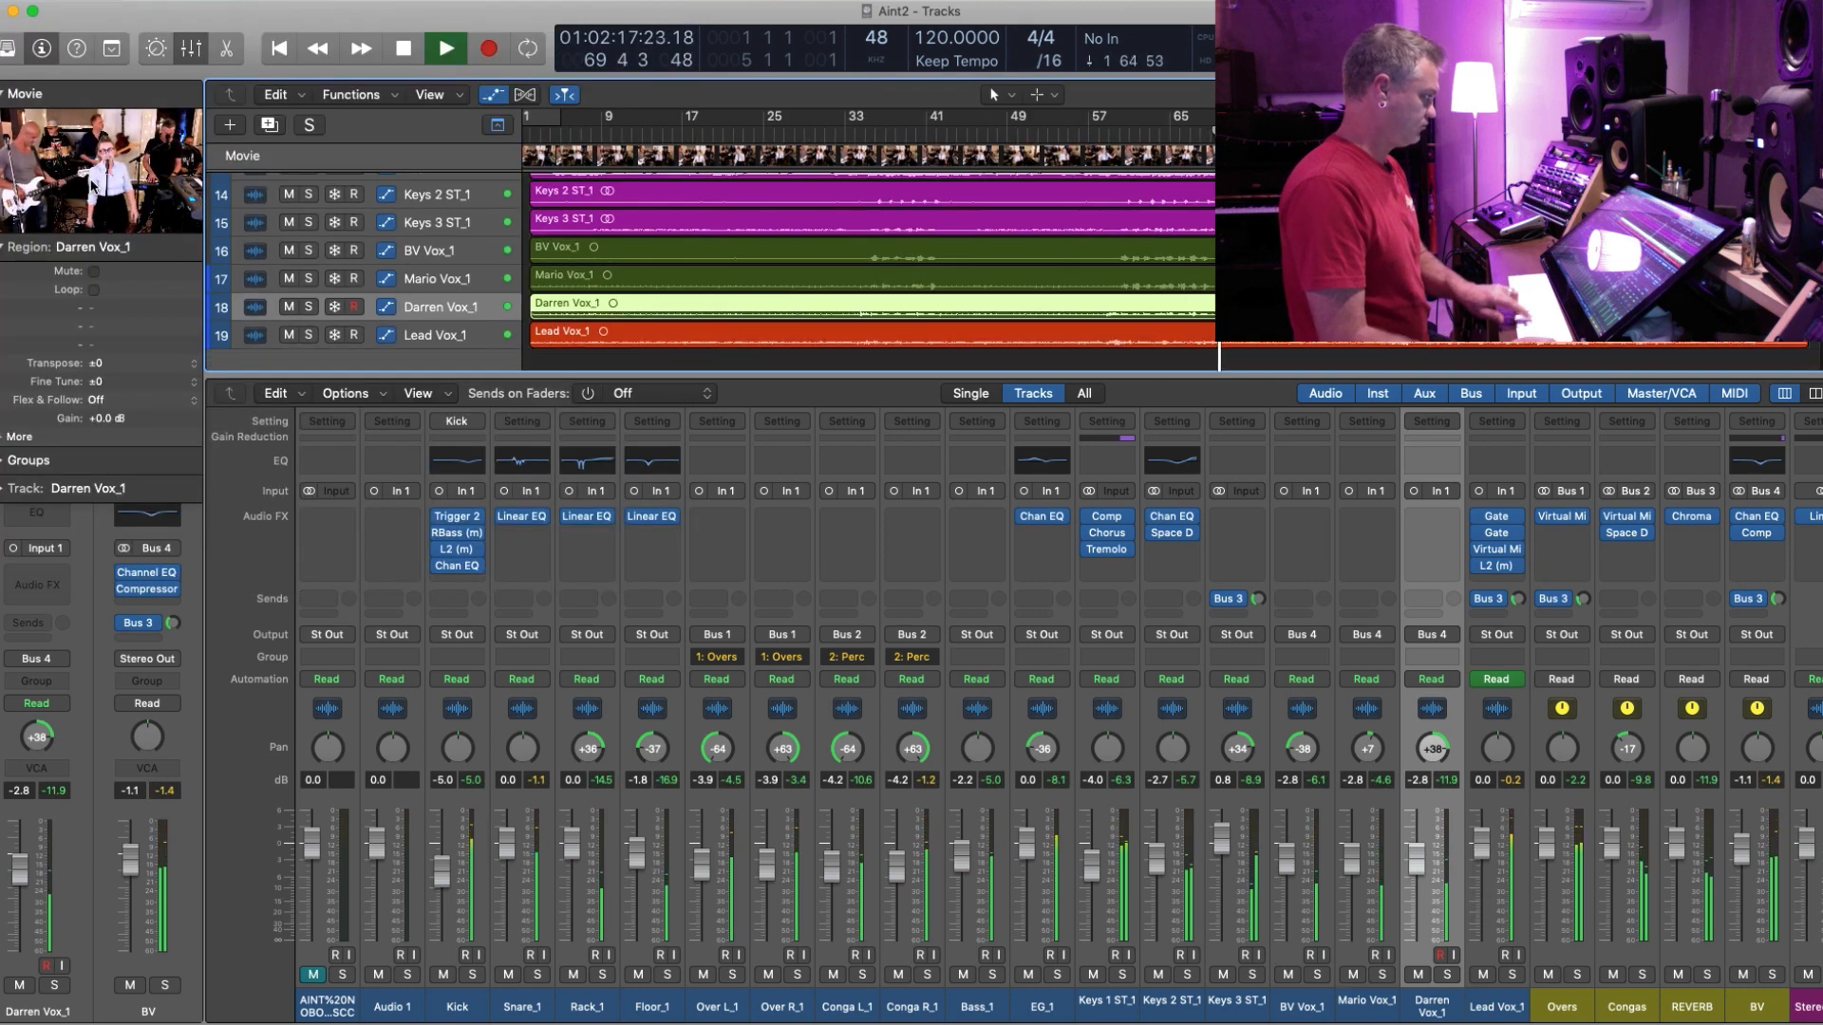
{"action": "double_click", "coordinate": [92, 186]}
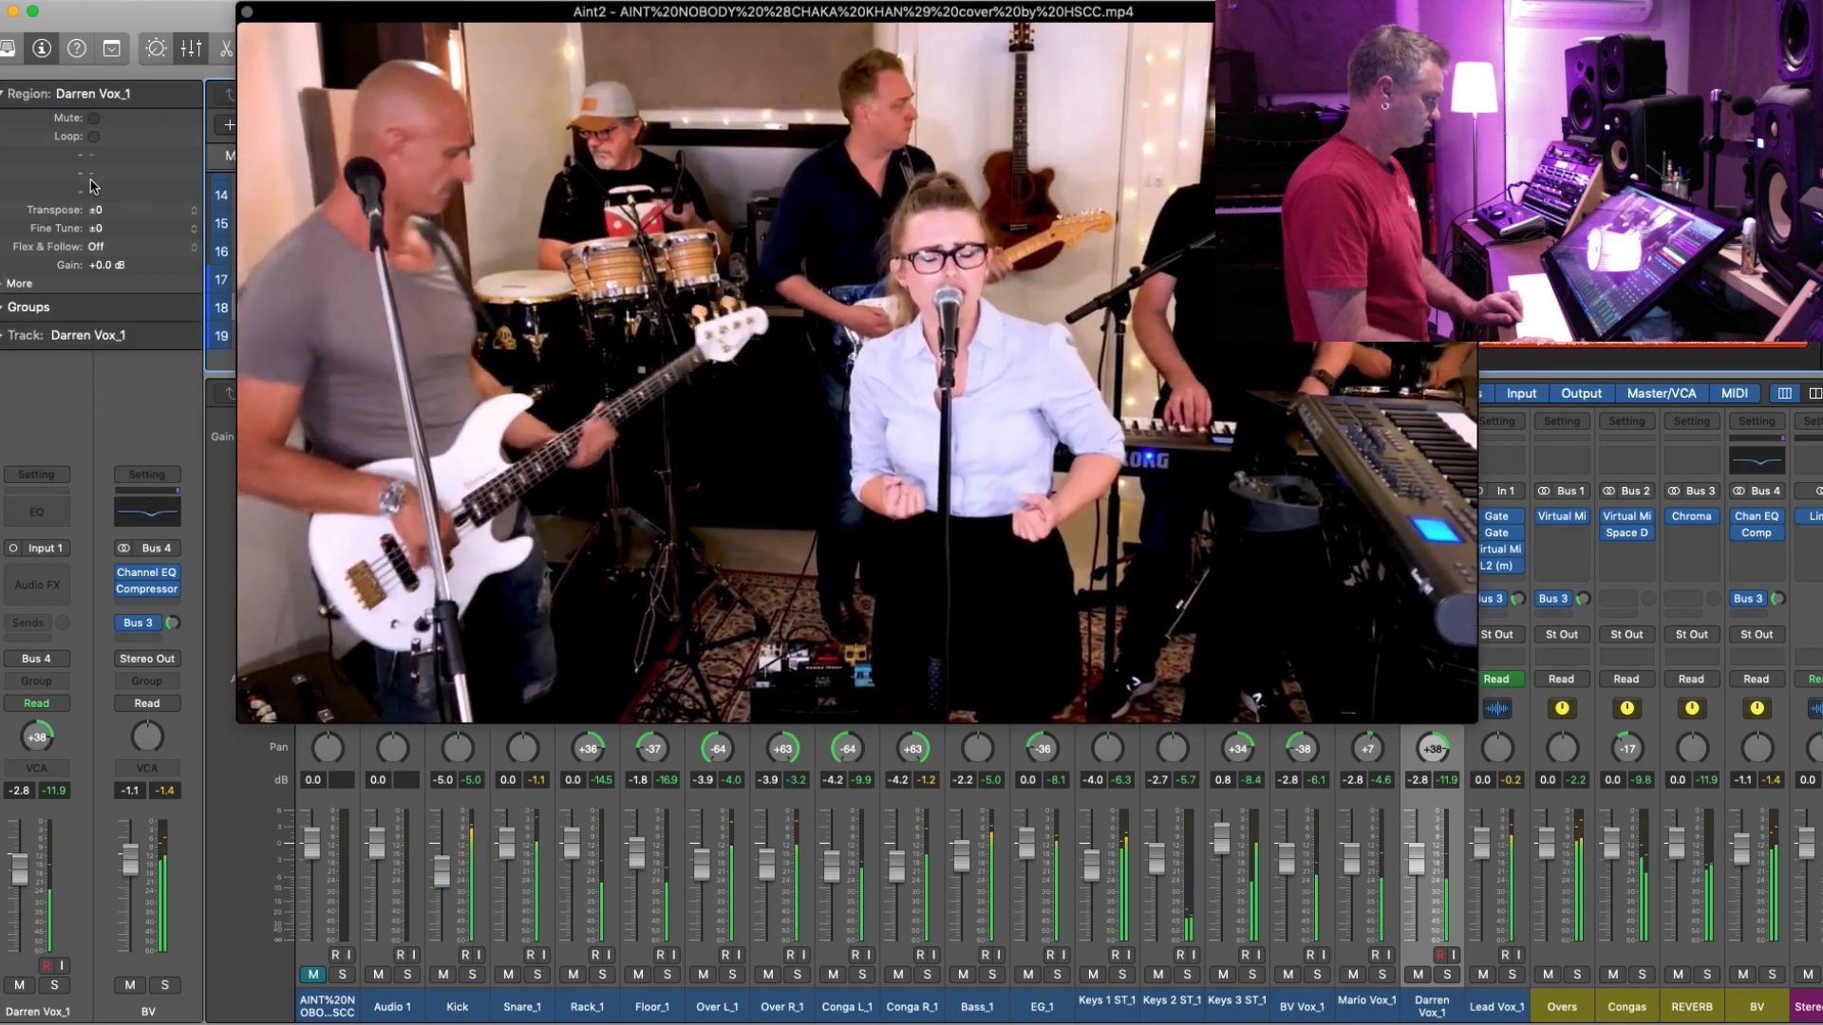
{"action": "left_click", "coordinate": [247, 13]}
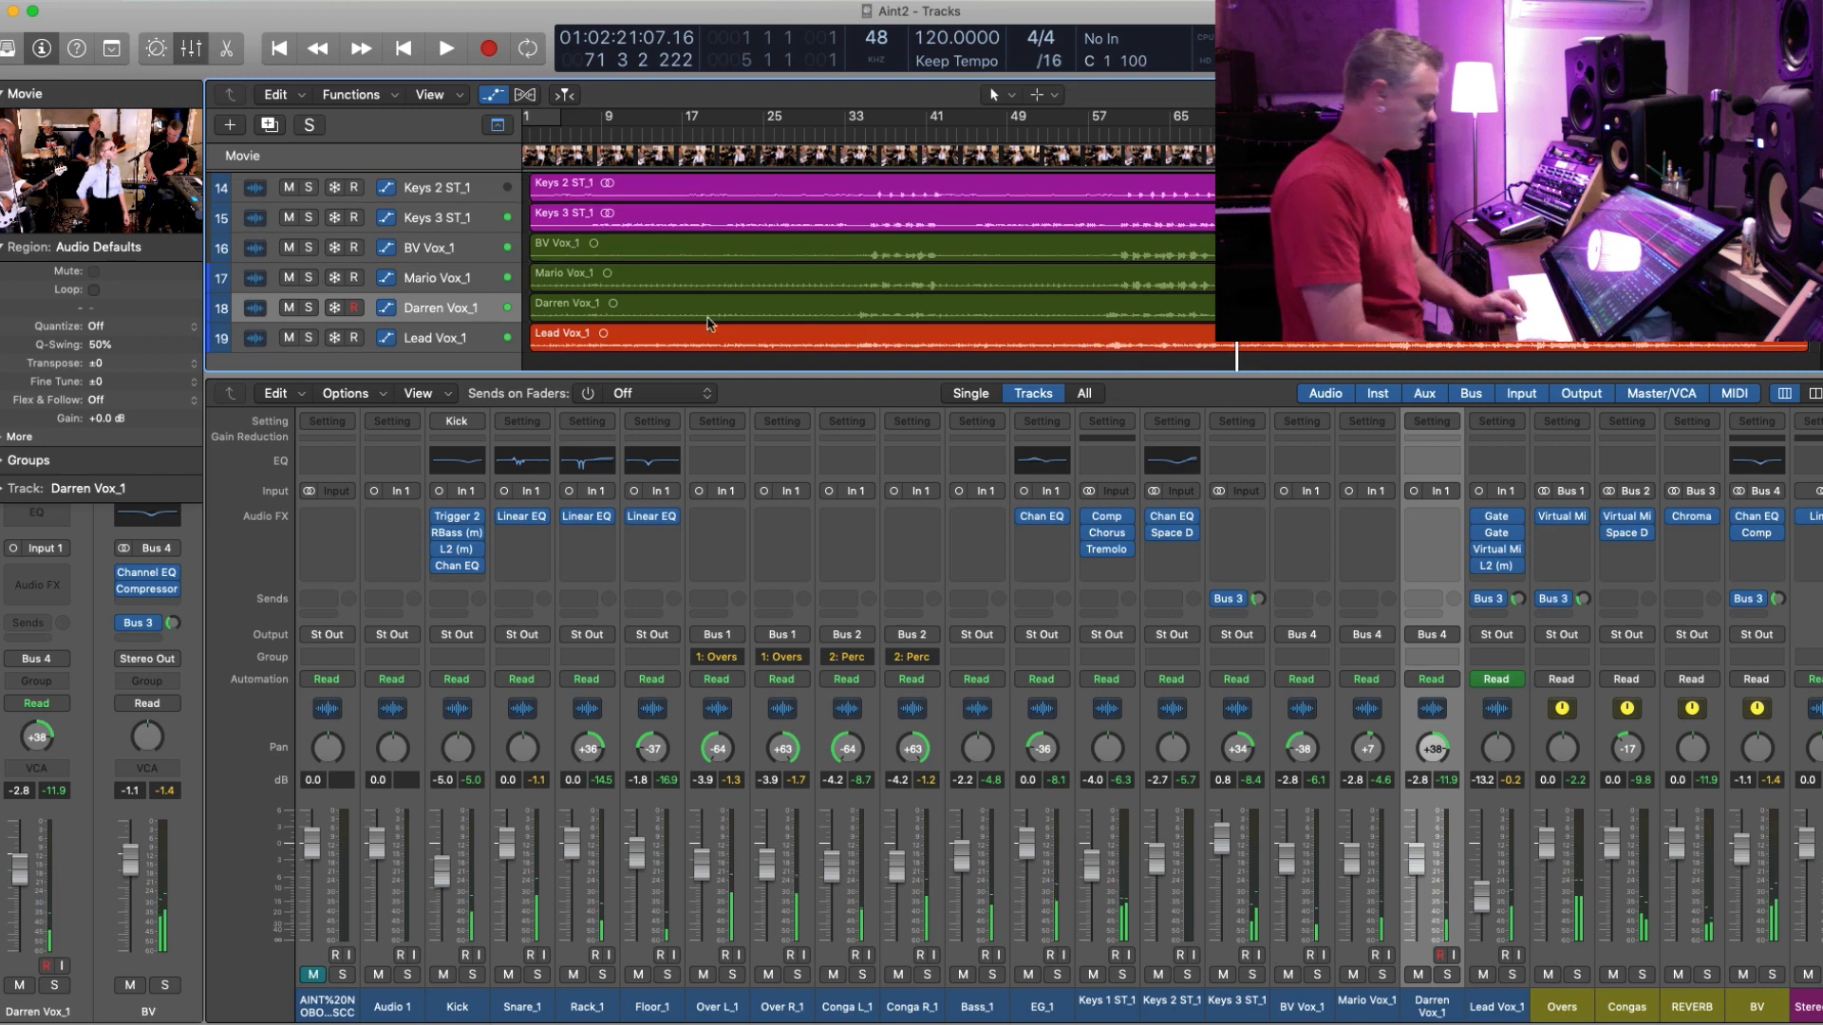
- Hide the mixer, select Lead Vox_1 and replay the mix from about bar 68
{"action": "left_click", "coordinate": [192, 52]}
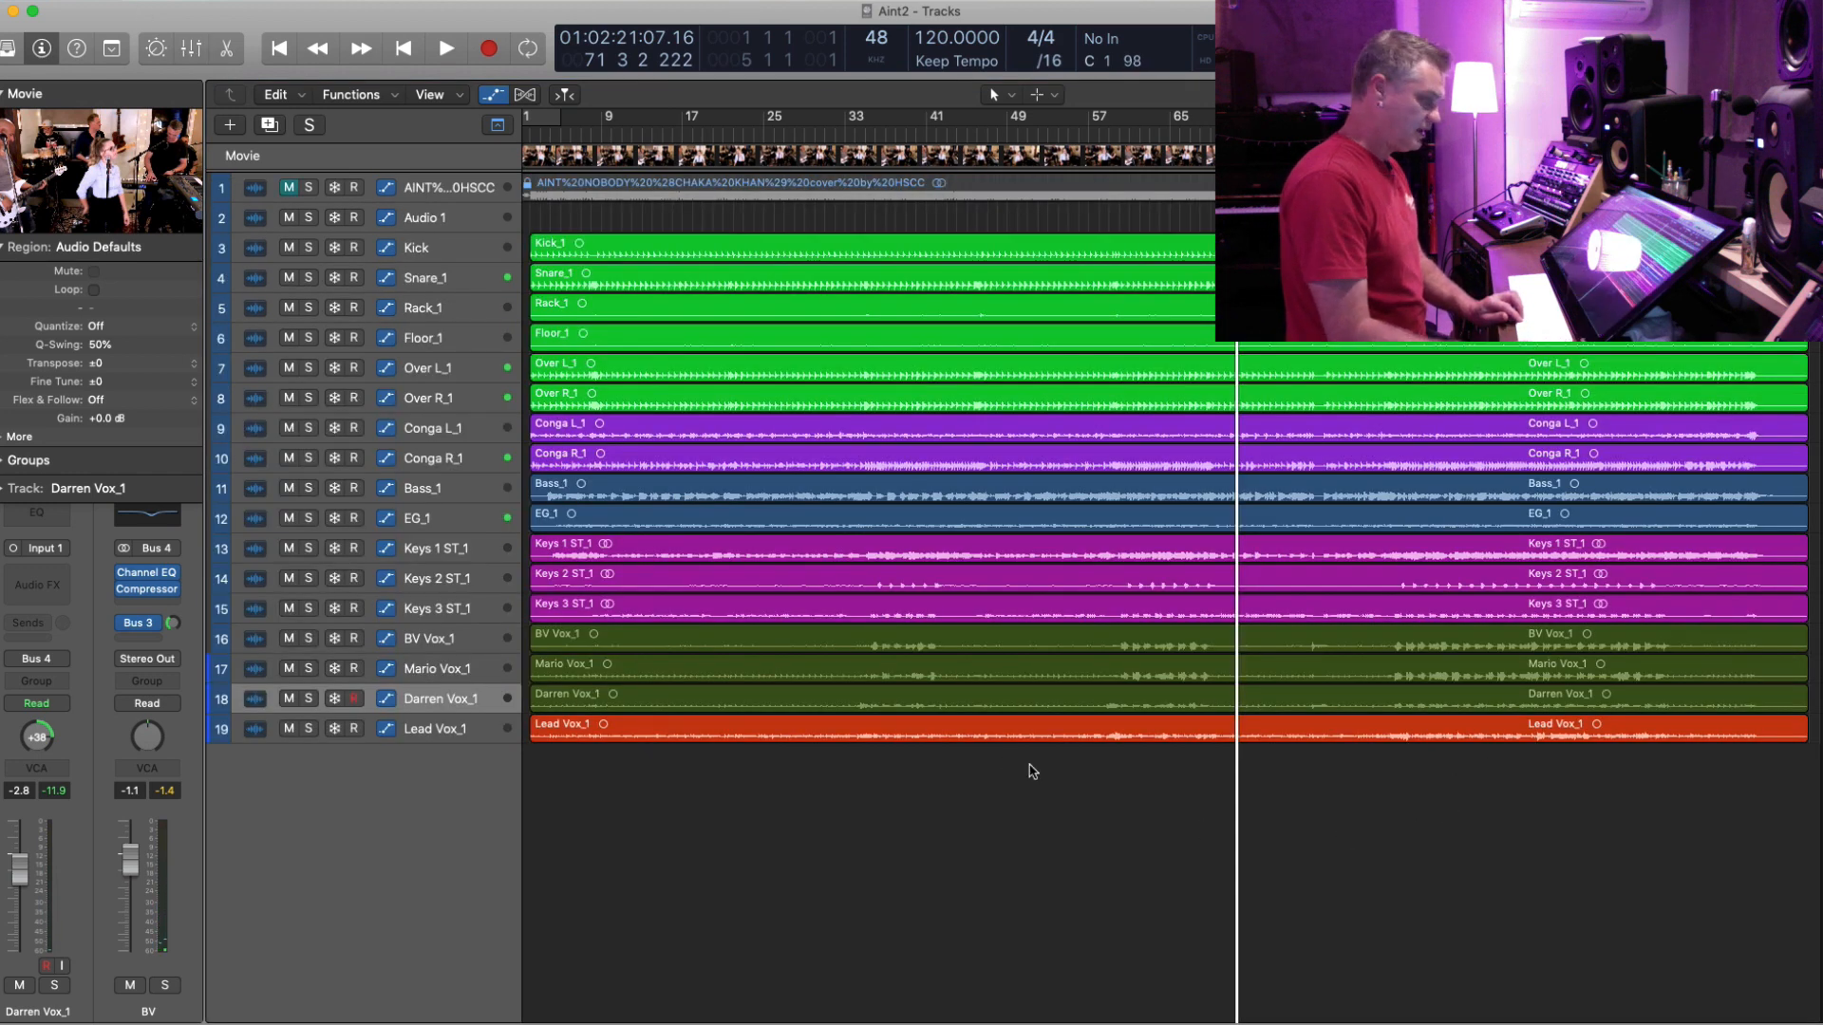
{"action": "left_click", "coordinate": [442, 737]}
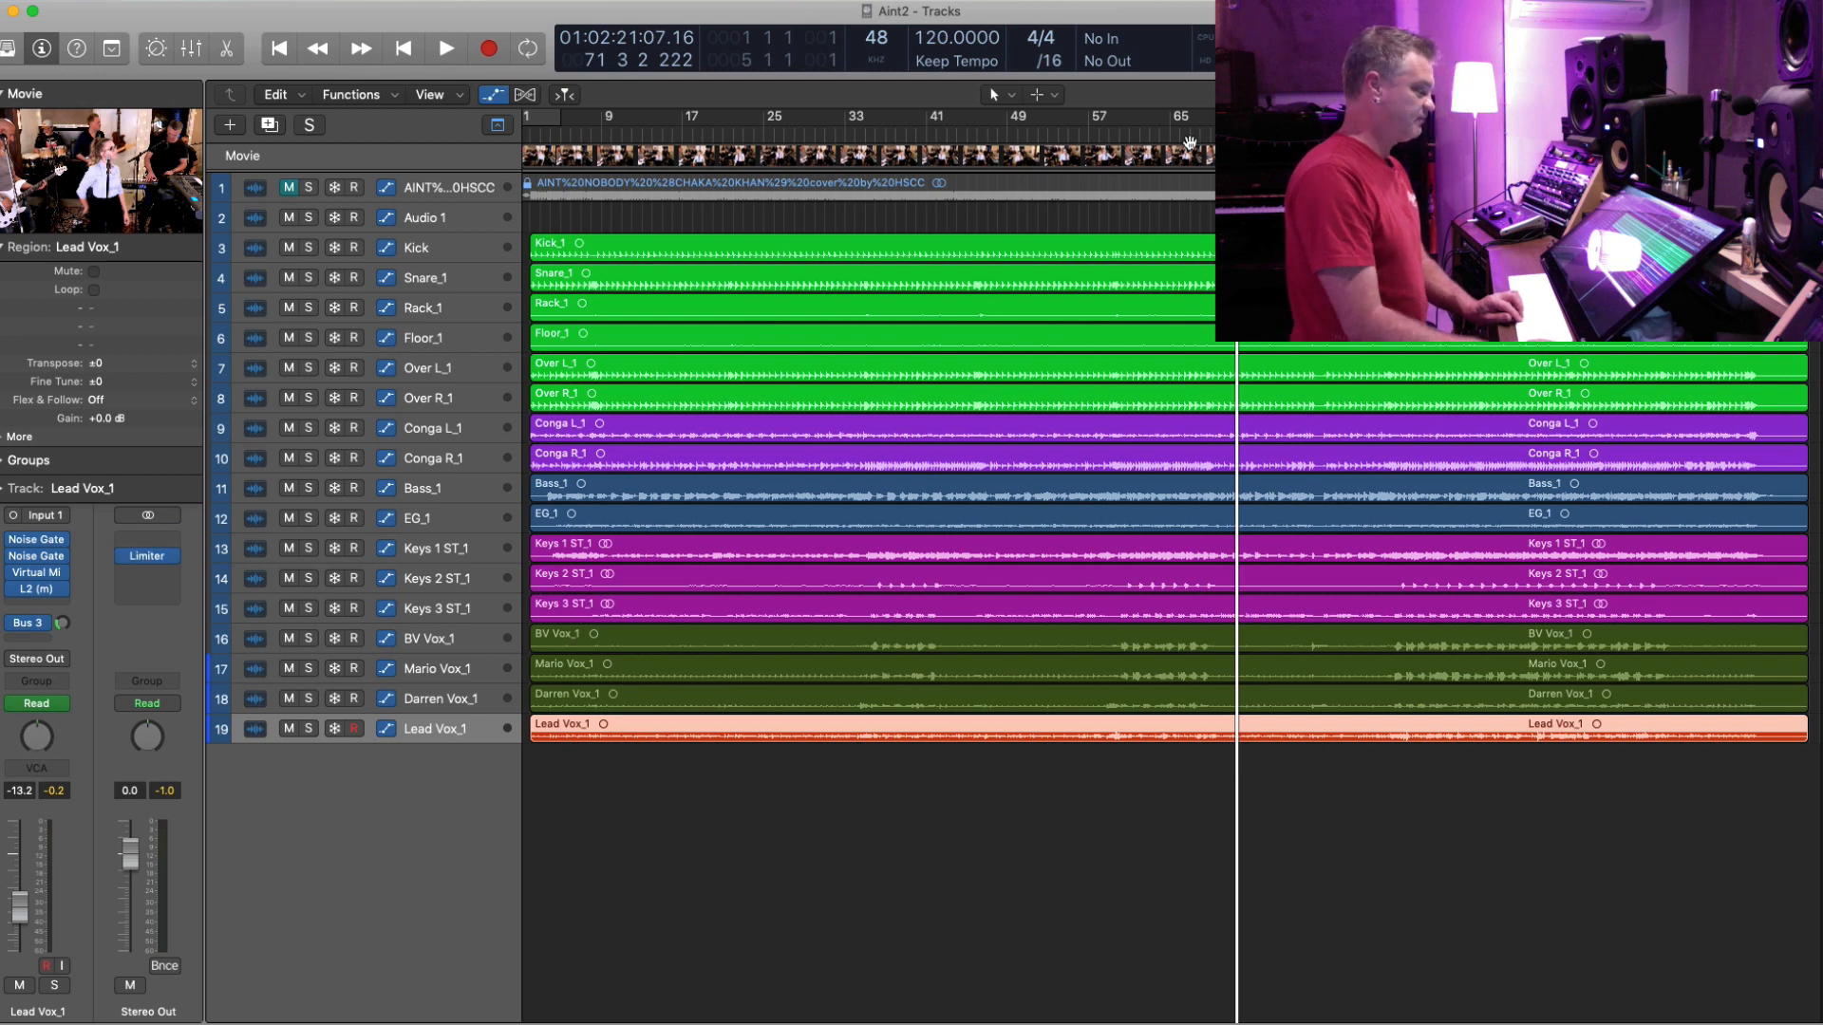
{"action": "left_click", "coordinate": [1210, 140]}
{"action": "key", "text": "space"}
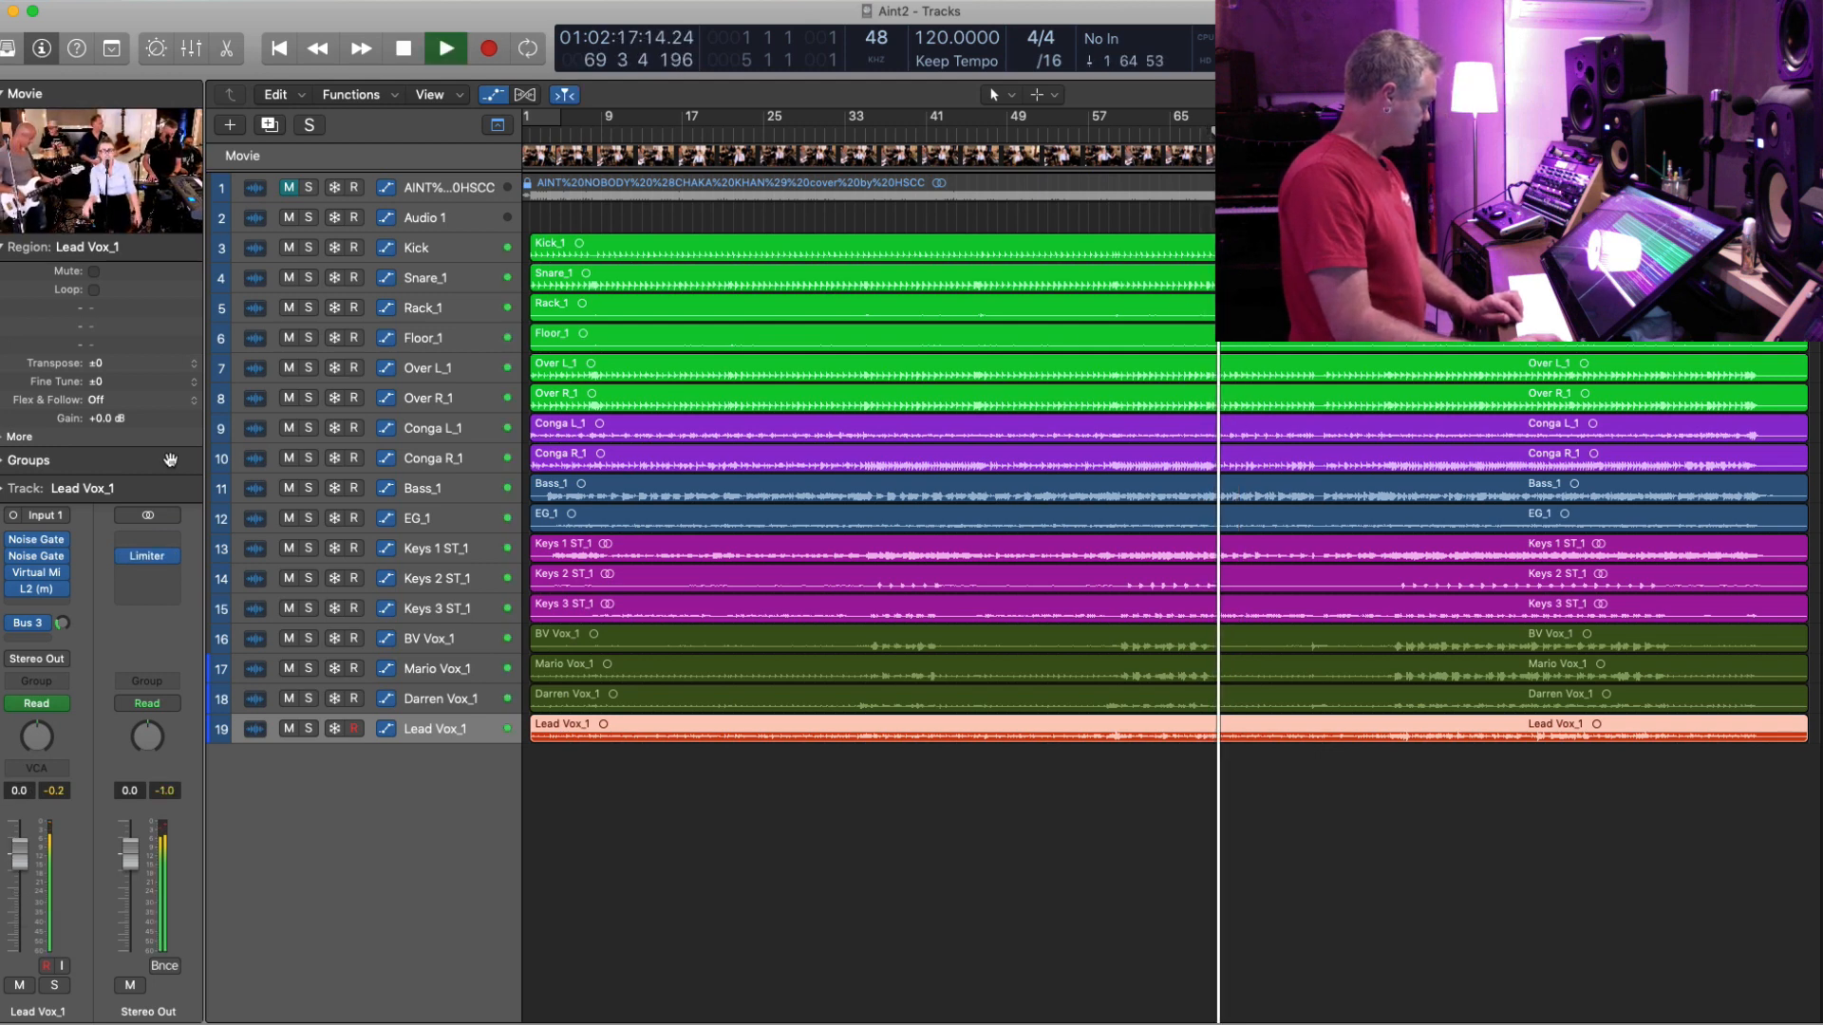
{"action": "key", "text": "space"}
- Insert Slate Digital's Virtual Mix Rack on Stereo Out ahead of the Limiter, keeping both plug-in windows accessible
{"action": "left_click", "coordinate": [148, 559]}
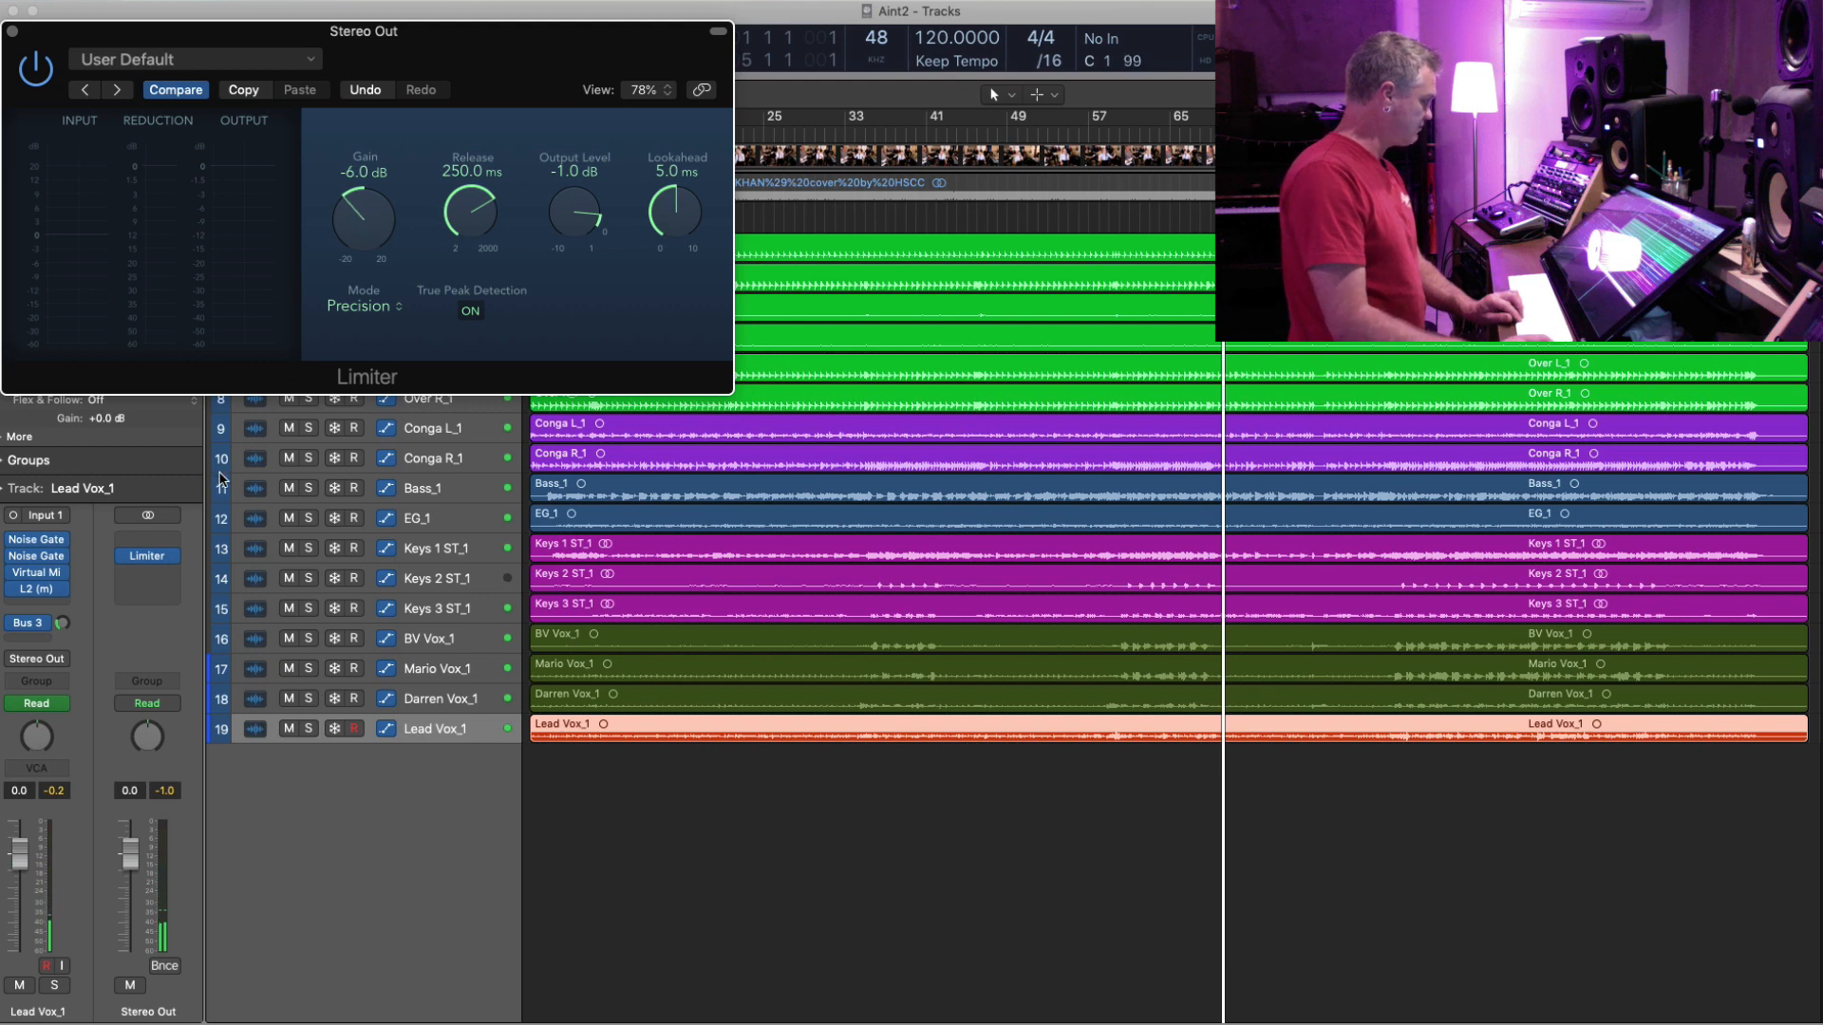
{"action": "left_click", "coordinate": [174, 542]}
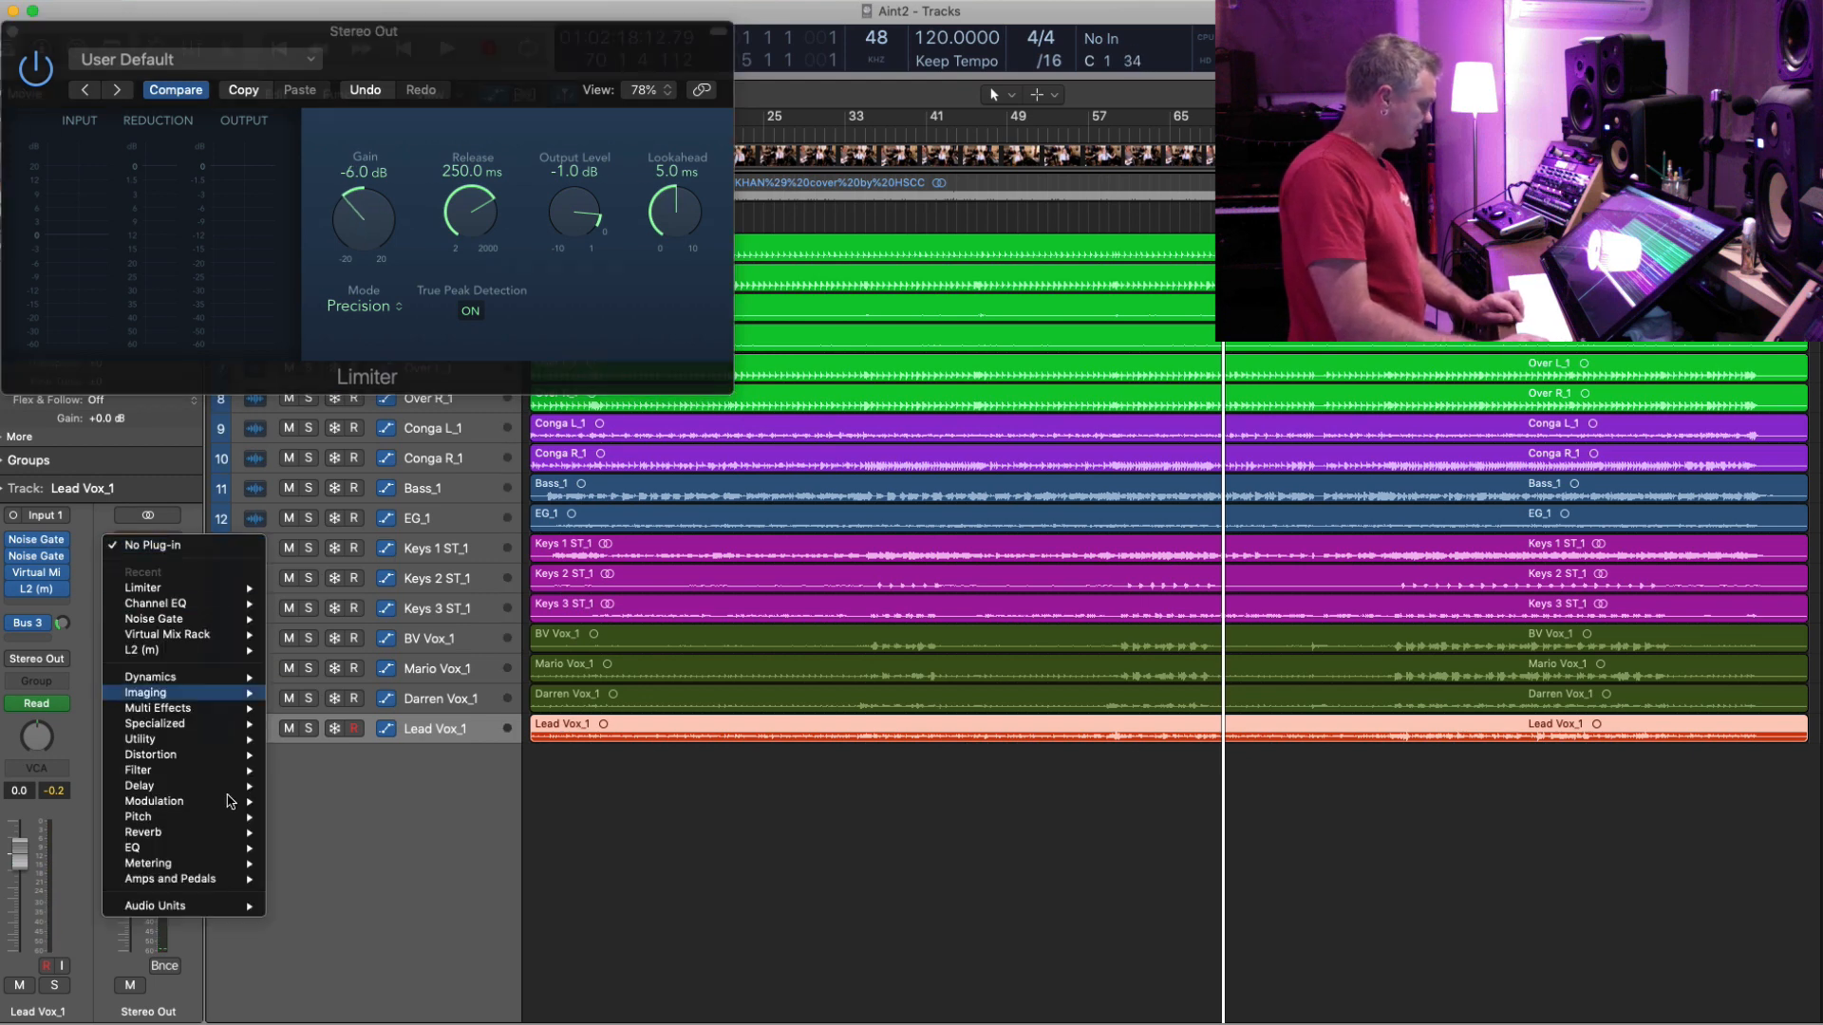
{"action": "mouse_move", "coordinate": [181, 906]}
{"action": "mouse_move", "coordinate": [399, 960]}
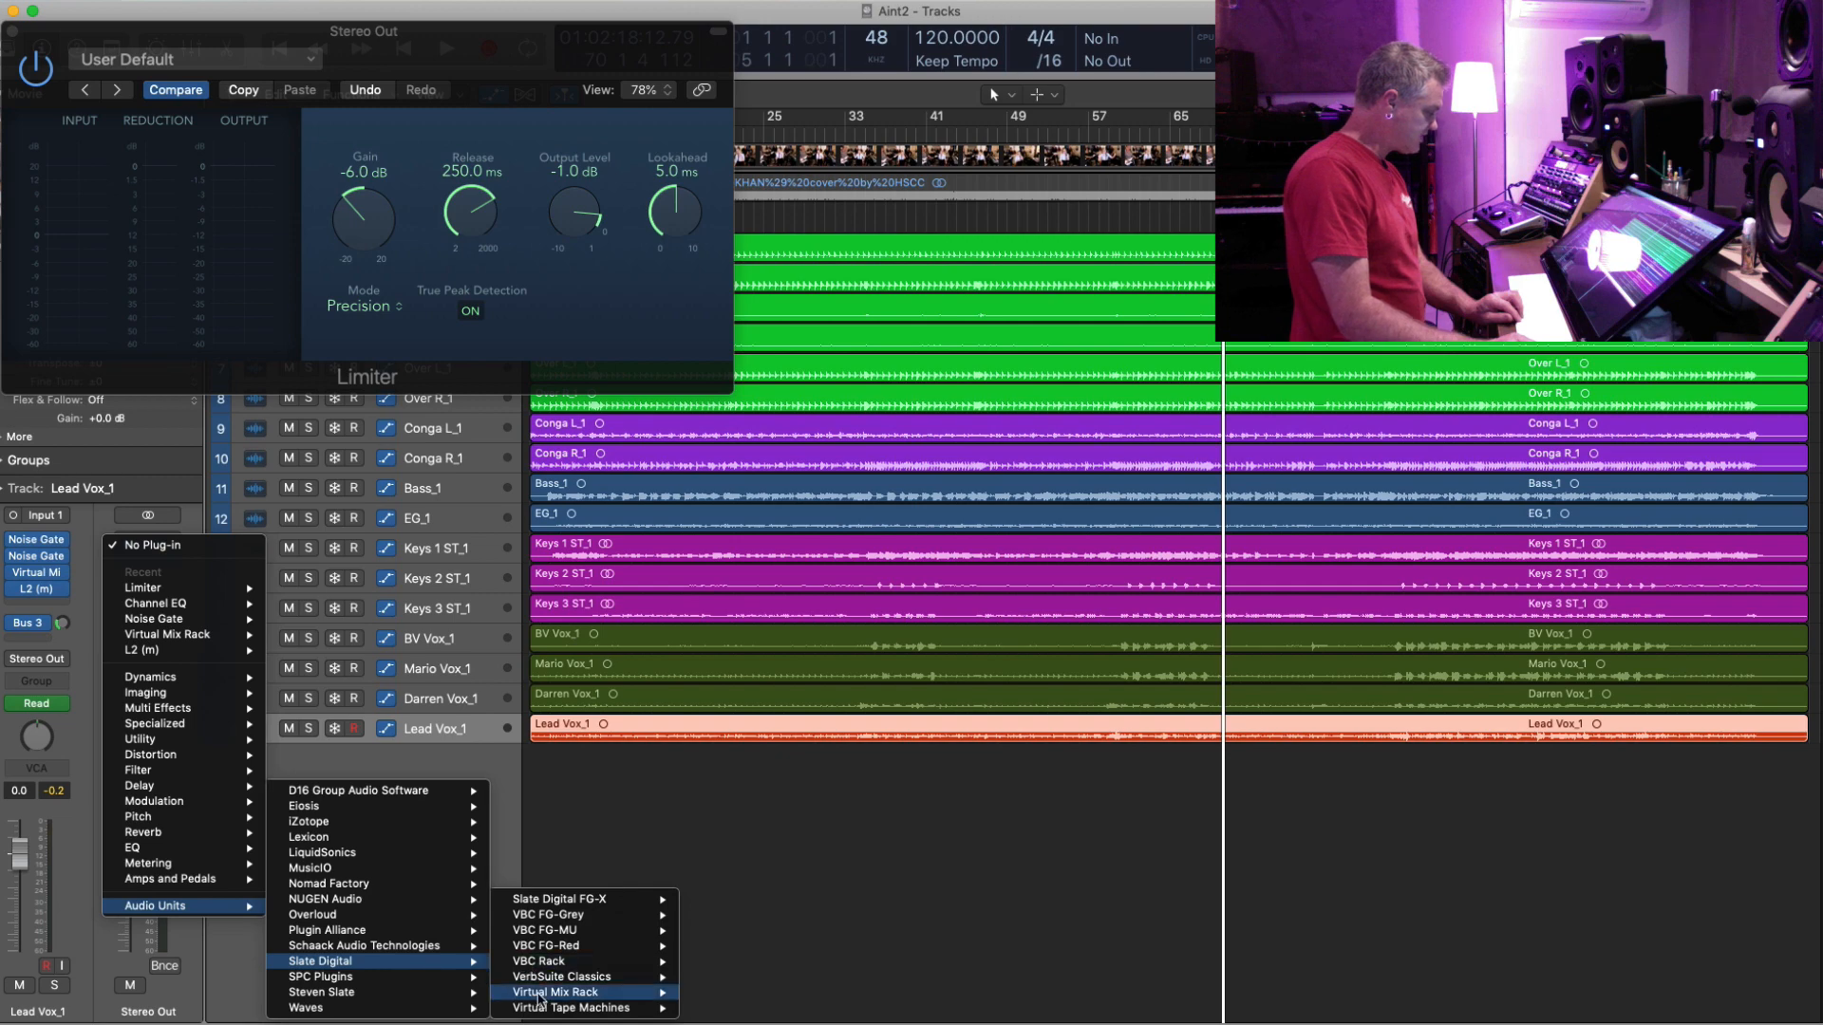
{"action": "mouse_move", "coordinate": [569, 992]}
{"action": "left_click", "coordinate": [744, 992]}
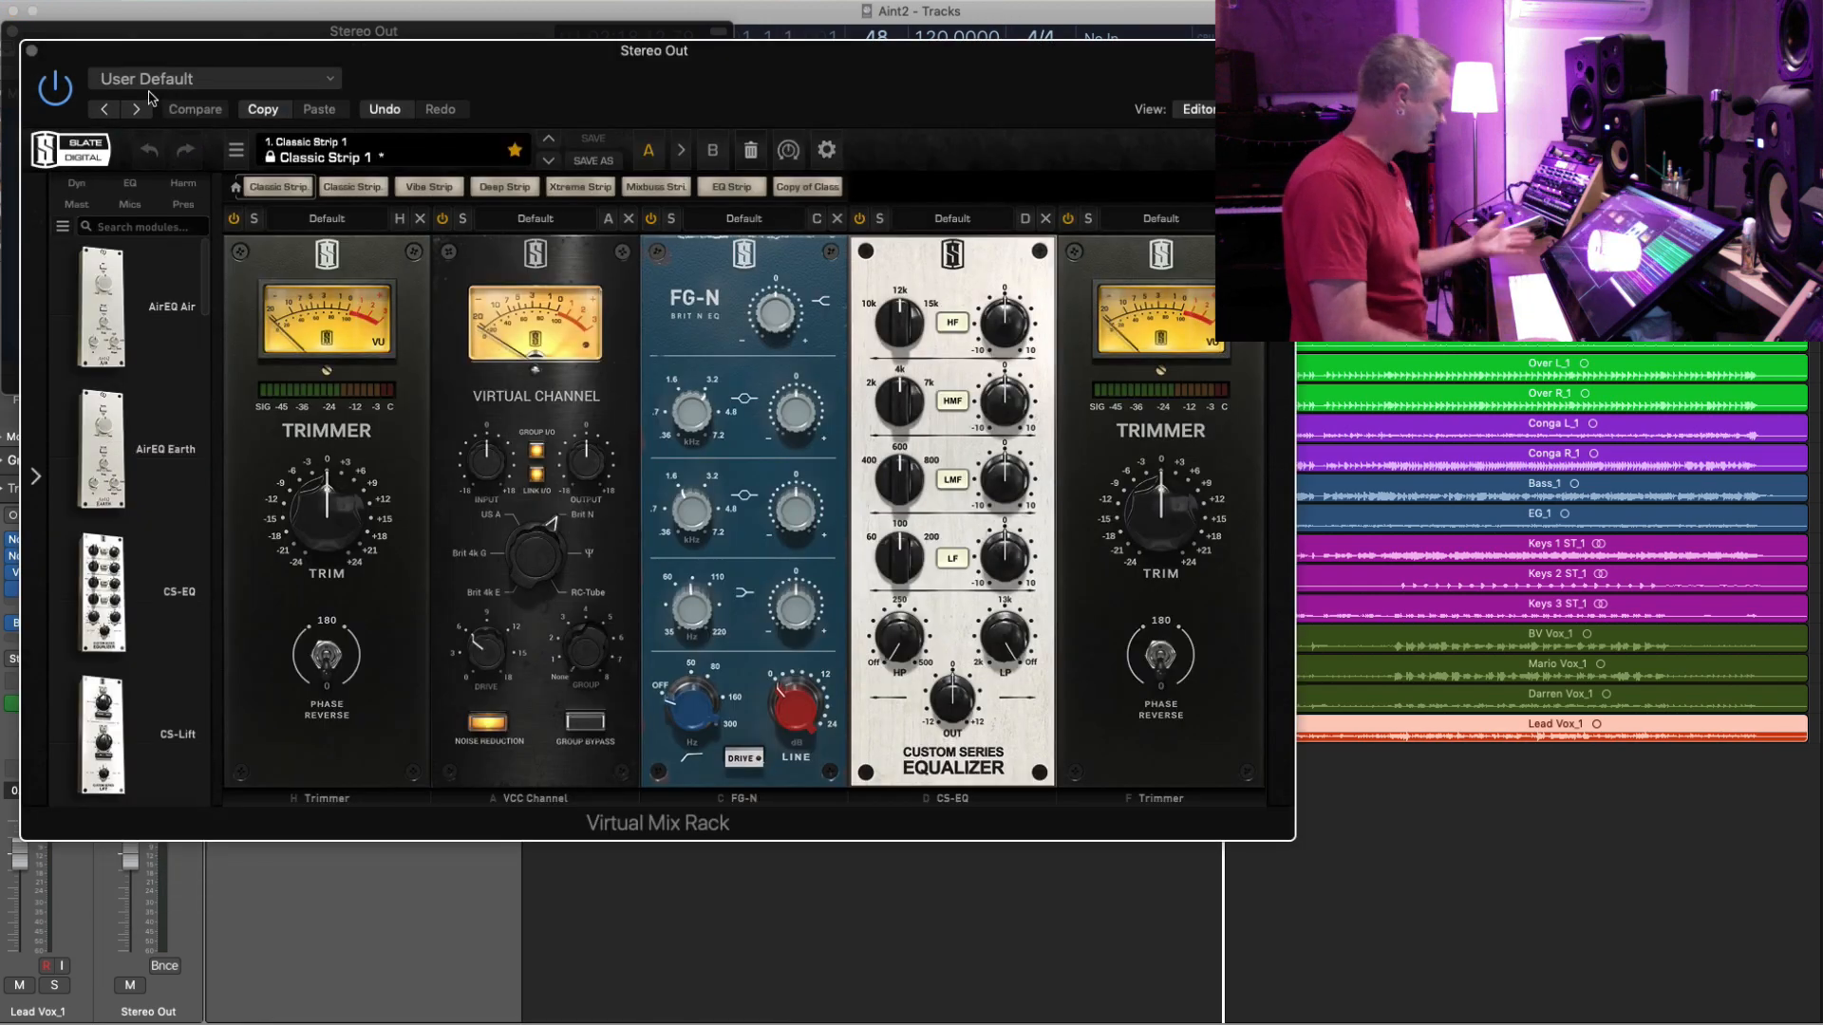
{"action": "left_click_drag", "start_coordinate": [200, 57], "coordinate": [790, 64]}
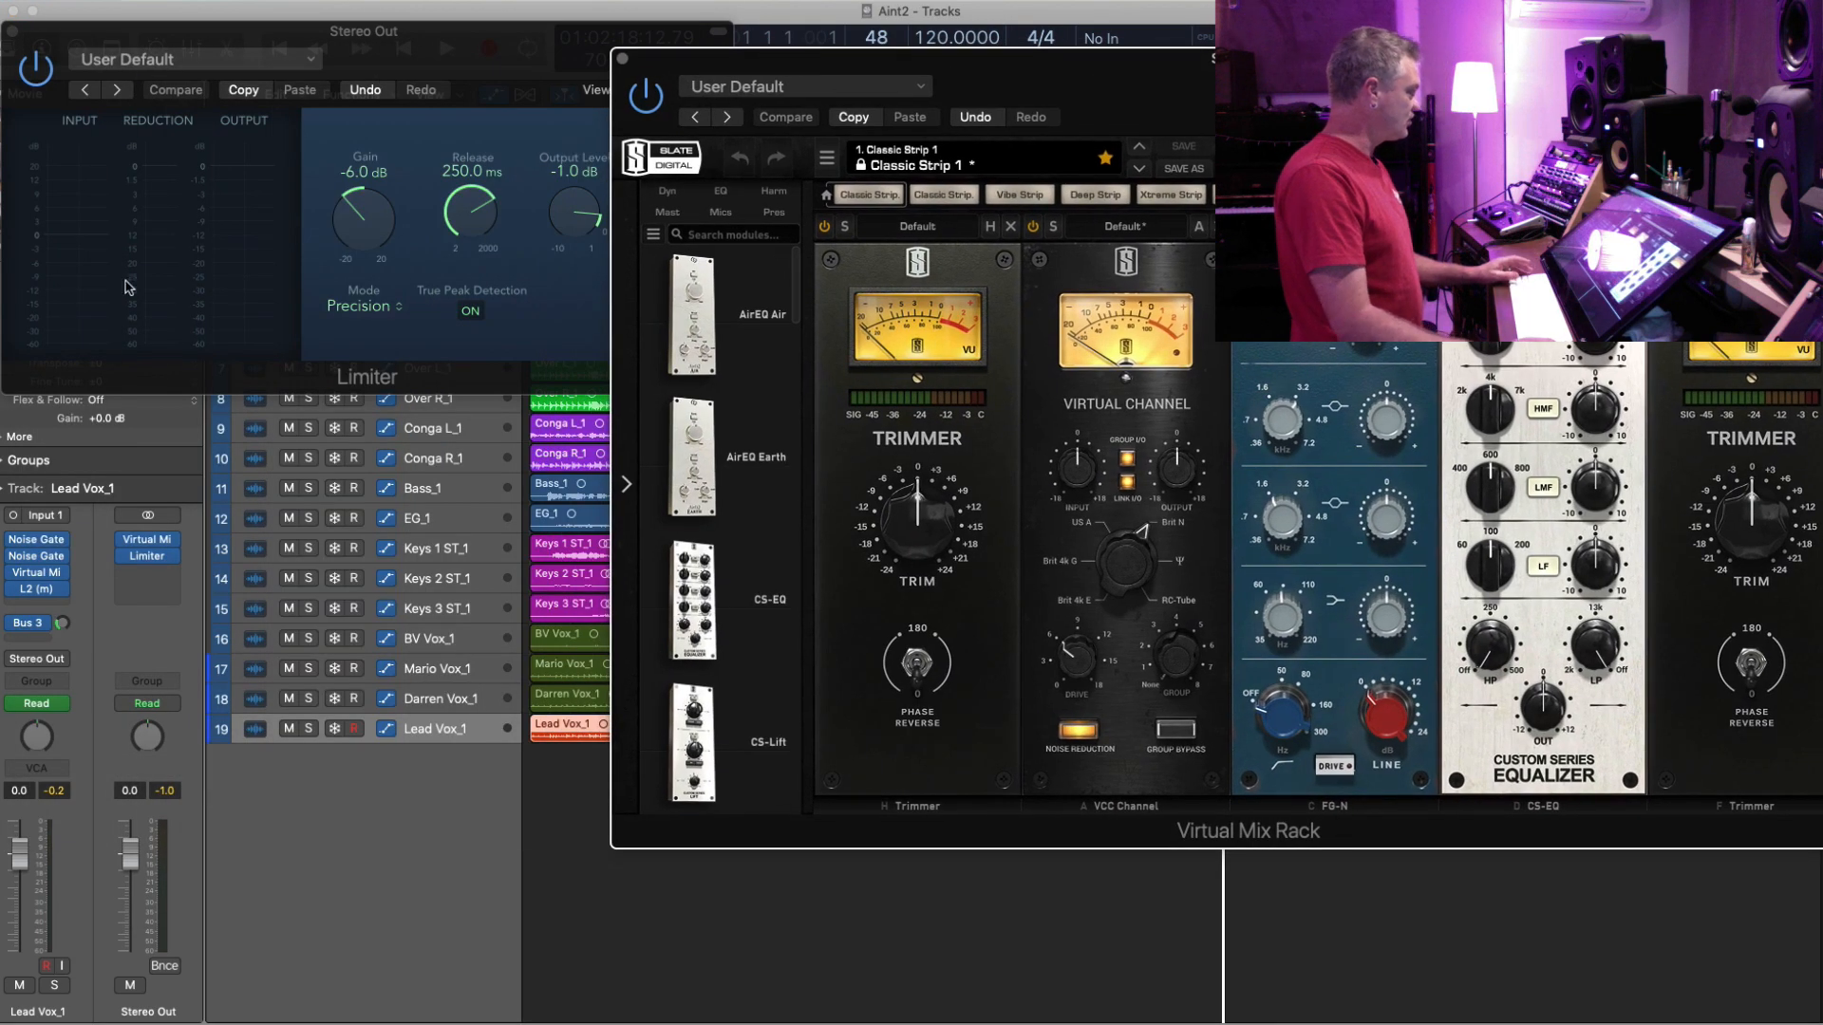
- Reset the Stereo Out Limiter's gain to 0.0 dB and insert a stereo Linear Phase EQ between Virtual Mix Rack and the Limiter
{"action": "left_click", "coordinate": [359, 221], "text": "alt"}
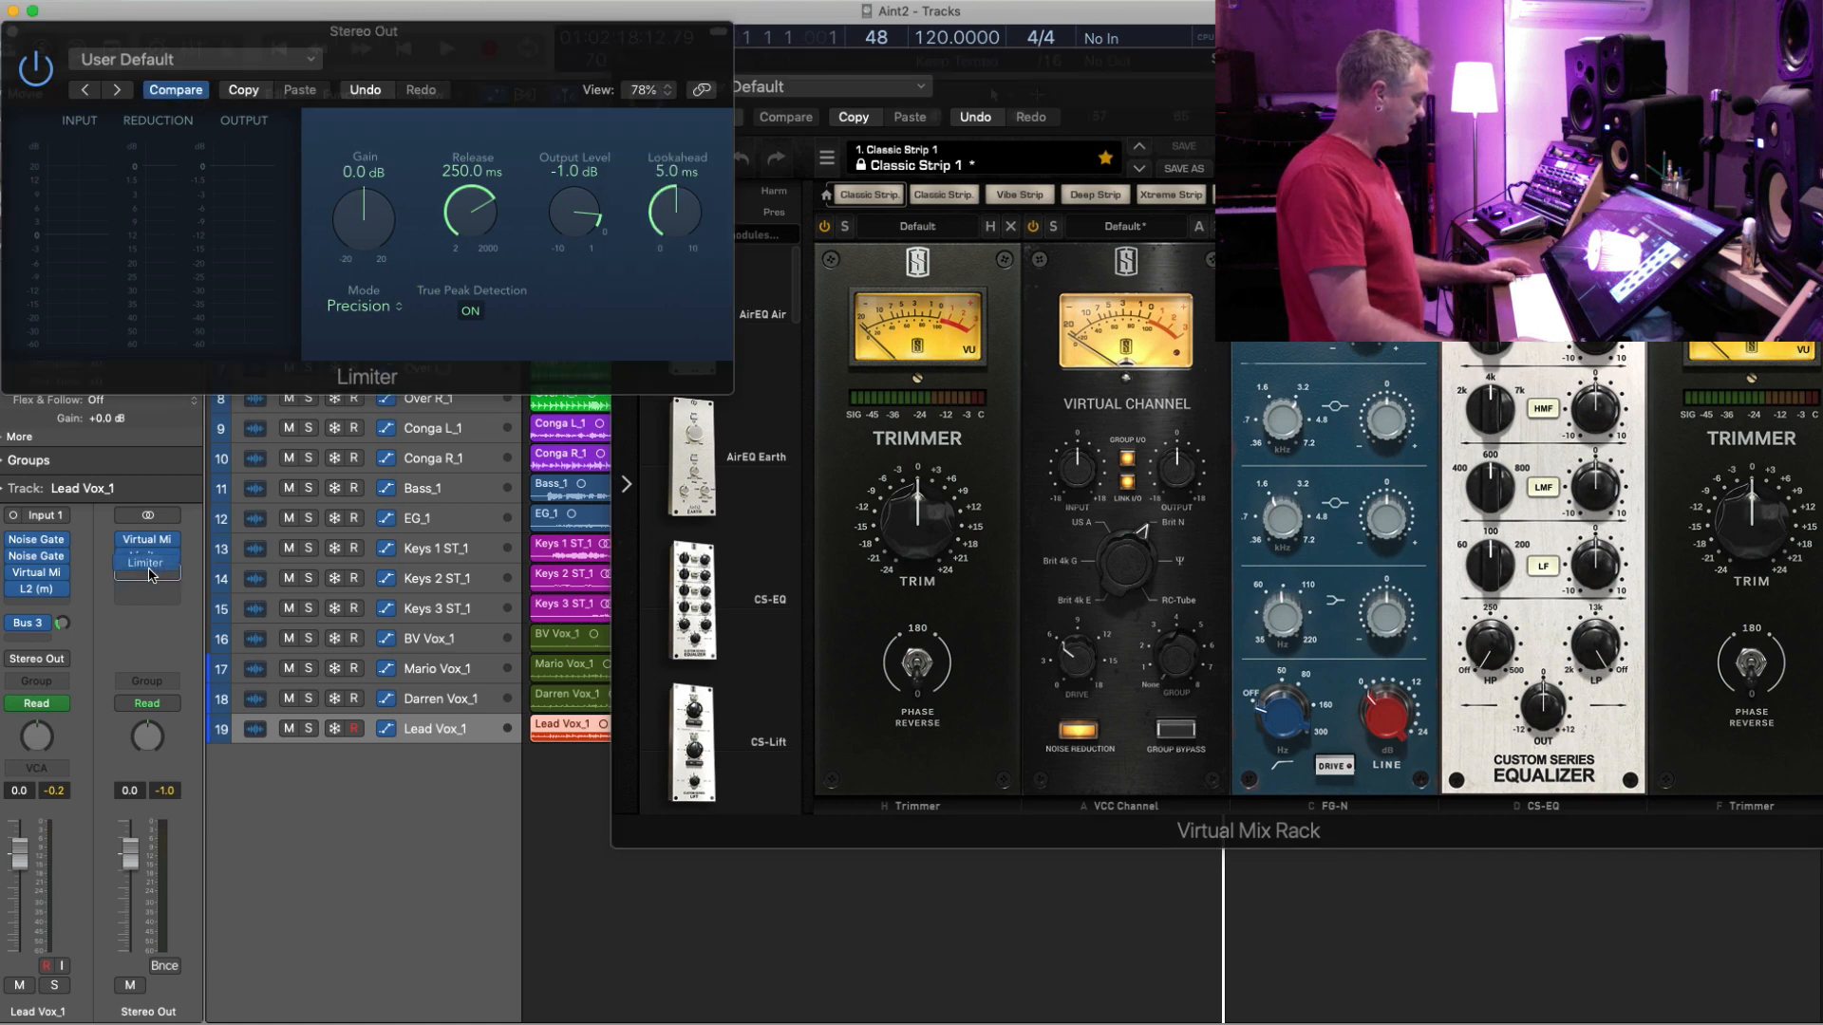
{"action": "left_click_drag", "start_coordinate": [155, 565], "coordinate": [149, 587]}
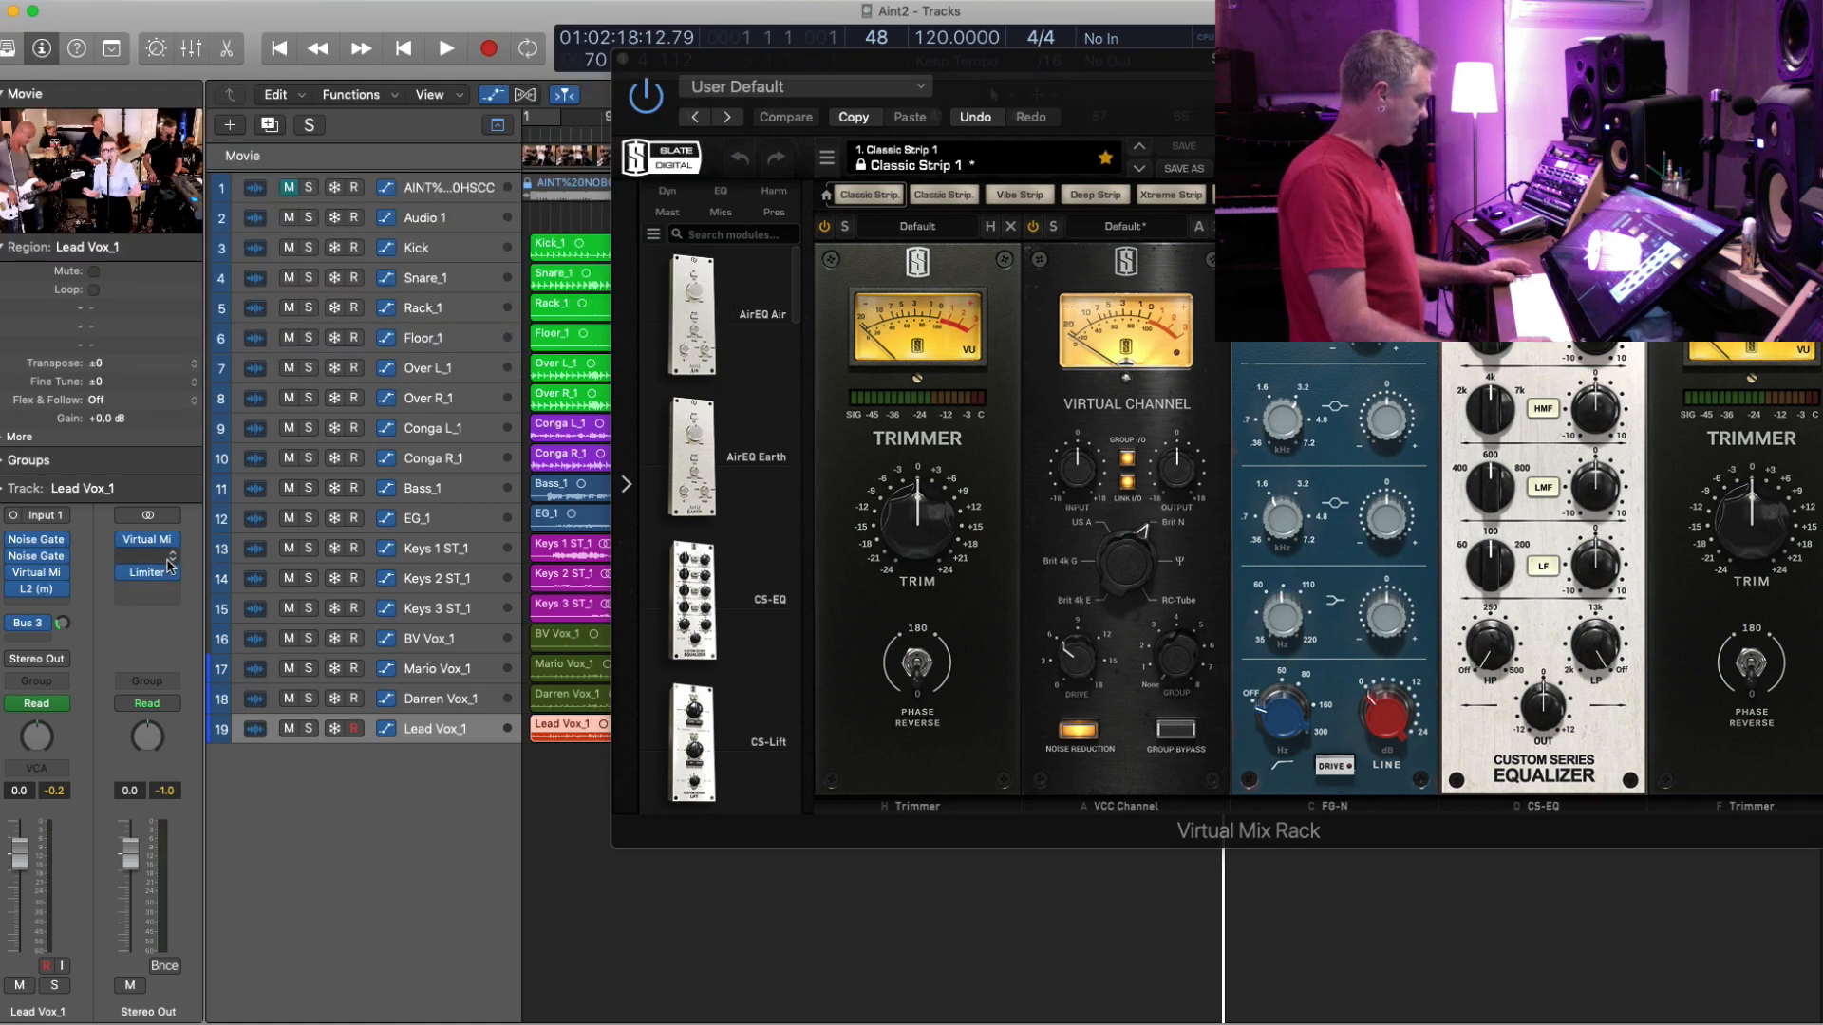
{"action": "left_click", "coordinate": [169, 558]}
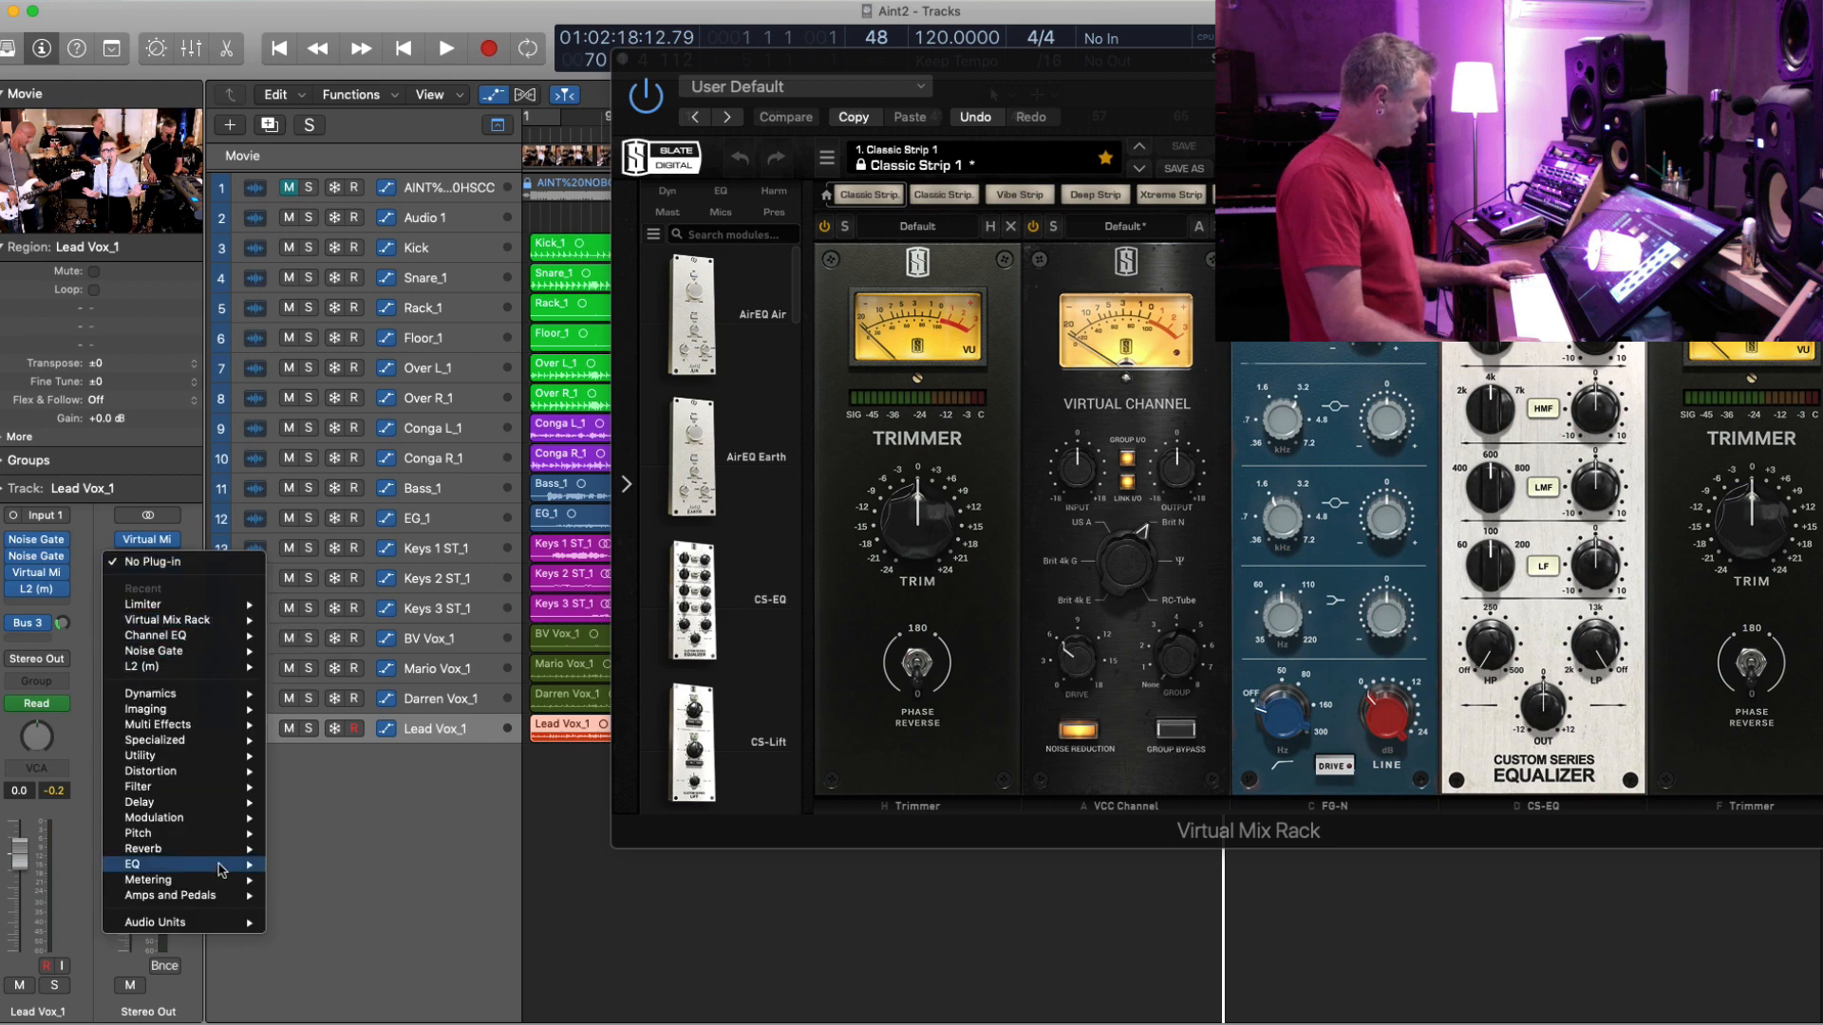
{"action": "mouse_move", "coordinate": [228, 865]}
{"action": "mouse_move", "coordinate": [366, 881]}
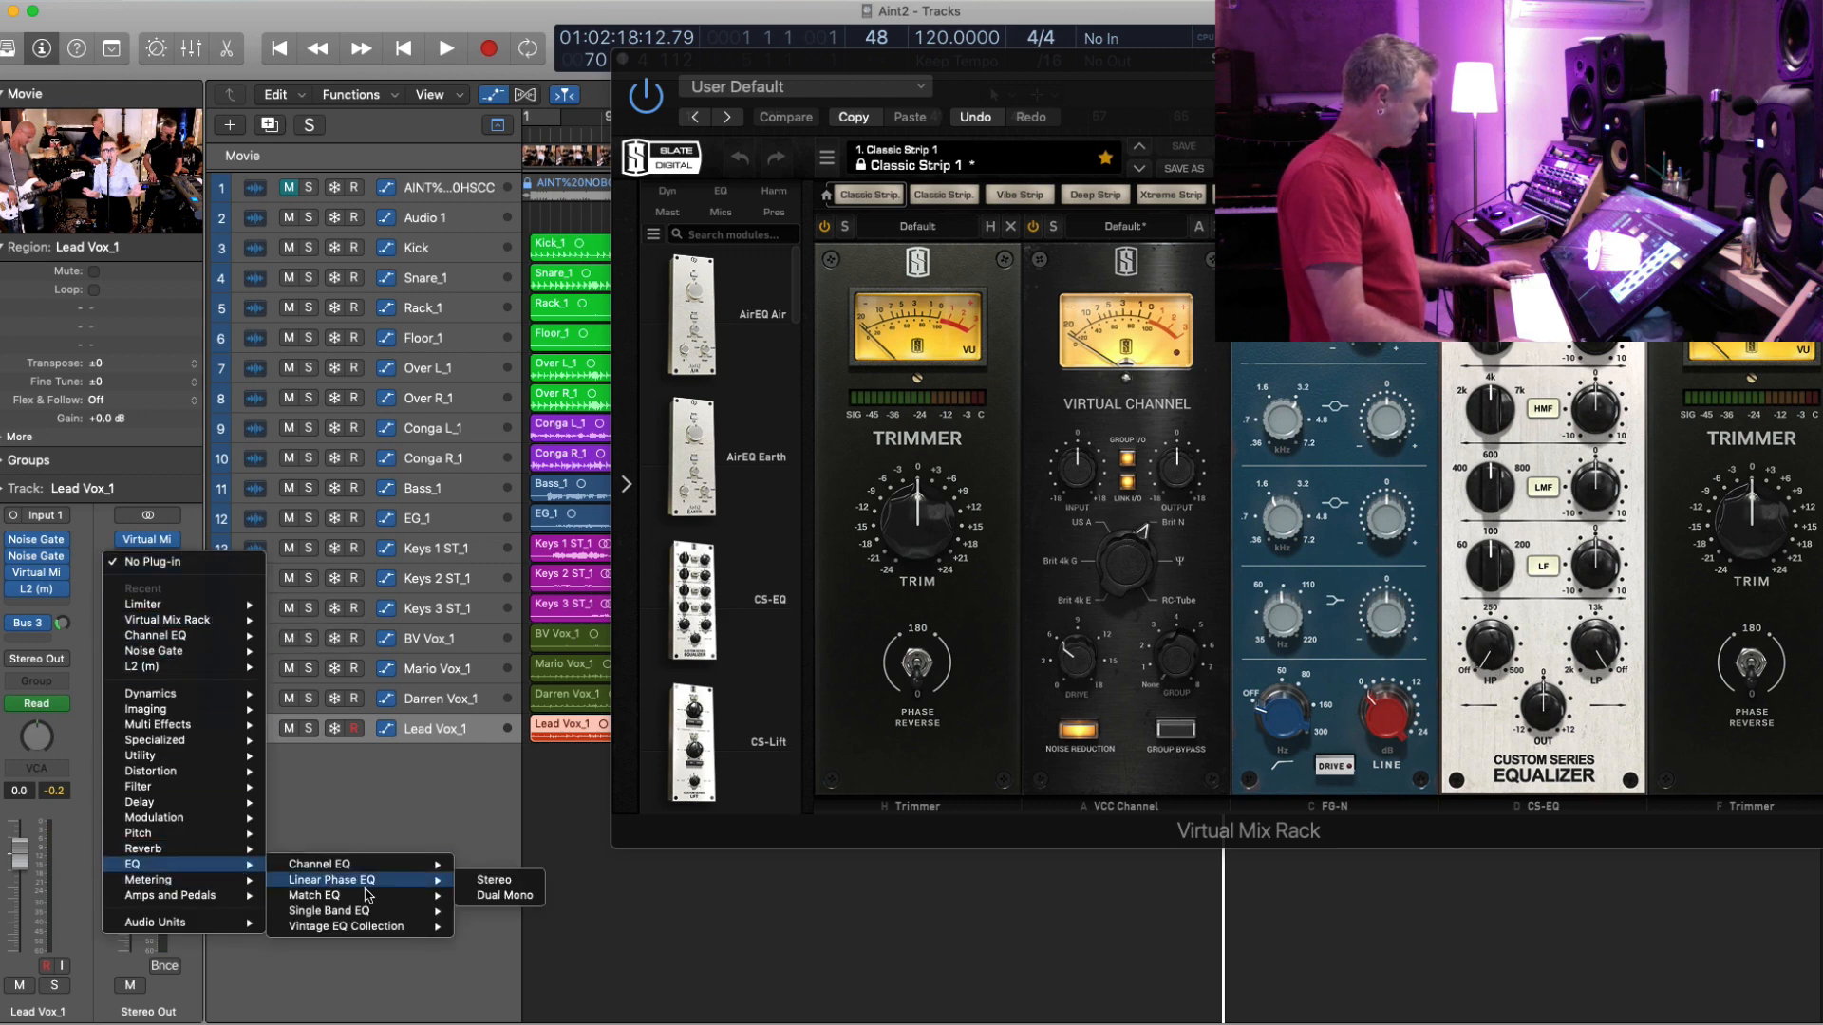
{"action": "left_click", "coordinate": [496, 880]}
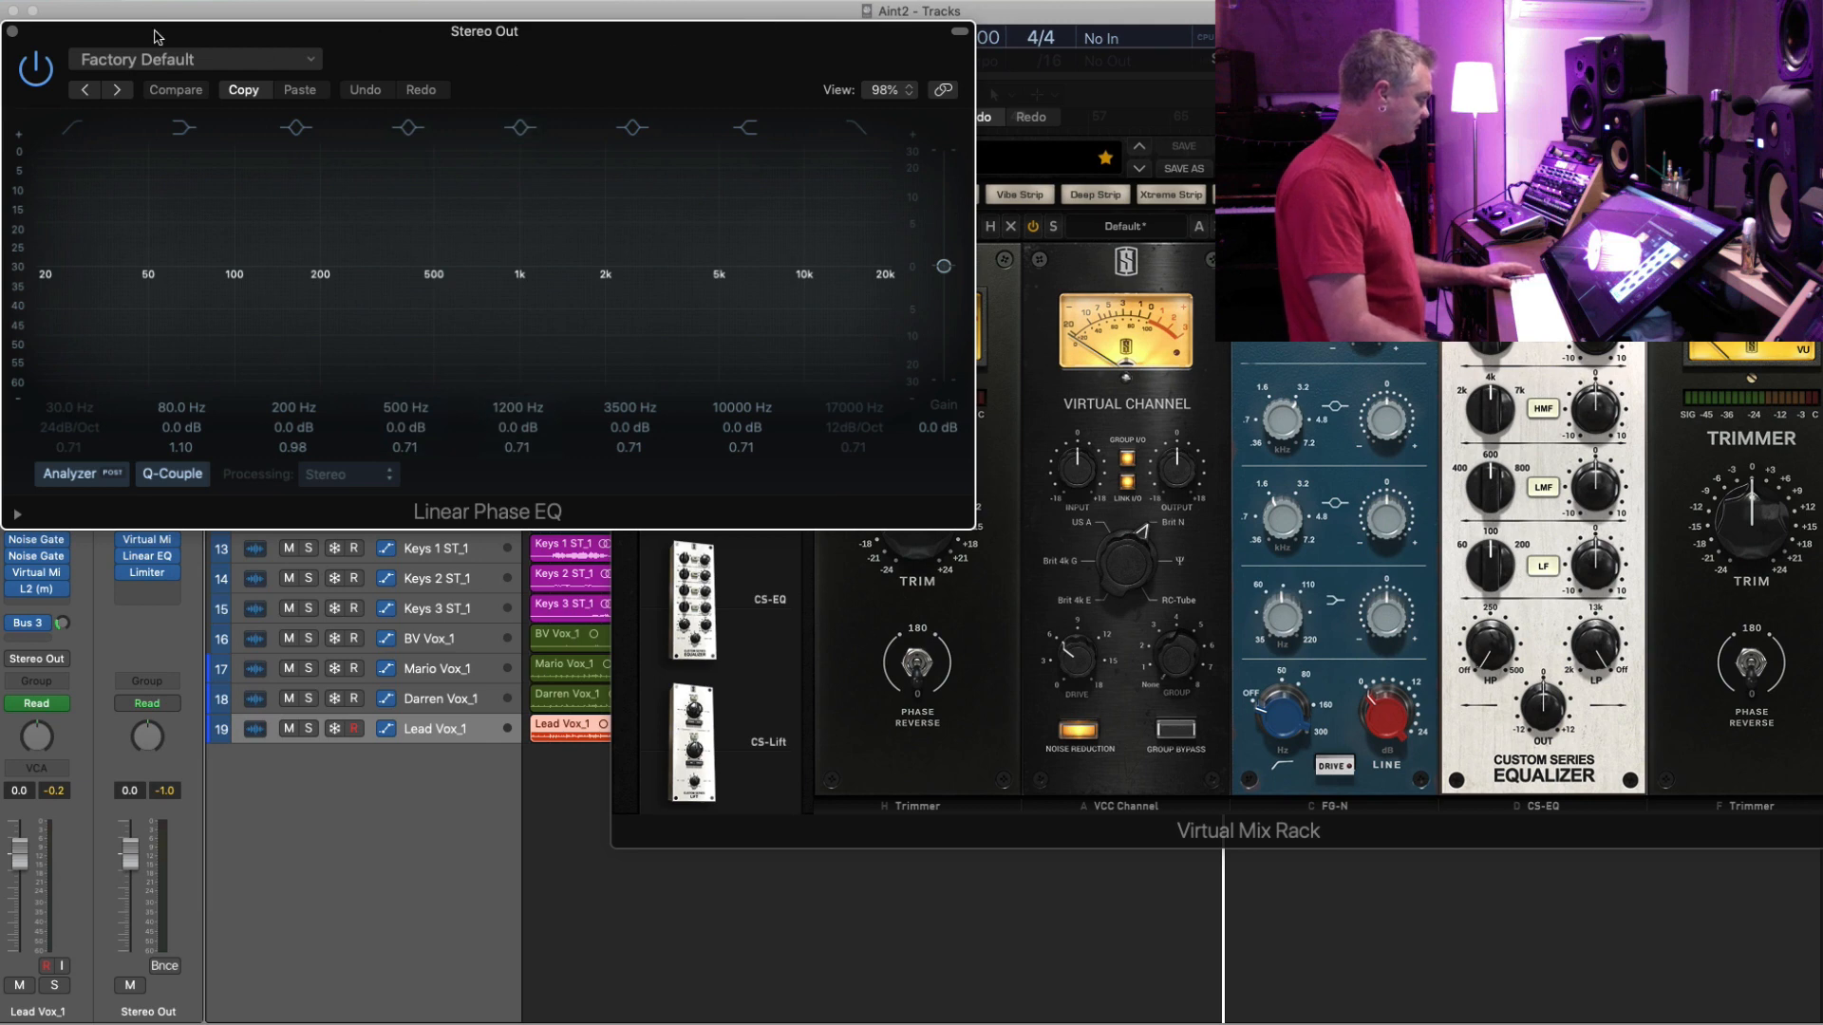
- Arrange the Stereo Out plug-in windows and load the D Master channel setting in Virtual Mix Rack
{"action": "left_click_drag", "start_coordinate": [156, 36], "coordinate": [744, 499]}
{"action": "left_click_drag", "start_coordinate": [812, 56], "coordinate": [279, 10]}
{"action": "left_click", "coordinate": [263, 40]}
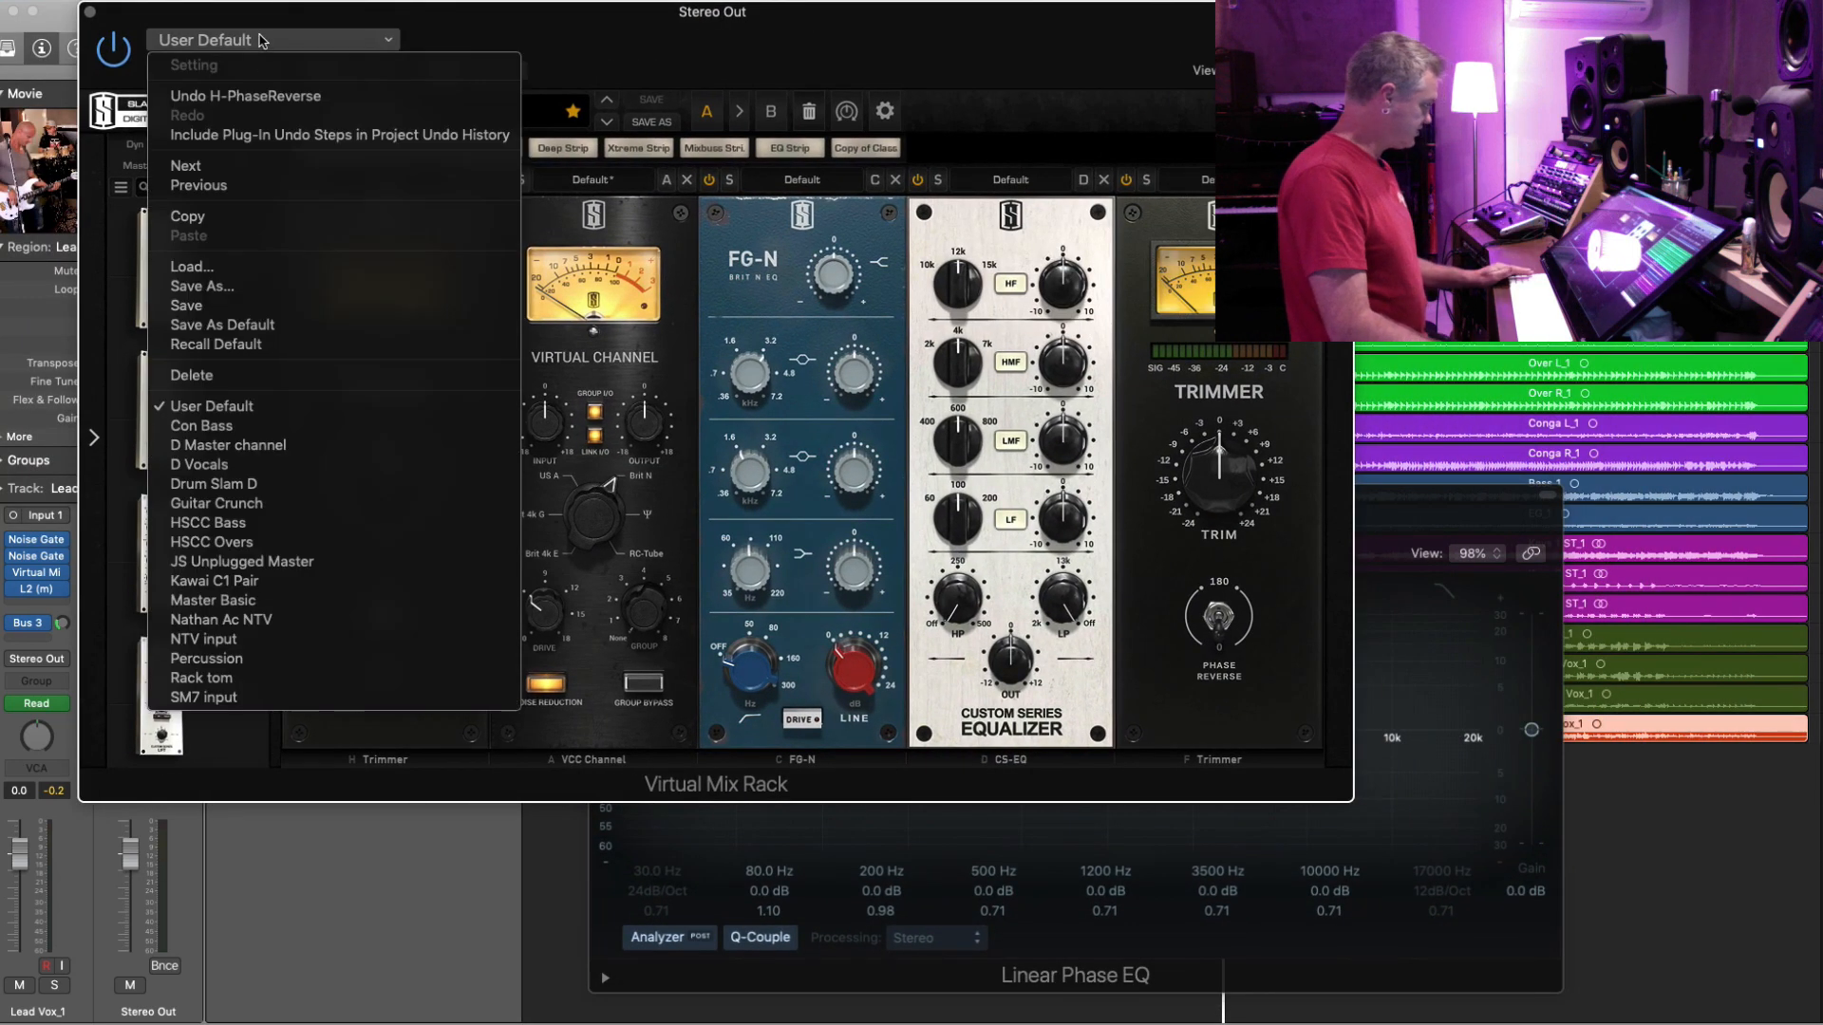
{"action": "left_click", "coordinate": [282, 446]}
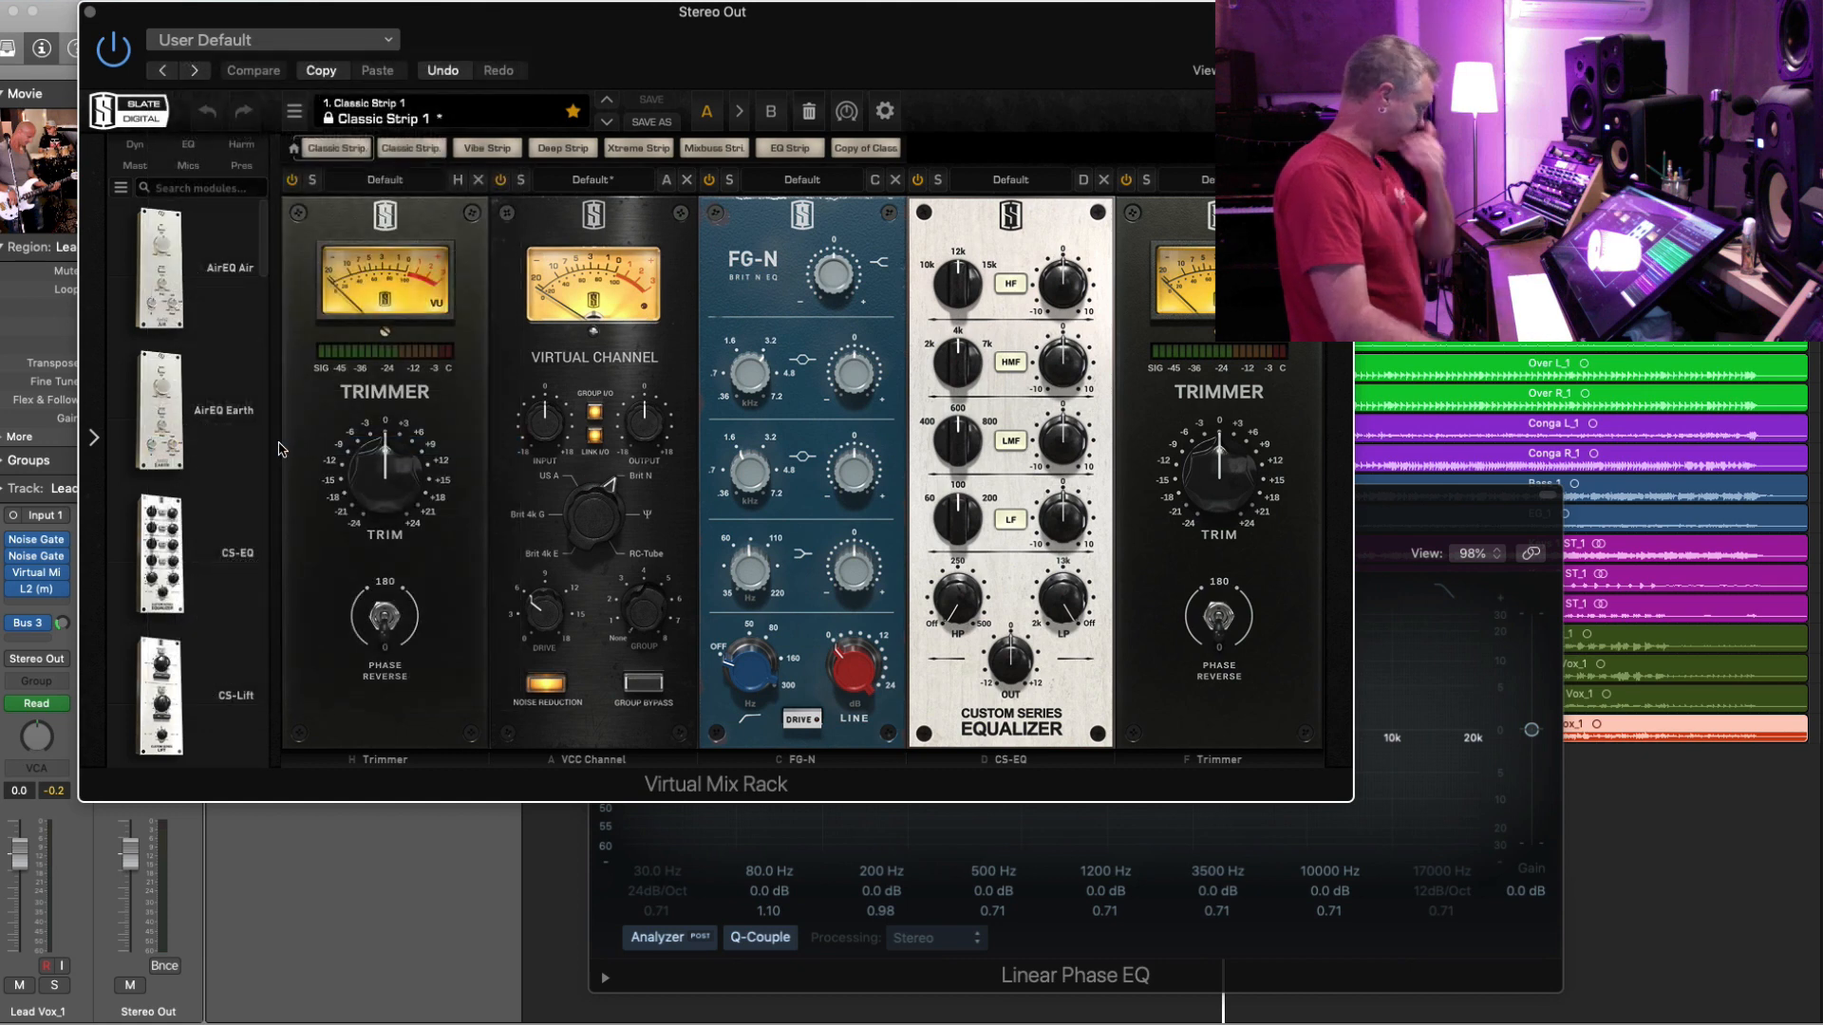
- Lower the rack's first Trimmer past -10.8 dB while playing the mix, and bring the Linear Phase EQ to the front
{"action": "left_click_drag", "start_coordinate": [393, 460], "coordinate": [386, 513]}
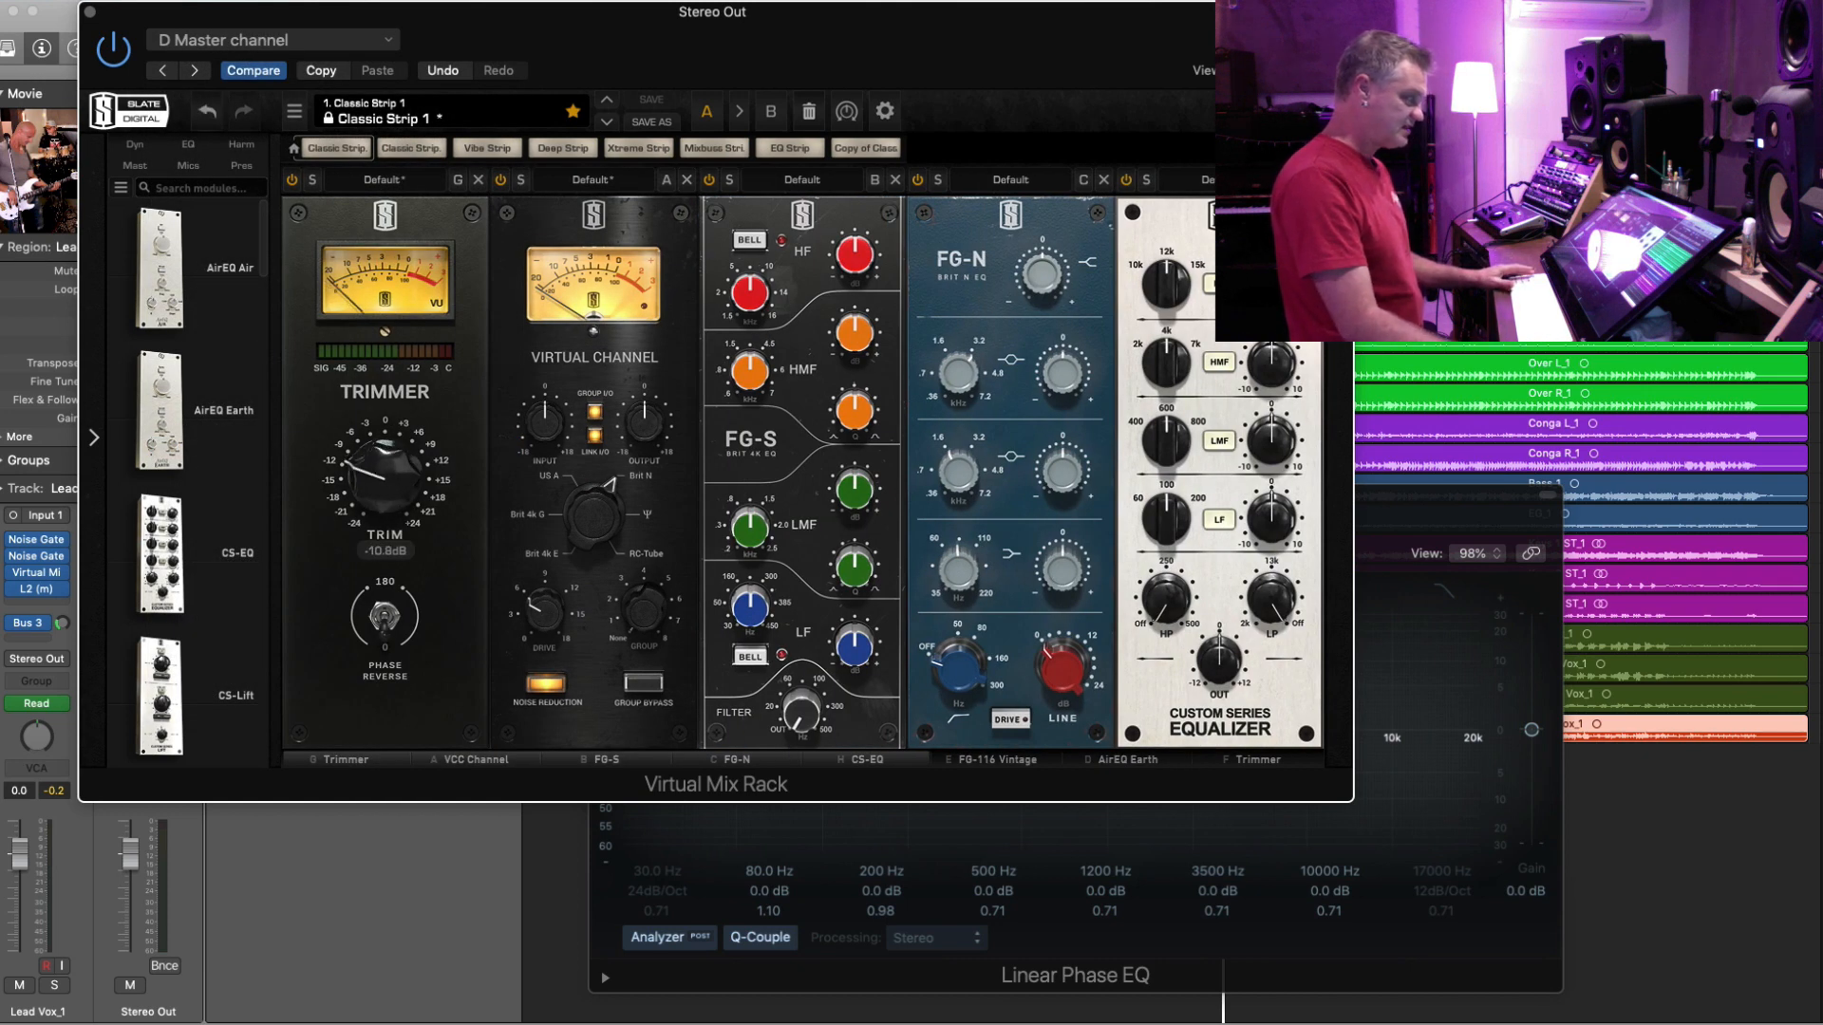
{"action": "key", "text": "space"}
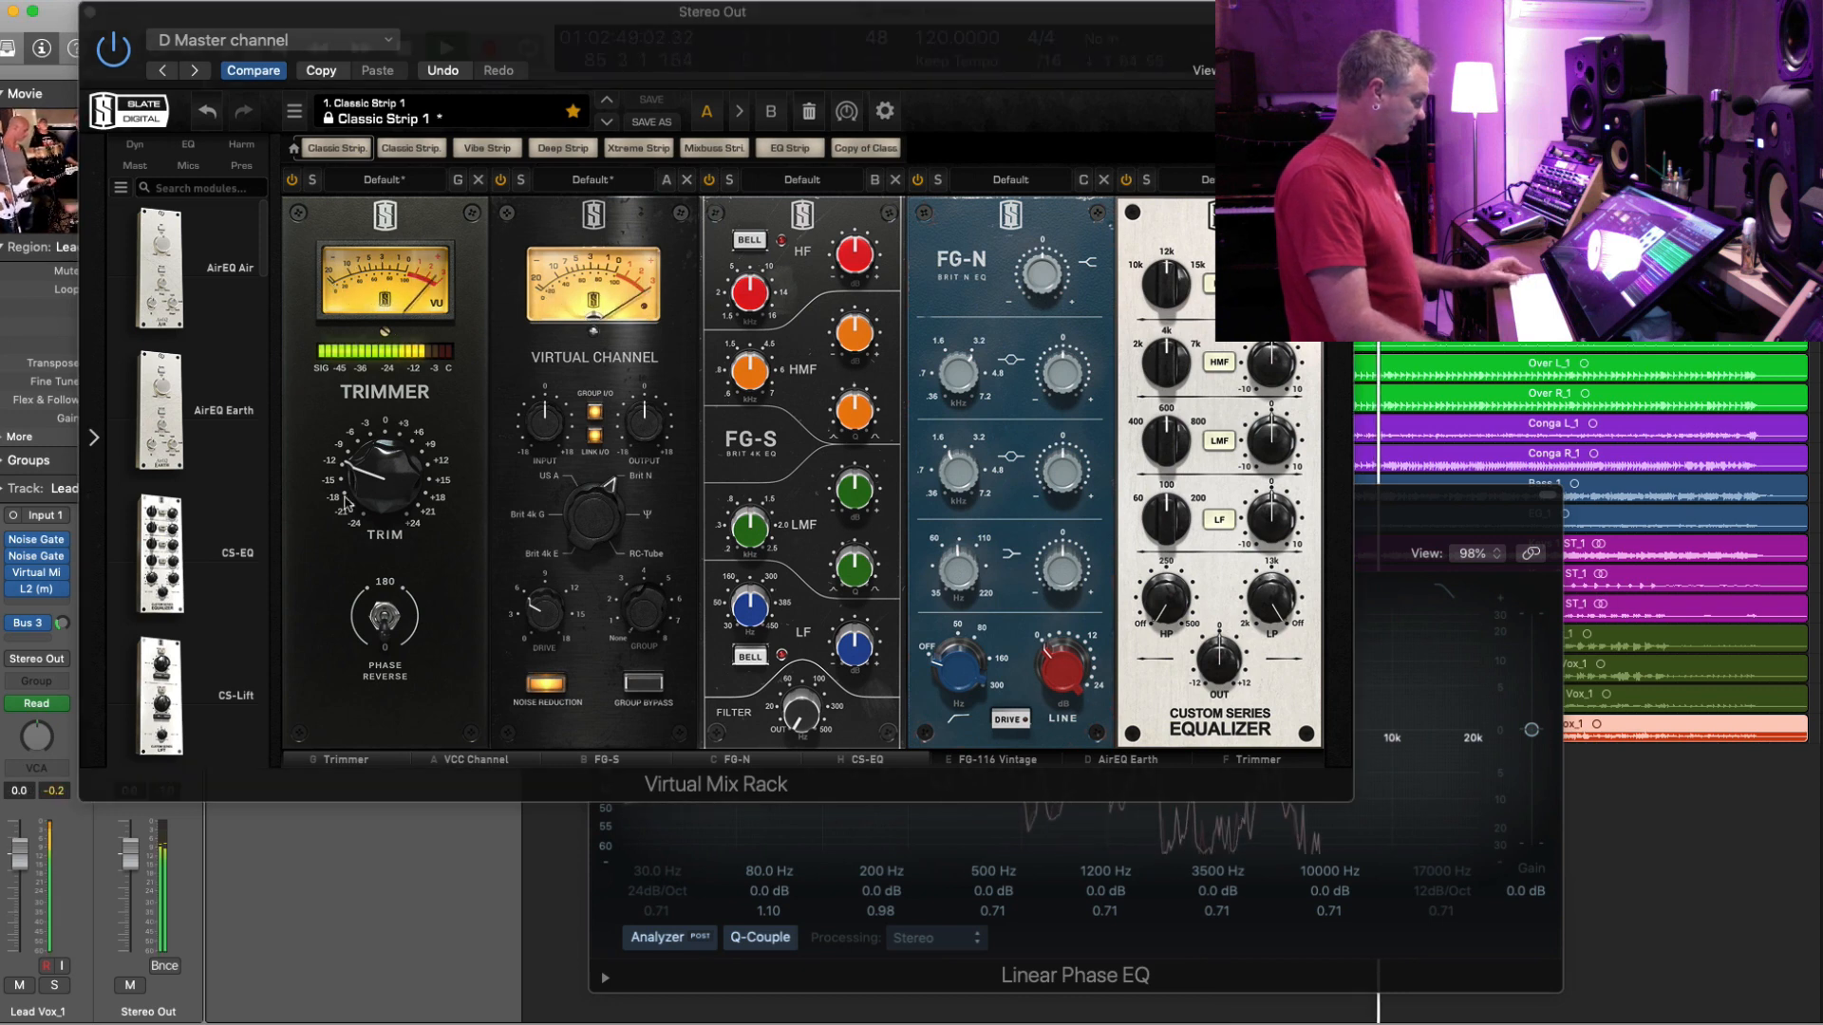
{"action": "left_click_drag", "start_coordinate": [376, 482], "coordinate": [368, 501]}
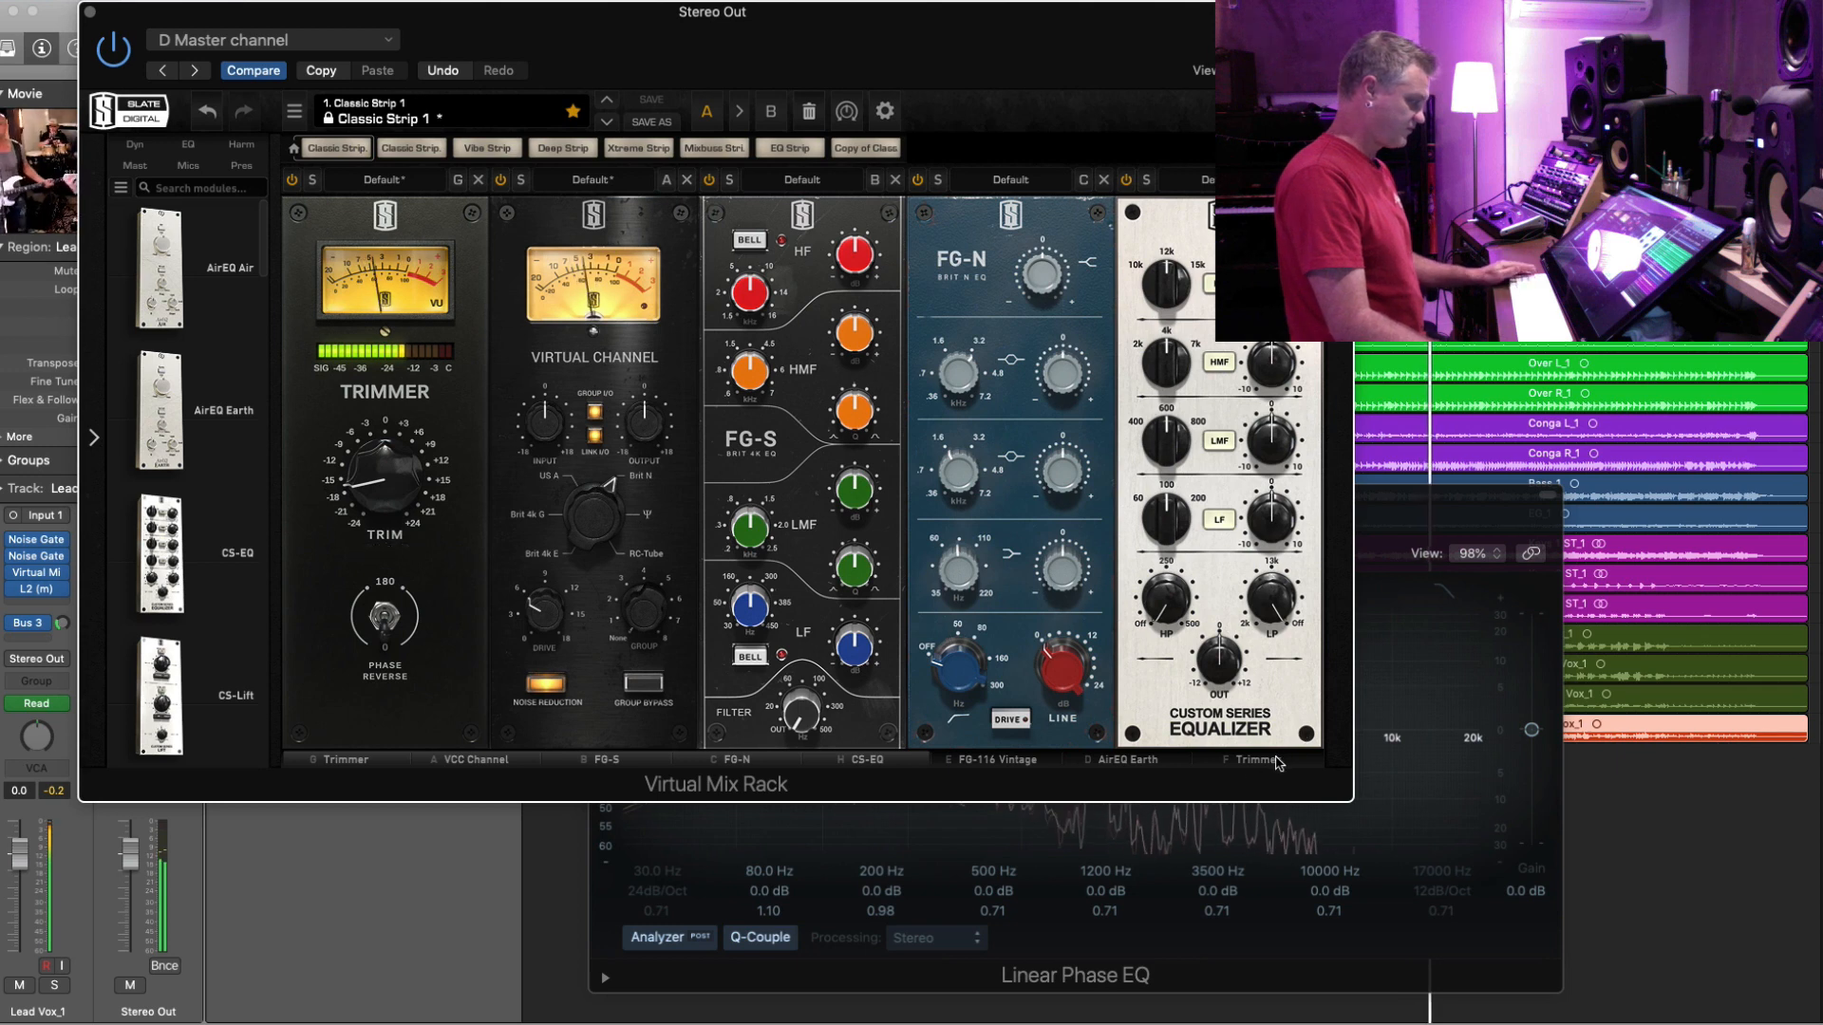
{"action": "left_click", "coordinate": [1397, 503]}
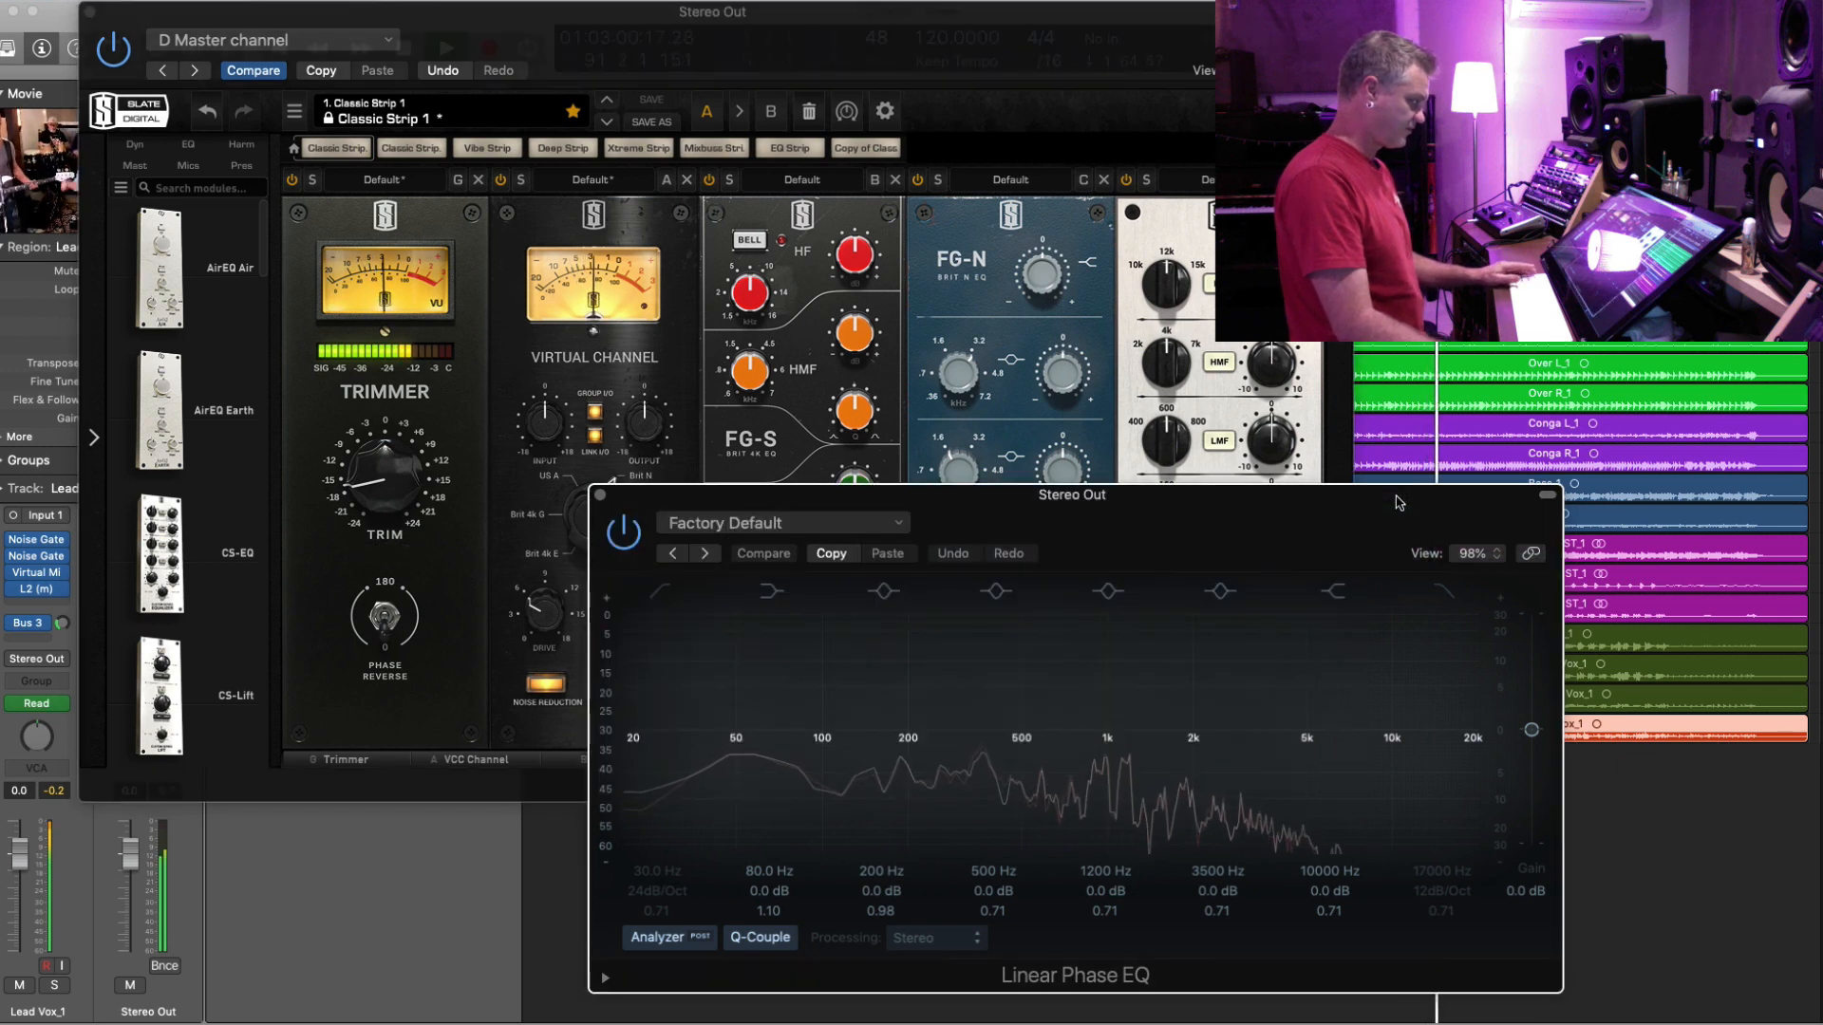
- Close the Linear Phase EQ window and slightly lower a mid-band gain on Virtual Mix Rack's FG-N module
{"action": "left_click", "coordinate": [600, 495]}
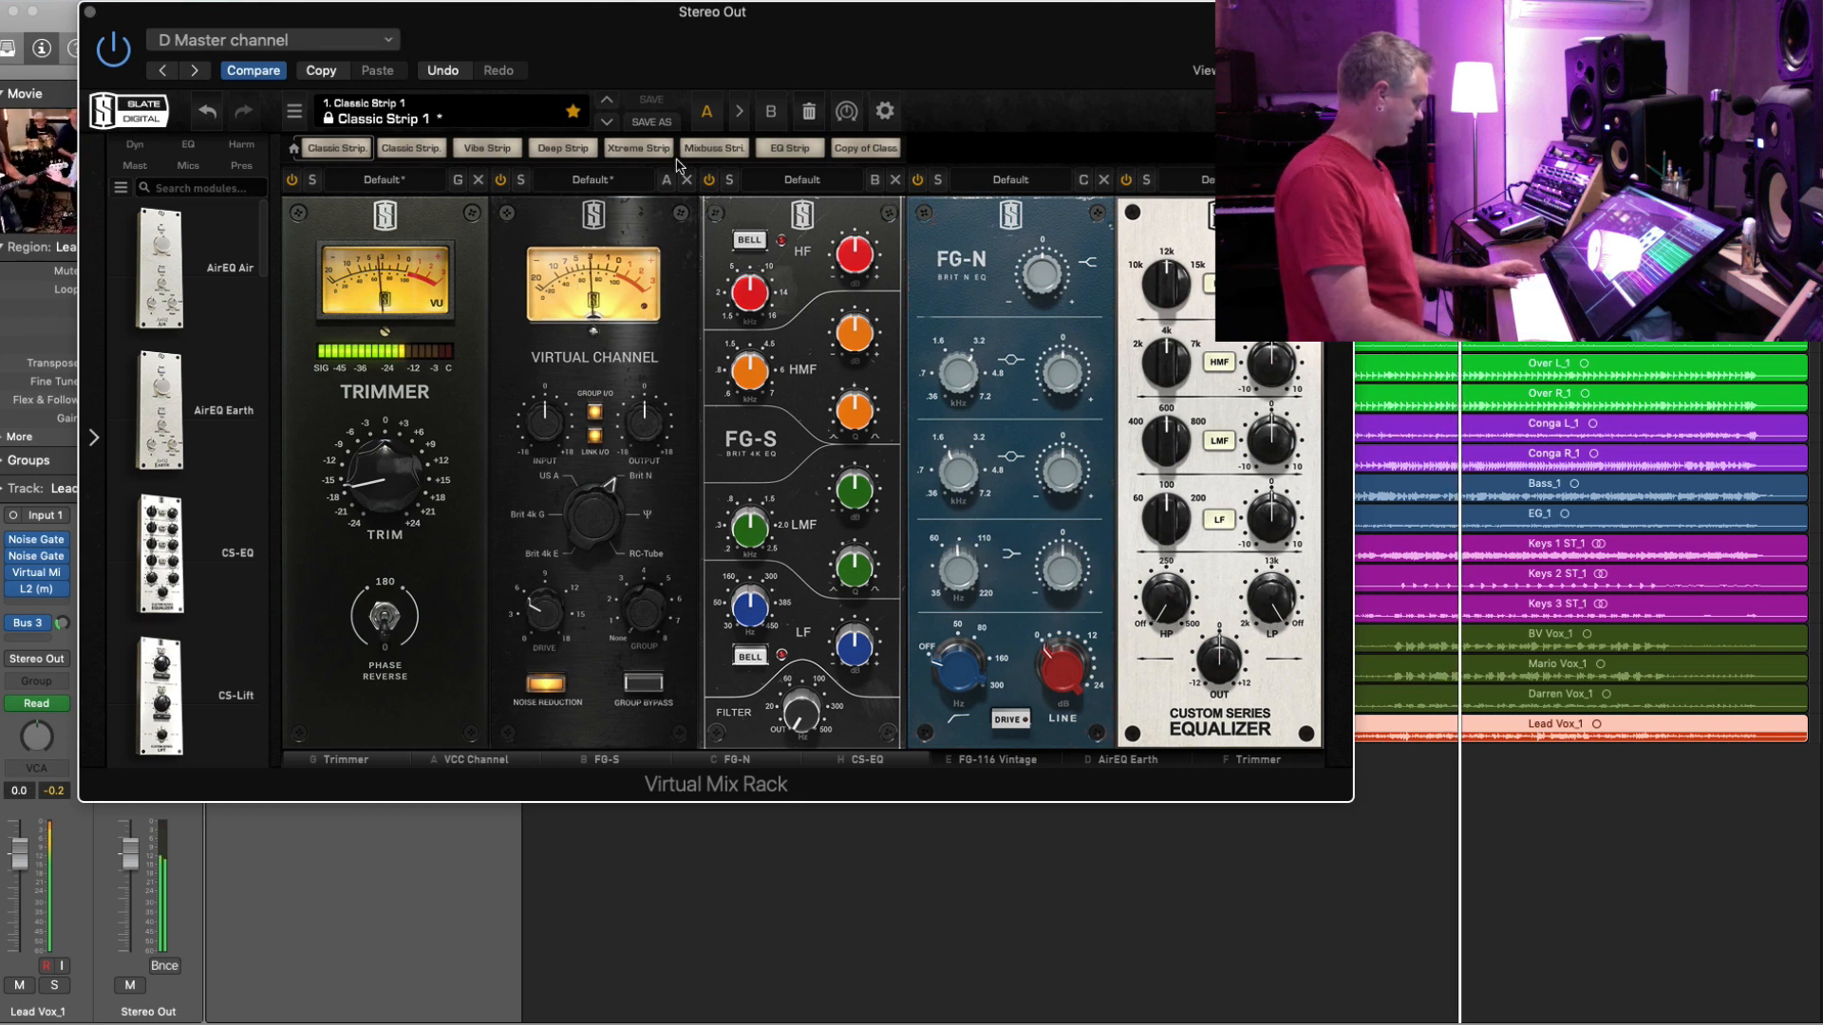
{"action": "left_click_drag", "start_coordinate": [1060, 470], "coordinate": [1051, 484]}
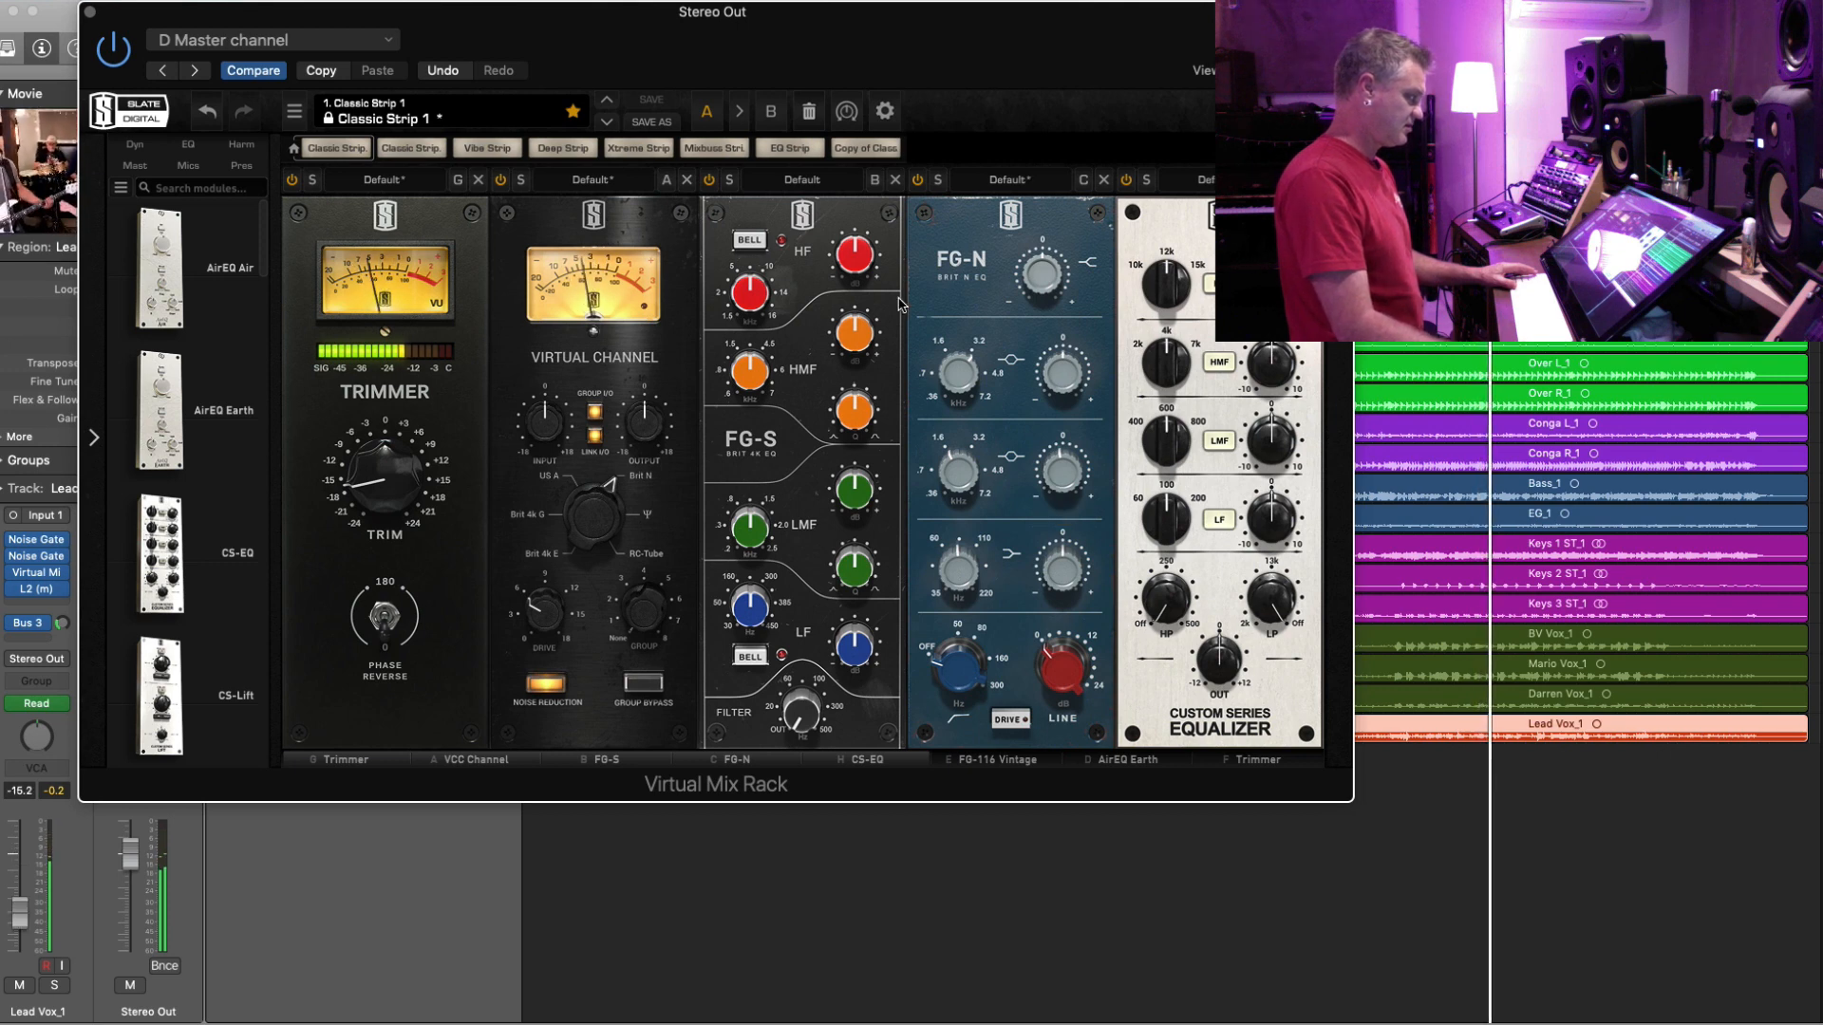
- Raise the FG-116 module's input slightly and set the AirEQ Earth gain to 2.44 dB in Virtual Mix Rack
{"action": "left_click", "coordinate": [1077, 765]}
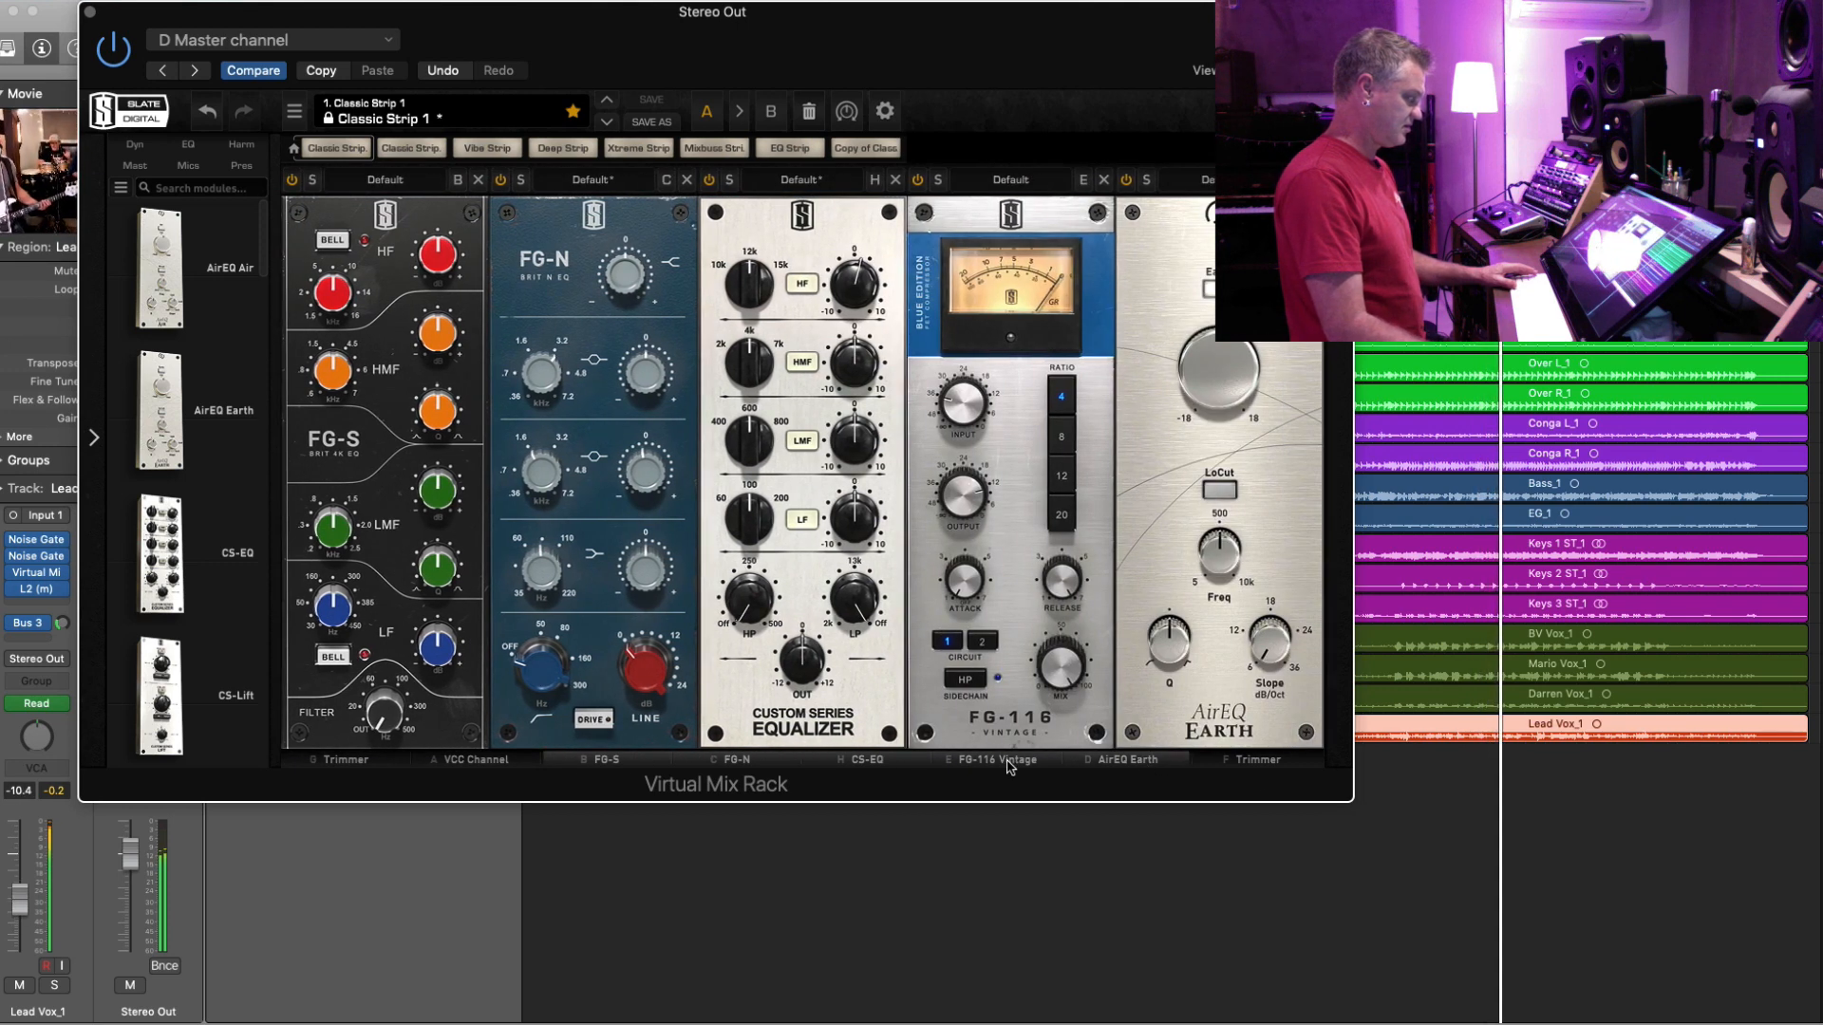
{"action": "left_click_drag", "start_coordinate": [959, 417], "coordinate": [967, 393]}
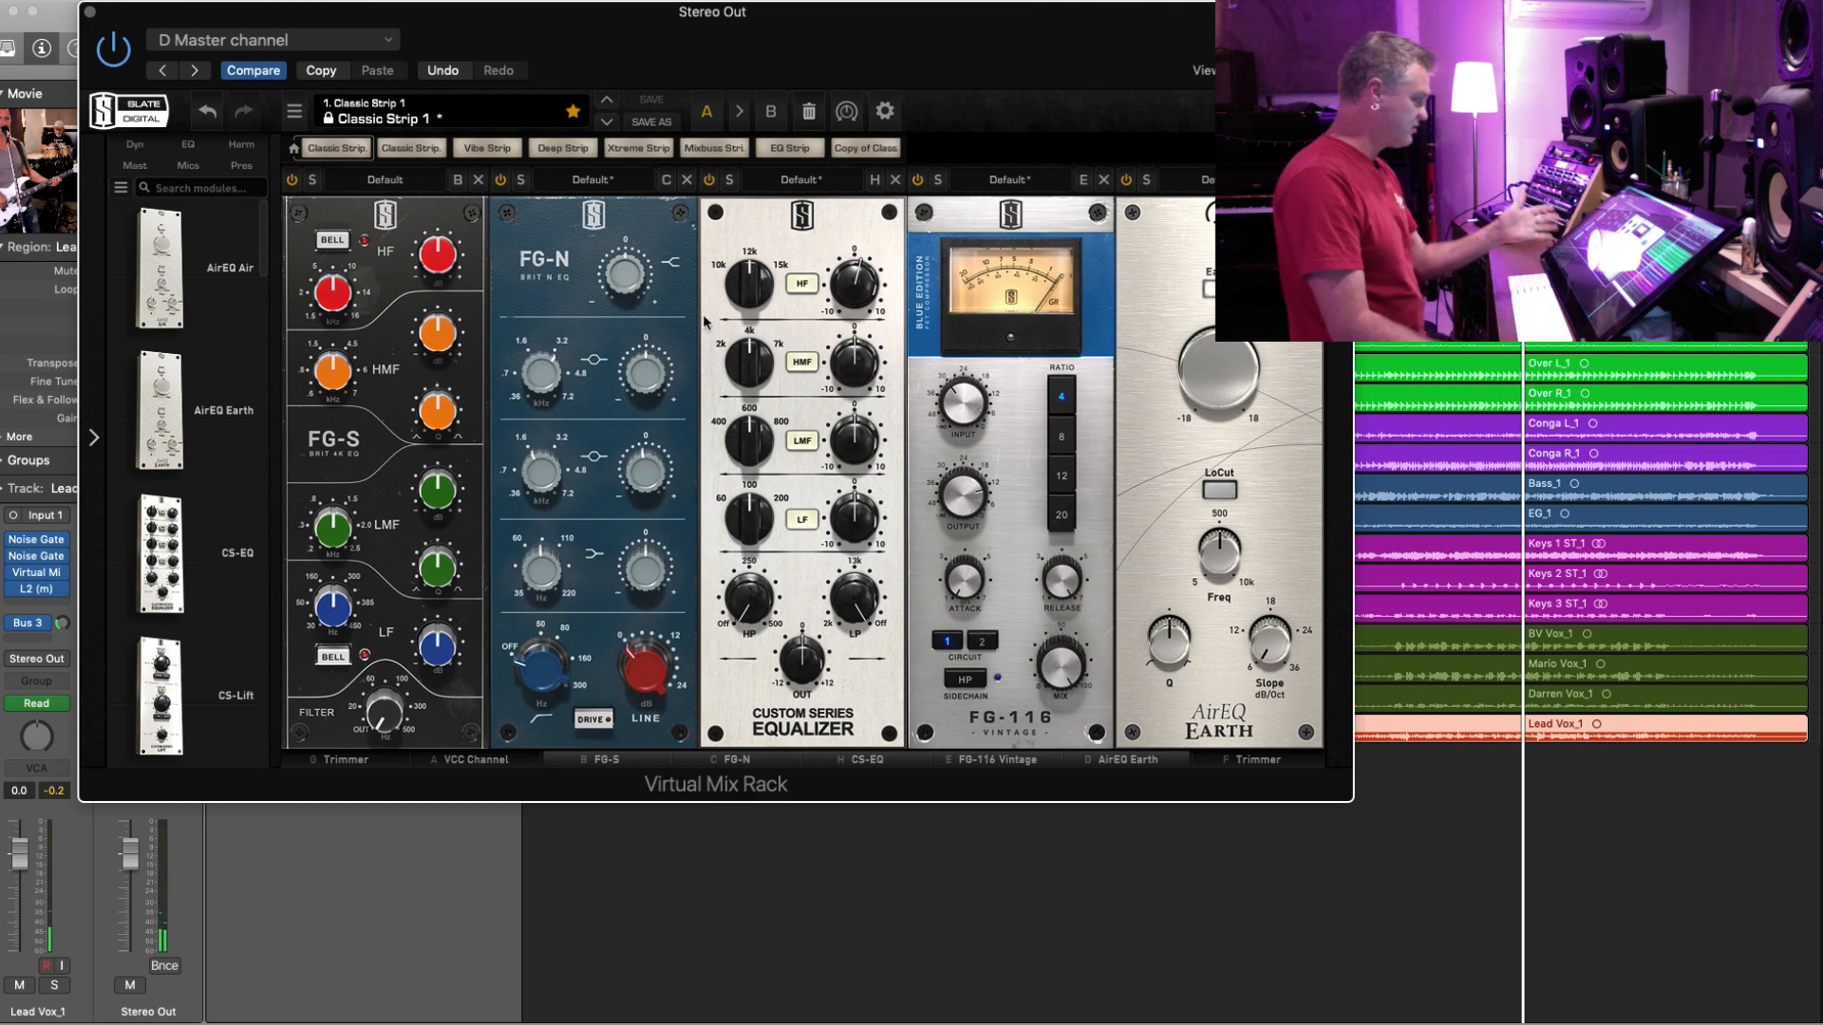
{"action": "left_click_drag", "start_coordinate": [1230, 389], "coordinate": [1231, 377]}
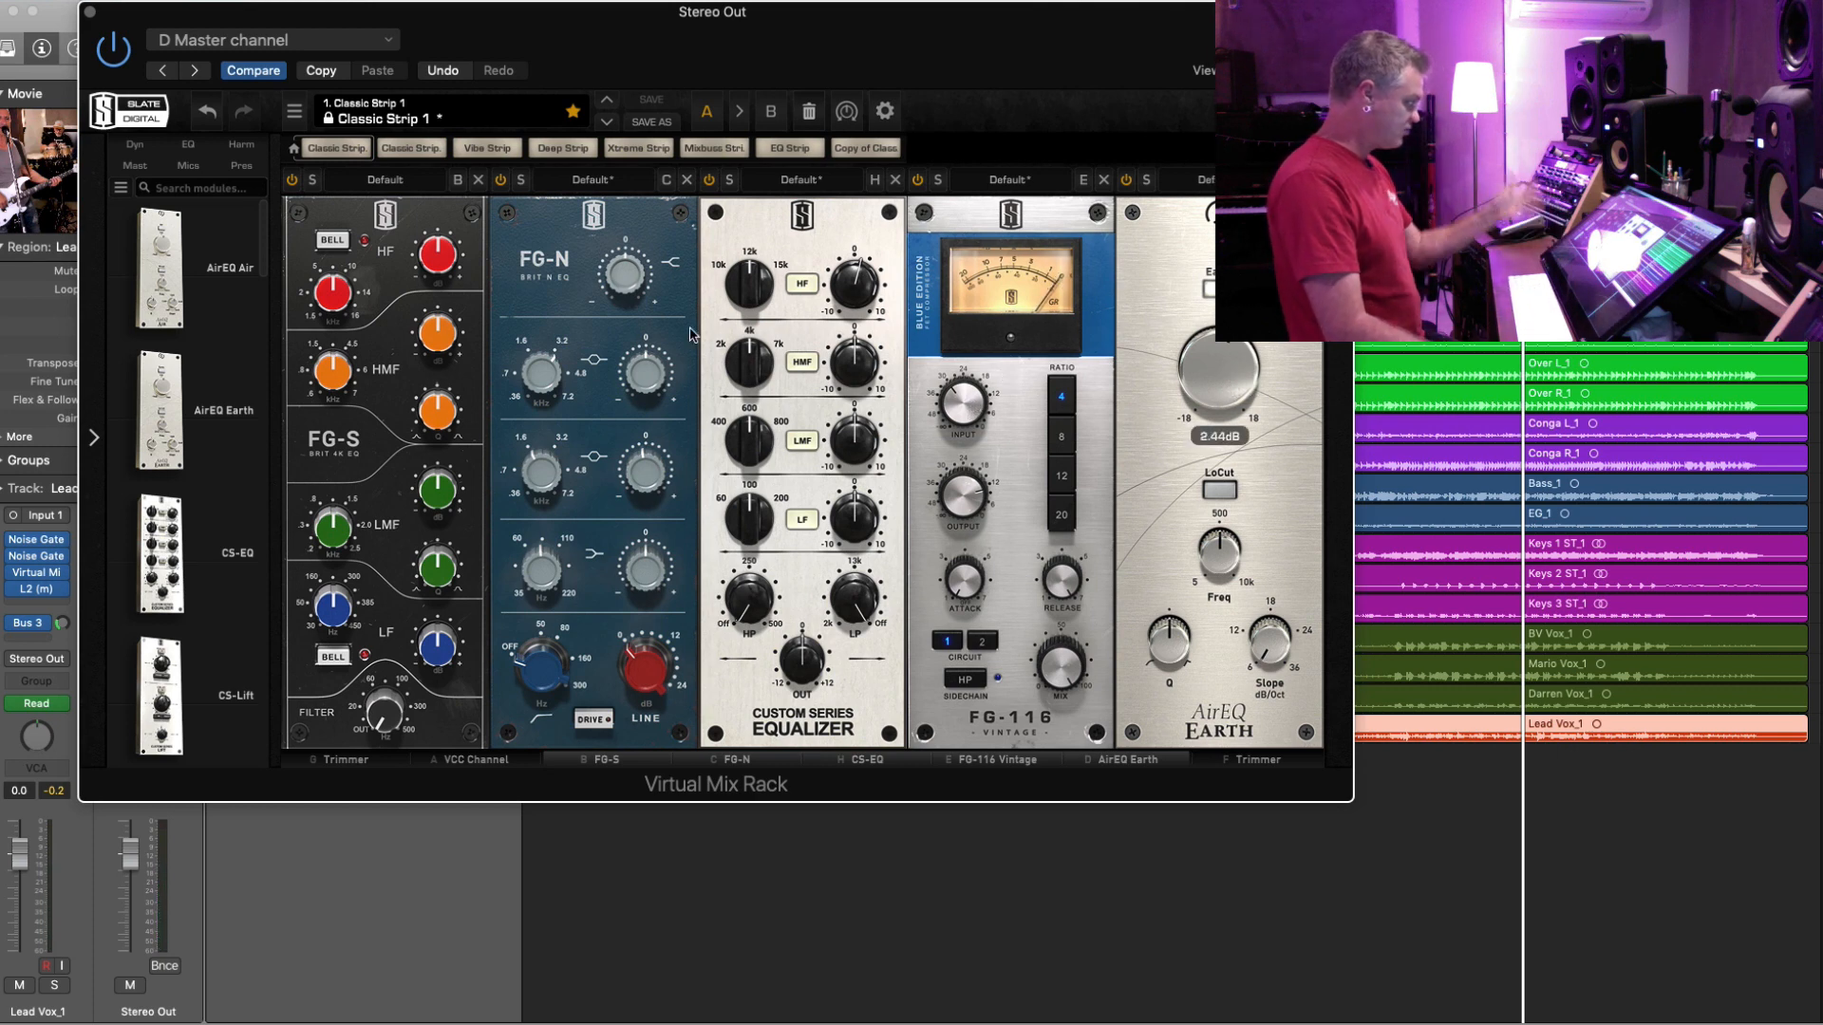
- Play the mix, set the rack's final Trimmer to +2.54 dB, and close Virtual Mix Rack
{"action": "left_click", "coordinate": [1280, 771]}
{"action": "key", "text": "space"}
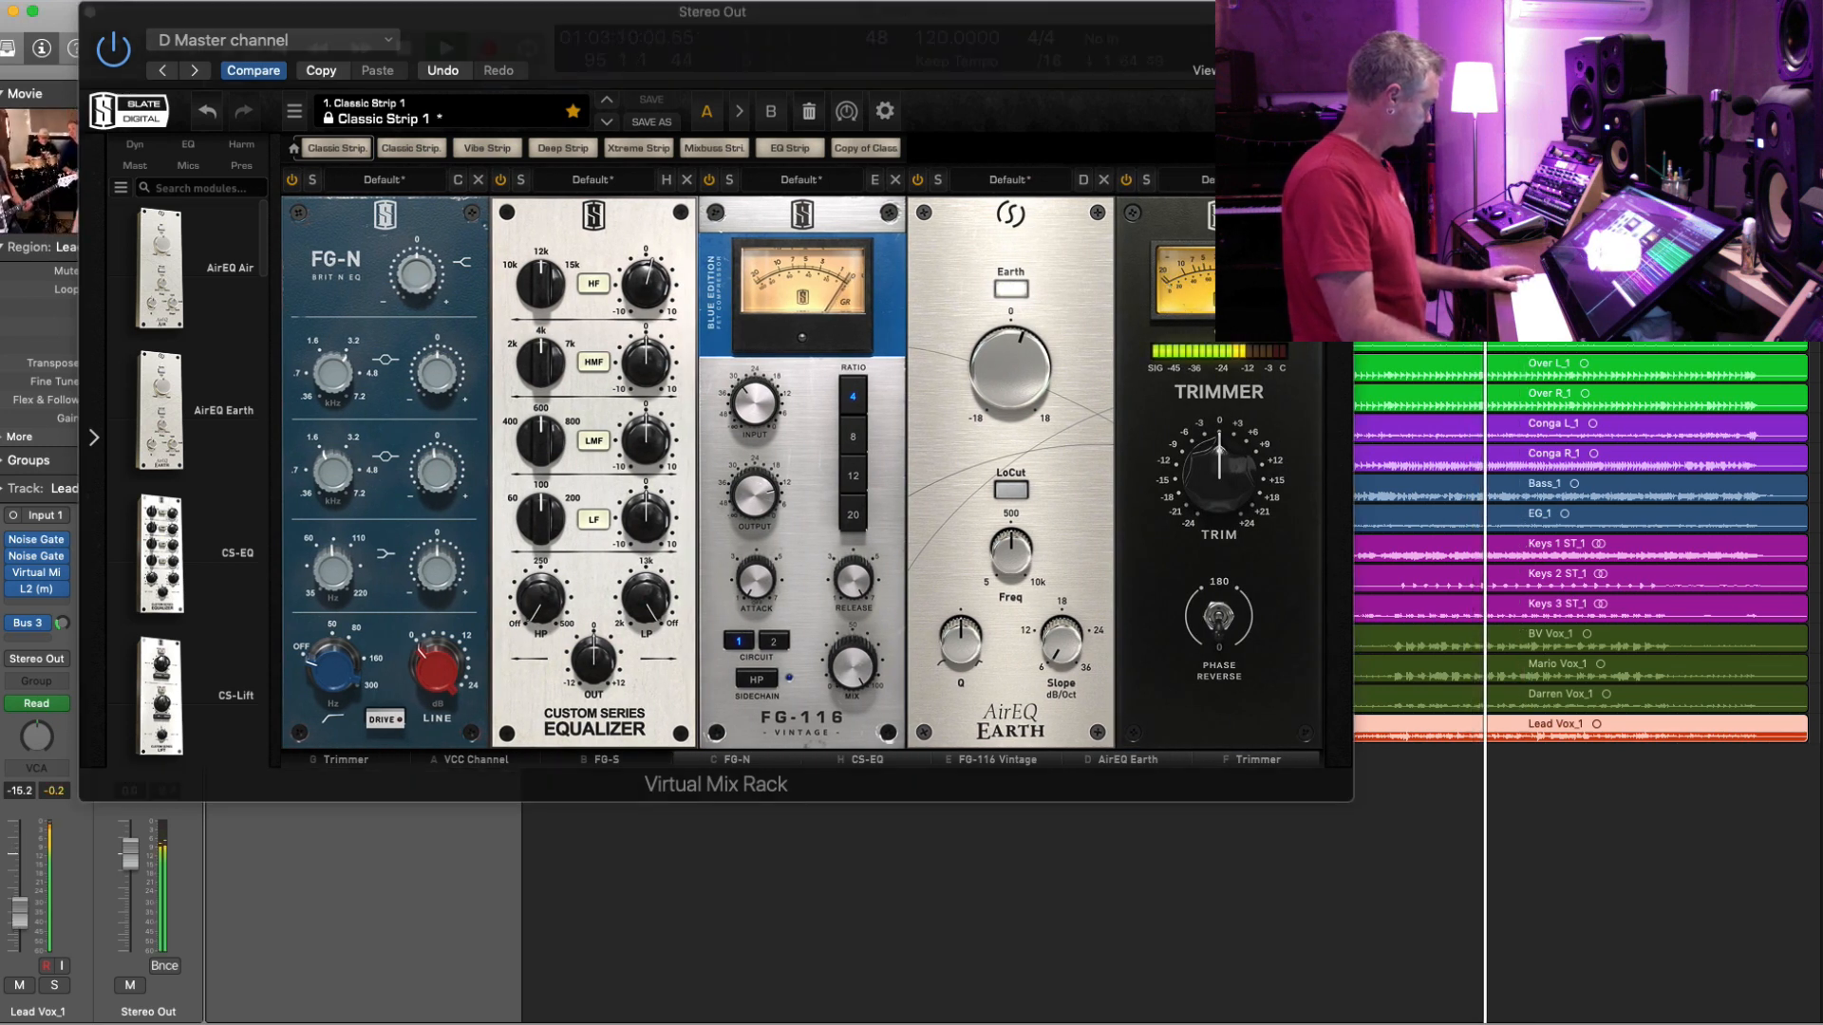
{"action": "left_click_drag", "start_coordinate": [1228, 494], "coordinate": [1228, 483]}
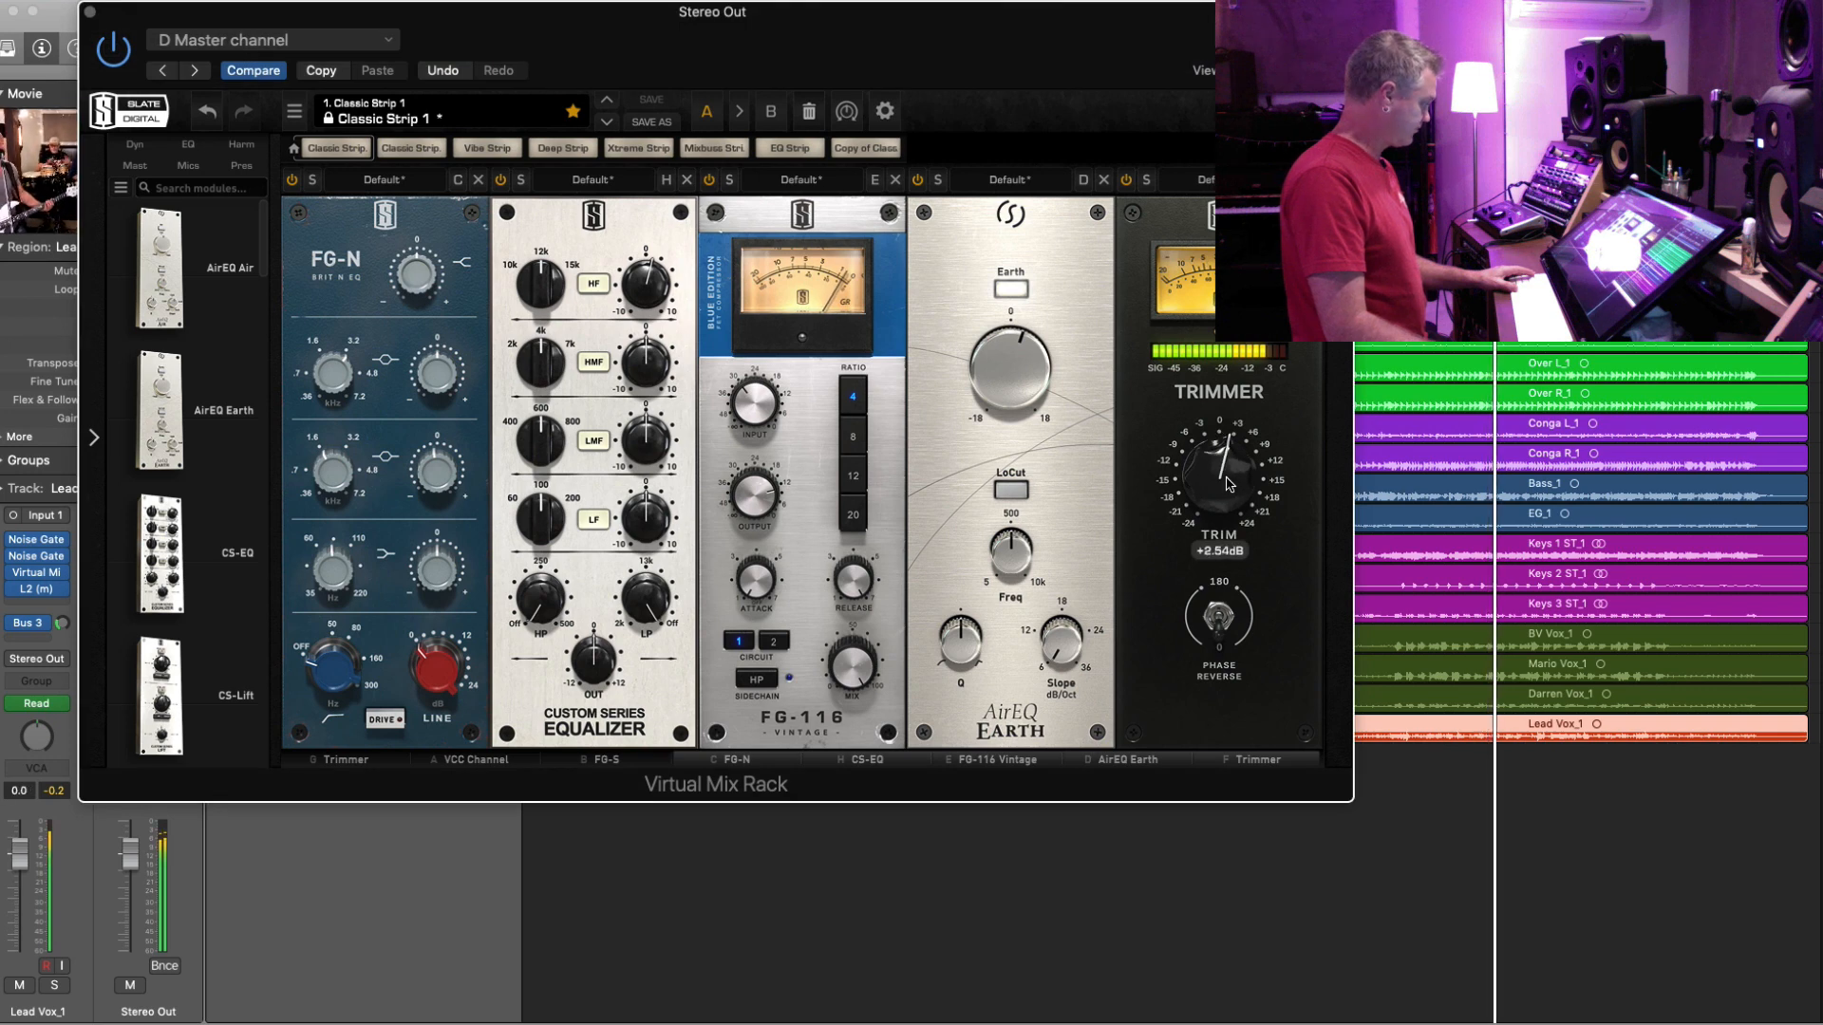
{"action": "left_click", "coordinate": [91, 13]}
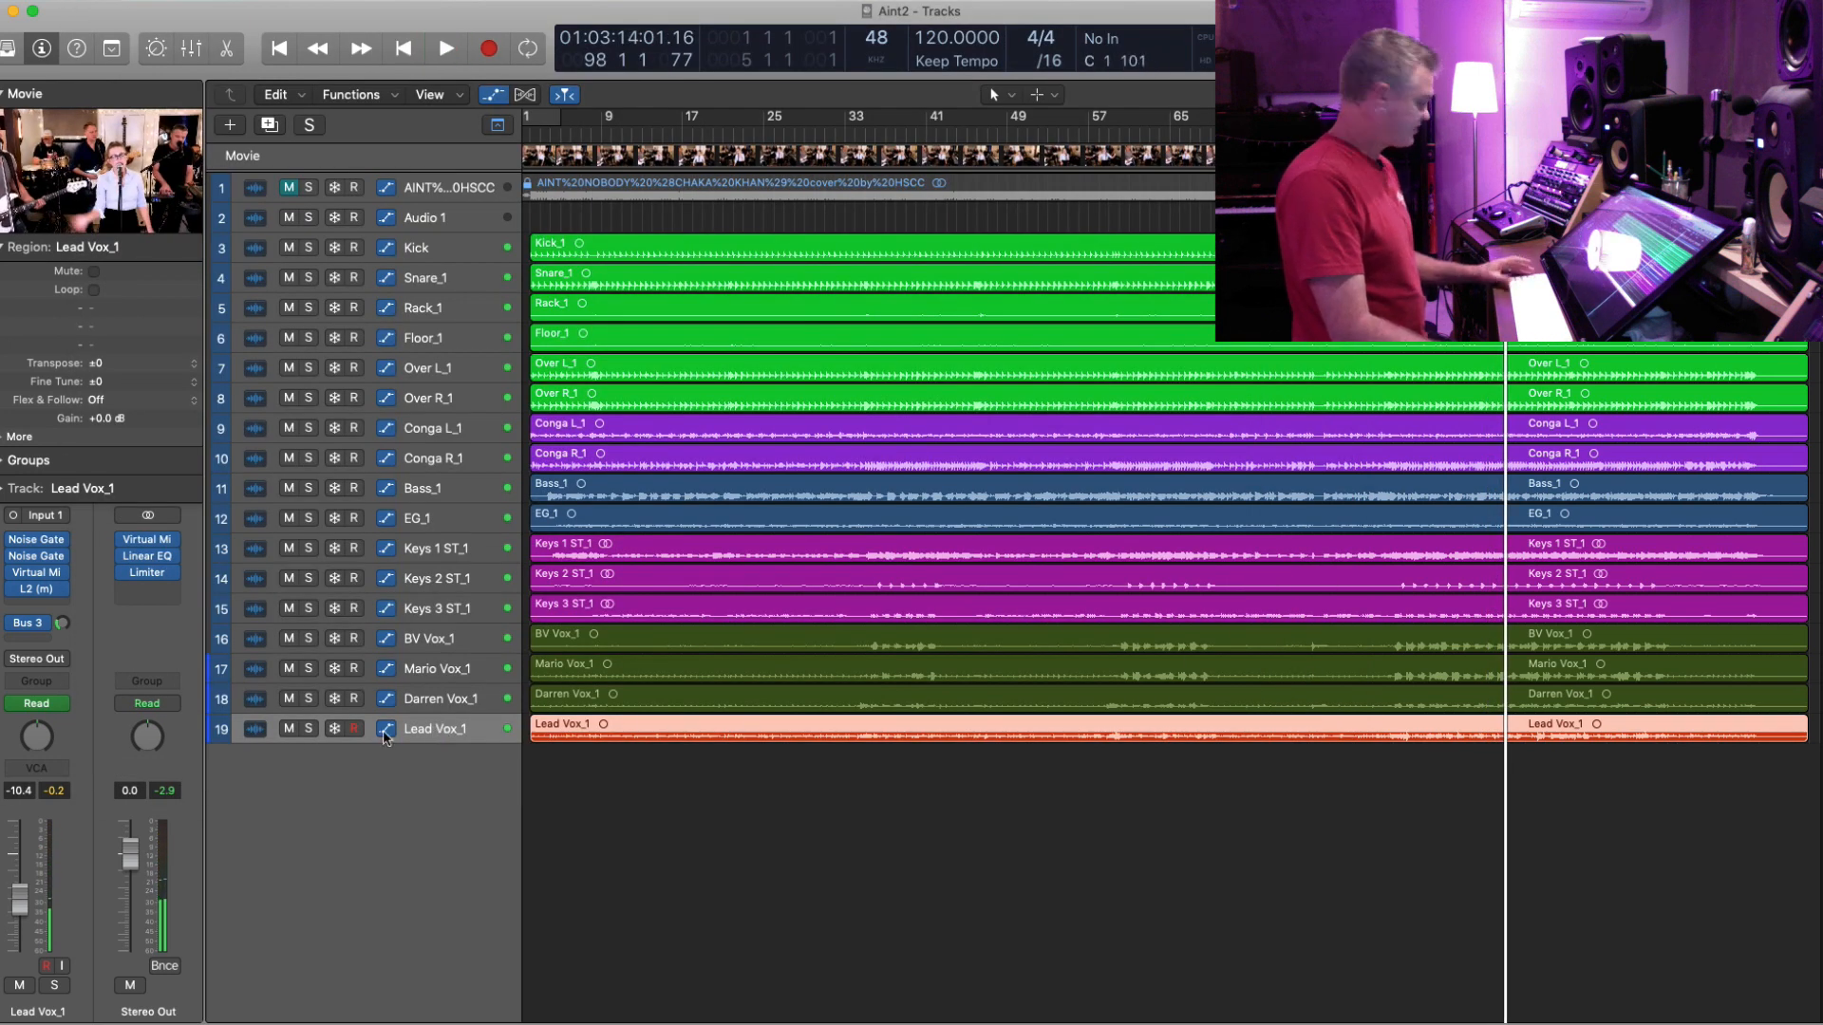
- Open both Noise Gates on Lead Vox_1 as compact, non-overlapping windows and play the mix from around bar 58
{"action": "left_click", "coordinate": [37, 539]}
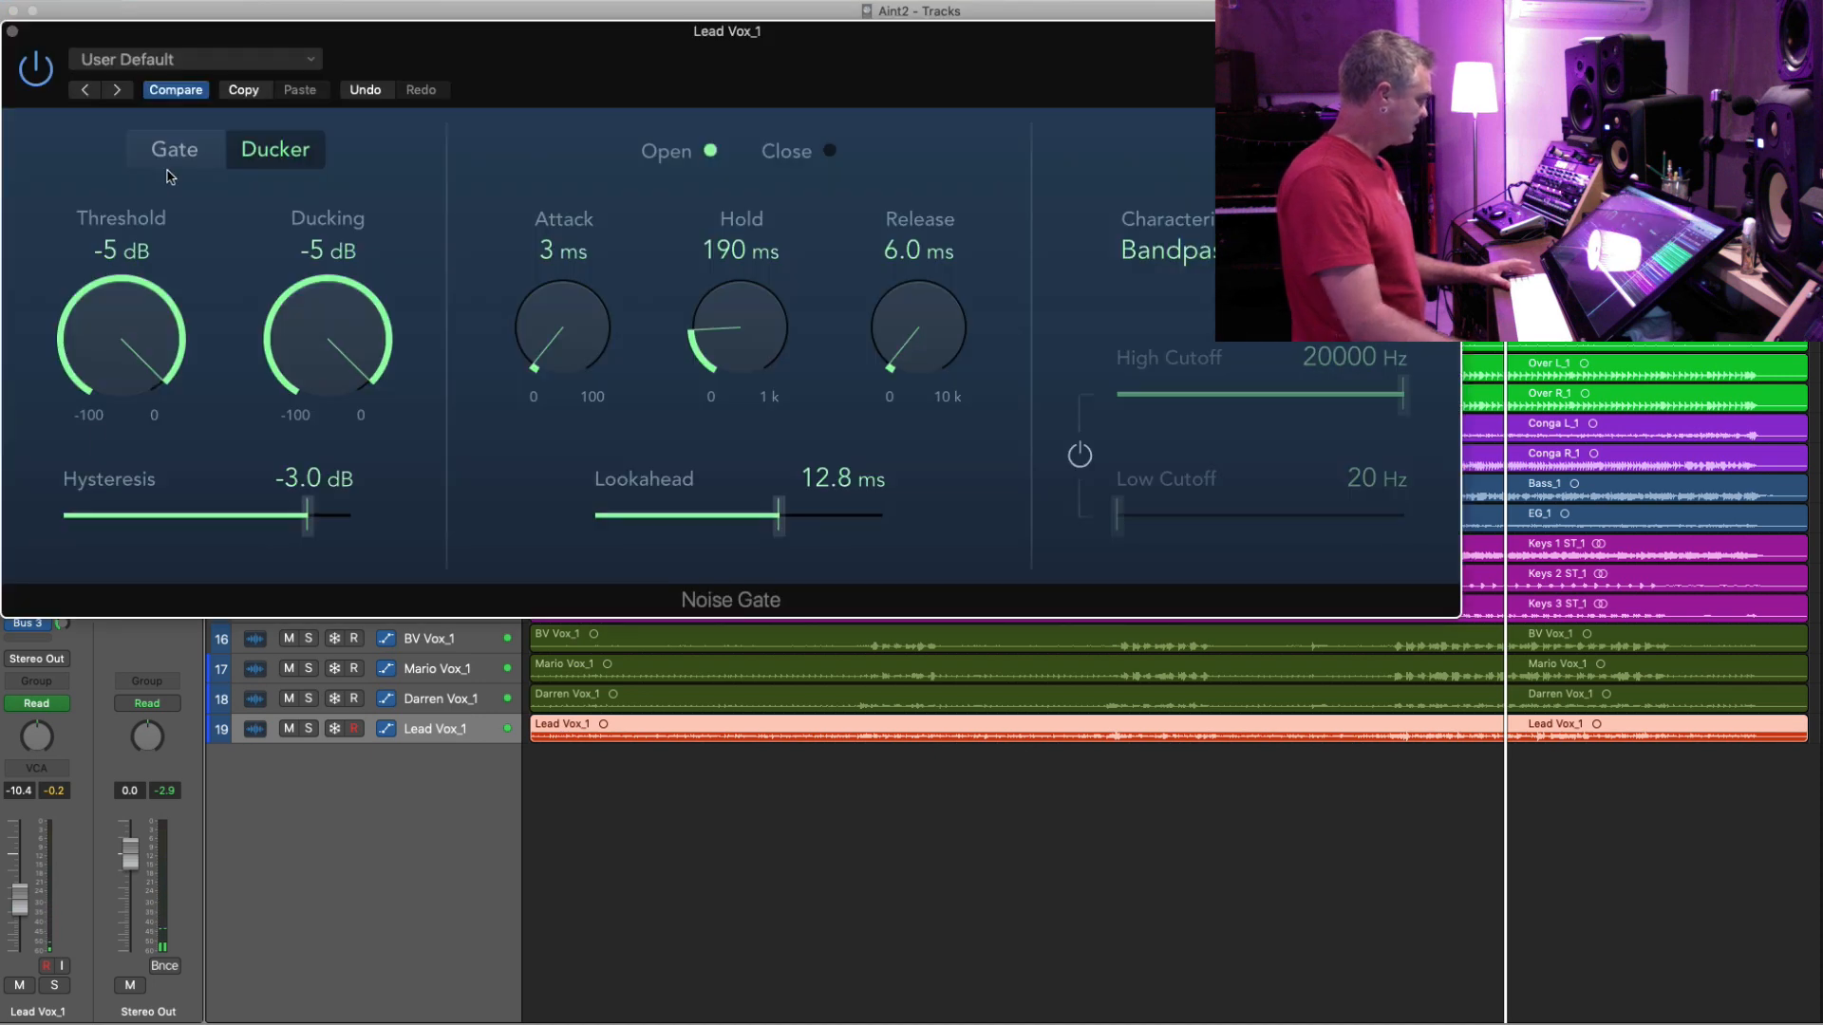
{"action": "left_click_drag", "start_coordinate": [1450, 612], "coordinate": [716, 361]}
{"action": "left_click_drag", "start_coordinate": [268, 33], "coordinate": [548, 617]}
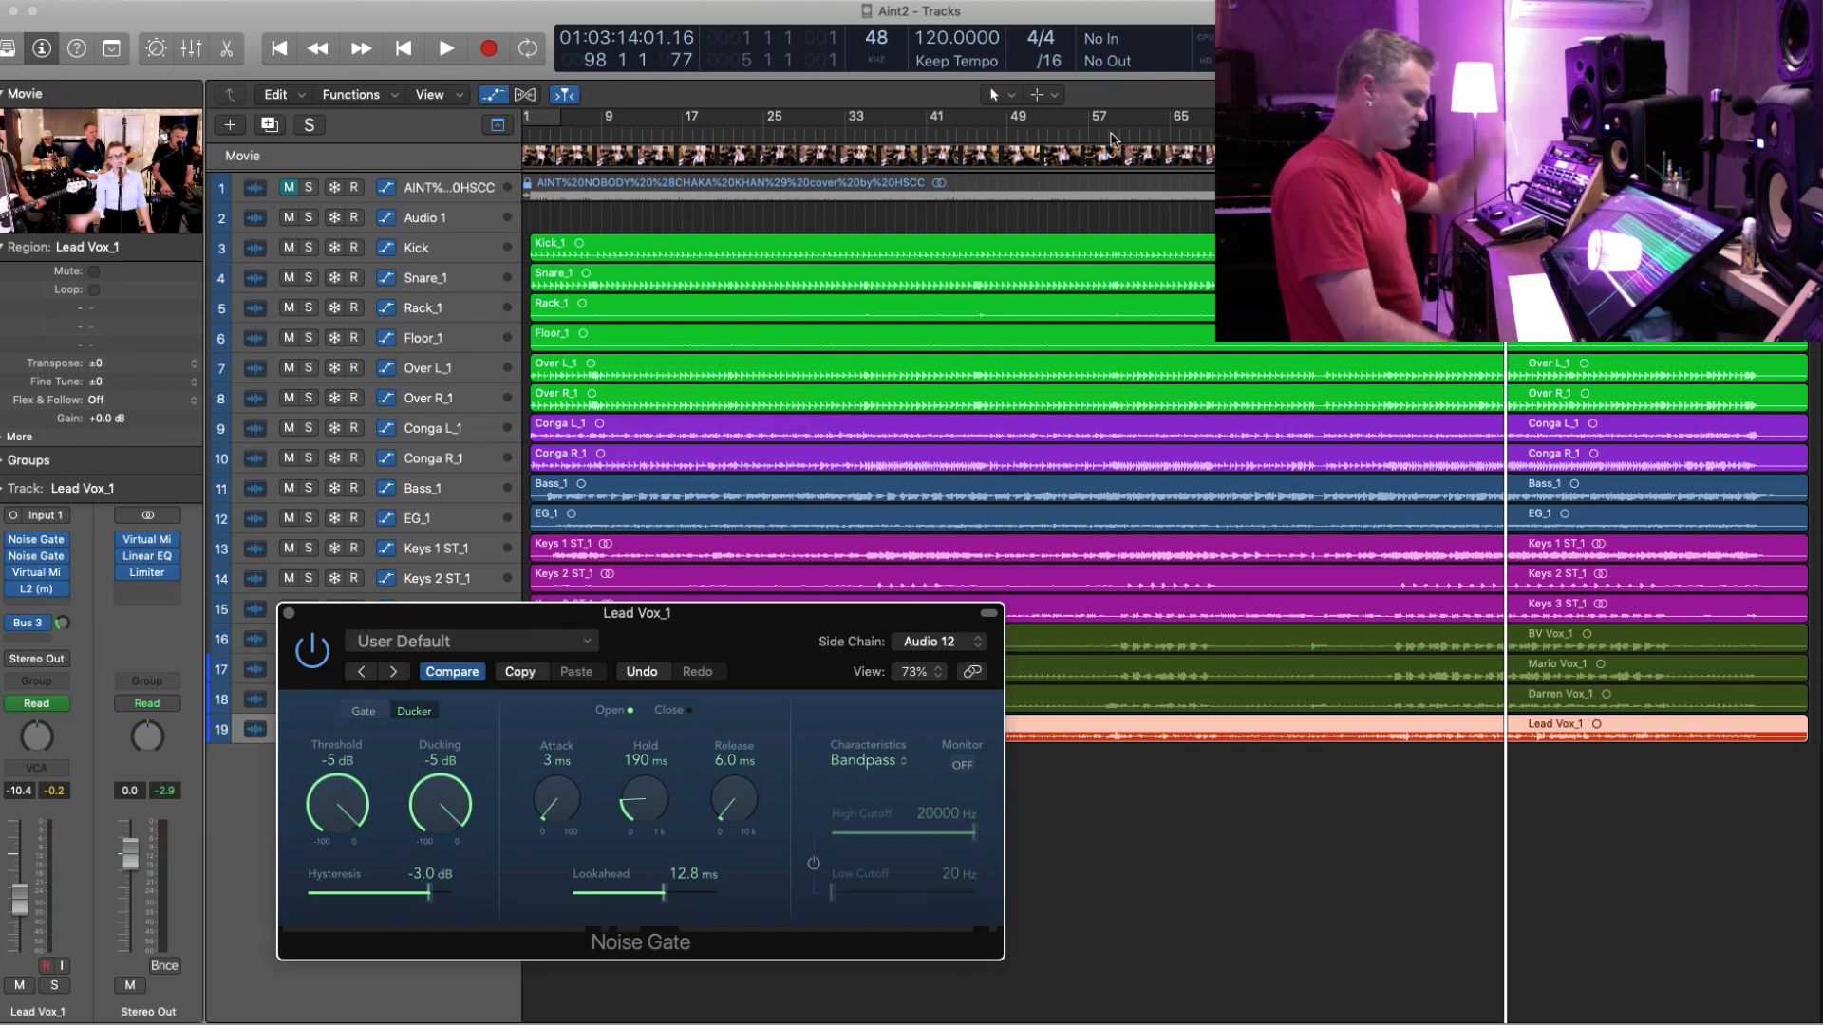
{"action": "left_click", "coordinate": [1112, 138]}
{"action": "key", "text": "space"}
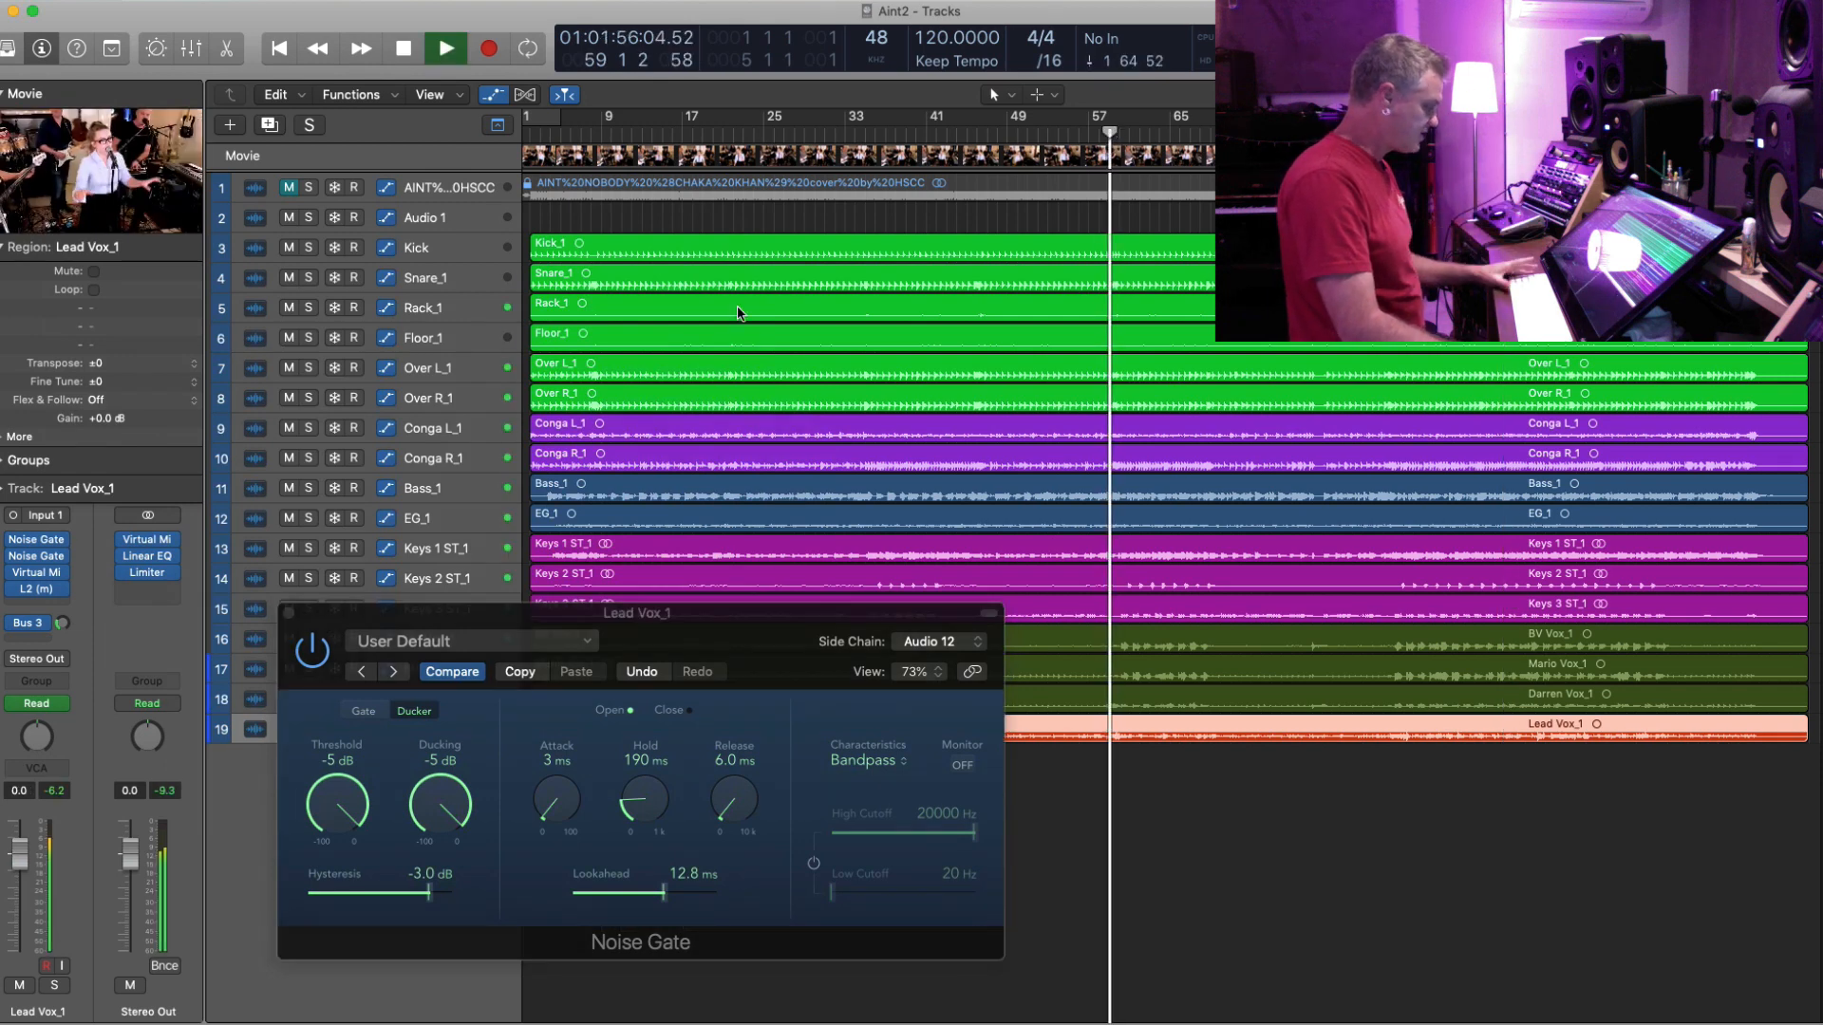
{"action": "left_click", "coordinate": [40, 543]}
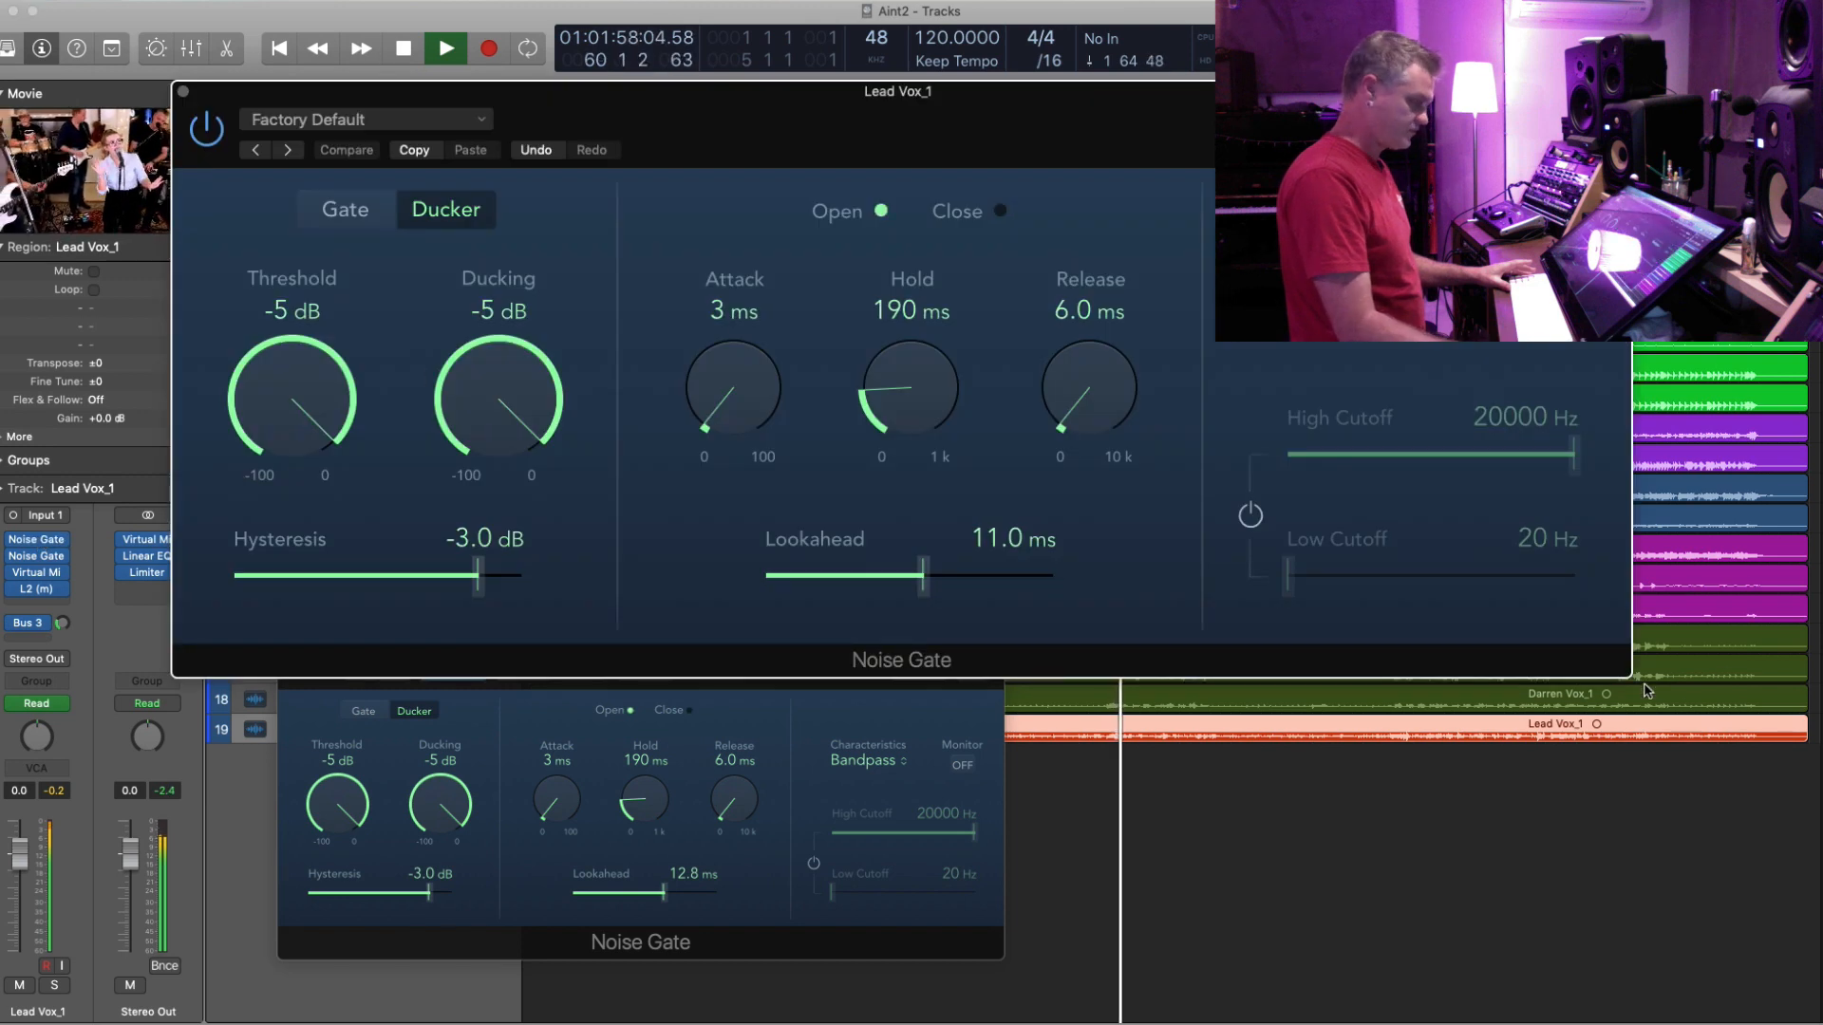
{"action": "left_click_drag", "start_coordinate": [1627, 672], "coordinate": [885, 433]}
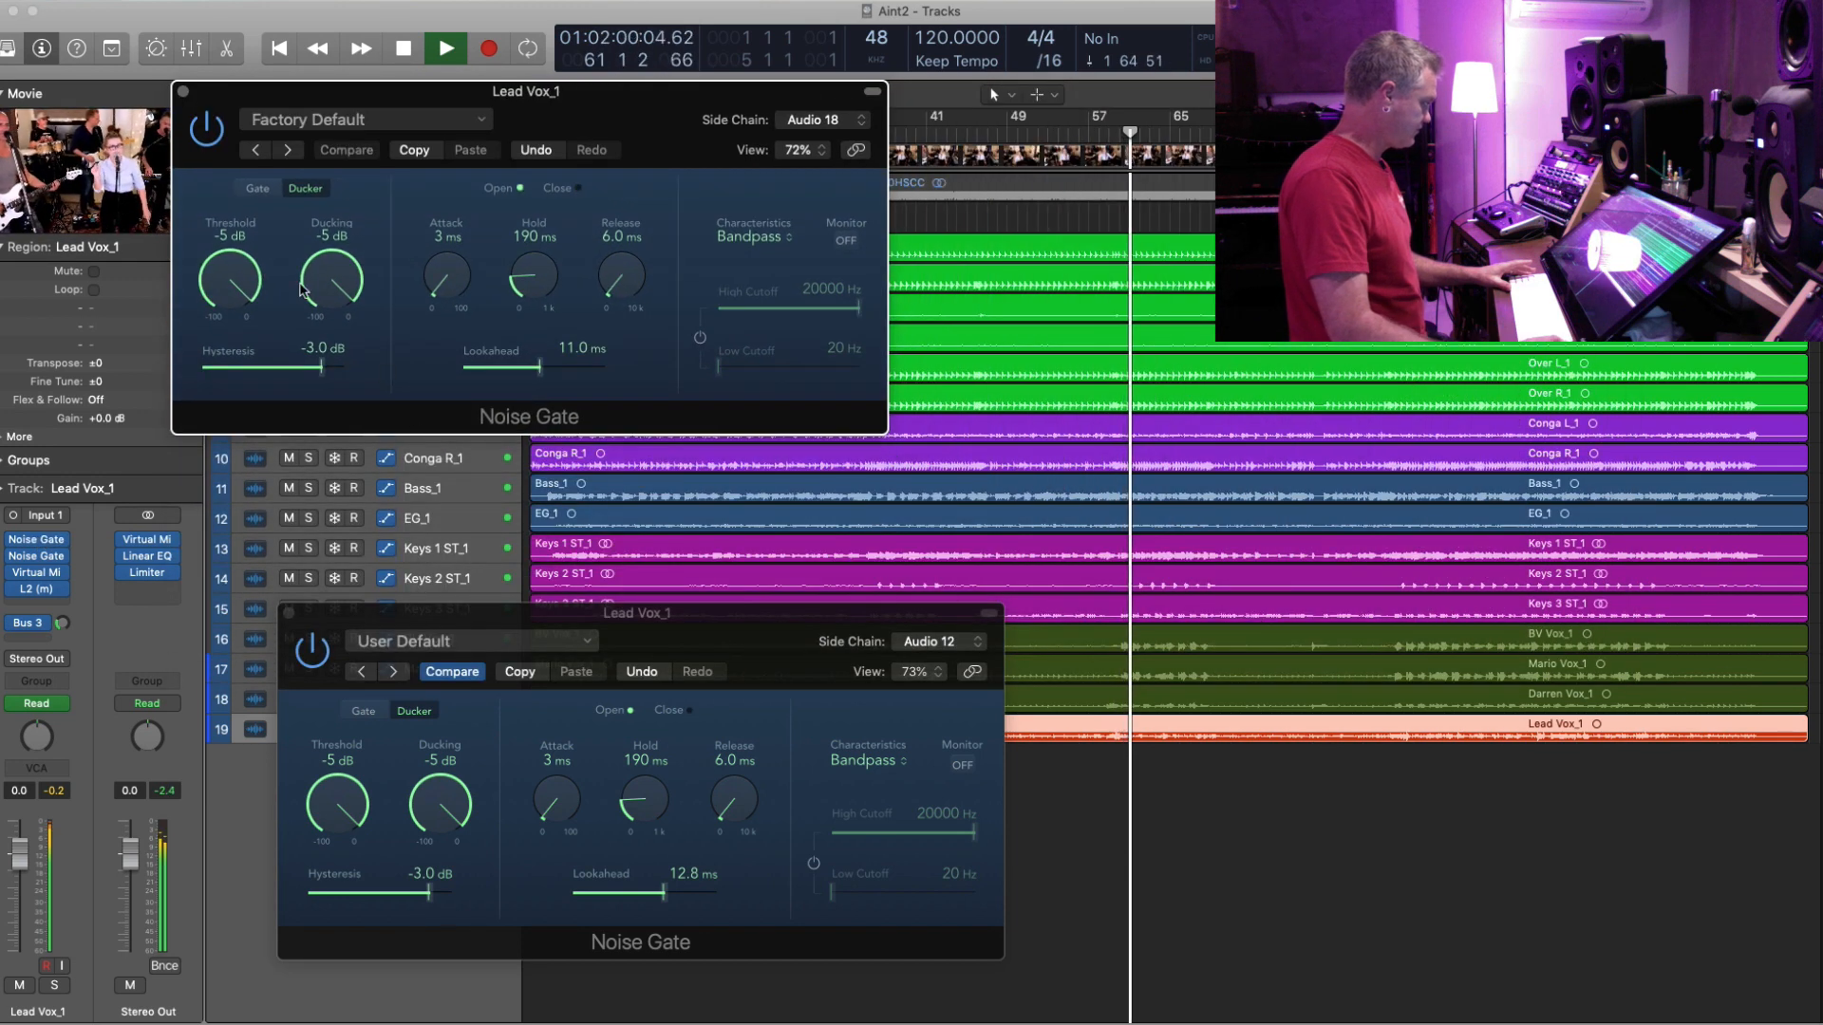
- Set Ducking to -3 dB in both Lead Vox_1 Noise Gates, close their windows and stop playback
{"action": "left_click_drag", "start_coordinate": [331, 285], "coordinate": [331, 276]}
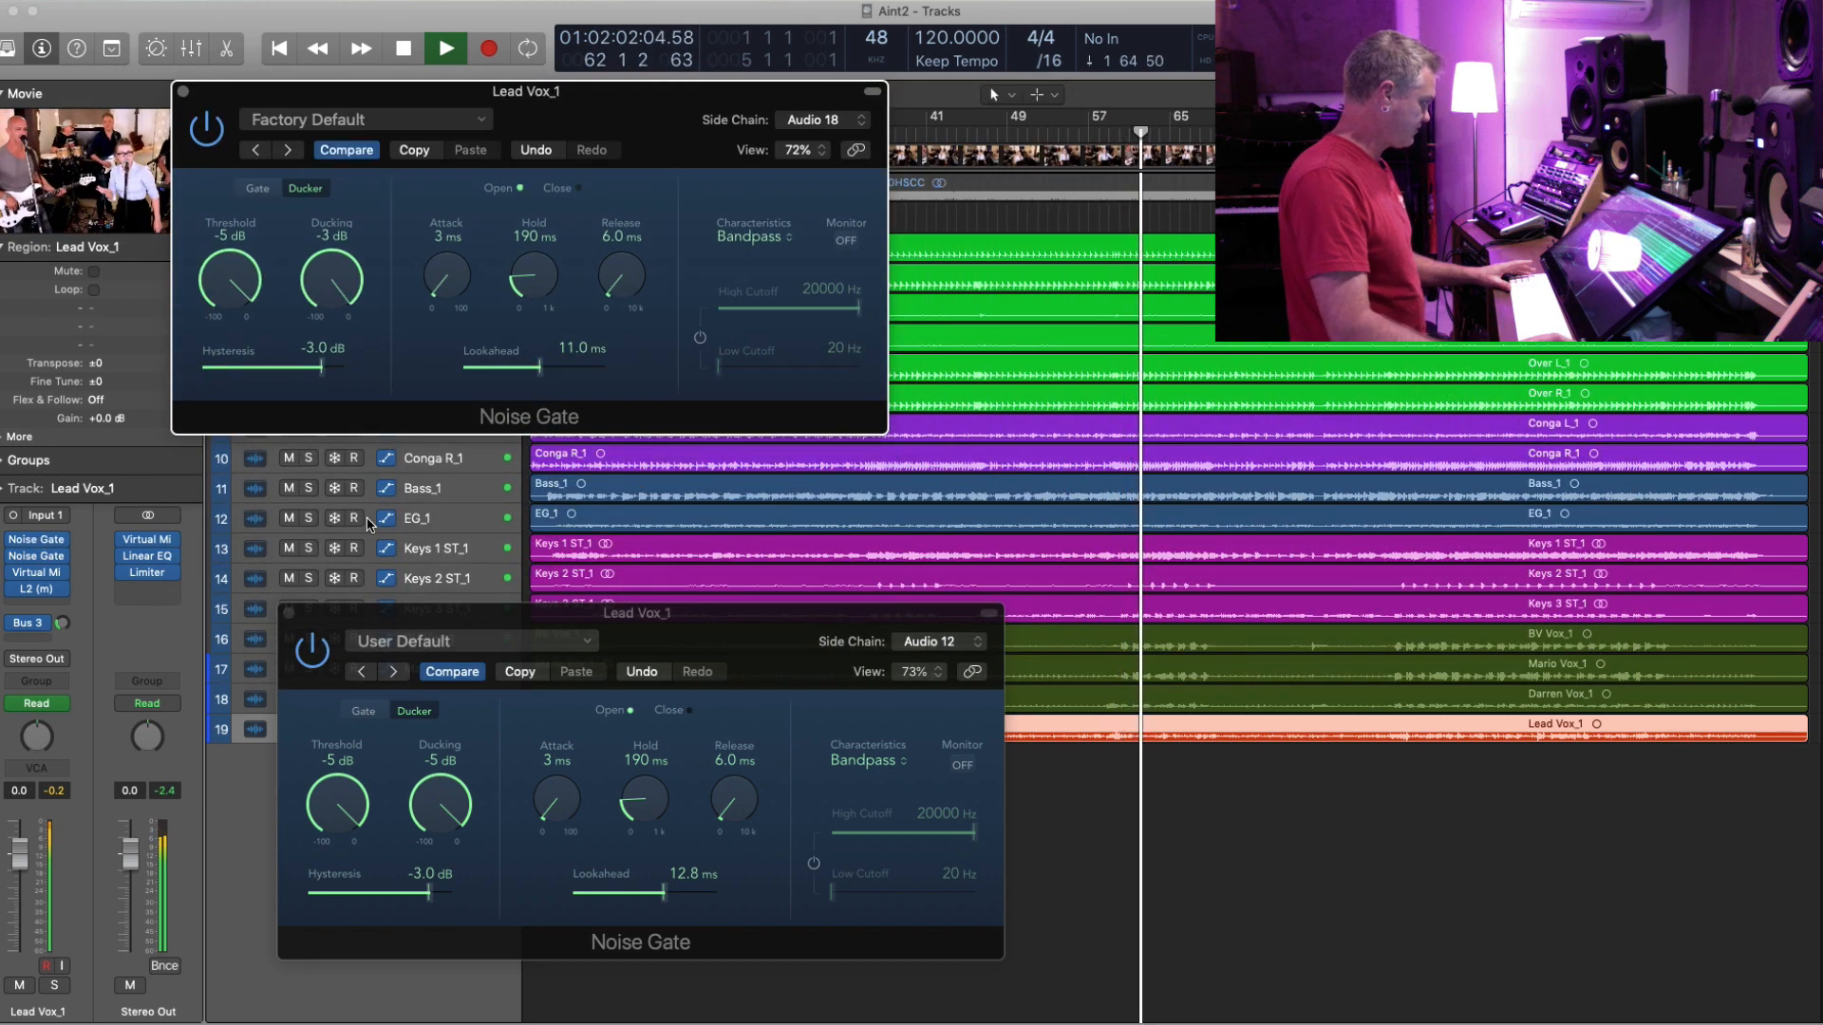
{"action": "left_click", "coordinate": [440, 817]}
{"action": "left_click_drag", "start_coordinate": [440, 816], "coordinate": [440, 809]}
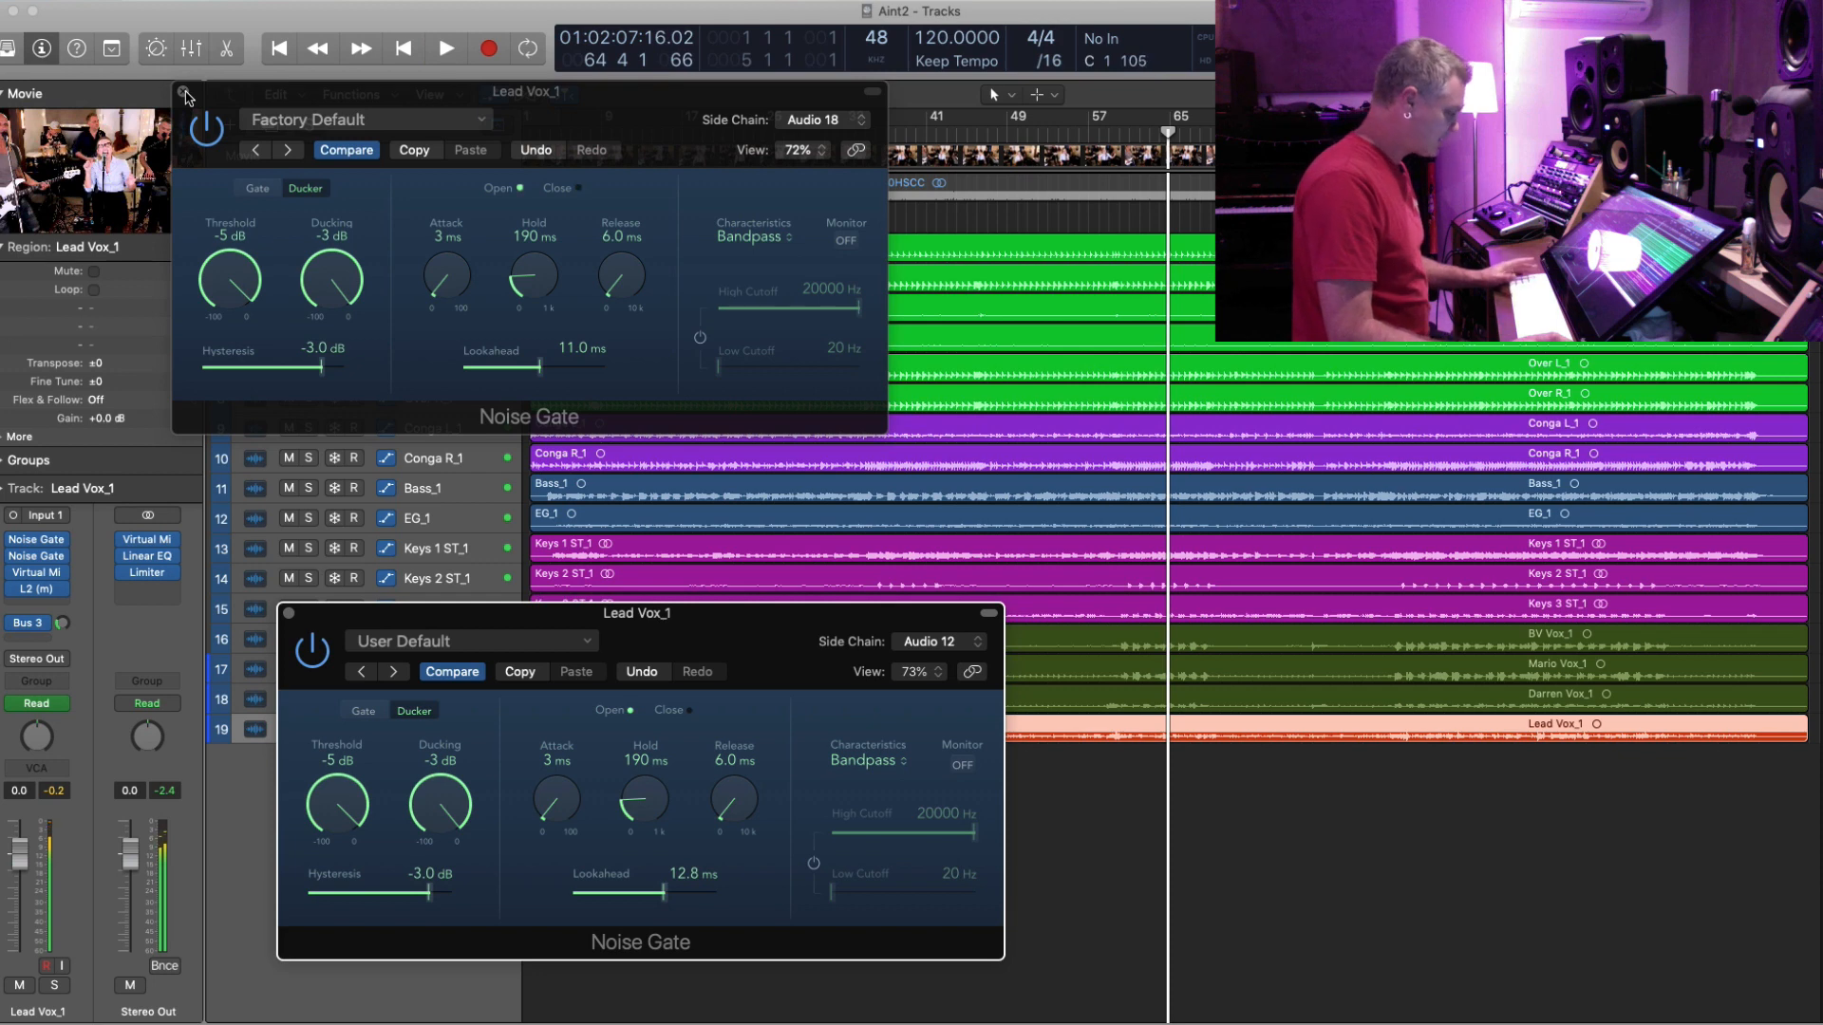
{"action": "left_click", "coordinate": [183, 92]}
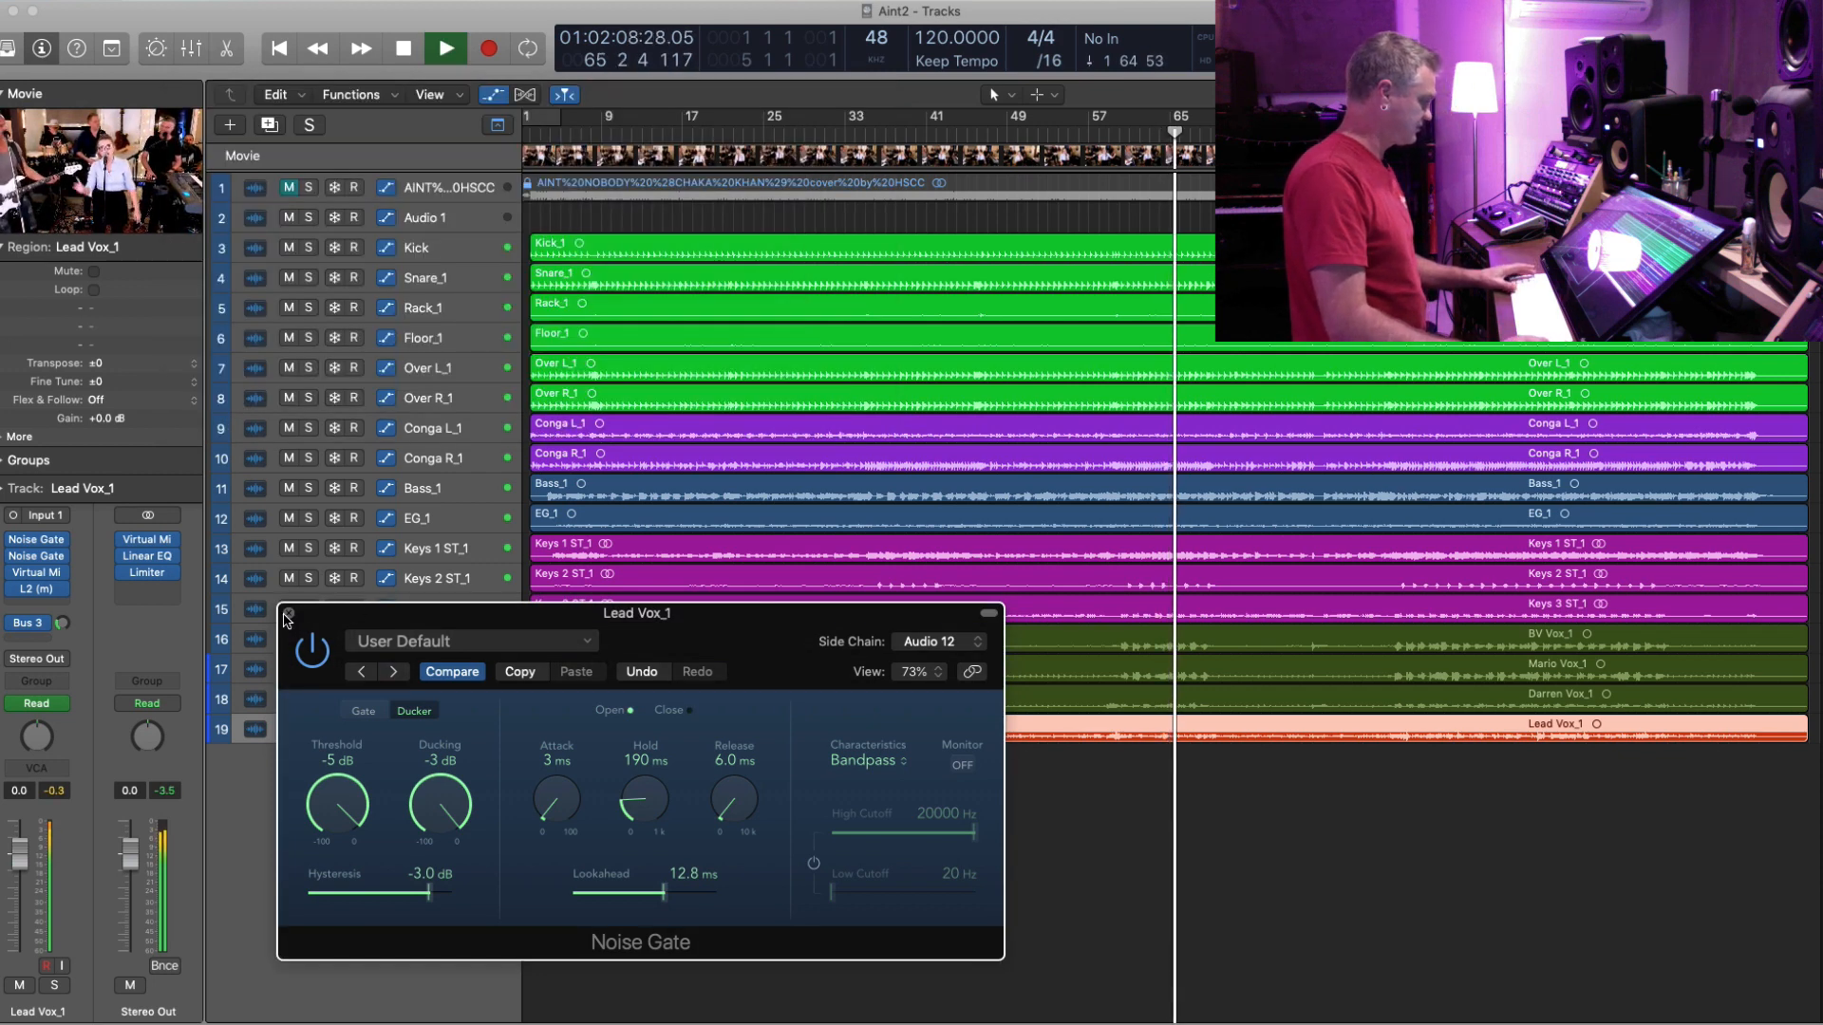
{"action": "left_click", "coordinate": [288, 613]}
{"action": "left_click", "coordinate": [997, 804]}
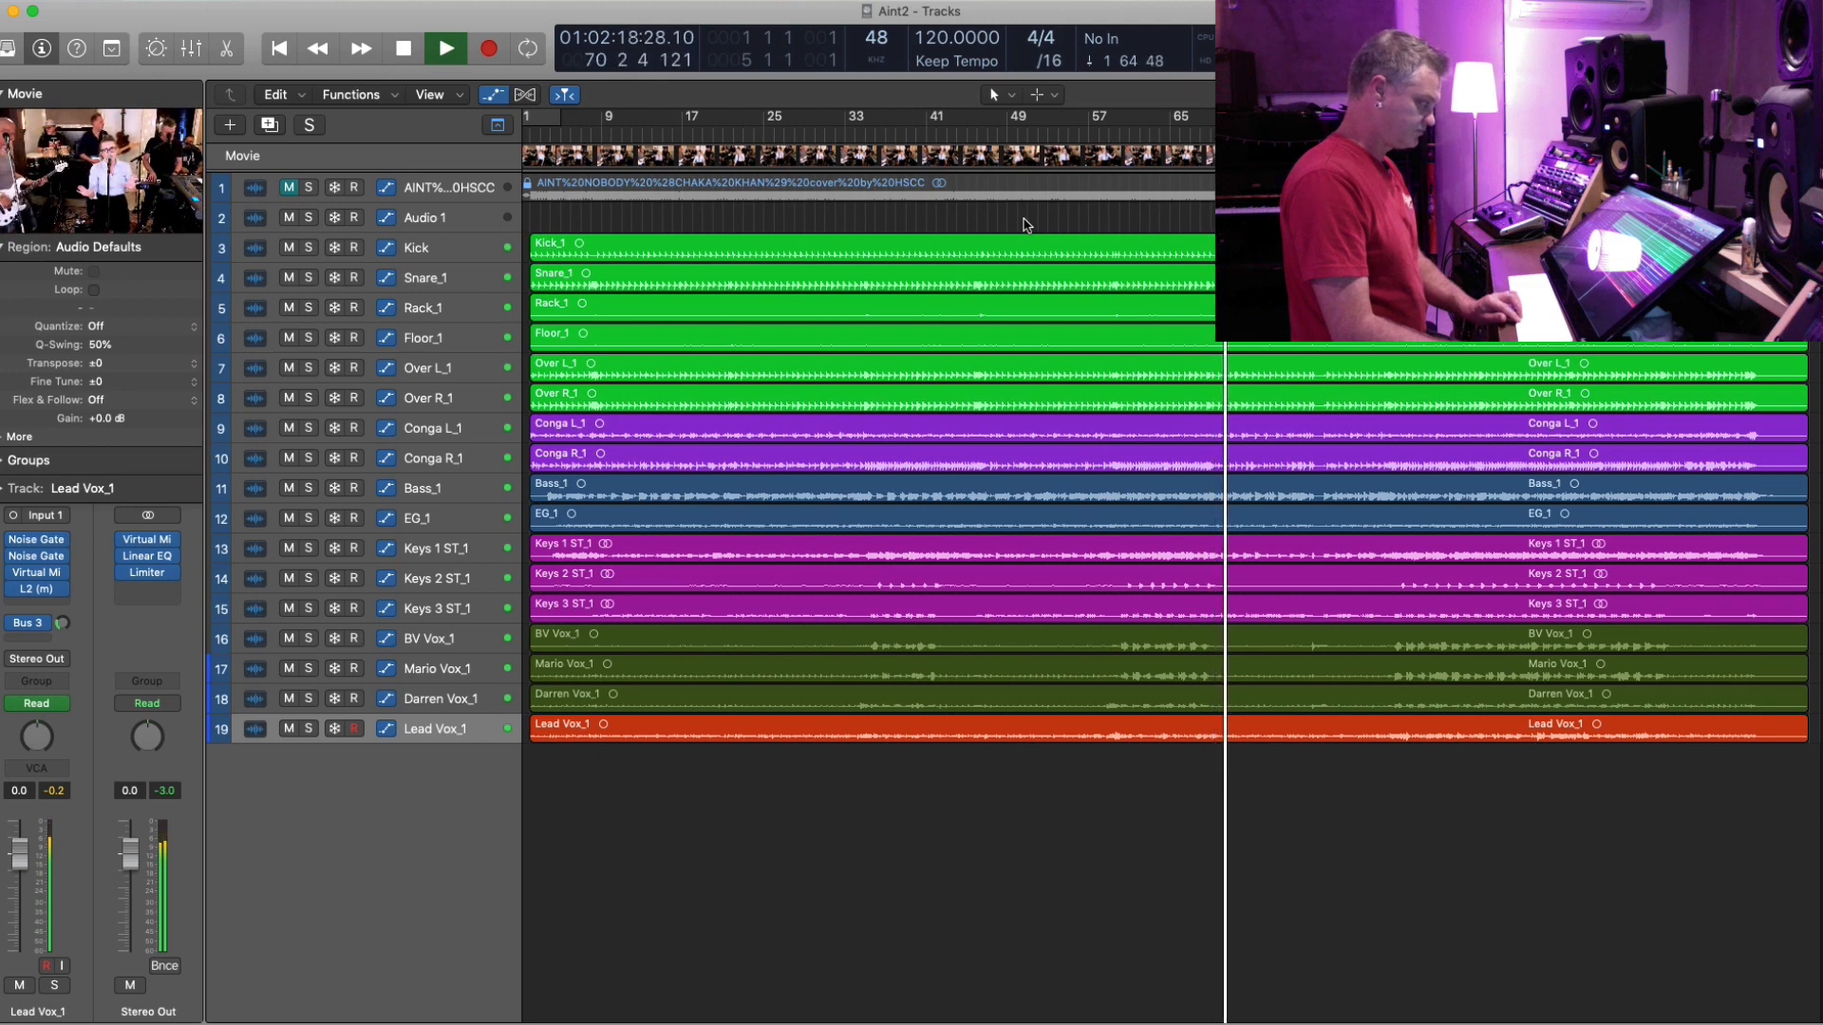
{"action": "key", "text": "space"}
- Select the tracks from Lead Vox_1 up to Kick, zoom the arrangement to fit their regions, and clear the region selection
{"action": "left_click", "coordinate": [429, 729]}
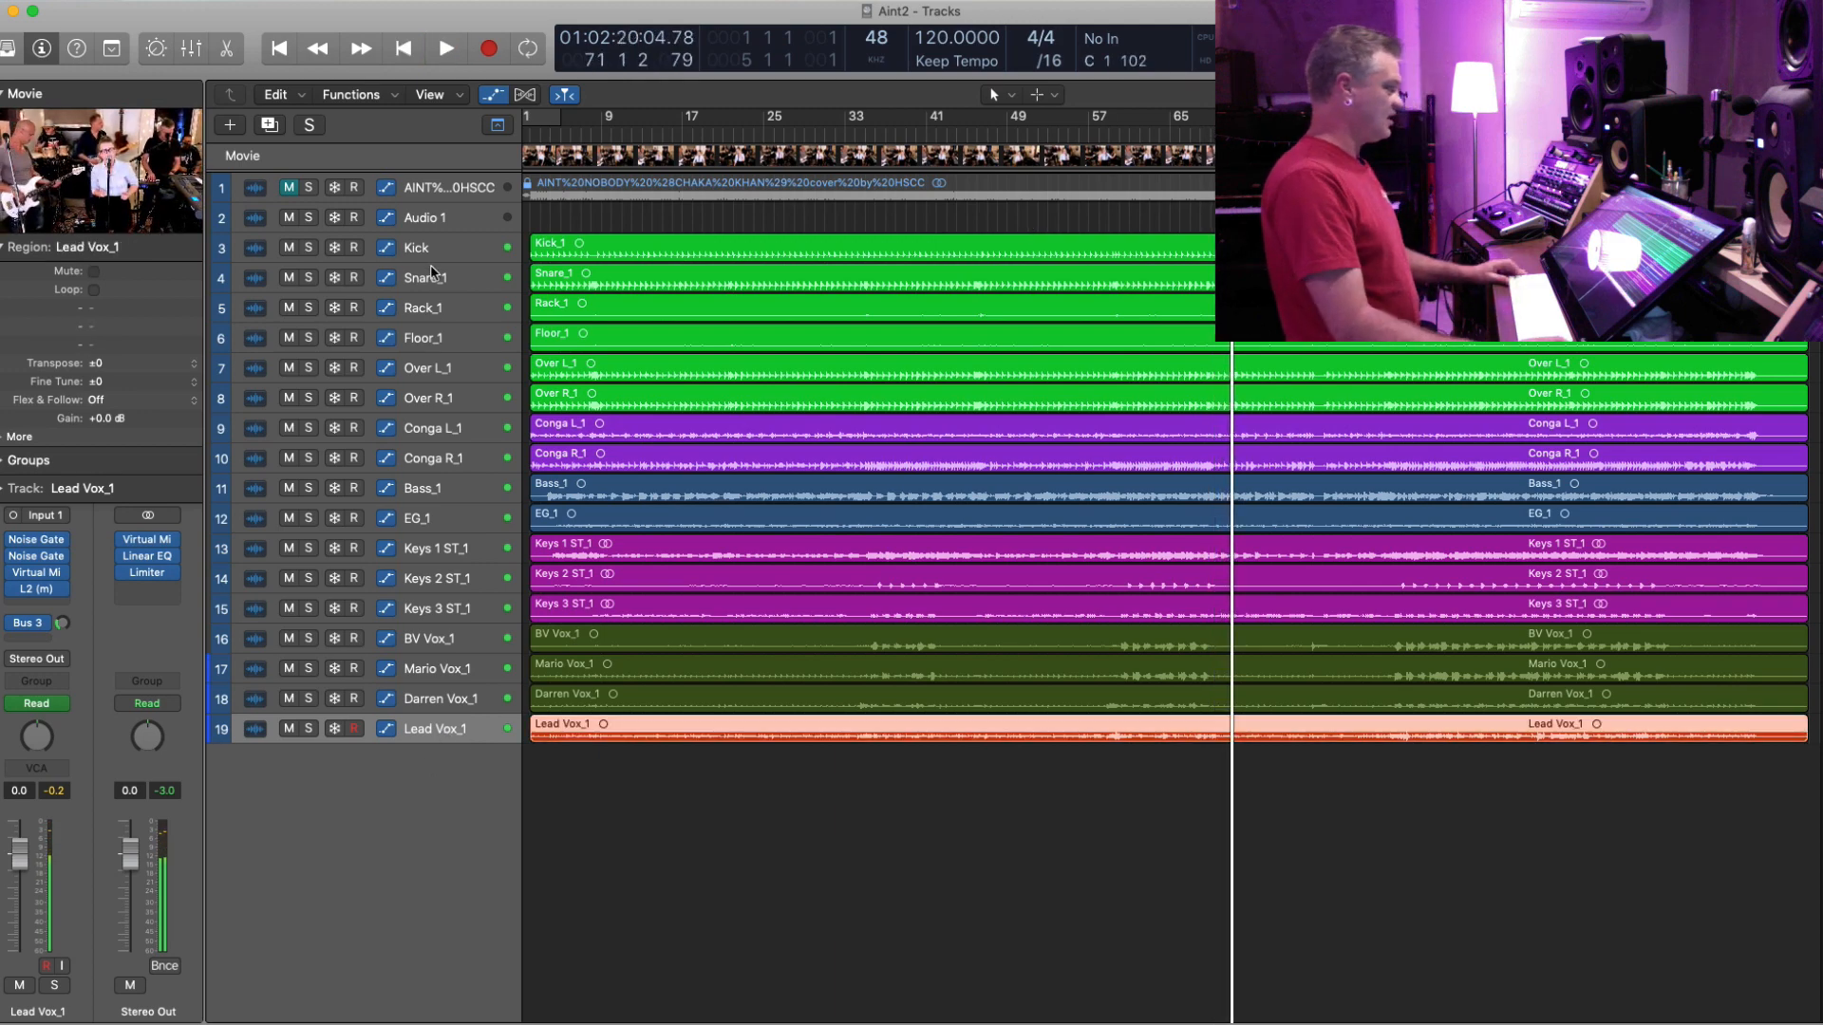
{"action": "left_click", "coordinate": [434, 247], "text": "shift"}
{"action": "key", "text": "z"}
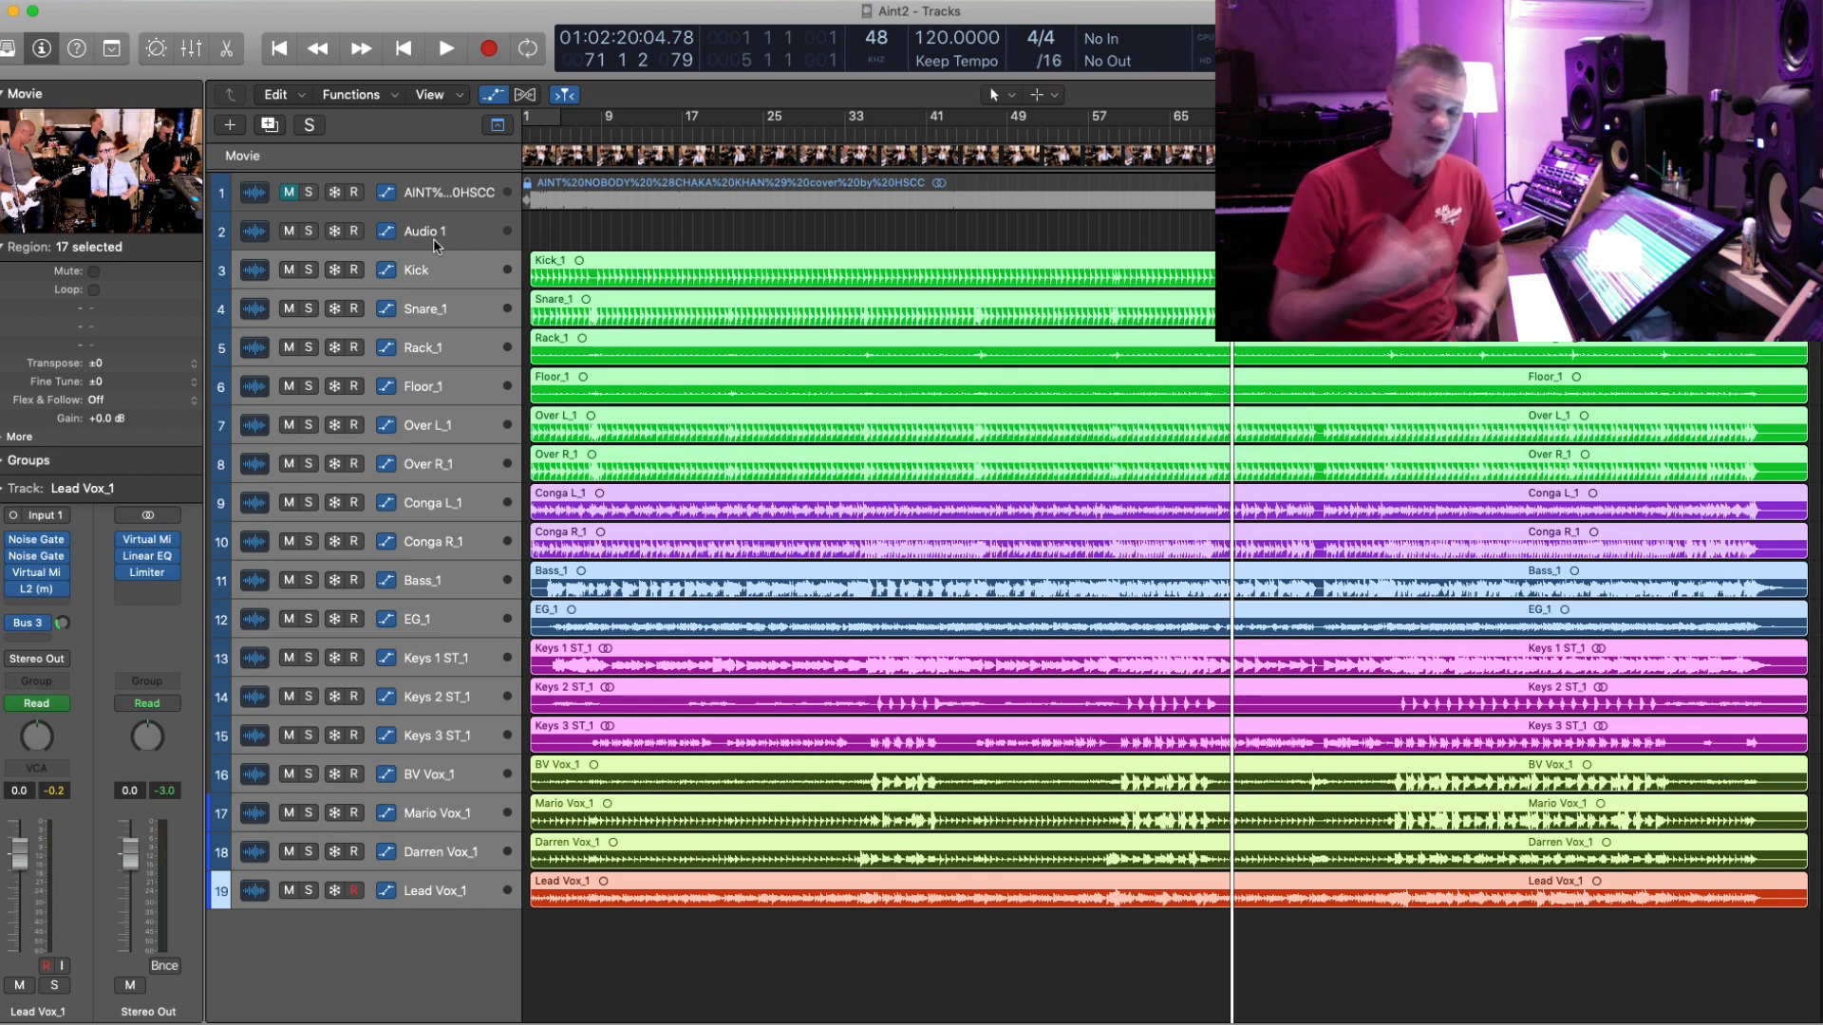
{"action": "left_click_drag", "start_coordinate": [576, 226], "coordinate": [606, 896]}
{"action": "left_click", "coordinate": [634, 231]}
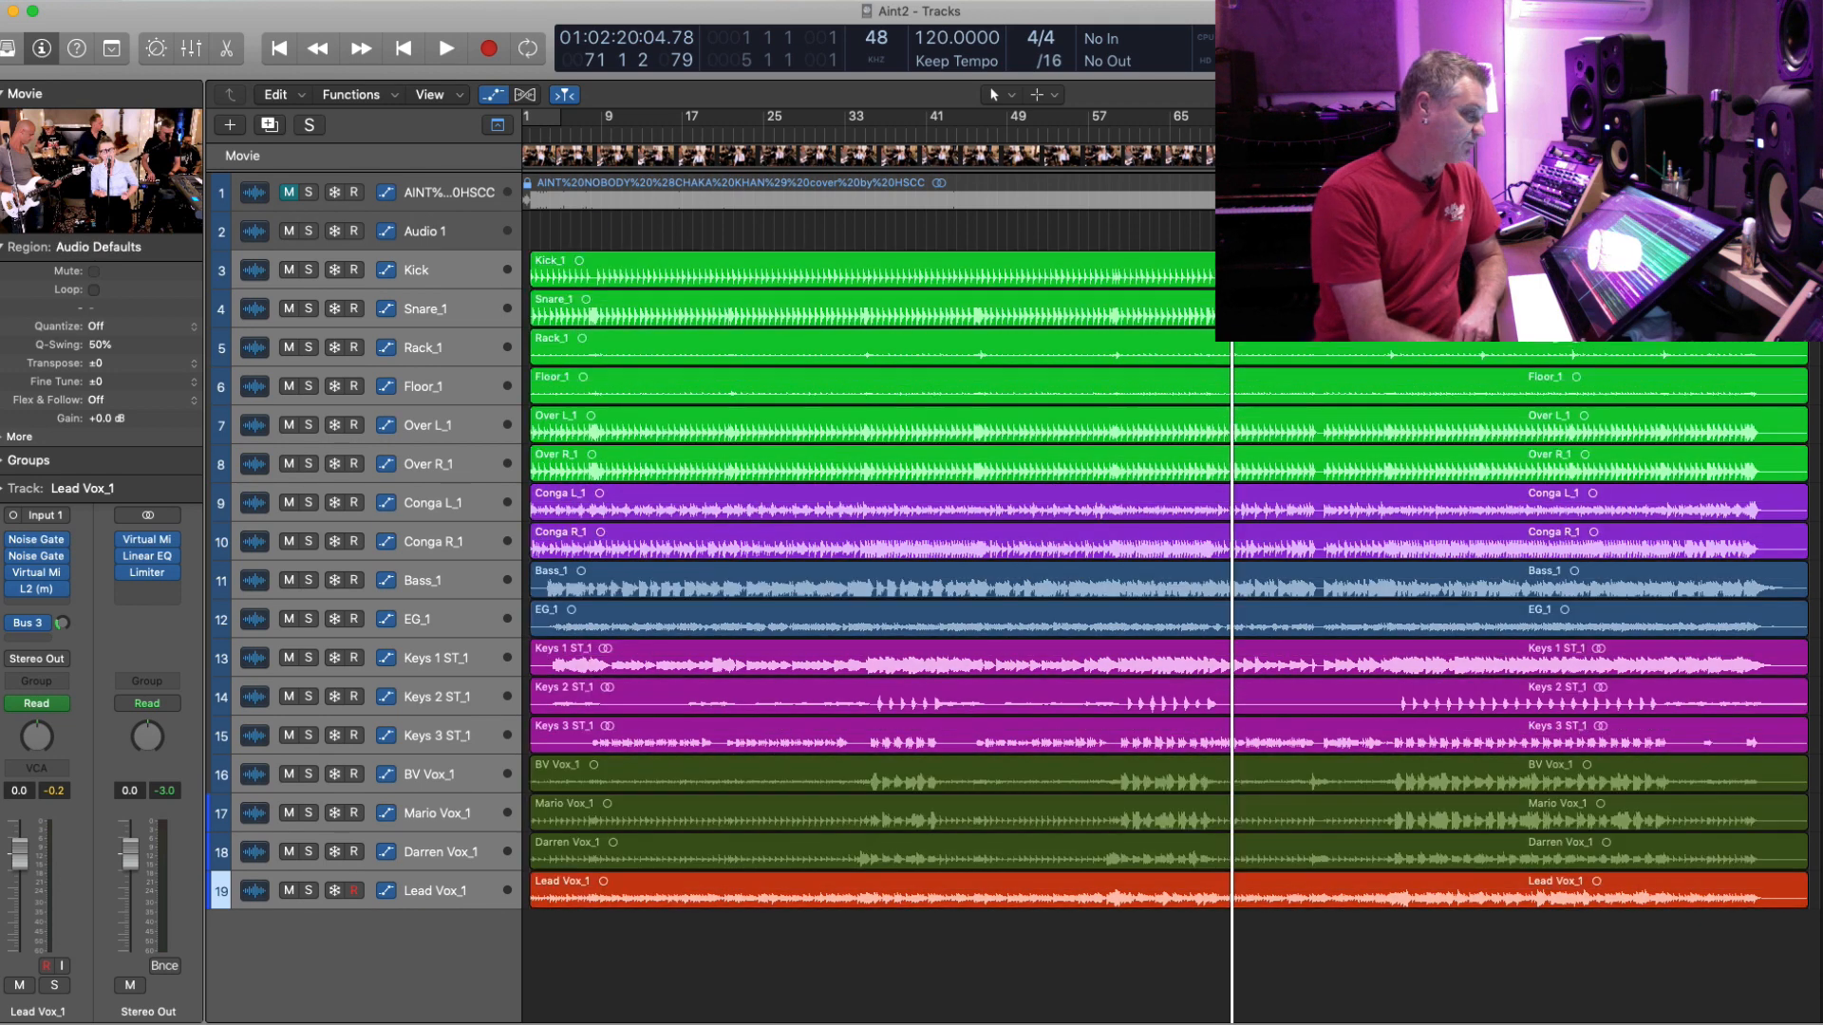